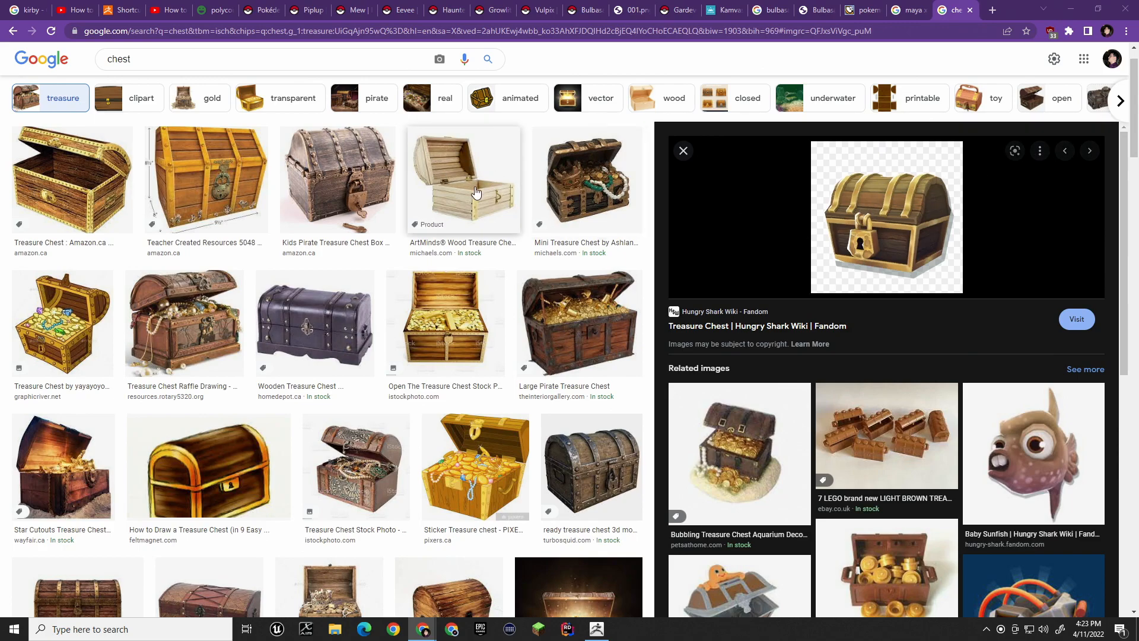
Preview treasure chest results and open the image of TurboSquid's "ready treasure chest 3d model" in a new tab.
{"action": "left_click", "coordinate": [460, 175]}
{"action": "left_click", "coordinate": [98, 164]}
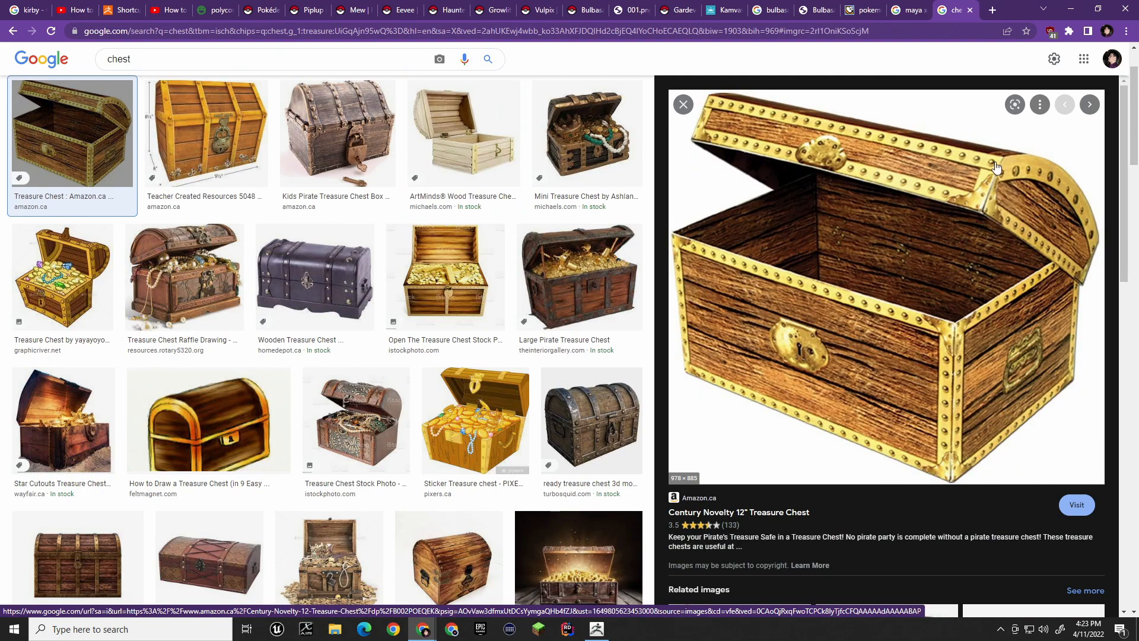
{"action": "left_click", "coordinate": [598, 398]}
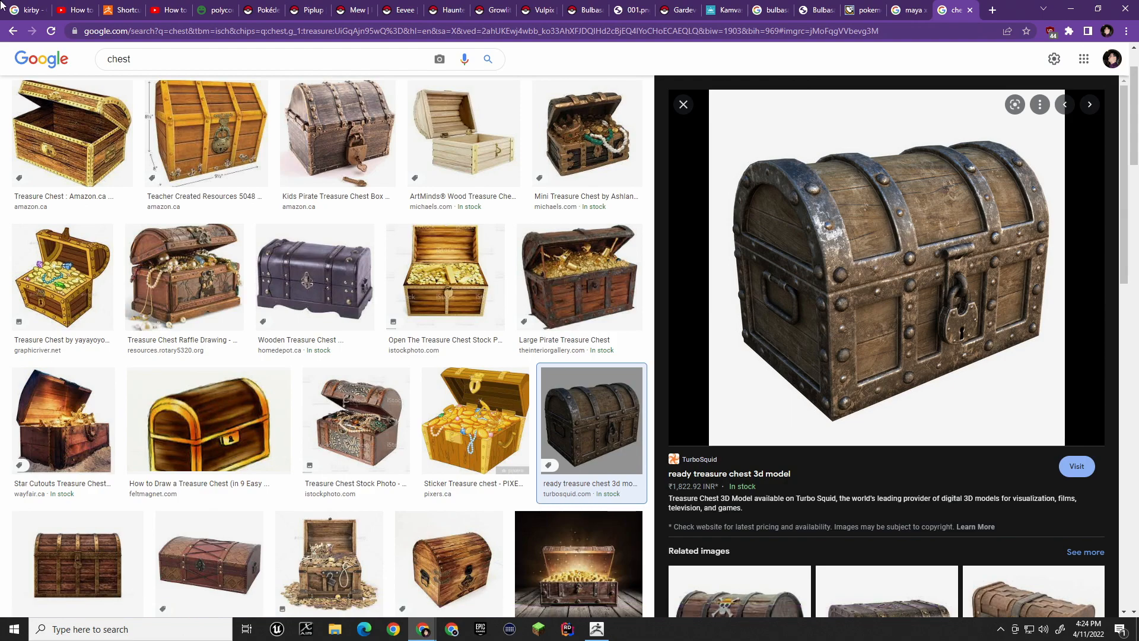
{"action": "right_click", "coordinate": [843, 295]}
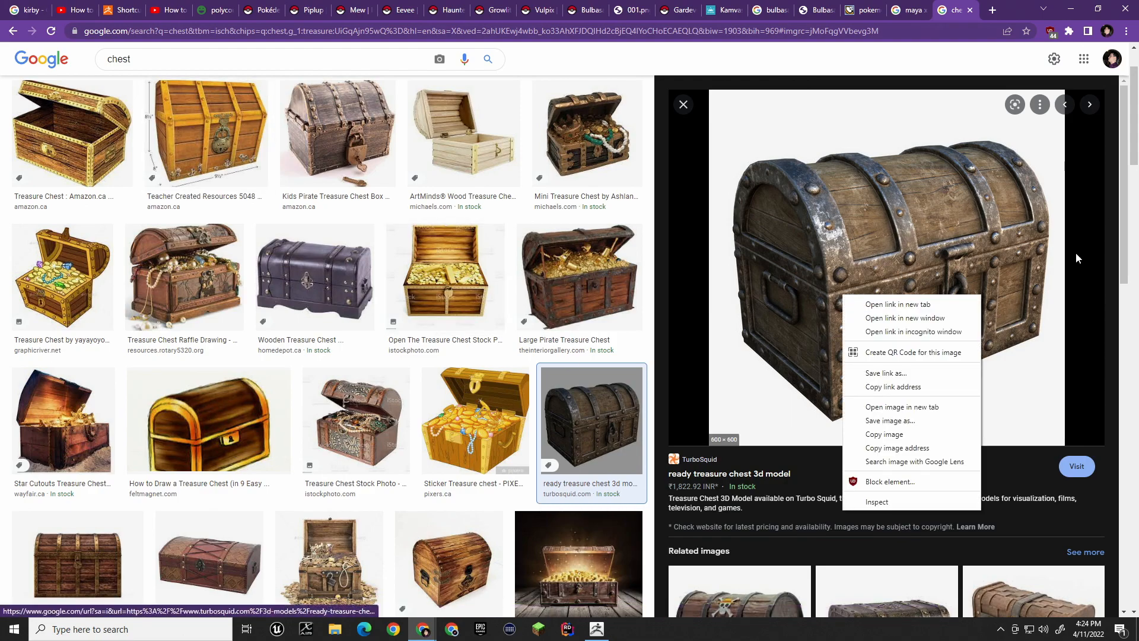
{"action": "left_click", "coordinate": [934, 408]}
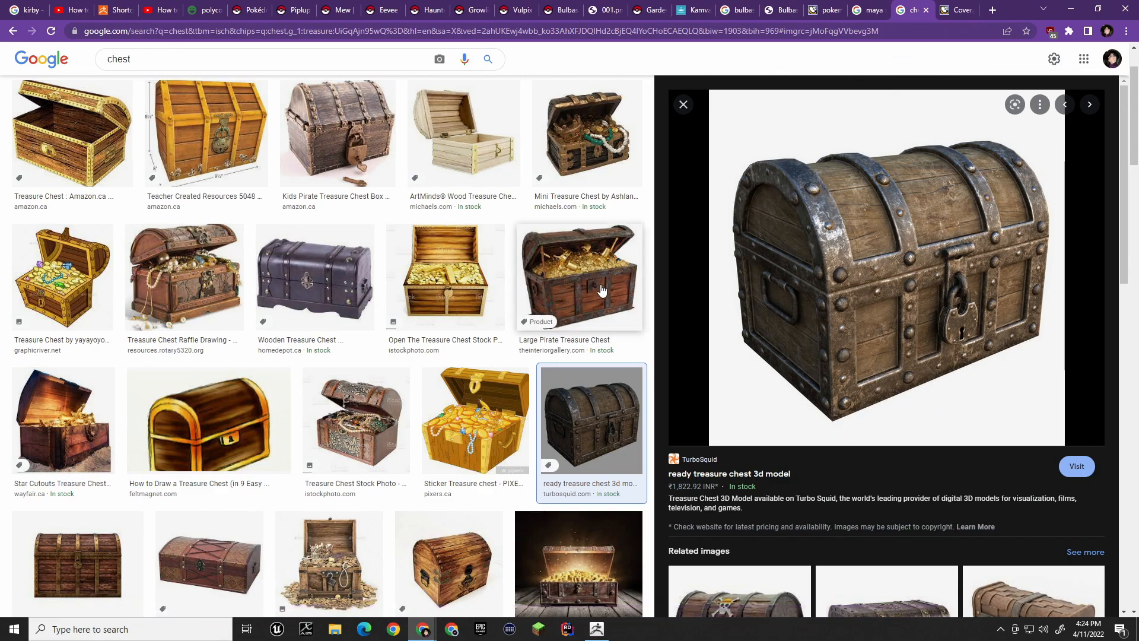
Find the Hungry Shark Wiki treasure chest in the image results and open its image in a new tab.
{"action": "scroll", "coordinate": [814, 95], "scroll_direction": "down", "scroll_amount": 2}
{"action": "left_click", "coordinate": [944, 10]}
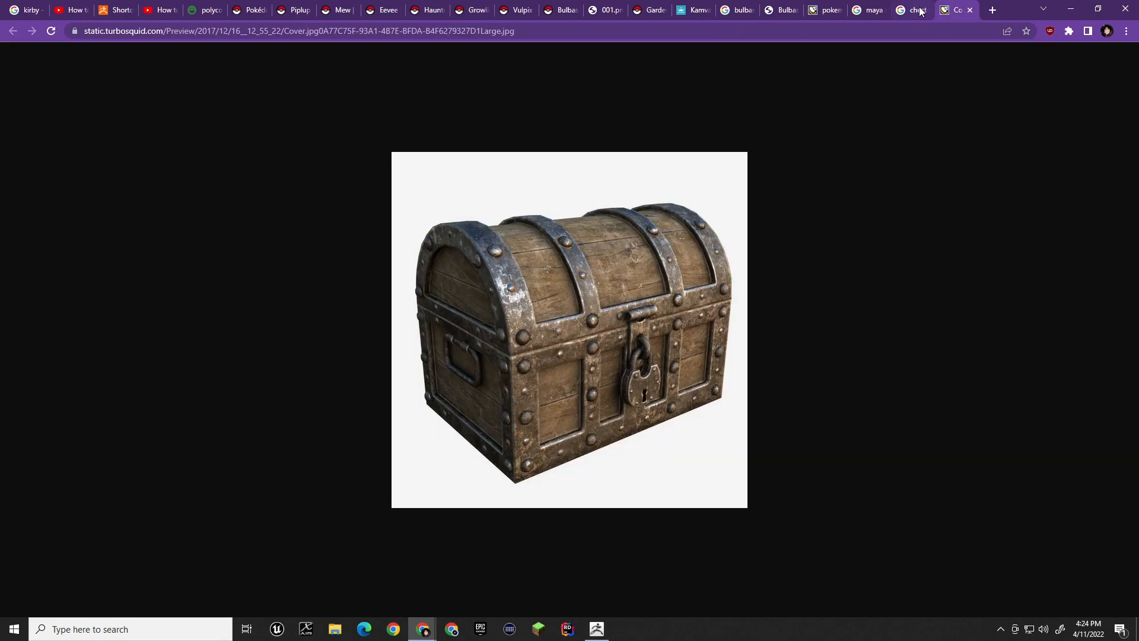
{"action": "left_click", "coordinate": [920, 10]}
{"action": "scroll", "coordinate": [529, 270], "scroll_direction": "down", "scroll_amount": 2}
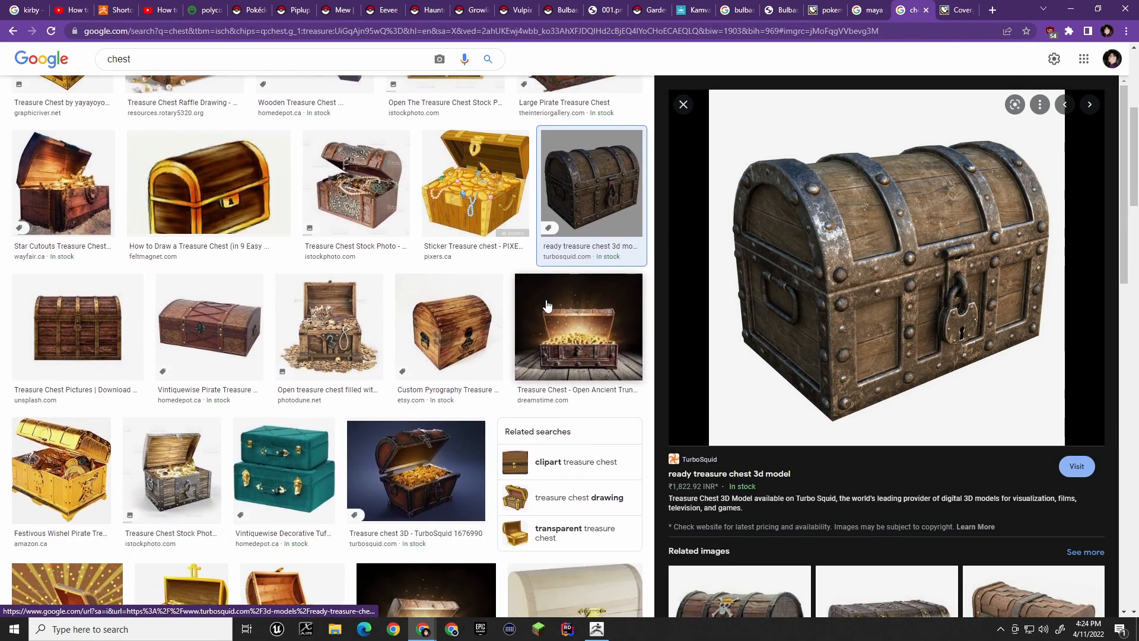
{"action": "scroll", "coordinate": [521, 257], "scroll_direction": "up", "scroll_amount": 4}
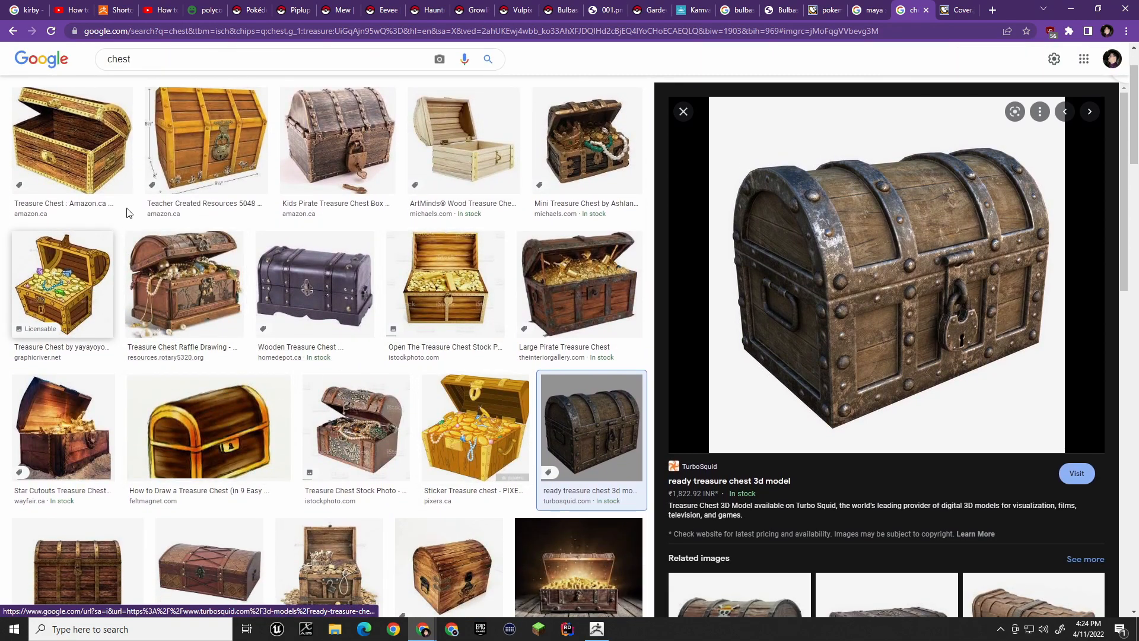
{"action": "scroll", "coordinate": [223, 371], "scroll_direction": "down", "scroll_amount": 5}
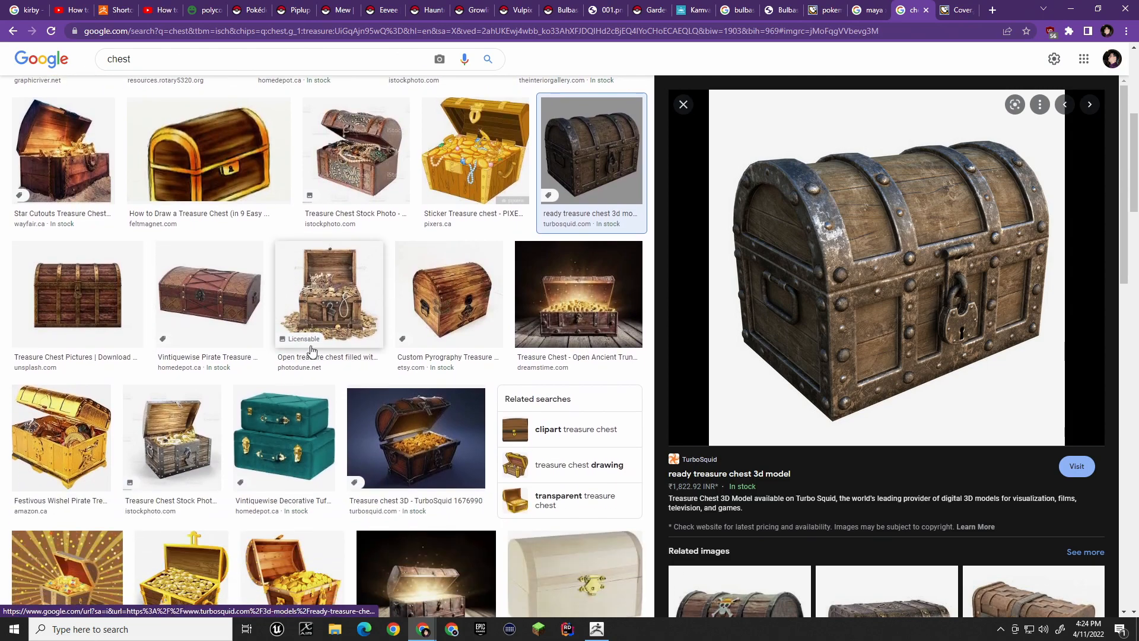
{"action": "scroll", "coordinate": [312, 350], "scroll_direction": "down", "scroll_amount": 6}
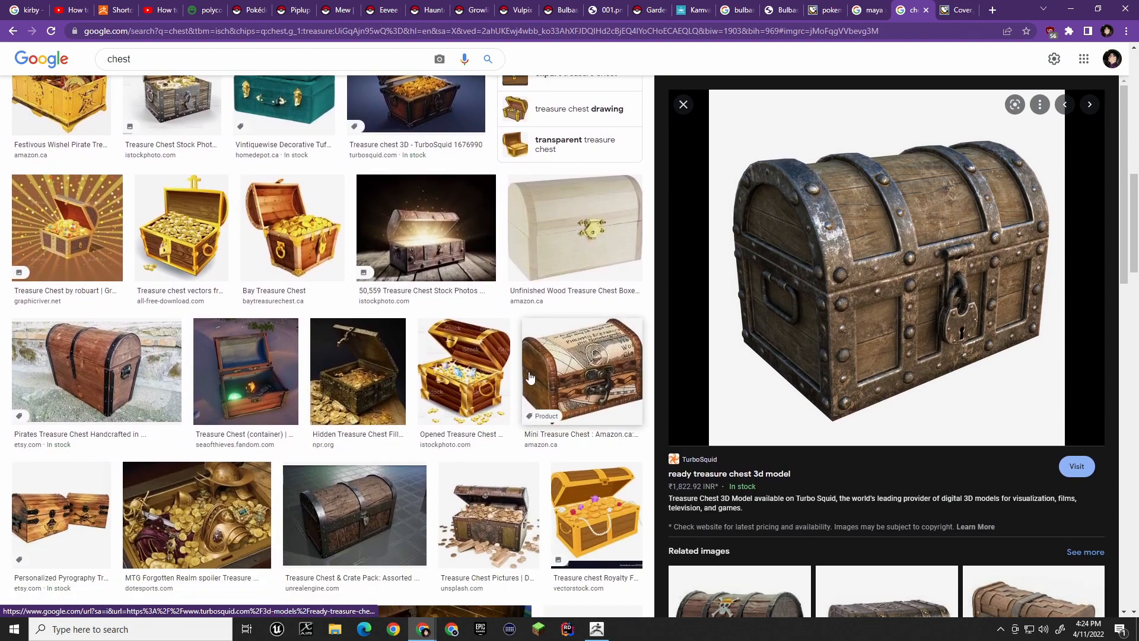
{"action": "scroll", "coordinate": [525, 371], "scroll_direction": "down", "scroll_amount": 3}
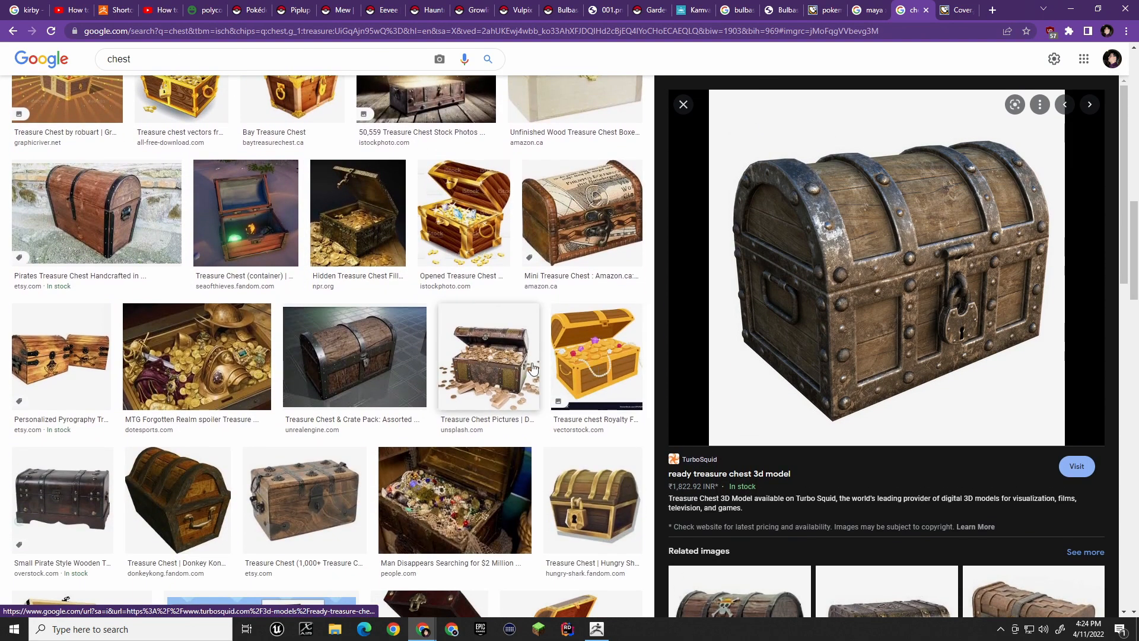
{"action": "left_click", "coordinate": [591, 478]}
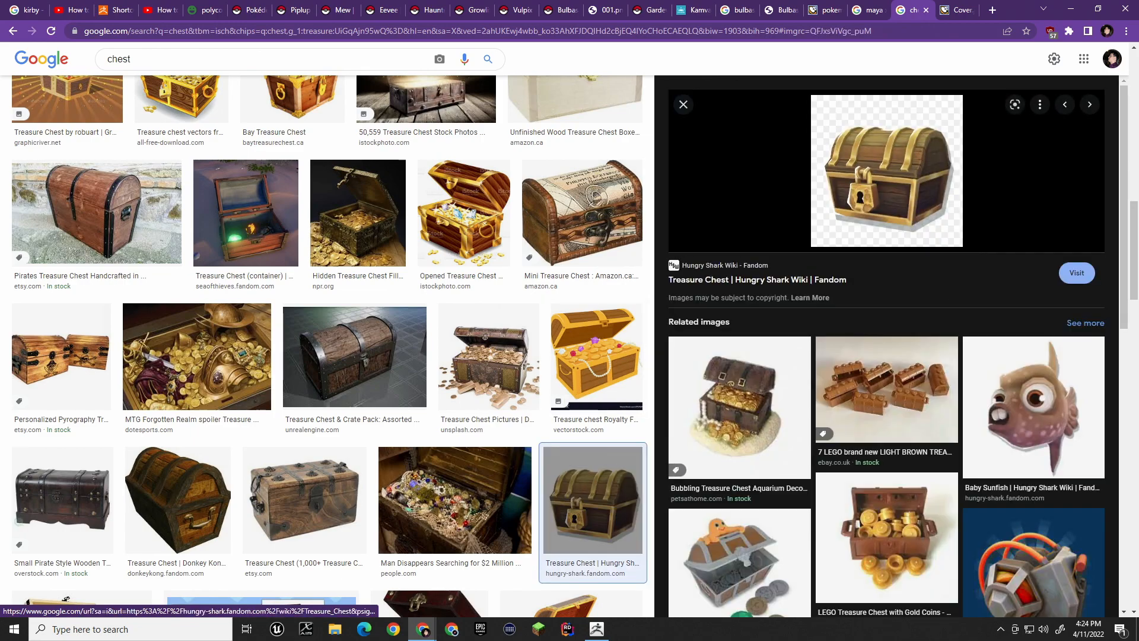
{"action": "right_click", "coordinate": [923, 176]}
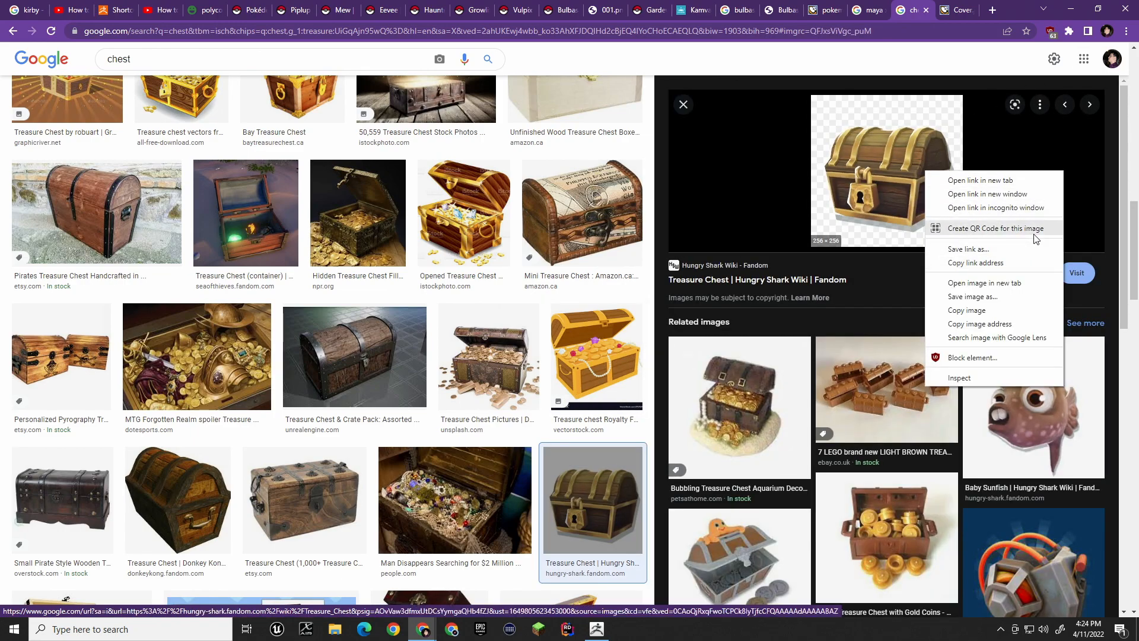
{"action": "left_click", "coordinate": [1033, 287]}
Find the TurboSquid 1556132 treasure chest further down the results and open its image in a new tab.
{"action": "scroll", "coordinate": [196, 209], "scroll_direction": "down", "scroll_amount": 5}
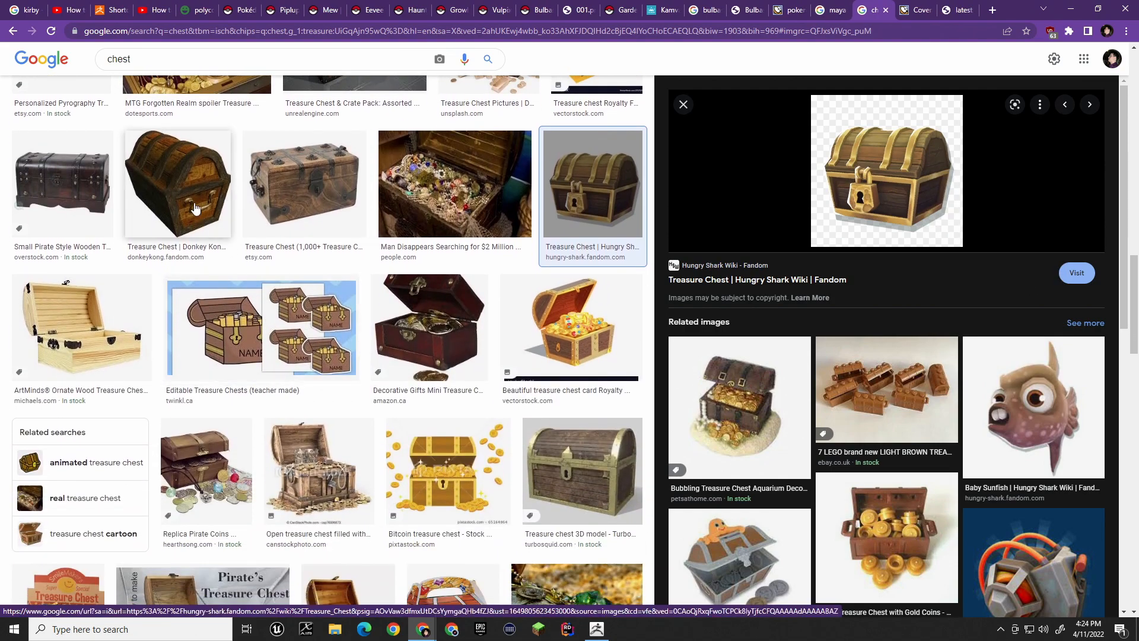
{"action": "scroll", "coordinate": [587, 344], "scroll_direction": "down", "scroll_amount": 3}
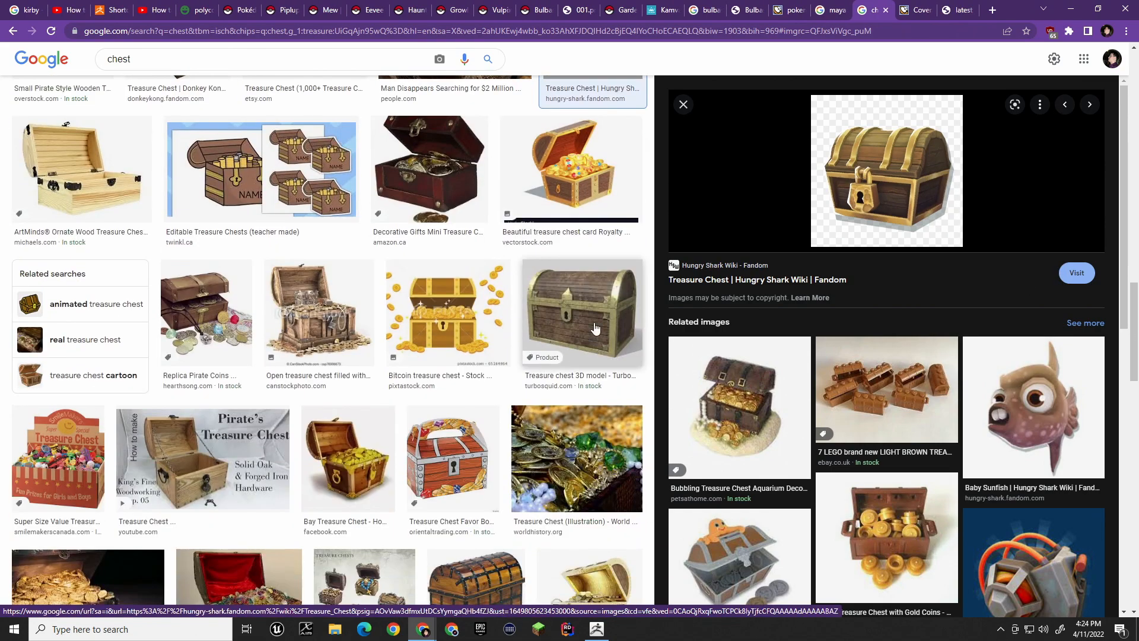
{"action": "left_click", "coordinate": [594, 324]}
{"action": "right_click", "coordinate": [1065, 187]}
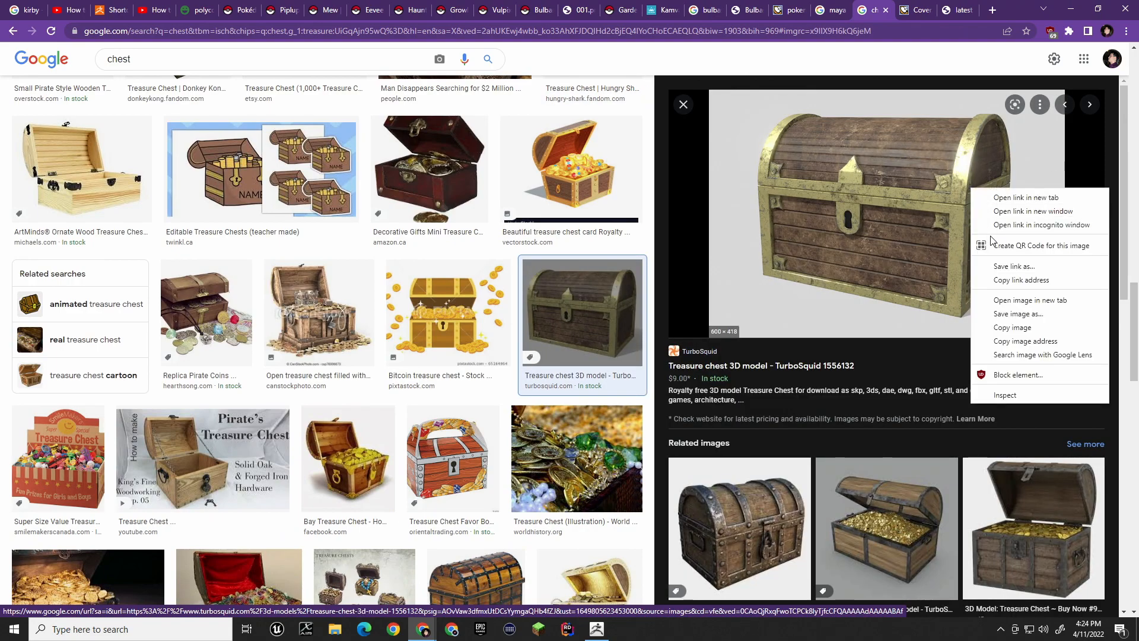
{"action": "left_click", "coordinate": [1049, 300]}
{"action": "scroll", "coordinate": [564, 315], "scroll_direction": "down", "scroll_amount": 5}
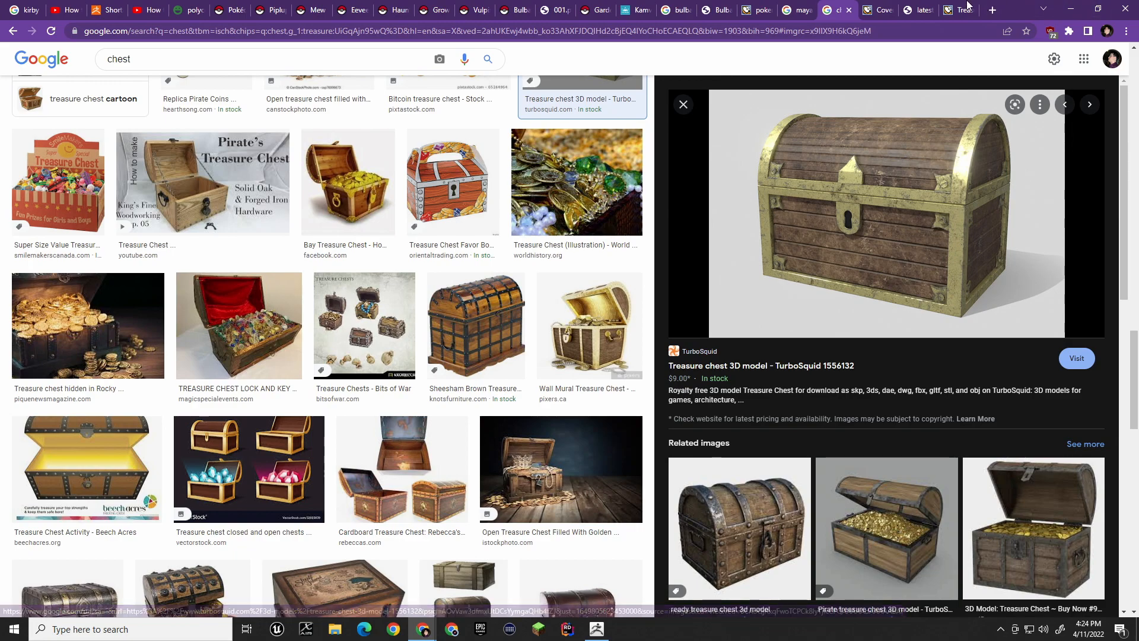
Start saving the iron-banded chest image and create a folder named props inside twitch_models.
{"action": "left_click", "coordinate": [881, 11]}
{"action": "right_click", "coordinate": [510, 210]}
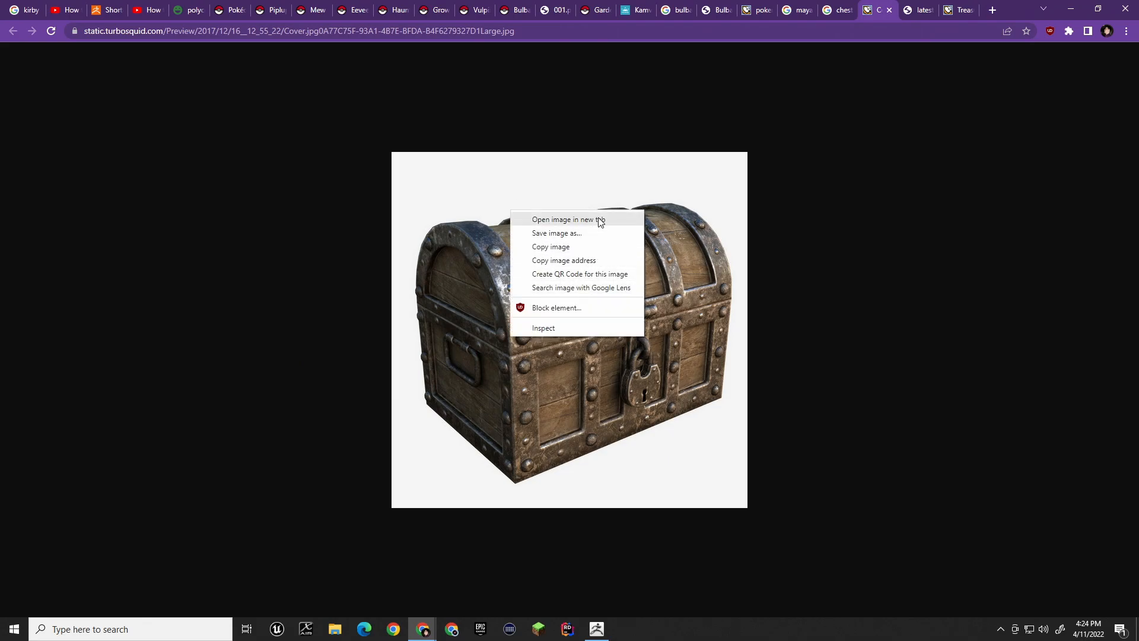
{"action": "left_click", "coordinate": [584, 234]}
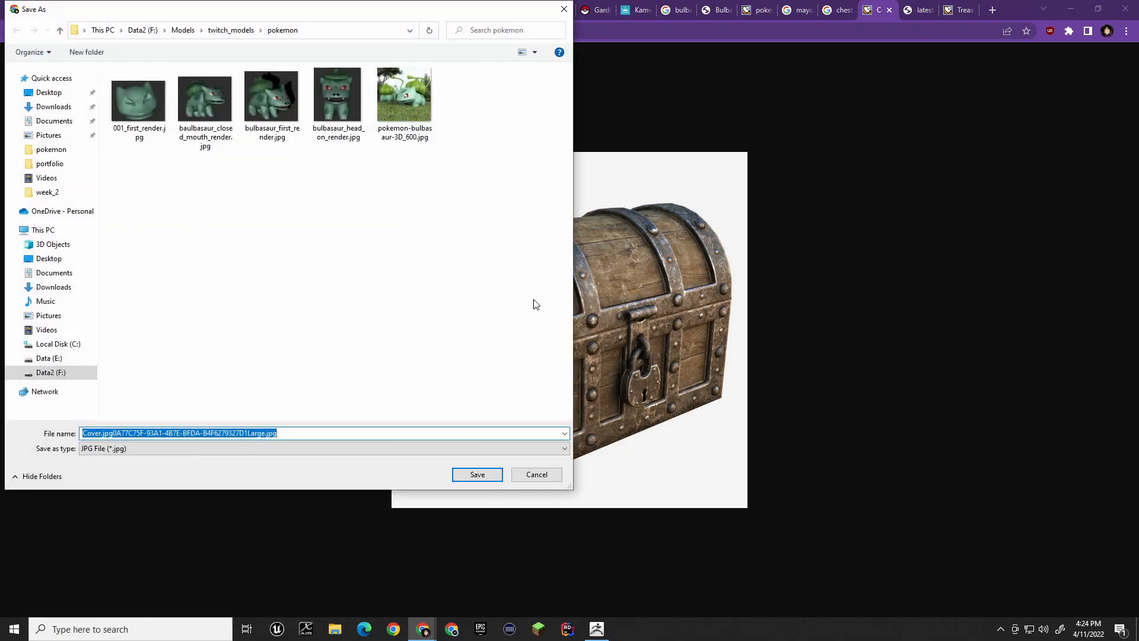
{"action": "left_click", "coordinate": [231, 30]}
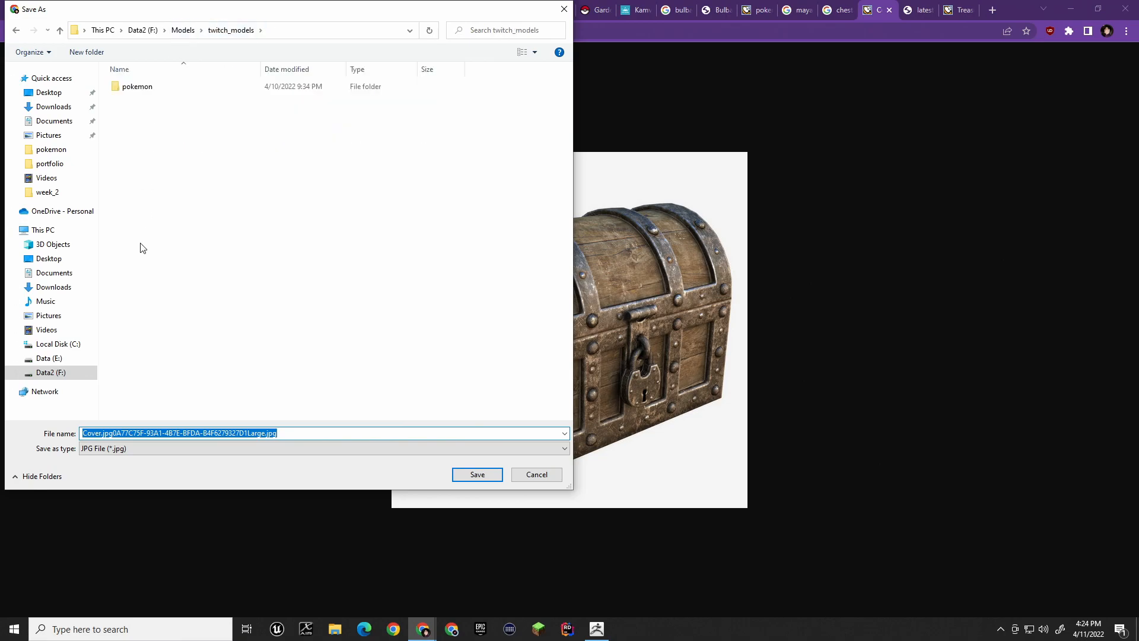
{"action": "right_click", "coordinate": [159, 215]}
{"action": "mouse_move", "coordinate": [172, 224]}
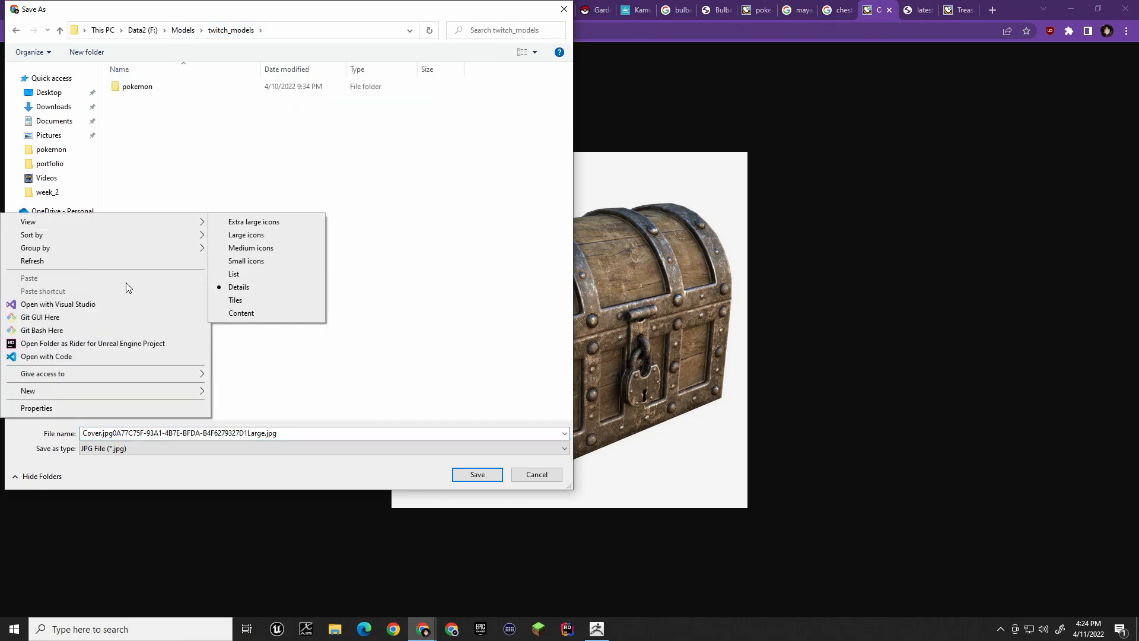
{"action": "mouse_move", "coordinate": [117, 389]}
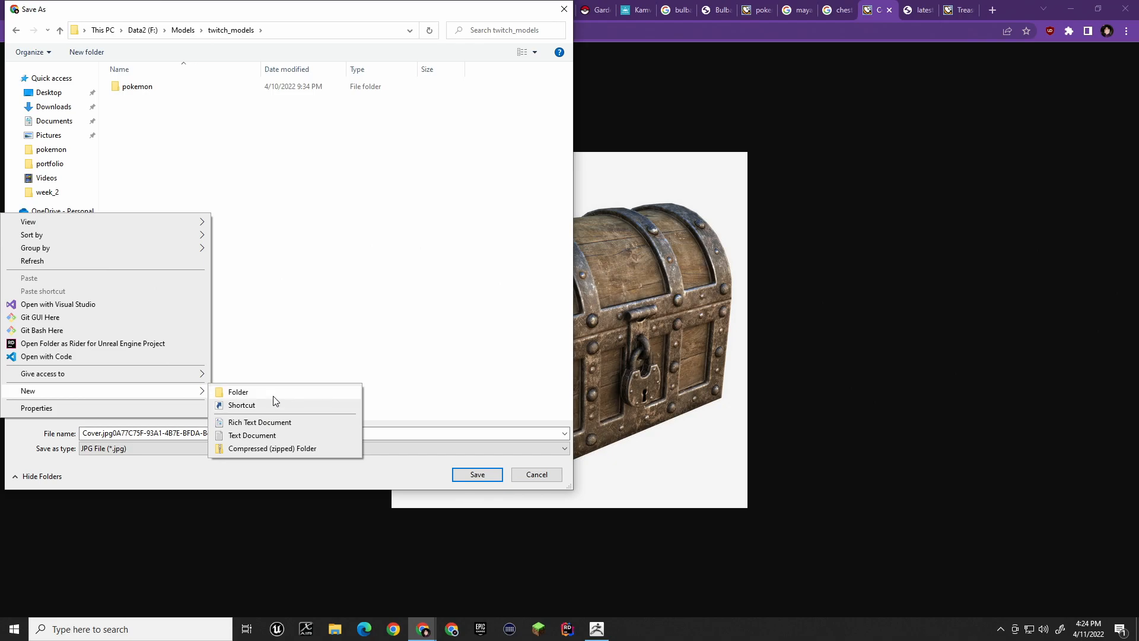
{"action": "left_click", "coordinate": [238, 391]}
{"action": "type", "text": "pr"}
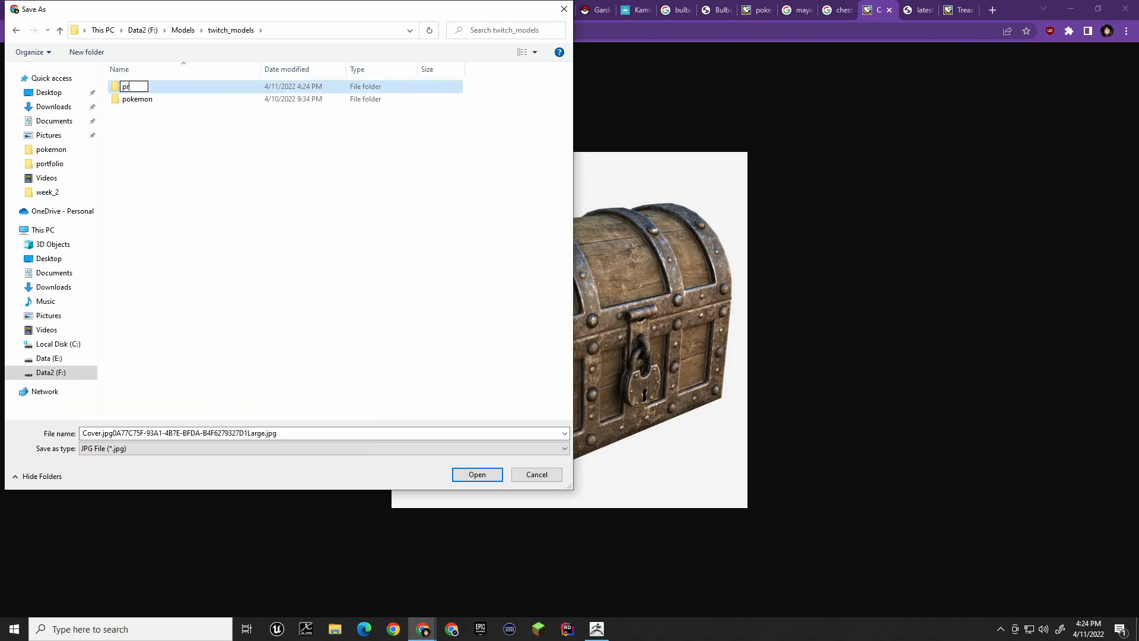
{"action": "type", "text": "ops"}
{"action": "key", "text": "Return"}
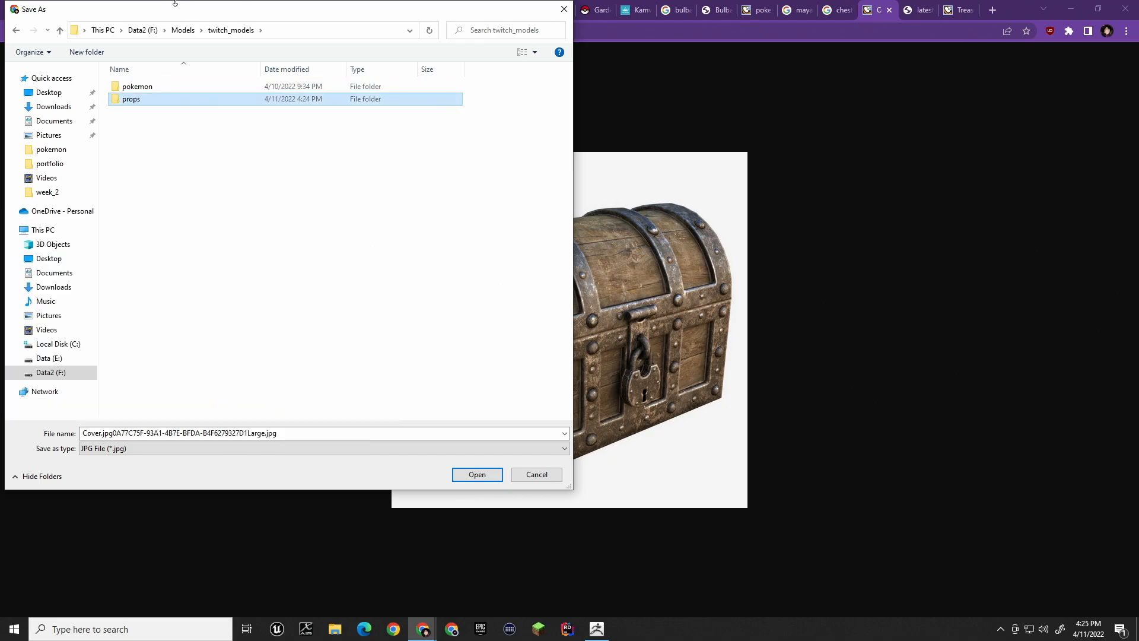
Create a folder named chests inside props and save the iron-banded chest image in it.
{"action": "double_click", "coordinate": [127, 98]}
{"action": "right_click", "coordinate": [212, 131]}
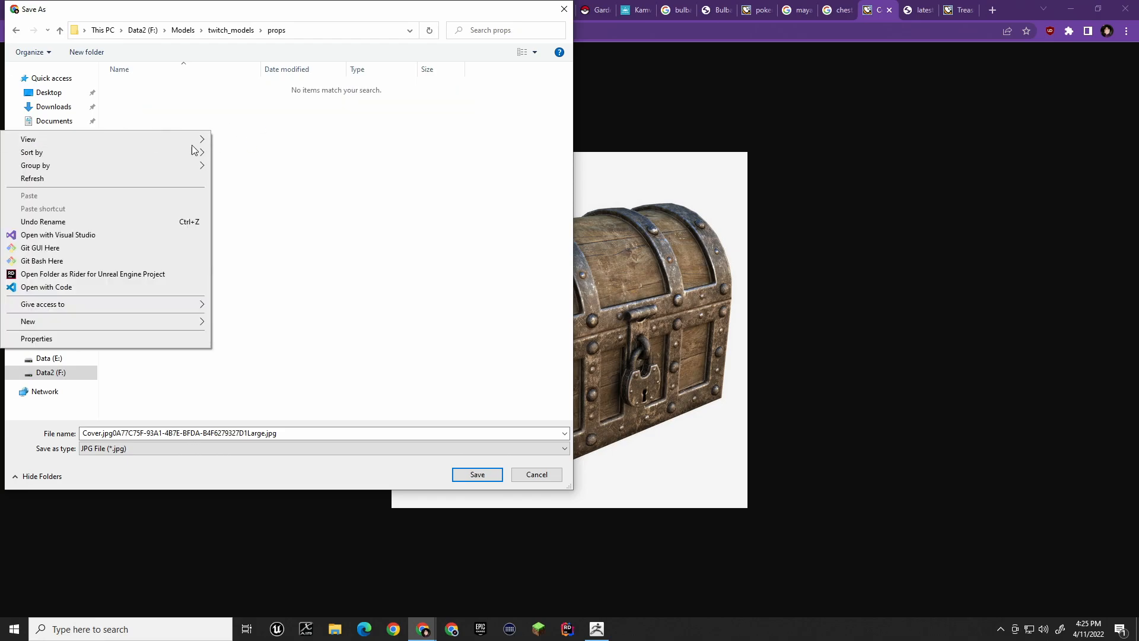
{"action": "mouse_move", "coordinate": [109, 321]}
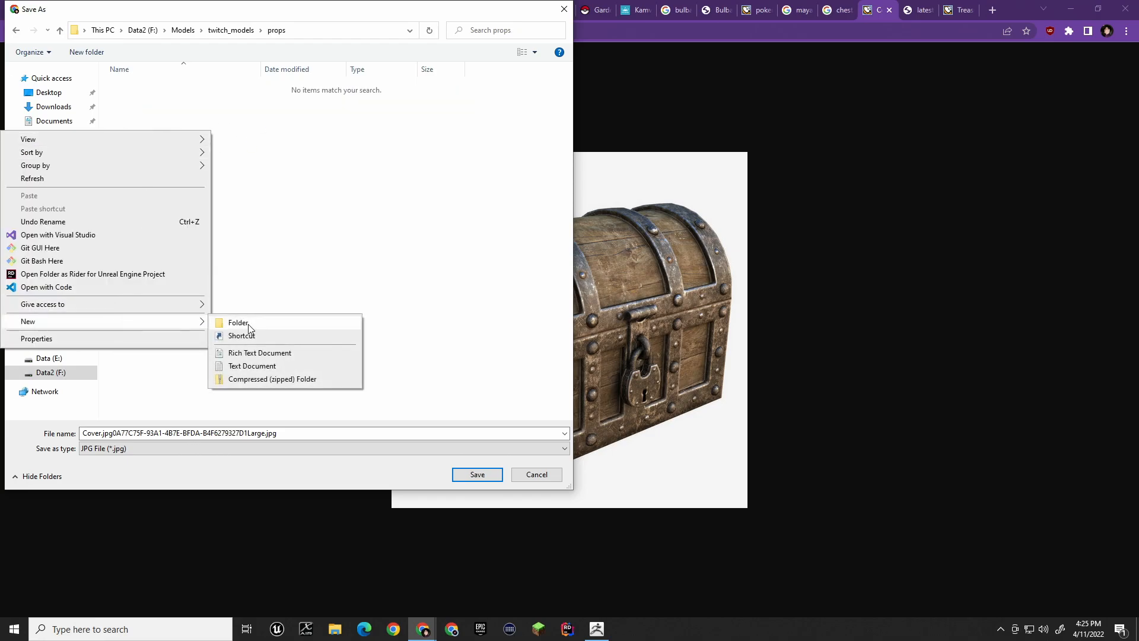
{"action": "left_click", "coordinate": [248, 324]}
{"action": "type", "text": "ches"}
{"action": "key", "text": "Return"}
{"action": "double_click", "coordinate": [155, 89]}
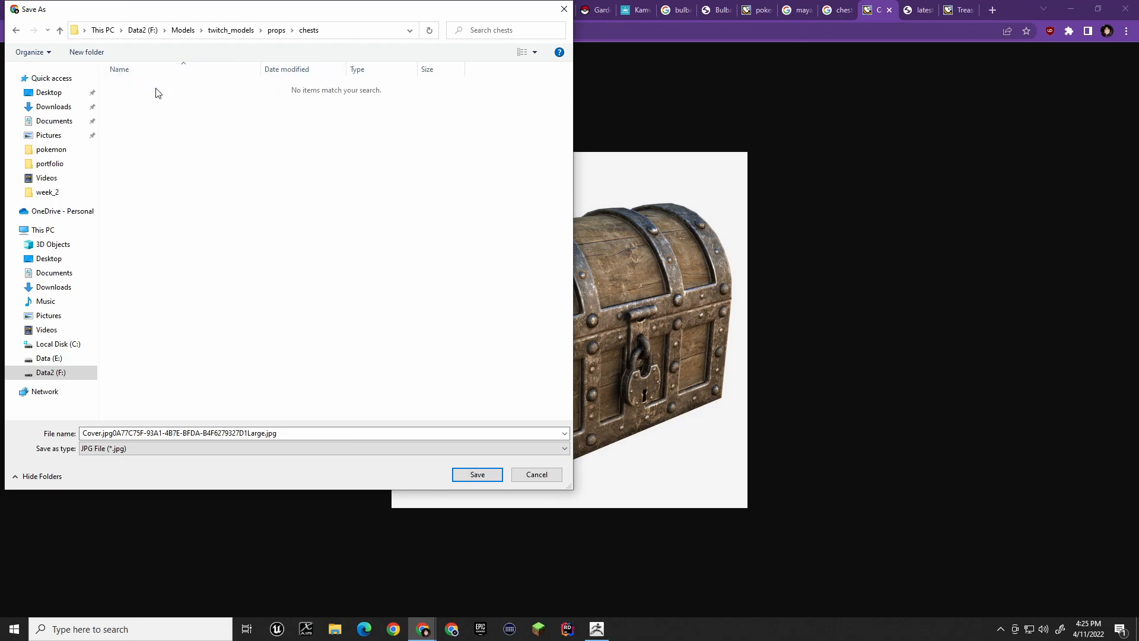
{"action": "left_click", "coordinate": [463, 476]}
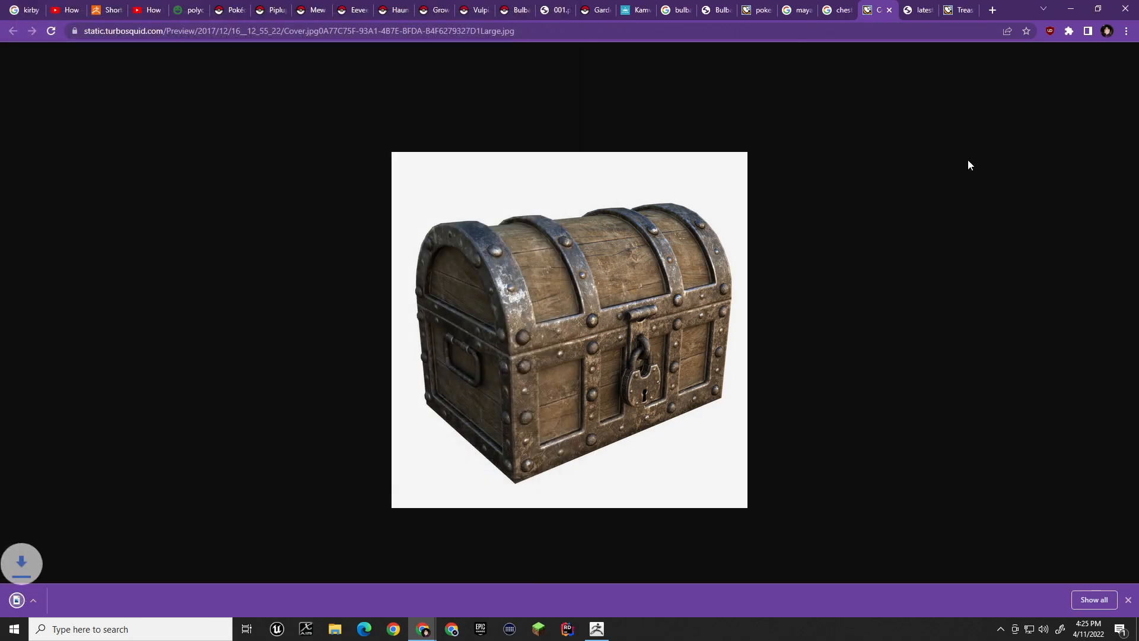
Save the Hungry Shark Wiki chest image as Treasure_Chest.webp in the chests folder.
{"action": "left_click", "coordinate": [916, 10]}
{"action": "right_click", "coordinate": [548, 319]}
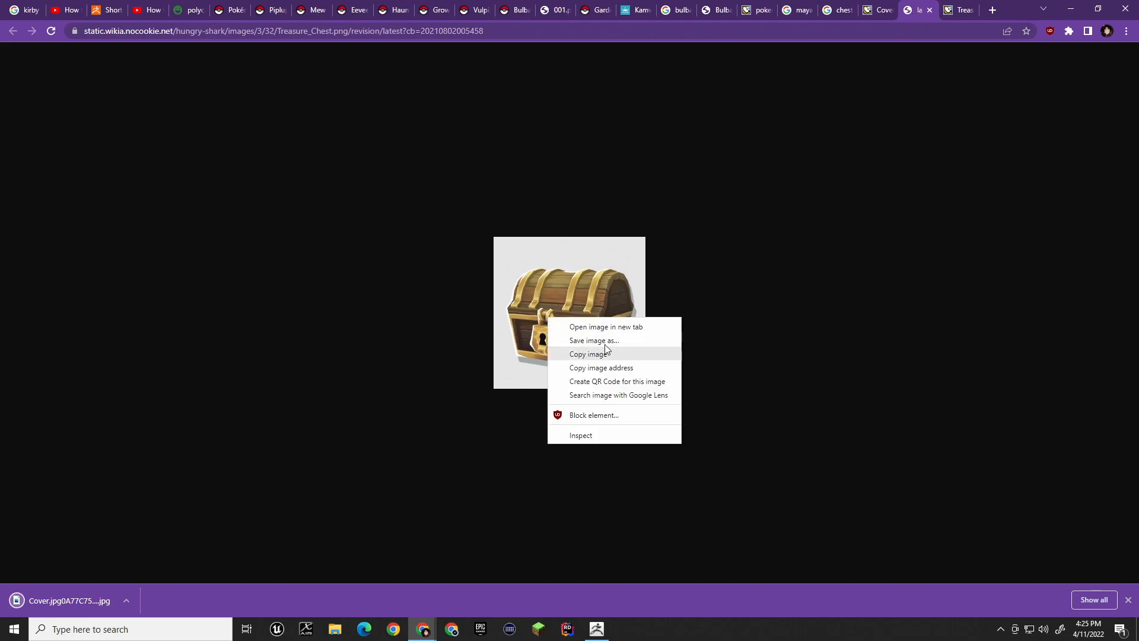
{"action": "left_click", "coordinate": [653, 341]}
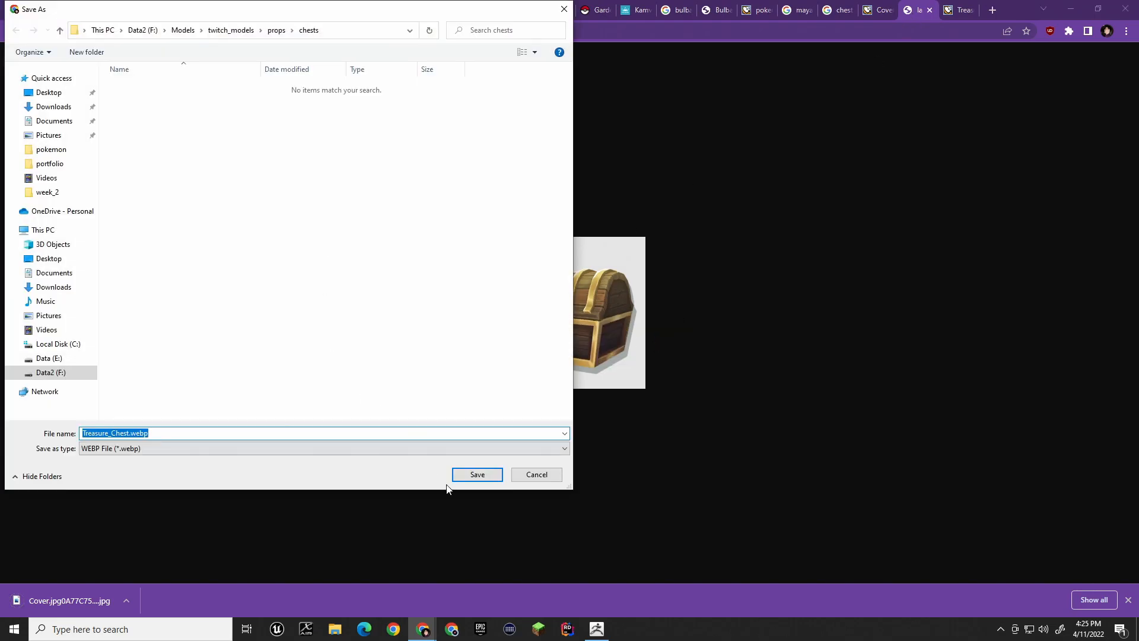
{"action": "left_click", "coordinate": [477, 474]}
Save the gold-trimmed TurboSquid chest image in the chests folder under its suggested file name.
{"action": "left_click", "coordinate": [958, 10]}
{"action": "right_click", "coordinate": [607, 326]}
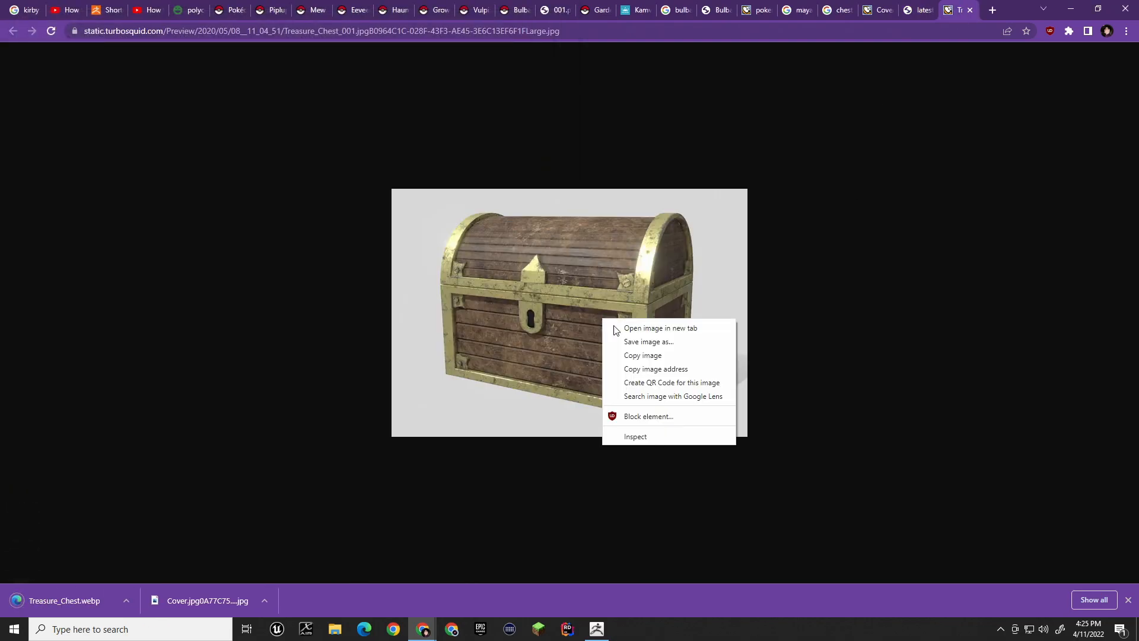
{"action": "left_click", "coordinate": [666, 341]}
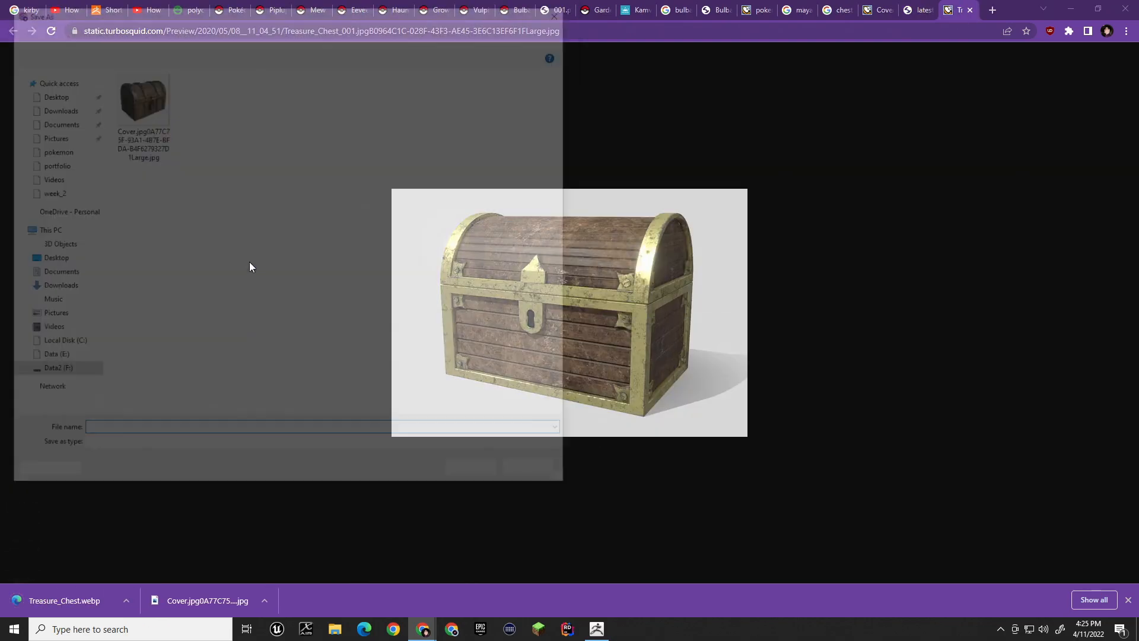
{"action": "left_click", "coordinate": [481, 475]}
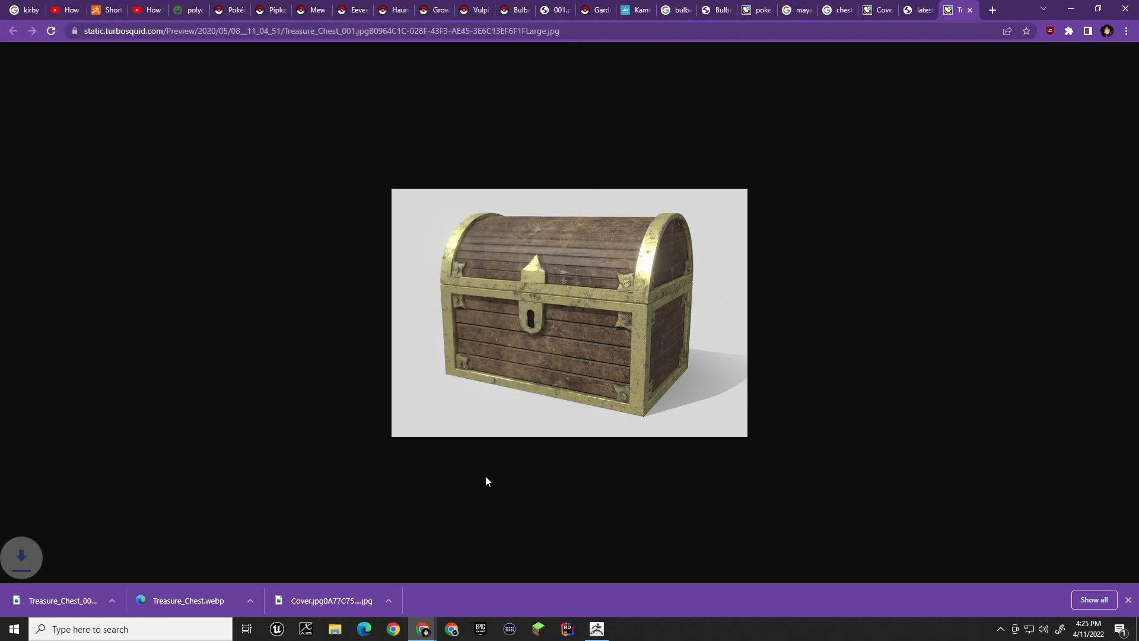
Close the browser tabs of the saved chest images.
{"action": "key", "text": "ctrl+w"}
{"action": "key", "text": "ctrl+w"}
{"action": "key", "text": "ctrl+w"}
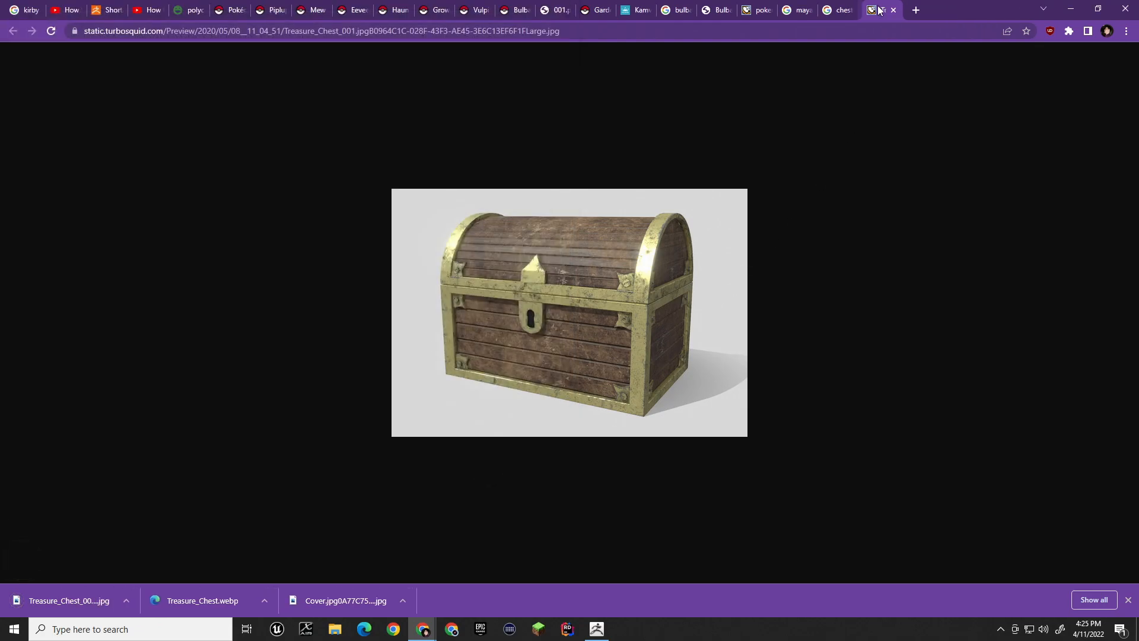
Switch to ZBrush and continue with the trial version.
{"action": "key", "text": "alt+Tab"}
{"action": "key", "text": "alt+Tab"}
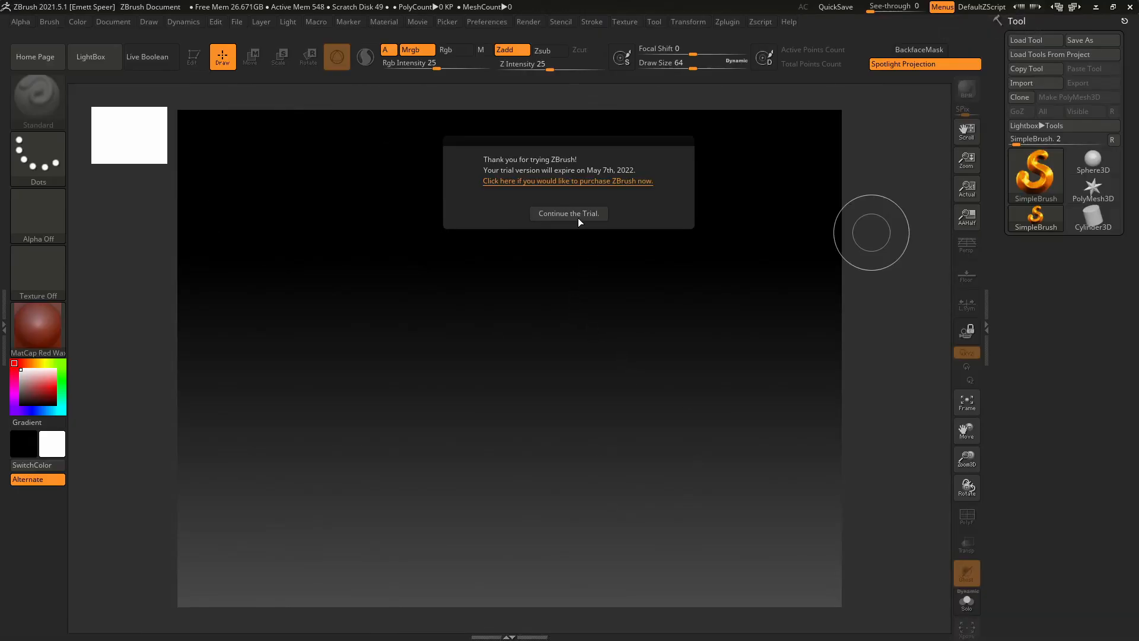
{"action": "left_click", "coordinate": [577, 212]}
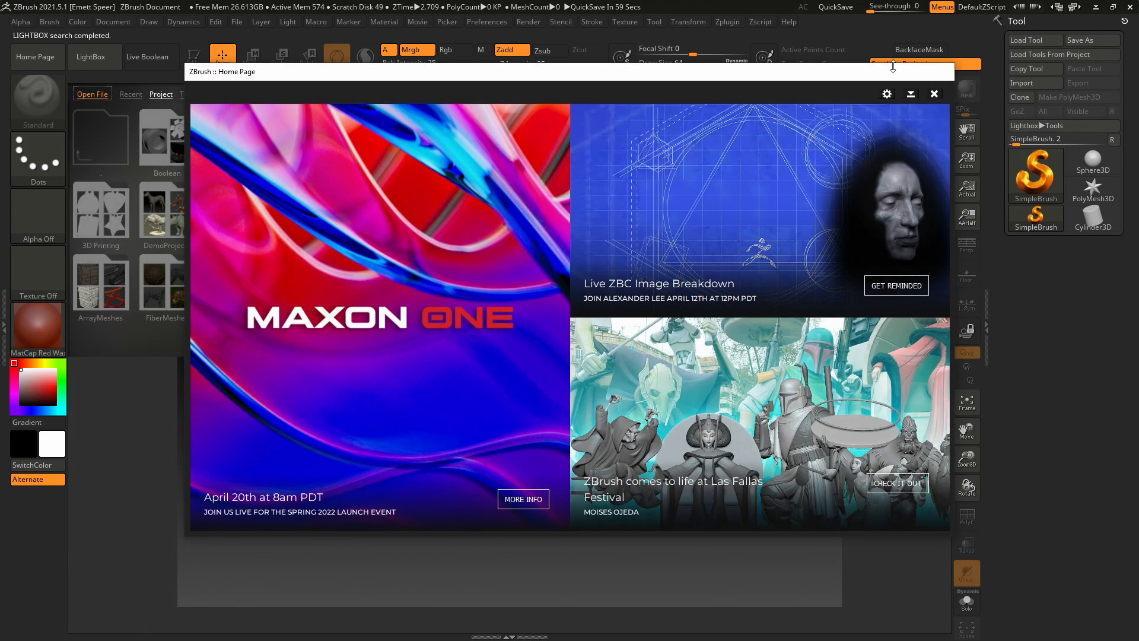
Dismiss the start page and open the DefaultProject.ZPR sphere project from LightBox.
{"action": "left_click", "coordinate": [934, 95]}
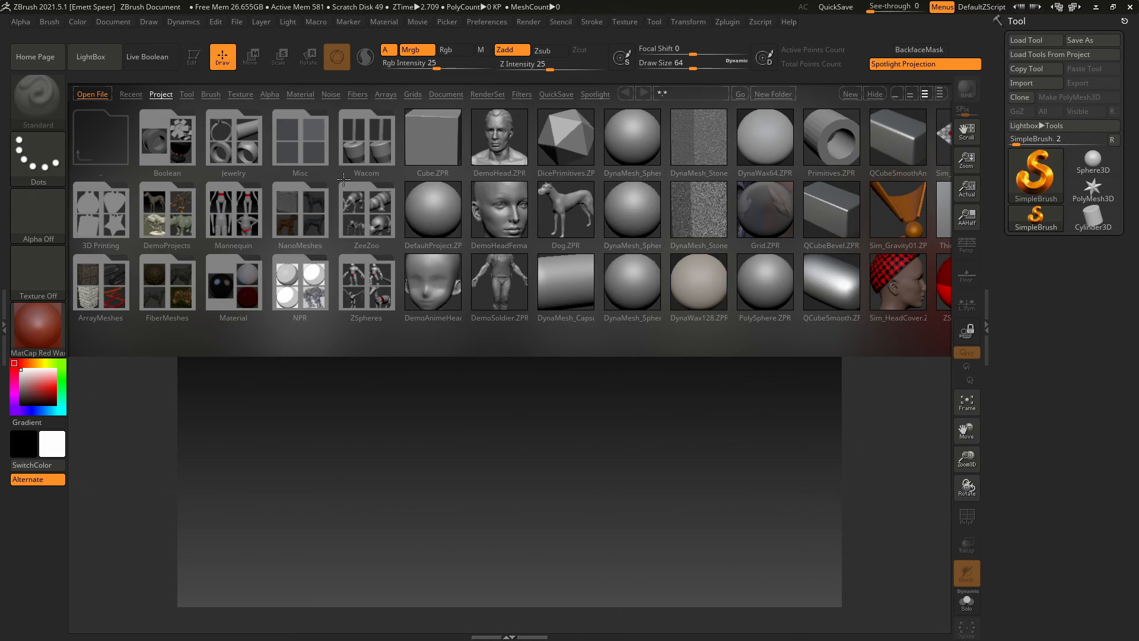
{"action": "left_click", "coordinate": [870, 95]}
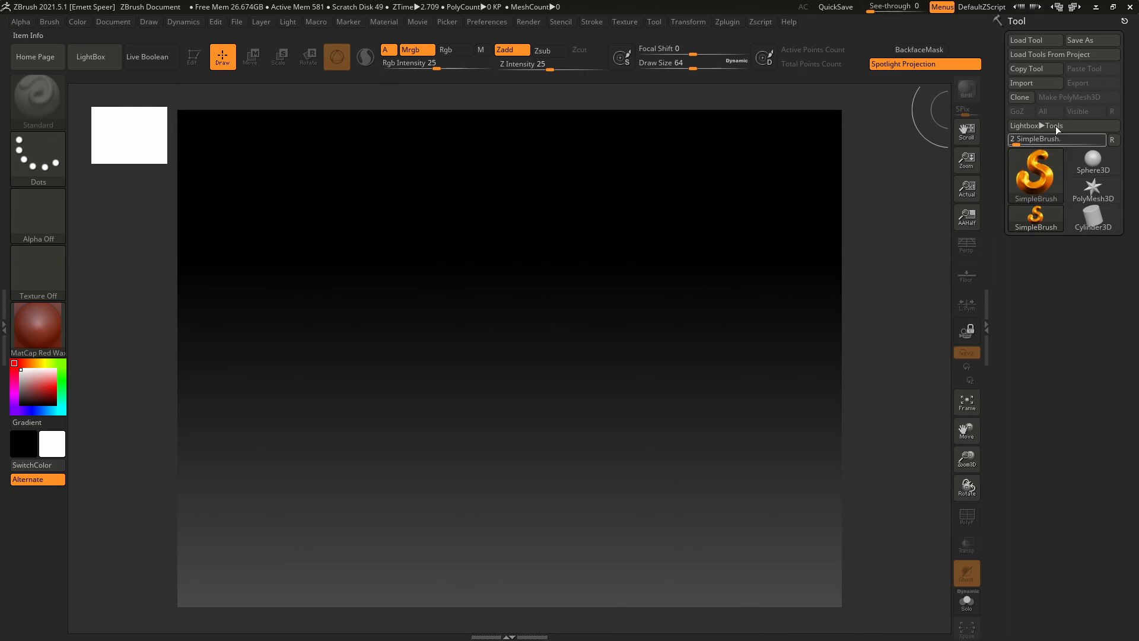
{"action": "left_click", "coordinate": [1027, 40]}
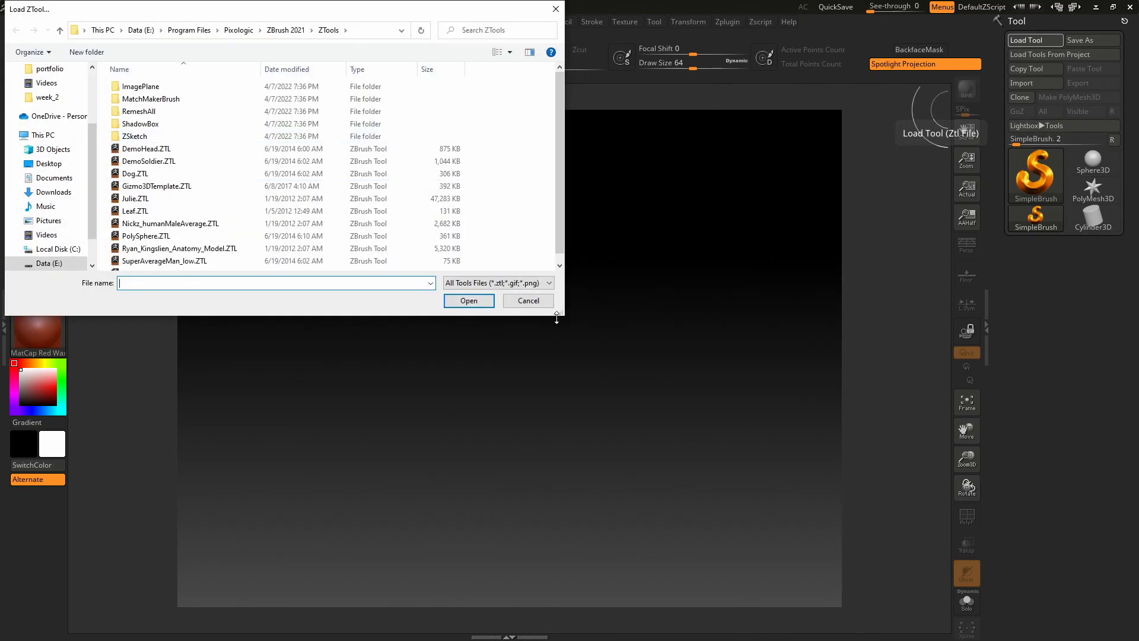
{"action": "left_click", "coordinate": [548, 296]}
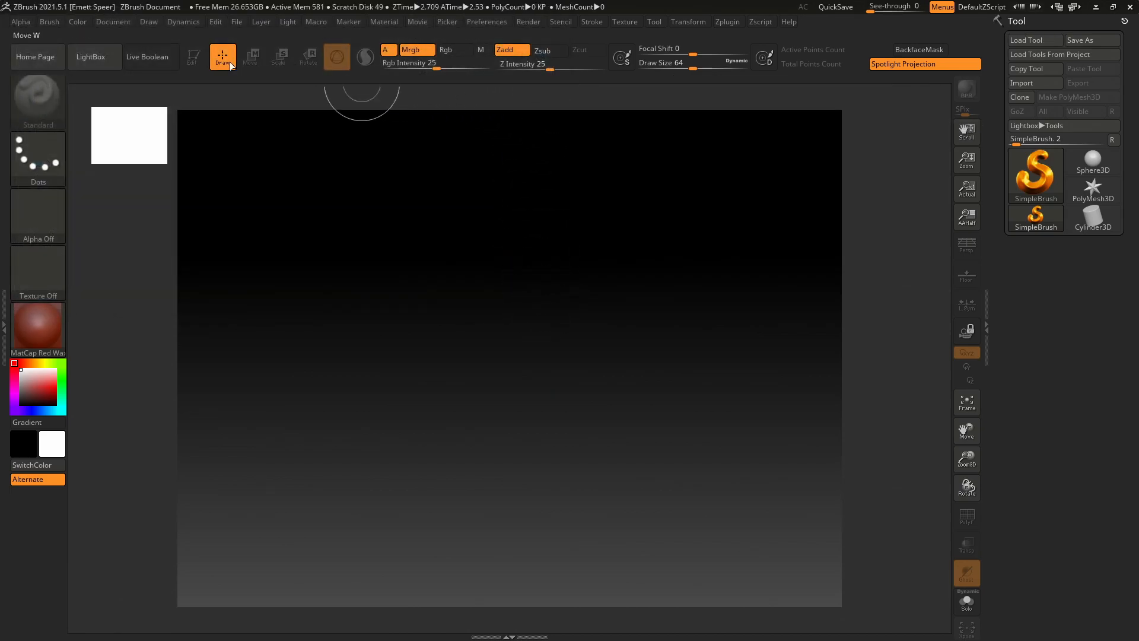
{"action": "left_click", "coordinate": [90, 57]}
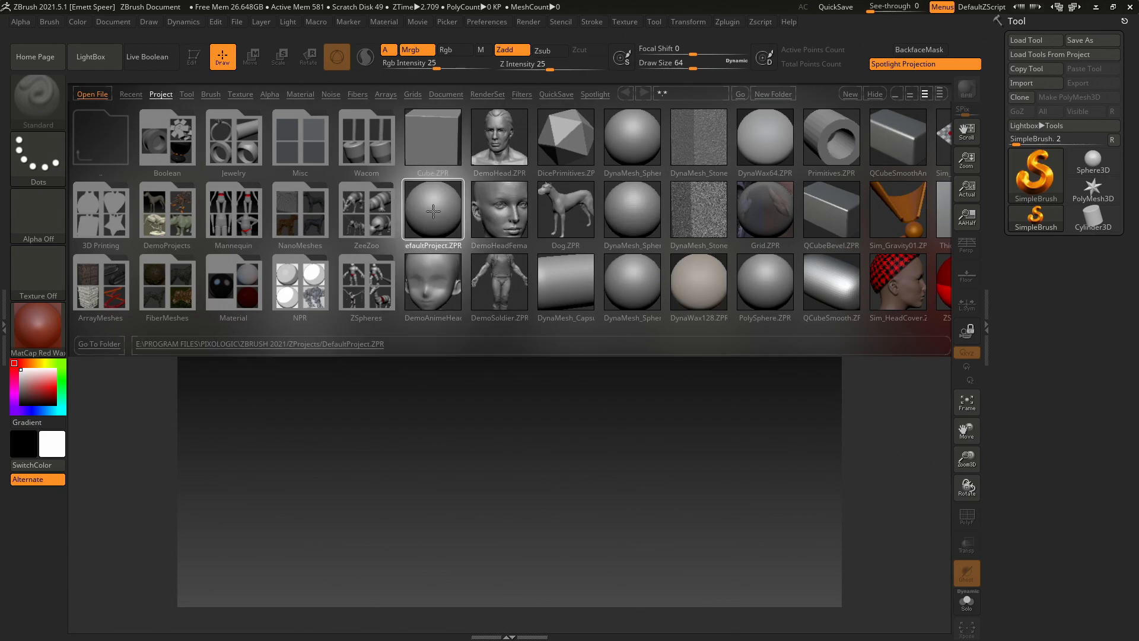
{"action": "double_click", "coordinate": [433, 212]}
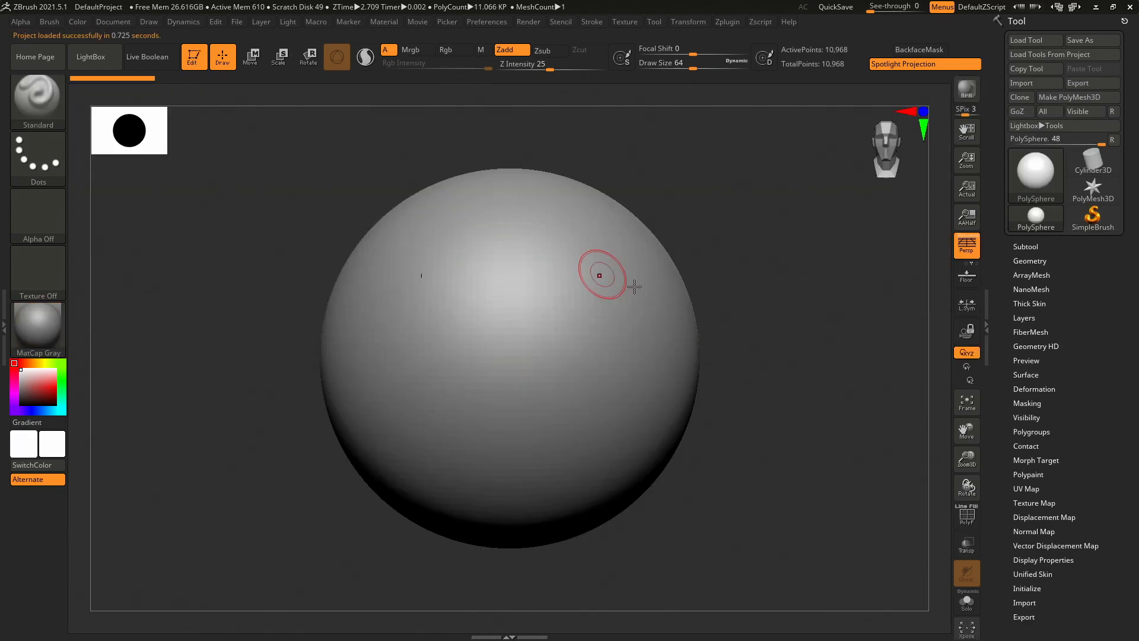
Try a symmetrical sculpting stroke across the upper front of the sphere and undo it.
{"action": "mouse_move", "coordinate": [584, 307]}
{"action": "left_mouse_down"}
{"action": "mouse_move", "coordinate": [661, 294]}
{"action": "mouse_move", "coordinate": [519, 323]}
{"action": "left_mouse_up"}
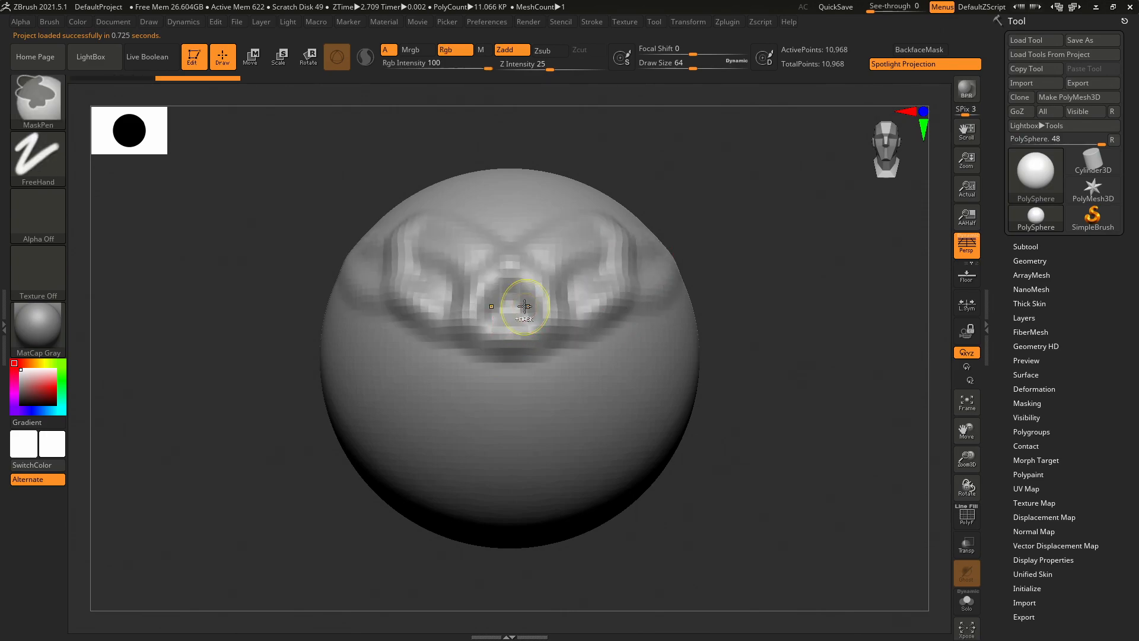
{"action": "key", "text": "ctrl+z"}
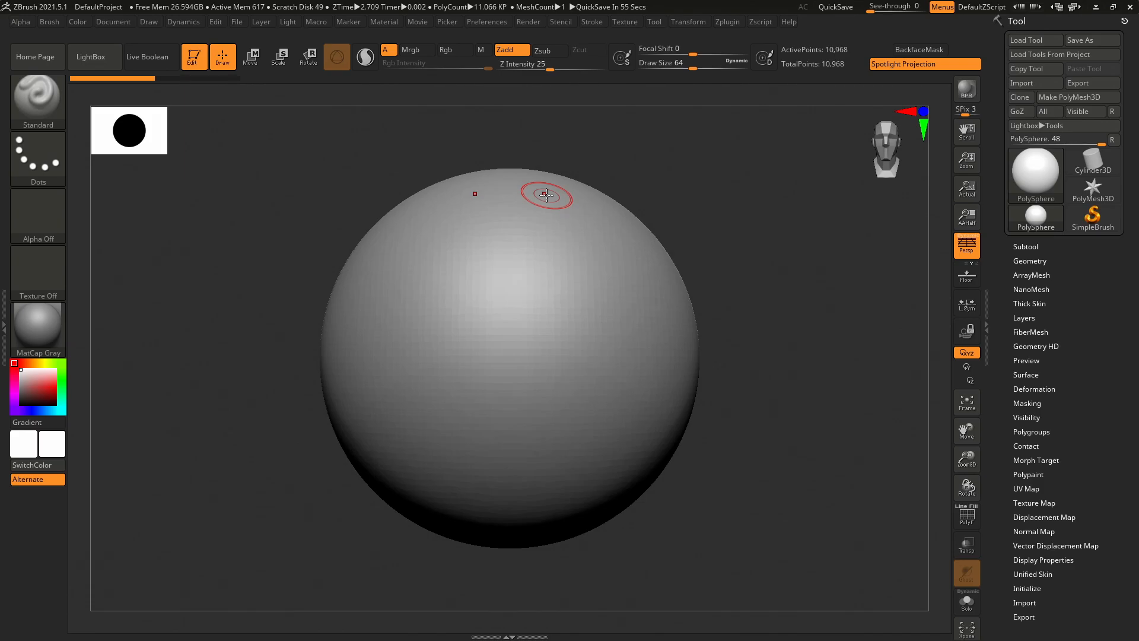
Import the dark iron-banded chest image (Cover.jpg…Large.jpg) as a texture from Data2 (F:) > Models > twitch_models > props > chests.
{"action": "left_click", "coordinate": [625, 22]}
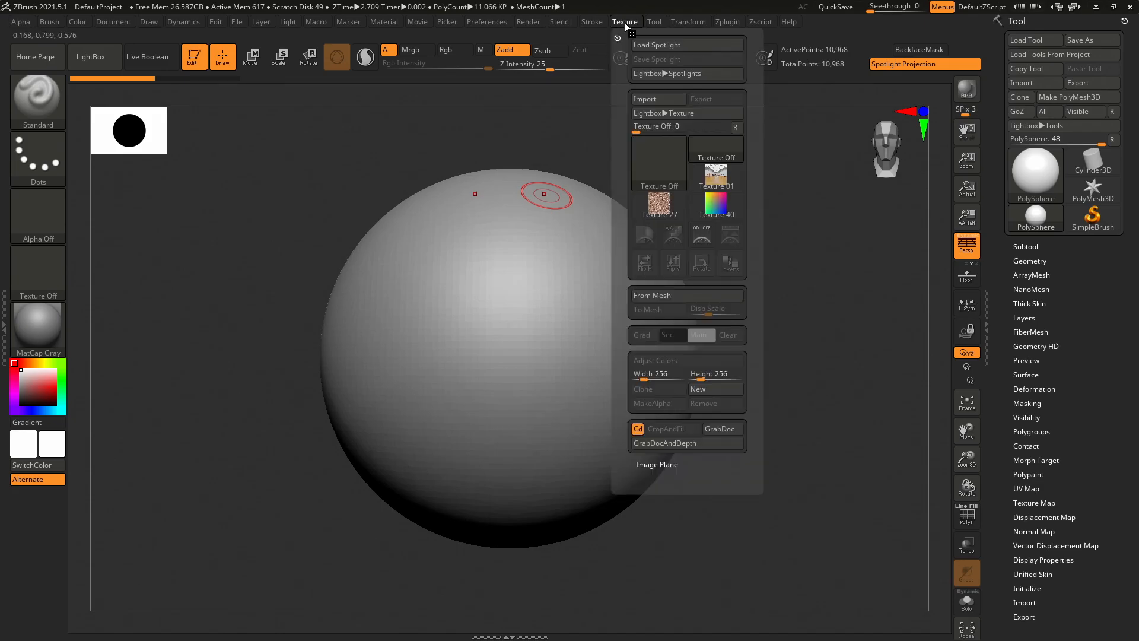
{"action": "left_click", "coordinate": [659, 99]}
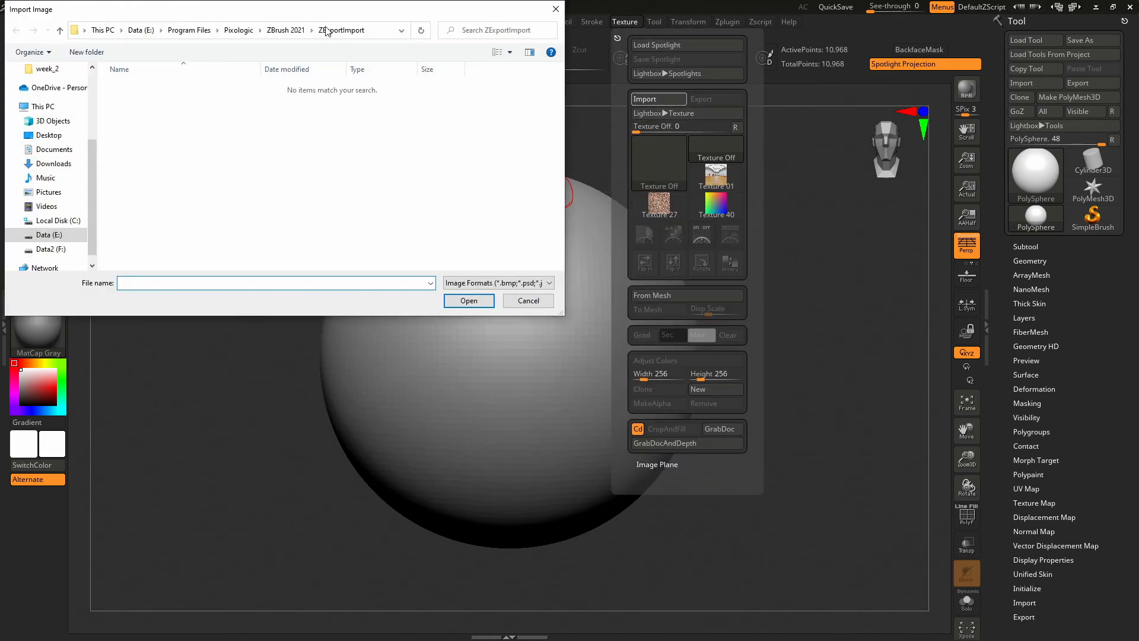
{"action": "left_click", "coordinate": [285, 30]}
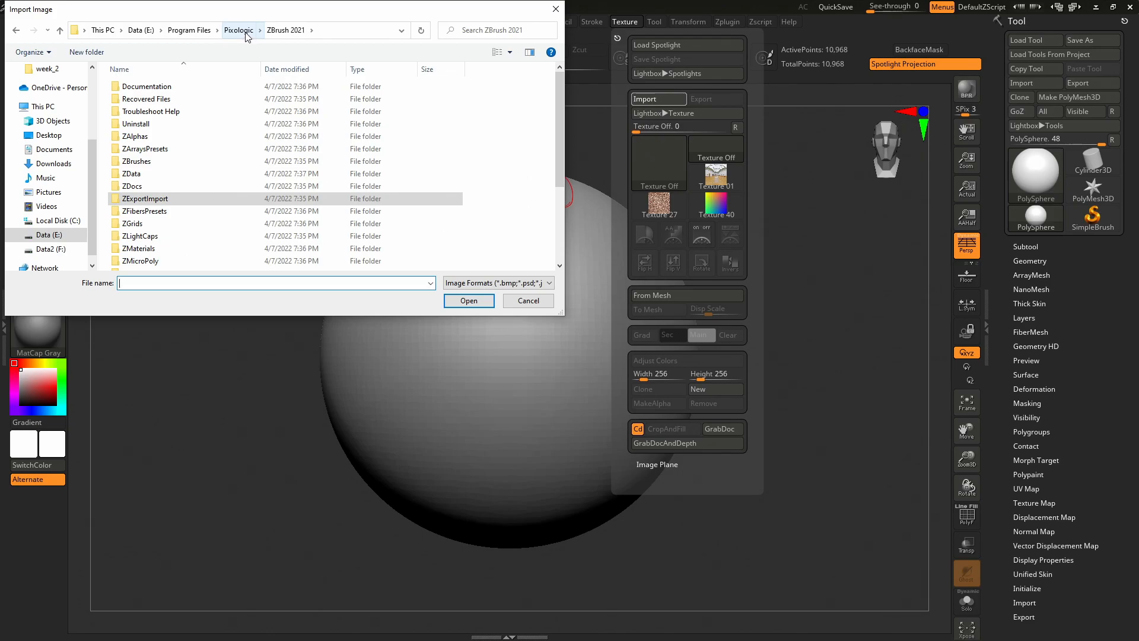
{"action": "left_click", "coordinate": [73, 250]}
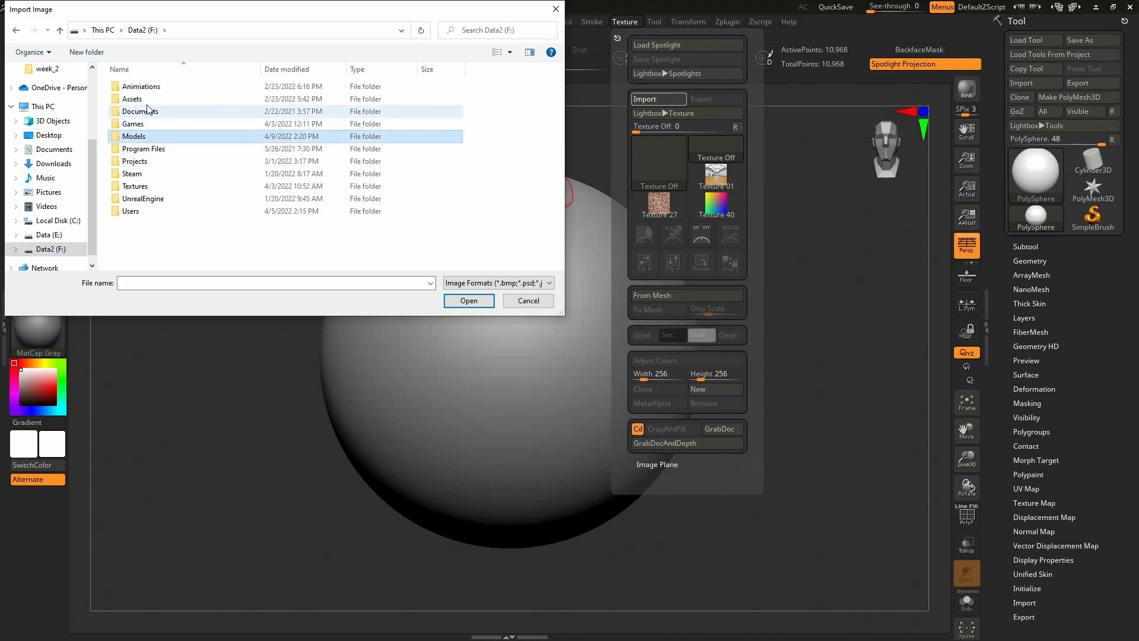
{"action": "double_click", "coordinate": [157, 136]}
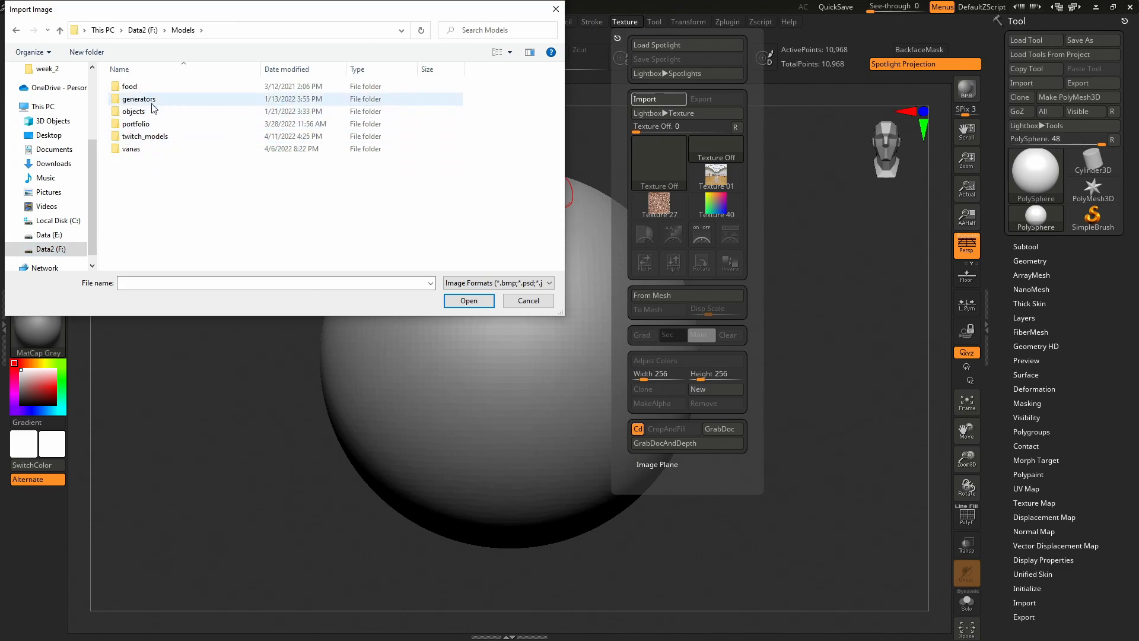
{"action": "double_click", "coordinate": [156, 137]}
{"action": "double_click", "coordinate": [146, 99]}
{"action": "left_click", "coordinate": [150, 91]}
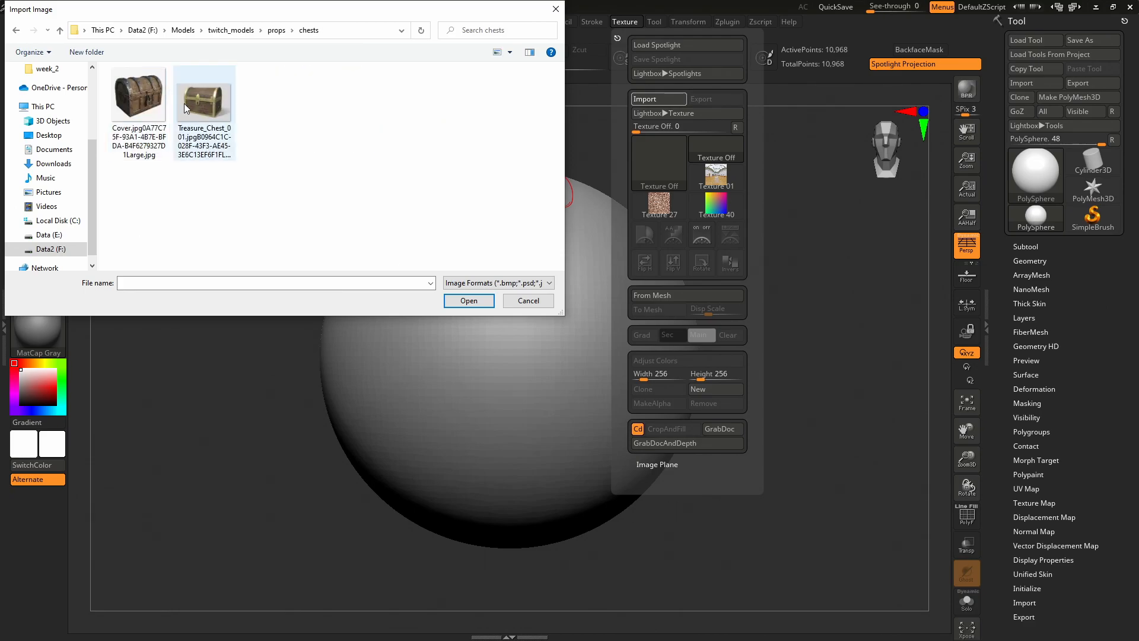
{"action": "left_click", "coordinate": [511, 282]}
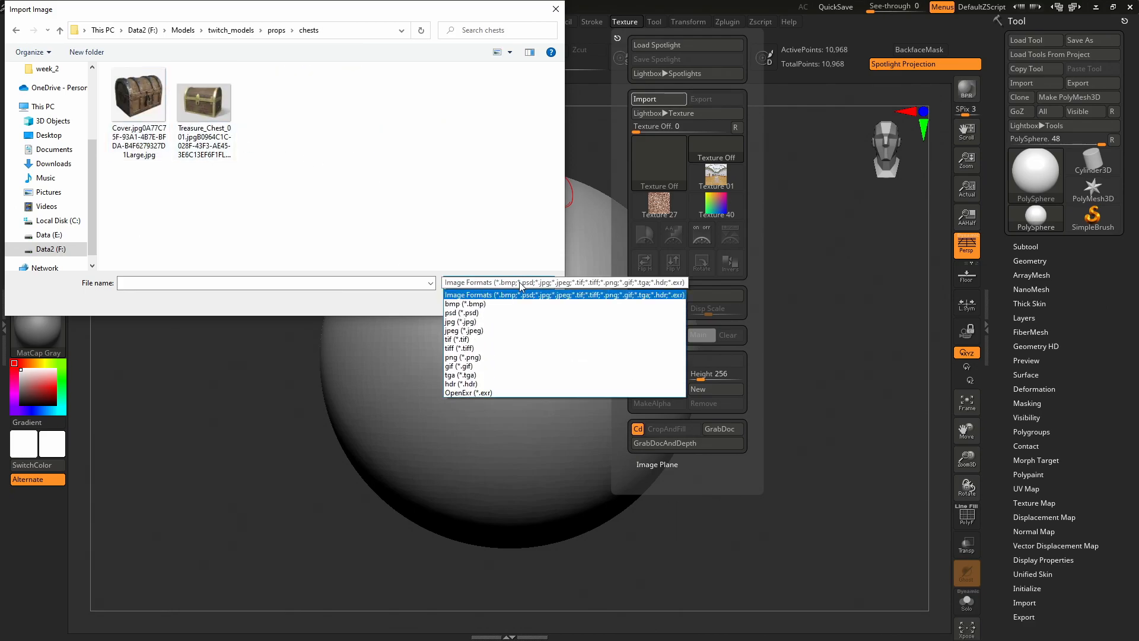
{"action": "left_click", "coordinate": [510, 283]}
{"action": "left_click", "coordinate": [154, 116]}
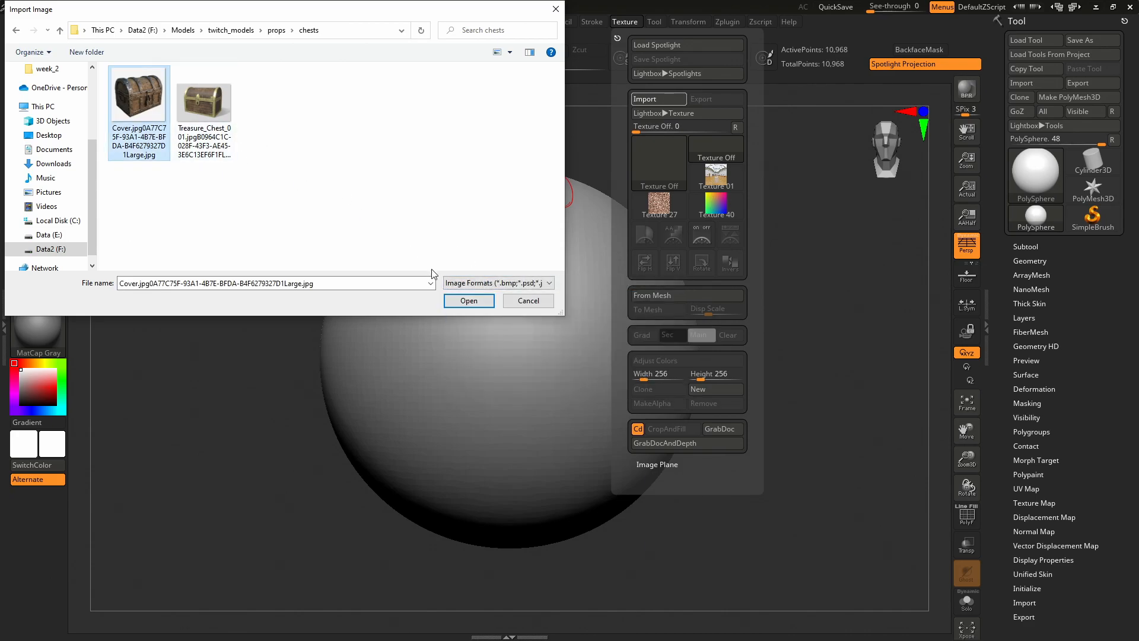
{"action": "left_click", "coordinate": [470, 305]}
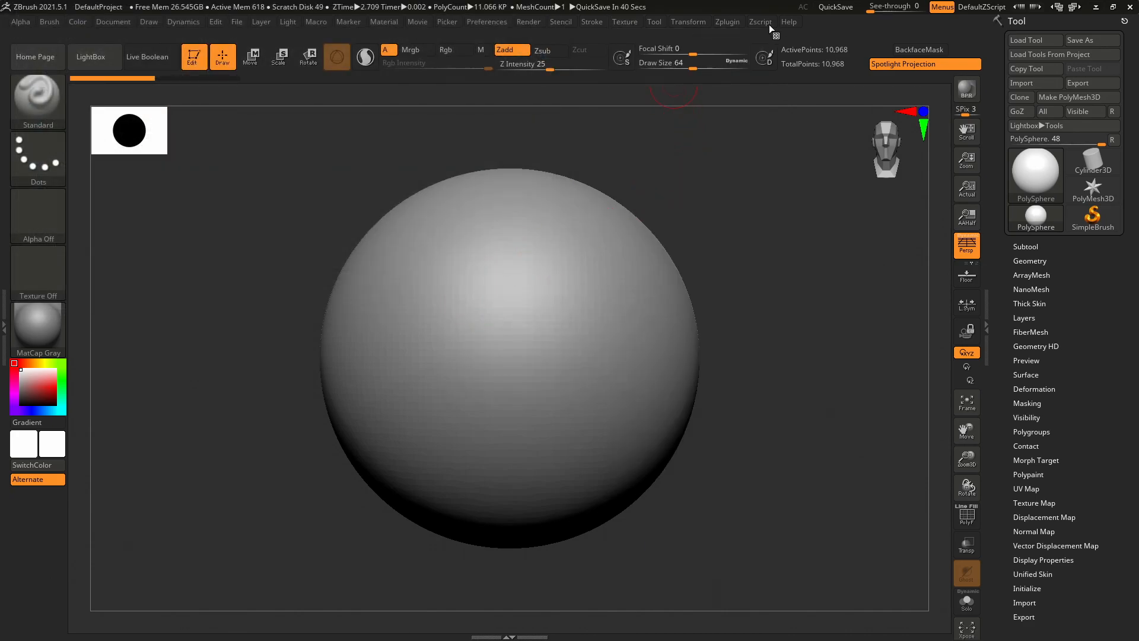
Import the gold-trimmed Treasure_Chest_001 image from the chests folder as a second texture.
{"action": "left_click", "coordinate": [627, 21]}
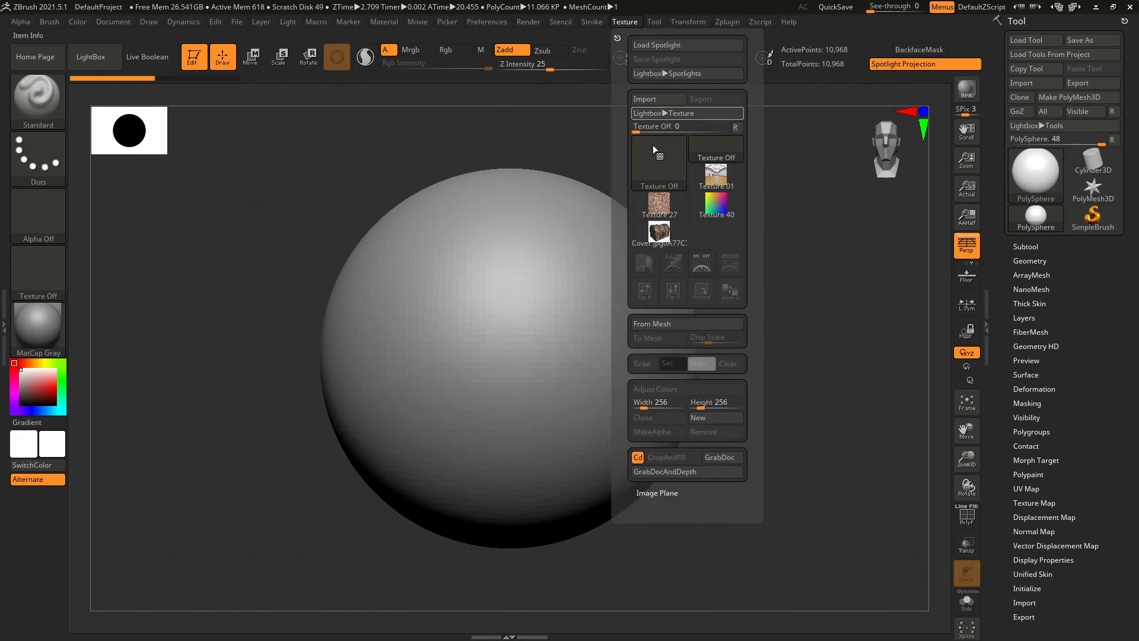
{"action": "left_click", "coordinate": [652, 99]}
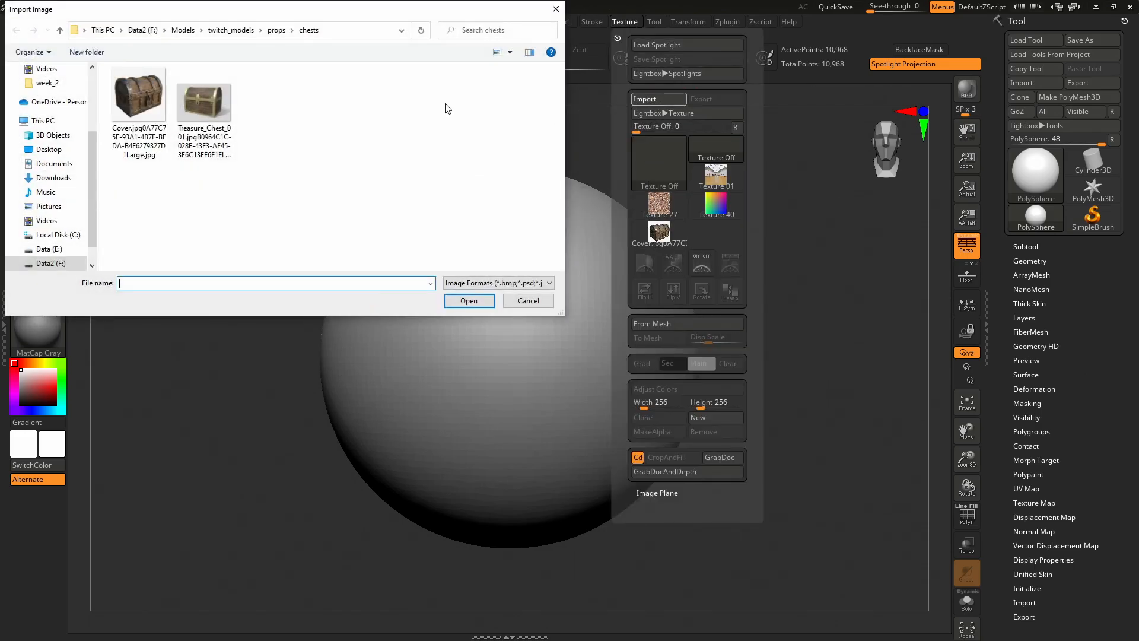
{"action": "left_click", "coordinate": [211, 102]}
{"action": "left_click", "coordinate": [468, 301]}
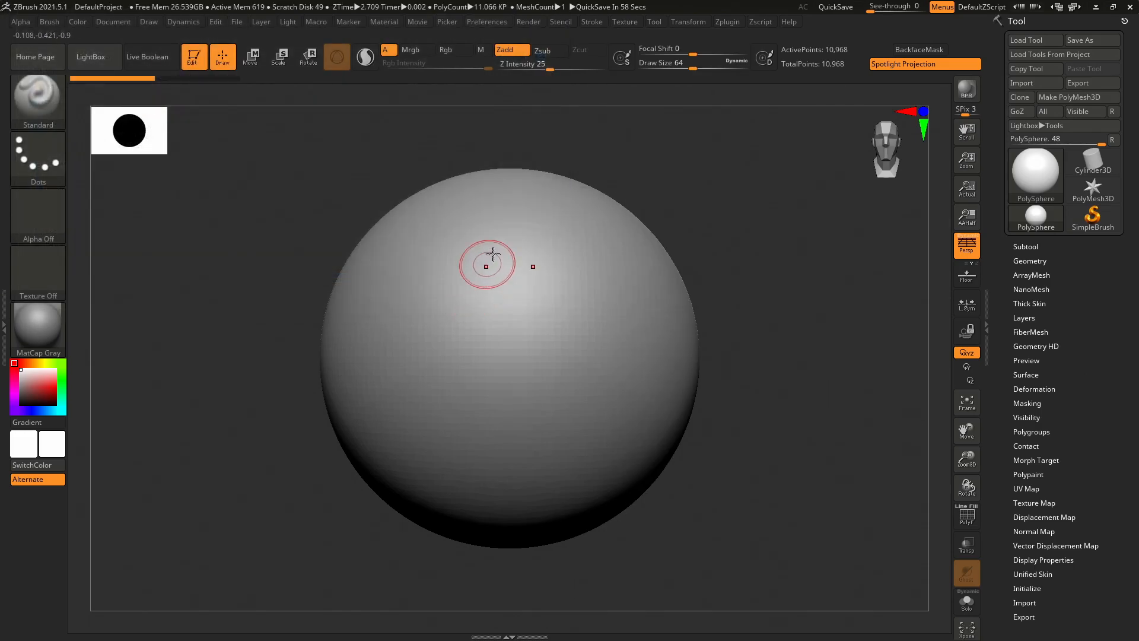
Add the dark chest texture to Spotlight and shrink it to a small reference in the canvas's upper-left corner.
{"action": "left_click", "coordinate": [625, 22]}
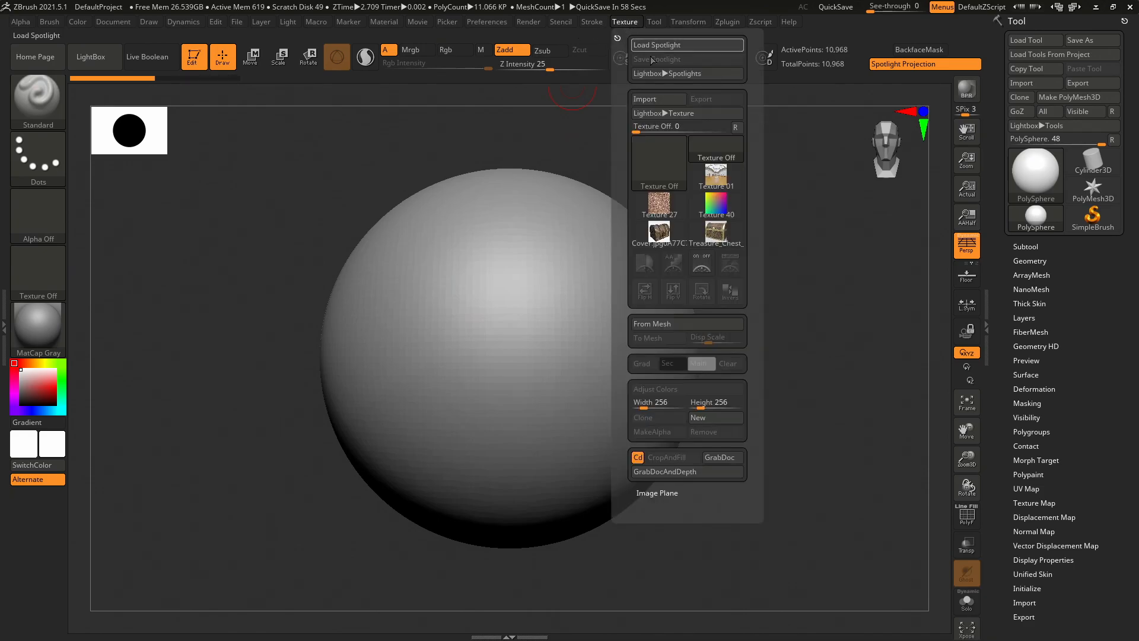
{"action": "left_click", "coordinate": [659, 235]}
{"action": "left_click", "coordinate": [732, 253]}
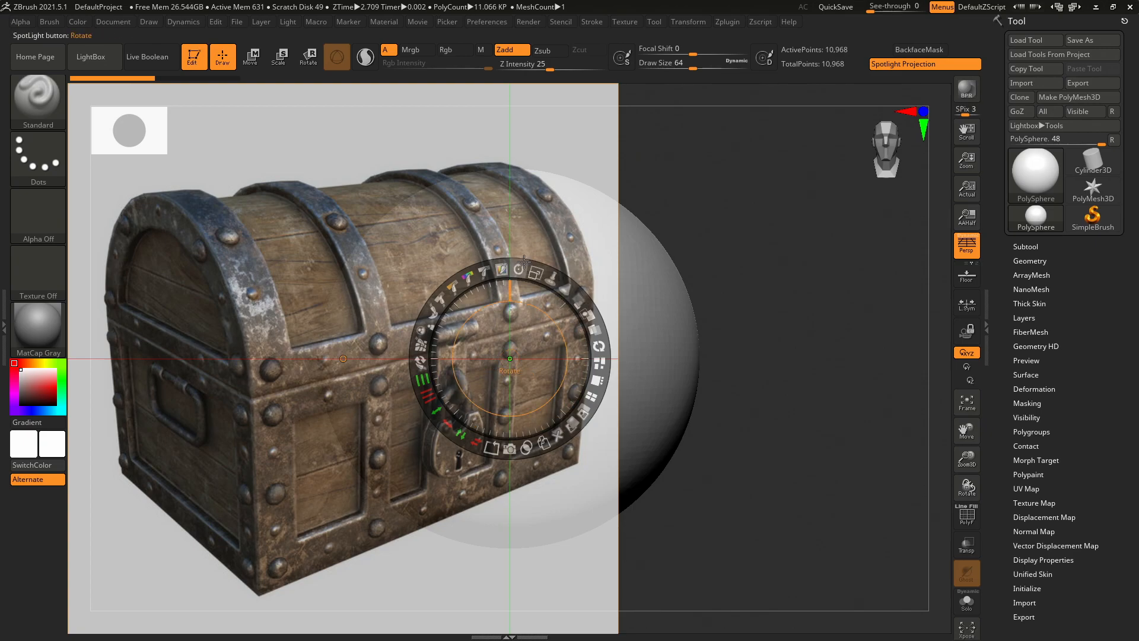
{"action": "left_click_drag", "start_coordinate": [536, 273], "coordinate": [190, 180]}
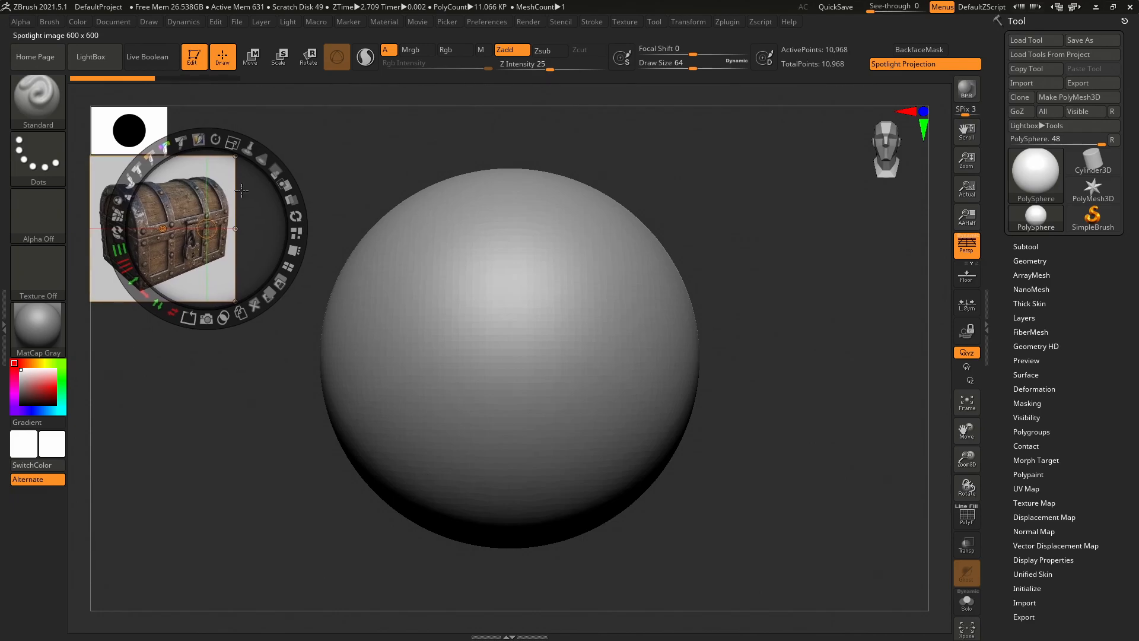
Add the gold-trimmed chest texture to Spotlight and scale it down beside the sphere at the canvas's upper left.
{"action": "left_click", "coordinate": [625, 22]}
{"action": "left_click", "coordinate": [715, 232]}
{"action": "left_click", "coordinate": [736, 261]}
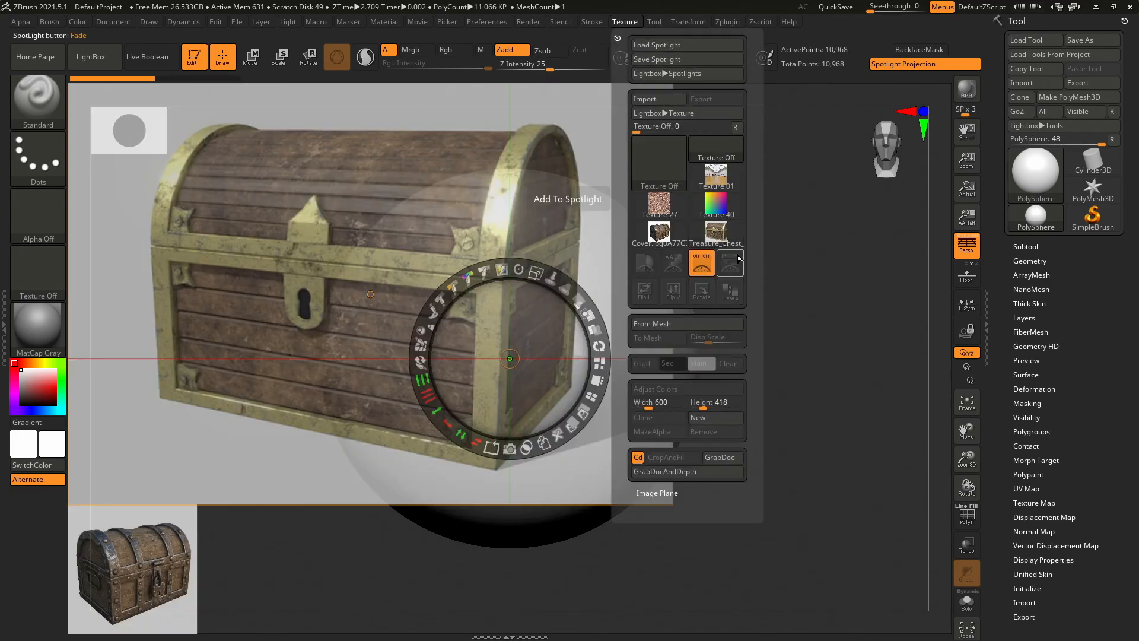
{"action": "left_click_drag", "start_coordinate": [540, 270], "coordinate": [267, 225]}
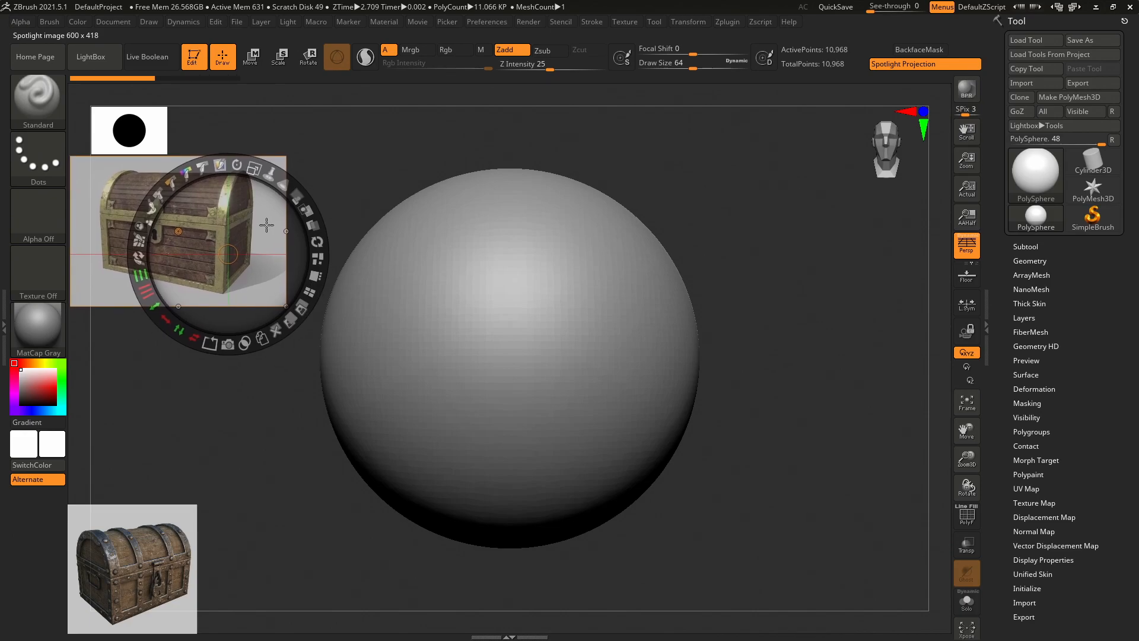
Stack the dark chest image directly beneath the gold-trimmed one along the canvas's left edge and leave Spotlight editing.
{"action": "left_click_drag", "start_coordinate": [185, 518], "coordinate": [186, 319]}
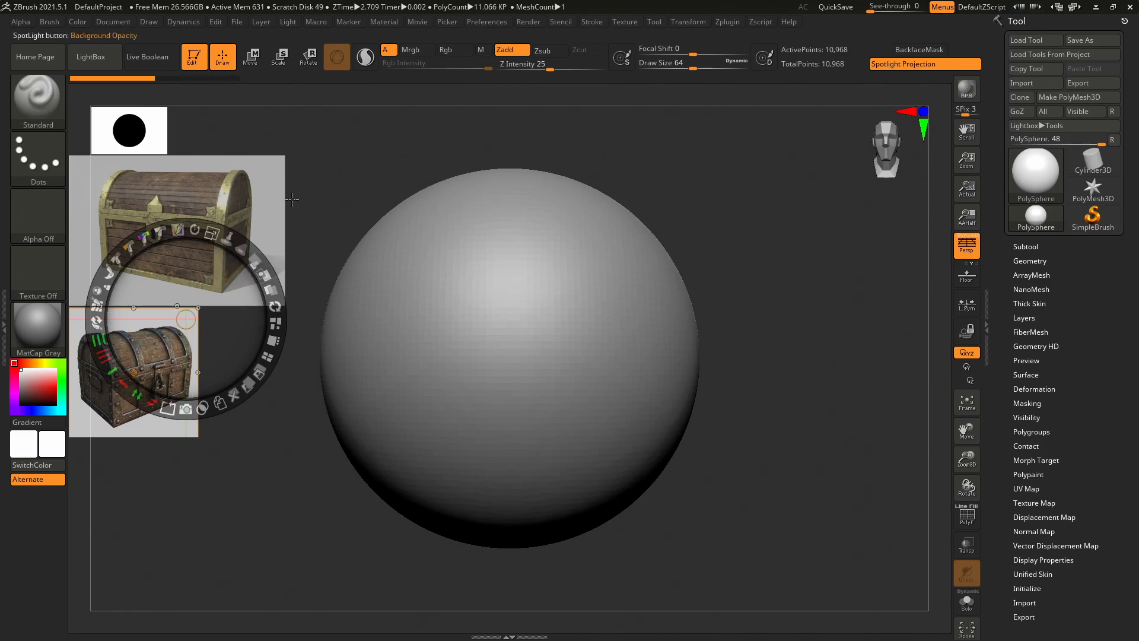
{"action": "left_click", "coordinate": [357, 184]}
{"action": "left_click_drag", "start_coordinate": [362, 188], "coordinate": [191, 234]}
{"action": "left_click", "coordinate": [733, 231]}
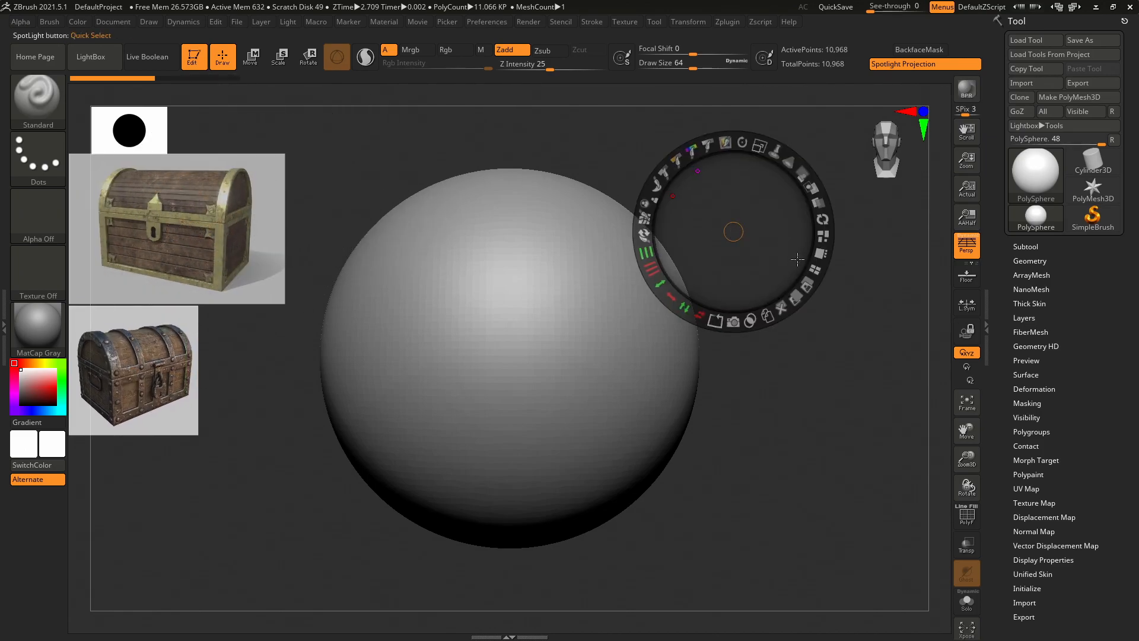
{"action": "left_click", "coordinate": [539, 366]}
{"action": "left_click", "coordinate": [683, 301]}
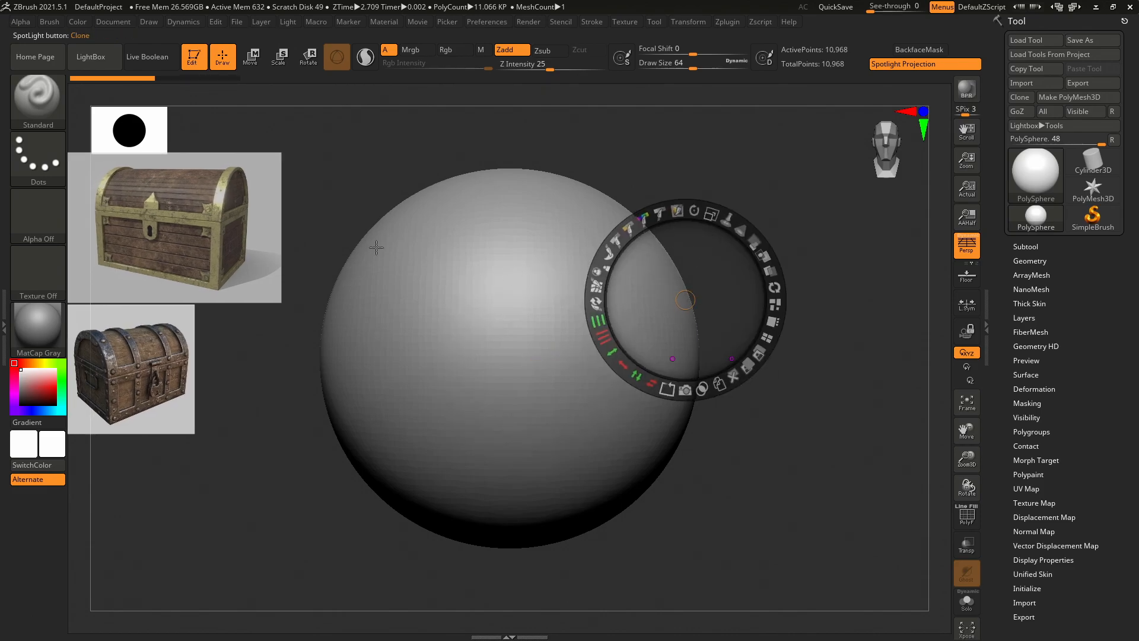
{"action": "left_click", "coordinate": [180, 212]}
{"action": "left_click", "coordinate": [179, 209]}
{"action": "left_click", "coordinate": [178, 219]}
{"action": "left_click", "coordinate": [181, 217]}
{"action": "left_click_drag", "start_coordinate": [173, 228], "coordinate": [174, 227]}
{"action": "key", "text": "z"}
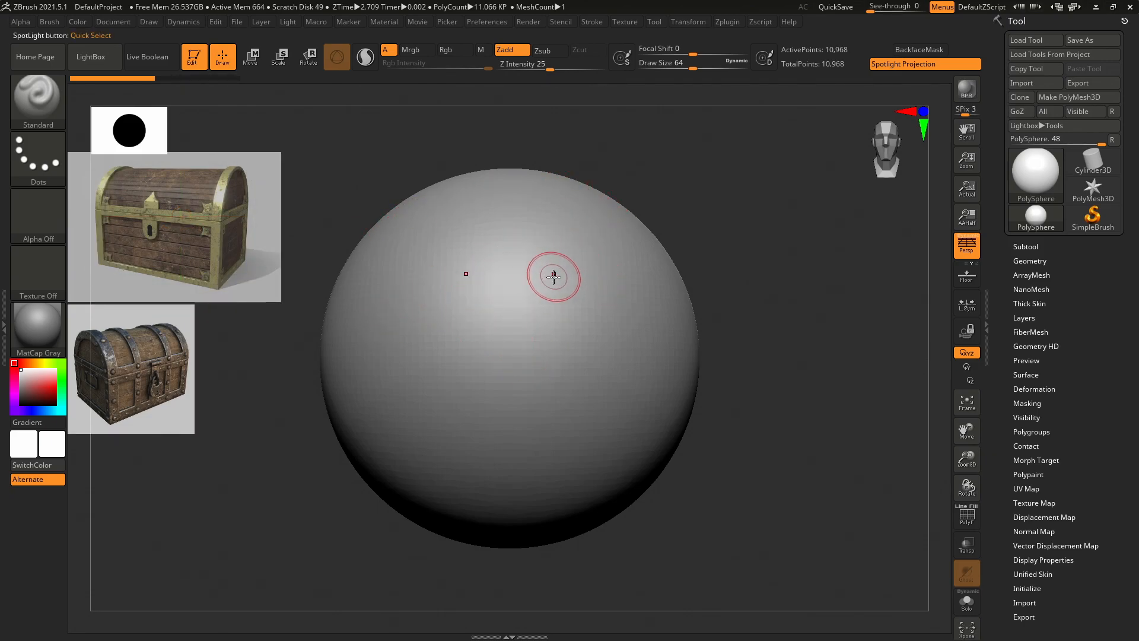
Append a Cube3D mesh as a new subtool alongside the sphere.
{"action": "left_click", "coordinate": [1019, 246]}
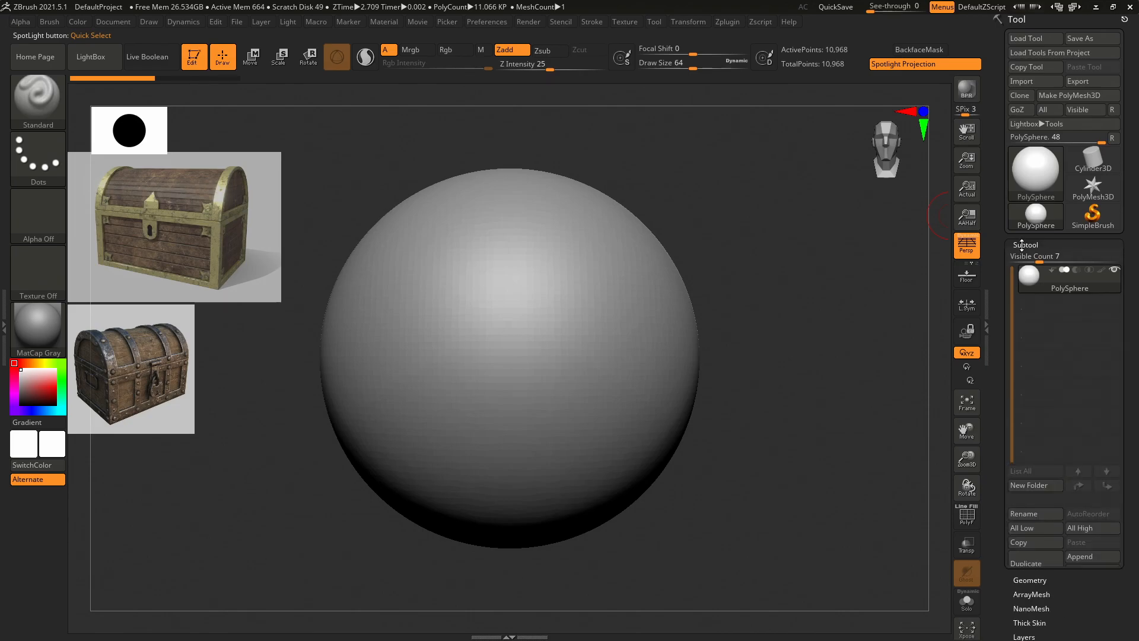
{"action": "left_click_drag", "start_coordinate": [801, 404], "coordinate": [949, 445]}
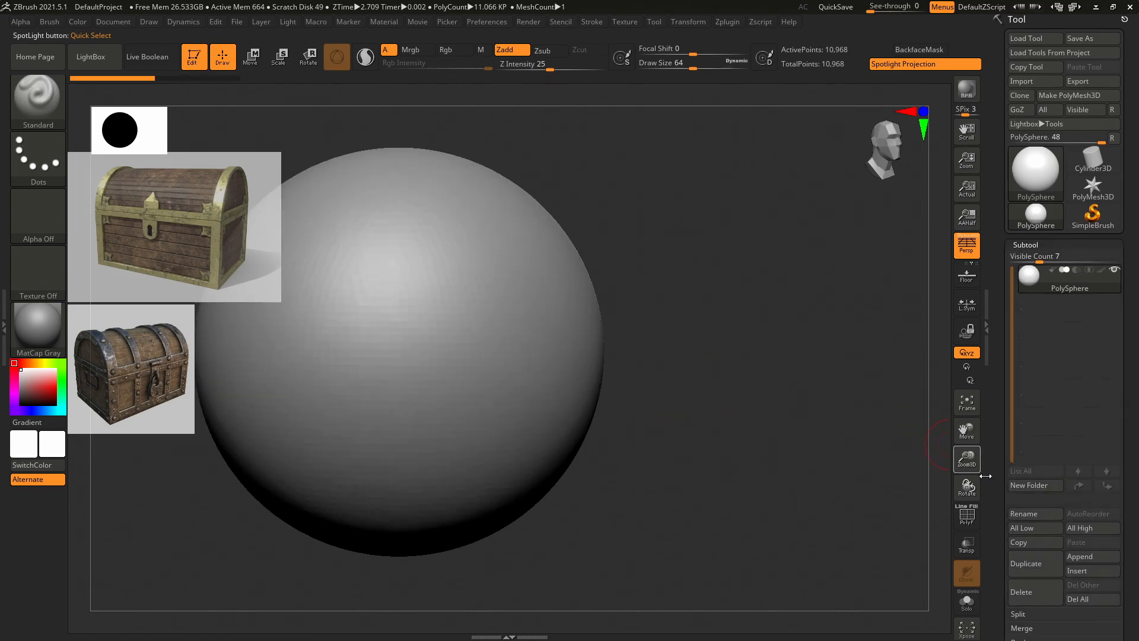
{"action": "left_click", "coordinate": [1074, 561]}
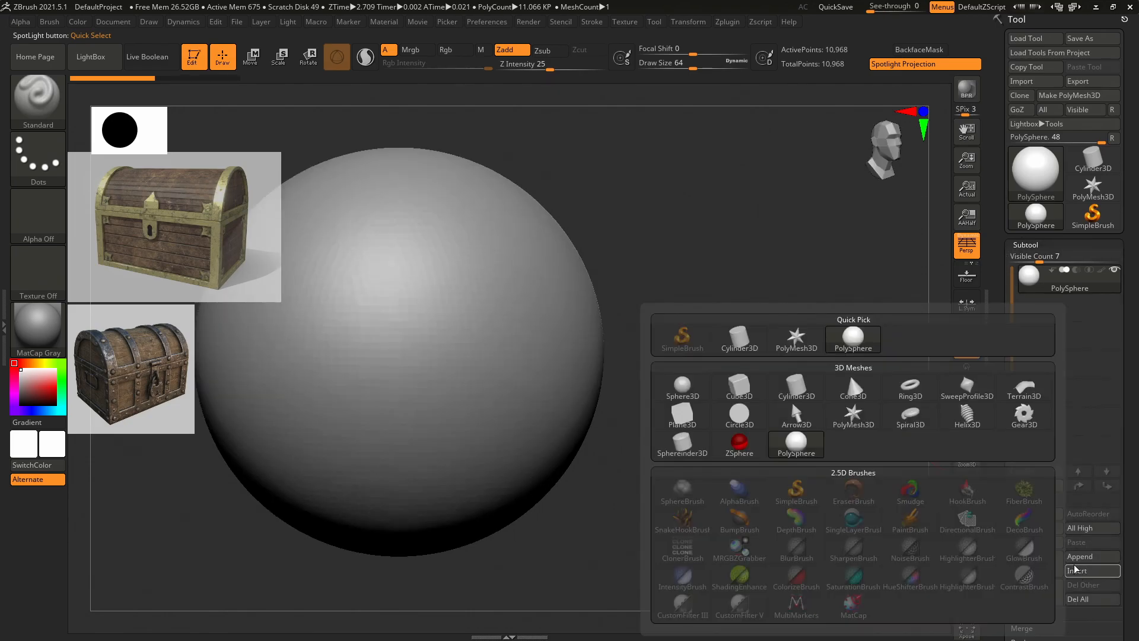
{"action": "left_click", "coordinate": [739, 383]}
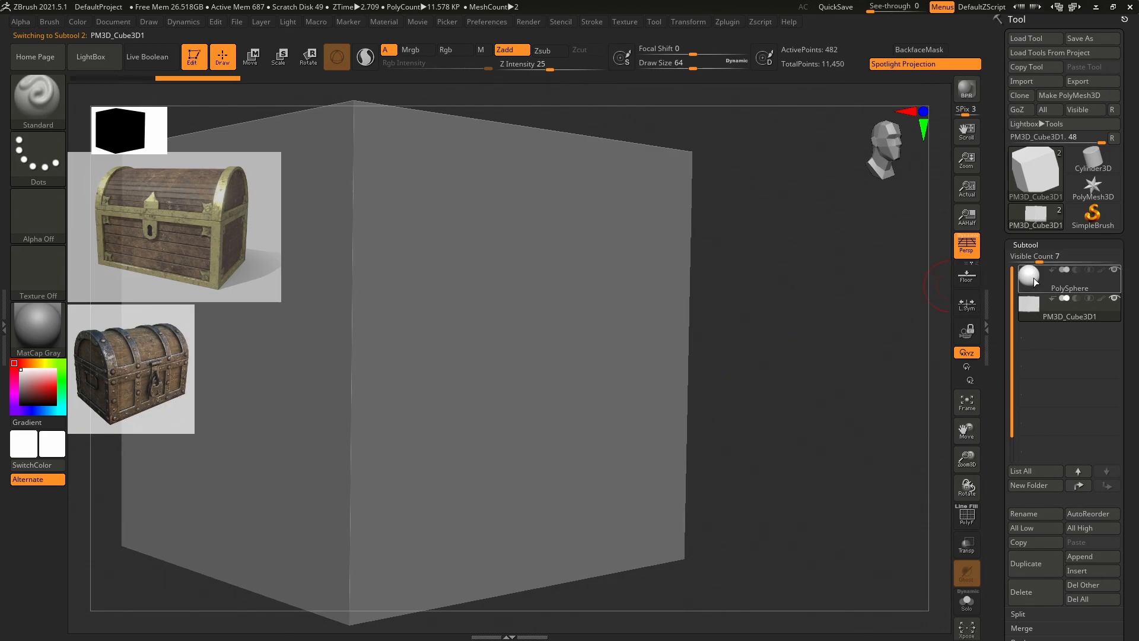
Delete the PolySphere subtool so that only the cube is kept.
{"action": "left_click", "coordinate": [1033, 277]}
{"action": "left_click", "coordinate": [1025, 593]}
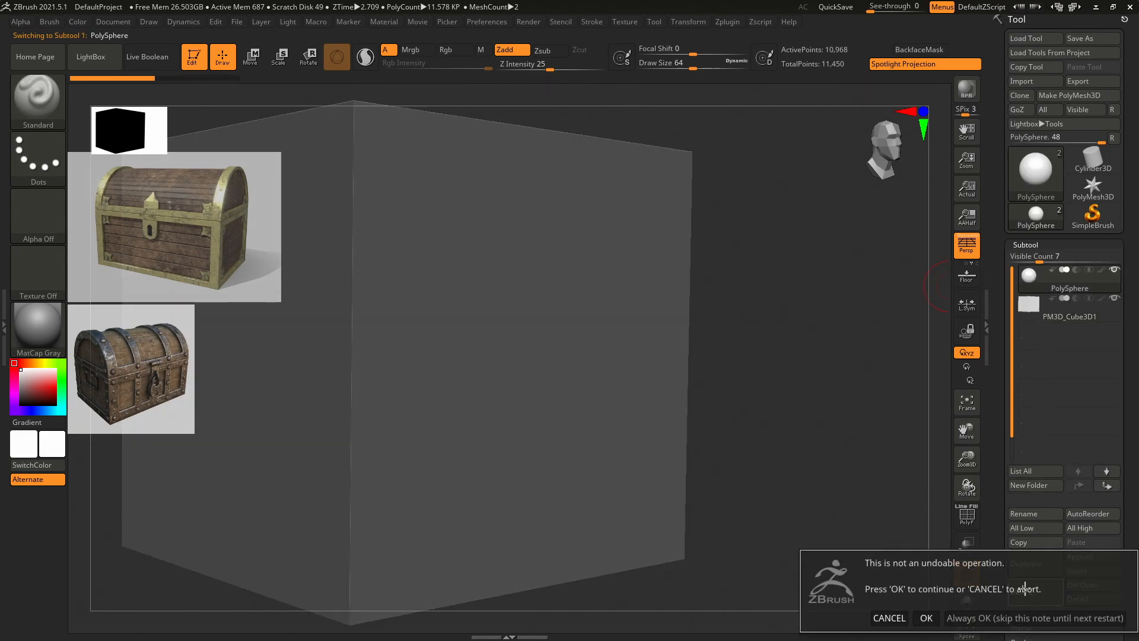
{"action": "left_click", "coordinate": [926, 617]}
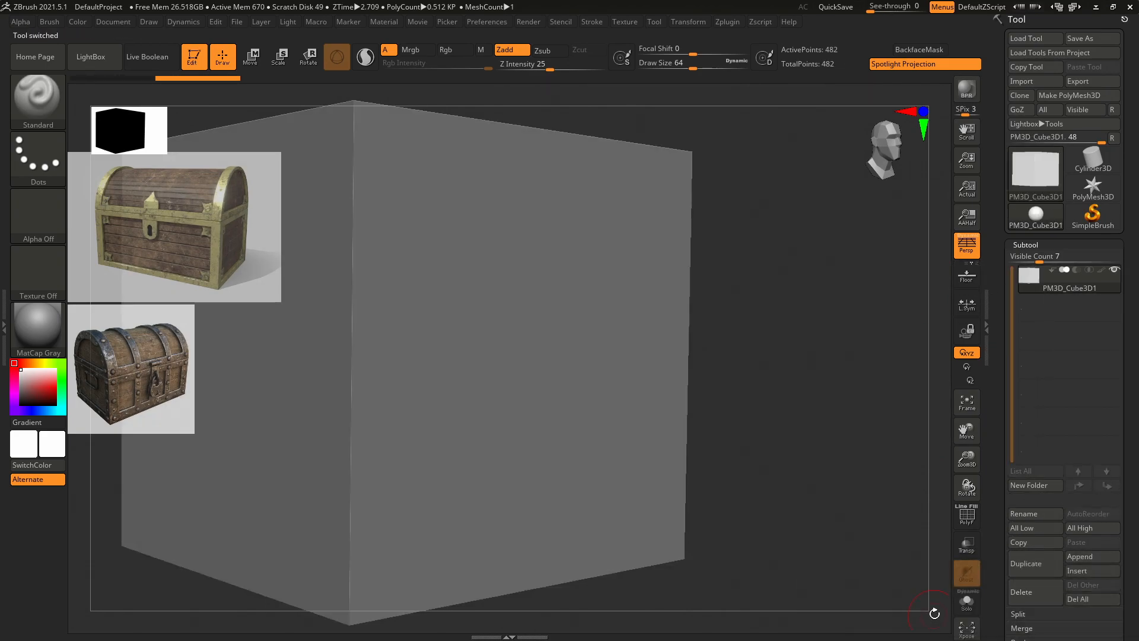
{"action": "left_click_drag", "start_coordinate": [694, 334], "coordinate": [892, 300]}
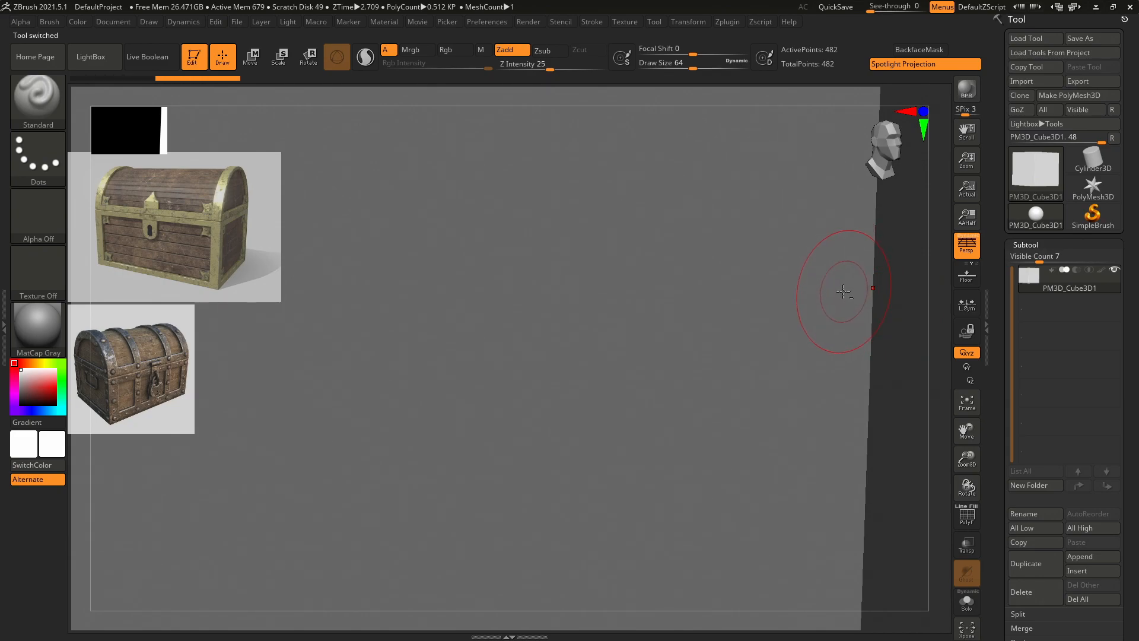
{"action": "key", "text": "alt+Tab"}
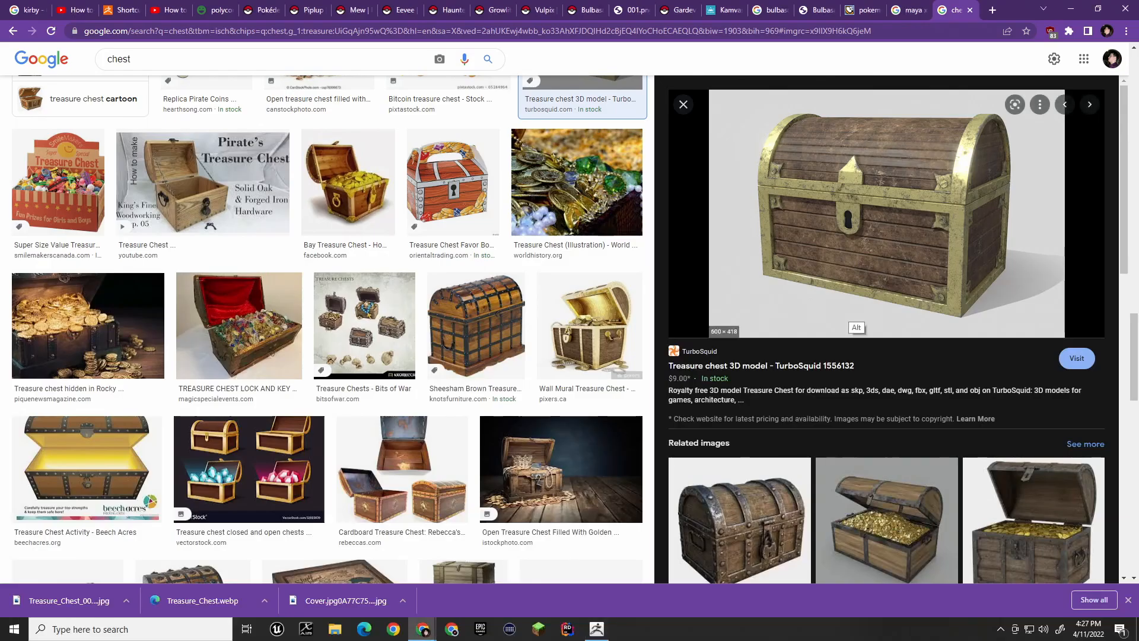
{"action": "key", "text": "alt+Tab"}
{"action": "right_click", "coordinate": [848, 295]}
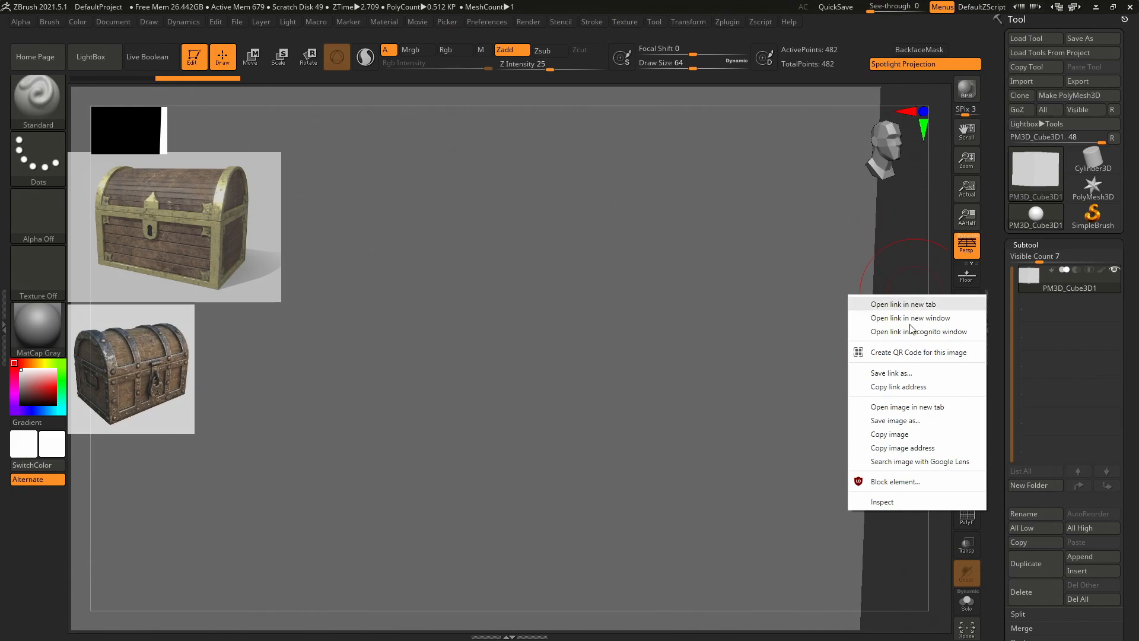
{"action": "key", "text": "alt+Tab"}
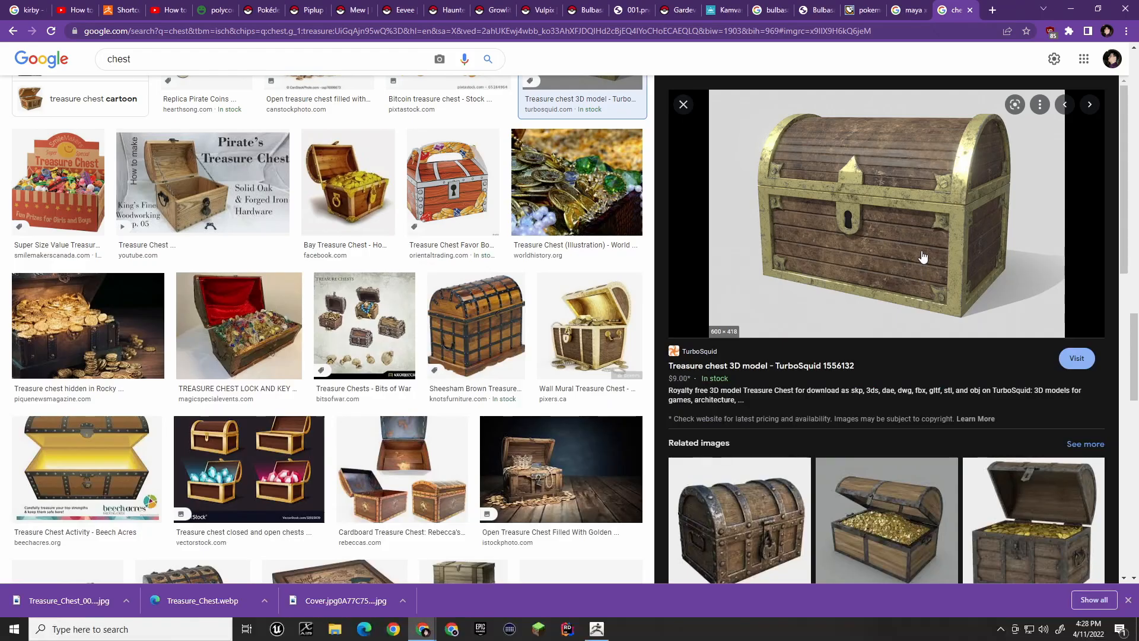
{"action": "key", "text": "alt+Tab"}
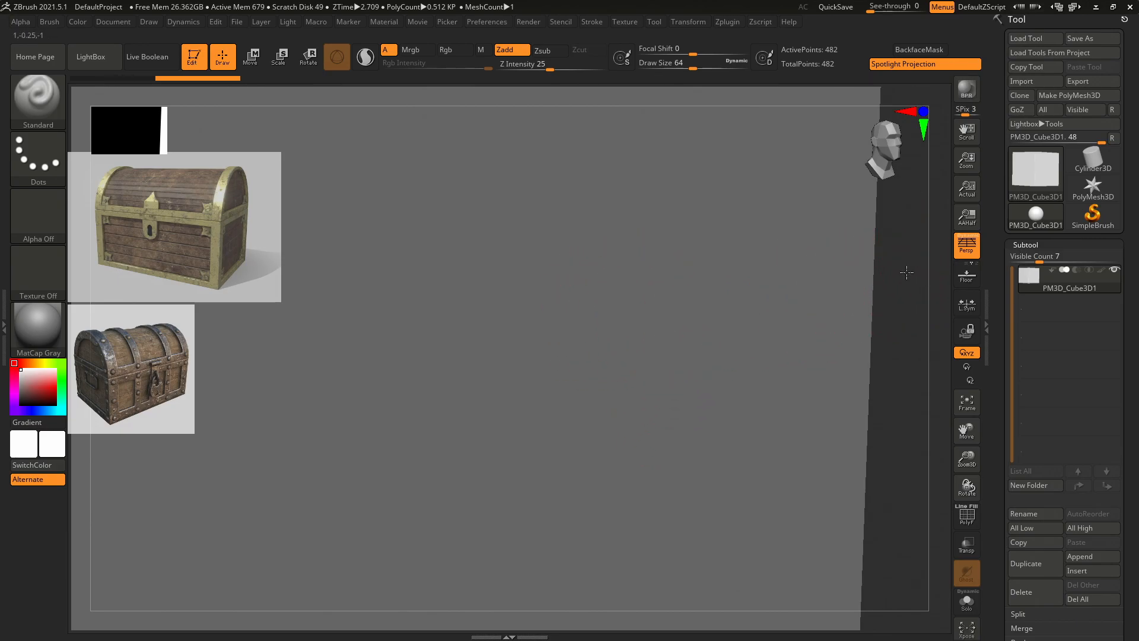
Stretch the cube horizontally with the transform gizmo into an elongated rectangular box for the chest's base.
{"action": "left_click_drag", "start_coordinate": [905, 289], "coordinate": [932, 135]}
{"action": "left_click_drag", "start_coordinate": [907, 244], "coordinate": [853, 263]}
{"action": "left_click", "coordinate": [897, 140]}
{"action": "left_click", "coordinate": [873, 153]}
{"action": "left_click", "coordinate": [872, 154]}
{"action": "left_click", "coordinate": [877, 153]}
{"action": "left_click", "coordinate": [883, 153]}
{"action": "left_click", "coordinate": [881, 160]}
{"action": "left_click", "coordinate": [881, 156]}
{"action": "left_click", "coordinate": [885, 157]}
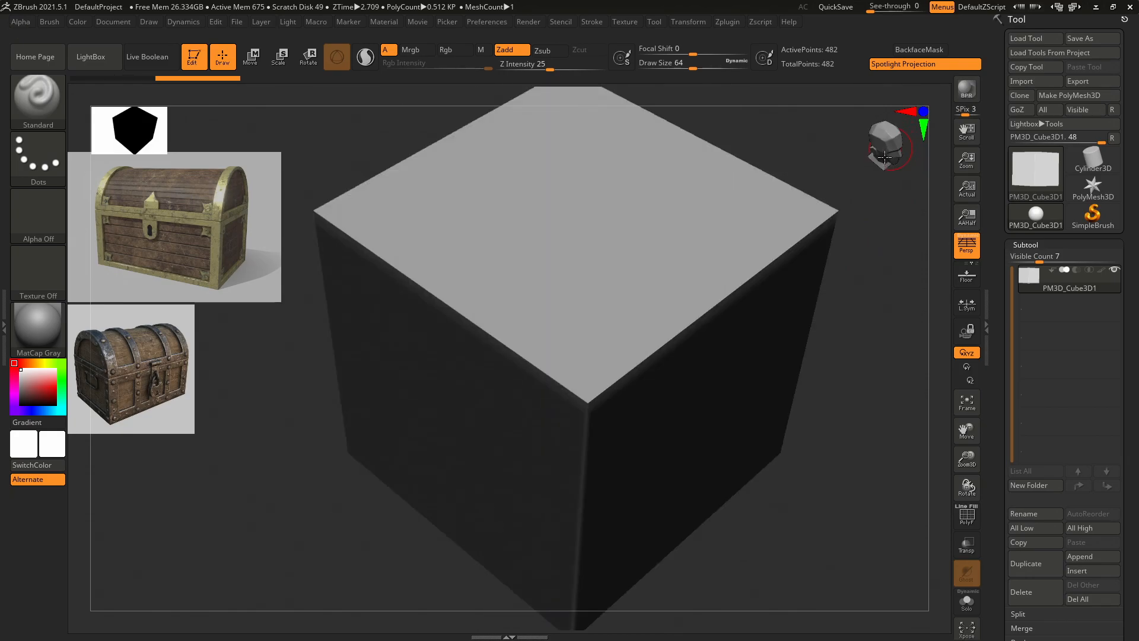
{"action": "left_click", "coordinate": [884, 156]}
{"action": "left_click", "coordinate": [884, 156]}
{"action": "left_click", "coordinate": [883, 155]}
{"action": "left_click", "coordinate": [883, 155]}
{"action": "right_click_drag", "start_coordinate": [865, 298], "coordinate": [848, 191], "text": "ctrl"}
{"action": "left_click", "coordinate": [883, 162]}
{"action": "left_click", "coordinate": [883, 164]}
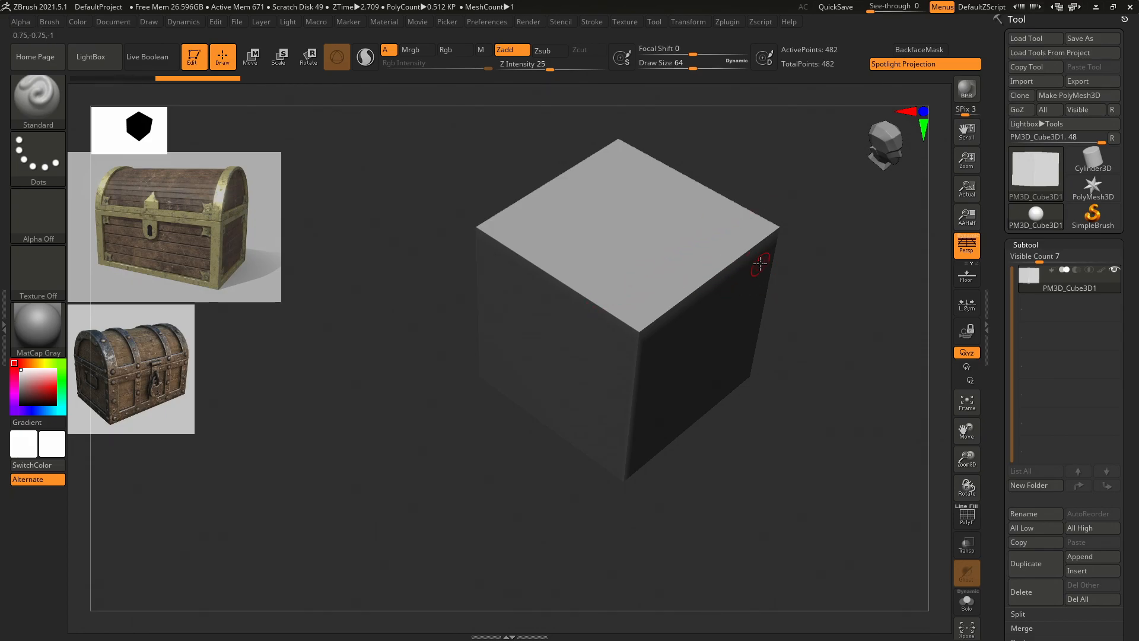
{"action": "key", "text": "w"}
{"action": "left_click_drag", "start_coordinate": [595, 325], "coordinate": [491, 399]}
{"action": "left_click_drag", "start_coordinate": [621, 278], "coordinate": [620, 282]}
{"action": "left_click_drag", "start_coordinate": [648, 325], "coordinate": [658, 325]}
{"action": "left_click_drag", "start_coordinate": [885, 265], "coordinate": [876, 200]}
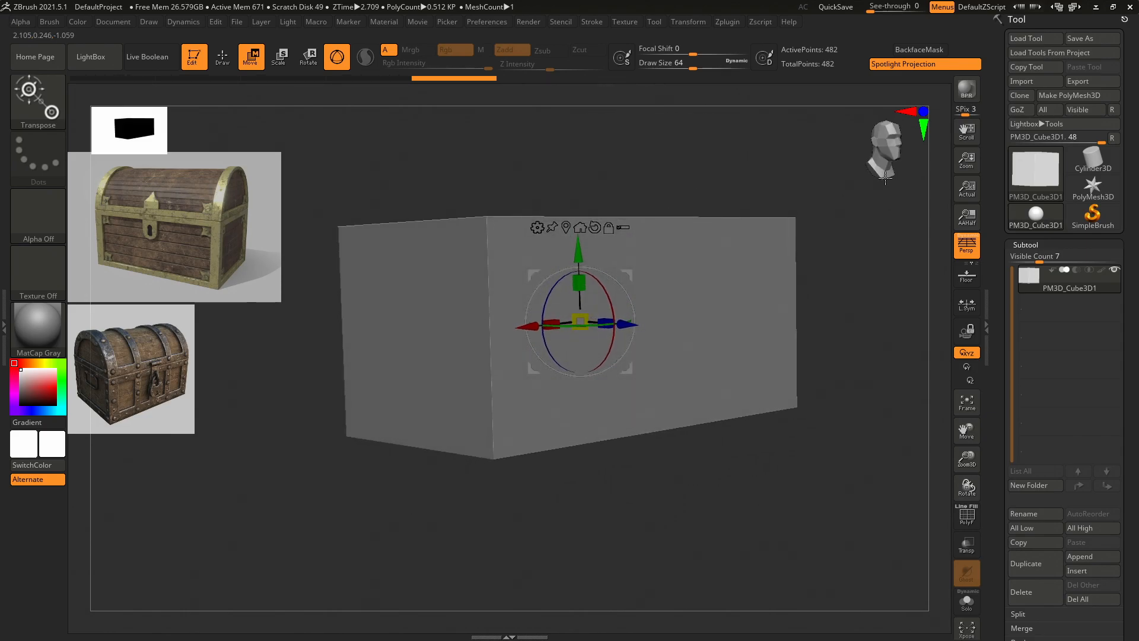
Examine the proportions of the elongated box from several sides.
{"action": "left_click", "coordinate": [890, 152]}
{"action": "left_click", "coordinate": [901, 168]}
{"action": "left_click", "coordinate": [901, 165]}
{"action": "left_click", "coordinate": [901, 162]}
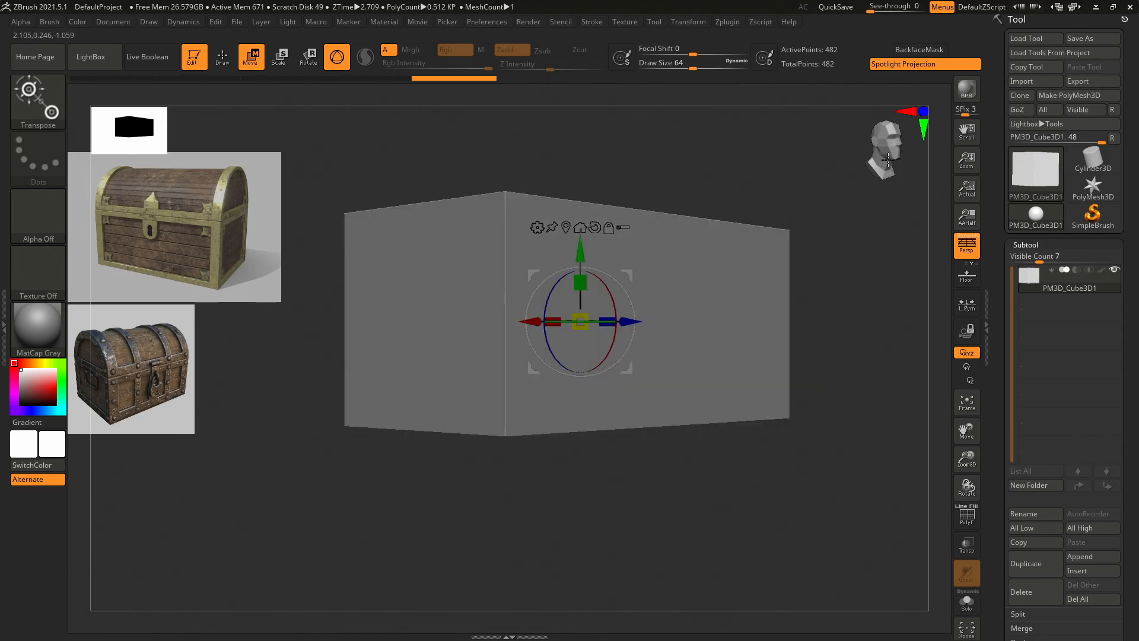
{"action": "left_click", "coordinate": [901, 160]}
{"action": "left_click", "coordinate": [901, 160]}
{"action": "left_click", "coordinate": [899, 158]}
{"action": "left_click", "coordinate": [891, 160]}
{"action": "left_click", "coordinate": [889, 161]}
{"action": "left_click", "coordinate": [889, 160]}
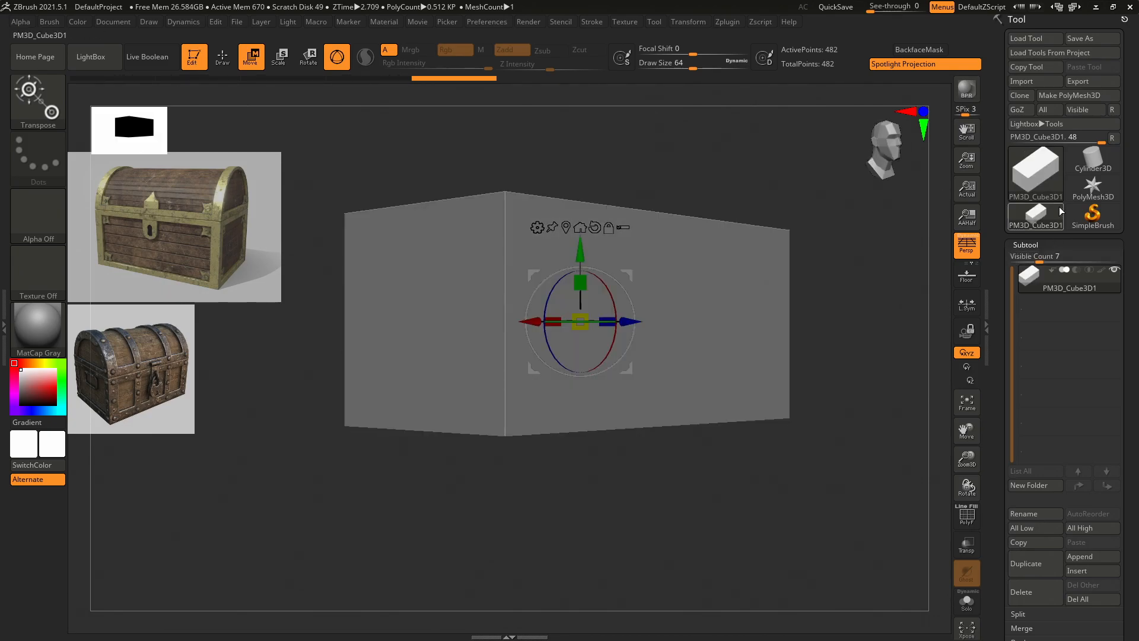
Append a Cylinder3D mesh as a second subtool beneath the cube.
{"action": "left_click", "coordinate": [1078, 571]}
{"action": "left_click_drag", "start_coordinate": [863, 397], "coordinate": [956, 455]}
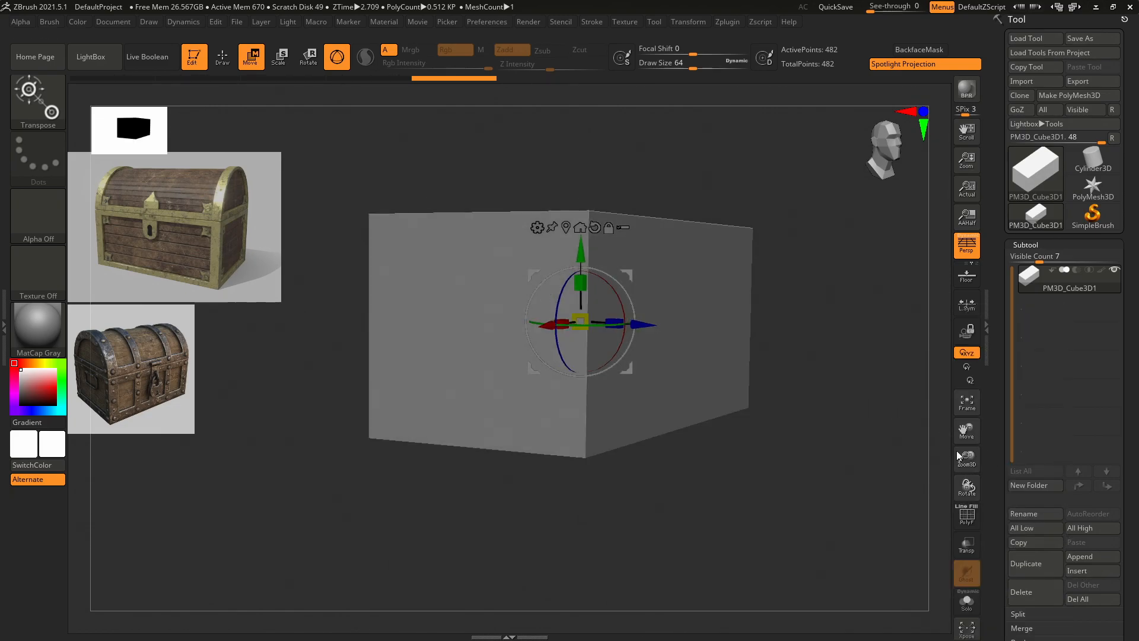
{"action": "left_click", "coordinate": [1077, 556]}
{"action": "left_click", "coordinate": [794, 383]}
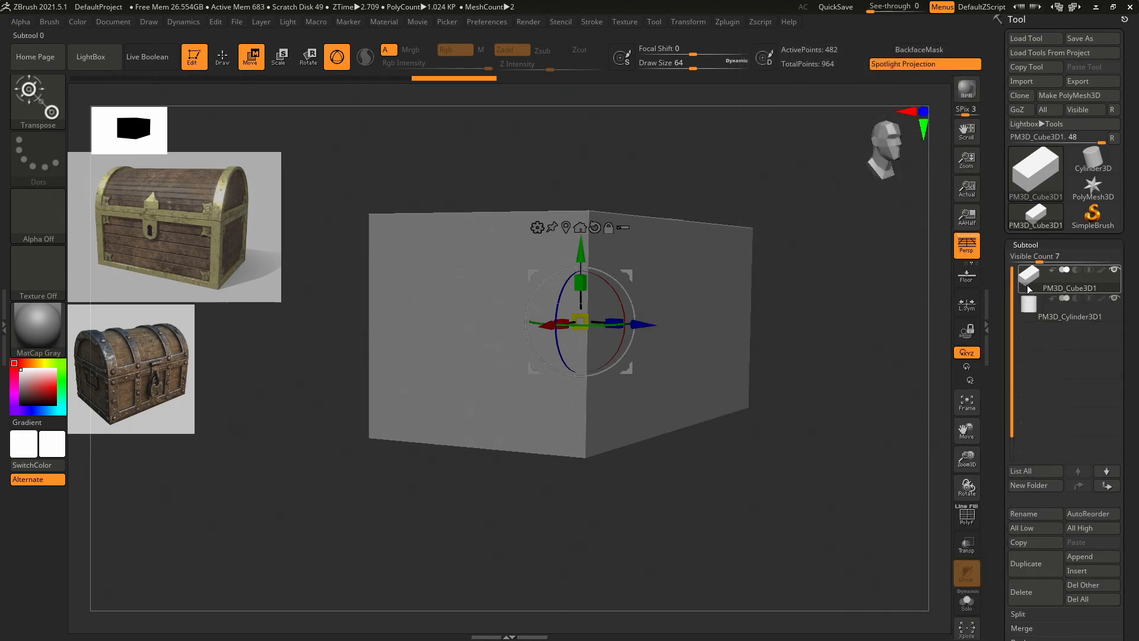
Raise the cylinder subtool clear above the box and rotate it onto its side.
{"action": "left_click", "coordinate": [1040, 309]}
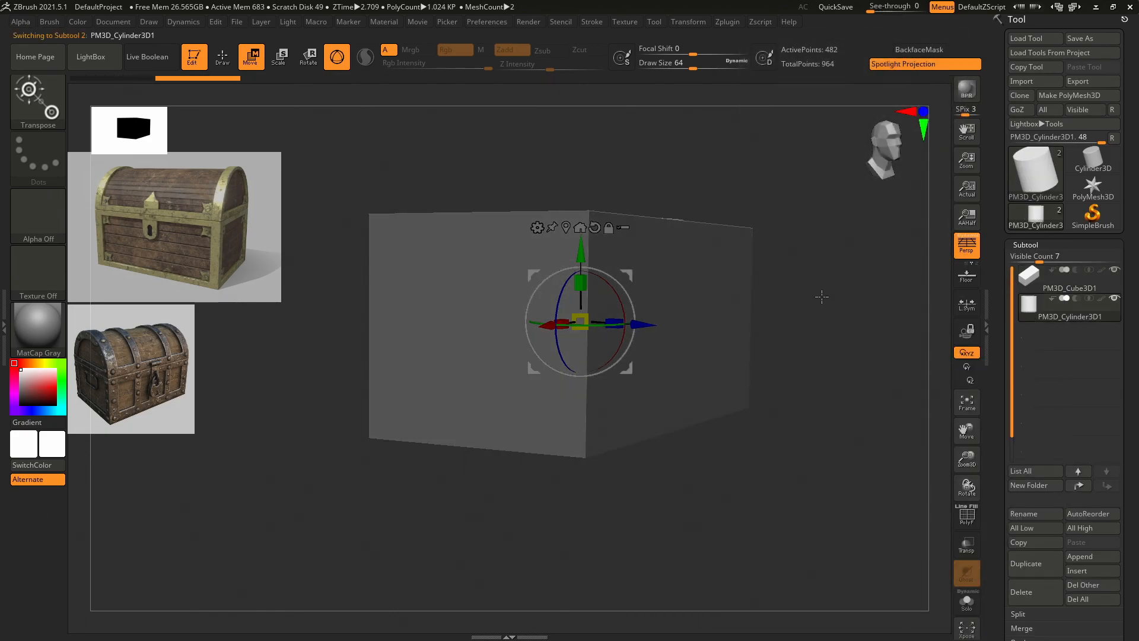
{"action": "left_click_drag", "start_coordinate": [590, 244], "coordinate": [590, 81]}
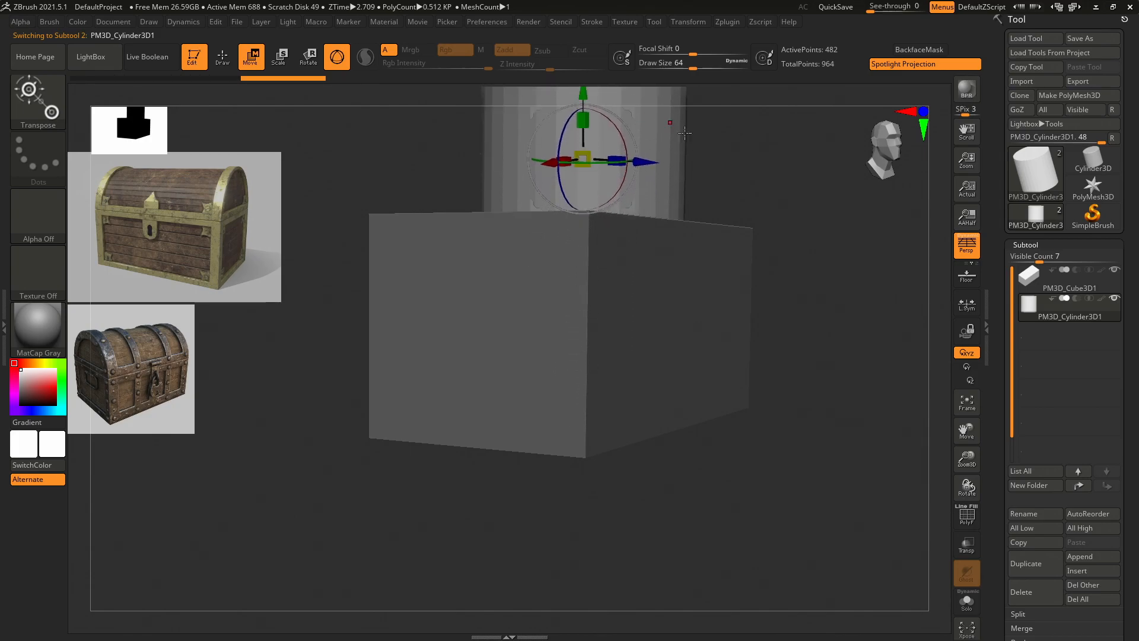
{"action": "left_click_drag", "start_coordinate": [772, 164], "coordinate": [780, 285]}
{"action": "left_click_drag", "start_coordinate": [600, 226], "coordinate": [600, 158]}
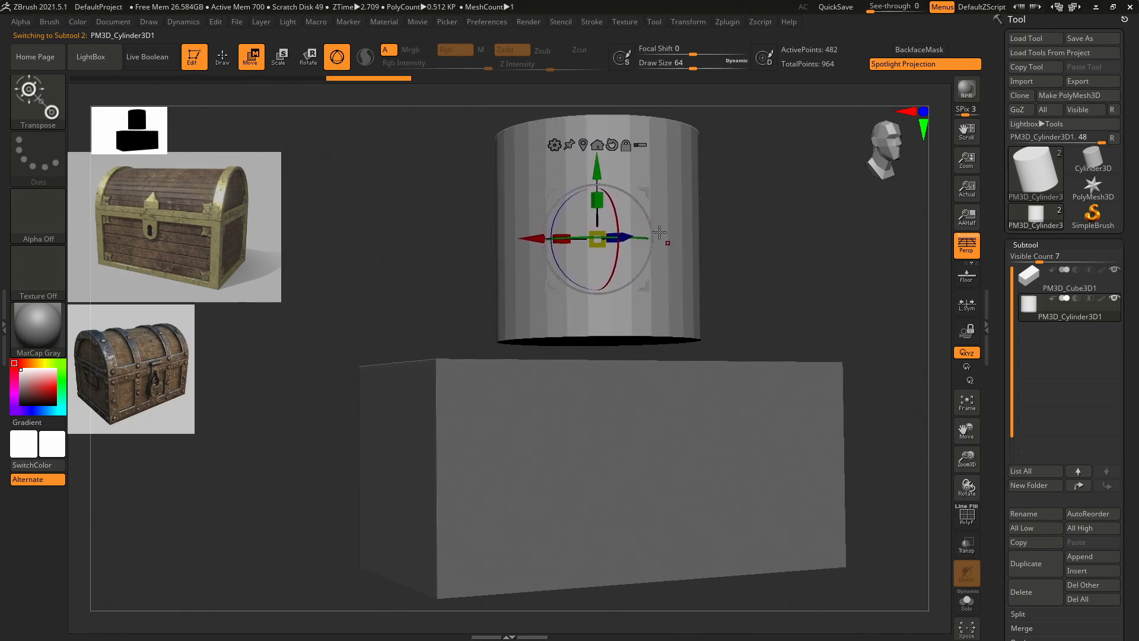
{"action": "left_click_drag", "start_coordinate": [612, 208], "coordinate": [617, 308]}
{"action": "left_click_drag", "start_coordinate": [592, 243], "coordinate": [686, 212]}
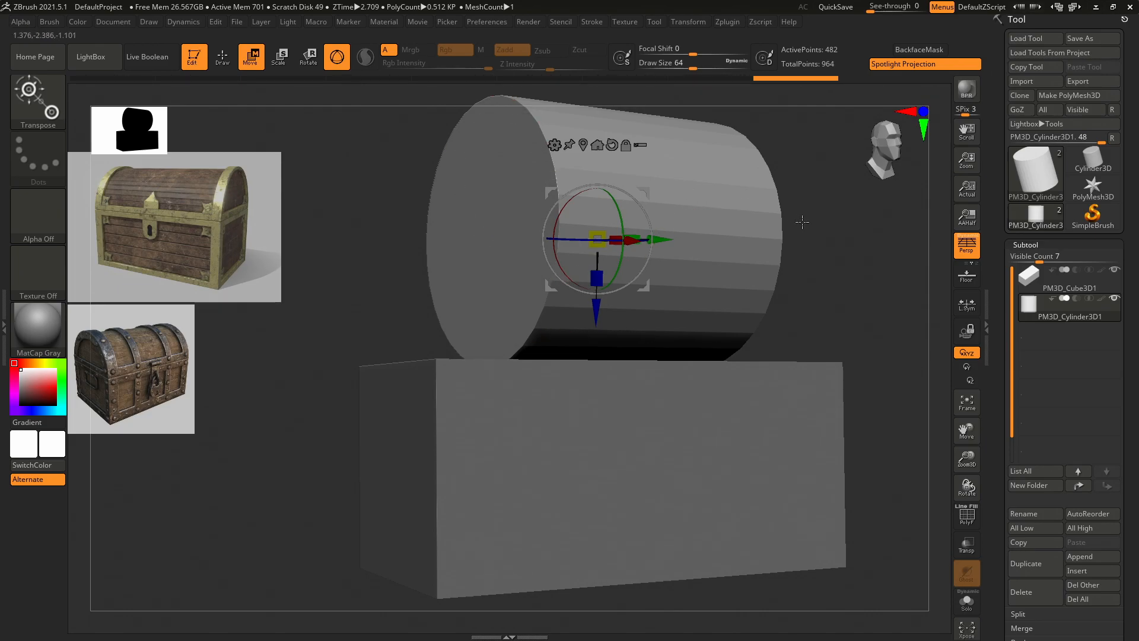
Choose SliceRect as the active selection brush and accept the notice.
{"action": "key", "text": "b"}
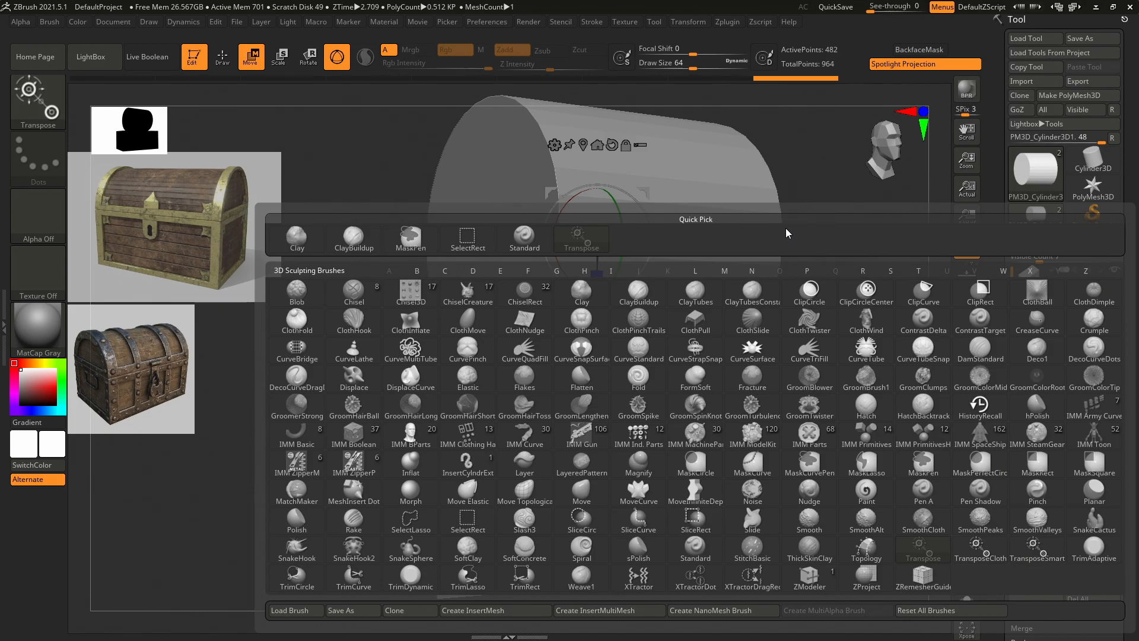
{"action": "left_click", "coordinate": [698, 524]}
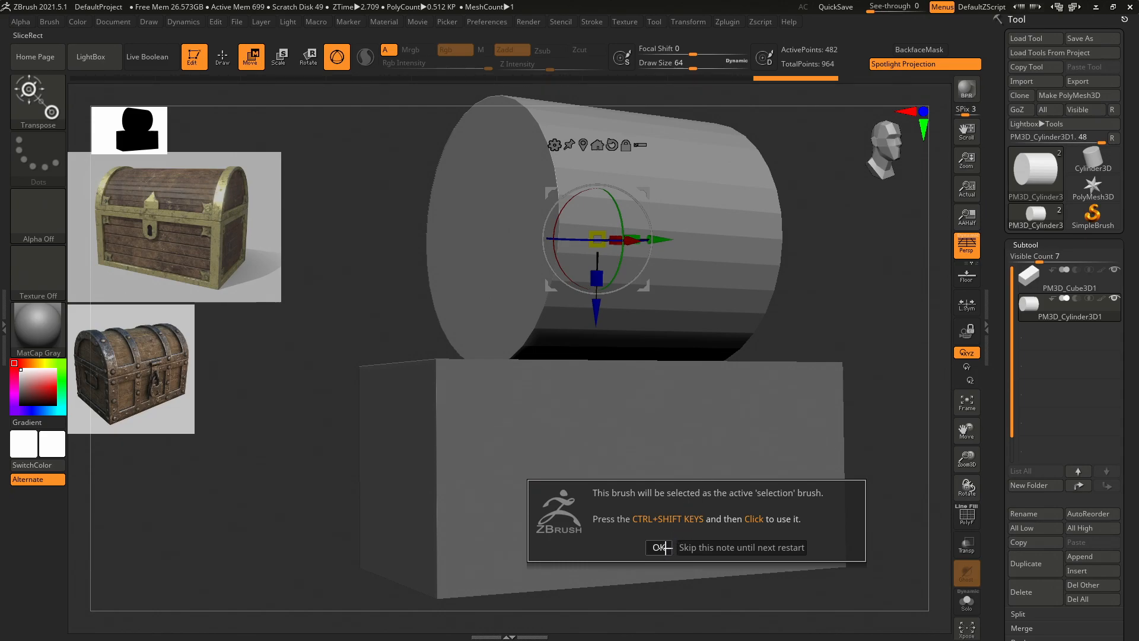
{"action": "left_click", "coordinate": [659, 547]}
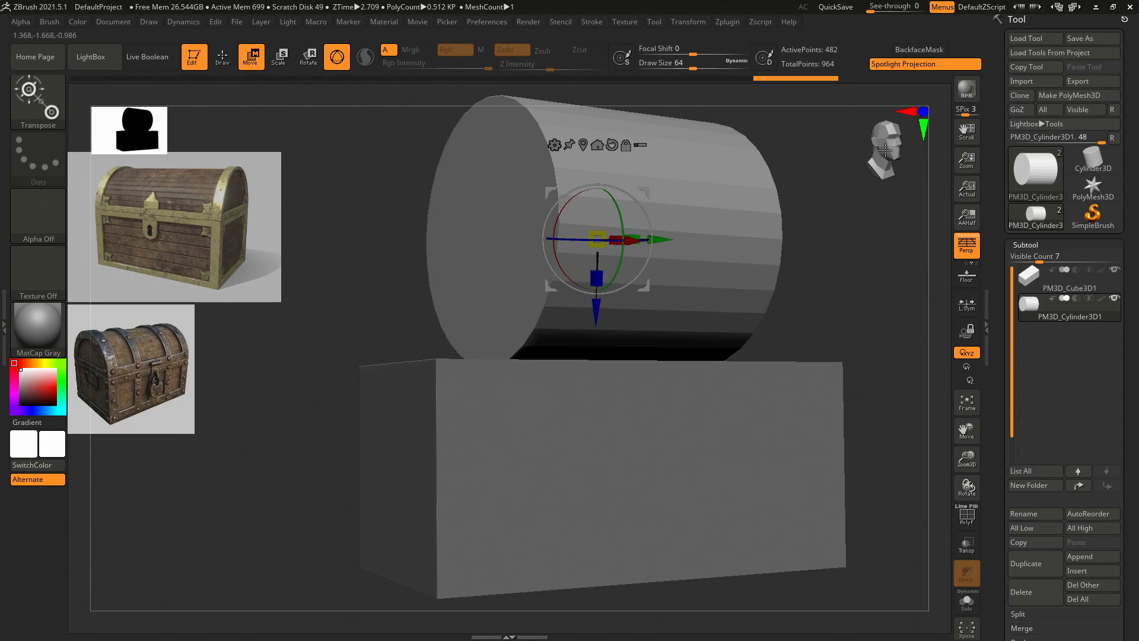
Reset the cylinder's mesh orientation and rotate it about -90 degrees in front view so it lies along the box's length.
{"action": "left_click_drag", "start_coordinate": [885, 152], "coordinate": [878, 147]}
{"action": "left_click", "coordinate": [891, 147]}
{"action": "left_click", "coordinate": [890, 148]}
{"action": "left_click", "coordinate": [891, 148]}
{"action": "left_click", "coordinate": [879, 146]}
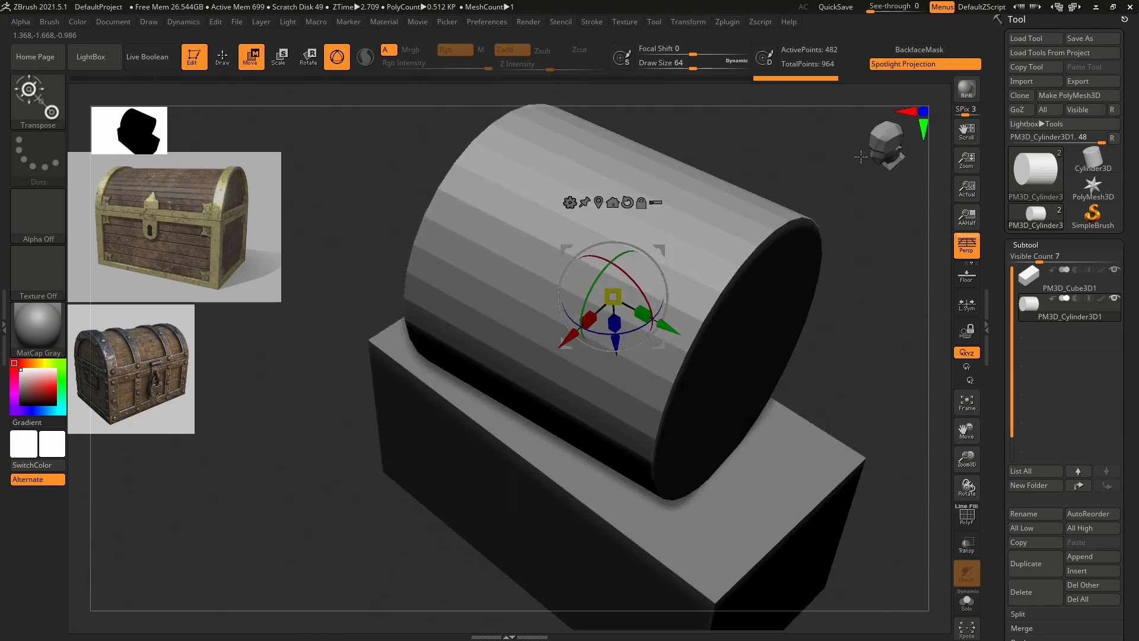
{"action": "left_click", "coordinate": [870, 152]}
{"action": "left_click_drag", "start_coordinate": [847, 178], "coordinate": [851, 199]}
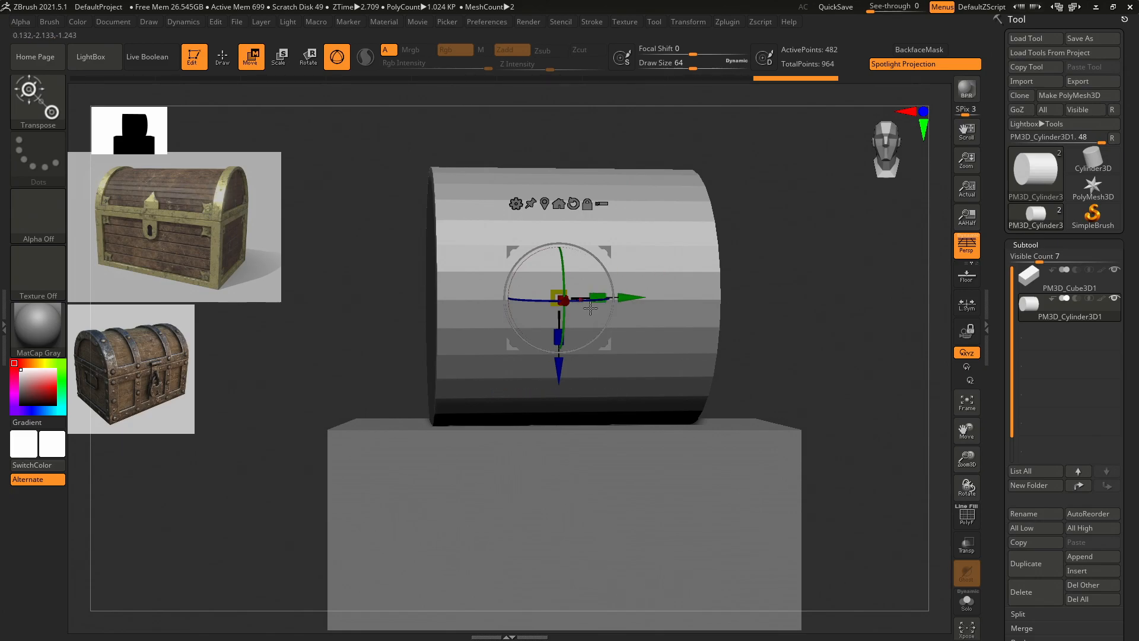
{"action": "left_click", "coordinate": [573, 202]}
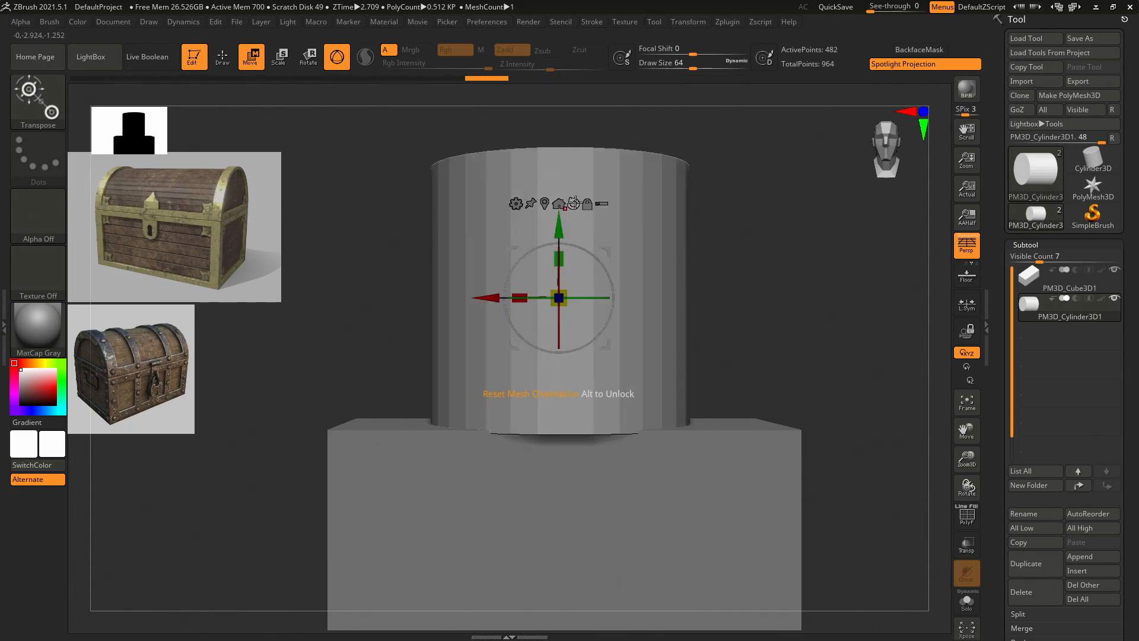
{"action": "left_click_drag", "start_coordinate": [582, 249], "coordinate": [619, 325]}
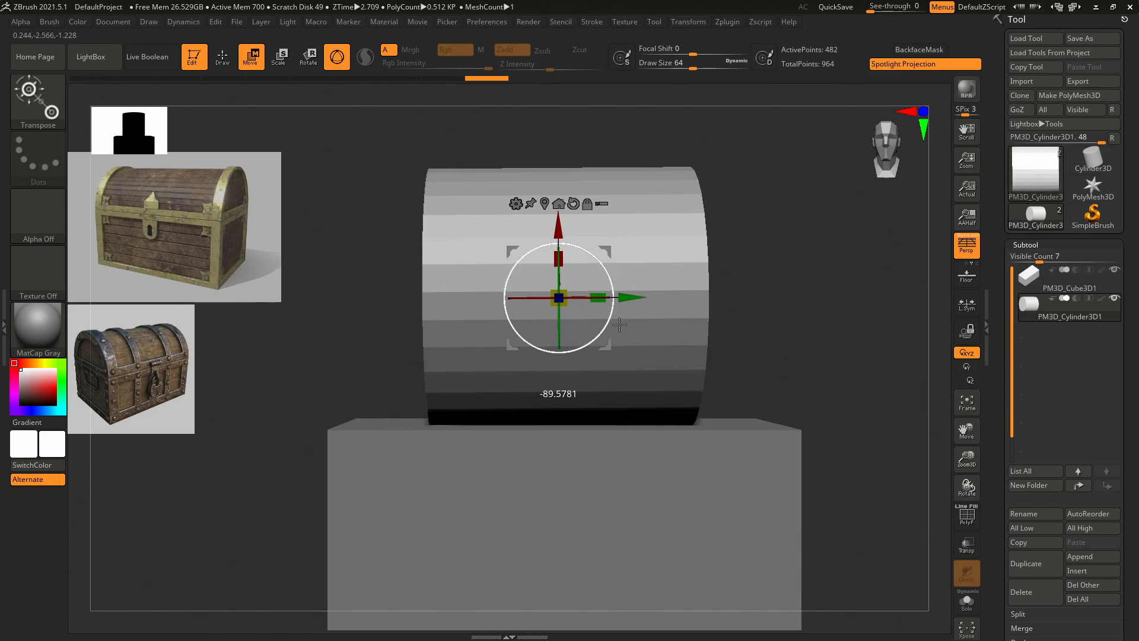
{"action": "left_click_drag", "start_coordinate": [620, 325], "coordinate": [624, 326]}
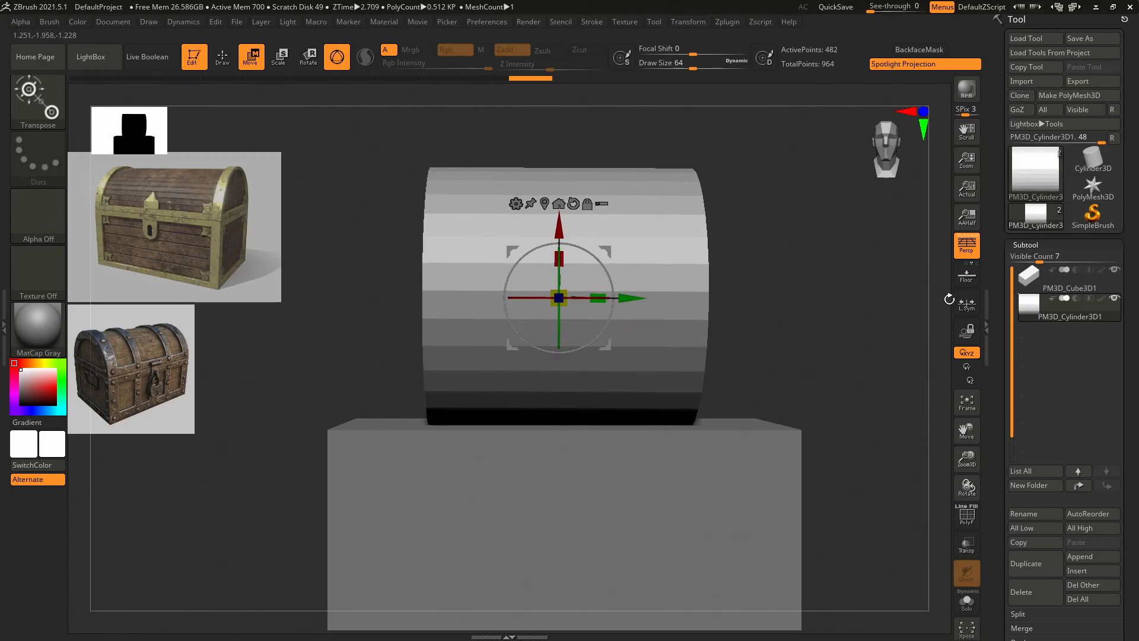
Look through the cylinder's Geometry settings, including Position, for an exact rotation value.
{"action": "left_click_drag", "start_coordinate": [1004, 493], "coordinate": [997, 378]}
{"action": "left_click", "coordinate": [1035, 364]}
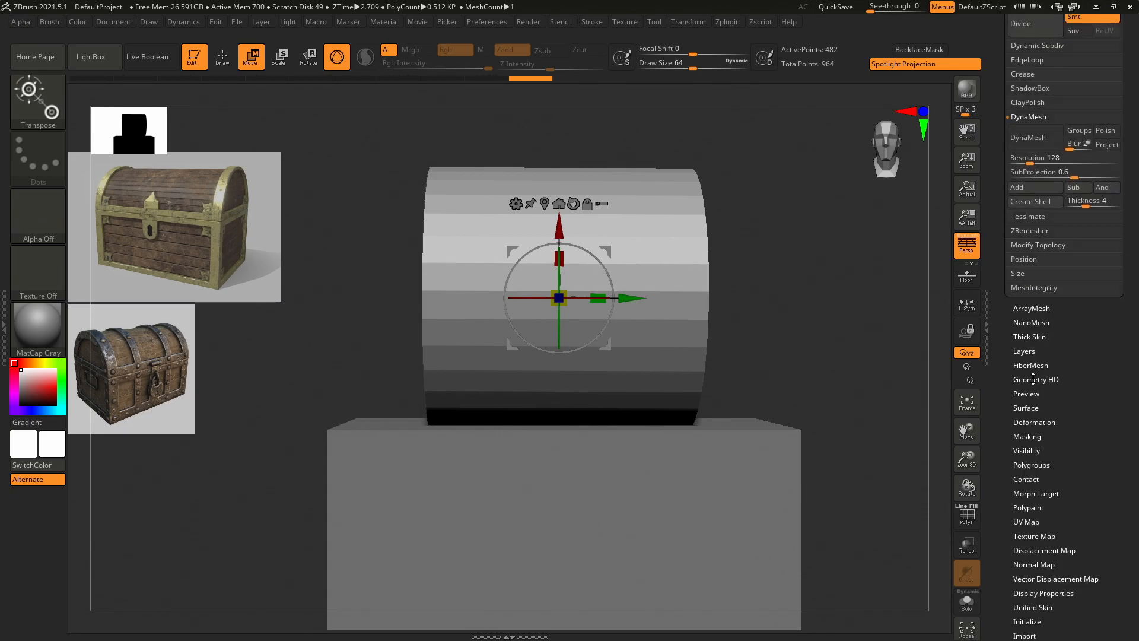
{"action": "left_click_drag", "start_coordinate": [1004, 236], "coordinate": [1003, 290]}
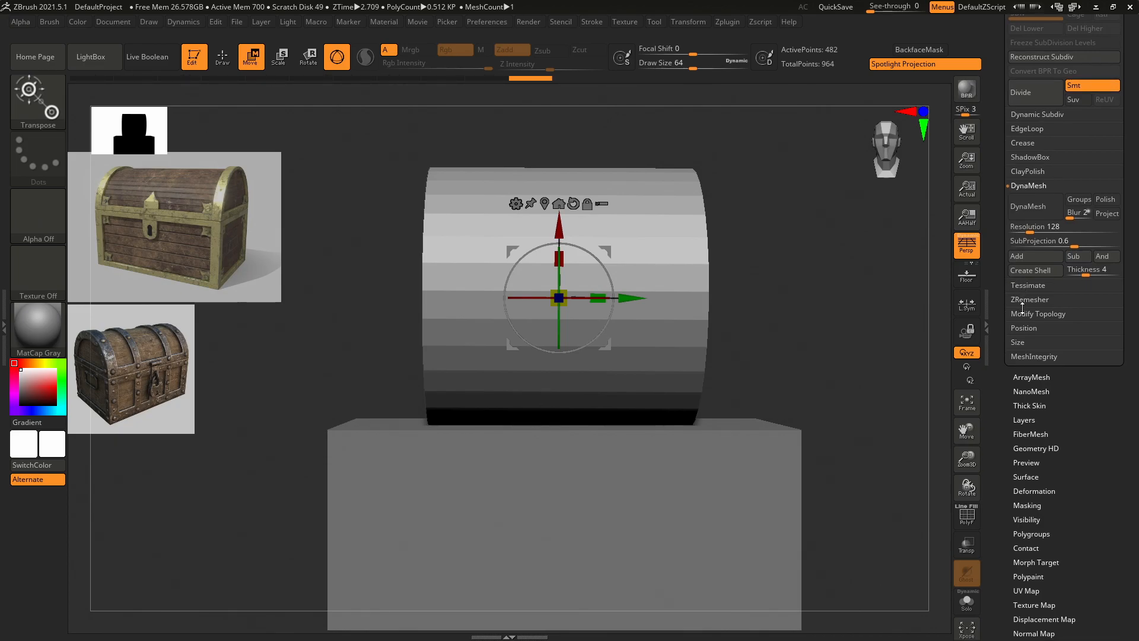
{"action": "left_click", "coordinate": [1028, 328]}
{"action": "left_click", "coordinate": [1028, 269]}
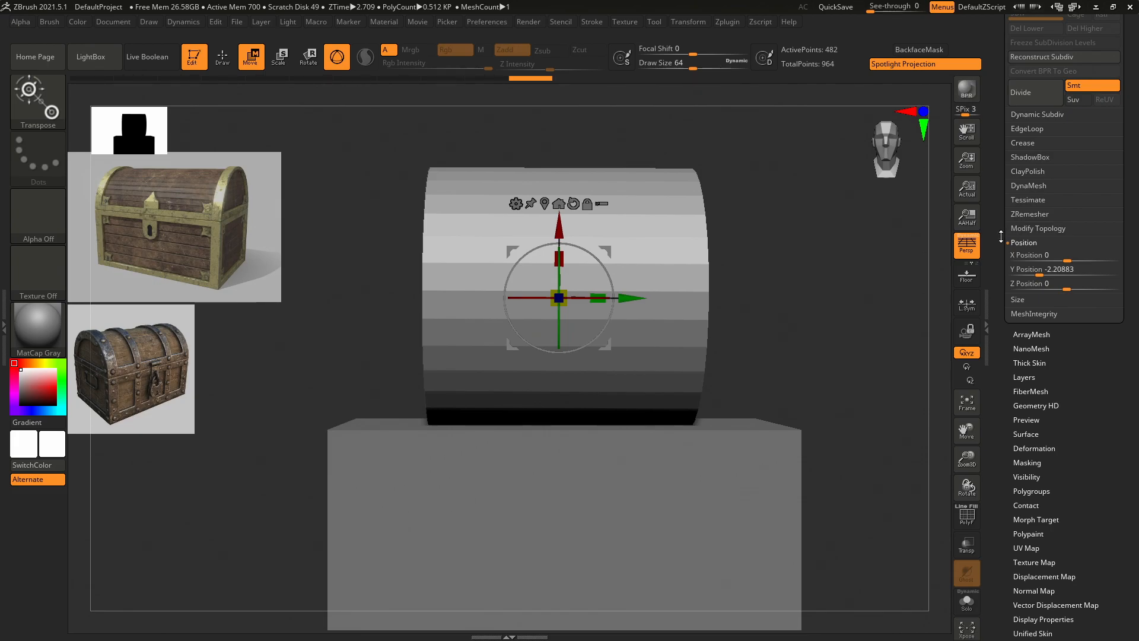
{"action": "left_click", "coordinate": [1024, 243]}
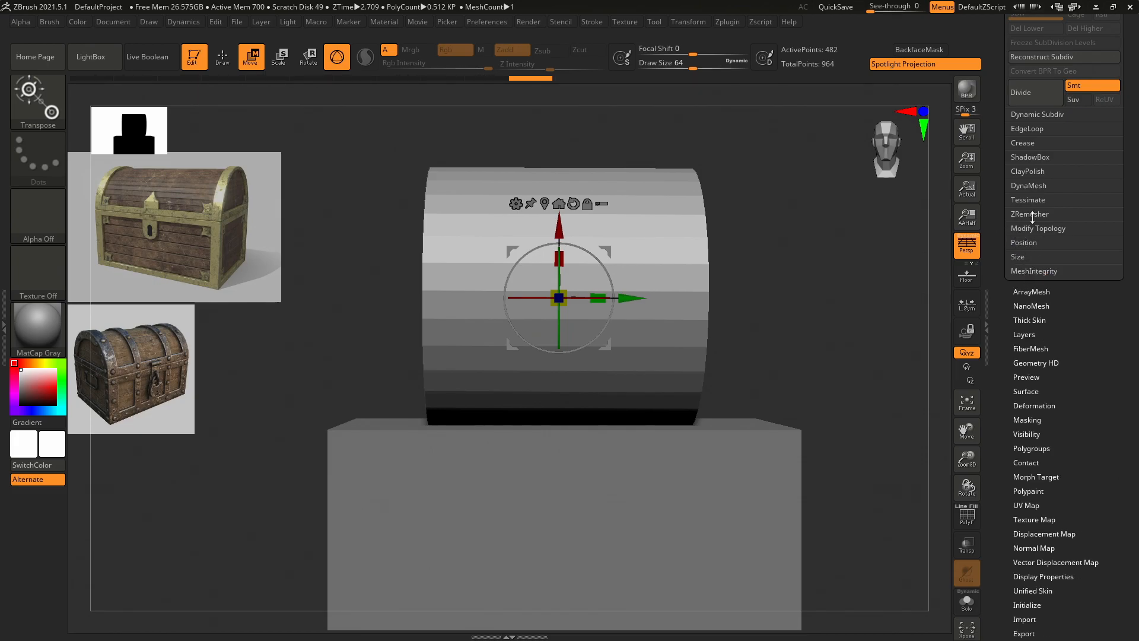
{"action": "left_click", "coordinate": [1025, 242]}
{"action": "left_click", "coordinate": [1025, 243]}
{"action": "left_click_drag", "start_coordinate": [1004, 208], "coordinate": [1001, 293]}
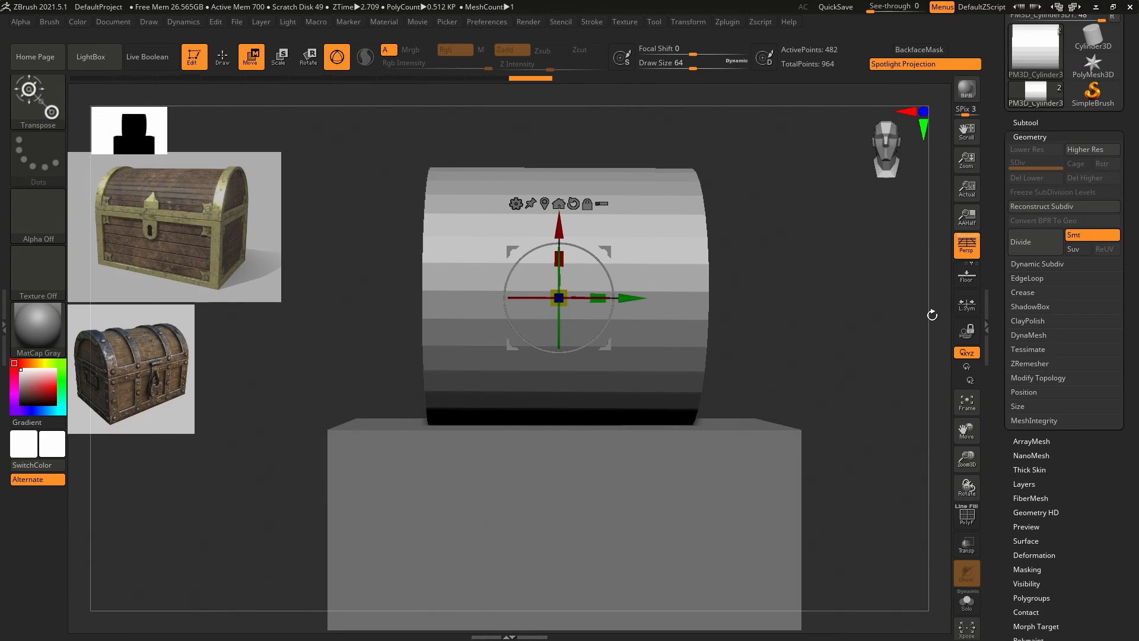
Switch to Chrome, search Google for "zbrush set rotation" in a new tab and look through the results.
{"action": "key", "text": "alt+Tab"}
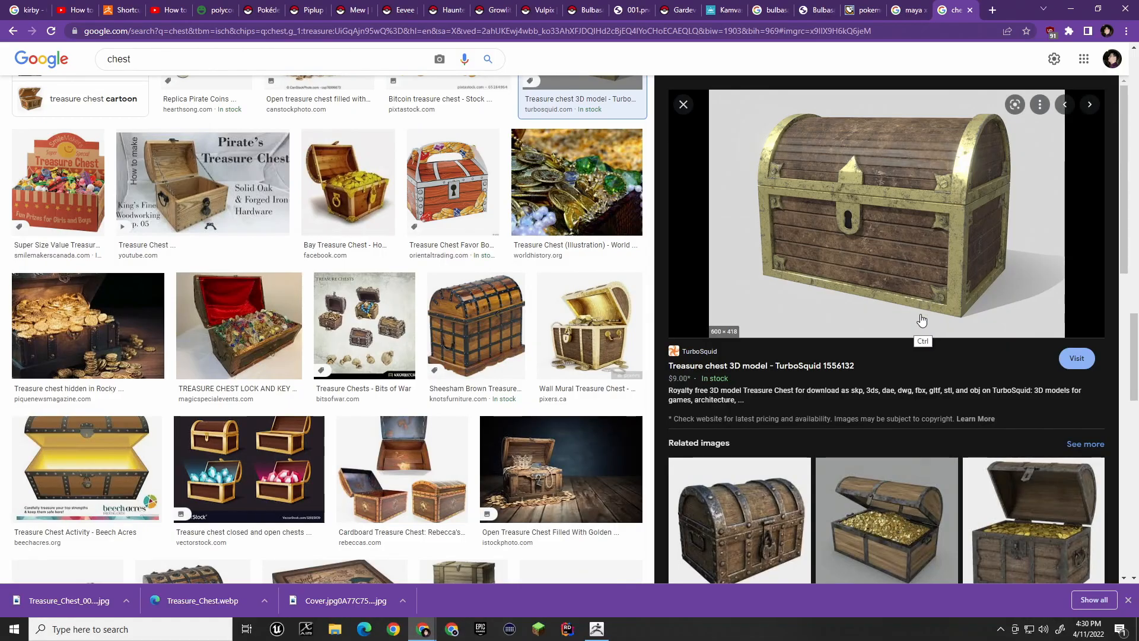
{"action": "key", "text": "ctrl+t"}
{"action": "type", "text": "zbre"}
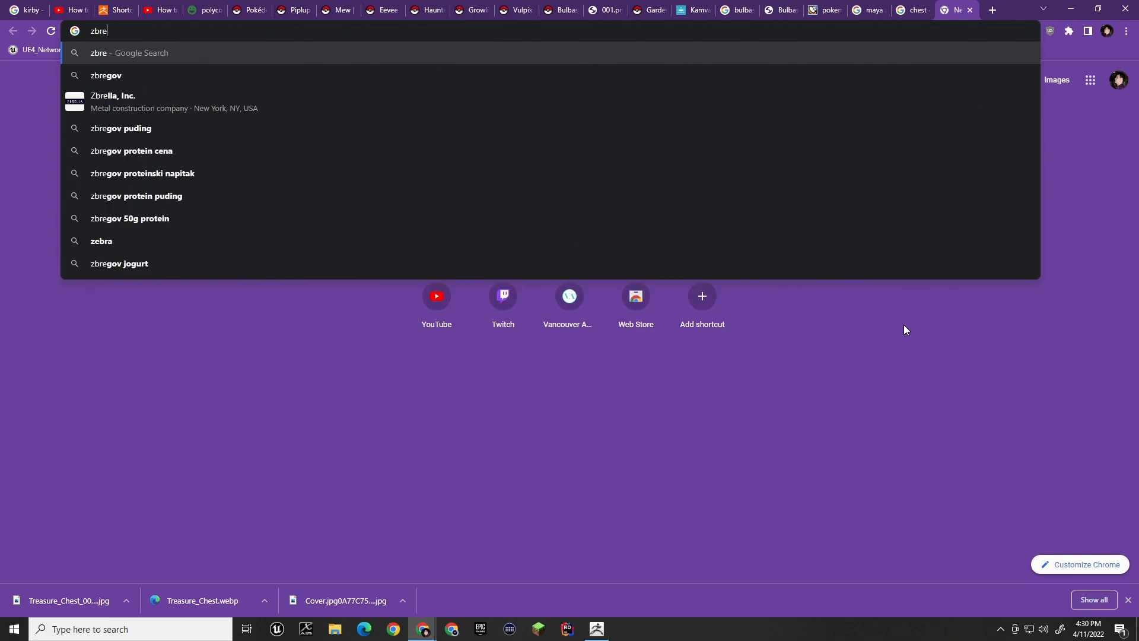
{"action": "key", "text": "BackSpace"}
{"action": "type", "text": "ush"}
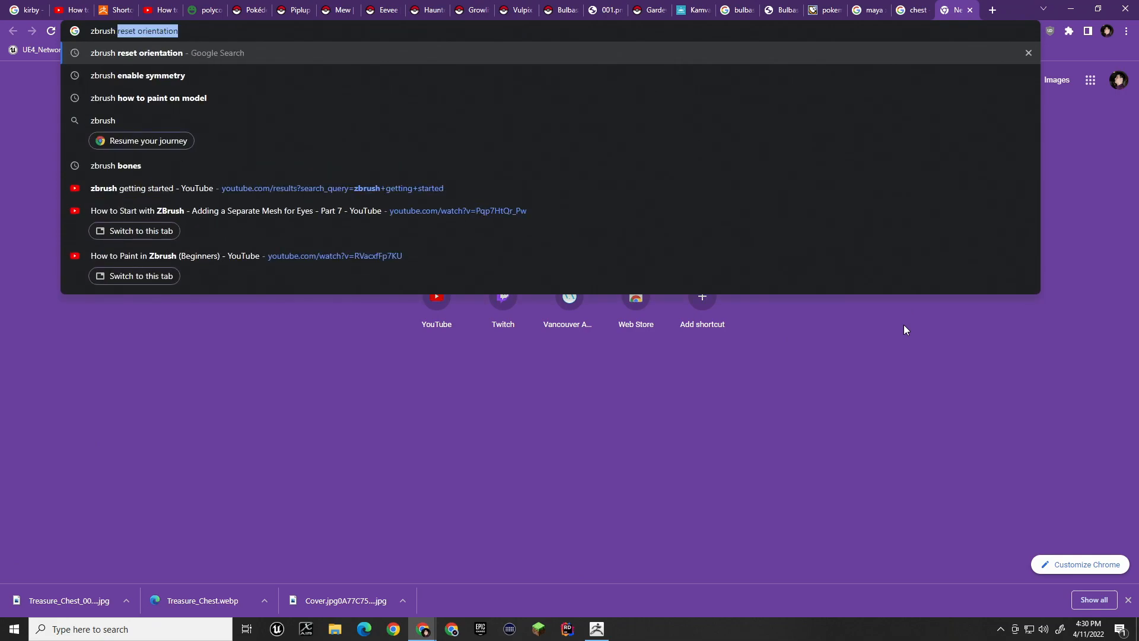
{"action": "type", "text": " set "}
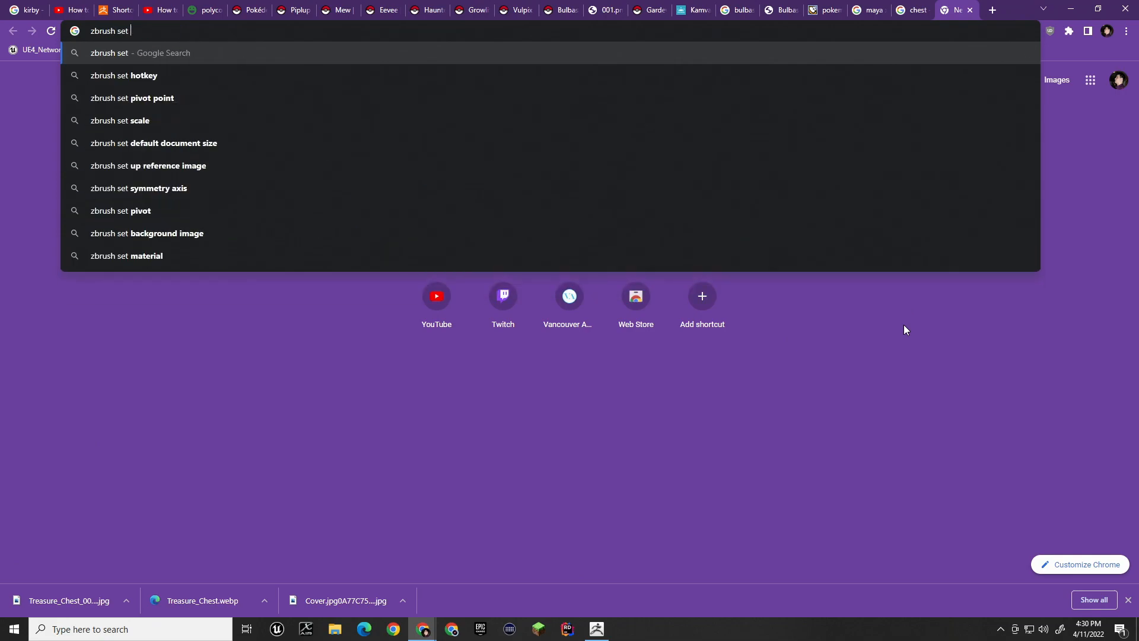
{"action": "type", "text": "rotation"}
{"action": "key", "text": "Return"}
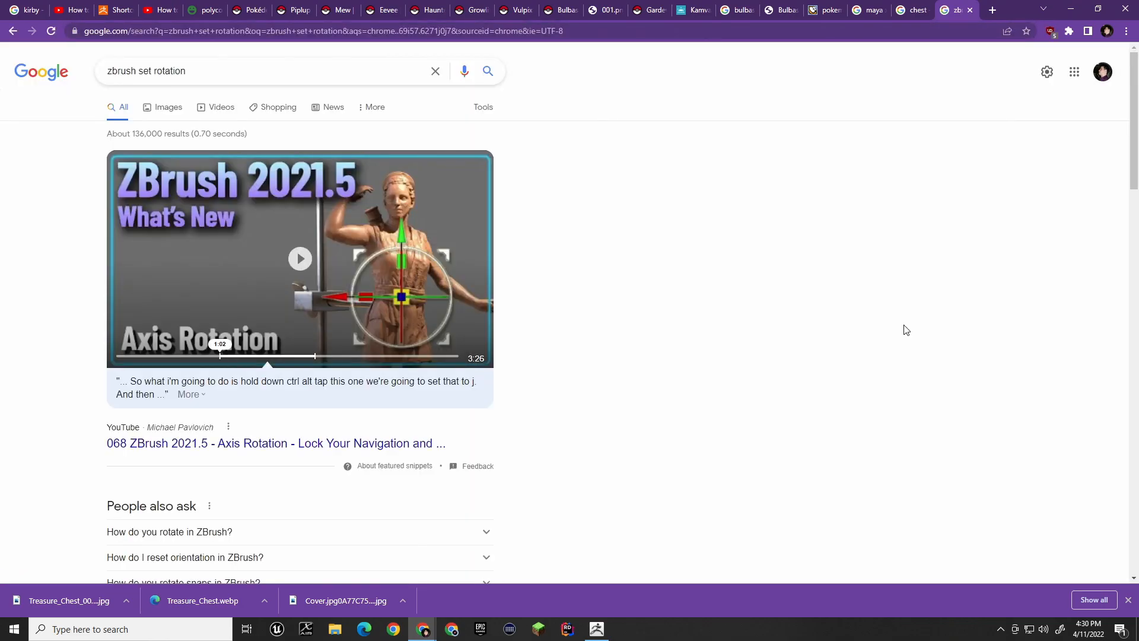
{"action": "scroll", "coordinate": [595, 421], "scroll_direction": "down", "scroll_amount": 10}
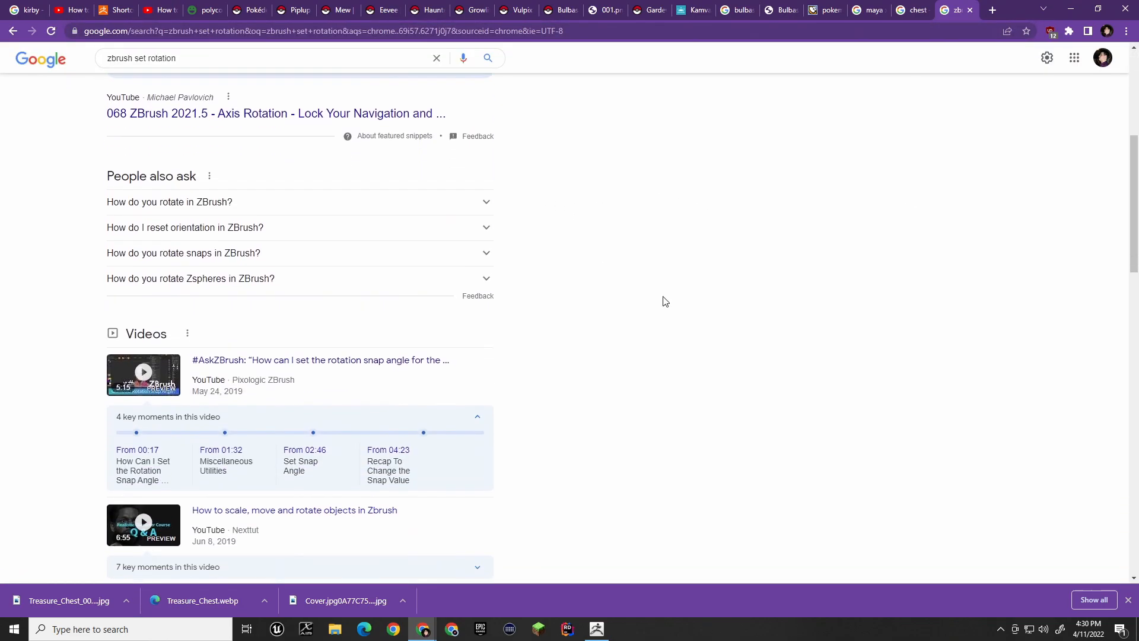
Open the ZBrush documentation page on Axis Rotation from the search results and read its Axis Rotation Functions section.
{"action": "scroll", "coordinate": [181, 184], "scroll_direction": "down", "scroll_amount": 5}
{"action": "left_click", "coordinate": [179, 184]}
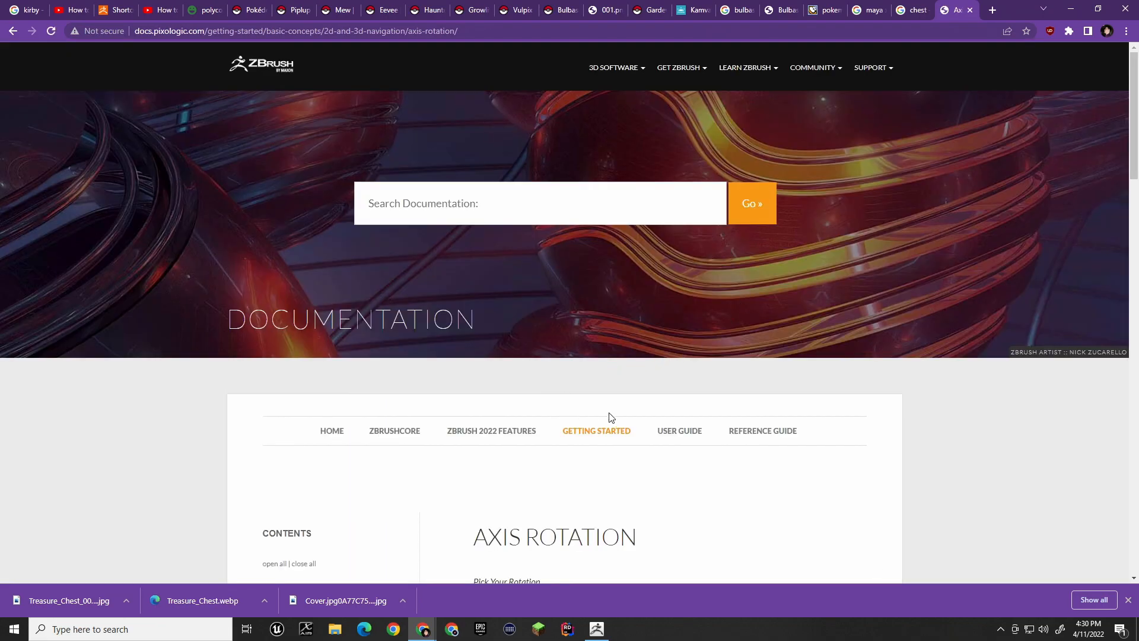
{"action": "scroll", "coordinate": [919, 400], "scroll_direction": "down", "scroll_amount": 12}
{"action": "scroll", "coordinate": [927, 360], "scroll_direction": "up", "scroll_amount": 1}
{"action": "scroll", "coordinate": [701, 333], "scroll_direction": "up", "scroll_amount": 2}
{"action": "scroll", "coordinate": [883, 356], "scroll_direction": "down", "scroll_amount": 1}
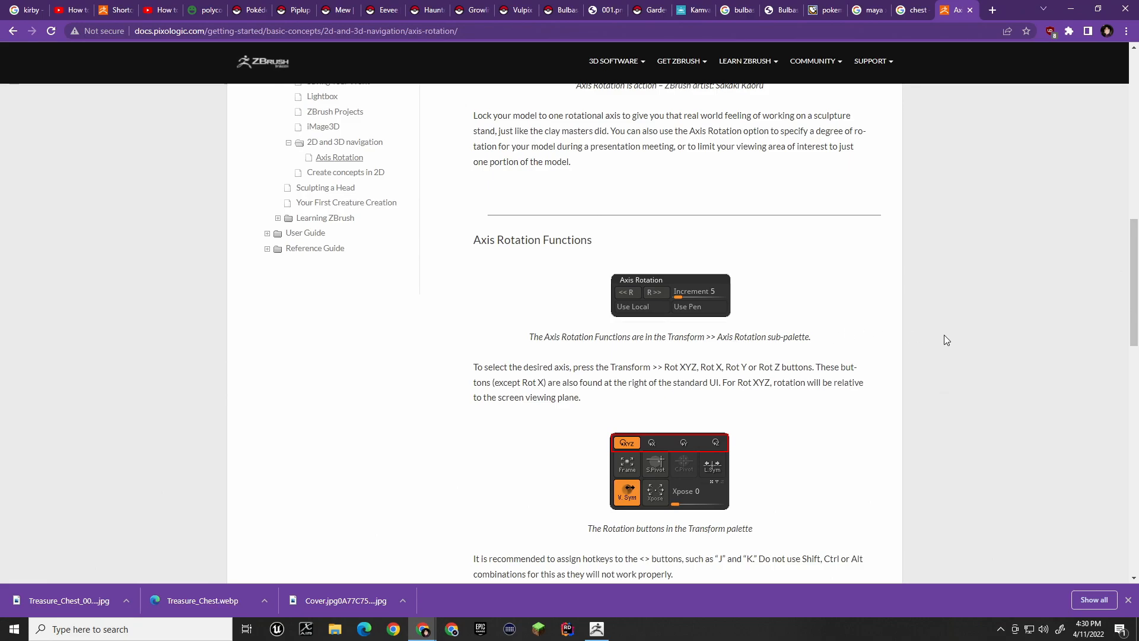
Switch back to ZBrush, look through the tool and Transform settings for rotation options, and reset the cylinder's mesh orientation.
{"action": "key", "text": "alt+Tab"}
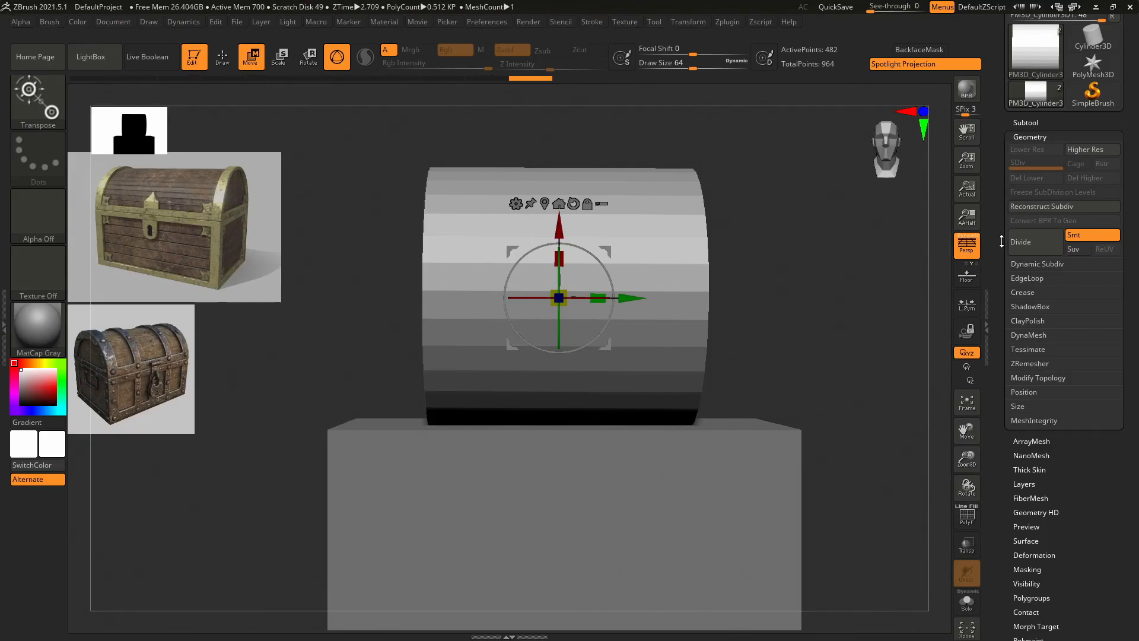
{"action": "scroll", "coordinate": [1001, 292], "scroll_direction": "down", "scroll_amount": 5}
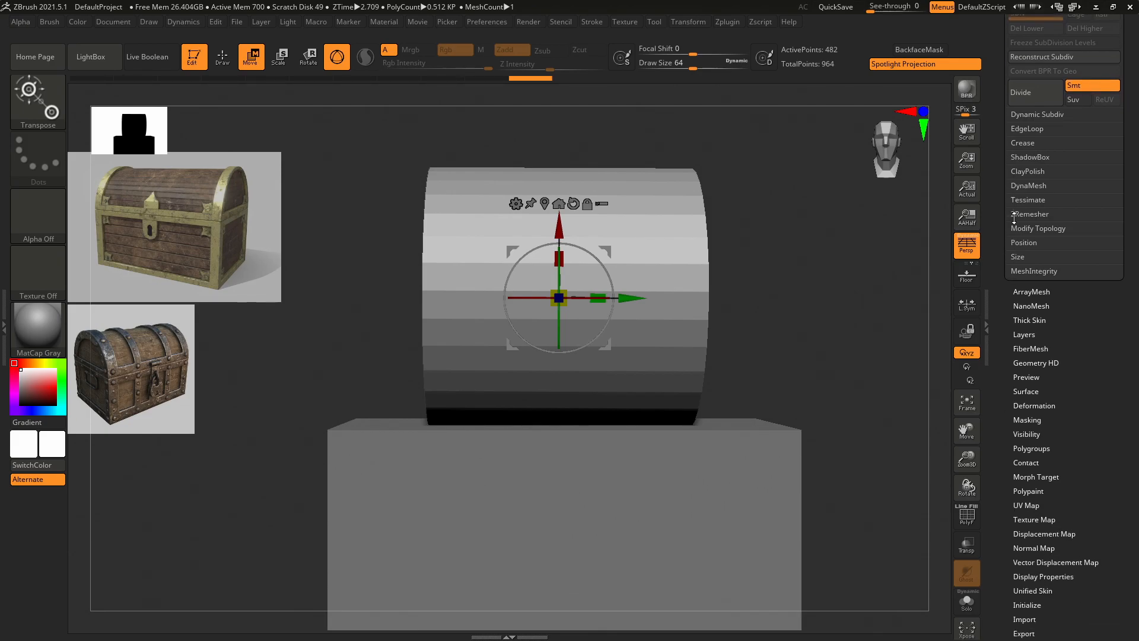
{"action": "left_click_drag", "start_coordinate": [1016, 205], "coordinate": [1015, 212]}
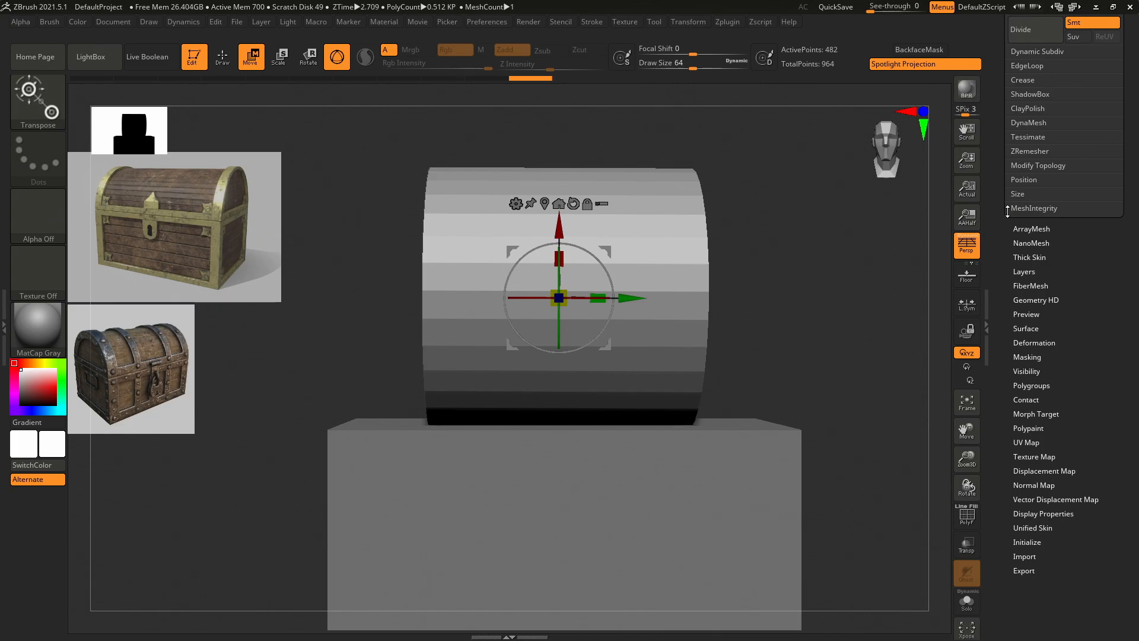
{"action": "left_click", "coordinate": [681, 20]}
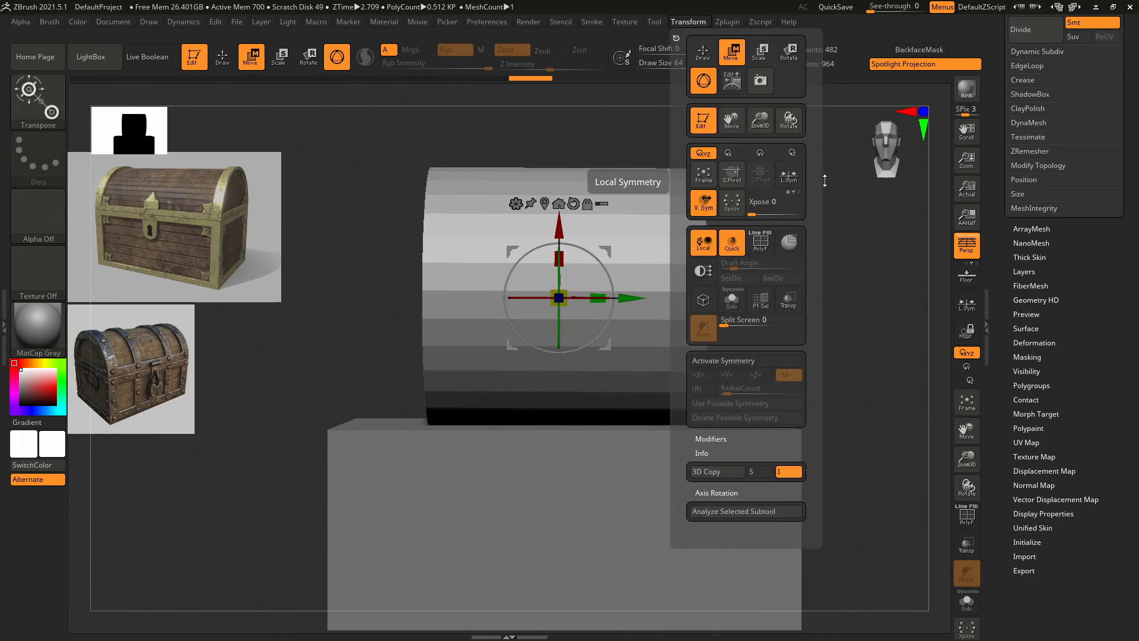
{"action": "left_click_drag", "start_coordinate": [859, 227], "coordinate": [843, 227]}
{"action": "left_click", "coordinate": [573, 203]}
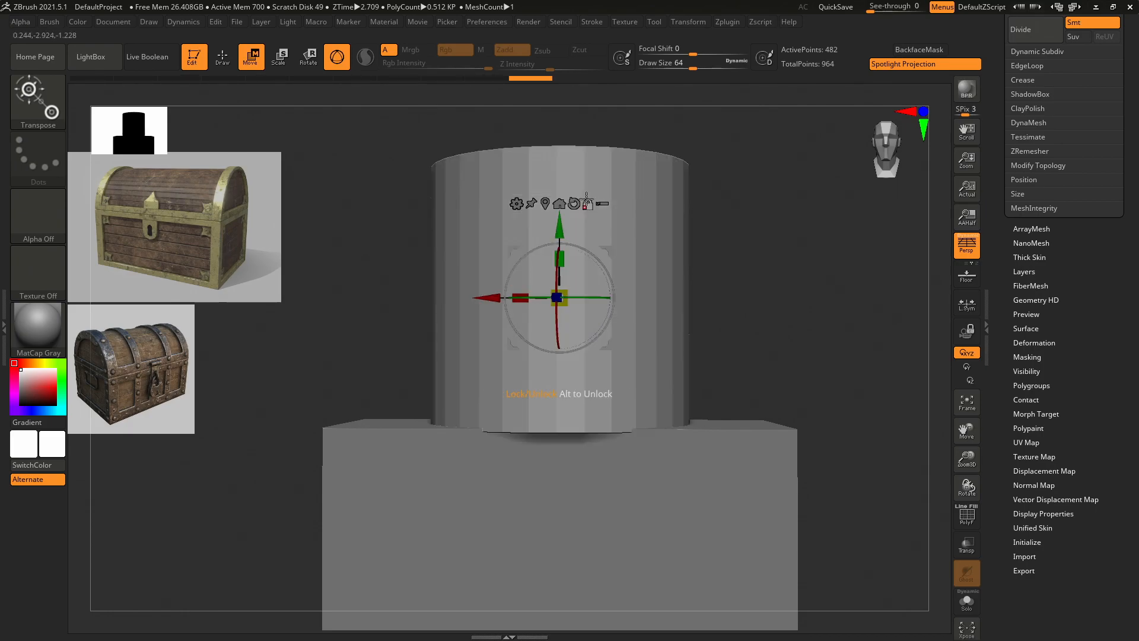
Set the Xpose amount to 53 and reset the cylinder's mesh orientation to stand it upright.
{"action": "left_click", "coordinate": [682, 21]}
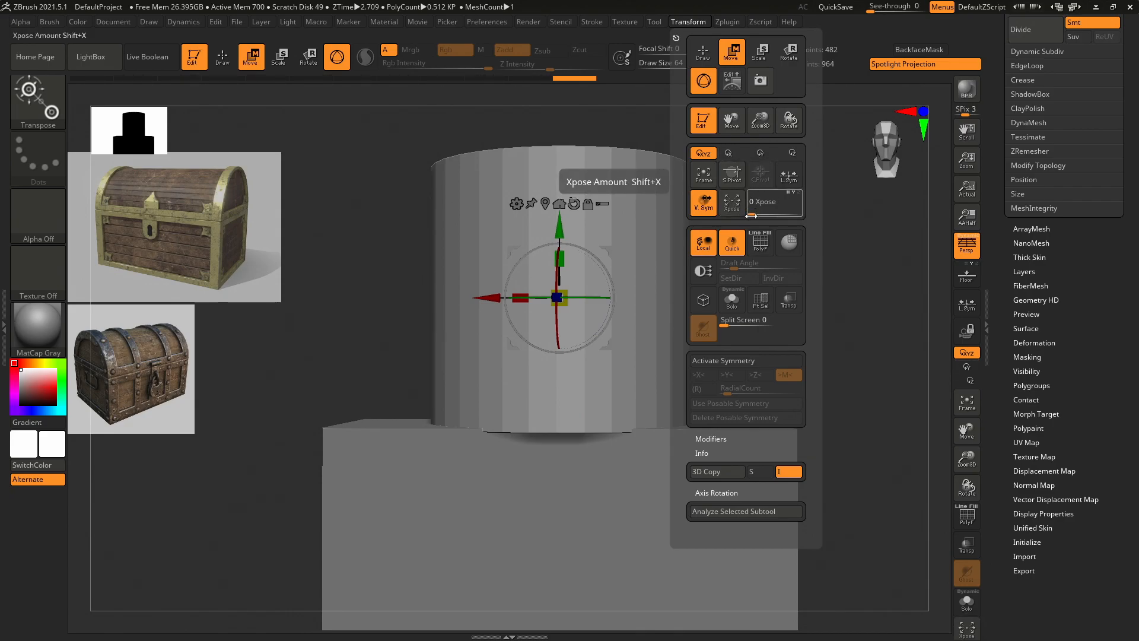
{"action": "left_click_drag", "start_coordinate": [752, 214], "coordinate": [777, 213]}
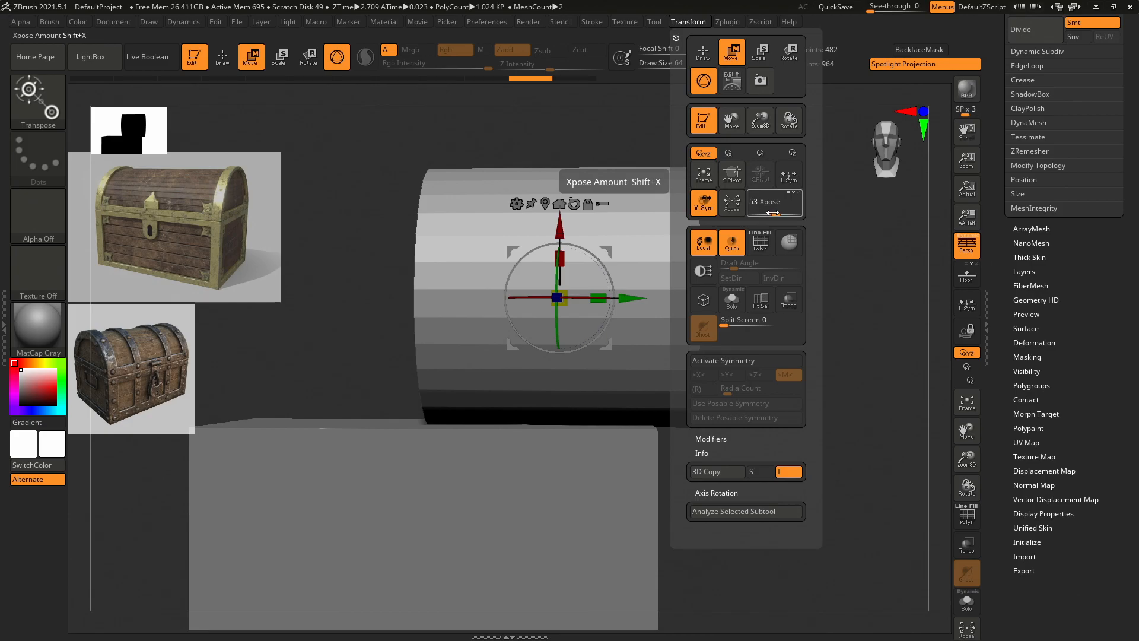
{"action": "left_click", "coordinate": [574, 204]}
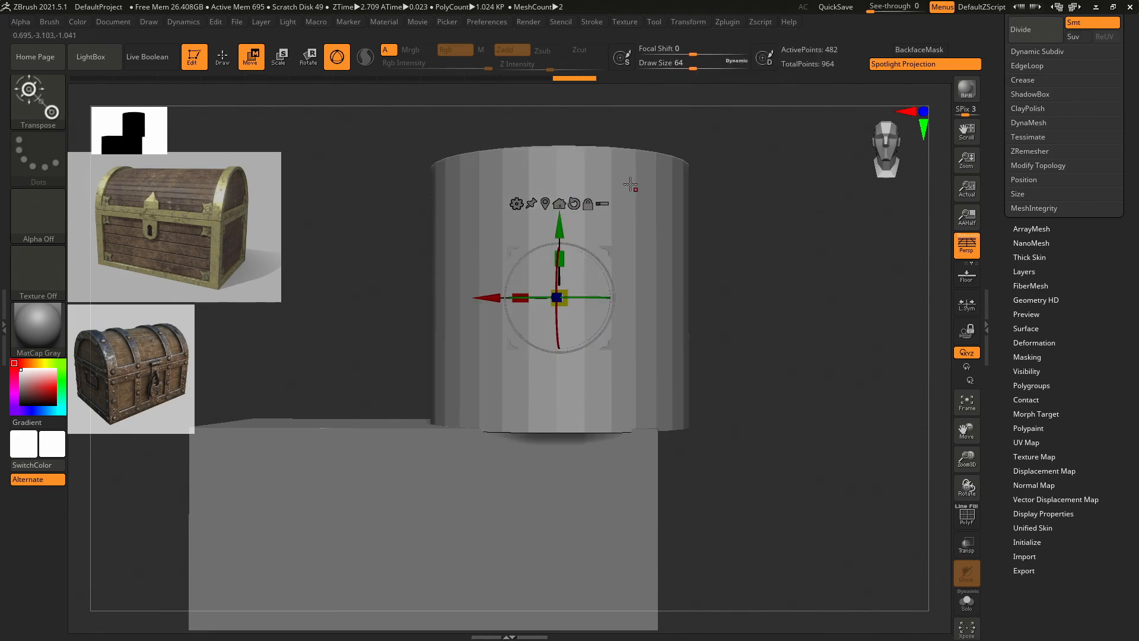
Move the cylinder to the world axis, then isolate it with Solo and frame it in the view.
{"action": "left_click", "coordinate": [562, 204]}
{"action": "left_click_drag", "start_coordinate": [558, 450], "coordinate": [574, 414]}
{"action": "key", "text": "ctrl+z"}
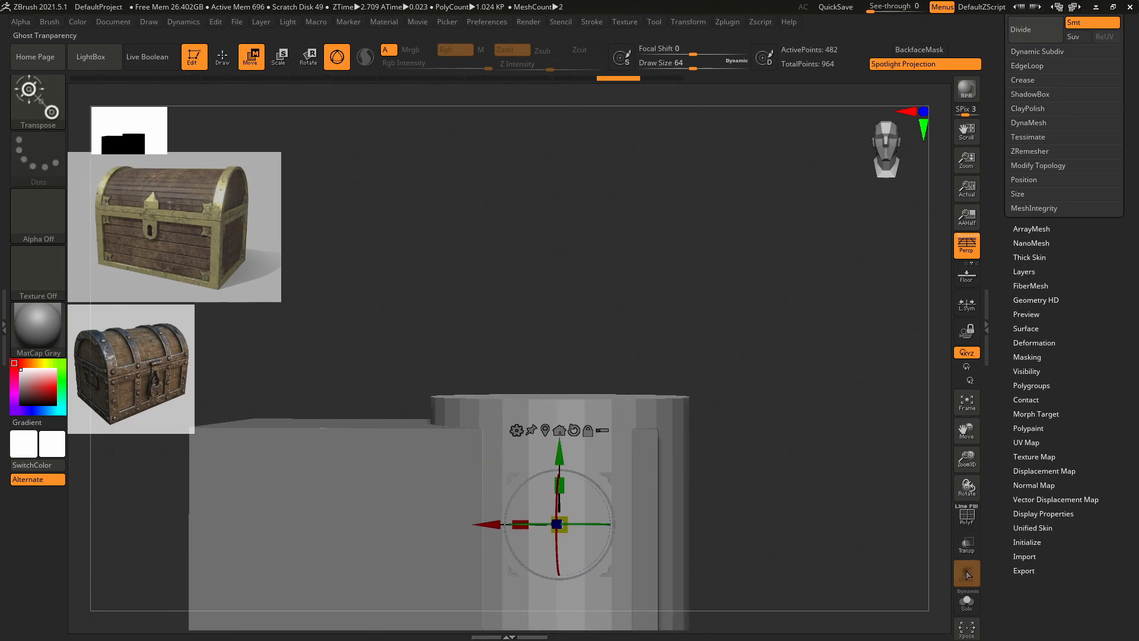
{"action": "left_click", "coordinate": [965, 598]}
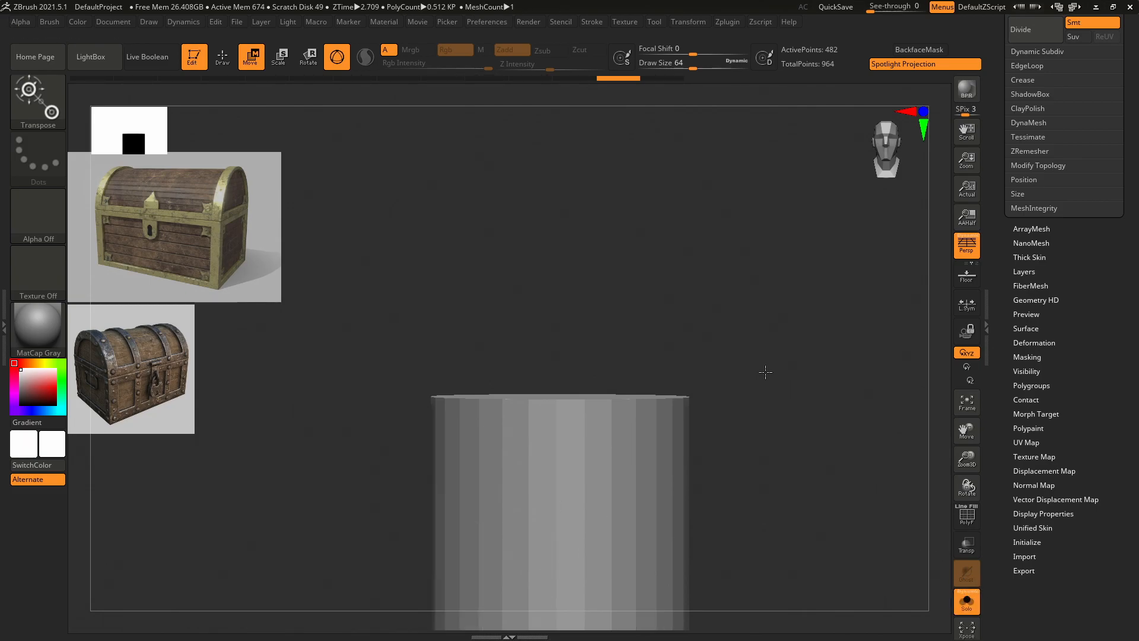
{"action": "key", "text": "f"}
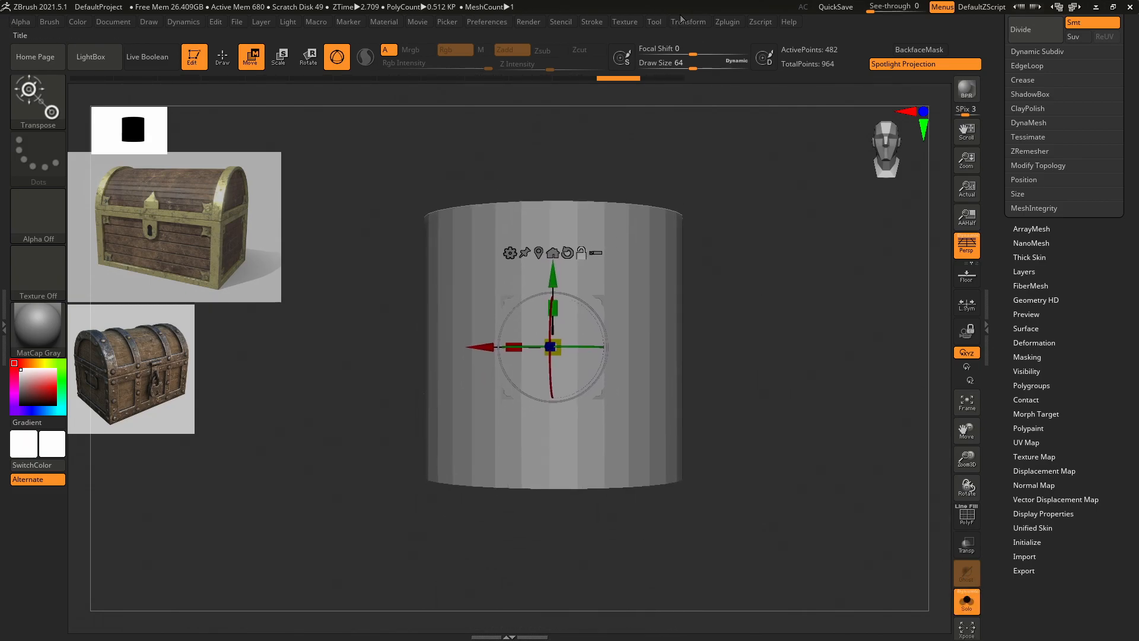
Restrict rotation to the Y axis and try out the Xpose control on the isolated cylinder.
{"action": "left_click", "coordinate": [683, 22]}
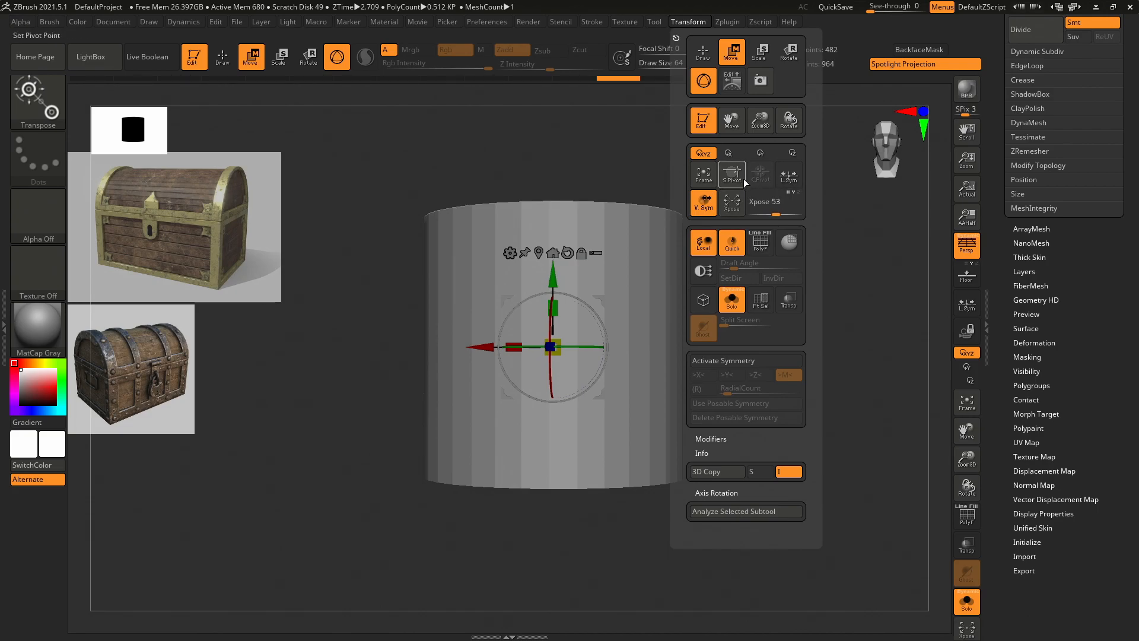
{"action": "left_click", "coordinate": [760, 153]}
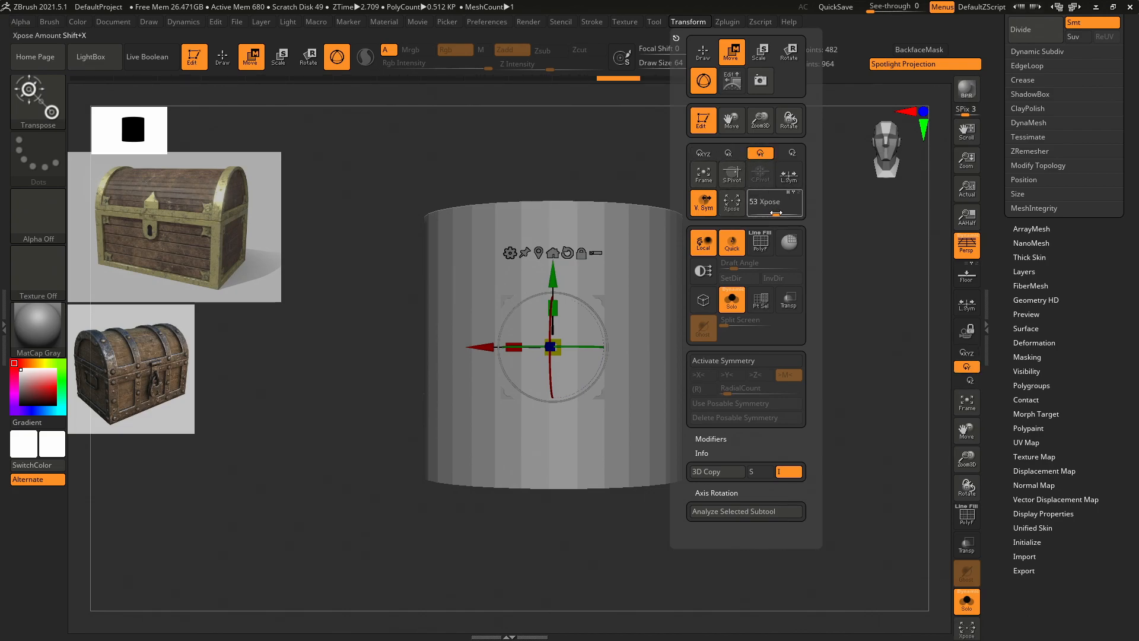
{"action": "left_click_drag", "start_coordinate": [784, 213], "coordinate": [776, 208]}
{"action": "left_click", "coordinate": [732, 202]}
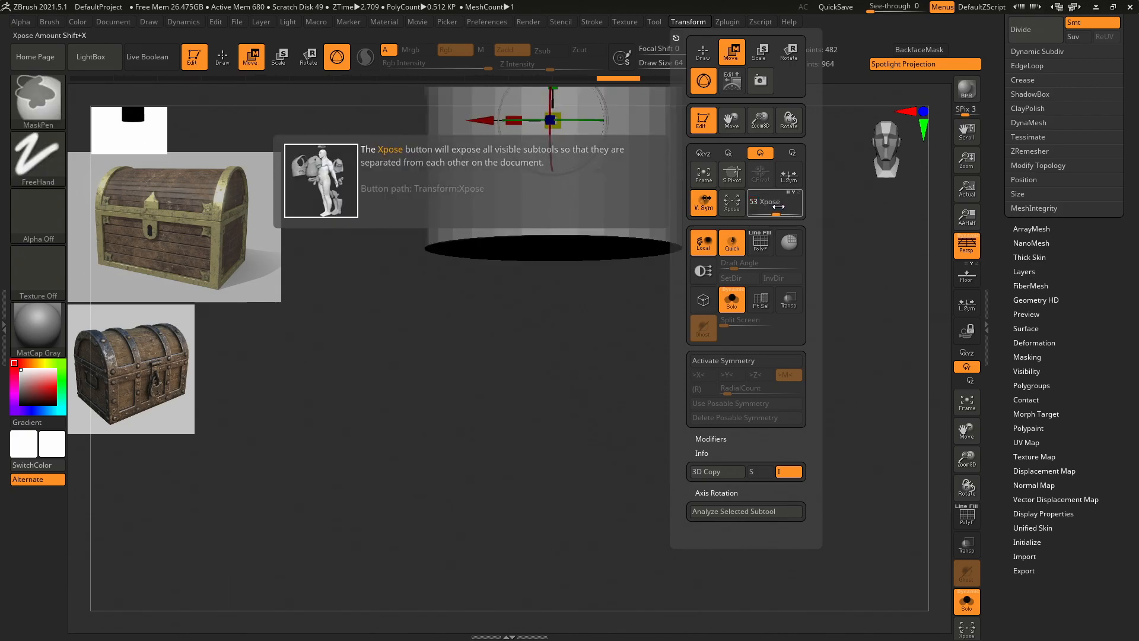
{"action": "left_click_drag", "start_coordinate": [742, 187], "coordinate": [747, 228]}
Apply Mesh To Axis to the upright cylinder and set the rotation mode back to XYZ.
{"action": "left_click", "coordinate": [567, 156]}
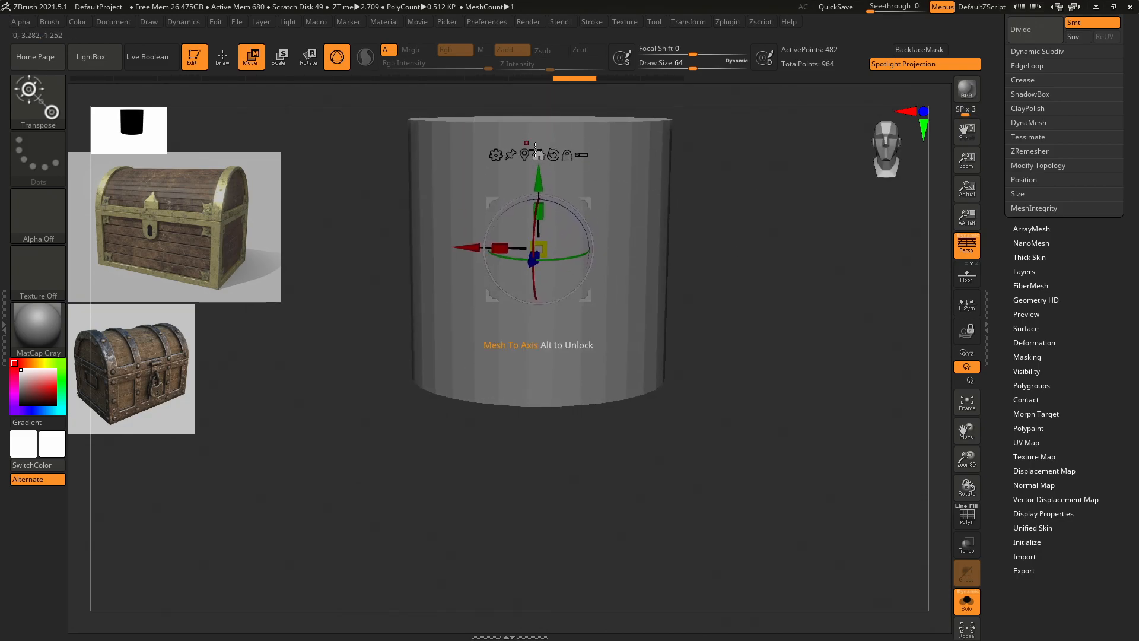
{"action": "left_click", "coordinate": [538, 154]}
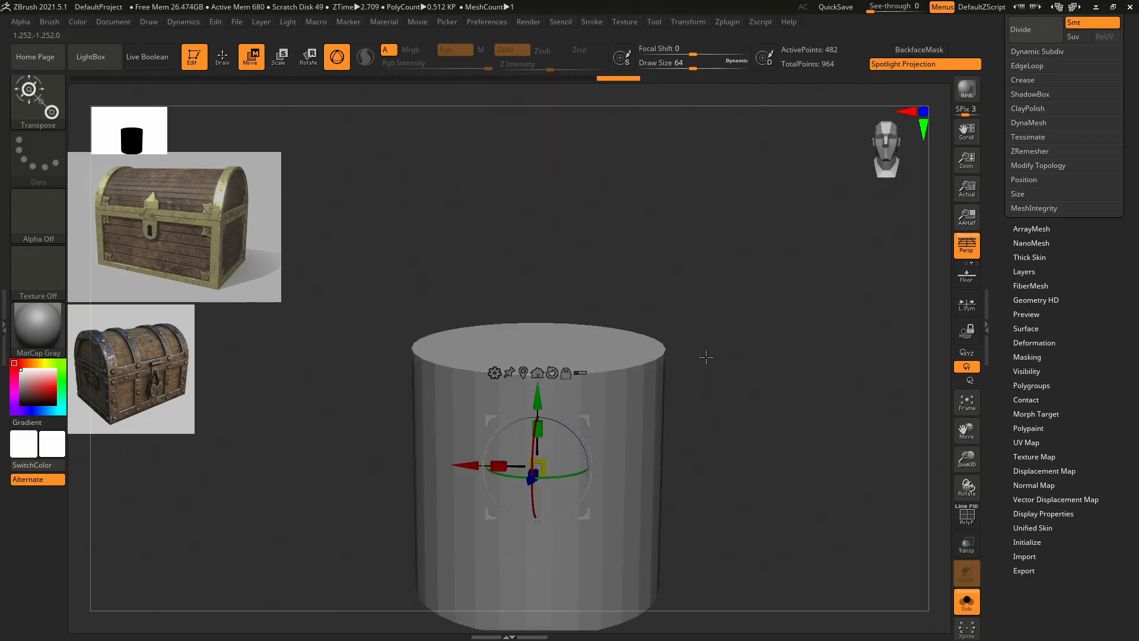
{"action": "left_click_drag", "start_coordinate": [719, 364], "coordinate": [730, 250], "text": "alt"}
{"action": "left_click", "coordinate": [689, 22]}
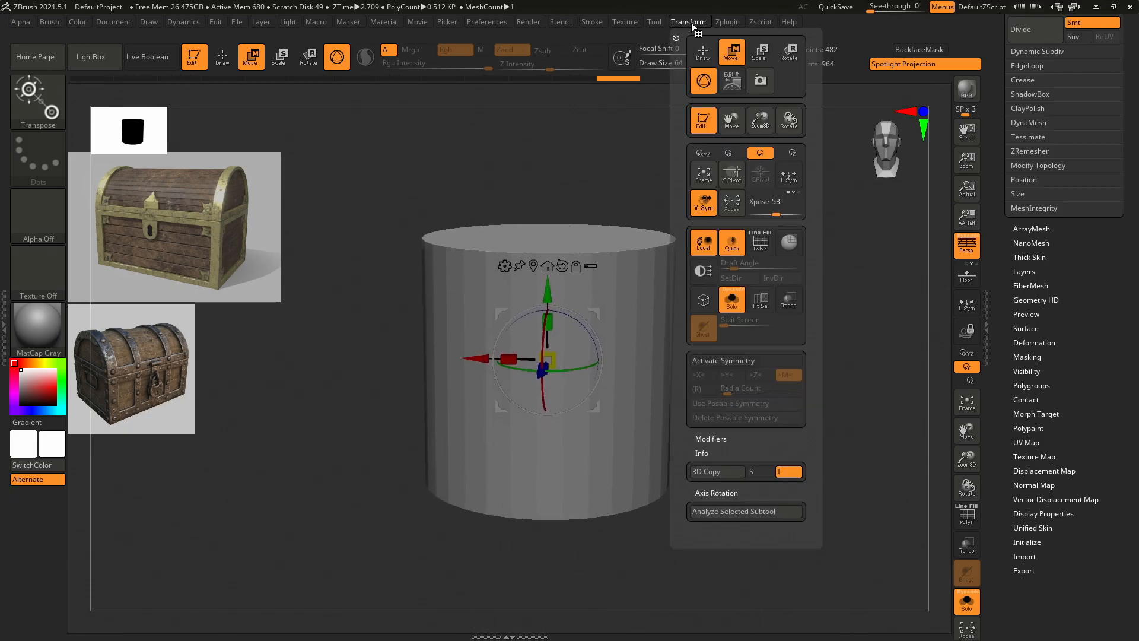
{"action": "left_click", "coordinate": [707, 155]}
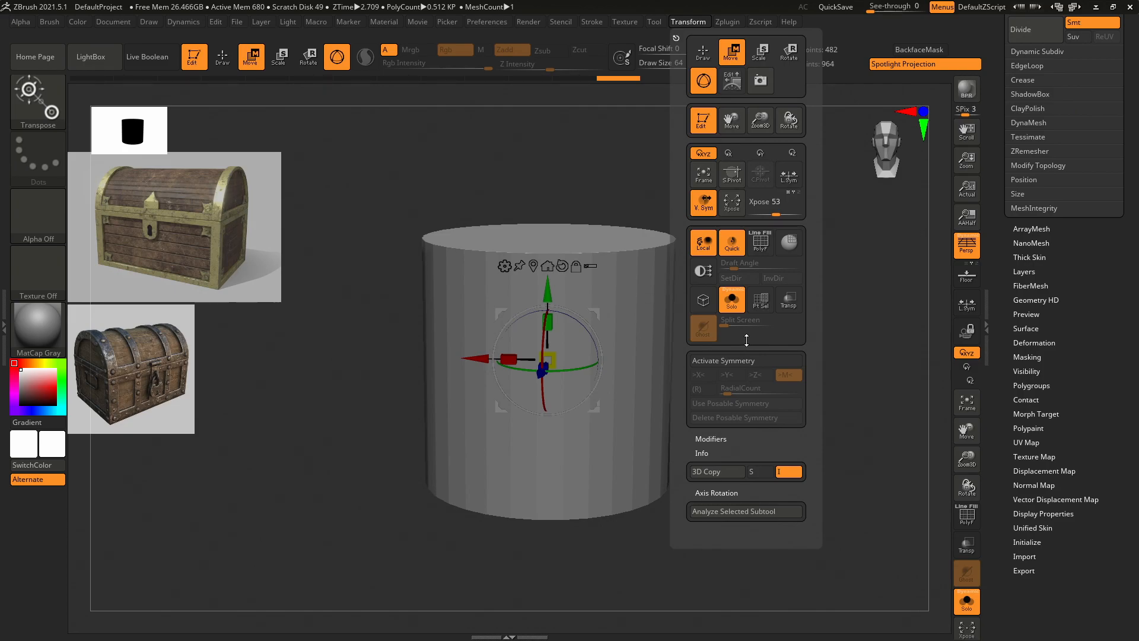
Check the Axis Rotation documentation in Chrome for the rotation axis and rotate-by-increment functions, and return to ZBrush.
{"action": "key", "text": "alt+Tab"}
{"action": "scroll", "coordinate": [751, 341], "scroll_direction": "down", "scroll_amount": 2}
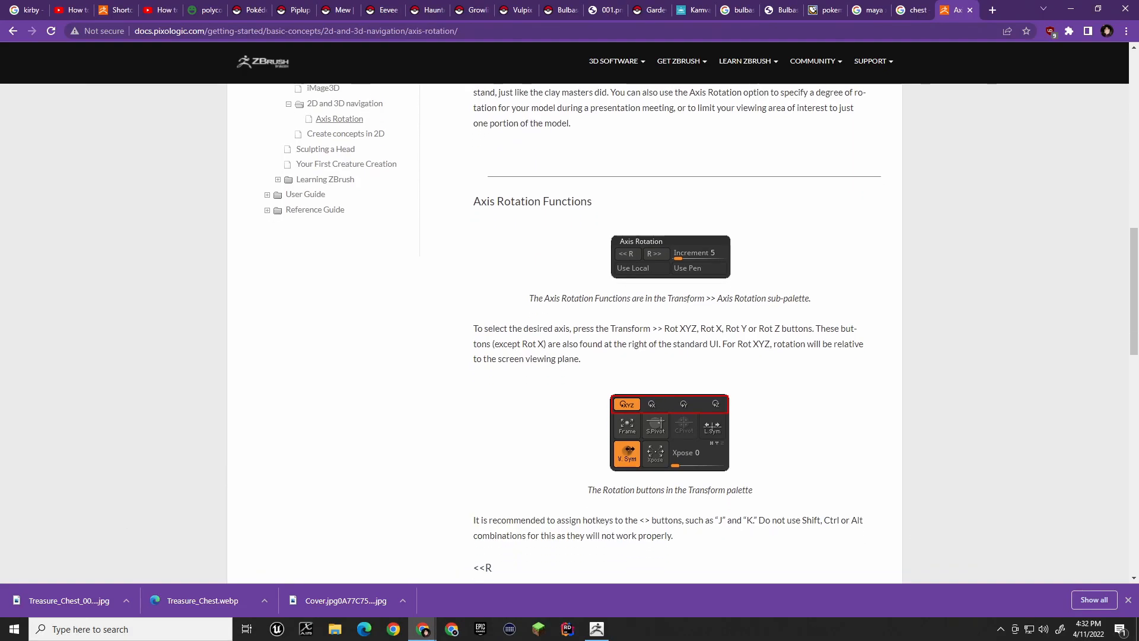
{"action": "scroll", "coordinate": [774, 298], "scroll_direction": "down", "scroll_amount": 3}
{"action": "scroll", "coordinate": [774, 298], "scroll_direction": "down", "scroll_amount": 1}
{"action": "scroll", "coordinate": [777, 293], "scroll_direction": "up", "scroll_amount": 1}
{"action": "scroll", "coordinate": [777, 294], "scroll_direction": "up", "scroll_amount": 1}
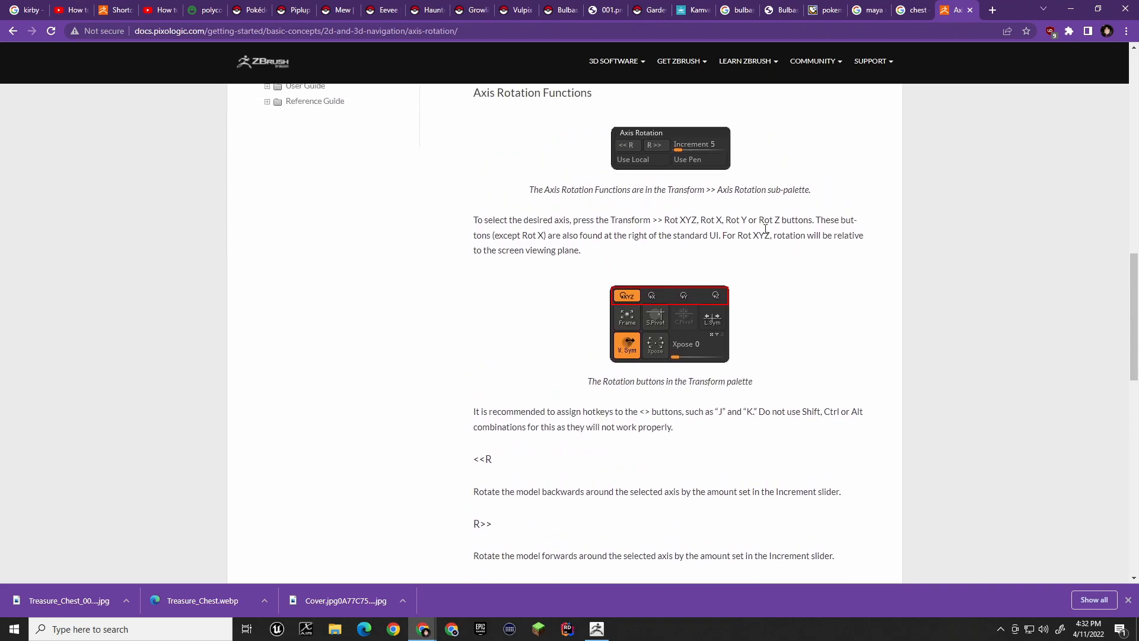
{"action": "key", "text": "alt+Tab"}
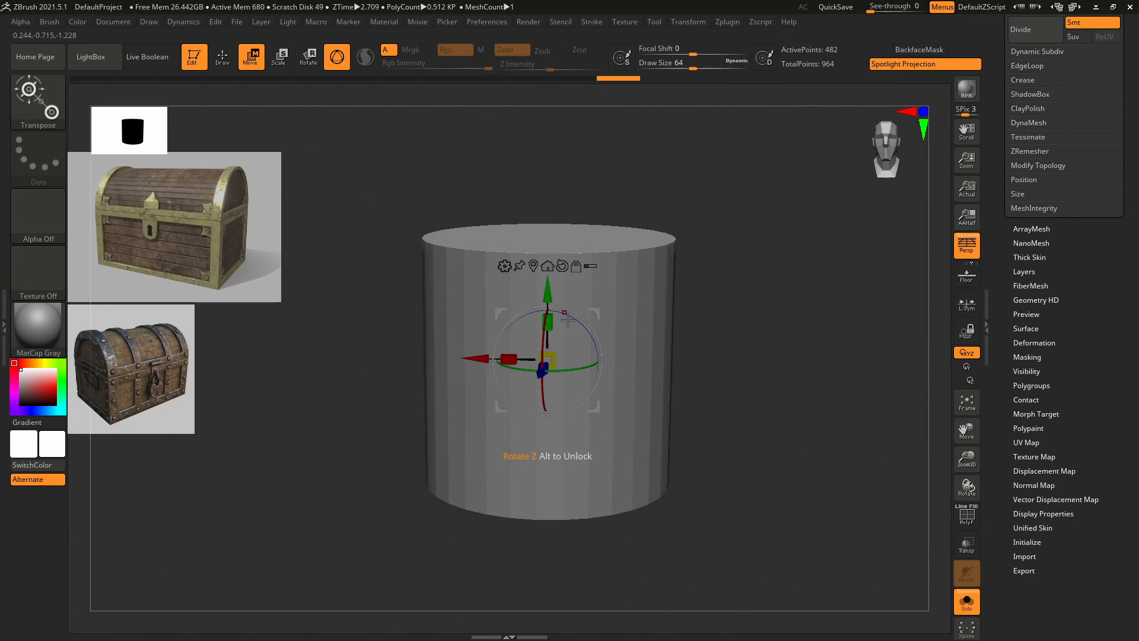
Undo a small trial rotation of the cylinder about Z and restrict rotation to the Z axis in Draw mode.
{"action": "left_click_drag", "start_coordinate": [568, 312], "coordinate": [569, 315]}
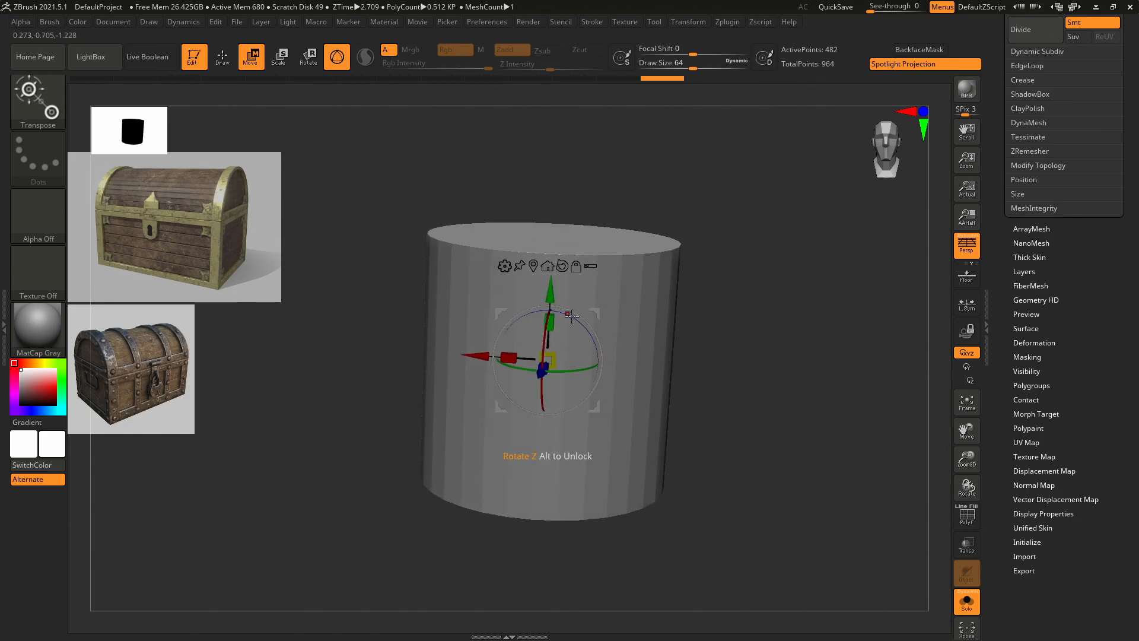
{"action": "key", "text": "ctrl+z"}
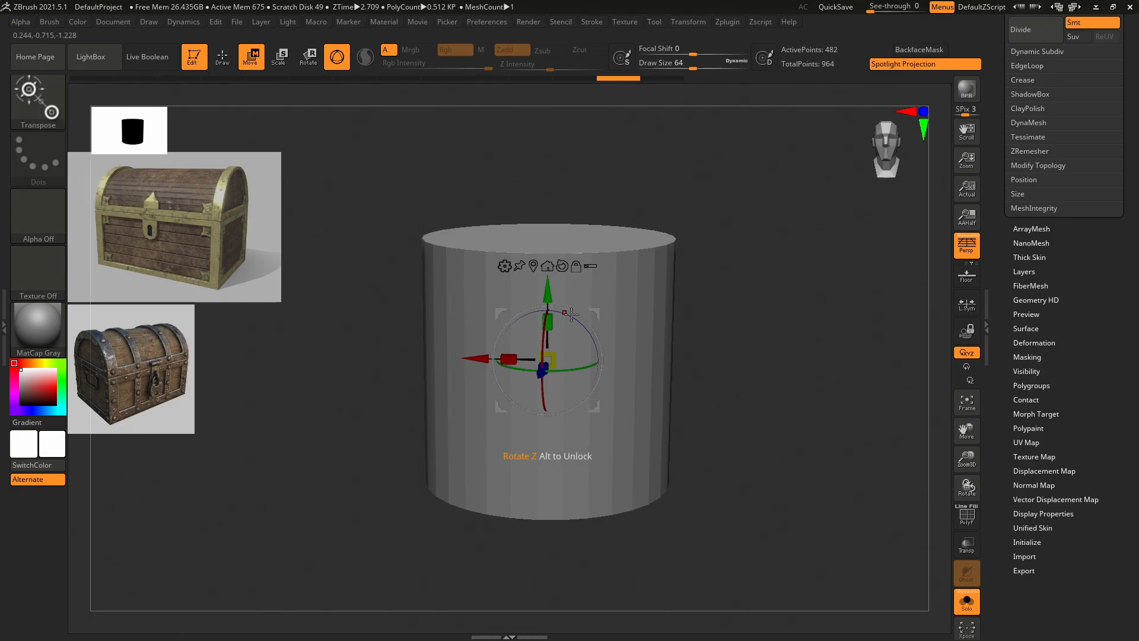
{"action": "key", "text": "q"}
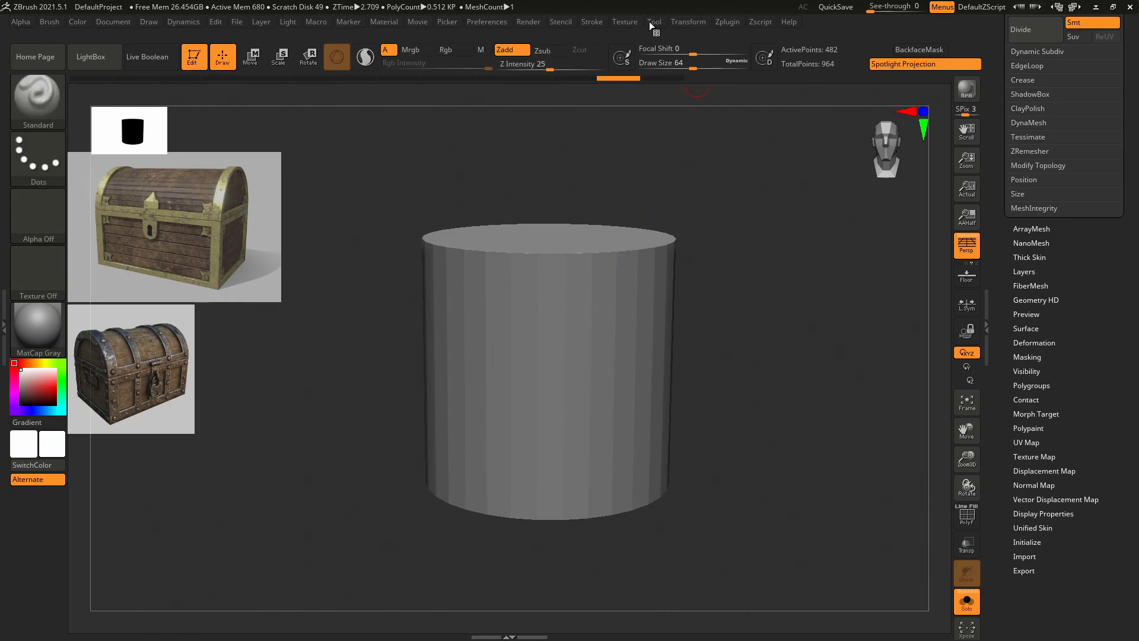
{"action": "left_click", "coordinate": [687, 22]}
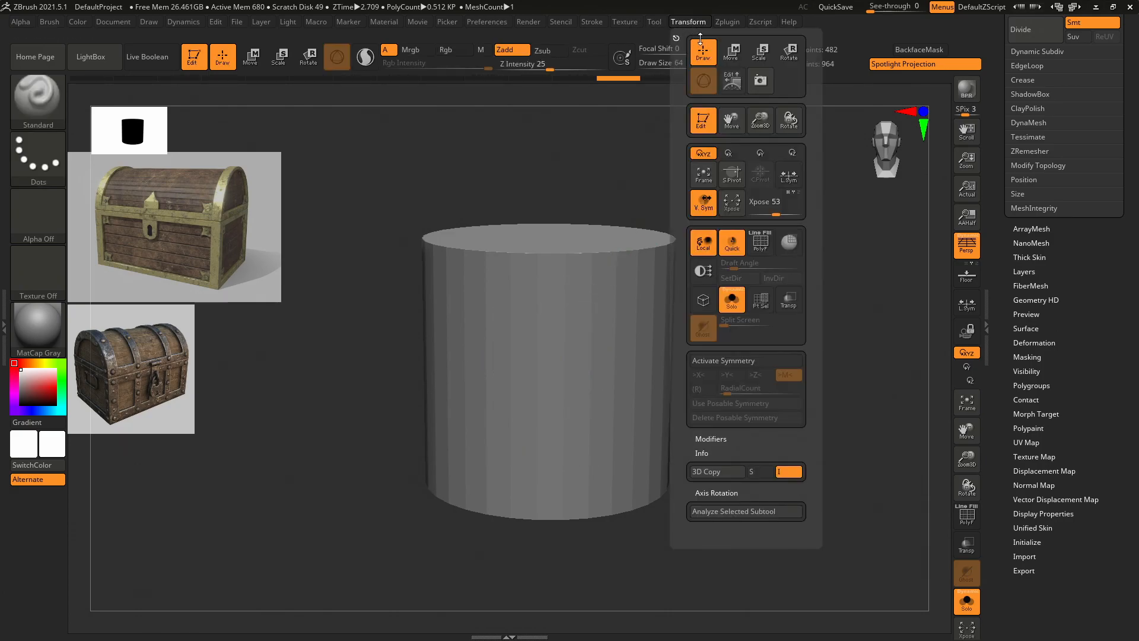
{"action": "left_click", "coordinate": [794, 153]}
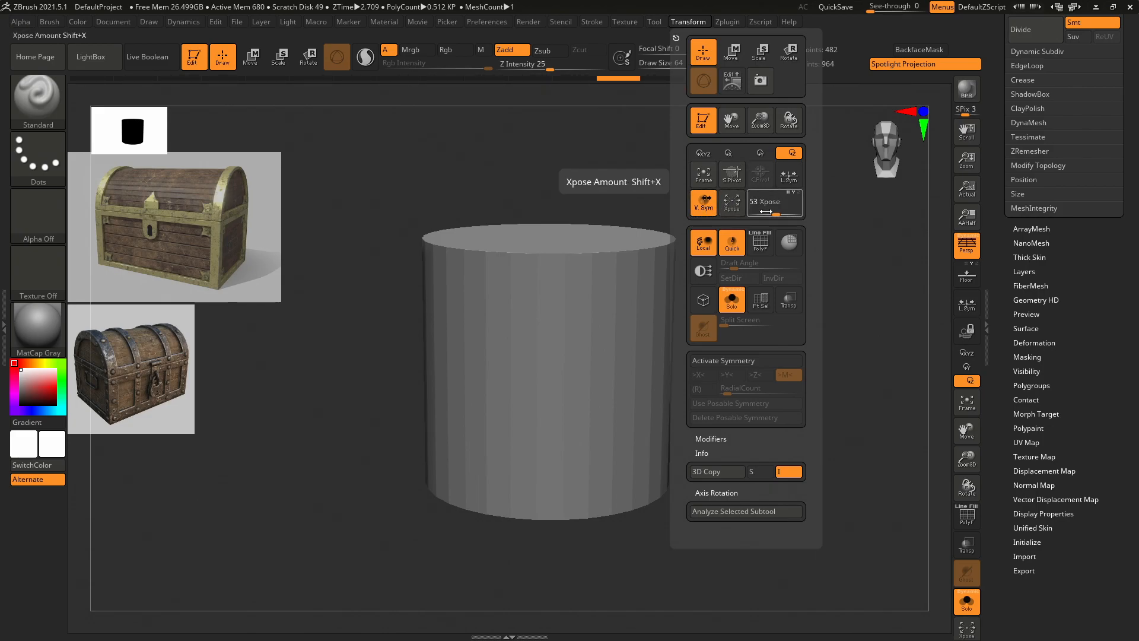
{"action": "mouse_move", "coordinate": [774, 211]}
{"action": "left_mouse_down"}
{"action": "mouse_move", "coordinate": [792, 210]}
{"action": "mouse_move", "coordinate": [774, 206]}
{"action": "left_mouse_up"}
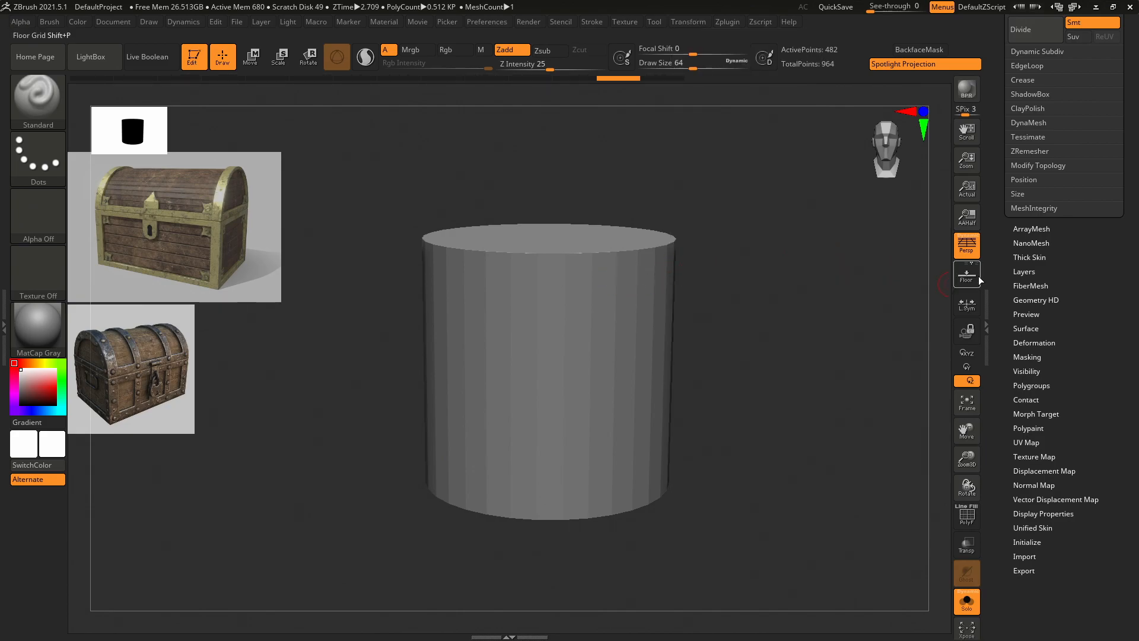
Switch to Chrome and read the <<R, R>> and Increment descriptions in the Axis Rotation documentation.
{"action": "key", "text": "alt+Tab"}
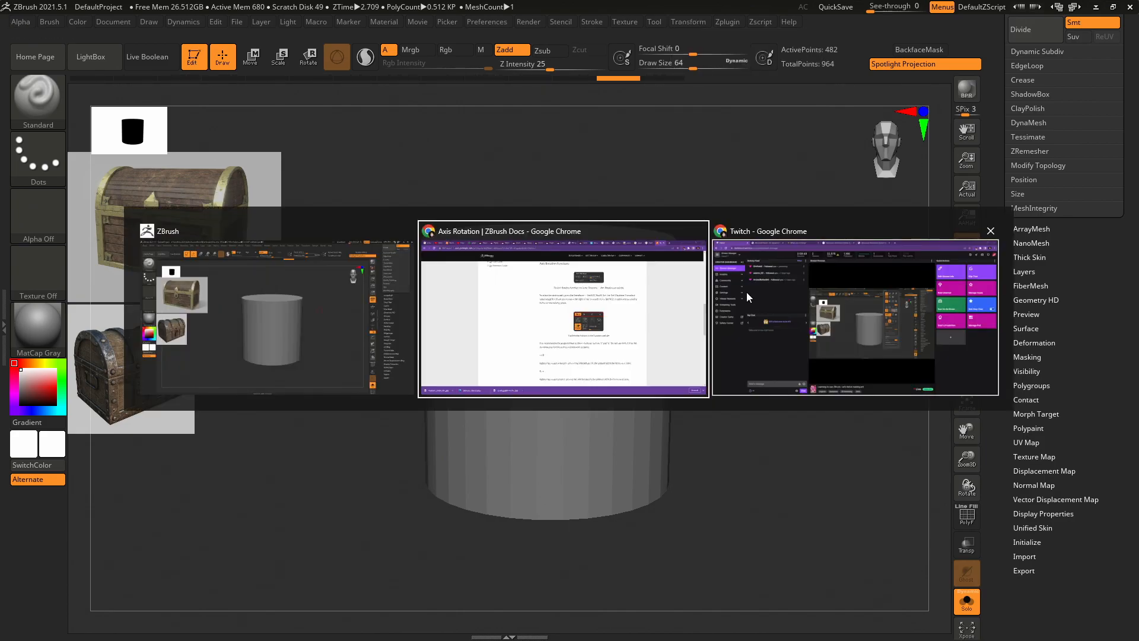
{"action": "scroll", "coordinate": [758, 333], "scroll_direction": "down", "scroll_amount": 1}
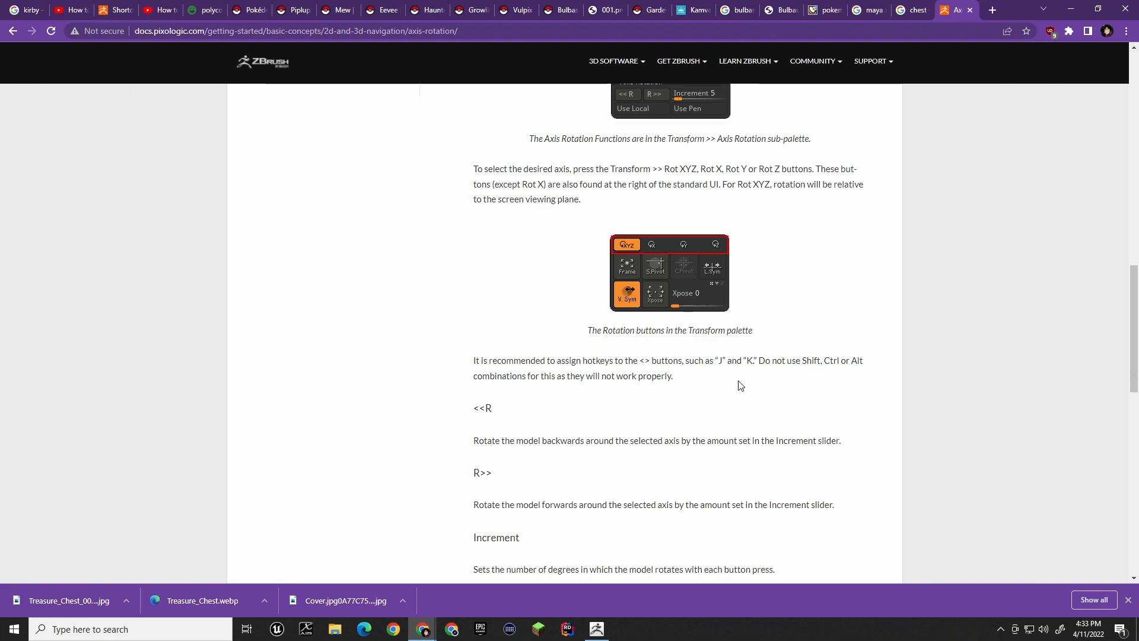
{"action": "scroll", "coordinate": [743, 389], "scroll_direction": "down", "scroll_amount": 1}
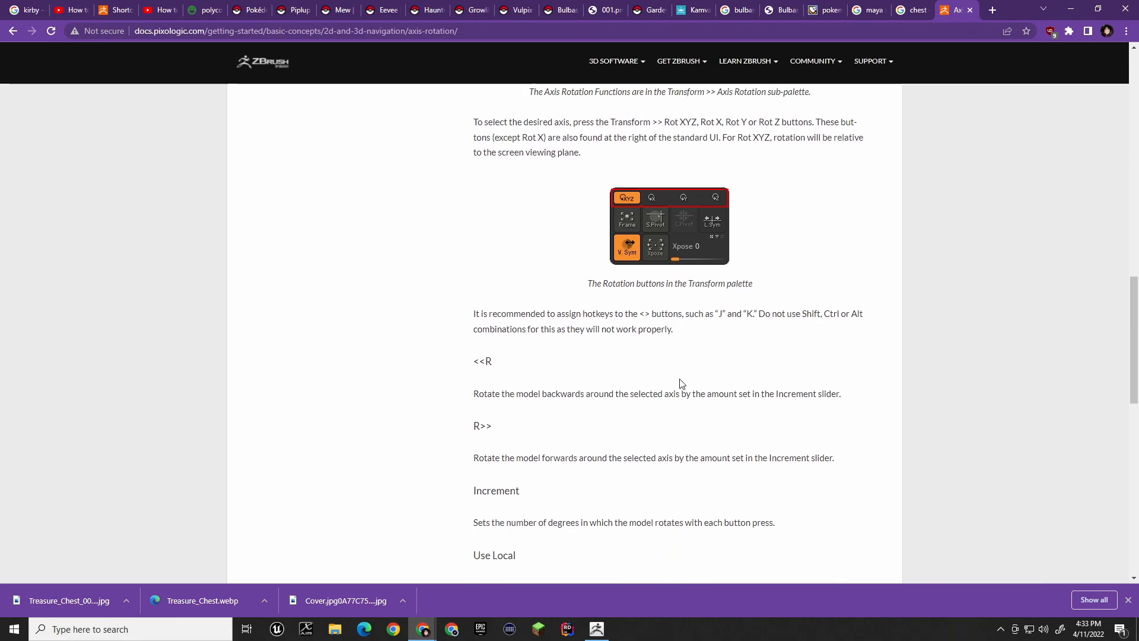
Switch back to ZBrush and rotate the cylinder about 90 degrees clockwise around Z so it lies on its side.
{"action": "key", "text": "alt+Tab"}
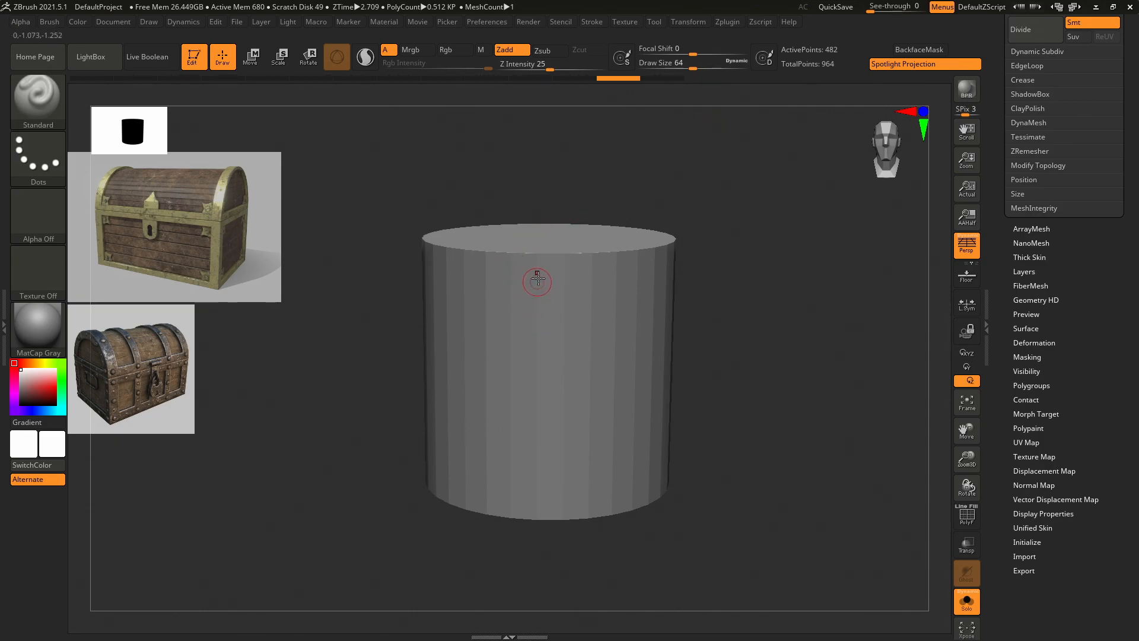
{"action": "key", "text": "r"}
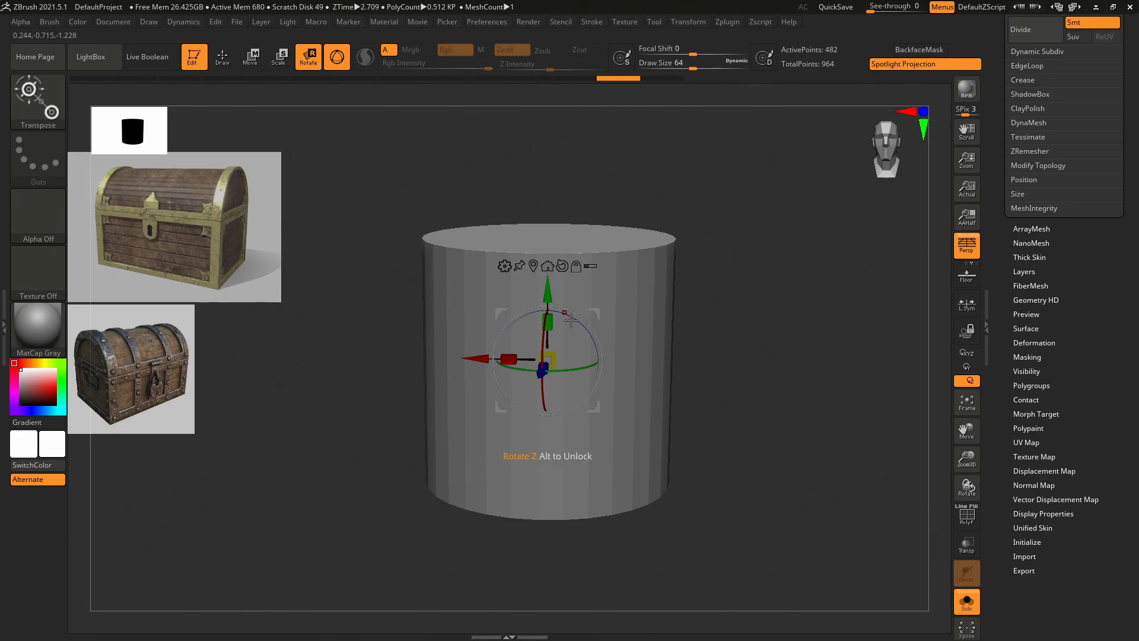
{"action": "left_click_drag", "start_coordinate": [568, 318], "coordinate": [578, 378]}
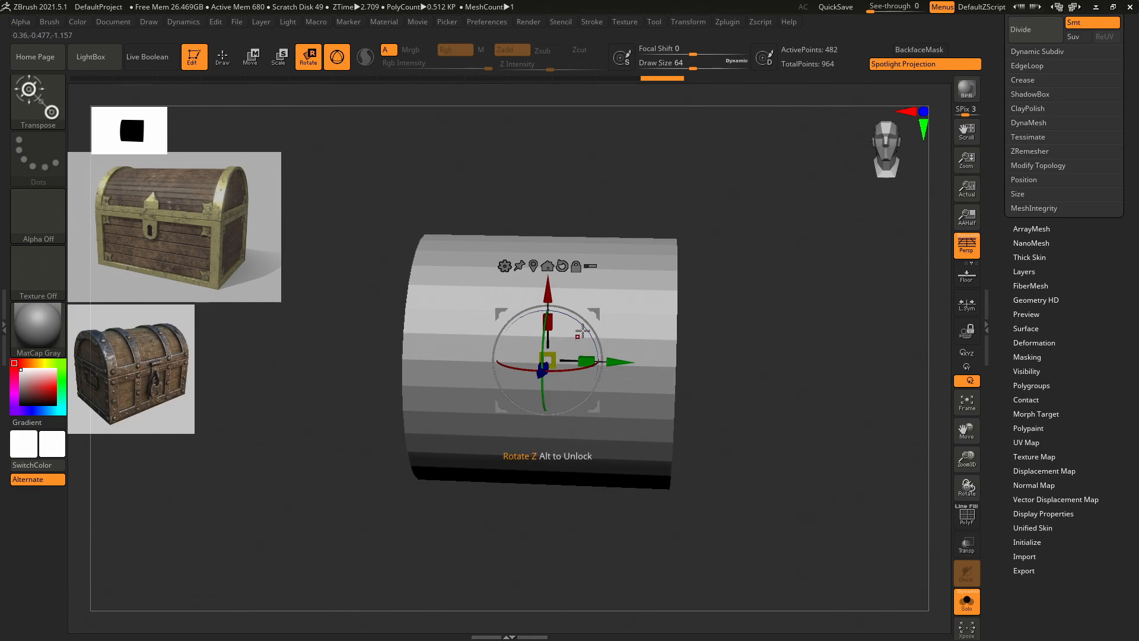
Try a small adjustment of the cylinder's Z rotation and undo its freehand rotation.
{"action": "left_click_drag", "start_coordinate": [582, 332], "coordinate": [583, 327]}
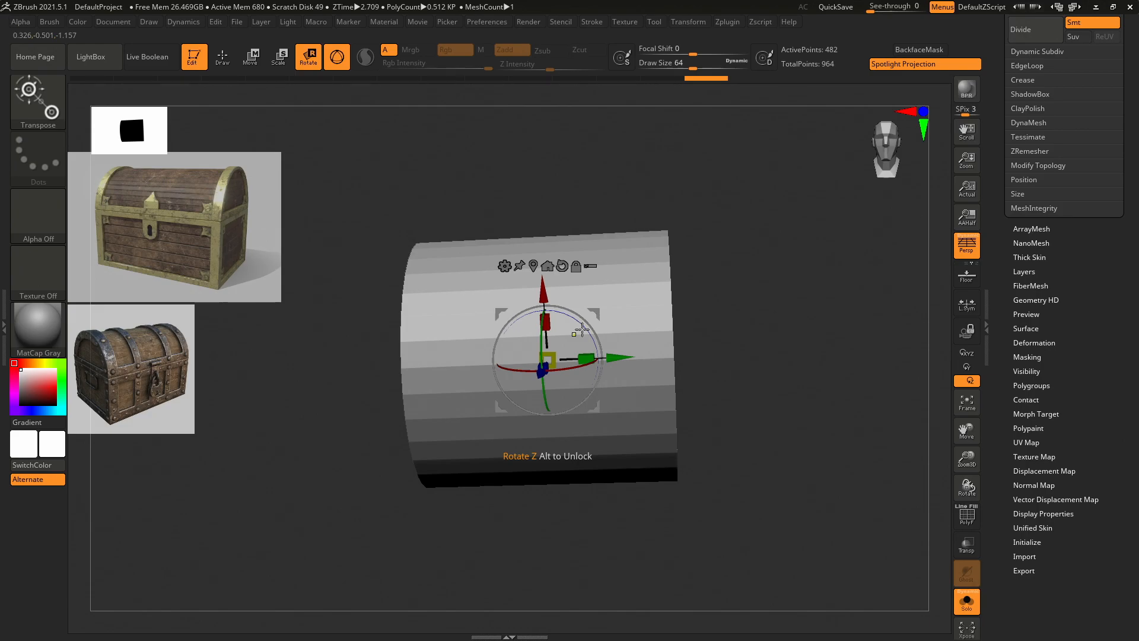
{"action": "key", "text": "ctrl+z"}
Look through the Morph Target, Preview and Surface sections of the Tool palette for a numeric rotation setting.
{"action": "left_click_drag", "start_coordinate": [1007, 308], "coordinate": [1007, 294]}
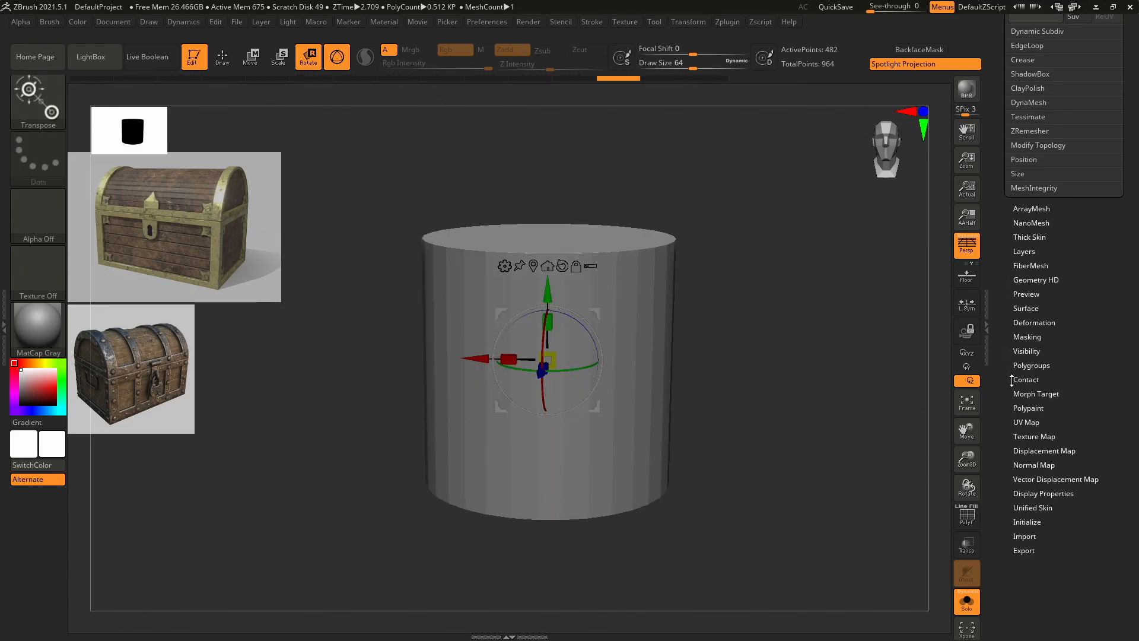
{"action": "left_click", "coordinate": [1047, 393]}
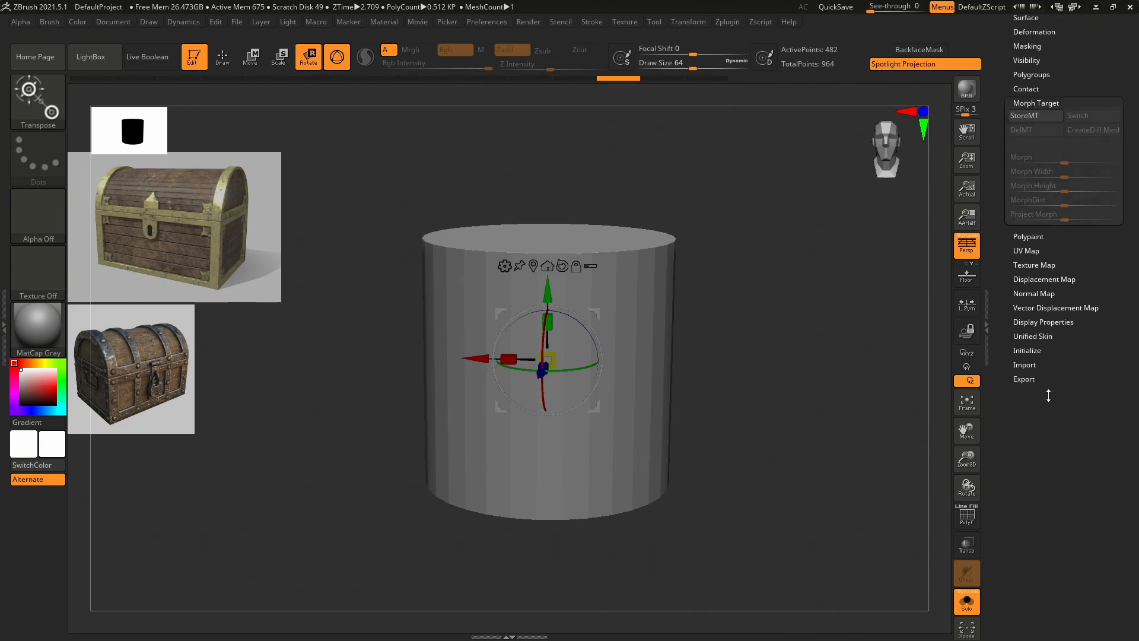
{"action": "left_click_drag", "start_coordinate": [1008, 294], "coordinate": [1008, 336]}
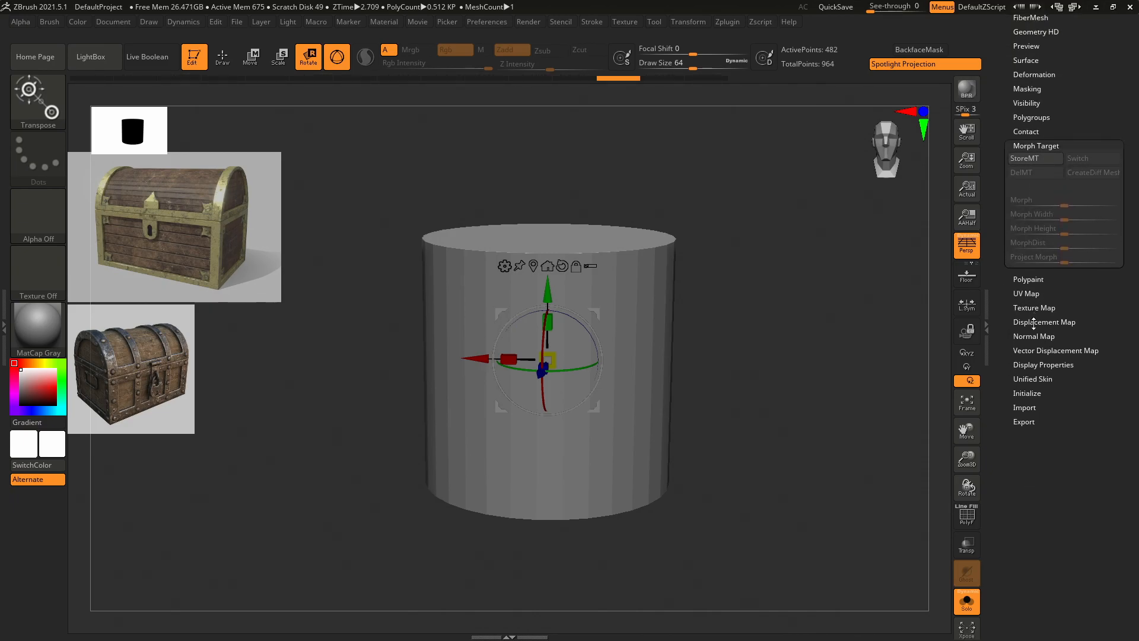
{"action": "left_click_drag", "start_coordinate": [1008, 323], "coordinate": [1009, 409]}
{"action": "left_click_drag", "start_coordinate": [1004, 261], "coordinate": [1002, 342]}
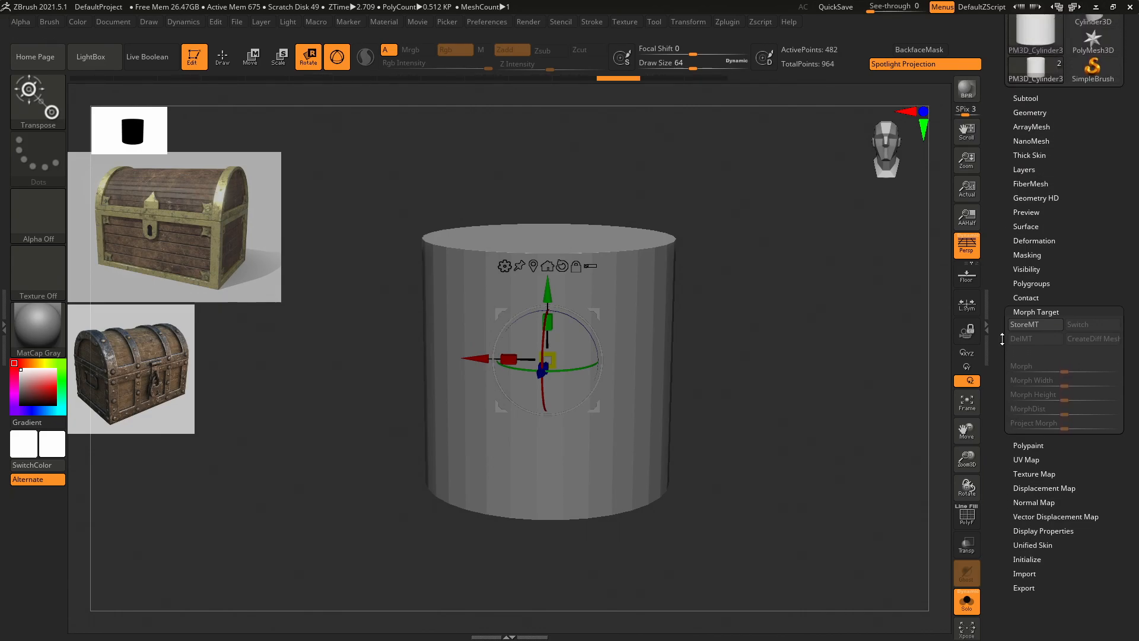
{"action": "left_click_drag", "start_coordinate": [1002, 287], "coordinate": [1003, 332]}
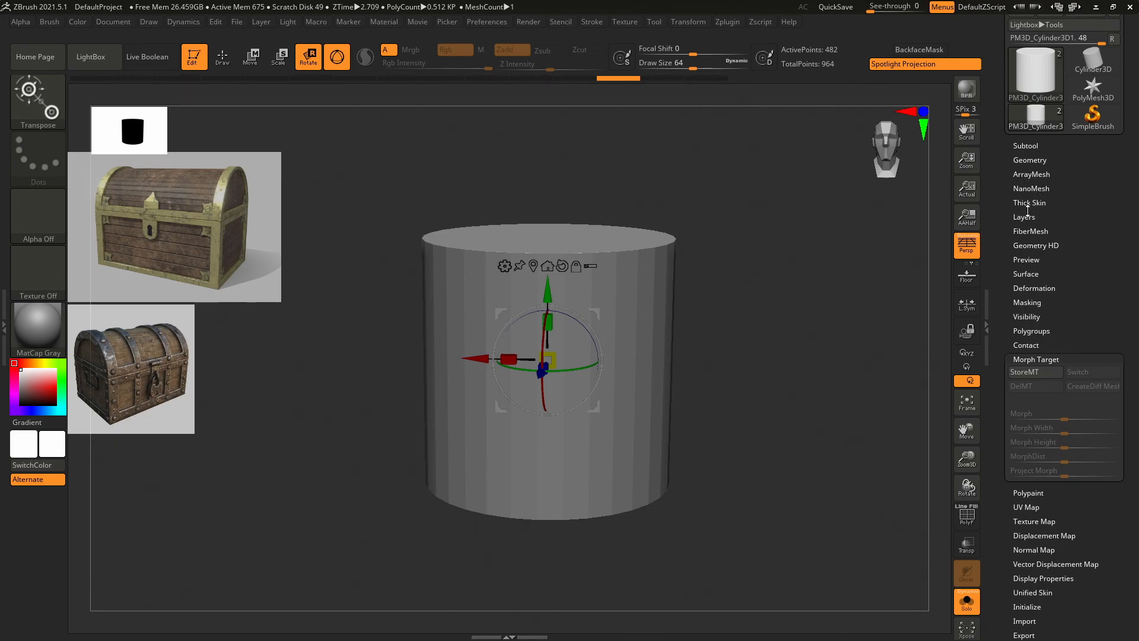
{"action": "left_click", "coordinate": [1032, 259]}
{"action": "left_click", "coordinate": [1030, 261]}
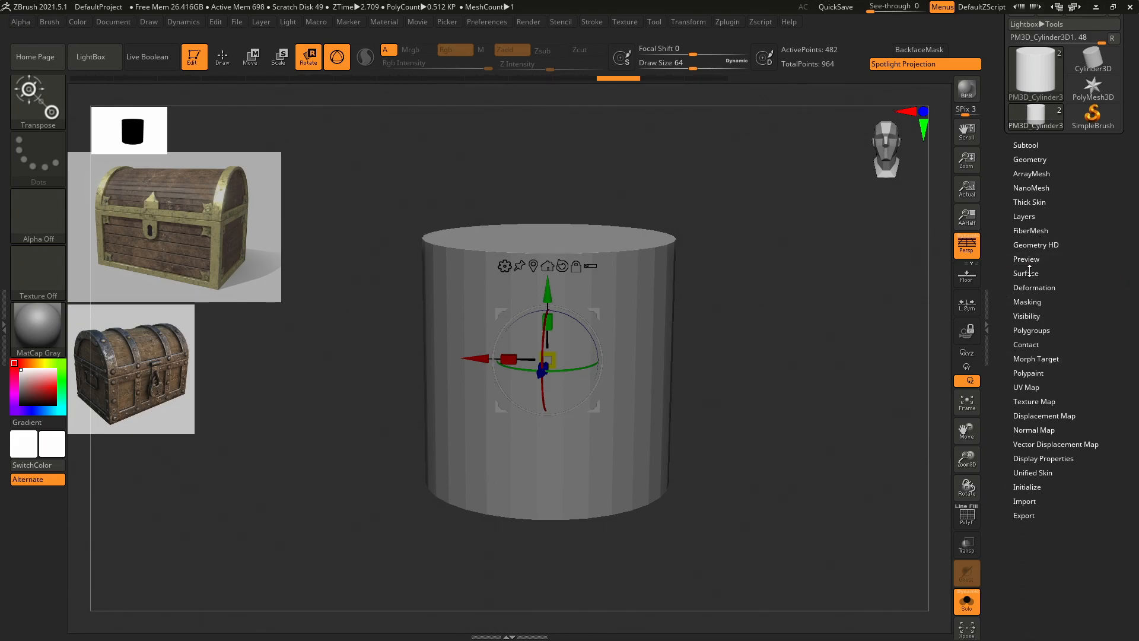
{"action": "left_click", "coordinate": [1027, 271]}
{"action": "left_click", "coordinate": [1028, 272]}
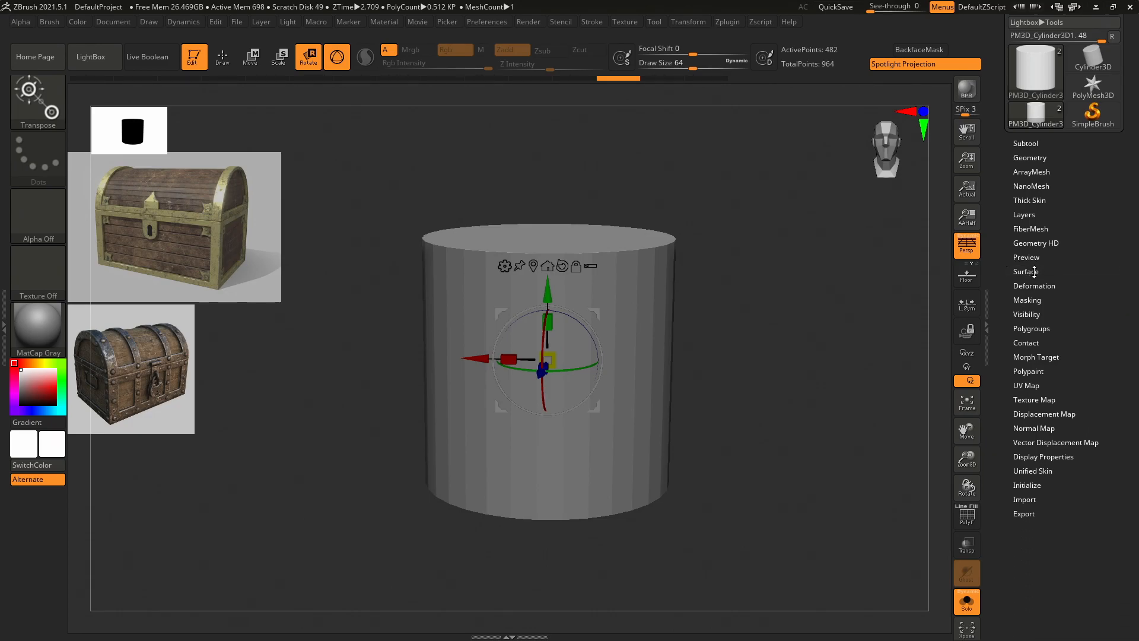
Search the Geometry settings, including EdgeLoop, Tessimate, ZRemesher, Modify Topology, Position, Size and MeshIntegrity, for a numeric rotation setting.
{"action": "left_click", "coordinate": [1033, 158]}
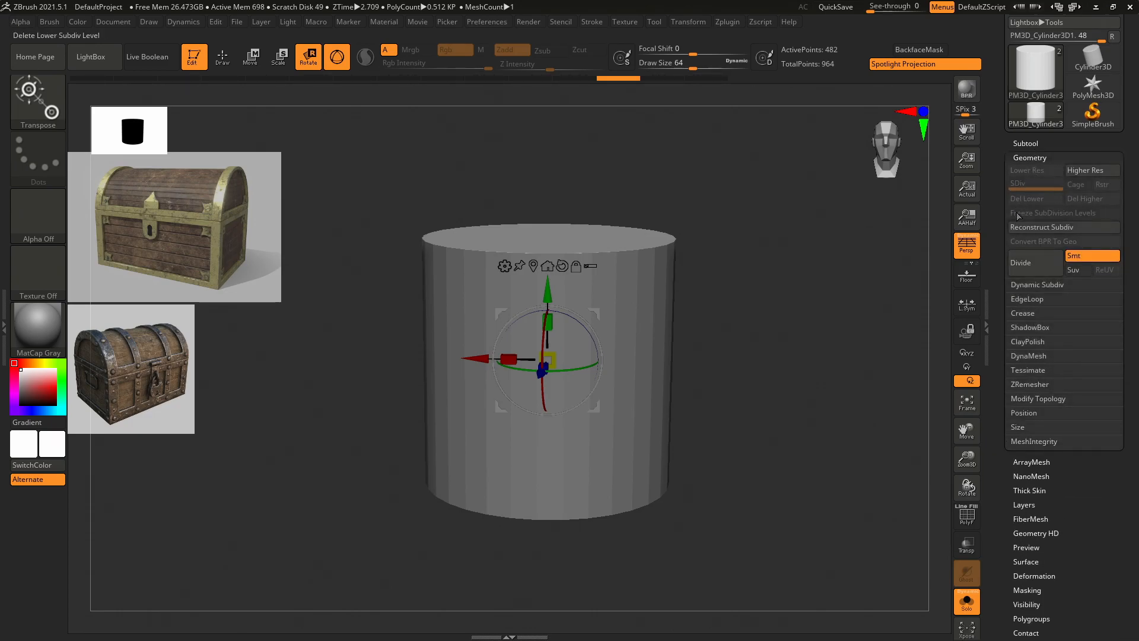
{"action": "left_click", "coordinate": [1021, 298]}
{"action": "left_click", "coordinate": [1020, 298]}
{"action": "scroll", "coordinate": [1003, 352], "scroll_direction": "down", "scroll_amount": 3}
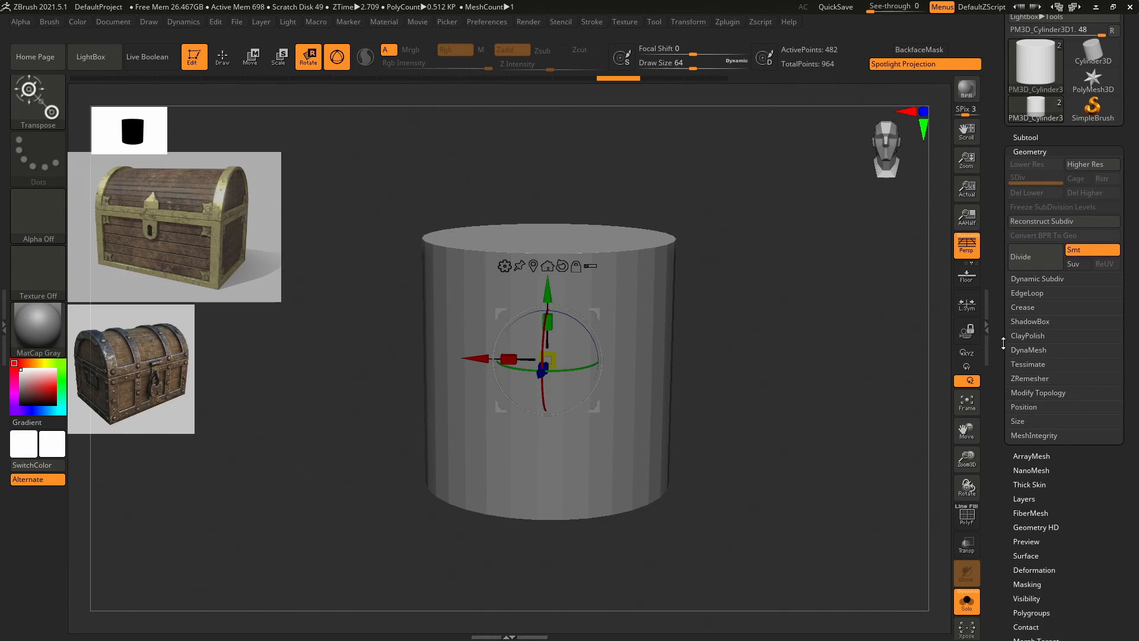
{"action": "left_click", "coordinate": [1022, 322]}
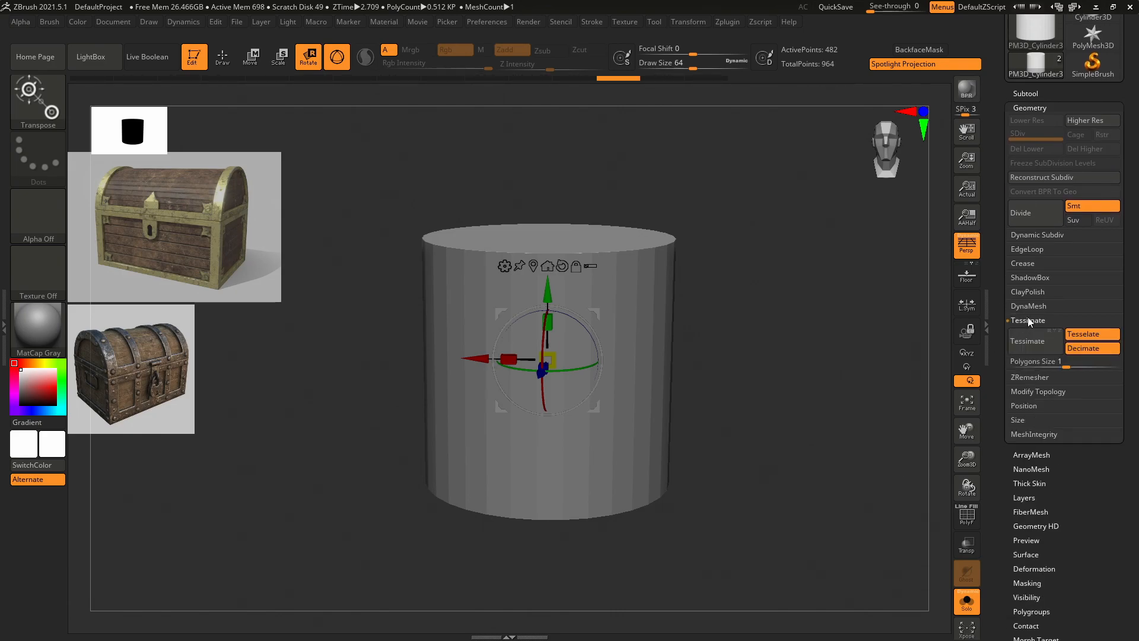
{"action": "left_click", "coordinate": [1026, 319]}
{"action": "left_click", "coordinate": [1030, 334]}
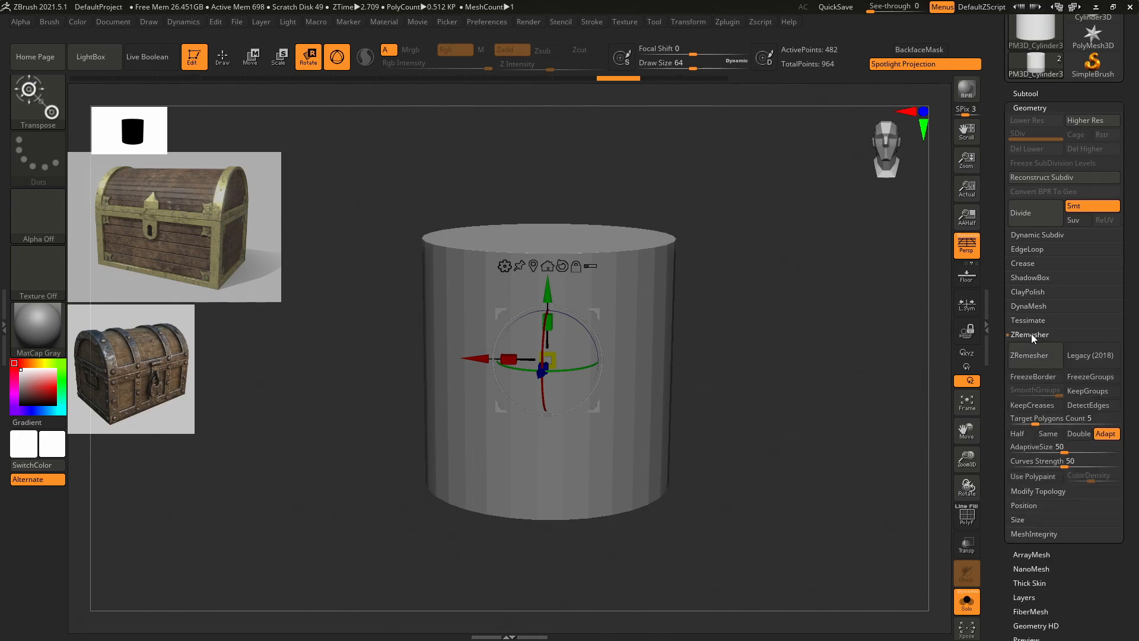
{"action": "left_click", "coordinate": [1031, 334]}
{"action": "left_click", "coordinate": [1032, 349]}
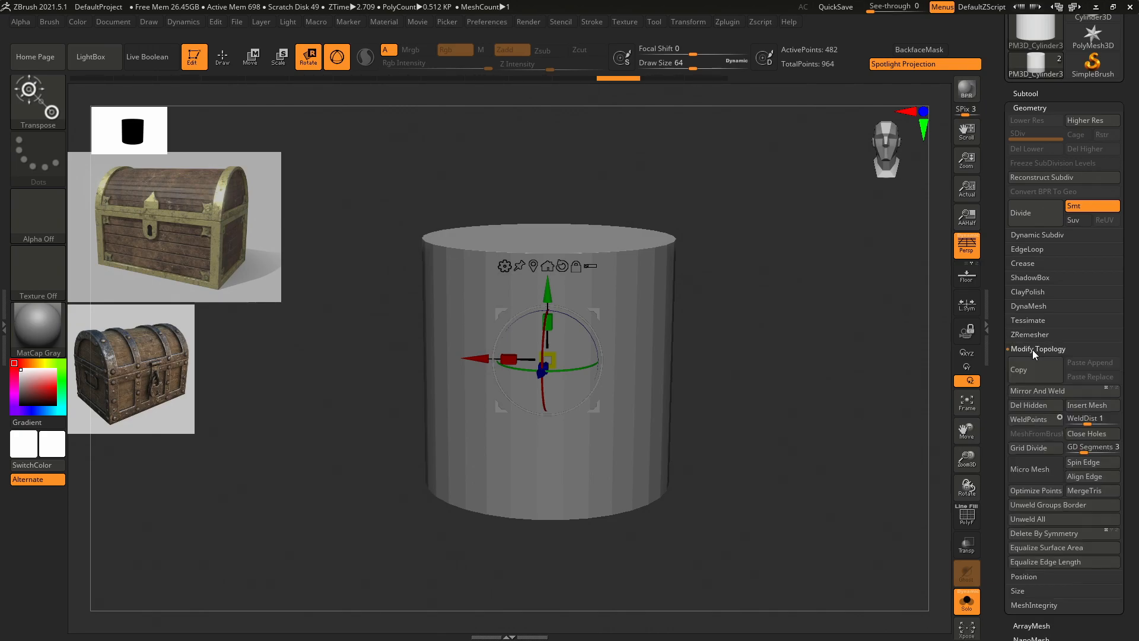
{"action": "left_click", "coordinate": [1032, 348]}
{"action": "left_click", "coordinate": [1030, 361]}
{"action": "left_click", "coordinate": [1029, 361]}
{"action": "left_click", "coordinate": [1029, 361]}
{"action": "left_click", "coordinate": [1029, 361]}
{"action": "left_click", "coordinate": [1027, 363]}
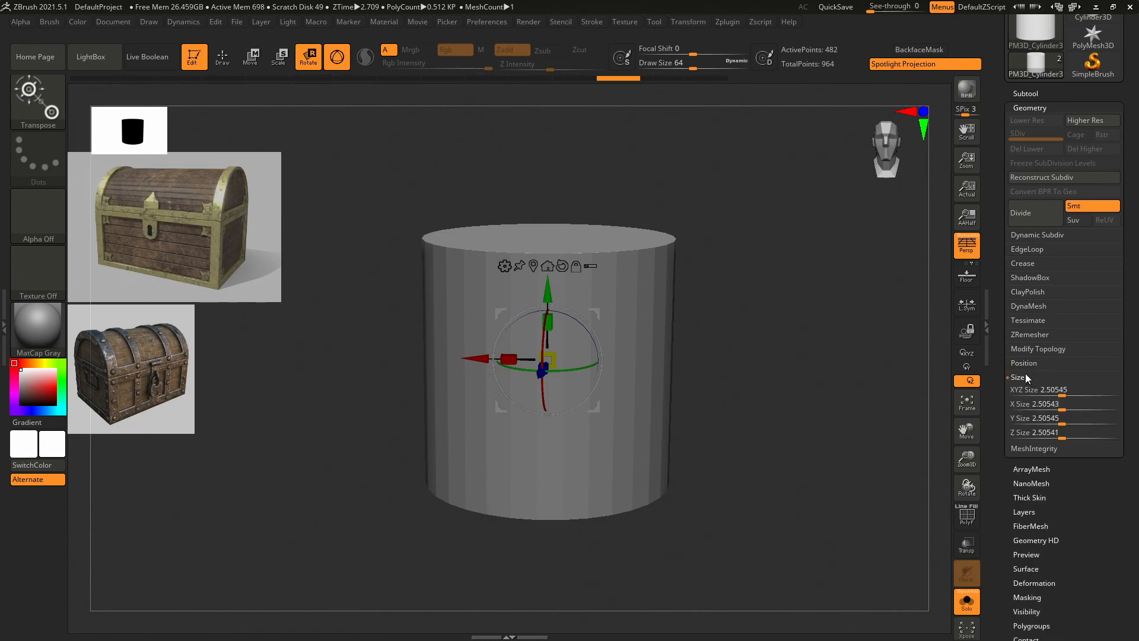
{"action": "left_click", "coordinate": [1025, 363]}
{"action": "left_click", "coordinate": [1027, 391]}
{"action": "left_click", "coordinate": [1025, 390]}
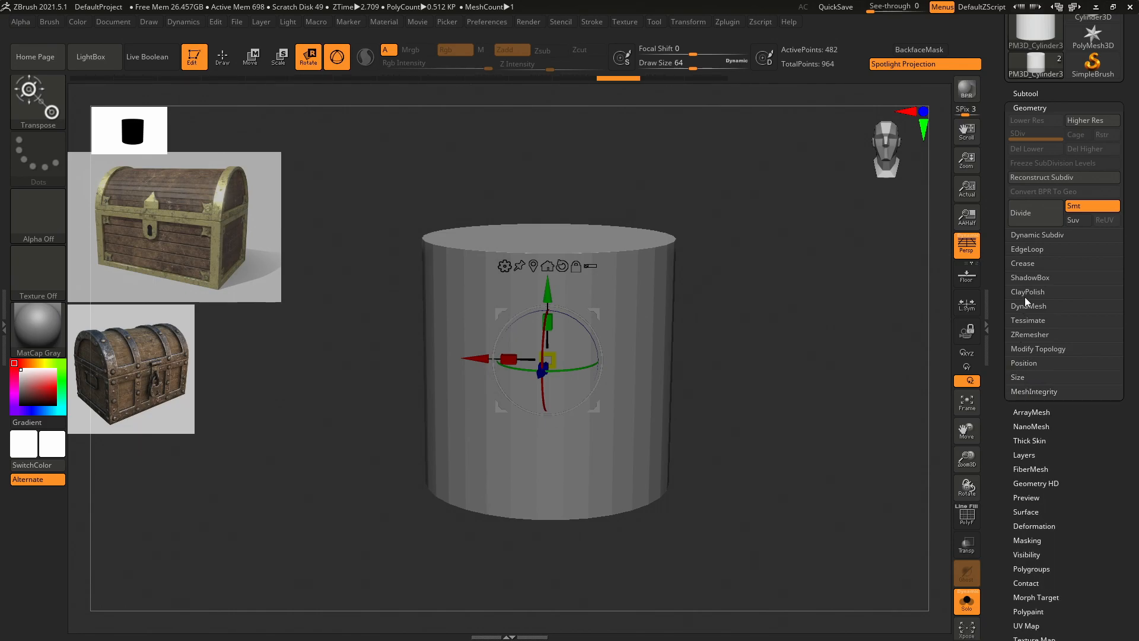
{"action": "left_click_drag", "start_coordinate": [998, 271], "coordinate": [1001, 299]}
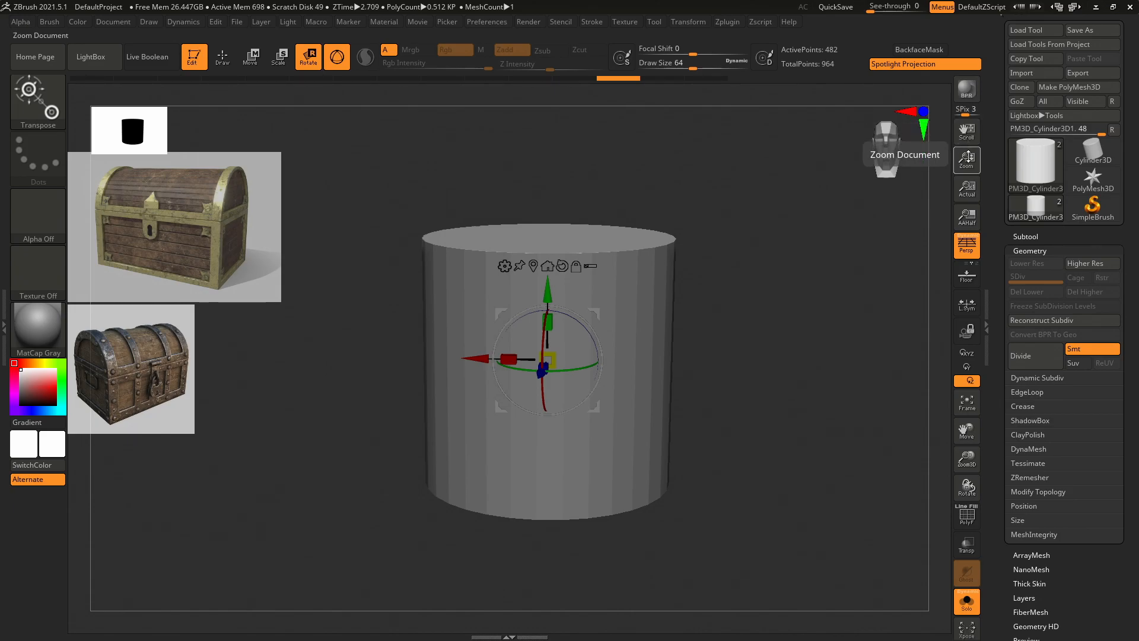
{"action": "left_click_drag", "start_coordinate": [998, 337], "coordinate": [1005, 165]}
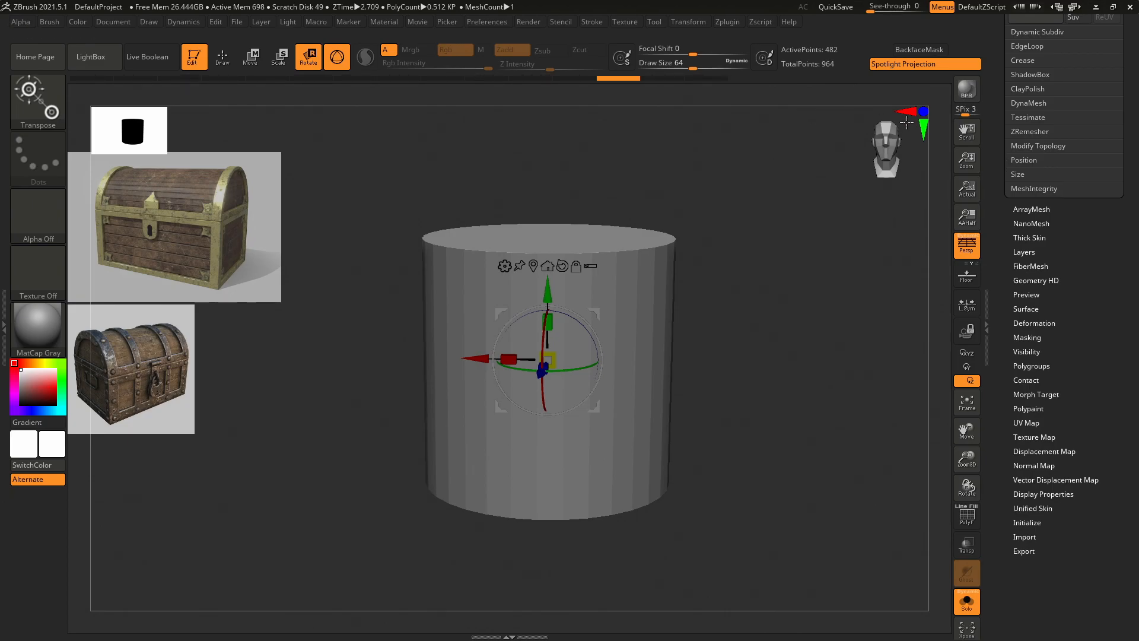
Check the Transform palette for options that control the cylinder's rotation.
{"action": "left_click", "coordinate": [658, 23]}
{"action": "mouse_move", "coordinate": [675, 19]}
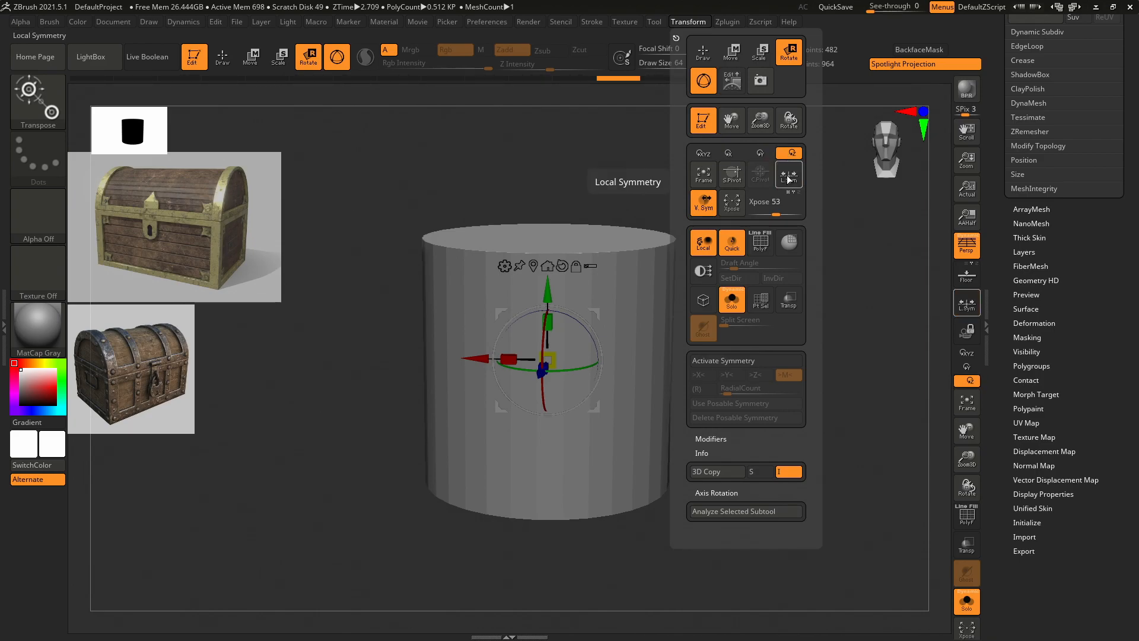
{"action": "left_click", "coordinate": [732, 174]}
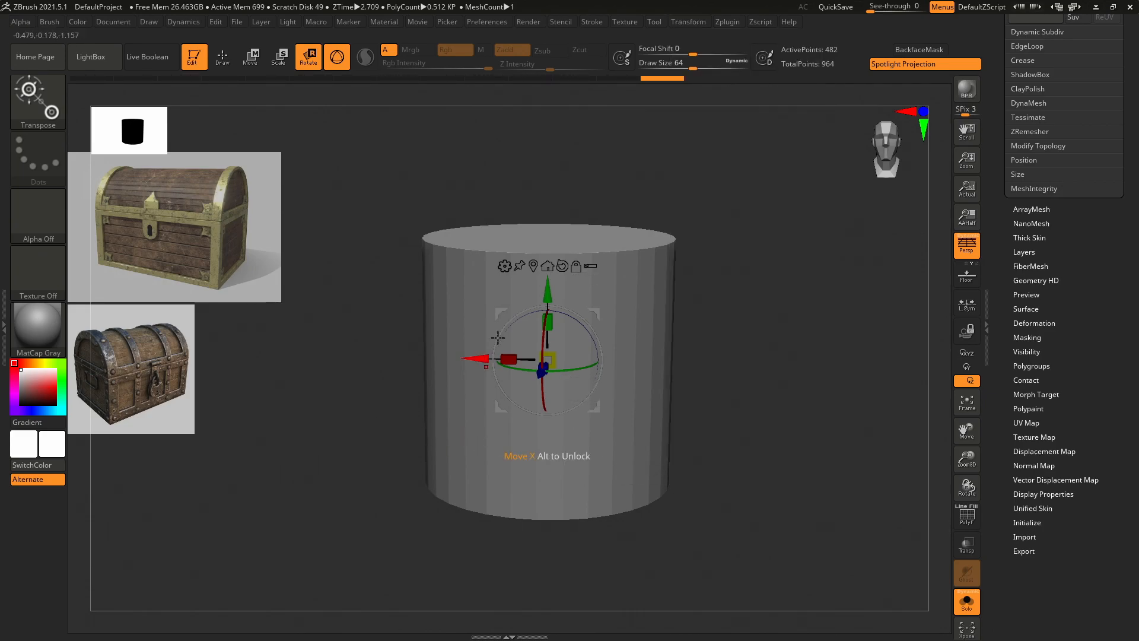
Switch to Chrome and reread the Axis Rotation documentation, covering the Increment, Use Local and Use Pen descriptions.
{"action": "key", "text": "alt+Tab"}
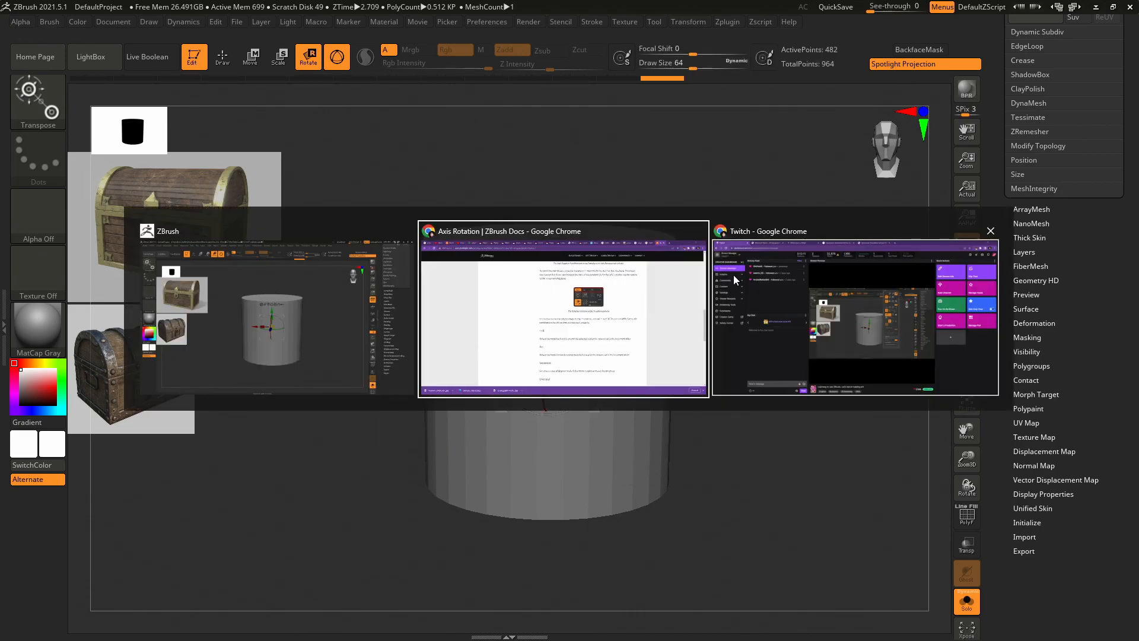
{"action": "scroll", "coordinate": [745, 361], "scroll_direction": "down", "scroll_amount": 6}
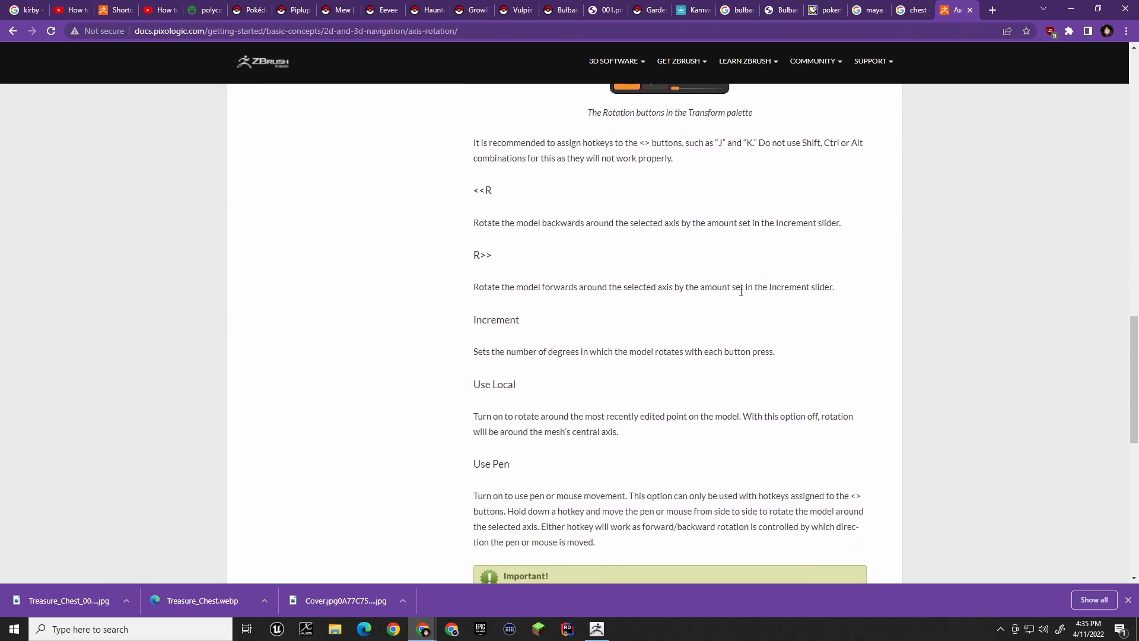
{"action": "scroll", "coordinate": [669, 332], "scroll_direction": "up", "scroll_amount": 2}
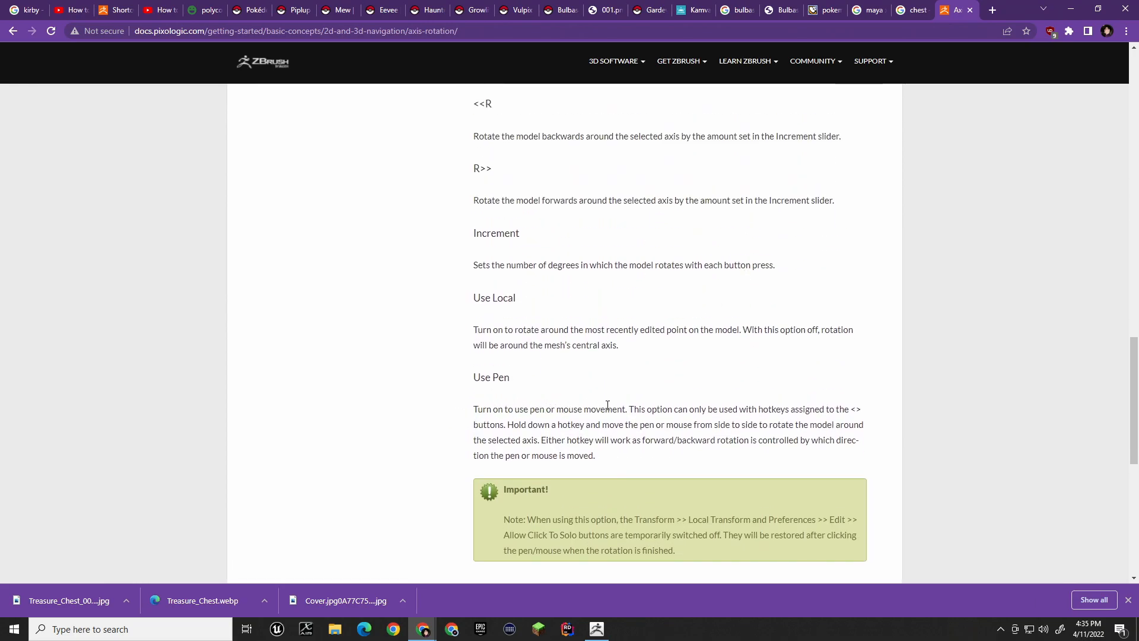
{"action": "scroll", "coordinate": [803, 309], "scroll_direction": "up", "scroll_amount": 10}
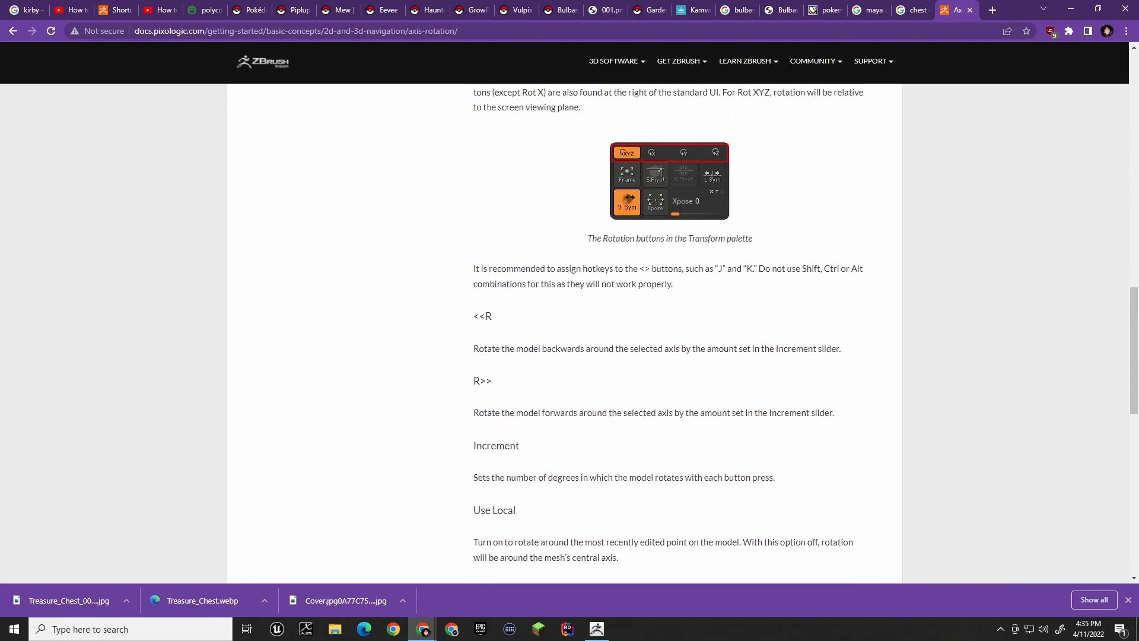
{"action": "scroll", "coordinate": [819, 271], "scroll_direction": "down", "scroll_amount": 2}
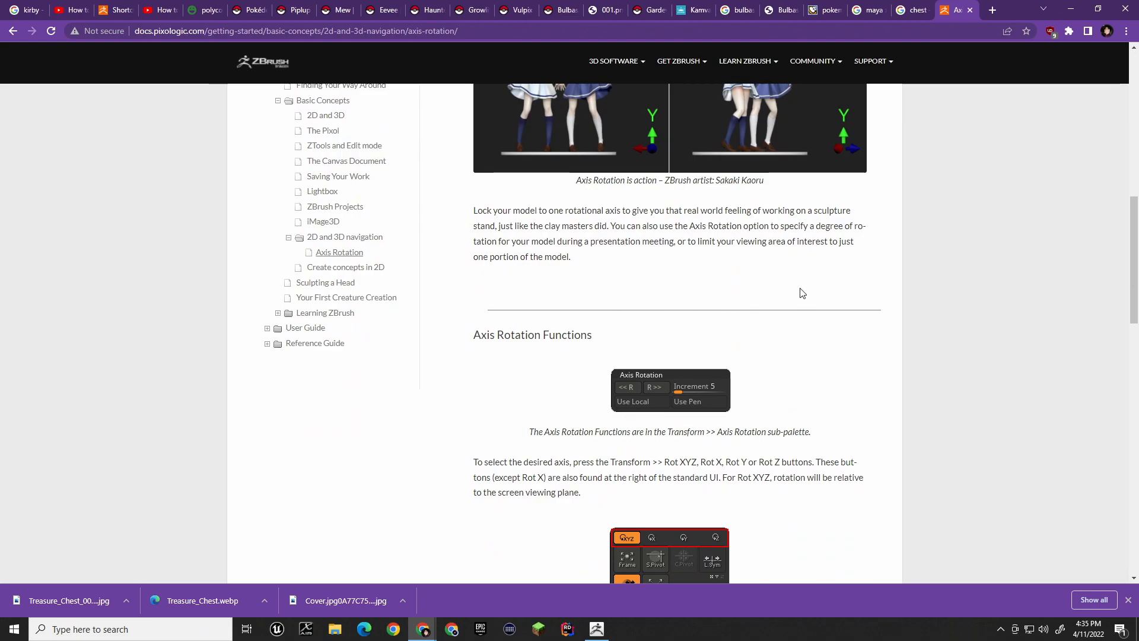
{"action": "scroll", "coordinate": [789, 321], "scroll_direction": "down", "scroll_amount": 1}
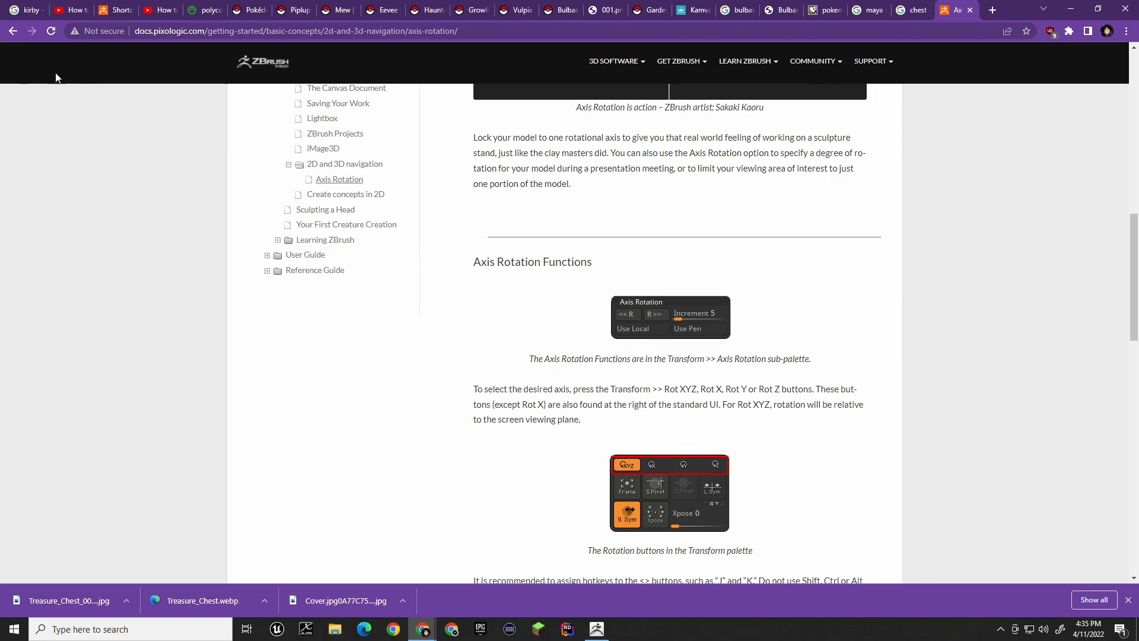
Read the ZBrush Docs page on Rotating from the "zbrush set rotation" search results and return to the results.
{"action": "left_click", "coordinate": [14, 31]}
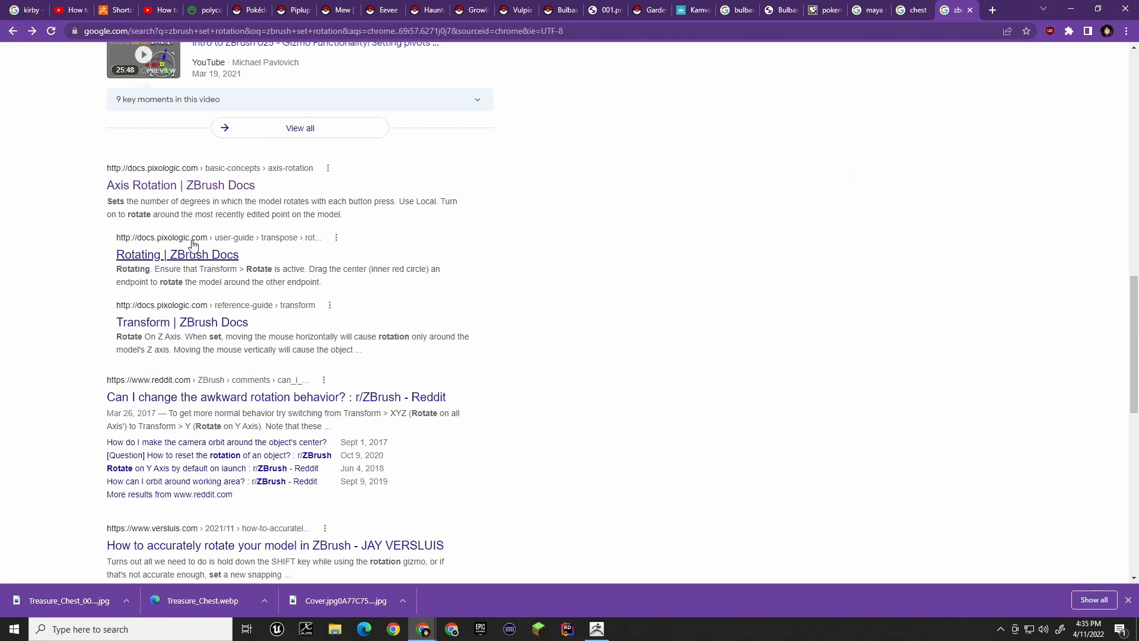
{"action": "left_click", "coordinate": [200, 255]}
{"action": "scroll", "coordinate": [457, 249], "scroll_direction": "down", "scroll_amount": 5}
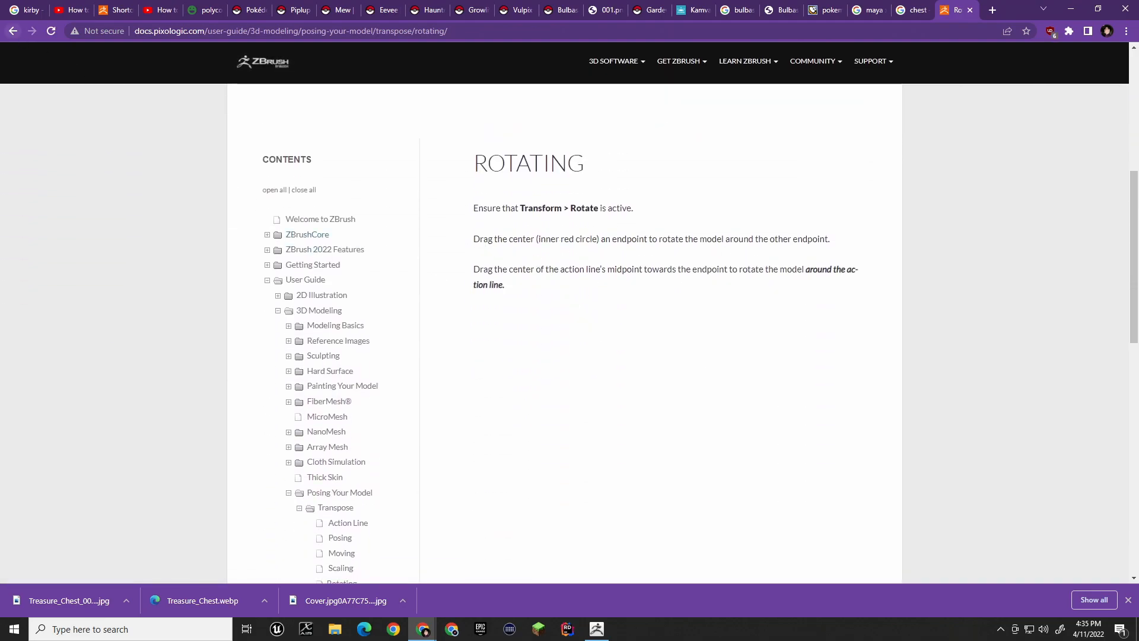
{"action": "key", "text": "alt+Left"}
Read the Reddit thread "Can I change the awkward rotation behavior?" and return to the search results.
{"action": "left_click", "coordinate": [266, 402]}
{"action": "scroll", "coordinate": [295, 388], "scroll_direction": "down", "scroll_amount": 2}
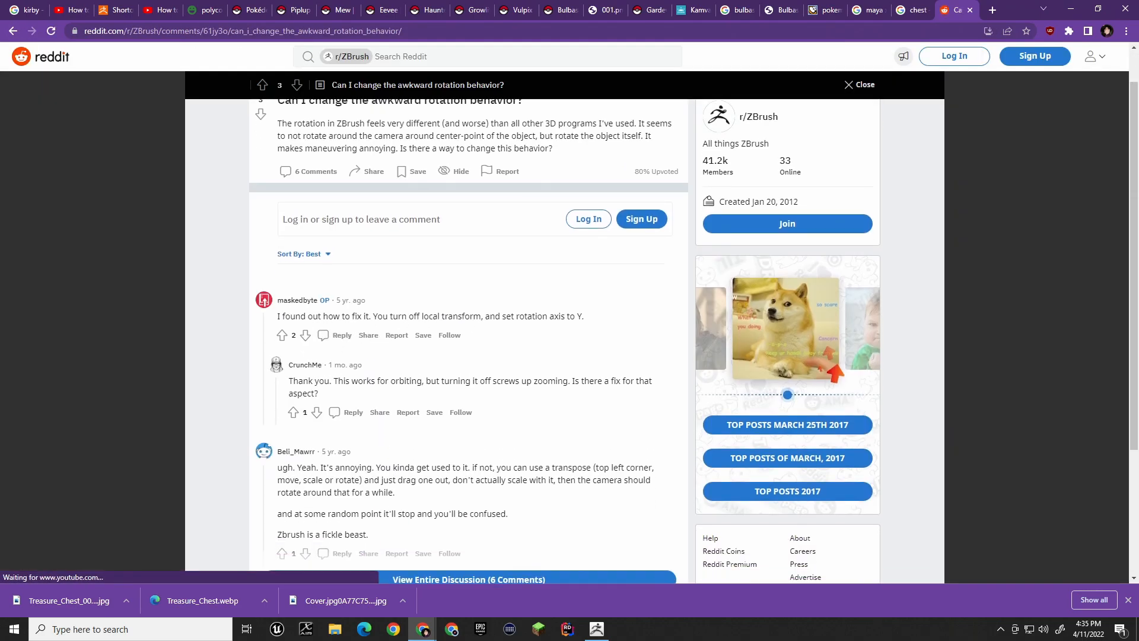
{"action": "scroll", "coordinate": [415, 326], "scroll_direction": "up", "scroll_amount": 1}
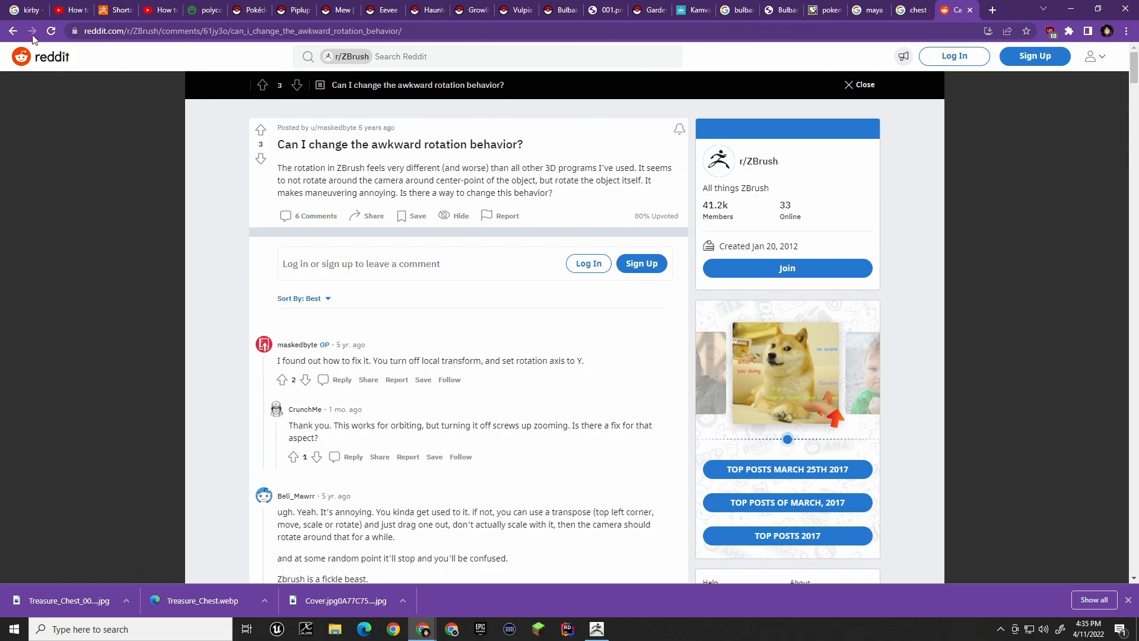
{"action": "left_click", "coordinate": [13, 31]}
Read the snap angle instructions in the article "How to accurately rotate your model in ZBrush" and switch back to ZBrush.
{"action": "scroll", "coordinate": [591, 372], "scroll_direction": "down", "scroll_amount": 1}
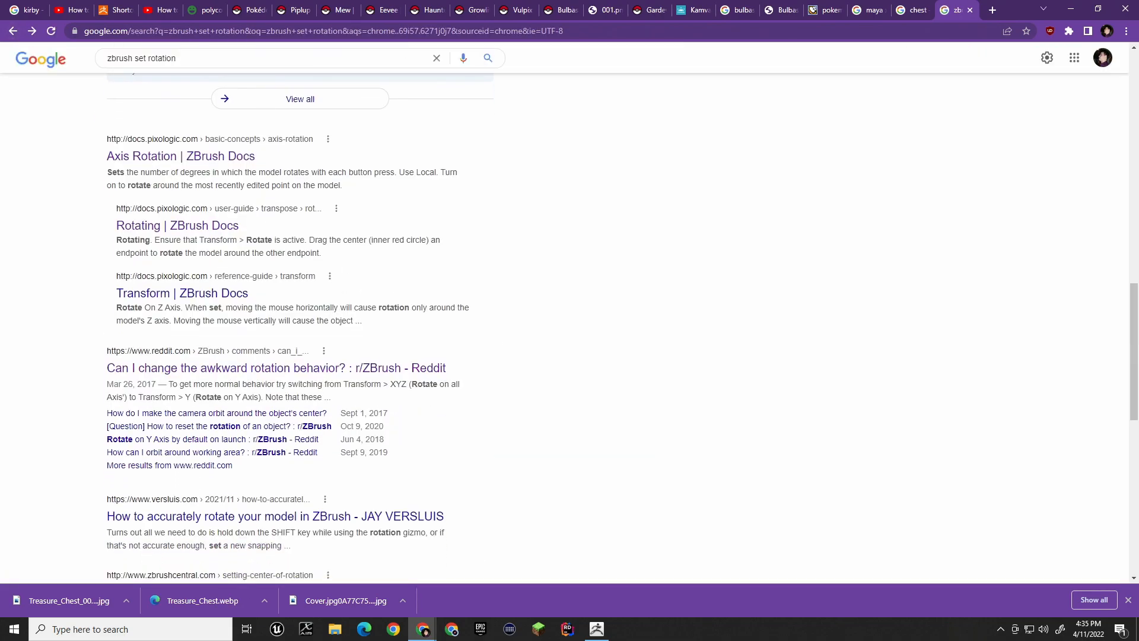
{"action": "scroll", "coordinate": [620, 246], "scroll_direction": "down", "scroll_amount": 2}
{"action": "left_click", "coordinate": [391, 415]}
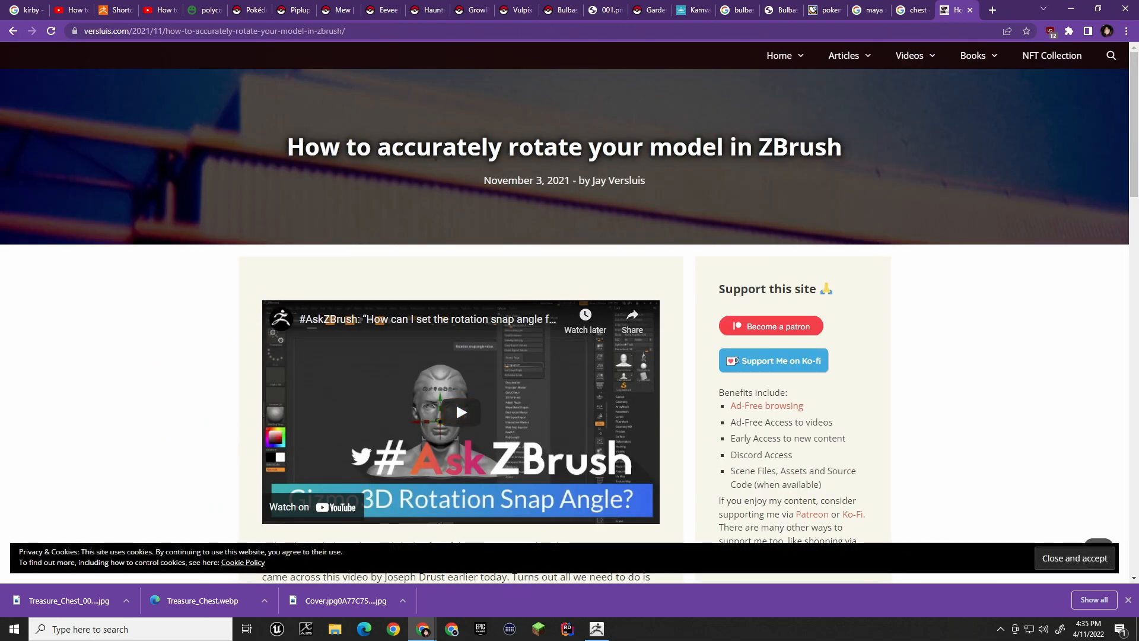
{"action": "scroll", "coordinate": [455, 401], "scroll_direction": "down", "scroll_amount": 20}
{"action": "scroll", "coordinate": [460, 312], "scroll_direction": "up", "scroll_amount": 1}
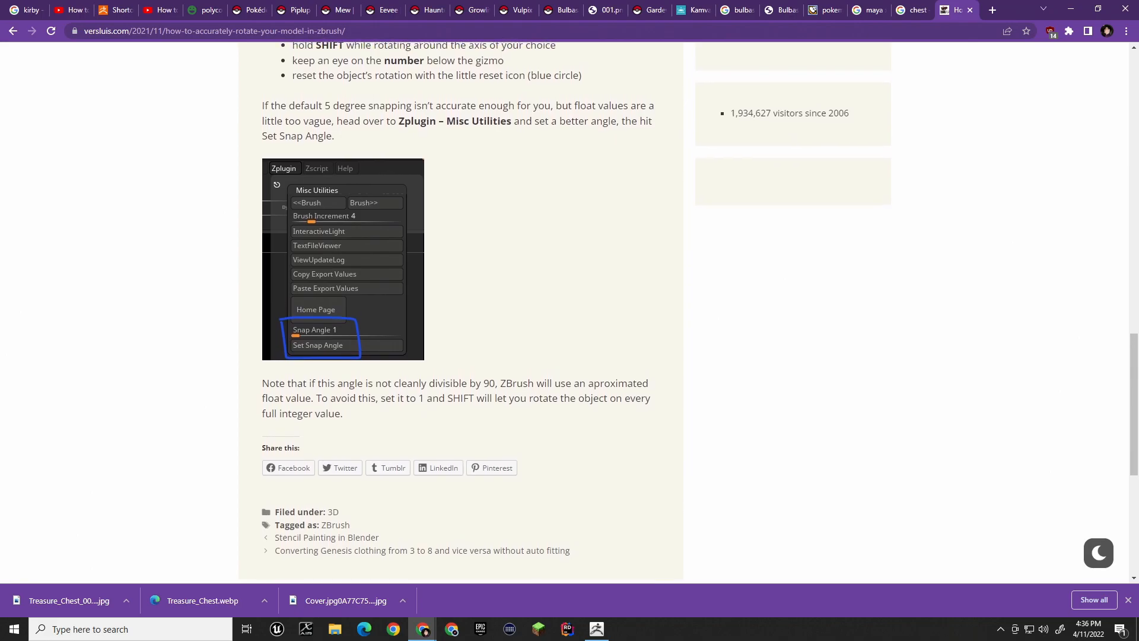
{"action": "scroll", "coordinate": [231, 261], "scroll_direction": "up", "scroll_amount": 1}
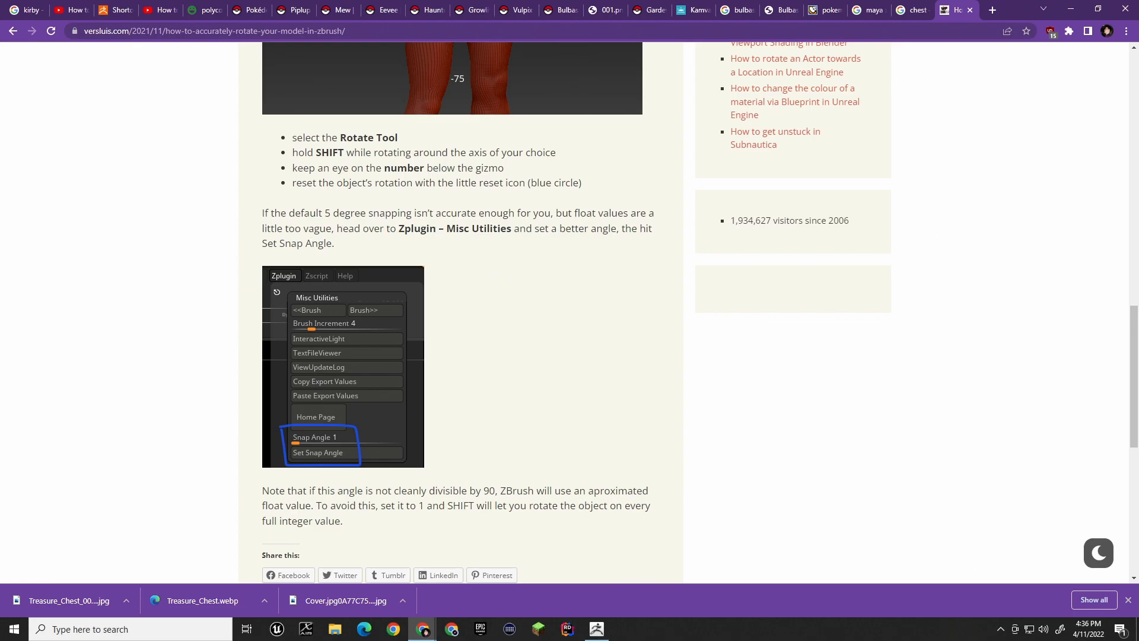
{"action": "scroll", "coordinate": [516, 216], "scroll_direction": "down", "scroll_amount": 1}
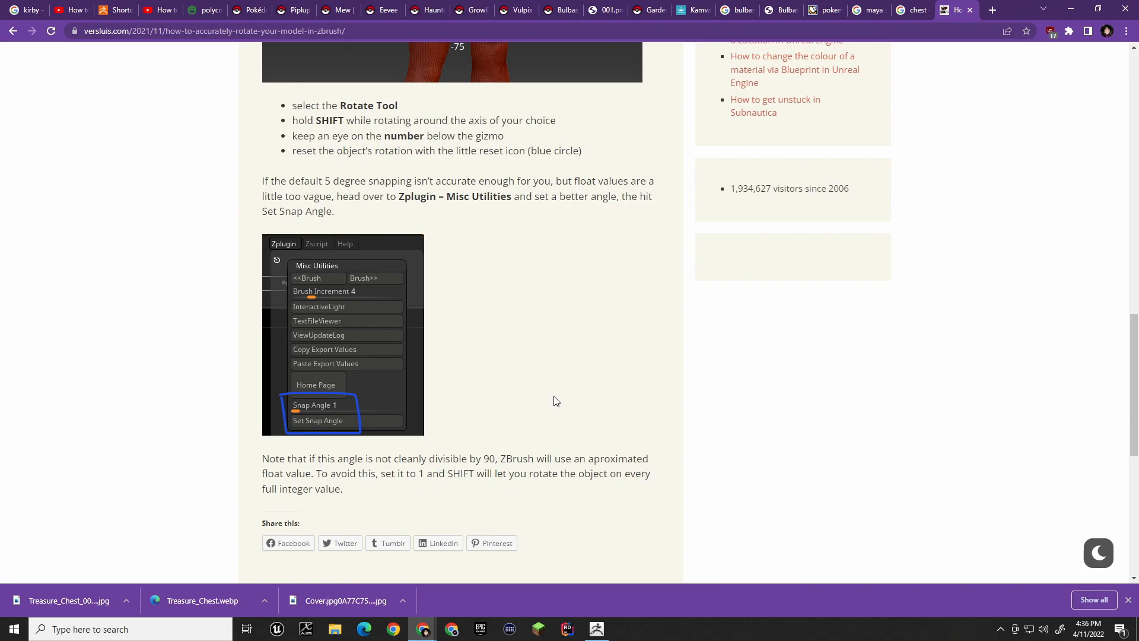
{"action": "key", "text": "alt+Tab"}
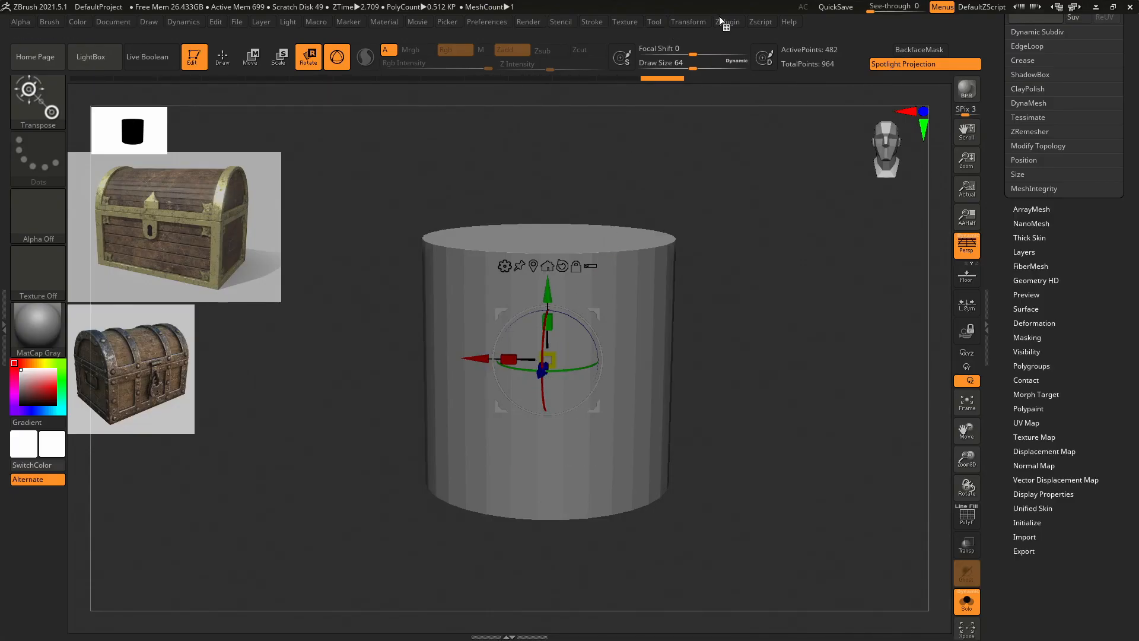
Switch to Chrome and play the article's #AskZBrush video on the Gizmo3D rotation snap angle in full screen.
{"action": "left_click", "coordinate": [728, 22]}
{"action": "key", "text": "alt+Tab"}
{"action": "scroll", "coordinate": [641, 249], "scroll_direction": "up", "scroll_amount": 5}
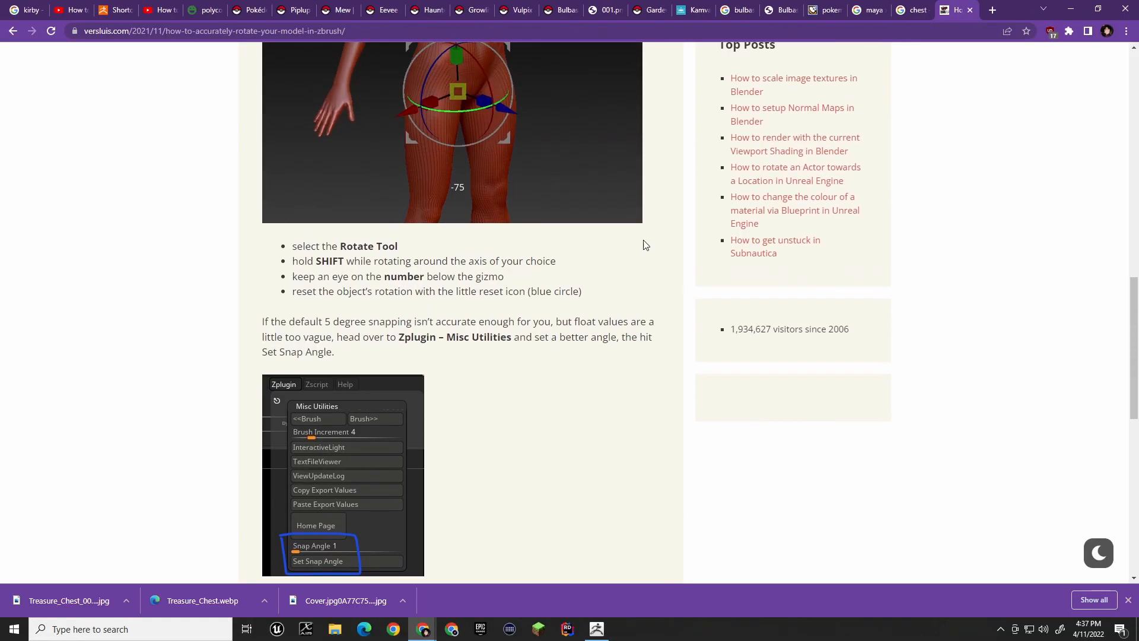
{"action": "scroll", "coordinate": [450, 297], "scroll_direction": "up", "scroll_amount": 10}
{"action": "scroll", "coordinate": [439, 208], "scroll_direction": "down", "scroll_amount": 2}
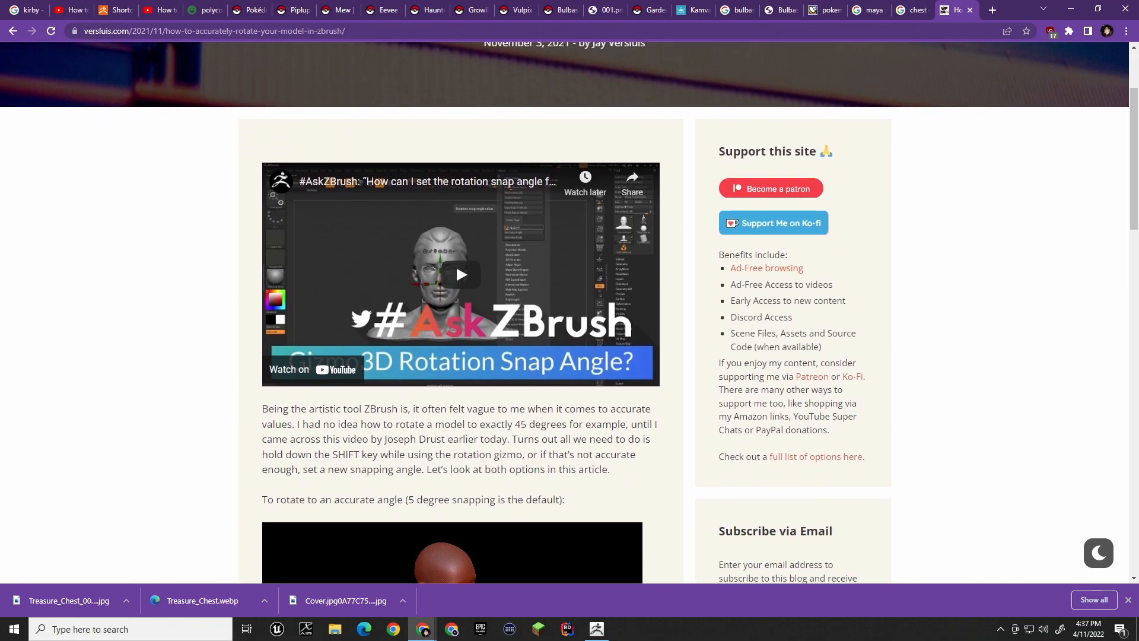
{"action": "left_click", "coordinate": [461, 265]}
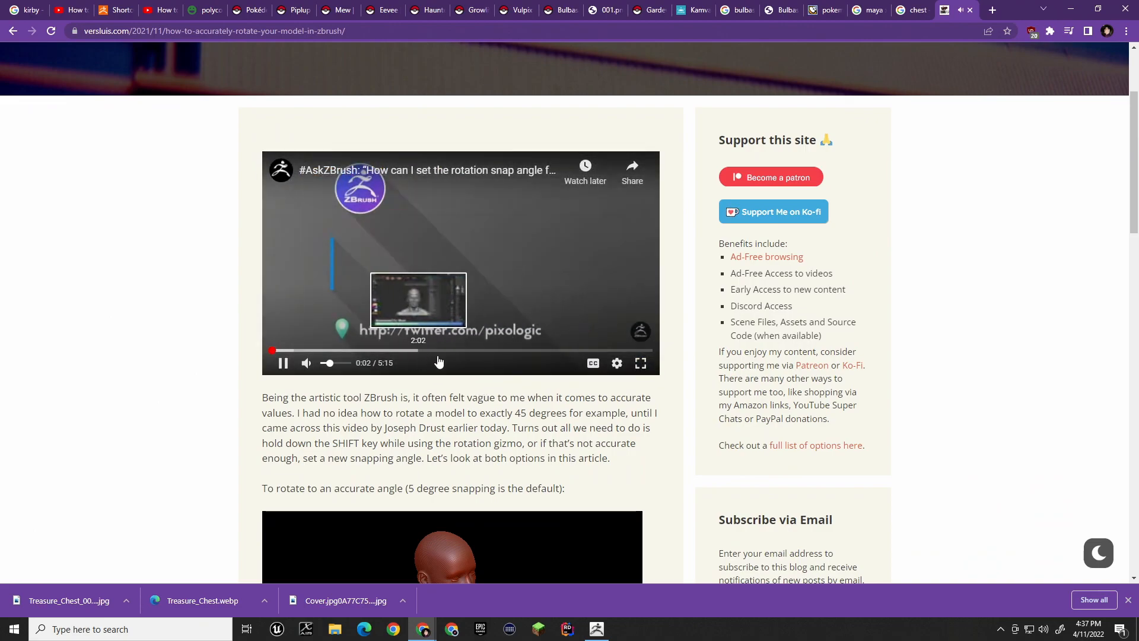
{"action": "left_click", "coordinate": [617, 363]}
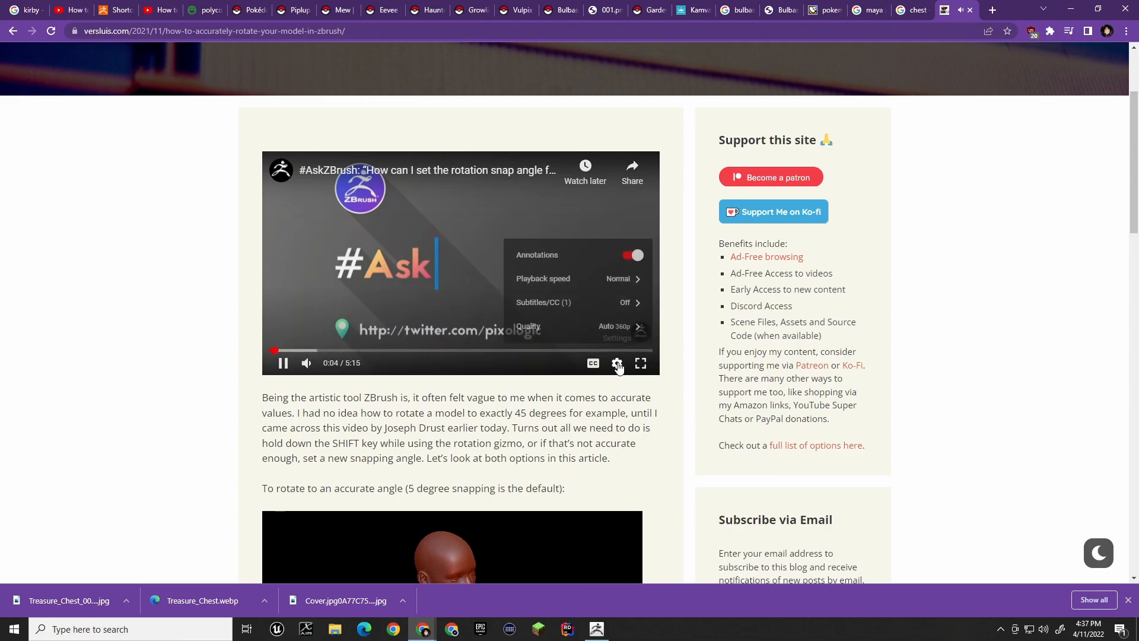
{"action": "key", "text": "f"}
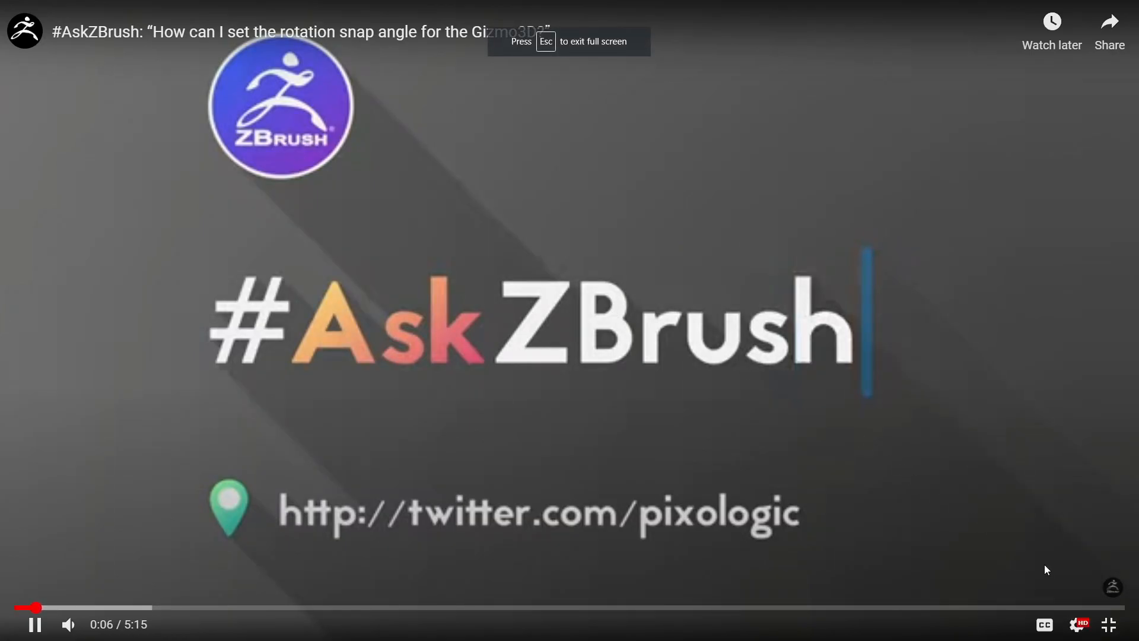
Watch the snap angle demonstration at playback speed 2, then leave full screen and switch back to ZBrush.
{"action": "left_click", "coordinate": [1078, 632]}
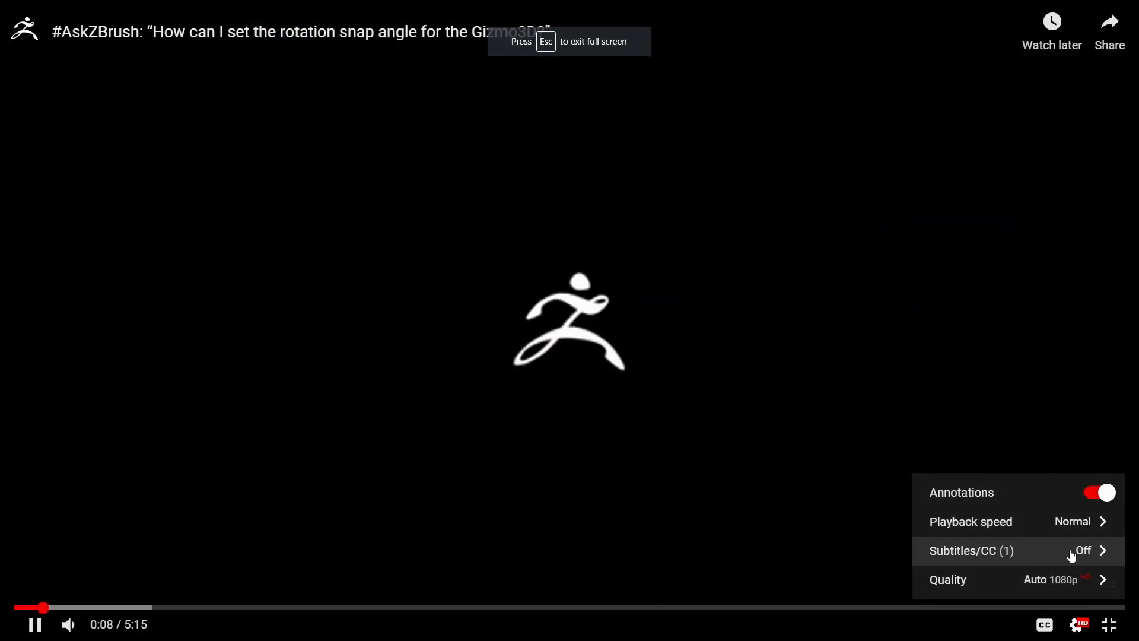
{"action": "left_click", "coordinate": [1079, 527]}
{"action": "left_click", "coordinate": [1020, 579]}
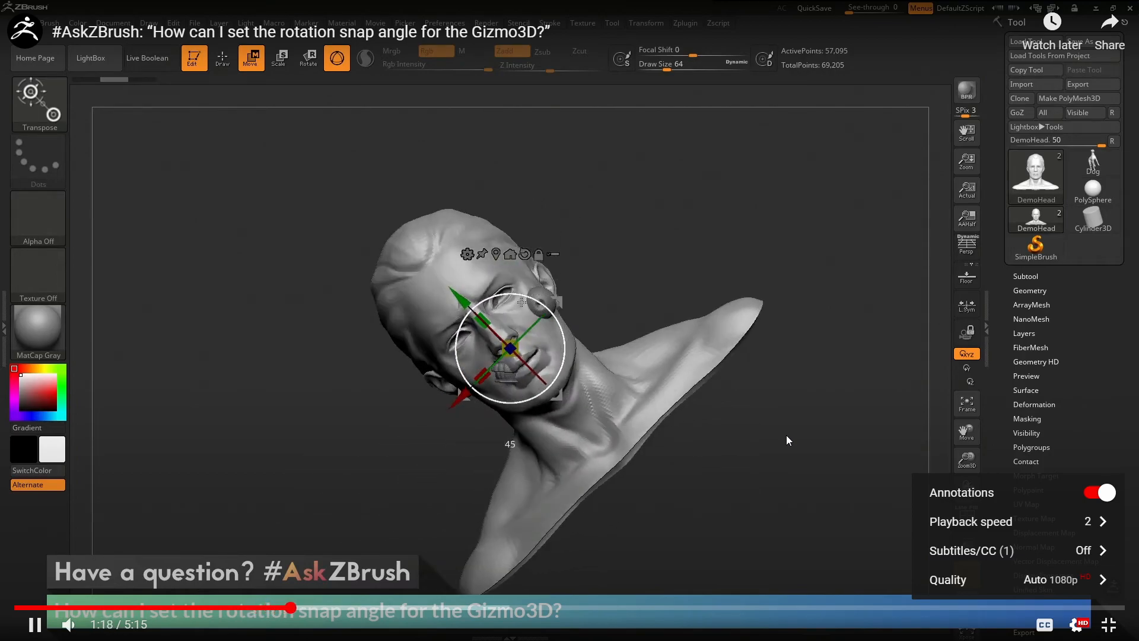
{"action": "left_click", "coordinate": [767, 393]}
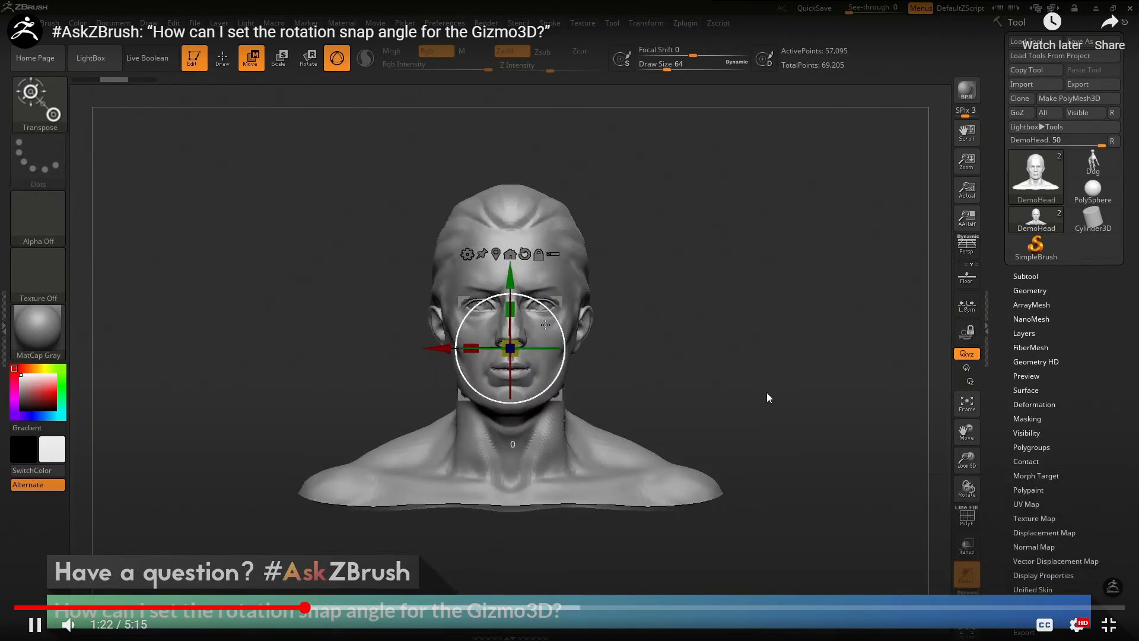
{"action": "key", "text": "Escape"}
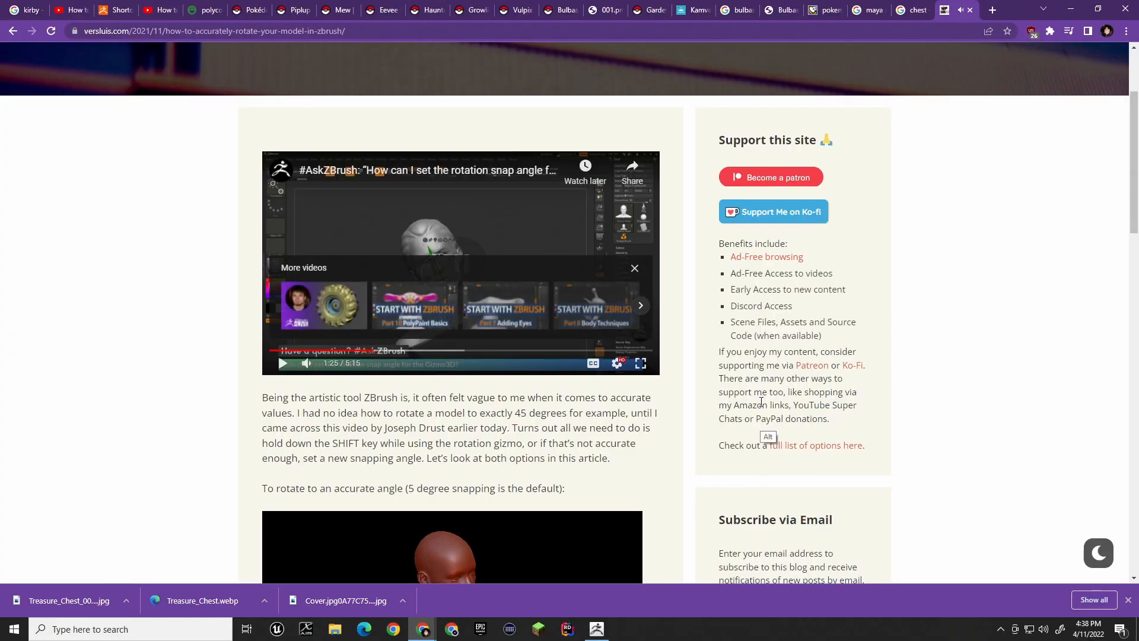
{"action": "key", "text": "alt+Tab"}
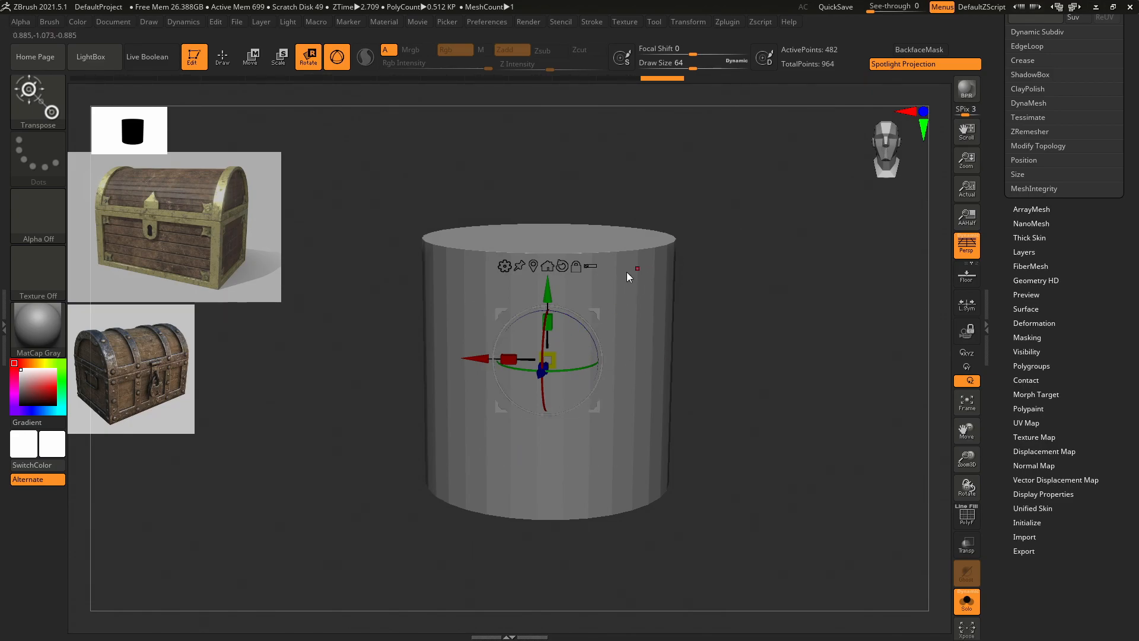
Rotate the cylinder a quarter turn onto its side with angle snapping and move it upward.
{"action": "left_click_drag", "start_coordinate": [584, 329], "coordinate": [606, 418]}
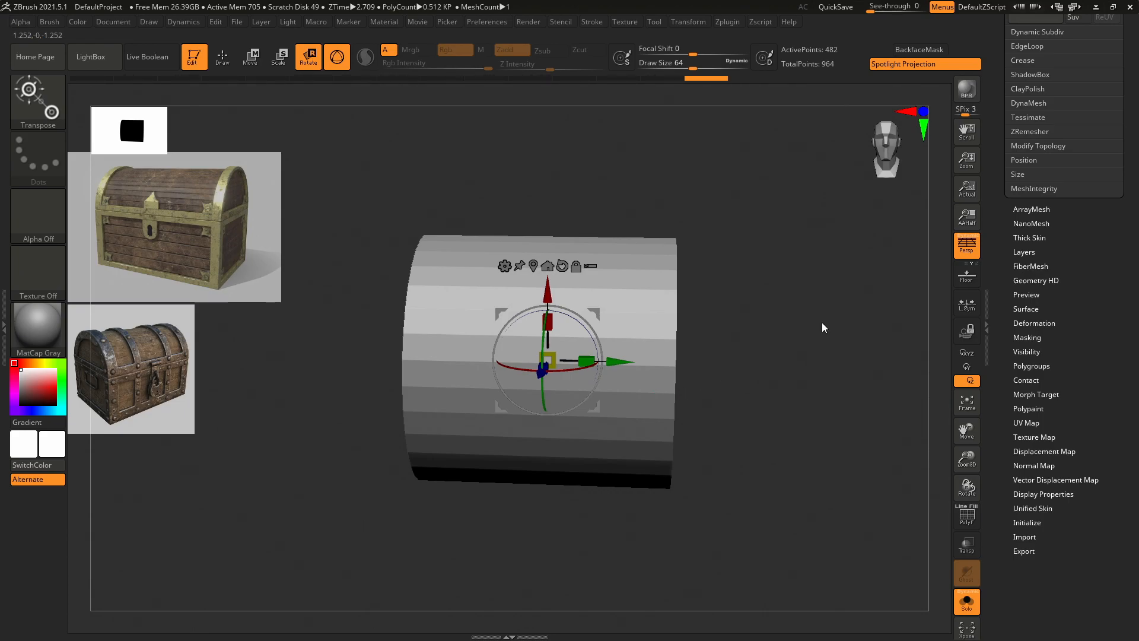
{"action": "left_click_drag", "start_coordinate": [547, 291], "coordinate": [547, 170]}
{"action": "scroll", "coordinate": [993, 225], "scroll_direction": "up", "scroll_amount": 2}
{"action": "scroll", "coordinate": [993, 226], "scroll_direction": "up", "scroll_amount": 10}
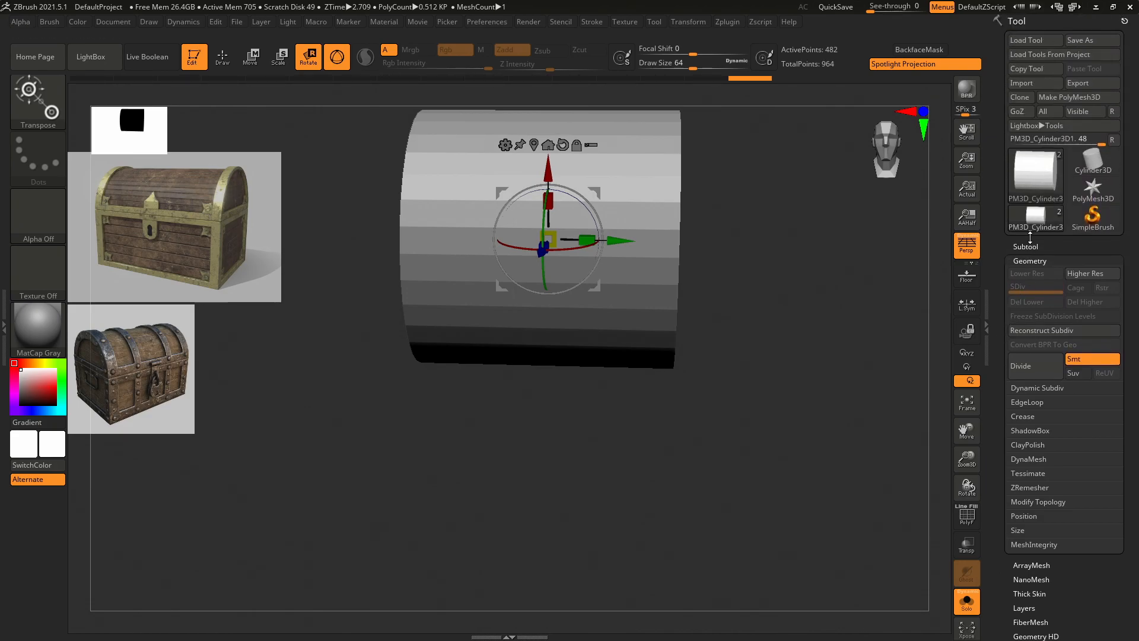
Select the cube subtool and toggle Solo off and on to compare the chest base with the cylinder.
{"action": "left_click", "coordinate": [1027, 245]}
{"action": "left_click", "coordinate": [1033, 286]}
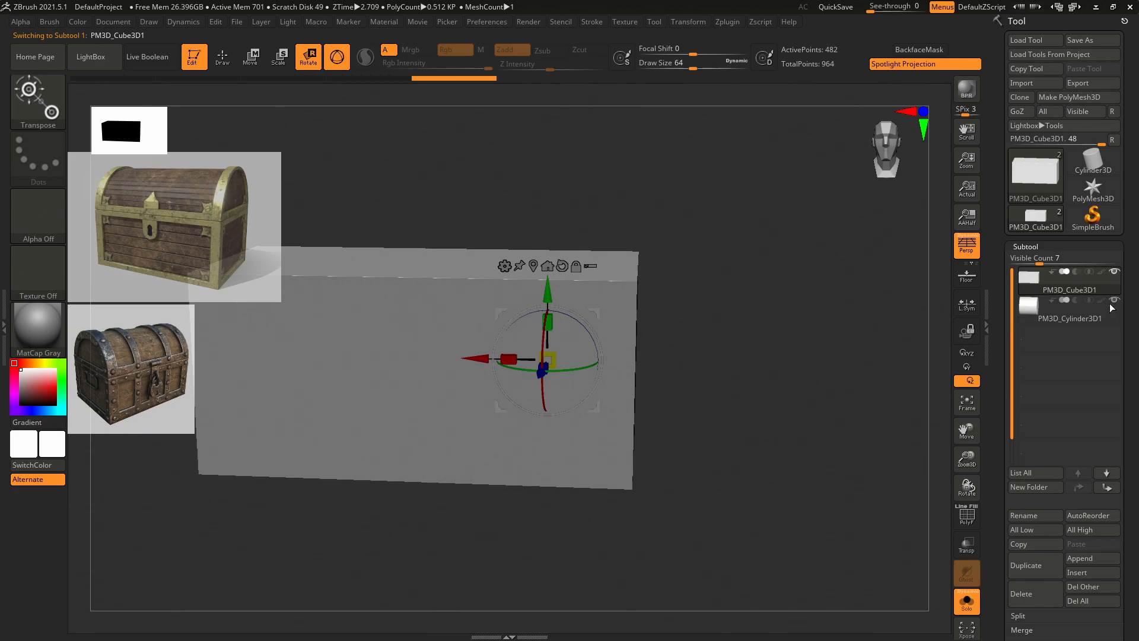
{"action": "left_click", "coordinate": [968, 600]}
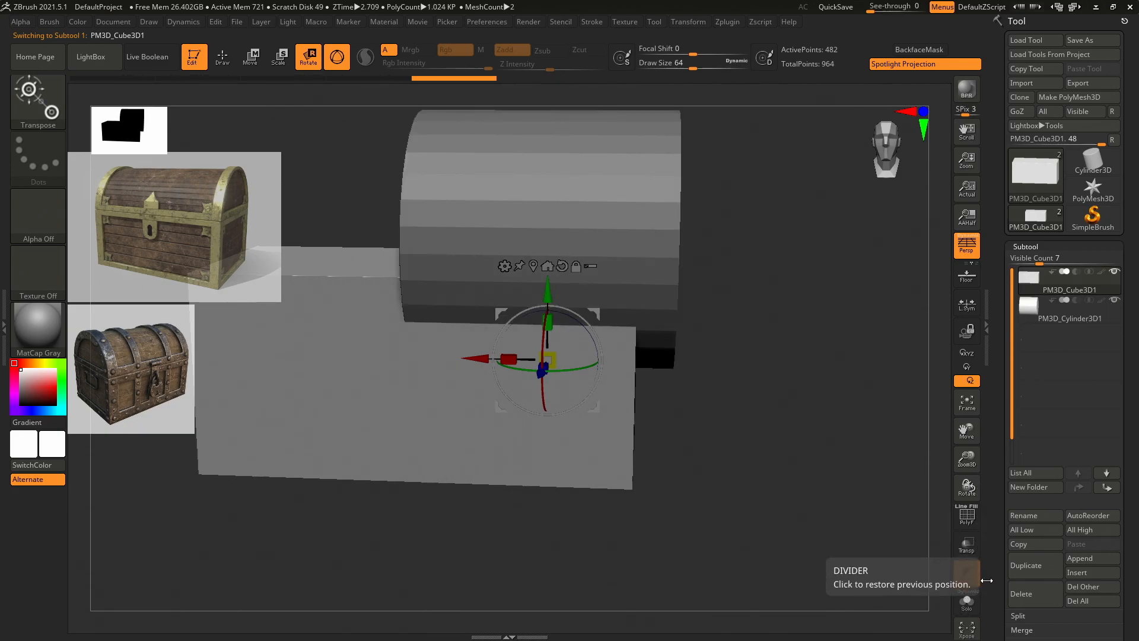
{"action": "left_click", "coordinate": [972, 602]}
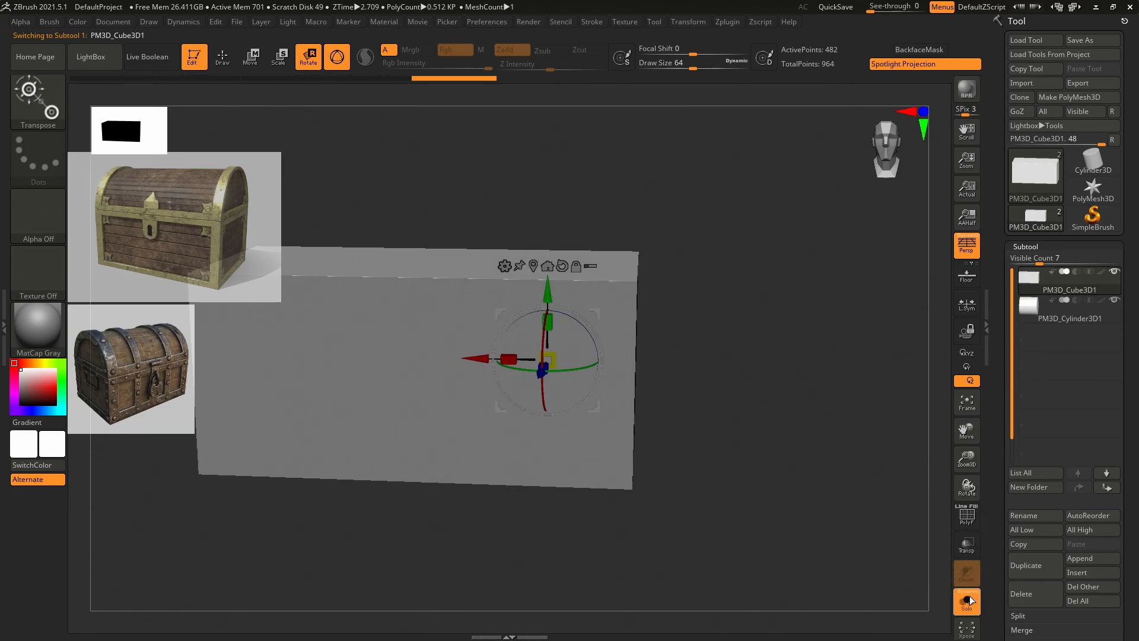
Select the cylinder subtool, undo its upward move and align the view straight onto its side.
{"action": "left_click", "coordinate": [1048, 314]}
{"action": "mouse_move", "coordinate": [787, 255]}
{"action": "left_mouse_down", "text": "alt"}
{"action": "mouse_move", "coordinate": [798, 374]}
{"action": "mouse_move", "coordinate": [807, 286]}
{"action": "left_mouse_up", "text": "alt"}
{"action": "key", "text": "ctrl+z"}
{"action": "left_click", "coordinate": [886, 153]}
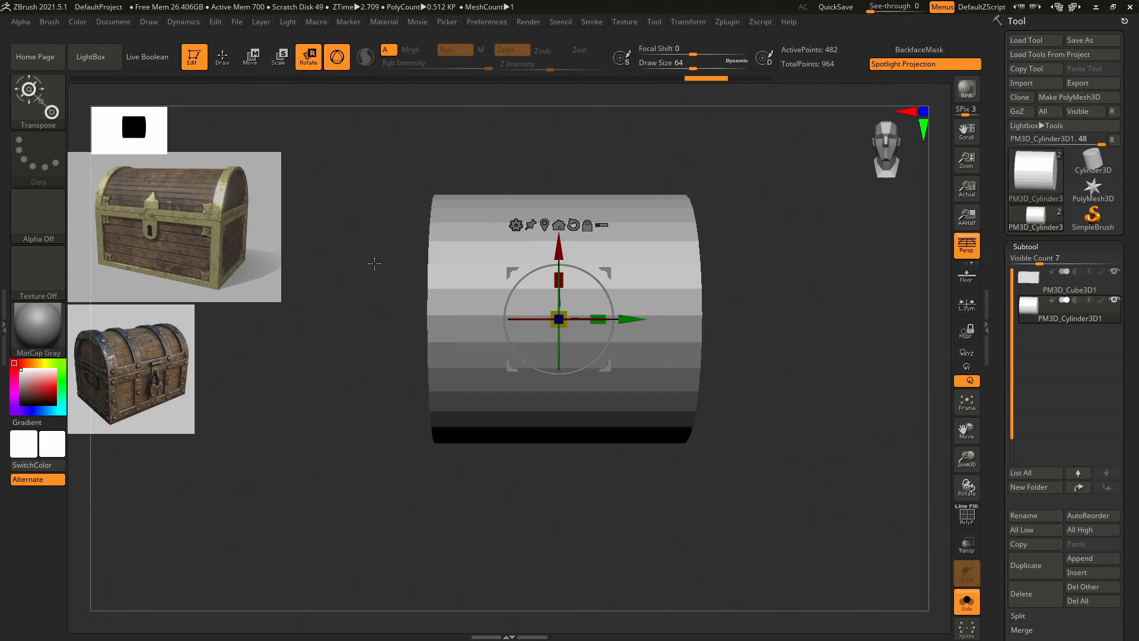
Try to slice off the cylinder's lower half along its midline with two SliceRect selections.
{"action": "key", "text": "ctrl+shift"}
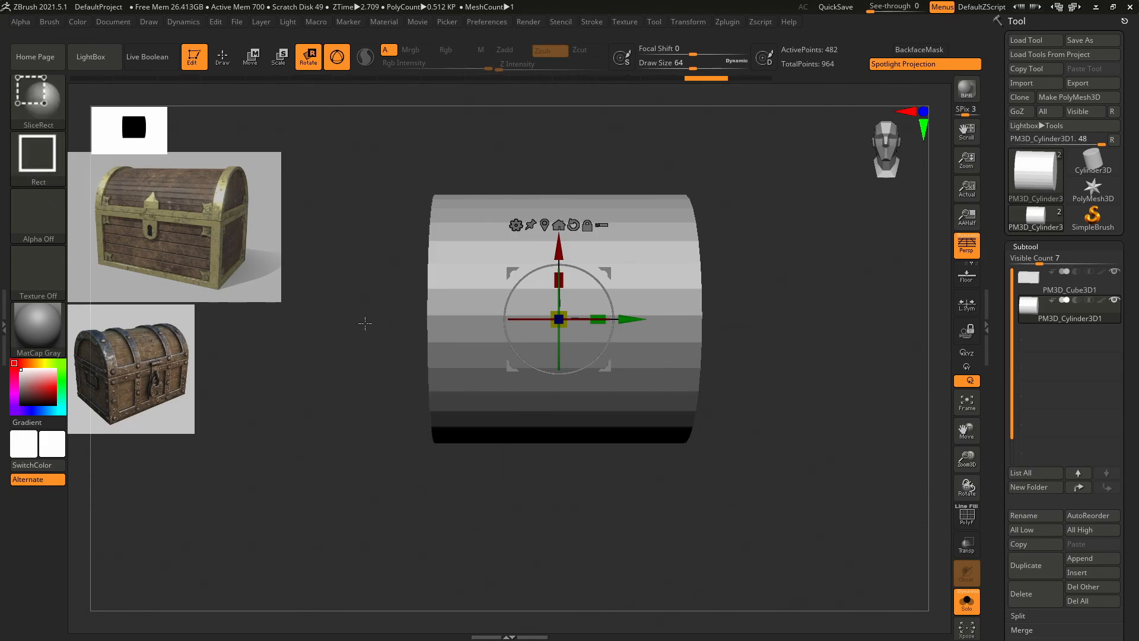
{"action": "left_click_drag", "start_coordinate": [373, 315], "coordinate": [823, 465], "text": "ctrl+shift"}
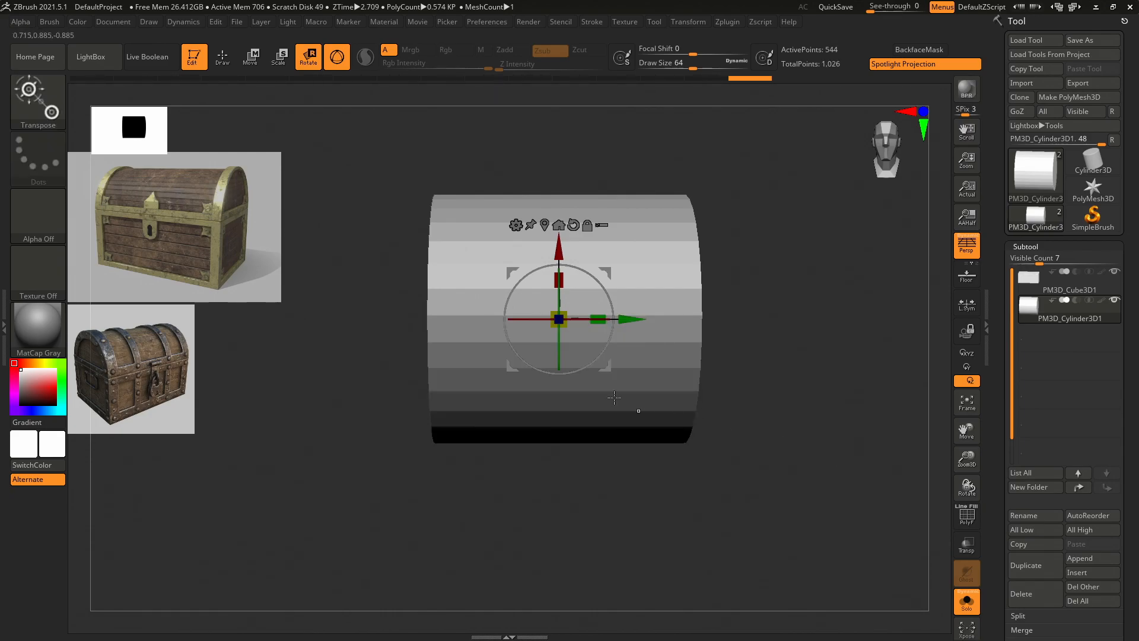
{"action": "left_click_drag", "start_coordinate": [337, 328], "coordinate": [860, 467], "text": "ctrl+shift"}
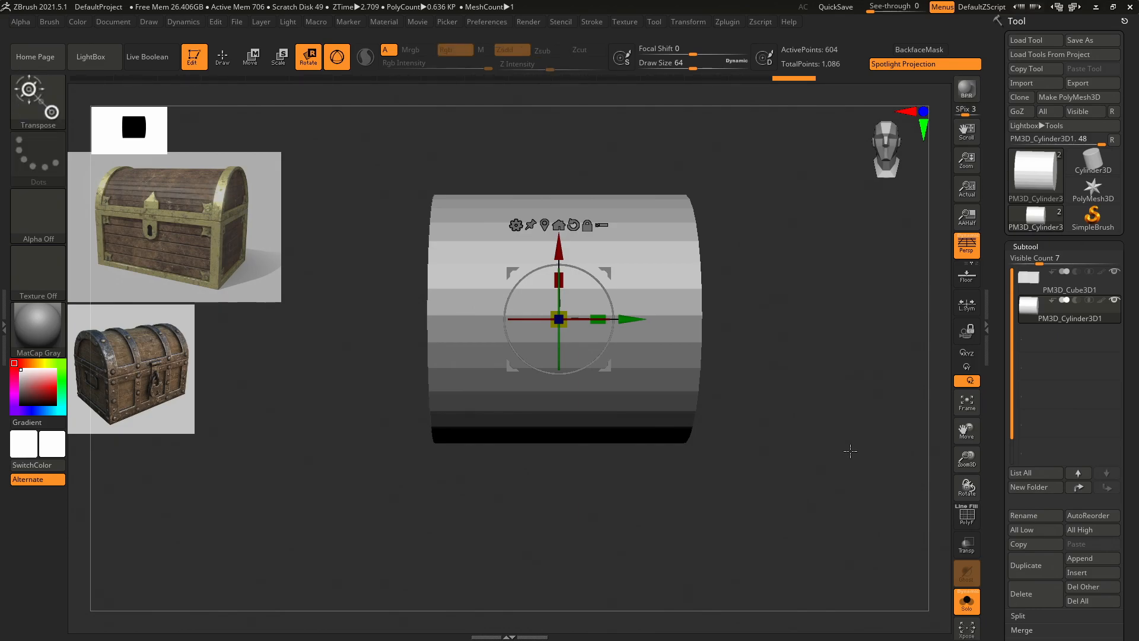
Switch to Draw mode and repeat the SliceRect cuts around the cylinder's lower half.
{"action": "key", "text": "q"}
{"action": "left_click_drag", "start_coordinate": [343, 315], "coordinate": [874, 456], "text": "ctrl+shift"}
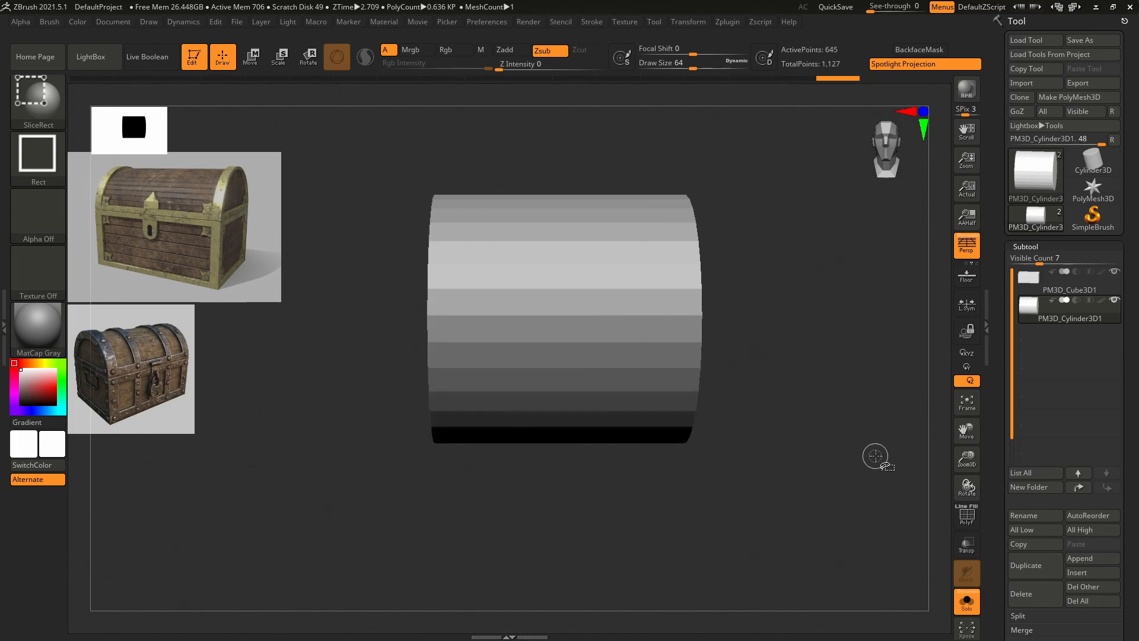
{"action": "mouse_move", "coordinate": [339, 329]}
{"action": "left_mouse_down", "text": "ctrl+shift"}
{"action": "mouse_move", "coordinate": [701, 363]}
{"action": "mouse_move", "coordinate": [874, 453]}
{"action": "mouse_move", "coordinate": [819, 457]}
{"action": "left_mouse_up", "text": "ctrl+shift"}
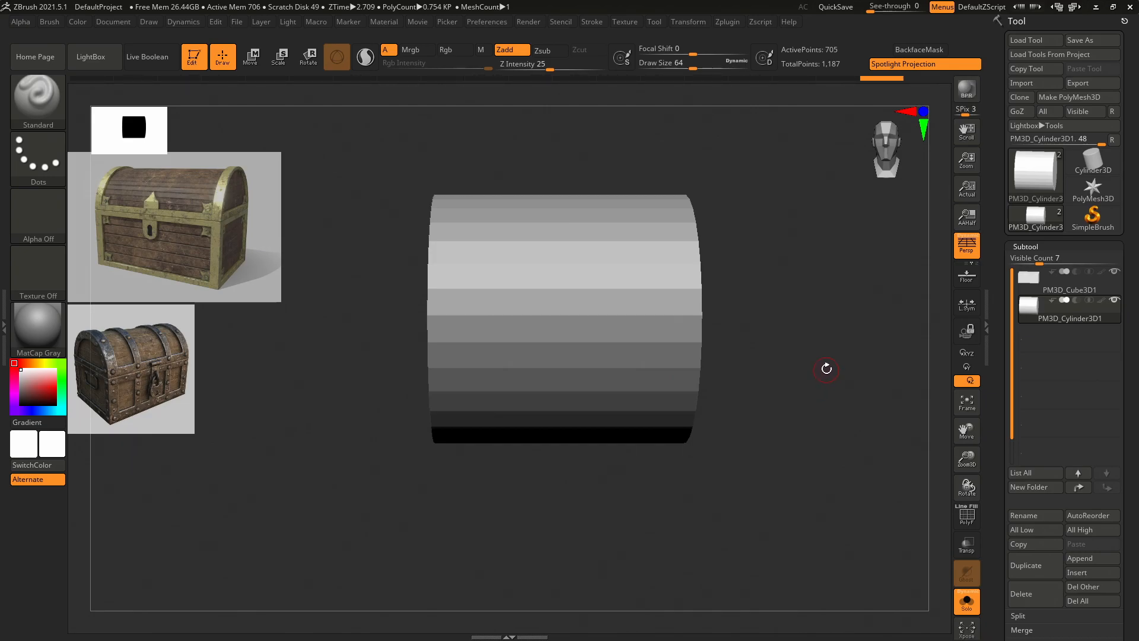
{"action": "key", "text": "ctrl+shift"}
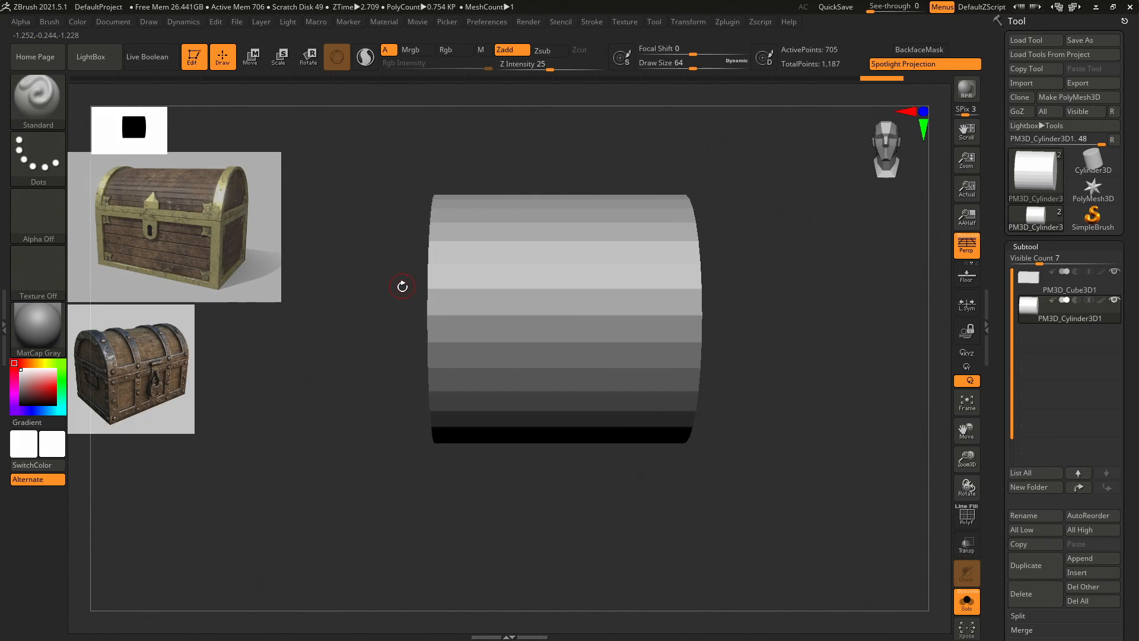
{"action": "key", "text": "ctrl+shift"}
{"action": "mouse_move", "coordinate": [393, 293]}
{"action": "left_mouse_down", "text": "ctrl+shift"}
{"action": "mouse_move", "coordinate": [738, 392]}
{"action": "mouse_move", "coordinate": [895, 474]}
{"action": "left_mouse_up", "text": "ctrl+shift"}
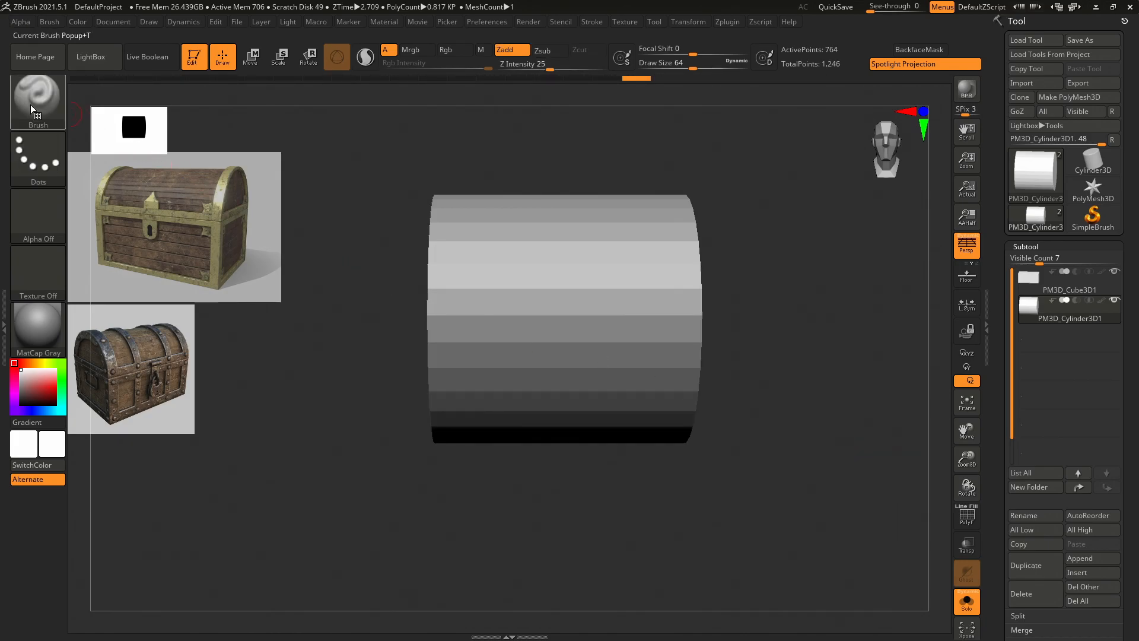
Turn off Spotlight Projection and slice the cylinder's lower half with SliceRect once more, undoing the stray brush stroke.
{"action": "left_click", "coordinate": [30, 107]}
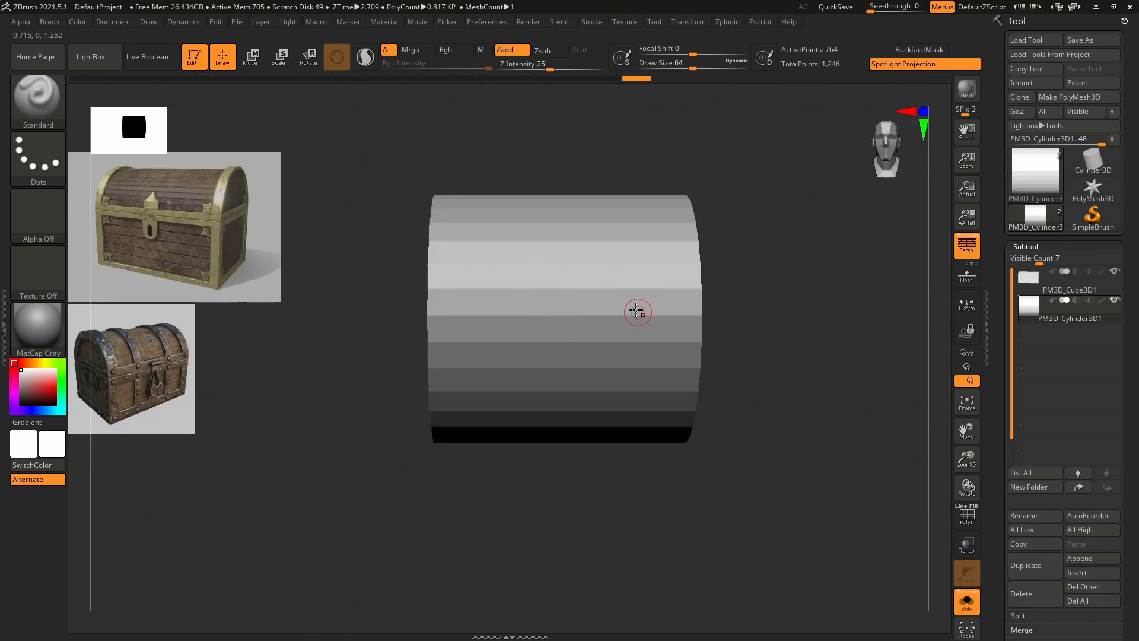
{"action": "left_click", "coordinate": [900, 66]}
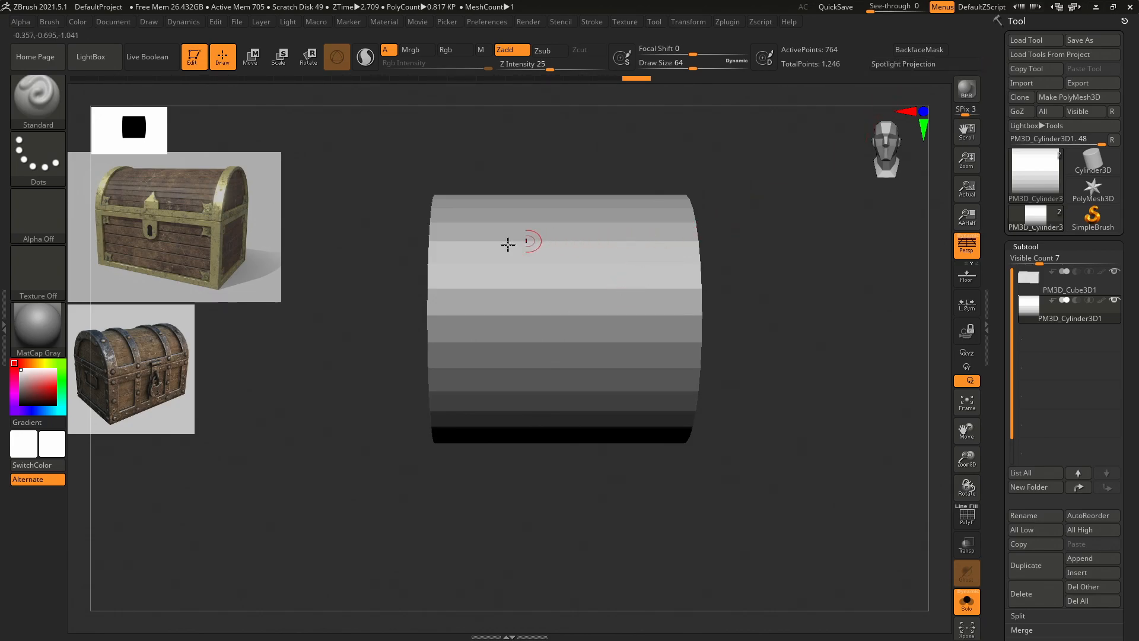
{"action": "key", "text": "ctrl+shift"}
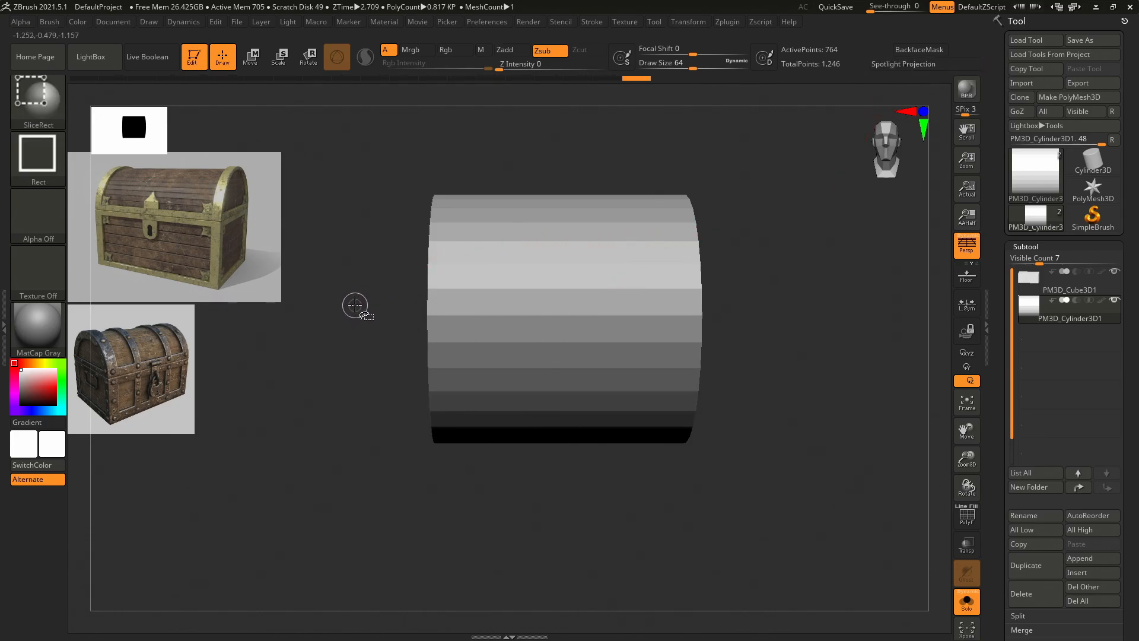
{"action": "left_click_drag", "start_coordinate": [418, 316], "coordinate": [766, 467], "text": "ctrl+shift"}
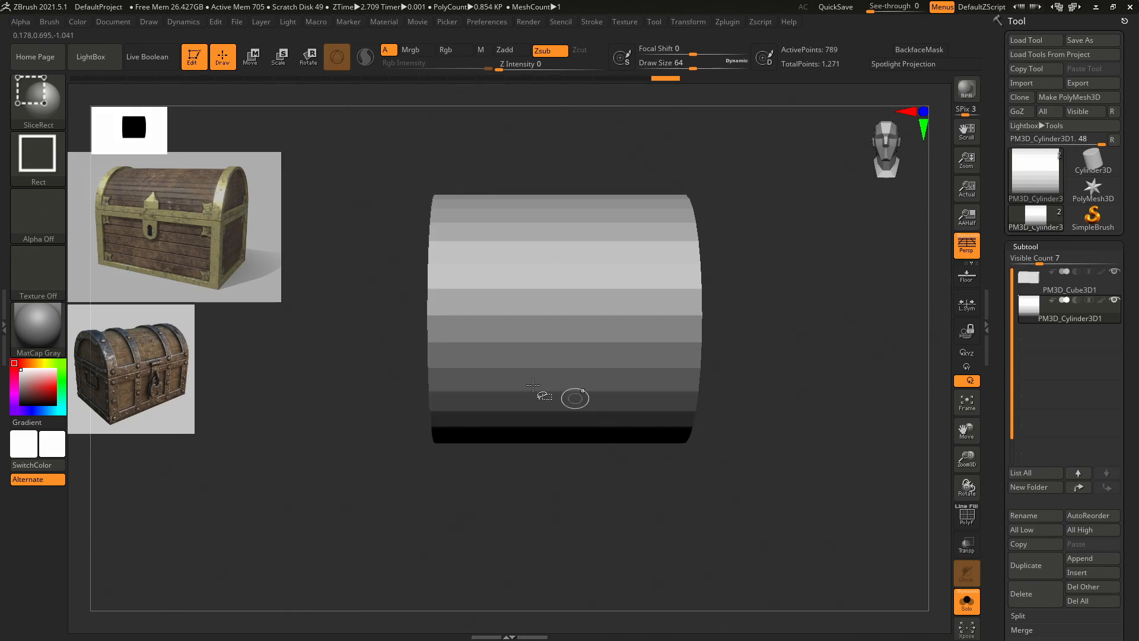
{"action": "mouse_move", "coordinate": [503, 310]}
{"action": "left_mouse_down"}
{"action": "mouse_move", "coordinate": [522, 335]}
{"action": "mouse_move", "coordinate": [514, 318]}
{"action": "mouse_move", "coordinate": [539, 293]}
{"action": "mouse_move", "coordinate": [585, 287]}
{"action": "left_mouse_up"}
{"action": "key", "text": "ctrl+z"}
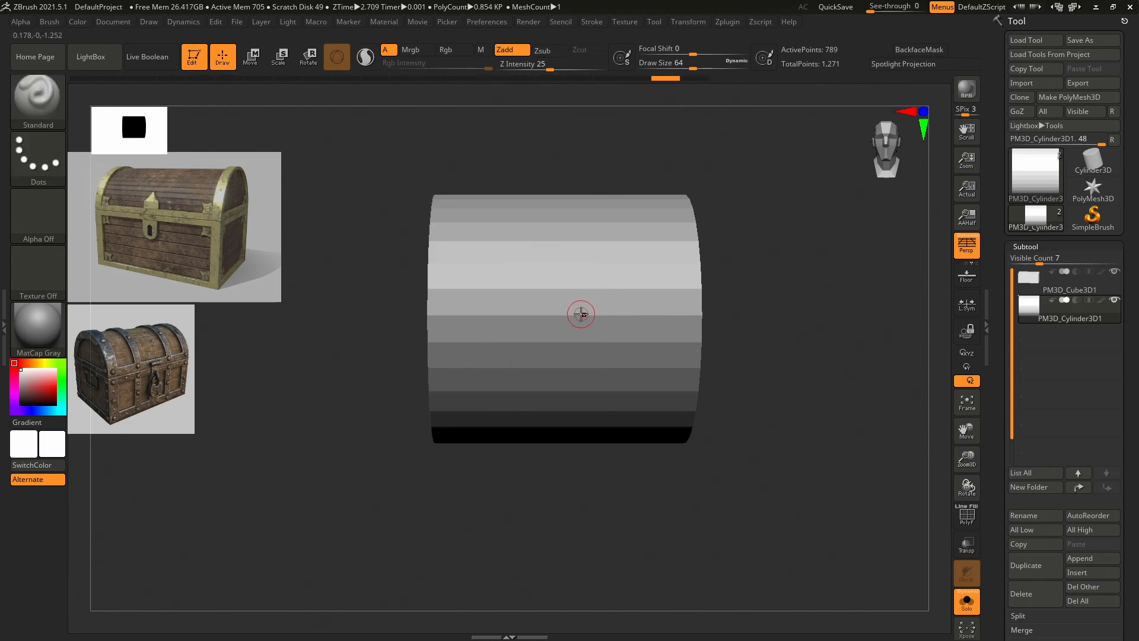
Choose SliceCurve as the active selection brush and accept the note about using it.
{"action": "key", "text": "b"}
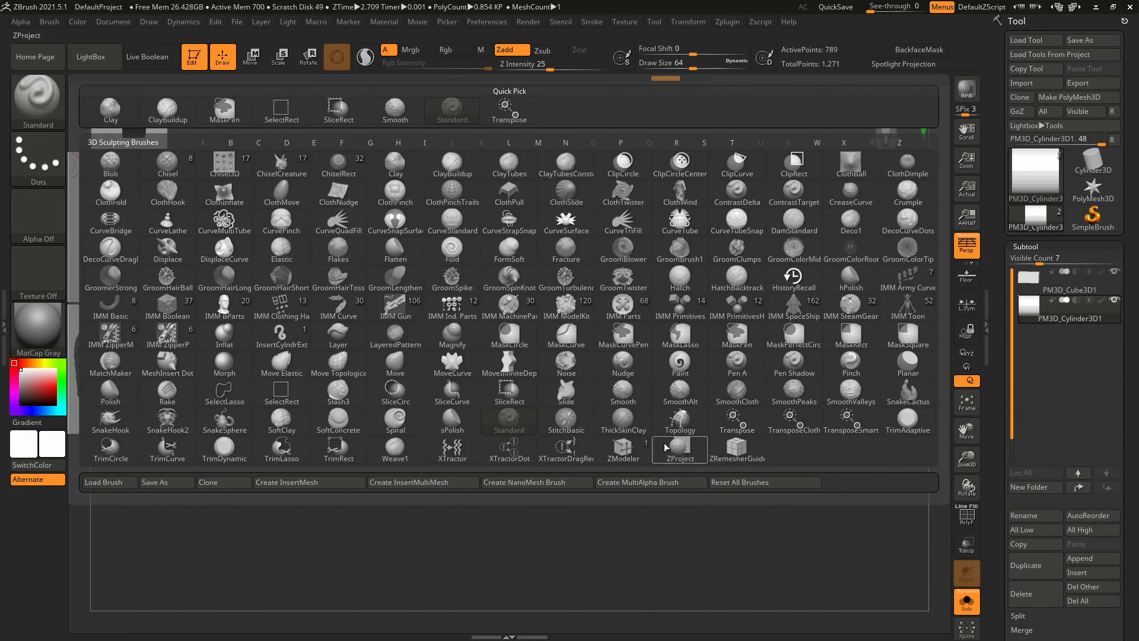
{"action": "mouse_move", "coordinate": [672, 393]}
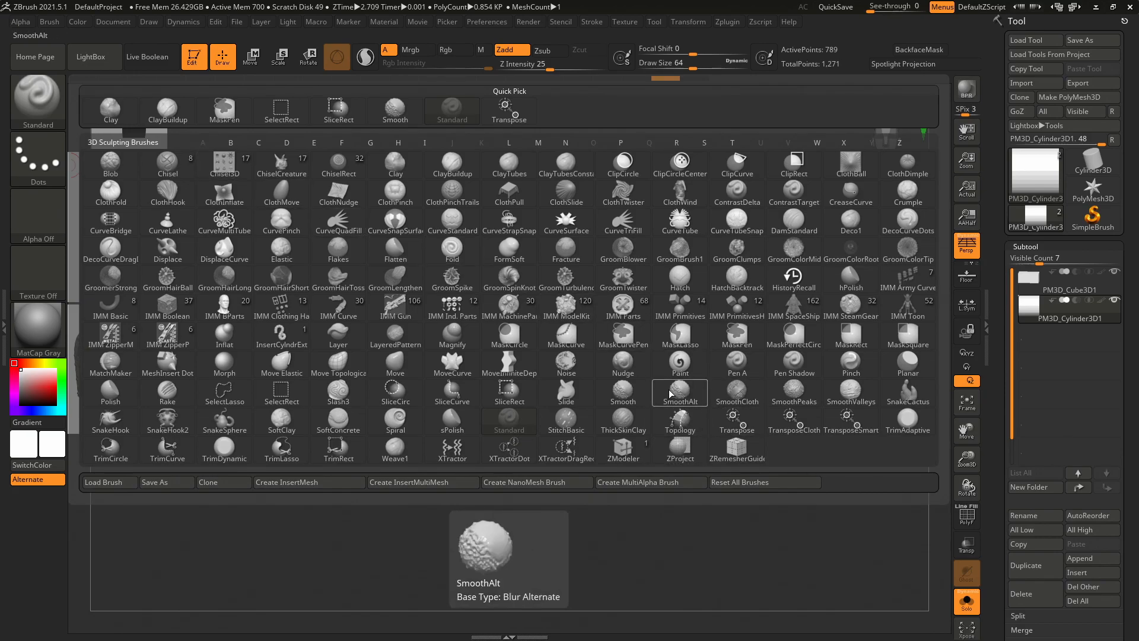
{"action": "key", "text": "s"}
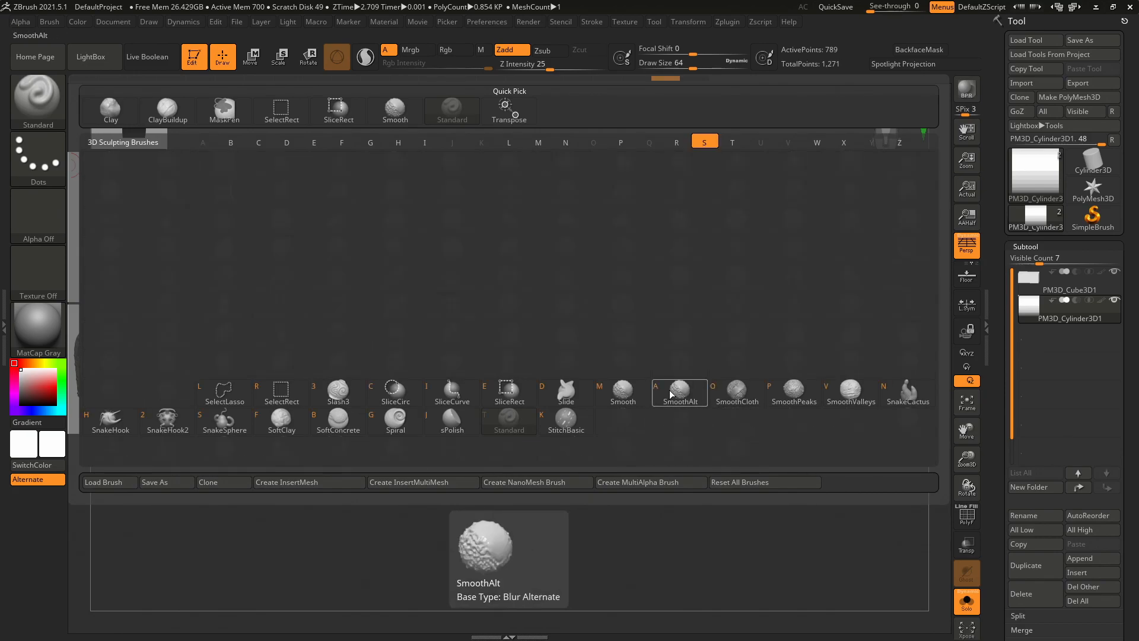
{"action": "left_click", "coordinate": [642, 435]}
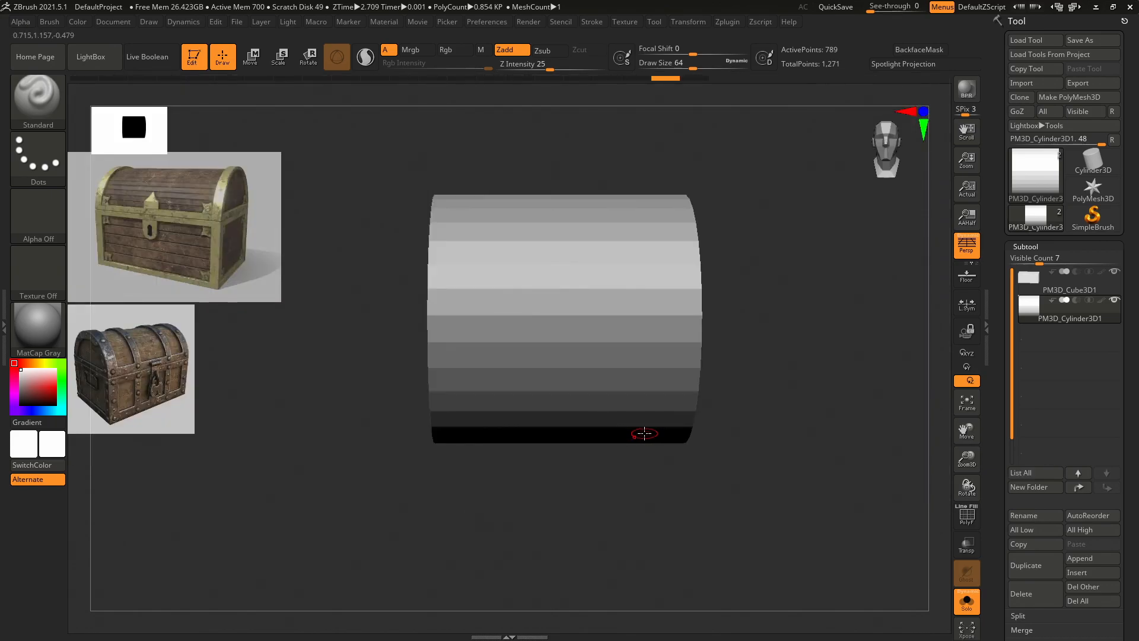
{"action": "key", "text": "b"}
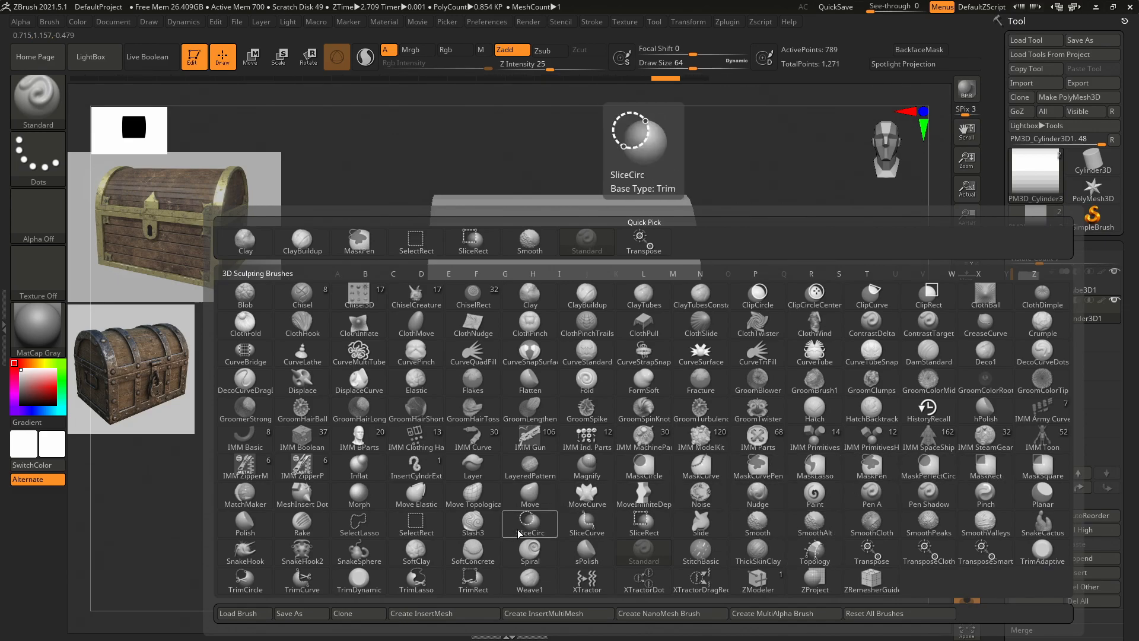
{"action": "left_click", "coordinate": [586, 525]}
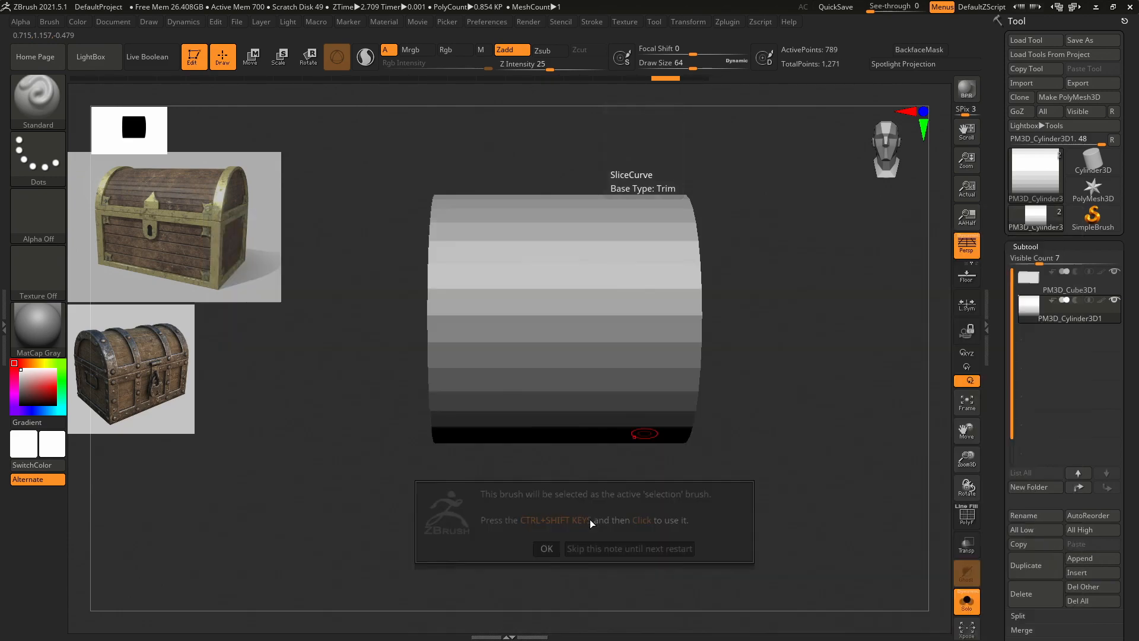
{"action": "left_click", "coordinate": [547, 548]}
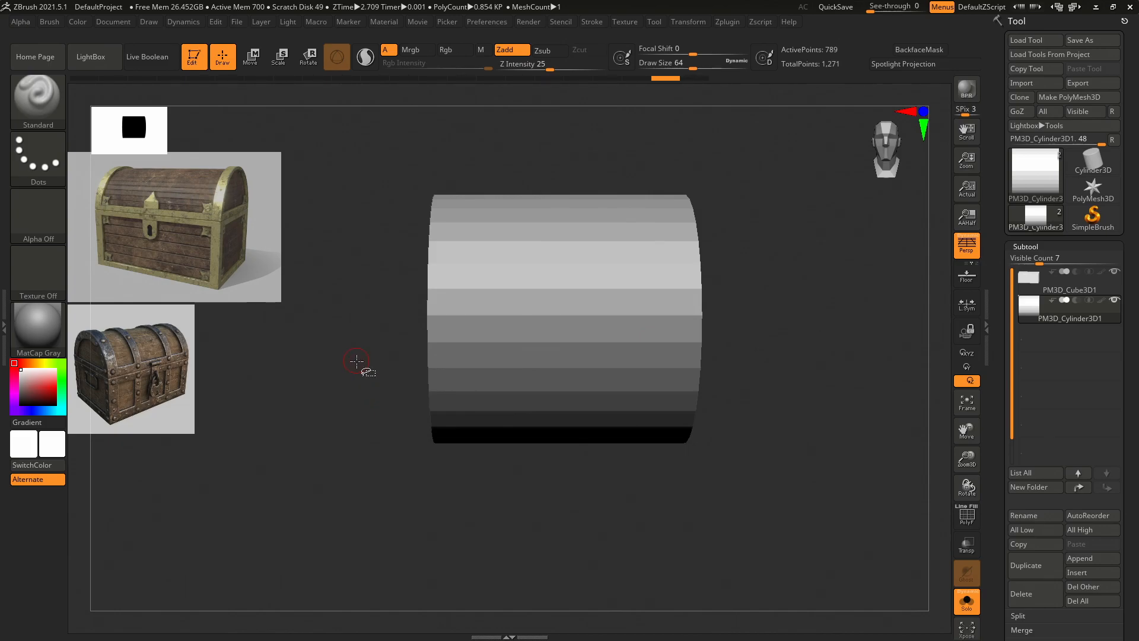
Try several SliceCurve cuts across the cylinder, including a diagonal one, to separate its lower half.
{"action": "mouse_move", "coordinate": [363, 316]}
{"action": "left_mouse_down", "text": "ctrl+shift"}
{"action": "mouse_move", "coordinate": [738, 315]}
{"action": "mouse_move", "coordinate": [413, 357]}
{"action": "mouse_move", "coordinate": [373, 428]}
{"action": "left_mouse_up", "text": "ctrl+shift"}
{"action": "left_click_drag", "start_coordinate": [792, 320], "coordinate": [316, 343], "text": "ctrl+shift"}
{"action": "mouse_move", "coordinate": [738, 321]}
{"action": "left_mouse_down", "text": "ctrl+shift"}
{"action": "mouse_move", "coordinate": [265, 325]}
{"action": "mouse_move", "coordinate": [294, 330]}
{"action": "left_mouse_up", "text": "ctrl+shift"}
{"action": "left_click_drag", "start_coordinate": [357, 329], "coordinate": [433, 196]}
{"action": "mouse_move", "coordinate": [541, 199]}
{"action": "left_mouse_down", "text": "ctrl+shift"}
{"action": "mouse_move", "coordinate": [542, 611]}
{"action": "mouse_move", "coordinate": [619, 517]}
{"action": "mouse_move", "coordinate": [834, 425]}
{"action": "mouse_move", "coordinate": [742, 426]}
{"action": "mouse_move", "coordinate": [762, 394]}
{"action": "mouse_move", "coordinate": [749, 465]}
{"action": "mouse_move", "coordinate": [791, 504]}
{"action": "left_mouse_up", "text": "ctrl+shift"}
{"action": "left_click_drag", "start_coordinate": [527, 343], "coordinate": [505, 343]}
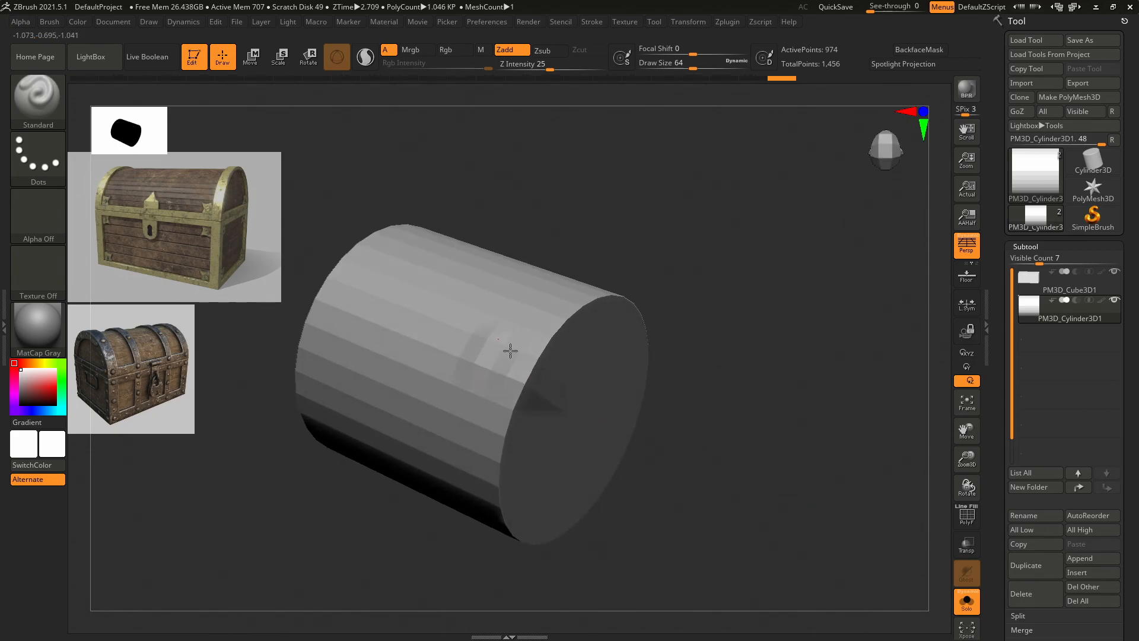
Clear the stray brush mark and try horizontal SliceCurve cuts along the cylinder's midline in the framed front view.
{"action": "left_click_drag", "start_coordinate": [516, 300], "coordinate": [564, 330], "text": "shift"}
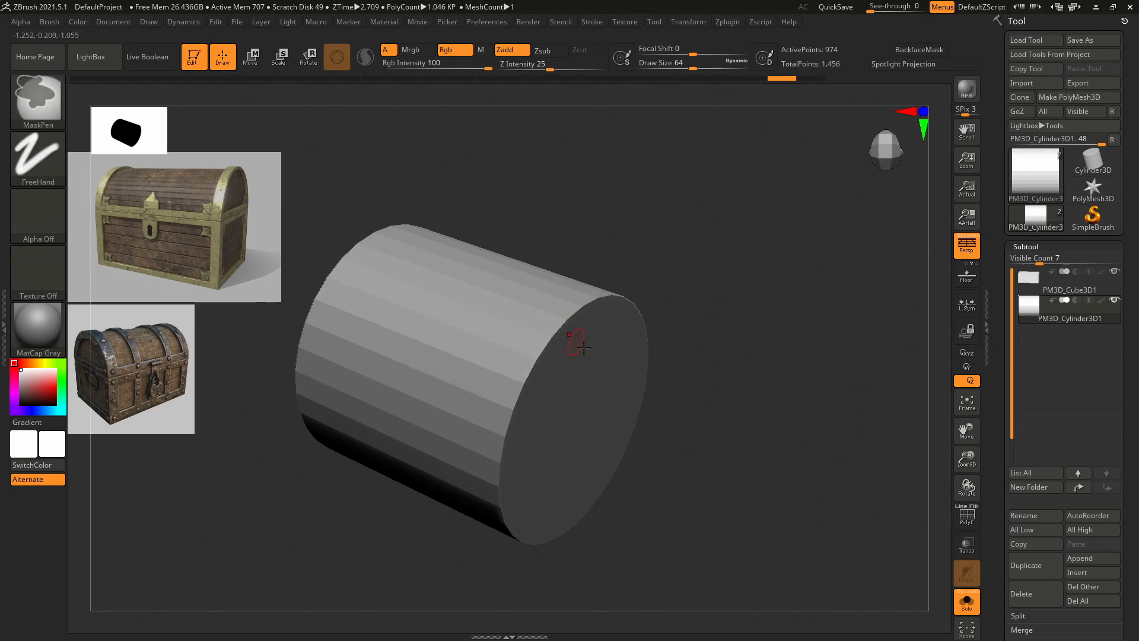
{"action": "left_click_drag", "start_coordinate": [675, 448], "coordinate": [574, 445]}
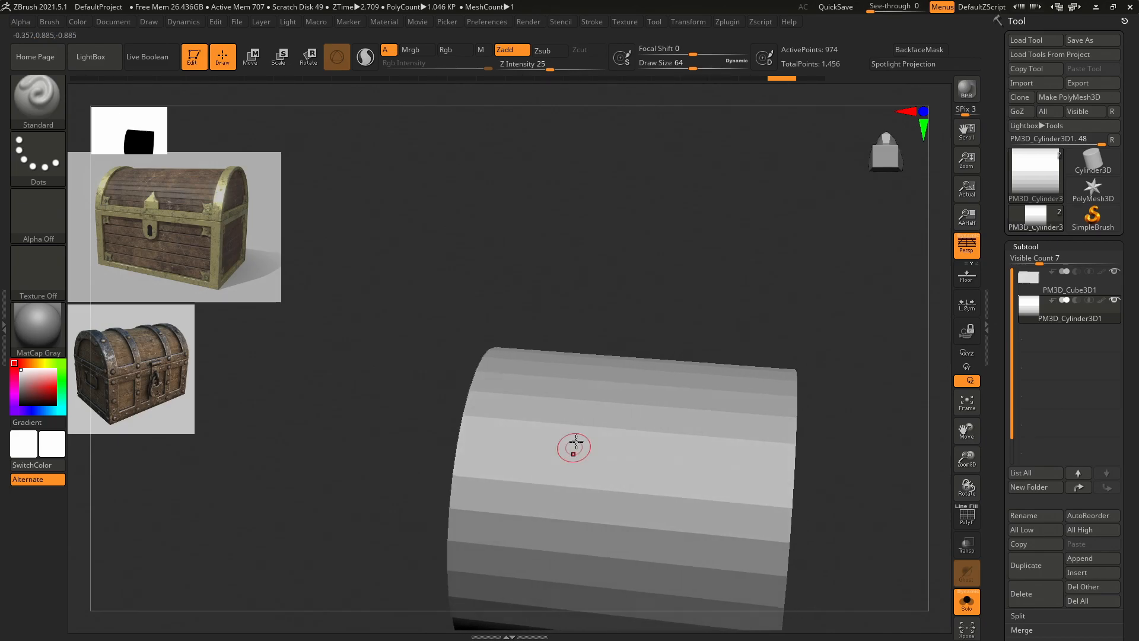
{"action": "left_click", "coordinate": [891, 155]}
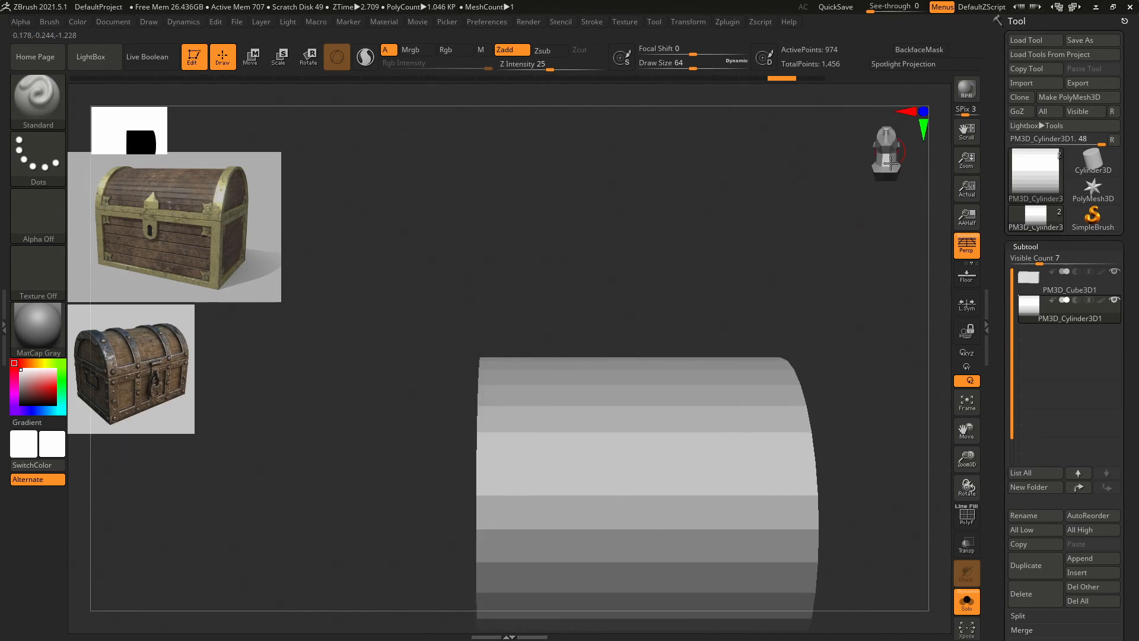
{"action": "left_click", "coordinate": [889, 169]}
{"action": "key", "text": "f"}
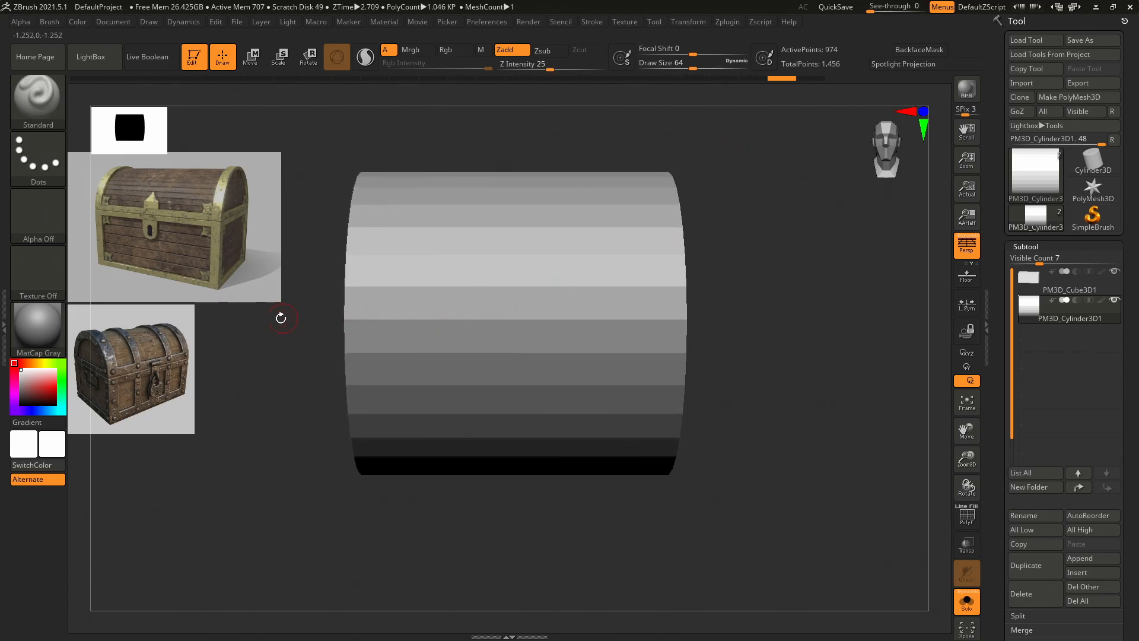
{"action": "mouse_move", "coordinate": [806, 326]}
{"action": "left_mouse_down", "text": "ctrl+shift"}
{"action": "mouse_move", "coordinate": [241, 386]}
{"action": "mouse_move", "coordinate": [230, 335]}
{"action": "left_mouse_up", "text": "ctrl+shift"}
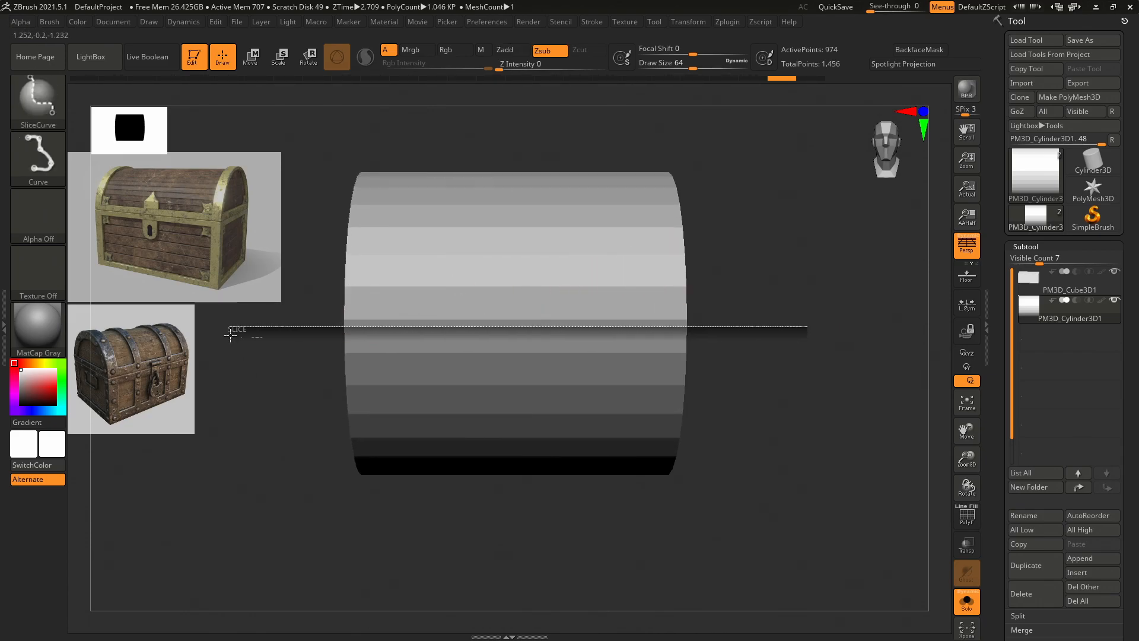
{"action": "left_click_drag", "start_coordinate": [303, 328], "coordinate": [297, 331], "text": "ctrl+shift"}
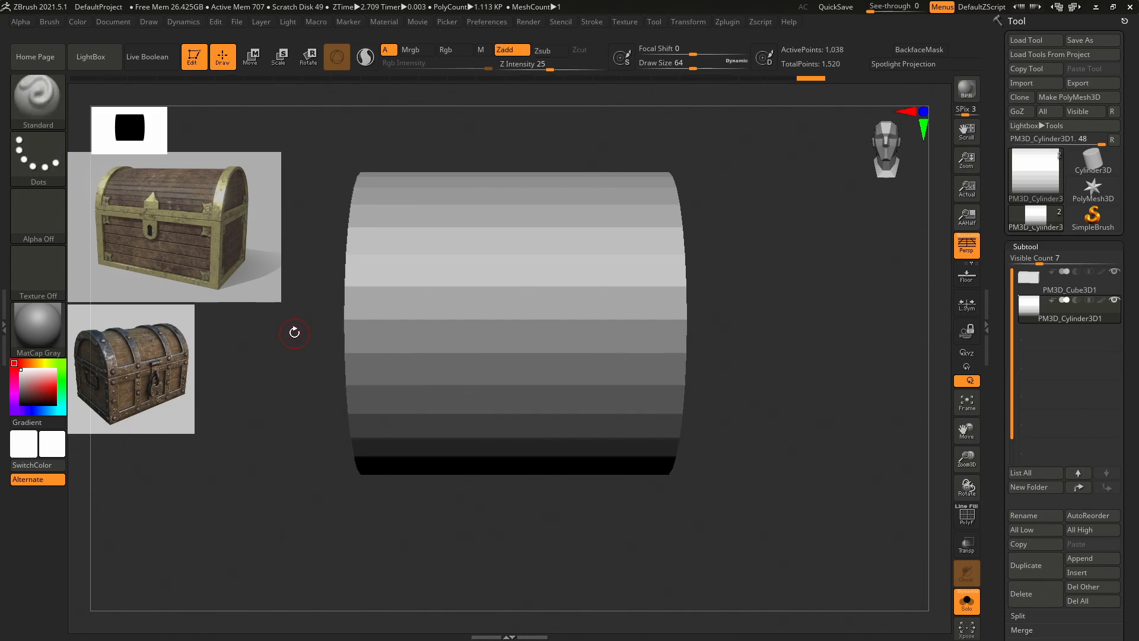
Try a vertical SliceCurve cut through the centre of the cylinder's circular end.
{"action": "mouse_move", "coordinate": [746, 321]}
{"action": "left_mouse_down", "text": "ctrl+shift"}
{"action": "mouse_move", "coordinate": [287, 322]}
{"action": "mouse_move", "coordinate": [383, 448]}
{"action": "mouse_move", "coordinate": [324, 523]}
{"action": "mouse_move", "coordinate": [669, 526]}
{"action": "mouse_move", "coordinate": [756, 477]}
{"action": "mouse_move", "coordinate": [765, 410]}
{"action": "mouse_move", "coordinate": [750, 317]}
{"action": "mouse_move", "coordinate": [731, 309]}
{"action": "mouse_move", "coordinate": [758, 306]}
{"action": "mouse_move", "coordinate": [735, 266]}
{"action": "mouse_move", "coordinate": [761, 186]}
{"action": "mouse_move", "coordinate": [744, 189]}
{"action": "mouse_move", "coordinate": [752, 182]}
{"action": "left_mouse_up", "text": "ctrl+shift"}
{"action": "left_click_drag", "start_coordinate": [474, 152], "coordinate": [477, 513], "text": "ctrl+shift"}
{"action": "left_click_drag", "start_coordinate": [476, 565], "coordinate": [478, 557], "text": "ctrl+shift"}
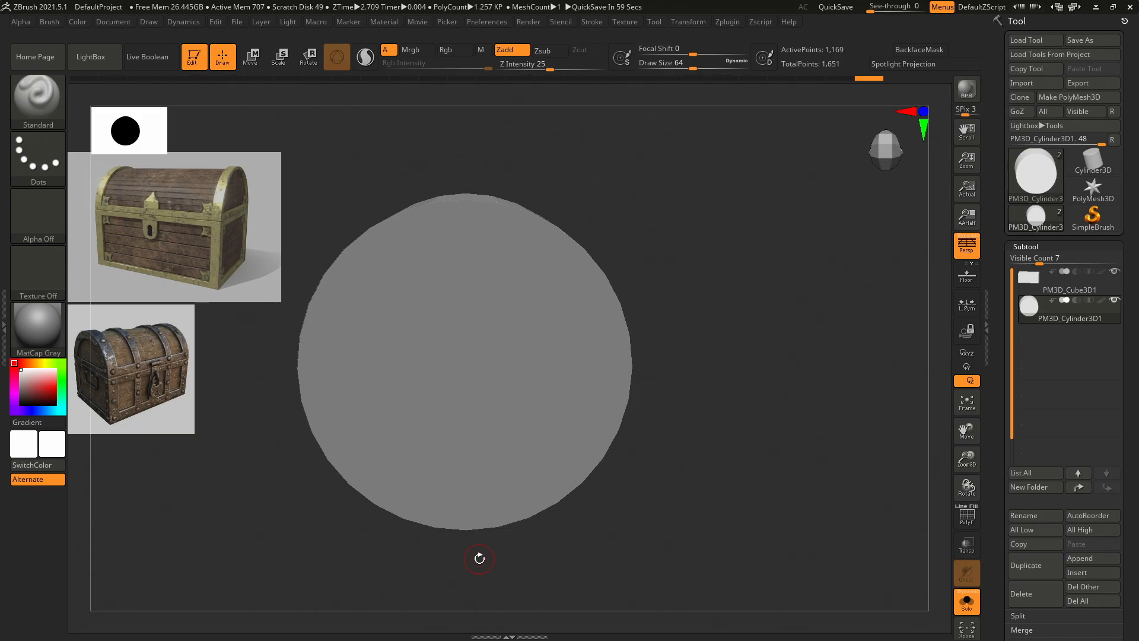
Switch to the Chrome browser and search Google for "zbrush not able to slice curve".
{"action": "key", "text": "alt+Tab"}
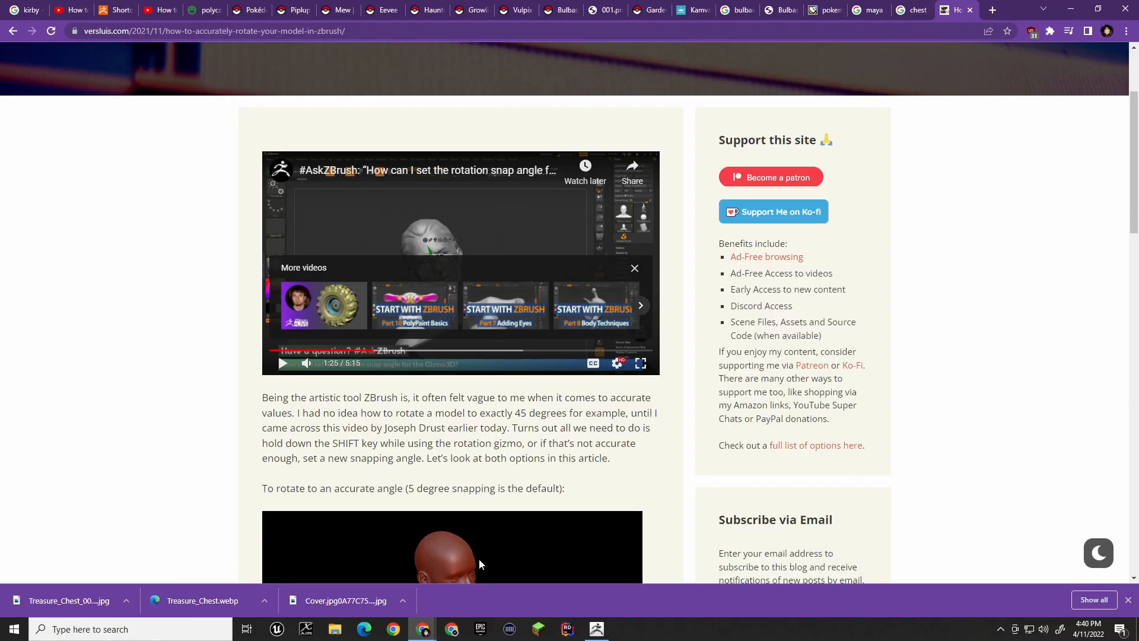
{"action": "key", "text": "ctrl+l"}
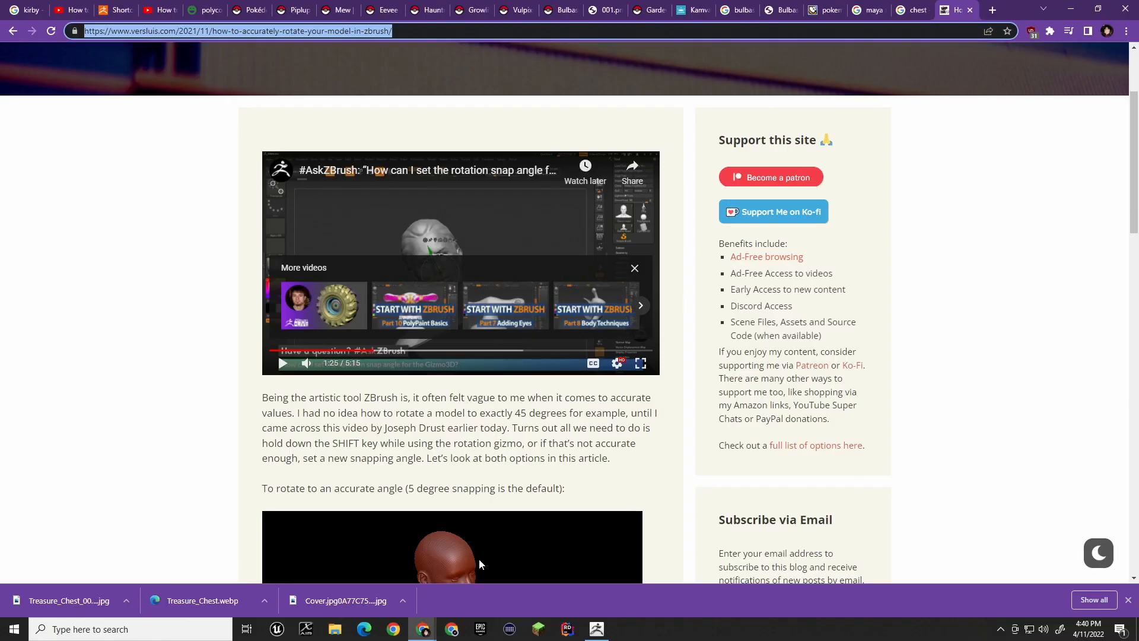
{"action": "type", "text": "zbrush not able to slice"}
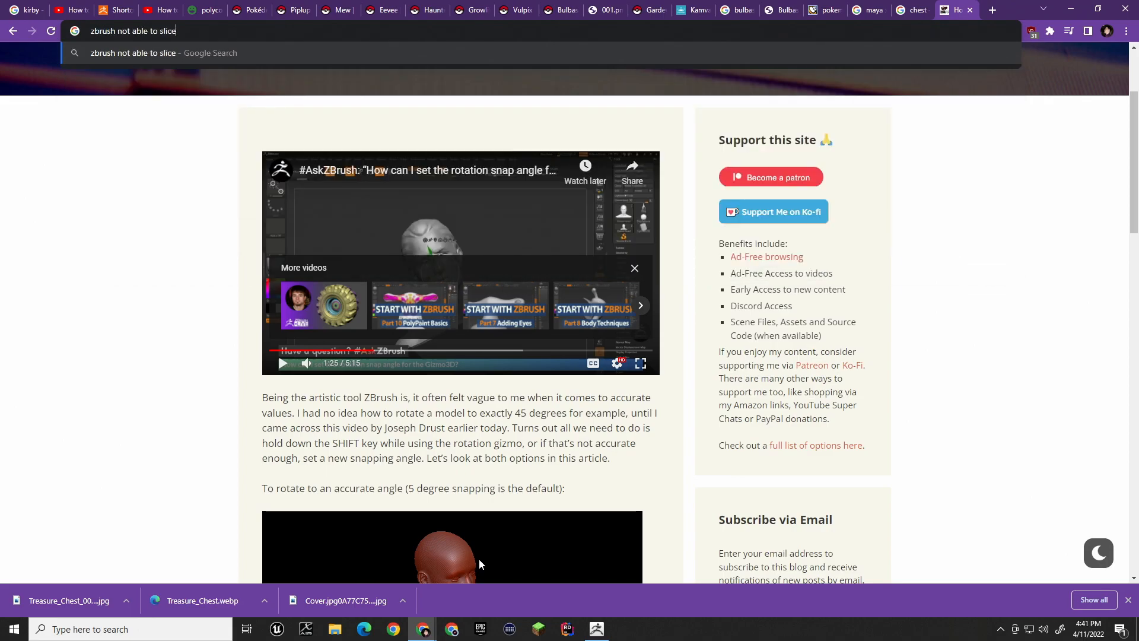
{"action": "type", "text": " curve"}
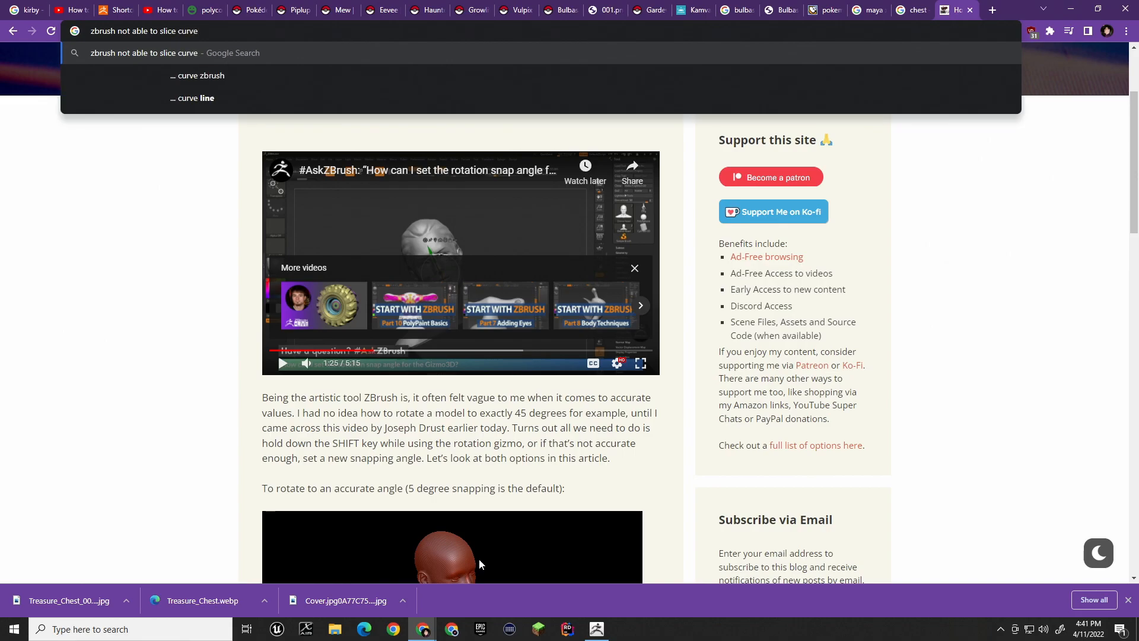
{"action": "key", "text": "Return"}
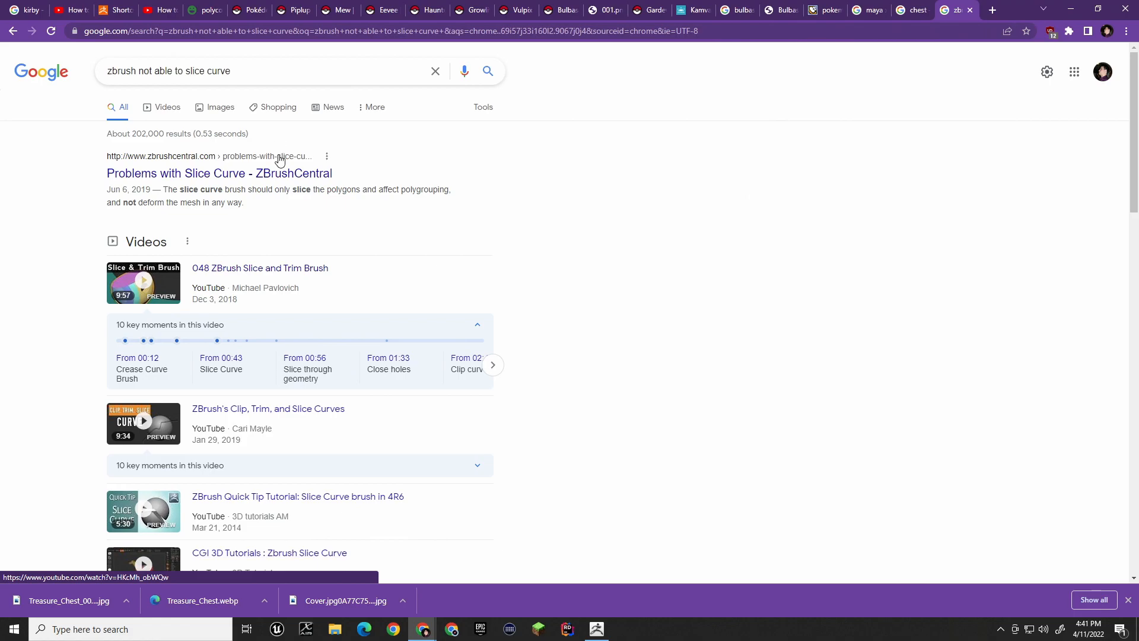
Open the ZBrushCentral thread "Problems with Slice Curve" and read through its replies and the fabric strips tutorial for a fix.
{"action": "left_click", "coordinate": [325, 171]}
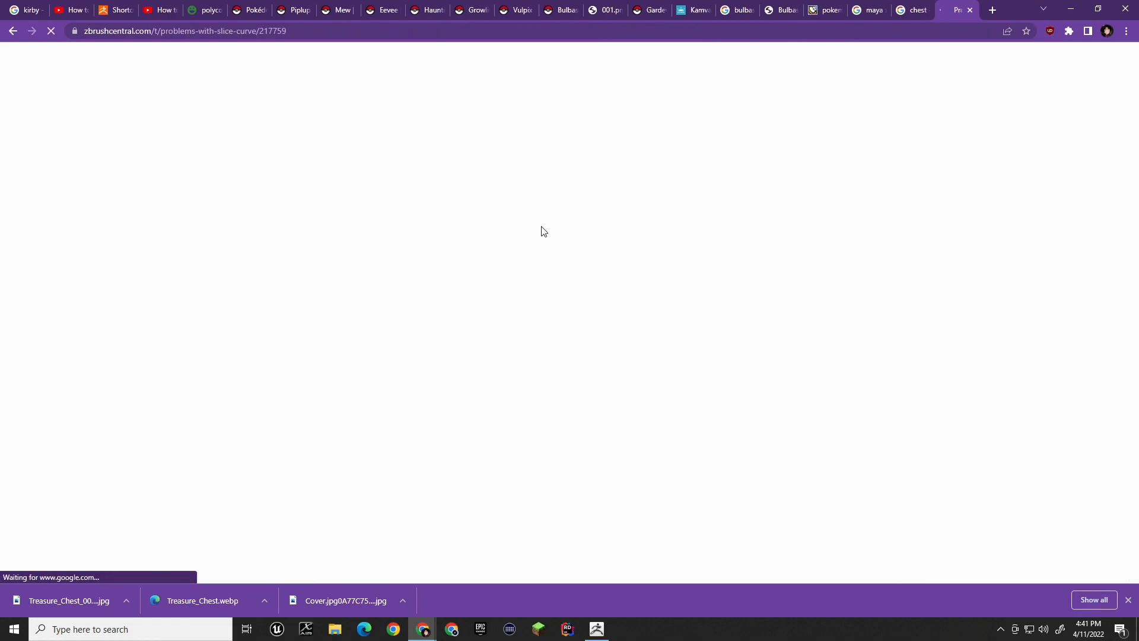
{"action": "scroll", "coordinate": [688, 267], "scroll_direction": "down", "scroll_amount": 15}
{"action": "scroll", "coordinate": [569, 332], "scroll_direction": "down", "scroll_amount": 1}
{"action": "scroll", "coordinate": [570, 332], "scroll_direction": "up", "scroll_amount": 1}
{"action": "scroll", "coordinate": [570, 332], "scroll_direction": "down", "scroll_amount": 9}
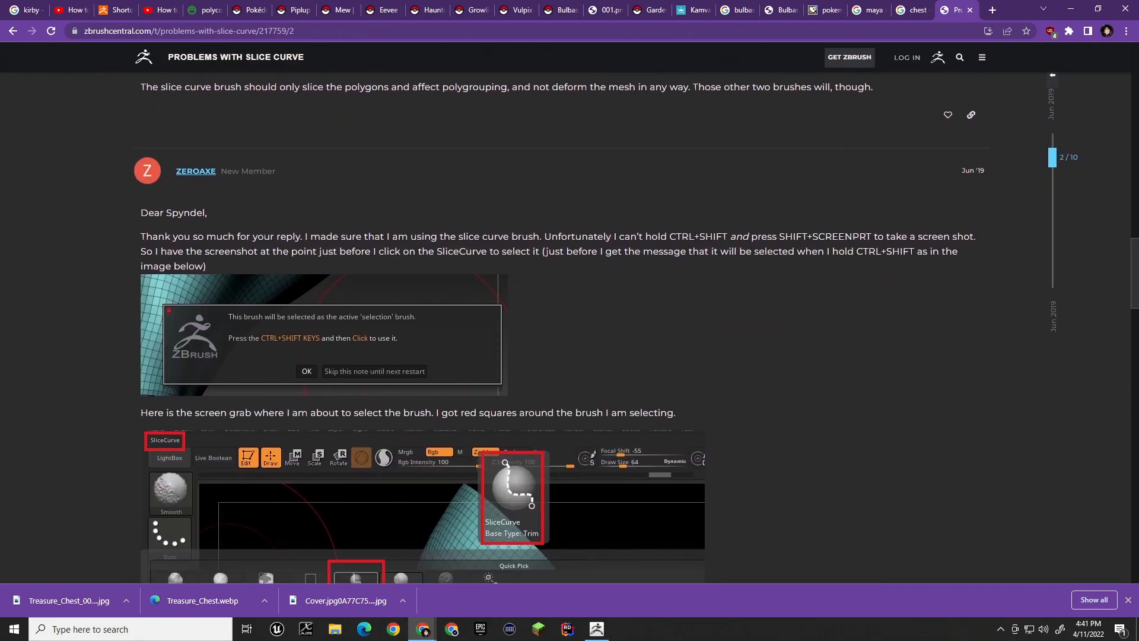
{"action": "scroll", "coordinate": [570, 332], "scroll_direction": "down", "scroll_amount": 5}
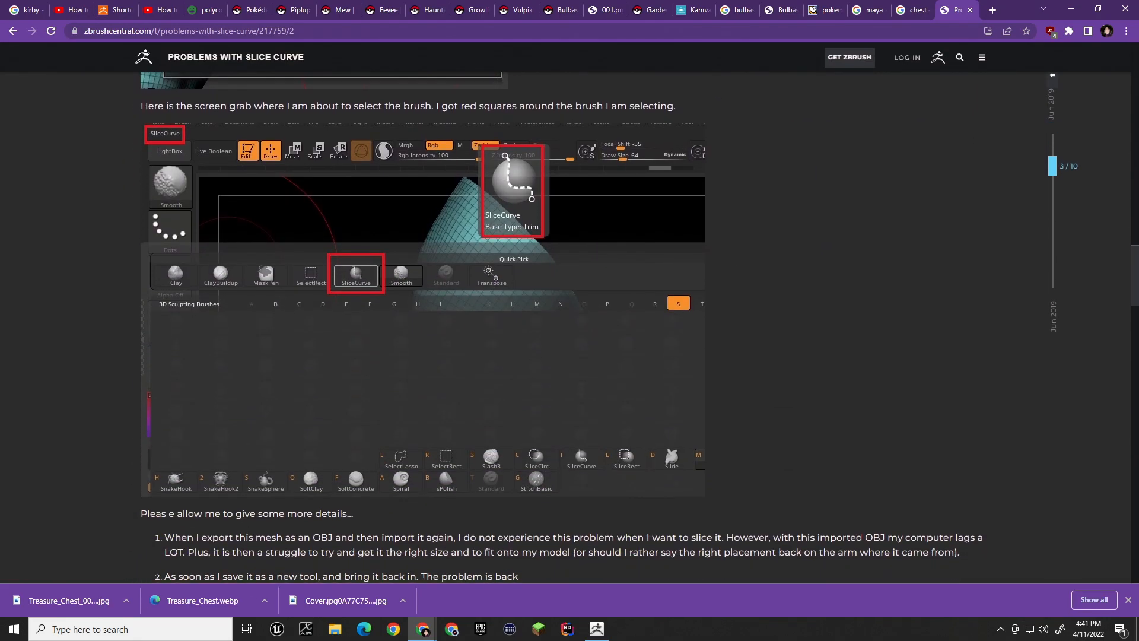
{"action": "scroll", "coordinate": [755, 262], "scroll_direction": "down", "scroll_amount": 9}
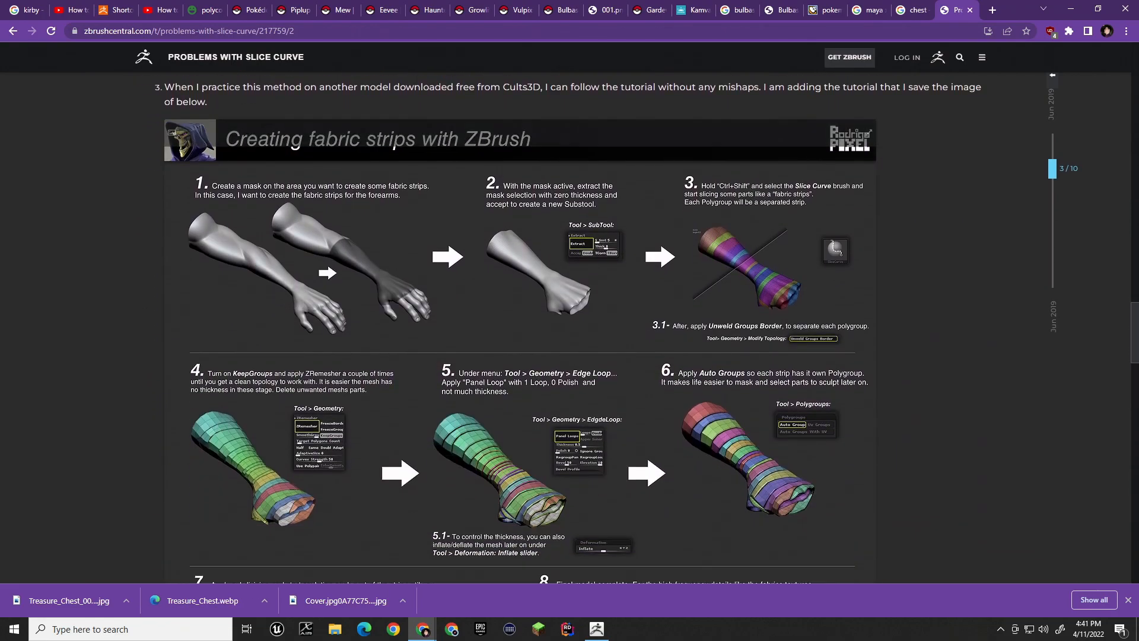
{"action": "scroll", "coordinate": [754, 262], "scroll_direction": "down", "scroll_amount": 1}
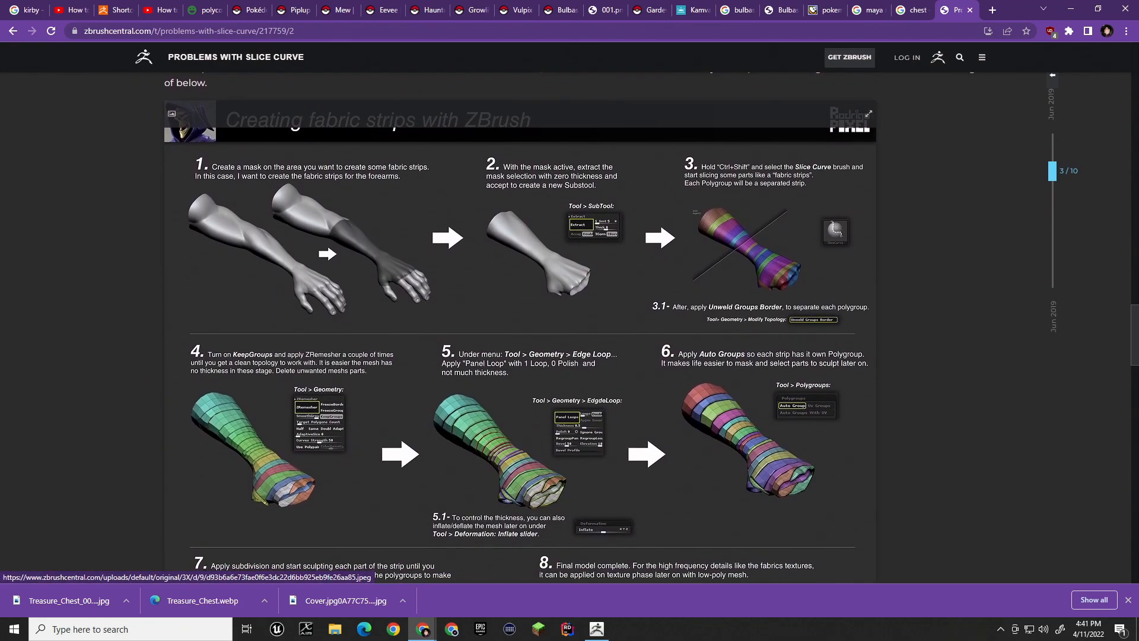
{"action": "scroll", "coordinate": [740, 249], "scroll_direction": "down", "scroll_amount": 5}
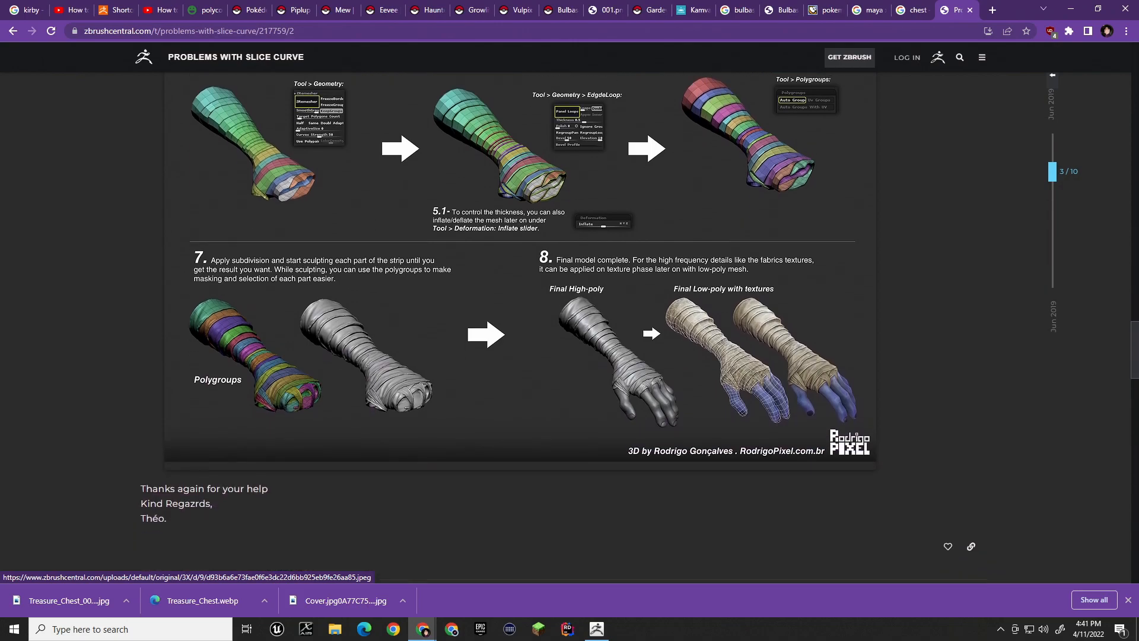
{"action": "scroll", "coordinate": [740, 249], "scroll_direction": "up", "scroll_amount": 3}
{"action": "scroll", "coordinate": [521, 327], "scroll_direction": "up", "scroll_amount": 5}
{"action": "scroll", "coordinate": [520, 327], "scroll_direction": "down", "scroll_amount": 1}
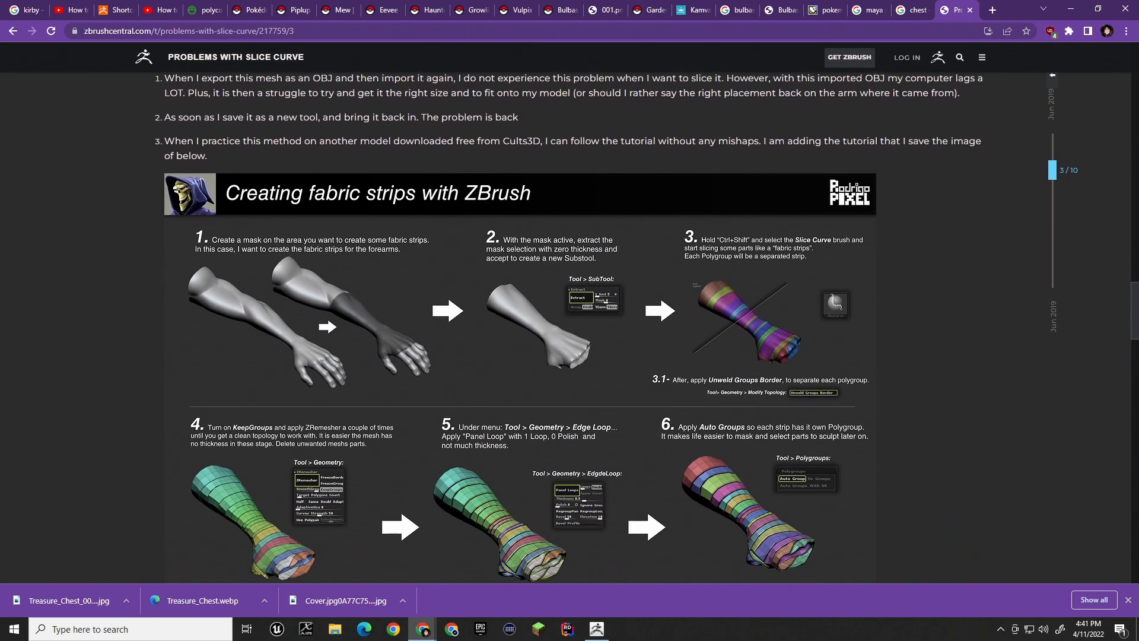
Return to ZBrush, append a Sphere3D subtool and make it the active subtool.
{"action": "key", "text": "alt+Tab"}
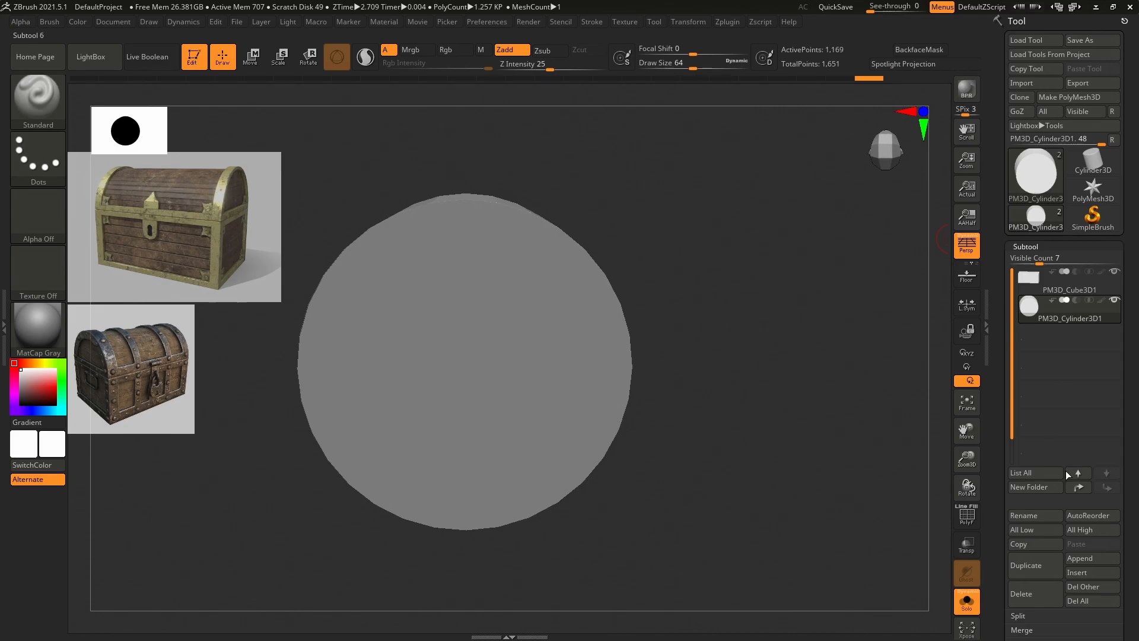
{"action": "left_click", "coordinate": [1094, 558]}
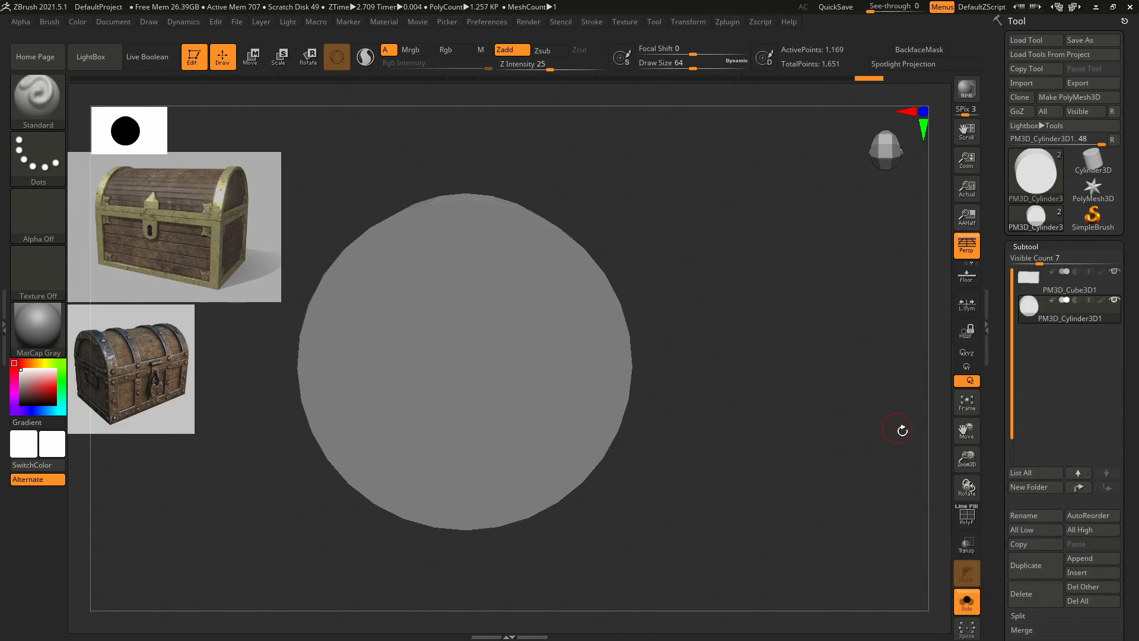
{"action": "left_click", "coordinate": [1086, 559]}
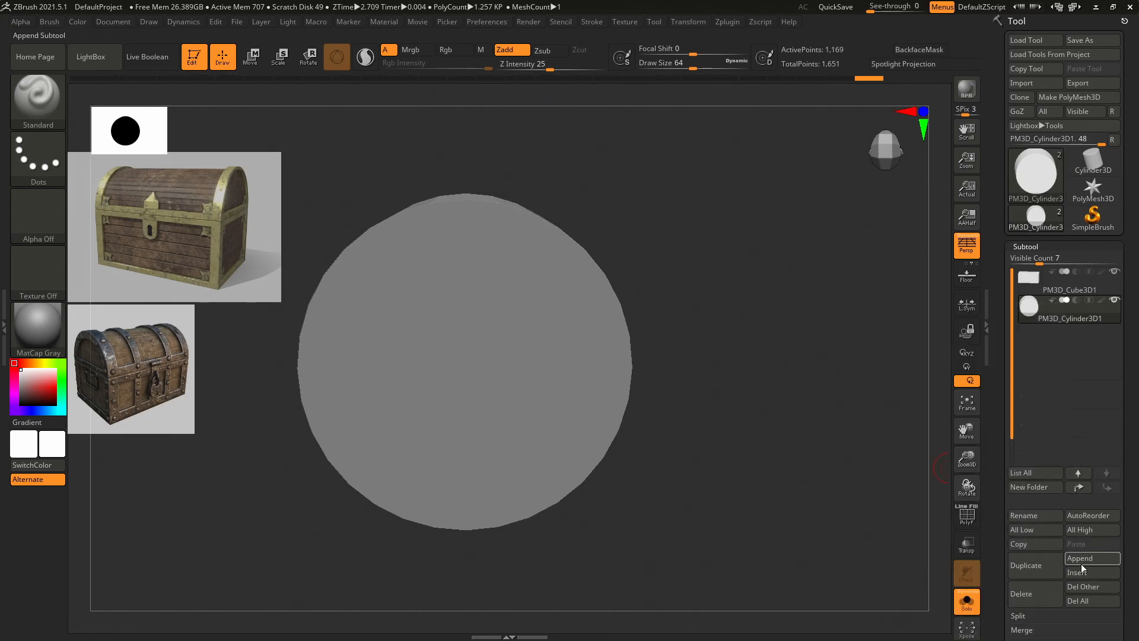
{"action": "left_click", "coordinate": [1081, 560]}
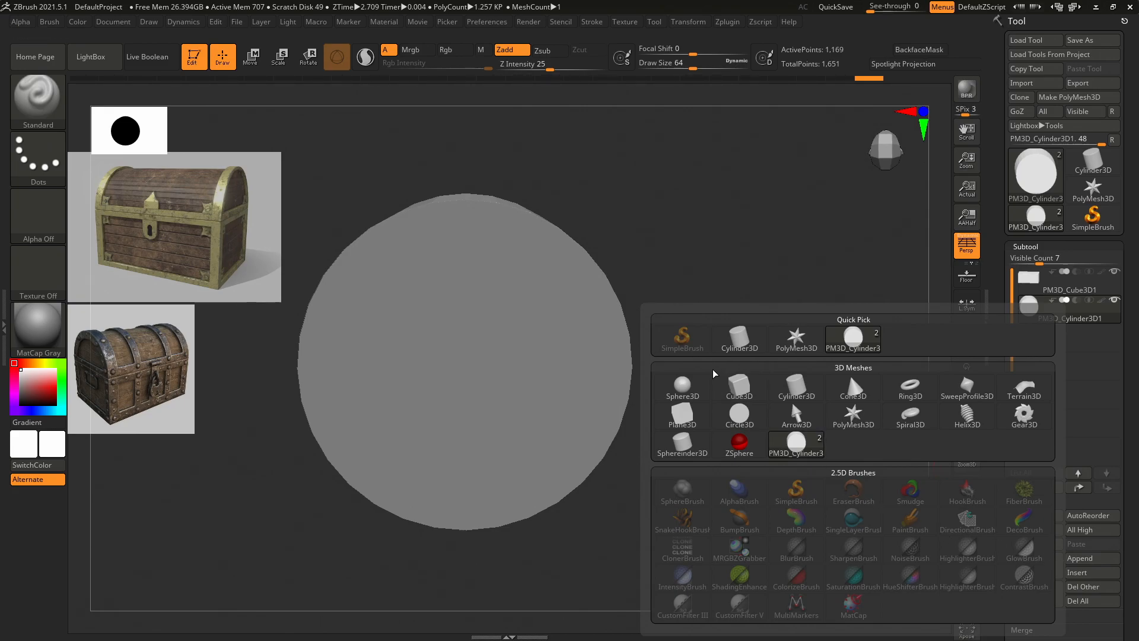
{"action": "left_click", "coordinate": [682, 386]}
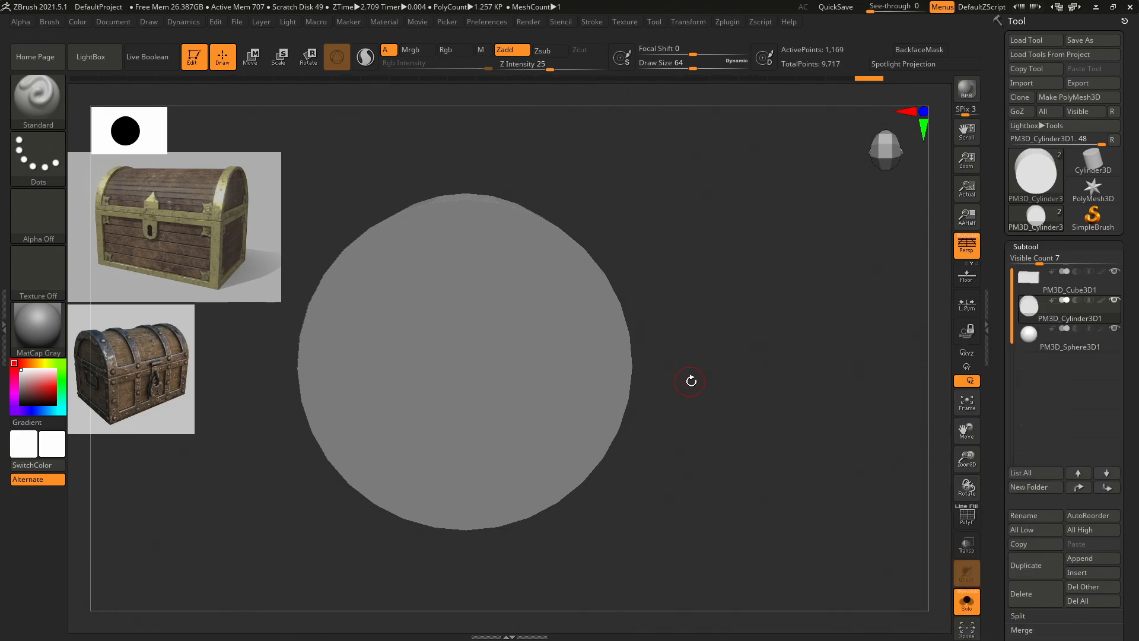
{"action": "left_click", "coordinate": [1042, 345]}
Test SliceCurve cuts across the sphere's middle and delete the sphere subtool.
{"action": "mouse_move", "coordinate": [271, 343]}
{"action": "left_mouse_down", "text": "ctrl+shift"}
{"action": "mouse_move", "coordinate": [654, 327]}
{"action": "mouse_move", "coordinate": [715, 341]}
{"action": "left_mouse_up", "text": "ctrl+shift"}
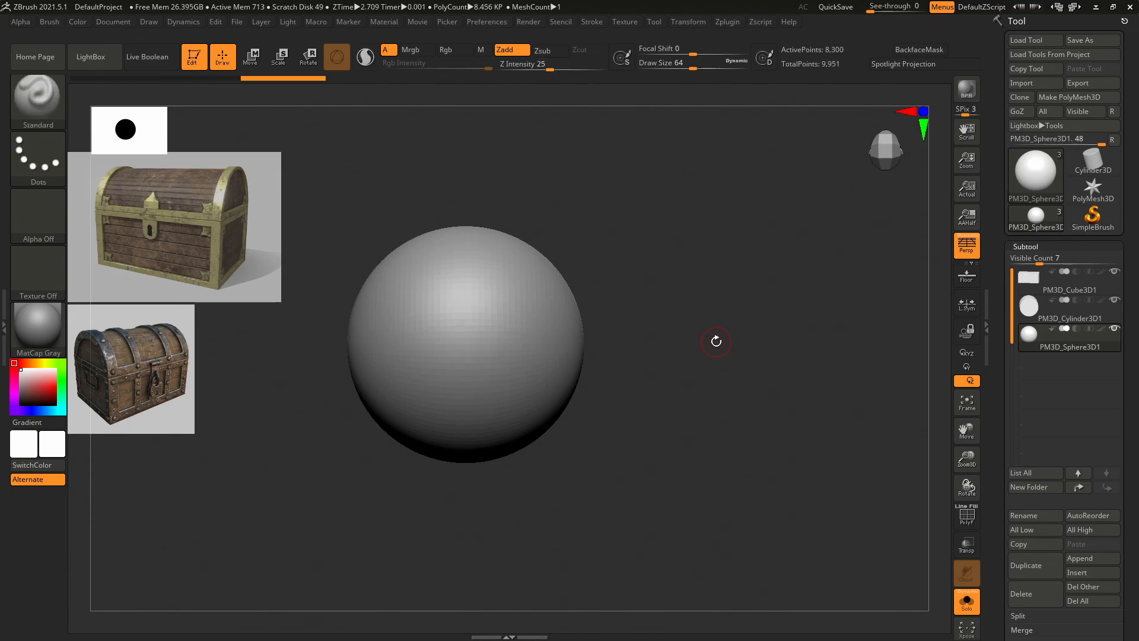
{"action": "mouse_move", "coordinate": [602, 325]}
{"action": "left_mouse_down", "text": "ctrl"}
{"action": "mouse_move", "coordinate": [394, 330]}
{"action": "mouse_move", "coordinate": [297, 402]}
{"action": "mouse_move", "coordinate": [297, 472]}
{"action": "mouse_move", "coordinate": [302, 459]}
{"action": "mouse_move", "coordinate": [661, 333]}
{"action": "mouse_move", "coordinate": [293, 334]}
{"action": "mouse_move", "coordinate": [311, 318]}
{"action": "mouse_move", "coordinate": [603, 327]}
{"action": "mouse_move", "coordinate": [471, 323]}
{"action": "left_mouse_up", "text": "ctrl"}
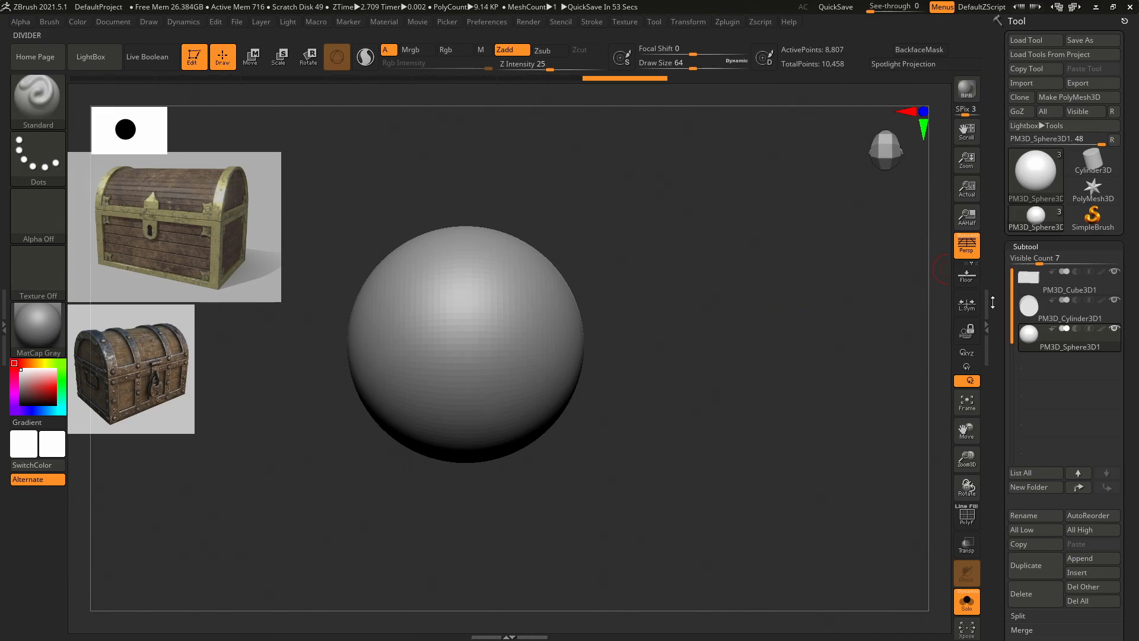
{"action": "left_click", "coordinate": [1032, 590]}
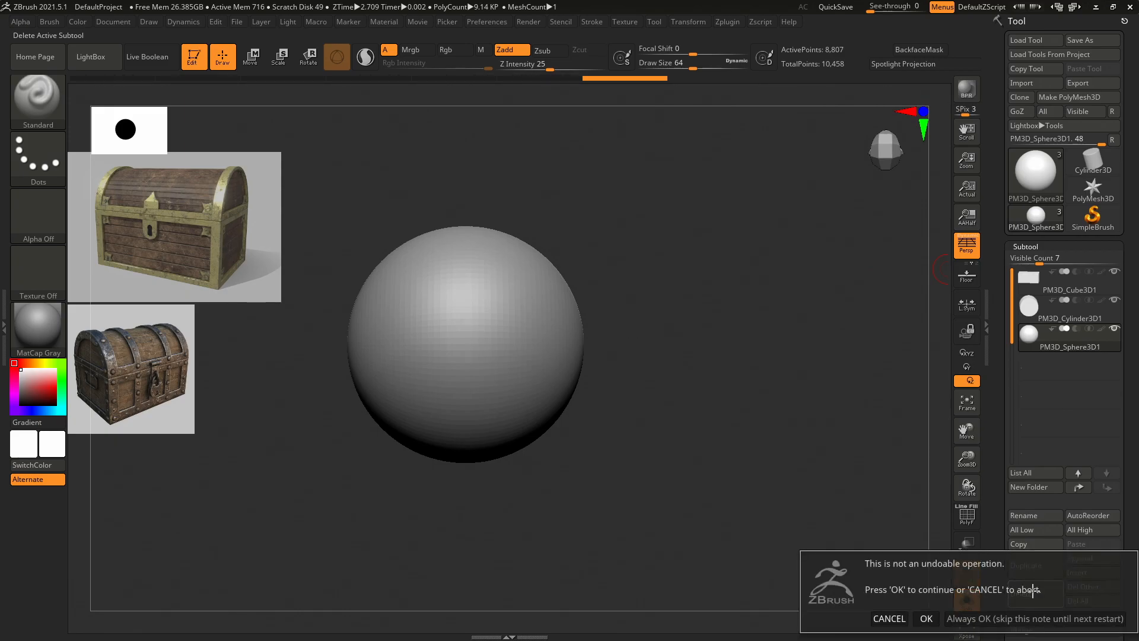
{"action": "left_click", "coordinate": [929, 614]}
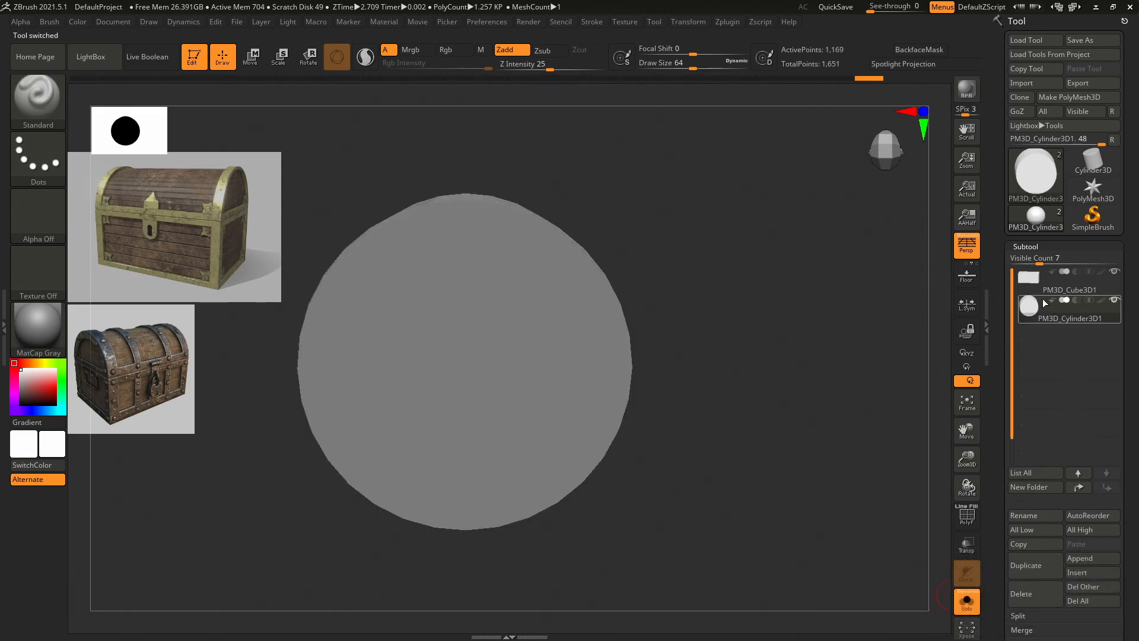
Show the cylinder from the front and roll its undo history back to the first entry, before the rotation.
{"action": "left_click_drag", "start_coordinate": [894, 159], "coordinate": [851, 135]}
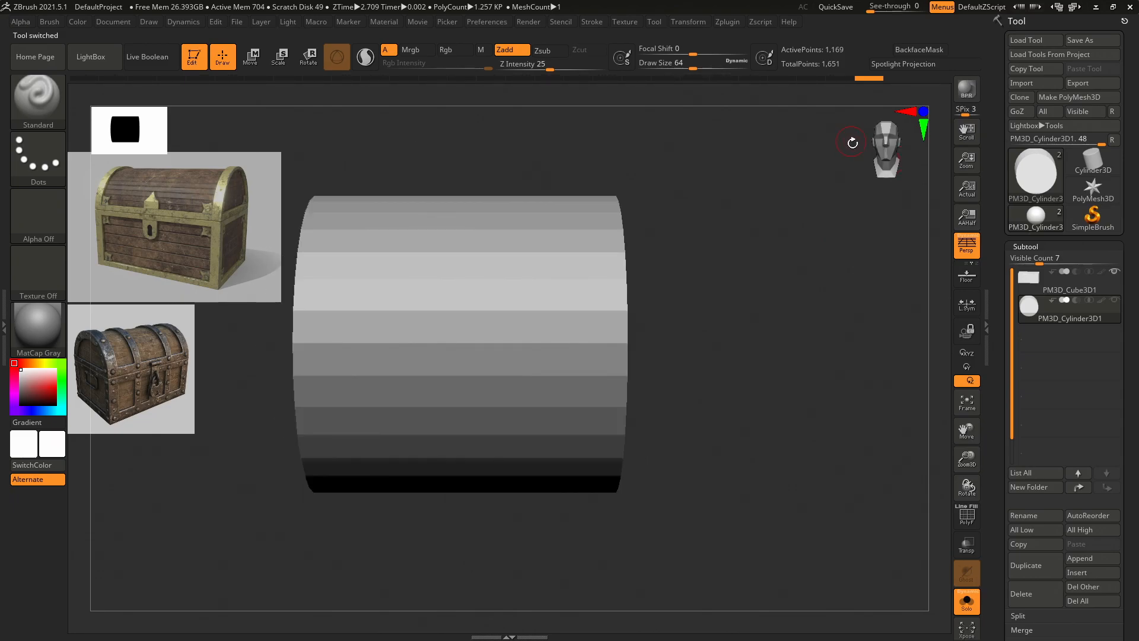
{"action": "left_click_drag", "start_coordinate": [698, 278], "coordinate": [762, 292], "text": "alt"}
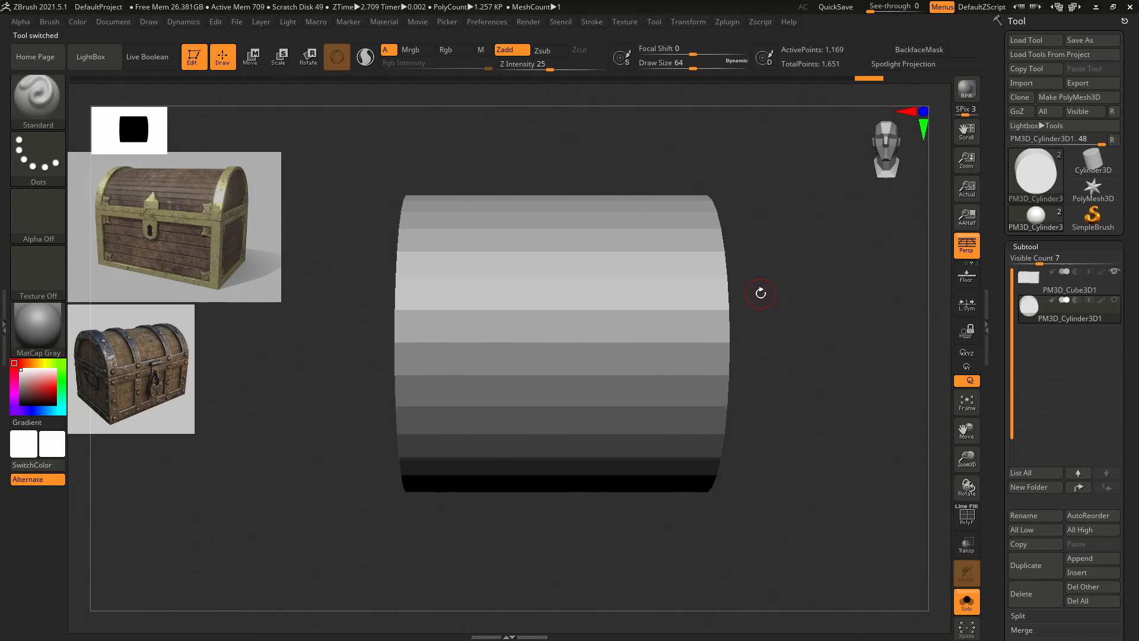
{"action": "mouse_move", "coordinate": [868, 78]}
{"action": "left_mouse_down"}
{"action": "mouse_move", "coordinate": [200, 77]}
{"action": "mouse_move", "coordinate": [80, 104]}
{"action": "left_mouse_up"}
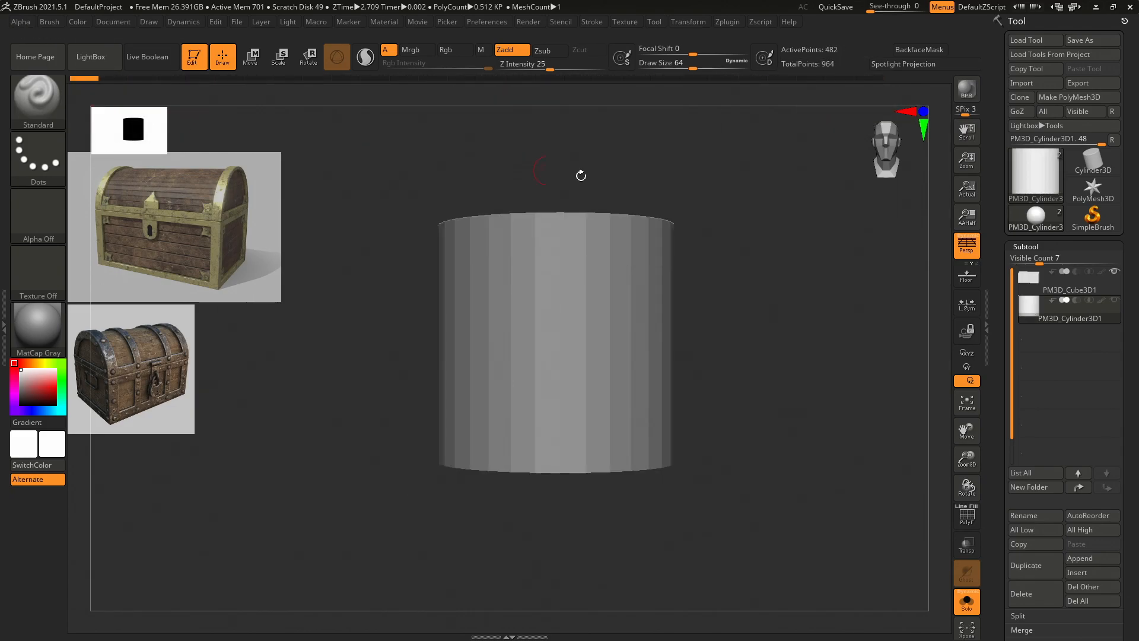
Try a vertical SliceCurve cut through the upright cylinder's middle, accept removing the newer history entries, and undo the cut.
{"action": "left_click_drag", "start_coordinate": [557, 146], "coordinate": [561, 503], "text": "ctrl+shift"}
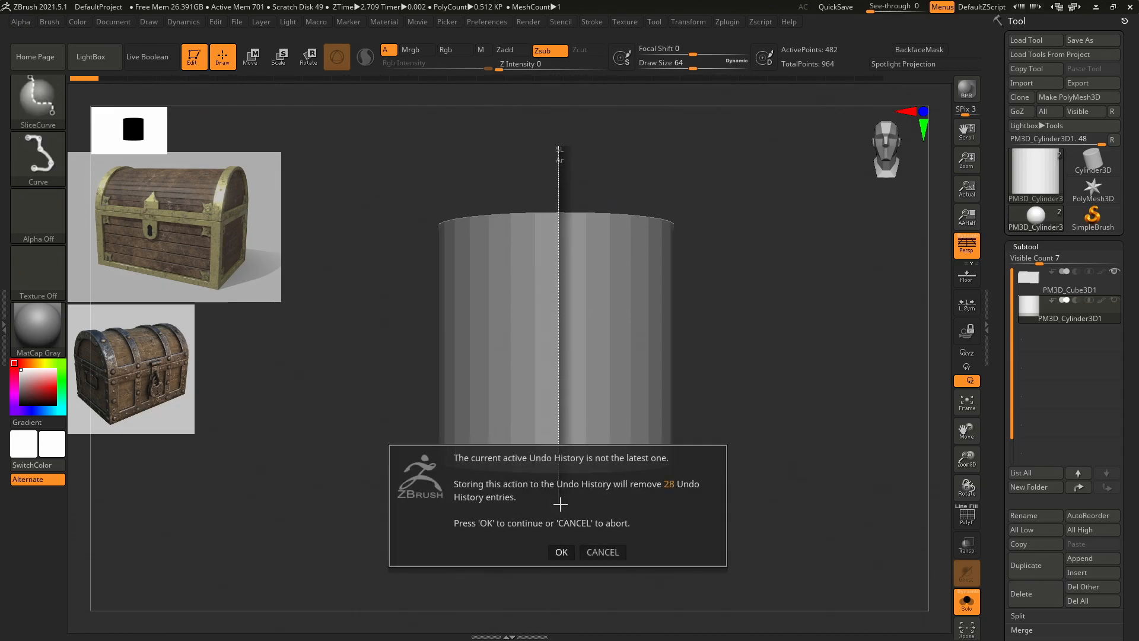
{"action": "left_click", "coordinate": [561, 552]}
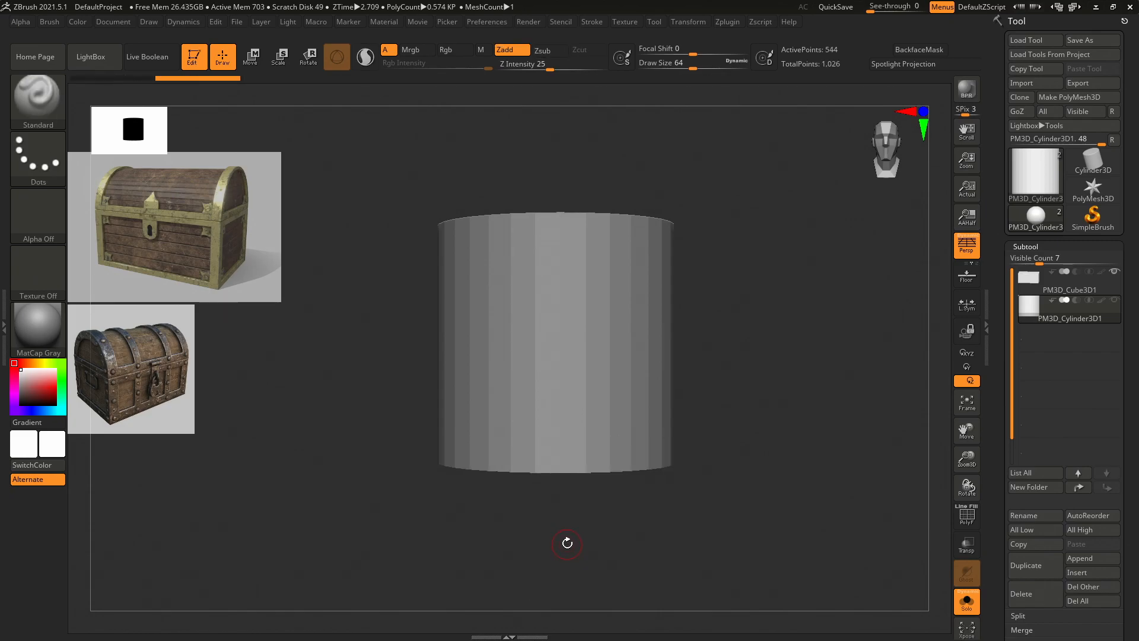
{"action": "key", "text": "ctrl"}
{"action": "key", "text": "ctrl"}
{"action": "key", "text": "ctrl"}
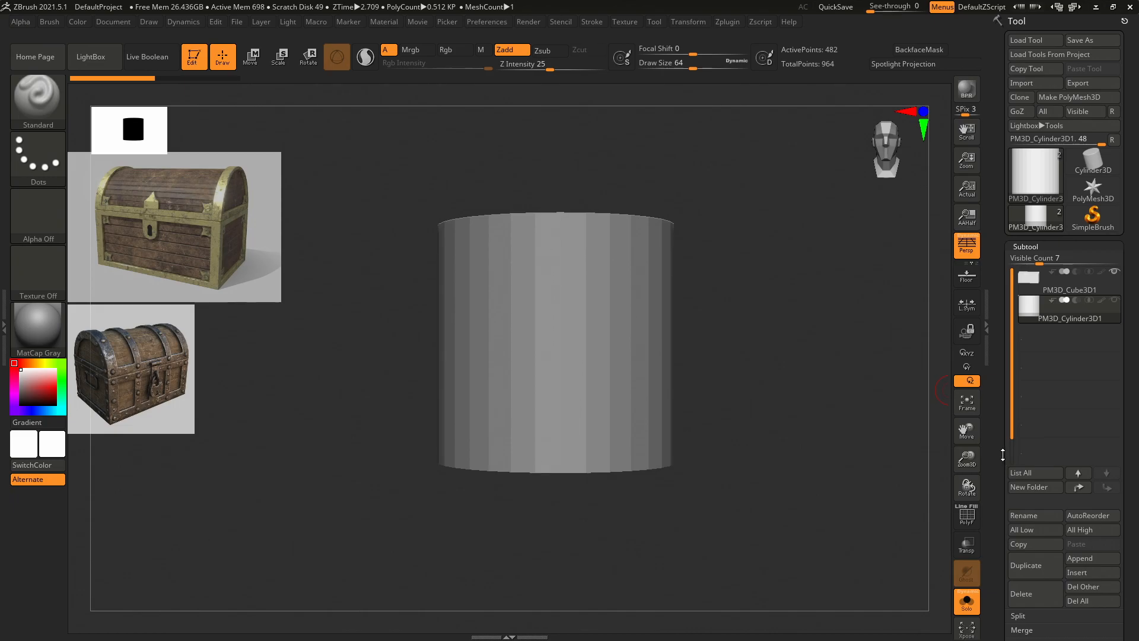
{"action": "scroll", "coordinate": [1010, 338], "scroll_direction": "down", "scroll_amount": 10}
{"action": "scroll", "coordinate": [1010, 338], "scroll_direction": "down", "scroll_amount": 1}
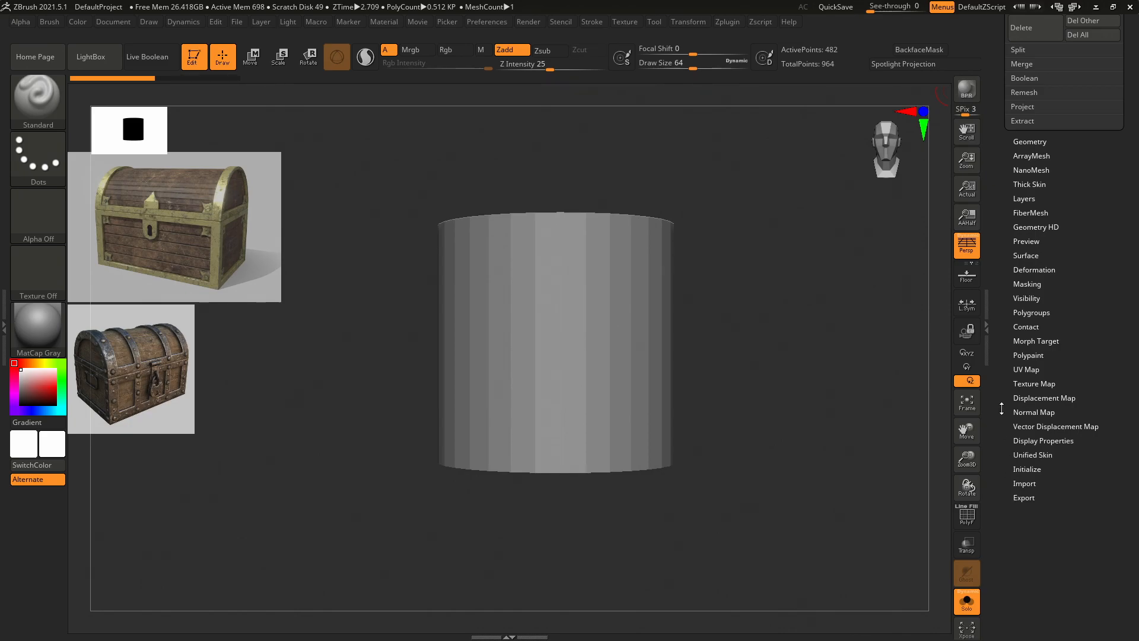
Switch to Chrome and search the web for "zbrush not able to delete part of model with slice".
{"action": "key", "text": "alt+Tab"}
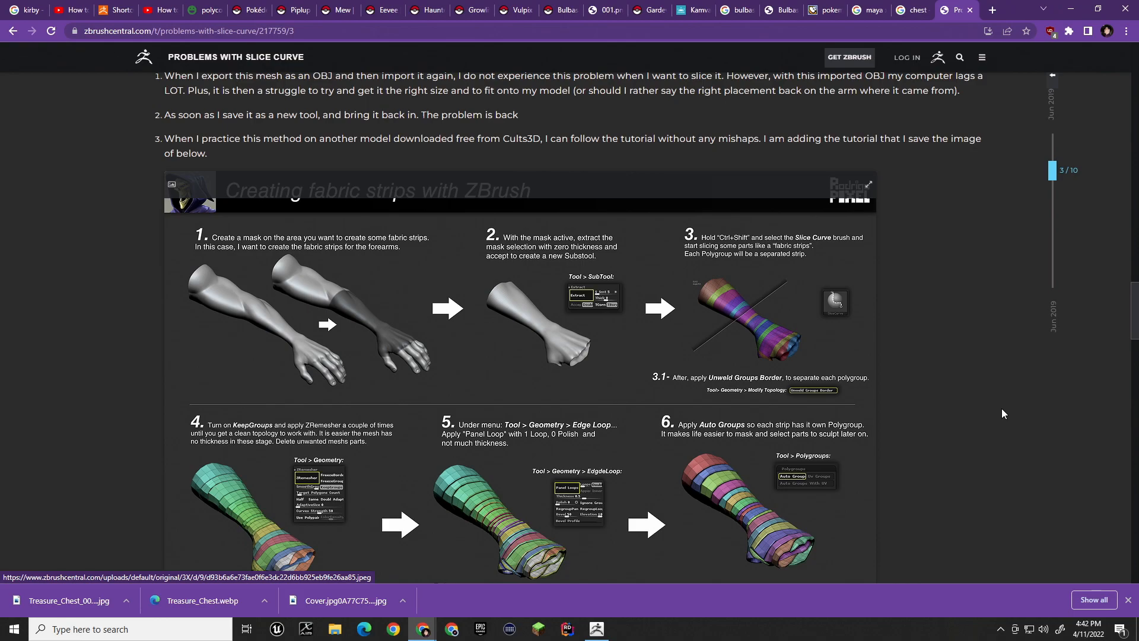
{"action": "key", "text": "ctrl+l"}
{"action": "type", "text": "zbrush no"}
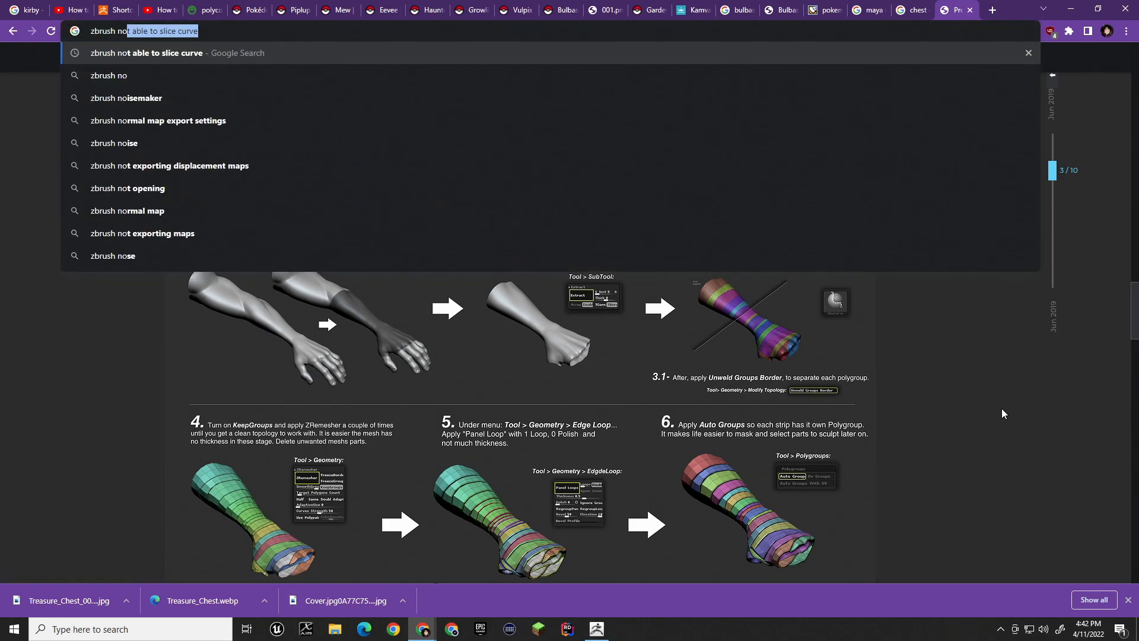
{"action": "type", "text": "t able to delete "}
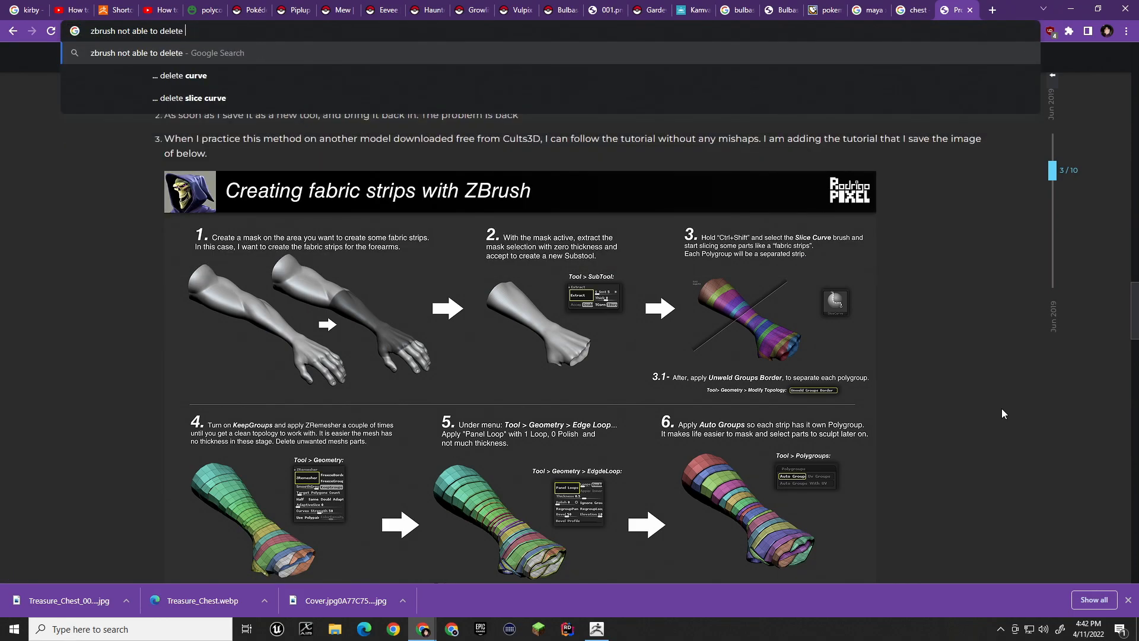
{"action": "type", "text": "part"}
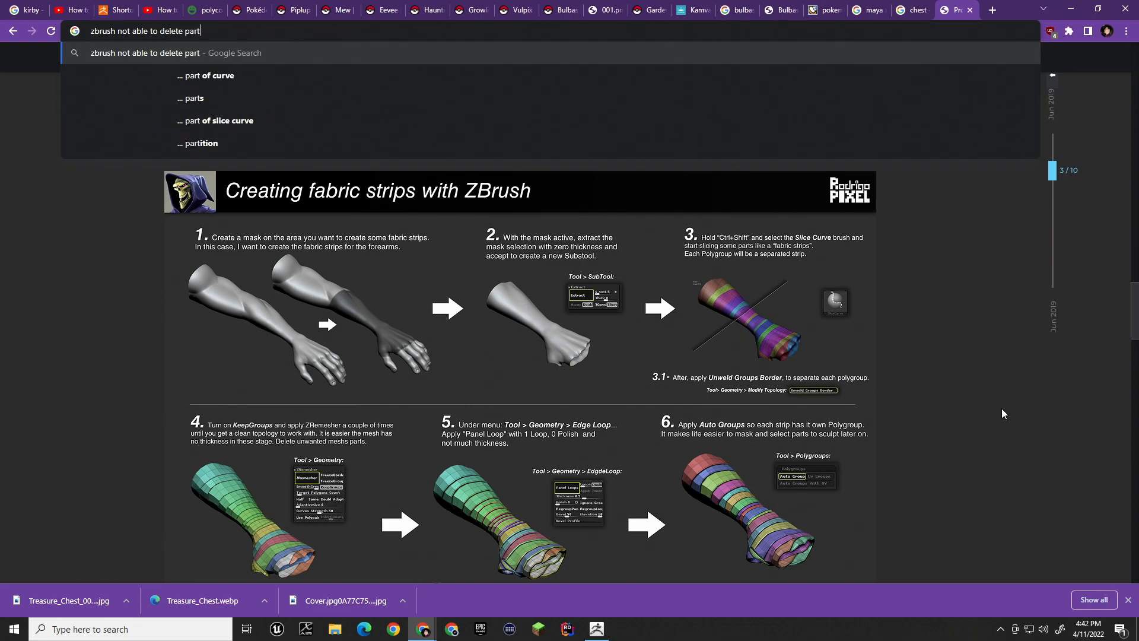
{"action": "type", "text": " of mode"}
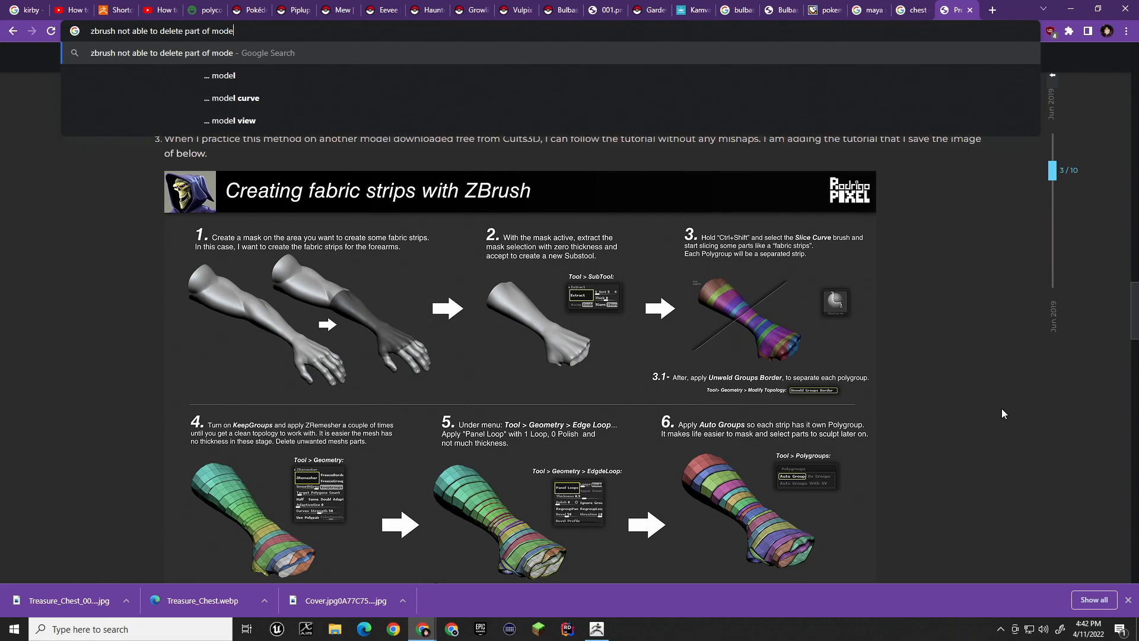
{"action": "type", "text": "l with sl"}
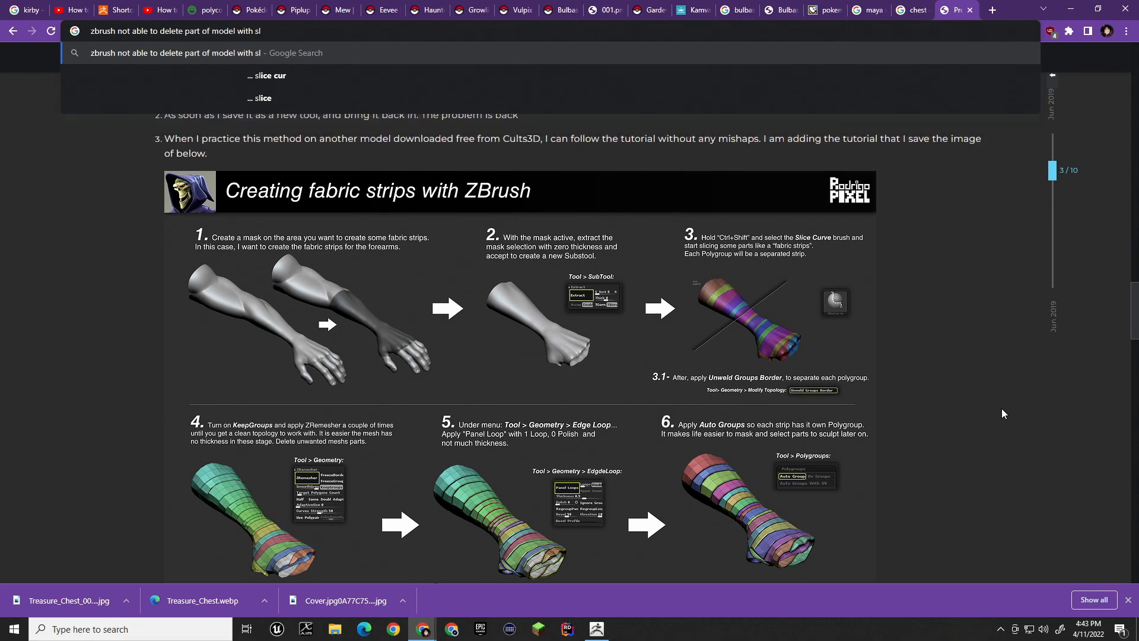
{"action": "type", "text": "ize"}
{"action": "key", "text": "BackSpace"}
{"action": "key", "text": "BackSpace"}
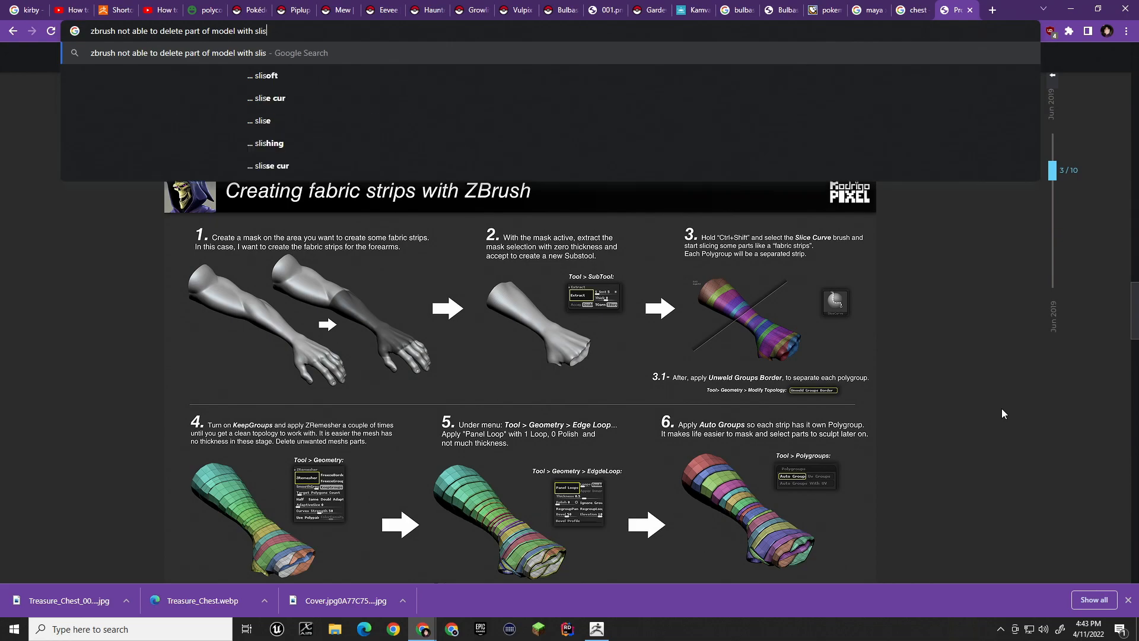
{"action": "key", "text": "BackSpace"}
{"action": "key", "text": "BackSpace"}
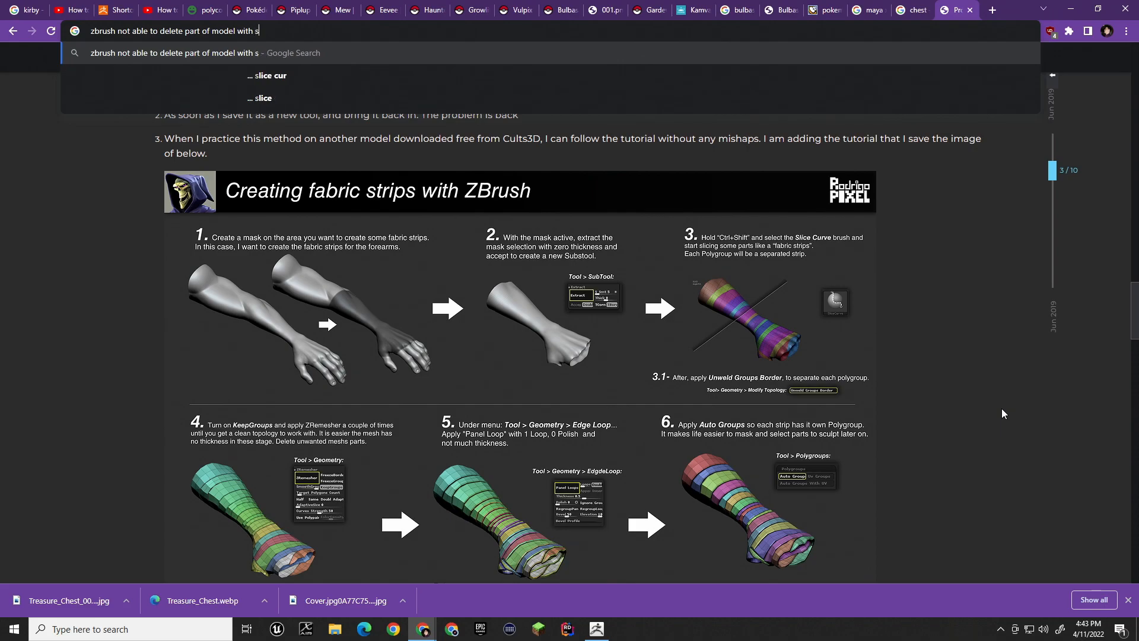
{"action": "type", "text": "lice"}
{"action": "key", "text": "Return"}
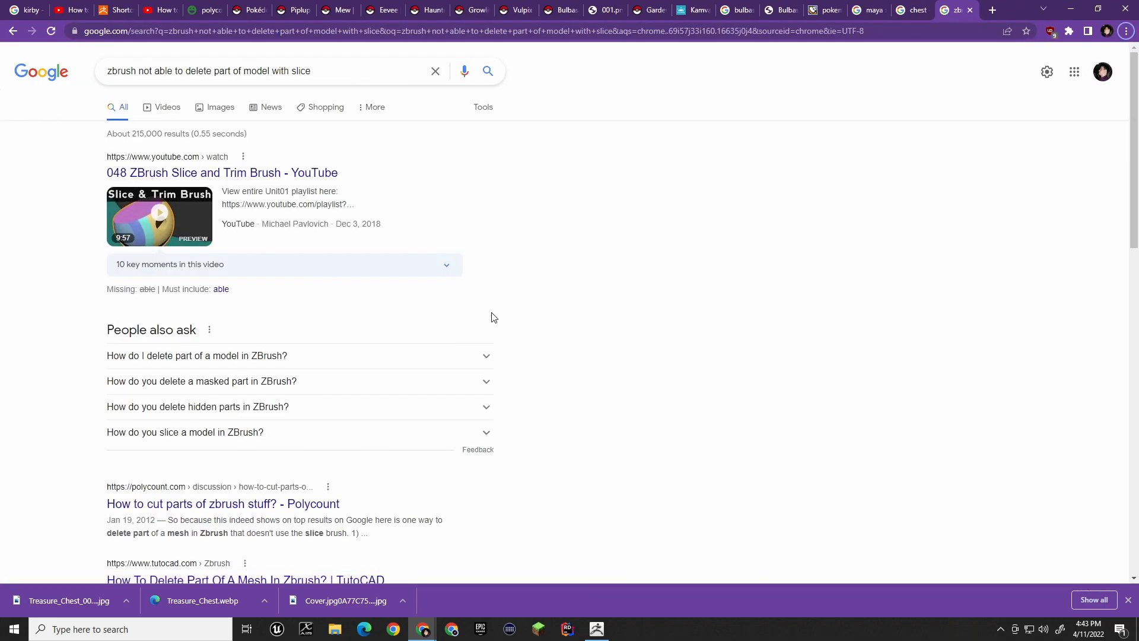
Watch the start of the YouTube video "048 ZBrush Slice and Trim Brush", pause it and return to ZBrush.
{"action": "left_click", "coordinate": [316, 174]}
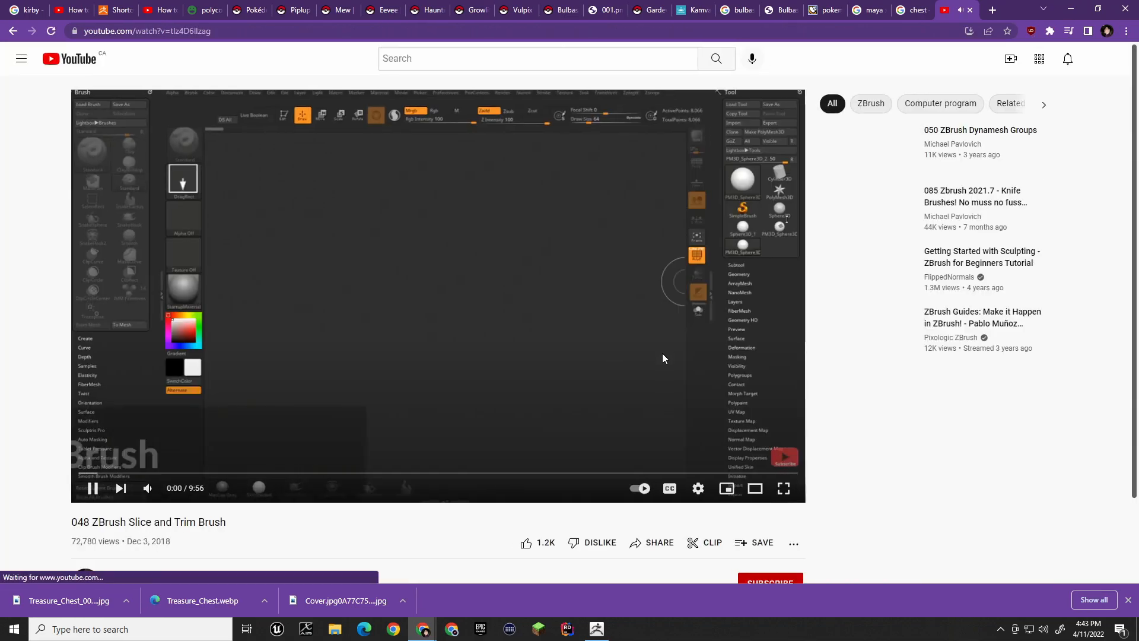
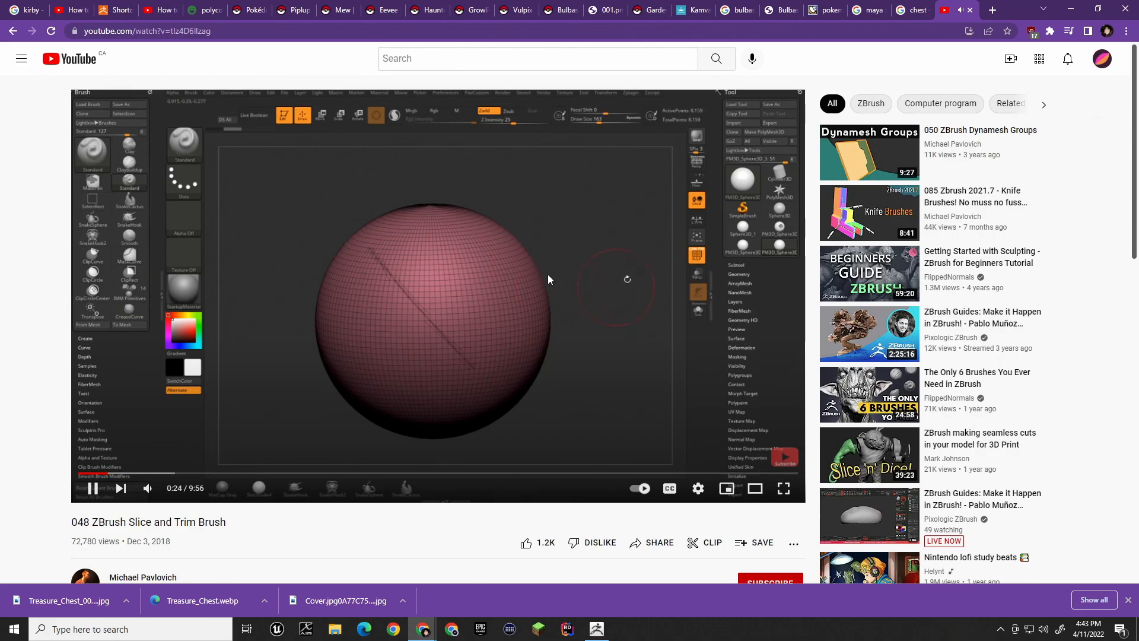
{"action": "left_click", "coordinate": [549, 274]}
{"action": "key", "text": "alt+Tab"}
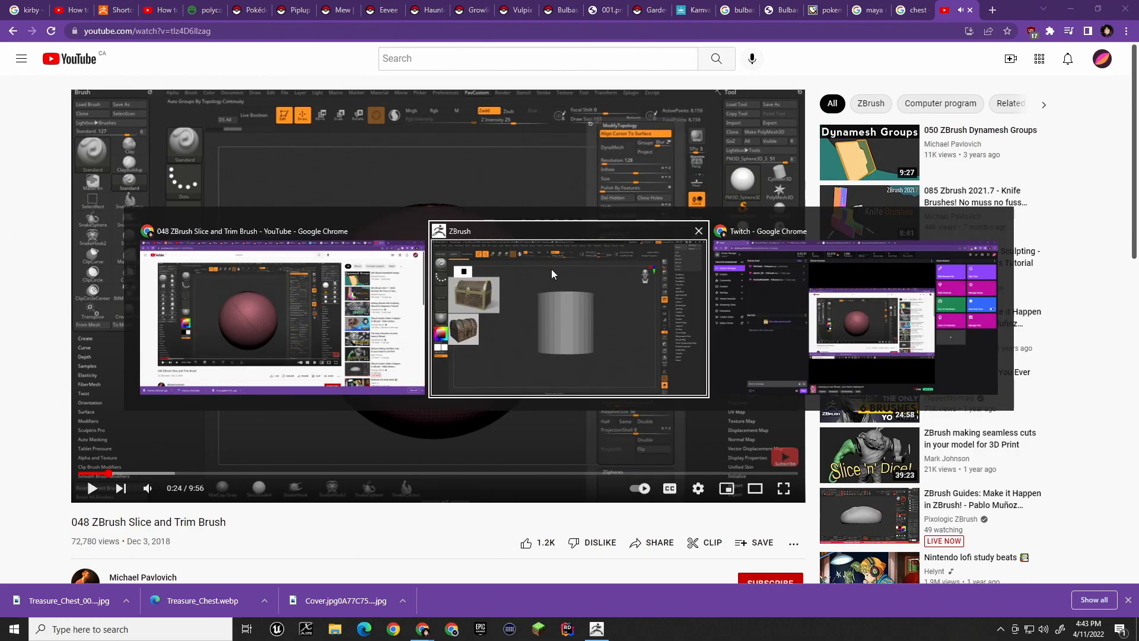
Choose TrimLasso as the selection brush.
{"action": "key", "text": "ctrl+shift"}
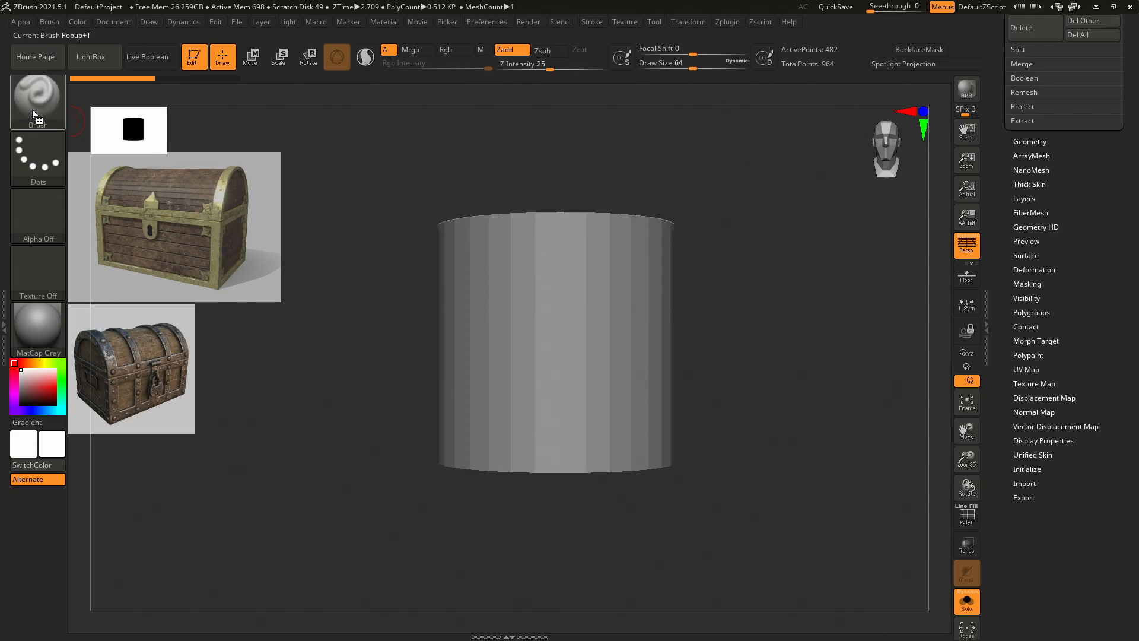
{"action": "key", "text": "b"}
{"action": "mouse_move", "coordinate": [291, 455]}
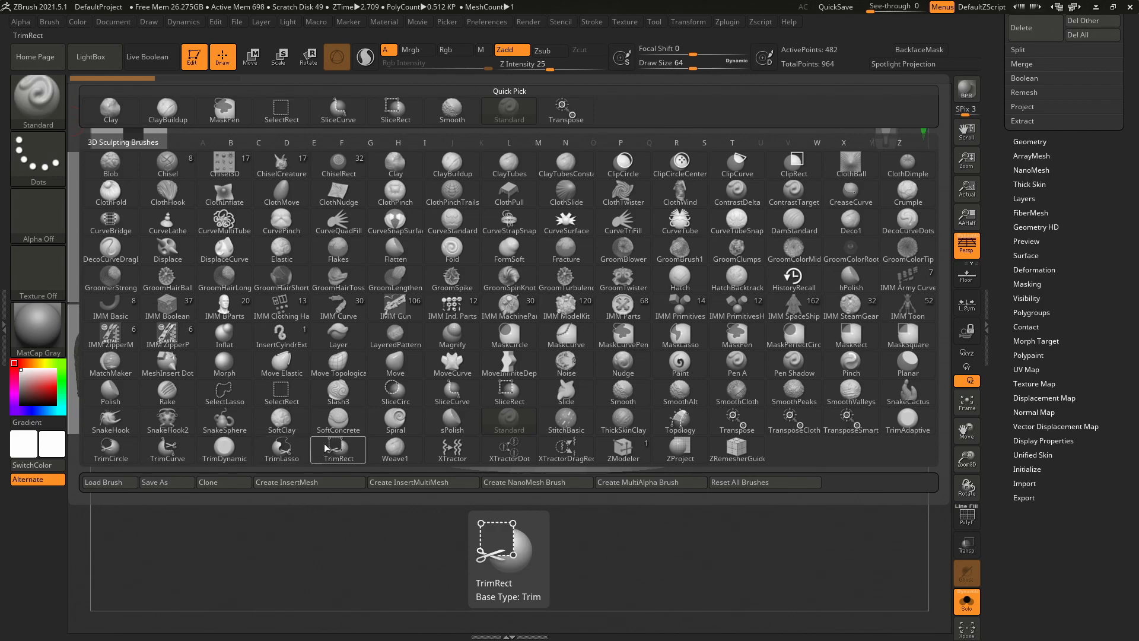
{"action": "left_click", "coordinate": [293, 453]}
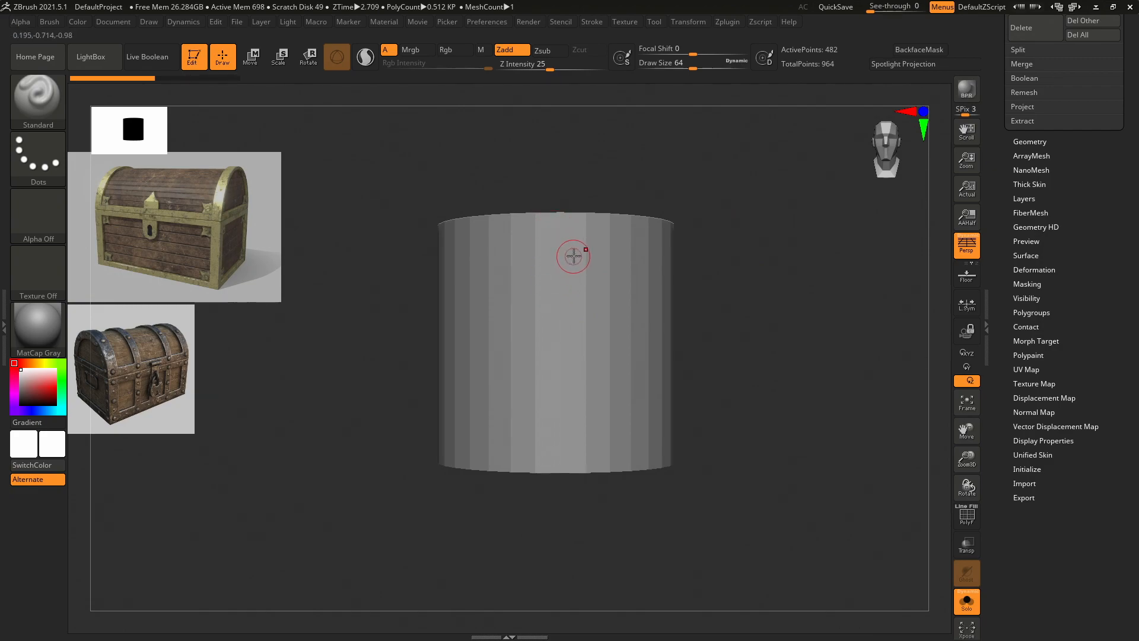
Try rotating the upright cylinder with the gizmo, reset the gizmo's orientation and return to Draw mode.
{"action": "key", "text": "w"}
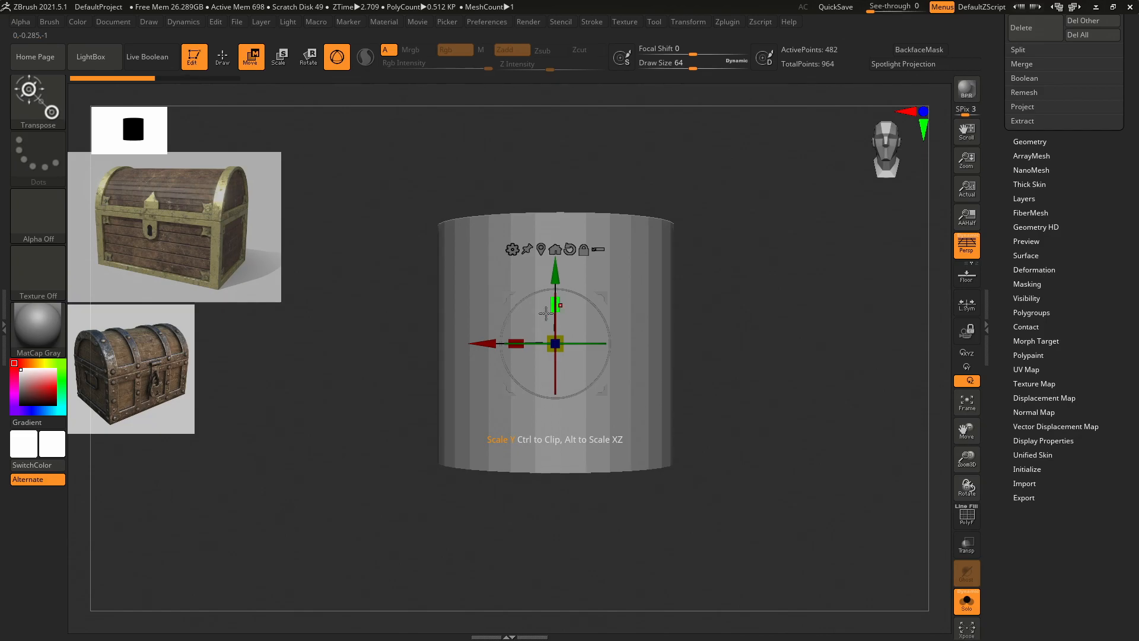
{"action": "left_click_drag", "start_coordinate": [787, 245], "coordinate": [847, 182]}
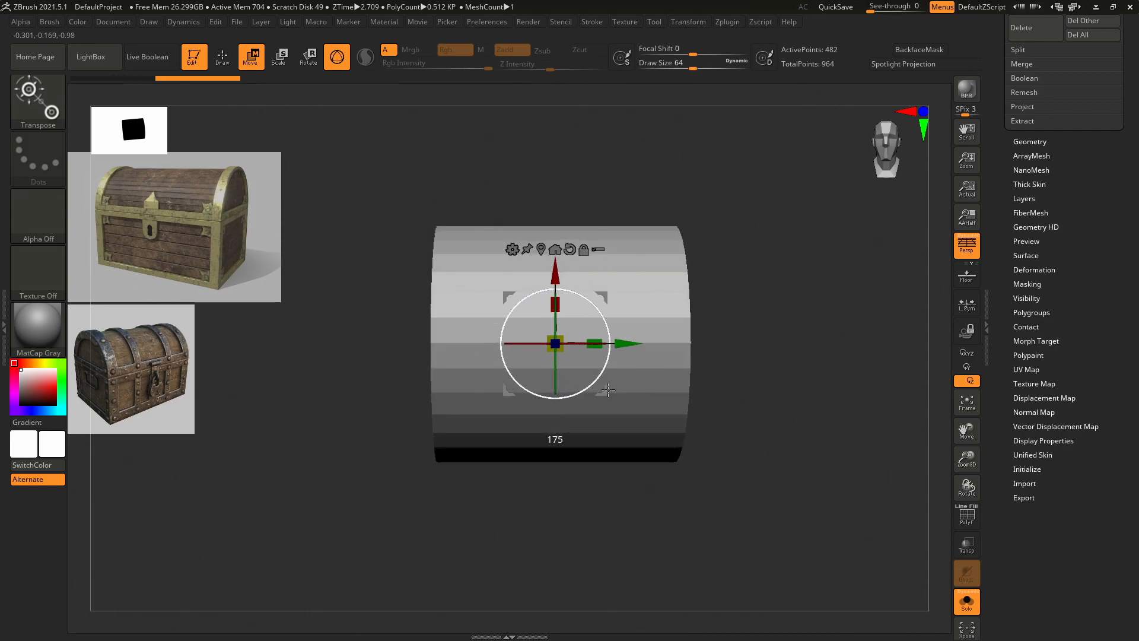
{"action": "mouse_move", "coordinate": [607, 392]}
{"action": "left_mouse_down"}
{"action": "mouse_move", "coordinate": [619, 359]}
{"action": "mouse_move", "coordinate": [604, 383]}
{"action": "left_mouse_up"}
{"action": "left_click_drag", "start_coordinate": [545, 320], "coordinate": [637, 258]}
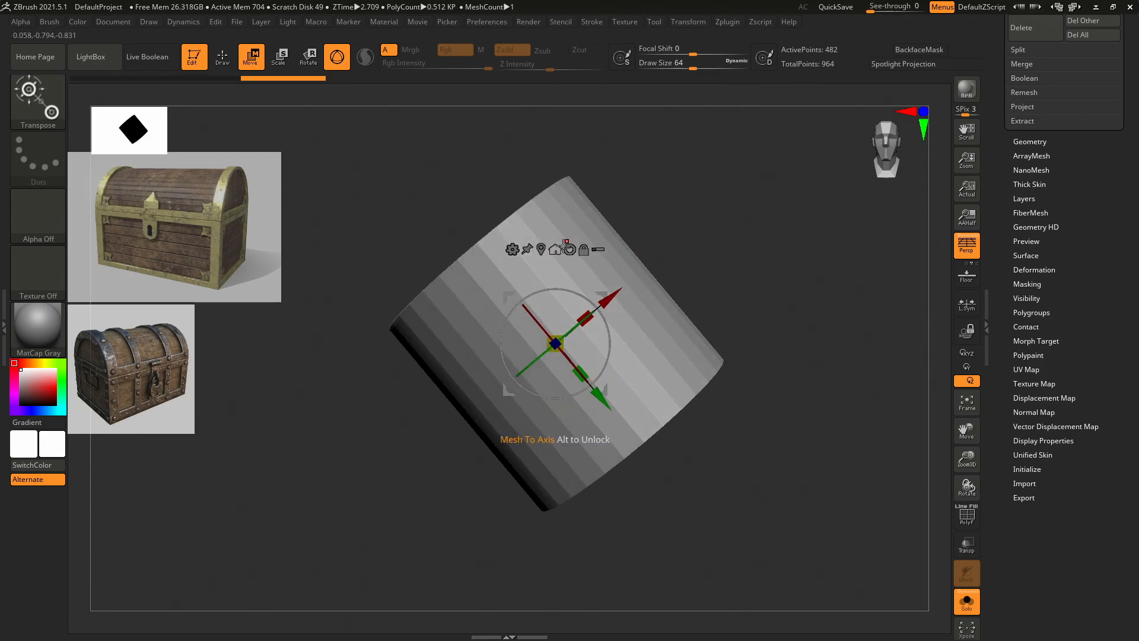
{"action": "left_click", "coordinate": [567, 248]}
{"action": "left_click", "coordinate": [565, 160]}
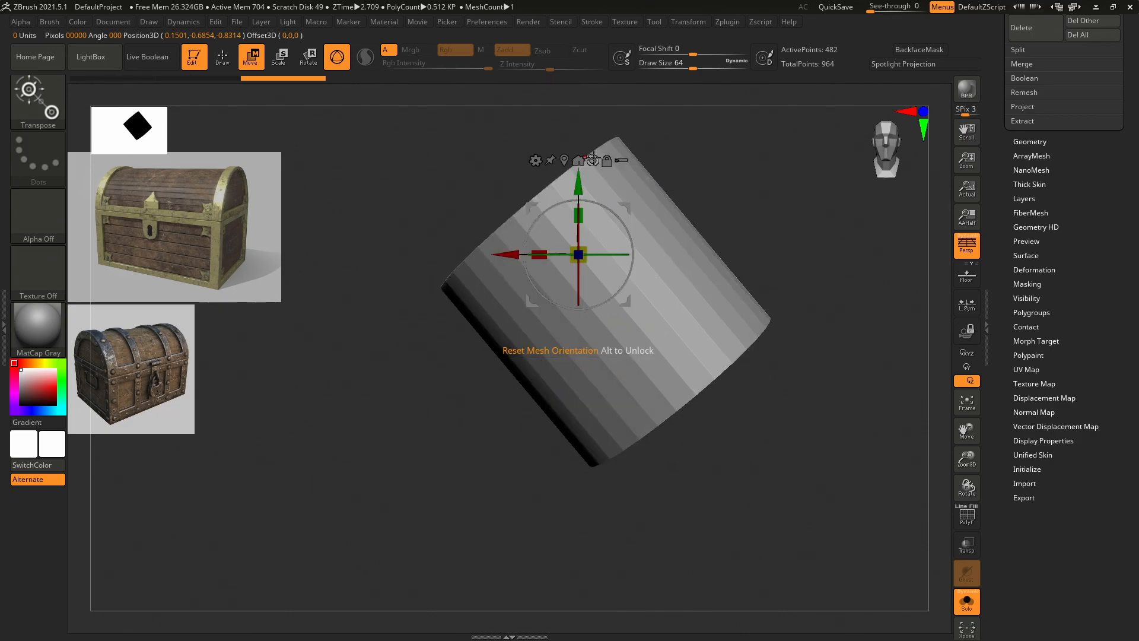
{"action": "left_click", "coordinate": [578, 161]}
{"action": "left_click_drag", "start_coordinate": [589, 303], "coordinate": [611, 356]}
{"action": "key", "text": "q"}
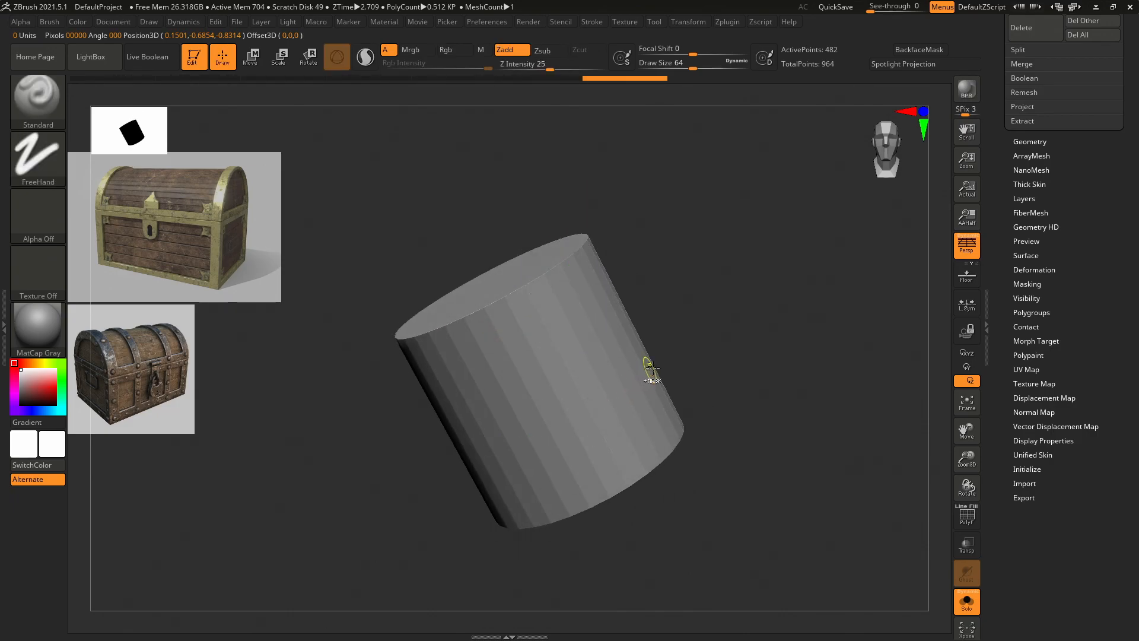
Undo the cylinder's rotations back to its original upright position.
{"action": "key", "text": "ctrl+z"}
{"action": "key", "text": "ctrl+z"}
{"action": "key", "text": "ctrl+z"}
{"action": "key", "text": "ctrl+z"}
{"action": "key", "text": "ctrl+z"}
{"action": "key", "text": "ctrl+z"}
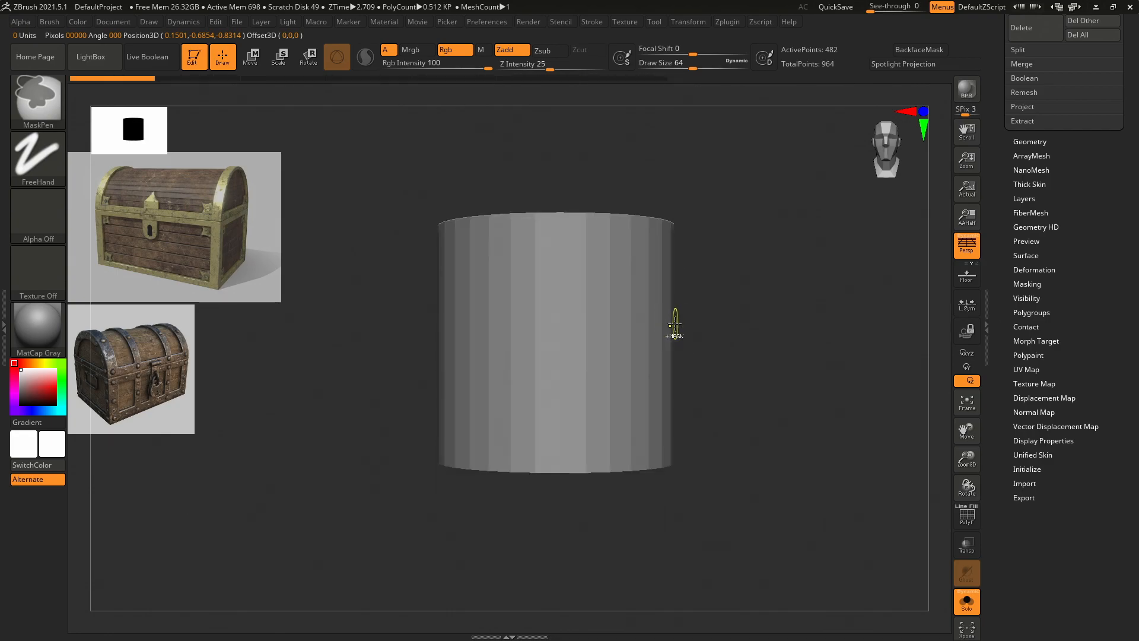
Try rotating the cylinder a quarter turn onto its side and undo the rotation.
{"action": "key", "text": "w"}
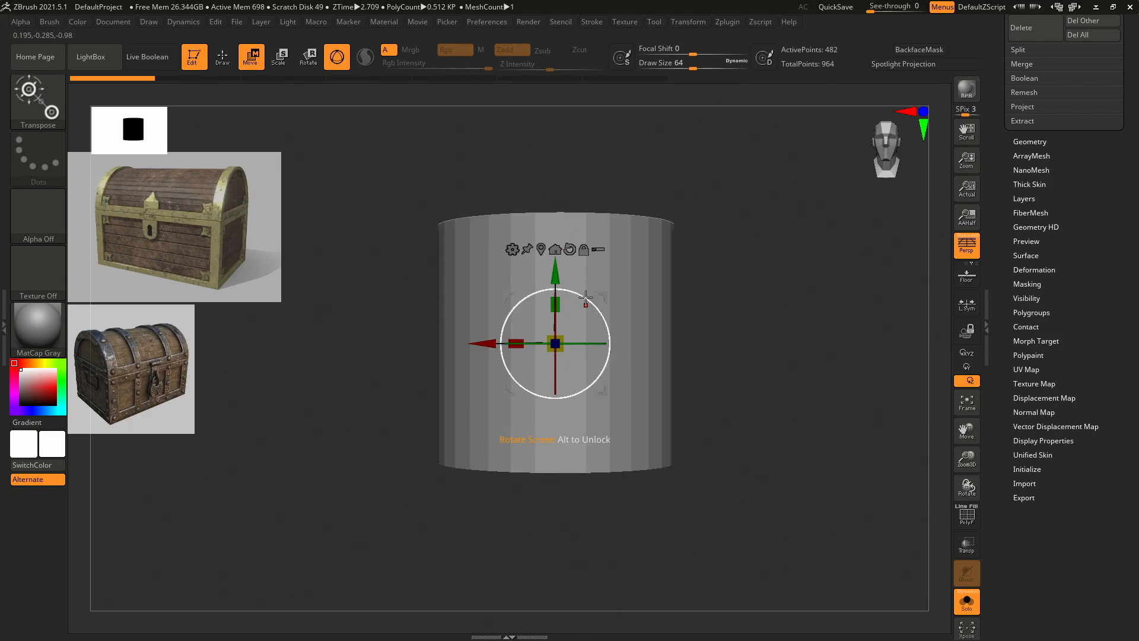
{"action": "left_click_drag", "start_coordinate": [586, 301], "coordinate": [610, 380]}
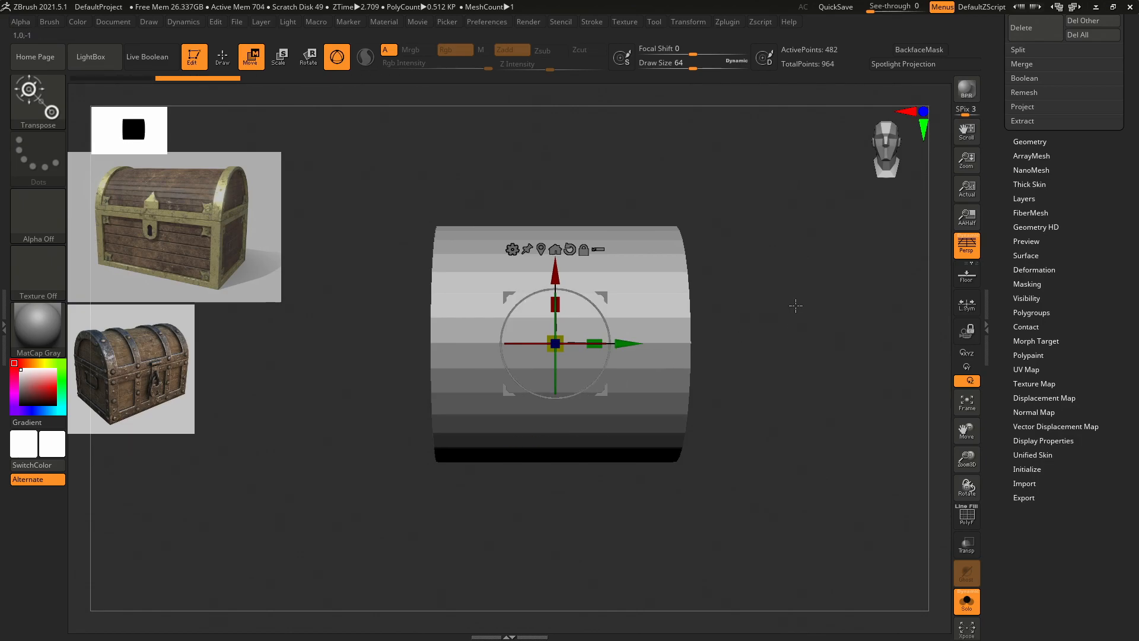
{"action": "left_click_drag", "start_coordinate": [796, 304], "coordinate": [803, 303]}
{"action": "key", "text": "ctrl+z"}
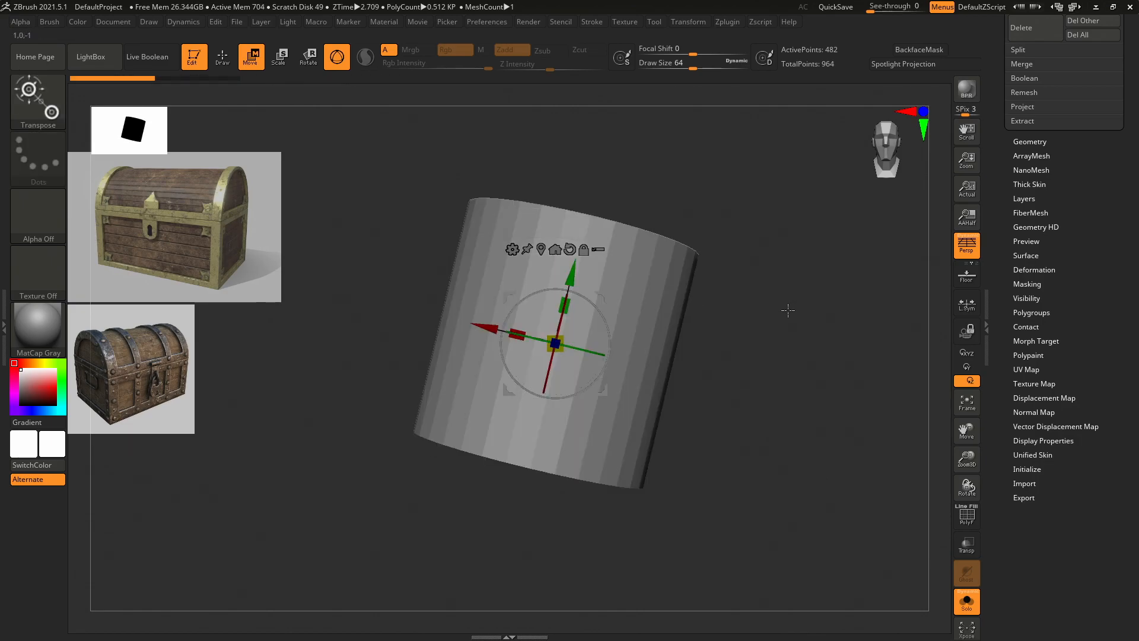
Show the cylinder squarely from the front, rotate it a quarter turn onto its side and return to Draw mode.
{"action": "left_click", "coordinate": [879, 155]}
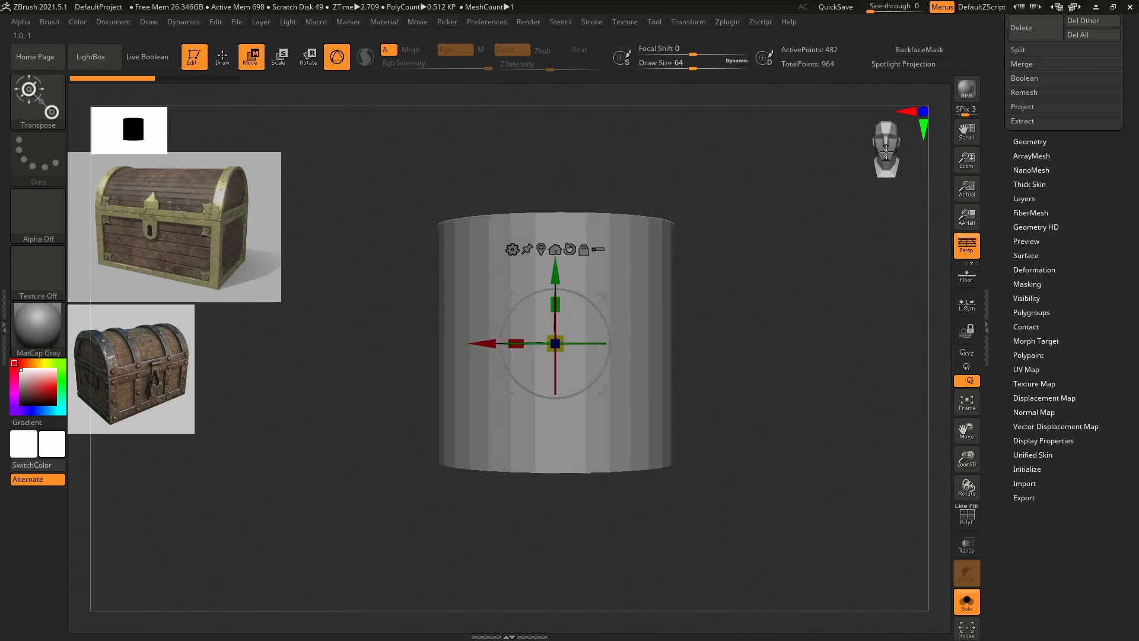
{"action": "left_click_drag", "start_coordinate": [583, 295], "coordinate": [618, 376]}
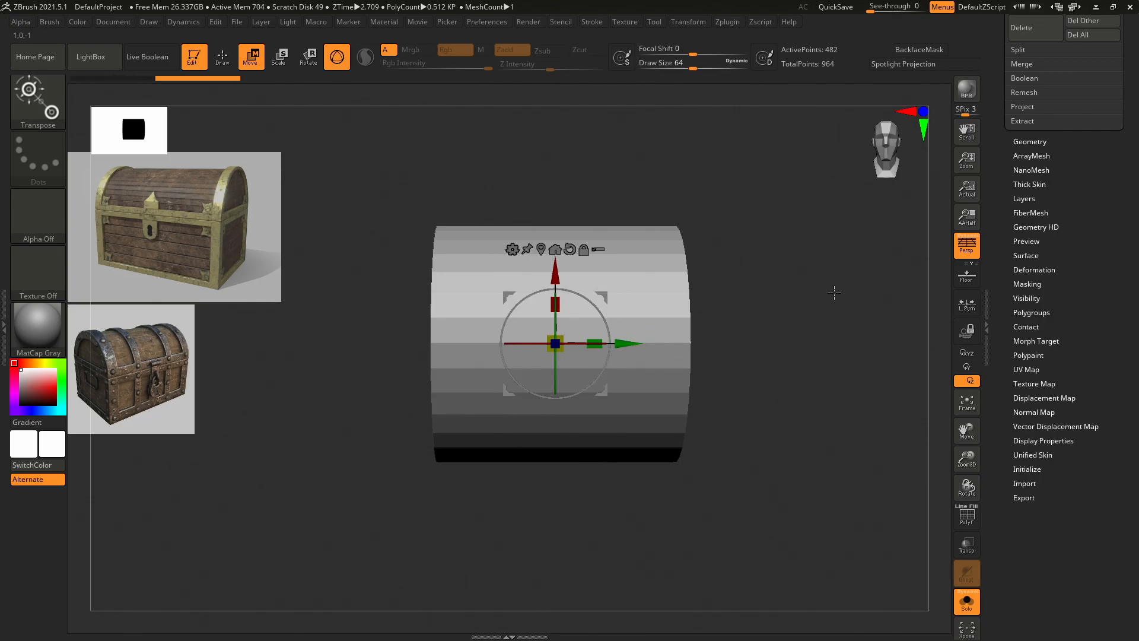
{"action": "key", "text": "q"}
Try to cut the horizontal cylinder in half lengthwise with a TrimLasso selection and undo the cut.
{"action": "key", "text": "ctrl+shift"}
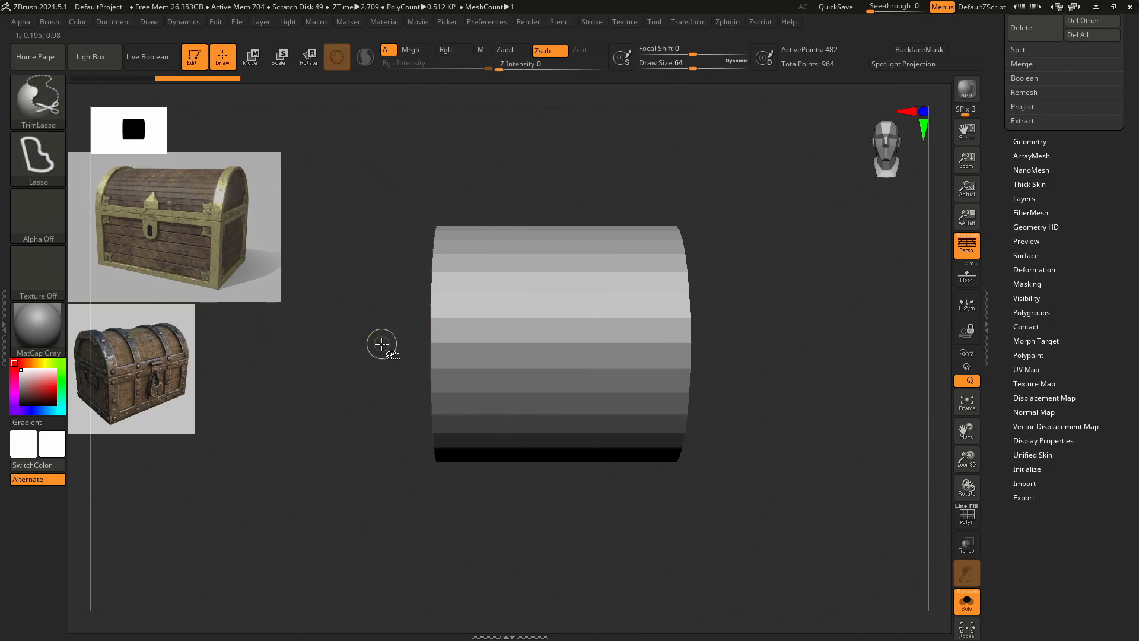
{"action": "mouse_move", "coordinate": [381, 342]}
{"action": "left_mouse_down", "text": "ctrl+shift"}
{"action": "mouse_move", "coordinate": [748, 339]}
{"action": "mouse_move", "coordinate": [620, 539]}
{"action": "left_mouse_up", "text": "ctrl+shift"}
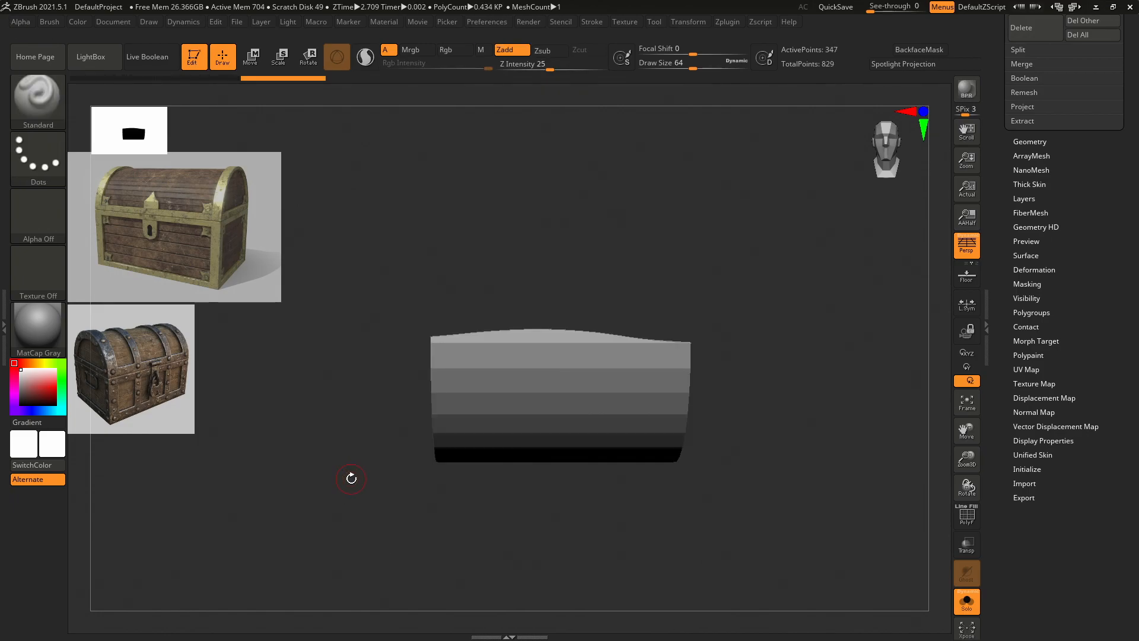
{"action": "key", "text": "ctrl+z"}
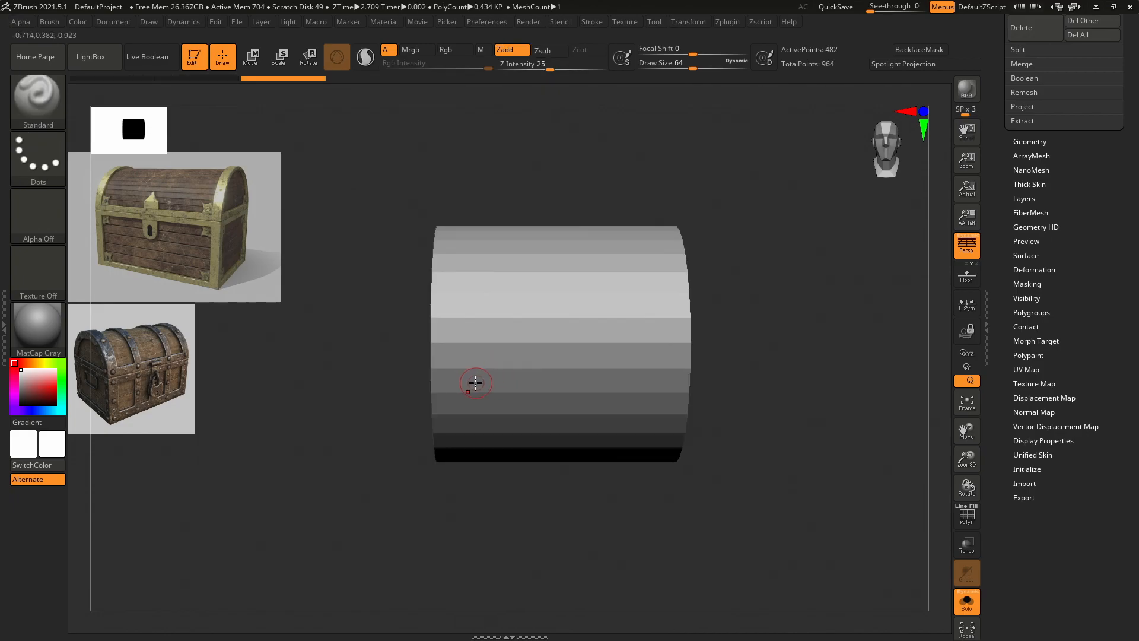
Switch the selection brush to TrimRect and trim away the lower half of the horizontal cylinder.
{"action": "left_click", "coordinate": [37, 105]}
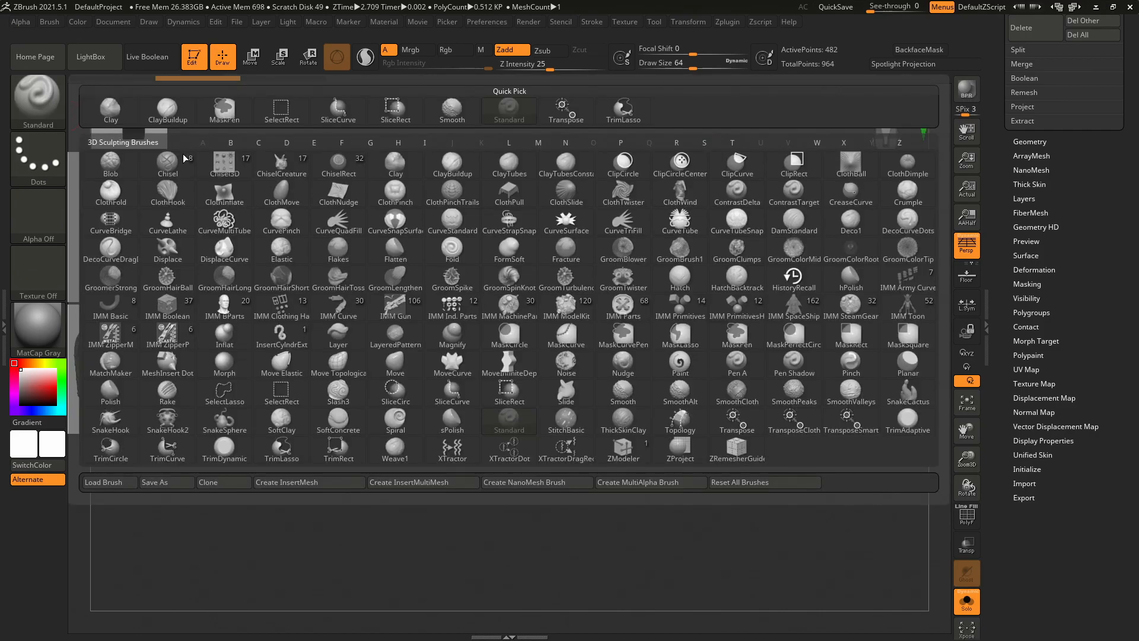
{"action": "left_click", "coordinate": [339, 457]}
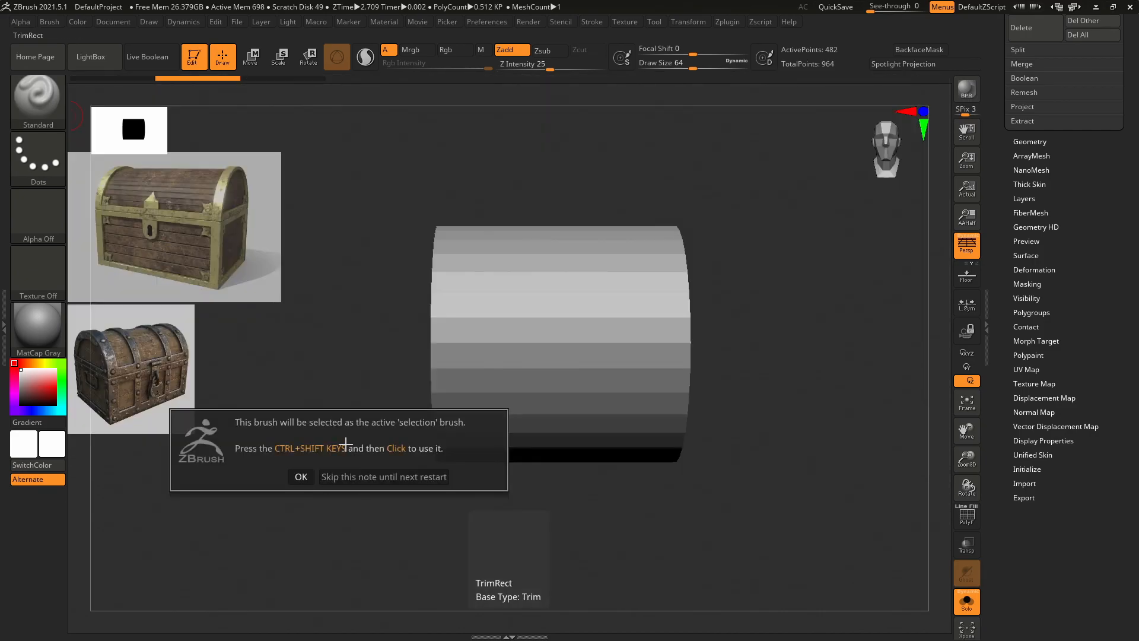
{"action": "left_click", "coordinate": [306, 474]}
{"action": "mouse_move", "coordinate": [303, 345]}
{"action": "left_mouse_down", "text": "ctrl+shift"}
{"action": "mouse_move", "coordinate": [829, 450]}
{"action": "mouse_move", "coordinate": [838, 477]}
{"action": "left_mouse_up", "text": "ctrl+shift"}
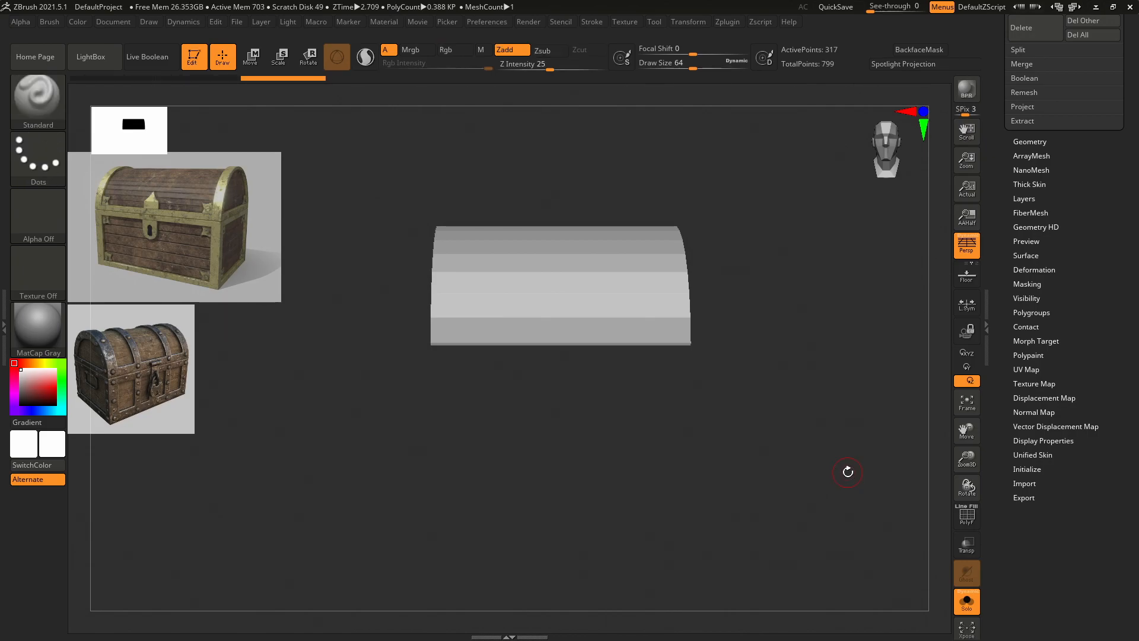
{"action": "left_click_drag", "start_coordinate": [785, 386], "coordinate": [767, 292]}
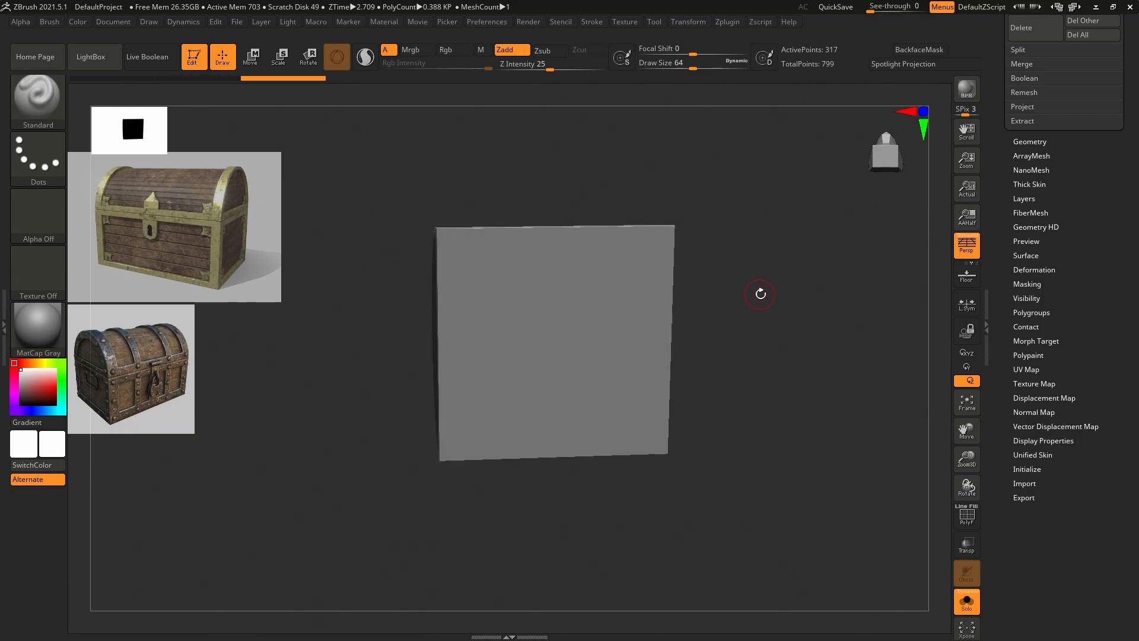
{"action": "key", "text": "b"}
{"action": "key", "text": "Escape"}
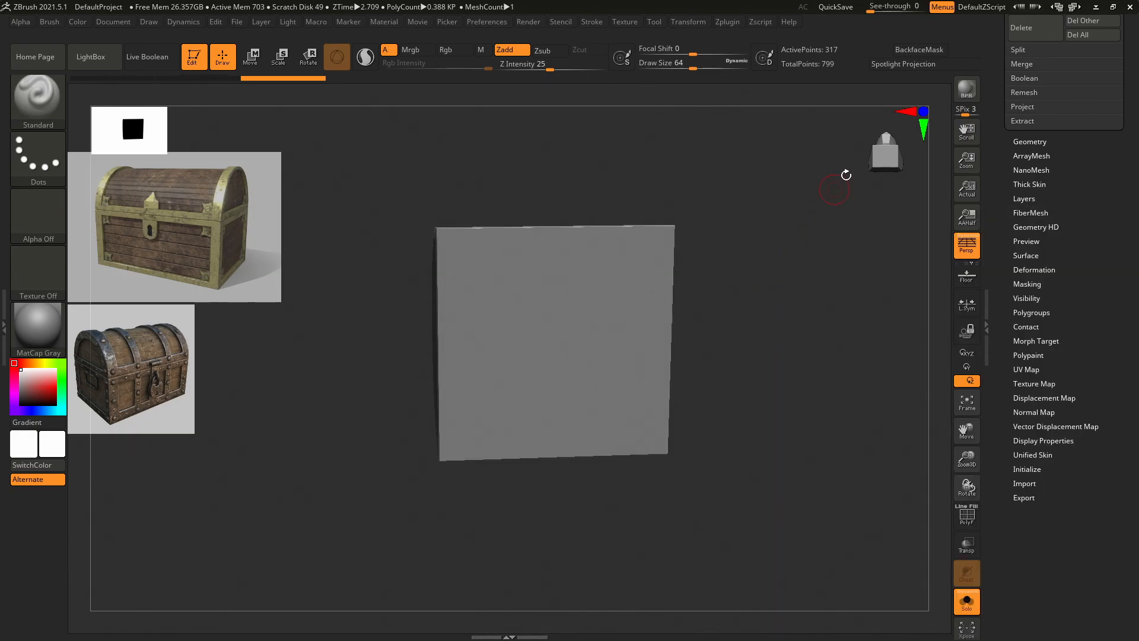
Switch to the Move gizmo, leave Solo display and turn on transparency to show the half cylinder within the cube.
{"action": "key", "text": "w"}
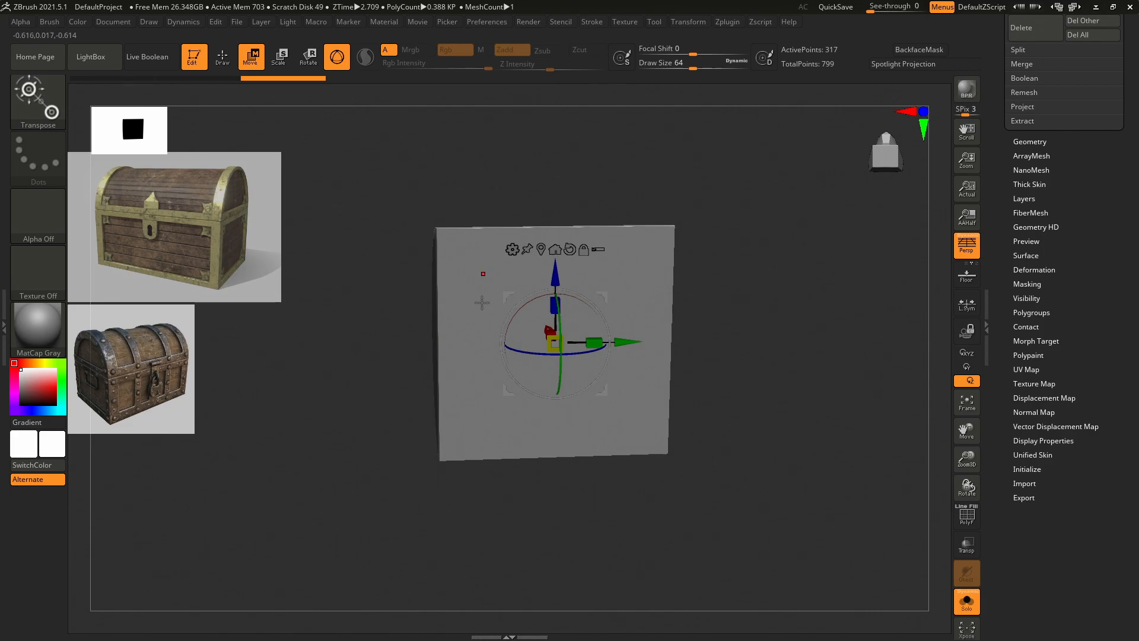
{"action": "left_click_drag", "start_coordinate": [1002, 168], "coordinate": [994, 323]}
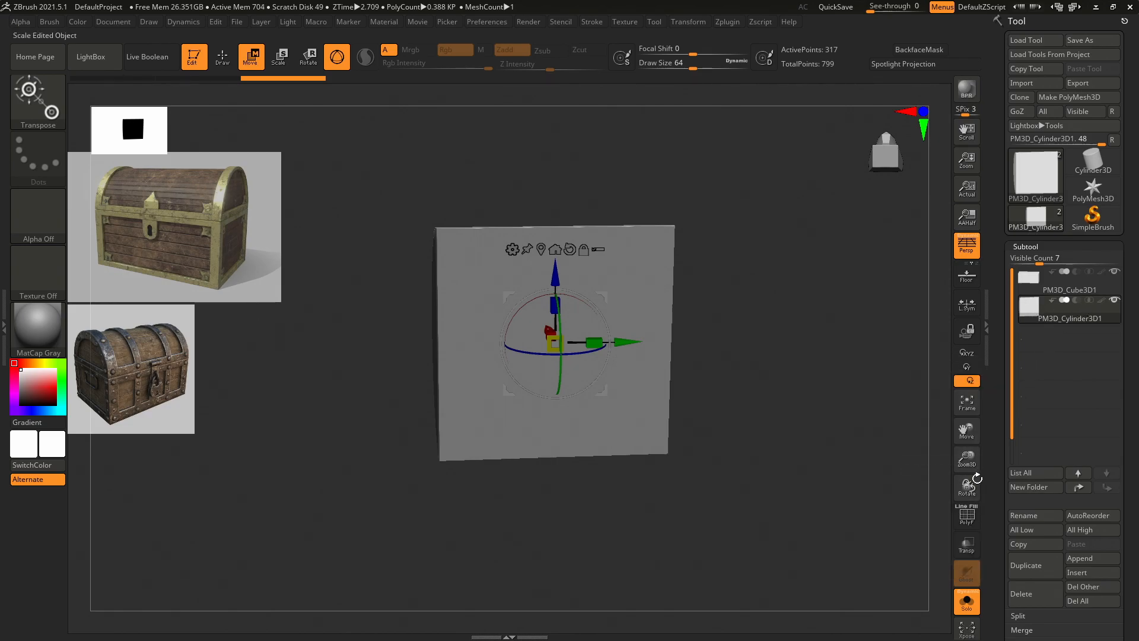
{"action": "left_click", "coordinate": [970, 596]}
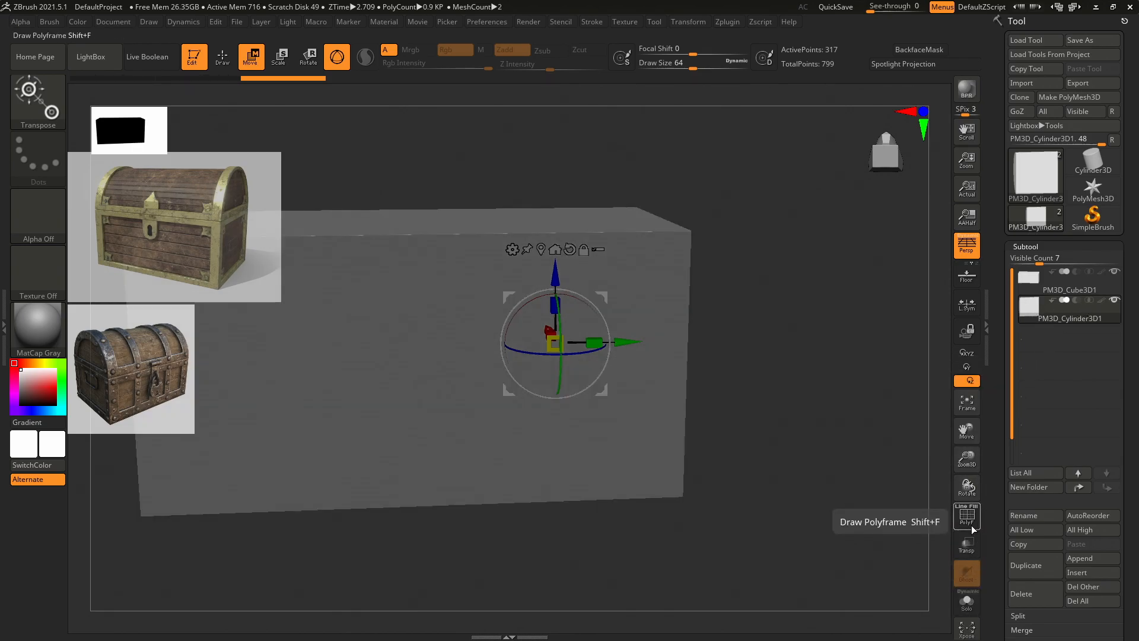
{"action": "left_click", "coordinate": [966, 544]}
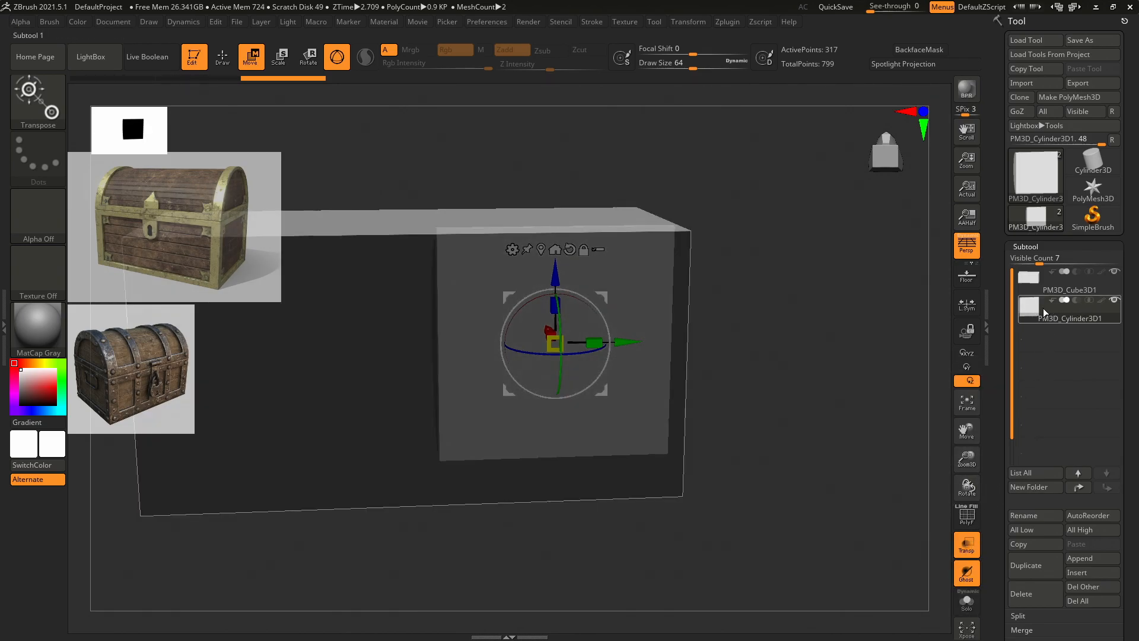
{"action": "left_click_drag", "start_coordinate": [793, 288], "coordinate": [873, 330]}
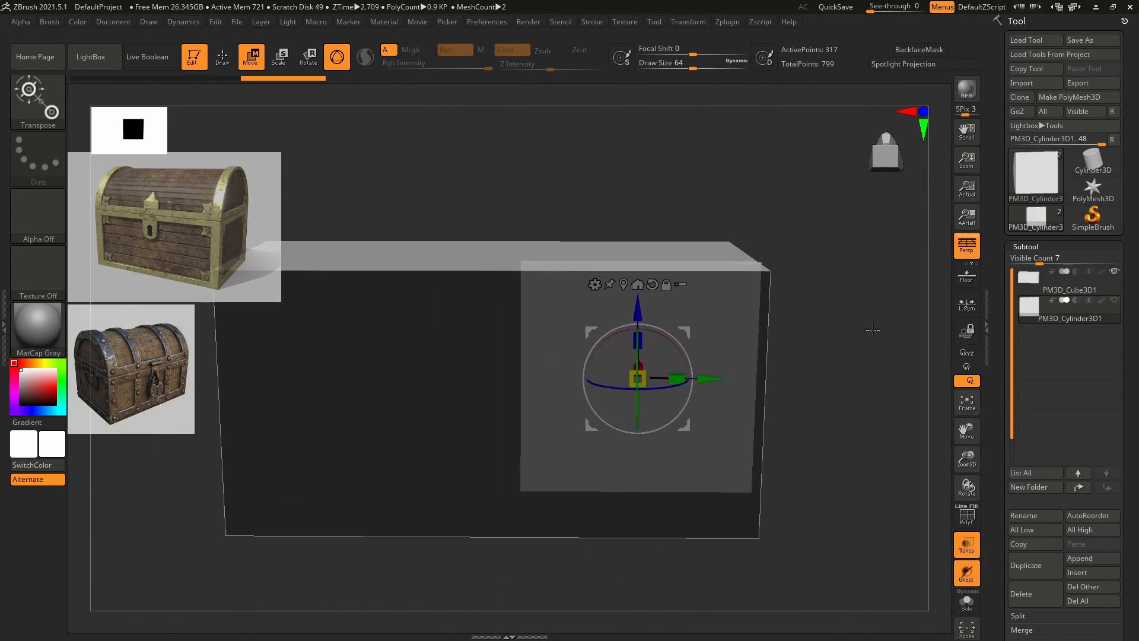
Compare the cube and the half cylinder by toggling their visibility, finishing with both shown and the half cylinder active.
{"action": "left_click", "coordinate": [1032, 283]}
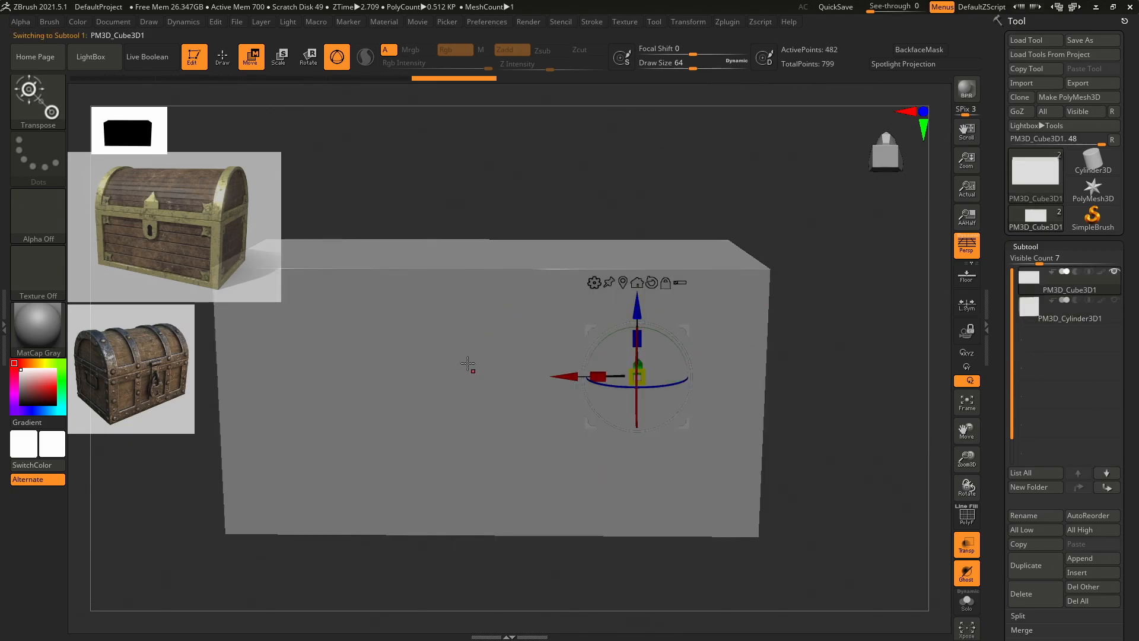
{"action": "left_click", "coordinate": [649, 283]}
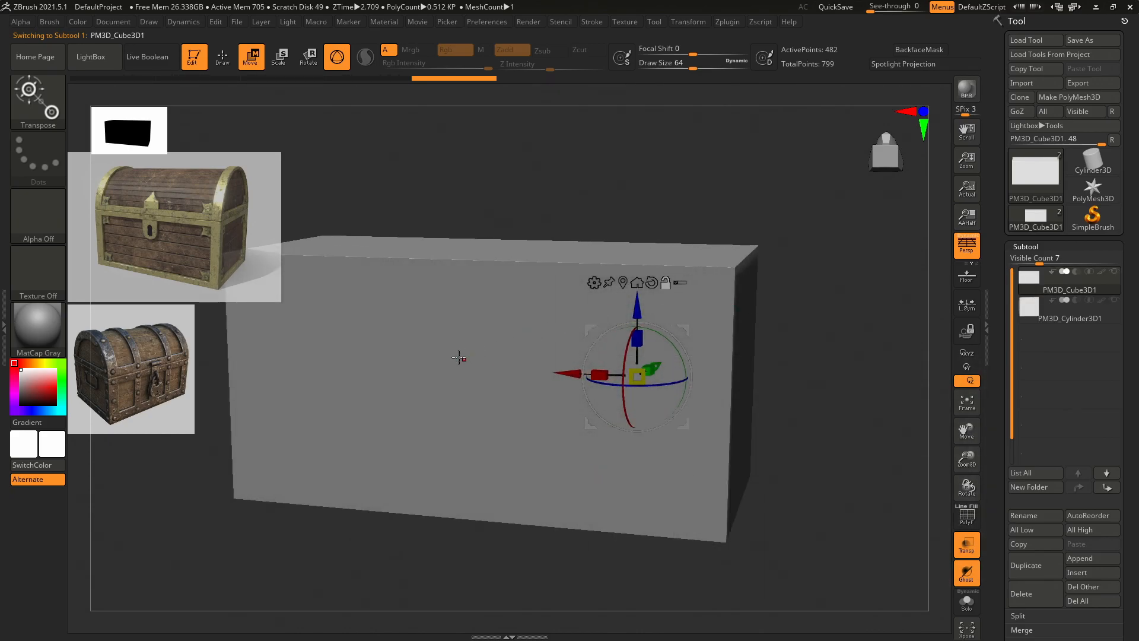
{"action": "left_click", "coordinate": [461, 357]}
{"action": "key", "text": "ctrl+z"}
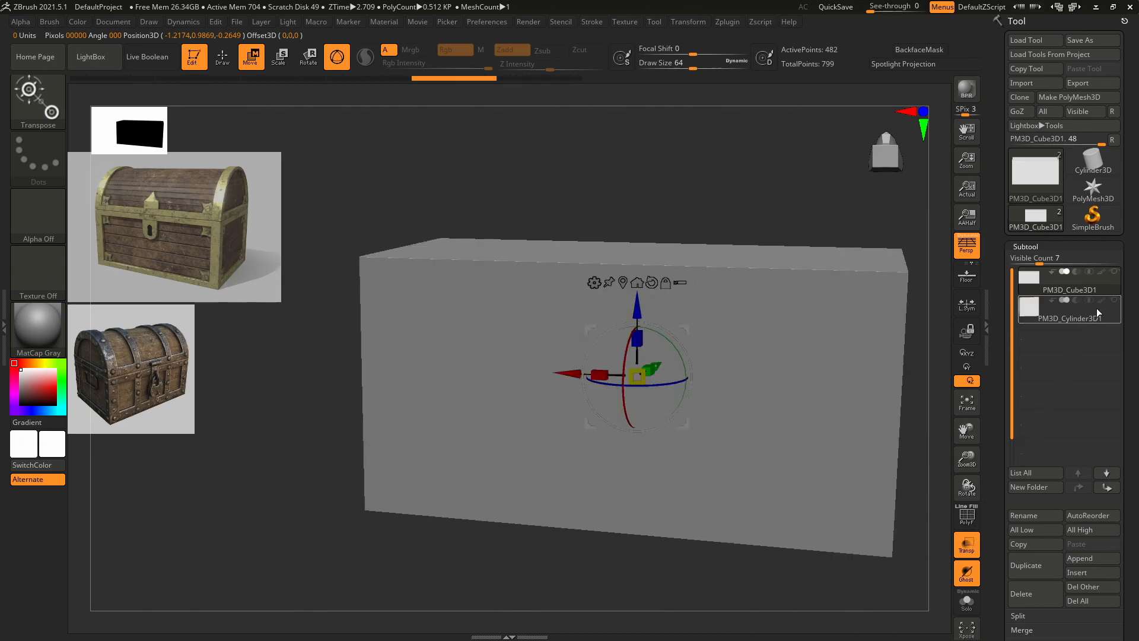
{"action": "left_click", "coordinate": [1115, 300]}
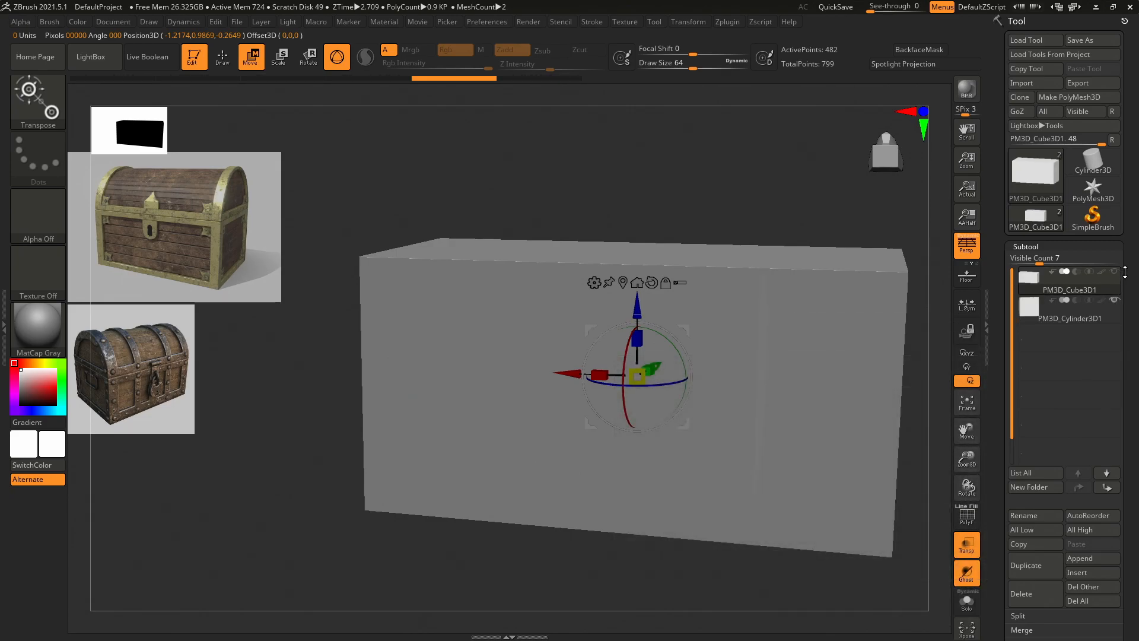
{"action": "left_click_drag", "start_coordinate": [837, 189], "coordinate": [800, 199]}
{"action": "left_click", "coordinate": [1042, 314]}
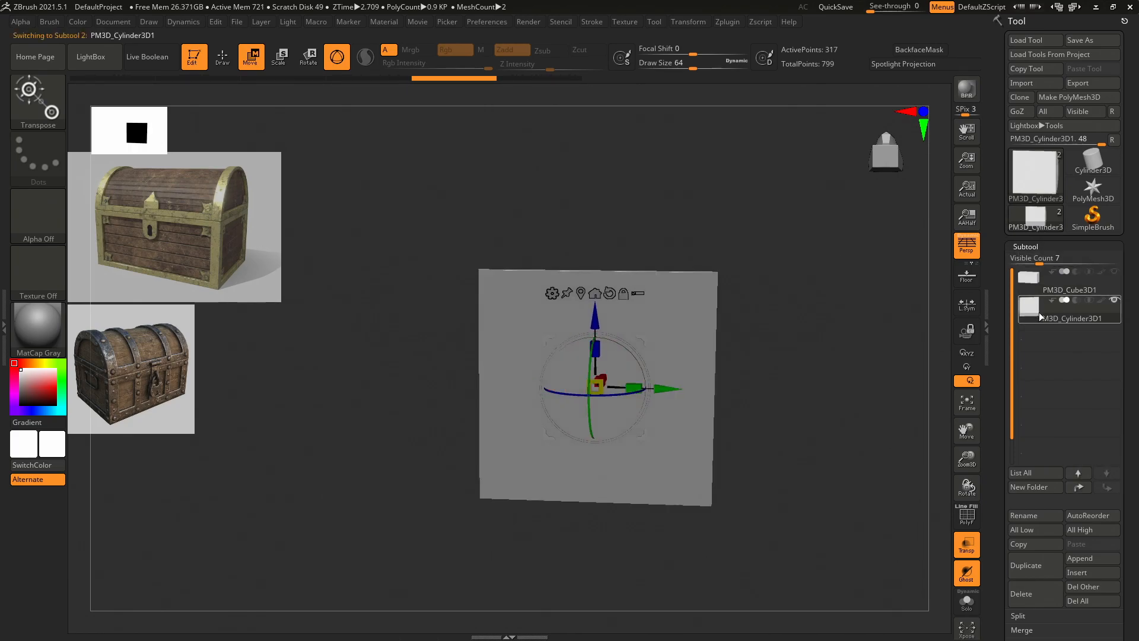
{"action": "left_click", "coordinate": [1114, 272]}
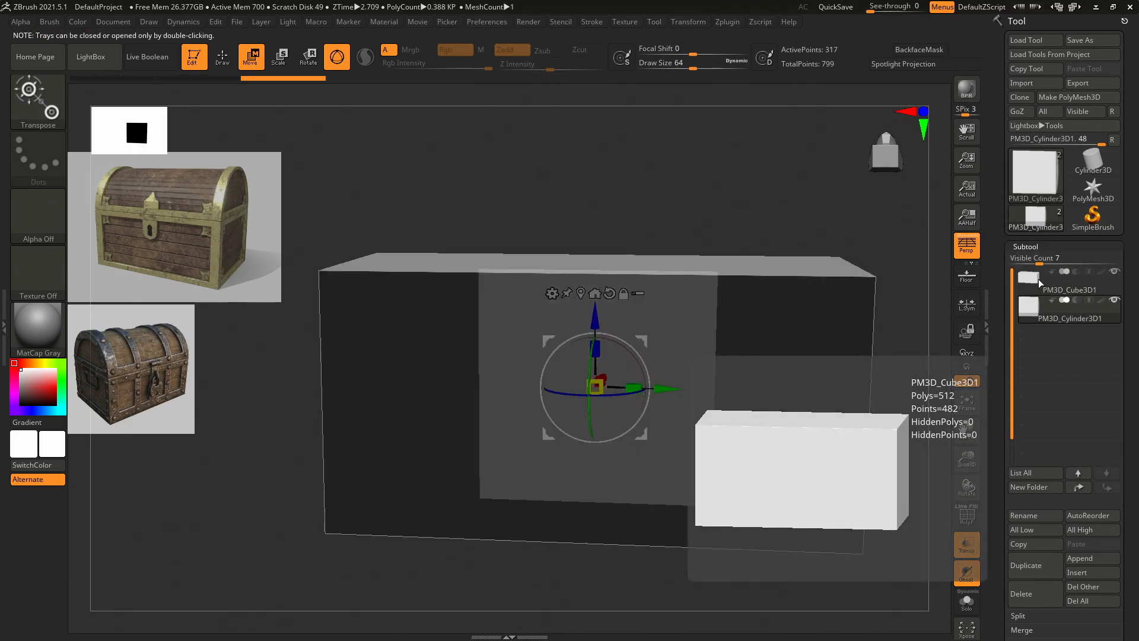
Stretch the half cylinder lengthwise with the gizmo to nearly the cube's length and adjust it from an angled view.
{"action": "left_click_drag", "start_coordinate": [632, 386], "coordinate": [789, 409]}
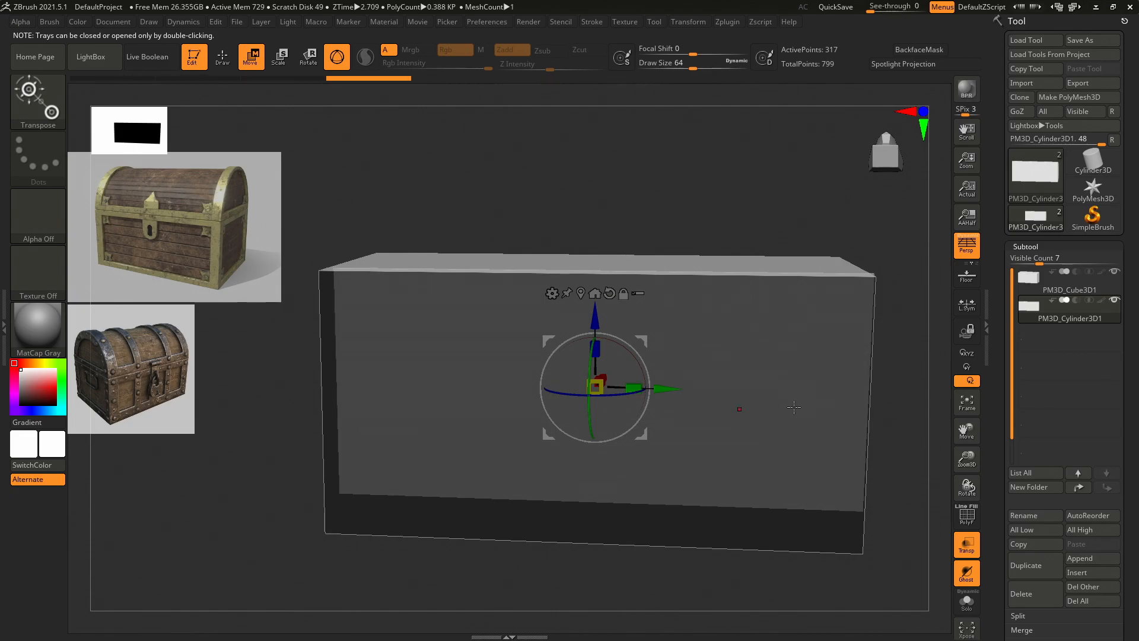
{"action": "left_click_drag", "start_coordinate": [899, 372], "coordinate": [809, 374]}
{"action": "left_click_drag", "start_coordinate": [630, 391], "coordinate": [619, 388]}
{"action": "left_click_drag", "start_coordinate": [678, 224], "coordinate": [715, 211]}
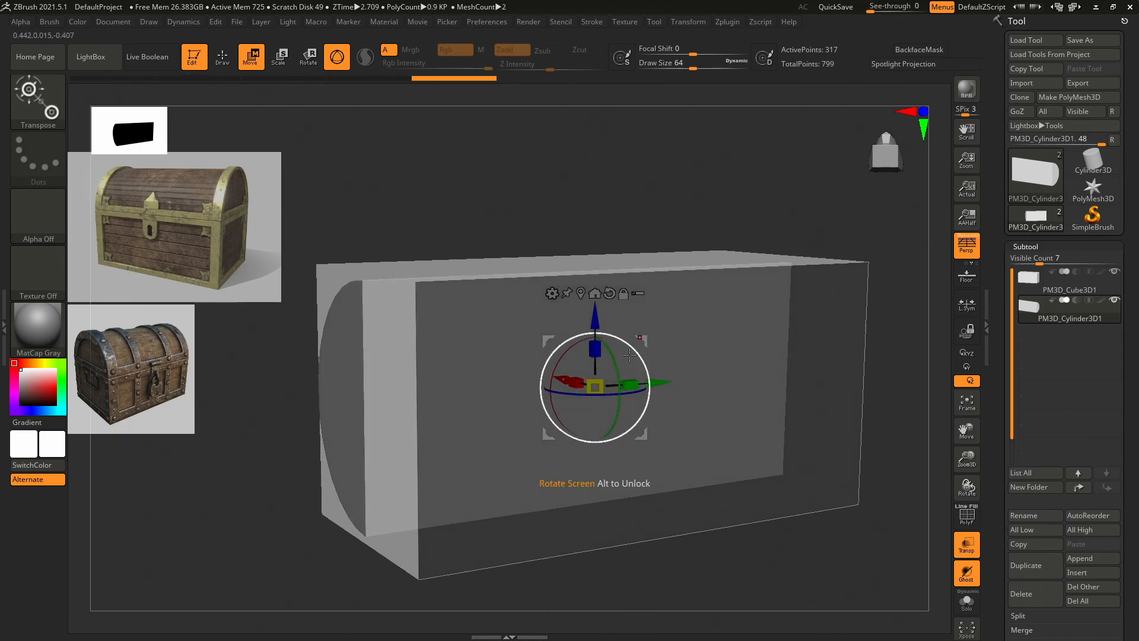
{"action": "key", "text": "b"}
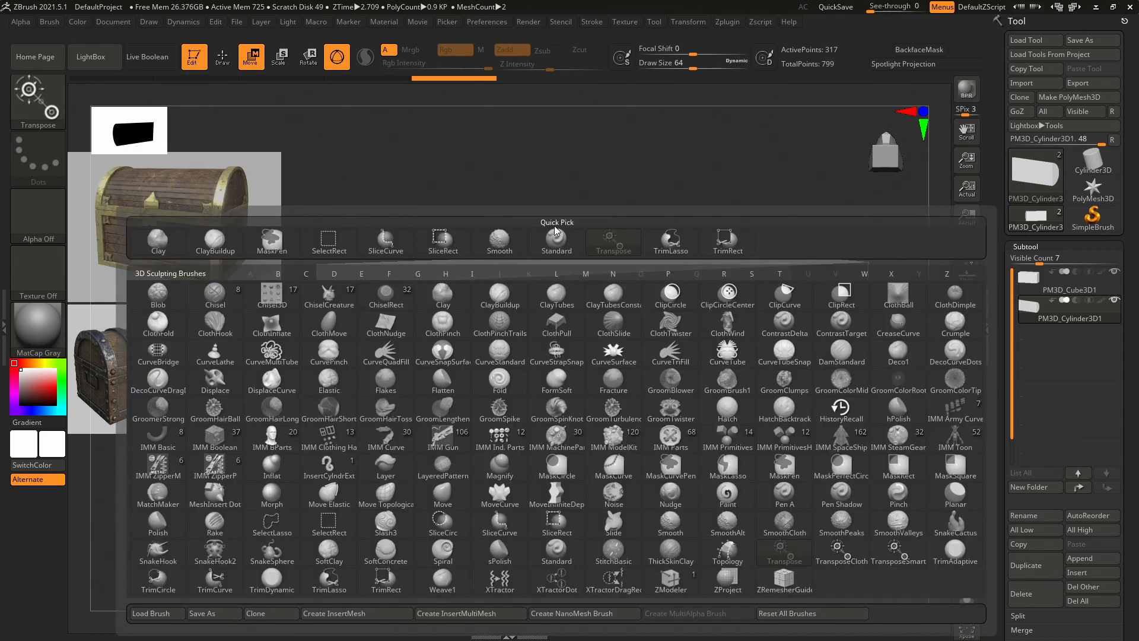
{"action": "key", "text": "m"}
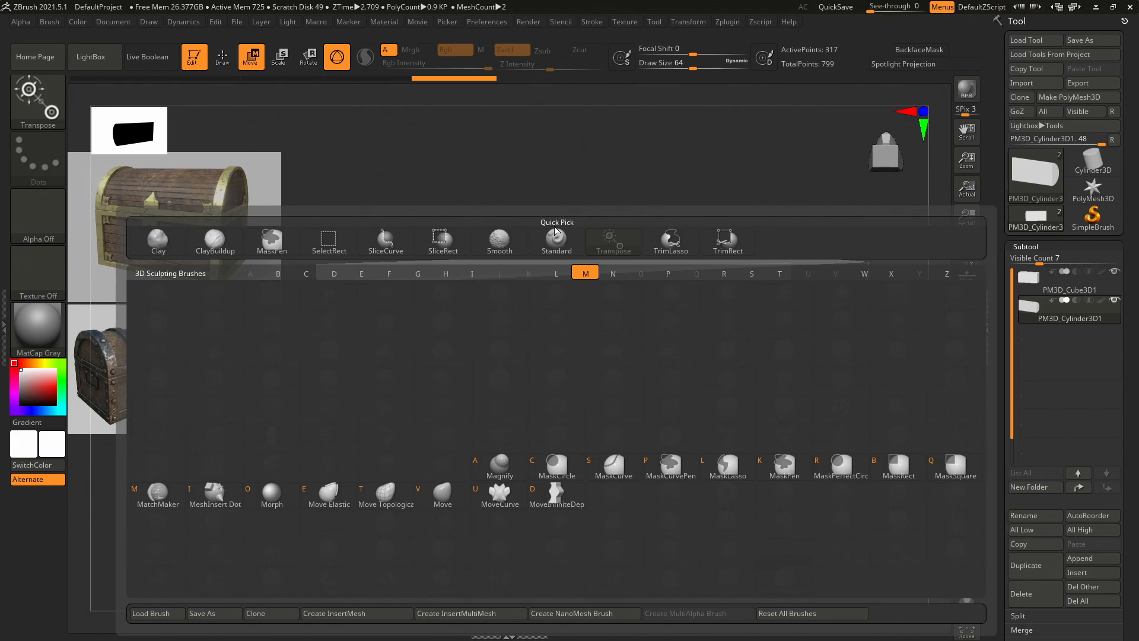
{"action": "key", "text": "v"}
{"action": "key", "text": "b"}
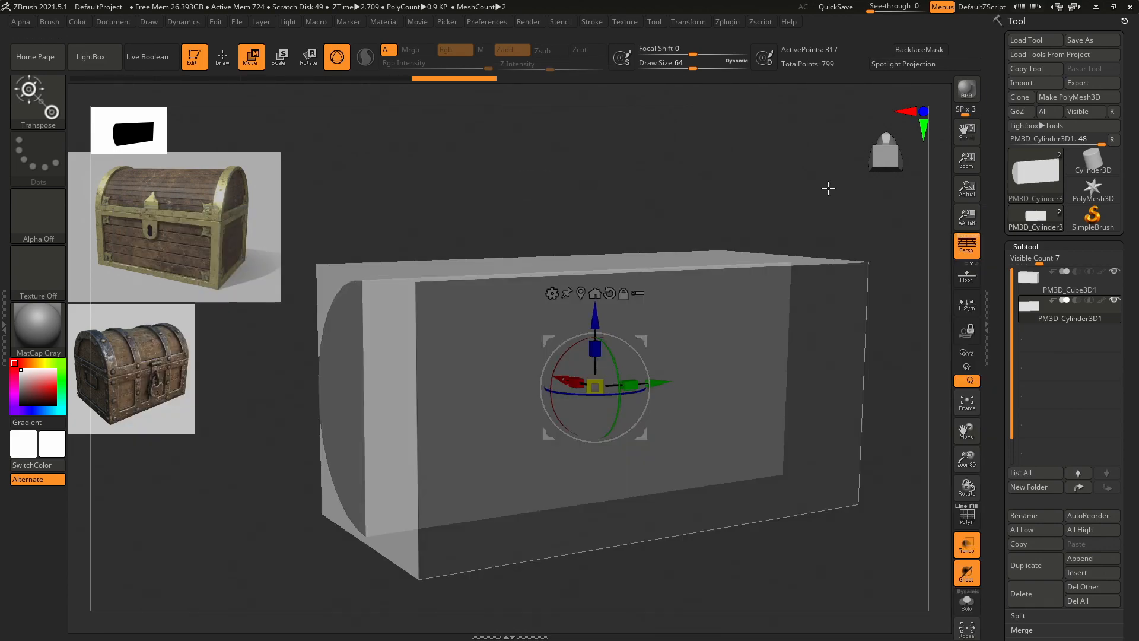
Duplicate the stretched half cylinder, turn on Live Boolean and offset the duplicate from the original.
{"action": "mouse_move", "coordinate": [1032, 307]}
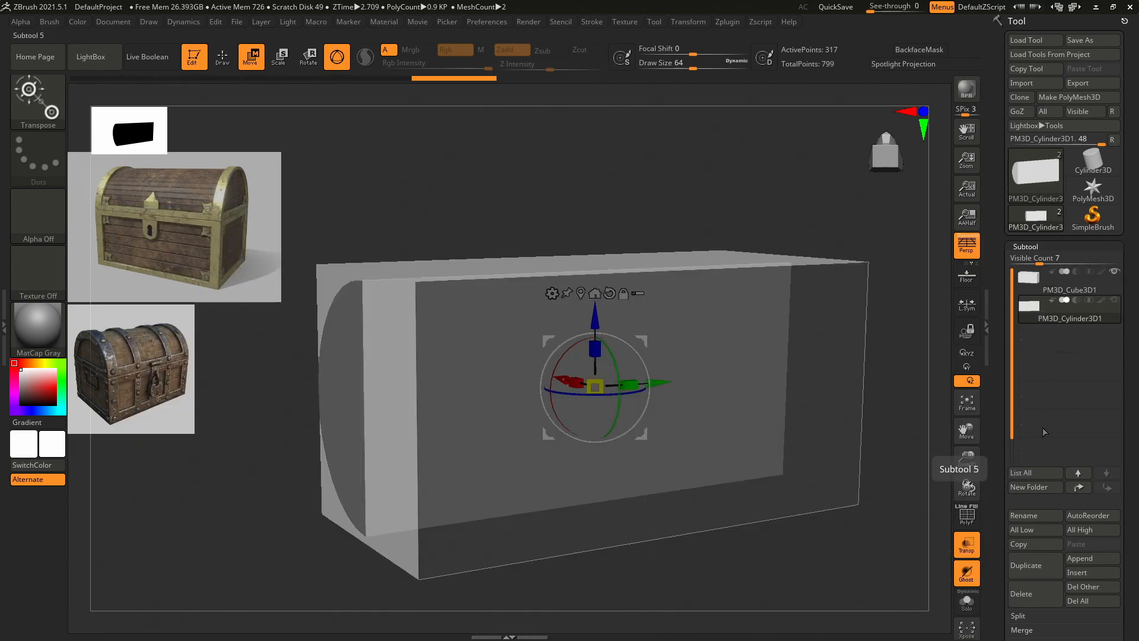
{"action": "left_click", "coordinate": [1032, 565]}
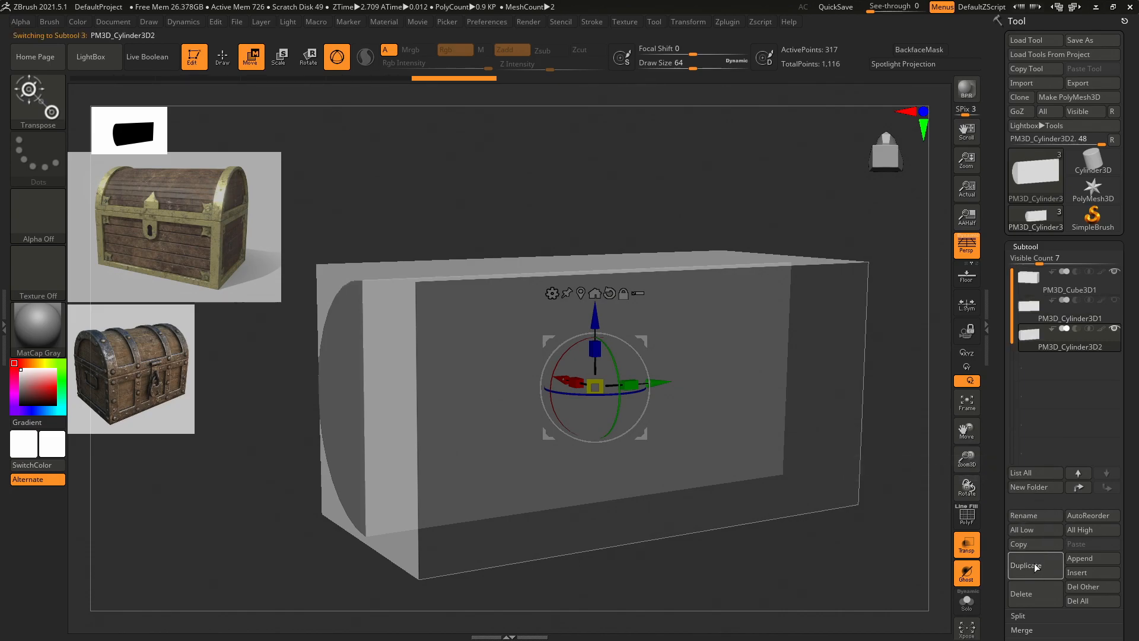
{"action": "left_click", "coordinate": [156, 57]}
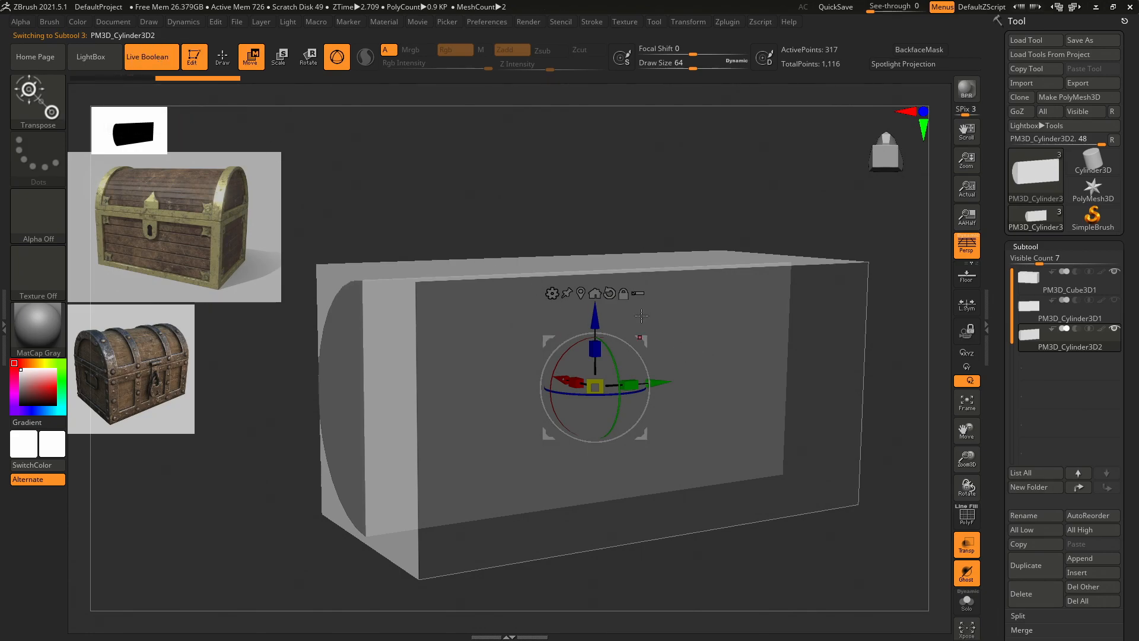
{"action": "left_click_drag", "start_coordinate": [556, 380], "coordinate": [591, 397]}
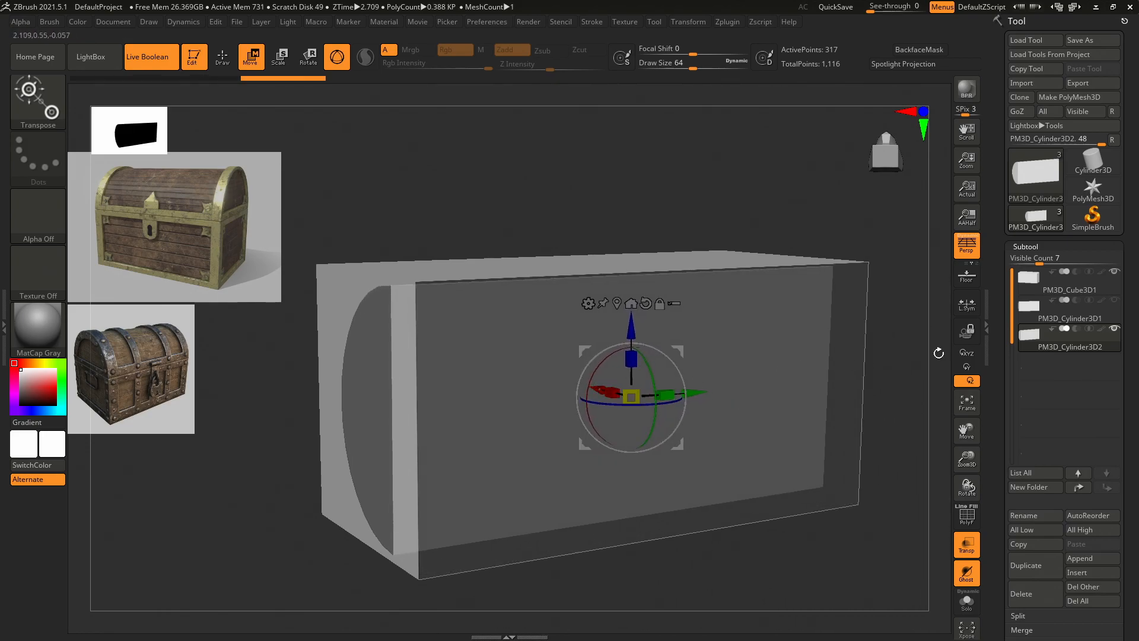
Show only the two half cylinders and fit the duplicate within the original's curved outline as a slightly smaller copy.
{"action": "left_click", "coordinate": [1114, 272]}
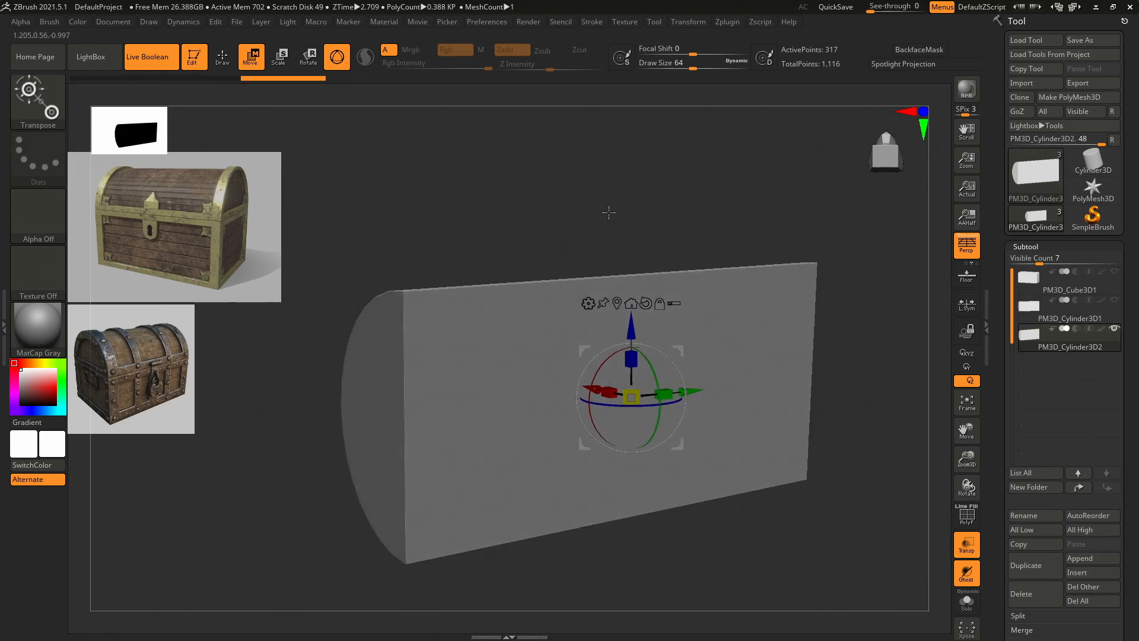
{"action": "left_click_drag", "start_coordinate": [608, 212], "coordinate": [780, 224]}
{"action": "left_click", "coordinate": [1115, 300]}
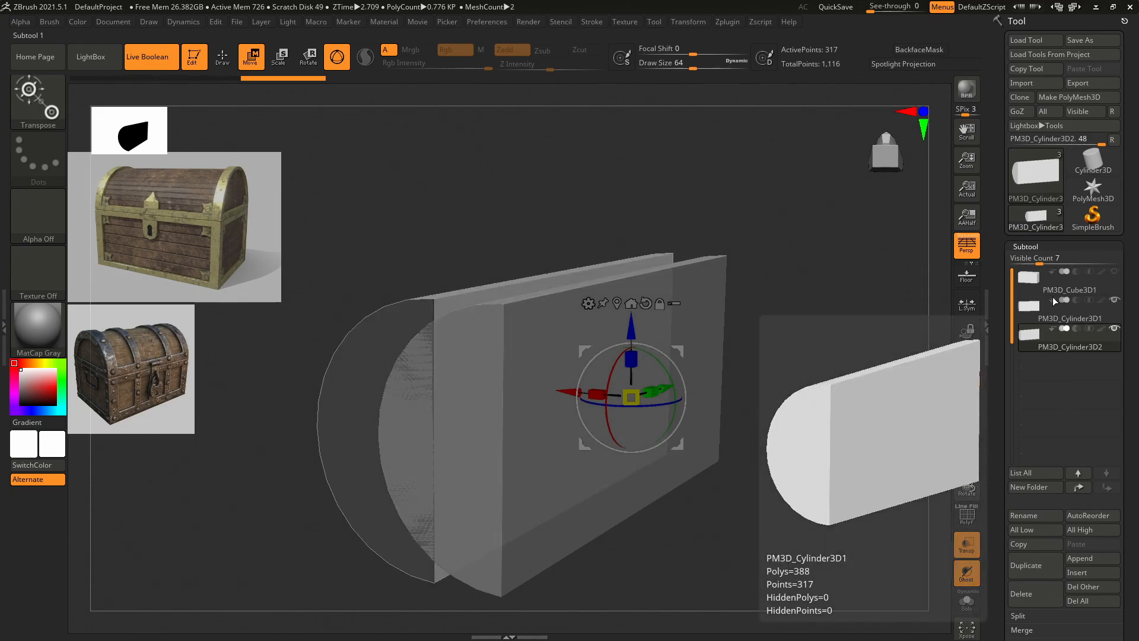
{"action": "left_click_drag", "start_coordinate": [630, 324], "coordinate": [626, 323]}
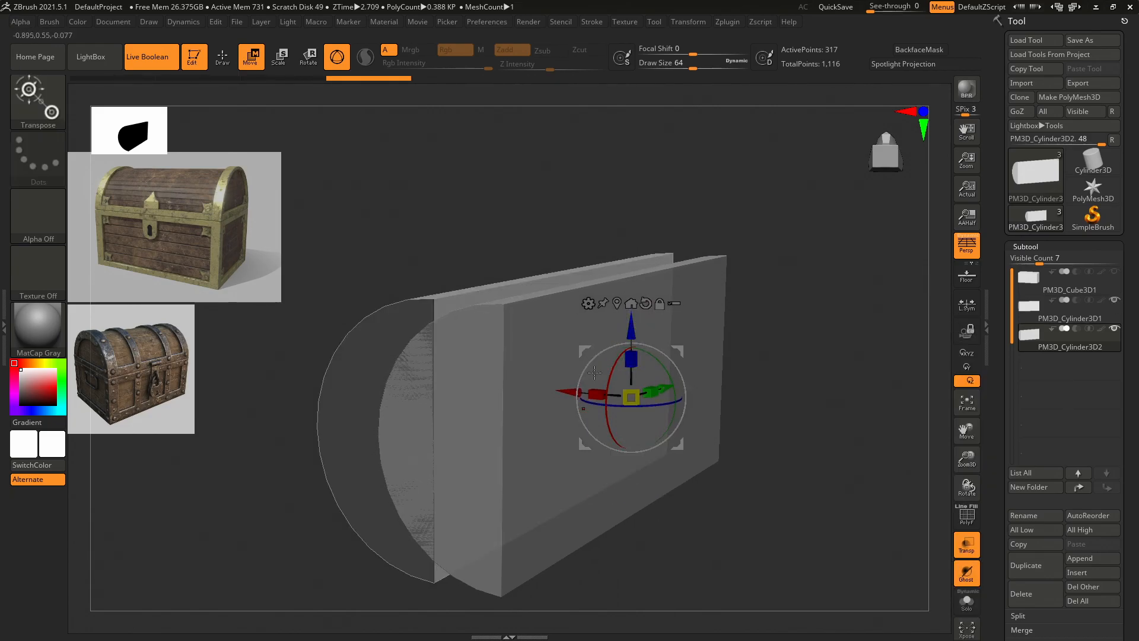
{"action": "left_click_drag", "start_coordinate": [569, 392], "coordinate": [541, 392]}
{"action": "mouse_move", "coordinate": [604, 353]}
{"action": "left_mouse_down"}
{"action": "mouse_move", "coordinate": [621, 389]}
{"action": "mouse_move", "coordinate": [522, 378]}
{"action": "mouse_move", "coordinate": [551, 389]}
{"action": "mouse_move", "coordinate": [519, 391]}
{"action": "mouse_move", "coordinate": [586, 348]}
{"action": "left_mouse_up"}
{"action": "left_click_drag", "start_coordinate": [848, 309], "coordinate": [813, 287]}
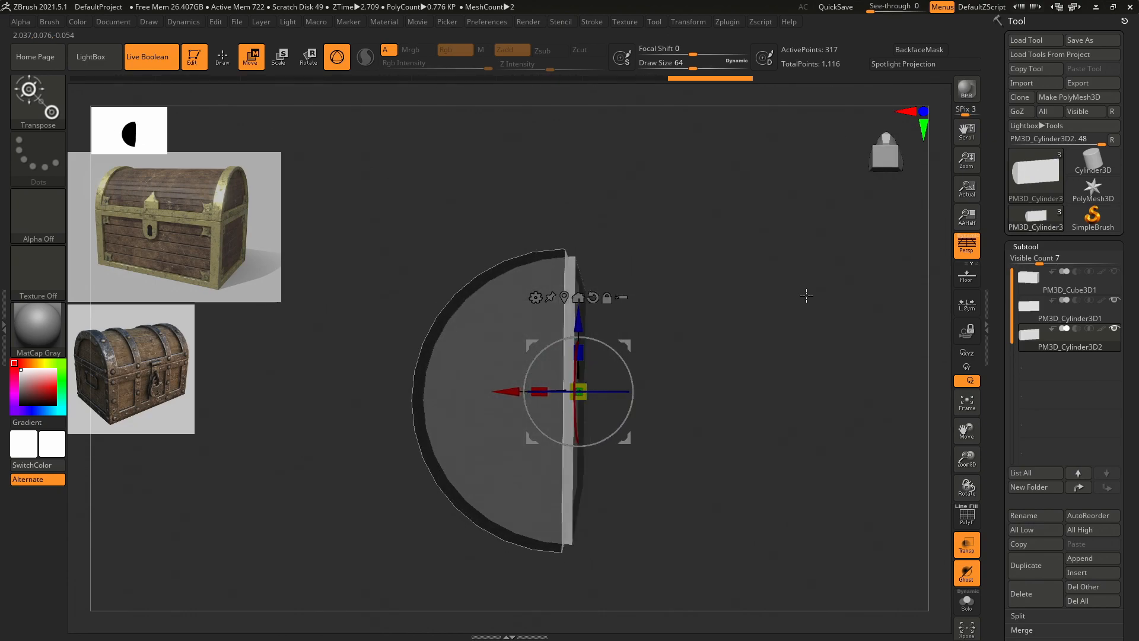
Switch to Chrome and search the web for "zbrush boolean subtract".
{"action": "key", "text": "alt+Tab"}
{"action": "key", "text": "alt+shift+Tab"}
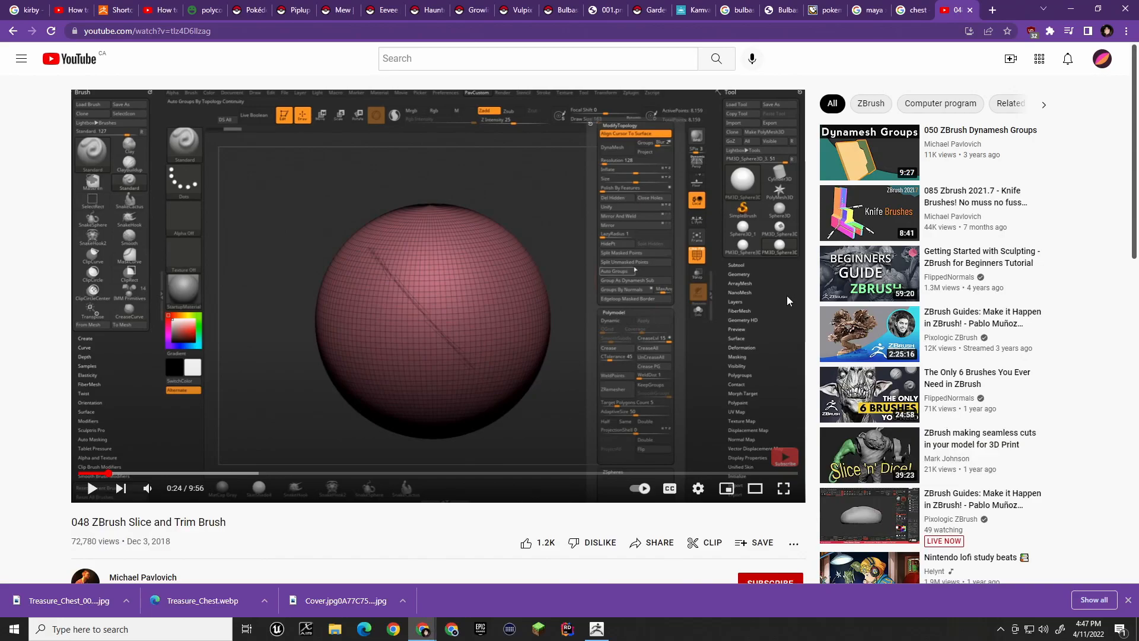
{"action": "key", "text": "ctrl+l"}
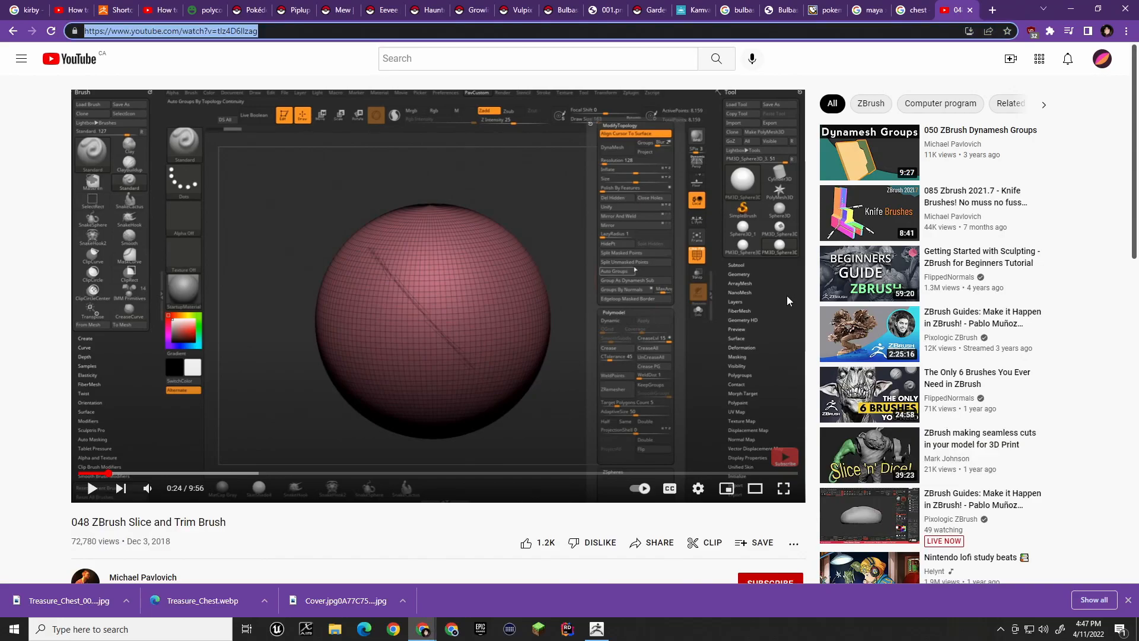
{"action": "type", "text": "zbrush bool"}
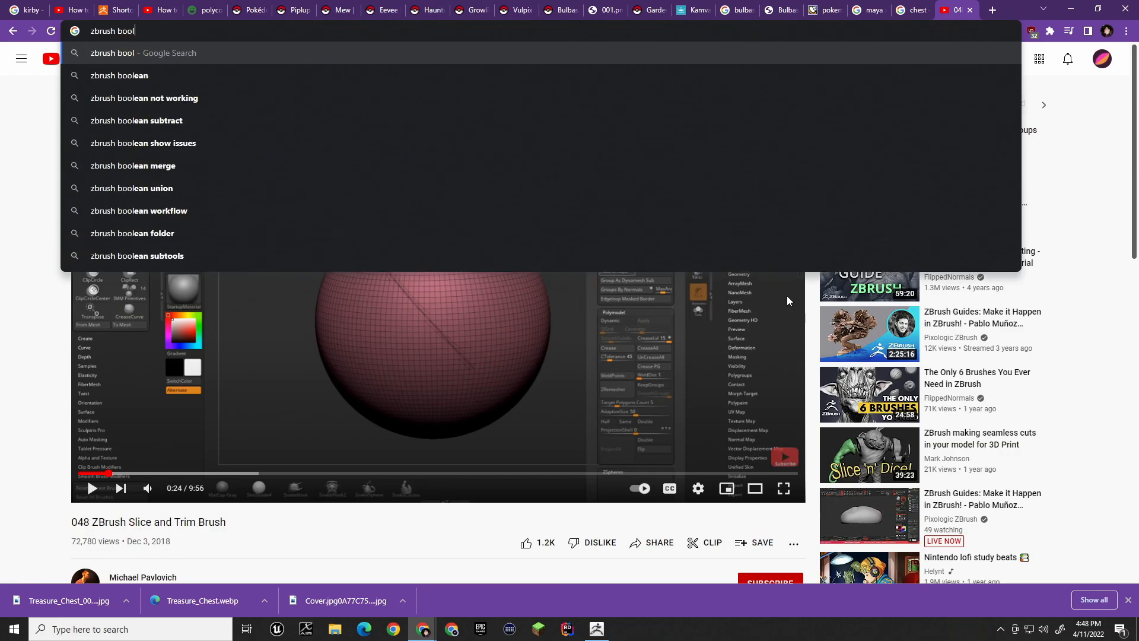
{"action": "type", "text": "ean s"}
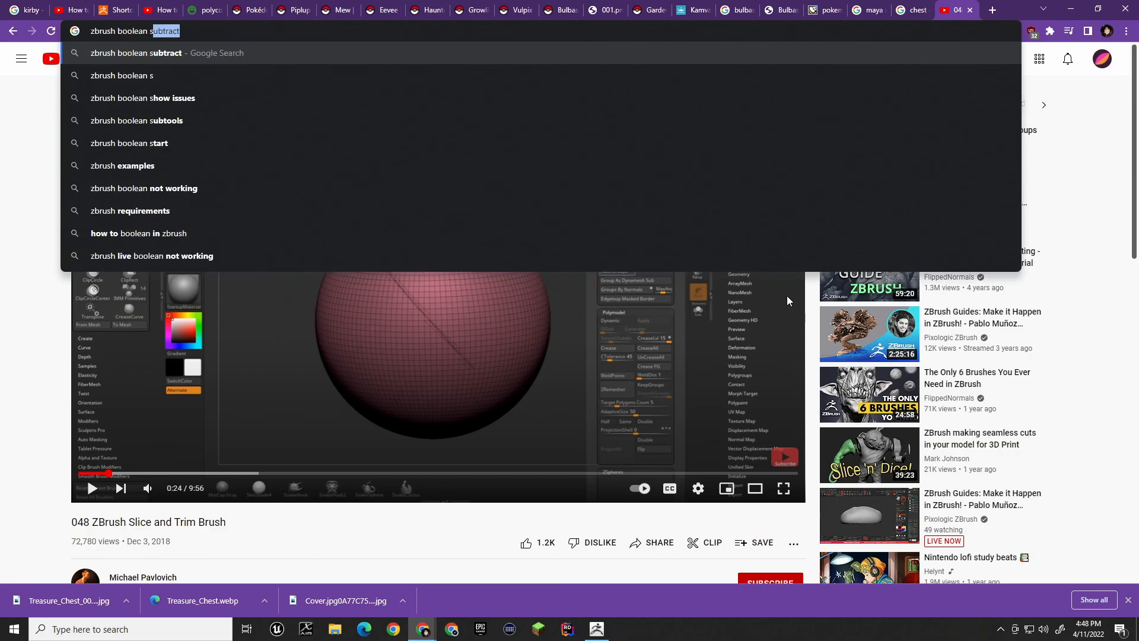
{"action": "type", "text": "ubtract"}
{"action": "key", "text": "Return"}
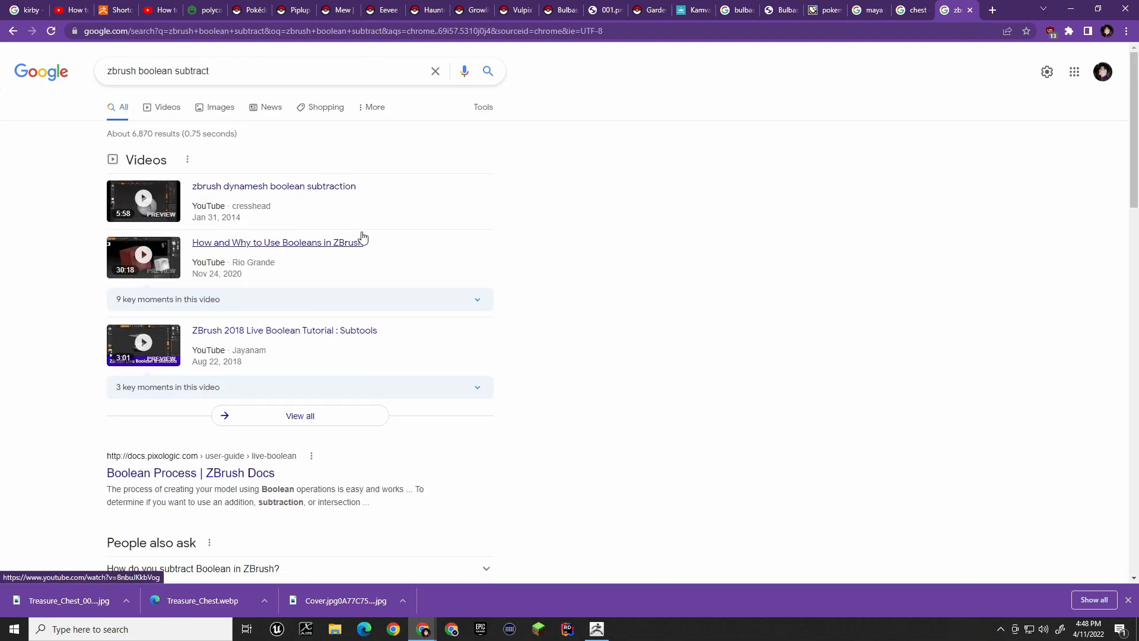
Open the ZBrush Docs Boolean Process page, read its subtool operator and Live Boolean instructions, and return to ZBrush.
{"action": "left_click", "coordinate": [196, 477]}
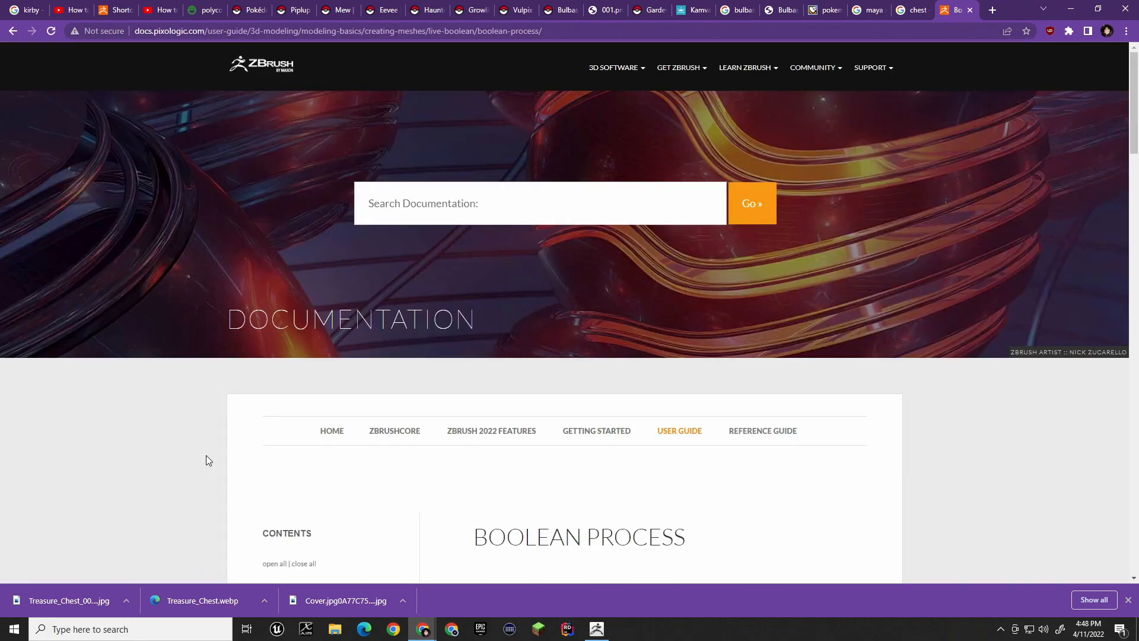
{"action": "scroll", "coordinate": [205, 460], "scroll_direction": "down", "scroll_amount": 5}
{"action": "scroll", "coordinate": [570, 332], "scroll_direction": "down", "scroll_amount": 3}
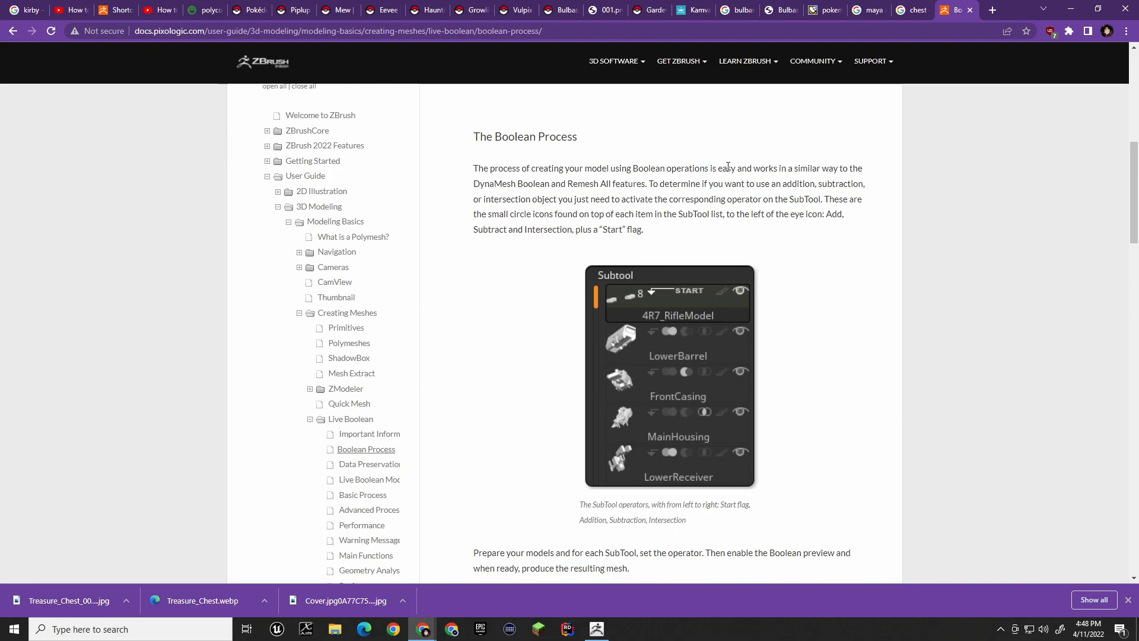
{"action": "scroll", "coordinate": [876, 270], "scroll_direction": "down", "scroll_amount": 5}
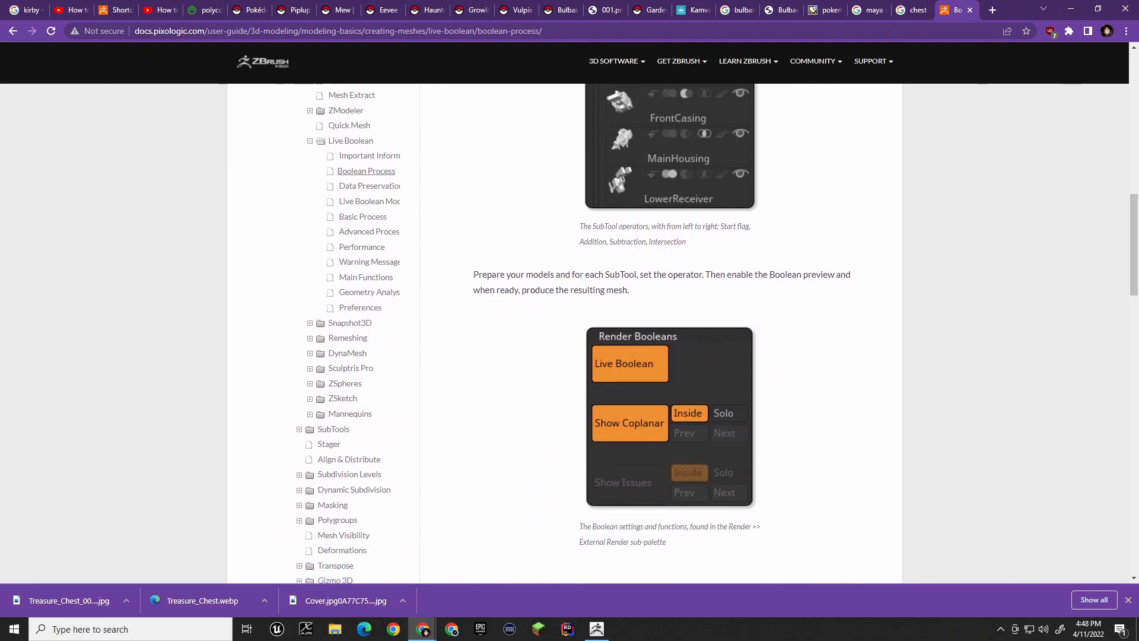
{"action": "scroll", "coordinate": [873, 197], "scroll_direction": "down", "scroll_amount": 1}
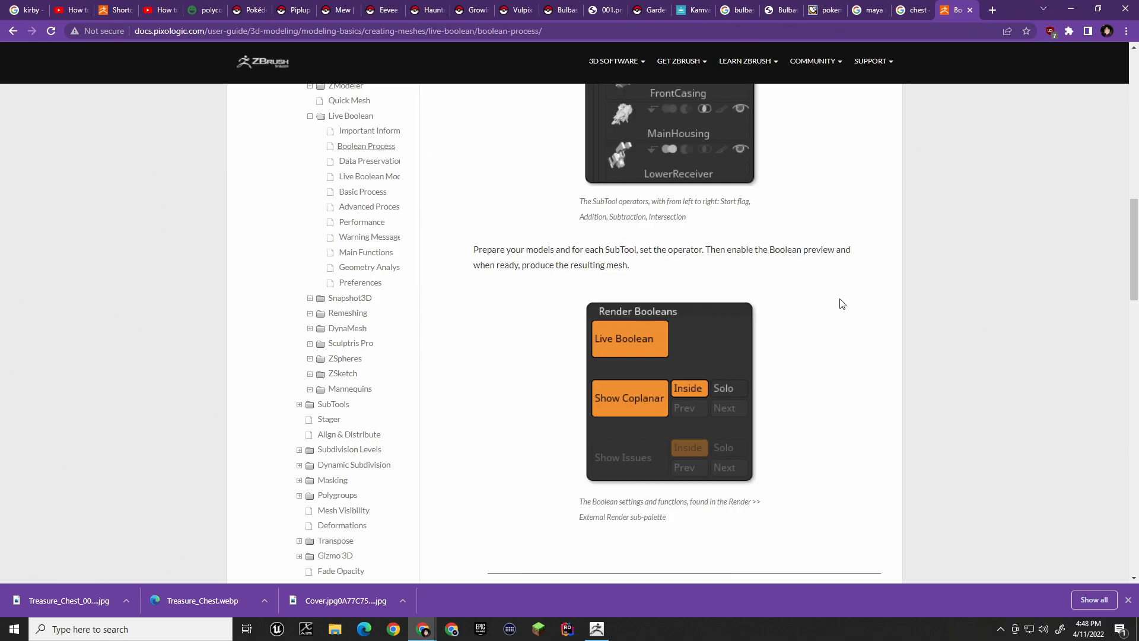
{"action": "key", "text": "alt+Tab"}
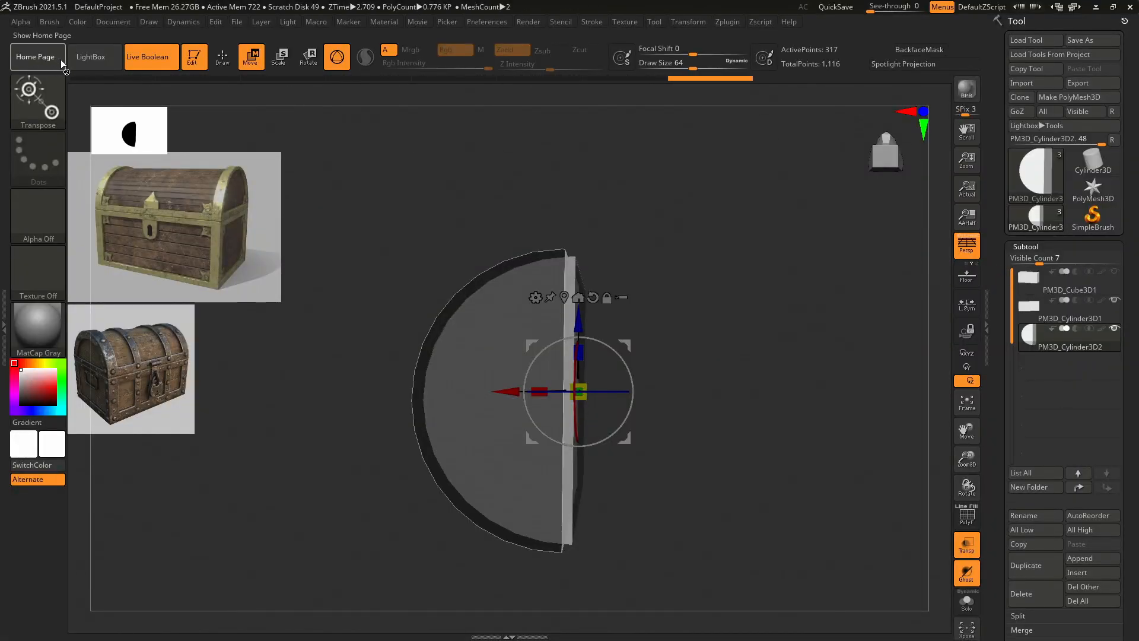
Turn off Live Boolean, dismiss the home page window and expand the Boolean options for the subtools.
{"action": "left_click", "coordinate": [150, 59]}
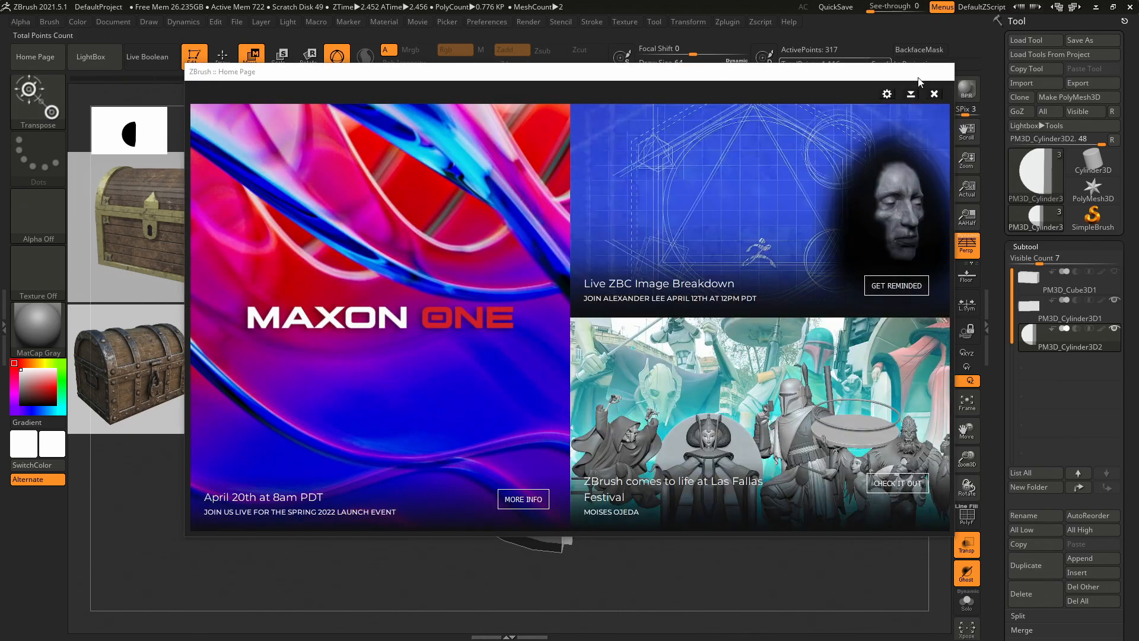
{"action": "left_click", "coordinate": [934, 93]}
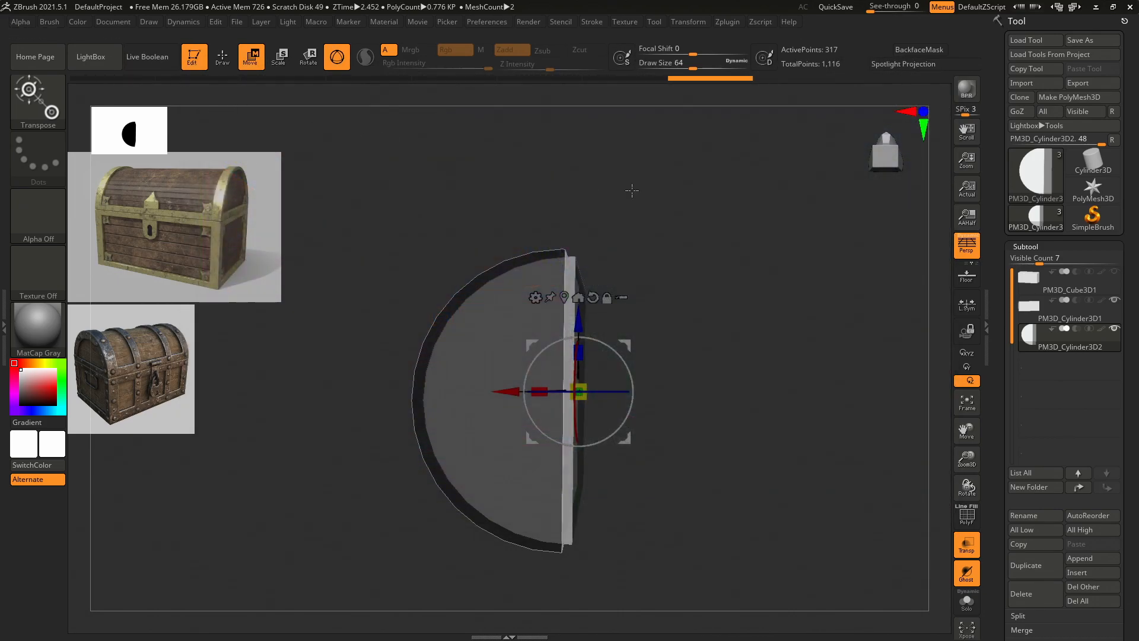
{"action": "scroll", "coordinate": [1026, 332], "scroll_direction": "down", "scroll_amount": 5}
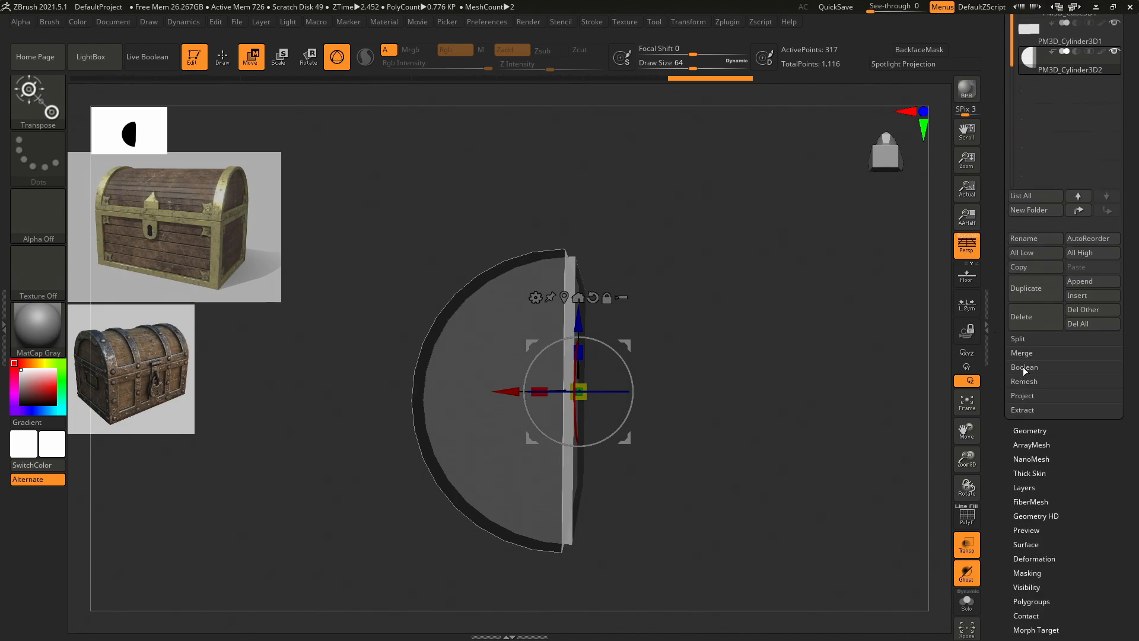
{"action": "left_click", "coordinate": [1022, 367]}
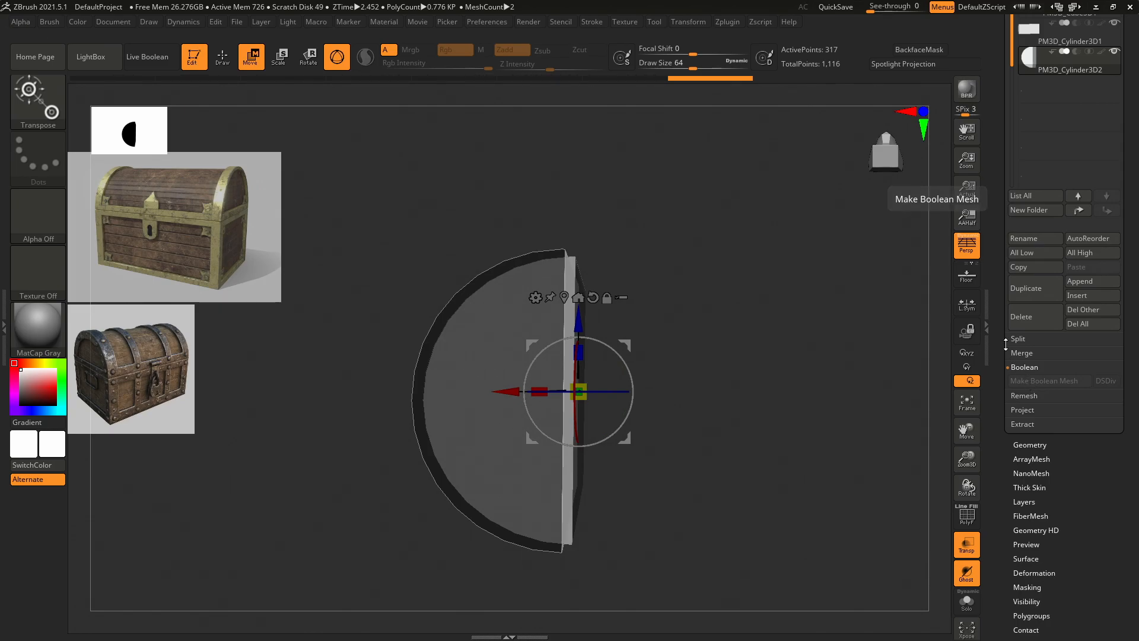
Return to the subtool list to check its operators and switch back to the Boolean Process documentation in Chrome.
{"action": "left_click_drag", "start_coordinate": [1002, 304], "coordinate": [999, 359]}
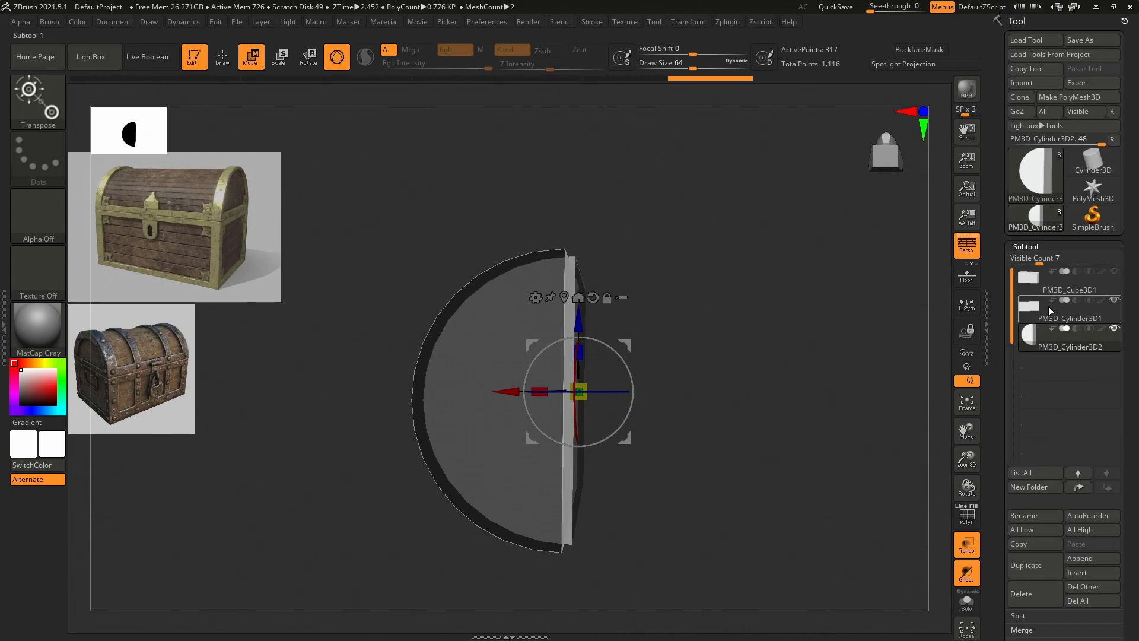
{"action": "mouse_move", "coordinate": [1047, 308]}
{"action": "key", "text": "alt+Tab"}
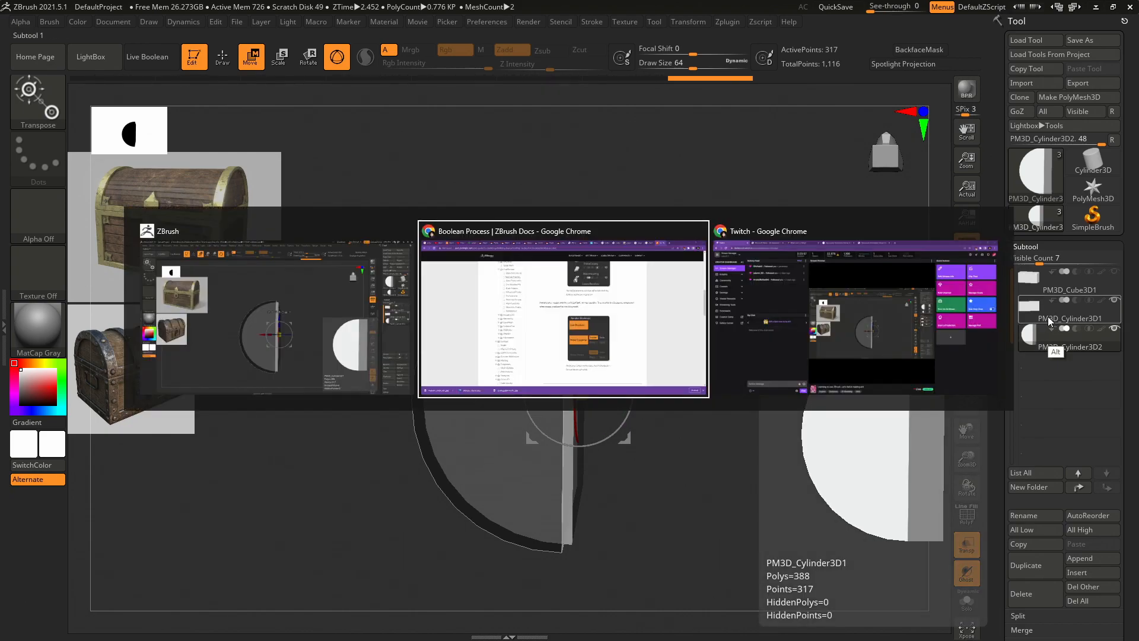
Read the Render Booleans and linearity sections of the ZBrush Boolean Process documentation in Chrome.
{"action": "scroll", "coordinate": [889, 315], "scroll_direction": "down", "scroll_amount": 2}
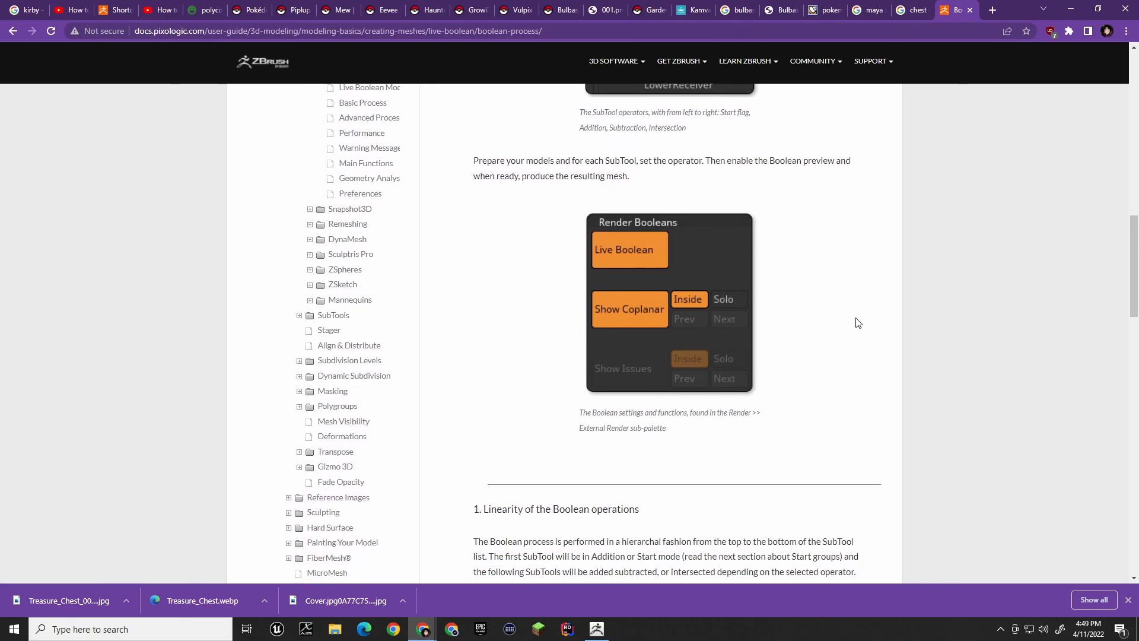
{"action": "scroll", "coordinate": [844, 243], "scroll_direction": "up", "scroll_amount": 1}
{"action": "scroll", "coordinate": [845, 243], "scroll_direction": "down", "scroll_amount": 2}
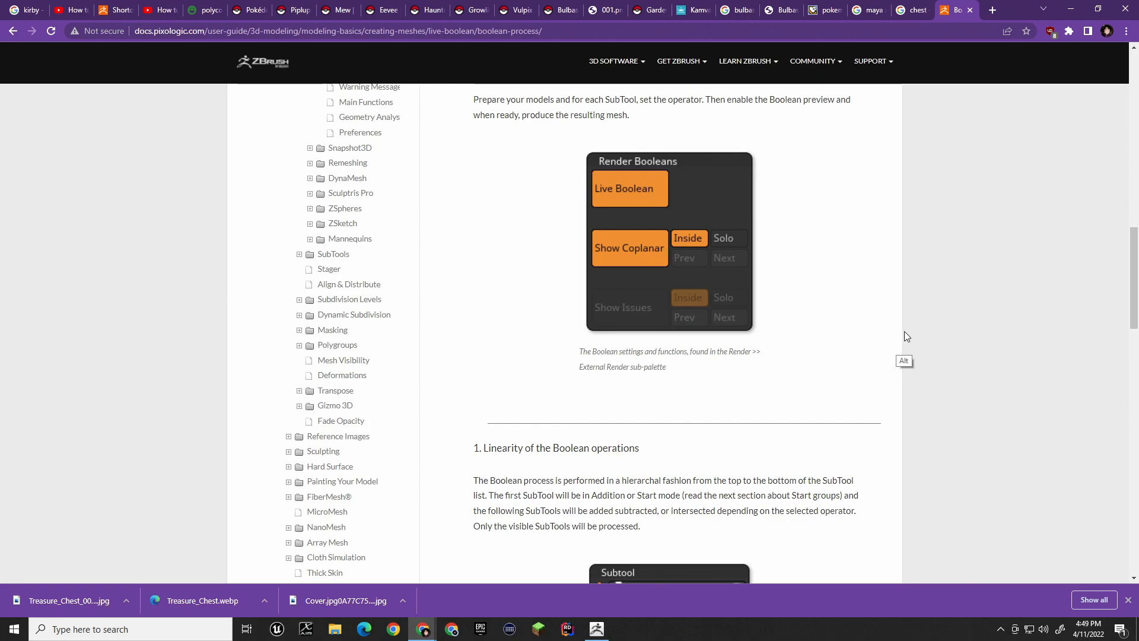
Switch to ZBrush and examine the External Renderer, Render Properties and subtool Boolean settings for the options described in the documentation.
{"action": "key", "text": "alt+Tab"}
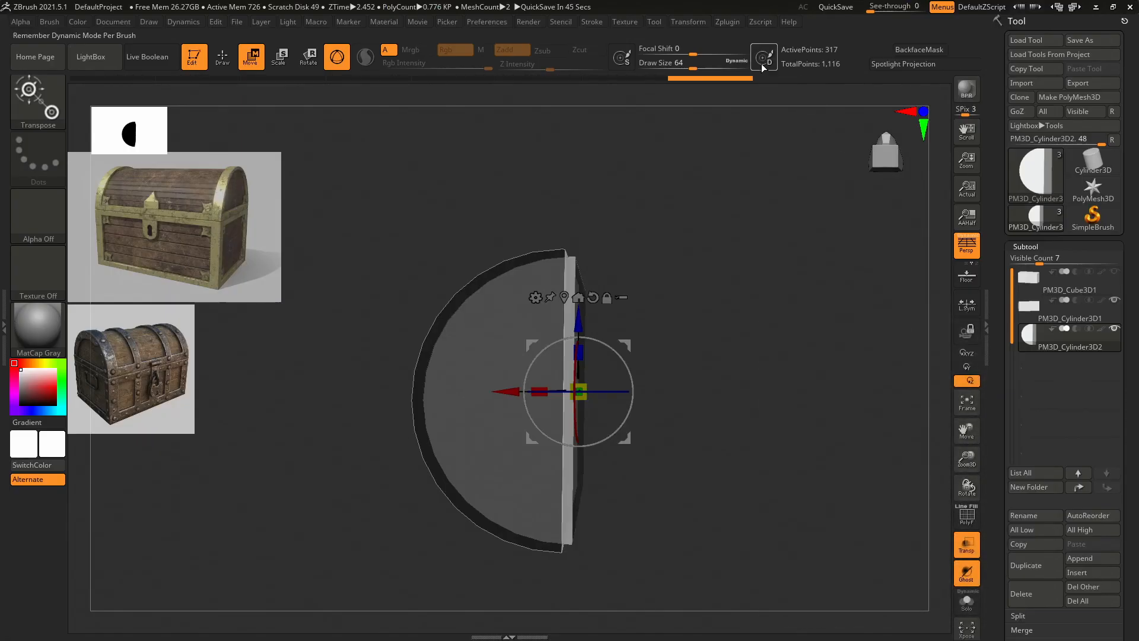
{"action": "left_click", "coordinate": [530, 22]}
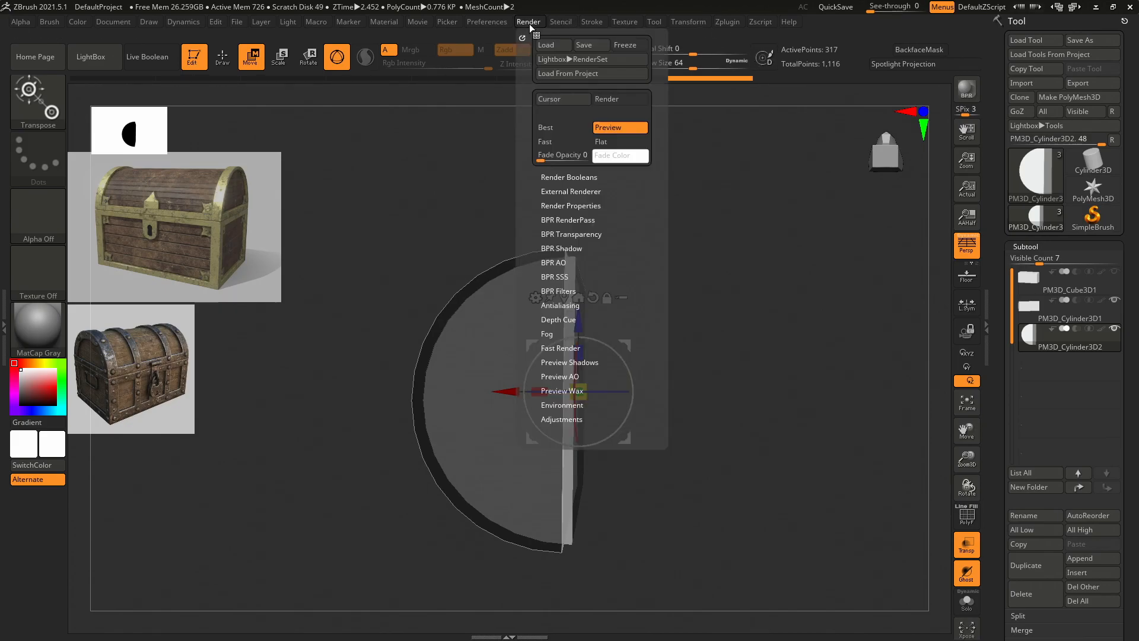
{"action": "left_click", "coordinate": [575, 190]}
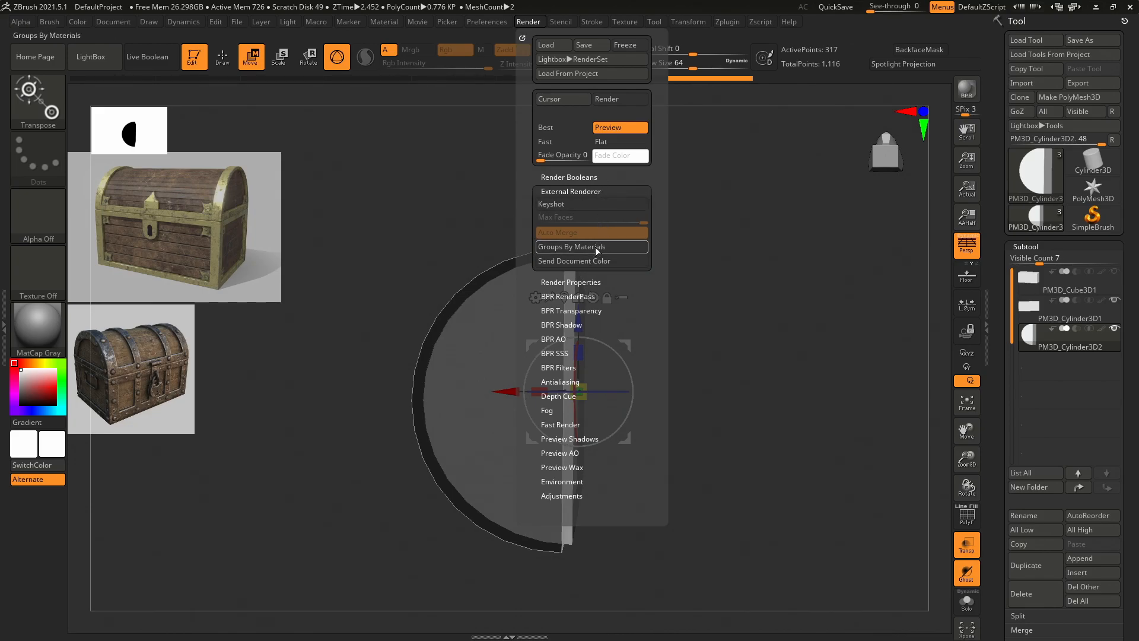
{"action": "left_click", "coordinate": [593, 281]}
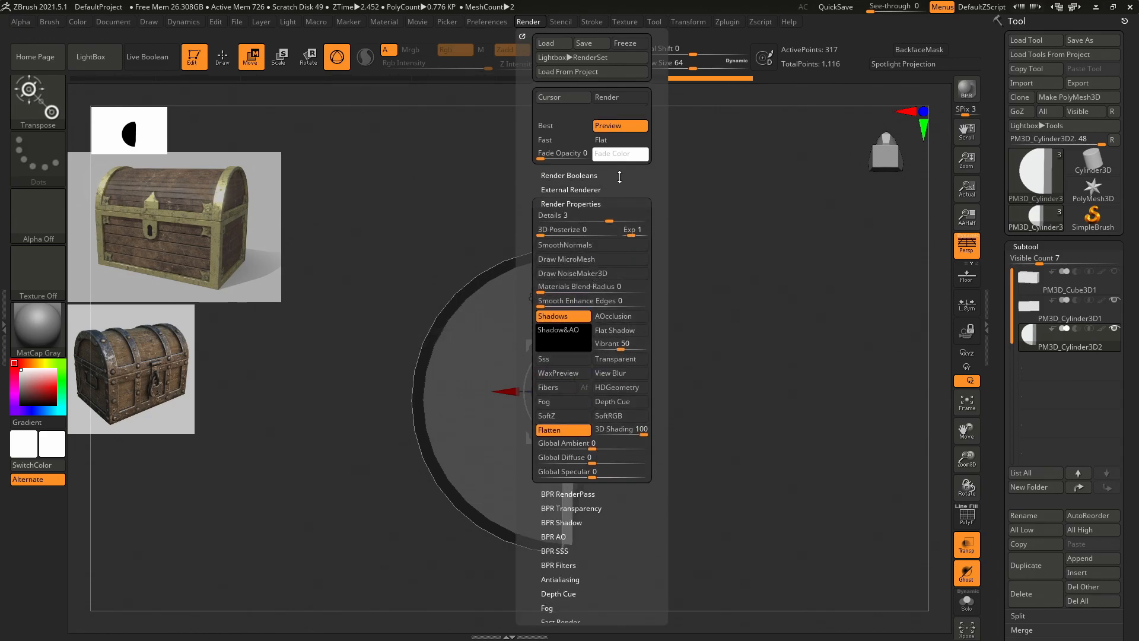
{"action": "left_click", "coordinate": [576, 189]}
{"action": "mouse_move", "coordinate": [685, 217]}
{"action": "left_mouse_down"}
{"action": "mouse_move", "coordinate": [721, 237]}
{"action": "mouse_move", "coordinate": [671, 223]}
{"action": "left_mouse_up"}
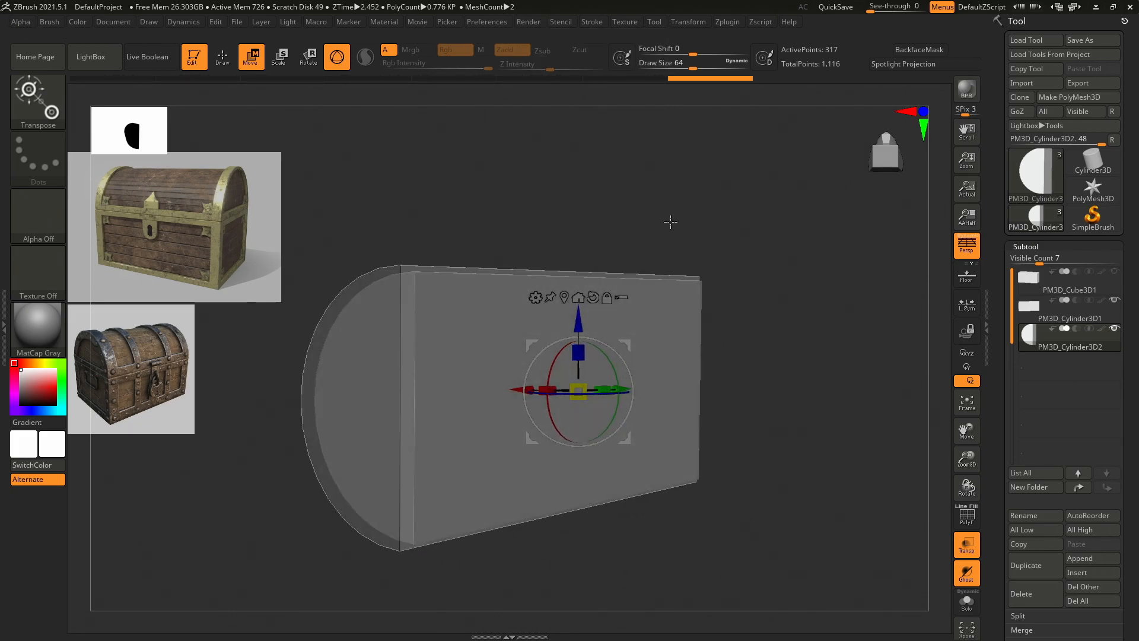
{"action": "left_click_drag", "start_coordinate": [1003, 464], "coordinate": [1012, 267]}
Switch to Chrome and read the Boolean Process section explaining the SubTool Start, Addition, Subtraction and Intersection operators.
{"action": "key", "text": "alt+Tab"}
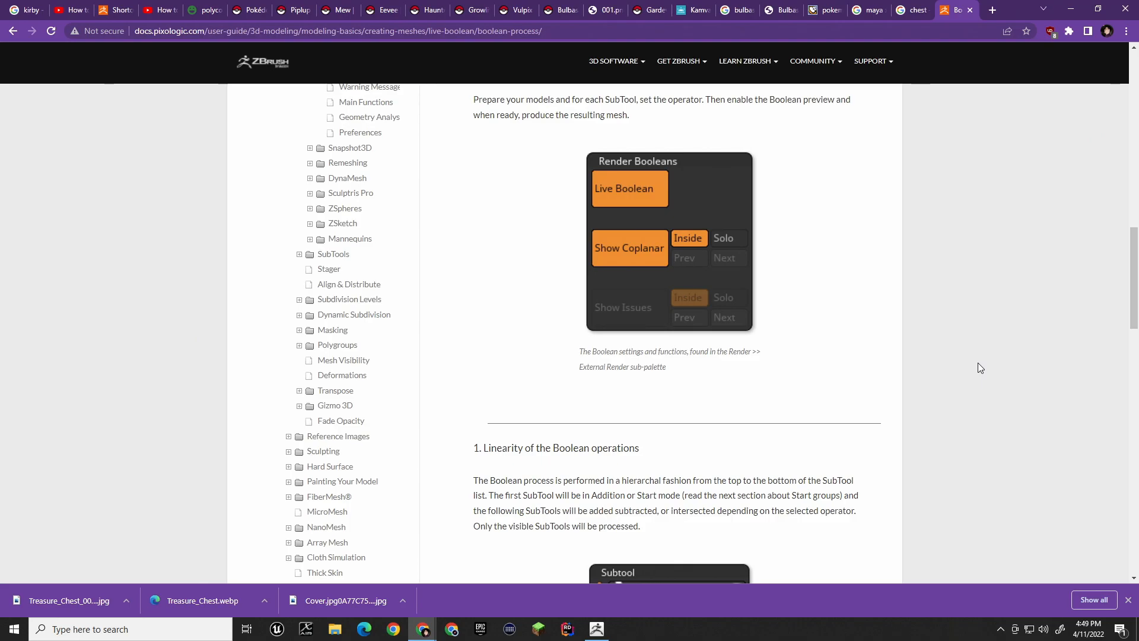
{"action": "scroll", "coordinate": [678, 369], "scroll_direction": "up", "scroll_amount": 10}
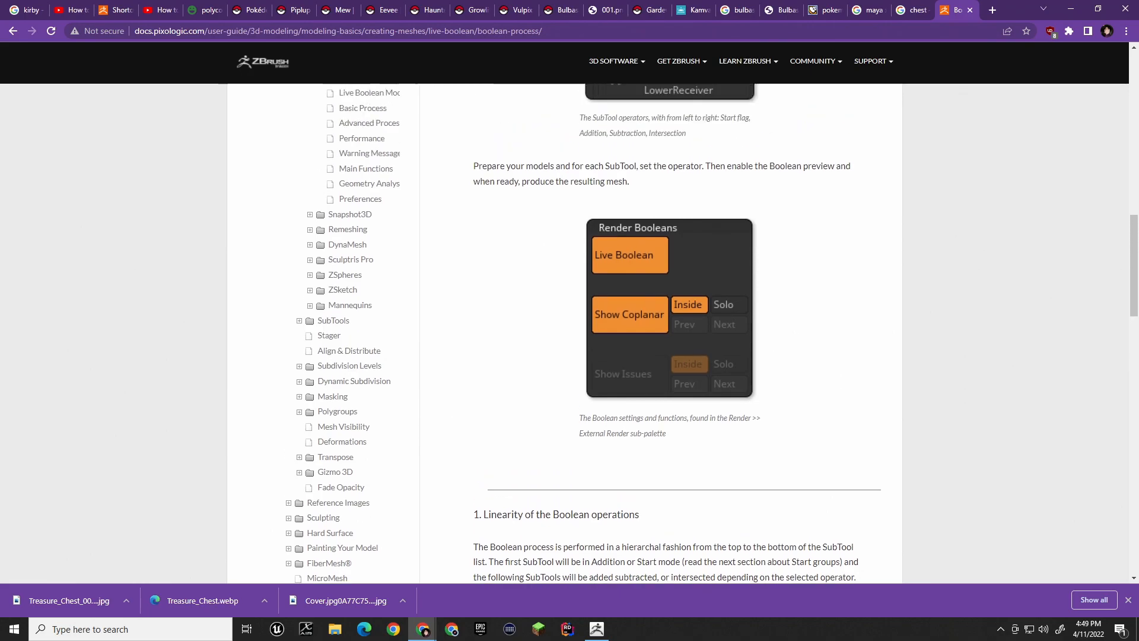
{"action": "scroll", "coordinate": [839, 326], "scroll_direction": "down", "scroll_amount": 1}
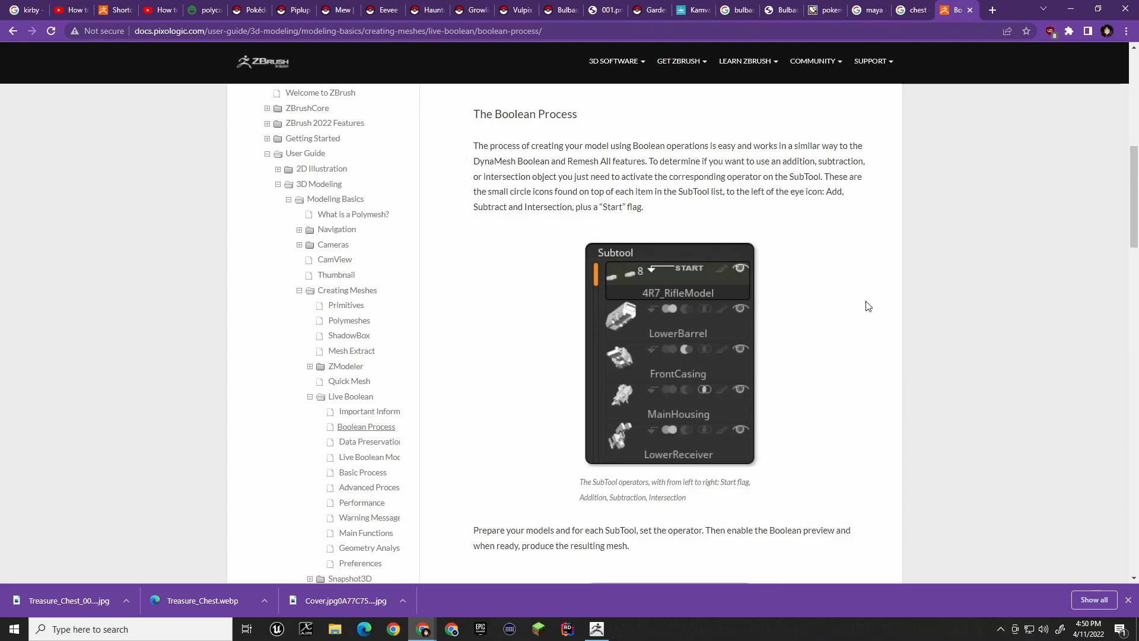
Switch to ZBrush and set the Boolean operator of both PM3D_Cylinder3D1 and PM3D_Cylinder3D2 to Subtraction.
{"action": "key", "text": "alt+Tab"}
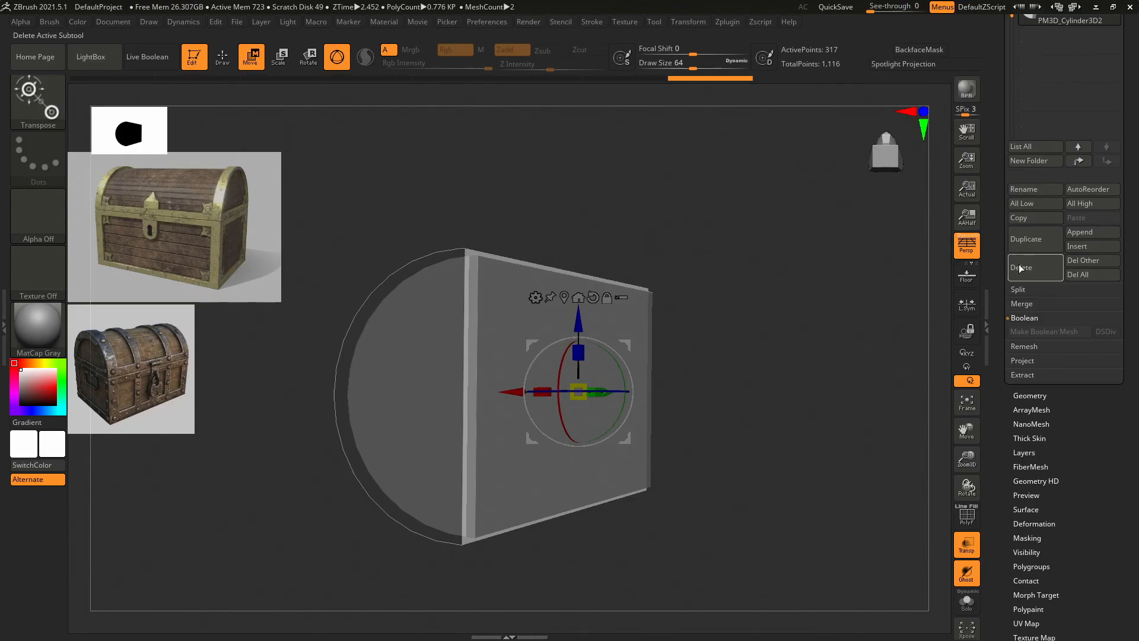
{"action": "left_click_drag", "start_coordinate": [995, 156], "coordinate": [988, 298]}
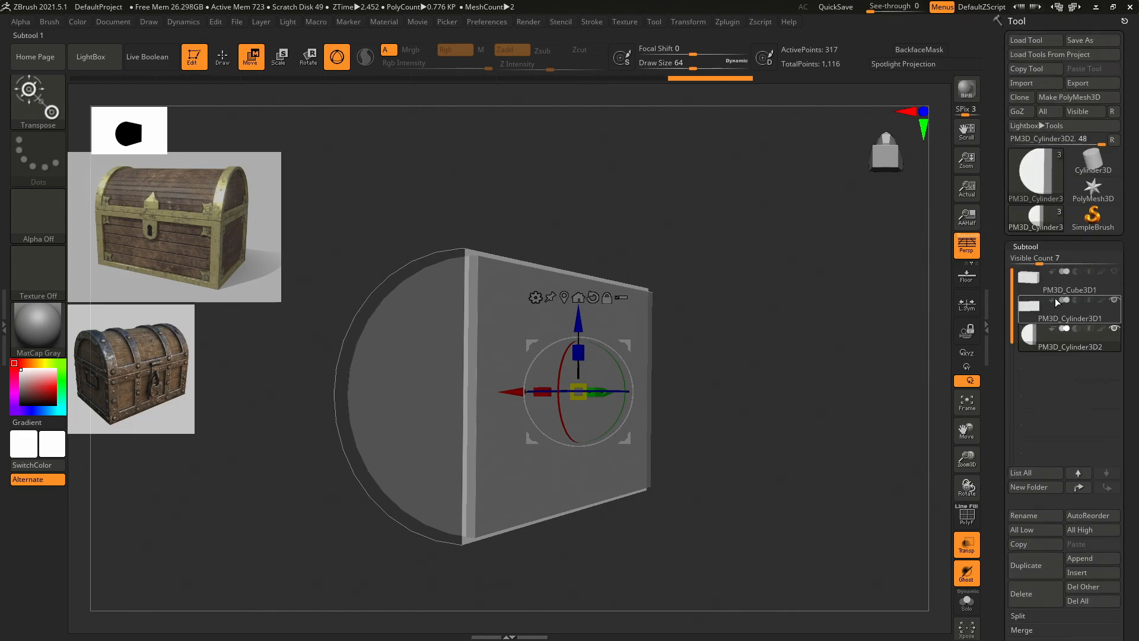
{"action": "mouse_move", "coordinate": [1078, 304]}
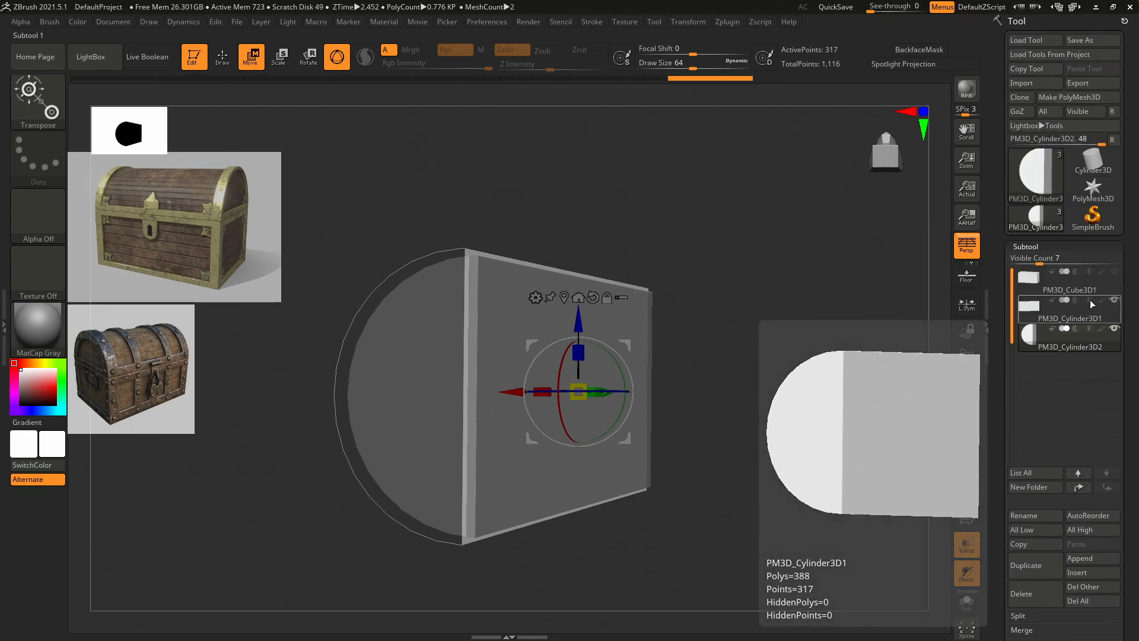
{"action": "left_click", "coordinate": [1090, 301]}
{"action": "left_click", "coordinate": [1088, 327]}
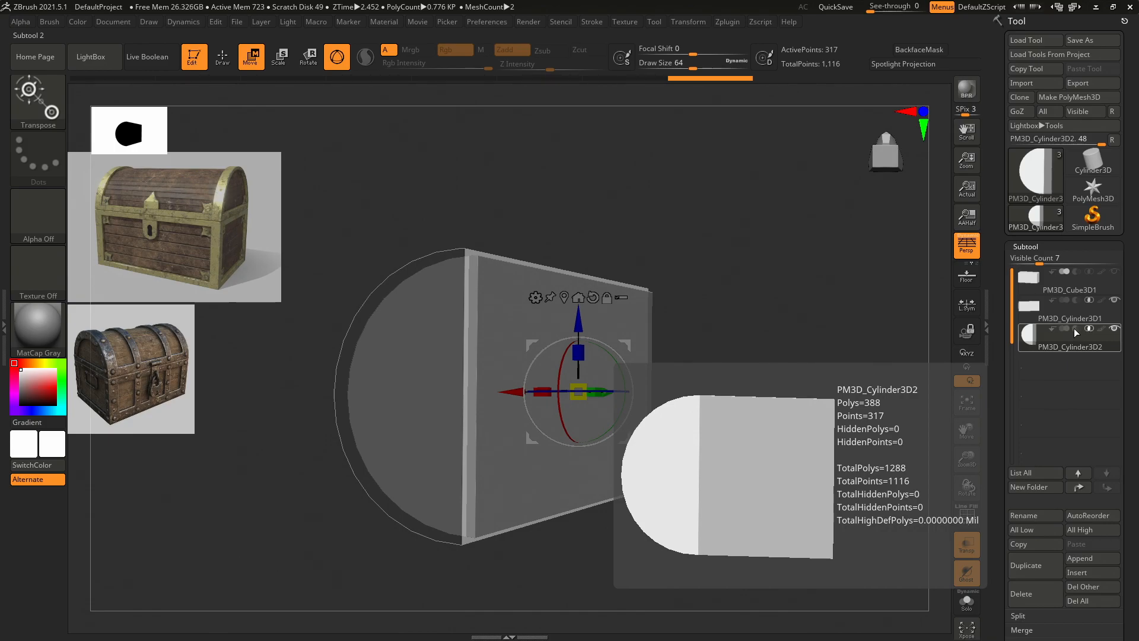
{"action": "left_click", "coordinate": [1076, 329]}
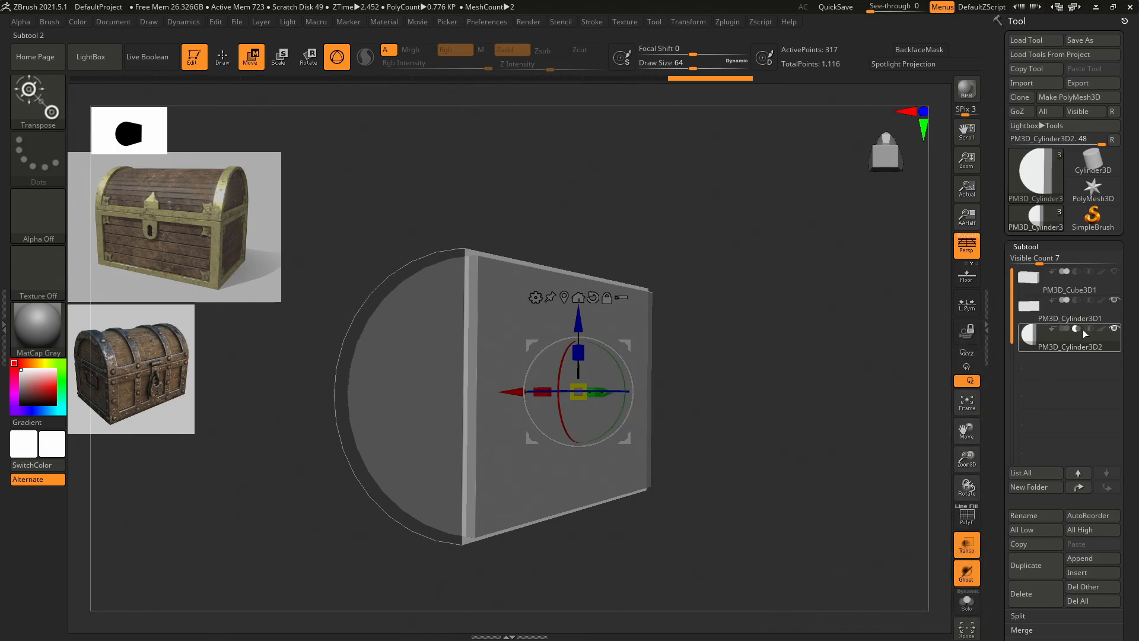
{"action": "left_click", "coordinate": [1077, 299]}
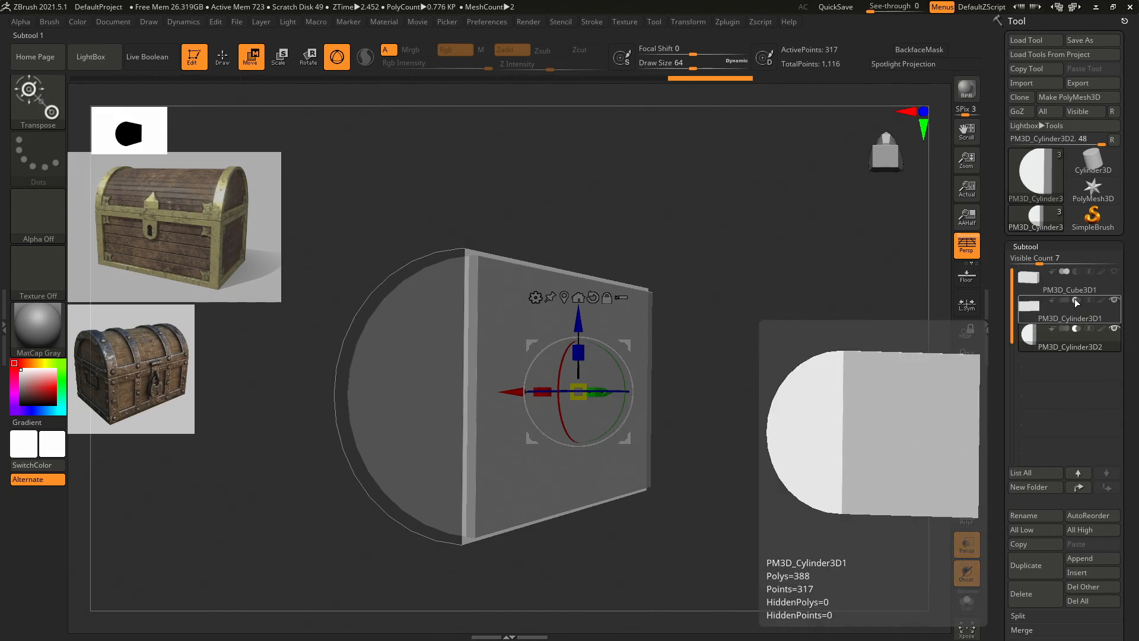
Nudge the PM3D_Cylinder3D2 subtool slightly along its red axis, by about -0.006.
{"action": "key", "text": "ctrl"}
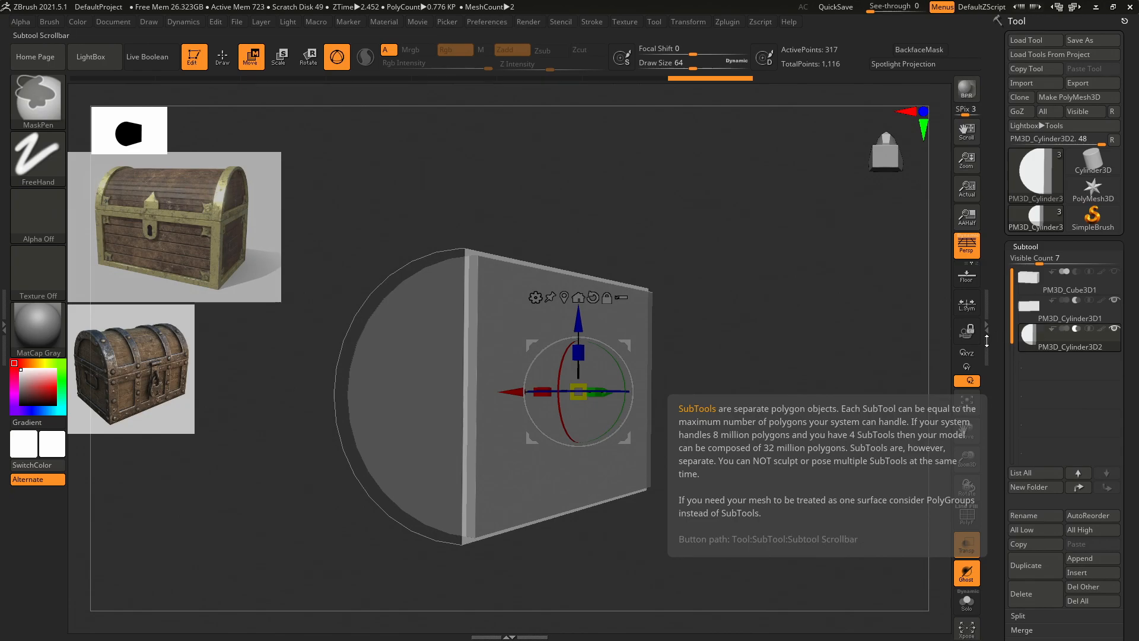
{"action": "mouse_move", "coordinate": [1044, 349]}
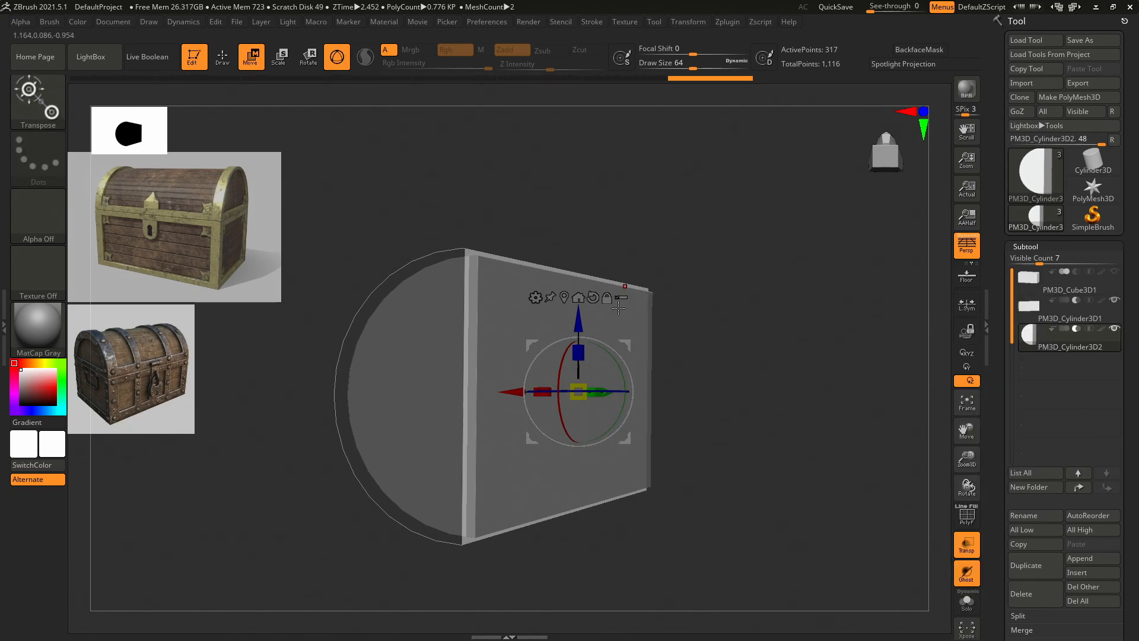
{"action": "mouse_move", "coordinate": [517, 391]}
{"action": "left_mouse_down"}
{"action": "mouse_move", "coordinate": [635, 392]}
{"action": "mouse_move", "coordinate": [525, 401]}
{"action": "left_mouse_up"}
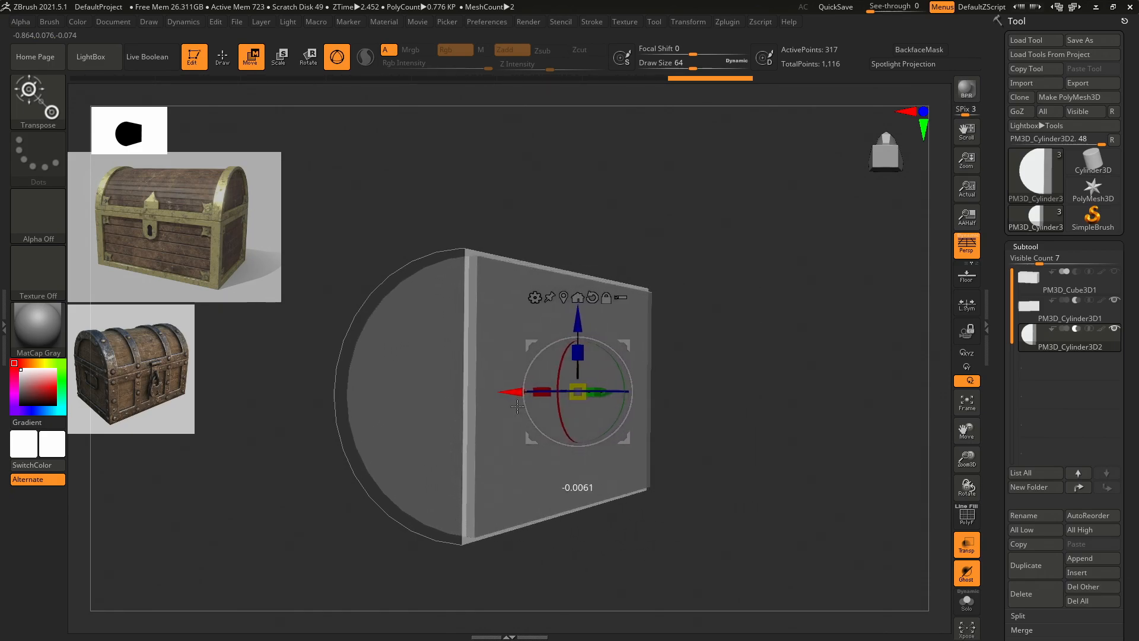
Make PM3D_Cylinder3D1 the active subtool and switch from Move to Draw mode.
{"action": "left_click", "coordinate": [1067, 313]}
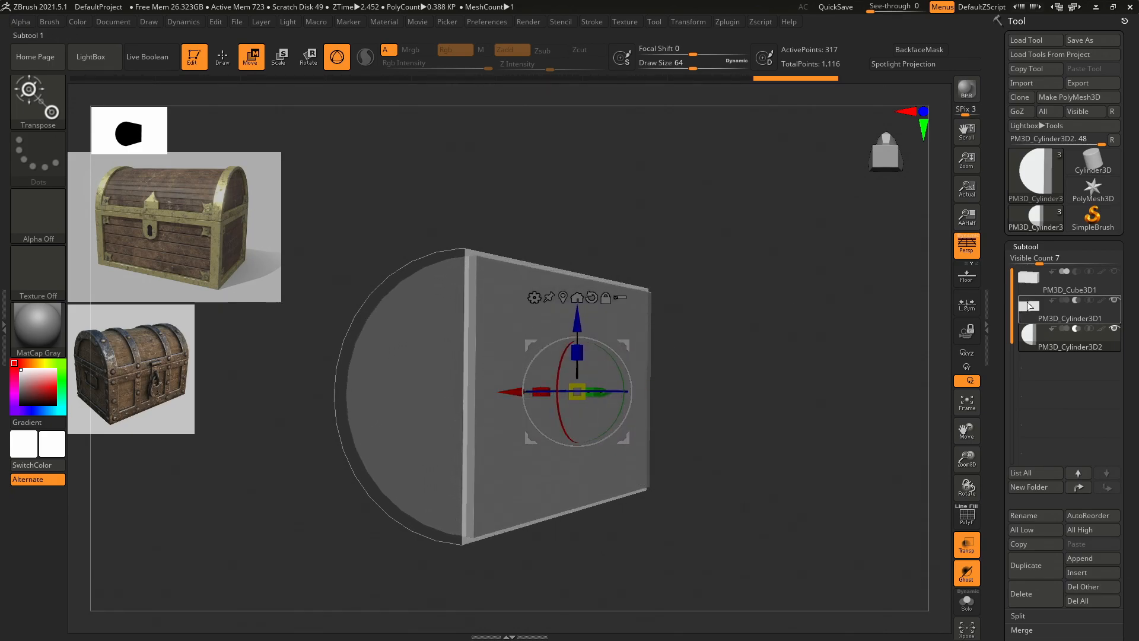
{"action": "left_click_drag", "start_coordinate": [858, 292], "coordinate": [898, 276], "text": "shift"}
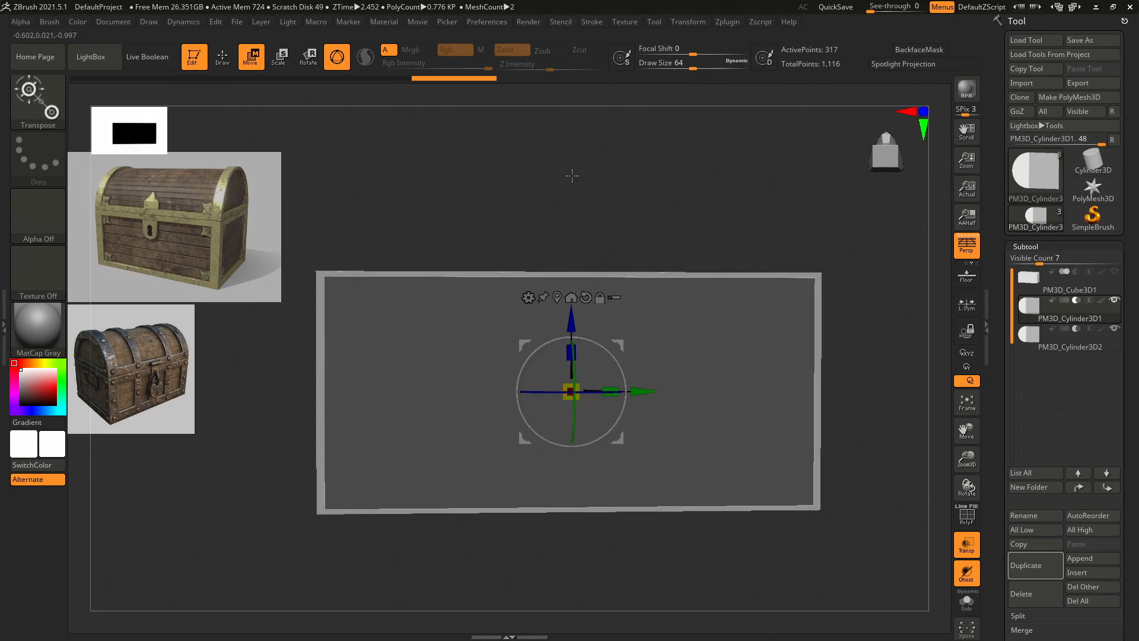
{"action": "key", "text": "q"}
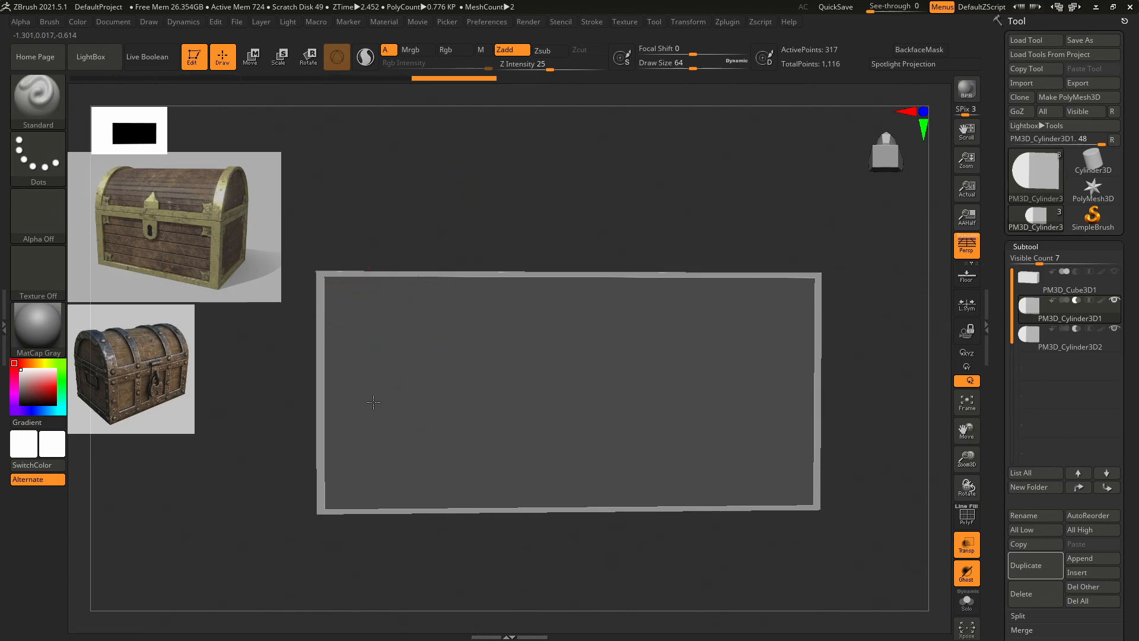
{"action": "left_click_drag", "start_coordinate": [470, 218], "coordinate": [524, 217]}
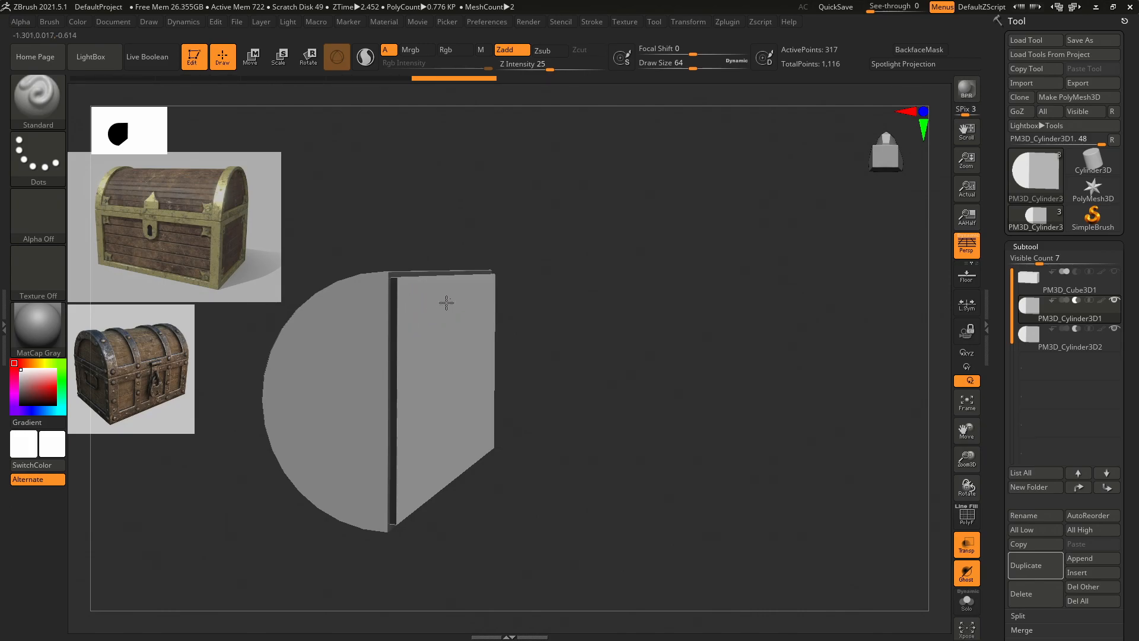
{"action": "left_click_drag", "start_coordinate": [447, 319], "coordinate": [454, 354]}
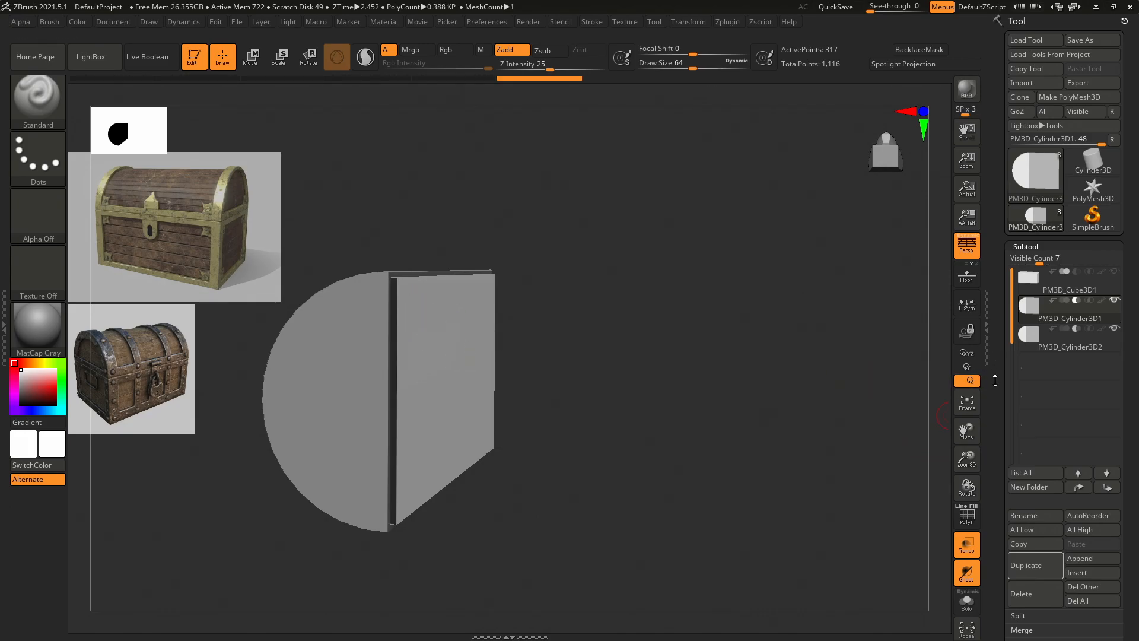
{"action": "left_click_drag", "start_coordinate": [605, 341], "coordinate": [652, 318]}
{"action": "left_click_drag", "start_coordinate": [341, 242], "coordinate": [352, 561], "text": "ctrl"}
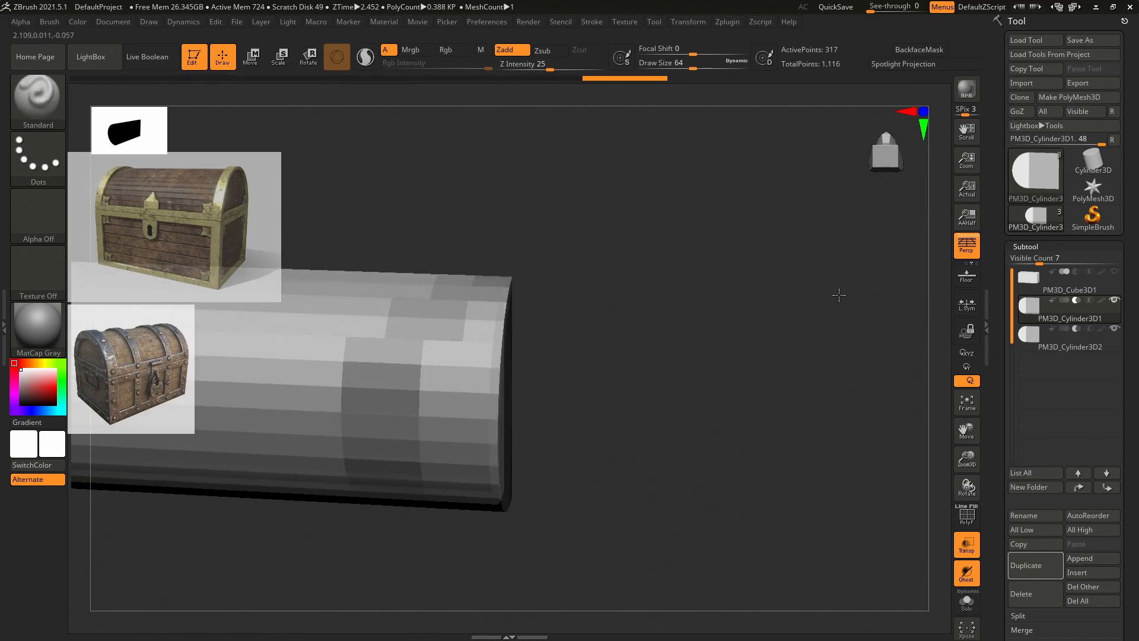
{"action": "left_click_drag", "start_coordinate": [838, 295], "coordinate": [812, 270]}
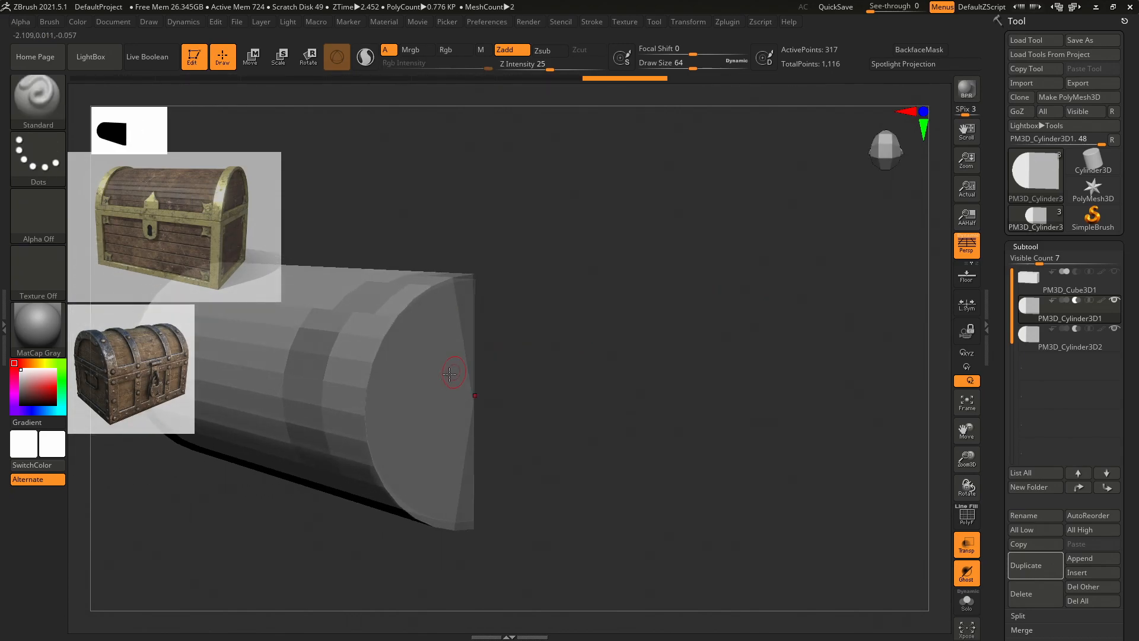
{"action": "key", "text": "ctrl"}
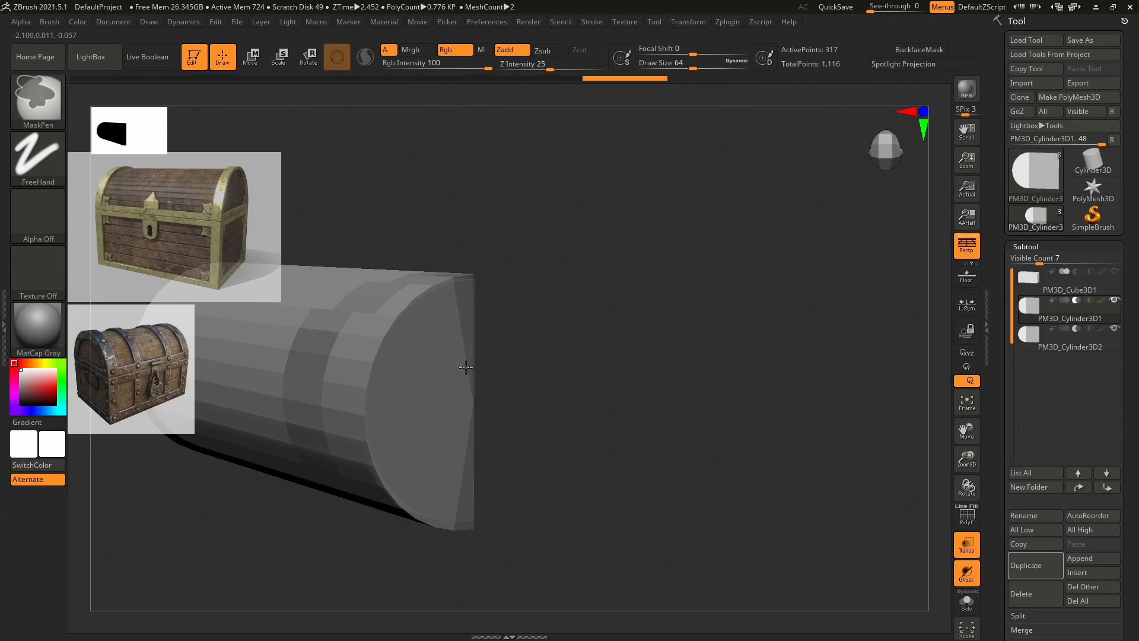
{"action": "mouse_move", "coordinate": [439, 381]}
{"action": "left_mouse_down", "text": "ctrl"}
{"action": "mouse_move", "coordinate": [409, 330]}
{"action": "mouse_move", "coordinate": [394, 335]}
{"action": "mouse_move", "coordinate": [418, 306]}
{"action": "mouse_move", "coordinate": [377, 439]}
{"action": "mouse_move", "coordinate": [386, 475]}
{"action": "left_mouse_up", "text": "ctrl"}
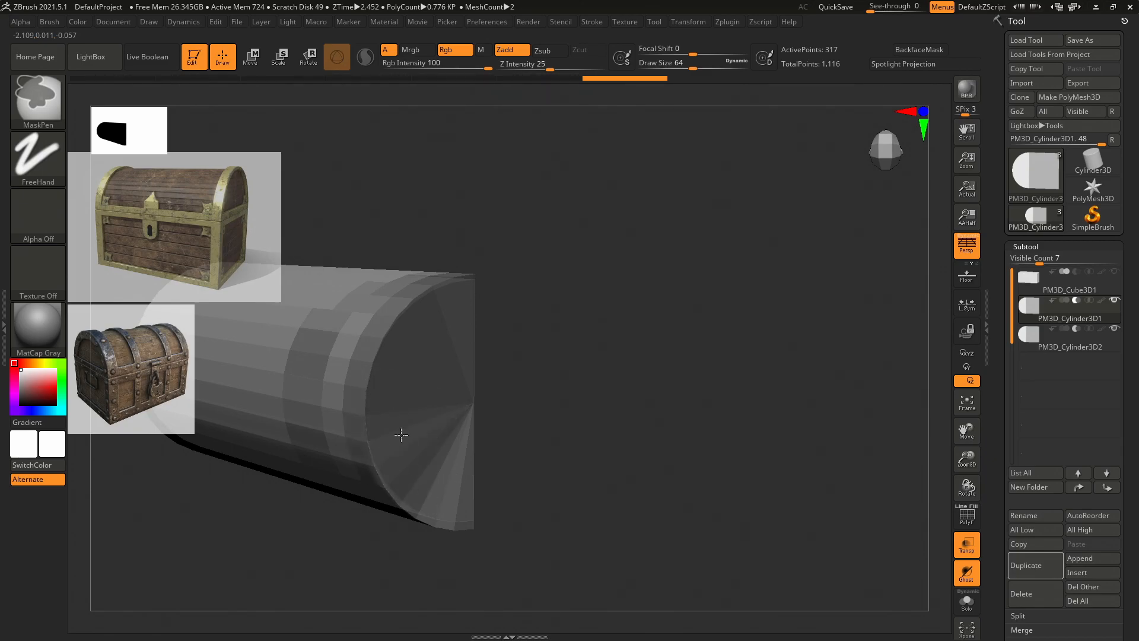
{"action": "left_click_drag", "start_coordinate": [460, 509], "coordinate": [456, 531], "text": "ctrl"}
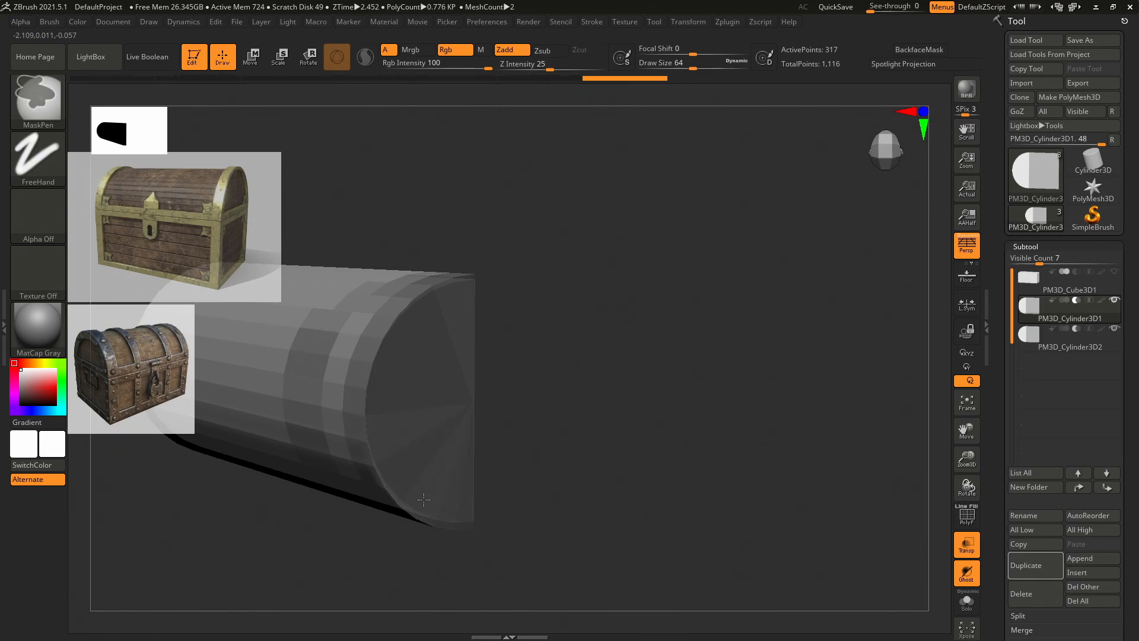
{"action": "mouse_move", "coordinate": [385, 438]}
{"action": "left_mouse_down", "text": "ctrl"}
{"action": "mouse_move", "coordinate": [350, 359]}
{"action": "mouse_move", "coordinate": [395, 278]}
{"action": "mouse_move", "coordinate": [381, 296]}
{"action": "left_mouse_up", "text": "ctrl"}
{"action": "left_click_drag", "start_coordinate": [564, 282], "coordinate": [596, 301], "text": "ctrl"}
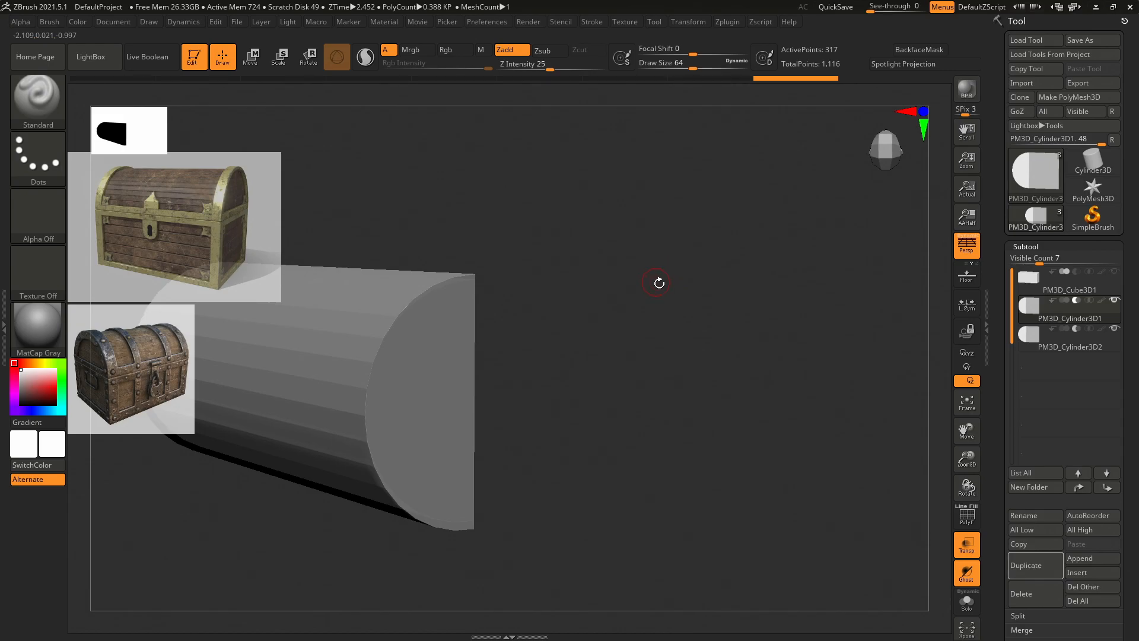
Flag PM3D_Cylinder3D1 as the Boolean Start subtool, check its flat face and bring up the subtool Boolean settings.
{"action": "mouse_move", "coordinate": [1111, 301]}
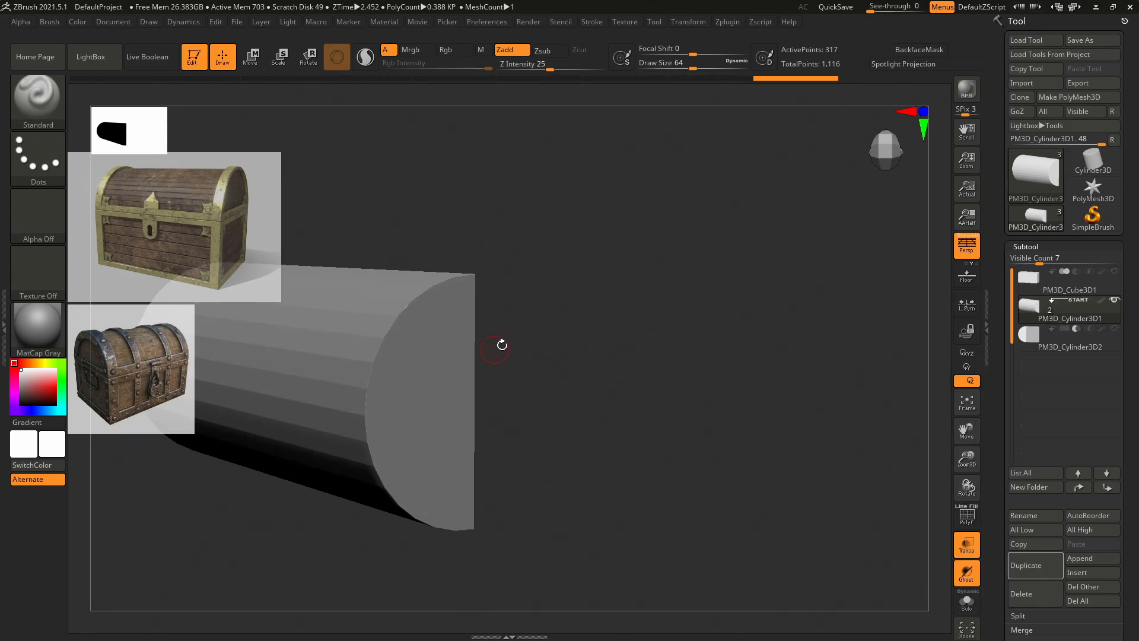
{"action": "left_click_drag", "start_coordinate": [611, 308], "coordinate": [612, 351]}
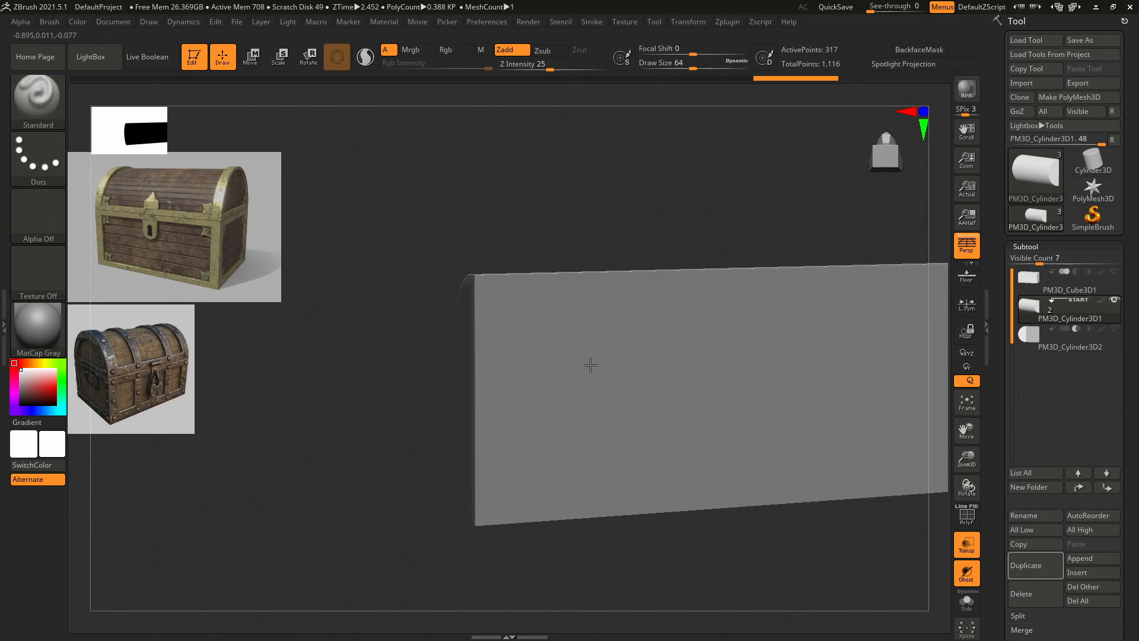
{"action": "mouse_move", "coordinate": [722, 232]}
{"action": "left_mouse_down"}
{"action": "mouse_move", "coordinate": [709, 216]}
{"action": "mouse_move", "coordinate": [742, 216]}
{"action": "mouse_move", "coordinate": [640, 221]}
{"action": "left_mouse_up"}
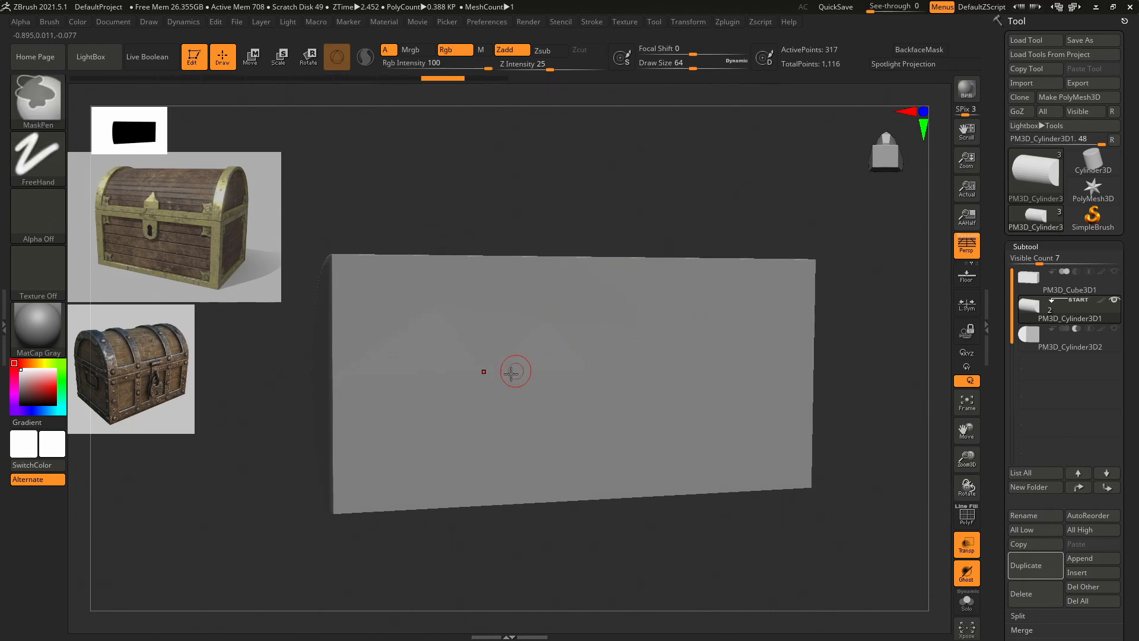
{"action": "mouse_move", "coordinate": [338, 232]}
{"action": "left_mouse_down", "text": "shift"}
{"action": "mouse_move", "coordinate": [346, 275]}
{"action": "mouse_move", "coordinate": [339, 244]}
{"action": "mouse_move", "coordinate": [318, 237]}
{"action": "mouse_move", "coordinate": [318, 263]}
{"action": "left_mouse_up", "text": "shift"}
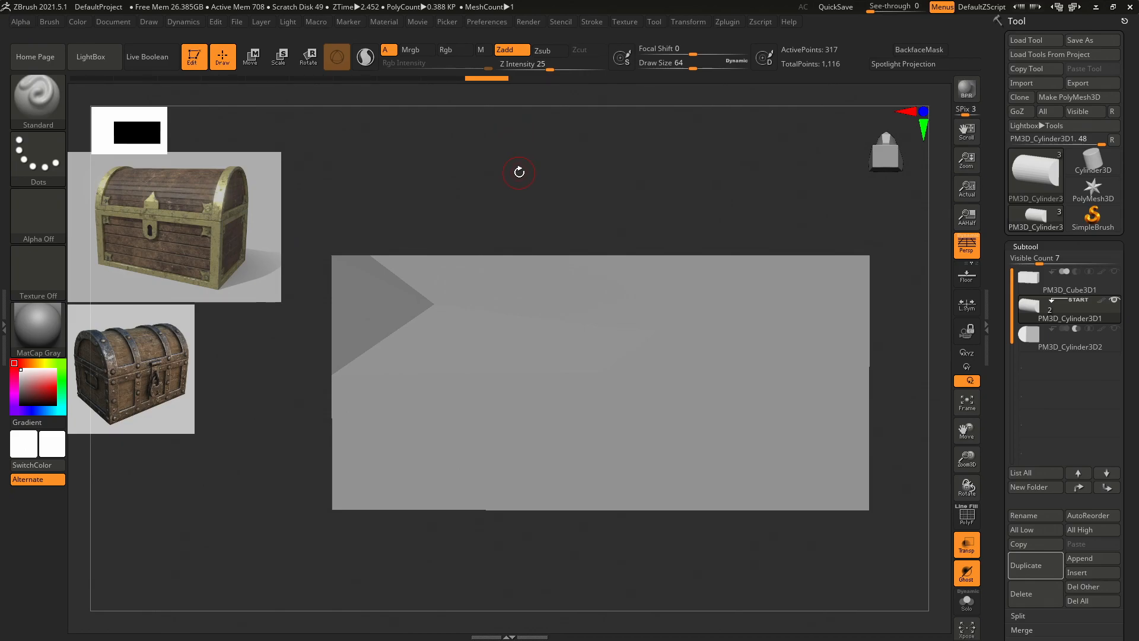
{"action": "scroll", "coordinate": [1007, 241], "scroll_direction": "down", "scroll_amount": 5}
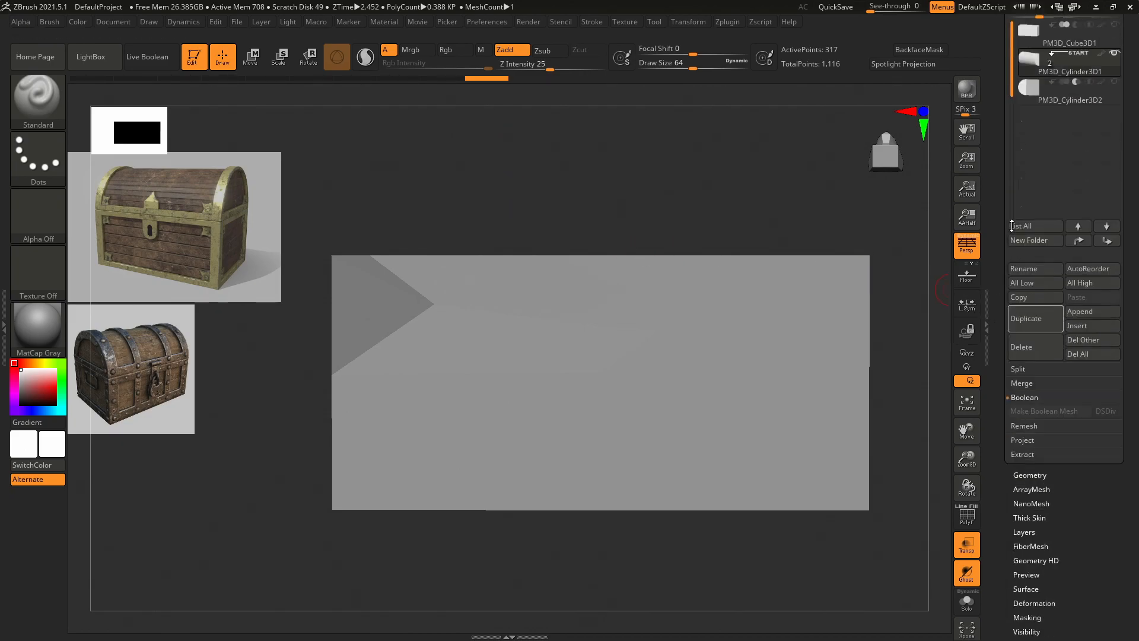
Show the polyframe wireframe on PM3D_Cylinder3D1 and examine the topology of its flat face.
{"action": "scroll", "coordinate": [1007, 240], "scroll_direction": "down", "scroll_amount": 3}
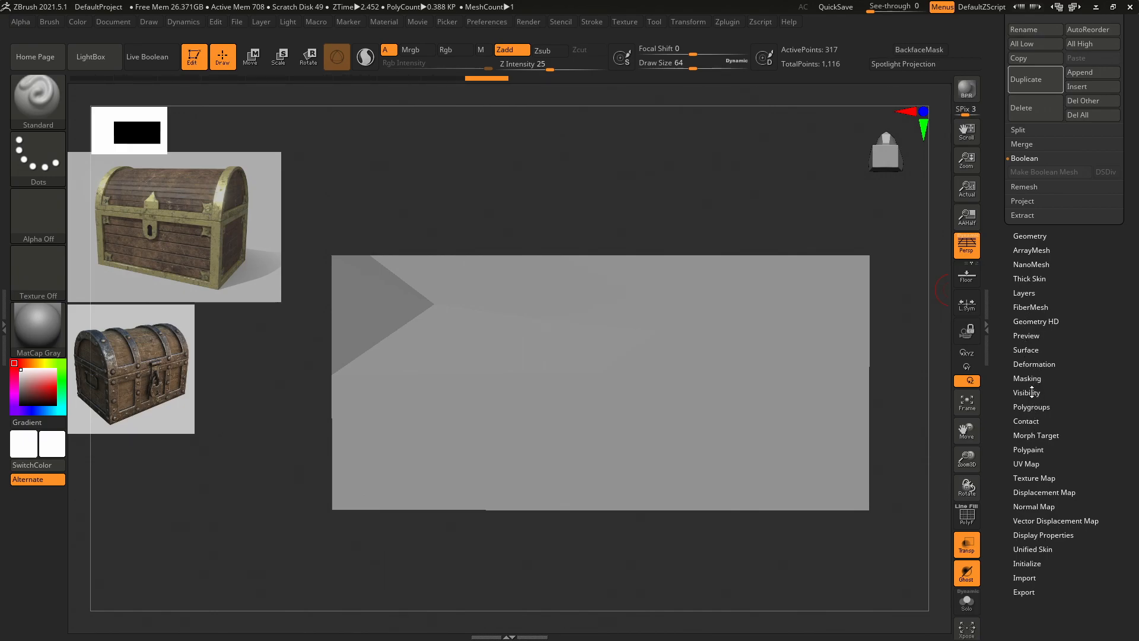
{"action": "key", "text": "shift"}
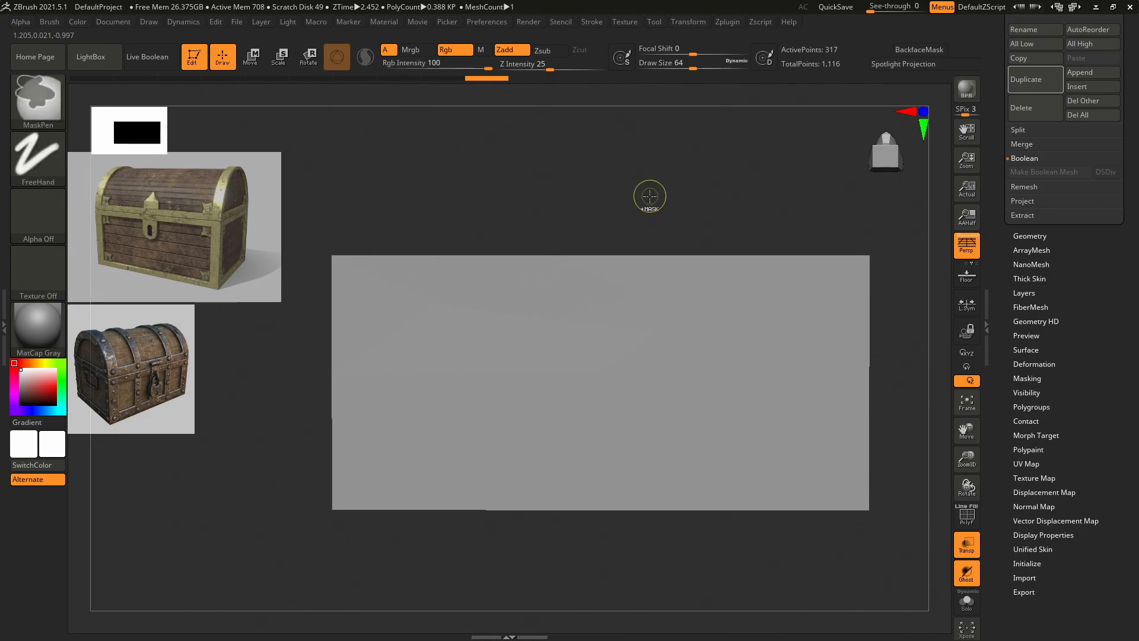
{"action": "key", "text": "shift"}
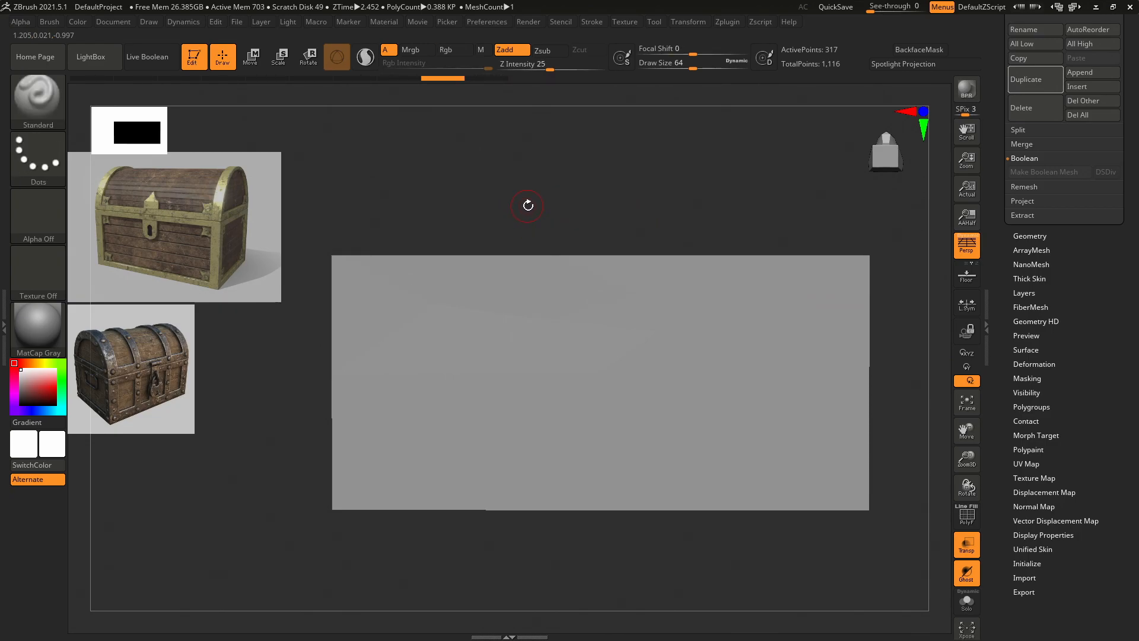
{"action": "key", "text": "shift+f"}
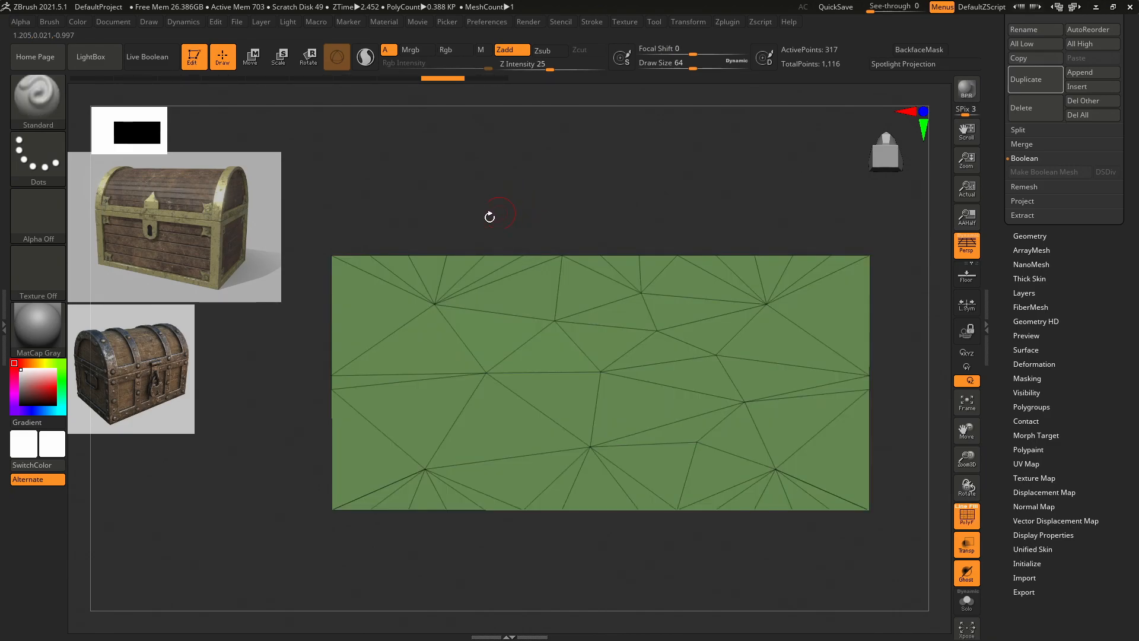
{"action": "left_click_drag", "start_coordinate": [737, 214], "coordinate": [687, 207]}
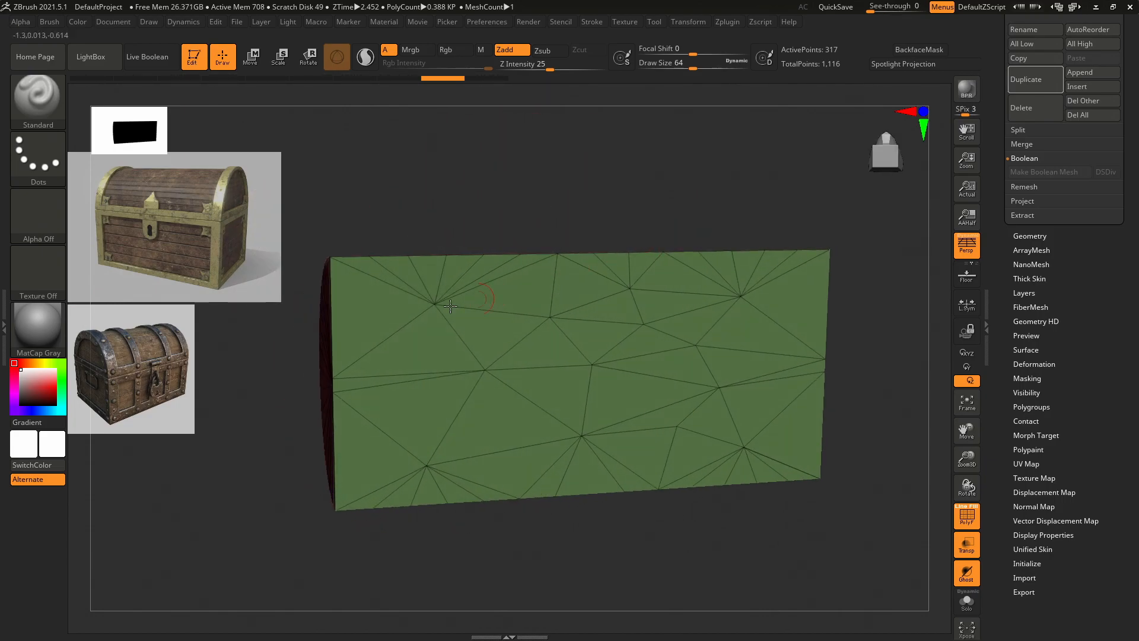
{"action": "left_click_drag", "start_coordinate": [1002, 236], "coordinate": [1013, 136]}
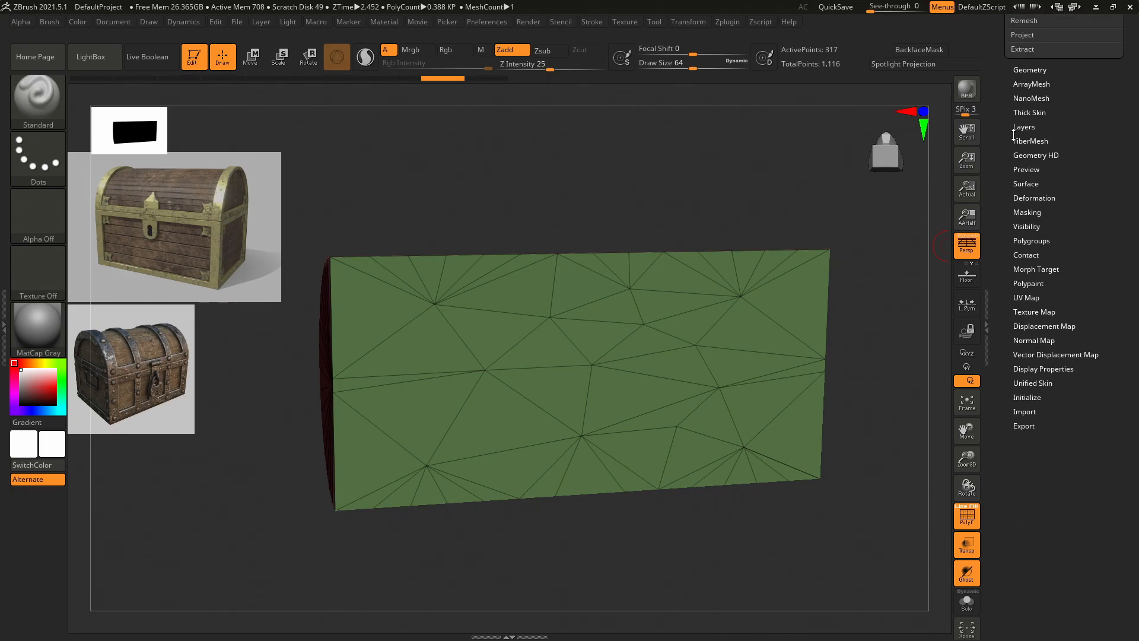
{"action": "left_click", "coordinate": [1029, 184]}
{"action": "mouse_move", "coordinate": [1016, 193]}
{"action": "left_mouse_down"}
{"action": "mouse_move", "coordinate": [1010, 261]}
{"action": "mouse_move", "coordinate": [1004, 242]}
{"action": "left_mouse_up"}
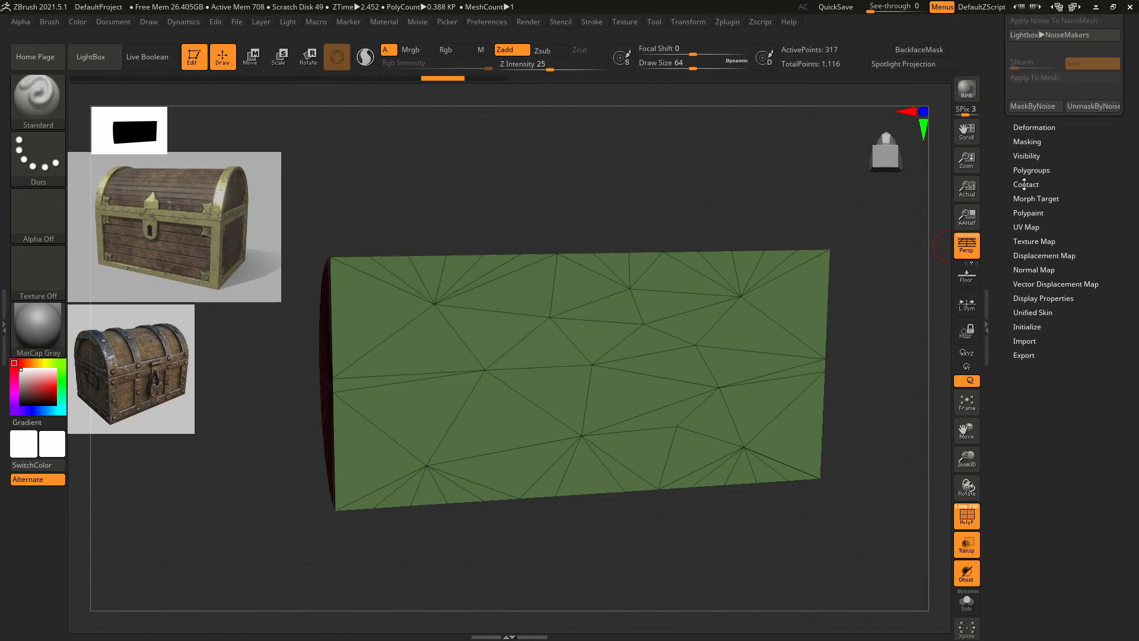
{"action": "left_click", "coordinate": [1025, 212]}
{"action": "left_click_drag", "start_coordinate": [997, 164], "coordinate": [1021, 290]}
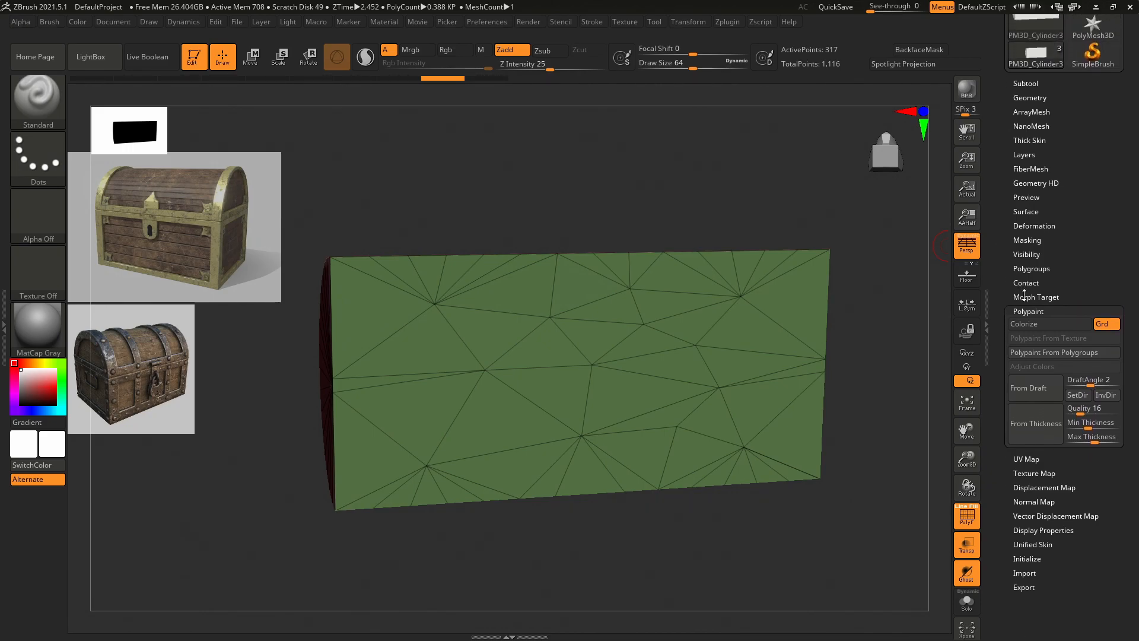
{"action": "left_click", "coordinate": [1024, 296]}
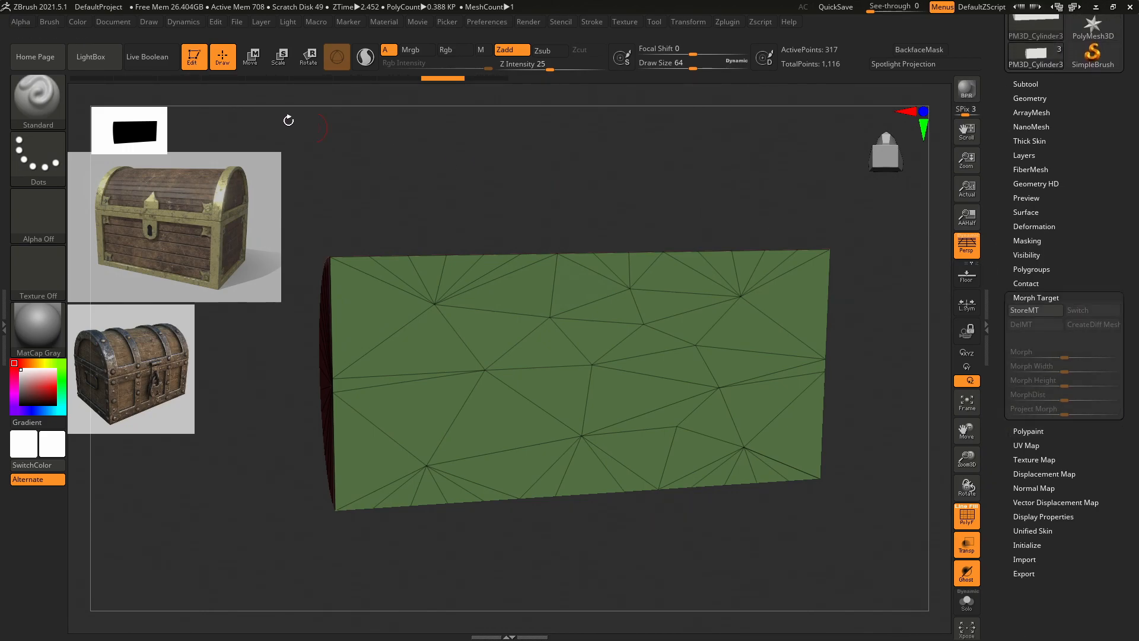
{"action": "left_click", "coordinate": [38, 98]}
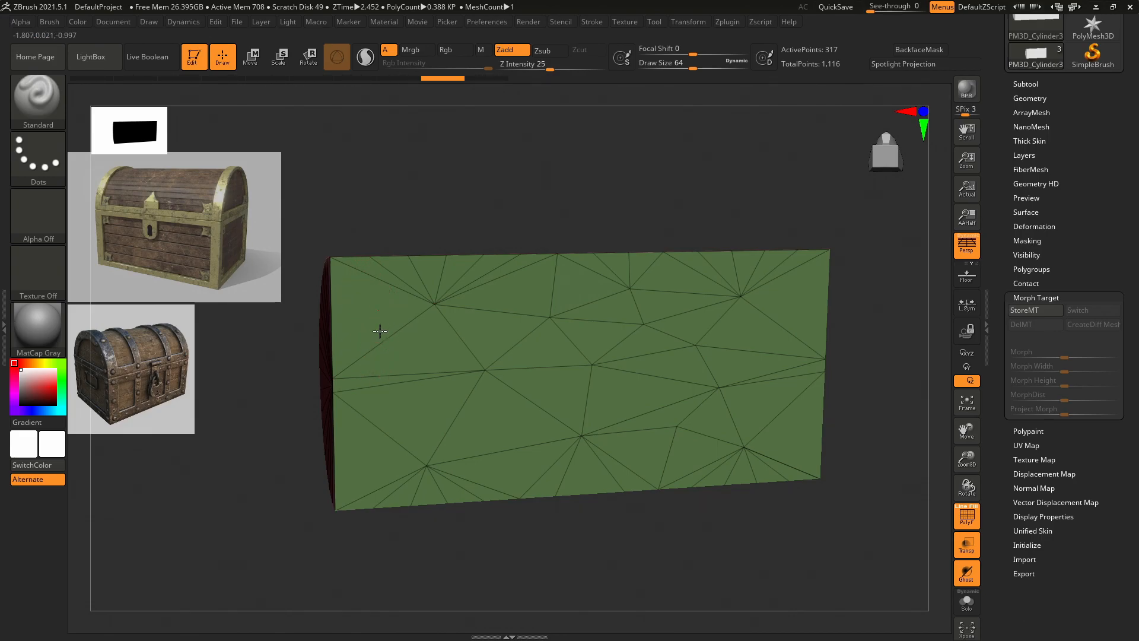
Switch to the Move brush, try a stroke across the half-cylinder's flat face and undo that stroke.
{"action": "mouse_move", "coordinate": [482, 213]}
{"action": "left_mouse_down"}
{"action": "mouse_move", "coordinate": [536, 203]}
{"action": "mouse_move", "coordinate": [575, 223]}
{"action": "mouse_move", "coordinate": [538, 196]}
{"action": "mouse_move", "coordinate": [508, 224]}
{"action": "mouse_move", "coordinate": [537, 264]}
{"action": "mouse_move", "coordinate": [521, 283]}
{"action": "left_mouse_up"}
{"action": "key", "text": "b"}
{"action": "key", "text": "m"}
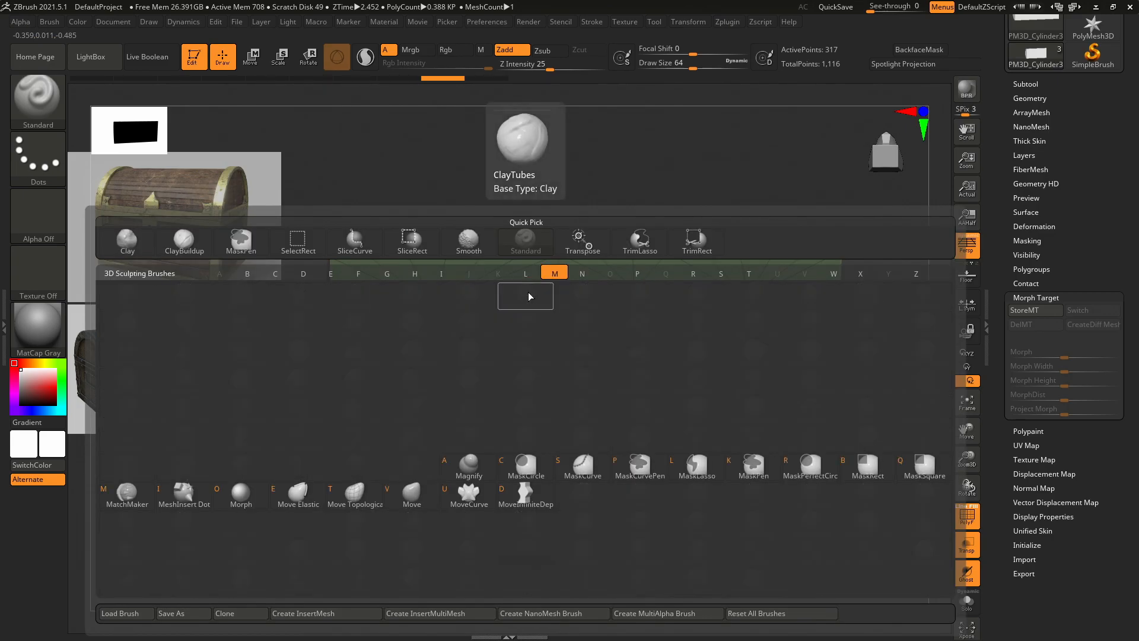
{"action": "key", "text": "v"}
{"action": "mouse_move", "coordinate": [450, 264]}
{"action": "left_mouse_down"}
{"action": "mouse_move", "coordinate": [418, 324]}
{"action": "mouse_move", "coordinate": [705, 429]}
{"action": "mouse_move", "coordinate": [668, 445]}
{"action": "mouse_move", "coordinate": [342, 322]}
{"action": "mouse_move", "coordinate": [320, 292]}
{"action": "mouse_move", "coordinate": [467, 355]}
{"action": "mouse_move", "coordinate": [315, 306]}
{"action": "mouse_move", "coordinate": [617, 362]}
{"action": "mouse_move", "coordinate": [793, 526]}
{"action": "mouse_move", "coordinate": [778, 285]}
{"action": "mouse_move", "coordinate": [793, 463]}
{"action": "mouse_move", "coordinate": [742, 301]}
{"action": "left_mouse_up"}
{"action": "key", "text": "ctrl+z"}
Turn off the polyframe display and try to mask the half-cylinder from its end-cap side.
{"action": "mouse_move", "coordinate": [605, 160]}
{"action": "left_mouse_down"}
{"action": "mouse_move", "coordinate": [596, 181]}
{"action": "mouse_move", "coordinate": [647, 205]}
{"action": "mouse_move", "coordinate": [646, 190]}
{"action": "mouse_move", "coordinate": [412, 159]}
{"action": "mouse_move", "coordinate": [424, 173]}
{"action": "left_mouse_up"}
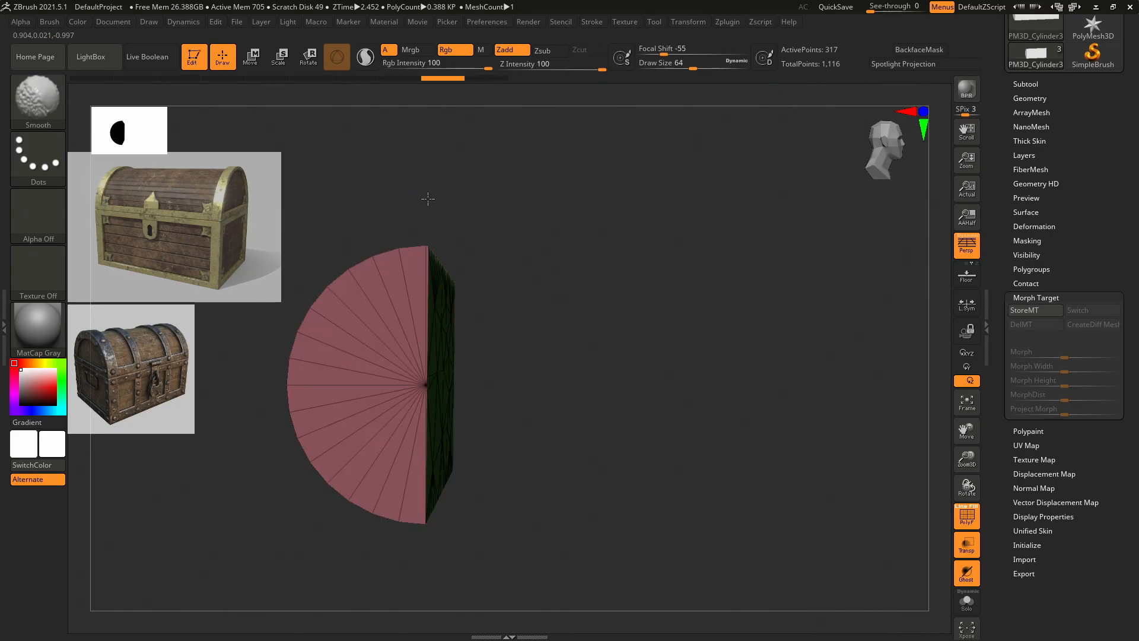
{"action": "mouse_move", "coordinate": [435, 189]}
{"action": "left_mouse_down", "text": "ctrl"}
{"action": "mouse_move", "coordinate": [419, 219]}
{"action": "mouse_move", "coordinate": [380, 240]}
{"action": "left_mouse_up", "text": "ctrl"}
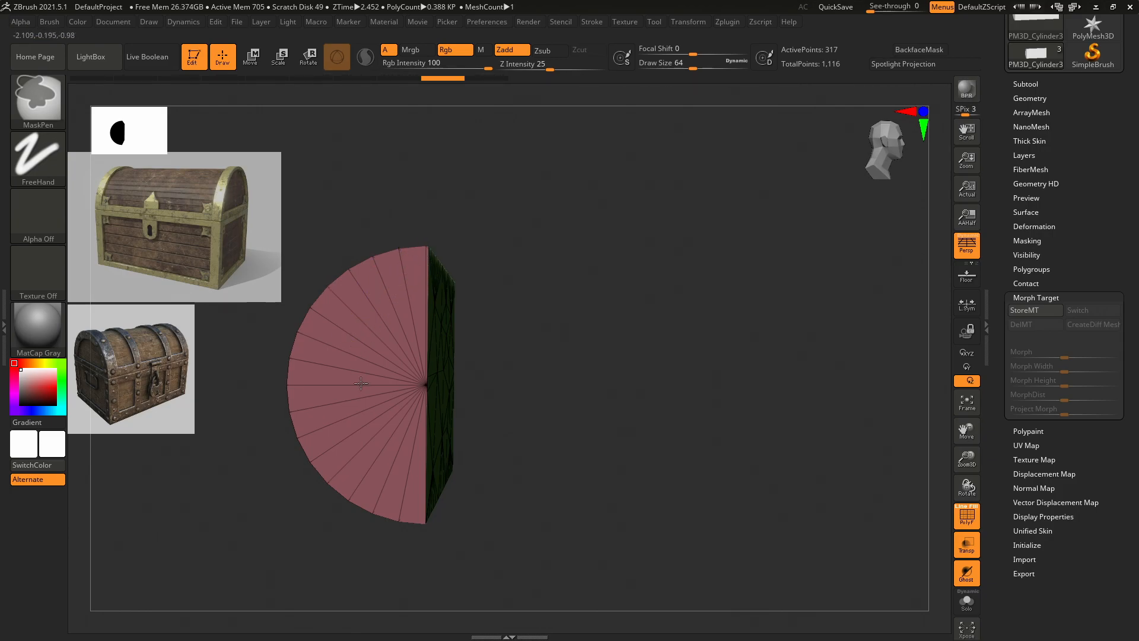
{"action": "key", "text": "shift+f"}
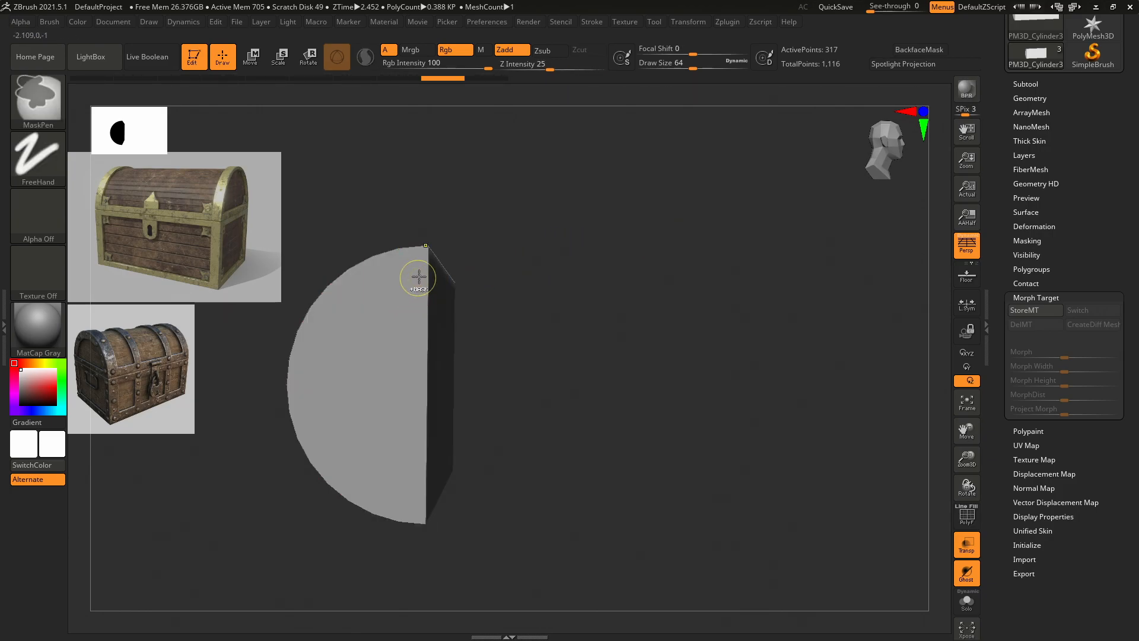
{"action": "left_click_drag", "start_coordinate": [426, 200], "coordinate": [278, 553], "text": "ctrl"}
{"action": "mouse_move", "coordinate": [561, 336]}
{"action": "left_mouse_down"}
{"action": "mouse_move", "coordinate": [514, 348]}
{"action": "mouse_move", "coordinate": [551, 320]}
{"action": "mouse_move", "coordinate": [514, 336]}
{"action": "mouse_move", "coordinate": [491, 313]}
{"action": "mouse_move", "coordinate": [539, 286]}
{"action": "mouse_move", "coordinate": [521, 305]}
{"action": "left_mouse_up"}
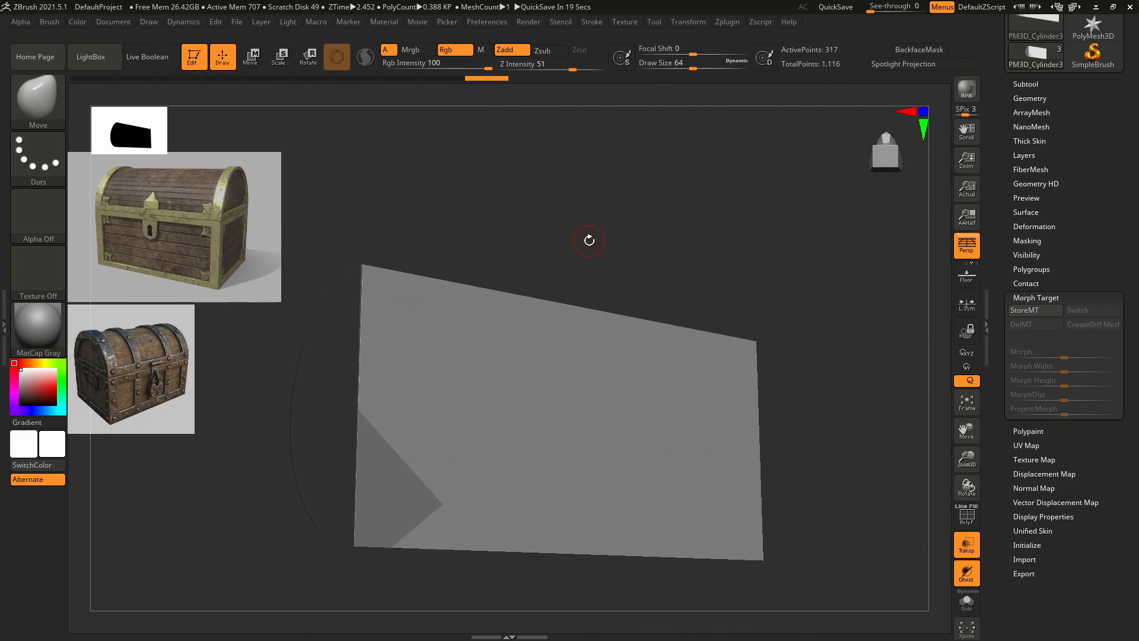
{"action": "left_click_drag", "start_coordinate": [747, 243], "coordinate": [701, 217]}
{"action": "left_click_drag", "start_coordinate": [593, 196], "coordinate": [778, 166]}
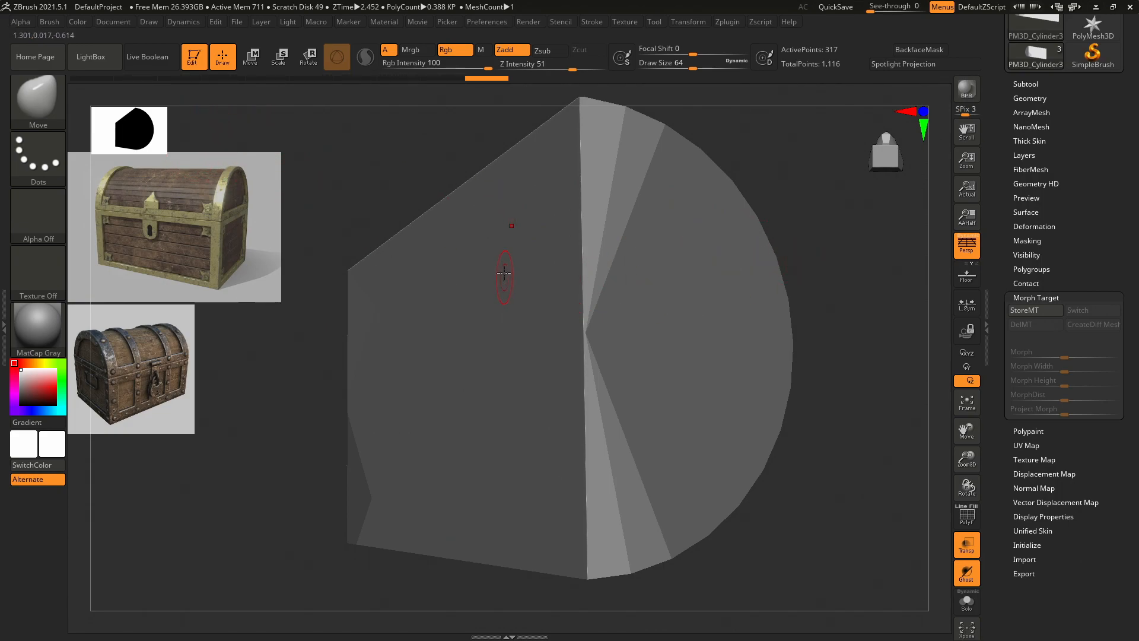
Switch to the web browser, close the 001.png image tab and look at the Gardevoir and Vulpix Pokédex pages.
{"action": "key", "text": "alt+Tab"}
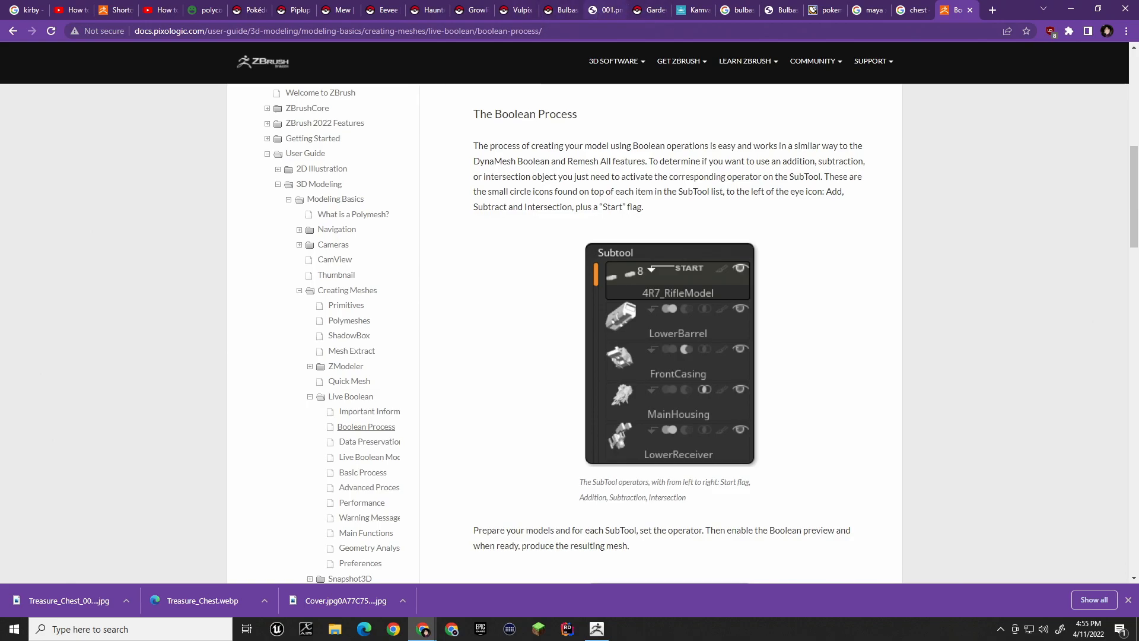
{"action": "left_click", "coordinate": [614, 12]}
{"action": "left_click", "coordinate": [628, 12]}
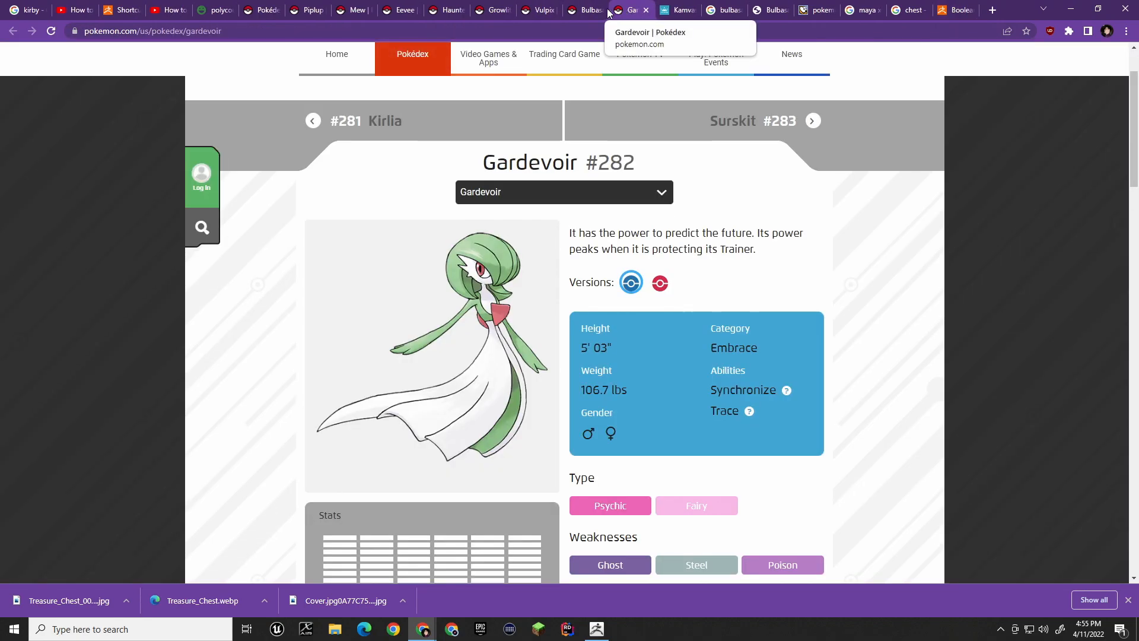
{"action": "left_click", "coordinate": [588, 11]}
{"action": "left_click", "coordinate": [540, 10]}
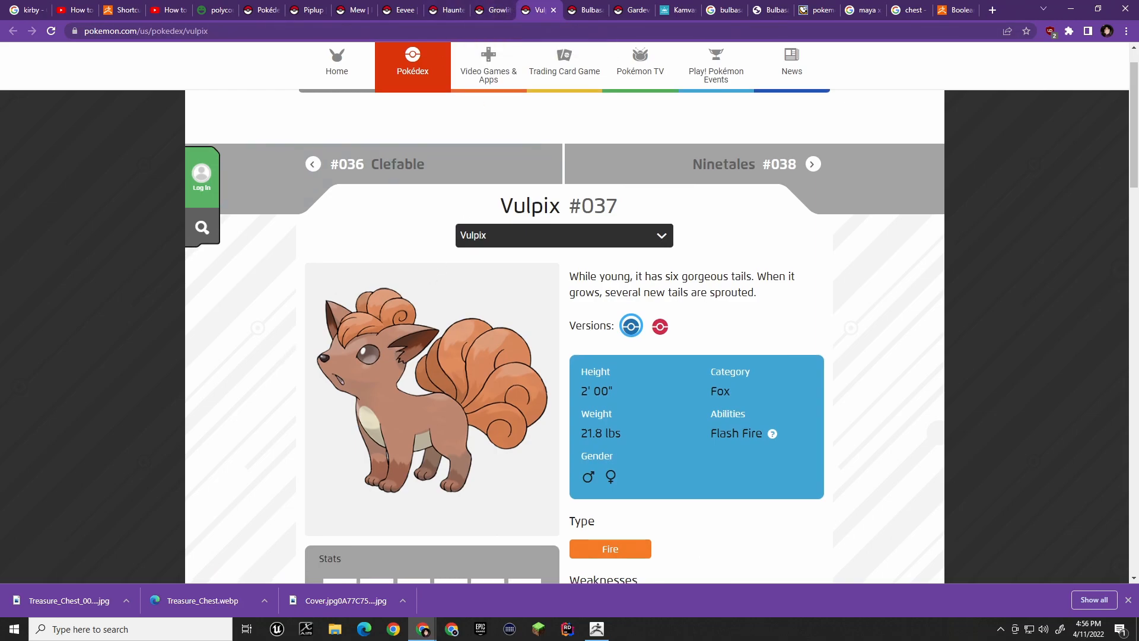
{"action": "scroll", "coordinate": [380, 341], "scroll_direction": "down", "scroll_amount": 1}
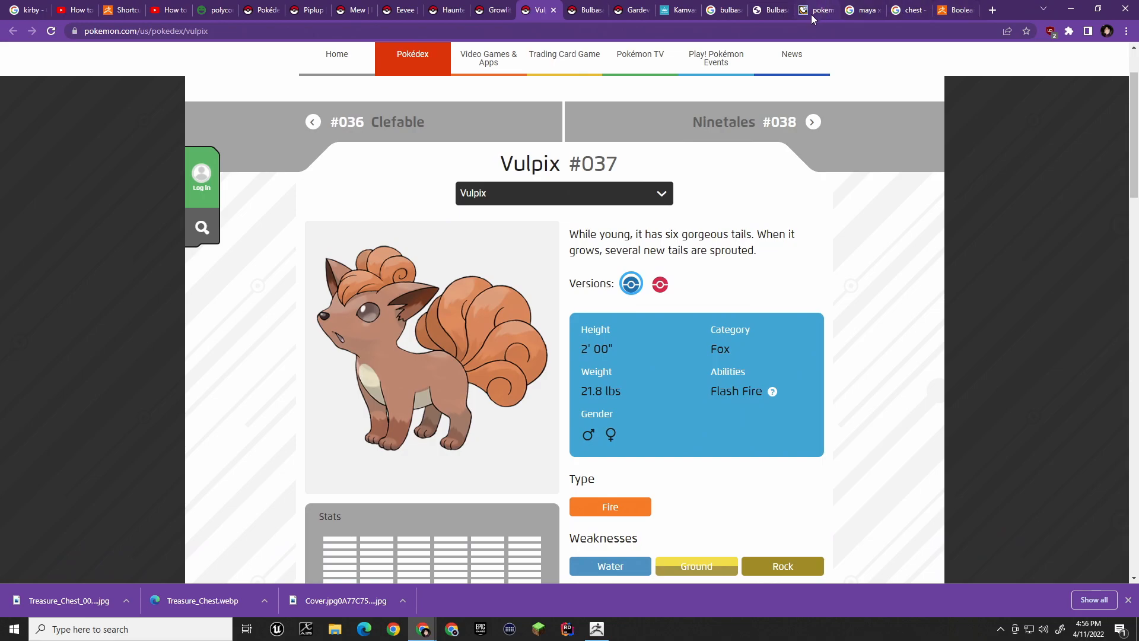
Close the pokemon reference tab and the two extra Bulbasaur tabs beside the Kamvas Pro 16 page.
{"action": "left_click", "coordinate": [817, 11]}
{"action": "left_click", "coordinate": [849, 11]}
{"action": "left_click", "coordinate": [815, 10]}
{"action": "key", "text": "ctrl+w"}
{"action": "left_click", "coordinate": [809, 11]}
{"action": "key", "text": "ctrl+w"}
{"action": "left_click", "coordinate": [795, 11]}
{"action": "key", "text": "ctrl+w"}
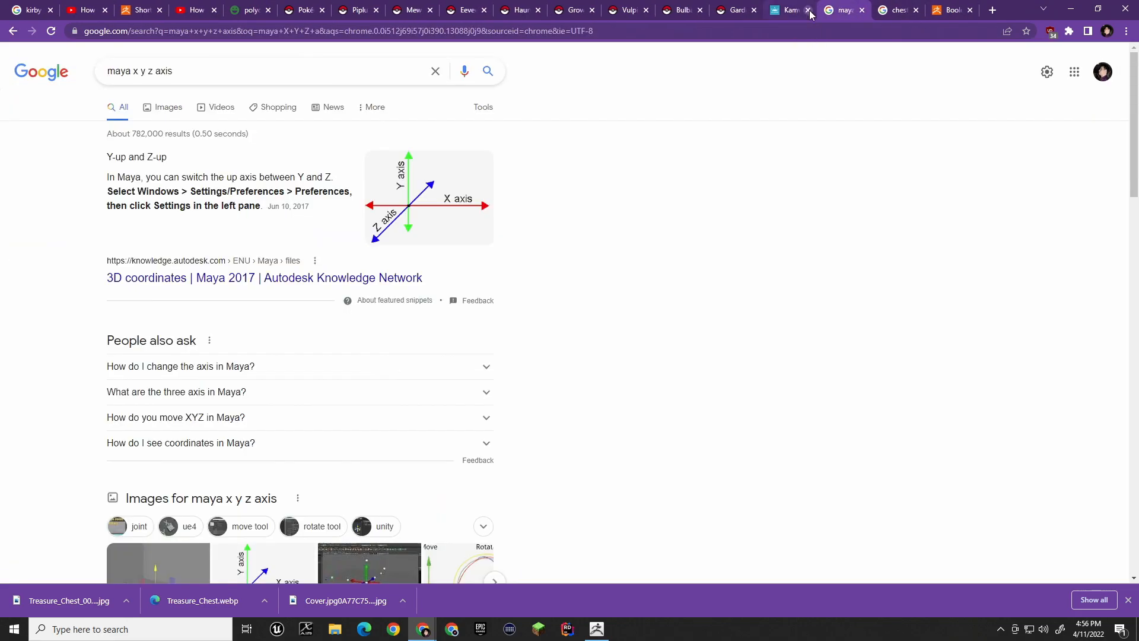
Go to the Pokédex list among the open pages and open the Charmander #004 entry.
{"action": "left_click", "coordinate": [792, 11]}
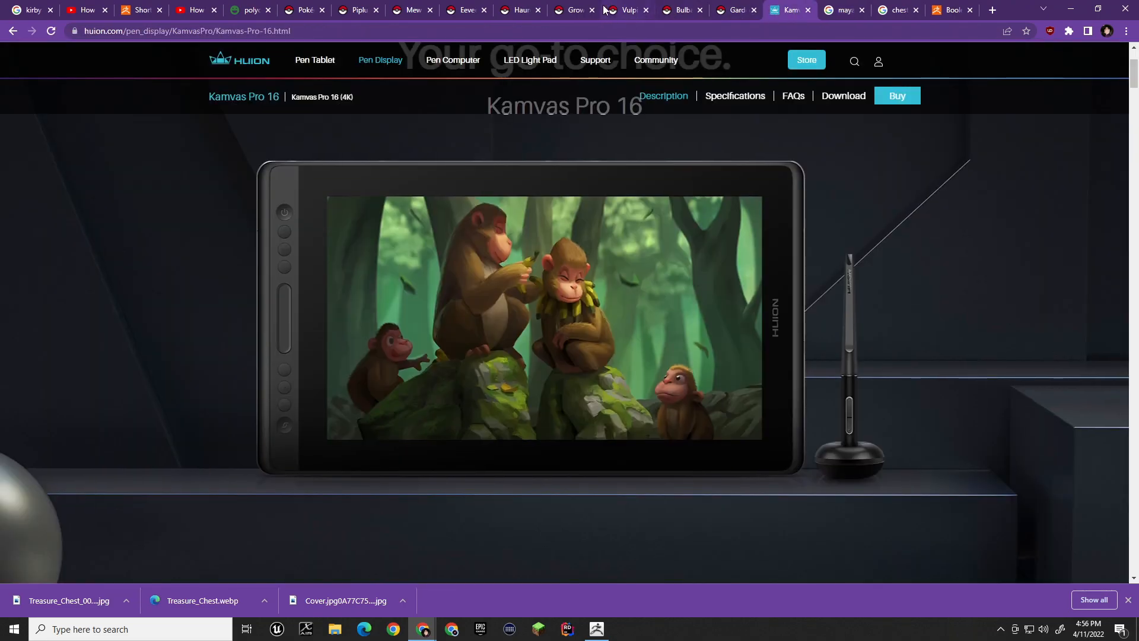
{"action": "left_click", "coordinate": [359, 11]}
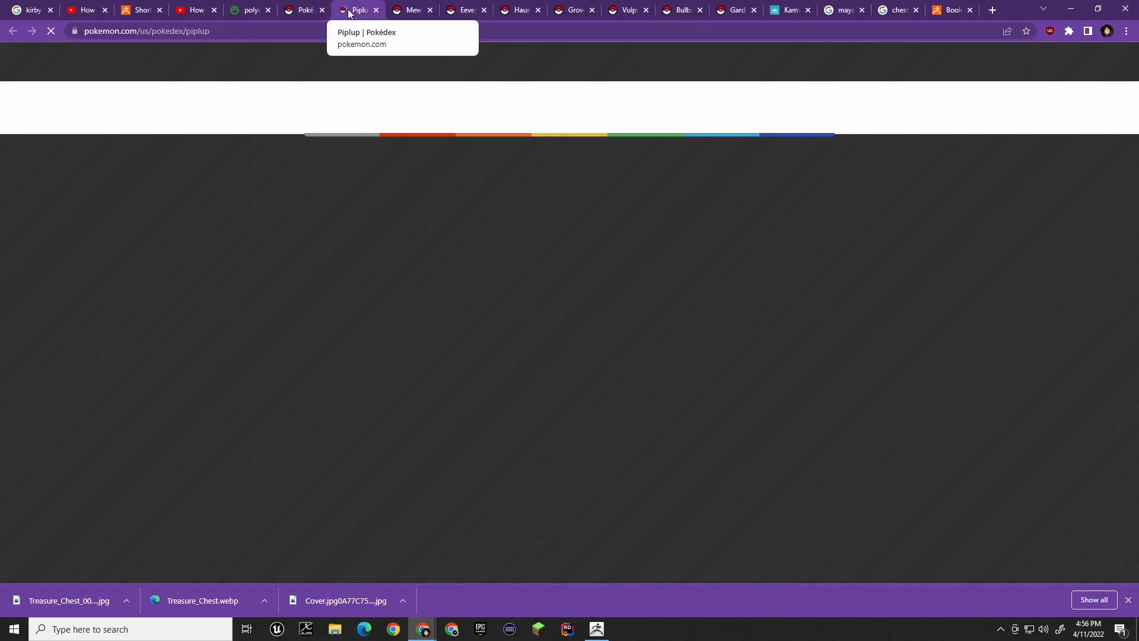
{"action": "left_click", "coordinate": [306, 10]}
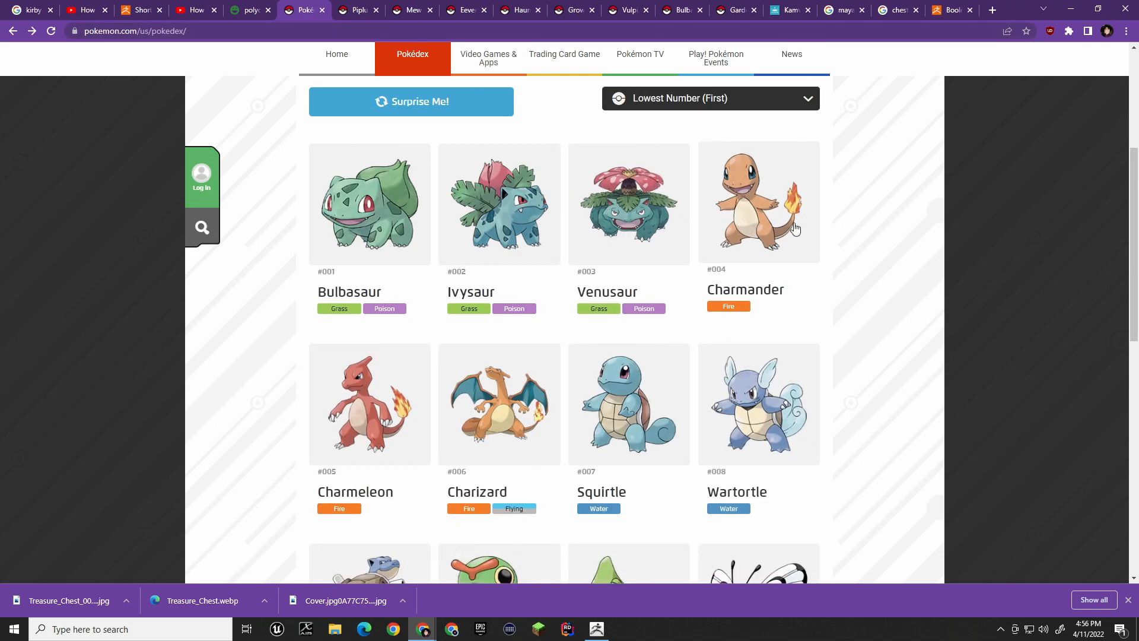
{"action": "left_click", "coordinate": [775, 210]}
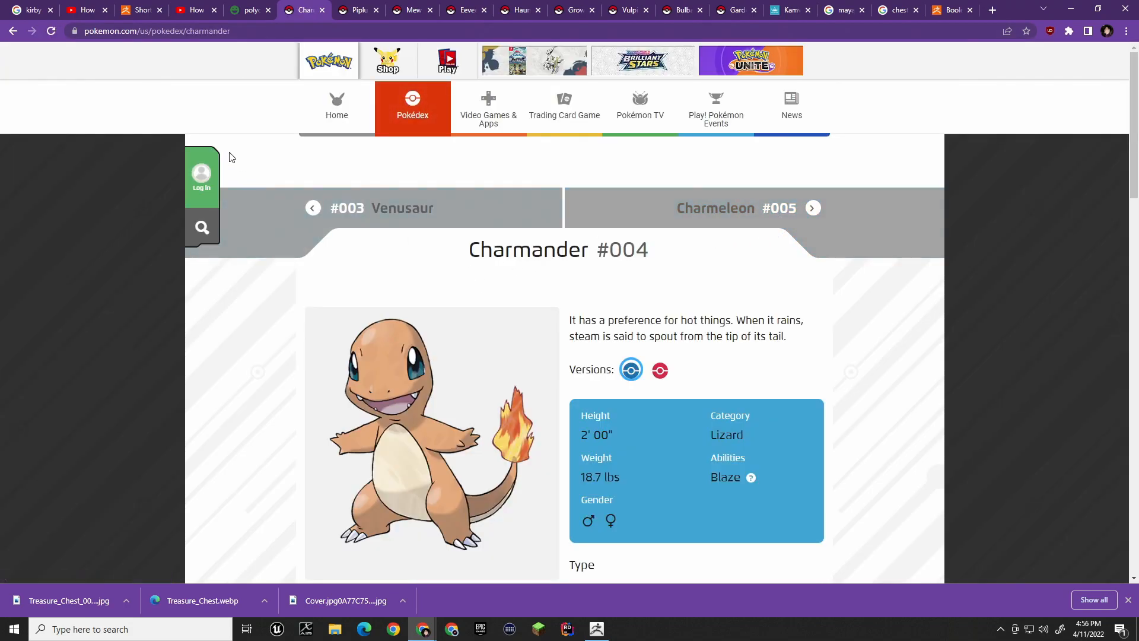
{"action": "scroll", "coordinate": [727, 303], "scroll_direction": "down", "scroll_amount": 2}
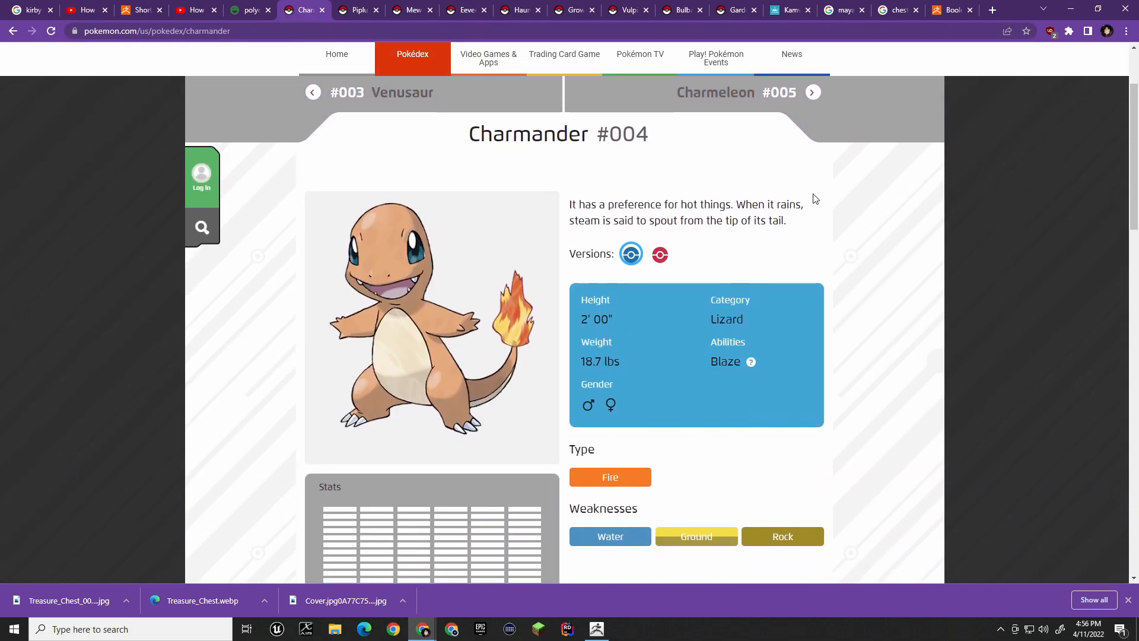
Close the remaining Pokédex tabs from Piplup through Gardevoir and the Kamvas Pro 16 tab, keeping the Charmander page.
{"action": "left_click", "coordinate": [356, 10]}
{"action": "key", "text": "ctrl+w"}
{"action": "key", "text": "ctrl+w"}
{"action": "key", "text": "ctrl+w"}
{"action": "key", "text": "ctrl+w"}
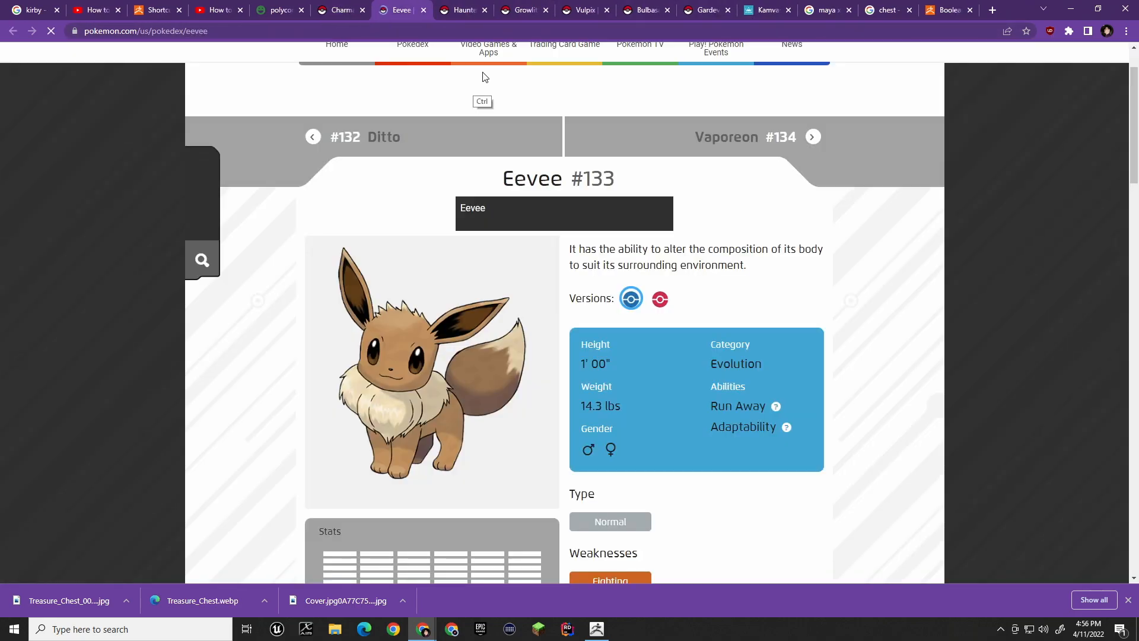
{"action": "key", "text": "ctrl+w"}
{"action": "key", "text": "ctrl+w"}
{"action": "key", "text": "ctrl+w"}
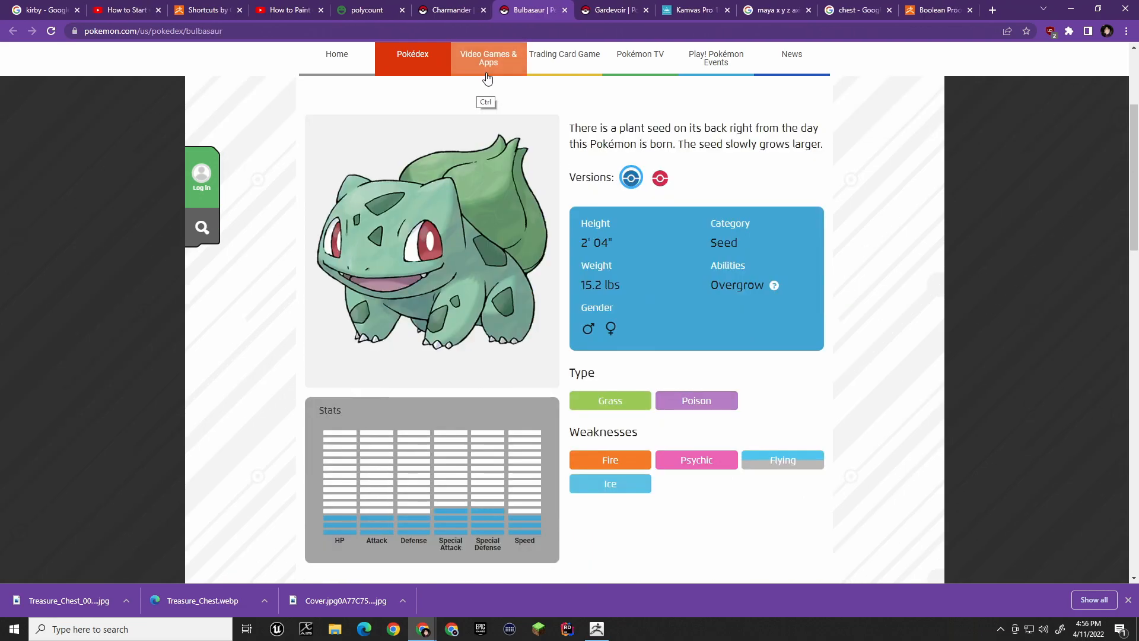
{"action": "key", "text": "ctrl+w"}
{"action": "key", "text": "ctrl+w"}
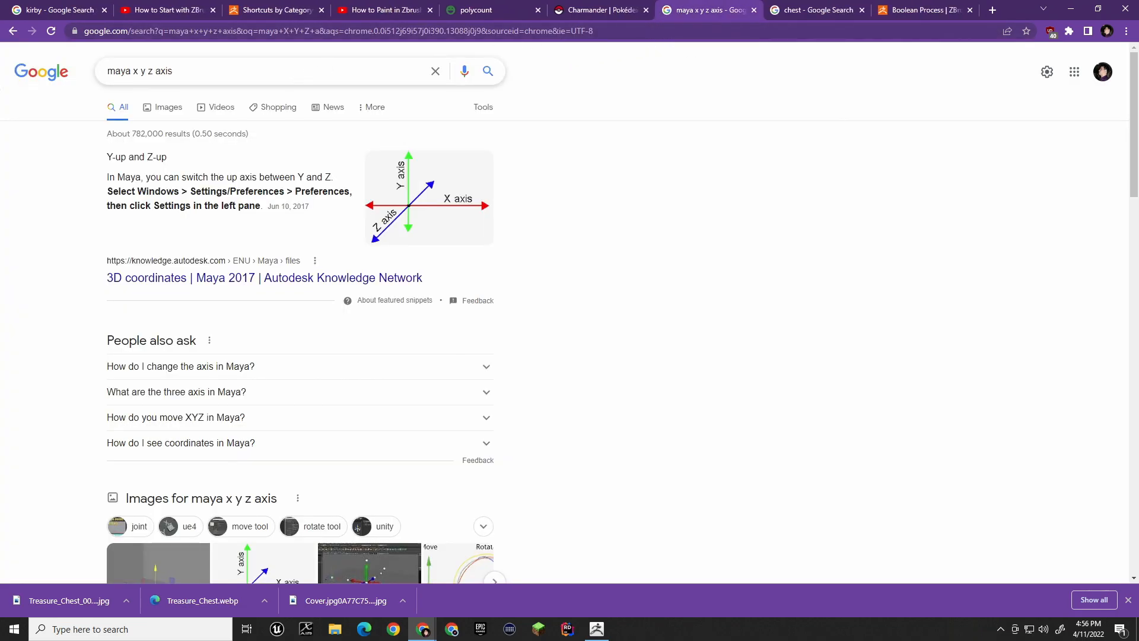
Replace the "maya x y z axis" Google search with "charmander" and show the image results.
{"action": "left_click", "coordinate": [312, 81]}
{"action": "key", "text": "ctrl+a"}
{"action": "type", "text": "c"}
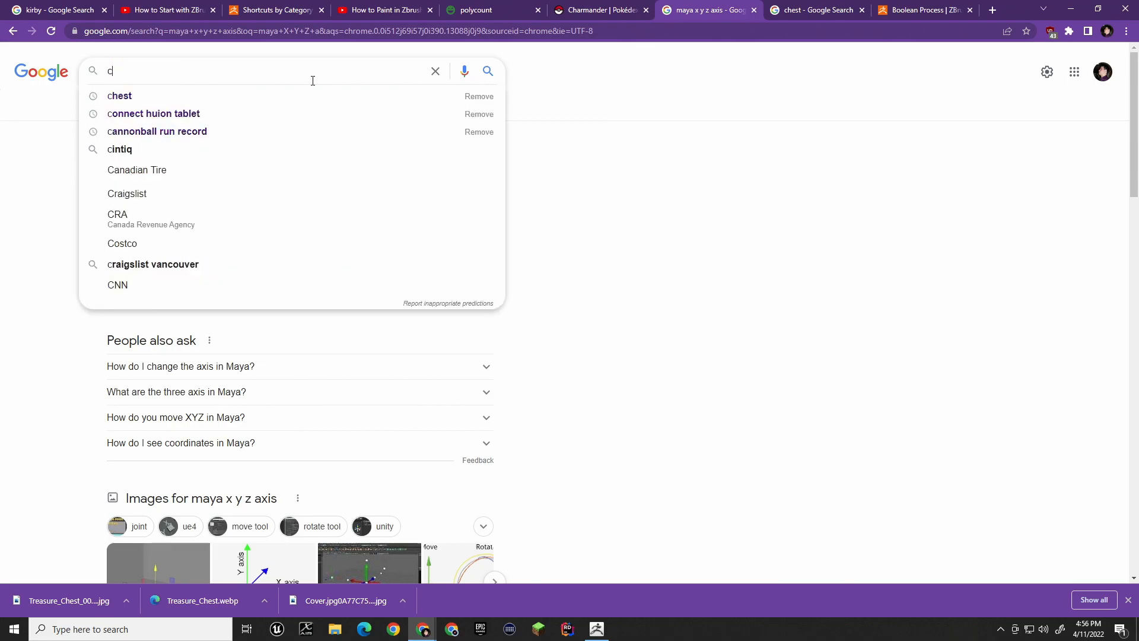
{"action": "type", "text": "harmander"}
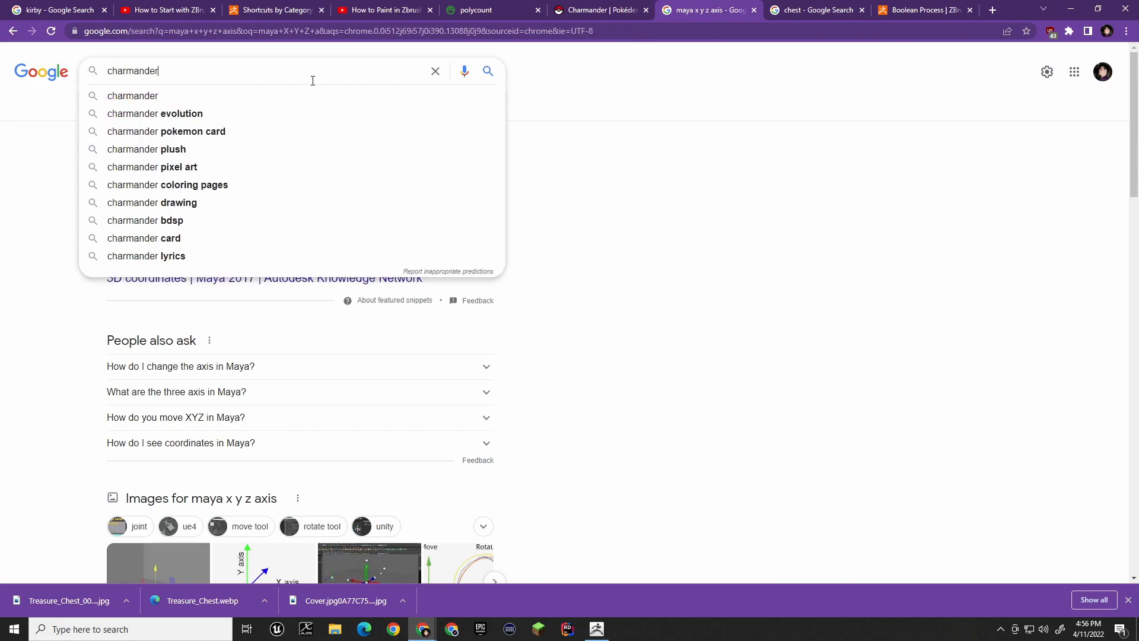
{"action": "key", "text": "Return"}
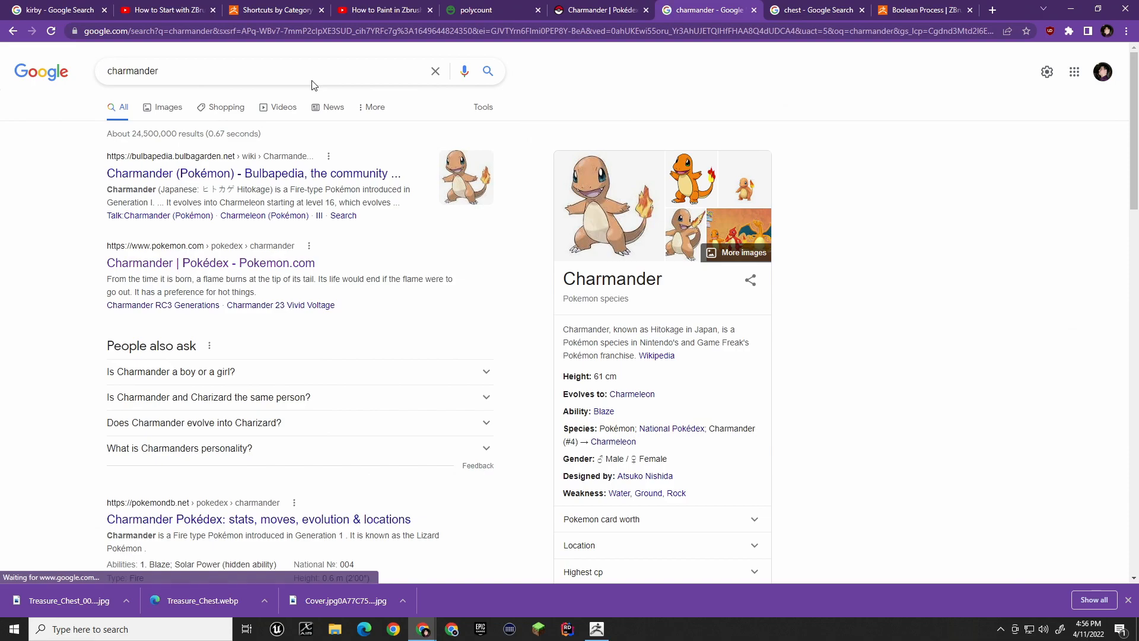
{"action": "left_click", "coordinate": [178, 107]}
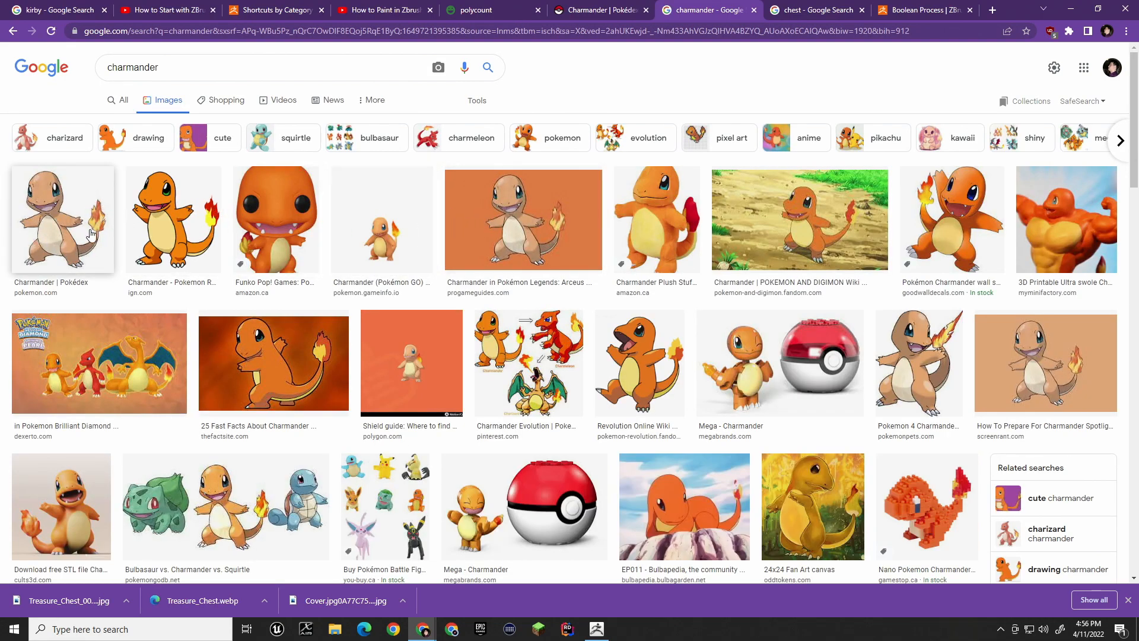
Go back to the Charmander #004 Pokédex entry and open its official artwork in a separate tab.
{"action": "left_click", "coordinate": [593, 10]}
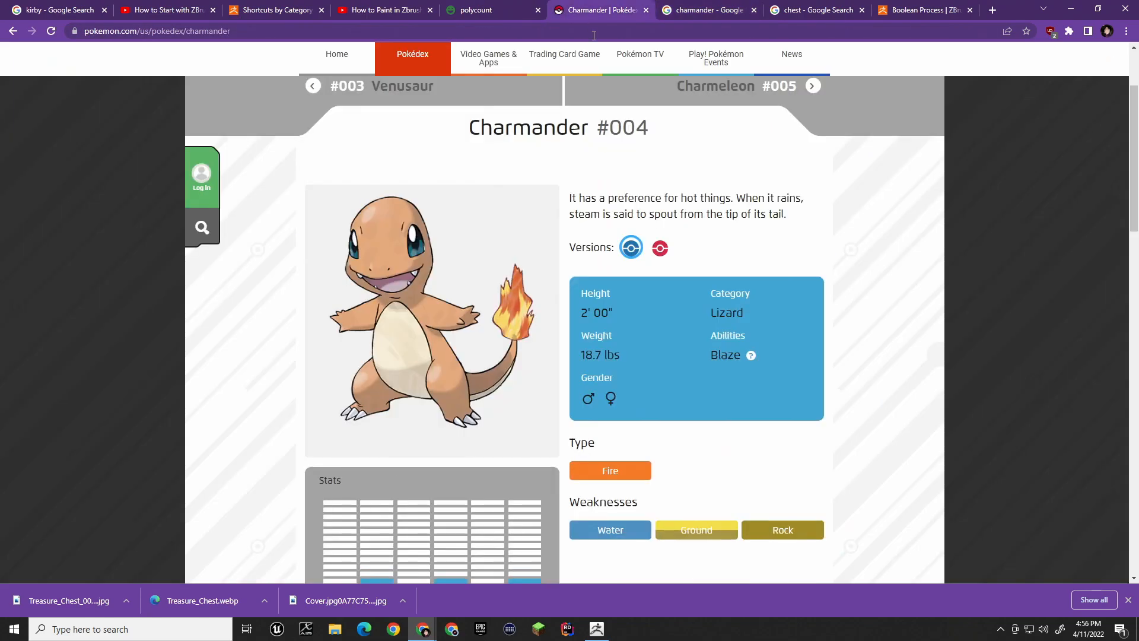
{"action": "key", "text": "alt"}
{"action": "right_click", "coordinate": [605, 54]}
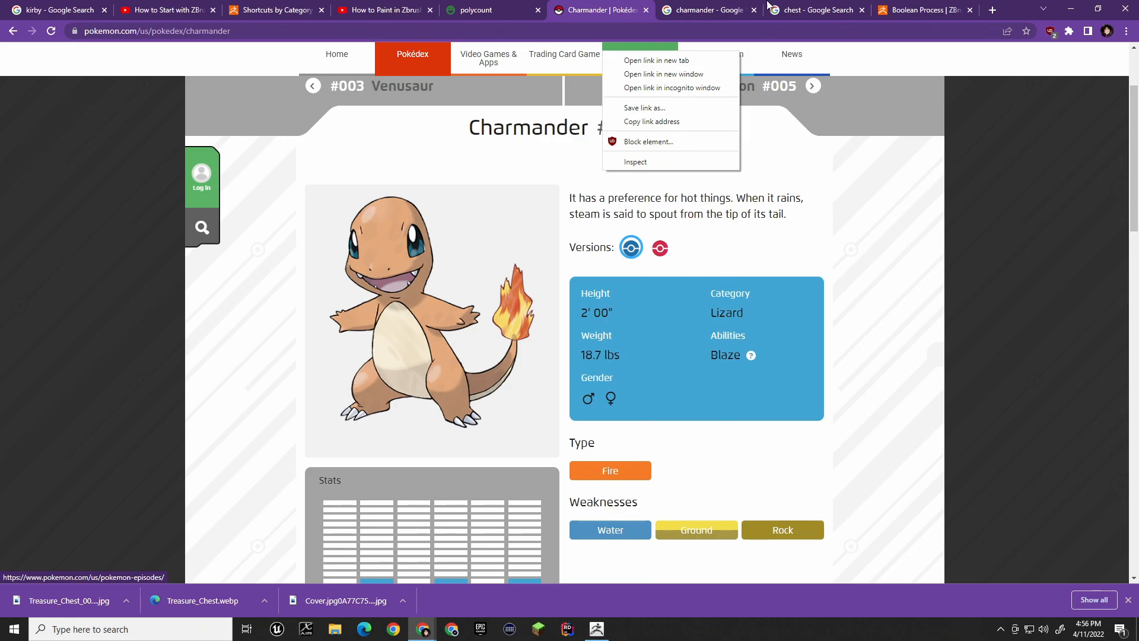
{"action": "left_click", "coordinate": [476, 393]}
{"action": "right_click", "coordinate": [461, 336]}
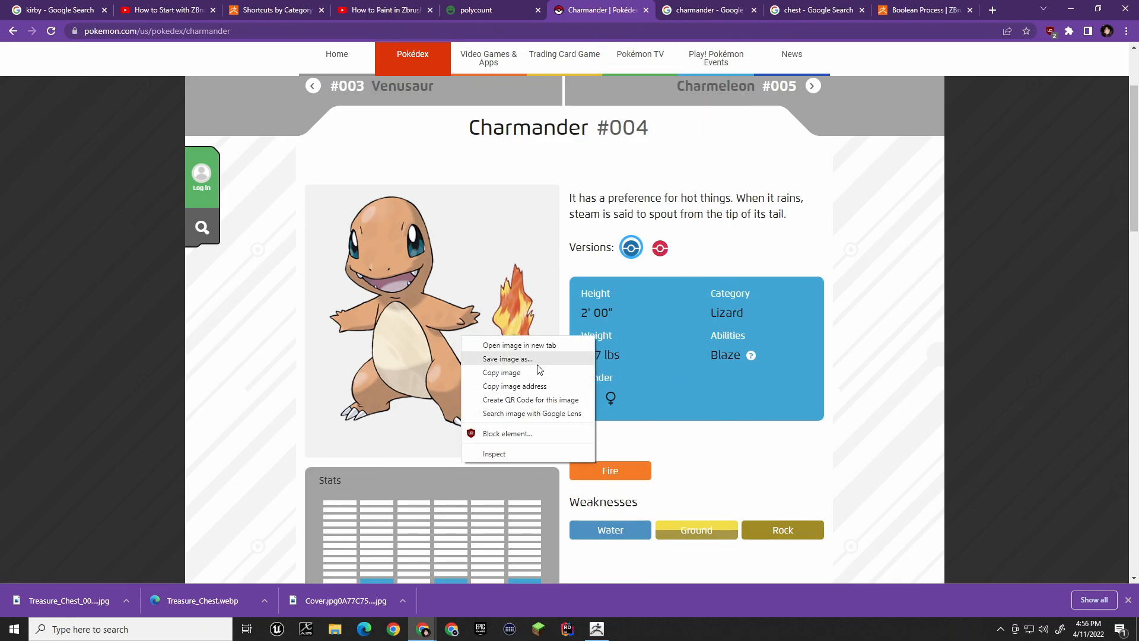
{"action": "left_click", "coordinate": [549, 345]}
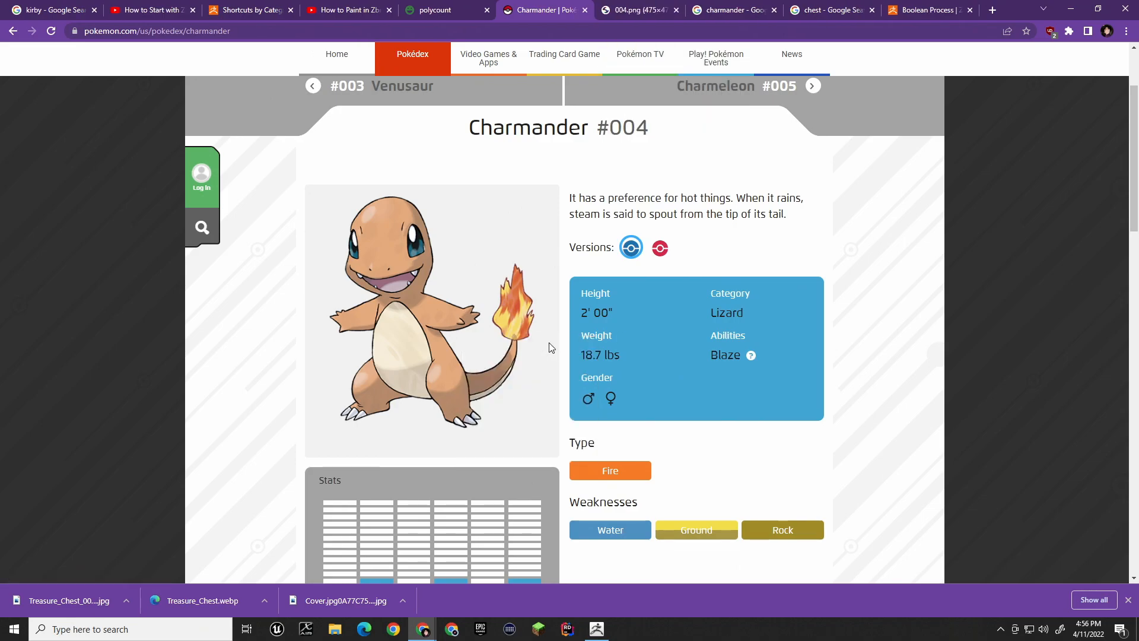
Browse the Charmander image results and open the drawingtutorials101.com picture as an image in a new tab.
{"action": "left_click", "coordinate": [645, 10]}
{"action": "left_click", "coordinate": [712, 11]}
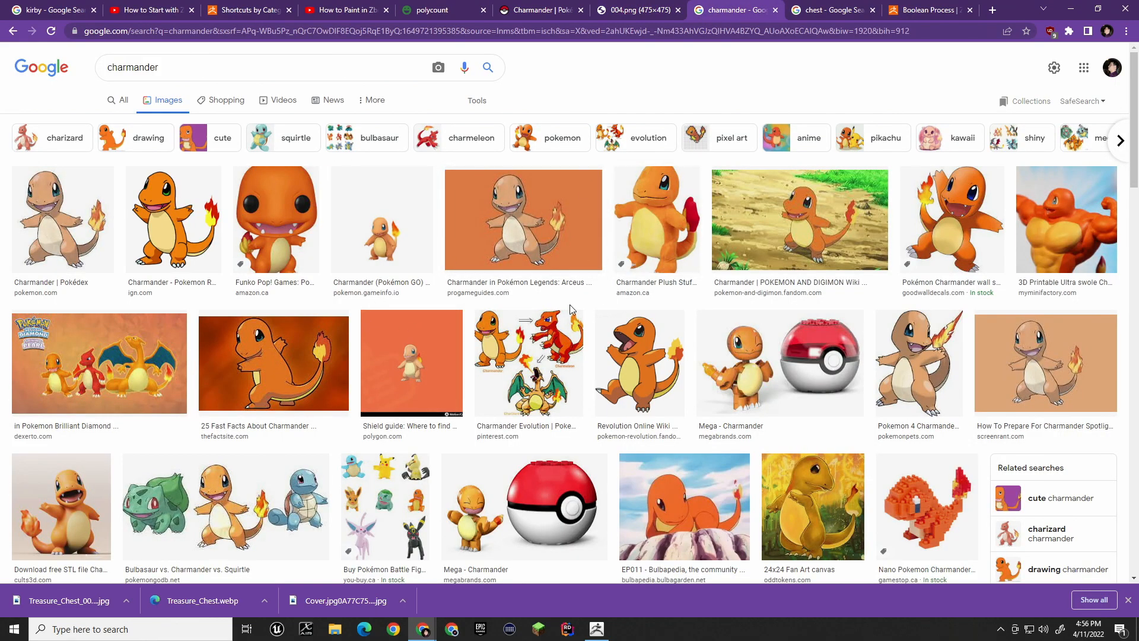
{"action": "scroll", "coordinate": [570, 305], "scroll_direction": "down", "scroll_amount": 1}
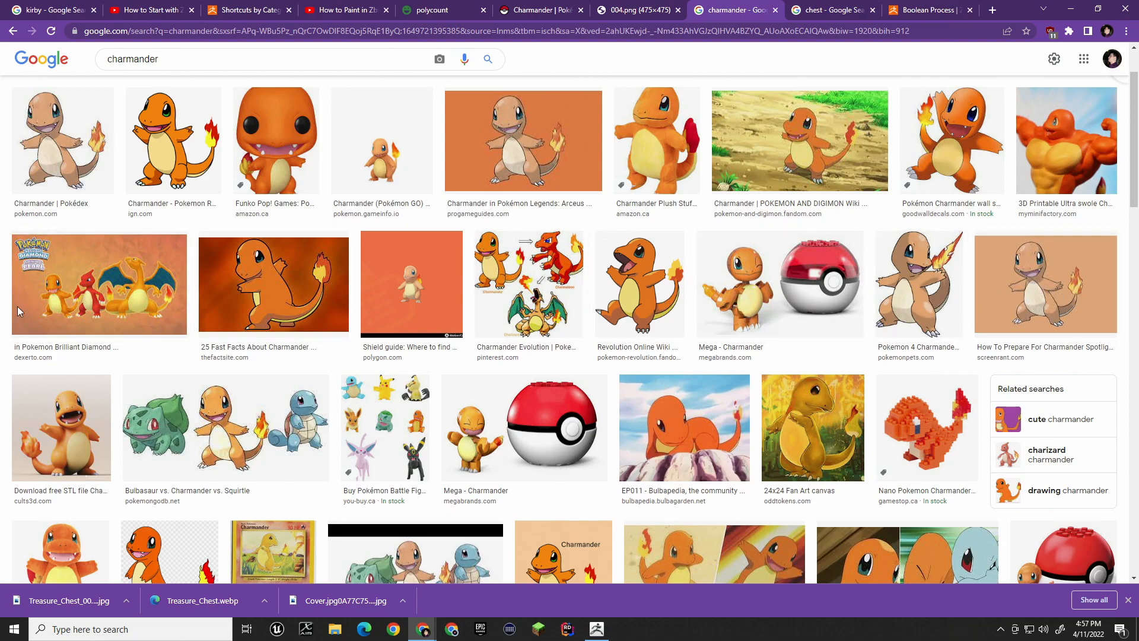
{"action": "scroll", "coordinate": [79, 330], "scroll_direction": "down", "scroll_amount": 3}
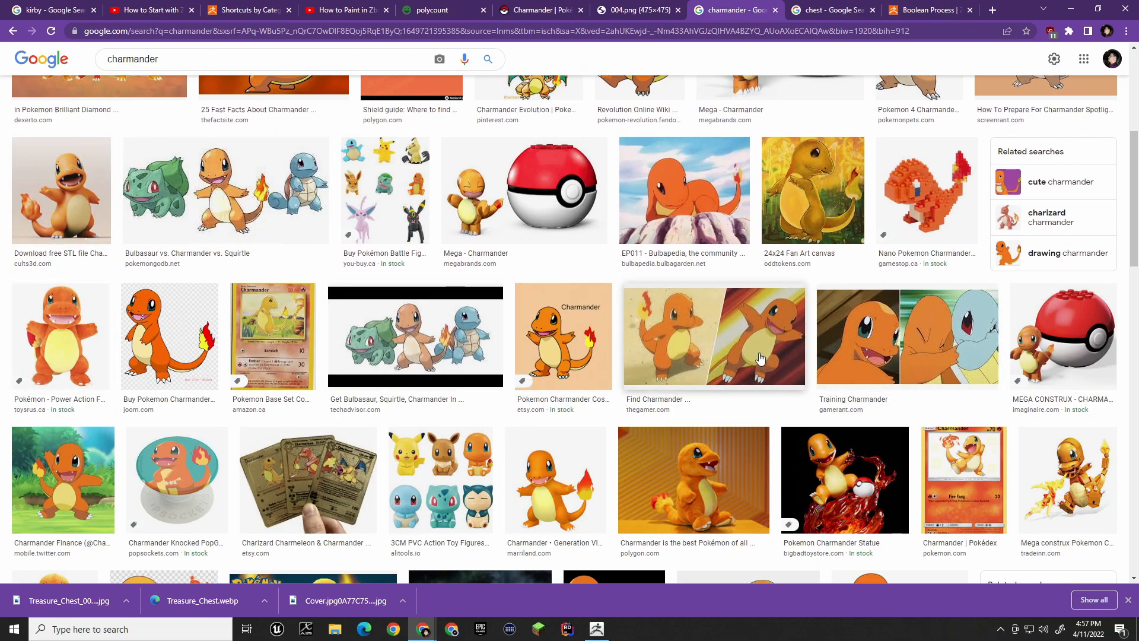
{"action": "scroll", "coordinate": [760, 358], "scroll_direction": "down", "scroll_amount": 1}
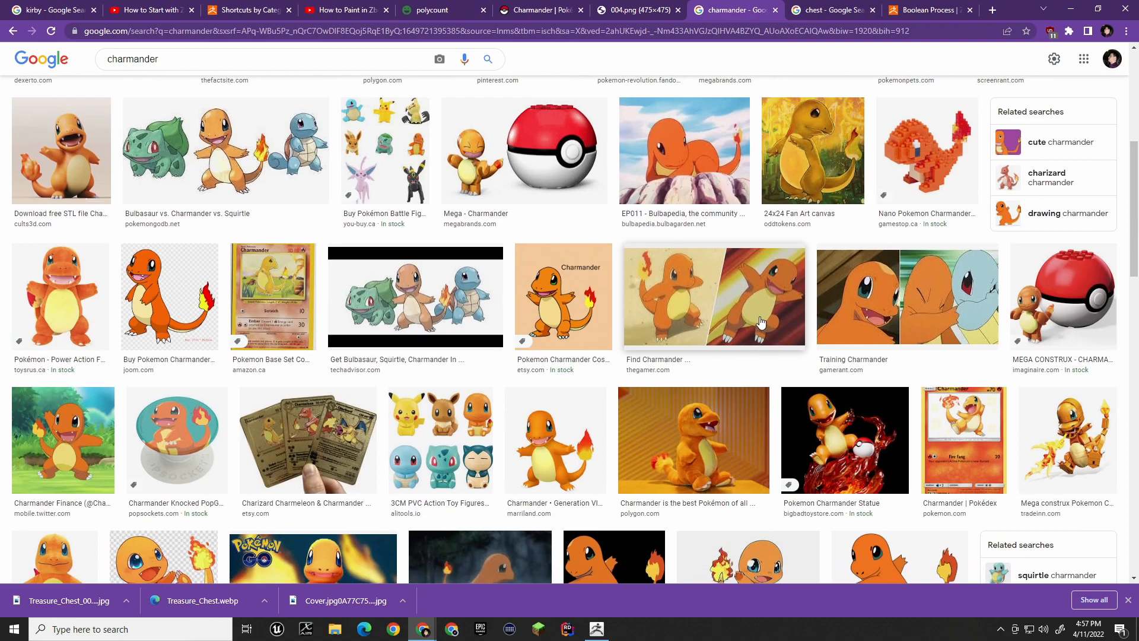
{"action": "scroll", "coordinate": [761, 322], "scroll_direction": "down", "scroll_amount": 4}
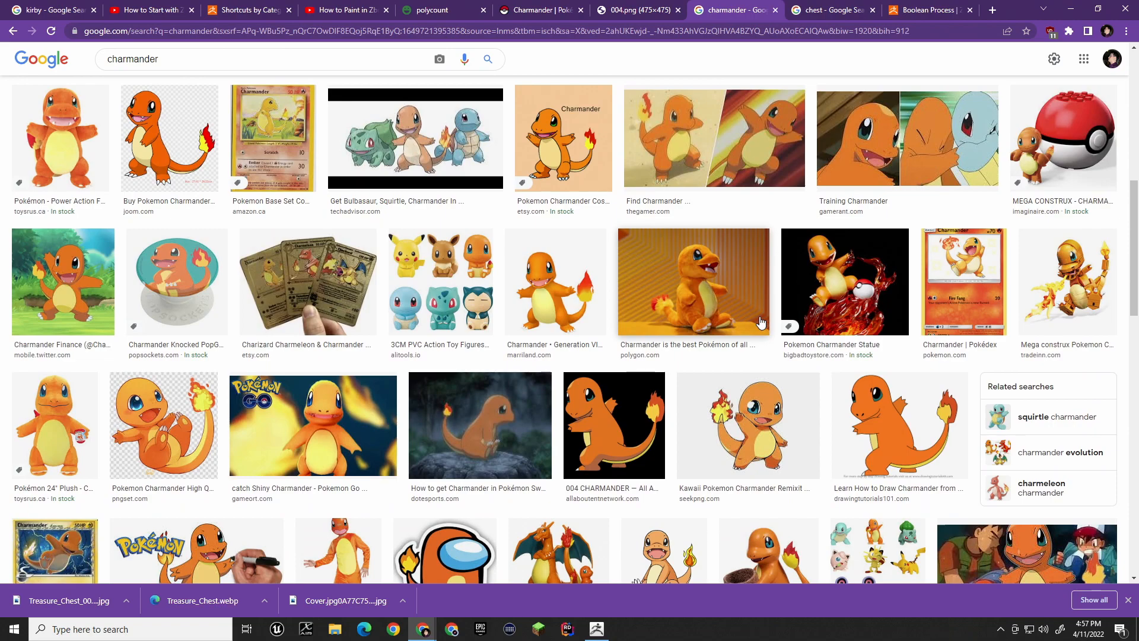
{"action": "scroll", "coordinate": [761, 322], "scroll_direction": "down", "scroll_amount": 4}
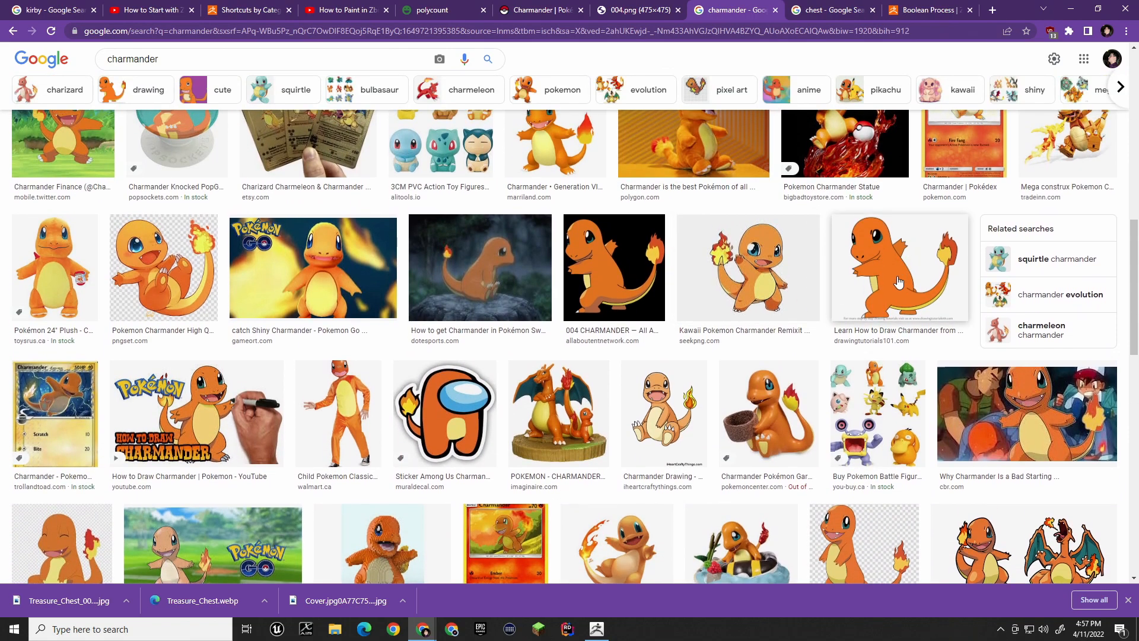
{"action": "right_click", "coordinate": [898, 282]}
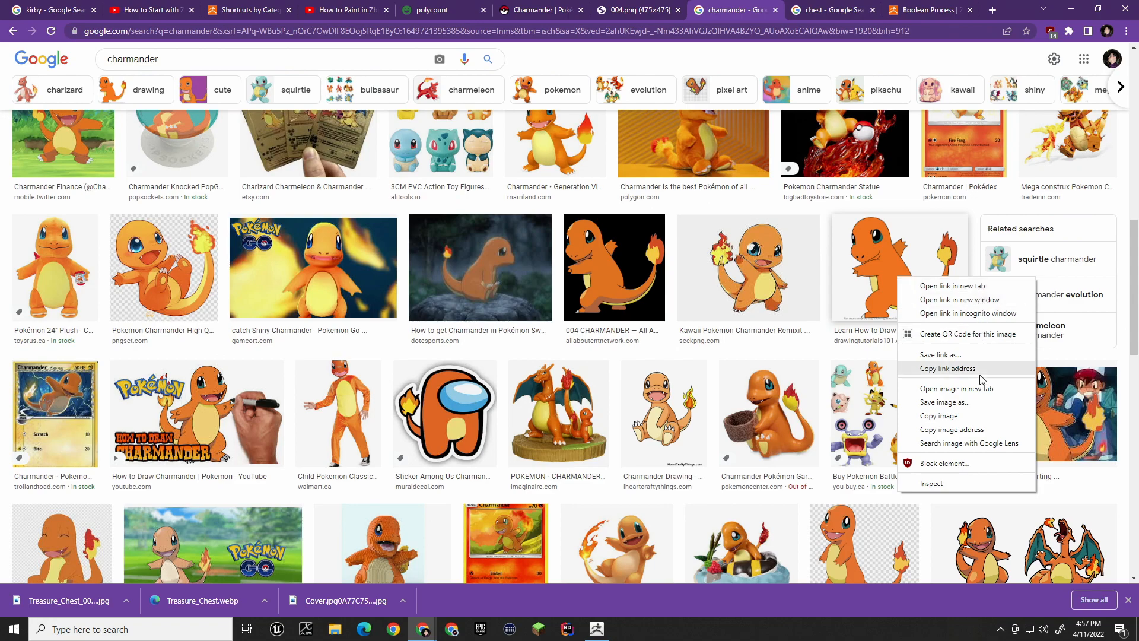
{"action": "left_click", "coordinate": [984, 393]}
Look further down the results and open the Pokémon Let's Go Pikachu Eevee screenshot from nintendolife.com in a new tab.
{"action": "scroll", "coordinate": [848, 403], "scroll_direction": "down", "scroll_amount": 3}
{"action": "scroll", "coordinate": [652, 350], "scroll_direction": "down", "scroll_amount": 4}
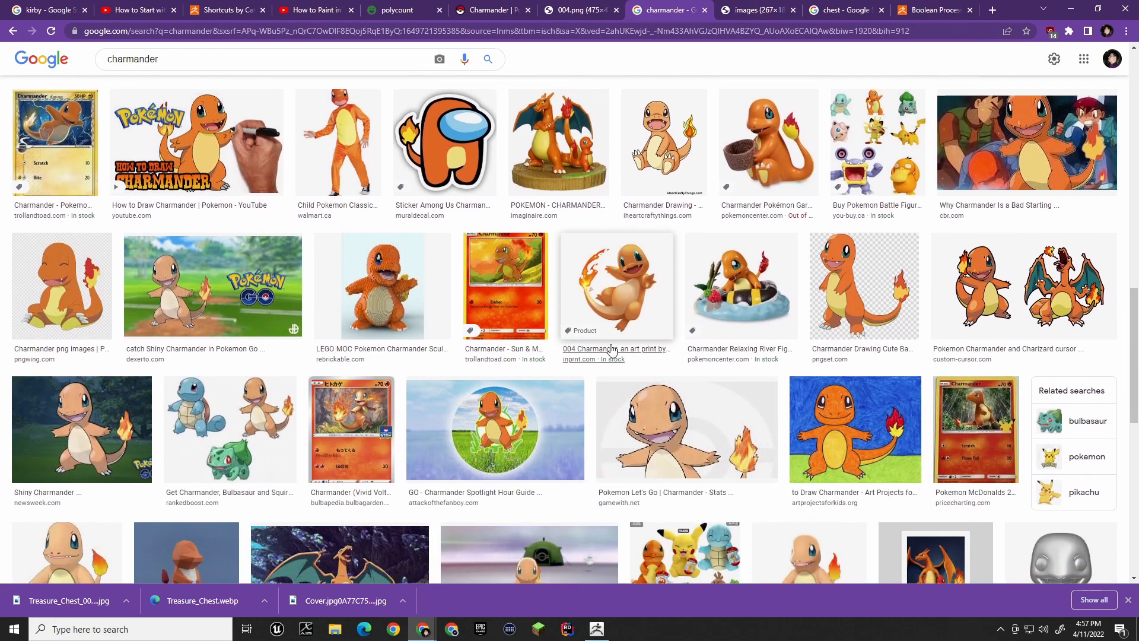
{"action": "scroll", "coordinate": [696, 350], "scroll_direction": "down", "scroll_amount": 1}
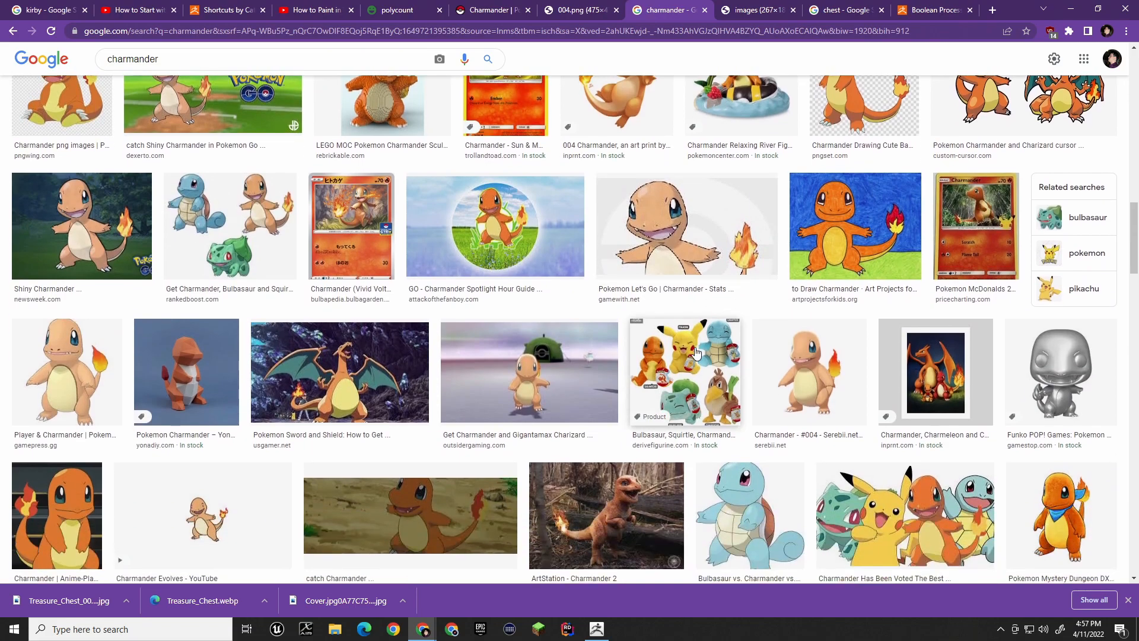
{"action": "right_click", "coordinate": [512, 374]}
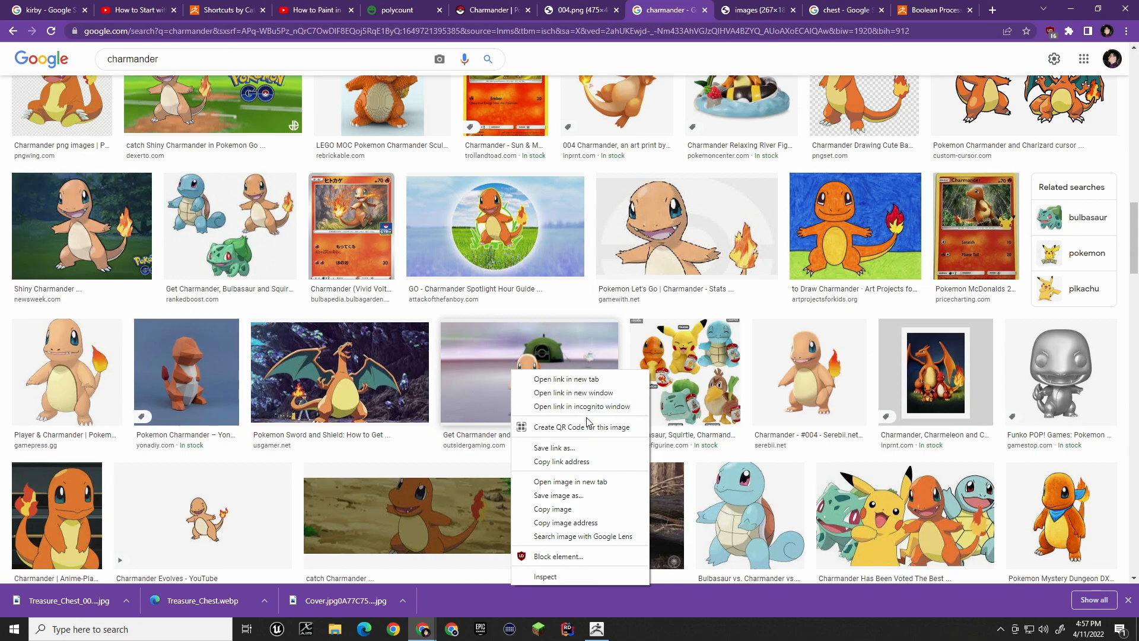
{"action": "left_click", "coordinate": [425, 316]}
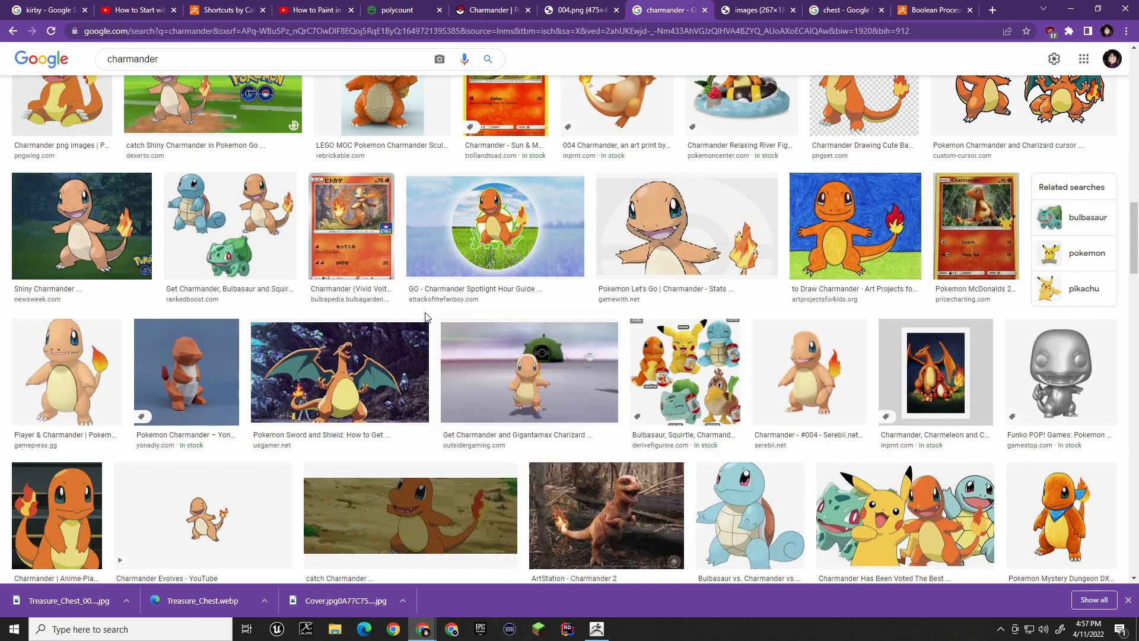
{"action": "scroll", "coordinate": [427, 316], "scroll_direction": "down", "scroll_amount": 7}
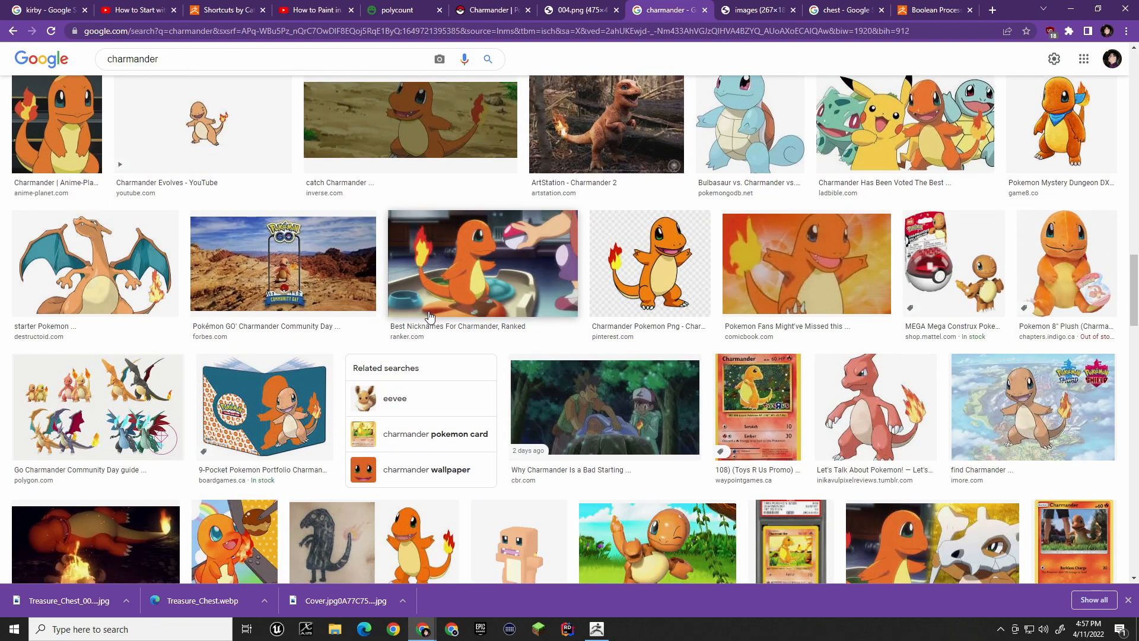
{"action": "scroll", "coordinate": [431, 320], "scroll_direction": "down", "scroll_amount": 5}
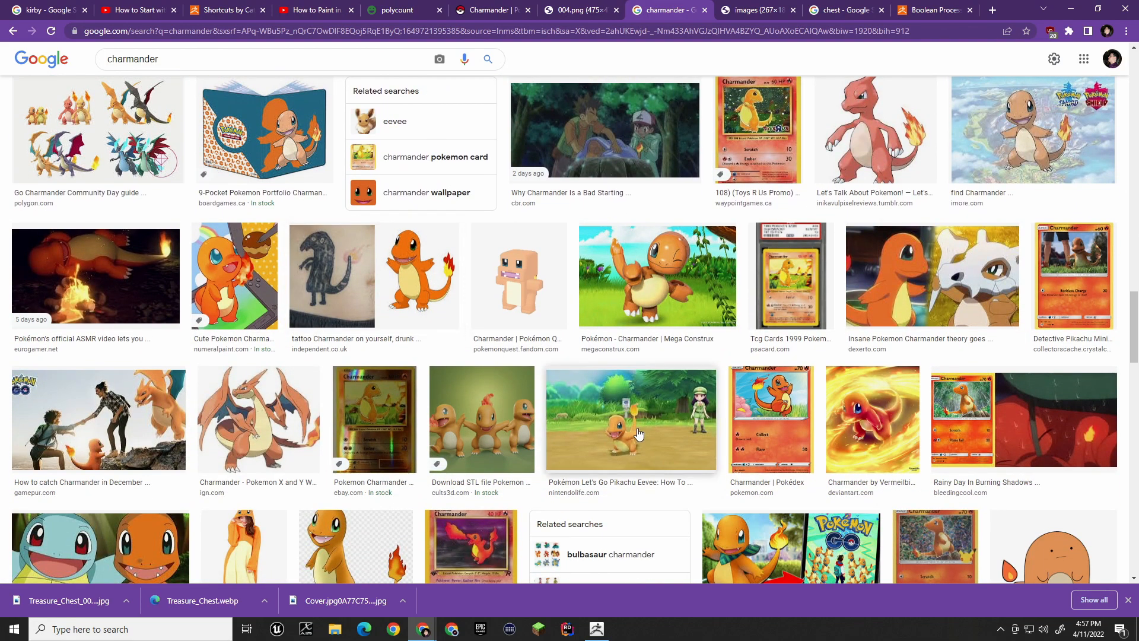
{"action": "right_click", "coordinate": [637, 429]}
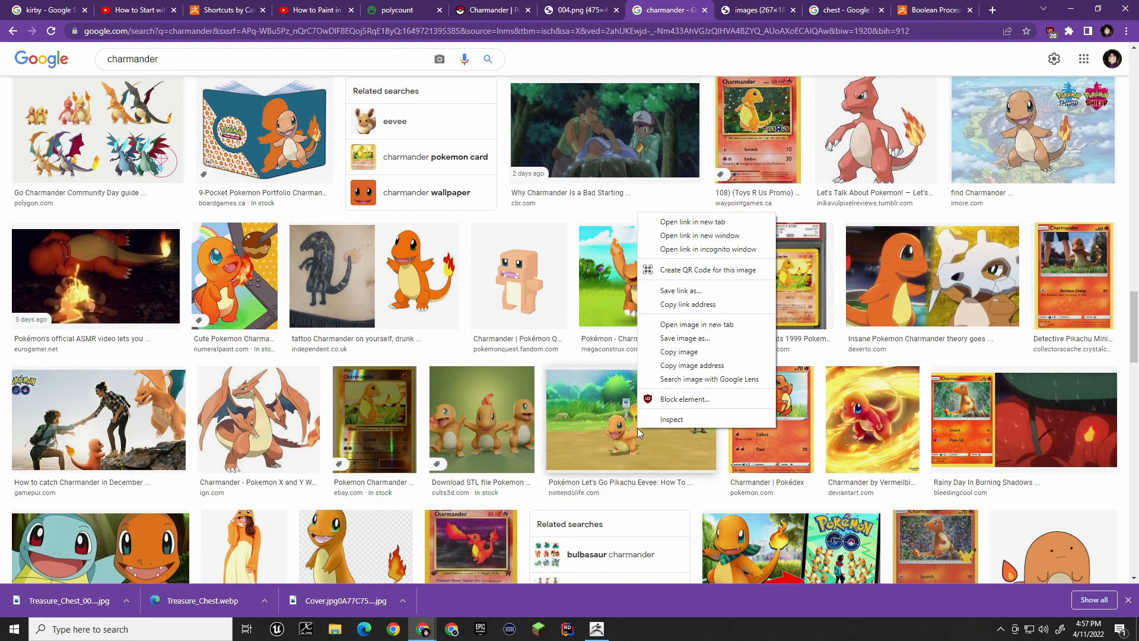
{"action": "left_click", "coordinate": [731, 330]}
Look through more Charmander image results and check the two image pages opened from the search.
{"action": "scroll", "coordinate": [553, 337], "scroll_direction": "down", "scroll_amount": 6}
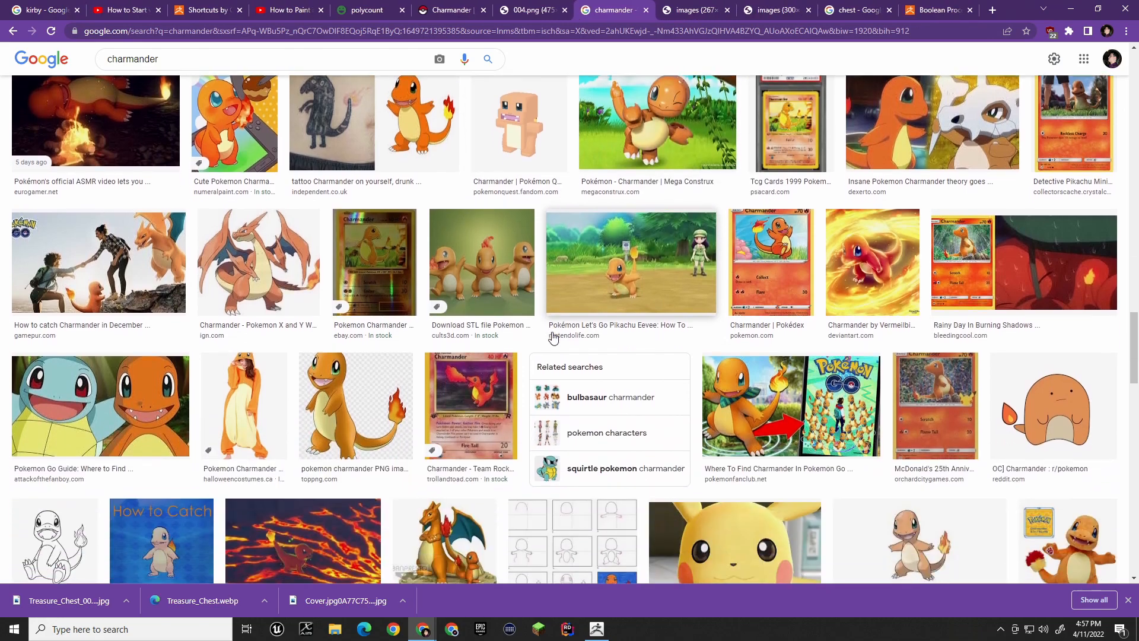
{"action": "scroll", "coordinate": [553, 337], "scroll_direction": "down", "scroll_amount": 1}
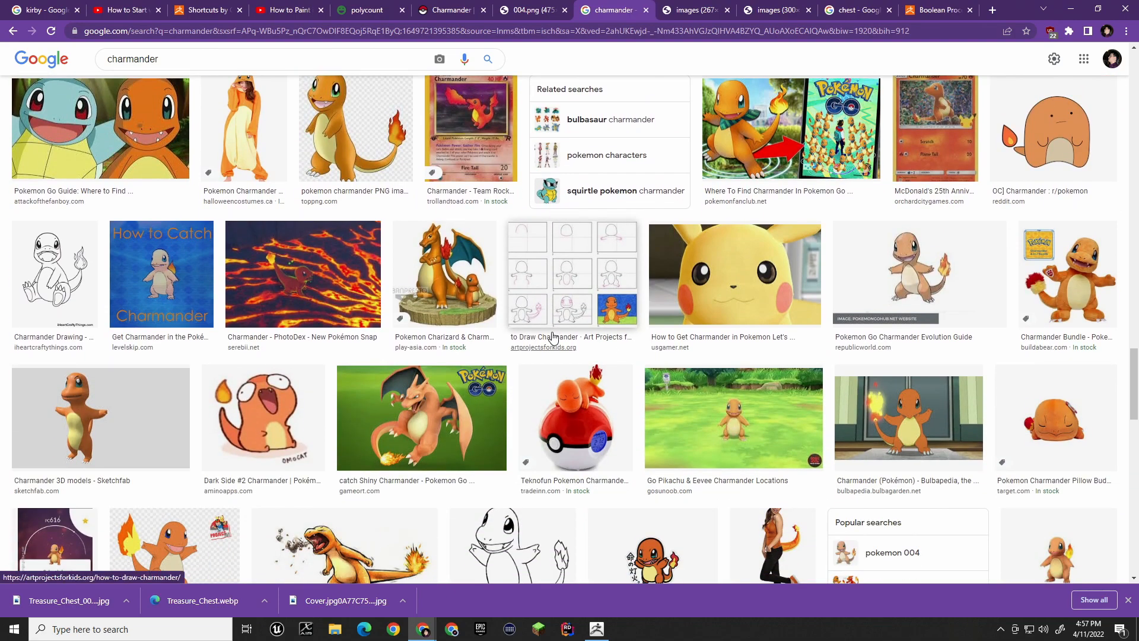
{"action": "scroll", "coordinate": [553, 337], "scroll_direction": "down", "scroll_amount": 5}
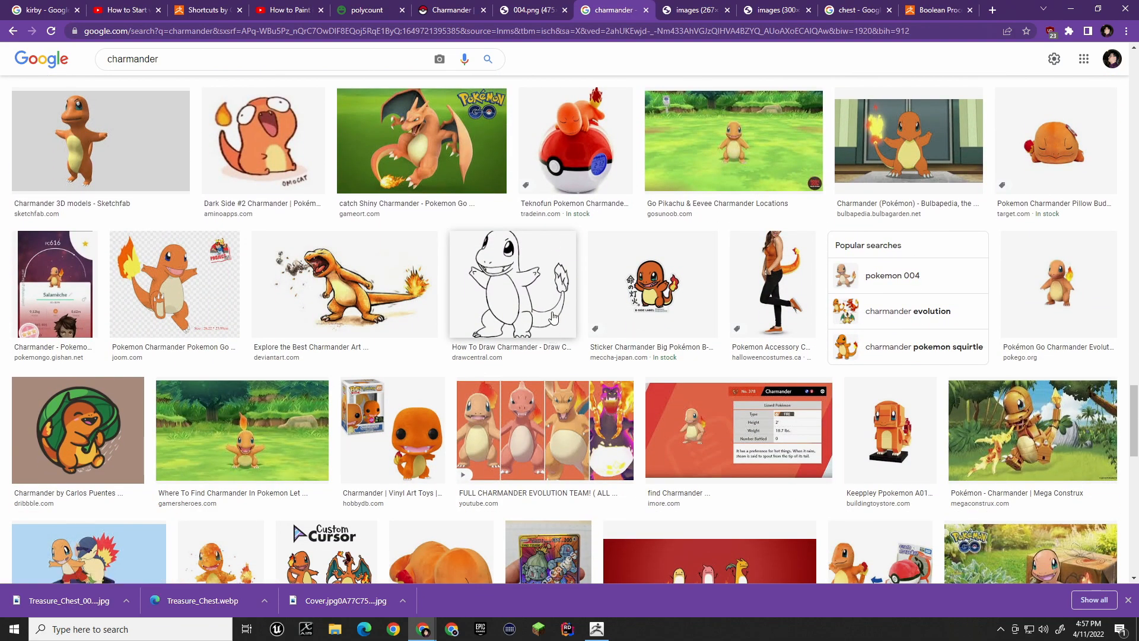
{"action": "key", "text": "ctrl+Tab"}
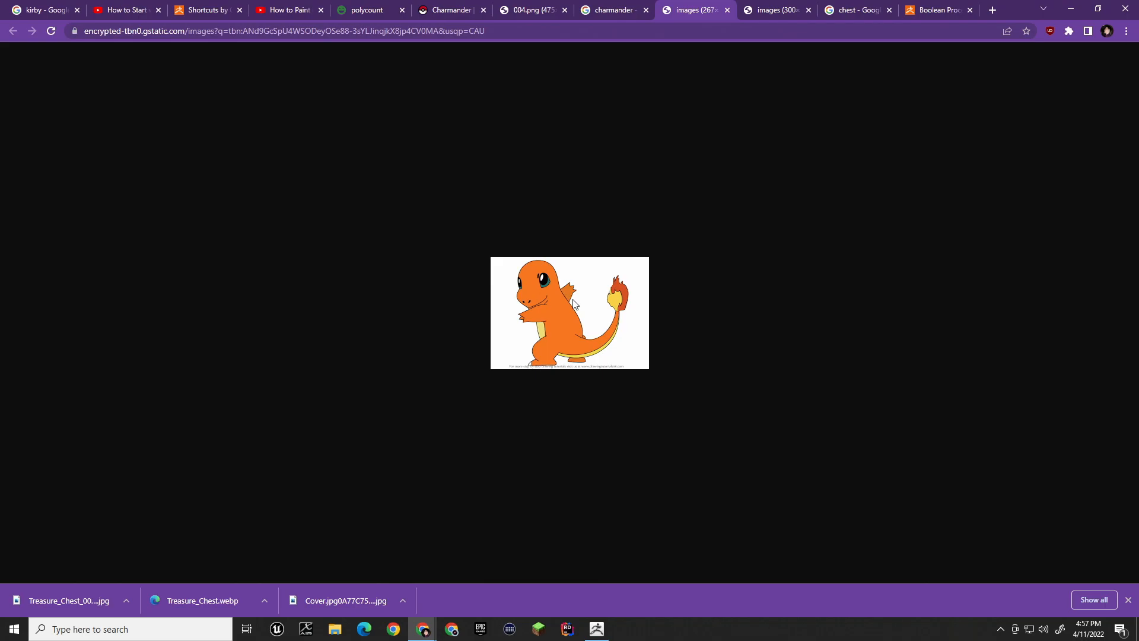
{"action": "left_click", "coordinate": [614, 11]}
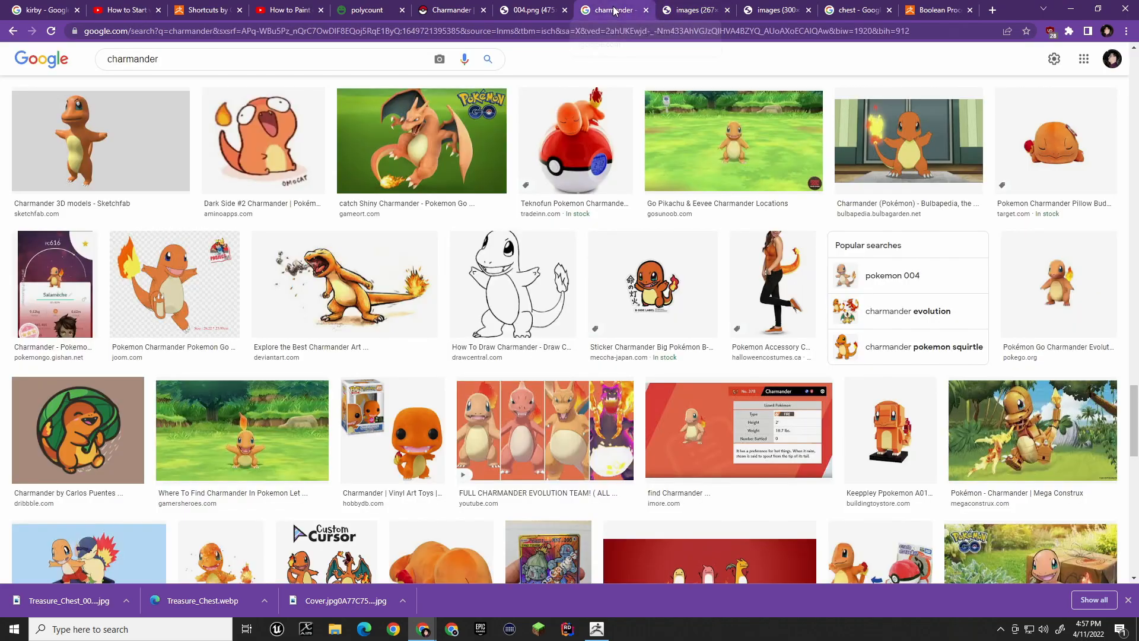
{"action": "left_click", "coordinate": [695, 13]}
{"action": "left_click", "coordinate": [781, 17]}
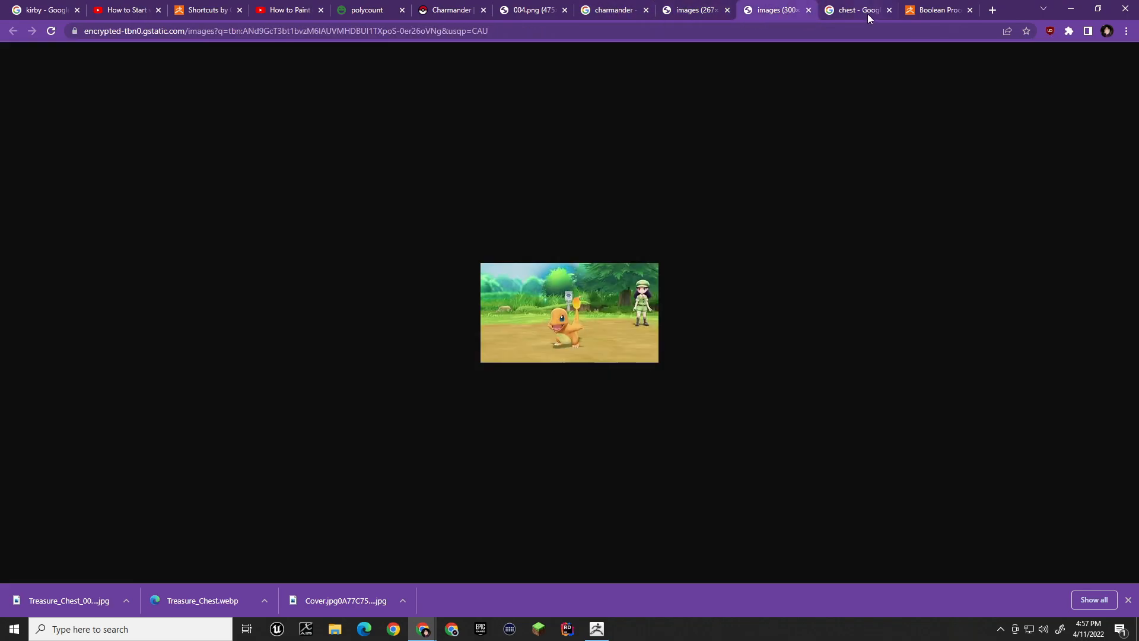
Close the Let's Go screenshot, chest search and Boolean Process tabs, and place the 004.png tab beside the remaining Charmander image.
{"action": "left_click", "coordinate": [808, 10]}
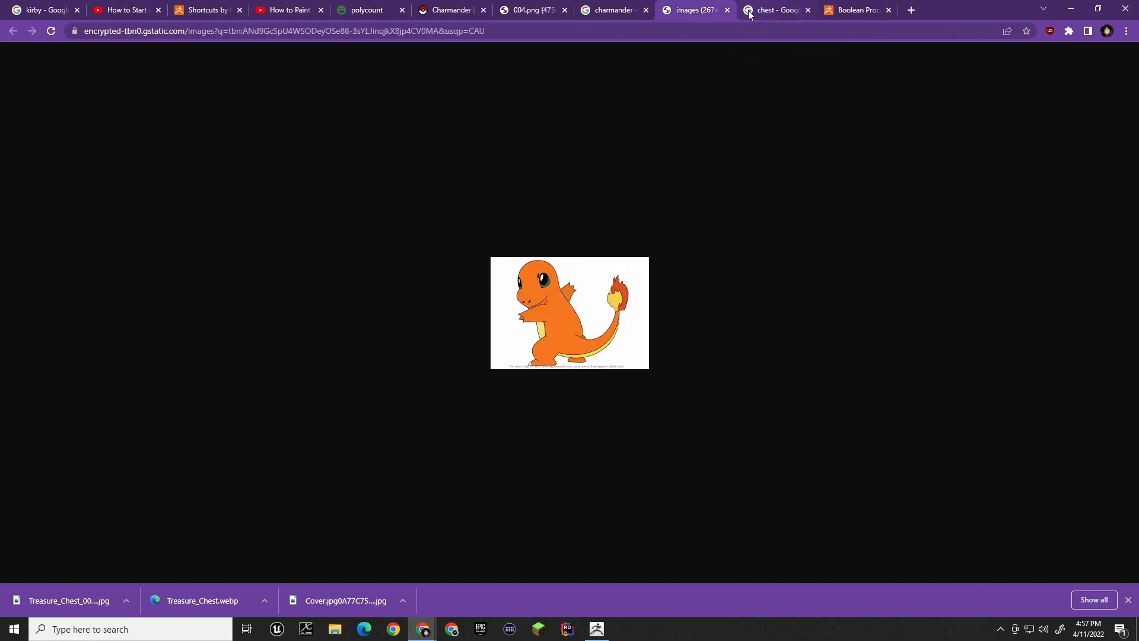
{"action": "left_click", "coordinate": [746, 12]}
{"action": "middle_click", "coordinate": [770, 8]}
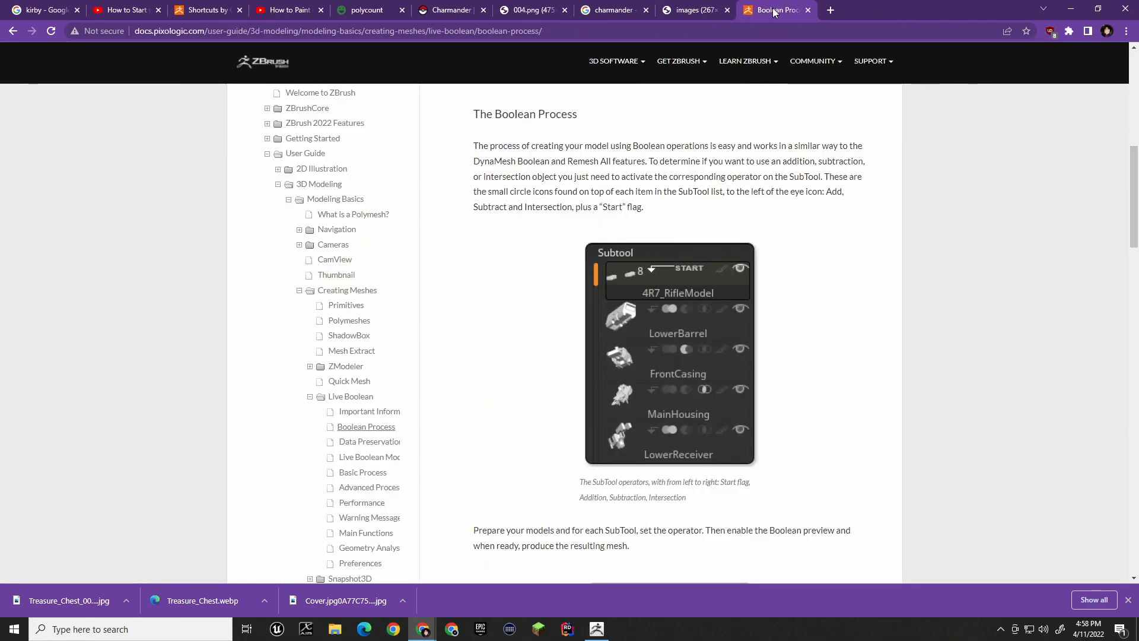
{"action": "middle_click", "coordinate": [773, 9]}
{"action": "left_click", "coordinate": [680, 6]}
{"action": "left_click_drag", "start_coordinate": [591, 10], "coordinate": [688, 19]}
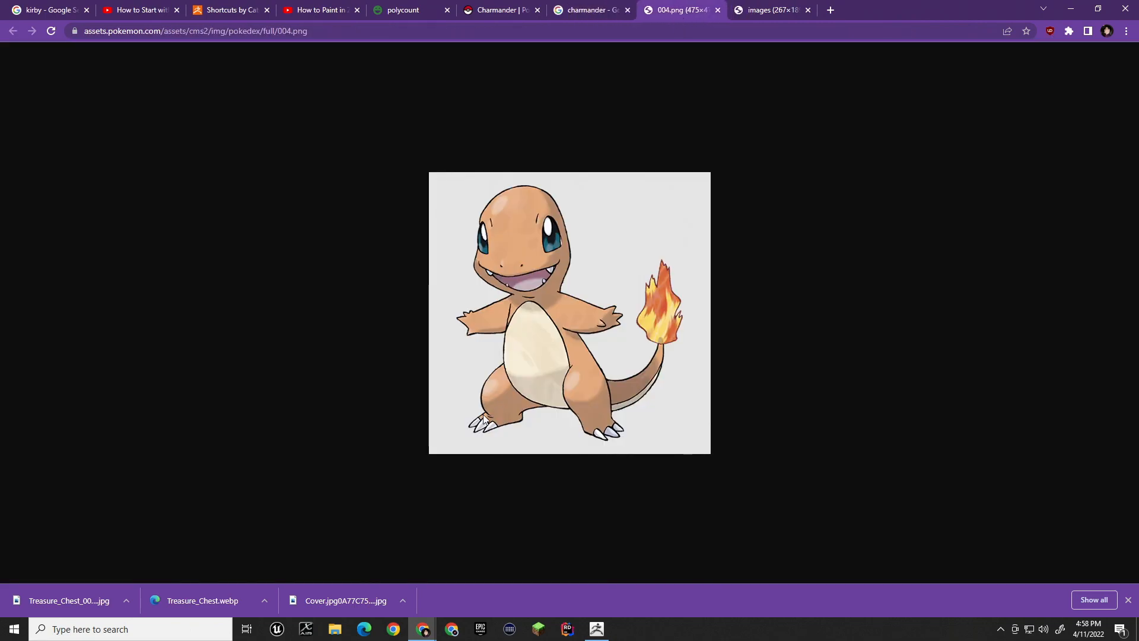
Start saving the 004.png artwork and choose the pokemon folder inside twitch_models as its location.
{"action": "right_click", "coordinate": [561, 320]}
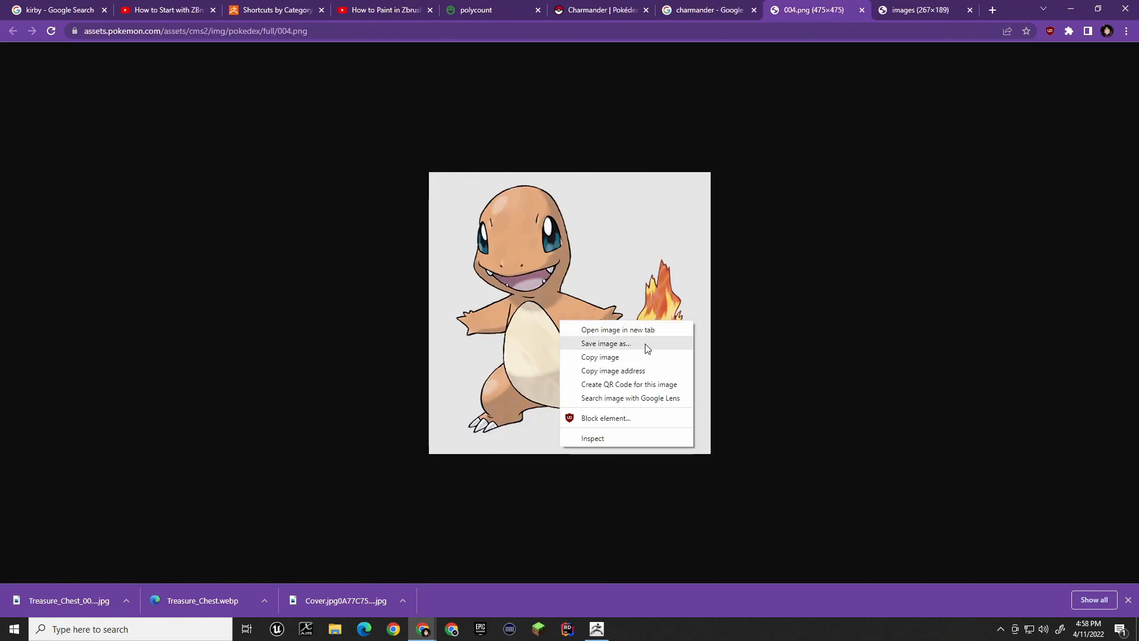
{"action": "left_click", "coordinate": [617, 343]}
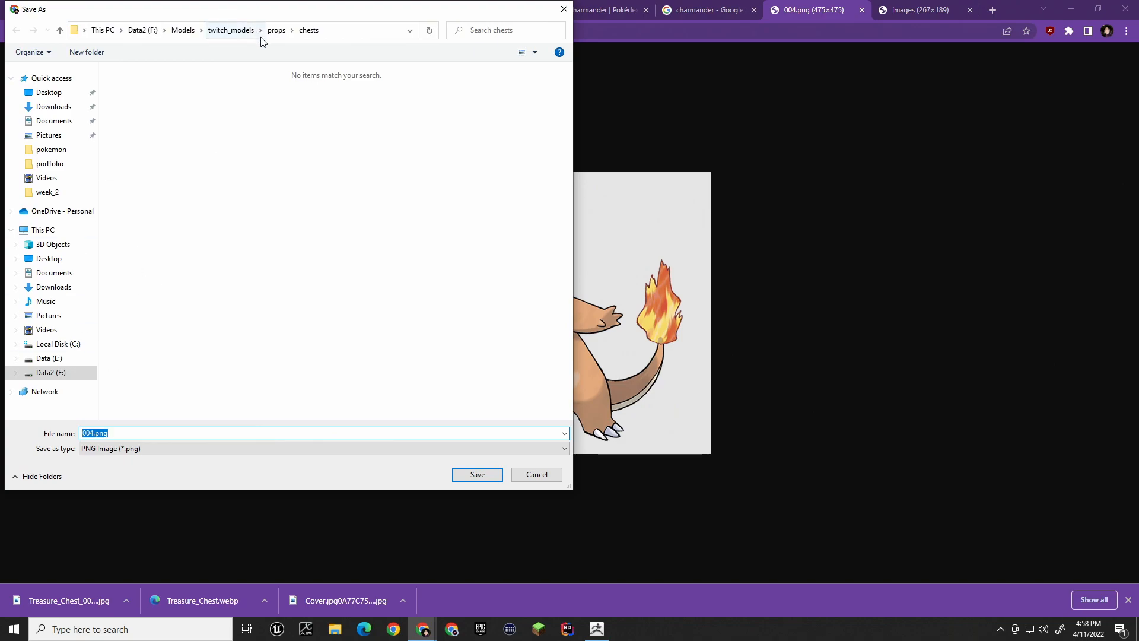
{"action": "left_click", "coordinate": [230, 30]}
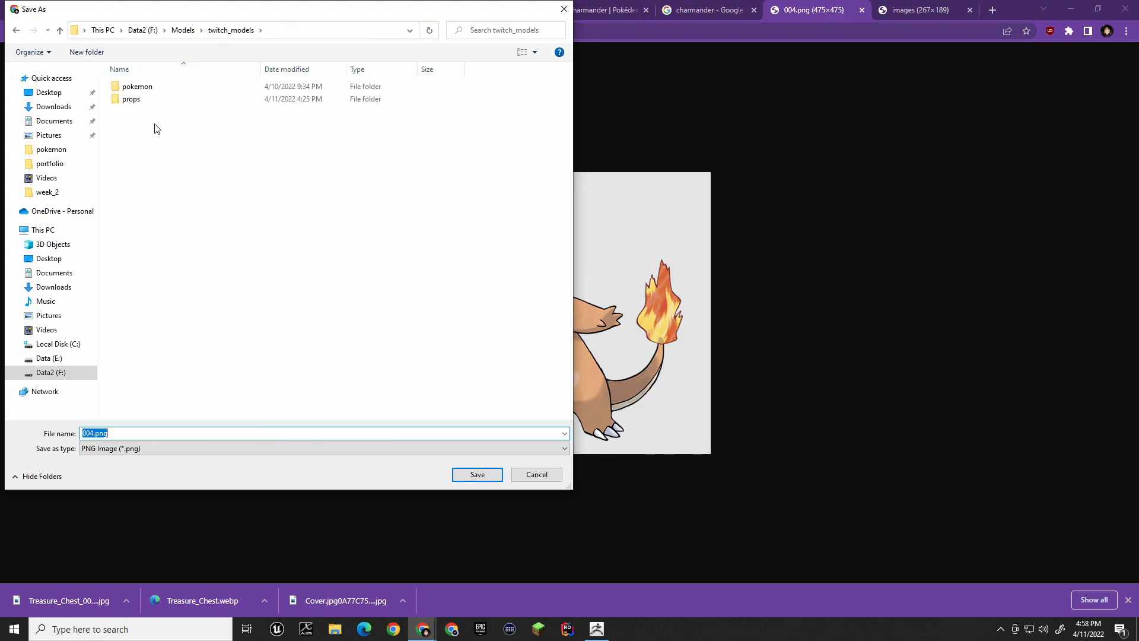
{"action": "double_click", "coordinate": [145, 88]}
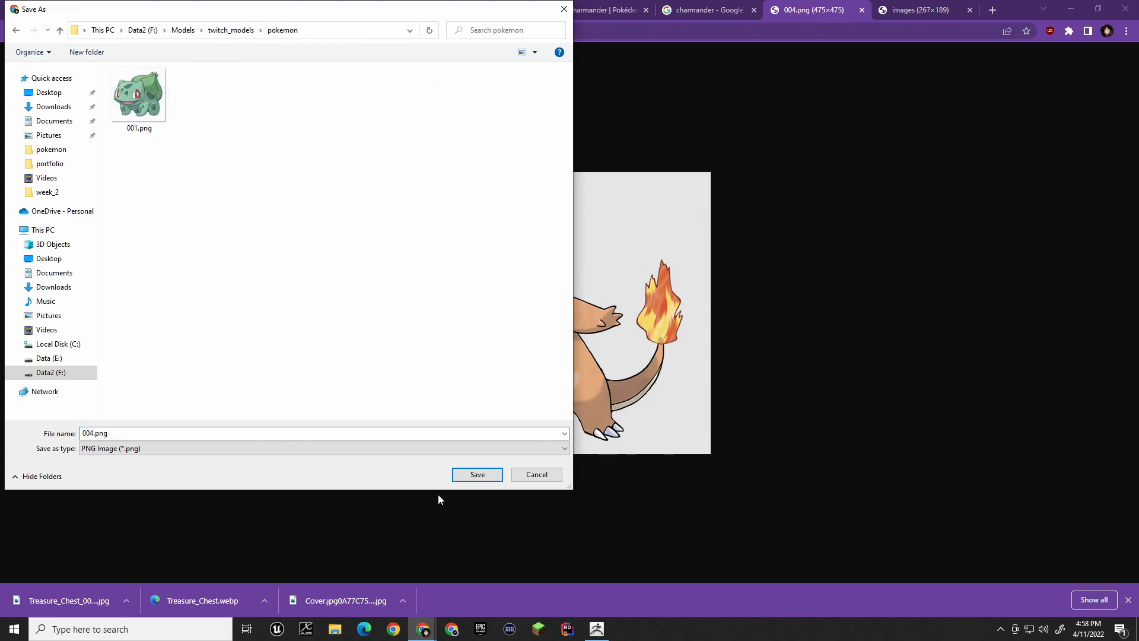
Create a new folder named charmander inside the pokemon folder.
{"action": "right_click", "coordinate": [256, 243]}
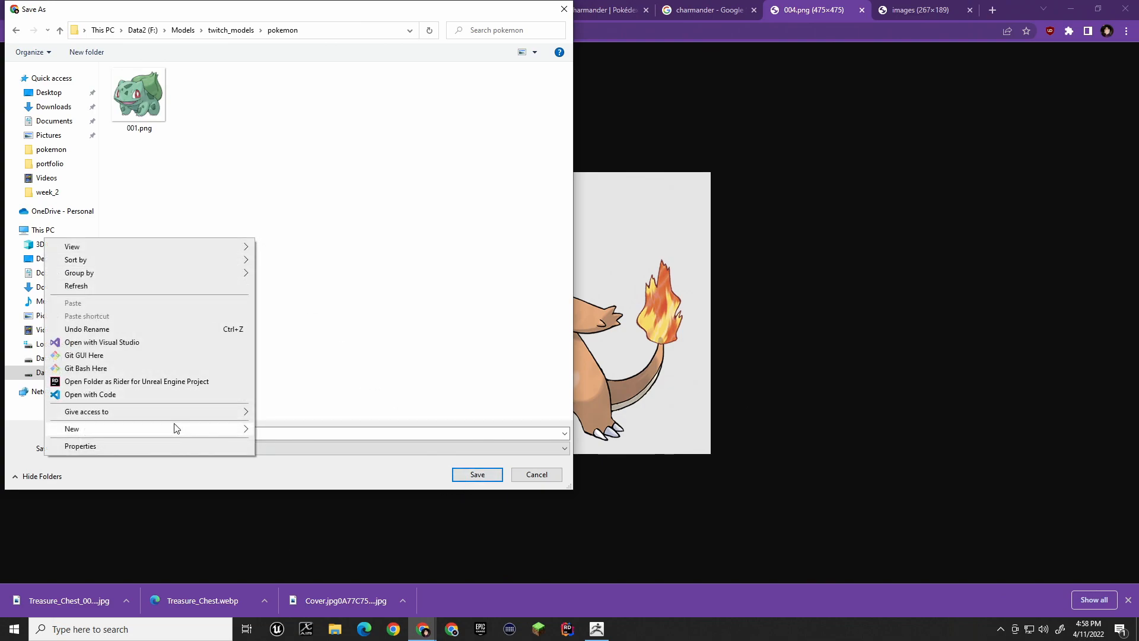
{"action": "mouse_move", "coordinate": [172, 427]}
{"action": "left_click", "coordinate": [339, 432]}
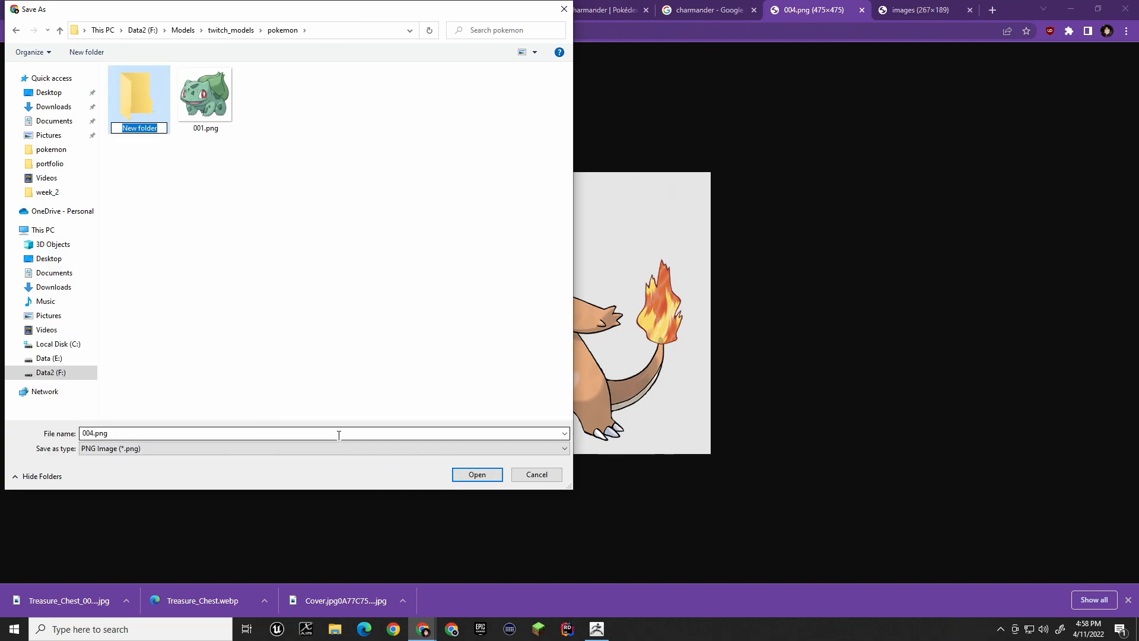
{"action": "type", "text": "ch"}
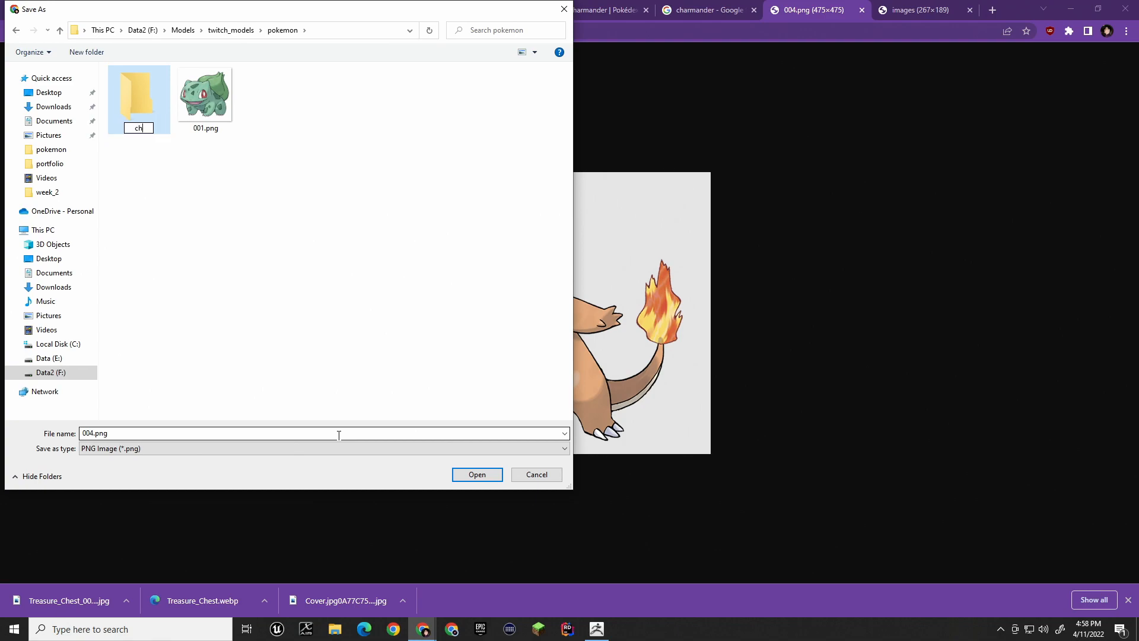
{"action": "type", "text": "armander"}
{"action": "key", "text": "Return"}
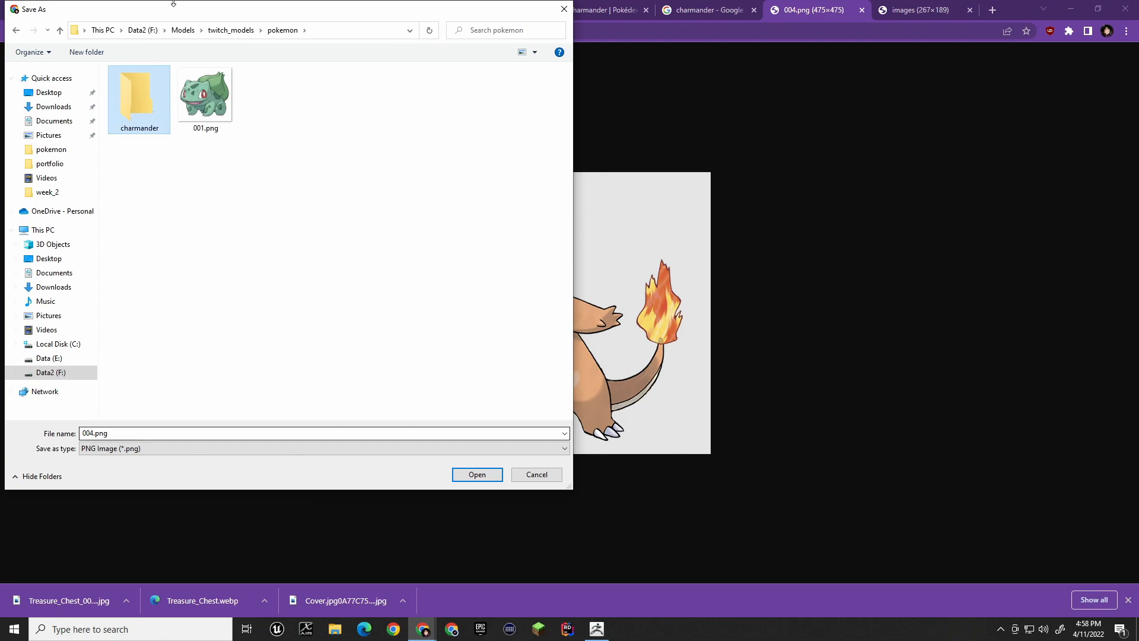
Save the 004.png artwork and the second Charmander picture as images.png in the charmander folder.
{"action": "double_click", "coordinate": [156, 86]}
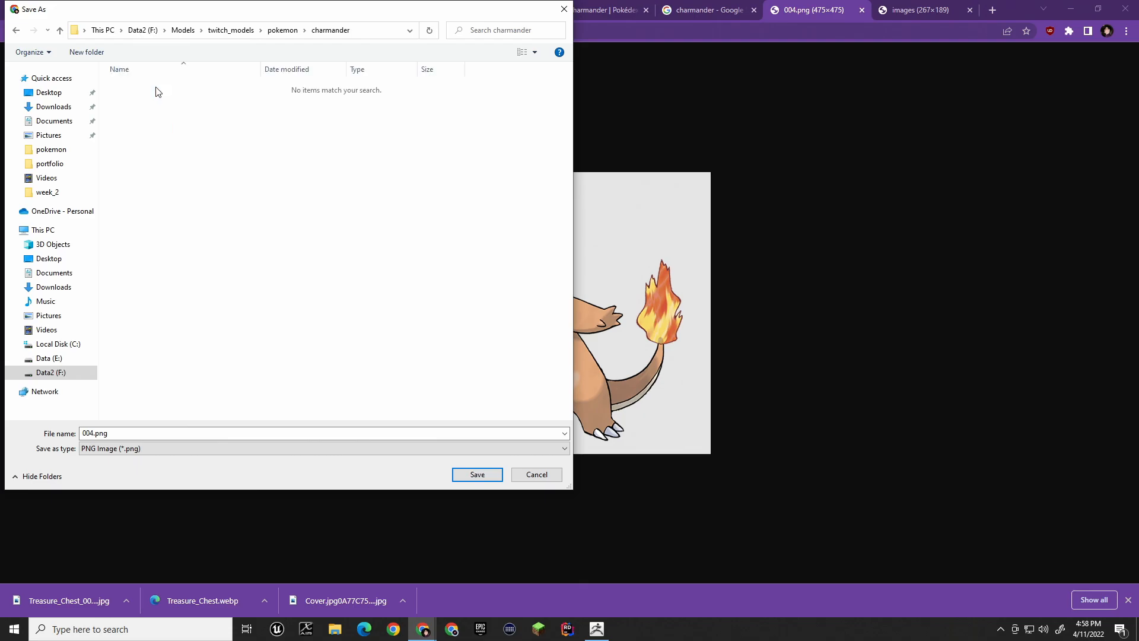
{"action": "left_click", "coordinate": [481, 474]}
{"action": "key", "text": "ctrl+Tab"}
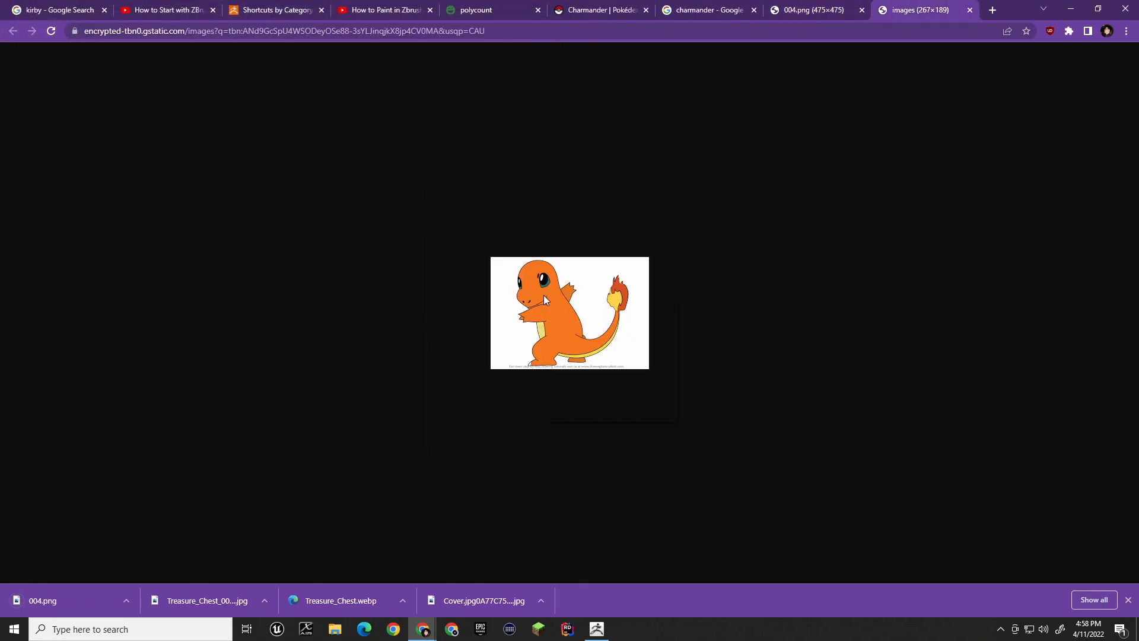
{"action": "right_click", "coordinate": [543, 294]}
{"action": "left_click", "coordinate": [628, 315]}
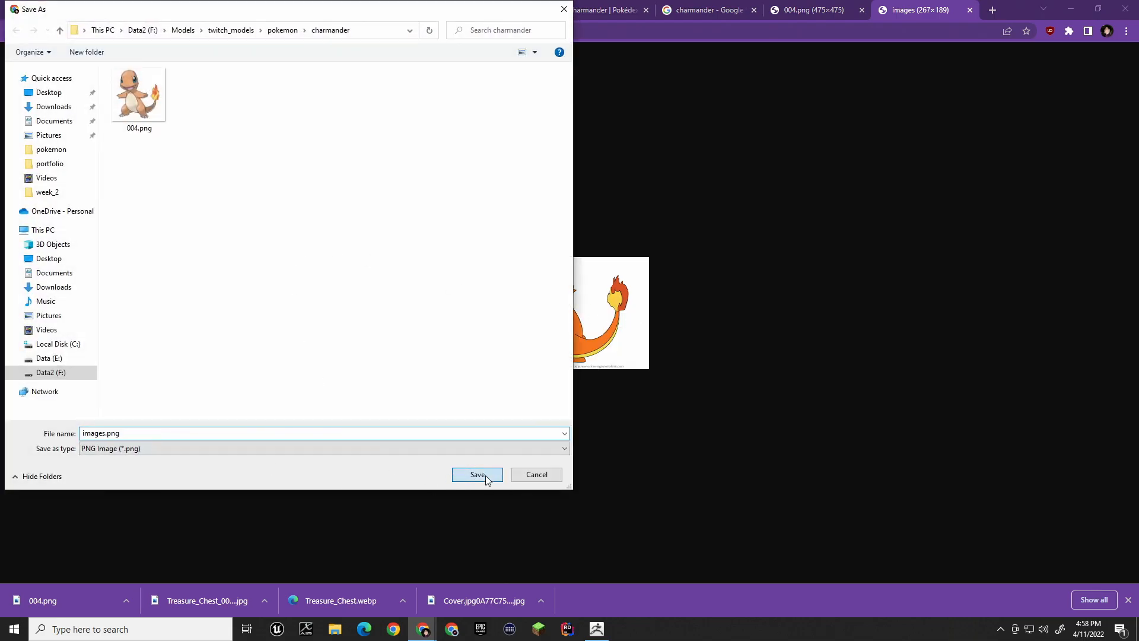
{"action": "left_click", "coordinate": [477, 475]}
Close the two browser tabs showing the saved Charmander images.
{"action": "left_click", "coordinate": [836, 11]}
{"action": "left_click", "coordinate": [925, 11]}
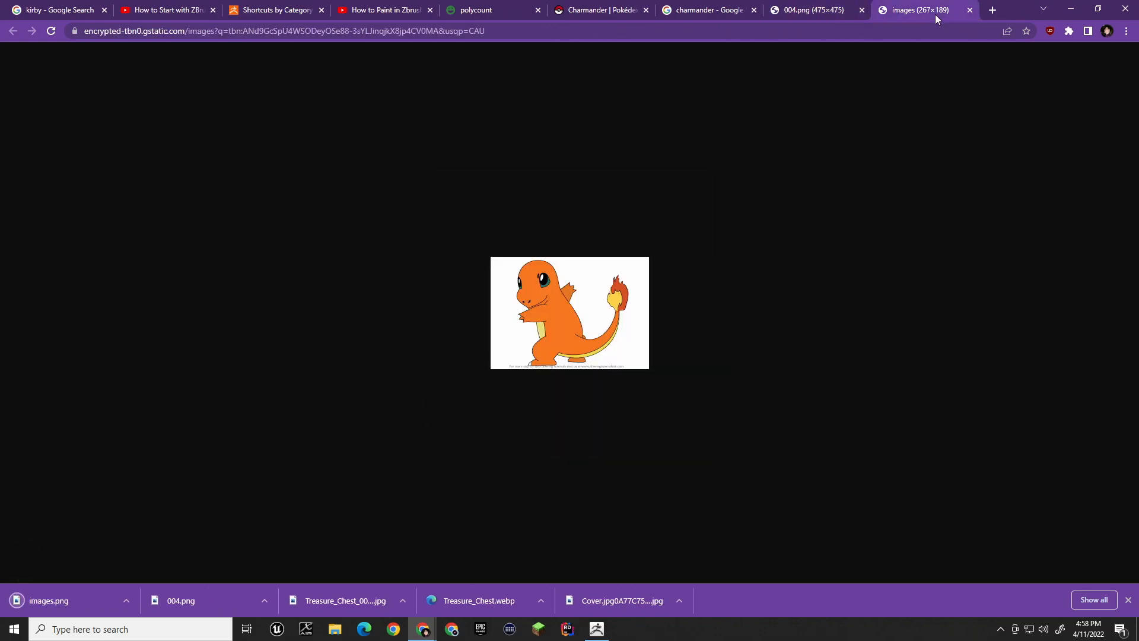
{"action": "middle_click", "coordinate": [934, 12]}
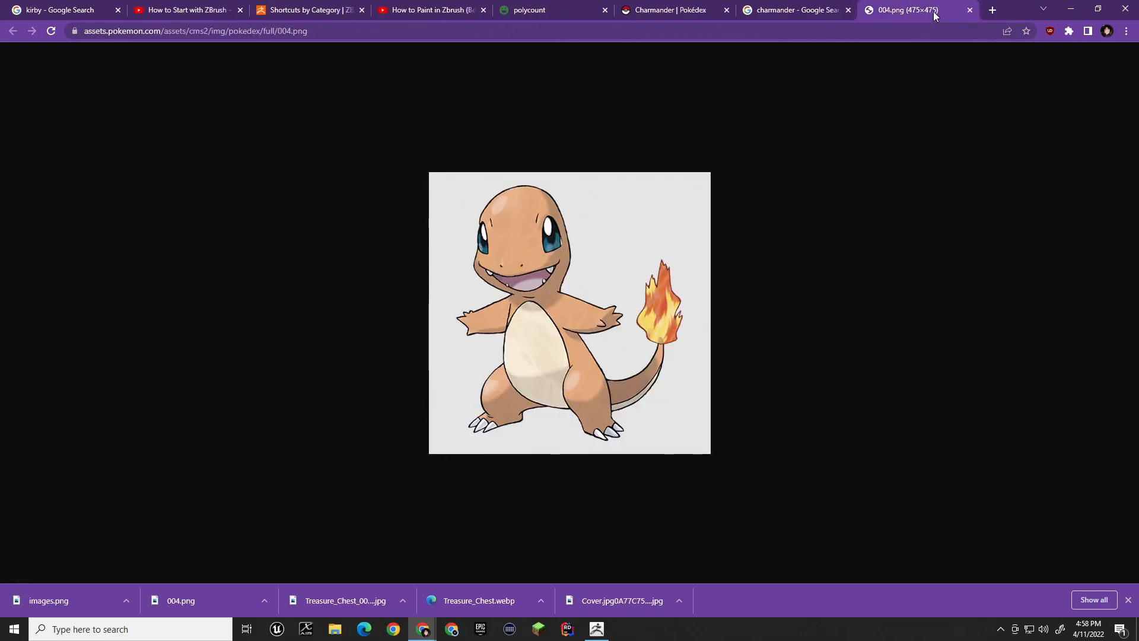
{"action": "middle_click", "coordinate": [932, 12]}
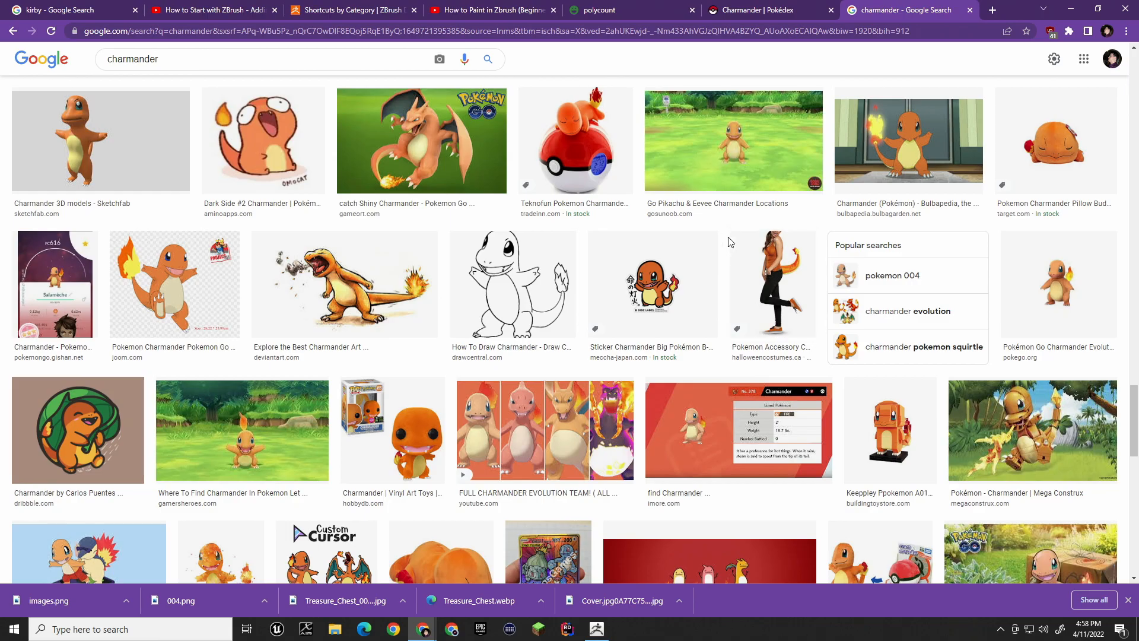
Look through the remaining Charmander image results and run a new image search for "charmander 4 directions".
{"action": "scroll", "coordinate": [730, 242], "scroll_direction": "down", "scroll_amount": 7}
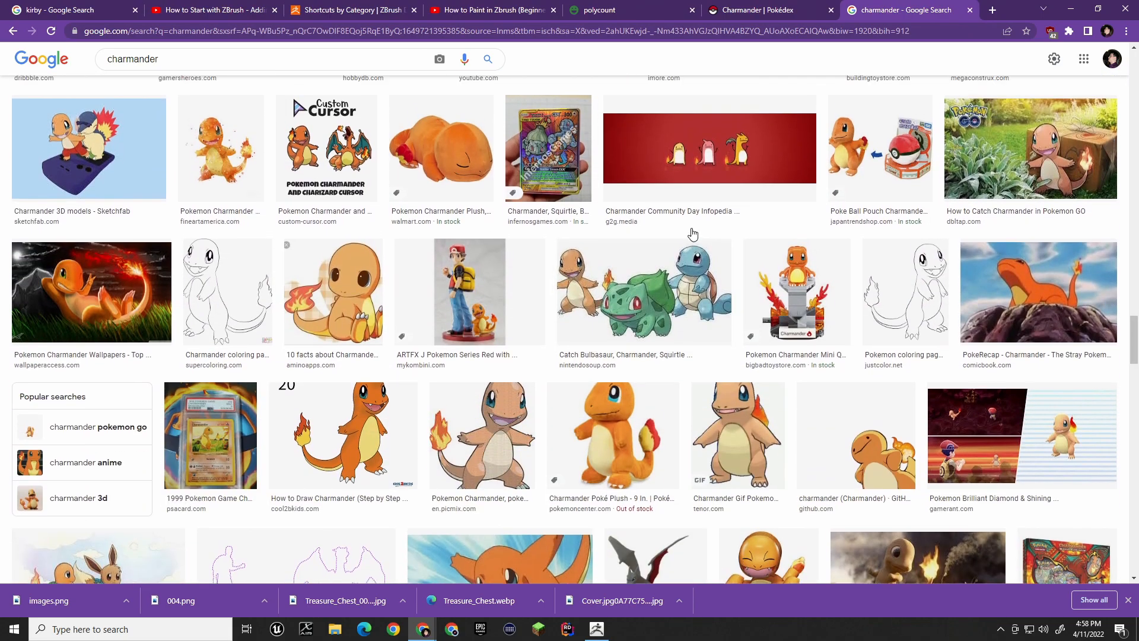
{"action": "scroll", "coordinate": [693, 233], "scroll_direction": "up", "scroll_amount": 10}
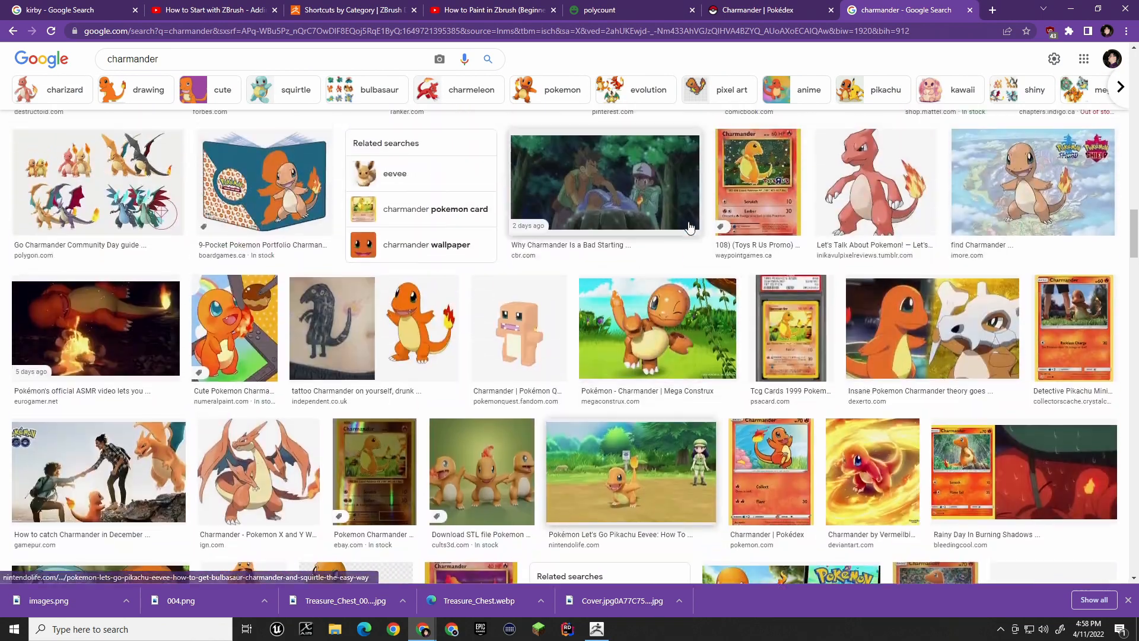
{"action": "scroll", "coordinate": [690, 227], "scroll_direction": "up", "scroll_amount": 15}
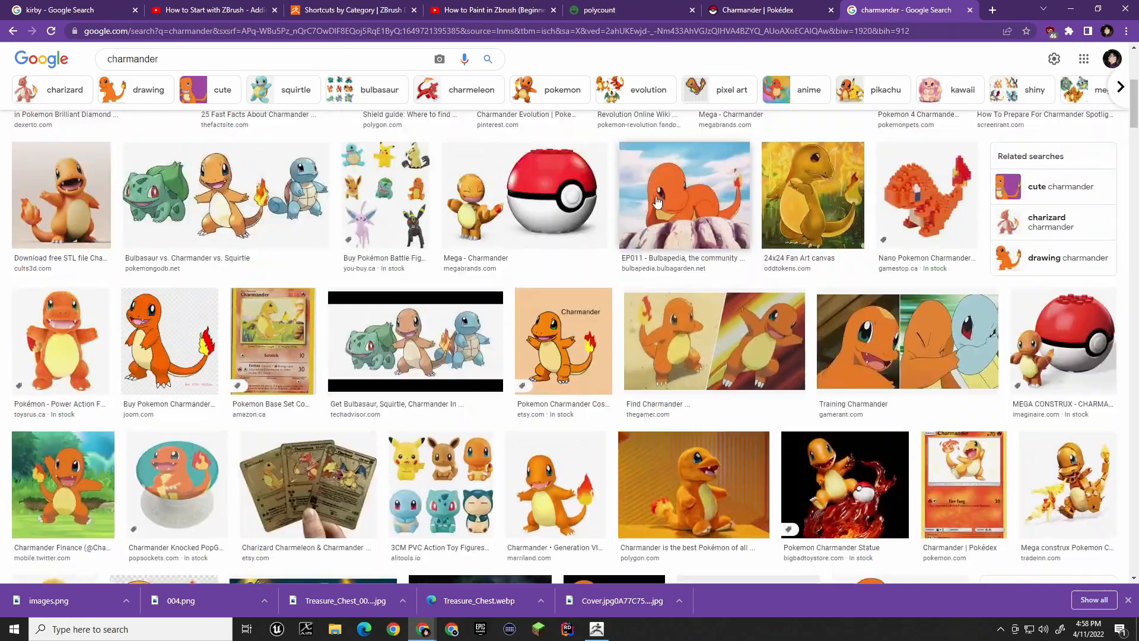
{"action": "scroll", "coordinate": [657, 202], "scroll_direction": "up", "scroll_amount": 5}
{"action": "left_click", "coordinate": [231, 68]}
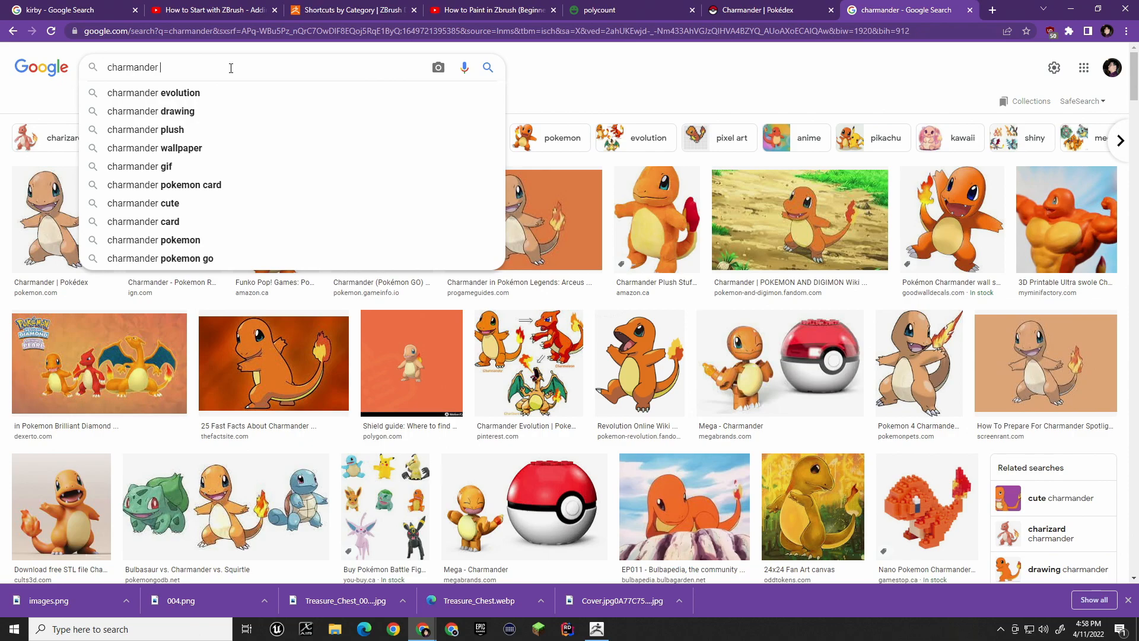
{"action": "type", "text": "all"}
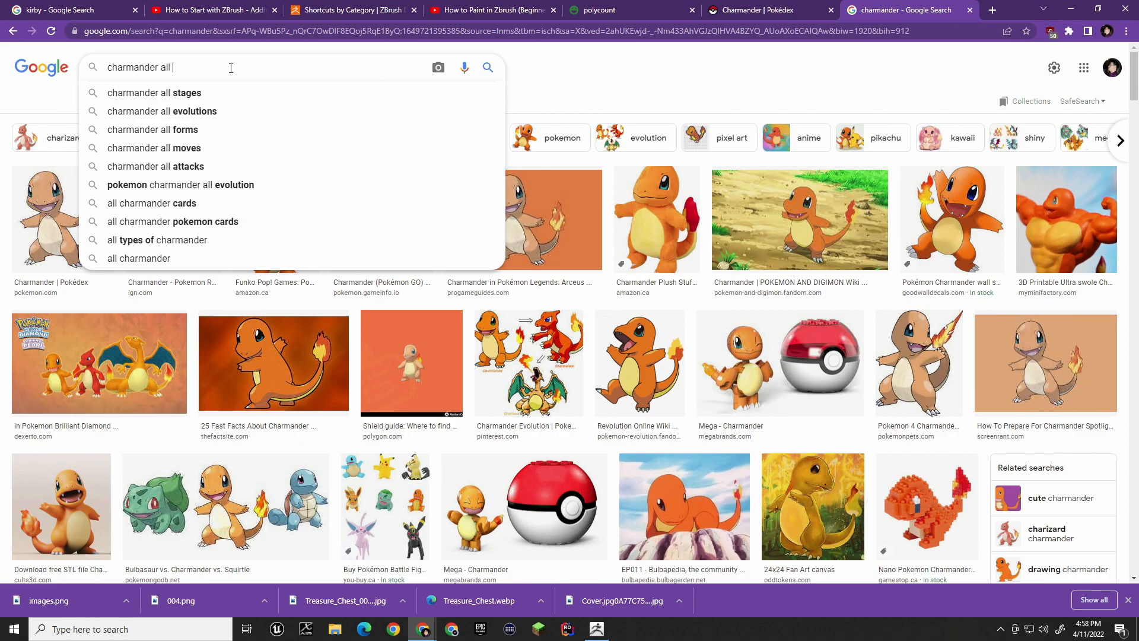
{"action": "key", "text": "BackSpace"}
{"action": "key", "text": "BackSpace"}
{"action": "key", "text": "BackSpace"}
{"action": "key", "text": "BackSpace"}
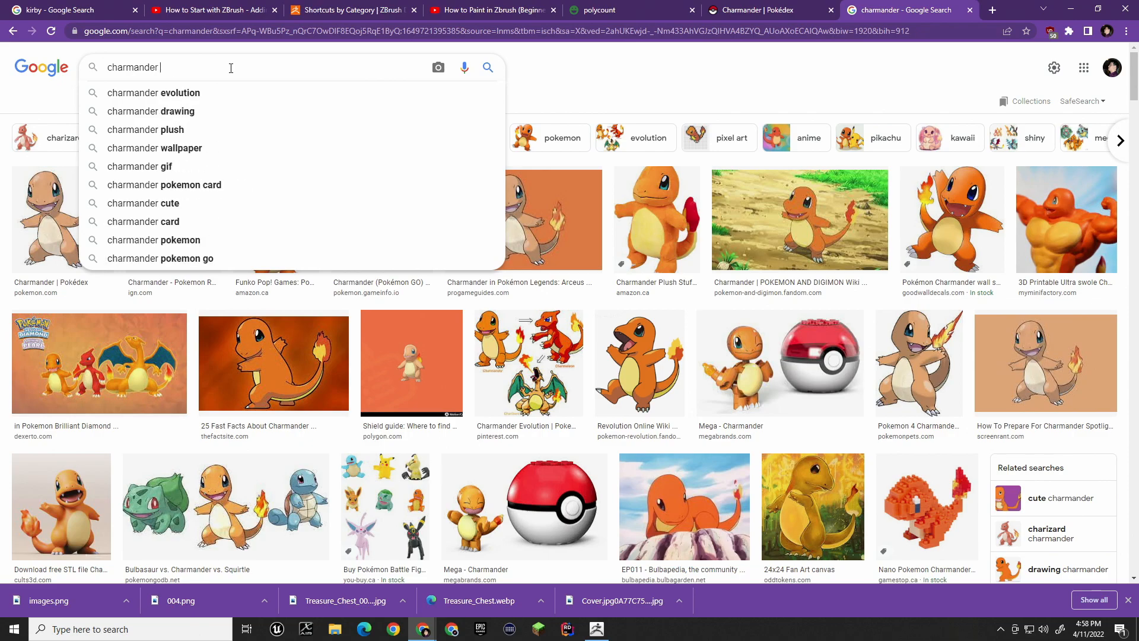
{"action": "type", "text": "4 directions"}
{"action": "key", "text": "Return"}
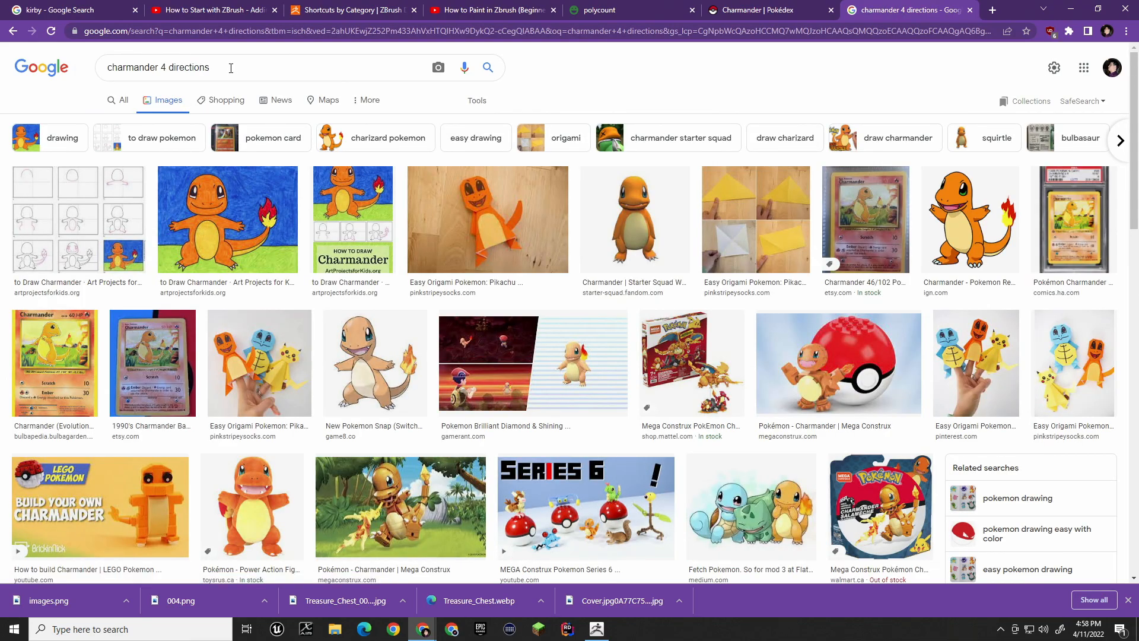
Check the four-direction results, search images for "charmander from behind" and look through those results.
{"action": "scroll", "coordinate": [593, 305], "scroll_direction": "down", "scroll_amount": 7}
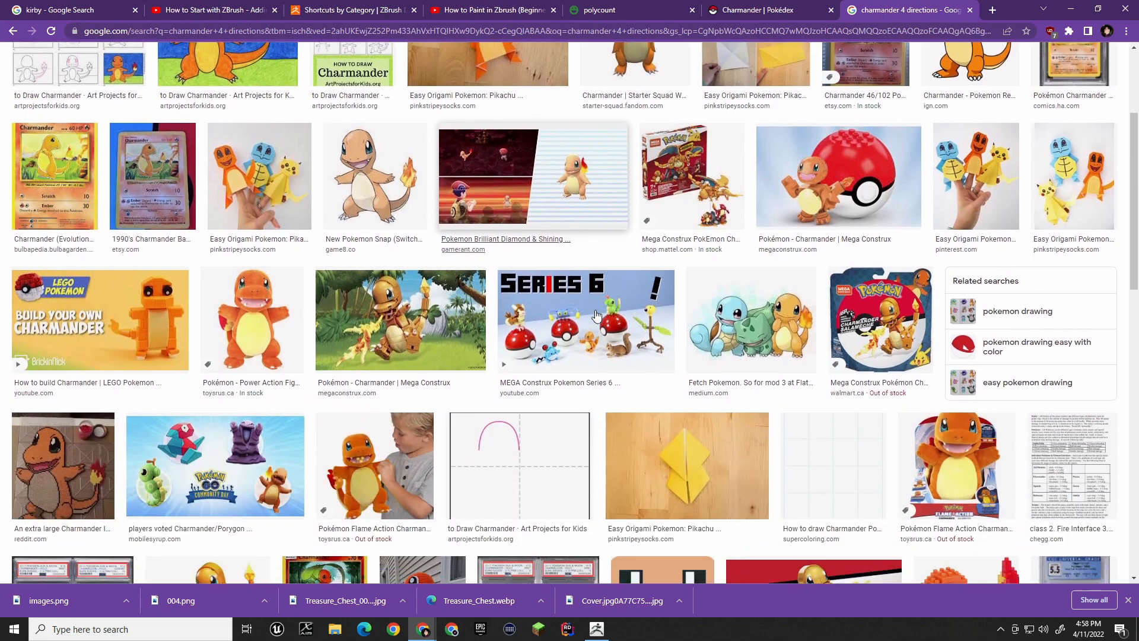
{"action": "scroll", "coordinate": [593, 305], "scroll_direction": "down", "scroll_amount": 9}
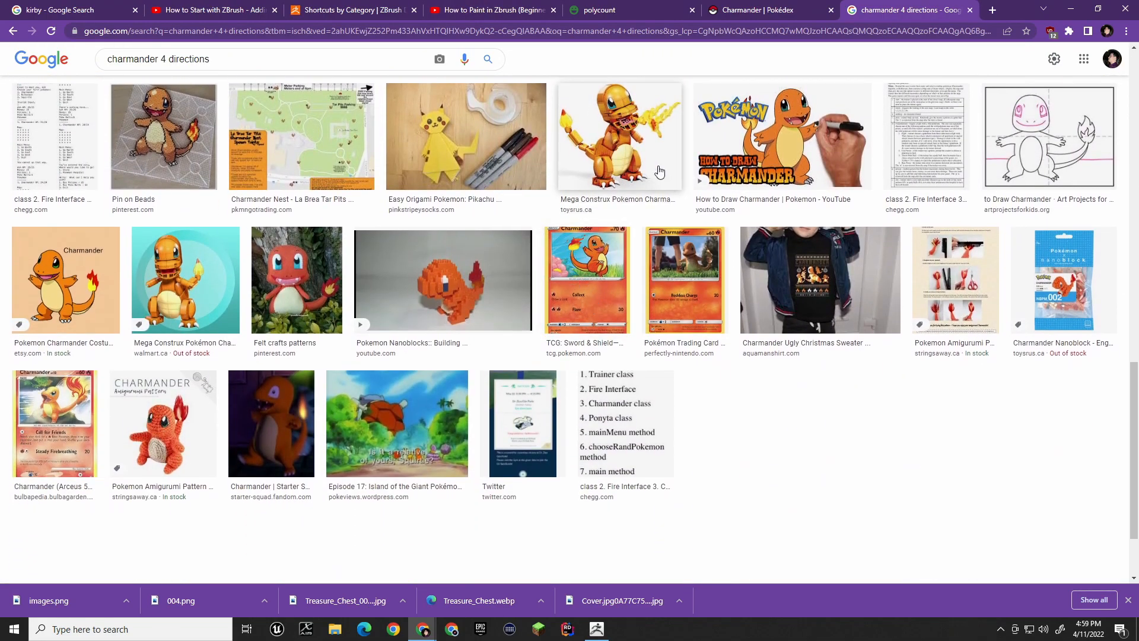
{"action": "scroll", "coordinate": [617, 154], "scroll_direction": "up", "scroll_amount": 1}
{"action": "left_click_drag", "start_coordinate": [210, 59], "coordinate": [161, 56]}
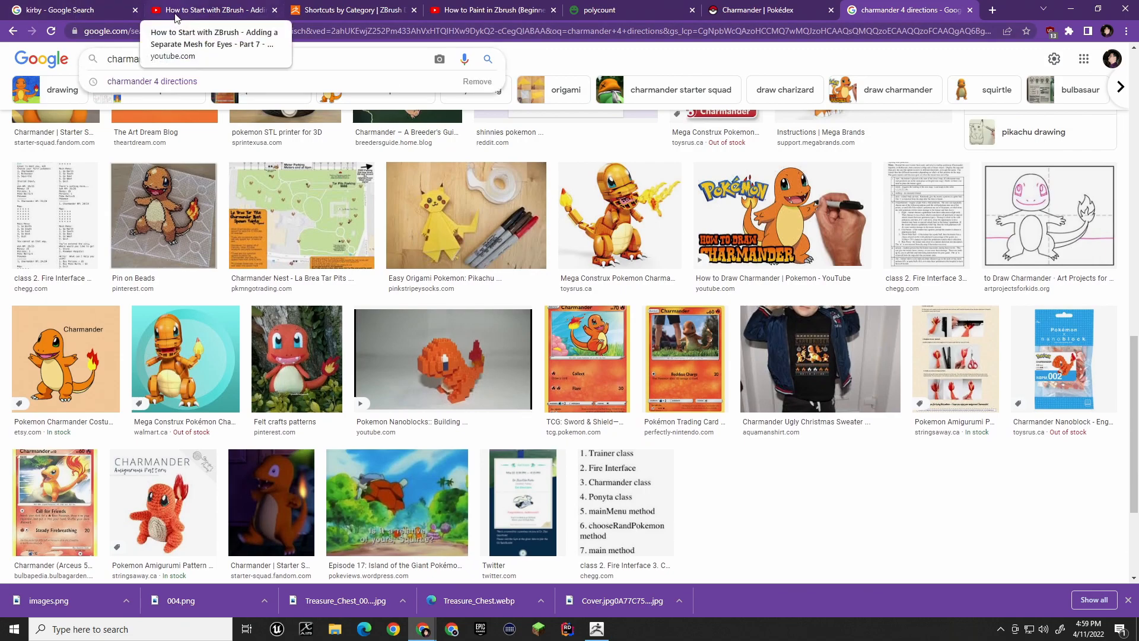
{"action": "type", "text": "from behind"}
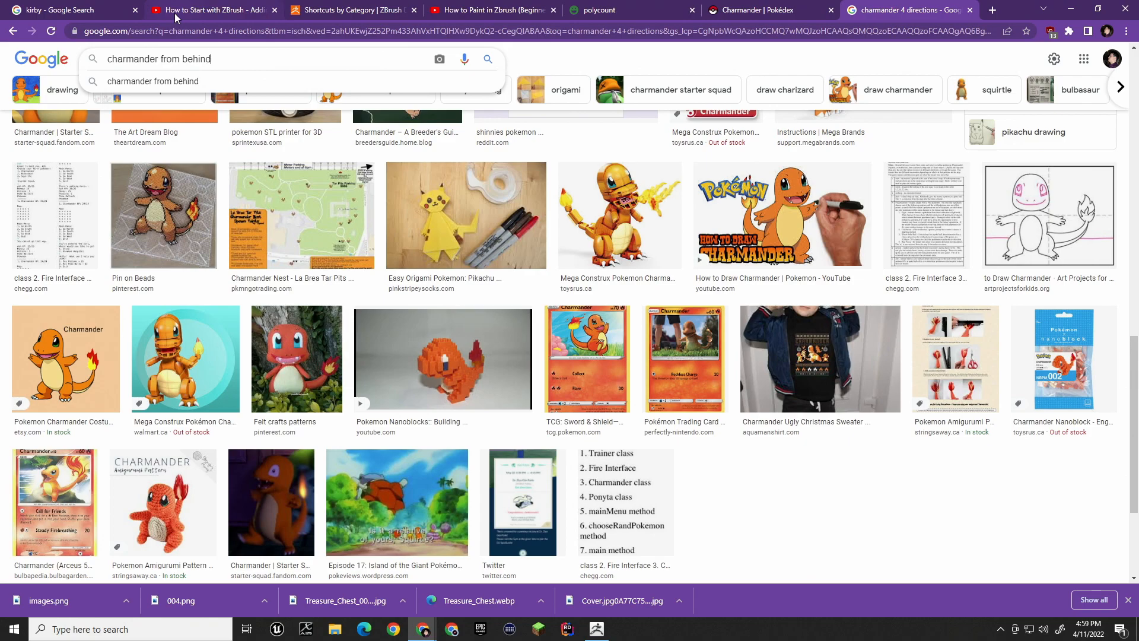
{"action": "key", "text": "Return"}
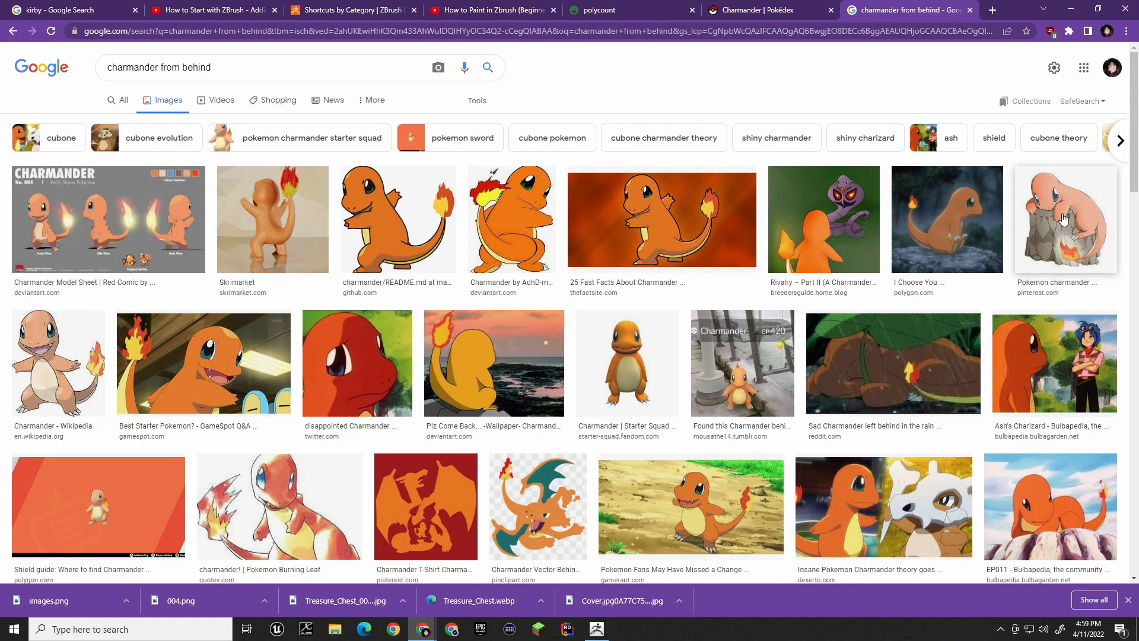
{"action": "scroll", "coordinate": [838, 264], "scroll_direction": "down", "scroll_amount": 5}
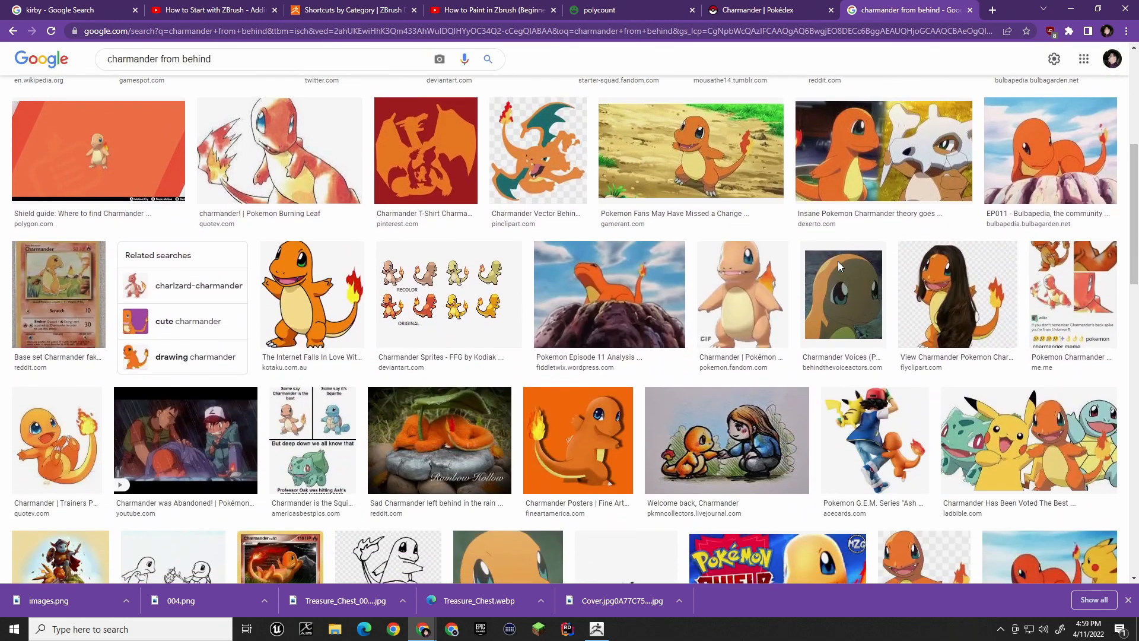
Switch to ZBrush and append a Sphere3D as a new subtool of the chest model.
{"action": "key", "text": "alt+Tab"}
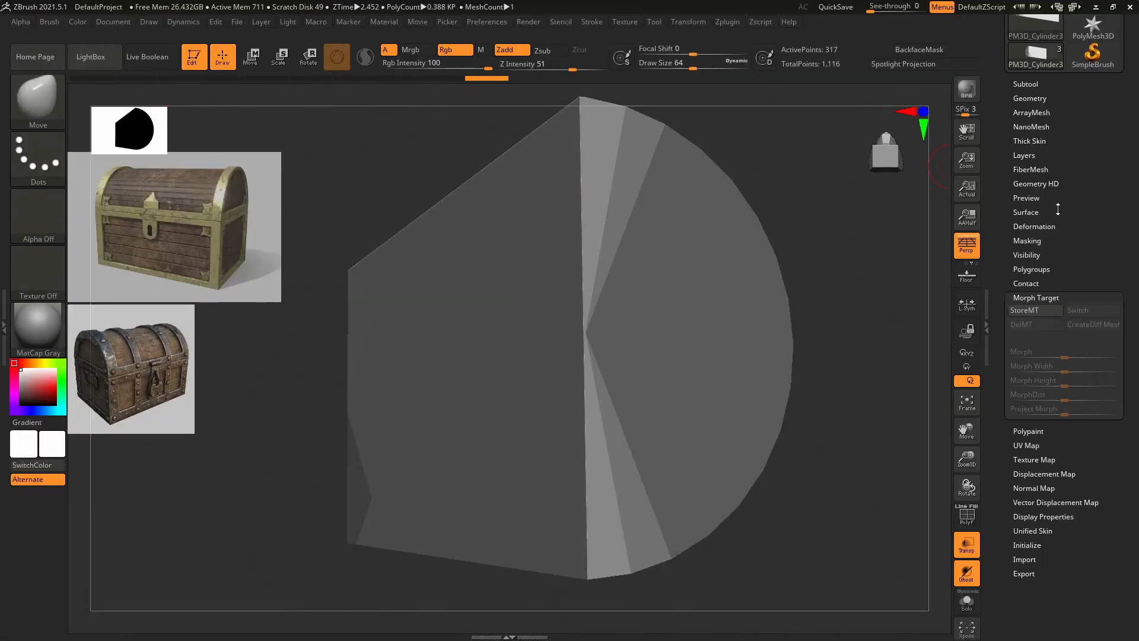
{"action": "left_click_drag", "start_coordinate": [1005, 144], "coordinate": [1001, 282]}
{"action": "left_click", "coordinate": [1032, 246]}
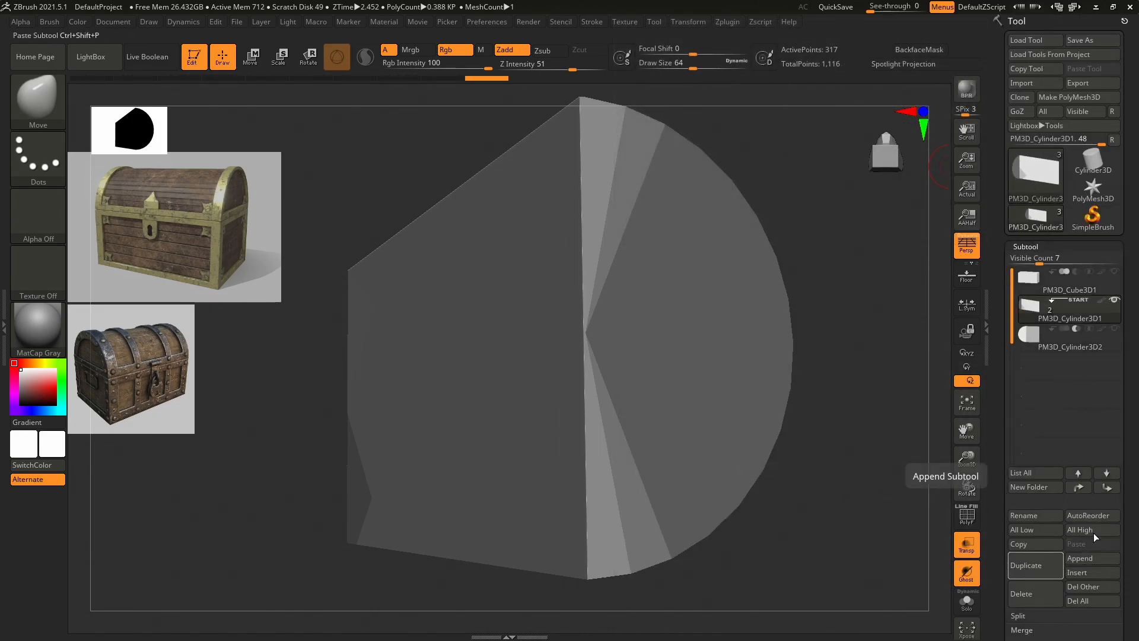
{"action": "left_click", "coordinate": [1095, 558]}
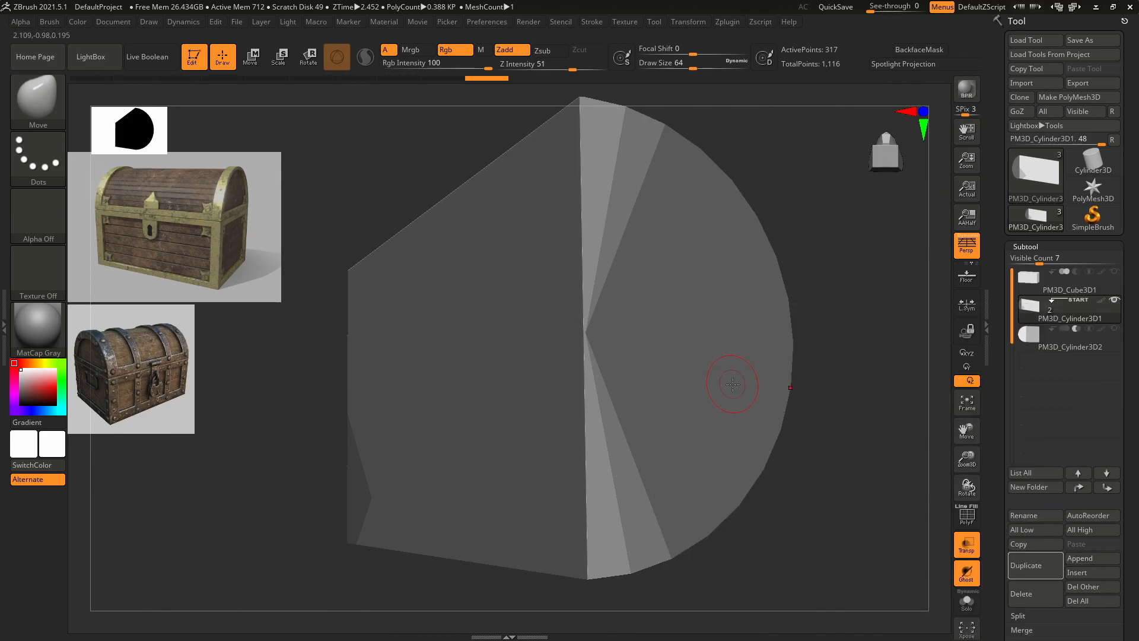
{"action": "left_click", "coordinate": [1095, 559]}
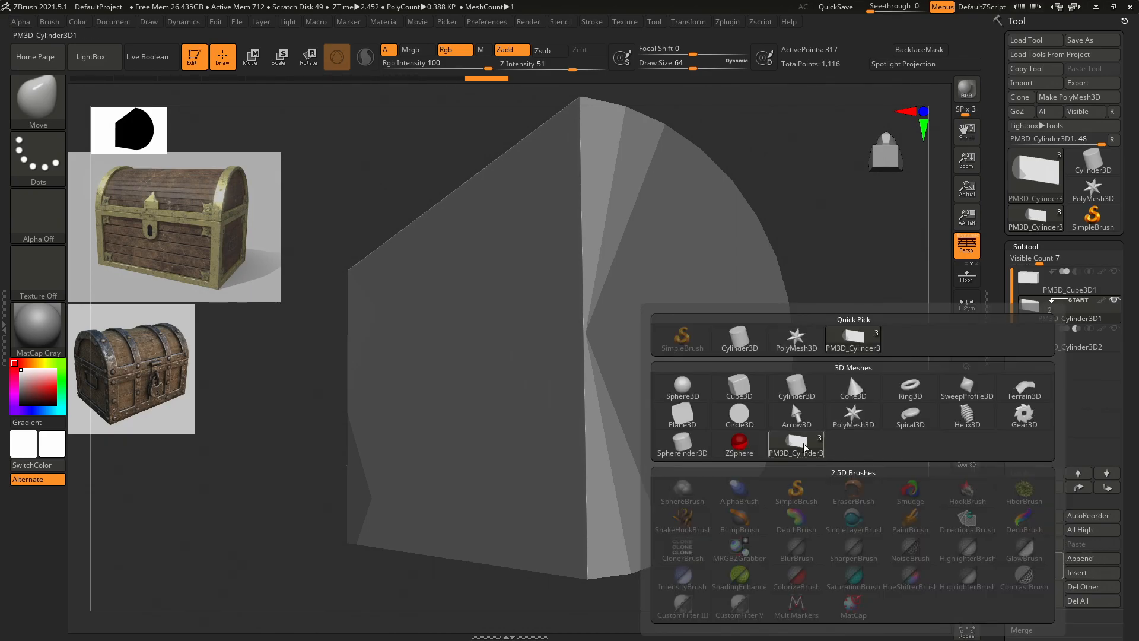
{"action": "left_click", "coordinate": [682, 386]}
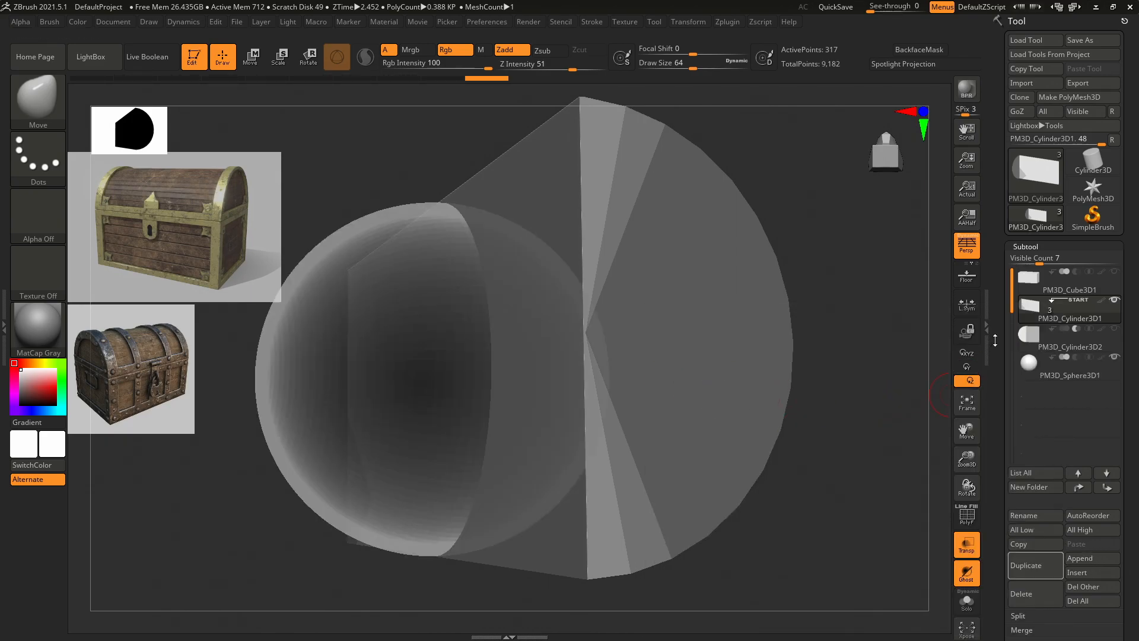
Delete the chest subtools PM3D_Cylinder3D2, PM3D_Cylinder3D1 and PM3D_Cube3D1, keeping only the sphere.
{"action": "left_click", "coordinate": [1049, 339]}
{"action": "left_click", "coordinate": [1021, 593]}
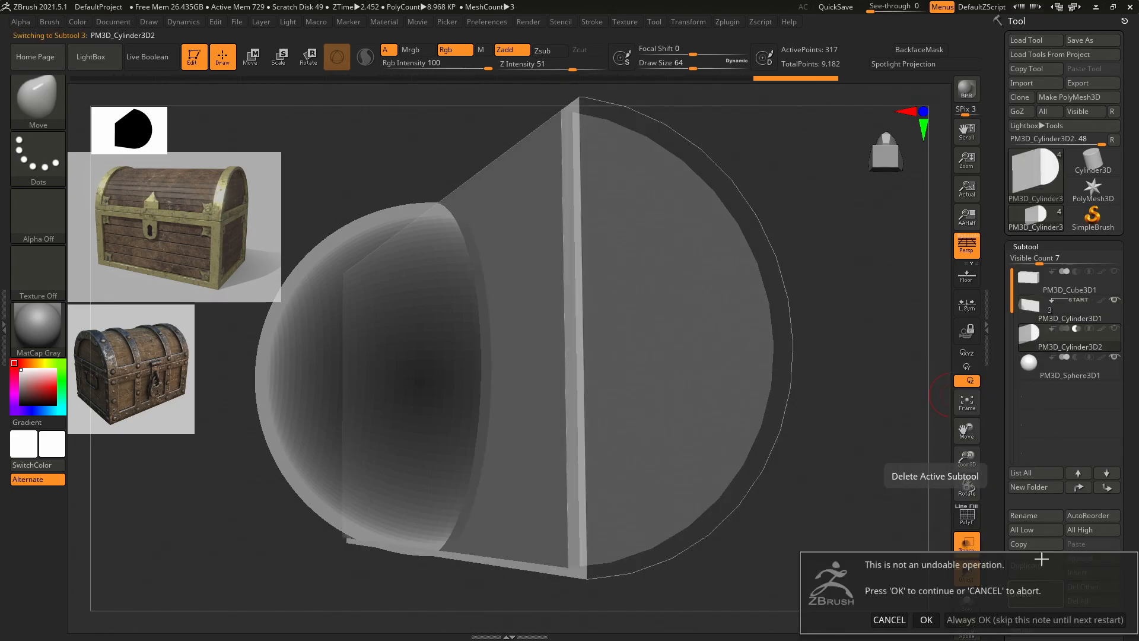
{"action": "left_click", "coordinate": [927, 619]}
{"action": "left_click", "coordinate": [1050, 307]}
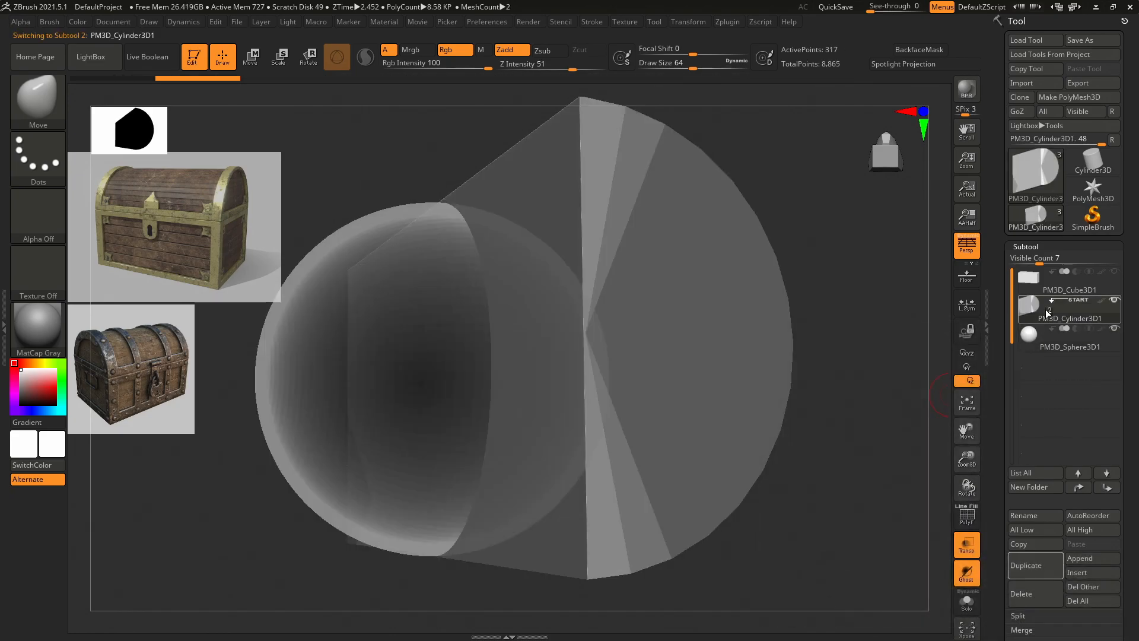
{"action": "left_click", "coordinate": [1044, 594]}
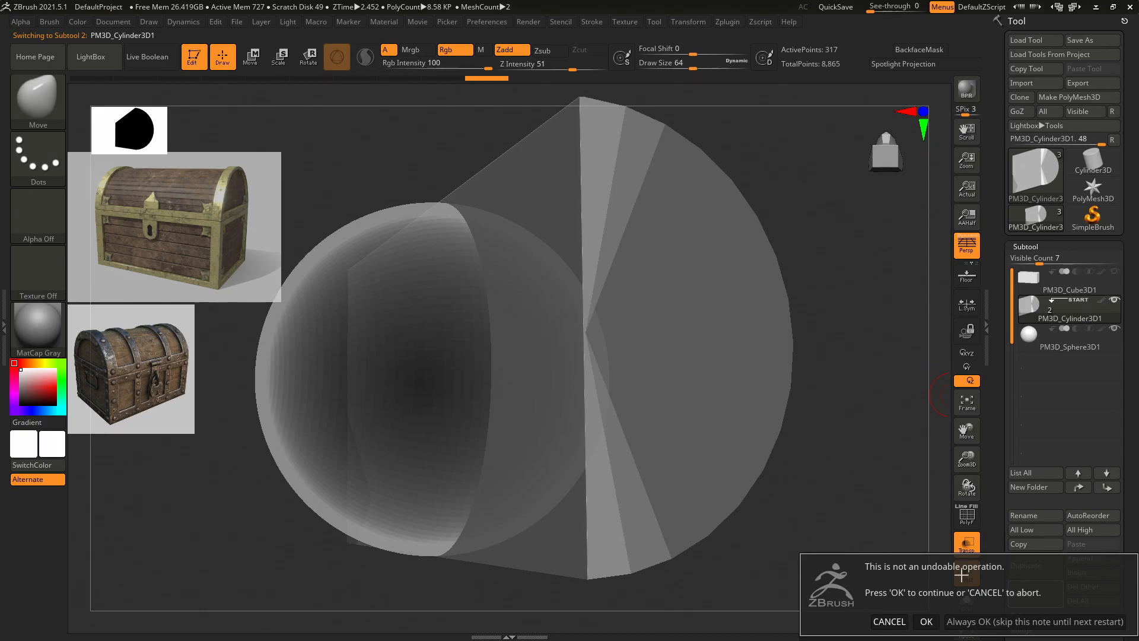
{"action": "left_click", "coordinate": [926, 621]}
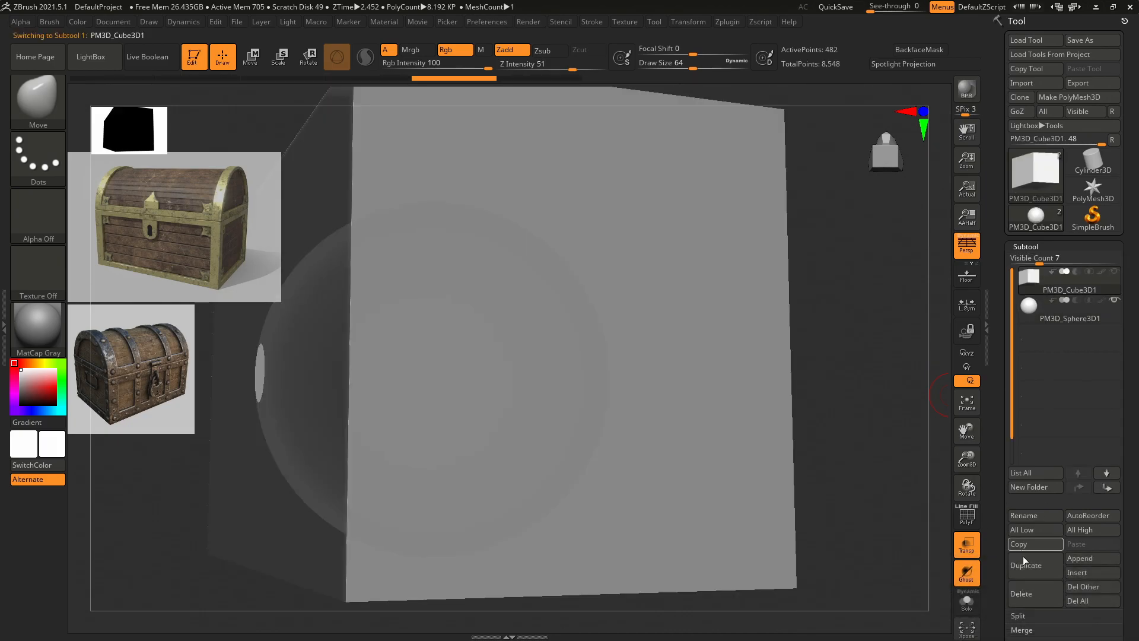
{"action": "left_click", "coordinate": [1021, 593]}
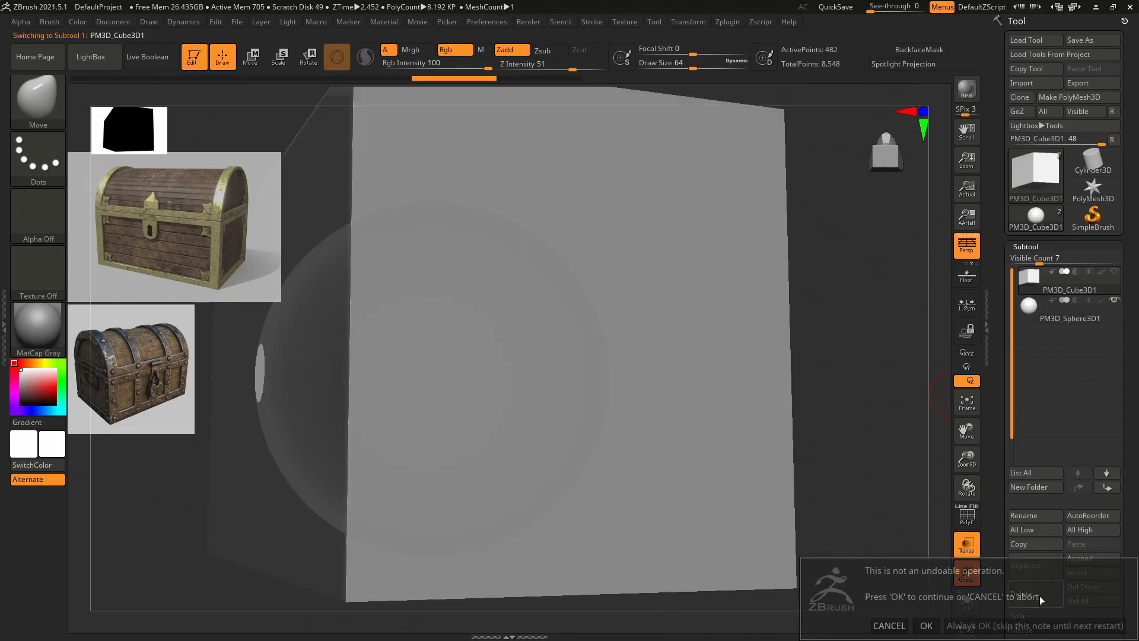
{"action": "left_click", "coordinate": [926, 620]}
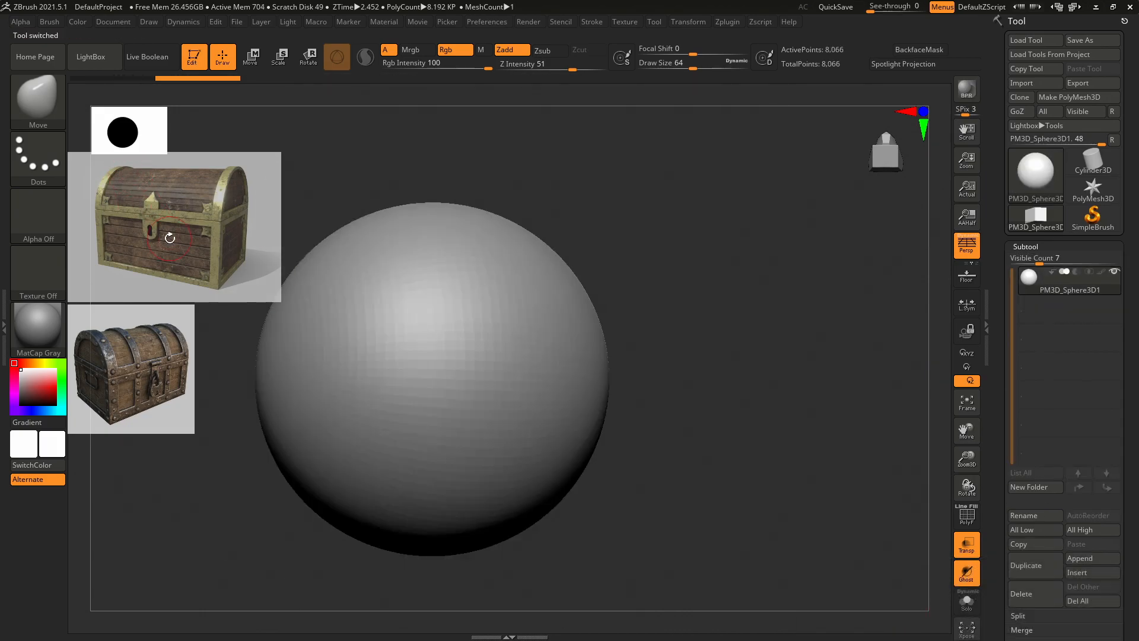
Remove both treasure chest reference images from Spotlight.
{"action": "key", "text": "shift+z"}
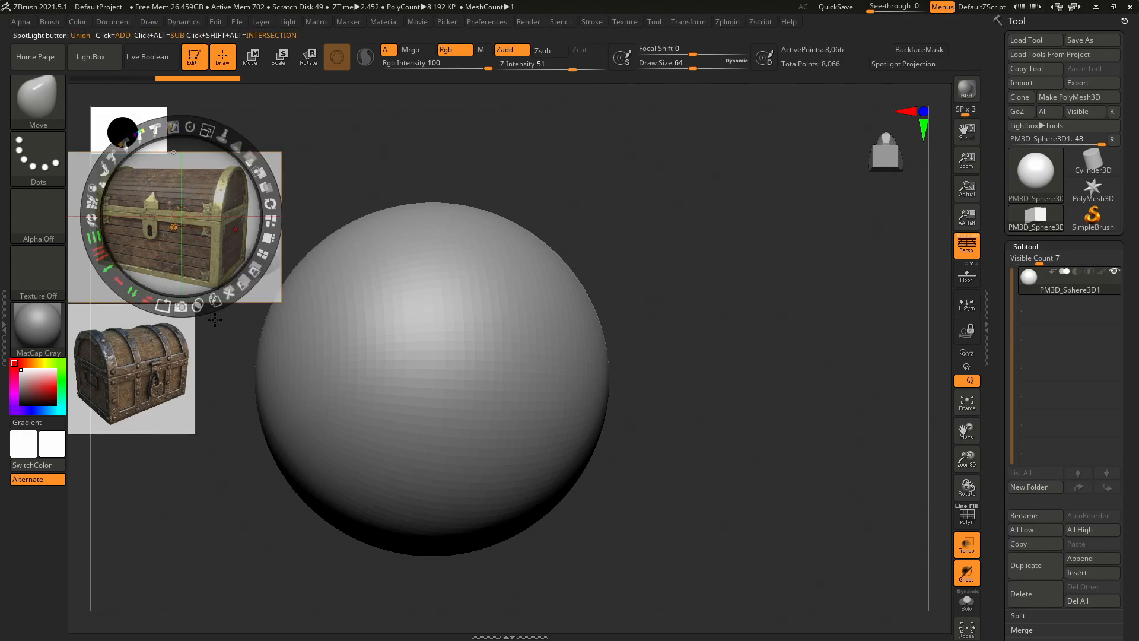
{"action": "left_click", "coordinate": [229, 296]}
{"action": "left_click", "coordinate": [189, 422]}
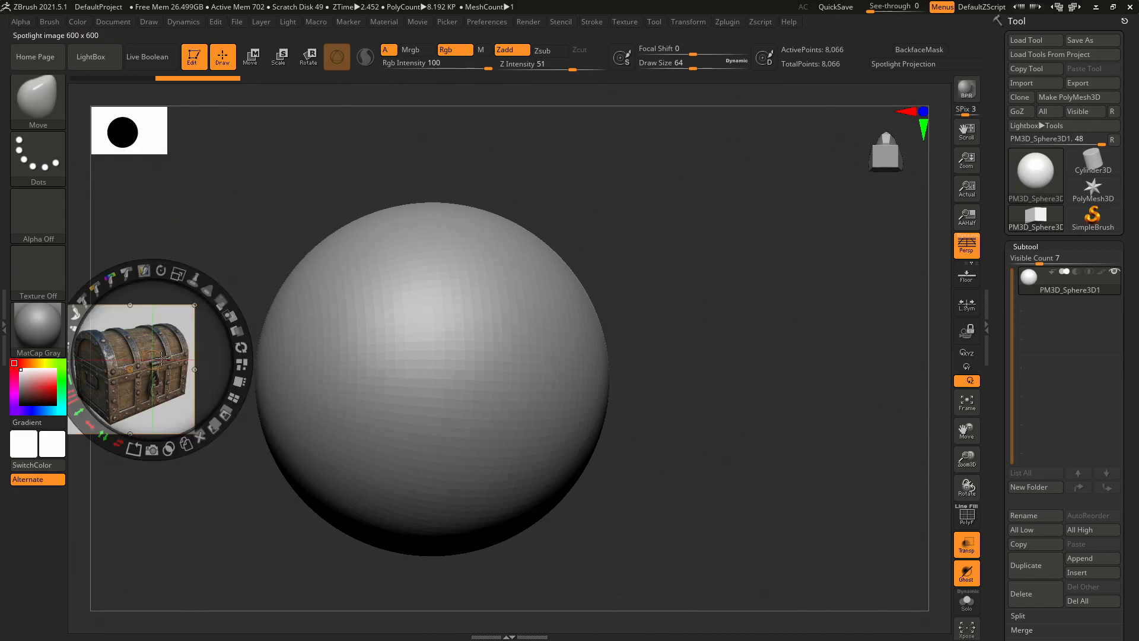
{"action": "left_click", "coordinate": [199, 433]}
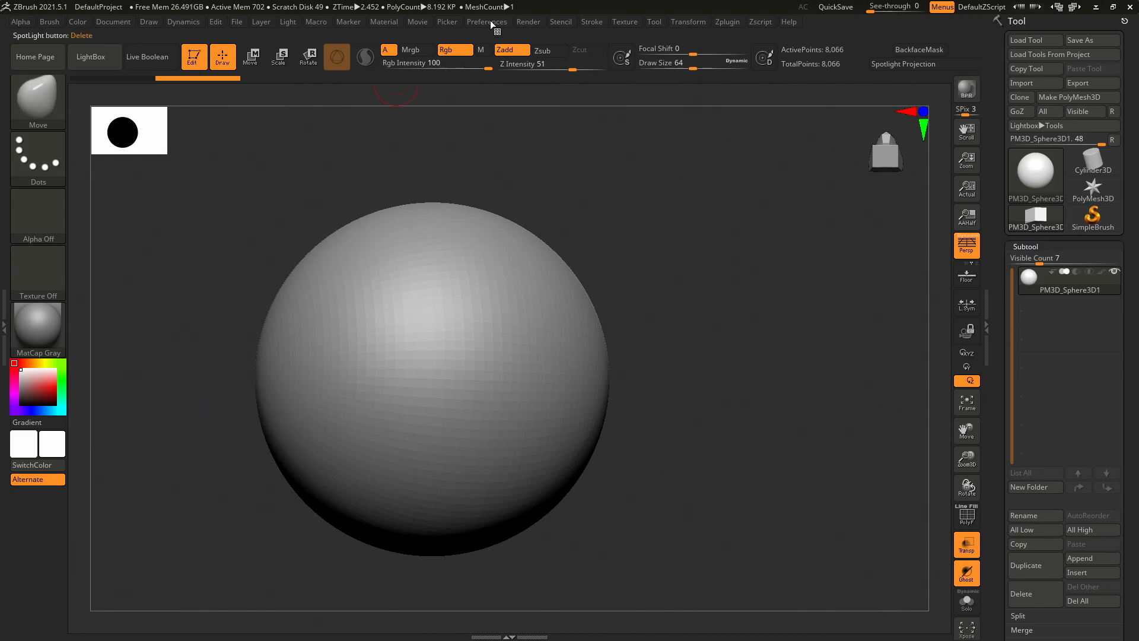
Import the Charmander reference images 004.png and images.png as textures from the pokemon/charmander folder.
{"action": "left_click", "coordinate": [627, 23]}
{"action": "left_click", "coordinate": [664, 155]}
{"action": "left_click", "coordinate": [652, 97]}
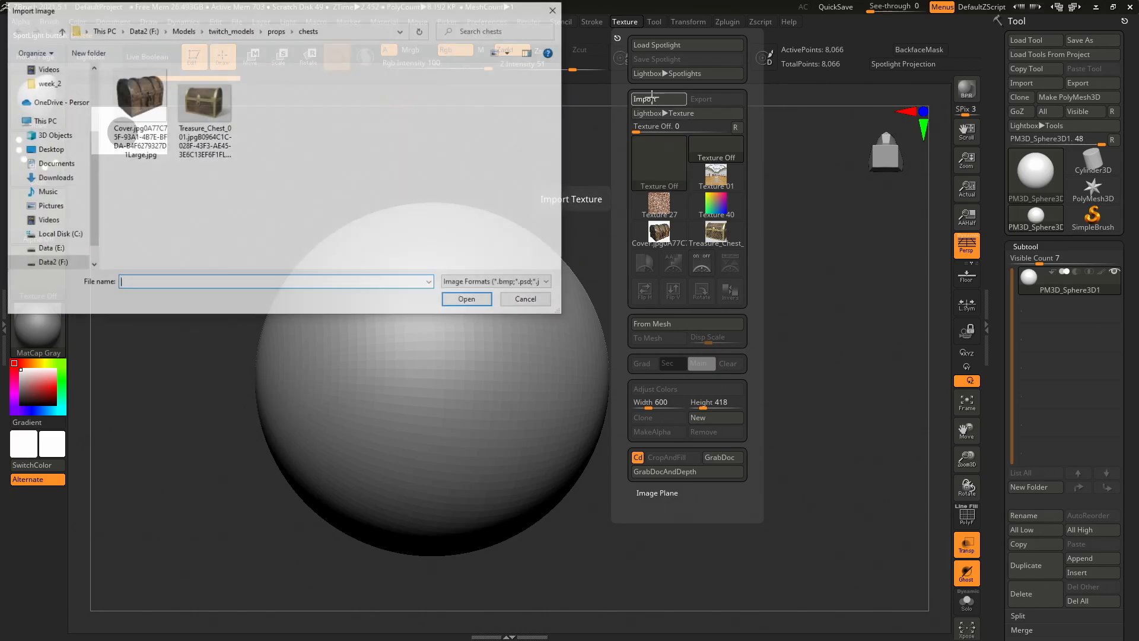
{"action": "left_click", "coordinate": [227, 29]}
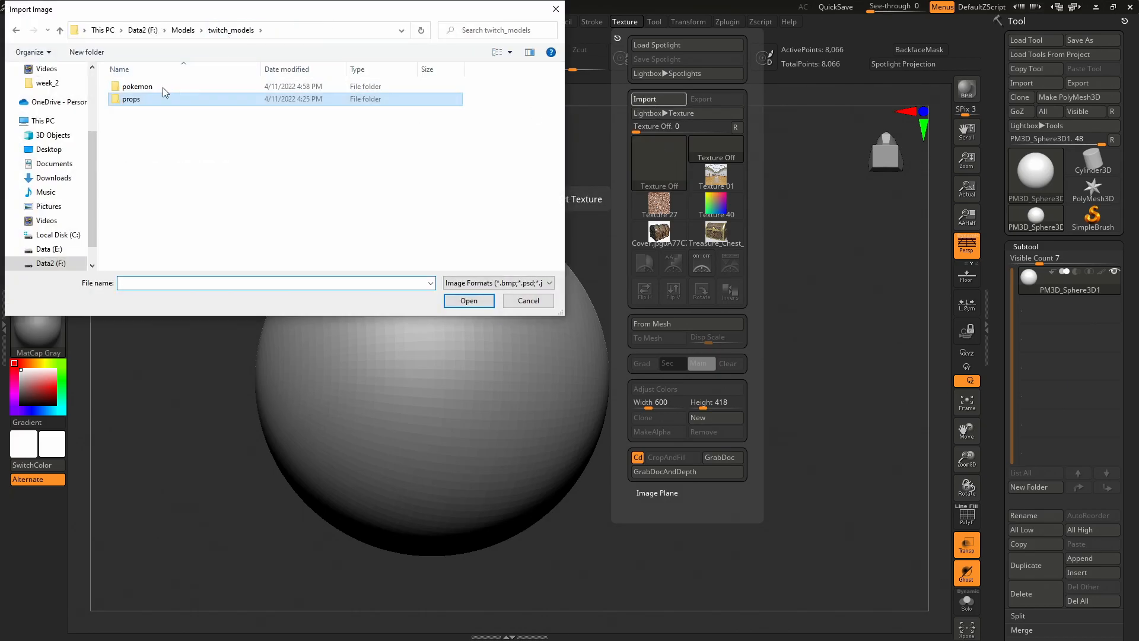
{"action": "double_click", "coordinate": [139, 84]}
{"action": "double_click", "coordinate": [136, 94]}
{"action": "left_click", "coordinate": [168, 123]}
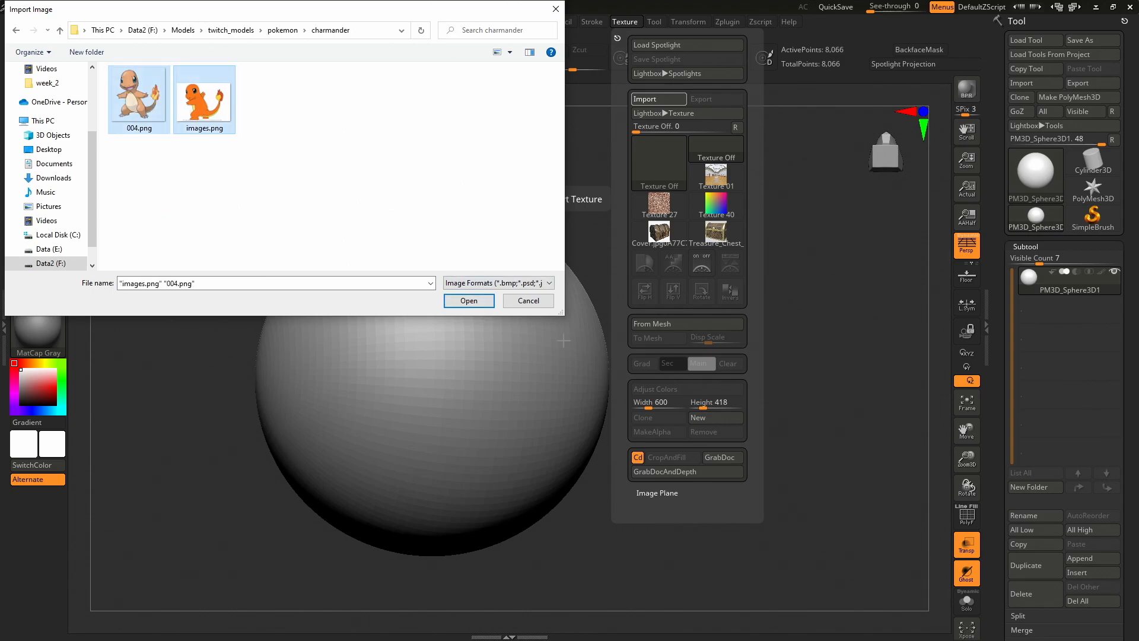
{"action": "left_click", "coordinate": [469, 301]}
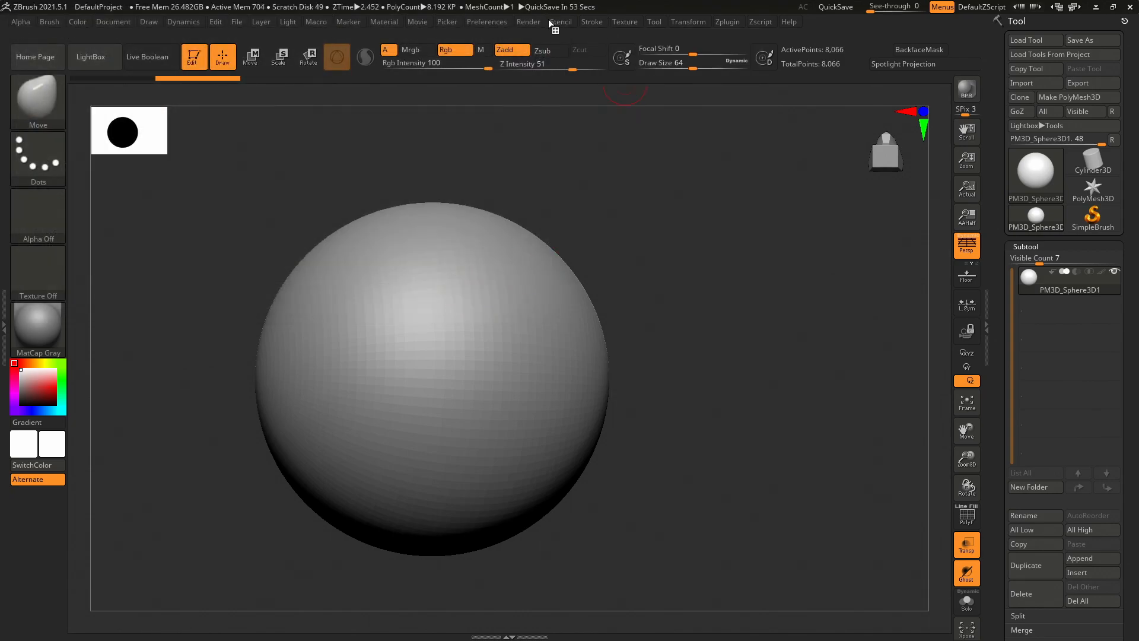
Add the 004 texture to Spotlight and shrink it to a small reference image beside the sphere.
{"action": "left_click", "coordinate": [624, 21]}
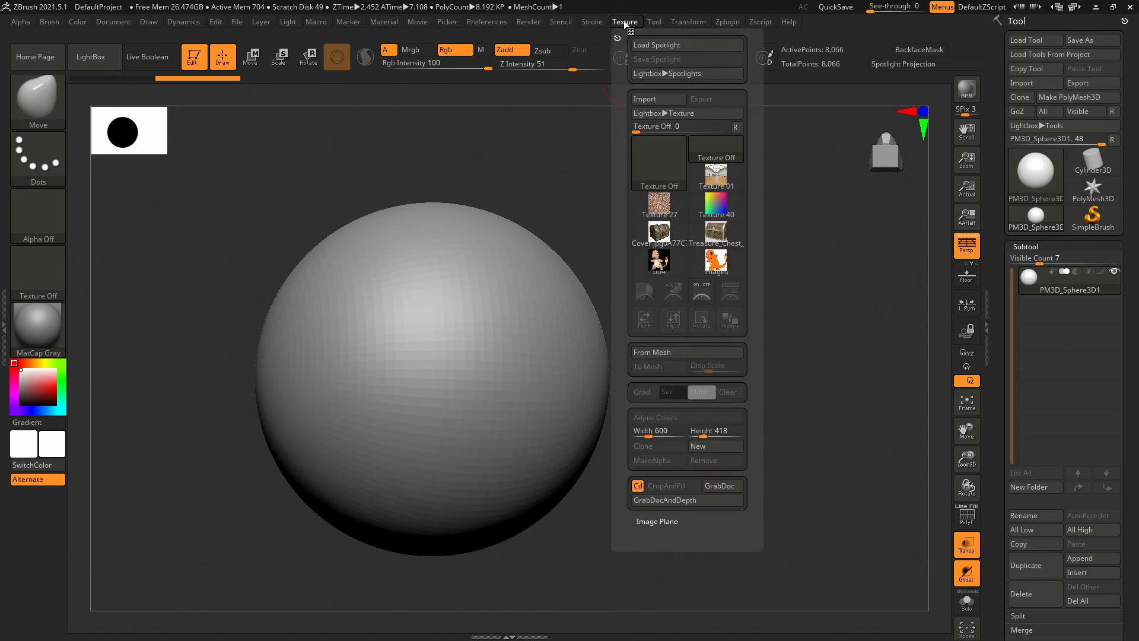
{"action": "left_click", "coordinate": [718, 261]}
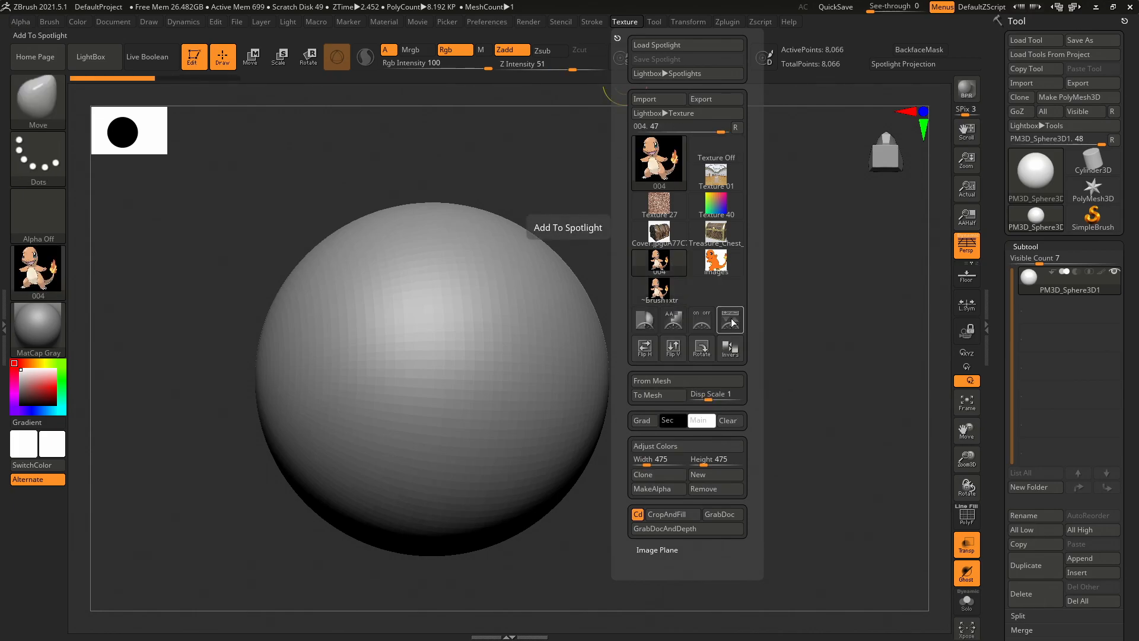
{"action": "left_click", "coordinate": [734, 322]}
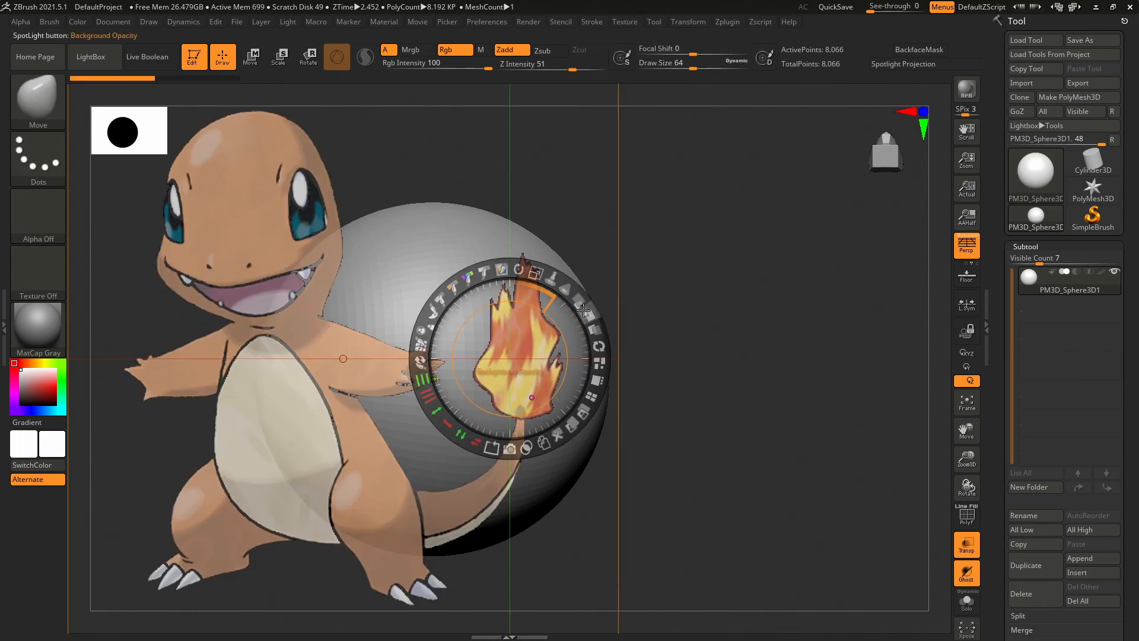
{"action": "left_click_drag", "start_coordinate": [531, 273], "coordinate": [130, 188]}
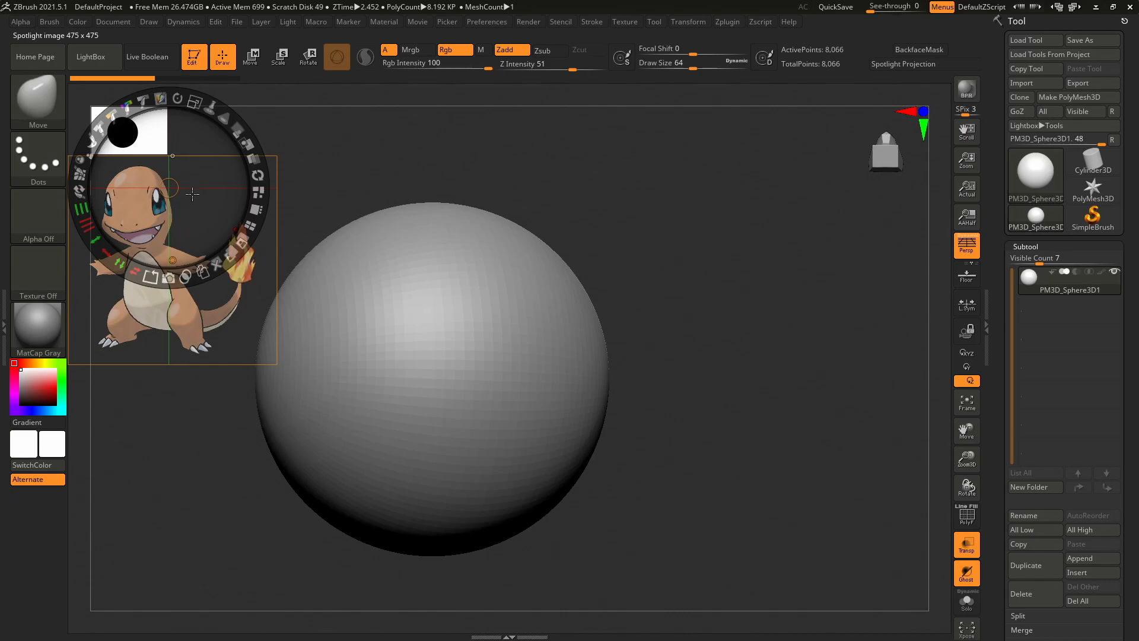
{"action": "left_click_drag", "start_coordinate": [195, 102], "coordinate": [165, 170]}
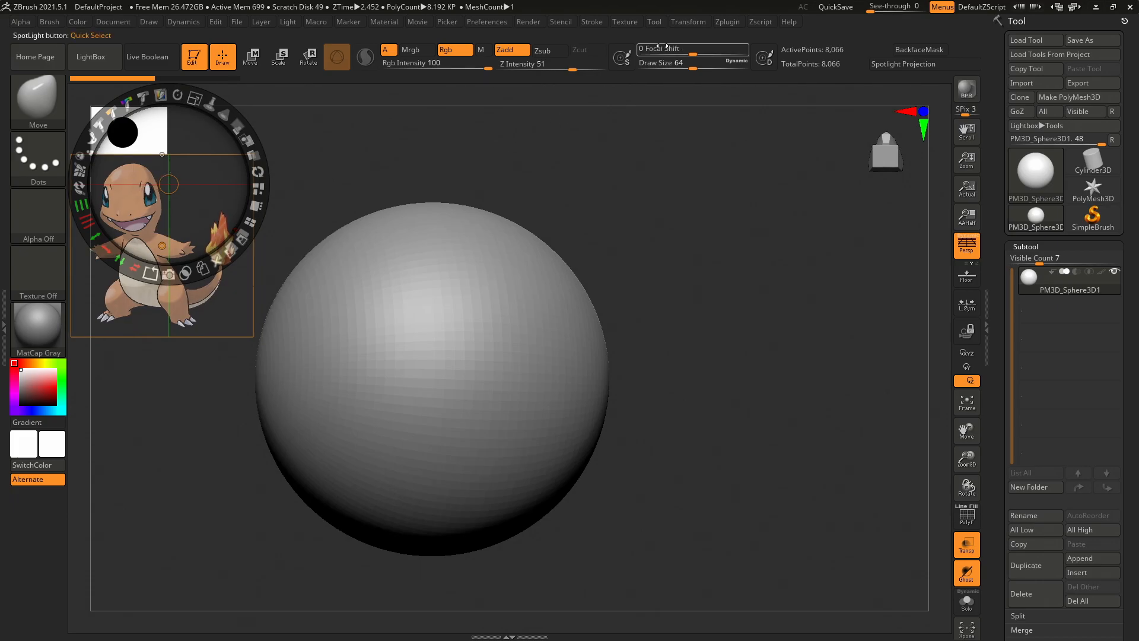
Add the orange side-view Charmander texture to Spotlight and scale it down above the first reference.
{"action": "left_click", "coordinate": [629, 22]}
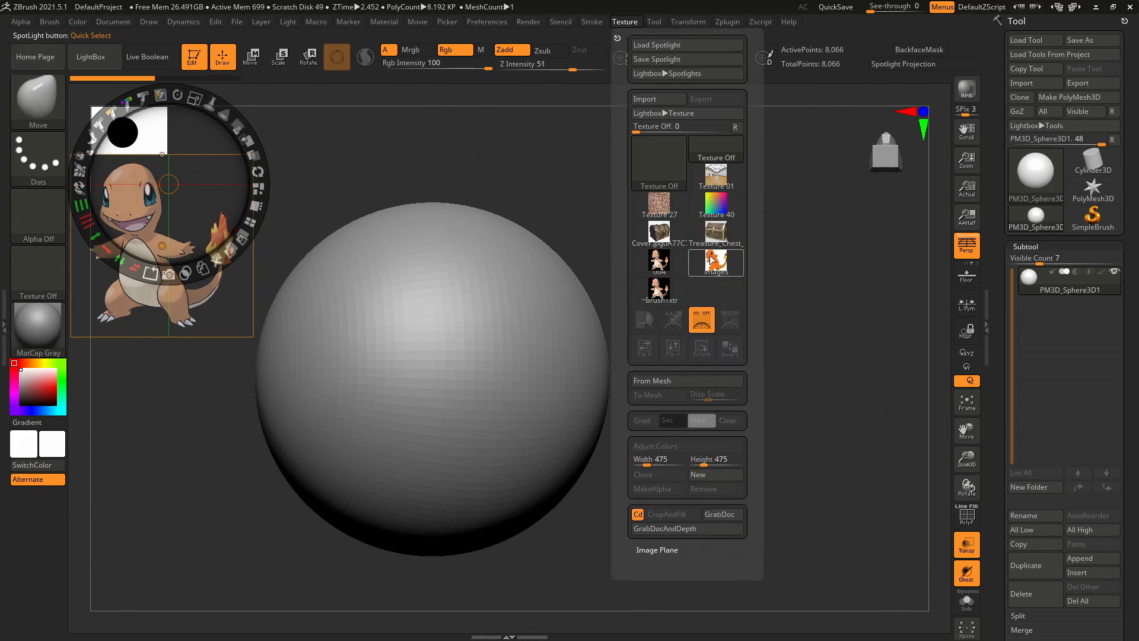
{"action": "left_click", "coordinate": [710, 260]}
{"action": "left_click", "coordinate": [739, 317]}
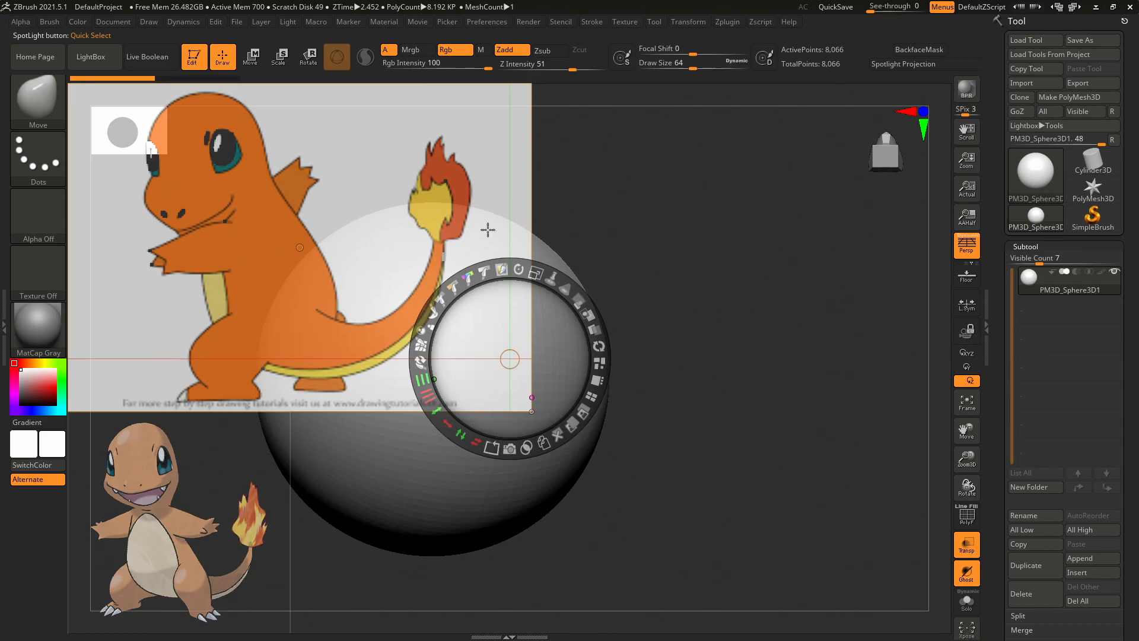
{"action": "left_click_drag", "start_coordinate": [531, 302], "coordinate": [559, 353]}
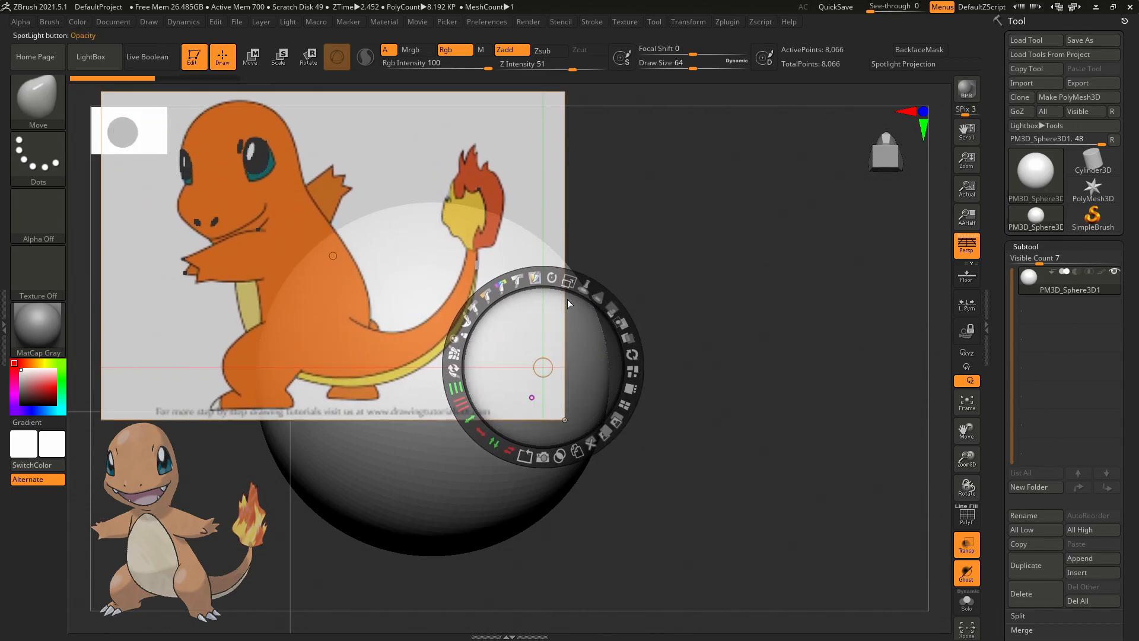
{"action": "left_click_drag", "start_coordinate": [603, 334], "coordinate": [547, 367]}
{"action": "left_click_drag", "start_coordinate": [568, 282], "coordinate": [258, 245]}
{"action": "mouse_move", "coordinate": [334, 250]}
{"action": "left_mouse_down"}
{"action": "mouse_move", "coordinate": [323, 240]}
{"action": "mouse_move", "coordinate": [334, 249]}
{"action": "left_mouse_up"}
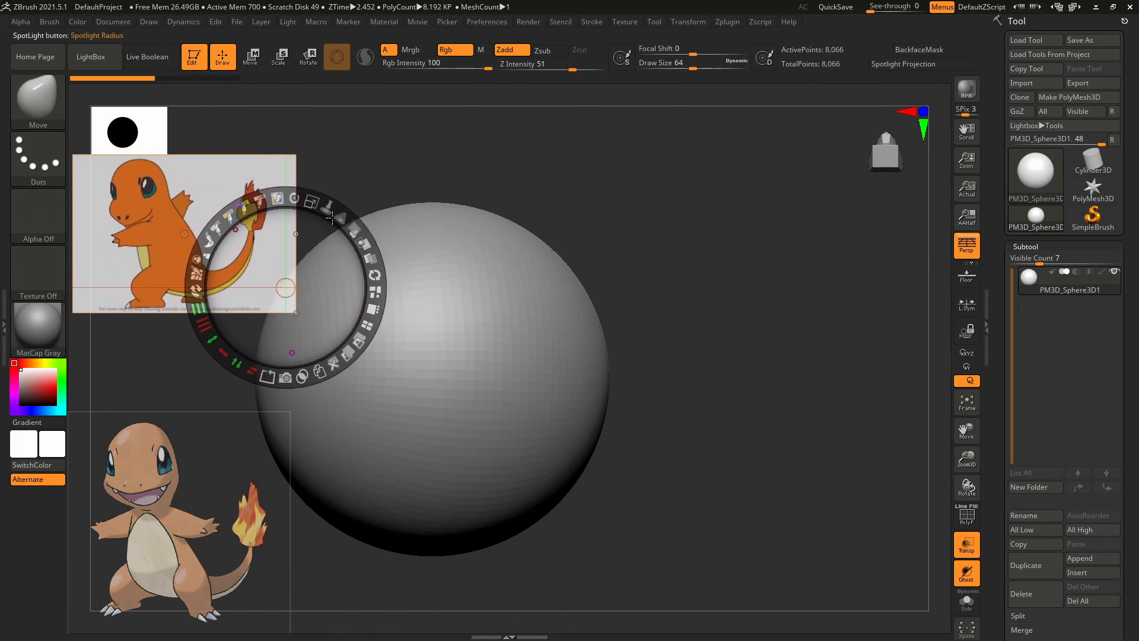
Stack the two Charmander references closely beside the sphere, shrinking the side view slightly, and leave Spotlight editing.
{"action": "left_click_drag", "start_coordinate": [316, 196], "coordinate": [304, 204]}
{"action": "left_click_drag", "start_coordinate": [324, 267], "coordinate": [297, 256]}
{"action": "left_click_drag", "start_coordinate": [266, 419], "coordinate": [249, 340]}
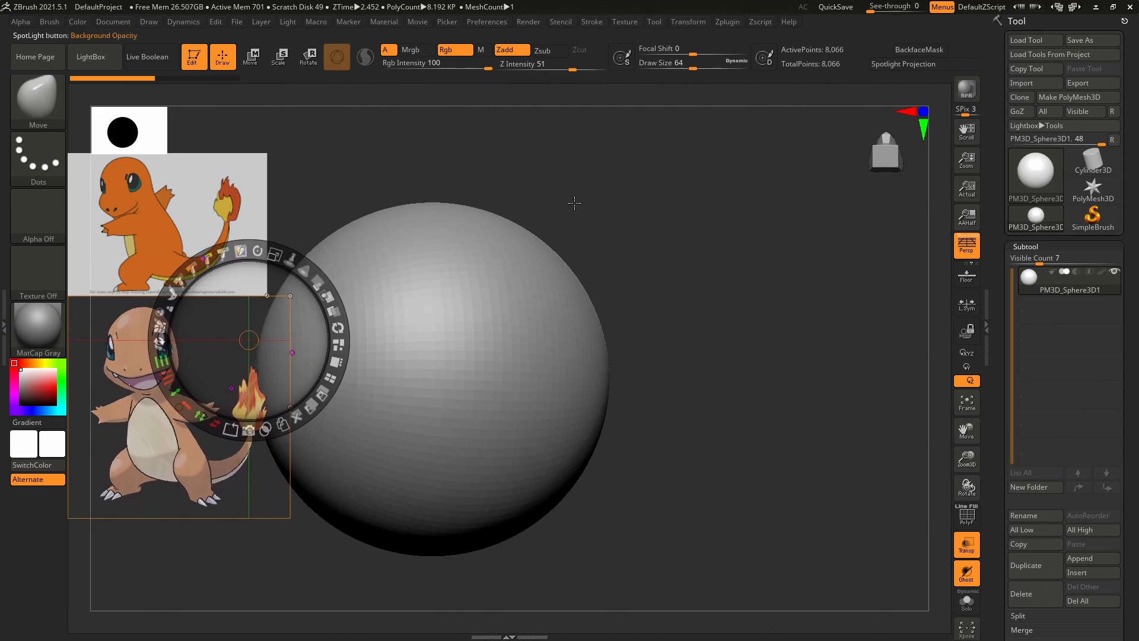
{"action": "left_click", "coordinate": [615, 208]}
{"action": "left_click_drag", "start_coordinate": [615, 207], "coordinate": [617, 206]}
{"action": "left_click", "coordinate": [158, 406]}
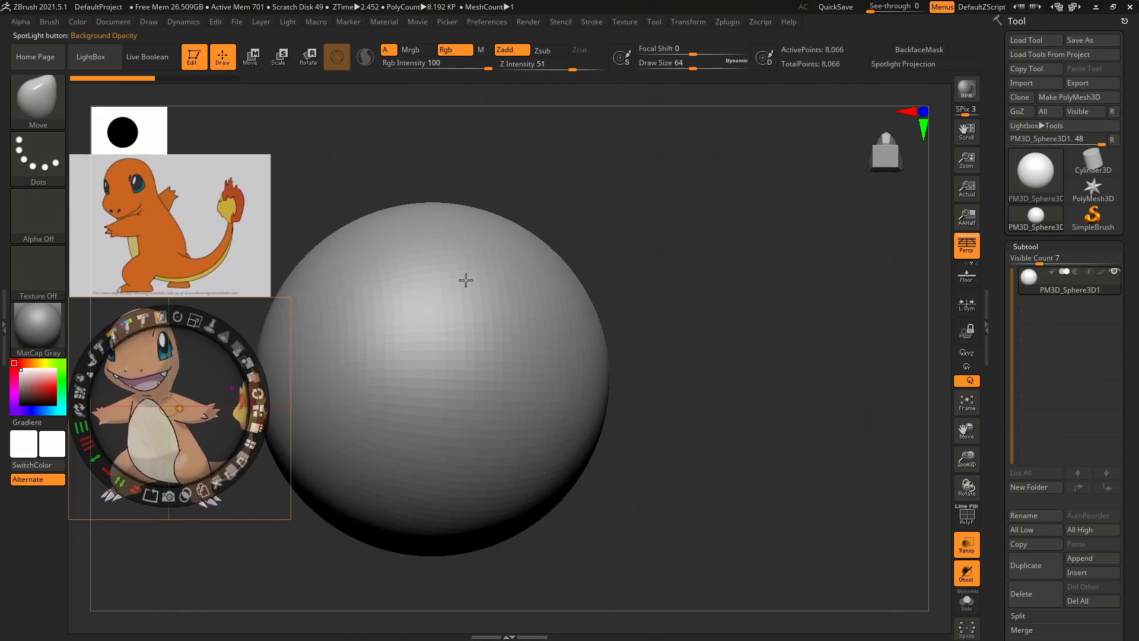
{"action": "key", "text": "z"}
Try to pull out the sphere's lower sides with a small Move brush, and undo the pulls.
{"action": "left_click_drag", "start_coordinate": [632, 220], "coordinate": [735, 213], "text": "alt"}
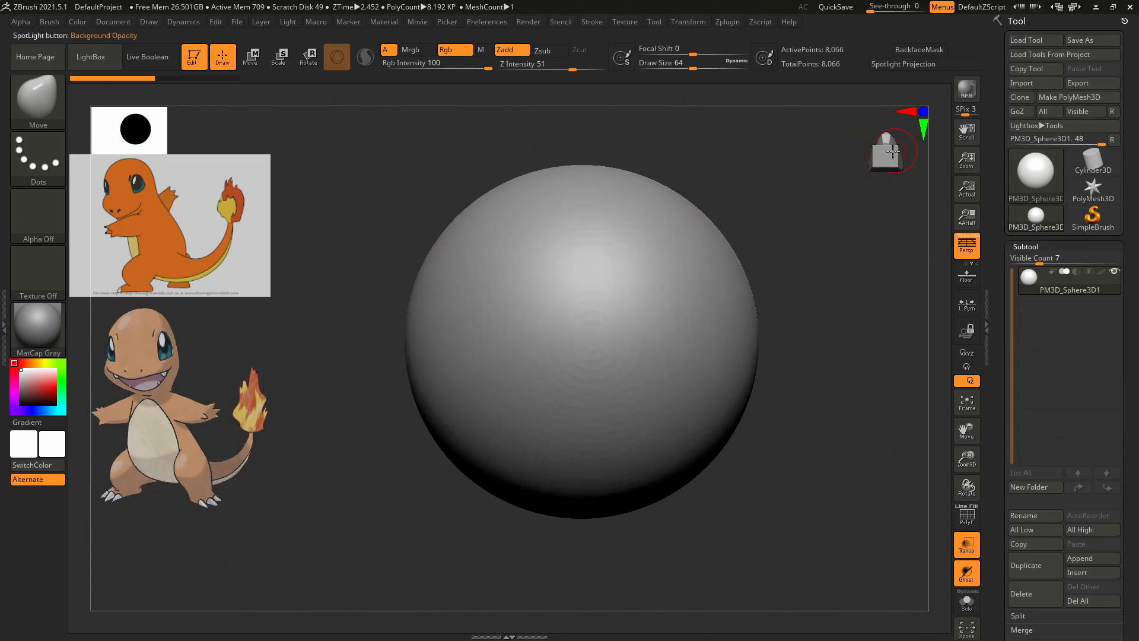
{"action": "left_click_drag", "start_coordinate": [892, 150], "coordinate": [890, 176]}
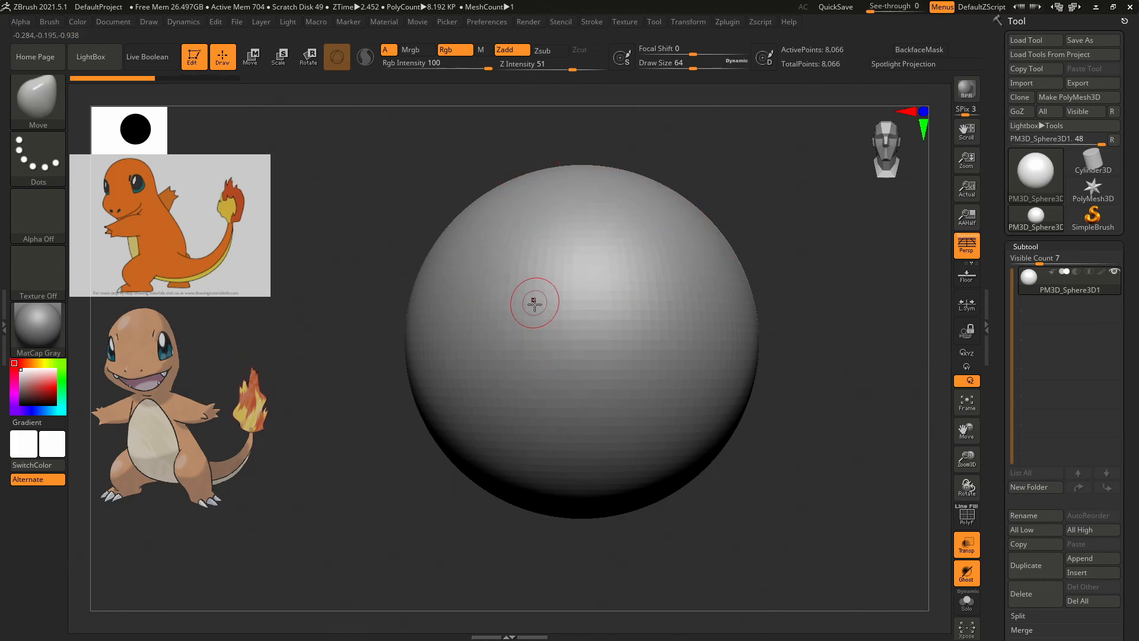
{"action": "key", "text": "b"}
{"action": "key", "text": "m"}
{"action": "key", "text": "v"}
{"action": "left_click_drag", "start_coordinate": [456, 417], "coordinate": [436, 429]}
{"action": "key", "text": "z"}
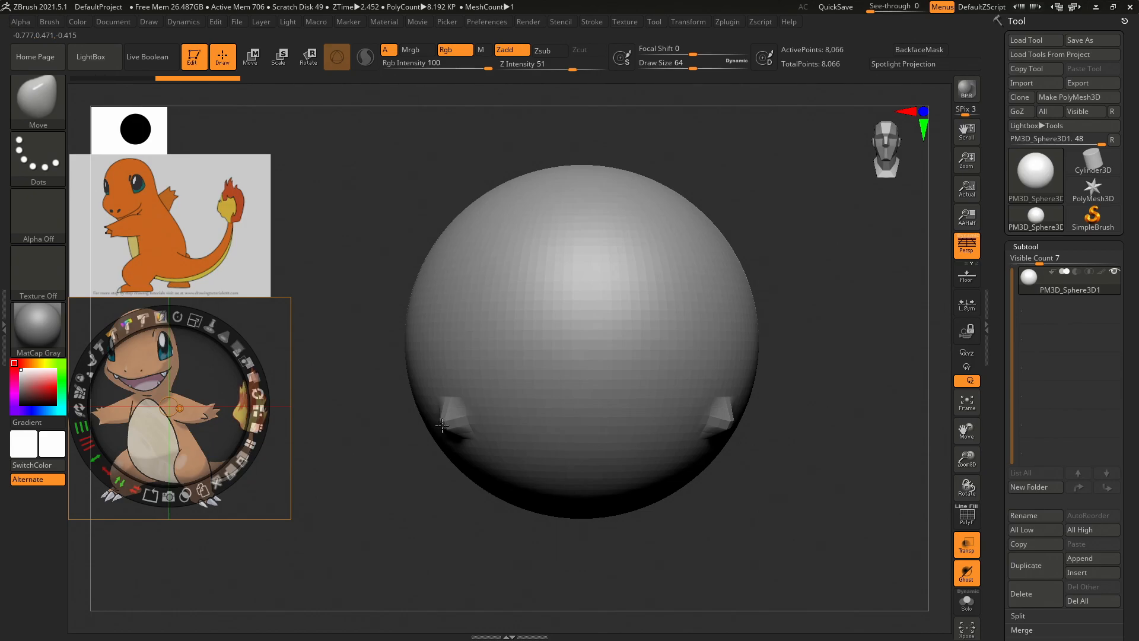
{"action": "key", "text": "z"}
{"action": "key", "text": "ctrl+z"}
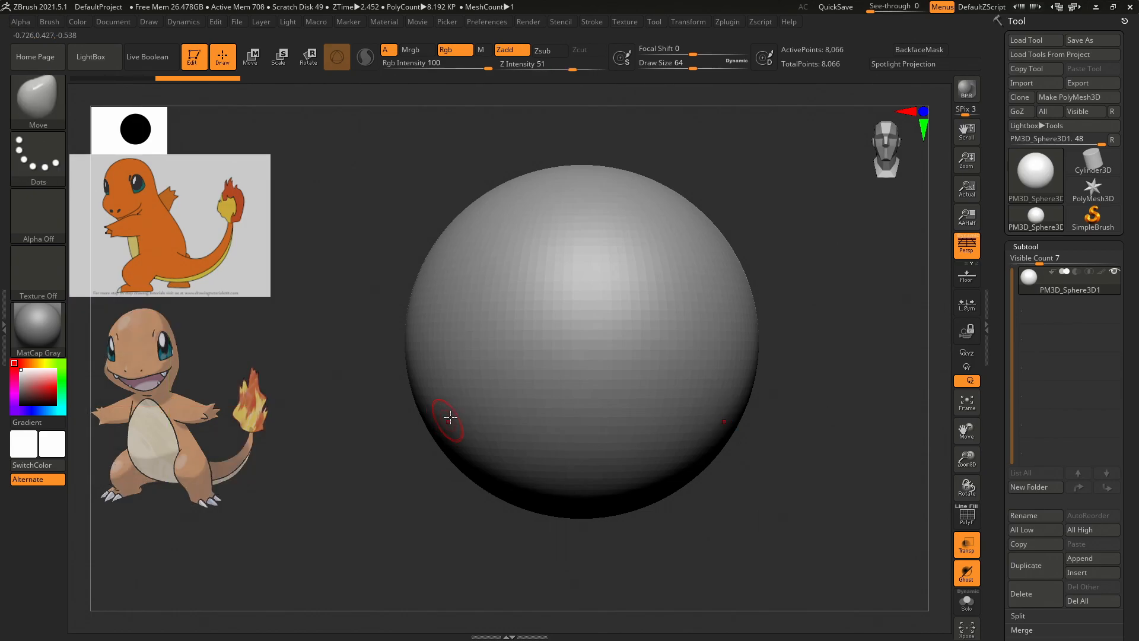
{"action": "left_click", "coordinate": [463, 406]}
{"action": "key", "text": "ctrl+z"}
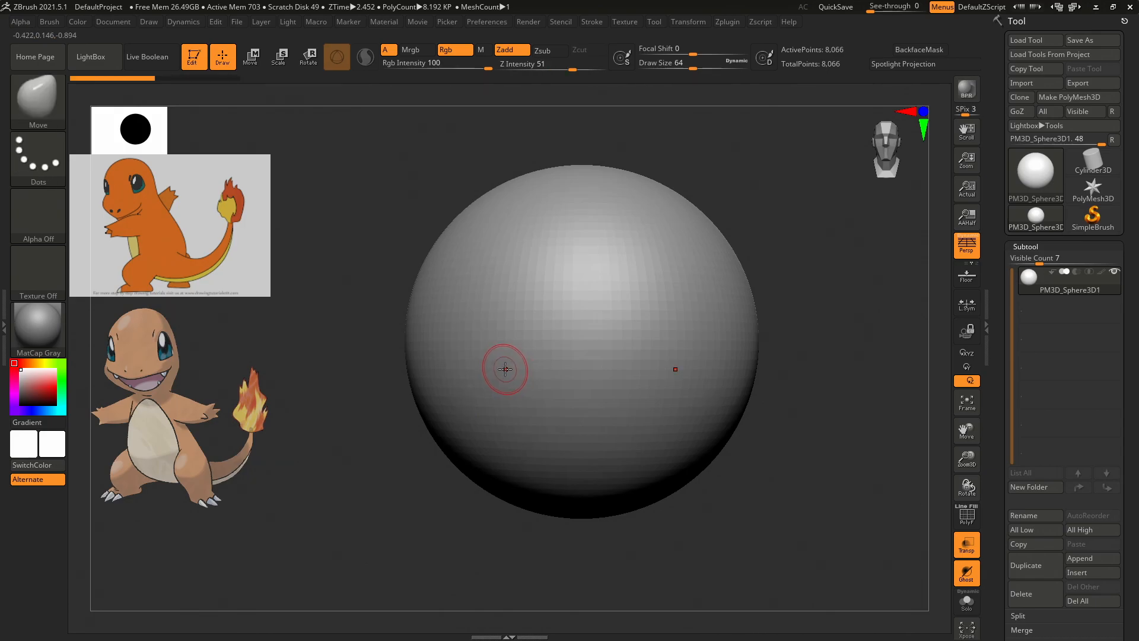
Enlarge the Move brush to a draw size of about 420, test a pull on the sphere's lower side and undo it.
{"action": "key", "text": "s"}
{"action": "mouse_move", "coordinate": [506, 370]}
{"action": "left_mouse_down"}
{"action": "mouse_move", "coordinate": [544, 366]}
{"action": "mouse_move", "coordinate": [522, 368]}
{"action": "left_mouse_up"}
{"action": "left_click_drag", "start_coordinate": [454, 435], "coordinate": [414, 454]}
{"action": "key", "text": "ctrl+z"}
{"action": "key", "text": "ctrl+z"}
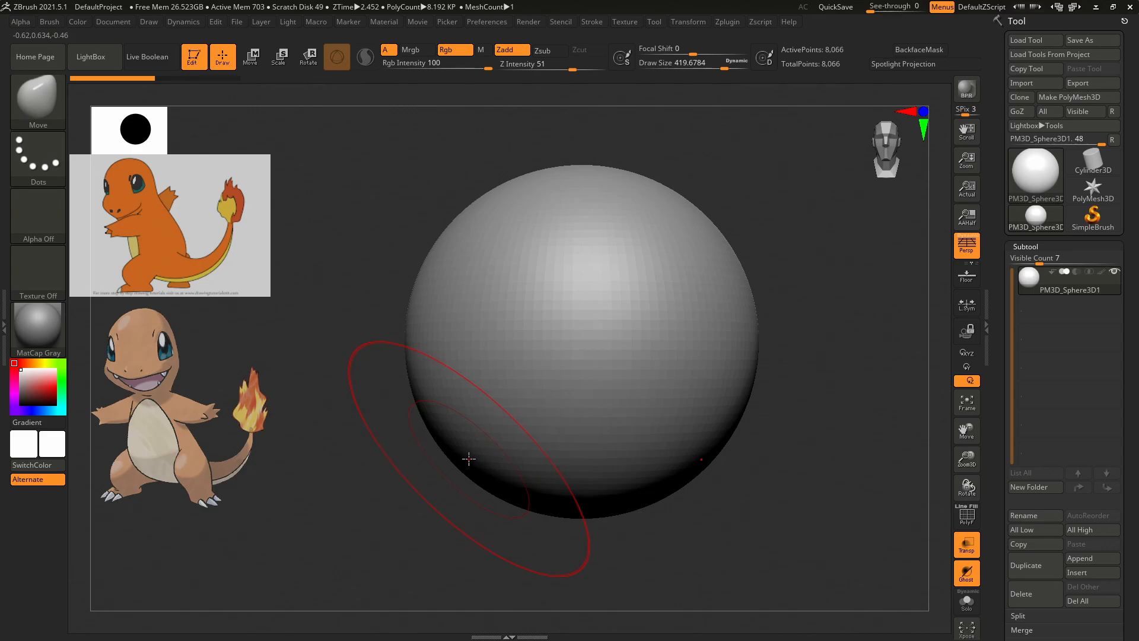
Stretch the sphere along the Y axis into a slightly taller egg shape and return to the Move brush.
{"action": "key", "text": "w"}
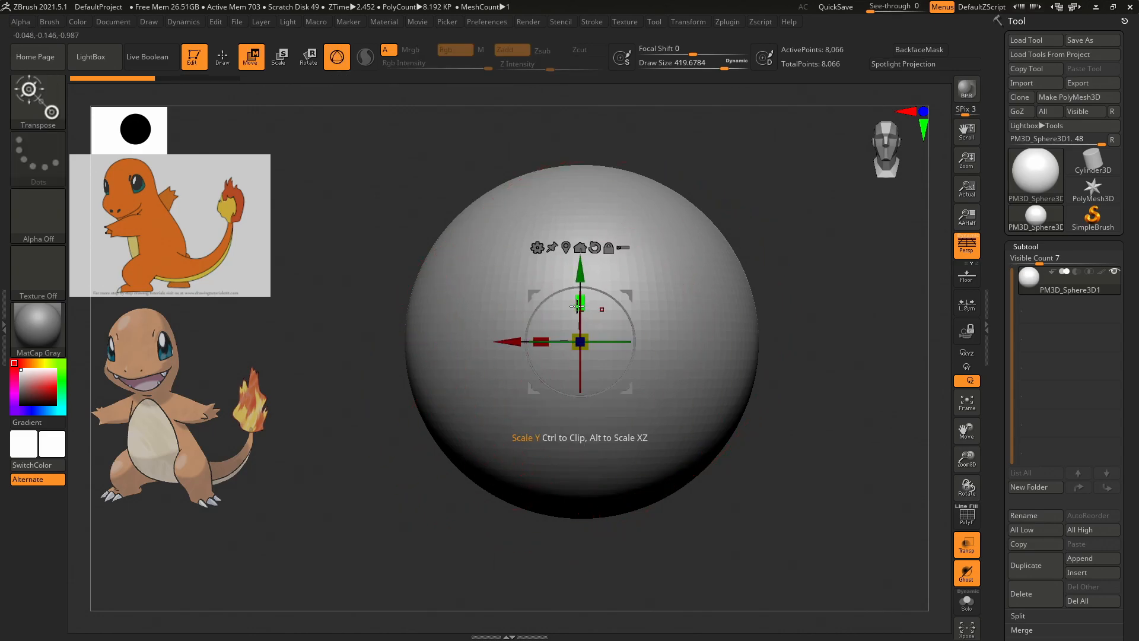
{"action": "left_click_drag", "start_coordinate": [579, 302], "coordinate": [579, 285]}
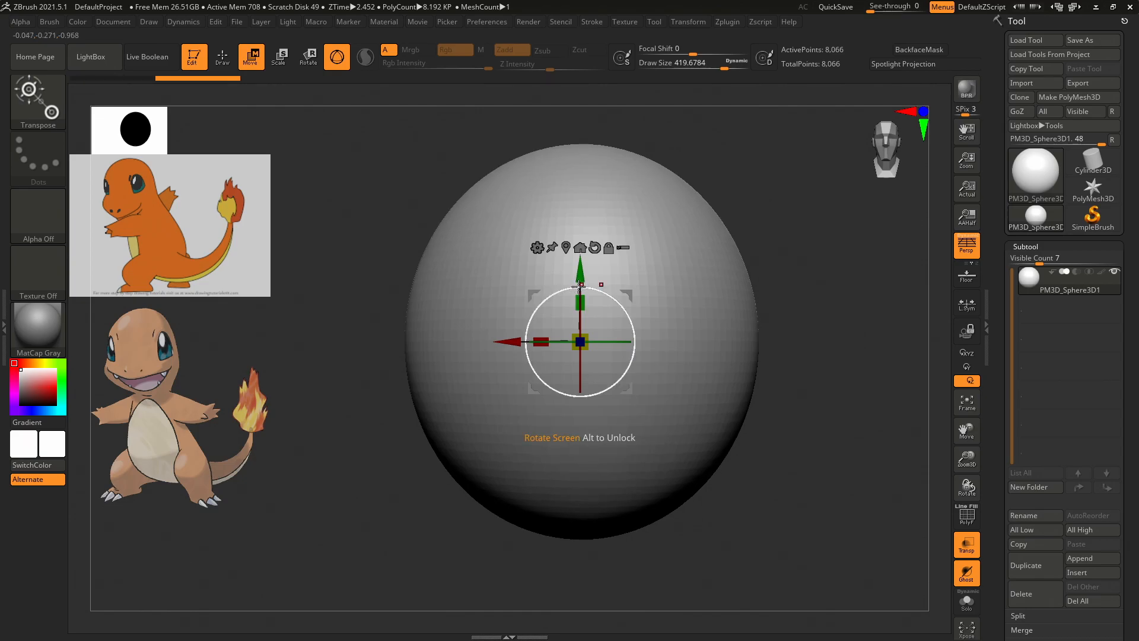
{"action": "left_click_drag", "start_coordinate": [579, 301], "coordinate": [579, 294]}
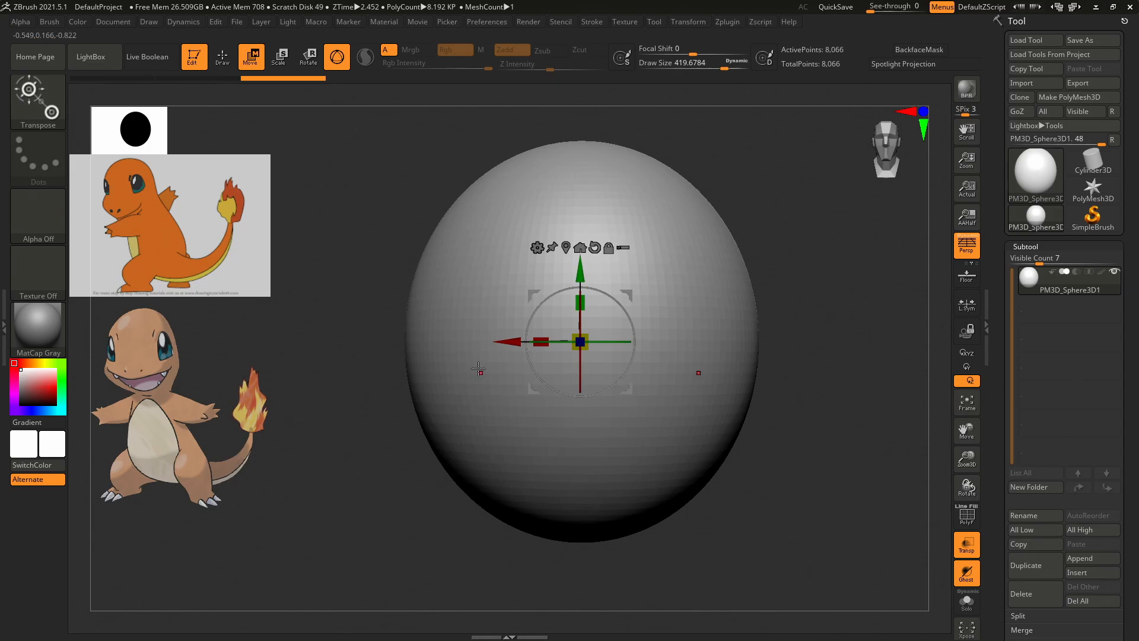
{"action": "key", "text": "q"}
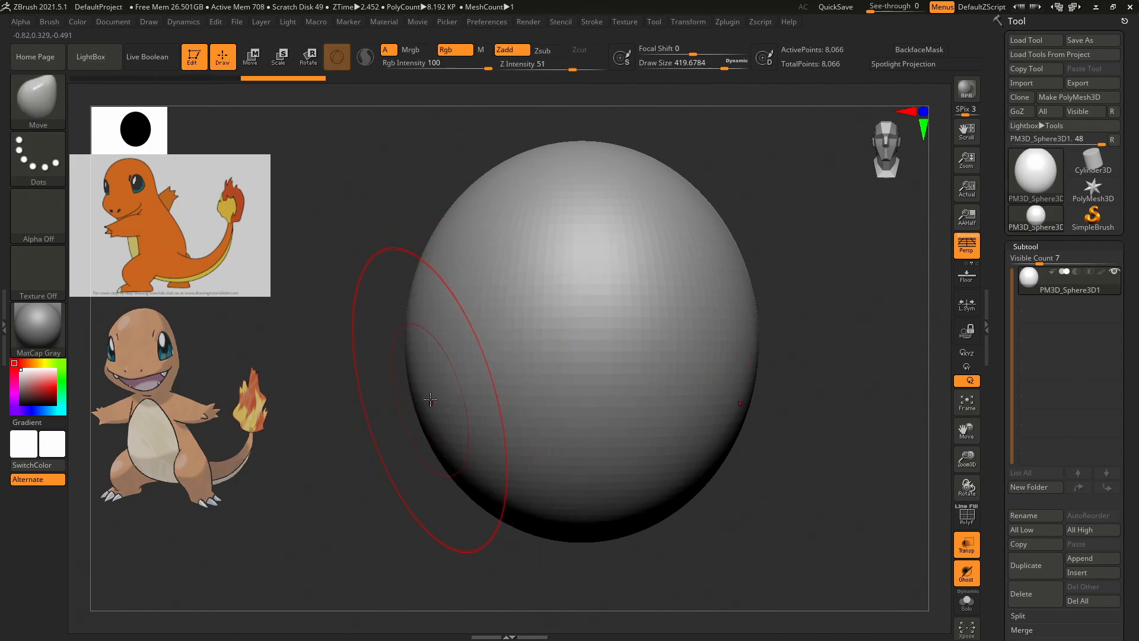
Pull the egg shape's lower sides outward as cheeks, stretch it taller along Y and check it from several angles.
{"action": "left_click_drag", "start_coordinate": [428, 390], "coordinate": [379, 393]}
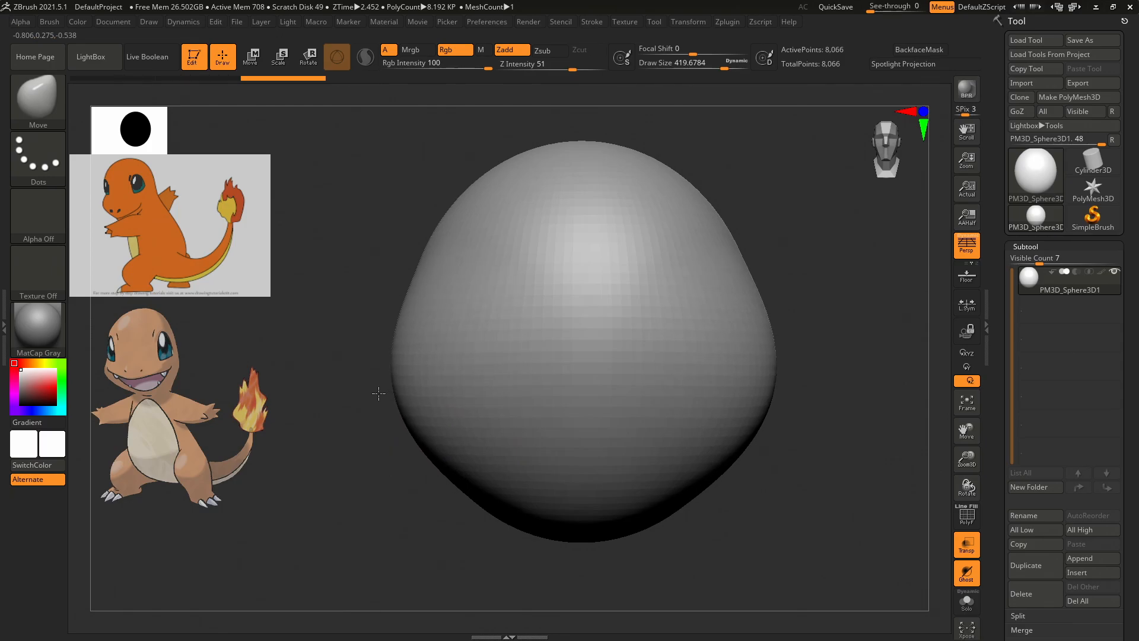
{"action": "key", "text": "w"}
{"action": "left_click_drag", "start_coordinate": [580, 302], "coordinate": [579, 282]}
{"action": "mouse_move", "coordinate": [801, 239]}
{"action": "left_mouse_down"}
{"action": "mouse_move", "coordinate": [775, 229]}
{"action": "mouse_move", "coordinate": [813, 240]}
{"action": "left_mouse_up"}
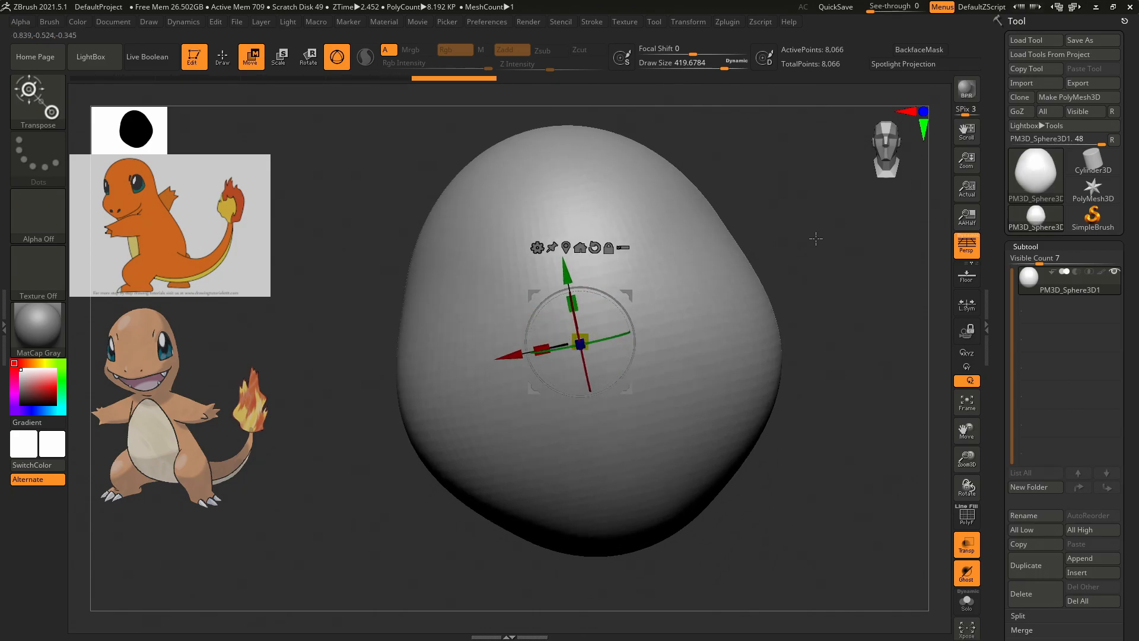
{"action": "left_click_drag", "start_coordinate": [892, 155], "coordinate": [865, 166]}
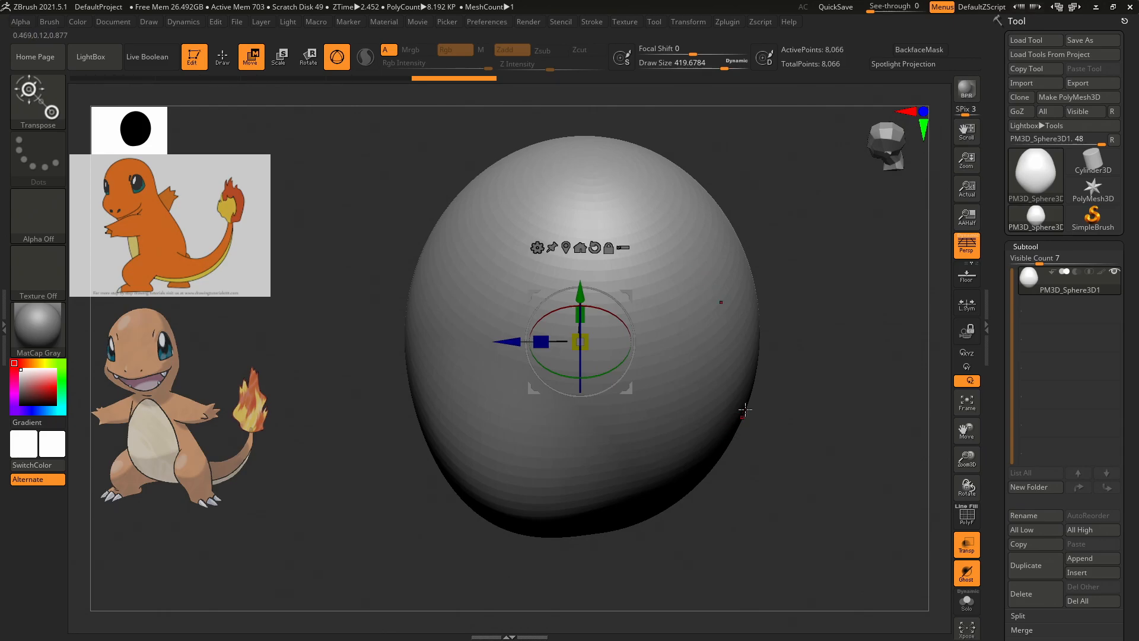
{"action": "key", "text": "q"}
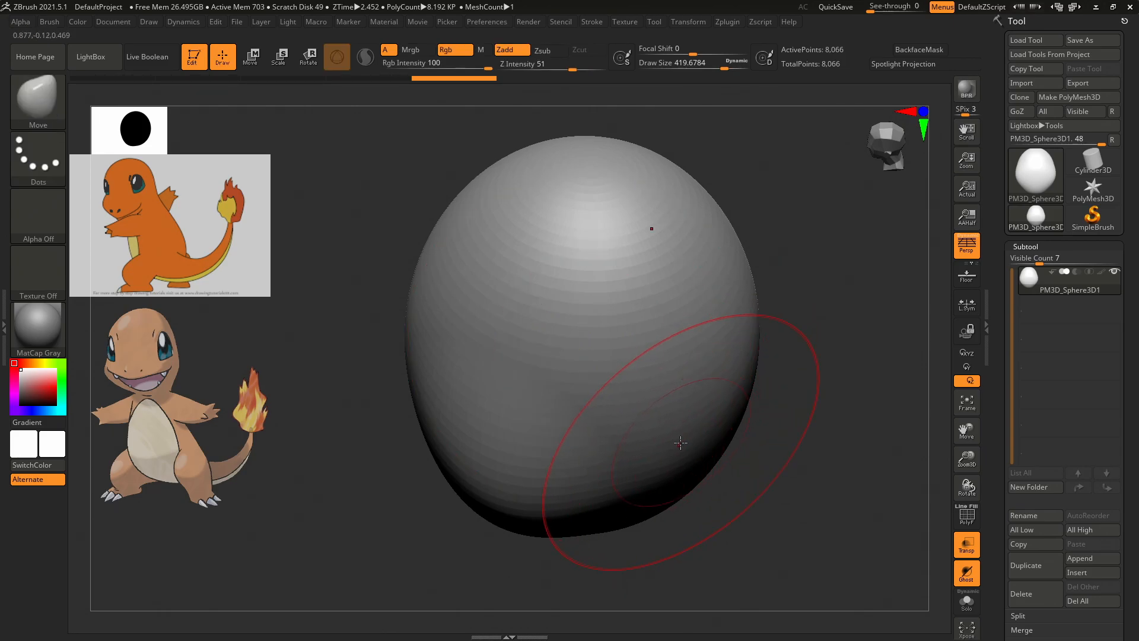
{"action": "left_click_drag", "start_coordinate": [812, 363], "coordinate": [837, 365]}
Switch the view rotation to the XYZ mode and test orbiting around the head shape.
{"action": "left_click", "coordinate": [685, 20]}
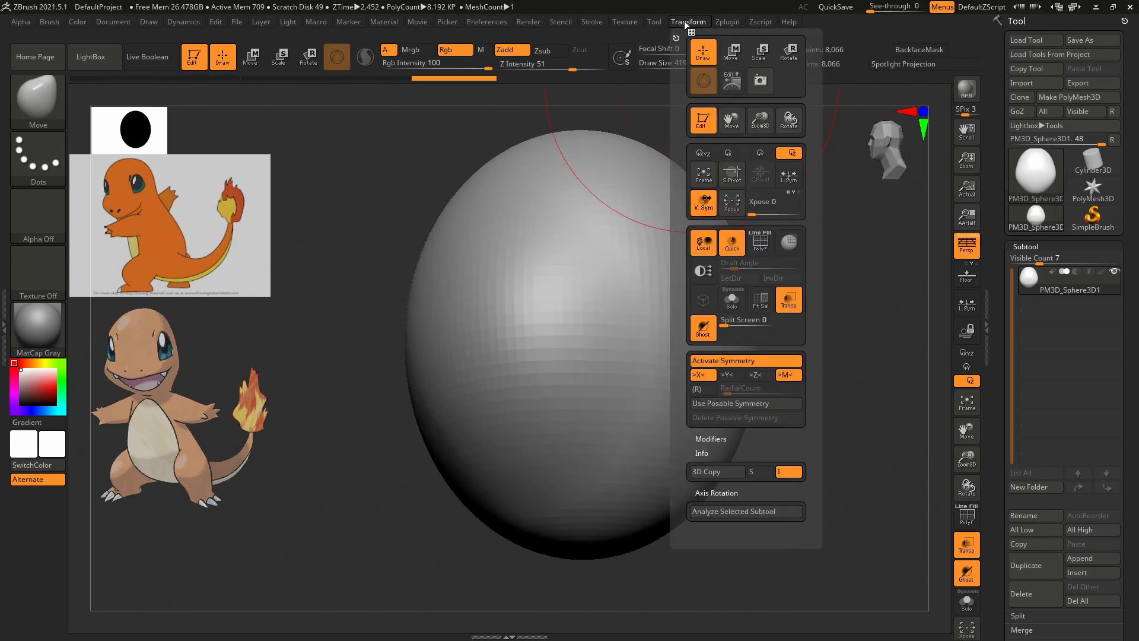
{"action": "left_click", "coordinate": [704, 153]}
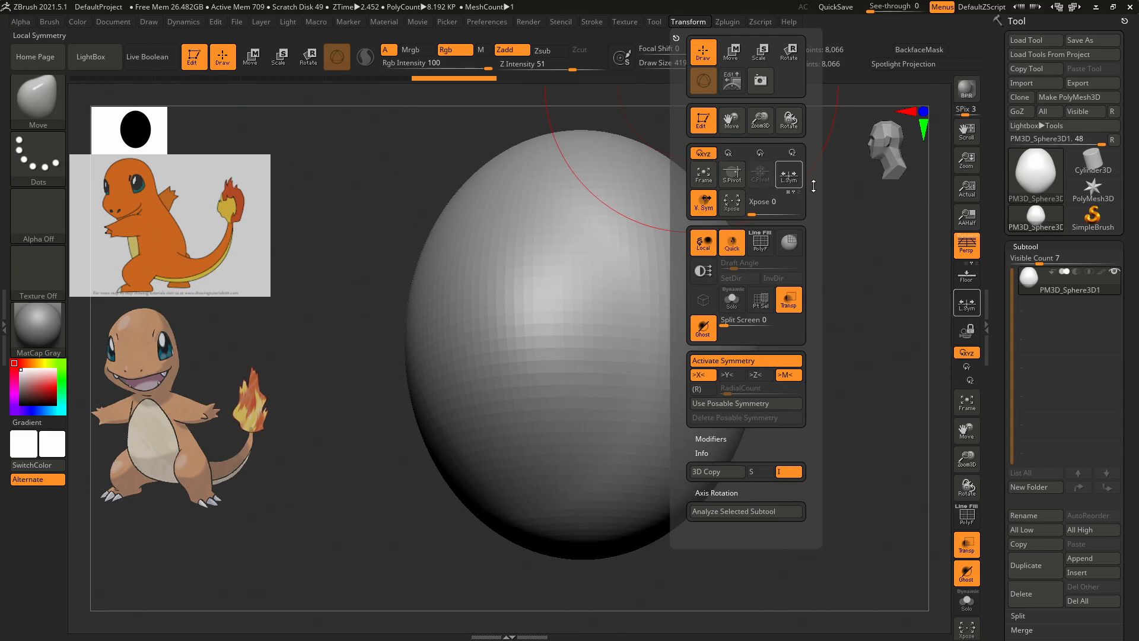
{"action": "left_click_drag", "start_coordinate": [850, 225], "coordinate": [886, 233]}
{"action": "left_click_drag", "start_coordinate": [801, 249], "coordinate": [781, 233]}
Undo the last stretch and the side pull, and stretch the smooth egg shape taller along the Y axis.
{"action": "key", "text": "ctrl+z"}
{"action": "key", "text": "ctrl+z"}
{"action": "key", "text": "w"}
{"action": "left_click_drag", "start_coordinate": [574, 303], "coordinate": [566, 261]}
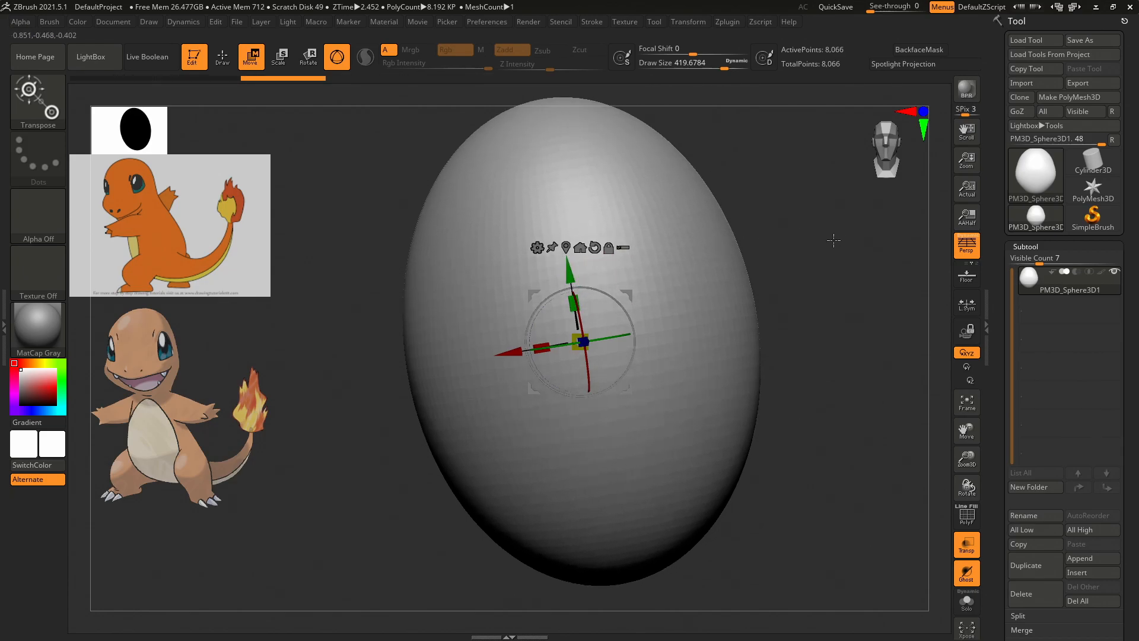
Check the egg shape from the side, above and front, and return to the Move brush.
{"action": "left_click", "coordinate": [882, 178]}
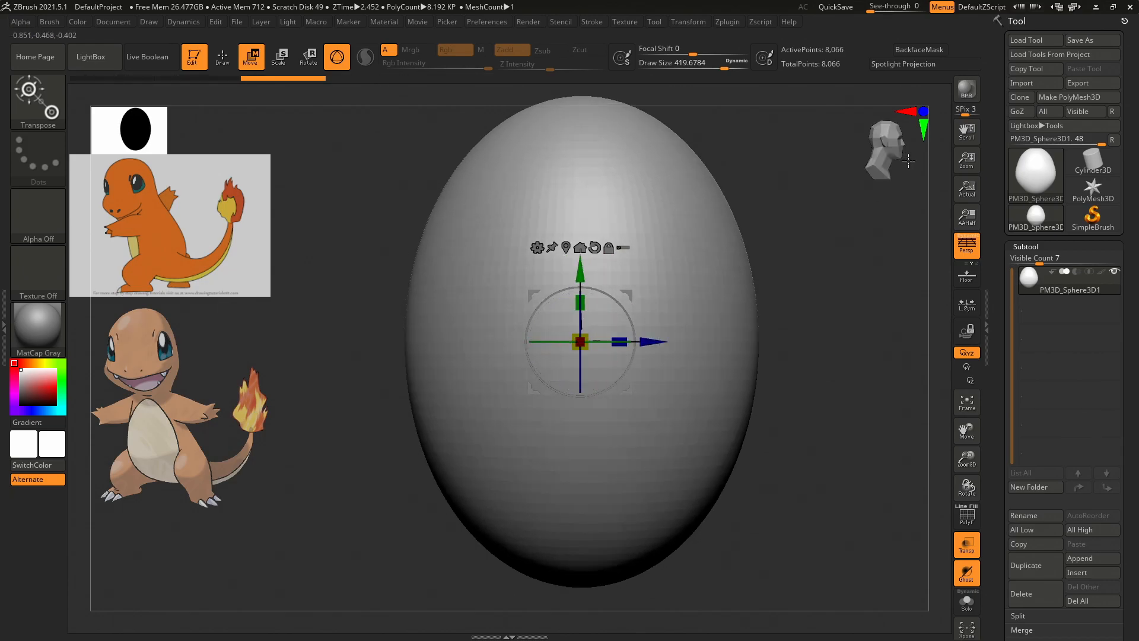
{"action": "left_click", "coordinate": [898, 163]}
{"action": "left_click", "coordinate": [897, 165]}
{"action": "left_click", "coordinate": [898, 167]}
{"action": "left_click", "coordinate": [899, 174]}
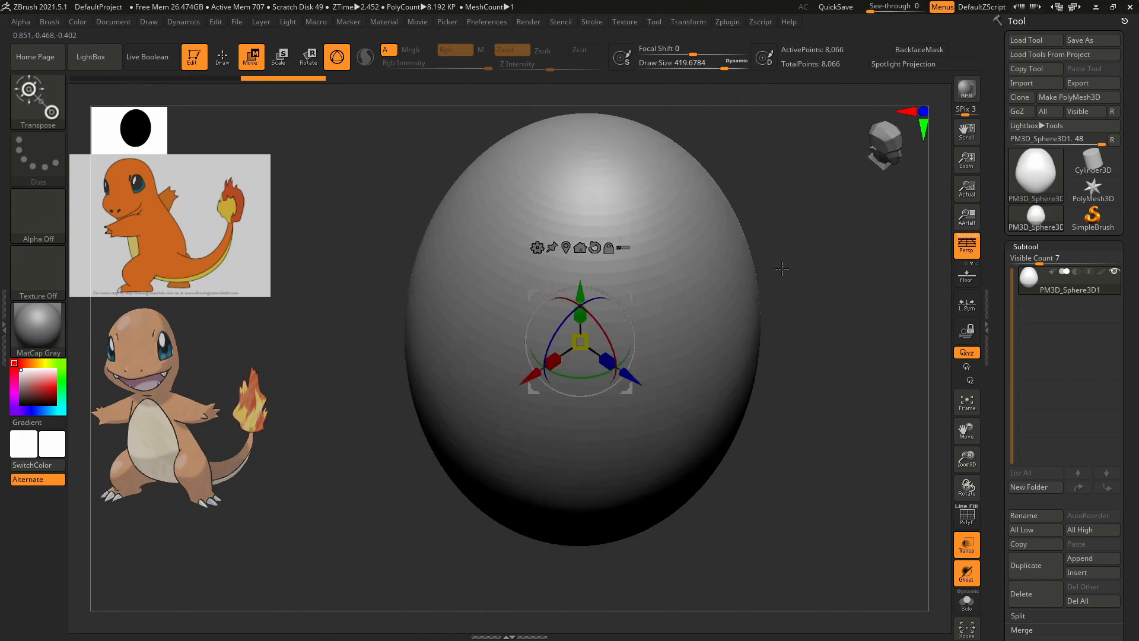
{"action": "key", "text": "q"}
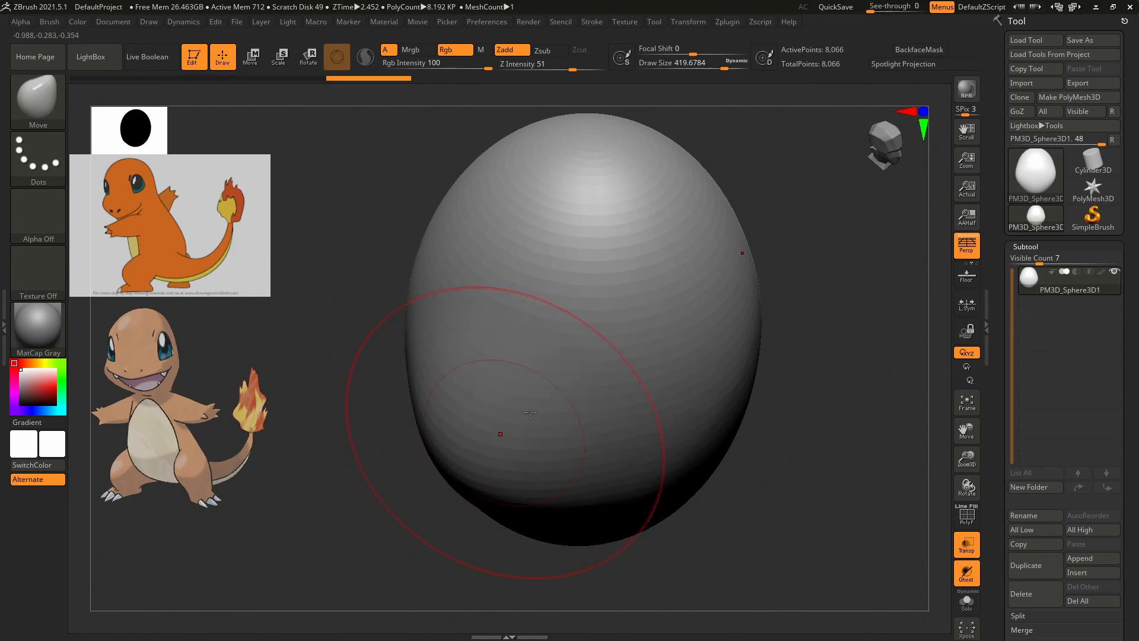
{"action": "mouse_move", "coordinate": [892, 146]}
{"action": "left_mouse_down"}
{"action": "mouse_move", "coordinate": [877, 144]}
{"action": "mouse_move", "coordinate": [885, 130]}
{"action": "left_mouse_up"}
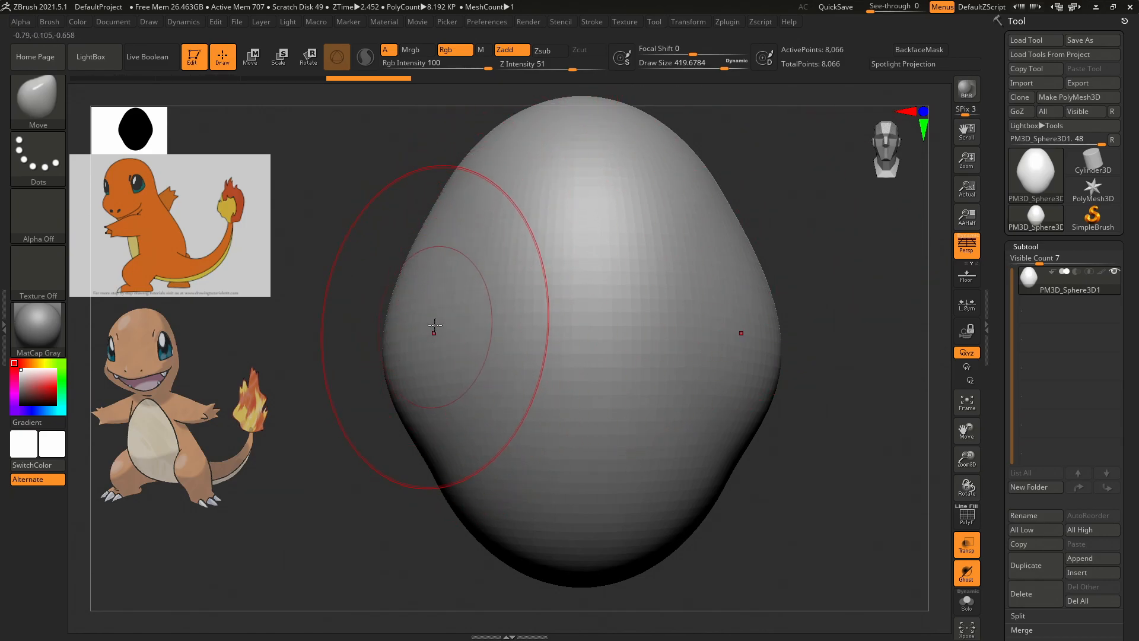
Undo the mid-height side pull and try pulling the egg shape's lower sides outward as cheeks.
{"action": "key", "text": "ctrl+z"}
{"action": "left_click_drag", "start_coordinate": [432, 407], "coordinate": [335, 428]}
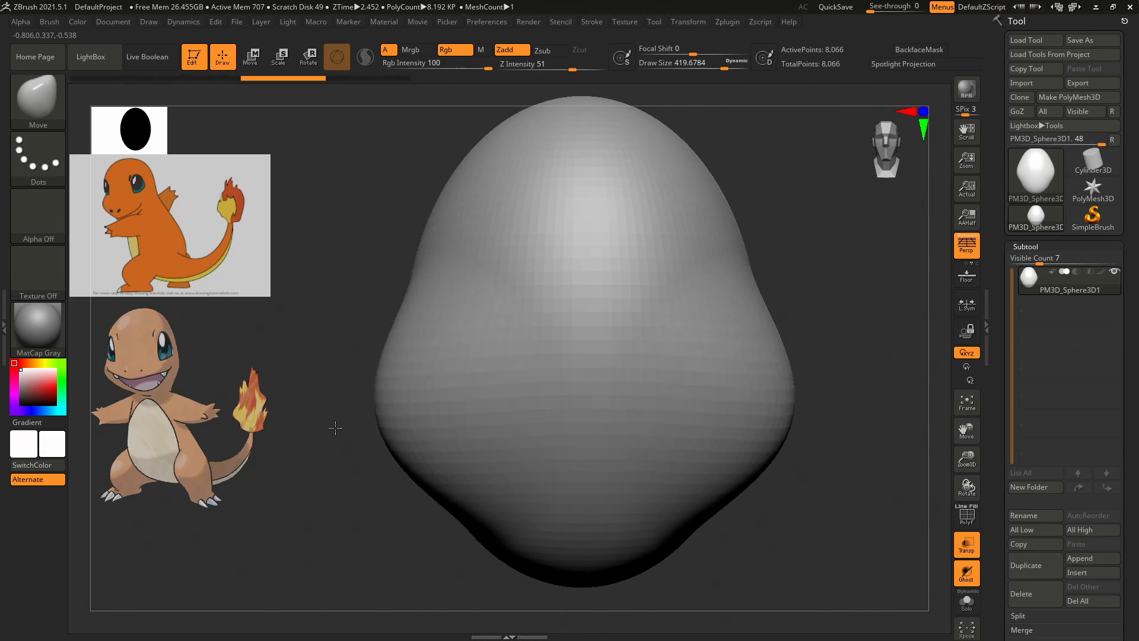
{"action": "mouse_move", "coordinate": [326, 346]}
{"action": "left_mouse_down"}
{"action": "mouse_move", "coordinate": [389, 336]}
{"action": "mouse_move", "coordinate": [307, 349]}
{"action": "mouse_move", "coordinate": [390, 338]}
{"action": "mouse_move", "coordinate": [366, 341]}
{"action": "left_mouse_up"}
{"action": "key", "text": "ctrl"}
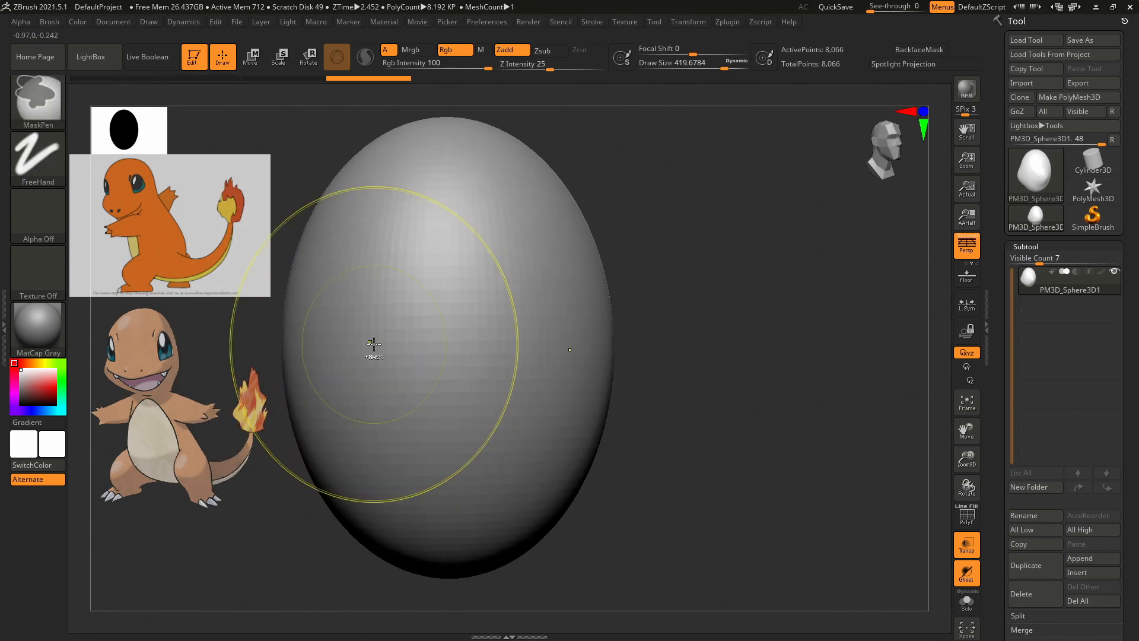
Pull the egg shape's lower sides outward as cheeks and draw the lower front forward as the start of a snout.
{"action": "left_click_drag", "start_coordinate": [332, 444], "coordinate": [265, 489]}
{"action": "mouse_move", "coordinate": [718, 248]}
{"action": "left_mouse_down"}
{"action": "mouse_move", "coordinate": [695, 250]}
{"action": "mouse_move", "coordinate": [716, 247]}
{"action": "left_mouse_up"}
{"action": "left_click_drag", "start_coordinate": [685, 233], "coordinate": [755, 246]}
{"action": "left_click_drag", "start_coordinate": [515, 436], "coordinate": [583, 439]}
{"action": "left_click_drag", "start_coordinate": [551, 368], "coordinate": [565, 374]}
{"action": "mouse_move", "coordinate": [556, 417]}
{"action": "left_mouse_down"}
{"action": "mouse_move", "coordinate": [569, 418]}
{"action": "mouse_move", "coordinate": [559, 432]}
{"action": "left_mouse_up"}
Undo the last cheek and snout pulls and redo them to compare the head shapes.
{"action": "key", "text": "ctrl+z"}
{"action": "key", "text": "ctrl+z"}
{"action": "key", "text": "ctrl+shift+z"}
{"action": "key", "text": "ctrl+shift+z"}
{"action": "mouse_move", "coordinate": [739, 303]}
{"action": "left_mouse_down"}
{"action": "mouse_move", "coordinate": [686, 311]}
{"action": "mouse_move", "coordinate": [715, 307]}
{"action": "left_mouse_up"}
{"action": "key", "text": "ctrl+shift+z"}
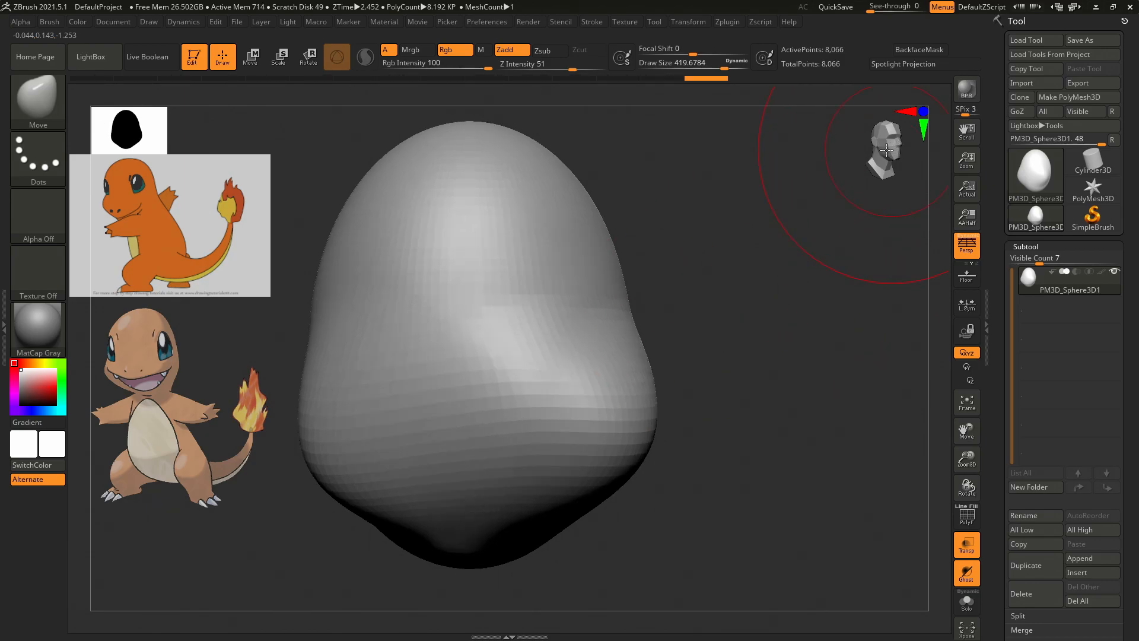
Tuck the cheeks in slightly from the front view and adjust the lower face beside the snout.
{"action": "left_click", "coordinate": [880, 150]}
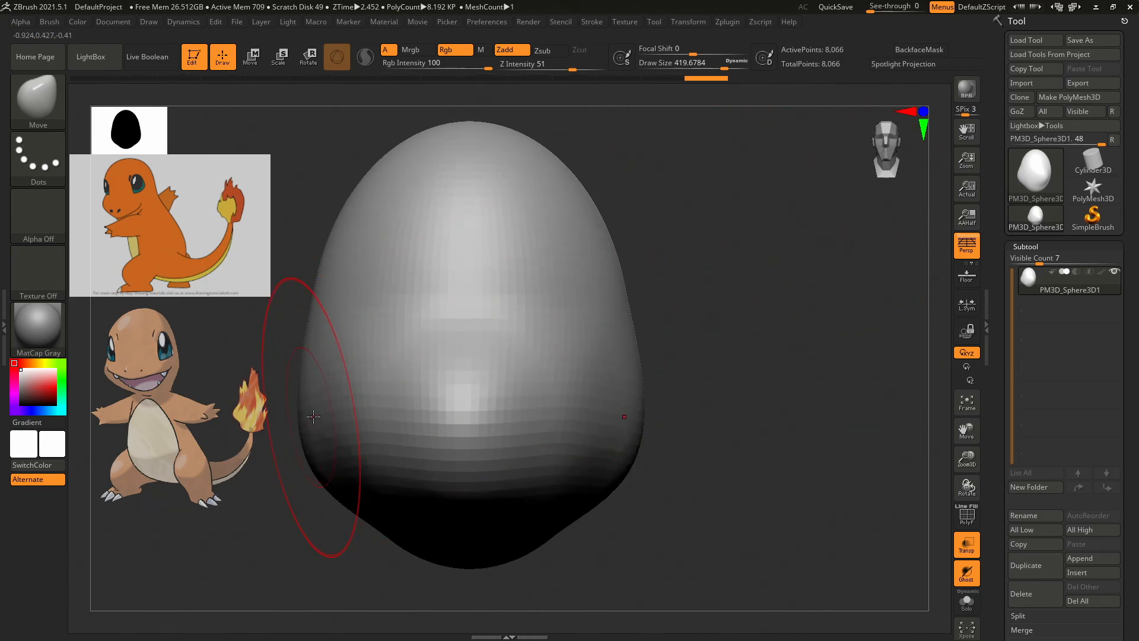
{"action": "mouse_move", "coordinate": [305, 420]}
{"action": "left_mouse_down"}
{"action": "mouse_move", "coordinate": [273, 421]}
{"action": "mouse_move", "coordinate": [316, 403]}
{"action": "left_mouse_up"}
{"action": "mouse_move", "coordinate": [405, 403]}
{"action": "left_mouse_down"}
{"action": "mouse_move", "coordinate": [442, 401]}
{"action": "mouse_move", "coordinate": [428, 425]}
{"action": "mouse_move", "coordinate": [438, 426]}
{"action": "left_mouse_up"}
{"action": "left_click_drag", "start_coordinate": [712, 303], "coordinate": [767, 307]}
Pull the snout further forward in the side view and ease the slope between it and the forehead.
{"action": "mouse_move", "coordinate": [638, 387]}
{"action": "left_mouse_down"}
{"action": "mouse_move", "coordinate": [668, 384]}
{"action": "mouse_move", "coordinate": [687, 398]}
{"action": "left_mouse_up"}
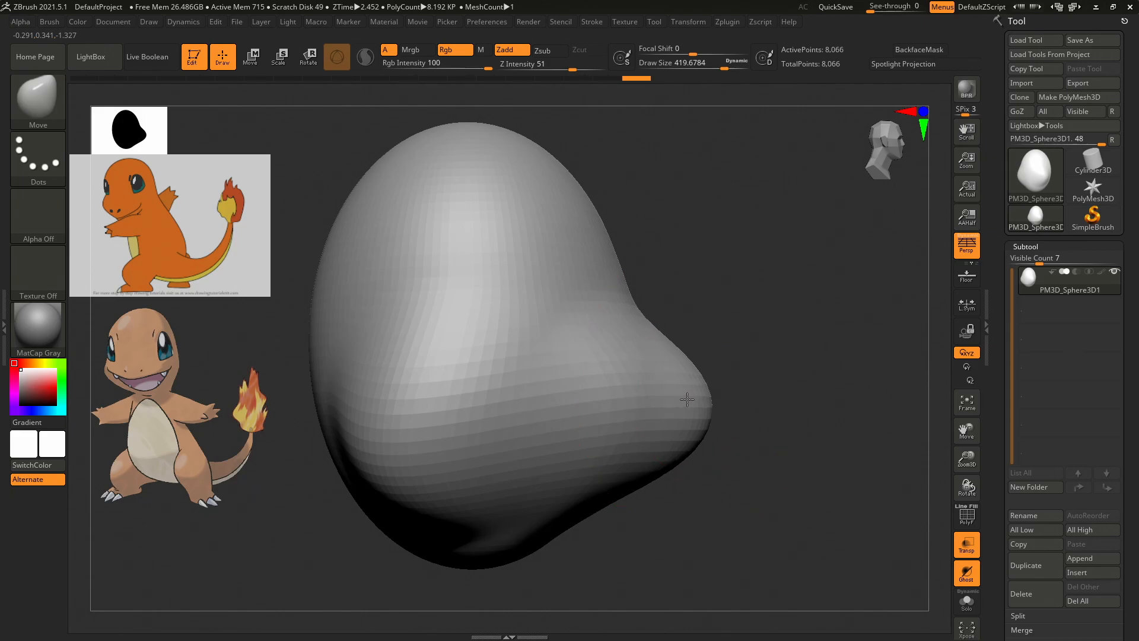
{"action": "mouse_move", "coordinate": [616, 309]}
{"action": "left_mouse_down"}
{"action": "mouse_move", "coordinate": [624, 306]}
{"action": "mouse_move", "coordinate": [613, 270]}
{"action": "left_mouse_up"}
{"action": "left_click_drag", "start_coordinate": [583, 242], "coordinate": [590, 239]}
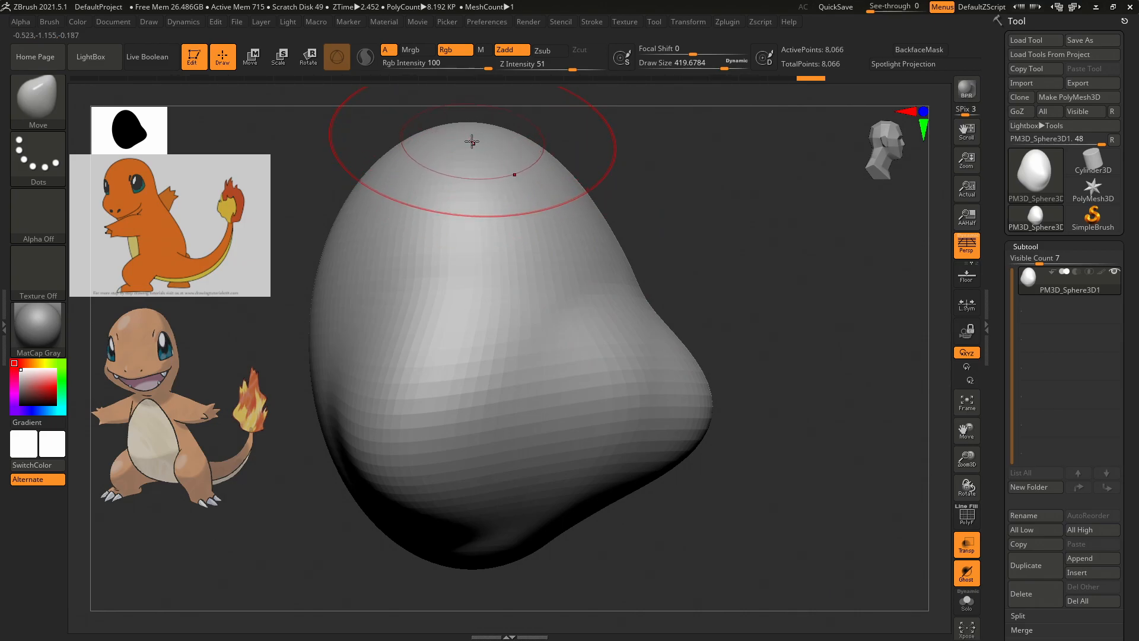
{"action": "mouse_move", "coordinate": [711, 195]}
{"action": "left_mouse_down"}
{"action": "mouse_move", "coordinate": [730, 213]}
{"action": "mouse_move", "coordinate": [717, 215]}
{"action": "mouse_move", "coordinate": [740, 220]}
{"action": "mouse_move", "coordinate": [637, 226]}
{"action": "mouse_move", "coordinate": [757, 228]}
{"action": "mouse_move", "coordinate": [749, 216]}
{"action": "mouse_move", "coordinate": [700, 220]}
{"action": "mouse_move", "coordinate": [888, 151]}
{"action": "mouse_move", "coordinate": [881, 166]}
{"action": "mouse_move", "coordinate": [907, 159]}
{"action": "mouse_move", "coordinate": [891, 159]}
{"action": "left_mouse_up"}
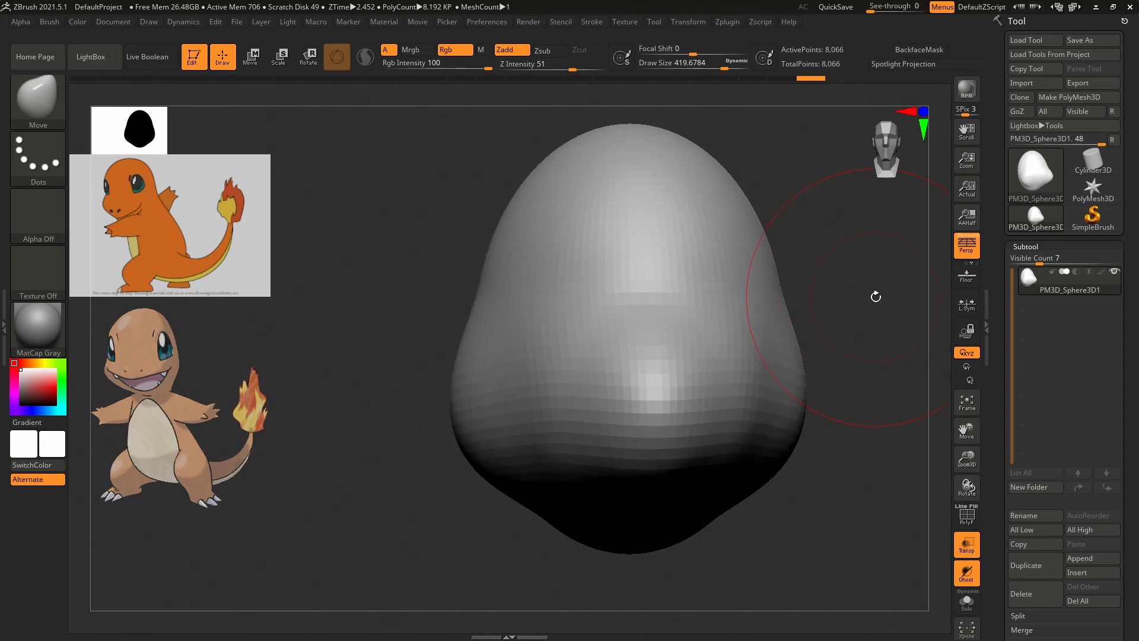
Switch to the ClayBuildup brush and reduce its draw size to about 19.
{"action": "key", "text": "b"}
{"action": "left_click", "coordinate": [875, 297]}
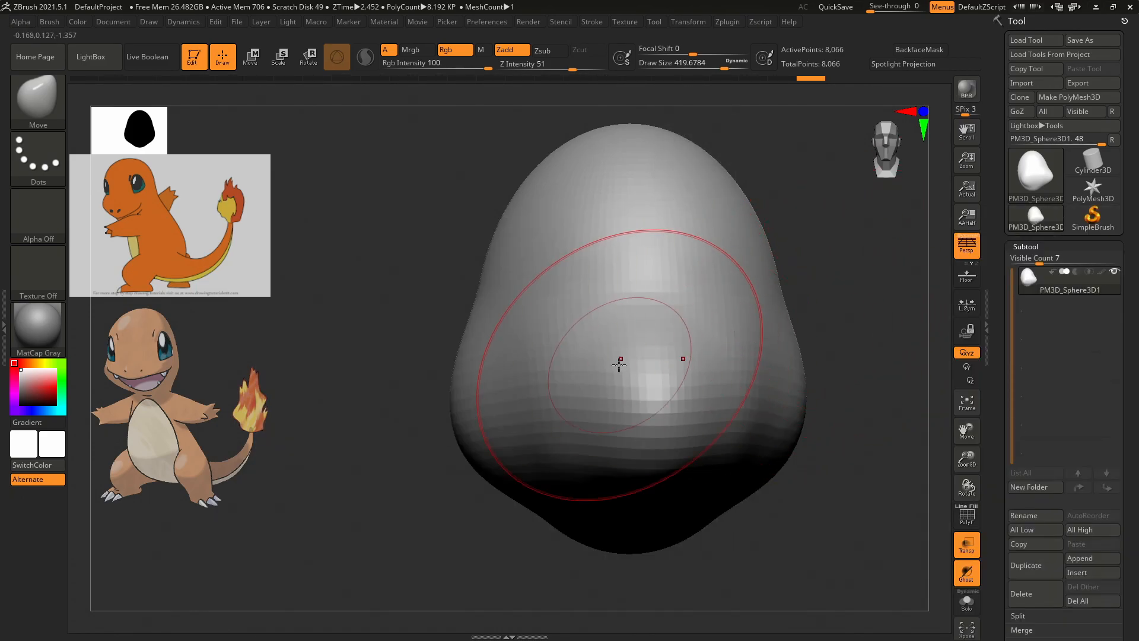
{"action": "key", "text": "s"}
{"action": "mouse_move", "coordinate": [645, 361]}
{"action": "left_mouse_down"}
{"action": "mouse_move", "coordinate": [612, 358]}
{"action": "mouse_move", "coordinate": [652, 357]}
{"action": "left_mouse_up"}
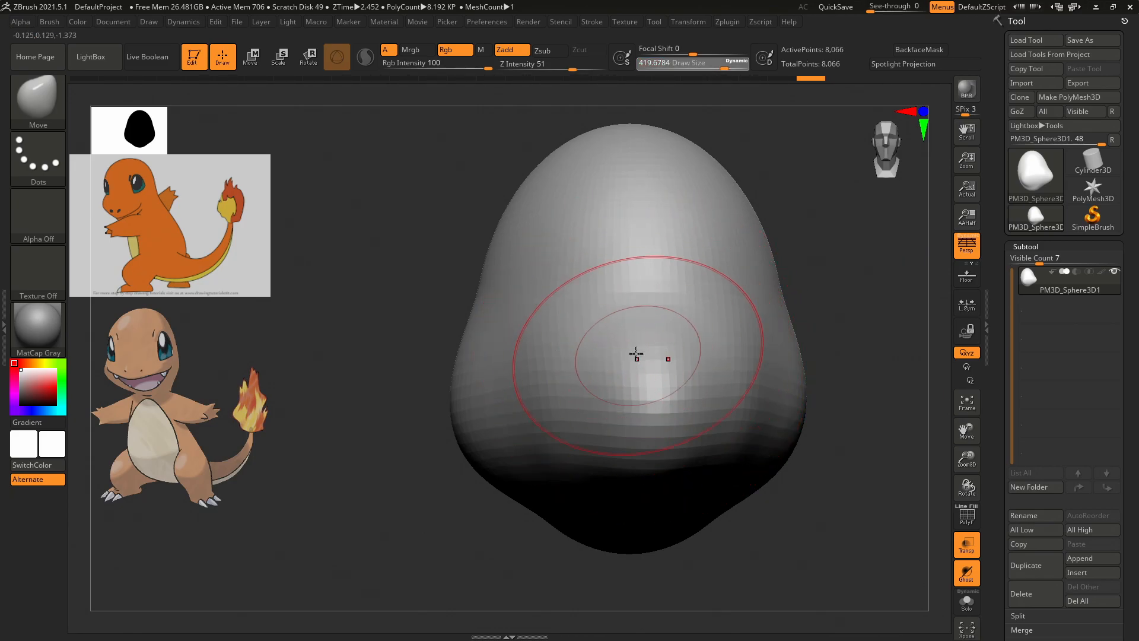
{"action": "key", "text": "b"}
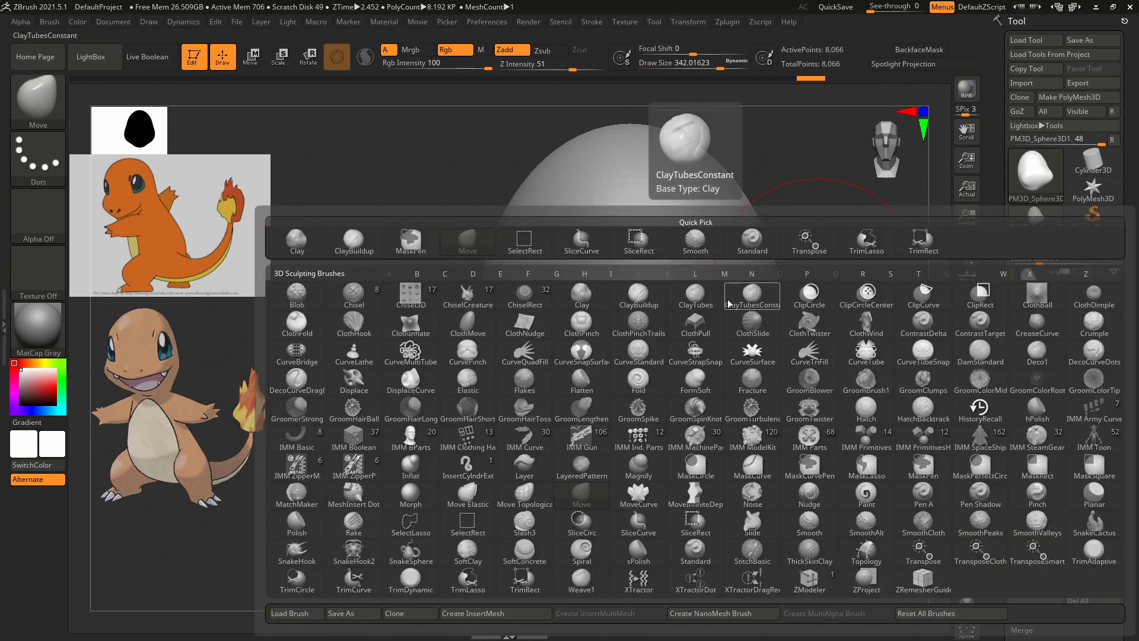
{"action": "key", "text": "c"}
{"action": "key", "text": "b"}
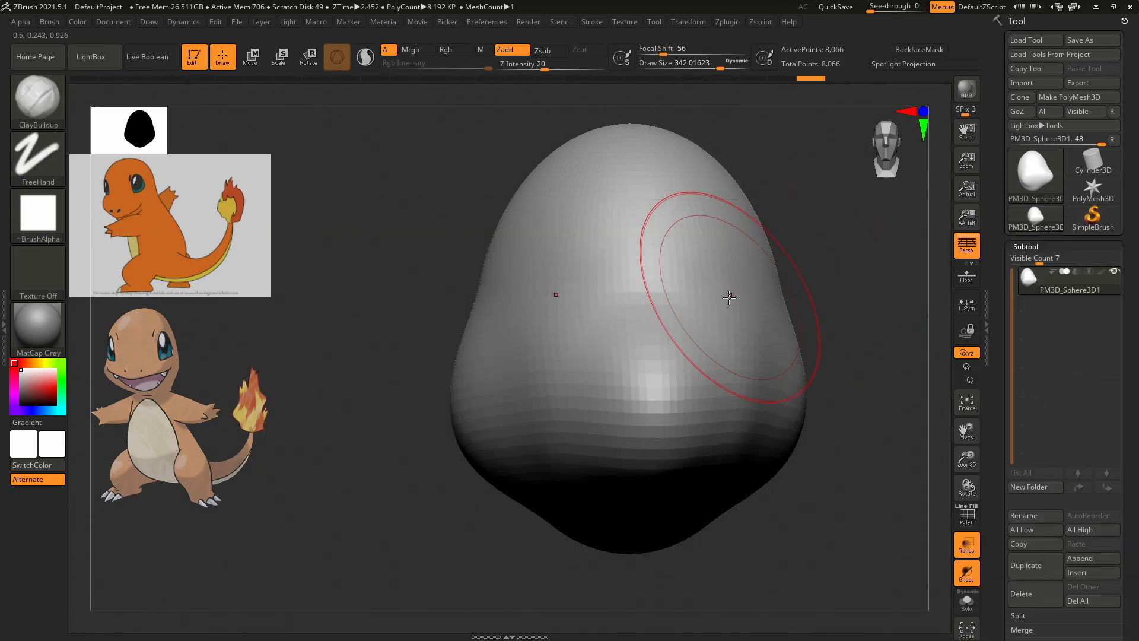
{"action": "key", "text": "s"}
{"action": "left_click_drag", "start_coordinate": [619, 341], "coordinate": [576, 344]}
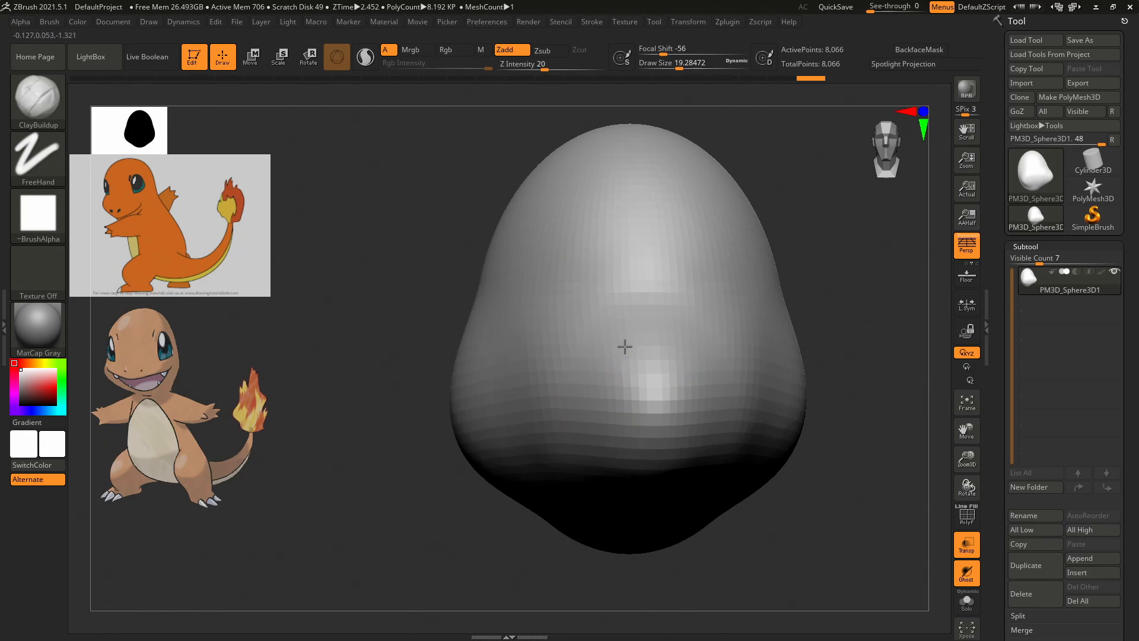
Carve two small symmetrical nostrils into the upper front of the snout.
{"action": "left_click_drag", "start_coordinate": [629, 344], "coordinate": [632, 344]}
{"action": "key", "text": "ctrl"}
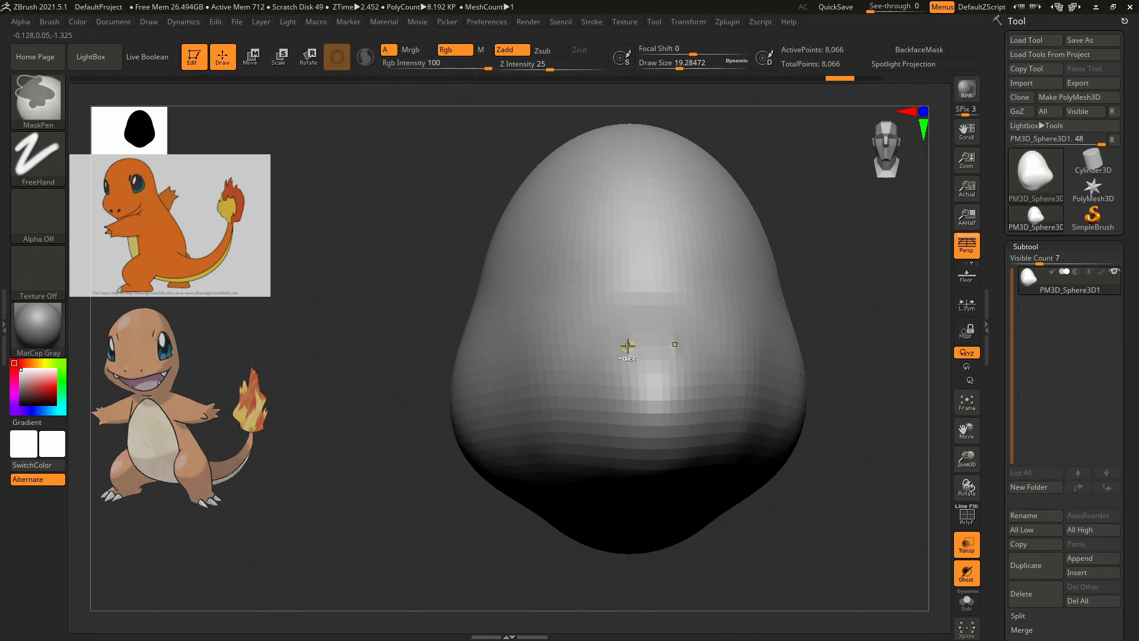
{"action": "left_click_drag", "start_coordinate": [628, 345], "coordinate": [628, 345]}
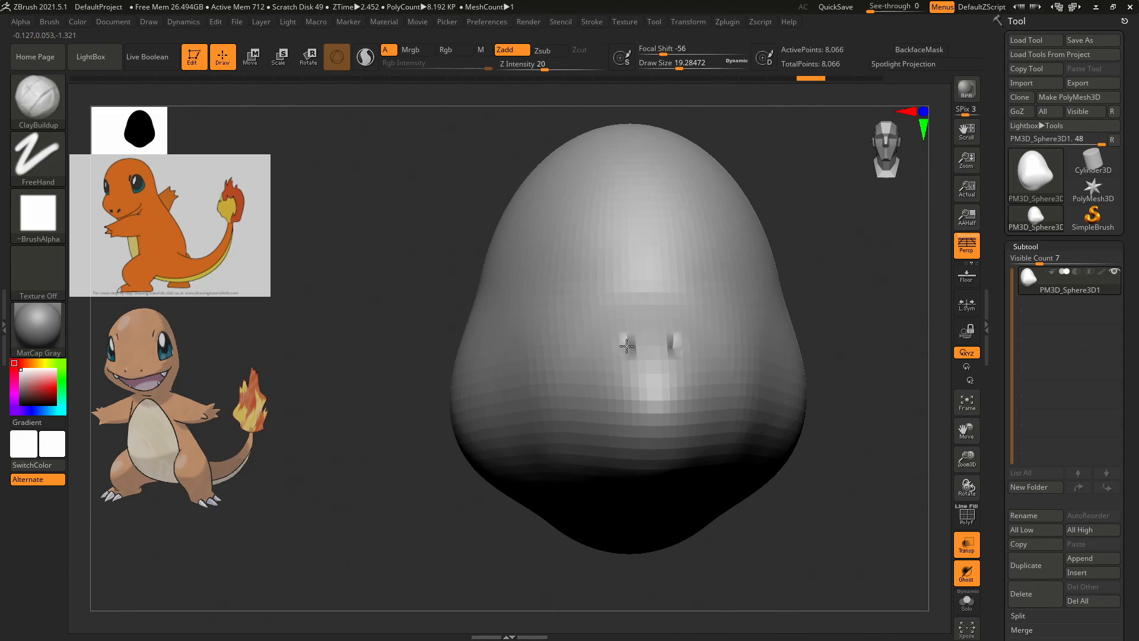
{"action": "left_click_drag", "start_coordinate": [626, 340], "coordinate": [634, 346]}
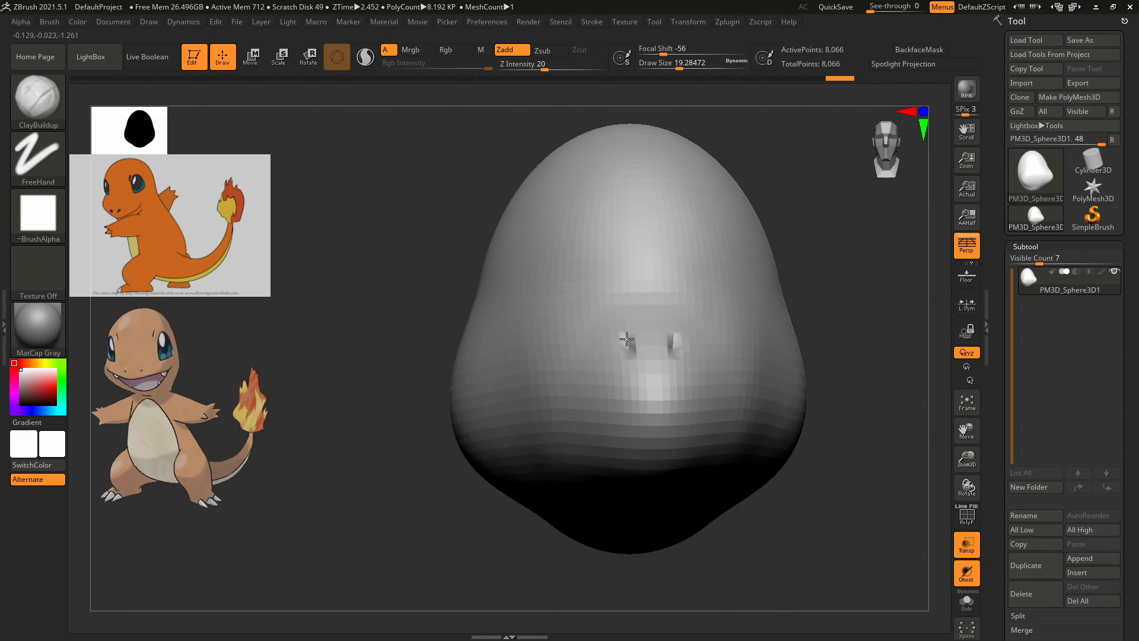
Remesh the head with DynaMesh at resolution 128.
{"action": "left_click_drag", "start_coordinate": [852, 286], "coordinate": [886, 300]}
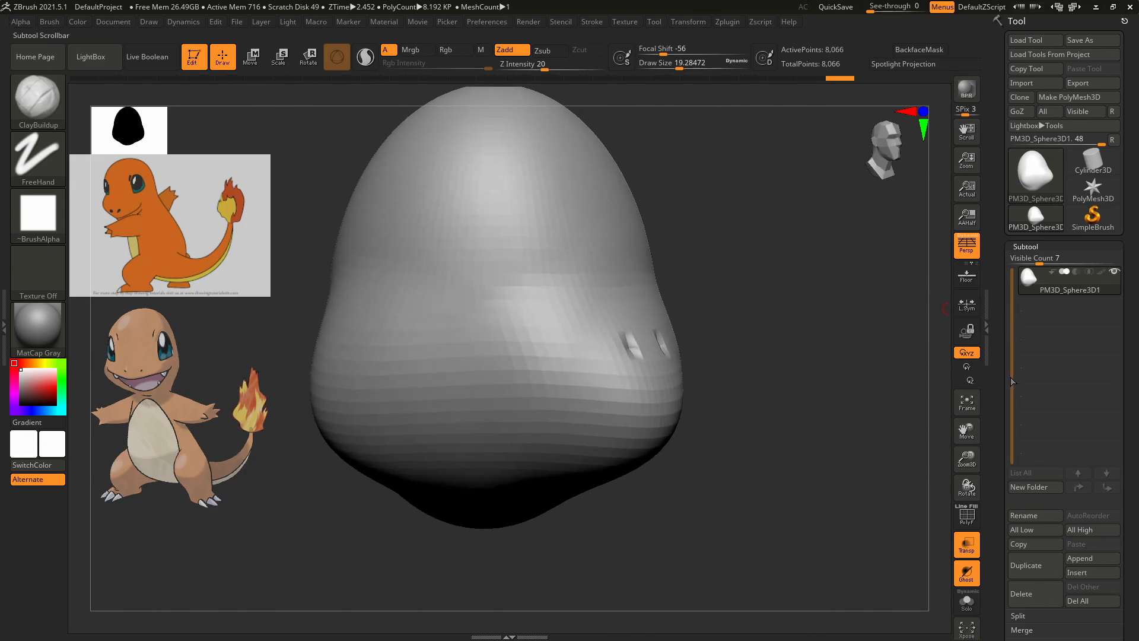
{"action": "left_click_drag", "start_coordinate": [1001, 372], "coordinate": [1003, 301]}
{"action": "left_click", "coordinate": [1035, 208]}
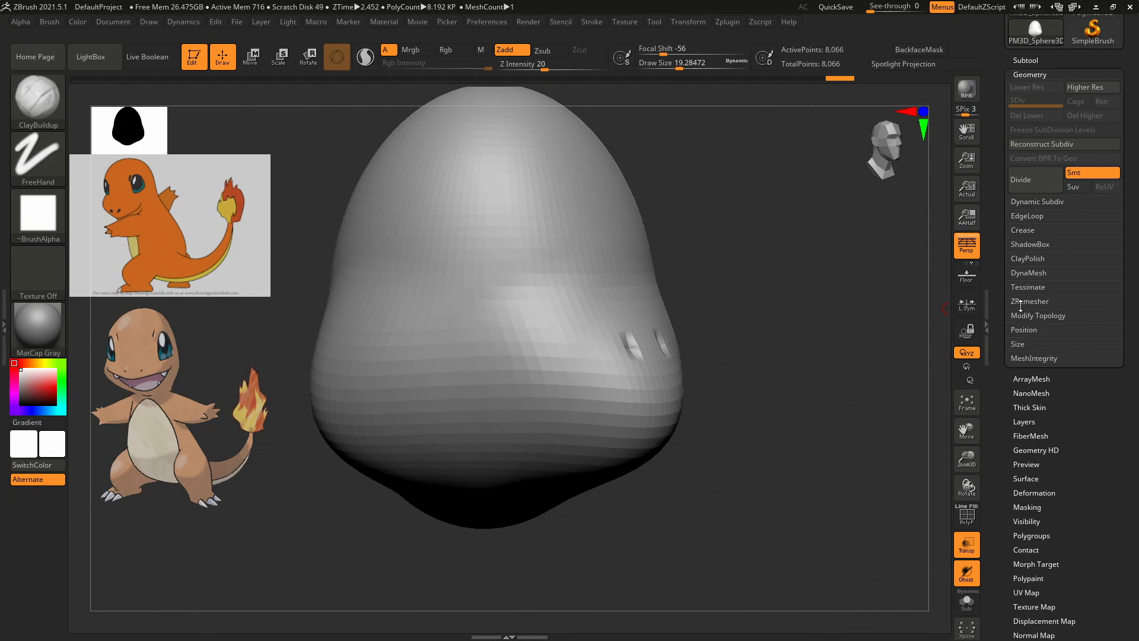
{"action": "left_click", "coordinate": [1026, 272]}
{"action": "left_click", "coordinate": [1028, 293]}
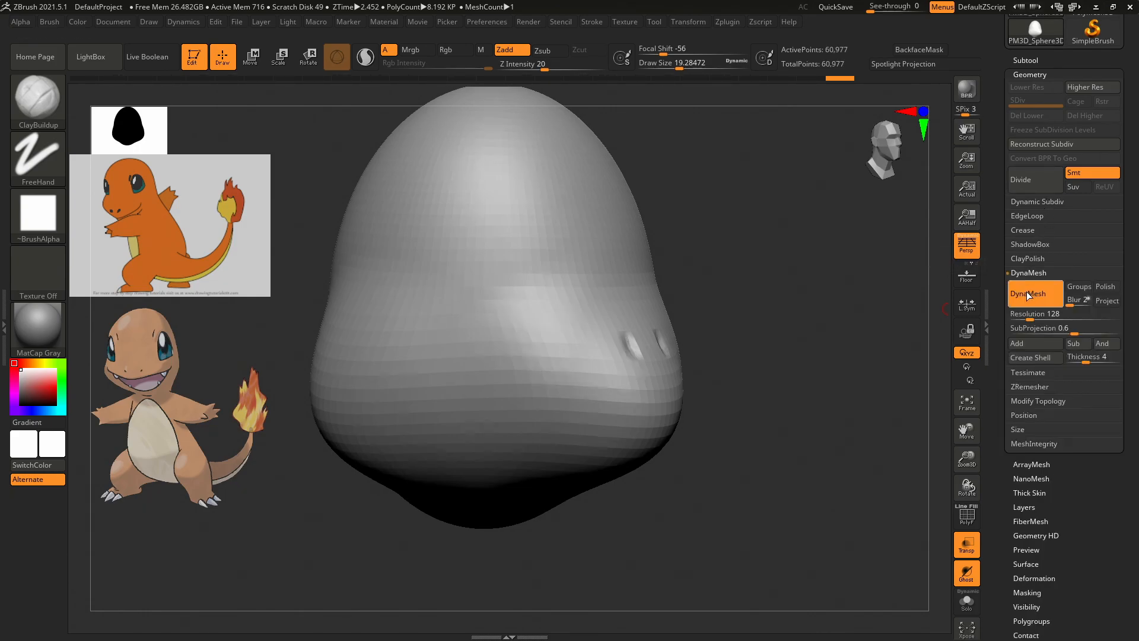
Smooth the nostrils and carve them deeper on the remeshed snout.
{"action": "mouse_move", "coordinate": [839, 318]}
{"action": "left_mouse_down"}
{"action": "mouse_move", "coordinate": [801, 306]}
{"action": "mouse_move", "coordinate": [718, 329]}
{"action": "left_mouse_up"}
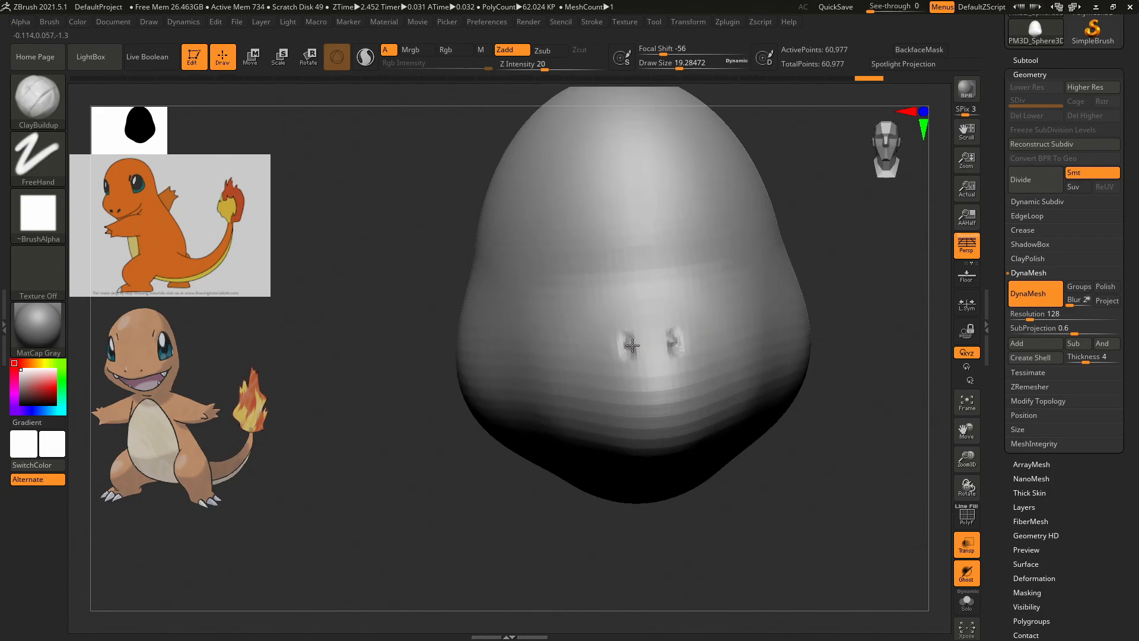
{"action": "left_click_drag", "start_coordinate": [667, 337], "coordinate": [670, 349], "text": "shift"}
{"action": "left_click_drag", "start_coordinate": [628, 345], "coordinate": [629, 348], "text": "alt"}
{"action": "mouse_move", "coordinate": [877, 281]}
{"action": "left_mouse_down"}
{"action": "mouse_move", "coordinate": [907, 277]}
{"action": "mouse_move", "coordinate": [868, 264]}
{"action": "mouse_move", "coordinate": [881, 271]}
{"action": "left_mouse_up"}
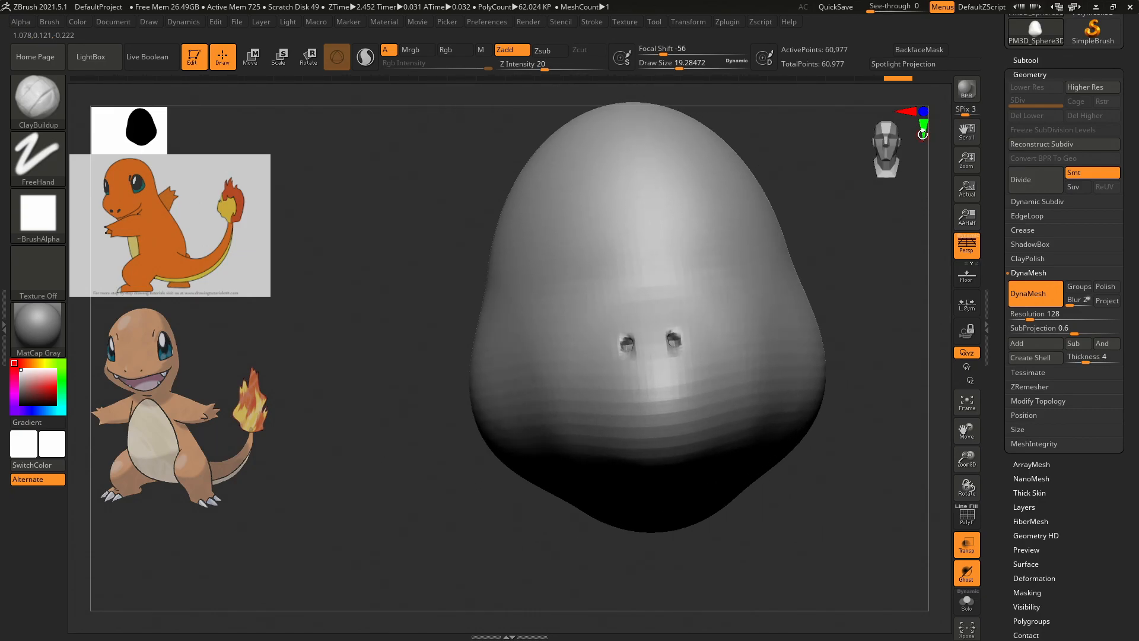
{"action": "left_click_drag", "start_coordinate": [892, 143], "coordinate": [893, 148]}
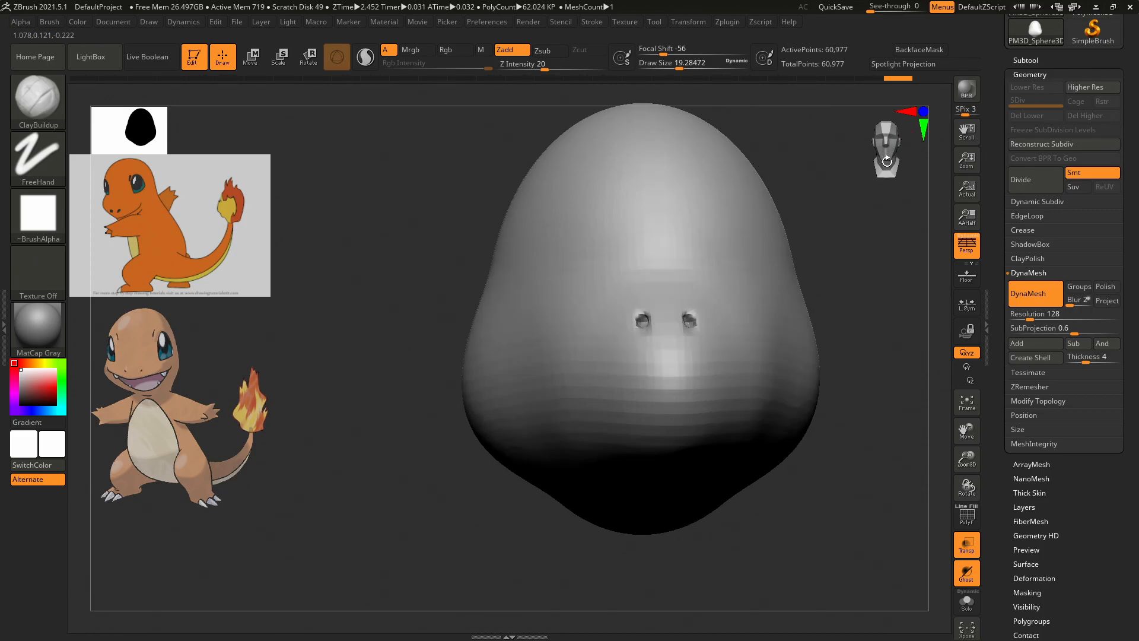
Try sketching brow lines and rounded eye outlines with ClayBuildup strokes above the snout, and undo them.
{"action": "mouse_move", "coordinate": [856, 224]}
{"action": "left_mouse_down"}
{"action": "mouse_move", "coordinate": [859, 259]}
{"action": "mouse_move", "coordinate": [877, 279]}
{"action": "mouse_move", "coordinate": [846, 252]}
{"action": "mouse_move", "coordinate": [836, 288]}
{"action": "mouse_move", "coordinate": [854, 284]}
{"action": "mouse_move", "coordinate": [847, 262]}
{"action": "mouse_move", "coordinate": [850, 277]}
{"action": "mouse_move", "coordinate": [818, 224]}
{"action": "mouse_move", "coordinate": [835, 259]}
{"action": "mouse_move", "coordinate": [860, 260]}
{"action": "mouse_move", "coordinate": [866, 246]}
{"action": "mouse_move", "coordinate": [832, 240]}
{"action": "mouse_move", "coordinate": [842, 217]}
{"action": "left_mouse_up"}
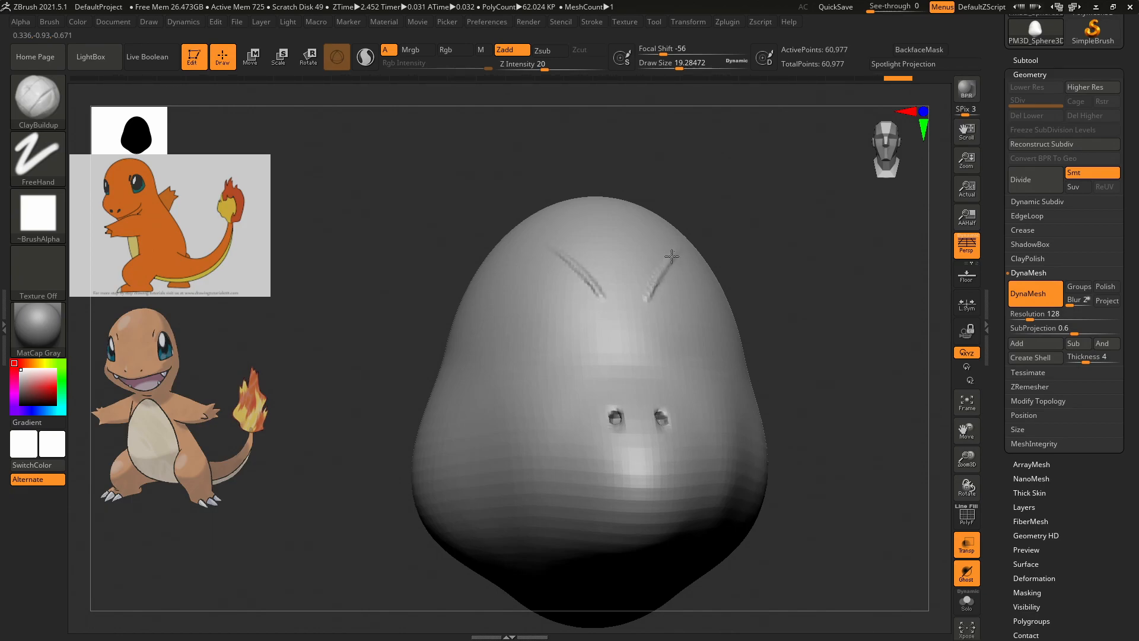
{"action": "mouse_move", "coordinate": [815, 251]}
{"action": "left_mouse_down"}
{"action": "mouse_move", "coordinate": [777, 293]}
{"action": "mouse_move", "coordinate": [831, 274]}
{"action": "left_mouse_up"}
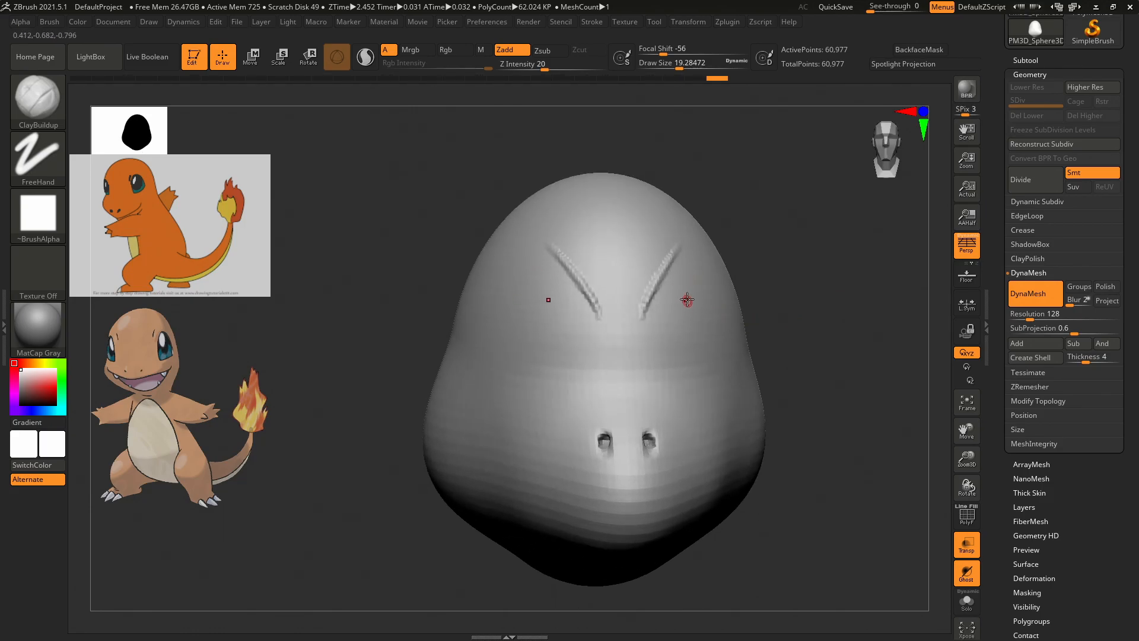
{"action": "key", "text": "ctrl+z"}
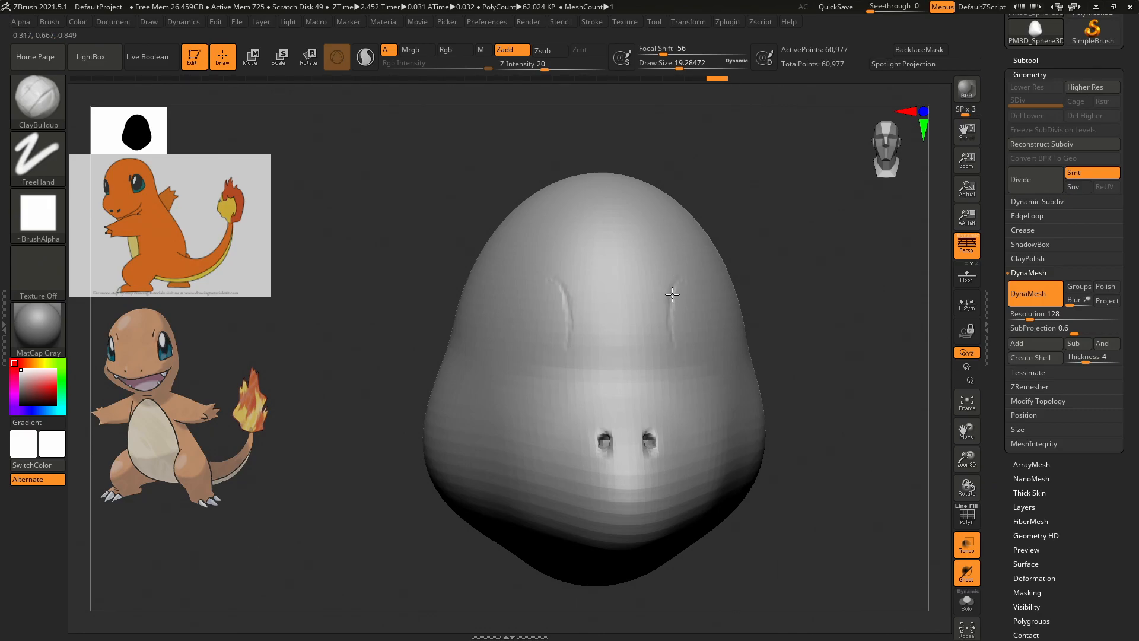
{"action": "left_click_drag", "start_coordinate": [694, 273], "coordinate": [694, 274]}
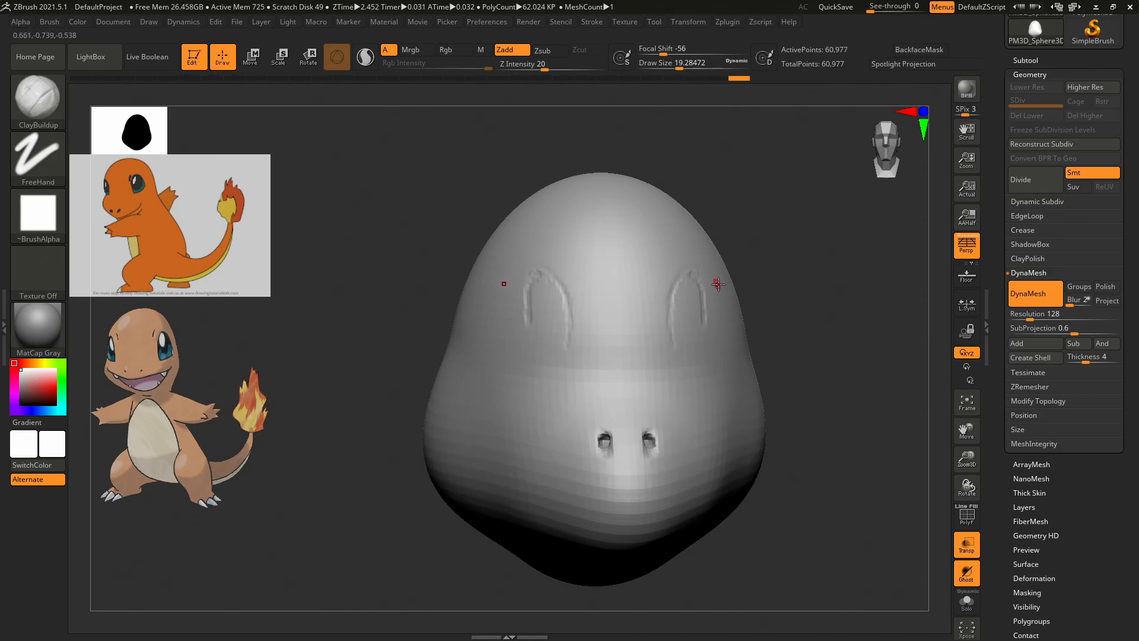
{"action": "key", "text": "ctrl+z"}
{"action": "key", "text": "ctrl+z"}
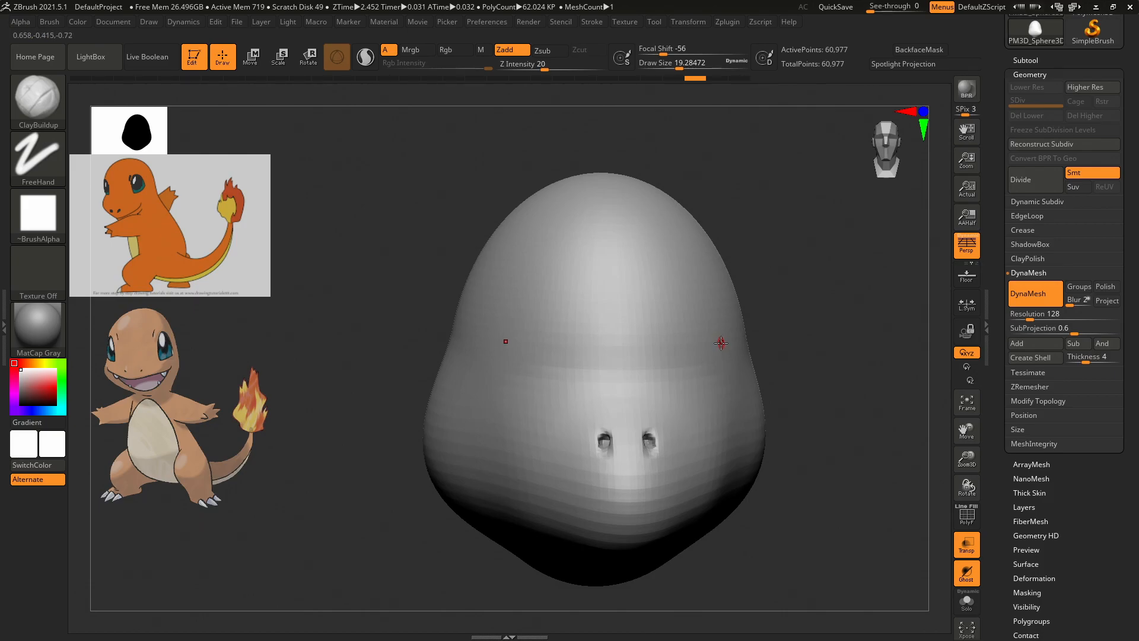
Mask thin, symmetrical, rounded triangular eye outlines above the snout with the MaskPen.
{"action": "key", "text": "ctrl"}
{"action": "mouse_move", "coordinate": [703, 301]}
{"action": "left_mouse_down", "text": "ctrl"}
{"action": "mouse_move", "coordinate": [667, 279]}
{"action": "mouse_move", "coordinate": [669, 356]}
{"action": "mouse_move", "coordinate": [678, 352]}
{"action": "left_mouse_up", "text": "ctrl"}
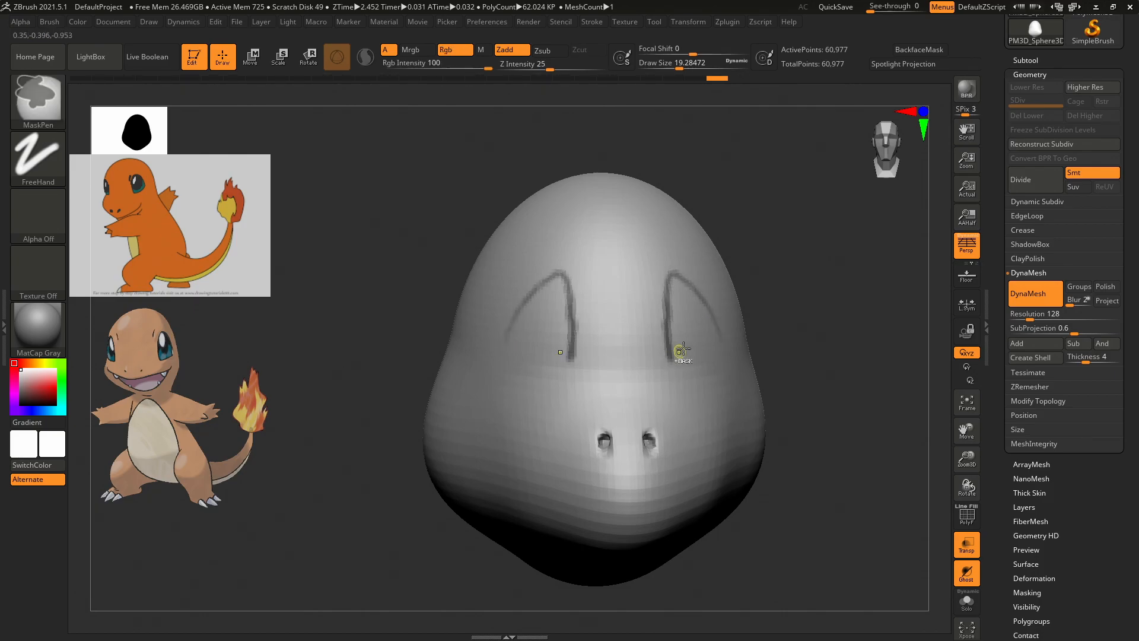
{"action": "key", "text": "ctrl"}
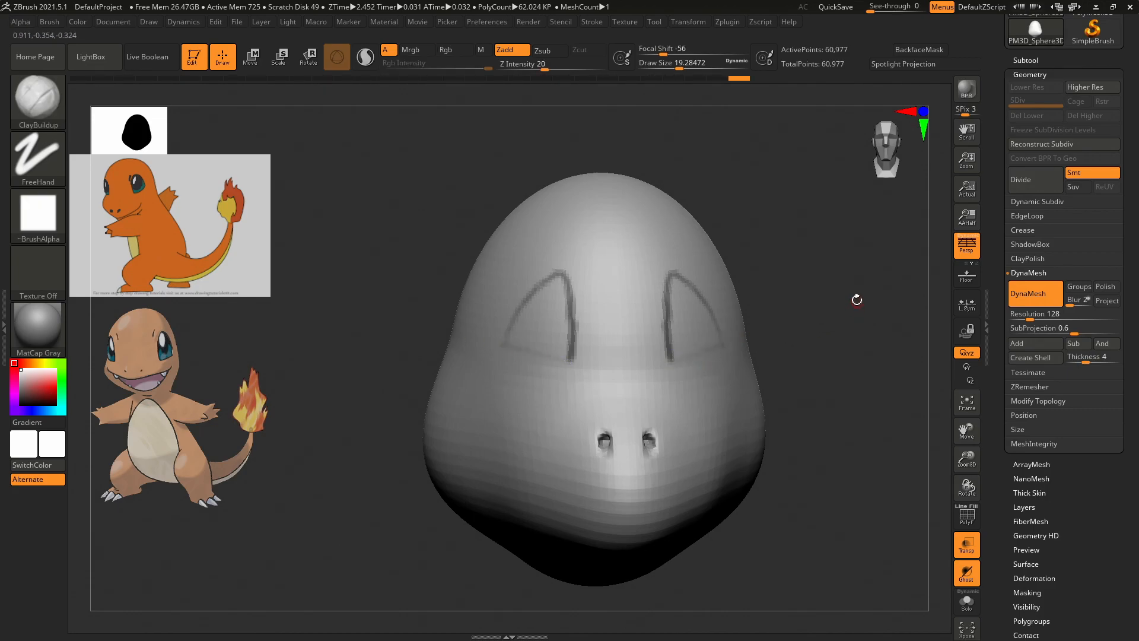
{"action": "key", "text": "ctrl"}
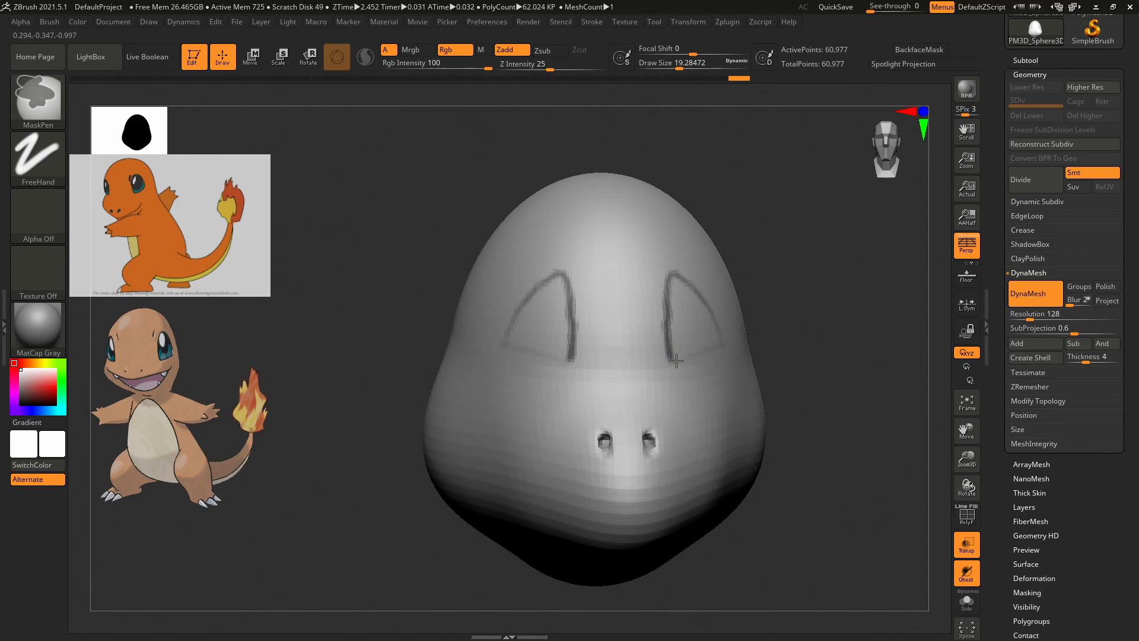
{"action": "left_click_drag", "start_coordinate": [700, 357], "coordinate": [685, 359], "text": "ctrl"}
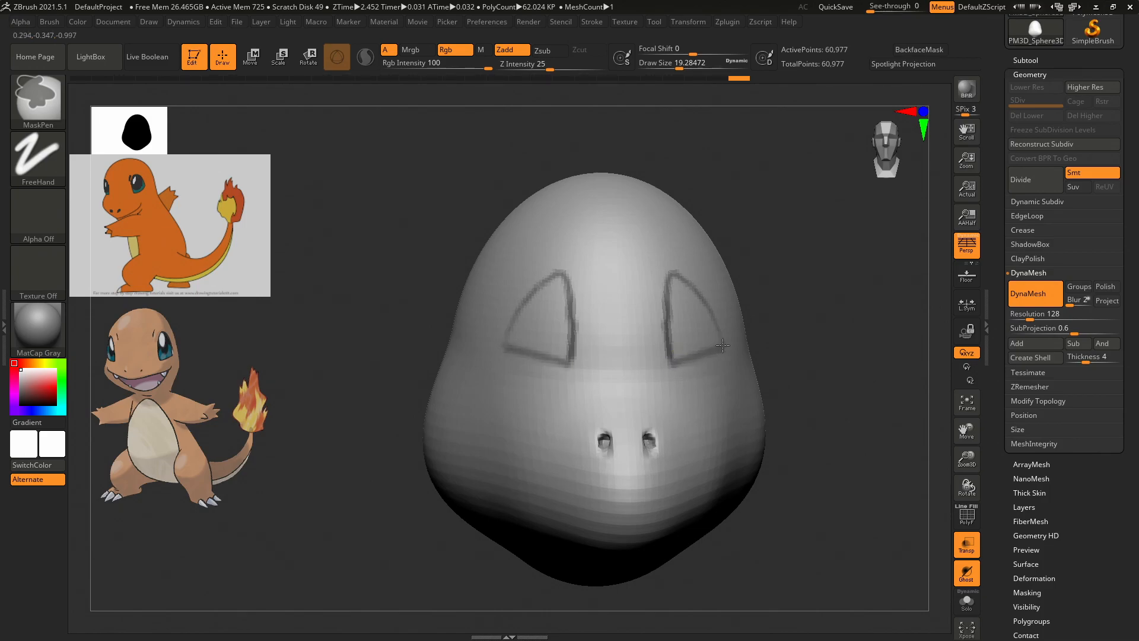
Thicken the masked borders of both triangular eye outlines with further MaskPen strokes.
{"action": "mouse_move", "coordinate": [679, 273]}
{"action": "left_mouse_down", "text": "ctrl"}
{"action": "mouse_move", "coordinate": [666, 270]}
{"action": "mouse_move", "coordinate": [662, 337]}
{"action": "mouse_move", "coordinate": [729, 353]}
{"action": "mouse_move", "coordinate": [685, 270]}
{"action": "mouse_move", "coordinate": [718, 309]}
{"action": "left_mouse_up", "text": "ctrl"}
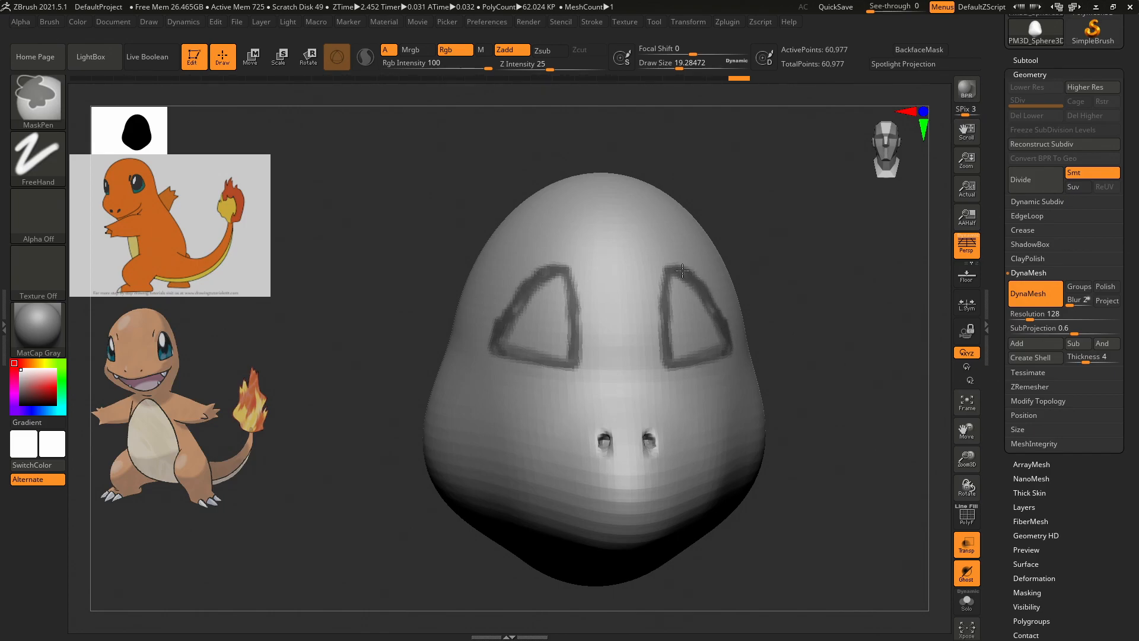
{"action": "left_click_drag", "start_coordinate": [663, 273], "coordinate": [660, 342], "text": "ctrl"}
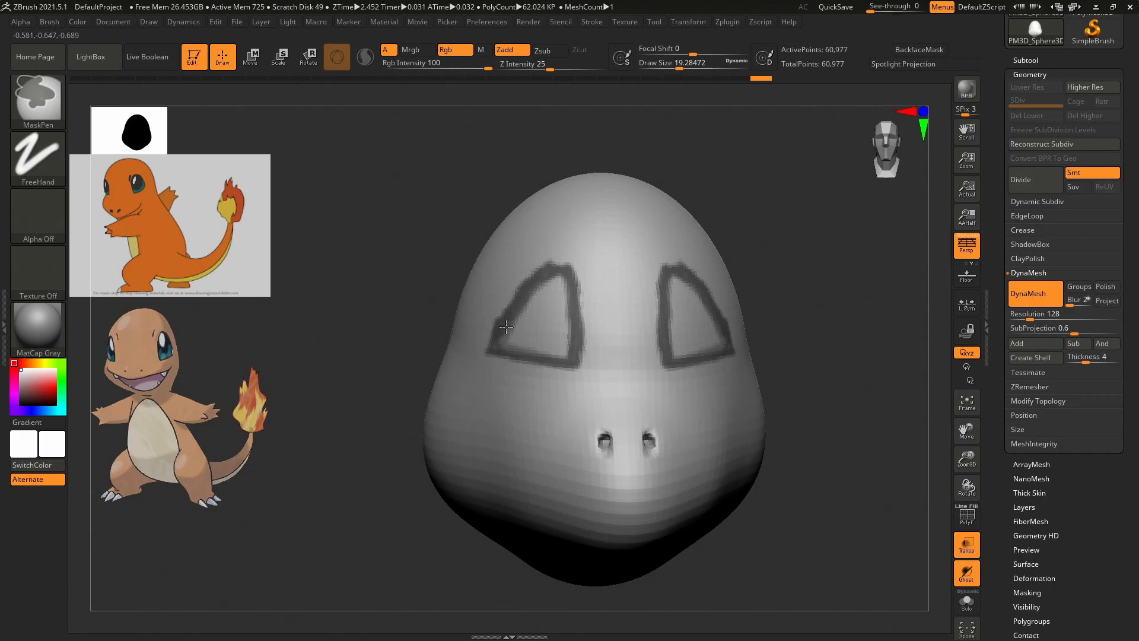
{"action": "mouse_move", "coordinate": [574, 266]}
{"action": "left_mouse_down", "text": "ctrl"}
{"action": "mouse_move", "coordinate": [577, 371]}
{"action": "mouse_move", "coordinate": [510, 360]}
{"action": "left_mouse_up", "text": "ctrl"}
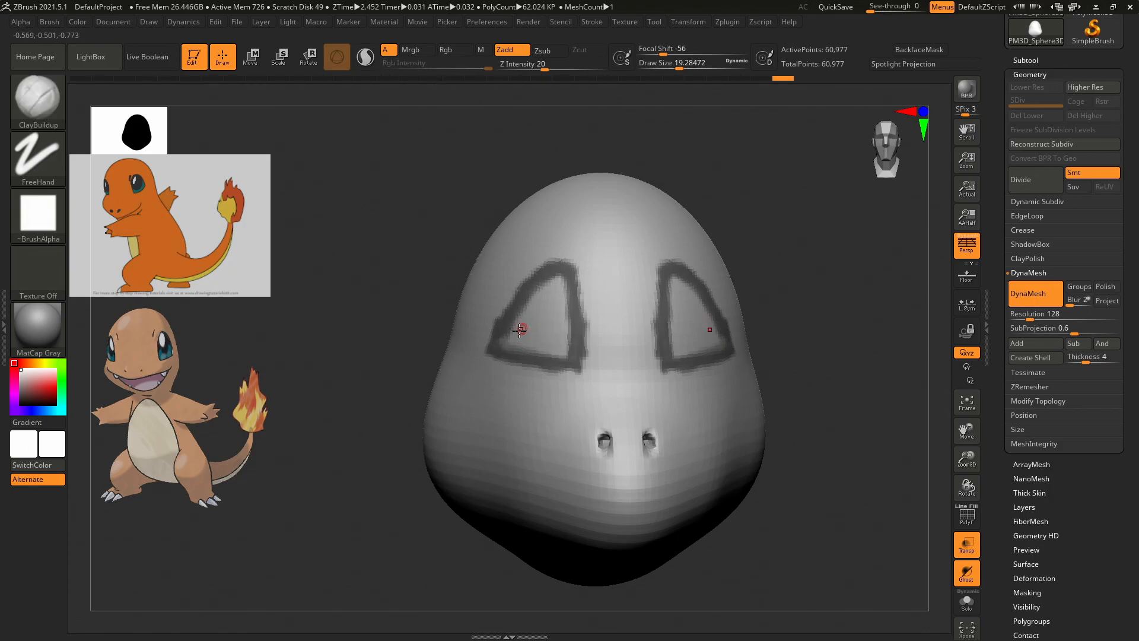
{"action": "key", "text": "ctrl"}
{"action": "left_click_drag", "start_coordinate": [543, 353], "coordinate": [513, 354], "text": "ctrl"}
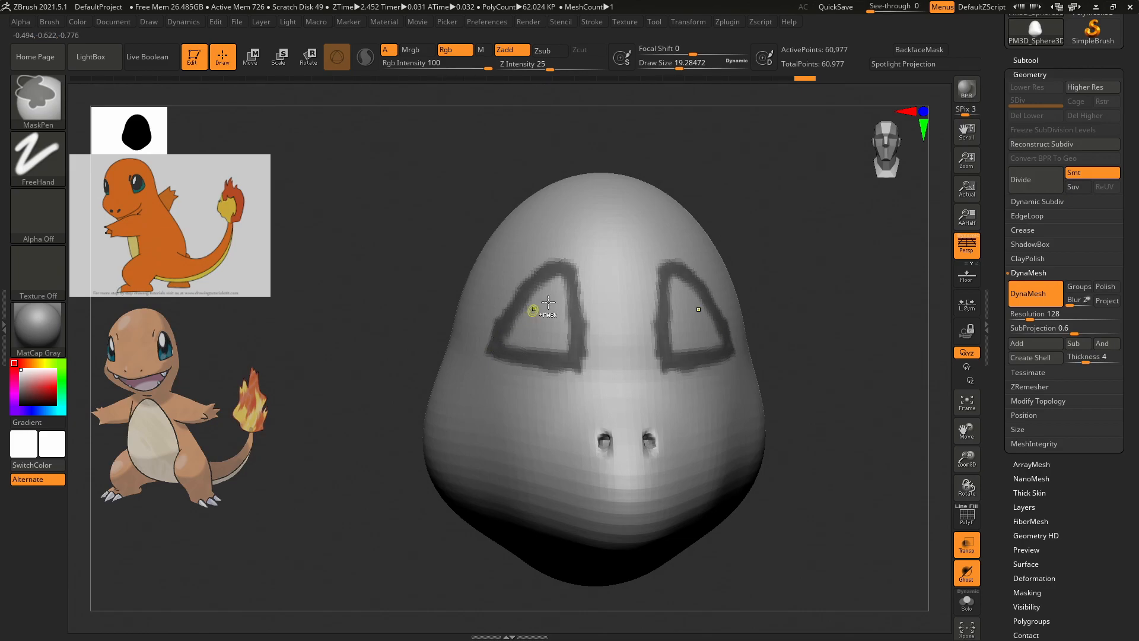
Carve both eye sockets inward inside the masked outlines with ClayBuildup, enlarging the draw size to about 83.
{"action": "mouse_move", "coordinate": [534, 319]}
{"action": "left_mouse_down"}
{"action": "mouse_move", "coordinate": [552, 284]}
{"action": "mouse_move", "coordinate": [562, 305]}
{"action": "mouse_move", "coordinate": [550, 338]}
{"action": "left_mouse_up"}
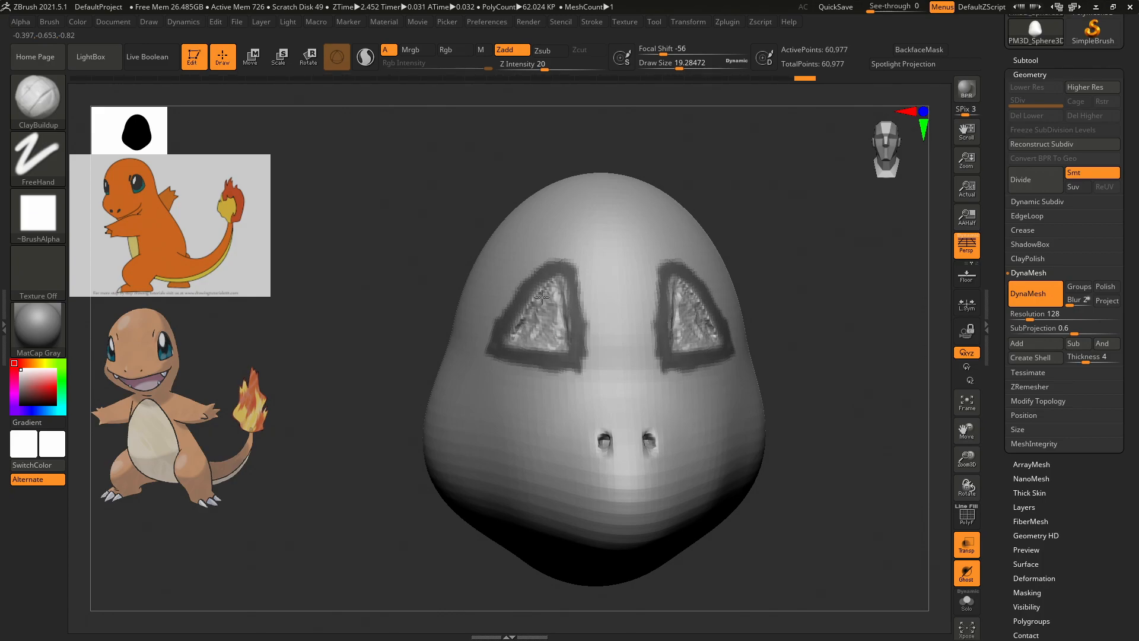
{"action": "left_click_drag", "start_coordinate": [536, 320], "coordinate": [536, 323]}
{"action": "key", "text": "s"}
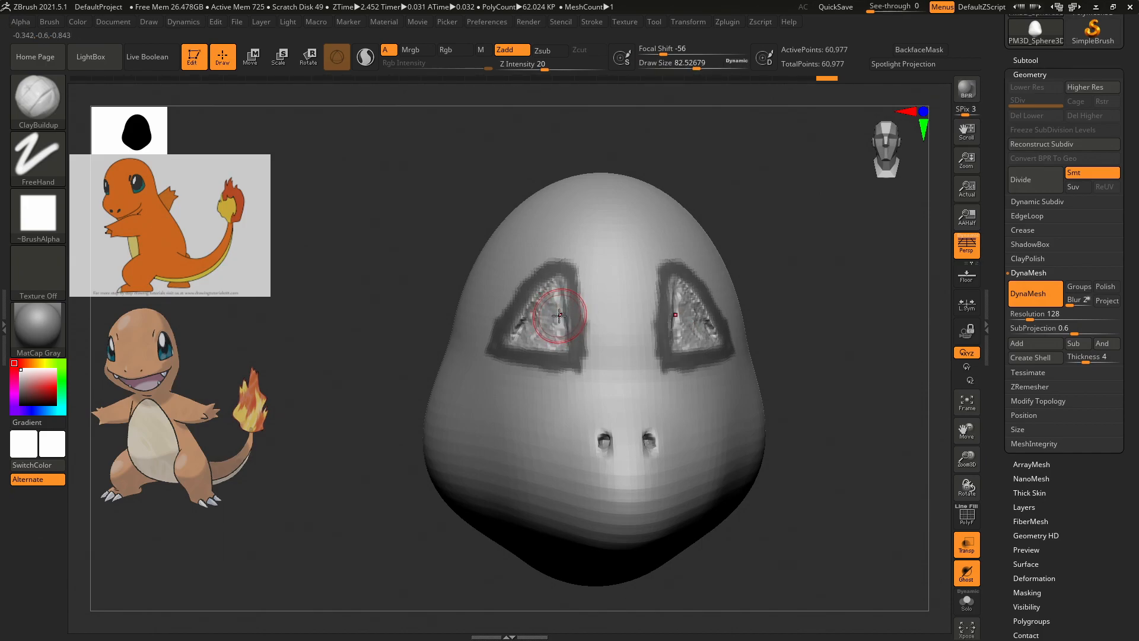
{"action": "mouse_move", "coordinate": [535, 326]}
{"action": "left_mouse_down"}
{"action": "mouse_move", "coordinate": [553, 294]}
{"action": "mouse_move", "coordinate": [553, 325]}
{"action": "mouse_move", "coordinate": [547, 290]}
{"action": "mouse_move", "coordinate": [540, 316]}
{"action": "mouse_move", "coordinate": [507, 339]}
{"action": "mouse_move", "coordinate": [540, 290]}
{"action": "mouse_move", "coordinate": [548, 303]}
{"action": "left_mouse_up"}
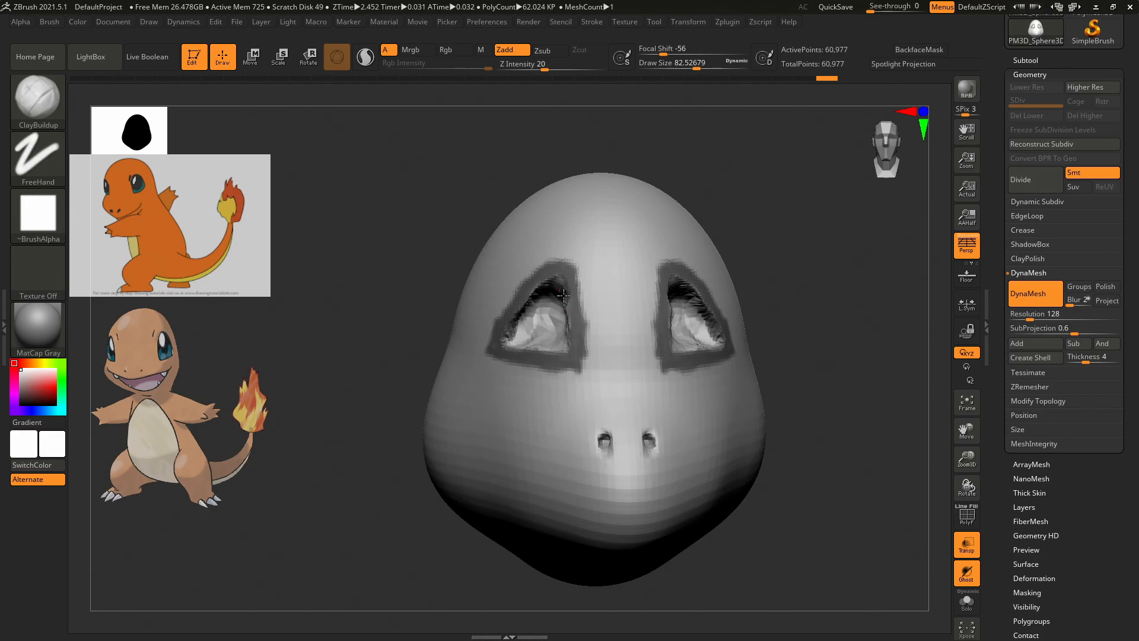
{"action": "mouse_move", "coordinate": [565, 345]}
{"action": "left_mouse_down"}
{"action": "mouse_move", "coordinate": [525, 347]}
{"action": "mouse_move", "coordinate": [558, 343]}
{"action": "left_mouse_up"}
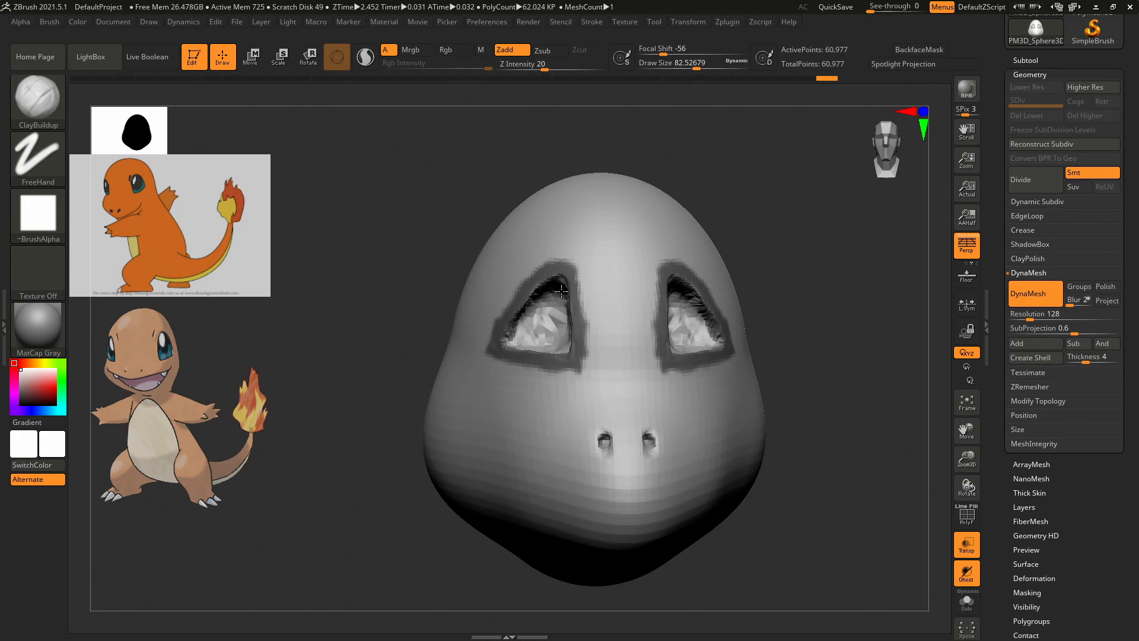
Smooth the rough carved surfaces inside the masked eye sockets.
{"action": "mouse_move", "coordinate": [790, 242]}
{"action": "left_mouse_down"}
{"action": "mouse_move", "coordinate": [829, 245]}
{"action": "mouse_move", "coordinate": [786, 236]}
{"action": "left_mouse_up"}
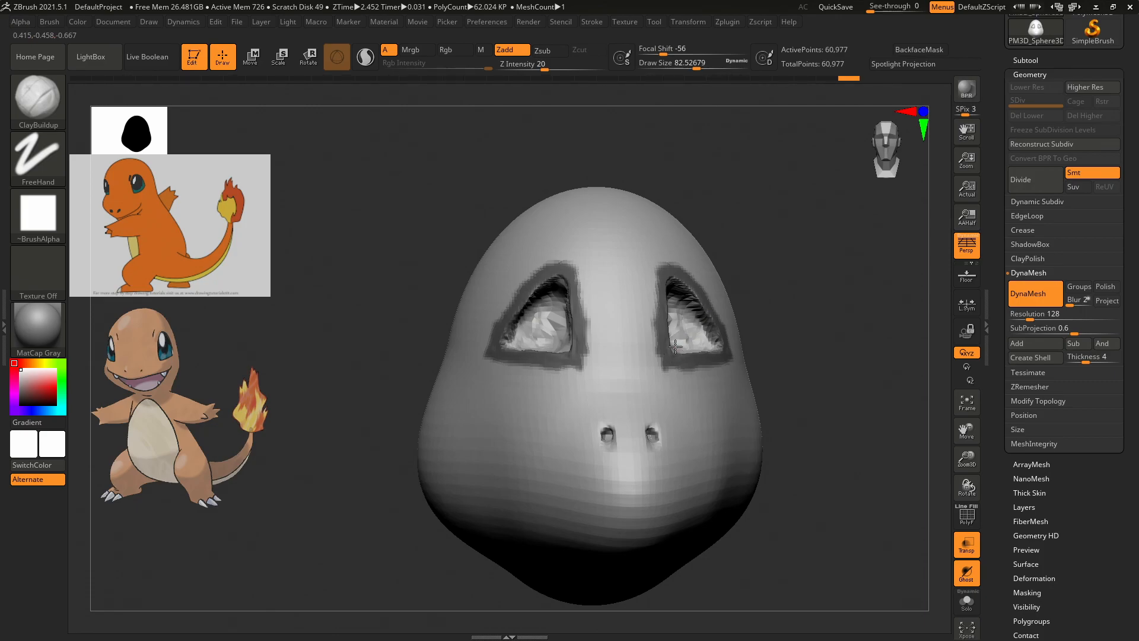
{"action": "left_click_drag", "start_coordinate": [783, 285], "coordinate": [654, 348]}
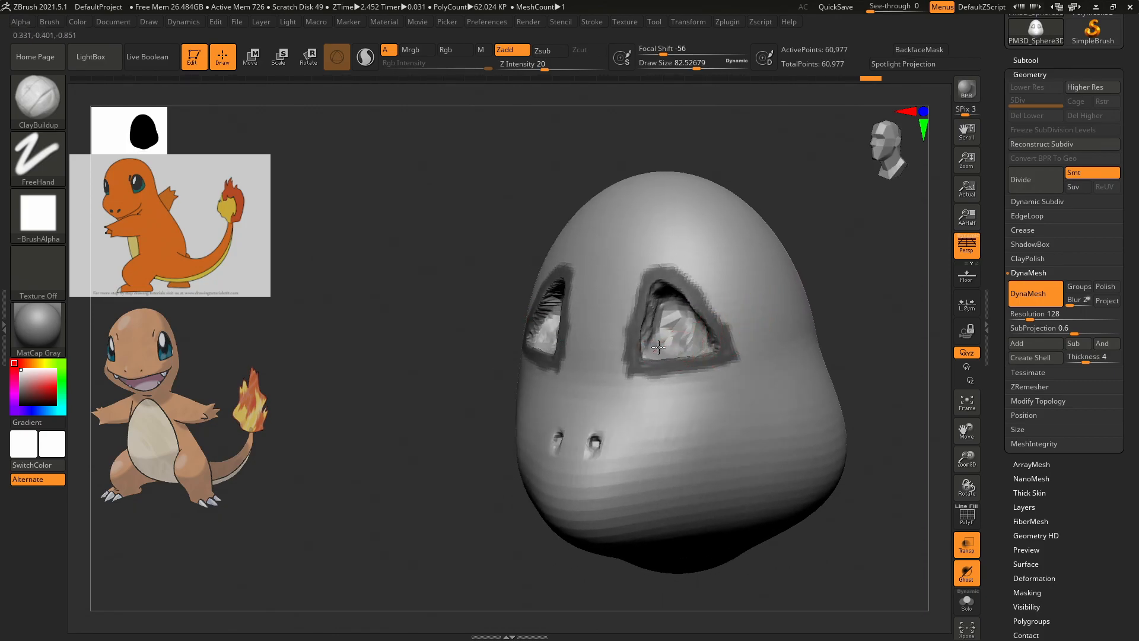
{"action": "left_click_drag", "start_coordinate": [846, 256], "coordinate": [887, 261]}
{"action": "mouse_move", "coordinate": [620, 320]}
{"action": "left_mouse_down", "text": "shift"}
{"action": "mouse_move", "coordinate": [536, 332]}
{"action": "mouse_move", "coordinate": [526, 330]}
{"action": "mouse_move", "coordinate": [528, 305]}
{"action": "mouse_move", "coordinate": [510, 326]}
{"action": "mouse_move", "coordinate": [525, 320]}
{"action": "mouse_move", "coordinate": [541, 337]}
{"action": "mouse_move", "coordinate": [517, 328]}
{"action": "mouse_move", "coordinate": [539, 302]}
{"action": "left_mouse_up", "text": "shift"}
{"action": "mouse_move", "coordinate": [761, 231]}
{"action": "left_mouse_down"}
{"action": "mouse_move", "coordinate": [809, 257]}
{"action": "mouse_move", "coordinate": [745, 208]}
{"action": "mouse_move", "coordinate": [762, 208]}
{"action": "mouse_move", "coordinate": [774, 231]}
{"action": "mouse_move", "coordinate": [748, 231]}
{"action": "left_mouse_up"}
Smooth the edges of the nostrils with a small brush at draw size about 12.
{"action": "key", "text": "s"}
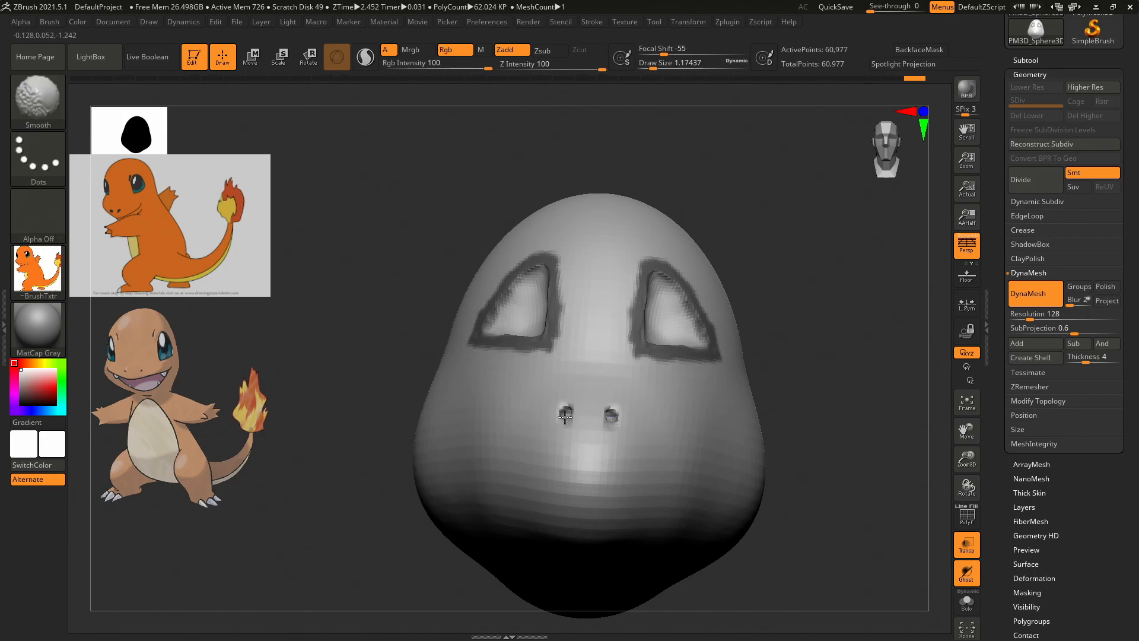
{"action": "left_click_drag", "start_coordinate": [765, 326], "coordinate": [704, 391]}
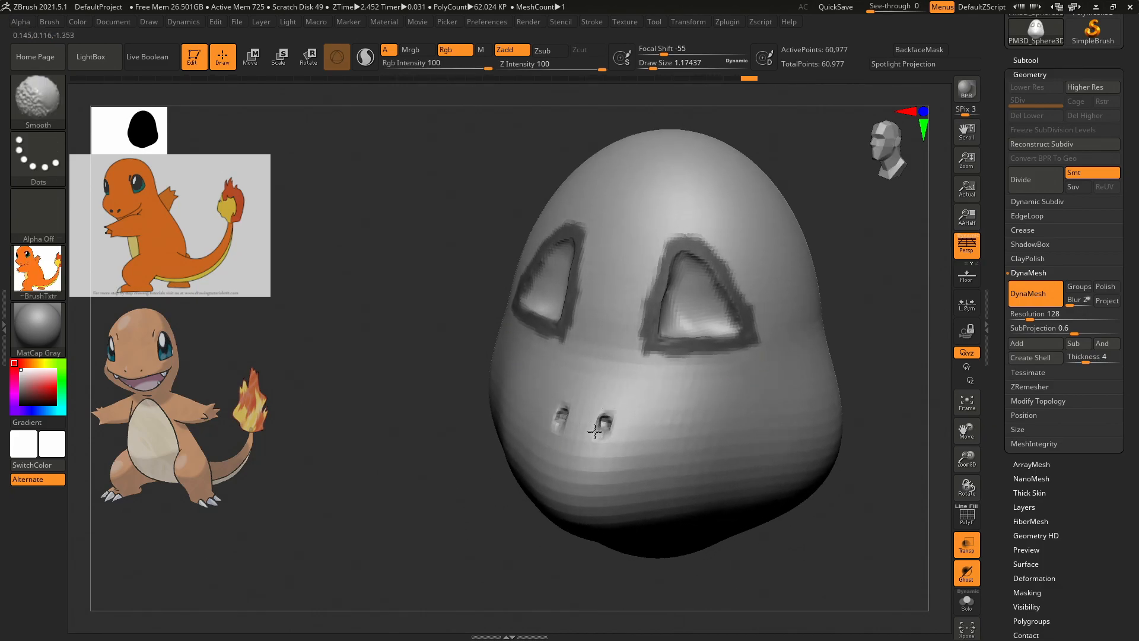
{"action": "key", "text": "s"}
{"action": "mouse_move", "coordinate": [848, 282]}
{"action": "left_mouse_down"}
{"action": "mouse_move", "coordinate": [860, 283]}
{"action": "mouse_move", "coordinate": [809, 290]}
{"action": "left_mouse_up"}
{"action": "key", "text": "s"}
{"action": "key", "text": "s"}
{"action": "left_click_drag", "start_coordinate": [609, 428], "coordinate": [617, 427]}
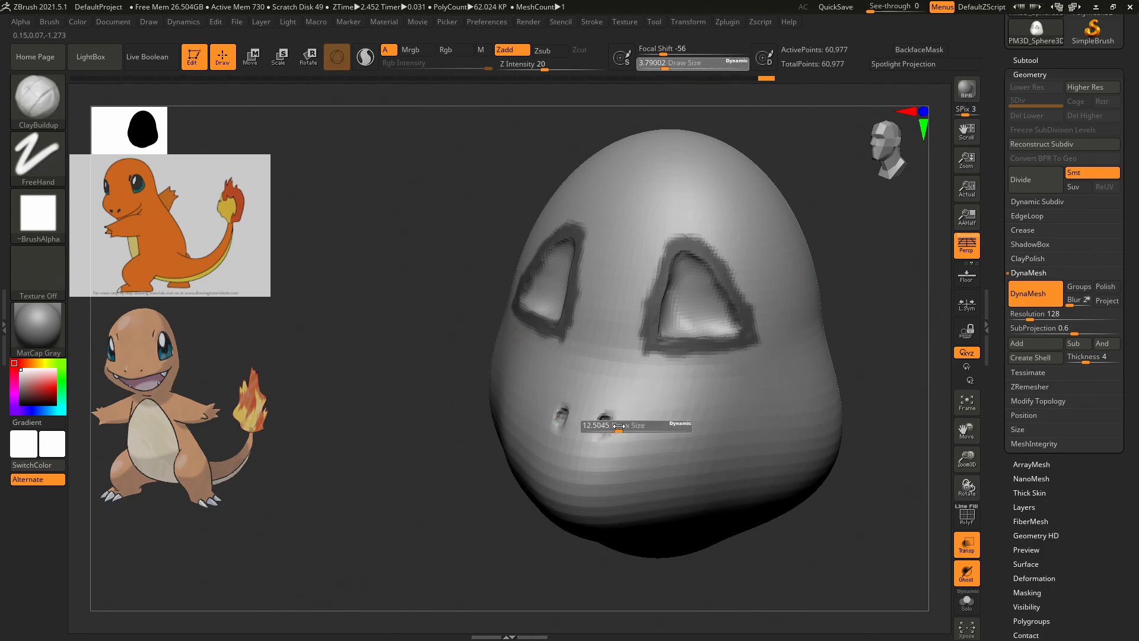
{"action": "key", "text": "shift"}
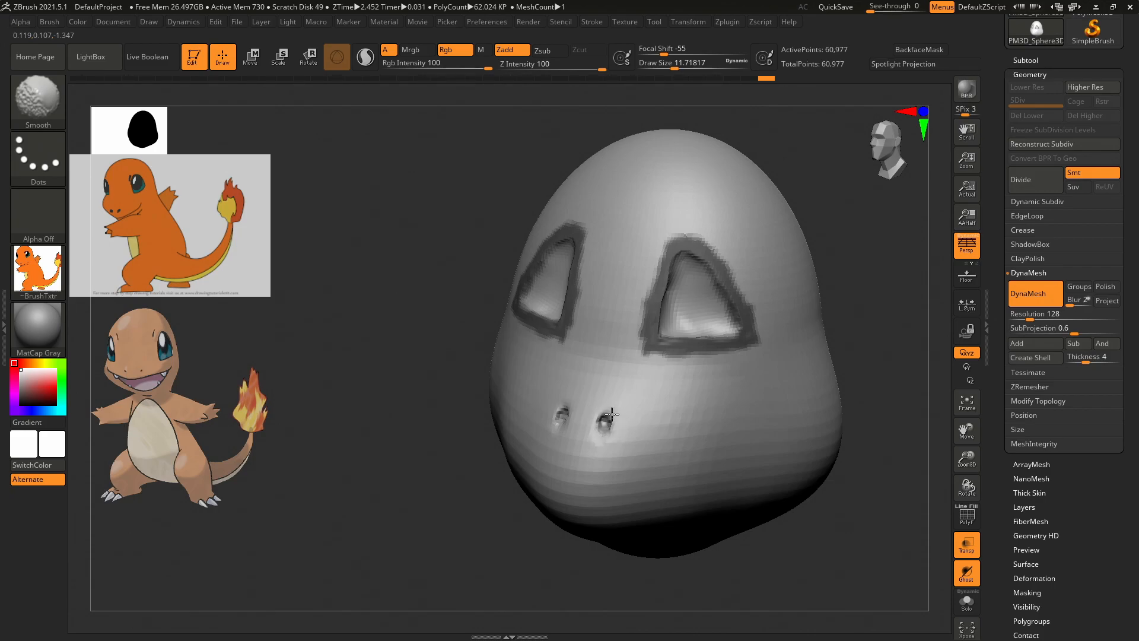
{"action": "left_click_drag", "start_coordinate": [604, 441], "coordinate": [607, 422]}
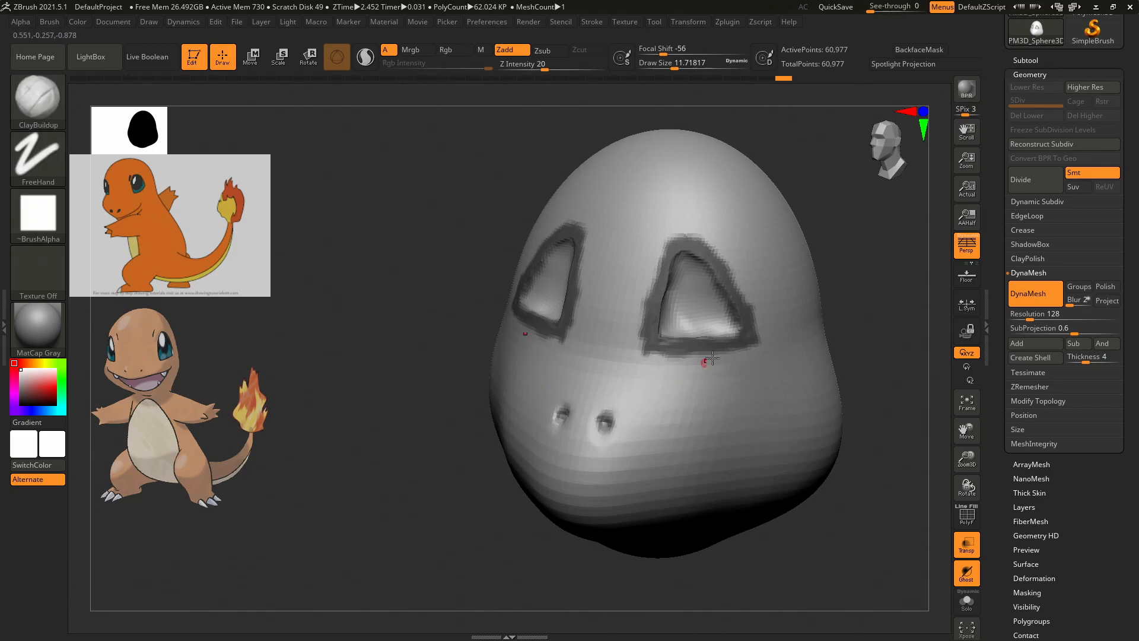
Clear the mask around the eye sockets.
{"action": "mouse_move", "coordinate": [863, 264]}
{"action": "left_mouse_down"}
{"action": "mouse_move", "coordinate": [880, 254]}
{"action": "mouse_move", "coordinate": [886, 275]}
{"action": "left_mouse_up"}
{"action": "key", "text": "shift"}
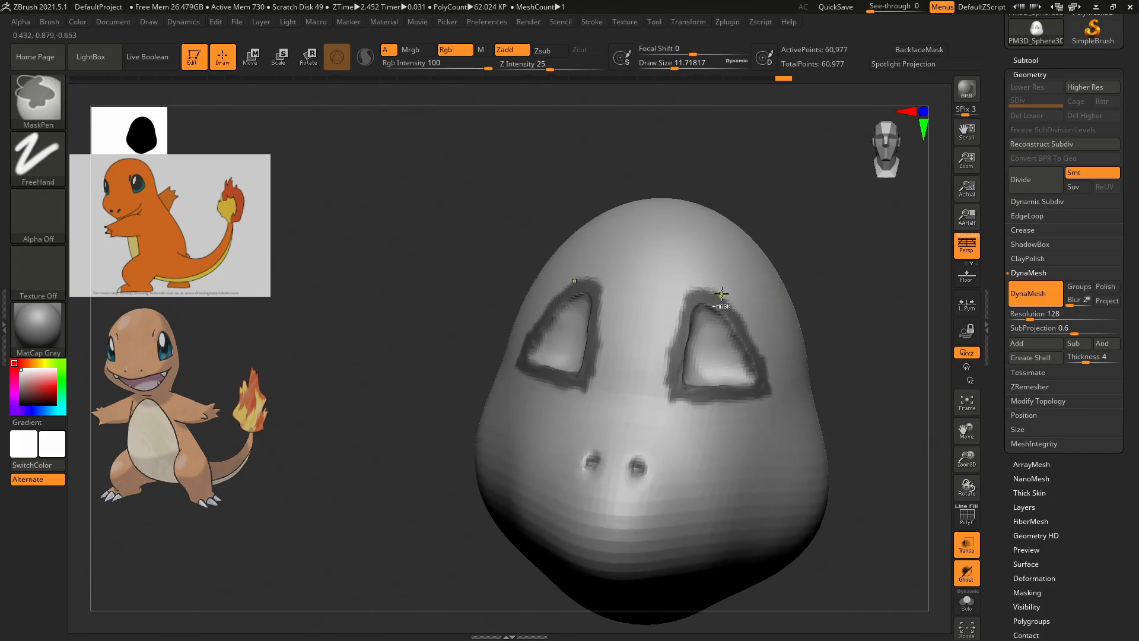
{"action": "left_click", "coordinate": [834, 249], "text": "ctrl"}
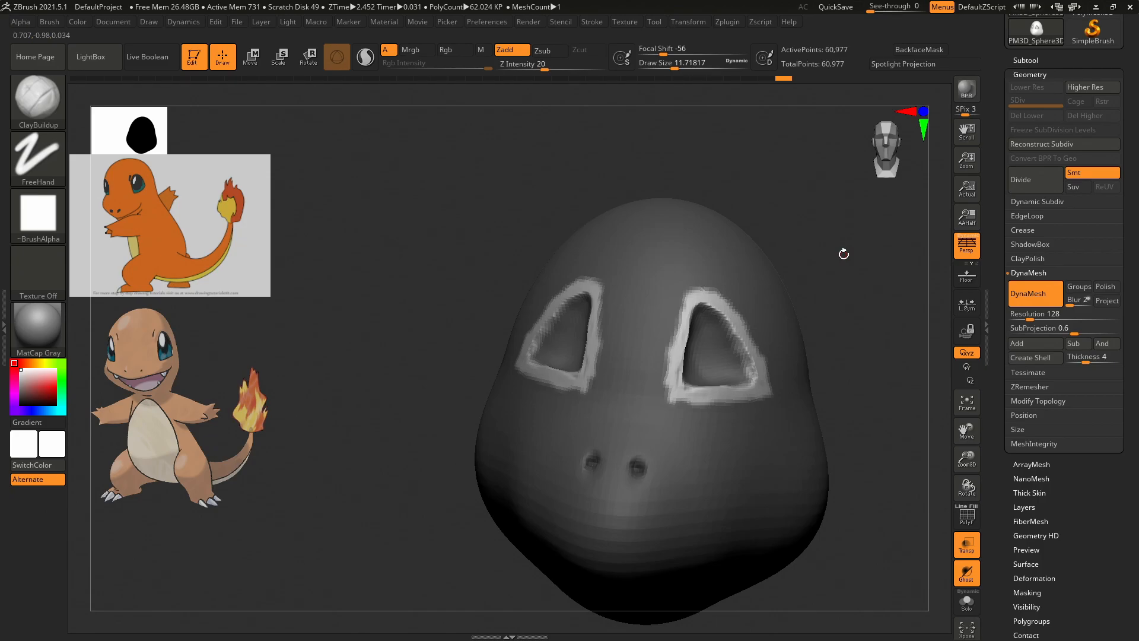
{"action": "left_click", "coordinate": [841, 254], "text": "ctrl"}
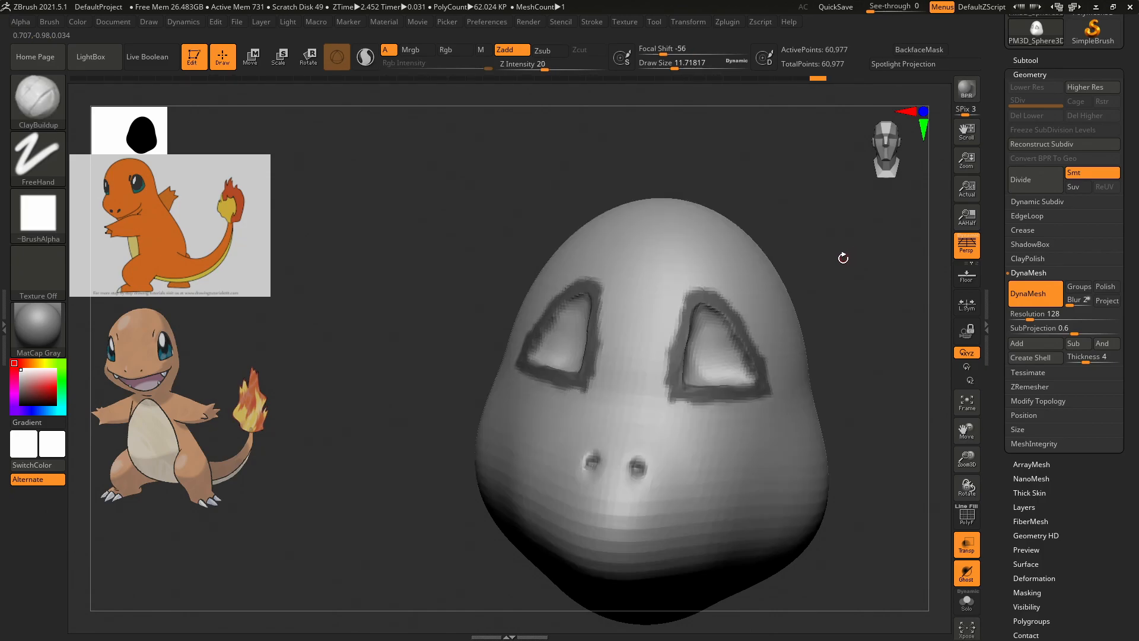
{"action": "scroll", "coordinate": [1003, 326], "scroll_direction": "down", "scroll_amount": 5}
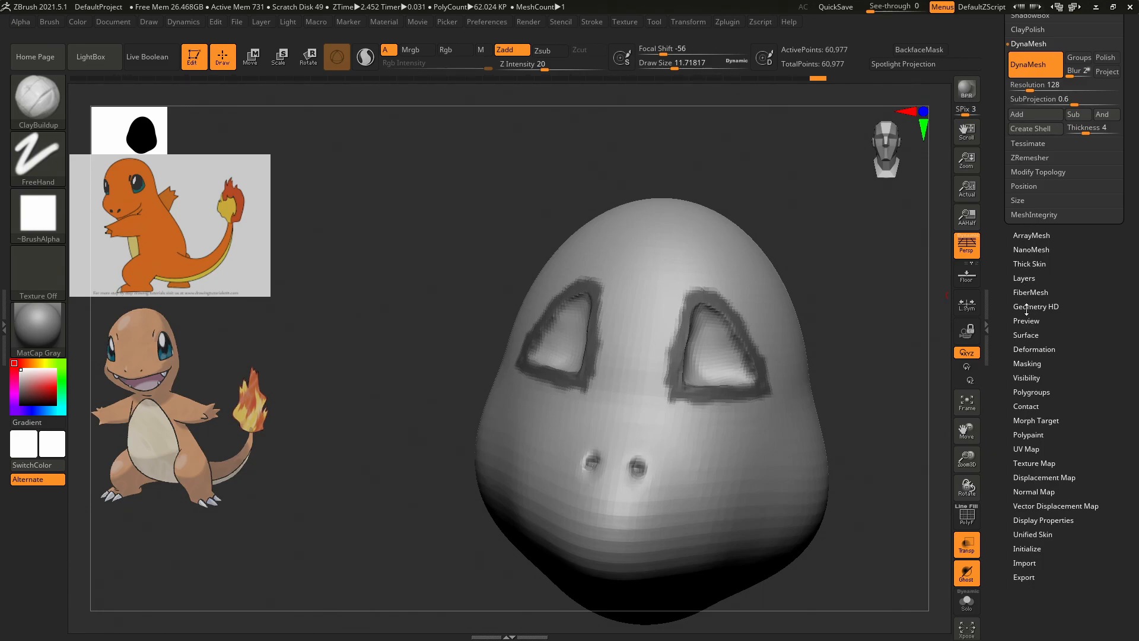
{"action": "left_click", "coordinate": [1024, 363]}
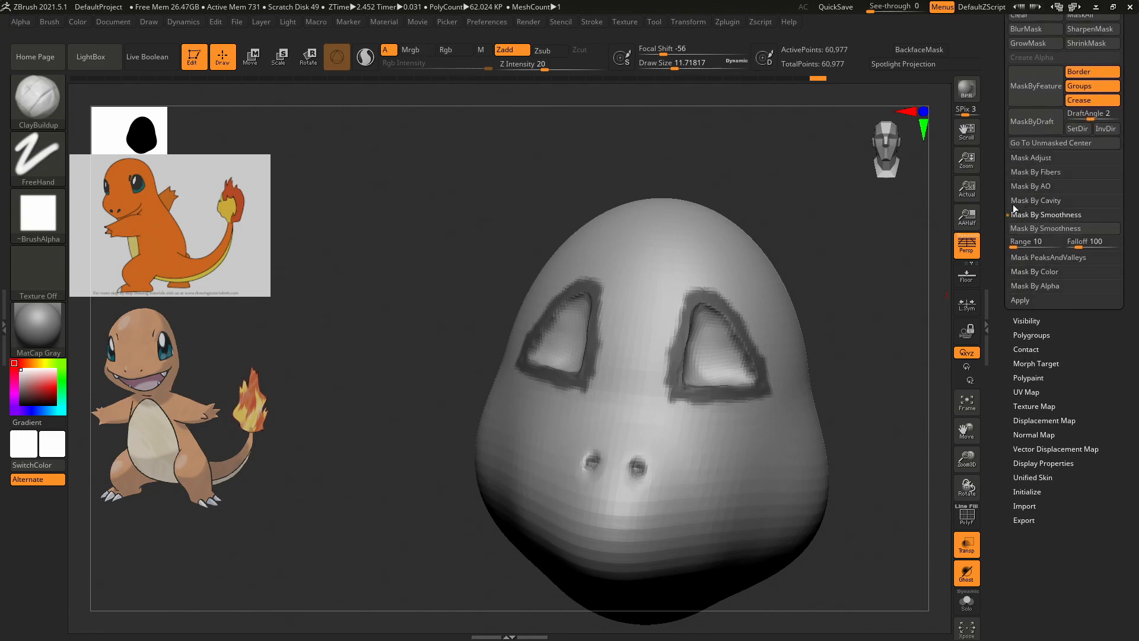
{"action": "left_click_drag", "start_coordinate": [998, 219], "coordinate": [998, 552]}
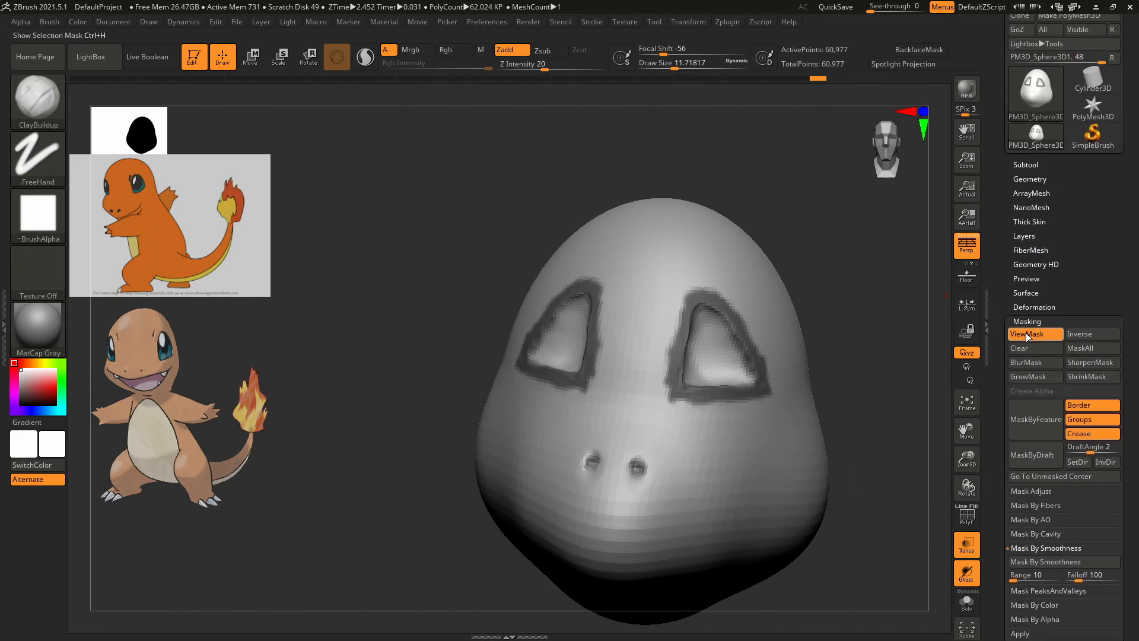
{"action": "left_click", "coordinate": [1026, 350]}
{"action": "left_click_drag", "start_coordinate": [864, 247], "coordinate": [897, 274]}
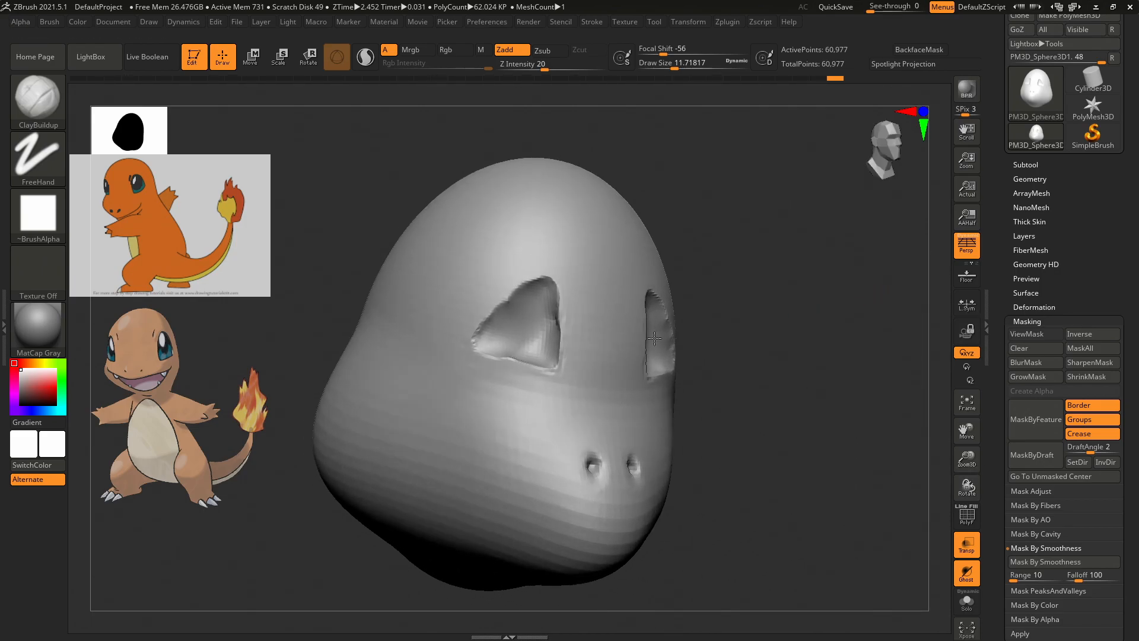
Smooth the jagged rims and lower edges of both eye sockets at draw size about 35.
{"action": "key", "text": "s"}
{"action": "mouse_move", "coordinate": [520, 330]}
{"action": "left_mouse_down"}
{"action": "mouse_move", "coordinate": [532, 334]}
{"action": "mouse_move", "coordinate": [511, 361]}
{"action": "left_mouse_up"}
{"action": "key", "text": "shift"}
{"action": "left_click_drag", "start_coordinate": [792, 337], "coordinate": [776, 335], "text": "shift"}
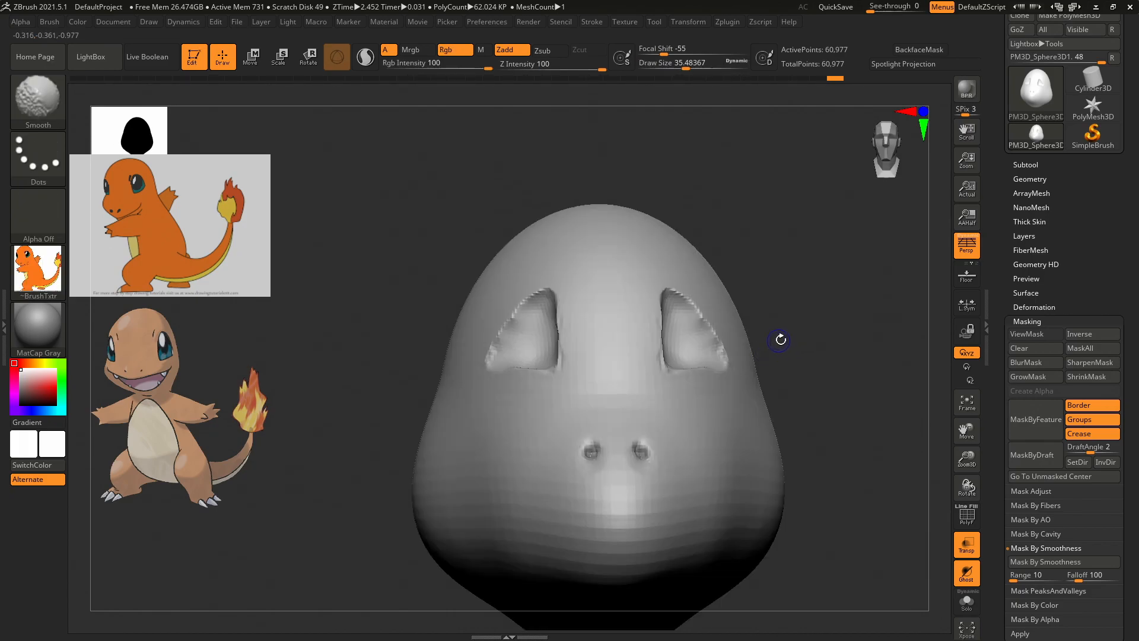
{"action": "key", "text": "shift"}
{"action": "left_click_drag", "start_coordinate": [801, 272], "coordinate": [729, 333]}
{"action": "key", "text": "shift"}
{"action": "left_click_drag", "start_coordinate": [518, 371], "coordinate": [554, 373]}
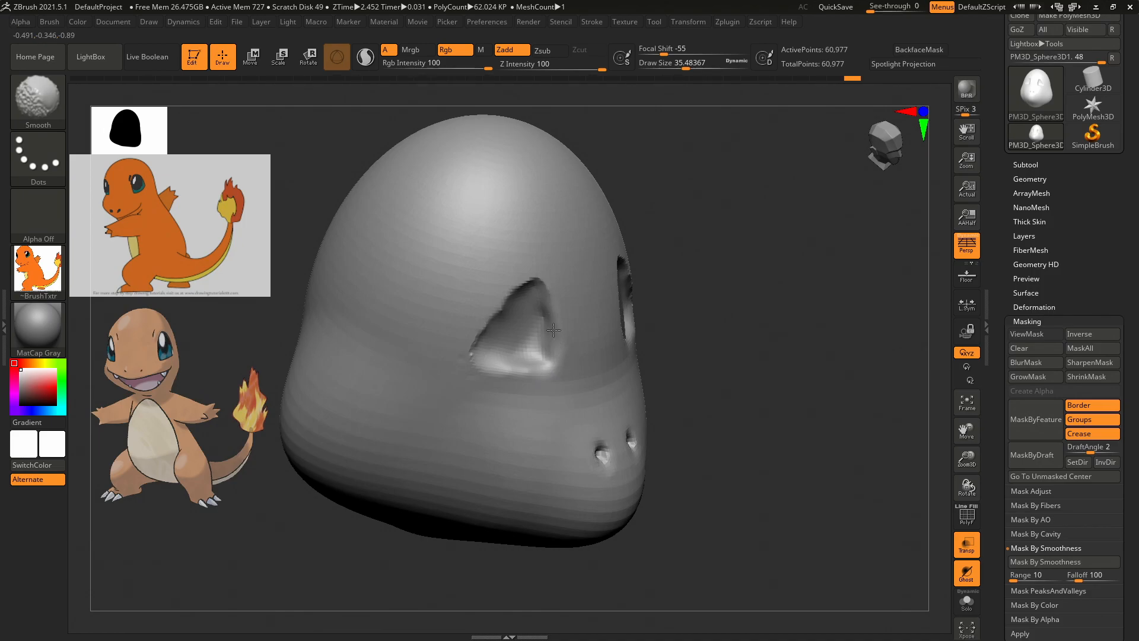
{"action": "mouse_move", "coordinate": [539, 281]}
{"action": "left_mouse_down"}
{"action": "mouse_move", "coordinate": [476, 349]}
{"action": "mouse_move", "coordinate": [526, 356]}
{"action": "left_mouse_up"}
Try smoothing the inner side of the eye socket further, and undo the stroke.
{"action": "mouse_move", "coordinate": [771, 285]}
{"action": "left_mouse_down"}
{"action": "mouse_move", "coordinate": [729, 241]}
{"action": "mouse_move", "coordinate": [737, 216]}
{"action": "mouse_move", "coordinate": [764, 213]}
{"action": "mouse_move", "coordinate": [690, 254]}
{"action": "left_mouse_up"}
{"action": "mouse_move", "coordinate": [555, 326]}
{"action": "left_mouse_down", "text": "shift"}
{"action": "mouse_move", "coordinate": [547, 296]}
{"action": "mouse_move", "coordinate": [551, 321]}
{"action": "left_mouse_up", "text": "shift"}
{"action": "key", "text": "ctrl+z"}
{"action": "left_click_drag", "start_coordinate": [749, 232], "coordinate": [629, 293]}
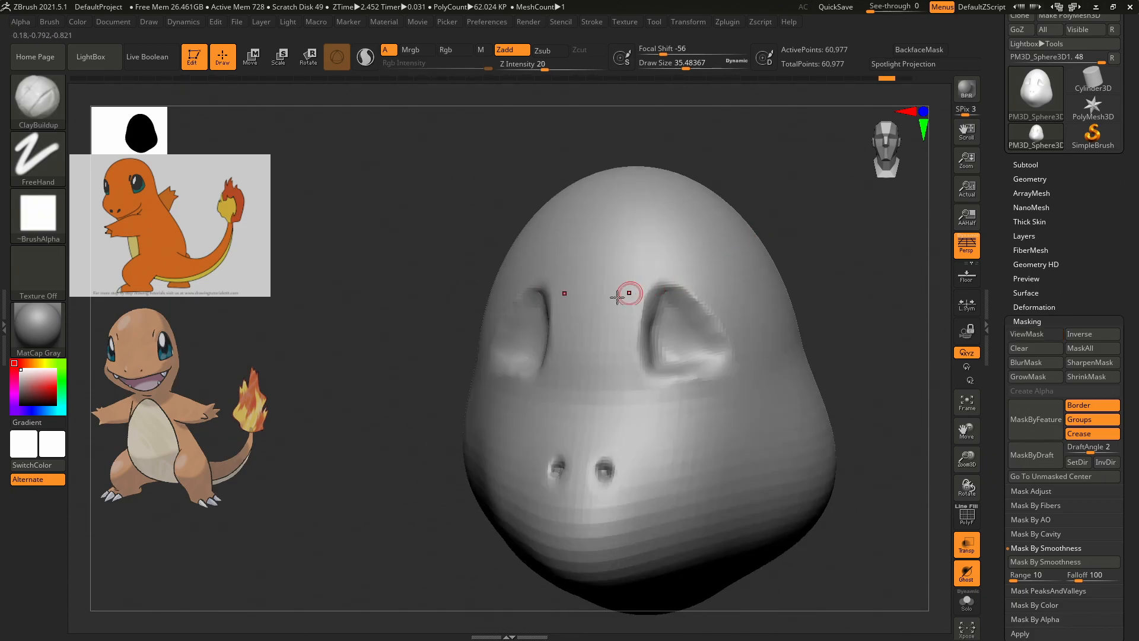
Carve the eye sockets deeper along their upper, lower and inner edges with ClayBuildup, and smooth their interior.
{"action": "left_click_drag", "start_coordinate": [798, 242], "coordinate": [911, 219]}
{"action": "mouse_move", "coordinate": [543, 317]}
{"action": "left_mouse_down", "text": "alt"}
{"action": "mouse_move", "coordinate": [552, 307]}
{"action": "mouse_move", "coordinate": [547, 322]}
{"action": "left_mouse_up", "text": "alt"}
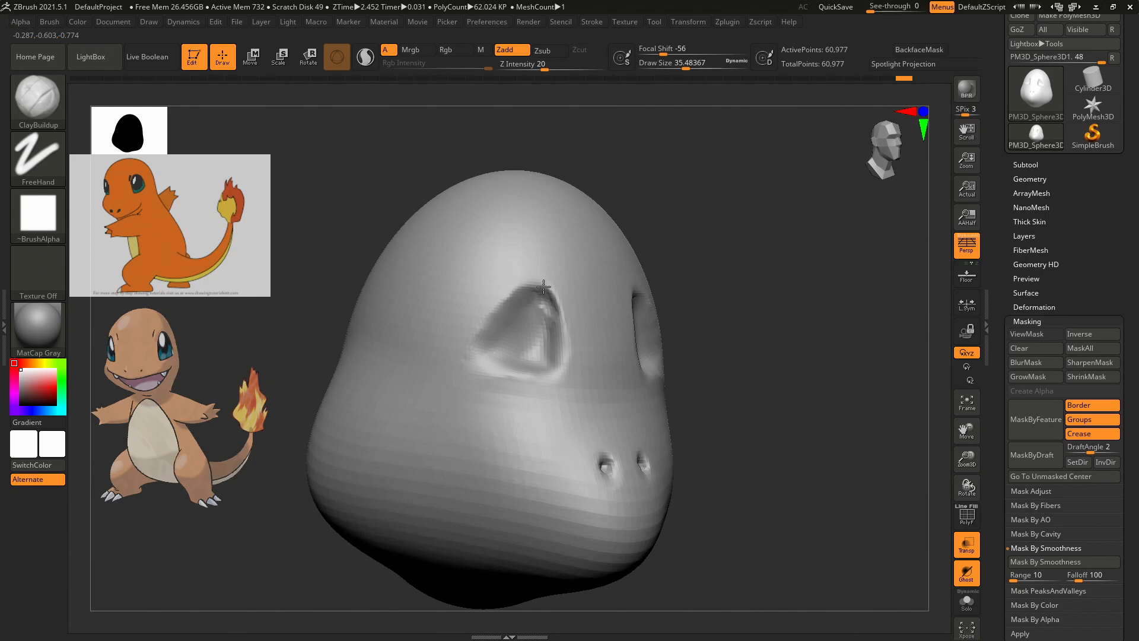
{"action": "mouse_move", "coordinate": [540, 281]}
{"action": "left_mouse_down", "text": "alt"}
{"action": "mouse_move", "coordinate": [491, 347]}
{"action": "mouse_move", "coordinate": [528, 321]}
{"action": "left_mouse_up", "text": "alt"}
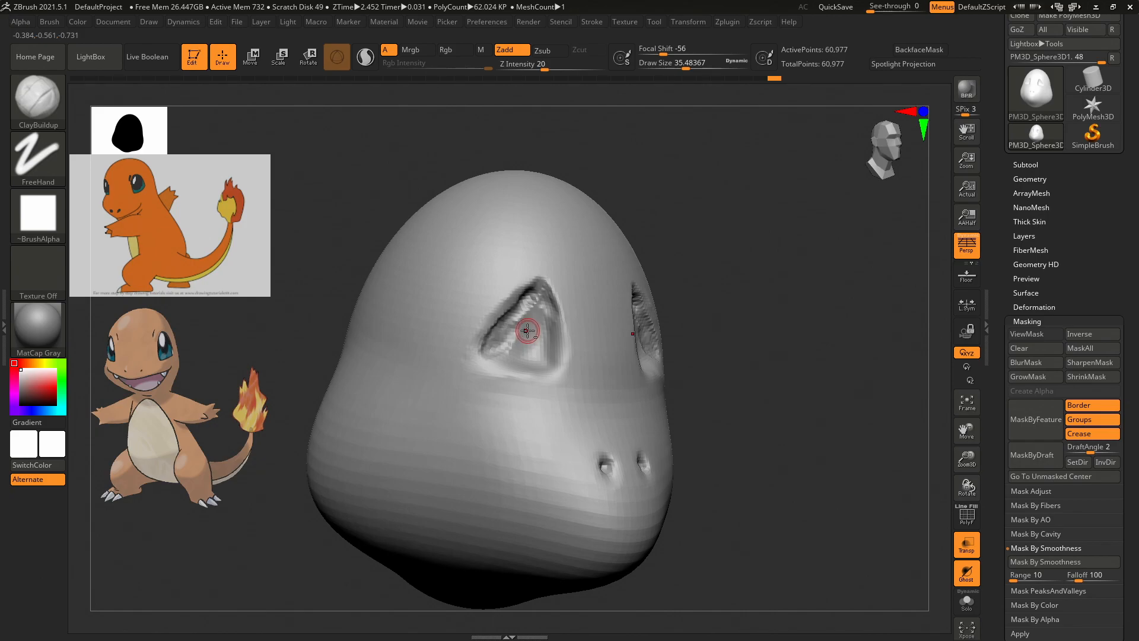
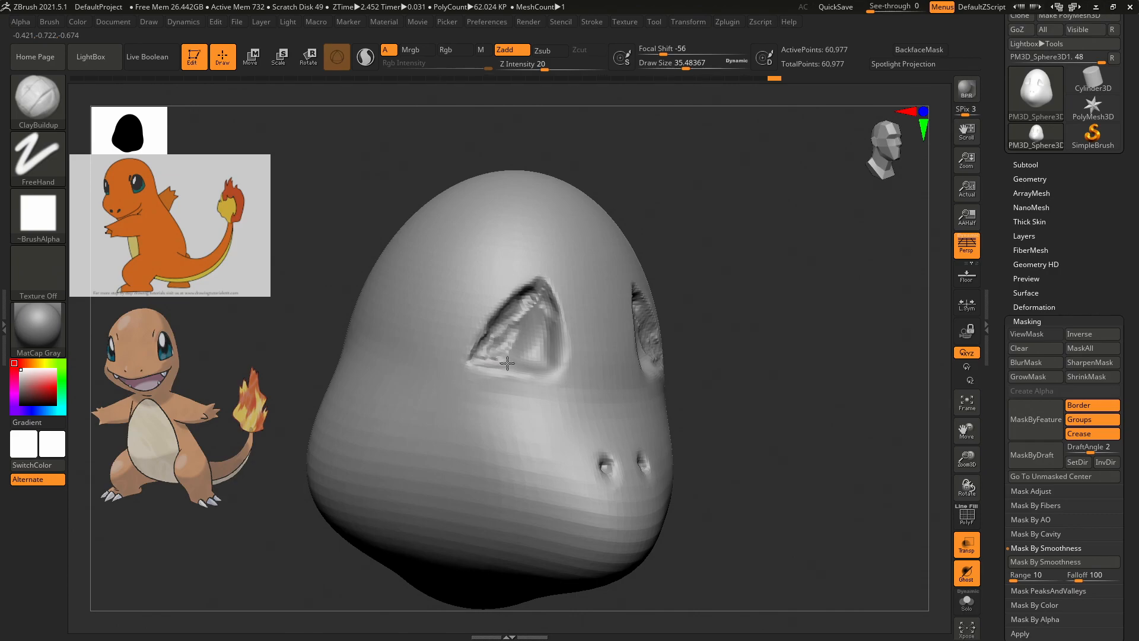
{"action": "left_click_drag", "start_coordinate": [517, 364], "coordinate": [544, 337]}
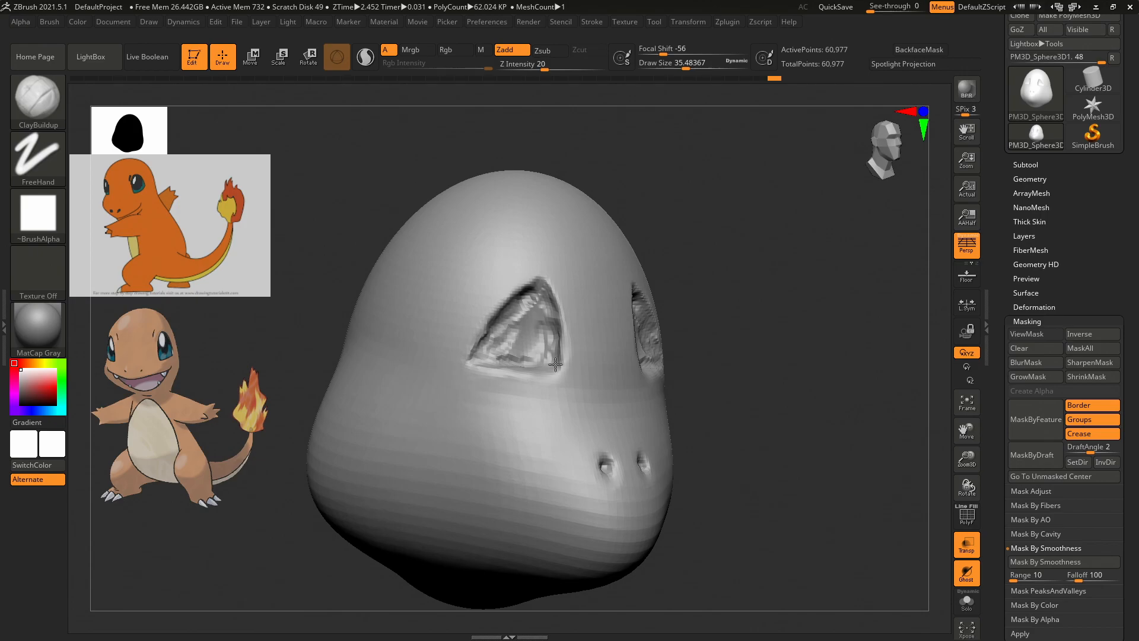
{"action": "mouse_move", "coordinate": [557, 371]}
{"action": "left_mouse_down"}
{"action": "mouse_move", "coordinate": [511, 330]}
{"action": "mouse_move", "coordinate": [535, 309]}
{"action": "mouse_move", "coordinate": [555, 347]}
{"action": "mouse_move", "coordinate": [525, 363]}
{"action": "mouse_move", "coordinate": [543, 358]}
{"action": "mouse_move", "coordinate": [508, 355]}
{"action": "left_mouse_up"}
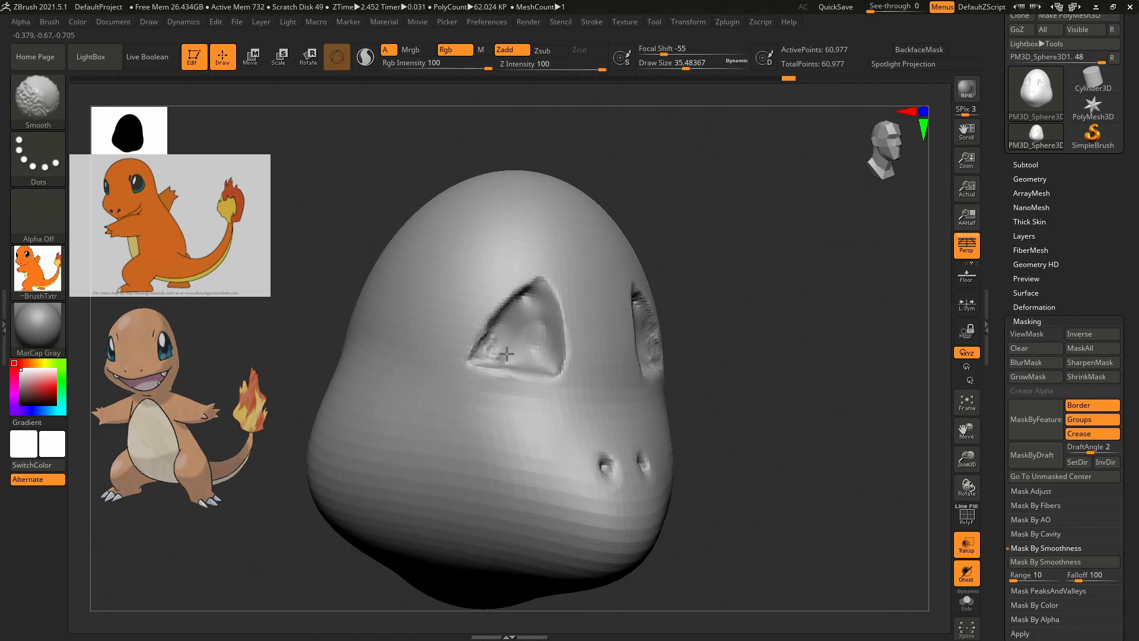
{"action": "mouse_move", "coordinate": [515, 314]}
{"action": "left_mouse_down", "text": "shift"}
{"action": "mouse_move", "coordinate": [503, 310]}
{"action": "mouse_move", "coordinate": [481, 357]}
{"action": "left_mouse_up", "text": "shift"}
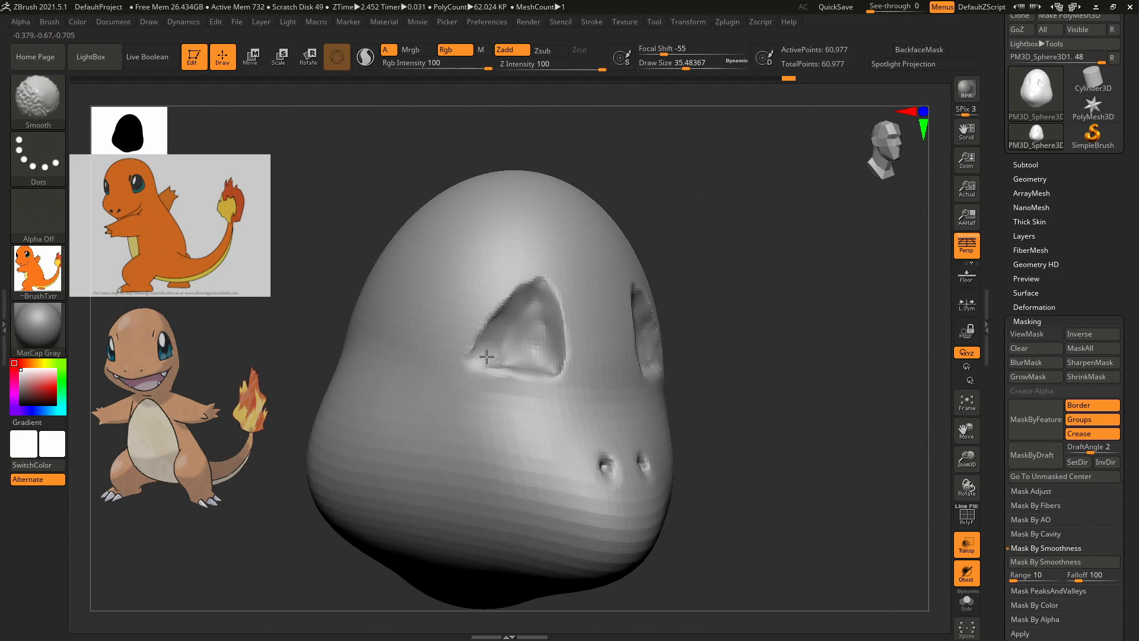
Smooth the inner walls, edges and interior of both eye sockets at draw size about 35.
{"action": "mouse_move", "coordinate": [555, 360]}
{"action": "left_mouse_down", "text": "shift"}
{"action": "mouse_move", "coordinate": [511, 322]}
{"action": "mouse_move", "coordinate": [477, 344]}
{"action": "mouse_move", "coordinate": [510, 290]}
{"action": "mouse_move", "coordinate": [529, 286]}
{"action": "mouse_move", "coordinate": [559, 310]}
{"action": "left_mouse_up", "text": "shift"}
{"action": "key", "text": "b"}
{"action": "key", "text": "c"}
{"action": "key", "text": "b"}
{"action": "mouse_move", "coordinate": [796, 233]}
{"action": "left_mouse_down"}
{"action": "mouse_move", "coordinate": [757, 218]}
{"action": "mouse_move", "coordinate": [752, 198]}
{"action": "mouse_move", "coordinate": [724, 259]}
{"action": "left_mouse_up"}
{"action": "key", "text": "shift"}
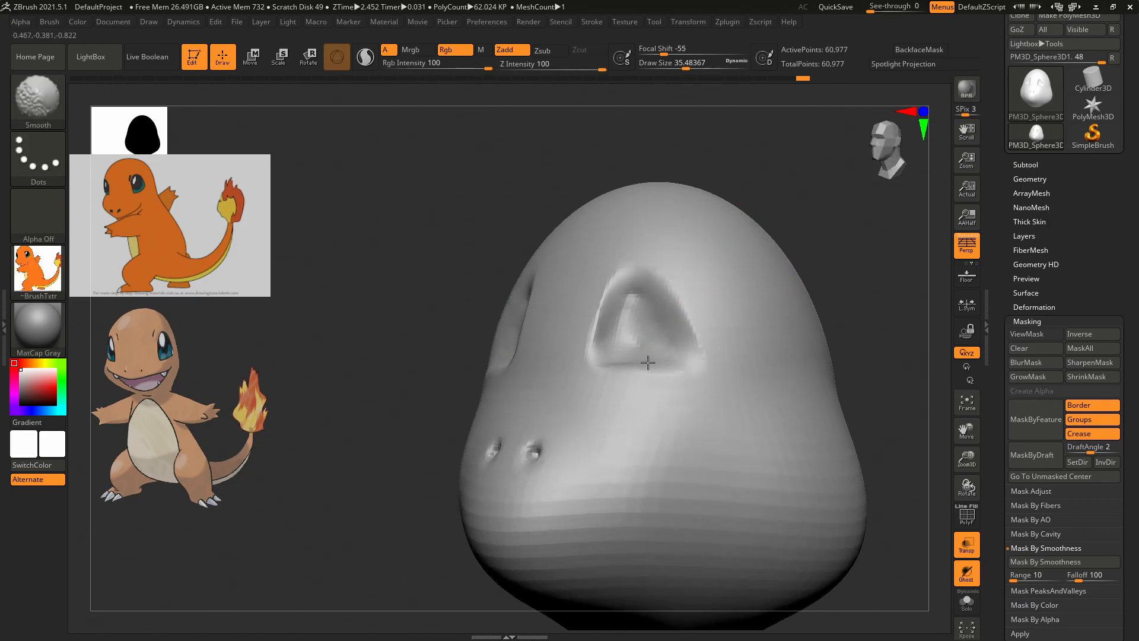
{"action": "mouse_move", "coordinate": [846, 285]}
{"action": "left_mouse_down"}
{"action": "mouse_move", "coordinate": [880, 272]}
{"action": "mouse_move", "coordinate": [846, 285]}
{"action": "left_mouse_up"}
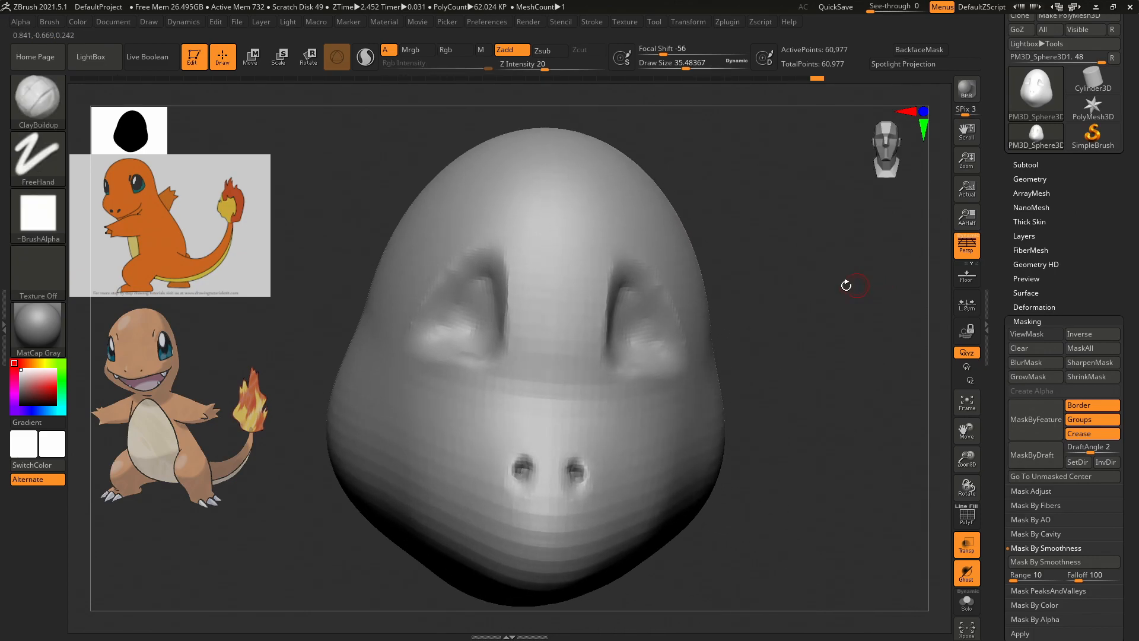
Undo the stray mask dab and carve the interior of both eye sockets deeper with ClayBuildup.
{"action": "left_click", "coordinate": [661, 350], "text": "ctrl"}
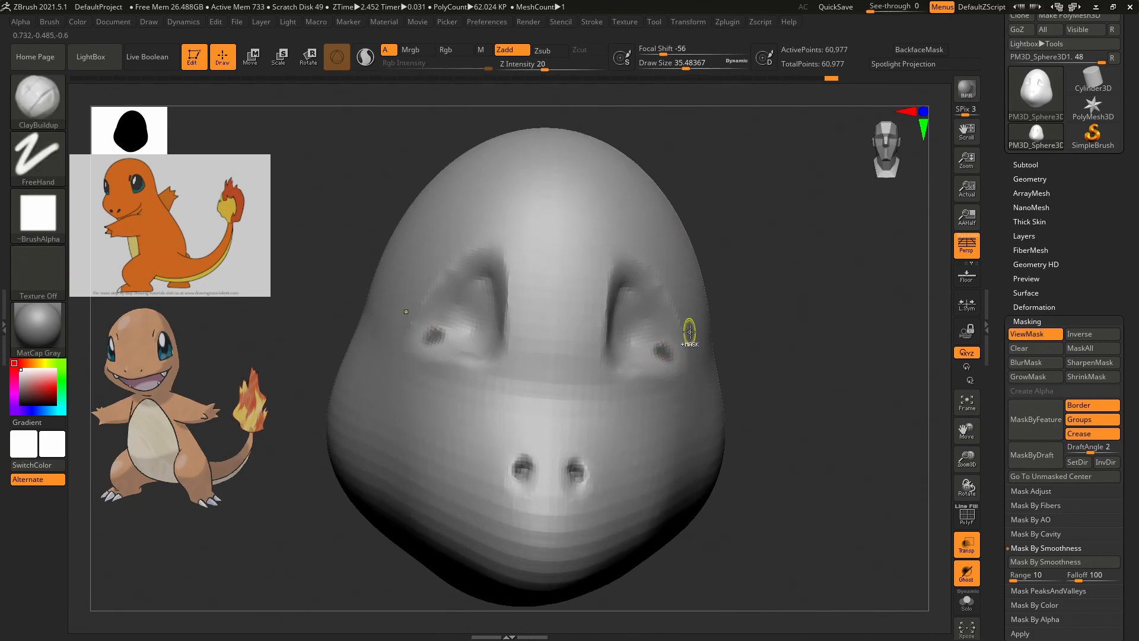
{"action": "key", "text": "ctrl+z"}
{"action": "mouse_move", "coordinate": [670, 354]}
{"action": "left_mouse_down"}
{"action": "mouse_move", "coordinate": [644, 341]}
{"action": "mouse_move", "coordinate": [653, 350]}
{"action": "mouse_move", "coordinate": [656, 313]}
{"action": "mouse_move", "coordinate": [637, 295]}
{"action": "mouse_move", "coordinate": [637, 328]}
{"action": "mouse_move", "coordinate": [643, 312]}
{"action": "mouse_move", "coordinate": [629, 316]}
{"action": "left_mouse_up"}
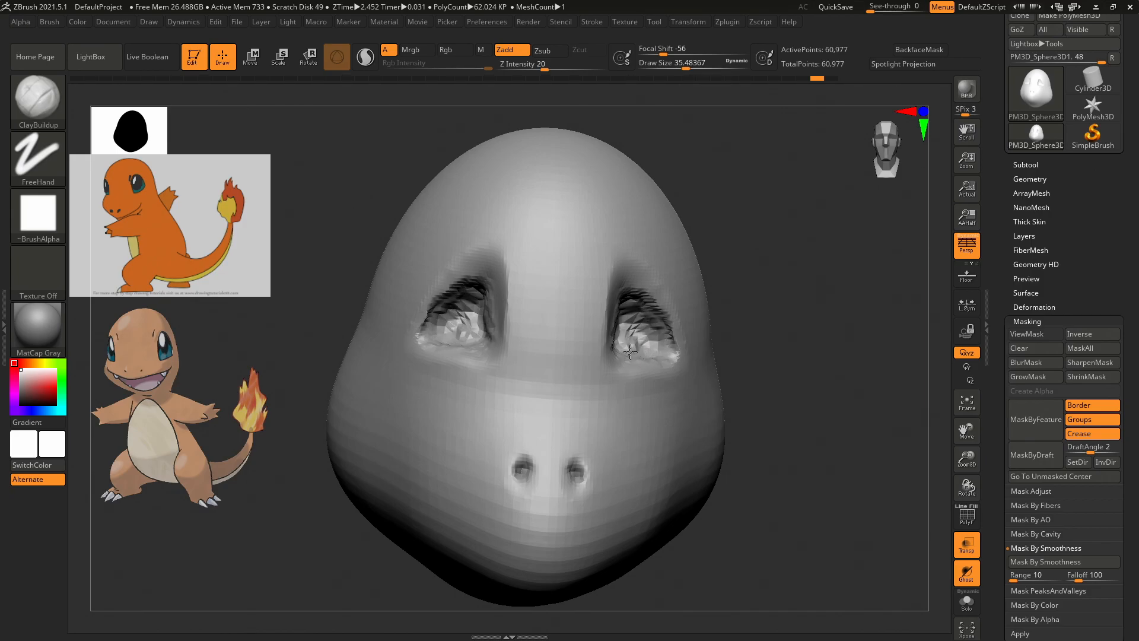
{"action": "left_click_drag", "start_coordinate": [790, 283], "coordinate": [831, 247]}
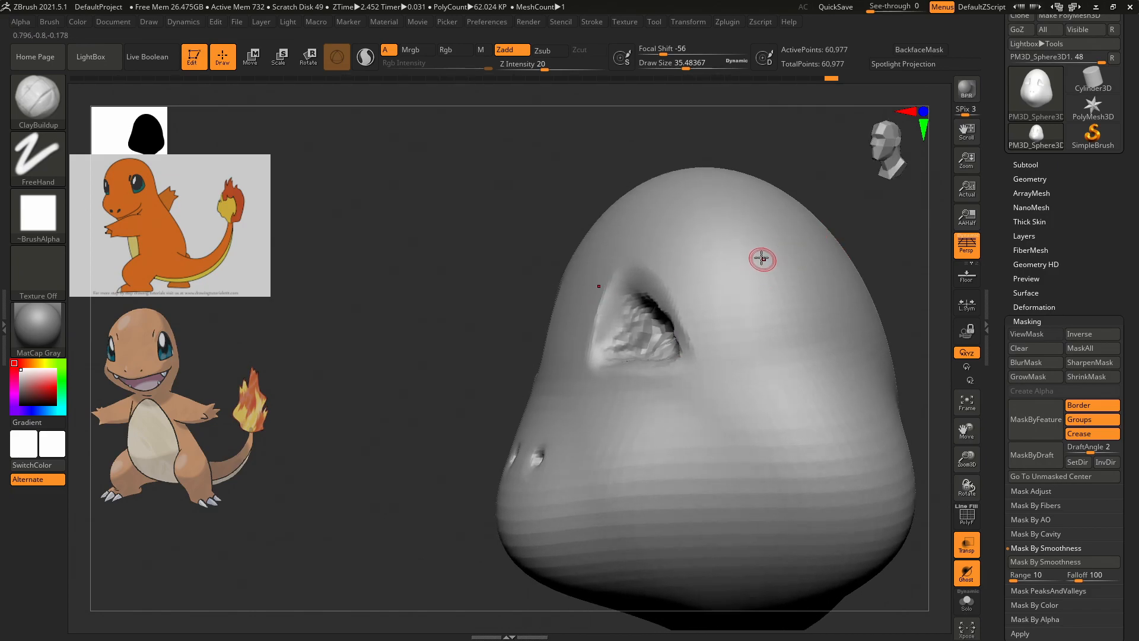
{"action": "left_click_drag", "start_coordinate": [470, 306], "coordinate": [503, 324]}
{"action": "mouse_move", "coordinate": [796, 250]}
{"action": "left_mouse_down", "text": "alt"}
{"action": "mouse_move", "coordinate": [796, 206]}
{"action": "mouse_move", "coordinate": [810, 233]}
{"action": "mouse_move", "coordinate": [846, 246]}
{"action": "left_mouse_up", "text": "alt"}
Adjust the upper sides of the head and pull the cheeks outward with the Move brush at draw size about 420.
{"action": "key", "text": "w"}
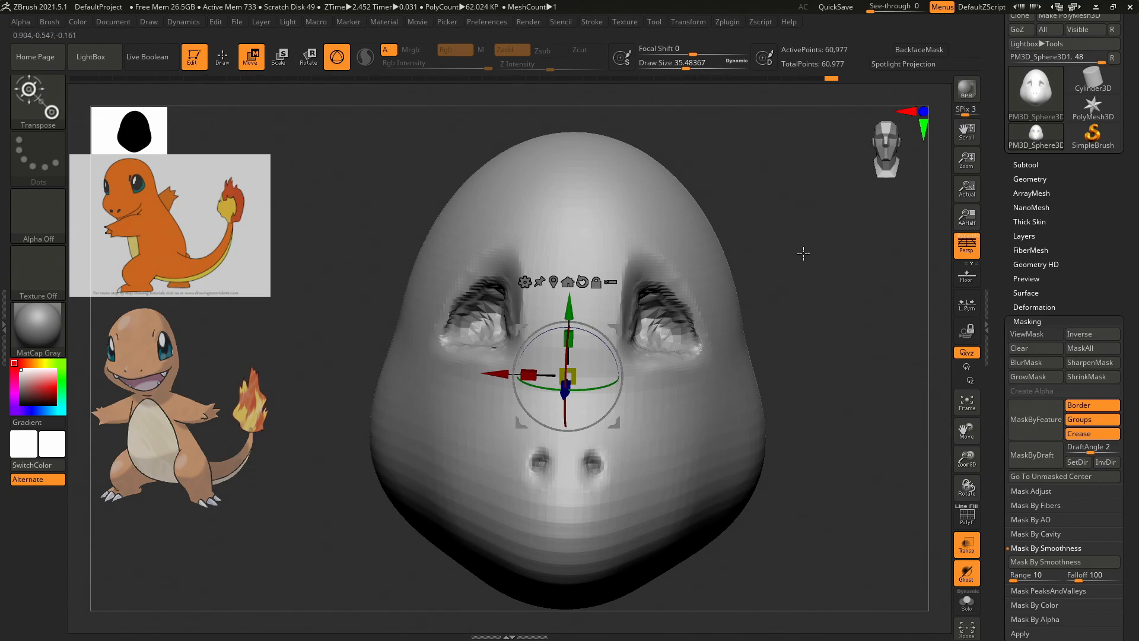
{"action": "key", "text": "q"}
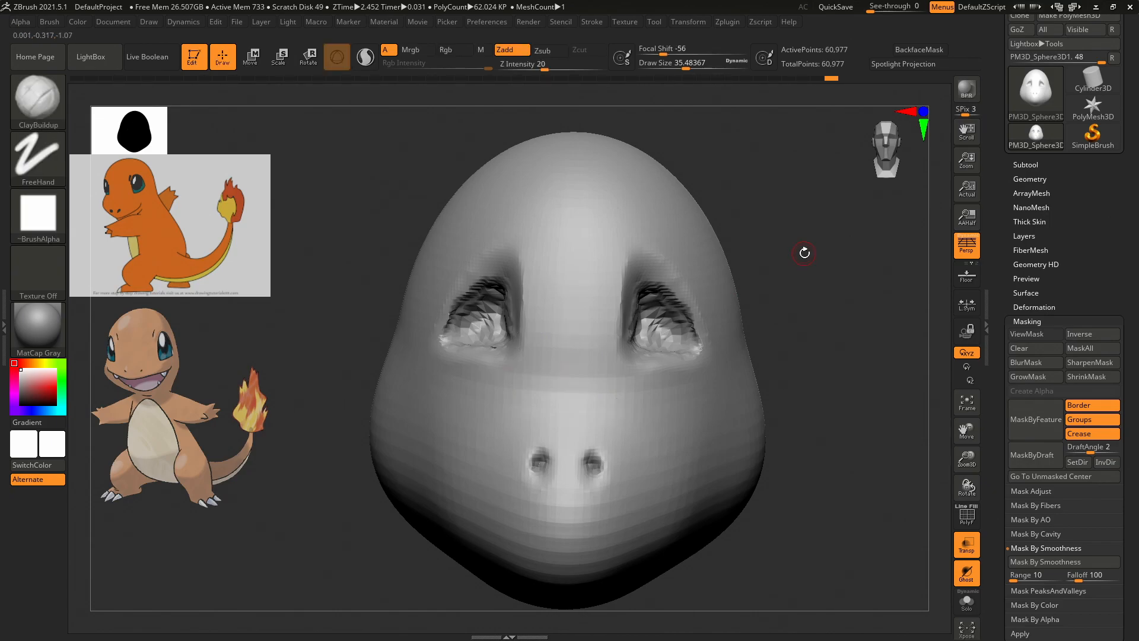
{"action": "key", "text": "b"}
{"action": "key", "text": "m"}
{"action": "key", "text": "v"}
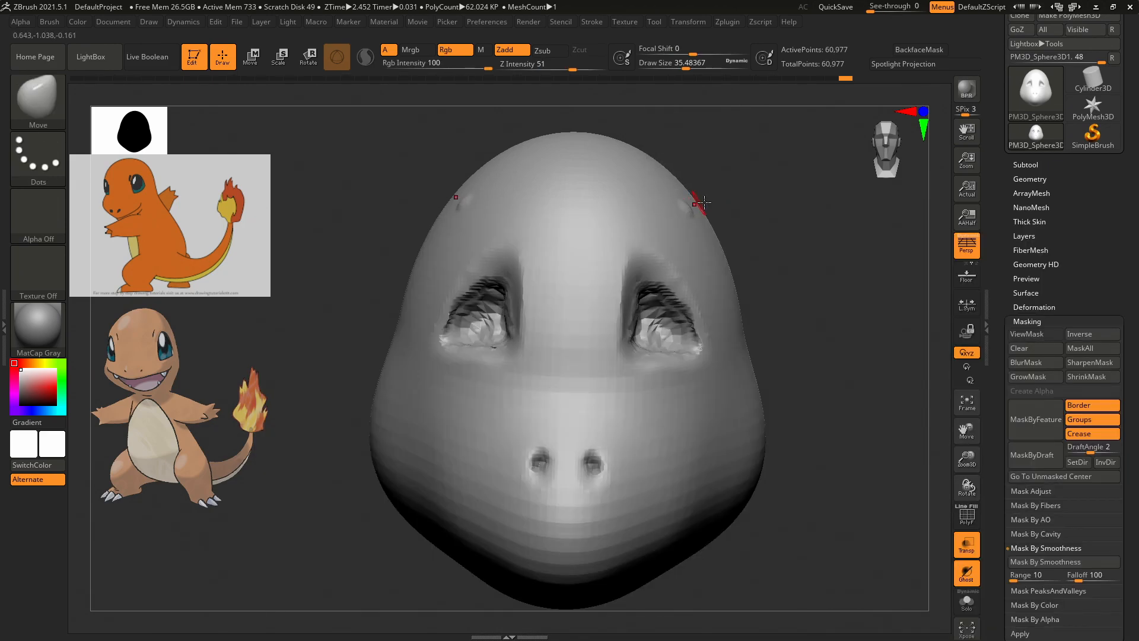
{"action": "key", "text": "ctrl+z"}
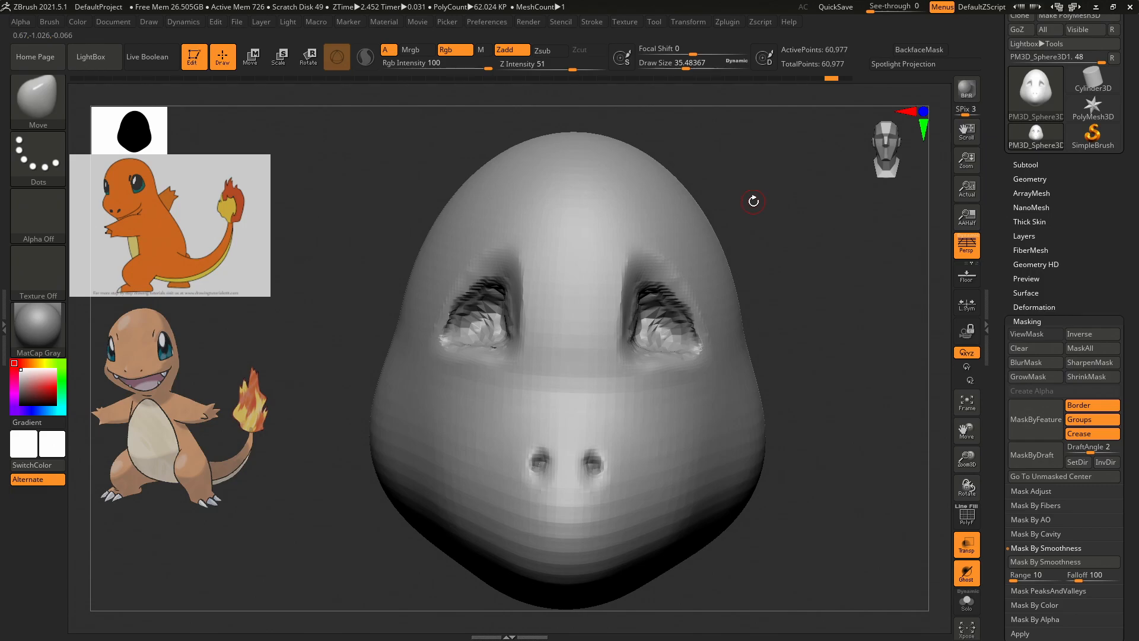
{"action": "key", "text": "s"}
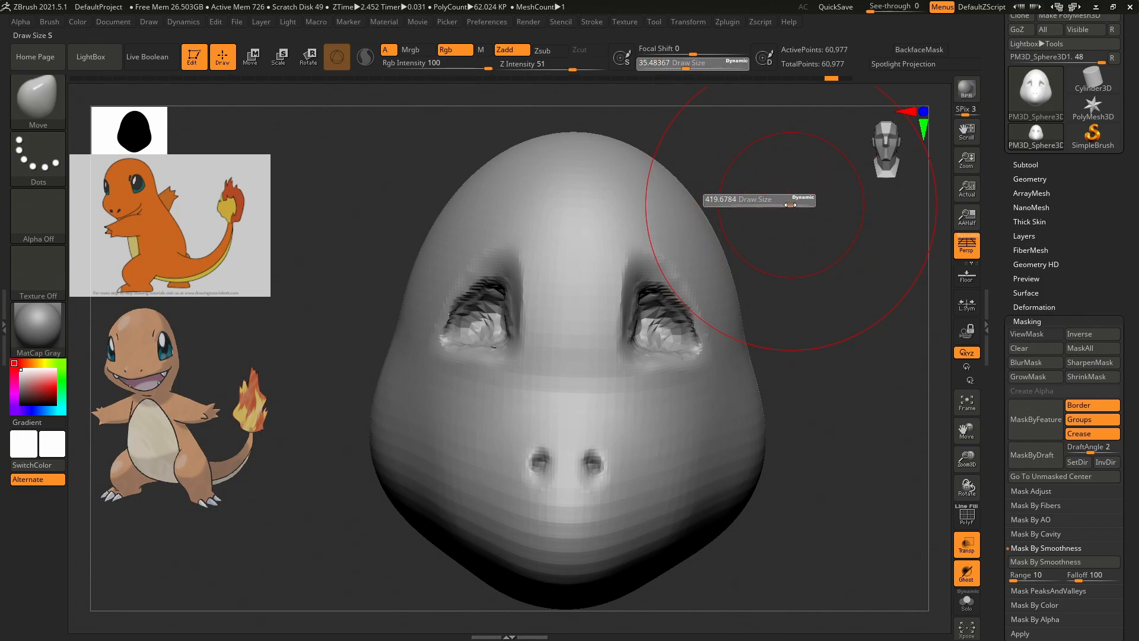
{"action": "mouse_move", "coordinate": [695, 215]}
{"action": "left_mouse_down"}
{"action": "mouse_move", "coordinate": [689, 202]}
{"action": "mouse_move", "coordinate": [690, 225]}
{"action": "left_mouse_up"}
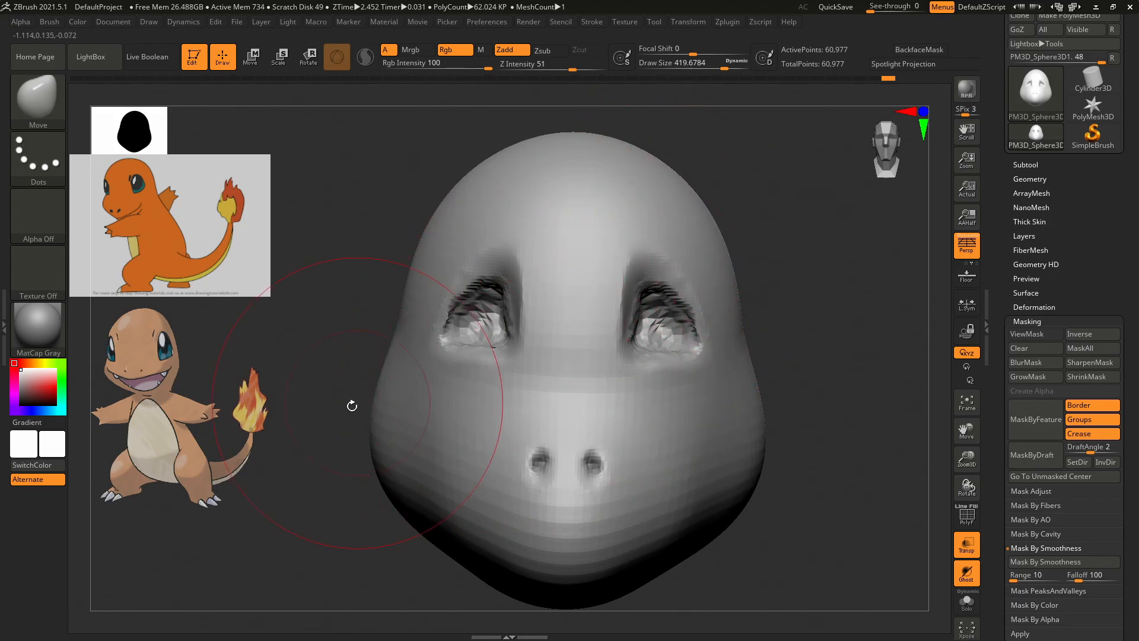
{"action": "left_click_drag", "start_coordinate": [374, 419], "coordinate": [371, 419]}
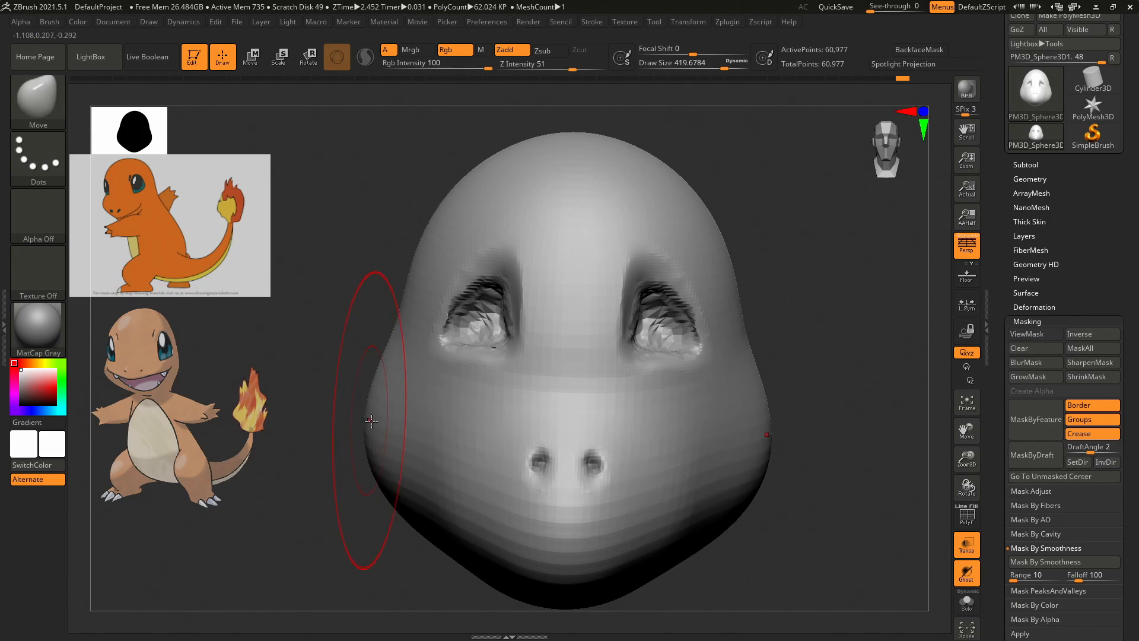
{"action": "mouse_move", "coordinate": [768, 300]}
{"action": "left_mouse_down"}
{"action": "mouse_move", "coordinate": [856, 249]}
{"action": "mouse_move", "coordinate": [806, 298]}
{"action": "mouse_move", "coordinate": [819, 302]}
{"action": "mouse_move", "coordinate": [793, 325]}
{"action": "mouse_move", "coordinate": [808, 322]}
{"action": "mouse_move", "coordinate": [777, 314]}
{"action": "mouse_move", "coordinate": [795, 315]}
{"action": "mouse_move", "coordinate": [824, 278]}
{"action": "mouse_move", "coordinate": [829, 247]}
{"action": "mouse_move", "coordinate": [806, 311]}
{"action": "mouse_move", "coordinate": [818, 295]}
{"action": "left_mouse_up"}
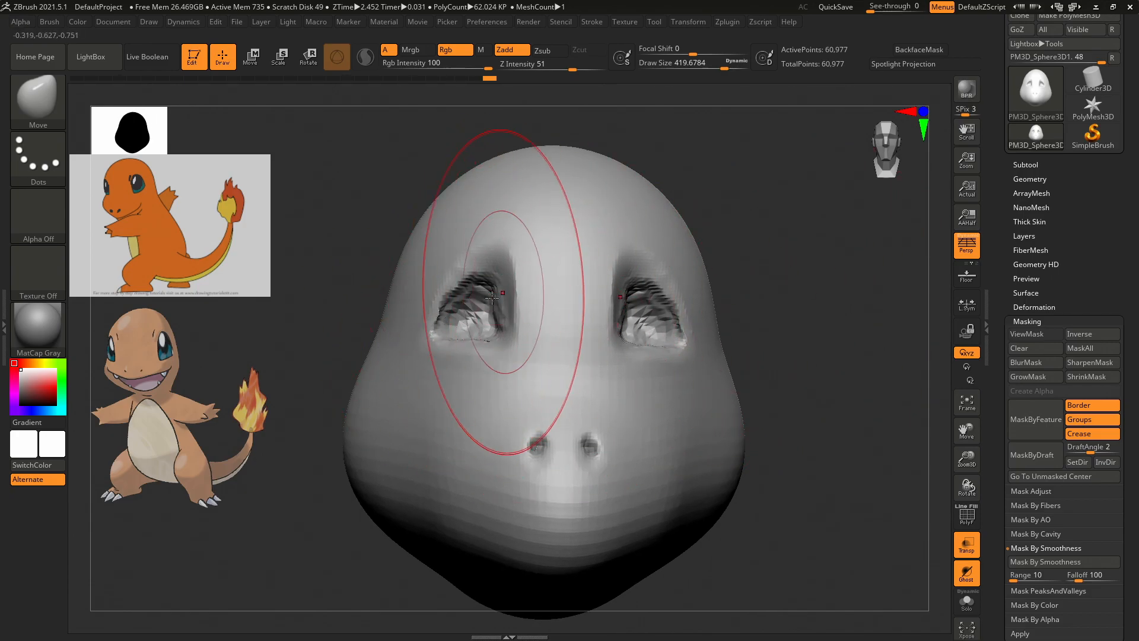
Try remeshing the head with DynaMesh, and undo the remesh.
{"action": "mouse_move", "coordinate": [786, 308]}
{"action": "left_mouse_down"}
{"action": "mouse_move", "coordinate": [781, 275]}
{"action": "mouse_move", "coordinate": [790, 287]}
{"action": "left_mouse_up"}
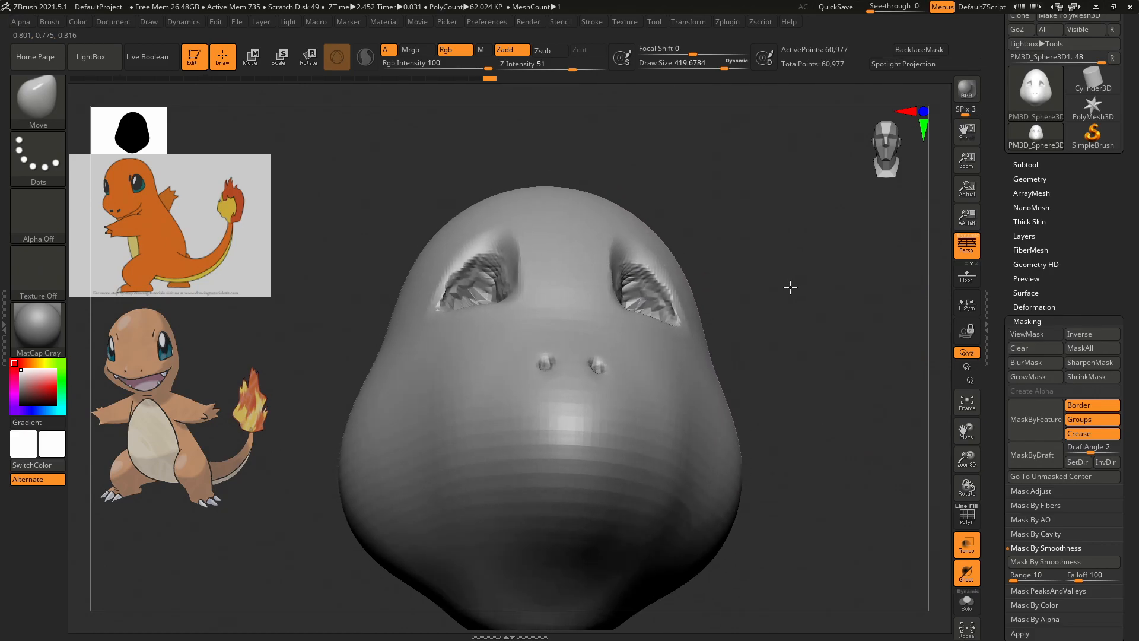
{"action": "left_click_drag", "start_coordinate": [816, 333], "coordinate": [845, 259]}
{"action": "key", "text": "ctrl"}
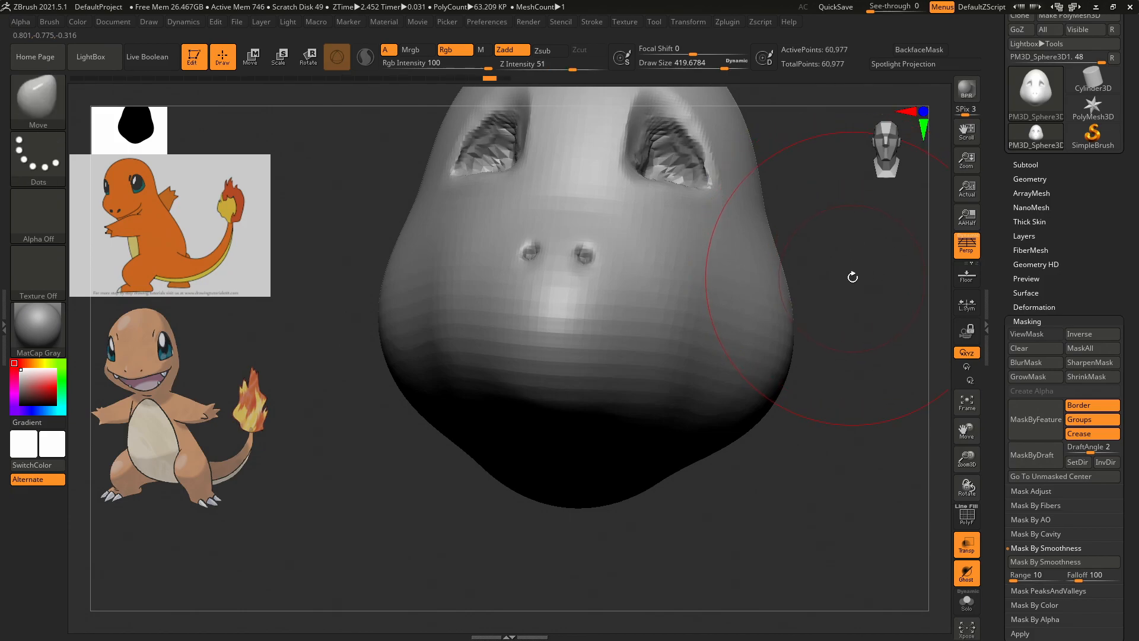
{"action": "left_click_drag", "start_coordinate": [855, 280], "coordinate": [844, 245], "text": "ctrl"}
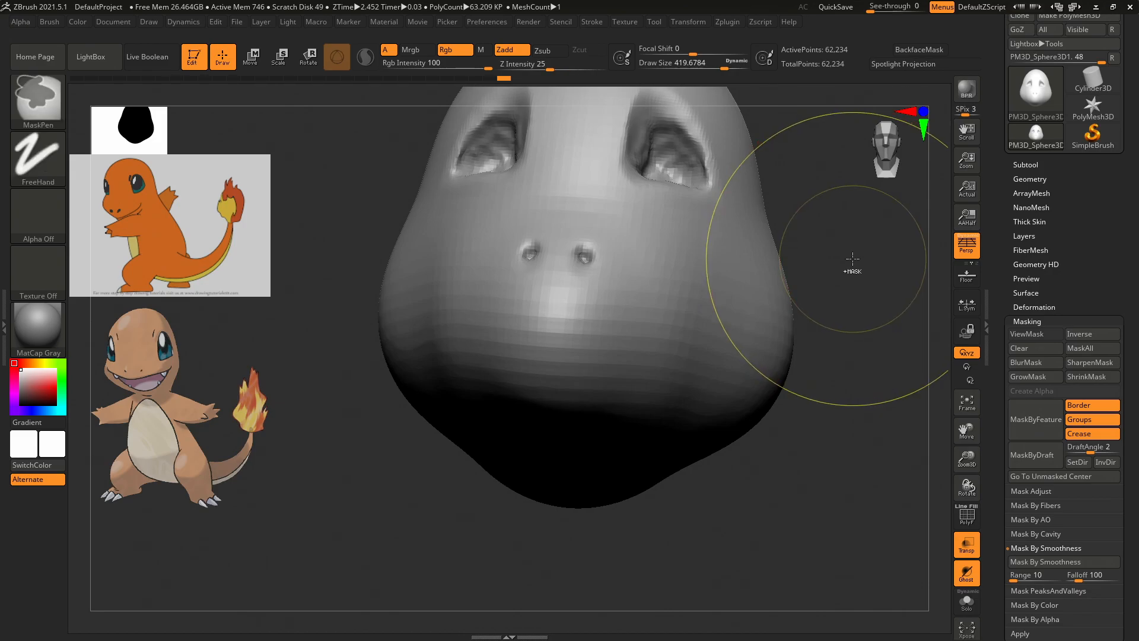
{"action": "key", "text": "ctrl+z"}
Push the pointed underside of the head upward with the Move brush to flatten the bottom below the jaw.
{"action": "mouse_move", "coordinate": [866, 293]}
{"action": "left_mouse_down"}
{"action": "mouse_move", "coordinate": [863, 311]}
{"action": "mouse_move", "coordinate": [860, 302]}
{"action": "mouse_move", "coordinate": [885, 309]}
{"action": "mouse_move", "coordinate": [849, 233]}
{"action": "mouse_move", "coordinate": [878, 297]}
{"action": "mouse_move", "coordinate": [866, 267]}
{"action": "mouse_move", "coordinate": [819, 285]}
{"action": "mouse_move", "coordinate": [908, 292]}
{"action": "mouse_move", "coordinate": [886, 292]}
{"action": "left_mouse_up"}
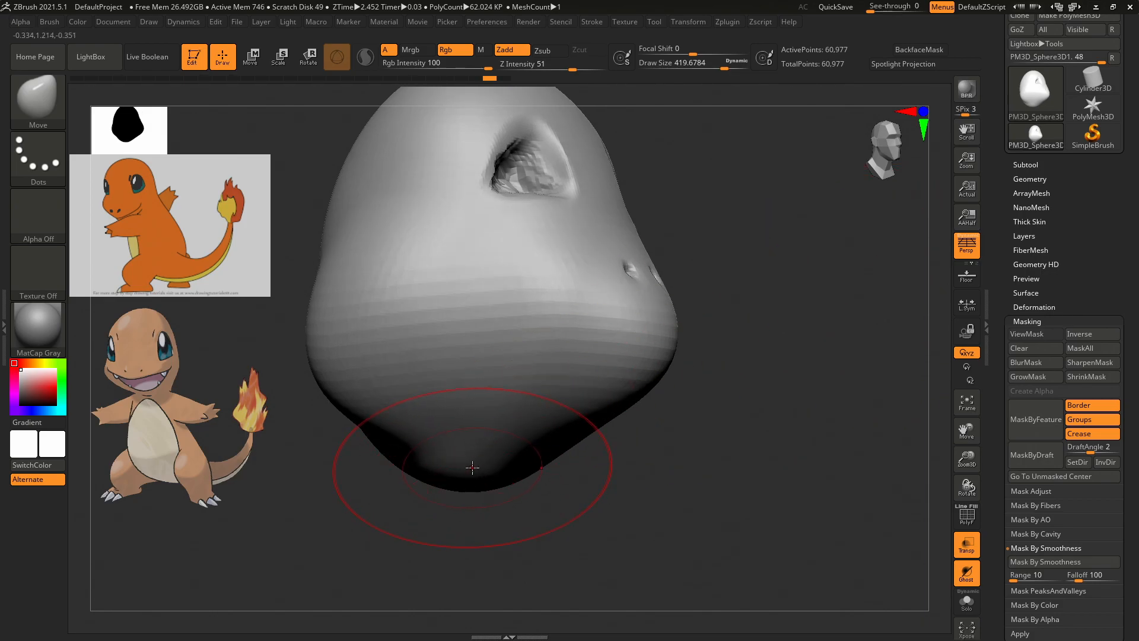
{"action": "mouse_move", "coordinate": [472, 472]}
{"action": "left_mouse_down"}
{"action": "mouse_move", "coordinate": [467, 457]}
{"action": "mouse_move", "coordinate": [455, 472]}
{"action": "mouse_move", "coordinate": [450, 455]}
{"action": "left_mouse_up"}
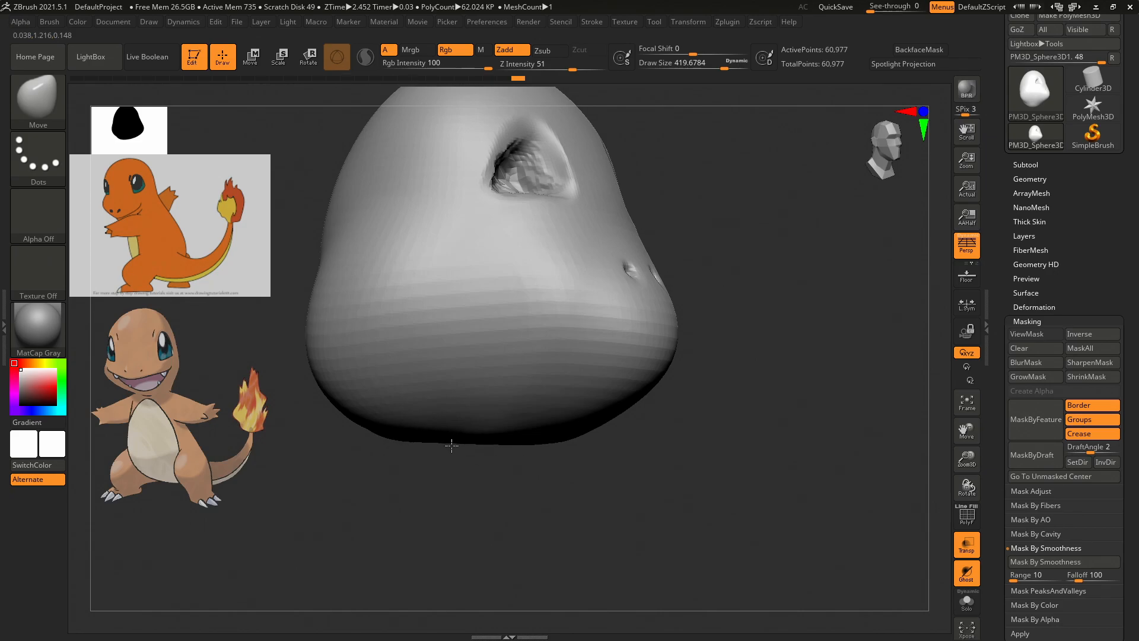
{"action": "mouse_move", "coordinate": [720, 415]}
{"action": "left_mouse_down"}
{"action": "mouse_move", "coordinate": [729, 323]}
{"action": "mouse_move", "coordinate": [706, 298]}
{"action": "mouse_move", "coordinate": [653, 303]}
{"action": "left_mouse_up"}
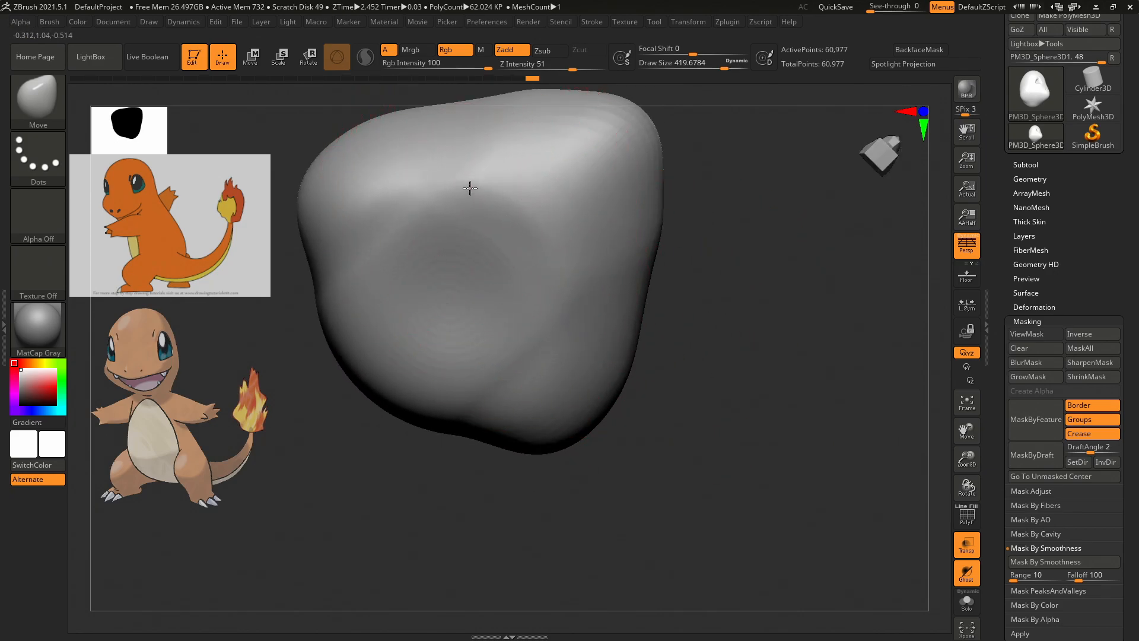
{"action": "mouse_move", "coordinate": [778, 238]}
{"action": "left_mouse_down"}
{"action": "mouse_move", "coordinate": [781, 267]}
{"action": "mouse_move", "coordinate": [747, 323]}
{"action": "mouse_move", "coordinate": [705, 263]}
{"action": "mouse_move", "coordinate": [731, 310]}
{"action": "mouse_move", "coordinate": [699, 307]}
{"action": "mouse_move", "coordinate": [713, 296]}
{"action": "left_mouse_up"}
{"action": "mouse_move", "coordinate": [886, 154]}
{"action": "left_mouse_down"}
{"action": "mouse_move", "coordinate": [907, 157]}
{"action": "mouse_move", "coordinate": [895, 142]}
{"action": "left_mouse_up"}
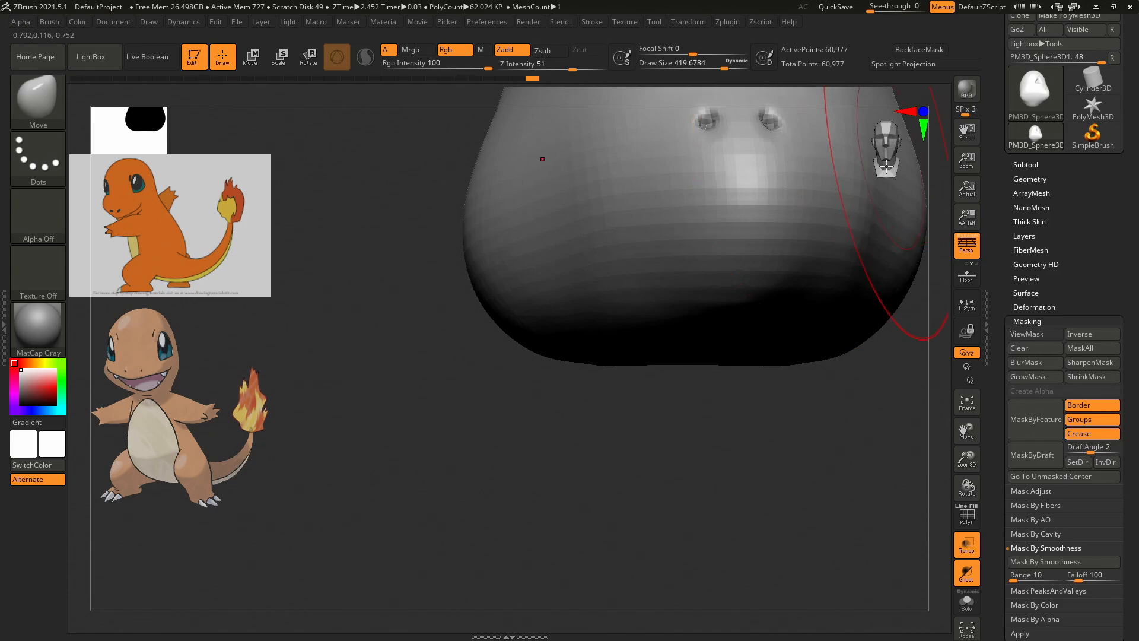
{"action": "mouse_move", "coordinate": [721, 391]}
{"action": "left_mouse_down"}
{"action": "mouse_move", "coordinate": [686, 434]}
{"action": "mouse_move", "coordinate": [720, 363]}
{"action": "left_mouse_up"}
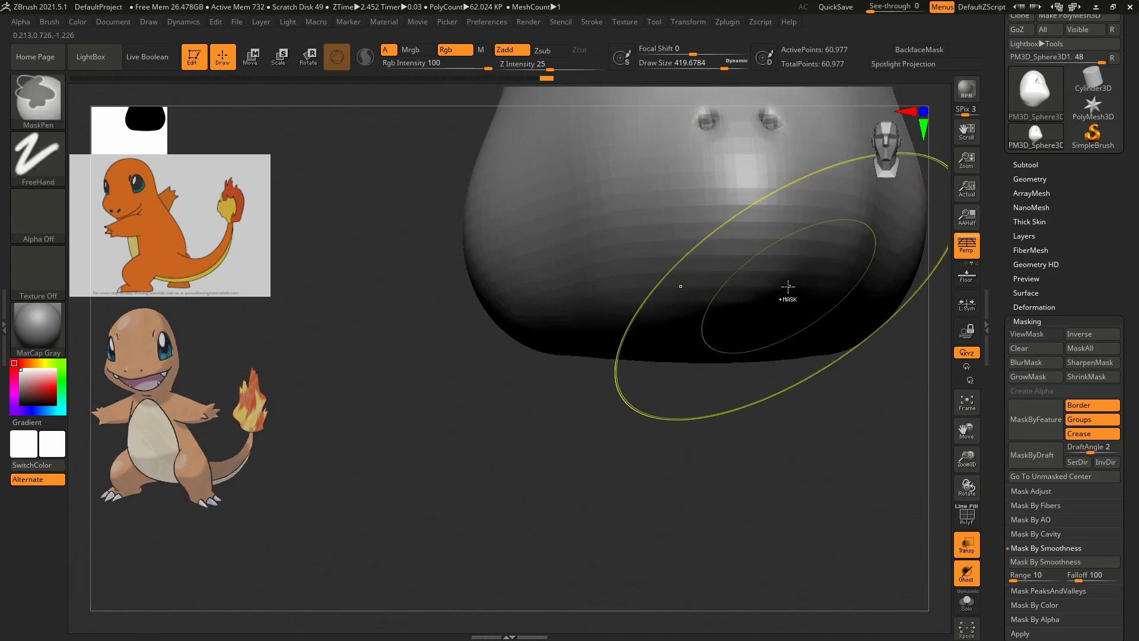
Undo the last edit on the cheeks and nudge the front of the snout with the Move brush.
{"action": "left_click_drag", "start_coordinate": [435, 342], "coordinate": [359, 445]}
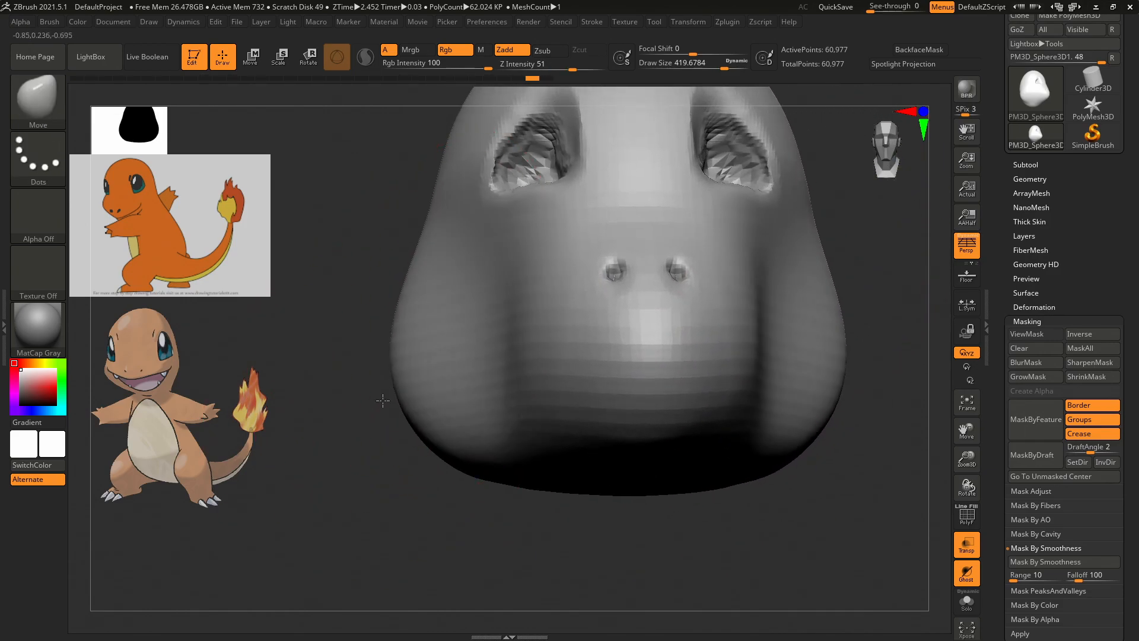
{"action": "key", "text": "ctrl+z"}
{"action": "mouse_move", "coordinate": [846, 221]}
{"action": "left_mouse_down", "text": "alt"}
{"action": "mouse_move", "coordinate": [750, 314]}
{"action": "mouse_move", "coordinate": [794, 276]}
{"action": "mouse_move", "coordinate": [768, 314]}
{"action": "mouse_move", "coordinate": [745, 297]}
{"action": "mouse_move", "coordinate": [757, 305]}
{"action": "mouse_move", "coordinate": [845, 243]}
{"action": "mouse_move", "coordinate": [870, 269]}
{"action": "left_mouse_up", "text": "alt"}
{"action": "left_click_drag", "start_coordinate": [593, 455], "coordinate": [606, 456]}
{"action": "mouse_move", "coordinate": [776, 368]}
{"action": "left_mouse_down"}
{"action": "mouse_move", "coordinate": [773, 356]}
{"action": "mouse_move", "coordinate": [799, 339]}
{"action": "left_mouse_up"}
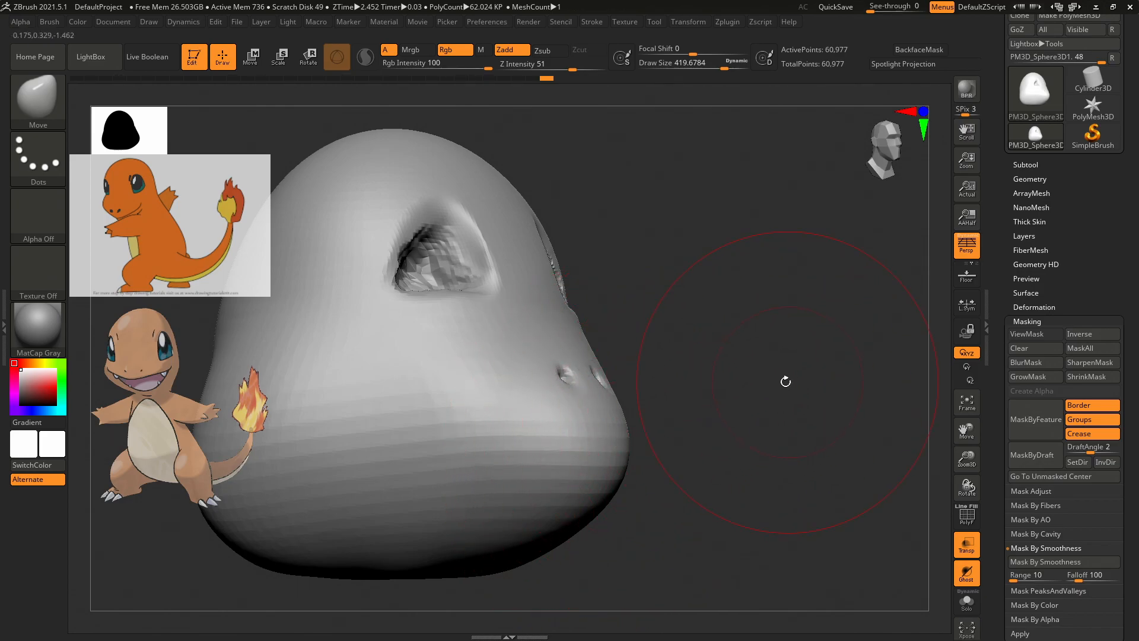
{"action": "mouse_move", "coordinate": [738, 373]}
{"action": "left_mouse_down"}
{"action": "mouse_move", "coordinate": [763, 374]}
{"action": "mouse_move", "coordinate": [719, 372]}
{"action": "mouse_move", "coordinate": [694, 400]}
{"action": "mouse_move", "coordinate": [682, 392]}
{"action": "mouse_move", "coordinate": [710, 385]}
{"action": "mouse_move", "coordinate": [709, 398]}
{"action": "left_mouse_up"}
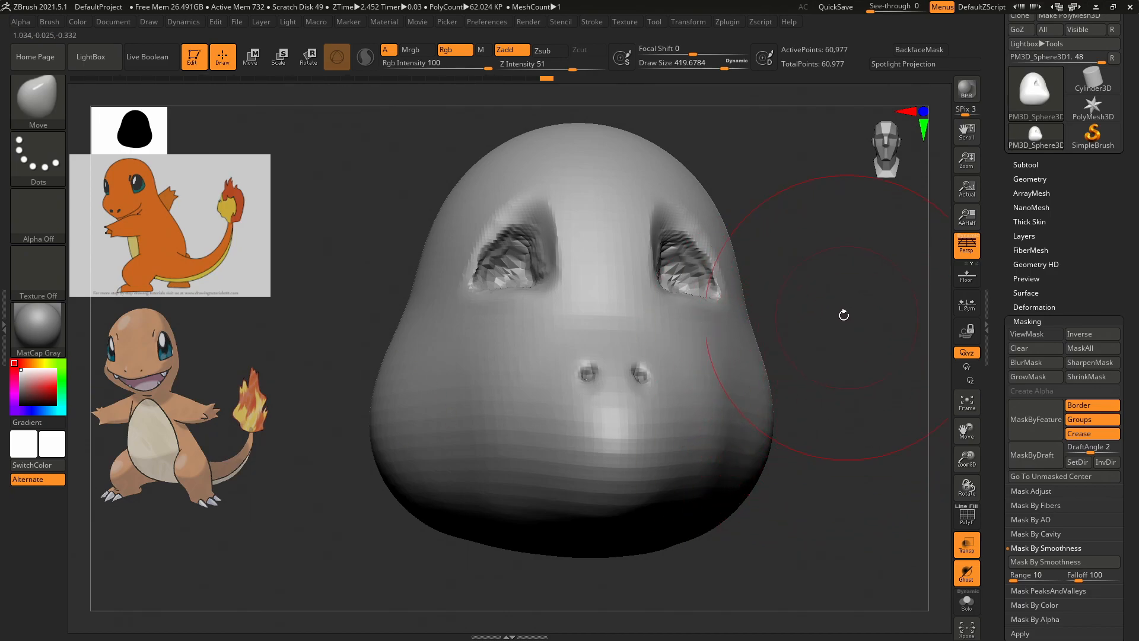
Mask the face around the eyes and nostrils plus the sides and back of the head, leaving the lower jaw unmasked.
{"action": "mouse_move", "coordinate": [590, 293]}
{"action": "left_mouse_down", "text": "ctrl"}
{"action": "mouse_move", "coordinate": [605, 189]}
{"action": "mouse_move", "coordinate": [497, 253]}
{"action": "mouse_move", "coordinate": [585, 255]}
{"action": "mouse_move", "coordinate": [517, 180]}
{"action": "mouse_move", "coordinate": [463, 226]}
{"action": "mouse_move", "coordinate": [439, 279]}
{"action": "mouse_move", "coordinate": [451, 332]}
{"action": "mouse_move", "coordinate": [492, 328]}
{"action": "mouse_move", "coordinate": [504, 379]}
{"action": "mouse_move", "coordinate": [409, 333]}
{"action": "mouse_move", "coordinate": [427, 356]}
{"action": "mouse_move", "coordinate": [417, 329]}
{"action": "mouse_move", "coordinate": [704, 331]}
{"action": "mouse_move", "coordinate": [622, 328]}
{"action": "mouse_move", "coordinate": [654, 316]}
{"action": "left_mouse_up", "text": "ctrl"}
{"action": "mouse_move", "coordinate": [831, 275]}
{"action": "left_mouse_down"}
{"action": "mouse_move", "coordinate": [865, 278]}
{"action": "mouse_move", "coordinate": [753, 262]}
{"action": "mouse_move", "coordinate": [912, 326]}
{"action": "left_mouse_up"}
{"action": "mouse_move", "coordinate": [541, 224]}
{"action": "left_mouse_down", "text": "ctrl"}
{"action": "mouse_move", "coordinate": [539, 208]}
{"action": "mouse_move", "coordinate": [605, 310]}
{"action": "mouse_move", "coordinate": [495, 264]}
{"action": "mouse_move", "coordinate": [590, 264]}
{"action": "mouse_move", "coordinate": [581, 185]}
{"action": "mouse_move", "coordinate": [626, 156]}
{"action": "left_mouse_up", "text": "ctrl"}
{"action": "mouse_move", "coordinate": [487, 243]}
{"action": "left_mouse_down", "text": "ctrl"}
{"action": "mouse_move", "coordinate": [590, 335]}
{"action": "mouse_move", "coordinate": [458, 349]}
{"action": "mouse_move", "coordinate": [641, 444]}
{"action": "mouse_move", "coordinate": [414, 488]}
{"action": "mouse_move", "coordinate": [394, 475]}
{"action": "left_mouse_up", "text": "ctrl"}
{"action": "mouse_move", "coordinate": [500, 498]}
{"action": "left_mouse_down", "text": "ctrl"}
{"action": "mouse_move", "coordinate": [551, 515]}
{"action": "mouse_move", "coordinate": [476, 555]}
{"action": "left_mouse_up", "text": "ctrl"}
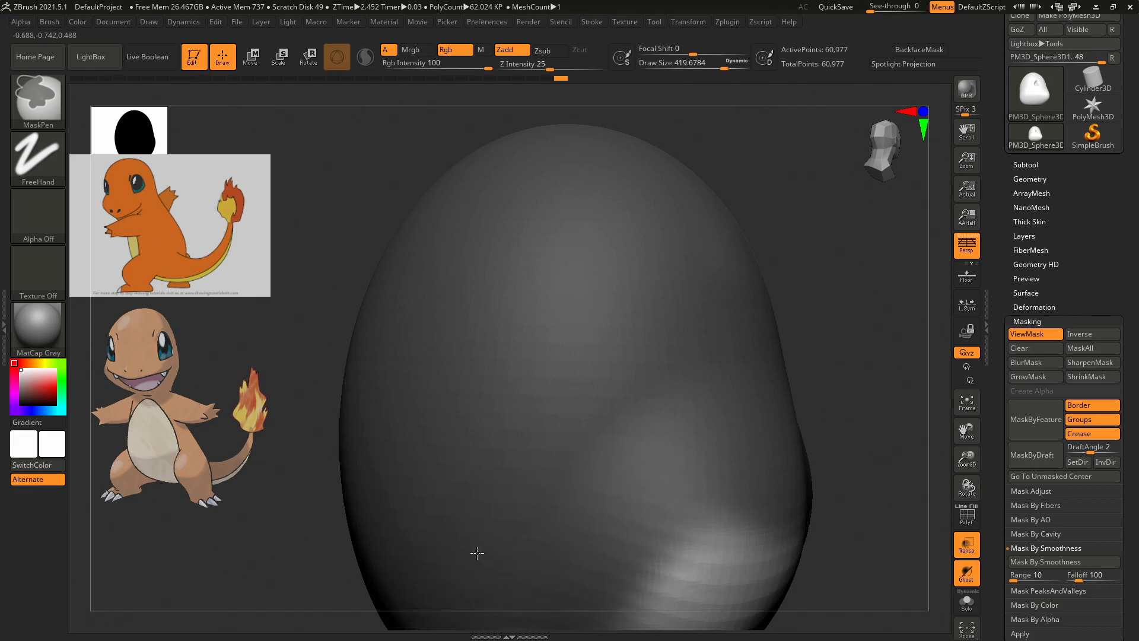
Inspect the mask boundary and jaw shape from the front and below, toggling the mask display off and on.
{"action": "left_click_drag", "start_coordinate": [846, 298], "coordinate": [751, 317]}
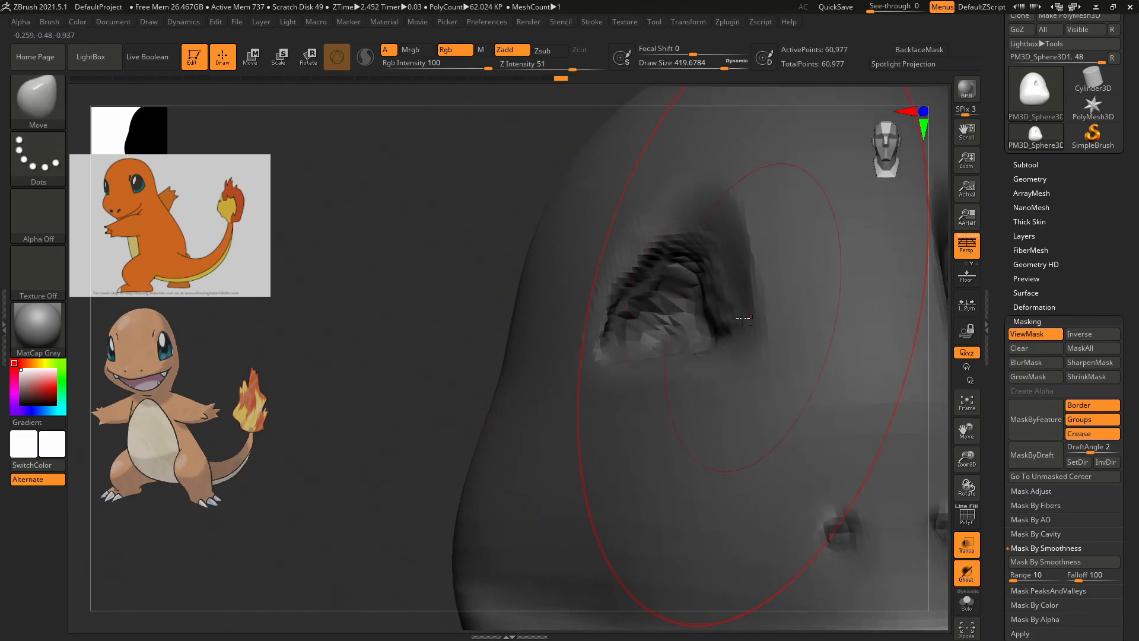
{"action": "left_click_drag", "start_coordinate": [449, 361], "coordinate": [459, 224]}
{"action": "mouse_move", "coordinate": [869, 251]}
{"action": "left_mouse_down", "text": "alt"}
{"action": "mouse_move", "coordinate": [742, 254]}
{"action": "mouse_move", "coordinate": [763, 209]}
{"action": "left_mouse_up", "text": "alt"}
{"action": "left_click_drag", "start_coordinate": [780, 403], "coordinate": [775, 356]}
{"action": "mouse_move", "coordinate": [853, 257]}
{"action": "left_mouse_down"}
{"action": "mouse_move", "coordinate": [795, 373]}
{"action": "mouse_move", "coordinate": [827, 352]}
{"action": "mouse_move", "coordinate": [816, 320]}
{"action": "left_mouse_up"}
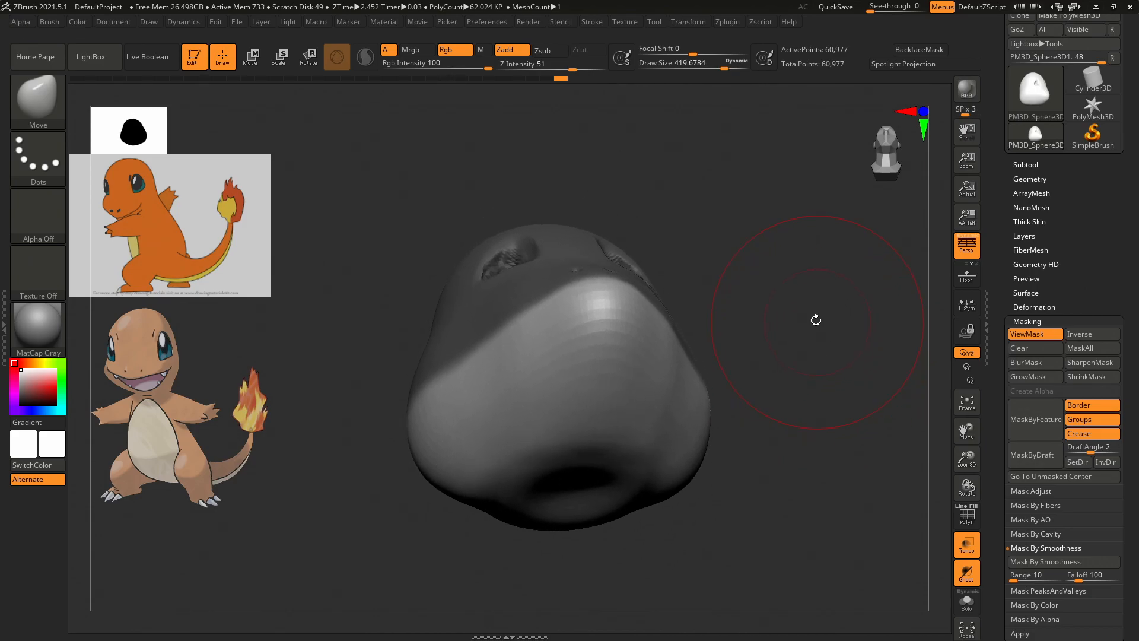
{"action": "key", "text": "ctrl"}
{"action": "key", "text": "ctrl+h"}
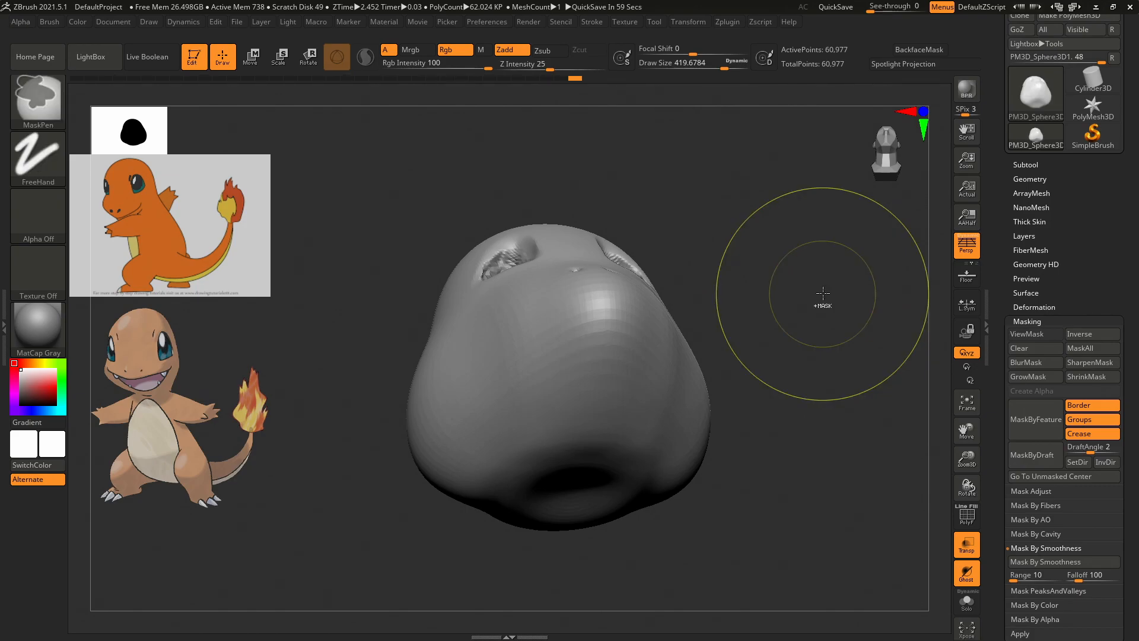
{"action": "key", "text": "ctrl+h"}
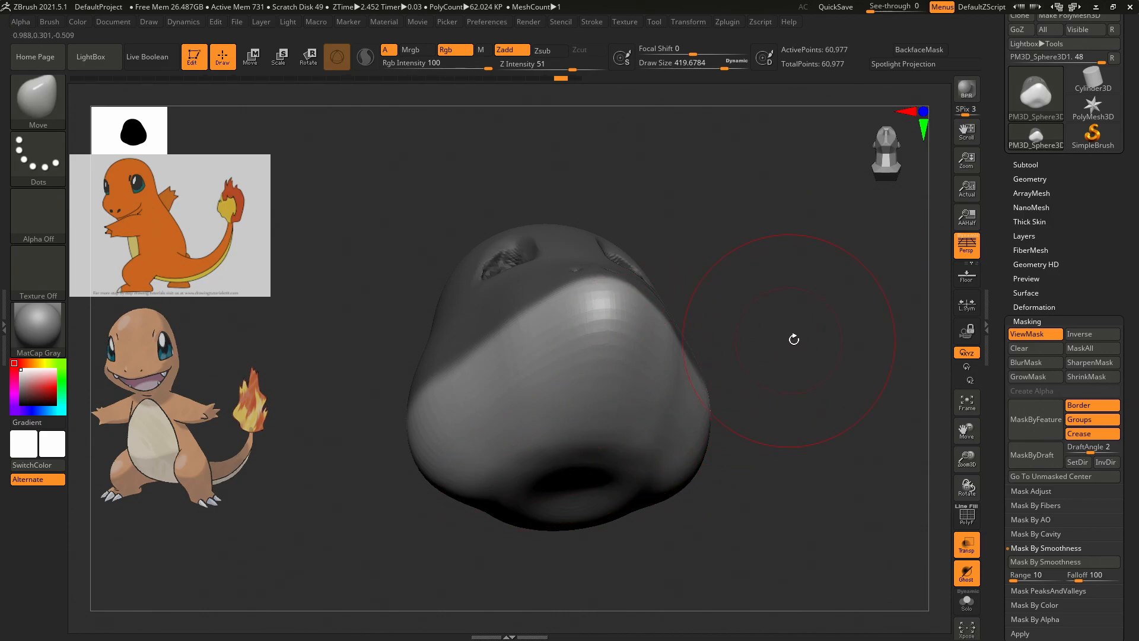
{"action": "mouse_move", "coordinate": [771, 344]}
{"action": "left_mouse_down"}
{"action": "mouse_move", "coordinate": [790, 345]}
{"action": "mouse_move", "coordinate": [772, 364]}
{"action": "mouse_move", "coordinate": [813, 364]}
{"action": "mouse_move", "coordinate": [755, 287]}
{"action": "mouse_move", "coordinate": [765, 339]}
{"action": "mouse_move", "coordinate": [808, 393]}
{"action": "mouse_move", "coordinate": [821, 356]}
{"action": "mouse_move", "coordinate": [783, 363]}
{"action": "mouse_move", "coordinate": [775, 410]}
{"action": "mouse_move", "coordinate": [787, 393]}
{"action": "left_mouse_up"}
Duplicate the masked head subtool twice and delete the third copy.
{"action": "left_click_drag", "start_coordinate": [1005, 249], "coordinate": [1005, 380]}
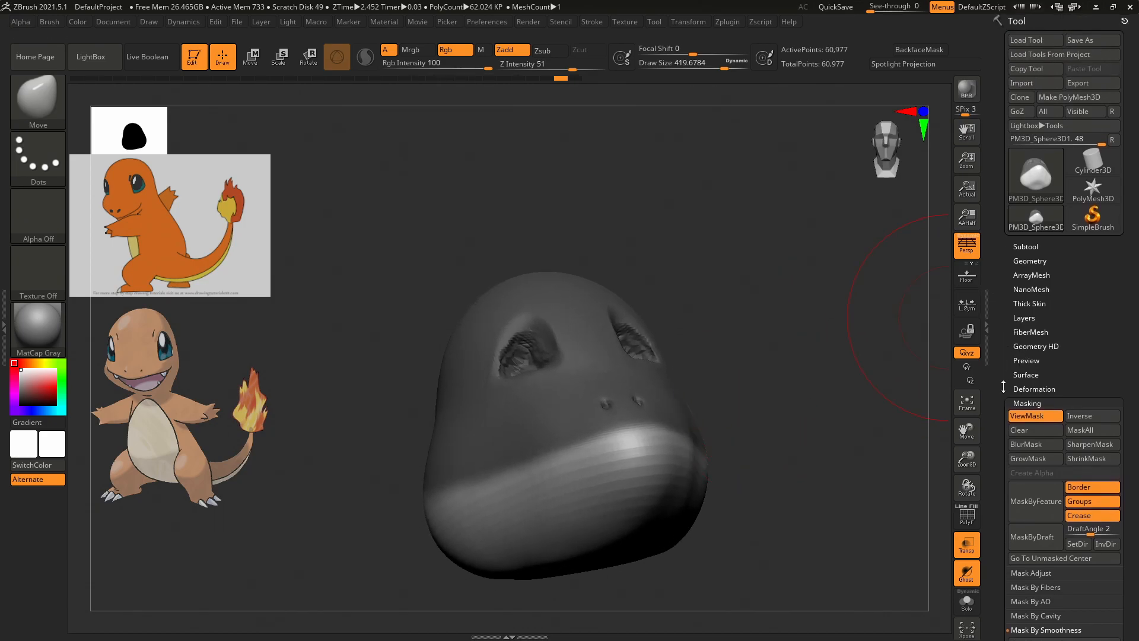
{"action": "left_click_drag", "start_coordinate": [1008, 319], "coordinate": [1013, 237]}
{"action": "left_click", "coordinate": [1026, 158]}
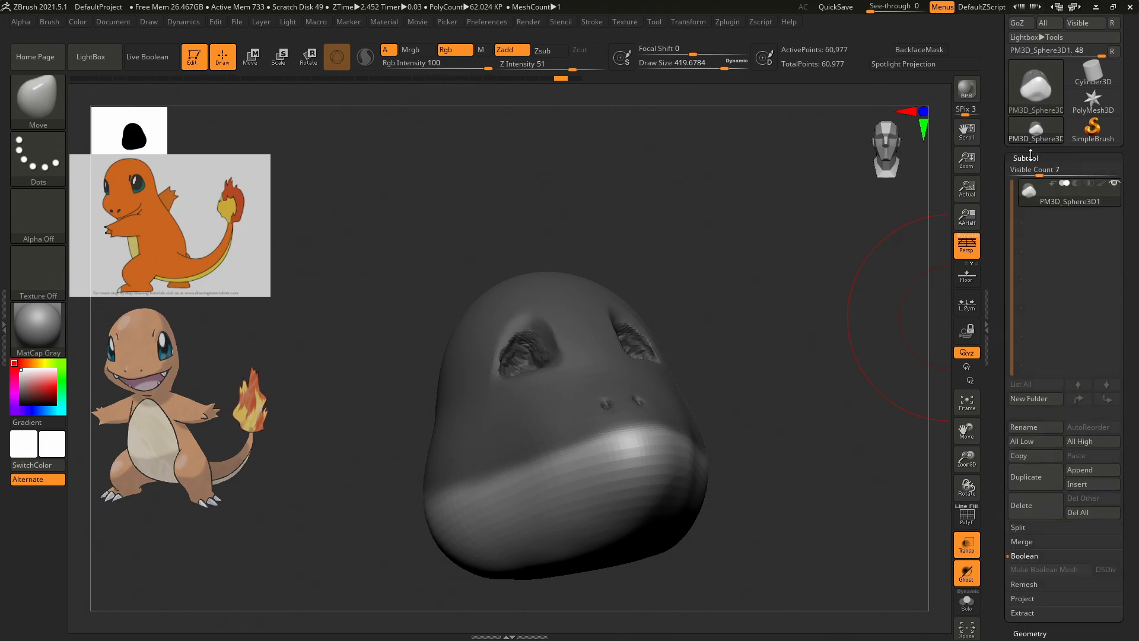
{"action": "left_click", "coordinate": [1035, 478]}
{"action": "left_click", "coordinate": [1035, 478]}
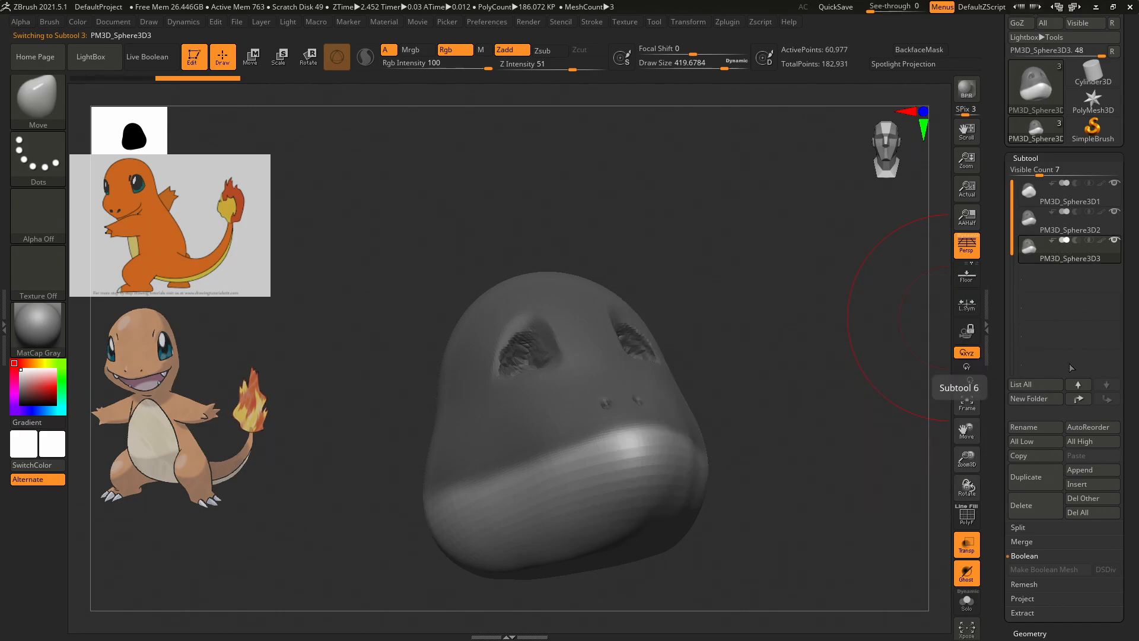
{"action": "left_click", "coordinate": [1045, 504]}
{"action": "left_click", "coordinate": [940, 528]}
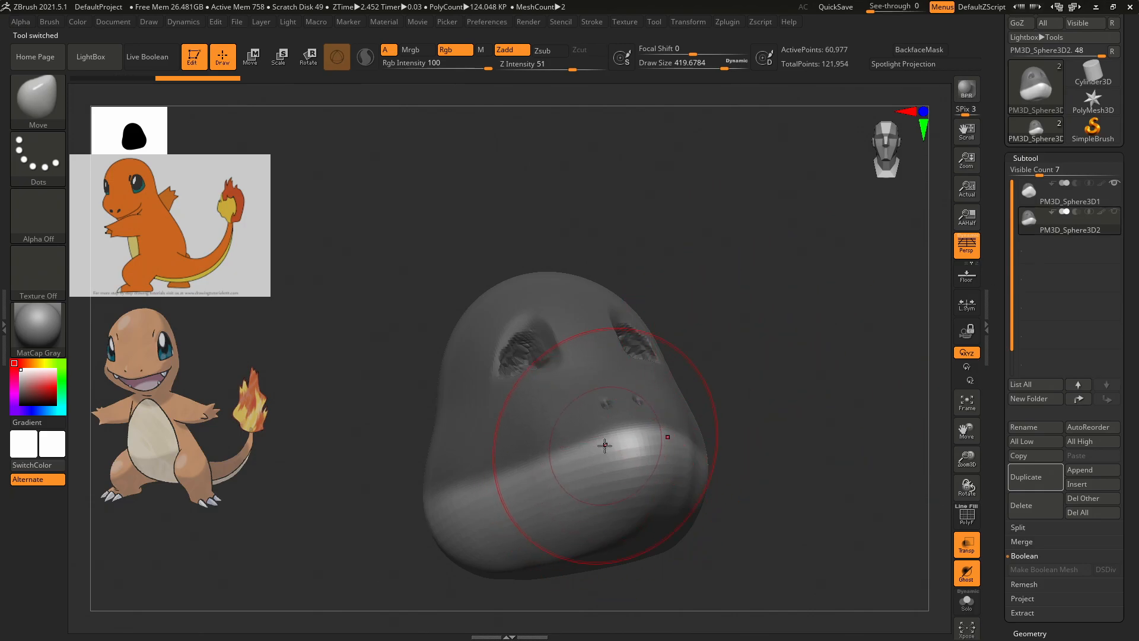
Switch to the ClayBuildup brush and reduce the draw size to about 34.
{"action": "key", "text": "b"}
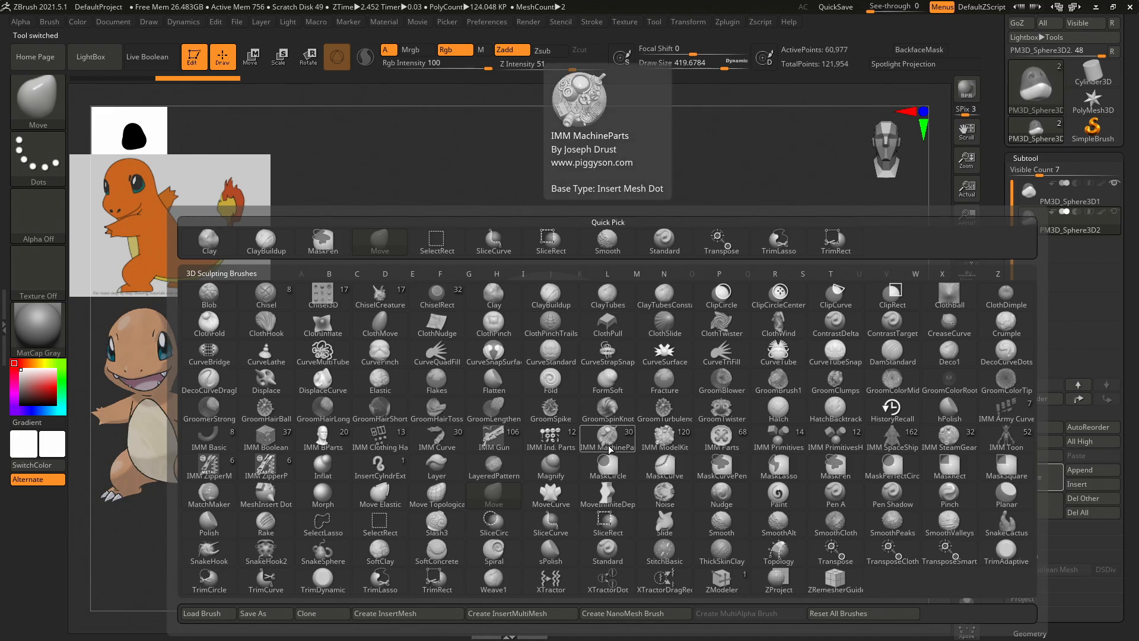
{"action": "key", "text": "c"}
{"action": "key", "text": "b"}
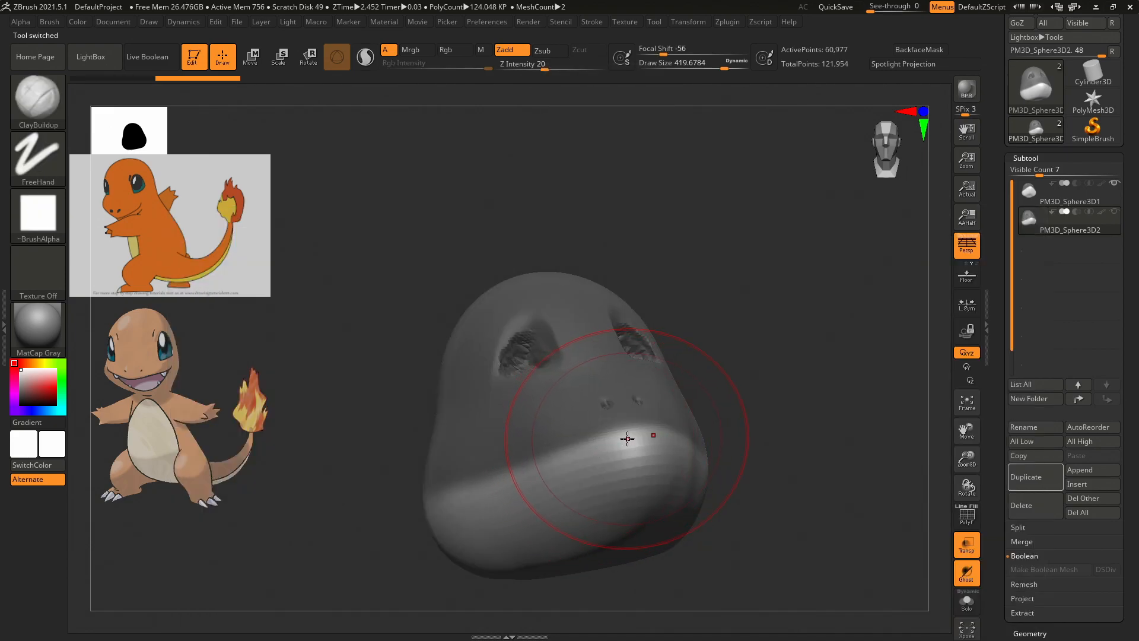
{"action": "key", "text": "s"}
{"action": "left_click_drag", "start_coordinate": [626, 439], "coordinate": [584, 439]}
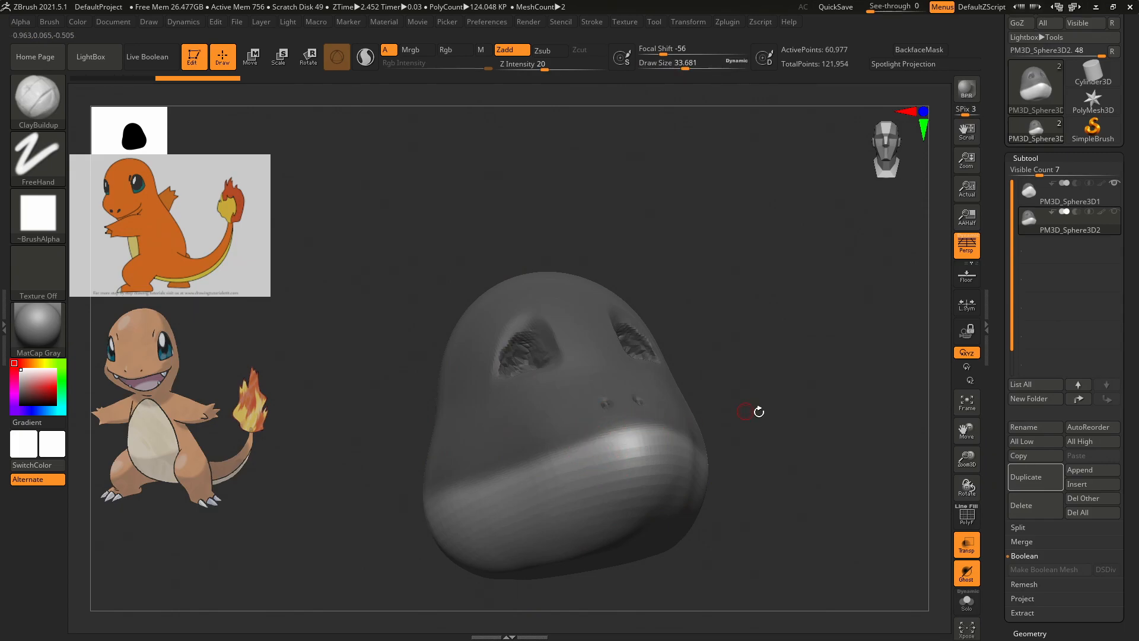
Paint the mask lower along the mouth line, giving it a crisp edge from the snout tip to the side of the jaw.
{"action": "left_click_drag", "start_coordinate": [775, 362], "coordinate": [747, 443]}
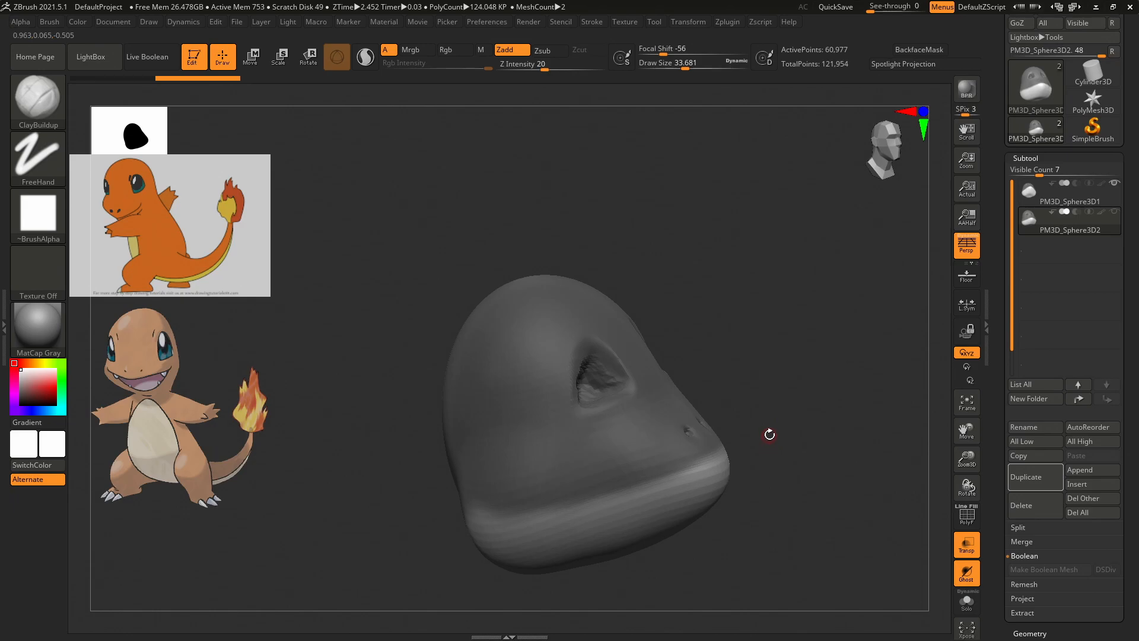
{"action": "key", "text": "ctrl"}
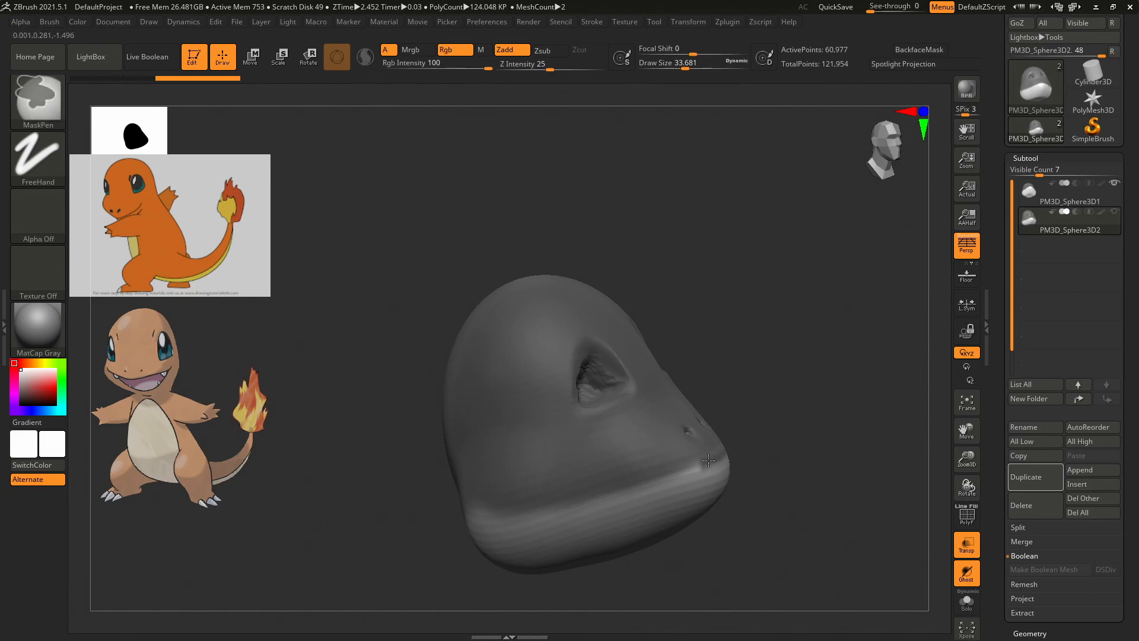
{"action": "left_click_drag", "start_coordinate": [701, 465], "coordinate": [722, 463], "text": "ctrl"}
{"action": "left_click_drag", "start_coordinate": [643, 483], "coordinate": [472, 516], "text": "ctrl"}
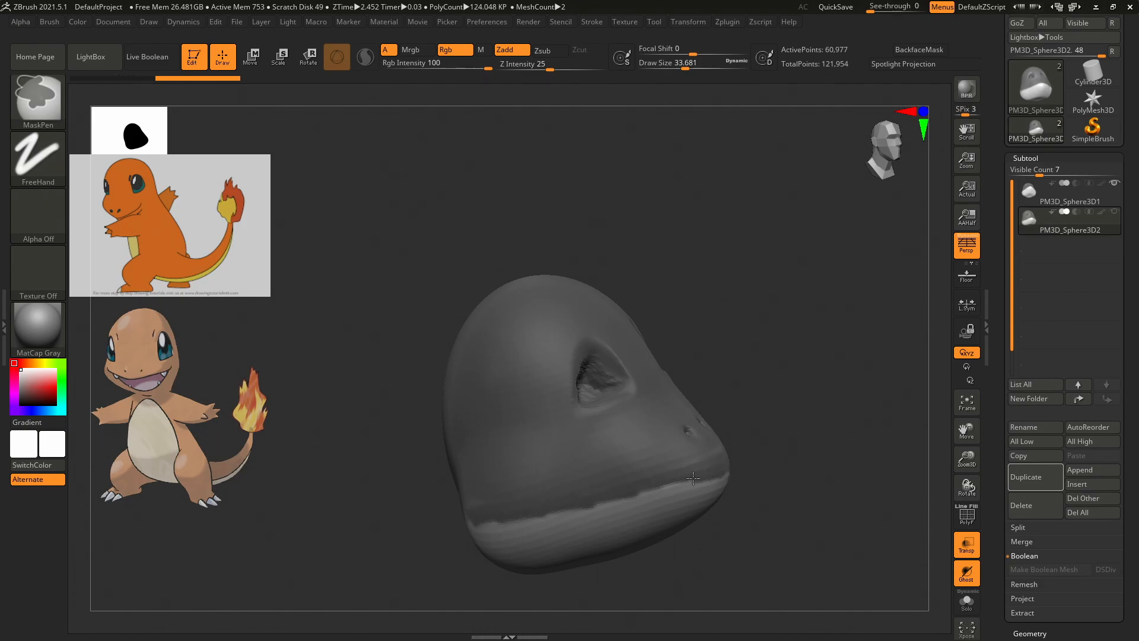
{"action": "left_click_drag", "start_coordinate": [707, 478], "coordinate": [618, 496], "text": "ctrl"}
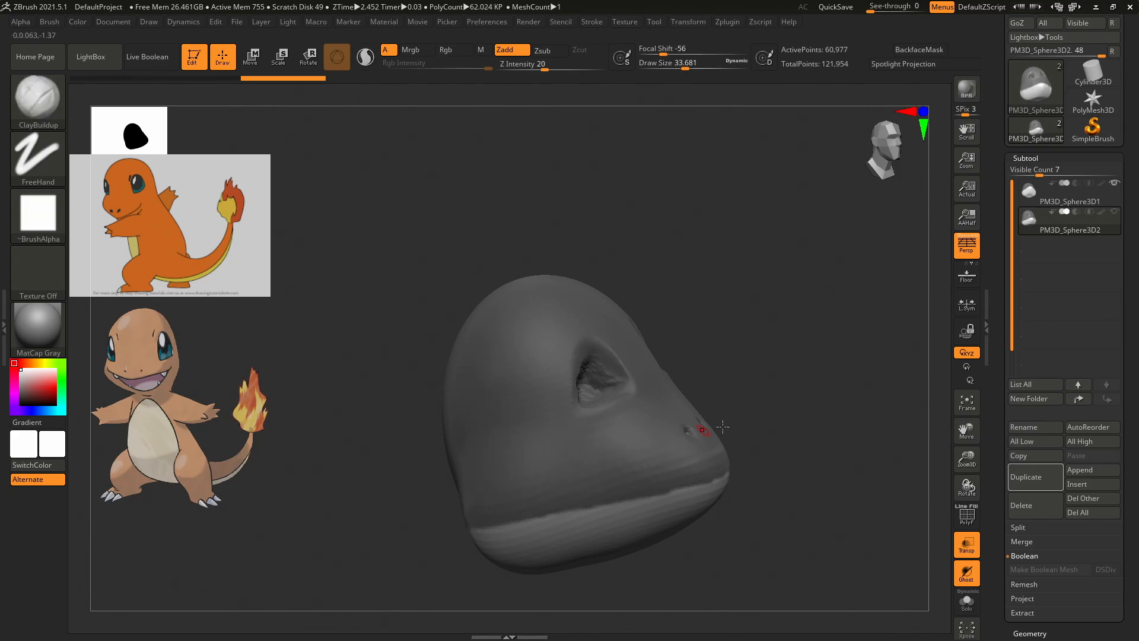
{"action": "mouse_move", "coordinate": [805, 439]}
{"action": "left_mouse_down"}
{"action": "mouse_move", "coordinate": [791, 414]}
{"action": "mouse_move", "coordinate": [803, 363]}
{"action": "mouse_move", "coordinate": [785, 433]}
{"action": "mouse_move", "coordinate": [771, 439]}
{"action": "left_mouse_up"}
{"action": "key", "text": "ctrl"}
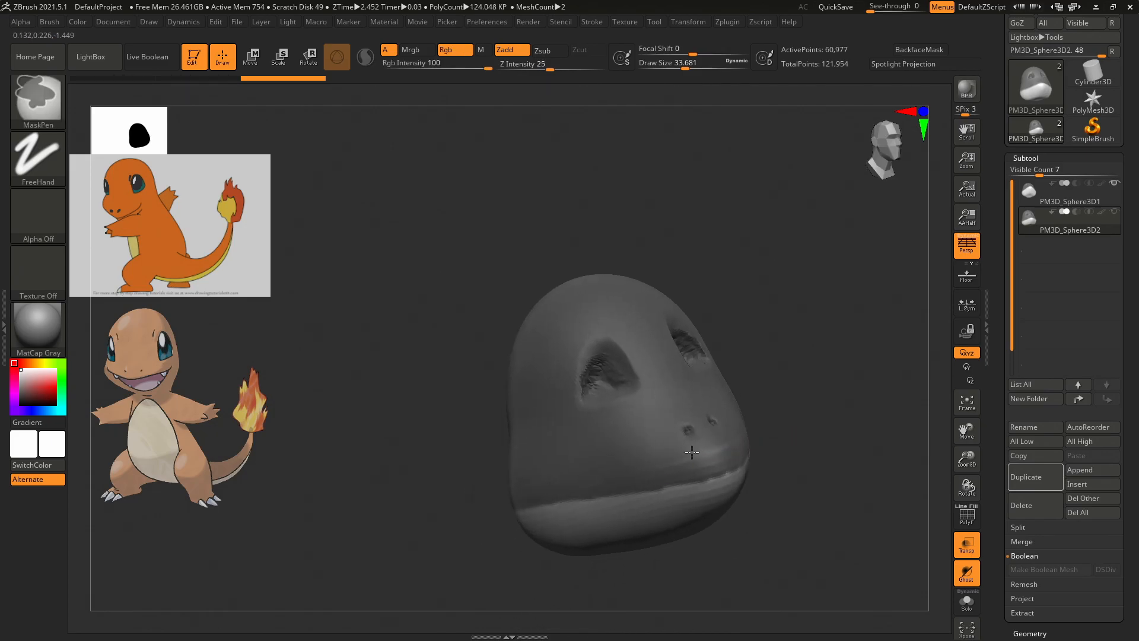
Extend the mask around the rear end of the jaw and the back underside of the head with a clean edge.
{"action": "mouse_move", "coordinate": [838, 432]}
{"action": "left_mouse_down"}
{"action": "mouse_move", "coordinate": [848, 334]}
{"action": "mouse_move", "coordinate": [846, 376]}
{"action": "mouse_move", "coordinate": [860, 356]}
{"action": "mouse_move", "coordinate": [895, 364]}
{"action": "left_mouse_up"}
{"action": "key", "text": "ctrl"}
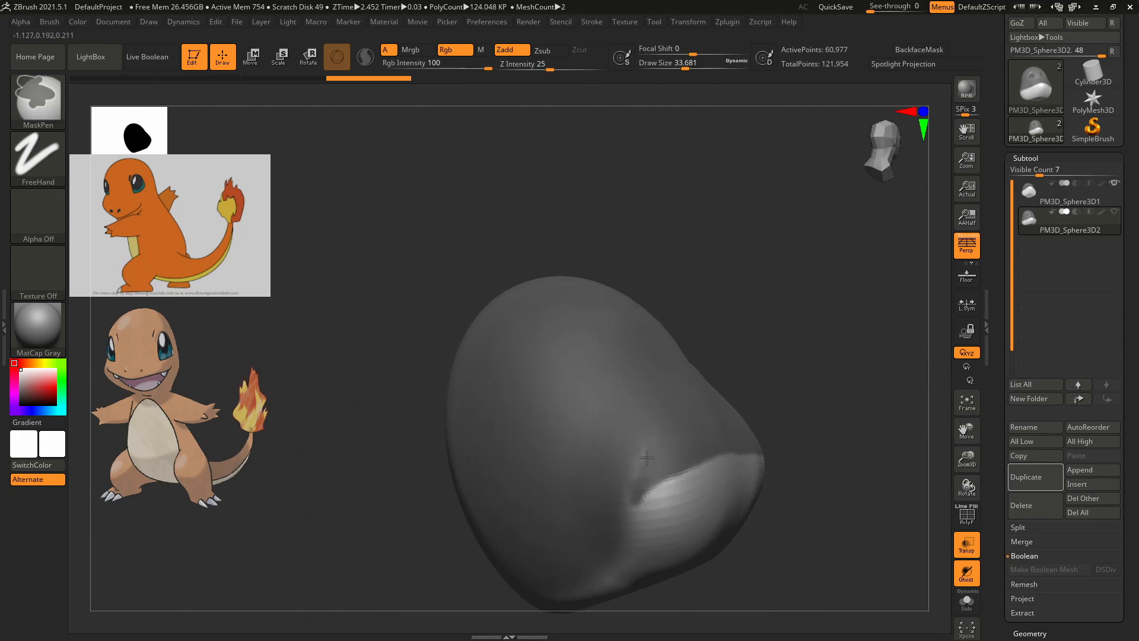
{"action": "mouse_move", "coordinate": [632, 511]}
{"action": "left_mouse_down"}
{"action": "mouse_move", "coordinate": [647, 465]}
{"action": "mouse_move", "coordinate": [628, 558]}
{"action": "mouse_move", "coordinate": [645, 520]}
{"action": "left_mouse_up"}
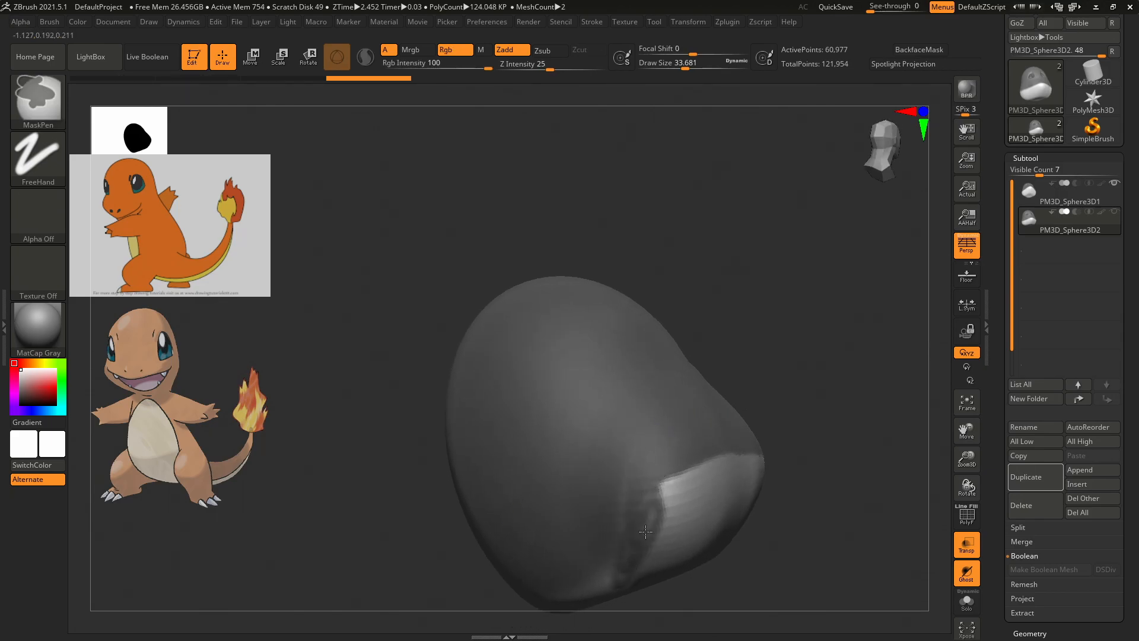
{"action": "left_click_drag", "start_coordinate": [605, 583], "coordinate": [570, 594], "text": "ctrl"}
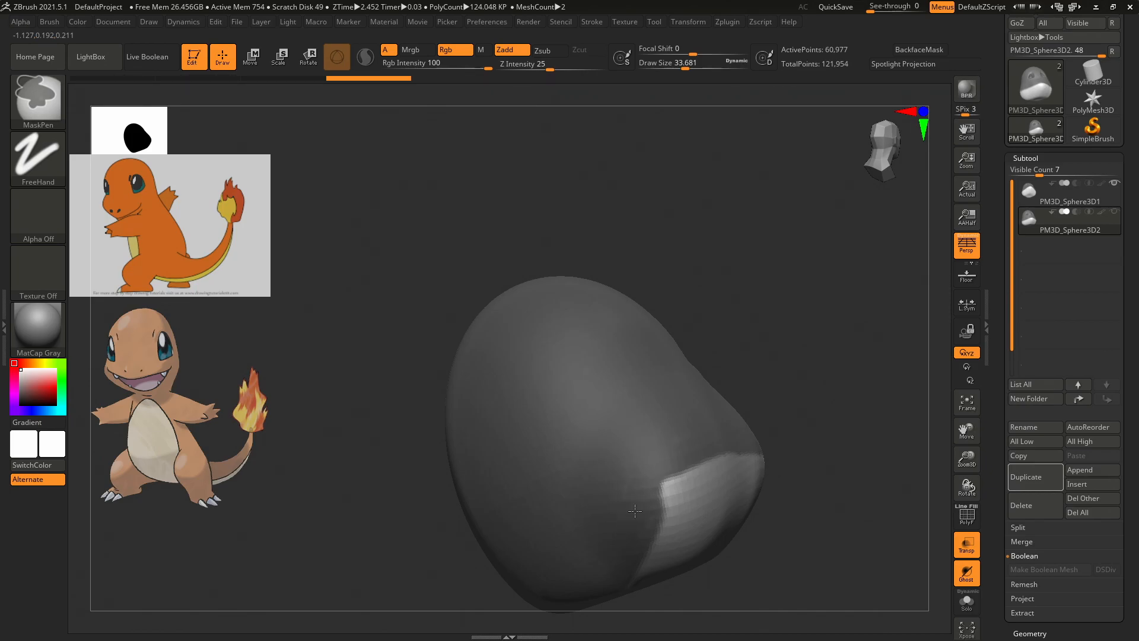
{"action": "mouse_move", "coordinate": [846, 425]}
{"action": "left_mouse_down"}
{"action": "mouse_move", "coordinate": [796, 374]}
{"action": "mouse_move", "coordinate": [833, 272]}
{"action": "left_mouse_up"}
{"action": "key", "text": "ctrl"}
{"action": "mouse_move", "coordinate": [540, 465]}
{"action": "left_mouse_down", "text": "ctrl"}
{"action": "mouse_move", "coordinate": [557, 504]}
{"action": "mouse_move", "coordinate": [593, 469]}
{"action": "mouse_move", "coordinate": [546, 534]}
{"action": "mouse_move", "coordinate": [593, 475]}
{"action": "mouse_move", "coordinate": [552, 543]}
{"action": "left_mouse_up", "text": "ctrl"}
{"action": "mouse_move", "coordinate": [776, 344]}
{"action": "left_mouse_down"}
{"action": "mouse_move", "coordinate": [770, 377]}
{"action": "mouse_move", "coordinate": [744, 392]}
{"action": "mouse_move", "coordinate": [629, 418]}
{"action": "mouse_move", "coordinate": [643, 403]}
{"action": "left_mouse_up"}
{"action": "left_click_drag", "start_coordinate": [897, 174], "coordinate": [870, 158]}
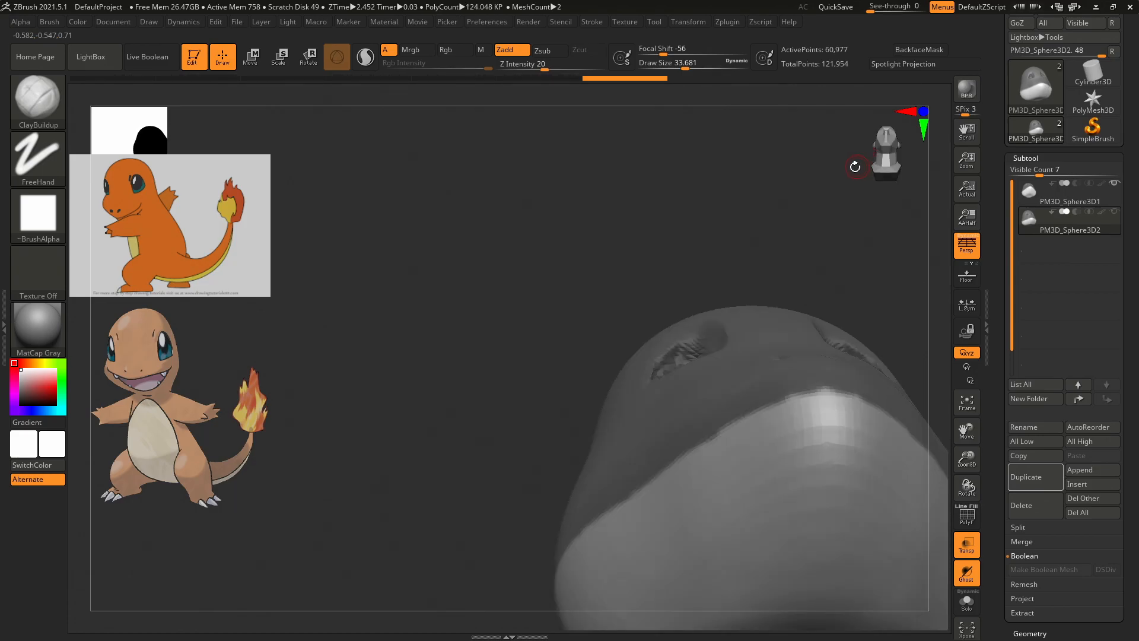
Clear the mask from the head and restore it with an undo.
{"action": "key", "text": "ctrl"}
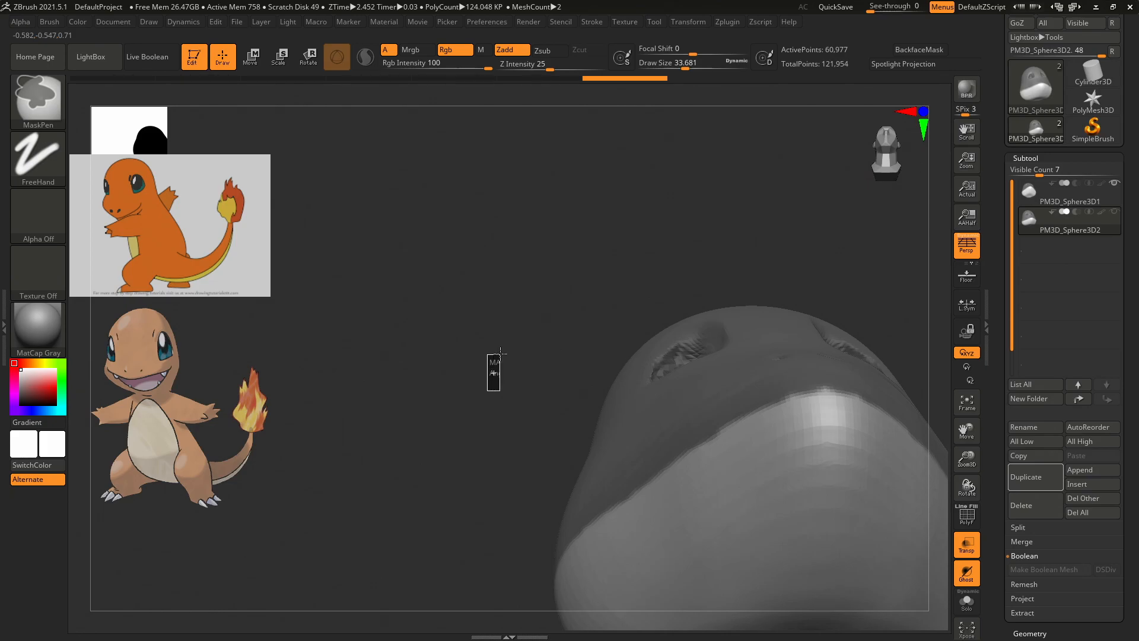
{"action": "left_click_drag", "start_coordinate": [484, 384], "coordinate": [488, 364], "text": "ctrl"}
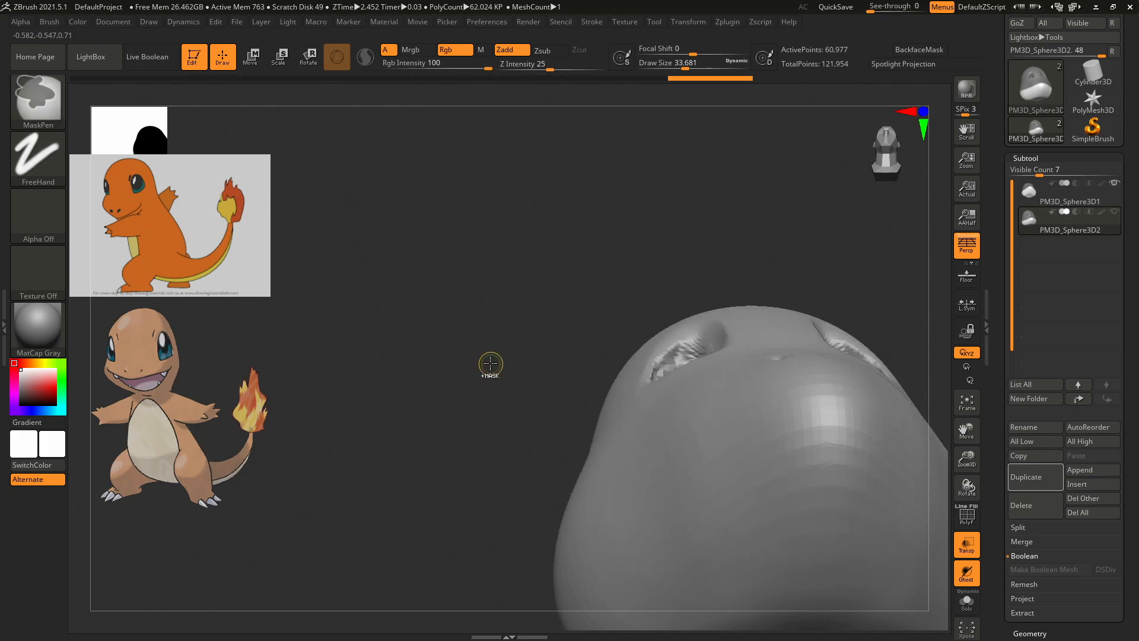
{"action": "key", "text": "ctrl+z"}
Try a ClayBuildup stroke along the mouth line of the duplicated head, and undo it.
{"action": "mouse_move", "coordinate": [489, 406]}
{"action": "left_mouse_down", "text": "alt"}
{"action": "mouse_move", "coordinate": [484, 361]}
{"action": "mouse_move", "coordinate": [427, 361]}
{"action": "mouse_move", "coordinate": [445, 295]}
{"action": "left_mouse_up", "text": "alt"}
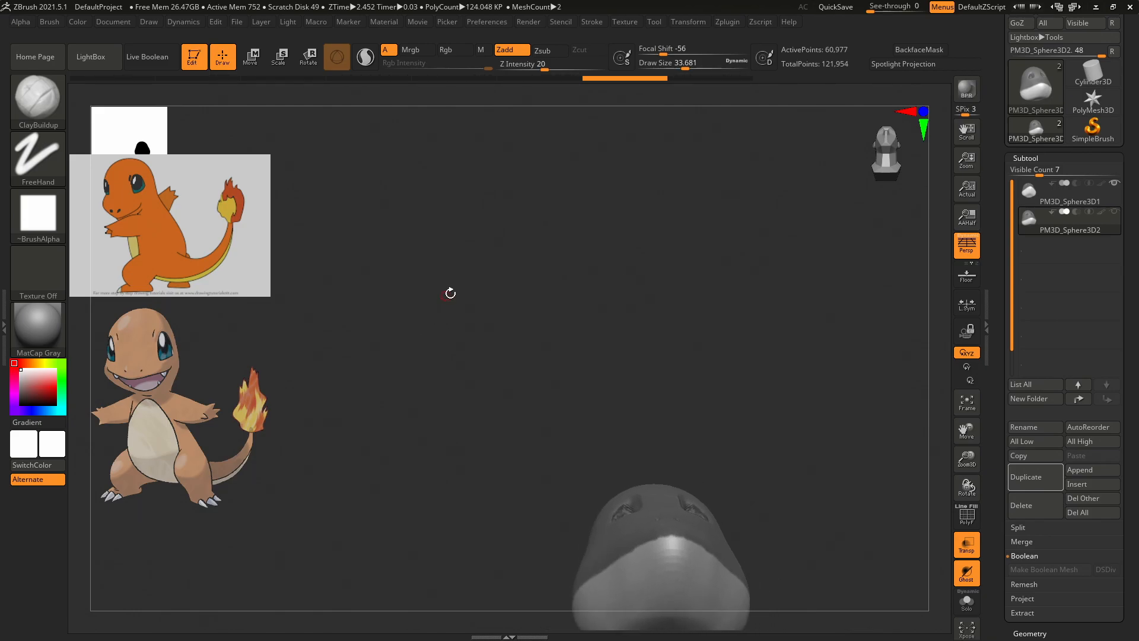
{"action": "left_click_drag", "start_coordinate": [542, 374], "coordinate": [541, 208], "text": "alt"}
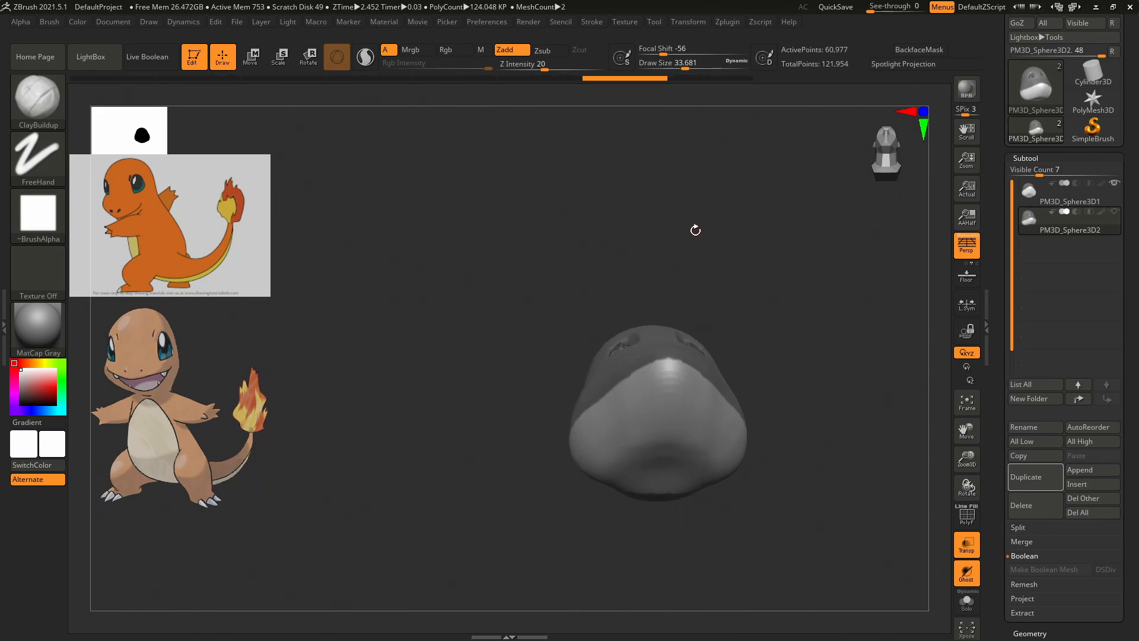
{"action": "left_click_drag", "start_coordinate": [701, 232], "coordinate": [736, 313]}
{"action": "left_click_drag", "start_coordinate": [827, 434], "coordinate": [758, 310], "text": "alt"}
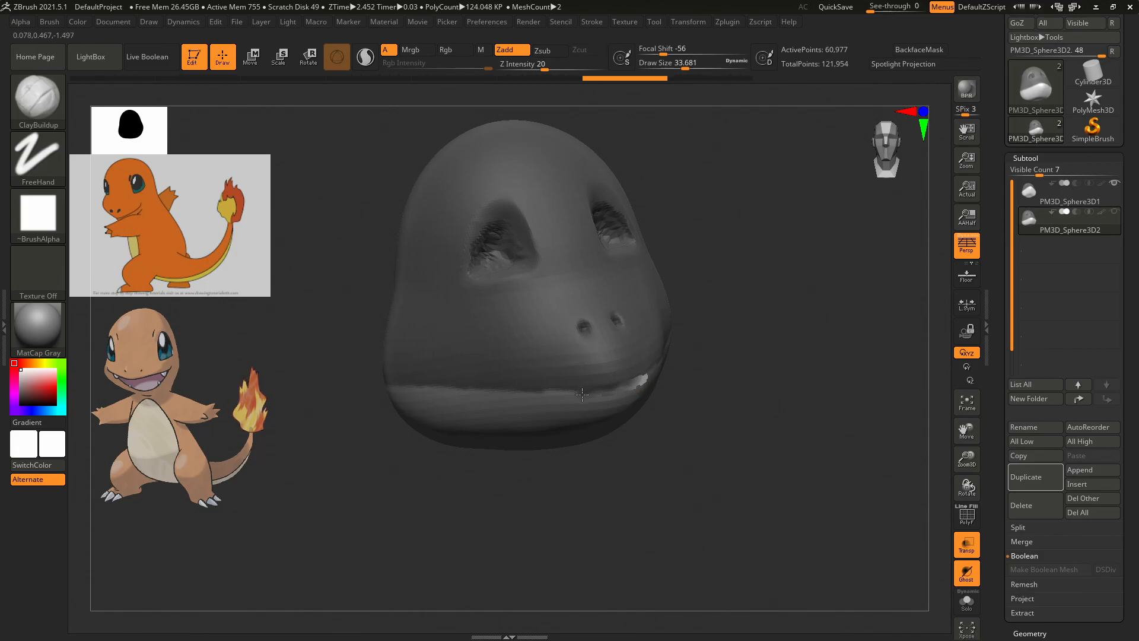
{"action": "left_click_drag", "start_coordinate": [658, 370], "coordinate": [678, 359]}
{"action": "key", "text": "ctrl+z"}
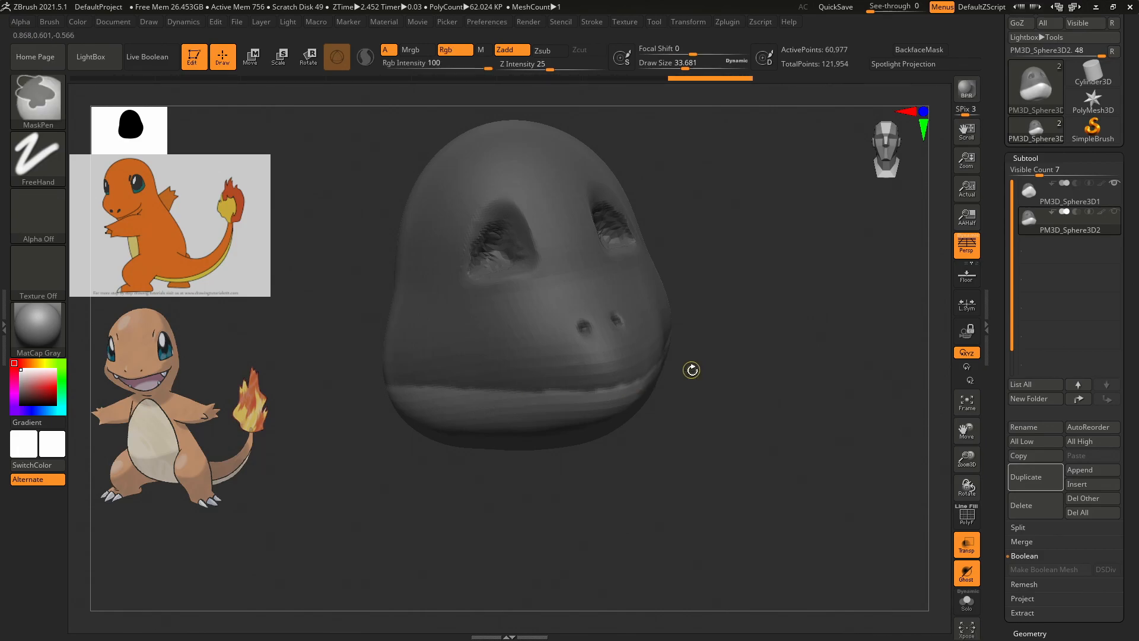
Try building up a lip edge along the mouth line of the PM3D_Sphere3D1 subtool with ClayBuildup, and undo the strokes.
{"action": "left_click", "coordinate": [403, 394], "text": "alt"}
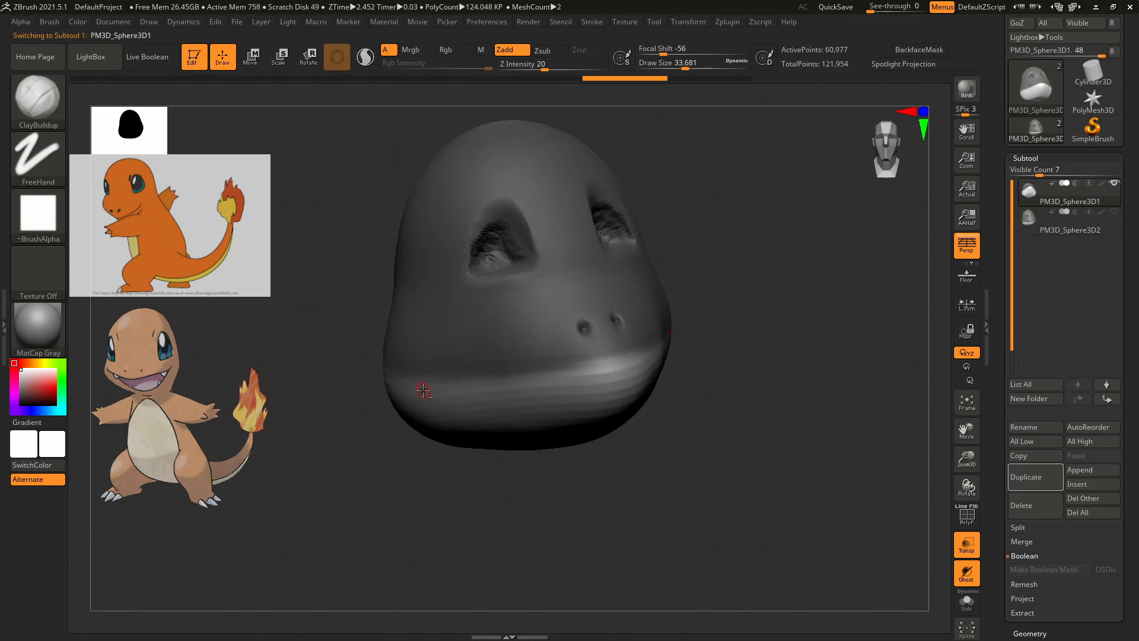
{"action": "left_click_drag", "start_coordinate": [725, 386], "coordinate": [753, 380]}
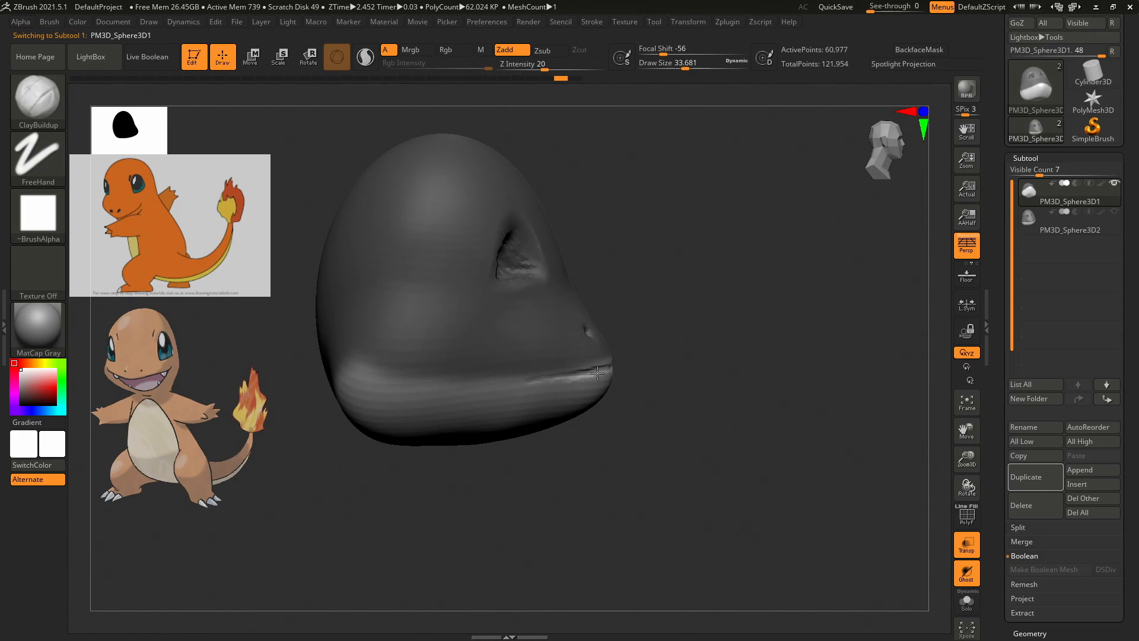
{"action": "left_click_drag", "start_coordinate": [575, 374], "coordinate": [532, 379]}
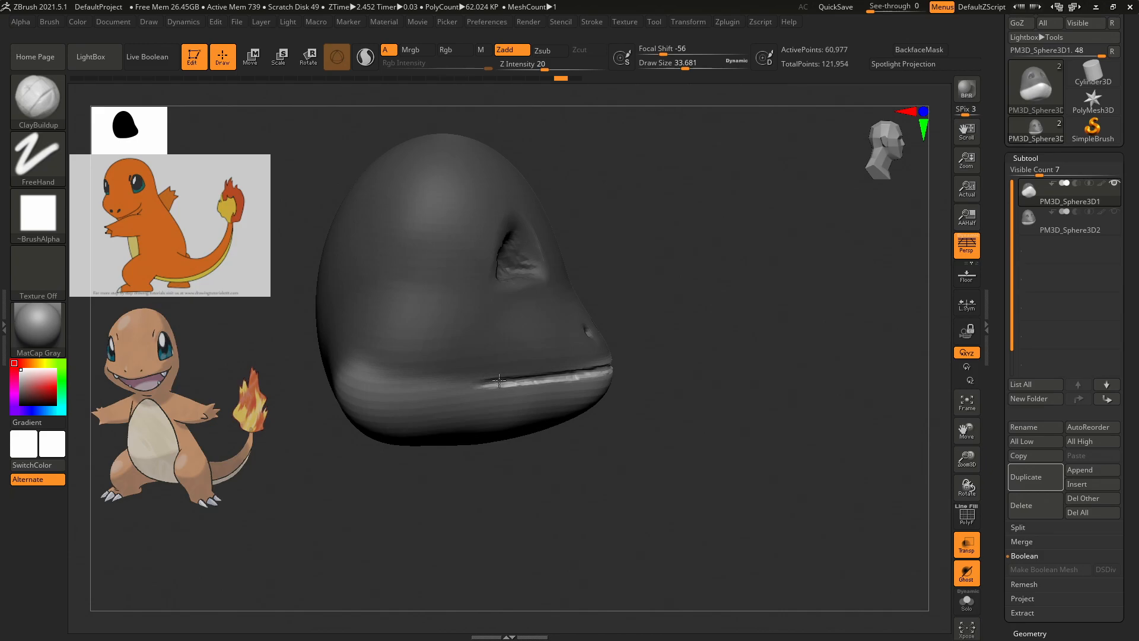
{"action": "mouse_move", "coordinate": [714, 359]}
{"action": "left_mouse_down", "text": "alt"}
{"action": "mouse_move", "coordinate": [661, 347]}
{"action": "mouse_move", "coordinate": [553, 368]}
{"action": "mouse_move", "coordinate": [587, 364]}
{"action": "left_mouse_up", "text": "alt"}
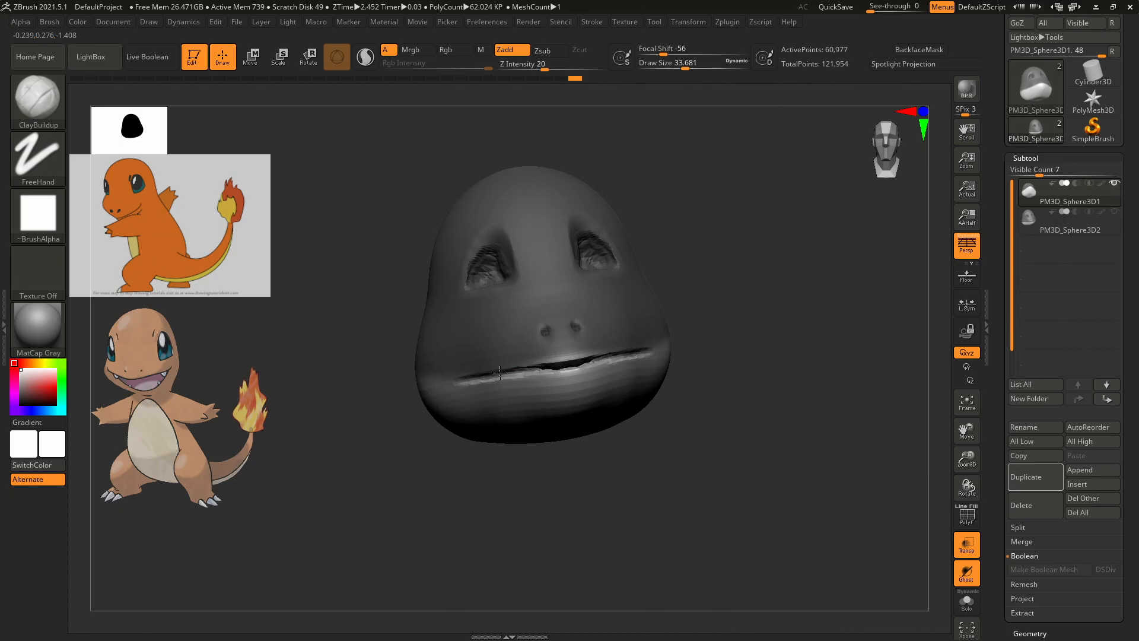
{"action": "key", "text": "ctrl+z"}
{"action": "key", "text": "ctrl+z"}
{"action": "key", "text": "ctrl+z"}
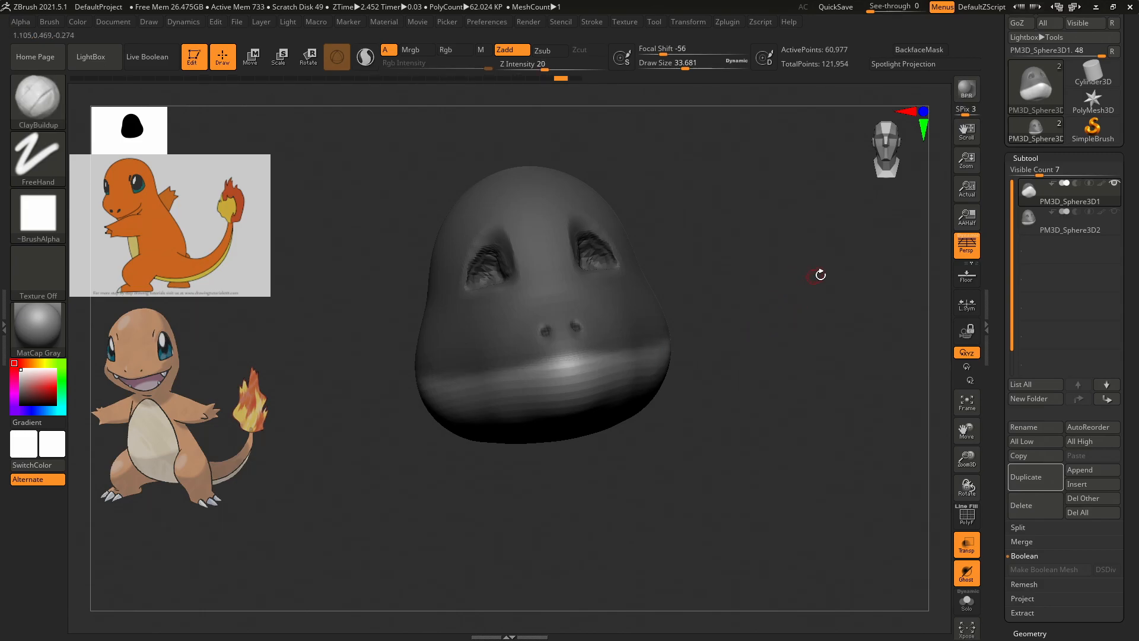
Reselect the PM3D_Sphere3D2 subtool and switch to the Move brush with a draw size of about 332.
{"action": "left_click", "coordinate": [1030, 222]}
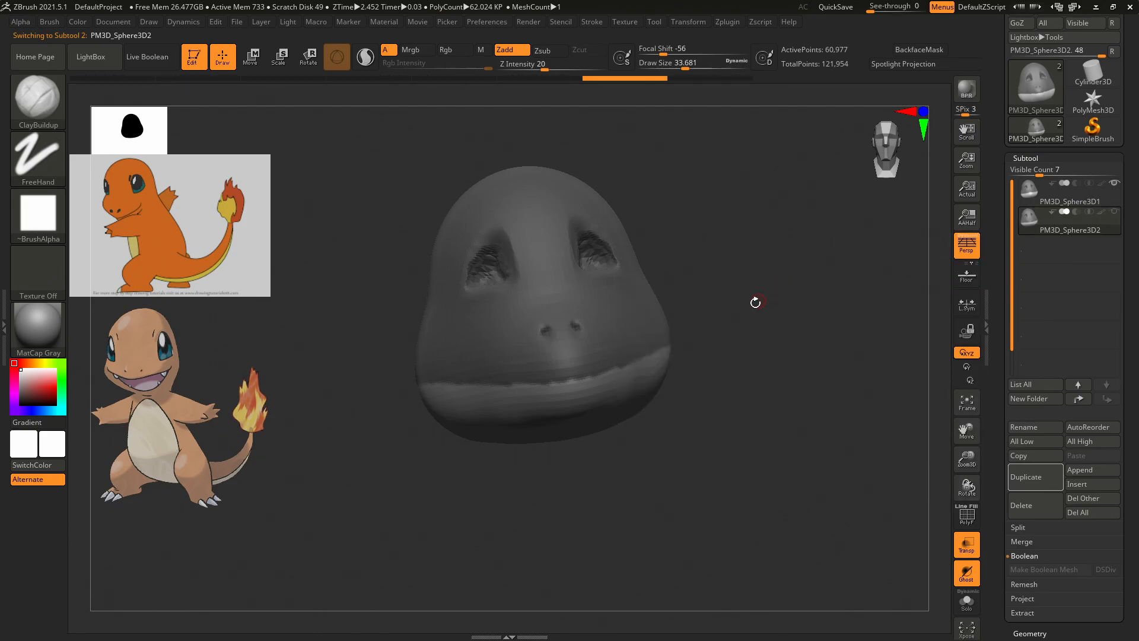
{"action": "left_click_drag", "start_coordinate": [750, 305], "coordinate": [808, 285], "text": "alt"}
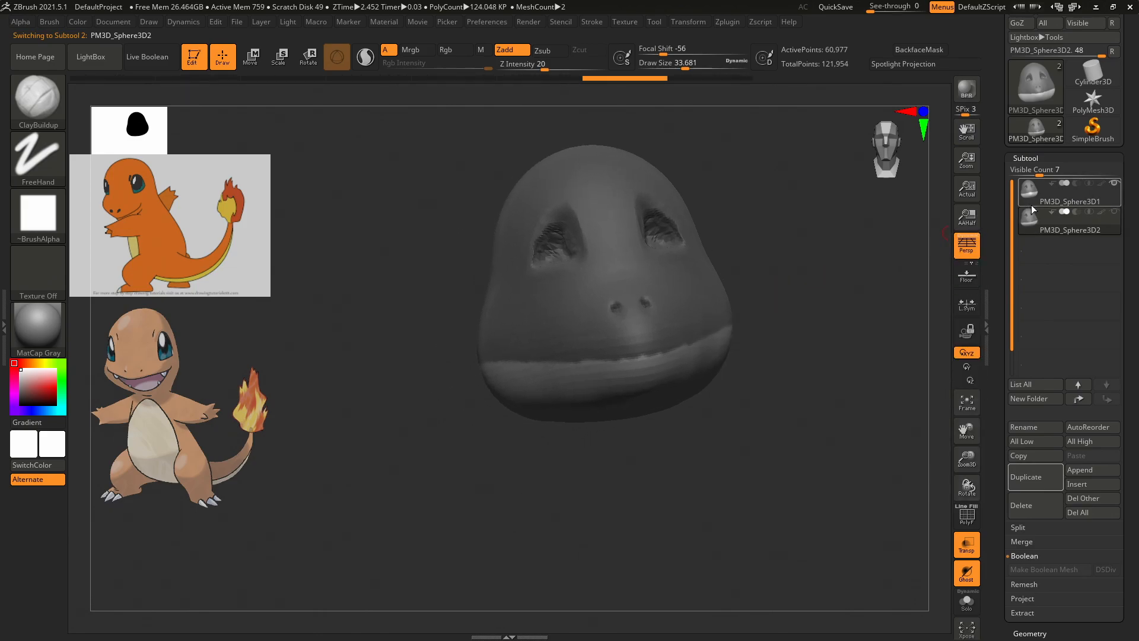
{"action": "mouse_move", "coordinate": [767, 302]}
{"action": "left_mouse_down"}
{"action": "mouse_move", "coordinate": [830, 279]}
{"action": "mouse_move", "coordinate": [763, 280]}
{"action": "mouse_move", "coordinate": [774, 282]}
{"action": "left_mouse_up"}
{"action": "key", "text": "b"}
{"action": "key", "text": "m"}
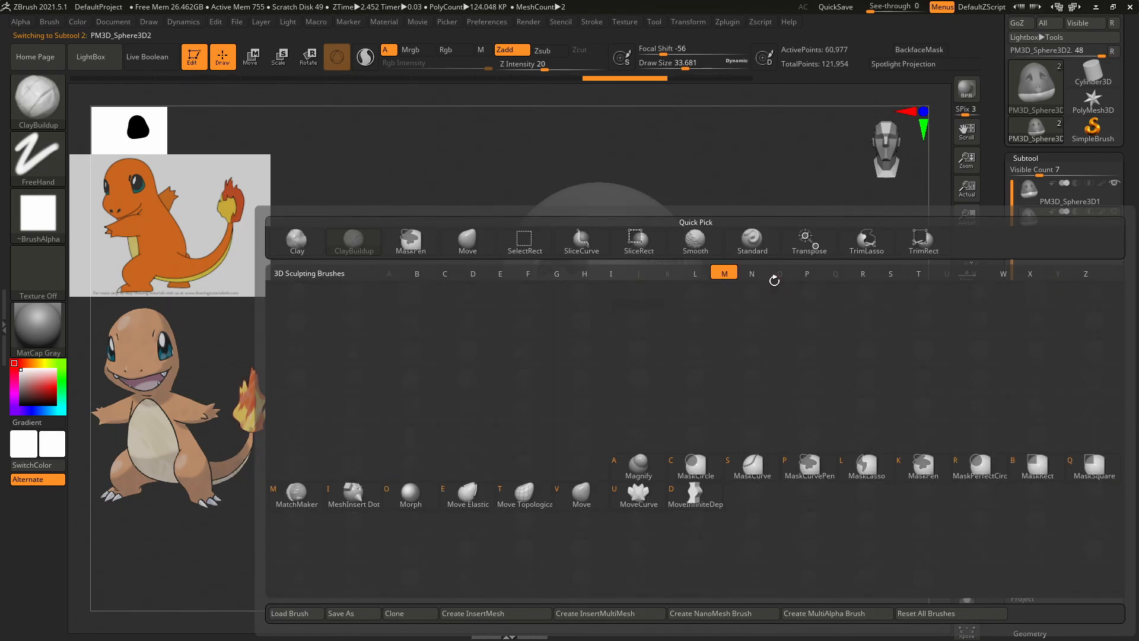
{"action": "key", "text": "v"}
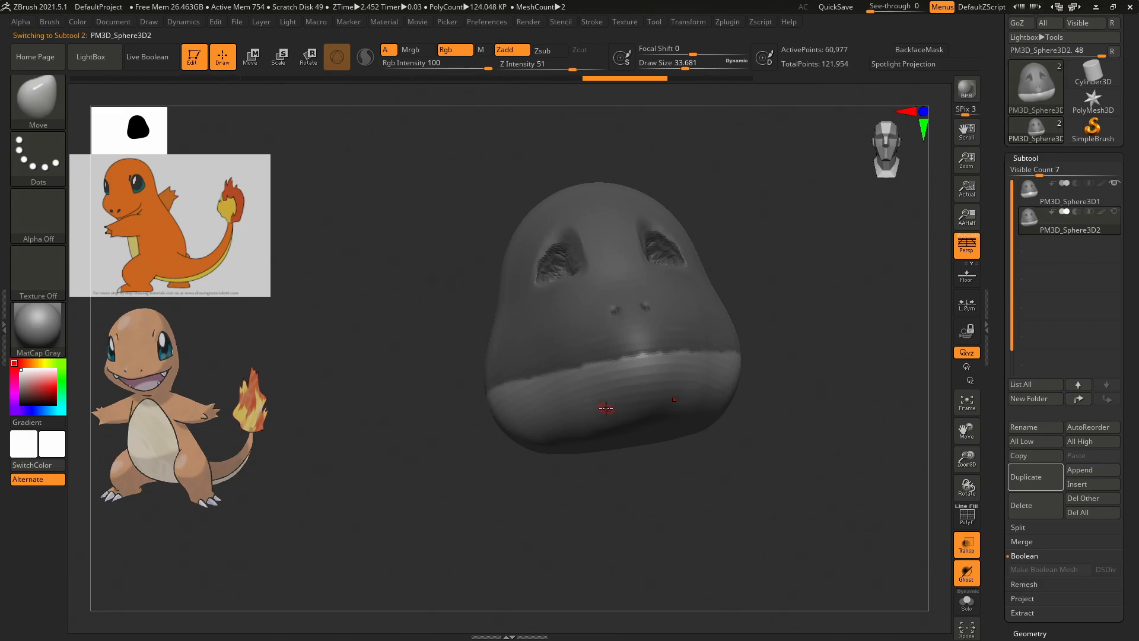
{"action": "key", "text": "s"}
{"action": "left_click_drag", "start_coordinate": [778, 348], "coordinate": [808, 348]}
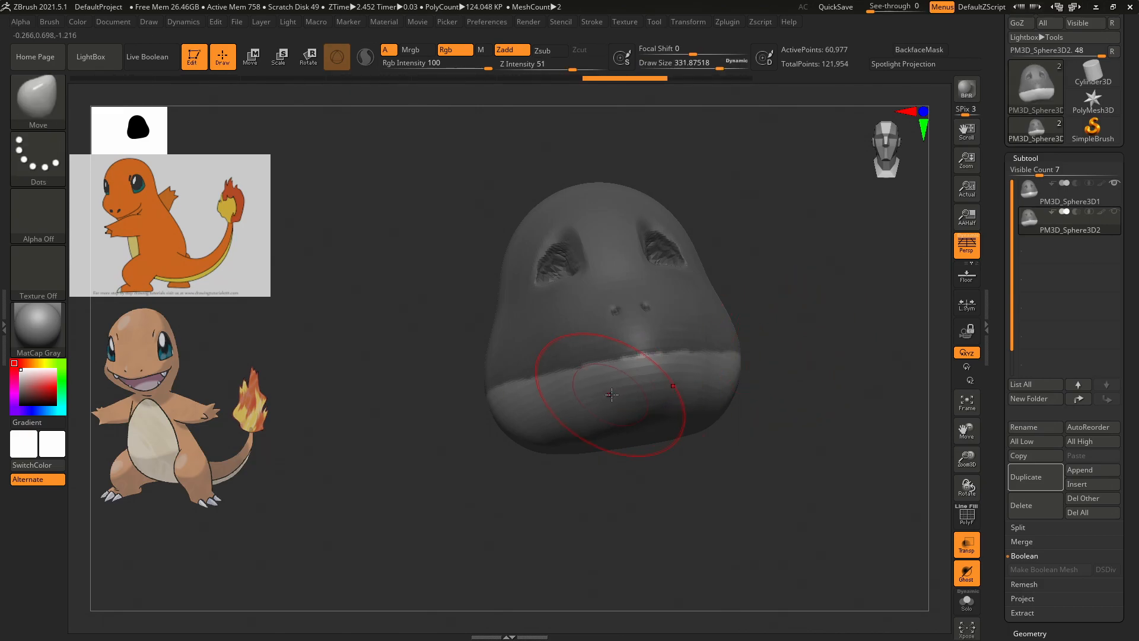
Isolate the PM3D_Sphere3D2 head with Solo and try pulling the front of the lower jaw down, undoing each attempt.
{"action": "left_click_drag", "start_coordinate": [610, 397], "coordinate": [623, 436]}
{"action": "key", "text": "ctrl+z"}
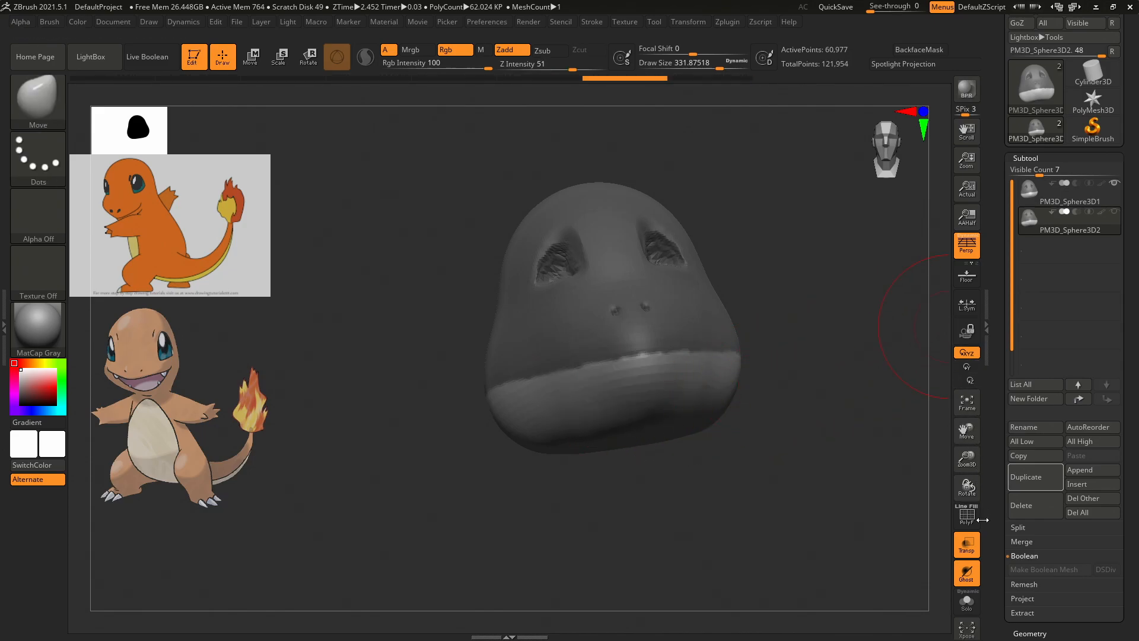
{"action": "left_click", "coordinate": [968, 599]}
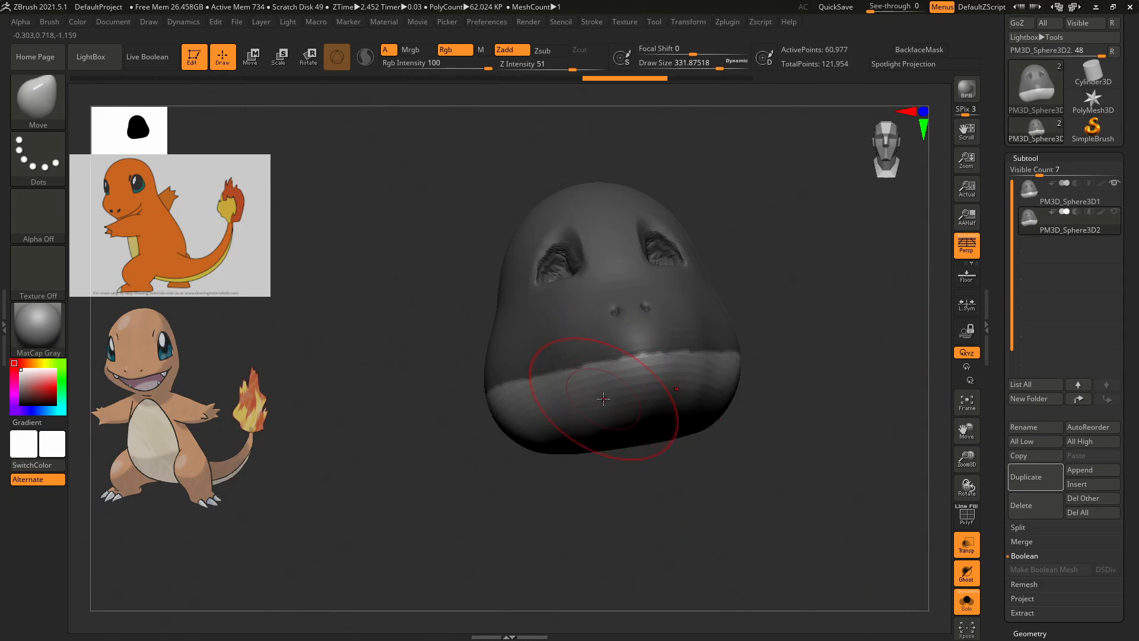
{"action": "mouse_move", "coordinate": [604, 401]}
{"action": "left_mouse_down"}
{"action": "mouse_move", "coordinate": [612, 437]}
{"action": "mouse_move", "coordinate": [656, 434]}
{"action": "left_mouse_up"}
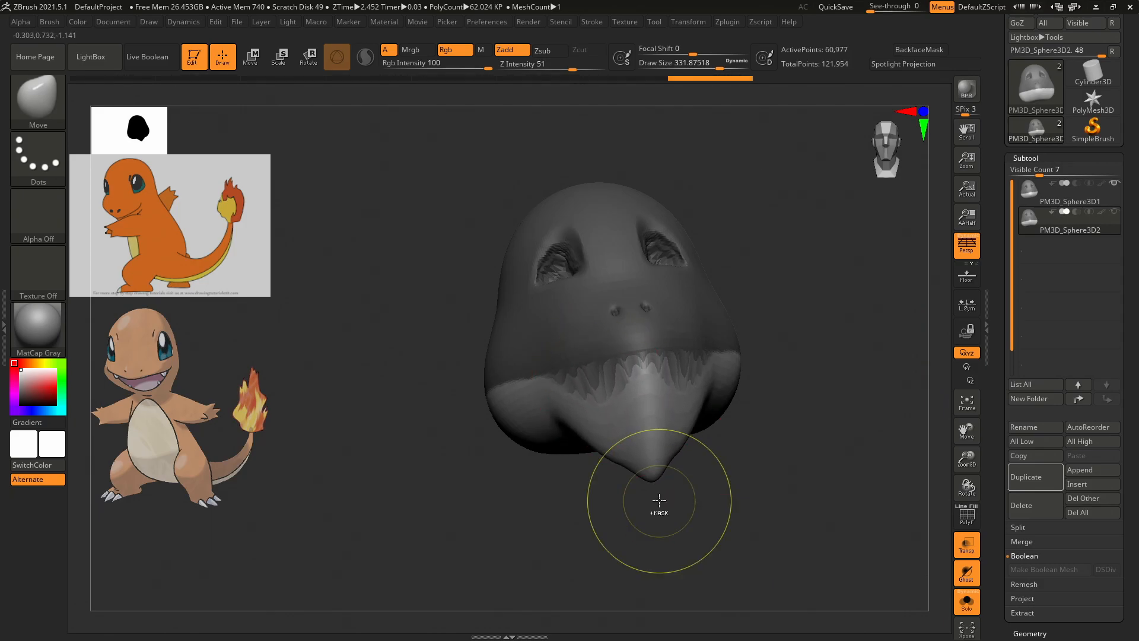
{"action": "key", "text": "ctrl+z"}
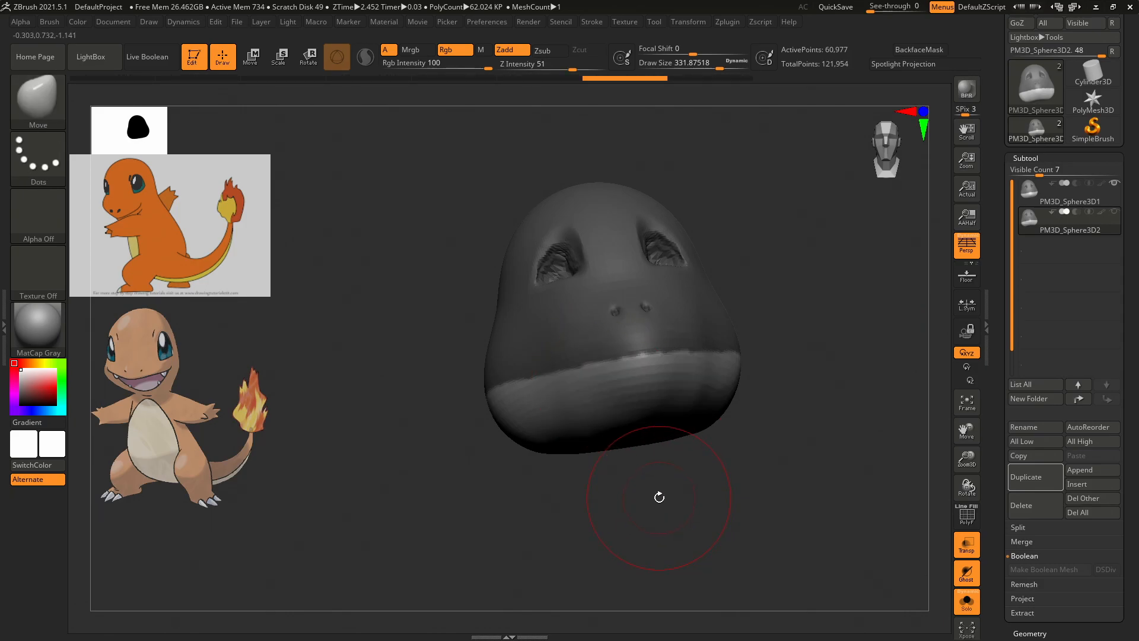
Enlarge the Move brush to about 646 and pull the unmasked lower jaw downward to open the mouth.
{"action": "key", "text": "s"}
{"action": "left_click_drag", "start_coordinate": [658, 499], "coordinate": [672, 495]}
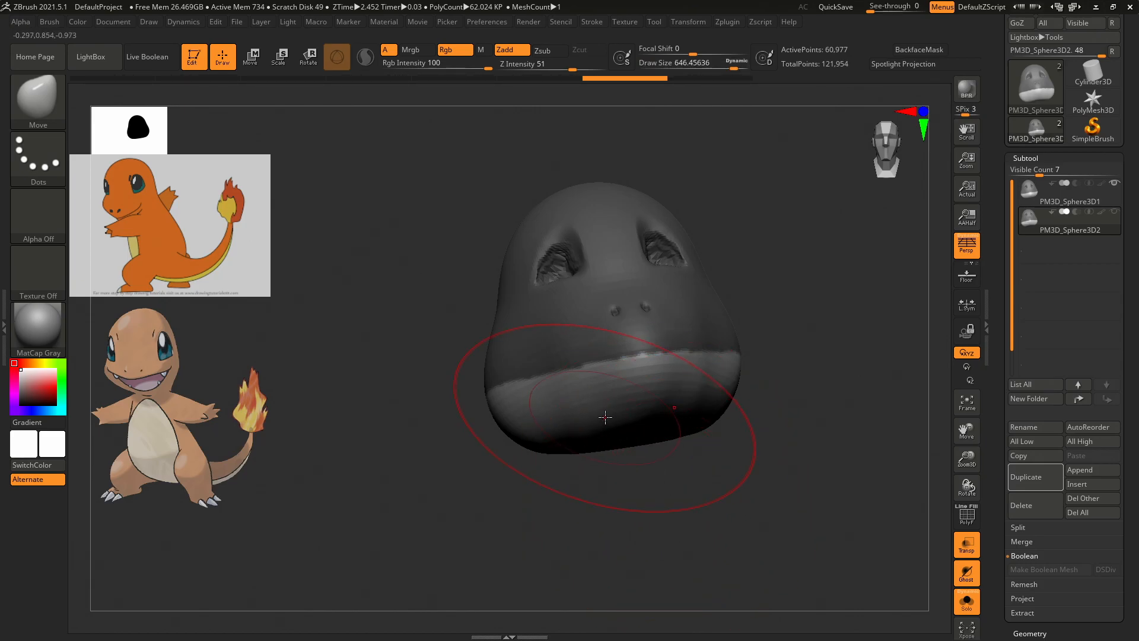
{"action": "left_click_drag", "start_coordinate": [613, 399], "coordinate": [635, 475]}
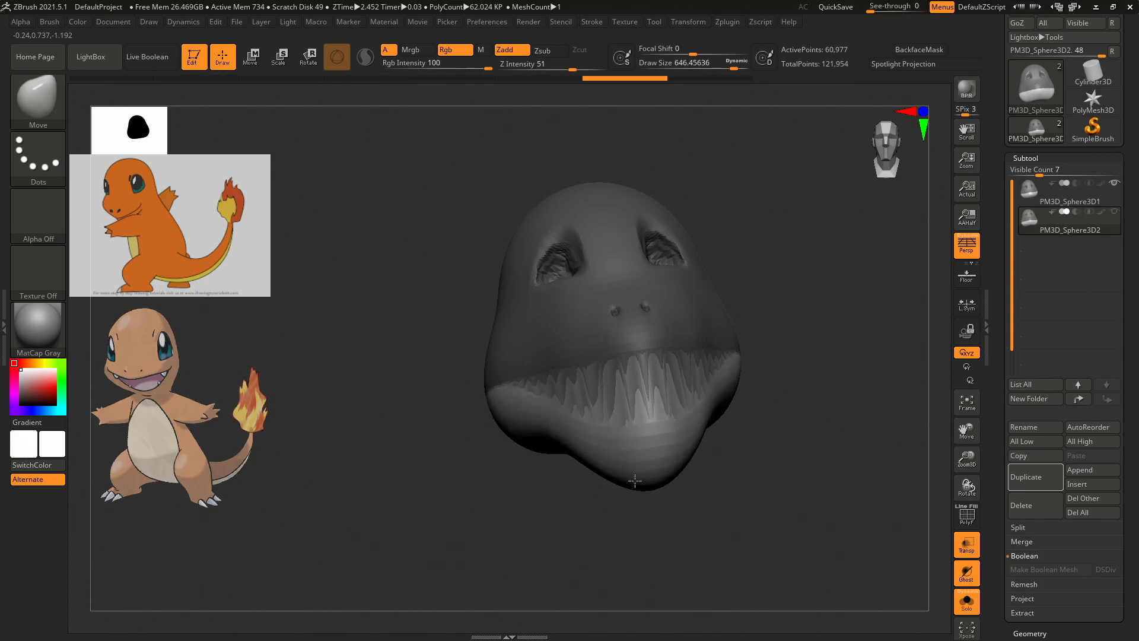
{"action": "mouse_move", "coordinate": [854, 434]}
{"action": "left_mouse_down"}
{"action": "mouse_move", "coordinate": [872, 409]}
{"action": "mouse_move", "coordinate": [855, 412]}
{"action": "left_mouse_up"}
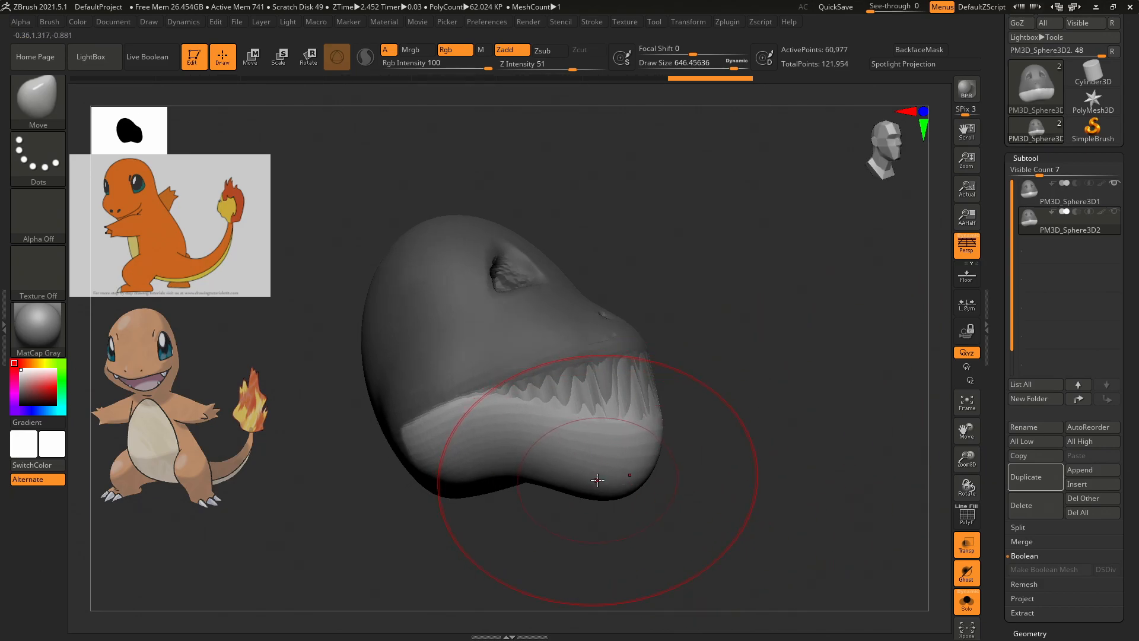
Check the opened lower jaw from several angles and reduce the Move brush's draw size to about 69.
{"action": "mouse_move", "coordinate": [699, 438]}
{"action": "left_mouse_down"}
{"action": "mouse_move", "coordinate": [647, 433]}
{"action": "mouse_move", "coordinate": [708, 417]}
{"action": "left_mouse_up"}
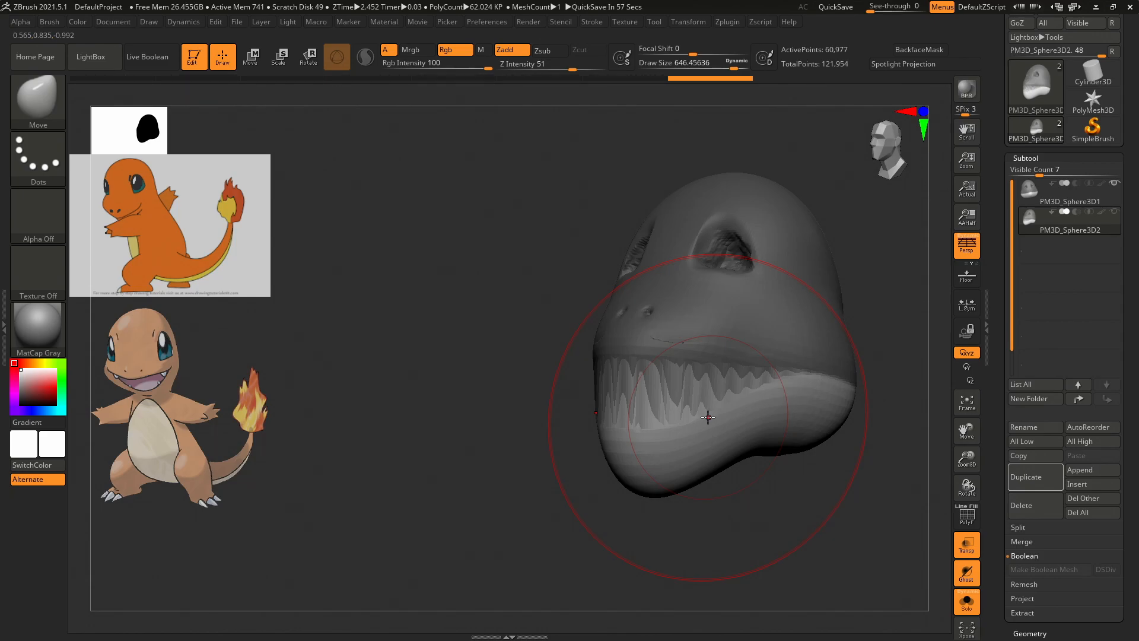
{"action": "left_click_drag", "start_coordinate": [520, 342], "coordinate": [836, 374]}
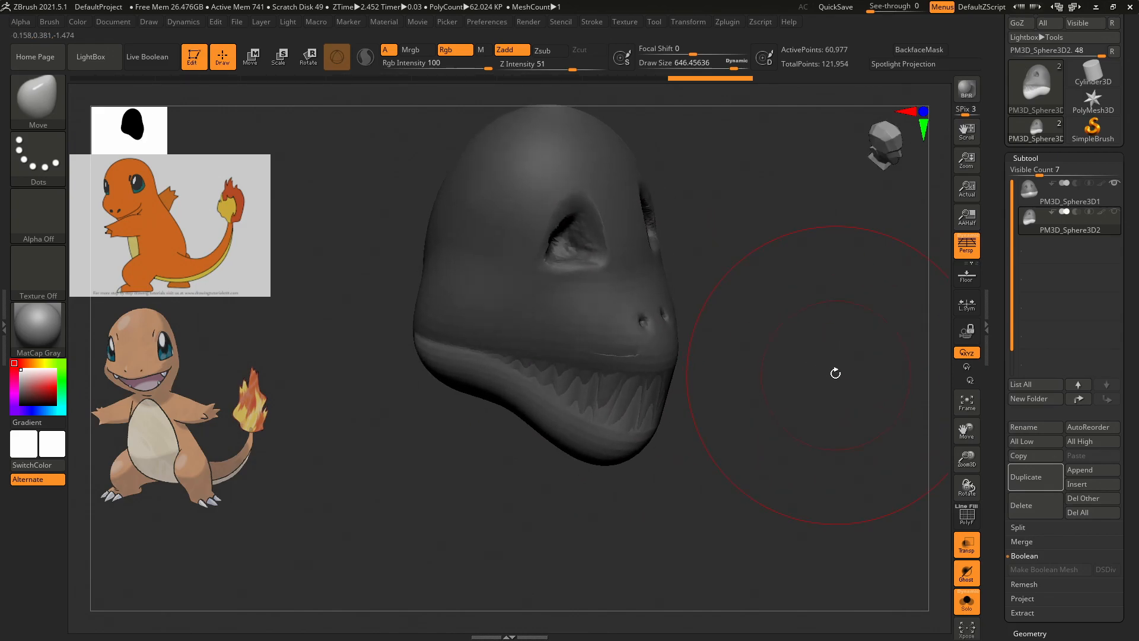
{"action": "key", "text": "s"}
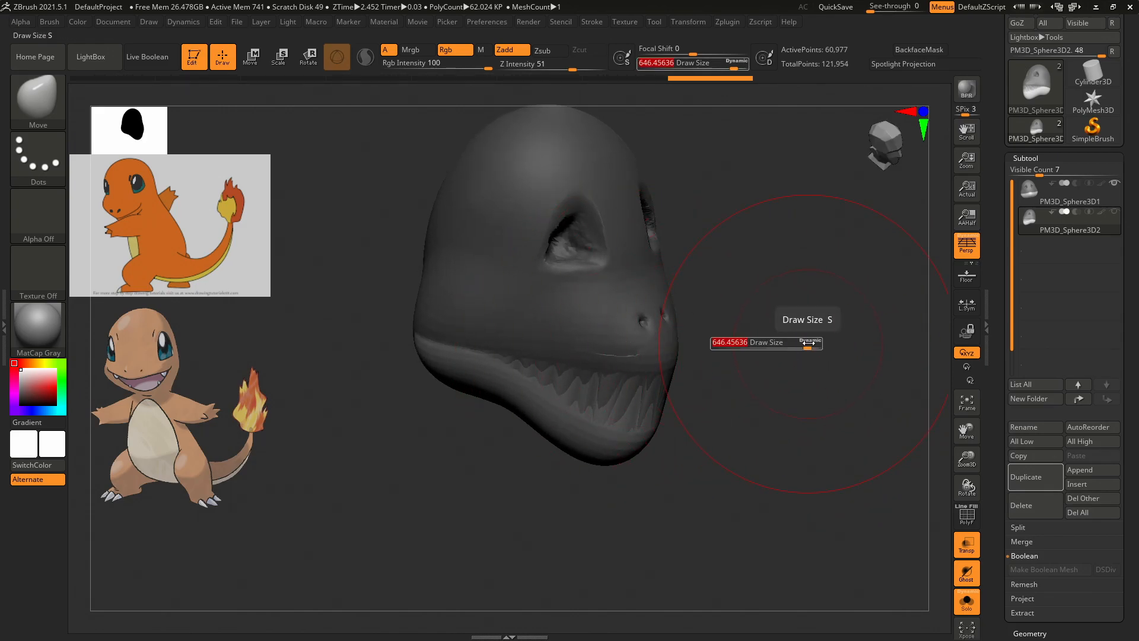
{"action": "key", "text": "s"}
{"action": "left_click_drag", "start_coordinate": [806, 349], "coordinate": [808, 350]}
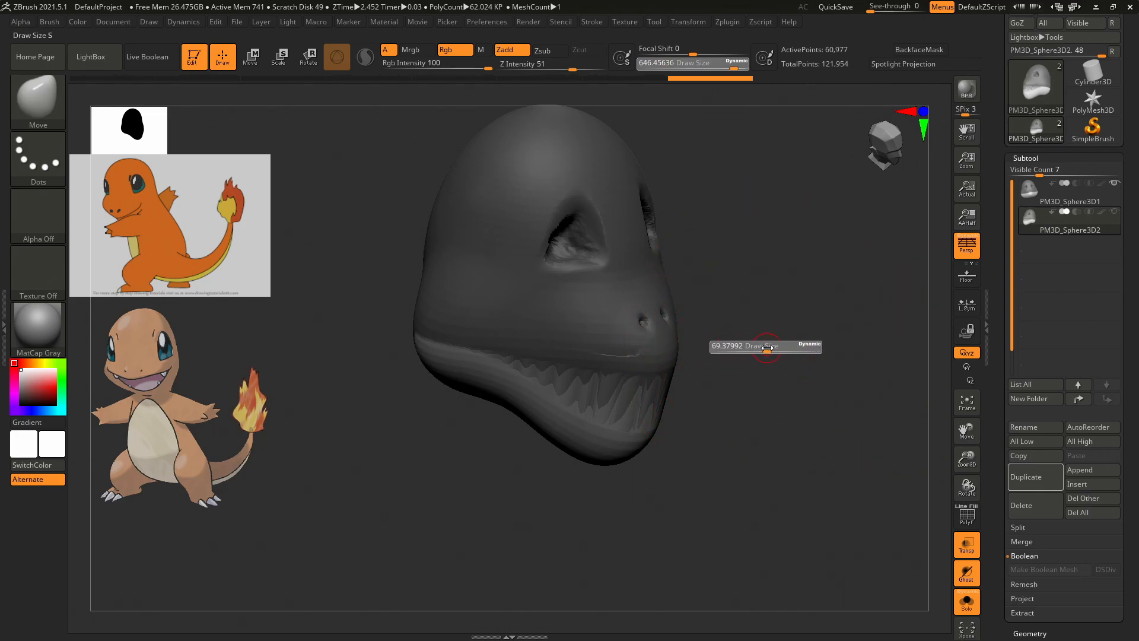
{"action": "mouse_move", "coordinate": [767, 347]}
{"action": "left_mouse_down"}
{"action": "mouse_move", "coordinate": [757, 338]}
{"action": "mouse_move", "coordinate": [757, 358]}
{"action": "mouse_move", "coordinate": [759, 326]}
{"action": "mouse_move", "coordinate": [737, 313]}
{"action": "mouse_move", "coordinate": [762, 333]}
{"action": "left_mouse_up"}
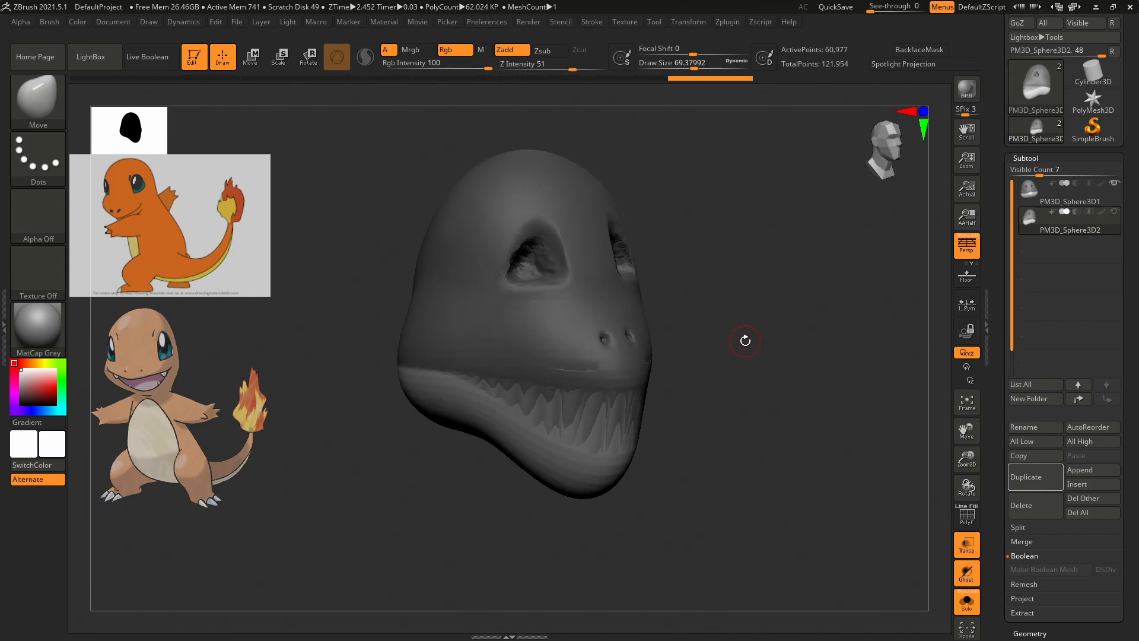
Try ClayBuildup strokes over the stretched ridges between the upper head and the lower jaw.
{"action": "key", "text": "b"}
{"action": "key", "text": "c"}
{"action": "key", "text": "b"}
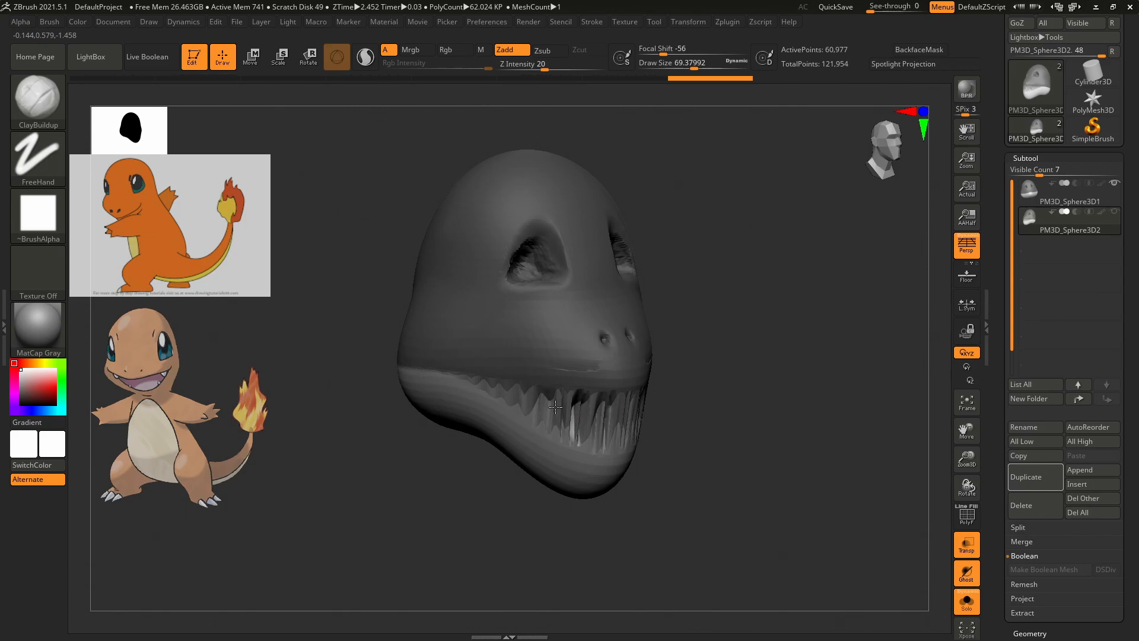
{"action": "left_click_drag", "start_coordinate": [760, 395], "coordinate": [740, 367]}
Bring up the DynaMesh settings in the Geometry section for the PM3D_Sphere3D2 subtool.
{"action": "scroll", "coordinate": [1024, 289], "scroll_direction": "down", "scroll_amount": 5}
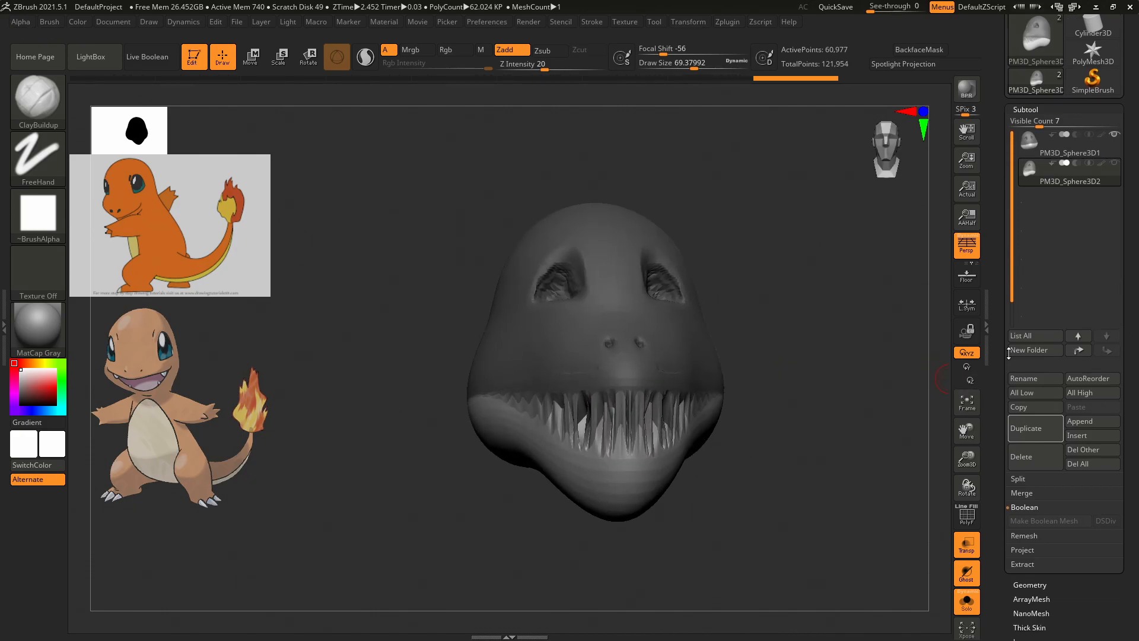
{"action": "scroll", "coordinate": [1026, 289], "scroll_direction": "down", "scroll_amount": 1}
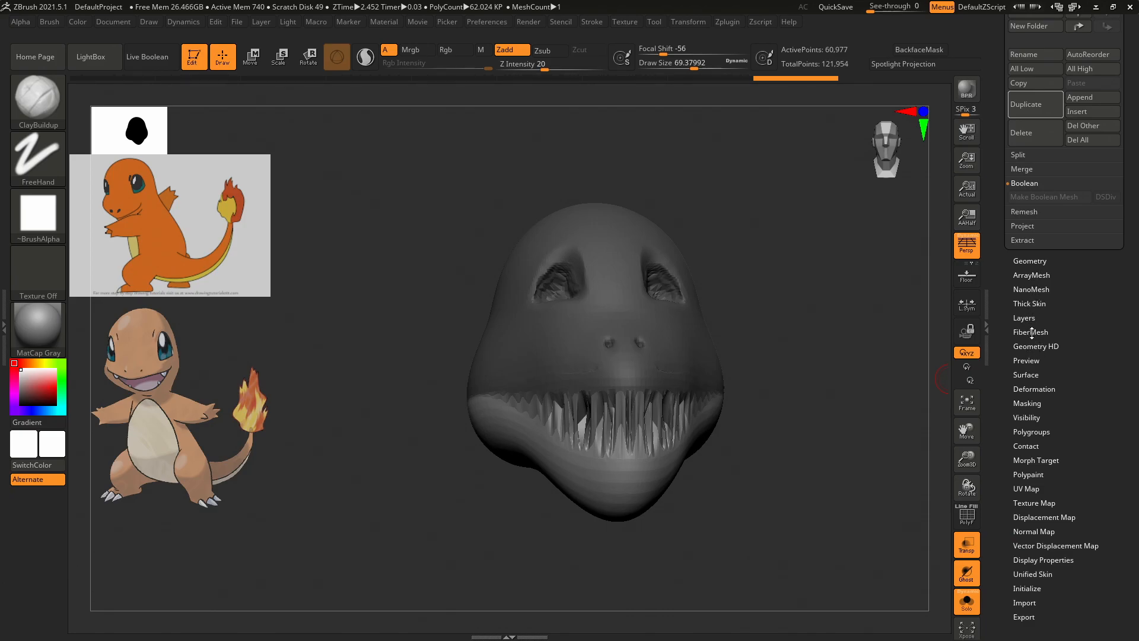
{"action": "left_click", "coordinate": [1032, 261]}
{"action": "left_click_drag", "start_coordinate": [1012, 253], "coordinate": [1003, 364]}
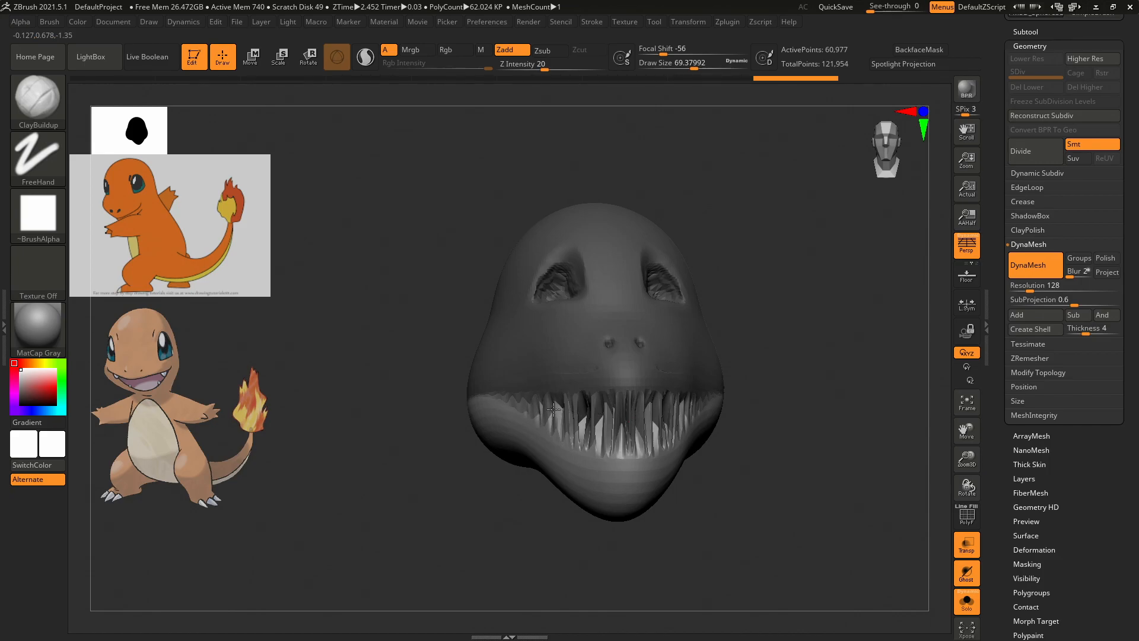
Try adding more ClayBuildup strokes near the mouth corner, and nudging the stretched ridges with the Move brush.
{"action": "left_click_drag", "start_coordinate": [694, 409], "coordinate": [700, 402]}
{"action": "mouse_move", "coordinate": [808, 417]}
{"action": "left_mouse_down"}
{"action": "mouse_move", "coordinate": [819, 432]}
{"action": "mouse_move", "coordinate": [828, 417]}
{"action": "mouse_move", "coordinate": [597, 409]}
{"action": "left_mouse_up"}
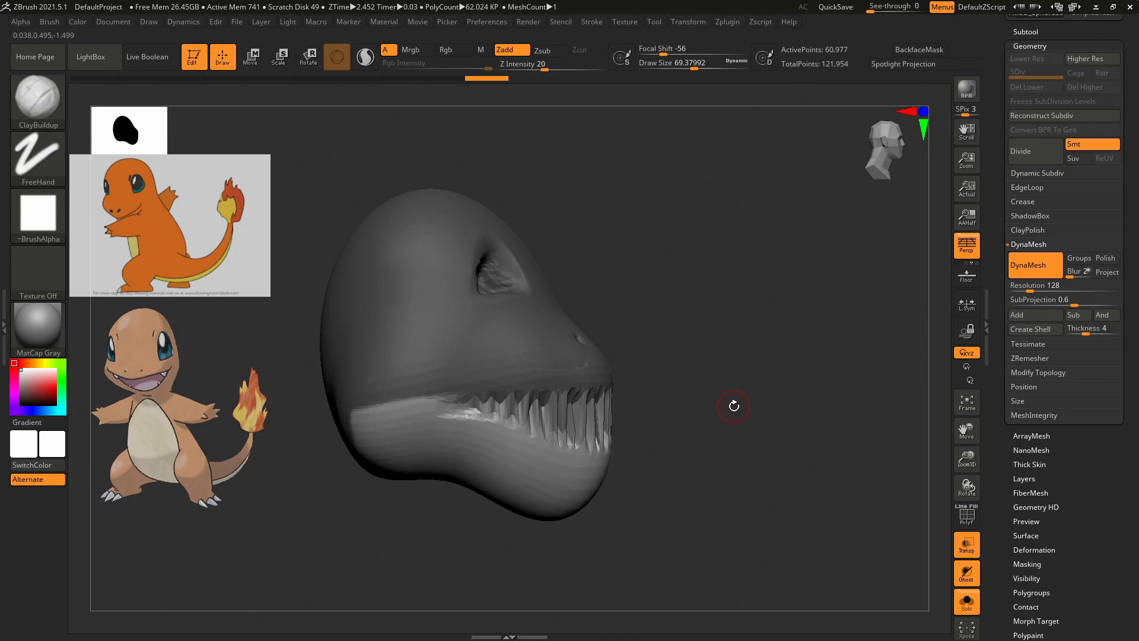
{"action": "key", "text": "b"}
{"action": "key", "text": "m"}
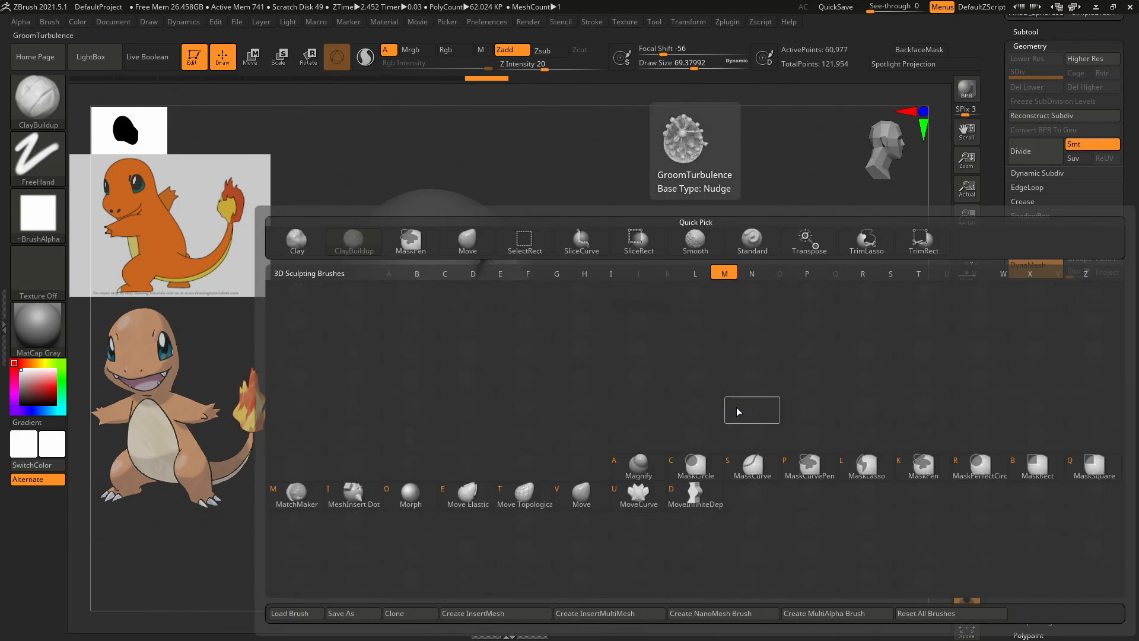
{"action": "key", "text": "v"}
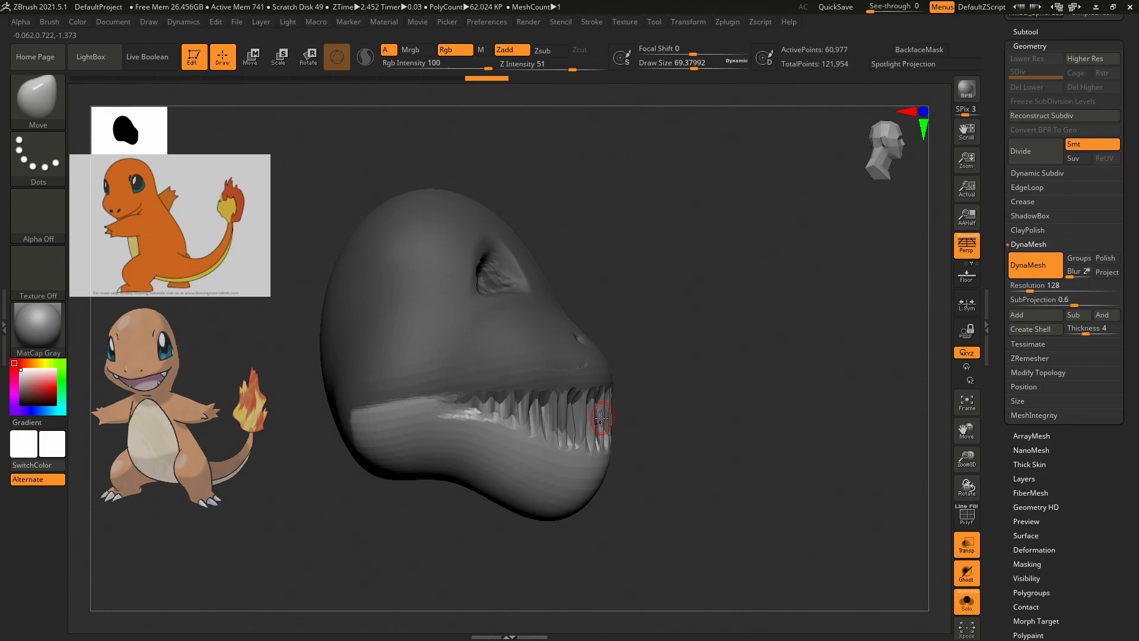
{"action": "mouse_move", "coordinate": [573, 414]}
{"action": "left_mouse_down"}
{"action": "mouse_move", "coordinate": [549, 414]}
{"action": "mouse_move", "coordinate": [570, 419]}
{"action": "left_mouse_up"}
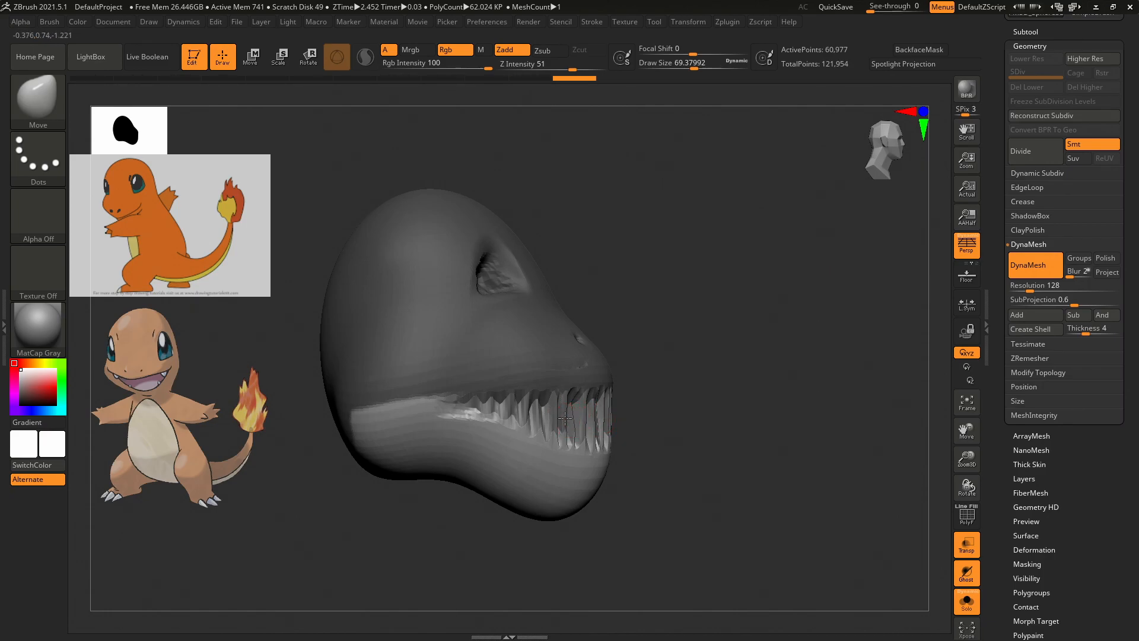
{"action": "left_click_drag", "start_coordinate": [475, 403], "coordinate": [488, 407]}
{"action": "left_click_drag", "start_coordinate": [702, 399], "coordinate": [566, 398]}
Undo the recent ClayBuildup and Move strokes across the mouth gap and check the head from the front.
{"action": "key", "text": "ctrl+z"}
{"action": "key", "text": "ctrl+z"}
{"action": "key", "text": "ctrl+z"}
{"action": "key", "text": "ctrl+z"}
{"action": "key", "text": "ctrl+z"}
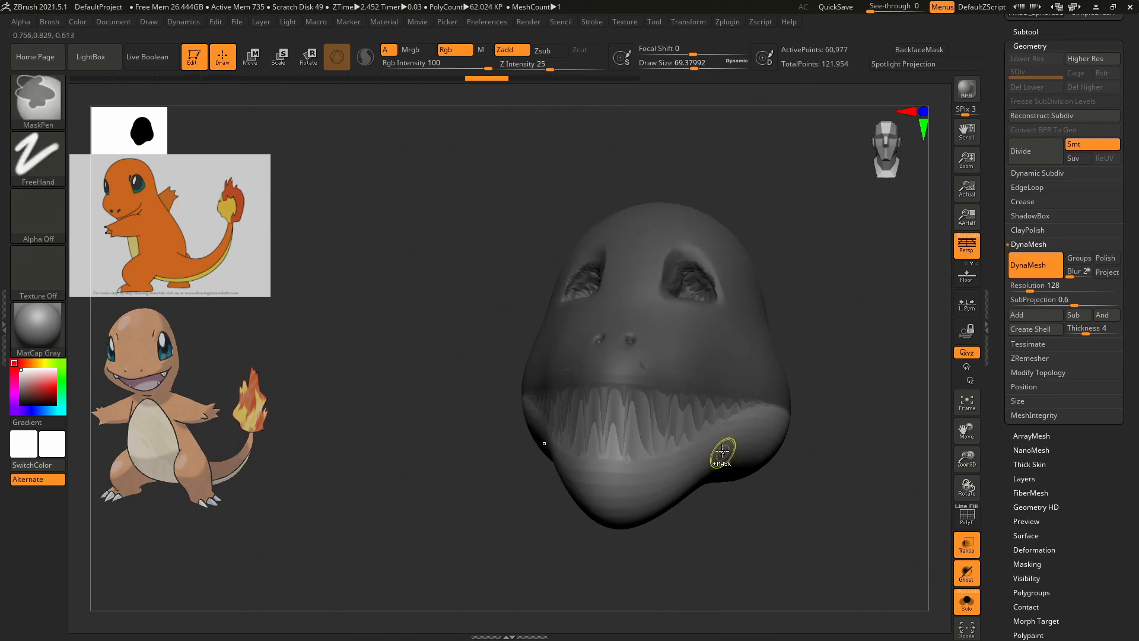
{"action": "left_click_drag", "start_coordinate": [619, 423], "coordinate": [626, 416]}
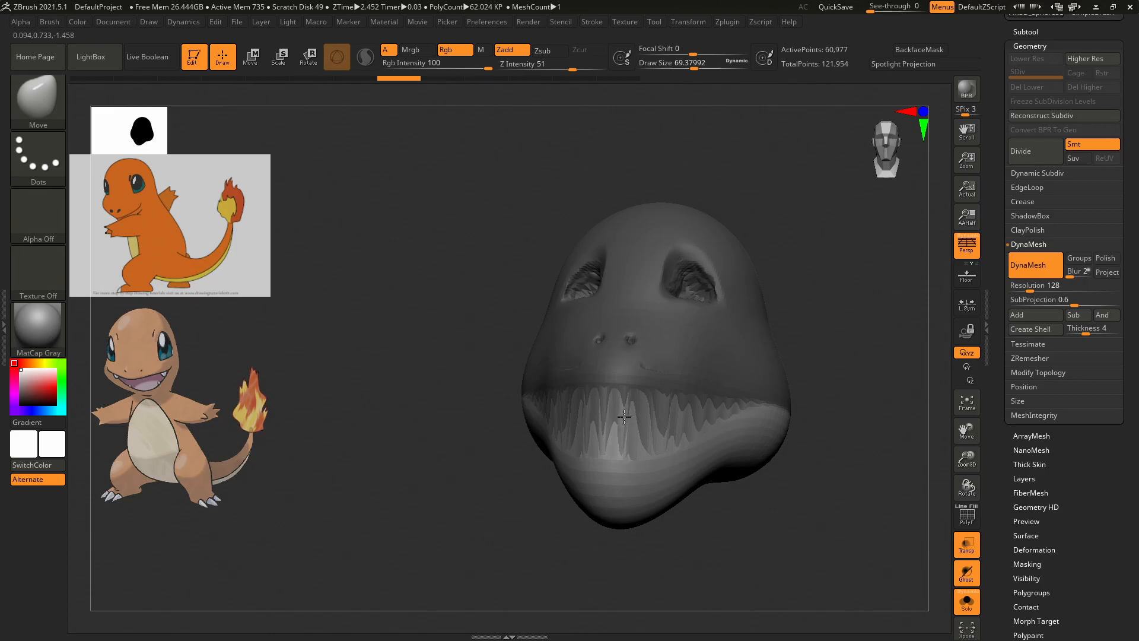
{"action": "left_click_drag", "start_coordinate": [856, 402], "coordinate": [870, 408]}
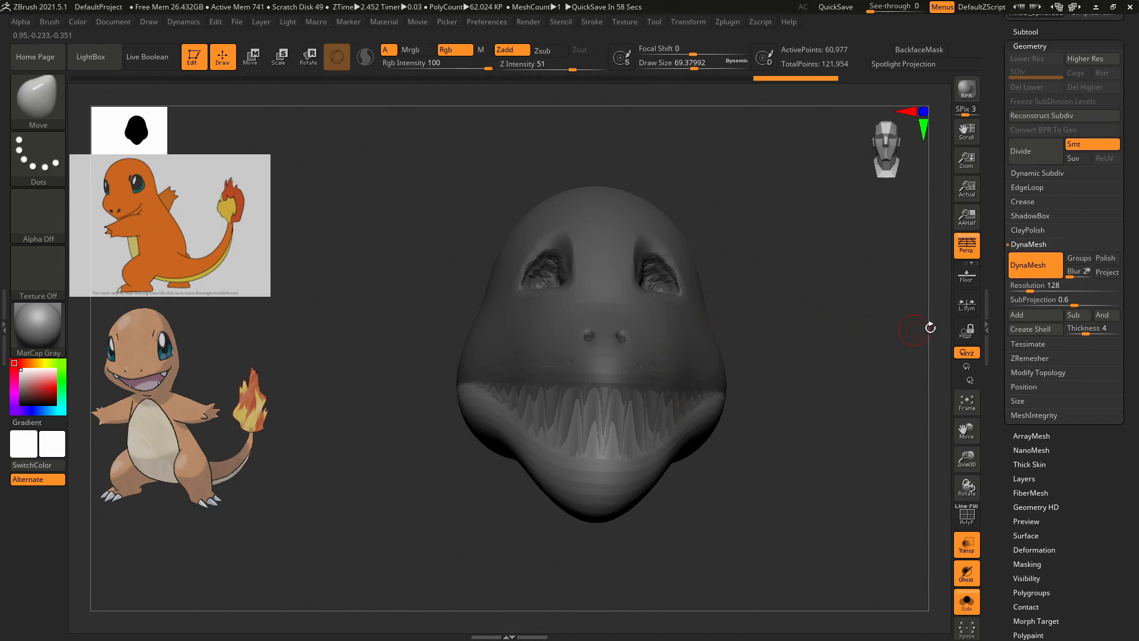
Clear the mask from the PM3D_Sphere3D2 head and smooth away the stretched ridges across the mouth area with the Smooth brush.
{"action": "key", "text": "ctrl"}
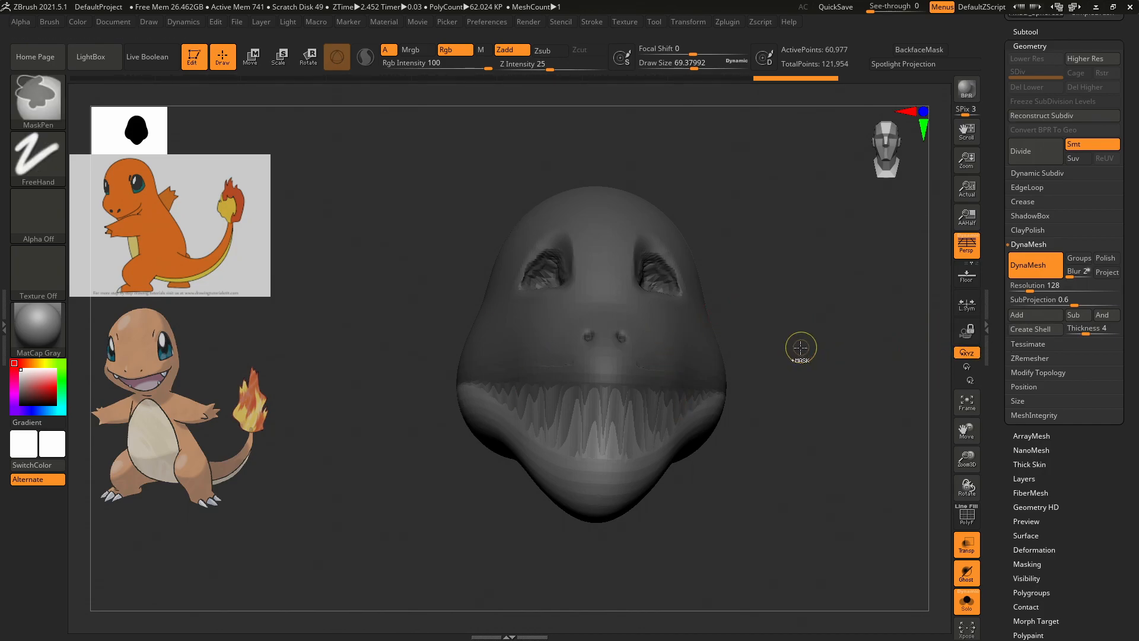
{"action": "left_click_drag", "start_coordinate": [801, 347], "coordinate": [811, 350], "text": "ctrl"}
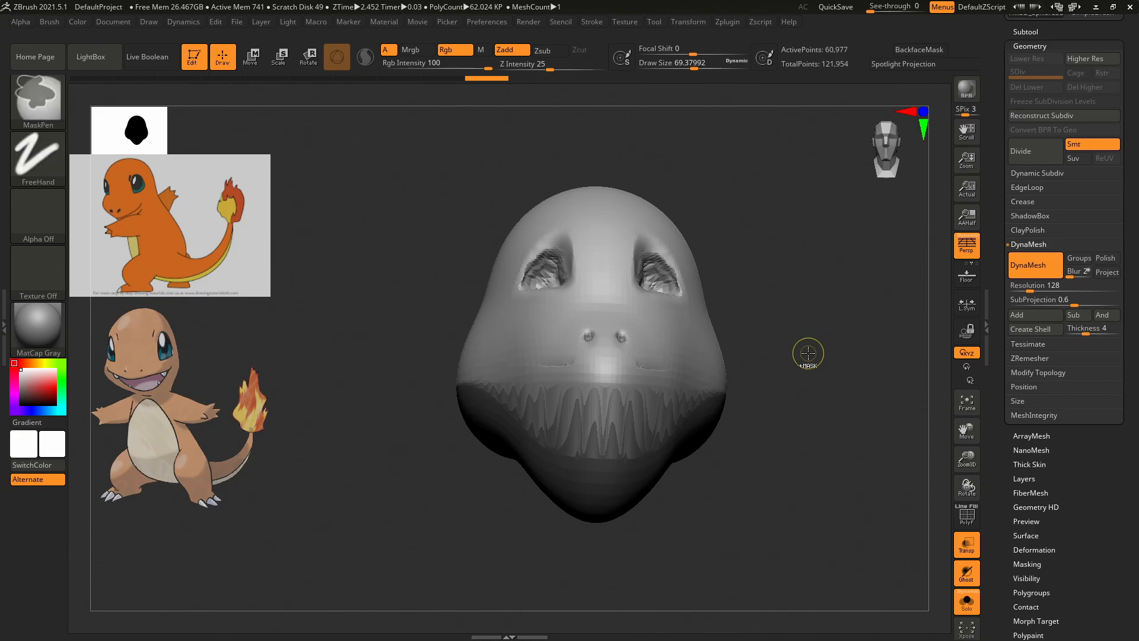
{"action": "left_click", "coordinate": [807, 352], "text": "ctrl"}
{"action": "mouse_move", "coordinate": [831, 305]}
{"action": "left_mouse_down", "text": "ctrl"}
{"action": "mouse_move", "coordinate": [836, 328]}
{"action": "mouse_move", "coordinate": [883, 356]}
{"action": "mouse_move", "coordinate": [831, 356]}
{"action": "mouse_move", "coordinate": [836, 403]}
{"action": "mouse_move", "coordinate": [841, 379]}
{"action": "left_mouse_up", "text": "ctrl"}
{"action": "key", "text": "shift"}
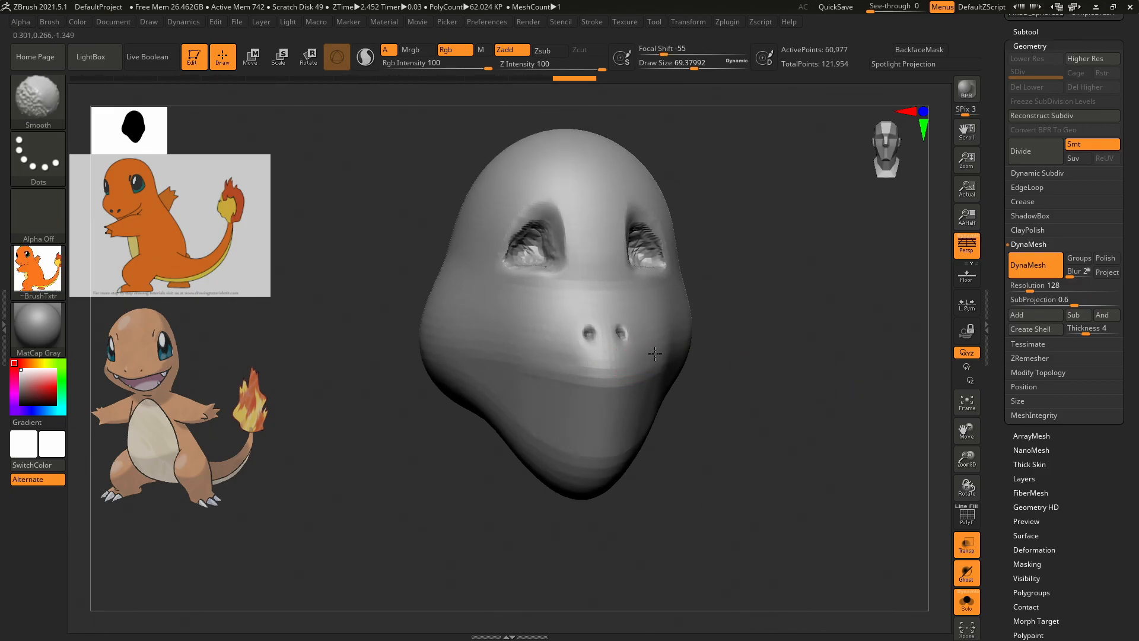
{"action": "mouse_move", "coordinate": [788, 346]}
{"action": "left_mouse_down"}
{"action": "mouse_move", "coordinate": [826, 330]}
{"action": "mouse_move", "coordinate": [778, 309]}
{"action": "mouse_move", "coordinate": [557, 401]}
{"action": "left_mouse_up"}
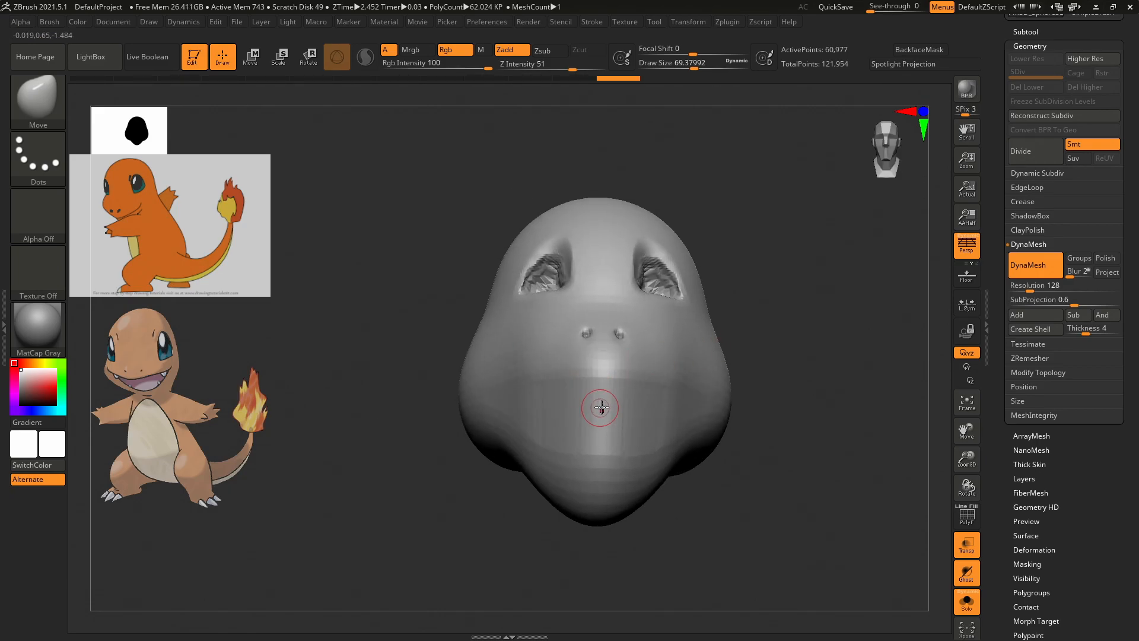
{"action": "key", "text": "b"}
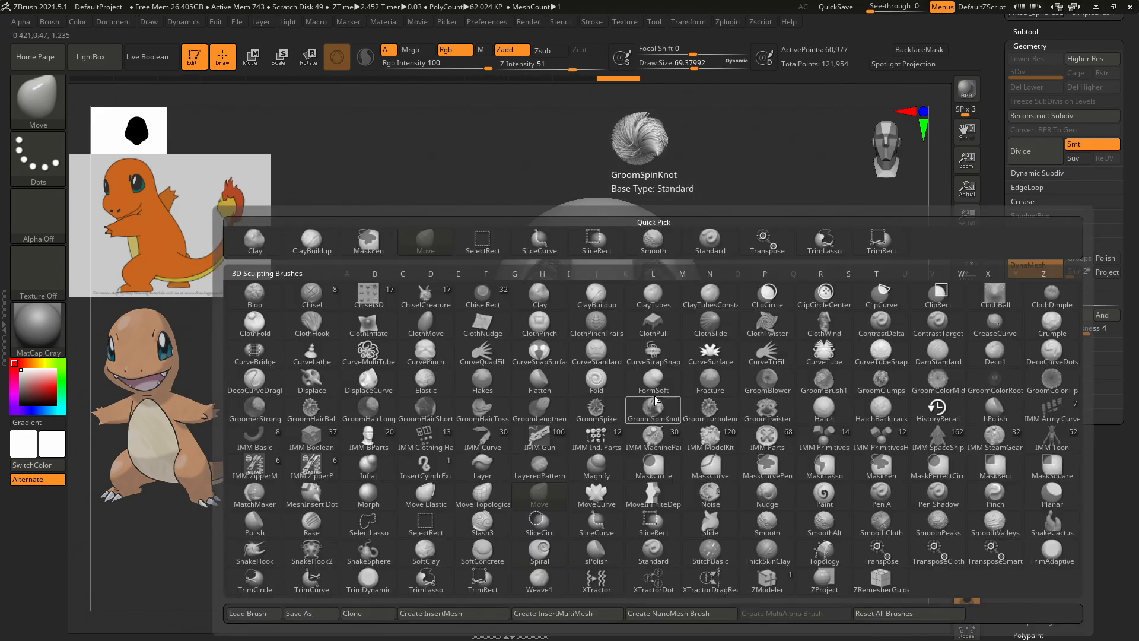
{"action": "key", "text": "c"}
{"action": "key", "text": "b"}
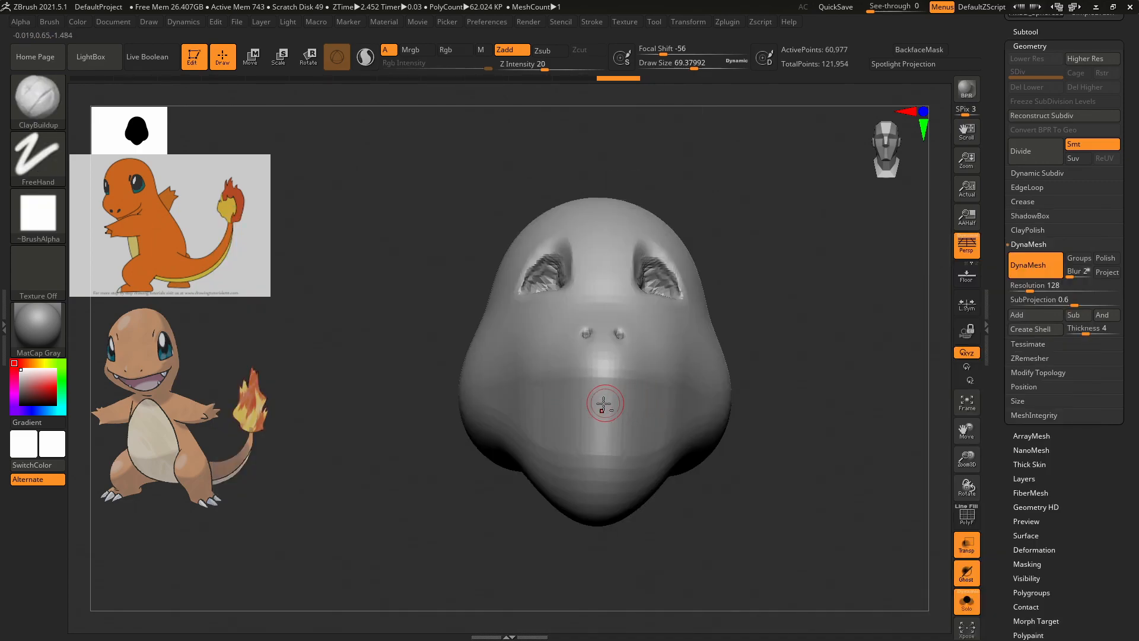
{"action": "mouse_move", "coordinate": [617, 391]}
{"action": "left_mouse_down"}
{"action": "mouse_move", "coordinate": [599, 442]}
{"action": "mouse_move", "coordinate": [632, 392]}
{"action": "mouse_move", "coordinate": [623, 413]}
{"action": "left_mouse_up"}
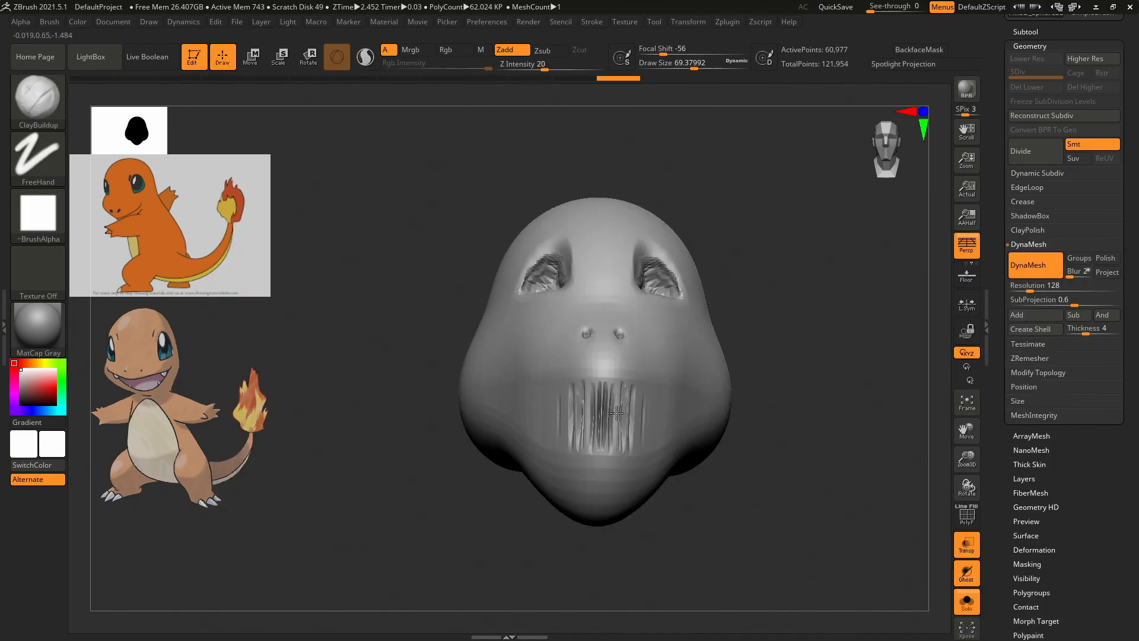
{"action": "left_click_drag", "start_coordinate": [800, 388], "coordinate": [825, 396]}
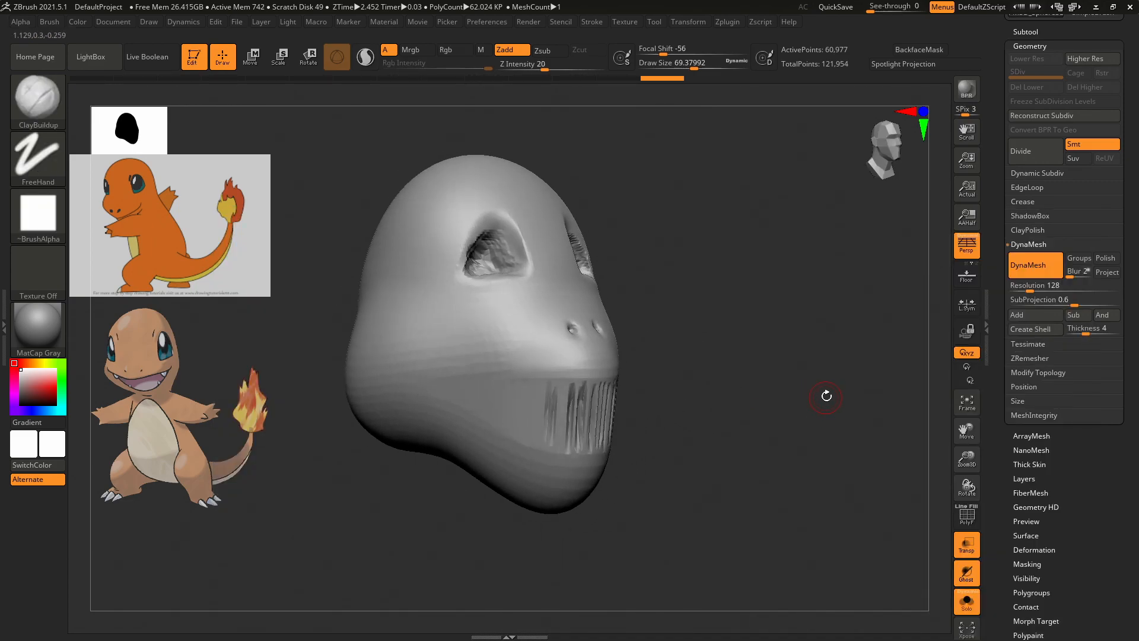
{"action": "key", "text": "ctrl+z"}
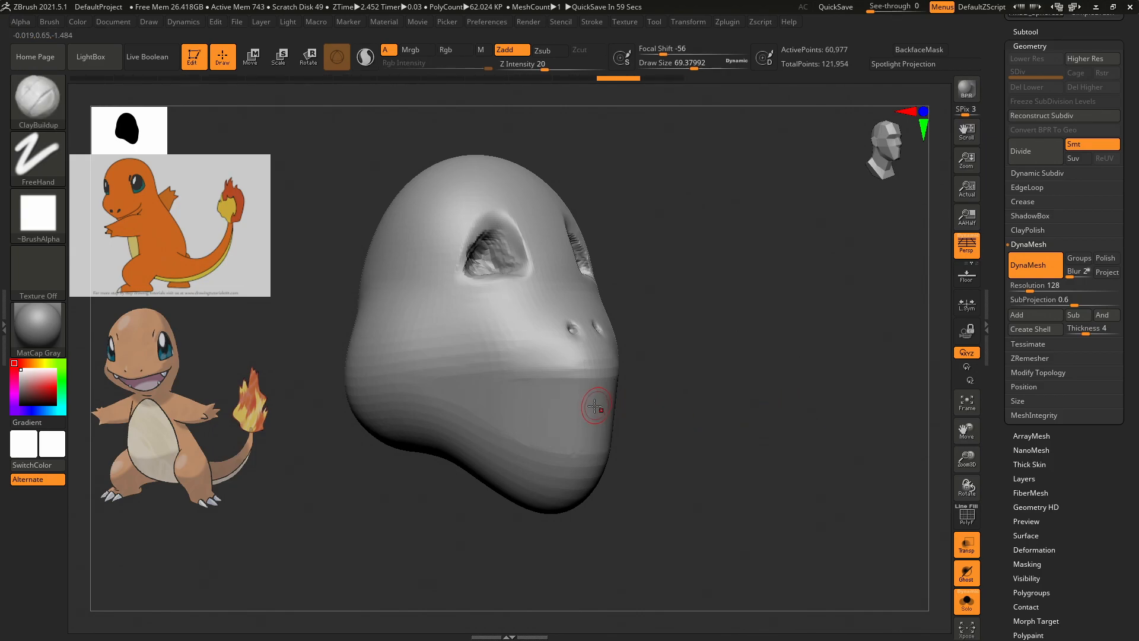
Push the surface at the front of the mouth area slightly inward with the Move brush.
{"action": "key", "text": "b"}
{"action": "key", "text": "m"}
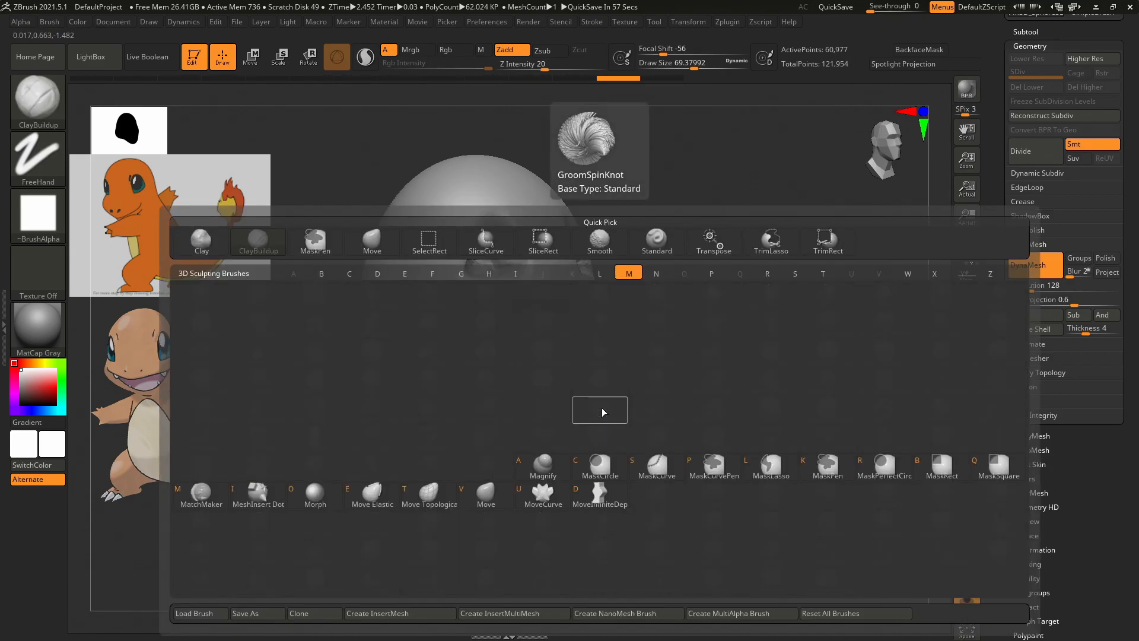
{"action": "key", "text": "v"}
{"action": "mouse_move", "coordinate": [595, 418]}
{"action": "left_mouse_down"}
{"action": "mouse_move", "coordinate": [568, 414]}
{"action": "mouse_move", "coordinate": [592, 420]}
{"action": "left_mouse_up"}
{"action": "key", "text": "s"}
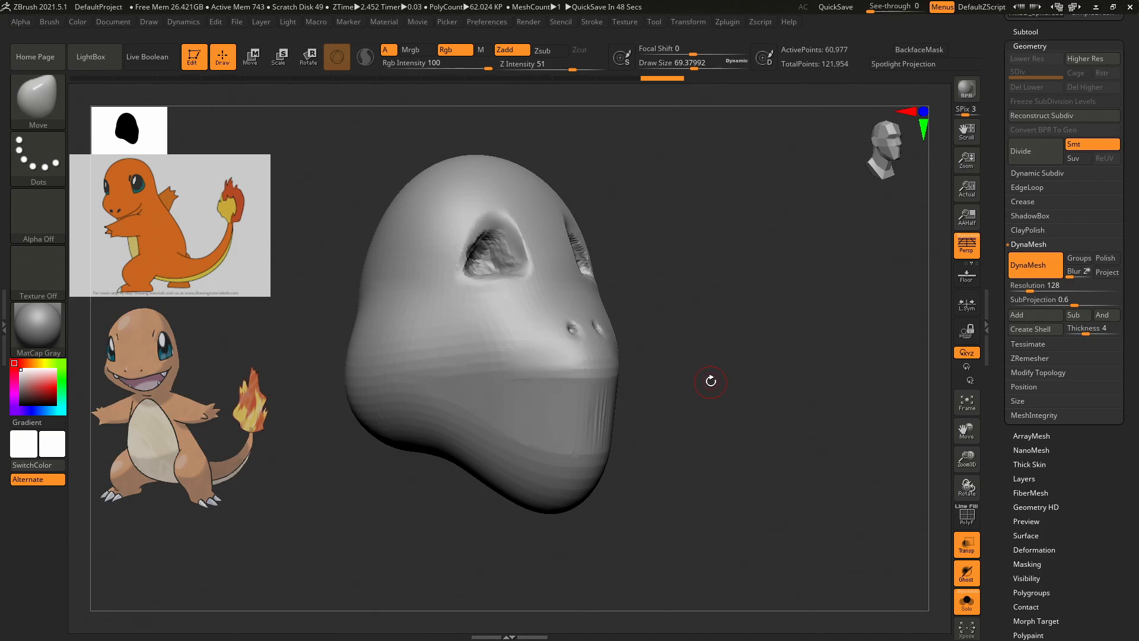
{"action": "key", "text": "s"}
{"action": "left_click_drag", "start_coordinate": [714, 383], "coordinate": [735, 385]}
{"action": "left_click_drag", "start_coordinate": [587, 415], "coordinate": [562, 411]}
{"action": "left_click_drag", "start_coordinate": [522, 376], "coordinate": [593, 404], "text": "shift"}
{"action": "key", "text": "s"}
{"action": "left_click_drag", "start_coordinate": [734, 387], "coordinate": [719, 386]}
{"action": "mouse_move", "coordinate": [599, 403]}
{"action": "left_mouse_down"}
{"action": "mouse_move", "coordinate": [571, 414]}
{"action": "mouse_move", "coordinate": [481, 393]}
{"action": "mouse_move", "coordinate": [532, 401]}
{"action": "mouse_move", "coordinate": [511, 397]}
{"action": "left_mouse_up"}
{"action": "mouse_move", "coordinate": [749, 388]}
{"action": "left_mouse_down"}
{"action": "mouse_move", "coordinate": [711, 383]}
{"action": "mouse_move", "coordinate": [739, 363]}
{"action": "left_mouse_up"}
{"action": "key", "text": "ctrl"}
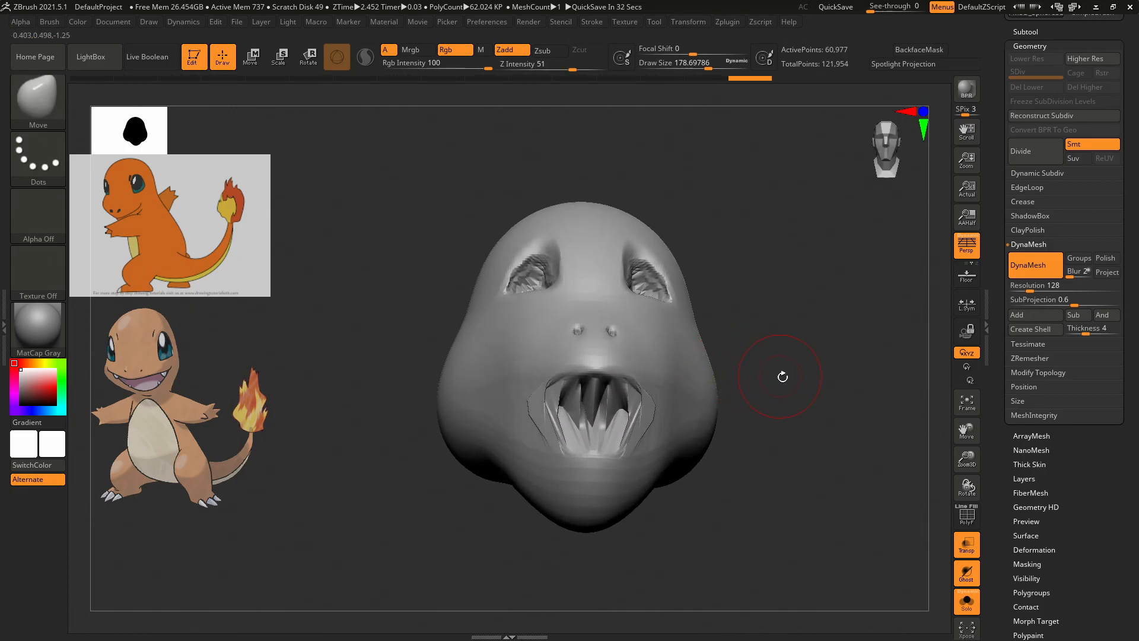
{"action": "key", "text": "ctrl+z"}
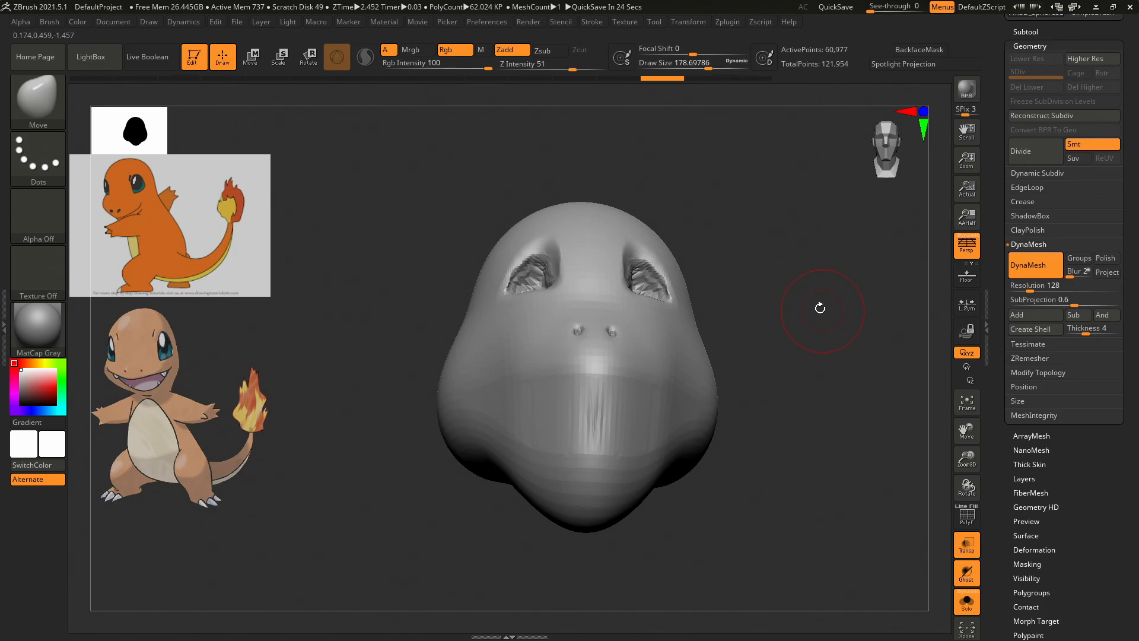
Remesh the head with DynaMesh and display its polygon wireframe.
{"action": "left_click_drag", "start_coordinate": [822, 309], "coordinate": [818, 320], "text": "ctrl"}
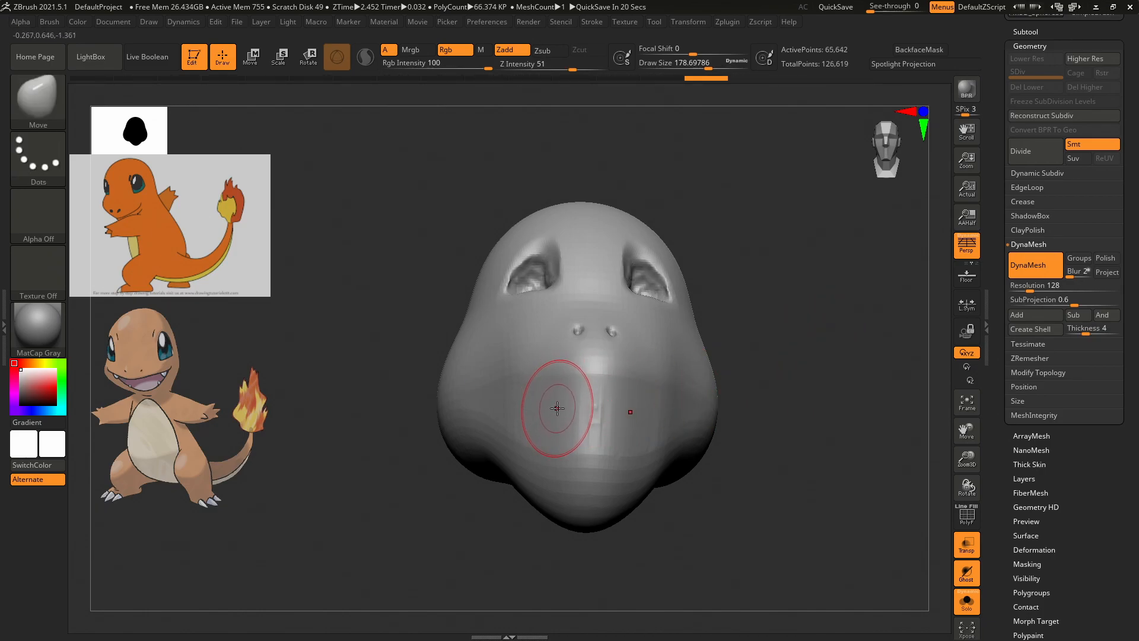
{"action": "key", "text": "shift+f"}
{"action": "left_click_drag", "start_coordinate": [818, 370], "coordinate": [765, 364]}
Carve a rough mouth opening below the nostrils with the ClayBuildup brush, and hide the wireframe.
{"action": "key", "text": "b"}
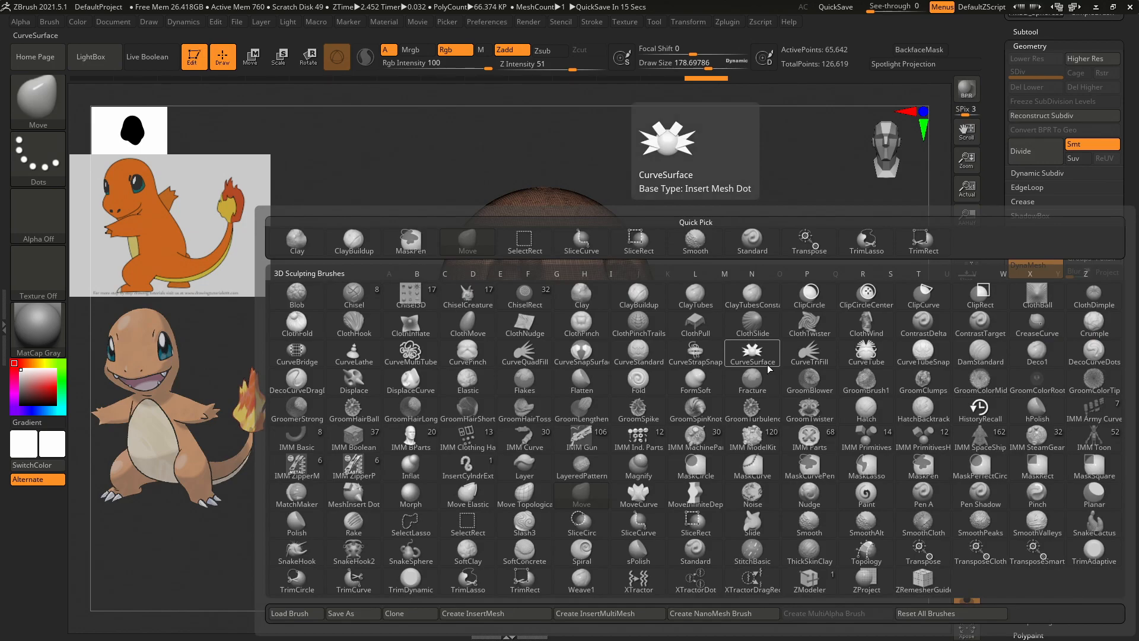
{"action": "key", "text": "c"}
{"action": "key", "text": "b"}
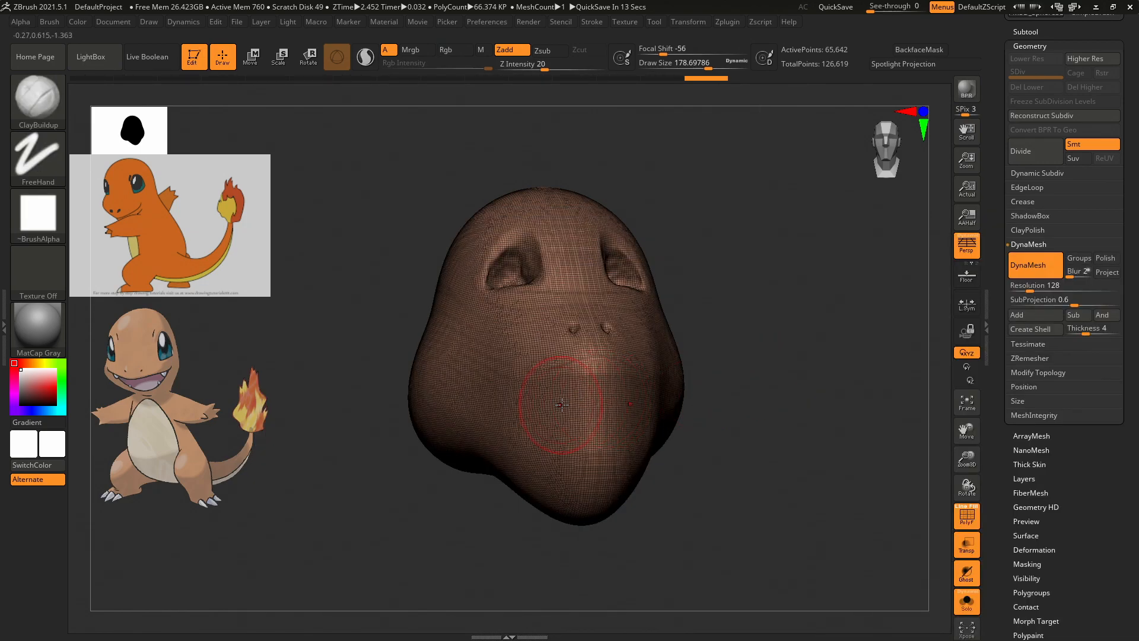
{"action": "mouse_move", "coordinate": [571, 409]}
{"action": "left_mouse_down", "text": "alt"}
{"action": "mouse_move", "coordinate": [623, 405]}
{"action": "mouse_move", "coordinate": [519, 403]}
{"action": "left_mouse_up", "text": "alt"}
{"action": "mouse_move", "coordinate": [706, 404]}
{"action": "left_mouse_down"}
{"action": "mouse_move", "coordinate": [828, 403]}
{"action": "mouse_move", "coordinate": [775, 386]}
{"action": "mouse_move", "coordinate": [796, 386]}
{"action": "mouse_move", "coordinate": [839, 404]}
{"action": "mouse_move", "coordinate": [810, 401]}
{"action": "left_mouse_up"}
{"action": "key", "text": "shift+f"}
Carve the mouth into a wide open triangular smile with ClayBuildup at a draw size of about 53.
{"action": "key", "text": "s"}
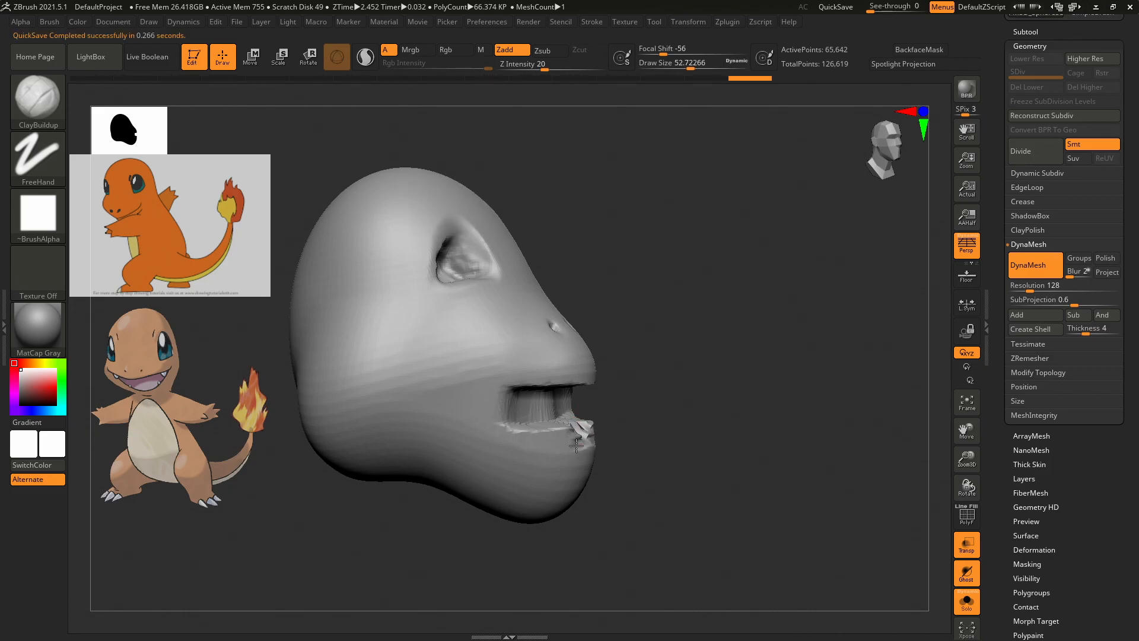
{"action": "mouse_move", "coordinate": [593, 446]}
{"action": "left_mouse_down"}
{"action": "mouse_move", "coordinate": [532, 420]}
{"action": "mouse_move", "coordinate": [553, 394]}
{"action": "mouse_move", "coordinate": [445, 400]}
{"action": "mouse_move", "coordinate": [483, 394]}
{"action": "left_mouse_up"}
{"action": "left_click_drag", "start_coordinate": [706, 384], "coordinate": [668, 379]}
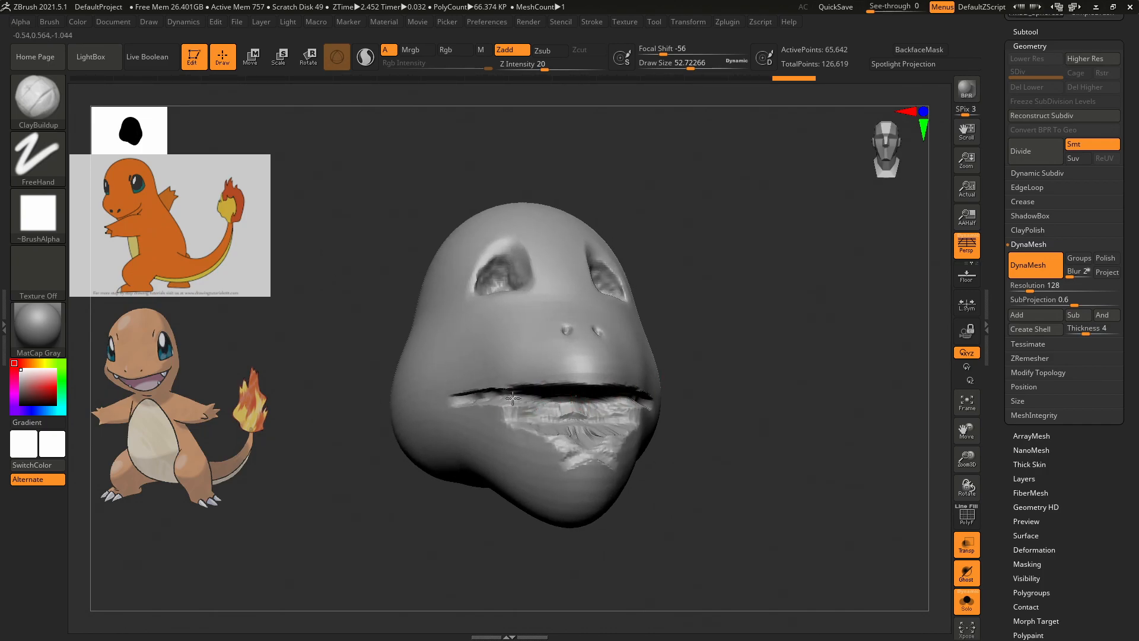
{"action": "mouse_move", "coordinate": [534, 414]}
{"action": "left_mouse_down"}
{"action": "mouse_move", "coordinate": [465, 413]}
{"action": "mouse_move", "coordinate": [541, 469]}
{"action": "mouse_move", "coordinate": [579, 475]}
{"action": "mouse_move", "coordinate": [557, 446]}
{"action": "left_mouse_up"}
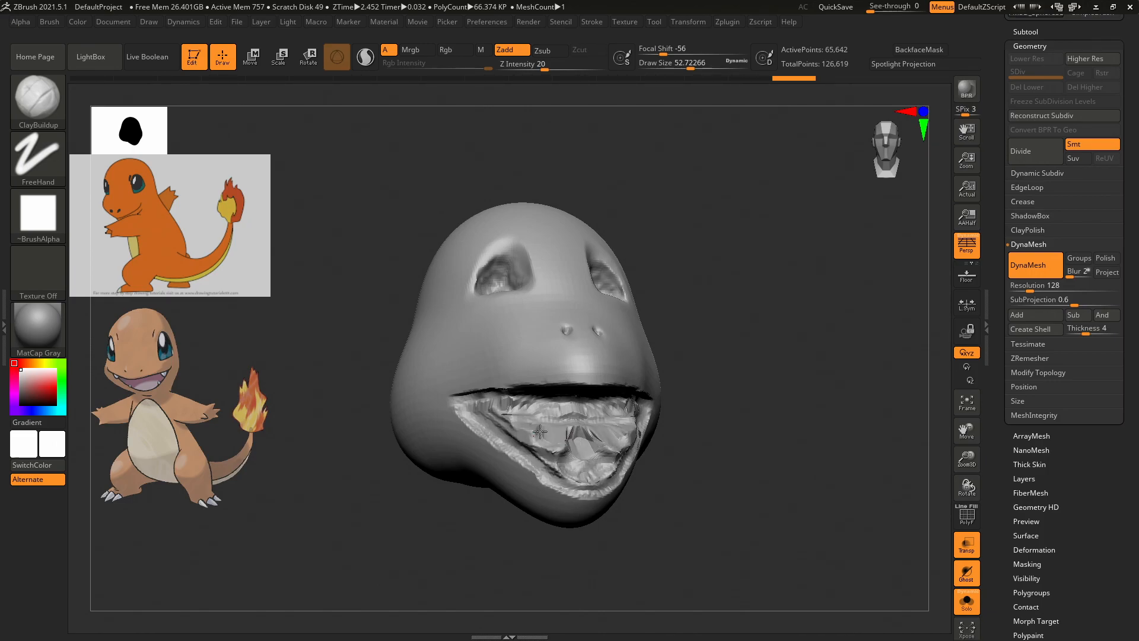
Hollow the mouth interior with ClayBuildup at a draw size of about 385, and undo the last unwanted change.
{"action": "key", "text": "s"}
{"action": "left_click_drag", "start_coordinate": [757, 409], "coordinate": [793, 411]}
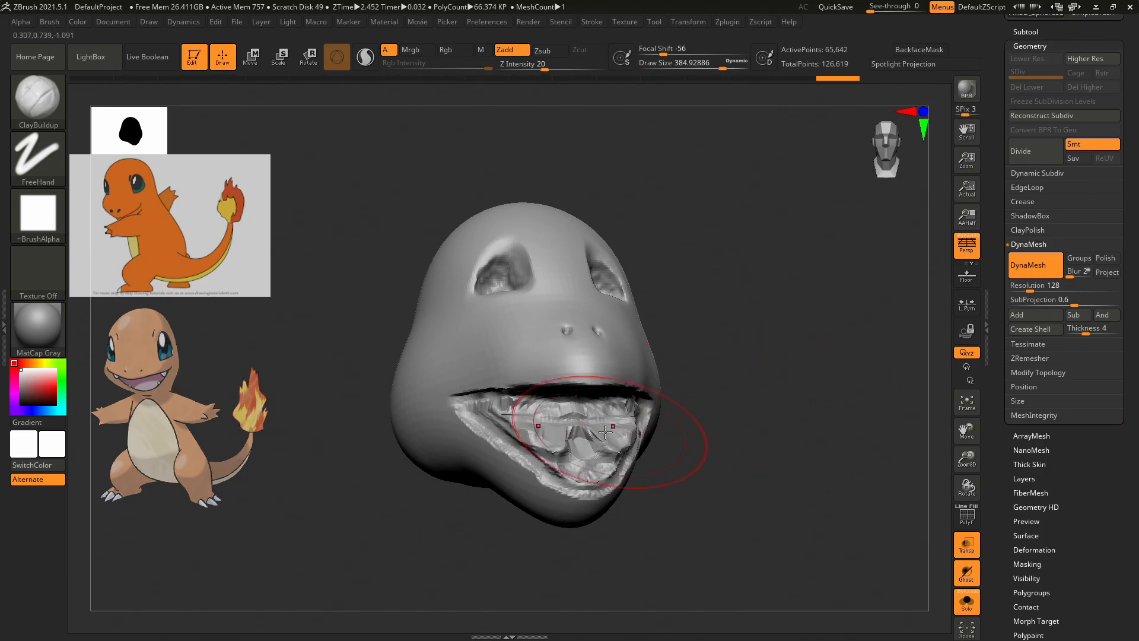
{"action": "mouse_move", "coordinate": [594, 437]}
{"action": "left_mouse_down"}
{"action": "mouse_move", "coordinate": [587, 451]}
{"action": "mouse_move", "coordinate": [611, 442]}
{"action": "mouse_move", "coordinate": [527, 371]}
{"action": "mouse_move", "coordinate": [509, 428]}
{"action": "mouse_move", "coordinate": [531, 428]}
{"action": "mouse_move", "coordinate": [506, 419]}
{"action": "mouse_move", "coordinate": [536, 425]}
{"action": "mouse_move", "coordinate": [521, 412]}
{"action": "left_mouse_up"}
{"action": "key", "text": "ctrl+z"}
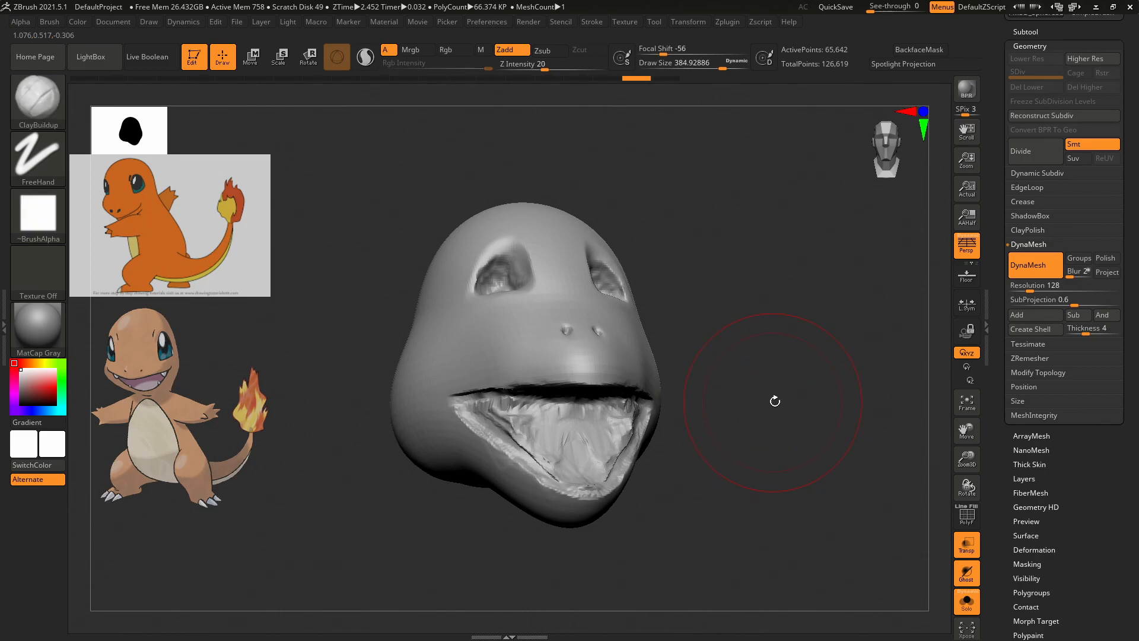
Deepen the back of the mouth cavity with ClayBuildup at a draw size of about 179.
{"action": "key", "text": "s"}
{"action": "left_click_drag", "start_coordinate": [768, 398], "coordinate": [767, 397]}
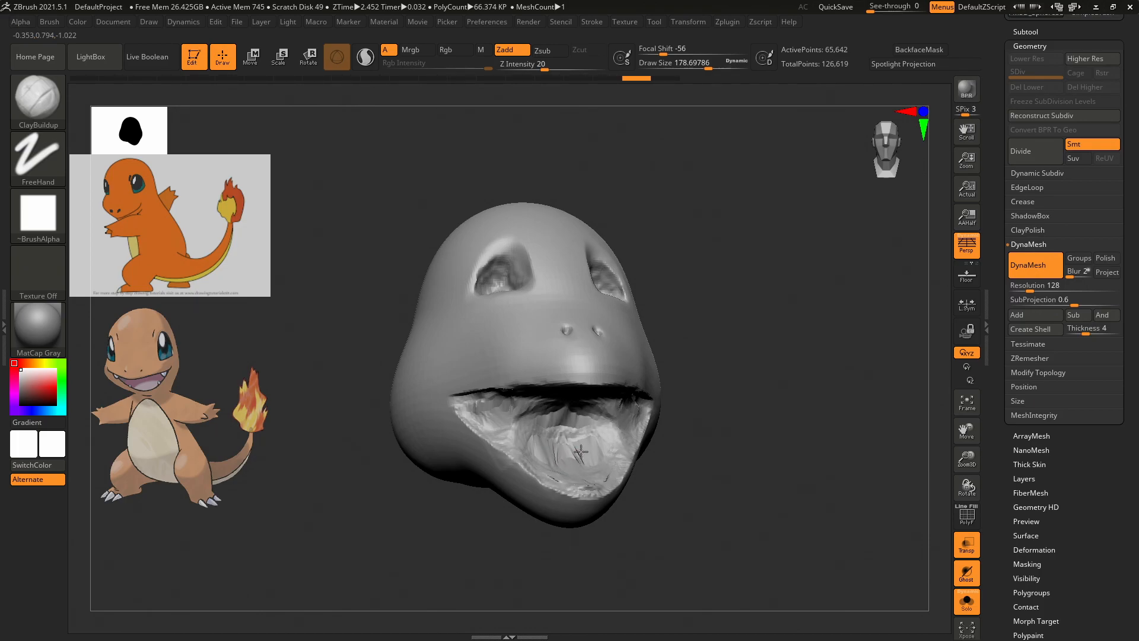
{"action": "left_click_drag", "start_coordinate": [520, 412], "coordinate": [525, 417]}
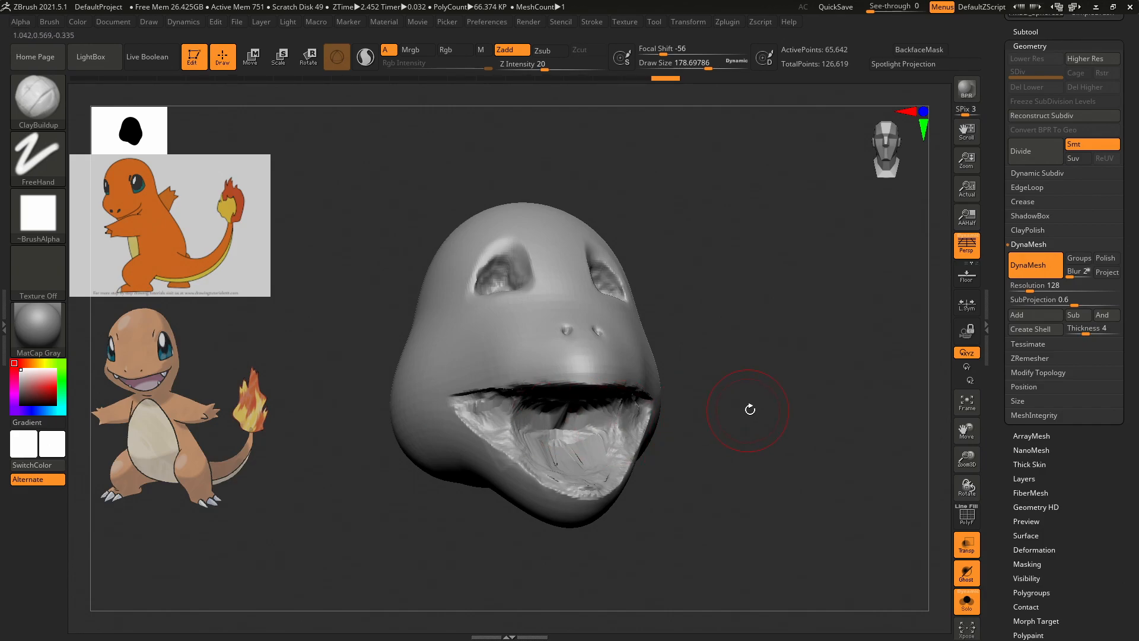
Carve the mouth cavity behind the lower lip deeper from a low angle, and remesh the head with DynaMesh.
{"action": "left_click_drag", "start_coordinate": [749, 415], "coordinate": [744, 347]}
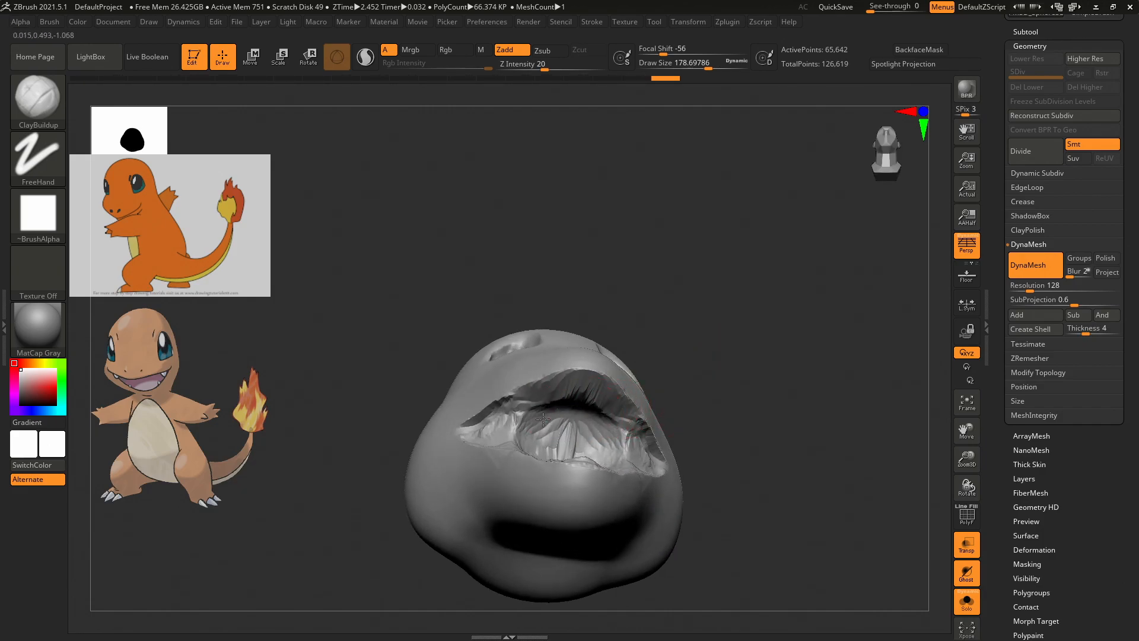
{"action": "left_click_drag", "start_coordinate": [533, 409], "coordinate": [519, 423]}
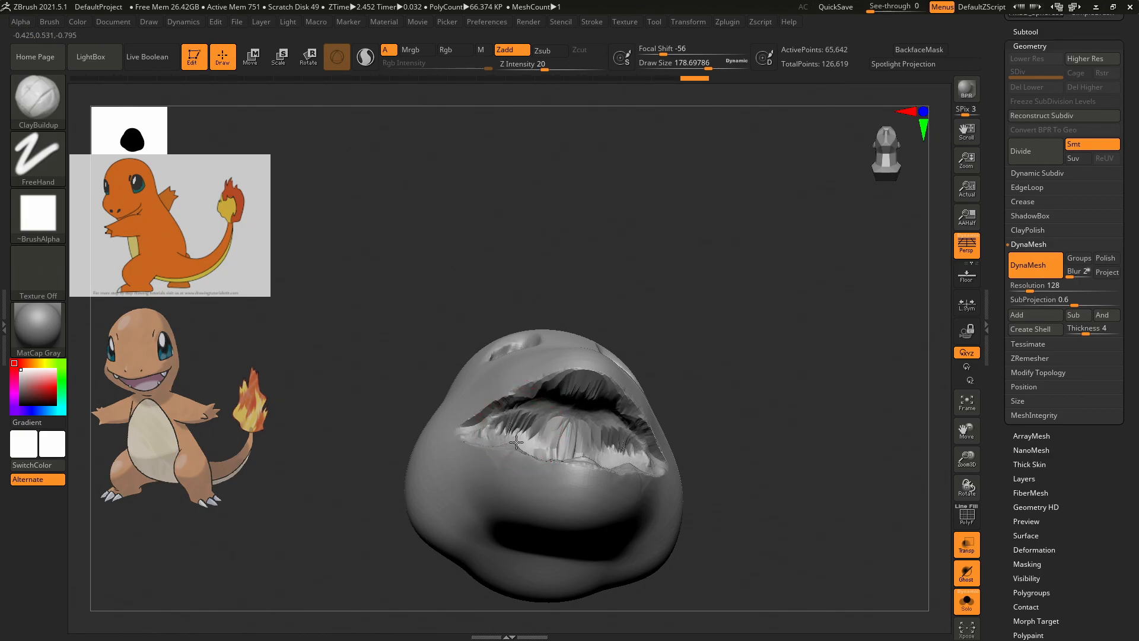
{"action": "left_click_drag", "start_coordinate": [544, 434], "coordinate": [596, 423]}
{"action": "left_click_drag", "start_coordinate": [795, 334], "coordinate": [787, 374], "text": "ctrl"}
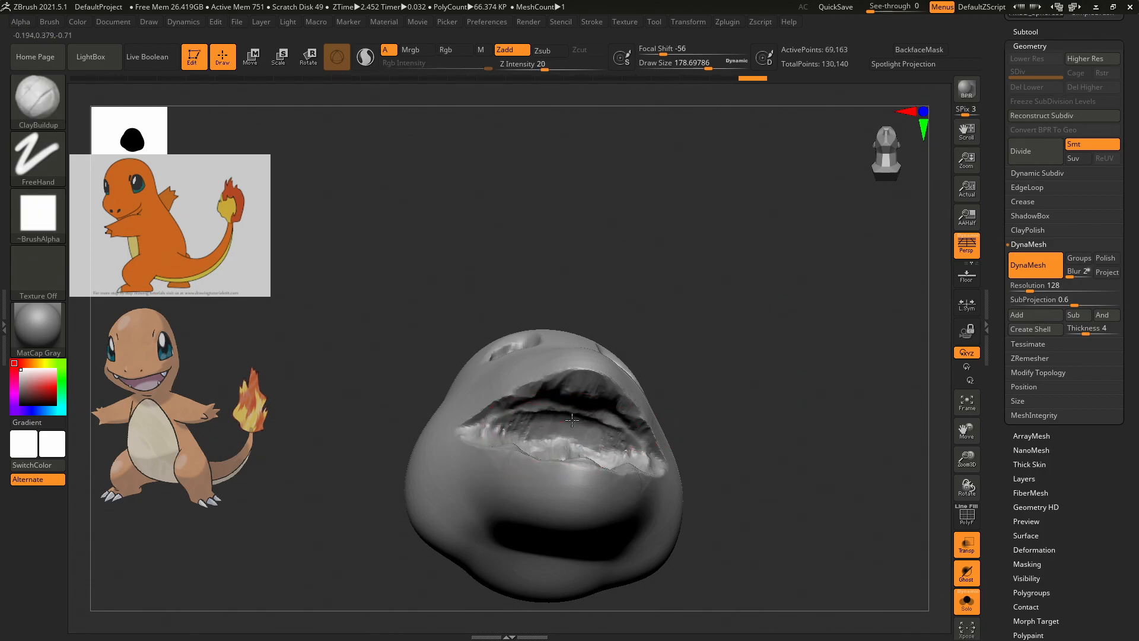
Carve the remeshed mouth floor further inward across both sides of the lower jaw.
{"action": "left_click_drag", "start_coordinate": [585, 413], "coordinate": [566, 453]}
{"action": "mouse_move", "coordinate": [804, 380]}
{"action": "left_mouse_down"}
{"action": "mouse_move", "coordinate": [778, 415]}
{"action": "mouse_move", "coordinate": [810, 363]}
{"action": "mouse_move", "coordinate": [801, 374]}
{"action": "mouse_move", "coordinate": [828, 388]}
{"action": "left_mouse_up"}
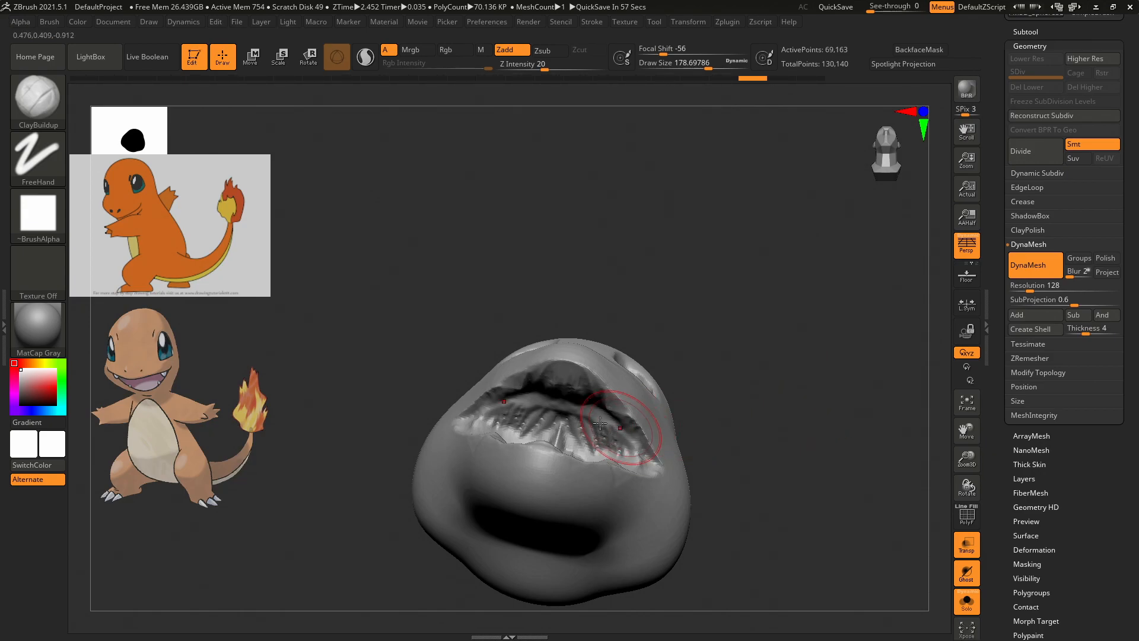
{"action": "mouse_move", "coordinate": [564, 424]}
{"action": "left_mouse_down", "text": "alt"}
{"action": "mouse_move", "coordinate": [555, 425]}
{"action": "mouse_move", "coordinate": [596, 424]}
{"action": "left_mouse_up", "text": "alt"}
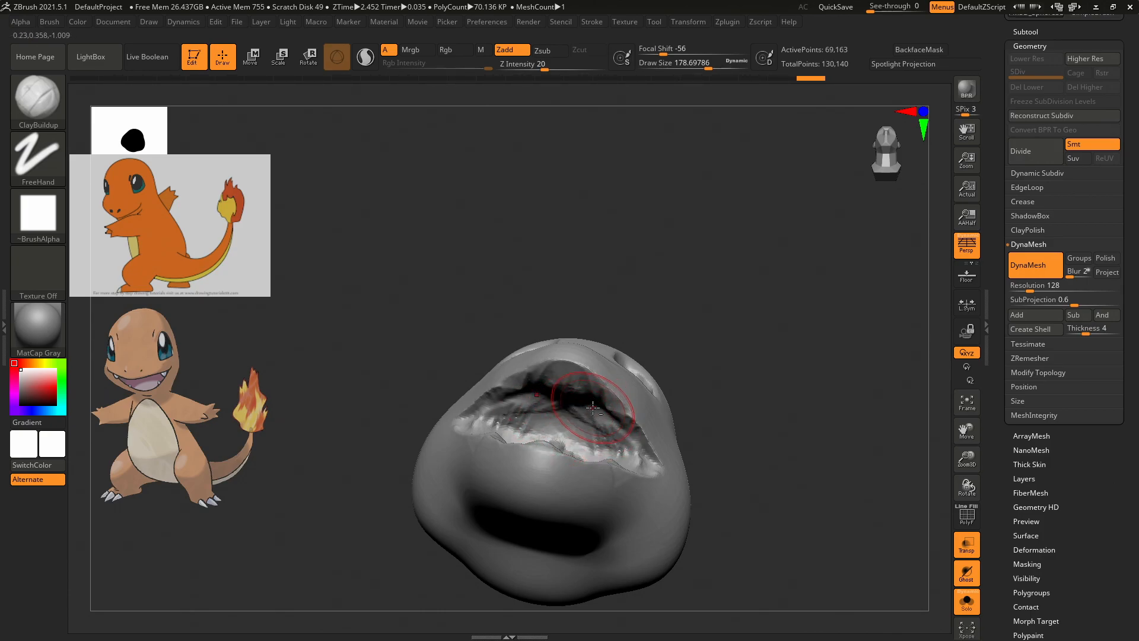
Hollow the throat and the inner sides of the mouth with ClayBuildup at a draw size of about 66.
{"action": "key", "text": "s"}
{"action": "left_click_drag", "start_coordinate": [800, 369], "coordinate": [797, 368]}
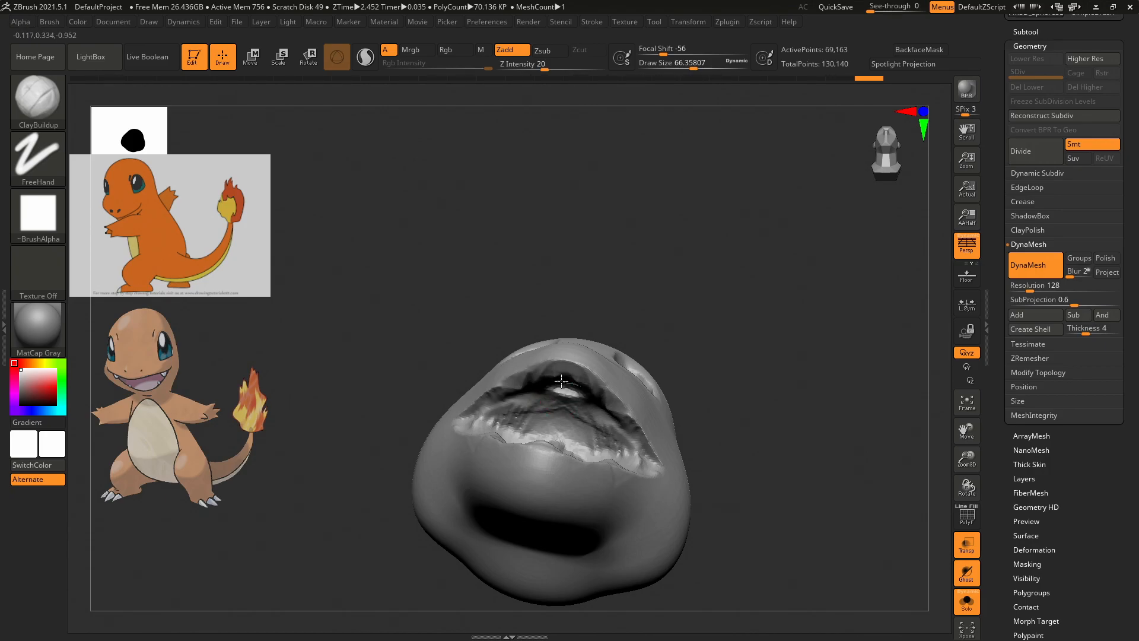
{"action": "mouse_move", "coordinate": [554, 392]}
{"action": "left_mouse_down"}
{"action": "mouse_move", "coordinate": [501, 425]}
{"action": "mouse_move", "coordinate": [557, 439]}
{"action": "left_mouse_up"}
{"action": "mouse_move", "coordinate": [789, 386]}
{"action": "left_mouse_down"}
{"action": "mouse_move", "coordinate": [801, 410]}
{"action": "mouse_move", "coordinate": [794, 351]}
{"action": "mouse_move", "coordinate": [780, 367]}
{"action": "mouse_move", "coordinate": [754, 365]}
{"action": "left_mouse_up"}
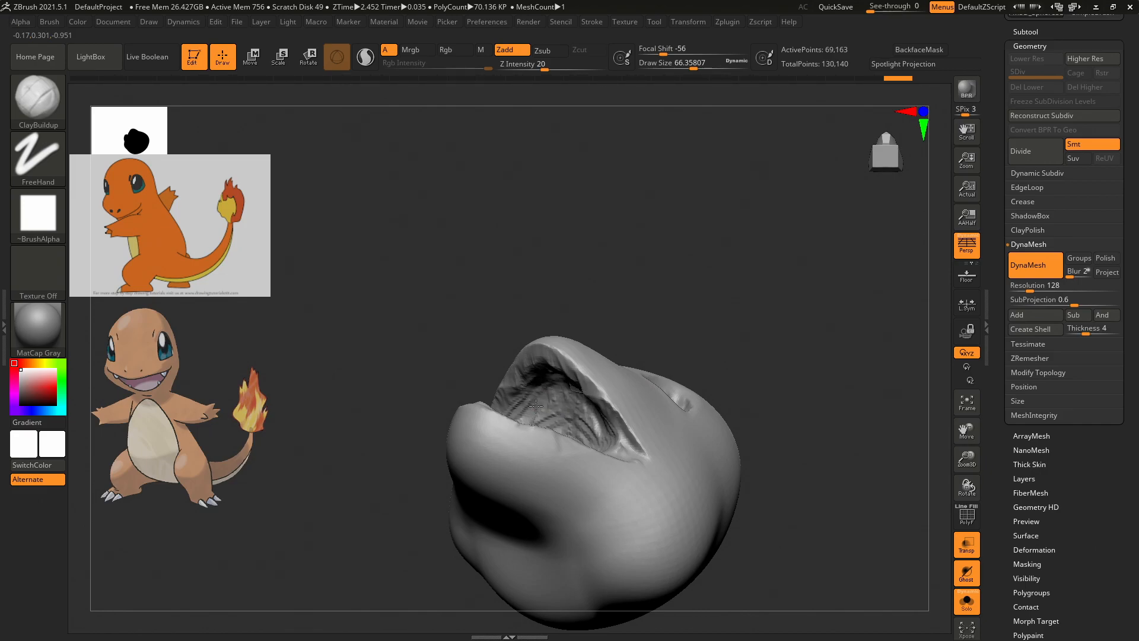
{"action": "mouse_move", "coordinate": [551, 411]}
{"action": "left_mouse_down"}
{"action": "mouse_move", "coordinate": [590, 400]}
{"action": "mouse_move", "coordinate": [544, 376]}
{"action": "mouse_move", "coordinate": [543, 388]}
{"action": "left_mouse_up"}
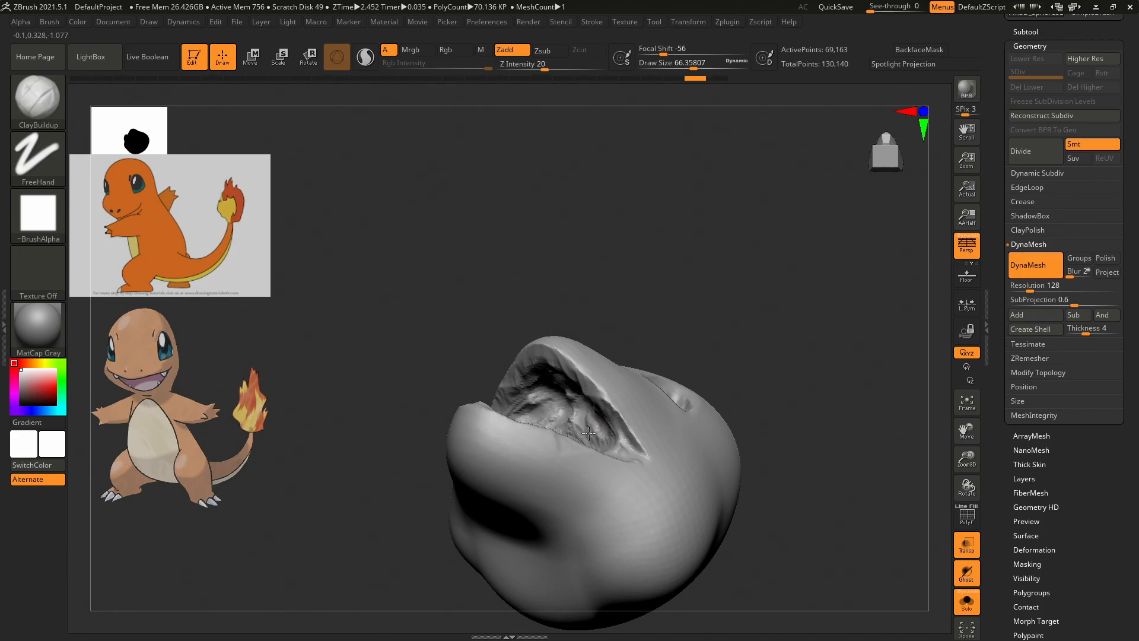
{"action": "mouse_move", "coordinate": [748, 355]}
{"action": "left_mouse_down"}
{"action": "mouse_move", "coordinate": [786, 386]}
{"action": "mouse_move", "coordinate": [801, 377]}
{"action": "mouse_move", "coordinate": [745, 358]}
{"action": "mouse_move", "coordinate": [776, 439]}
{"action": "mouse_move", "coordinate": [795, 409]}
{"action": "mouse_move", "coordinate": [771, 364]}
{"action": "left_mouse_up"}
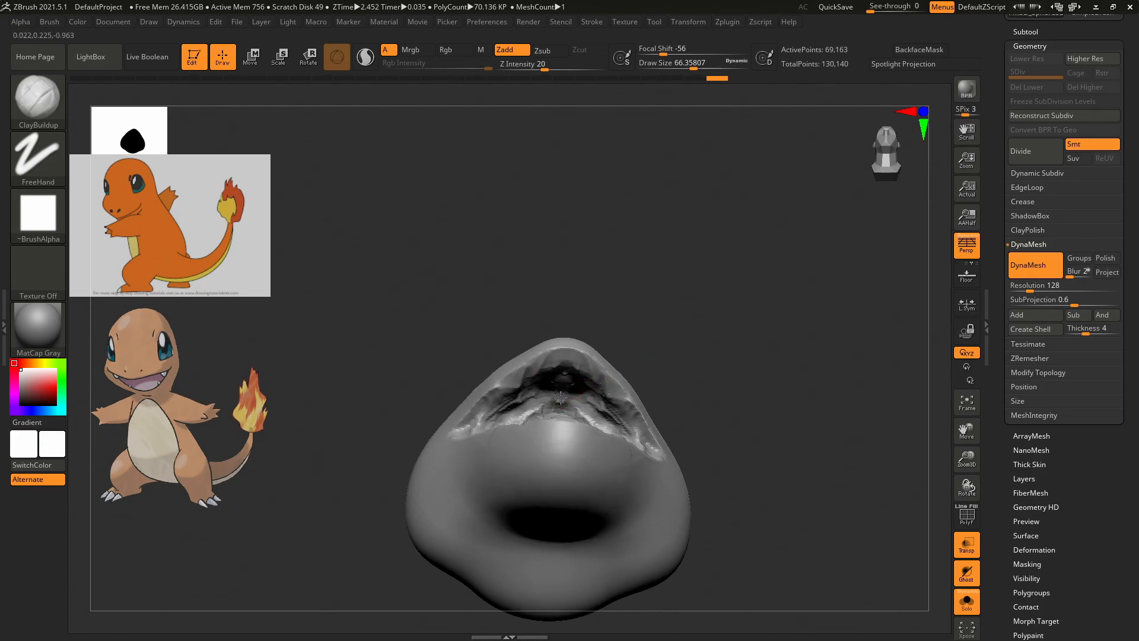
Carve out the mouth corners and the inside of the lower lip, and smooth the mouth floor.
{"action": "mouse_move", "coordinate": [714, 382]}
{"action": "left_mouse_down"}
{"action": "mouse_move", "coordinate": [769, 379]}
{"action": "mouse_move", "coordinate": [741, 446]}
{"action": "left_mouse_up"}
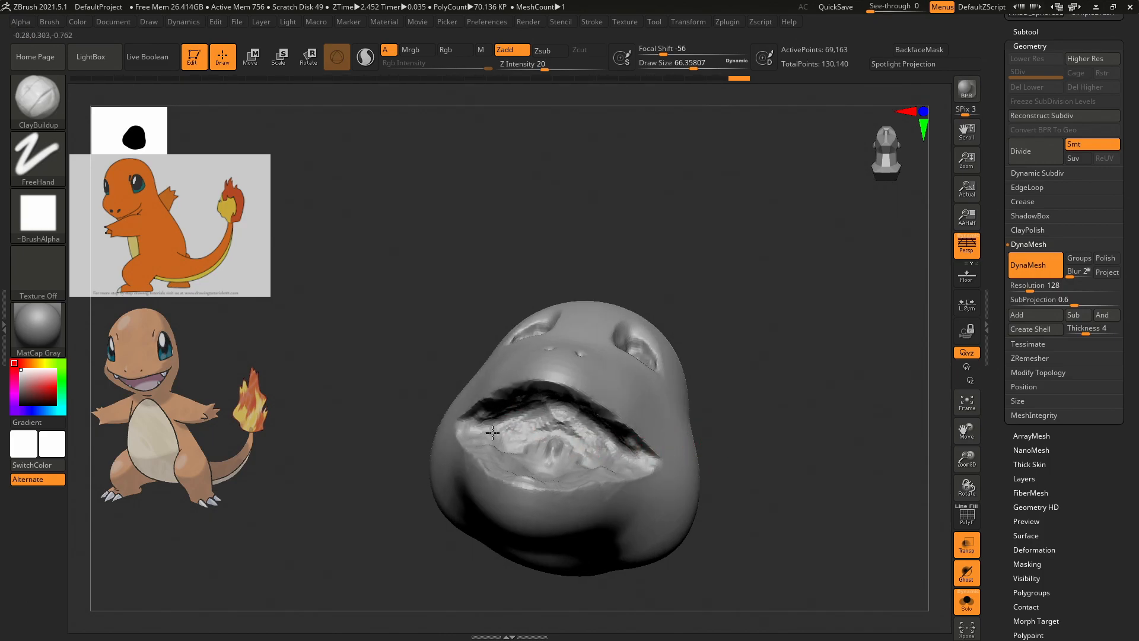
{"action": "mouse_move", "coordinate": [515, 441]}
{"action": "left_mouse_down"}
{"action": "mouse_move", "coordinate": [572, 456]}
{"action": "mouse_move", "coordinate": [506, 454]}
{"action": "left_mouse_up"}
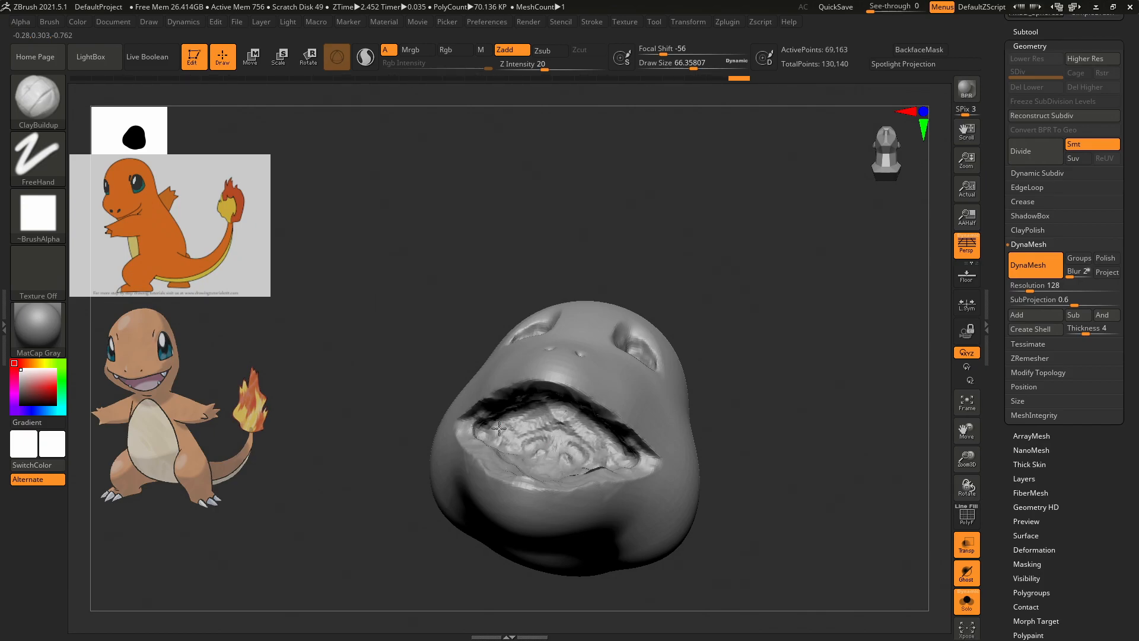
{"action": "mouse_move", "coordinate": [509, 426]}
{"action": "left_mouse_down"}
{"action": "mouse_move", "coordinate": [525, 430]}
{"action": "mouse_move", "coordinate": [506, 451]}
{"action": "left_mouse_up"}
{"action": "mouse_move", "coordinate": [706, 425]}
{"action": "left_mouse_down"}
{"action": "mouse_move", "coordinate": [795, 448]}
{"action": "mouse_move", "coordinate": [710, 426]}
{"action": "mouse_move", "coordinate": [763, 421]}
{"action": "left_mouse_up"}
{"action": "mouse_move", "coordinate": [567, 448]}
{"action": "left_mouse_down", "text": "shift"}
{"action": "mouse_move", "coordinate": [550, 465]}
{"action": "mouse_move", "coordinate": [522, 434]}
{"action": "mouse_move", "coordinate": [494, 455]}
{"action": "mouse_move", "coordinate": [498, 467]}
{"action": "mouse_move", "coordinate": [486, 423]}
{"action": "left_mouse_up", "text": "shift"}
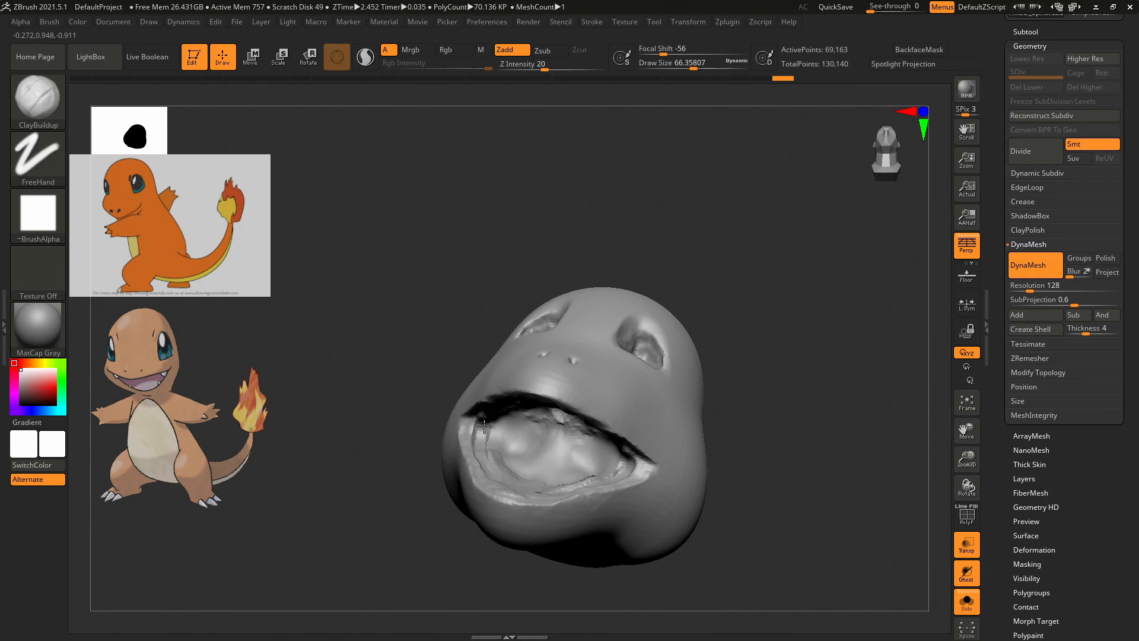
Carve along the inner edge of the lower jaw to define the lip rim around the mouth cavity.
{"action": "left_click_drag", "start_coordinate": [780, 392], "coordinate": [798, 452]}
{"action": "mouse_move", "coordinate": [495, 477]}
{"action": "left_mouse_down"}
{"action": "mouse_move", "coordinate": [522, 511]}
{"action": "mouse_move", "coordinate": [487, 490]}
{"action": "mouse_move", "coordinate": [558, 514]}
{"action": "mouse_move", "coordinate": [488, 482]}
{"action": "mouse_move", "coordinate": [534, 522]}
{"action": "mouse_move", "coordinate": [489, 489]}
{"action": "mouse_move", "coordinate": [546, 520]}
{"action": "mouse_move", "coordinate": [490, 492]}
{"action": "mouse_move", "coordinate": [497, 458]}
{"action": "left_mouse_up"}
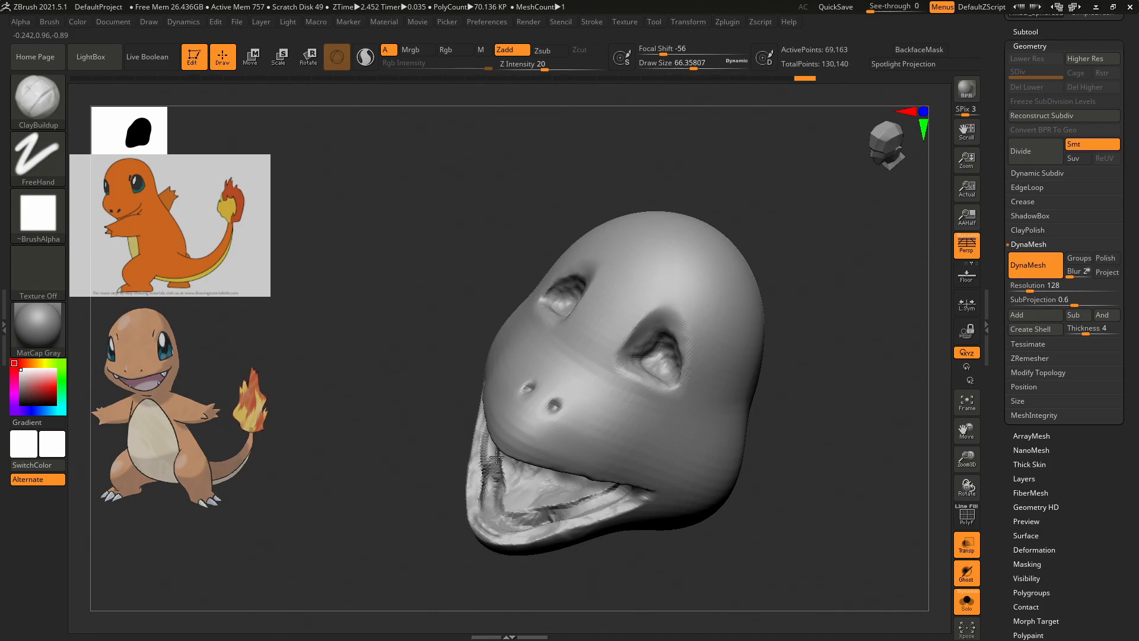
{"action": "left_click_drag", "start_coordinate": [808, 399], "coordinate": [750, 419]}
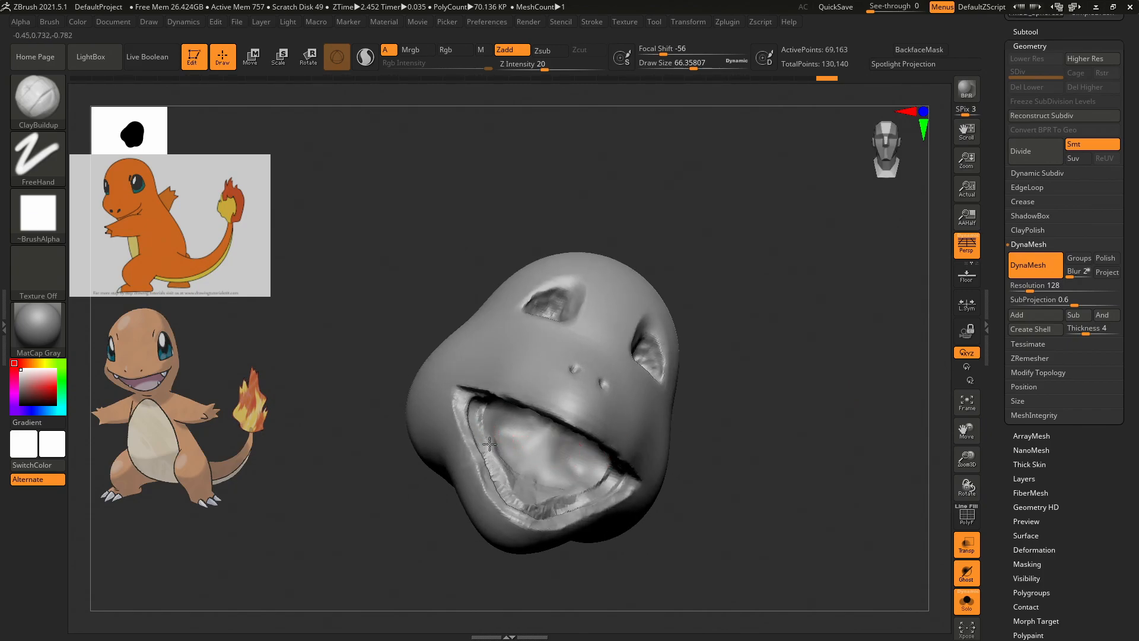
{"action": "mouse_move", "coordinate": [503, 472]}
{"action": "left_mouse_down"}
{"action": "mouse_move", "coordinate": [487, 437]}
{"action": "mouse_move", "coordinate": [494, 455]}
{"action": "left_mouse_up"}
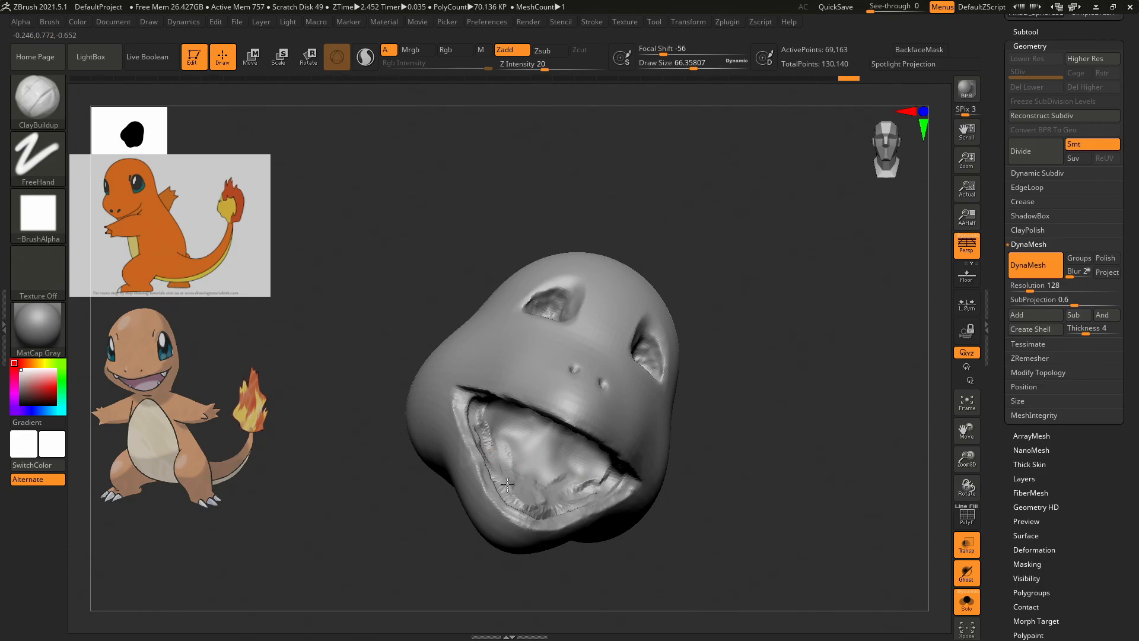
Carve the mouth floor deeper along the inner side of the lower jaw with ClayBuildup.
{"action": "mouse_move", "coordinate": [534, 502]}
{"action": "left_mouse_down"}
{"action": "mouse_move", "coordinate": [564, 502]}
{"action": "mouse_move", "coordinate": [601, 479]}
{"action": "mouse_move", "coordinate": [510, 487]}
{"action": "mouse_move", "coordinate": [503, 475]}
{"action": "left_mouse_up"}
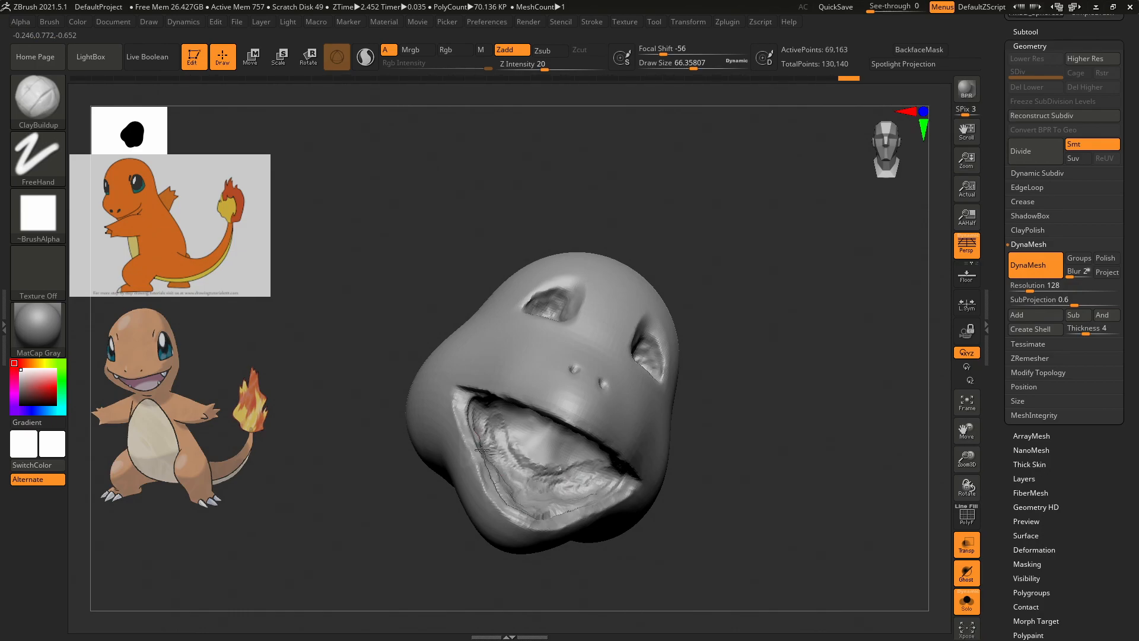
{"action": "left_click_drag", "start_coordinate": [477, 436], "coordinate": [480, 443]}
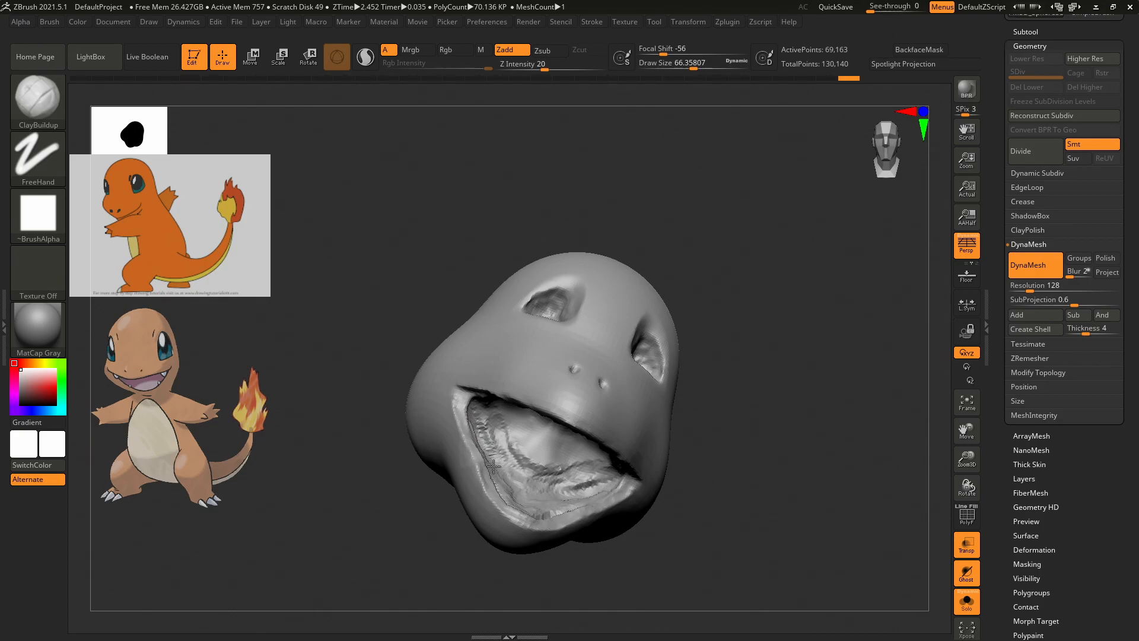
{"action": "left_click_drag", "start_coordinate": [736, 394], "coordinate": [699, 368]}
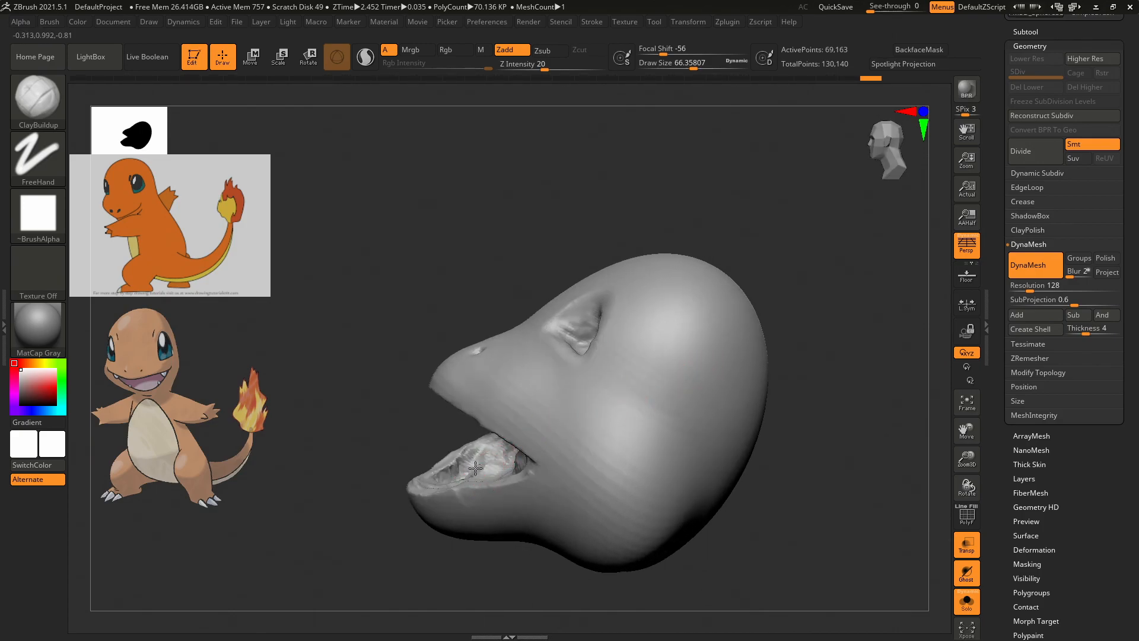
{"action": "left_click_drag", "start_coordinate": [820, 433], "coordinate": [724, 494]}
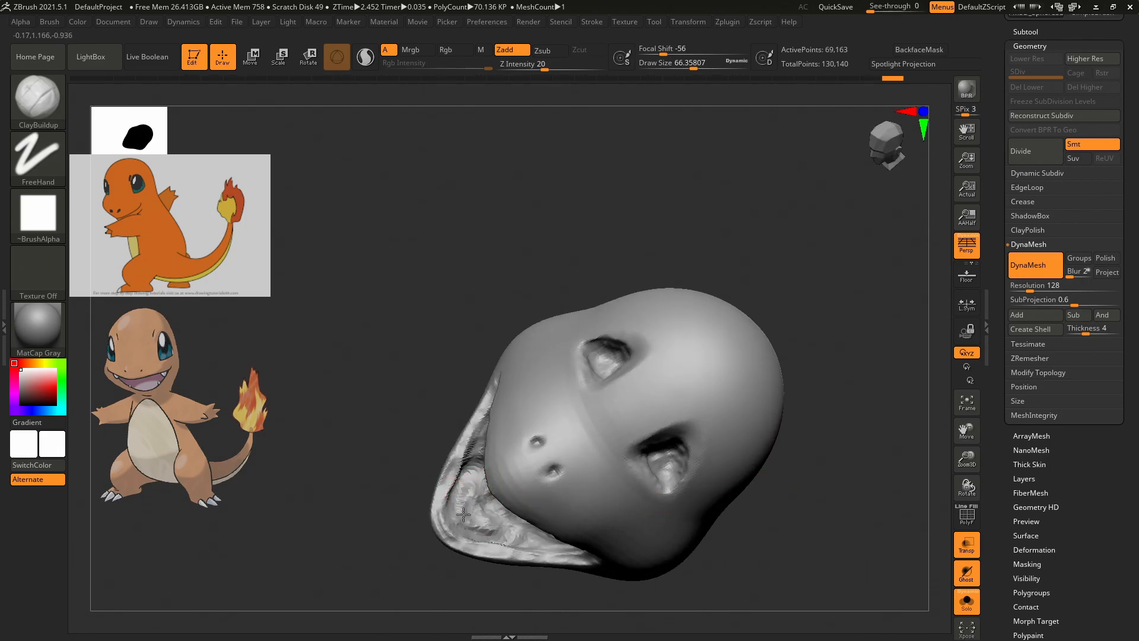
{"action": "mouse_move", "coordinate": [482, 508]}
{"action": "left_mouse_down"}
{"action": "mouse_move", "coordinate": [464, 515]}
{"action": "mouse_move", "coordinate": [497, 528]}
{"action": "left_mouse_up"}
Smooth the rough carved surfaces at the back and inner side of the mouth cavity.
{"action": "left_click_drag", "start_coordinate": [843, 433], "coordinate": [842, 358]}
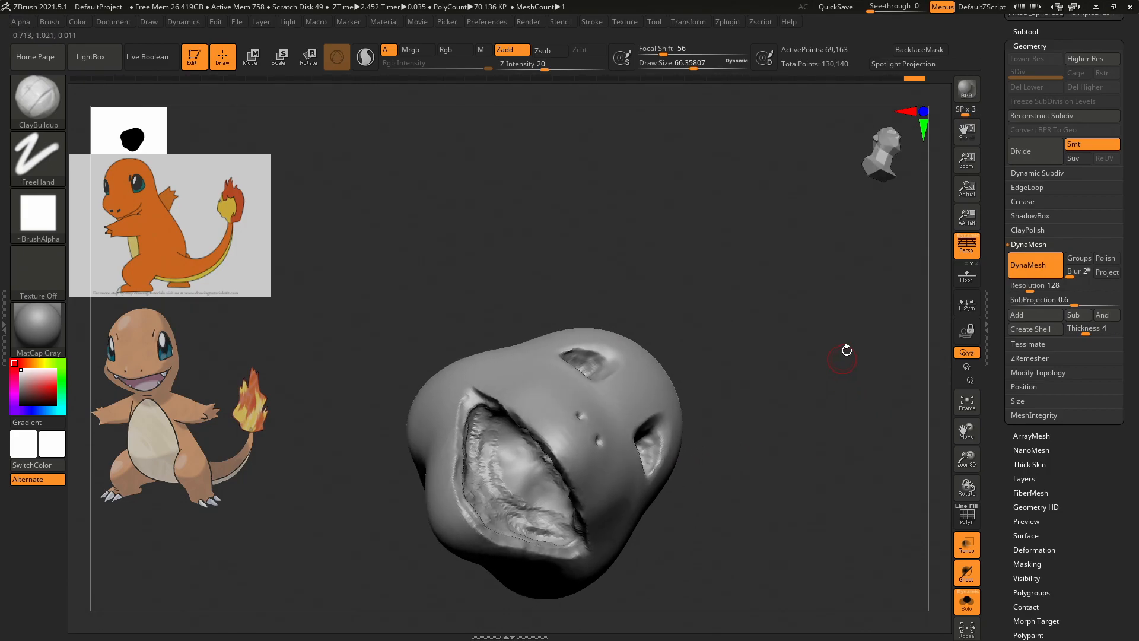
{"action": "left_click", "coordinate": [890, 157]}
{"action": "left_click", "coordinate": [878, 169]}
{"action": "left_click", "coordinate": [881, 159]}
{"action": "left_click", "coordinate": [882, 163]}
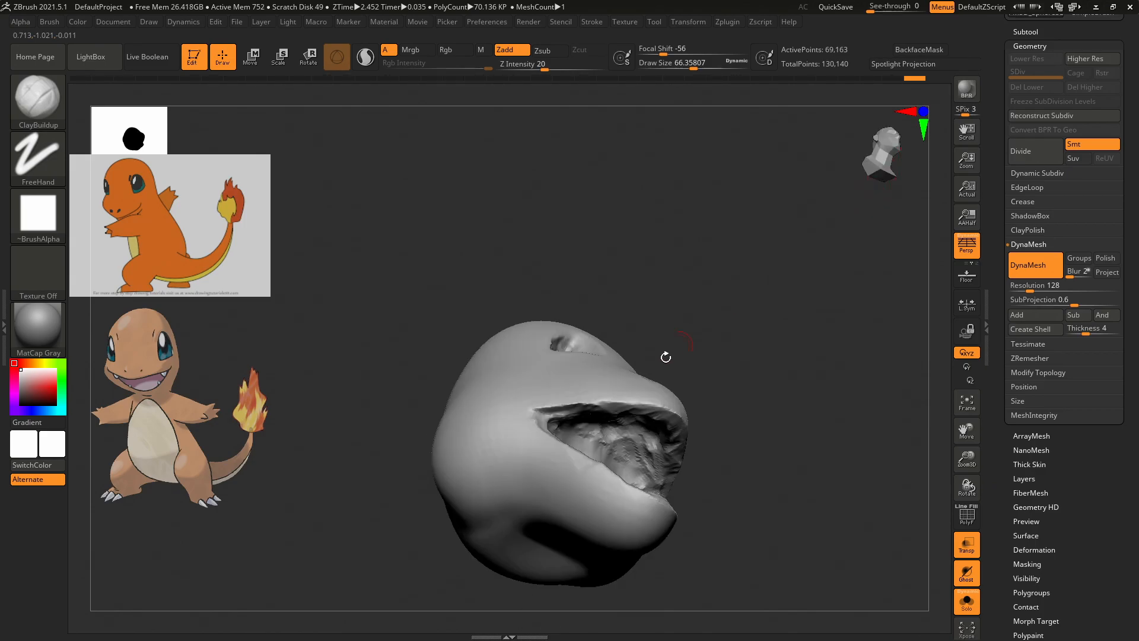
{"action": "left_click_drag", "start_coordinate": [596, 433], "coordinate": [660, 454], "text": "shift"}
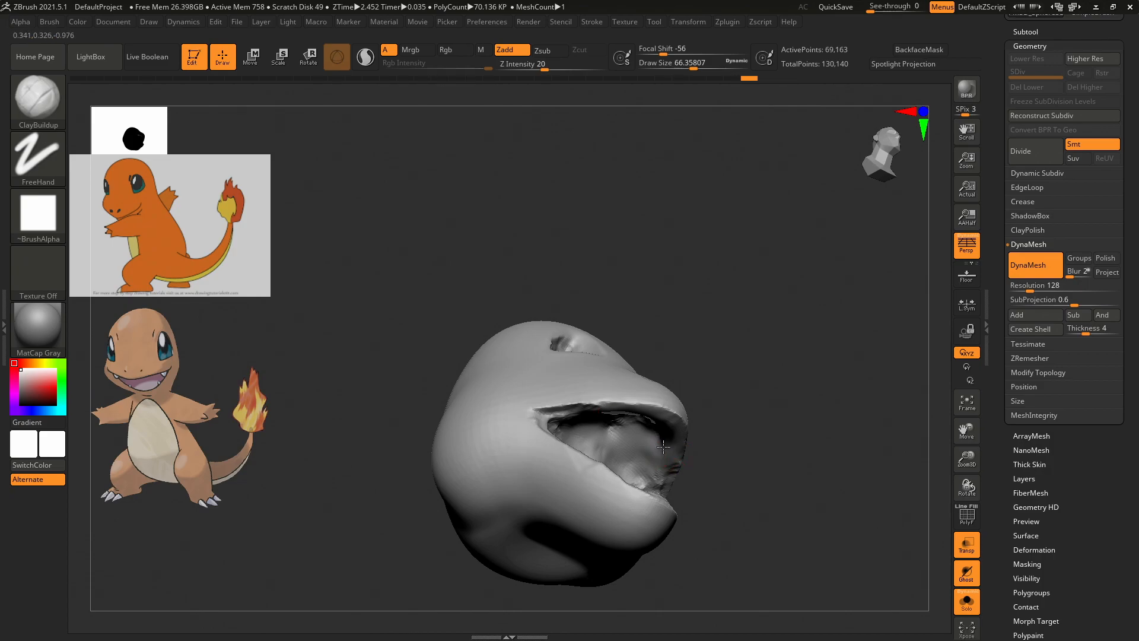
{"action": "mouse_move", "coordinate": [649, 458]}
{"action": "left_mouse_down"}
{"action": "mouse_move", "coordinate": [665, 459]}
{"action": "mouse_move", "coordinate": [660, 444]}
{"action": "left_mouse_up"}
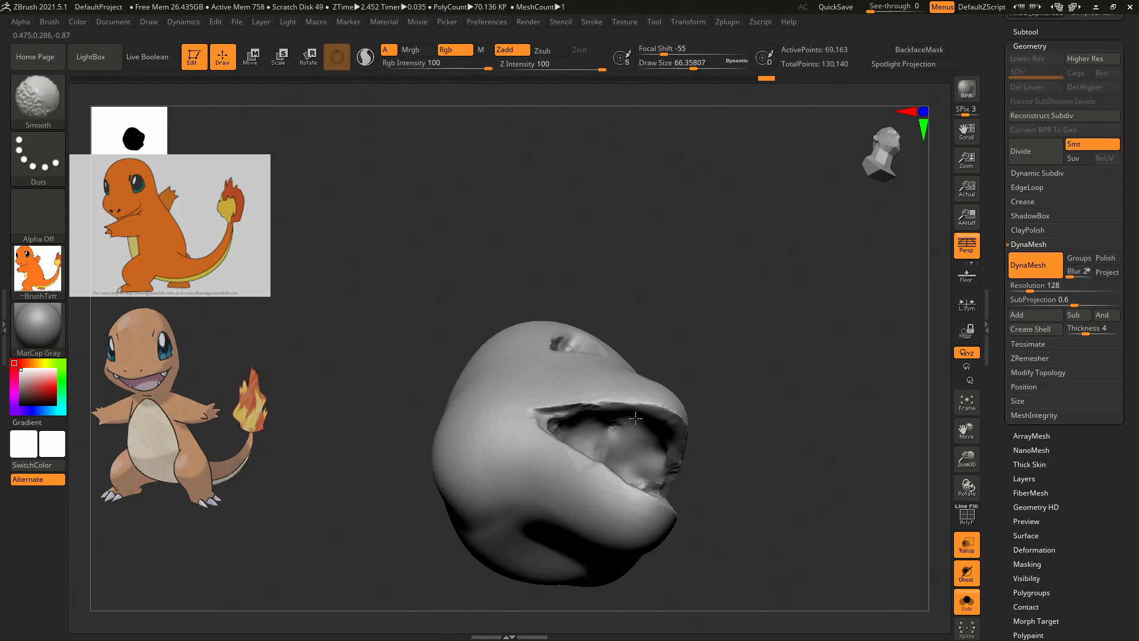
Smooth the mouth corner and the inner cheek side of the mouth opening.
{"action": "mouse_move", "coordinate": [852, 386]}
{"action": "left_mouse_down"}
{"action": "mouse_move", "coordinate": [737, 330]}
{"action": "mouse_move", "coordinate": [735, 303]}
{"action": "mouse_move", "coordinate": [763, 326]}
{"action": "mouse_move", "coordinate": [759, 353]}
{"action": "left_mouse_up"}
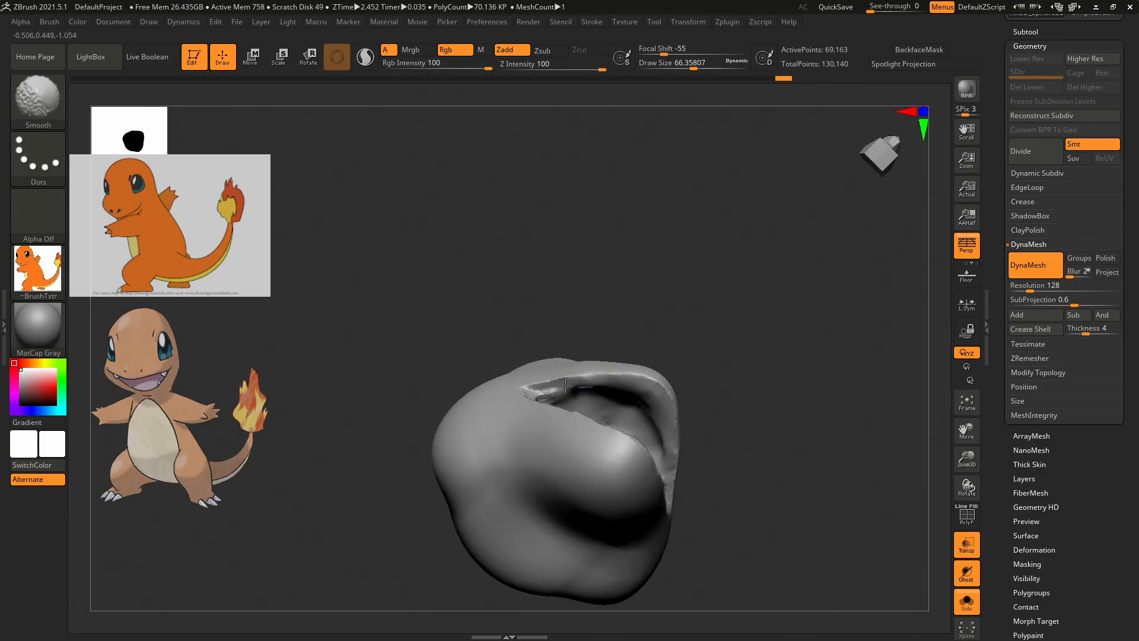
{"action": "left_click_drag", "start_coordinate": [545, 390], "coordinate": [541, 392], "text": "shift"}
{"action": "mouse_move", "coordinate": [813, 346]}
{"action": "left_mouse_down"}
{"action": "mouse_move", "coordinate": [821, 437]}
{"action": "mouse_move", "coordinate": [741, 405]}
{"action": "left_mouse_up"}
{"action": "mouse_move", "coordinate": [528, 389]}
{"action": "left_mouse_down", "text": "shift"}
{"action": "mouse_move", "coordinate": [532, 418]}
{"action": "mouse_move", "coordinate": [611, 454]}
{"action": "left_mouse_up", "text": "shift"}
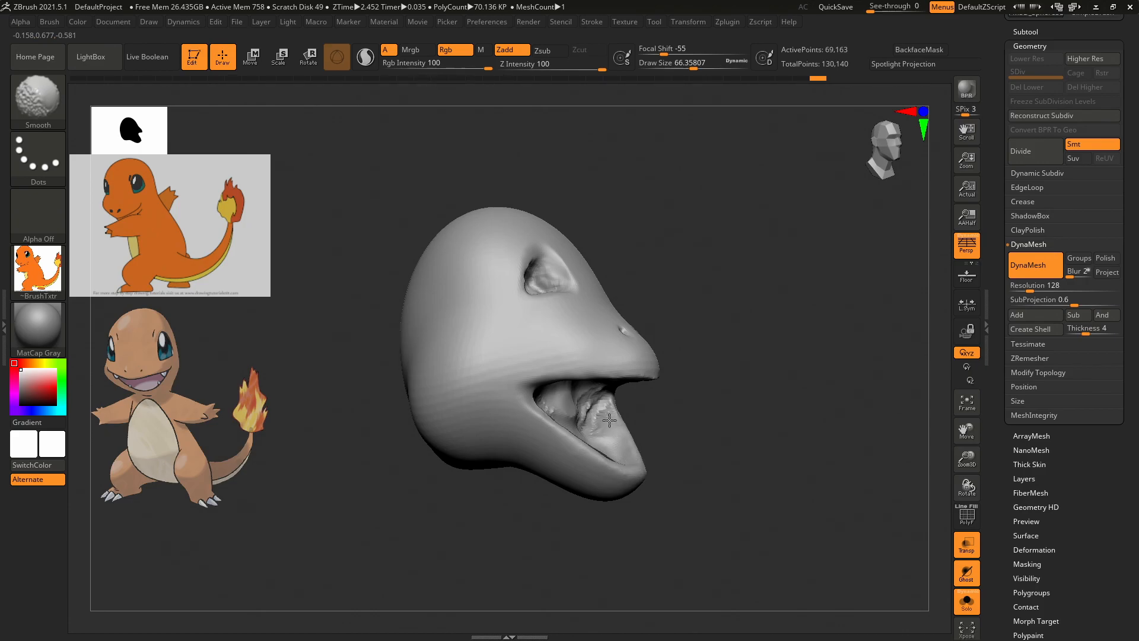
Smooth the mouth floor and the inside of the lower lip, checking the head from front and side.
{"action": "left_click_drag", "start_coordinate": [781, 385], "coordinate": [745, 364]}
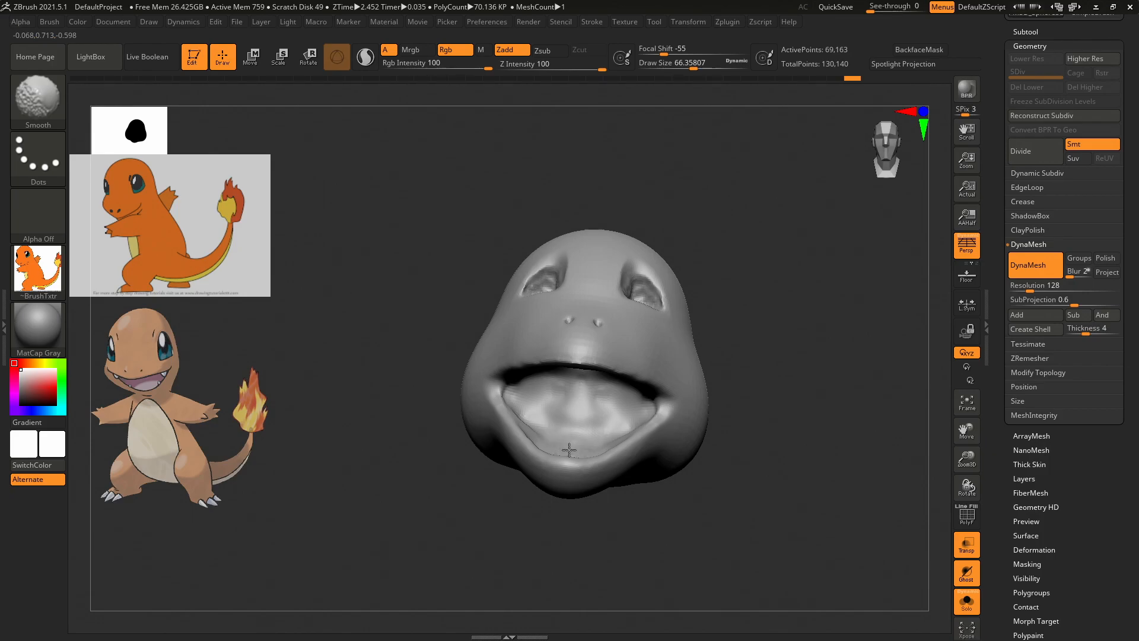
{"action": "mouse_move", "coordinate": [867, 393]}
{"action": "left_mouse_down"}
{"action": "mouse_move", "coordinate": [830, 445]}
{"action": "mouse_move", "coordinate": [842, 457]}
{"action": "left_mouse_up"}
{"action": "key", "text": "shift"}
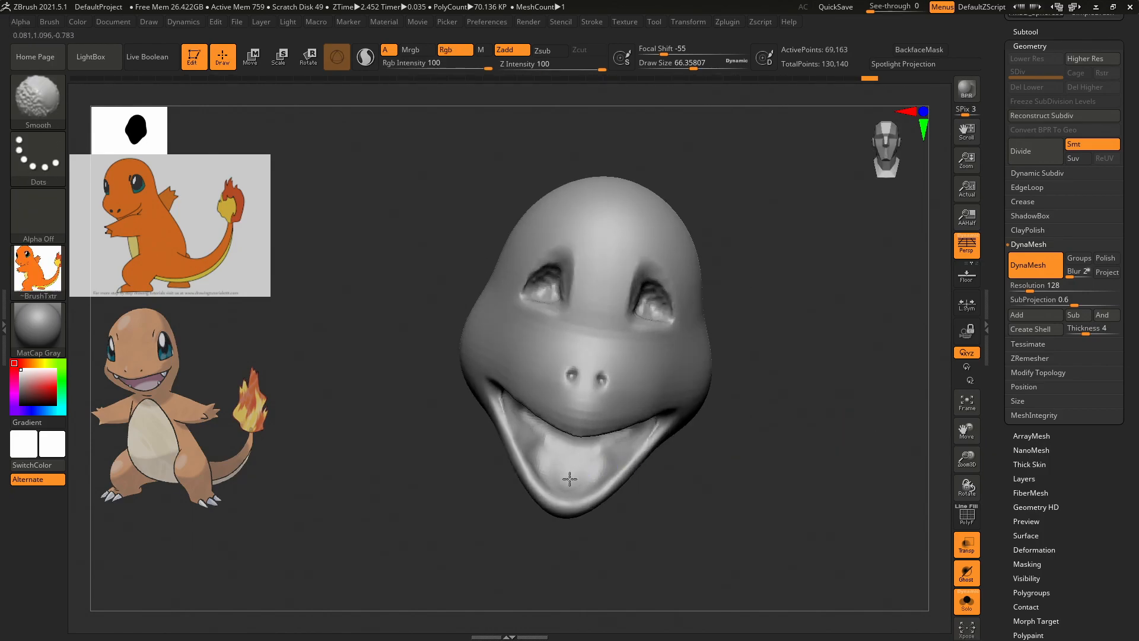
{"action": "mouse_move", "coordinate": [789, 377]}
{"action": "left_mouse_down"}
{"action": "mouse_move", "coordinate": [823, 368]}
{"action": "mouse_move", "coordinate": [859, 392]}
{"action": "mouse_move", "coordinate": [816, 347]}
{"action": "mouse_move", "coordinate": [810, 266]}
{"action": "mouse_move", "coordinate": [605, 373]}
{"action": "left_mouse_up"}
{"action": "key", "text": "shift"}
{"action": "mouse_move", "coordinate": [805, 336]}
{"action": "left_mouse_down"}
{"action": "mouse_move", "coordinate": [816, 422]}
{"action": "mouse_move", "coordinate": [731, 405]}
{"action": "mouse_move", "coordinate": [806, 461]}
{"action": "mouse_move", "coordinate": [821, 333]}
{"action": "mouse_move", "coordinate": [838, 354]}
{"action": "mouse_move", "coordinate": [813, 325]}
{"action": "mouse_move", "coordinate": [821, 280]}
{"action": "mouse_move", "coordinate": [789, 326]}
{"action": "mouse_move", "coordinate": [783, 300]}
{"action": "mouse_move", "coordinate": [834, 327]}
{"action": "mouse_move", "coordinate": [780, 294]}
{"action": "mouse_move", "coordinate": [785, 303]}
{"action": "left_mouse_up"}
{"action": "left_click_drag", "start_coordinate": [818, 316], "coordinate": [839, 265]}
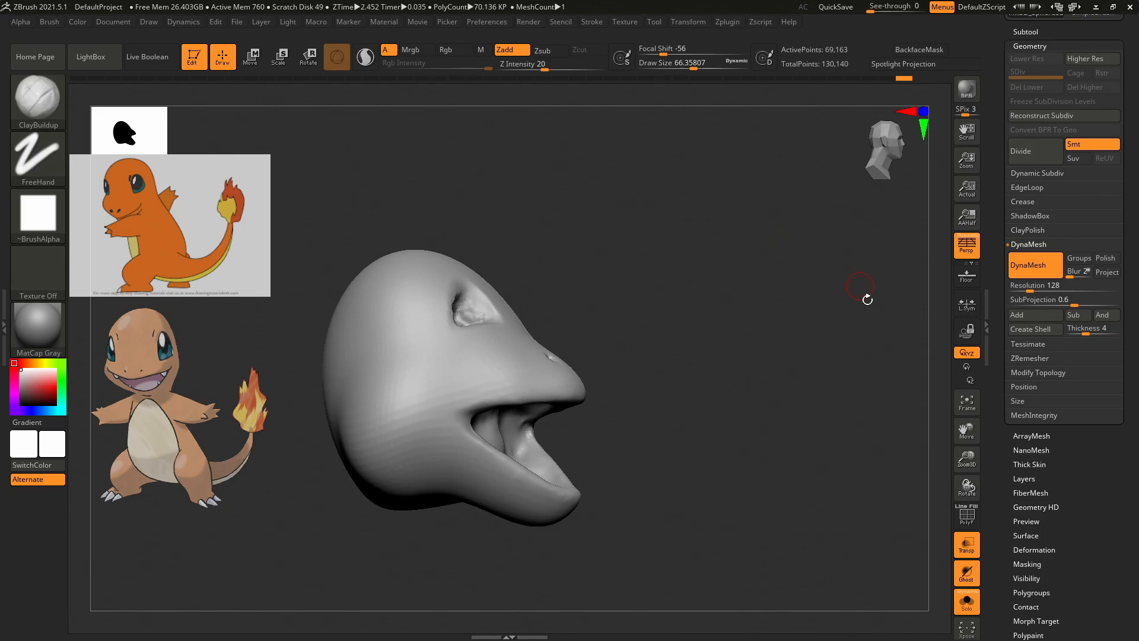
Append a Sphere3D as a new subtool alongside the head, with Solo mode off.
{"action": "left_click_drag", "start_coordinate": [1003, 253], "coordinate": [1001, 279]}
{"action": "left_click_drag", "start_coordinate": [1001, 196], "coordinate": [1000, 273]}
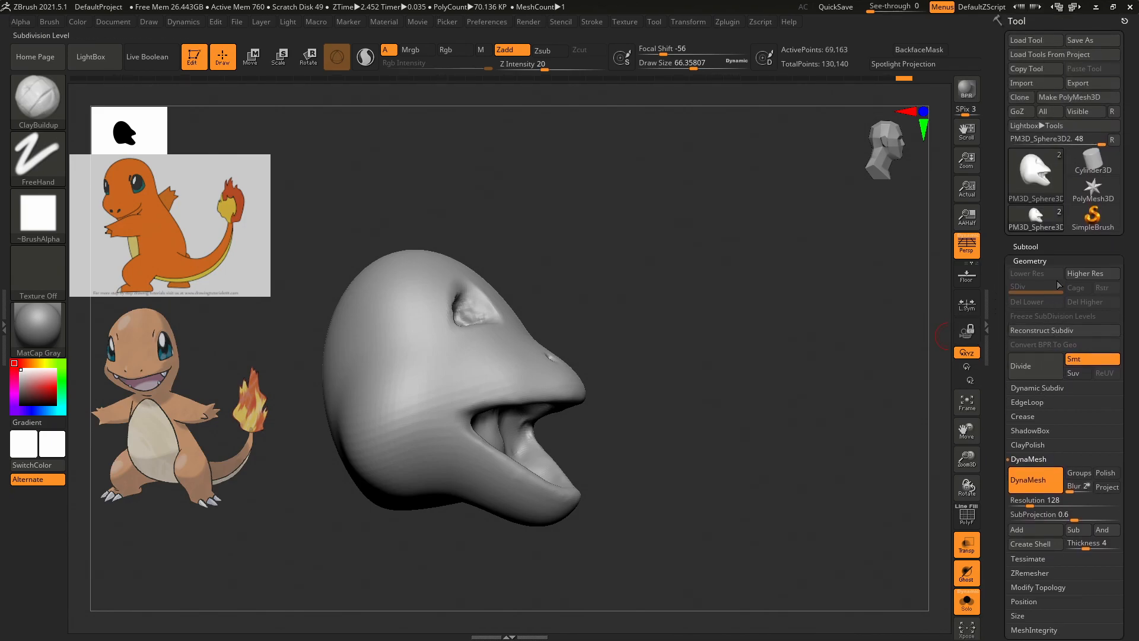
{"action": "left_click", "coordinate": [1052, 261]}
{"action": "left_click", "coordinate": [1042, 244]}
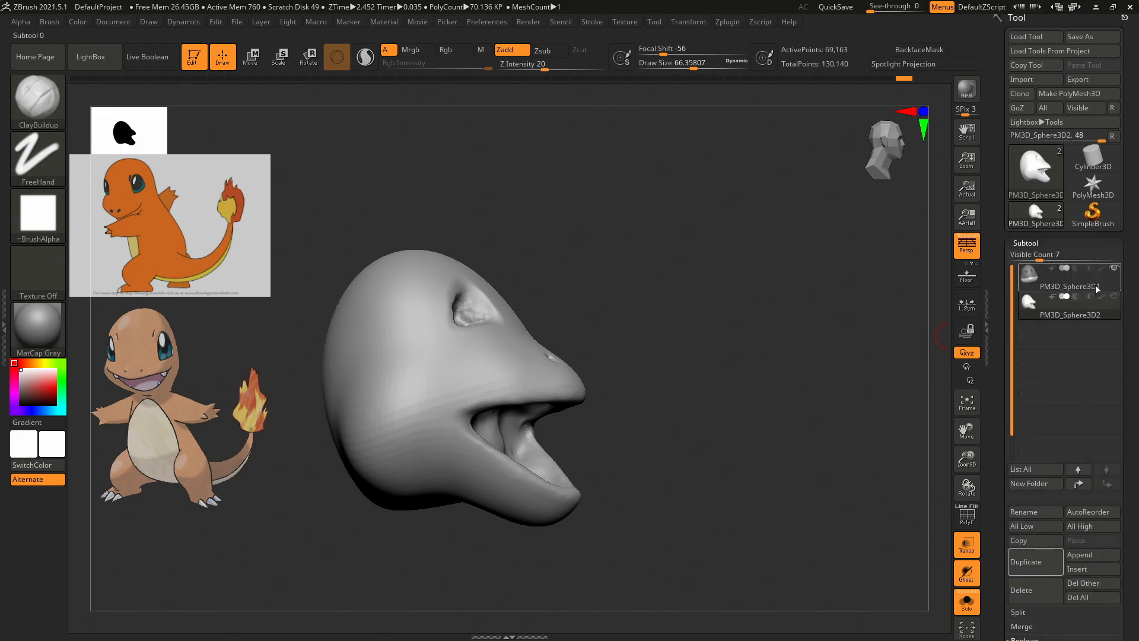
{"action": "left_click", "coordinate": [1050, 290]}
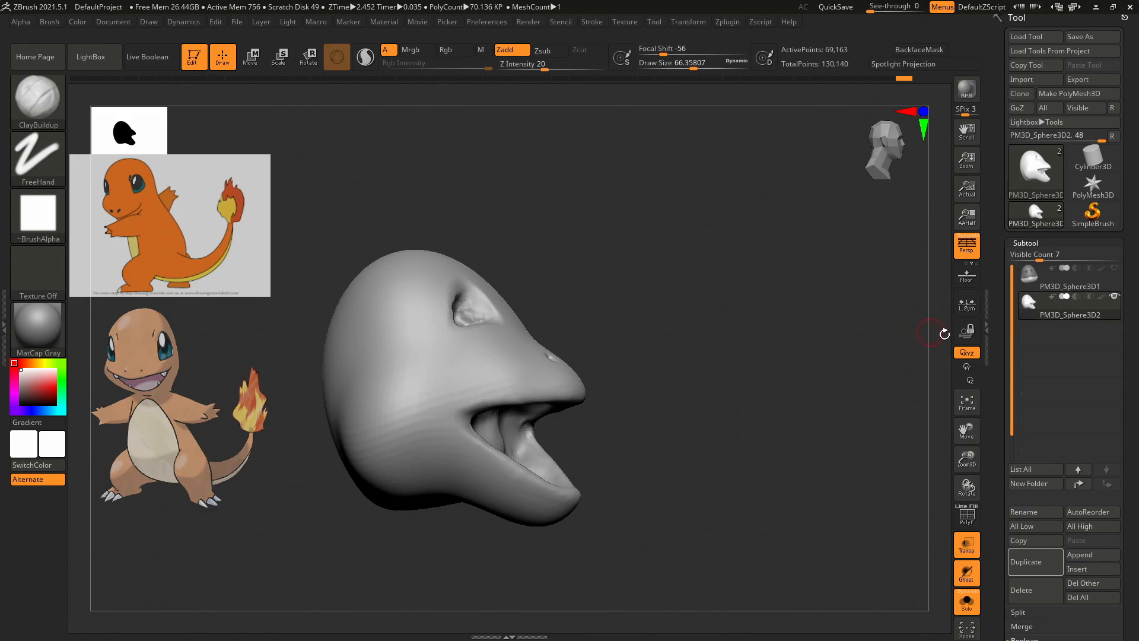
{"action": "left_click", "coordinate": [1086, 556]}
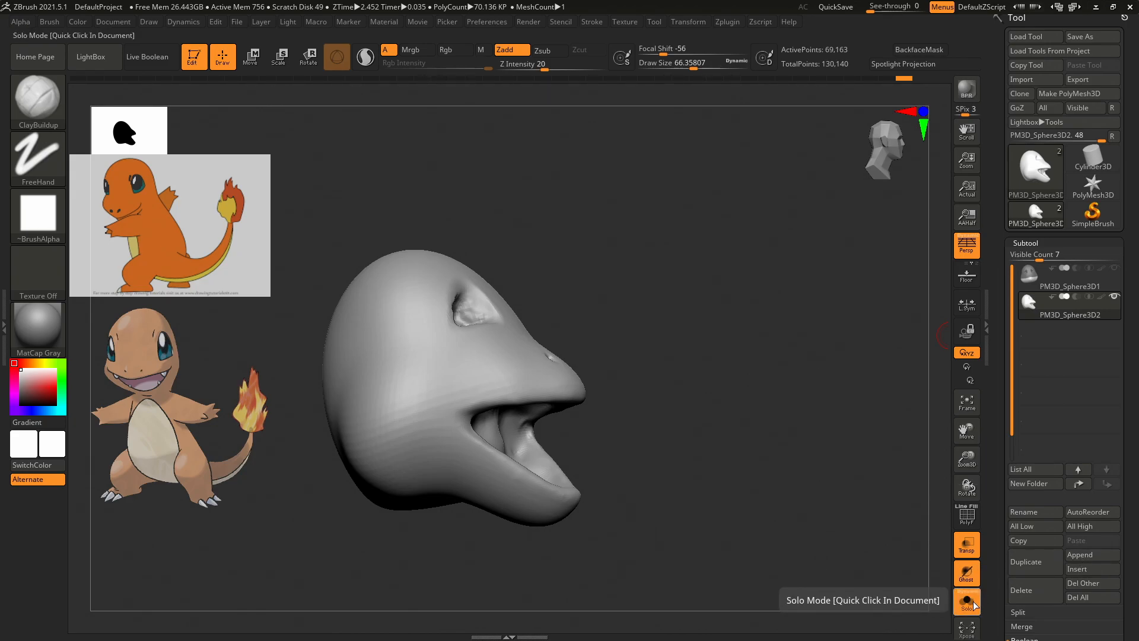
{"action": "left_click", "coordinate": [1077, 554]}
{"action": "left_click", "coordinate": [1080, 555]}
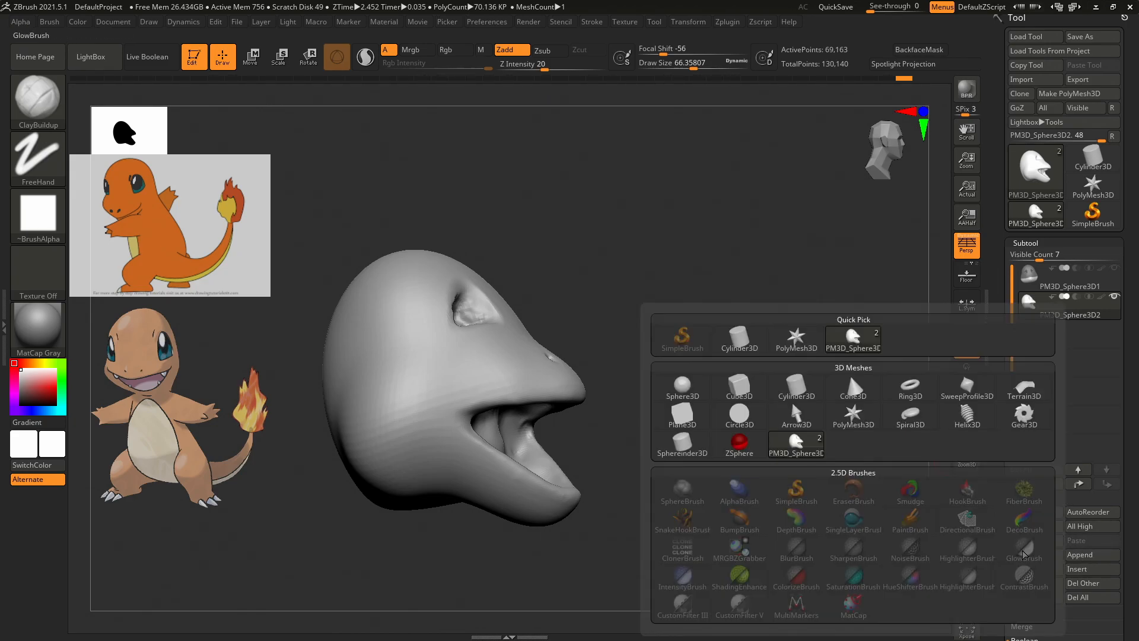
{"action": "left_click", "coordinate": [682, 388]}
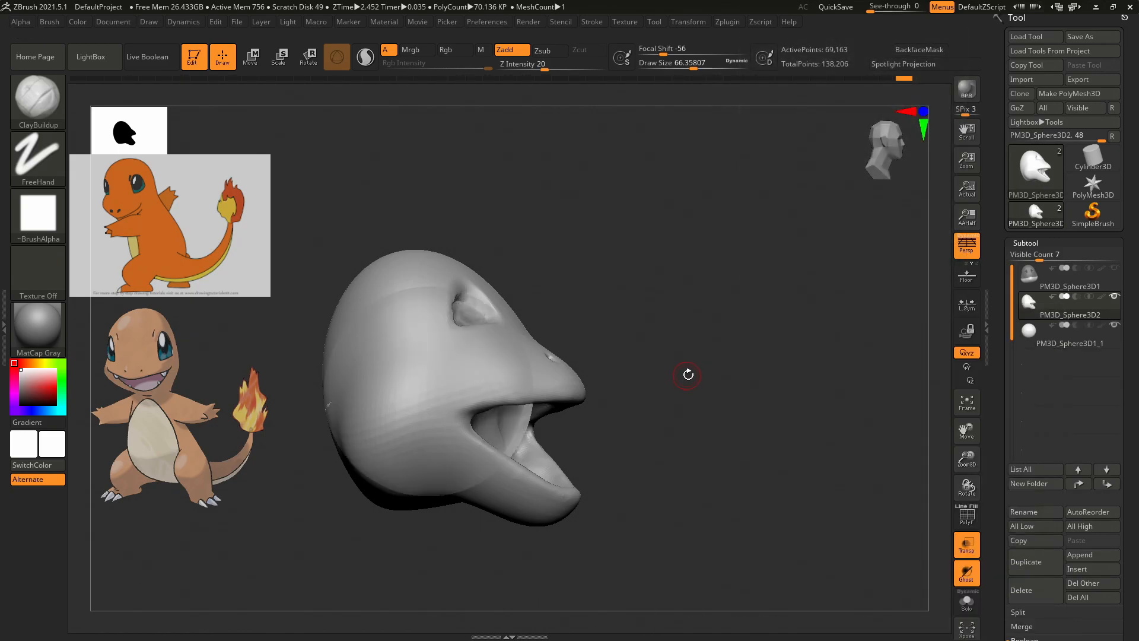
Isolate the new sphere subtool in Solo mode and stretch it vertically into a tall ellipsoid.
{"action": "left_click_drag", "start_coordinate": [739, 339], "coordinate": [730, 344], "text": "shift"}
{"action": "key", "text": "w"}
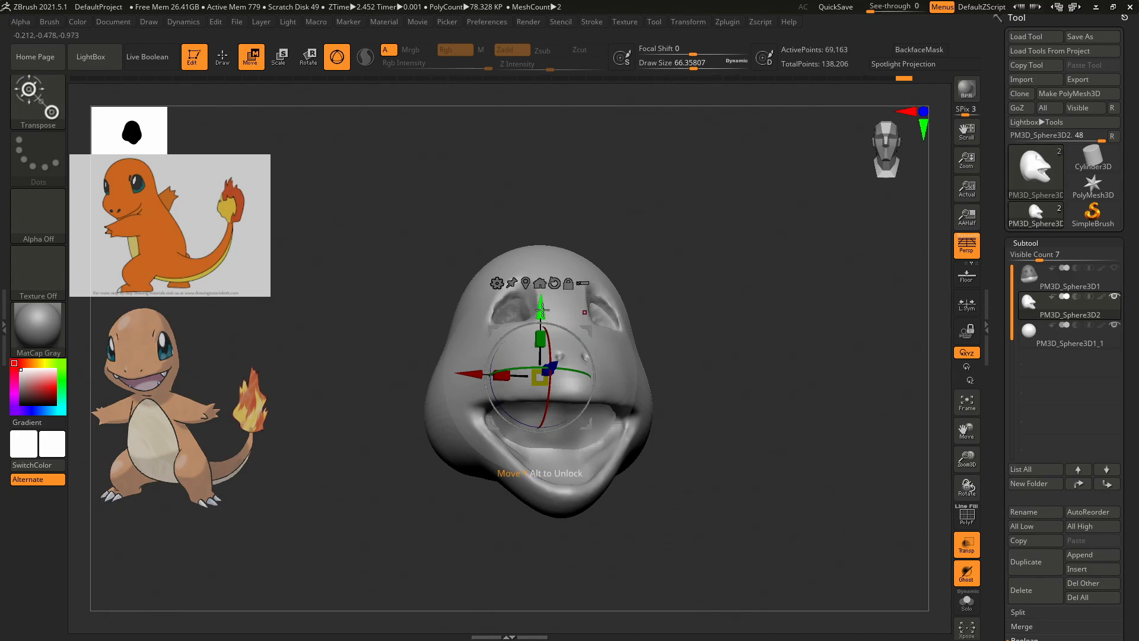
{"action": "left_click_drag", "start_coordinate": [923, 516], "coordinate": [972, 550]}
{"action": "left_click", "coordinate": [966, 602]}
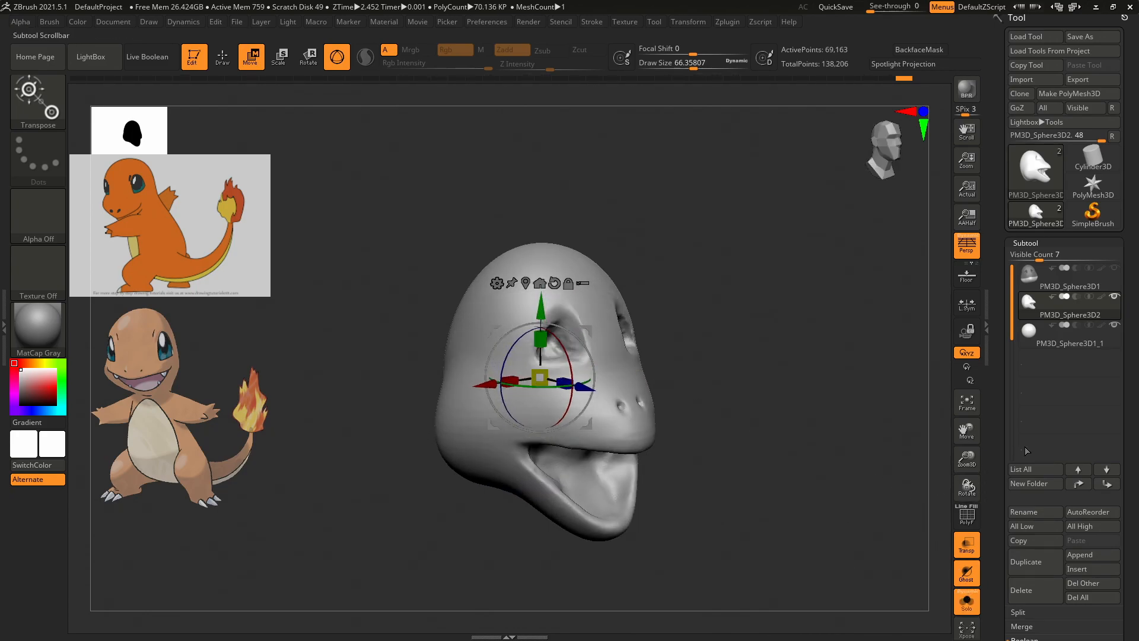
{"action": "left_click", "coordinate": [1047, 338]}
{"action": "left_click_drag", "start_coordinate": [538, 338], "coordinate": [553, 188]}
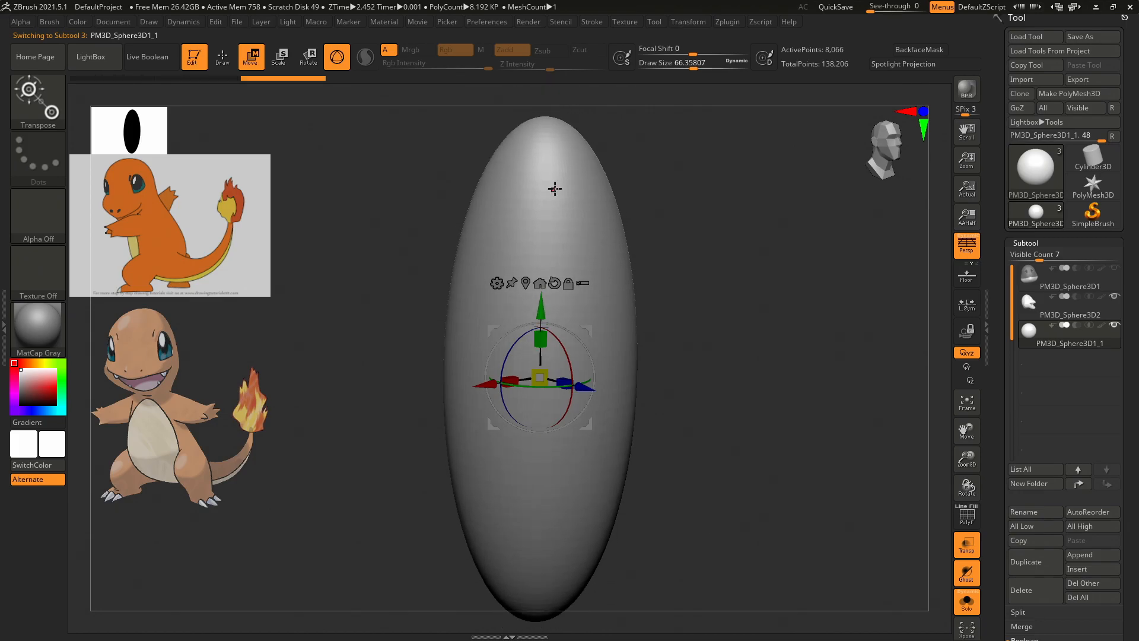
Trim the upper part off the ellipsoid flat and rescale its height into a shorter, rounded tooth form.
{"action": "key", "text": "ctrl+shift"}
{"action": "left_click_drag", "start_coordinate": [799, 338], "coordinate": [354, 95], "text": "ctrl+shift"}
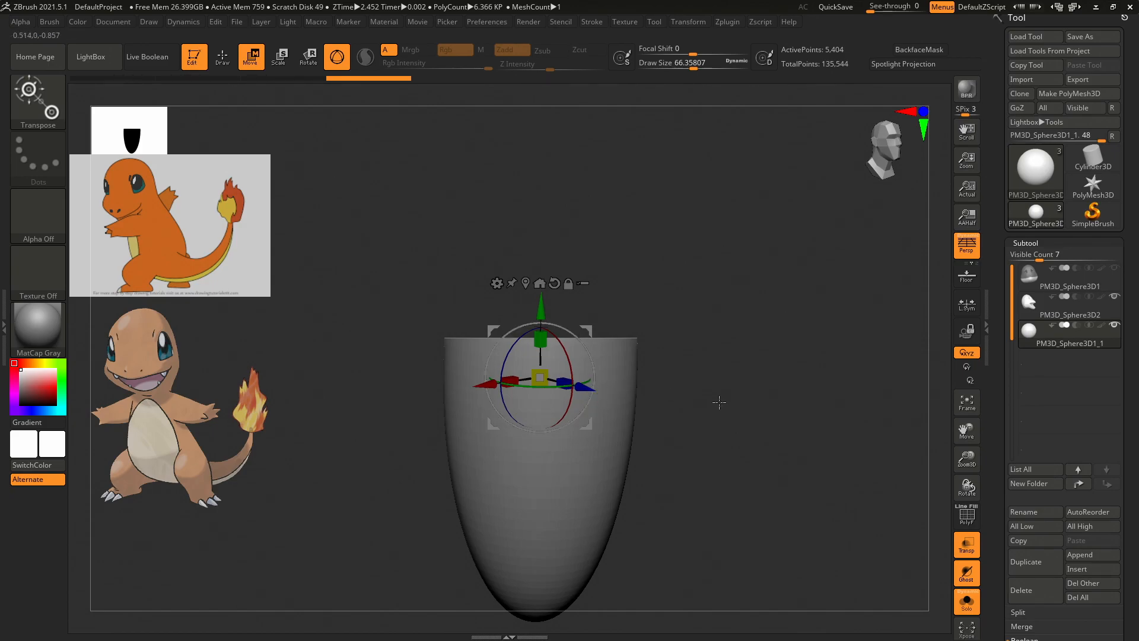
{"action": "left_click_drag", "start_coordinate": [723, 426], "coordinate": [754, 356]}
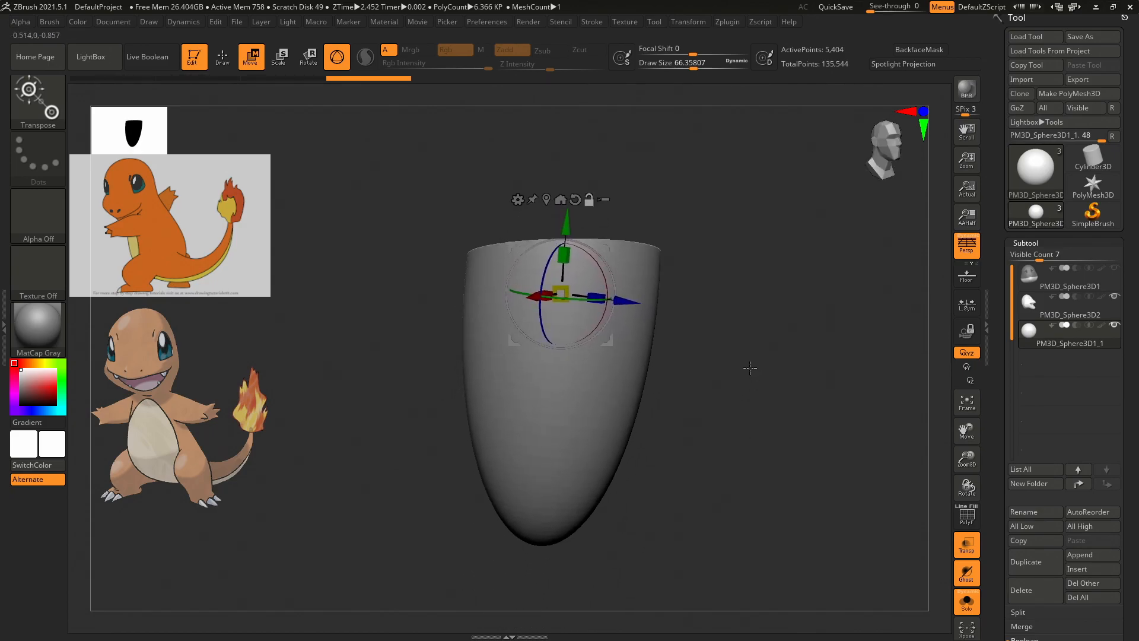
{"action": "left_click_drag", "start_coordinate": [565, 261], "coordinate": [614, 156]}
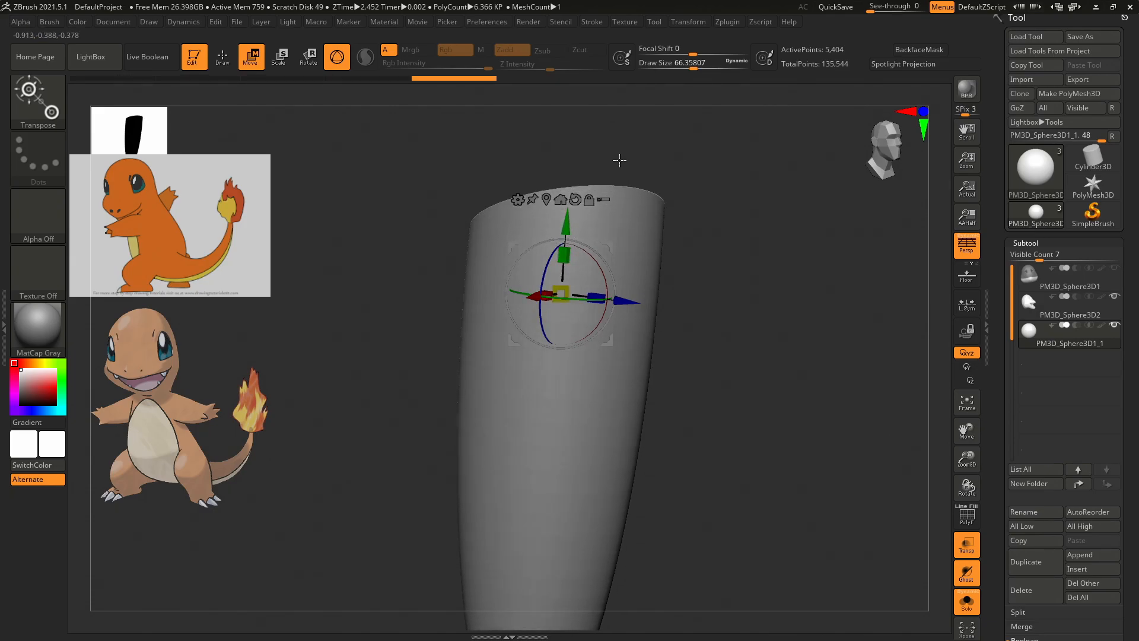
{"action": "left_click_drag", "start_coordinate": [747, 389], "coordinate": [734, 426], "text": "alt"}
{"action": "left_click_drag", "start_coordinate": [552, 291], "coordinate": [564, 503]}
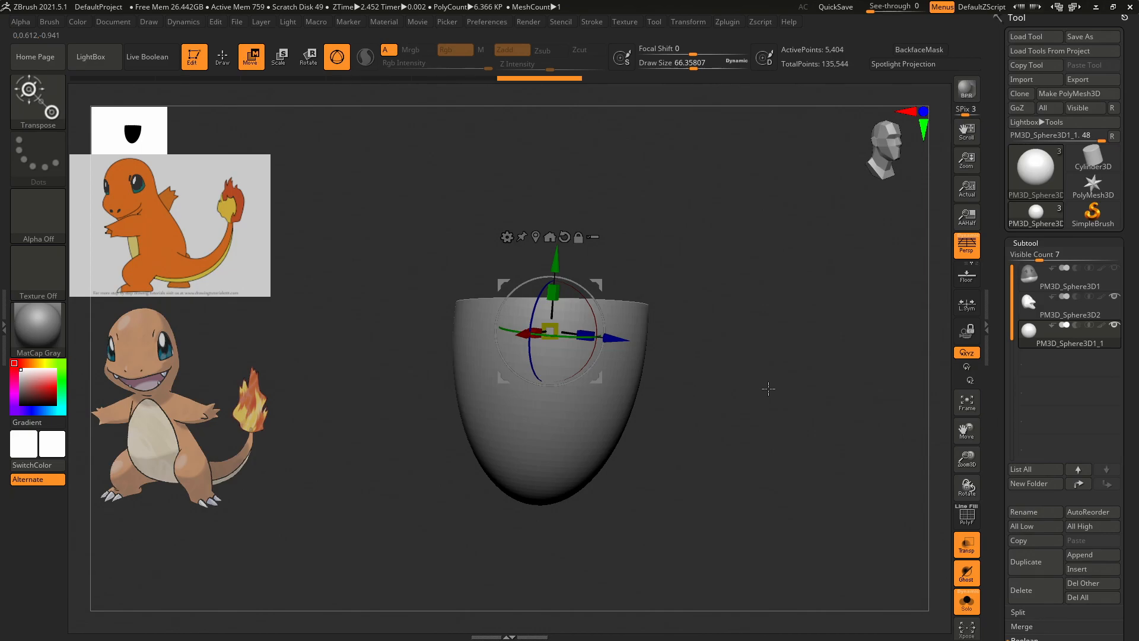
Pull the rounded end of the tooth into a narrower tip with the Move brush at a draw size of about 483.
{"action": "key", "text": "b"}
{"action": "key", "text": "m"}
{"action": "key", "text": "v"}
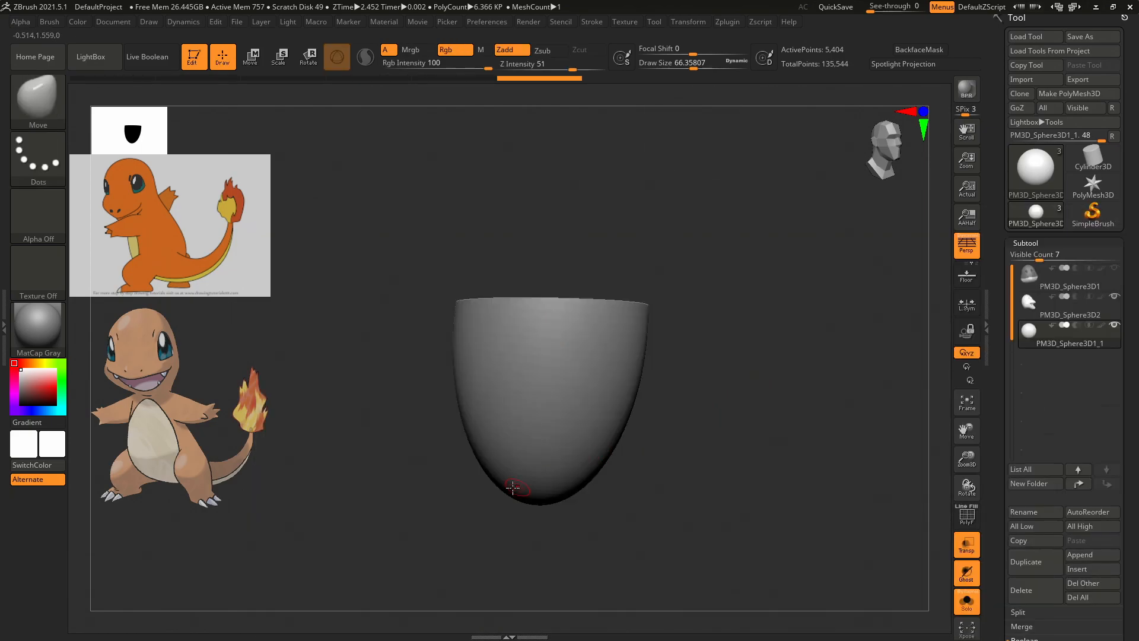
{"action": "left_click_drag", "start_coordinate": [706, 448], "coordinate": [721, 191]}
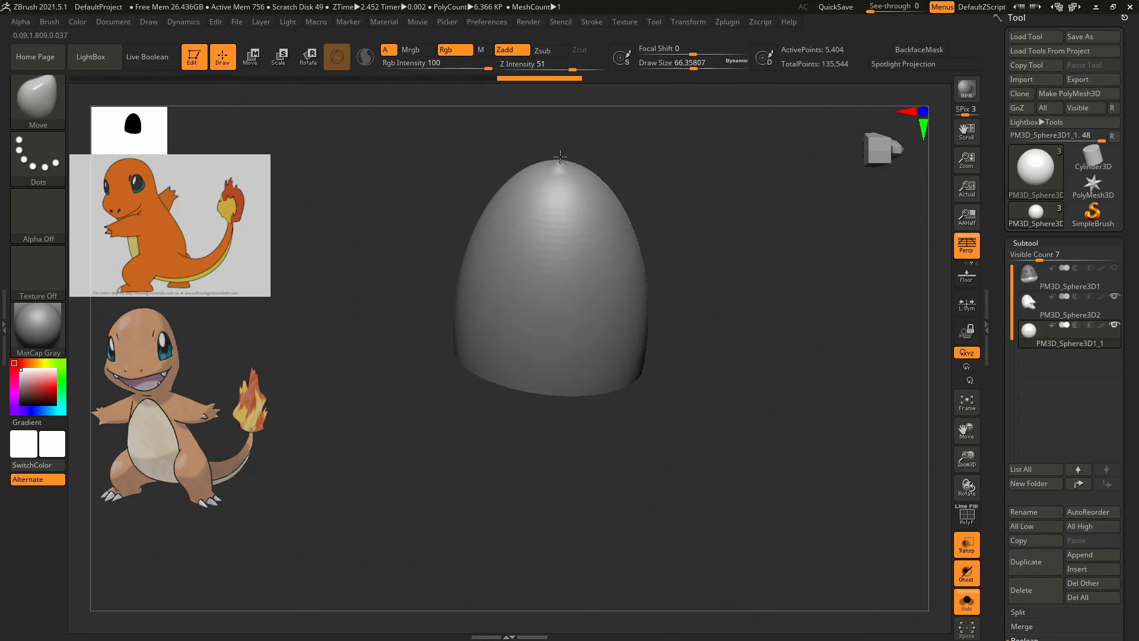
{"action": "key", "text": "ctrl"}
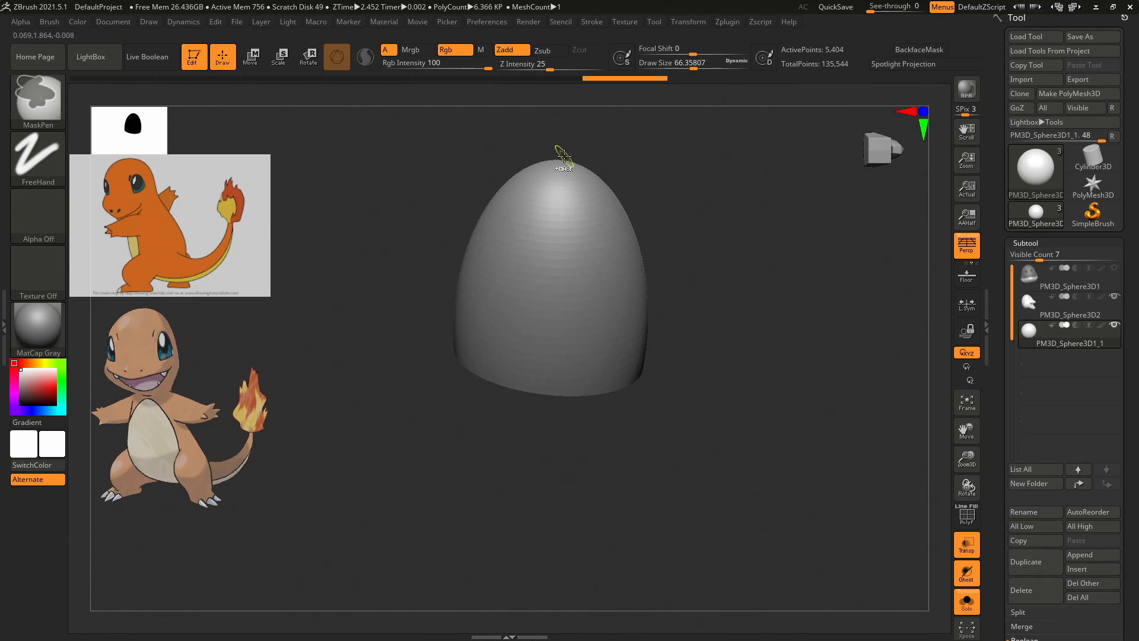
{"action": "mouse_move", "coordinate": [705, 188]}
{"action": "left_mouse_down"}
{"action": "mouse_move", "coordinate": [727, 211]}
{"action": "mouse_move", "coordinate": [730, 389]}
{"action": "left_mouse_up"}
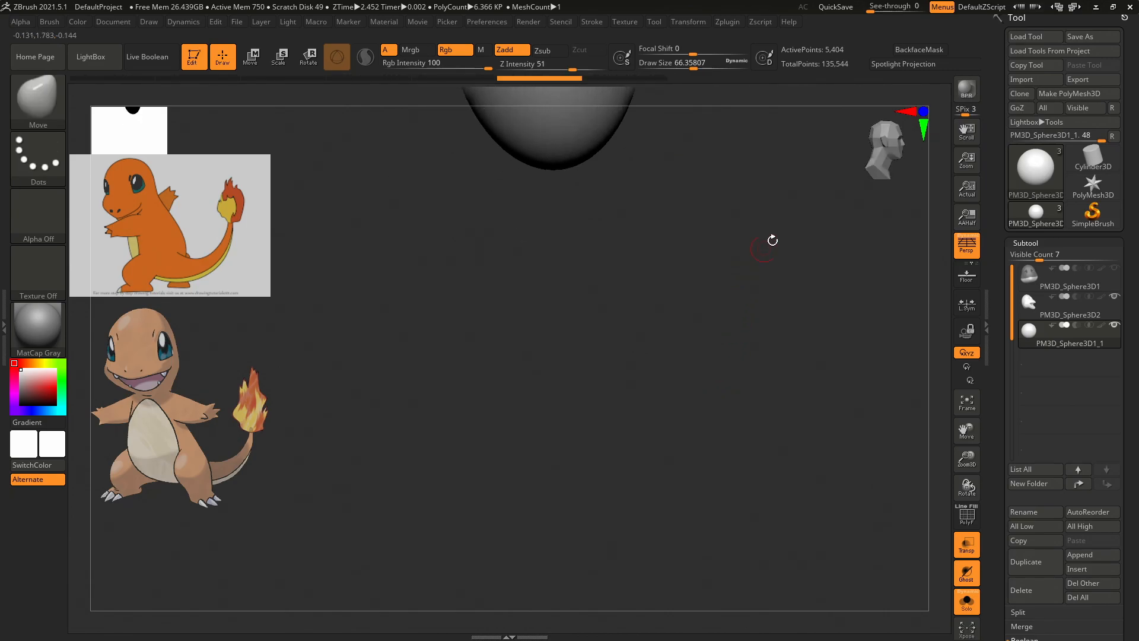
{"action": "left_click_drag", "start_coordinate": [886, 148], "coordinate": [892, 149]}
{"action": "left_click_drag", "start_coordinate": [781, 199], "coordinate": [749, 410], "text": "alt"}
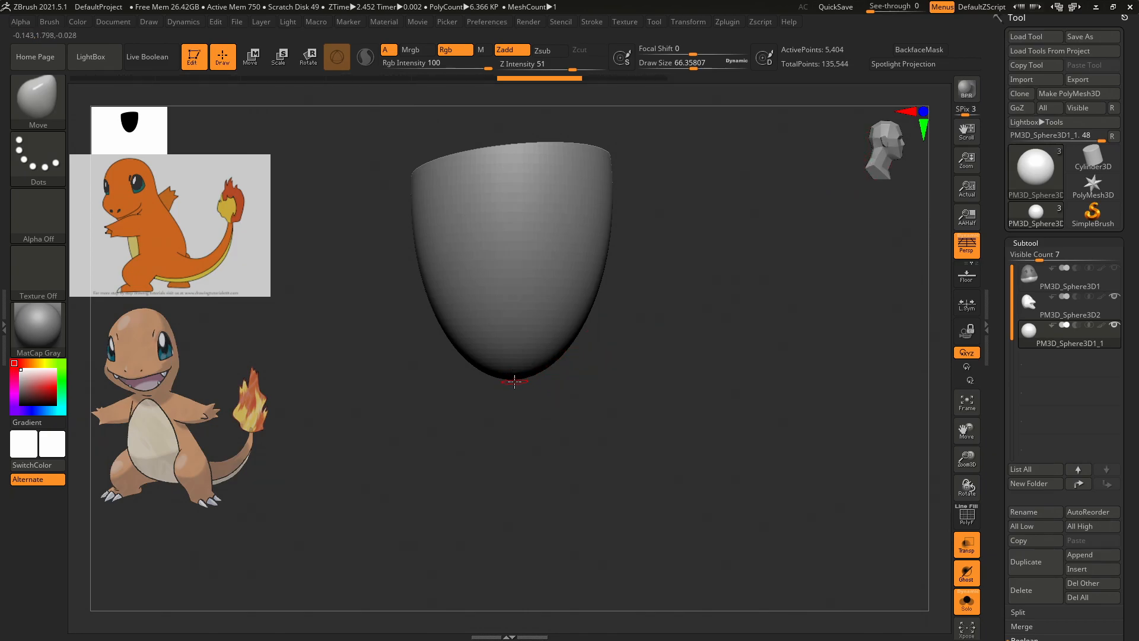
{"action": "key", "text": "s"}
{"action": "left_click_drag", "start_coordinate": [701, 340], "coordinate": [737, 341]}
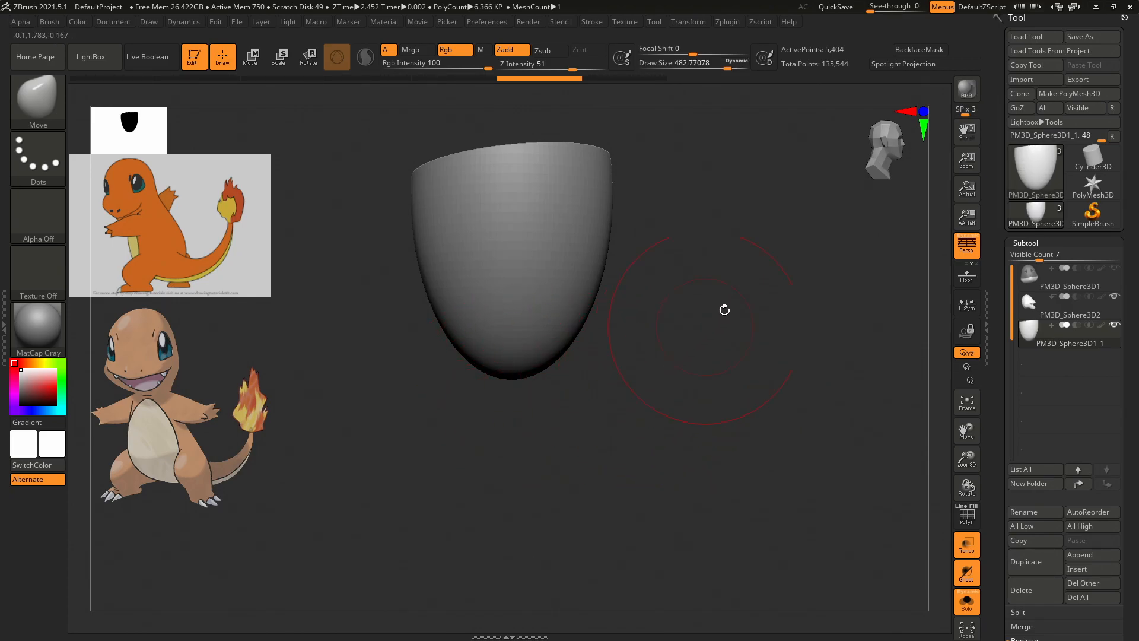
{"action": "left_click_drag", "start_coordinate": [890, 159], "coordinate": [891, 145]}
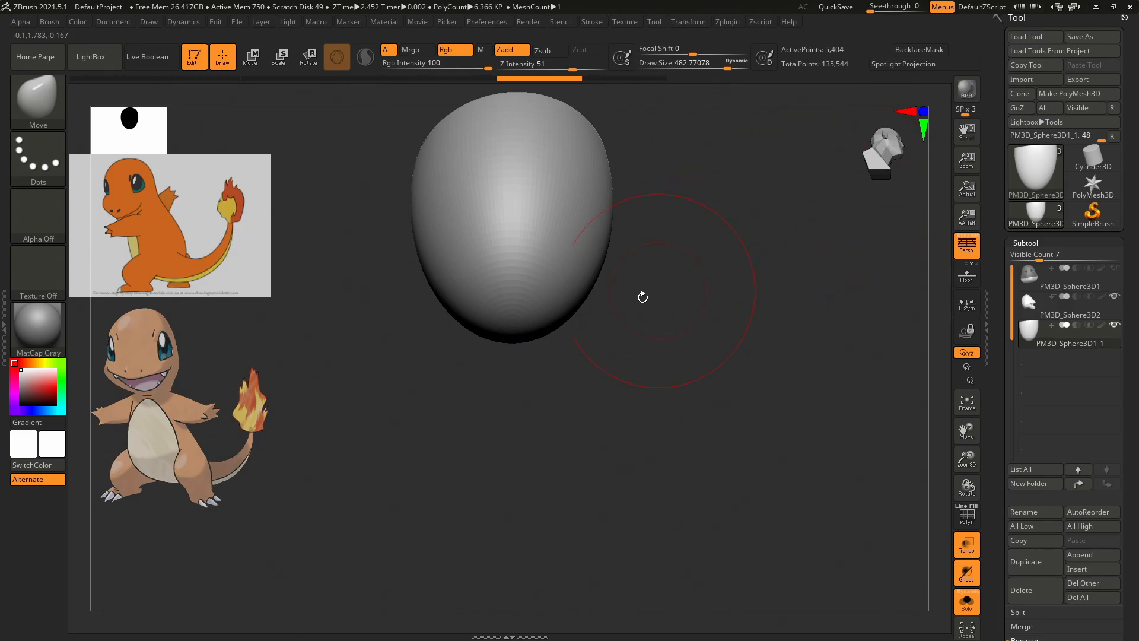
{"action": "left_click_drag", "start_coordinate": [513, 321], "coordinate": [520, 488]}
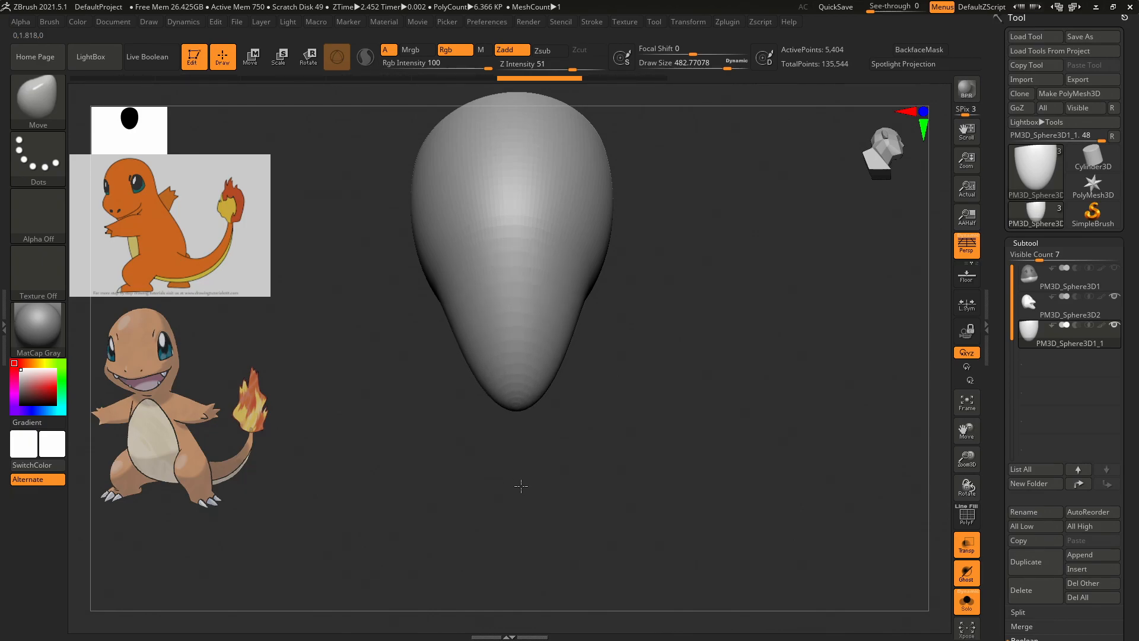
Undo the recent Spotlight placement changes and move the lower Charmander reference image up directly beneath the upper one.
{"action": "mouse_move", "coordinate": [745, 351]}
{"action": "left_mouse_down"}
{"action": "mouse_move", "coordinate": [712, 333]}
{"action": "mouse_move", "coordinate": [705, 295]}
{"action": "mouse_move", "coordinate": [463, 334]}
{"action": "mouse_move", "coordinate": [595, 283]}
{"action": "mouse_move", "coordinate": [666, 272]}
{"action": "mouse_move", "coordinate": [803, 402]}
{"action": "mouse_move", "coordinate": [867, 445]}
{"action": "mouse_move", "coordinate": [860, 436]}
{"action": "left_mouse_up"}
{"action": "key", "text": "shift+z"}
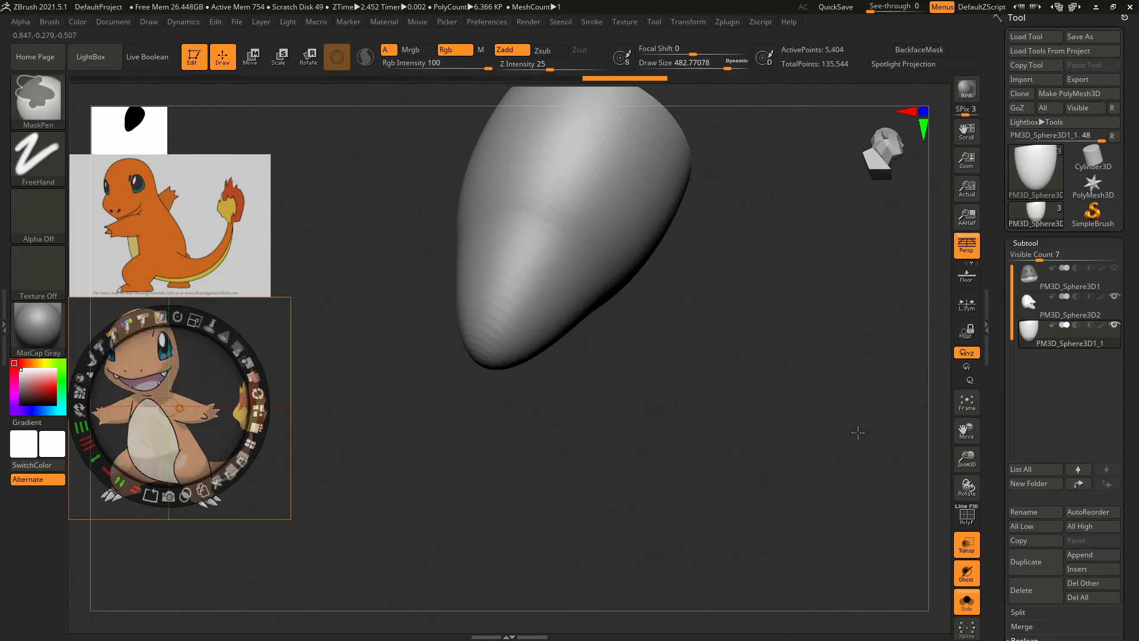
{"action": "key", "text": "ctrl+z"}
{"action": "key", "text": "ctrl+z"}
{"action": "key", "text": "ctrl+z"}
{"action": "key", "text": "ctrl+z"}
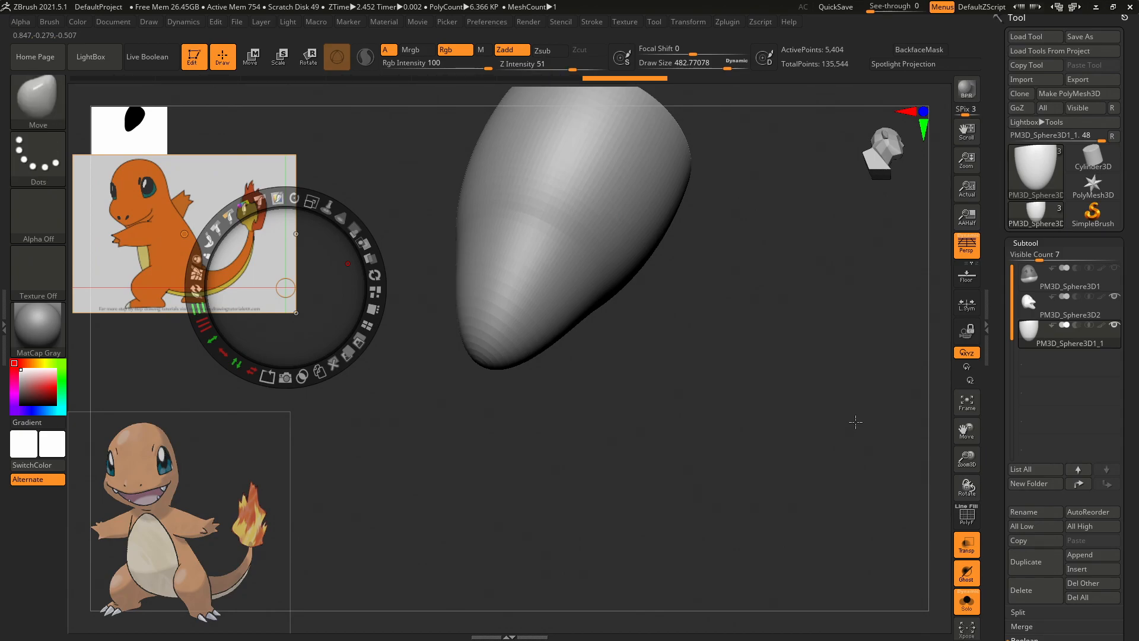
{"action": "left_click_drag", "start_coordinate": [211, 477], "coordinate": [218, 385]}
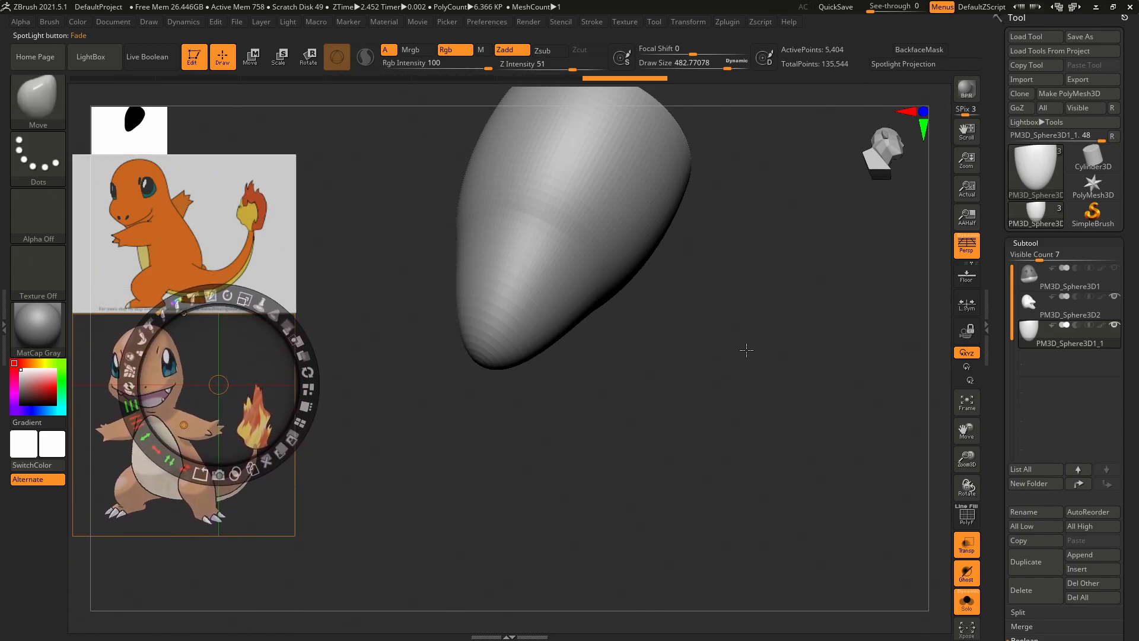
{"action": "key", "text": "z"}
Undo the tooth's tapering, rescaling and trimming back to the elongated ellipsoid.
{"action": "mouse_move", "coordinate": [782, 260]}
{"action": "left_mouse_down", "text": "alt"}
{"action": "mouse_move", "coordinate": [768, 315]}
{"action": "mouse_move", "coordinate": [828, 320]}
{"action": "left_mouse_up", "text": "alt"}
{"action": "key", "text": "ctrl+z"}
{"action": "key", "text": "ctrl+z"}
{"action": "key", "text": "ctrl+z"}
{"action": "key", "text": "ctrl+z"}
{"action": "key", "text": "ctrl+z"}
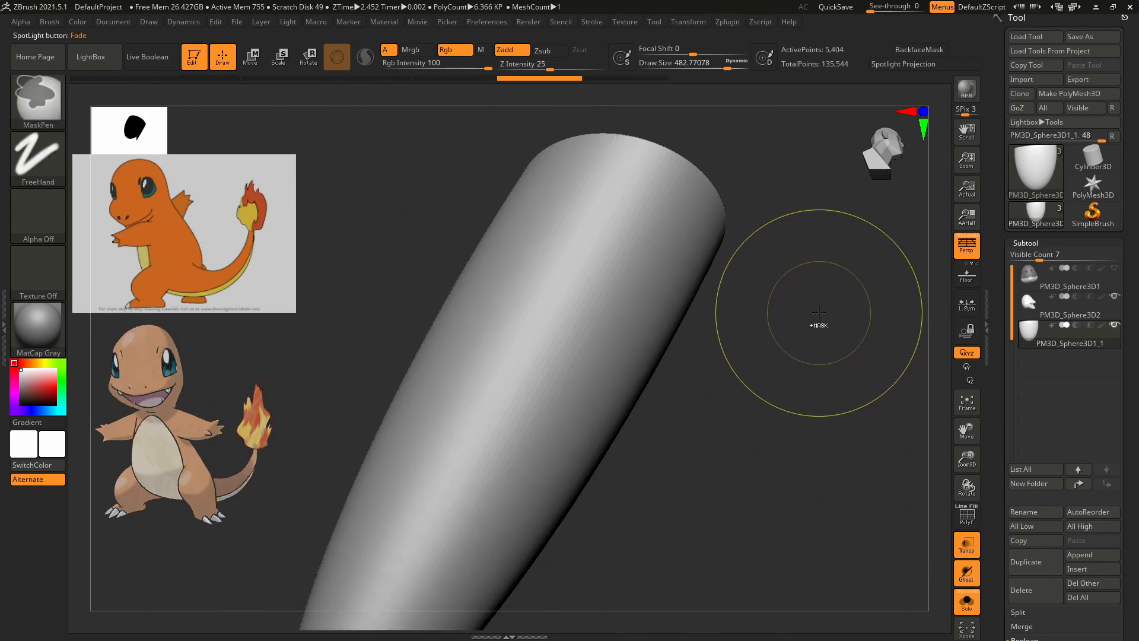
{"action": "key", "text": "ctrl+z"}
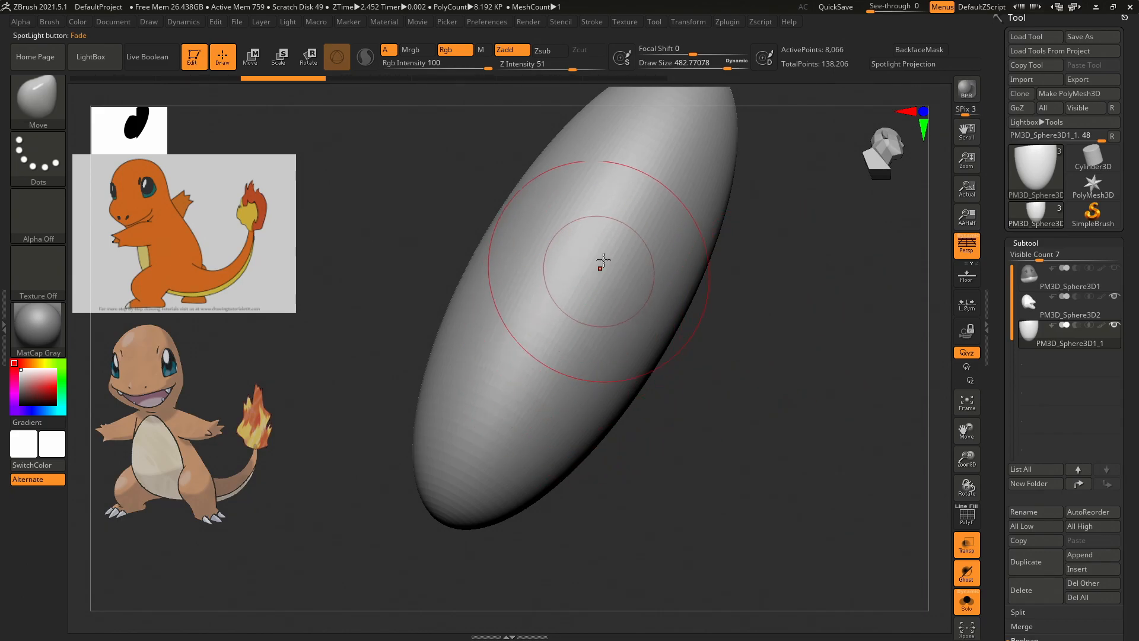
Try to pull the ellipsoid's lower end farther out with the Move brush.
{"action": "key", "text": "ctrl+shift+z"}
{"action": "mouse_move", "coordinate": [437, 518]}
{"action": "left_mouse_down"}
{"action": "mouse_move", "coordinate": [393, 624]}
{"action": "mouse_move", "coordinate": [366, 637]}
{"action": "left_mouse_up"}
{"action": "key", "text": "ctrl+z"}
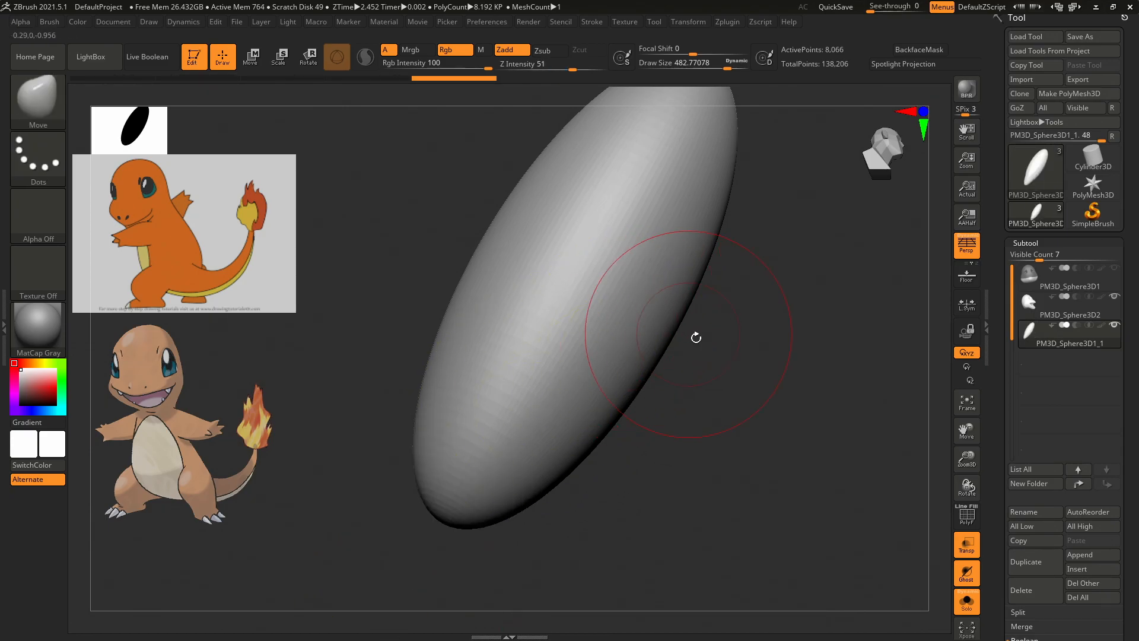
{"action": "key", "text": "ctrl+z"}
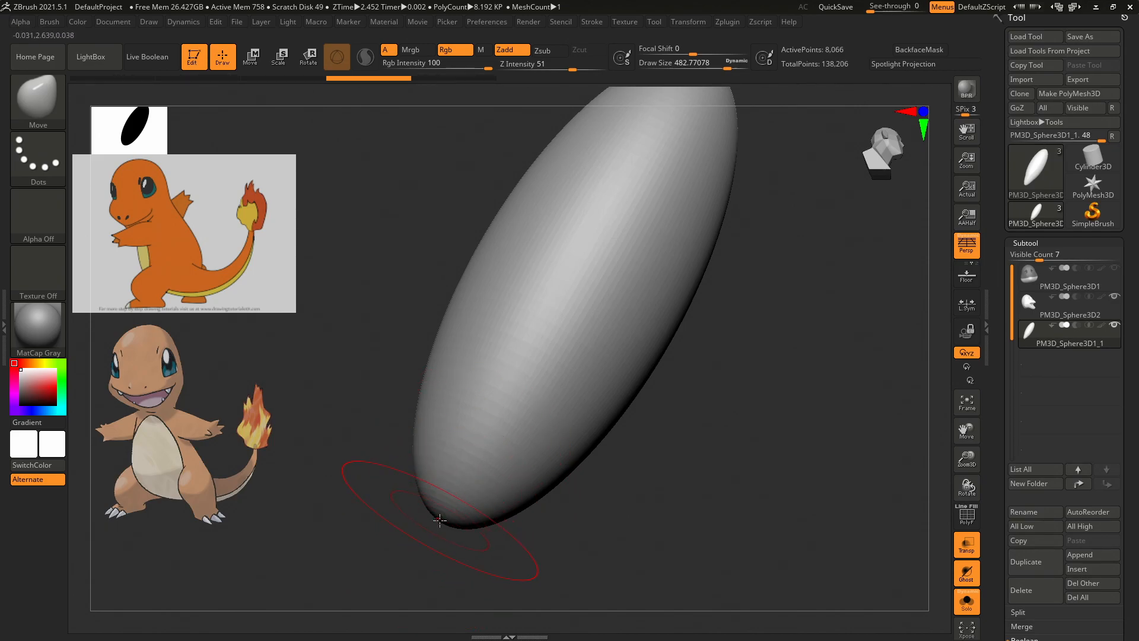
{"action": "mouse_move", "coordinate": [440, 518]}
{"action": "left_mouse_down"}
{"action": "mouse_move", "coordinate": [564, 267]}
{"action": "mouse_move", "coordinate": [729, 31]}
{"action": "left_mouse_up"}
{"action": "mouse_move", "coordinate": [821, 249]}
{"action": "left_mouse_down"}
{"action": "mouse_move", "coordinate": [774, 406]}
{"action": "mouse_move", "coordinate": [781, 314]}
{"action": "mouse_move", "coordinate": [828, 297]}
{"action": "mouse_move", "coordinate": [791, 310]}
{"action": "mouse_move", "coordinate": [800, 310]}
{"action": "left_mouse_up"}
Undo the Move strokes and the stretching of the ellipsoid back to the original round sphere.
{"action": "key", "text": "ctrl"}
{"action": "key", "text": "ctrl+z"}
{"action": "key", "text": "ctrl+z"}
{"action": "key", "text": "ctrl+z"}
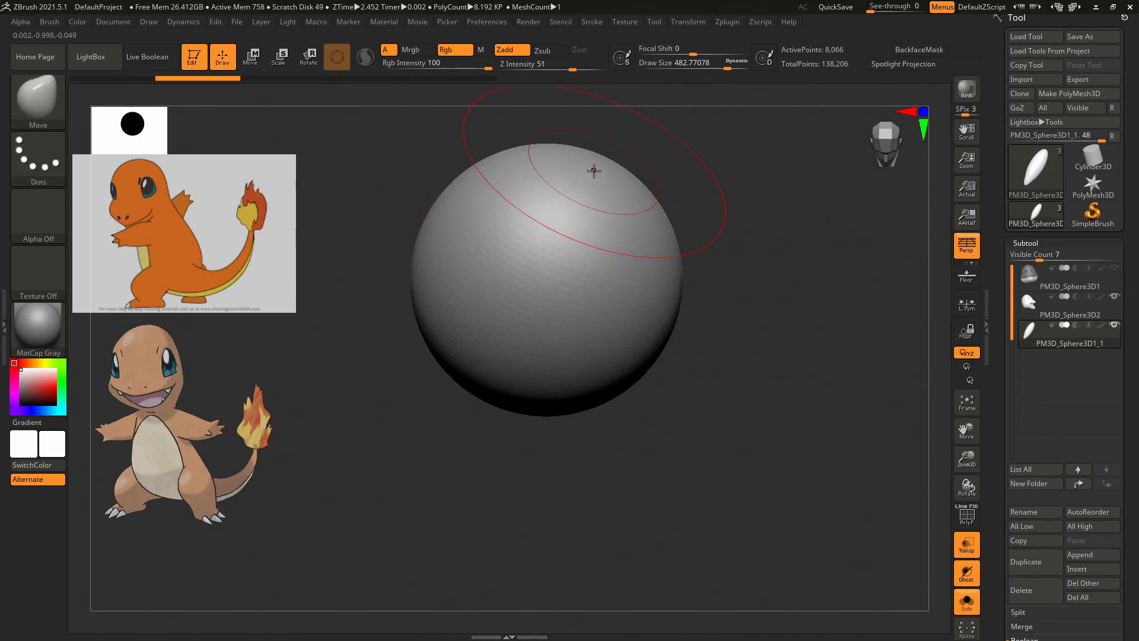
Try to pull one end of the round sphere outward with the Move brush, and undo the attempt.
{"action": "left_click_drag", "start_coordinate": [596, 170], "coordinate": [663, 40]}
{"action": "mouse_move", "coordinate": [765, 279]}
{"action": "left_mouse_down"}
{"action": "mouse_move", "coordinate": [786, 148]}
{"action": "mouse_move", "coordinate": [891, 149]}
{"action": "left_mouse_up"}
{"action": "left_click_drag", "start_coordinate": [809, 206], "coordinate": [816, 277], "text": "alt"}
{"action": "key", "text": "ctrl+z"}
{"action": "key", "text": "ctrl+z"}
{"action": "key", "text": "ctrl+z"}
{"action": "mouse_move", "coordinate": [859, 240]}
{"action": "left_mouse_down", "text": "alt"}
{"action": "mouse_move", "coordinate": [856, 293]}
{"action": "mouse_move", "coordinate": [862, 162]}
{"action": "left_mouse_up", "text": "alt"}
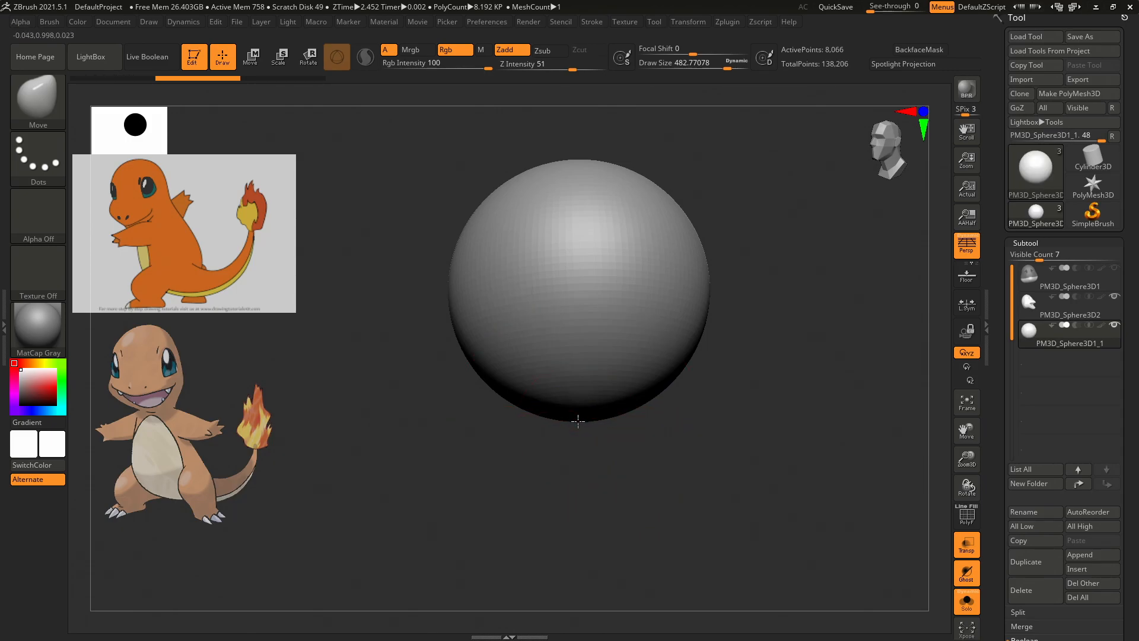
Pull the sphere's underside down into a long tapered tip with the Move brush at a draw size of about 483.
{"action": "left_click_drag", "start_coordinate": [578, 425], "coordinate": [579, 573]}
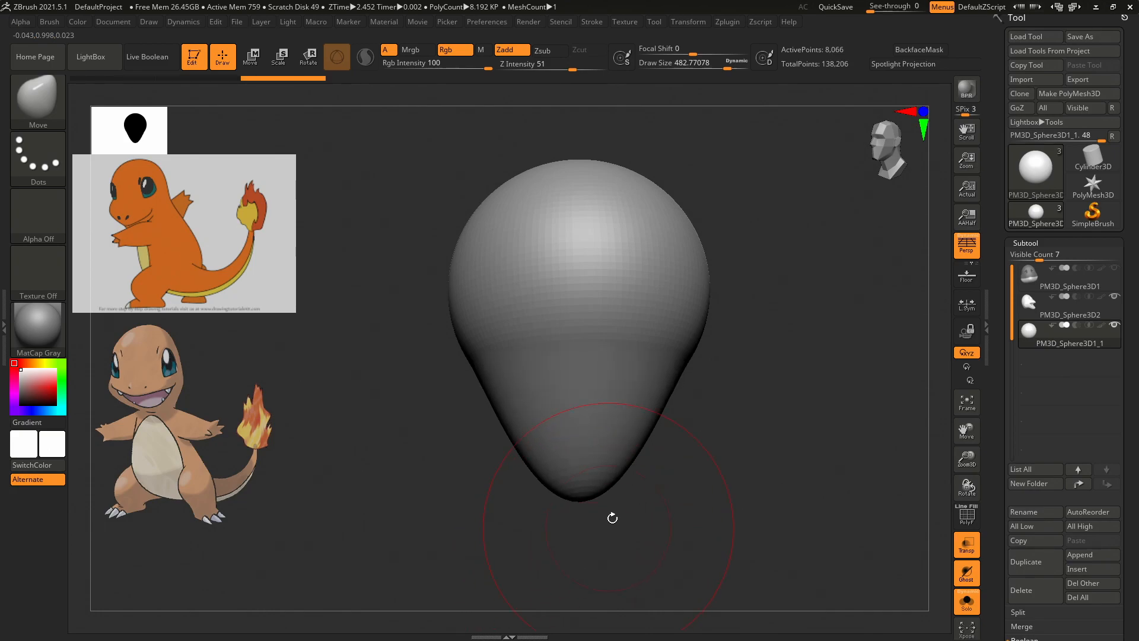
{"action": "mouse_move", "coordinate": [788, 399]}
{"action": "left_mouse_down"}
{"action": "mouse_move", "coordinate": [821, 323]}
{"action": "mouse_move", "coordinate": [780, 185]}
{"action": "mouse_move", "coordinate": [788, 120]}
{"action": "left_mouse_up"}
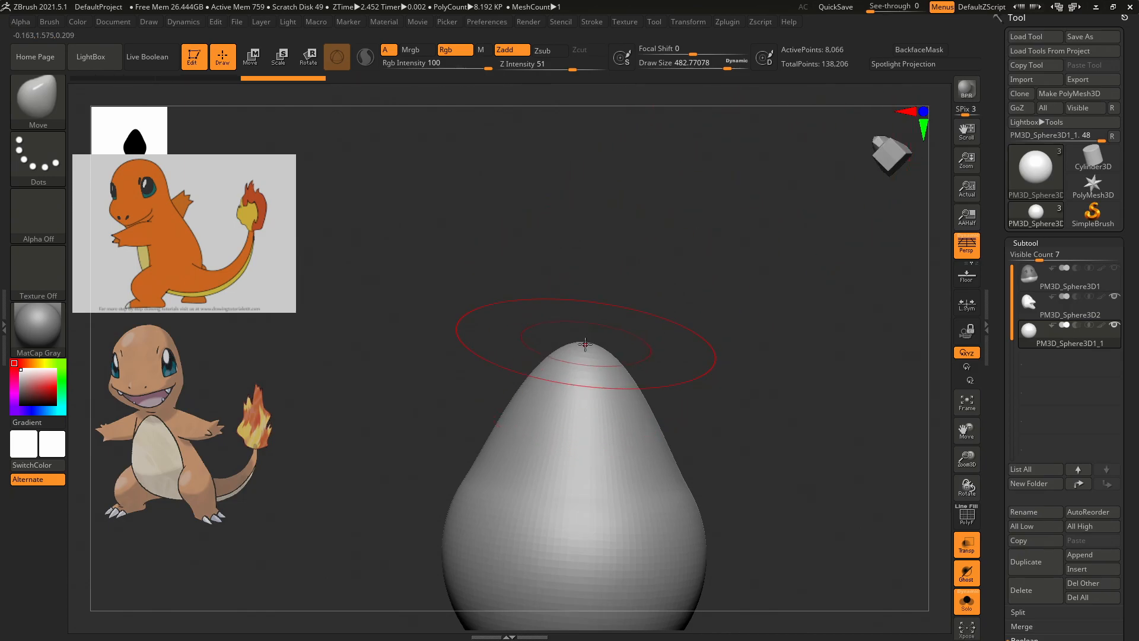
{"action": "left_click_drag", "start_coordinate": [582, 320], "coordinate": [582, 262]}
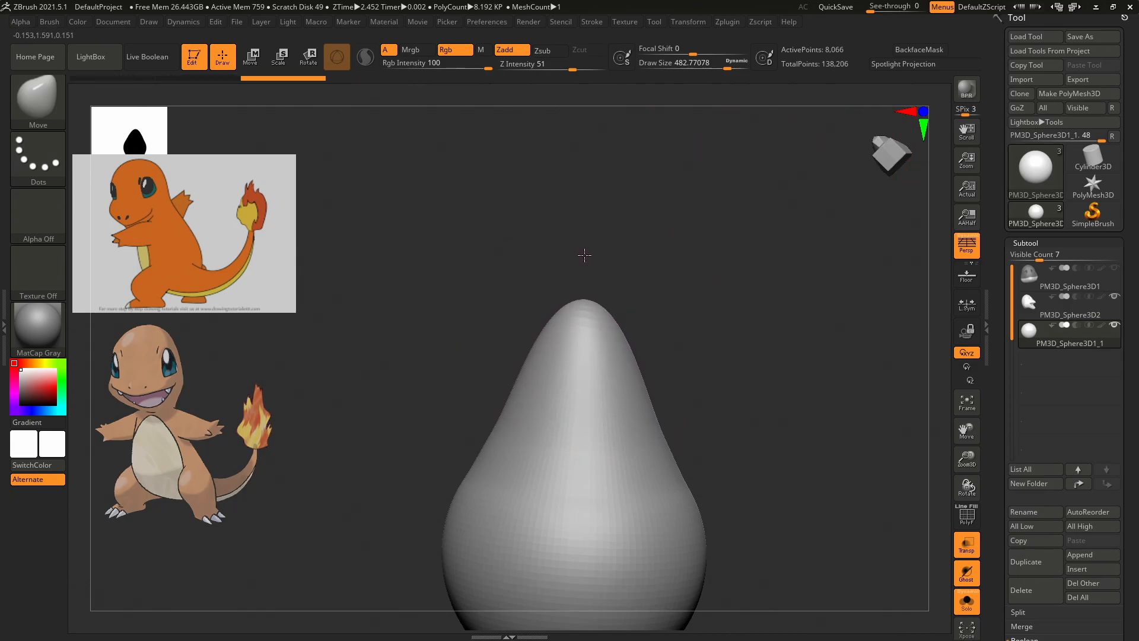
{"action": "left_click_drag", "start_coordinate": [750, 231], "coordinate": [802, 288]}
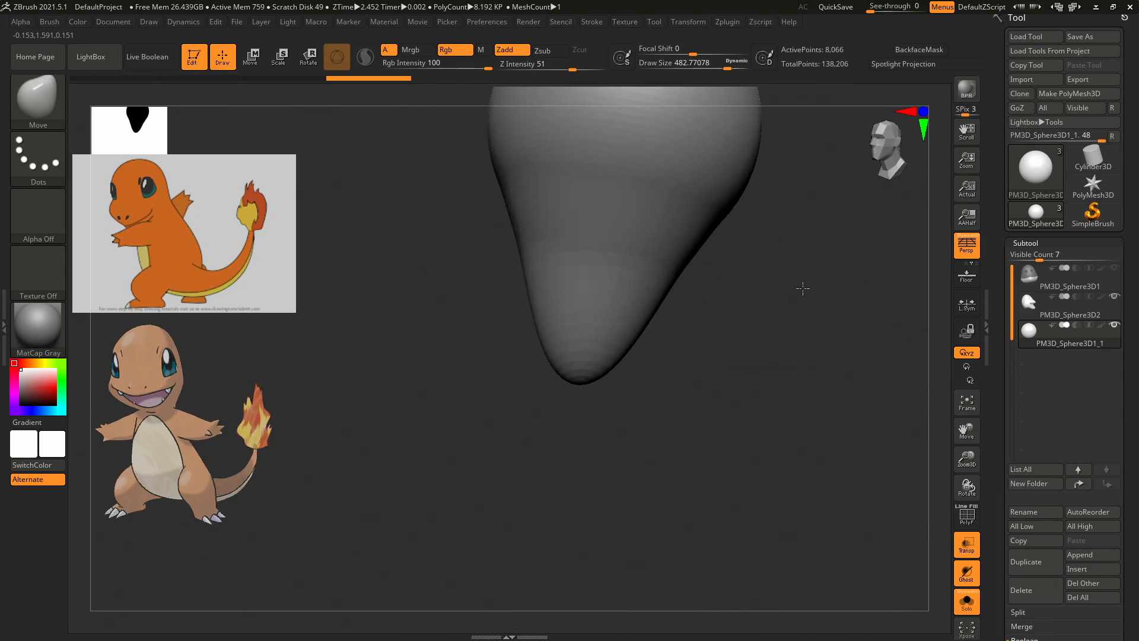
{"action": "left_click", "coordinate": [895, 148]}
{"action": "left_click_drag", "start_coordinate": [838, 212], "coordinate": [841, 320], "text": "alt"}
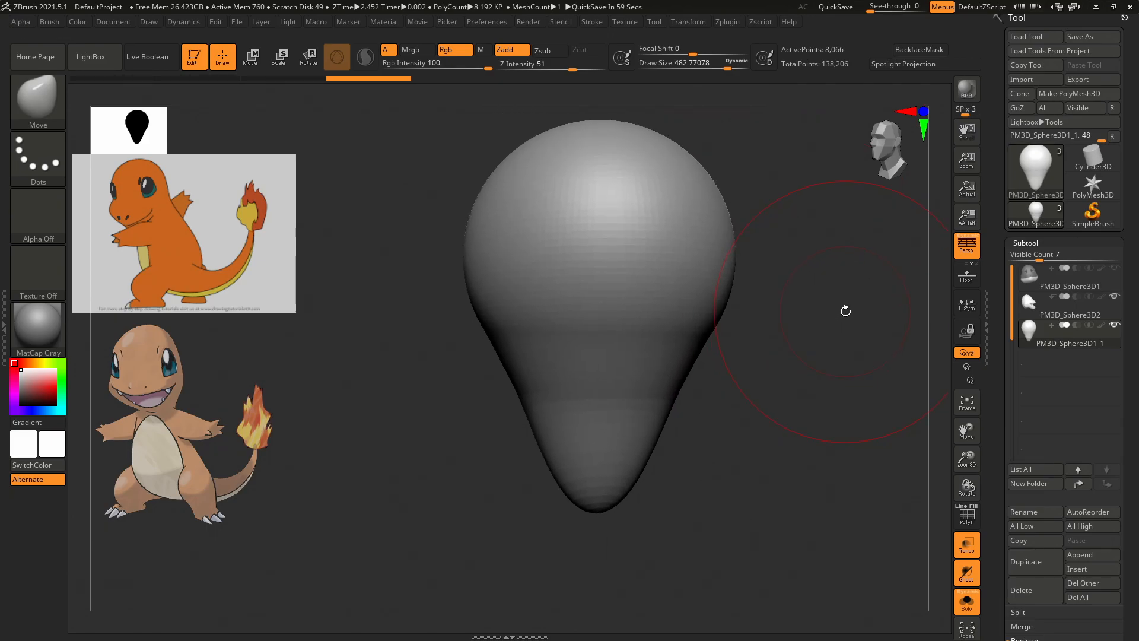
Flatten the rounded upper end of the tooth with the TrimDynamic brush and smooth the trimmed surface.
{"action": "key", "text": "b"}
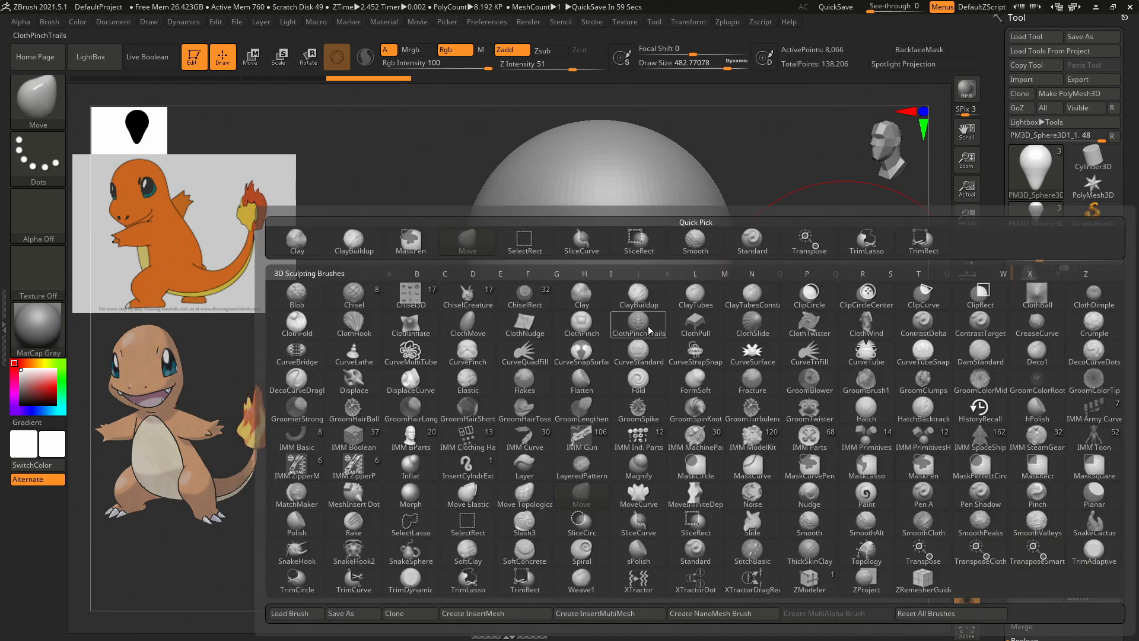
{"action": "left_click", "coordinate": [419, 582]}
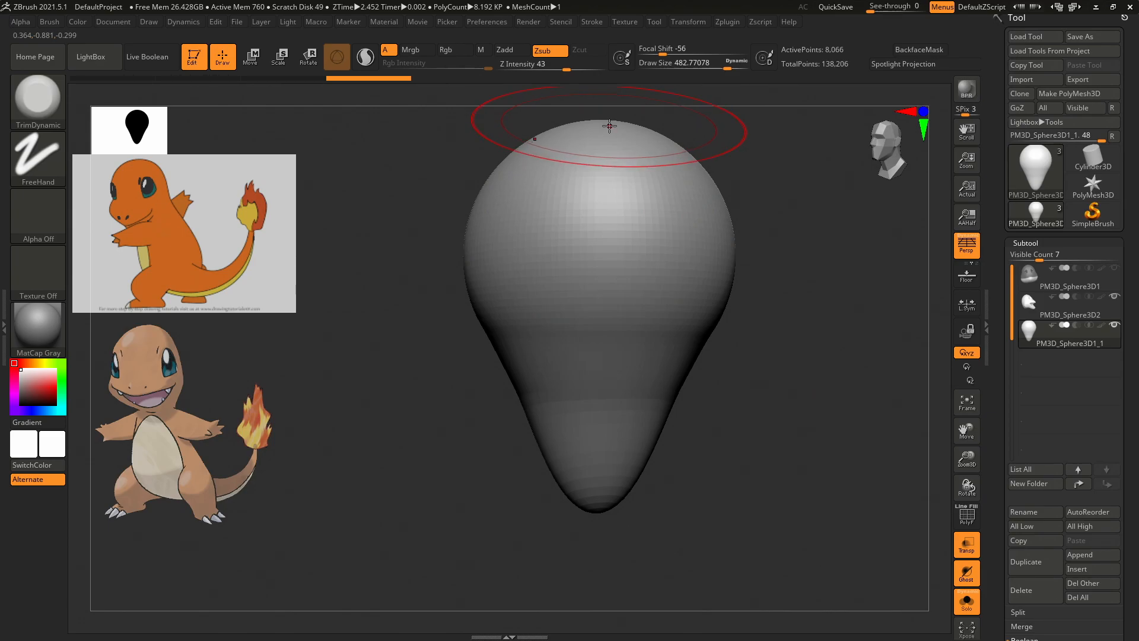
{"action": "mouse_move", "coordinate": [624, 134]}
{"action": "left_mouse_down"}
{"action": "mouse_move", "coordinate": [534, 151]}
{"action": "mouse_move", "coordinate": [649, 160]}
{"action": "mouse_move", "coordinate": [558, 165]}
{"action": "mouse_move", "coordinate": [661, 183]}
{"action": "mouse_move", "coordinate": [599, 191]}
{"action": "mouse_move", "coordinate": [640, 191]}
{"action": "left_mouse_up"}
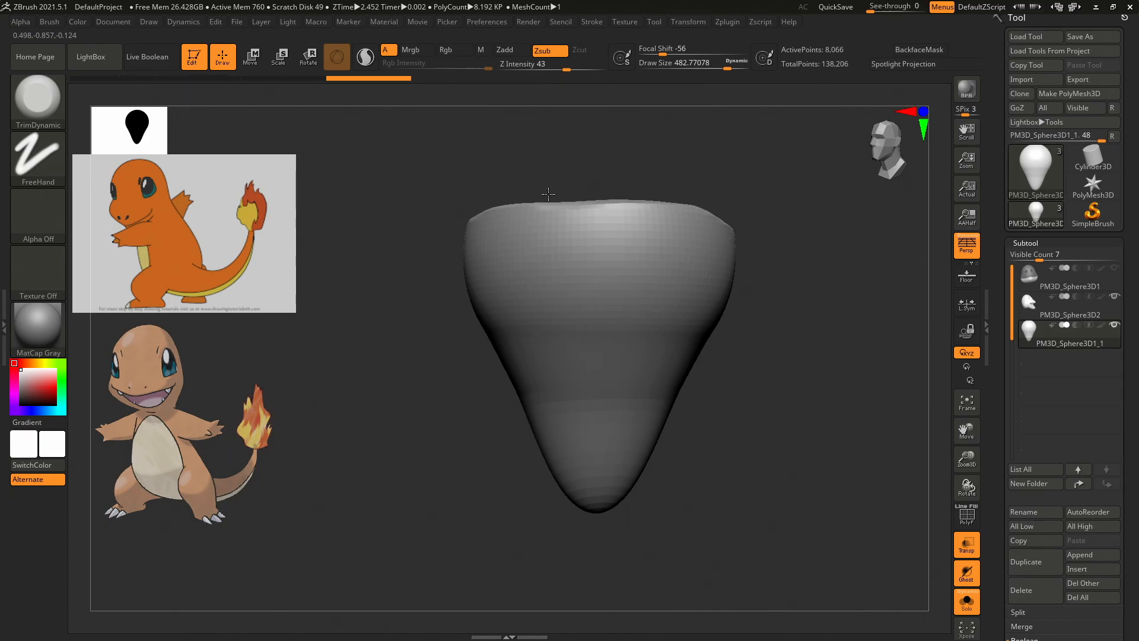
{"action": "left_click_drag", "start_coordinate": [556, 194], "coordinate": [598, 189]}
{"action": "left_click_drag", "start_coordinate": [824, 207], "coordinate": [839, 273]}
{"action": "mouse_move", "coordinate": [888, 141]}
{"action": "left_mouse_down"}
{"action": "mouse_move", "coordinate": [836, 196]}
{"action": "mouse_move", "coordinate": [808, 310]}
{"action": "mouse_move", "coordinate": [705, 373]}
{"action": "left_mouse_up"}
{"action": "mouse_move", "coordinate": [540, 328]}
{"action": "left_mouse_down", "text": "shift"}
{"action": "mouse_move", "coordinate": [577, 338]}
{"action": "mouse_move", "coordinate": [526, 313]}
{"action": "mouse_move", "coordinate": [582, 302]}
{"action": "mouse_move", "coordinate": [549, 309]}
{"action": "left_mouse_up", "text": "shift"}
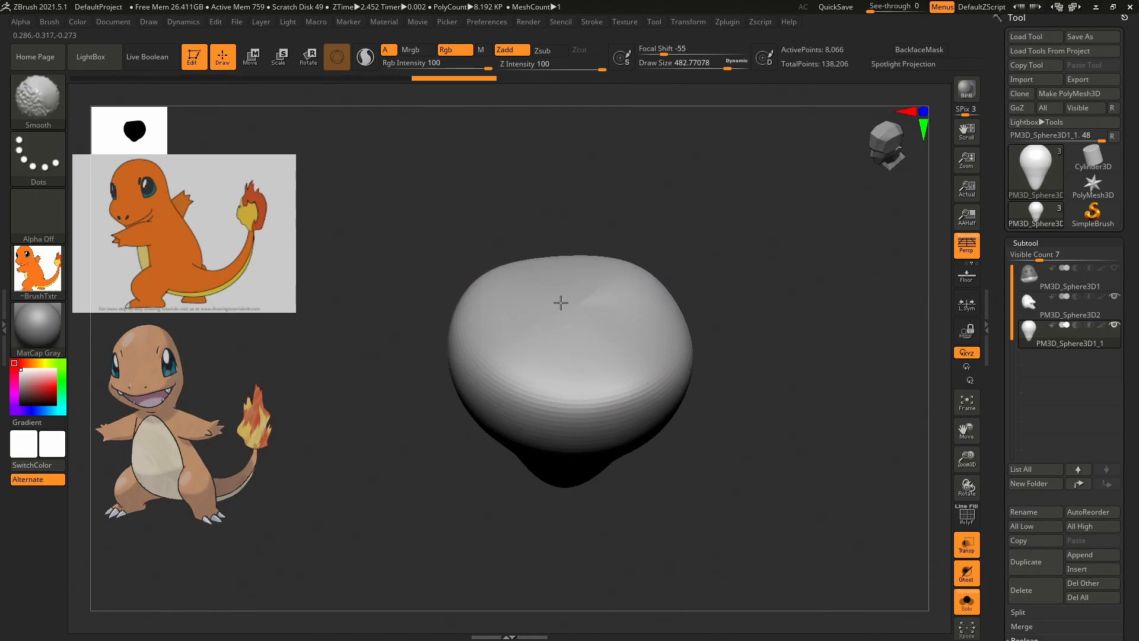
{"action": "mouse_move", "coordinate": [806, 297]}
{"action": "left_mouse_down"}
{"action": "mouse_move", "coordinate": [806, 266]}
{"action": "mouse_move", "coordinate": [681, 338]}
{"action": "mouse_move", "coordinate": [742, 399]}
{"action": "mouse_move", "coordinate": [821, 376]}
{"action": "mouse_move", "coordinate": [849, 329]}
{"action": "mouse_move", "coordinate": [818, 332]}
{"action": "mouse_move", "coordinate": [789, 312]}
{"action": "mouse_move", "coordinate": [829, 286]}
{"action": "left_mouse_up"}
{"action": "mouse_move", "coordinate": [895, 138]}
{"action": "left_mouse_down"}
{"action": "mouse_move", "coordinate": [841, 249]}
{"action": "mouse_move", "coordinate": [813, 249]}
{"action": "mouse_move", "coordinate": [800, 193]}
{"action": "mouse_move", "coordinate": [751, 267]}
{"action": "mouse_move", "coordinate": [927, 215]}
{"action": "left_mouse_up"}
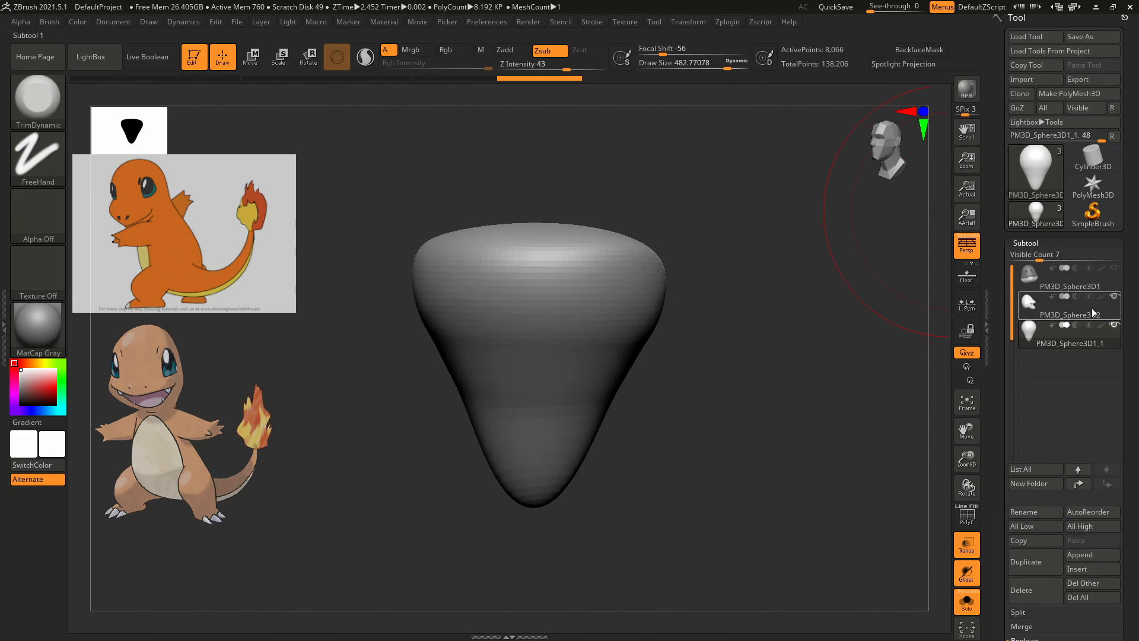
Show the head again with Solo mode off, scale the tooth down and move it into the mouth under the upper lip.
{"action": "left_click", "coordinate": [966, 601]}
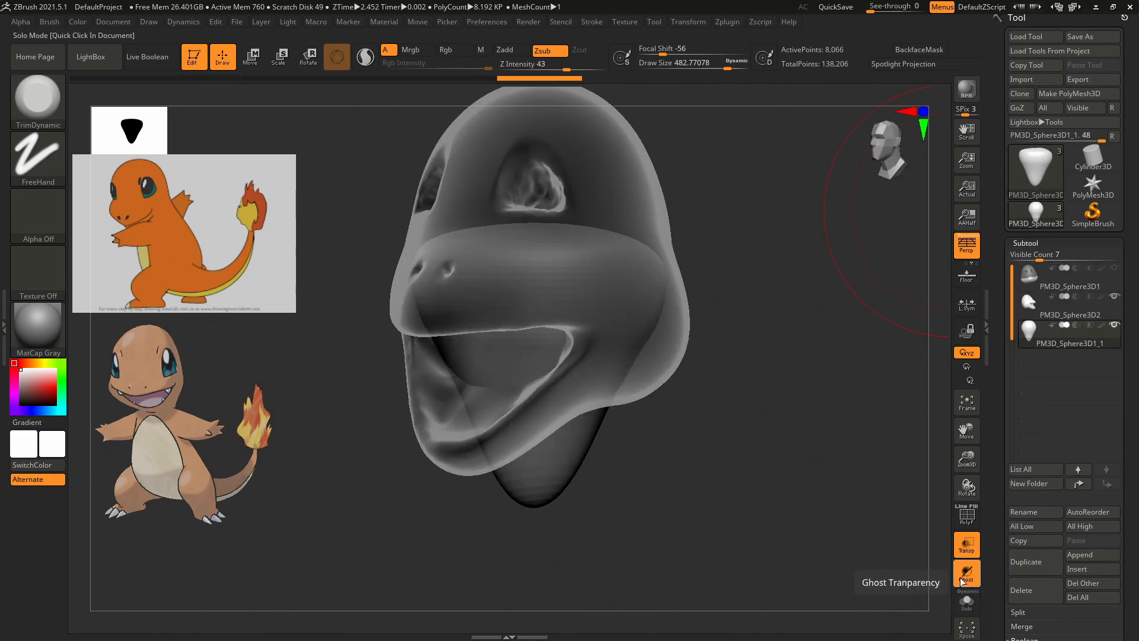
{"action": "key", "text": "w"}
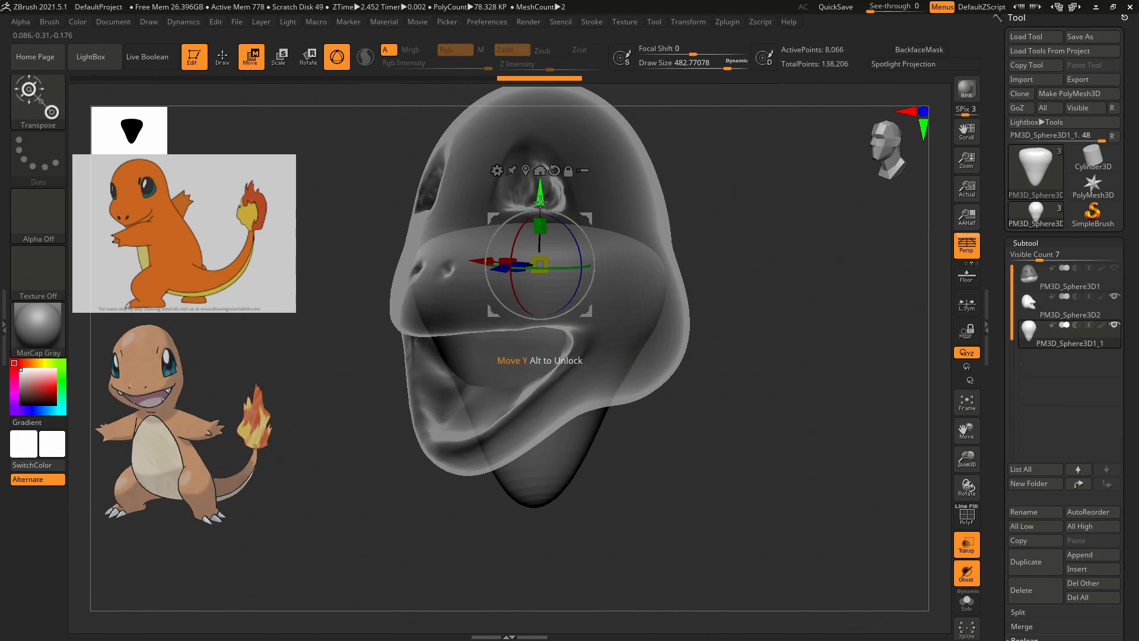
{"action": "left_click_drag", "start_coordinate": [540, 264], "coordinate": [638, 332]}
{"action": "left_click_drag", "start_coordinate": [540, 196], "coordinate": [540, 252]}
{"action": "mouse_move", "coordinate": [707, 399]}
{"action": "left_mouse_down", "text": "shift"}
{"action": "mouse_move", "coordinate": [745, 406]}
{"action": "mouse_move", "coordinate": [723, 402]}
{"action": "left_mouse_up", "text": "shift"}
{"action": "left_click_drag", "start_coordinate": [476, 319], "coordinate": [431, 317]}
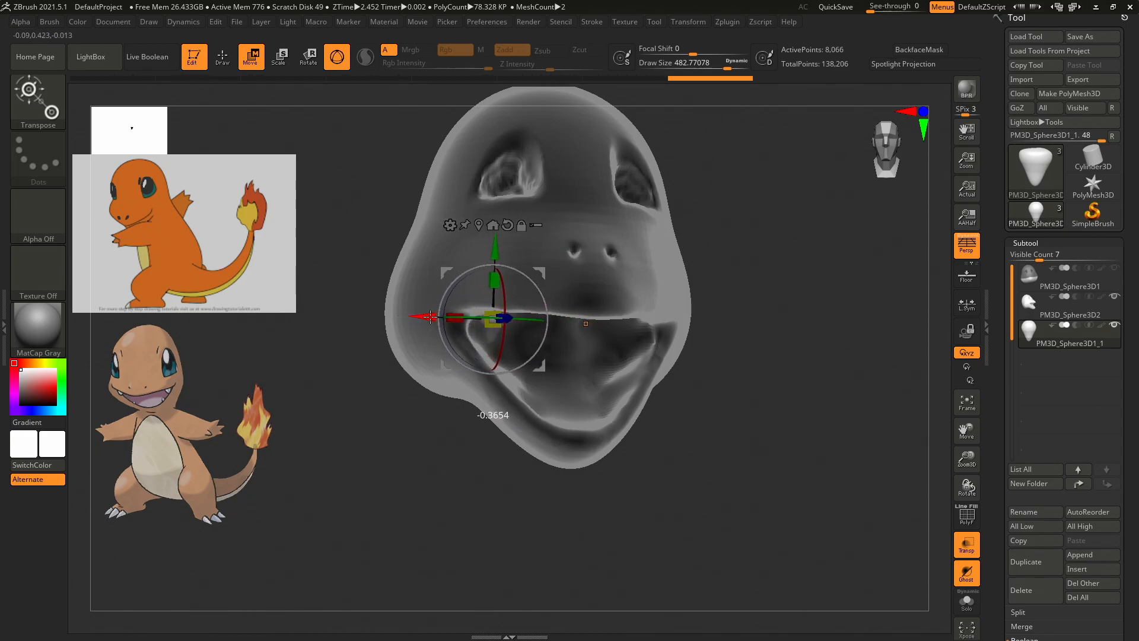
{"action": "left_click_drag", "start_coordinate": [507, 318], "coordinate": [546, 335]}
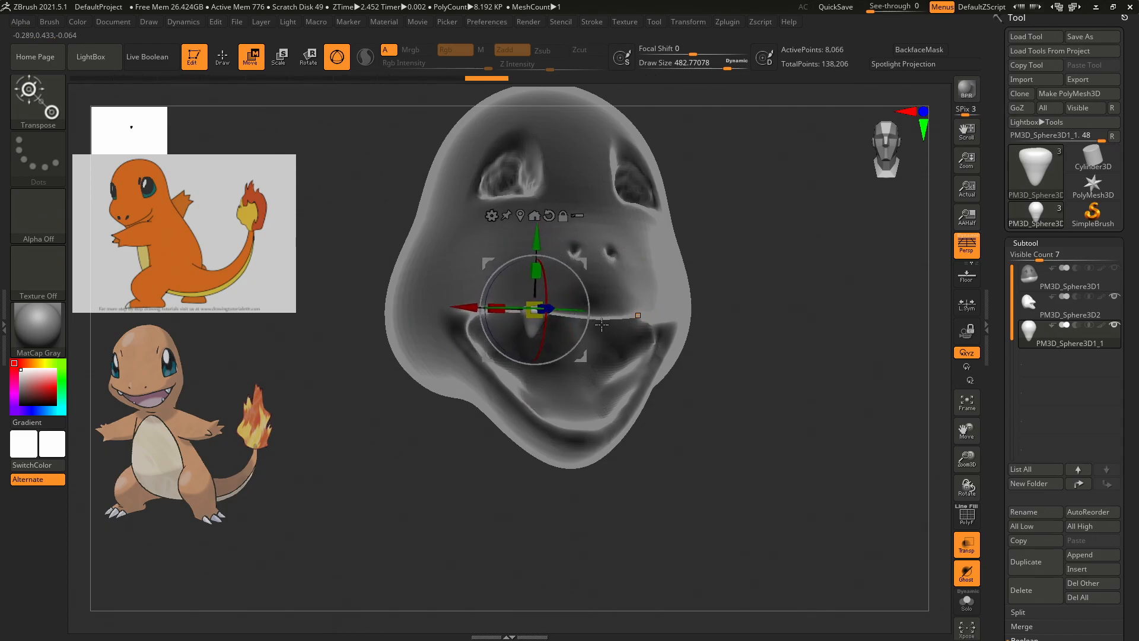
Turn off transparency and adjust the tooth's size, tilt and depth so it sits against the upper jaw.
{"action": "left_click", "coordinate": [967, 546]}
{"action": "left_click_drag", "start_coordinate": [682, 374], "coordinate": [775, 372]}
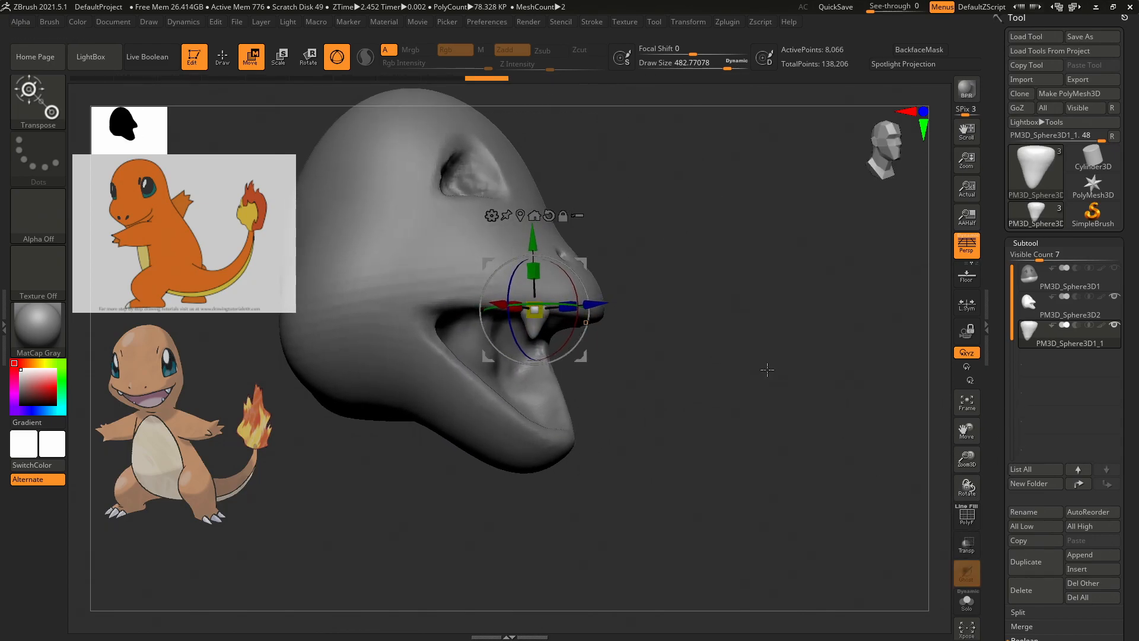
{"action": "left_click_drag", "start_coordinate": [602, 303], "coordinate": [582, 305]}
{"action": "left_click_drag", "start_coordinate": [658, 317], "coordinate": [654, 213]}
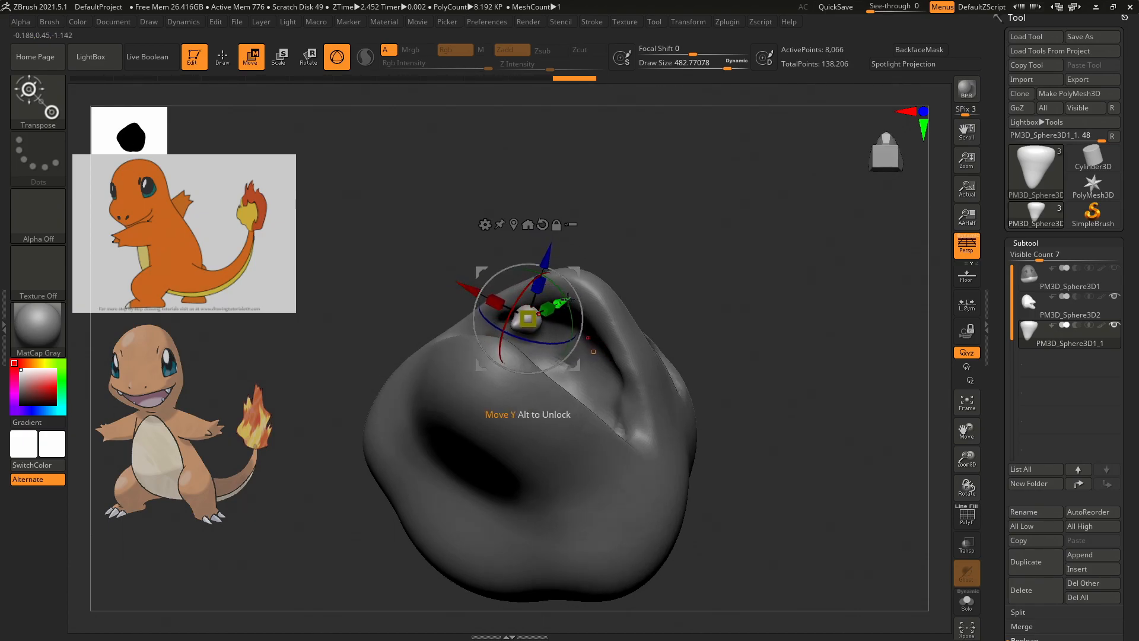
{"action": "left_click_drag", "start_coordinate": [738, 288], "coordinate": [787, 406]}
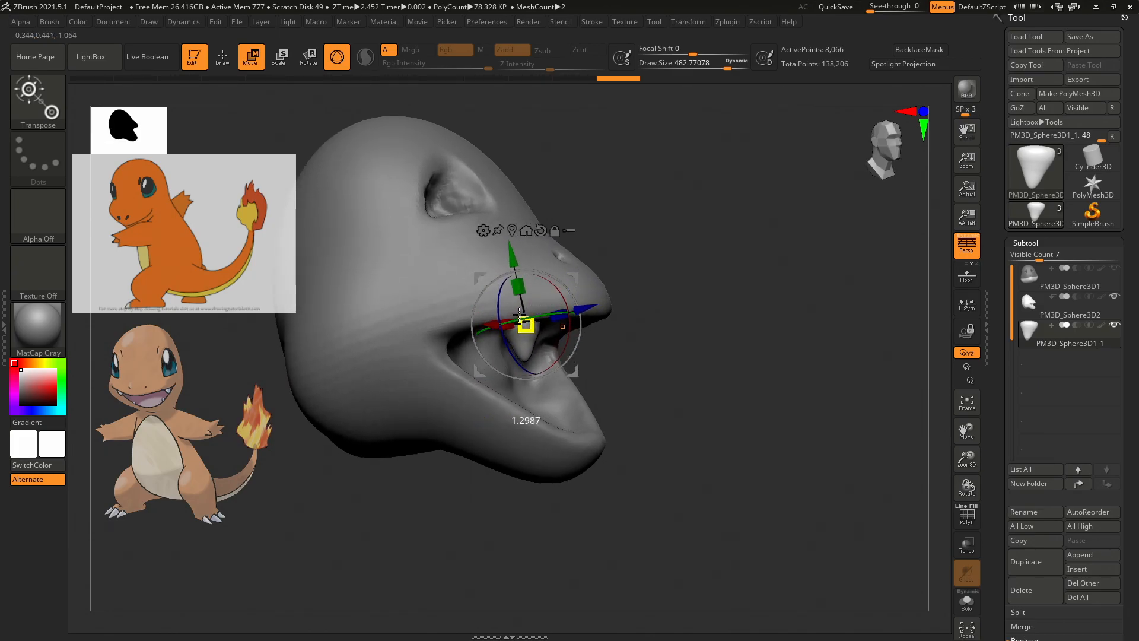
{"action": "left_click_drag", "start_coordinate": [848, 332], "coordinate": [725, 308]}
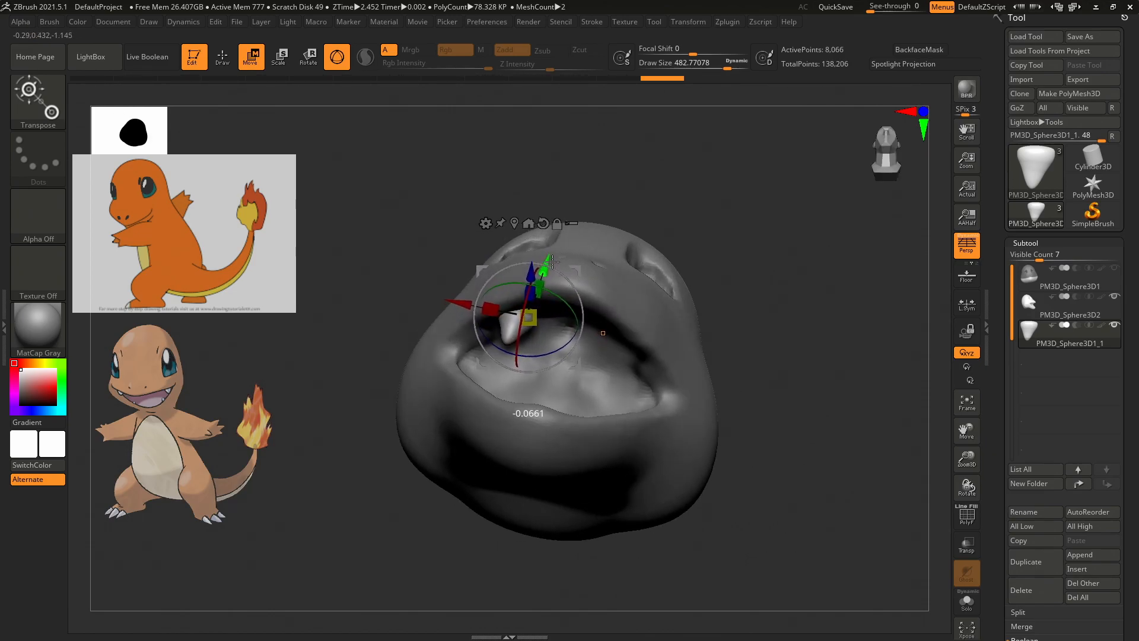
{"action": "left_click_drag", "start_coordinate": [762, 311], "coordinate": [875, 388]}
{"action": "left_click", "coordinate": [887, 164]}
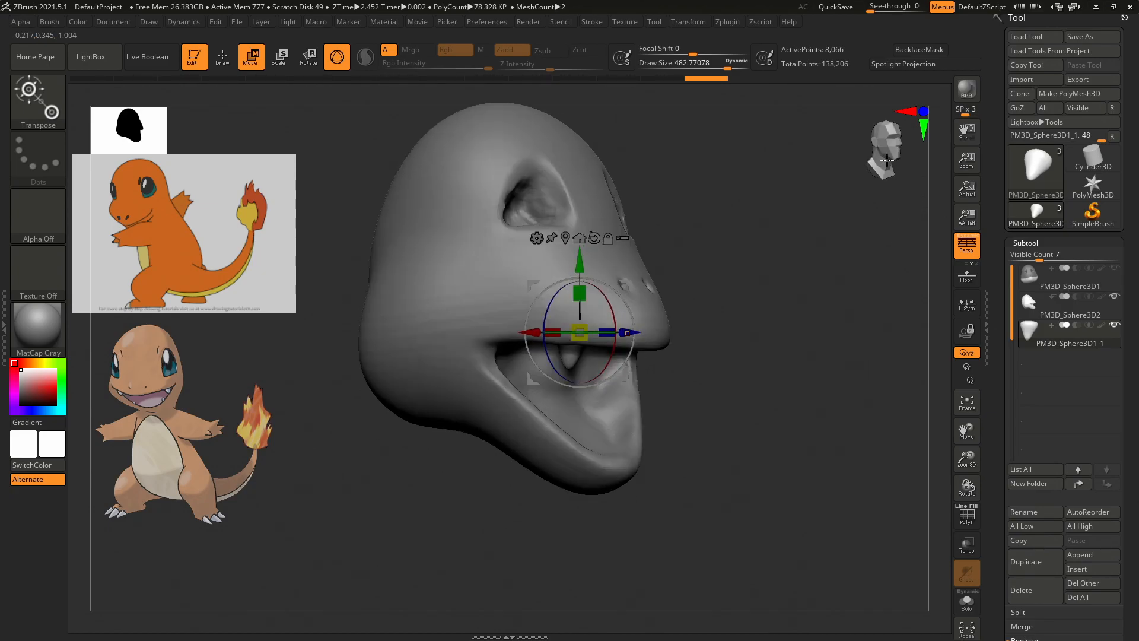
Look through the tooth's Geometry sections, including DynaMesh, ZRemesher, EdgeLoop and Crease, for a mirroring command.
{"action": "scroll", "coordinate": [1019, 300], "scroll_direction": "down", "scroll_amount": 10}
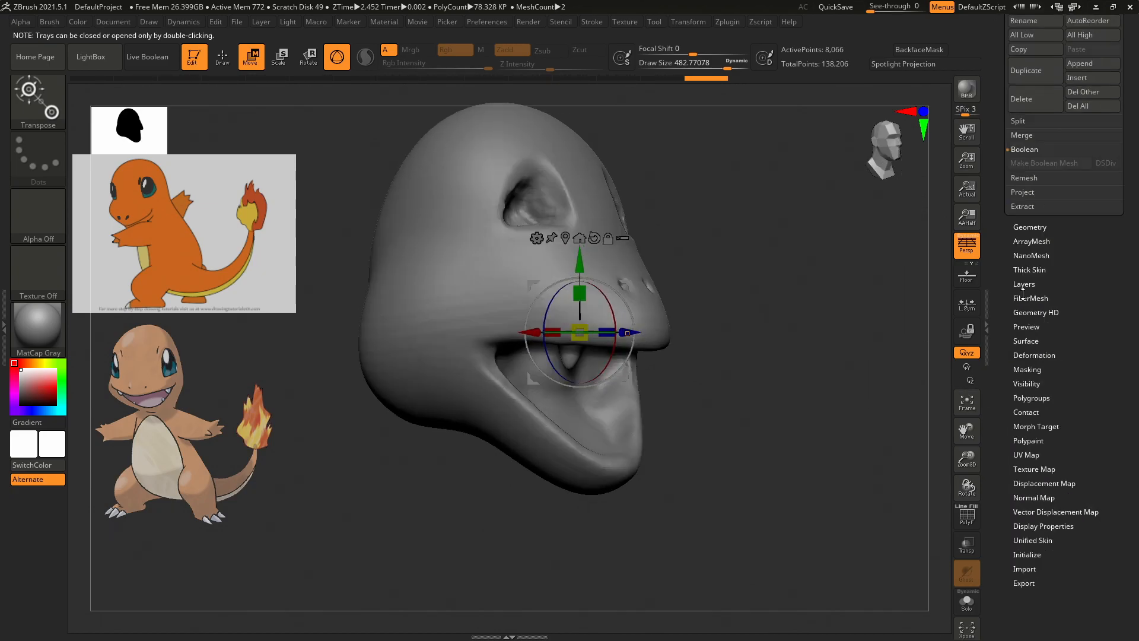
{"action": "scroll", "coordinate": [1020, 300], "scroll_direction": "down", "scroll_amount": 1}
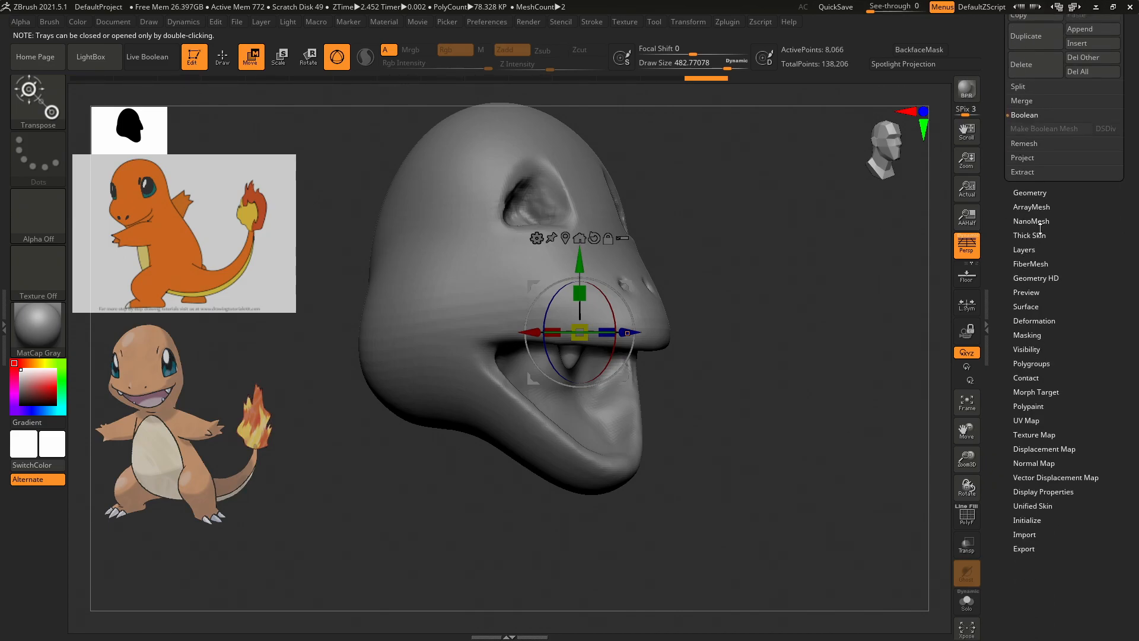
{"action": "left_click", "coordinate": [1033, 194]}
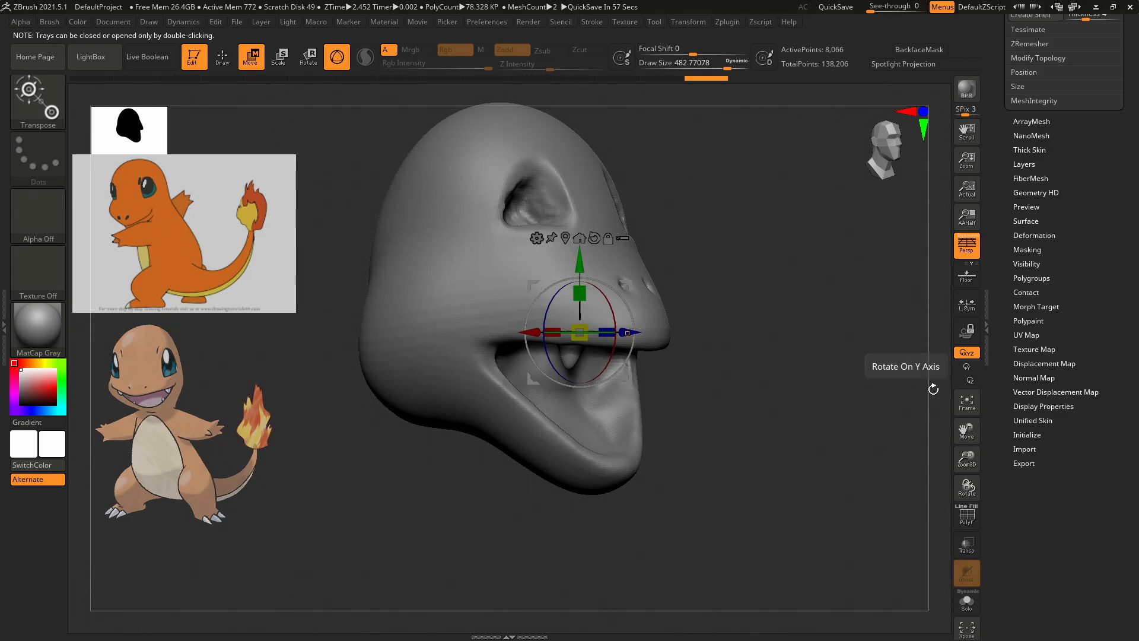
{"action": "scroll", "coordinate": [1016, 340], "scroll_direction": "up", "scroll_amount": 5}
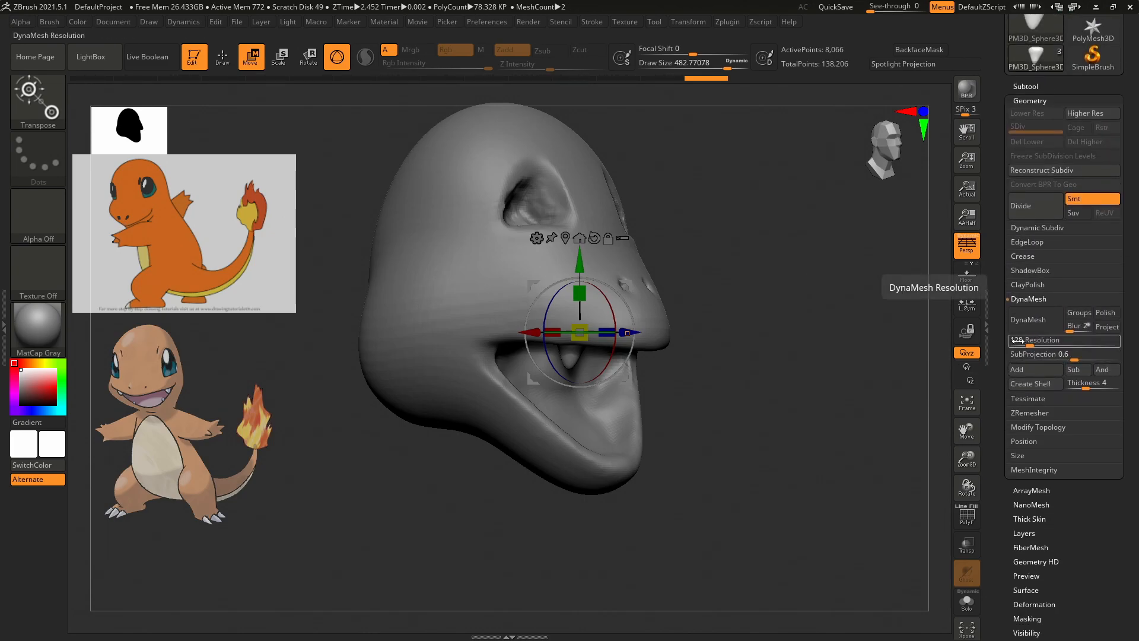
{"action": "left_click", "coordinate": [1038, 300]}
{"action": "left_click", "coordinate": [1036, 310]}
{"action": "left_click", "coordinate": [1037, 311]}
{"action": "left_click", "coordinate": [1036, 327]}
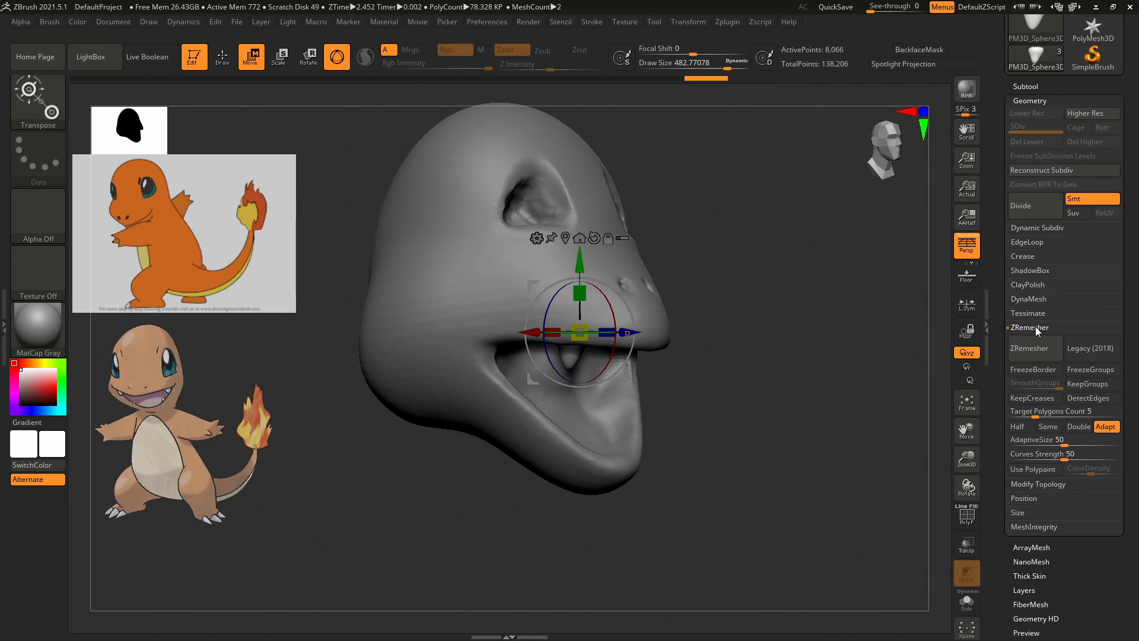
{"action": "left_click", "coordinate": [1035, 326]}
{"action": "left_click", "coordinate": [1035, 242]}
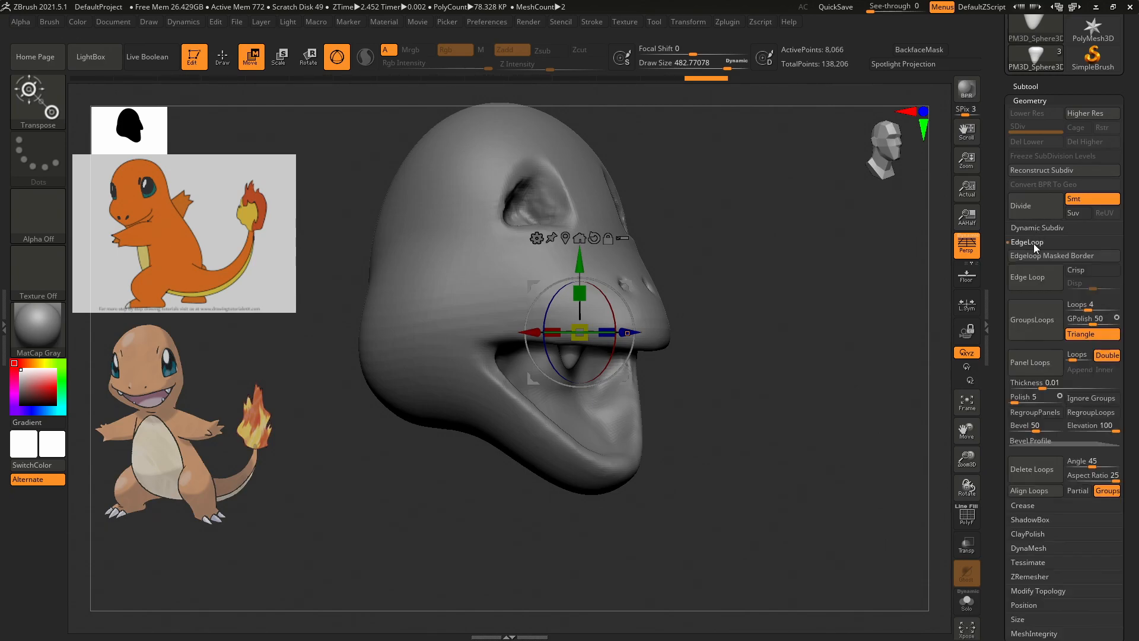
{"action": "left_click", "coordinate": [1031, 244]}
{"action": "left_click", "coordinate": [1035, 256]}
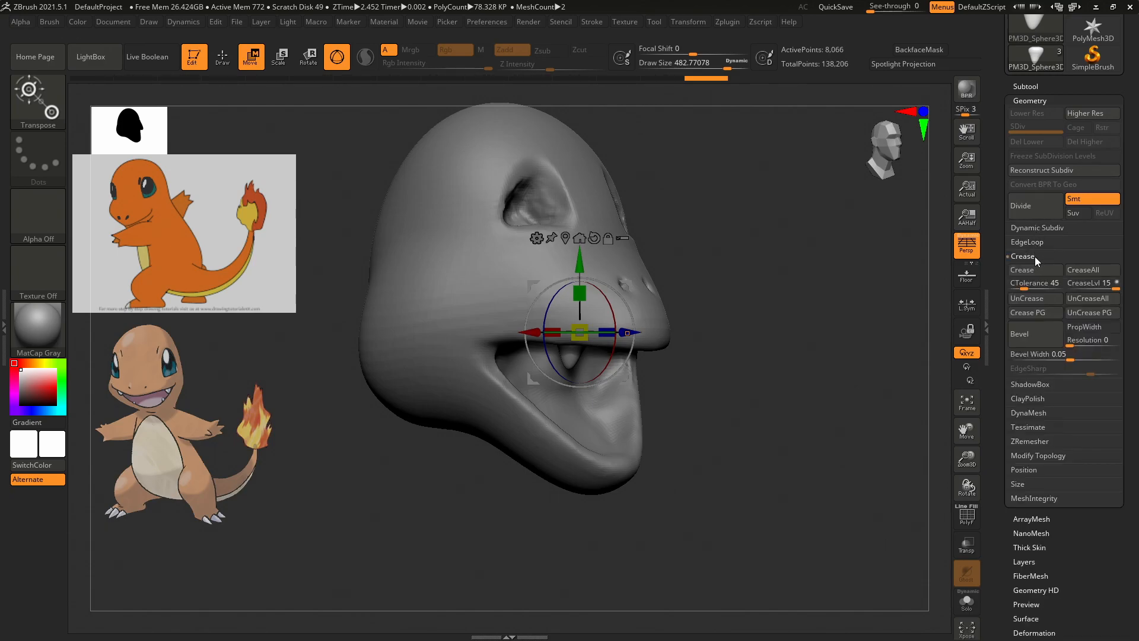
{"action": "left_click", "coordinate": [1032, 257]}
{"action": "left_click", "coordinate": [1033, 270]}
{"action": "left_click", "coordinate": [1034, 269]}
{"action": "left_click", "coordinate": [1042, 228]}
{"action": "left_click", "coordinate": [1042, 226]}
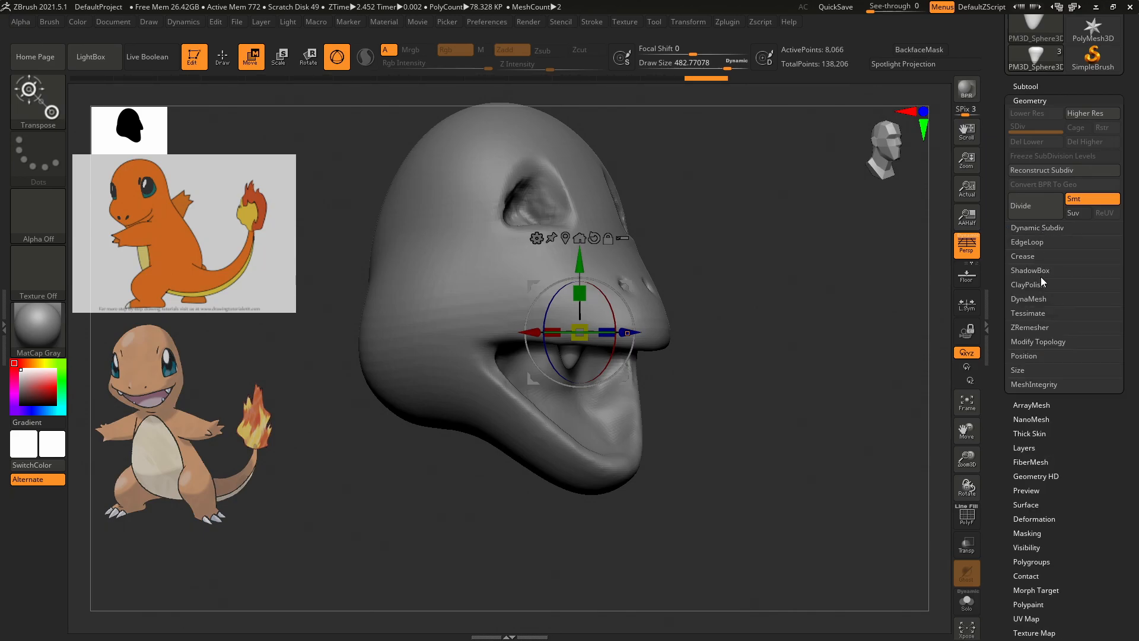
Try mirroring the tooth to the other side of the mouth with Mirror And Weld, and undo it.
{"action": "left_click", "coordinate": [1035, 340]}
{"action": "left_click", "coordinate": [1035, 340]}
{"action": "left_click", "coordinate": [1040, 342]}
{"action": "left_click", "coordinate": [1043, 385]}
{"action": "mouse_move", "coordinate": [798, 380]}
{"action": "left_mouse_down", "text": "shift"}
{"action": "mouse_move", "coordinate": [778, 379]}
{"action": "mouse_move", "coordinate": [794, 372]}
{"action": "left_mouse_up", "text": "shift"}
{"action": "key", "text": "ctrl+z"}
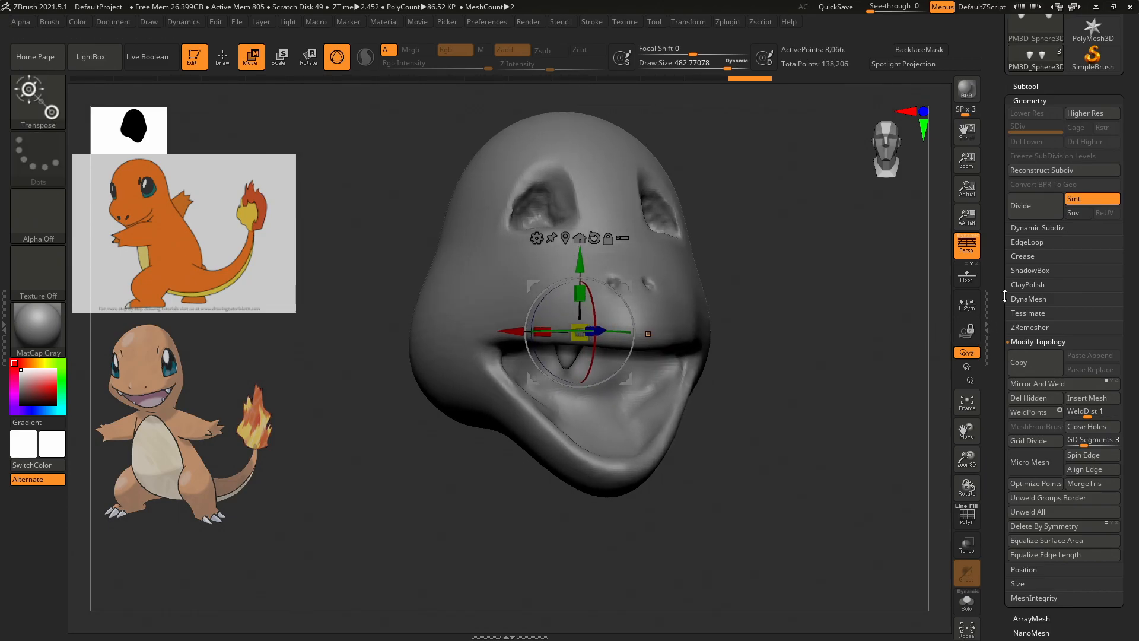
Duplicate the upper tooth's subtool to get a second tooth.
{"action": "scroll", "coordinate": [1001, 238], "scroll_direction": "up", "scroll_amount": 3}
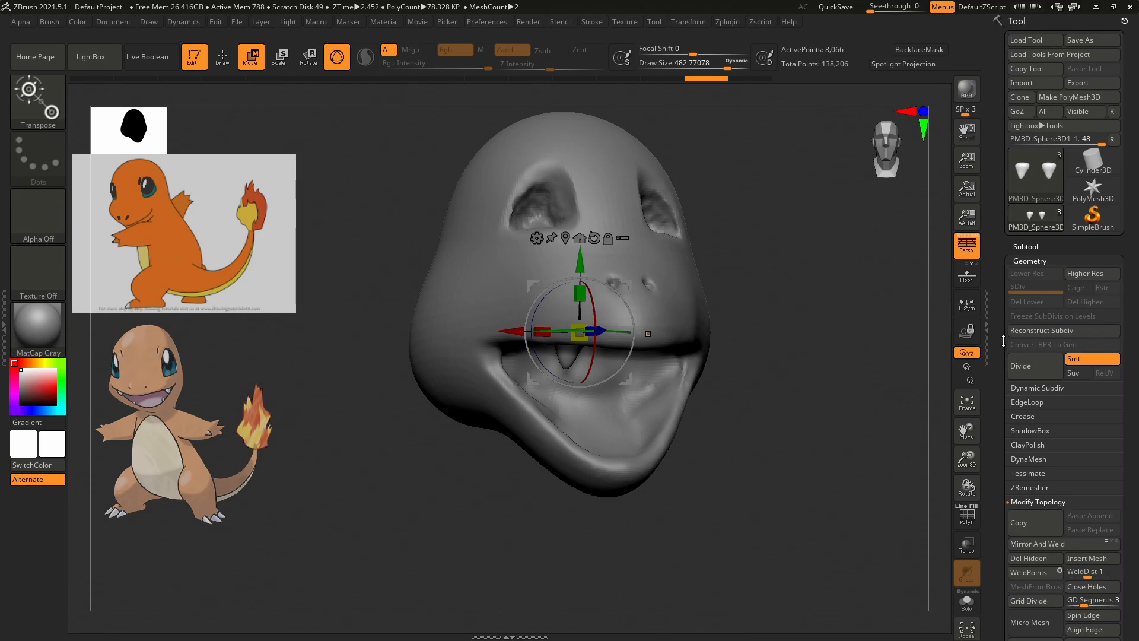
{"action": "left_click", "coordinate": [1033, 246]}
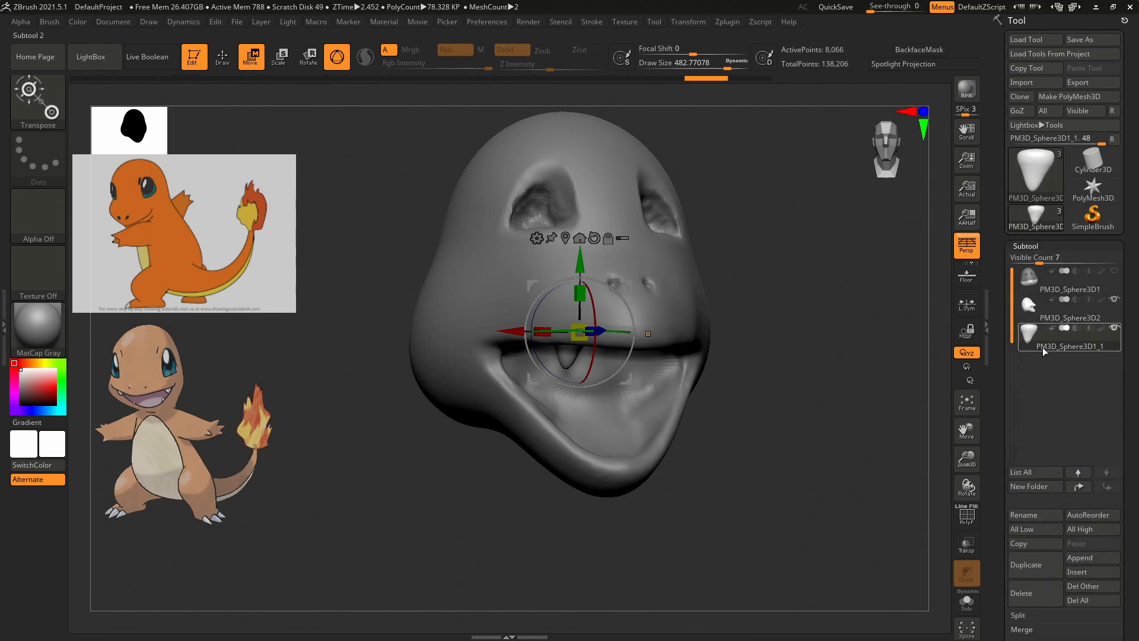
{"action": "left_click", "coordinate": [1037, 565]}
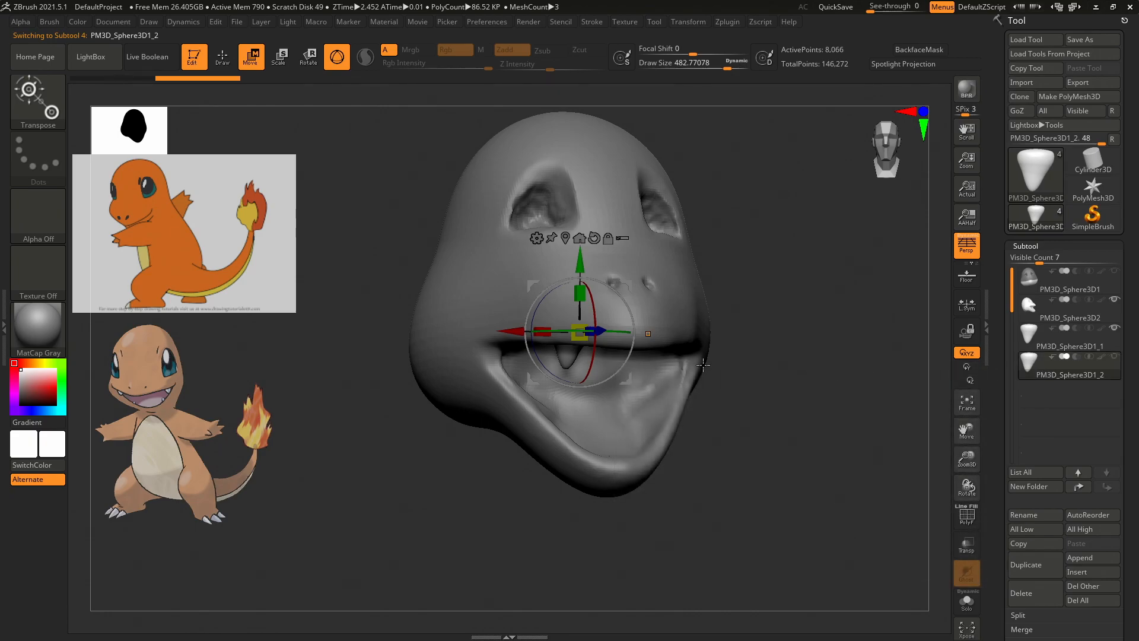
Move the duplicate tooth down to the lower jaw, turn it so its tip points up and adjust its depth.
{"action": "left_click_drag", "start_coordinate": [584, 261], "coordinate": [587, 364]}
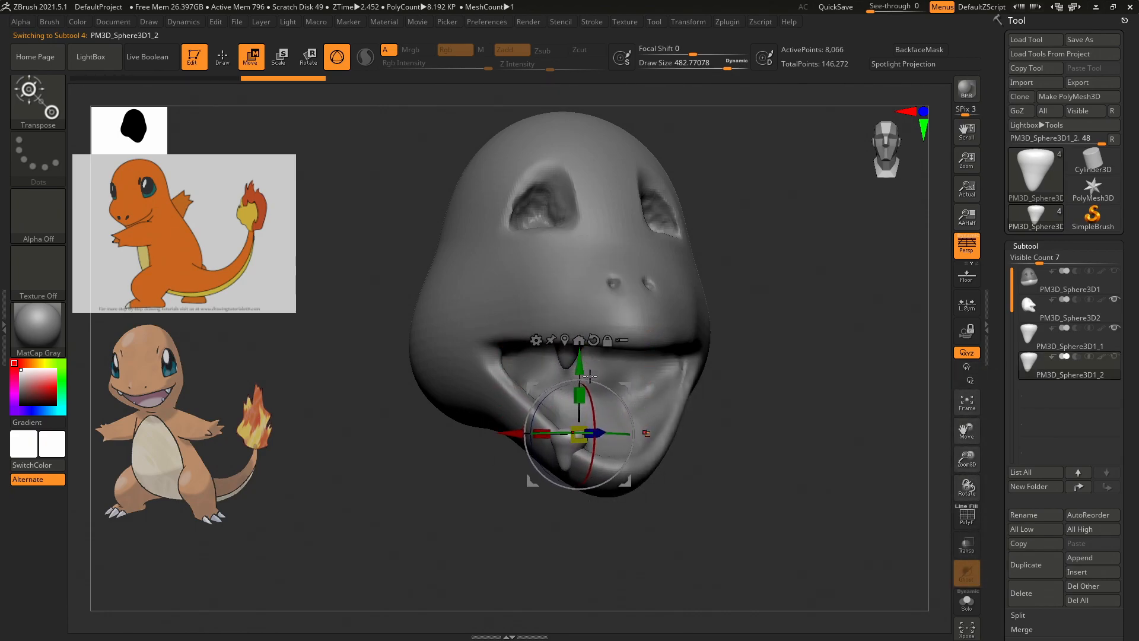
{"action": "left_click_drag", "start_coordinate": [579, 433], "coordinate": [575, 428]}
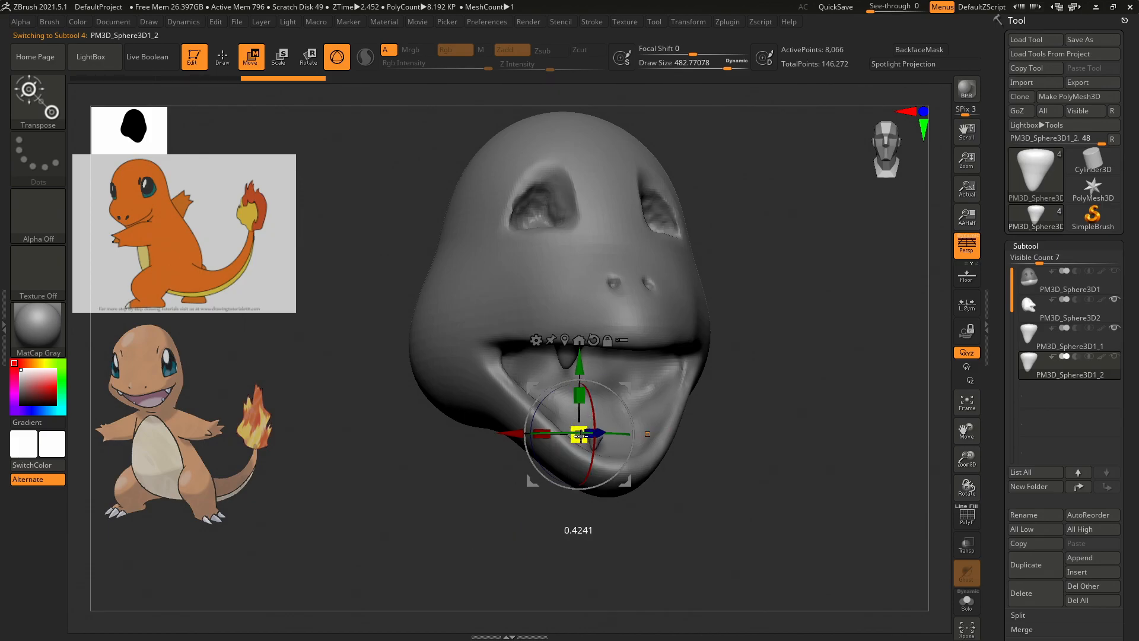
{"action": "left_click_drag", "start_coordinate": [574, 433], "coordinate": [562, 295]}
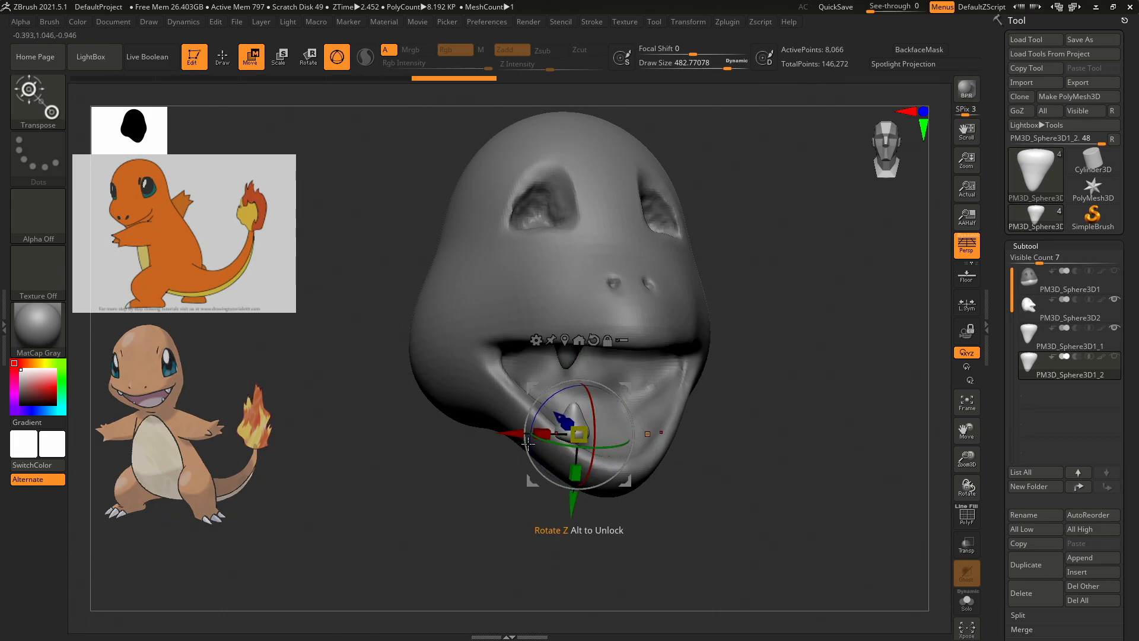
{"action": "mouse_move", "coordinate": [774, 402]}
{"action": "left_mouse_down"}
{"action": "mouse_move", "coordinate": [802, 400]}
{"action": "mouse_move", "coordinate": [777, 421]}
{"action": "left_mouse_up"}
{"action": "left_click_drag", "start_coordinate": [524, 409], "coordinate": [508, 402]}
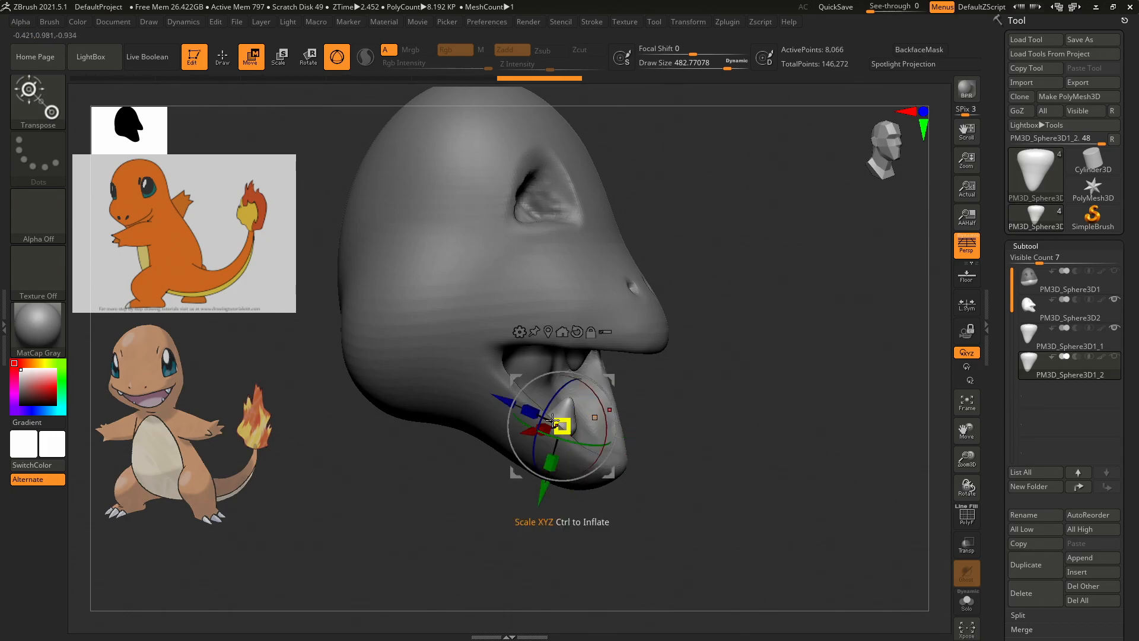
{"action": "left_click_drag", "start_coordinate": [503, 401], "coordinate": [524, 416]}
{"action": "left_click_drag", "start_coordinate": [725, 405], "coordinate": [676, 420]}
{"action": "left_click_drag", "start_coordinate": [591, 505], "coordinate": [592, 540]}
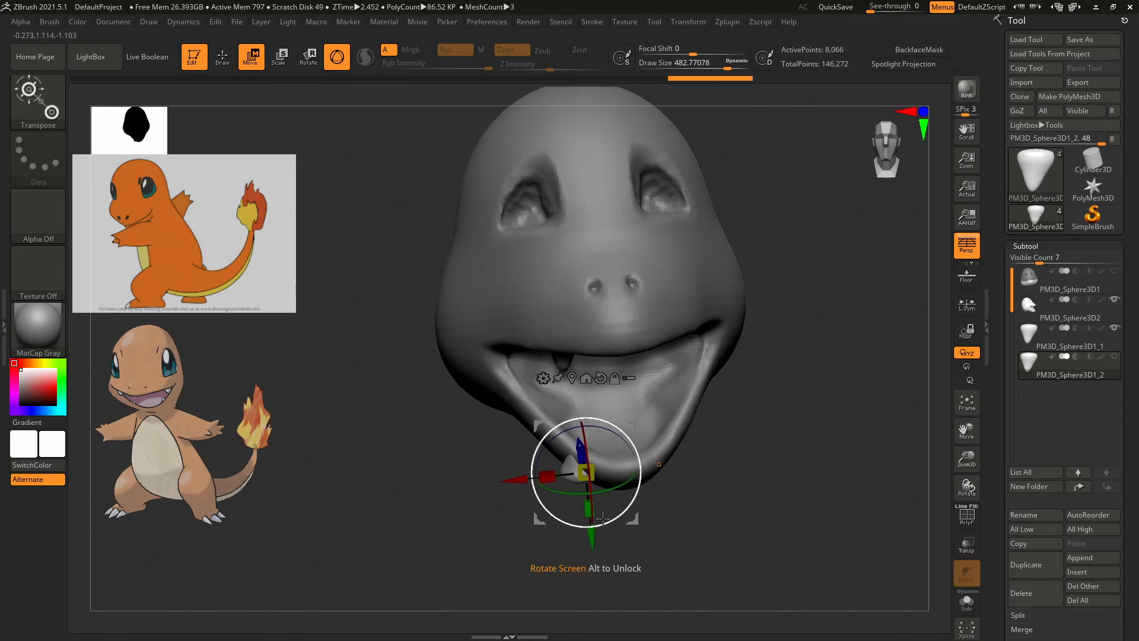
{"action": "left_click_drag", "start_coordinate": [581, 469], "coordinate": [581, 394]}
Reset the duplicate with Mesh To Axis, move it out in front of the mouth and rotate it about 179°.
{"action": "left_click_drag", "start_coordinate": [786, 387], "coordinate": [767, 296]}
{"action": "left_click", "coordinate": [584, 327]}
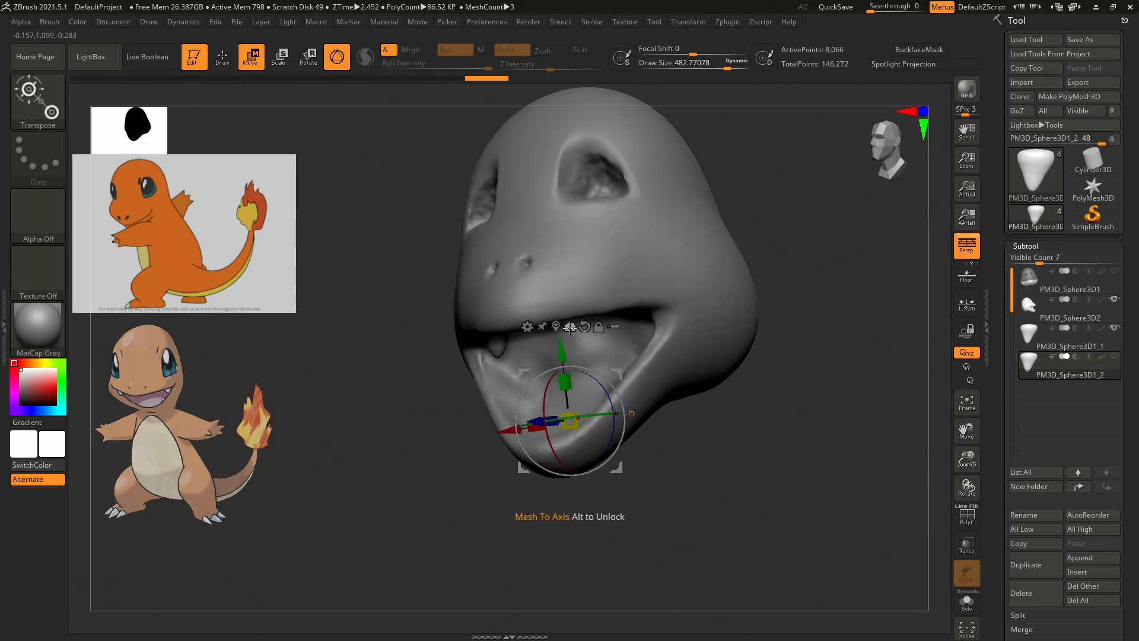
{"action": "left_click", "coordinate": [571, 327]}
{"action": "left_click_drag", "start_coordinate": [586, 202], "coordinate": [601, 327]}
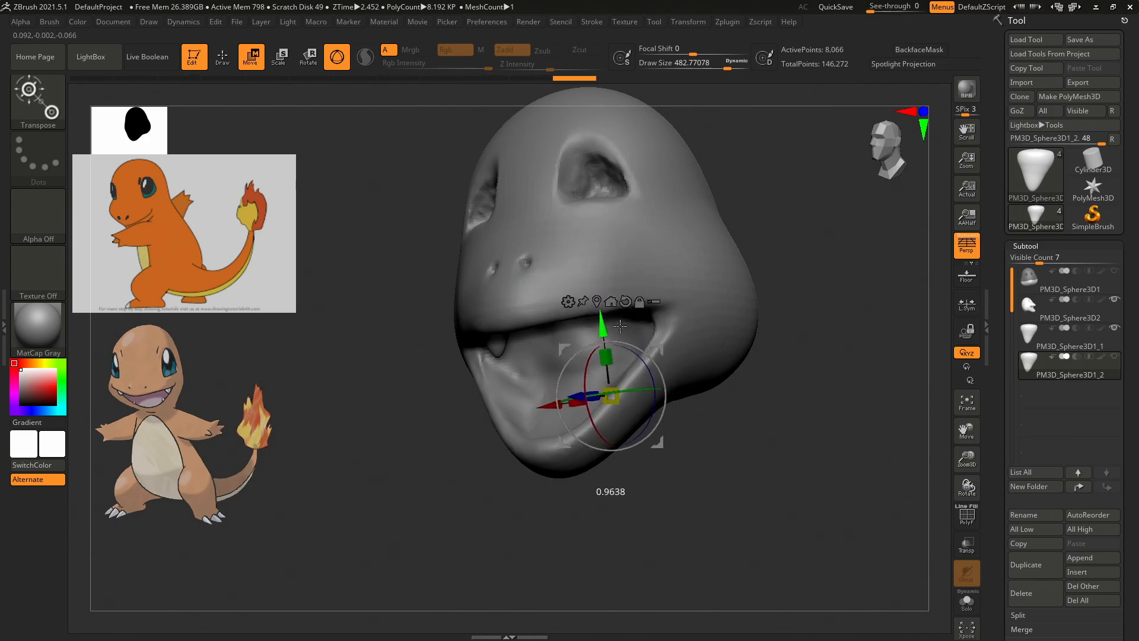
{"action": "left_click_drag", "start_coordinate": [574, 396], "coordinate": [398, 467]}
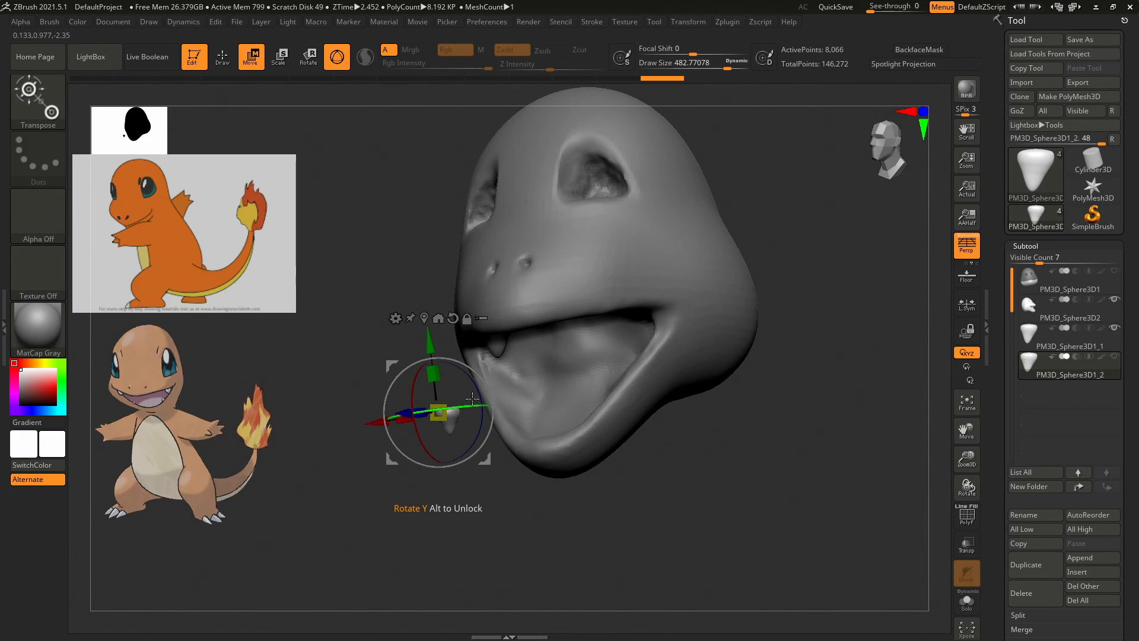
{"action": "left_click_drag", "start_coordinate": [477, 385], "coordinate": [368, 458]}
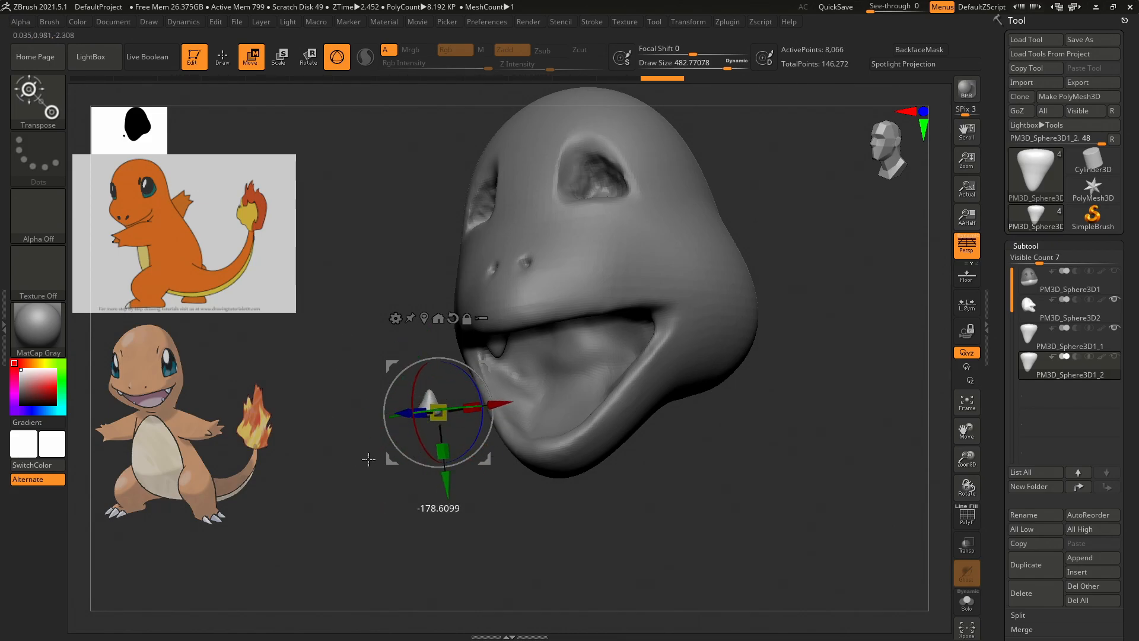
Move the upturned tooth back into the mouth and adjust its position and tilt at the lower jaw.
{"action": "left_click_drag", "start_coordinate": [405, 399], "coordinate": [507, 435]}
{"action": "left_click_drag", "start_coordinate": [708, 416], "coordinate": [556, 449]}
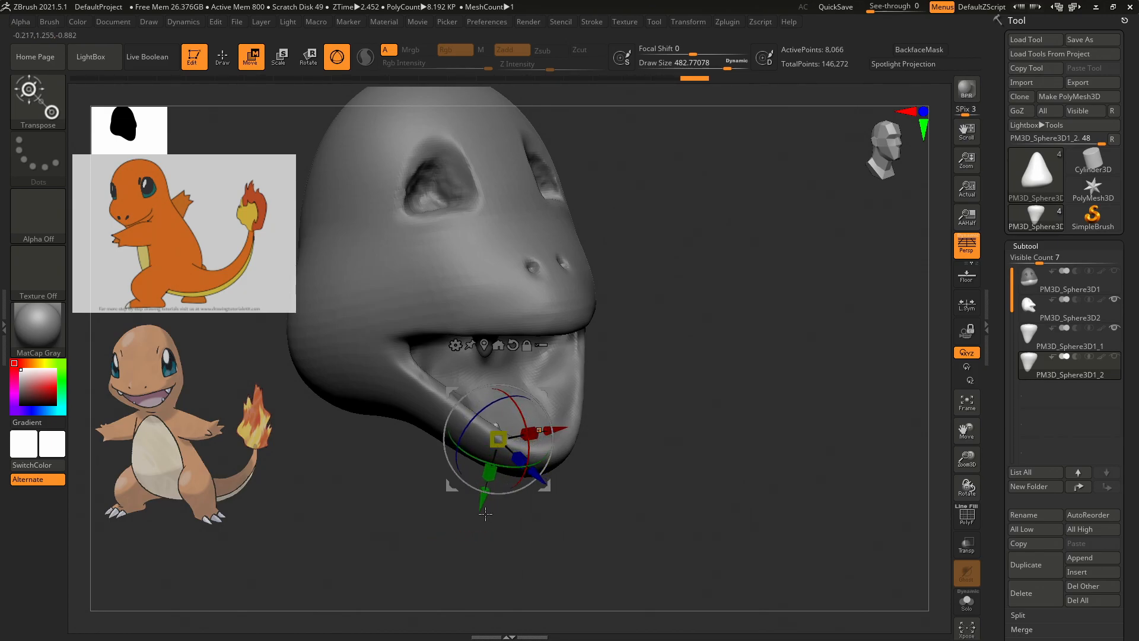
{"action": "left_click_drag", "start_coordinate": [610, 407], "coordinate": [672, 421]}
{"action": "left_click", "coordinate": [567, 413]}
{"action": "left_click_drag", "start_coordinate": [553, 468], "coordinate": [556, 463]}
{"action": "left_click_drag", "start_coordinate": [535, 366], "coordinate": [542, 379]}
{"action": "left_click_drag", "start_coordinate": [511, 437], "coordinate": [501, 444]}
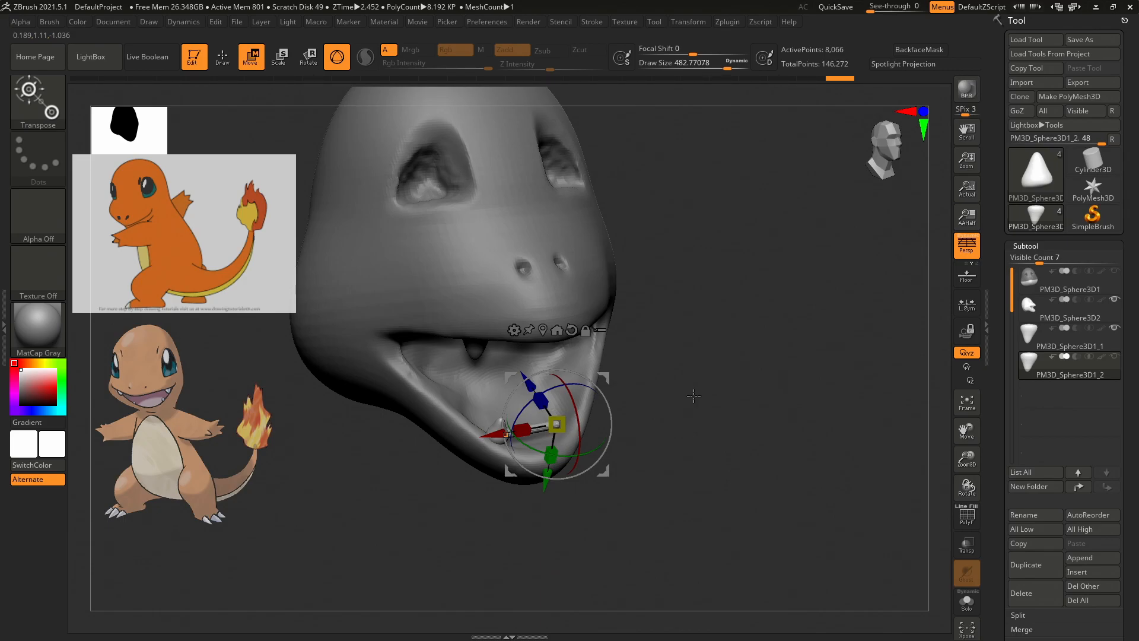
Undo the last adjustments to the lower tooth.
{"action": "mouse_move", "coordinate": [700, 399]}
{"action": "left_mouse_down"}
{"action": "mouse_move", "coordinate": [736, 395]}
{"action": "mouse_move", "coordinate": [686, 400]}
{"action": "mouse_move", "coordinate": [708, 388]}
{"action": "left_mouse_up"}
{"action": "key", "text": "ctrl+z"}
{"action": "key", "text": "ctrl+z"}
{"action": "key", "text": "ctrl+z"}
{"action": "key", "text": "ctrl+z"}
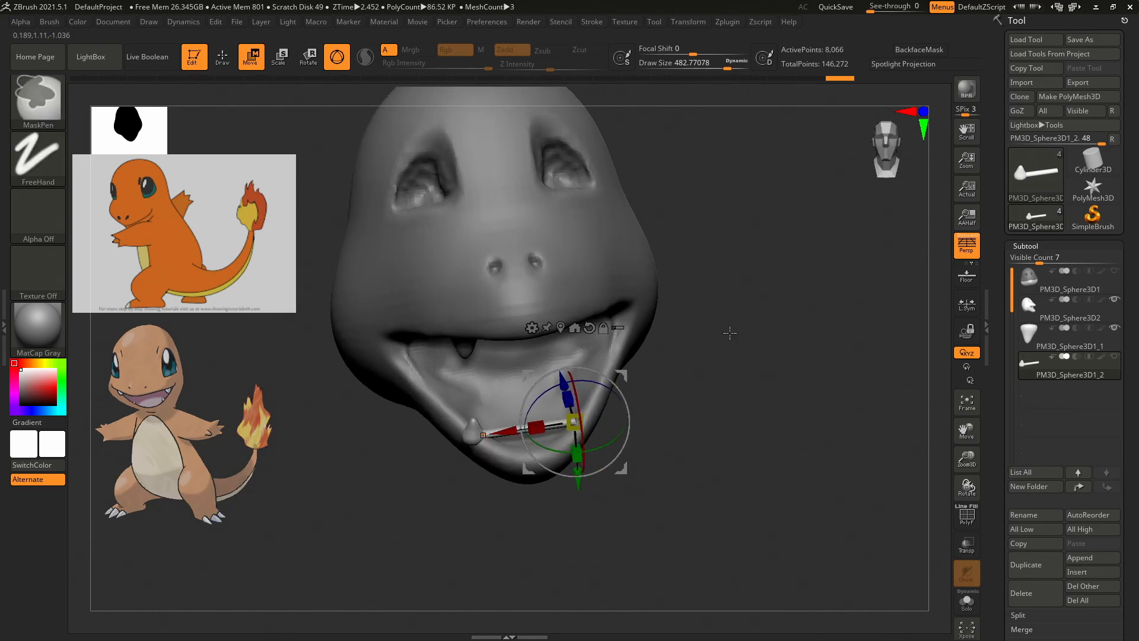
{"action": "key", "text": "ctrl+z"}
{"action": "key", "text": "ctrl+z"}
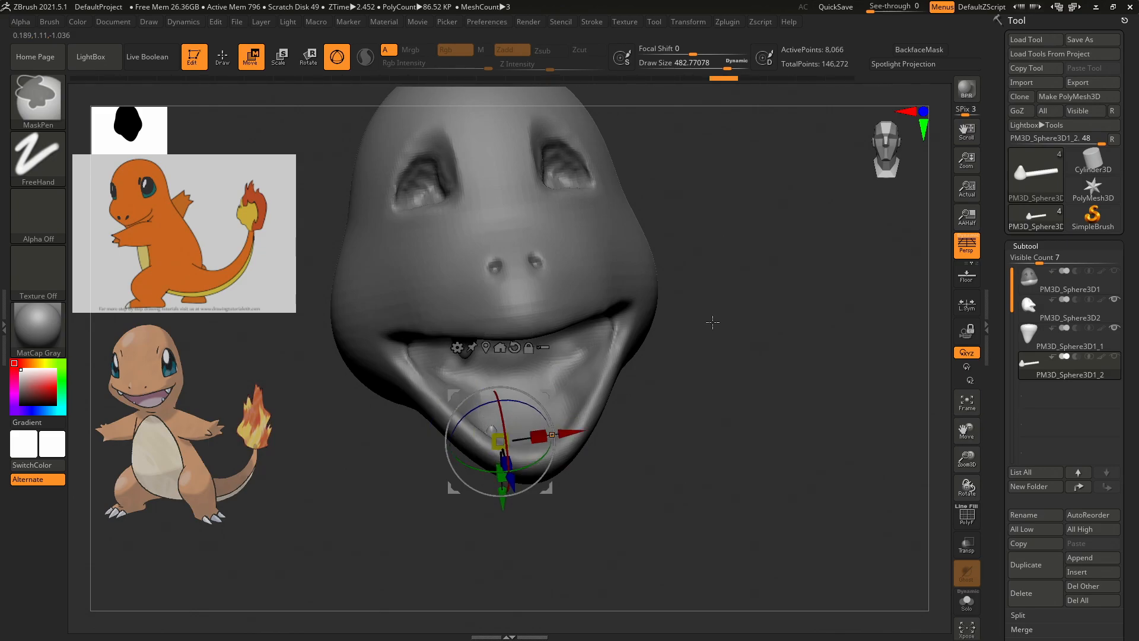
Try repositioning the lower tooth, and undo back to its orientation before it was turned upside down.
{"action": "mouse_move", "coordinate": [509, 515]}
{"action": "left_mouse_down"}
{"action": "mouse_move", "coordinate": [505, 468]}
{"action": "mouse_move", "coordinate": [507, 492]}
{"action": "left_mouse_up"}
{"action": "left_click_drag", "start_coordinate": [579, 413], "coordinate": [384, 488]}
{"action": "key", "text": "ctrl+z"}
{"action": "key", "text": "ctrl+z"}
{"action": "key", "text": "ctrl+z"}
{"action": "key", "text": "ctrl+z"}
{"action": "key", "text": "ctrl+z"}
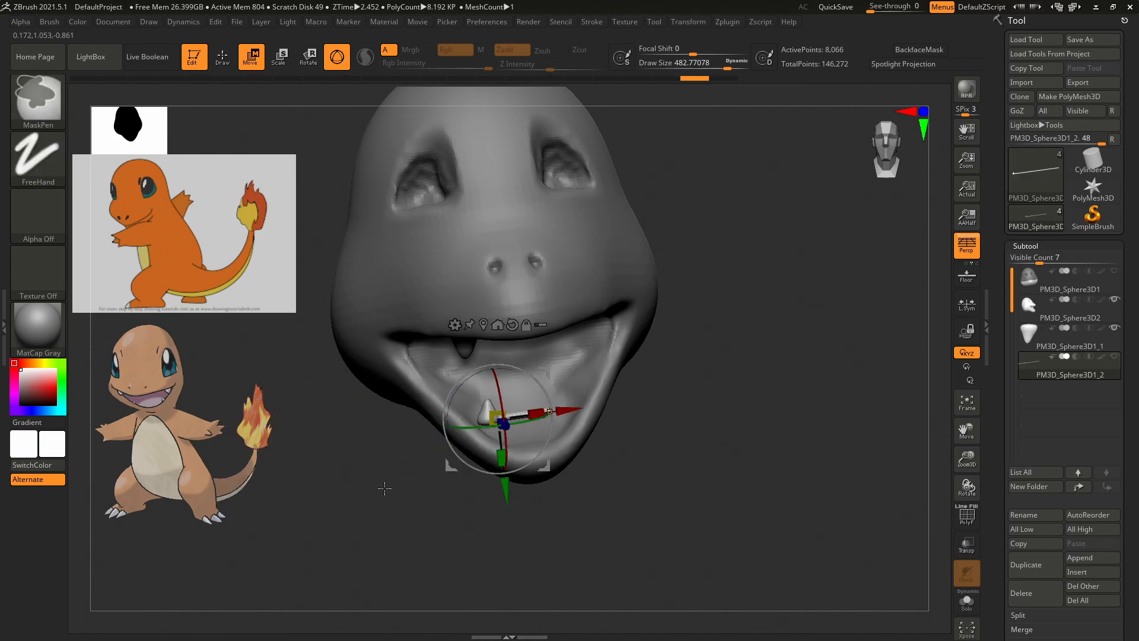
{"action": "key", "text": "ctrl+z"}
{"action": "key", "text": "ctrl+z"}
{"action": "key", "text": "ctrl+z"}
{"action": "key", "text": "ctrl+z"}
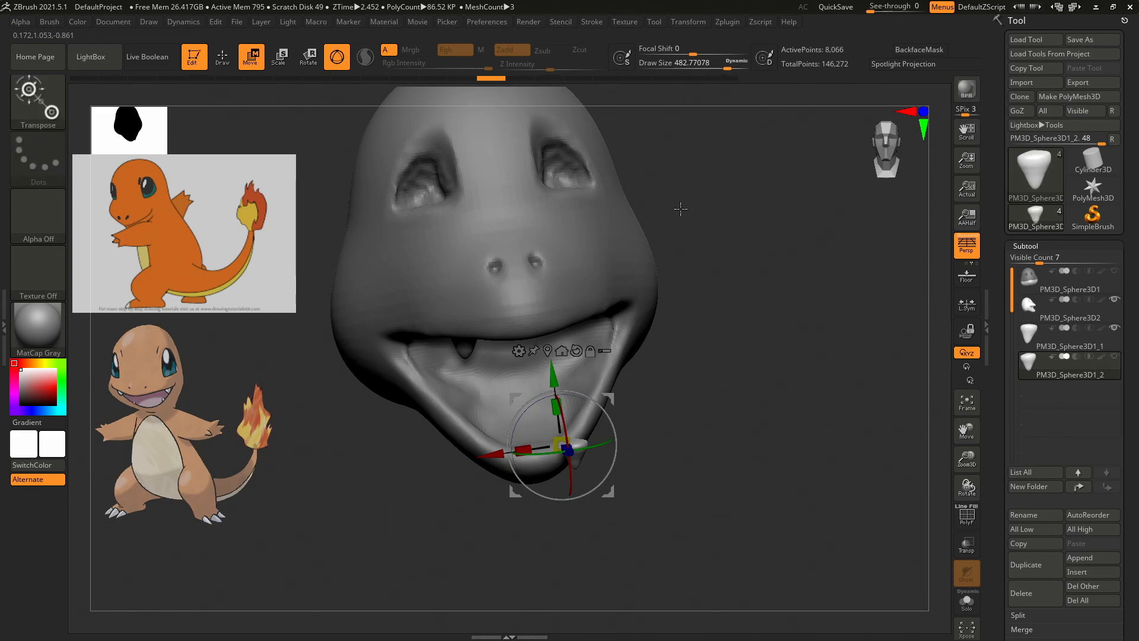
Reset the duplicate tooth with Mesh To Axis and bring it out in front of the lower jaw.
{"action": "left_click", "coordinate": [567, 351]}
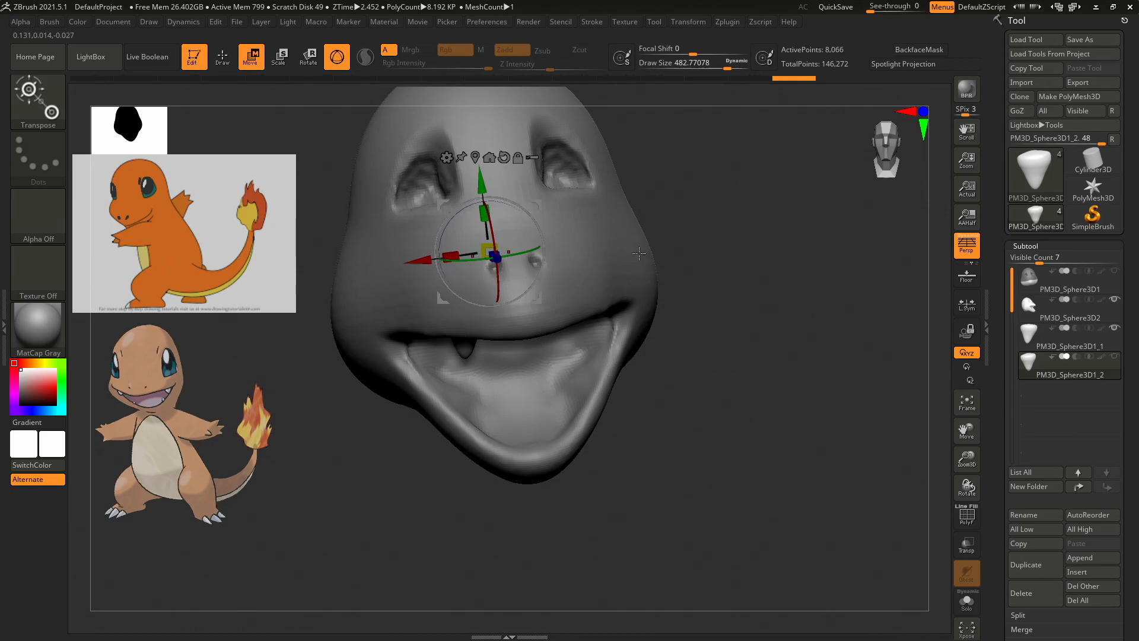
{"action": "left_click_drag", "start_coordinate": [482, 272], "coordinate": [595, 310]}
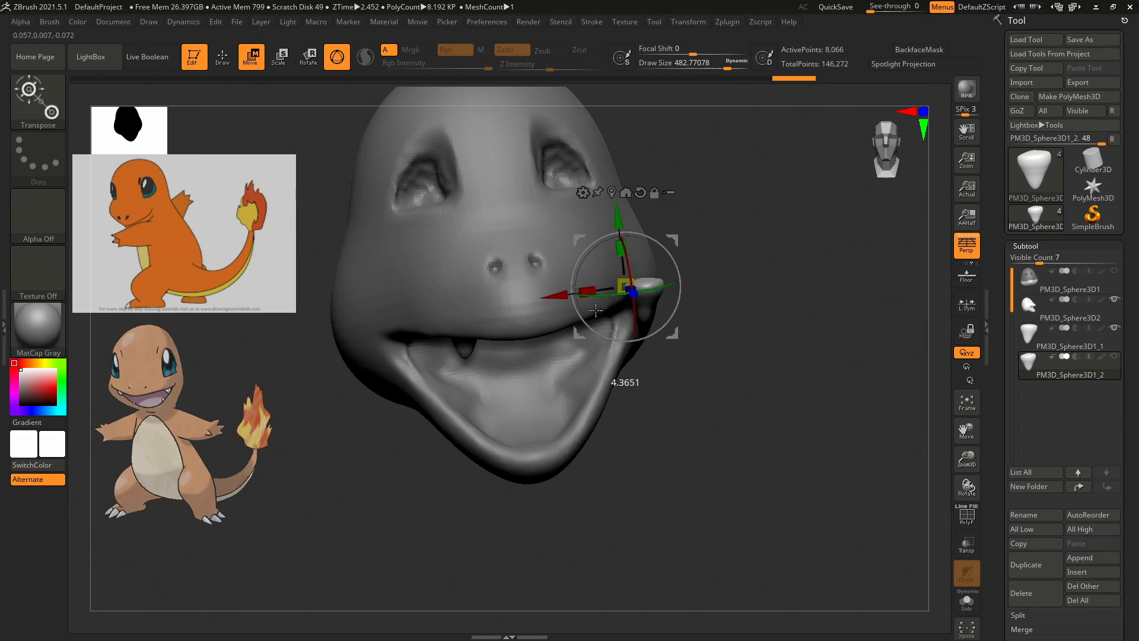
{"action": "left_click_drag", "start_coordinate": [617, 230], "coordinate": [618, 434]}
{"action": "left_click_drag", "start_coordinate": [640, 497], "coordinate": [390, 423]}
{"action": "left_click_drag", "start_coordinate": [462, 417], "coordinate": [472, 437]}
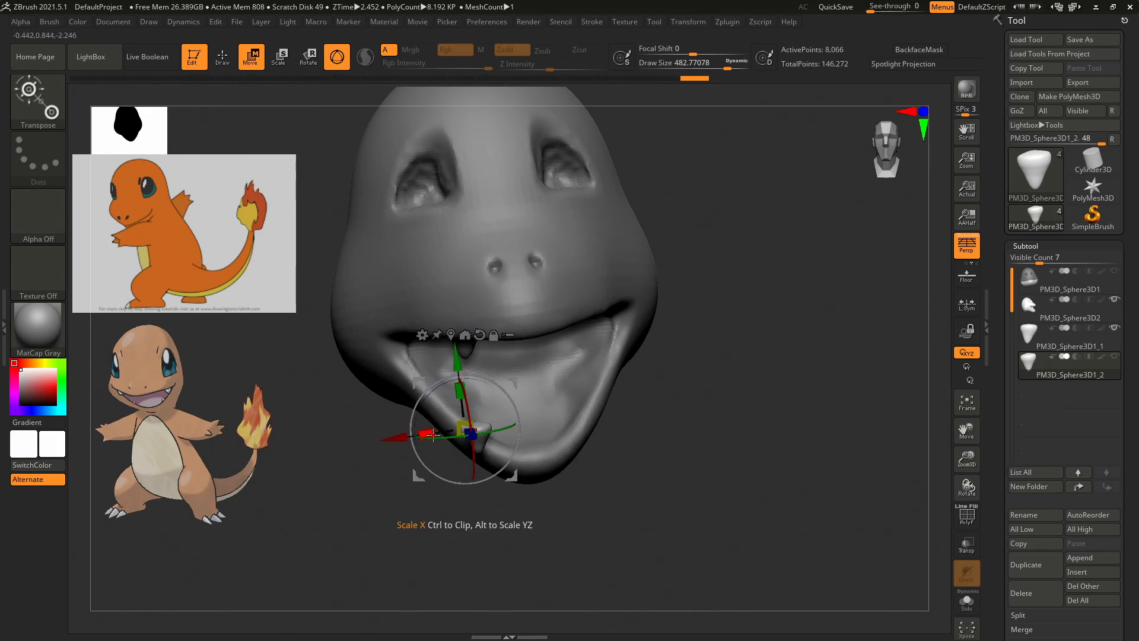
Move the duplicate tooth back in depth from the side so it sits at the front of the lower jaw.
{"action": "left_click_drag", "start_coordinate": [600, 430], "coordinate": [623, 433]}
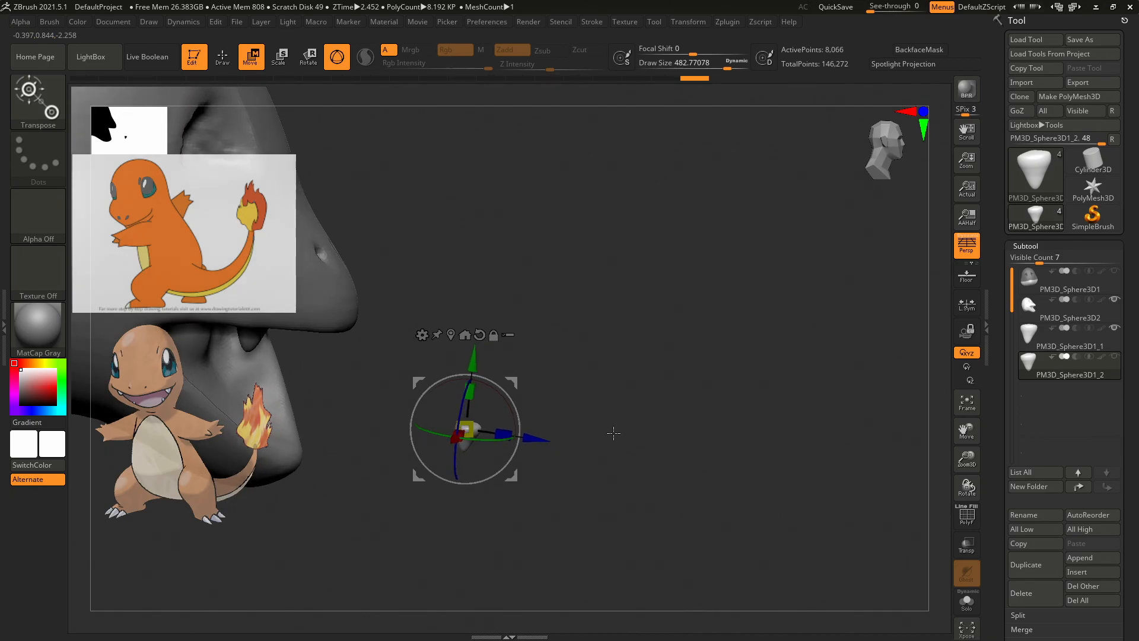
{"action": "left_click_drag", "start_coordinate": [536, 443], "coordinate": [492, 413]}
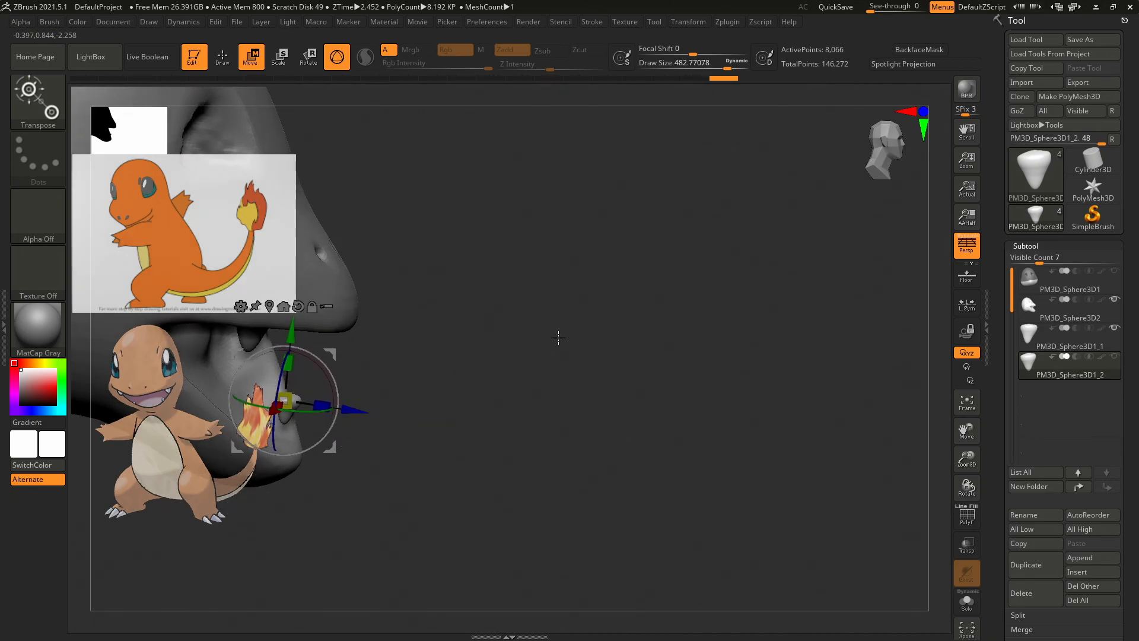
{"action": "left_click_drag", "start_coordinate": [540, 354], "coordinate": [739, 383], "text": "alt"}
{"action": "left_click_drag", "start_coordinate": [585, 432], "coordinate": [541, 426]}
{"action": "left_click_drag", "start_coordinate": [486, 351], "coordinate": [484, 393]}
Turn the duplicate tooth so its tip points up and lower it onto the inner edge of the lower jaw.
{"action": "left_click_drag", "start_coordinate": [668, 386], "coordinate": [619, 389]}
{"action": "left_click_drag", "start_coordinate": [426, 482], "coordinate": [461, 454]}
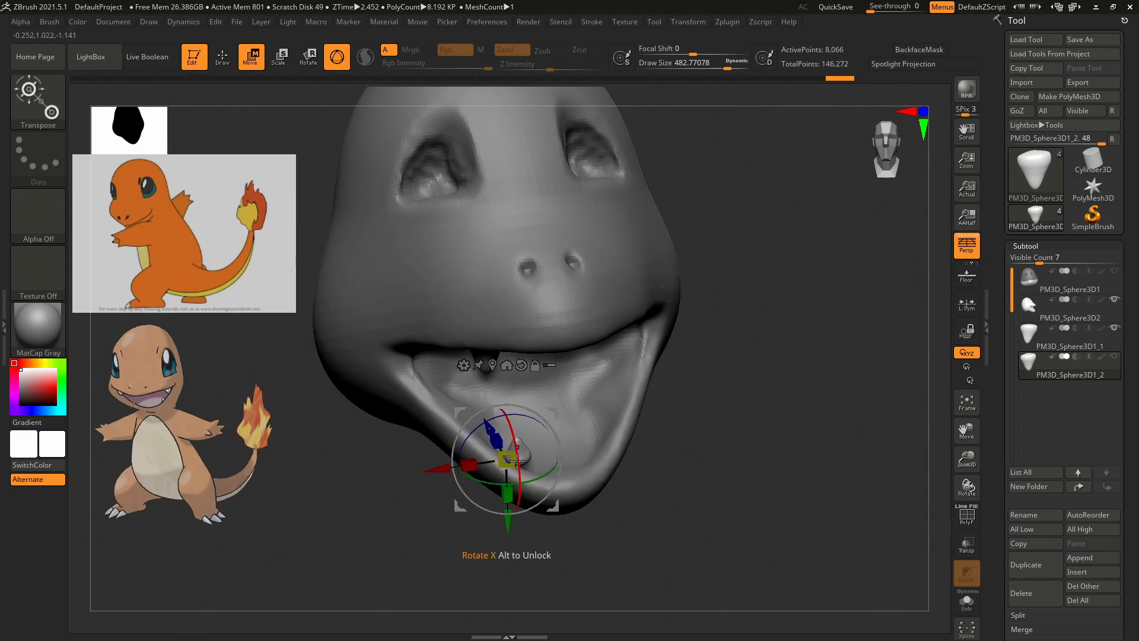
{"action": "left_click_drag", "start_coordinate": [508, 522], "coordinate": [509, 532]}
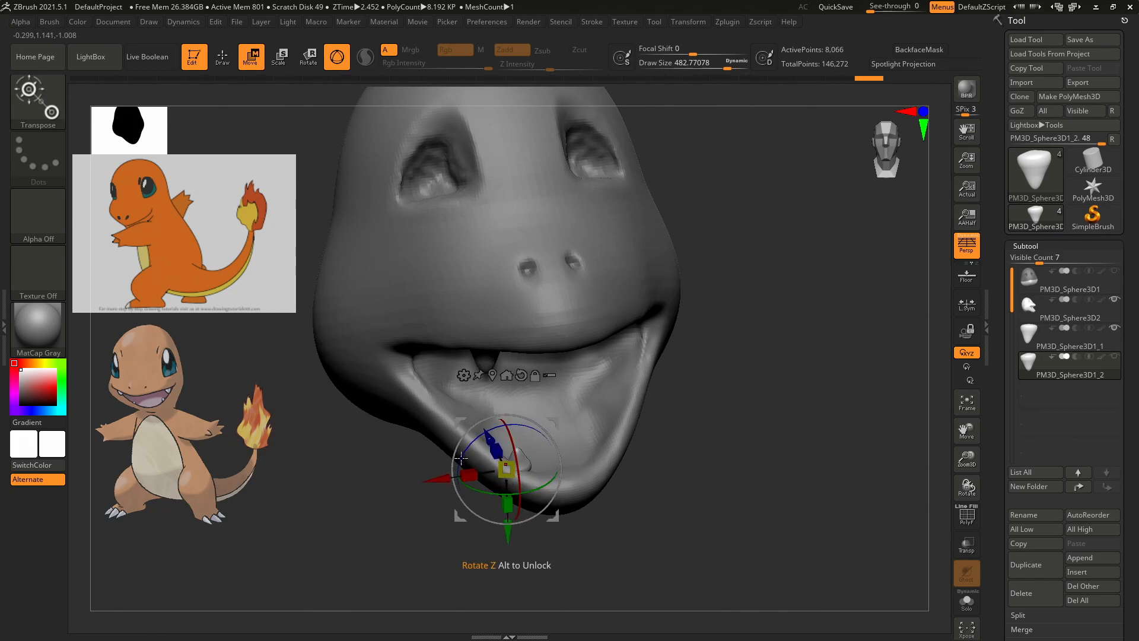
{"action": "left_click_drag", "start_coordinate": [742, 415], "coordinate": [751, 392]}
{"action": "scroll", "coordinate": [1016, 244], "scroll_direction": "down", "scroll_amount": 5}
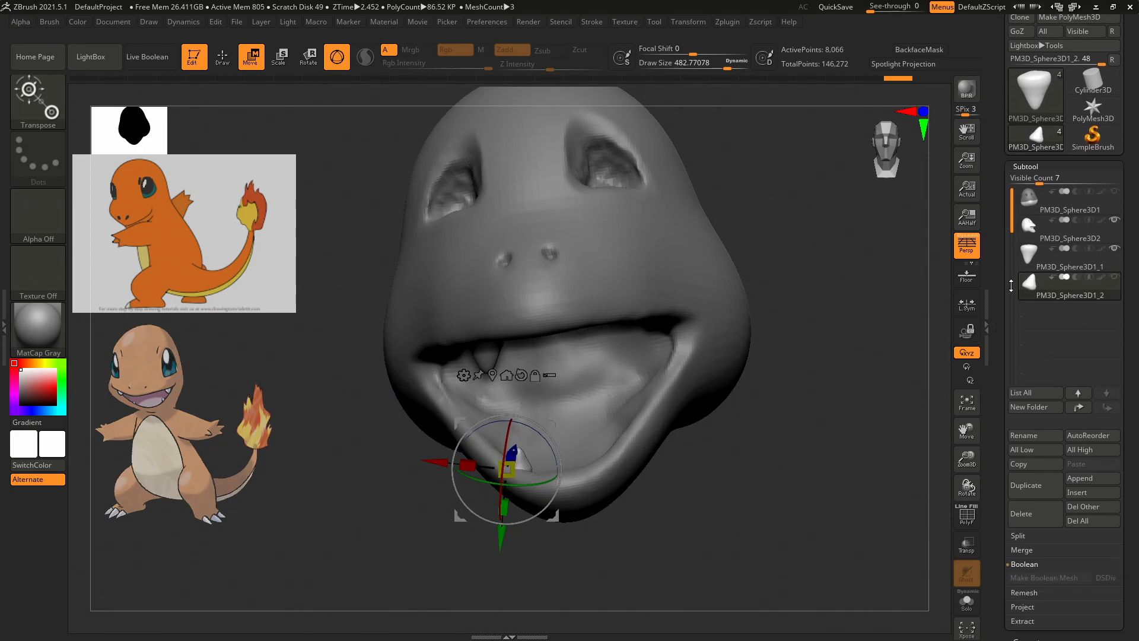
Mirror and weld the lower tooth so a matching tooth appears on the other side of the lower jaw.
{"action": "left_click_drag", "start_coordinate": [1016, 245], "coordinate": [1016, 242]}
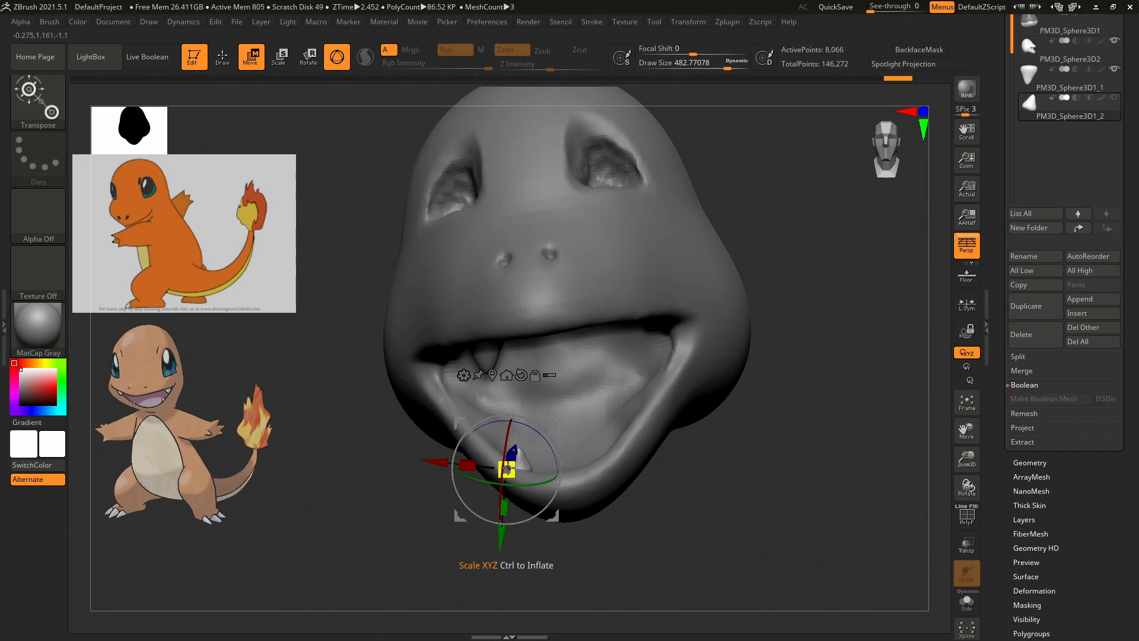
{"action": "left_click_drag", "start_coordinate": [767, 401], "coordinate": [864, 364]}
{"action": "left_click_drag", "start_coordinate": [1001, 365], "coordinate": [1000, 338]}
{"action": "left_click", "coordinate": [1034, 287]}
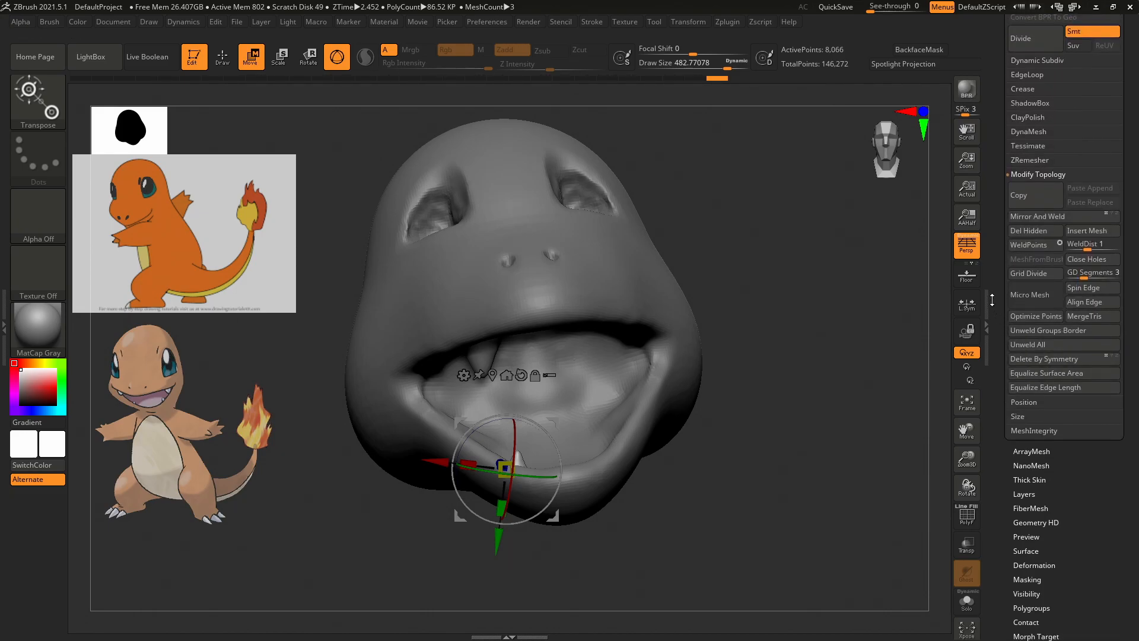
{"action": "left_click_drag", "start_coordinate": [992, 299], "coordinate": [994, 309]}
{"action": "left_click", "coordinate": [1045, 236]}
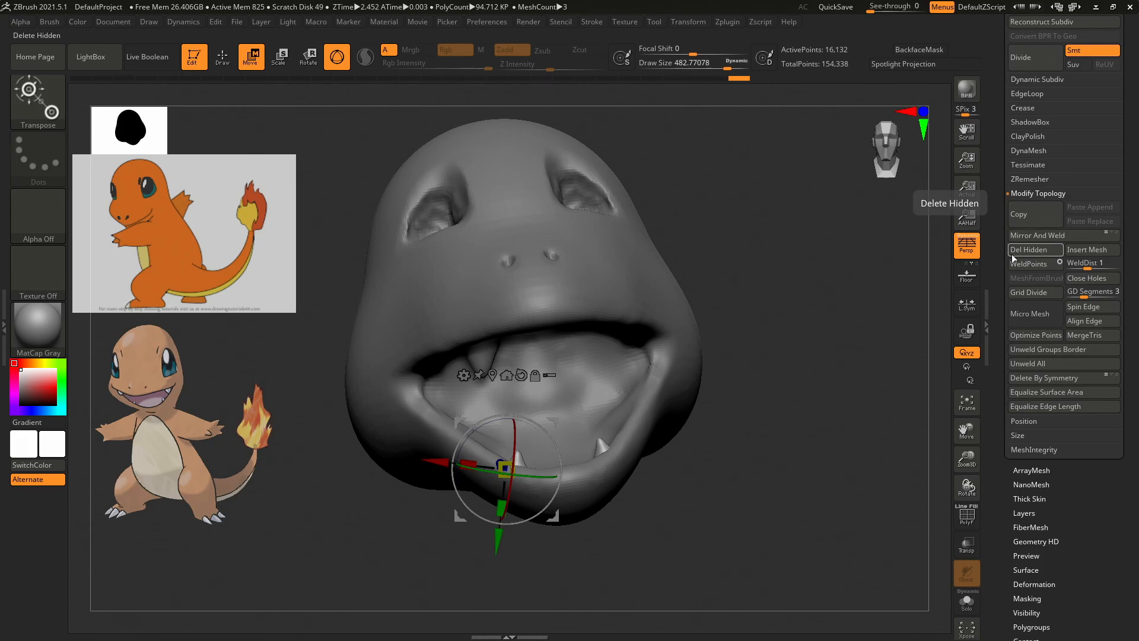
Select the upper tooth subtool, then rotate and reposition it under the upper lip, checking its depth from the side.
{"action": "left_click_drag", "start_coordinate": [1004, 194], "coordinate": [997, 309]}
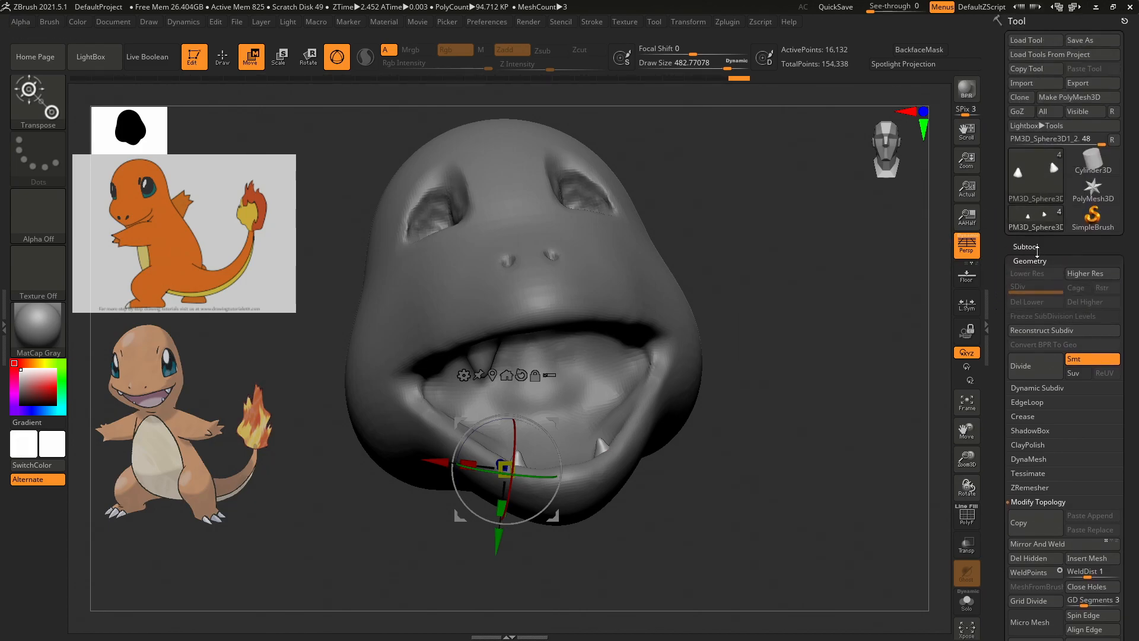
{"action": "left_click", "coordinate": [1034, 261]}
{"action": "left_click", "coordinate": [1026, 246]}
{"action": "left_click", "coordinate": [1032, 341]}
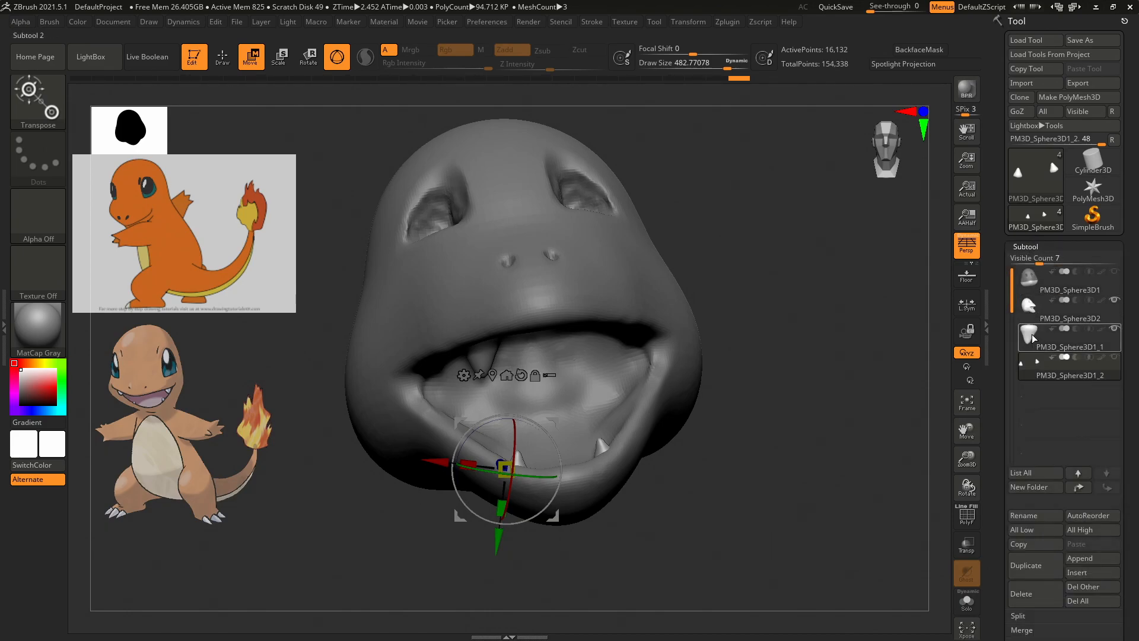
{"action": "left_click_drag", "start_coordinate": [1004, 355], "coordinate": [997, 222]}
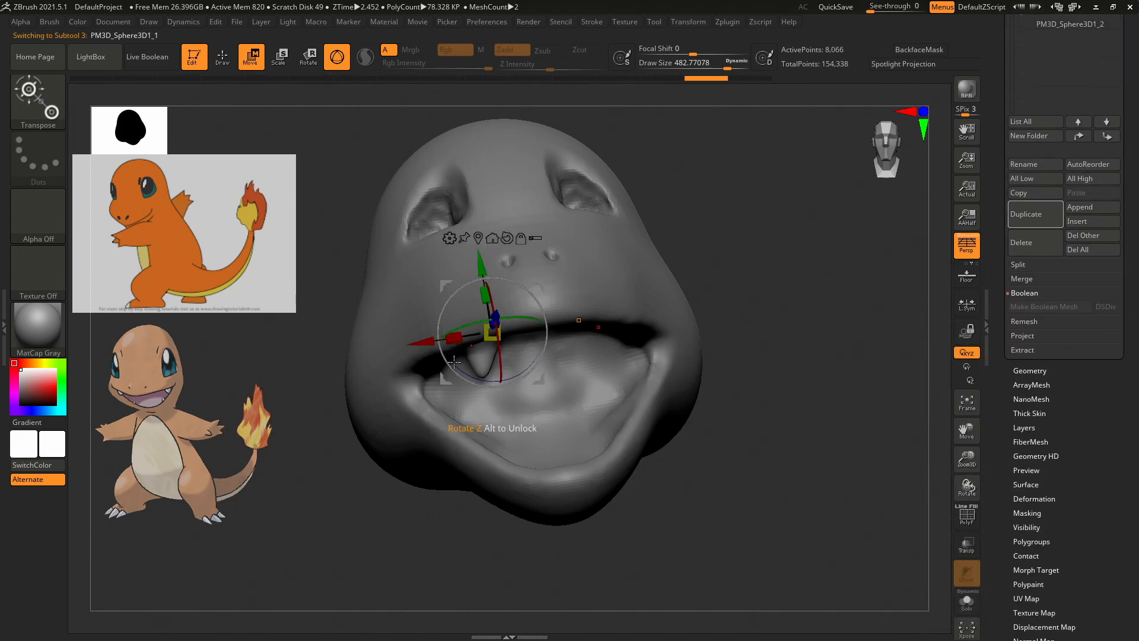
{"action": "left_click_drag", "start_coordinate": [453, 363], "coordinate": [462, 376]}
{"action": "left_click_drag", "start_coordinate": [814, 340], "coordinate": [745, 323]}
{"action": "left_click_drag", "start_coordinate": [502, 296], "coordinate": [501, 297]}
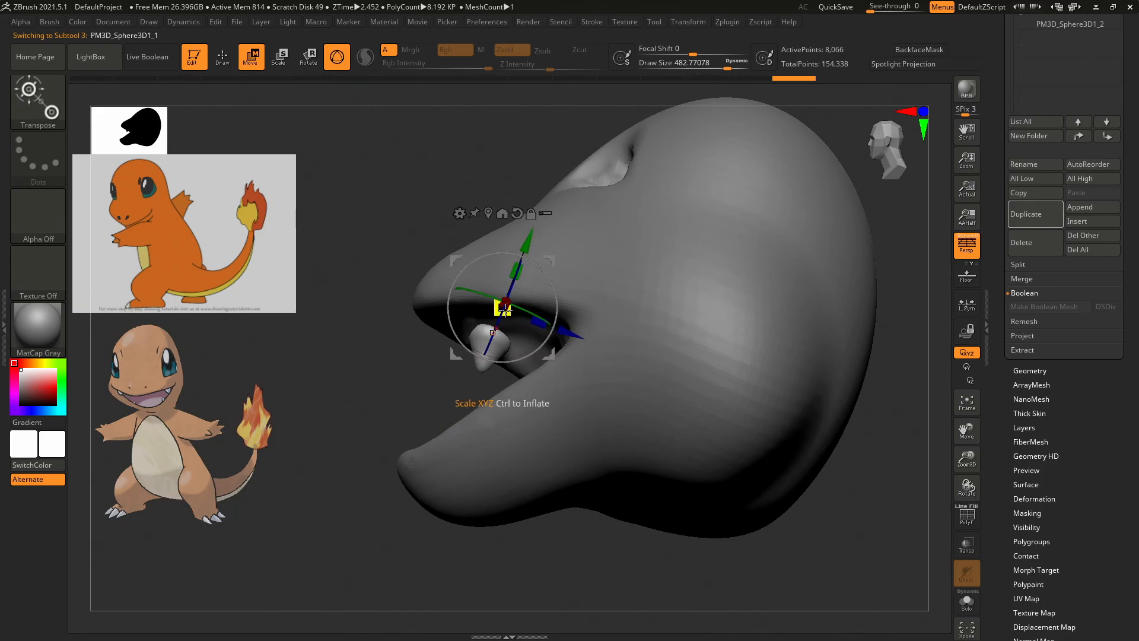
{"action": "key", "text": "ctrl+z"}
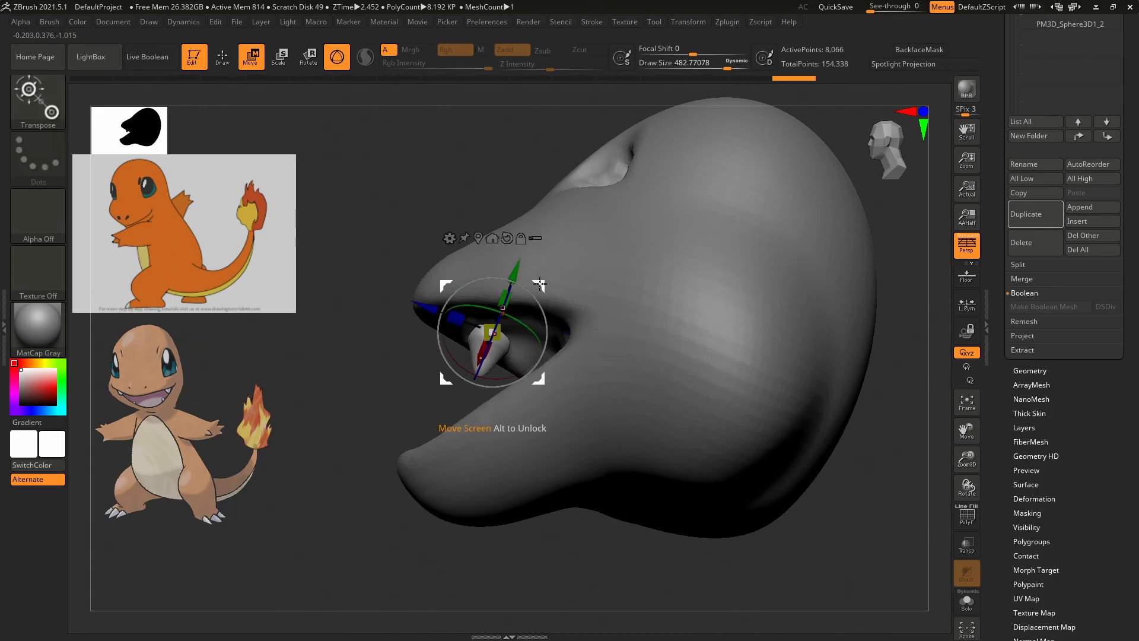
{"action": "left_click_drag", "start_coordinate": [518, 271], "coordinate": [516, 266]}
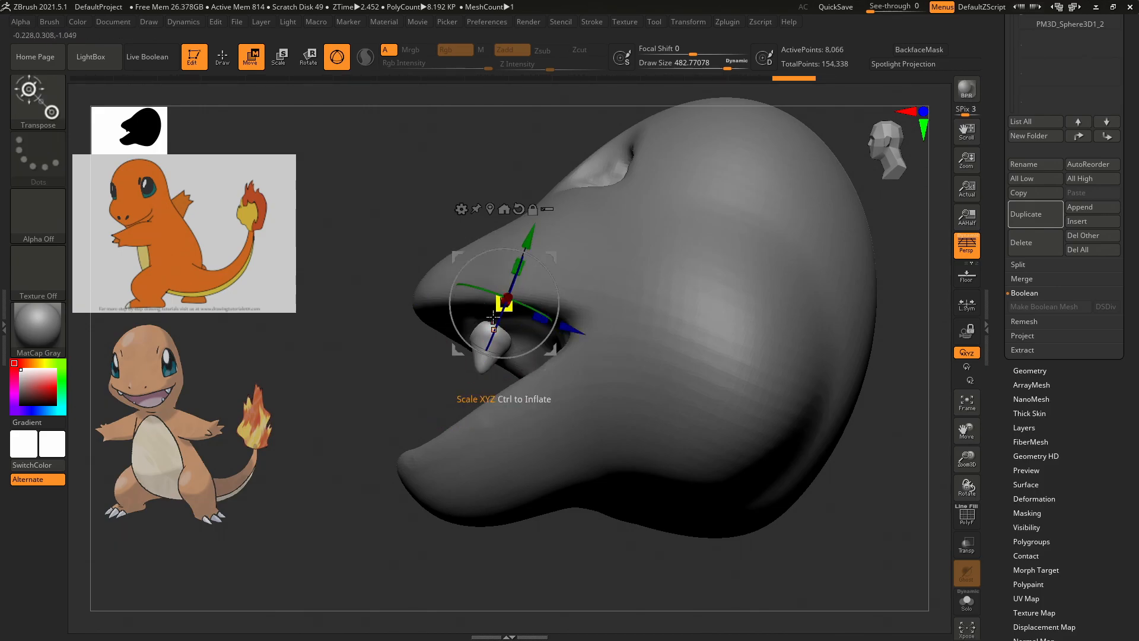
{"action": "left_click_drag", "start_coordinate": [874, 350], "coordinate": [905, 307]}
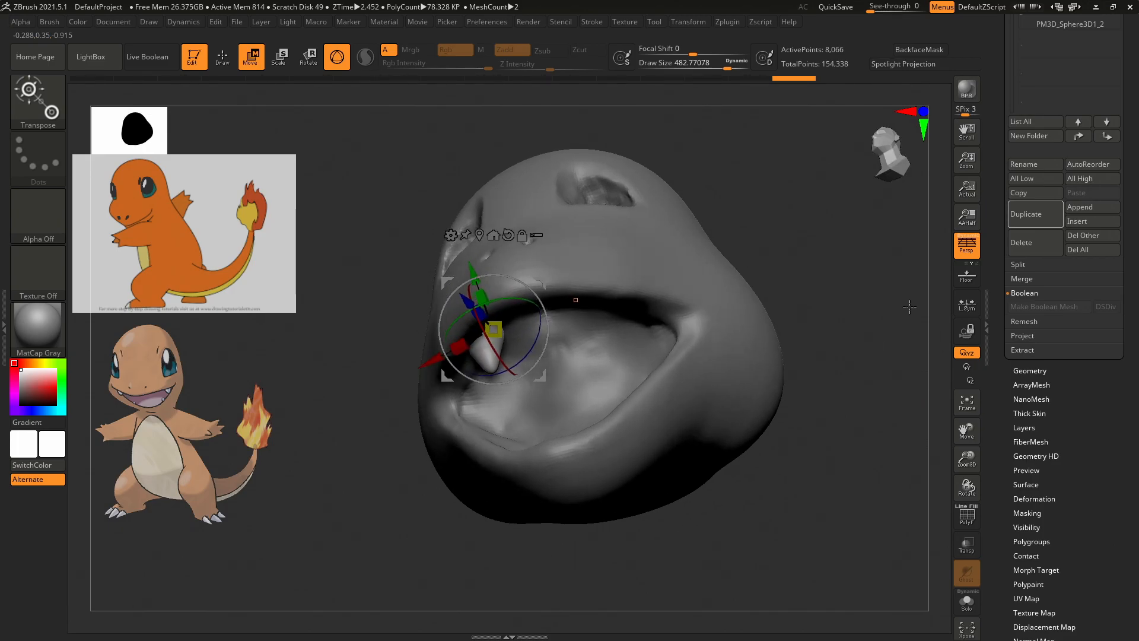
Mirror and weld the upper tooth to the other side of the upper jaw.
{"action": "left_click", "coordinate": [1037, 370]}
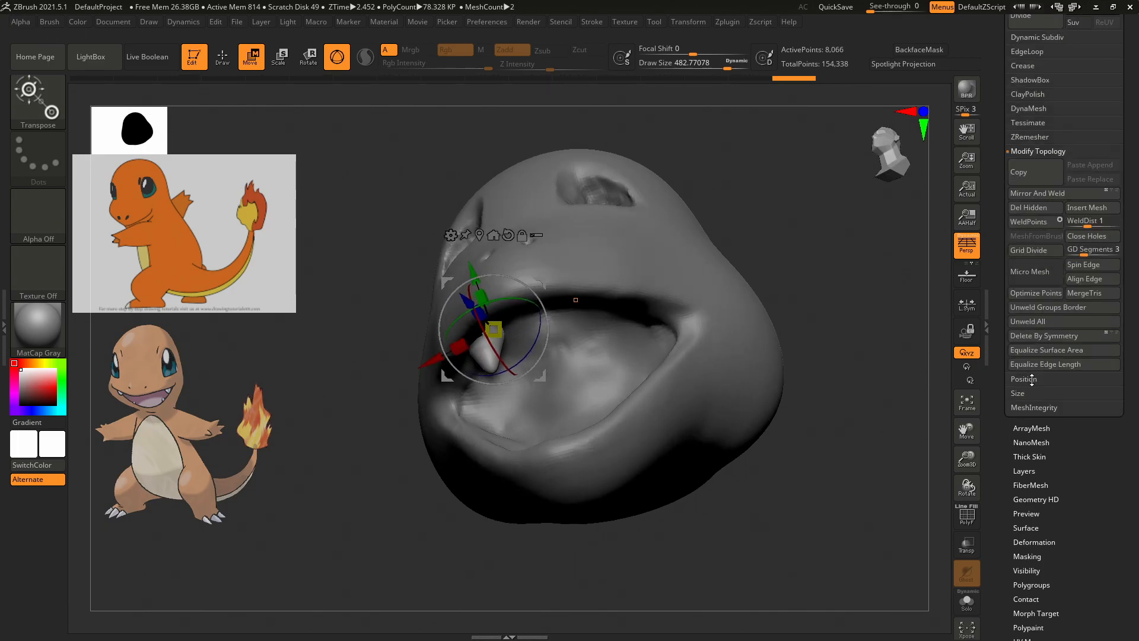
{"action": "left_click", "coordinate": [1046, 194]}
{"action": "left_click_drag", "start_coordinate": [805, 259], "coordinate": [815, 283]}
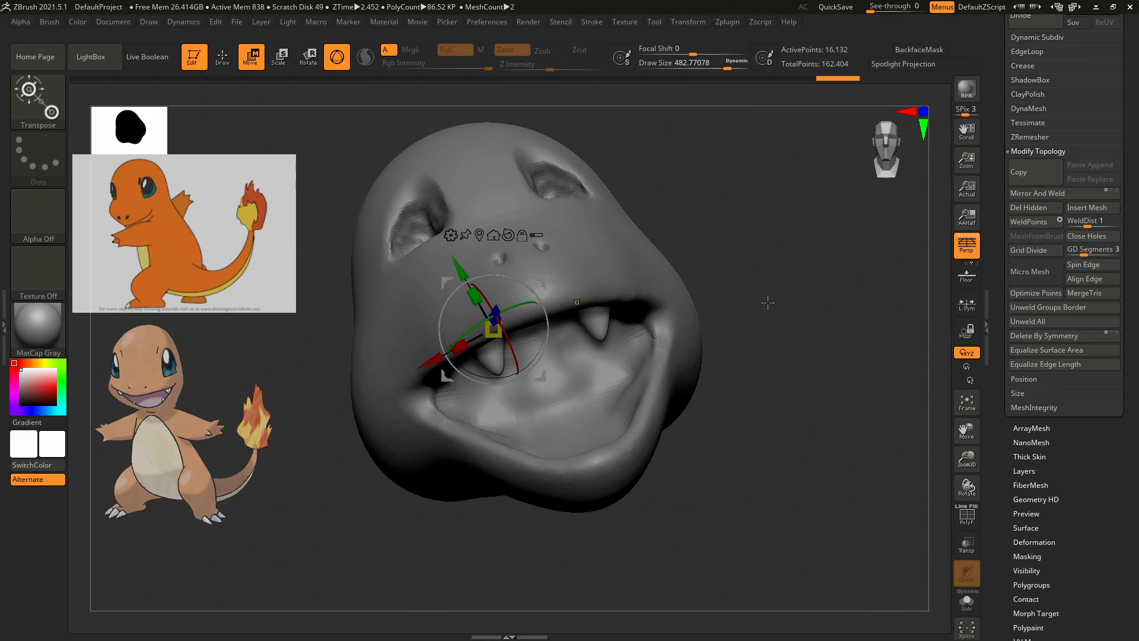
Spread the two upper teeth outward toward the mouth corners and rotate them to follow the jaw's curve.
{"action": "mouse_move", "coordinate": [495, 311]}
{"action": "left_mouse_down"}
{"action": "mouse_move", "coordinate": [494, 341]}
{"action": "mouse_move", "coordinate": [493, 331]}
{"action": "left_mouse_up"}
{"action": "left_click_drag", "start_coordinate": [434, 379], "coordinate": [403, 394]}
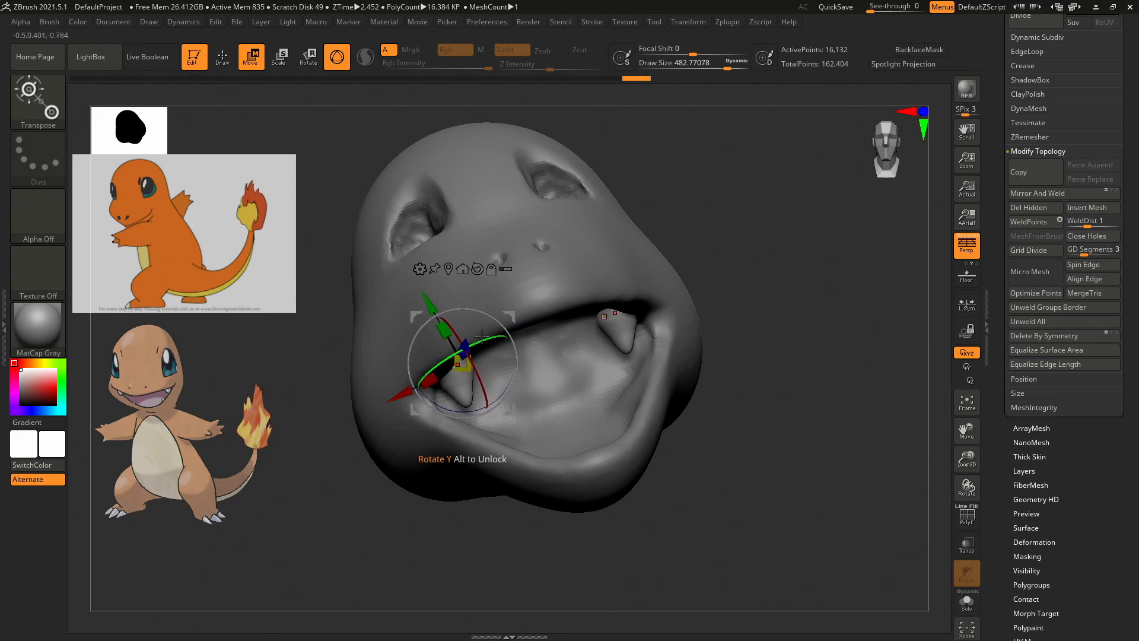
{"action": "left_click_drag", "start_coordinate": [477, 343], "coordinate": [477, 332]}
{"action": "left_click_drag", "start_coordinate": [781, 286], "coordinate": [821, 275]}
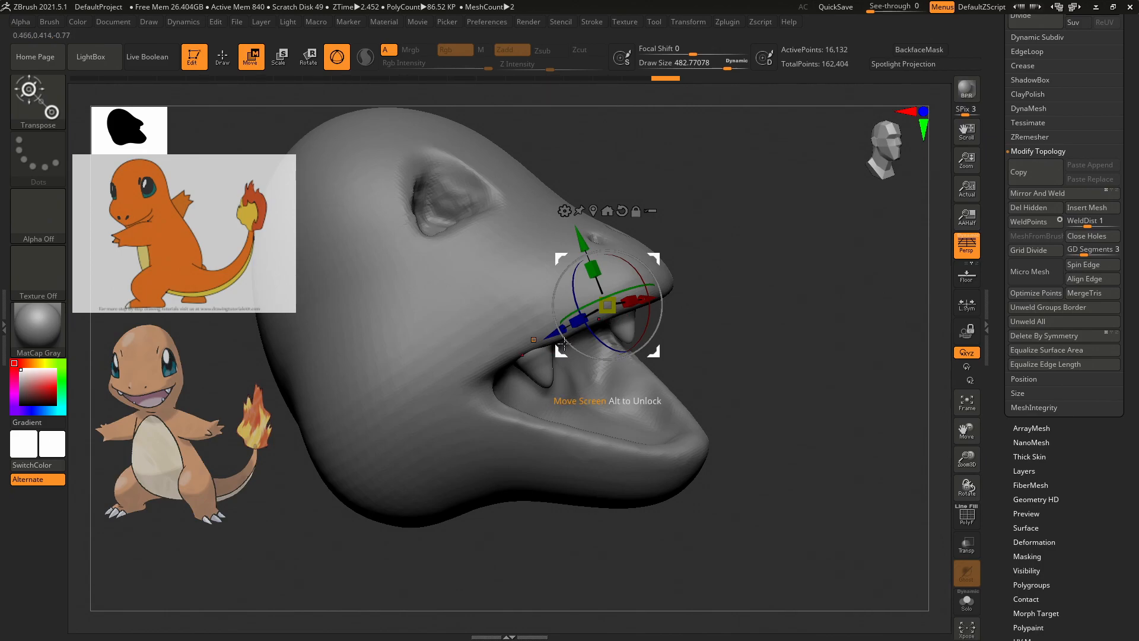
Raise the upper teeth into the upper lip and bring them slightly closer together, checking from the side and below.
{"action": "left_click_drag", "start_coordinate": [650, 298], "coordinate": [645, 299]}
{"action": "left_click_drag", "start_coordinate": [753, 285], "coordinate": [732, 282]}
{"action": "left_click_drag", "start_coordinate": [621, 244], "coordinate": [622, 238]}
{"action": "left_click_drag", "start_coordinate": [821, 286], "coordinate": [775, 264]}
{"action": "left_click_drag", "start_coordinate": [673, 288], "coordinate": [662, 291]}
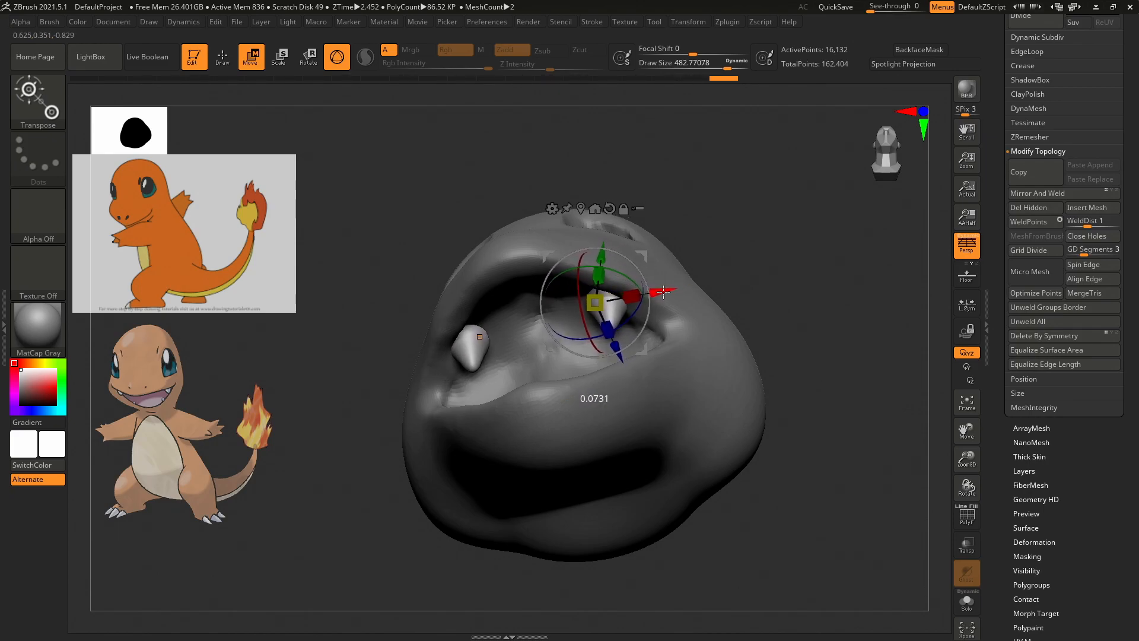
{"action": "left_click_drag", "start_coordinate": [793, 259], "coordinate": [864, 299]}
Make the lower teeth subtool visible again and face the head straight from the front.
{"action": "left_click_drag", "start_coordinate": [997, 203], "coordinate": [999, 290]}
{"action": "left_click", "coordinate": [1025, 246]}
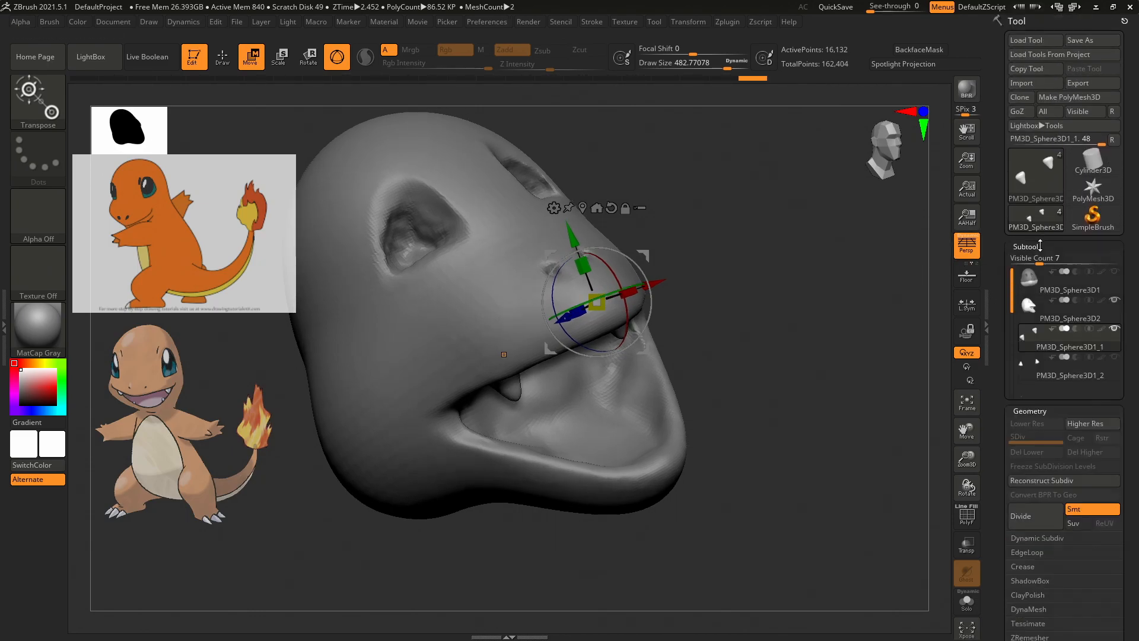
{"action": "left_click", "coordinate": [1114, 356]}
{"action": "mouse_move", "coordinate": [877, 325]}
{"action": "left_mouse_down"}
{"action": "mouse_move", "coordinate": [842, 313]}
{"action": "mouse_move", "coordinate": [851, 356]}
{"action": "mouse_move", "coordinate": [877, 322]}
{"action": "left_mouse_up"}
{"action": "left_click", "coordinate": [892, 155]}
{"action": "left_click", "coordinate": [890, 157]}
{"action": "left_click", "coordinate": [891, 156]}
{"action": "left_click_drag", "start_coordinate": [769, 286], "coordinate": [807, 330], "text": "alt"}
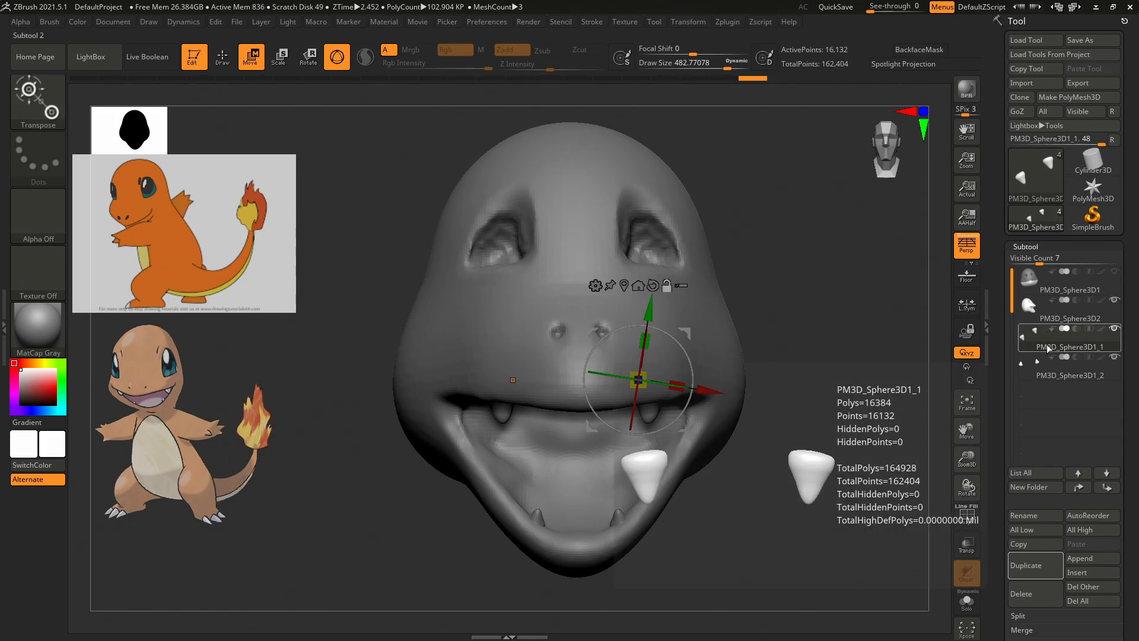
Select the head subtool and rename it as Head.
{"action": "left_click", "coordinate": [1039, 311]}
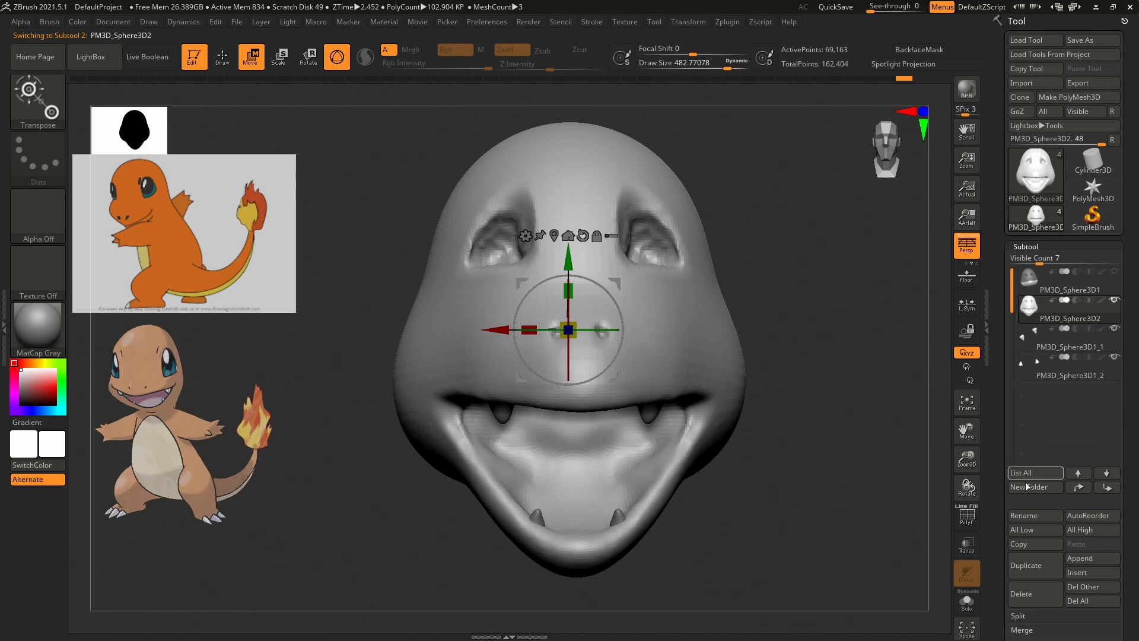
{"action": "left_click", "coordinate": [1029, 591]}
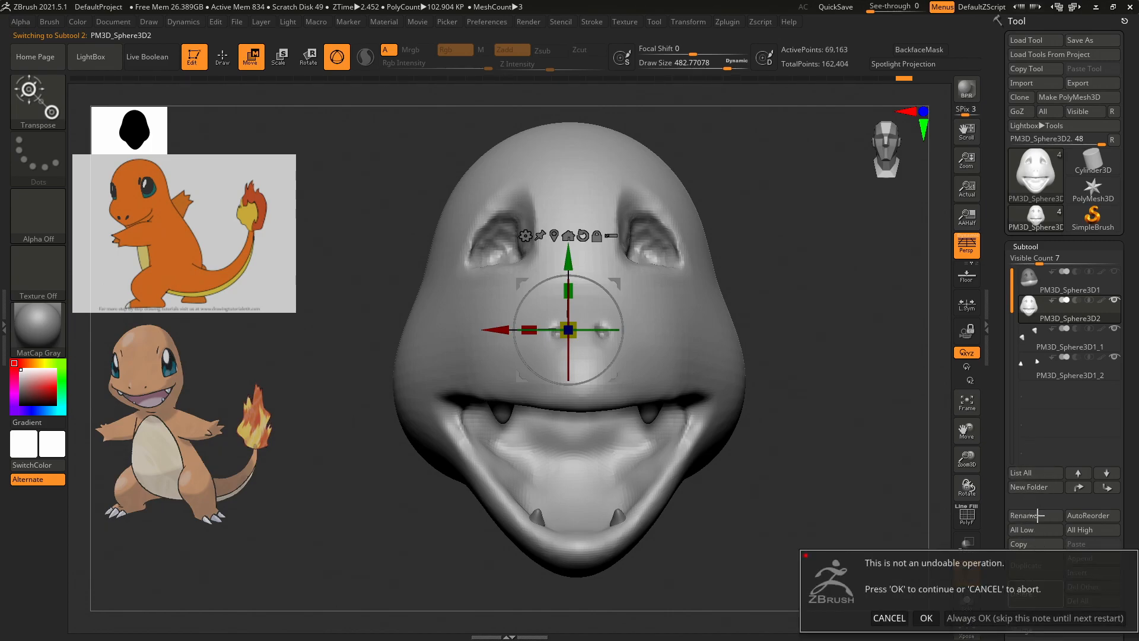
{"action": "left_click", "coordinate": [892, 618]}
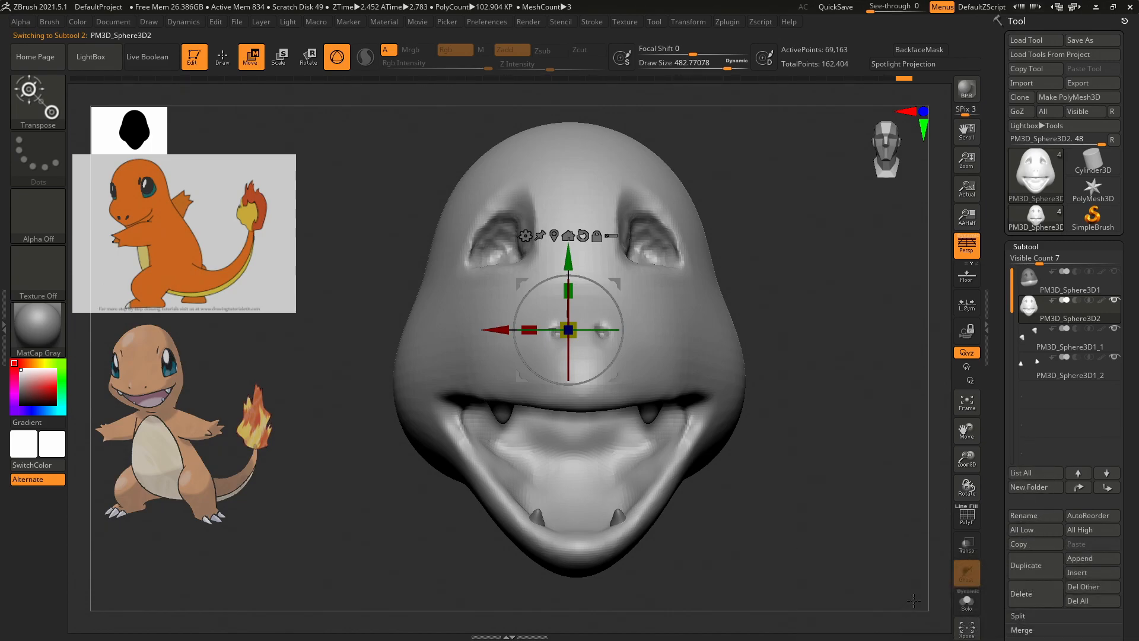
{"action": "left_click", "coordinate": [1028, 514]}
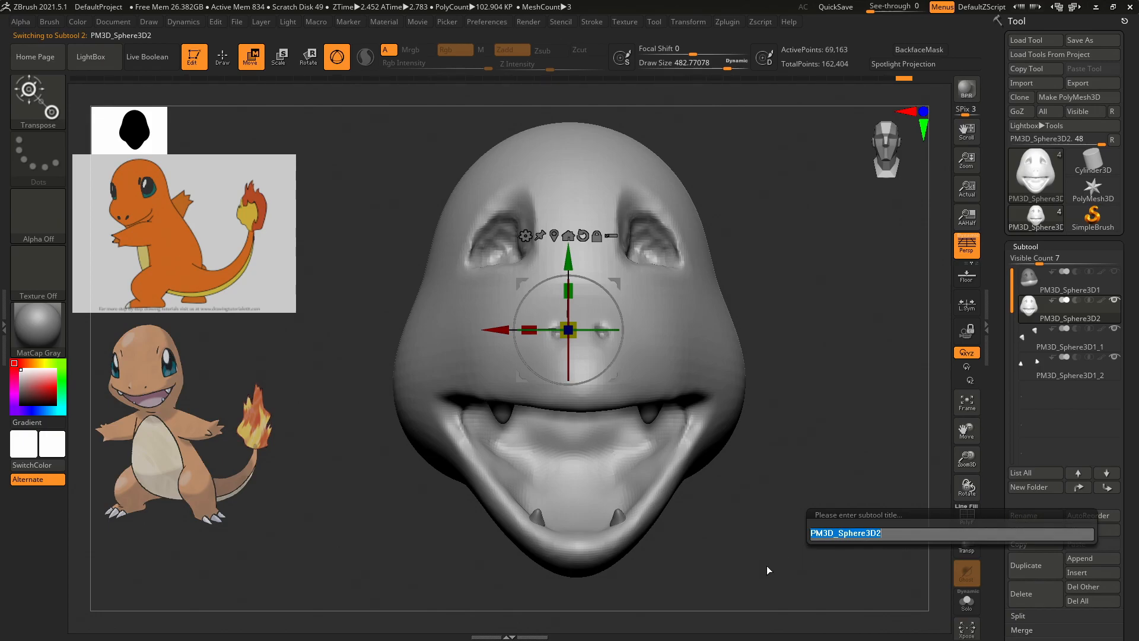
{"action": "type", "text": "Head"}
{"action": "key", "text": "Return"}
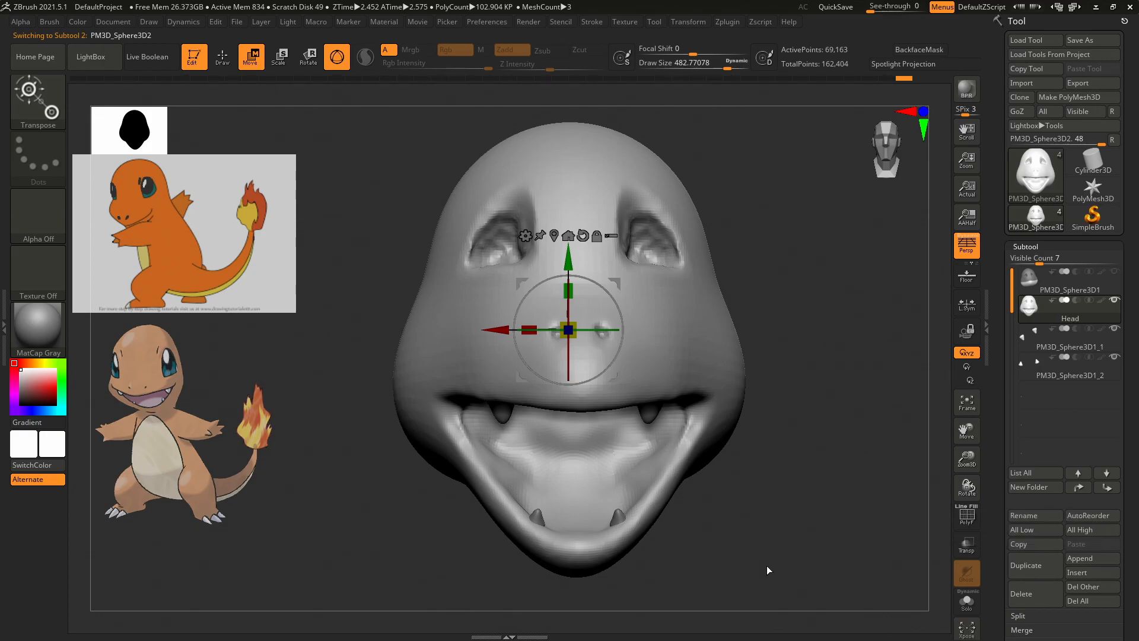
Rename the upper teeth subtool as Top Teeth.
{"action": "left_click", "coordinate": [1068, 327]}
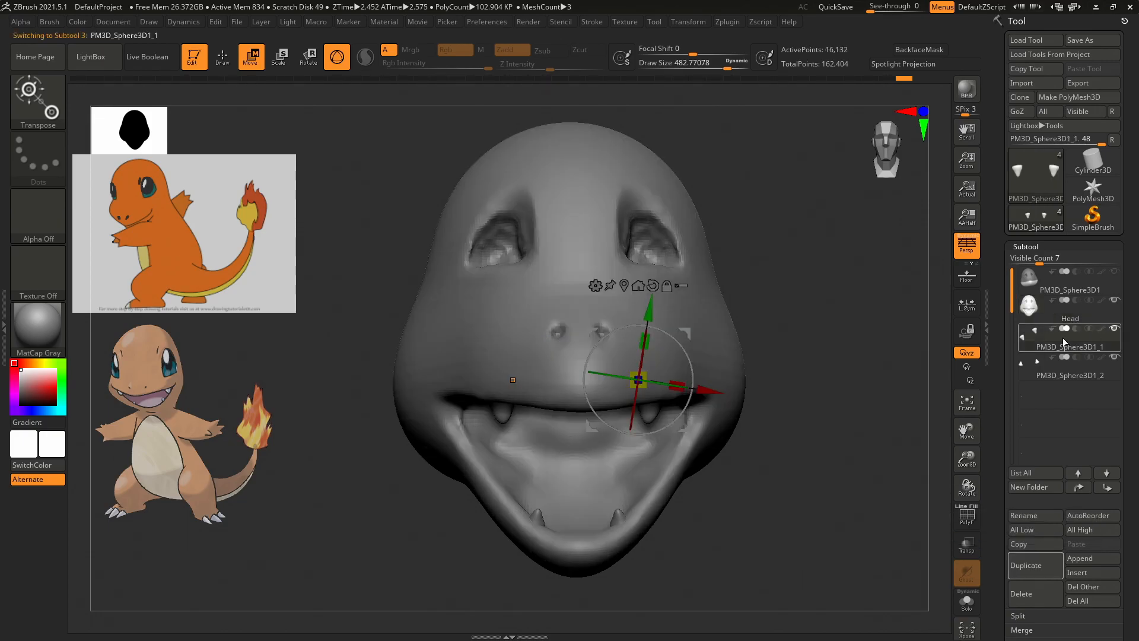
{"action": "left_click", "coordinate": [1037, 518]}
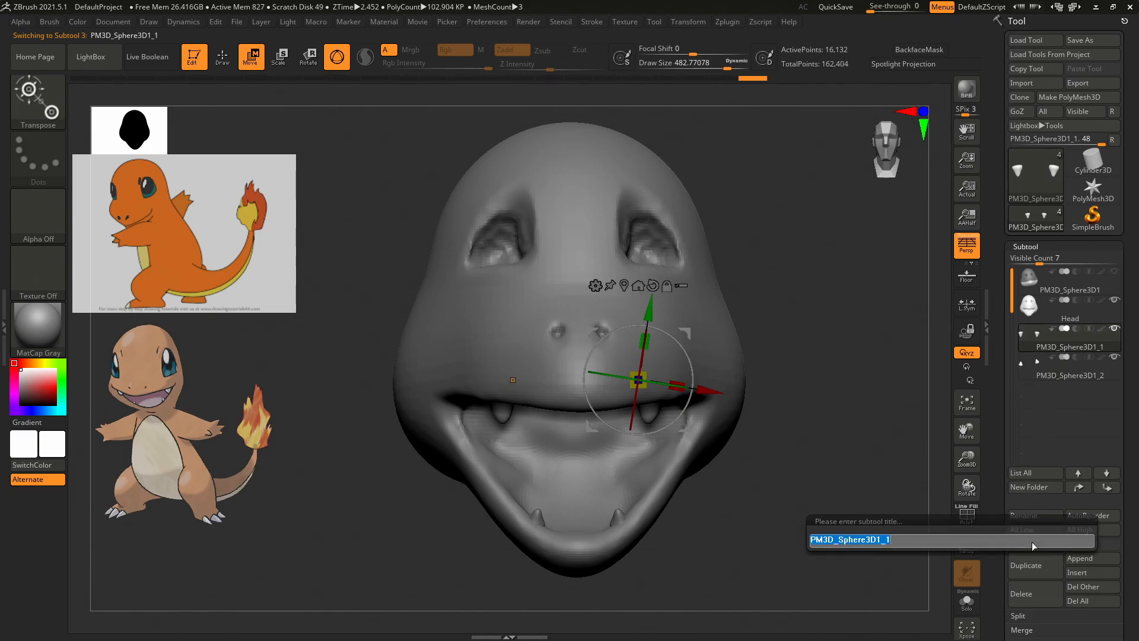
{"action": "type", "text": "Top Tee"}
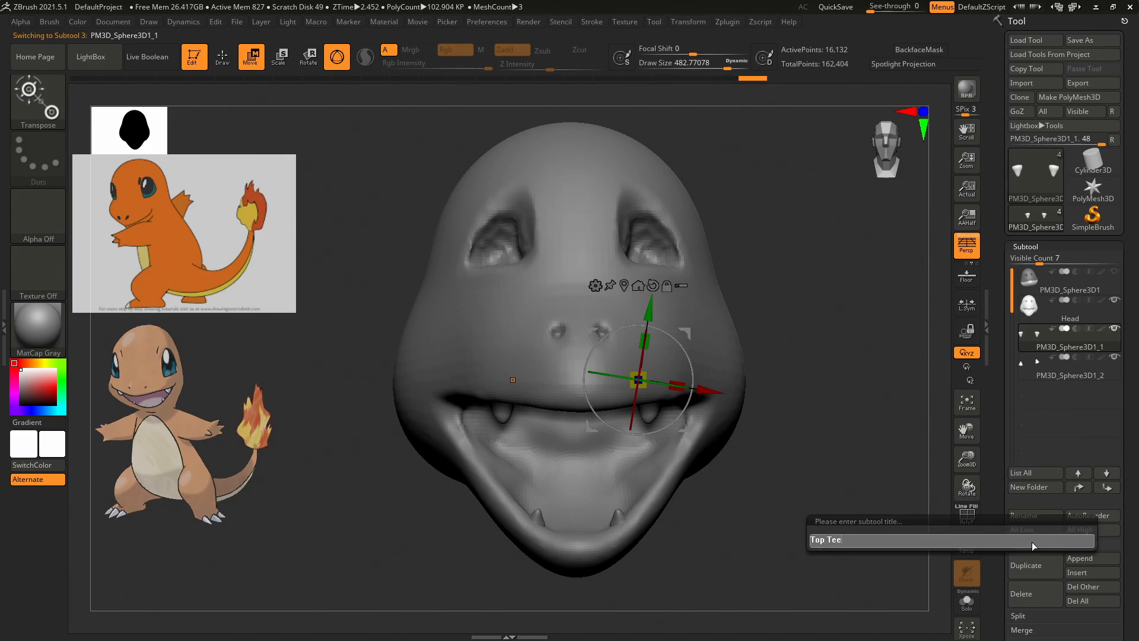
{"action": "type", "text": "th"}
{"action": "key", "text": "Return"}
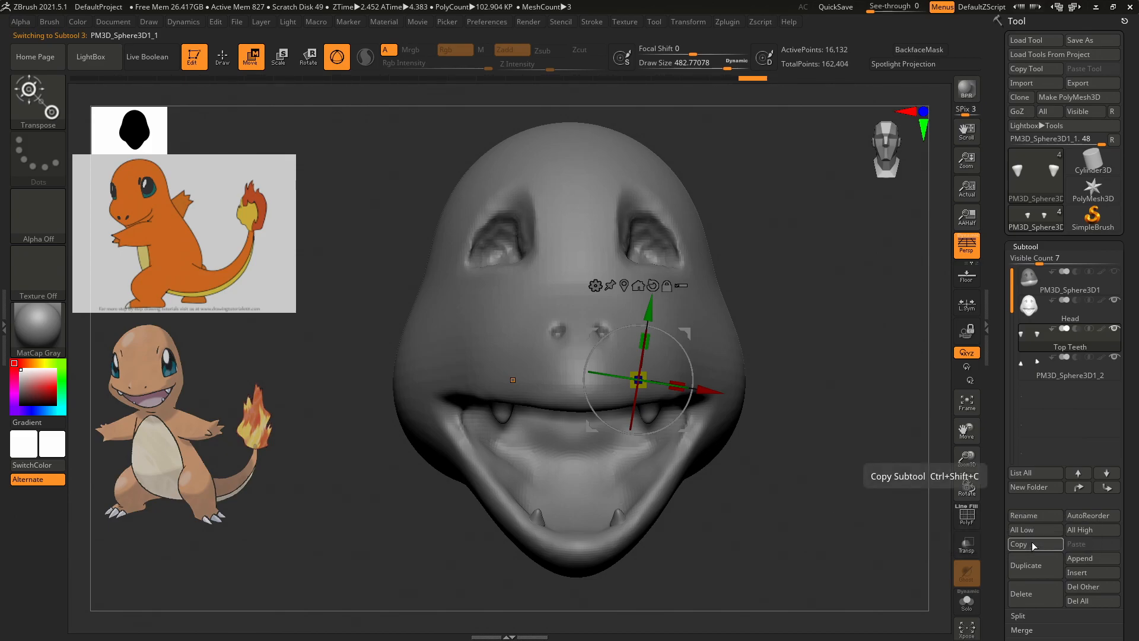
Rename the lower teeth subtool as Bottom Teeth.
{"action": "left_click", "coordinate": [1076, 378]}
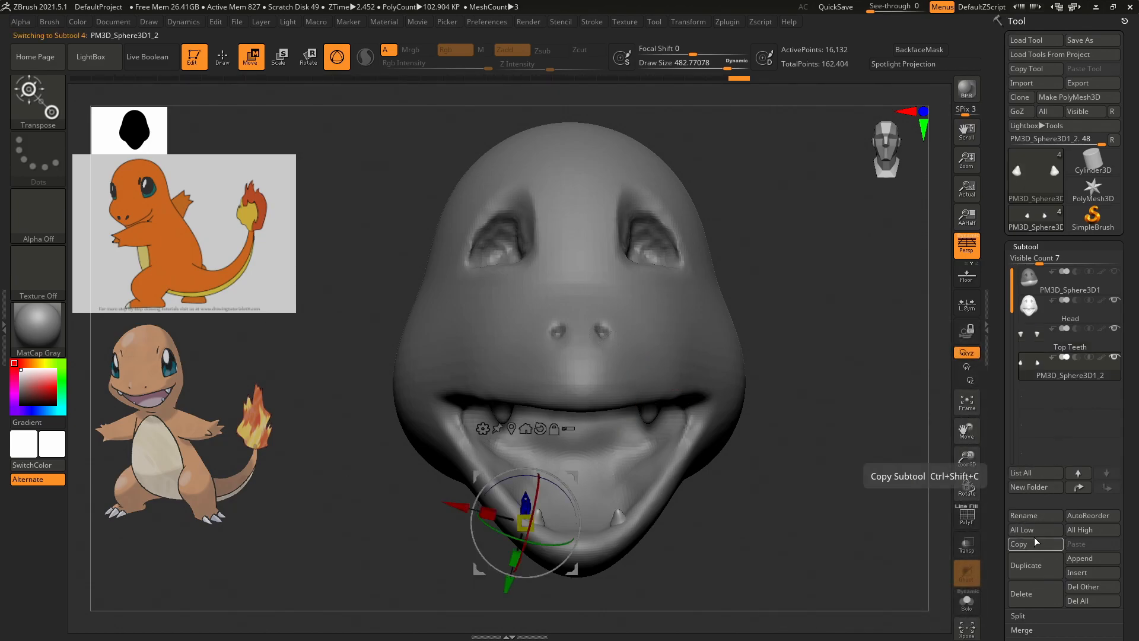
{"action": "left_click", "coordinate": [1036, 516]}
{"action": "type", "text": "bot"}
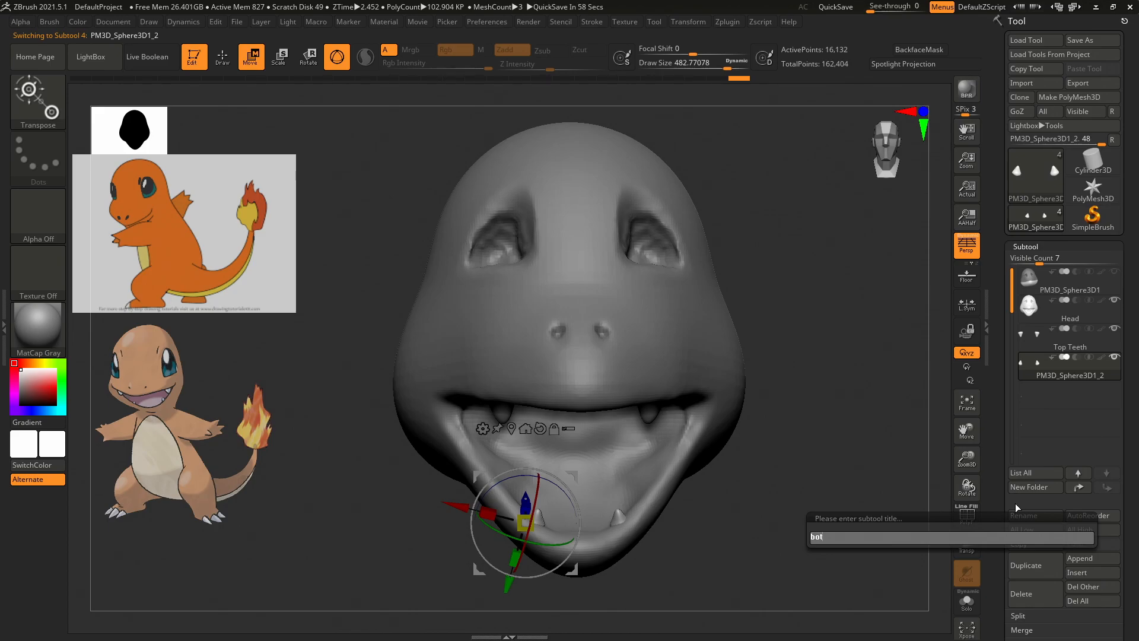
{"action": "type", "text": "tom teeth"}
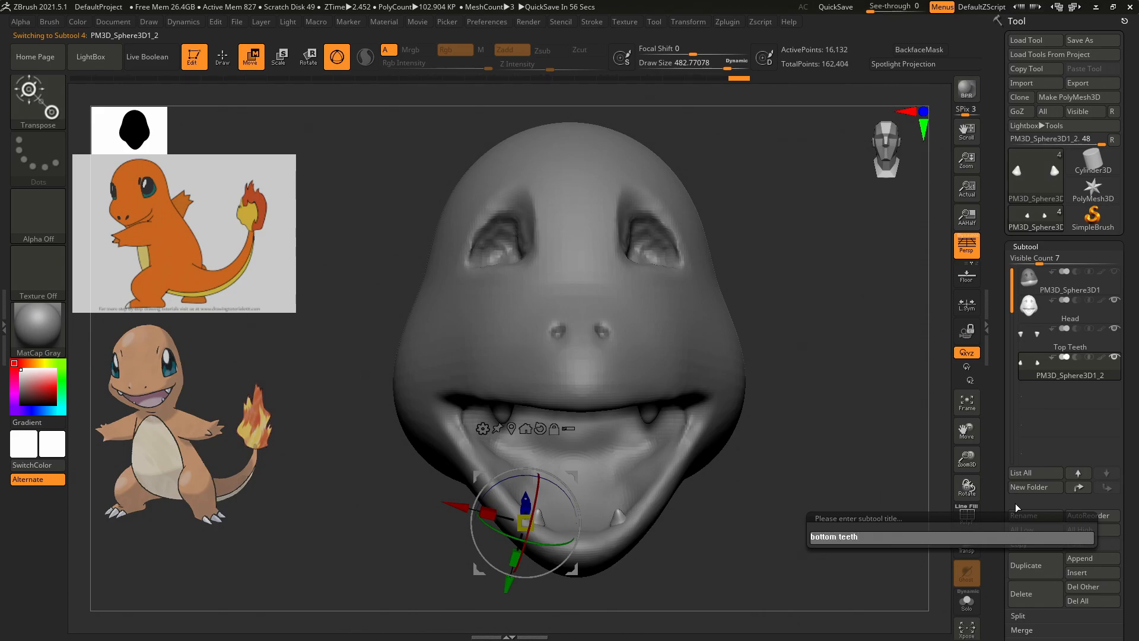
{"action": "key", "text": "Return"}
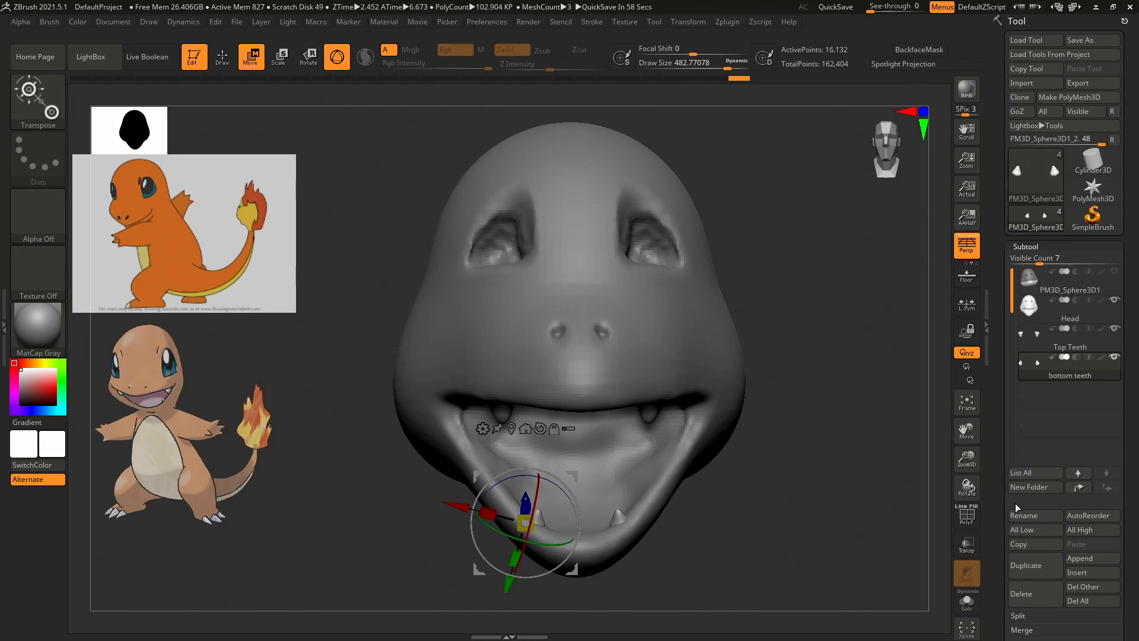
{"action": "left_click", "coordinate": [1038, 516]}
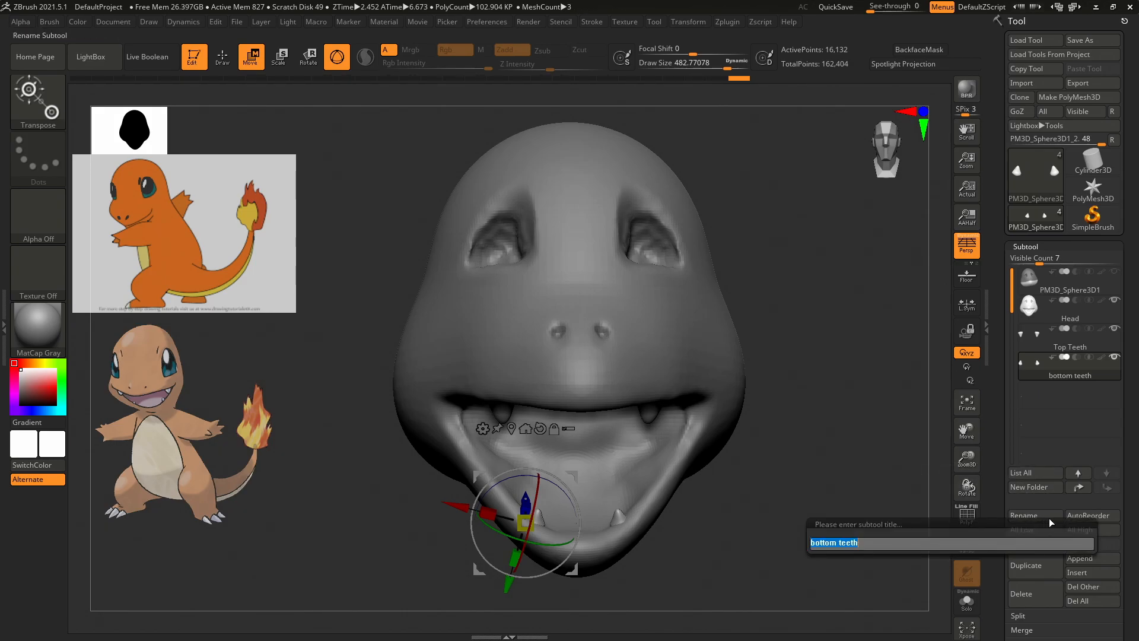
{"action": "type", "text": "Bottom Teeth"}
{"action": "key", "text": "Return"}
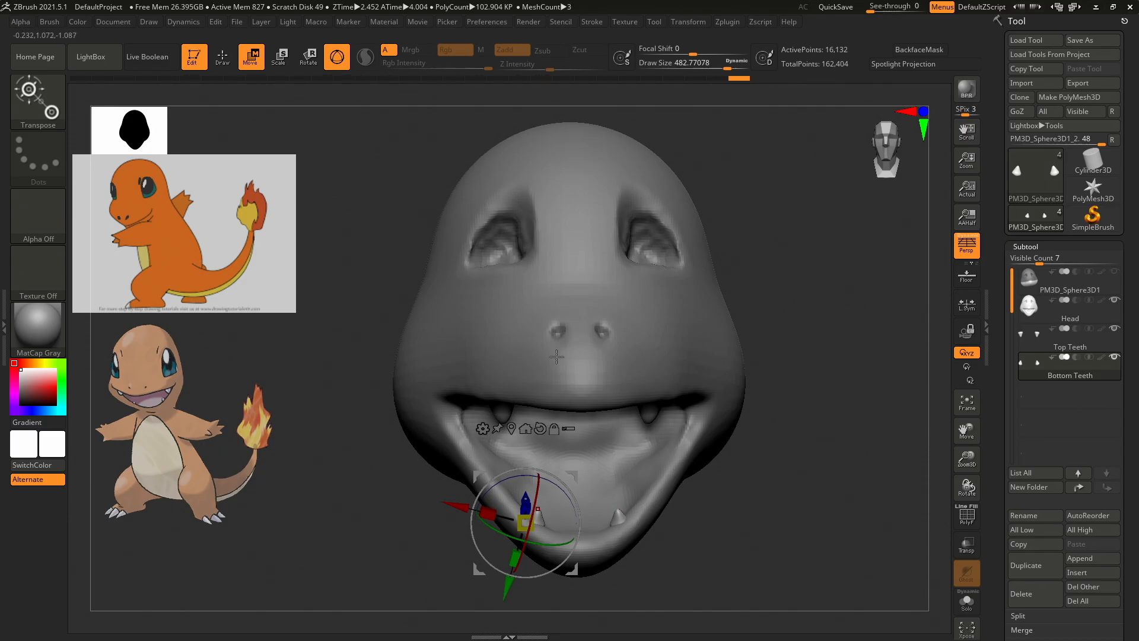
Activate Spotlight editing on the references and sample the Charmander's light orange skin colour as the main colour.
{"action": "left_click_drag", "start_coordinate": [802, 288], "coordinate": [831, 281]}
{"action": "left_click_drag", "start_coordinate": [20, 369], "coordinate": [50, 386]}
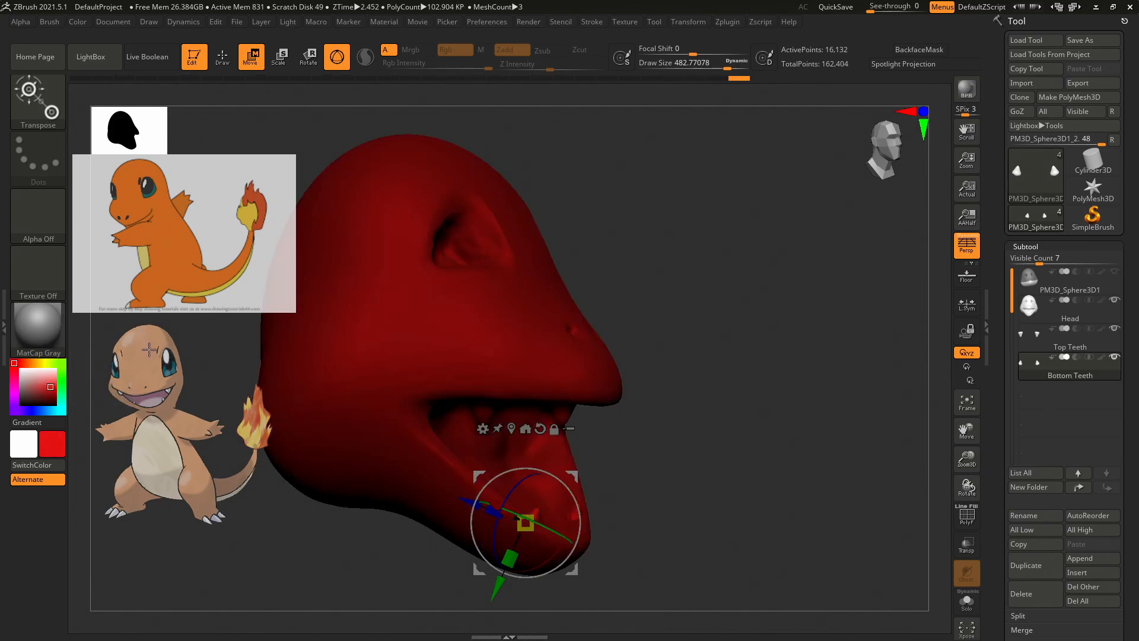
{"action": "key", "text": "shift+z"}
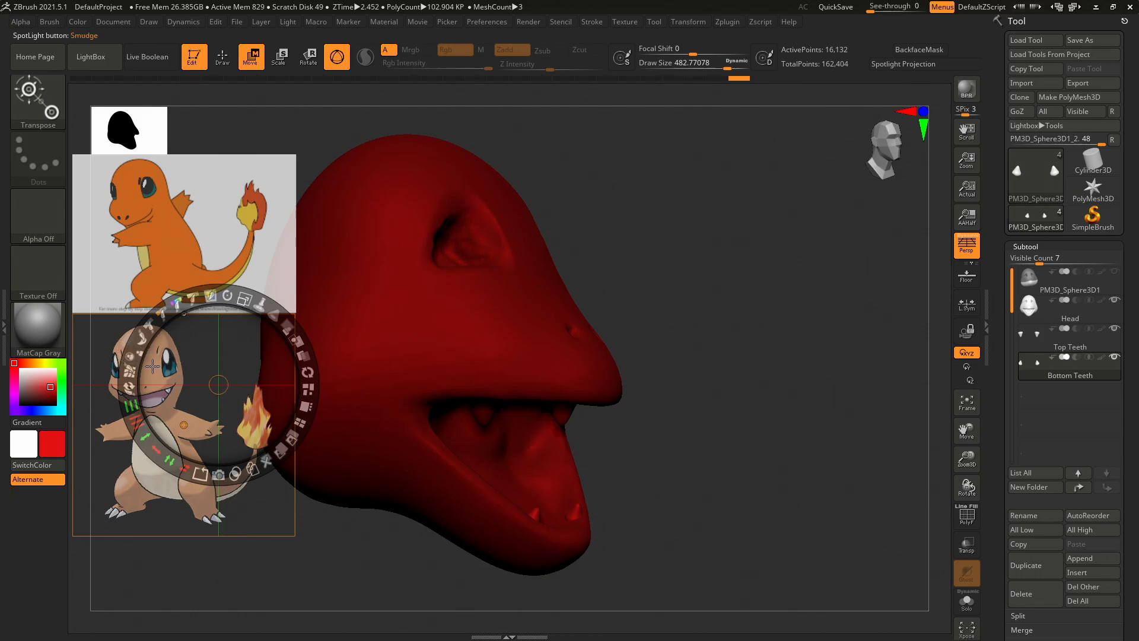
{"action": "key", "text": "c"}
{"action": "mouse_move", "coordinate": [726, 225]}
{"action": "left_mouse_down"}
{"action": "mouse_move", "coordinate": [691, 236]}
{"action": "mouse_move", "coordinate": [722, 224]}
{"action": "left_mouse_up"}
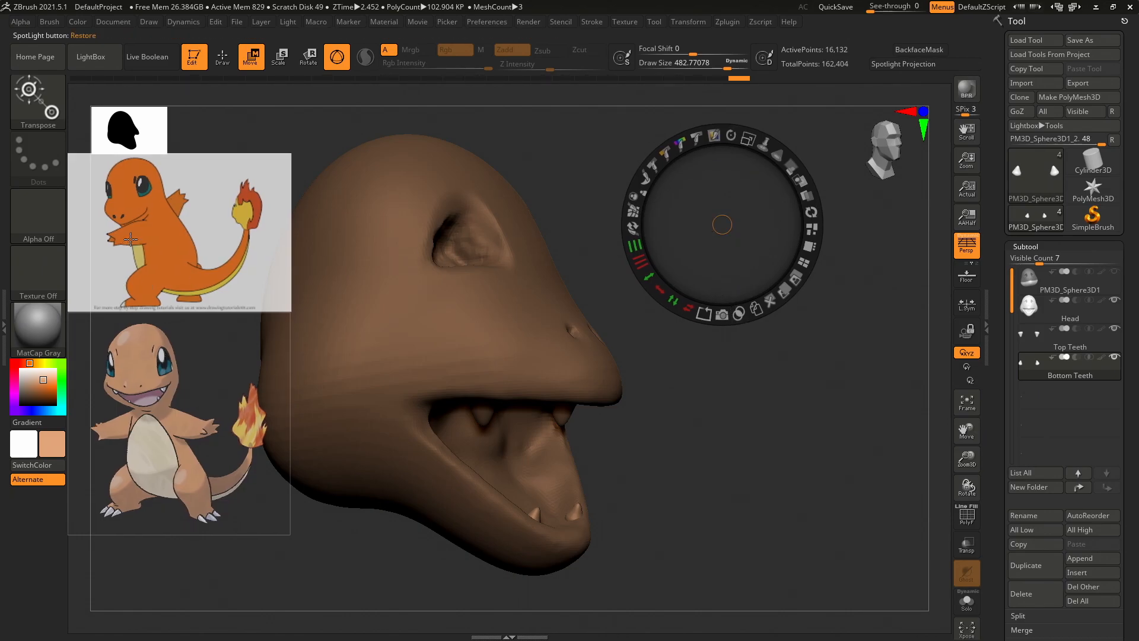
Select the lower Charmander reference and leave Spotlight editing to get back to the sculpt.
{"action": "left_click", "coordinate": [169, 420]}
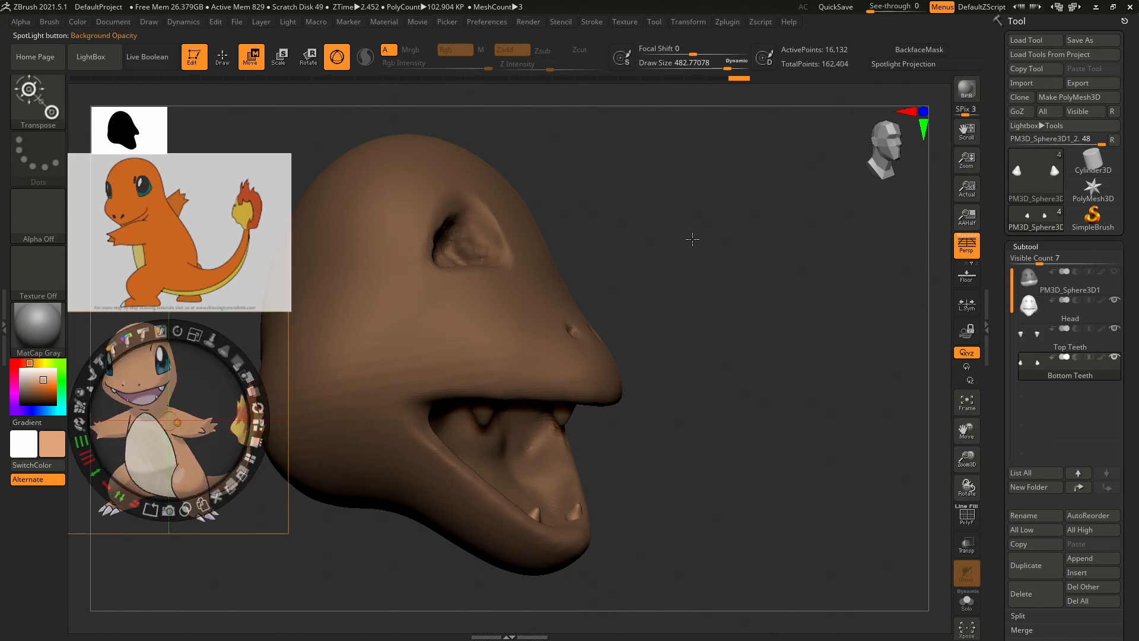
{"action": "key", "text": "z"}
{"action": "mouse_move", "coordinate": [708, 244]}
{"action": "left_mouse_down"}
{"action": "mouse_move", "coordinate": [640, 246]}
{"action": "mouse_move", "coordinate": [718, 250]}
{"action": "left_mouse_up"}
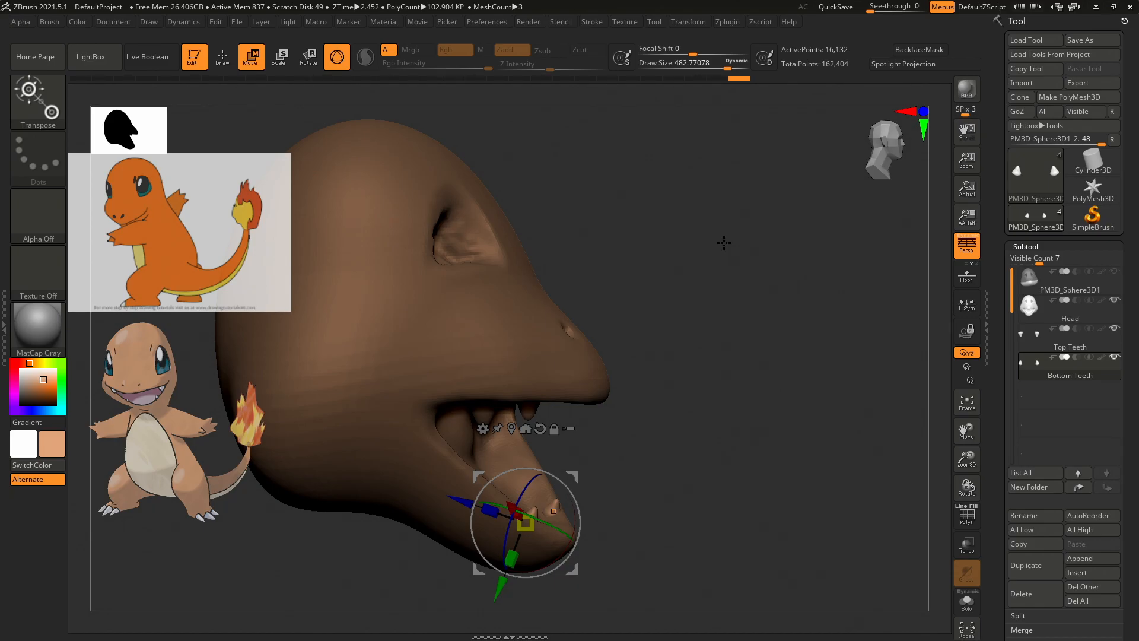
{"action": "left_click_drag", "start_coordinate": [719, 346], "coordinate": [807, 307]}
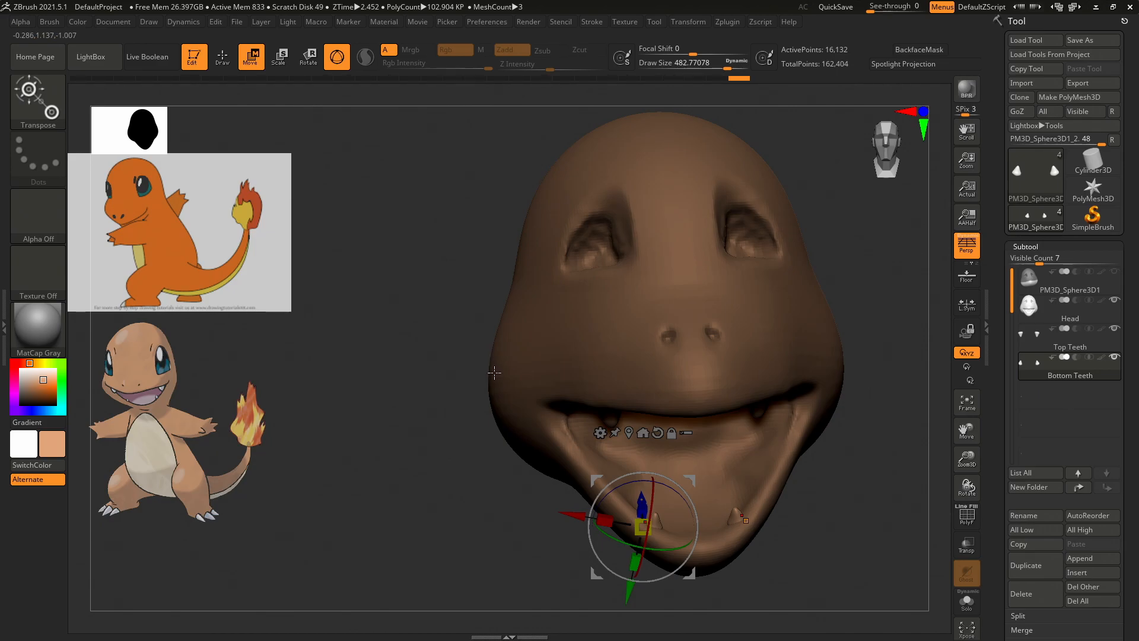
Make Head the active subtool and pull its cheeks outward with the Move brush.
{"action": "key", "text": "b"}
{"action": "key", "text": "m"}
{"action": "key", "text": "v"}
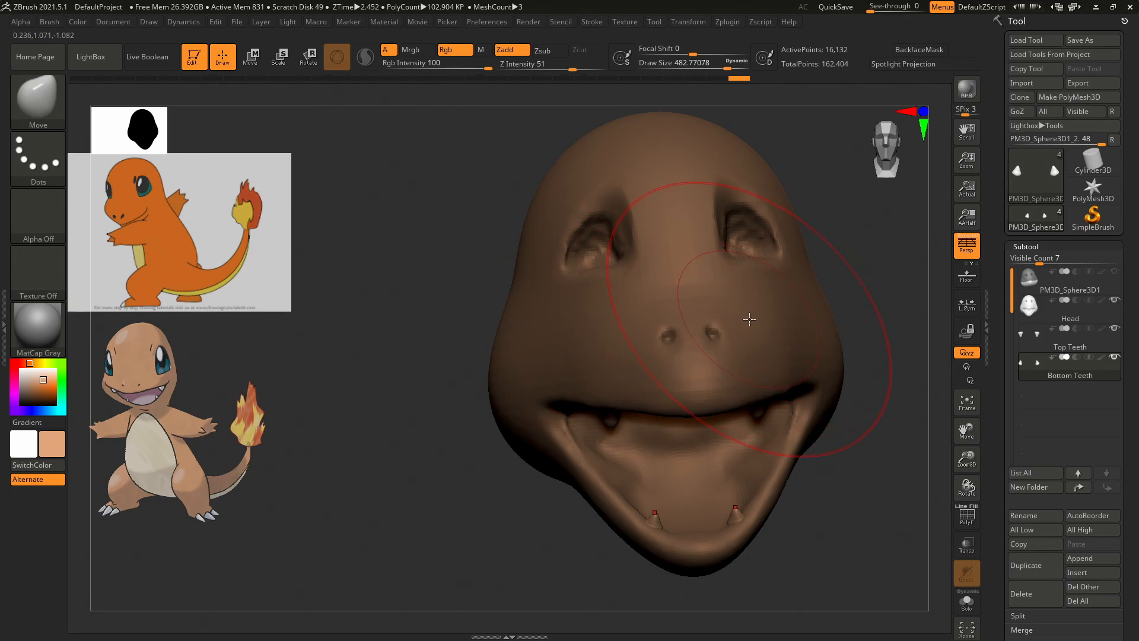
{"action": "key", "text": "shift+z"}
{"action": "key", "text": "z"}
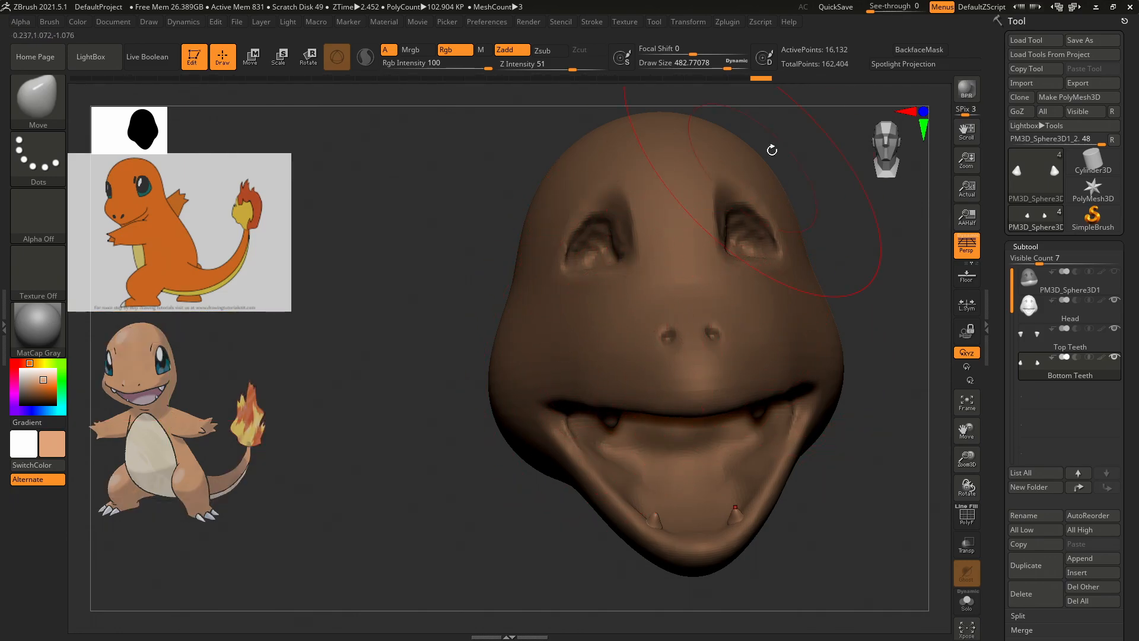
{"action": "left_click_drag", "start_coordinate": [848, 284], "coordinate": [749, 233]}
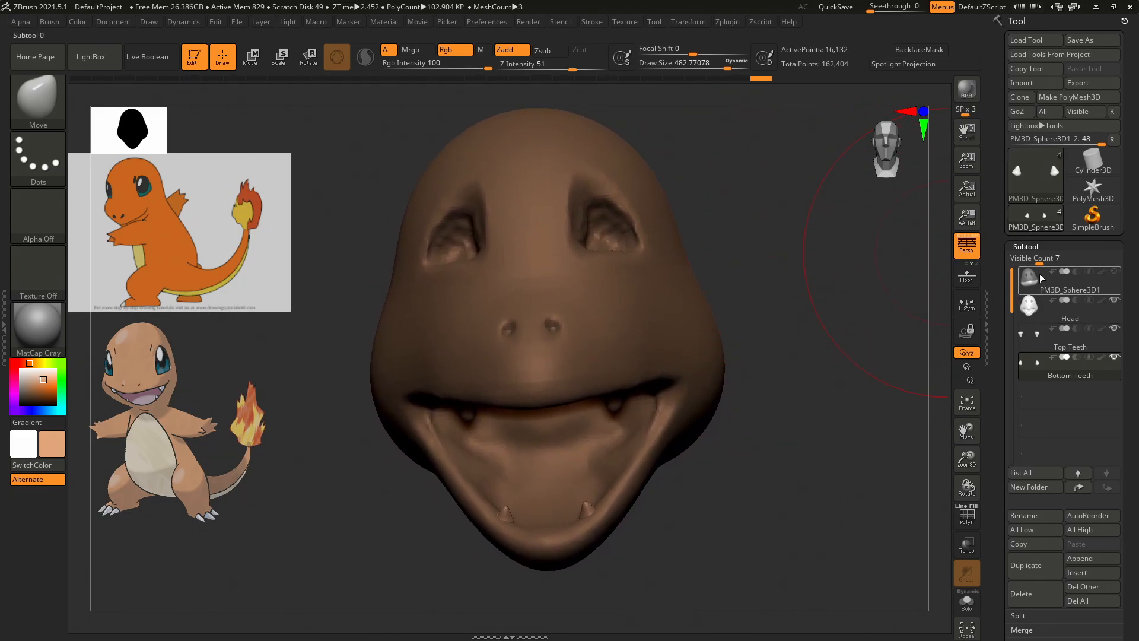
{"action": "mouse_move", "coordinate": [1033, 282]}
{"action": "left_click", "coordinate": [1034, 315]}
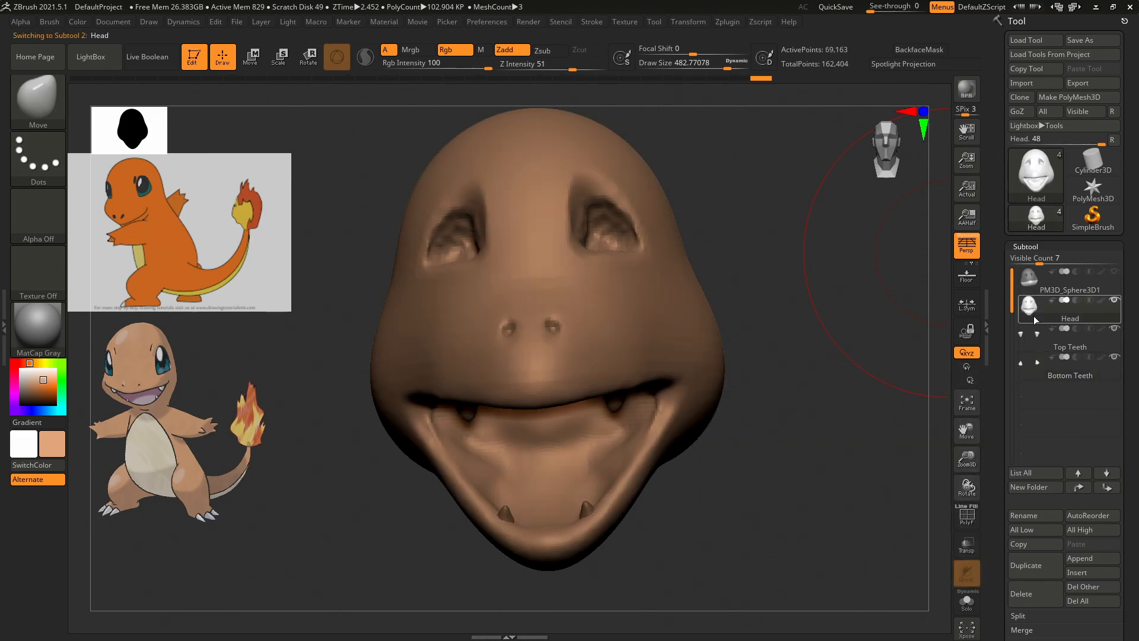
{"action": "left_click_drag", "start_coordinate": [380, 361], "coordinate": [353, 341]}
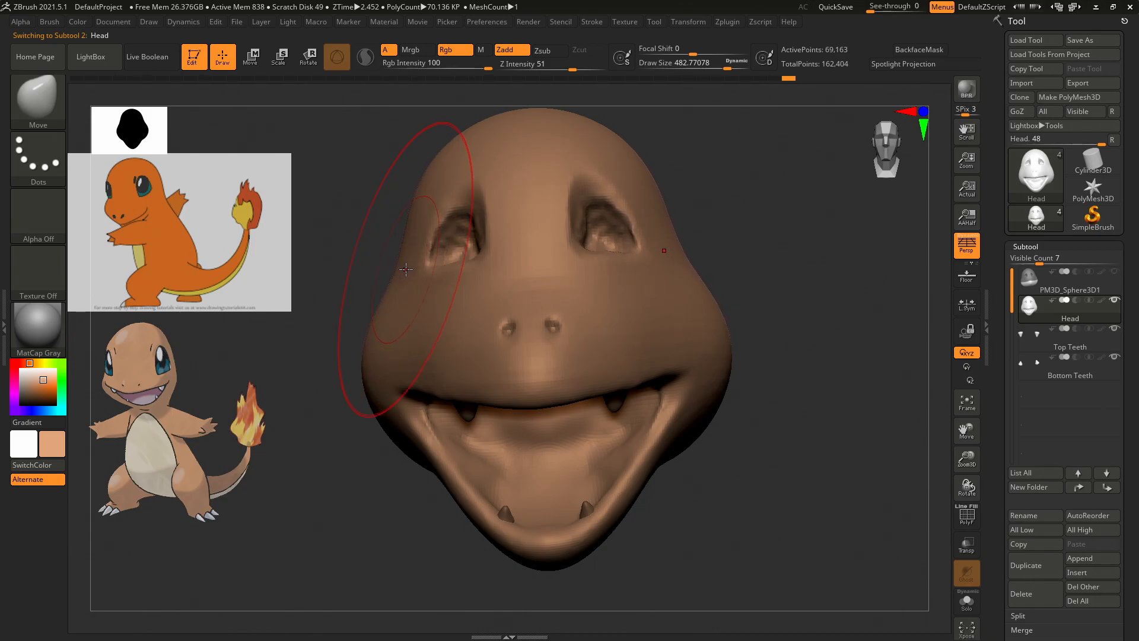
Switch to the ClayBuildup brush and try carving the mouth corner further into the cheek.
{"action": "mouse_move", "coordinate": [768, 246]}
{"action": "left_mouse_down"}
{"action": "mouse_move", "coordinate": [794, 263]}
{"action": "mouse_move", "coordinate": [783, 247]}
{"action": "left_mouse_up"}
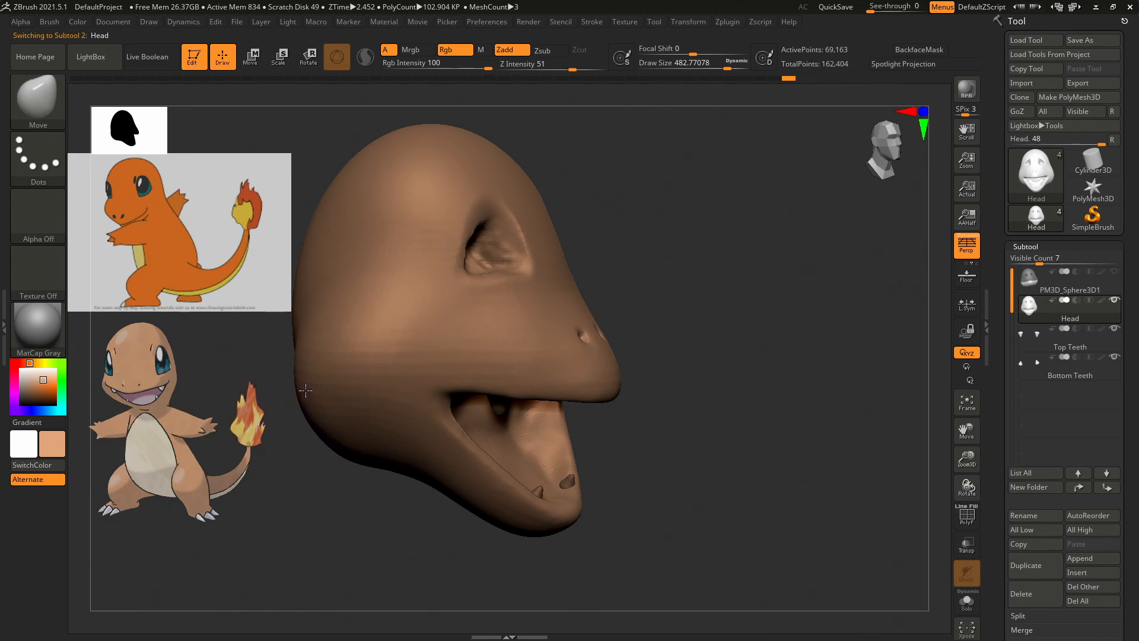
{"action": "left_click_drag", "start_coordinate": [615, 247], "coordinate": [736, 208]}
{"action": "left_click_drag", "start_coordinate": [884, 141], "coordinate": [887, 146]}
{"action": "left_click_drag", "start_coordinate": [826, 206], "coordinate": [806, 241]}
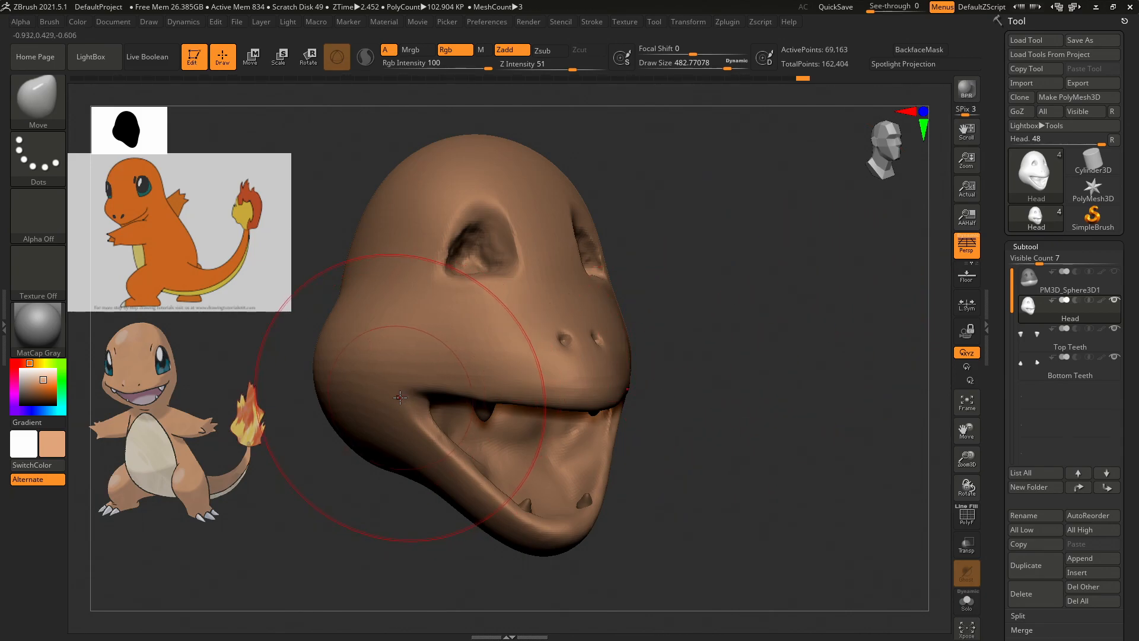
{"action": "key", "text": "b"}
{"action": "key", "text": "c"}
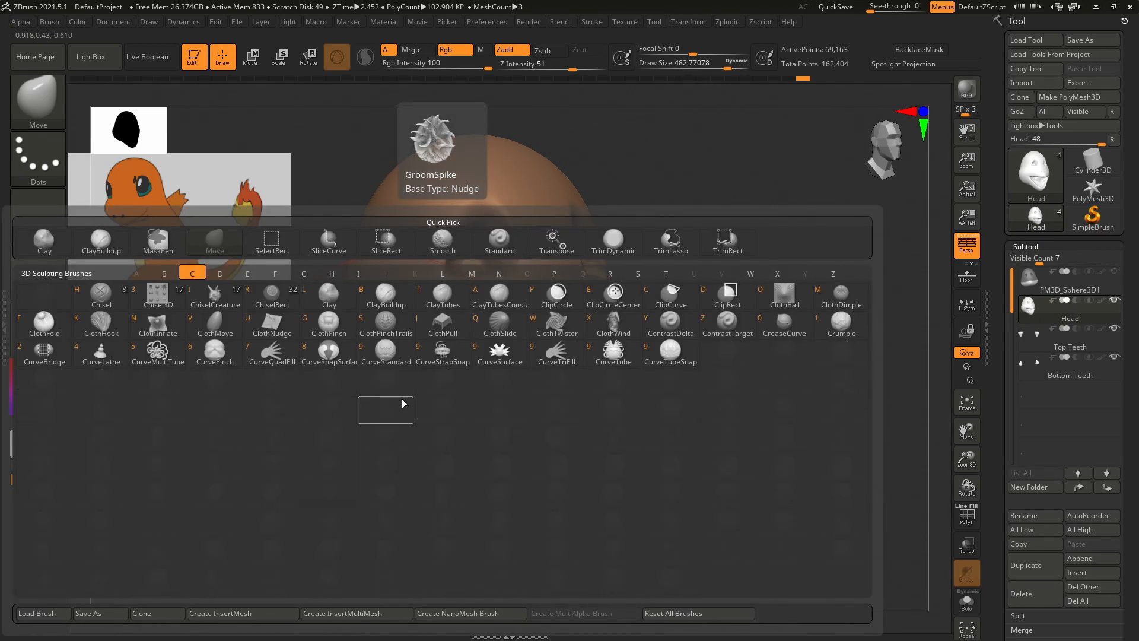
{"action": "key", "text": "b"}
{"action": "key", "text": "s"}
{"action": "mouse_move", "coordinate": [400, 396]}
{"action": "left_mouse_down"}
{"action": "mouse_move", "coordinate": [409, 397]}
{"action": "mouse_move", "coordinate": [376, 375]}
{"action": "mouse_move", "coordinate": [385, 386]}
{"action": "left_mouse_up"}
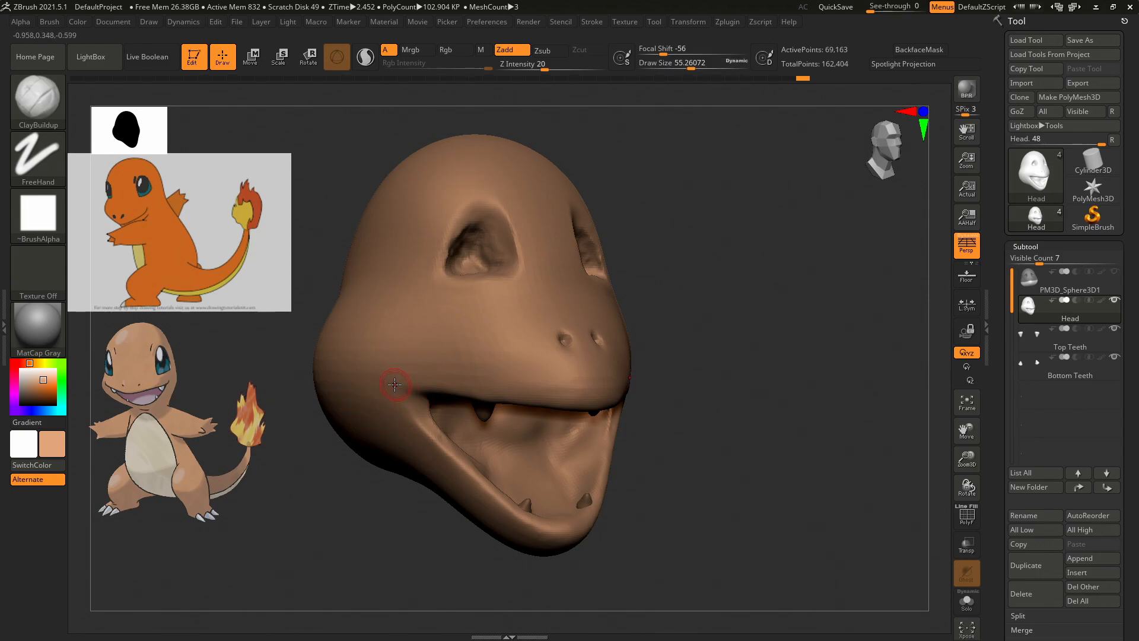
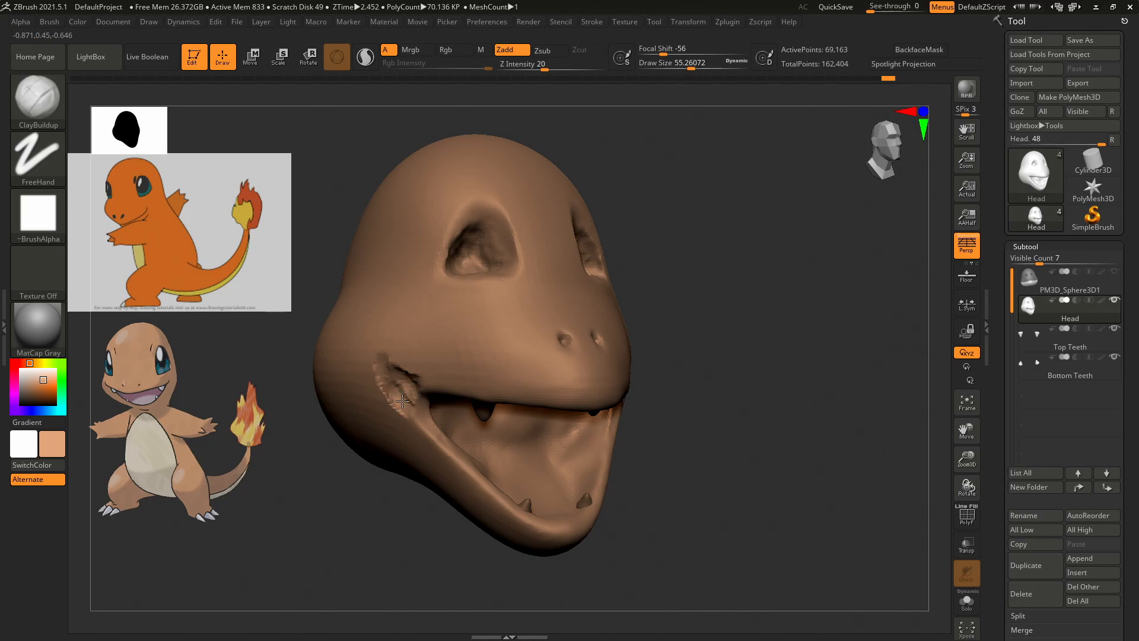
Undo the ClayBuildup strokes at the mouth corner.
{"action": "key", "text": "ctrl"}
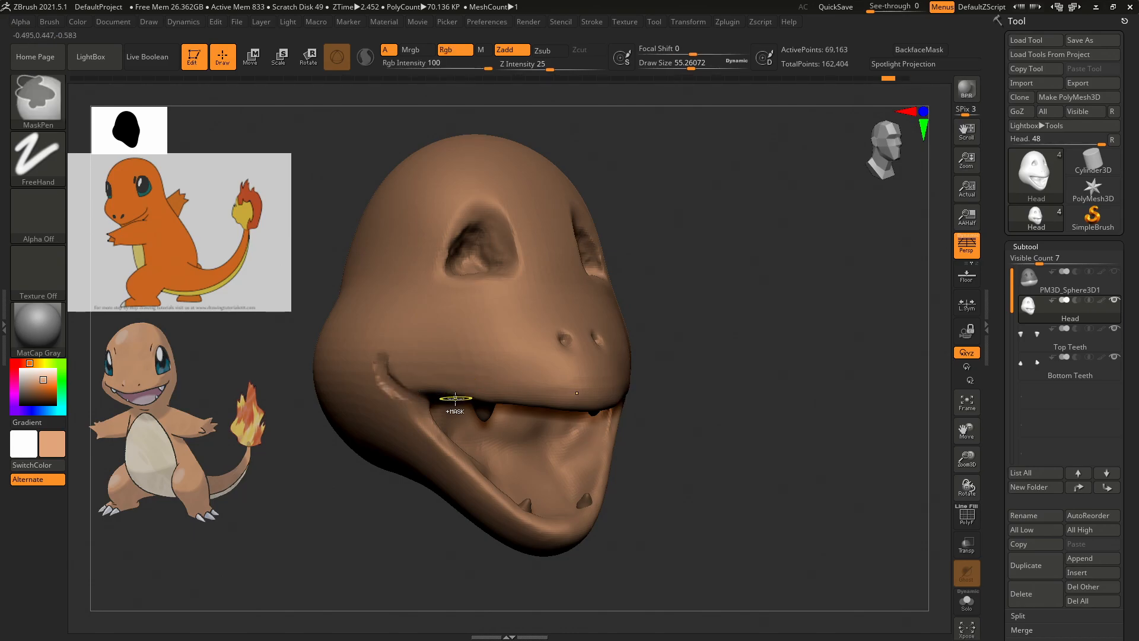
{"action": "key", "text": "ctrl+z"}
{"action": "key", "text": "ctrl+z"}
{"action": "key", "text": "ctrl+z"}
{"action": "key", "text": "ctrl+z"}
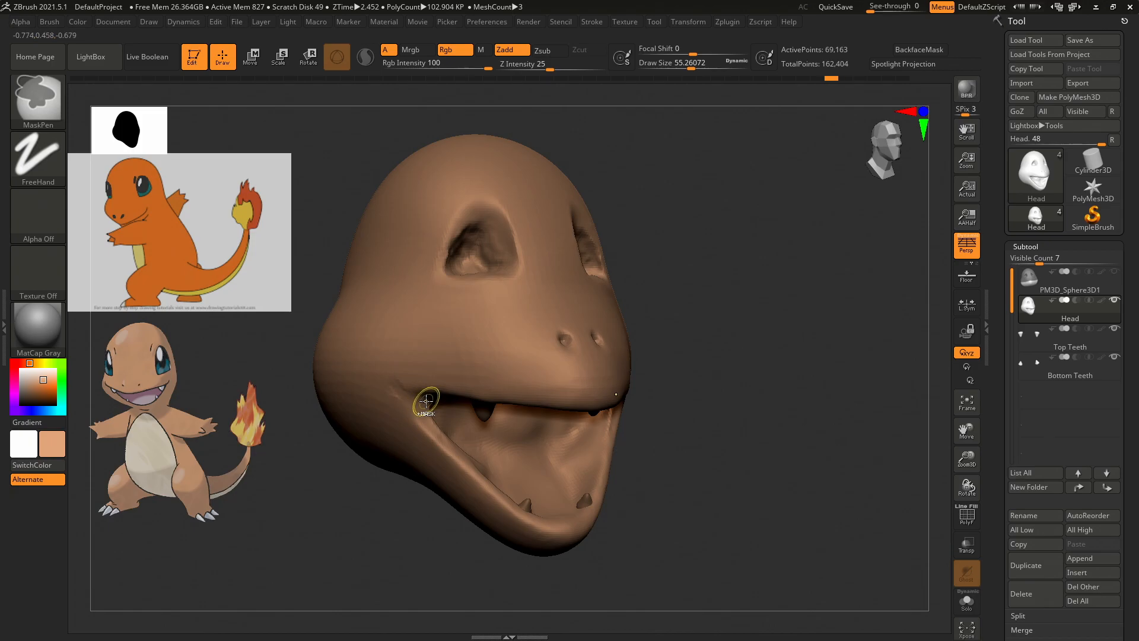
{"action": "key", "text": "ctrl+z"}
{"action": "key", "text": "ctrl+z"}
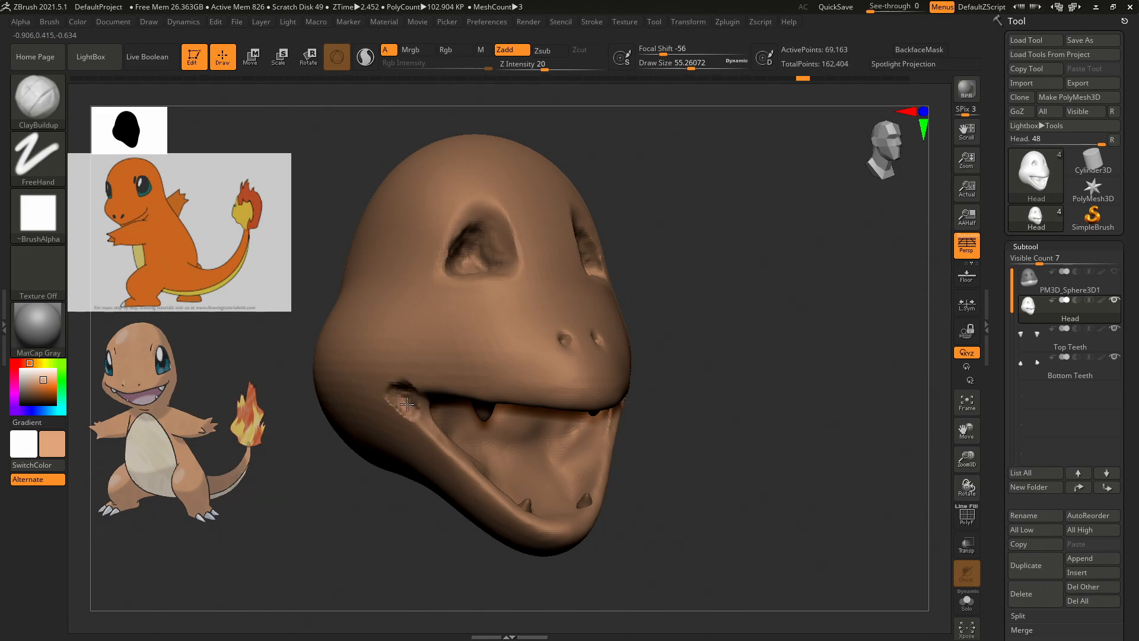
Carve the mouth corners back and upward into the cheeks with ClayBuildup, undoing a bad stroke.
{"action": "left_click_drag", "start_coordinate": [761, 383], "coordinate": [726, 398]}
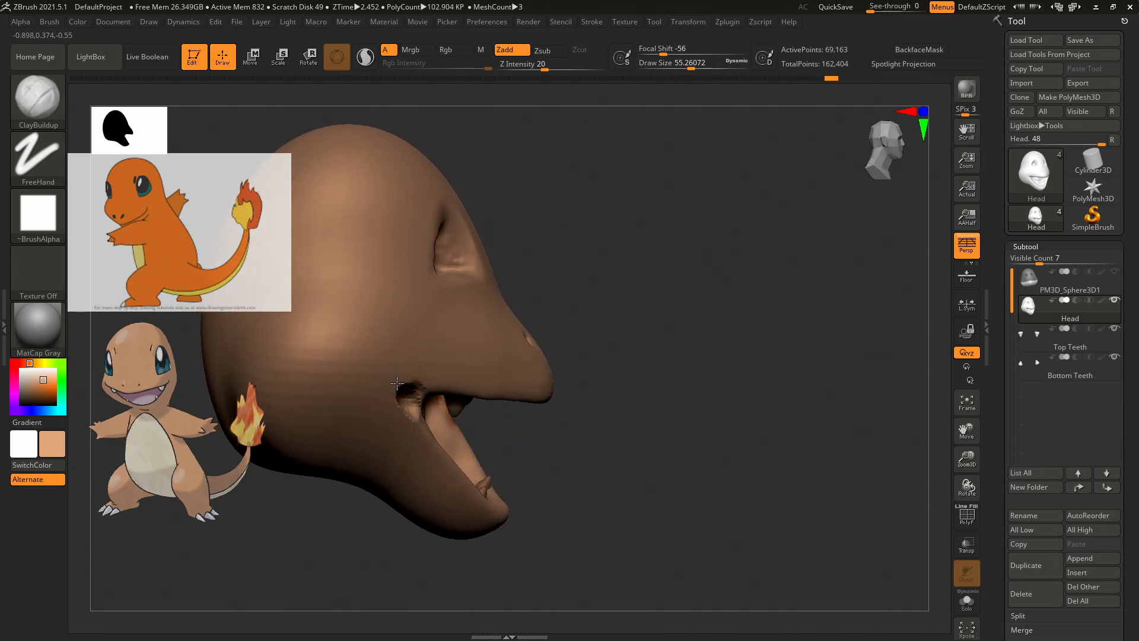
{"action": "mouse_move", "coordinate": [398, 384]}
{"action": "left_mouse_down"}
{"action": "mouse_move", "coordinate": [436, 386]}
{"action": "mouse_move", "coordinate": [403, 394]}
{"action": "left_mouse_up"}
{"action": "key", "text": "ctrl+z"}
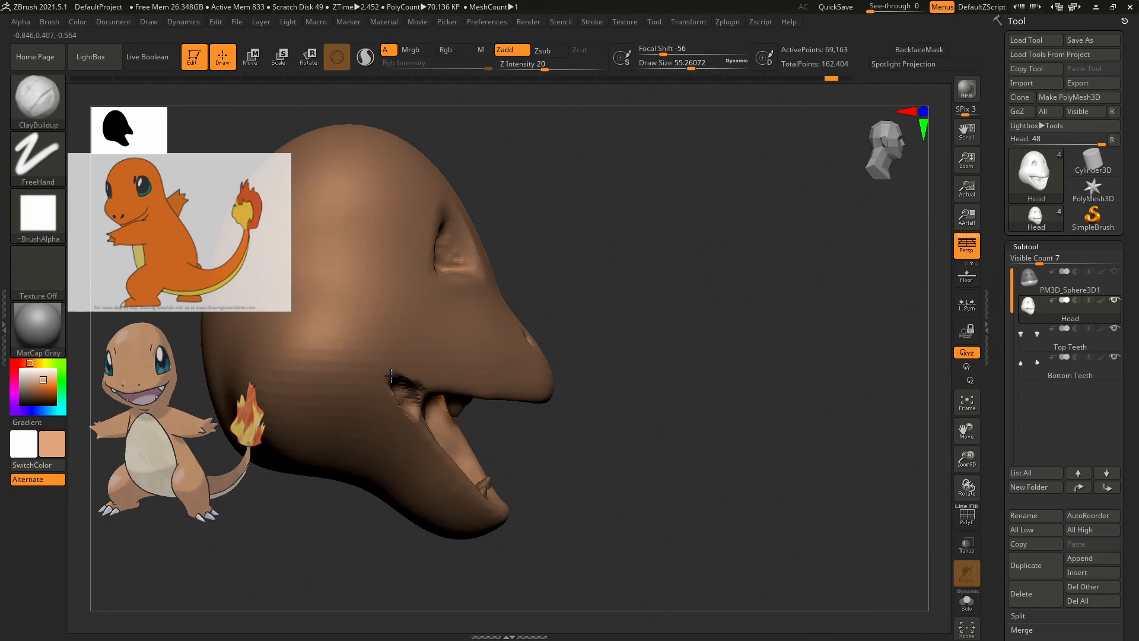
{"action": "left_click_drag", "start_coordinate": [393, 375], "coordinate": [411, 384]}
{"action": "left_click_drag", "start_coordinate": [685, 349], "coordinate": [584, 356]}
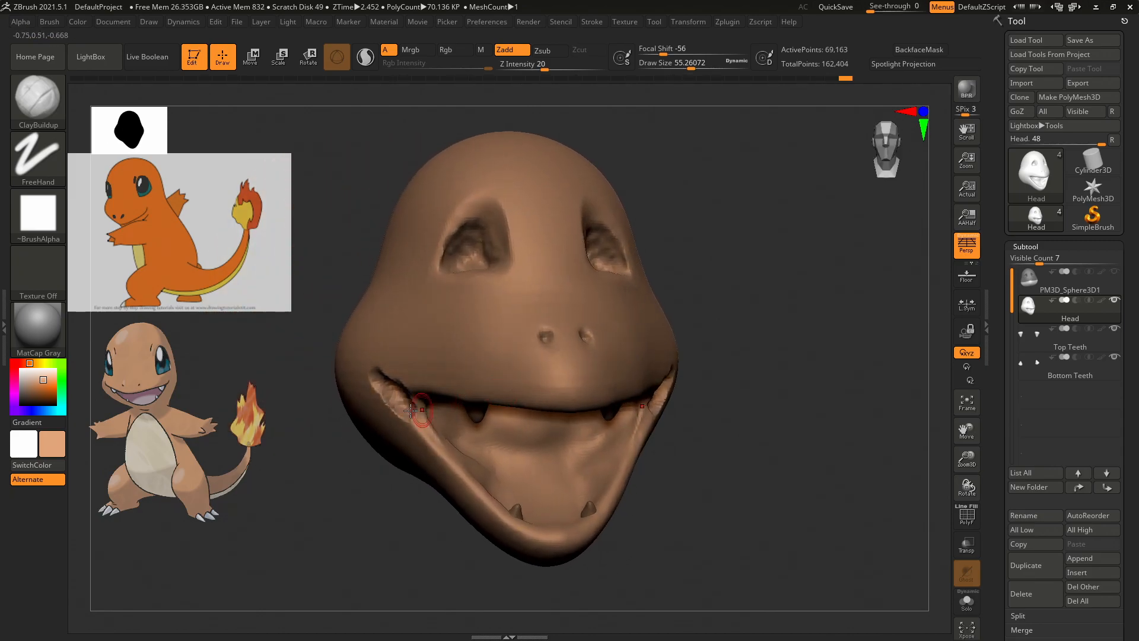
Deepen the carved mouth corners and smooth them into the surrounding cheek surface.
{"action": "mouse_move", "coordinate": [395, 392]}
{"action": "left_mouse_down"}
{"action": "mouse_move", "coordinate": [409, 409]}
{"action": "mouse_move", "coordinate": [390, 394]}
{"action": "mouse_move", "coordinate": [410, 406]}
{"action": "mouse_move", "coordinate": [397, 406]}
{"action": "left_mouse_up"}
{"action": "mouse_move", "coordinate": [766, 319]}
{"action": "left_mouse_down"}
{"action": "mouse_move", "coordinate": [791, 326]}
{"action": "mouse_move", "coordinate": [677, 357]}
{"action": "left_mouse_up"}
{"action": "left_click_drag", "start_coordinate": [421, 389], "coordinate": [417, 390], "text": "shift"}
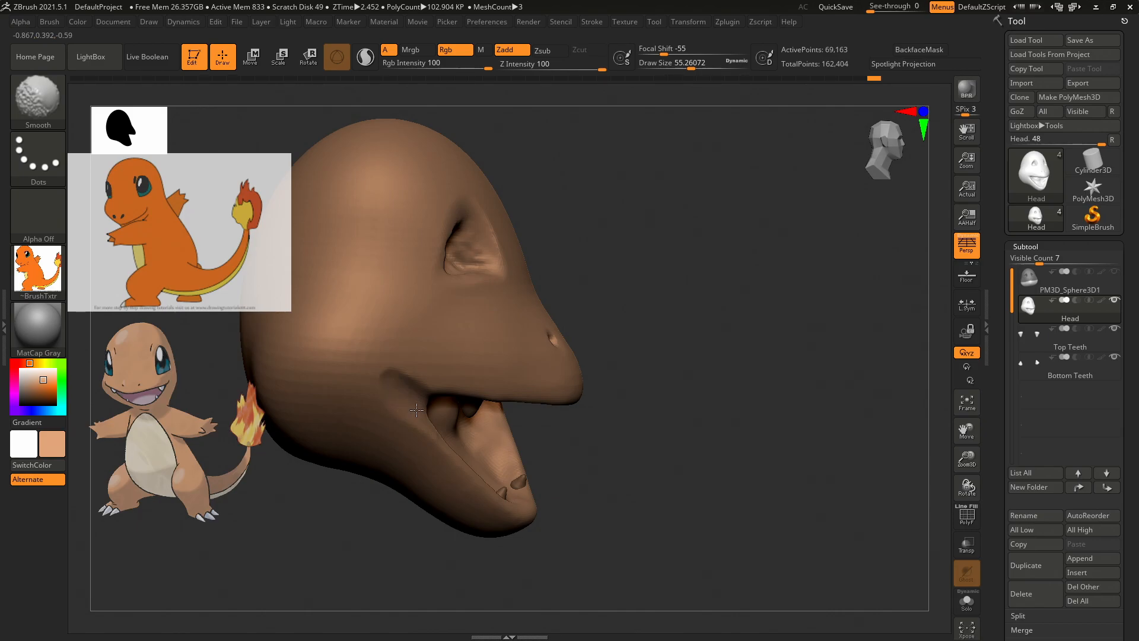
{"action": "mouse_move", "coordinate": [742, 386]}
{"action": "left_mouse_down"}
{"action": "mouse_move", "coordinate": [676, 379]}
{"action": "mouse_move", "coordinate": [646, 392]}
{"action": "mouse_move", "coordinate": [670, 400]}
{"action": "mouse_move", "coordinate": [662, 414]}
{"action": "left_mouse_up"}
Refine the crease running from the upper lip into the cheek with ClayBuildup strokes and smooth it.
{"action": "mouse_move", "coordinate": [831, 356]}
{"action": "left_mouse_down"}
{"action": "mouse_move", "coordinate": [828, 323]}
{"action": "mouse_move", "coordinate": [866, 333]}
{"action": "mouse_move", "coordinate": [846, 368]}
{"action": "left_mouse_up"}
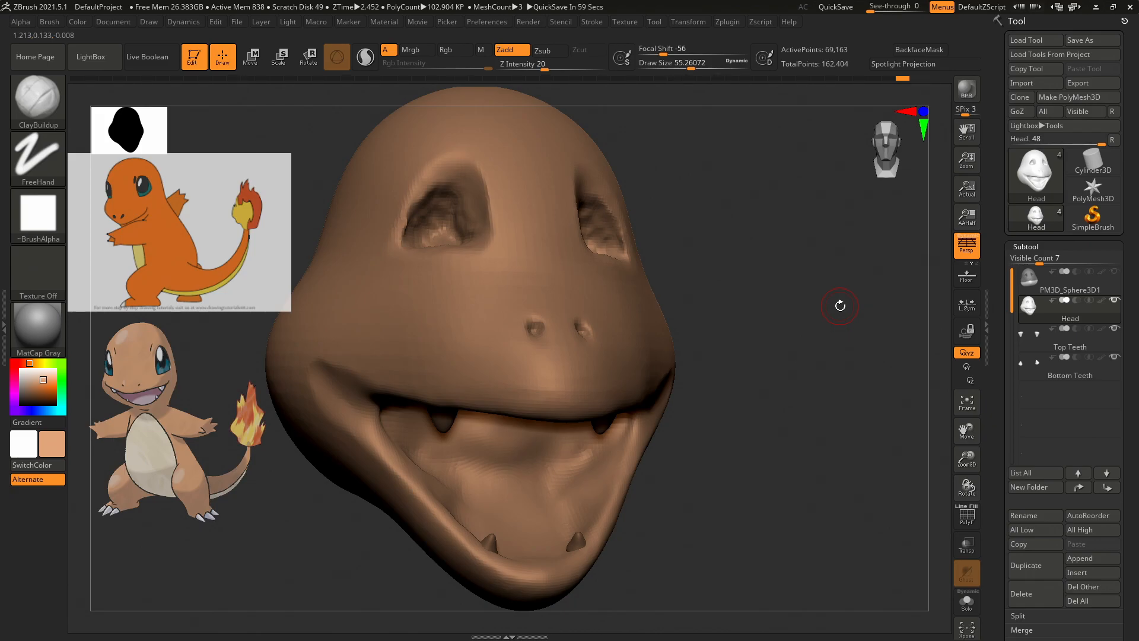
{"action": "key", "text": "shift"}
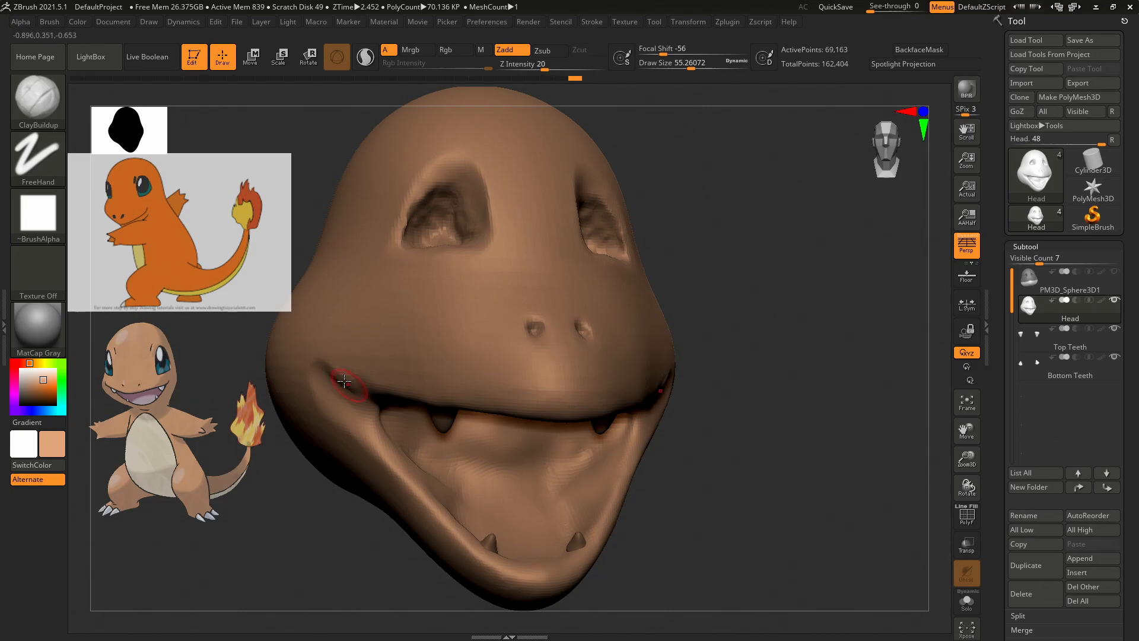
{"action": "mouse_move", "coordinate": [340, 378]}
{"action": "left_mouse_down"}
{"action": "mouse_move", "coordinate": [374, 392]}
{"action": "mouse_move", "coordinate": [335, 375]}
{"action": "mouse_move", "coordinate": [371, 384]}
{"action": "mouse_move", "coordinate": [356, 377]}
{"action": "left_mouse_up"}
{"action": "key", "text": "shift"}
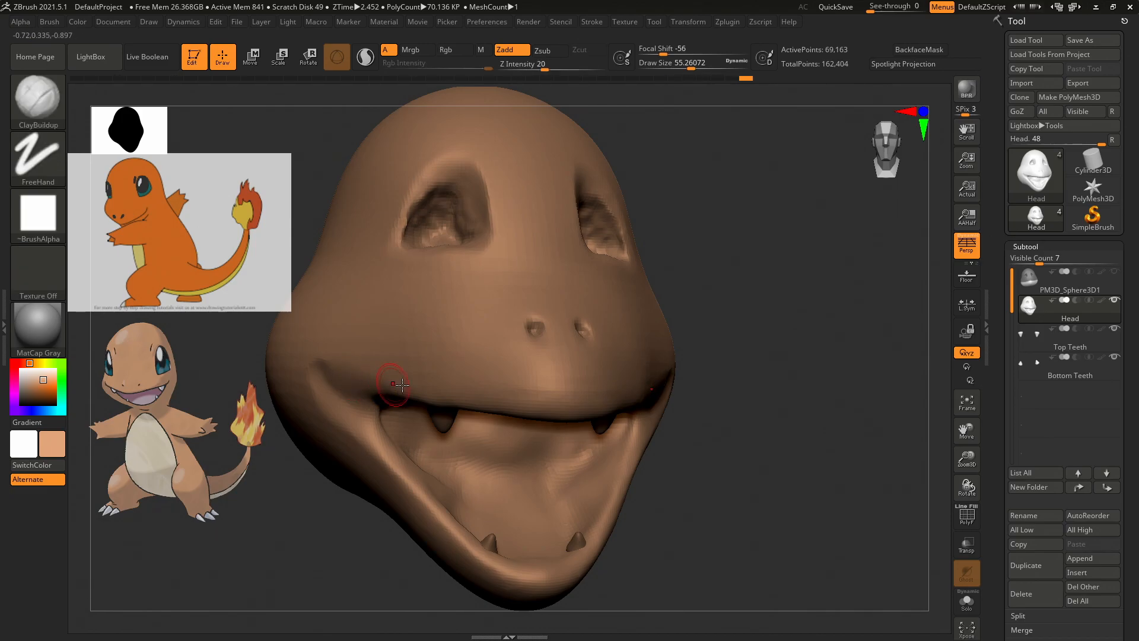
{"action": "mouse_move", "coordinate": [766, 376]}
{"action": "left_mouse_down"}
{"action": "mouse_move", "coordinate": [819, 378]}
{"action": "mouse_move", "coordinate": [814, 386]}
{"action": "mouse_move", "coordinate": [813, 373]}
{"action": "left_mouse_up"}
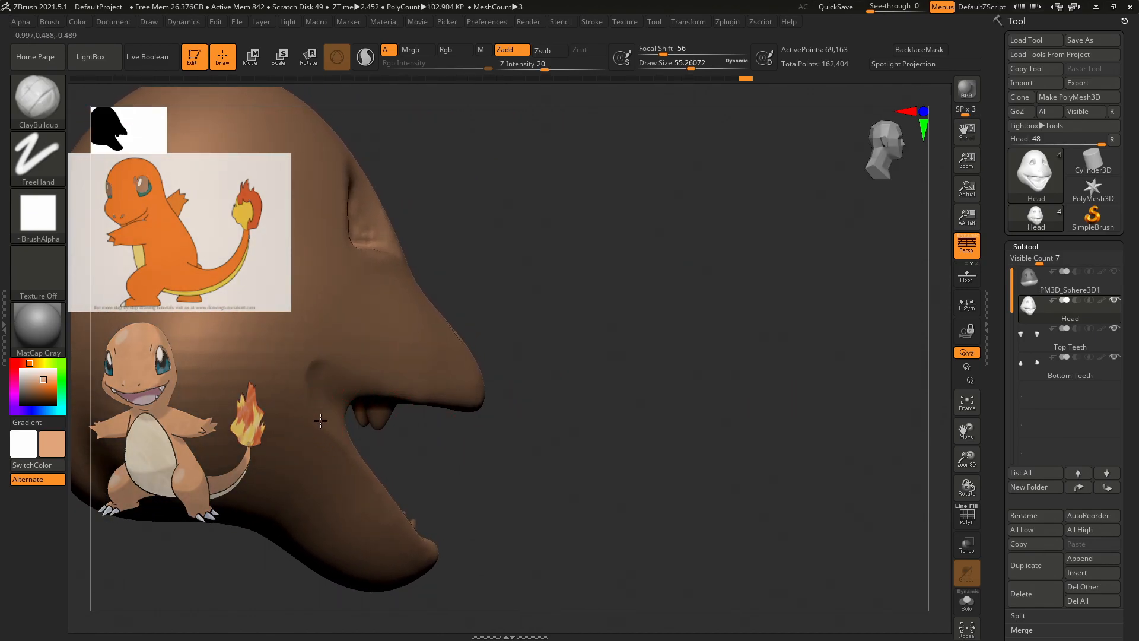
{"action": "left_click_drag", "start_coordinate": [314, 416], "coordinate": [313, 415]}
Sculpt along the inner edge of the lower lip from the mouth corner toward the lower teeth and smooth it.
{"action": "left_click_drag", "start_coordinate": [657, 298], "coordinate": [456, 371]}
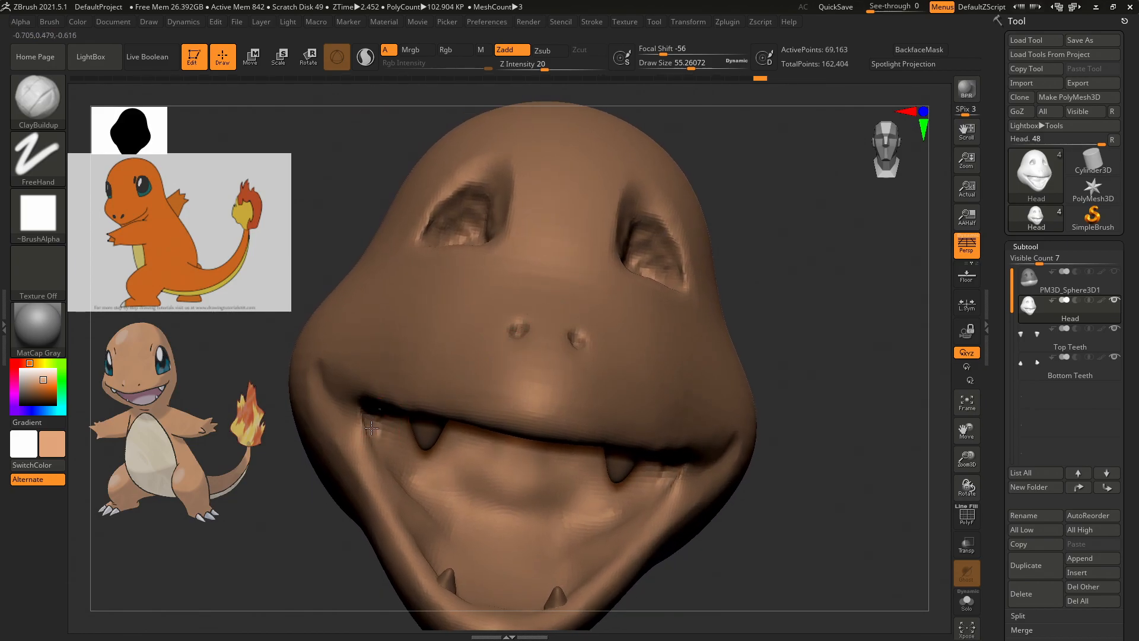
{"action": "mouse_move", "coordinate": [373, 427]}
{"action": "left_mouse_down"}
{"action": "mouse_move", "coordinate": [405, 503]}
{"action": "mouse_move", "coordinate": [423, 509]}
{"action": "mouse_move", "coordinate": [418, 525]}
{"action": "mouse_move", "coordinate": [374, 431]}
{"action": "mouse_move", "coordinate": [414, 523]}
{"action": "left_mouse_up"}
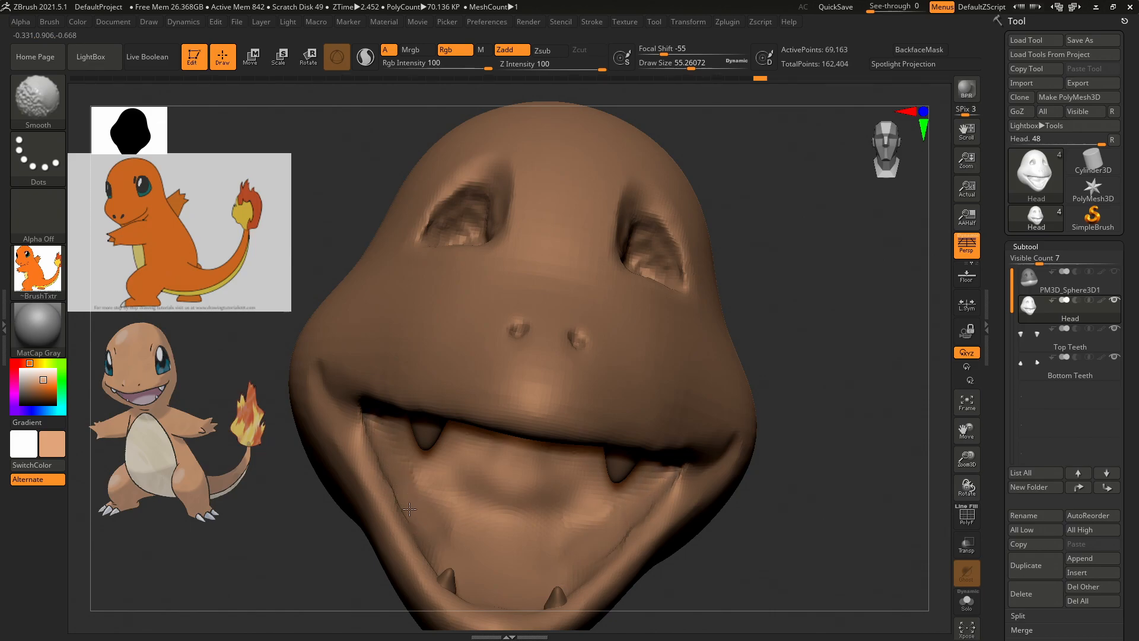
{"action": "left_click_drag", "start_coordinate": [851, 386], "coordinate": [746, 472]}
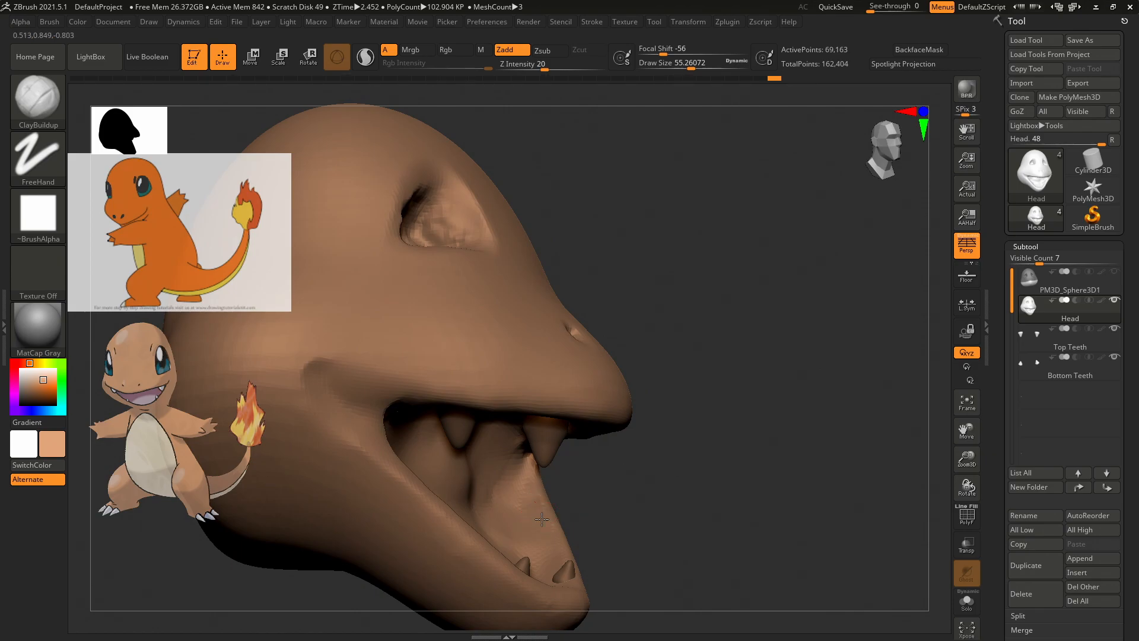
{"action": "mouse_move", "coordinate": [623, 470]}
{"action": "left_mouse_down"}
{"action": "mouse_move", "coordinate": [664, 460]}
{"action": "mouse_move", "coordinate": [541, 516]}
{"action": "left_mouse_up"}
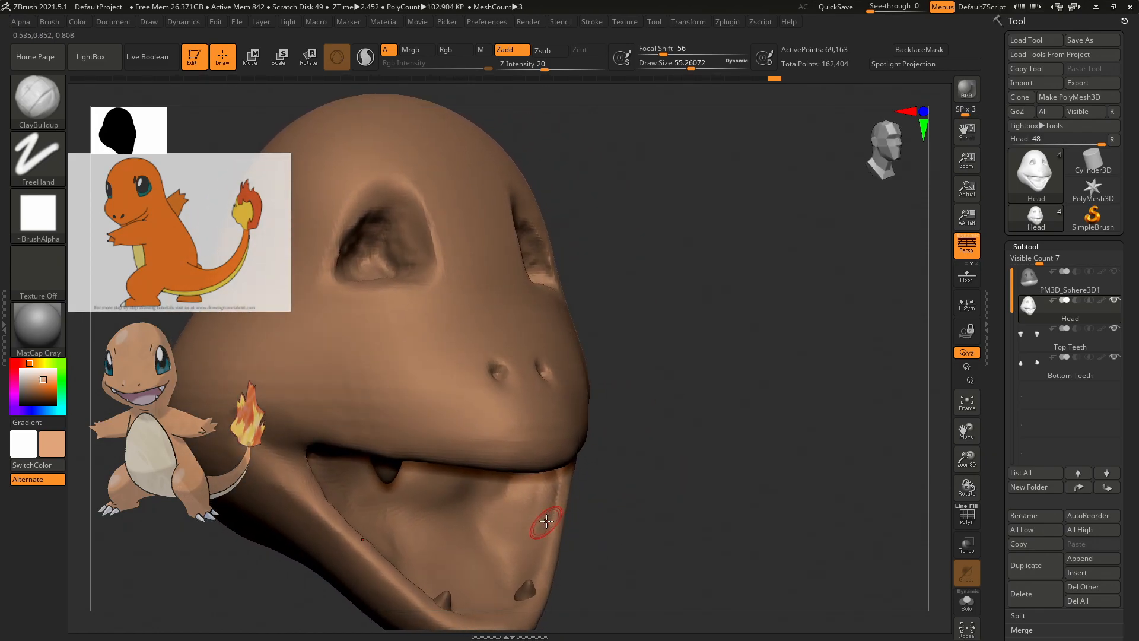
{"action": "key", "text": "shift"}
Rework the inside of the mouth from below with ClayBuildup, undo the last strokes and smooth the surface.
{"action": "mouse_move", "coordinate": [700, 475]}
{"action": "left_mouse_down"}
{"action": "mouse_move", "coordinate": [668, 392]}
{"action": "mouse_move", "coordinate": [649, 389]}
{"action": "left_mouse_up"}
{"action": "mouse_move", "coordinate": [437, 482]}
{"action": "left_mouse_down"}
{"action": "mouse_move", "coordinate": [460, 492]}
{"action": "mouse_move", "coordinate": [422, 472]}
{"action": "mouse_move", "coordinate": [454, 452]}
{"action": "mouse_move", "coordinate": [481, 489]}
{"action": "mouse_move", "coordinate": [431, 492]}
{"action": "left_mouse_up"}
{"action": "mouse_move", "coordinate": [455, 503]}
{"action": "left_mouse_down"}
{"action": "mouse_move", "coordinate": [446, 508]}
{"action": "mouse_move", "coordinate": [428, 466]}
{"action": "mouse_move", "coordinate": [388, 458]}
{"action": "mouse_move", "coordinate": [433, 472]}
{"action": "mouse_move", "coordinate": [457, 436]}
{"action": "mouse_move", "coordinate": [380, 465]}
{"action": "mouse_move", "coordinate": [371, 451]}
{"action": "mouse_move", "coordinate": [400, 452]}
{"action": "mouse_move", "coordinate": [397, 462]}
{"action": "left_mouse_up"}
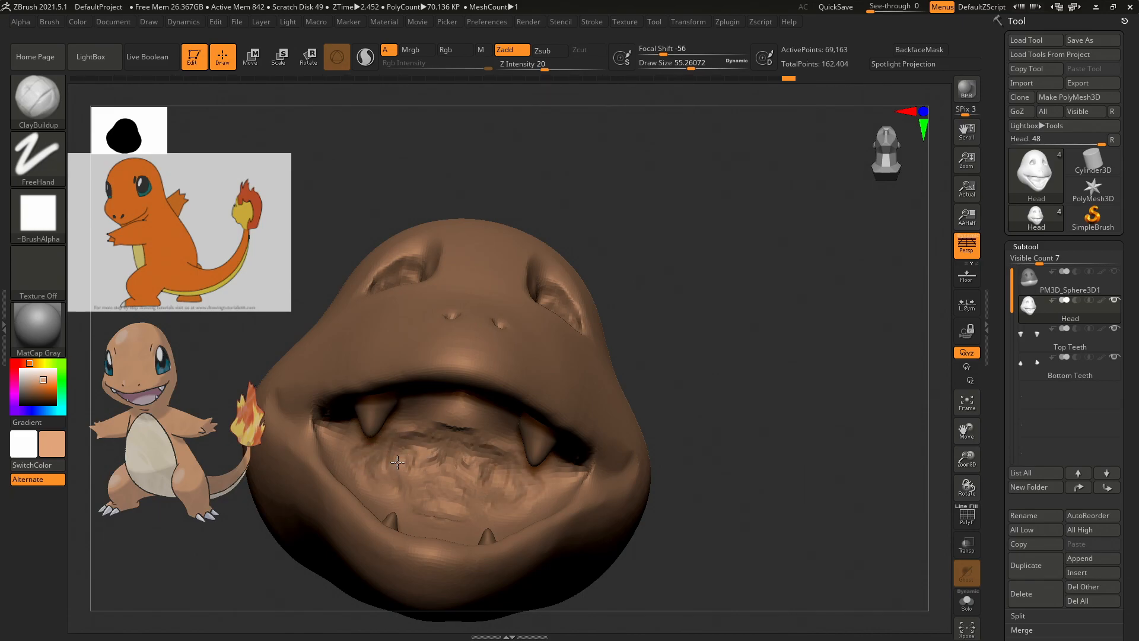
{"action": "mouse_move", "coordinate": [428, 518]}
{"action": "left_mouse_down"}
{"action": "mouse_move", "coordinate": [414, 510]}
{"action": "mouse_move", "coordinate": [439, 496]}
{"action": "mouse_move", "coordinate": [447, 512]}
{"action": "mouse_move", "coordinate": [433, 485]}
{"action": "mouse_move", "coordinate": [473, 501]}
{"action": "mouse_move", "coordinate": [465, 465]}
{"action": "mouse_move", "coordinate": [440, 478]}
{"action": "mouse_move", "coordinate": [446, 460]}
{"action": "mouse_move", "coordinate": [407, 502]}
{"action": "mouse_move", "coordinate": [426, 427]}
{"action": "left_mouse_up"}
{"action": "key", "text": "ctrl+z"}
{"action": "key", "text": "ctrl+z"}
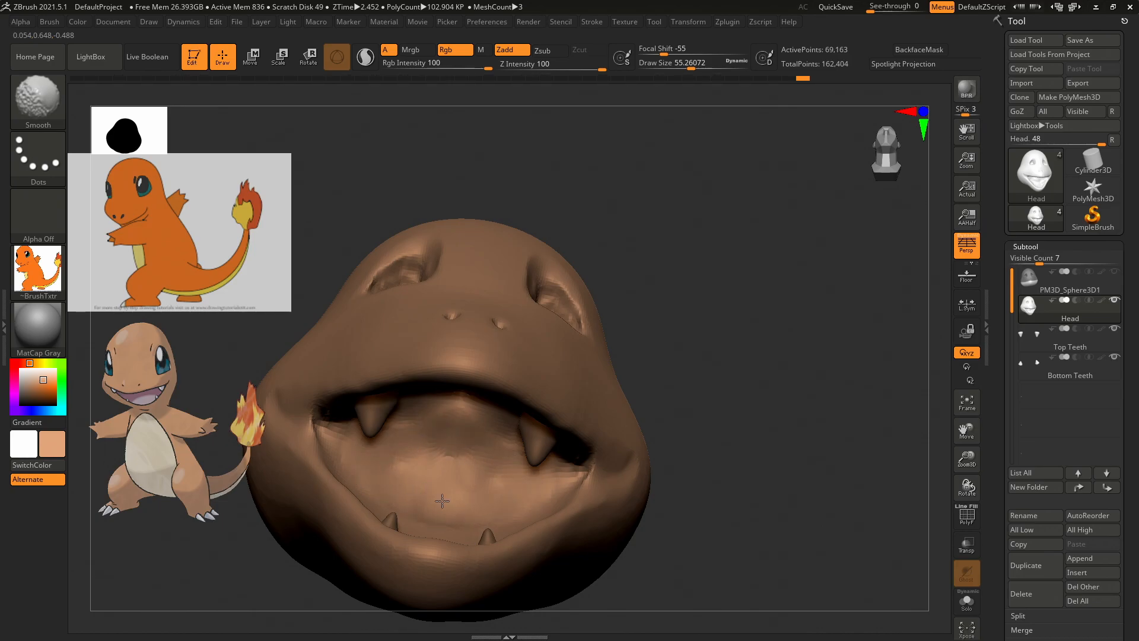
{"action": "left_click_drag", "start_coordinate": [461, 509], "coordinate": [464, 460], "text": "shift"}
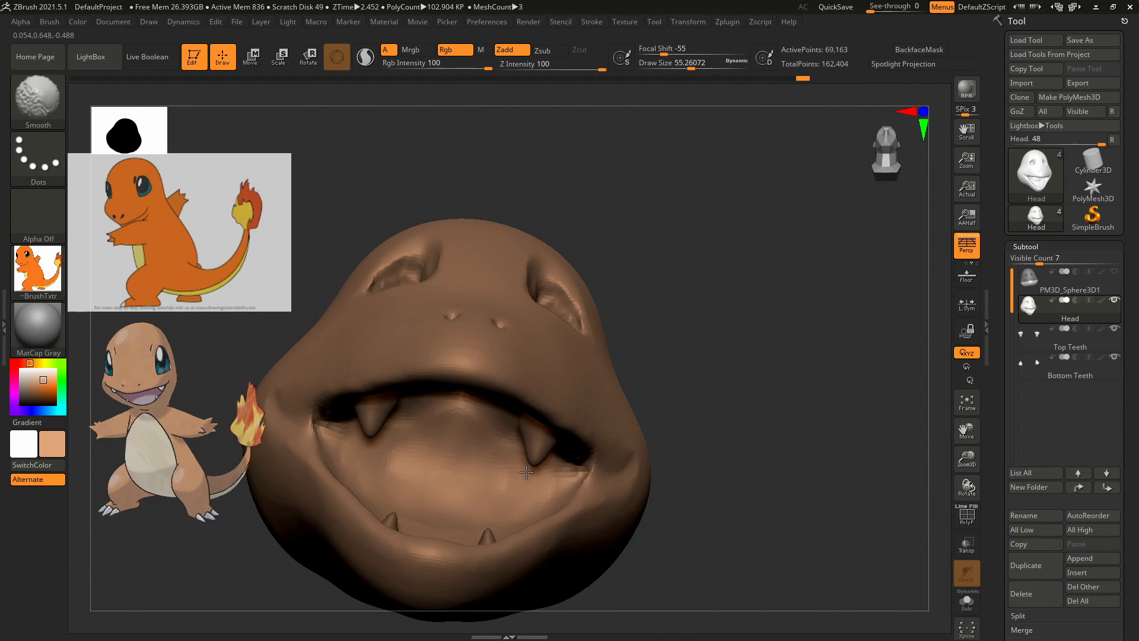
{"action": "left_click_drag", "start_coordinate": [561, 488], "coordinate": [578, 473], "text": "shift"}
Sculpt the inside of both mouth corners behind the upper fangs with ClayBuildup strokes.
{"action": "left_click_drag", "start_coordinate": [737, 416], "coordinate": [681, 425]}
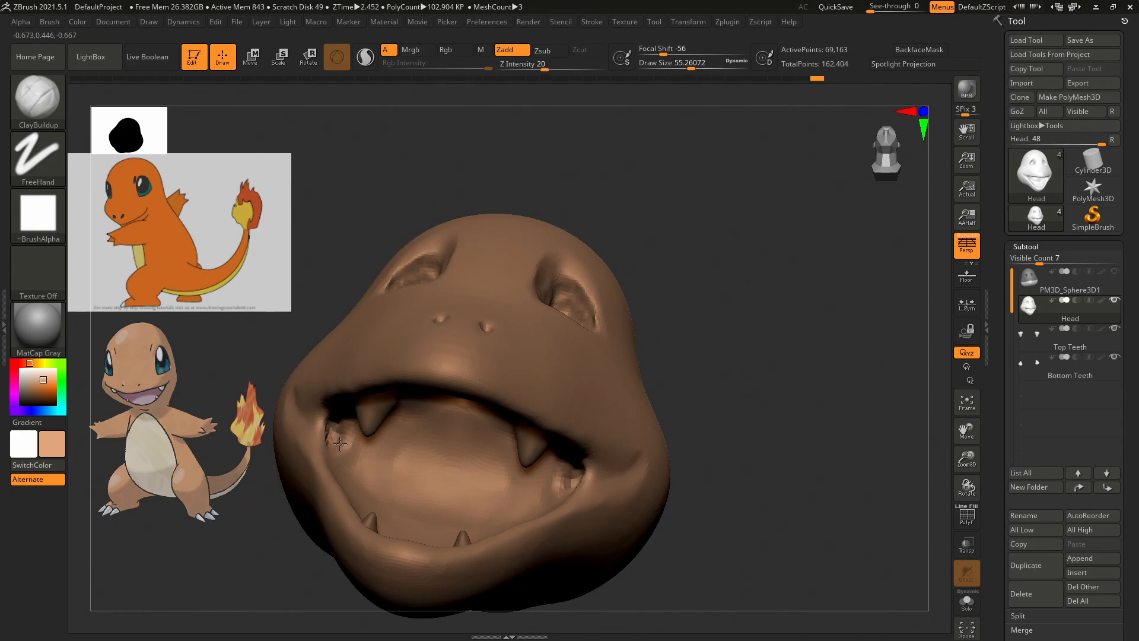
{"action": "left_click_drag", "start_coordinate": [706, 343], "coordinate": [758, 330]}
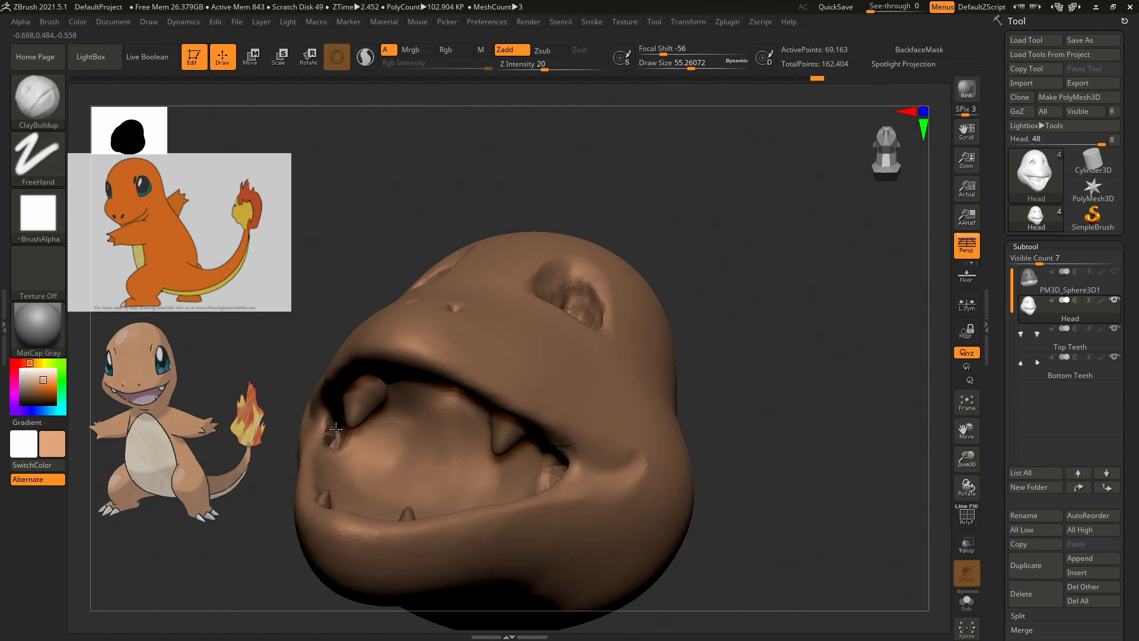
{"action": "left_click_drag", "start_coordinate": [354, 449], "coordinate": [337, 440]}
{"action": "mouse_move", "coordinate": [850, 365]}
{"action": "left_mouse_down"}
{"action": "mouse_move", "coordinate": [872, 373]}
{"action": "mouse_move", "coordinate": [847, 371]}
{"action": "left_mouse_up"}
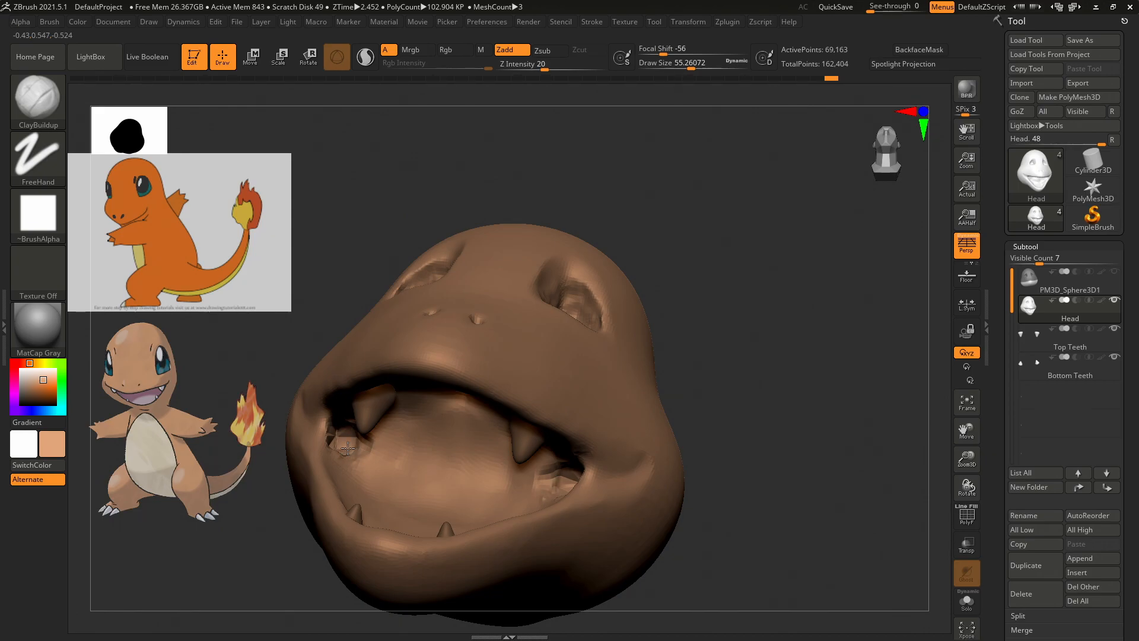
{"action": "mouse_move", "coordinate": [363, 452]}
{"action": "left_mouse_down"}
{"action": "mouse_move", "coordinate": [433, 448]}
{"action": "mouse_move", "coordinate": [385, 456]}
{"action": "mouse_move", "coordinate": [427, 463]}
{"action": "mouse_move", "coordinate": [398, 458]}
{"action": "mouse_move", "coordinate": [427, 486]}
{"action": "mouse_move", "coordinate": [377, 475]}
{"action": "mouse_move", "coordinate": [416, 493]}
{"action": "mouse_move", "coordinate": [424, 452]}
{"action": "mouse_move", "coordinate": [389, 464]}
{"action": "left_mouse_up"}
Rework the back of the mouth floor with ClayBuildup, extending the strokes from the corners across the middle.
{"action": "mouse_move", "coordinate": [808, 395]}
{"action": "left_mouse_down"}
{"action": "mouse_move", "coordinate": [848, 408]}
{"action": "mouse_move", "coordinate": [768, 326]}
{"action": "left_mouse_up"}
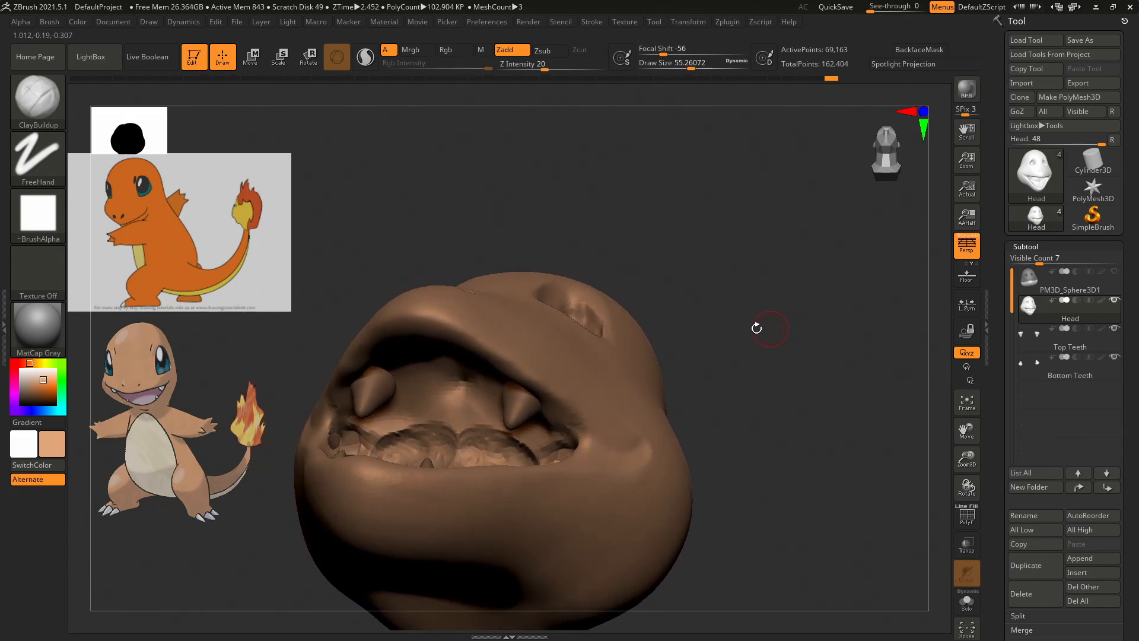
{"action": "mouse_move", "coordinate": [370, 437]}
{"action": "left_mouse_down"}
{"action": "mouse_move", "coordinate": [444, 431]}
{"action": "mouse_move", "coordinate": [407, 421]}
{"action": "mouse_move", "coordinate": [436, 424]}
{"action": "mouse_move", "coordinate": [358, 431]}
{"action": "mouse_move", "coordinate": [460, 439]}
{"action": "mouse_move", "coordinate": [433, 420]}
{"action": "left_mouse_up"}
{"action": "mouse_move", "coordinate": [854, 361]}
{"action": "left_mouse_down"}
{"action": "mouse_move", "coordinate": [719, 333]}
{"action": "mouse_move", "coordinate": [734, 364]}
{"action": "mouse_move", "coordinate": [789, 376]}
{"action": "mouse_move", "coordinate": [730, 386]}
{"action": "left_mouse_up"}
{"action": "key", "text": "shift"}
{"action": "key", "text": "shift"}
{"action": "mouse_move", "coordinate": [523, 441]}
{"action": "left_mouse_down"}
{"action": "mouse_move", "coordinate": [451, 472]}
{"action": "mouse_move", "coordinate": [487, 471]}
{"action": "left_mouse_up"}
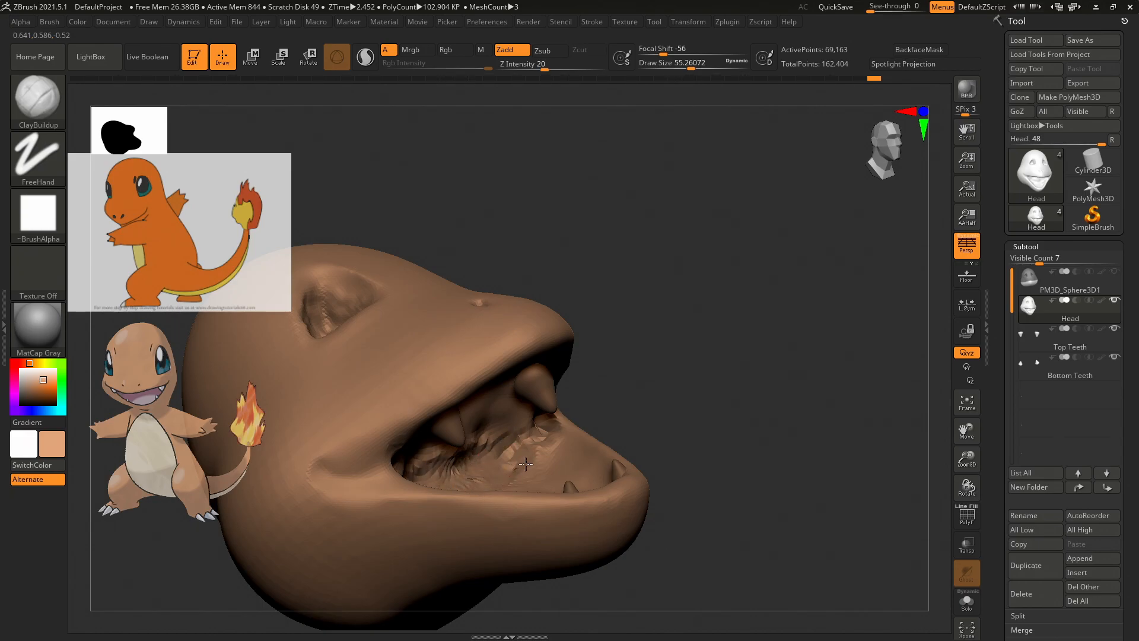
Carve the mouth floor toward the lower teeth from both sides with ClayBuildup and remesh the head with DynaMesh.
{"action": "left_click_drag", "start_coordinate": [729, 389], "coordinate": [714, 414]}
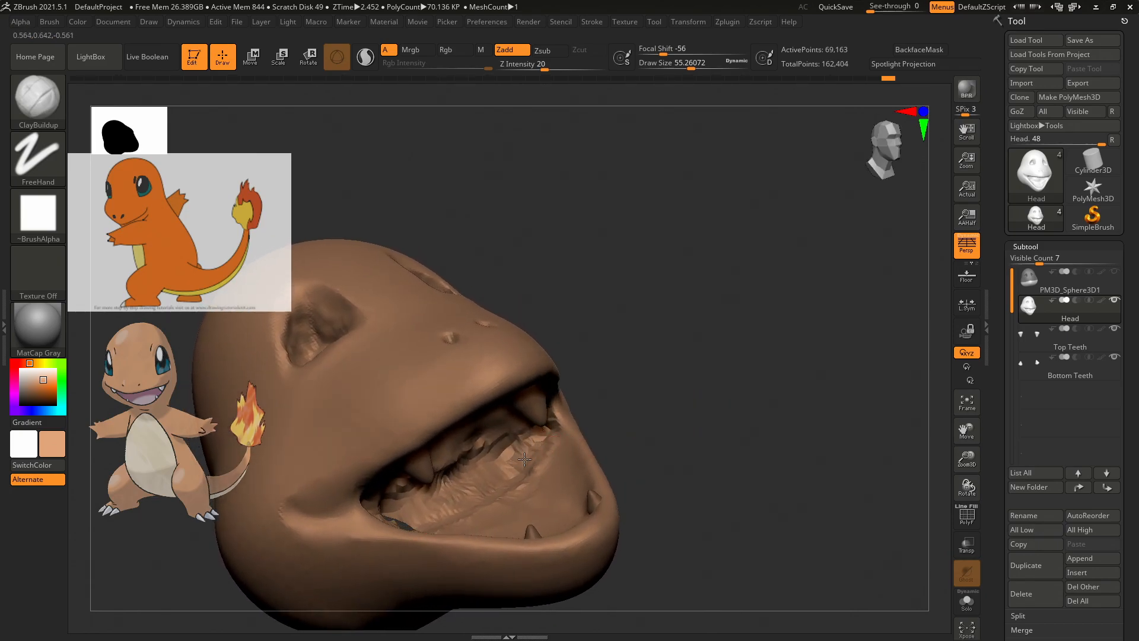
{"action": "left_click_drag", "start_coordinate": [700, 394], "coordinate": [644, 436]}
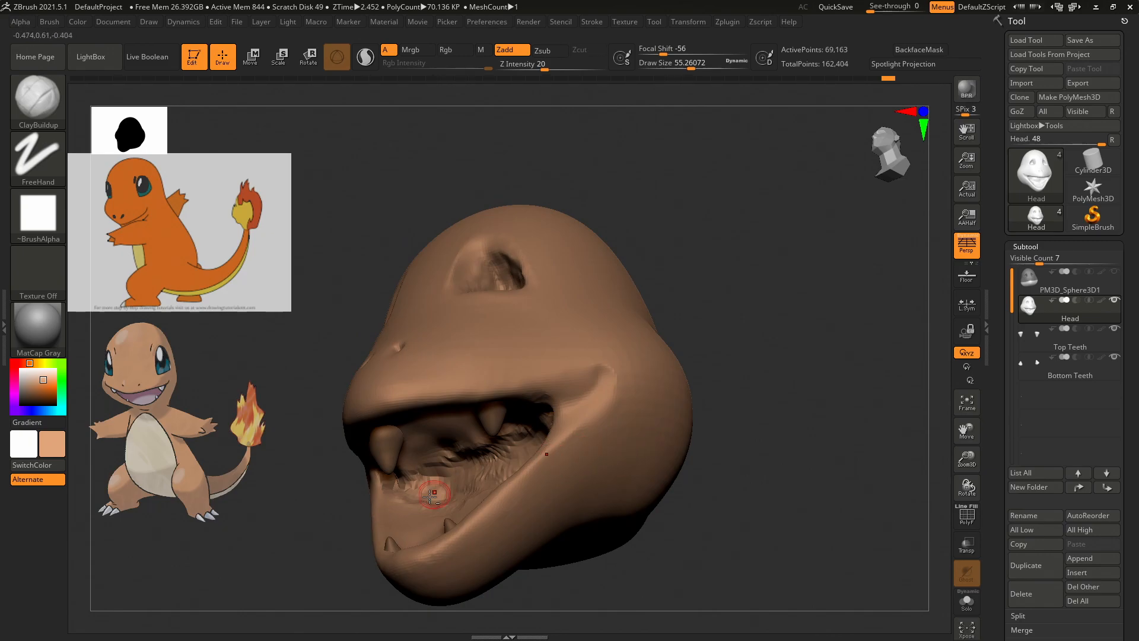
{"action": "mouse_move", "coordinate": [440, 476]}
{"action": "left_mouse_down"}
{"action": "mouse_move", "coordinate": [430, 471]}
{"action": "mouse_move", "coordinate": [464, 485]}
{"action": "mouse_move", "coordinate": [504, 471]}
{"action": "mouse_move", "coordinate": [427, 501]}
{"action": "mouse_move", "coordinate": [412, 519]}
{"action": "left_mouse_up"}
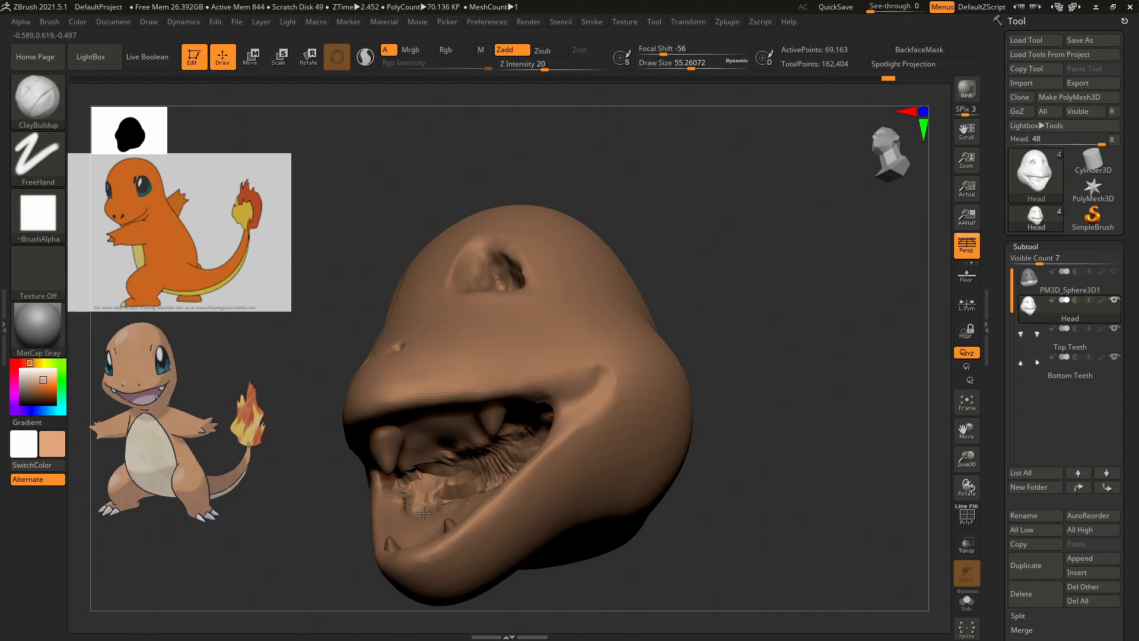
{"action": "left_click_drag", "start_coordinate": [711, 393], "coordinate": [794, 397]}
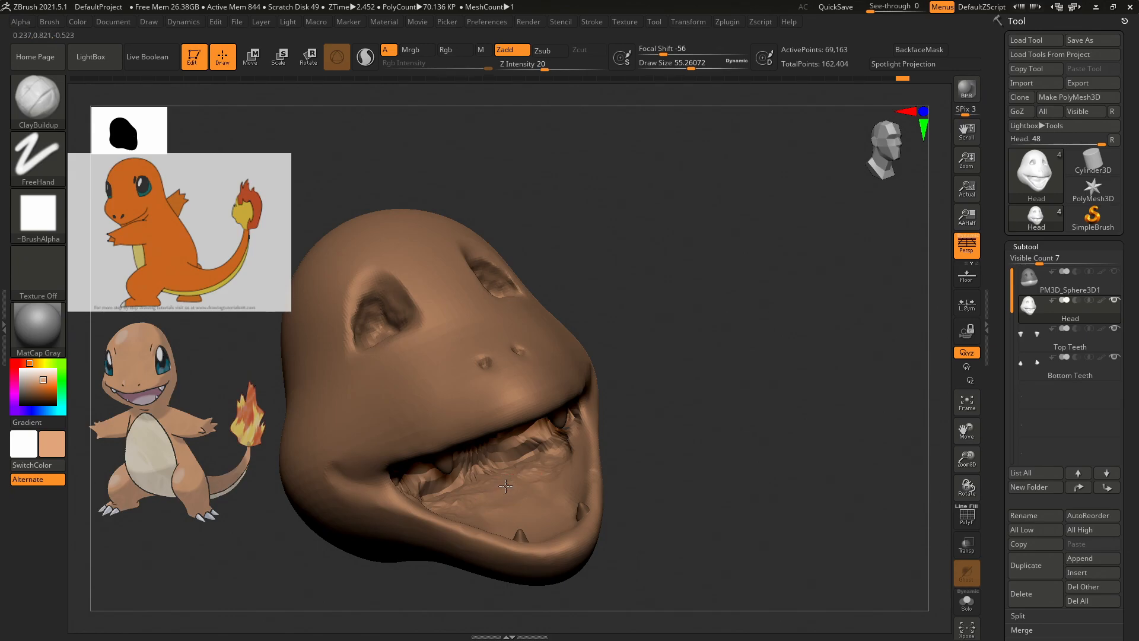
{"action": "mouse_move", "coordinate": [504, 461]}
{"action": "left_mouse_down"}
{"action": "mouse_move", "coordinate": [459, 472]}
{"action": "mouse_move", "coordinate": [467, 467]}
{"action": "left_mouse_up"}
{"action": "mouse_move", "coordinate": [709, 469]}
{"action": "left_mouse_down"}
{"action": "mouse_move", "coordinate": [691, 374]}
{"action": "mouse_move", "coordinate": [667, 384]}
{"action": "left_mouse_up"}
{"action": "key", "text": "ctrl"}
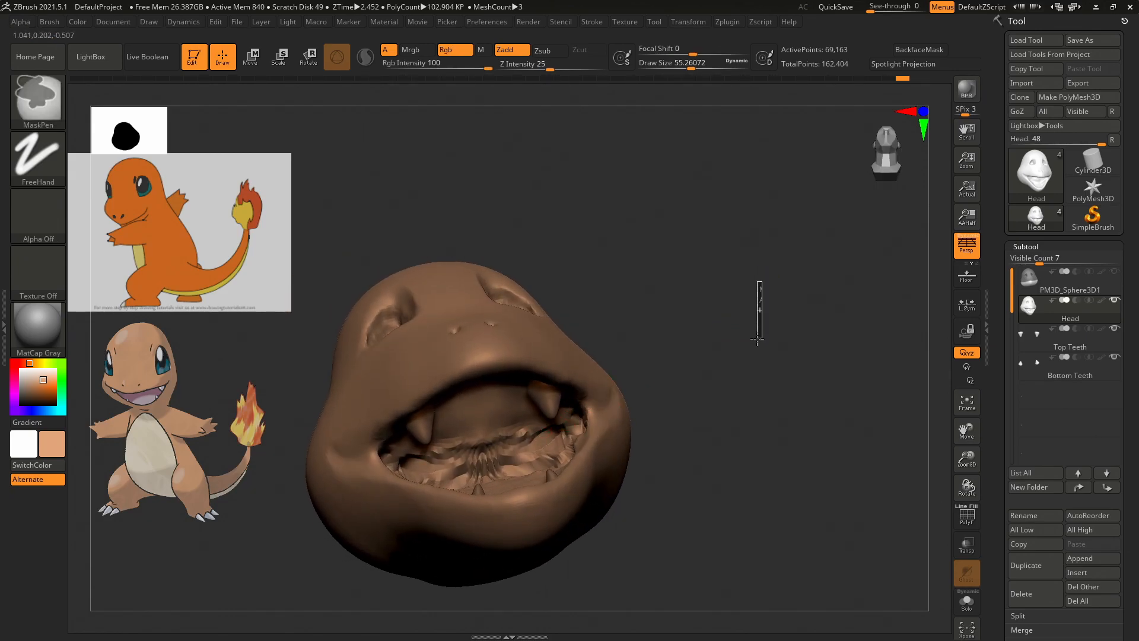
{"action": "key", "text": "ctrl+z"}
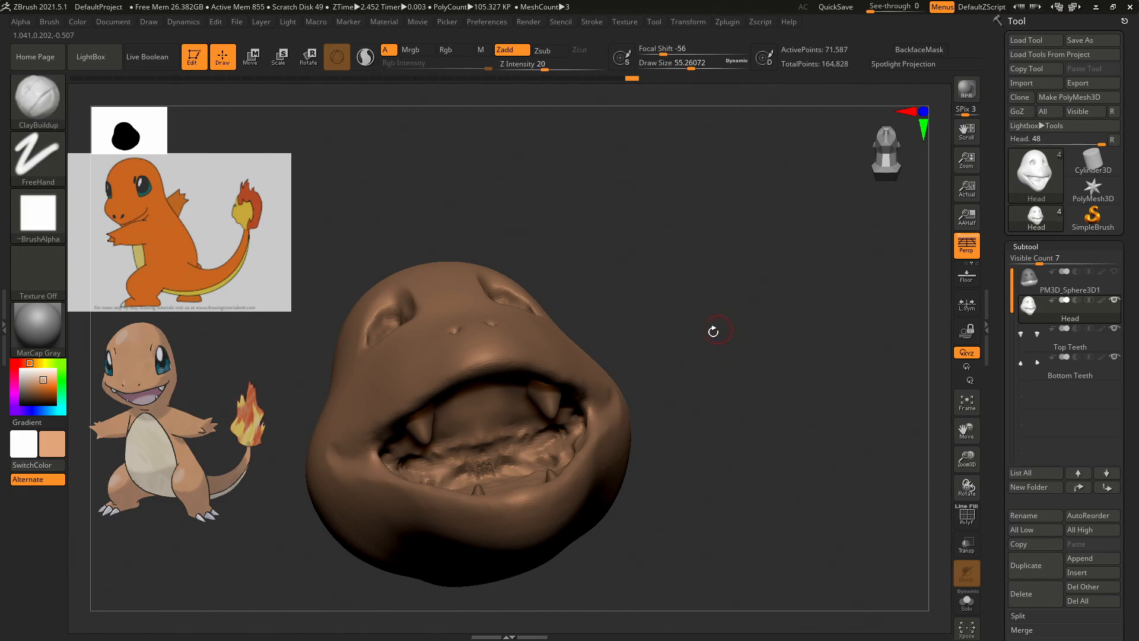
Add ClayBuildup strokes to the mouth floor behind the lower teeth and along the jaw's inner sides.
{"action": "mouse_move", "coordinate": [509, 465]}
{"action": "left_mouse_down"}
{"action": "mouse_move", "coordinate": [460, 466]}
{"action": "mouse_move", "coordinate": [498, 456]}
{"action": "mouse_move", "coordinate": [482, 469]}
{"action": "mouse_move", "coordinate": [511, 472]}
{"action": "left_mouse_up"}
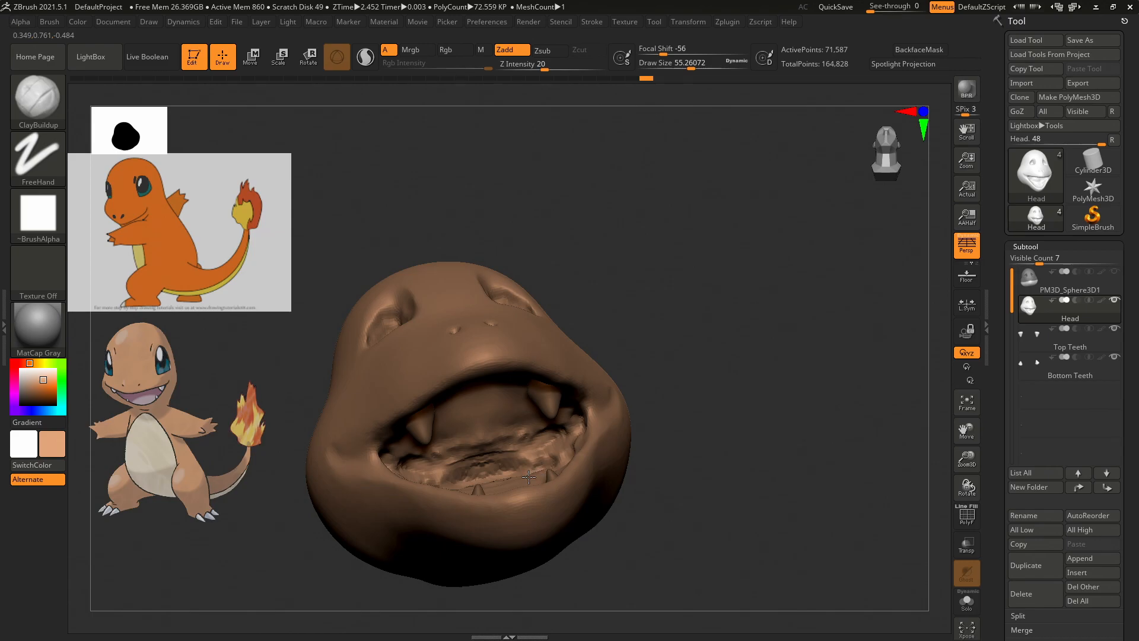
{"action": "left_click_drag", "start_coordinate": [661, 386], "coordinate": [714, 373]}
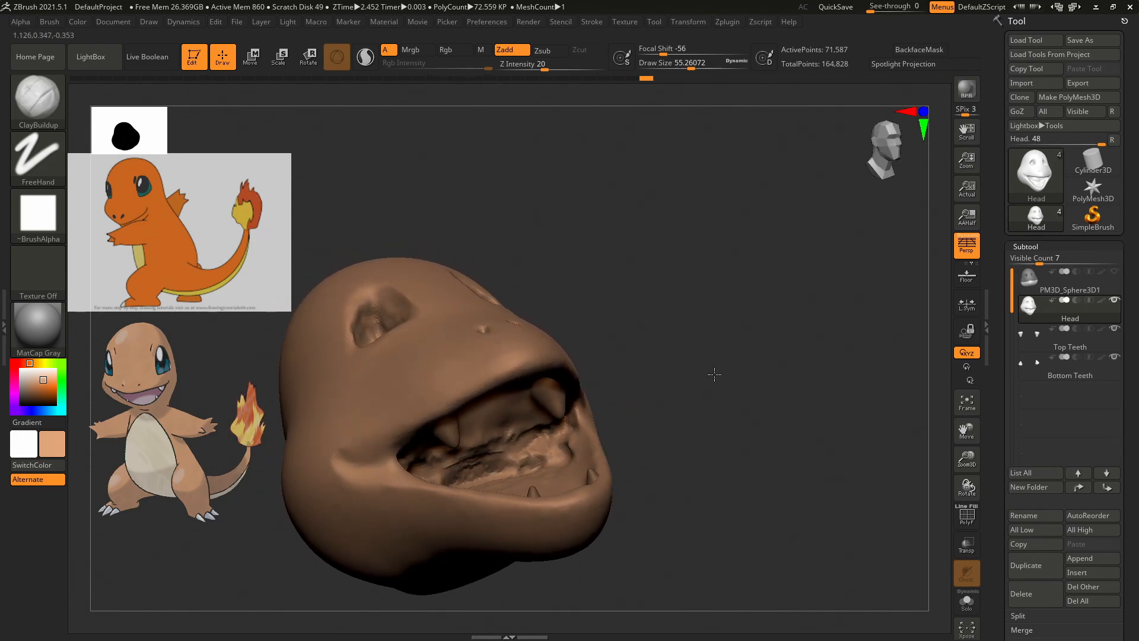
{"action": "left_click_drag", "start_coordinate": [525, 449], "coordinate": [545, 461]}
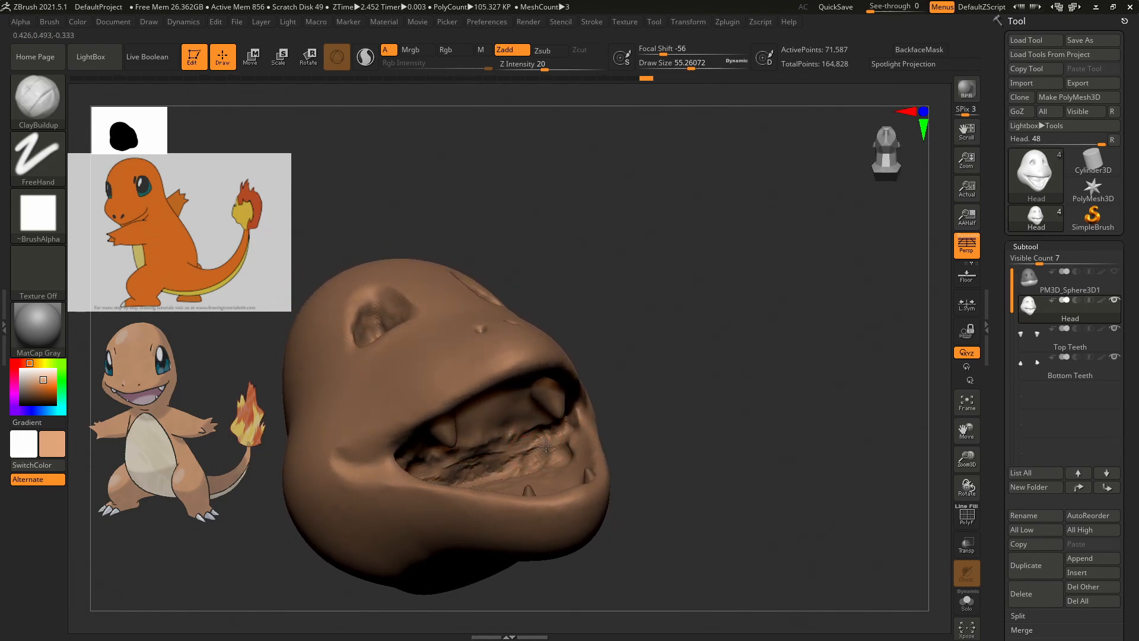
{"action": "left_click_drag", "start_coordinate": [692, 384], "coordinate": [682, 410]}
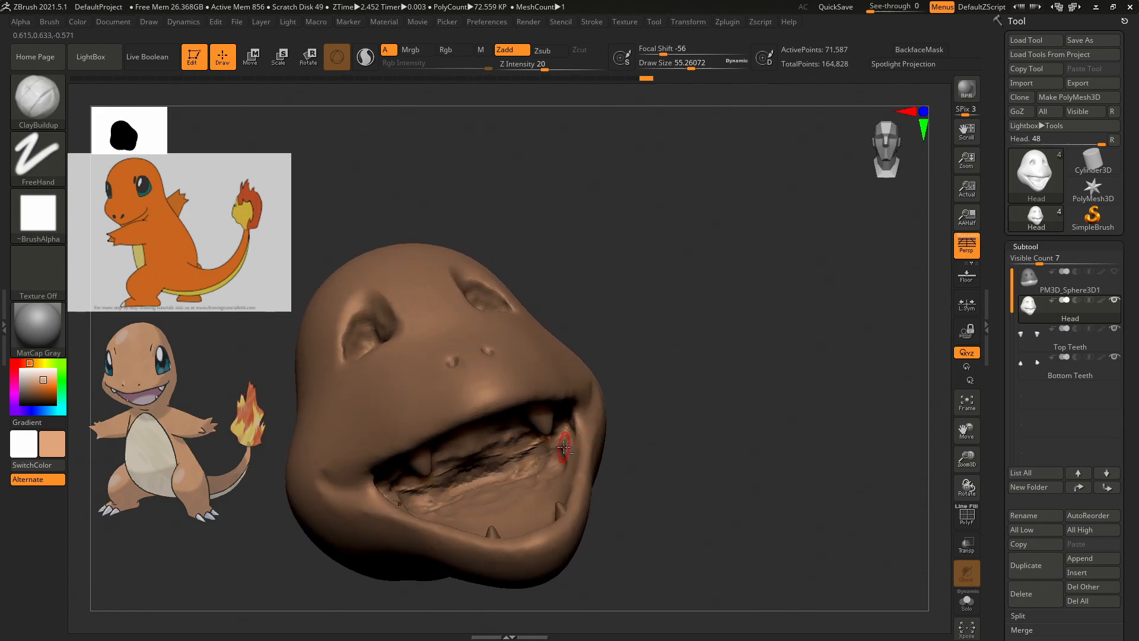
{"action": "mouse_move", "coordinate": [563, 450]}
{"action": "left_mouse_down"}
{"action": "mouse_move", "coordinate": [558, 438]}
{"action": "mouse_move", "coordinate": [562, 453]}
{"action": "left_mouse_up"}
{"action": "left_click_drag", "start_coordinate": [735, 376], "coordinate": [702, 385]}
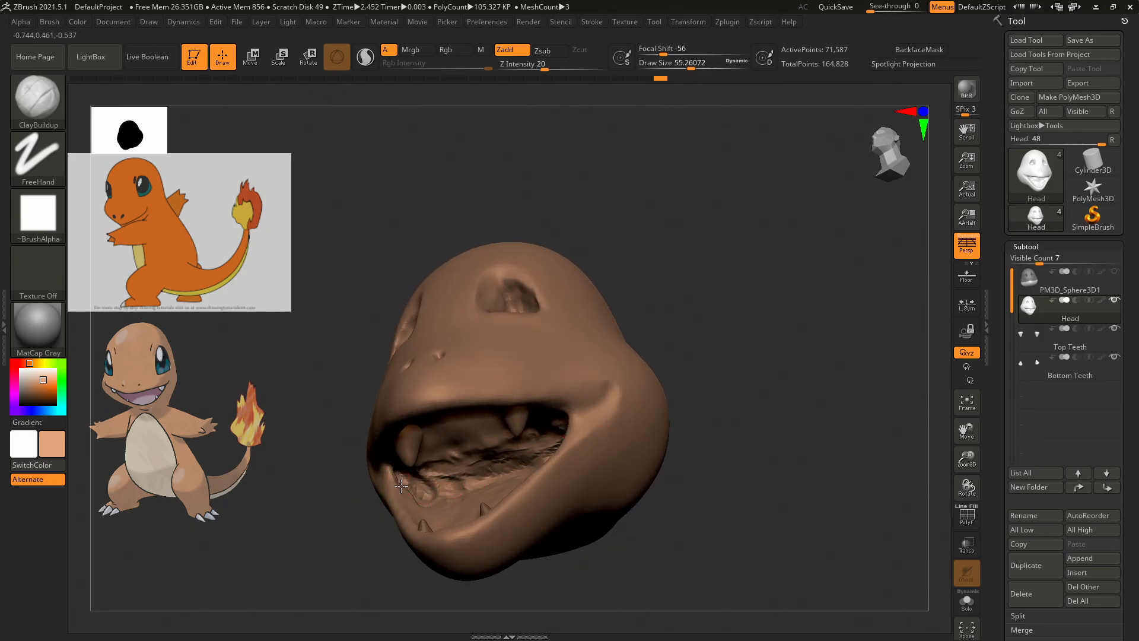
{"action": "mouse_move", "coordinate": [717, 371]}
{"action": "left_mouse_down"}
{"action": "mouse_move", "coordinate": [821, 354]}
{"action": "mouse_move", "coordinate": [835, 304]}
{"action": "mouse_move", "coordinate": [633, 392]}
{"action": "left_mouse_up"}
Smooth the rough strokes on the mouth floor, back wall and inner cheeks.
{"action": "key", "text": "shift"}
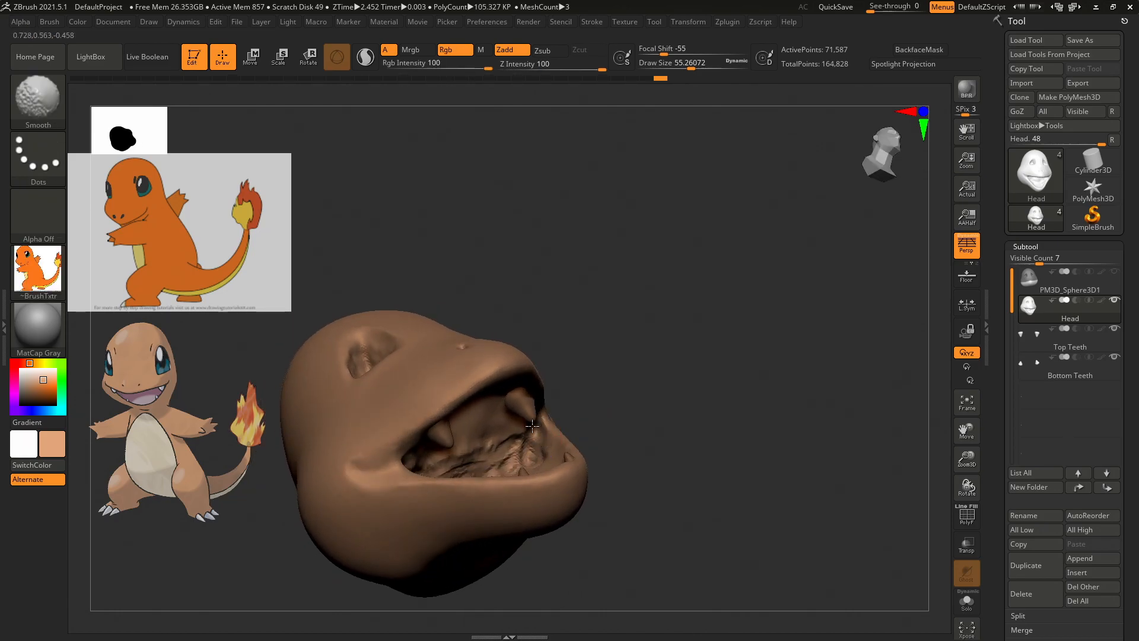
{"action": "left_click_drag", "start_coordinate": [525, 425], "coordinate": [518, 436], "text": "shift"}
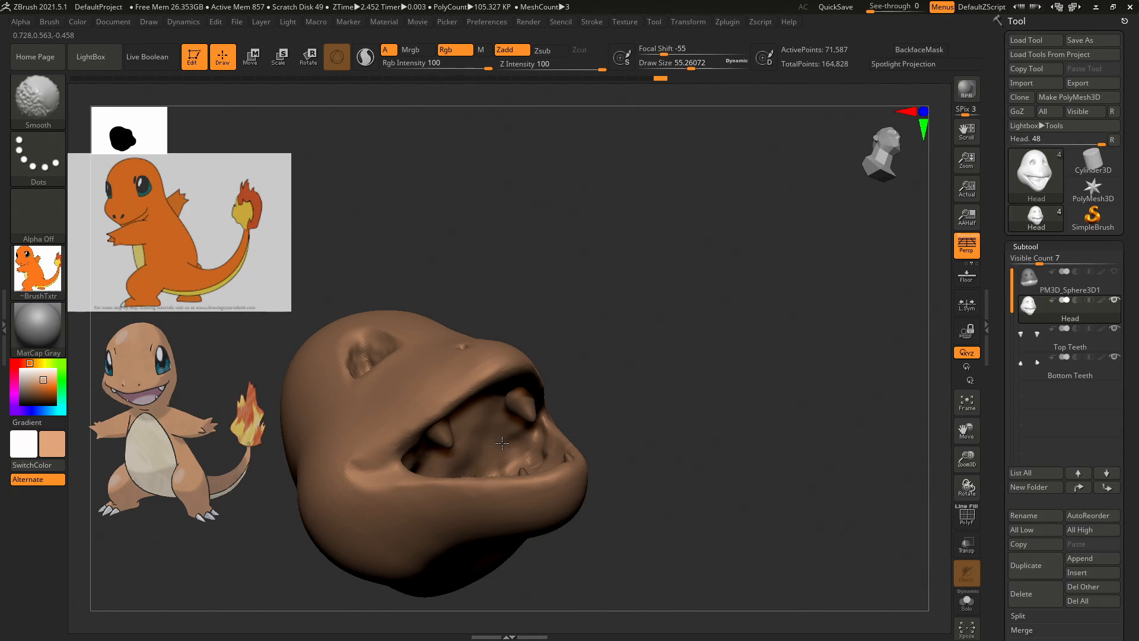
{"action": "mouse_move", "coordinate": [676, 344]}
{"action": "left_mouse_down"}
{"action": "mouse_move", "coordinate": [684, 409]}
{"action": "mouse_move", "coordinate": [668, 422]}
{"action": "left_mouse_up"}
{"action": "left_click_drag", "start_coordinate": [525, 509], "coordinate": [499, 501], "text": "shift"}
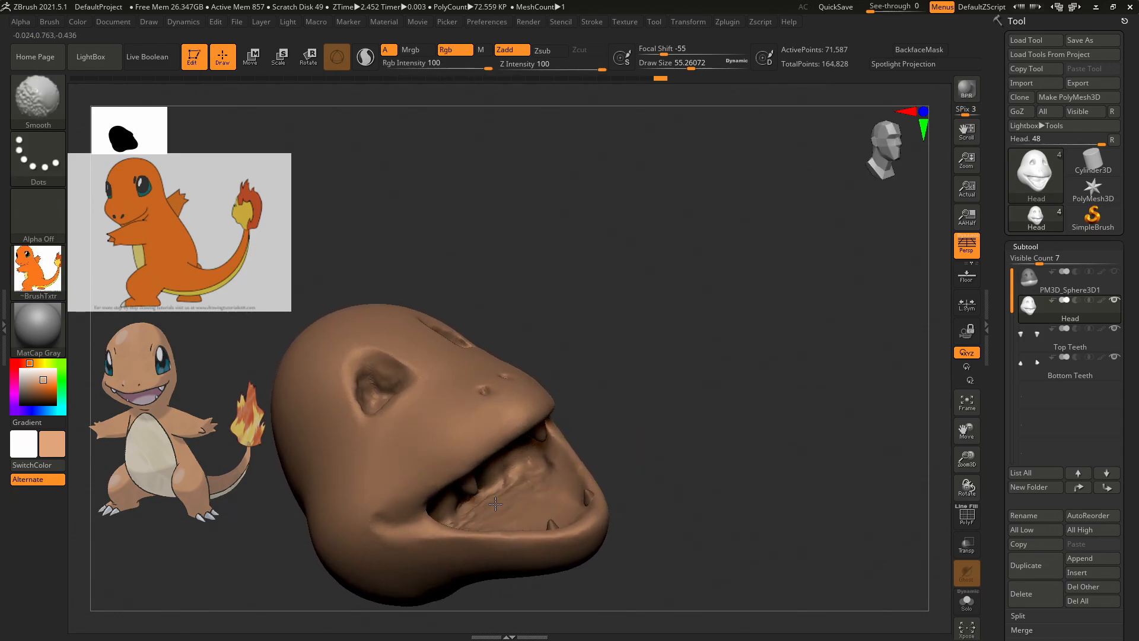
{"action": "left_click_drag", "start_coordinate": [526, 458], "coordinate": [521, 462], "text": "shift"}
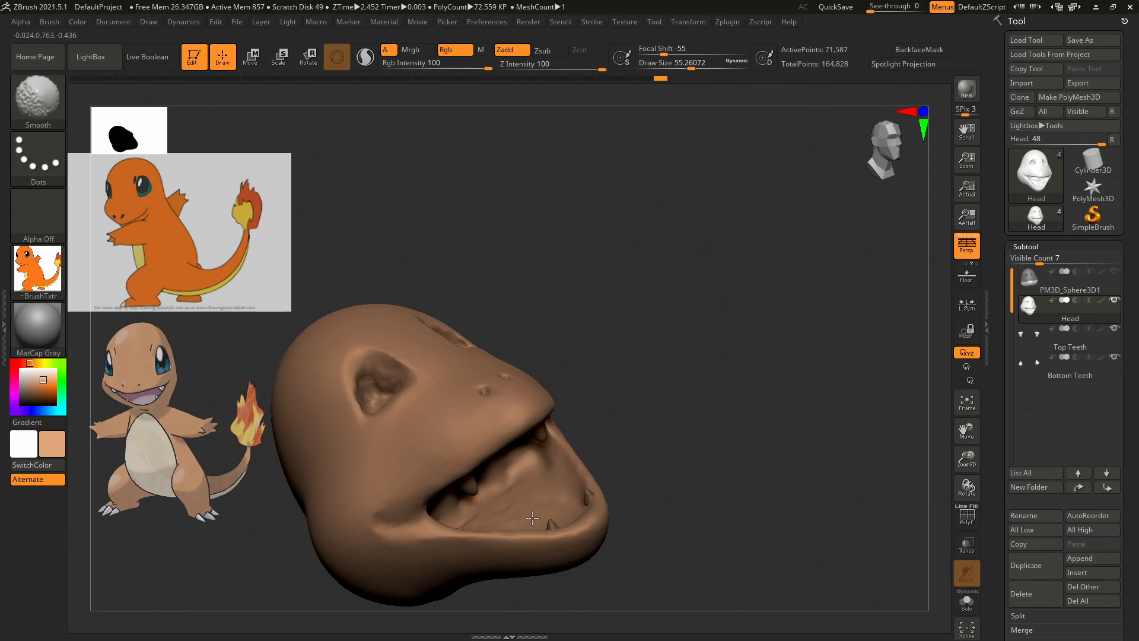
{"action": "mouse_move", "coordinate": [686, 394]}
{"action": "left_mouse_down"}
{"action": "mouse_move", "coordinate": [656, 424]}
{"action": "mouse_move", "coordinate": [653, 399]}
{"action": "mouse_move", "coordinate": [642, 402]}
{"action": "left_mouse_up"}
{"action": "left_click_drag", "start_coordinate": [482, 501], "coordinate": [511, 477], "text": "shift"}
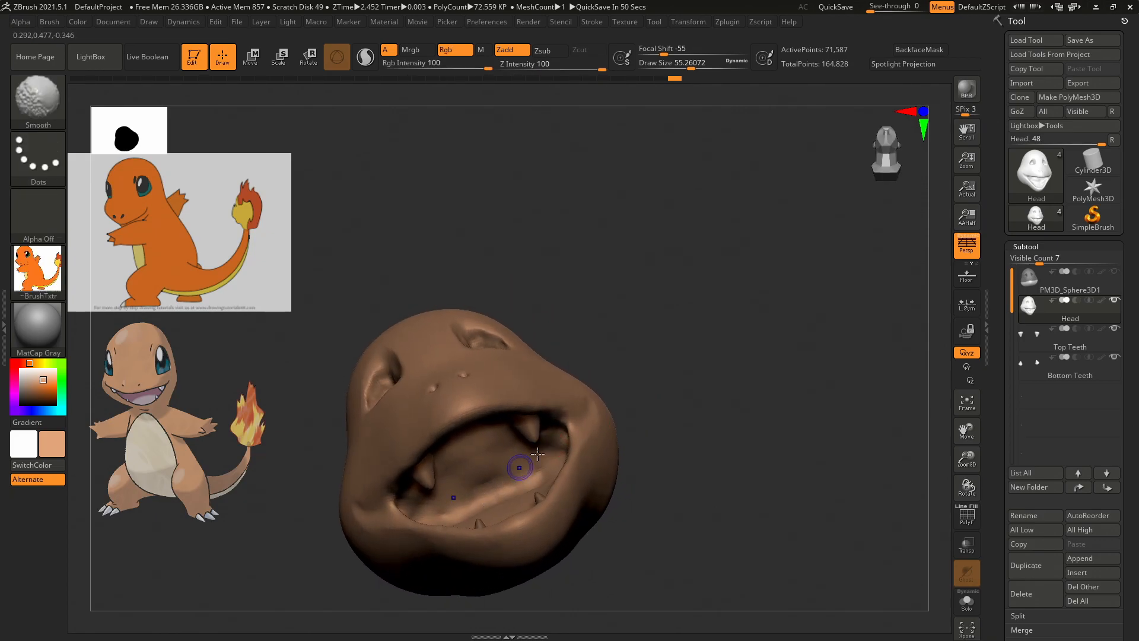
Finish smoothing the mouth interior and remesh the head with DynaMesh.
{"action": "key", "text": "shift"}
{"action": "mouse_move", "coordinate": [651, 386]}
{"action": "left_mouse_down"}
{"action": "mouse_move", "coordinate": [732, 348]}
{"action": "mouse_move", "coordinate": [691, 353]}
{"action": "mouse_move", "coordinate": [666, 397]}
{"action": "mouse_move", "coordinate": [750, 376]}
{"action": "mouse_move", "coordinate": [704, 338]}
{"action": "mouse_move", "coordinate": [715, 310]}
{"action": "mouse_move", "coordinate": [712, 371]}
{"action": "mouse_move", "coordinate": [732, 336]}
{"action": "left_mouse_up"}
{"action": "left_click", "coordinate": [883, 165]}
{"action": "left_click_drag", "start_coordinate": [882, 164], "coordinate": [892, 161]}
{"action": "left_click_drag", "start_coordinate": [769, 309], "coordinate": [766, 223], "text": "alt"}
{"action": "left_click_drag", "start_coordinate": [901, 147], "coordinate": [895, 134]}
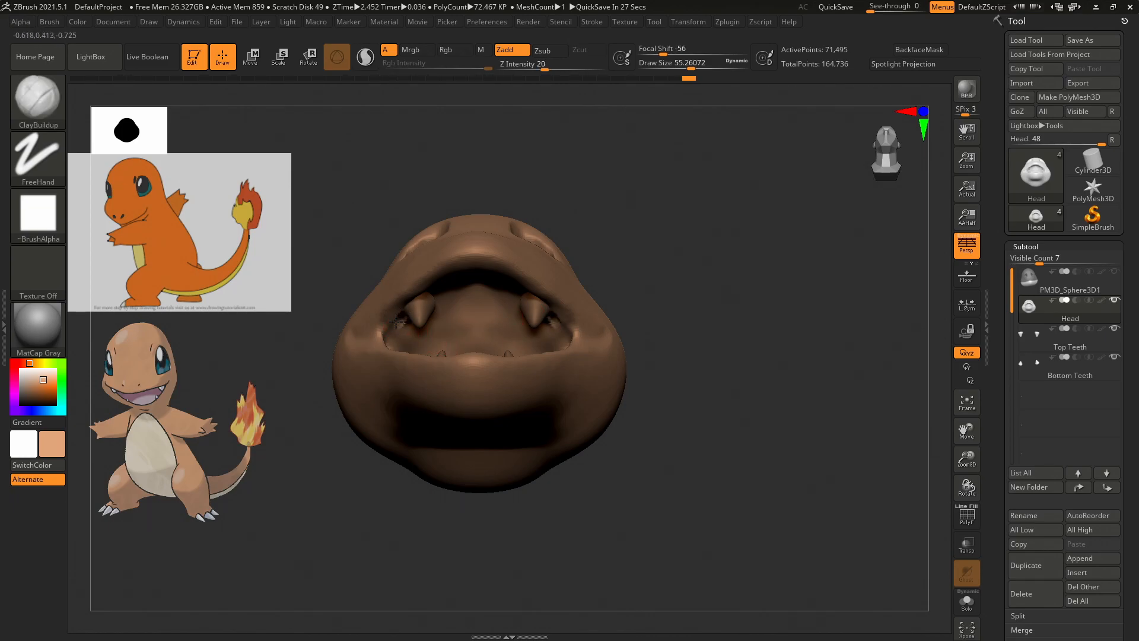
Sculpt the inner mouth corners beside the upper fangs with ClayBuildup from below and smooth the strokes.
{"action": "left_click_drag", "start_coordinate": [686, 279], "coordinate": [636, 309]}
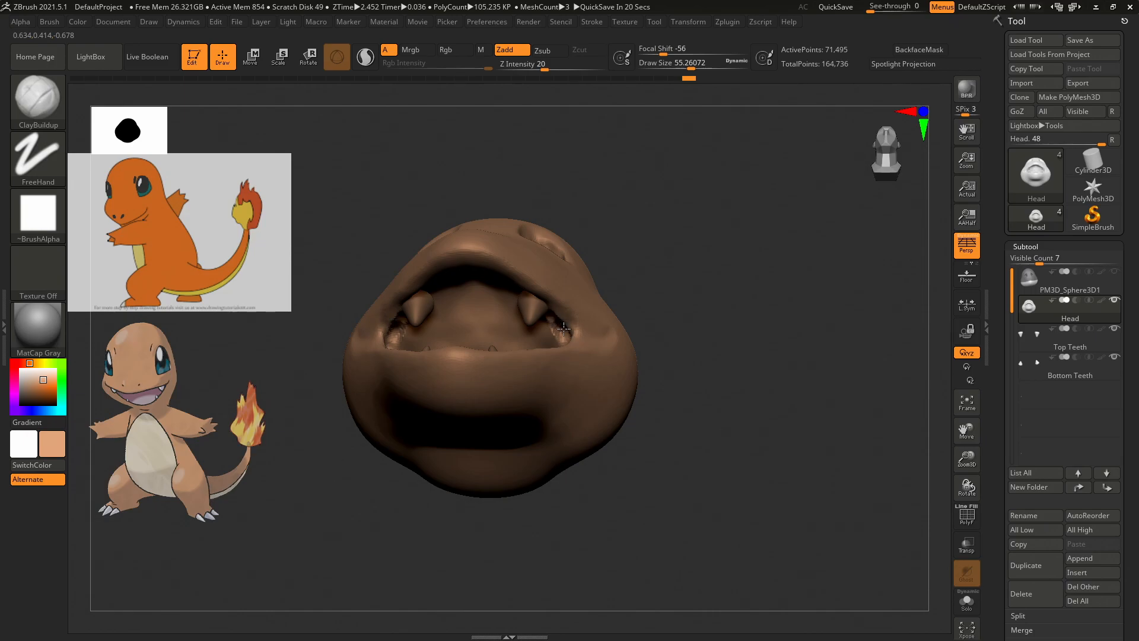
{"action": "mouse_move", "coordinate": [717, 292]}
{"action": "left_mouse_down"}
{"action": "mouse_move", "coordinate": [752, 279]}
{"action": "mouse_move", "coordinate": [740, 251]}
{"action": "mouse_move", "coordinate": [717, 315]}
{"action": "left_mouse_up"}
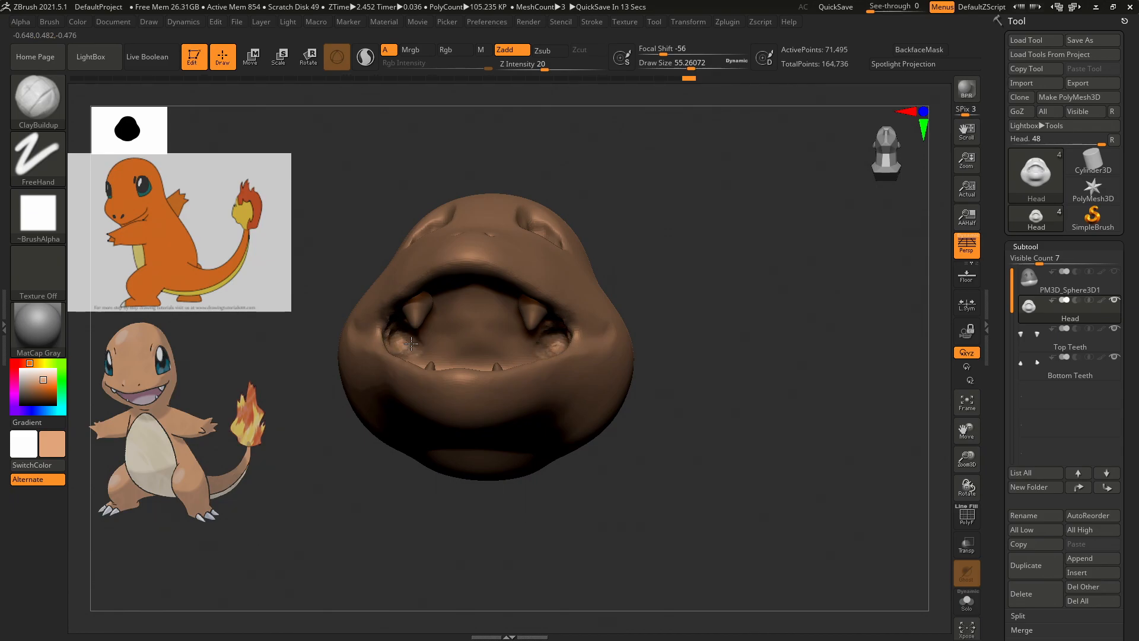
{"action": "mouse_move", "coordinate": [678, 284]}
{"action": "left_mouse_down"}
{"action": "mouse_move", "coordinate": [729, 267]}
{"action": "mouse_move", "coordinate": [663, 296]}
{"action": "left_mouse_up"}
{"action": "key", "text": "shift"}
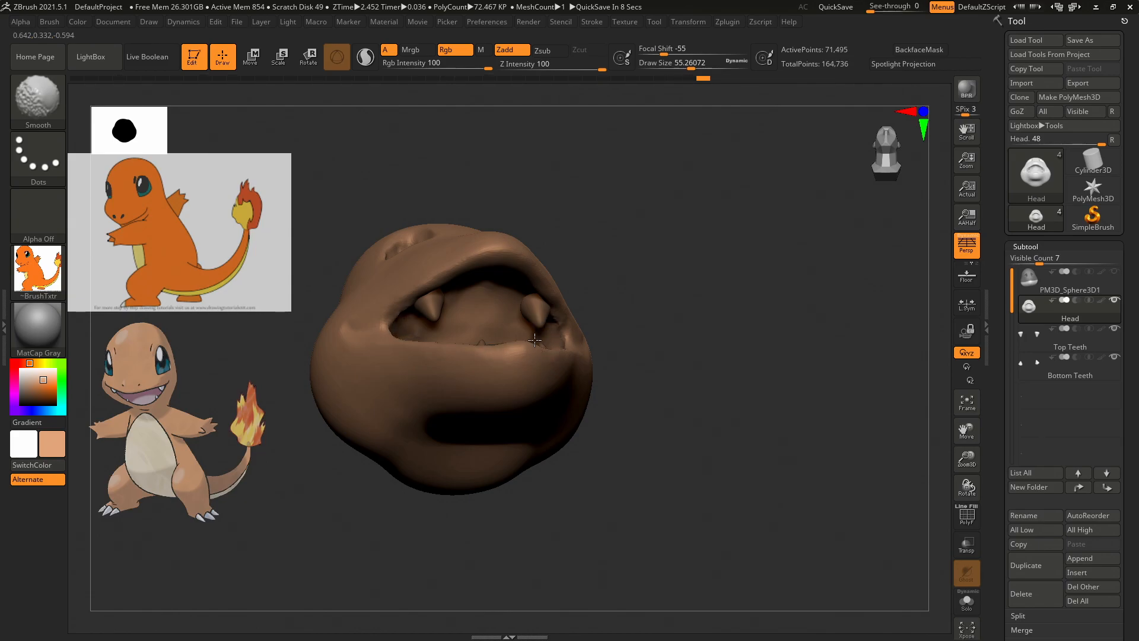
{"action": "left_click_drag", "start_coordinate": [719, 300], "coordinate": [709, 271]}
{"action": "key", "text": "shift"}
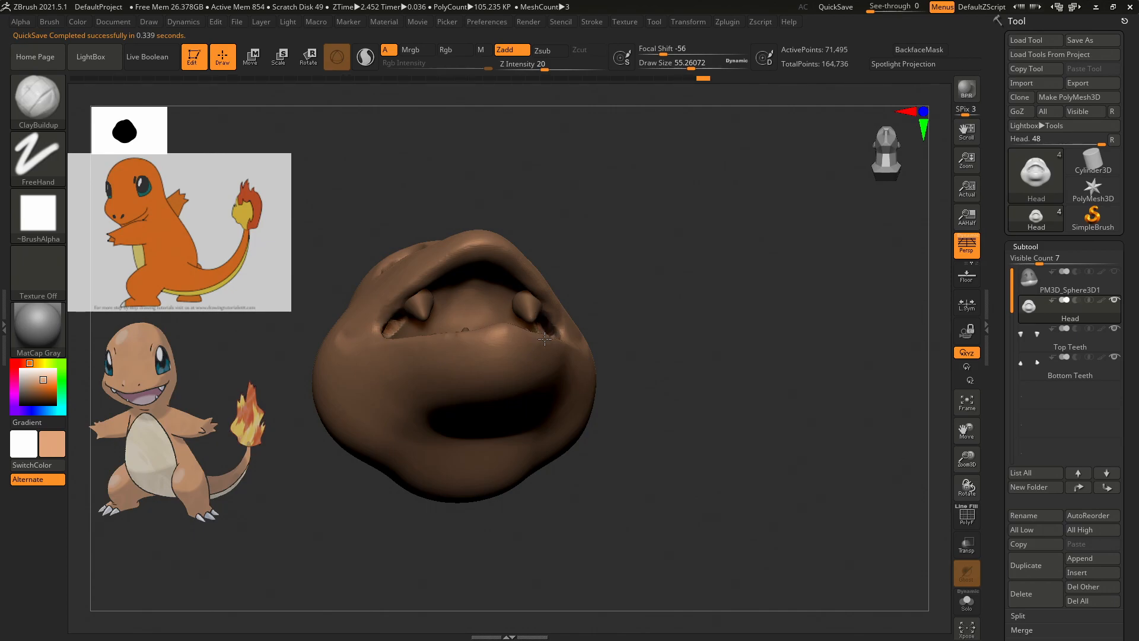
Rework the inner cheek walls behind the upper fangs with ClayBuildup and smooth them into the mouth interior.
{"action": "mouse_move", "coordinate": [671, 297]}
{"action": "left_mouse_down"}
{"action": "mouse_move", "coordinate": [656, 312]}
{"action": "mouse_move", "coordinate": [609, 319]}
{"action": "left_mouse_up"}
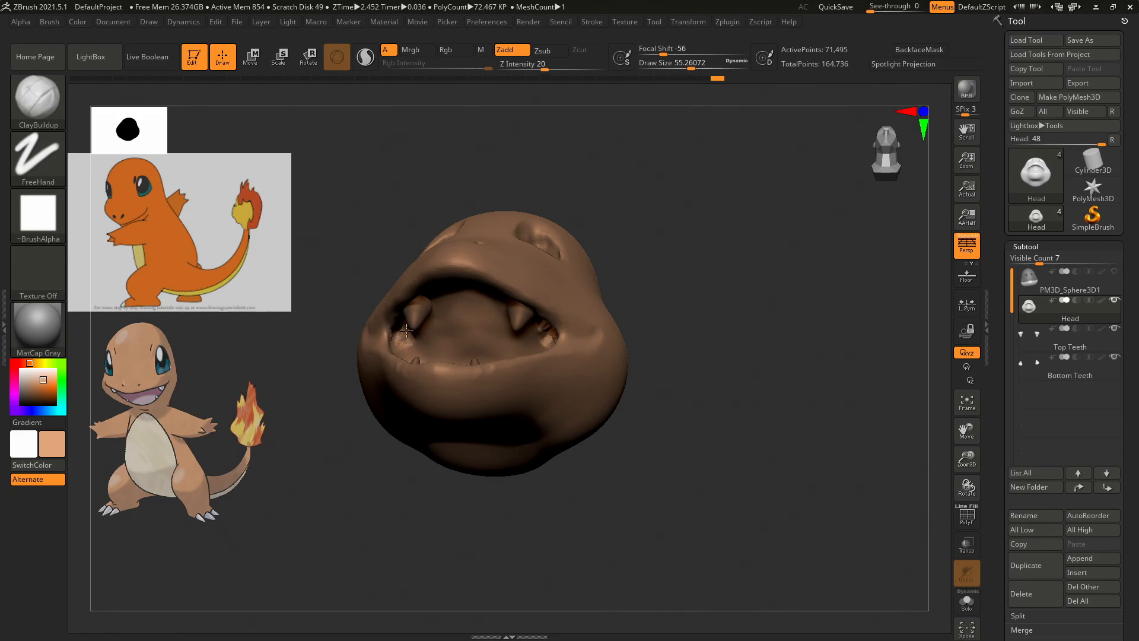
{"action": "left_click_drag", "start_coordinate": [699, 272], "coordinate": [724, 261]}
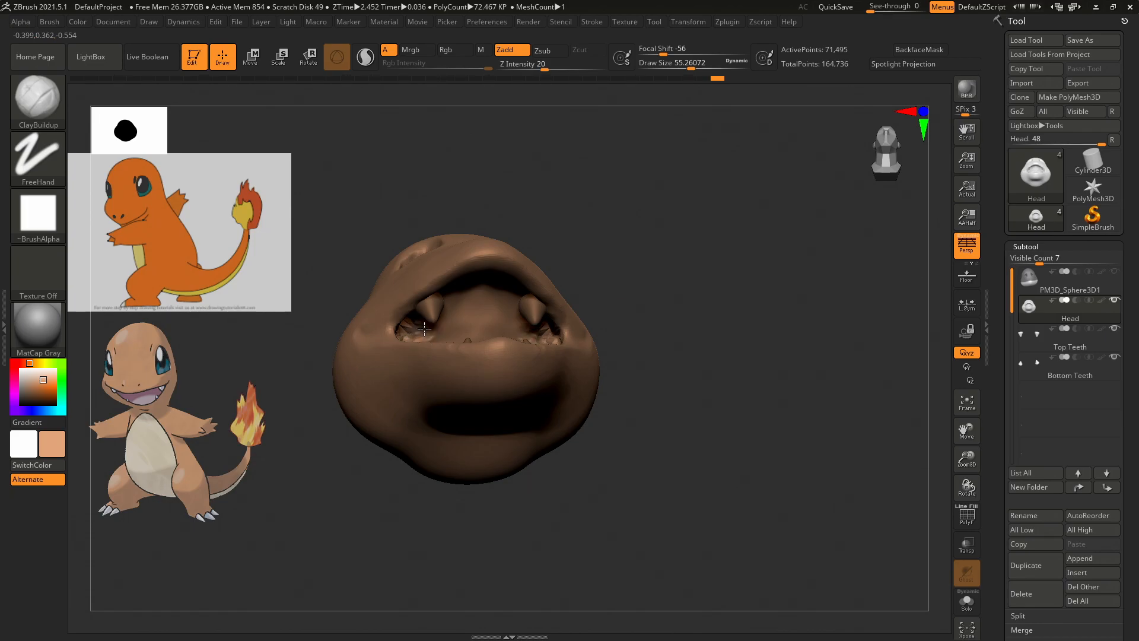
{"action": "left_click_drag", "start_coordinate": [635, 267], "coordinate": [519, 333]}
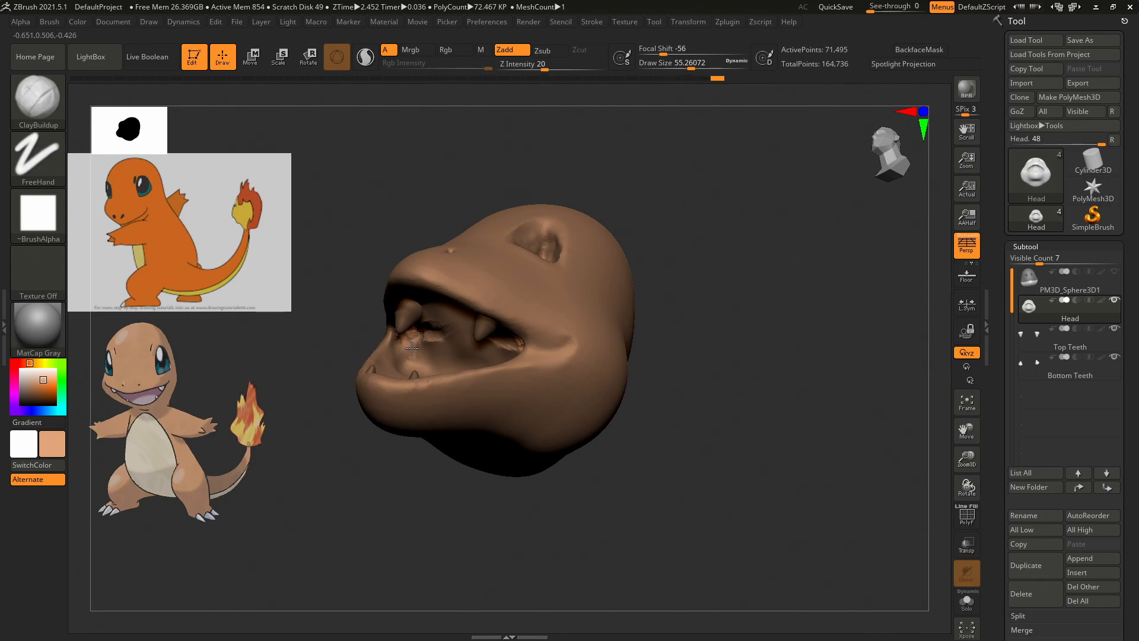
{"action": "mouse_move", "coordinate": [772, 299]}
{"action": "left_mouse_down"}
{"action": "mouse_move", "coordinate": [783, 287]}
{"action": "mouse_move", "coordinate": [758, 297]}
{"action": "left_mouse_up"}
{"action": "left_click_drag", "start_coordinate": [452, 331], "coordinate": [437, 334], "text": "shift"}
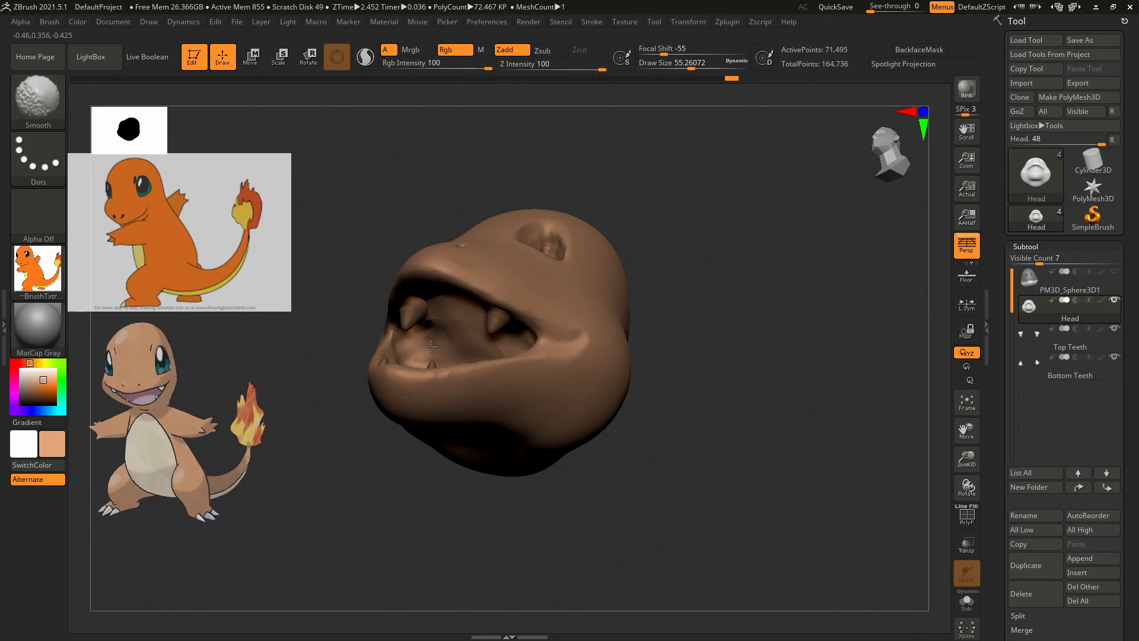
{"action": "mouse_move", "coordinate": [786, 294]}
{"action": "left_mouse_down"}
{"action": "mouse_move", "coordinate": [826, 280]}
{"action": "mouse_move", "coordinate": [780, 278]}
{"action": "left_mouse_up"}
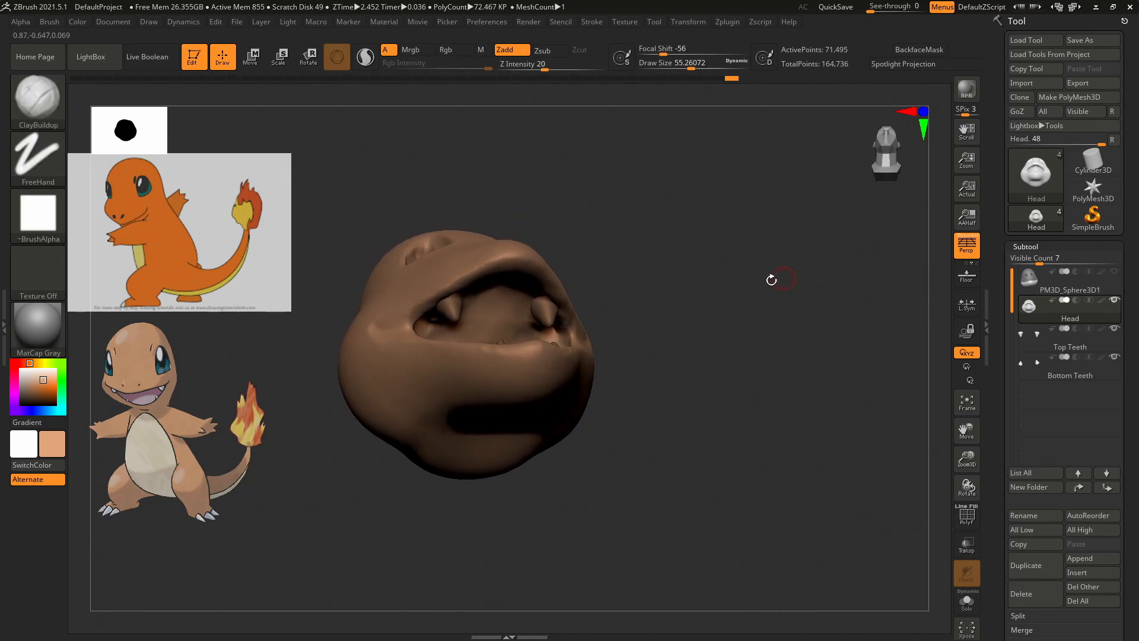
{"action": "key", "text": "shift"}
Refine the deep inner mouth corner behind the fang with ClayBuildup from the side and below, and smooth it.
{"action": "mouse_move", "coordinate": [711, 288]}
{"action": "left_mouse_down"}
{"action": "mouse_move", "coordinate": [669, 257]}
{"action": "mouse_move", "coordinate": [645, 263]}
{"action": "mouse_move", "coordinate": [660, 275]}
{"action": "mouse_move", "coordinate": [651, 277]}
{"action": "left_mouse_up"}
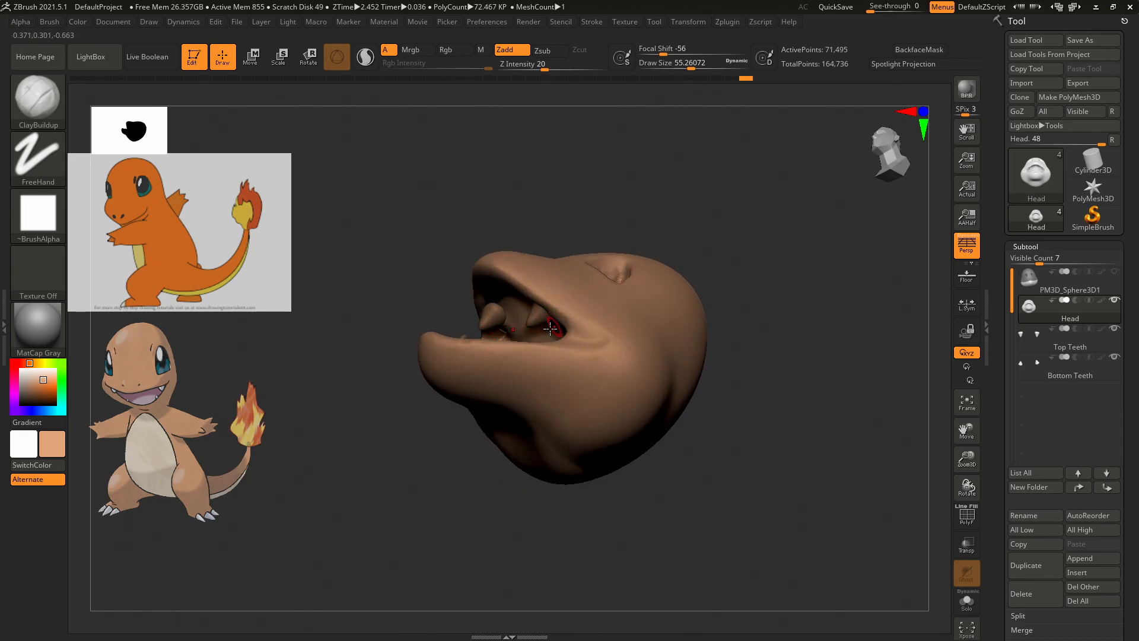
{"action": "key", "text": "shift"}
{"action": "mouse_move", "coordinate": [753, 282]}
{"action": "left_mouse_down"}
{"action": "mouse_move", "coordinate": [809, 308]}
{"action": "mouse_move", "coordinate": [789, 291]}
{"action": "mouse_move", "coordinate": [775, 297]}
{"action": "mouse_move", "coordinate": [793, 293]}
{"action": "mouse_move", "coordinate": [768, 253]}
{"action": "mouse_move", "coordinate": [759, 259]}
{"action": "left_mouse_up"}
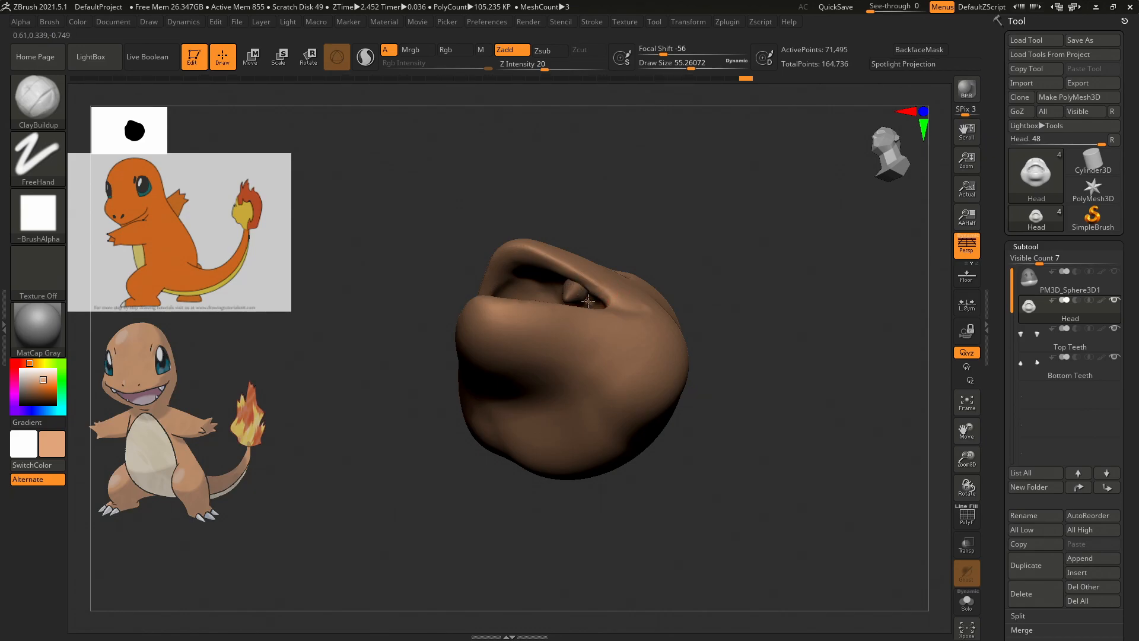
{"action": "left_click_drag", "start_coordinate": [593, 297], "coordinate": [576, 295]}
{"action": "key", "text": "shift"}
{"action": "mouse_move", "coordinate": [763, 287]}
{"action": "left_mouse_down"}
{"action": "mouse_move", "coordinate": [806, 290]}
{"action": "mouse_move", "coordinate": [809, 262]}
{"action": "mouse_move", "coordinate": [757, 264]}
{"action": "mouse_move", "coordinate": [802, 206]}
{"action": "mouse_move", "coordinate": [729, 201]}
{"action": "left_mouse_up"}
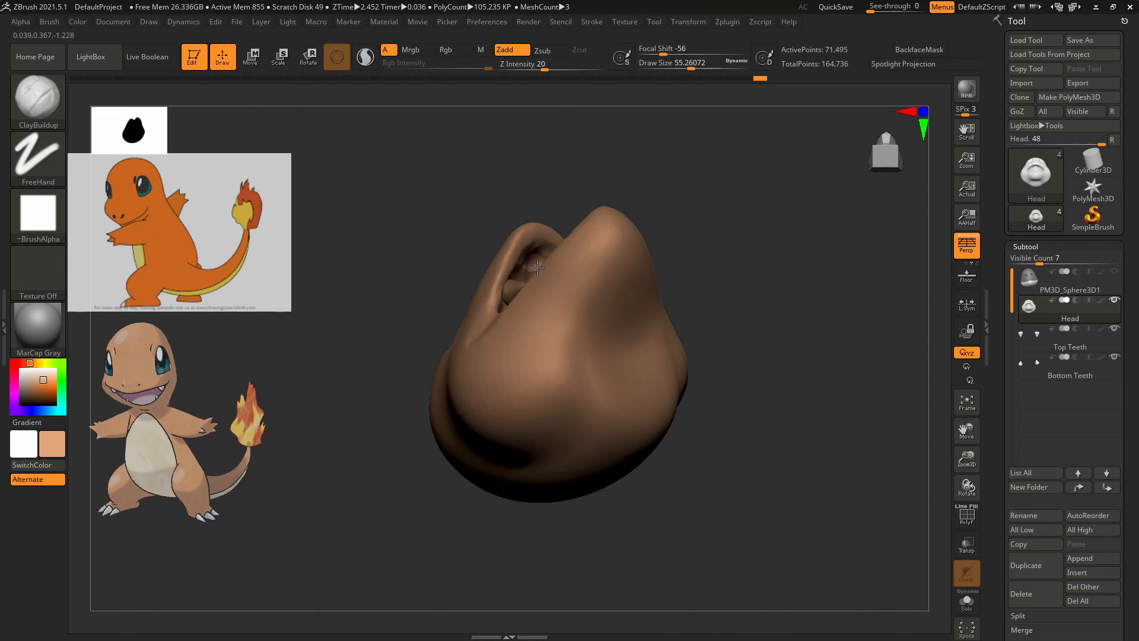
{"action": "left_click_drag", "start_coordinate": [664, 202], "coordinate": [542, 265]}
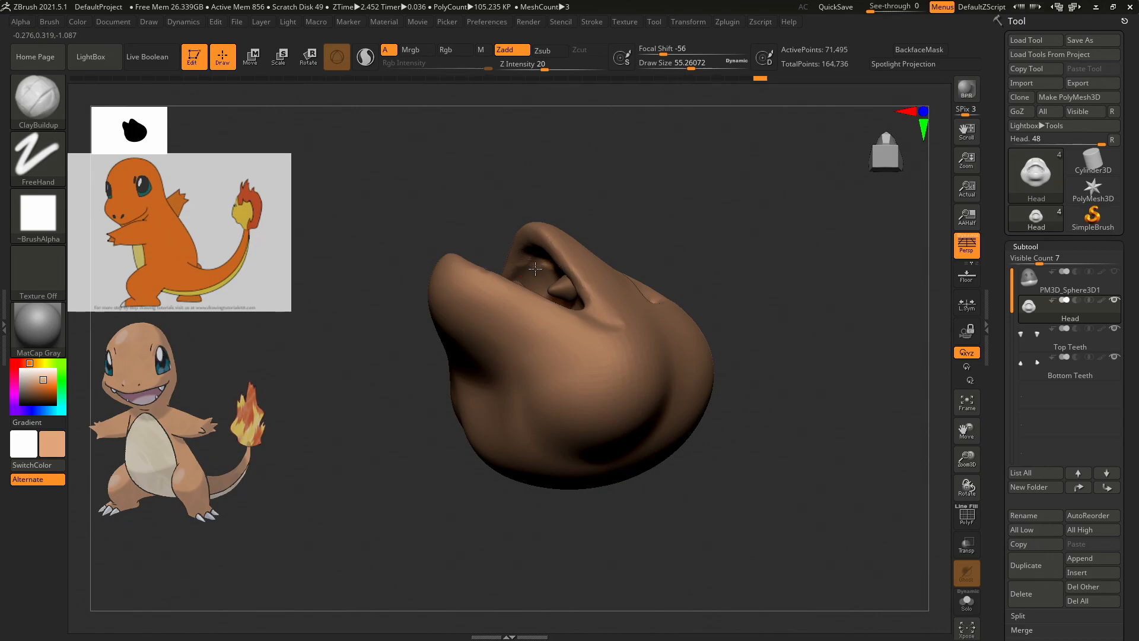
Touch up the front roof of the mouth behind the upper lip with ClayBuildup from below and smooth both sides.
{"action": "mouse_move", "coordinate": [673, 229]}
{"action": "left_mouse_down"}
{"action": "mouse_move", "coordinate": [793, 233]}
{"action": "mouse_move", "coordinate": [777, 208]}
{"action": "left_mouse_up"}
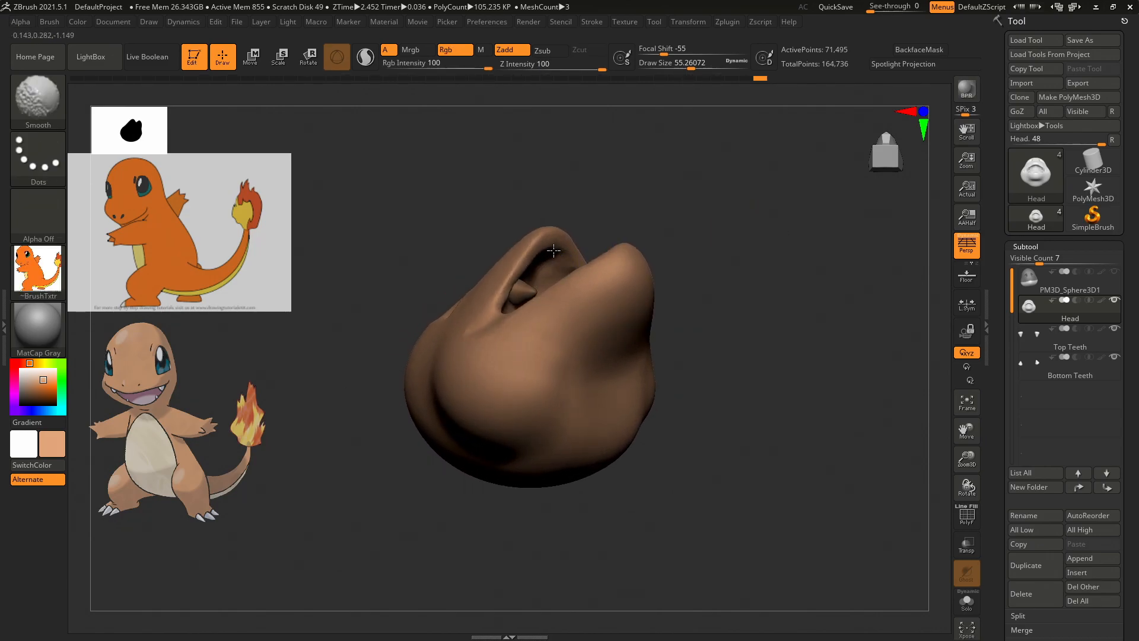
{"action": "left_click_drag", "start_coordinate": [572, 260], "coordinate": [556, 254], "text": "shift"}
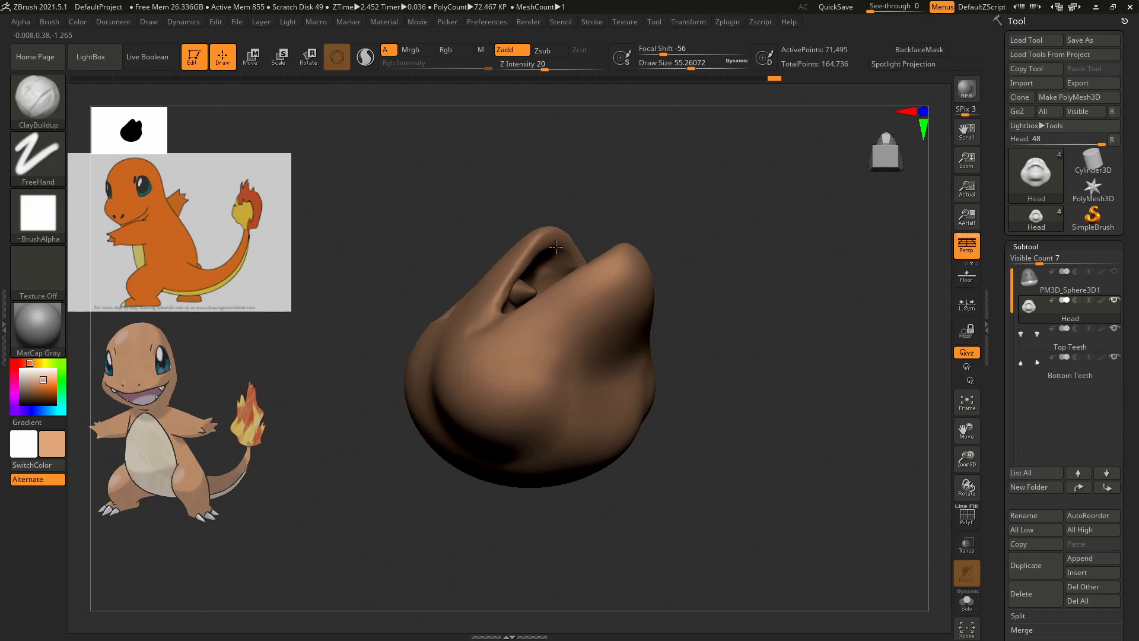
{"action": "key", "text": "shift"}
{"action": "mouse_move", "coordinate": [653, 217]}
{"action": "left_mouse_down"}
{"action": "mouse_move", "coordinate": [666, 203]}
{"action": "mouse_move", "coordinate": [656, 234]}
{"action": "mouse_move", "coordinate": [685, 207]}
{"action": "mouse_move", "coordinate": [707, 223]}
{"action": "mouse_move", "coordinate": [730, 360]}
{"action": "mouse_move", "coordinate": [712, 305]}
{"action": "left_mouse_up"}
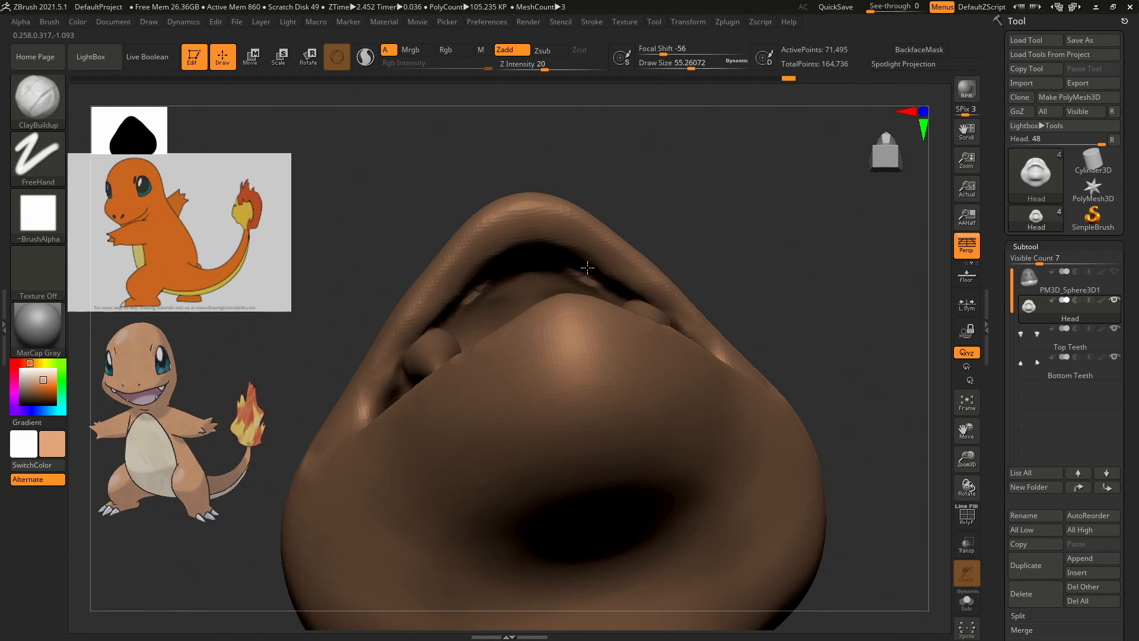
{"action": "left_click_drag", "start_coordinate": [606, 281], "coordinate": [608, 286]}
{"action": "left_click_drag", "start_coordinate": [496, 299], "coordinate": [469, 294], "text": "shift"}
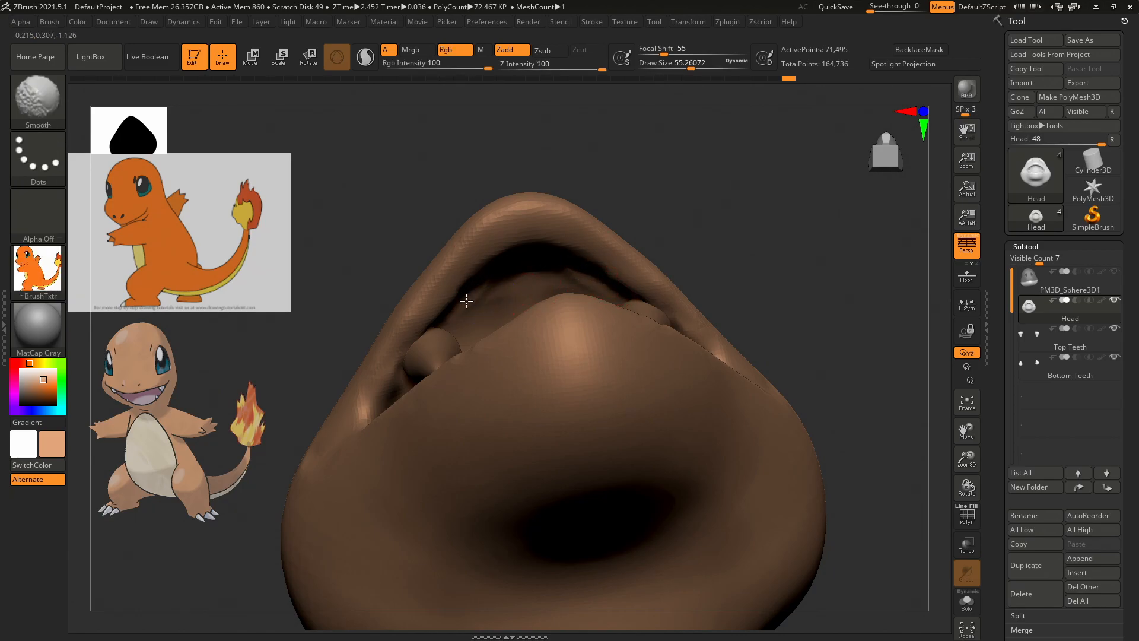
Even out the palate and inner cheek around the upper fangs from the side with ClayBuildup and Smooth.
{"action": "left_click_drag", "start_coordinate": [719, 211], "coordinate": [775, 204]}
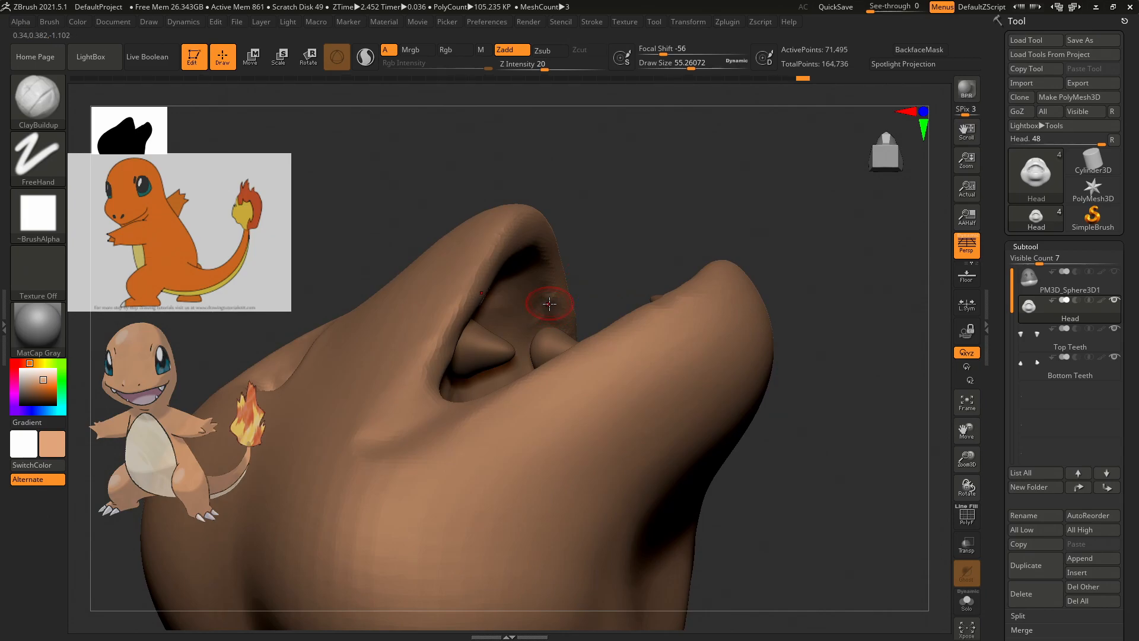
{"action": "left_click_drag", "start_coordinate": [543, 314], "coordinate": [531, 323]}
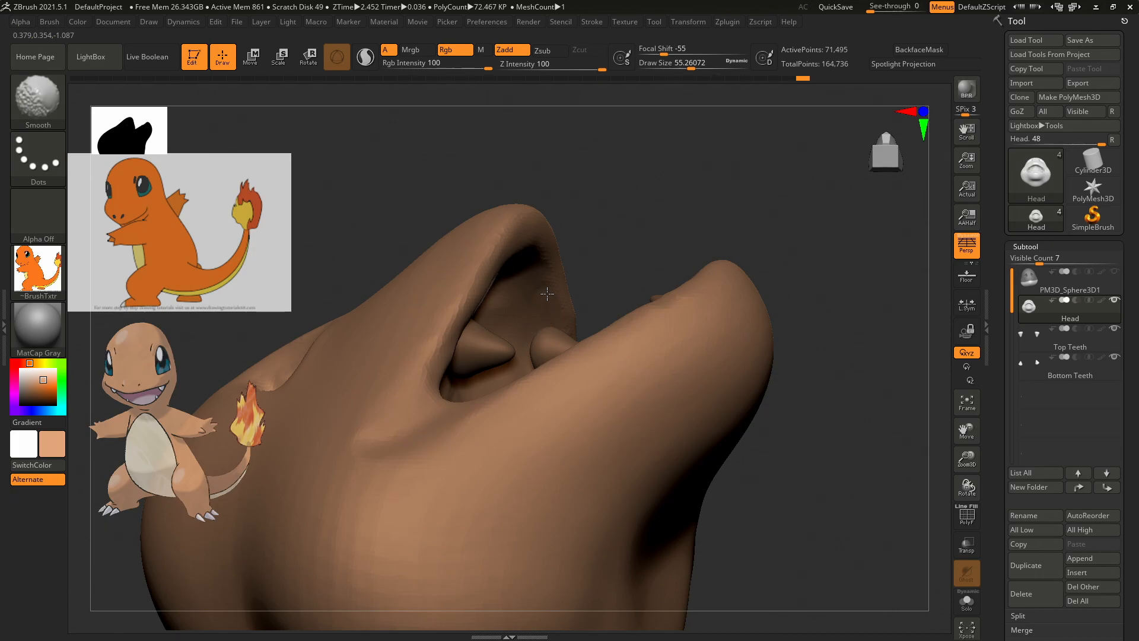
{"action": "mouse_move", "coordinate": [668, 241]}
{"action": "left_mouse_down"}
{"action": "mouse_move", "coordinate": [640, 246]}
{"action": "mouse_move", "coordinate": [683, 333]}
{"action": "mouse_move", "coordinate": [680, 291]}
{"action": "left_mouse_up"}
{"action": "mouse_move", "coordinate": [550, 438]}
{"action": "left_mouse_down"}
{"action": "mouse_move", "coordinate": [496, 498]}
{"action": "mouse_move", "coordinate": [501, 507]}
{"action": "mouse_move", "coordinate": [541, 432]}
{"action": "mouse_move", "coordinate": [552, 439]}
{"action": "mouse_move", "coordinate": [527, 455]}
{"action": "left_mouse_up"}
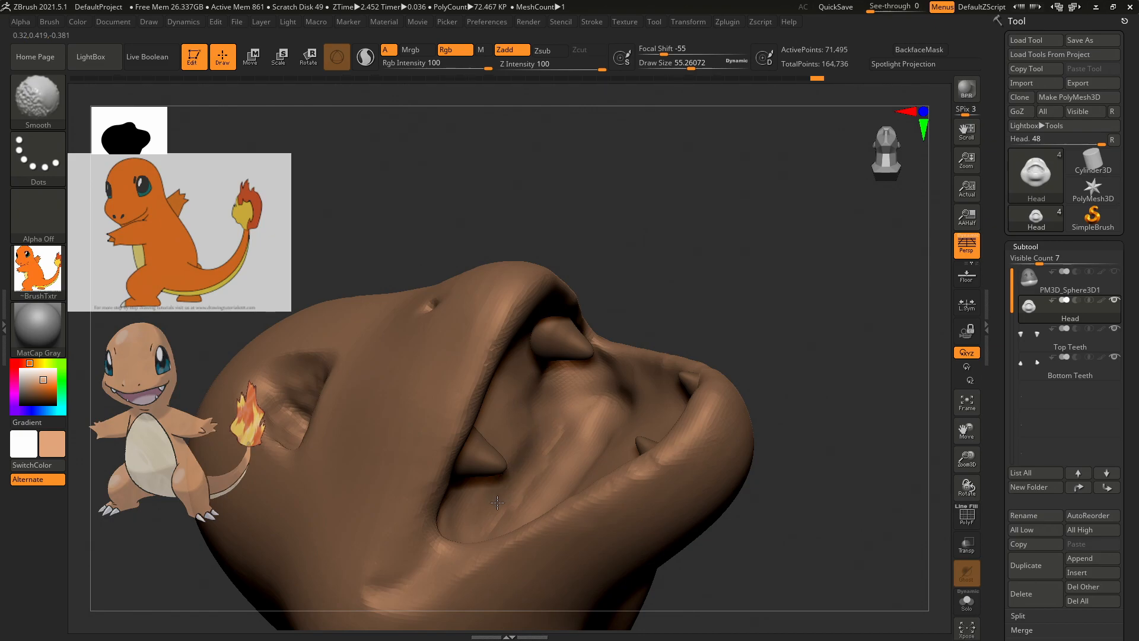
Try a ClayBuildup stroke on the outer mouth corner, undo it, and smooth the corner crease instead.
{"action": "mouse_move", "coordinate": [771, 267]}
{"action": "left_mouse_down"}
{"action": "mouse_move", "coordinate": [755, 341]}
{"action": "mouse_move", "coordinate": [712, 178]}
{"action": "mouse_move", "coordinate": [783, 374]}
{"action": "mouse_move", "coordinate": [825, 238]}
{"action": "left_mouse_up"}
{"action": "left_click_drag", "start_coordinate": [895, 147], "coordinate": [872, 149]}
{"action": "mouse_move", "coordinate": [754, 309]}
{"action": "left_mouse_down"}
{"action": "mouse_move", "coordinate": [781, 204]}
{"action": "mouse_move", "coordinate": [826, 182]}
{"action": "mouse_move", "coordinate": [814, 296]}
{"action": "mouse_move", "coordinate": [776, 330]}
{"action": "mouse_move", "coordinate": [750, 315]}
{"action": "left_mouse_up"}
{"action": "key", "text": "f"}
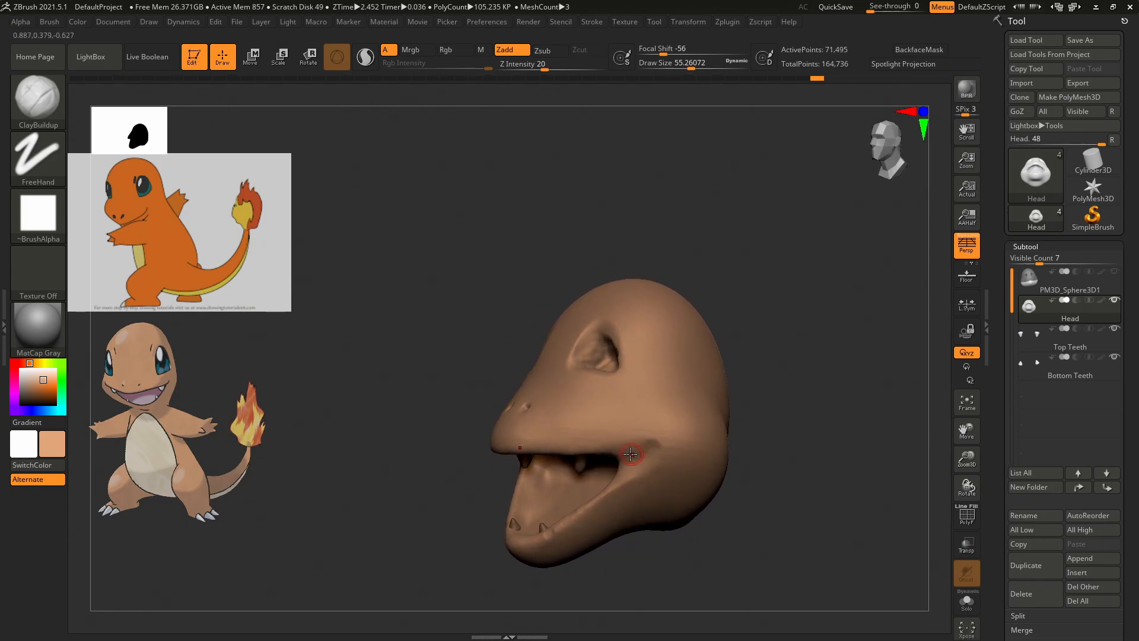
{"action": "key", "text": "ctrl"}
{"action": "left_click_drag", "start_coordinate": [646, 445], "coordinate": [631, 453], "text": "ctrl"}
{"action": "key", "text": "ctrl+z"}
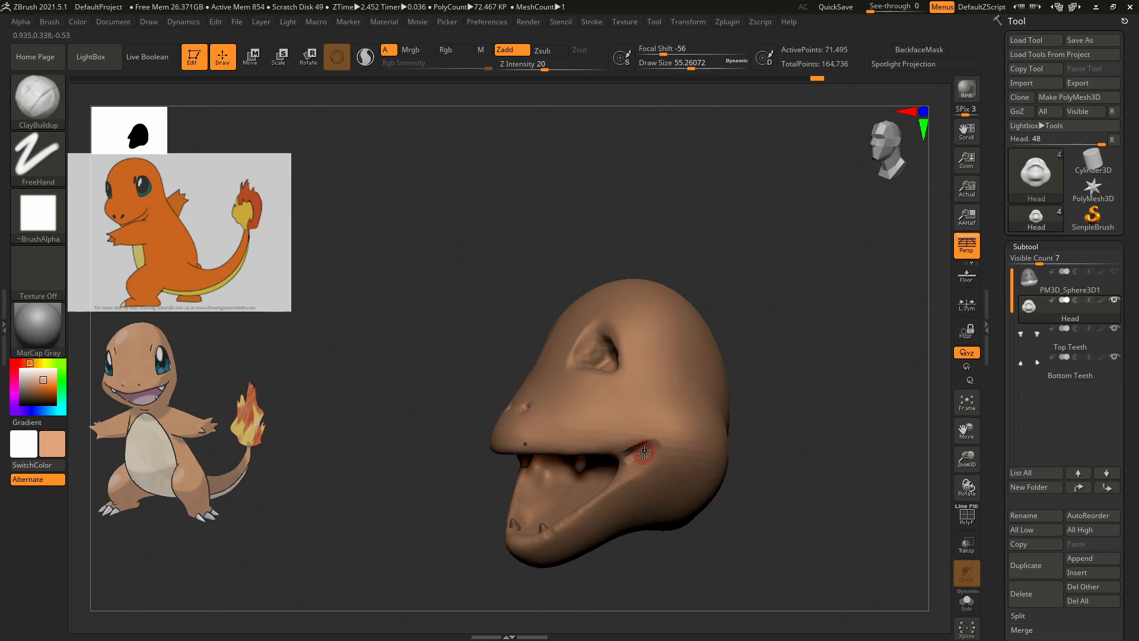
{"action": "key", "text": "shift"}
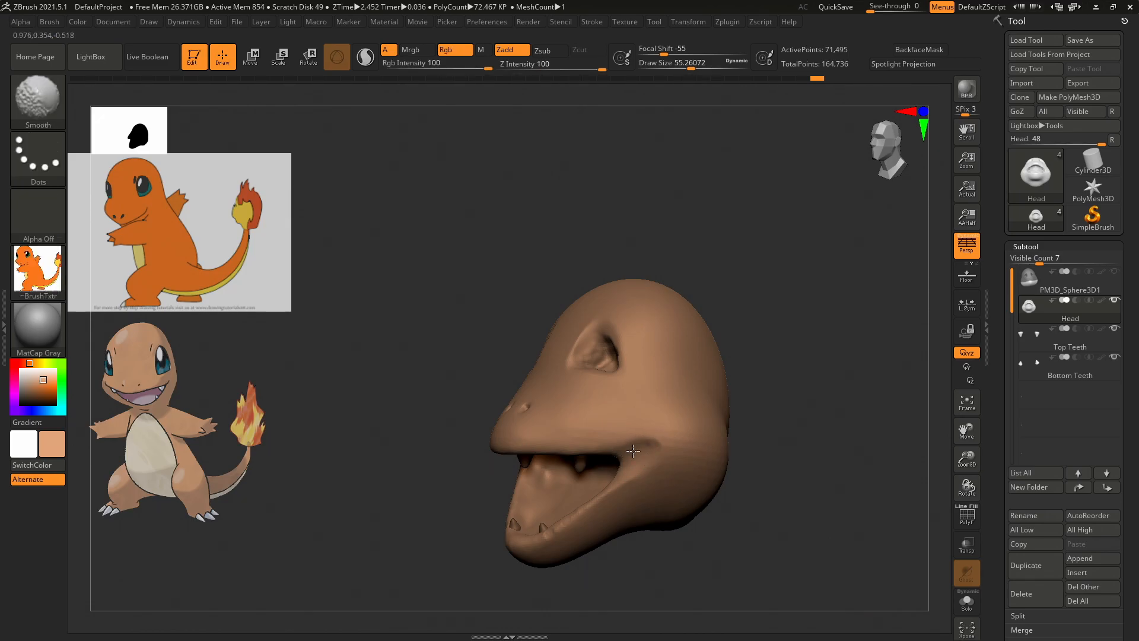
{"action": "mouse_move", "coordinate": [813, 401]}
{"action": "left_mouse_down"}
{"action": "mouse_move", "coordinate": [859, 386]}
{"action": "mouse_move", "coordinate": [854, 348]}
{"action": "mouse_move", "coordinate": [879, 340]}
{"action": "mouse_move", "coordinate": [879, 381]}
{"action": "mouse_move", "coordinate": [838, 389]}
{"action": "mouse_move", "coordinate": [875, 405]}
{"action": "left_mouse_up"}
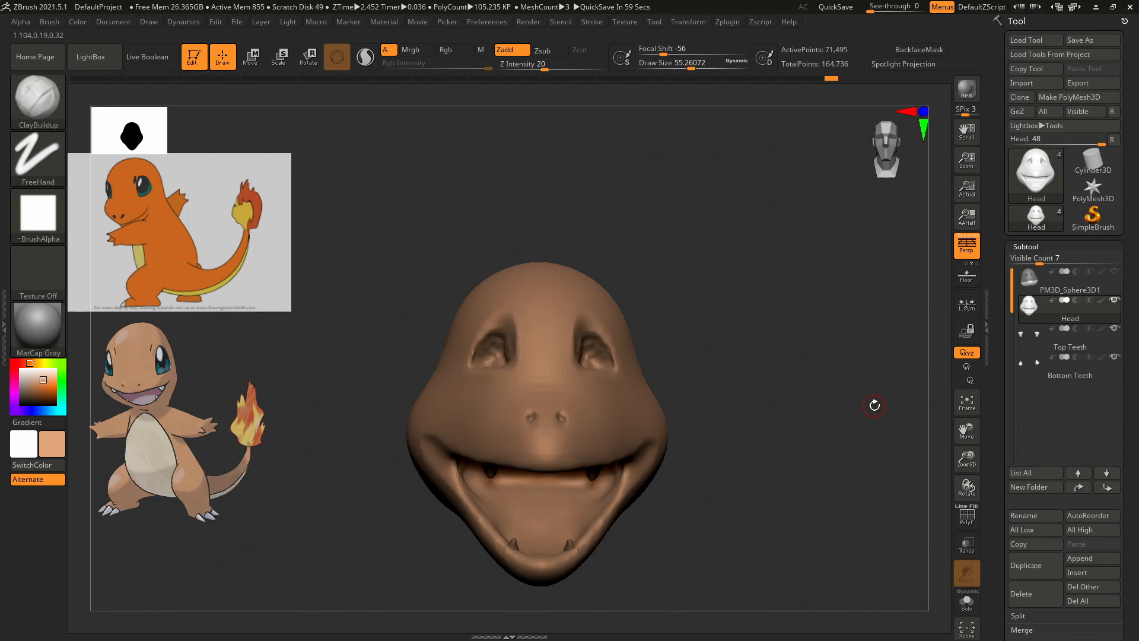
{"action": "left_click_drag", "start_coordinate": [718, 349], "coordinate": [836, 328]}
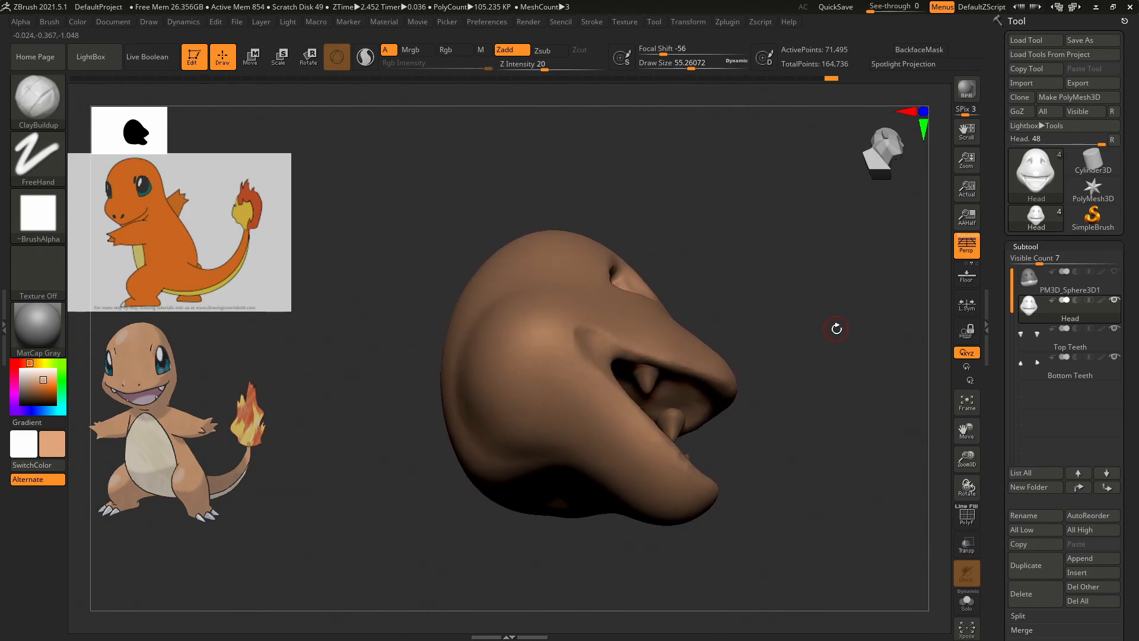
Reshape the rear cheek behind the mouth corner with the Move brush at a draw size of about 185.
{"action": "key", "text": "b"}
{"action": "key", "text": "m"}
{"action": "key", "text": "v"}
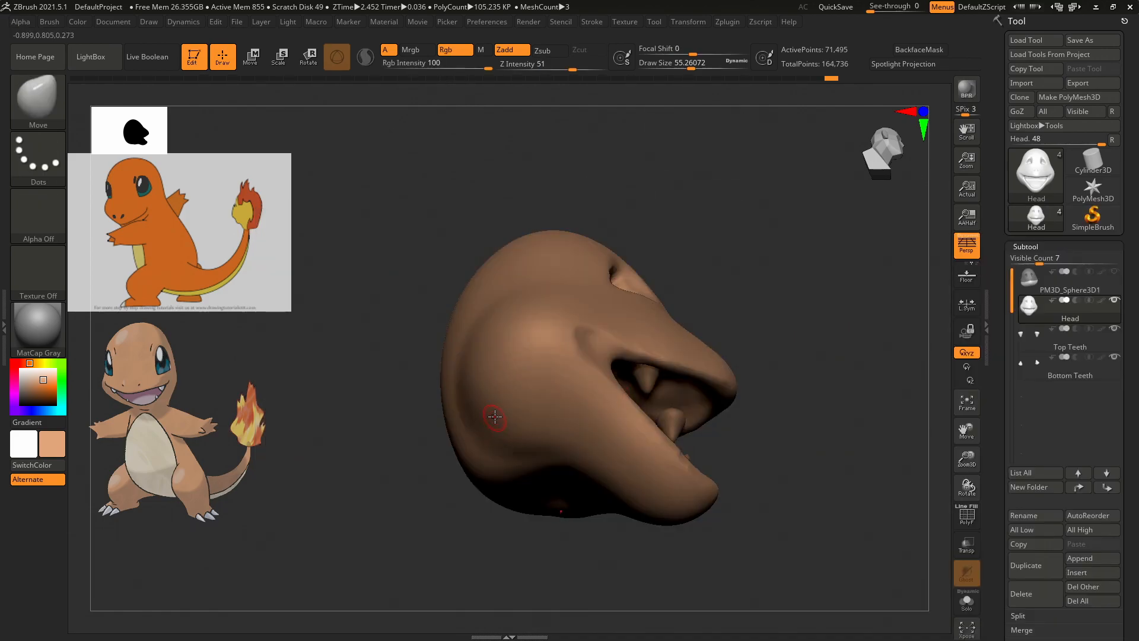
{"action": "key", "text": "s"}
{"action": "left_click_drag", "start_coordinate": [496, 413], "coordinate": [512, 411]}
{"action": "left_click_drag", "start_coordinate": [509, 434], "coordinate": [523, 439]}
{"action": "left_click_drag", "start_coordinate": [525, 443], "coordinate": [515, 419]}
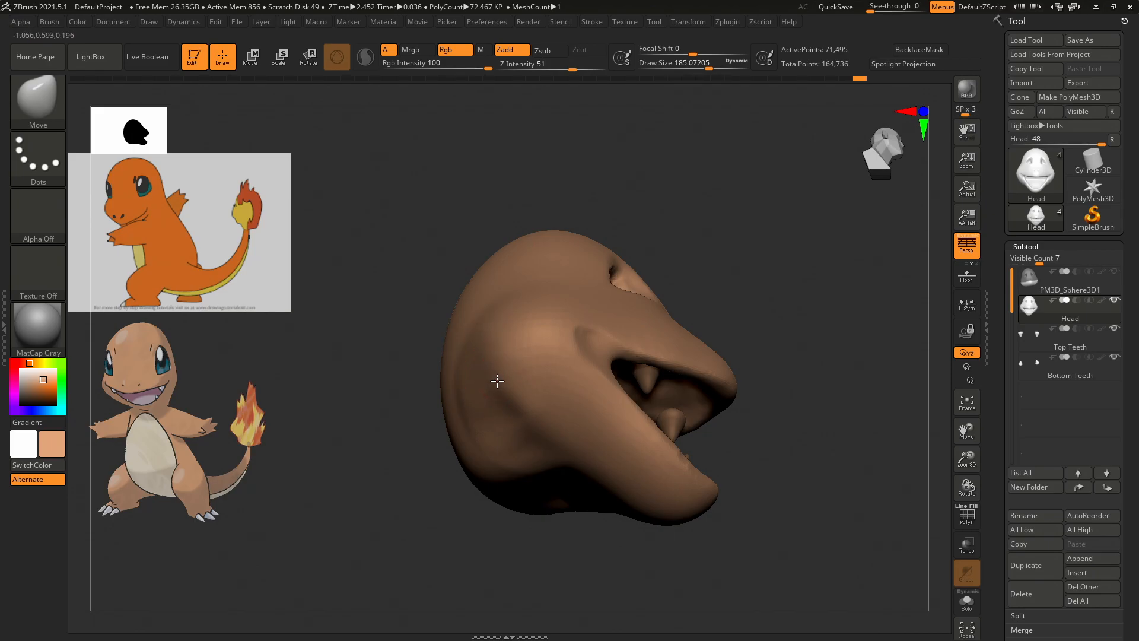
{"action": "left_click_drag", "start_coordinate": [553, 418], "coordinate": [547, 422]}
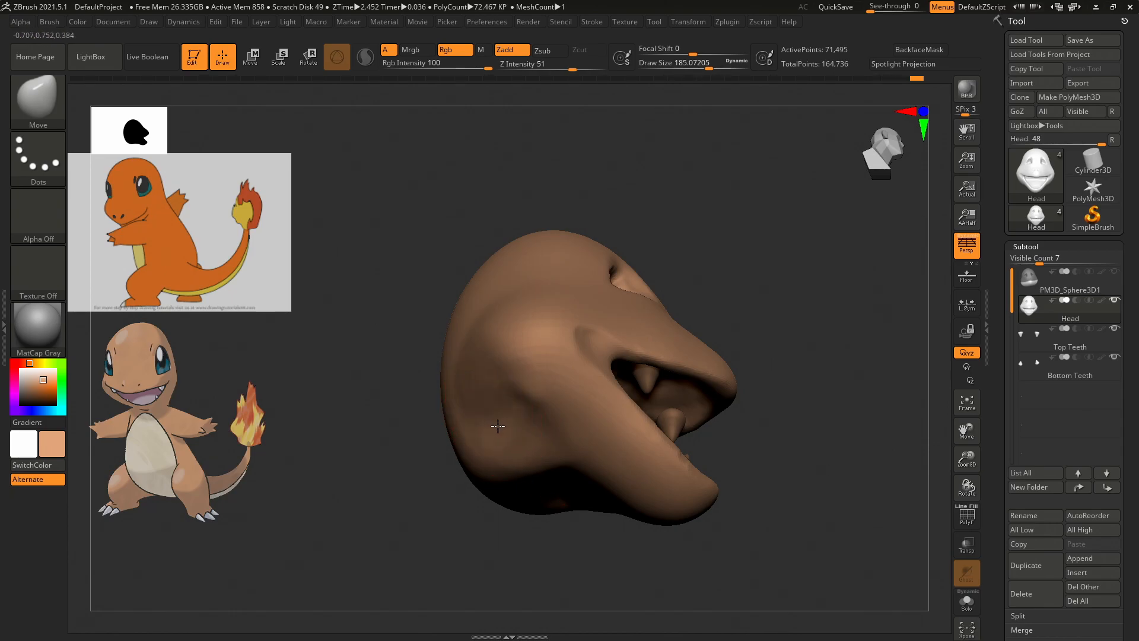
{"action": "key", "text": "ctrl+z"}
Push the underside of the head and the throat behind the jaw upward with the Move brush in side view.
{"action": "mouse_move", "coordinate": [782, 352]}
{"action": "left_mouse_down"}
{"action": "mouse_move", "coordinate": [745, 320]}
{"action": "mouse_move", "coordinate": [754, 290]}
{"action": "mouse_move", "coordinate": [788, 318]}
{"action": "mouse_move", "coordinate": [778, 332]}
{"action": "left_mouse_up"}
{"action": "left_click_drag", "start_coordinate": [561, 461], "coordinate": [558, 454]}
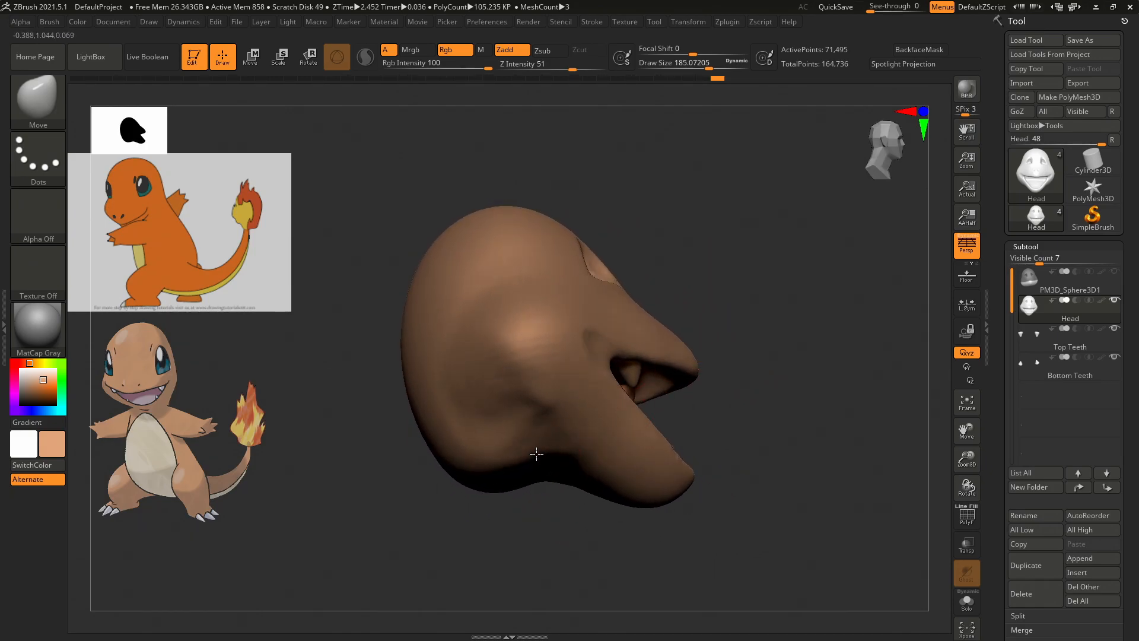
{"action": "left_click_drag", "start_coordinate": [461, 468], "coordinate": [458, 455]}
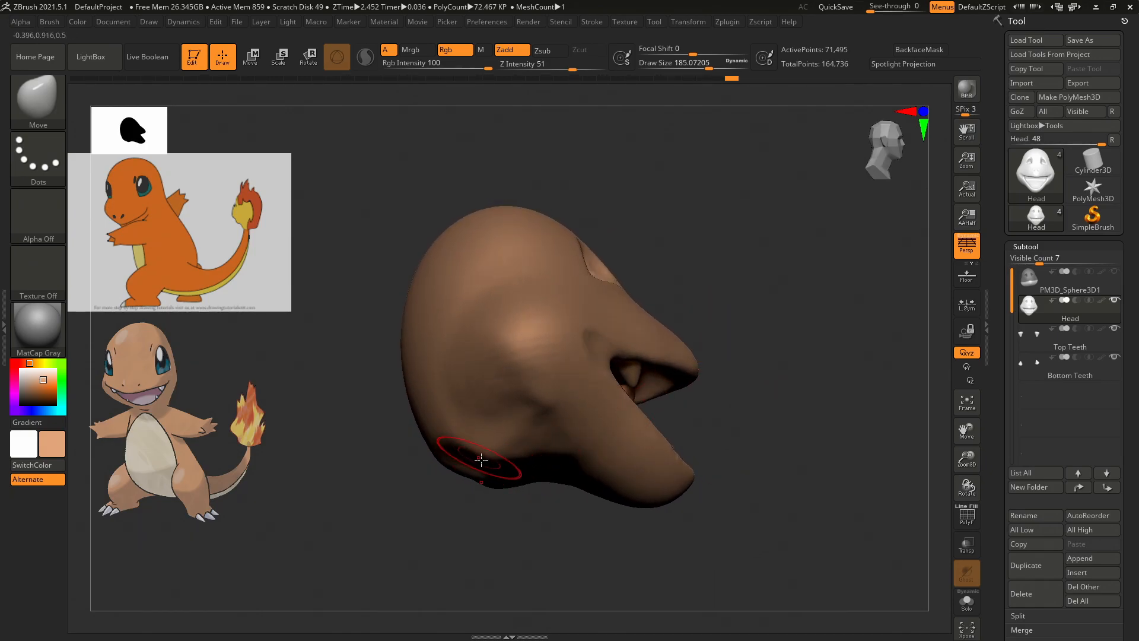
{"action": "left_click_drag", "start_coordinate": [543, 463], "coordinate": [532, 442]}
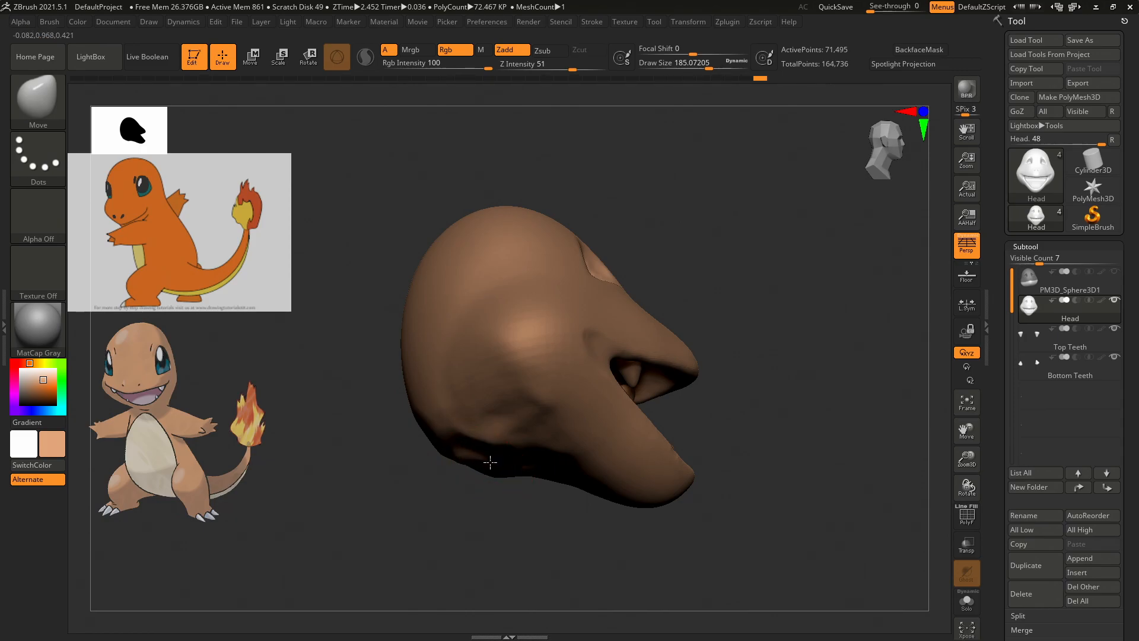
Adjust the neck area beneath the head with the Move brush, working from below and from the side.
{"action": "left_click_drag", "start_coordinate": [748, 370], "coordinate": [483, 368]}
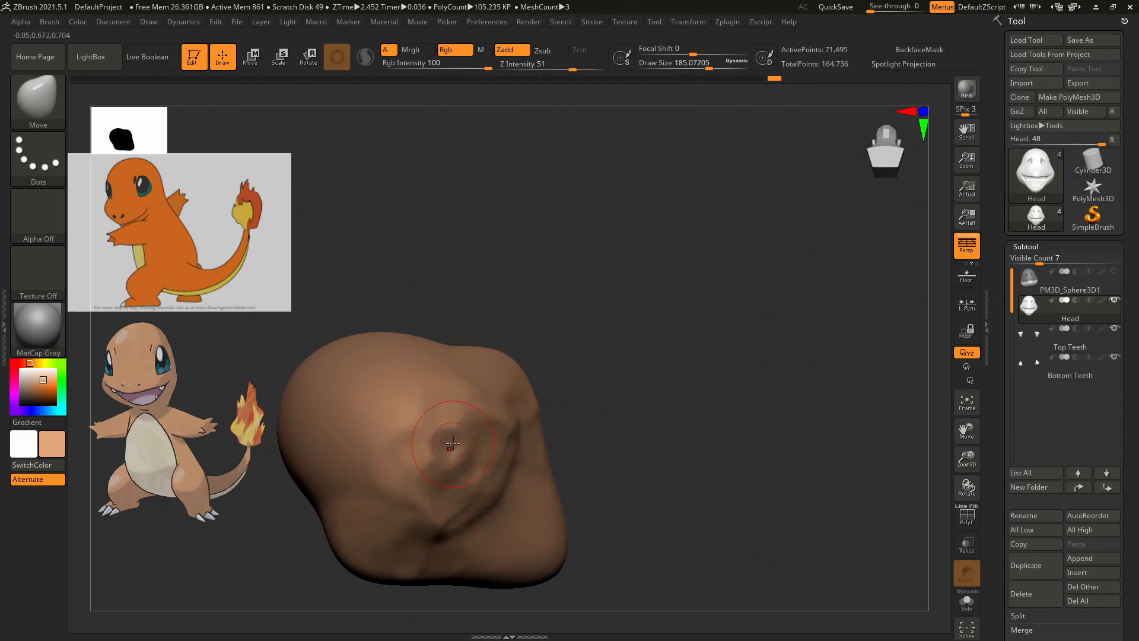
{"action": "left_click_drag", "start_coordinate": [445, 431], "coordinate": [471, 419]}
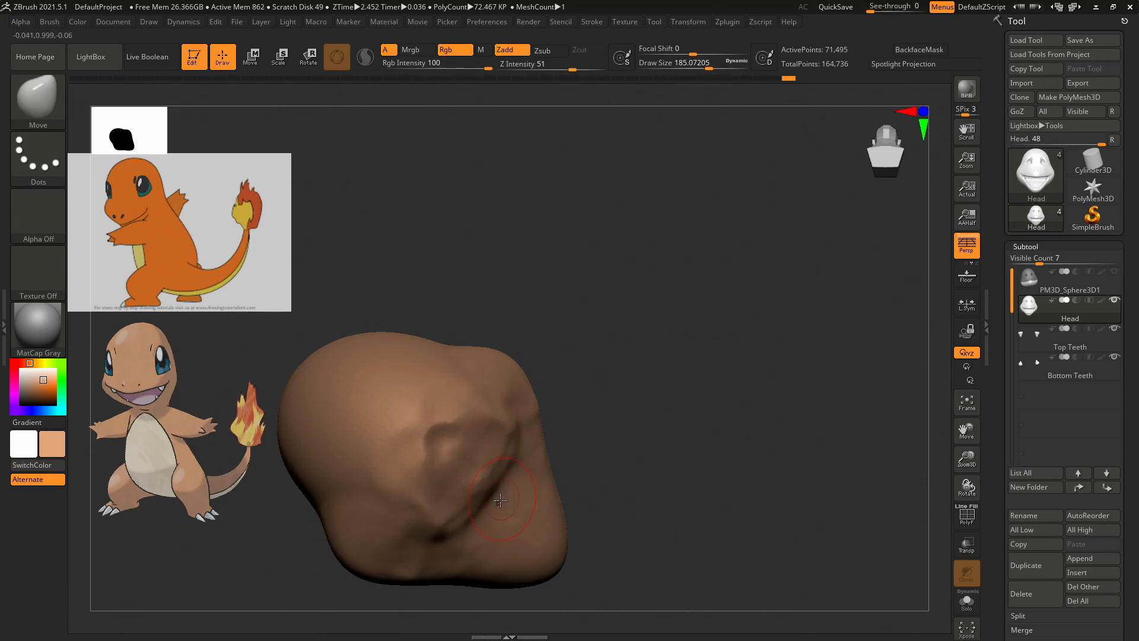
{"action": "left_click_drag", "start_coordinate": [703, 396], "coordinate": [658, 519]}
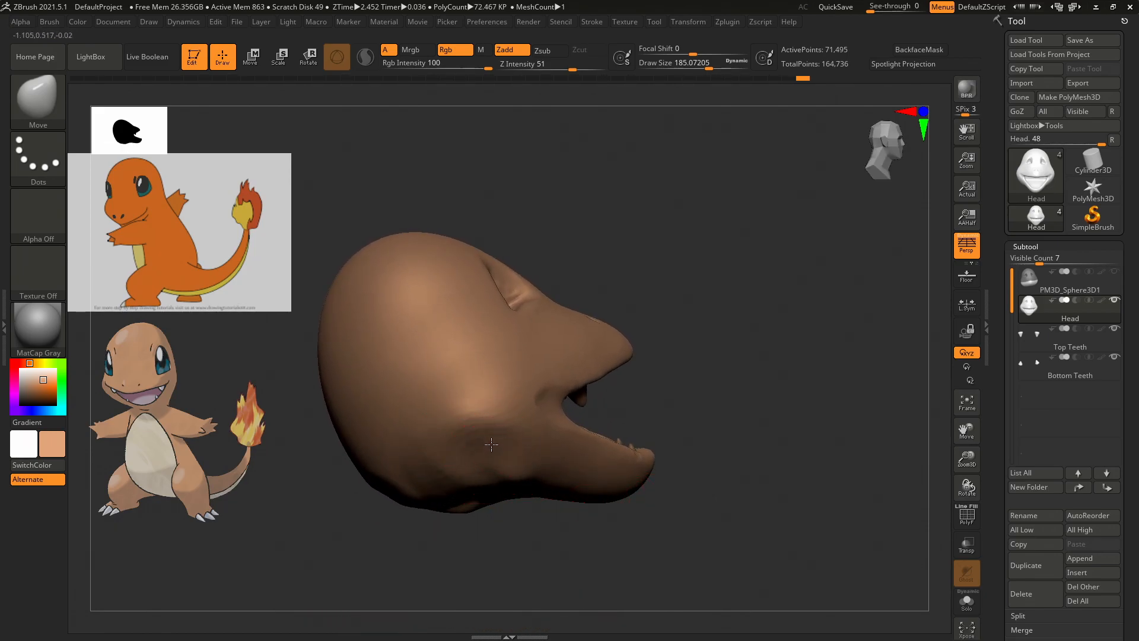
{"action": "left_click_drag", "start_coordinate": [468, 490], "coordinate": [467, 502]}
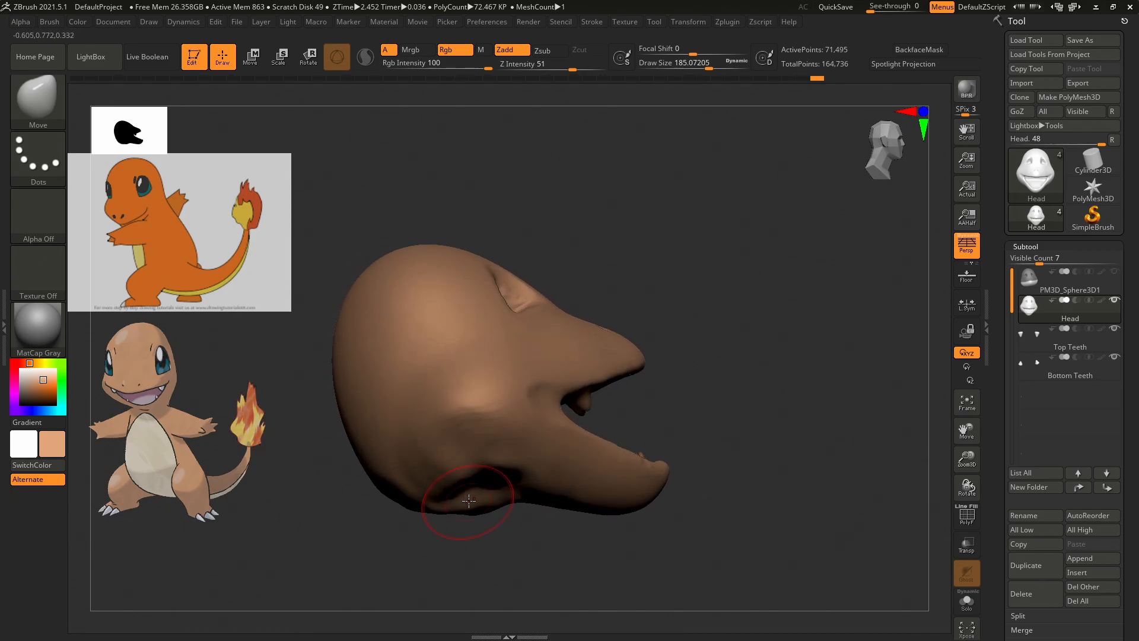
Reshape the back of the cheeks, the lower back of the head and the jaw underside with Move.
{"action": "mouse_move", "coordinate": [764, 379]}
{"action": "left_mouse_down"}
{"action": "mouse_move", "coordinate": [712, 415]}
{"action": "mouse_move", "coordinate": [750, 407]}
{"action": "mouse_move", "coordinate": [805, 370]}
{"action": "mouse_move", "coordinate": [789, 373]}
{"action": "left_mouse_up"}
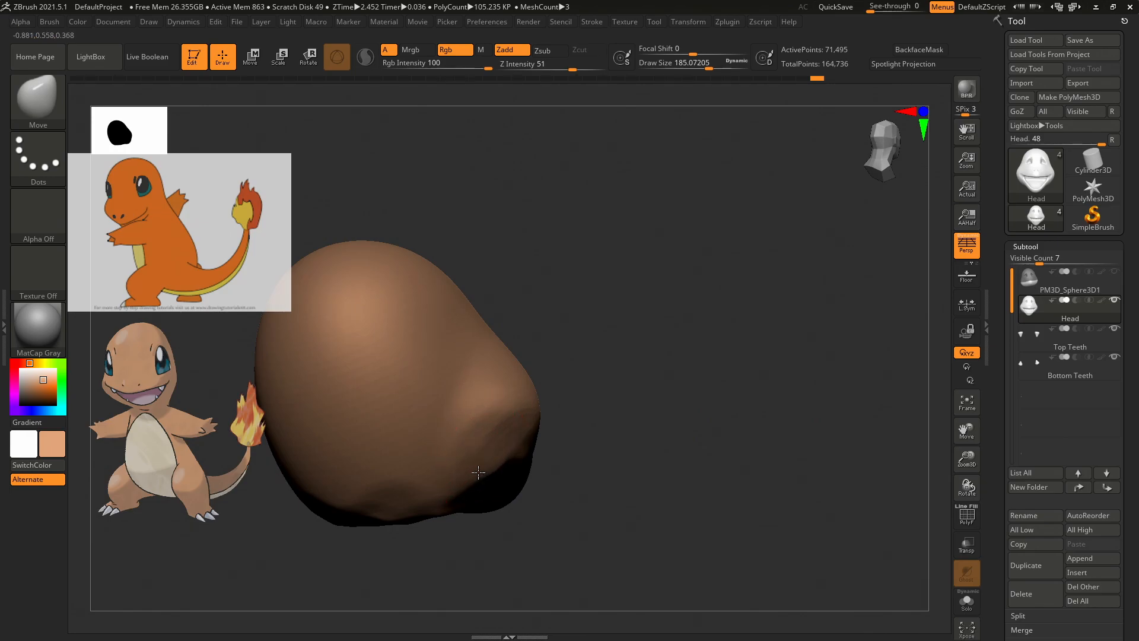
{"action": "left_click_drag", "start_coordinate": [509, 452], "coordinate": [443, 412]}
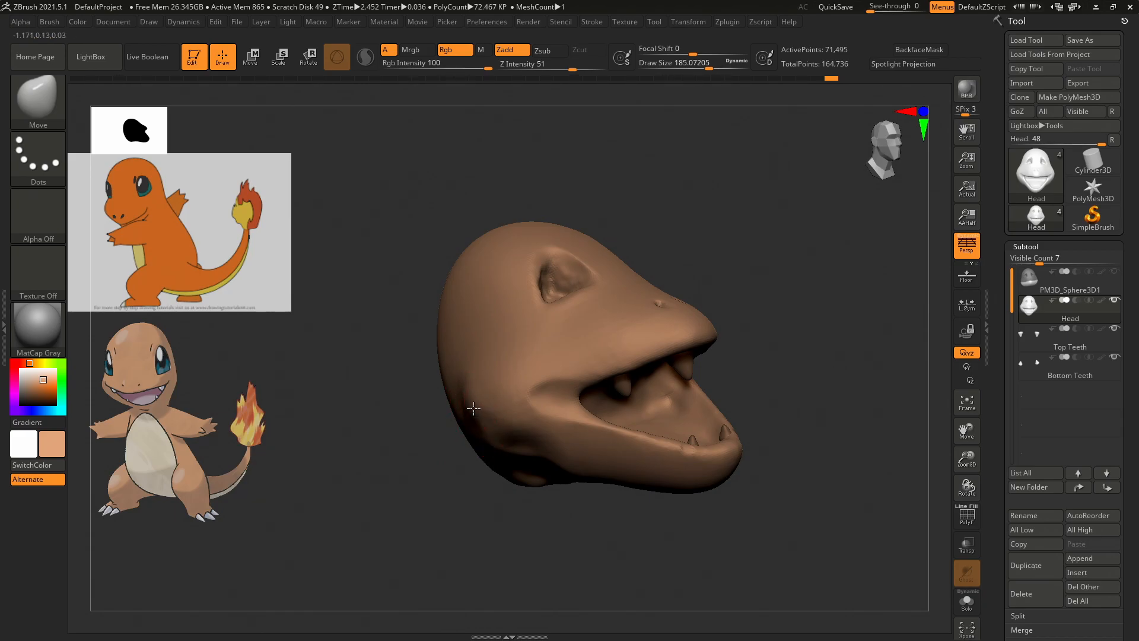
{"action": "mouse_move", "coordinate": [491, 404]}
{"action": "left_mouse_down"}
{"action": "mouse_move", "coordinate": [507, 412]}
{"action": "mouse_move", "coordinate": [475, 409]}
{"action": "left_mouse_up"}
{"action": "left_click_drag", "start_coordinate": [833, 324], "coordinate": [732, 364]}
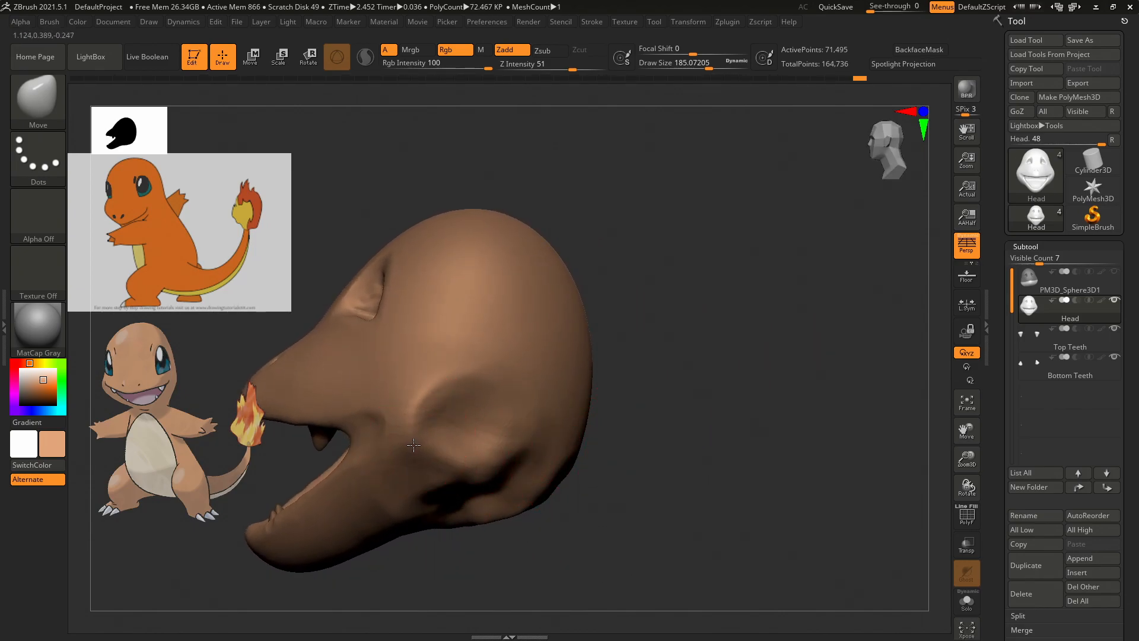
{"action": "left_click_drag", "start_coordinate": [462, 455], "coordinate": [481, 469]}
{"action": "mouse_move", "coordinate": [682, 417]}
{"action": "left_mouse_down"}
{"action": "mouse_move", "coordinate": [765, 396]}
{"action": "mouse_move", "coordinate": [819, 351]}
{"action": "mouse_move", "coordinate": [403, 499]}
{"action": "left_mouse_up"}
{"action": "left_click_drag", "start_coordinate": [445, 518], "coordinate": [525, 541]}
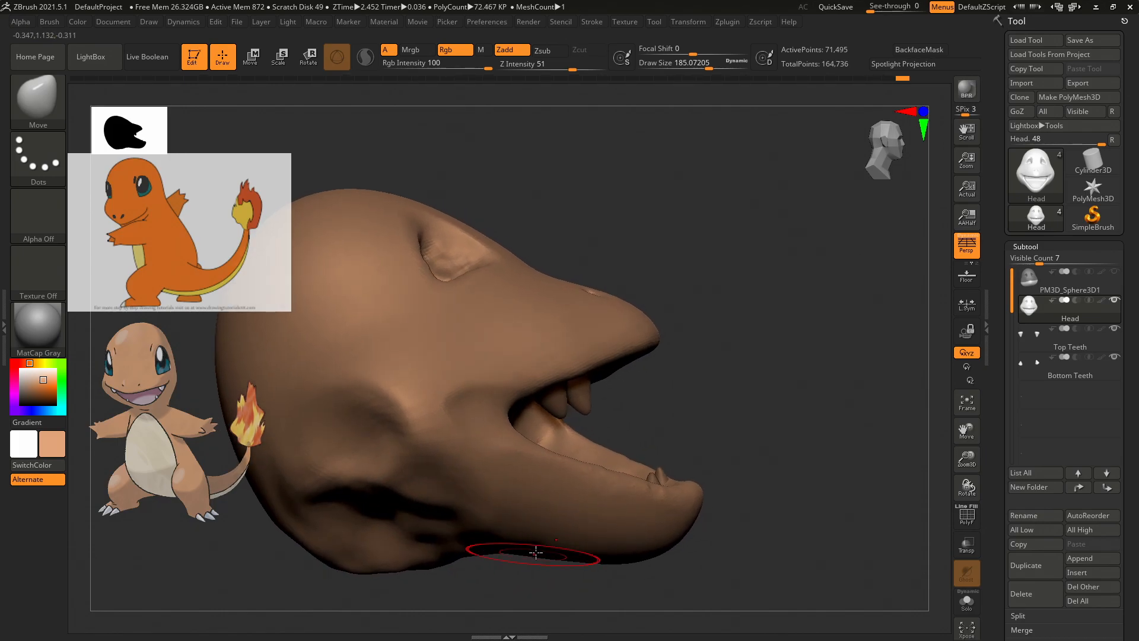
Smooth the lumps on the head's underside, jaw and rear cheeks left by the Move strokes.
{"action": "mouse_move", "coordinate": [819, 442]}
{"action": "left_mouse_down"}
{"action": "mouse_move", "coordinate": [788, 350]}
{"action": "mouse_move", "coordinate": [813, 345]}
{"action": "mouse_move", "coordinate": [793, 338]}
{"action": "mouse_move", "coordinate": [699, 184]}
{"action": "mouse_move", "coordinate": [710, 277]}
{"action": "left_mouse_up"}
{"action": "key", "text": "shift"}
{"action": "left_click_drag", "start_coordinate": [558, 482], "coordinate": [564, 503], "text": "shift"}
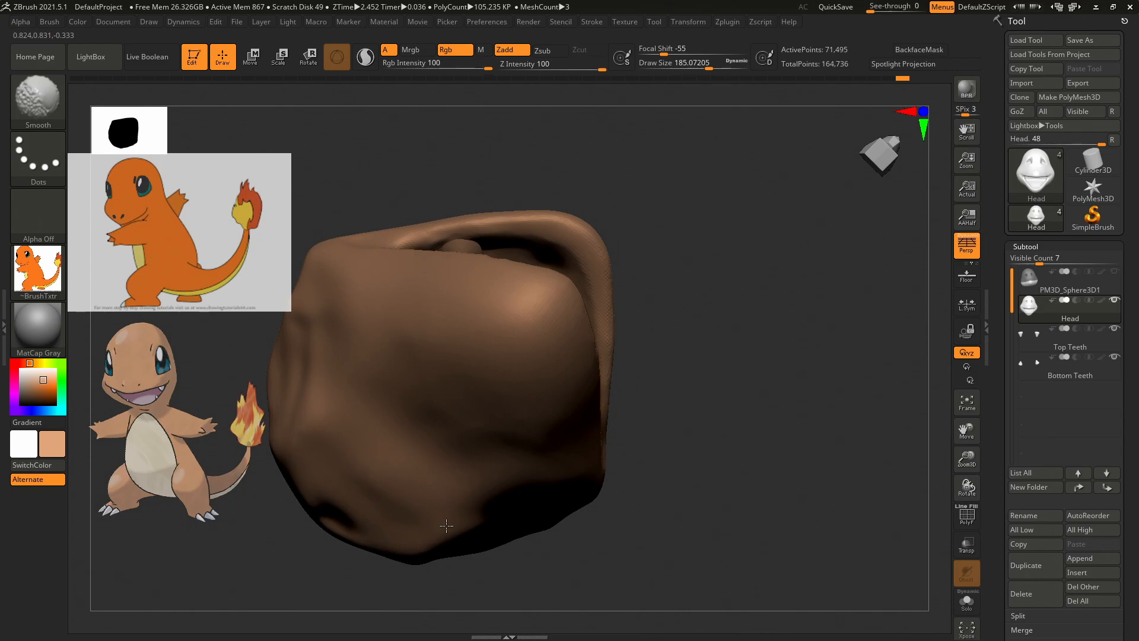
{"action": "left_click_drag", "start_coordinate": [327, 499], "coordinate": [338, 494], "text": "shift"}
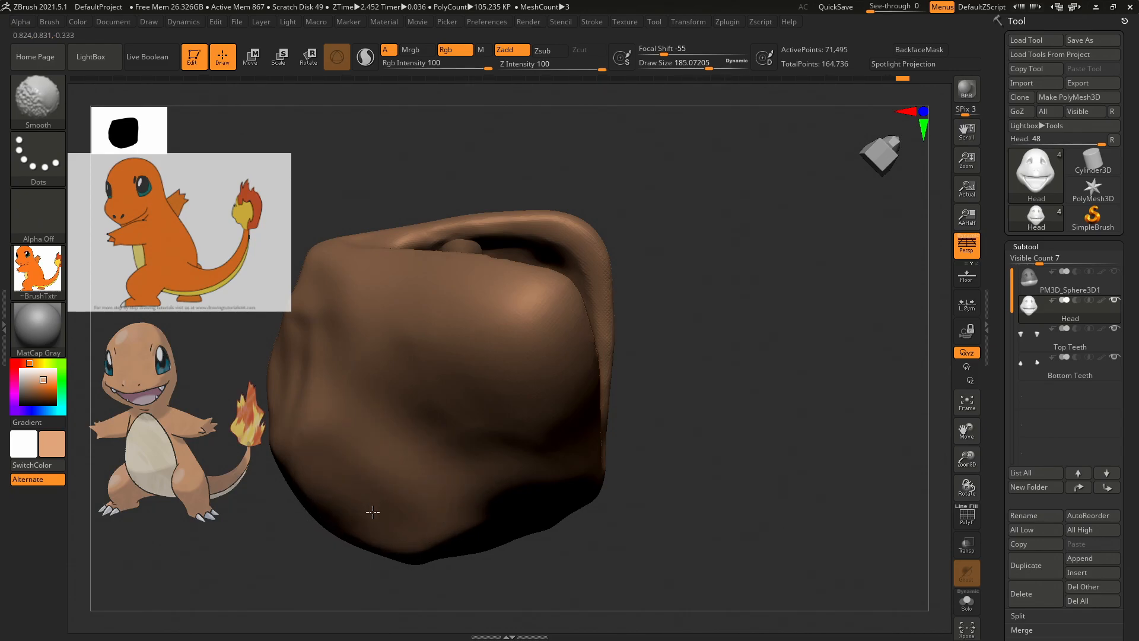
{"action": "mouse_move", "coordinate": [467, 538]}
{"action": "left_mouse_down"}
{"action": "mouse_move", "coordinate": [773, 381]}
{"action": "mouse_move", "coordinate": [747, 382]}
{"action": "left_mouse_up"}
{"action": "mouse_move", "coordinate": [432, 456]}
{"action": "left_mouse_down", "text": "shift"}
{"action": "mouse_move", "coordinate": [469, 445]}
{"action": "mouse_move", "coordinate": [451, 318]}
{"action": "left_mouse_up", "text": "shift"}
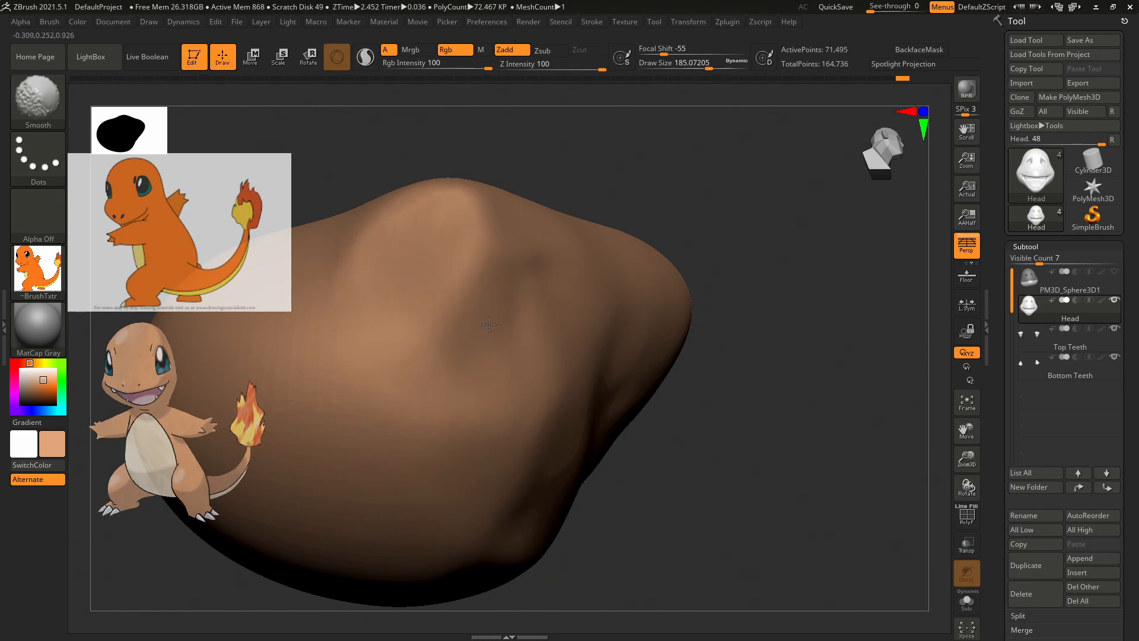
{"action": "left_click_drag", "start_coordinate": [491, 372], "coordinate": [479, 381], "text": "shift"}
{"action": "mouse_move", "coordinate": [729, 302]}
{"action": "left_mouse_down"}
{"action": "mouse_move", "coordinate": [796, 297]}
{"action": "mouse_move", "coordinate": [843, 326]}
{"action": "mouse_move", "coordinate": [848, 315]}
{"action": "left_mouse_up"}
{"action": "left_click_drag", "start_coordinate": [467, 287], "coordinate": [437, 245], "text": "shift"}
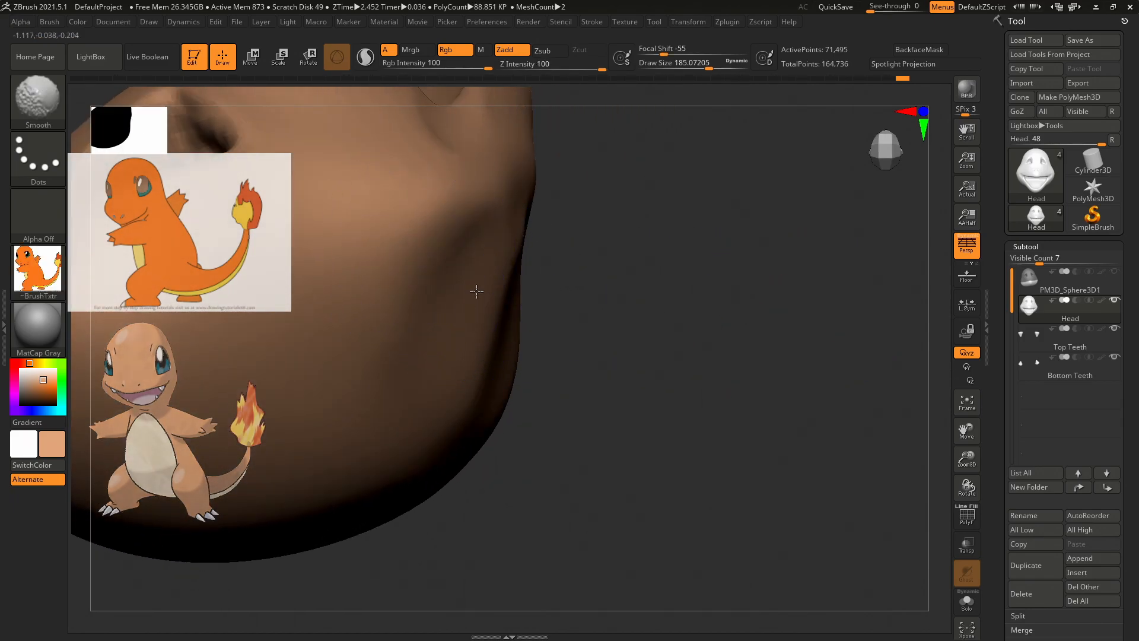
Flatten the raised ridge on the rear cheek and the side of the head with the TrimDynamic brush.
{"action": "left_click_drag", "start_coordinate": [679, 251], "coordinate": [710, 272]}
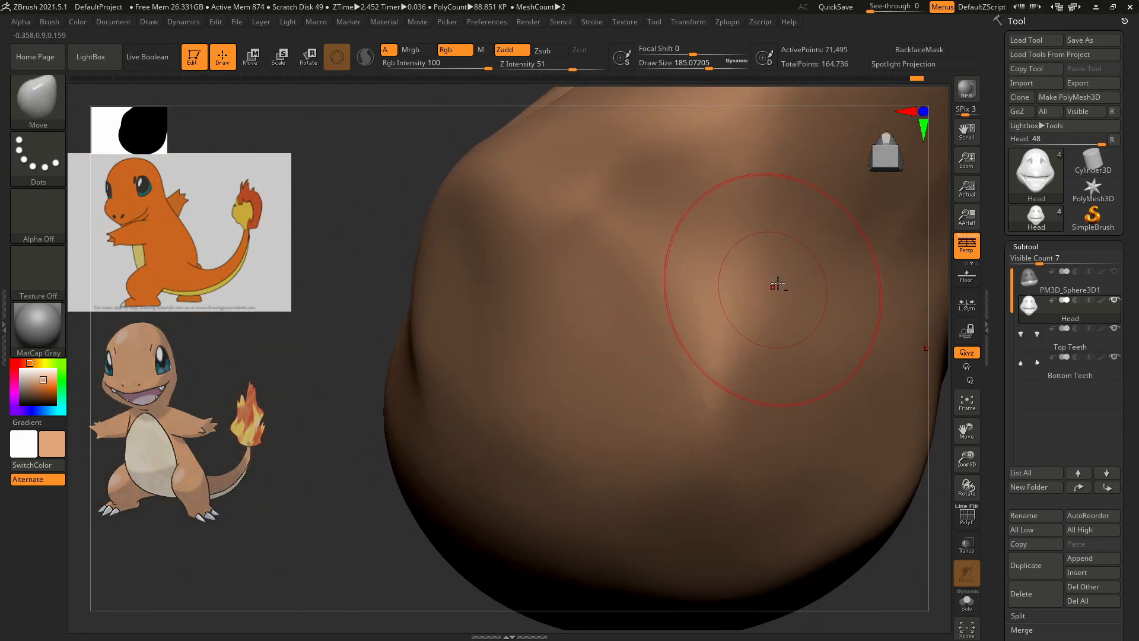
{"action": "left_click_drag", "start_coordinate": [899, 146], "coordinate": [888, 172]}
{"action": "key", "text": "f"}
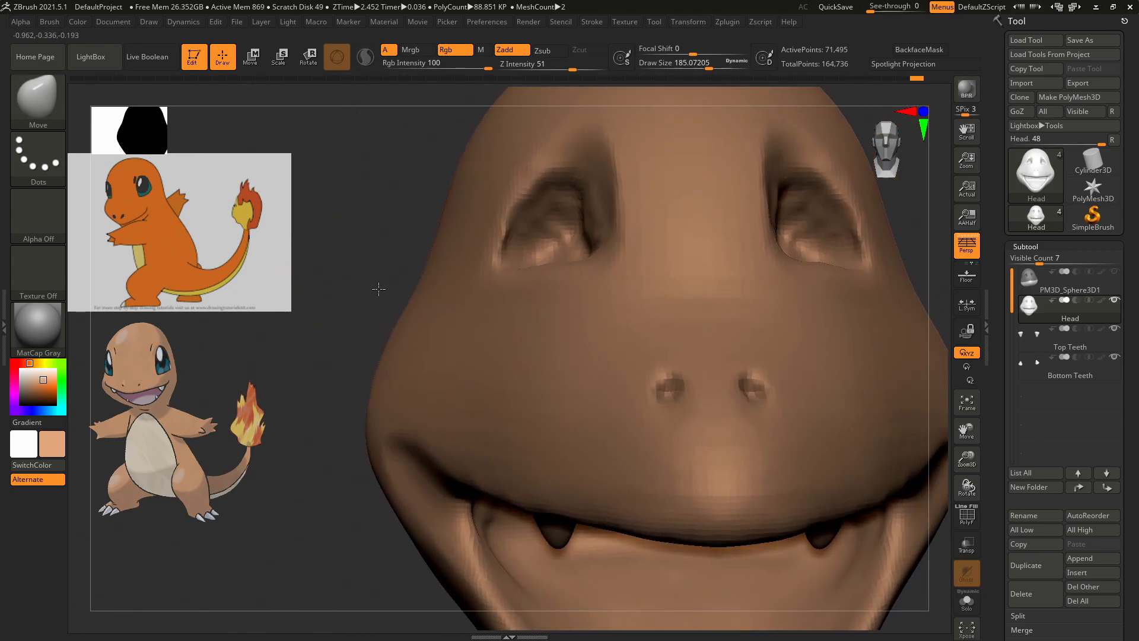
{"action": "mouse_move", "coordinate": [765, 317]}
{"action": "left_mouse_down"}
{"action": "mouse_move", "coordinate": [831, 296]}
{"action": "mouse_move", "coordinate": [771, 297]}
{"action": "left_mouse_up"}
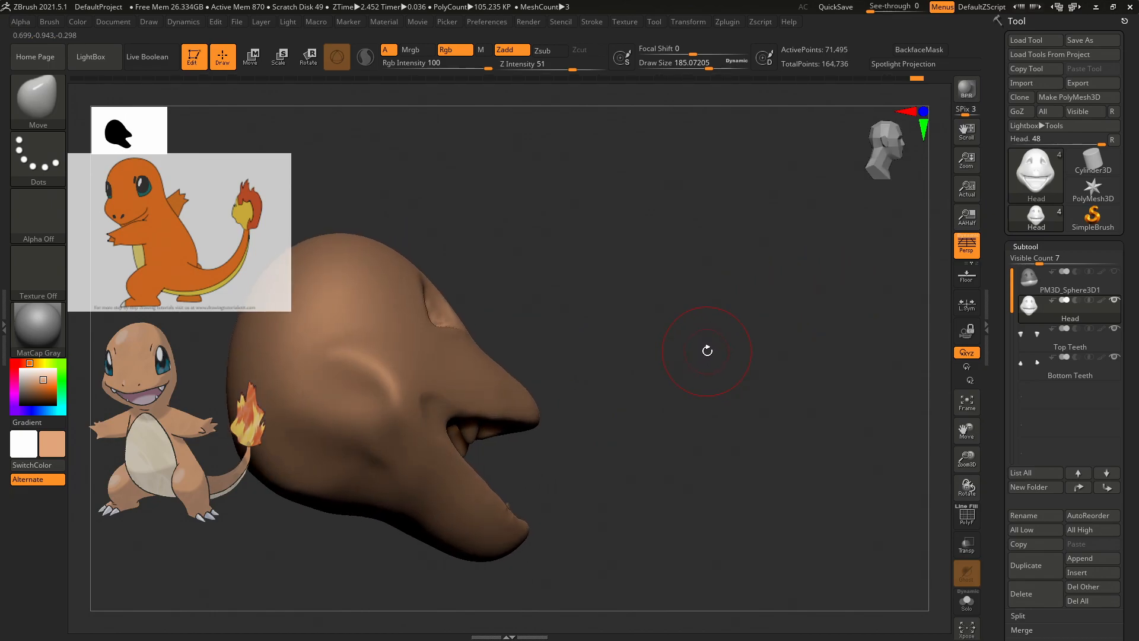
{"action": "key", "text": "b"}
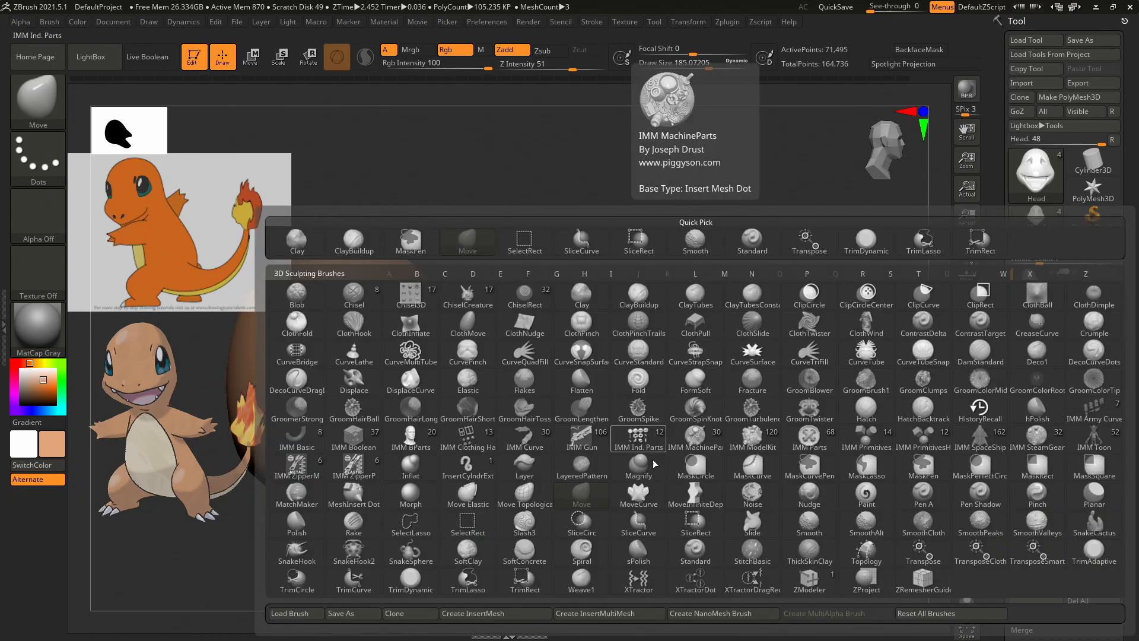
{"action": "left_click", "coordinate": [419, 584]}
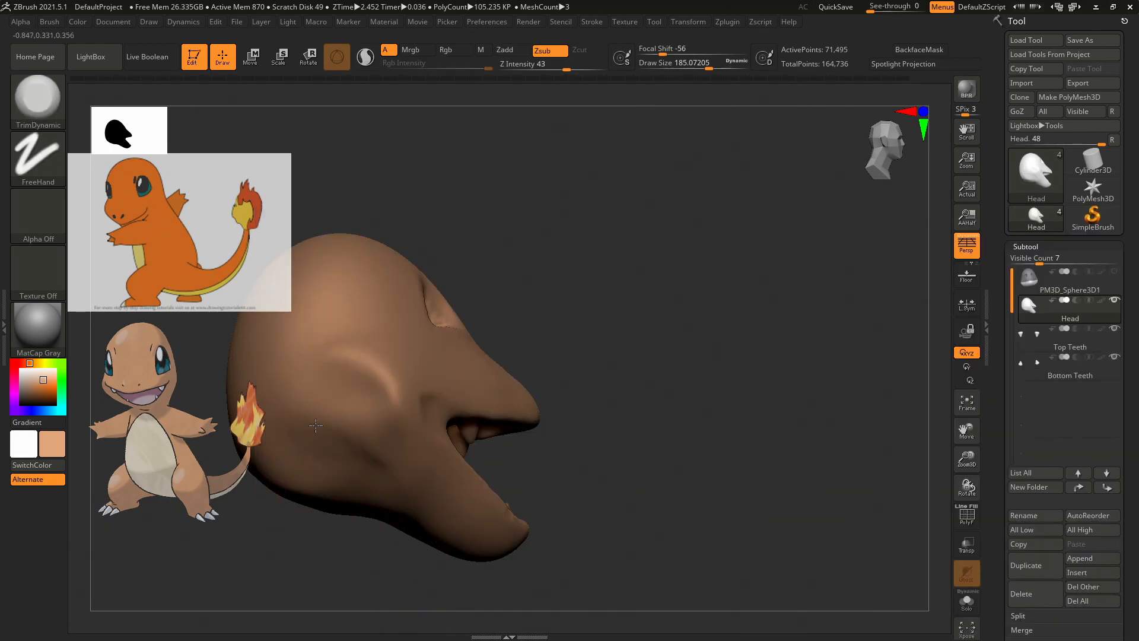
{"action": "mouse_move", "coordinate": [347, 447]}
{"action": "left_mouse_down"}
{"action": "mouse_move", "coordinate": [338, 421]}
{"action": "mouse_move", "coordinate": [347, 346]}
{"action": "mouse_move", "coordinate": [388, 358]}
{"action": "mouse_move", "coordinate": [365, 388]}
{"action": "left_mouse_up"}
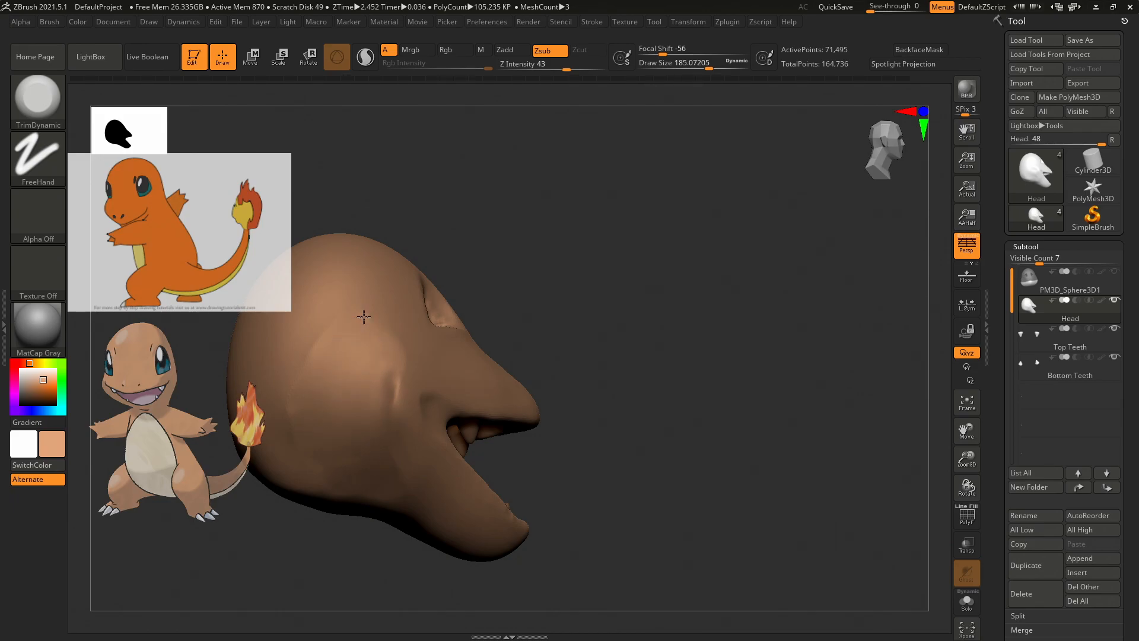
{"action": "mouse_move", "coordinate": [496, 323]}
{"action": "left_mouse_down"}
{"action": "mouse_move", "coordinate": [694, 322]}
{"action": "mouse_move", "coordinate": [552, 303]}
{"action": "mouse_move", "coordinate": [566, 348]}
{"action": "mouse_move", "coordinate": [590, 339]}
{"action": "mouse_move", "coordinate": [668, 364]}
{"action": "mouse_move", "coordinate": [699, 348]}
{"action": "mouse_move", "coordinate": [685, 261]}
{"action": "mouse_move", "coordinate": [526, 369]}
{"action": "left_mouse_up"}
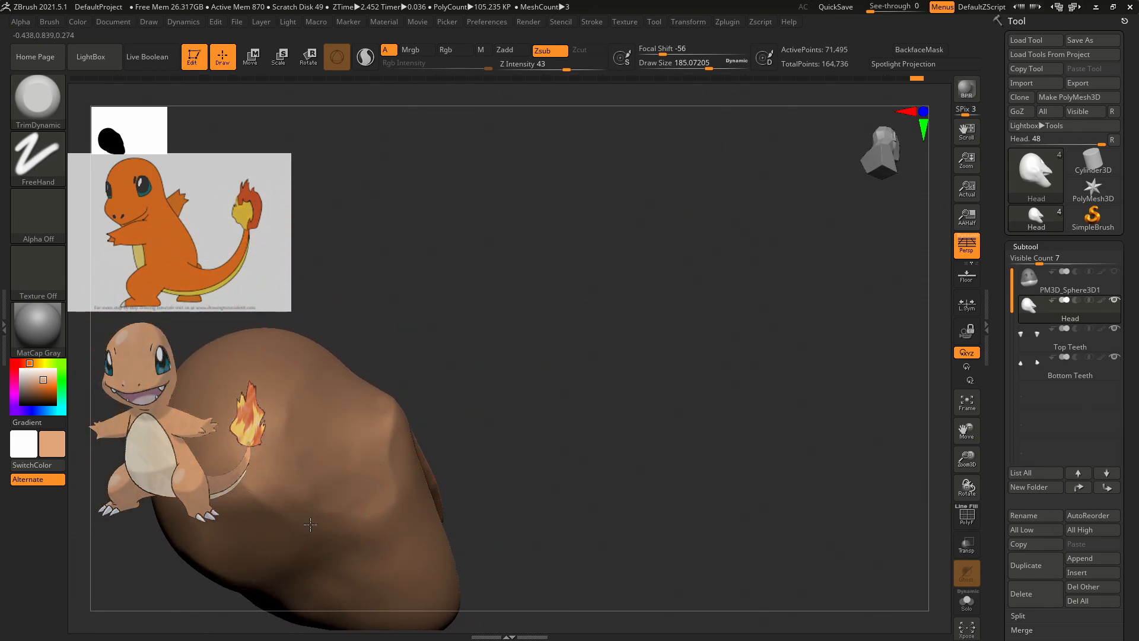
{"action": "left_click_drag", "start_coordinate": [309, 496], "coordinate": [299, 538]}
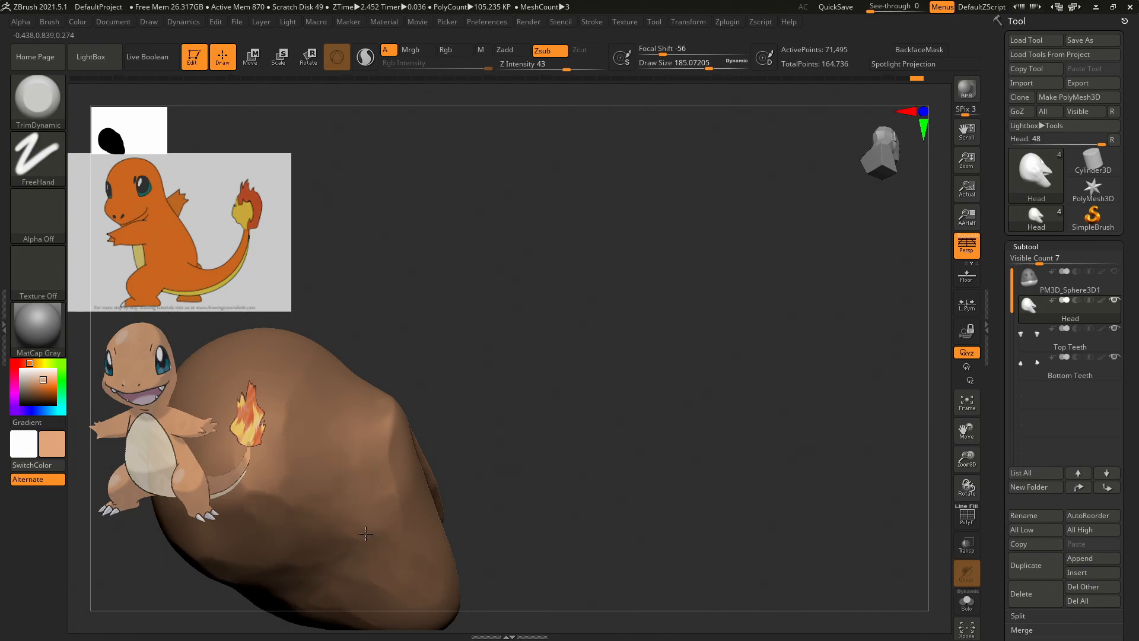
Smooth the faceted TrimDynamic marks on the cheek and the side of the head.
{"action": "key", "text": "shift"}
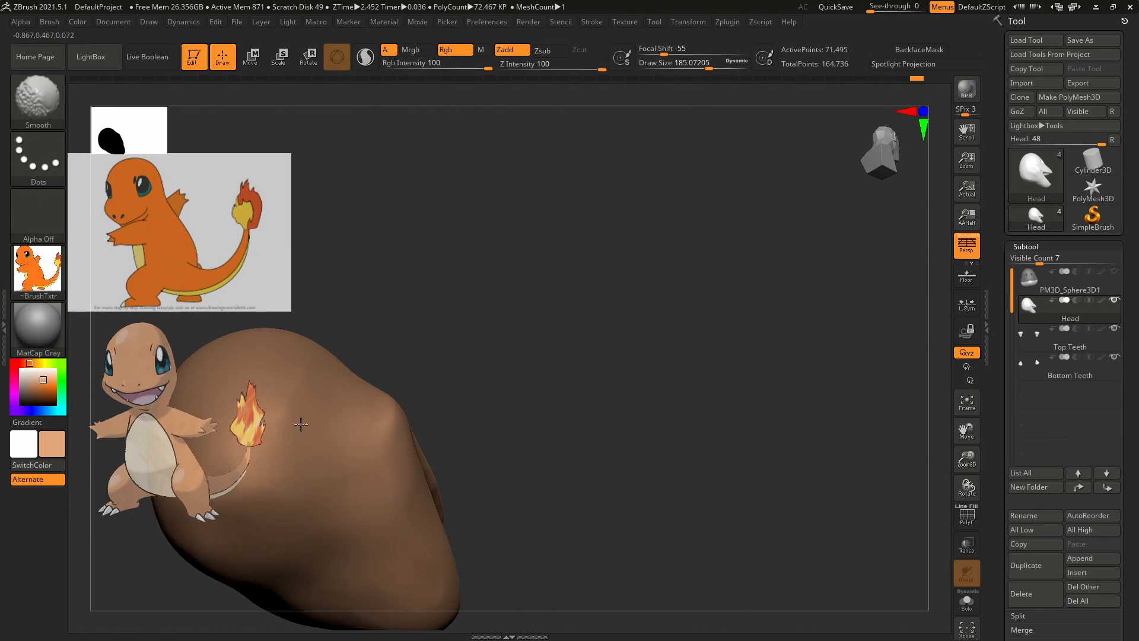
{"action": "left_click_drag", "start_coordinate": [330, 379], "coordinate": [333, 369], "text": "shift"}
{"action": "left_click_drag", "start_coordinate": [600, 277], "coordinate": [605, 422]}
{"action": "mouse_move", "coordinate": [299, 425]}
{"action": "left_mouse_down", "text": "shift"}
{"action": "mouse_move", "coordinate": [299, 351]}
{"action": "mouse_move", "coordinate": [299, 367]}
{"action": "left_mouse_up", "text": "shift"}
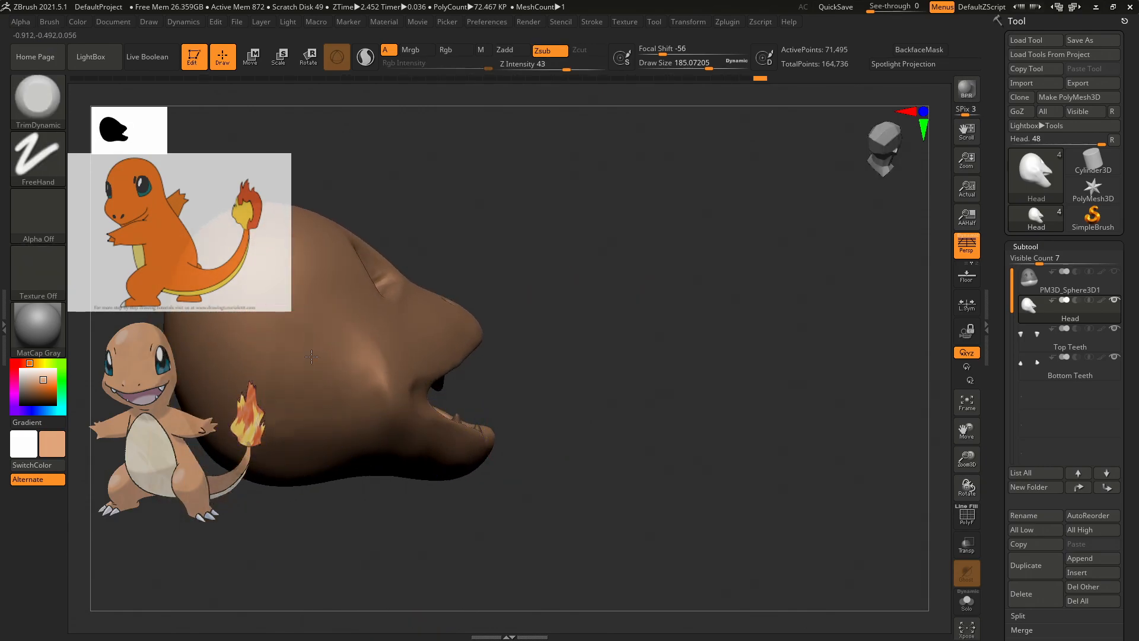
{"action": "key", "text": "shift"}
{"action": "mouse_move", "coordinate": [358, 360]}
{"action": "left_mouse_down", "text": "shift"}
{"action": "mouse_move", "coordinate": [370, 342]}
{"action": "mouse_move", "coordinate": [371, 394]}
{"action": "mouse_move", "coordinate": [417, 324]}
{"action": "left_mouse_up", "text": "shift"}
Flatten the cheek behind the mouth corner with TrimDynamic and smooth it into the jaw and back of the head.
{"action": "mouse_move", "coordinate": [373, 386]}
{"action": "left_mouse_down"}
{"action": "mouse_move", "coordinate": [401, 439]}
{"action": "mouse_move", "coordinate": [369, 458]}
{"action": "left_mouse_up"}
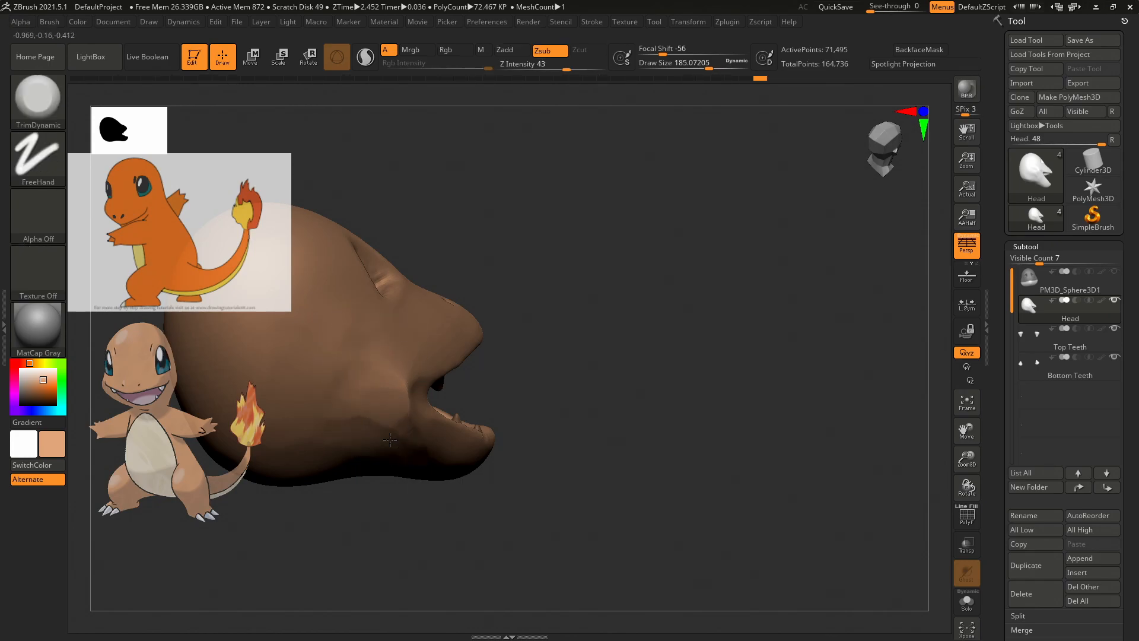
{"action": "key", "text": "shift"}
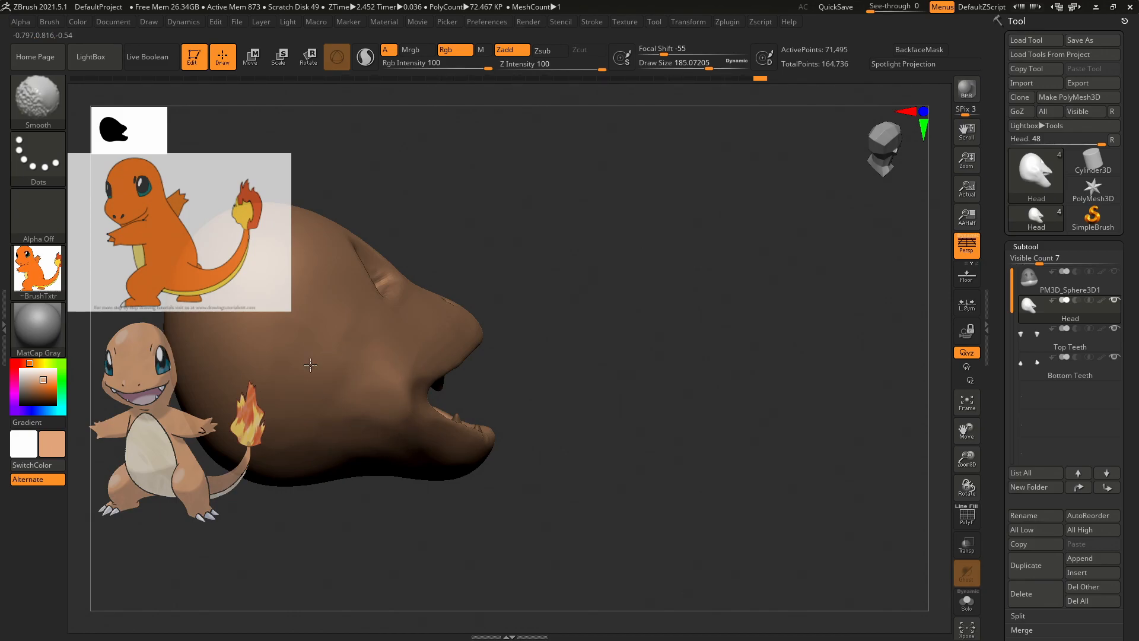
{"action": "mouse_move", "coordinate": [657, 337]}
{"action": "left_mouse_down"}
{"action": "mouse_move", "coordinate": [585, 305]}
{"action": "mouse_move", "coordinate": [632, 321]}
{"action": "mouse_move", "coordinate": [659, 293]}
{"action": "mouse_move", "coordinate": [431, 467]}
{"action": "left_mouse_up"}
{"action": "key", "text": "shift"}
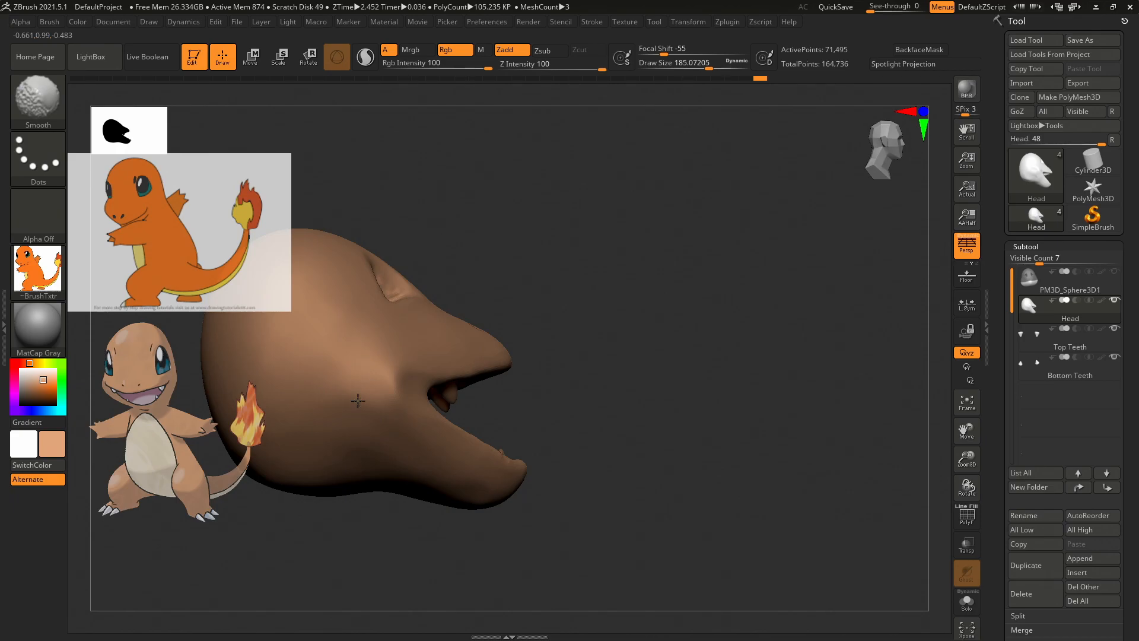
{"action": "mouse_move", "coordinate": [617, 296]}
{"action": "left_mouse_down"}
{"action": "mouse_move", "coordinate": [522, 314]}
{"action": "mouse_move", "coordinate": [566, 343]}
{"action": "mouse_move", "coordinate": [656, 265]}
{"action": "mouse_move", "coordinate": [692, 208]}
{"action": "mouse_move", "coordinate": [576, 317]}
{"action": "left_mouse_up"}
{"action": "key", "text": "shift"}
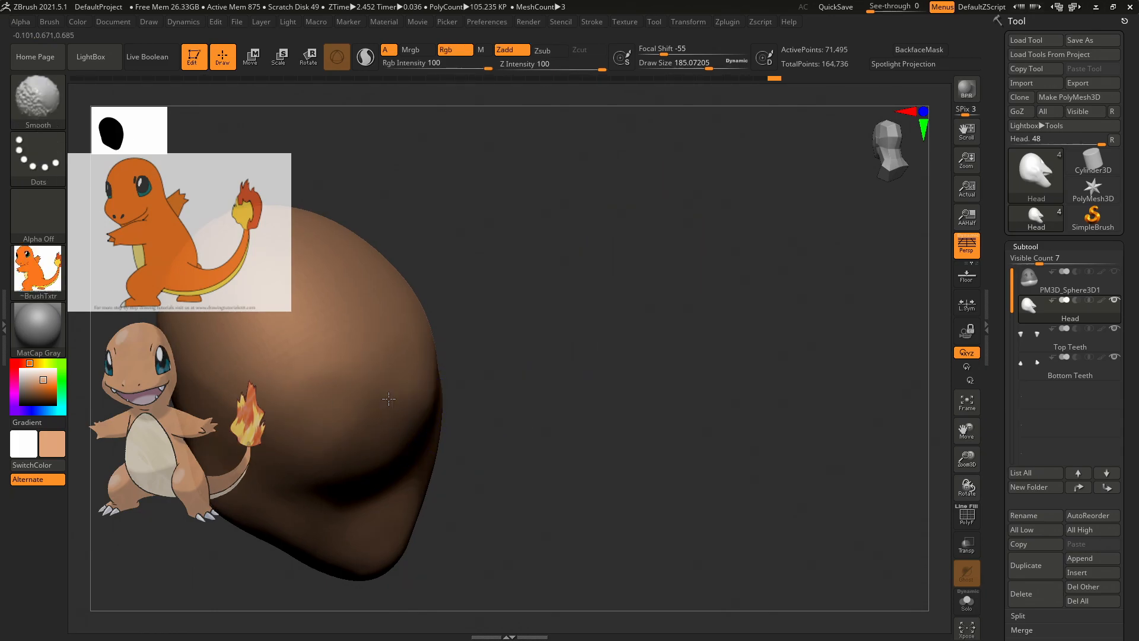
Append a sphere as a new subtool and place it directly below Head in the subtool order.
{"action": "mouse_move", "coordinate": [504, 341]}
{"action": "left_mouse_down"}
{"action": "mouse_move", "coordinate": [635, 290]}
{"action": "mouse_move", "coordinate": [597, 247]}
{"action": "mouse_move", "coordinate": [522, 265]}
{"action": "mouse_move", "coordinate": [480, 308]}
{"action": "mouse_move", "coordinate": [789, 129]}
{"action": "left_mouse_up"}
{"action": "left_click", "coordinate": [885, 151]}
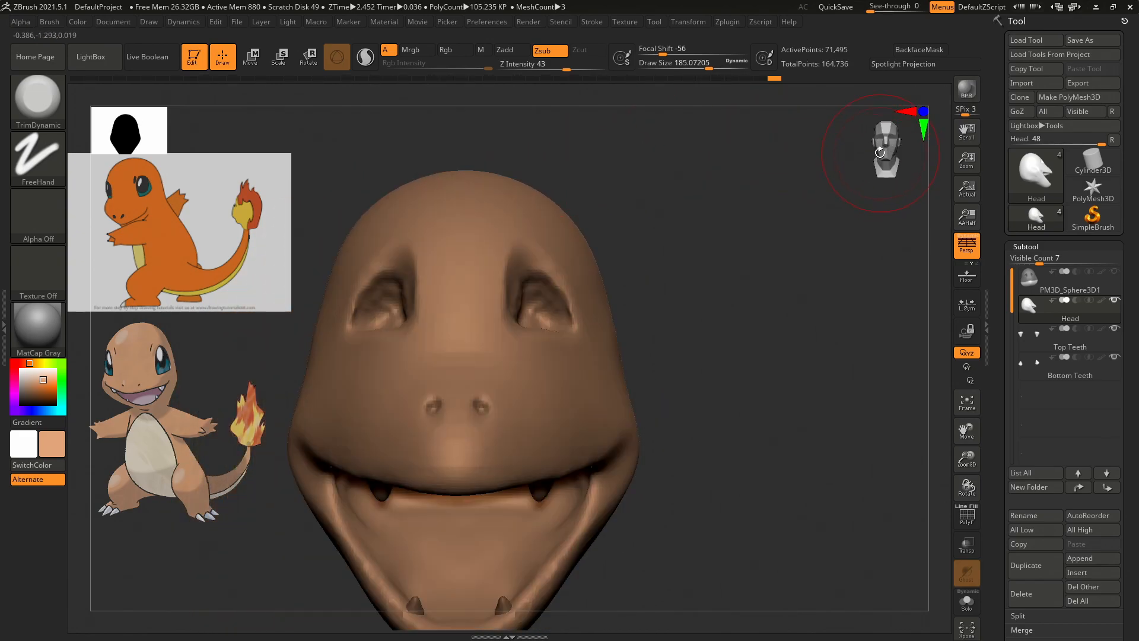
{"action": "mouse_move", "coordinate": [763, 293]}
{"action": "left_mouse_down"}
{"action": "mouse_move", "coordinate": [860, 257]}
{"action": "mouse_move", "coordinate": [824, 282]}
{"action": "mouse_move", "coordinate": [824, 222]}
{"action": "left_mouse_up"}
{"action": "left_click_drag", "start_coordinate": [739, 296], "coordinate": [771, 293]}
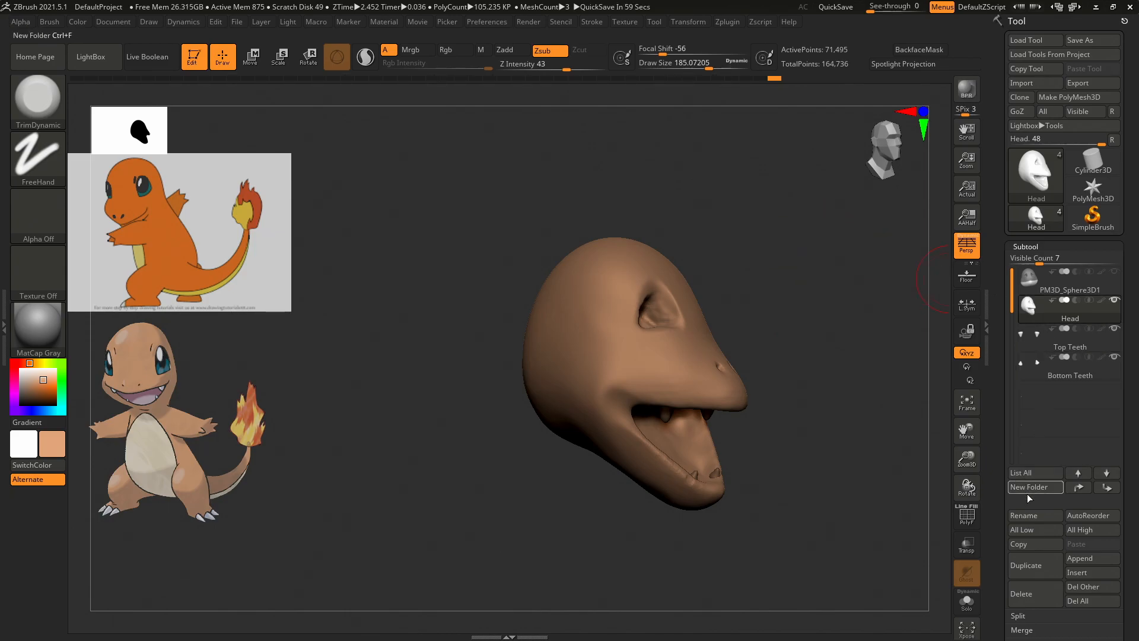
{"action": "left_click", "coordinate": [1080, 560]}
{"action": "left_click", "coordinate": [687, 385]}
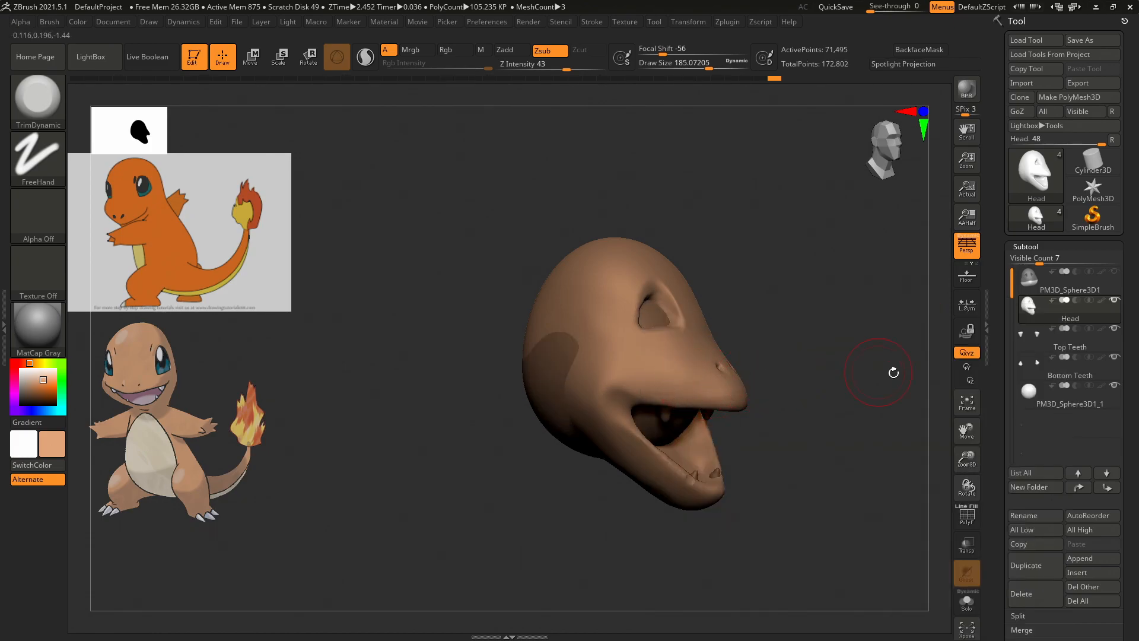
{"action": "left_click_drag", "start_coordinate": [1028, 392], "coordinate": [1047, 341]}
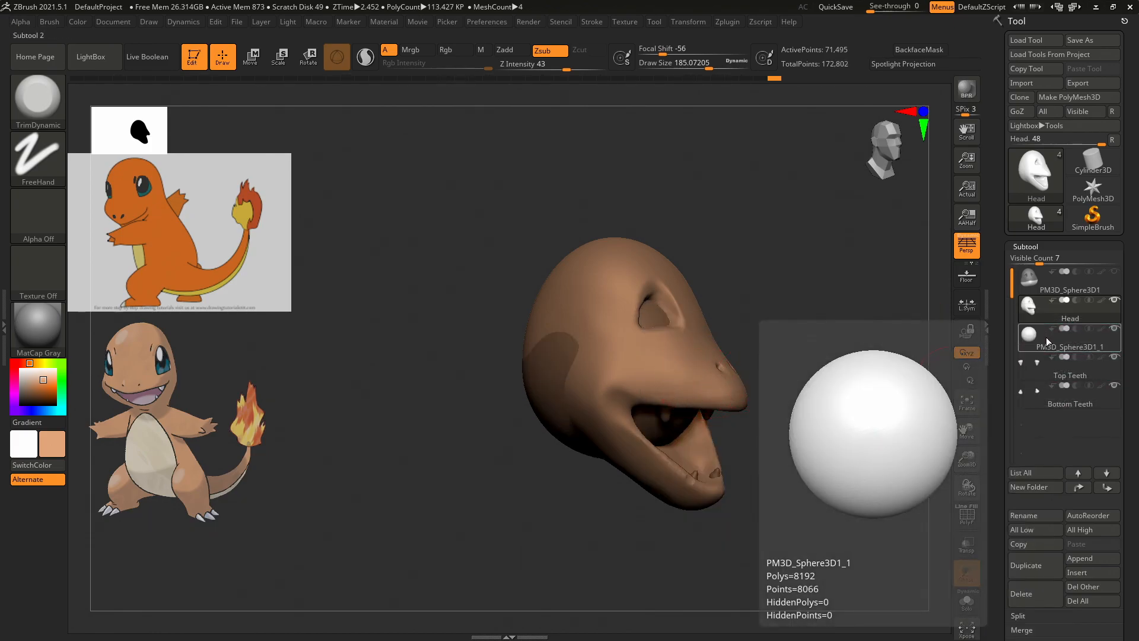
Make the new sphere the active subtool and move it up and forward to the forehead between the eye sockets.
{"action": "key", "text": "w"}
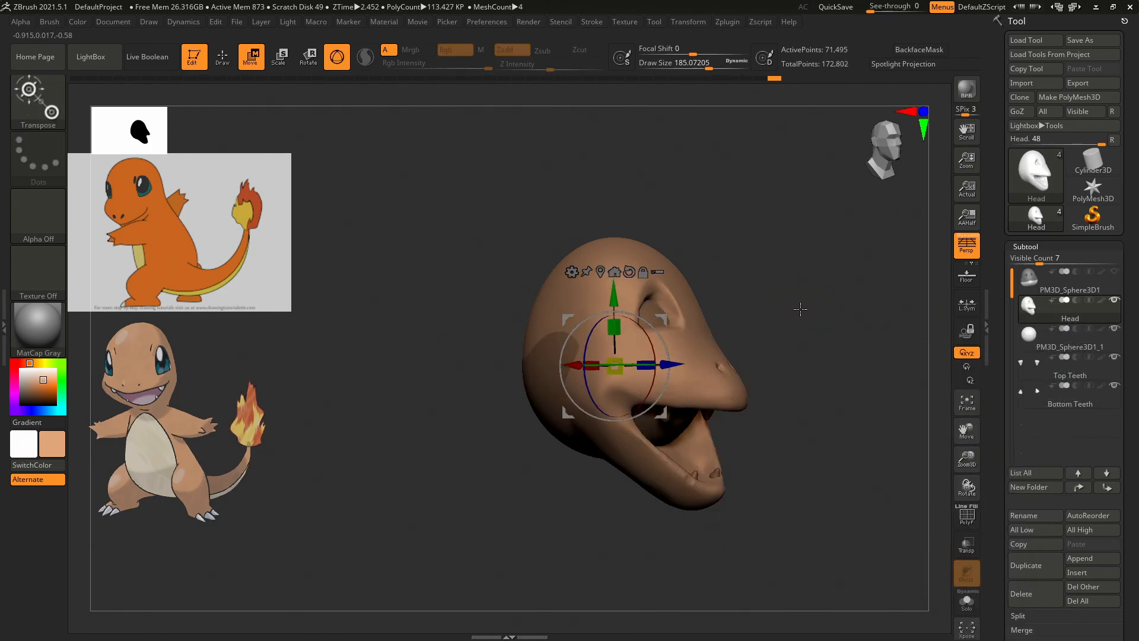
{"action": "left_click_drag", "start_coordinate": [620, 325], "coordinate": [635, 365]}
{"action": "left_click", "coordinate": [1035, 337]}
{"action": "key", "text": "ctrl+z"}
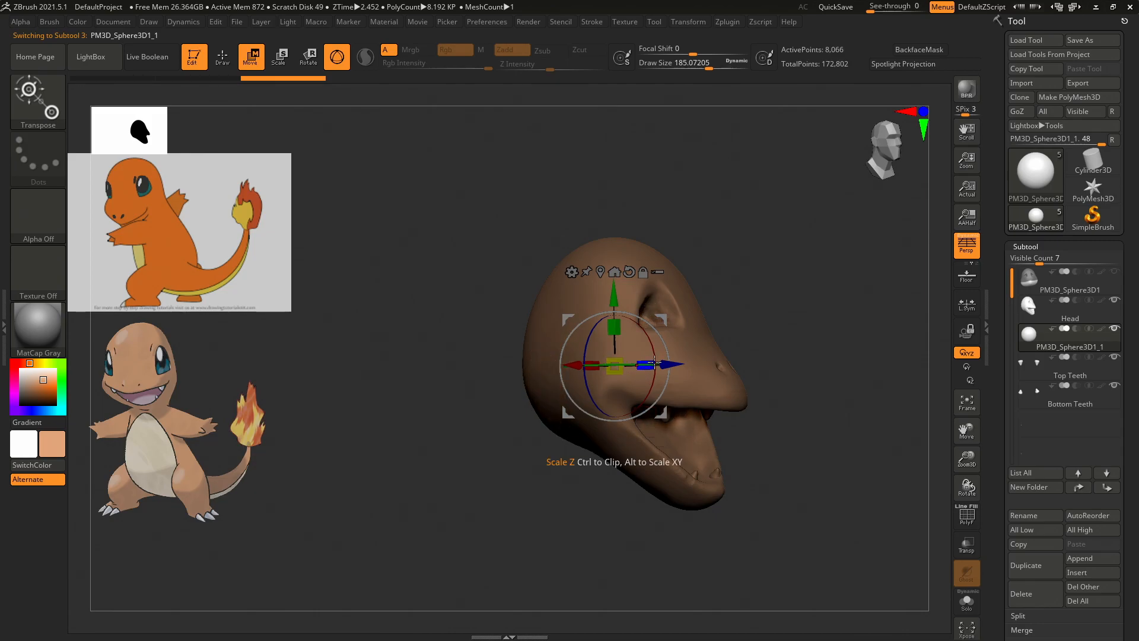
{"action": "left_click_drag", "start_coordinate": [614, 296], "coordinate": [614, 236]}
{"action": "left_click_drag", "start_coordinate": [667, 308], "coordinate": [717, 313]}
{"action": "left_click_drag", "start_coordinate": [845, 298], "coordinate": [795, 310]}
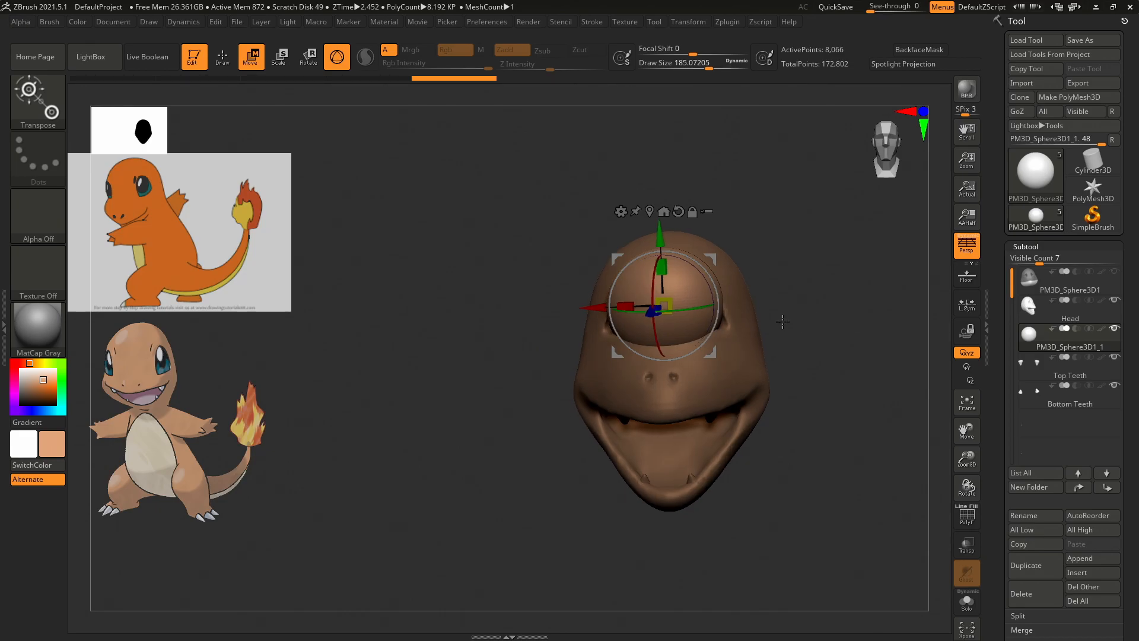
Move the sphere sideways into the eye socket on the viewer's left and scale it down to fit.
{"action": "left_click_drag", "start_coordinate": [623, 306], "coordinate": [580, 307]}
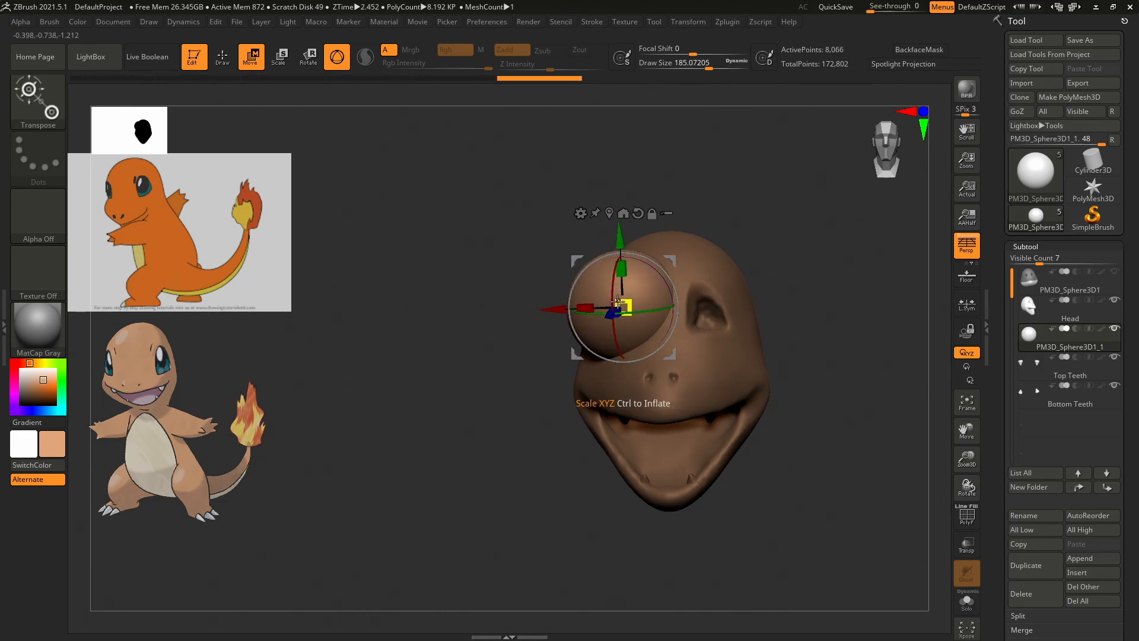
{"action": "left_click_drag", "start_coordinate": [624, 237], "coordinate": [625, 249]}
{"action": "left_click_drag", "start_coordinate": [796, 271], "coordinate": [822, 274]}
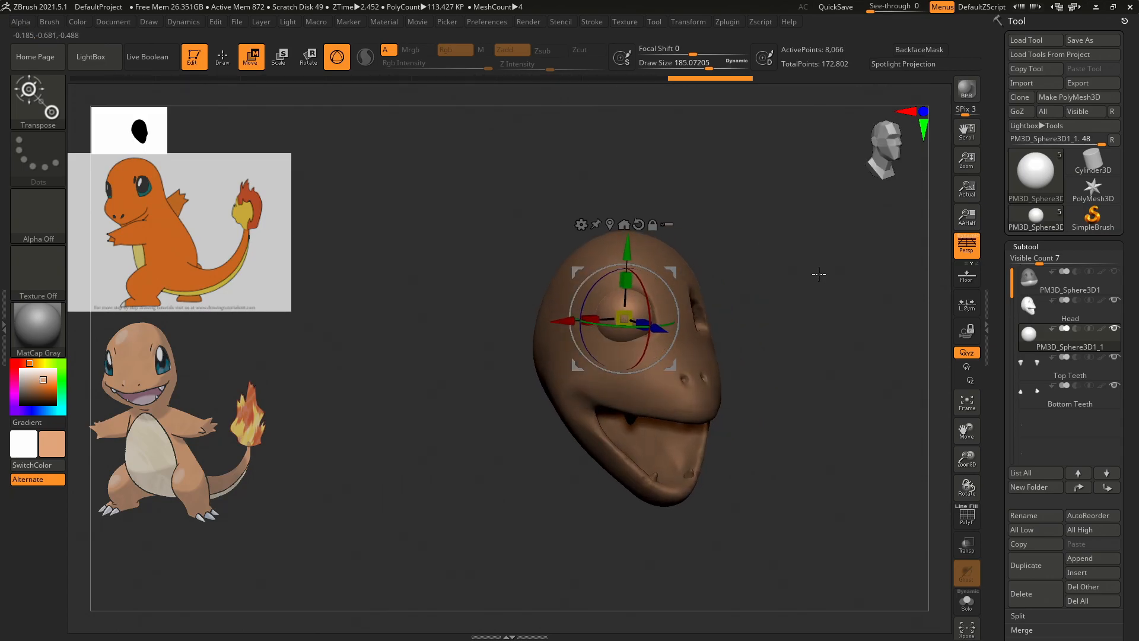
{"action": "mouse_move", "coordinate": [662, 336]}
{"action": "left_mouse_down"}
{"action": "mouse_move", "coordinate": [650, 333]}
{"action": "mouse_move", "coordinate": [659, 334]}
{"action": "left_mouse_up"}
{"action": "left_click_drag", "start_coordinate": [559, 322], "coordinate": [564, 323]}
{"action": "left_click_drag", "start_coordinate": [663, 327], "coordinate": [670, 329]}
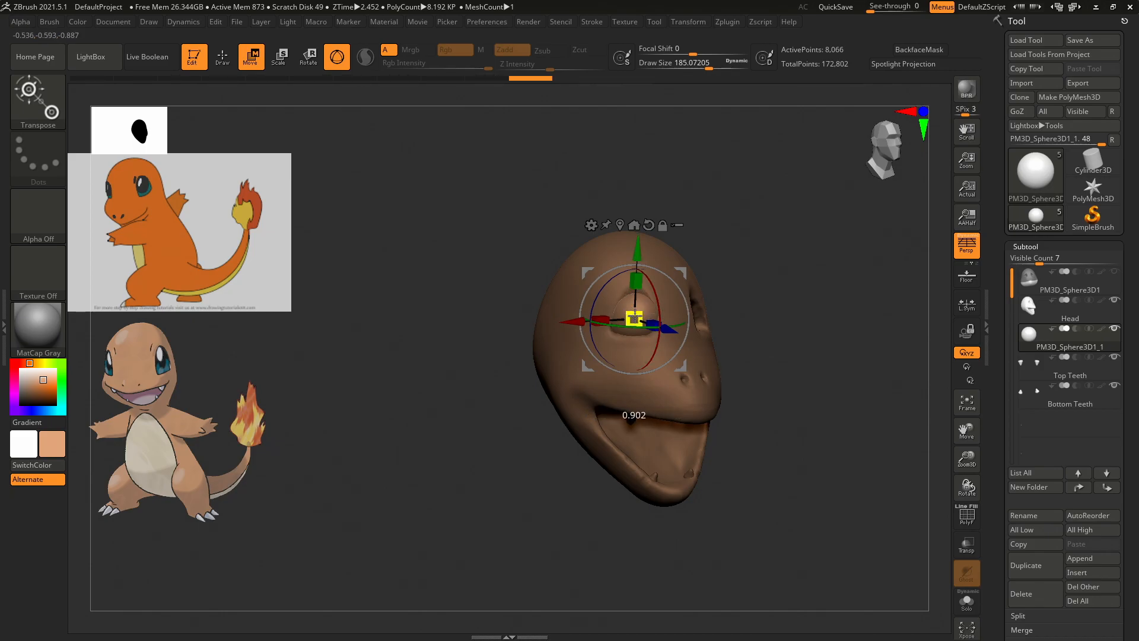
{"action": "left_click_drag", "start_coordinate": [638, 319], "coordinate": [638, 274]}
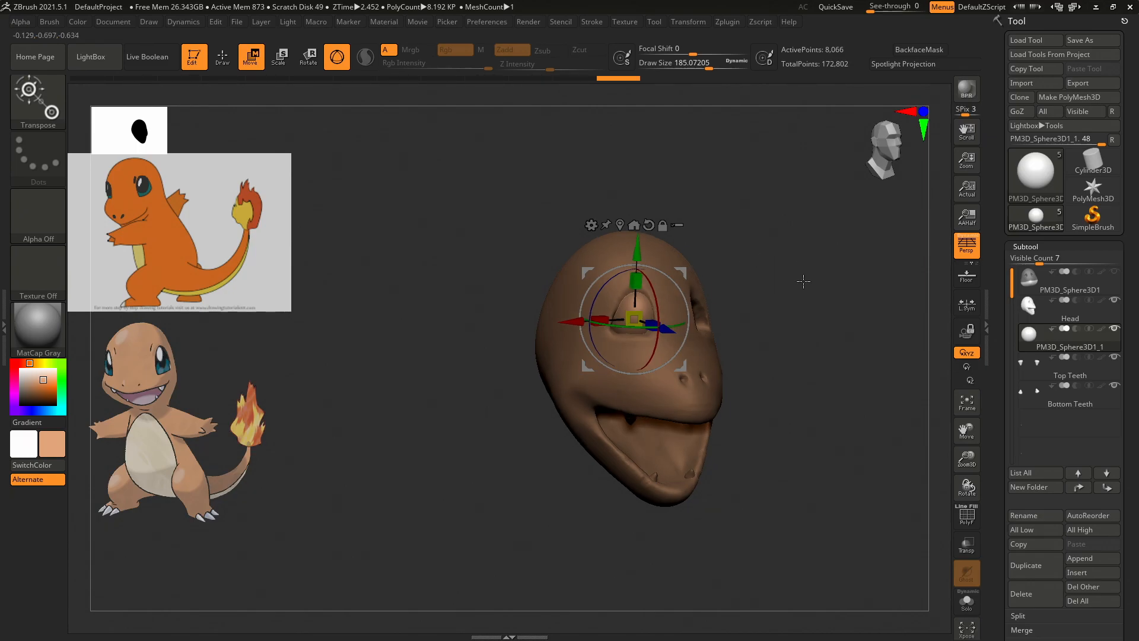
{"action": "left_click_drag", "start_coordinate": [803, 280], "coordinate": [788, 280], "text": "shift"}
{"action": "left_click_drag", "start_coordinate": [599, 324], "coordinate": [639, 295]}
{"action": "key", "text": "ctrl+z"}
{"action": "key", "text": "ctrl+z"}
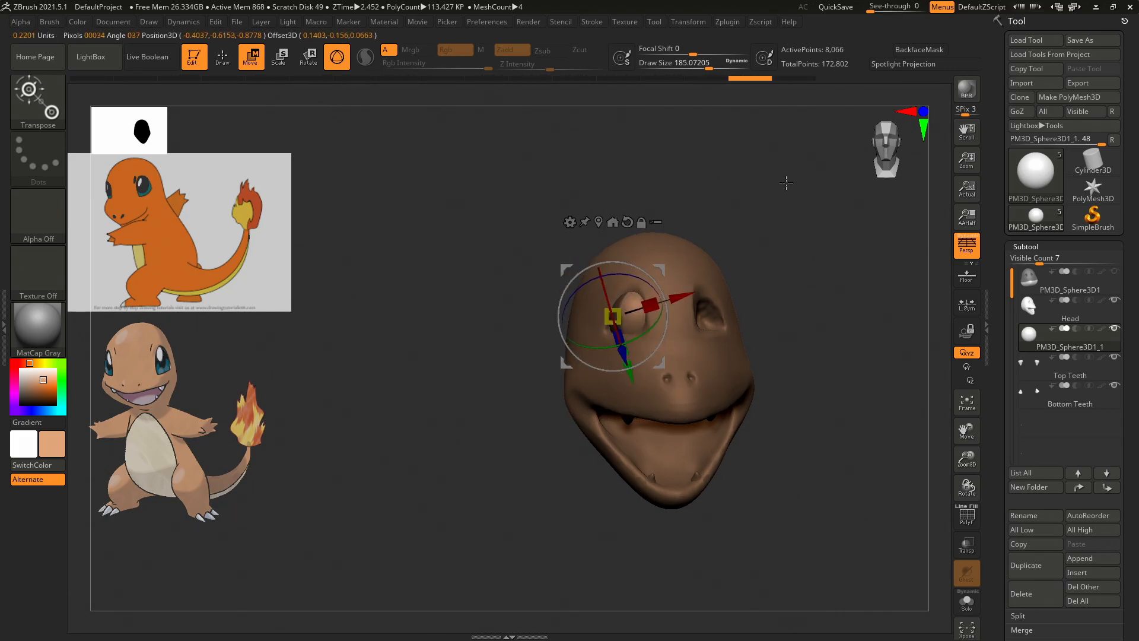
{"action": "key", "text": "ctrl+z"}
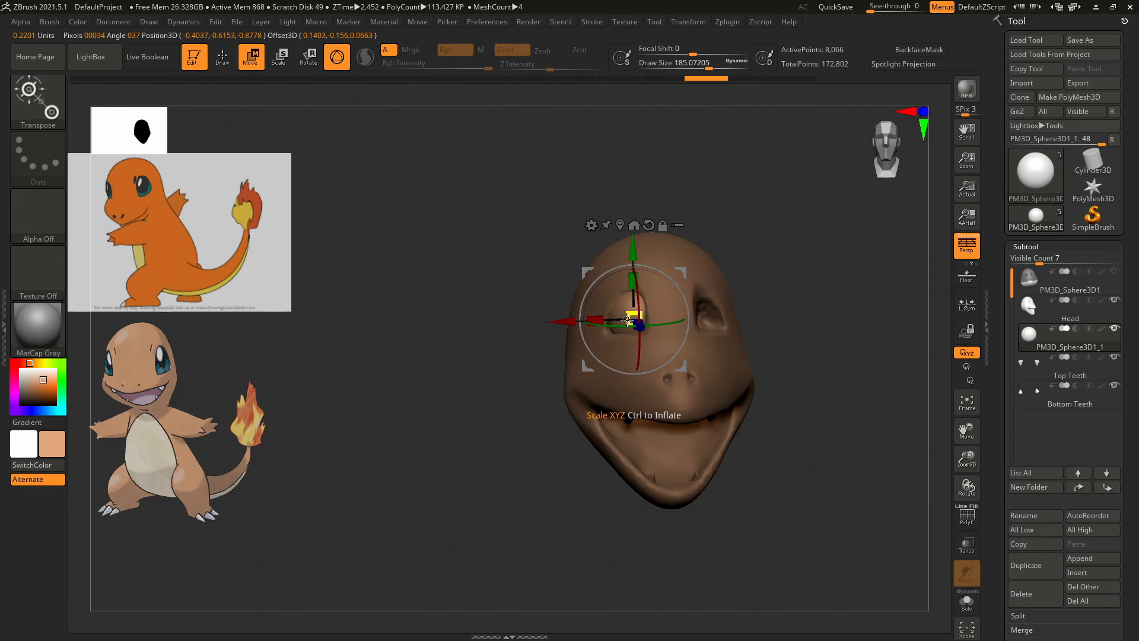
Stretch the eye sphere into a tall oval and adjust its depth and width to the socket.
{"action": "key", "text": "ctrl+shift+z"}
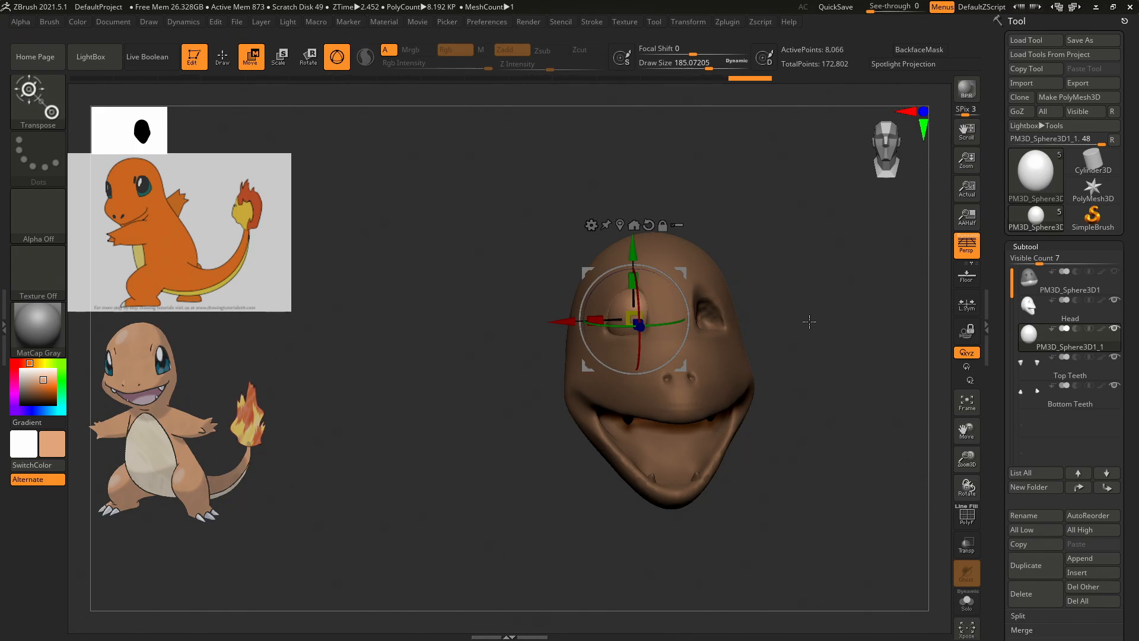
{"action": "left_click_drag", "start_coordinate": [783, 284], "coordinate": [821, 292]}
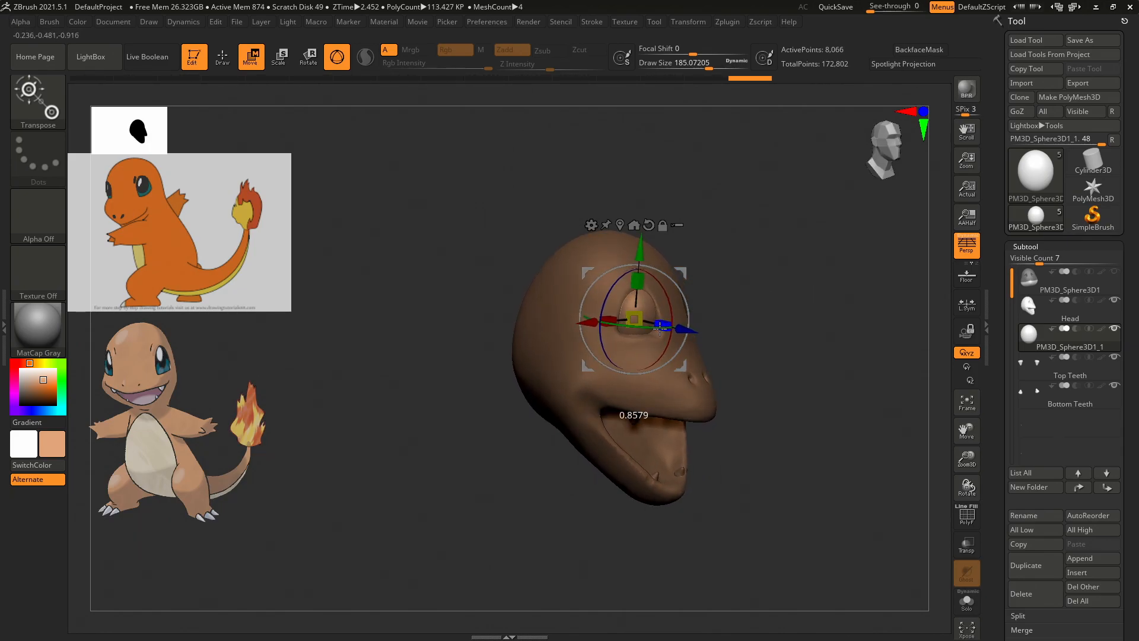
{"action": "left_click_drag", "start_coordinate": [662, 330], "coordinate": [664, 330]}
{"action": "left_click_drag", "start_coordinate": [783, 285], "coordinate": [772, 294]}
{"action": "left_click_drag", "start_coordinate": [596, 323], "coordinate": [598, 325]}
Tilt the eye oval to follow the slope of the face and fine-tune how far it protrudes from the socket.
{"action": "left_click_drag", "start_coordinate": [644, 273], "coordinate": [672, 324]}
{"action": "left_click_drag", "start_coordinate": [768, 311], "coordinate": [810, 321]}
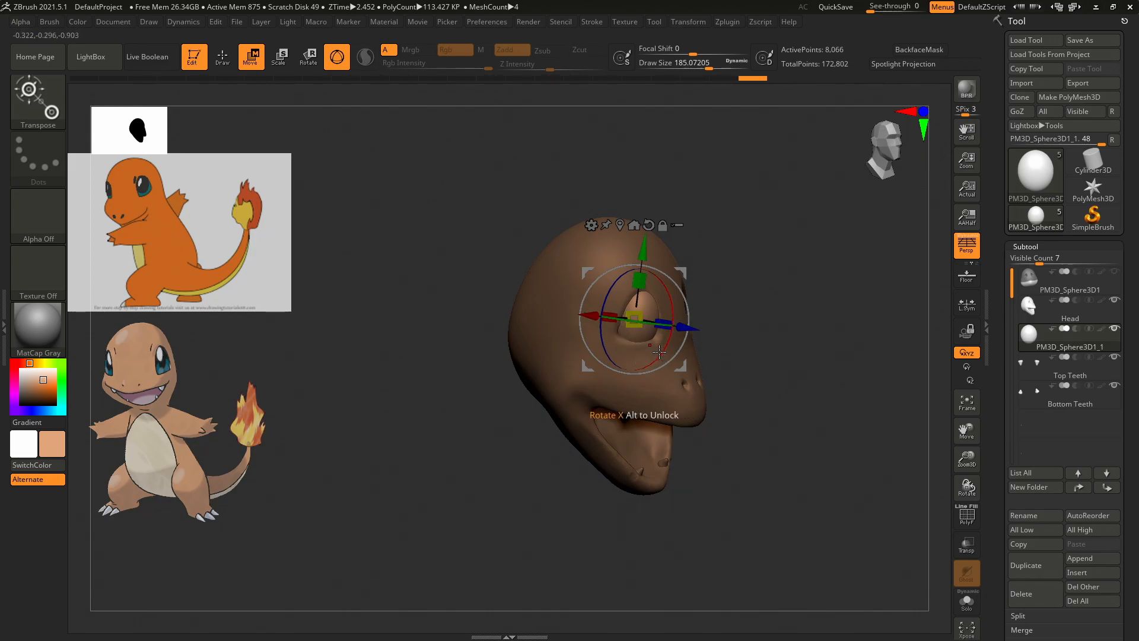
{"action": "mouse_move", "coordinate": [770, 295]}
{"action": "left_mouse_down"}
{"action": "mouse_move", "coordinate": [738, 278]}
{"action": "mouse_move", "coordinate": [818, 279]}
{"action": "mouse_move", "coordinate": [770, 295]}
{"action": "left_mouse_up"}
{"action": "left_click_drag", "start_coordinate": [672, 326], "coordinate": [669, 328]}
{"action": "left_click_drag", "start_coordinate": [672, 327], "coordinate": [674, 327]}
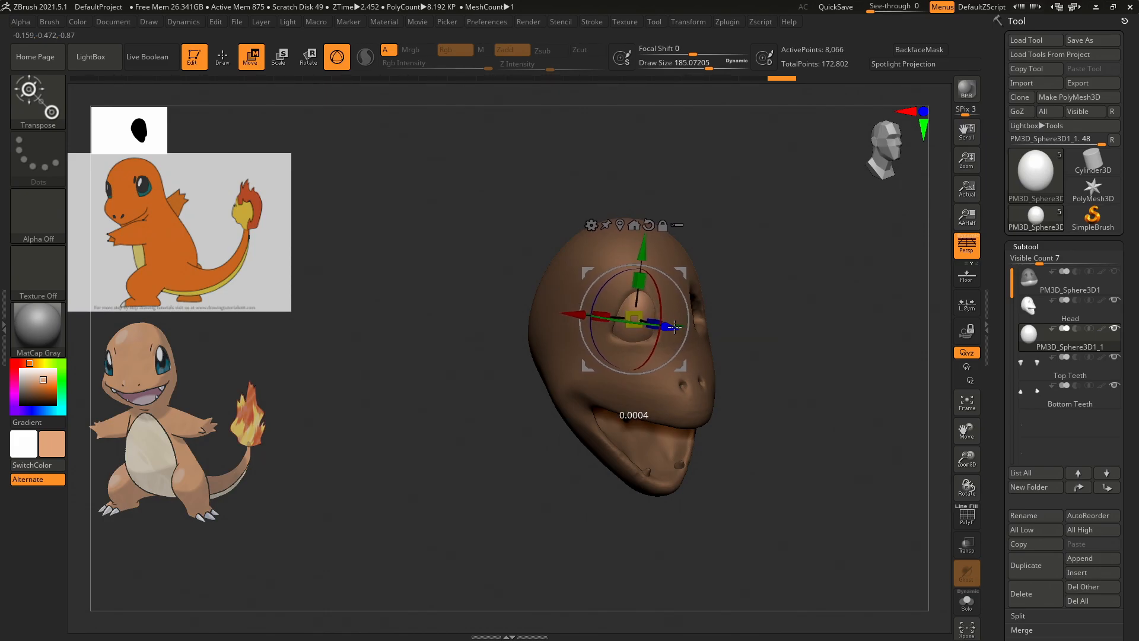
{"action": "left_click_drag", "start_coordinate": [740, 308], "coordinate": [789, 288]}
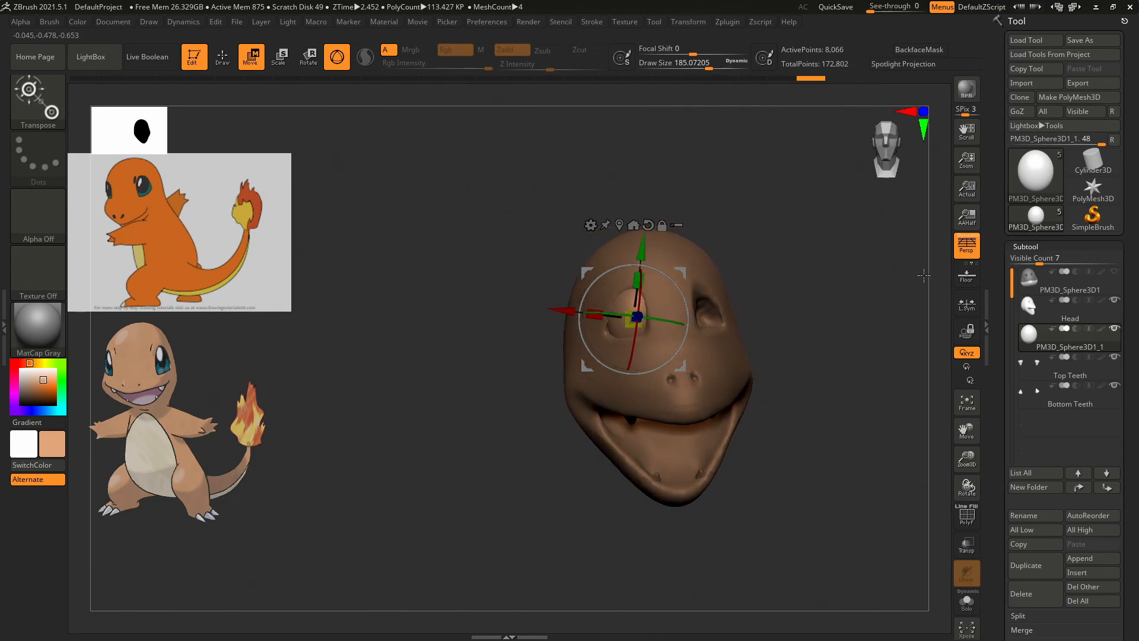
Rename the eye sphere subtool as Eyes.
{"action": "left_click", "coordinate": [1027, 544]}
{"action": "left_click", "coordinate": [1031, 516]}
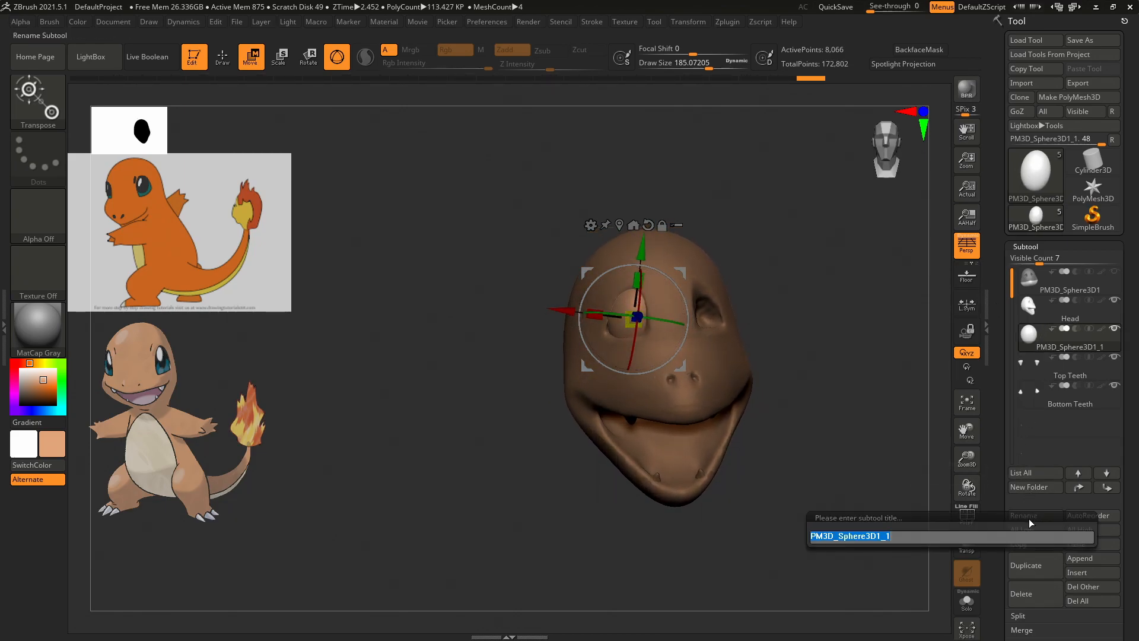
{"action": "type", "text": "Eyes"}
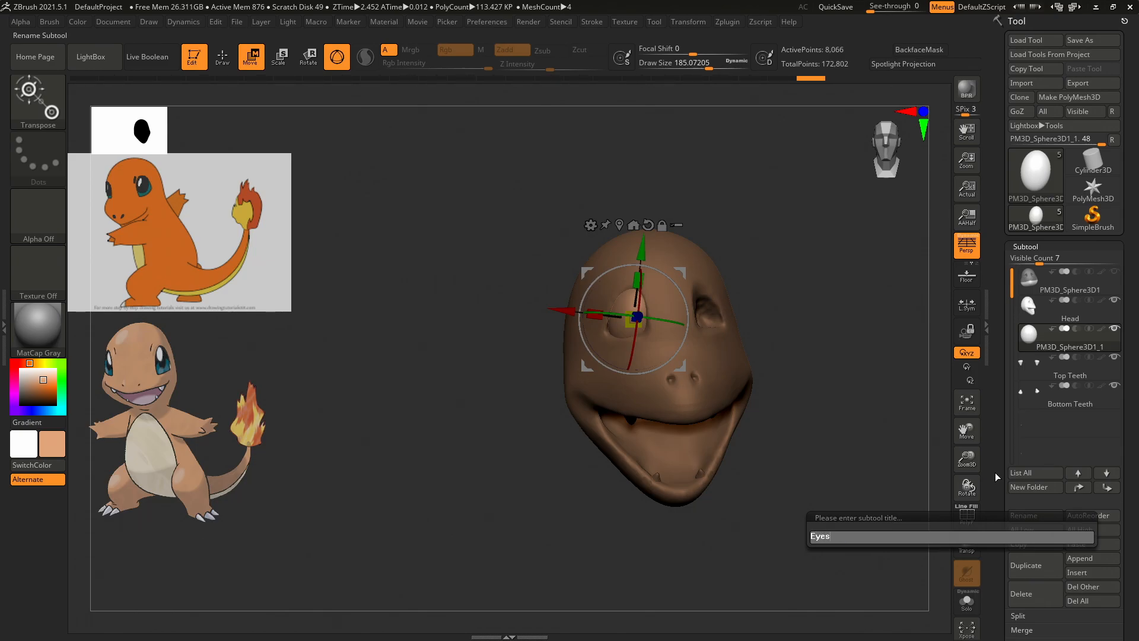
{"action": "key", "text": "Return"}
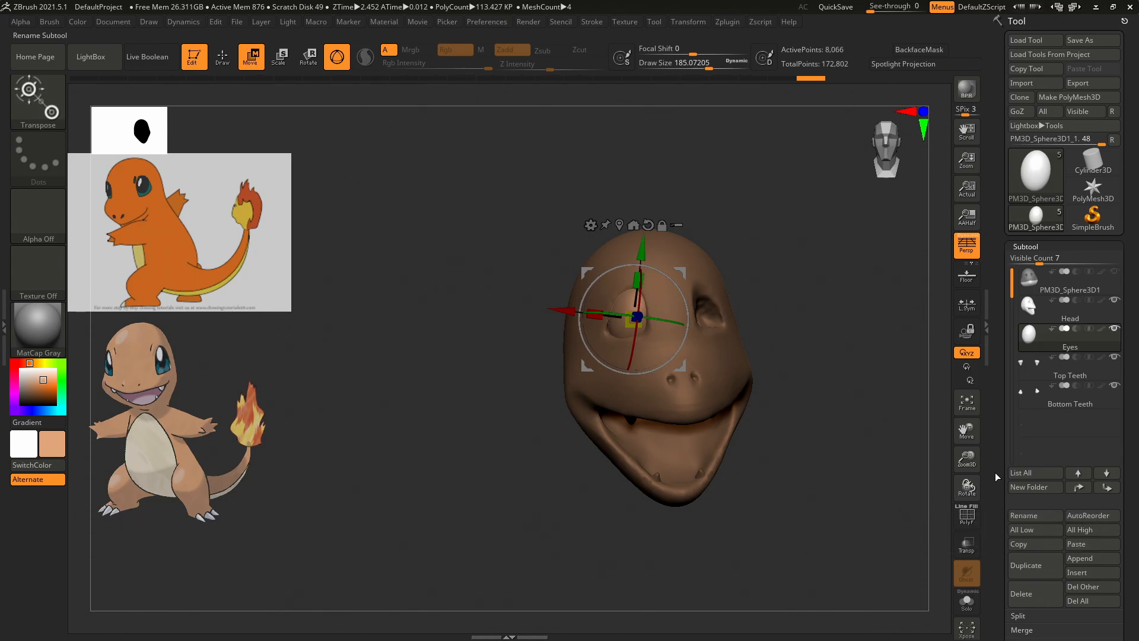
Mirror and weld the Eyes subtool's geometry to create the matching eye in the opposite socket.
{"action": "left_click_drag", "start_coordinate": [999, 470], "coordinate": [997, 299]}
{"action": "left_click_drag", "start_coordinate": [997, 439], "coordinate": [998, 344]}
{"action": "left_click_drag", "start_coordinate": [1000, 467], "coordinate": [1003, 269]}
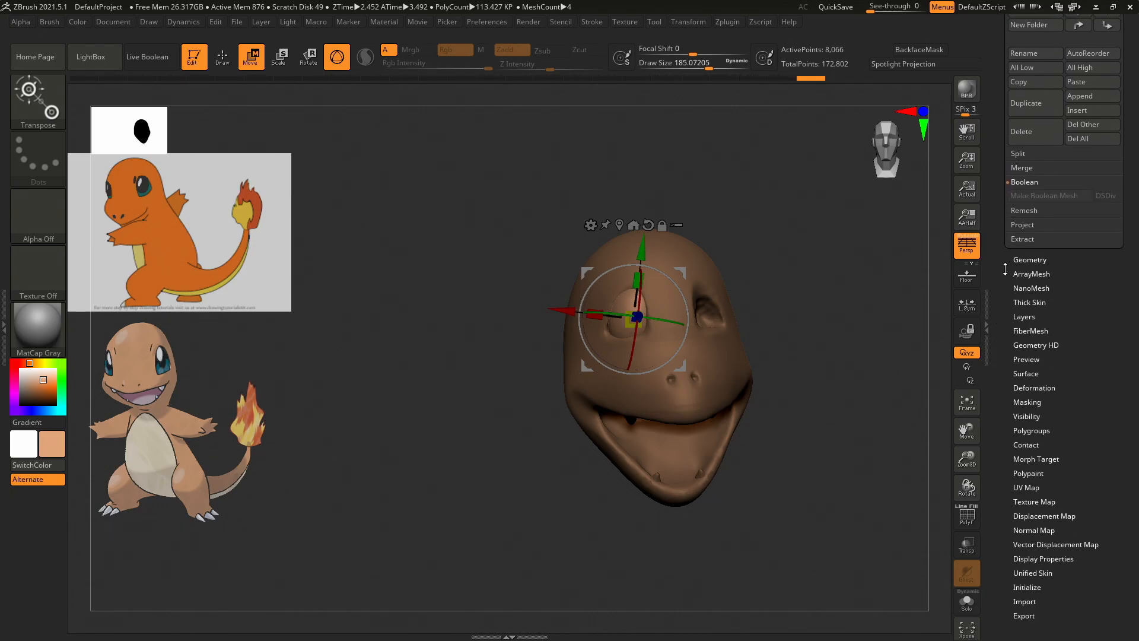
{"action": "left_click", "coordinate": [1037, 259]}
{"action": "left_click", "coordinate": [1038, 246]}
{"action": "left_click_drag", "start_coordinate": [1003, 192], "coordinate": [1003, 514]}
{"action": "left_click_drag", "start_coordinate": [1002, 299], "coordinate": [1003, 336]}
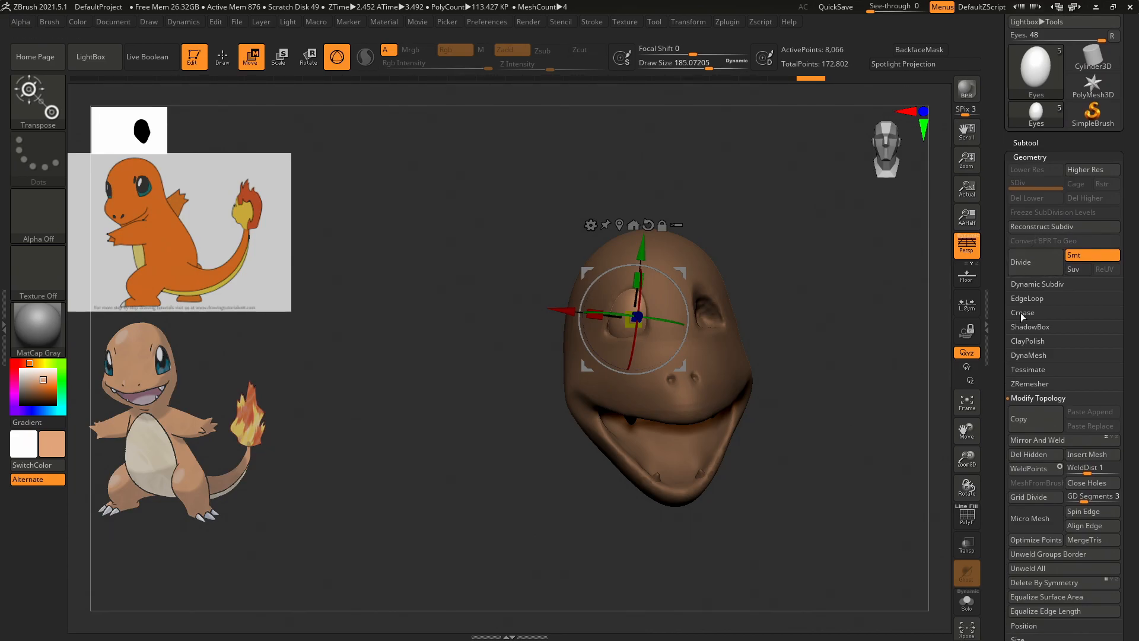
{"action": "left_click", "coordinate": [1037, 440]}
{"action": "left_click_drag", "start_coordinate": [857, 332], "coordinate": [892, 286]}
{"action": "left_click_drag", "start_coordinate": [864, 231], "coordinate": [862, 234]}
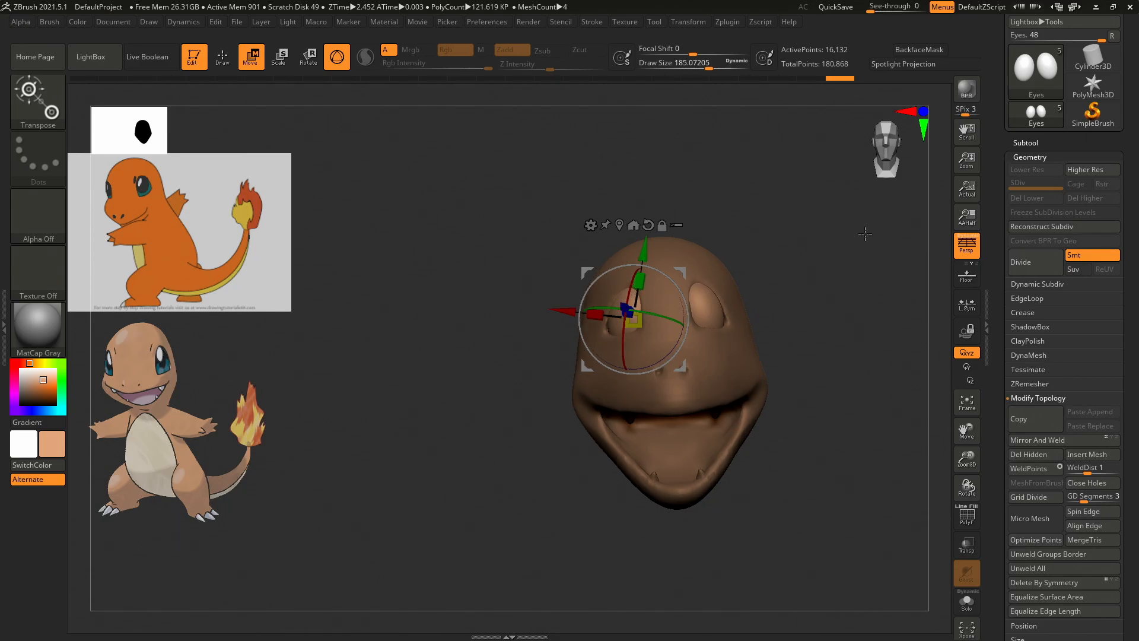
Return to draw mode with the Move brush and check both eyes against the head from the front.
{"action": "key", "text": "q"}
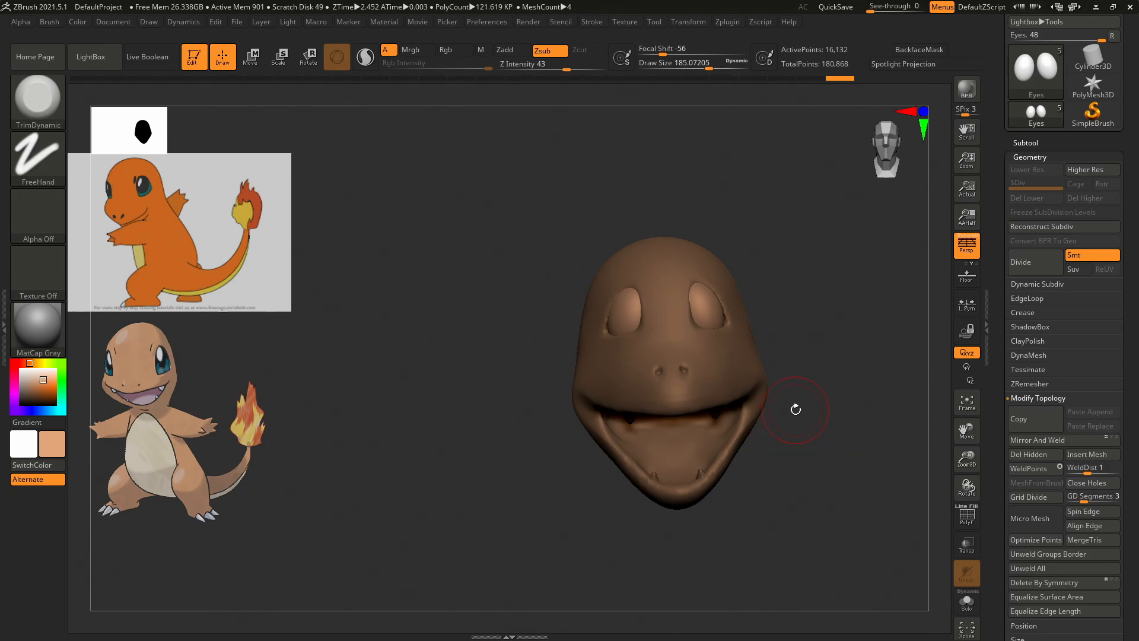
{"action": "key", "text": "b"}
{"action": "key", "text": "m"}
{"action": "key", "text": "v"}
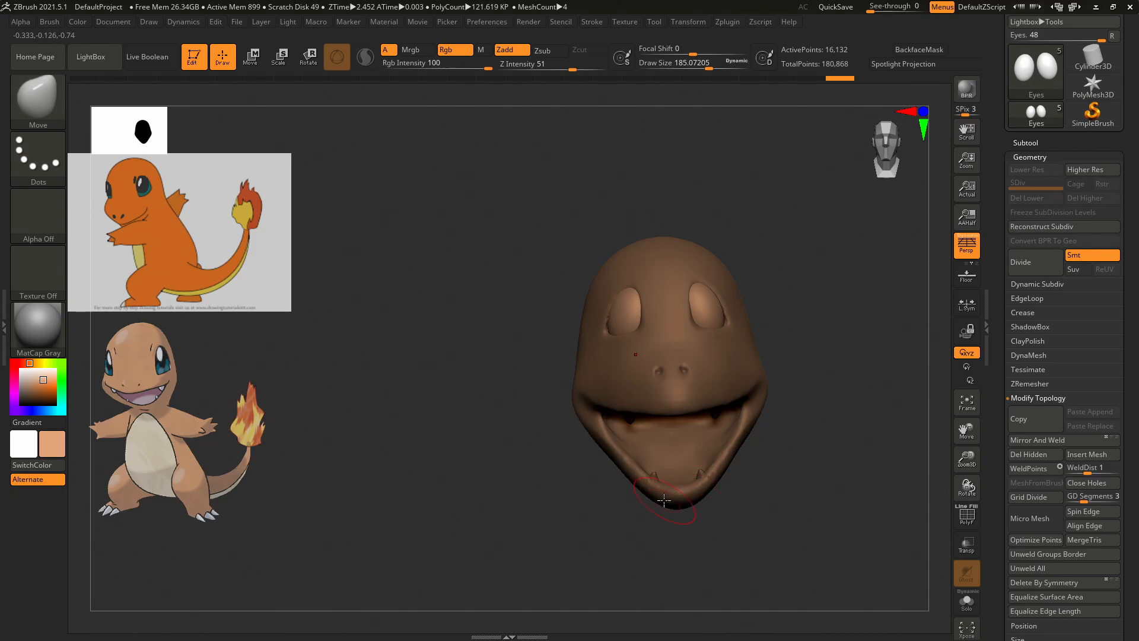
{"action": "mouse_move", "coordinate": [856, 312]}
{"action": "left_mouse_down"}
{"action": "mouse_move", "coordinate": [852, 321]}
{"action": "mouse_move", "coordinate": [891, 153]}
{"action": "left_mouse_up"}
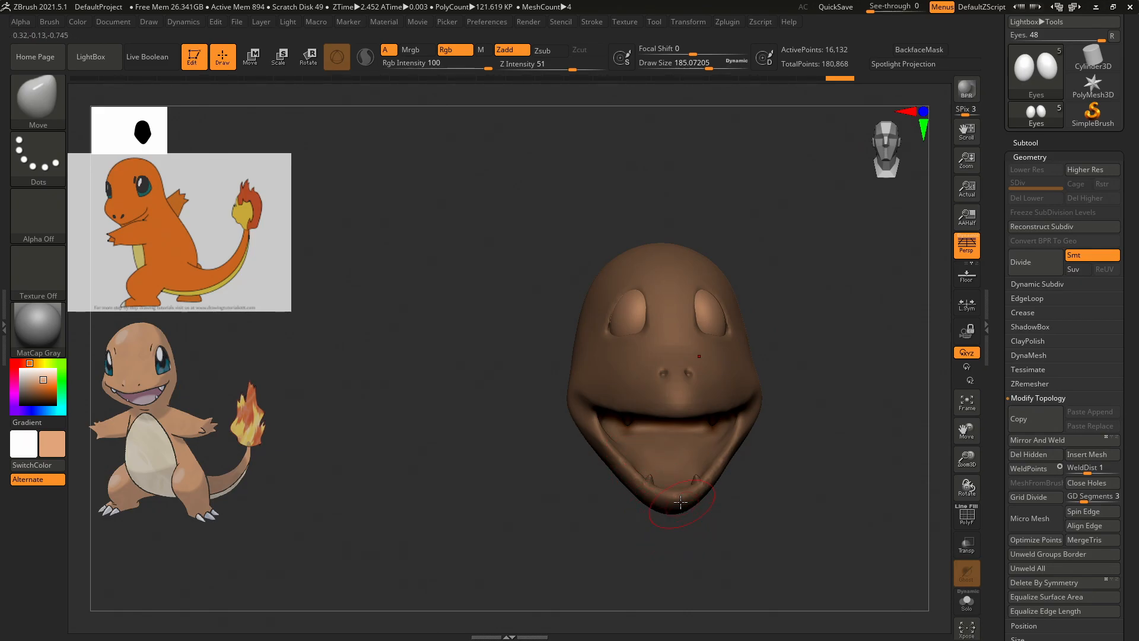
{"action": "left_click_drag", "start_coordinate": [860, 357], "coordinate": [834, 345]}
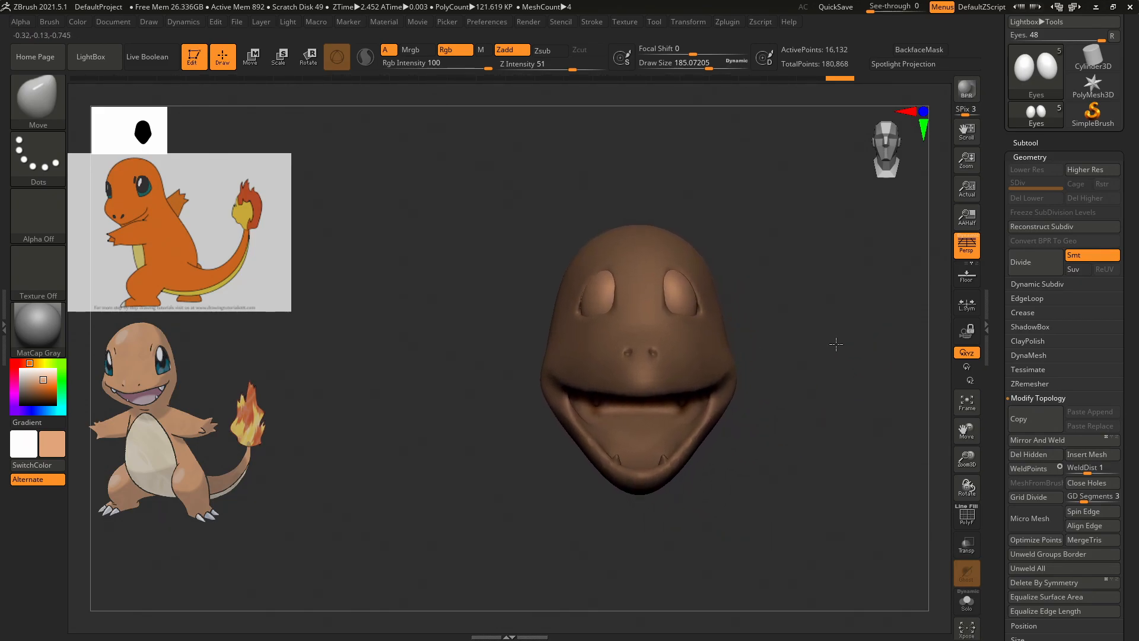
Make the Head subtool active and check the jaw and mouth from the side and front.
{"action": "left_click_drag", "start_coordinate": [996, 196], "coordinate": [992, 287]}
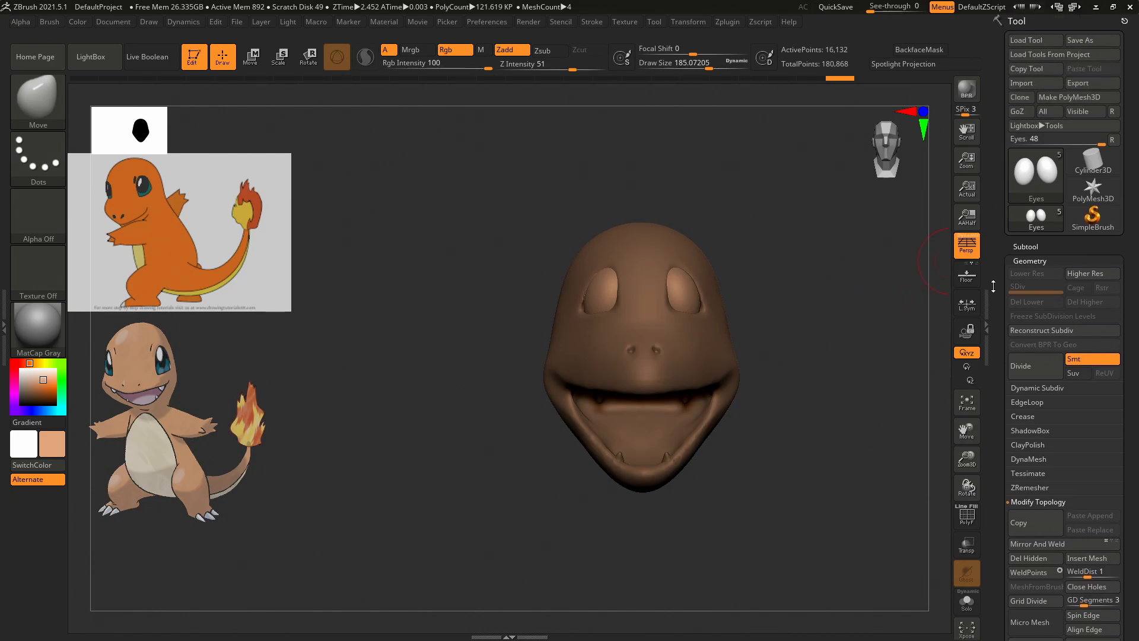
{"action": "left_click", "coordinate": [1038, 246]}
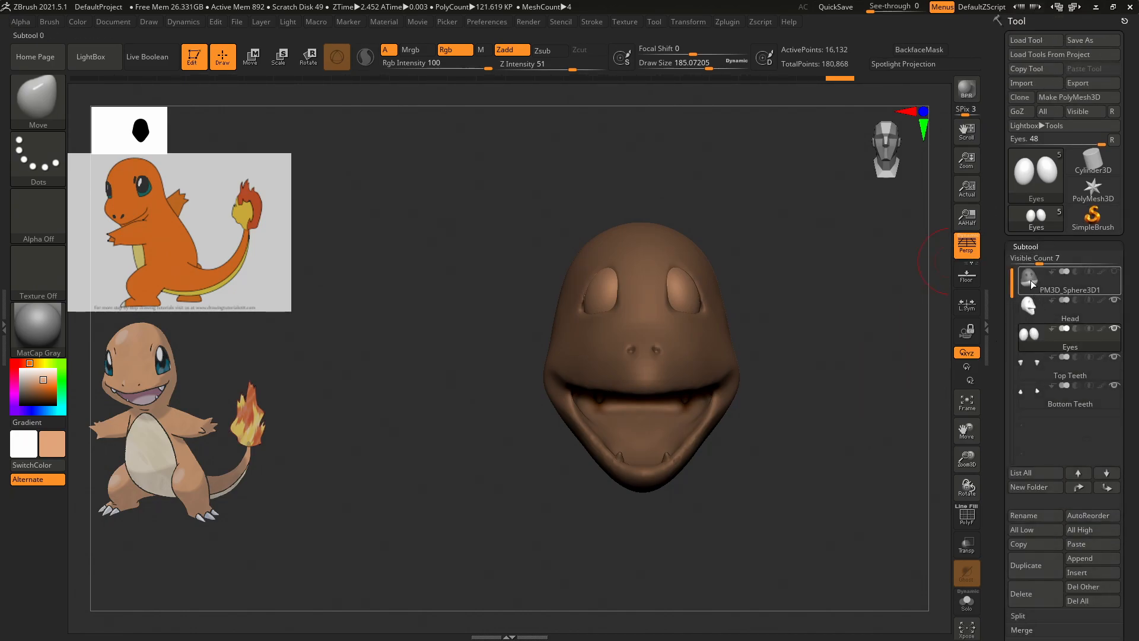
{"action": "left_click", "coordinate": [1030, 308]}
{"action": "left_click_drag", "start_coordinate": [844, 386], "coordinate": [842, 389]}
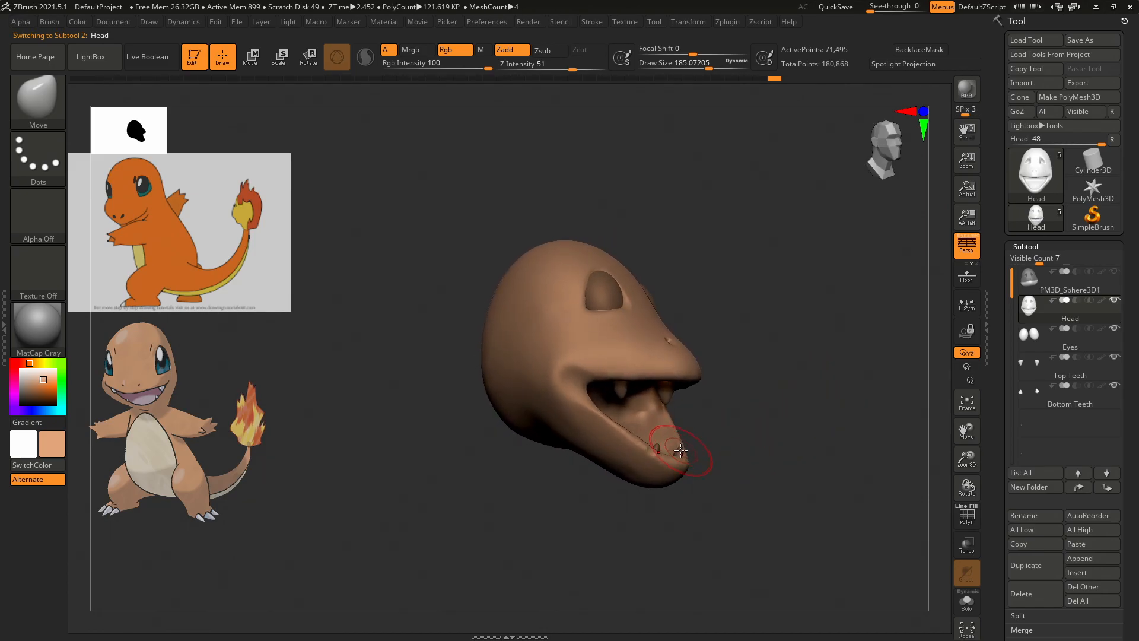
{"action": "left_click_drag", "start_coordinate": [659, 457], "coordinate": [635, 437], "text": "shift"}
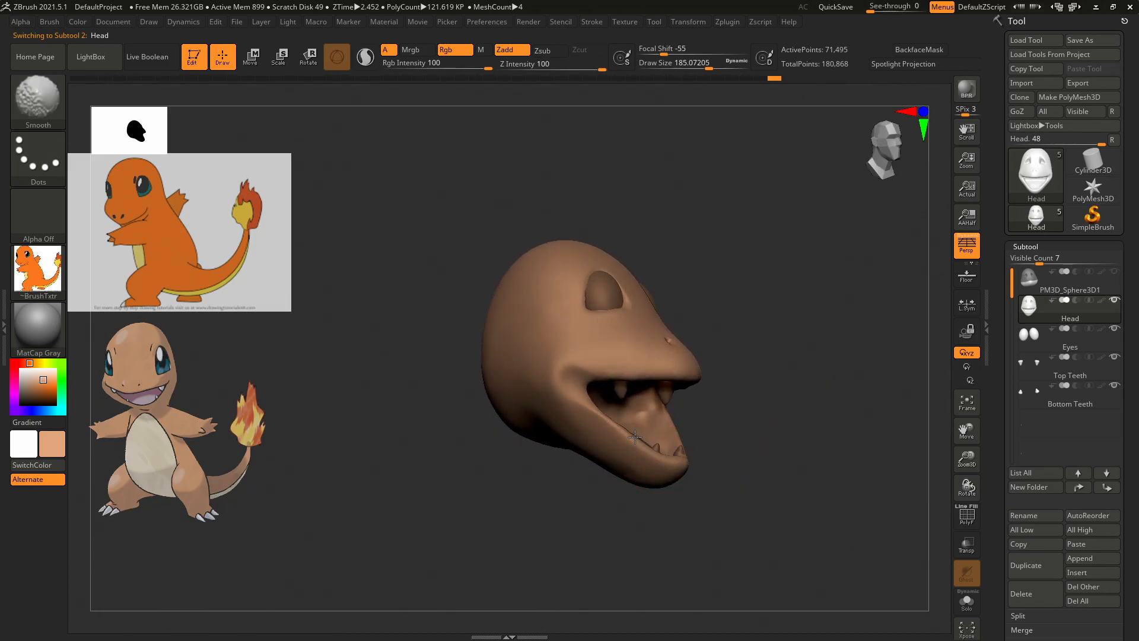
{"action": "mouse_move", "coordinate": [834, 382]}
{"action": "left_mouse_down"}
{"action": "mouse_move", "coordinate": [742, 348]}
{"action": "mouse_move", "coordinate": [763, 363]}
{"action": "mouse_move", "coordinate": [813, 356]}
{"action": "mouse_move", "coordinate": [726, 457]}
{"action": "left_mouse_up"}
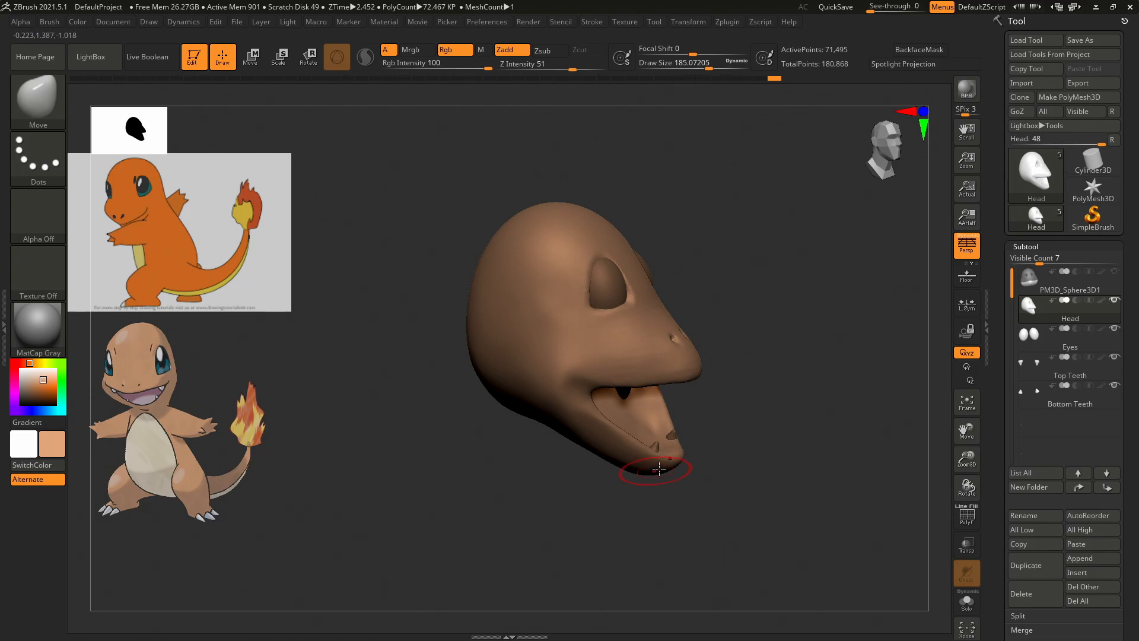
{"action": "mouse_move", "coordinate": [805, 410]}
{"action": "left_mouse_down", "text": "shift"}
{"action": "mouse_move", "coordinate": [757, 394]}
{"action": "mouse_move", "coordinate": [776, 368]}
{"action": "left_mouse_up", "text": "shift"}
{"action": "key", "text": "ctrl"}
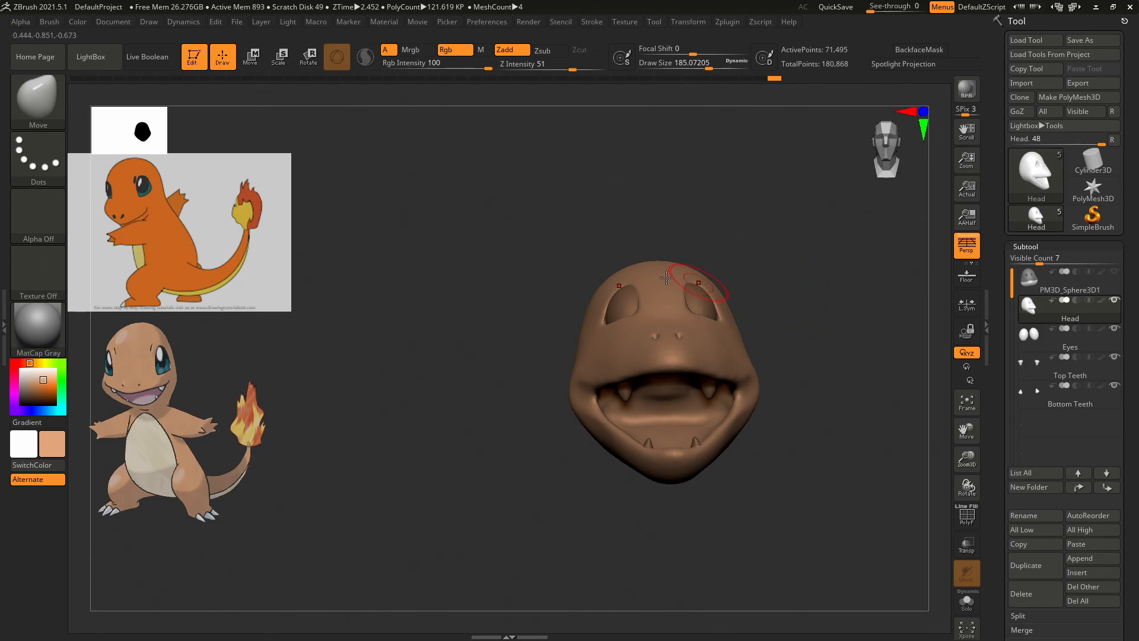
Enable saving the undo history with the project and start saving the project under a new name.
{"action": "left_click", "coordinate": [215, 21]}
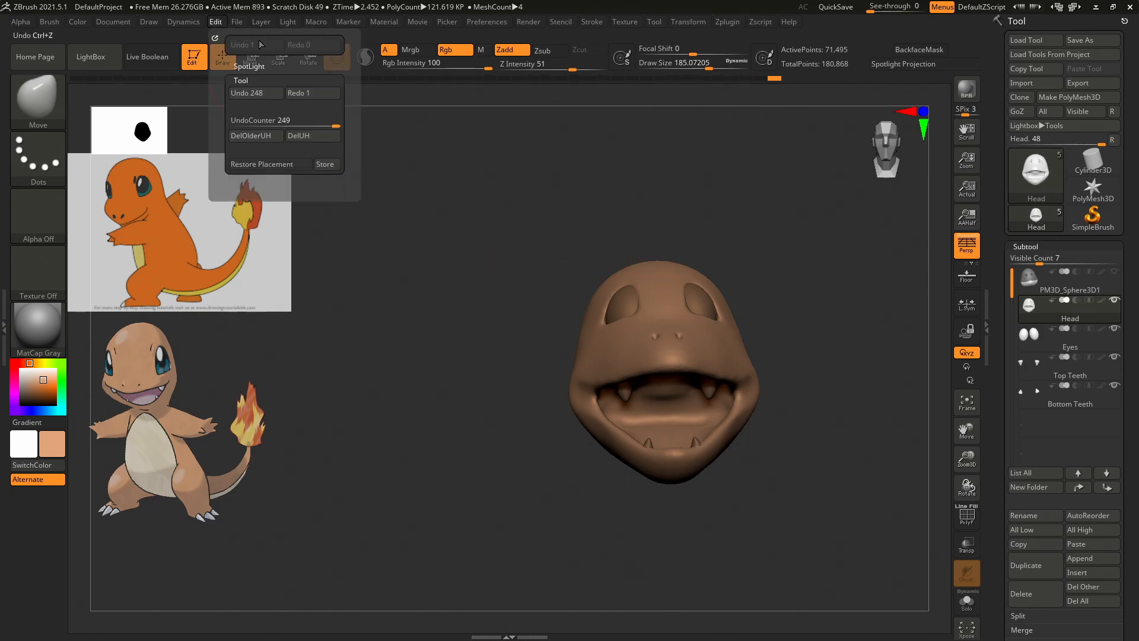
{"action": "mouse_move", "coordinate": [240, 22]}
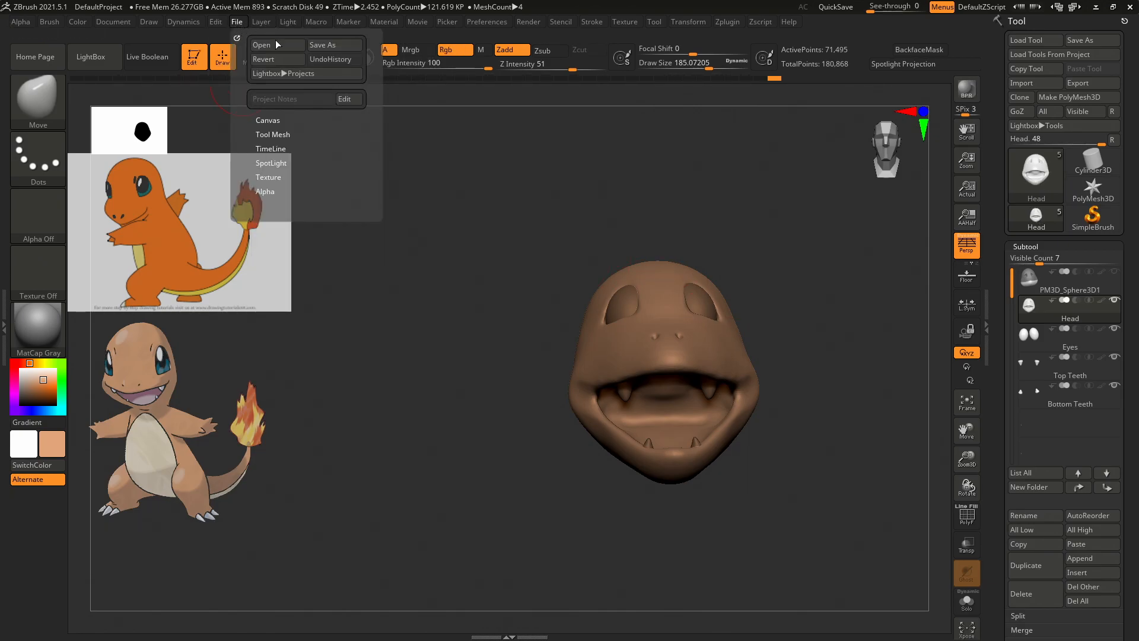
{"action": "left_click", "coordinate": [326, 58]}
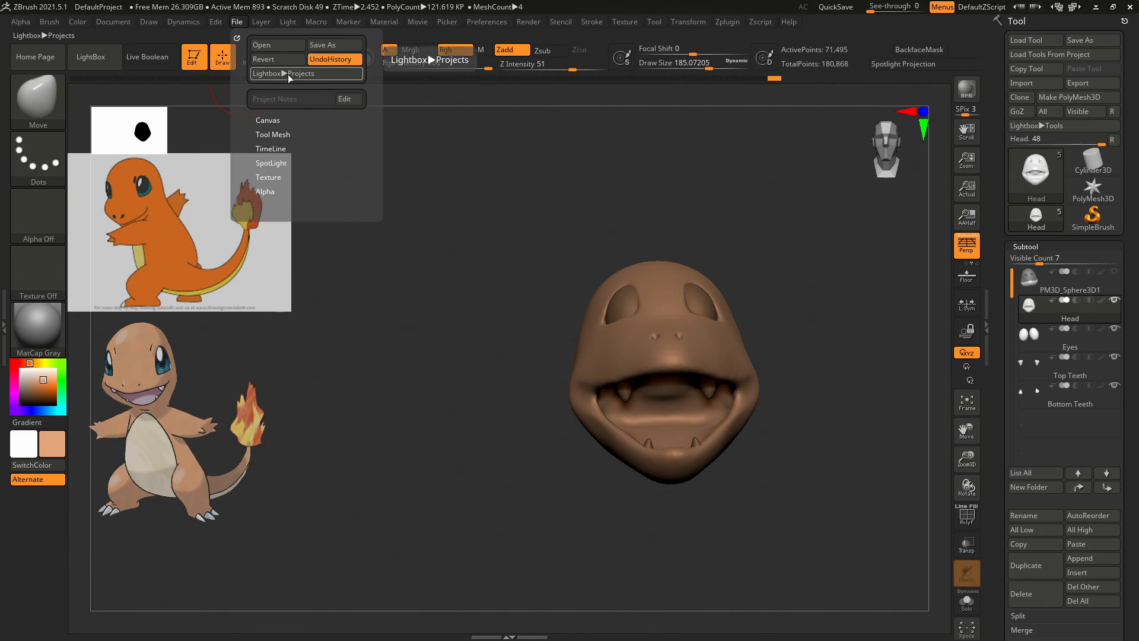
{"action": "left_click", "coordinate": [322, 45]}
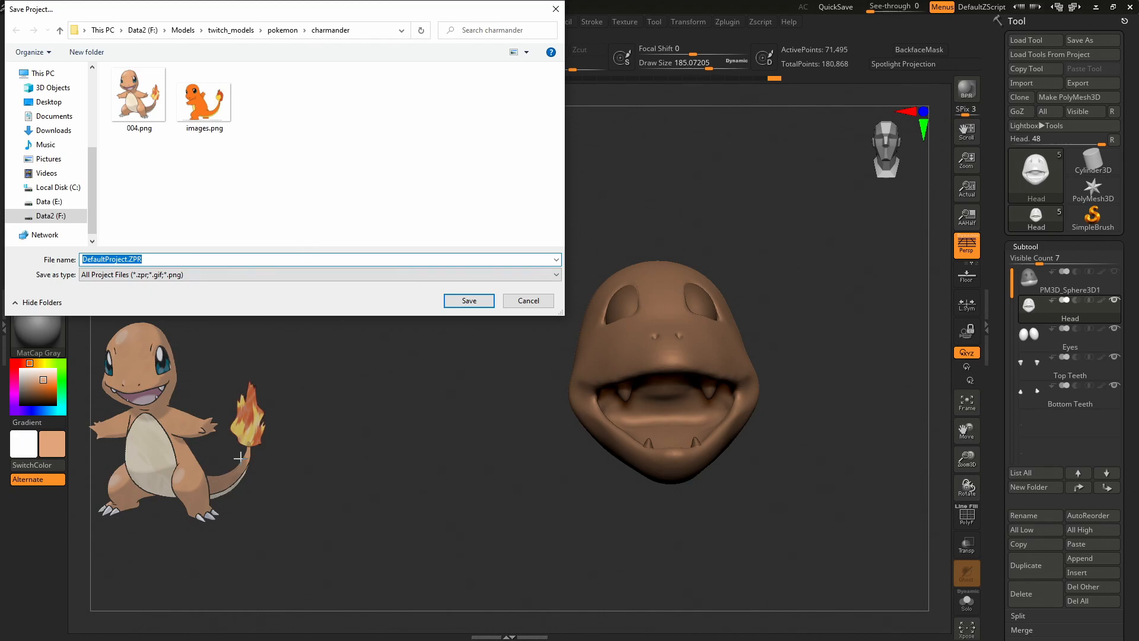
Switch to Chrome, close the "charmander from behind" image search tab, and return to the Save Project dialog.
{"action": "key", "text": "alt+Tab"}
{"action": "key", "text": "alt+Tab"}
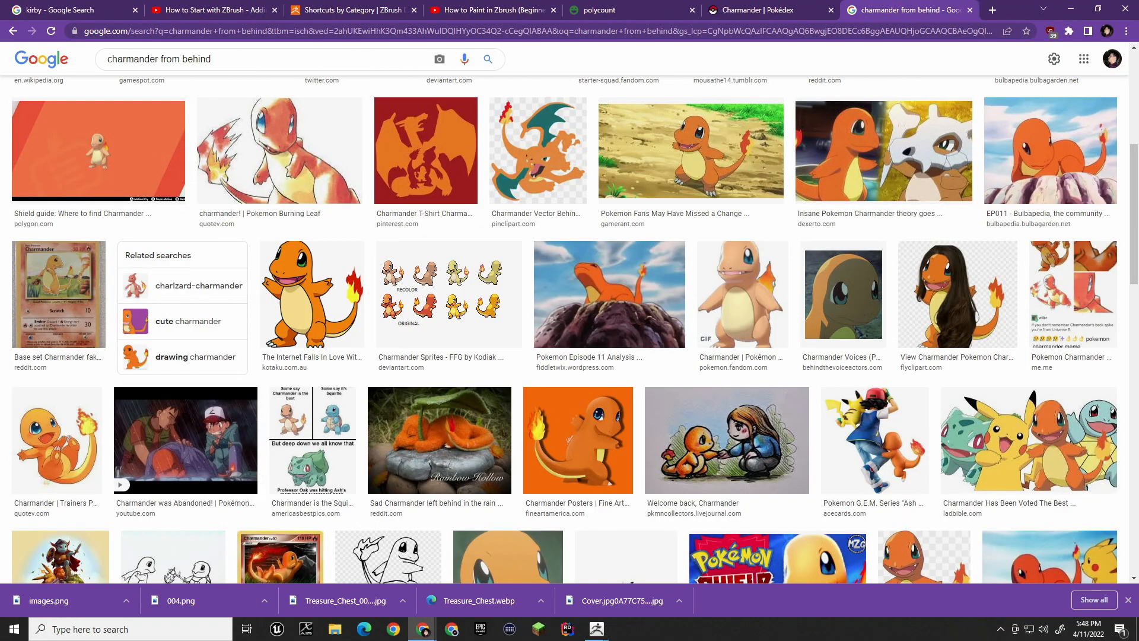
{"action": "key", "text": "ctrl+w"}
{"action": "key", "text": "alt+Tab"}
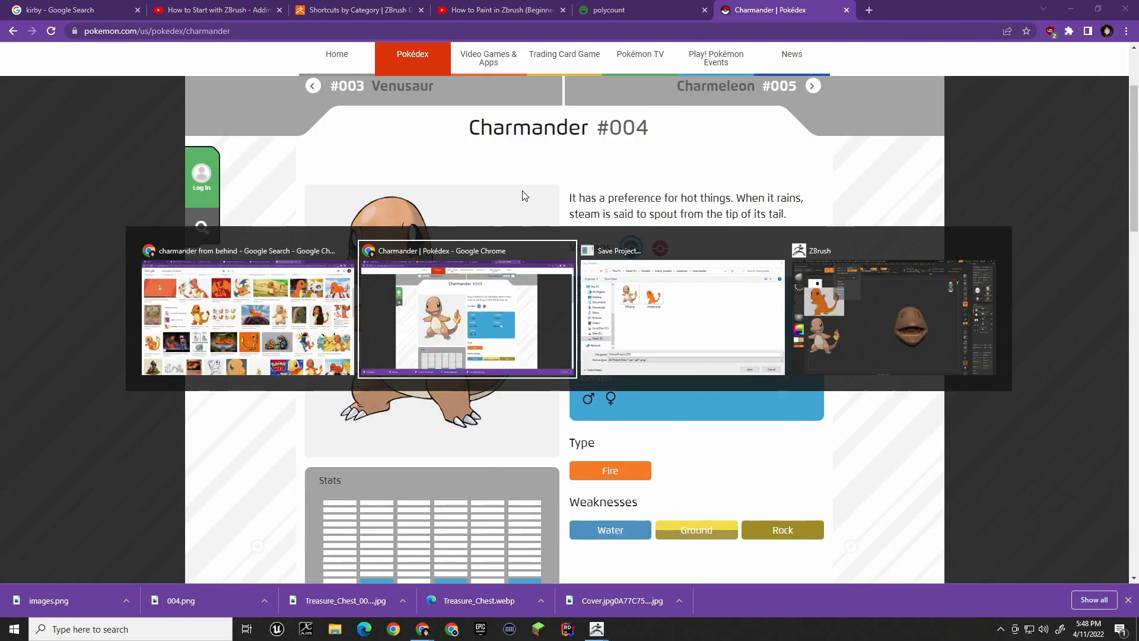
{"action": "key", "text": "alt+Tab"}
{"action": "key", "text": "alt+Tab"}
{"action": "key", "text": "alt+shift+Tab"}
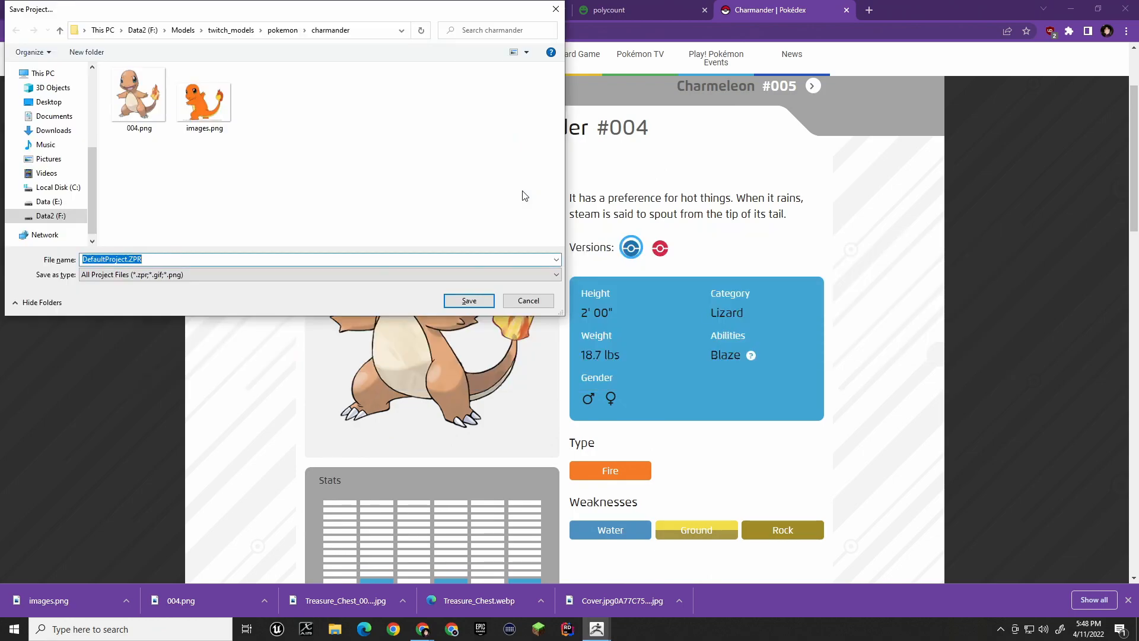
Name the project file charmander.ZPR, save it in the charmander folder, and return to ZBrush.
{"action": "key", "text": "Home"}
{"action": "key", "text": "ctrl+shift+Right"}
{"action": "key", "text": "BackSpace"}
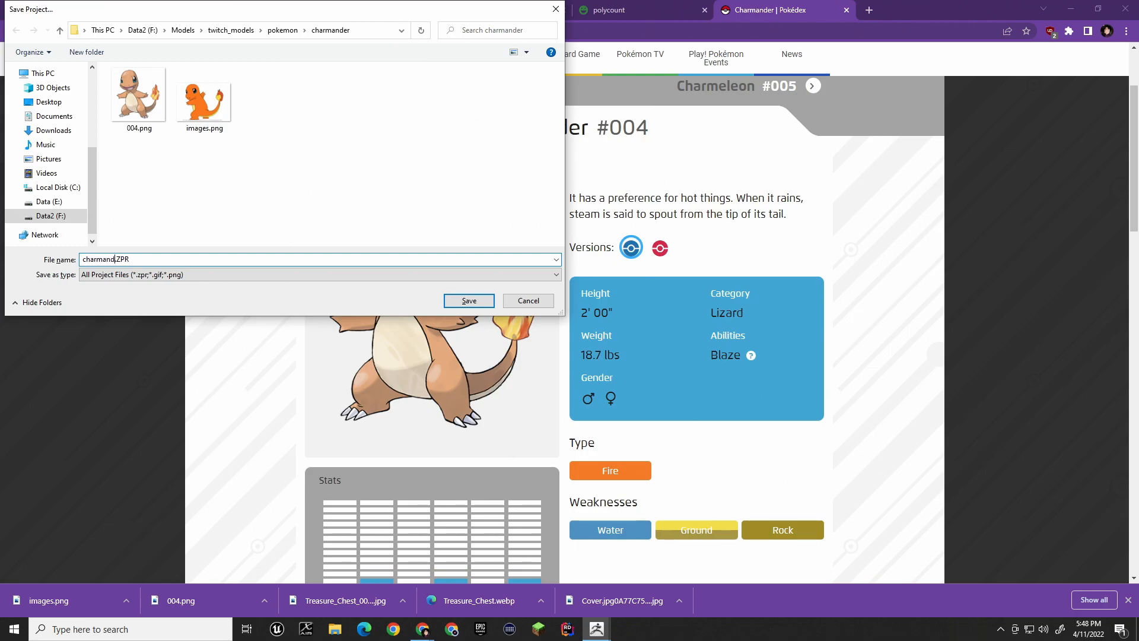
{"action": "key", "text": "Return"}
{"action": "key", "text": "alt+Tab"}
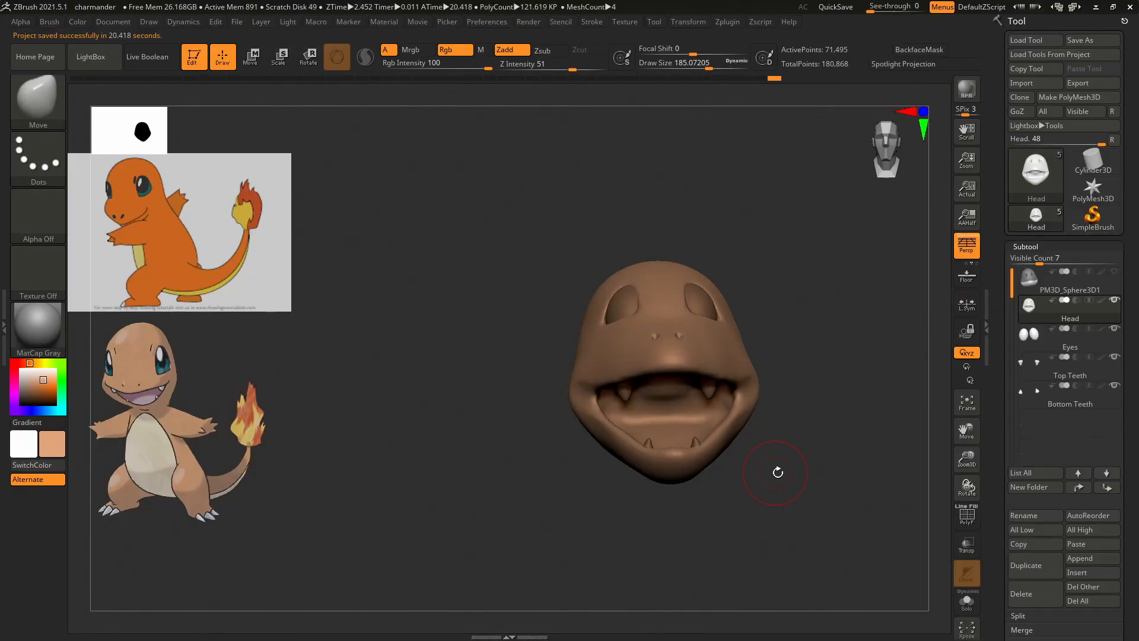
{"action": "left_click_drag", "start_coordinate": [795, 466], "coordinate": [659, 374], "text": "alt"}
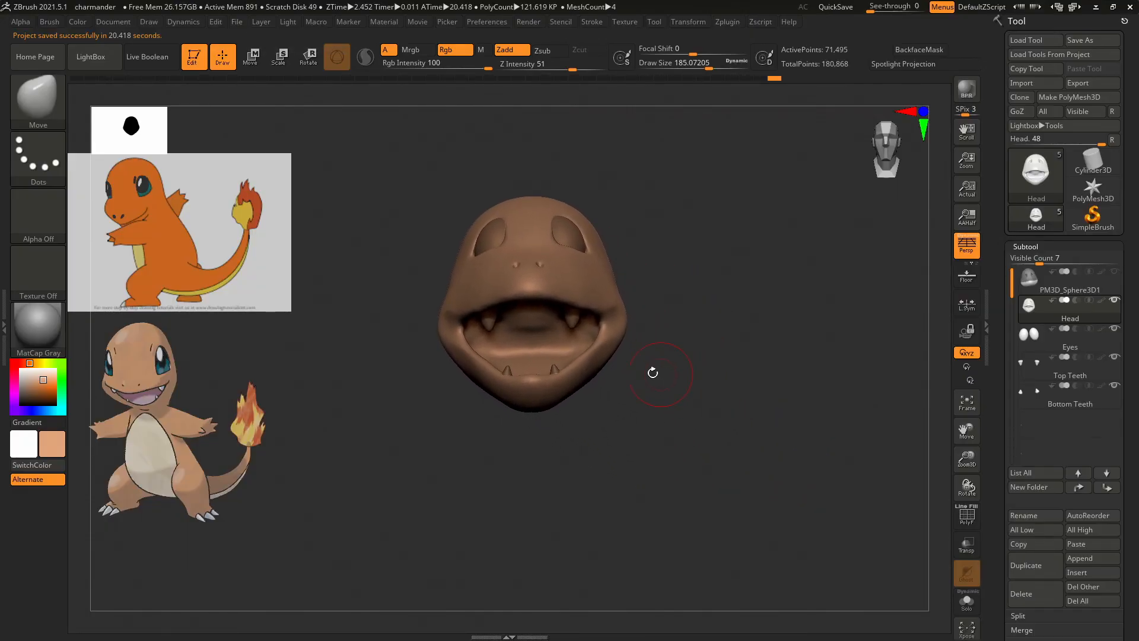
Raise the lower jaw to partly close the mouth with the Move brush at a draw size of about 444.
{"action": "key", "text": "s"}
{"action": "left_click_drag", "start_coordinate": [517, 408], "coordinate": [533, 408]}
{"action": "mouse_move", "coordinate": [631, 412]}
{"action": "left_mouse_down"}
{"action": "mouse_move", "coordinate": [714, 399]}
{"action": "mouse_move", "coordinate": [658, 389]}
{"action": "left_mouse_up"}
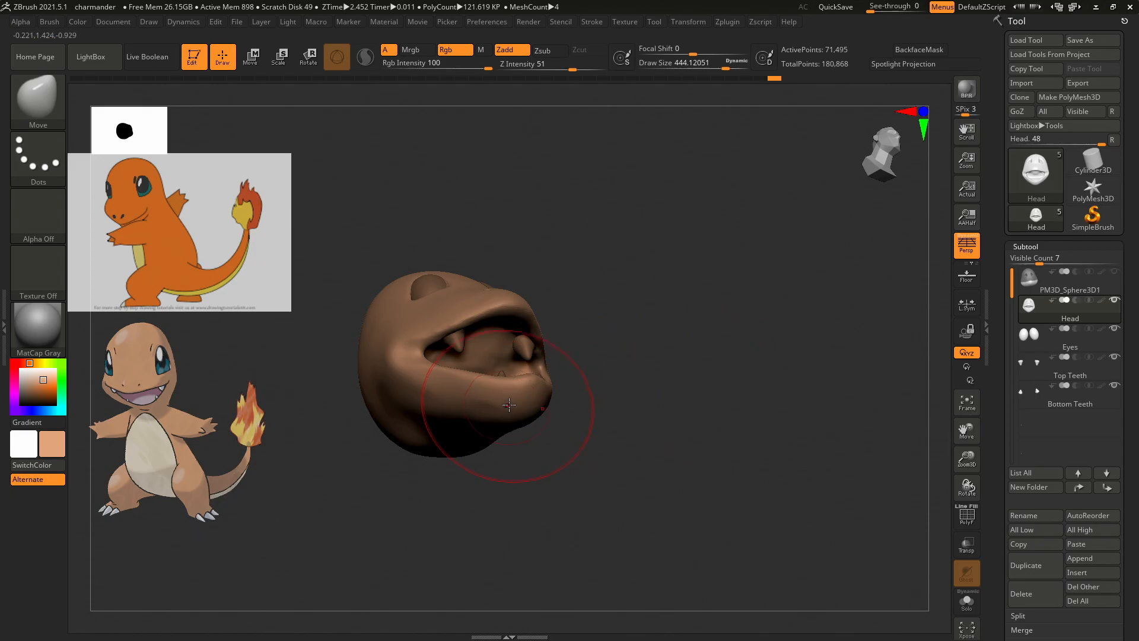
{"action": "mouse_move", "coordinate": [509, 406]}
{"action": "left_mouse_down"}
{"action": "mouse_move", "coordinate": [505, 383]}
{"action": "mouse_move", "coordinate": [486, 407]}
{"action": "mouse_move", "coordinate": [448, 389]}
{"action": "left_mouse_up"}
{"action": "mouse_move", "coordinate": [511, 365]}
{"action": "left_mouse_down"}
{"action": "mouse_move", "coordinate": [518, 338]}
{"action": "mouse_move", "coordinate": [513, 347]}
{"action": "left_mouse_up"}
{"action": "left_click_drag", "start_coordinate": [478, 412], "coordinate": [480, 405]}
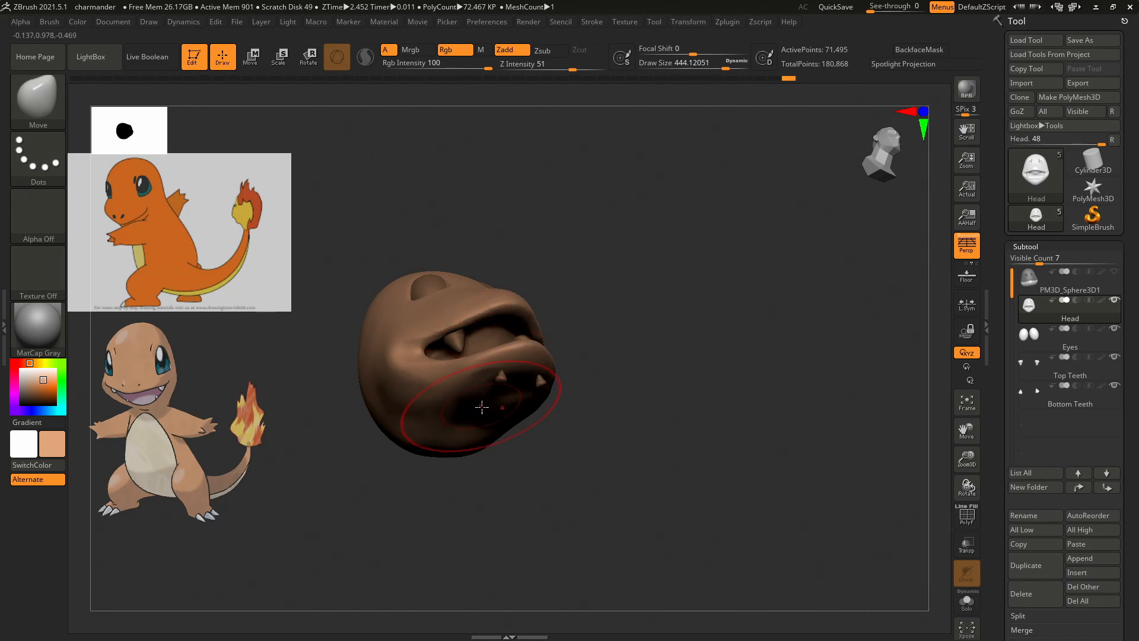
{"action": "mouse_move", "coordinate": [618, 356]}
{"action": "left_mouse_down"}
{"action": "mouse_move", "coordinate": [681, 402]}
{"action": "mouse_move", "coordinate": [537, 360]}
{"action": "mouse_move", "coordinate": [548, 384]}
{"action": "left_mouse_up"}
{"action": "key", "text": "ctrl+z"}
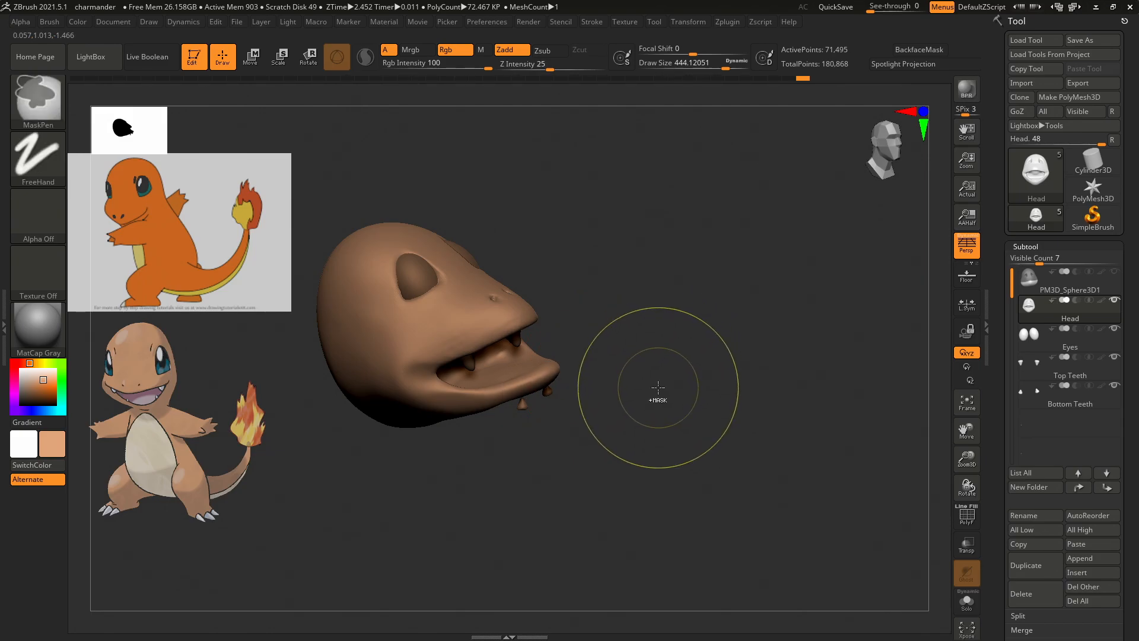
{"action": "left_click_drag", "start_coordinate": [562, 382], "coordinate": [688, 362]}
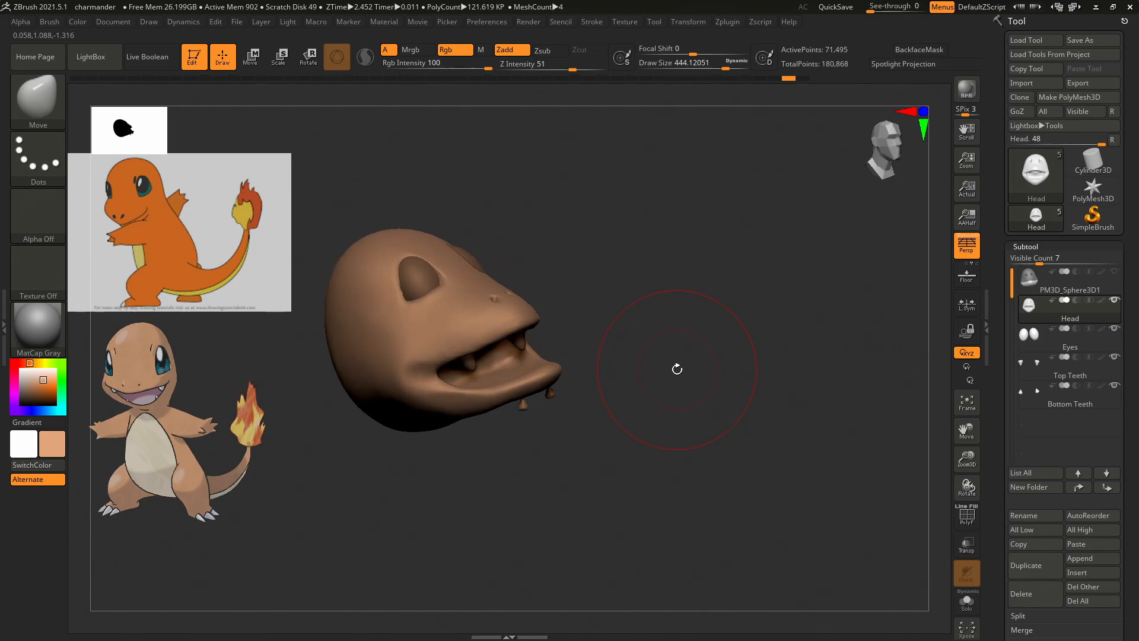
{"action": "left_click_drag", "start_coordinate": [668, 376], "coordinate": [557, 414]}
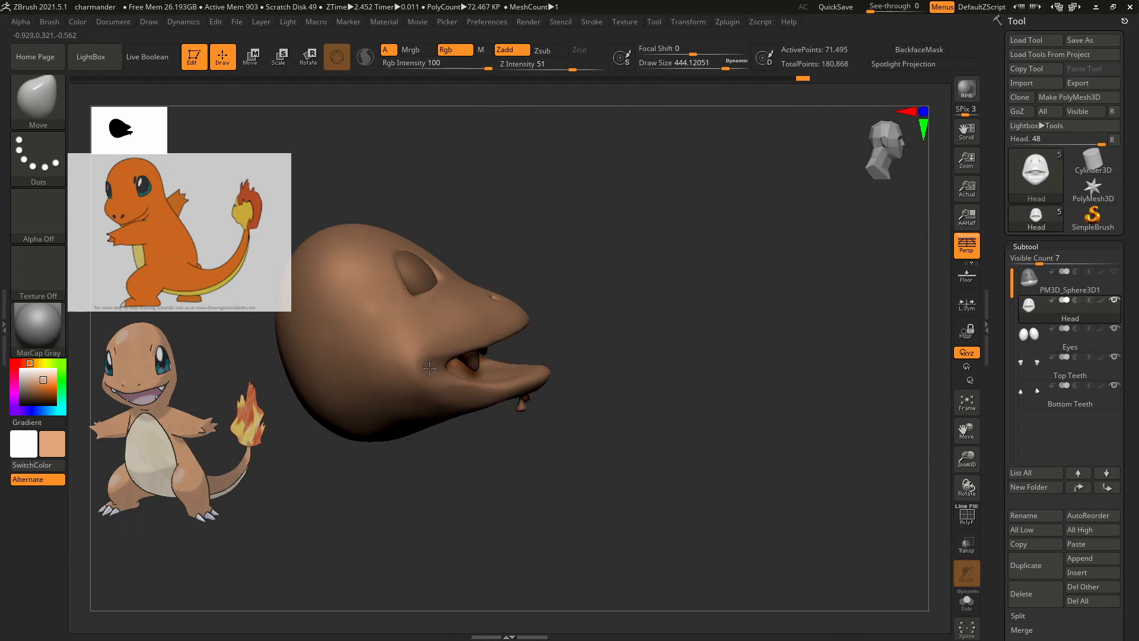
Refine the mouth corners and the lower lip with the Move brush at a draw size of about 205.
{"action": "key", "text": "s"}
{"action": "left_click_drag", "start_coordinate": [663, 336], "coordinate": [644, 341]}
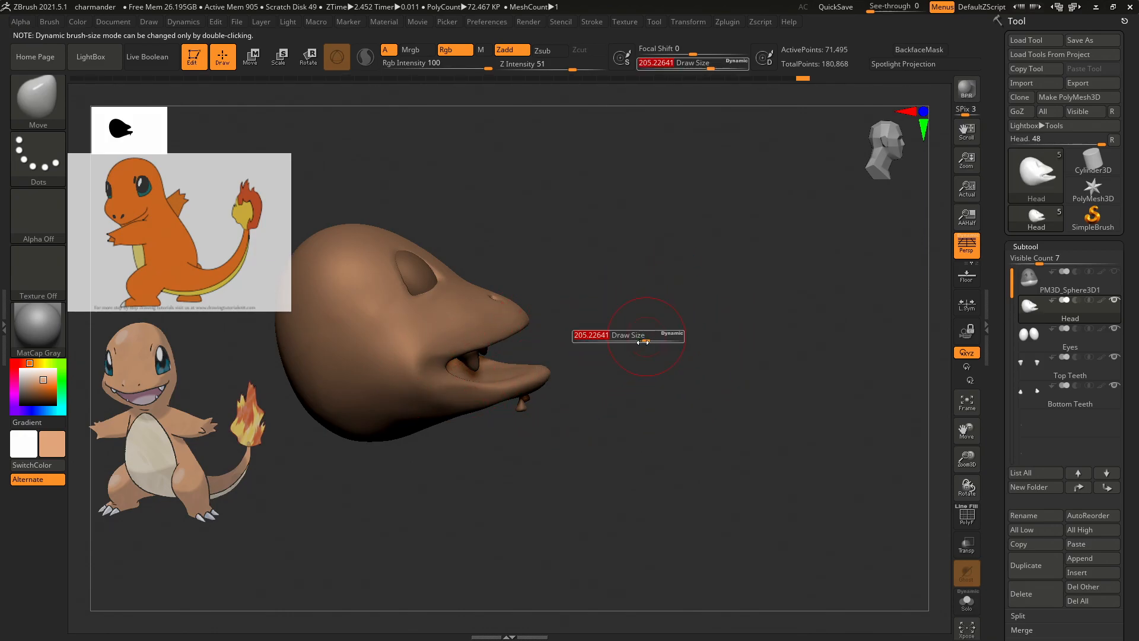
{"action": "left_click_drag", "start_coordinate": [439, 365], "coordinate": [427, 370]}
{"action": "left_click_drag", "start_coordinate": [487, 400], "coordinate": [472, 404]}
{"action": "mouse_move", "coordinate": [529, 379]}
{"action": "left_mouse_down"}
{"action": "mouse_move", "coordinate": [539, 372]}
{"action": "mouse_move", "coordinate": [511, 378]}
{"action": "mouse_move", "coordinate": [519, 363]}
{"action": "left_mouse_up"}
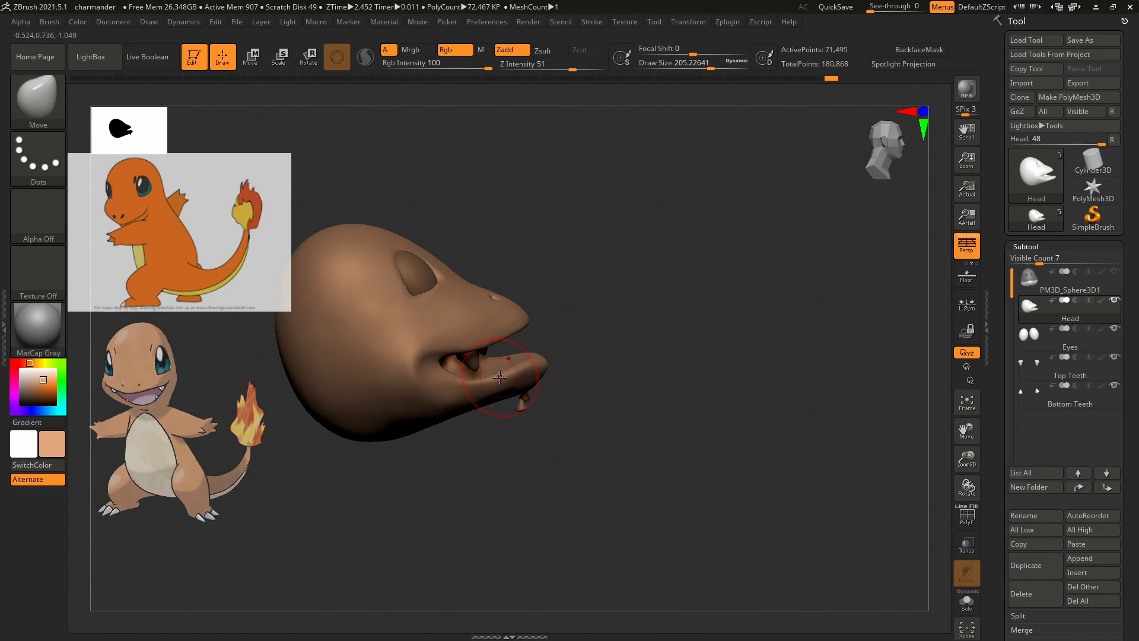
{"action": "left_click_drag", "start_coordinate": [497, 374], "coordinate": [497, 373]}
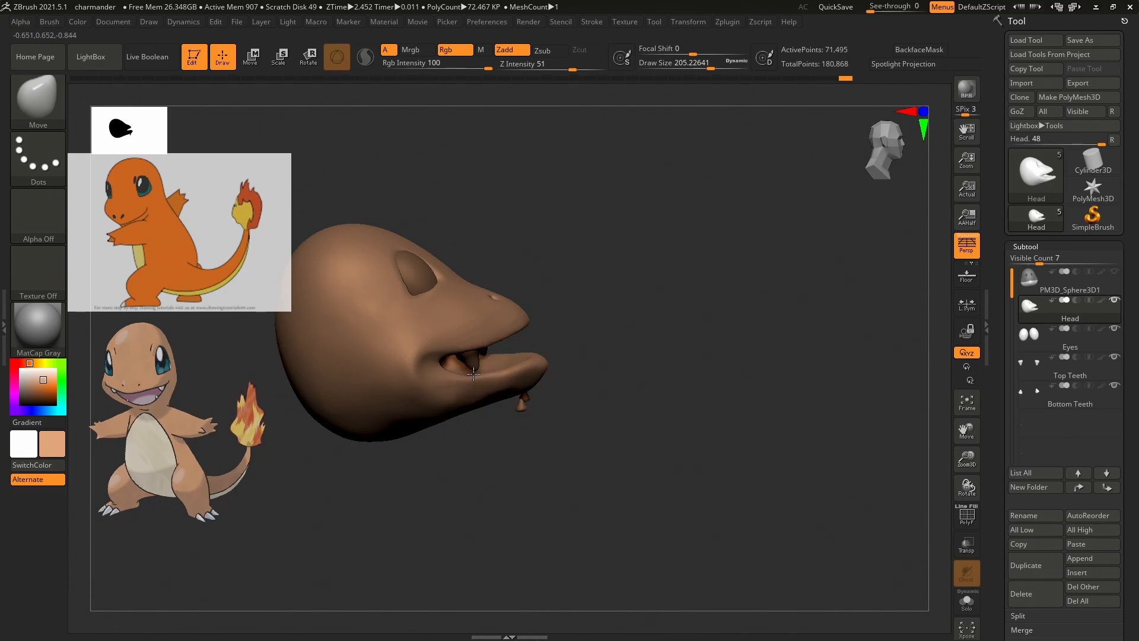
{"action": "mouse_move", "coordinate": [646, 315]}
{"action": "left_mouse_down"}
{"action": "mouse_move", "coordinate": [590, 326]}
{"action": "mouse_move", "coordinate": [593, 353]}
{"action": "mouse_move", "coordinate": [773, 358]}
{"action": "mouse_move", "coordinate": [801, 338]}
{"action": "mouse_move", "coordinate": [758, 274]}
{"action": "mouse_move", "coordinate": [747, 362]}
{"action": "mouse_move", "coordinate": [759, 374]}
{"action": "mouse_move", "coordinate": [803, 370]}
{"action": "mouse_move", "coordinate": [771, 380]}
{"action": "left_mouse_up"}
{"action": "key", "text": "shift"}
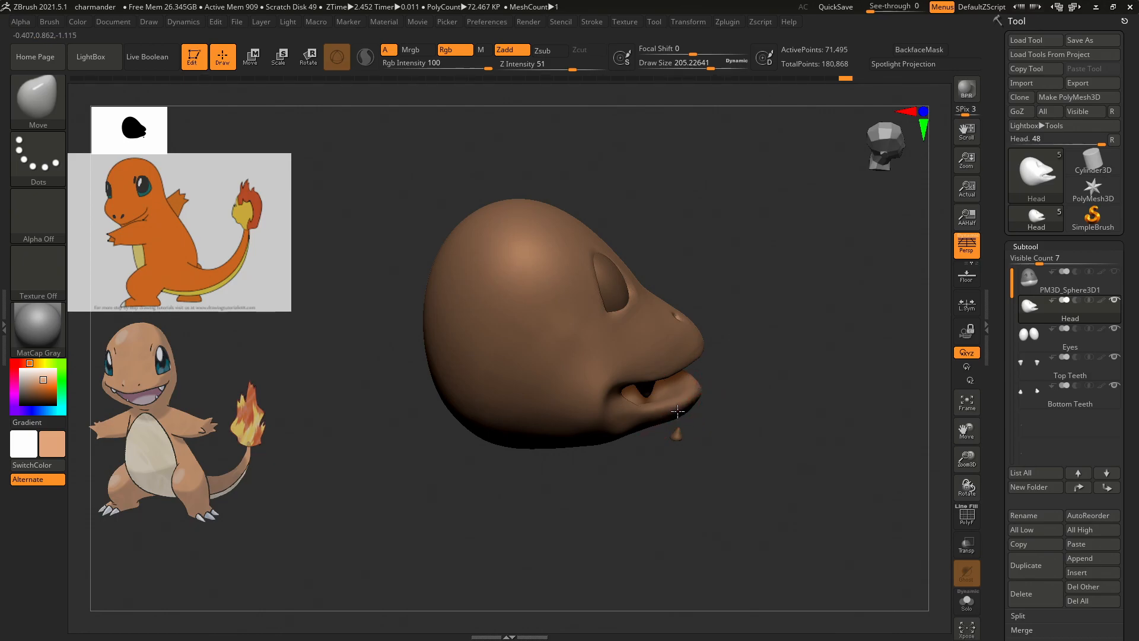
{"action": "left_click_drag", "start_coordinate": [677, 418], "coordinate": [765, 297]}
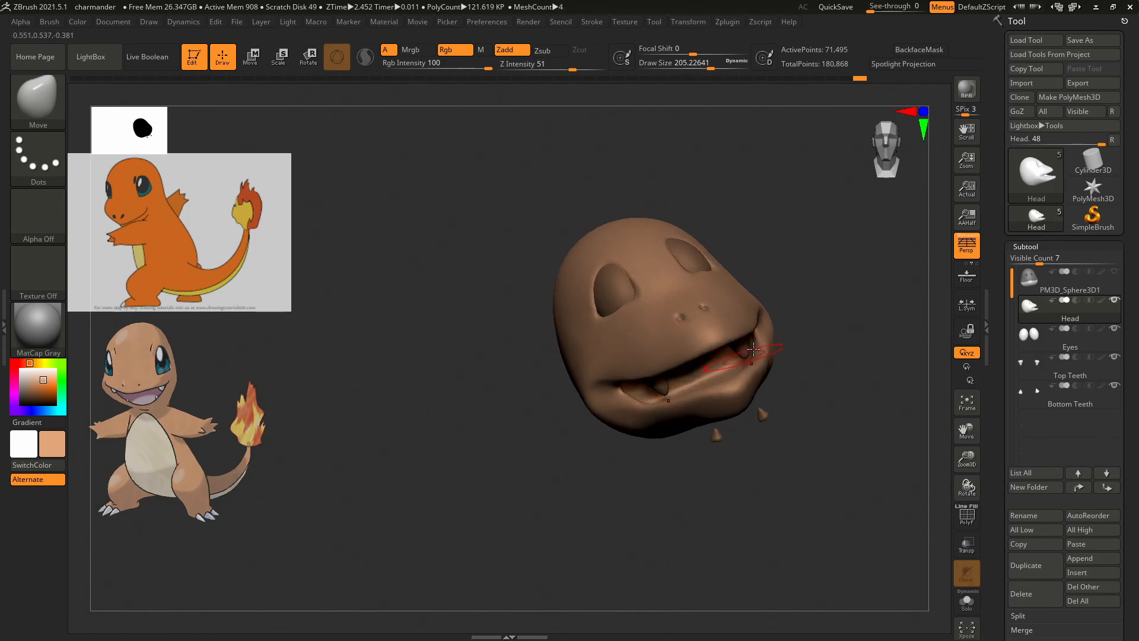
Try to reshape the top of the head with the Move brush at a draw size of about 432.
{"action": "left_click", "coordinate": [880, 157]}
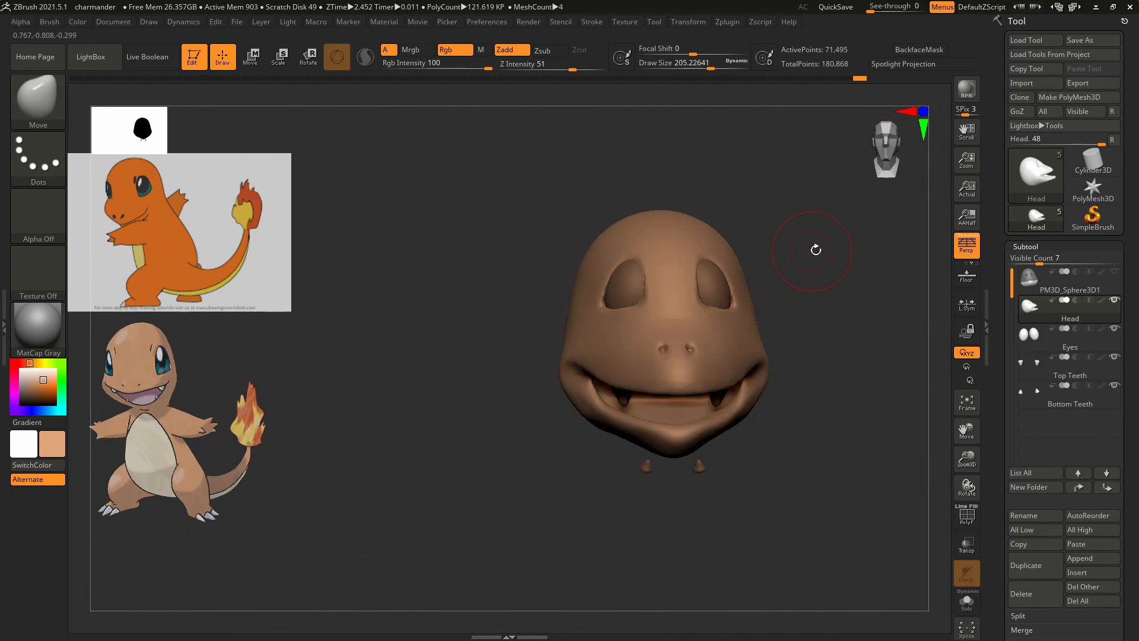
{"action": "key", "text": "s"}
{"action": "left_click_drag", "start_coordinate": [837, 248], "coordinate": [834, 248]}
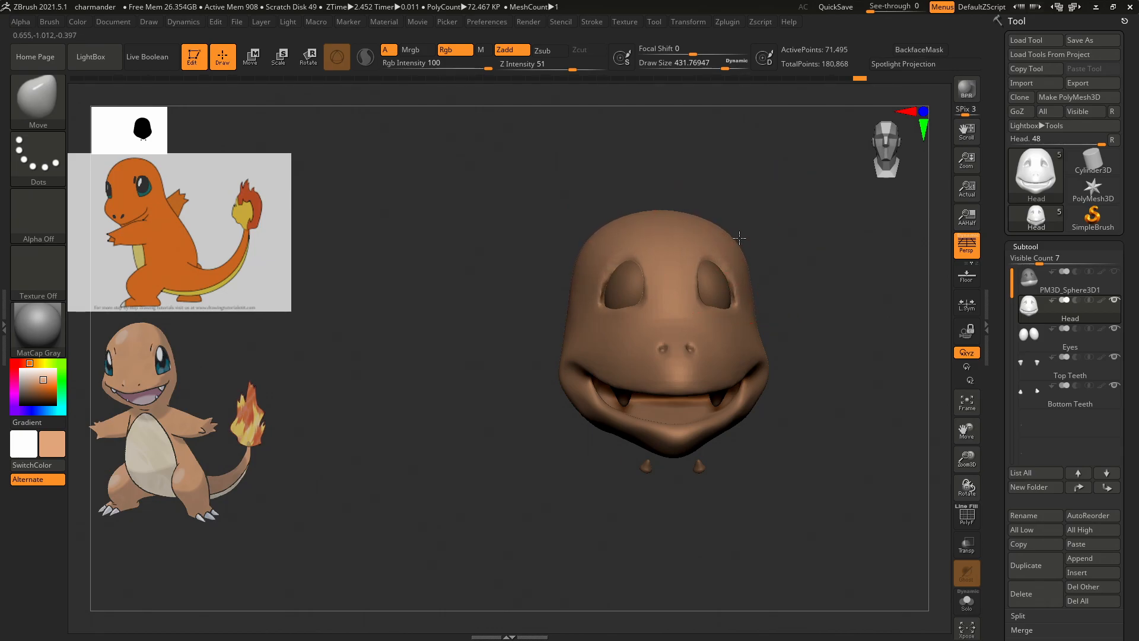
{"action": "mouse_move", "coordinate": [727, 231]}
{"action": "left_mouse_down"}
{"action": "mouse_move", "coordinate": [714, 209]}
{"action": "mouse_move", "coordinate": [696, 208]}
{"action": "left_mouse_up"}
{"action": "left_click_drag", "start_coordinate": [790, 213], "coordinate": [773, 237]}
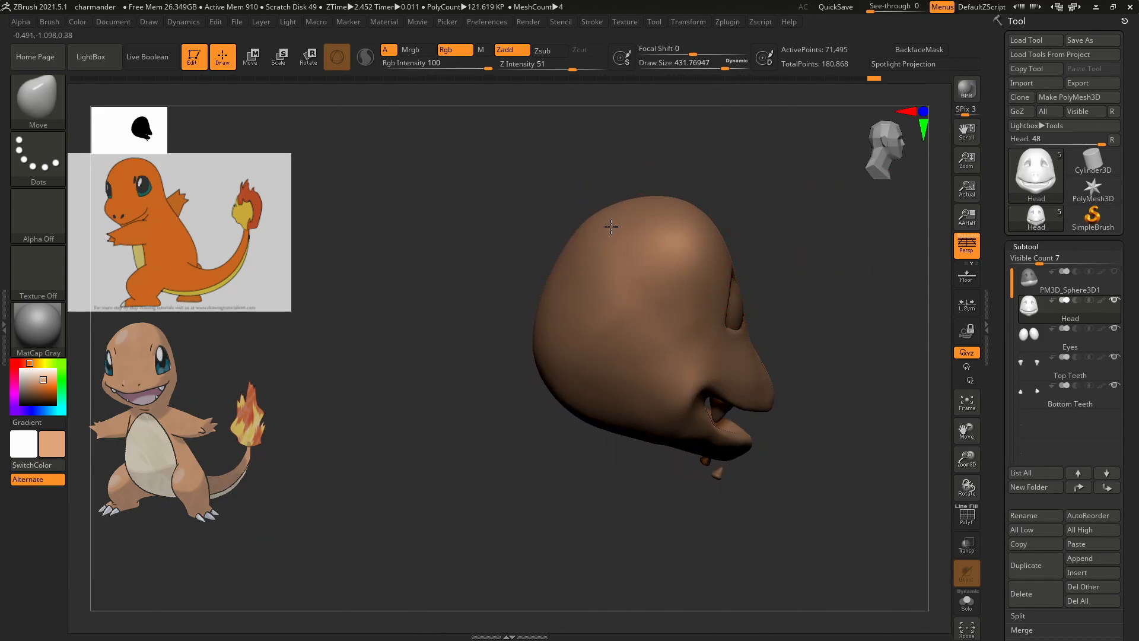
{"action": "key", "text": "ctrl"}
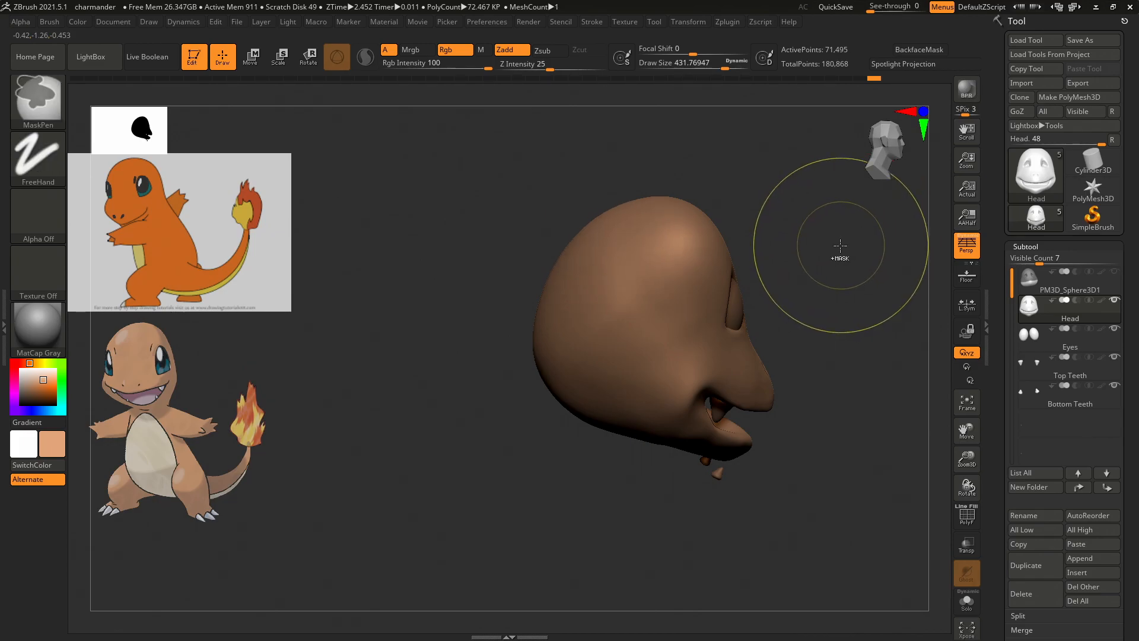
{"action": "key", "text": "ctrl+z"}
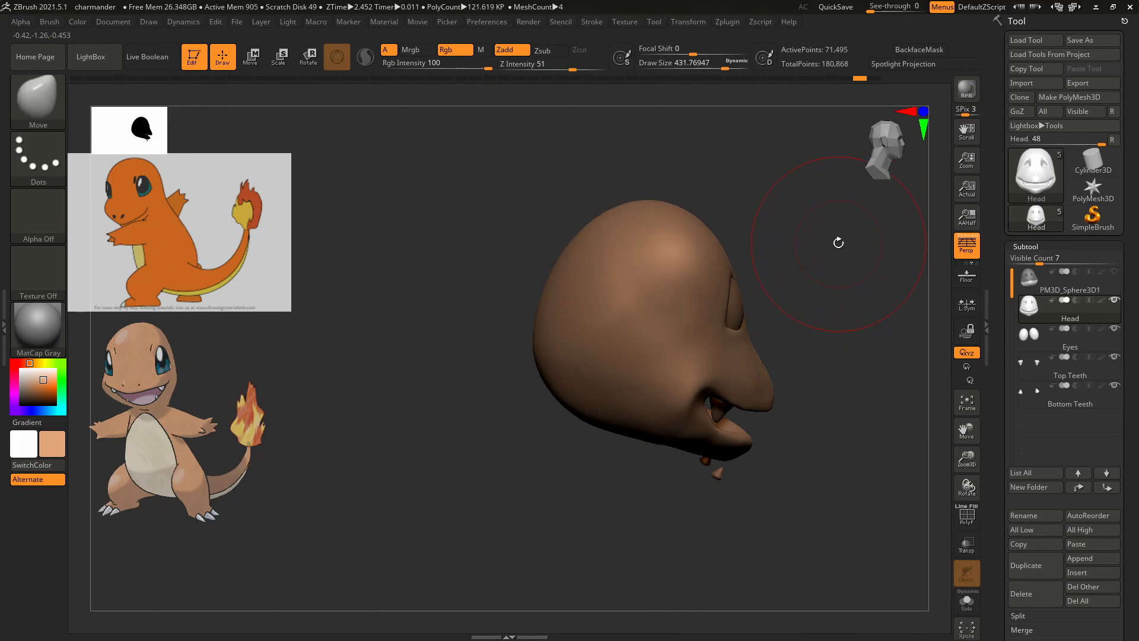
Push the cranium into a fuller, rounder shape with the Move brush at a draw size of 1000.
{"action": "key", "text": "s"}
{"action": "left_click_drag", "start_coordinate": [837, 244], "coordinate": [913, 241]}
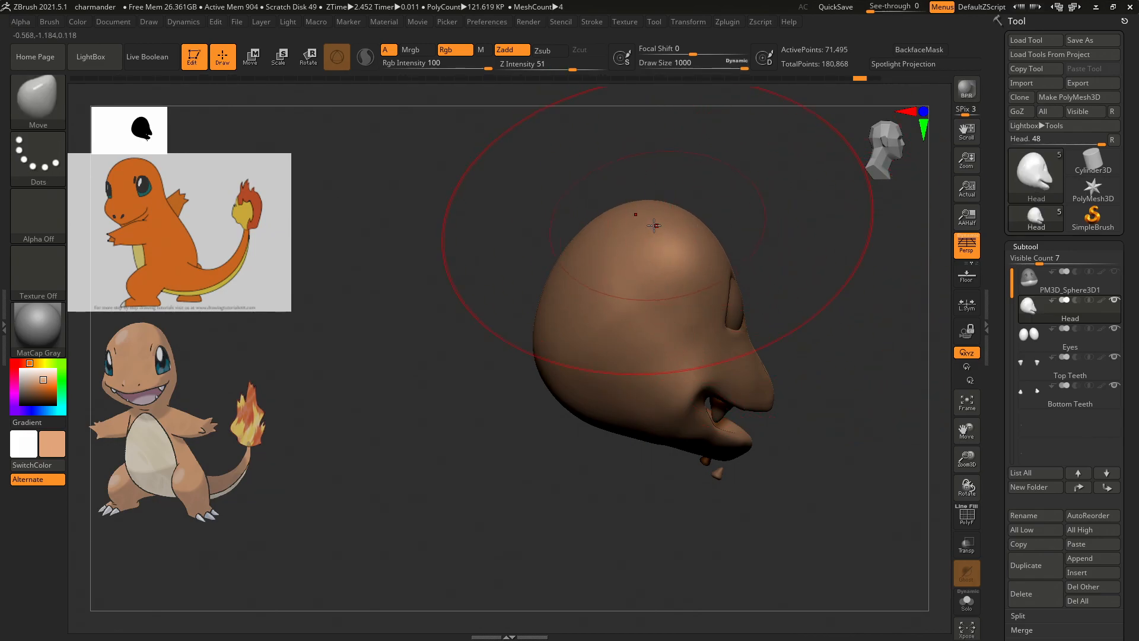
{"action": "left_click_drag", "start_coordinate": [647, 227], "coordinate": [653, 223]}
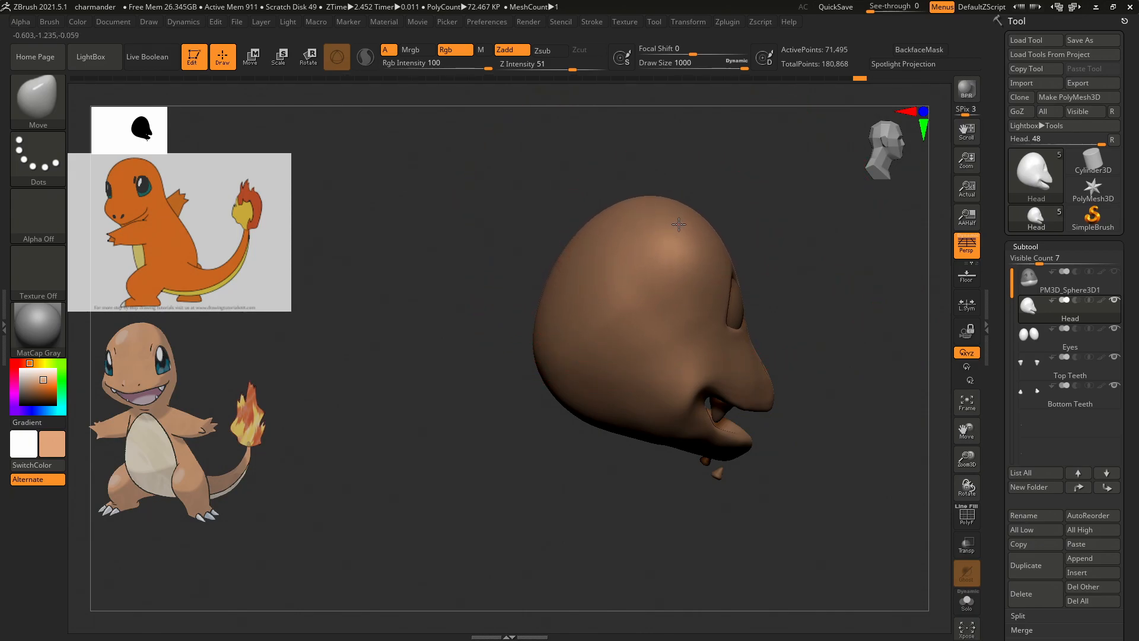
{"action": "left_click_drag", "start_coordinate": [764, 211], "coordinate": [676, 243], "text": "shift"}
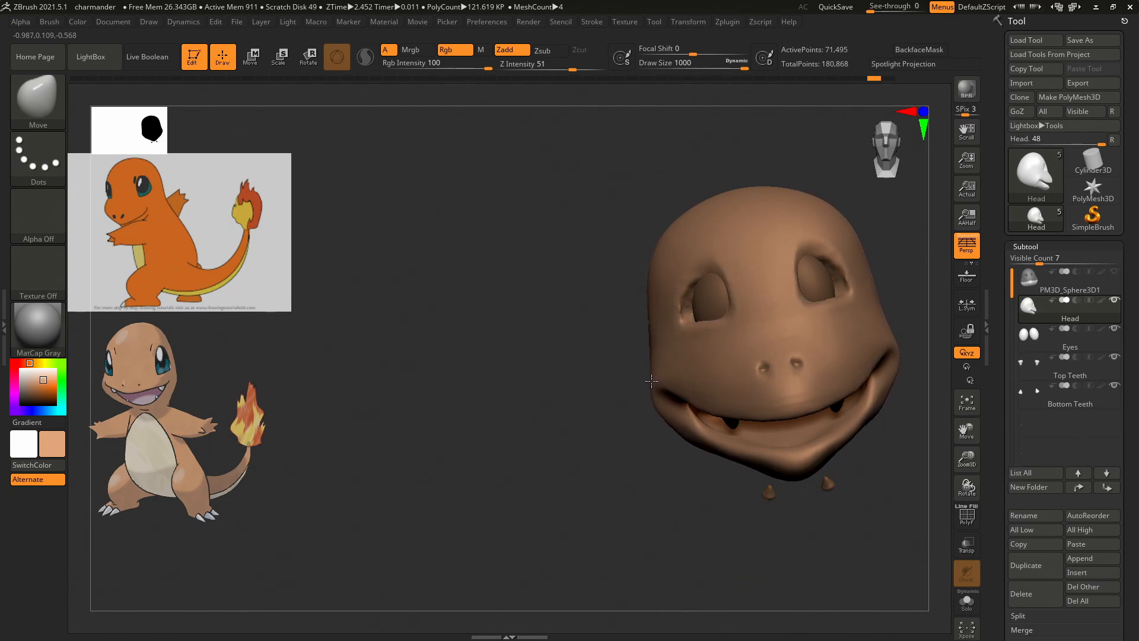
{"action": "mouse_move", "coordinate": [602, 383]}
{"action": "left_mouse_down"}
{"action": "mouse_move", "coordinate": [566, 371]}
{"action": "mouse_move", "coordinate": [577, 347]}
{"action": "mouse_move", "coordinate": [656, 303]}
{"action": "mouse_move", "coordinate": [646, 269]}
{"action": "left_mouse_up"}
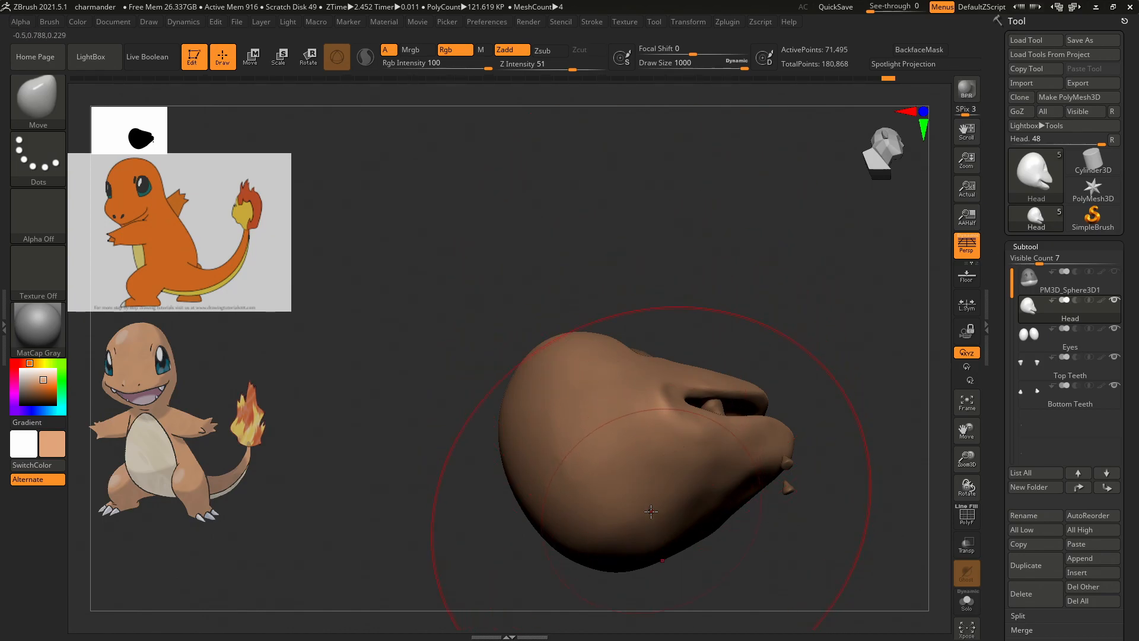
{"action": "left_click_drag", "start_coordinate": [773, 302], "coordinate": [845, 238]}
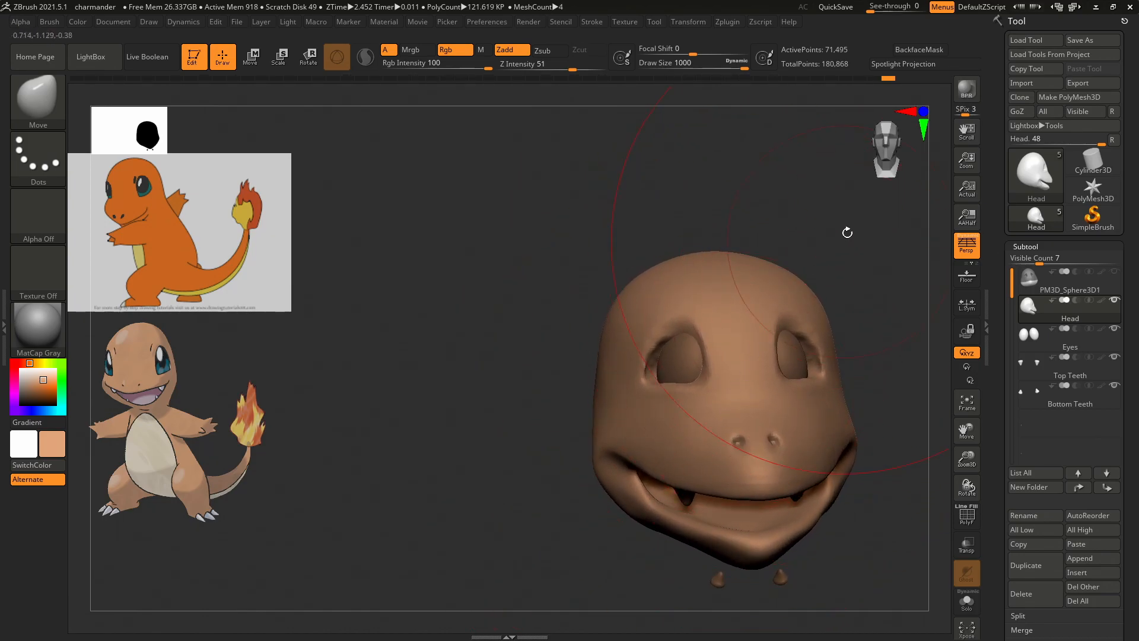
{"action": "left_click_drag", "start_coordinate": [895, 154], "coordinate": [881, 178], "text": "shift"}
{"action": "left_click_drag", "start_coordinate": [860, 221], "coordinate": [739, 191], "text": "alt"}
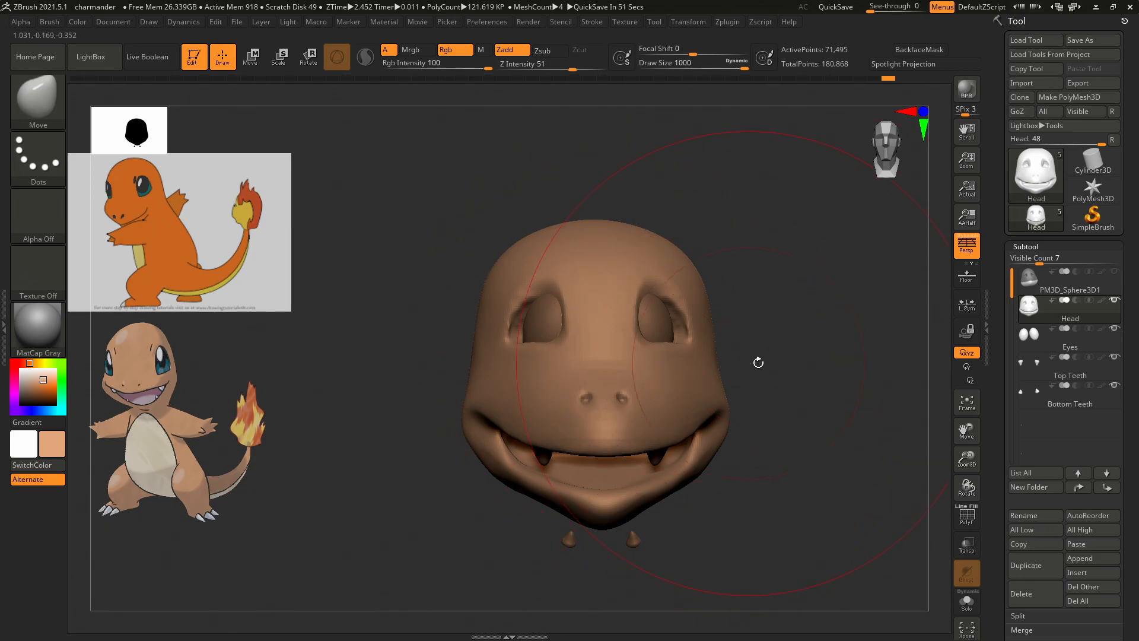
Reshape and smooth the corner of the mouth, using the Move brush at a draw size of about 128.
{"action": "mouse_move", "coordinate": [800, 376]}
{"action": "left_mouse_down"}
{"action": "mouse_move", "coordinate": [839, 369]}
{"action": "mouse_move", "coordinate": [783, 354]}
{"action": "mouse_move", "coordinate": [822, 351]}
{"action": "mouse_move", "coordinate": [821, 340]}
{"action": "left_mouse_up"}
{"action": "key", "text": "s"}
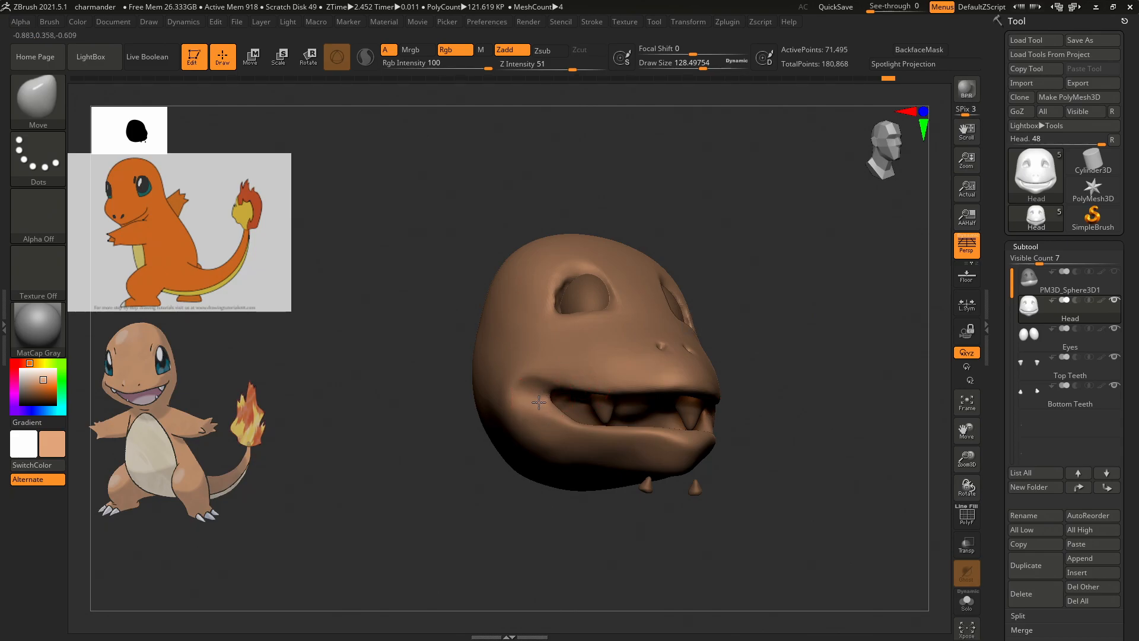
{"action": "mouse_move", "coordinate": [538, 404]}
{"action": "left_mouse_down"}
{"action": "mouse_move", "coordinate": [557, 398]}
{"action": "mouse_move", "coordinate": [547, 392]}
{"action": "left_mouse_up"}
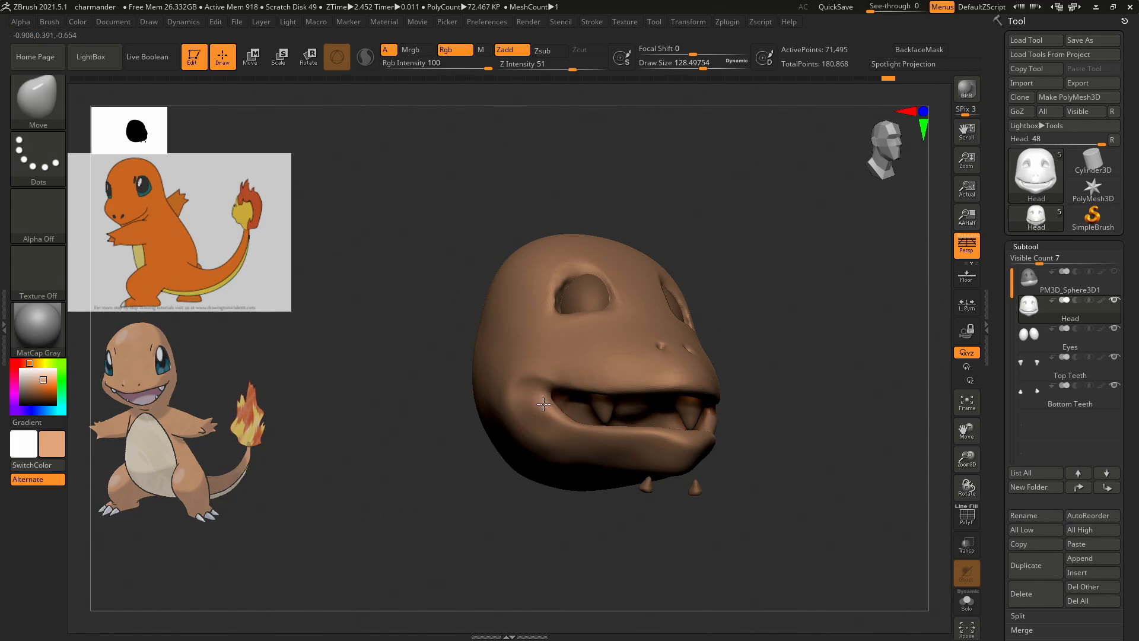
{"action": "key", "text": "shift"}
{"action": "mouse_move", "coordinate": [849, 386]}
{"action": "left_mouse_down"}
{"action": "mouse_move", "coordinate": [791, 371]}
{"action": "mouse_move", "coordinate": [821, 373]}
{"action": "mouse_move", "coordinate": [849, 396]}
{"action": "left_mouse_up"}
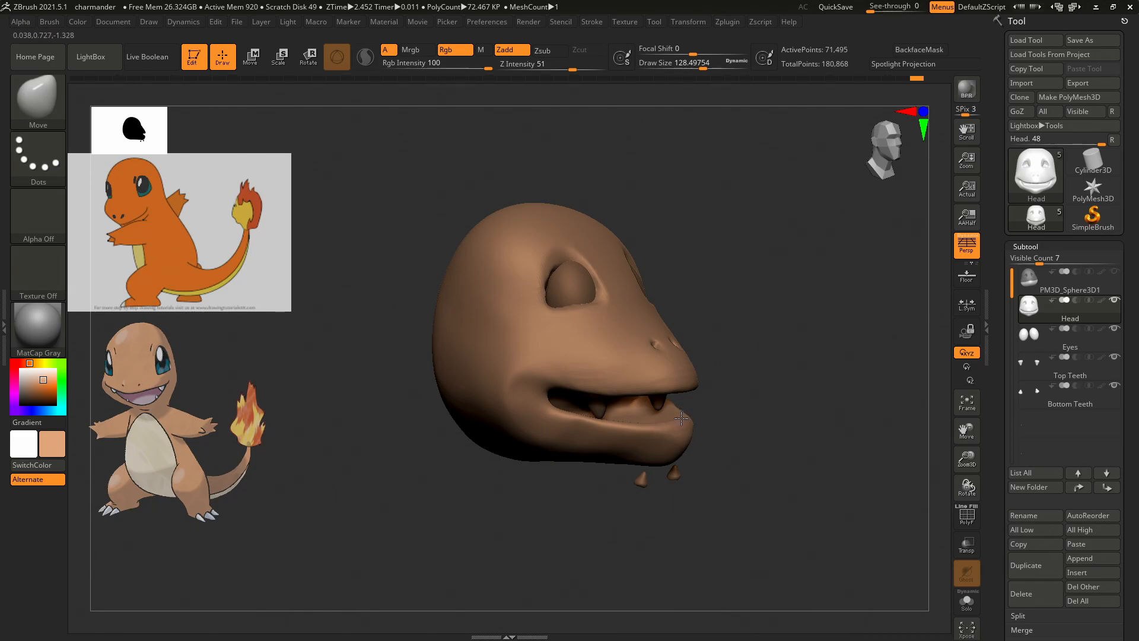
Reshape the underside of the lower jaw near the chin and smooth its surface.
{"action": "mouse_move", "coordinate": [799, 410]}
{"action": "left_mouse_down"}
{"action": "mouse_move", "coordinate": [763, 432]}
{"action": "mouse_move", "coordinate": [790, 427]}
{"action": "mouse_move", "coordinate": [808, 397]}
{"action": "mouse_move", "coordinate": [674, 460]}
{"action": "left_mouse_up"}
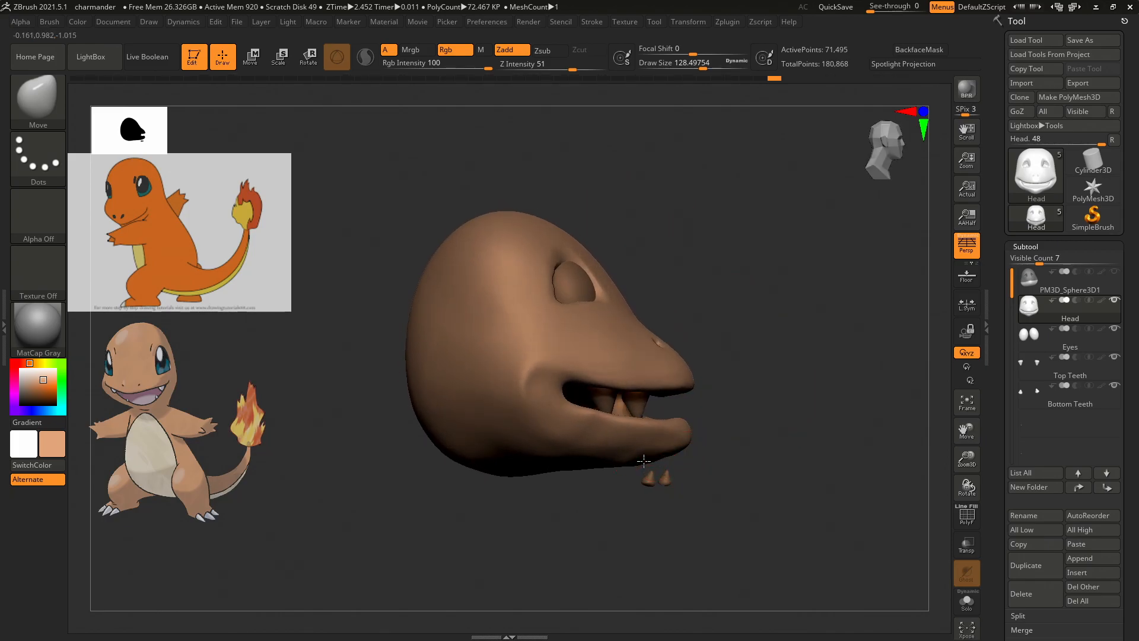
{"action": "left_click_drag", "start_coordinate": [634, 461], "coordinate": [665, 452]}
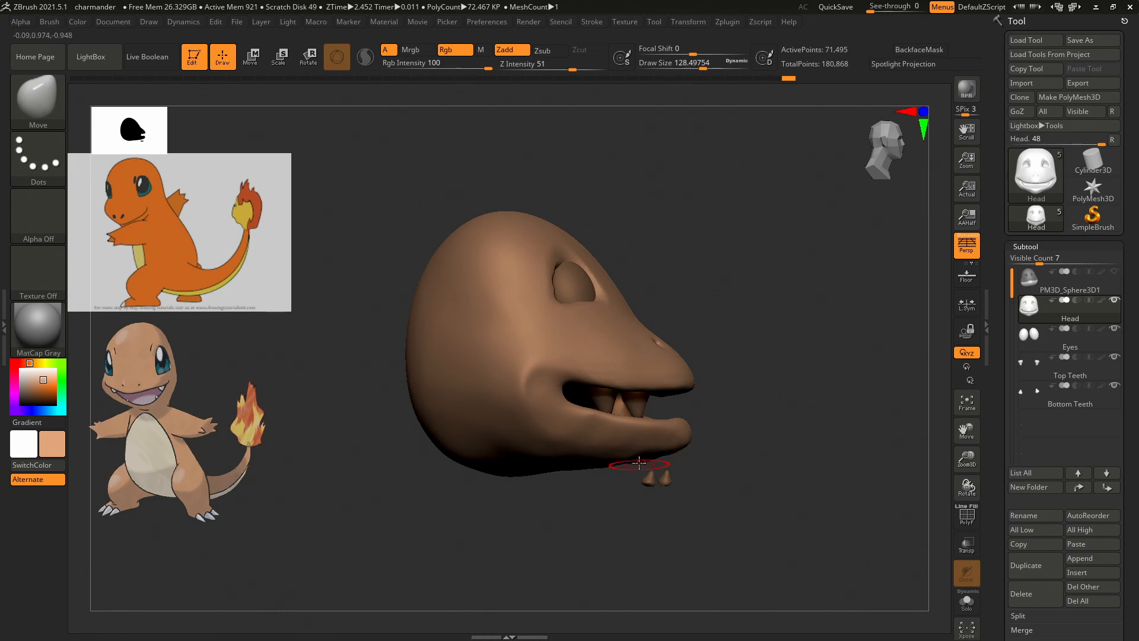
{"action": "key", "text": "shift"}
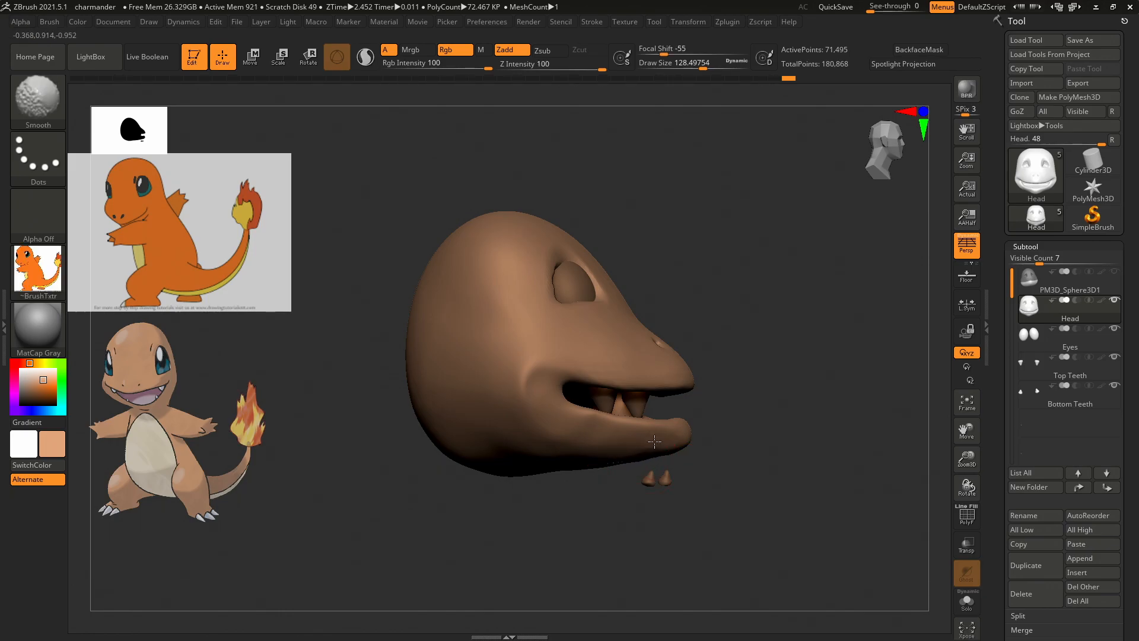
Try to smooth away the two nostrils on the front of the snout.
{"action": "mouse_move", "coordinate": [554, 465]}
{"action": "left_mouse_down"}
{"action": "mouse_move", "coordinate": [623, 439]}
{"action": "mouse_move", "coordinate": [792, 410]}
{"action": "mouse_move", "coordinate": [781, 405]}
{"action": "left_mouse_up"}
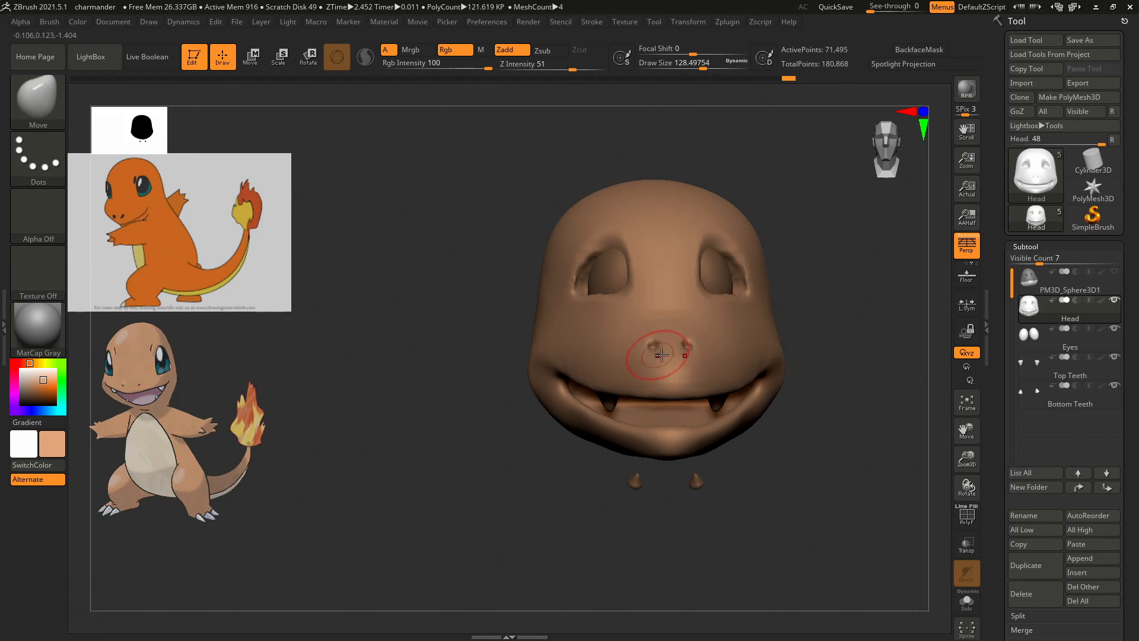
{"action": "key", "text": "shift"}
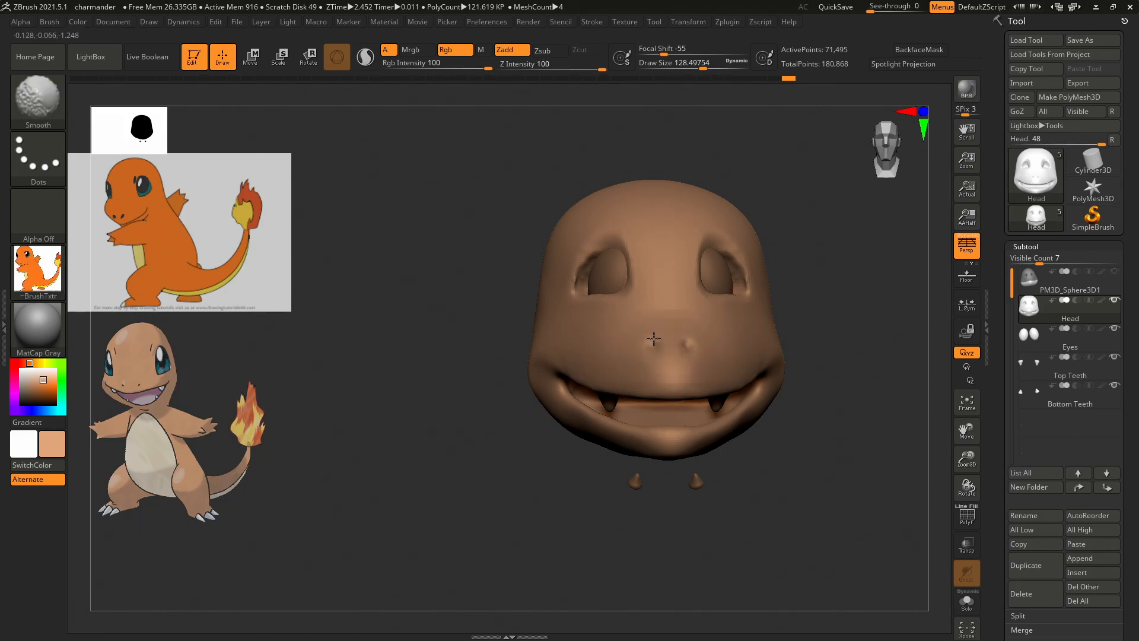
{"action": "mouse_move", "coordinate": [920, 330]}
{"action": "left_mouse_down"}
{"action": "mouse_move", "coordinate": [886, 325]}
{"action": "mouse_move", "coordinate": [877, 302]}
{"action": "mouse_move", "coordinate": [834, 318]}
{"action": "mouse_move", "coordinate": [859, 261]}
{"action": "left_mouse_up"}
{"action": "left_click", "coordinate": [884, 150]}
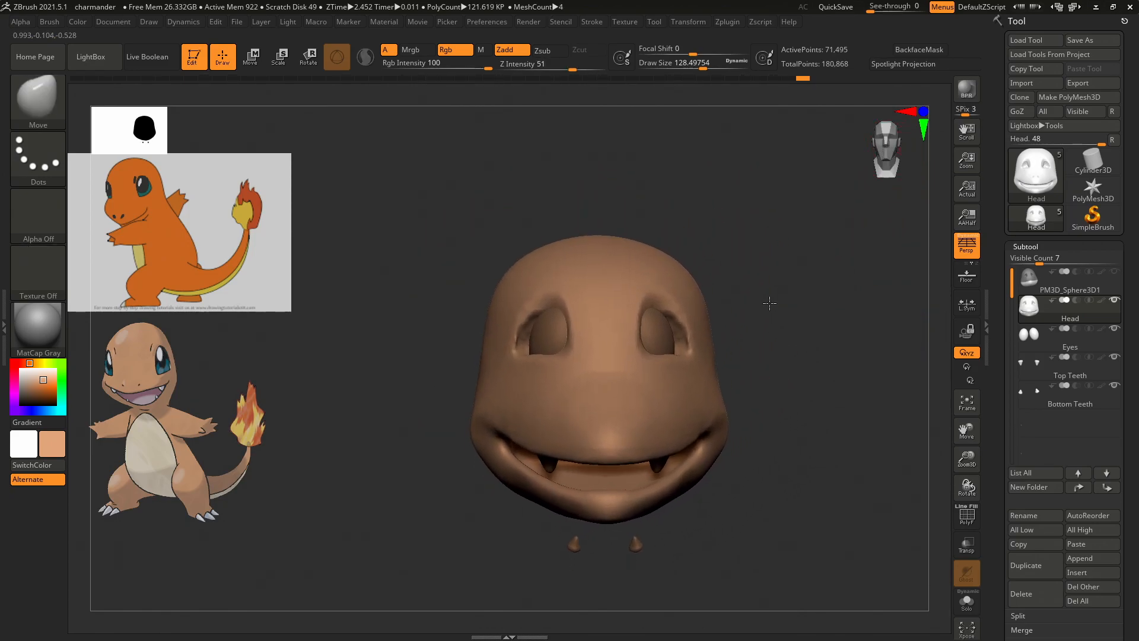
{"action": "left_click_drag", "start_coordinate": [765, 289], "coordinate": [830, 257]}
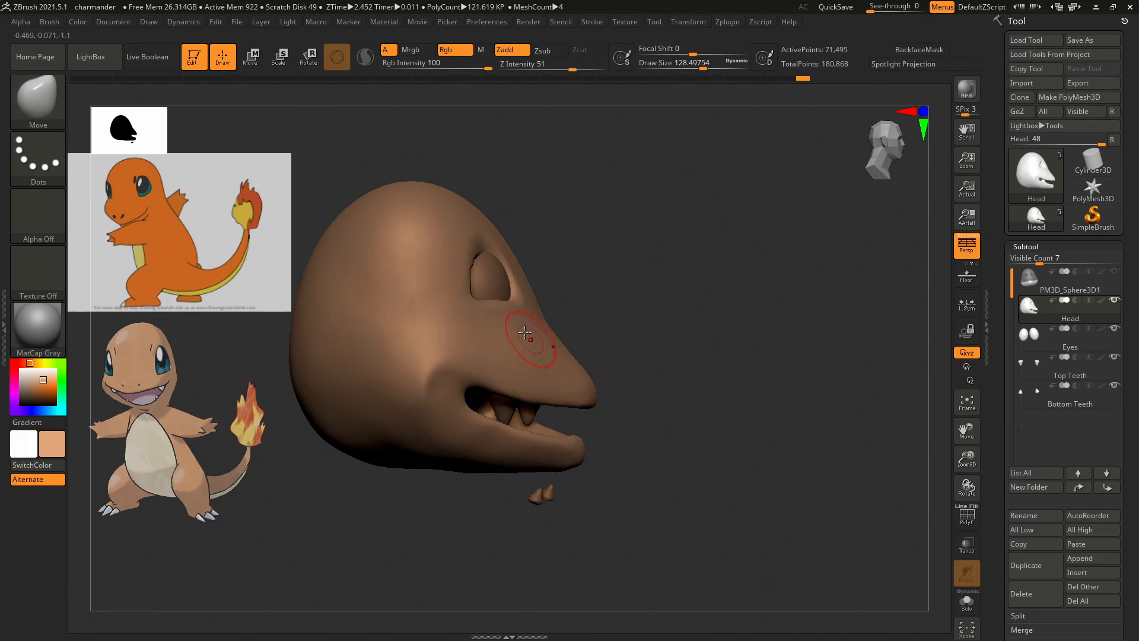
{"action": "key", "text": "w"}
{"action": "left_click_drag", "start_coordinate": [446, 356], "coordinate": [446, 355]}
{"action": "key", "text": "ctrl+z"}
Push the snout back toward the face with the Move brush at a draw size of about 752.
{"action": "mouse_move", "coordinate": [699, 290]}
{"action": "left_mouse_down"}
{"action": "mouse_move", "coordinate": [674, 305]}
{"action": "mouse_move", "coordinate": [715, 300]}
{"action": "left_mouse_up"}
{"action": "key", "text": "s"}
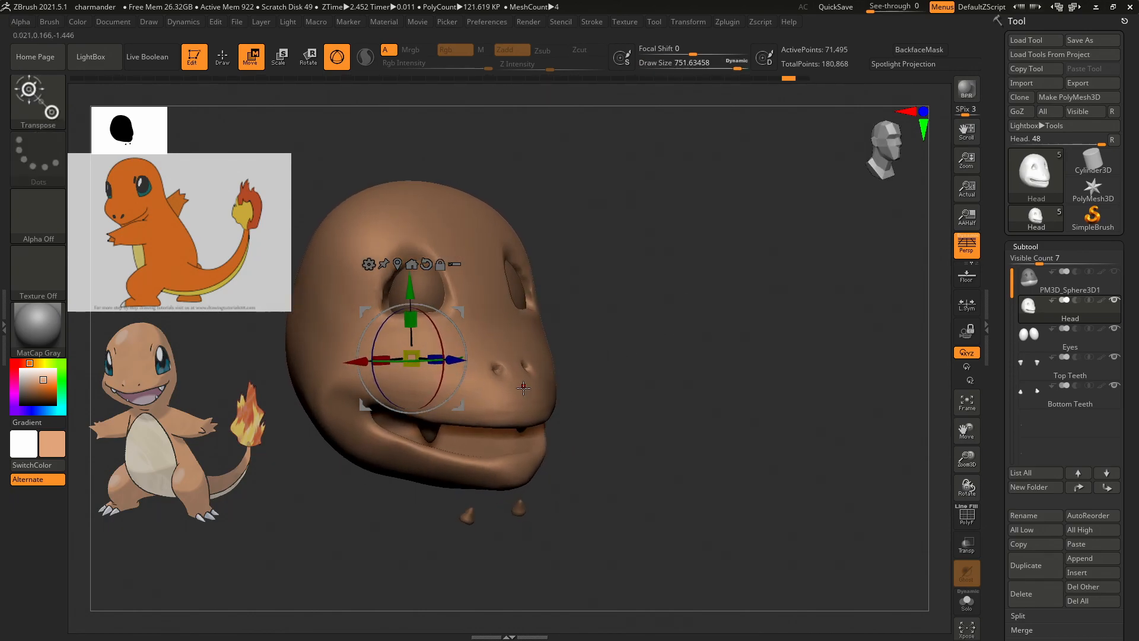
{"action": "key", "text": "q"}
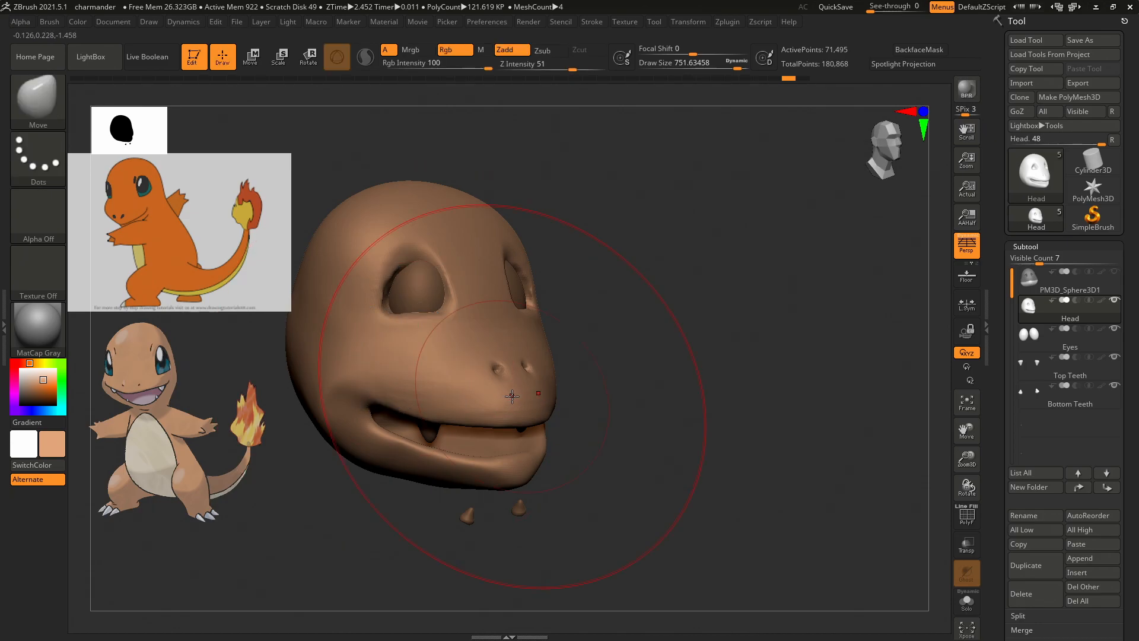
{"action": "left_click_drag", "start_coordinate": [512, 399], "coordinate": [473, 400]}
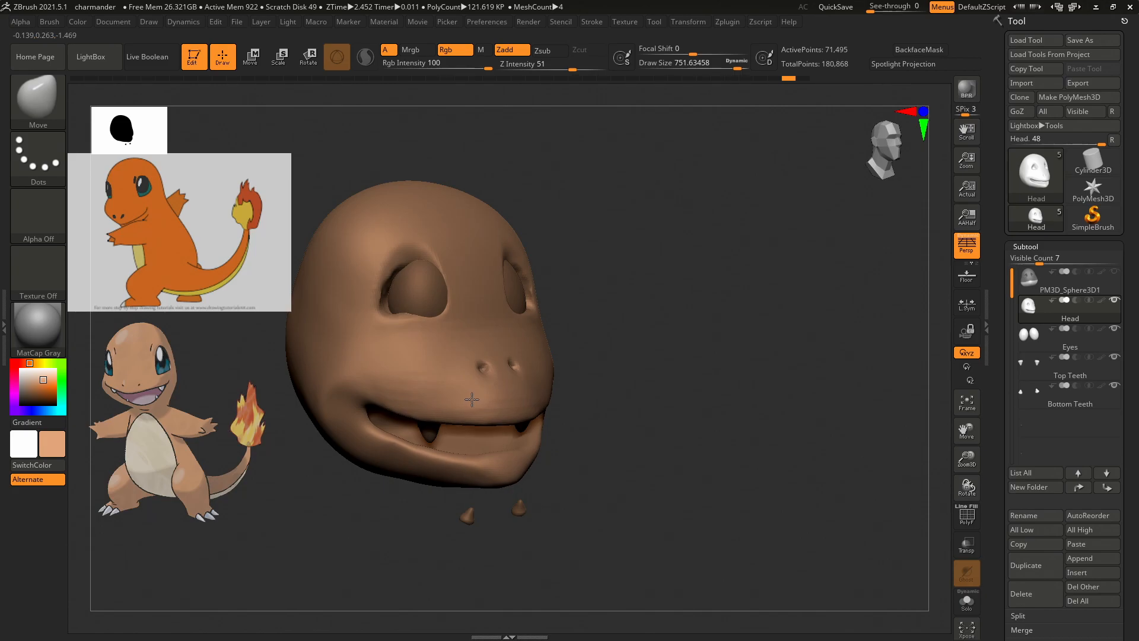
{"action": "left_click_drag", "start_coordinate": [661, 356], "coordinate": [476, 331]}
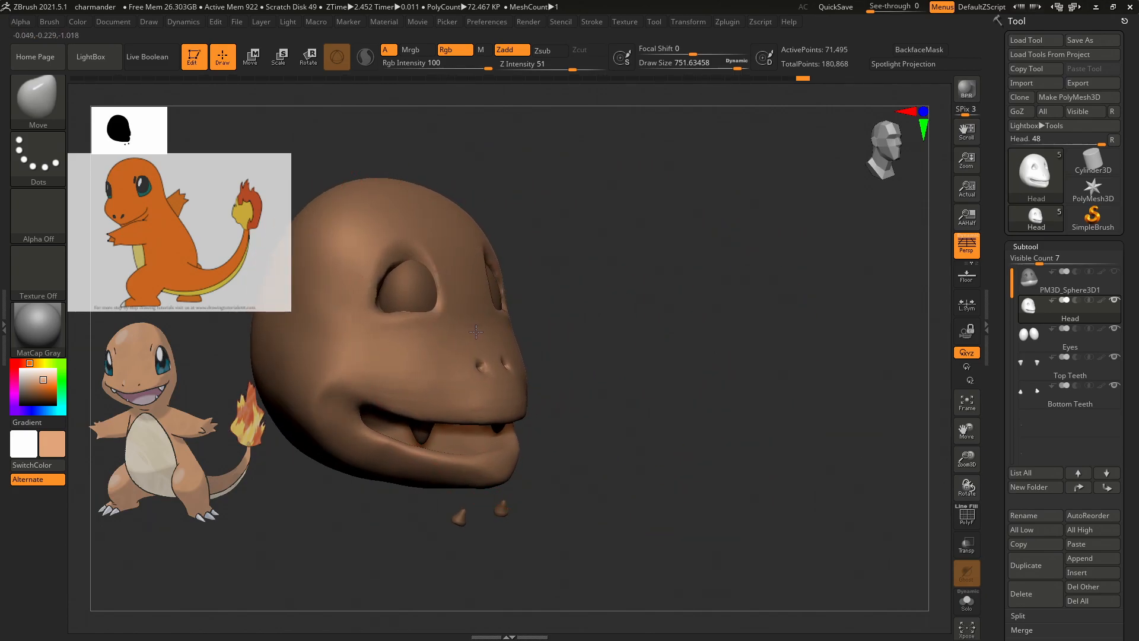
Reshape the side of the snout and upper lip with the Move brush at a draw size of about 752.
{"action": "left_click_drag", "start_coordinate": [484, 392], "coordinate": [458, 387]}
{"action": "mouse_move", "coordinate": [614, 365]}
{"action": "left_mouse_down"}
{"action": "mouse_move", "coordinate": [660, 354]}
{"action": "mouse_move", "coordinate": [611, 362]}
{"action": "left_mouse_up"}
{"action": "left_click_drag", "start_coordinate": [474, 397], "coordinate": [487, 395]}
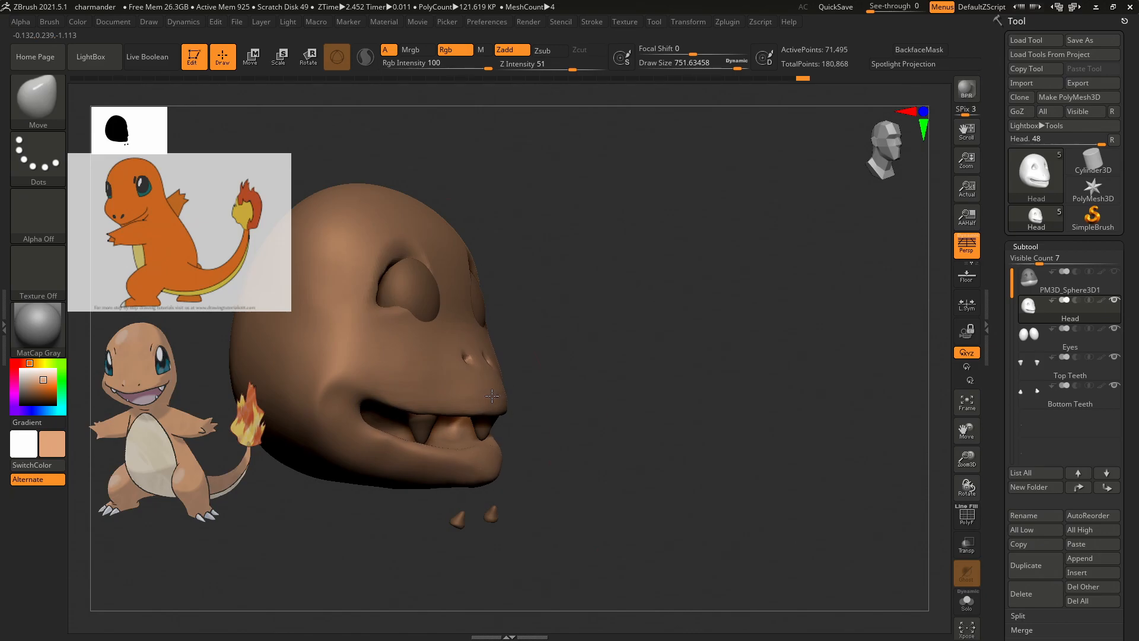
{"action": "mouse_move", "coordinate": [654, 348]}
{"action": "left_mouse_down"}
{"action": "mouse_move", "coordinate": [681, 348]}
{"action": "mouse_move", "coordinate": [656, 356]}
{"action": "left_mouse_up"}
{"action": "key", "text": "ctrl"}
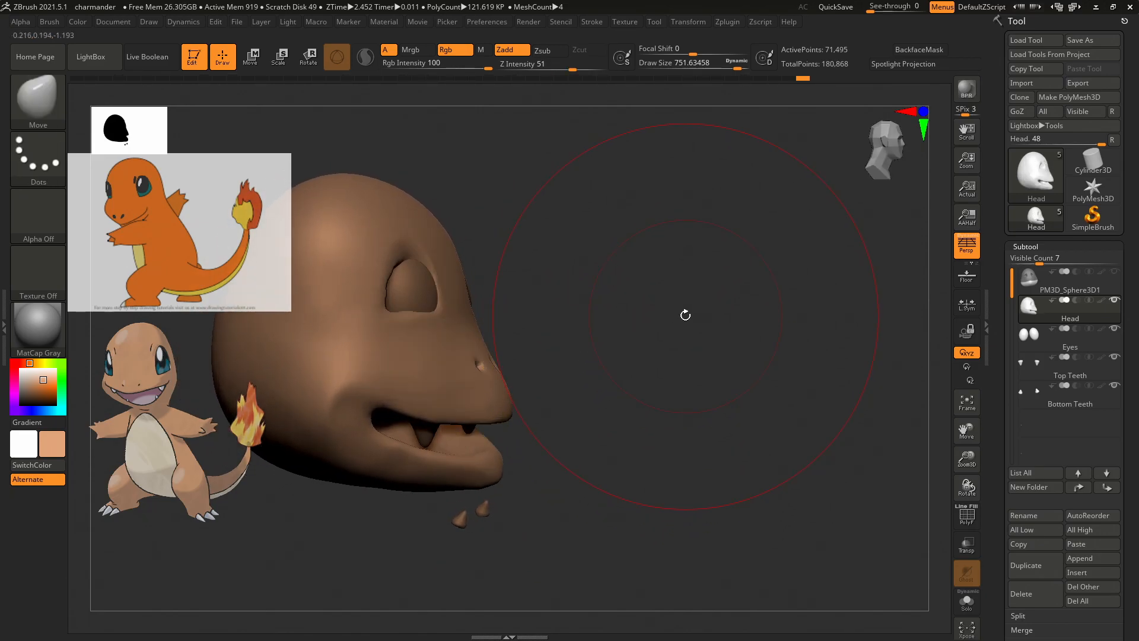
{"action": "left_click_drag", "start_coordinate": [705, 250], "coordinate": [731, 224]}
{"action": "mouse_move", "coordinate": [734, 301]}
{"action": "left_mouse_down"}
{"action": "mouse_move", "coordinate": [727, 310]}
{"action": "mouse_move", "coordinate": [700, 285]}
{"action": "mouse_move", "coordinate": [728, 251]}
{"action": "left_mouse_up"}
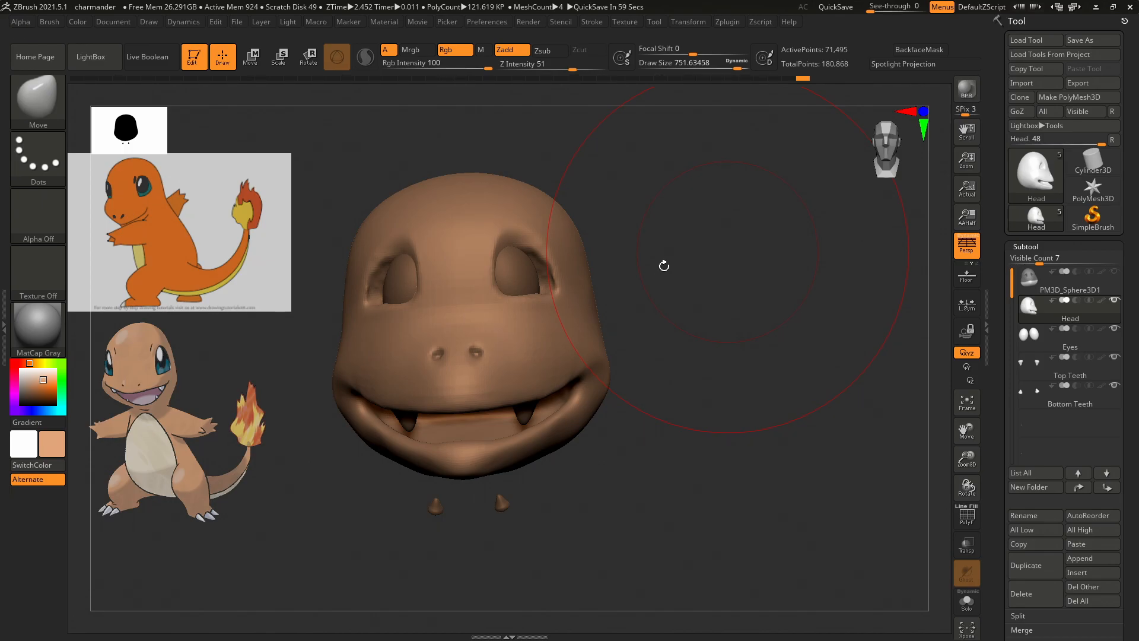
{"action": "left_click_drag", "start_coordinate": [626, 328], "coordinate": [752, 321]}
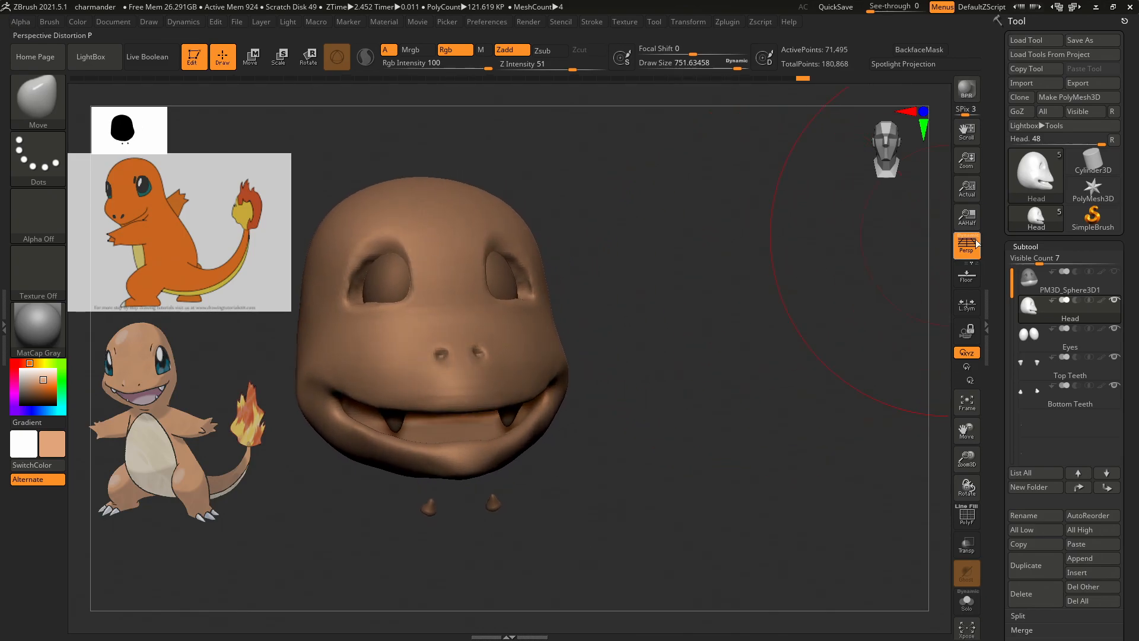
Select the Eyes subtool and move the eyes inward and in depth so they sit within the sockets.
{"action": "left_click", "coordinate": [1033, 335]}
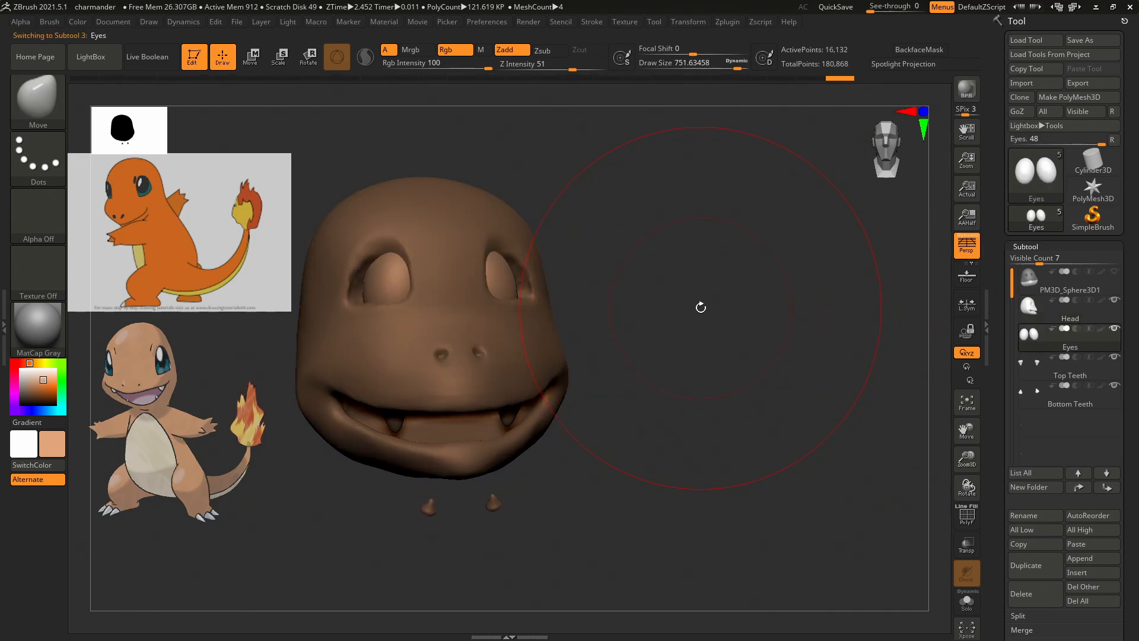
{"action": "key", "text": "w"}
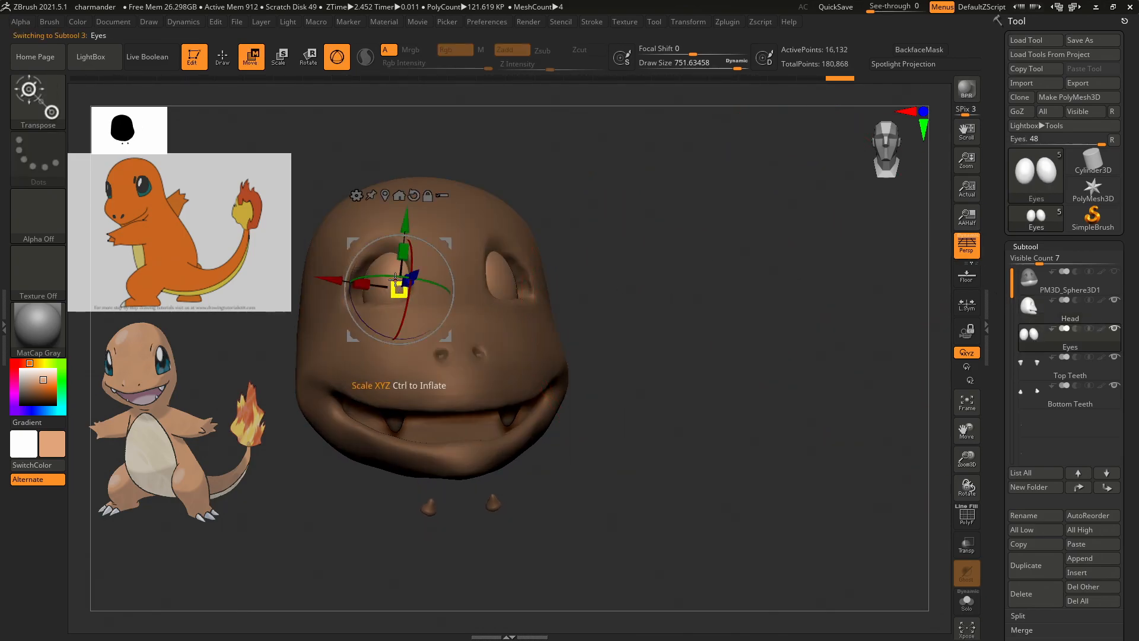
{"action": "left_click_drag", "start_coordinate": [338, 280], "coordinate": [383, 279]}
{"action": "left_click_drag", "start_coordinate": [617, 229], "coordinate": [635, 280]}
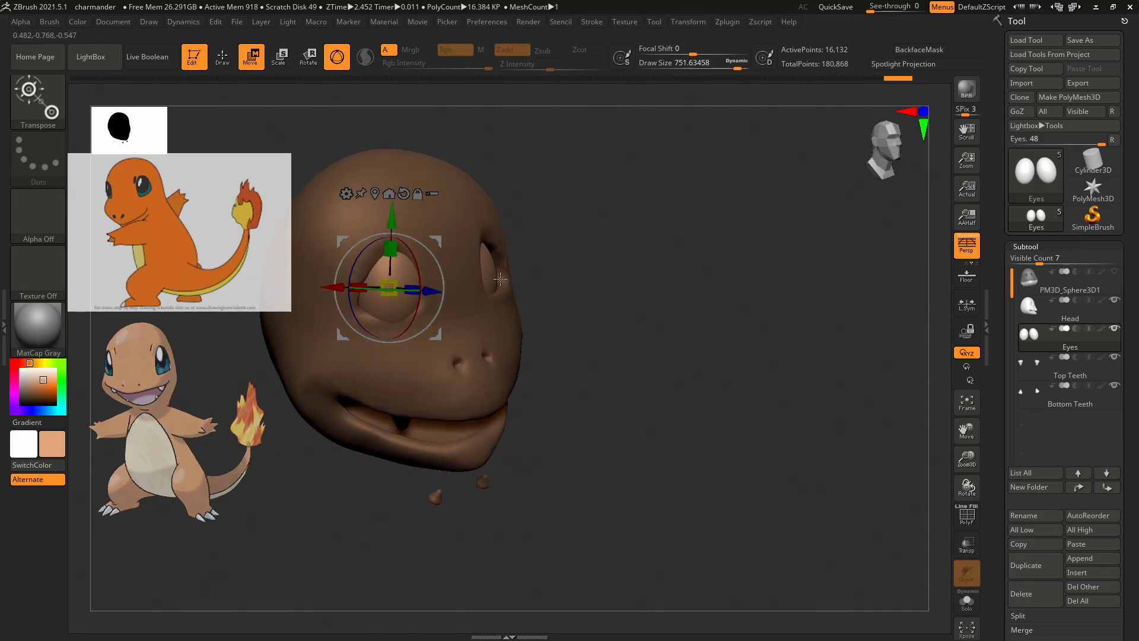
{"action": "left_click_drag", "start_coordinate": [433, 289], "coordinate": [429, 290]}
{"action": "left_click_drag", "start_coordinate": [681, 247], "coordinate": [642, 223]}
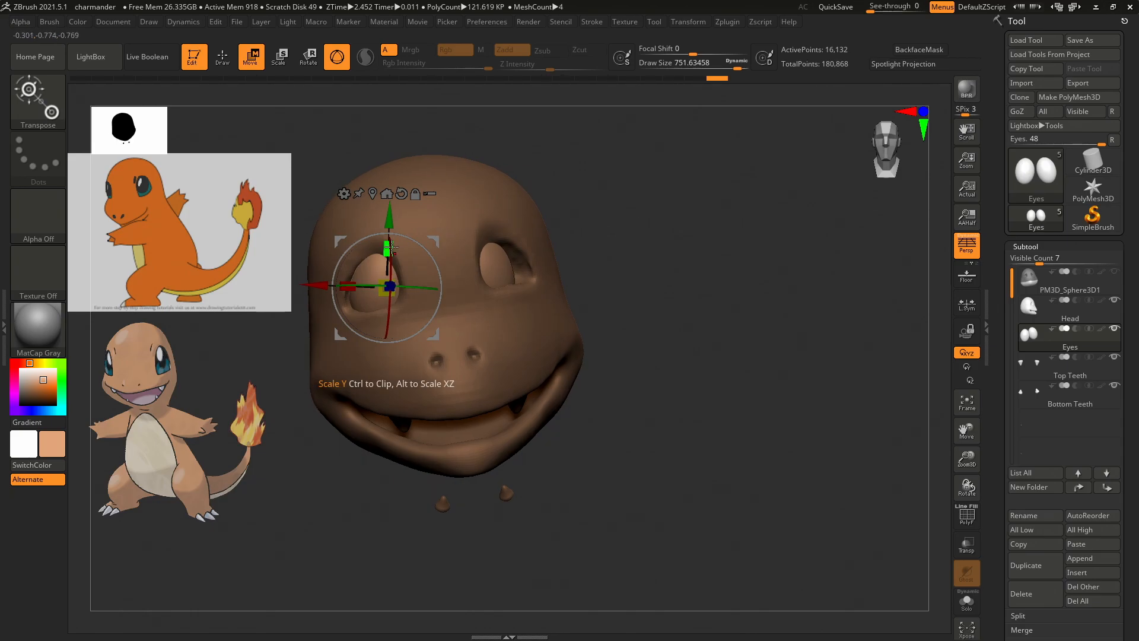
Stretch the eyes vertically, scale them up and fine-tune their position in the sockets.
{"action": "left_click_drag", "start_coordinate": [390, 242], "coordinate": [390, 237]}
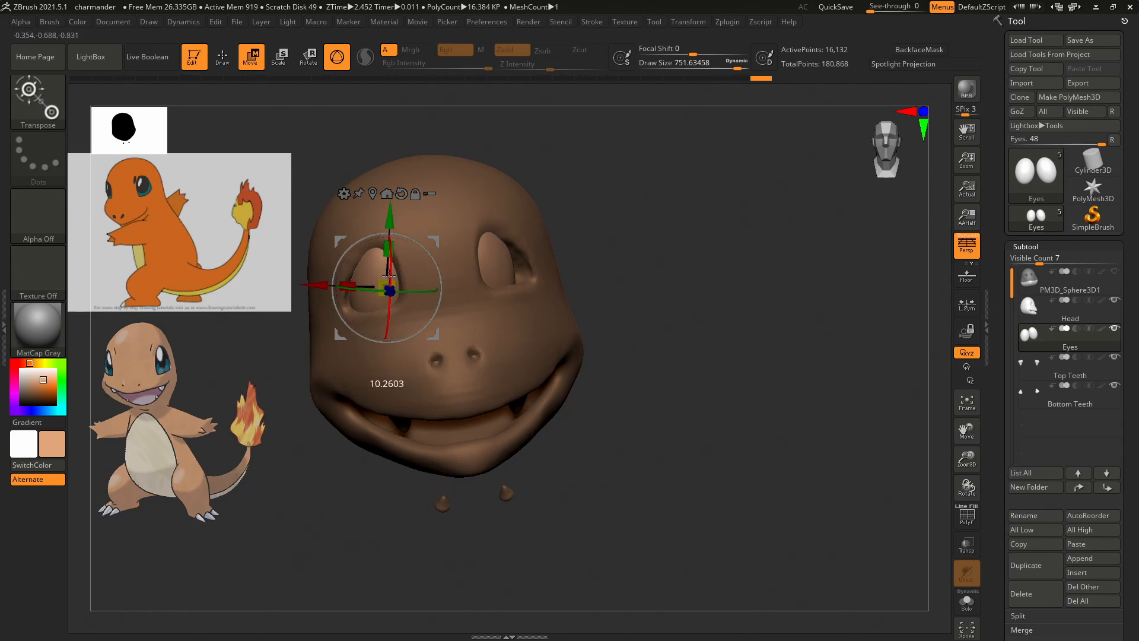
{"action": "left_click_drag", "start_coordinate": [388, 277], "coordinate": [344, 285]}
{"action": "left_click_drag", "start_coordinate": [633, 252], "coordinate": [670, 268]}
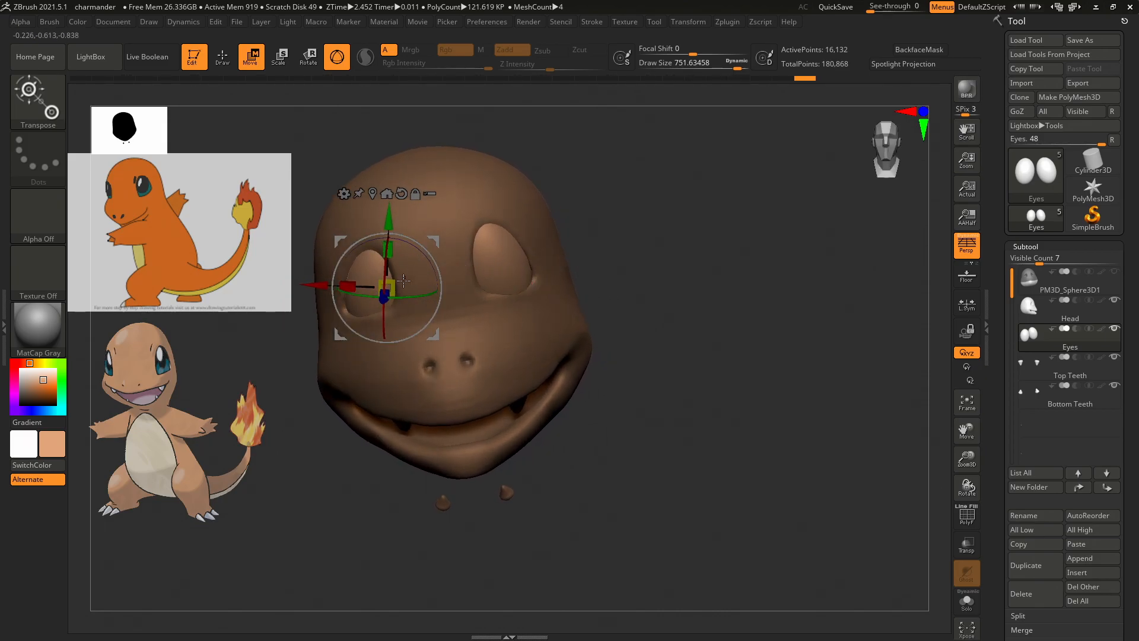
{"action": "left_click_drag", "start_coordinate": [388, 221], "coordinate": [388, 215]}
{"action": "left_click_drag", "start_coordinate": [385, 294], "coordinate": [384, 294]}
{"action": "left_click_drag", "start_coordinate": [627, 247], "coordinate": [947, 227]}
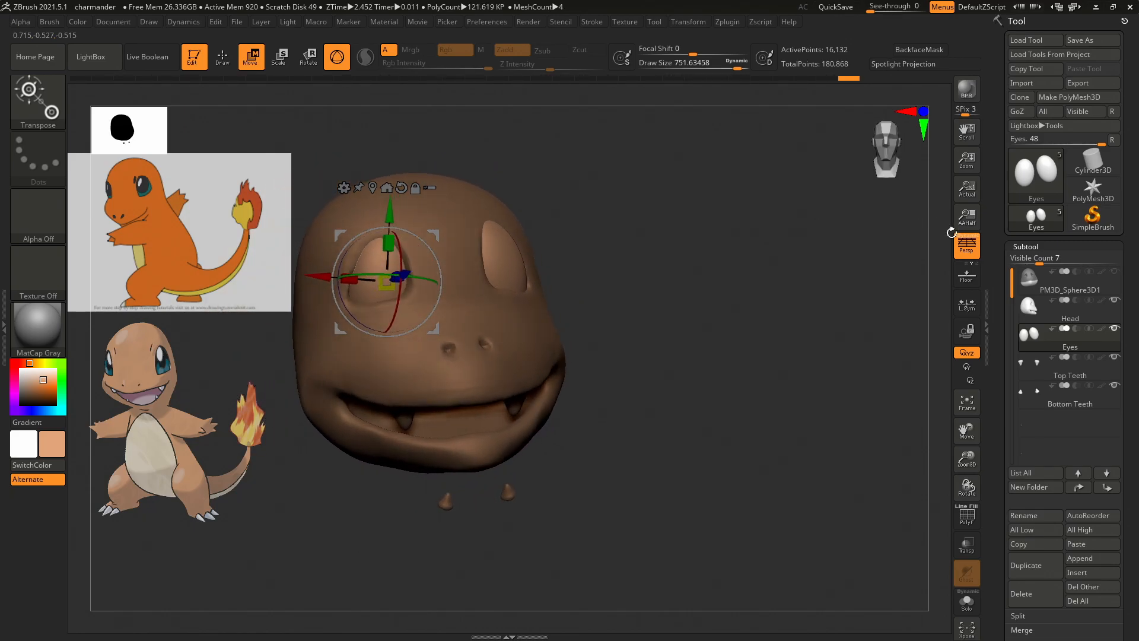
Apply Mirror And Weld to the Eyes subtool so both eyes match, and check the head from several angles.
{"action": "left_click_drag", "start_coordinate": [995, 290], "coordinate": [1018, 213]}
{"action": "scroll", "coordinate": [1020, 139], "scroll_direction": "up", "scroll_amount": 4}
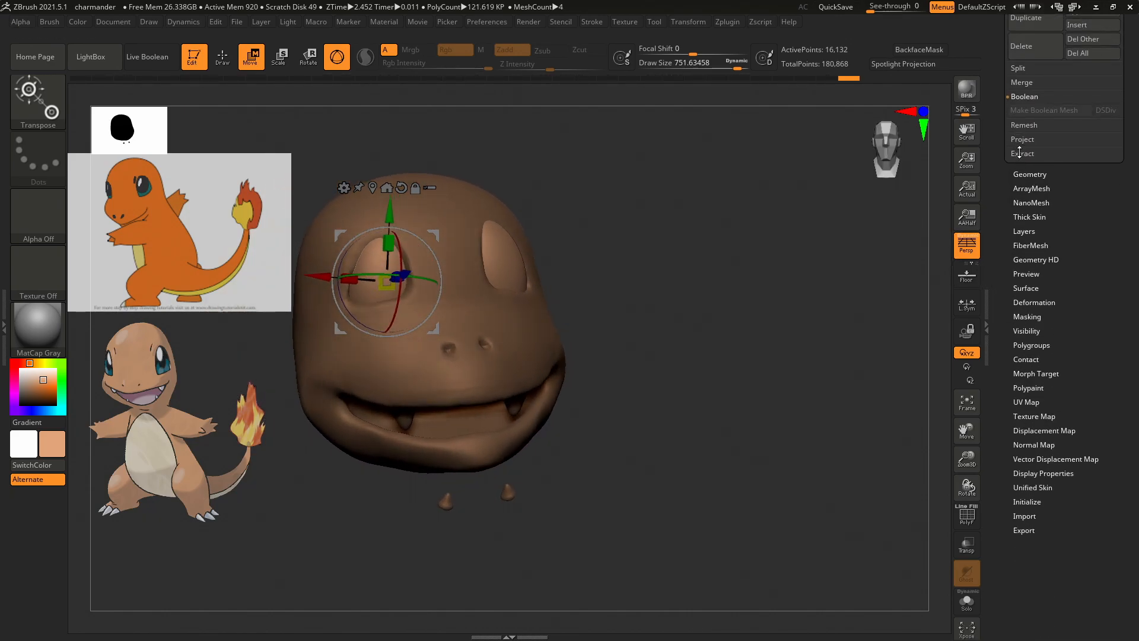
{"action": "left_click", "coordinate": [1026, 174]}
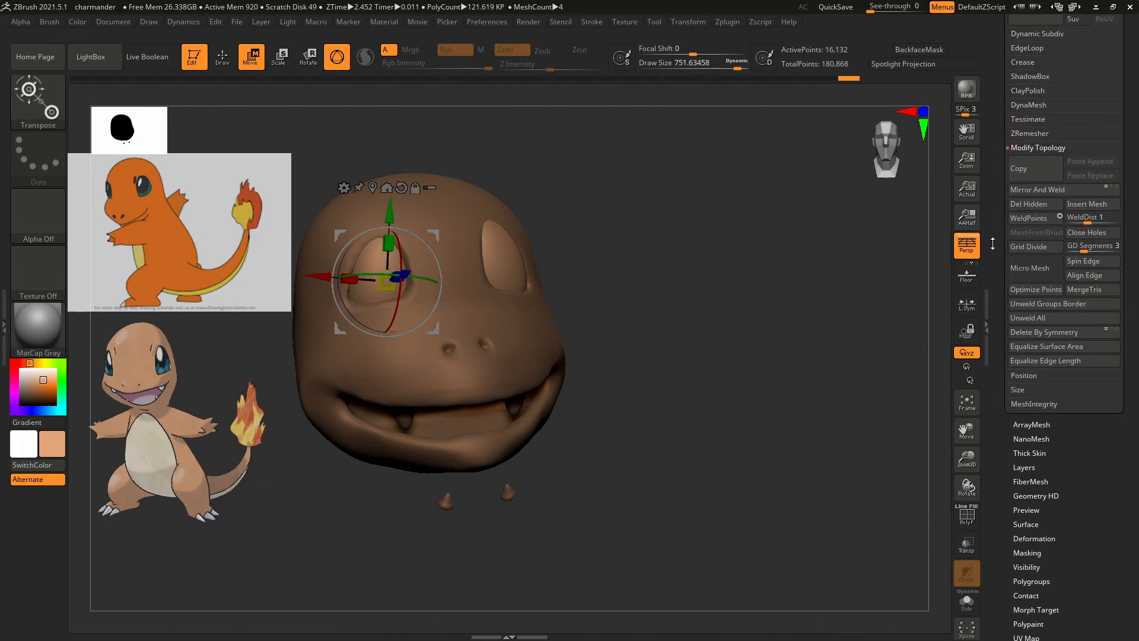
{"action": "left_click", "coordinate": [1037, 306]}
{"action": "left_click_drag", "start_coordinate": [771, 322], "coordinate": [758, 305]}
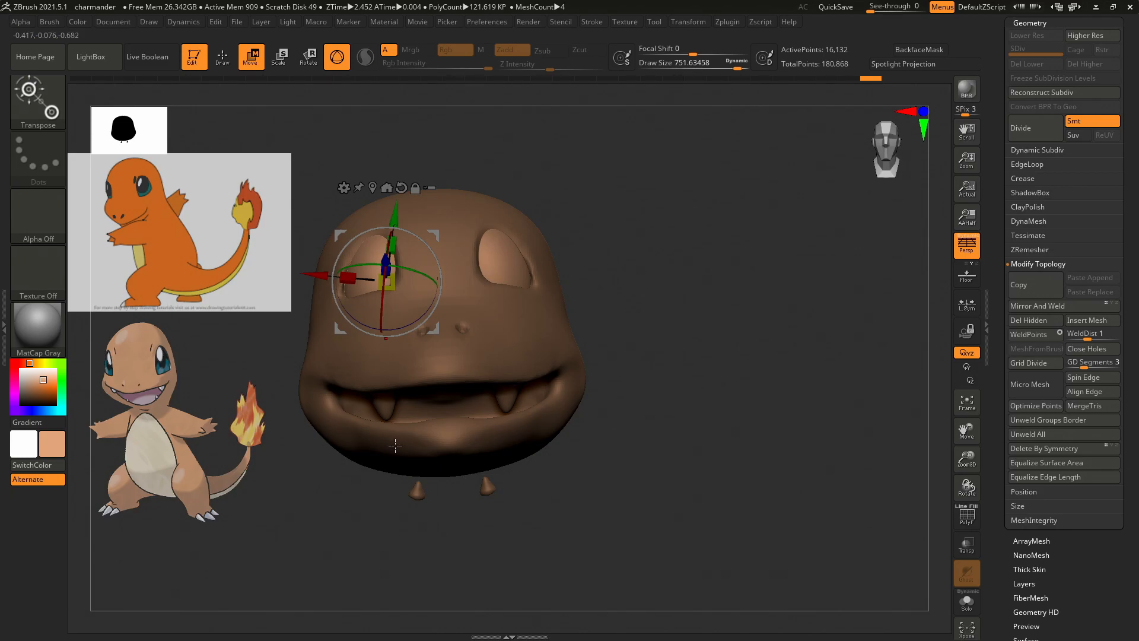
{"action": "left_click", "coordinate": [979, 201]}
{"action": "left_click_drag", "start_coordinate": [651, 272], "coordinate": [667, 309]}
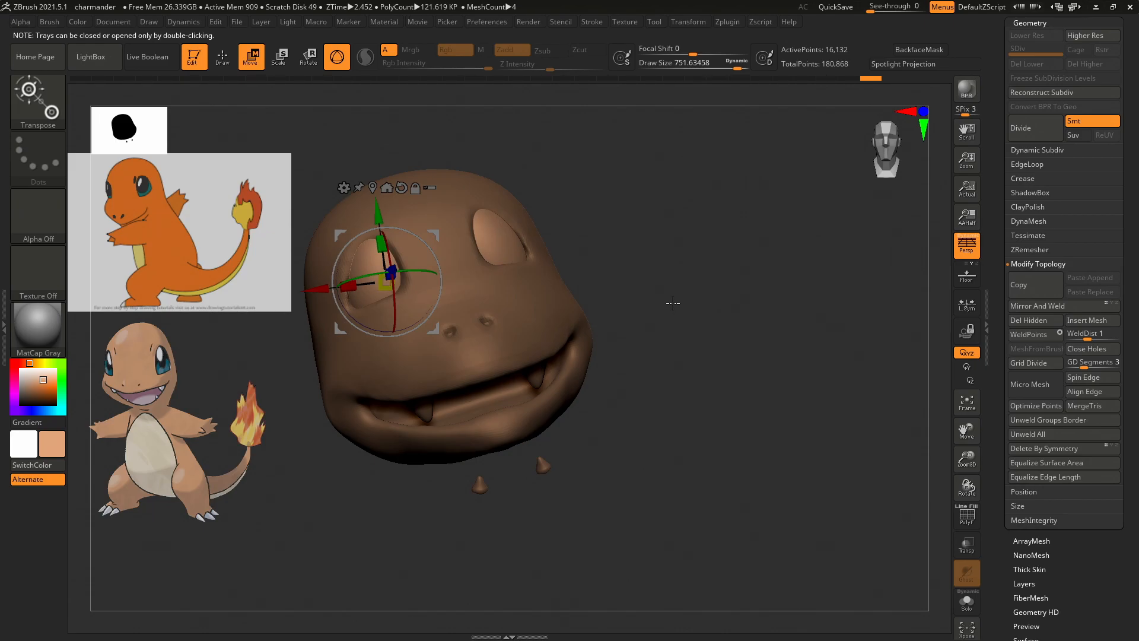
{"action": "mouse_move", "coordinate": [673, 303]}
{"action": "left_mouse_down"}
{"action": "mouse_move", "coordinate": [633, 328]}
{"action": "mouse_move", "coordinate": [768, 292]}
{"action": "mouse_move", "coordinate": [788, 269]}
{"action": "left_mouse_up"}
Return to draw mode, select the Head subtool and try a broad Move stroke across the snout.
{"action": "key", "text": "q"}
{"action": "left_click_drag", "start_coordinate": [993, 191], "coordinate": [994, 253]}
{"action": "left_click", "coordinate": [1038, 245]}
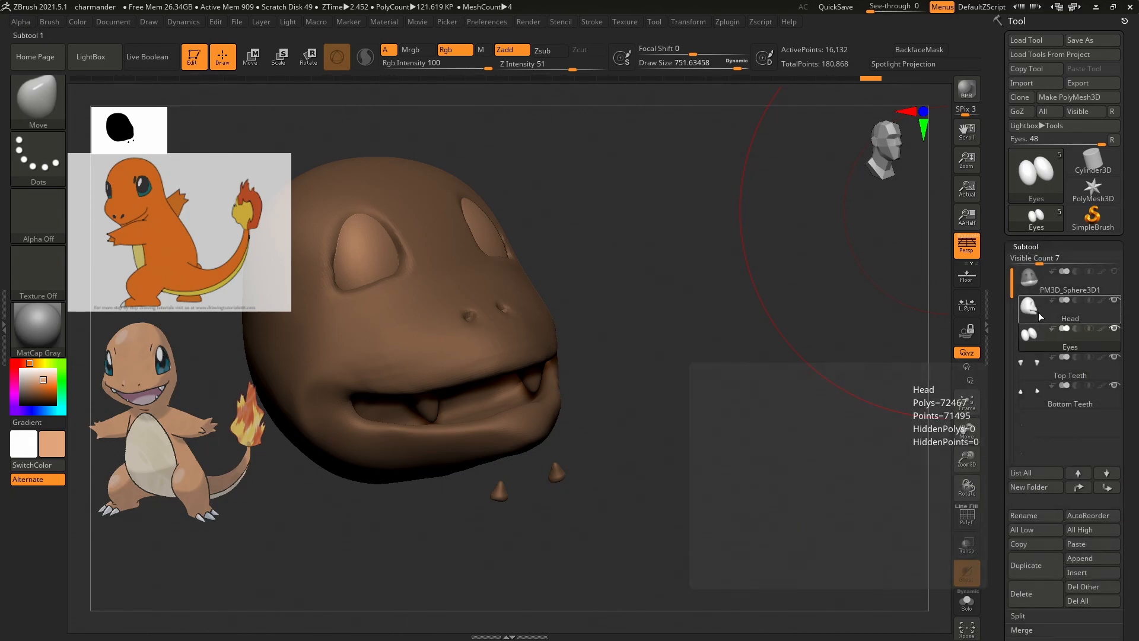
{"action": "left_click", "coordinate": [1038, 313]}
{"action": "mouse_move", "coordinate": [443, 371]}
{"action": "left_mouse_down"}
{"action": "mouse_move", "coordinate": [137, 536]}
{"action": "mouse_move", "coordinate": [138, 631]}
{"action": "mouse_move", "coordinate": [154, 636]}
{"action": "left_mouse_up"}
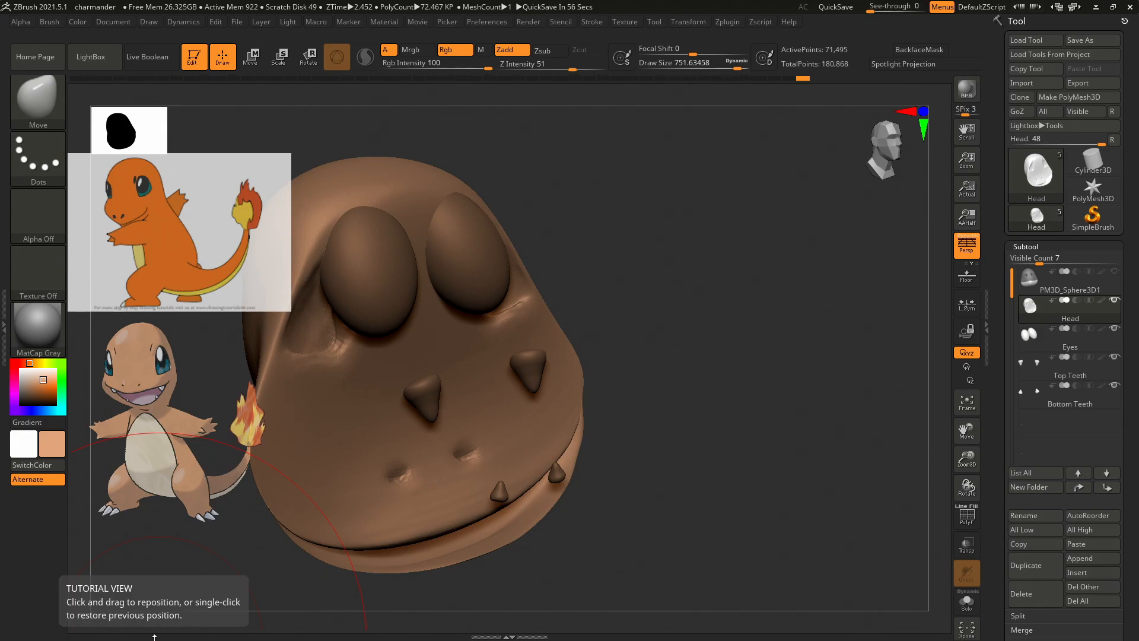
{"action": "left_click_drag", "start_coordinate": [681, 333], "coordinate": [681, 330], "text": "shift"}
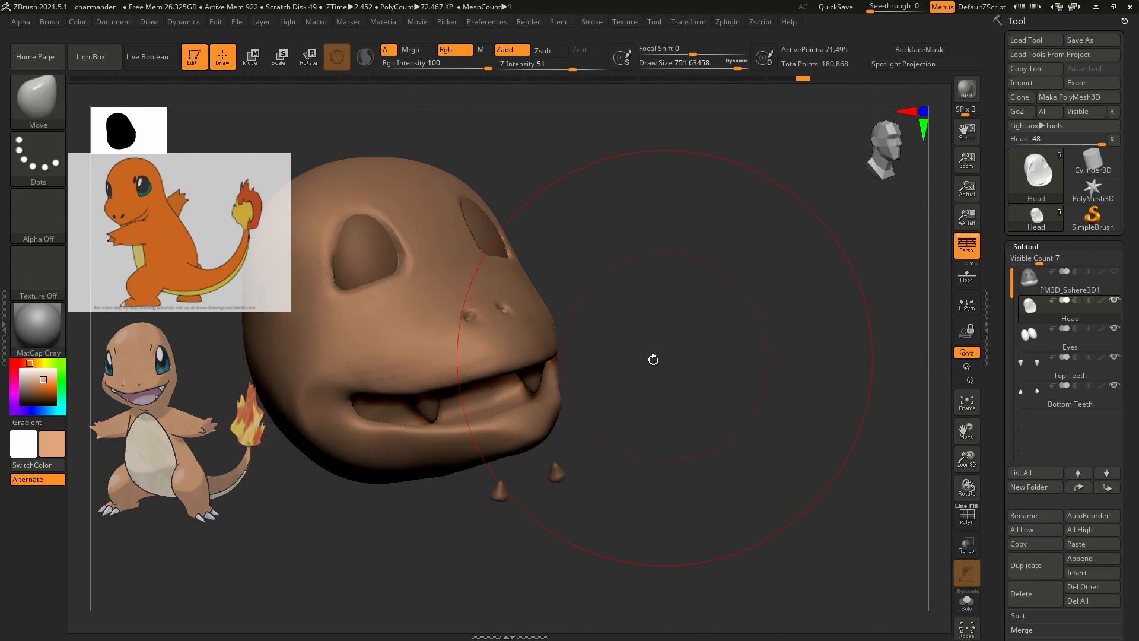
Reduce the Move brush draw size to about 312, adjust the upper lip and smooth away the nostrils.
{"action": "key", "text": "s"}
{"action": "left_click_drag", "start_coordinate": [677, 283], "coordinate": [653, 285]}
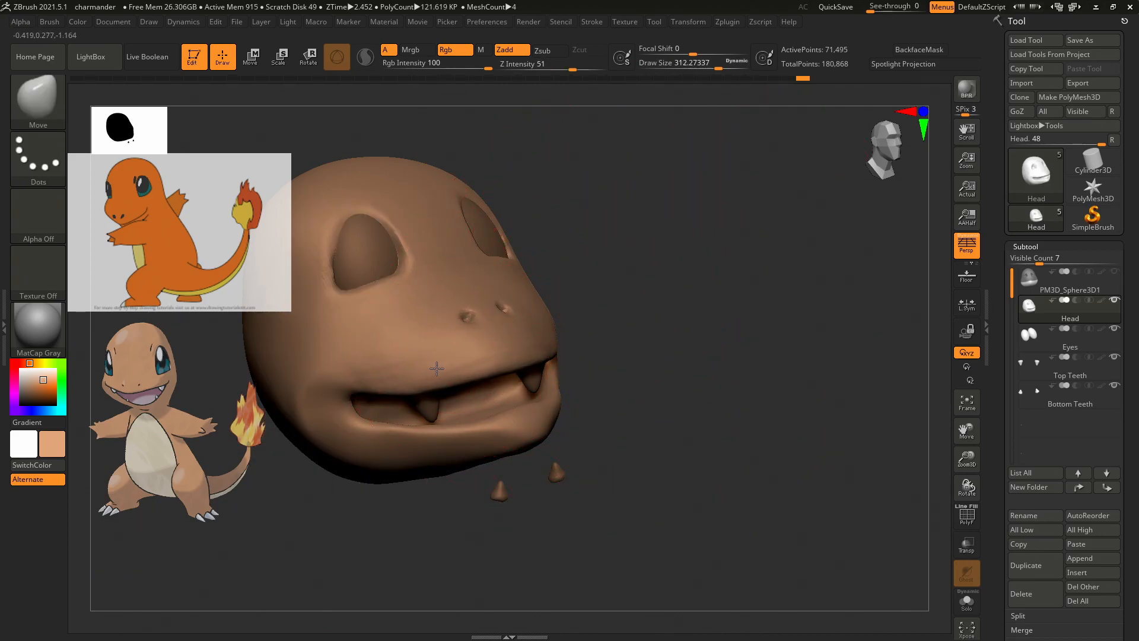
{"action": "left_click_drag", "start_coordinate": [421, 376], "coordinate": [403, 383]}
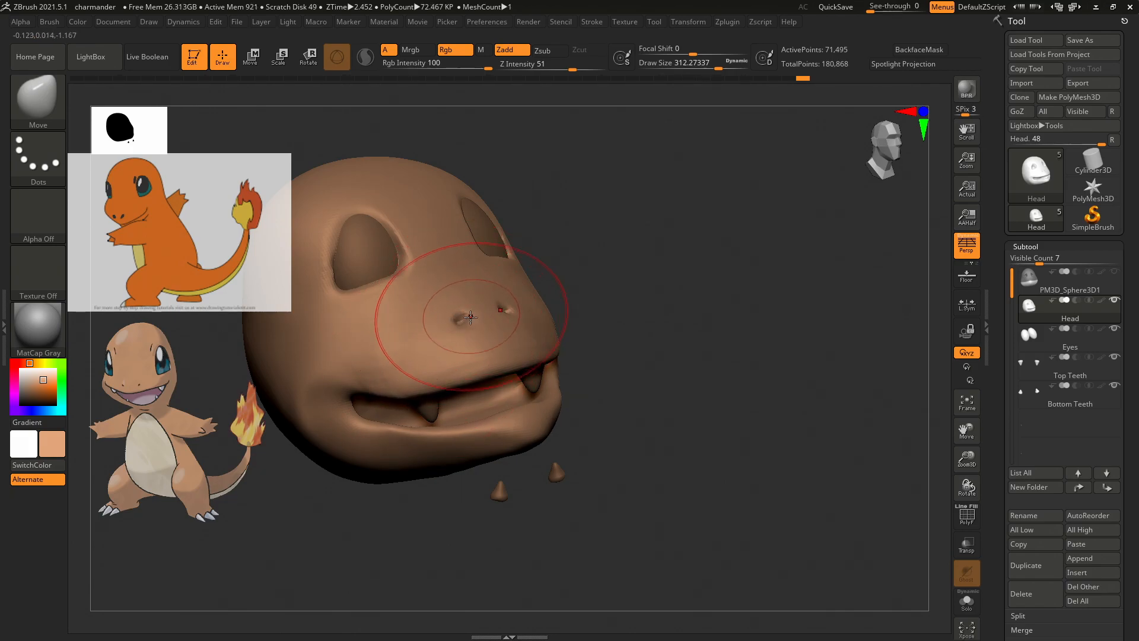
{"action": "left_click_drag", "start_coordinate": [472, 317], "coordinate": [477, 312], "text": "shift"}
Pull the corners of the mouth back and outward to widen the smile.
{"action": "mouse_move", "coordinate": [653, 279]}
{"action": "left_mouse_down"}
{"action": "mouse_move", "coordinate": [679, 297]}
{"action": "mouse_move", "coordinate": [609, 324]}
{"action": "left_mouse_up"}
{"action": "left_click_drag", "start_coordinate": [386, 392], "coordinate": [370, 400]}
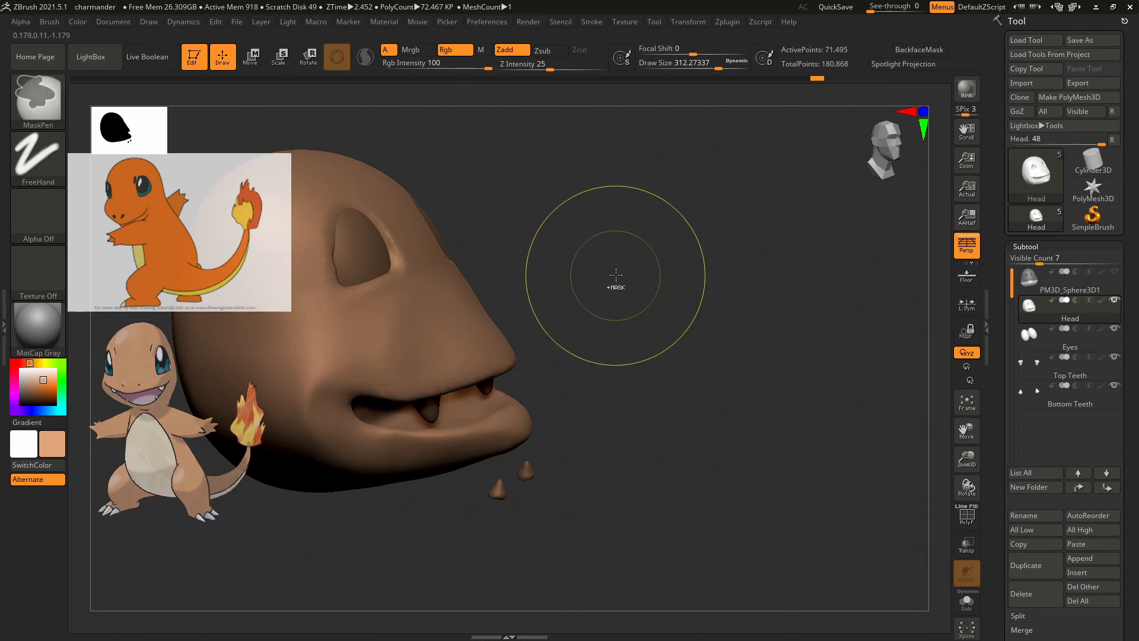
{"action": "left_click_drag", "start_coordinate": [658, 279], "coordinate": [617, 295]}
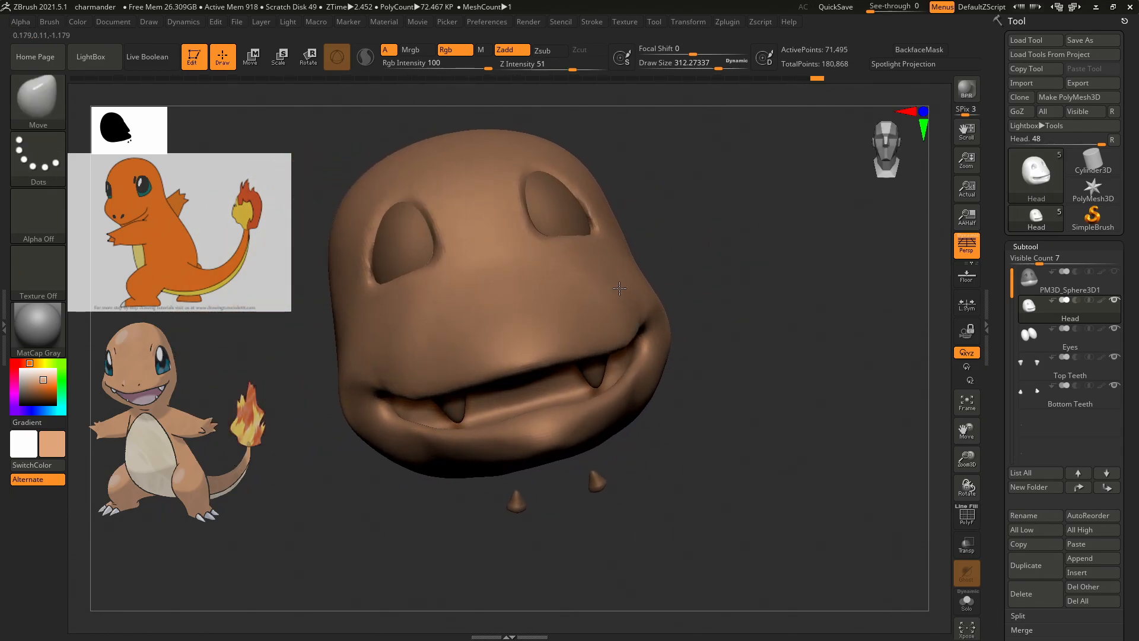
{"action": "left_click_drag", "start_coordinate": [339, 405], "coordinate": [320, 407]}
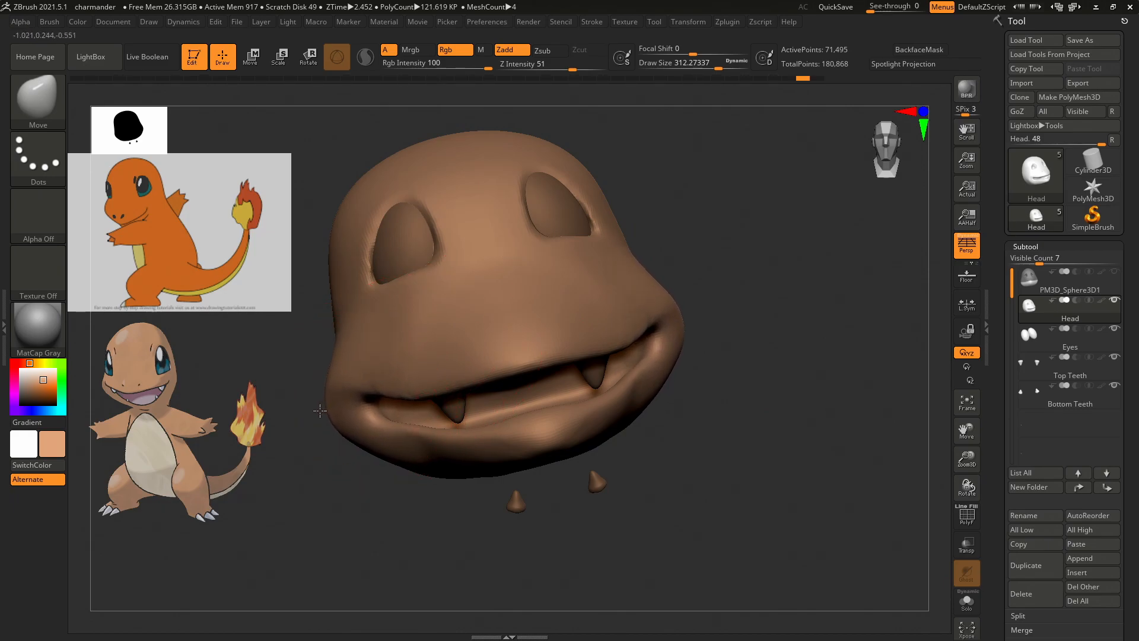
{"action": "mouse_move", "coordinate": [735, 261]}
{"action": "left_mouse_down"}
{"action": "mouse_move", "coordinate": [813, 249]}
{"action": "mouse_move", "coordinate": [732, 259]}
{"action": "left_mouse_up"}
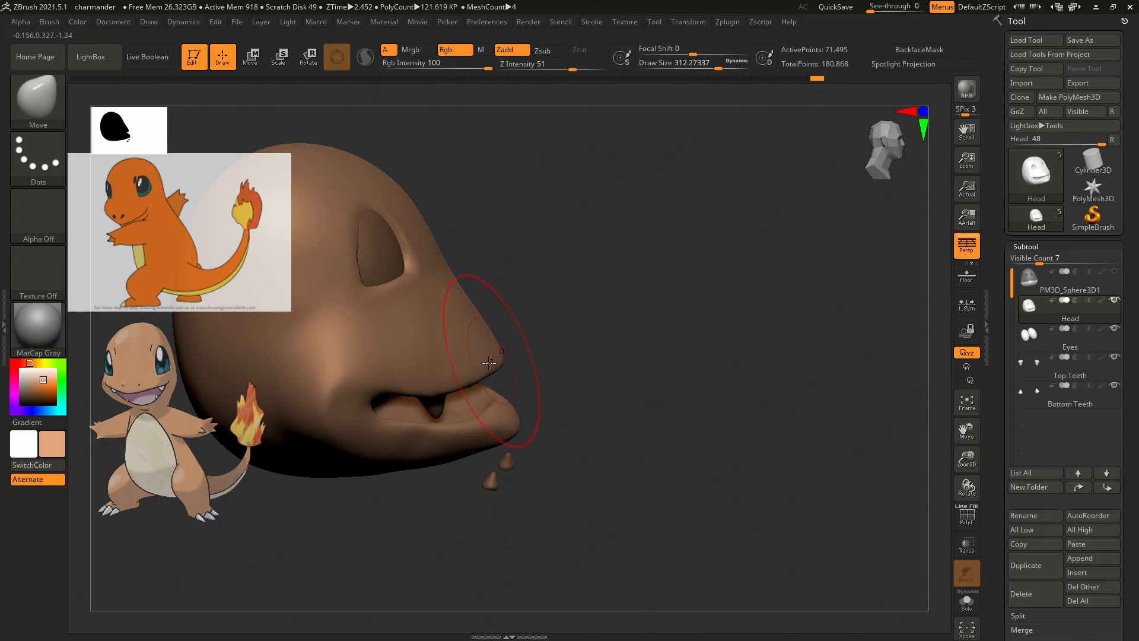
Refine the tip of the snout and the curve of the upper lip with the Move brush.
{"action": "left_click_drag", "start_coordinate": [467, 370], "coordinate": [475, 365]}
{"action": "left_click_drag", "start_coordinate": [415, 389], "coordinate": [404, 398]}
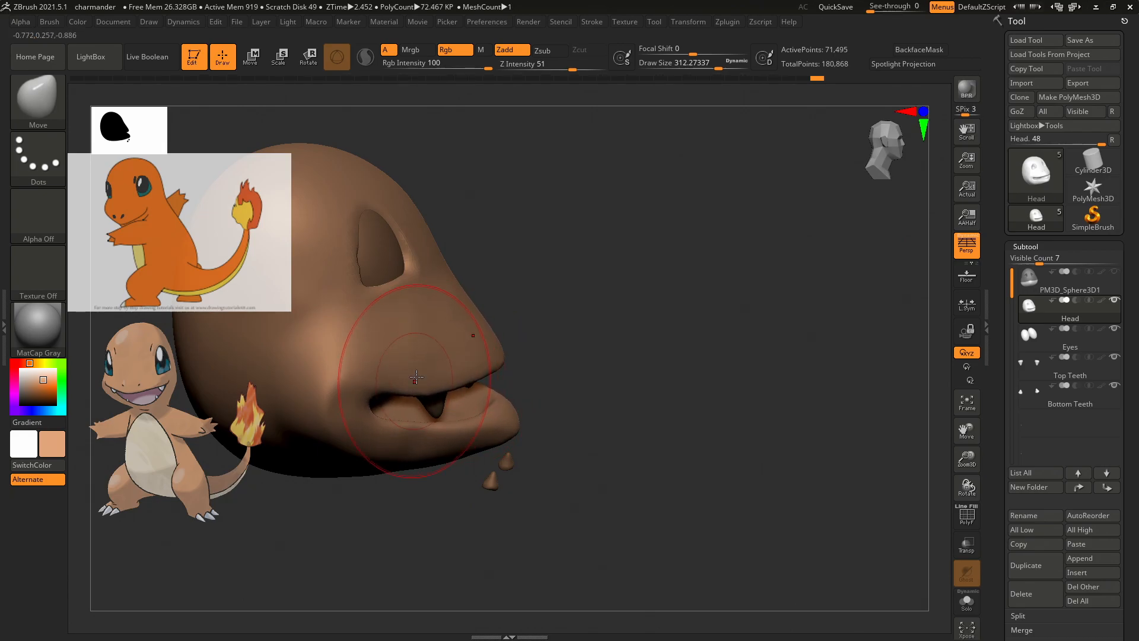
{"action": "left_click_drag", "start_coordinate": [611, 266], "coordinate": [547, 313]}
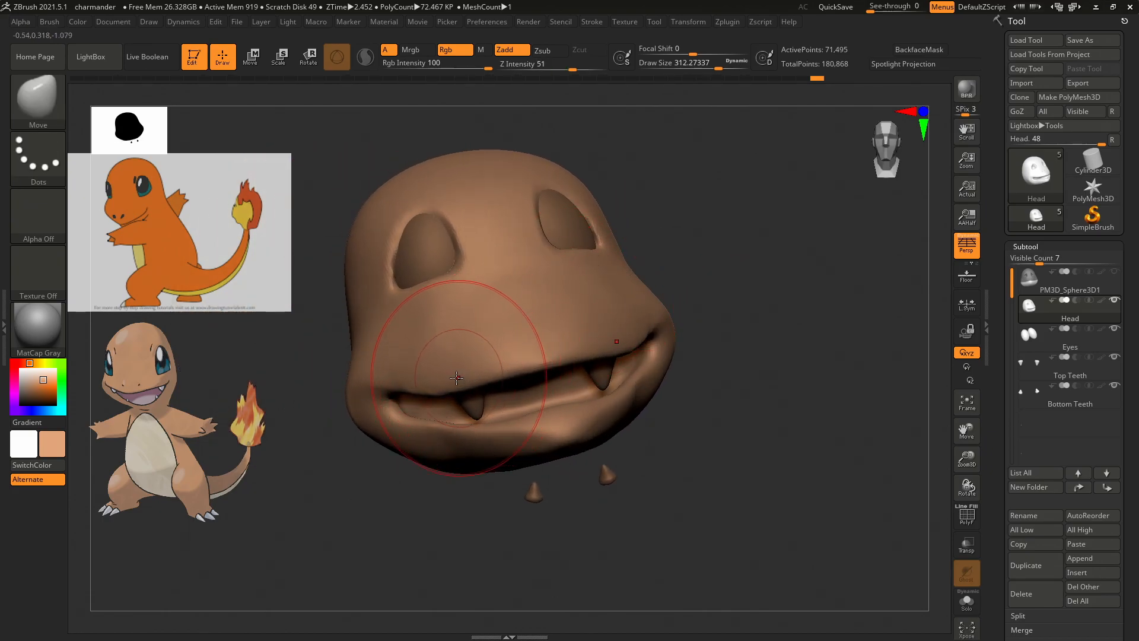
{"action": "left_click_drag", "start_coordinate": [405, 387], "coordinate": [453, 369]}
Pull the mouth corner back and up to open the mouth wider in profile.
{"action": "left_click_drag", "start_coordinate": [699, 264], "coordinate": [735, 266]}
{"action": "mouse_move", "coordinate": [417, 397]}
{"action": "left_mouse_down"}
{"action": "mouse_move", "coordinate": [415, 382]}
{"action": "mouse_move", "coordinate": [358, 372]}
{"action": "left_mouse_up"}
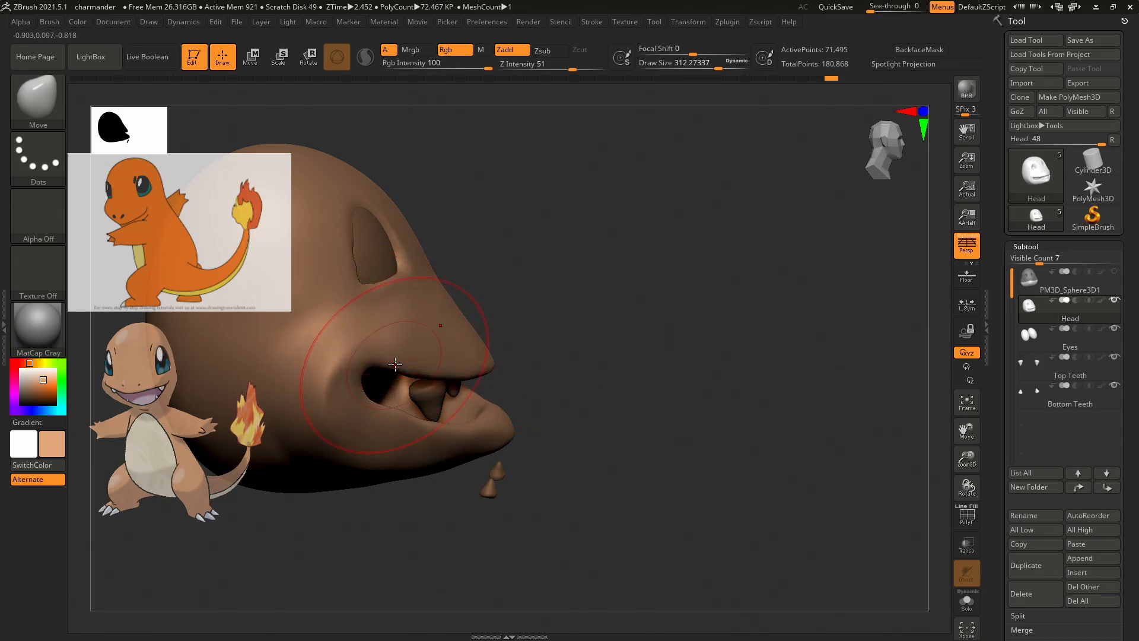
{"action": "left_click_drag", "start_coordinate": [676, 265], "coordinate": [755, 198]}
{"action": "left_click_drag", "start_coordinate": [878, 145], "coordinate": [825, 203]}
{"action": "left_click_drag", "start_coordinate": [762, 278], "coordinate": [867, 287]}
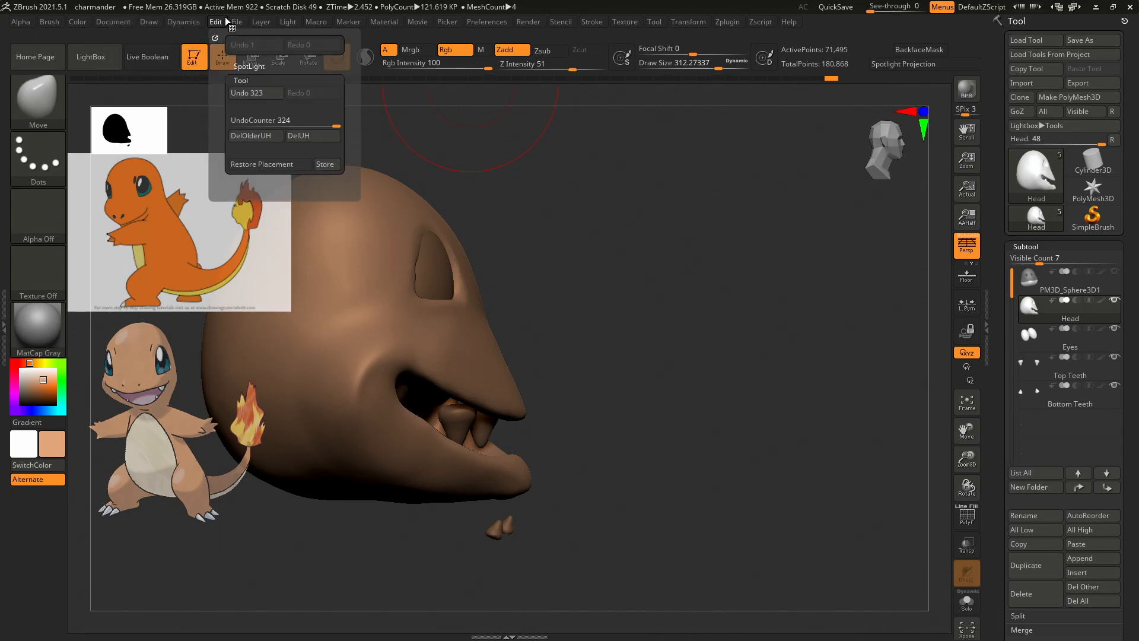
{"action": "left_click_drag", "start_coordinate": [653, 256], "coordinate": [706, 303]}
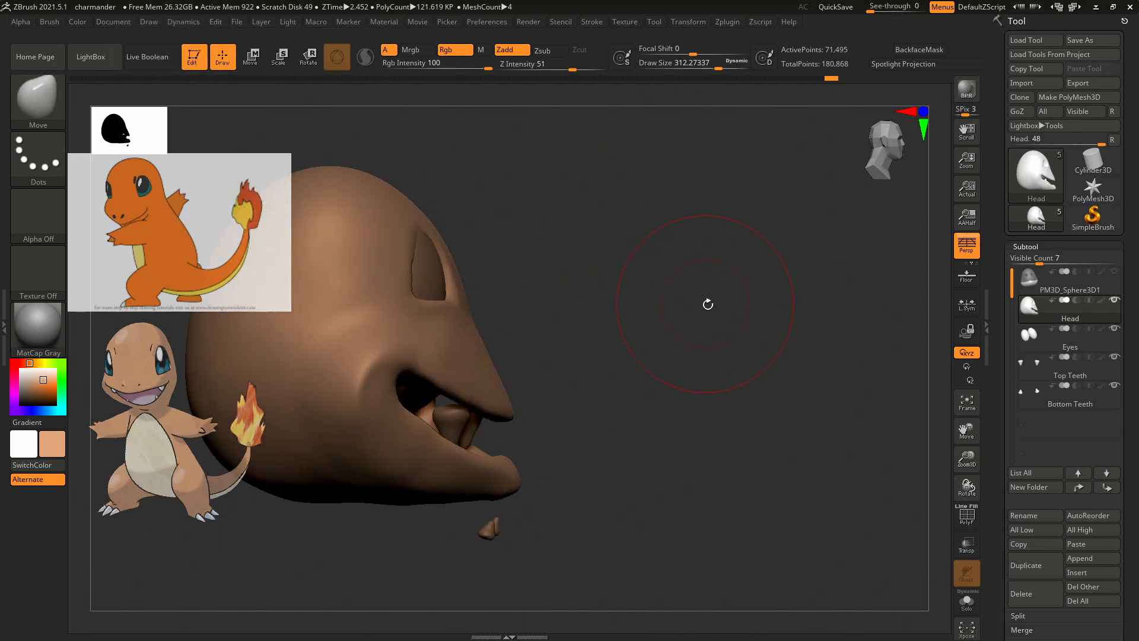
Save the project as a new file named charmander2 in the charmander folder.
{"action": "left_click", "coordinate": [238, 22]}
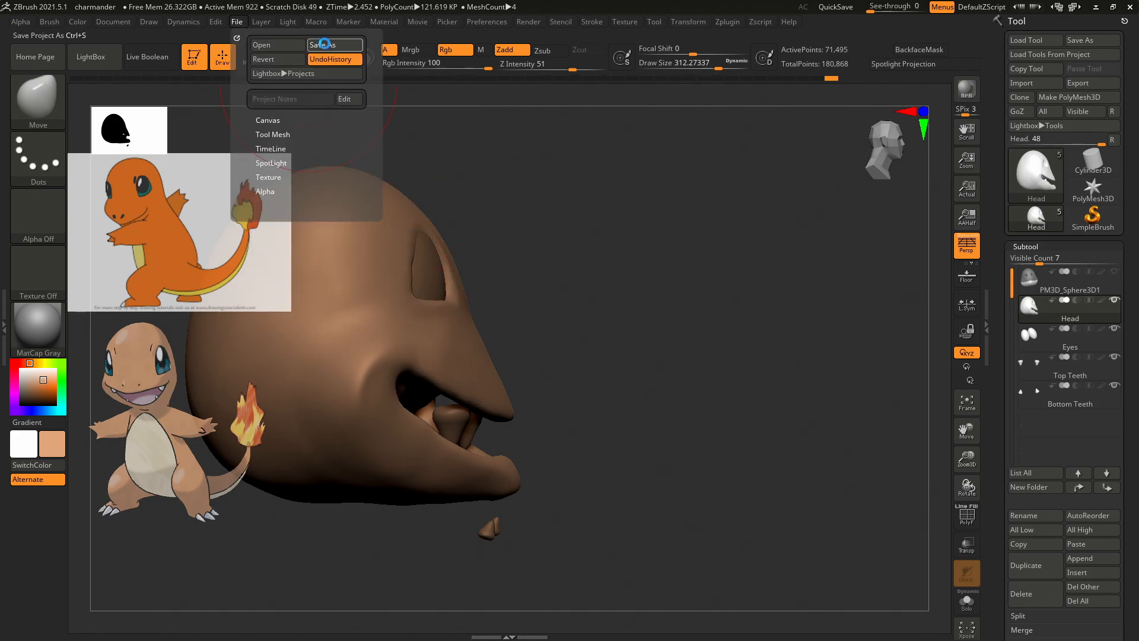
{"action": "left_click", "coordinate": [324, 44]}
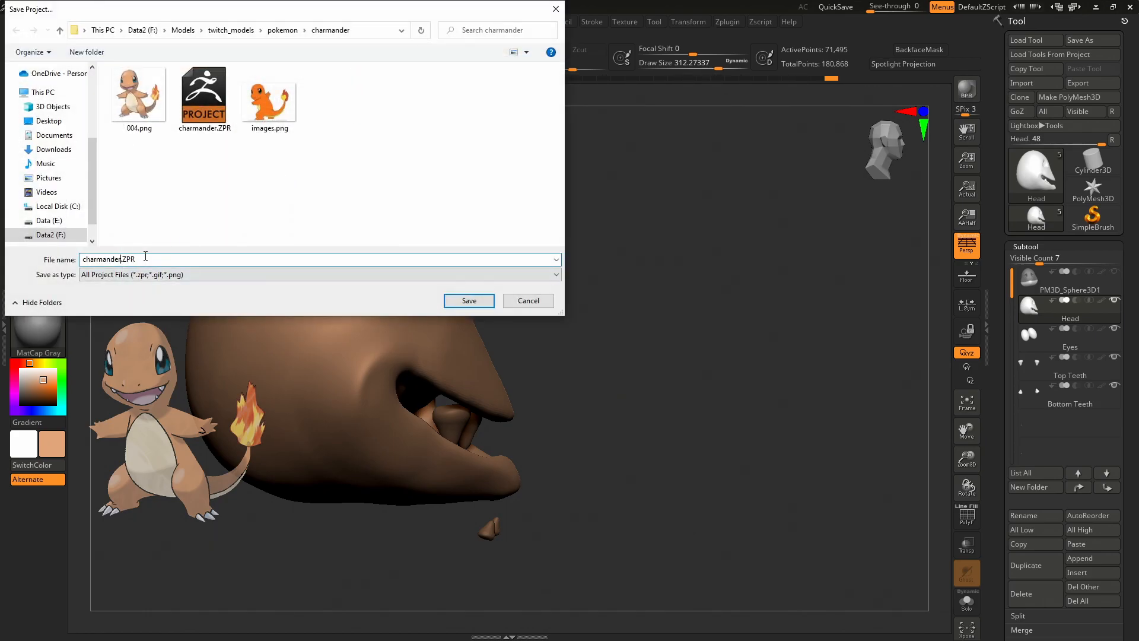
{"action": "left_click", "coordinate": [468, 301]}
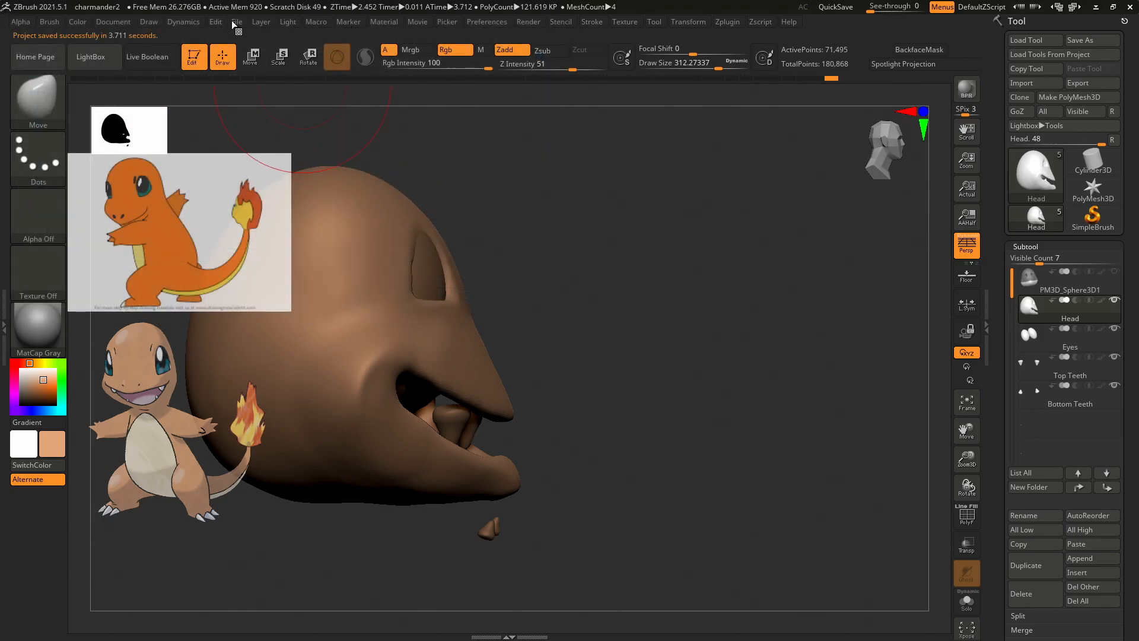
Open the charmander.ZPR project without saving changes to the current one.
{"action": "left_click", "coordinate": [236, 21]}
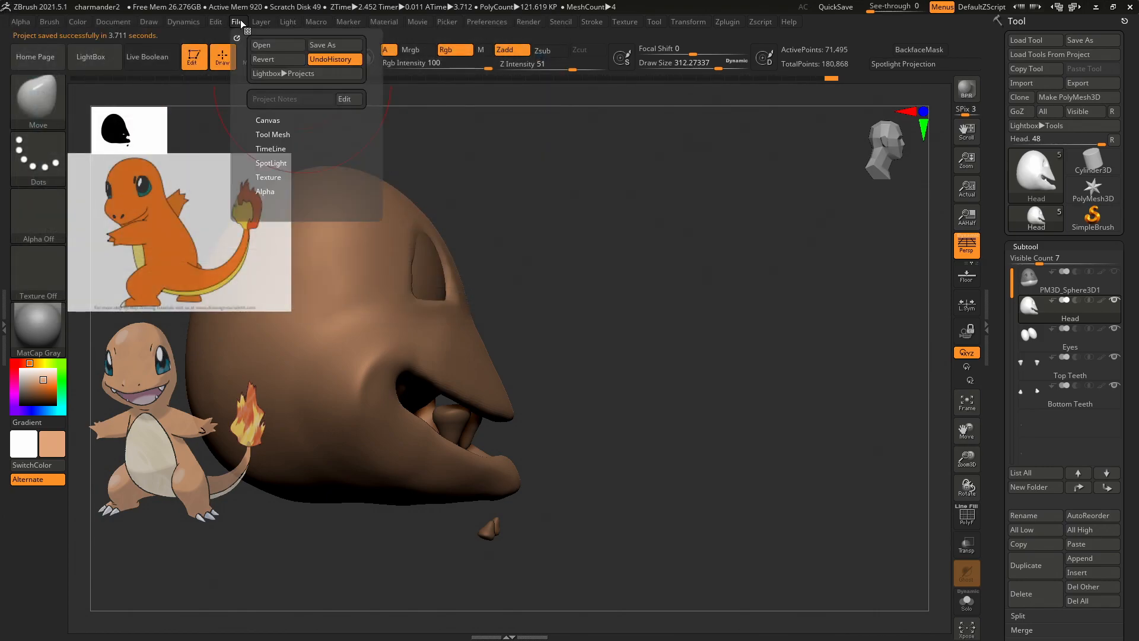
{"action": "left_click", "coordinate": [263, 46]}
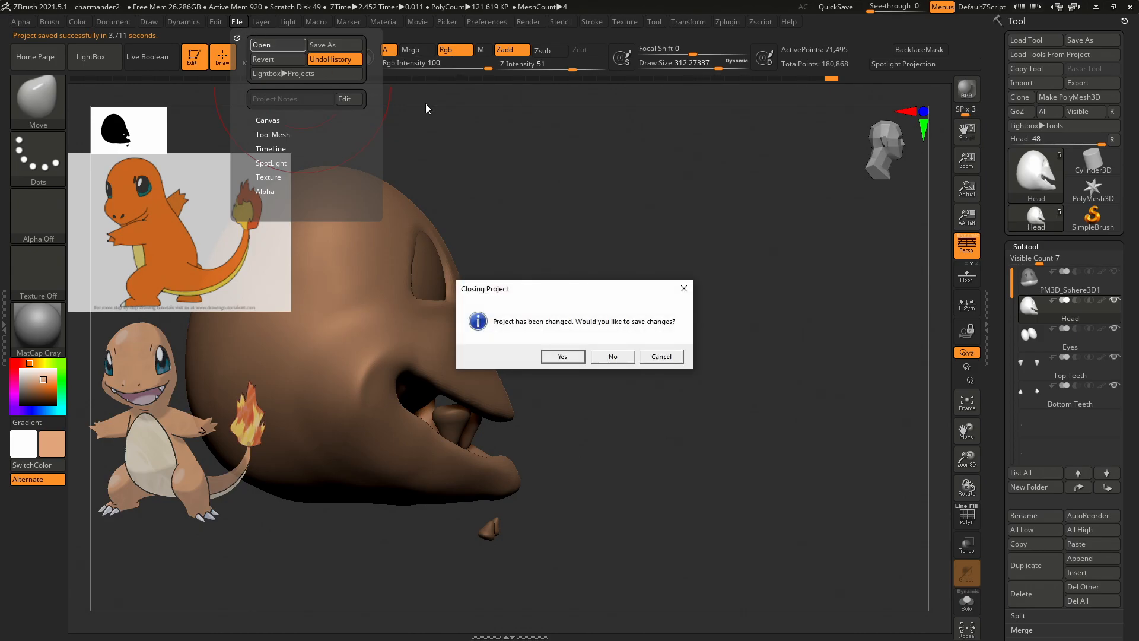
{"action": "left_click", "coordinate": [613, 356]}
{"action": "left_click", "coordinate": [201, 100]}
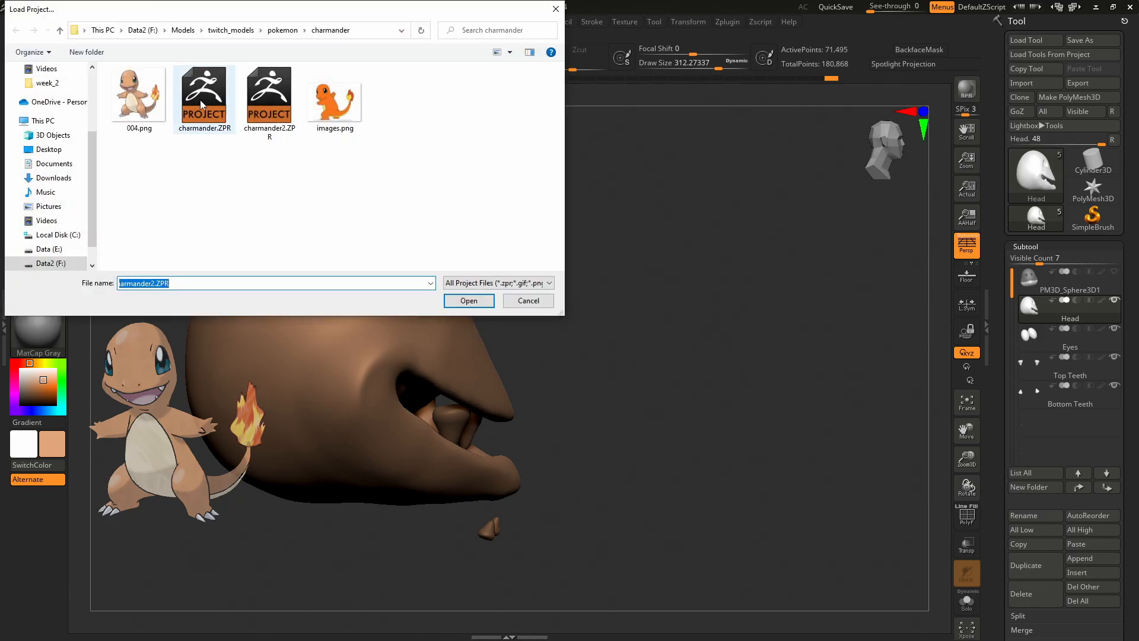
{"action": "left_click", "coordinate": [468, 301]}
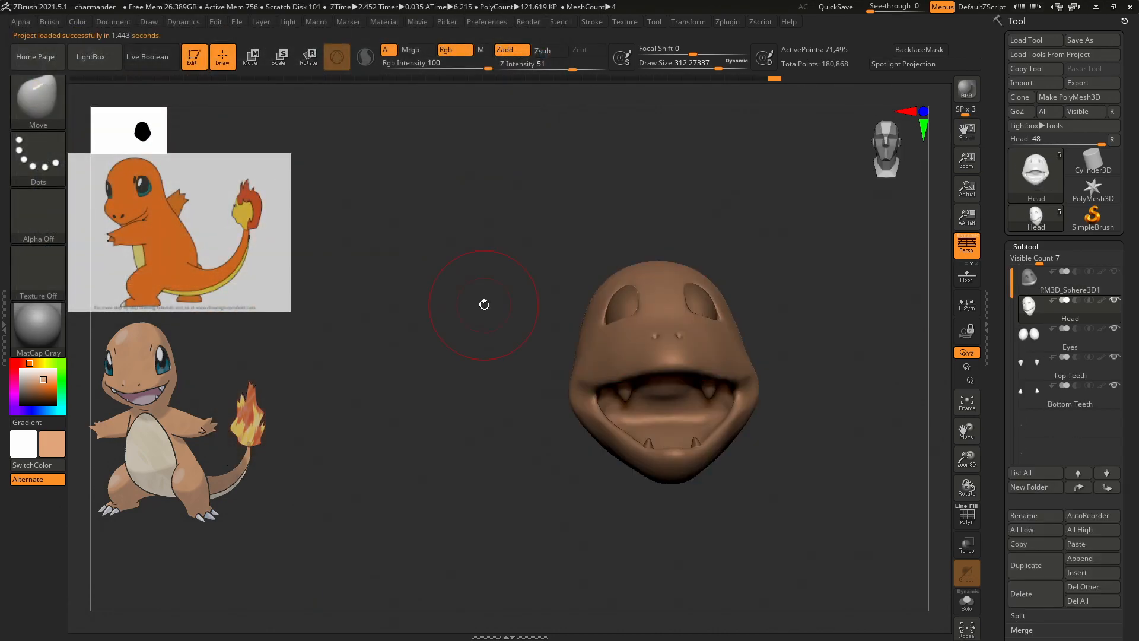
Try to raise the lower jaw and chin to close the mouth, checking it in profile and front views, and undo it.
{"action": "mouse_move", "coordinate": [836, 313]}
{"action": "left_mouse_down"}
{"action": "mouse_move", "coordinate": [826, 338]}
{"action": "mouse_move", "coordinate": [882, 364]}
{"action": "mouse_move", "coordinate": [882, 338]}
{"action": "mouse_move", "coordinate": [826, 338]}
{"action": "mouse_move", "coordinate": [838, 376]}
{"action": "mouse_move", "coordinate": [839, 319]}
{"action": "mouse_move", "coordinate": [872, 346]}
{"action": "mouse_move", "coordinate": [889, 333]}
{"action": "mouse_move", "coordinate": [879, 305]}
{"action": "mouse_move", "coordinate": [735, 315]}
{"action": "mouse_move", "coordinate": [674, 433]}
{"action": "left_mouse_up"}
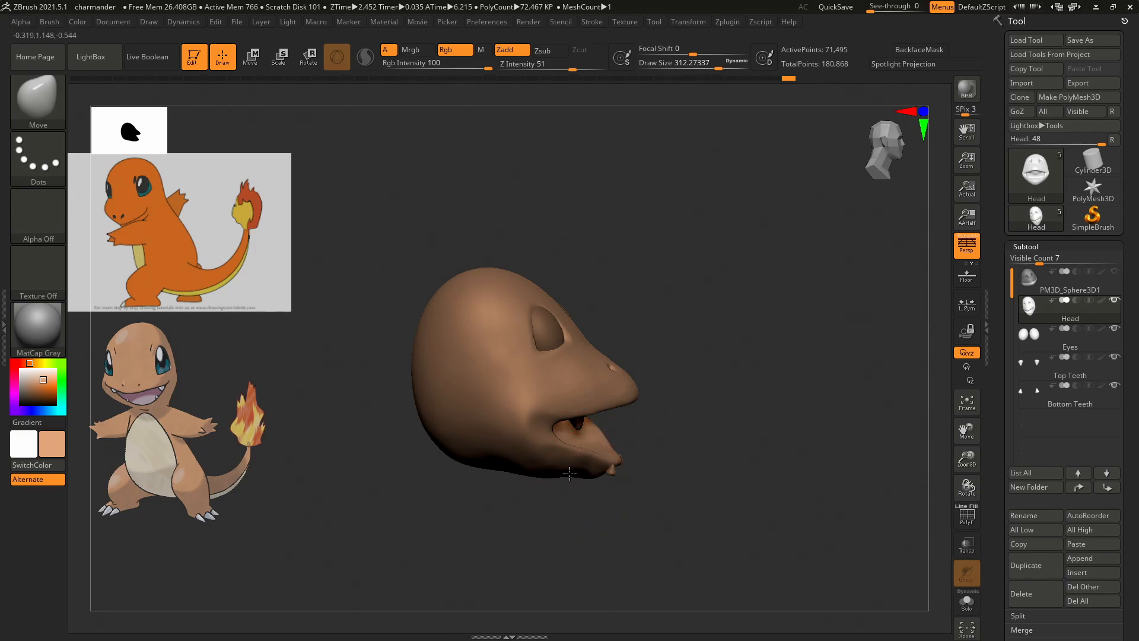
{"action": "left_click_drag", "start_coordinate": [686, 427], "coordinate": [789, 305]}
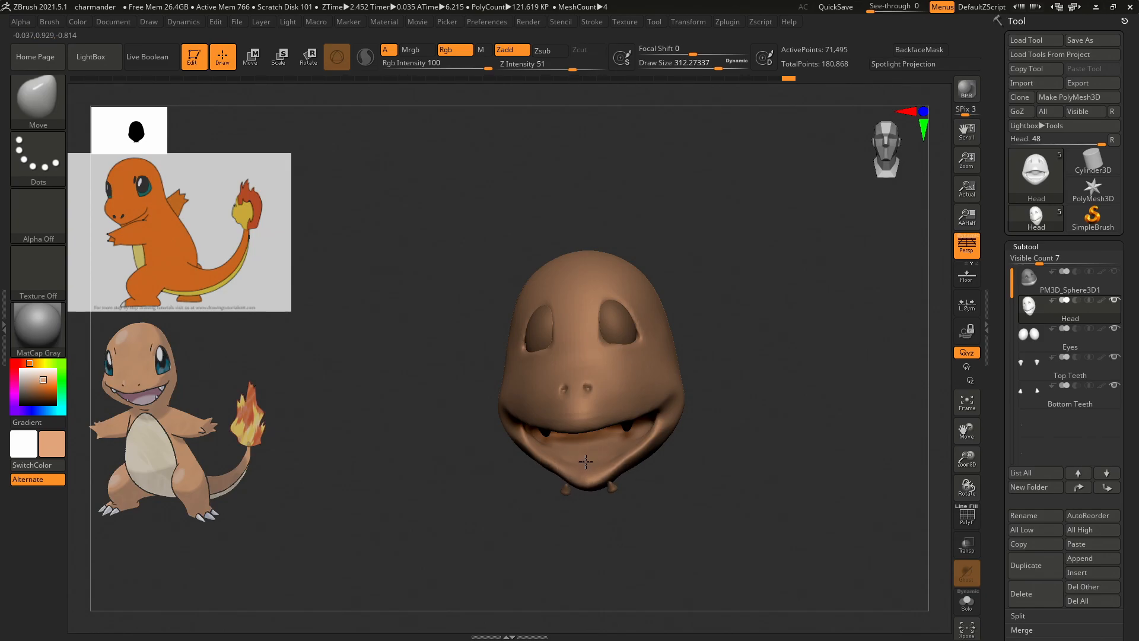
{"action": "left_click_drag", "start_coordinate": [735, 415], "coordinate": [806, 394]}
{"action": "key", "text": "ctrl"}
{"action": "key", "text": "ctrl+z"}
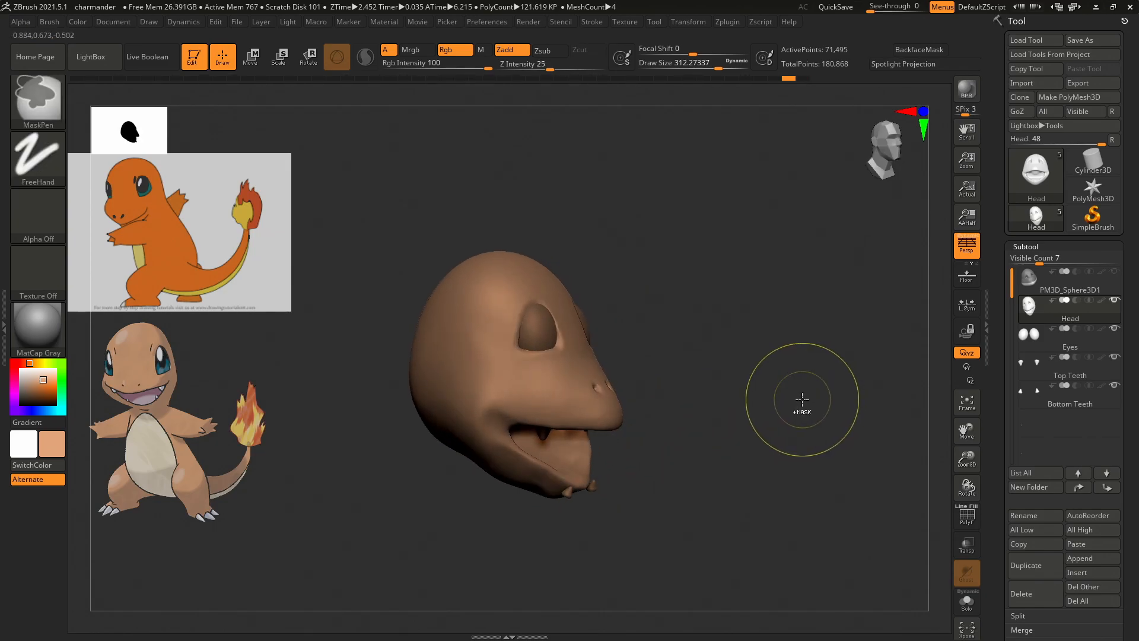
{"action": "mouse_move", "coordinate": [552, 504]}
{"action": "left_mouse_down"}
{"action": "mouse_move", "coordinate": [549, 489]}
{"action": "mouse_move", "coordinate": [533, 497]}
{"action": "mouse_move", "coordinate": [528, 485]}
{"action": "left_mouse_up"}
{"action": "left_click_drag", "start_coordinate": [705, 434], "coordinate": [668, 460], "text": "shift"}
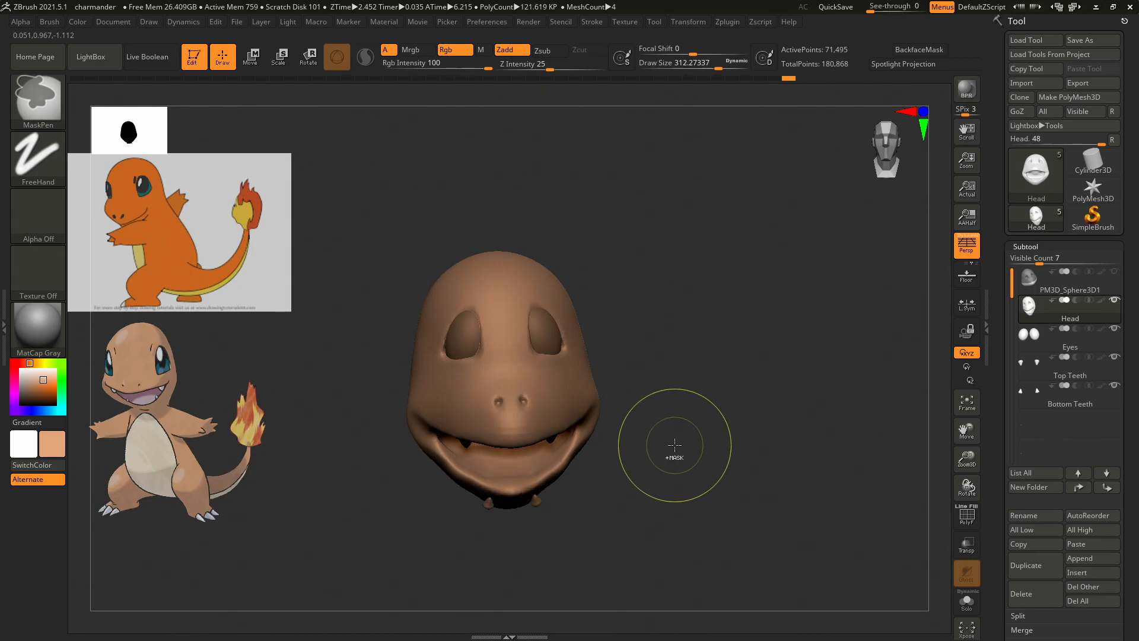
{"action": "key", "text": "ctrl+z"}
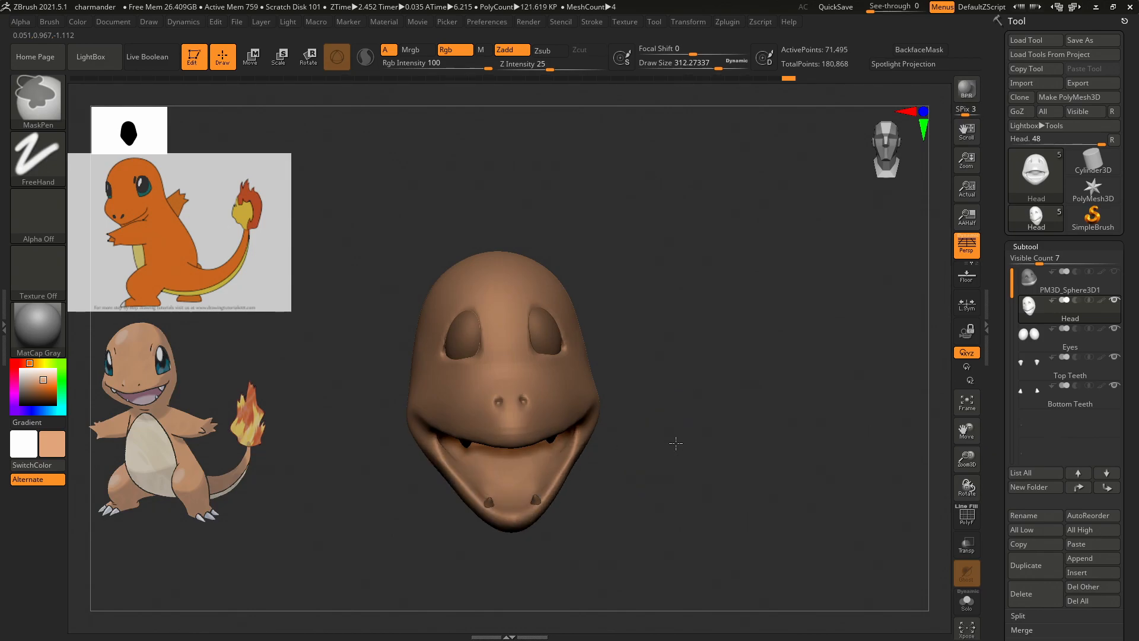
Try pushing the tip of the lower jaw up and back towards the snout with the Move brush, and undo the strokes.
{"action": "mouse_move", "coordinate": [719, 381]}
{"action": "left_mouse_down"}
{"action": "mouse_move", "coordinate": [712, 394]}
{"action": "mouse_move", "coordinate": [726, 338]}
{"action": "mouse_move", "coordinate": [731, 394]}
{"action": "left_mouse_up"}
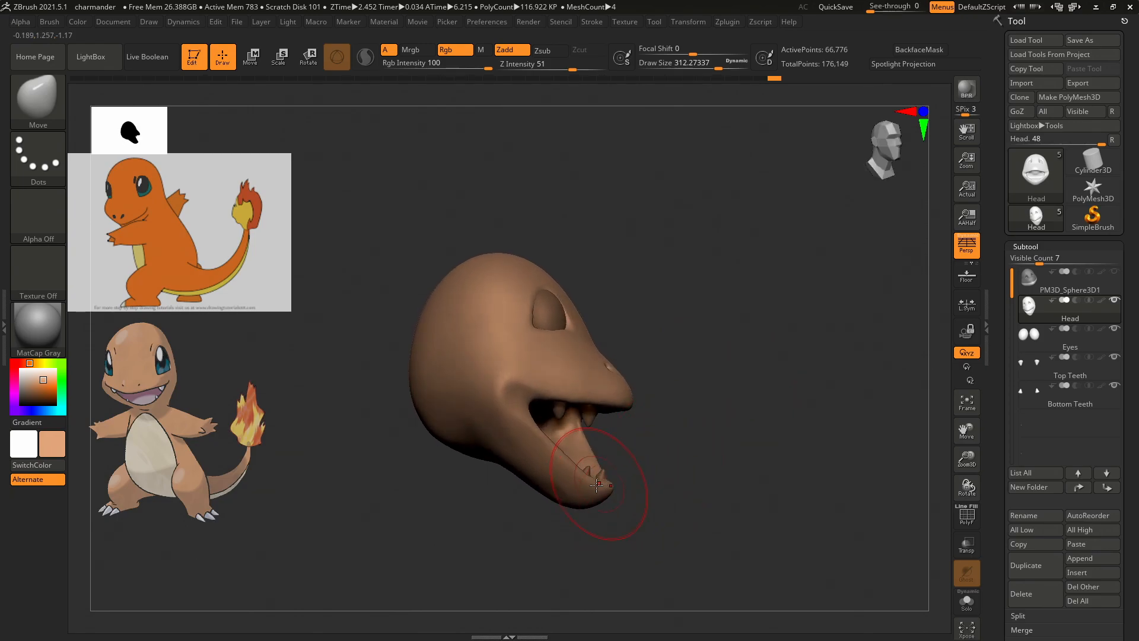
{"action": "mouse_move", "coordinate": [591, 493]}
{"action": "left_mouse_down"}
{"action": "mouse_move", "coordinate": [586, 474]}
{"action": "mouse_move", "coordinate": [564, 484]}
{"action": "mouse_move", "coordinate": [543, 474]}
{"action": "left_mouse_up"}
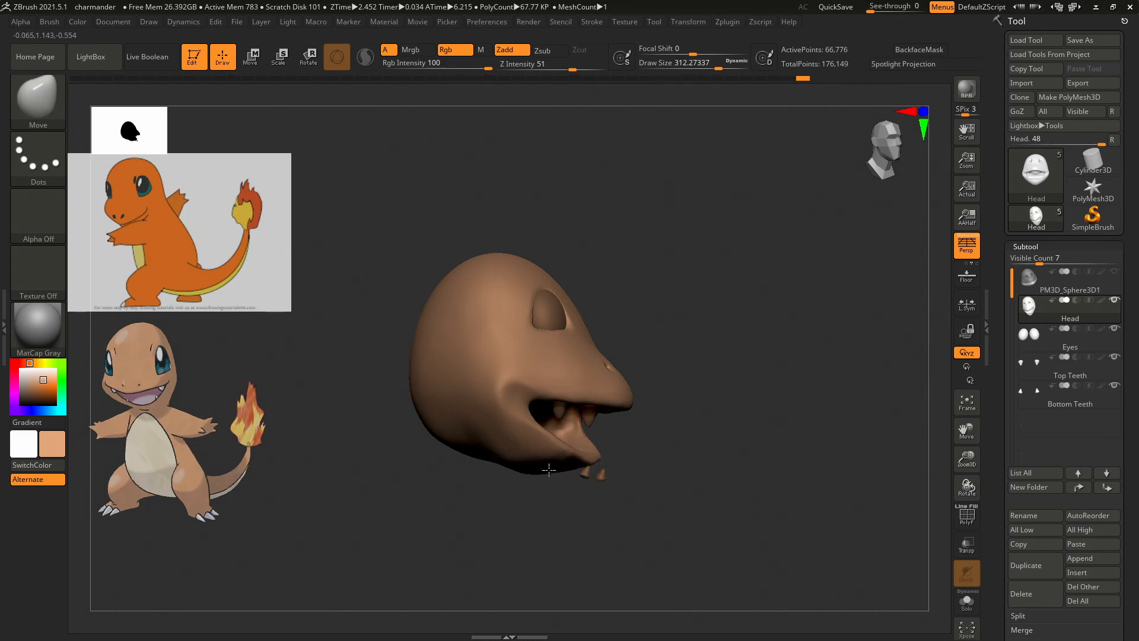
{"action": "left_click_drag", "start_coordinate": [536, 481], "coordinate": [549, 464]}
{"action": "mouse_move", "coordinate": [656, 445]}
{"action": "left_mouse_down"}
{"action": "mouse_move", "coordinate": [623, 465]}
{"action": "mouse_move", "coordinate": [646, 448]}
{"action": "left_mouse_up"}
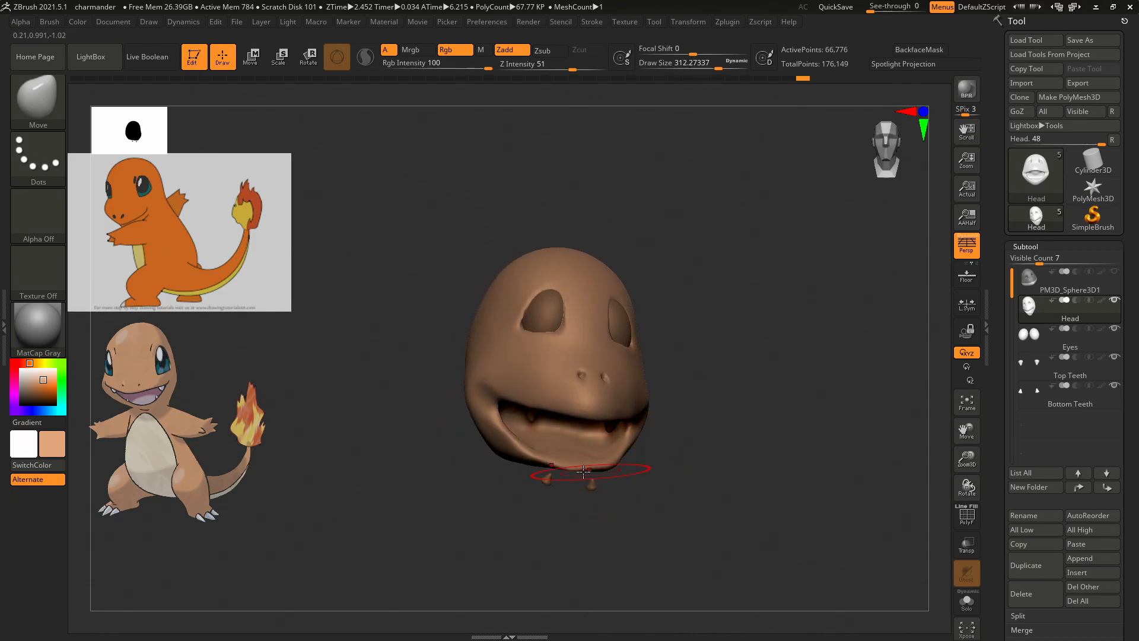
{"action": "left_click", "coordinate": [643, 474], "text": "ctrl"}
{"action": "left_click", "coordinate": [646, 484], "text": "ctrl"}
{"action": "key", "text": "ctrl+z"}
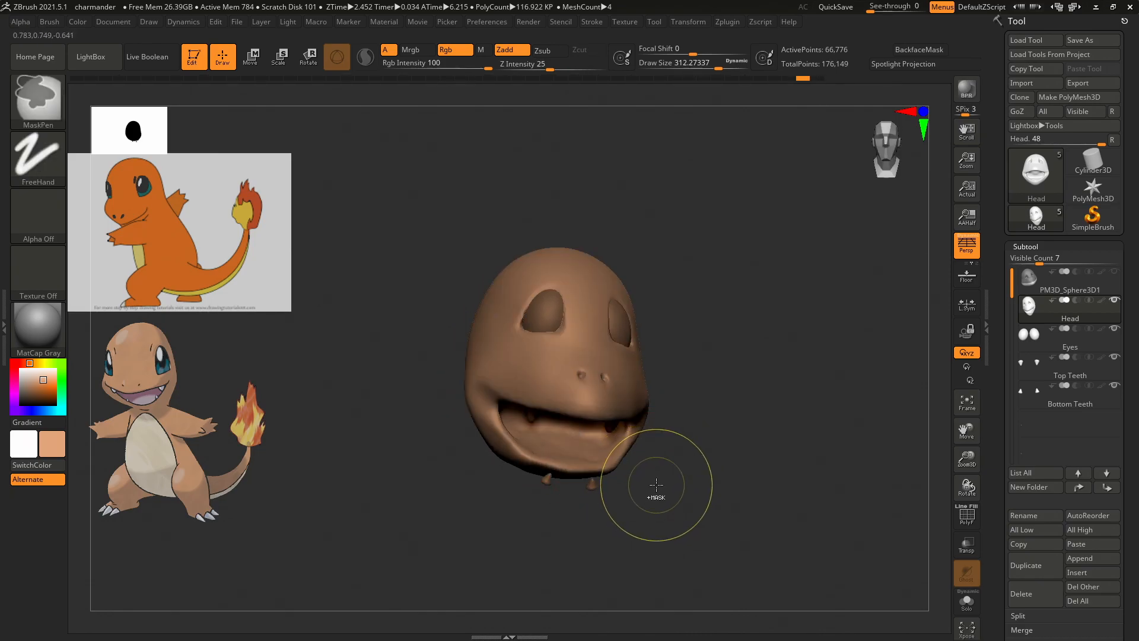
{"action": "left_click_drag", "start_coordinate": [650, 451], "coordinate": [652, 451], "text": "ctrl"}
{"action": "left_click_drag", "start_coordinate": [714, 429], "coordinate": [781, 441], "text": "ctrl"}
{"action": "left_click_drag", "start_coordinate": [721, 389], "coordinate": [744, 436]}
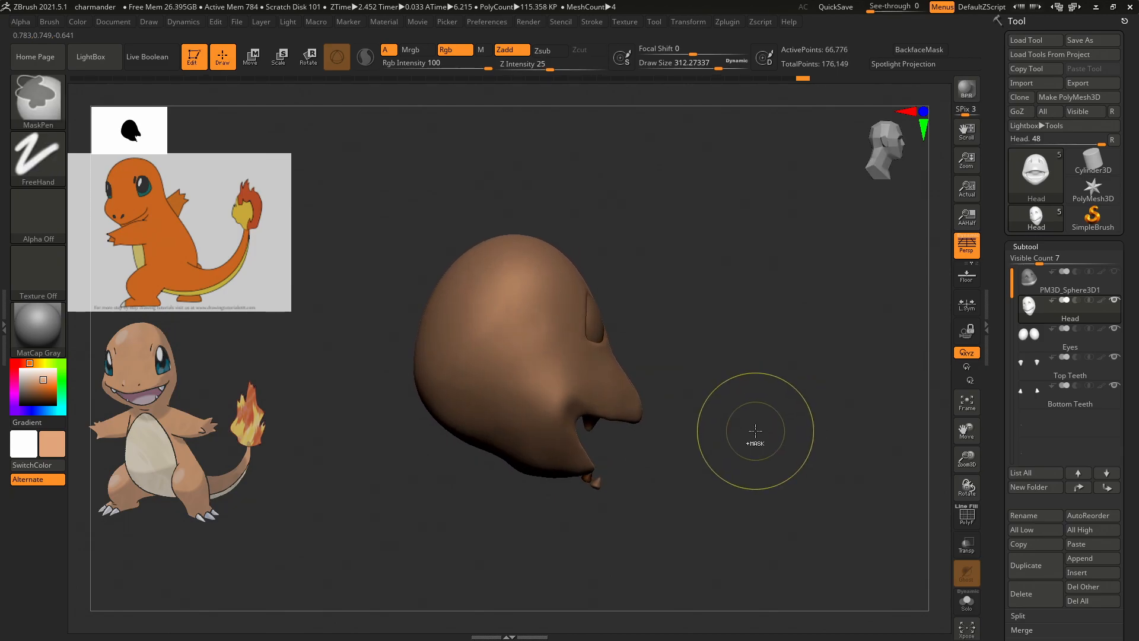
{"action": "key", "text": "ctrl+z"}
{"action": "key", "text": "ctrl+z"}
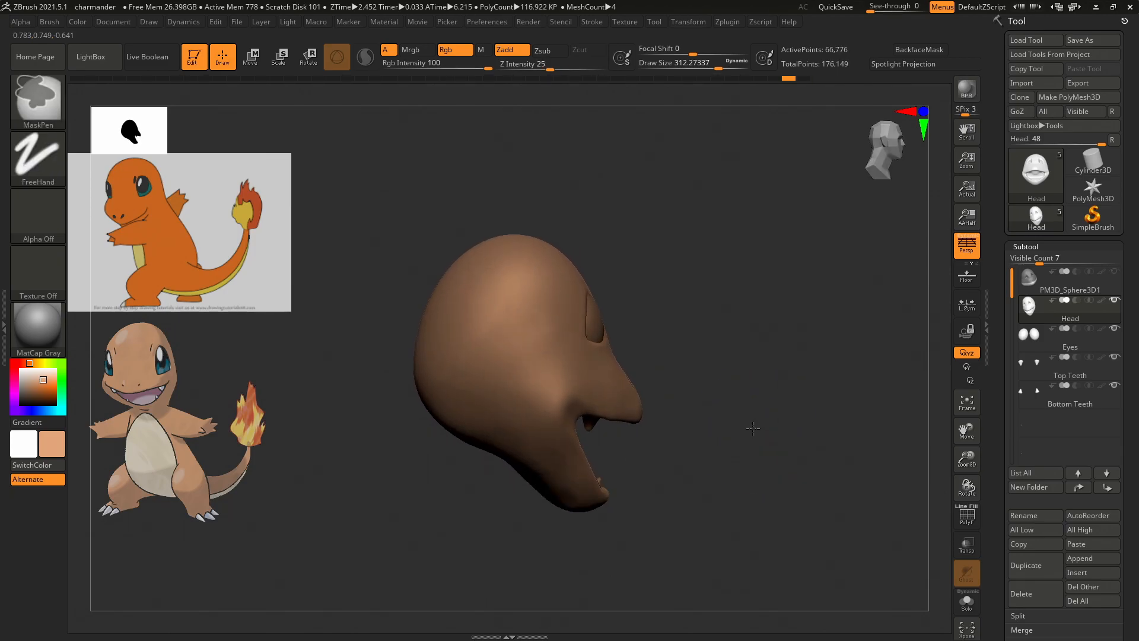
Push the chin up and back with the Move brush to shorten the lower jaw, undoing the stray spike.
{"action": "mouse_move", "coordinate": [753, 428]}
{"action": "left_mouse_down", "text": "ctrl"}
{"action": "mouse_move", "coordinate": [686, 417]}
{"action": "mouse_move", "coordinate": [704, 395]}
{"action": "mouse_move", "coordinate": [695, 403]}
{"action": "left_mouse_up", "text": "ctrl"}
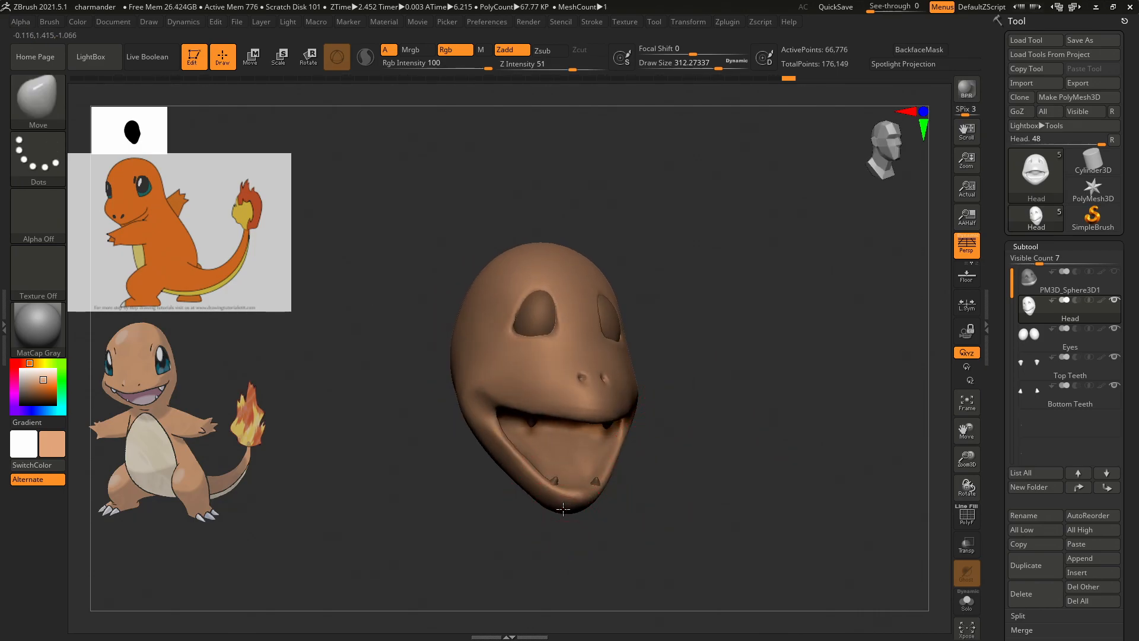
{"action": "left_click_drag", "start_coordinate": [560, 504], "coordinate": [544, 490]}
{"action": "left_click_drag", "start_coordinate": [574, 447], "coordinate": [591, 118]}
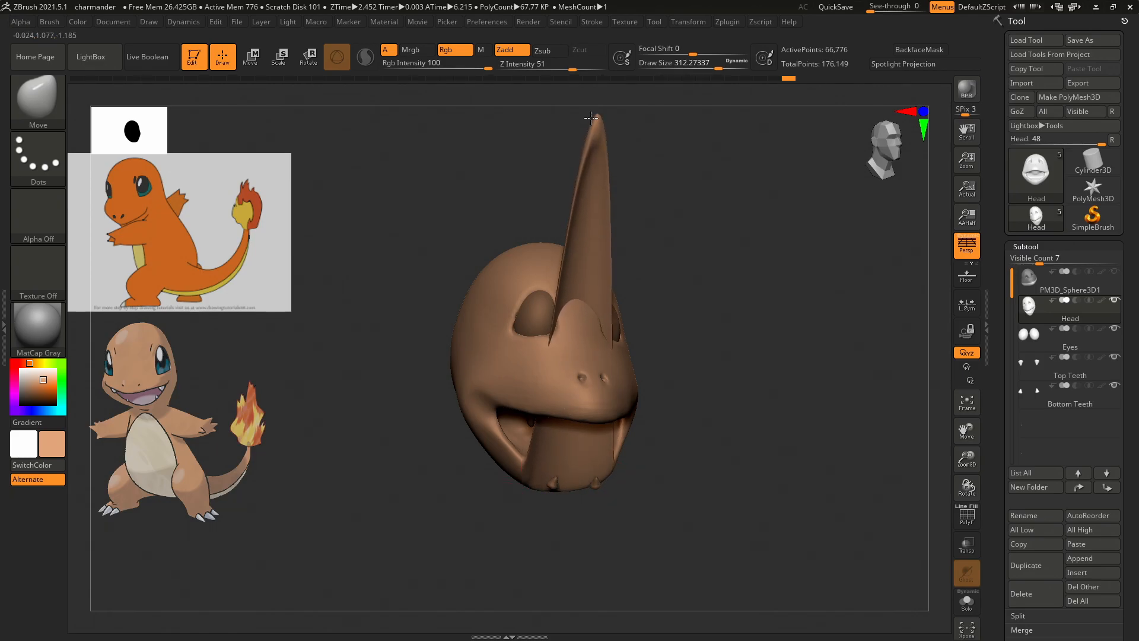
{"action": "key", "text": "ctrl+z"}
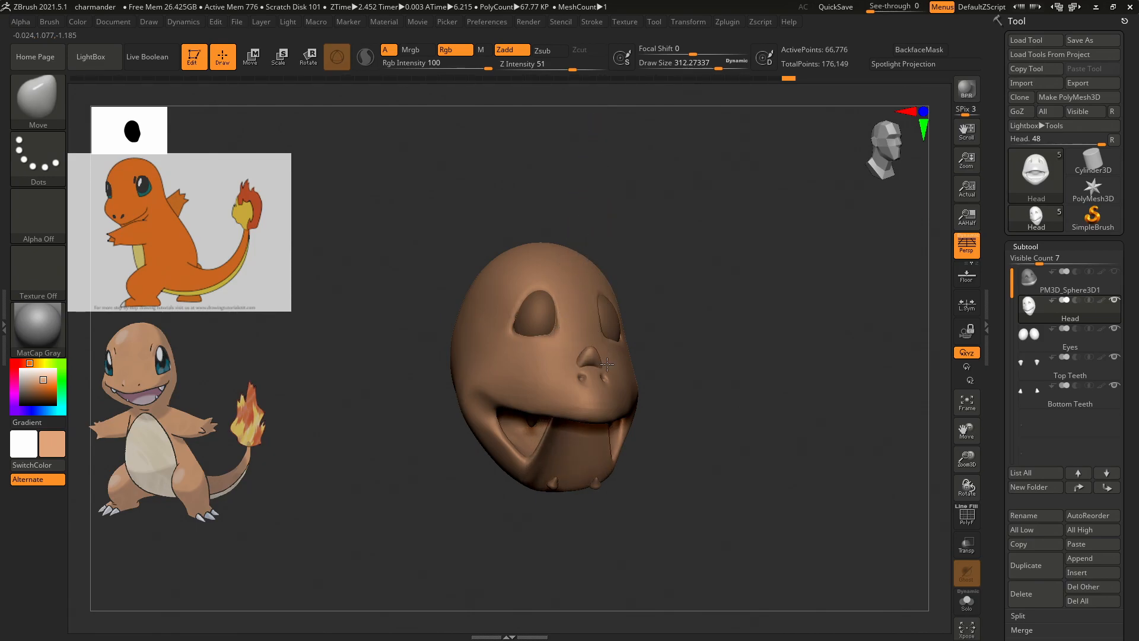
{"action": "mouse_move", "coordinate": [585, 507]}
{"action": "left_mouse_down"}
{"action": "mouse_move", "coordinate": [543, 587]}
{"action": "mouse_move", "coordinate": [584, 495]}
{"action": "left_mouse_up"}
{"action": "mouse_move", "coordinate": [686, 423]}
{"action": "left_mouse_down"}
{"action": "mouse_move", "coordinate": [737, 427]}
{"action": "mouse_move", "coordinate": [703, 428]}
{"action": "left_mouse_up"}
{"action": "right_click_drag", "start_coordinate": [541, 503], "coordinate": [524, 482]}
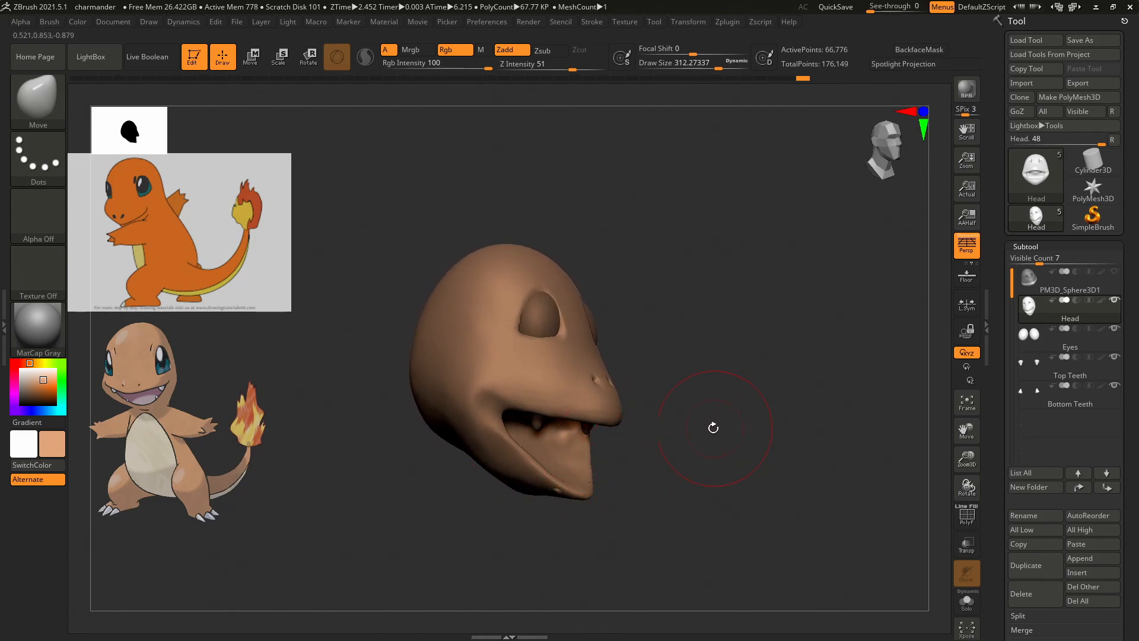
Set the Move brush draw size to about 408 and lift the lower jaw and throat closer to the snout.
{"action": "left_click", "coordinate": [708, 423], "text": "ctrl"}
{"action": "mouse_move", "coordinate": [709, 423]}
{"action": "right_mouse_down"}
{"action": "mouse_move", "coordinate": [699, 407]}
{"action": "mouse_move", "coordinate": [724, 398]}
{"action": "right_mouse_up"}
{"action": "key", "text": "s"}
{"action": "left_click_drag", "start_coordinate": [763, 382], "coordinate": [769, 380]}
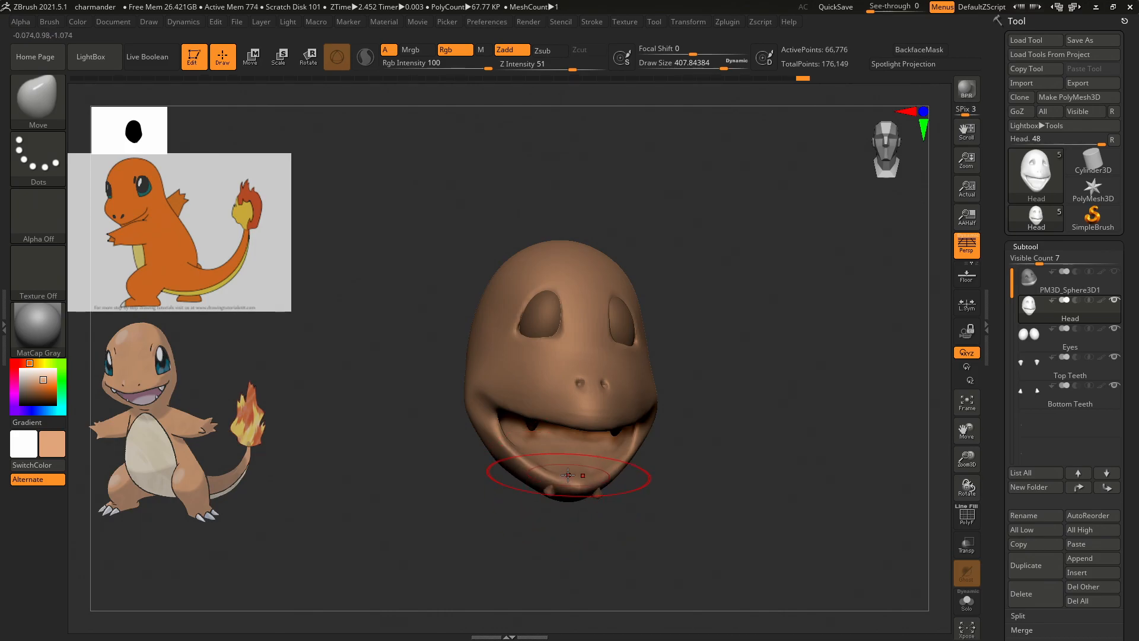
{"action": "left_click_drag", "start_coordinate": [765, 443], "coordinate": [789, 429]}
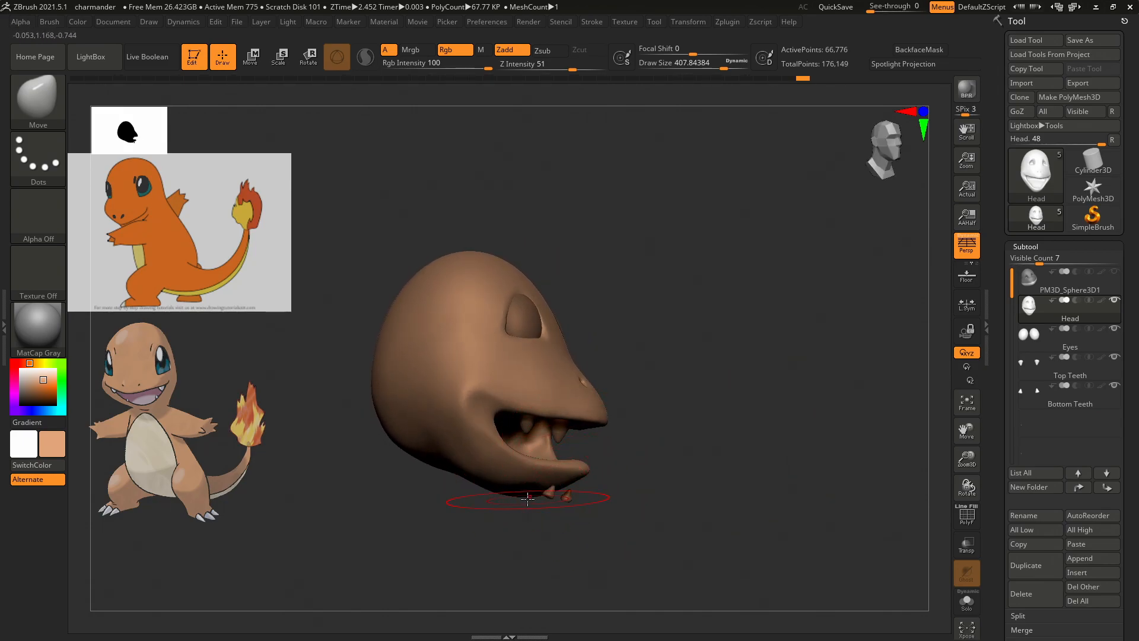
{"action": "left_click_drag", "start_coordinate": [529, 489], "coordinate": [497, 474]}
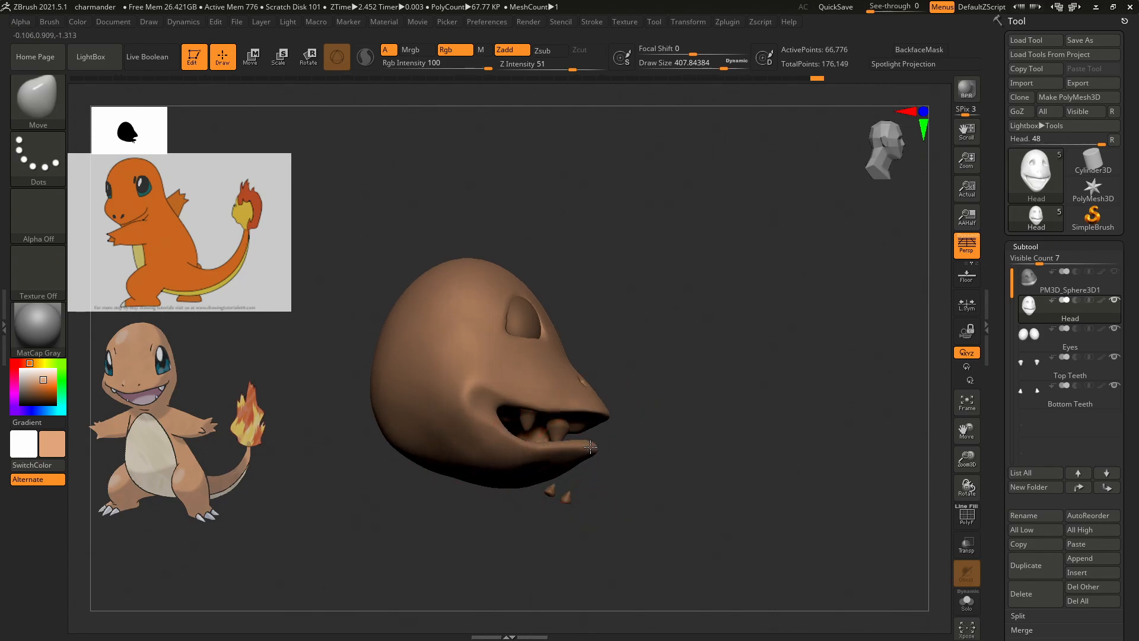
Undo the stroke extending the jaw tip and refine the lower lip and chin at a draw size of about 235.
{"action": "mouse_move", "coordinate": [552, 520]}
{"action": "left_mouse_down"}
{"action": "mouse_move", "coordinate": [526, 500]}
{"action": "mouse_move", "coordinate": [498, 610]}
{"action": "mouse_move", "coordinate": [534, 483]}
{"action": "mouse_move", "coordinate": [636, 360]}
{"action": "mouse_move", "coordinate": [469, 519]}
{"action": "mouse_move", "coordinate": [593, 356]}
{"action": "mouse_move", "coordinate": [607, 366]}
{"action": "left_mouse_up"}
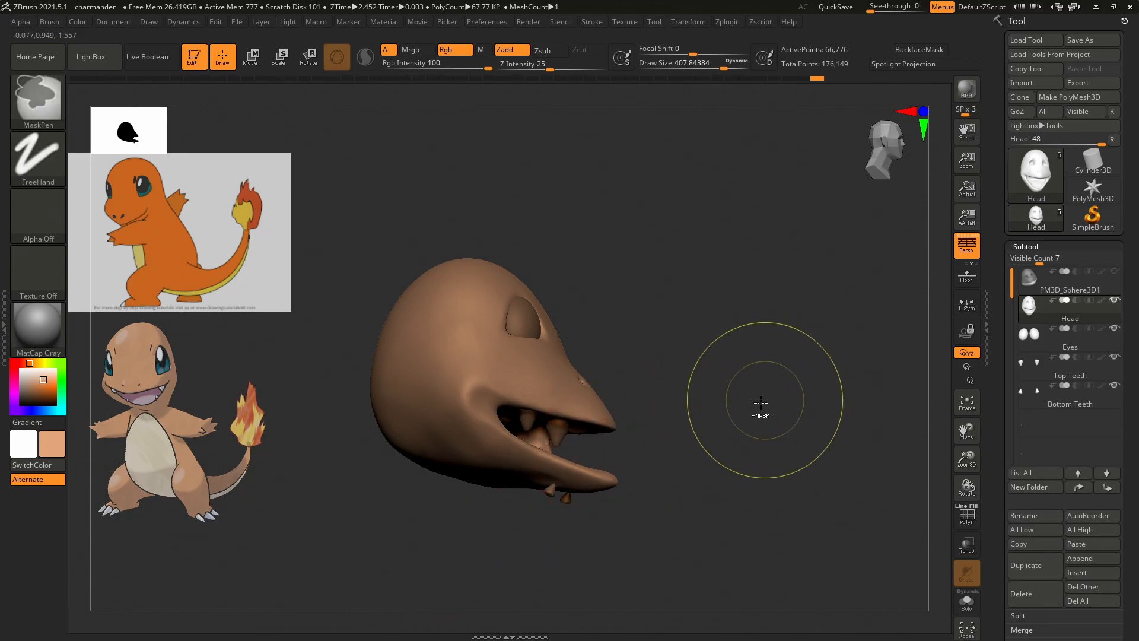
{"action": "key", "text": "ctrl+z"}
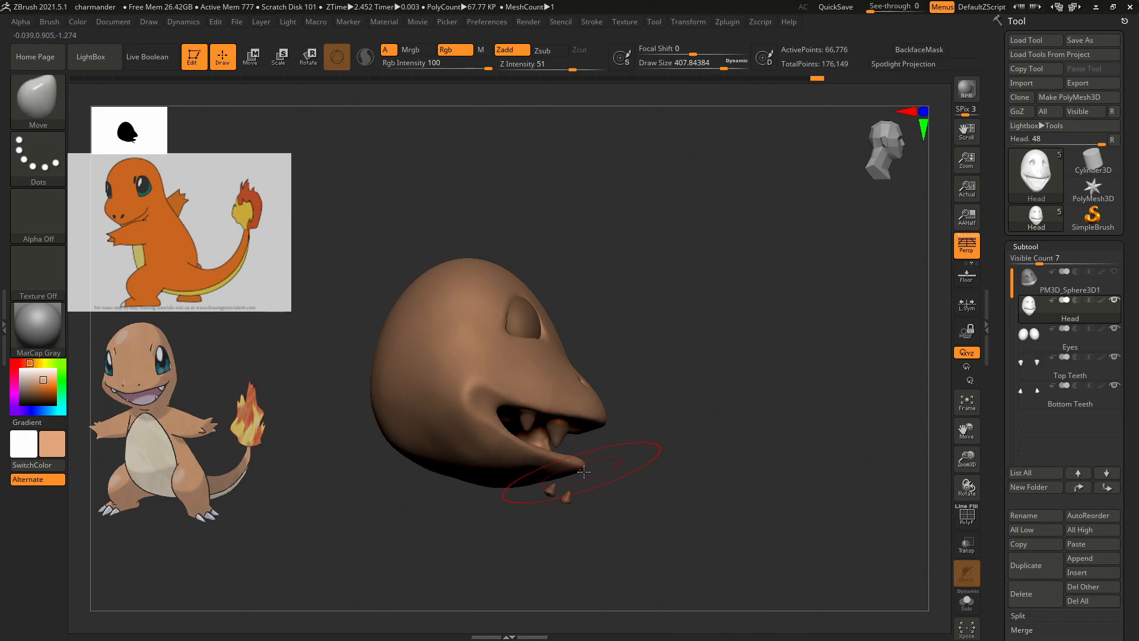
{"action": "key", "text": "s"}
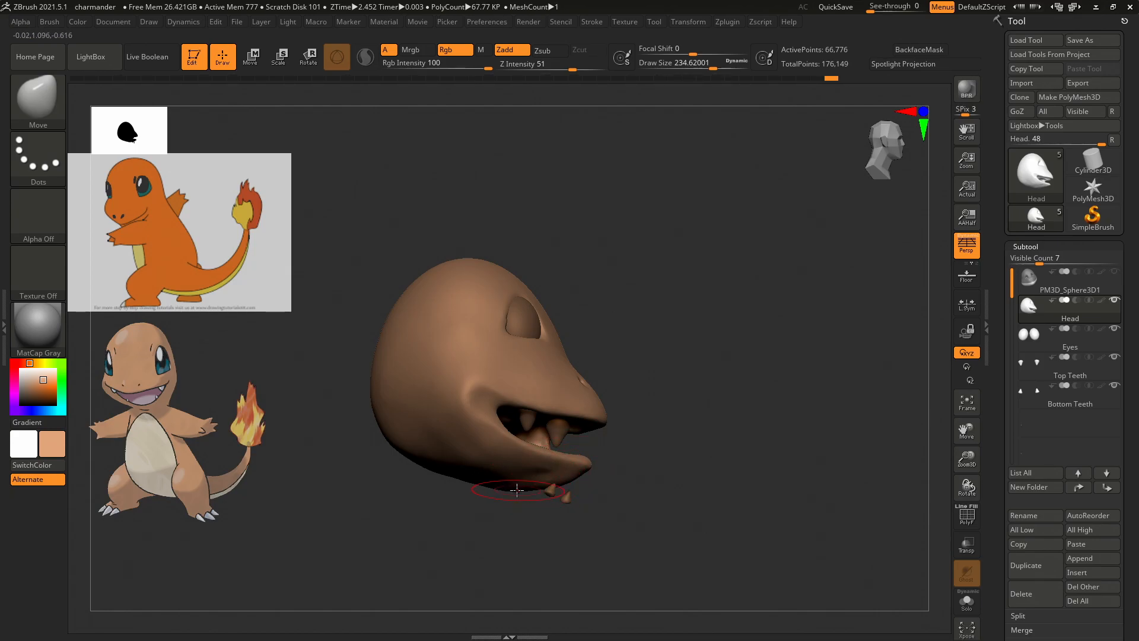
Even out the underside of the lower jaw and chin with the Smooth and Move brushes.
{"action": "mouse_move", "coordinate": [699, 432]}
{"action": "left_mouse_down", "text": "shift"}
{"action": "mouse_move", "coordinate": [653, 453]}
{"action": "mouse_move", "coordinate": [717, 397]}
{"action": "mouse_move", "coordinate": [706, 341]}
{"action": "left_mouse_up", "text": "shift"}
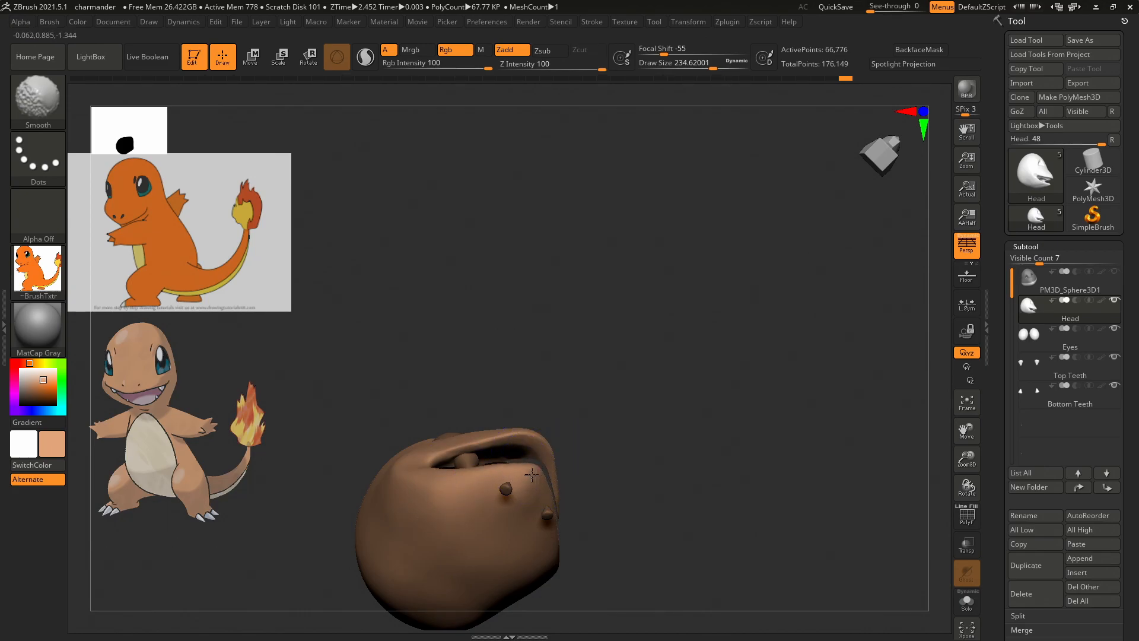
{"action": "key", "text": "b"}
{"action": "key", "text": "m"}
{"action": "key", "text": "v"}
{"action": "mouse_move", "coordinate": [684, 447]}
{"action": "left_mouse_down"}
{"action": "mouse_move", "coordinate": [656, 473]}
{"action": "mouse_move", "coordinate": [544, 467]}
{"action": "mouse_move", "coordinate": [593, 498]}
{"action": "mouse_move", "coordinate": [573, 550]}
{"action": "mouse_move", "coordinate": [587, 539]}
{"action": "left_mouse_up"}
{"action": "key", "text": "shift"}
{"action": "left_click_drag", "start_coordinate": [883, 158], "coordinate": [873, 177]}
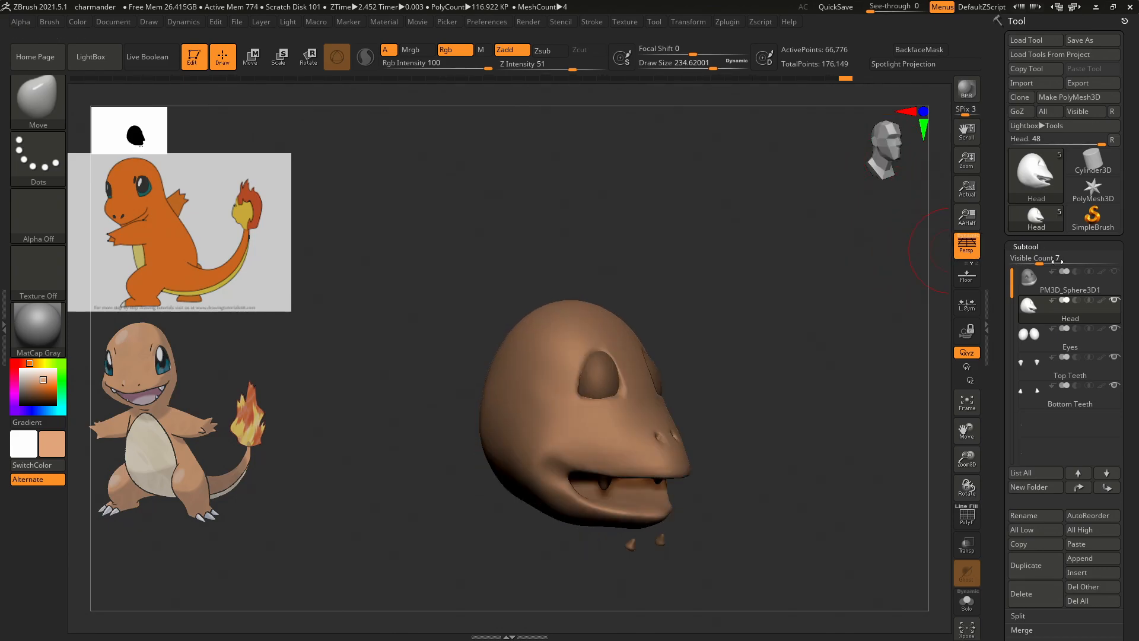
Select the Bottom Teeth subtool and move the teeth back and up into the raised lower jaw.
{"action": "left_click", "coordinate": [1033, 395]}
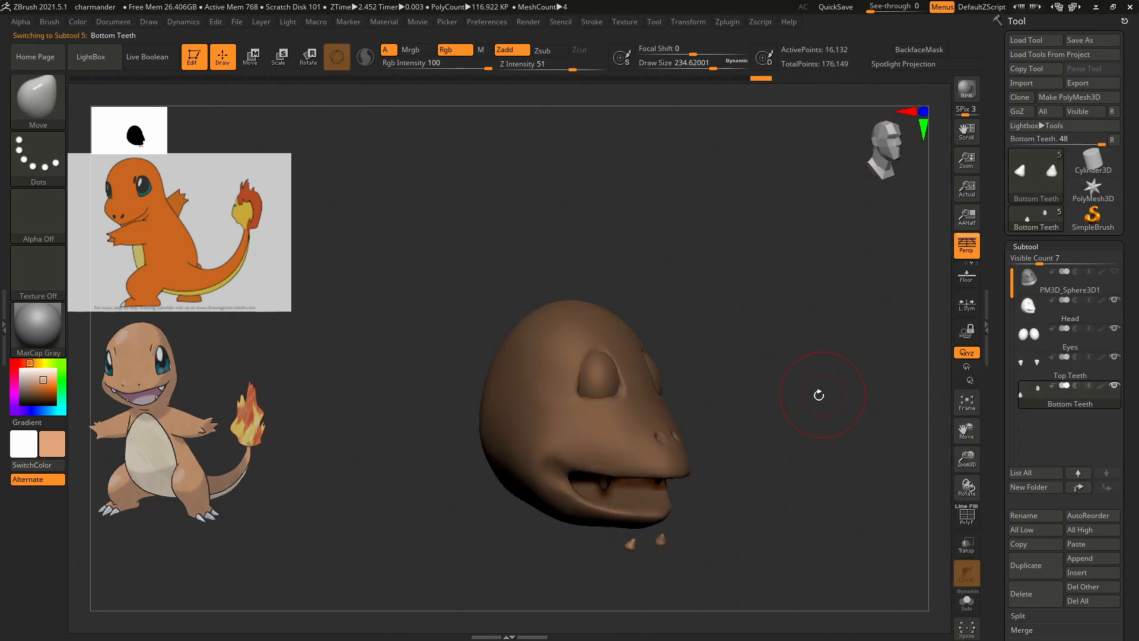
{"action": "key", "text": "w"}
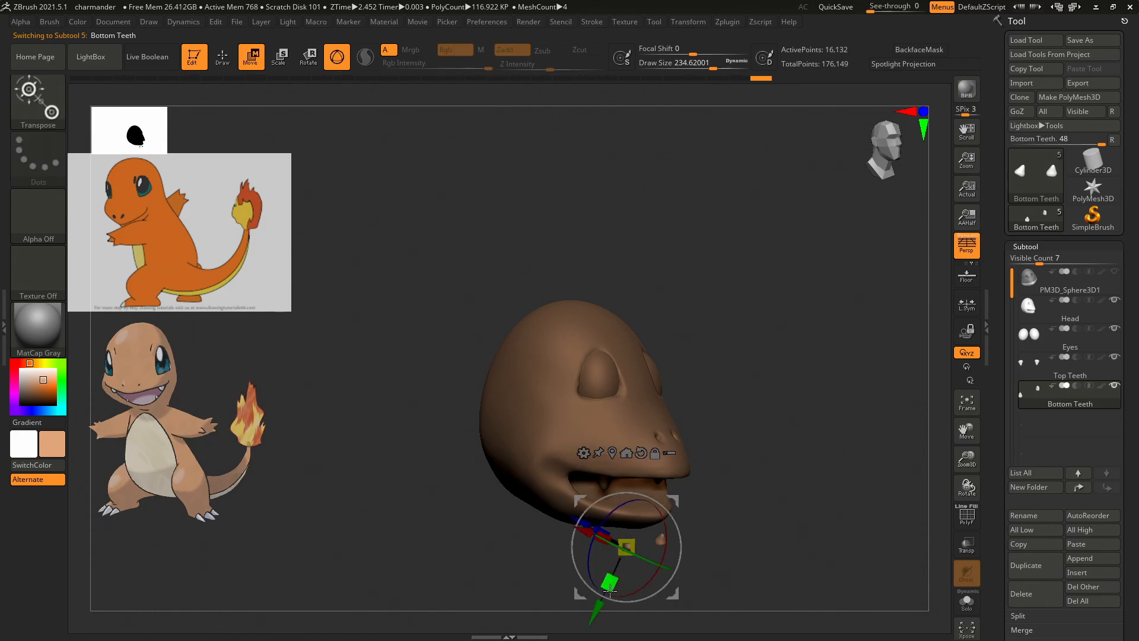
{"action": "left_click_drag", "start_coordinate": [580, 521], "coordinate": [553, 503]}
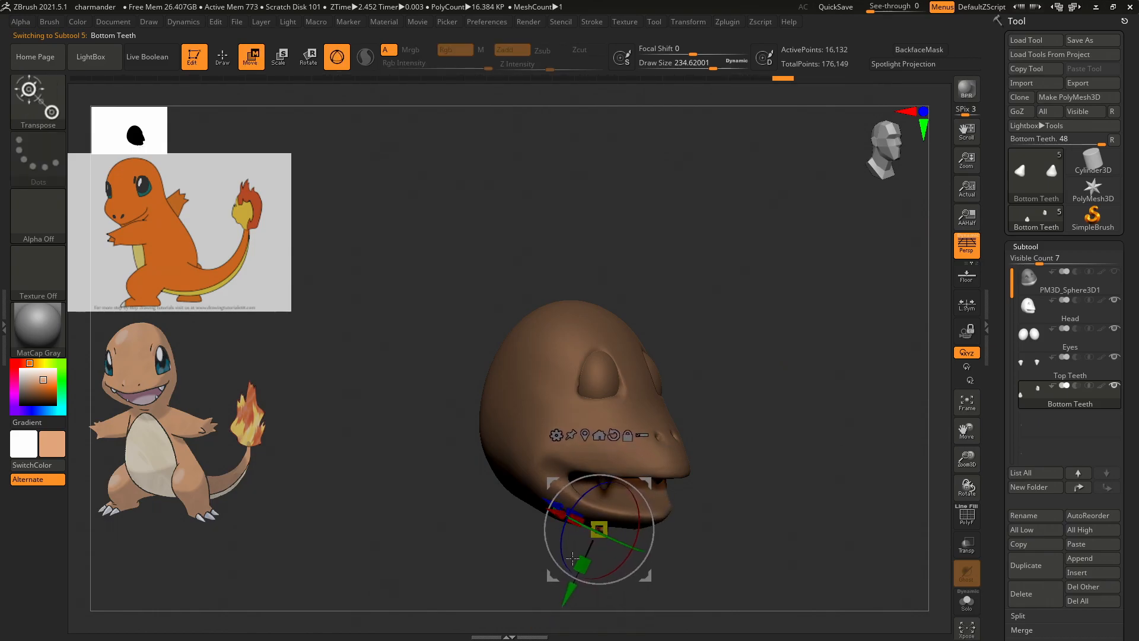
{"action": "left_click_drag", "start_coordinate": [569, 593], "coordinate": [580, 571]}
{"action": "mouse_move", "coordinate": [567, 476]}
{"action": "left_mouse_down"}
{"action": "mouse_move", "coordinate": [586, 494]}
{"action": "mouse_move", "coordinate": [575, 490]}
{"action": "left_mouse_up"}
Fine-tune the bottom teeth's depth and height so they sit just inside the lower lip.
{"action": "left_click_drag", "start_coordinate": [767, 443], "coordinate": [736, 501]}
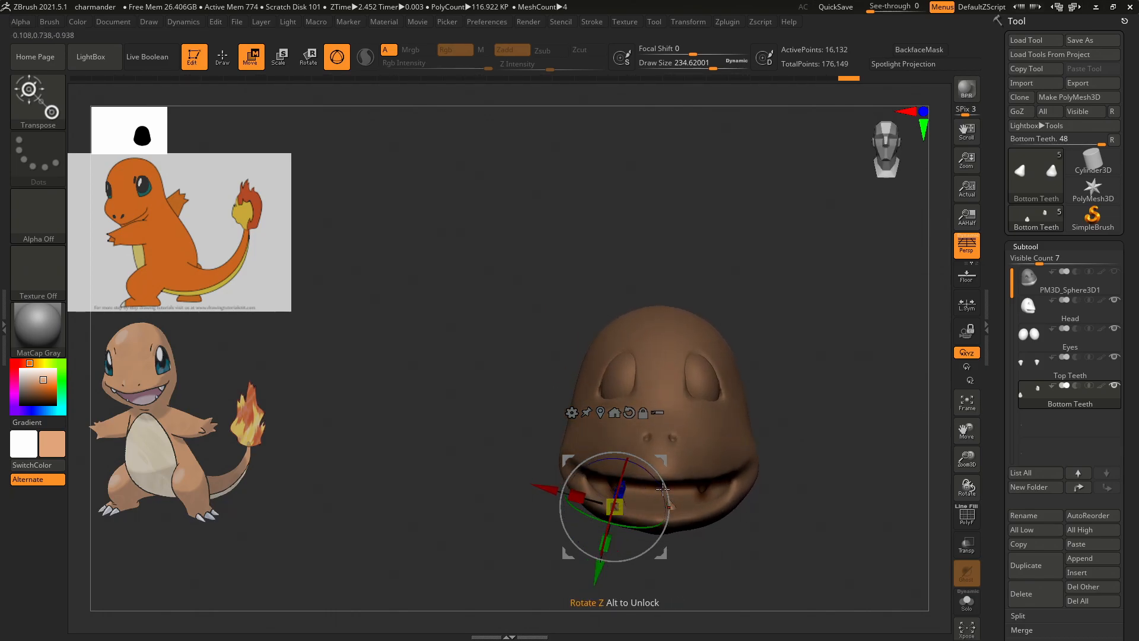
{"action": "left_click_drag", "start_coordinate": [624, 481], "coordinate": [624, 487]}
{"action": "left_click_drag", "start_coordinate": [813, 470], "coordinate": [567, 493]}
{"action": "left_click_drag", "start_coordinate": [639, 575], "coordinate": [639, 570]}
{"action": "left_click_drag", "start_coordinate": [747, 505], "coordinate": [813, 491]}
Lower the bottom teeth slightly inside the lower jaw with the Move gizmo, judging them from three-quarter and front views.
{"action": "left_click_drag", "start_coordinate": [993, 437], "coordinate": [991, 393]}
{"action": "scroll", "coordinate": [992, 393], "scroll_direction": "down", "scroll_amount": 3}
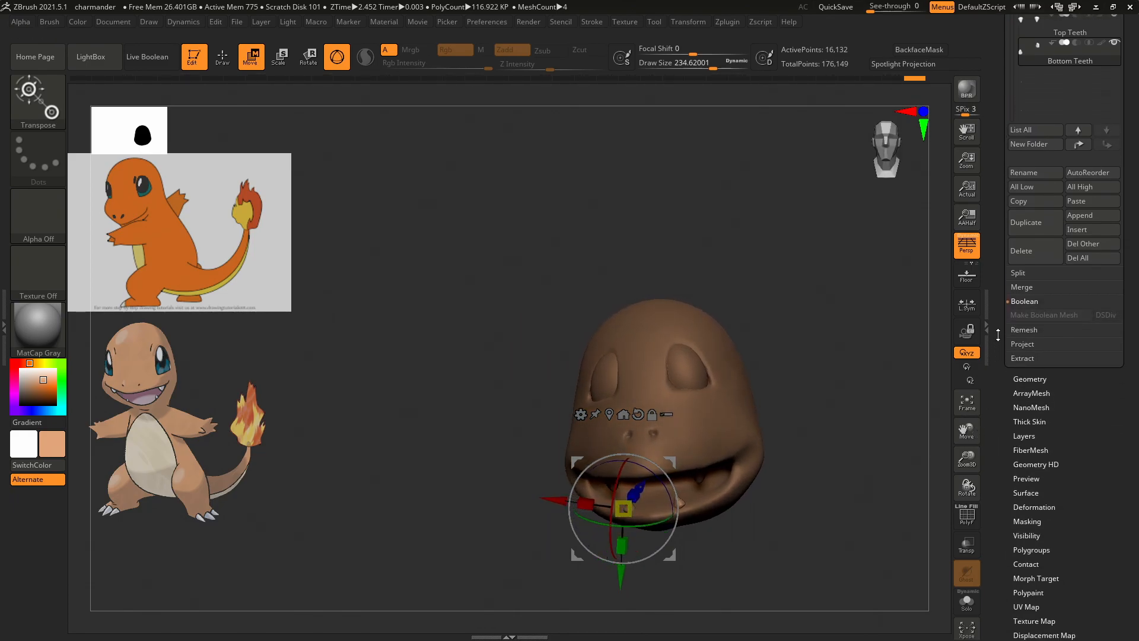
{"action": "left_click", "coordinate": [1028, 386]}
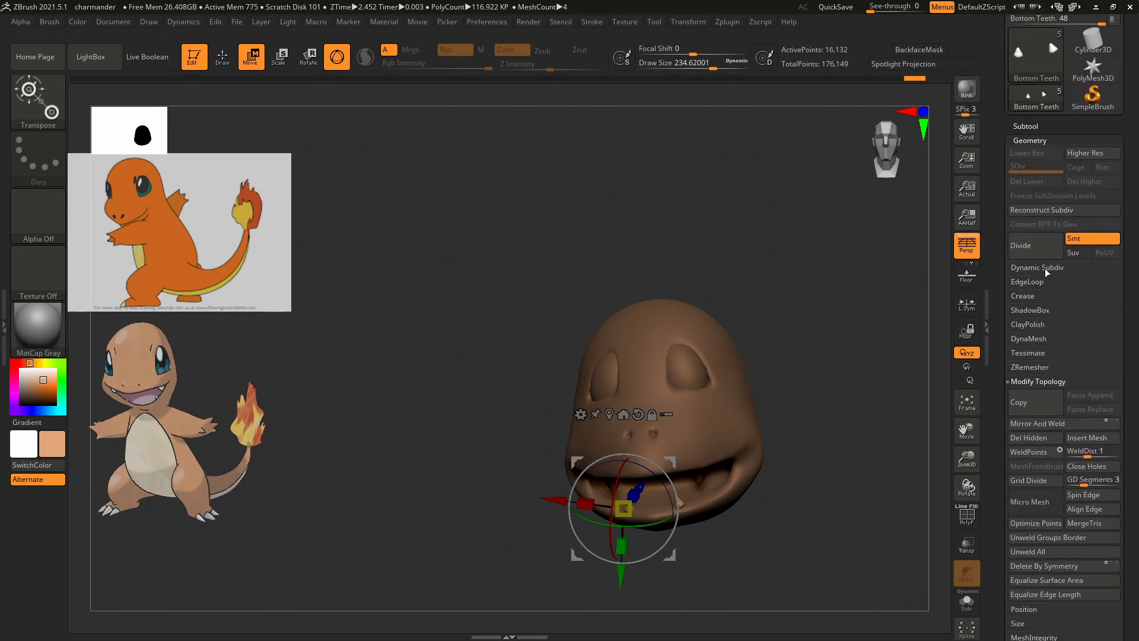
{"action": "left_click_drag", "start_coordinate": [916, 457], "coordinate": [854, 470]}
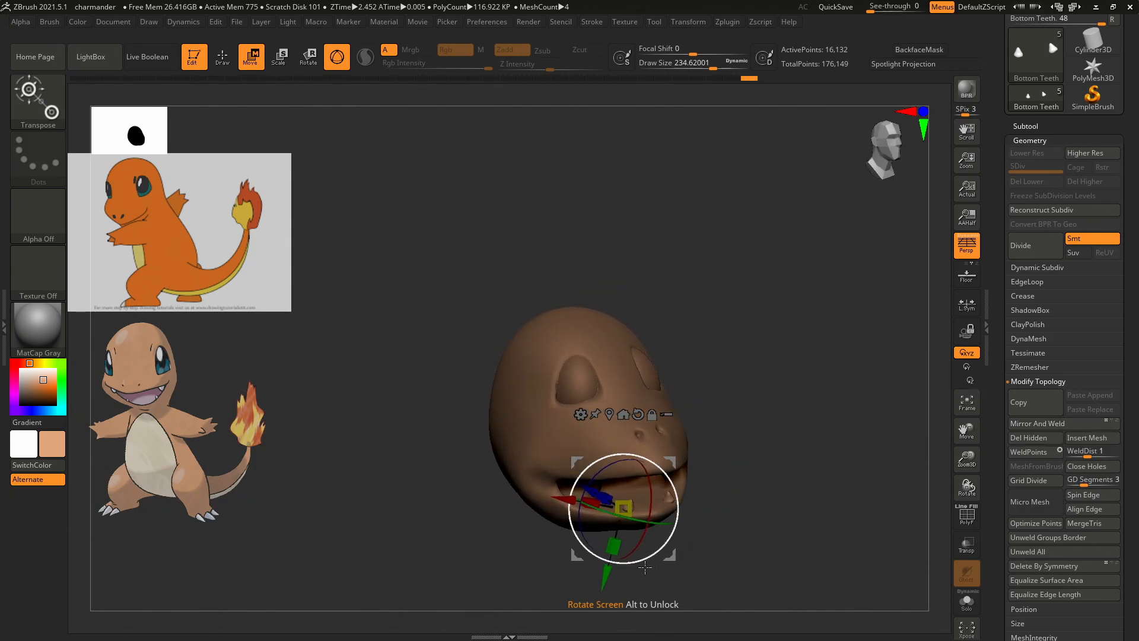
{"action": "left_click_drag", "start_coordinate": [610, 575], "coordinate": [608, 580]}
{"action": "left_click_drag", "start_coordinate": [837, 478], "coordinate": [787, 497]}
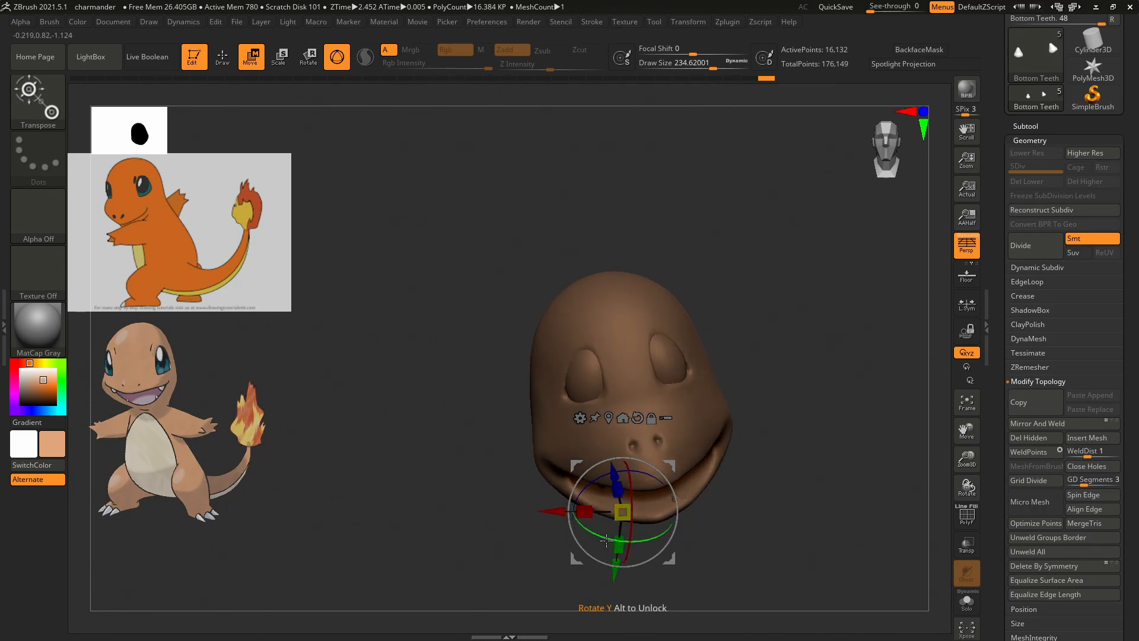
{"action": "left_click_drag", "start_coordinate": [768, 490], "coordinate": [777, 356]}
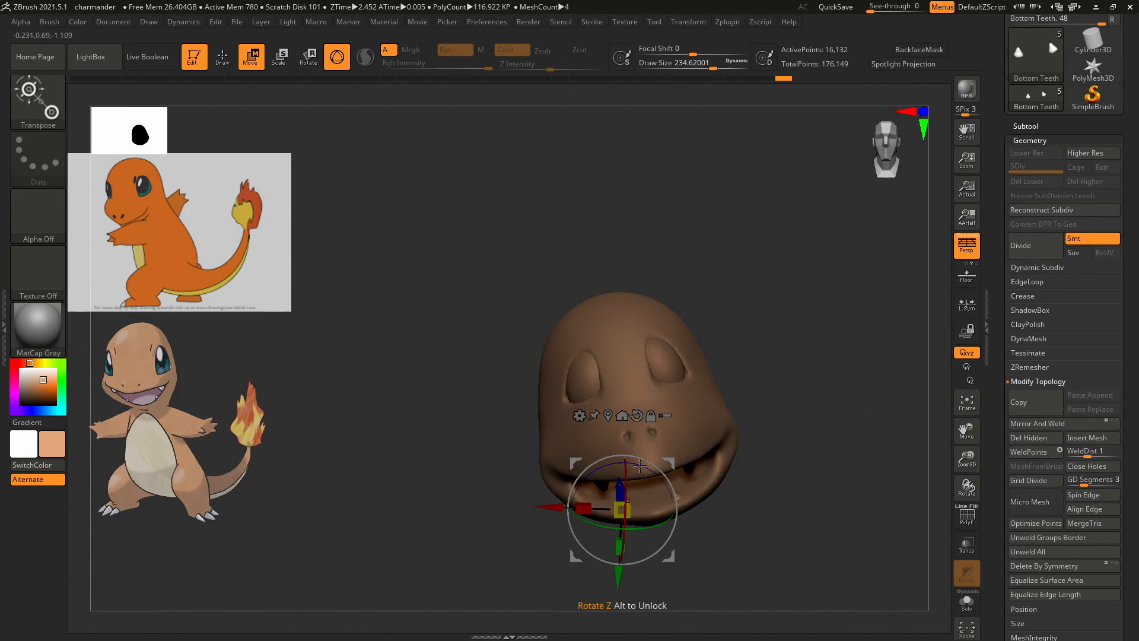
Switch to the ClayBuildup brush at a draw size of about 110, try a stroke beside the bottom teeth and undo it.
{"action": "key", "text": "b"}
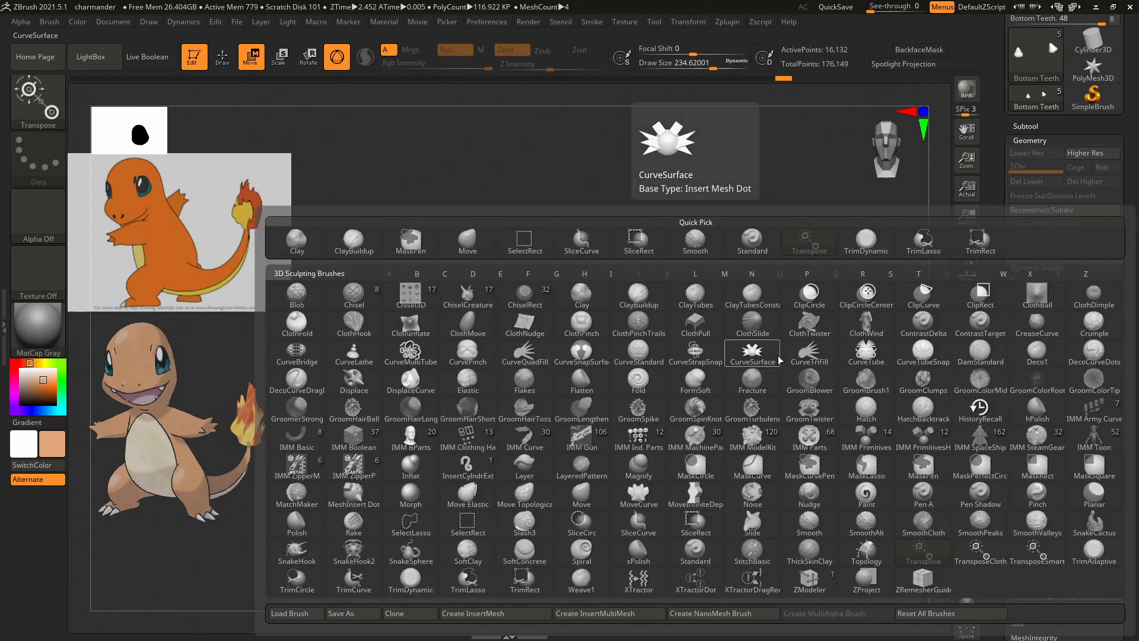
{"action": "key", "text": "c"}
{"action": "key", "text": "b"}
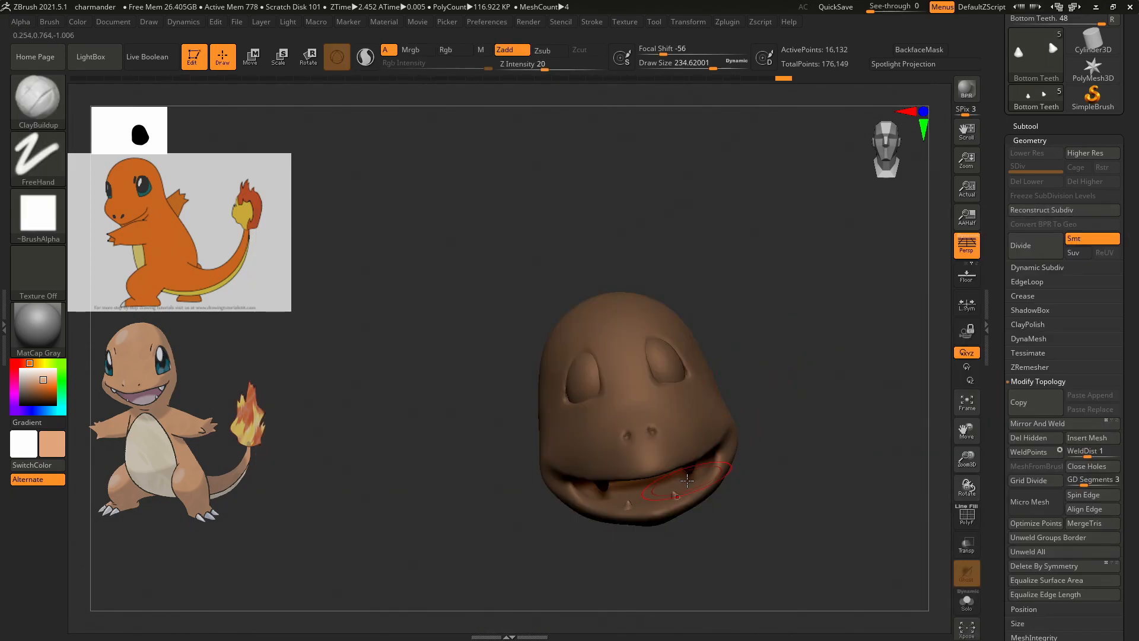
{"action": "key", "text": "s"}
{"action": "left_click_drag", "start_coordinate": [796, 356], "coordinate": [783, 357]}
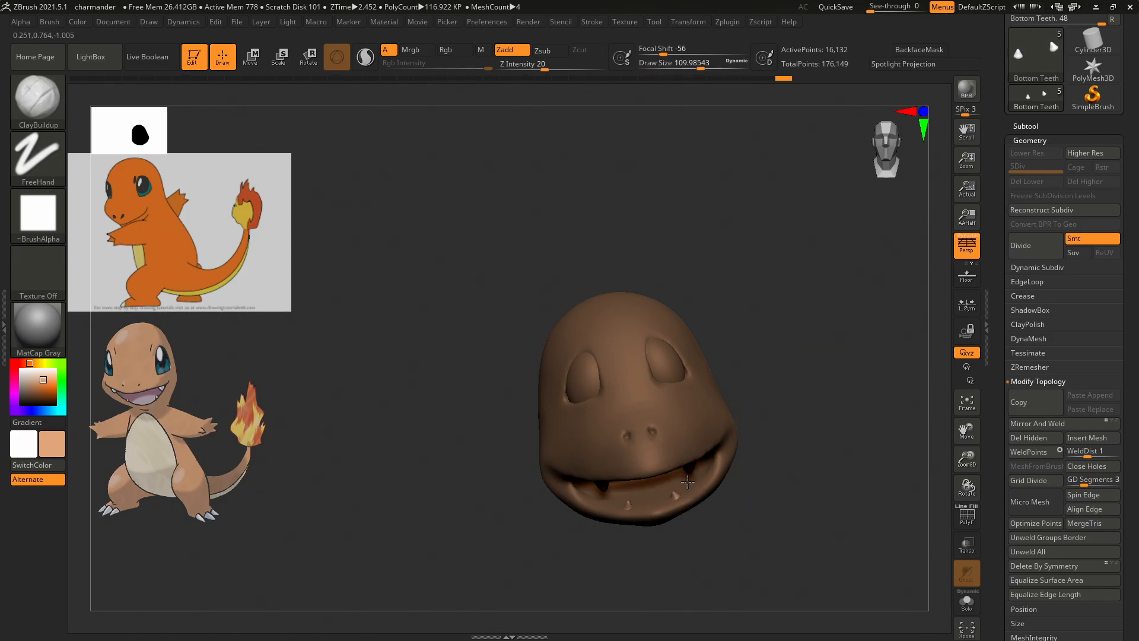
{"action": "left_click_drag", "start_coordinate": [676, 490], "coordinate": [682, 486]}
{"action": "key", "text": "ctrl+z"}
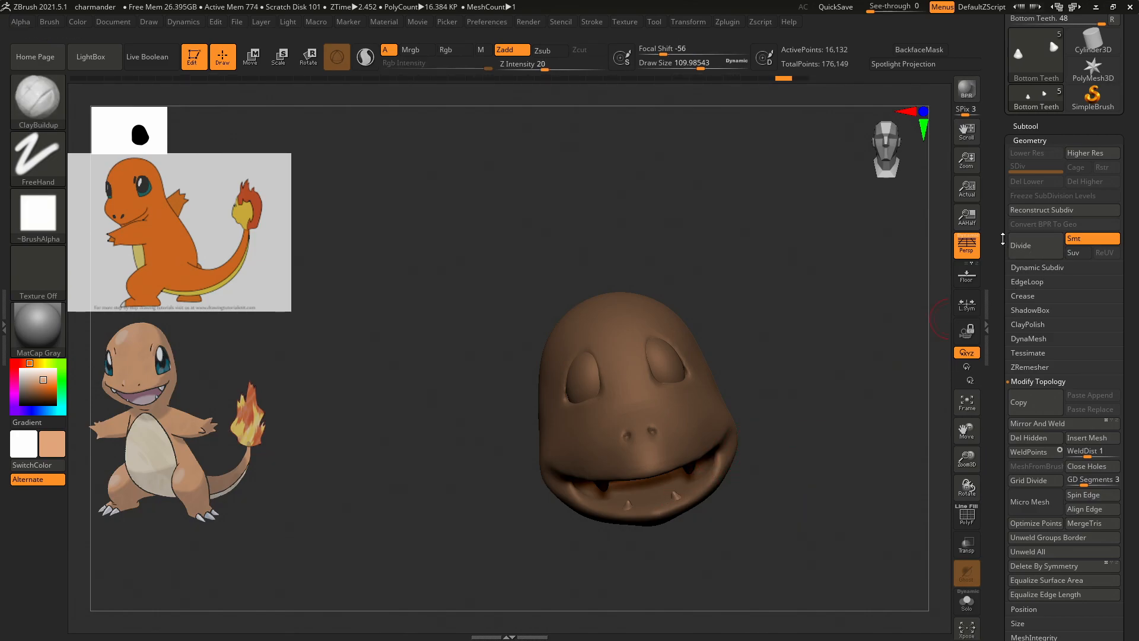
Select the Head subtool and build up clay along the inside of the lower jaw around the bottom teeth.
{"action": "scroll", "coordinate": [1004, 240], "scroll_direction": "up", "scroll_amount": 3}
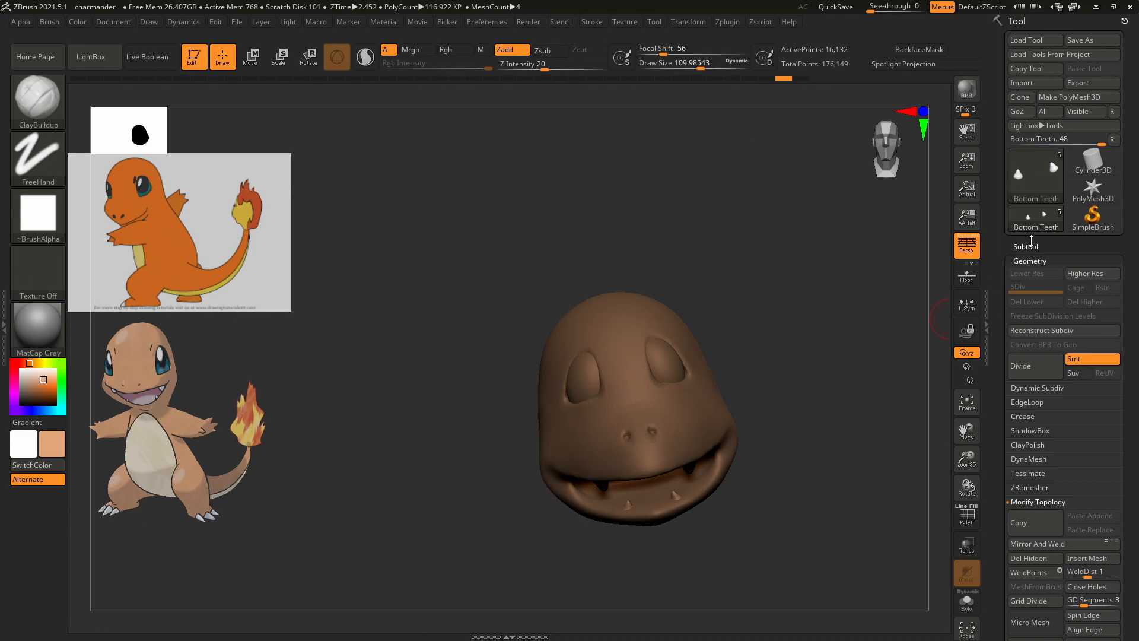
{"action": "left_click", "coordinate": [1030, 243]}
{"action": "left_click", "coordinate": [1055, 307]}
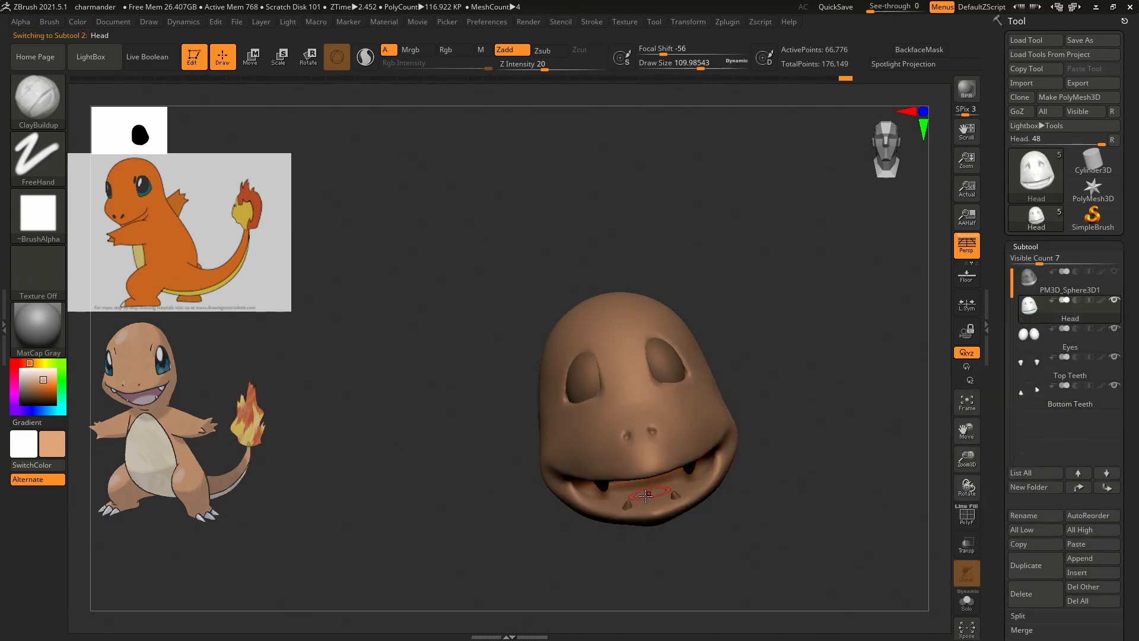
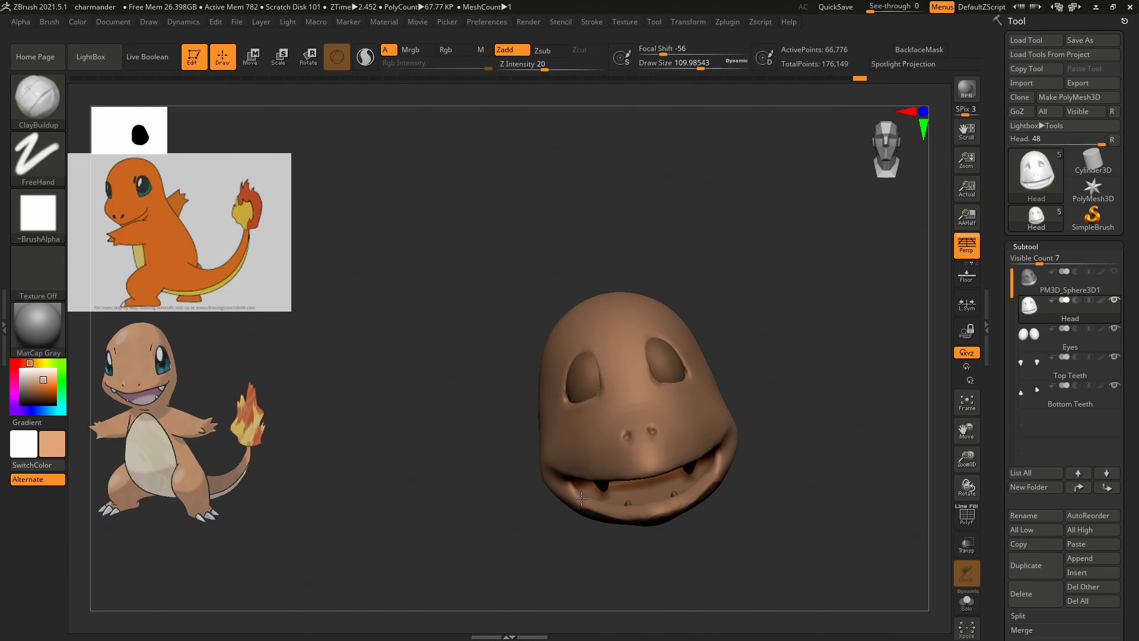
{"action": "left_click_drag", "start_coordinate": [809, 427], "coordinate": [691, 481]}
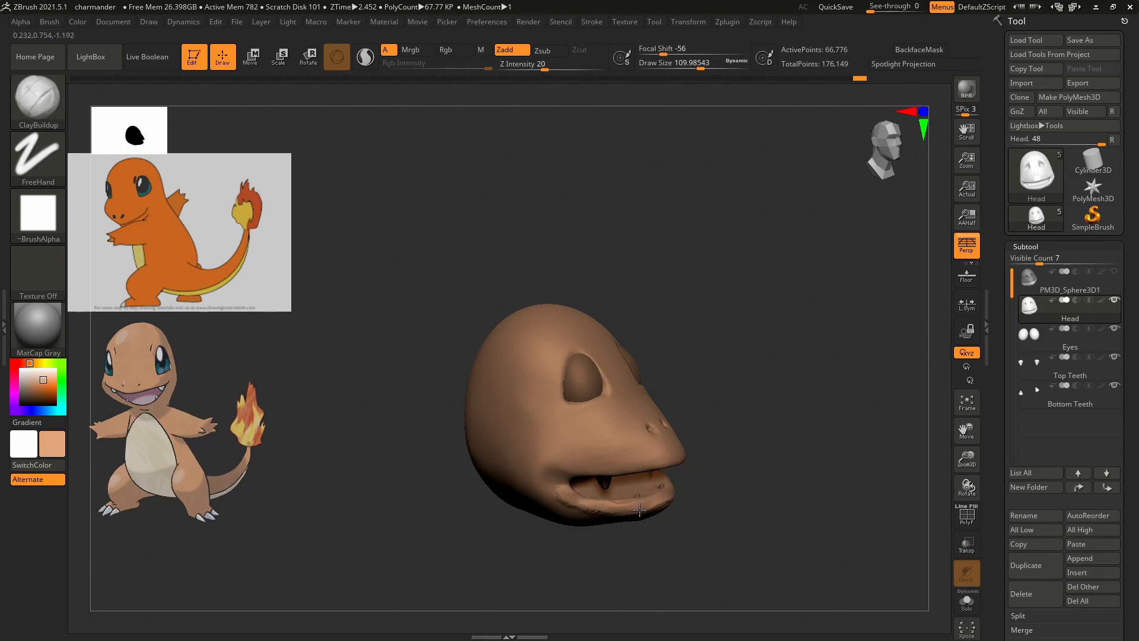
{"action": "left_click_drag", "start_coordinate": [601, 507], "coordinate": [653, 502]}
Smooth the built-up clay along the lower lip, the jaw edge and the mouth corner.
{"action": "key", "text": "shift"}
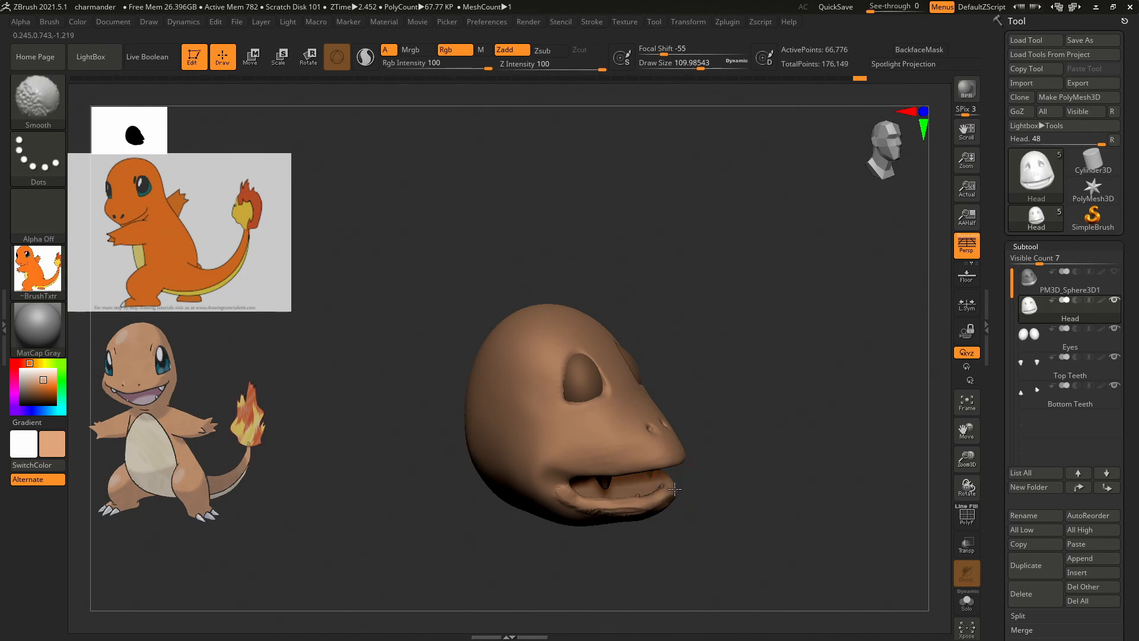
{"action": "left_click_drag", "start_coordinate": [640, 508], "coordinate": [591, 500], "text": "shift"}
{"action": "mouse_move", "coordinate": [755, 468]}
{"action": "left_mouse_down"}
{"action": "mouse_move", "coordinate": [777, 468]}
{"action": "mouse_move", "coordinate": [799, 437]}
{"action": "mouse_move", "coordinate": [793, 383]}
{"action": "left_mouse_up"}
{"action": "mouse_move", "coordinate": [651, 488]}
{"action": "left_mouse_down", "text": "shift"}
{"action": "mouse_move", "coordinate": [600, 508]}
{"action": "mouse_move", "coordinate": [653, 489]}
{"action": "left_mouse_up", "text": "shift"}
{"action": "left_click_drag", "start_coordinate": [569, 491], "coordinate": [555, 481], "text": "shift"}
{"action": "left_click_drag", "start_coordinate": [634, 466], "coordinate": [659, 461], "text": "shift"}
Add clay around the base of the front bottom tooth from the side and smooth it into the jaw.
{"action": "mouse_move", "coordinate": [809, 455]}
{"action": "left_mouse_down"}
{"action": "mouse_move", "coordinate": [793, 501]}
{"action": "mouse_move", "coordinate": [803, 536]}
{"action": "mouse_move", "coordinate": [837, 531]}
{"action": "mouse_move", "coordinate": [856, 505]}
{"action": "mouse_move", "coordinate": [816, 461]}
{"action": "left_mouse_up"}
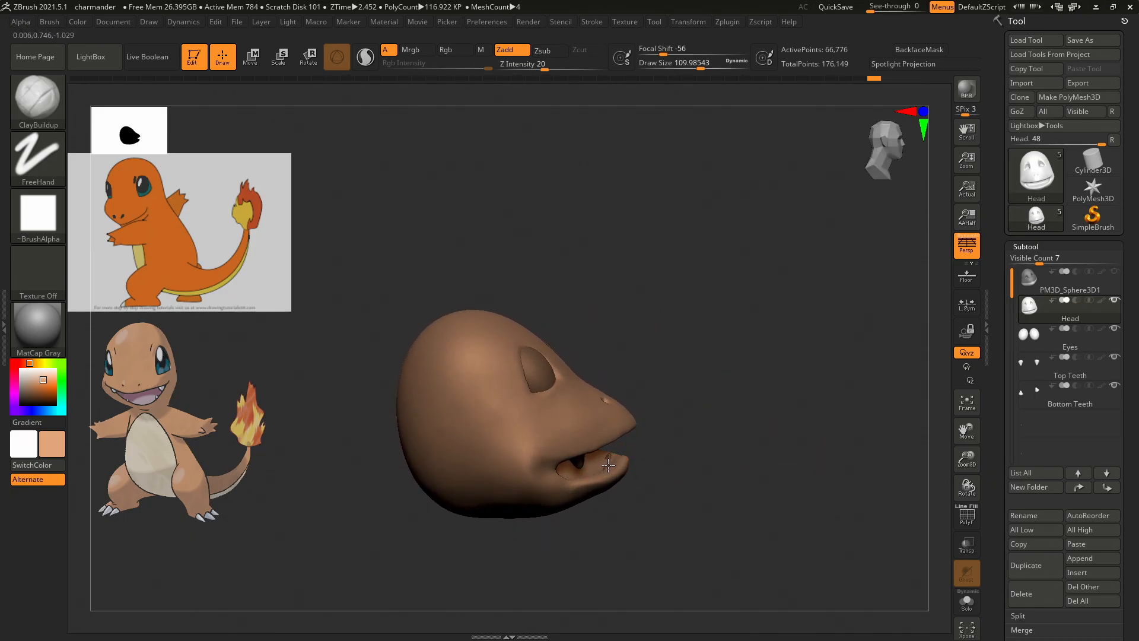
{"action": "left_click_drag", "start_coordinate": [610, 462], "coordinate": [635, 468]}
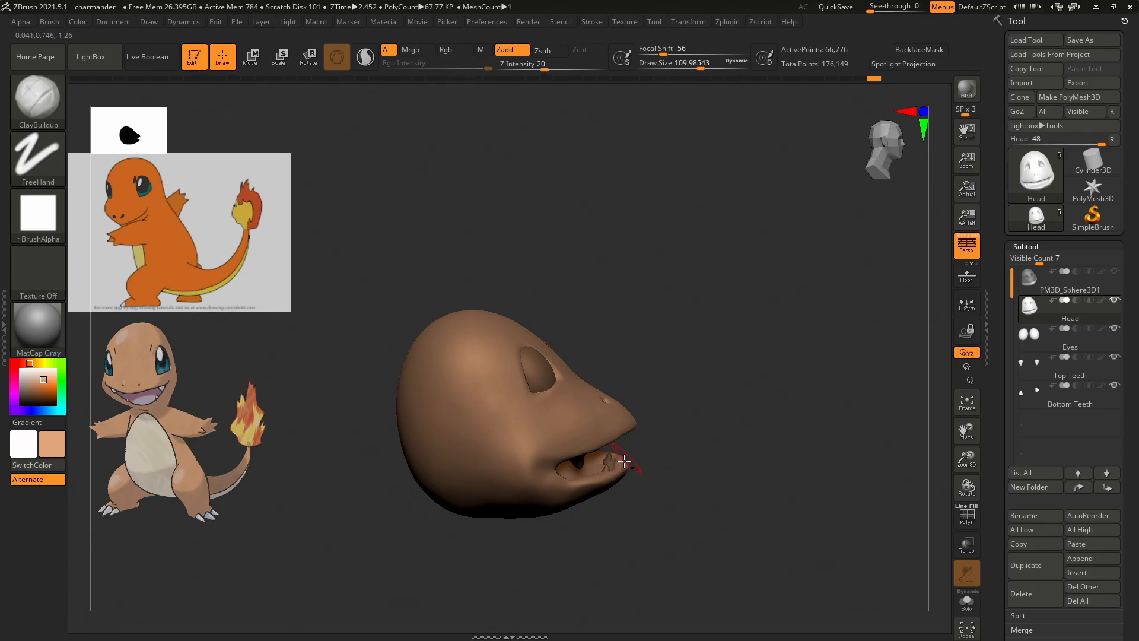
{"action": "key", "text": "shift"}
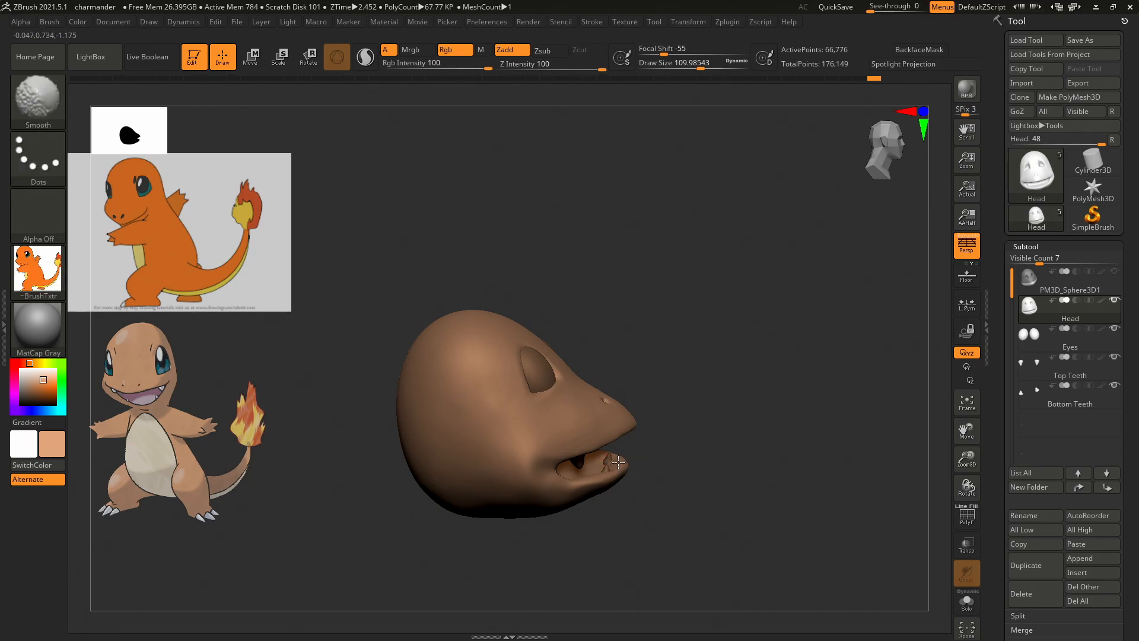
{"action": "mouse_move", "coordinate": [644, 483]}
{"action": "left_mouse_down"}
{"action": "mouse_move", "coordinate": [681, 473]}
{"action": "mouse_move", "coordinate": [674, 509]}
{"action": "mouse_move", "coordinate": [702, 455]}
{"action": "mouse_move", "coordinate": [673, 439]}
{"action": "mouse_move", "coordinate": [682, 417]}
{"action": "left_mouse_up"}
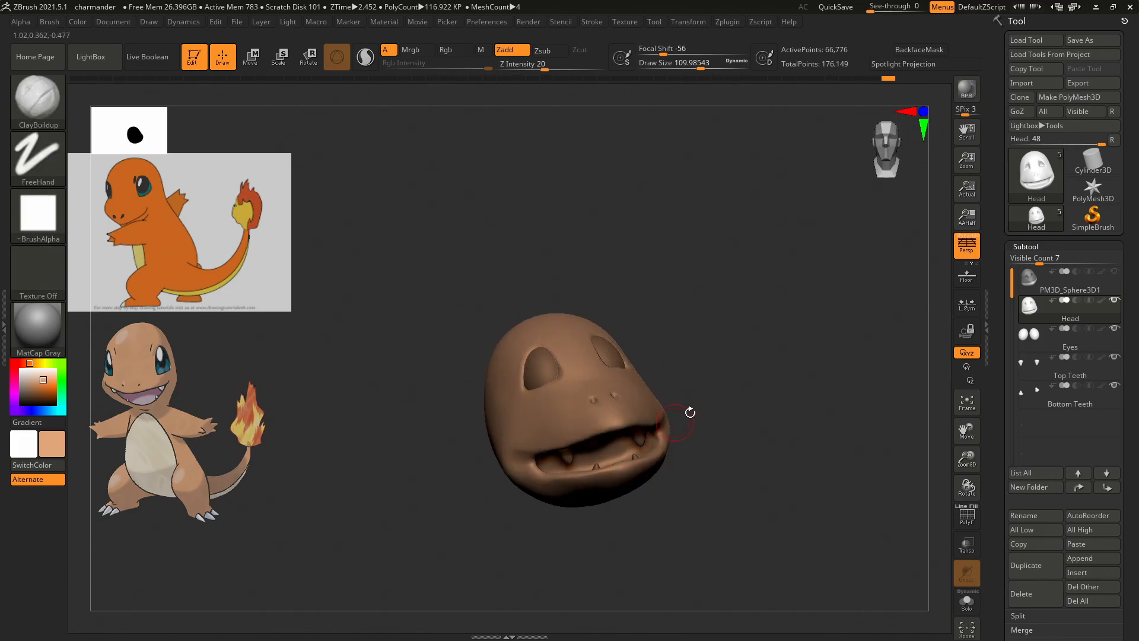
{"action": "key", "text": "v"}
{"action": "key", "text": "F1"}
{"action": "key", "text": "v"}
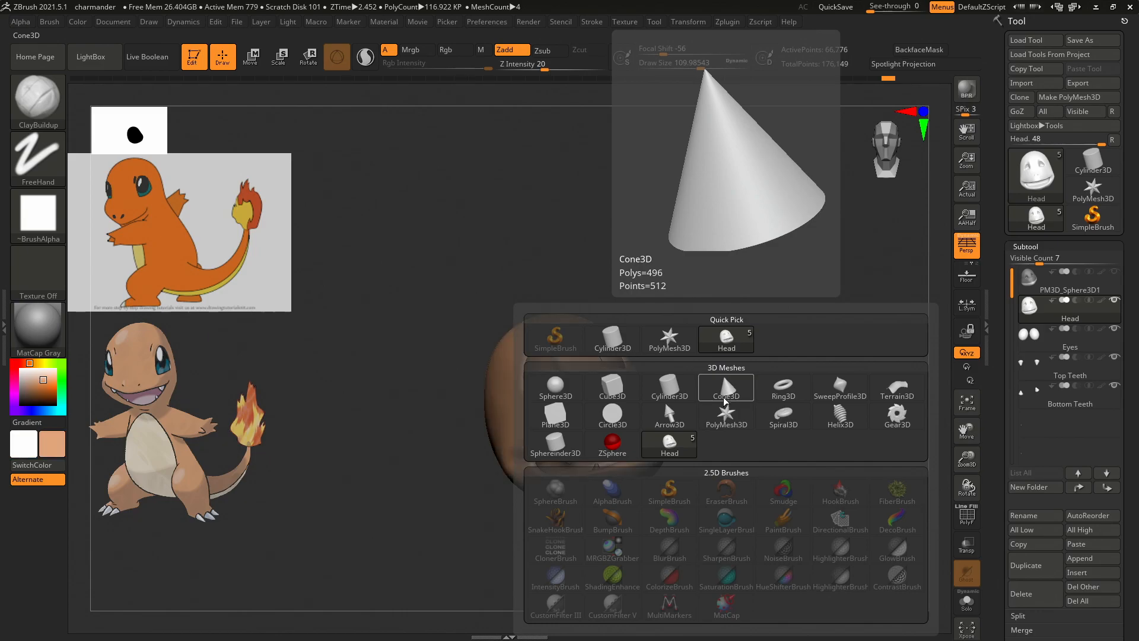
{"action": "key", "text": "Escape"}
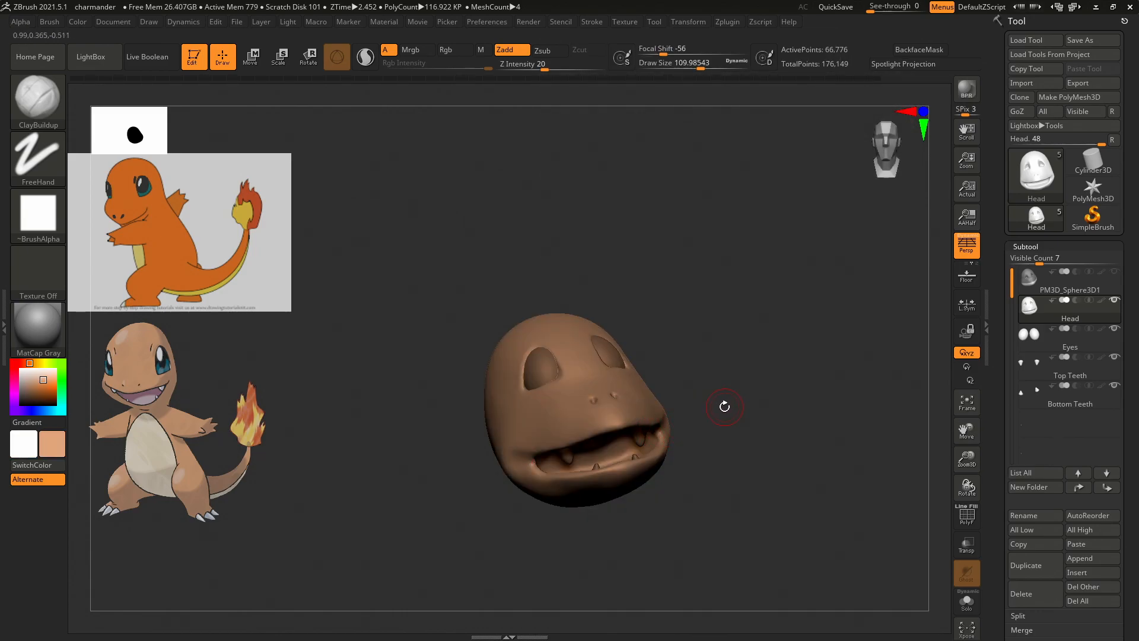
{"action": "key", "text": "b"}
{"action": "key", "text": "m"}
{"action": "key", "text": "v"}
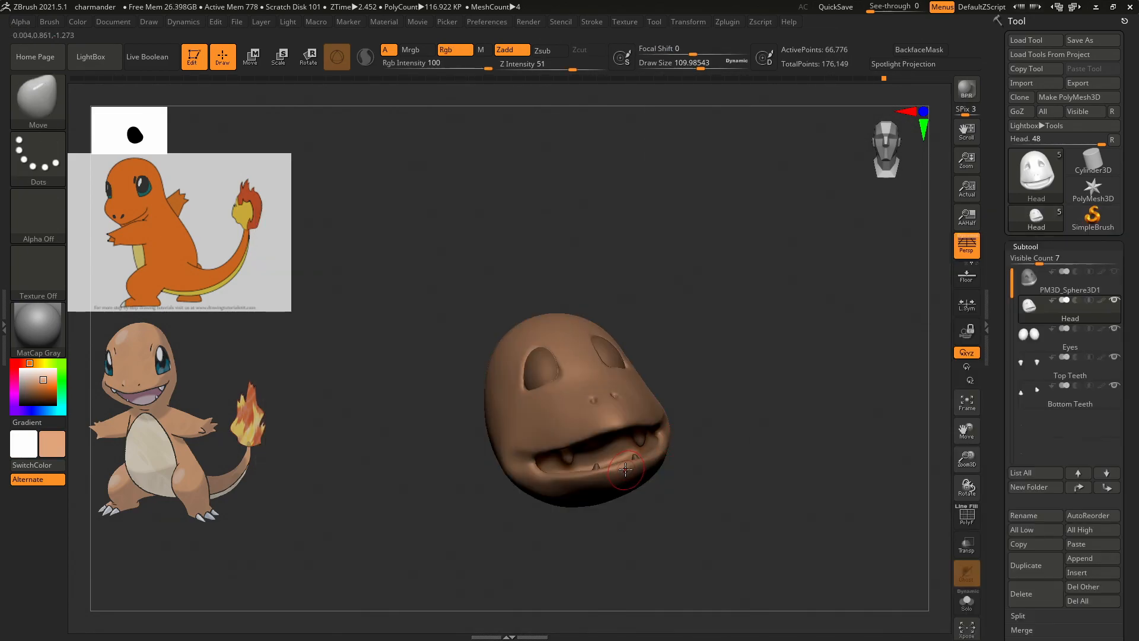
Fill the gum area around the bottom teeth with ClayBuildup and smooth it into the inner lower jaw.
{"action": "left_click_drag", "start_coordinate": [753, 417], "coordinate": [797, 428]}
{"action": "key", "text": "shift"}
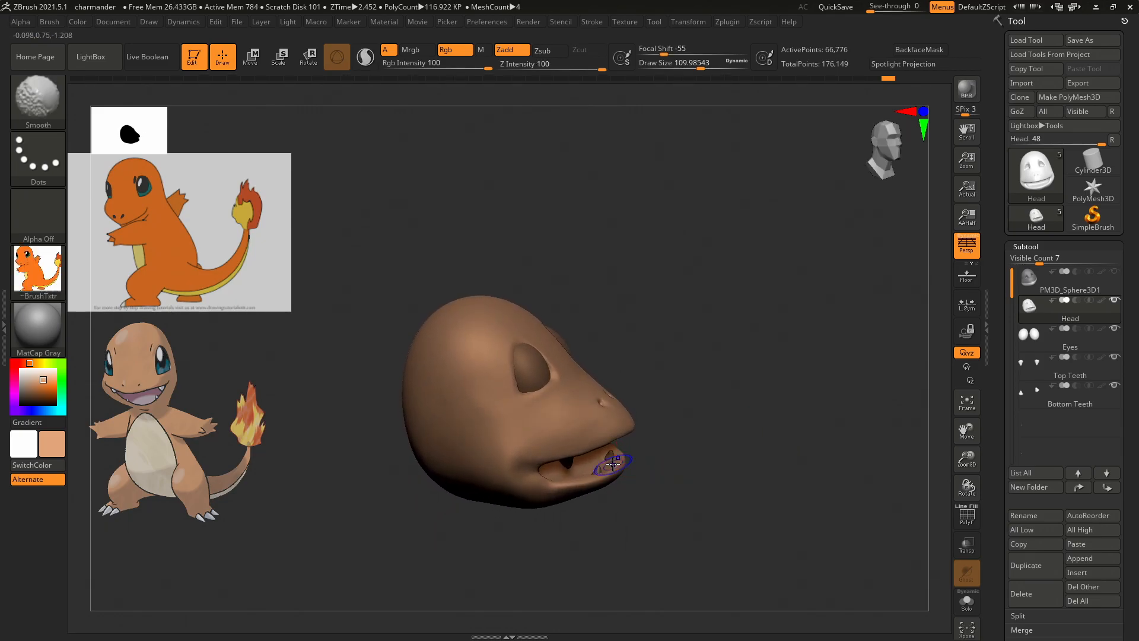
{"action": "key", "text": "b"}
{"action": "key", "text": "c"}
{"action": "key", "text": "b"}
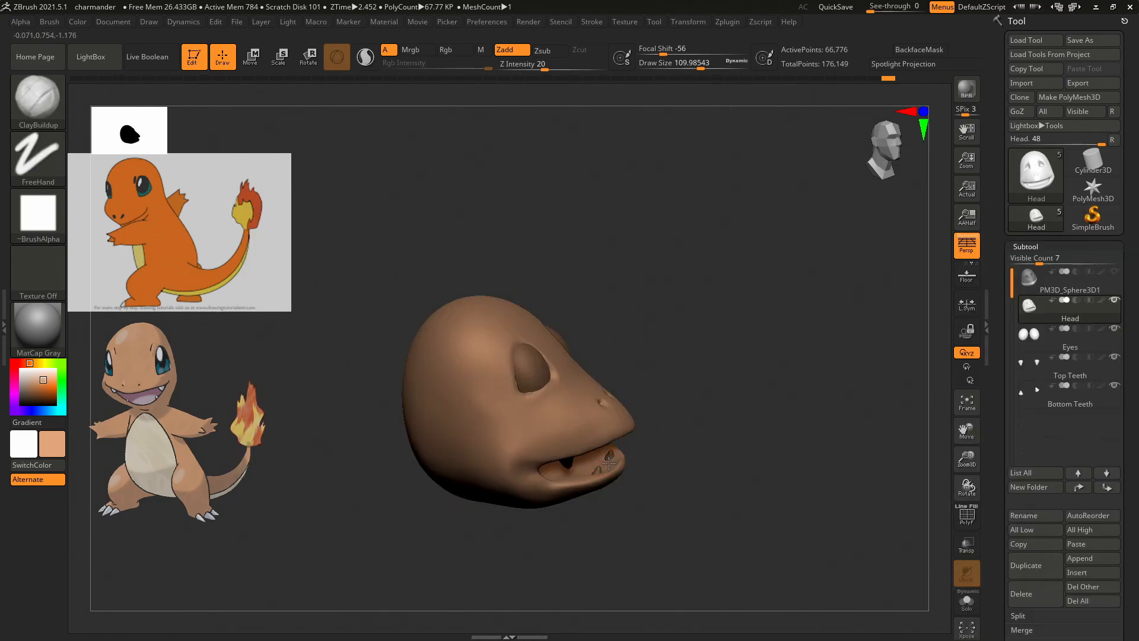
{"action": "left_click_drag", "start_coordinate": [693, 424], "coordinate": [639, 459]}
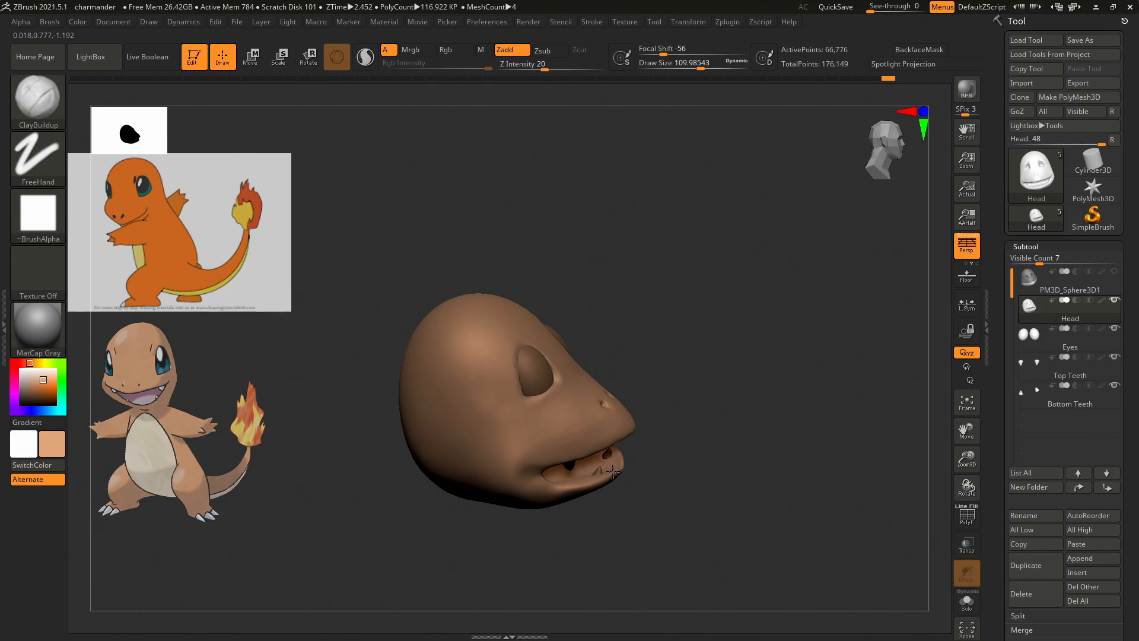
{"action": "key", "text": "shift"}
{"action": "left_click_drag", "start_coordinate": [692, 452], "coordinate": [636, 438]}
{"action": "mouse_move", "coordinate": [667, 445]}
{"action": "left_mouse_down"}
{"action": "mouse_move", "coordinate": [681, 453]}
{"action": "mouse_move", "coordinate": [648, 442]}
{"action": "left_mouse_up"}
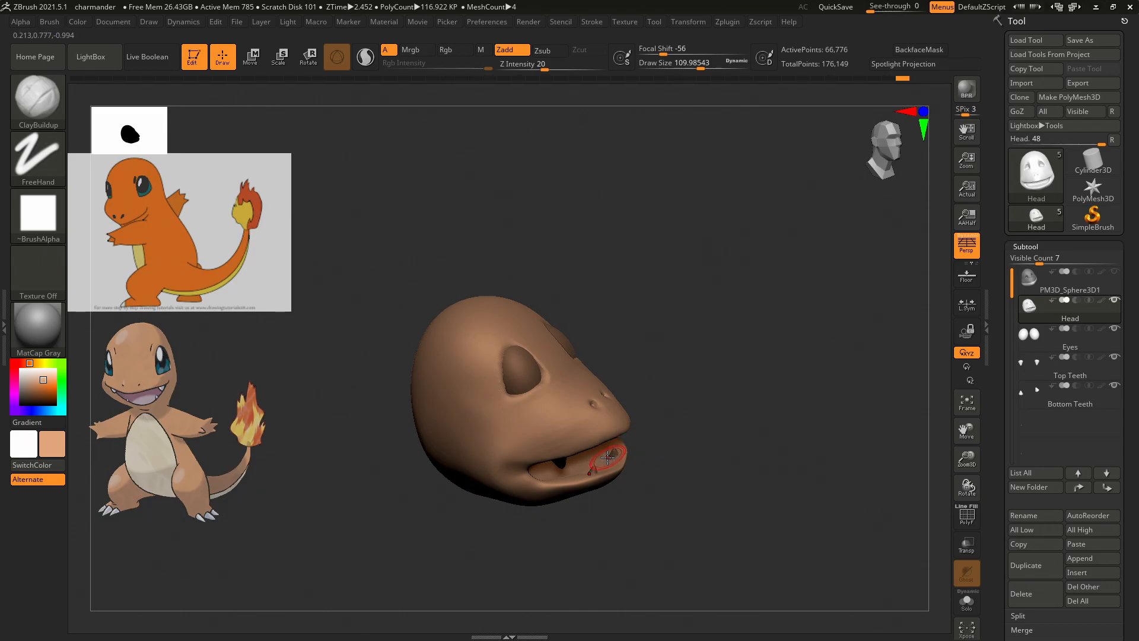
{"action": "key", "text": "shift"}
Reshape the upper lip line and snout tip with the Move brush and smooth them from front and side views.
{"action": "mouse_move", "coordinate": [729, 432]}
{"action": "left_mouse_down"}
{"action": "mouse_move", "coordinate": [670, 465]}
{"action": "mouse_move", "coordinate": [678, 399]}
{"action": "mouse_move", "coordinate": [817, 176]}
{"action": "left_mouse_up"}
{"action": "mouse_move", "coordinate": [878, 154]}
{"action": "left_mouse_down"}
{"action": "mouse_move", "coordinate": [895, 165]}
{"action": "mouse_move", "coordinate": [884, 167]}
{"action": "left_mouse_up"}
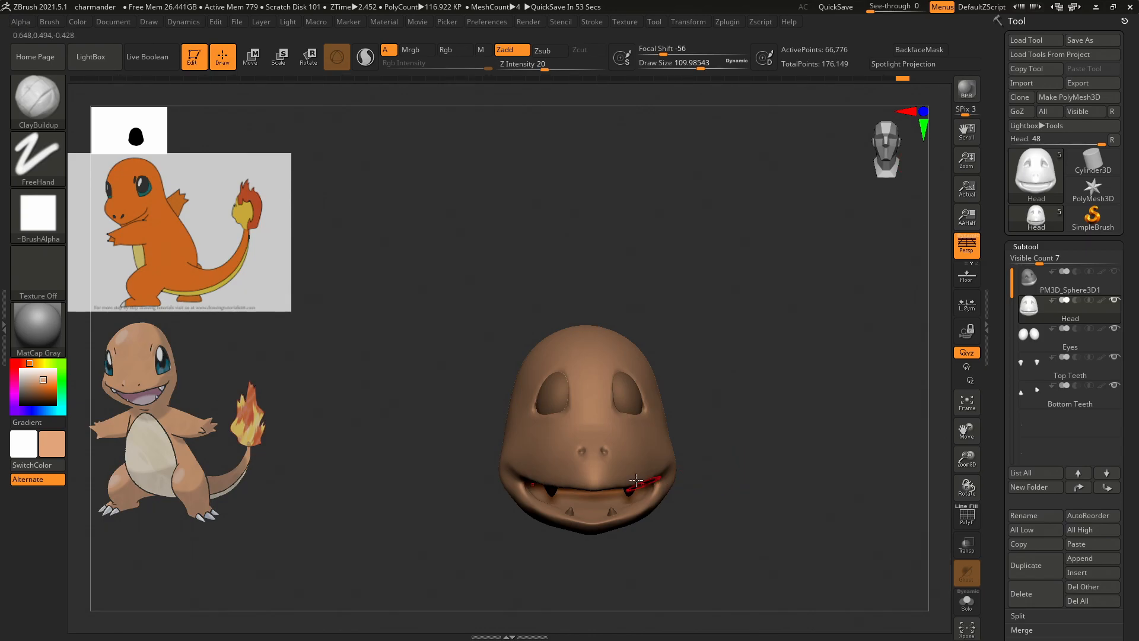
{"action": "key", "text": "b"}
{"action": "key", "text": "m"}
{"action": "key", "text": "v"}
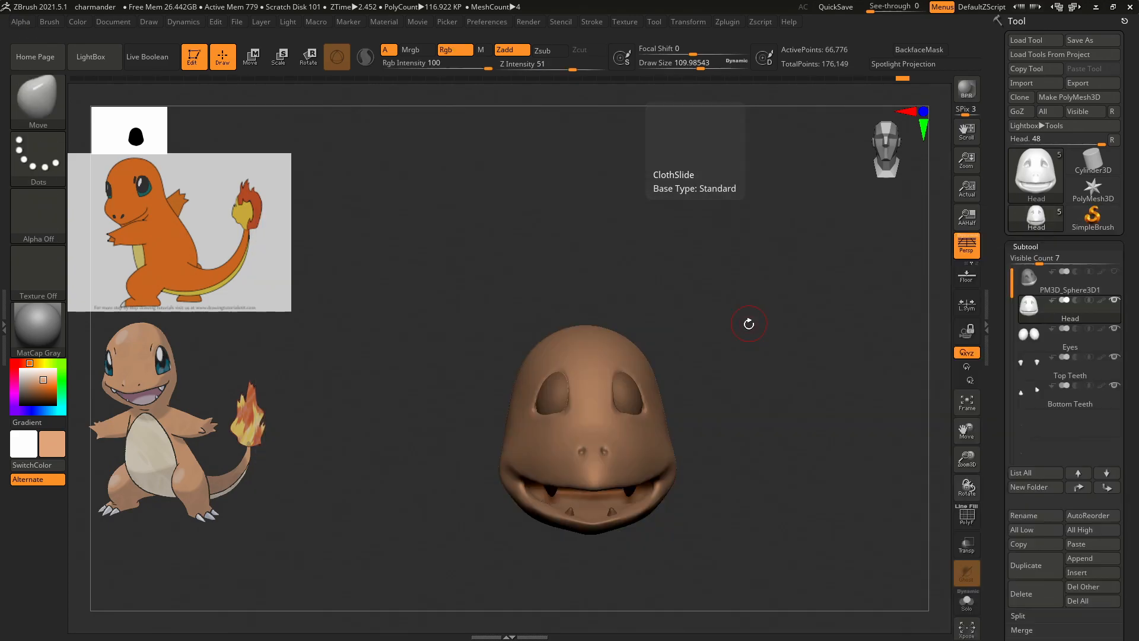
{"action": "left_click_drag", "start_coordinate": [752, 389], "coordinate": [788, 331]}
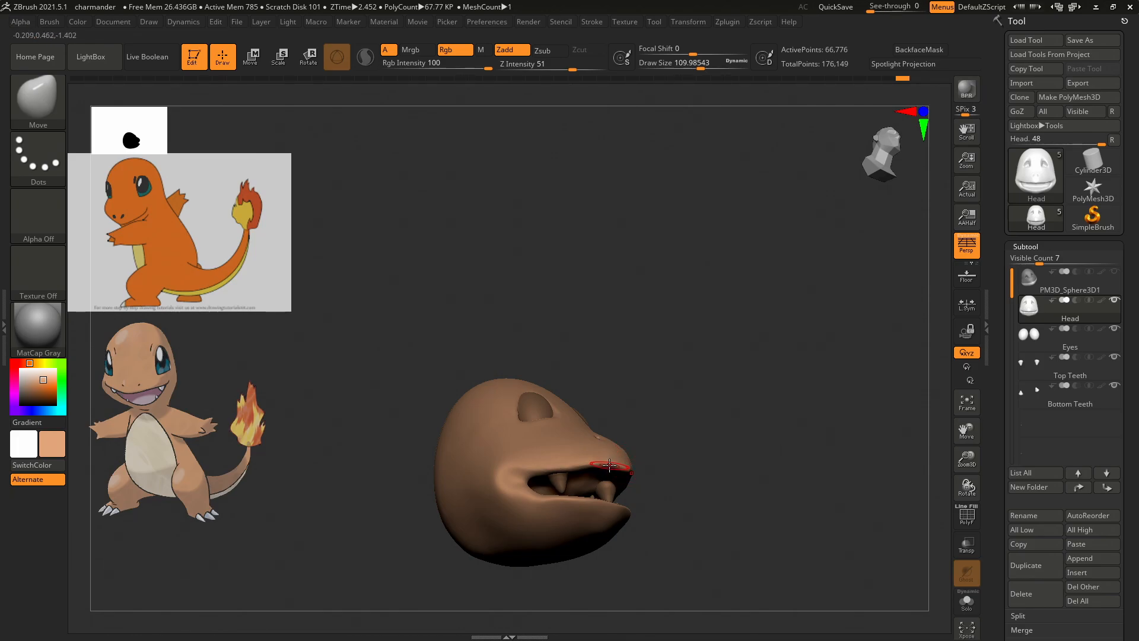
{"action": "left_click_drag", "start_coordinate": [734, 435], "coordinate": [659, 499]}
{"action": "left_click_drag", "start_coordinate": [749, 449], "coordinate": [858, 437]}
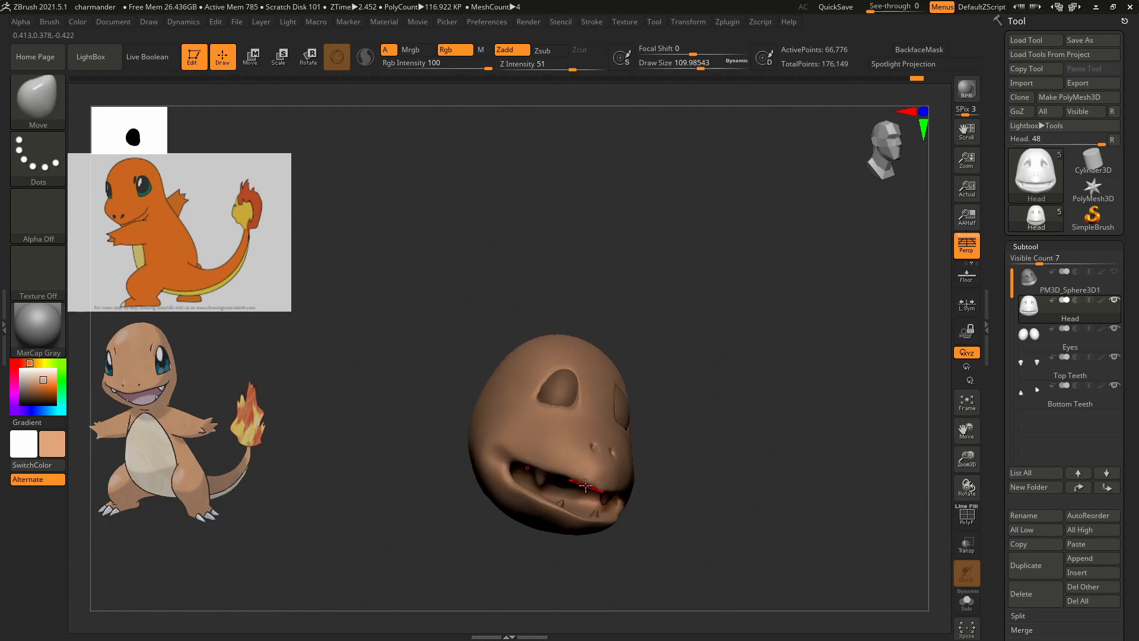
{"action": "key", "text": "shift"}
{"action": "left_click_drag", "start_coordinate": [742, 454], "coordinate": [670, 462]}
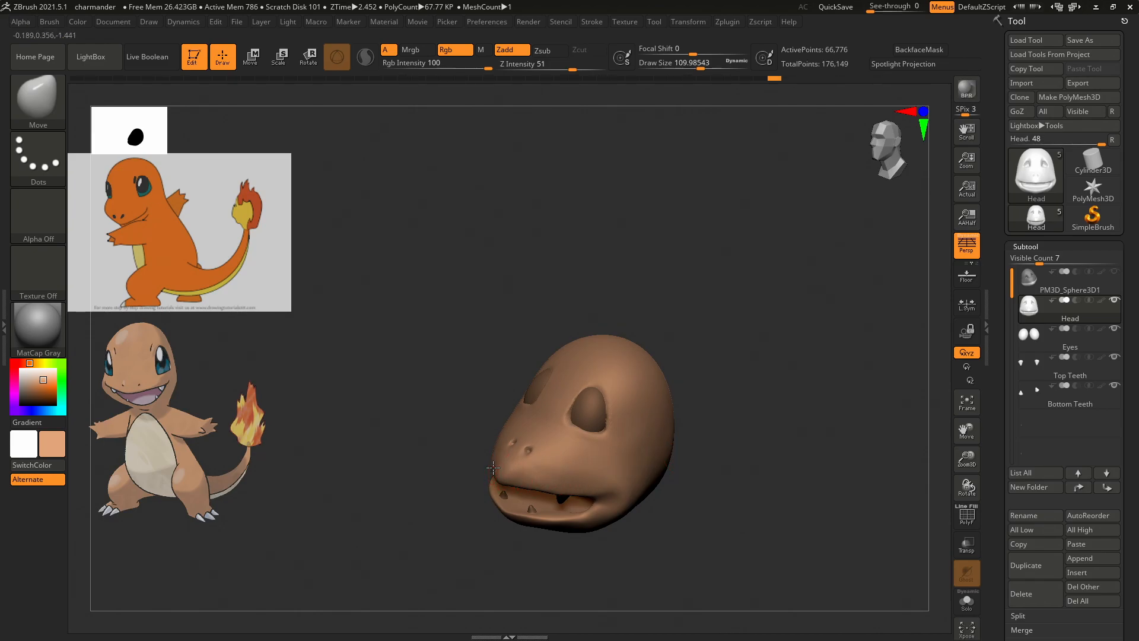
{"action": "left_click_drag", "start_coordinate": [775, 435], "coordinate": [777, 460]}
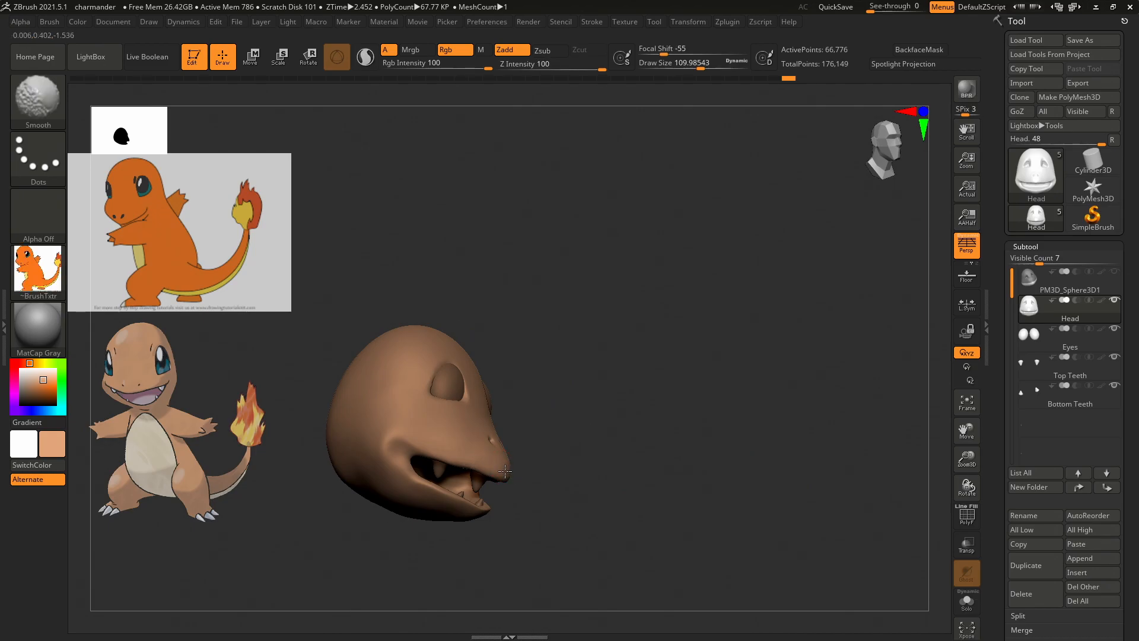
Refine the lip and jaw contour from below with the Move and Smooth brushes.
{"action": "mouse_move", "coordinate": [622, 457]}
{"action": "left_mouse_down"}
{"action": "mouse_move", "coordinate": [589, 427]}
{"action": "mouse_move", "coordinate": [648, 389]}
{"action": "mouse_move", "coordinate": [625, 427]}
{"action": "mouse_move", "coordinate": [678, 419]}
{"action": "mouse_move", "coordinate": [737, 389]}
{"action": "mouse_move", "coordinate": [732, 402]}
{"action": "mouse_move", "coordinate": [714, 371]}
{"action": "mouse_move", "coordinate": [731, 335]}
{"action": "mouse_move", "coordinate": [668, 332]}
{"action": "left_mouse_up"}
{"action": "key", "text": "shift"}
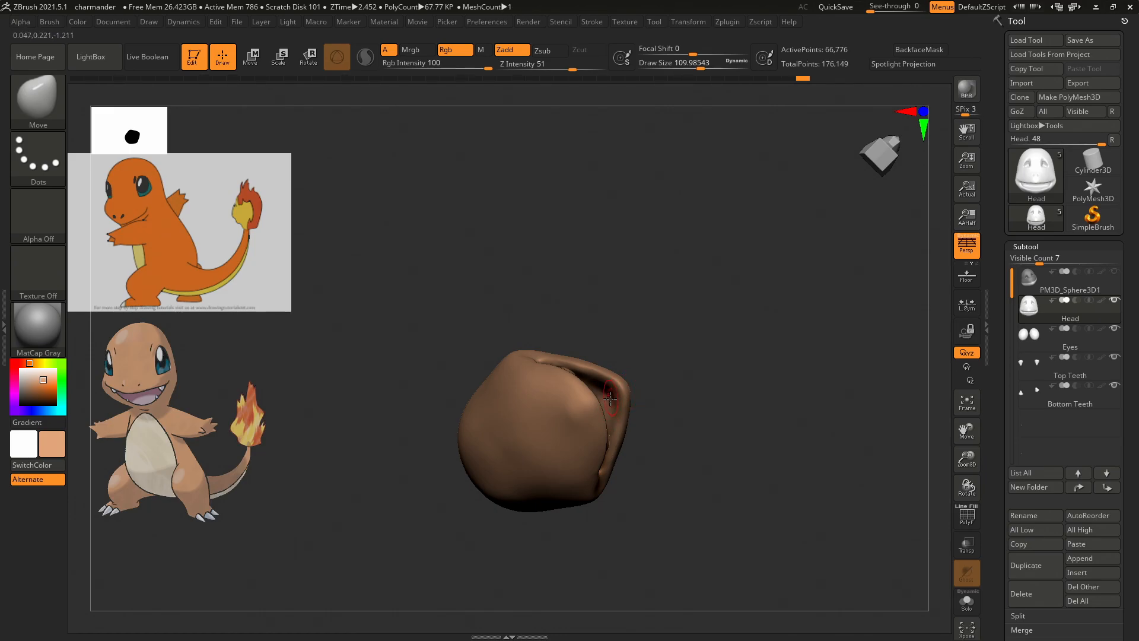
{"action": "key", "text": "shift"}
{"action": "mouse_move", "coordinate": [704, 391]}
{"action": "left_mouse_down"}
{"action": "mouse_move", "coordinate": [685, 499]}
{"action": "mouse_move", "coordinate": [771, 513]}
{"action": "mouse_move", "coordinate": [766, 417]}
{"action": "left_mouse_up"}
Examine the reworked head and mouth from the front, side and three-quarter views.
{"action": "left_click_drag", "start_coordinate": [848, 304], "coordinate": [818, 277], "text": "alt"}
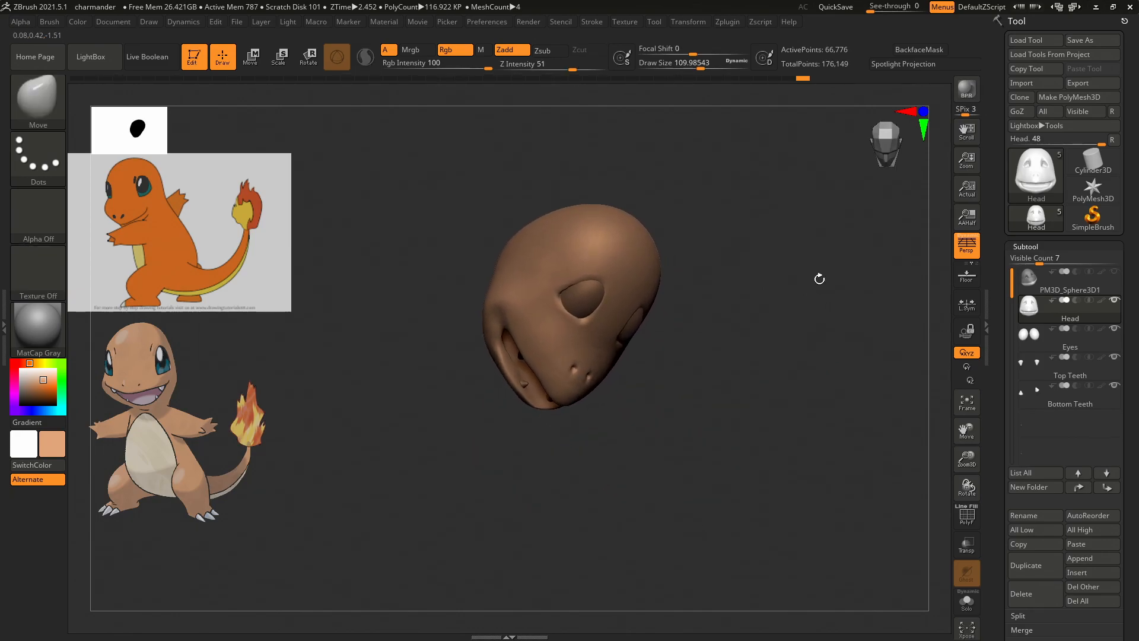
{"action": "left_click", "coordinate": [891, 142]}
{"action": "left_click_drag", "start_coordinate": [879, 153], "coordinate": [856, 143]}
{"action": "left_click", "coordinate": [890, 143]}
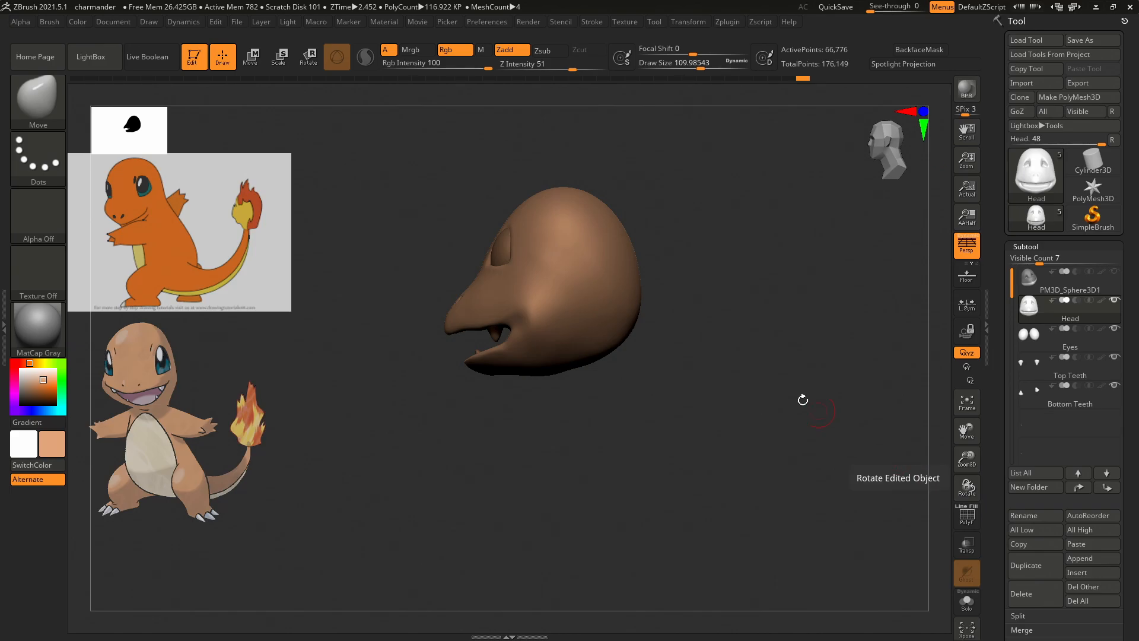
{"action": "left_click_drag", "start_coordinate": [745, 333], "coordinate": [796, 317]}
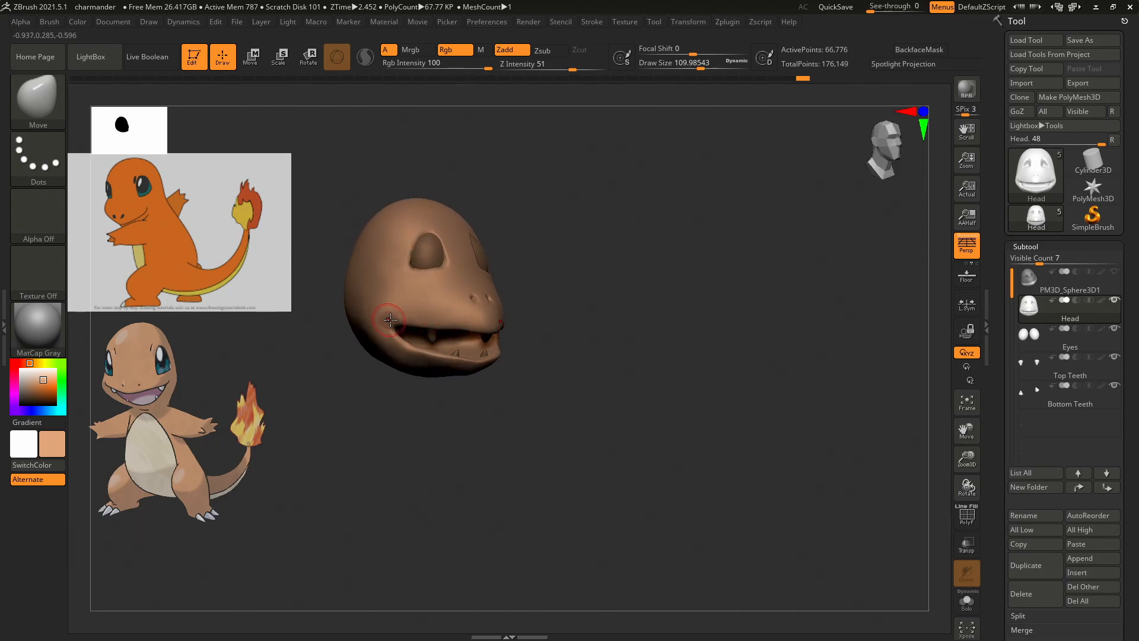
Refine the corners of the Charmander head's mouth with the Move and Smooth brushes from several angles.
{"action": "left_click_drag", "start_coordinate": [595, 347], "coordinate": [631, 341]}
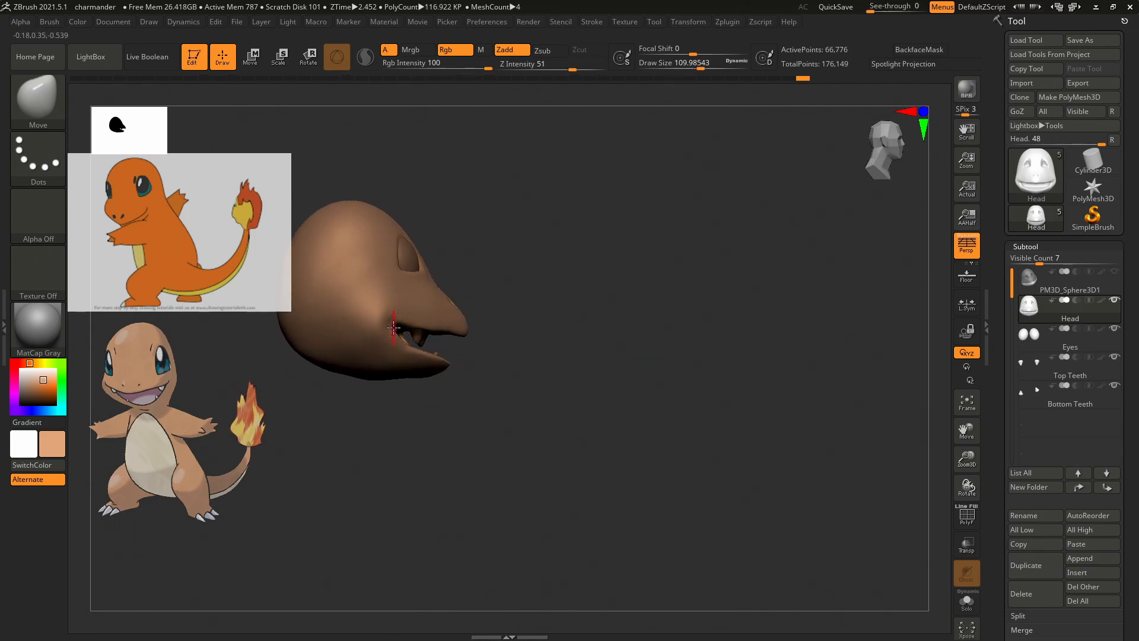
{"action": "left_click_drag", "start_coordinate": [642, 315], "coordinate": [543, 286]}
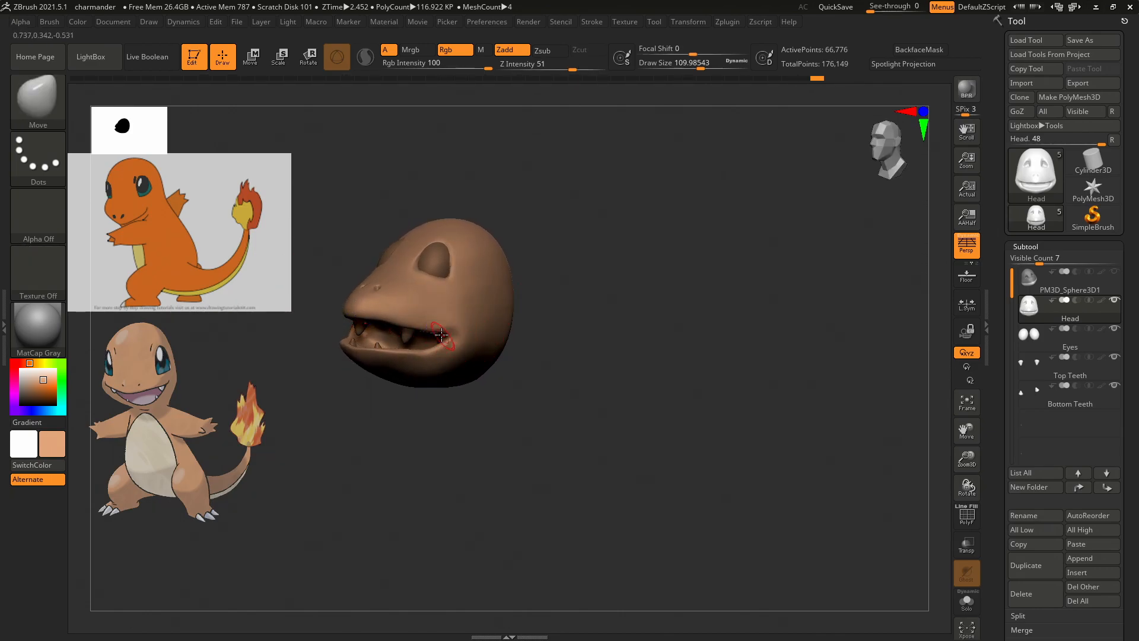
{"action": "left_click_drag", "start_coordinate": [518, 351], "coordinate": [582, 364]}
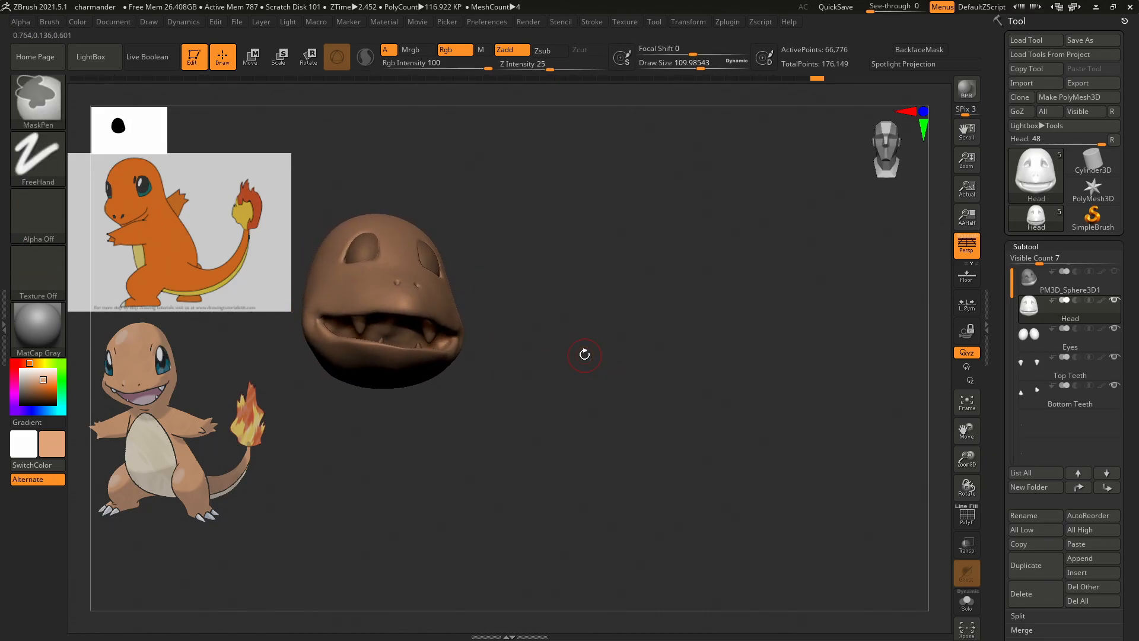
{"action": "mouse_move", "coordinate": [562, 333]}
{"action": "left_mouse_down"}
{"action": "mouse_move", "coordinate": [536, 362]}
{"action": "mouse_move", "coordinate": [510, 356]}
{"action": "left_mouse_up"}
{"action": "key", "text": "shift"}
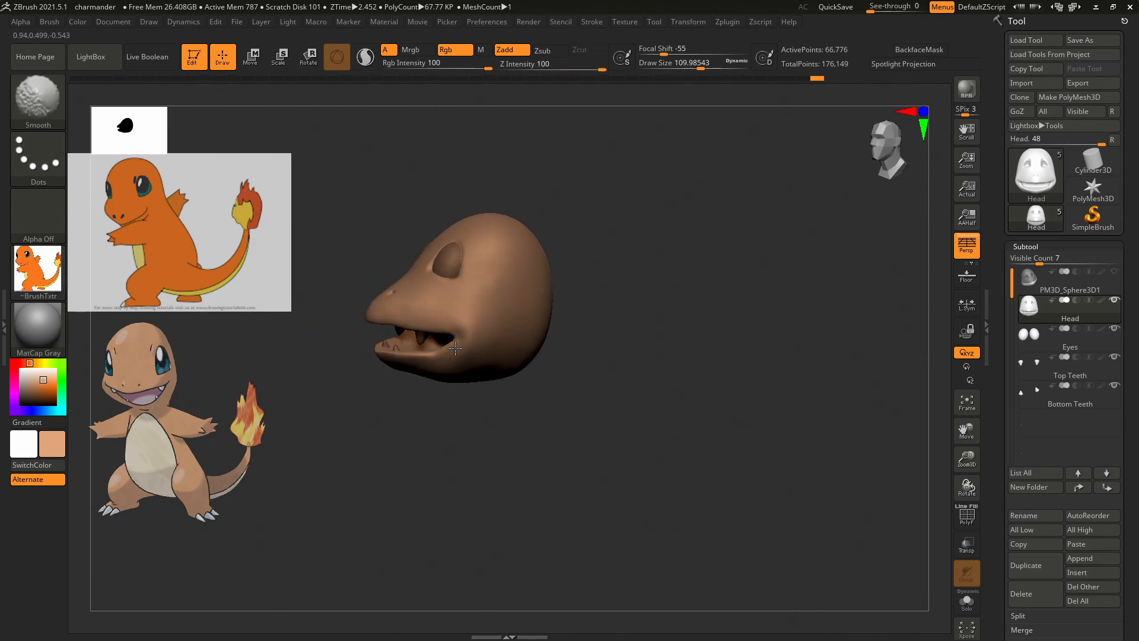
{"action": "mouse_move", "coordinate": [659, 340]}
{"action": "left_mouse_down"}
{"action": "mouse_move", "coordinate": [682, 338]}
{"action": "mouse_move", "coordinate": [679, 327]}
{"action": "left_mouse_up"}
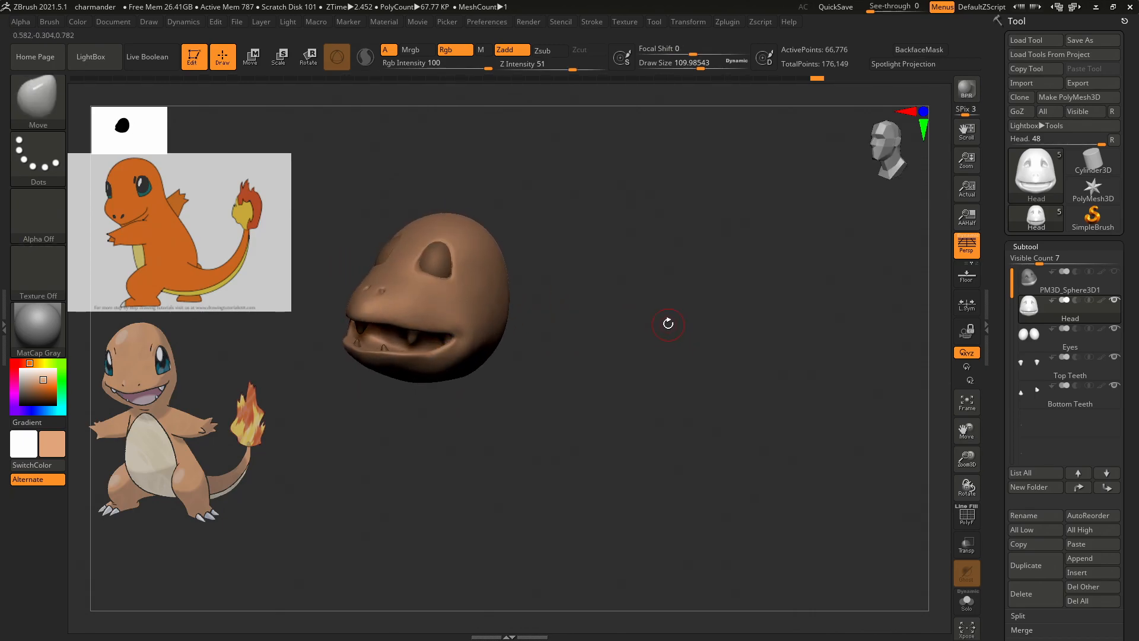
{"action": "key", "text": "b"}
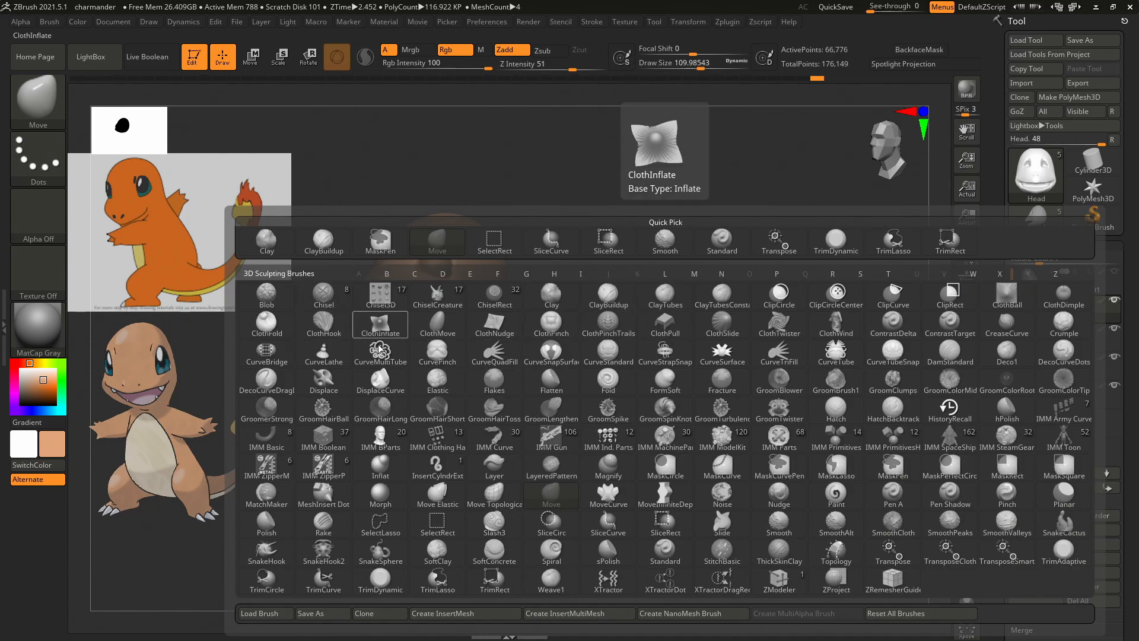
{"action": "left_click", "coordinate": [323, 293]}
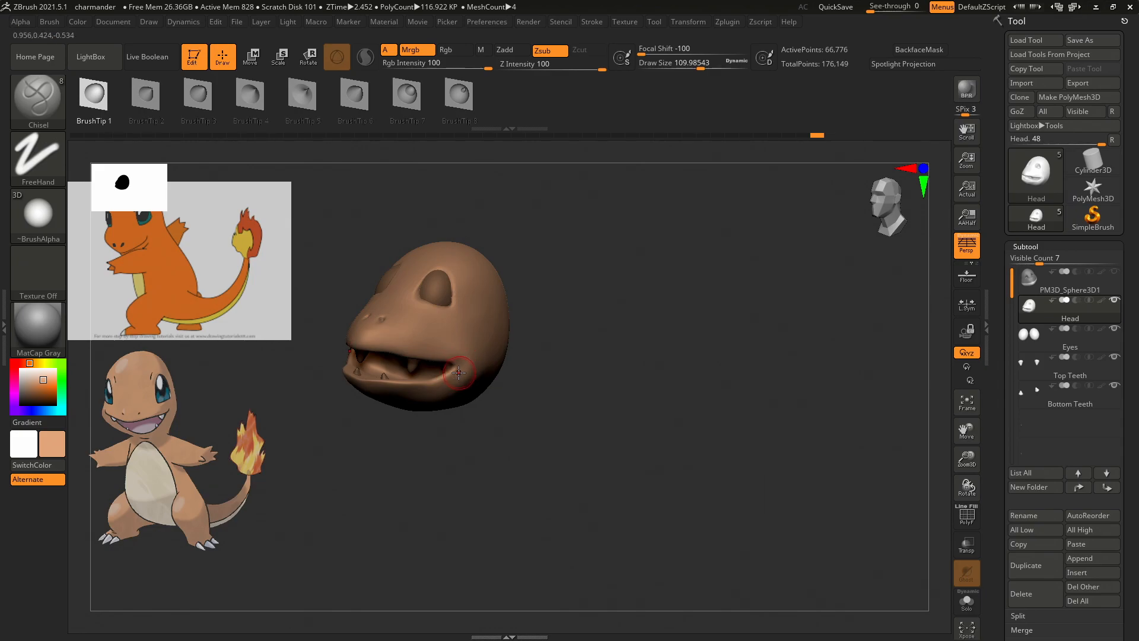
{"action": "left_click_drag", "start_coordinate": [577, 358], "coordinate": [615, 328]}
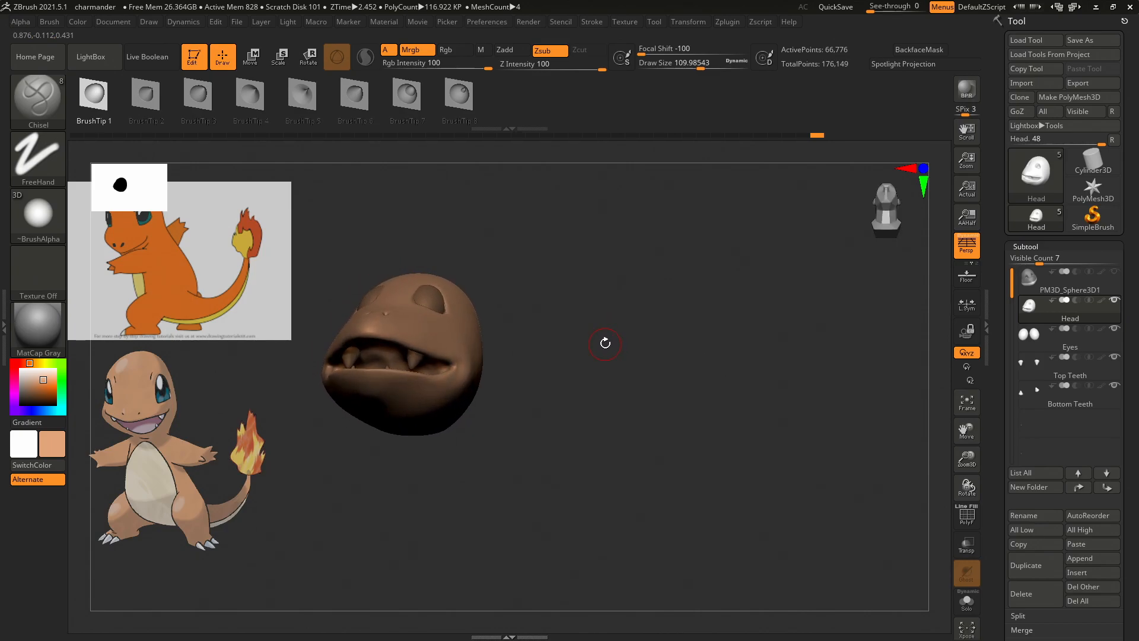
Build up a cheek fold around the outer corners of the mouth with the ClayBuildup brush.
{"action": "key", "text": "b"}
{"action": "key", "text": "c"}
{"action": "key", "text": "b"}
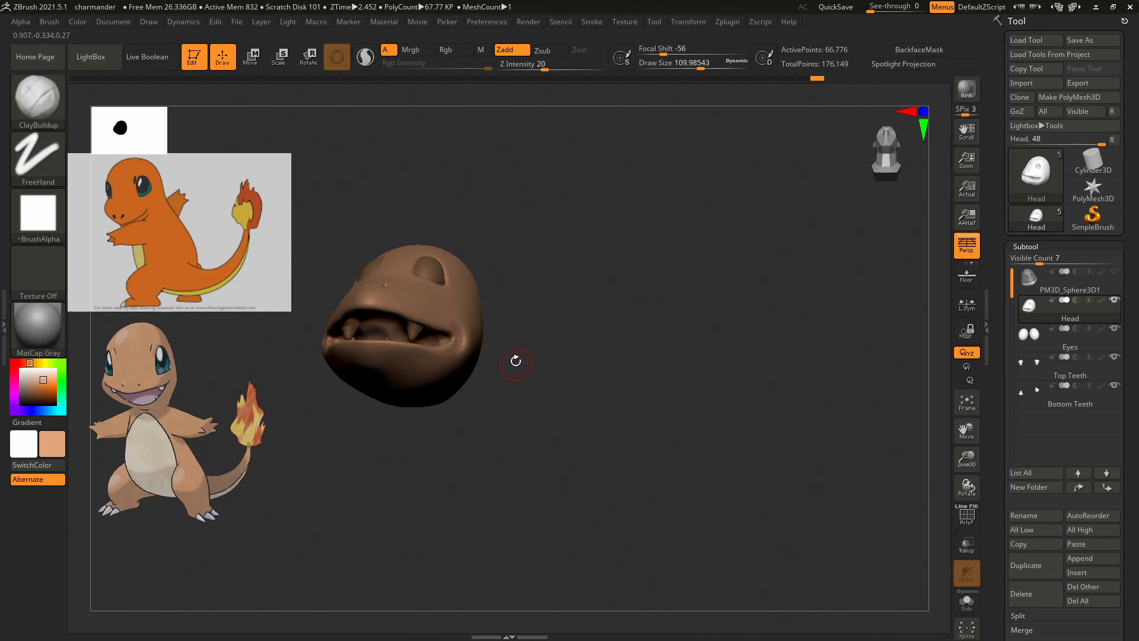
{"action": "key", "text": "shift"}
{"action": "mouse_move", "coordinate": [492, 341]}
{"action": "left_mouse_down"}
{"action": "mouse_move", "coordinate": [589, 356]}
{"action": "mouse_move", "coordinate": [539, 389]}
{"action": "mouse_move", "coordinate": [562, 397]}
{"action": "mouse_move", "coordinate": [651, 381]}
{"action": "mouse_move", "coordinate": [613, 391]}
{"action": "left_mouse_up"}
{"action": "left_click_drag", "start_coordinate": [422, 431], "coordinate": [440, 456]}
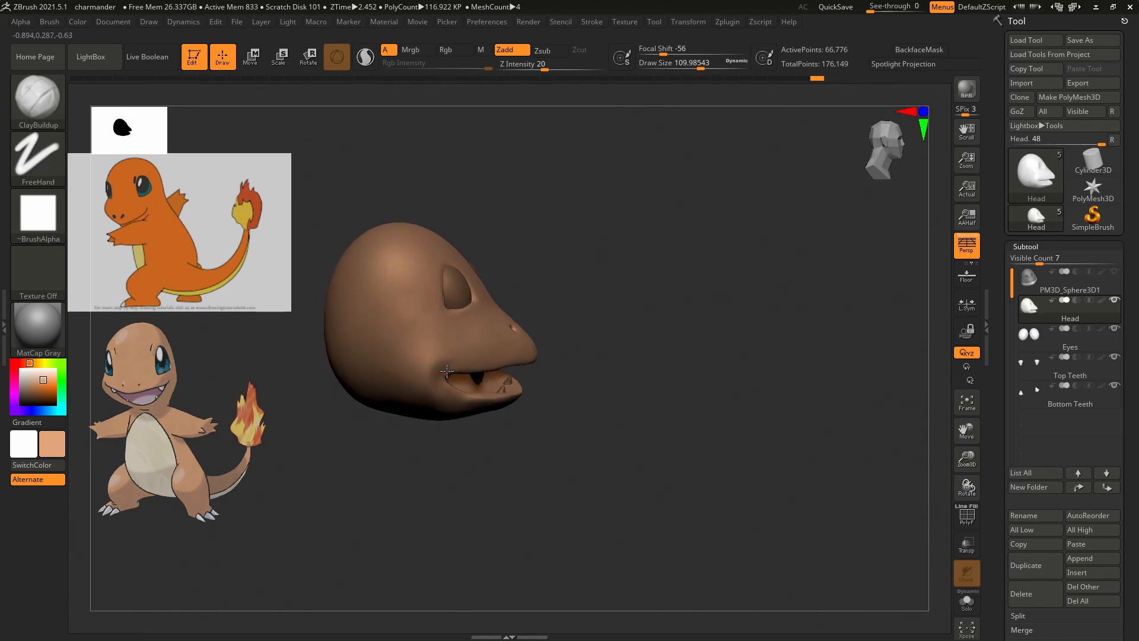
{"action": "left_click_drag", "start_coordinate": [452, 370], "coordinate": [444, 384]}
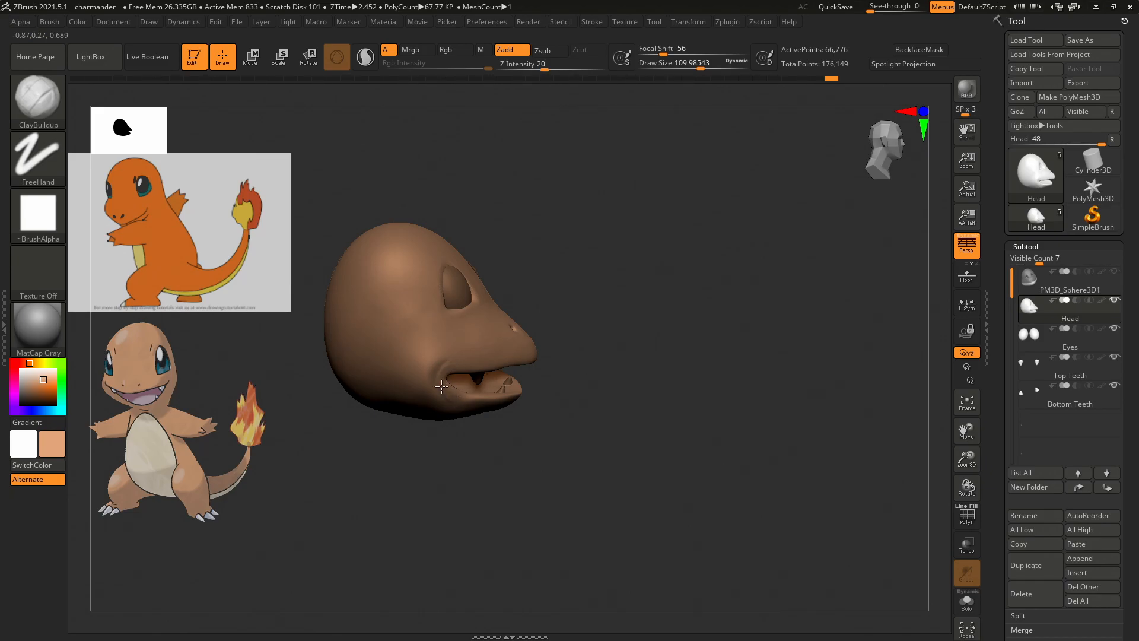
{"action": "left_click_drag", "start_coordinate": [439, 377], "coordinate": [482, 375]}
Smooth the built-up cheek folds at the mouth corners and blend them into the face.
{"action": "key", "text": "shift"}
{"action": "mouse_move", "coordinate": [652, 332]}
{"action": "left_mouse_down"}
{"action": "mouse_move", "coordinate": [666, 338]}
{"action": "mouse_move", "coordinate": [633, 315]}
{"action": "mouse_move", "coordinate": [651, 325]}
{"action": "mouse_move", "coordinate": [622, 341]}
{"action": "left_mouse_up"}
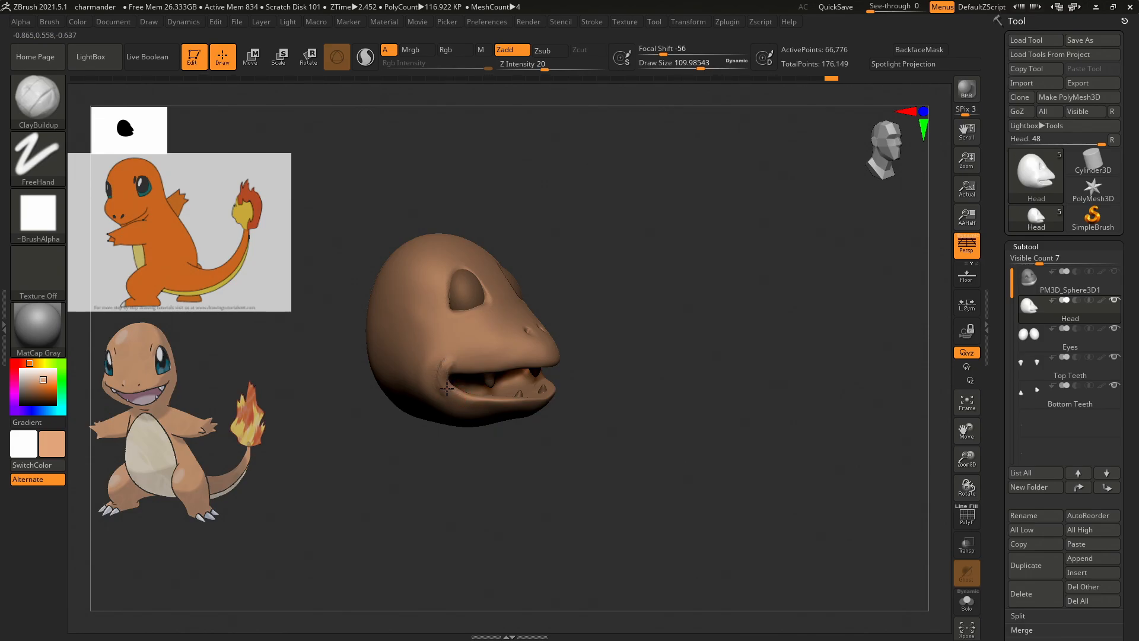
{"action": "key", "text": "shift"}
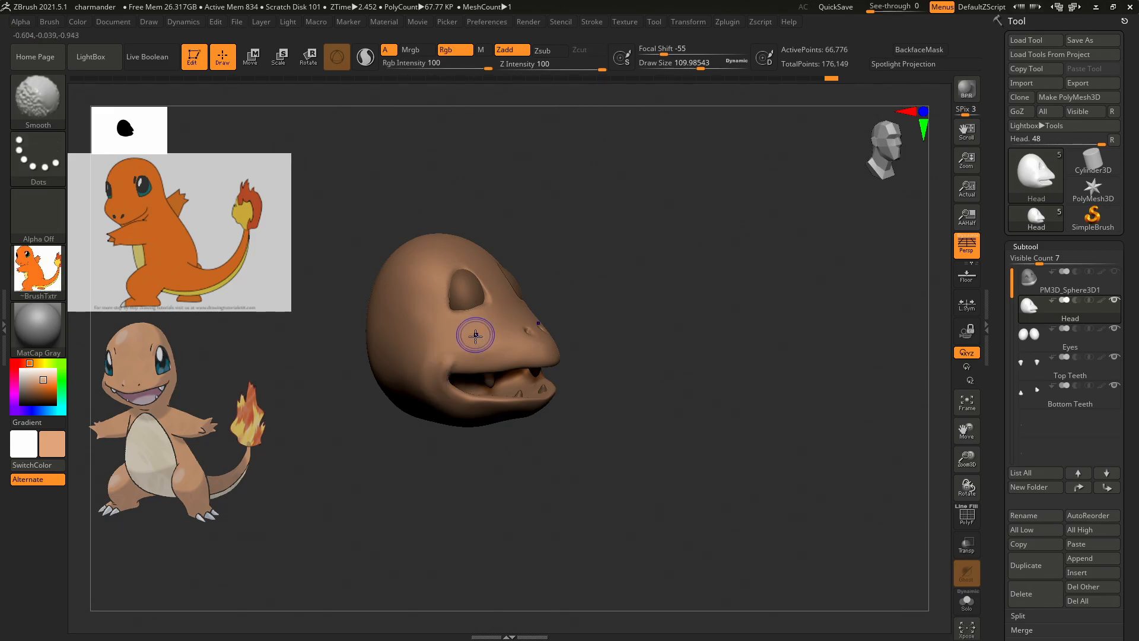
{"action": "left_click_drag", "start_coordinate": [443, 361], "coordinate": [449, 368], "text": "shift"}
{"action": "left_click_drag", "start_coordinate": [656, 347], "coordinate": [628, 332]}
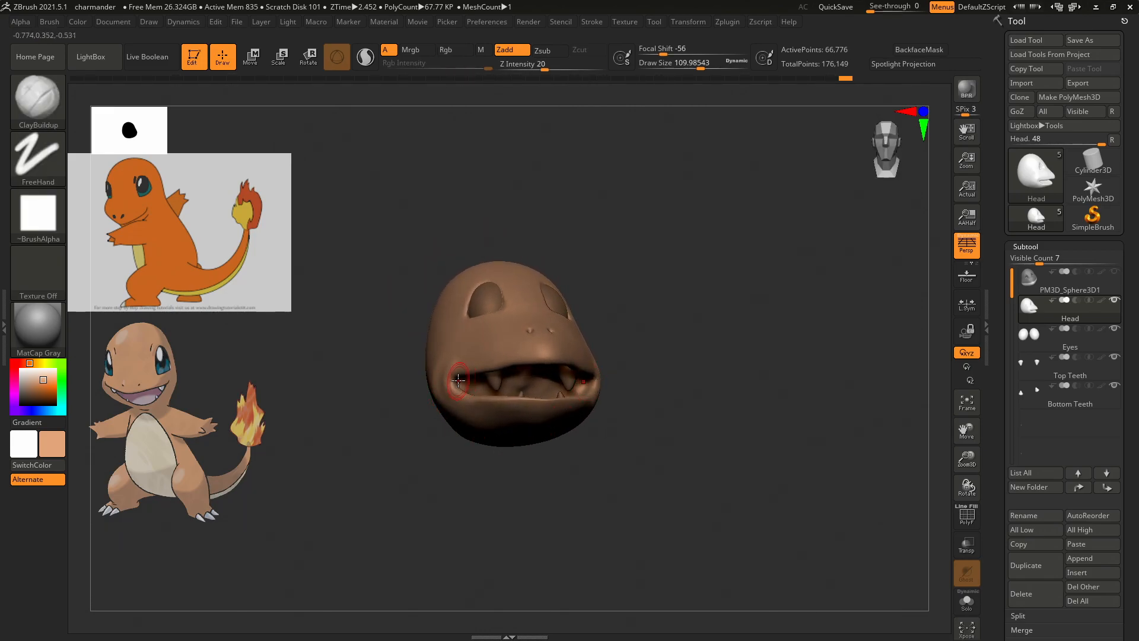
{"action": "left_click_drag", "start_coordinate": [458, 379], "coordinate": [460, 383], "text": "shift"}
{"action": "left_click_drag", "start_coordinate": [724, 348], "coordinate": [730, 392]}
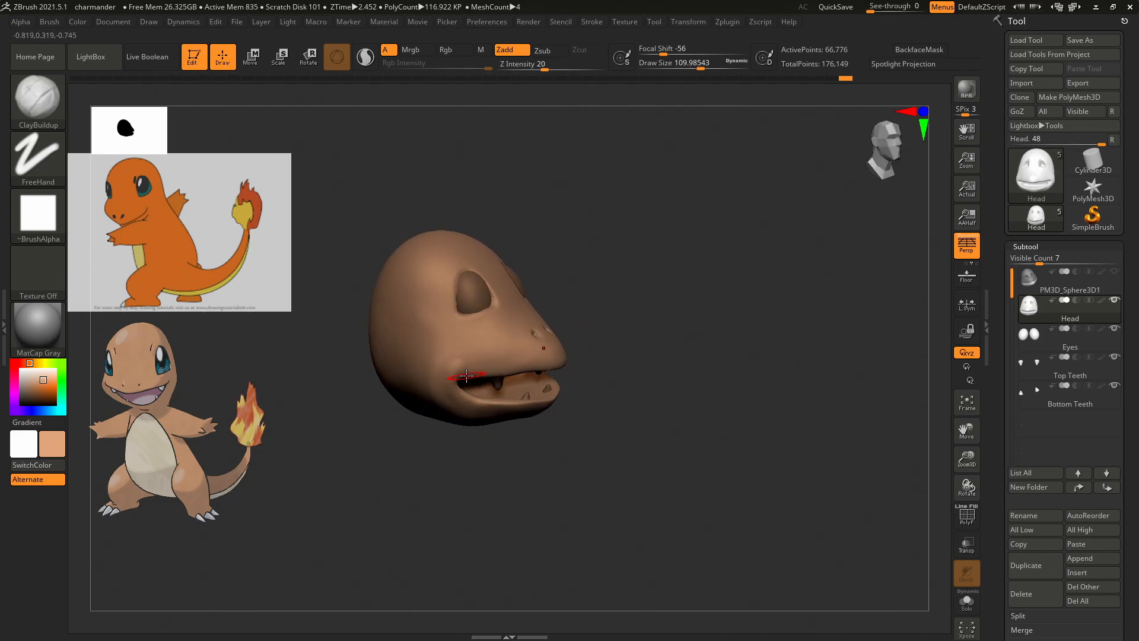
Reshape the lower lip near the mouth corner with the Move brush from a three-quarter view.
{"action": "key", "text": "b"}
{"action": "key", "text": "m"}
{"action": "key", "text": "v"}
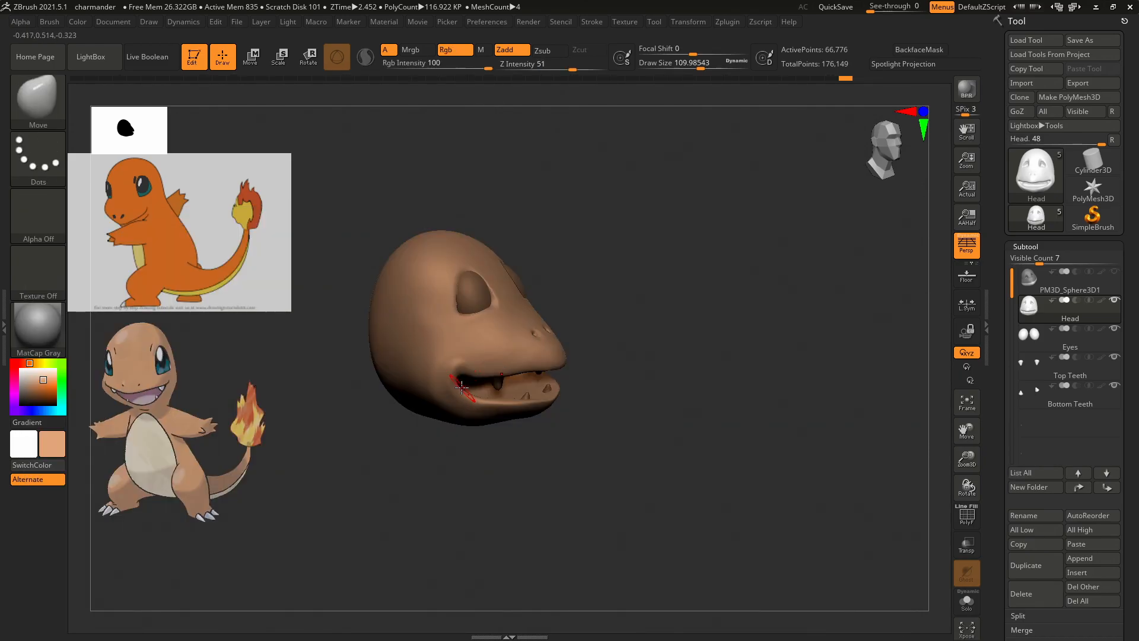
{"action": "left_click_drag", "start_coordinate": [481, 398], "coordinate": [482, 400]}
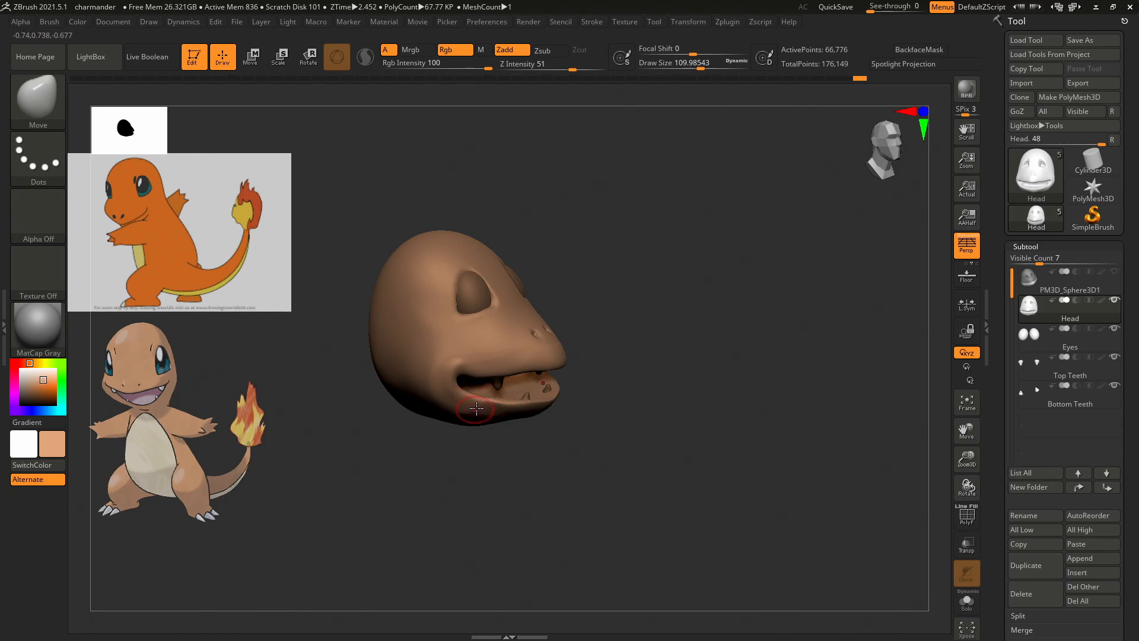
{"action": "key", "text": "shift"}
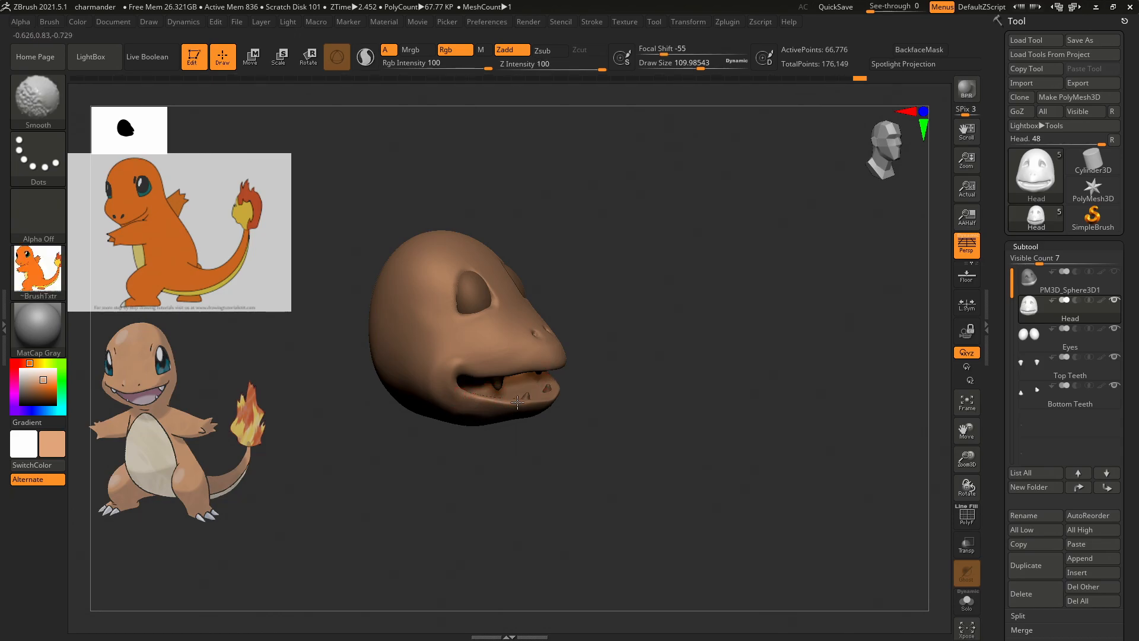
Adjust the lower lip contour around the bottom teeth with the Move brush and smooth the underside of the jaw.
{"action": "left_click_drag", "start_coordinate": [681, 361], "coordinate": [643, 399]}
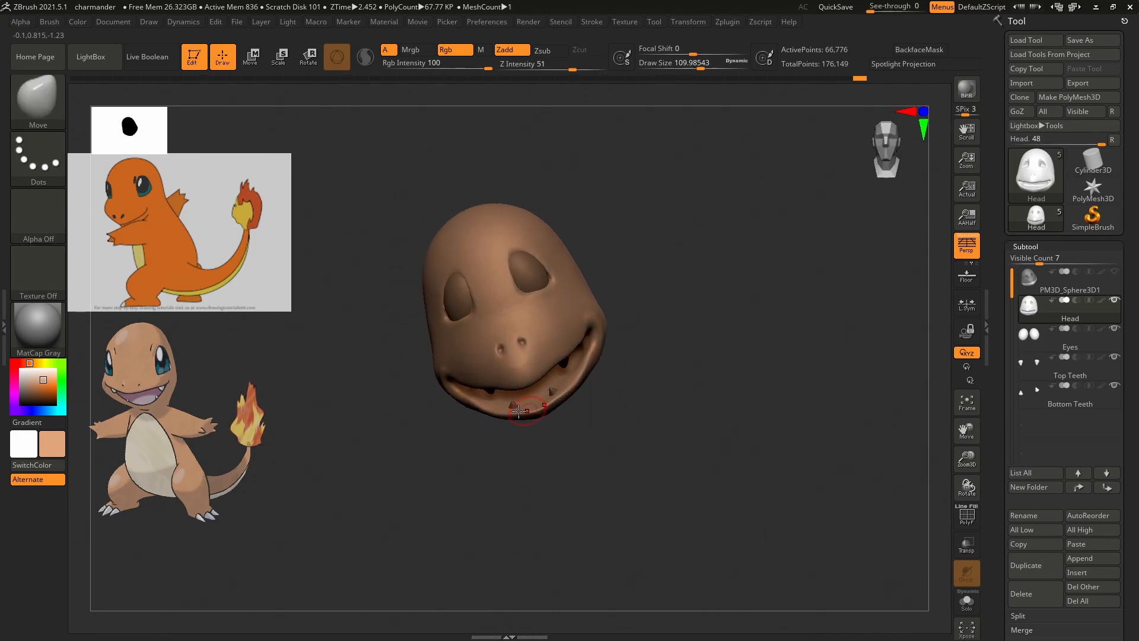
{"action": "left_click_drag", "start_coordinate": [501, 399], "coordinate": [501, 408]}
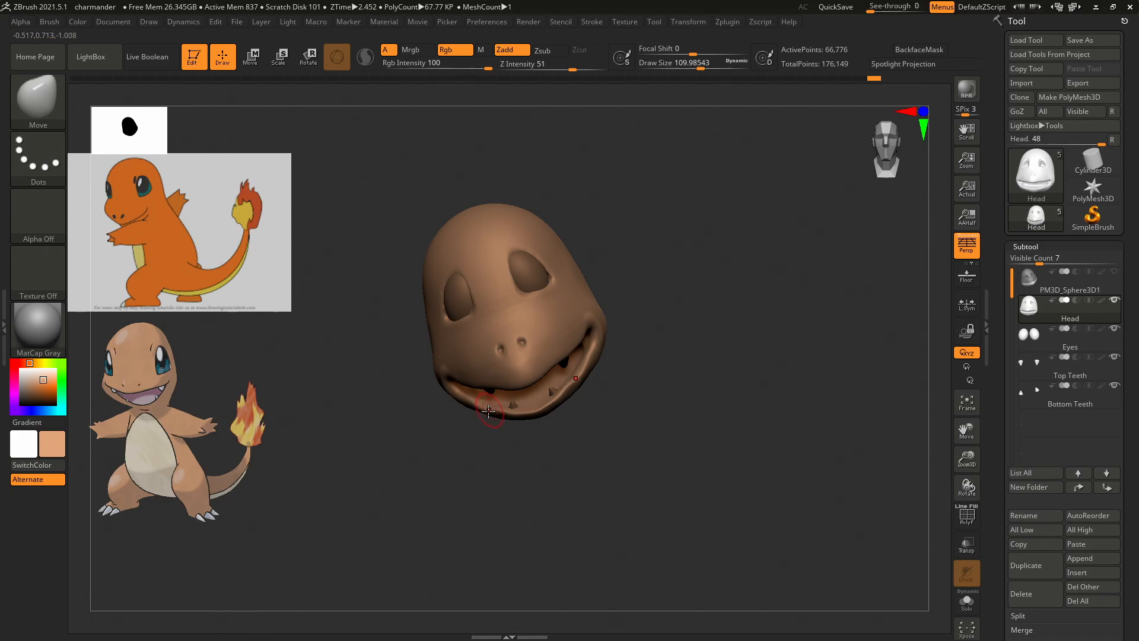
{"action": "mouse_move", "coordinate": [631, 410]}
{"action": "left_mouse_down"}
{"action": "mouse_move", "coordinate": [676, 394]}
{"action": "mouse_move", "coordinate": [661, 338]}
{"action": "mouse_move", "coordinate": [683, 287]}
{"action": "mouse_move", "coordinate": [678, 296]}
{"action": "left_mouse_up"}
{"action": "left_click_drag", "start_coordinate": [494, 435], "coordinate": [517, 425], "text": "shift"}
{"action": "mouse_move", "coordinate": [668, 376]}
{"action": "left_mouse_down"}
{"action": "mouse_move", "coordinate": [635, 463]}
{"action": "mouse_move", "coordinate": [677, 404]}
{"action": "left_mouse_up"}
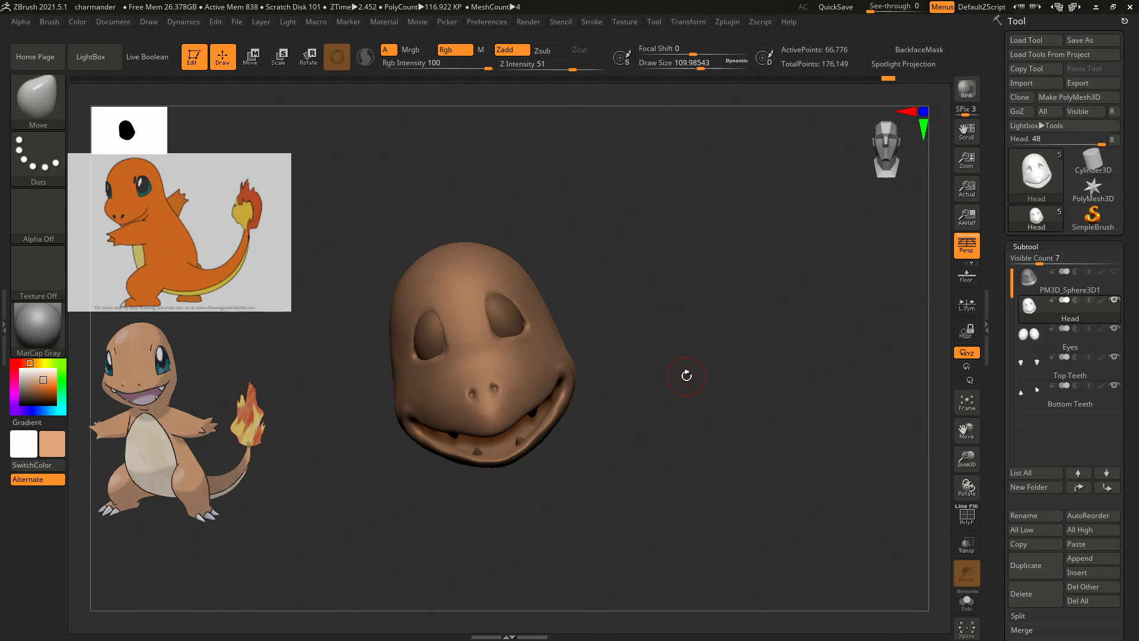
{"action": "left_click_drag", "start_coordinate": [642, 372], "coordinate": [705, 319]}
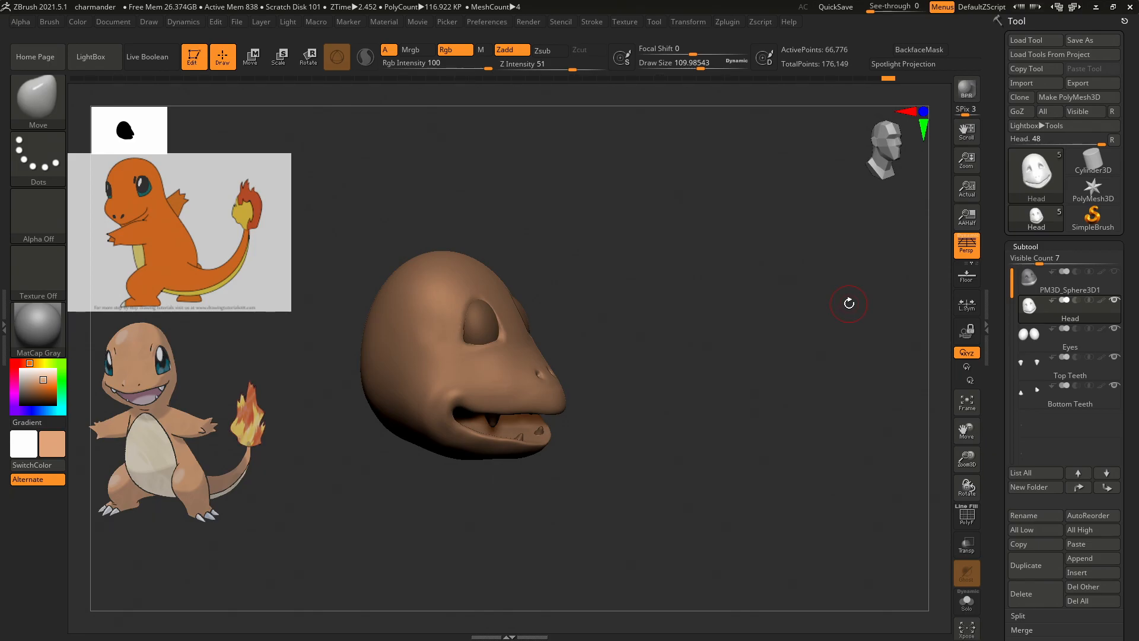
{"action": "left_click_drag", "start_coordinate": [628, 338], "coordinate": [652, 303]}
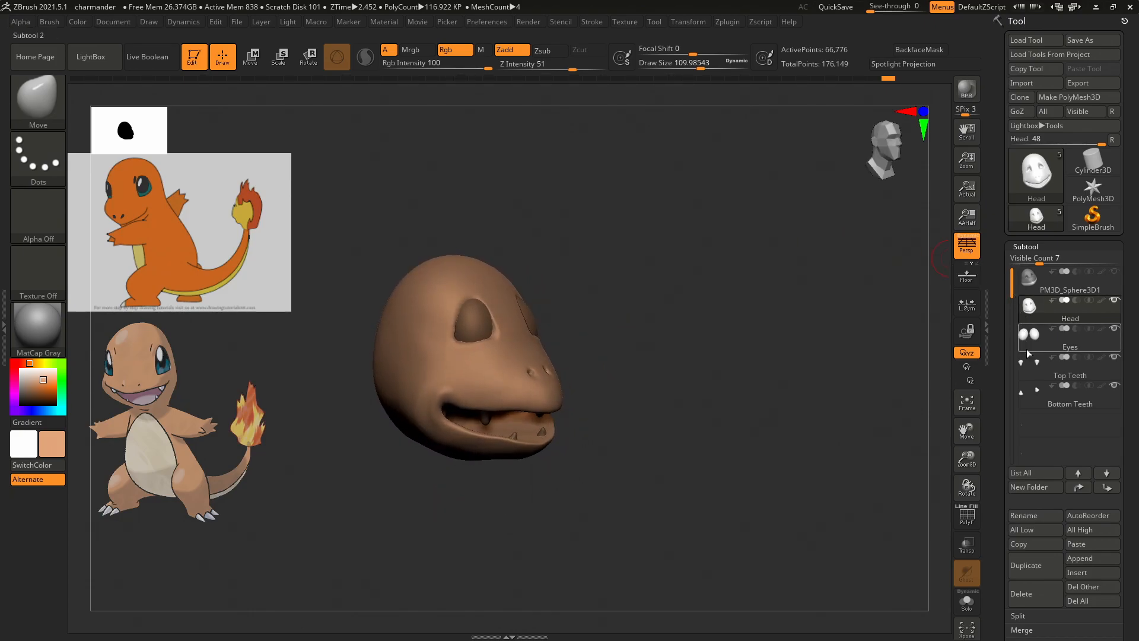
Append a Sphere3D subtool for the body and move it directly below the head.
{"action": "left_click", "coordinate": [1078, 561]}
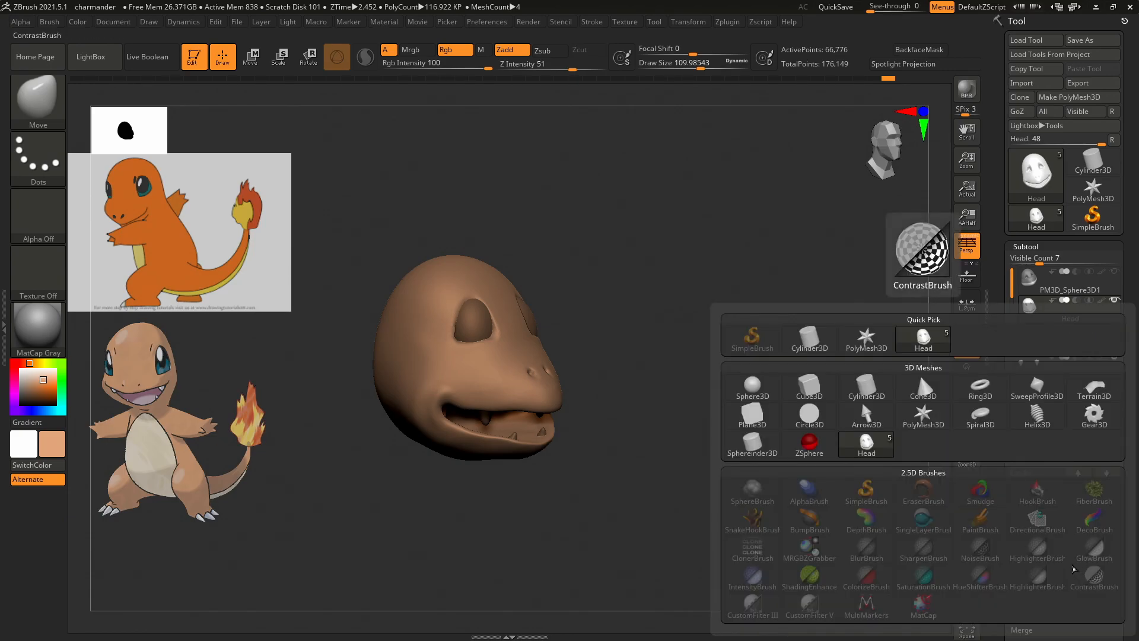
{"action": "left_click", "coordinate": [752, 386]}
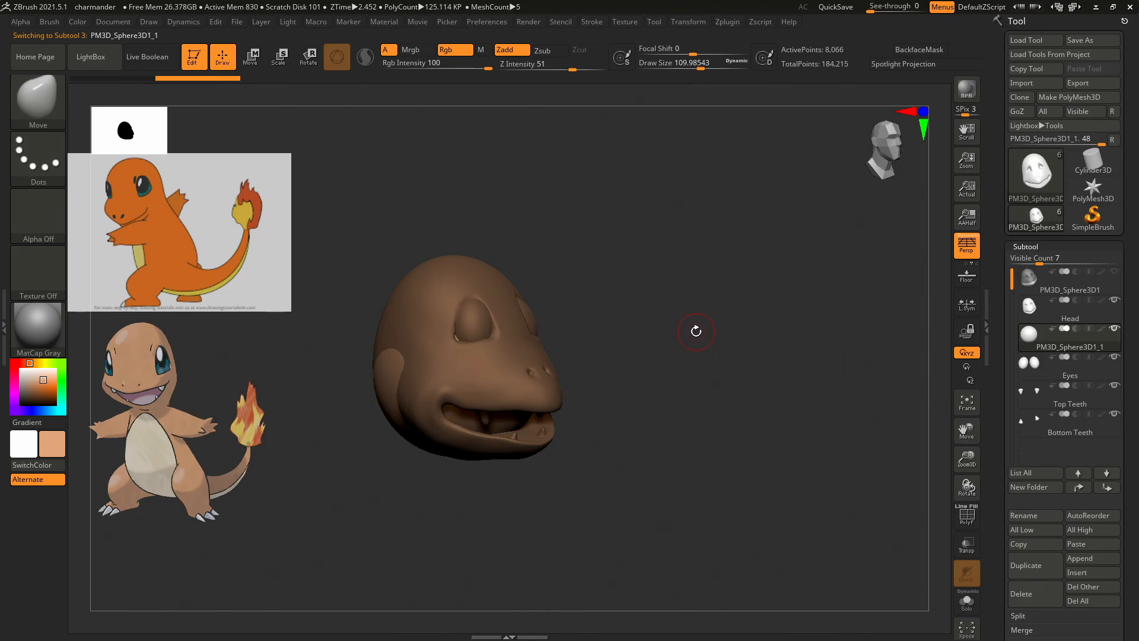
{"action": "key", "text": "w"}
{"action": "left_click_drag", "start_coordinate": [455, 295], "coordinate": [467, 456]}
{"action": "left_click_drag", "start_coordinate": [653, 393], "coordinate": [672, 243]}
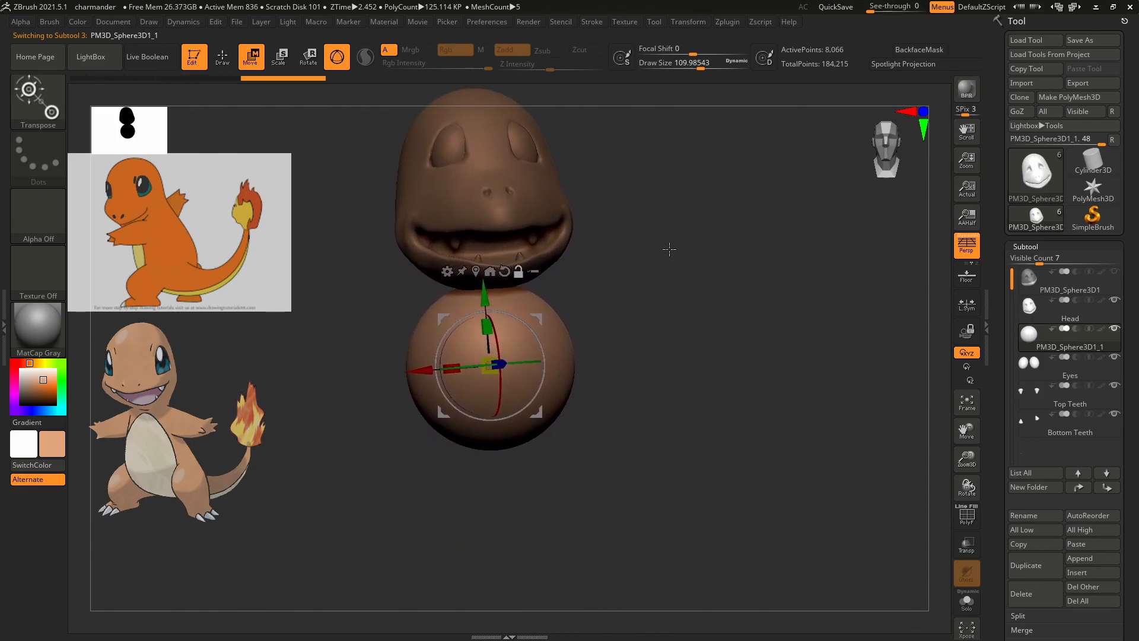
Stretch the body sphere vertically into a long oval and undo the last two transform changes.
{"action": "left_click_drag", "start_coordinate": [487, 326], "coordinate": [517, 358]}
{"action": "mouse_move", "coordinate": [635, 353]}
{"action": "left_mouse_down"}
{"action": "mouse_move", "coordinate": [745, 344]}
{"action": "mouse_move", "coordinate": [686, 331]}
{"action": "mouse_move", "coordinate": [620, 351]}
{"action": "mouse_move", "coordinate": [635, 359]}
{"action": "mouse_move", "coordinate": [619, 347]}
{"action": "left_mouse_up"}
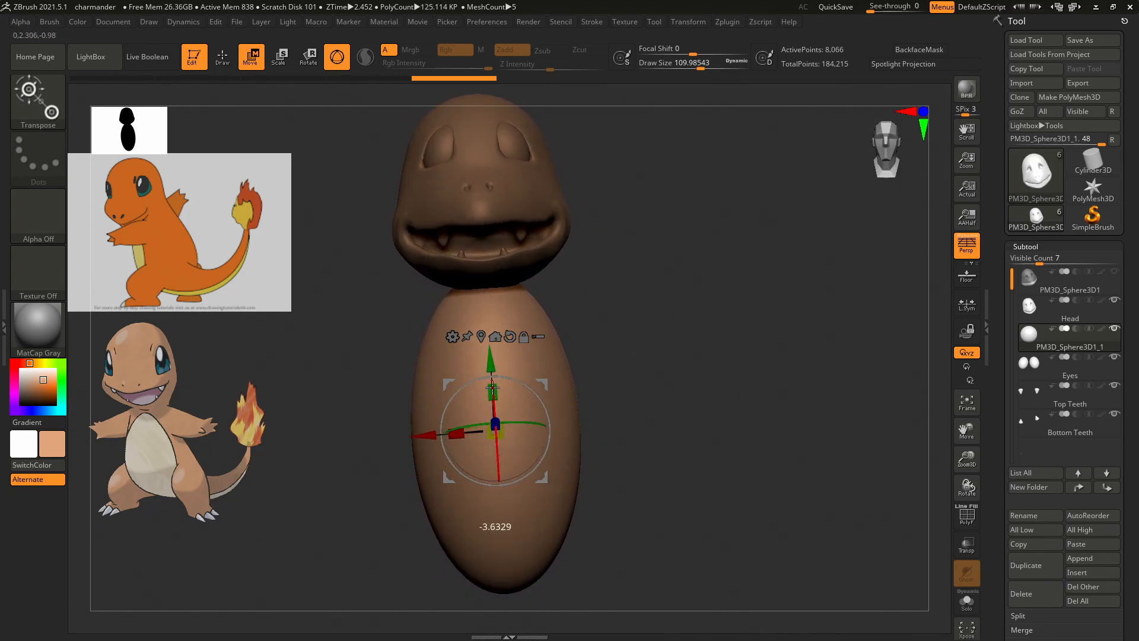
{"action": "left_click_drag", "start_coordinate": [488, 393], "coordinate": [491, 392]}
{"action": "key", "text": "ctrl+z"}
{"action": "key", "text": "ctrl+z"}
Position the elongated body under the head in side view and fine-tune its vertical stretch.
{"action": "left_click_drag", "start_coordinate": [579, 341], "coordinate": [672, 335]}
{"action": "left_click_drag", "start_coordinate": [561, 422], "coordinate": [448, 395]}
{"action": "mouse_move", "coordinate": [628, 368]}
{"action": "left_mouse_down"}
{"action": "mouse_move", "coordinate": [564, 369]}
{"action": "mouse_move", "coordinate": [554, 382]}
{"action": "mouse_move", "coordinate": [609, 356]}
{"action": "left_mouse_up"}
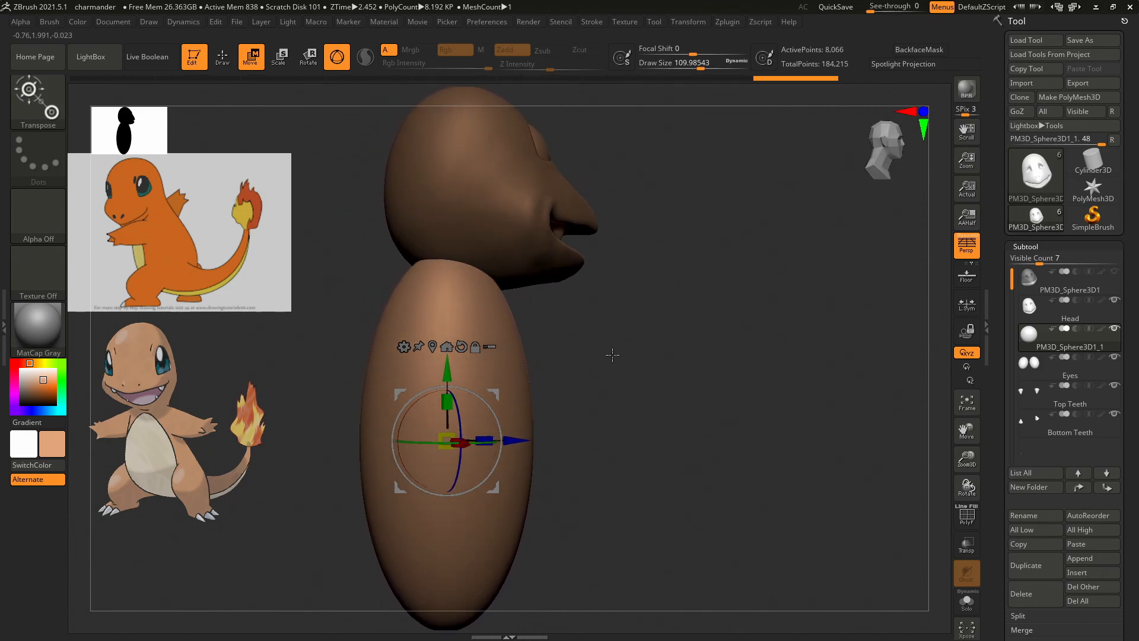
{"action": "left_click_drag", "start_coordinate": [448, 401], "coordinate": [447, 391]}
{"action": "left_click_drag", "start_coordinate": [614, 365], "coordinate": [561, 366]}
{"action": "mouse_move", "coordinate": [618, 341]}
{"action": "left_mouse_down"}
{"action": "mouse_move", "coordinate": [607, 355]}
{"action": "mouse_move", "coordinate": [607, 310]}
{"action": "mouse_move", "coordinate": [602, 328]}
{"action": "left_mouse_up"}
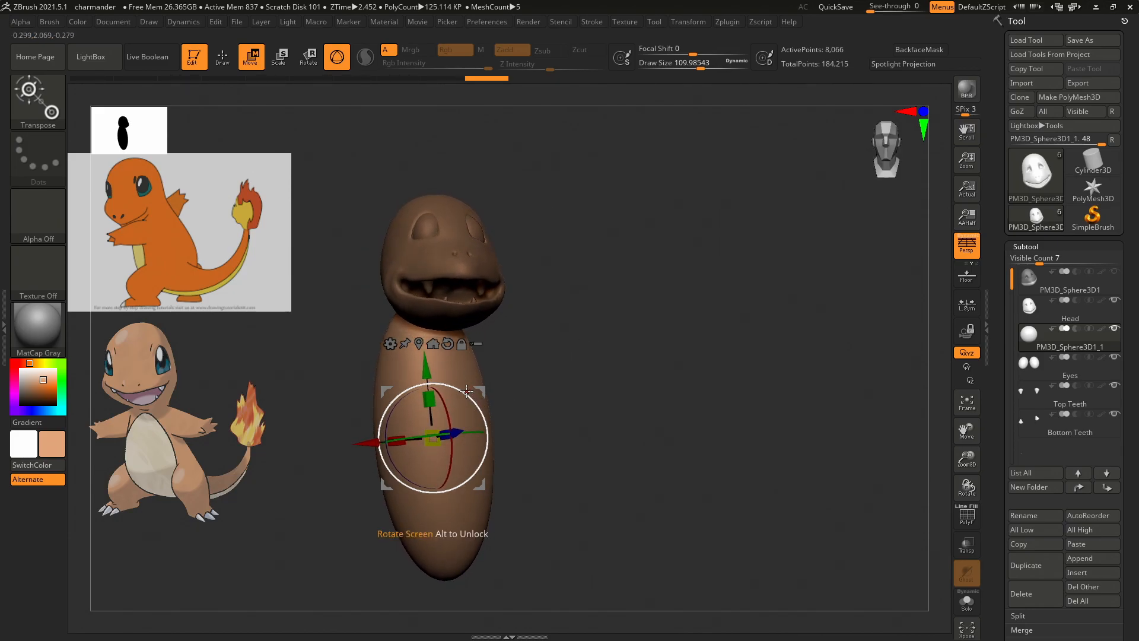
Try re-aligning the body's transform gizmo by resetting its orientation and rotating it toward the body's tilt.
{"action": "left_click_drag", "start_coordinate": [466, 392], "coordinate": [469, 393]}
{"action": "left_click", "coordinate": [887, 147]}
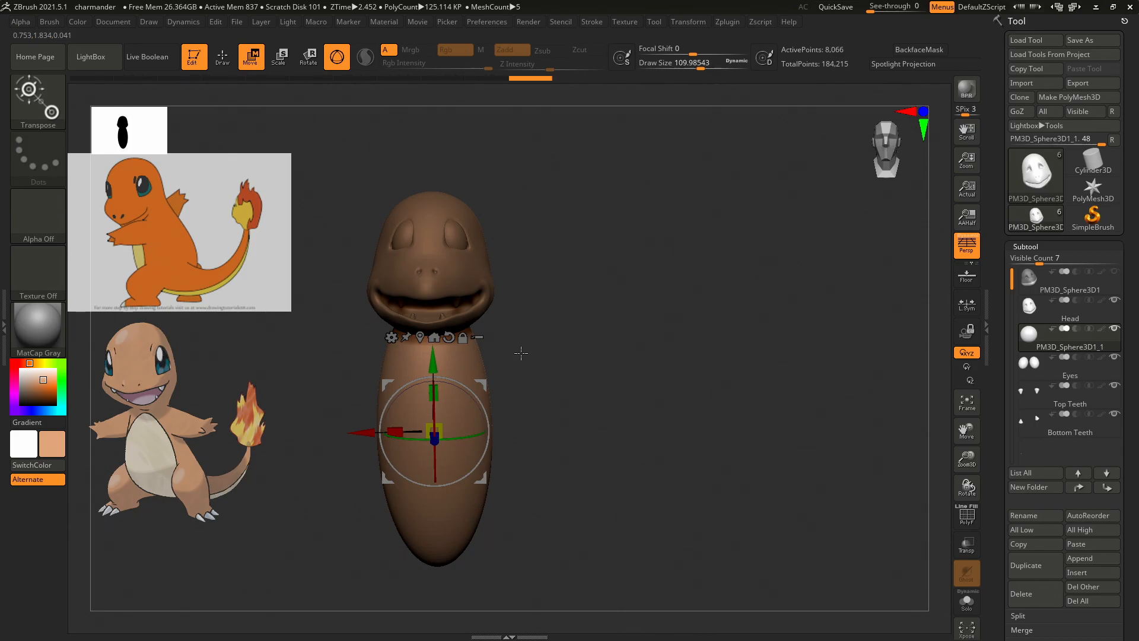
{"action": "left_click", "coordinate": [449, 337]}
{"action": "left_click_drag", "start_coordinate": [522, 337], "coordinate": [554, 356]}
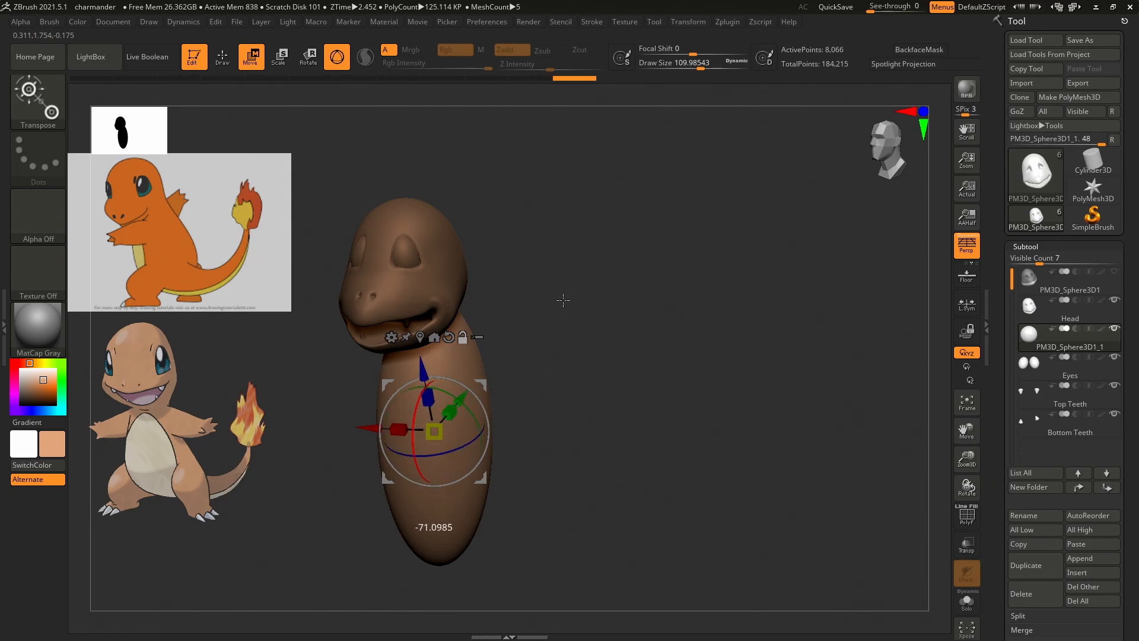
{"action": "left_click_drag", "start_coordinate": [668, 194], "coordinate": [598, 310]}
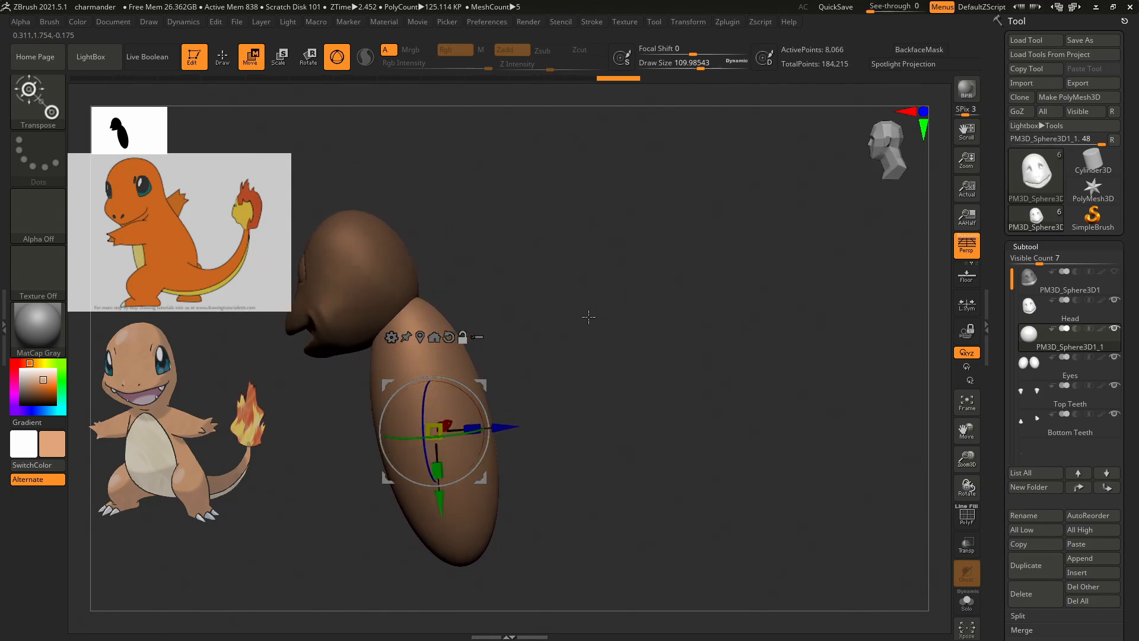
{"action": "left_click_drag", "start_coordinate": [468, 396], "coordinate": [477, 541]}
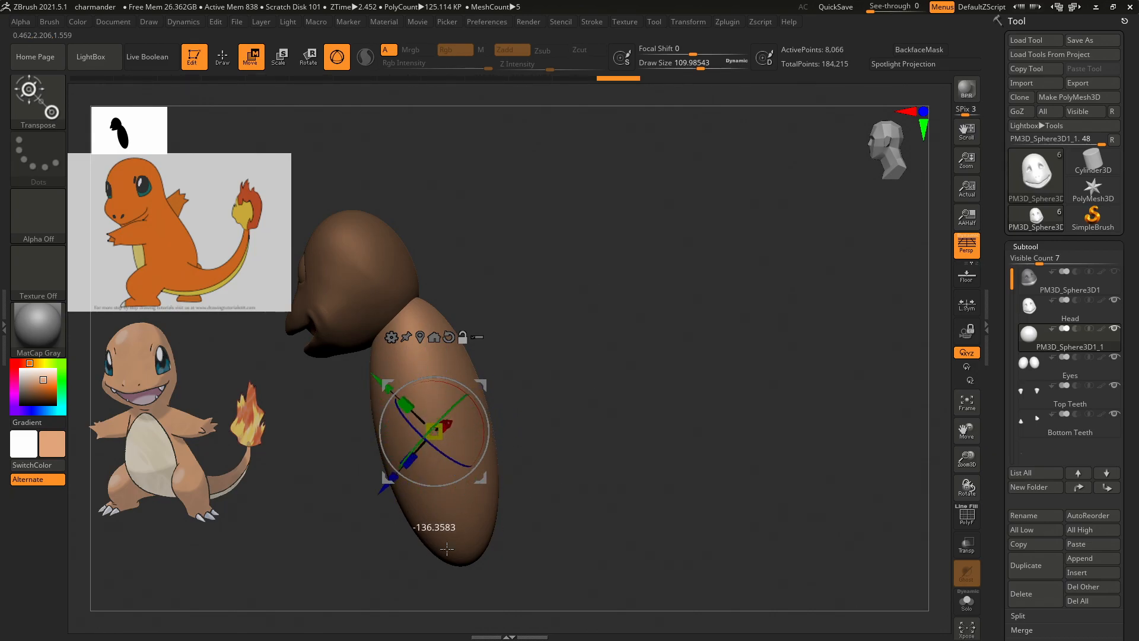
{"action": "left_click", "coordinate": [449, 337]}
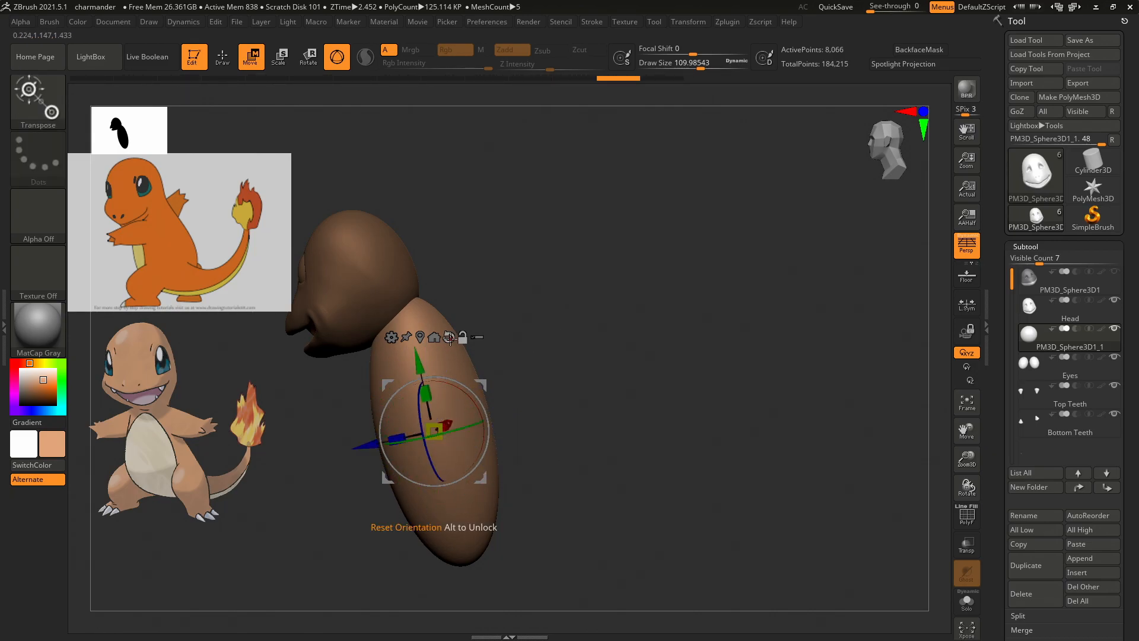
{"action": "mouse_move", "coordinate": [471, 389]}
{"action": "left_mouse_down"}
{"action": "mouse_move", "coordinate": [478, 412]}
{"action": "mouse_move", "coordinate": [456, 387]}
{"action": "left_mouse_up"}
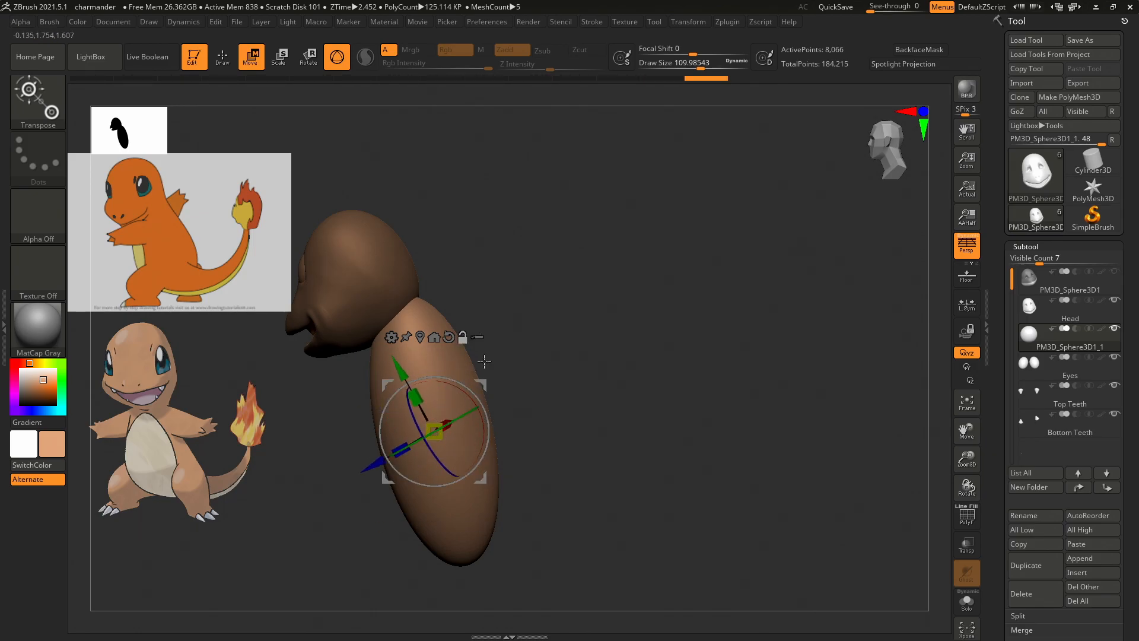
{"action": "key", "text": "ctrl+z"}
{"action": "left_click", "coordinate": [688, 22]}
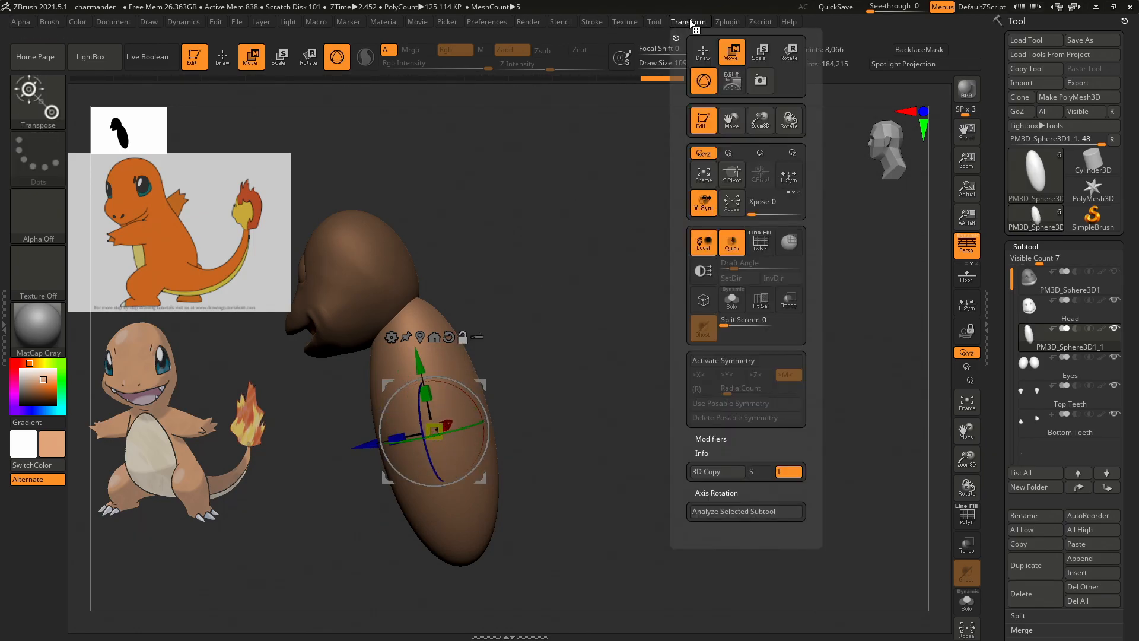
{"action": "key", "text": "ctrl+shift+z"}
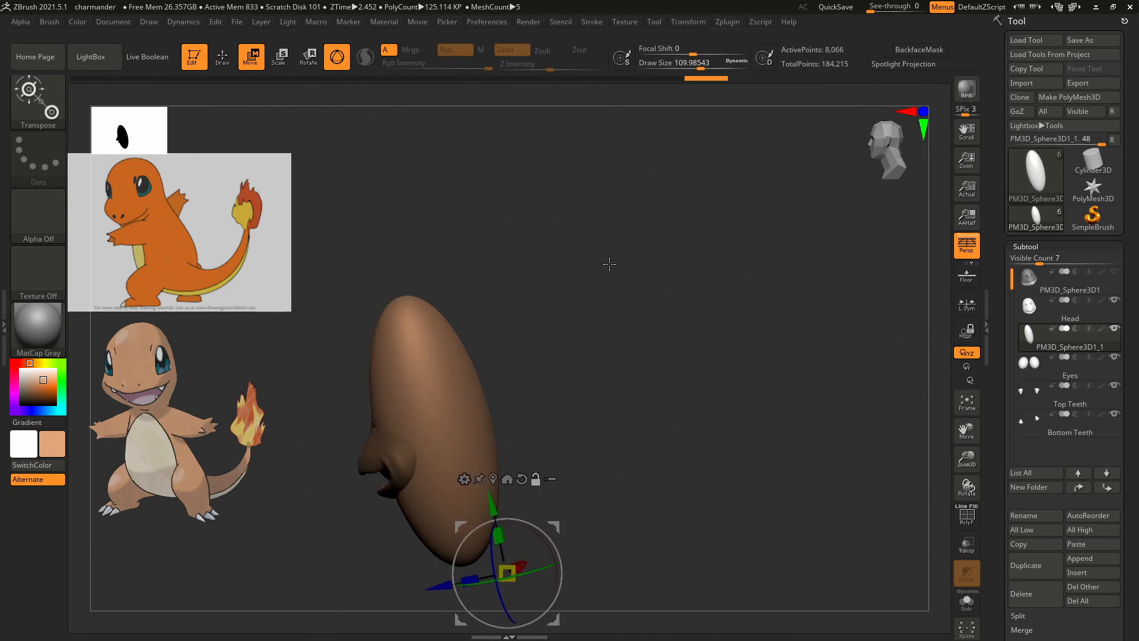
{"action": "left_click_drag", "start_coordinate": [594, 332], "coordinate": [620, 326]}
{"action": "left_click", "coordinate": [488, 480]}
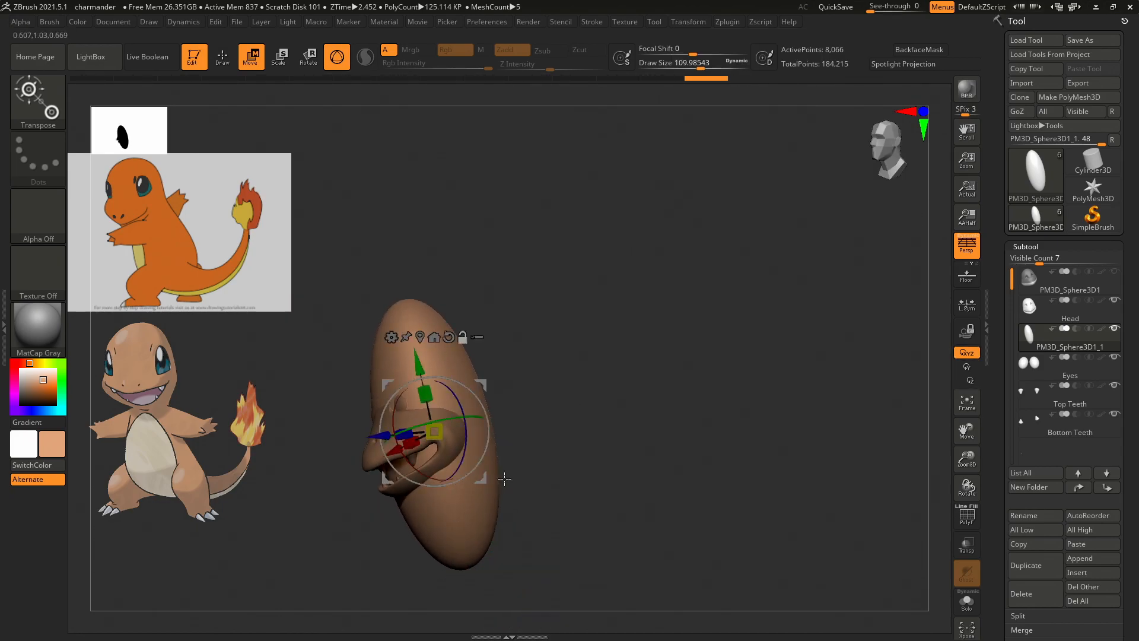
{"action": "mouse_move", "coordinate": [420, 356]}
{"action": "left_mouse_down"}
{"action": "mouse_move", "coordinate": [435, 422]}
{"action": "mouse_move", "coordinate": [421, 364]}
{"action": "left_mouse_up"}
Step back through the body subtool's recent transform changes.
{"action": "key", "text": "ctrl+z"}
{"action": "key", "text": "ctrl+z"}
{"action": "key", "text": "ctrl+z"}
{"action": "key", "text": "ctrl+z"}
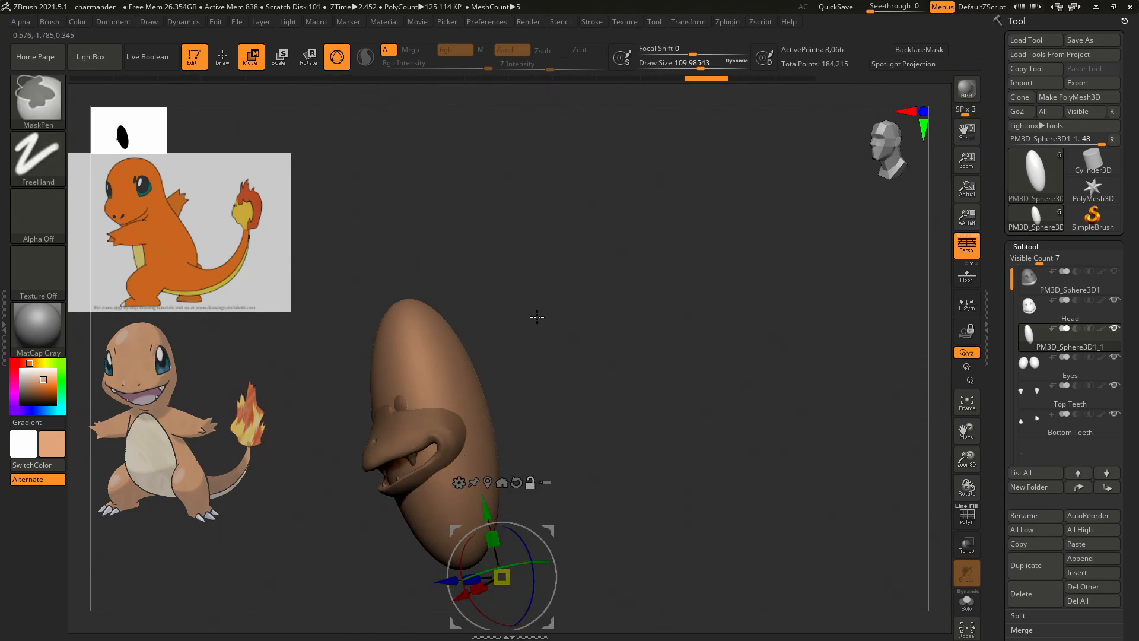
{"action": "key", "text": "ctrl+z"}
{"action": "key", "text": "ctrl+z"}
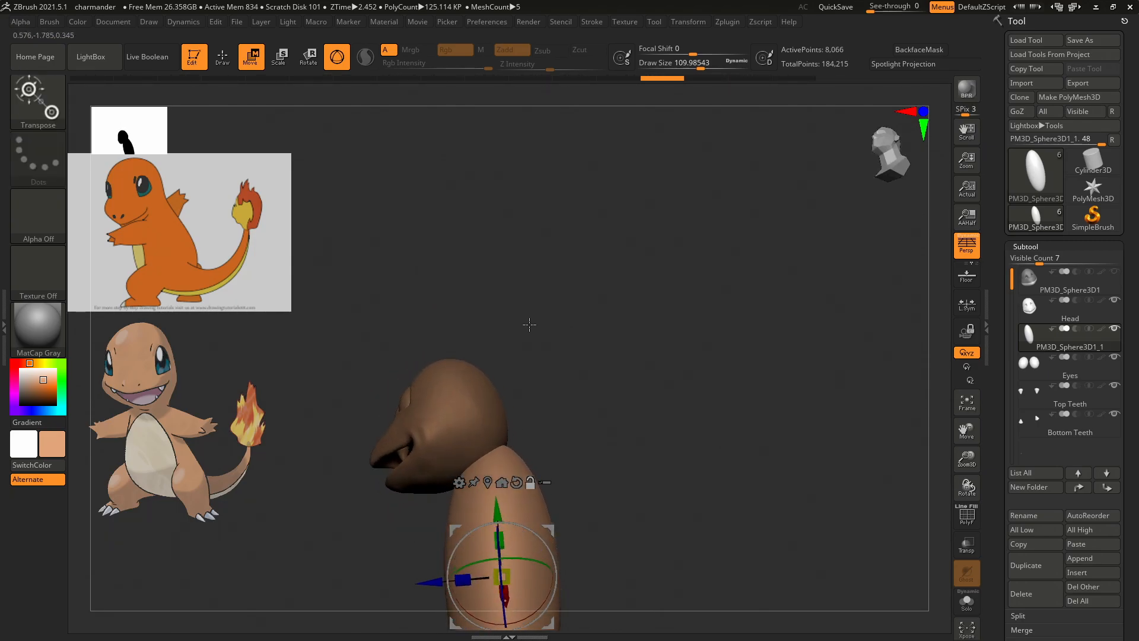
{"action": "key", "text": "ctrl+z"}
{"action": "key", "text": "ctrl+z"}
{"action": "key", "text": "ctrl+z"}
{"action": "key", "text": "ctrl+z"}
{"action": "key", "text": "ctrl+z"}
{"action": "key", "text": "ctrl+z"}
{"action": "key", "text": "ctrl+z"}
{"action": "key", "text": "ctrl+z"}
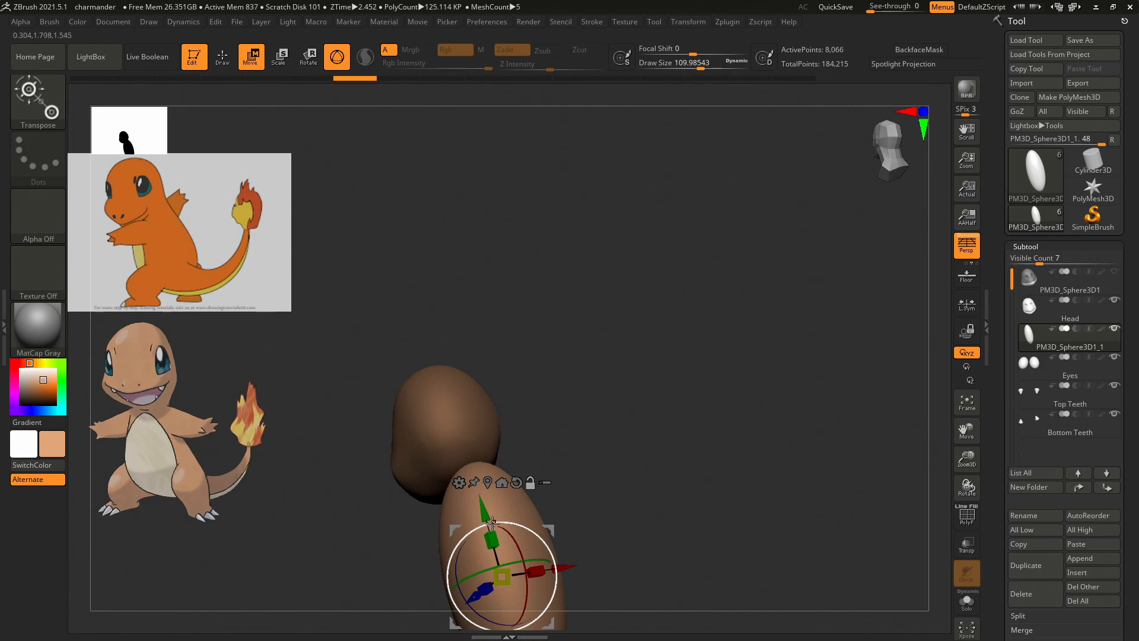
Try to move the oval body along its long axis toward the head.
{"action": "left_click_drag", "start_coordinate": [481, 497], "coordinate": [483, 231]}
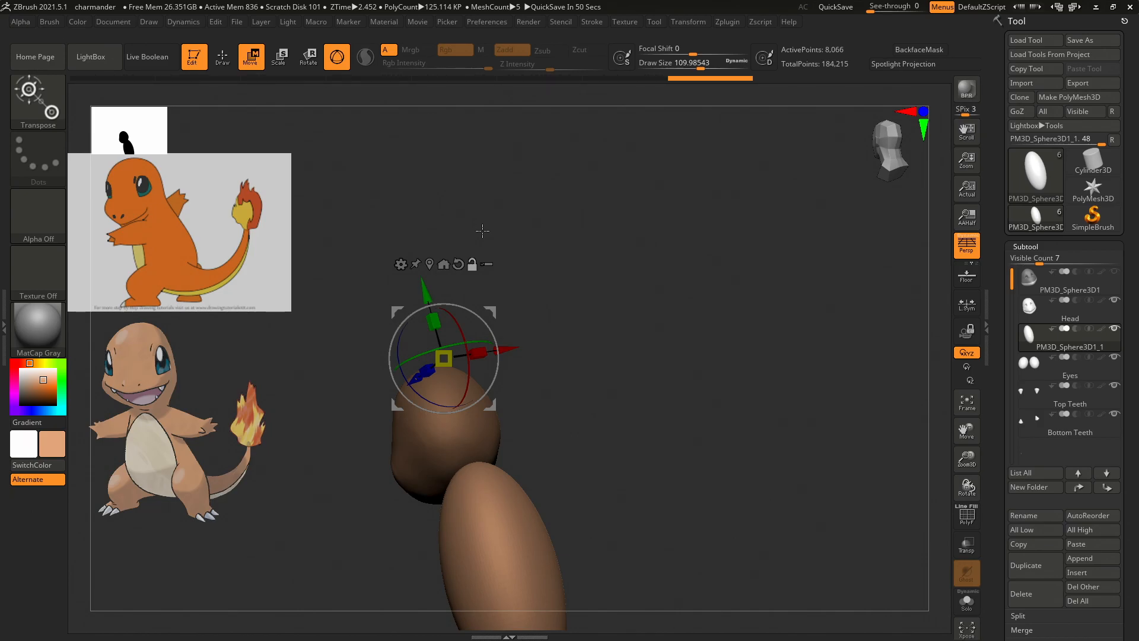
{"action": "key", "text": "ctrl+z"}
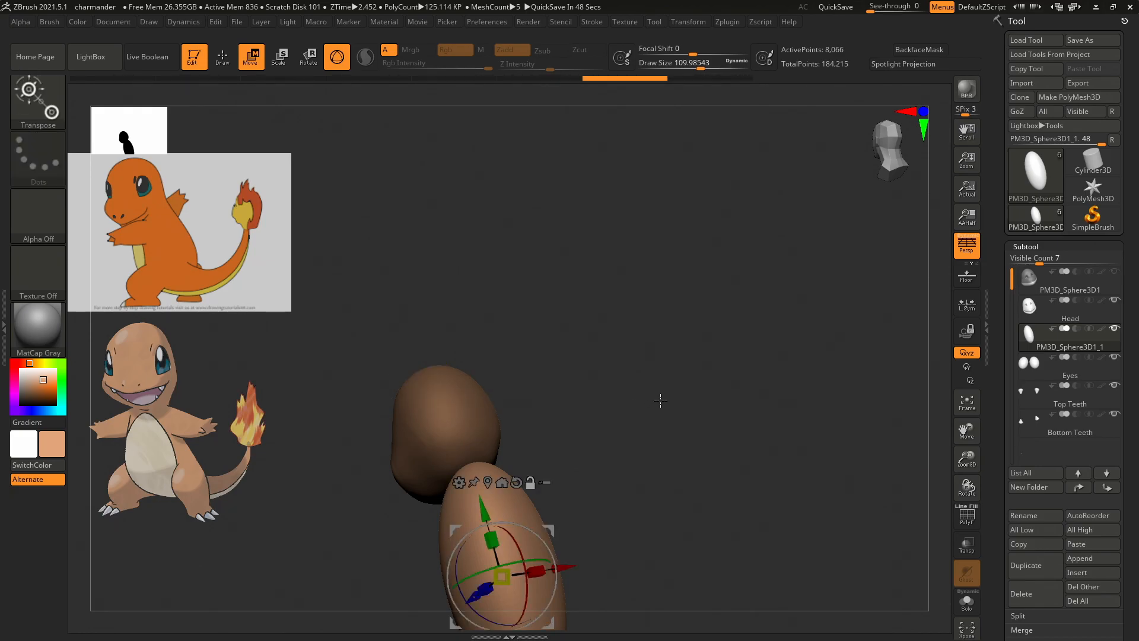
{"action": "key", "text": "ctrl+z"}
{"action": "mouse_move", "coordinate": [709, 390]}
{"action": "left_mouse_down"}
{"action": "mouse_move", "coordinate": [750, 386]}
{"action": "mouse_move", "coordinate": [699, 399]}
{"action": "mouse_move", "coordinate": [745, 233]}
{"action": "mouse_move", "coordinate": [745, 286]}
{"action": "mouse_move", "coordinate": [683, 323]}
{"action": "mouse_move", "coordinate": [700, 371]}
{"action": "left_mouse_up"}
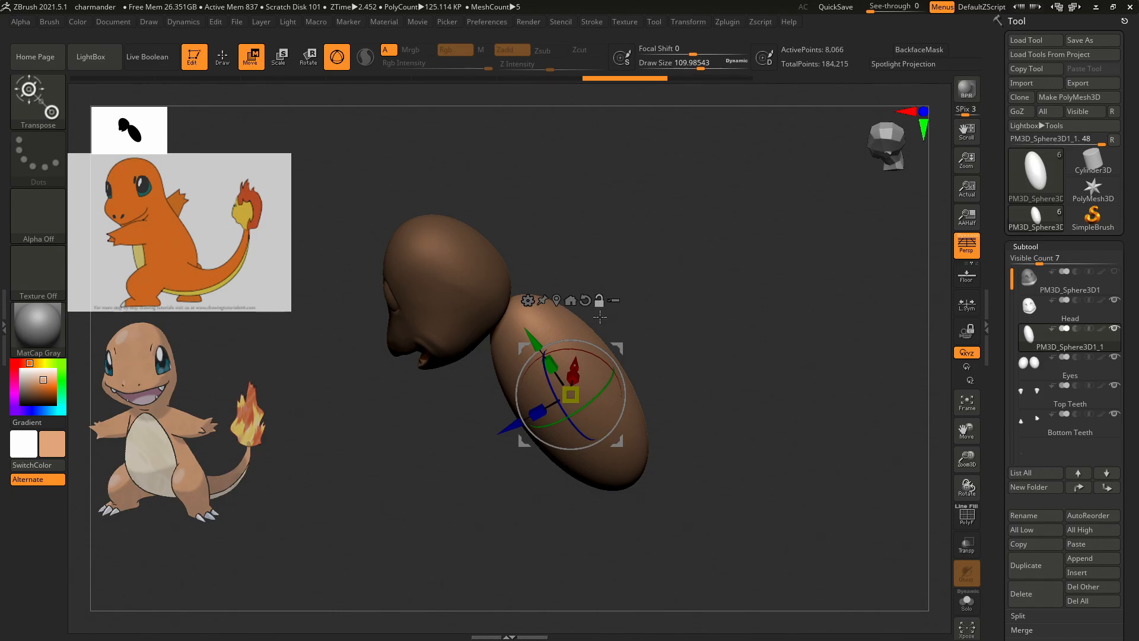
{"action": "mouse_move", "coordinate": [533, 341]}
{"action": "left_mouse_down", "text": "alt"}
{"action": "mouse_move", "coordinate": [519, 318]}
{"action": "mouse_move", "coordinate": [541, 352]}
{"action": "mouse_move", "coordinate": [537, 318]}
{"action": "left_mouse_up", "text": "alt"}
Undo the body's stretching and repositioning back to the original round sphere at the head.
{"action": "key", "text": "ctrl+z"}
{"action": "key", "text": "ctrl+z"}
{"action": "key", "text": "ctrl+z"}
{"action": "key", "text": "ctrl+z"}
{"action": "key", "text": "ctrl+z"}
{"action": "key", "text": "ctrl+z"}
{"action": "key", "text": "ctrl+z"}
{"action": "key", "text": "ctrl+z"}
{"action": "key", "text": "ctrl+z"}
{"action": "key", "text": "ctrl+z"}
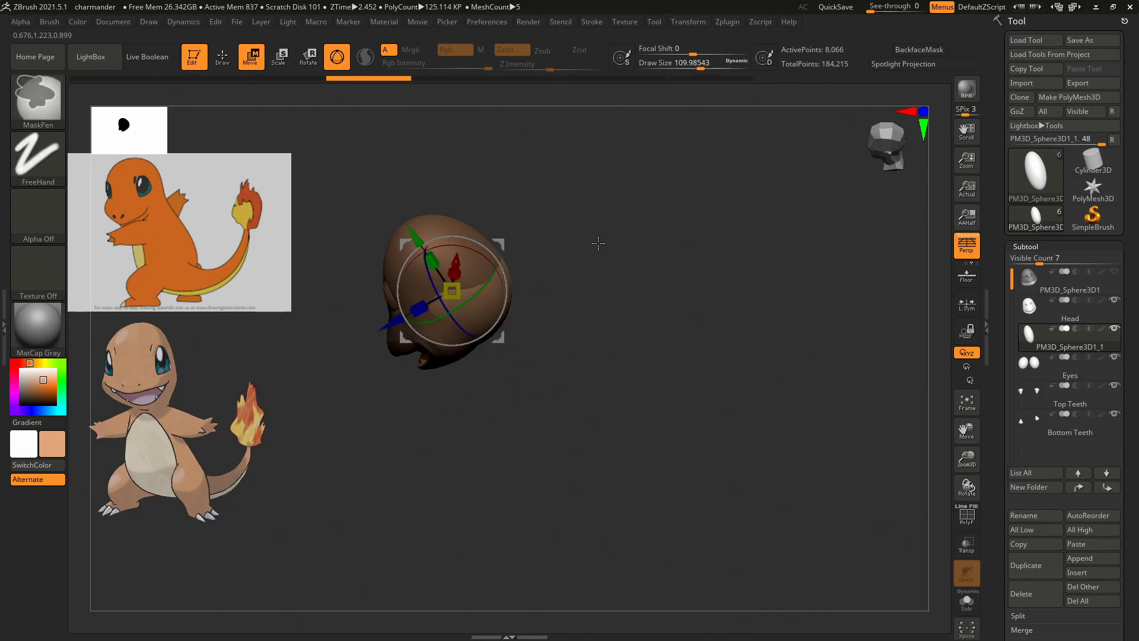
{"action": "left_click_drag", "start_coordinate": [418, 237], "coordinate": [540, 443]}
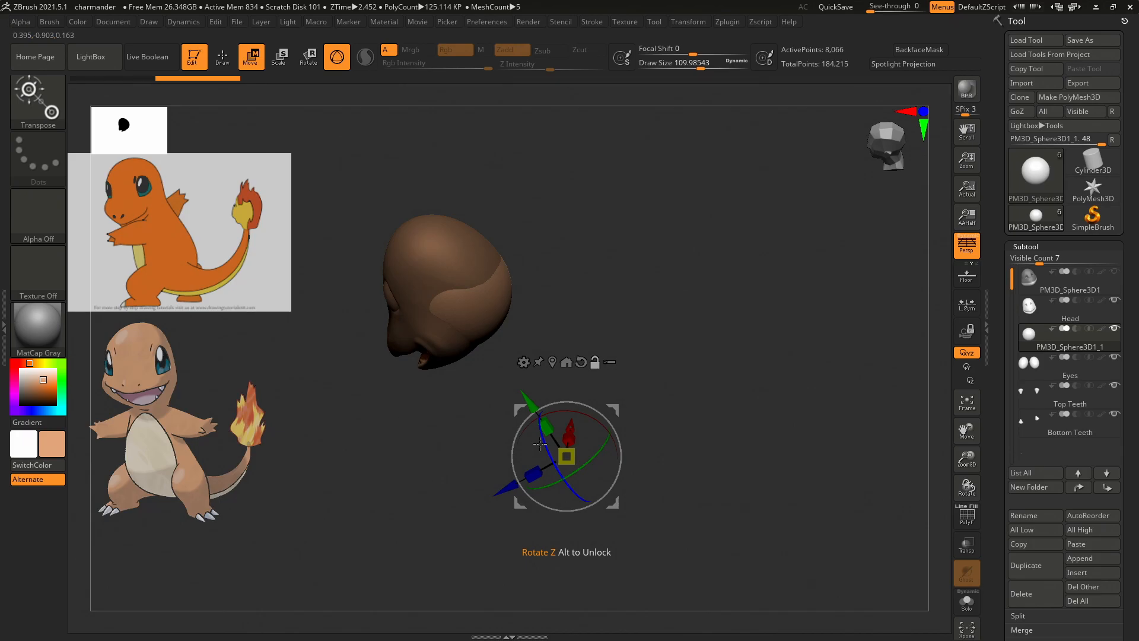
{"action": "key", "text": "ctrl+z"}
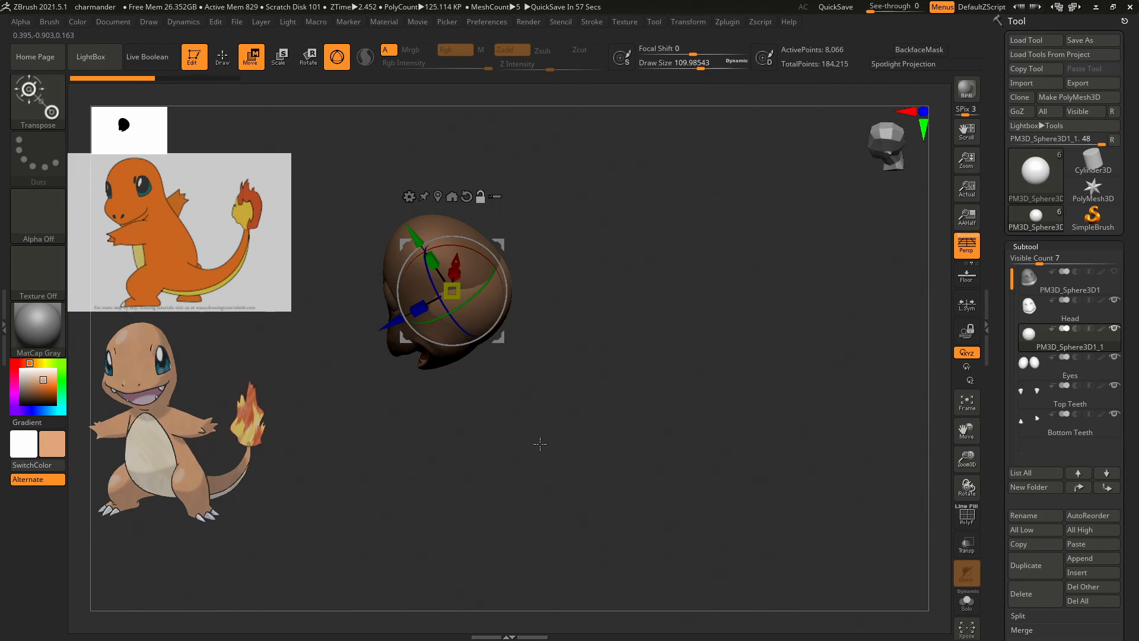
Move the body sphere down beneath the head and stretch it vertically into an oval.
{"action": "left_click_drag", "start_coordinate": [407, 240], "coordinate": [511, 379]}
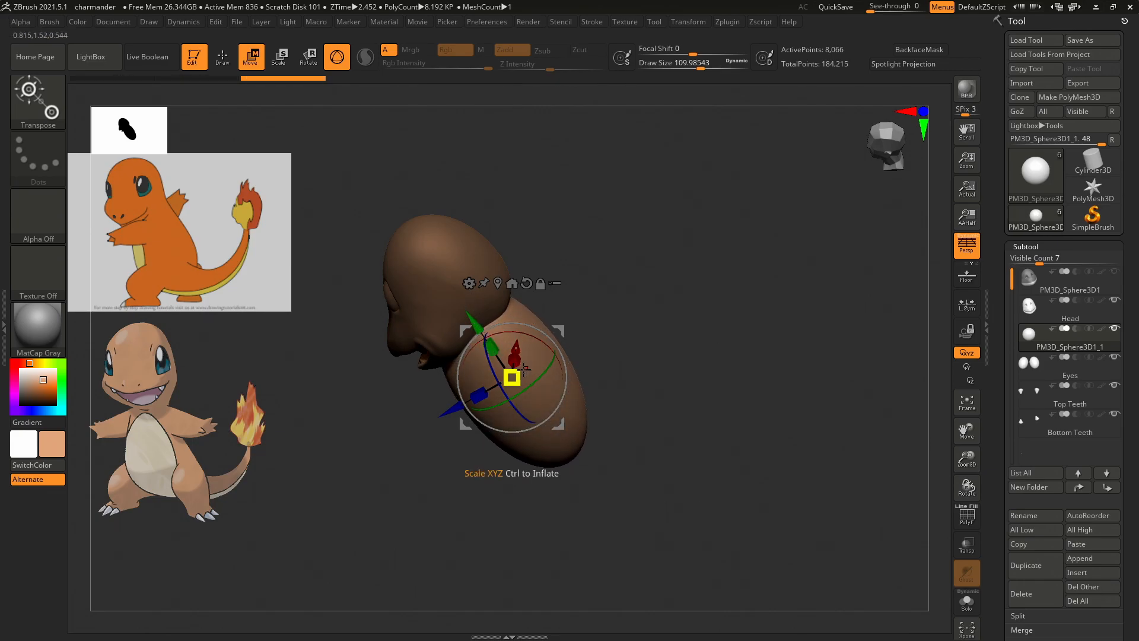
{"action": "left_click_drag", "start_coordinate": [452, 415], "coordinate": [487, 401]}
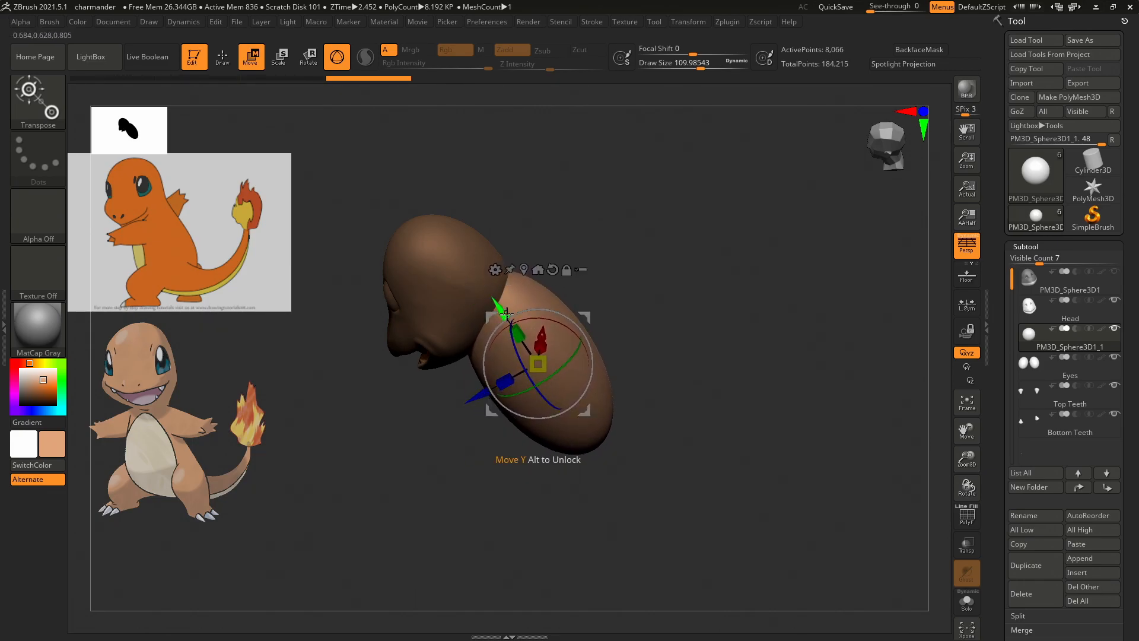
{"action": "left_click_drag", "start_coordinate": [508, 312], "coordinate": [547, 360]}
Fine-tune the oval body's placement and vertical stretch beneath the head, checking it from the side and front.
{"action": "left_click_drag", "start_coordinate": [590, 275], "coordinate": [673, 198]}
{"action": "left_click_drag", "start_coordinate": [702, 285], "coordinate": [613, 375]}
{"action": "left_click_drag", "start_coordinate": [684, 336], "coordinate": [718, 324]}
{"action": "left_click_drag", "start_coordinate": [616, 377], "coordinate": [612, 375]}
{"action": "left_click_drag", "start_coordinate": [499, 430], "coordinate": [515, 425]}
{"action": "left_click_drag", "start_coordinate": [674, 338], "coordinate": [764, 309]}
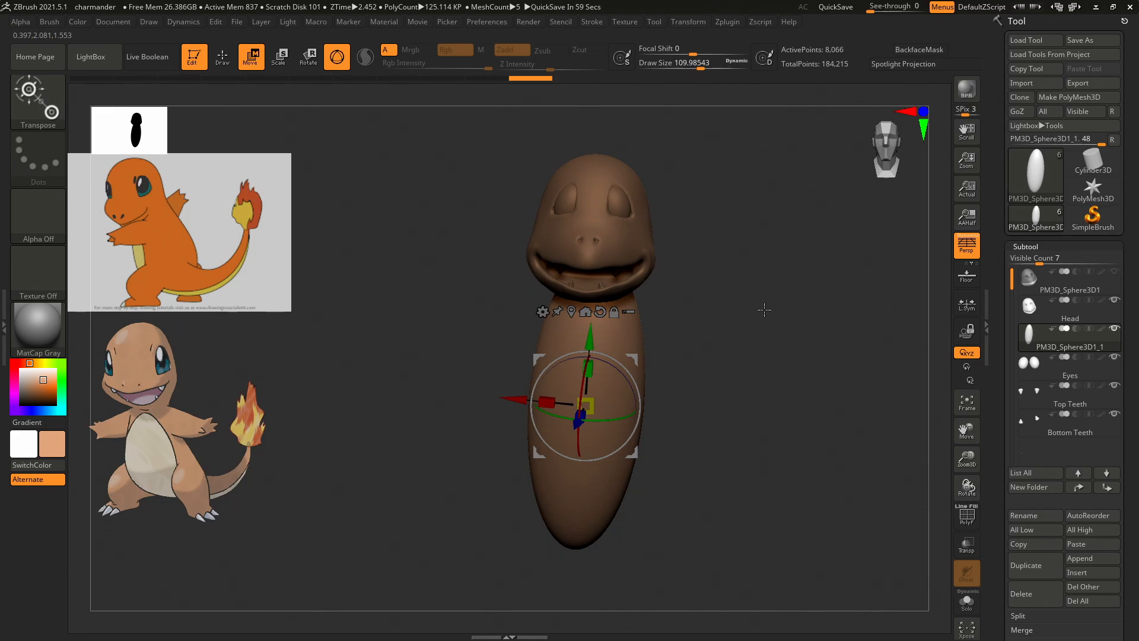
Widen the body along X and scale its depth along Z by about 1.52.
{"action": "left_click_drag", "start_coordinate": [546, 406], "coordinate": [488, 399]}
{"action": "mouse_move", "coordinate": [753, 348]}
{"action": "left_mouse_down"}
{"action": "mouse_move", "coordinate": [809, 376]}
{"action": "mouse_move", "coordinate": [781, 356]}
{"action": "mouse_move", "coordinate": [765, 363]}
{"action": "left_mouse_up"}
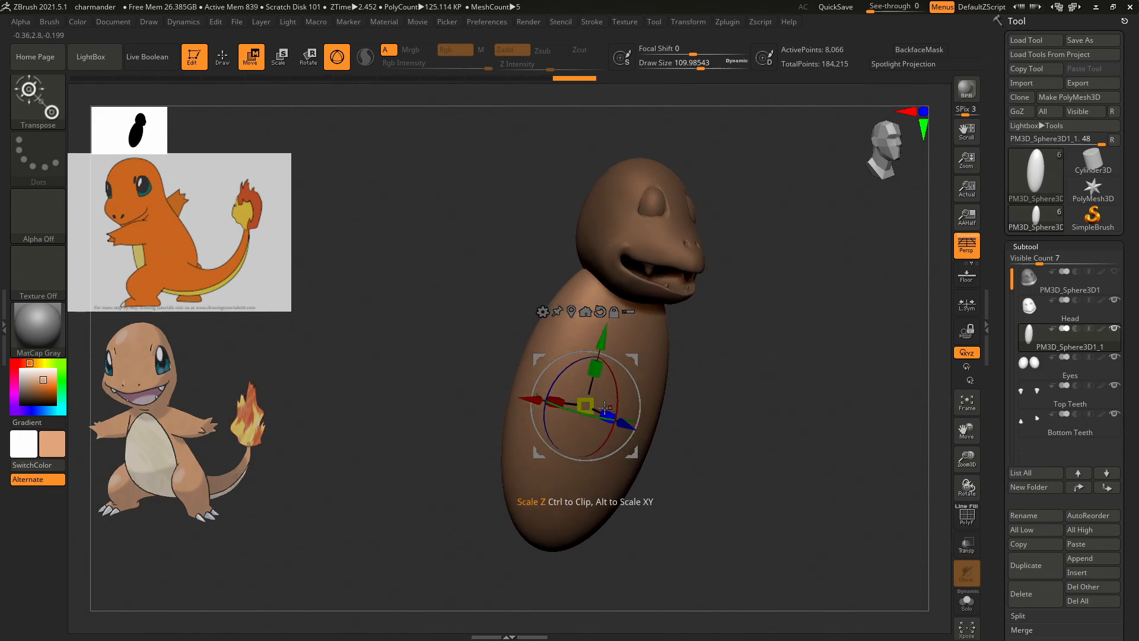
{"action": "left_click_drag", "start_coordinate": [605, 416], "coordinate": [623, 424]}
{"action": "left_click_drag", "start_coordinate": [771, 415], "coordinate": [795, 400]}
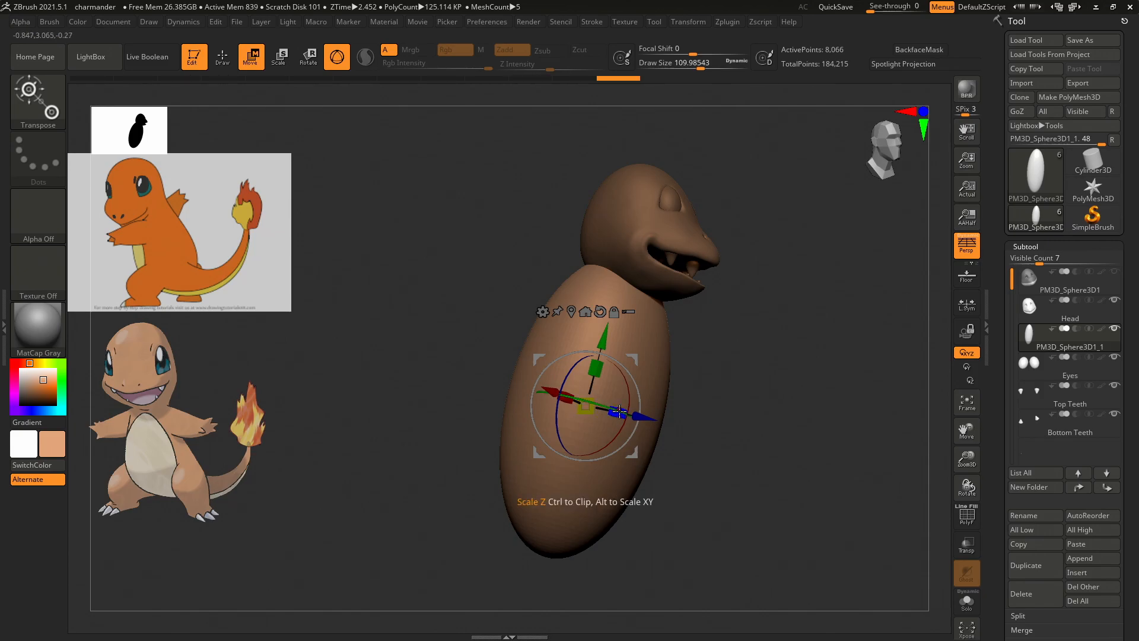
{"action": "left_click_drag", "start_coordinate": [623, 410], "coordinate": [627, 413]}
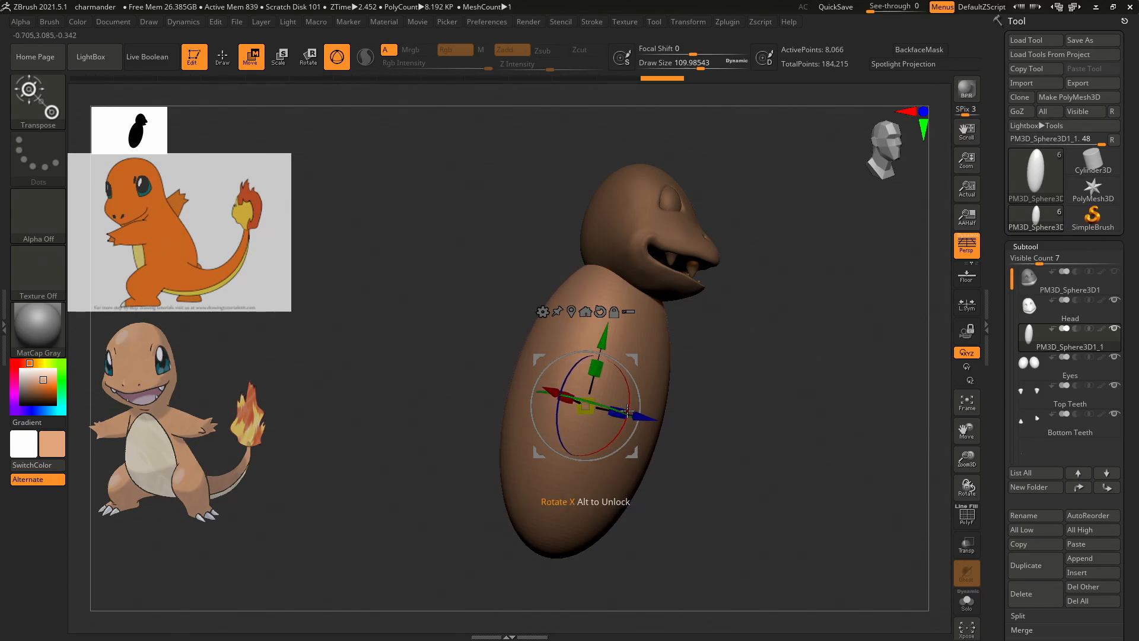
{"action": "key", "text": "ctrl+z"}
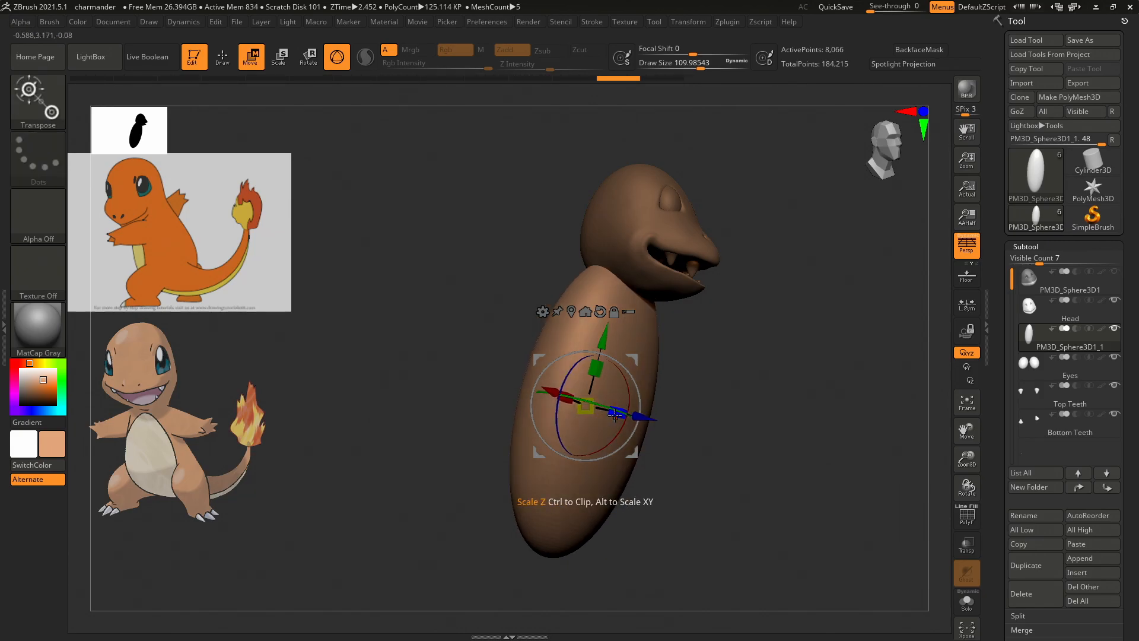
{"action": "left_click_drag", "start_coordinate": [650, 429], "coordinate": [671, 437]}
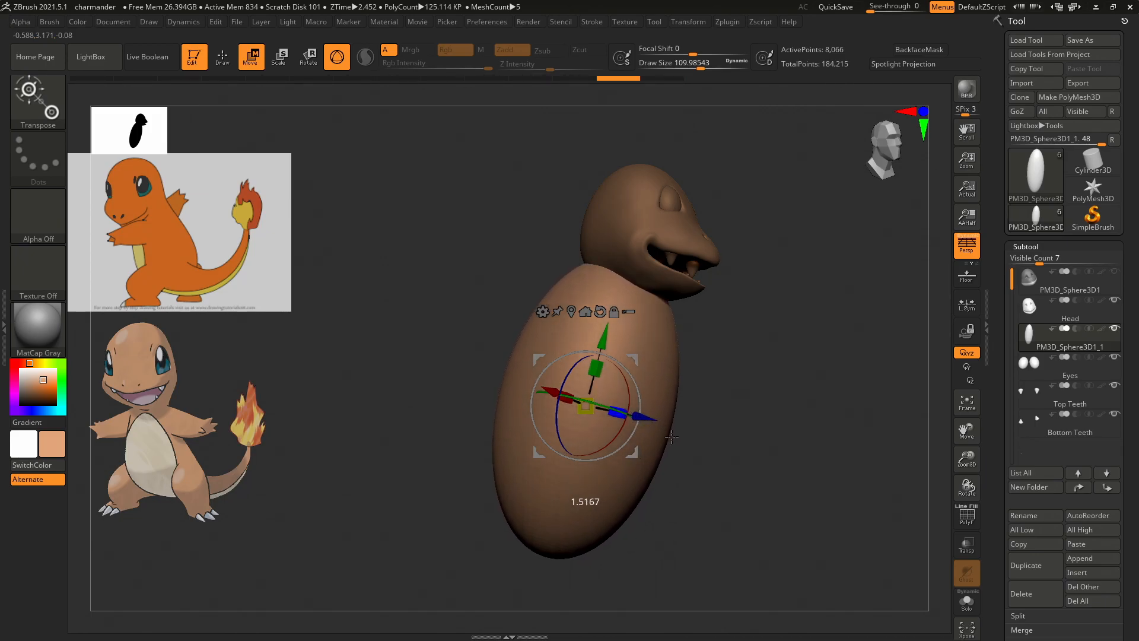
{"action": "left_click_drag", "start_coordinate": [776, 441], "coordinate": [660, 384]}
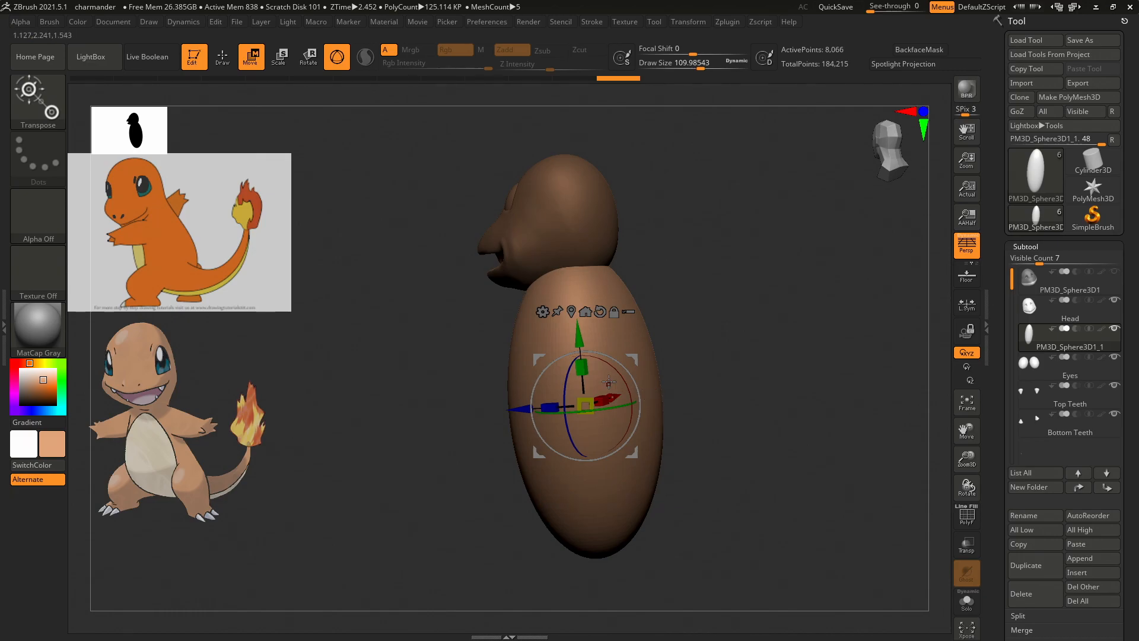
Shift the body back along Z beneath the head and check its alignment in front view.
{"action": "left_click_drag", "start_coordinate": [514, 409], "coordinate": [554, 407]}
{"action": "left_click_drag", "start_coordinate": [732, 420], "coordinate": [788, 307]}
{"action": "mouse_move", "coordinate": [884, 147]}
{"action": "left_mouse_down"}
{"action": "mouse_move", "coordinate": [911, 154]}
{"action": "mouse_move", "coordinate": [888, 152]}
{"action": "left_mouse_up"}
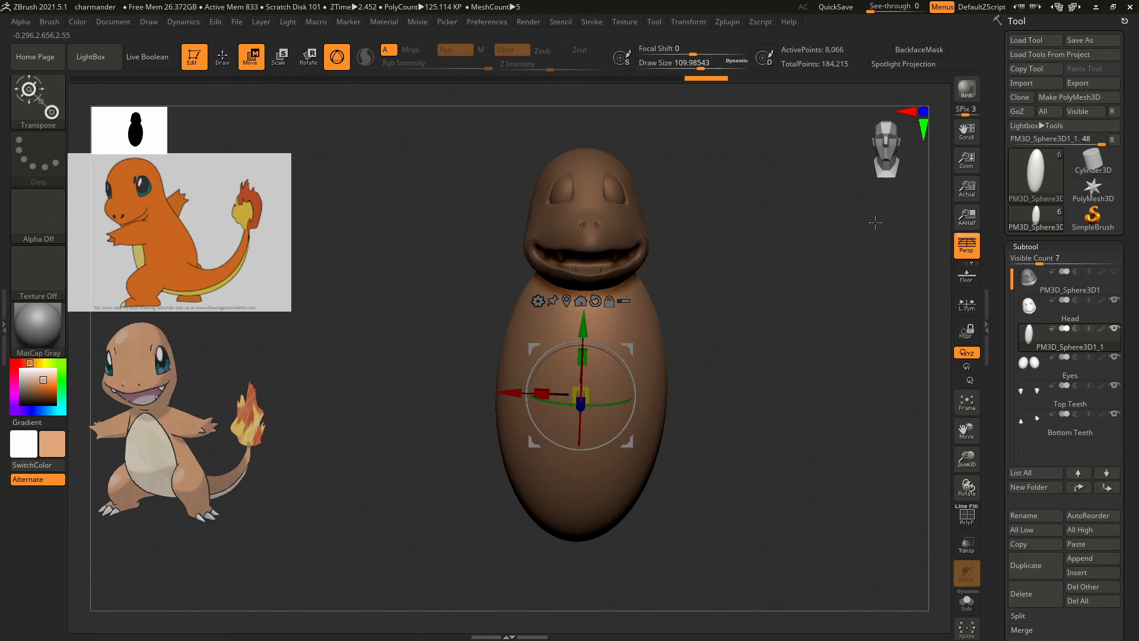
{"action": "left_click_drag", "start_coordinate": [802, 309], "coordinate": [800, 322]}
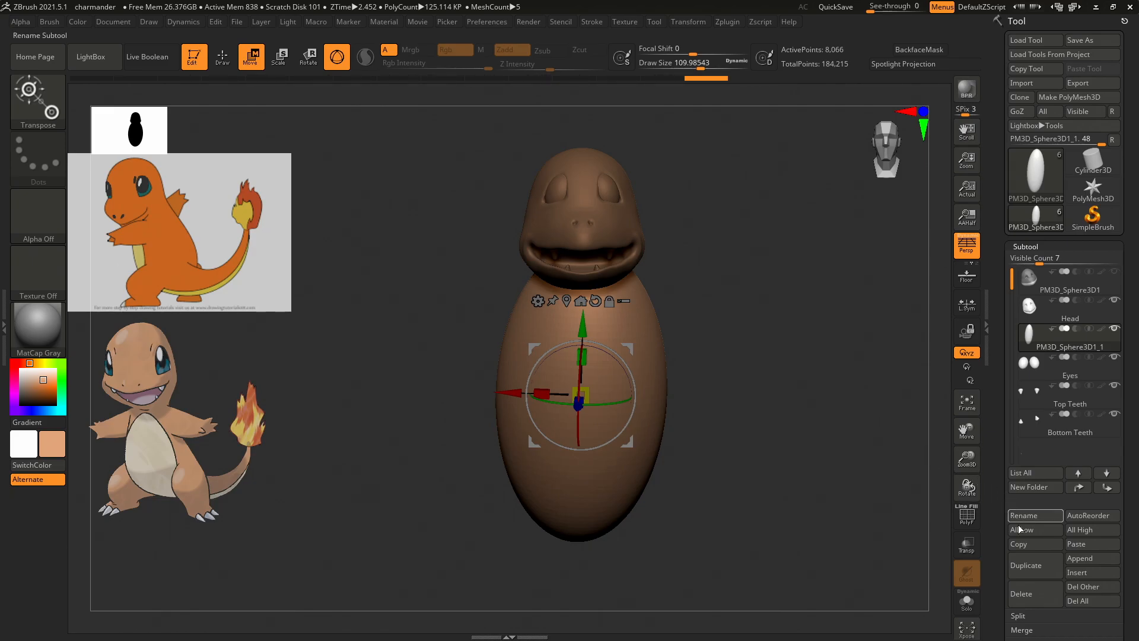
Move the Eyes subtool below Top Teeth, then append a new Sphere3D subtool and make it active.
{"action": "mouse_move", "coordinate": [1051, 330]}
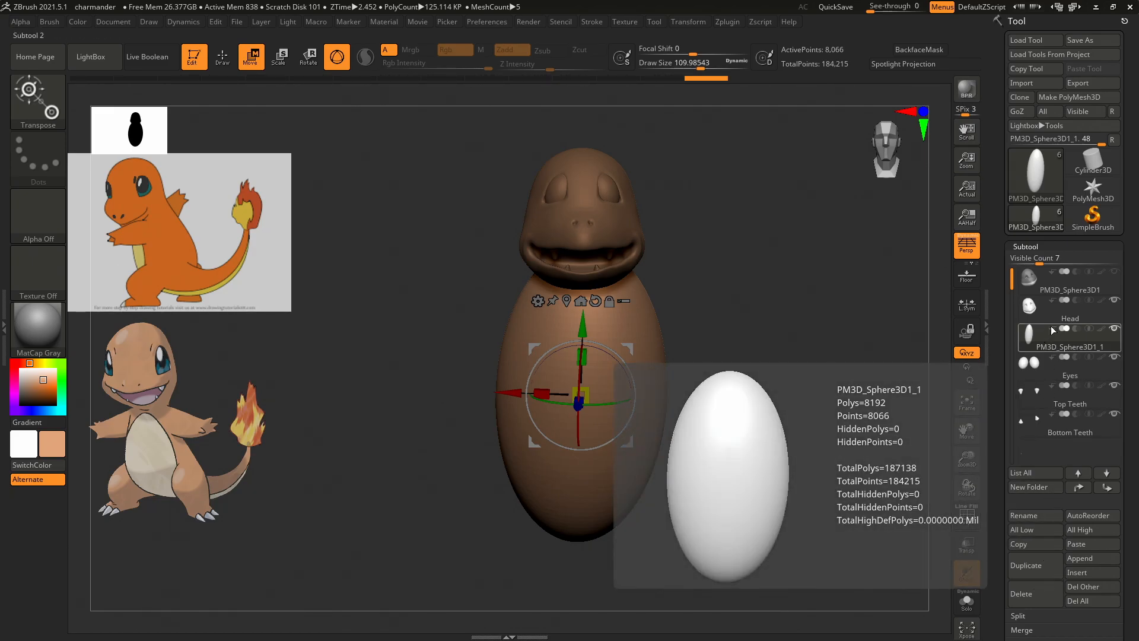
{"action": "left_click_drag", "start_coordinate": [1025, 368], "coordinate": [1035, 396]}
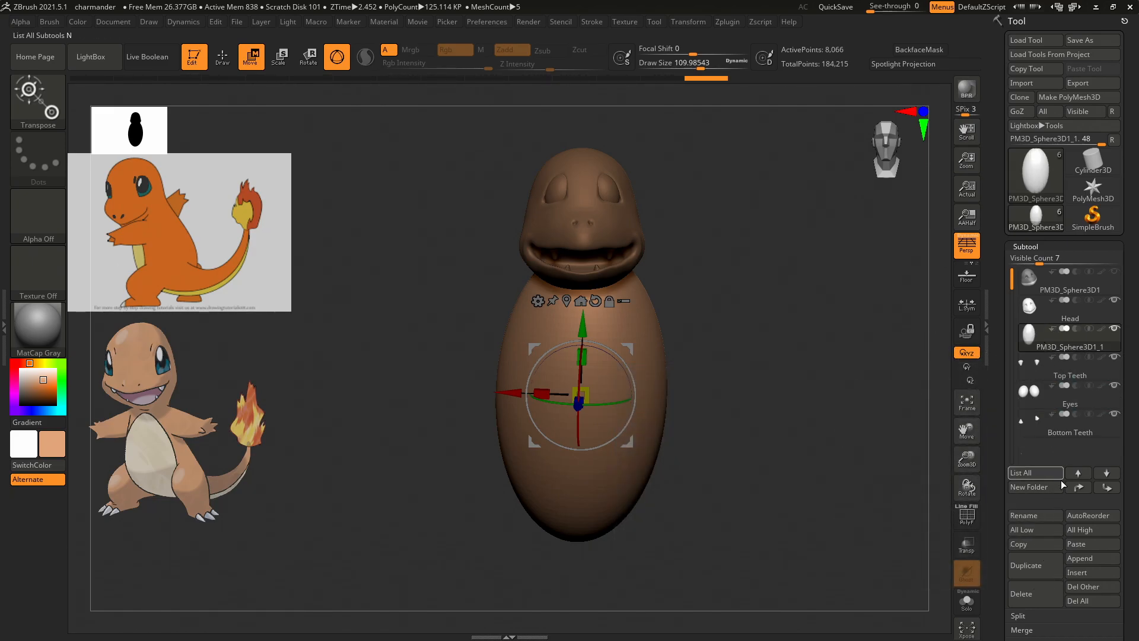
{"action": "left_click", "coordinate": [1079, 564]}
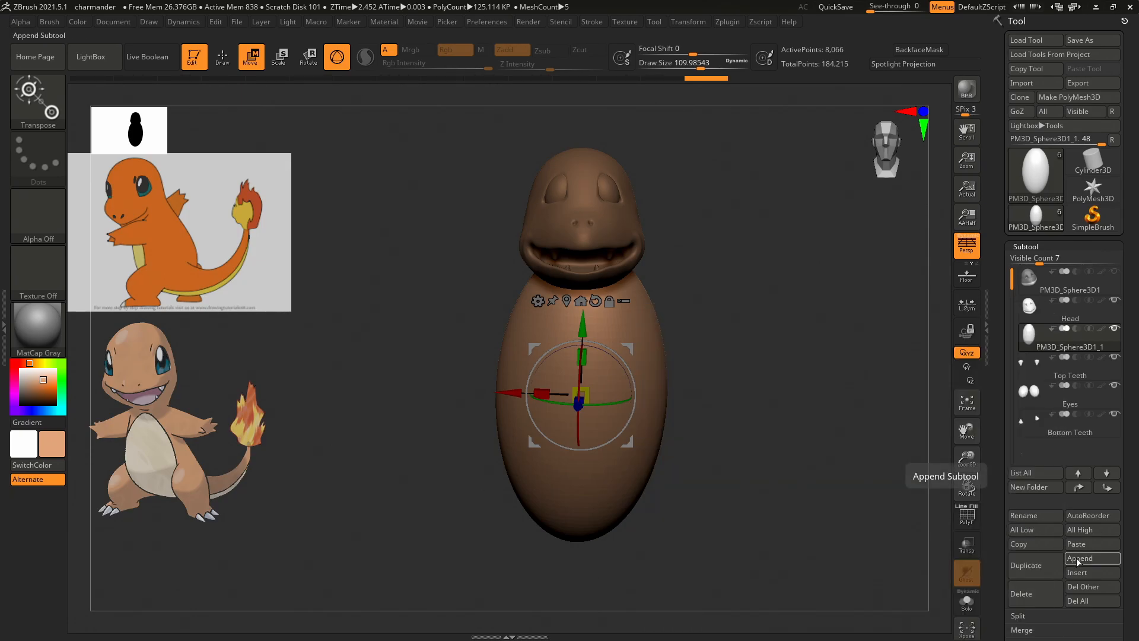
{"action": "left_click", "coordinate": [1072, 558]}
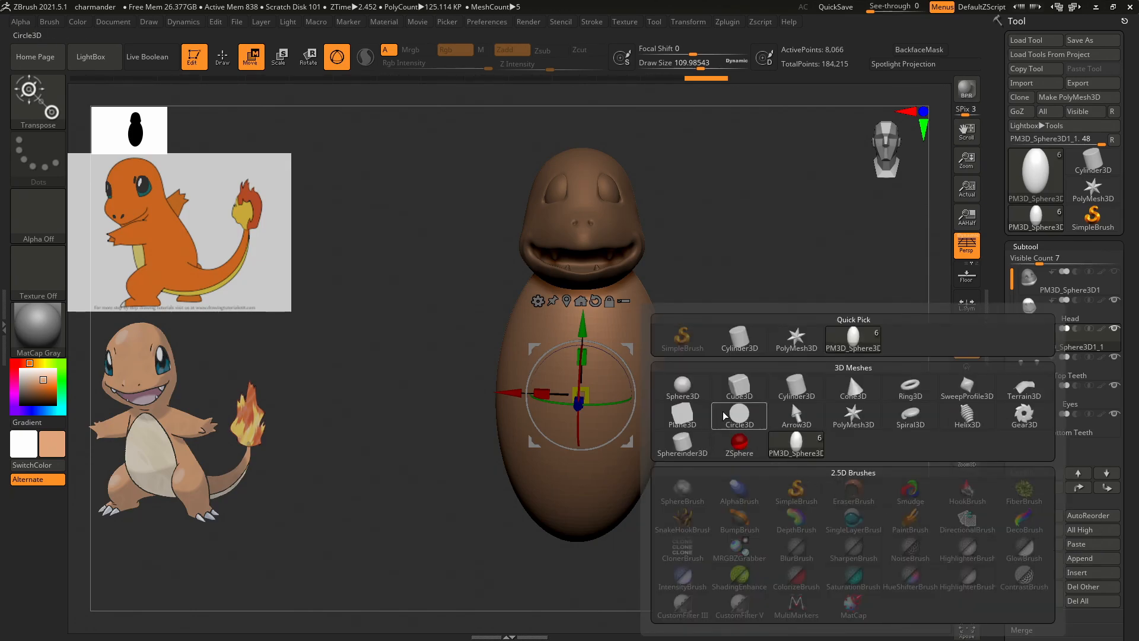
{"action": "left_click", "coordinate": [688, 388]}
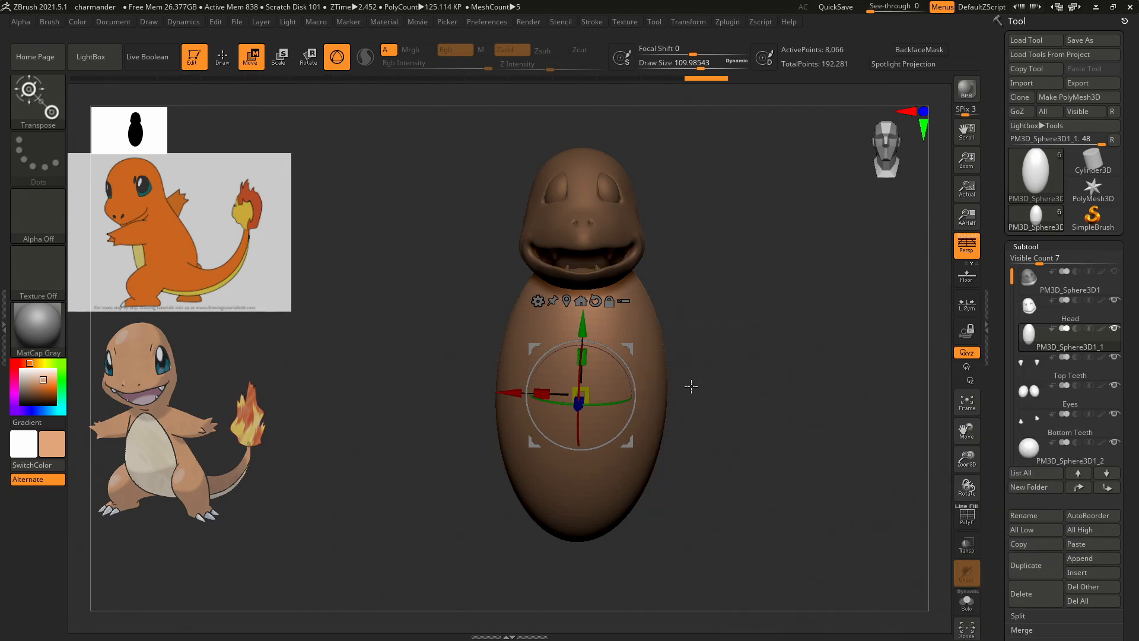
{"action": "left_click", "coordinate": [1033, 455]}
Move the new sphere down from the head and sideways to the upper side of the body.
{"action": "left_click_drag", "start_coordinate": [592, 152], "coordinate": [592, 266]}
{"action": "left_click_drag", "start_coordinate": [516, 343], "coordinate": [409, 342]}
{"action": "left_click_drag", "start_coordinate": [714, 343], "coordinate": [753, 350]}
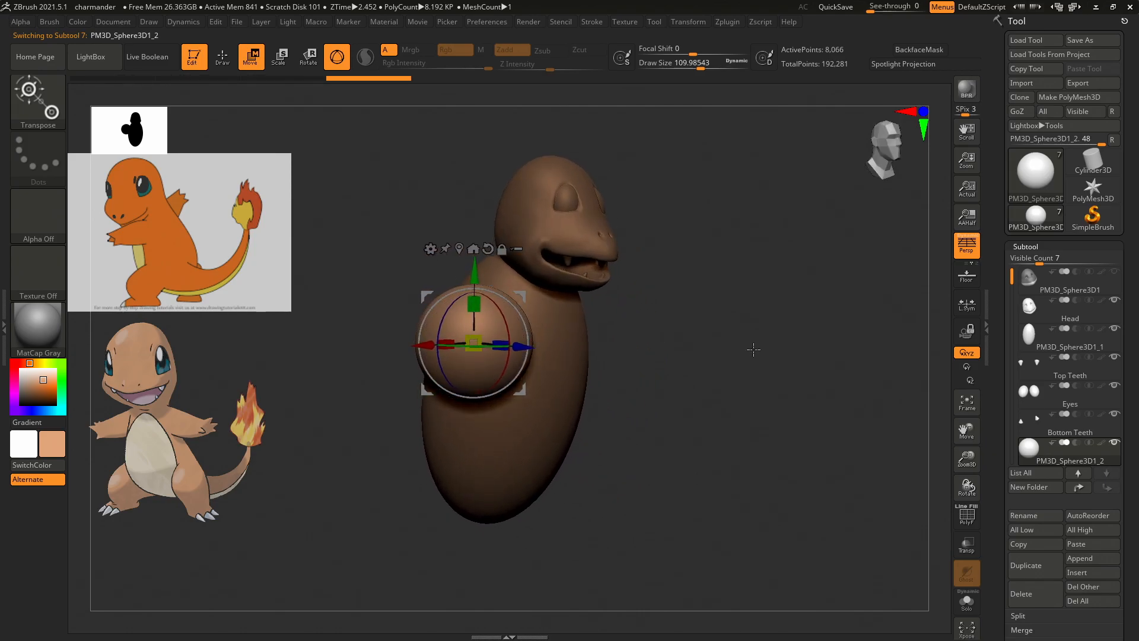
Stretch the sphere along X into an elongated arm reaching out from the upper side of the body.
{"action": "left_click_drag", "start_coordinate": [522, 344], "coordinate": [504, 344]}
{"action": "left_click_drag", "start_coordinate": [714, 290], "coordinate": [688, 317]}
{"action": "left_click_drag", "start_coordinate": [429, 351], "coordinate": [407, 375]}
{"action": "mouse_move", "coordinate": [474, 357]}
{"action": "left_mouse_down"}
{"action": "mouse_move", "coordinate": [456, 333]}
{"action": "mouse_move", "coordinate": [475, 354]}
{"action": "mouse_move", "coordinate": [471, 344]}
{"action": "left_mouse_up"}
{"action": "left_click_drag", "start_coordinate": [730, 318], "coordinate": [694, 343]}
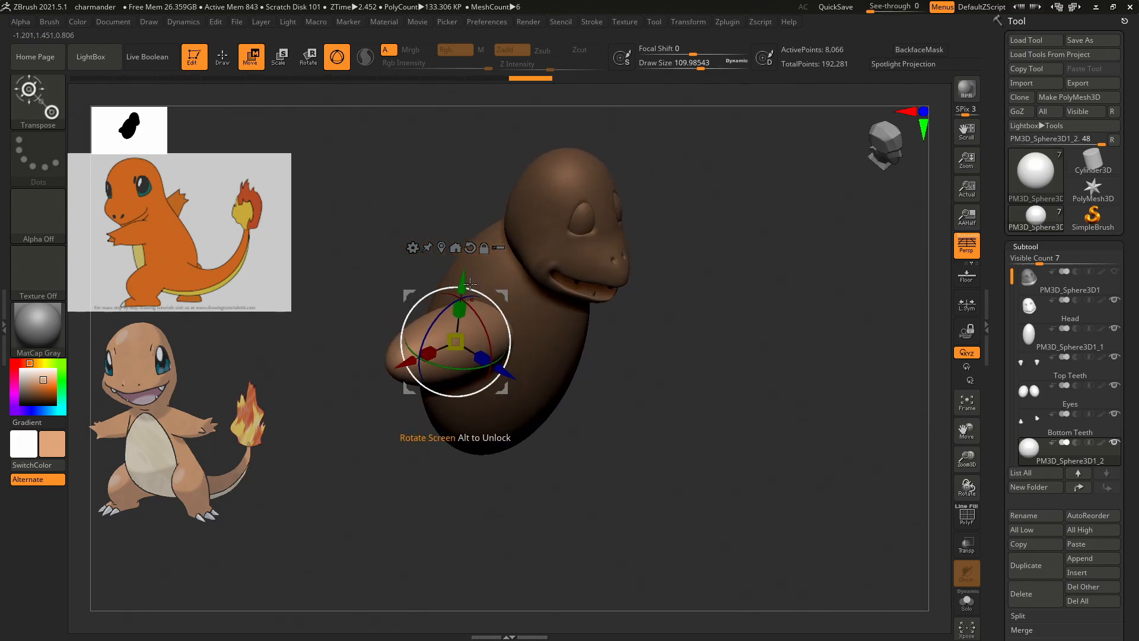
Raise the arm to shoulder height just below the head and tilt its outer end slightly downward.
{"action": "left_click_drag", "start_coordinate": [463, 282], "coordinate": [467, 242]}
{"action": "left_click_drag", "start_coordinate": [436, 291], "coordinate": [430, 305]}
{"action": "left_click_drag", "start_coordinate": [613, 311], "coordinate": [650, 247]}
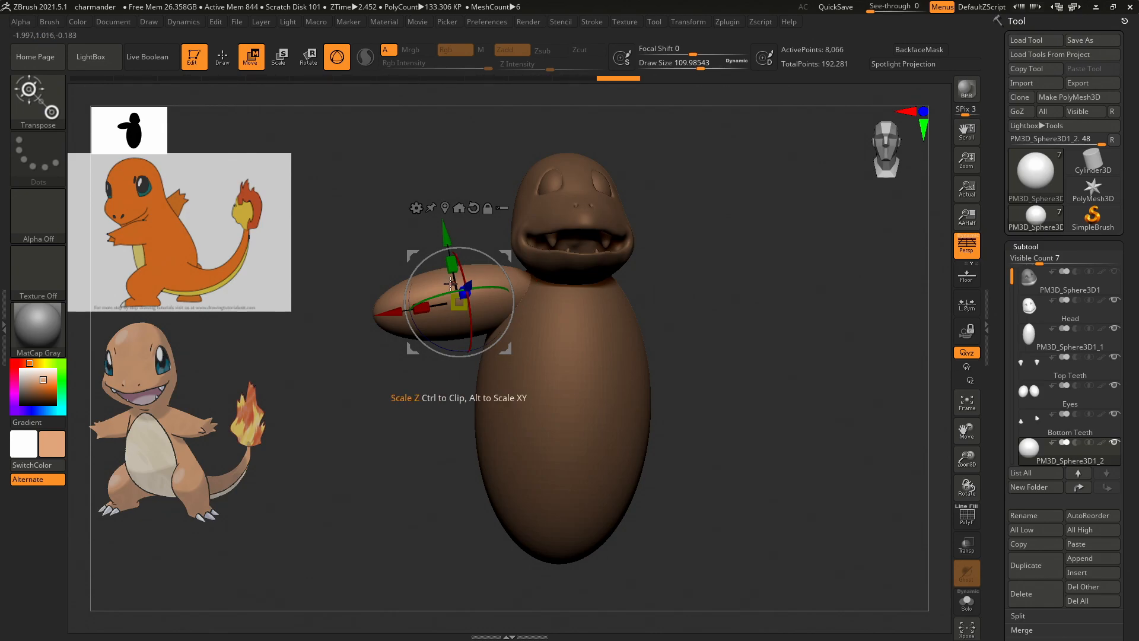
{"action": "key", "text": "q"}
{"action": "key", "text": "w"}
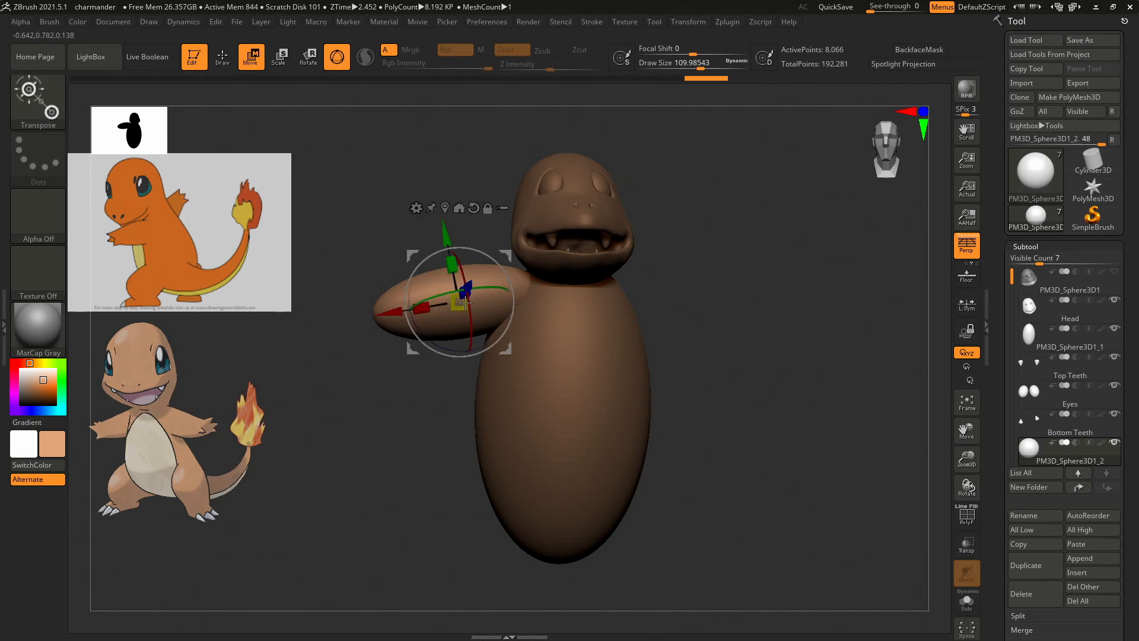
Lengthen and slim the arm, then lower it slightly along the side of the body.
{"action": "left_click_drag", "start_coordinate": [429, 306], "coordinate": [435, 302]}
{"action": "left_click_drag", "start_coordinate": [445, 242], "coordinate": [447, 253]}
{"action": "left_click_drag", "start_coordinate": [470, 295], "coordinate": [465, 303]}
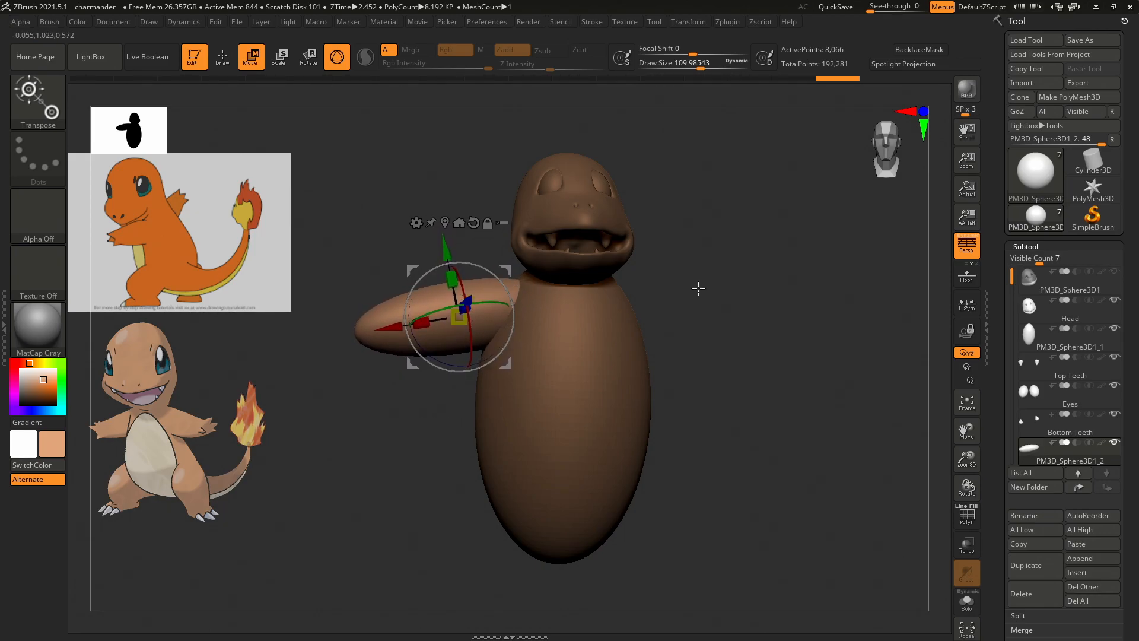
Mirror and weld the arm subtool to create the matching arm on the opposite side of the body.
{"action": "left_click_drag", "start_coordinate": [728, 295], "coordinate": [666, 297]}
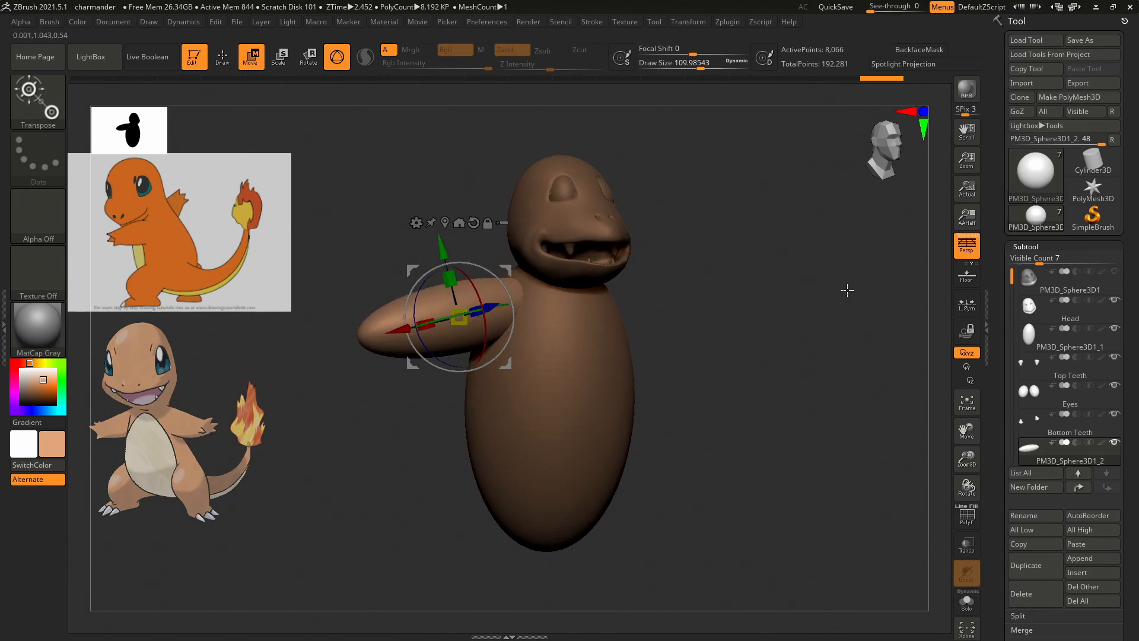
{"action": "scroll", "coordinate": [1028, 218], "scroll_direction": "down", "scroll_amount": 10}
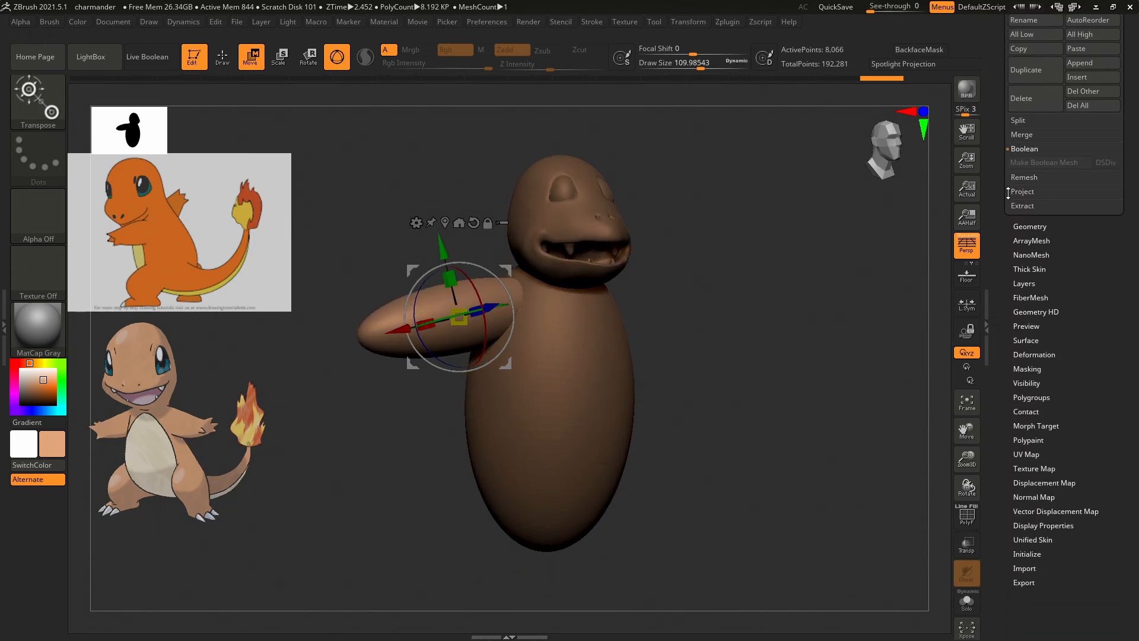
{"action": "left_click", "coordinate": [1028, 218]}
{"action": "left_click_drag", "start_coordinate": [1003, 210], "coordinate": [996, 288]}
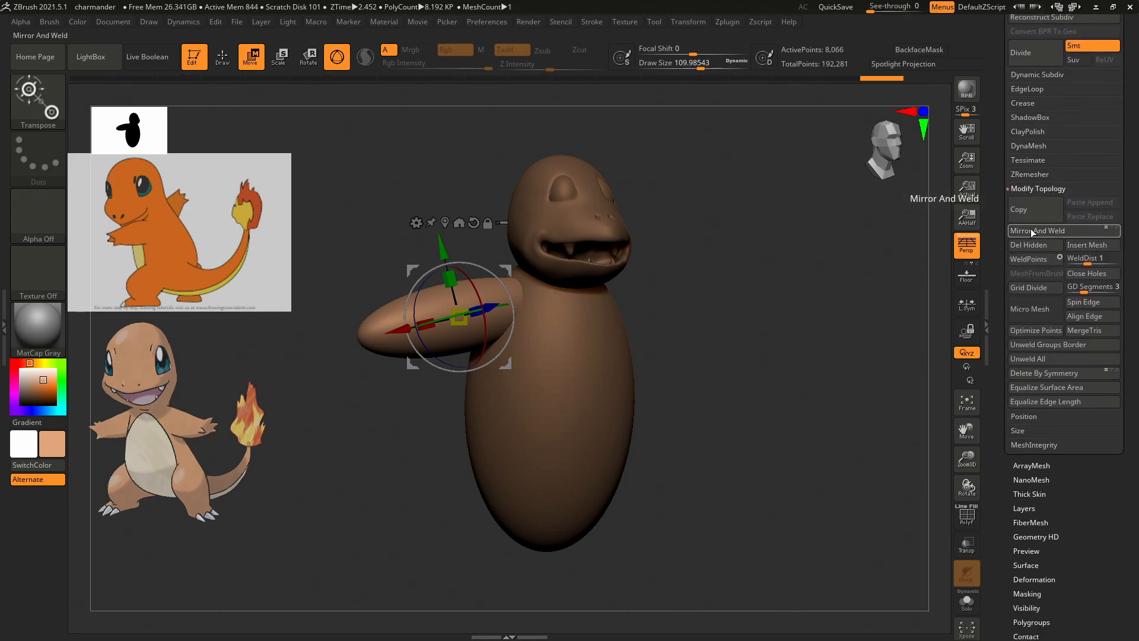
{"action": "left_click", "coordinate": [1030, 233]}
{"action": "mouse_move", "coordinate": [860, 304]}
{"action": "left_mouse_down"}
{"action": "mouse_move", "coordinate": [808, 297]}
{"action": "mouse_move", "coordinate": [823, 300]}
{"action": "mouse_move", "coordinate": [826, 261]}
{"action": "mouse_move", "coordinate": [833, 302]}
{"action": "left_mouse_up"}
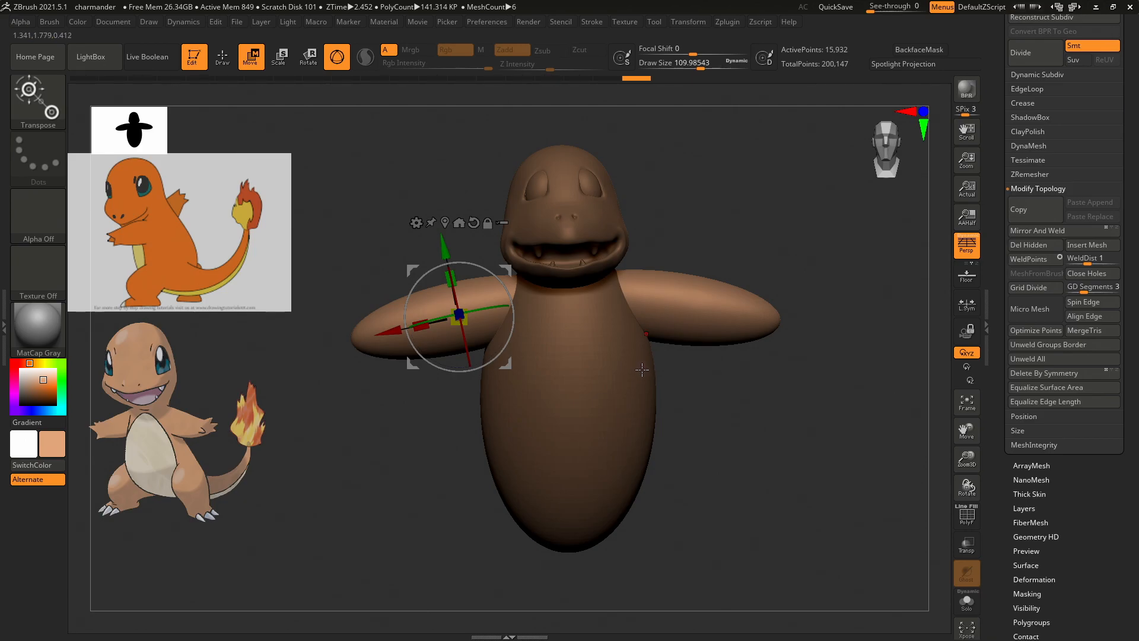
Append another Sphere3D subtool below the arms and make it active.
{"action": "left_click_drag", "start_coordinate": [1004, 125], "coordinate": [1005, 438]}
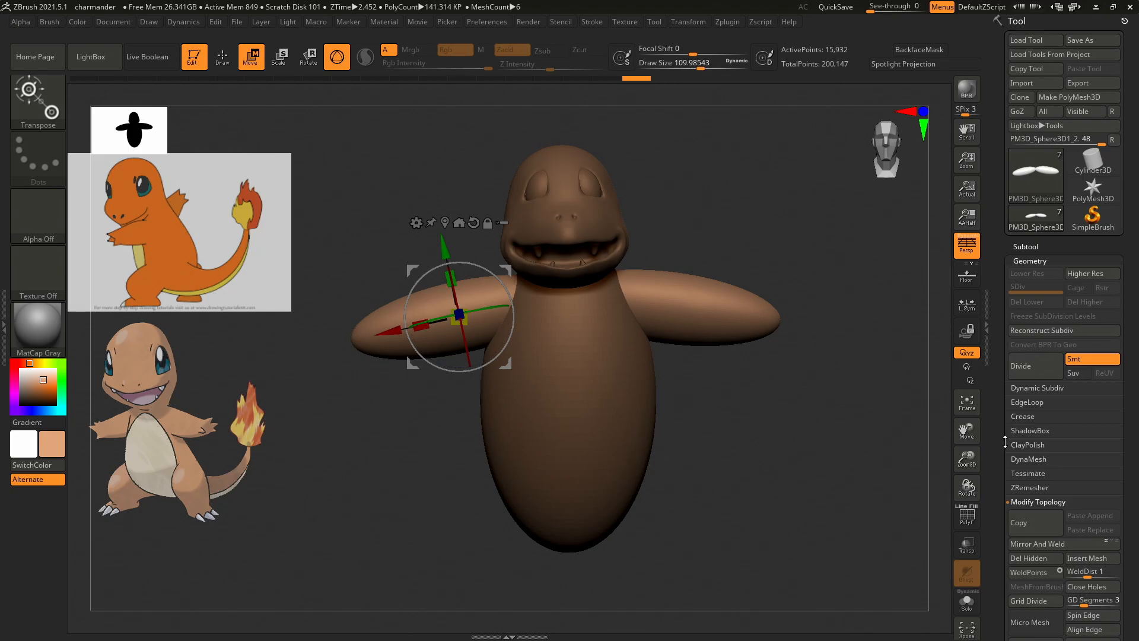
{"action": "left_click", "coordinate": [1024, 245]}
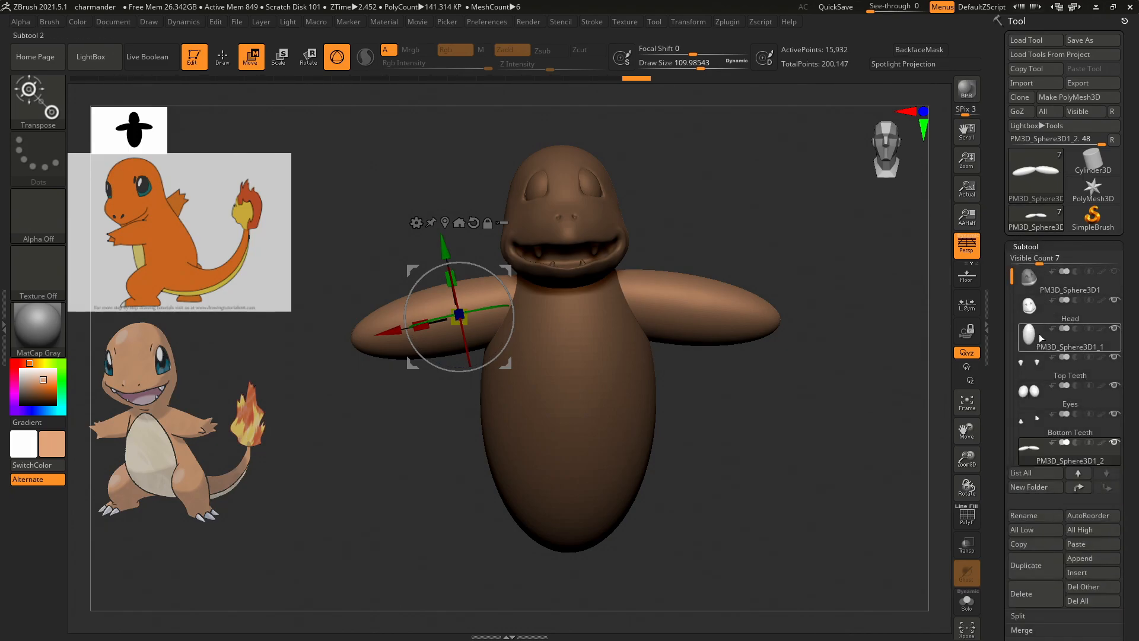
{"action": "left_click_drag", "start_coordinate": [1011, 388], "coordinate": [1011, 353]}
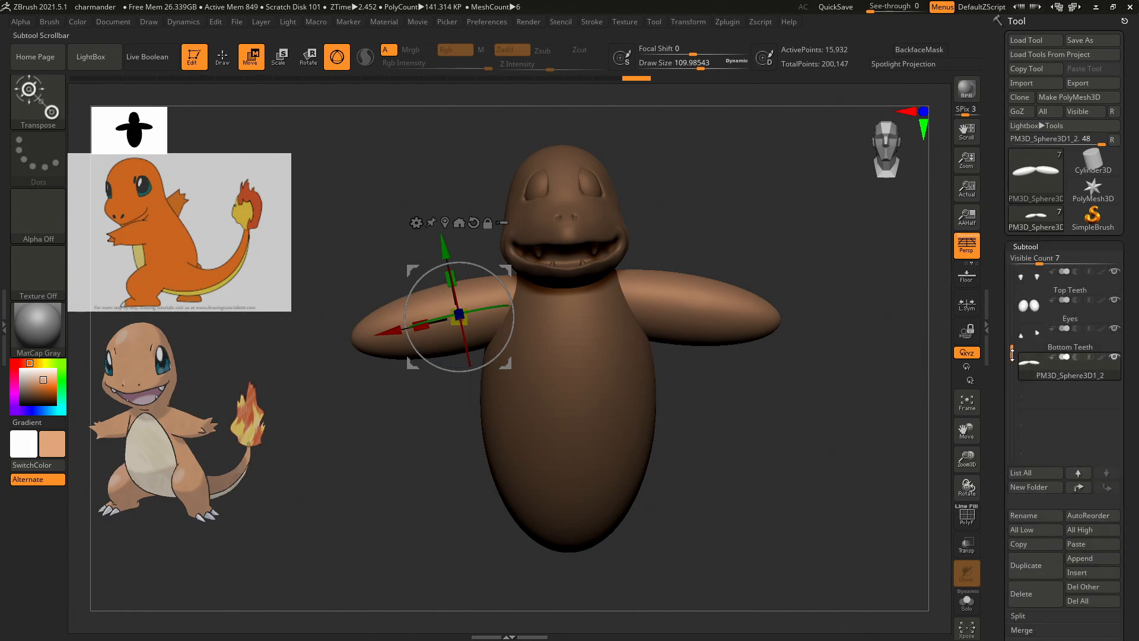
{"action": "left_click", "coordinate": [1078, 559]}
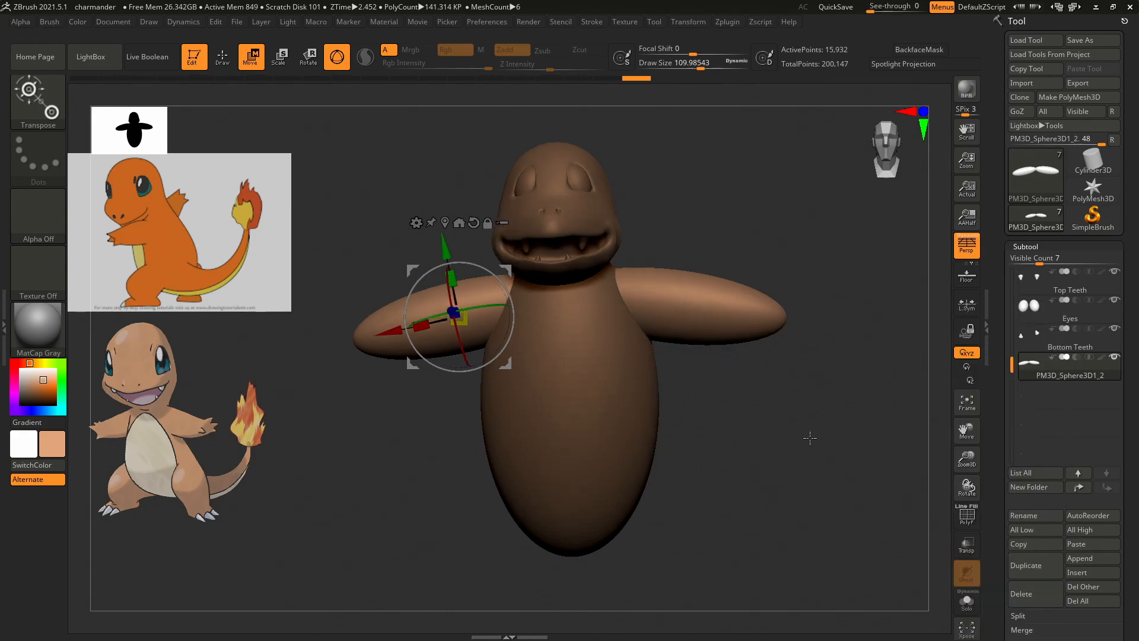
{"action": "left_click_drag", "start_coordinate": [813, 440], "coordinate": [778, 417]}
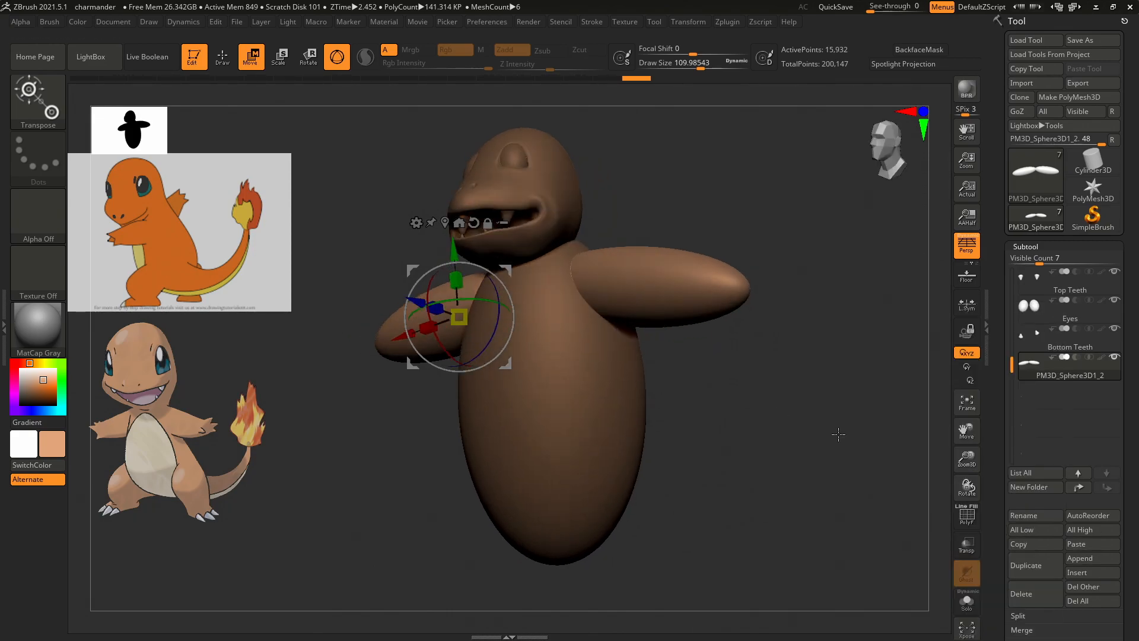
{"action": "left_click", "coordinate": [1078, 559]}
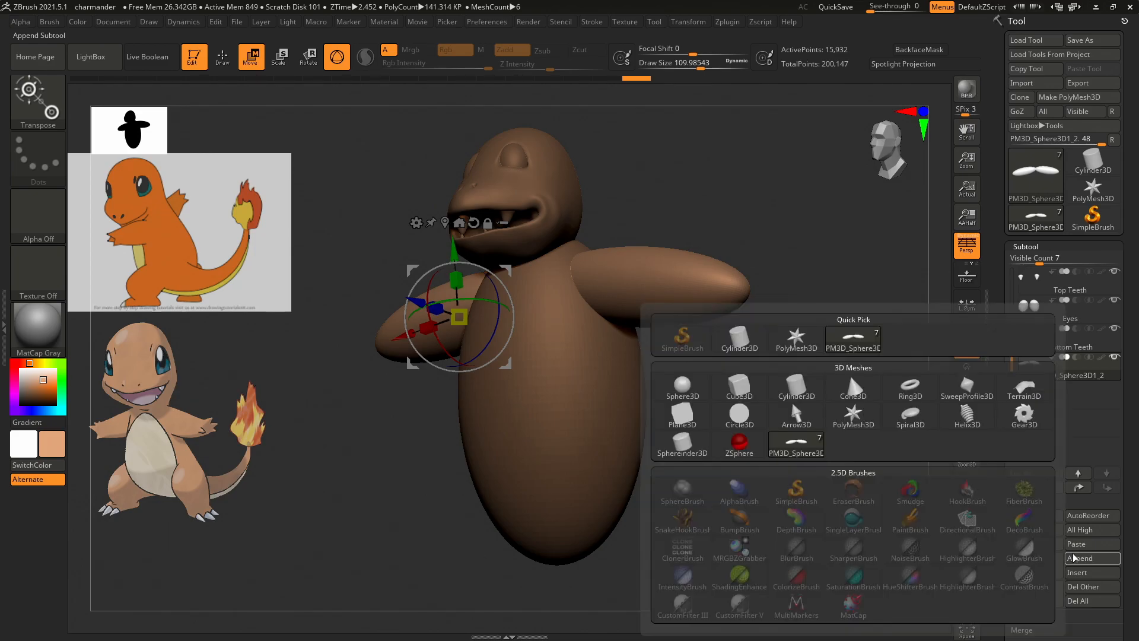
{"action": "left_click", "coordinate": [677, 386]}
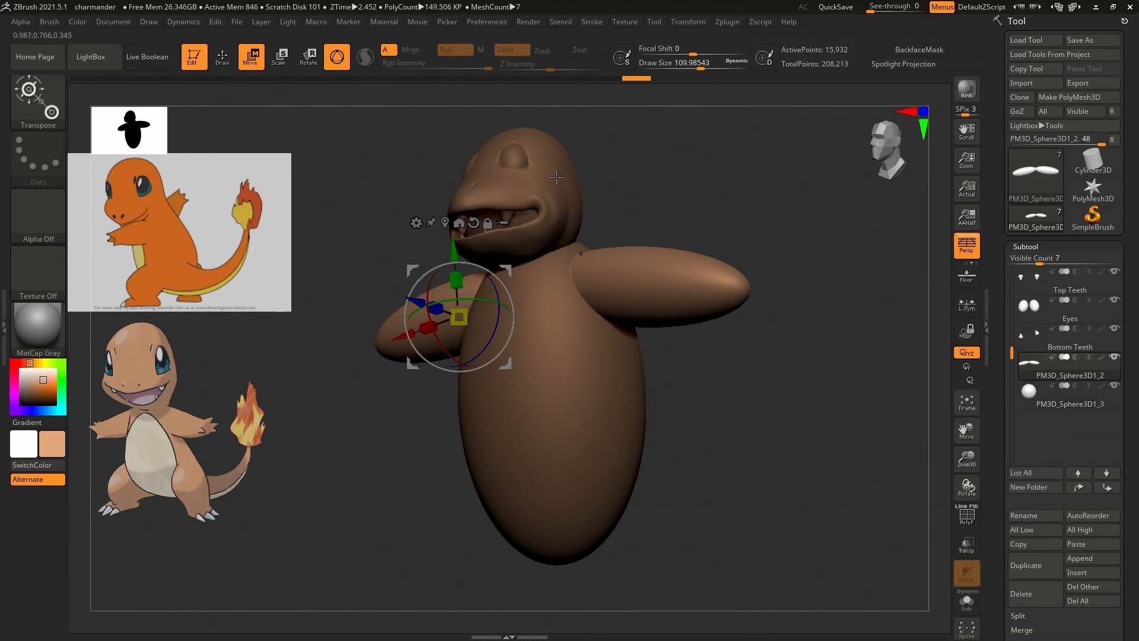
{"action": "left_click", "coordinate": [1032, 402]}
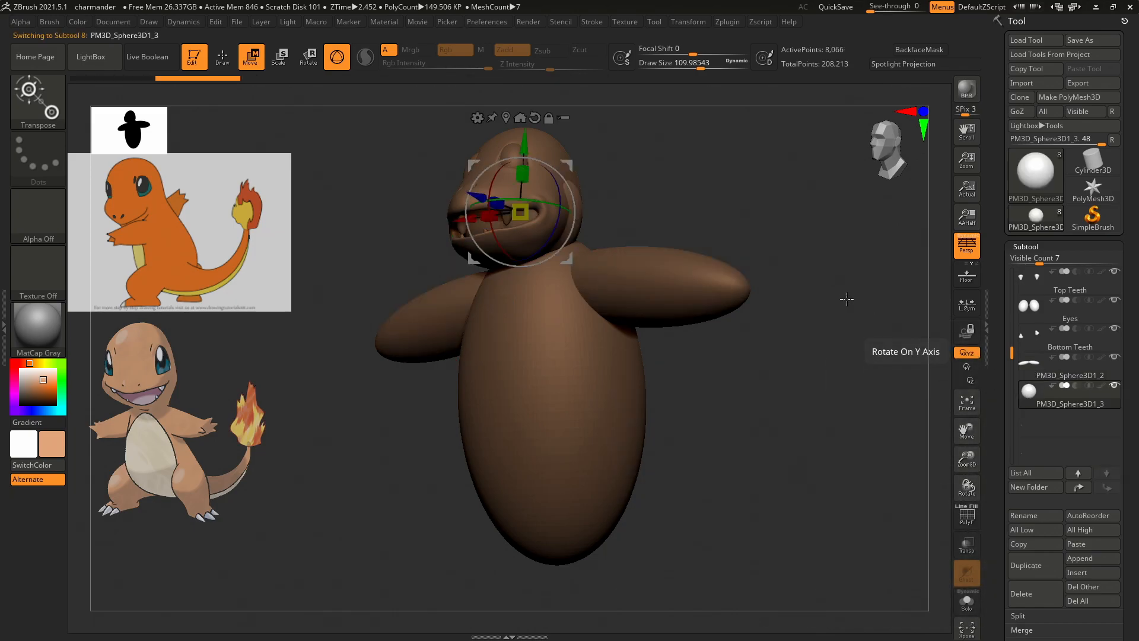
Move the new sphere down to the base of the body and stretch it along Y into an egg-shaped leg.
{"action": "left_click_drag", "start_coordinate": [527, 143], "coordinate": [505, 467]}
{"action": "left_click_drag", "start_coordinate": [674, 387], "coordinate": [797, 394]}
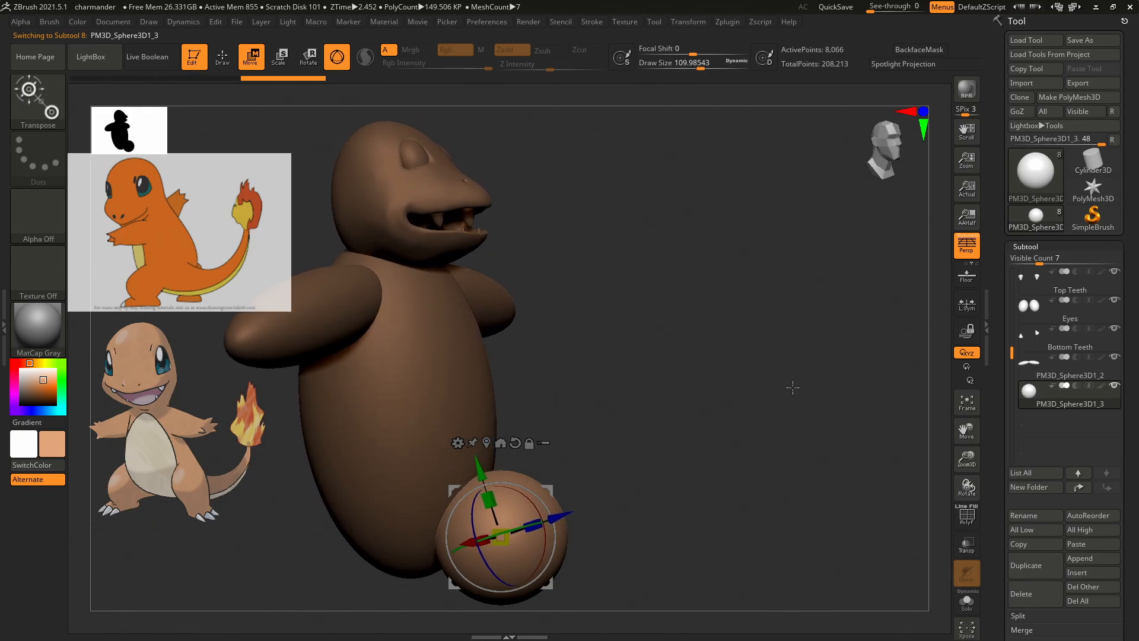
{"action": "left_click_drag", "start_coordinate": [729, 372], "coordinate": [584, 402]}
{"action": "left_click_drag", "start_coordinate": [576, 363], "coordinate": [576, 356]}
{"action": "left_click_drag", "start_coordinate": [620, 385], "coordinate": [582, 385]}
{"action": "left_click_drag", "start_coordinate": [575, 363], "coordinate": [575, 356]}
{"action": "left_click_drag", "start_coordinate": [664, 338], "coordinate": [568, 407]}
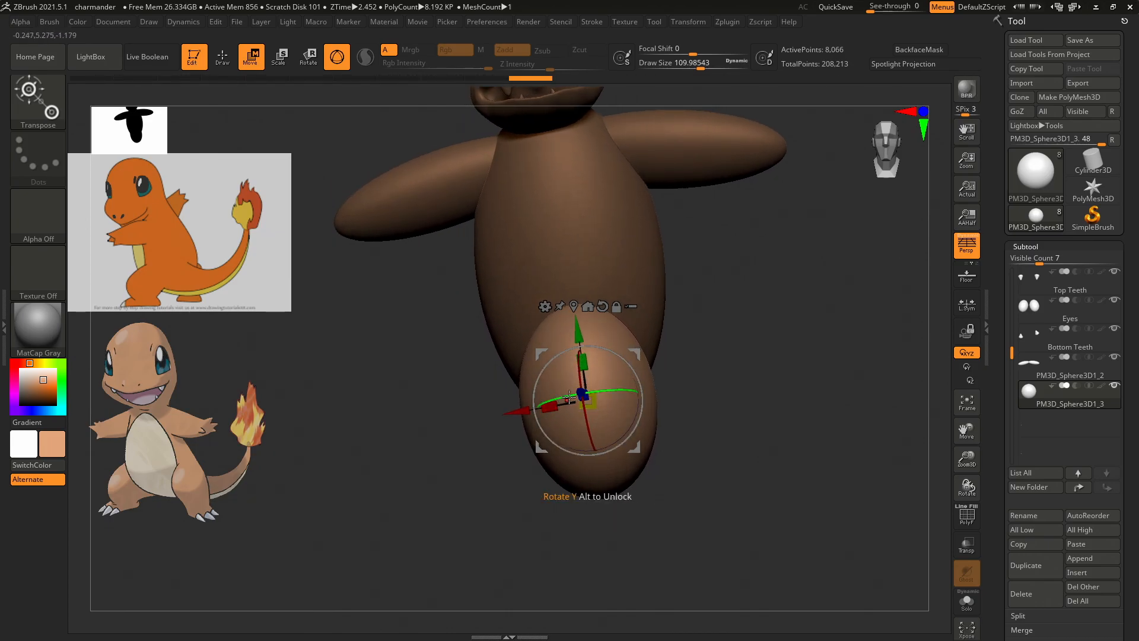
{"action": "left_click_drag", "start_coordinate": [715, 372], "coordinate": [574, 407]}
{"action": "left_click_drag", "start_coordinate": [590, 367], "coordinate": [591, 364]}
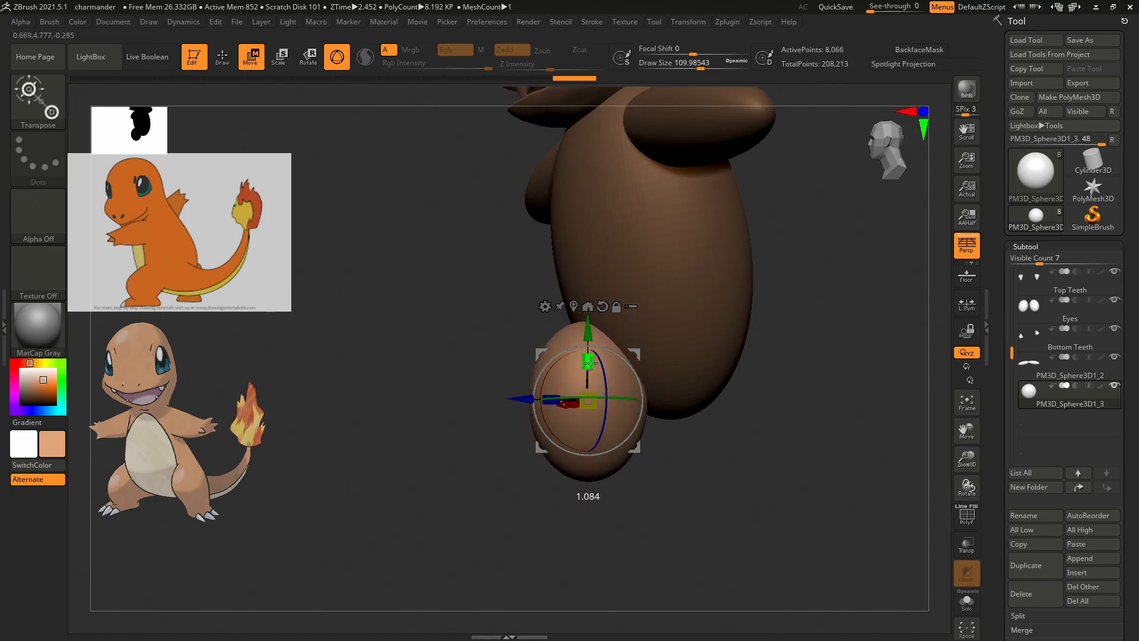
Move the leg back along Z under the body, then shift it outward and down to the hip side.
{"action": "key", "text": "q"}
{"action": "mouse_move", "coordinate": [765, 376]}
{"action": "left_mouse_down"}
{"action": "mouse_move", "coordinate": [818, 389]}
{"action": "mouse_move", "coordinate": [564, 388]}
{"action": "mouse_move", "coordinate": [599, 394]}
{"action": "mouse_move", "coordinate": [638, 427]}
{"action": "mouse_move", "coordinate": [615, 414]}
{"action": "left_mouse_up"}
{"action": "key", "text": "w"}
{"action": "left_click_drag", "start_coordinate": [538, 402], "coordinate": [451, 402]}
{"action": "left_click_drag", "start_coordinate": [691, 387], "coordinate": [757, 401]}
{"action": "left_click_drag", "start_coordinate": [587, 401], "coordinate": [683, 406]}
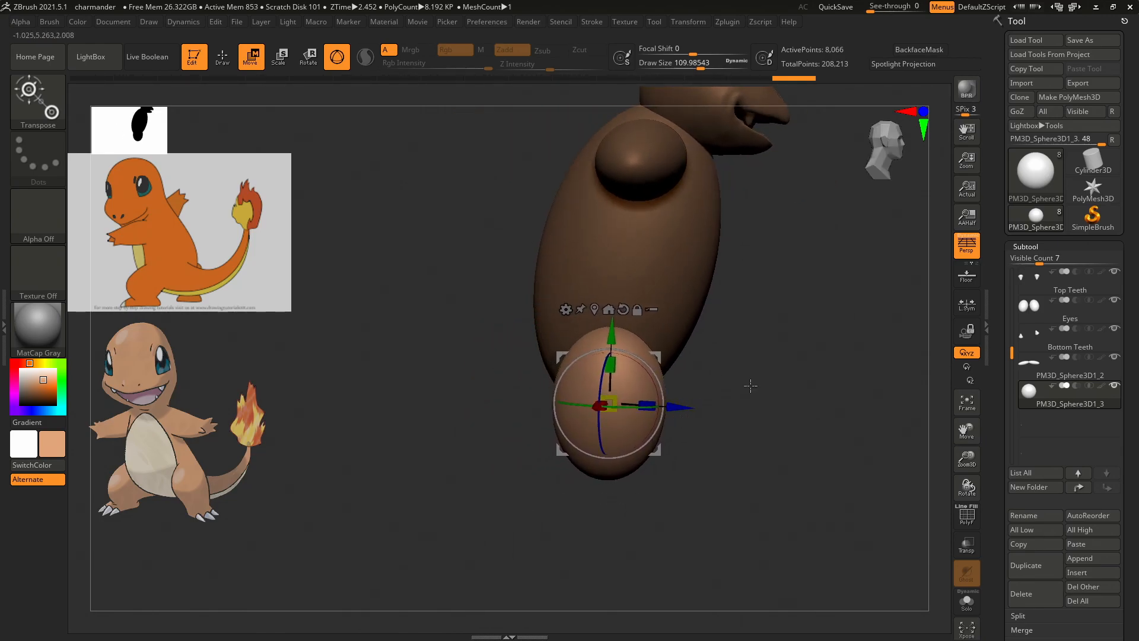
{"action": "left_click_drag", "start_coordinate": [806, 382], "coordinate": [765, 379]}
{"action": "left_click_drag", "start_coordinate": [664, 407], "coordinate": [630, 405]}
{"action": "left_click_drag", "start_coordinate": [574, 335], "coordinate": [603, 368]}
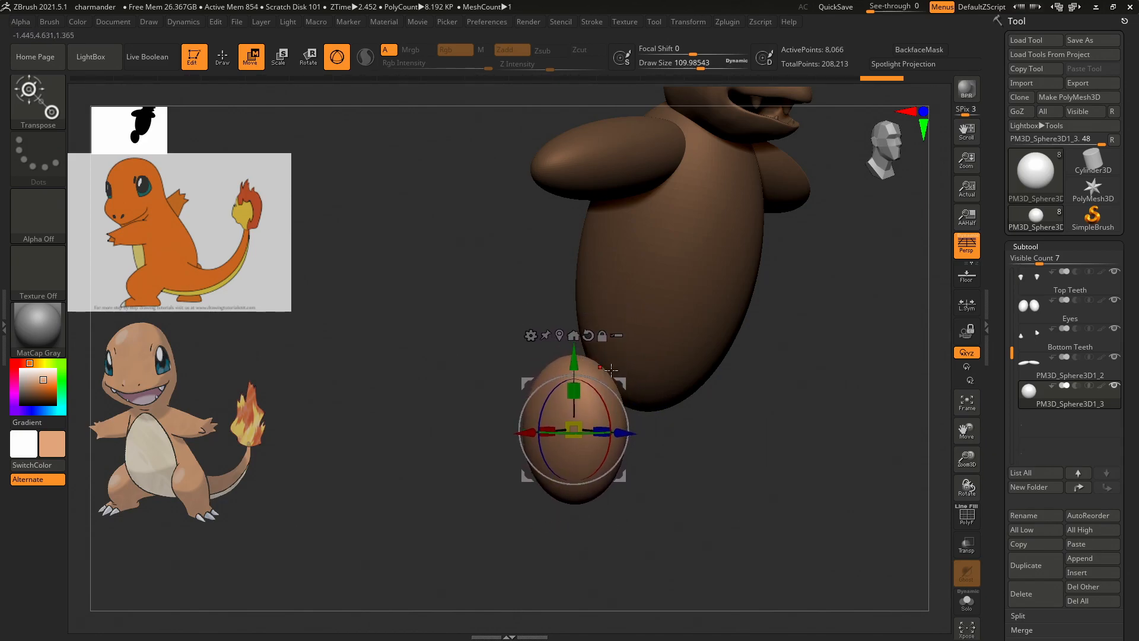
Tilt the leg and move its upper end into the lower side of the body.
{"action": "key", "text": "q"}
{"action": "left_click_drag", "start_coordinate": [752, 395], "coordinate": [776, 394]}
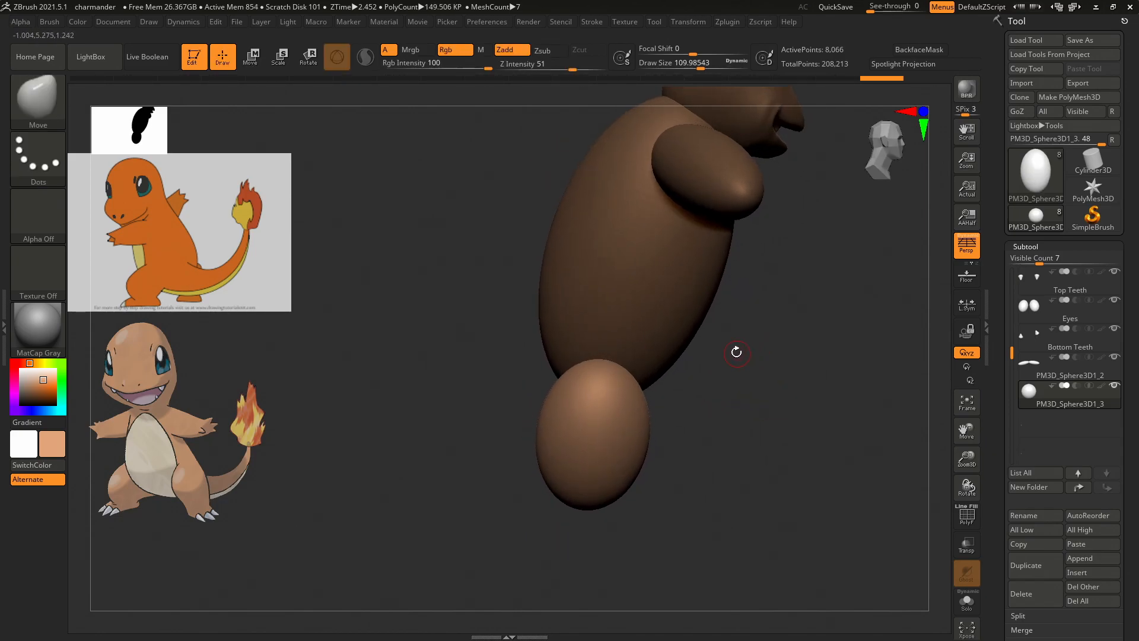
{"action": "key", "text": "w"}
{"action": "left_click_drag", "start_coordinate": [605, 451], "coordinate": [597, 442]}
{"action": "left_click_drag", "start_coordinate": [800, 394], "coordinate": [712, 390]}
{"action": "left_click_drag", "start_coordinate": [627, 403], "coordinate": [631, 410]}
{"action": "left_click_drag", "start_coordinate": [733, 393], "coordinate": [748, 376]}
{"action": "mouse_move", "coordinate": [717, 420]}
{"action": "left_mouse_down"}
{"action": "mouse_move", "coordinate": [825, 439]}
{"action": "mouse_move", "coordinate": [724, 428]}
{"action": "left_mouse_up"}
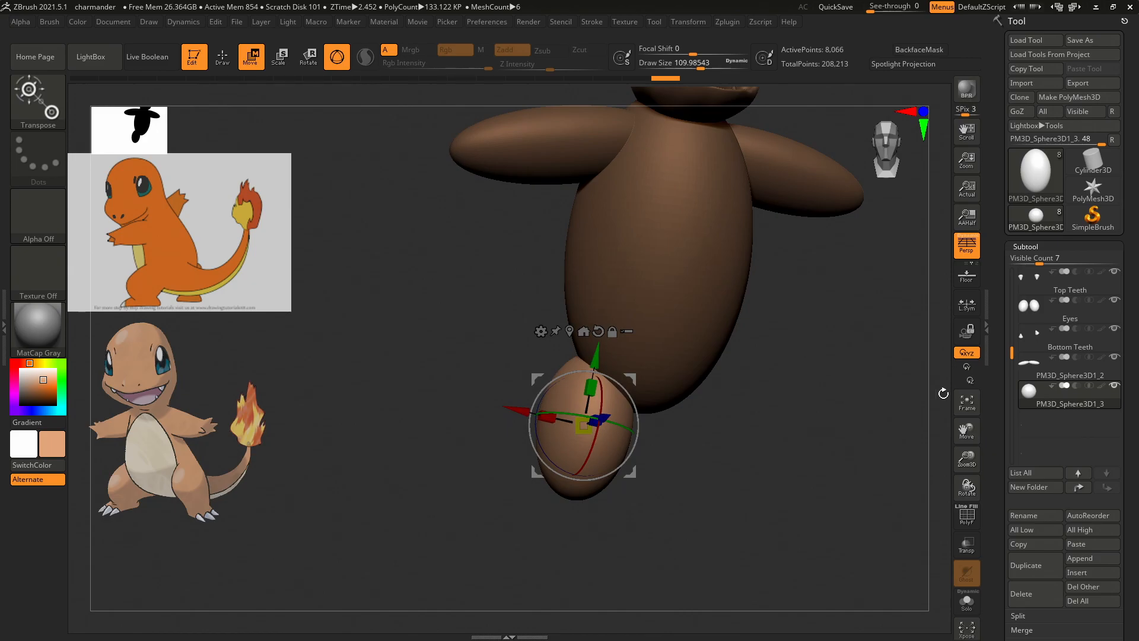
Mirror and weld the leg subtool to create the matching leg on the opposite side.
{"action": "scroll", "coordinate": [1006, 253], "scroll_direction": "down", "scroll_amount": 8}
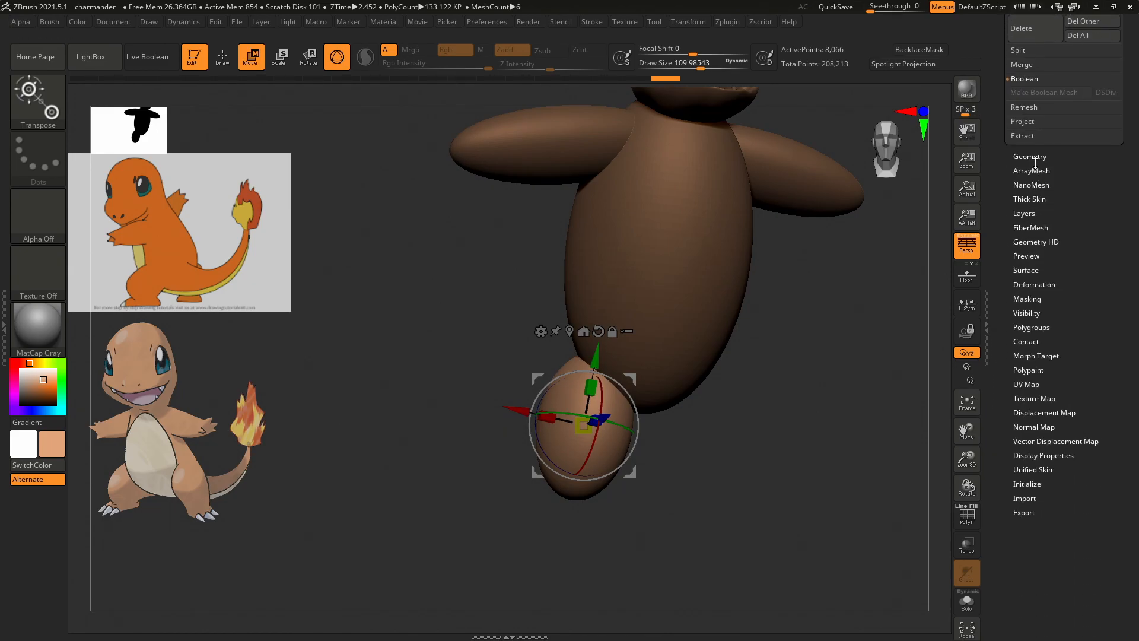
{"action": "left_click", "coordinate": [1035, 155]}
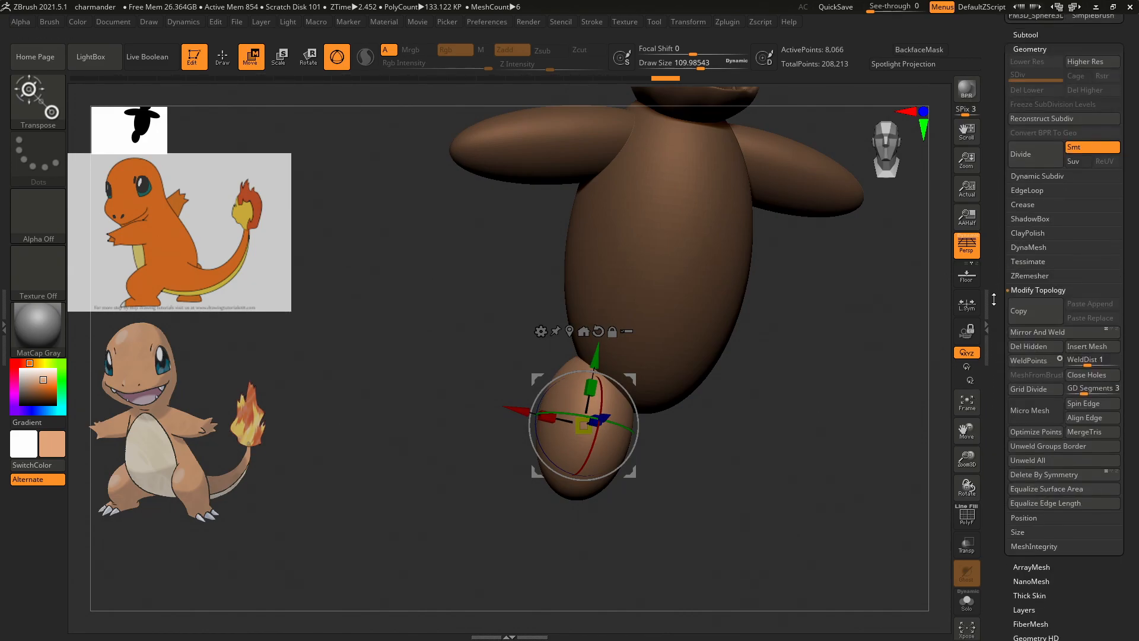
{"action": "left_click_drag", "start_coordinate": [996, 314], "coordinate": [997, 302]}
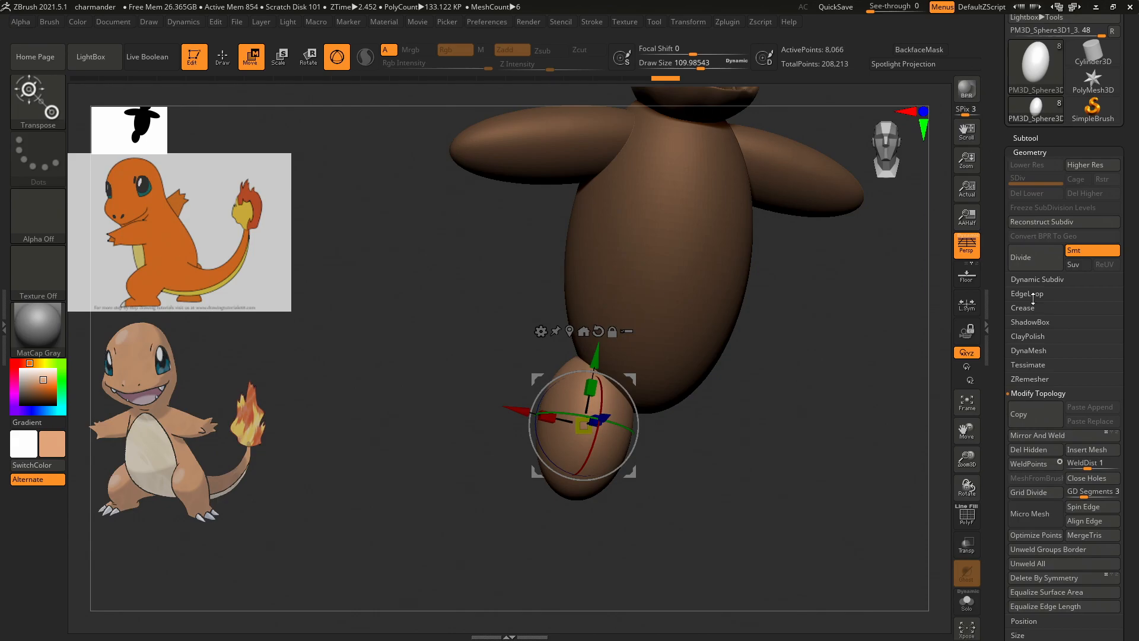
{"action": "left_click", "coordinate": [1033, 436]}
{"action": "left_click_drag", "start_coordinate": [830, 424], "coordinate": [790, 408]}
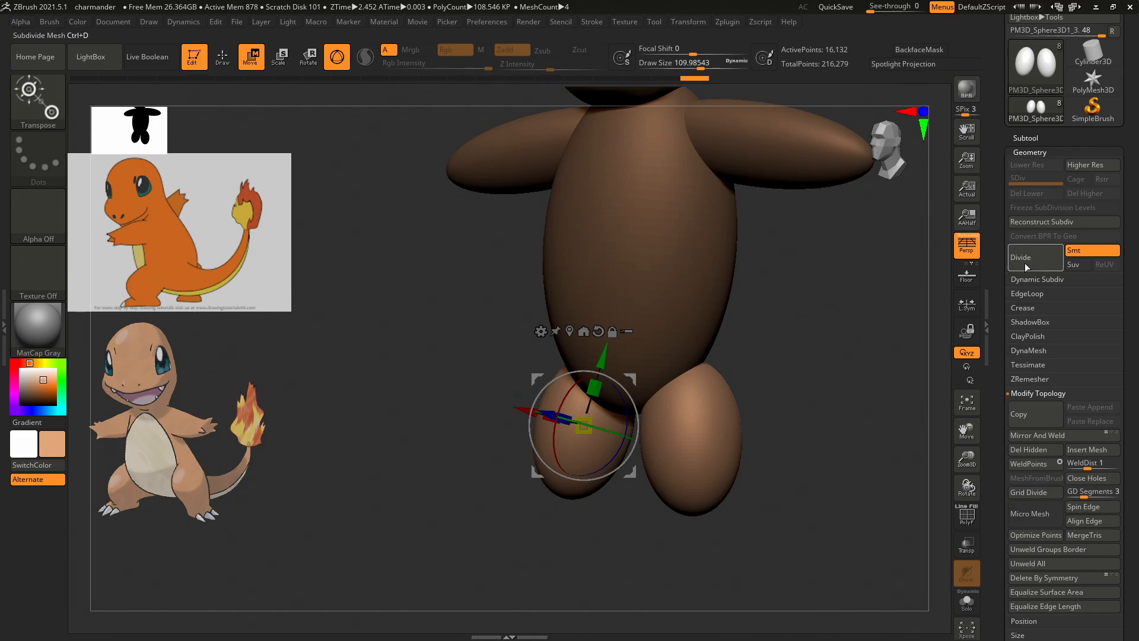
Append a further Sphere3D subtool below the legs and select it as the active subtool.
{"action": "left_click_drag", "start_coordinate": [1001, 277], "coordinate": [1010, 378]}
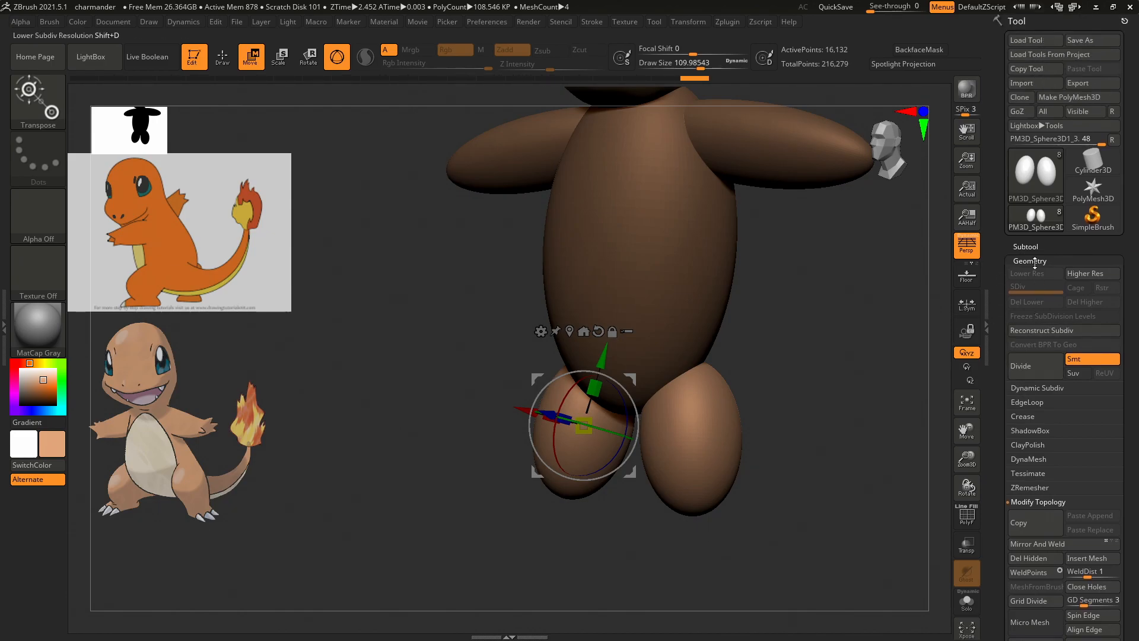
{"action": "left_click", "coordinate": [1028, 243]}
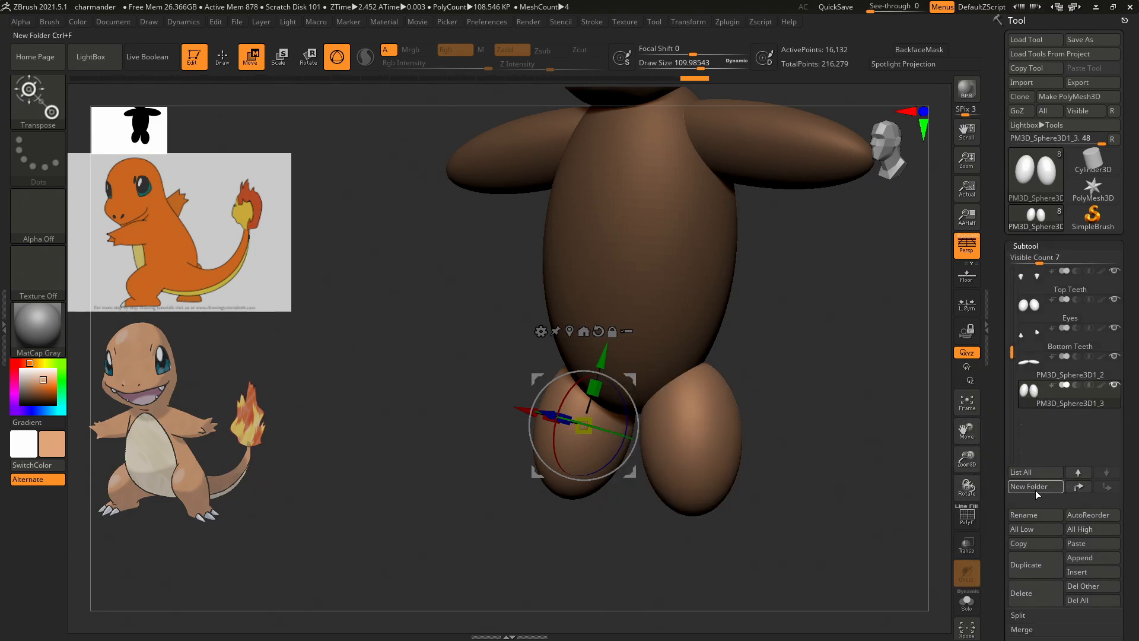
{"action": "left_click", "coordinate": [1088, 558]}
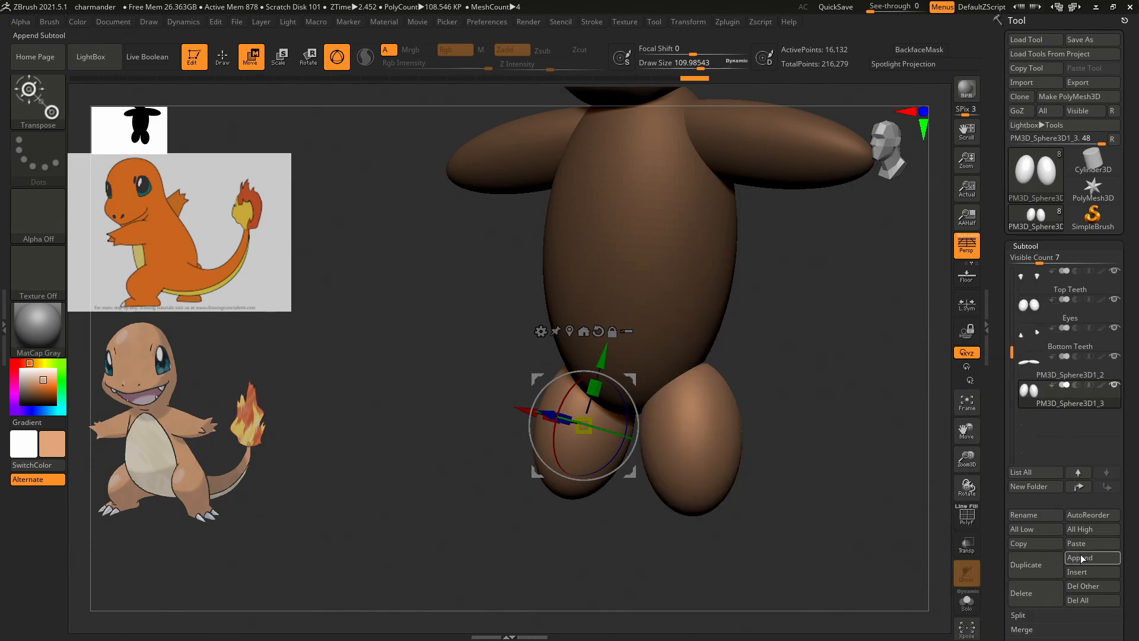
{"action": "left_click", "coordinate": [1083, 559]}
{"action": "left_click", "coordinate": [697, 388]}
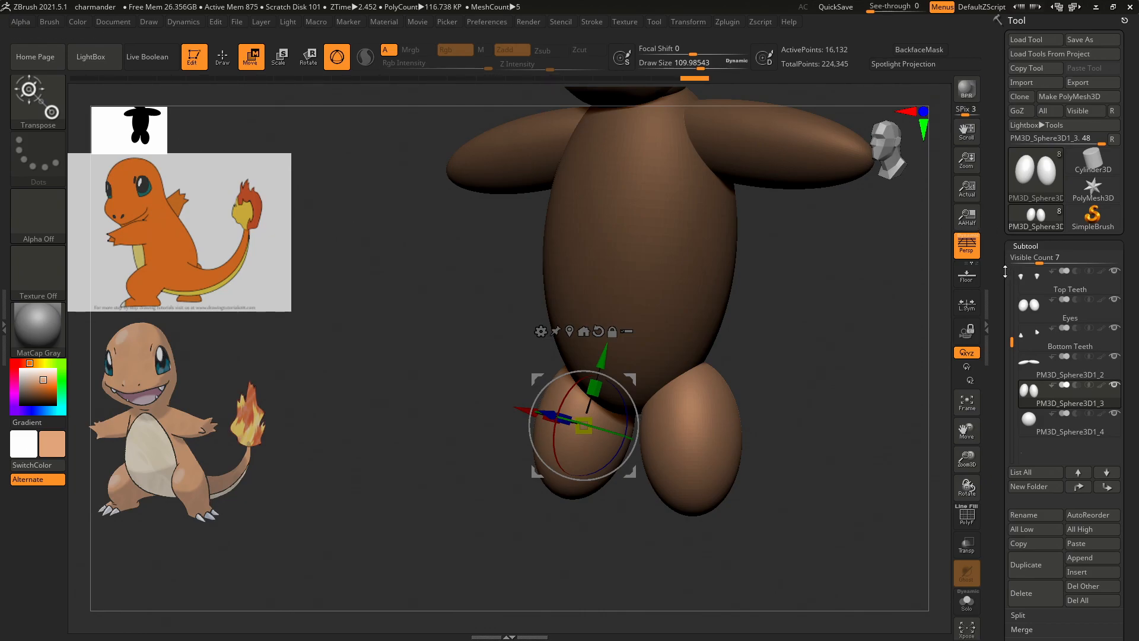
{"action": "left_click", "coordinate": [1045, 428]}
{"action": "left_click", "coordinate": [1045, 431]}
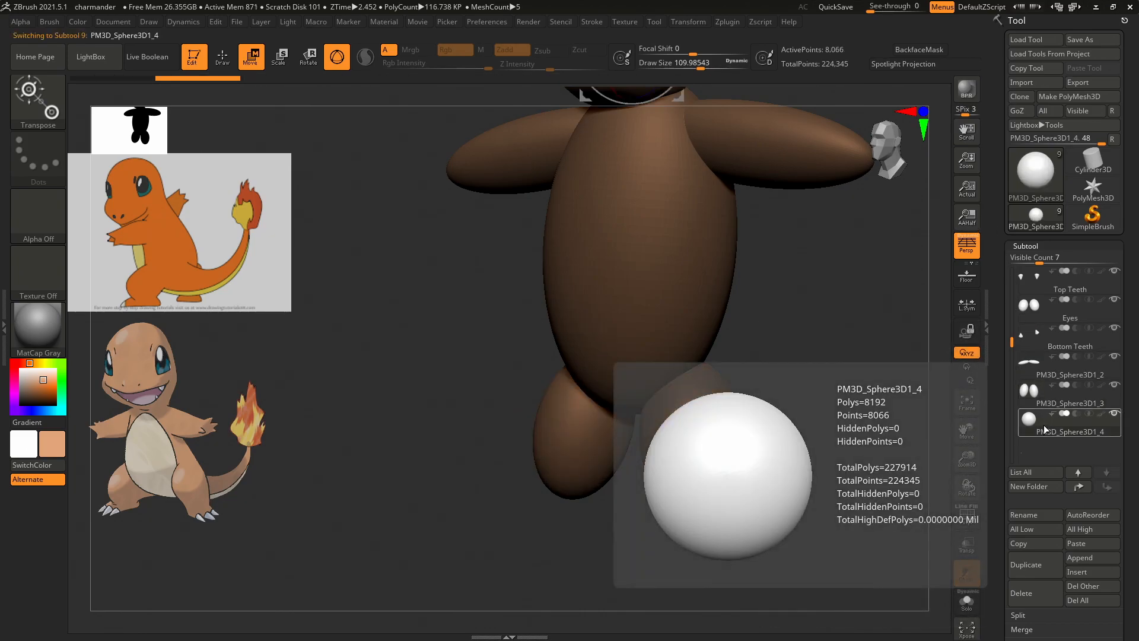
Move the new sphere from the head down to the foot area and back along Z beneath one leg.
{"action": "left_click_drag", "start_coordinate": [872, 311], "coordinate": [825, 398], "text": "alt"}
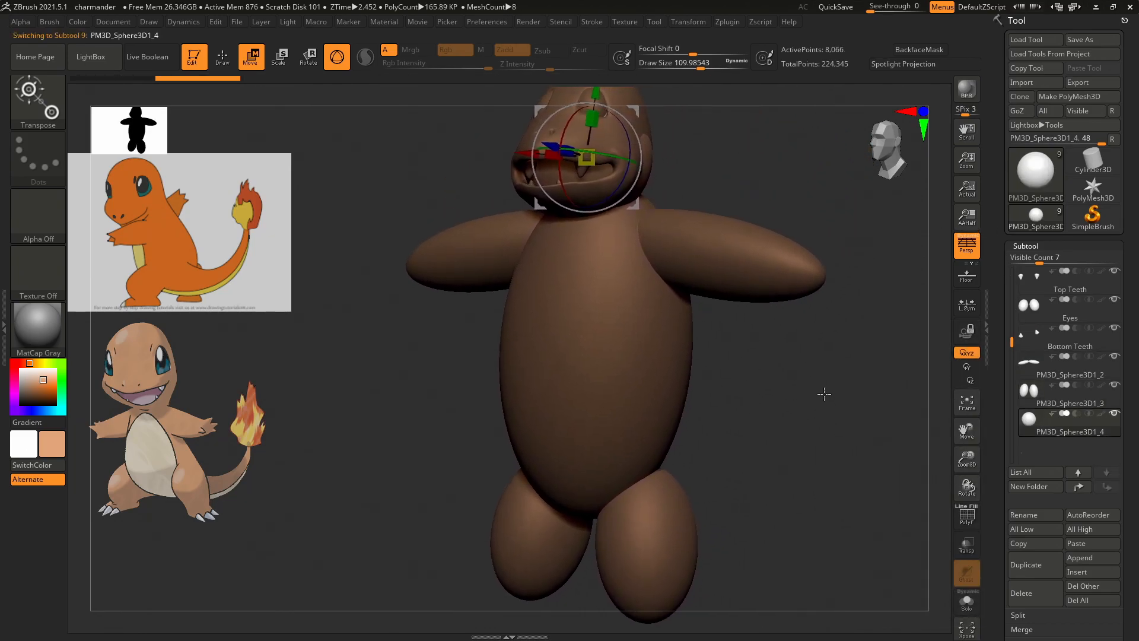
{"action": "left_click_drag", "start_coordinate": [587, 158], "coordinate": [527, 581]}
{"action": "left_click_drag", "start_coordinate": [722, 407], "coordinate": [795, 421]}
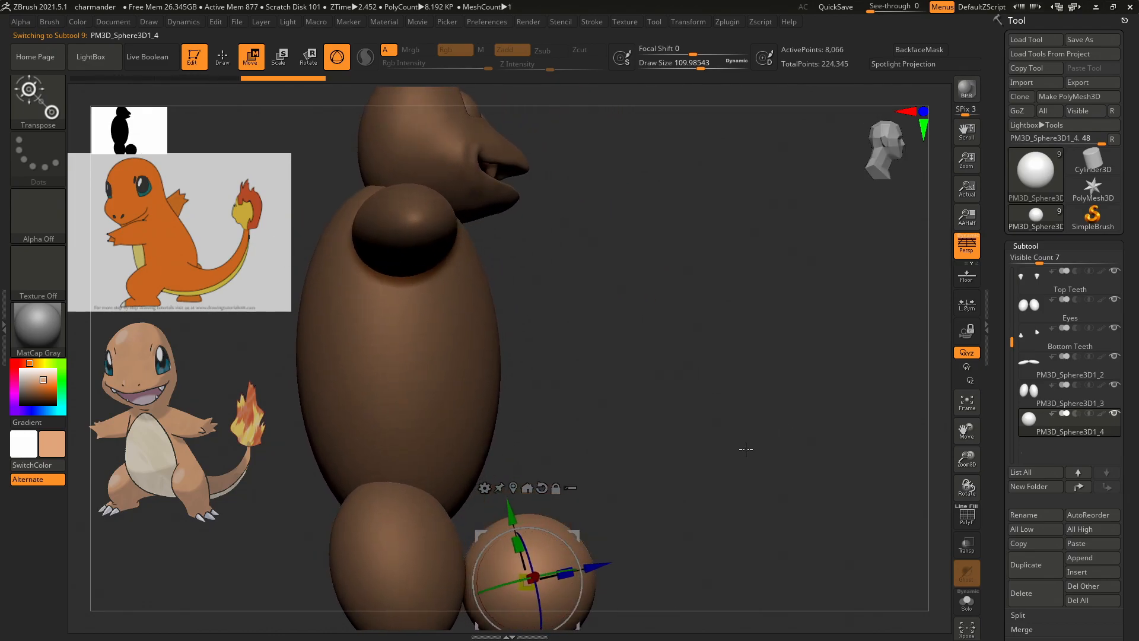
{"action": "left_click_drag", "start_coordinate": [735, 452], "coordinate": [740, 409]}
{"action": "left_click_drag", "start_coordinate": [723, 450], "coordinate": [727, 333], "text": "alt"}
{"action": "left_click_drag", "start_coordinate": [621, 442], "coordinate": [525, 458]}
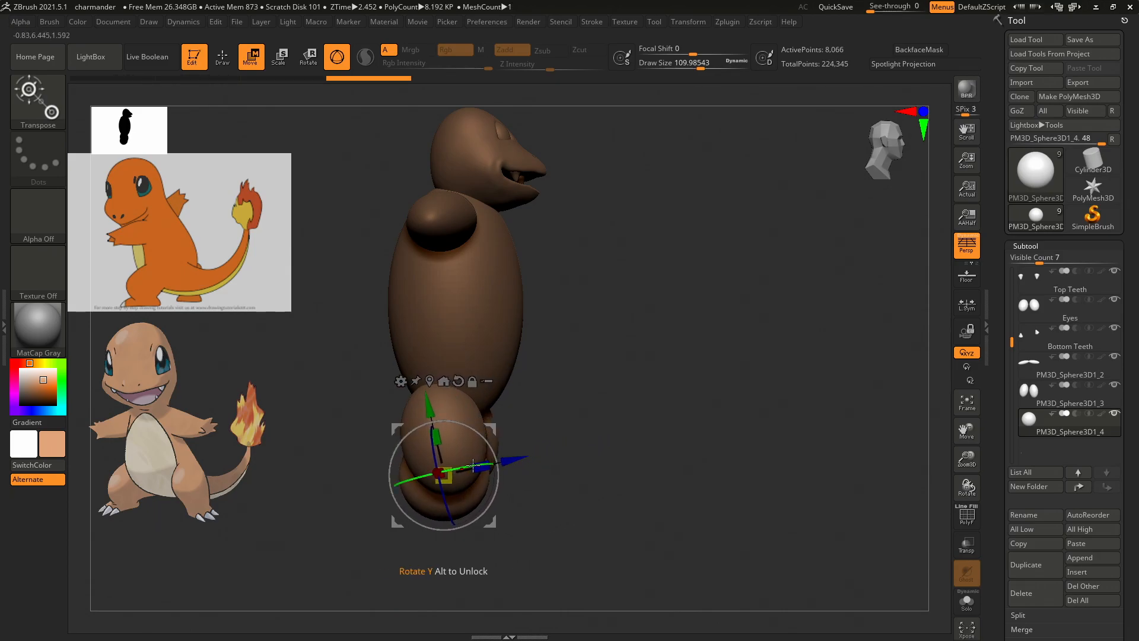
Lower the new sphere clear below one leg and scale it down to a small lower-leg shape.
{"action": "mouse_move", "coordinate": [440, 473]}
{"action": "left_mouse_down"}
{"action": "mouse_move", "coordinate": [419, 469]}
{"action": "mouse_move", "coordinate": [435, 471]}
{"action": "left_mouse_up"}
{"action": "left_click_drag", "start_coordinate": [525, 458], "coordinate": [598, 439]}
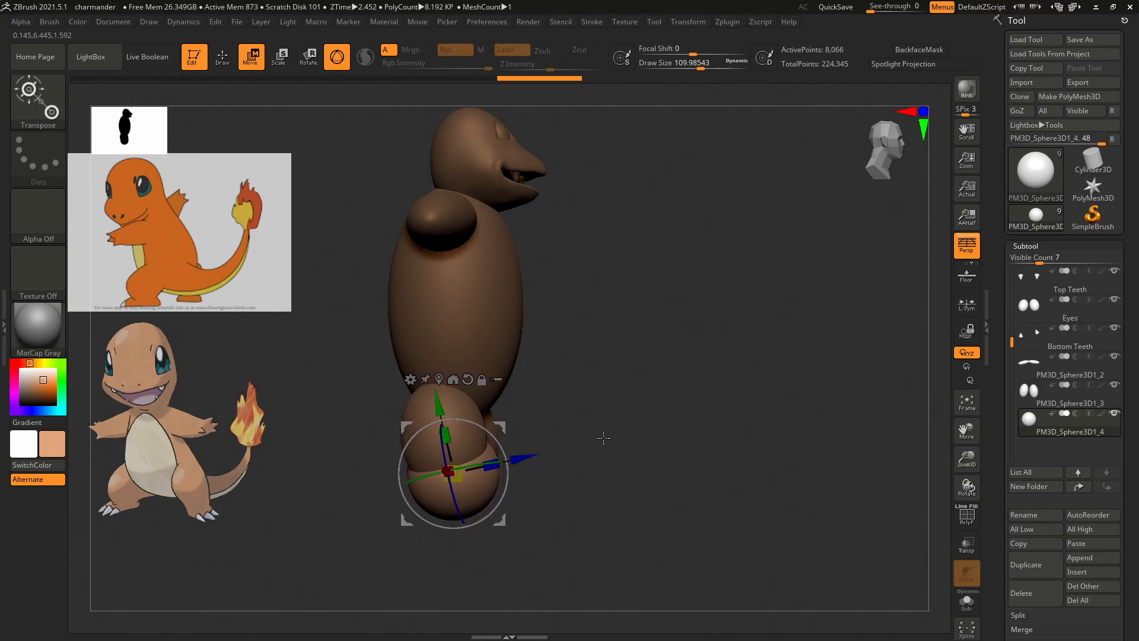
{"action": "left_click_drag", "start_coordinate": [445, 436], "coordinate": [466, 471]}
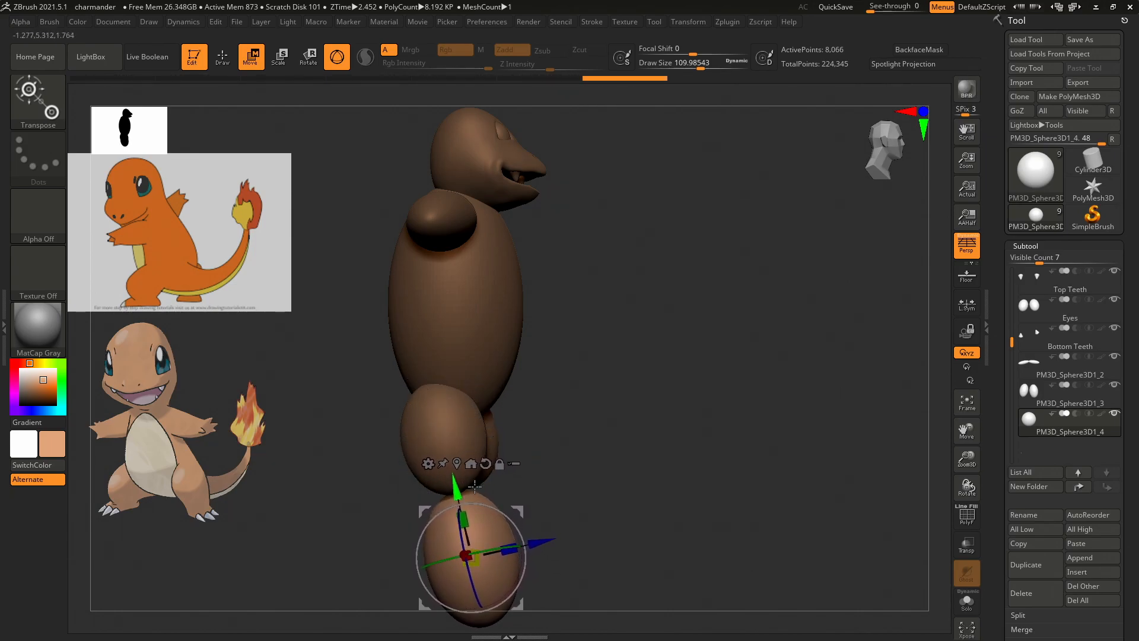
{"action": "left_click_drag", "start_coordinate": [560, 474], "coordinate": [531, 483]}
{"action": "left_click_drag", "start_coordinate": [649, 436], "coordinate": [529, 486]}
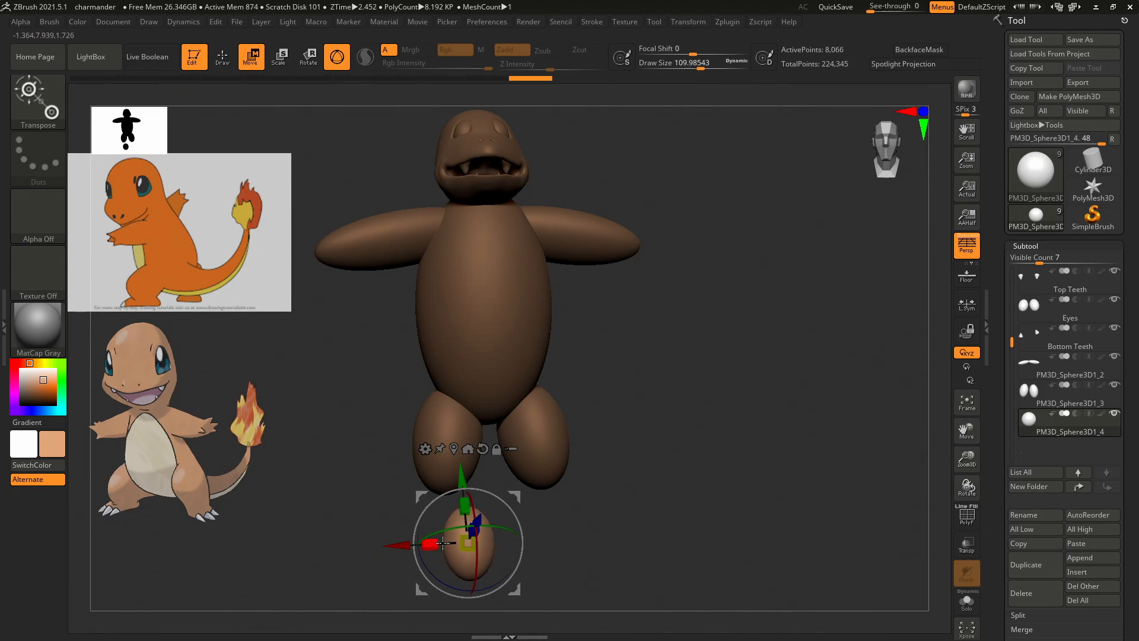
{"action": "left_click_drag", "start_coordinate": [593, 501], "coordinate": [632, 498]}
Raise the small sphere to overlap the leg's lower end, align it beneath the leg, and adjust its depth along Z.
{"action": "left_click_drag", "start_coordinate": [444, 475], "coordinate": [436, 447]}
{"action": "left_click_drag", "start_coordinate": [417, 507], "coordinate": [402, 510]}
{"action": "left_click_drag", "start_coordinate": [493, 485], "coordinate": [598, 496]}
{"action": "left_click_drag", "start_coordinate": [403, 506], "coordinate": [412, 481]}
{"action": "left_click_drag", "start_coordinate": [509, 518], "coordinate": [493, 515]}
{"action": "mouse_move", "coordinate": [573, 470]}
{"action": "left_mouse_down"}
{"action": "mouse_move", "coordinate": [541, 465]}
{"action": "mouse_move", "coordinate": [557, 477]}
{"action": "left_mouse_up"}
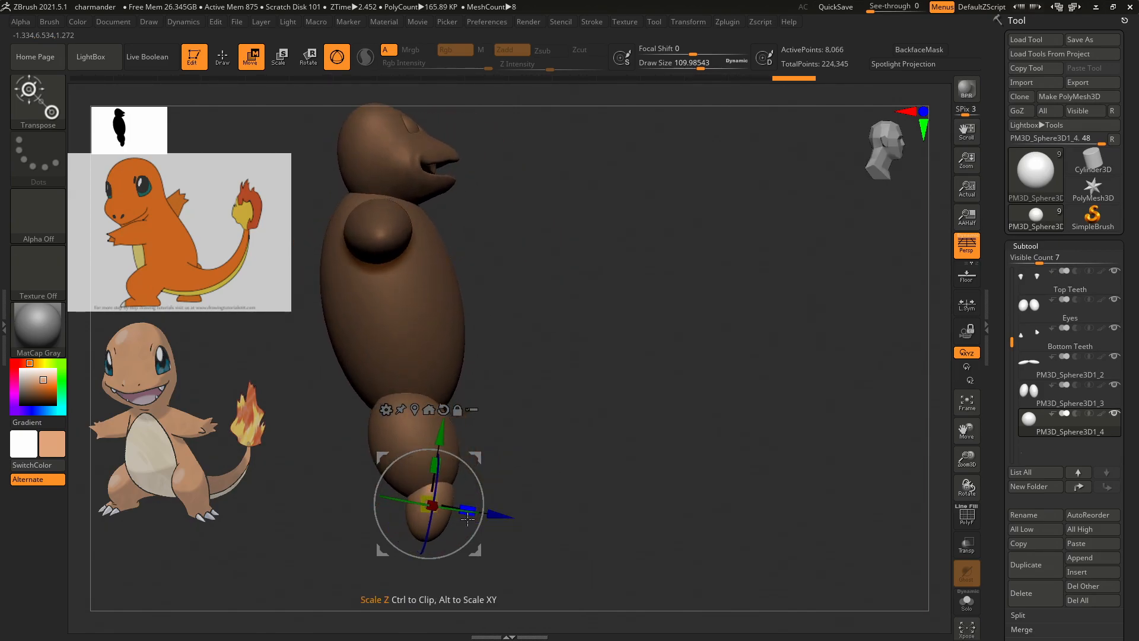
{"action": "left_click_drag", "start_coordinate": [457, 456], "coordinate": [466, 464]}
{"action": "left_click_drag", "start_coordinate": [541, 475], "coordinate": [491, 474]}
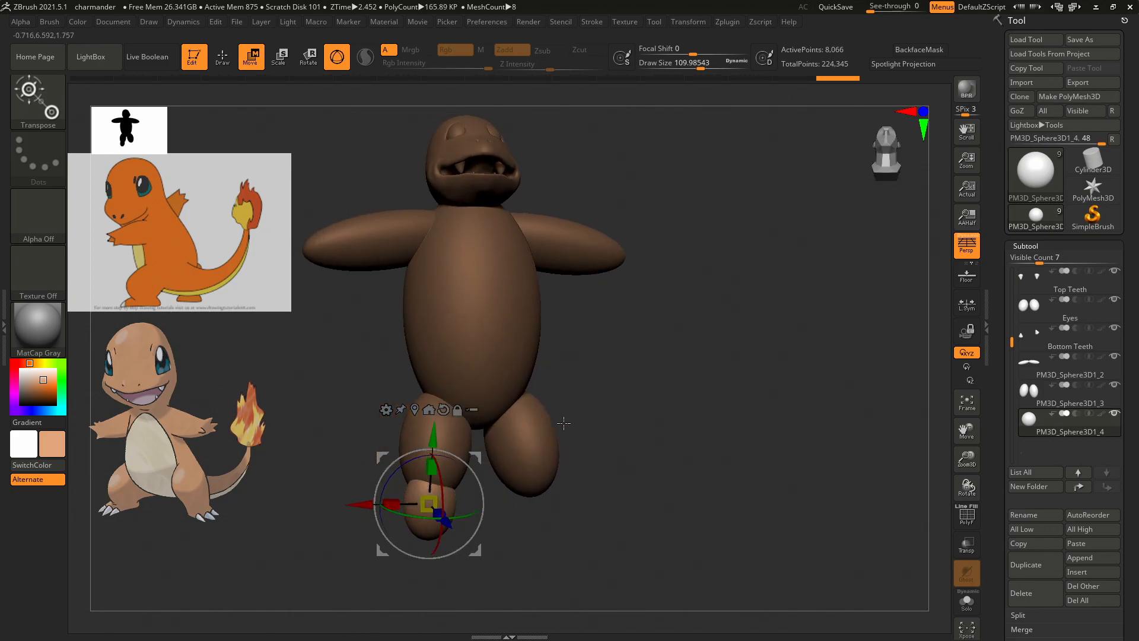
Compare the upper legs with the sphere beneath, and fine-tune that sphere's fit against the leg above.
{"action": "left_click", "coordinate": [452, 426]}
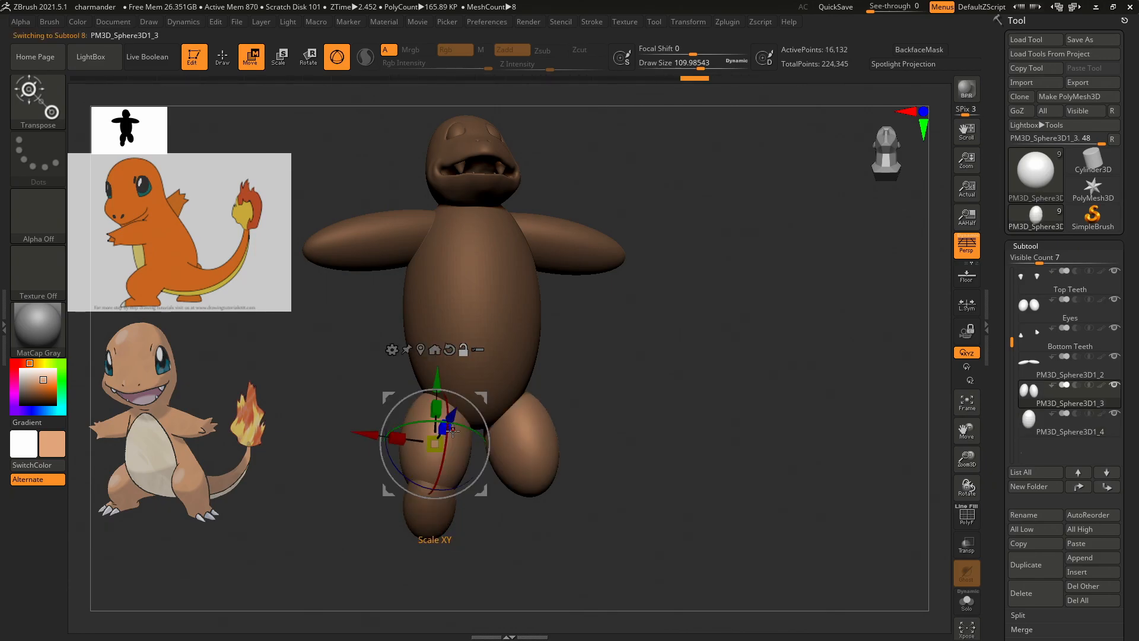
{"action": "mouse_move", "coordinate": [430, 439]}
{"action": "left_mouse_down"}
{"action": "mouse_move", "coordinate": [421, 449]}
{"action": "mouse_move", "coordinate": [433, 442]}
{"action": "left_mouse_up"}
{"action": "left_click_drag", "start_coordinate": [617, 429], "coordinate": [696, 441]}
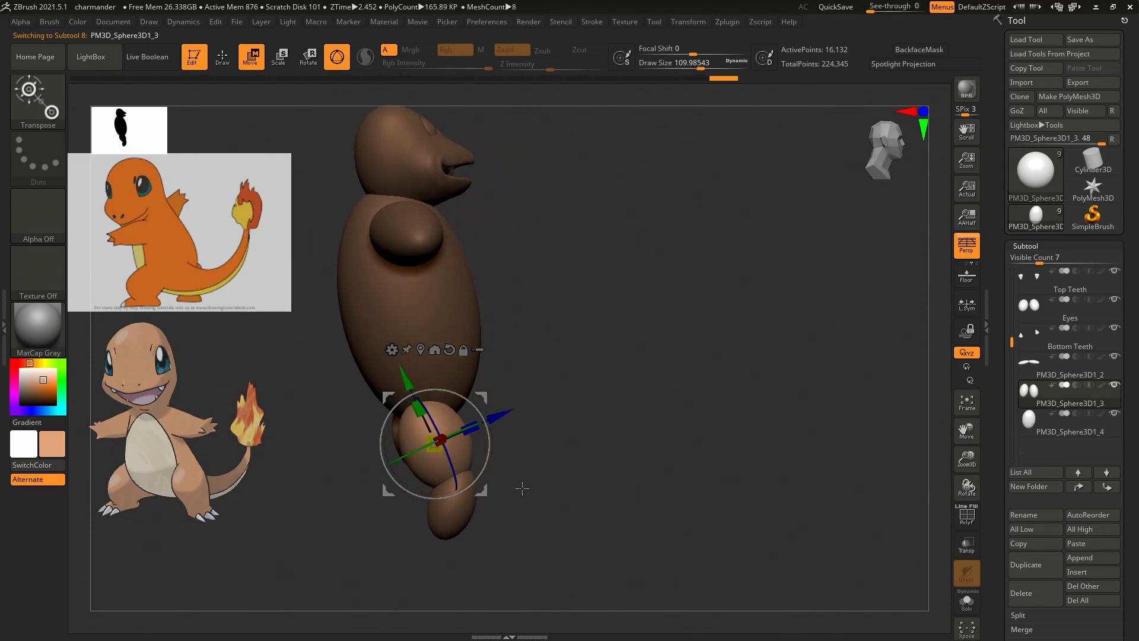
{"action": "mouse_move", "coordinate": [567, 430]}
{"action": "left_mouse_down"}
{"action": "mouse_move", "coordinate": [615, 442]}
{"action": "mouse_move", "coordinate": [580, 445]}
{"action": "mouse_move", "coordinate": [594, 468]}
{"action": "mouse_move", "coordinate": [646, 465]}
{"action": "mouse_move", "coordinate": [611, 445]}
{"action": "mouse_move", "coordinate": [645, 434]}
{"action": "mouse_move", "coordinate": [557, 442]}
{"action": "left_mouse_up"}
{"action": "left_click", "coordinate": [445, 514], "text": "alt"}
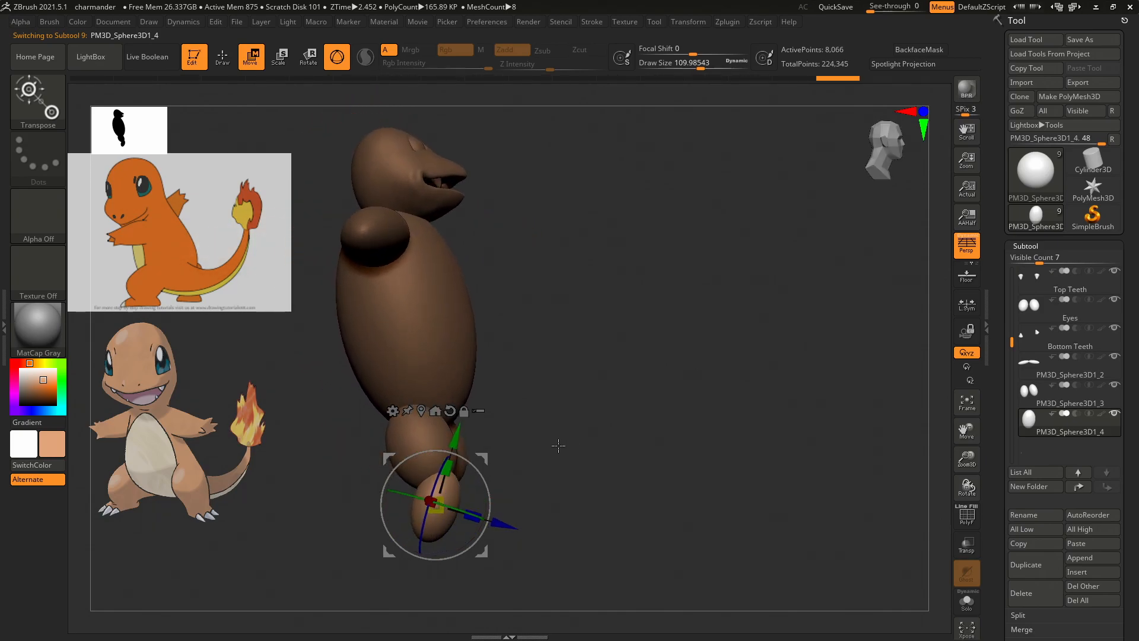
{"action": "left_click_drag", "start_coordinate": [473, 517], "coordinate": [480, 518]}
{"action": "left_click_drag", "start_coordinate": [549, 470], "coordinate": [576, 443]}
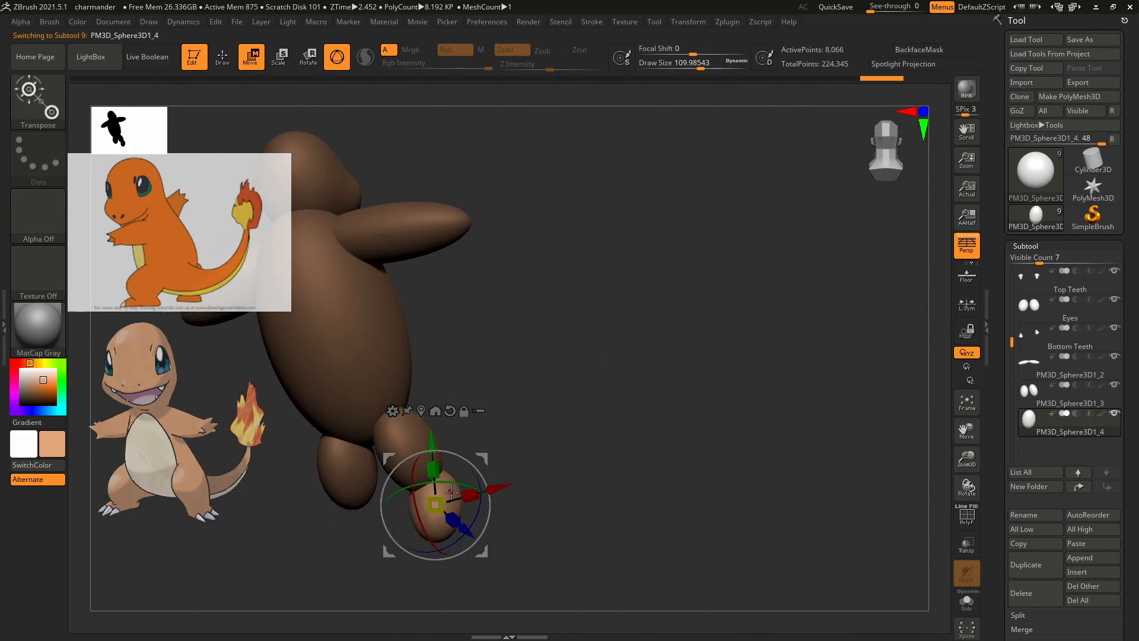
{"action": "left_click_drag", "start_coordinate": [436, 504], "coordinate": [436, 504]}
{"action": "left_click_drag", "start_coordinate": [625, 420], "coordinate": [536, 452]}
Mirror and weld the lower-leg sphere to create its counterpart under the opposite leg.
{"action": "left_click_drag", "start_coordinate": [997, 311], "coordinate": [997, 112]}
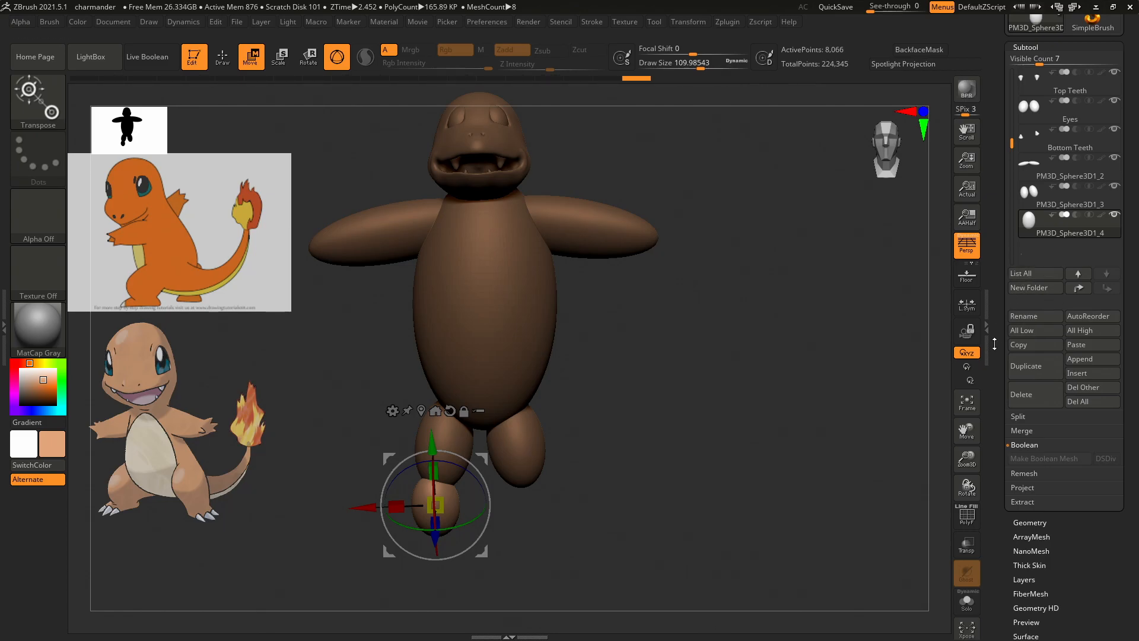
{"action": "left_click", "coordinate": [1030, 520]}
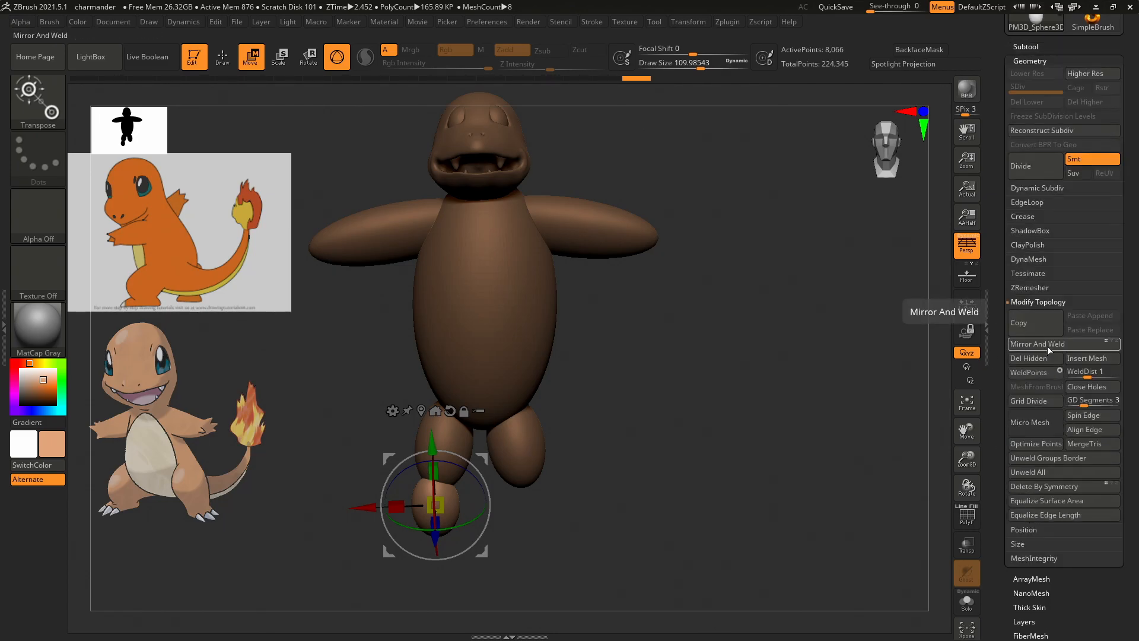
{"action": "left_click", "coordinate": [1049, 345]}
{"action": "left_click_drag", "start_coordinate": [724, 432], "coordinate": [707, 408]}
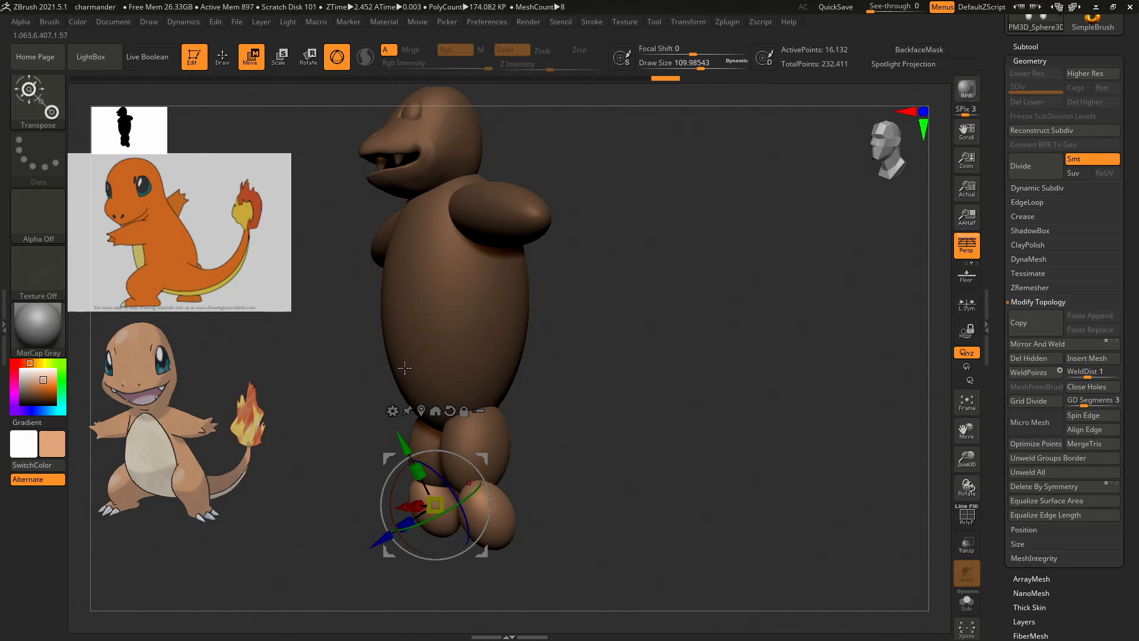
{"action": "left_click_drag", "start_coordinate": [603, 279], "coordinate": [798, 381]}
{"action": "left_click_drag", "start_coordinate": [711, 224], "coordinate": [777, 201]}
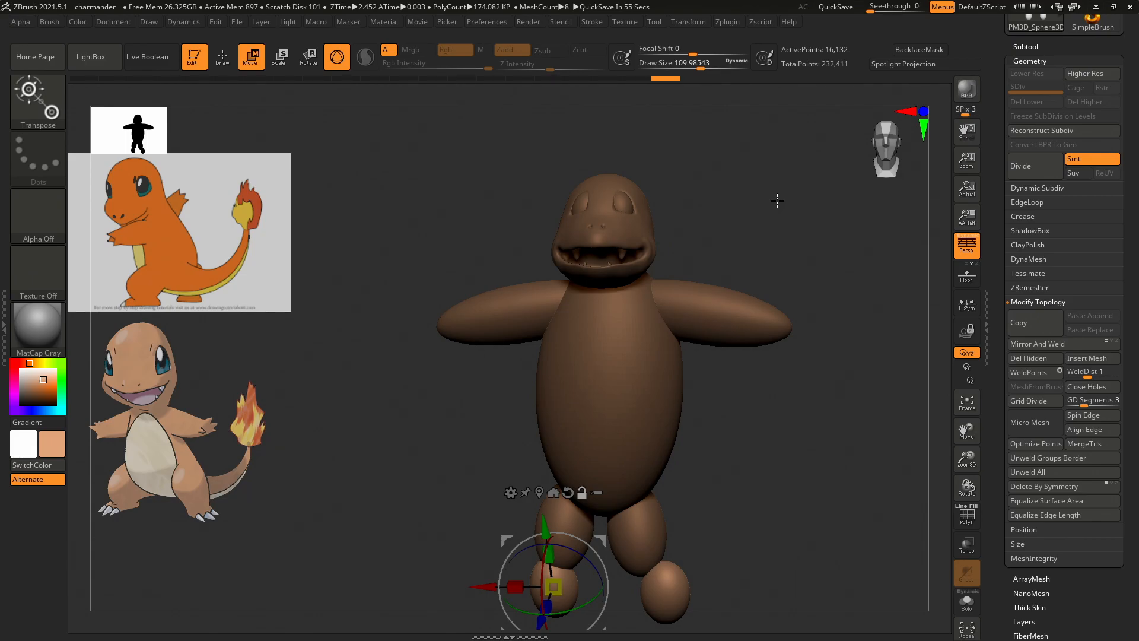
Switch to the browser and view the Charmander Pokédex page.
{"action": "key", "text": "alt+Tab"}
{"action": "key", "text": "alt+Tab"}
{"action": "key", "text": "alt+Tab"}
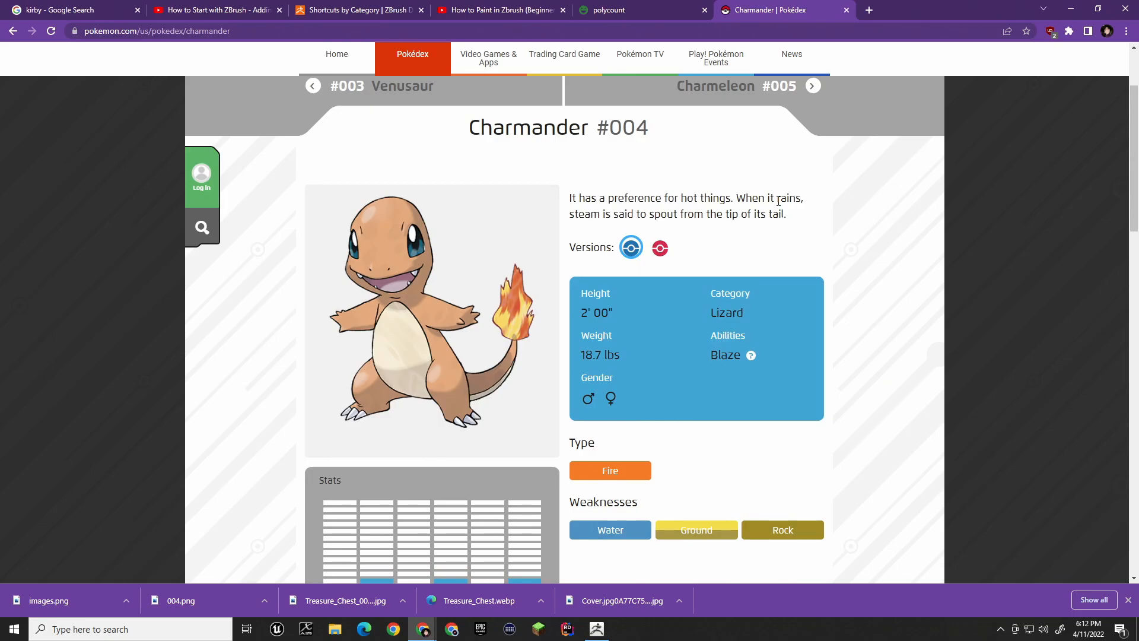
{"action": "key", "text": "ctrl+t"}
{"action": "key", "text": "ctrl+w"}
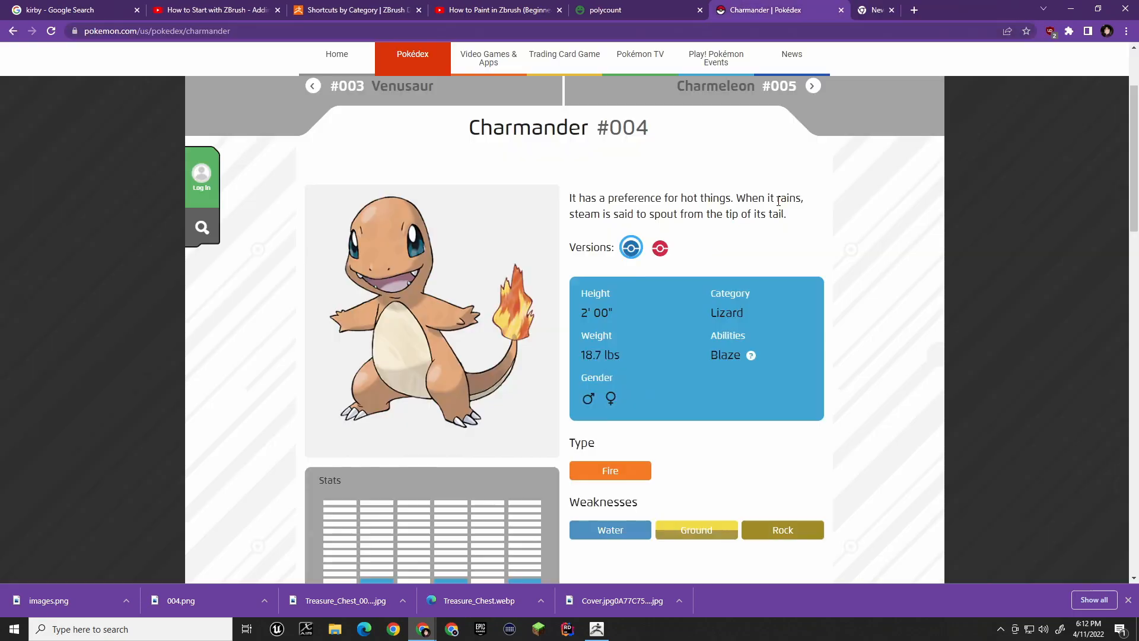
{"action": "key", "text": "alt+Tab"}
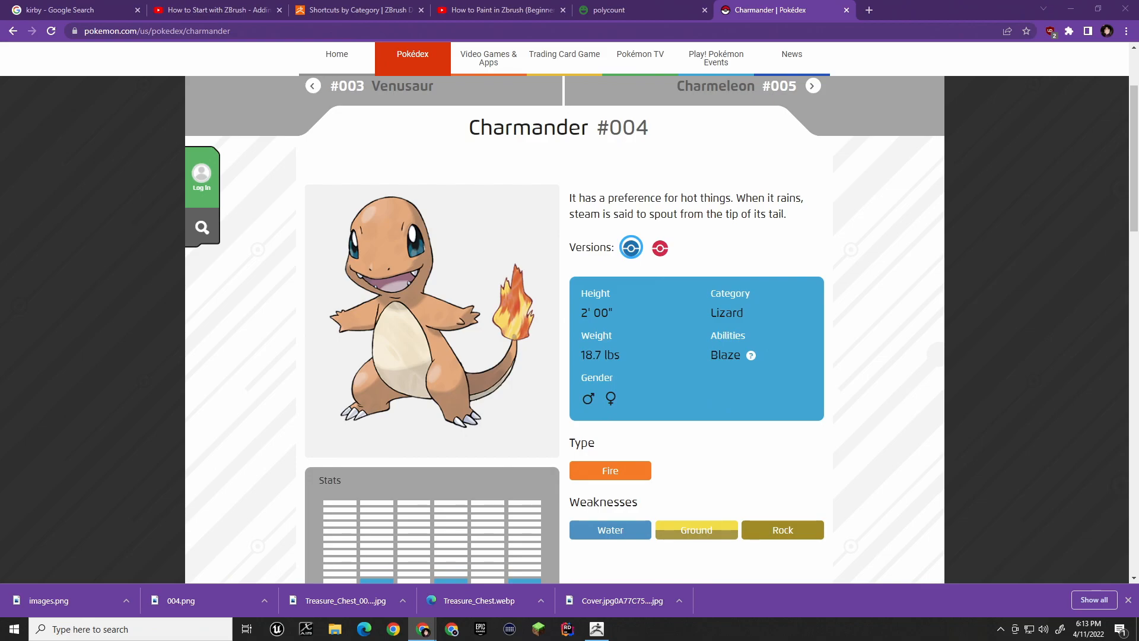
Bring the ArtStation Bulbasaur artwork into the browser window and look through its renders.
{"action": "left_click_drag", "start_coordinate": [1138, 98], "coordinate": [870, 13]}
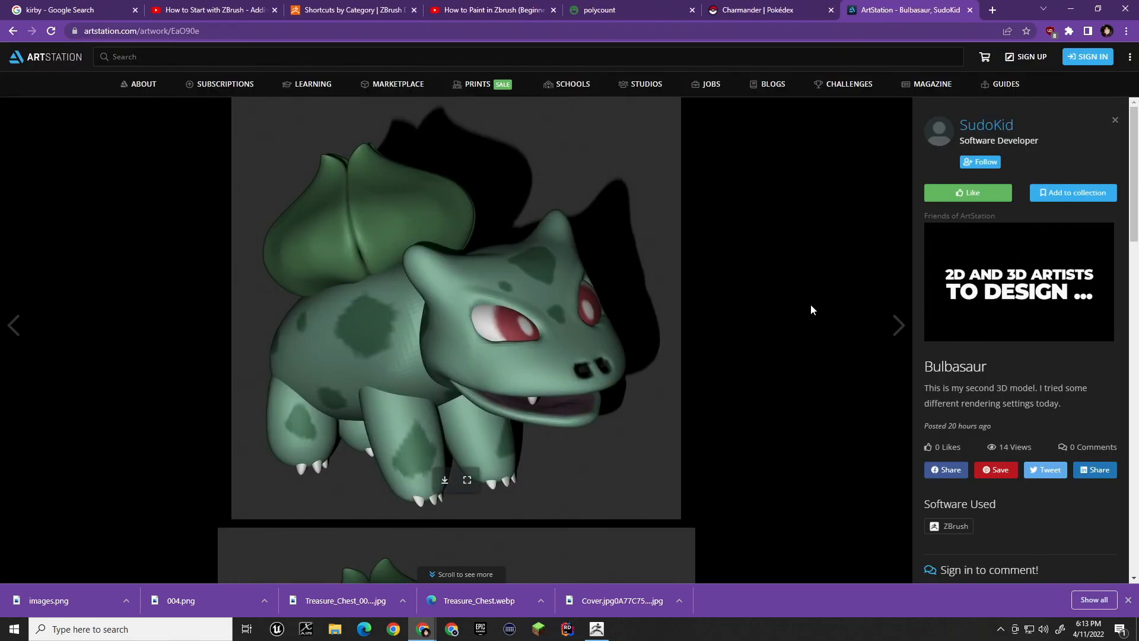
{"action": "scroll", "coordinate": [746, 305], "scroll_direction": "down", "scroll_amount": 10}
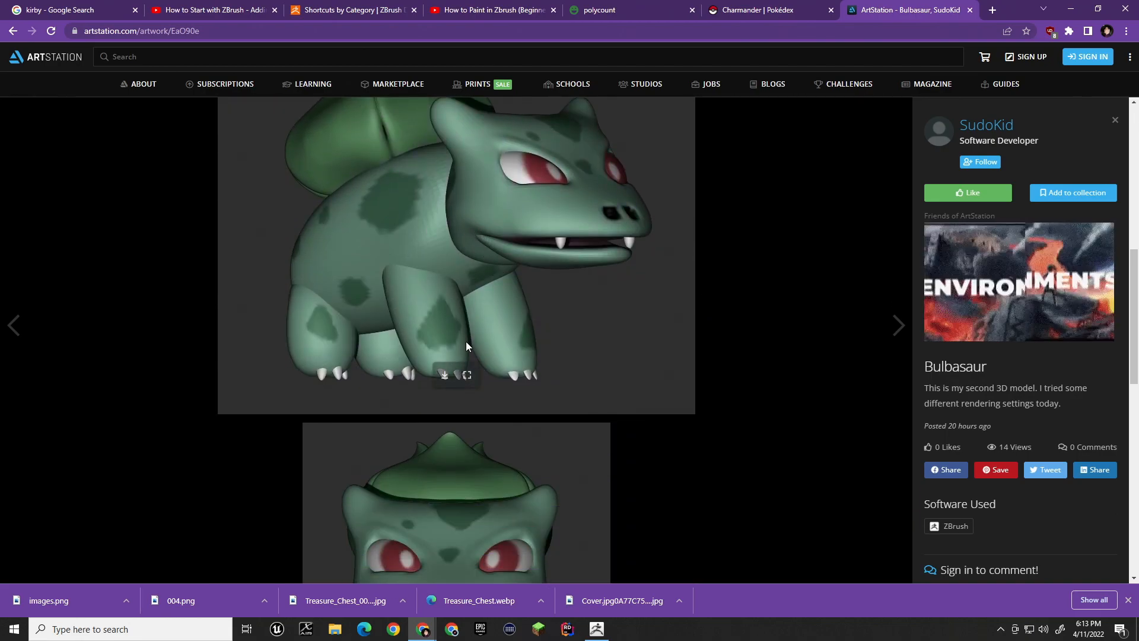
{"action": "scroll", "coordinate": [471, 329], "scroll_direction": "down", "scroll_amount": 6}
{"action": "scroll", "coordinate": [475, 325], "scroll_direction": "down", "scroll_amount": 5}
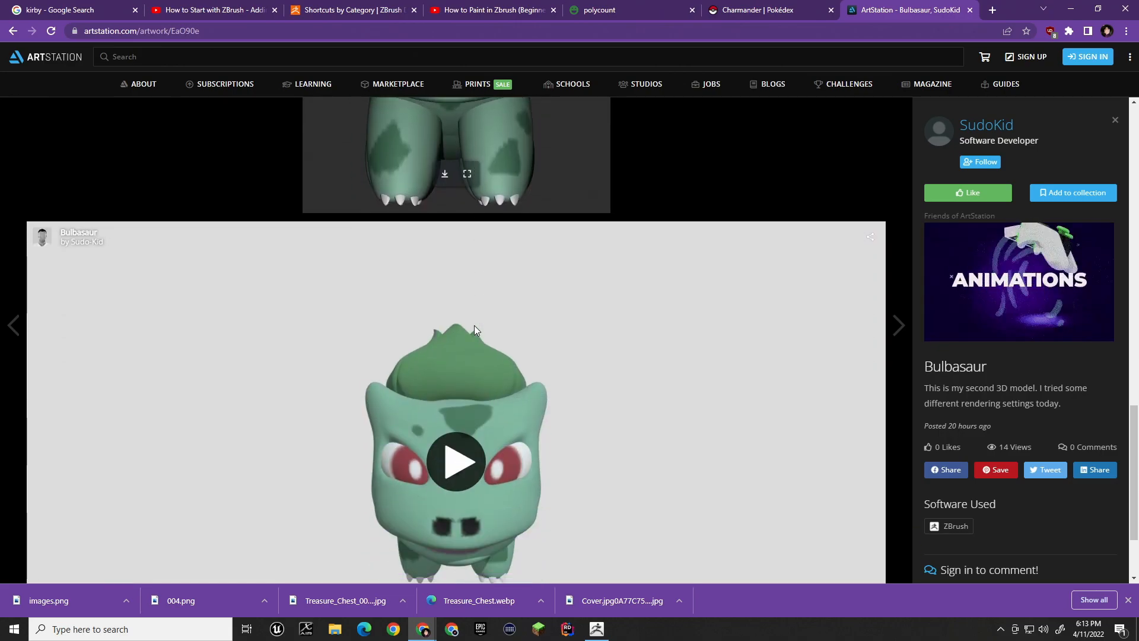
{"action": "scroll", "coordinate": [475, 330], "scroll_direction": "up", "scroll_amount": 8}
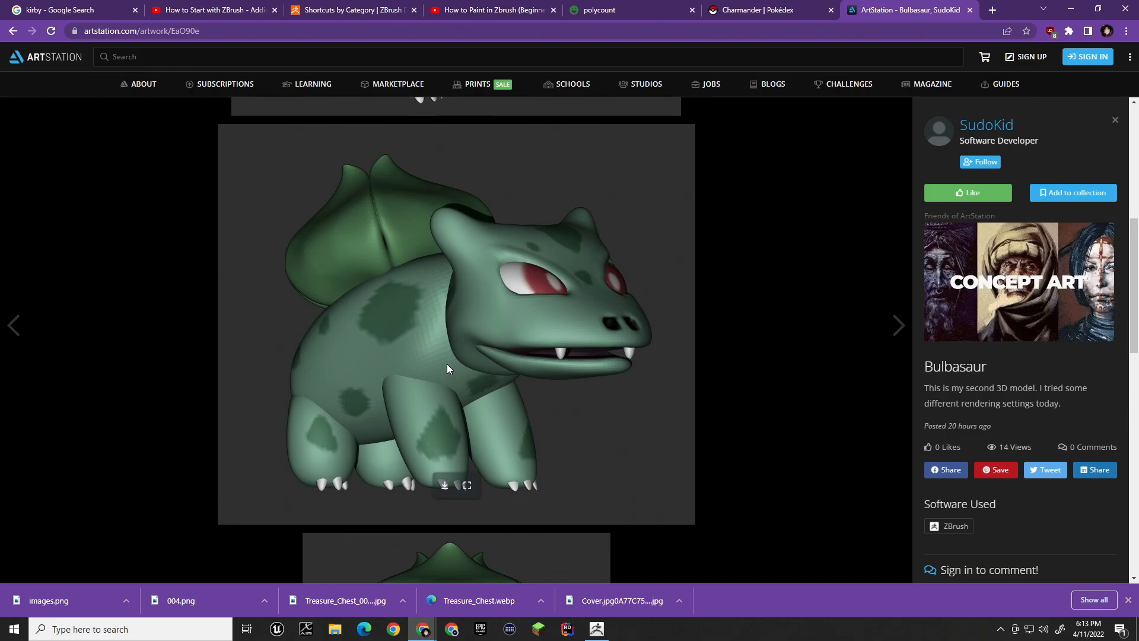
{"action": "scroll", "coordinate": [446, 364], "scroll_direction": "up", "scroll_amount": 2}
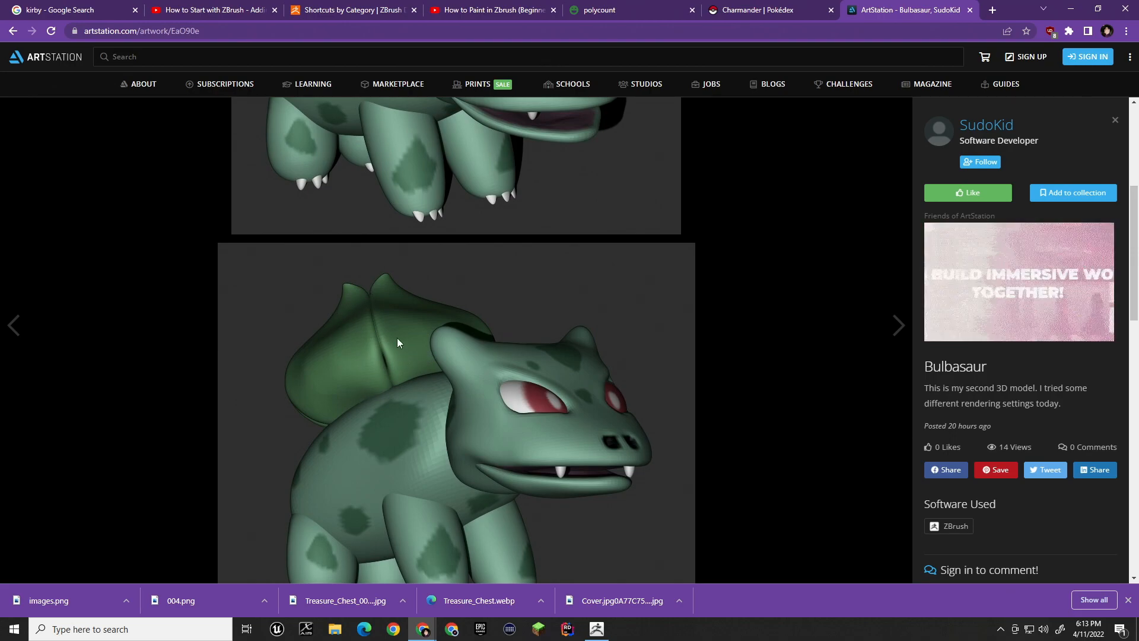
{"action": "scroll", "coordinate": [391, 341], "scroll_direction": "down", "scroll_amount": 15}
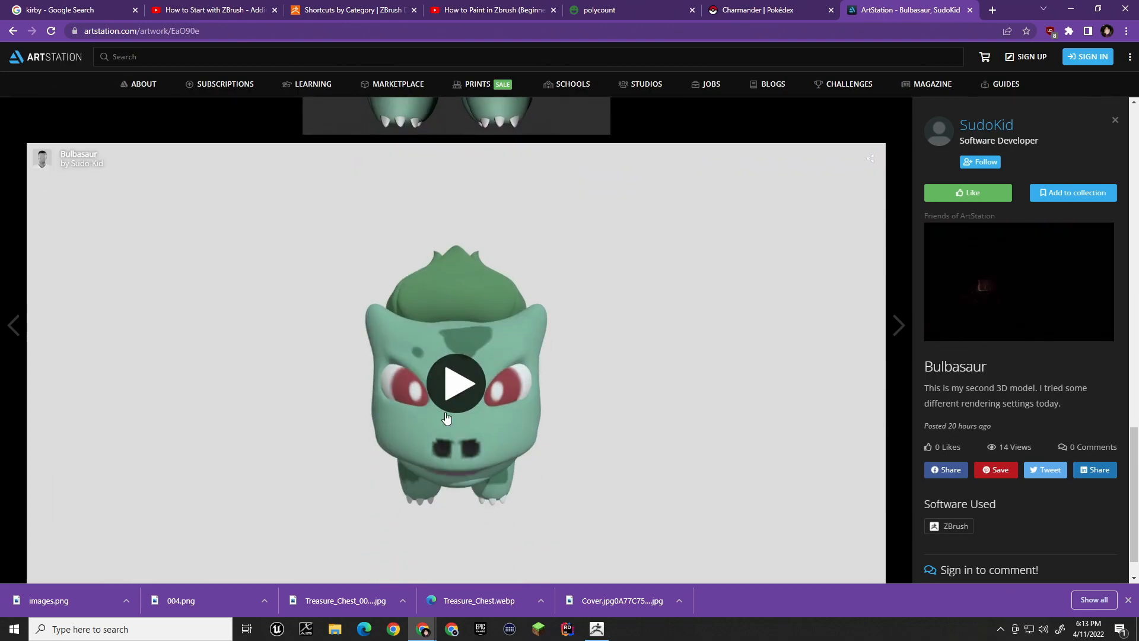
Start the embedded 3D Bulbasaur viewer and examine the model's body and leg shapes from all sides.
{"action": "left_click", "coordinate": [447, 416]}
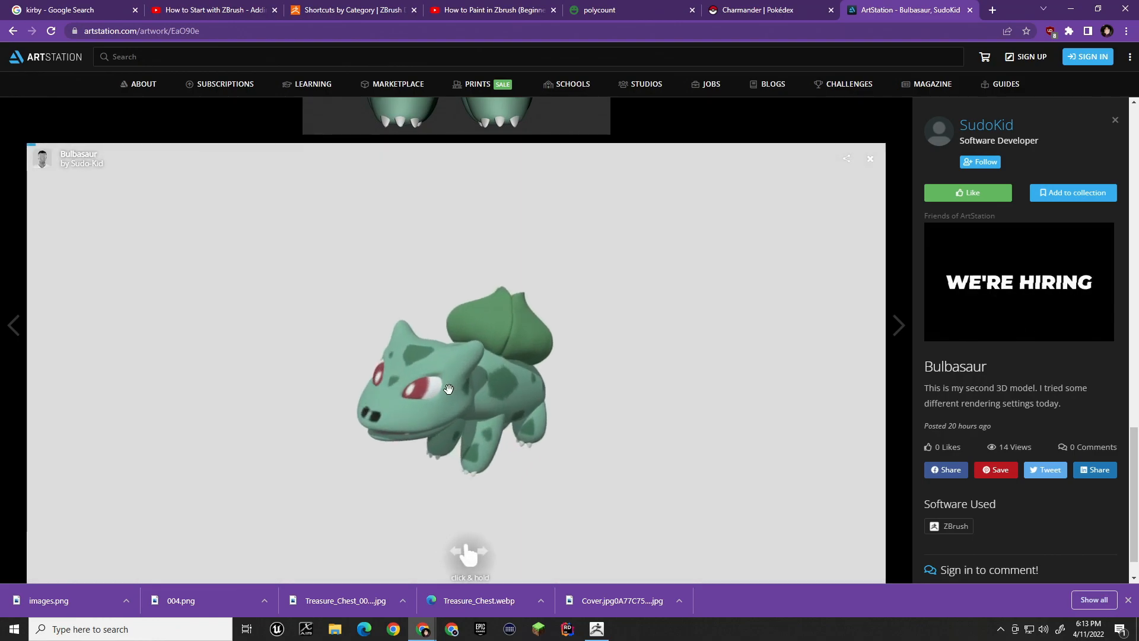
{"action": "mouse_move", "coordinate": [525, 390]}
{"action": "left_mouse_down"}
{"action": "mouse_move", "coordinate": [640, 391]}
{"action": "mouse_move", "coordinate": [520, 395]}
{"action": "left_mouse_up"}
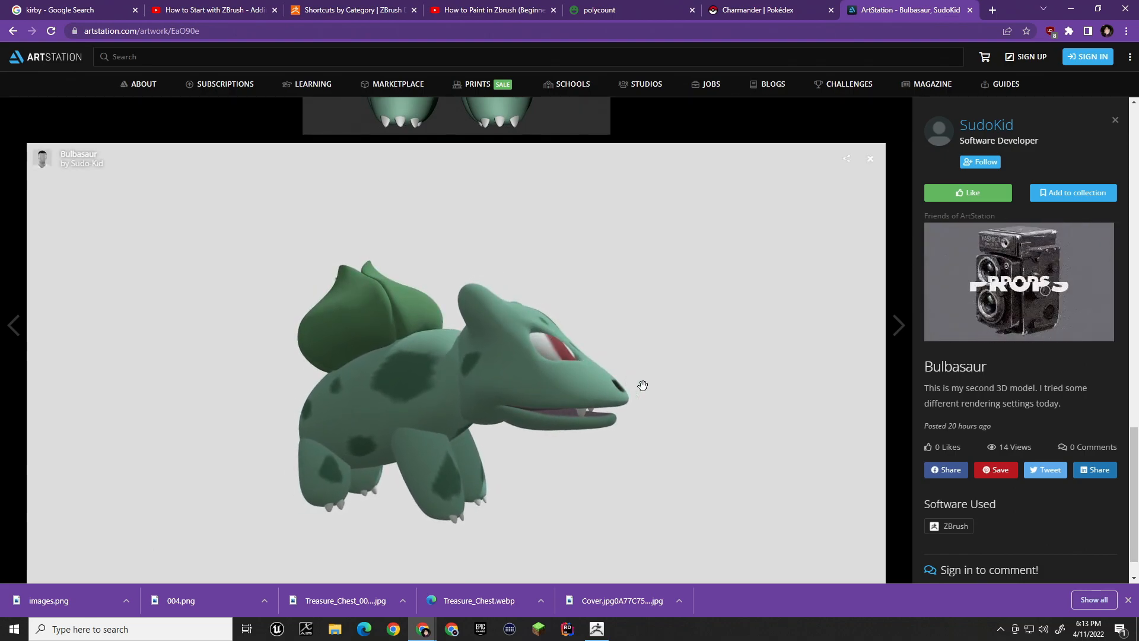
{"action": "left_click_drag", "start_coordinate": [515, 431], "coordinate": [329, 433]}
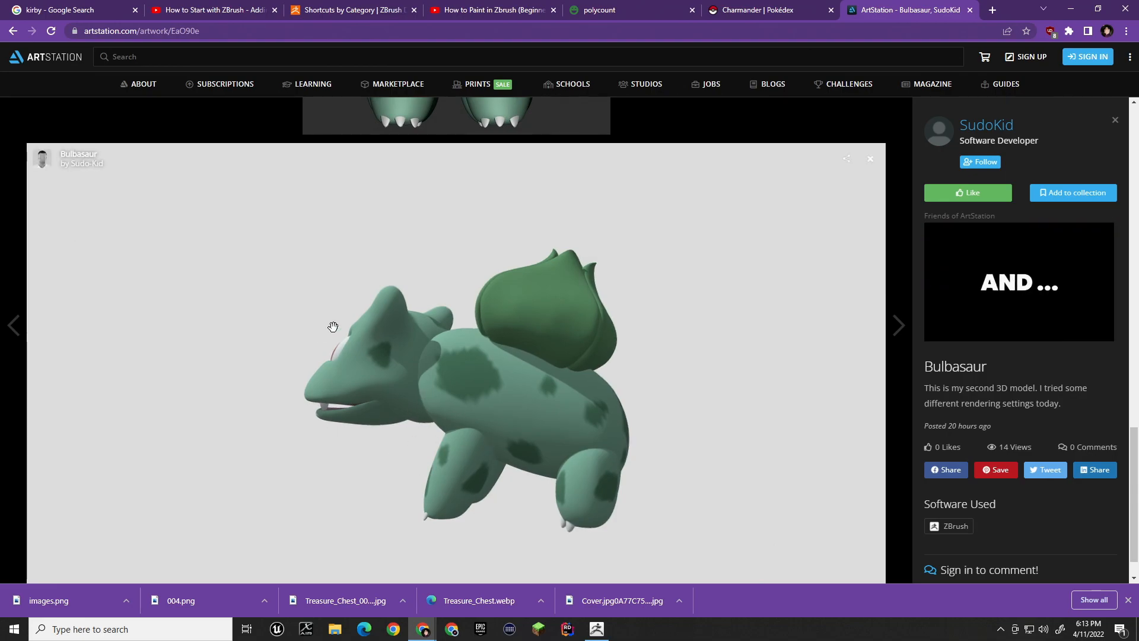
{"action": "left_click_drag", "start_coordinate": [373, 406], "coordinate": [503, 416]}
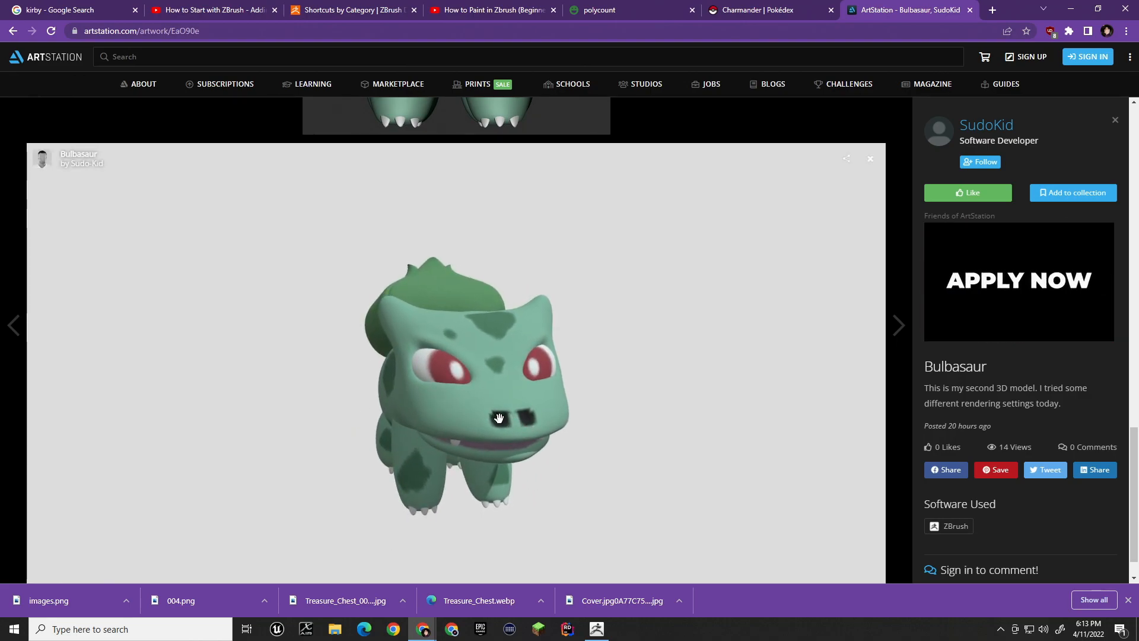
{"action": "left_click_drag", "start_coordinate": [622, 436], "coordinate": [879, 453]}
{"action": "left_click_drag", "start_coordinate": [473, 380], "coordinate": [524, 386]}
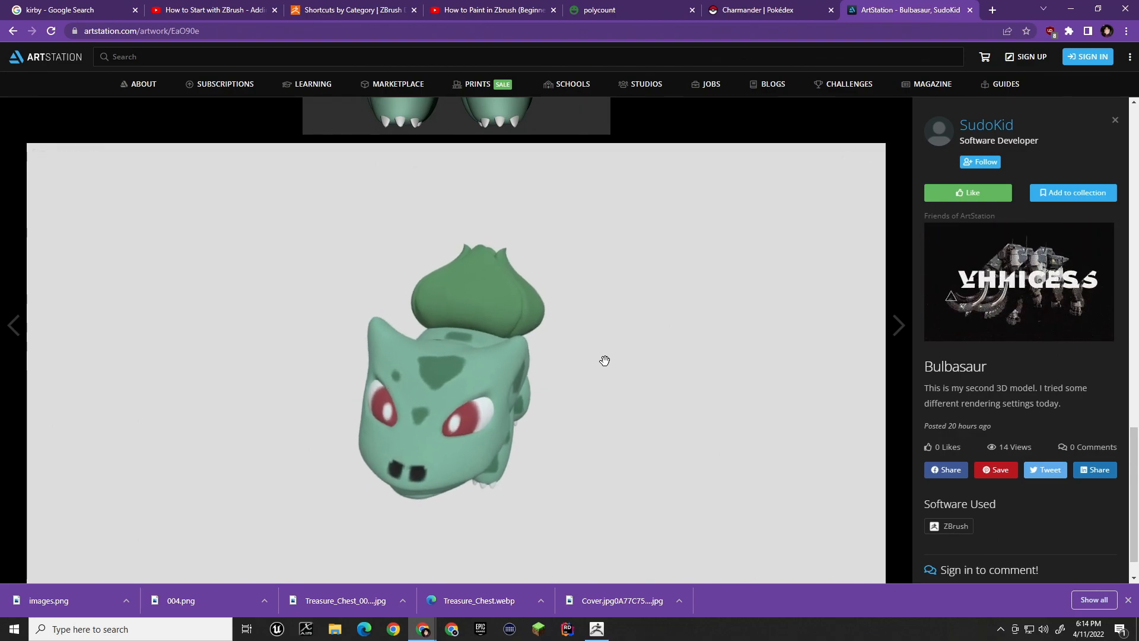
{"action": "left_click_drag", "start_coordinate": [605, 358], "coordinate": [531, 343]}
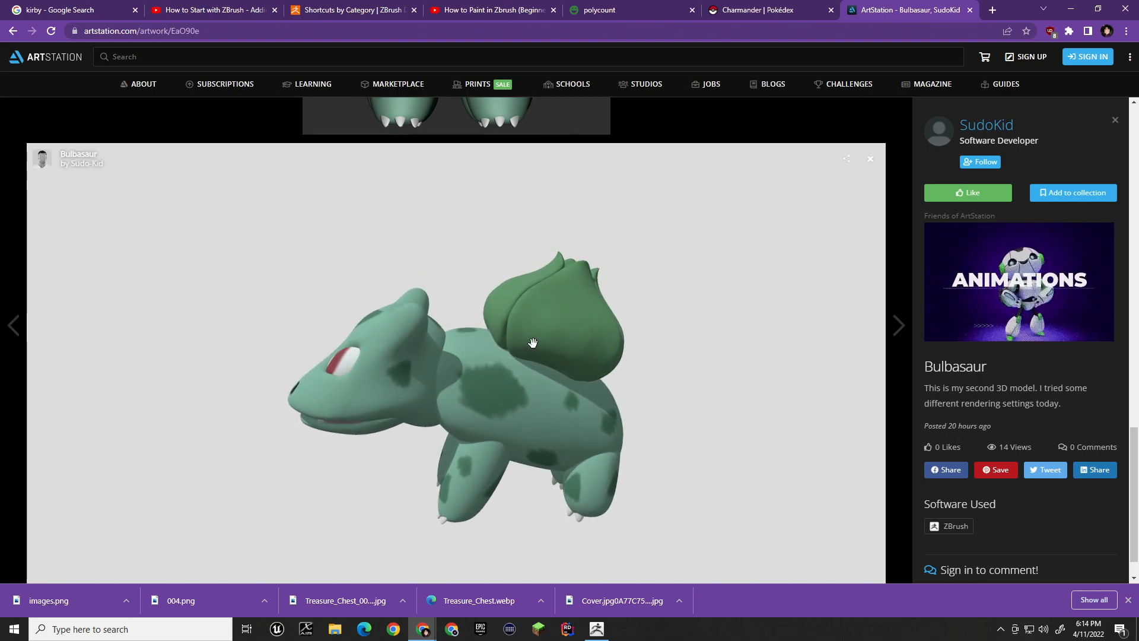
{"action": "left_click_drag", "start_coordinate": [508, 322], "coordinate": [666, 401]}
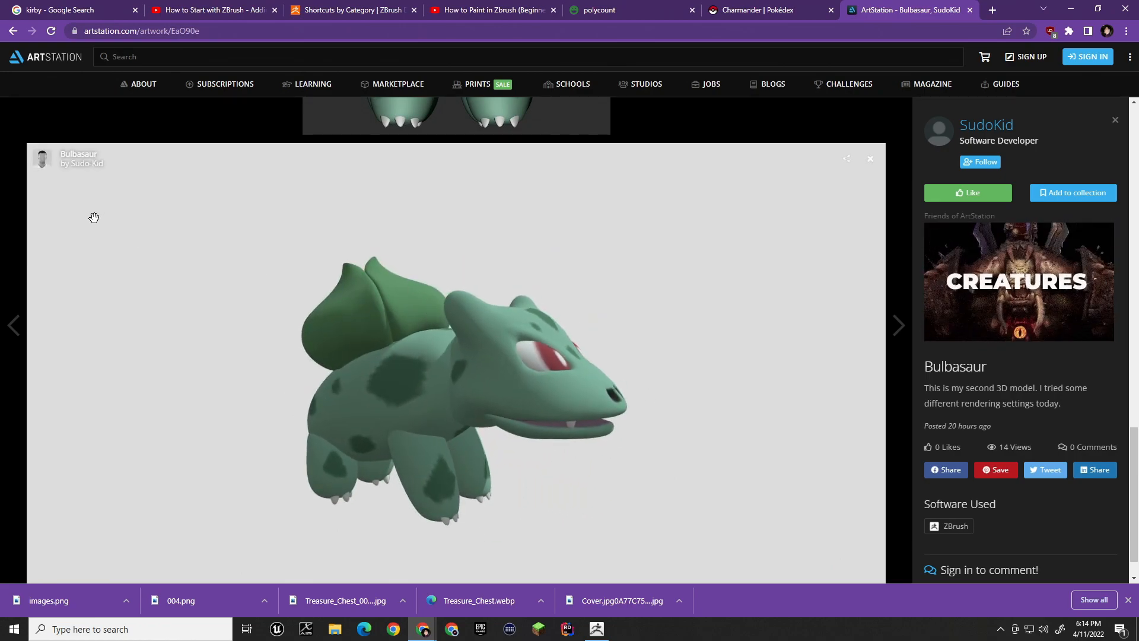
Open the artist's Sketchfab profile and inspect the Kirby model in 3D.
{"action": "left_click", "coordinate": [89, 166]}
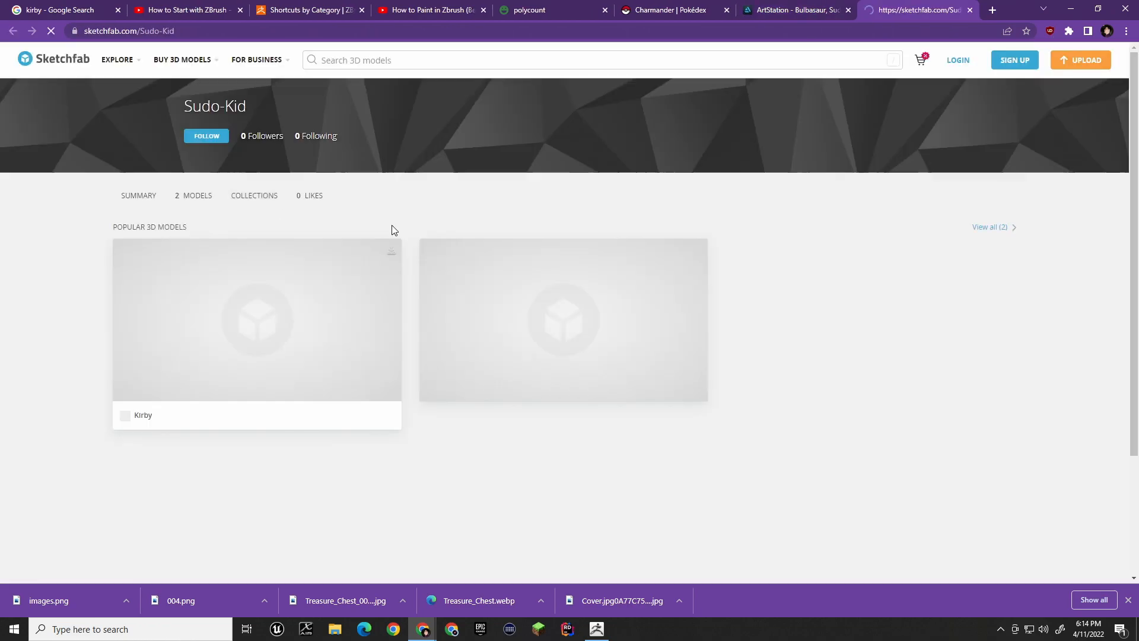
{"action": "left_click", "coordinate": [204, 290]}
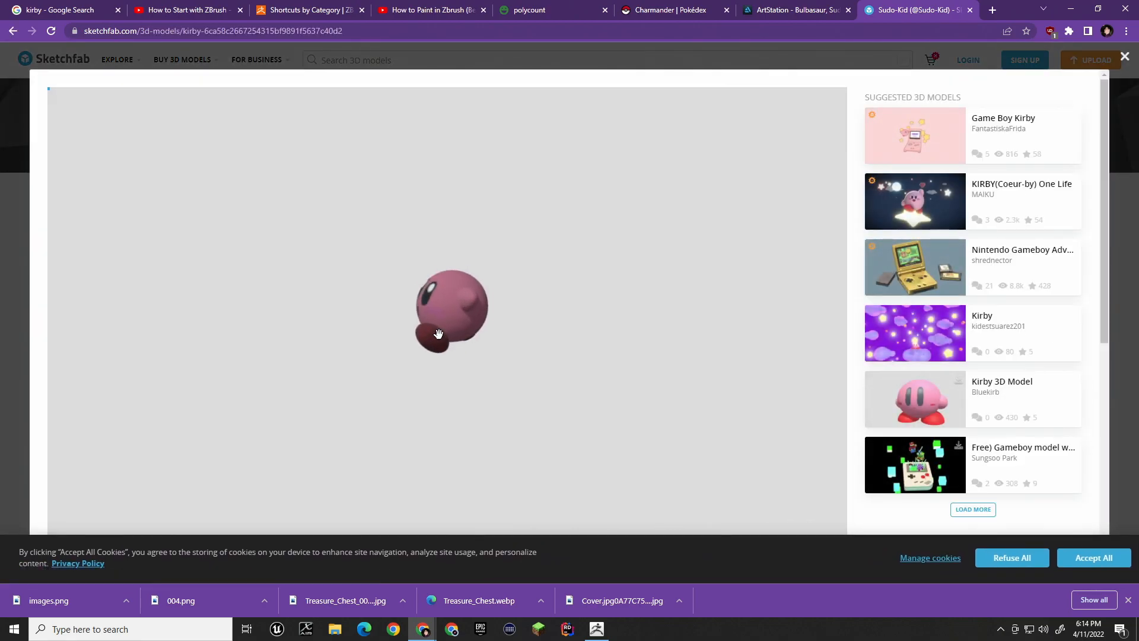
{"action": "mouse_move", "coordinate": [411, 291]}
{"action": "left_mouse_down"}
{"action": "mouse_move", "coordinate": [433, 333]}
{"action": "mouse_move", "coordinate": [488, 332]}
{"action": "mouse_move", "coordinate": [491, 257]}
{"action": "mouse_move", "coordinate": [528, 331]}
{"action": "mouse_move", "coordinate": [575, 322]}
{"action": "mouse_move", "coordinate": [415, 324]}
{"action": "left_mouse_up"}
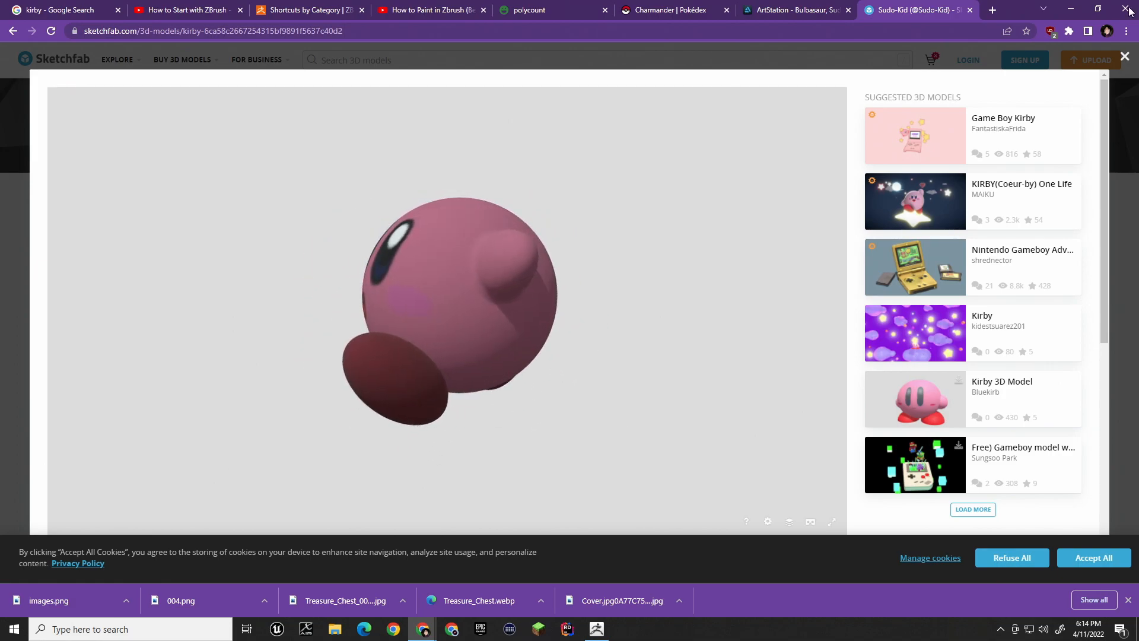
View the profile's Bulbasaur model, and inspect another artist's suggested Bulbasaur for comparison.
{"action": "left_click", "coordinate": [608, 48]}
{"action": "left_click", "coordinate": [435, 304]}
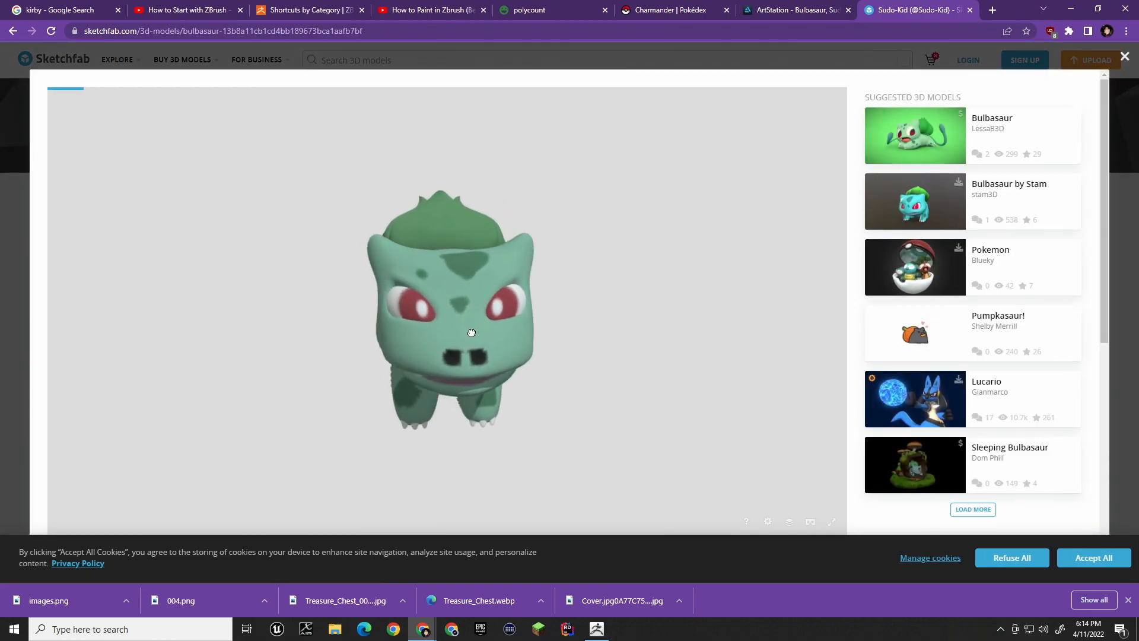
{"action": "left_click", "coordinate": [905, 201]}
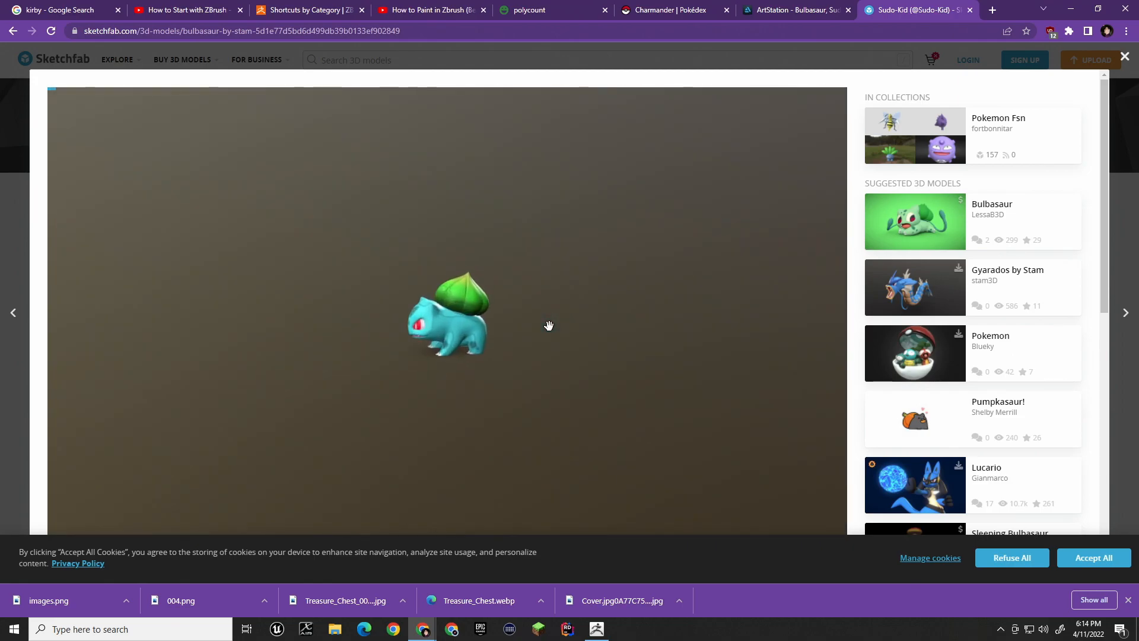
{"action": "mouse_move", "coordinate": [529, 349]}
{"action": "left_mouse_down"}
{"action": "mouse_move", "coordinate": [483, 381]}
{"action": "mouse_move", "coordinate": [483, 349]}
{"action": "mouse_move", "coordinate": [452, 335]}
{"action": "mouse_move", "coordinate": [589, 356]}
{"action": "mouse_move", "coordinate": [610, 323]}
{"action": "mouse_move", "coordinate": [636, 346]}
{"action": "mouse_move", "coordinate": [664, 422]}
{"action": "mouse_move", "coordinate": [694, 394]}
{"action": "mouse_move", "coordinate": [669, 370]}
{"action": "mouse_move", "coordinate": [600, 399]}
{"action": "mouse_move", "coordinate": [465, 321]}
{"action": "mouse_move", "coordinate": [472, 338]}
{"action": "left_mouse_up"}
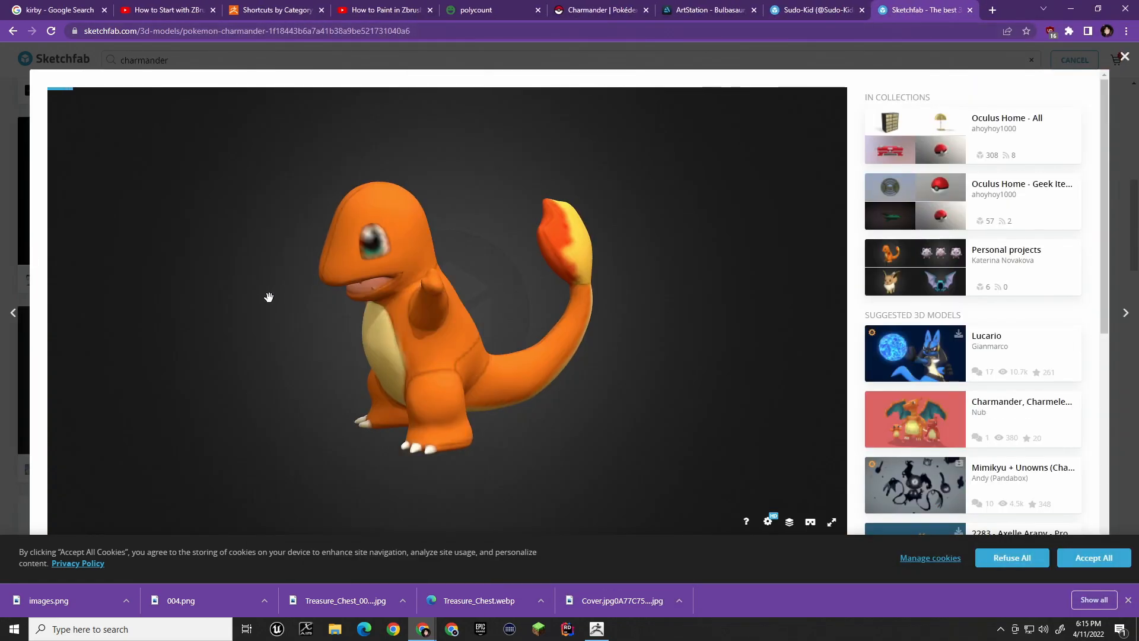
View the Charmander model from the front, close its page and reopen the artist's Kirby model for comparison.
{"action": "mouse_move", "coordinate": [305, 274]}
{"action": "left_mouse_down"}
{"action": "mouse_move", "coordinate": [409, 231]}
{"action": "mouse_move", "coordinate": [402, 251]}
{"action": "mouse_move", "coordinate": [457, 265]}
{"action": "mouse_move", "coordinate": [381, 264]}
{"action": "left_mouse_up"}
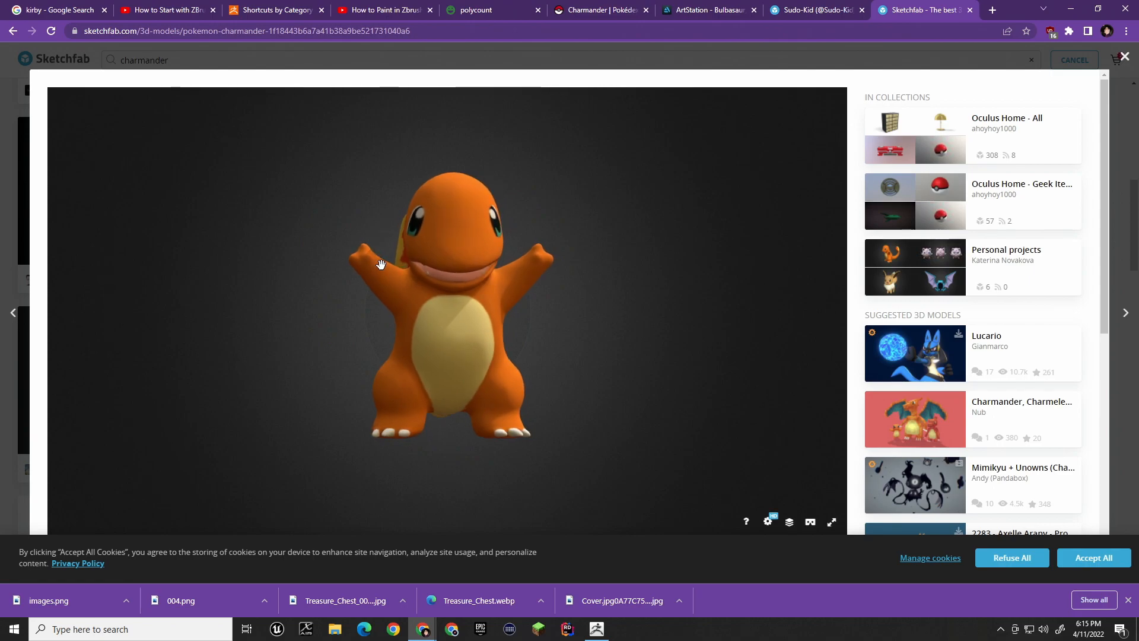
{"action": "middle_click", "coordinate": [947, 13]}
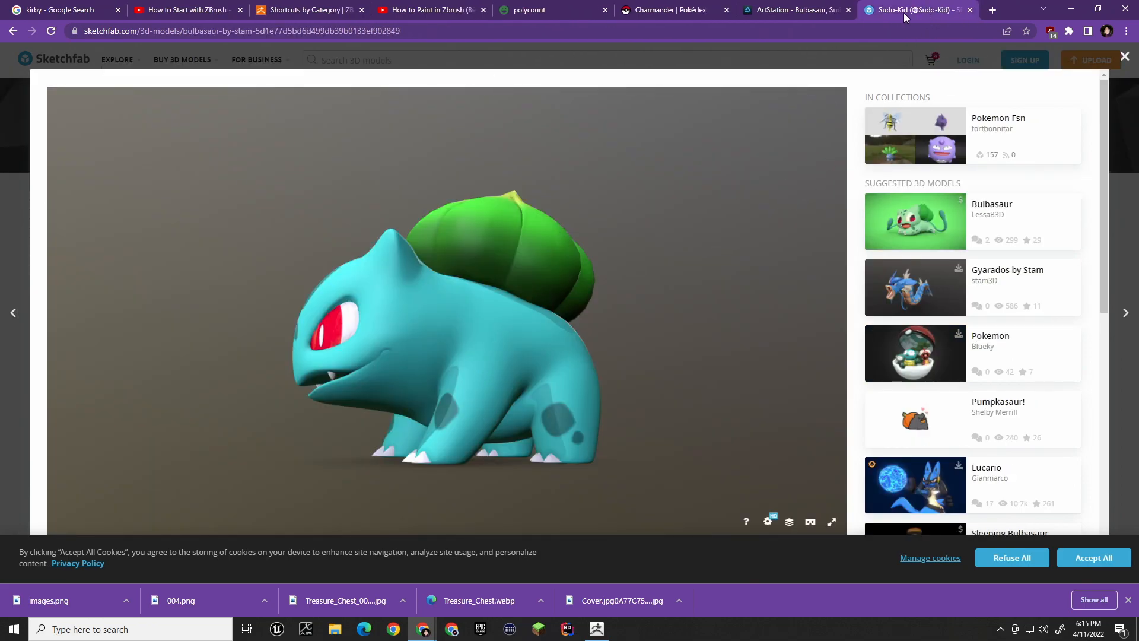
{"action": "key", "text": "Escape"}
{"action": "left_click", "coordinate": [247, 298]}
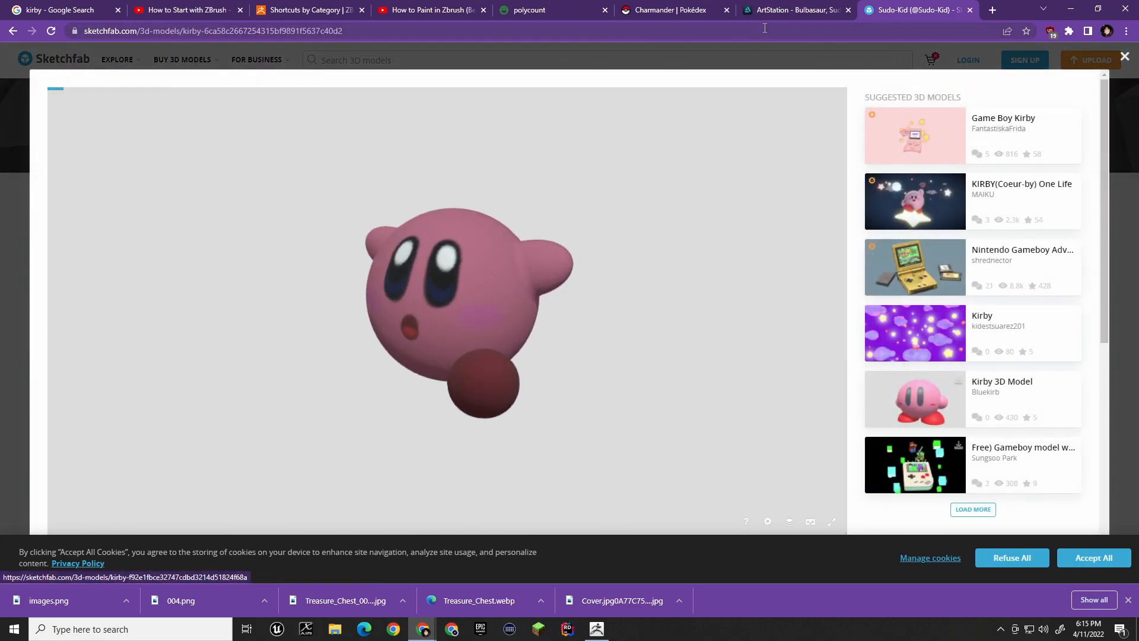
Open the artist's Bulbasaur model and examine its head and legs from several angles, comparing it with the Charmander sculpt in ZBrush.
{"action": "key", "text": "Escape"}
{"action": "left_click", "coordinate": [447, 319]}
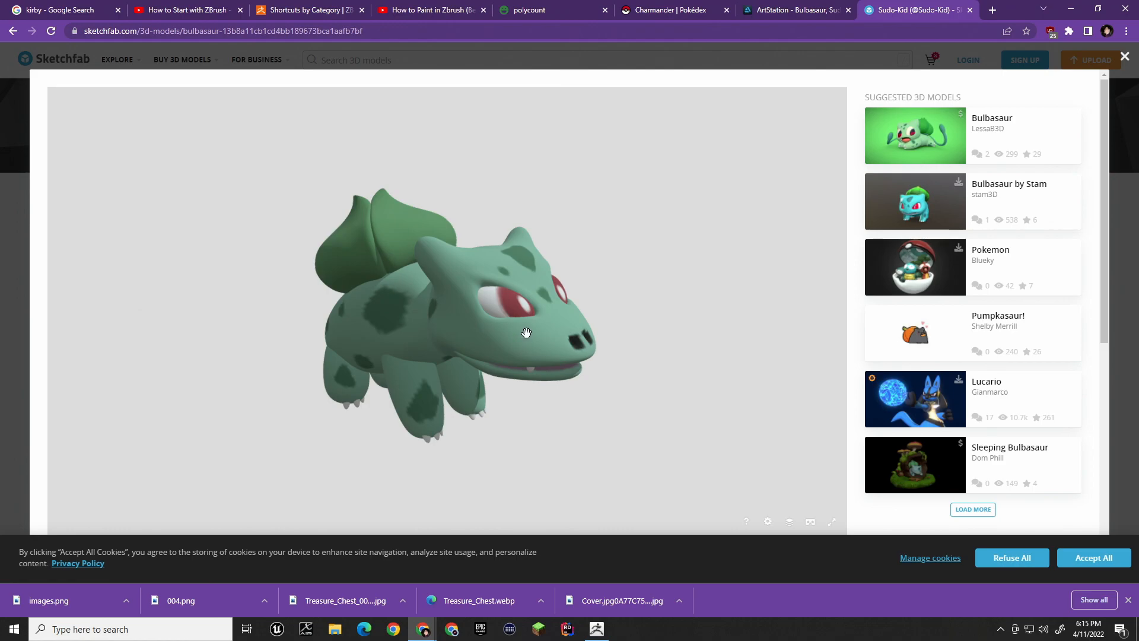
{"action": "left_click_drag", "start_coordinate": [515, 330], "coordinate": [550, 317]}
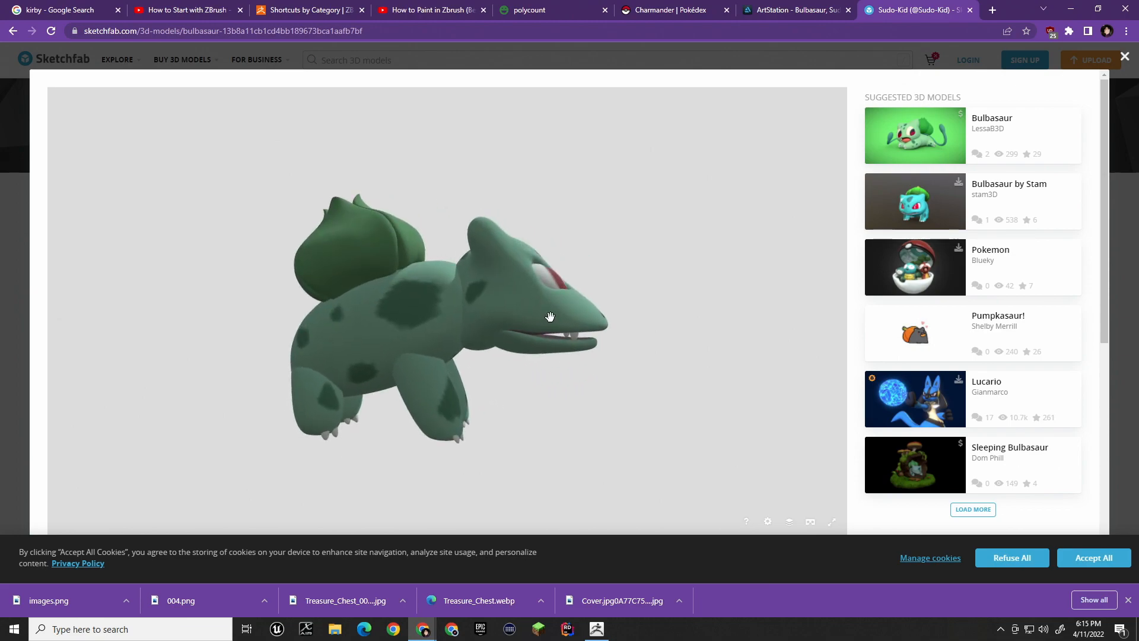
{"action": "key", "text": "alt+Tab"}
{"action": "key", "text": "alt+Tab"}
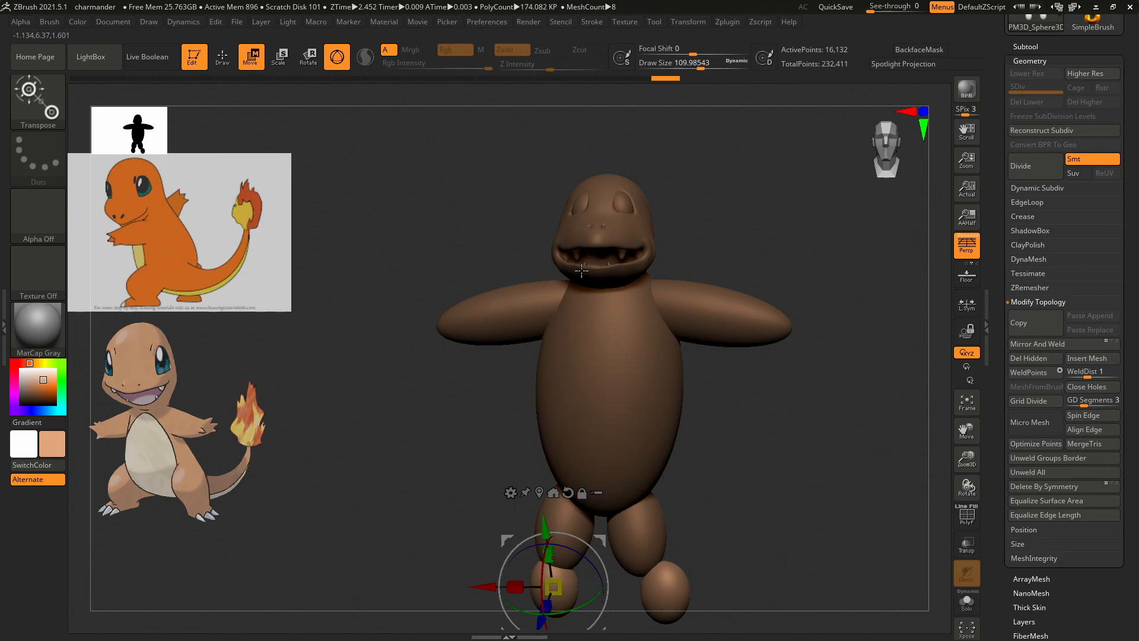
{"action": "key", "text": "alt+Tab"}
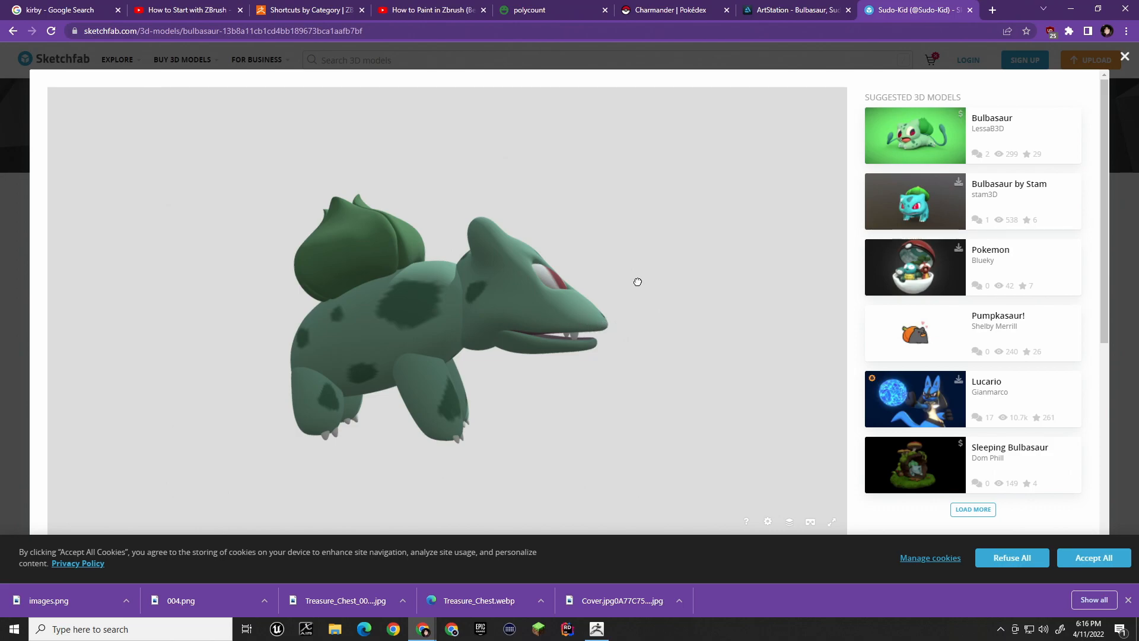
{"action": "left_click_drag", "start_coordinate": [641, 264], "coordinate": [597, 256]}
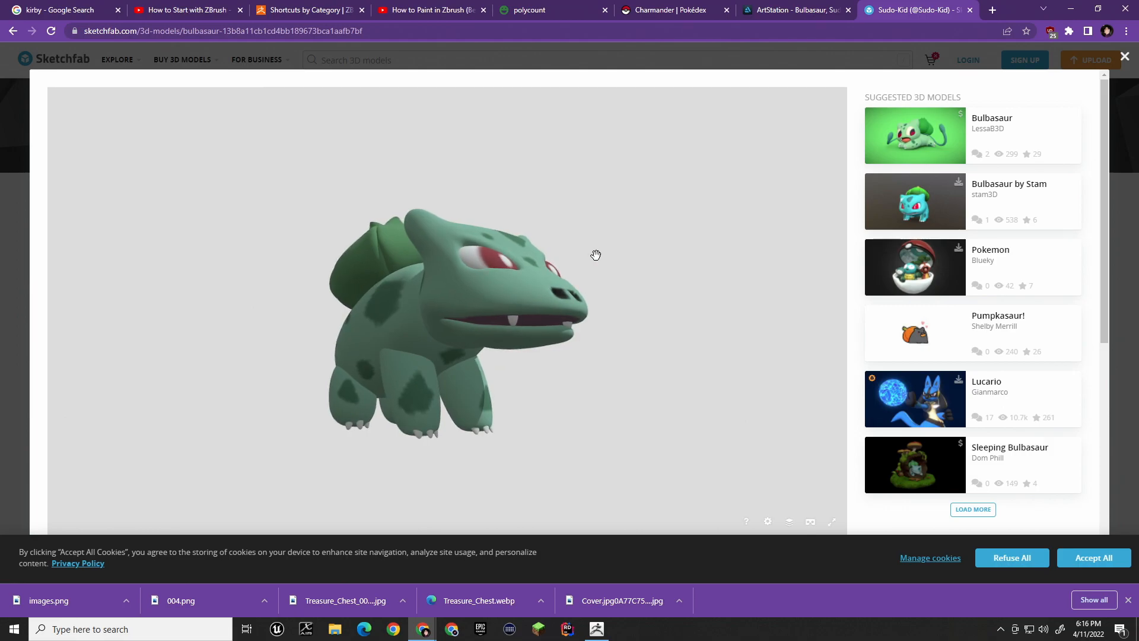
{"action": "left_click_drag", "start_coordinate": [688, 264], "coordinate": [688, 274]}
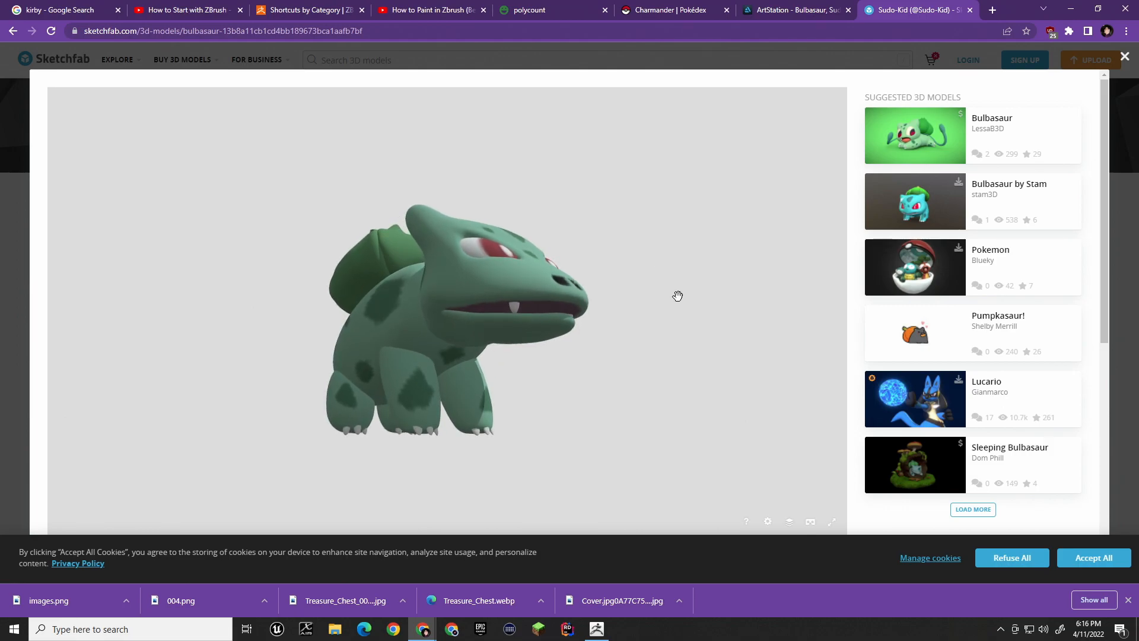
Return to ZBrush, inspect the Charmander's head from several angles and try smoothing the rim of its eye.
{"action": "key", "text": "alt+Tab"}
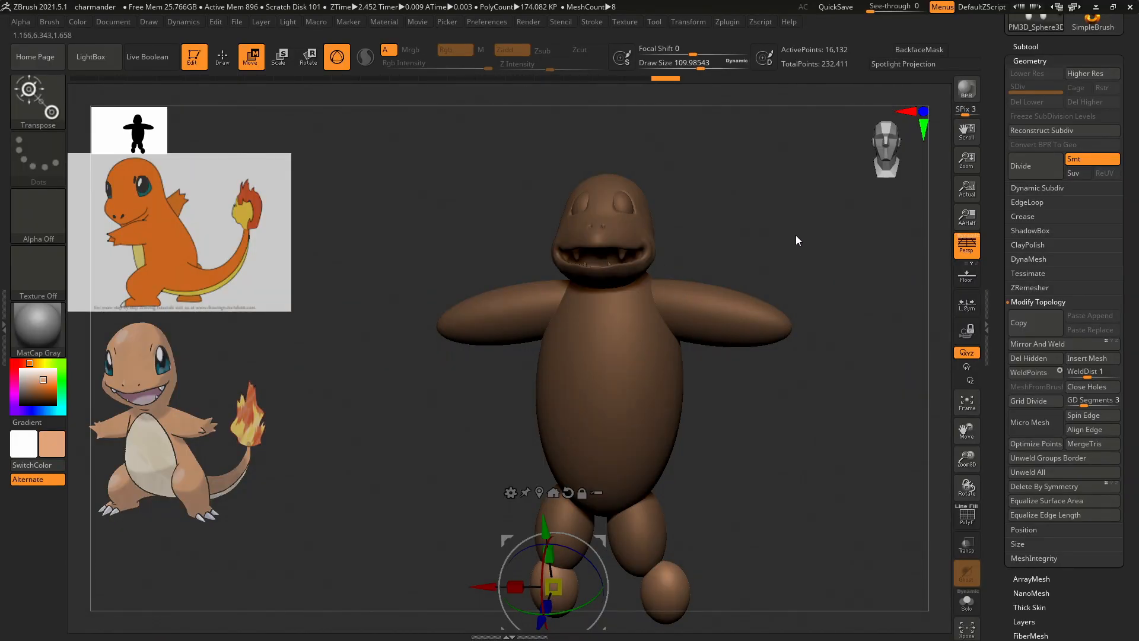
{"action": "left_click_drag", "start_coordinate": [749, 209], "coordinate": [747, 240]}
{"action": "left_click_drag", "start_coordinate": [750, 253], "coordinate": [798, 311]}
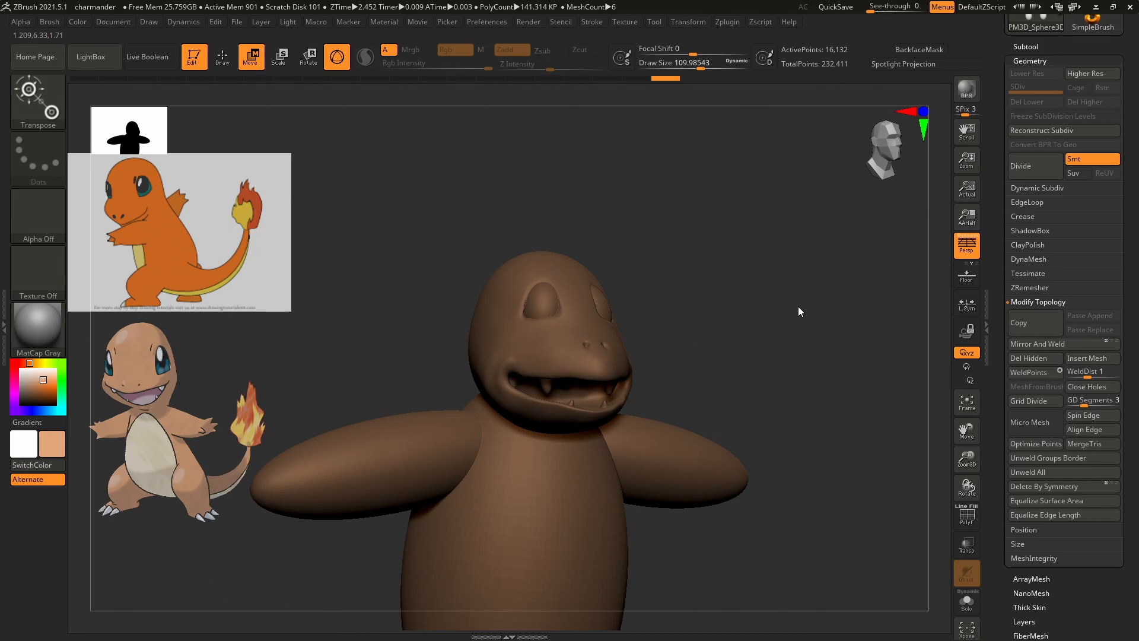
{"action": "left_click_drag", "start_coordinate": [729, 349], "coordinate": [676, 266]}
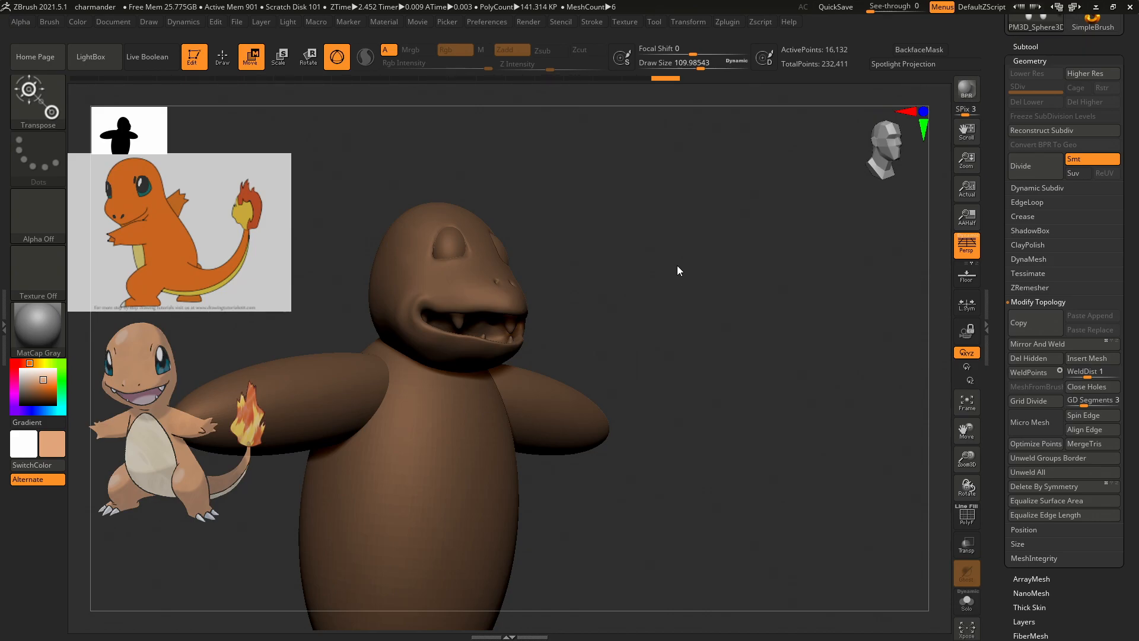
{"action": "left_click_drag", "start_coordinate": [615, 290], "coordinate": [539, 247]}
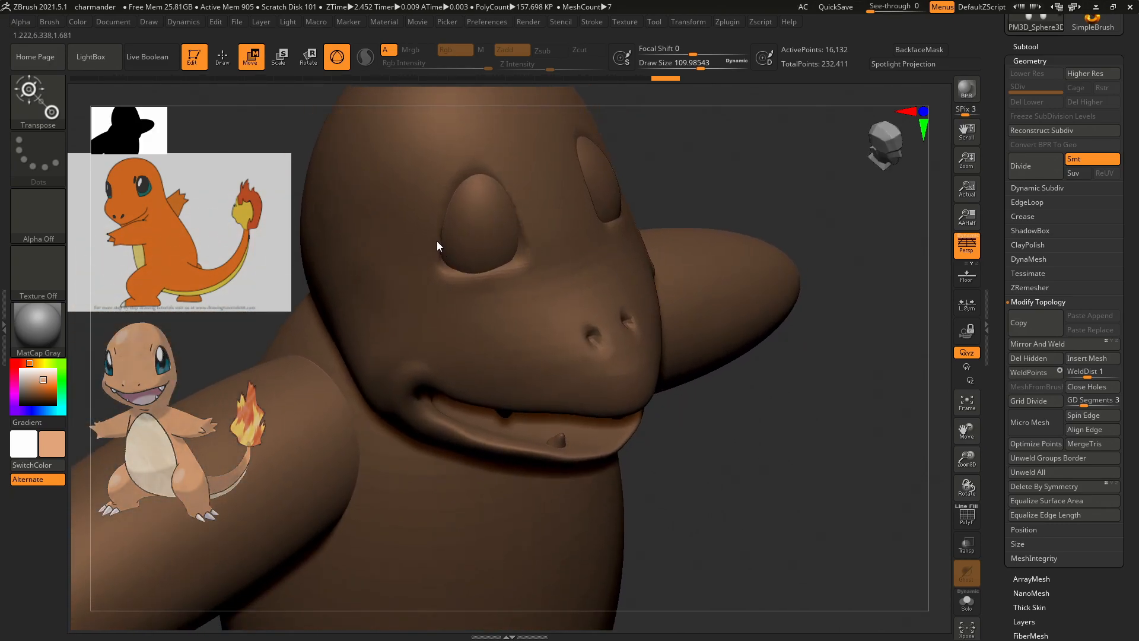
{"action": "mouse_move", "coordinate": [745, 174]}
{"action": "left_mouse_down"}
{"action": "mouse_move", "coordinate": [748, 148]}
{"action": "mouse_move", "coordinate": [769, 159]}
{"action": "mouse_move", "coordinate": [668, 353]}
{"action": "mouse_move", "coordinate": [650, 359]}
{"action": "left_mouse_up"}
{"action": "key", "text": "q"}
{"action": "key", "text": "shift"}
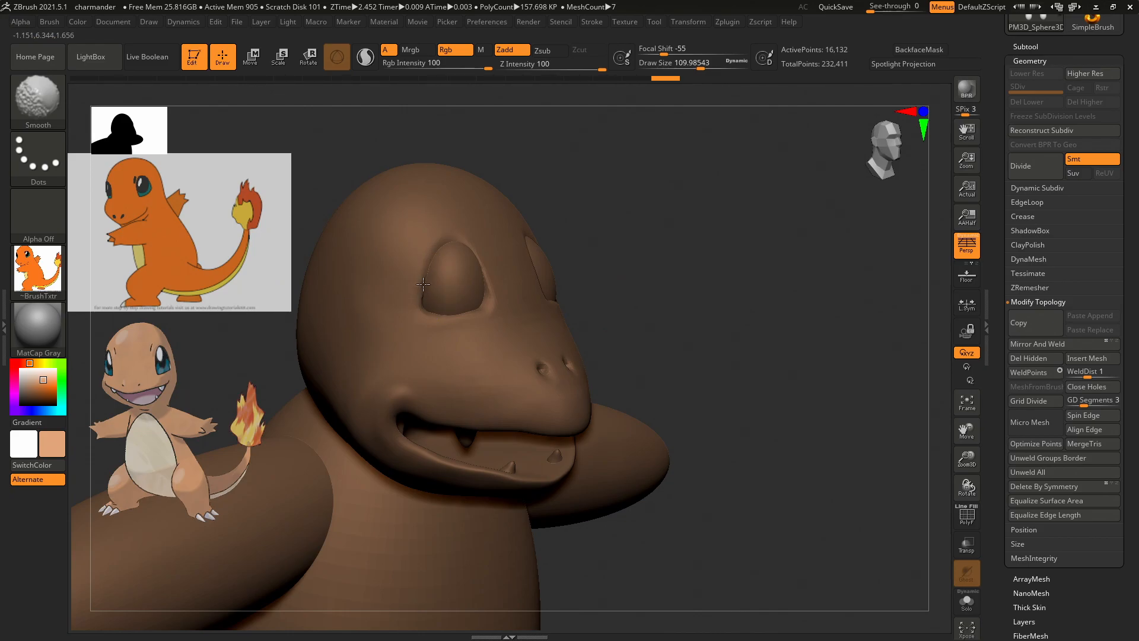
{"action": "left_click_drag", "start_coordinate": [423, 291], "coordinate": [424, 298], "text": "shift"}
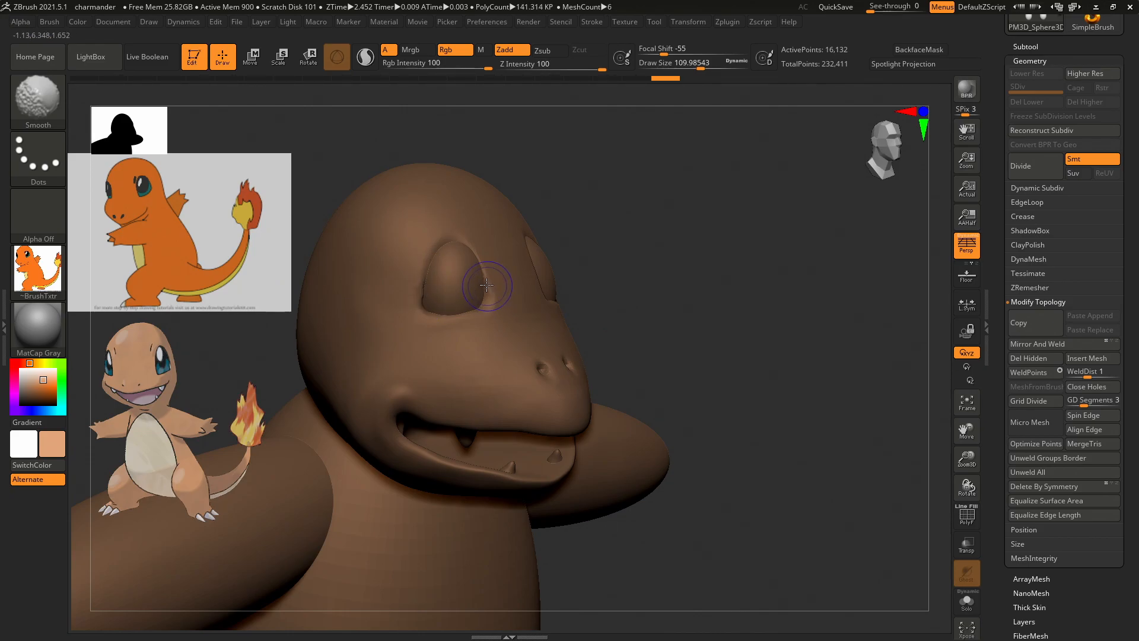
Hide the arm, leg and body sphere subtools, and make the arms the active subtool.
{"action": "left_click_drag", "start_coordinate": [995, 226], "coordinate": [991, 279]}
{"action": "left_click", "coordinate": [1026, 246]}
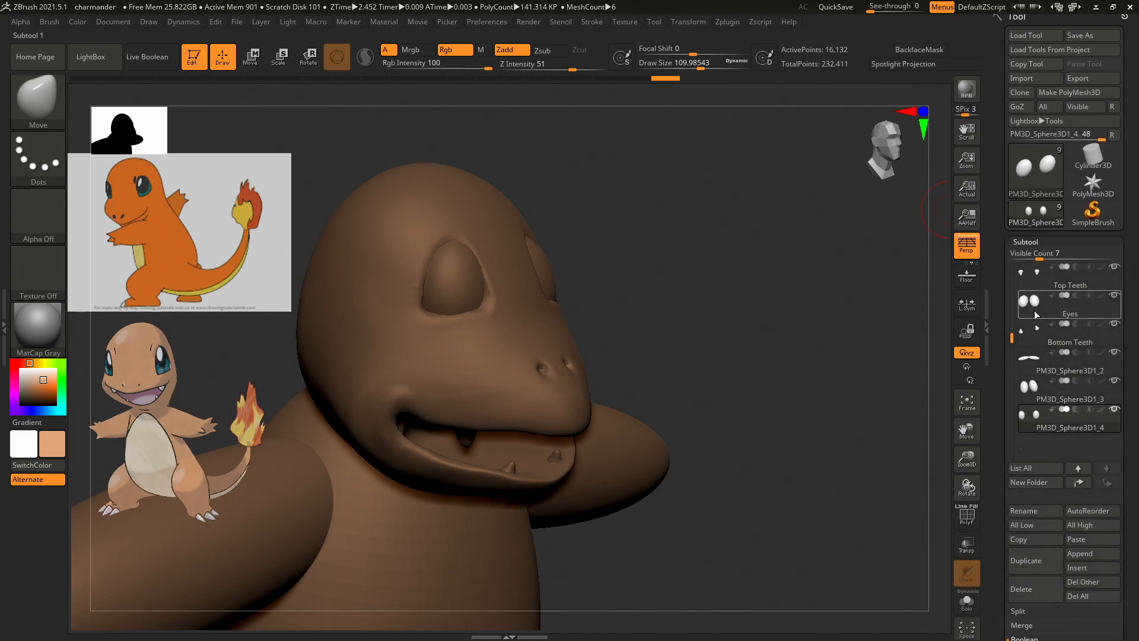
{"action": "left_click", "coordinate": [1115, 352]}
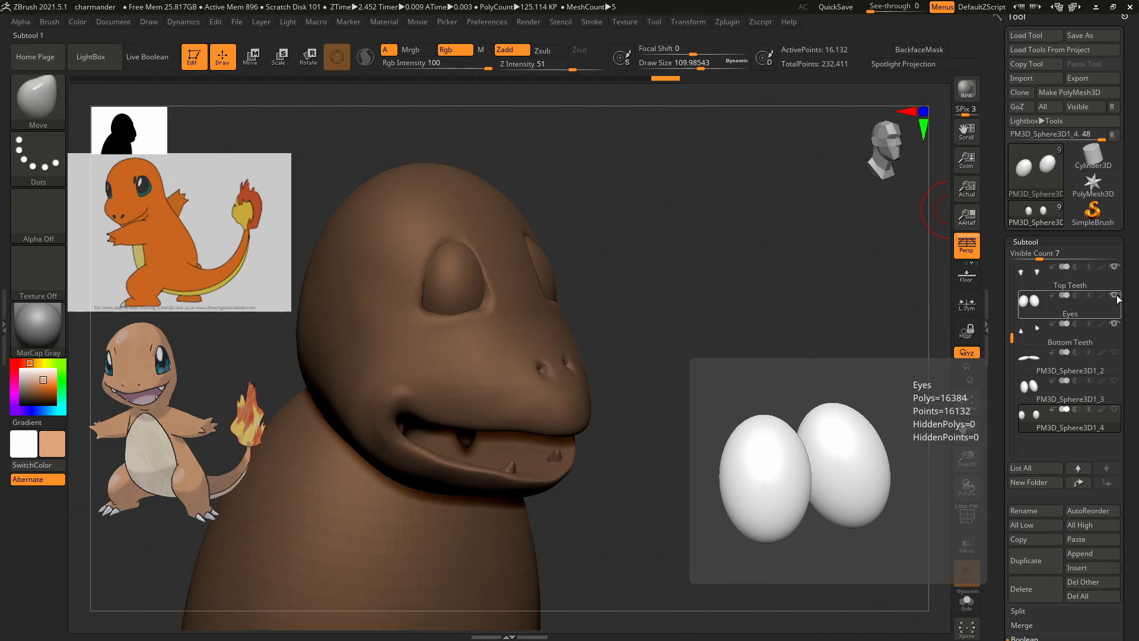
{"action": "left_click", "coordinate": [1024, 357]}
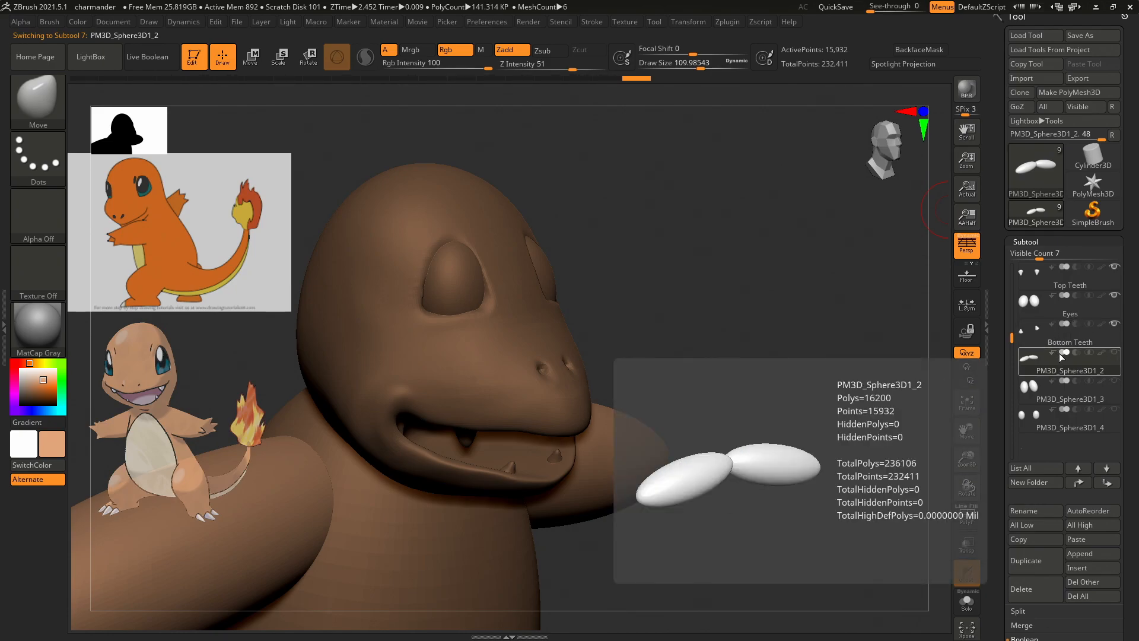
{"action": "left_click_drag", "start_coordinate": [1009, 320], "coordinate": [1011, 289]}
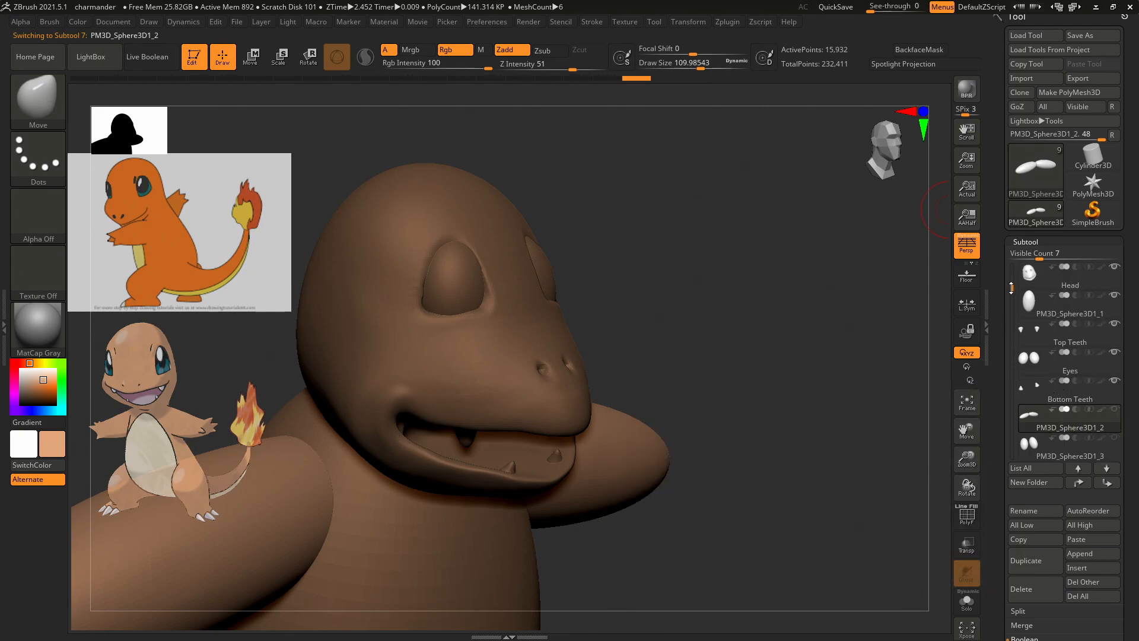
{"action": "left_click", "coordinate": [1114, 296]}
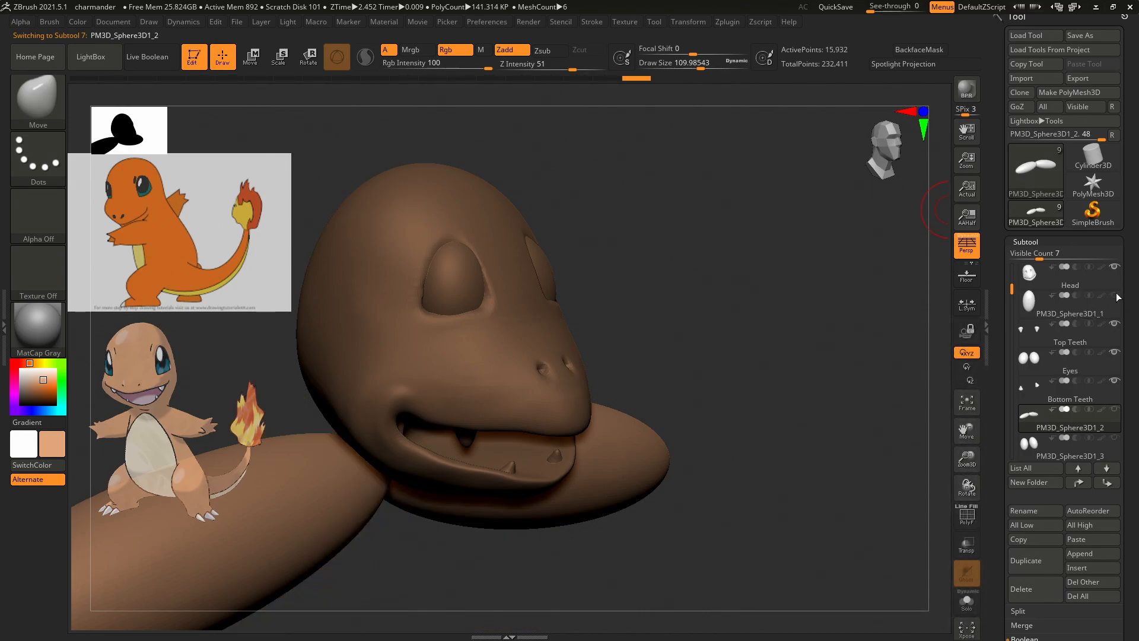
Move the body sphere below Bottom Teeth in the subtool order, and make Head the active subtool.
{"action": "left_click_drag", "start_coordinate": [1048, 300], "coordinate": [1044, 409]}
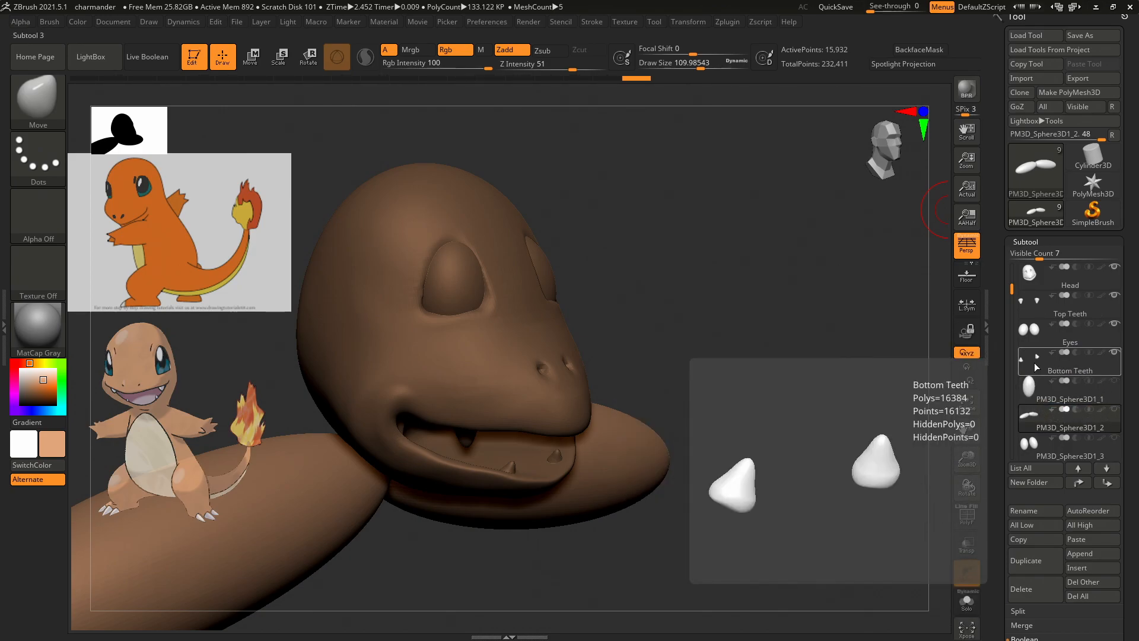
{"action": "left_click", "coordinate": [1025, 337]}
{"action": "left_click_drag", "start_coordinate": [1010, 330], "coordinate": [1010, 267]}
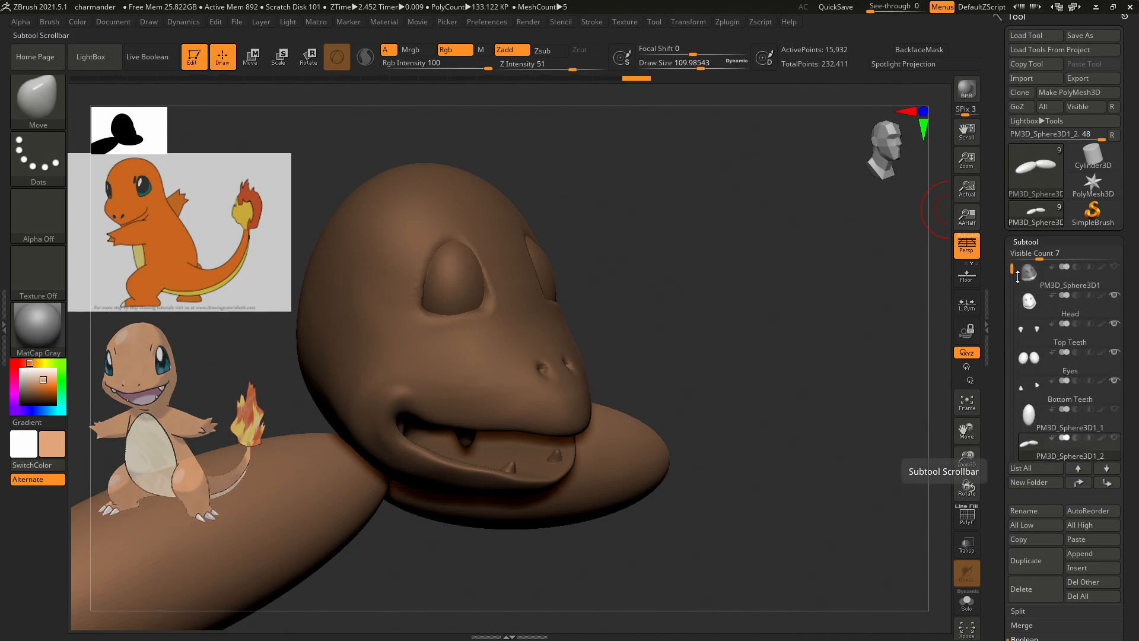
{"action": "mouse_move", "coordinate": [1047, 402]}
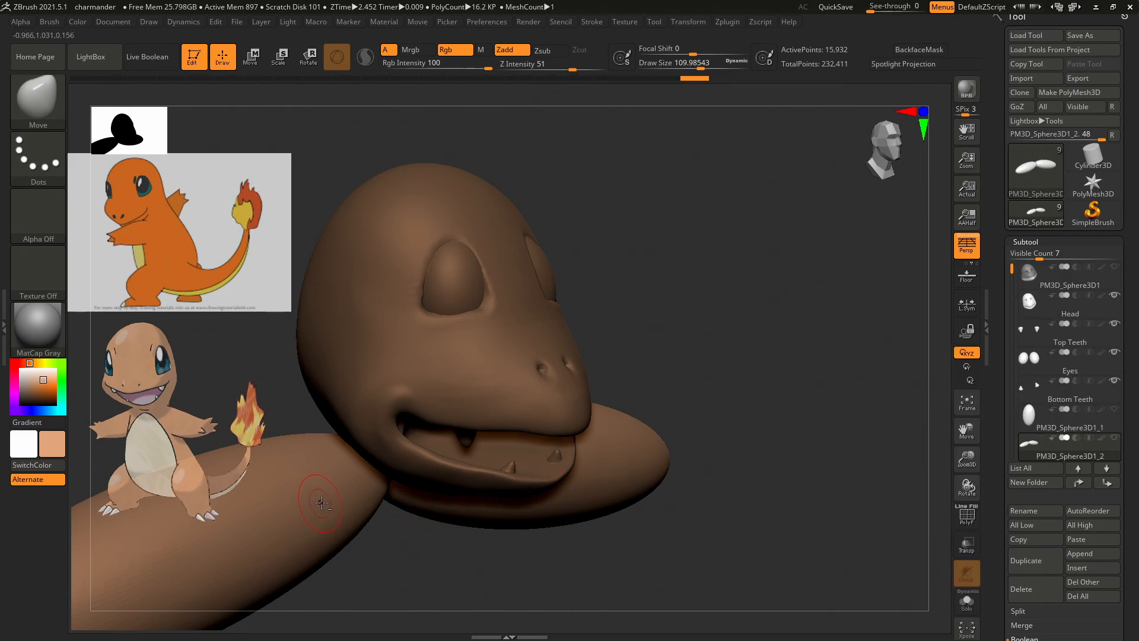
{"action": "left_click", "coordinate": [1011, 383]}
{"action": "left_click_drag", "start_coordinate": [1011, 383], "coordinate": [1011, 270]}
{"action": "left_click", "coordinate": [1038, 307]}
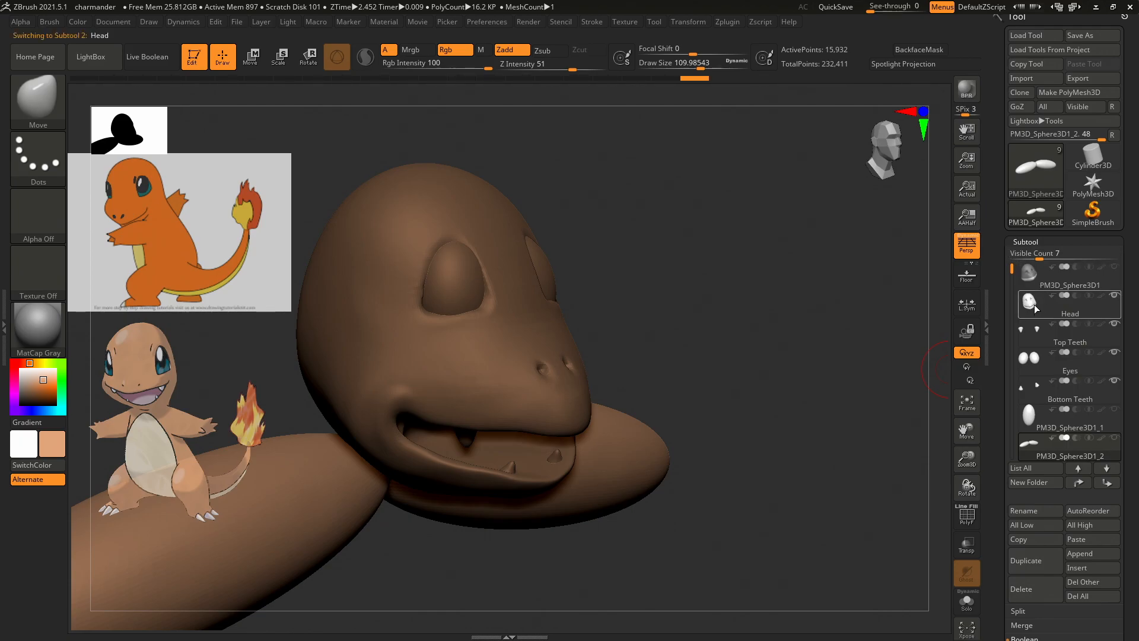
Try refining the head surface around the lower edges of the eyes with the Smooth and Move brushes.
{"action": "mouse_move", "coordinate": [808, 319]}
{"action": "left_mouse_down"}
{"action": "mouse_move", "coordinate": [759, 295]}
{"action": "mouse_move", "coordinate": [813, 299]}
{"action": "left_mouse_up"}
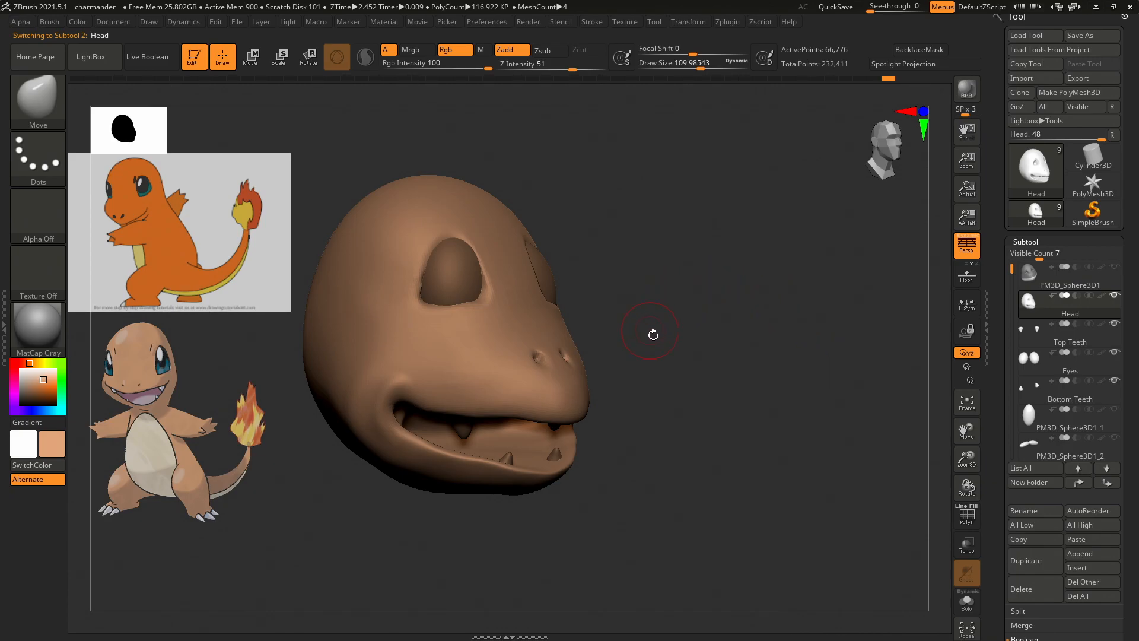
{"action": "left_click_drag", "start_coordinate": [684, 362], "coordinate": [666, 404]}
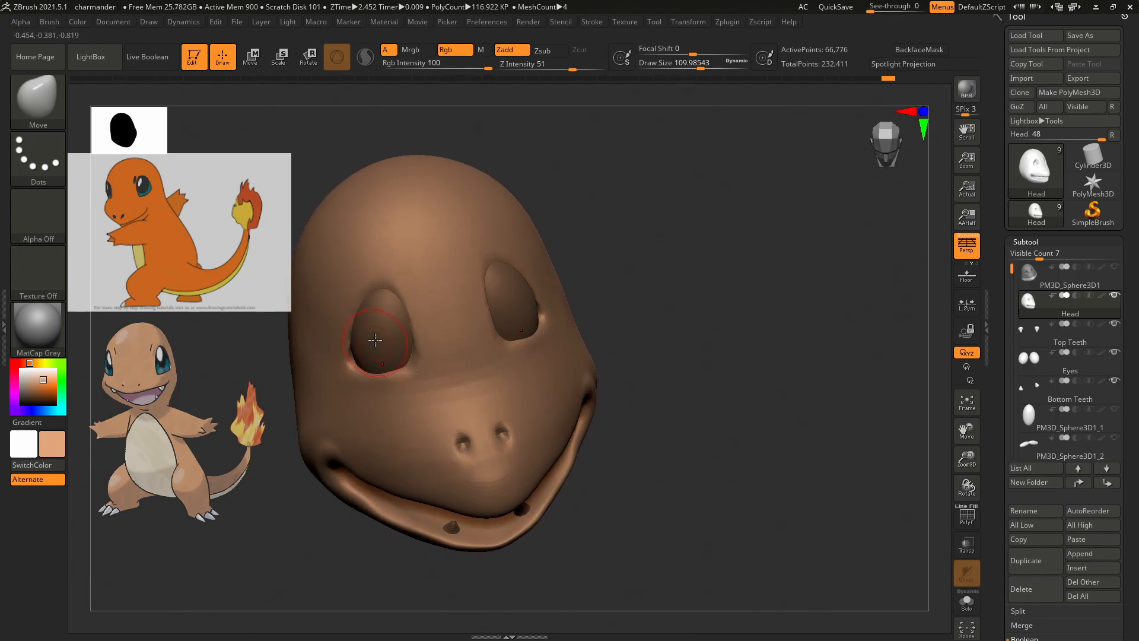
{"action": "key", "text": "shift"}
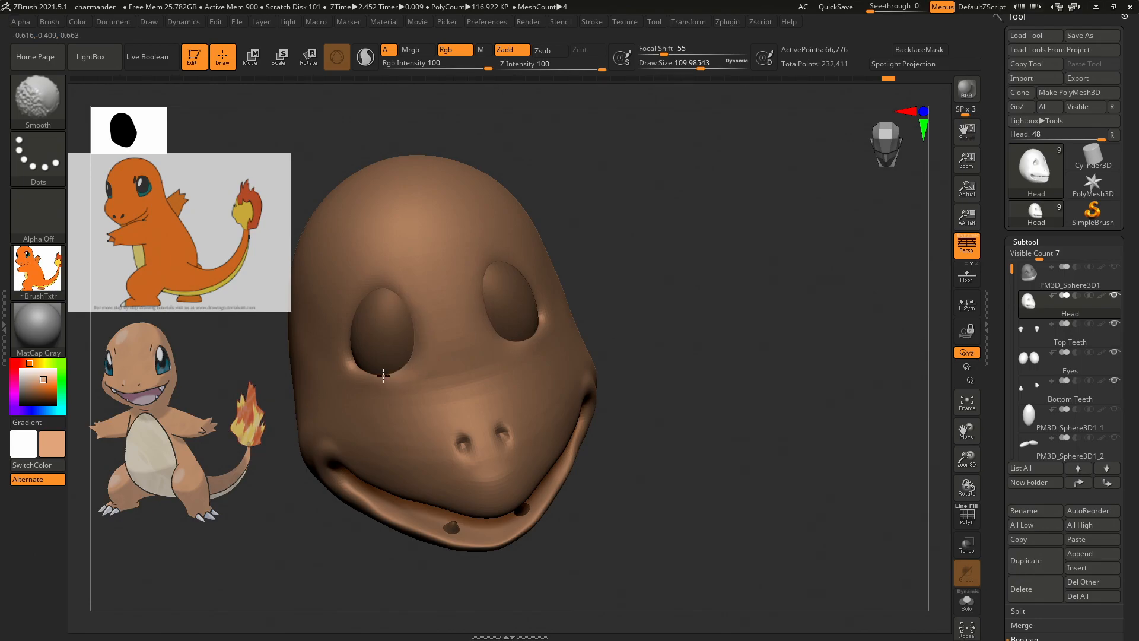
{"action": "mouse_move", "coordinate": [750, 262]}
{"action": "left_mouse_down"}
{"action": "mouse_move", "coordinate": [697, 282]}
{"action": "mouse_move", "coordinate": [715, 271]}
{"action": "left_mouse_up"}
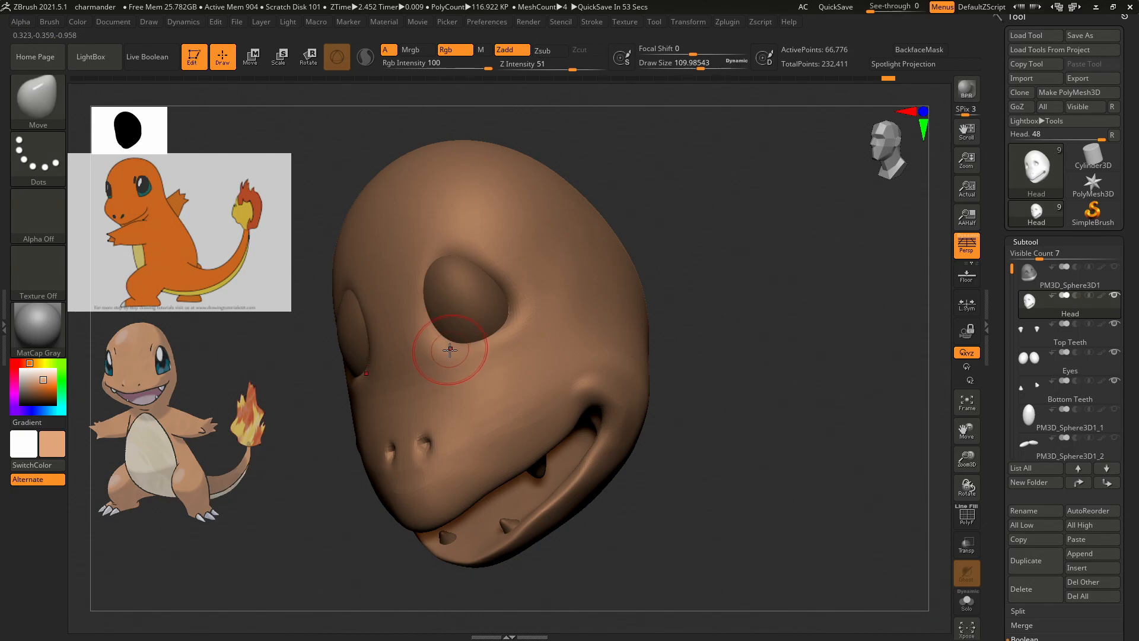
{"action": "left_click_drag", "start_coordinate": [450, 342], "coordinate": [438, 357]}
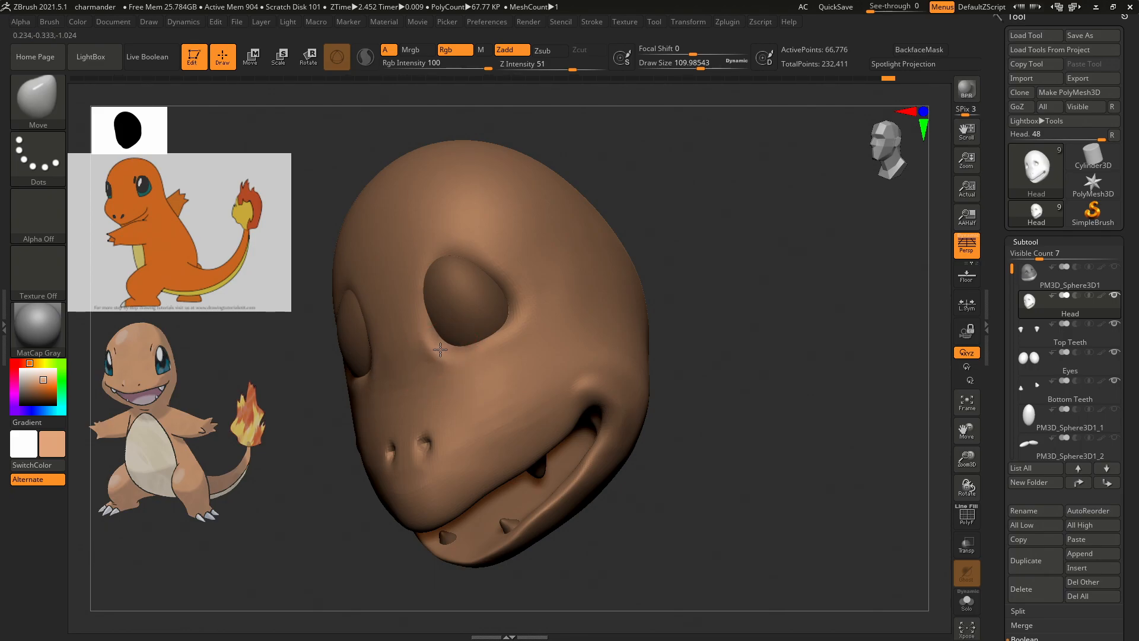
{"action": "left_click_drag", "start_coordinate": [745, 315], "coordinate": [730, 294]}
{"action": "left_click_drag", "start_coordinate": [380, 364], "coordinate": [380, 370]}
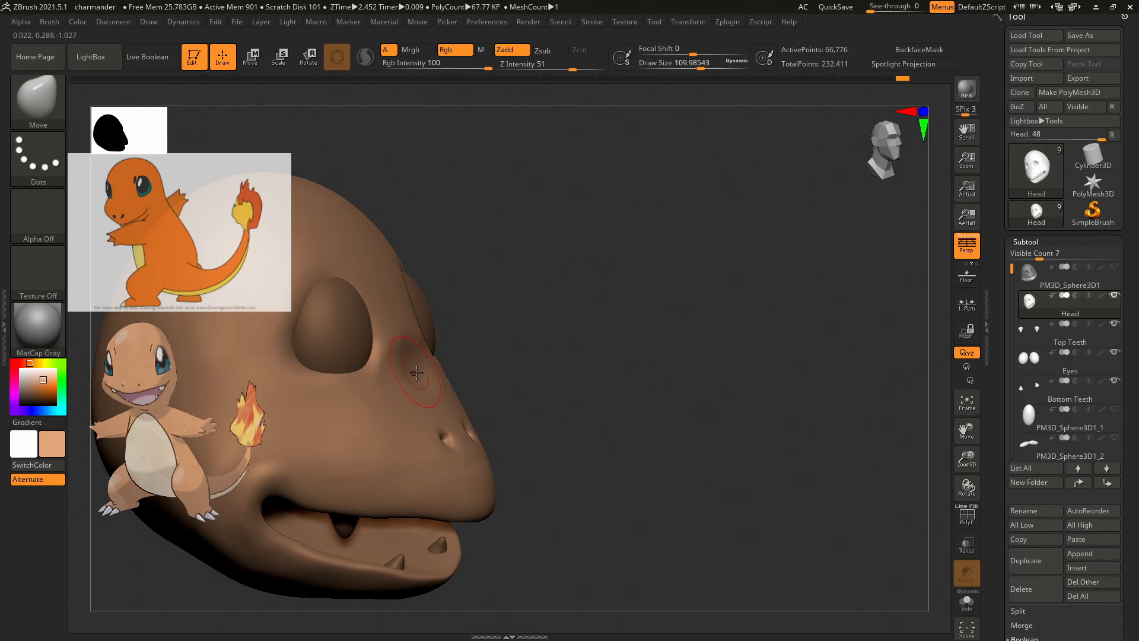
Try pushing the snout surface inward between the eyes and nostrils, and undo the recent strokes on the head.
{"action": "mouse_move", "coordinate": [414, 388]}
{"action": "left_mouse_down"}
{"action": "mouse_move", "coordinate": [404, 414]}
{"action": "mouse_move", "coordinate": [416, 441]}
{"action": "left_mouse_up"}
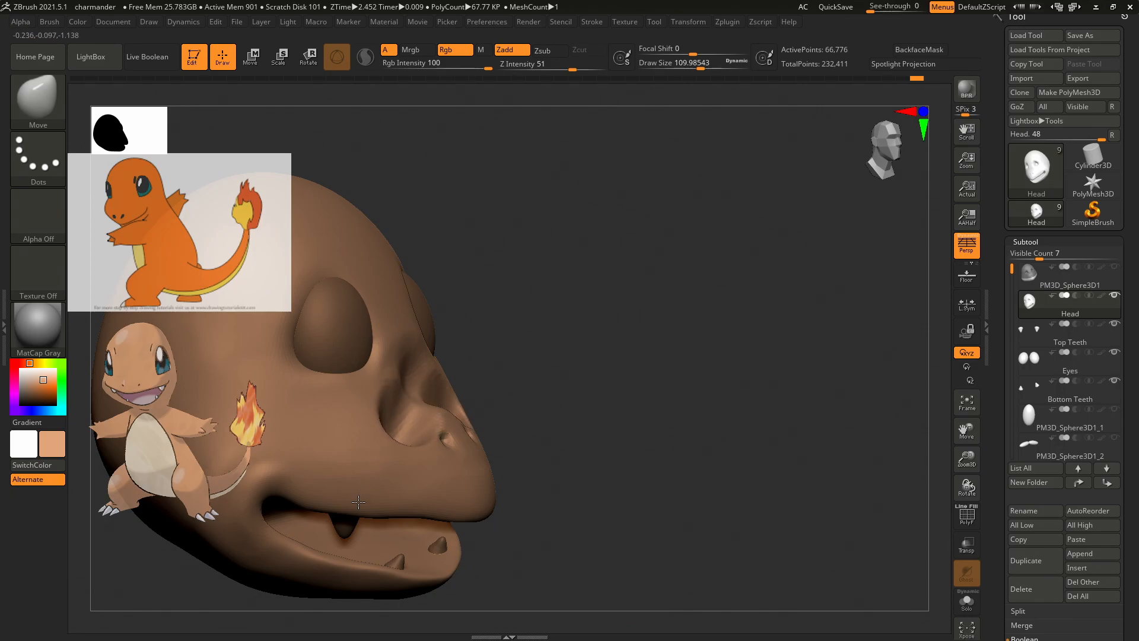
{"action": "left_click_drag", "start_coordinate": [712, 356], "coordinate": [643, 409]}
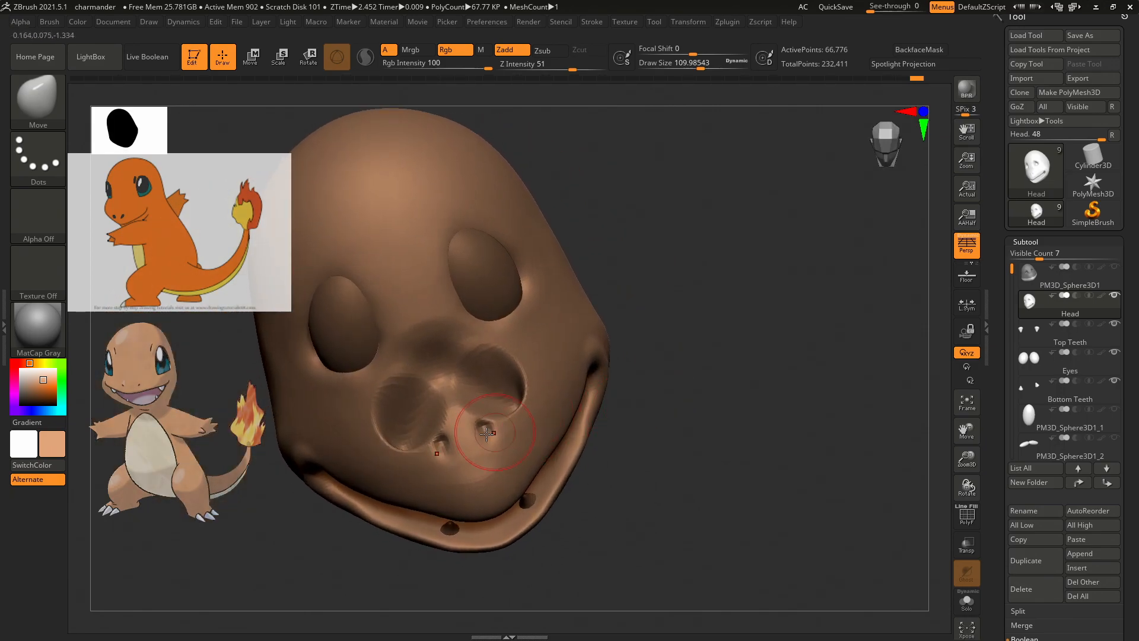
{"action": "left_click_drag", "start_coordinate": [450, 435], "coordinate": [433, 345]}
{"action": "left_click_drag", "start_coordinate": [739, 309], "coordinate": [777, 285]}
{"action": "key", "text": "ctrl+z"}
{"action": "key", "text": "ctrl+z"}
{"action": "key", "text": "ctrl+z"}
{"action": "key", "text": "ctrl+z"}
{"action": "key", "text": "ctrl+z"}
{"action": "key", "text": "ctrl+z"}
Adjust the head surface beside the inner edge of the eye with short sculpting strokes, checking the shape from the side.
{"action": "left_click_drag", "start_coordinate": [653, 321], "coordinate": [550, 307]}
{"action": "left_click_drag", "start_coordinate": [429, 329], "coordinate": [420, 346]}
{"action": "left_click_drag", "start_coordinate": [421, 345], "coordinate": [416, 341]}
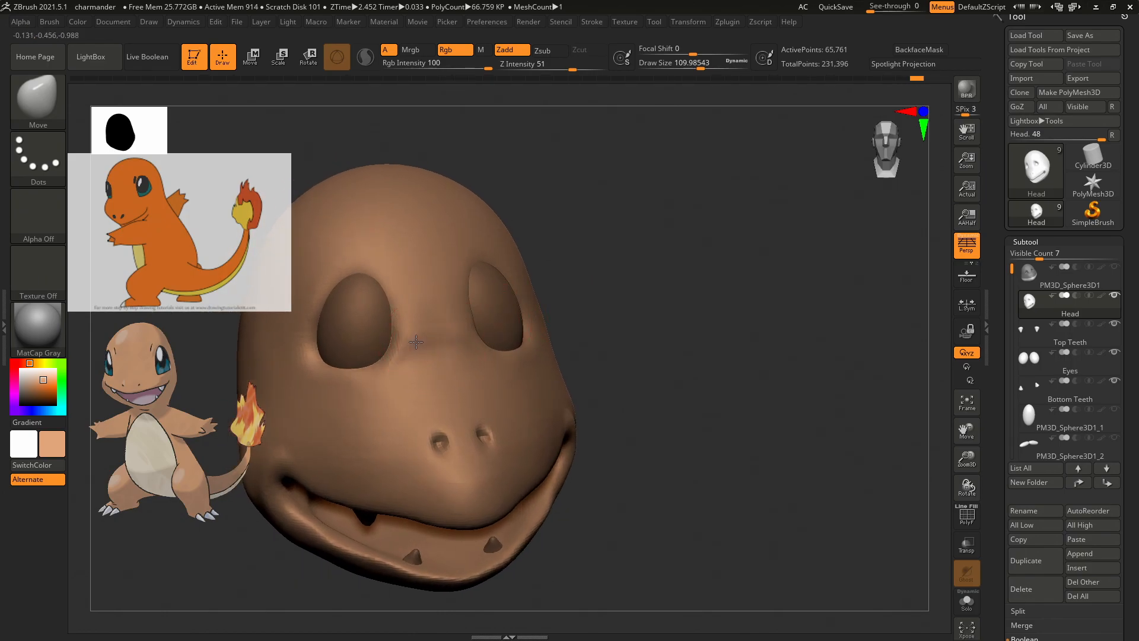
{"action": "key", "text": "shift"}
{"action": "mouse_move", "coordinate": [638, 348]}
{"action": "left_mouse_down"}
{"action": "mouse_move", "coordinate": [704, 348]}
{"action": "mouse_move", "coordinate": [685, 358]}
{"action": "left_mouse_up"}
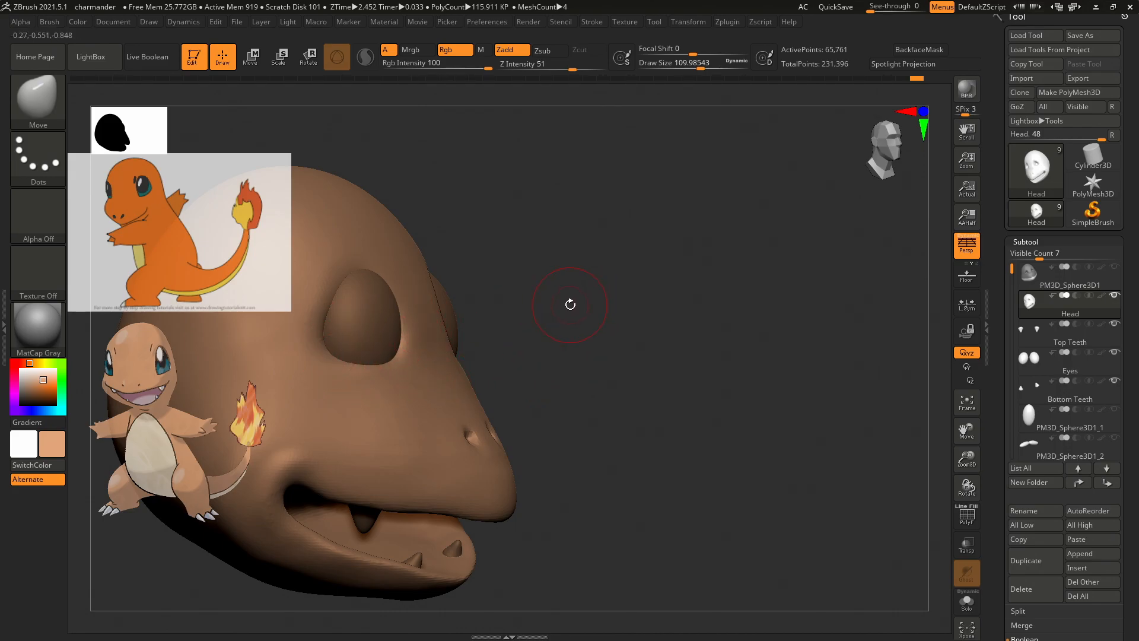
Build up the head surface along the lower edges of the eyes with the ClayBuildup brush and smooth the strokes.
{"action": "key", "text": "b"}
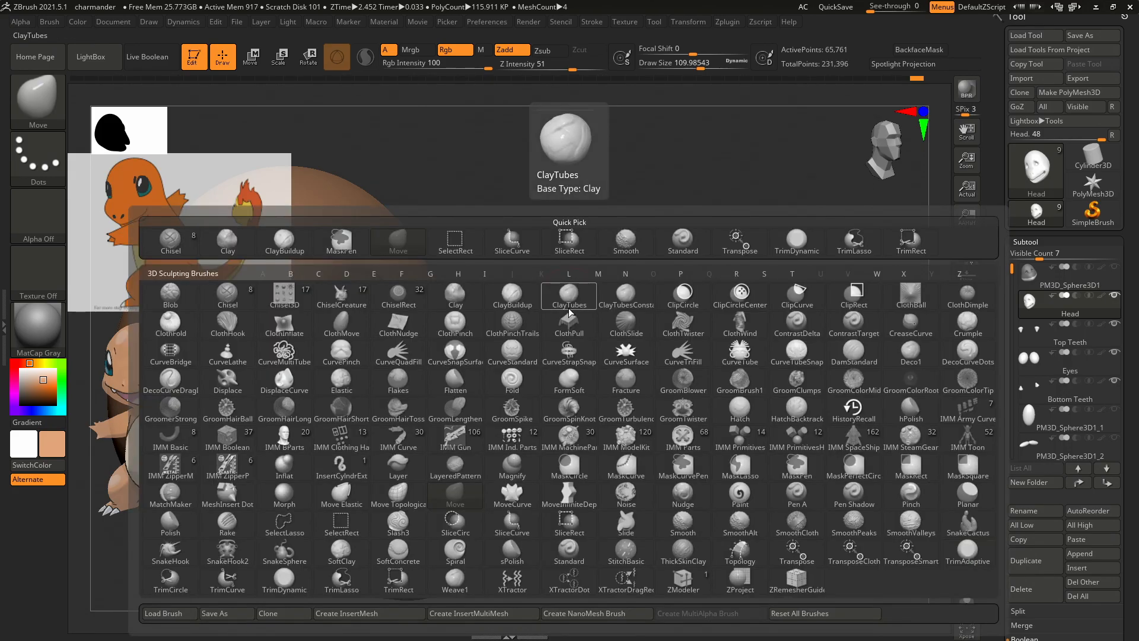
{"action": "key", "text": "c"}
{"action": "key", "text": "b"}
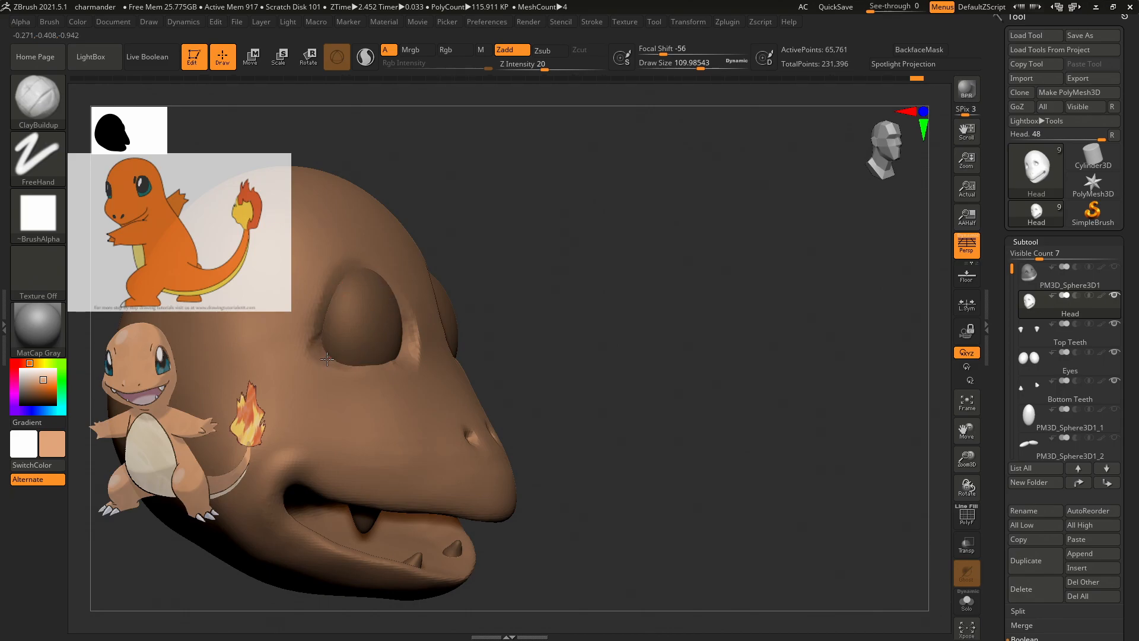
{"action": "mouse_move", "coordinate": [678, 348]}
{"action": "left_mouse_down", "text": "shift"}
{"action": "mouse_move", "coordinate": [640, 373]}
{"action": "mouse_move", "coordinate": [677, 373]}
{"action": "left_mouse_up", "text": "shift"}
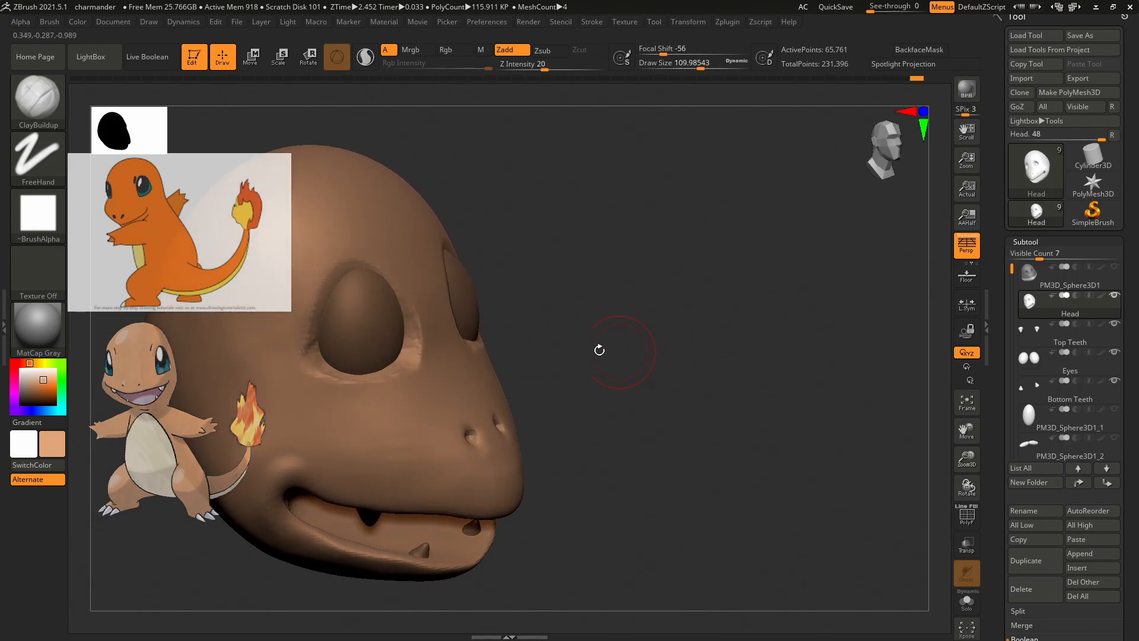
{"action": "left_click_drag", "start_coordinate": [408, 359], "coordinate": [389, 358]}
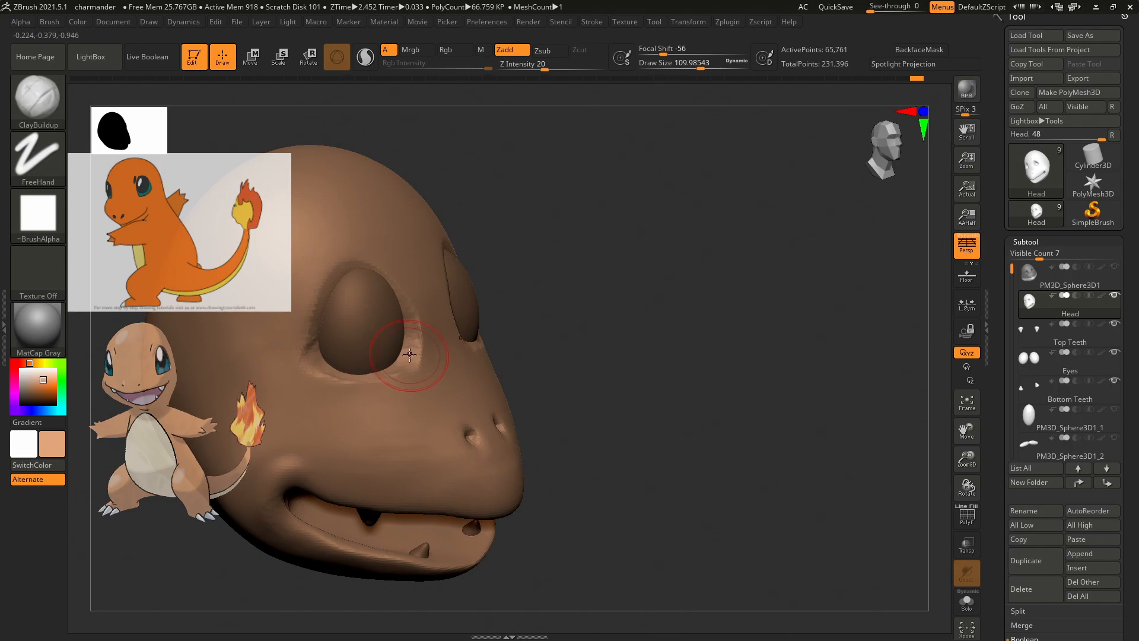
{"action": "key", "text": "shift"}
{"action": "key", "text": "shift"}
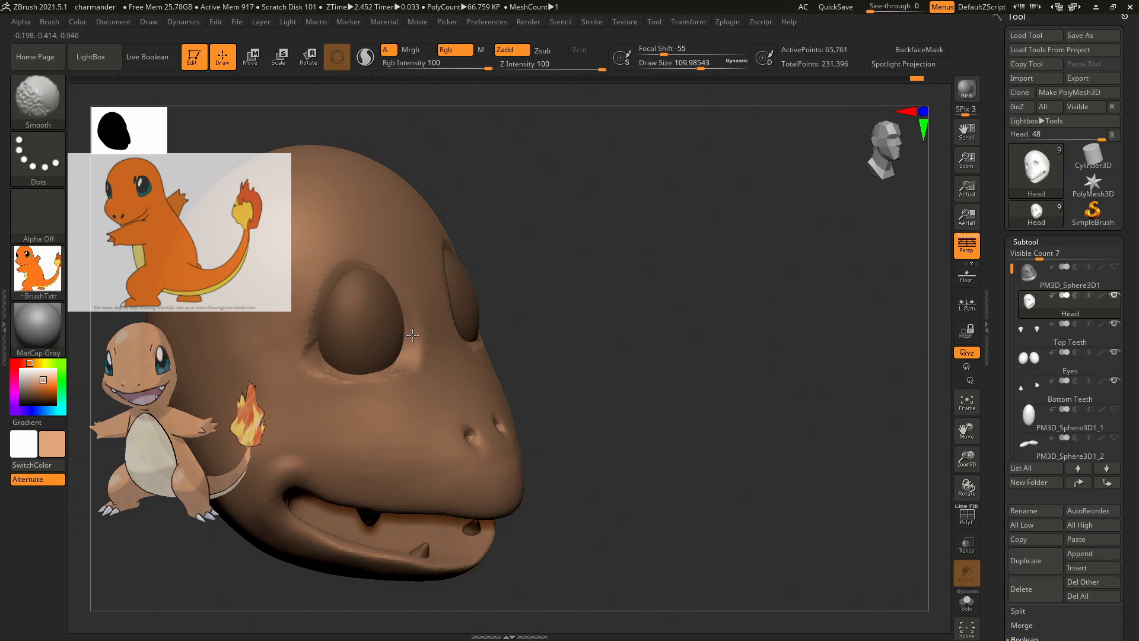
{"action": "mouse_move", "coordinate": [314, 361]}
{"action": "left_mouse_down", "text": "shift"}
{"action": "mouse_move", "coordinate": [380, 384]}
{"action": "mouse_move", "coordinate": [408, 357]}
{"action": "left_mouse_up", "text": "shift"}
Try building raised brow ridges above the eyes with ClayBuildup and Smooth, and undo the brow strokes.
{"action": "mouse_move", "coordinate": [653, 310]}
{"action": "left_mouse_down"}
{"action": "mouse_move", "coordinate": [665, 333]}
{"action": "mouse_move", "coordinate": [662, 305]}
{"action": "mouse_move", "coordinate": [668, 320]}
{"action": "mouse_move", "coordinate": [721, 315]}
{"action": "left_mouse_up"}
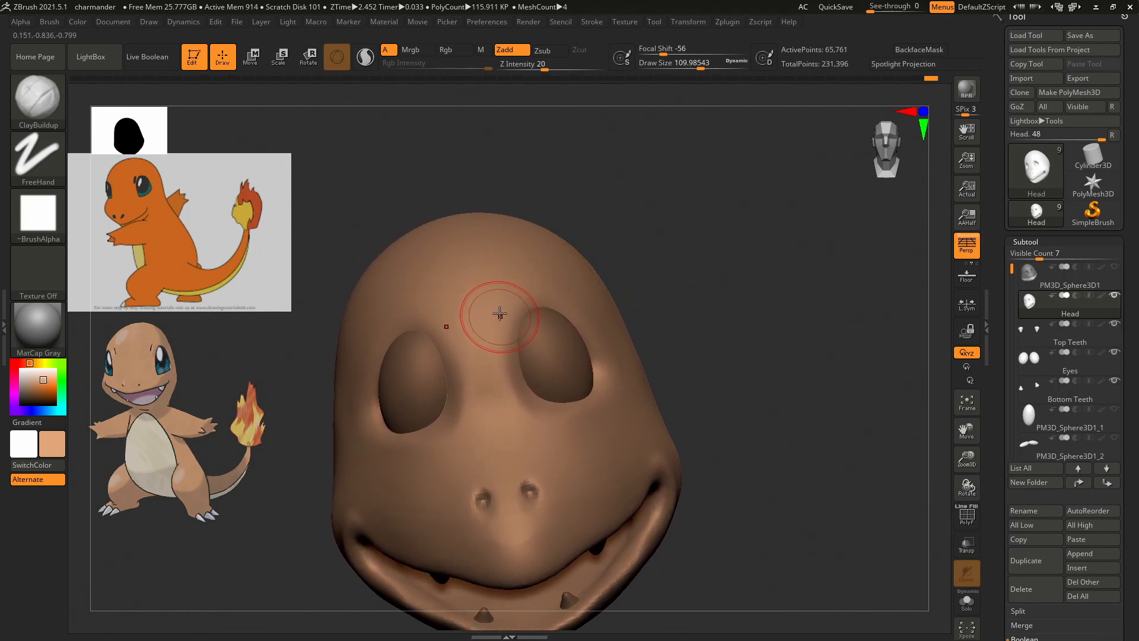
{"action": "mouse_move", "coordinate": [491, 323]}
{"action": "left_mouse_down"}
{"action": "mouse_move", "coordinate": [511, 299]}
{"action": "mouse_move", "coordinate": [498, 310]}
{"action": "left_mouse_up"}
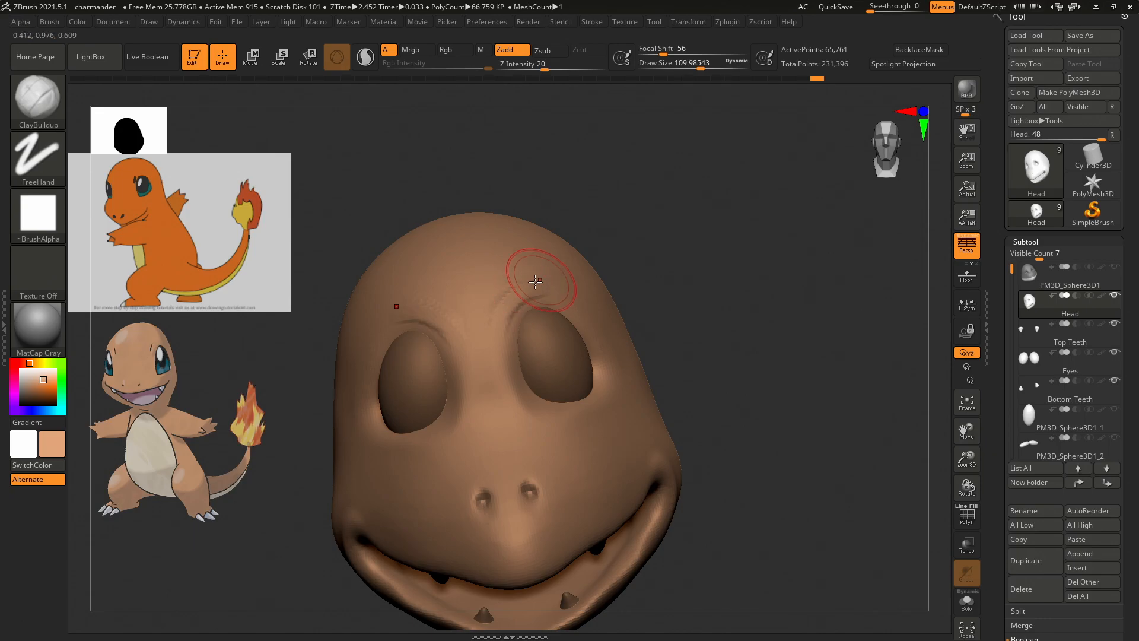
{"action": "key", "text": "shift"}
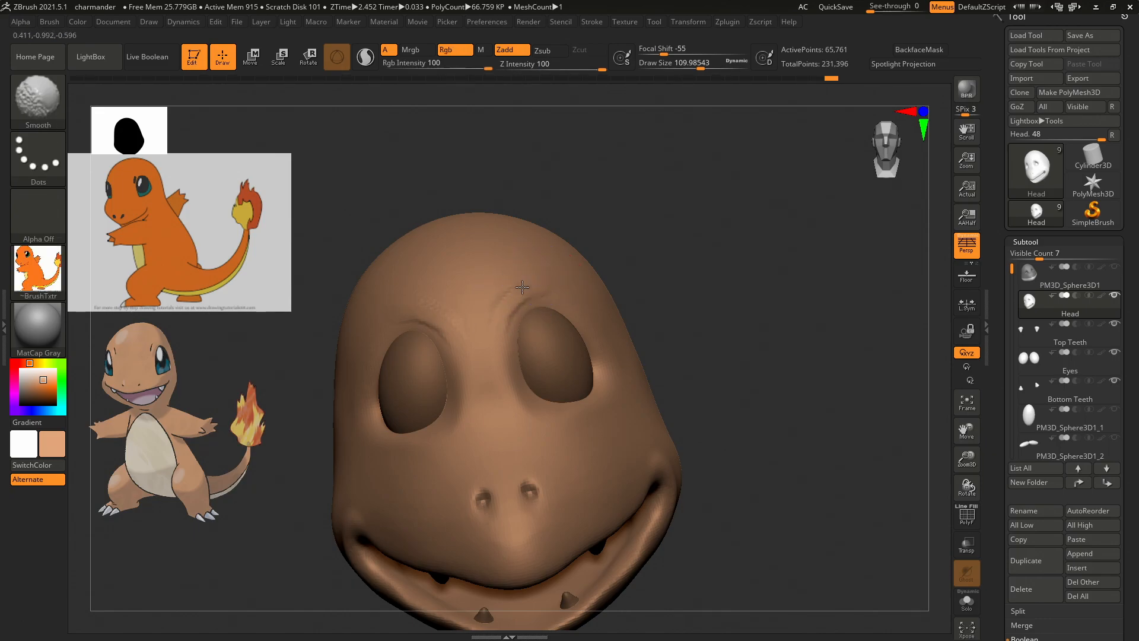
{"action": "left_click_drag", "start_coordinate": [648, 262], "coordinate": [770, 267]}
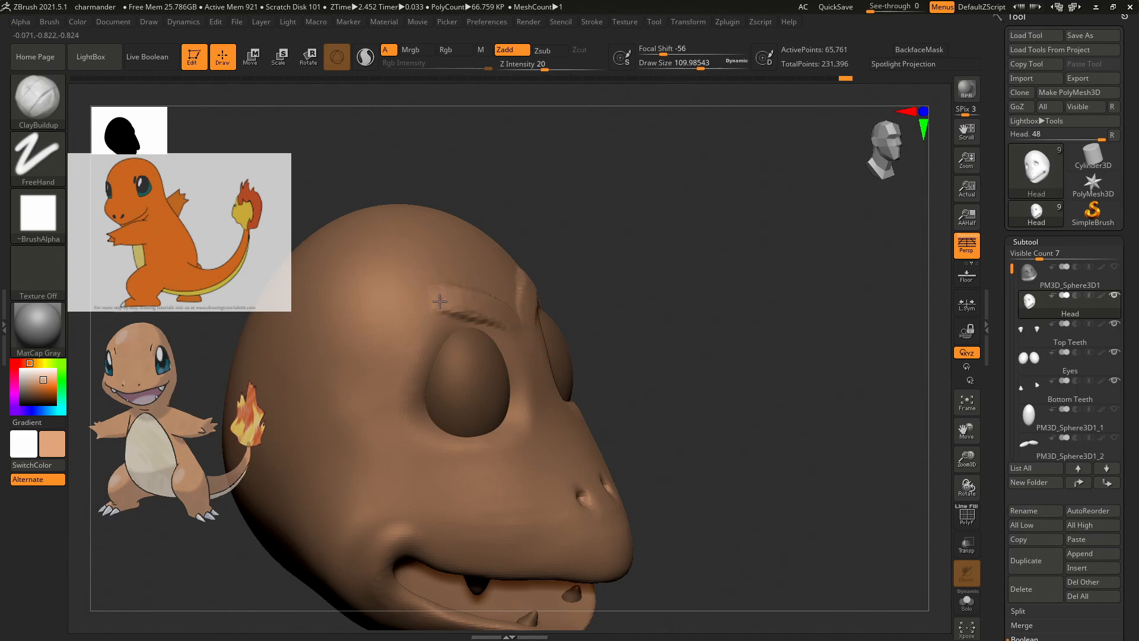
{"action": "key", "text": "shift"}
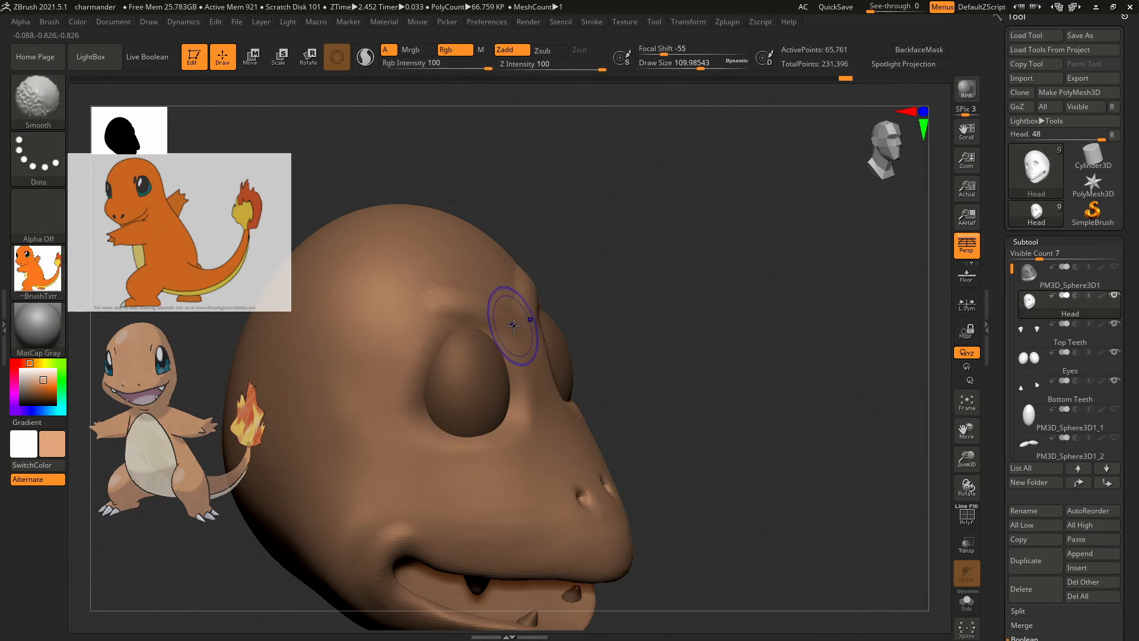
{"action": "left_click_drag", "start_coordinate": [711, 303], "coordinate": [698, 280]}
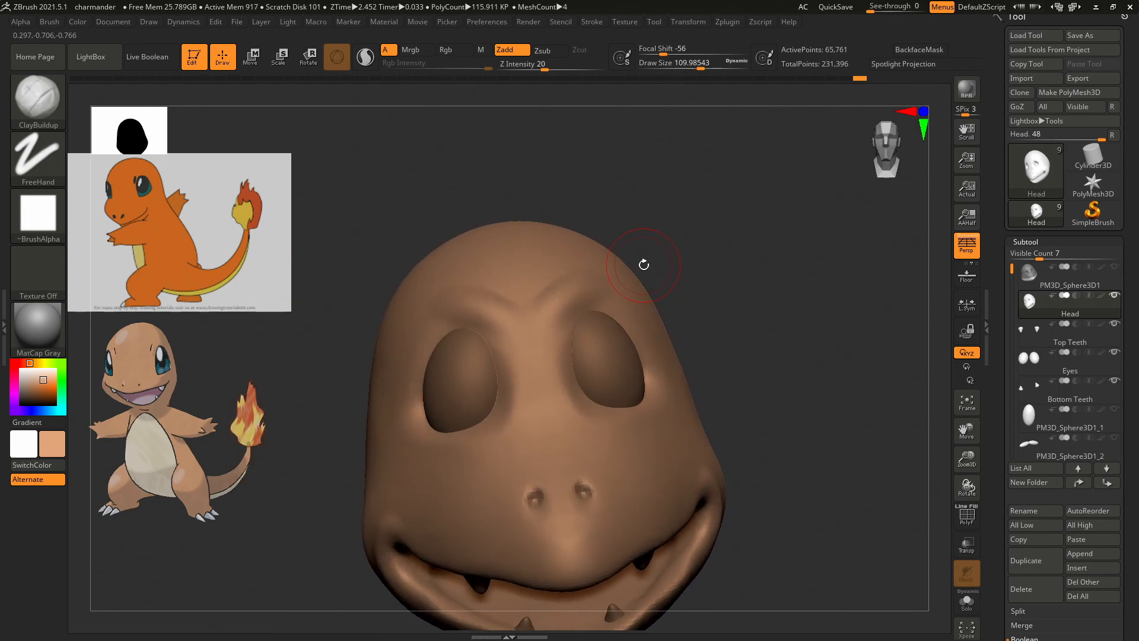
{"action": "key", "text": "ctrl"}
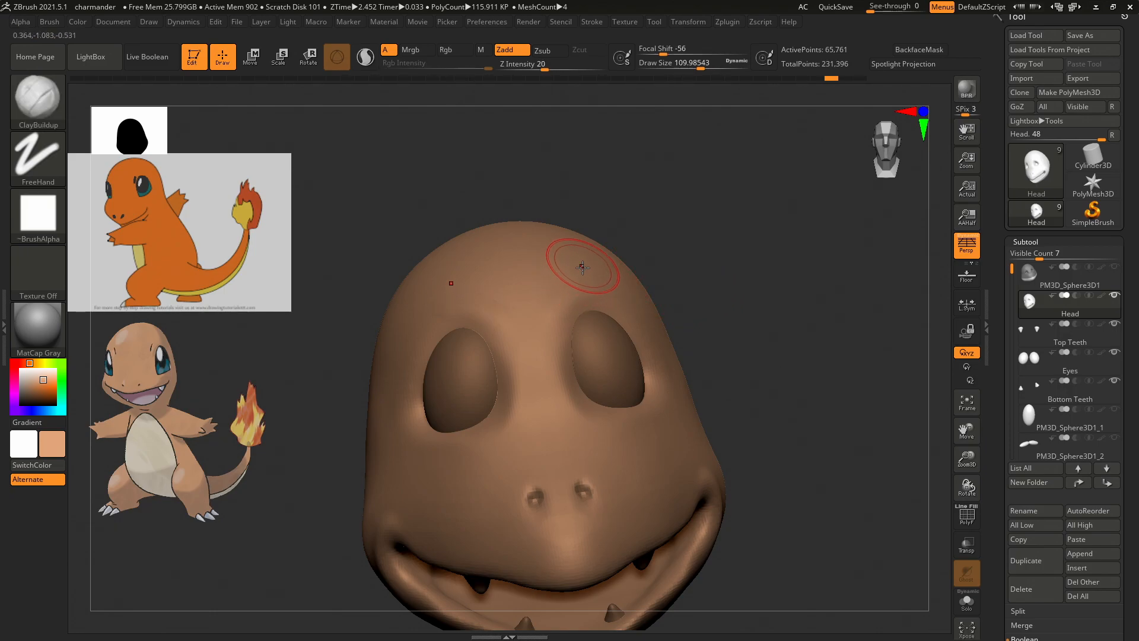
Smooth the forehead surface just above the eyes, working from front and three-quarter views.
{"action": "mouse_move", "coordinate": [676, 292]}
{"action": "left_mouse_down"}
{"action": "mouse_move", "coordinate": [745, 295]}
{"action": "mouse_move", "coordinate": [704, 279]}
{"action": "left_mouse_up"}
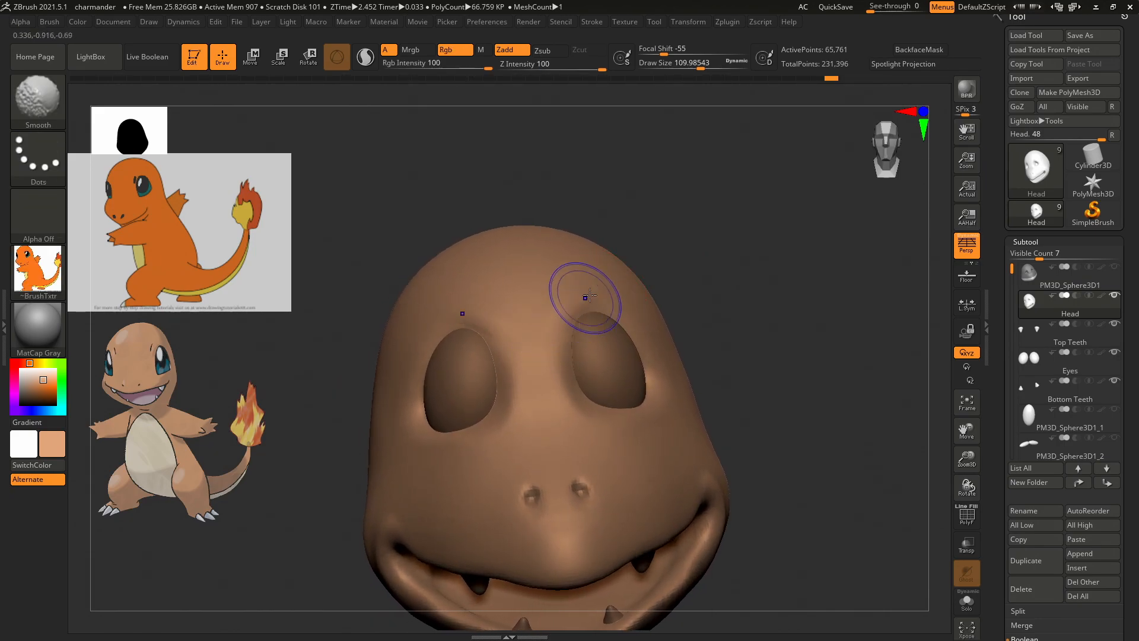
{"action": "left_click_drag", "start_coordinate": [681, 272], "coordinate": [734, 287]}
{"action": "key", "text": "shift"}
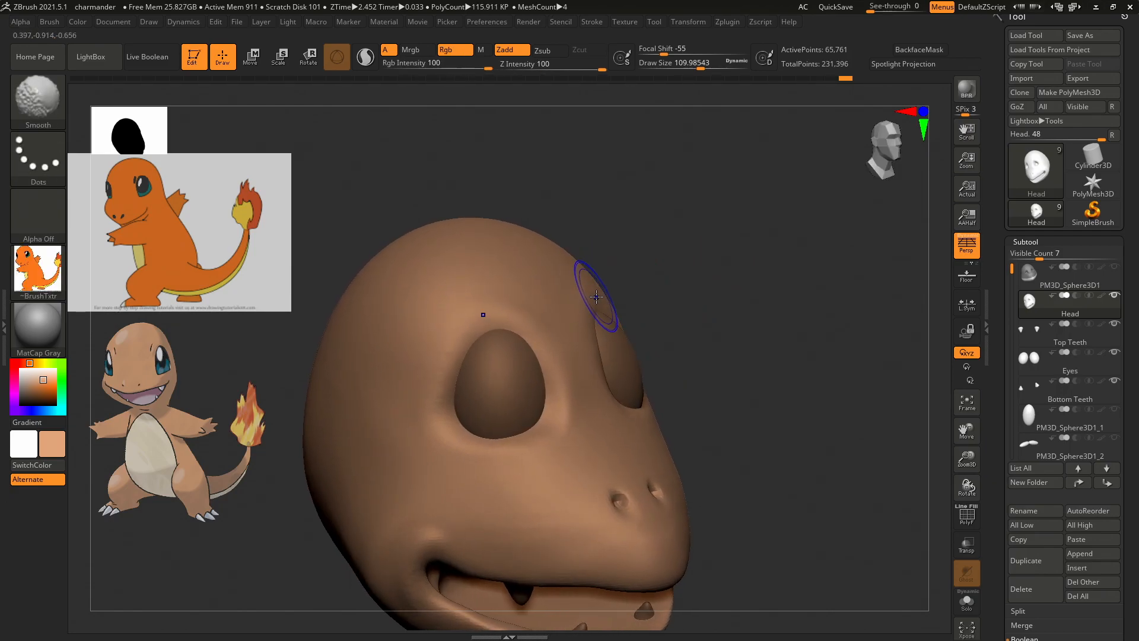
{"action": "right_click_drag", "start_coordinate": [585, 317], "coordinate": [588, 300], "text": "shift"}
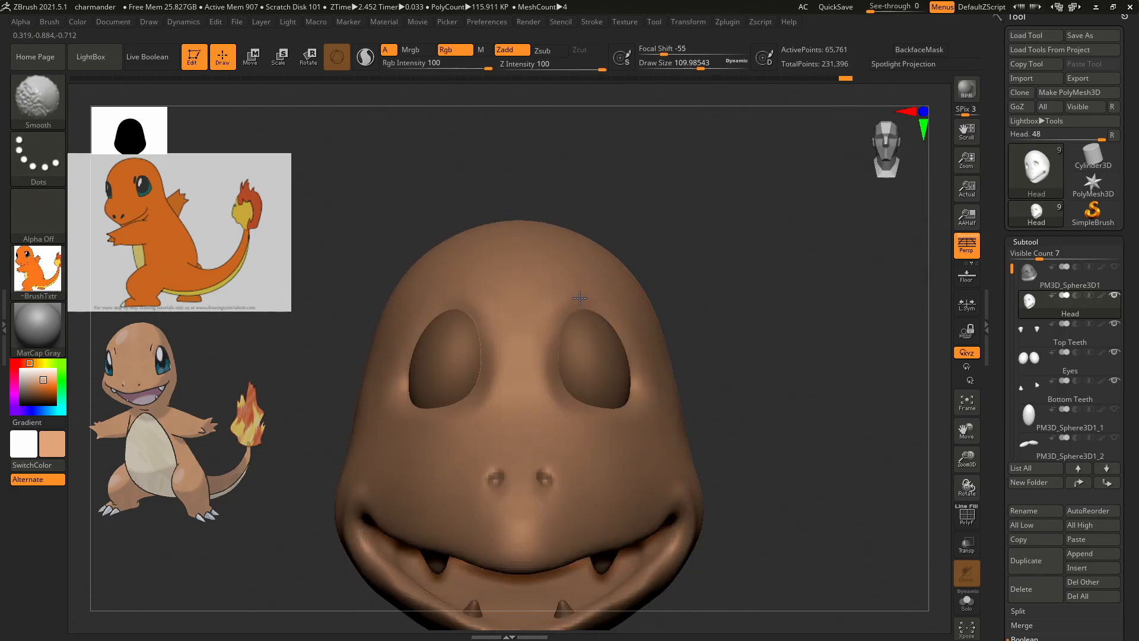
Build up the rims along the upper and outer edges of the eyes with ClayBuildup and smooth them into the head.
{"action": "left_click_drag", "start_coordinate": [609, 305], "coordinate": [613, 309]}
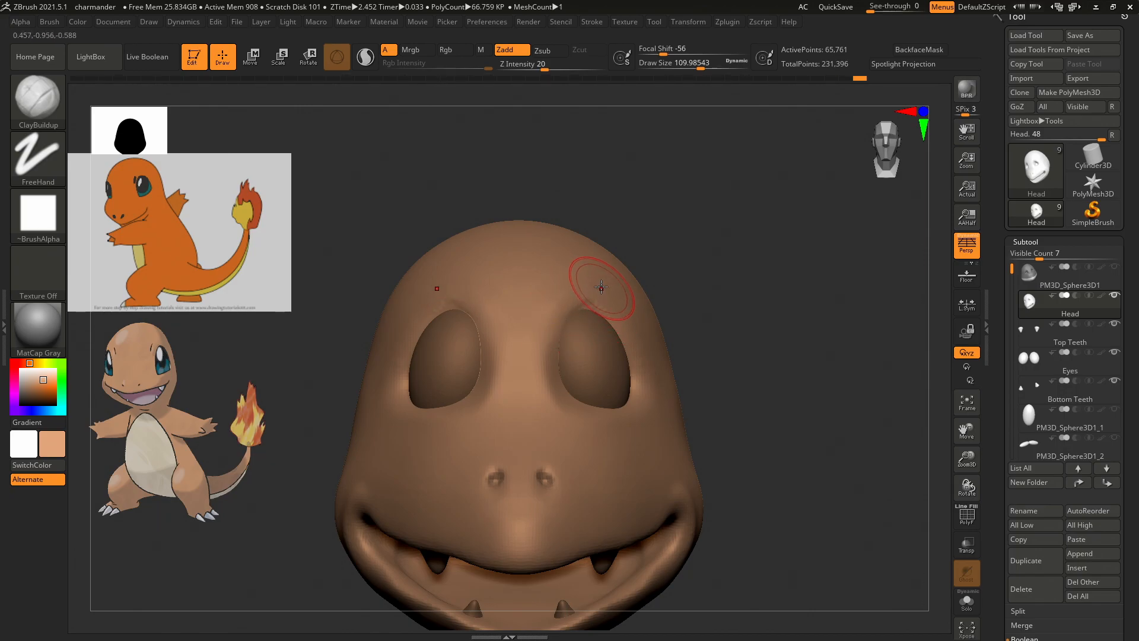
{"action": "left_click_drag", "start_coordinate": [689, 305], "coordinate": [775, 317]}
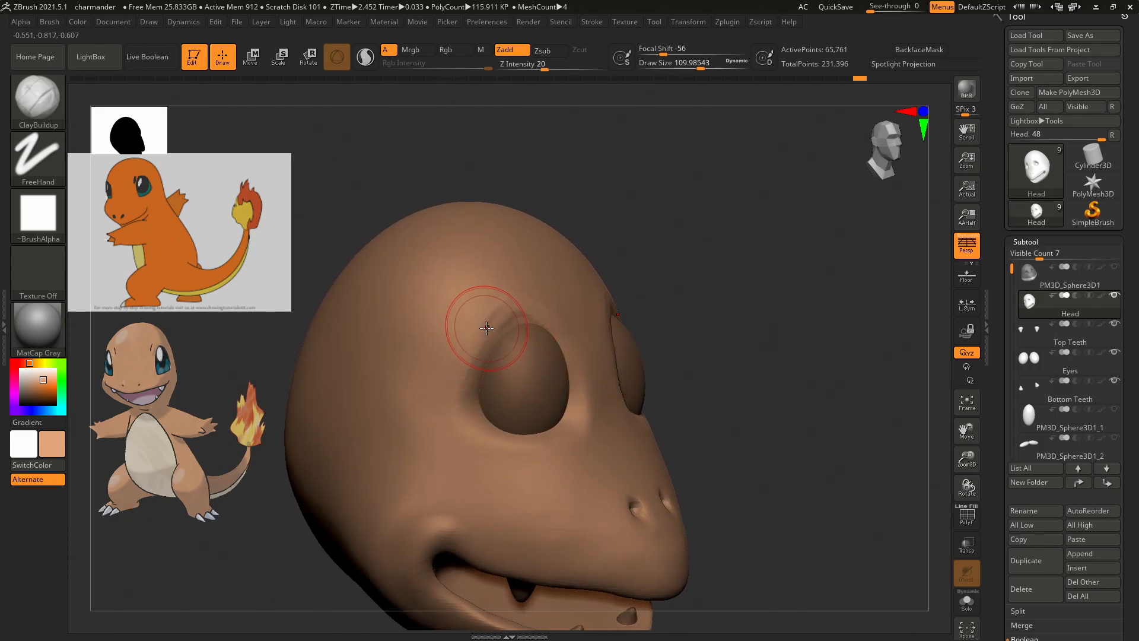
{"action": "mouse_move", "coordinate": [463, 356]}
{"action": "left_mouse_down"}
{"action": "mouse_move", "coordinate": [463, 384]}
{"action": "mouse_move", "coordinate": [439, 392]}
{"action": "mouse_move", "coordinate": [460, 403]}
{"action": "mouse_move", "coordinate": [475, 394]}
{"action": "mouse_move", "coordinate": [482, 417]}
{"action": "left_mouse_up"}
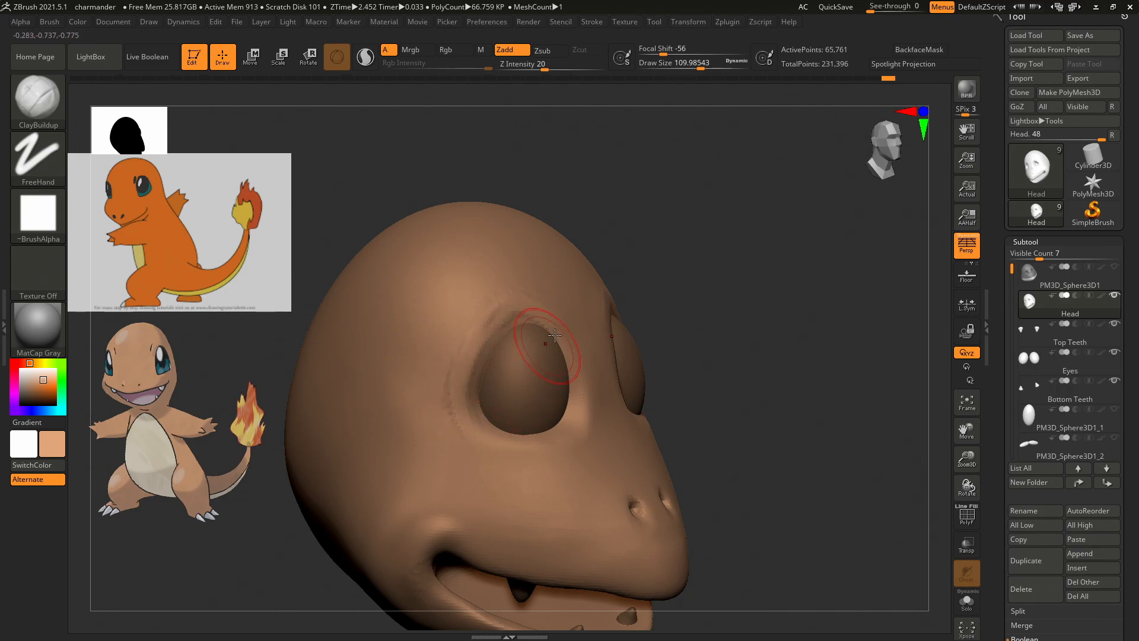
{"action": "mouse_move", "coordinate": [756, 302]}
{"action": "left_mouse_down"}
{"action": "mouse_move", "coordinate": [700, 276]}
{"action": "mouse_move", "coordinate": [706, 363]}
{"action": "mouse_move", "coordinate": [684, 296]}
{"action": "mouse_move", "coordinate": [643, 289]}
{"action": "left_mouse_up"}
{"action": "key", "text": "shift"}
{"action": "left_click_drag", "start_coordinate": [801, 287], "coordinate": [859, 224]}
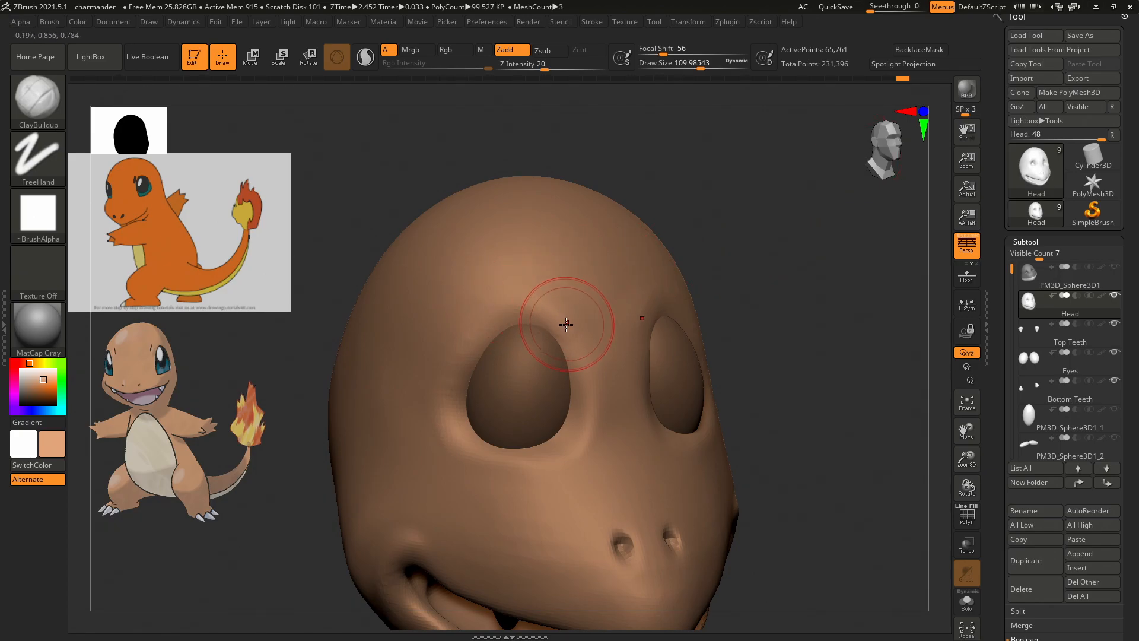
Build up and smooth the ridges above and beside the eye sockets on the Head subtool with the ClayBuildup brush.
{"action": "mouse_move", "coordinate": [523, 297]}
{"action": "left_mouse_down"}
{"action": "mouse_move", "coordinate": [542, 287]}
{"action": "mouse_move", "coordinate": [488, 328]}
{"action": "mouse_move", "coordinate": [448, 394]}
{"action": "left_mouse_up"}
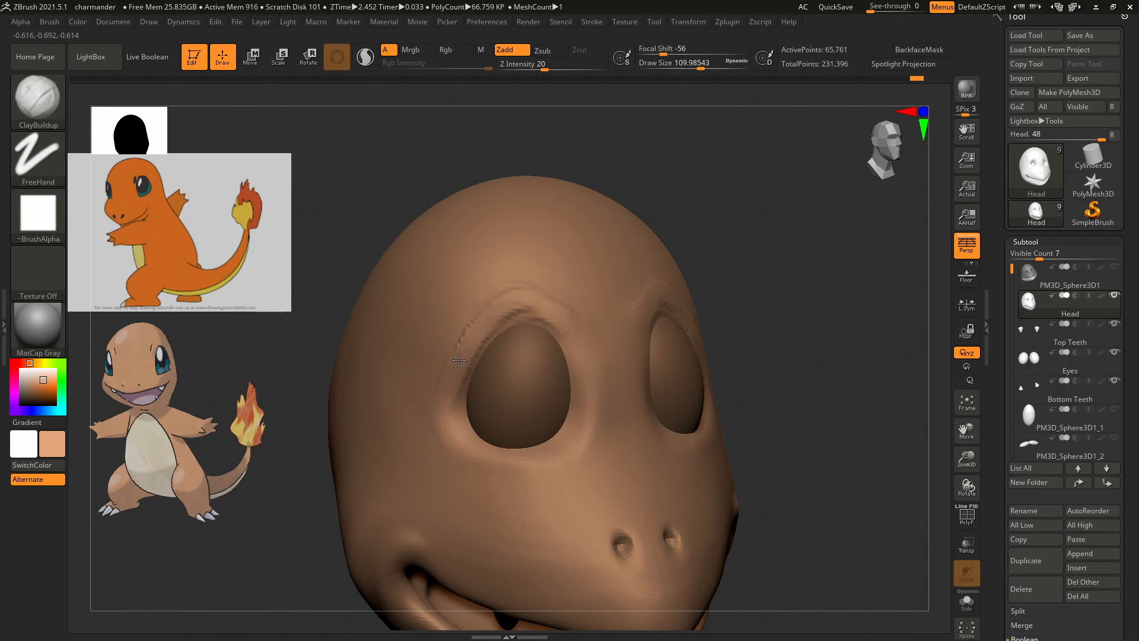
{"action": "mouse_move", "coordinate": [573, 332]}
{"action": "left_mouse_down", "text": "shift"}
{"action": "mouse_move", "coordinate": [546, 302]}
{"action": "mouse_move", "coordinate": [495, 306]}
{"action": "left_mouse_up", "text": "shift"}
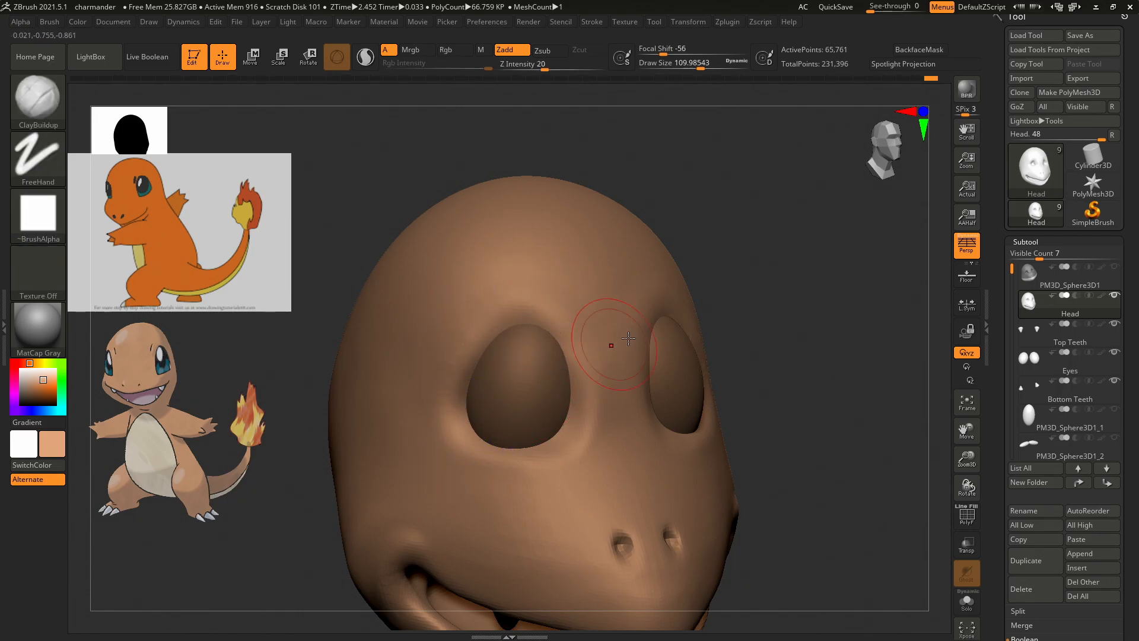
{"action": "left_click_drag", "start_coordinate": [806, 278], "coordinate": [791, 259]}
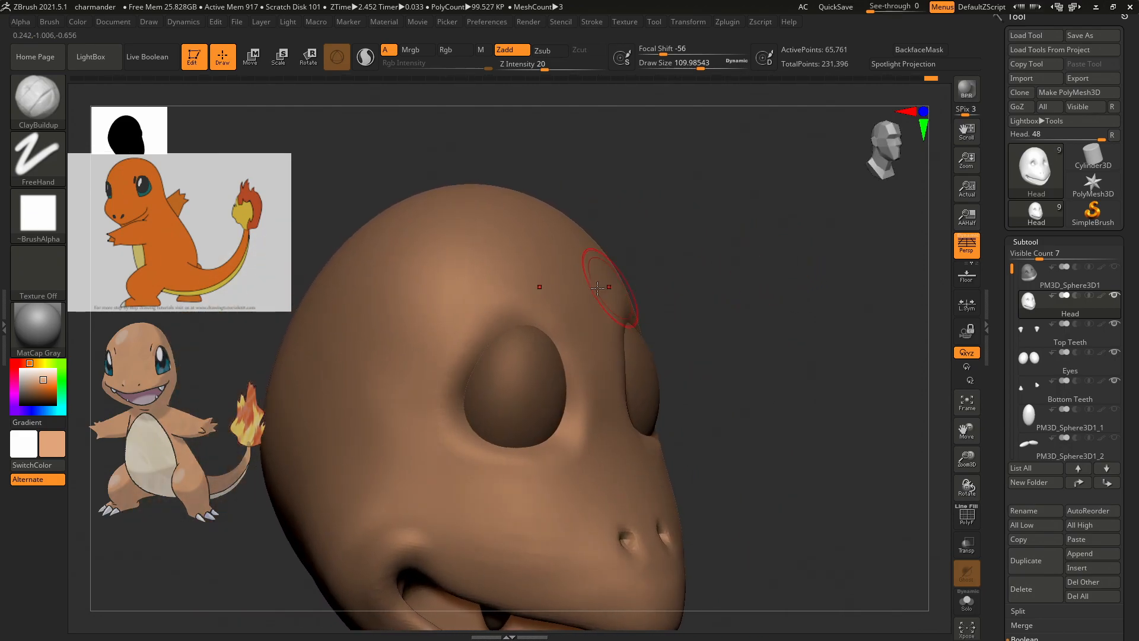
{"action": "mouse_move", "coordinate": [514, 307]}
{"action": "left_mouse_down"}
{"action": "mouse_move", "coordinate": [465, 325]}
{"action": "mouse_move", "coordinate": [532, 303]}
{"action": "left_mouse_up"}
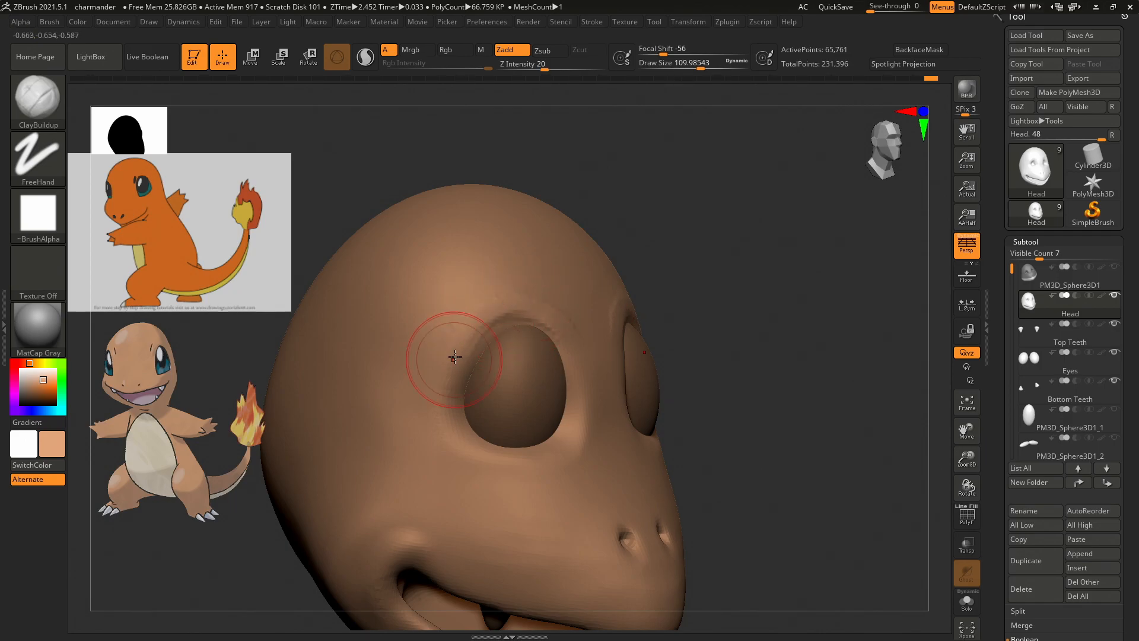
{"action": "left_click_drag", "start_coordinate": [465, 315], "coordinate": [439, 414]}
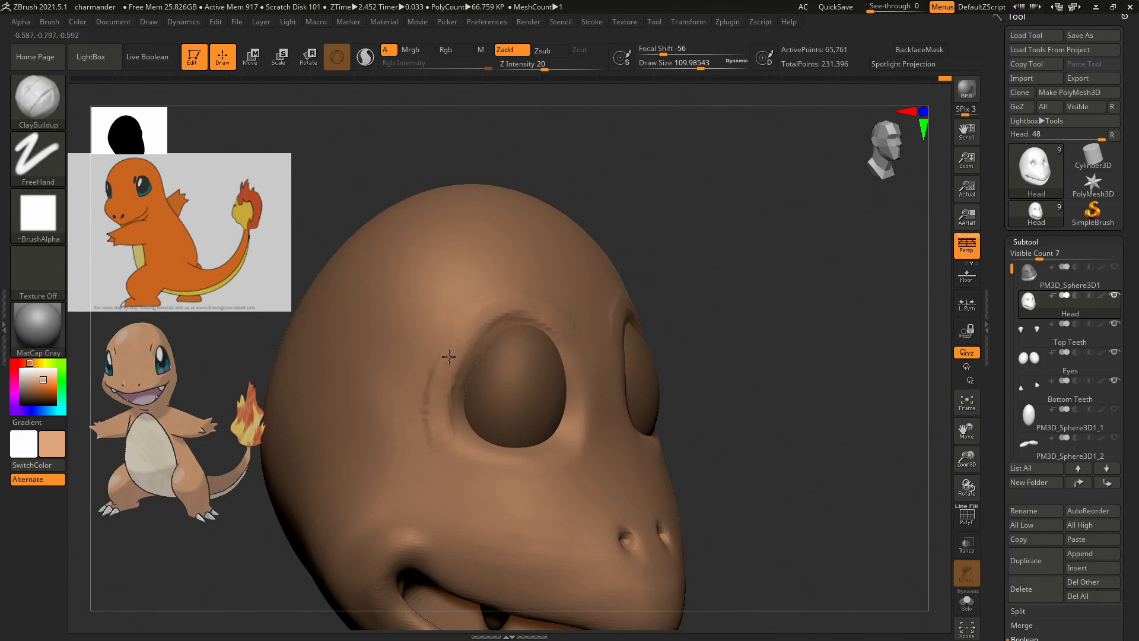
{"action": "left_click_drag", "start_coordinate": [778, 251], "coordinate": [808, 229]}
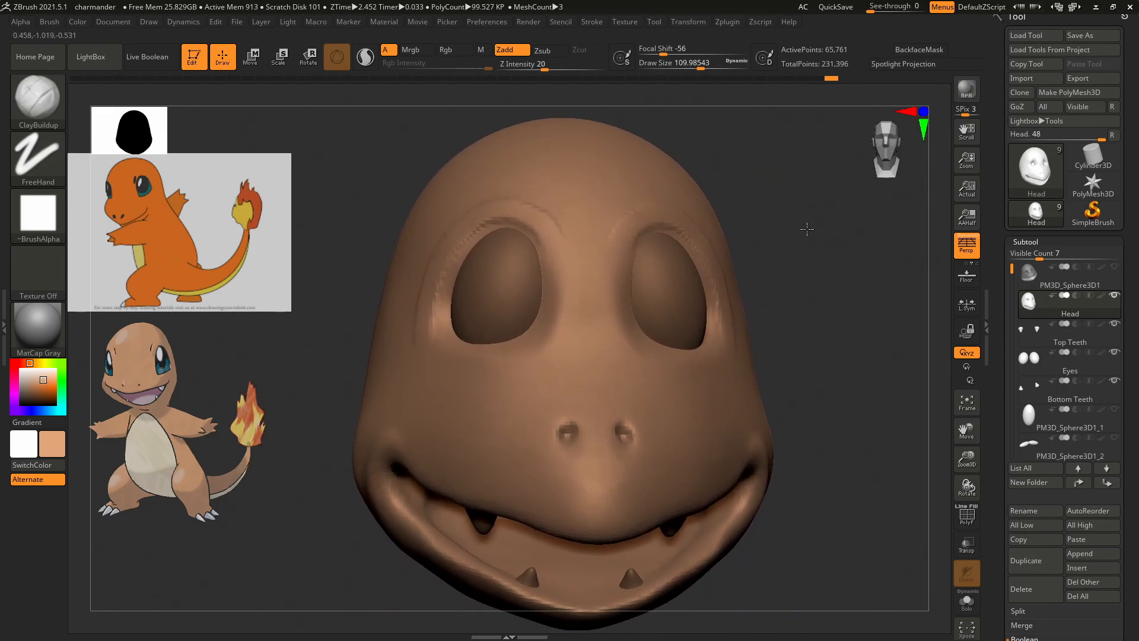
Select the Eyes subtool and reposition the character's right eye outward within its socket using the transform gizmo.
{"action": "left_click", "coordinate": [1046, 362]}
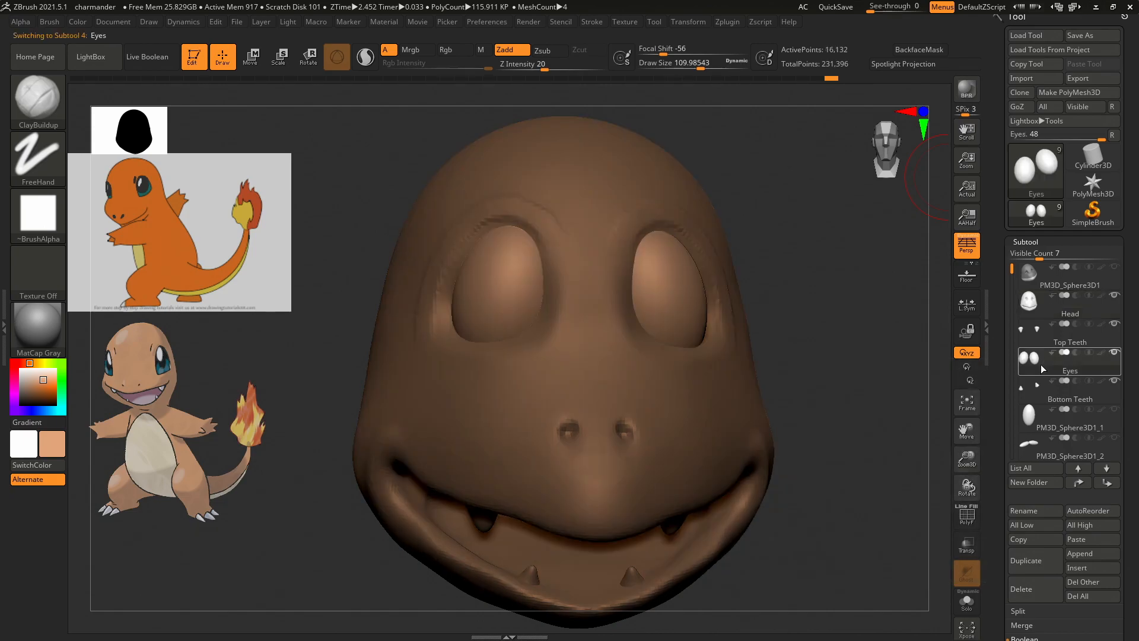
{"action": "key", "text": "w"}
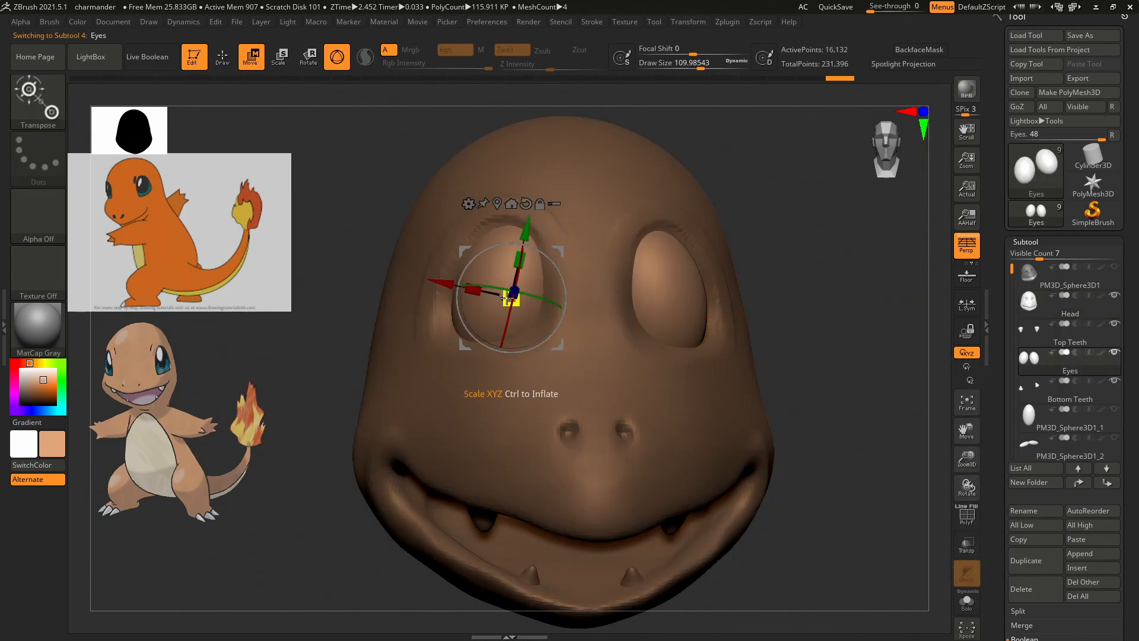
{"action": "left_click_drag", "start_coordinate": [506, 301], "coordinate": [440, 285]}
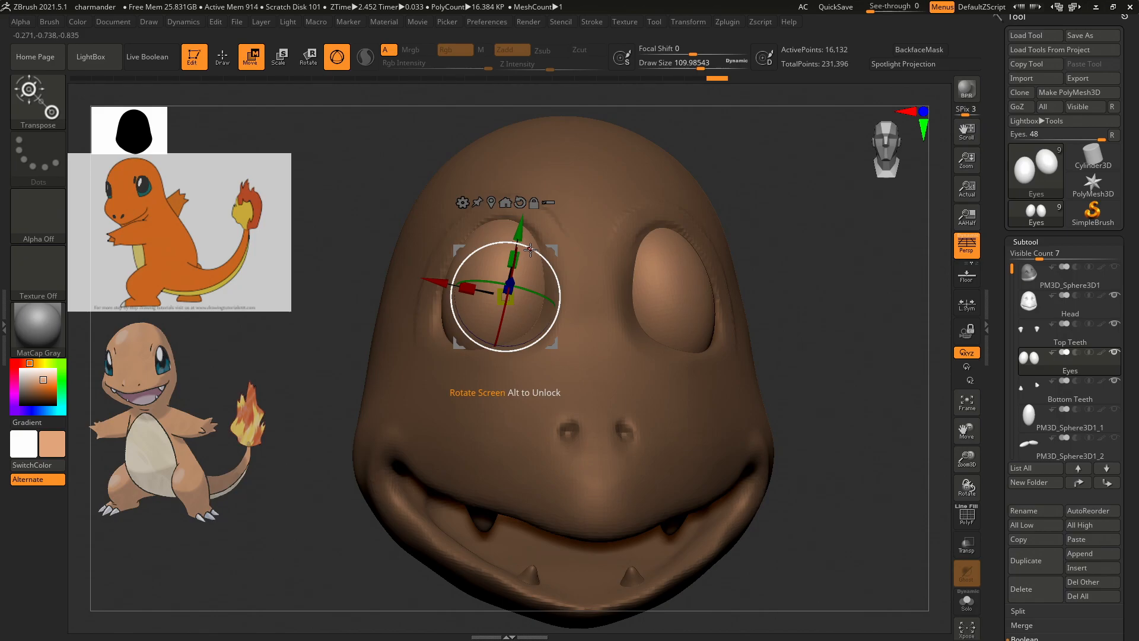
{"action": "mouse_move", "coordinate": [753, 261]}
{"action": "left_mouse_down"}
{"action": "mouse_move", "coordinate": [824, 259]}
{"action": "mouse_move", "coordinate": [764, 267]}
{"action": "left_mouse_up"}
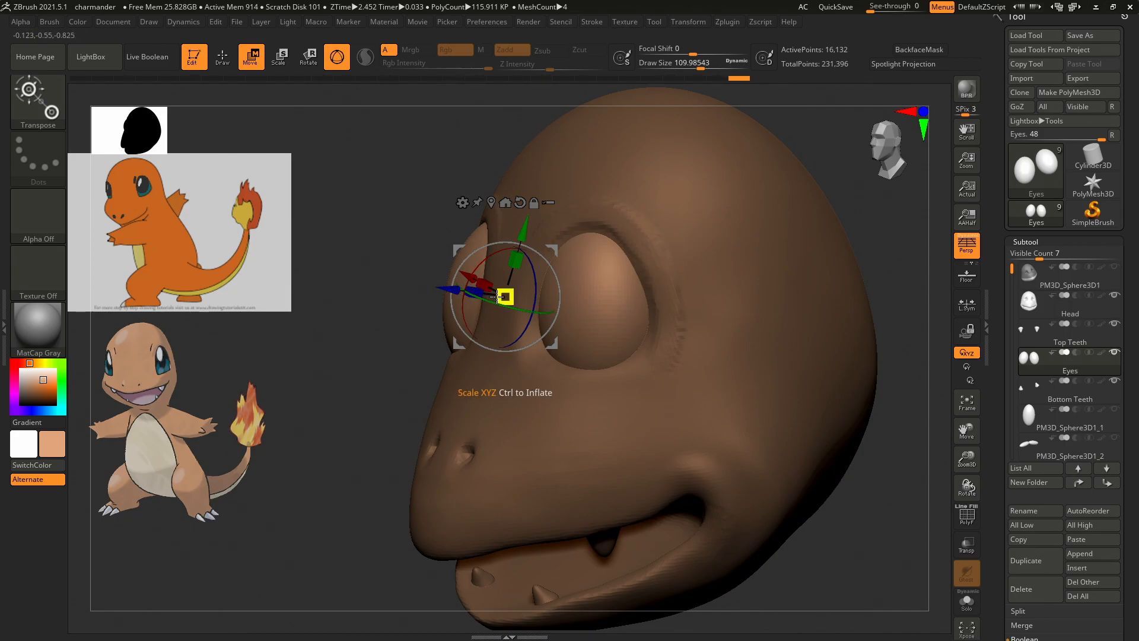
{"action": "left_click_drag", "start_coordinate": [478, 291], "coordinate": [446, 287]}
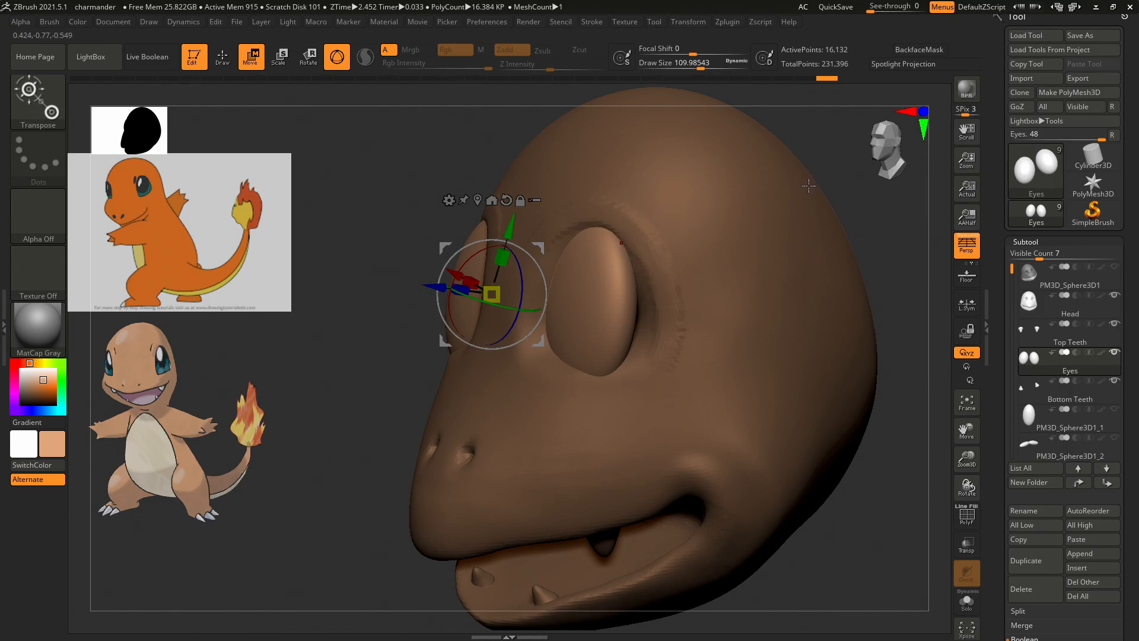
Refine the right eye's fit in its socket by shifting it sideways and rotating it around the Y axis.
{"action": "left_click_drag", "start_coordinate": [856, 190], "coordinate": [762, 252]}
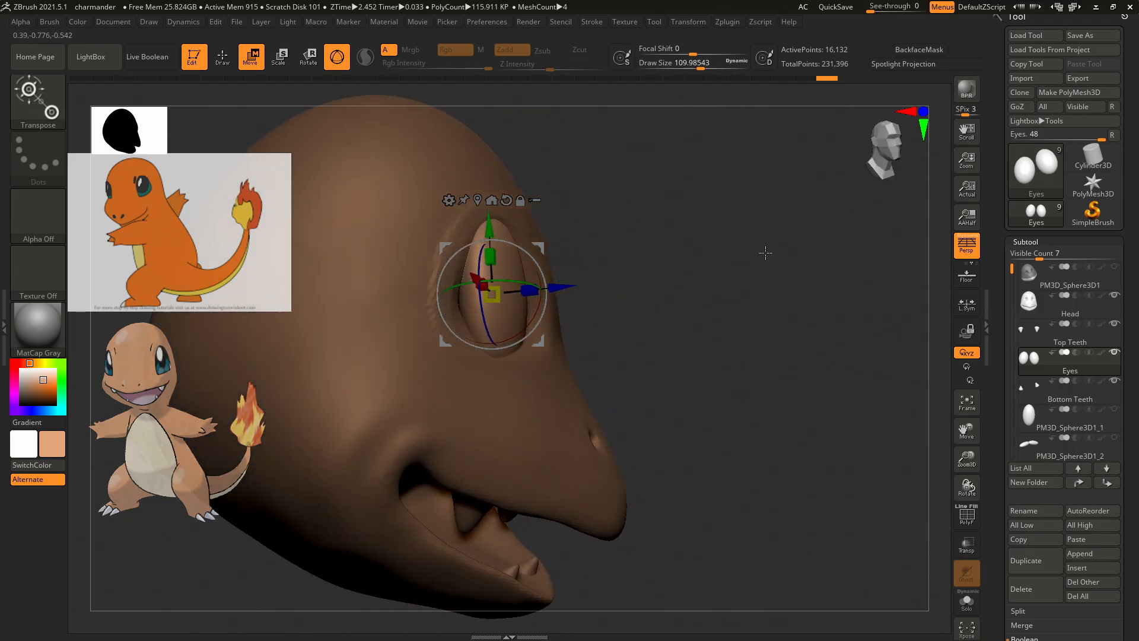
{"action": "left_click_drag", "start_coordinate": [498, 282], "coordinate": [487, 285]}
{"action": "left_click_drag", "start_coordinate": [813, 247], "coordinate": [701, 271]}
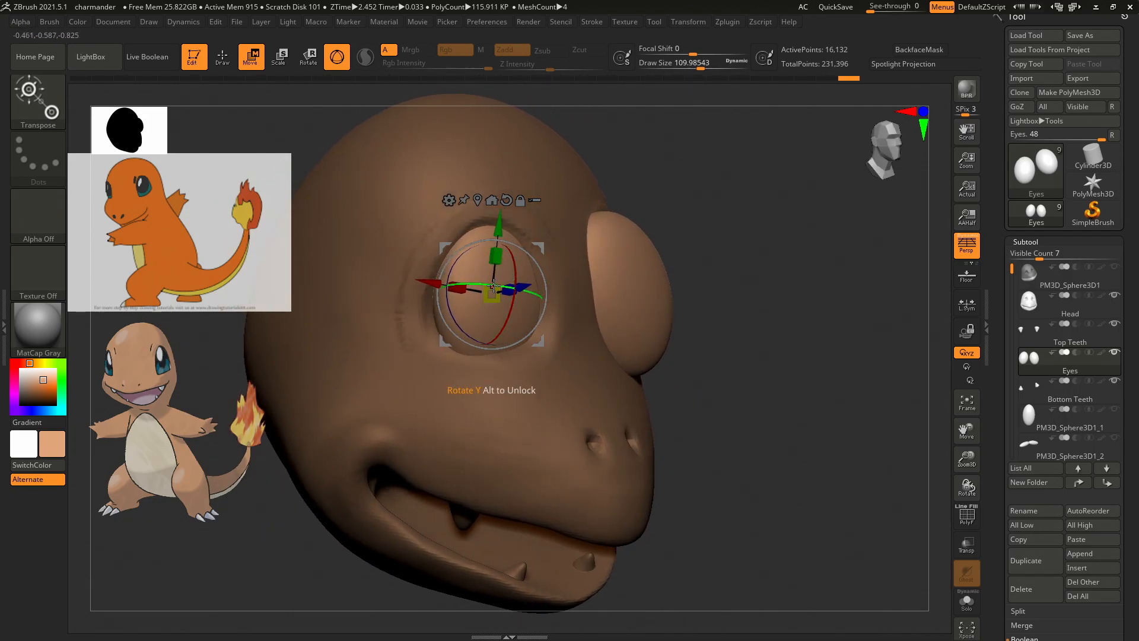
{"action": "left_click_drag", "start_coordinate": [445, 286], "coordinate": [466, 283]}
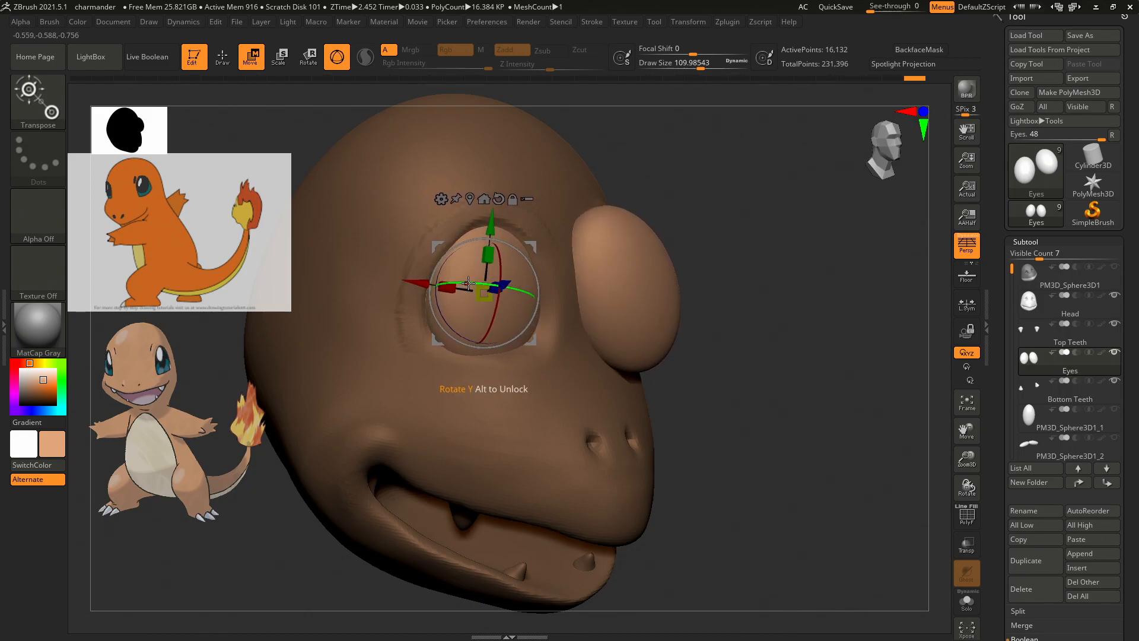
{"action": "mouse_move", "coordinate": [741, 266]}
{"action": "left_mouse_down"}
{"action": "mouse_move", "coordinate": [763, 275]}
{"action": "mouse_move", "coordinate": [720, 245]}
{"action": "mouse_move", "coordinate": [737, 323]}
{"action": "mouse_move", "coordinate": [761, 325]}
{"action": "mouse_move", "coordinate": [753, 250]}
{"action": "mouse_move", "coordinate": [732, 244]}
{"action": "mouse_move", "coordinate": [729, 261]}
{"action": "mouse_move", "coordinate": [750, 292]}
{"action": "mouse_move", "coordinate": [723, 260]}
{"action": "mouse_move", "coordinate": [728, 269]}
{"action": "left_mouse_up"}
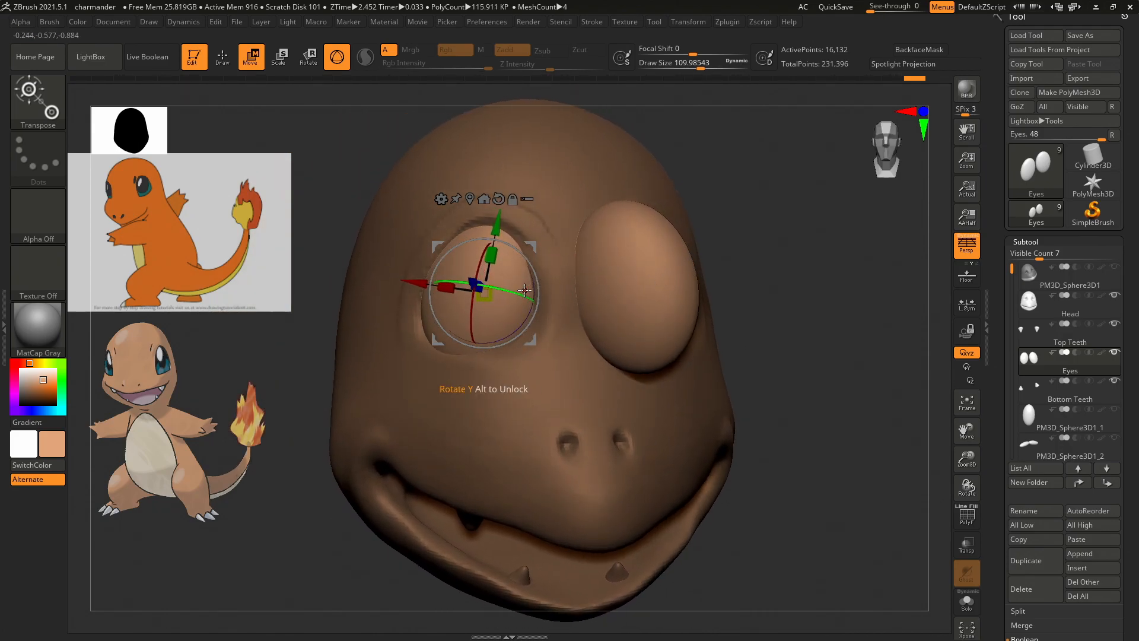
{"action": "left_click_drag", "start_coordinate": [521, 294], "coordinate": [516, 295]}
Try Mirror And Weld on the Eyes subtool, check both eyes from several angles, and undo the operation.
{"action": "left_click_drag", "start_coordinate": [759, 270], "coordinate": [788, 308]}
{"action": "mouse_move", "coordinate": [1000, 315]}
{"action": "left_mouse_down"}
{"action": "mouse_move", "coordinate": [1006, 166]}
{"action": "mouse_move", "coordinate": [1002, 289]}
{"action": "left_mouse_up"}
{"action": "left_click", "coordinate": [1020, 195]}
{"action": "left_click", "coordinate": [1022, 376]}
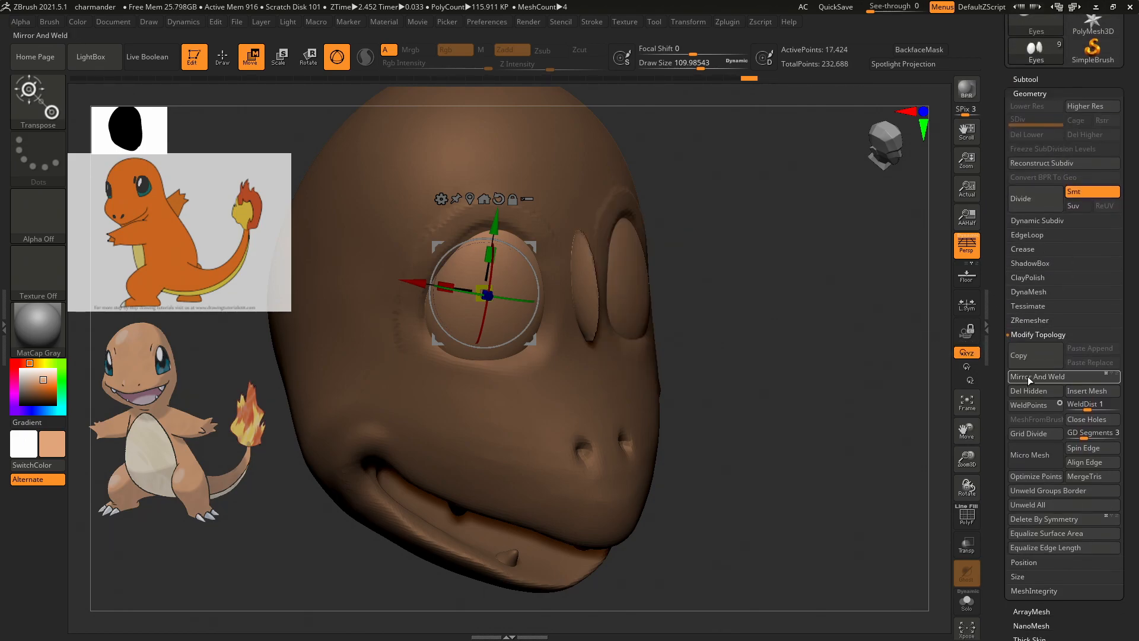
{"action": "mouse_move", "coordinate": [878, 316]}
{"action": "left_mouse_down"}
{"action": "mouse_move", "coordinate": [826, 313]}
{"action": "mouse_move", "coordinate": [858, 306]}
{"action": "left_mouse_up"}
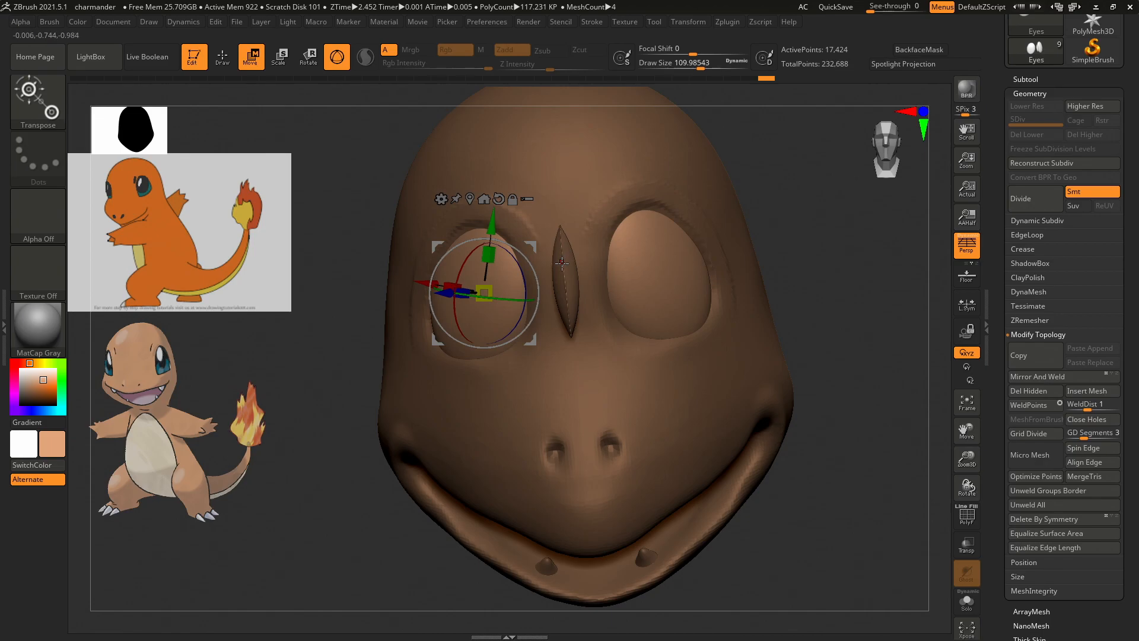
{"action": "left_click_drag", "start_coordinate": [811, 255], "coordinate": [832, 240]}
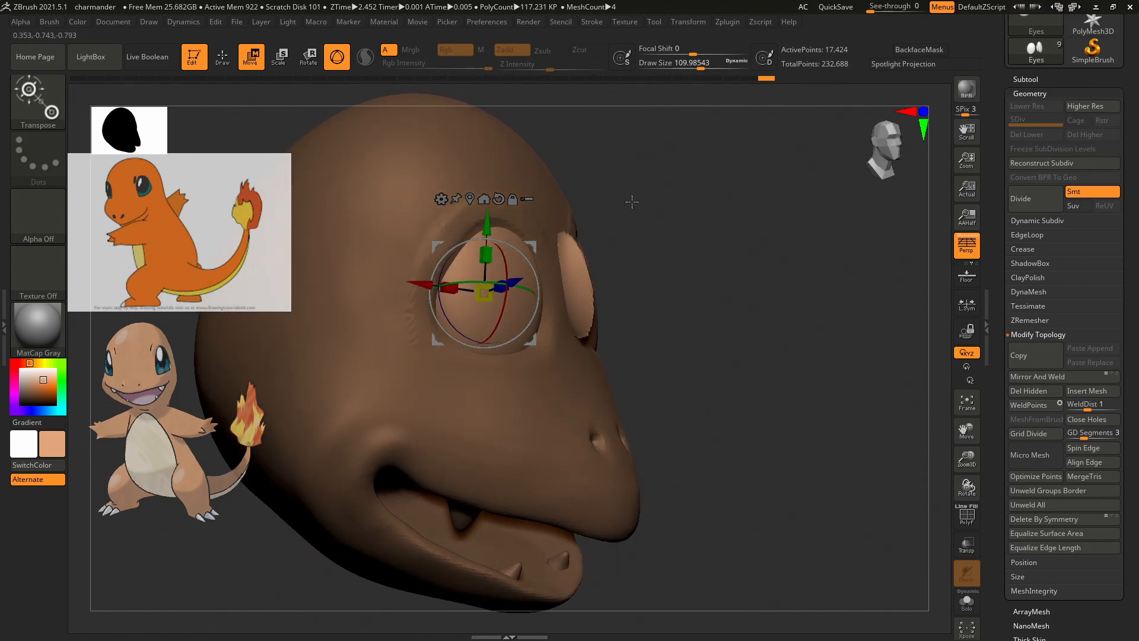
{"action": "key", "text": "ctrl+z"}
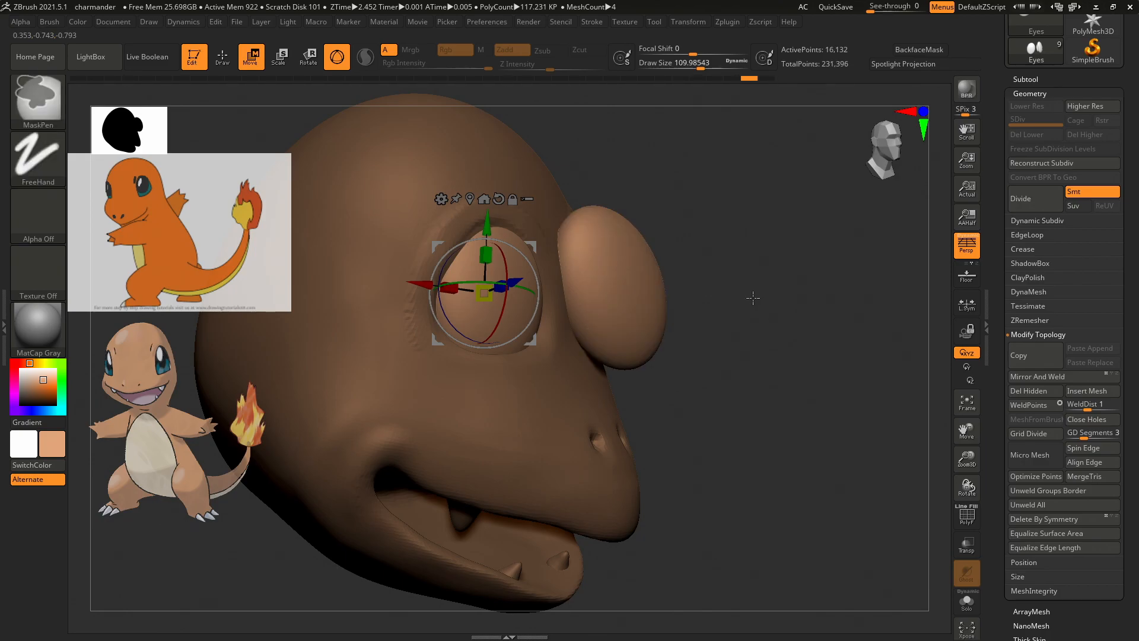
{"action": "key", "text": "ctrl+z"}
Apply Mirror And Weld to the Eyes subtool and inspect the area between the eyes.
{"action": "left_click_drag", "start_coordinate": [765, 297], "coordinate": [789, 289]}
{"action": "left_click_drag", "start_coordinate": [999, 255], "coordinate": [997, 227]}
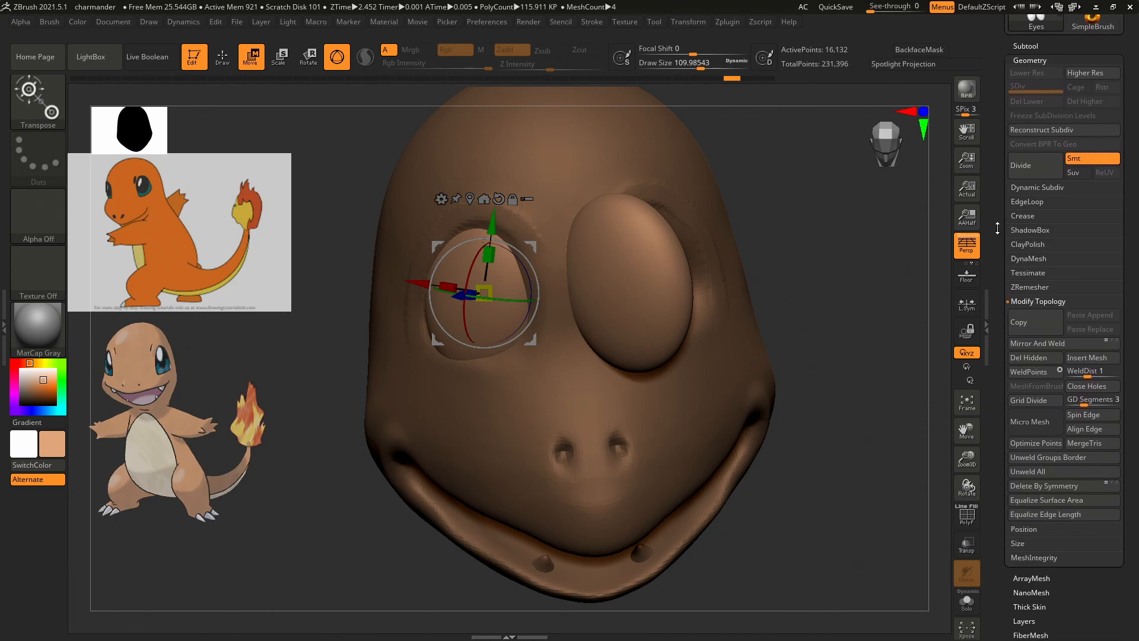
{"action": "left_click", "coordinate": [1030, 344]}
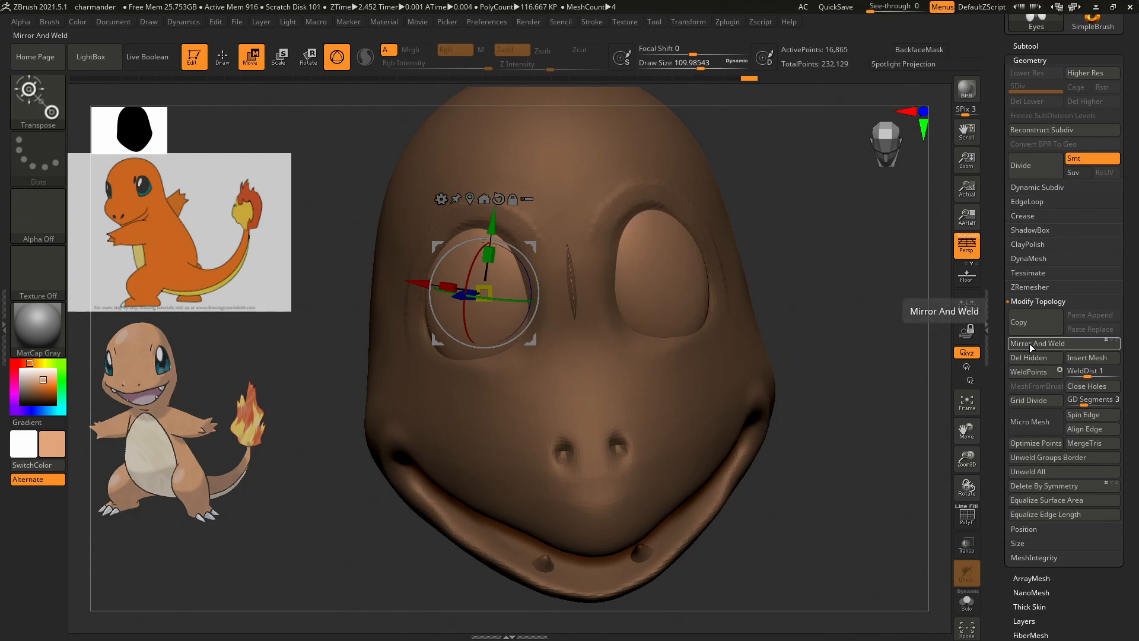
{"action": "left_click_drag", "start_coordinate": [877, 277], "coordinate": [977, 277]}
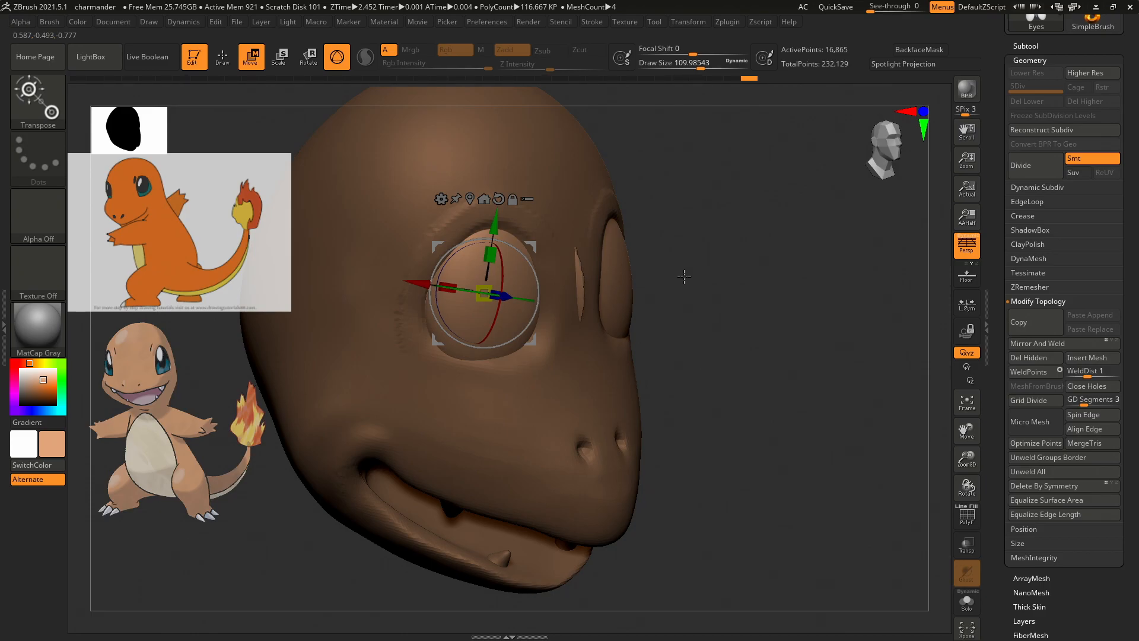
{"action": "left_click_drag", "start_coordinate": [765, 274], "coordinate": [725, 283]}
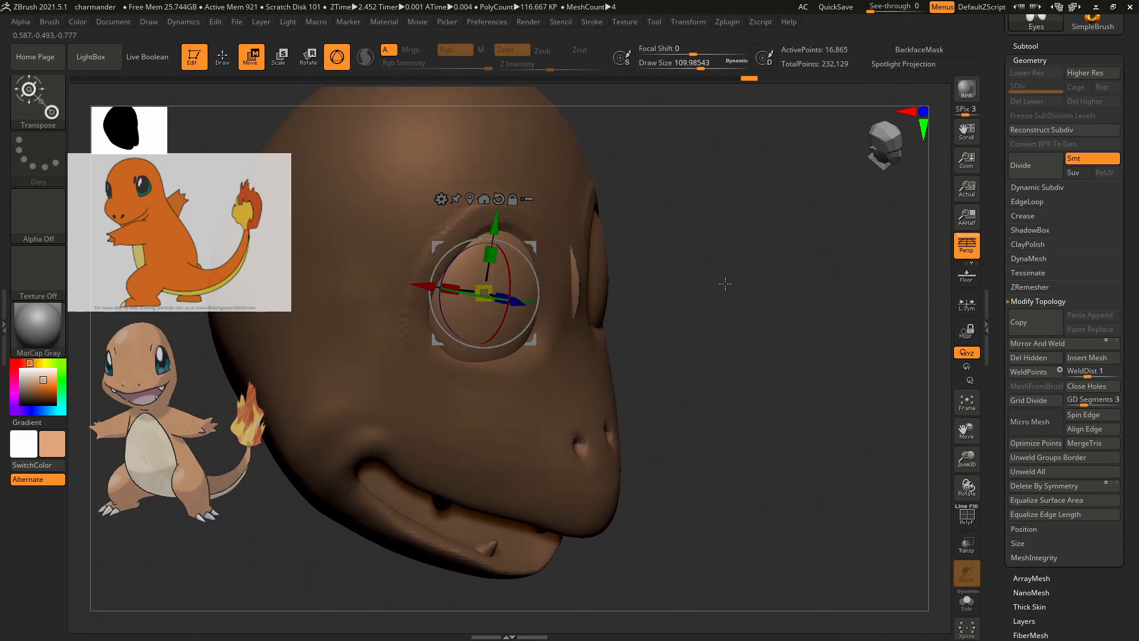
Recentre the gizmo on the thin sliver between the eyes and move the whole Eyes subtool forward out of the head.
{"action": "left_click", "coordinate": [578, 281], "text": "alt"}
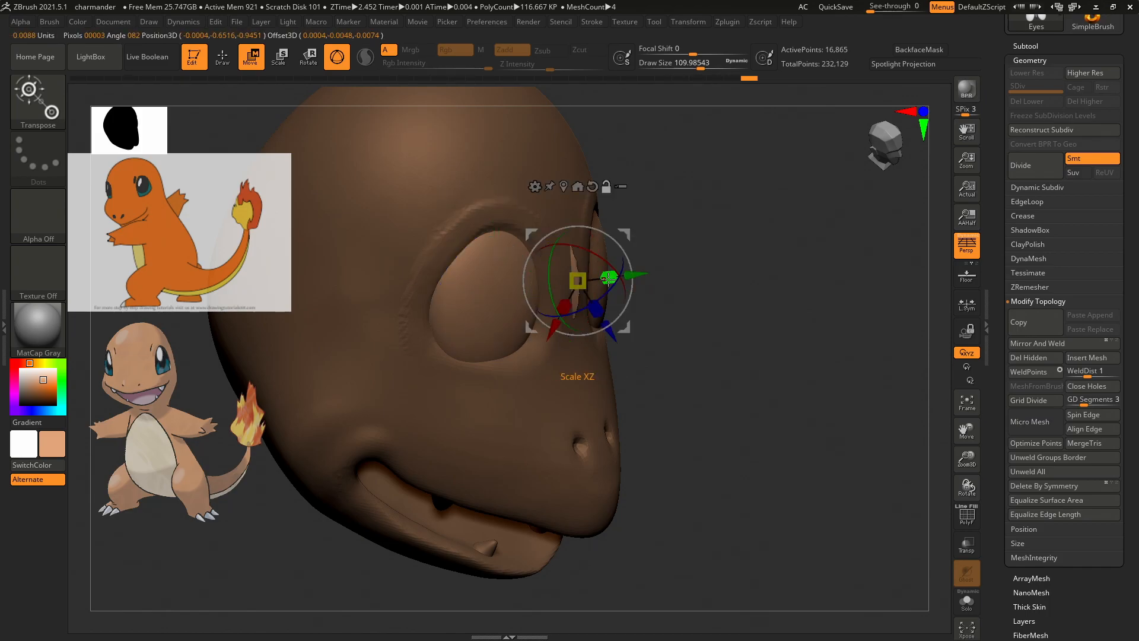
{"action": "left_click_drag", "start_coordinate": [634, 275], "coordinate": [772, 283]}
{"action": "left_click_drag", "start_coordinate": [862, 318], "coordinate": [867, 296]}
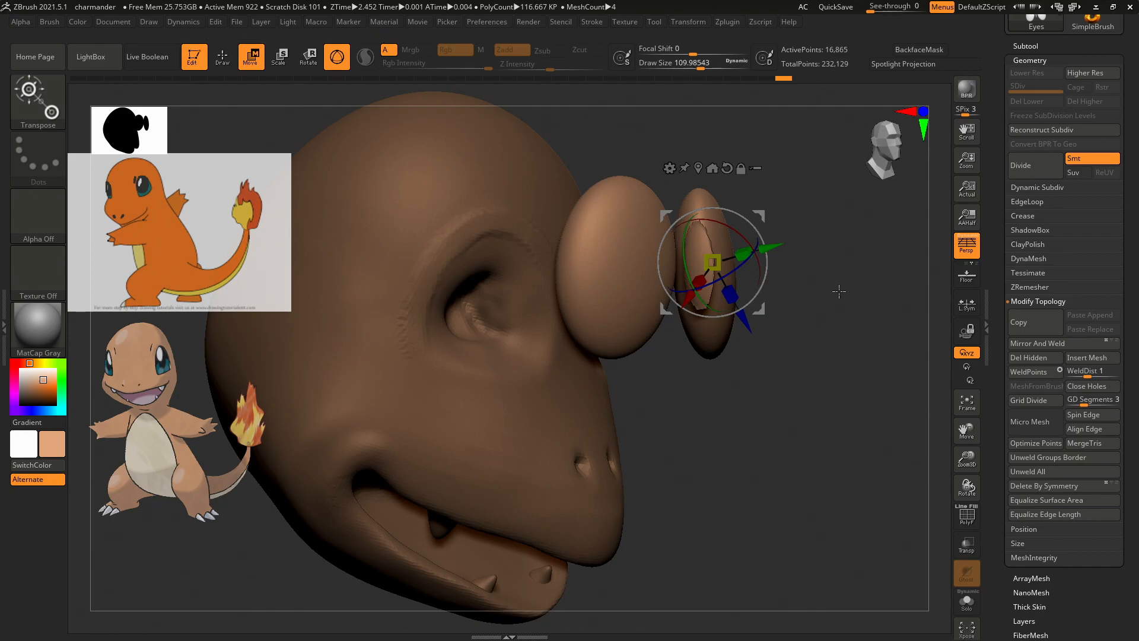
{"action": "left_click_drag", "start_coordinate": [854, 287], "coordinate": [839, 295]}
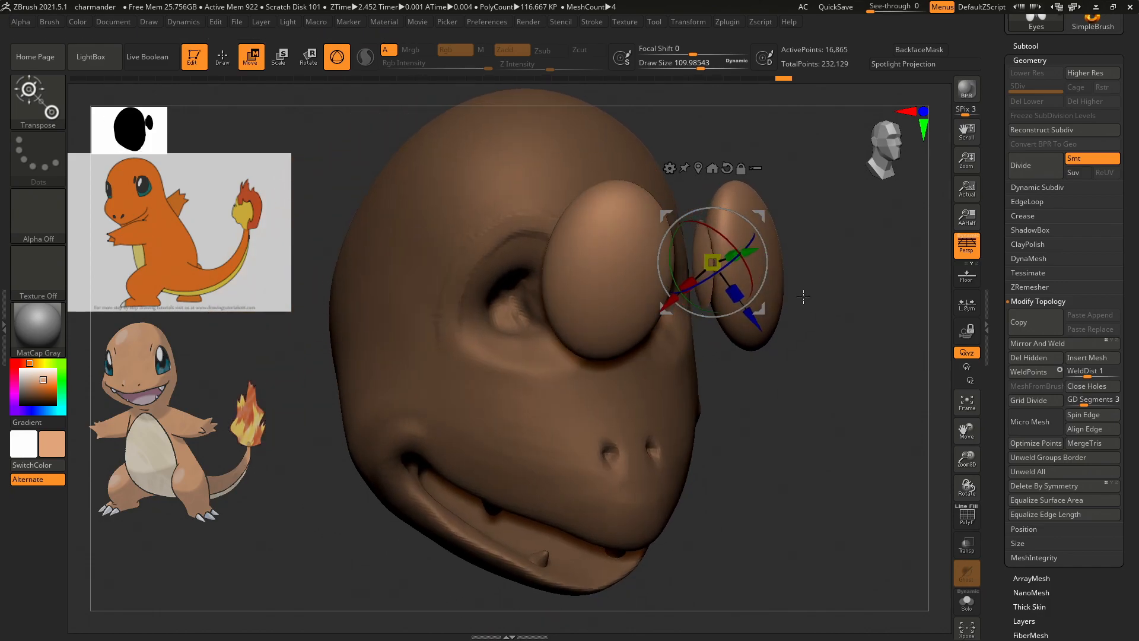
Split the Eyes subtool into separate subtools with Split To Similar Parts and accept the warning that it is not undoable.
{"action": "left_click_drag", "start_coordinate": [997, 367], "coordinate": [1000, 448]}
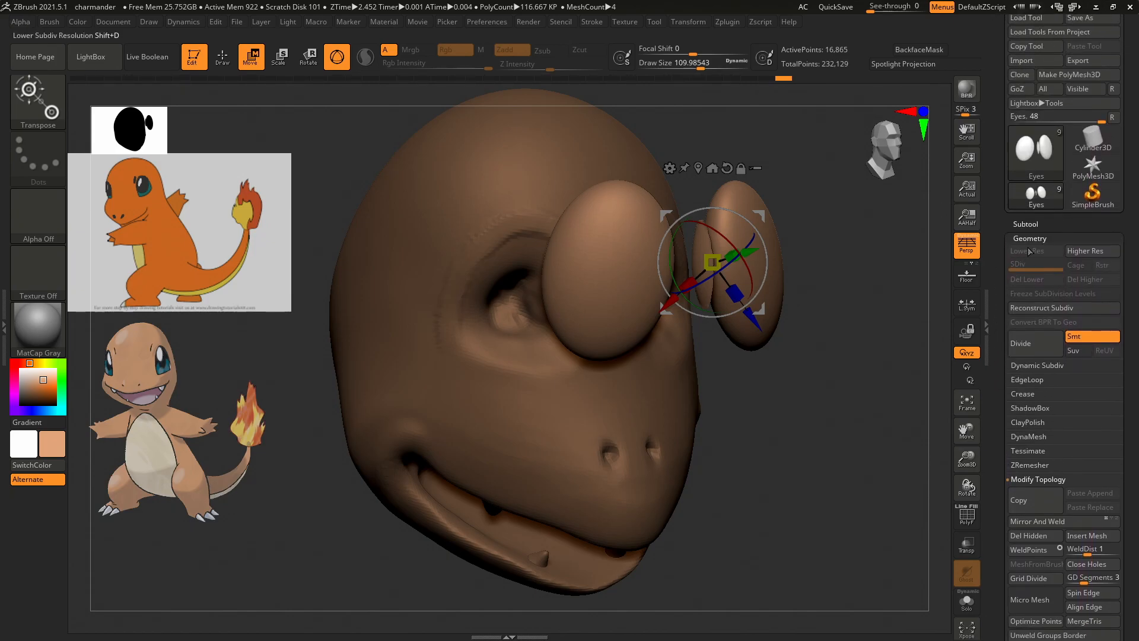
{"action": "left_click", "coordinate": [1022, 223]}
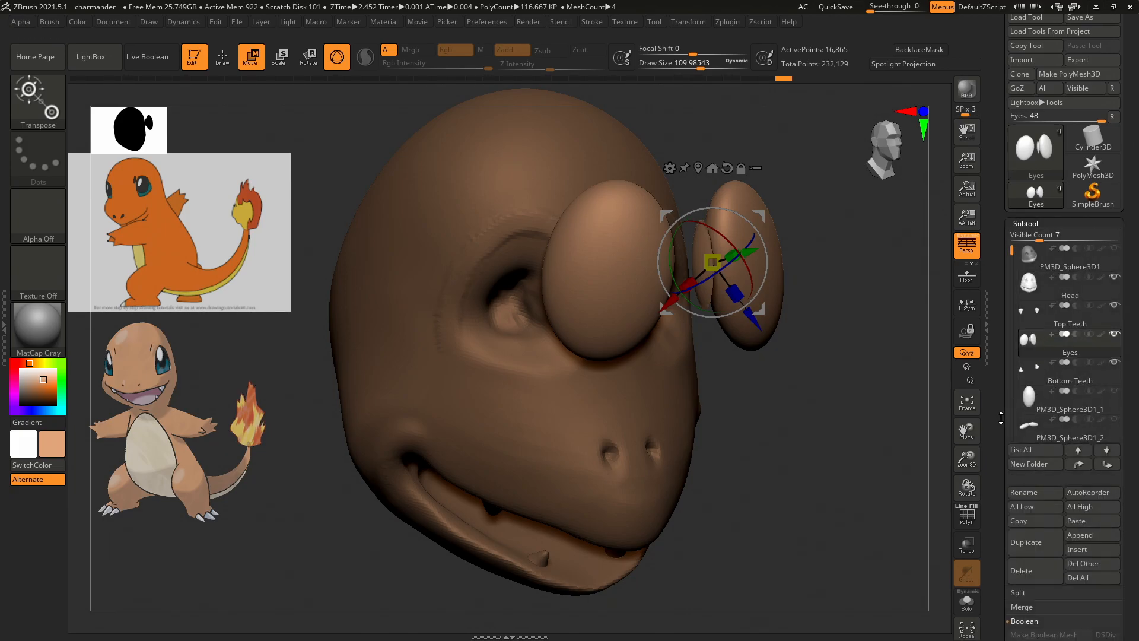
{"action": "scroll", "coordinate": [1006, 379], "scroll_direction": "down", "scroll_amount": 5}
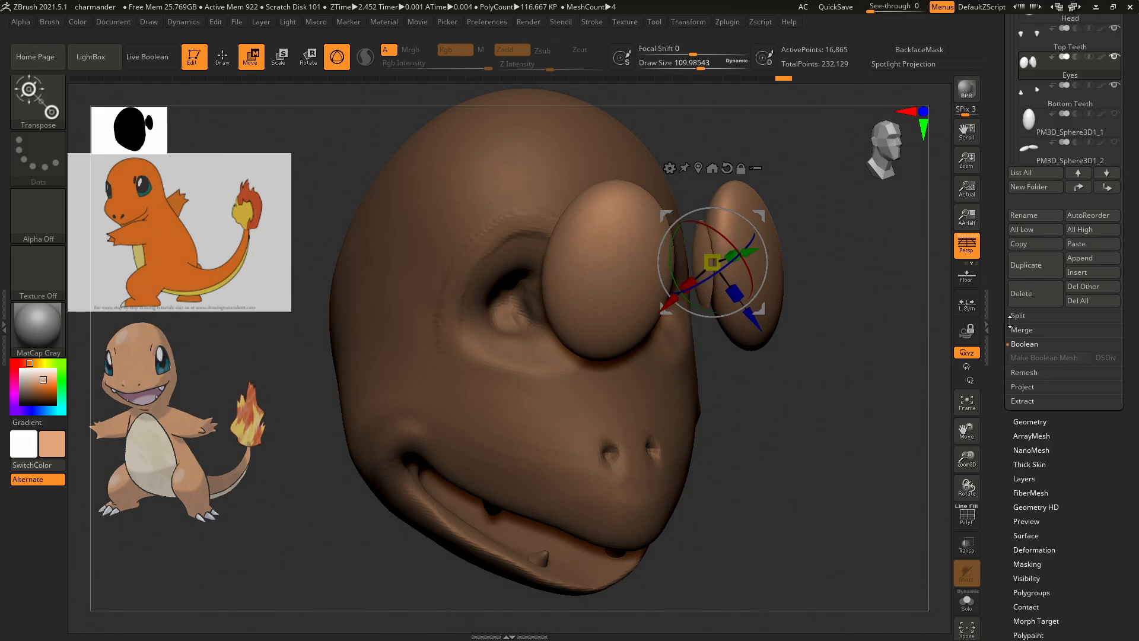
{"action": "left_click", "coordinate": [1019, 315]}
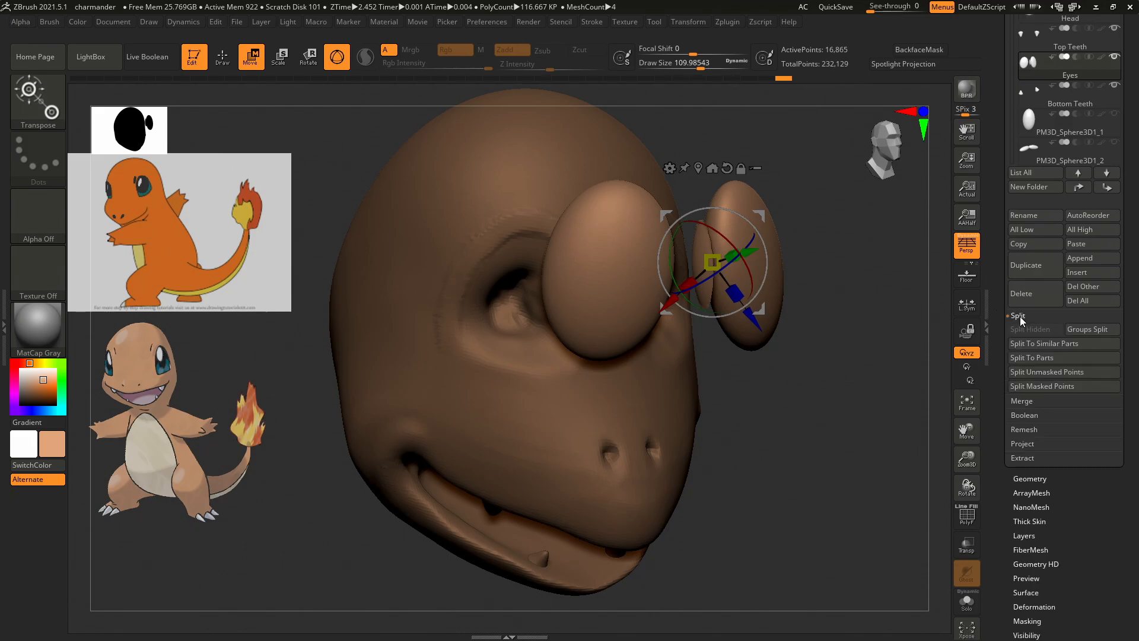
{"action": "left_click", "coordinate": [1041, 342]}
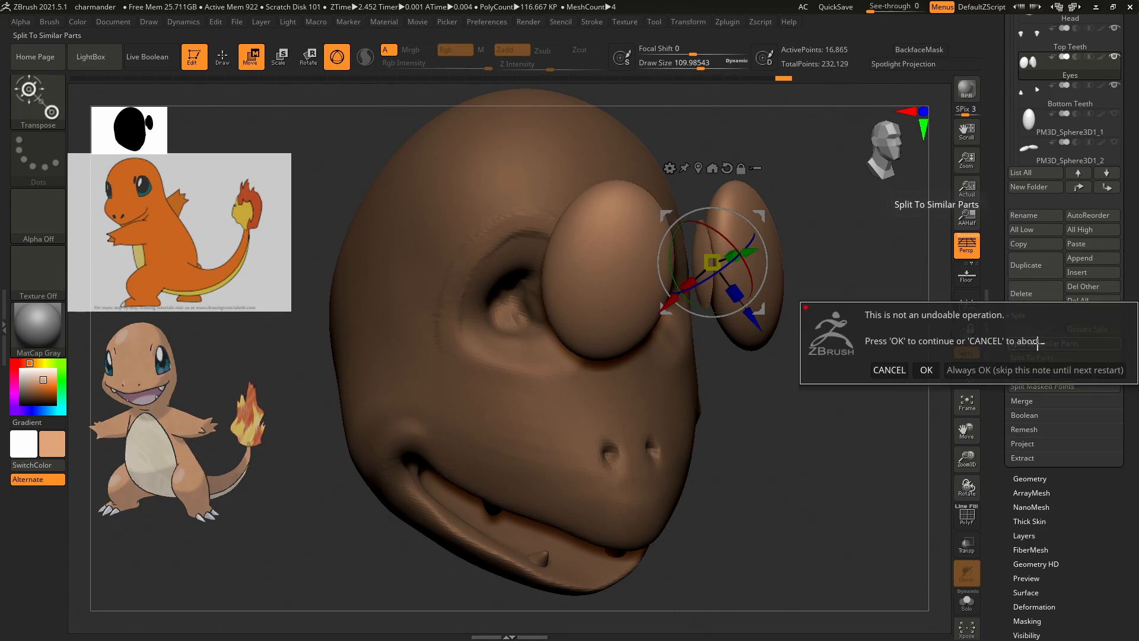
{"action": "left_click", "coordinate": [889, 370]}
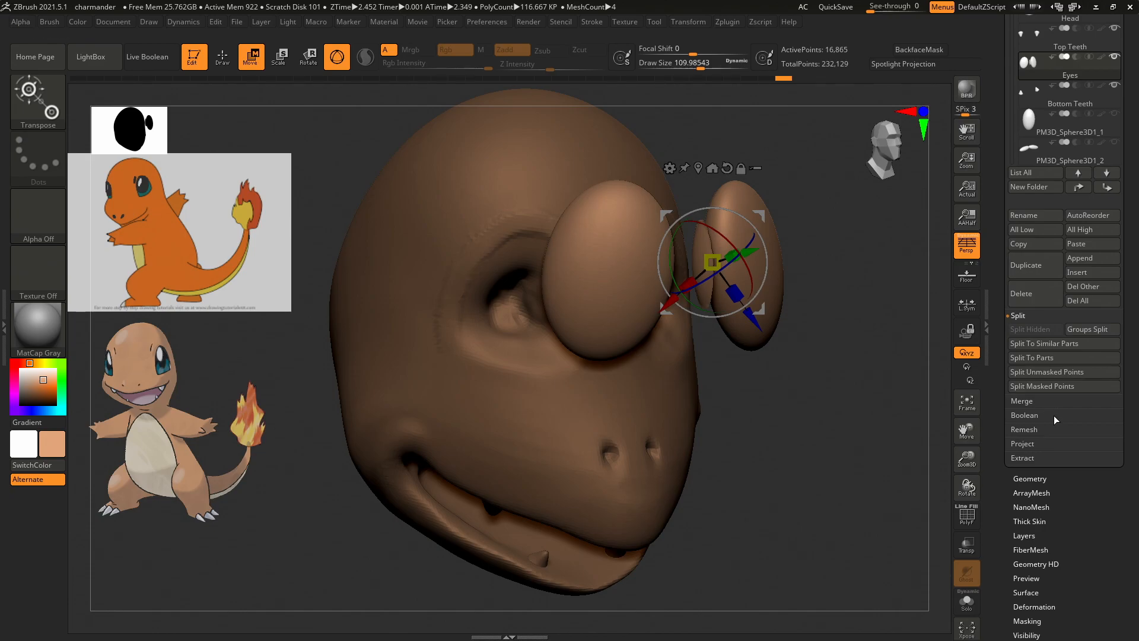
{"action": "left_click", "coordinate": [1047, 400]}
{"action": "left_click", "coordinate": [1025, 315]}
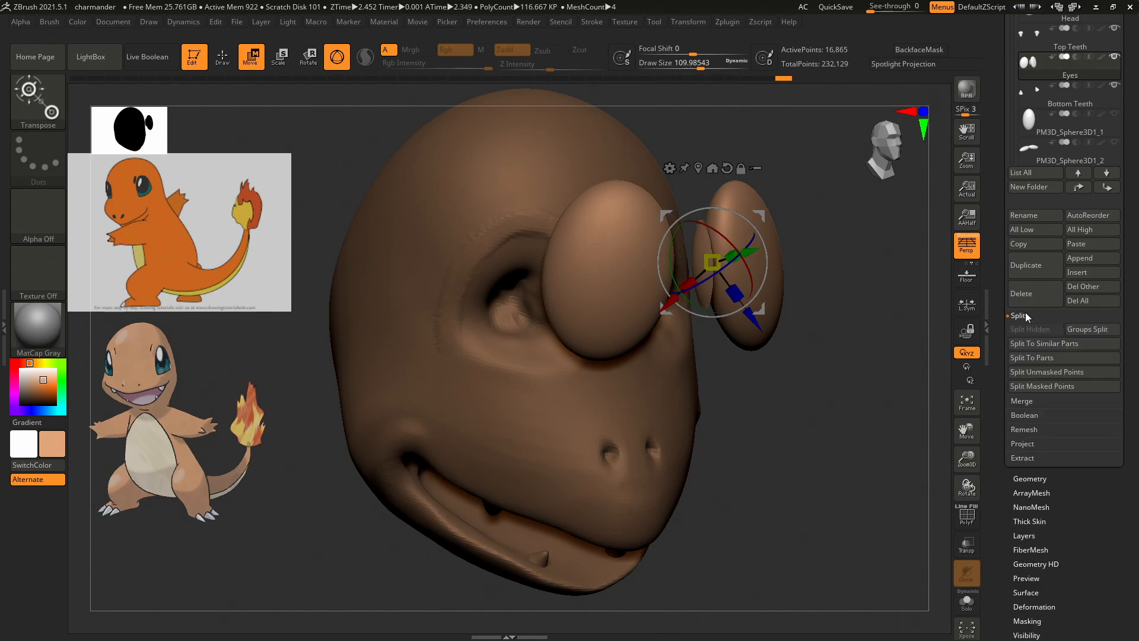
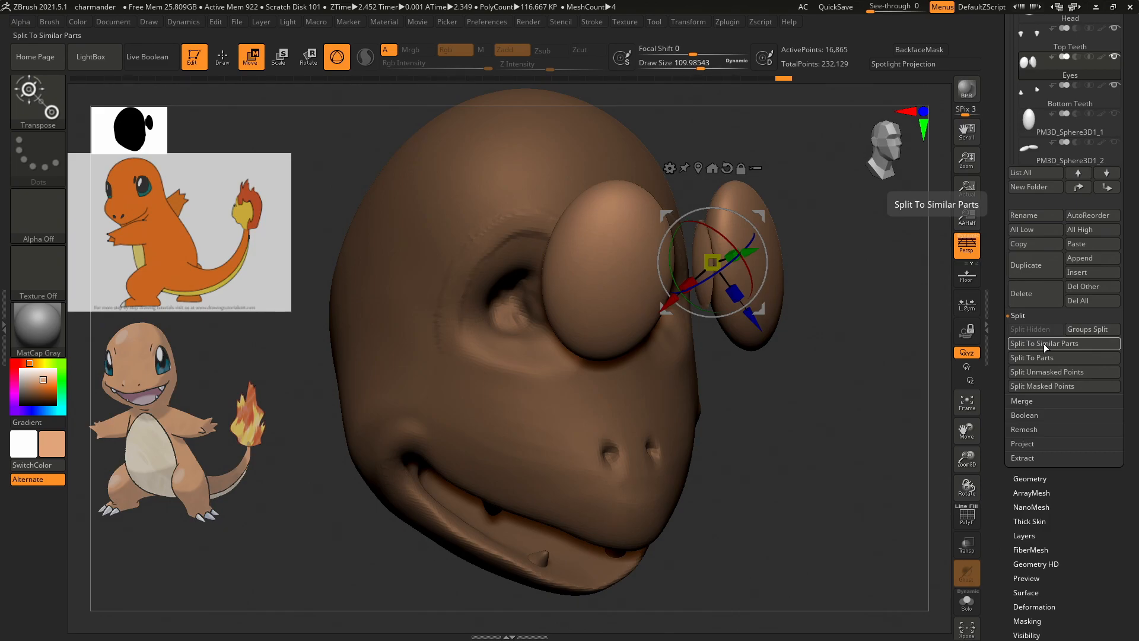
{"action": "left_click", "coordinate": [1043, 344]}
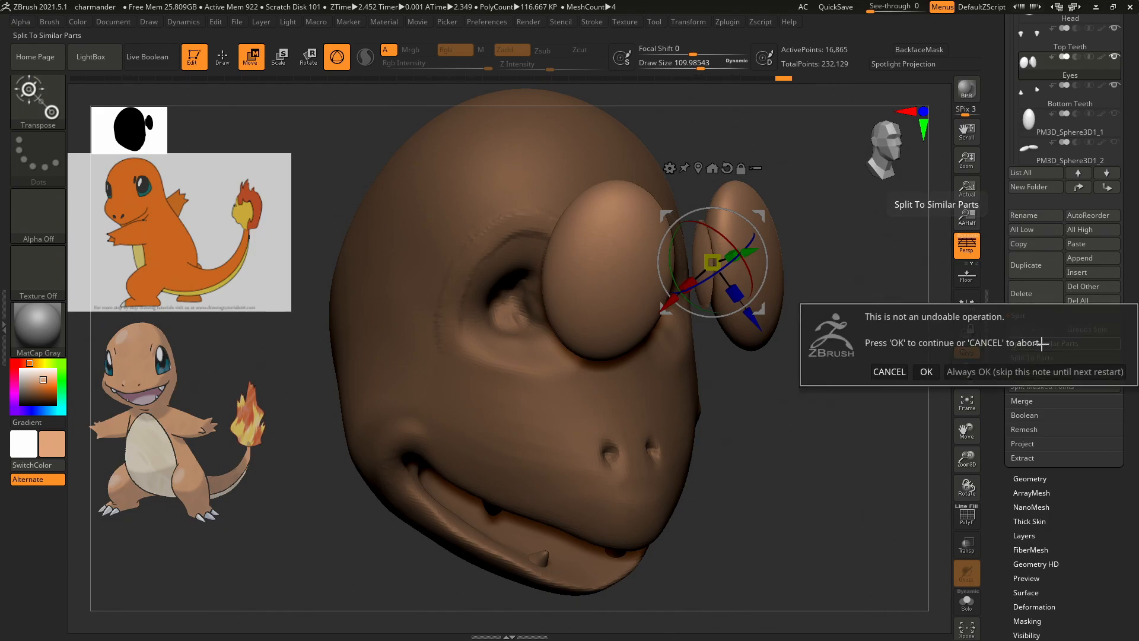
{"action": "left_click", "coordinate": [927, 372]}
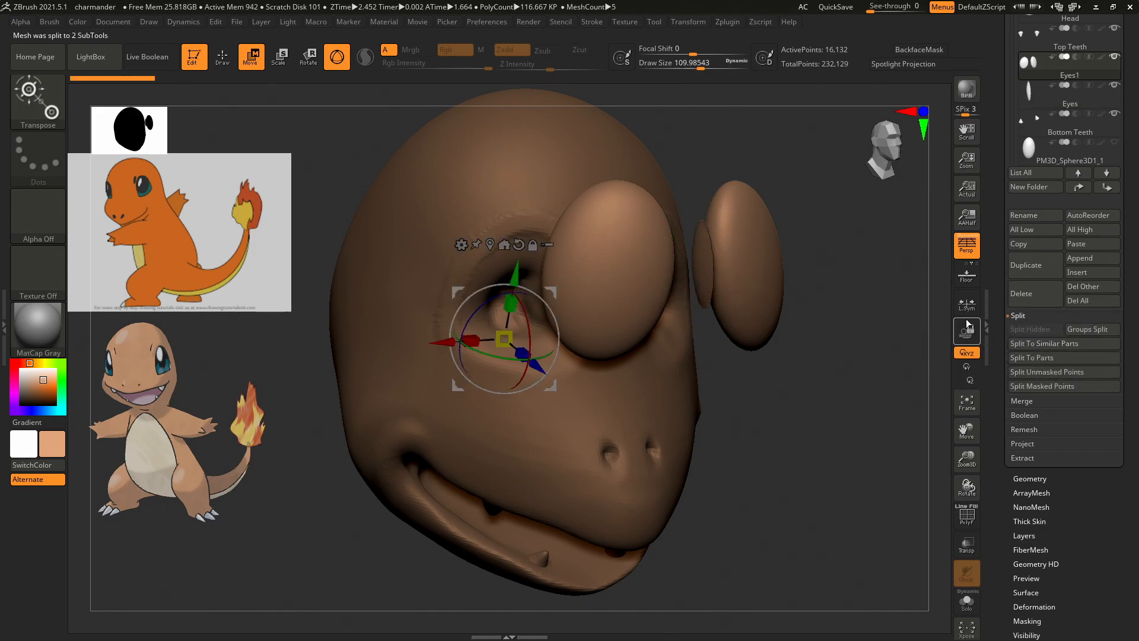
Delete the subtool that holds only the thin sliver between the eyes, keeping the two eyeballs.
{"action": "left_click_drag", "start_coordinate": [1011, 204], "coordinate": [1018, 22]}
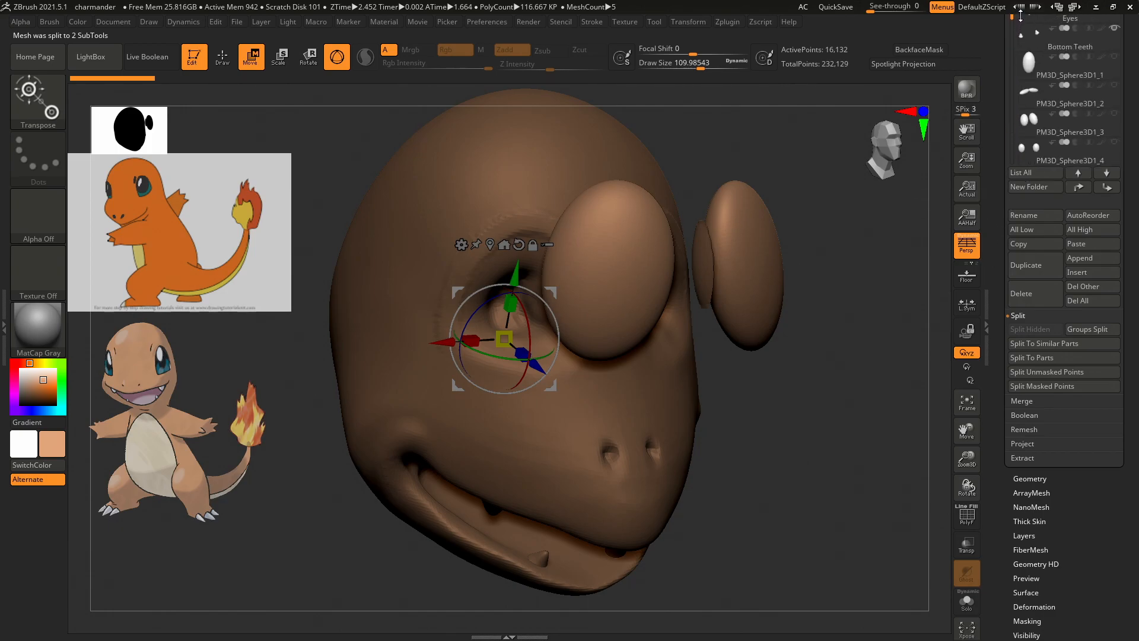
{"action": "left_click_drag", "start_coordinate": [998, 139], "coordinate": [992, 212]}
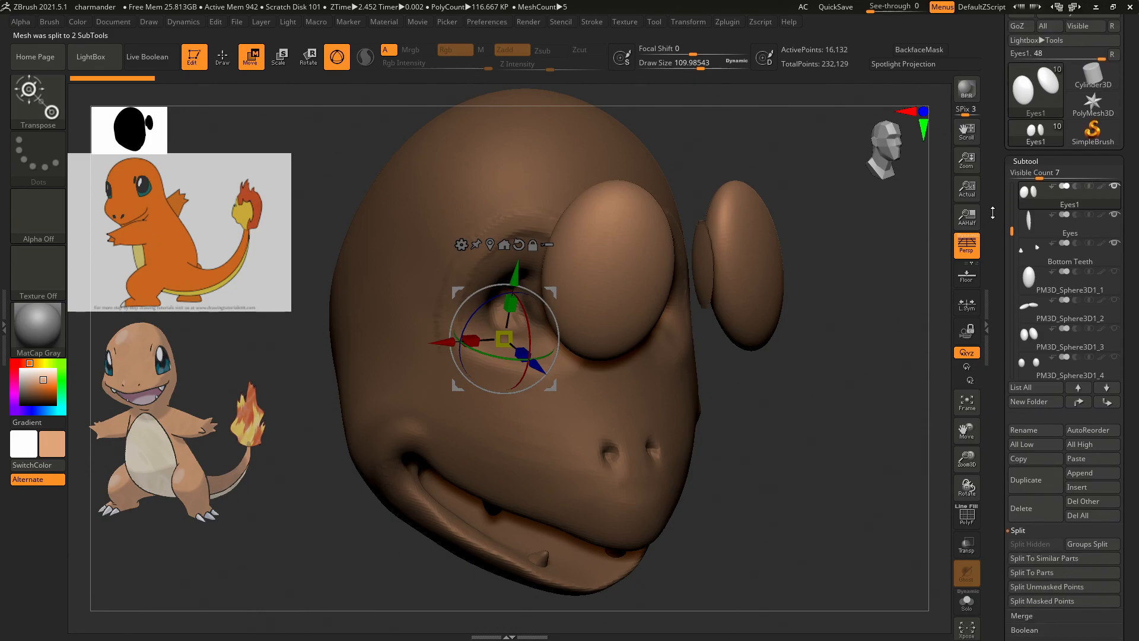
{"action": "left_click", "coordinate": [1034, 220]}
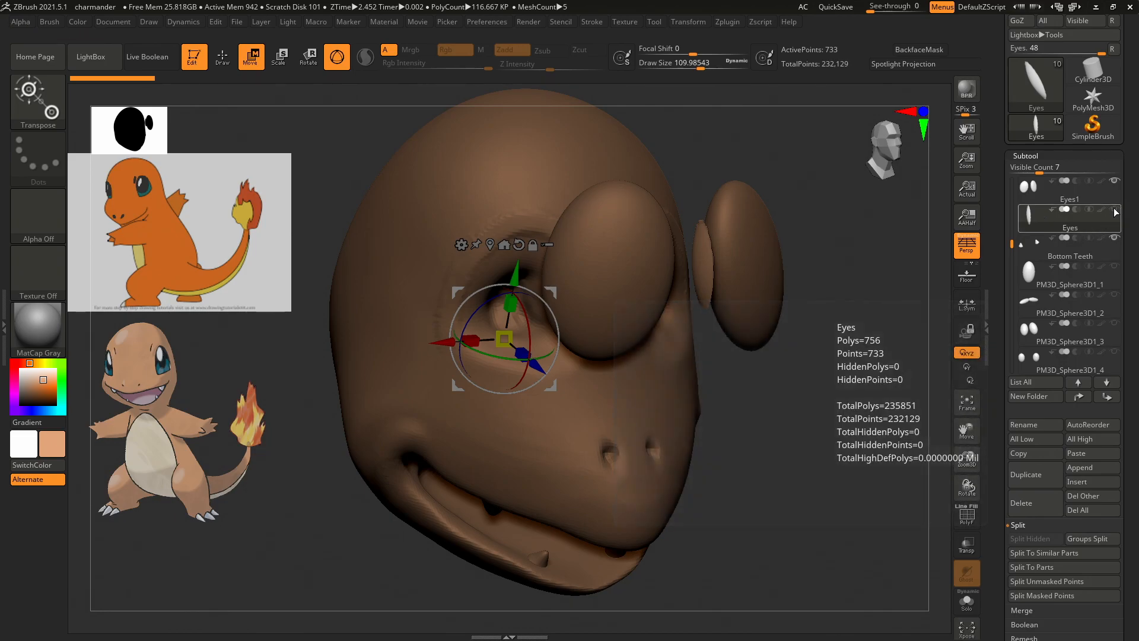
{"action": "left_click", "coordinate": [1055, 194]}
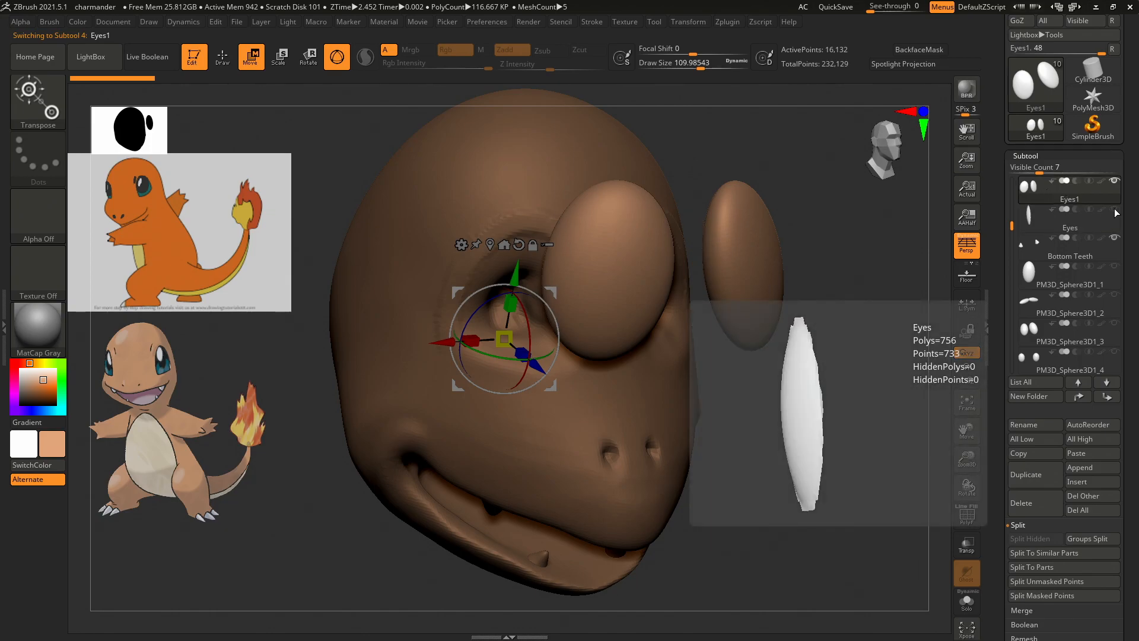
{"action": "left_click", "coordinate": [1067, 218]}
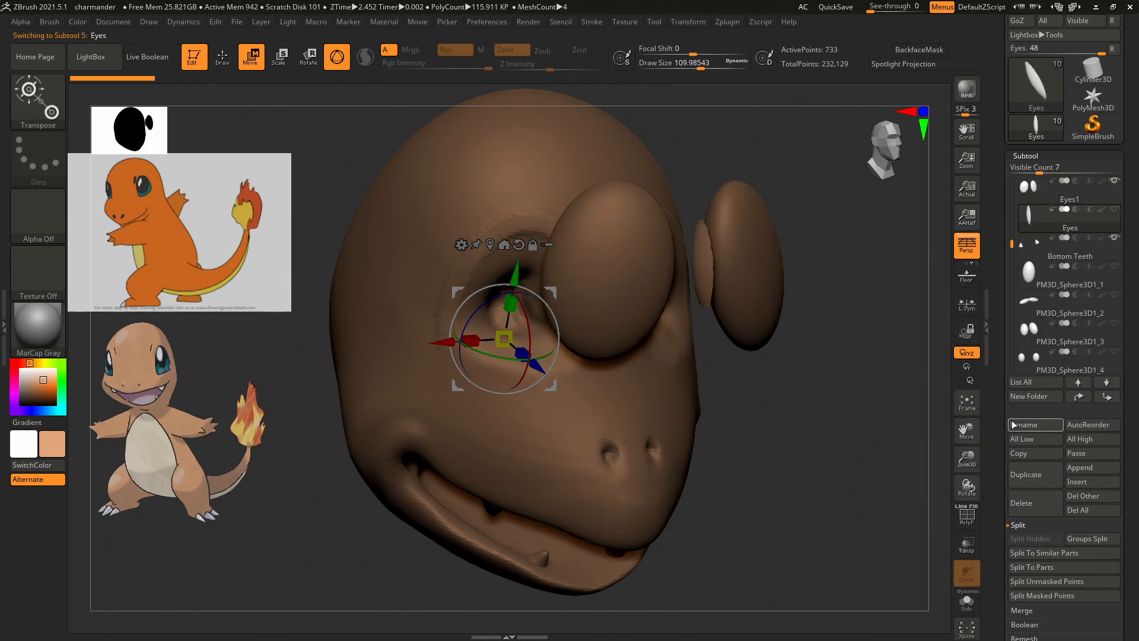
{"action": "scroll", "coordinate": [1035, 415], "scroll_direction": "down", "scroll_amount": 5}
{"action": "left_click", "coordinate": [1023, 380]}
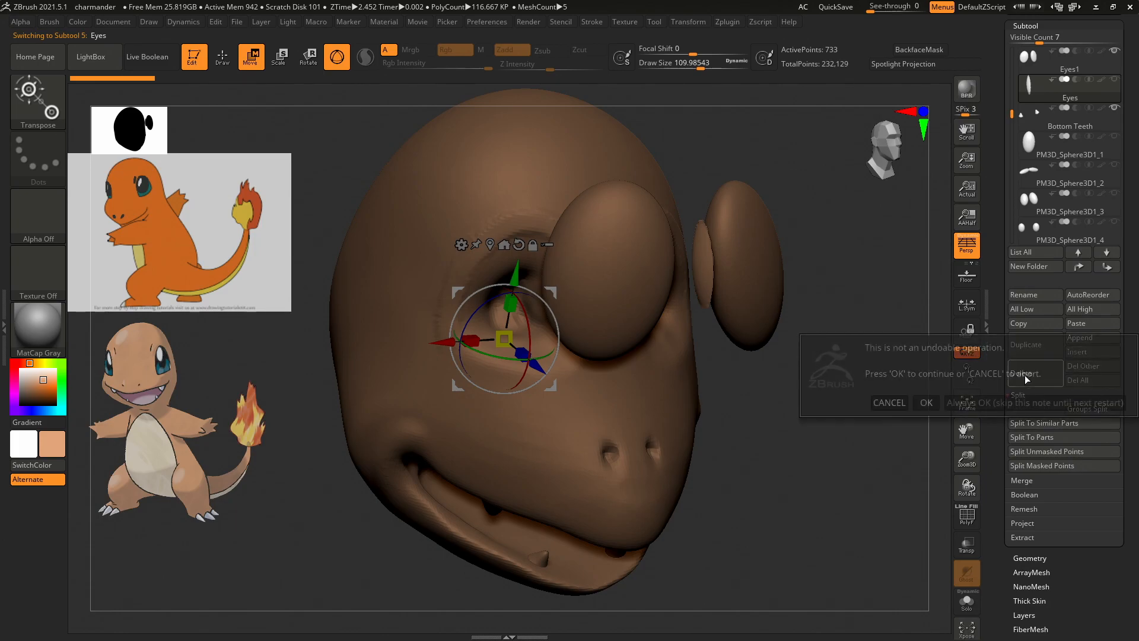
{"action": "left_click", "coordinate": [926, 402]}
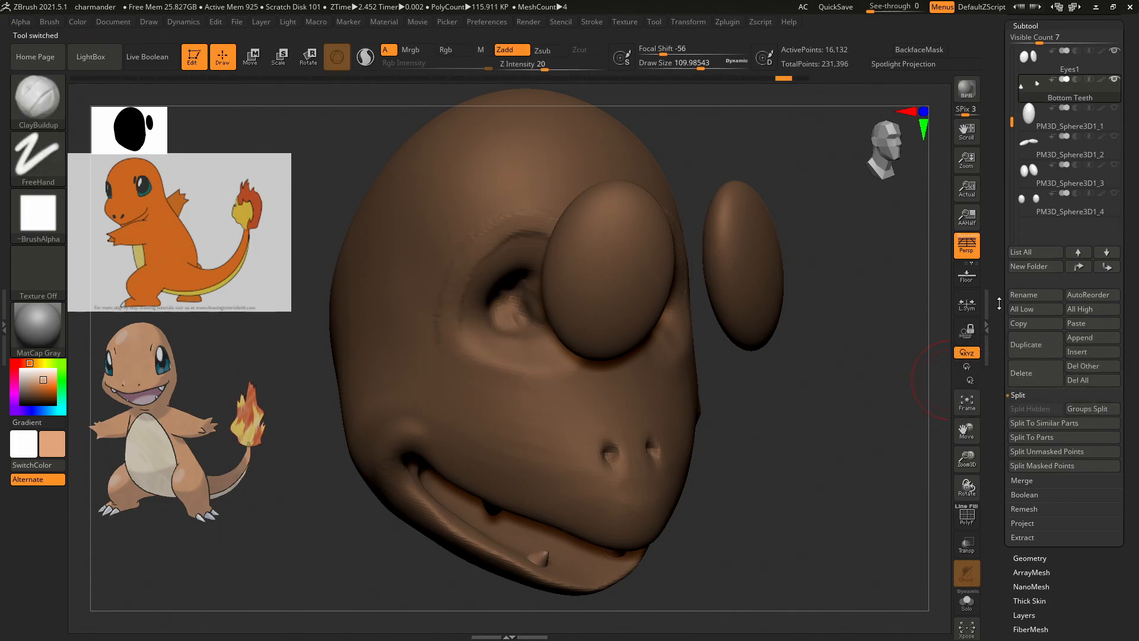
Rename the Eyes1 subtool holding the two eyeballs as Eyes.
{"action": "scroll", "coordinate": [1029, 294], "scroll_direction": "up", "scroll_amount": 6}
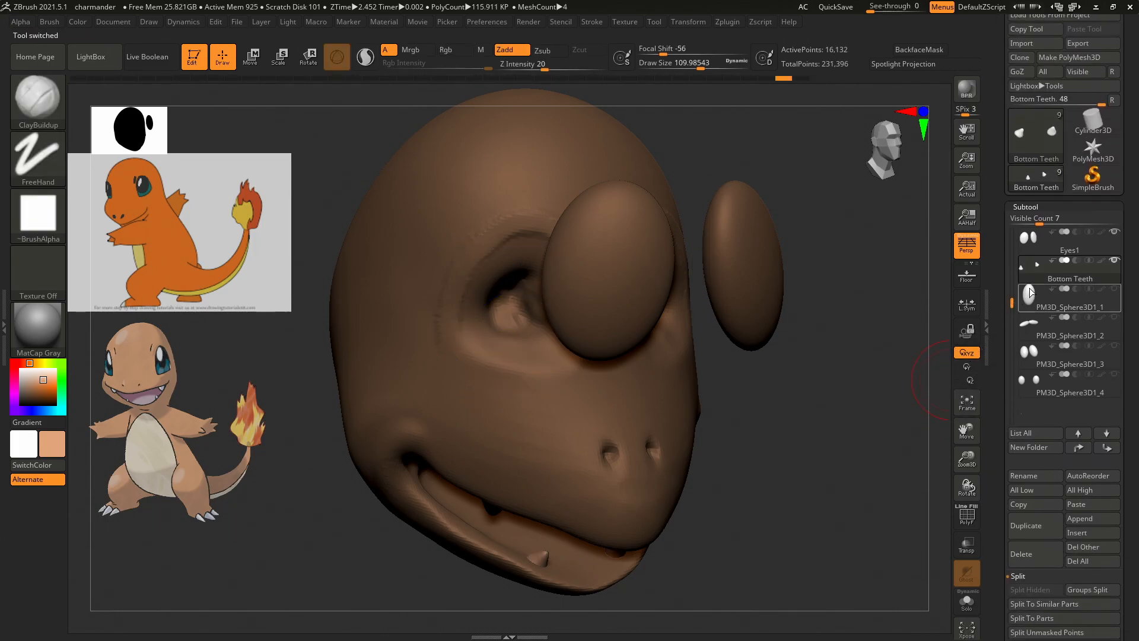
{"action": "left_click", "coordinate": [1038, 243]}
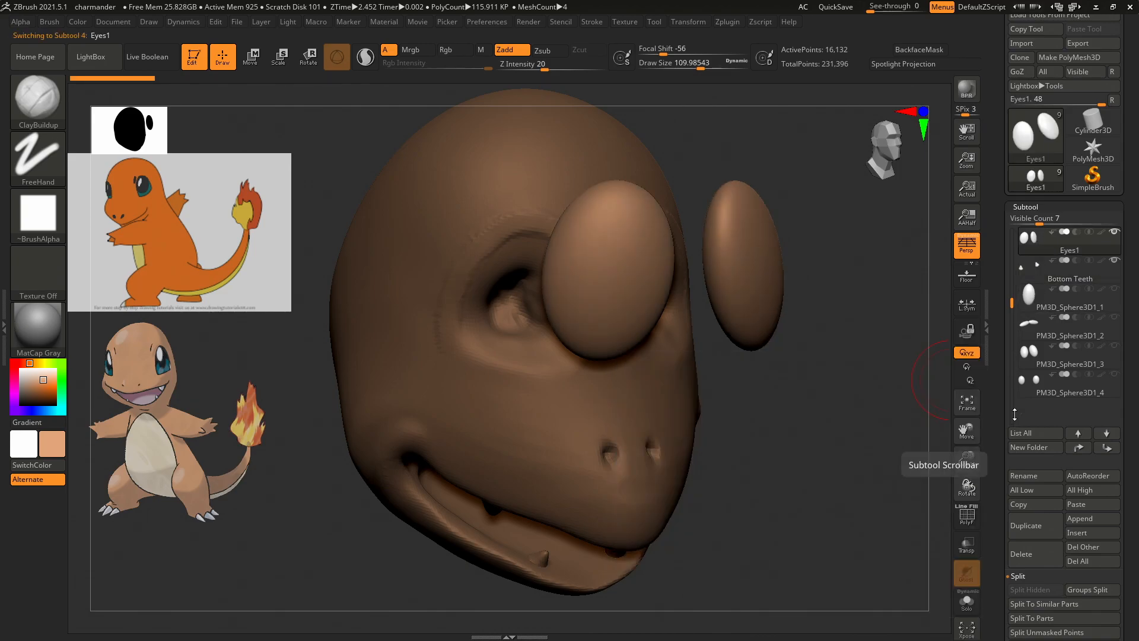
{"action": "left_click", "coordinate": [1015, 476]}
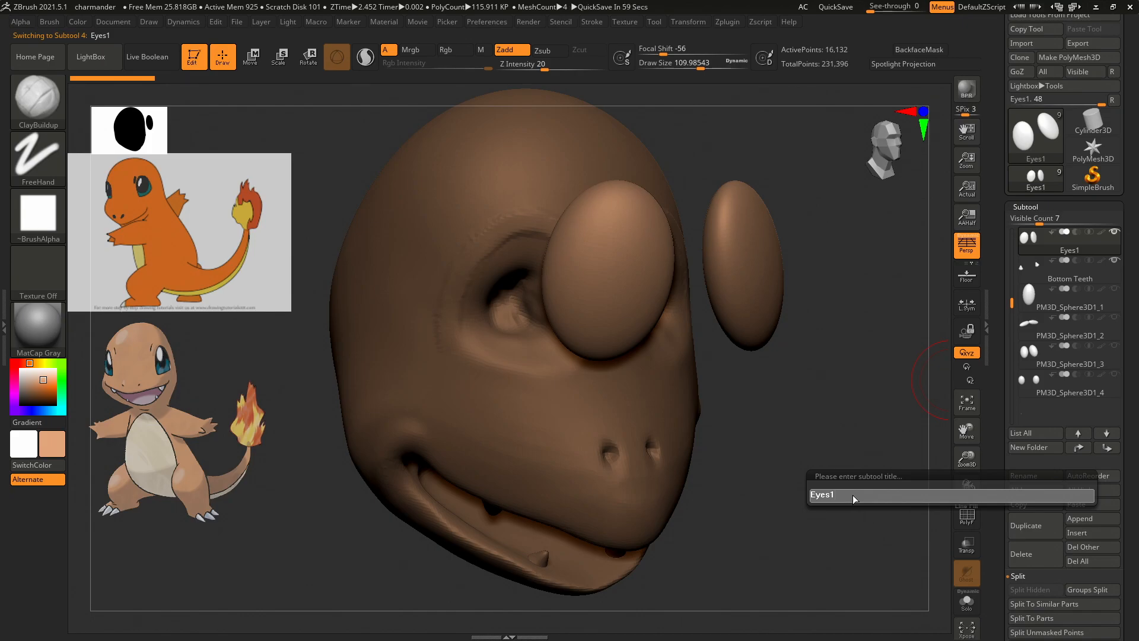
{"action": "type", "text": "Eyes"}
{"action": "key", "text": "Return"}
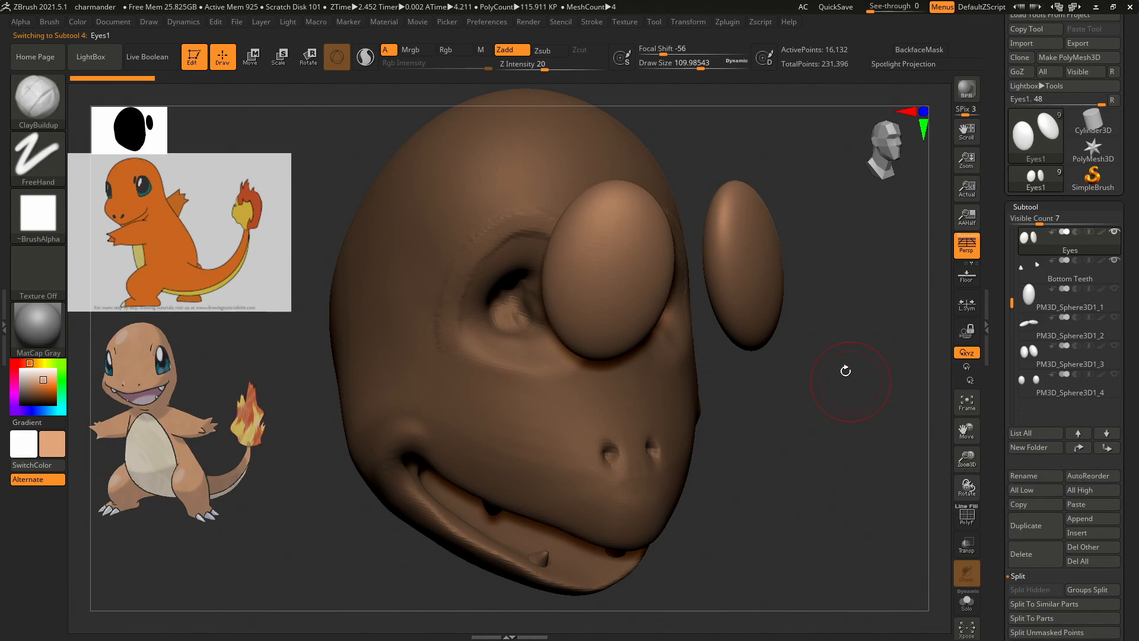
Try moving the Eyes subtool back into the eye sockets and check the fit from the side.
{"action": "key", "text": "w"}
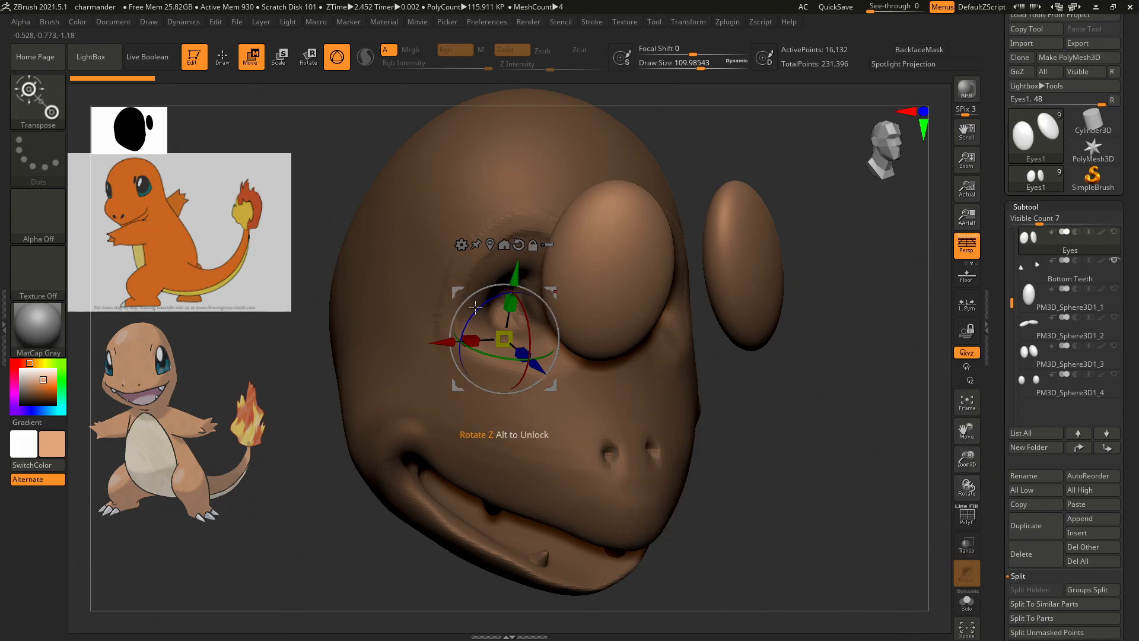
{"action": "left_click_drag", "start_coordinate": [528, 361], "coordinate": [461, 307]}
{"action": "left_click_drag", "start_coordinate": [455, 229], "coordinate": [451, 288]}
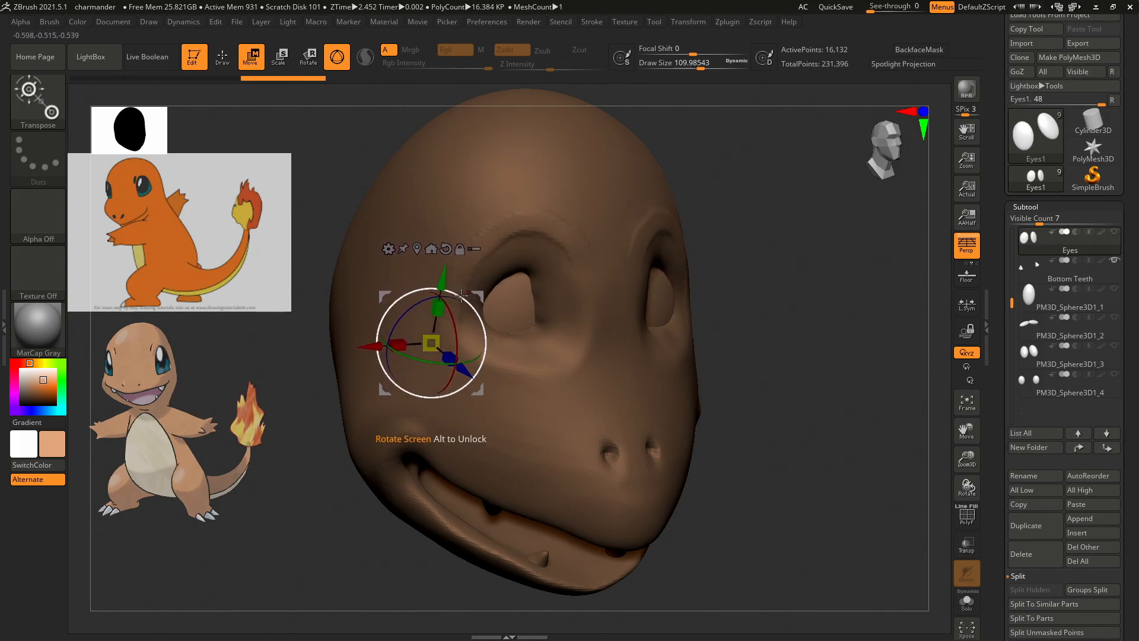
{"action": "mouse_move", "coordinate": [466, 376]}
{"action": "left_mouse_down"}
{"action": "mouse_move", "coordinate": [482, 391]}
{"action": "mouse_move", "coordinate": [448, 356]}
{"action": "mouse_move", "coordinate": [482, 385]}
{"action": "left_mouse_up"}
{"action": "left_click_drag", "start_coordinate": [831, 301], "coordinate": [559, 259]}
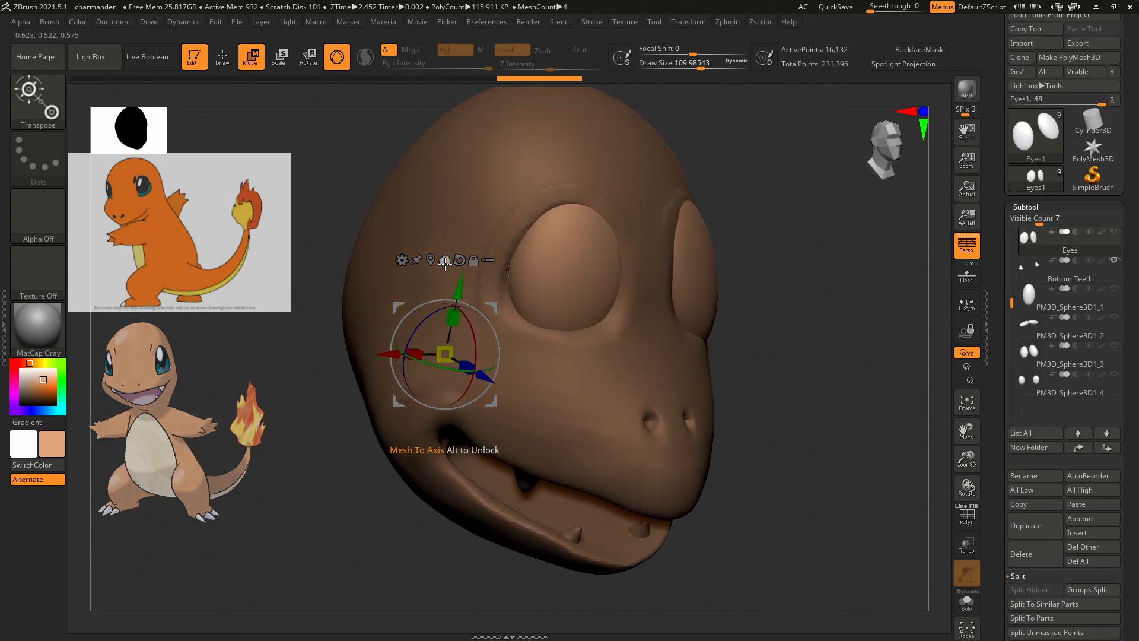
Go through the Eyes subtool's undo history and revert its transforms to an earlier state.
{"action": "key", "text": "ctrl+shift+z"}
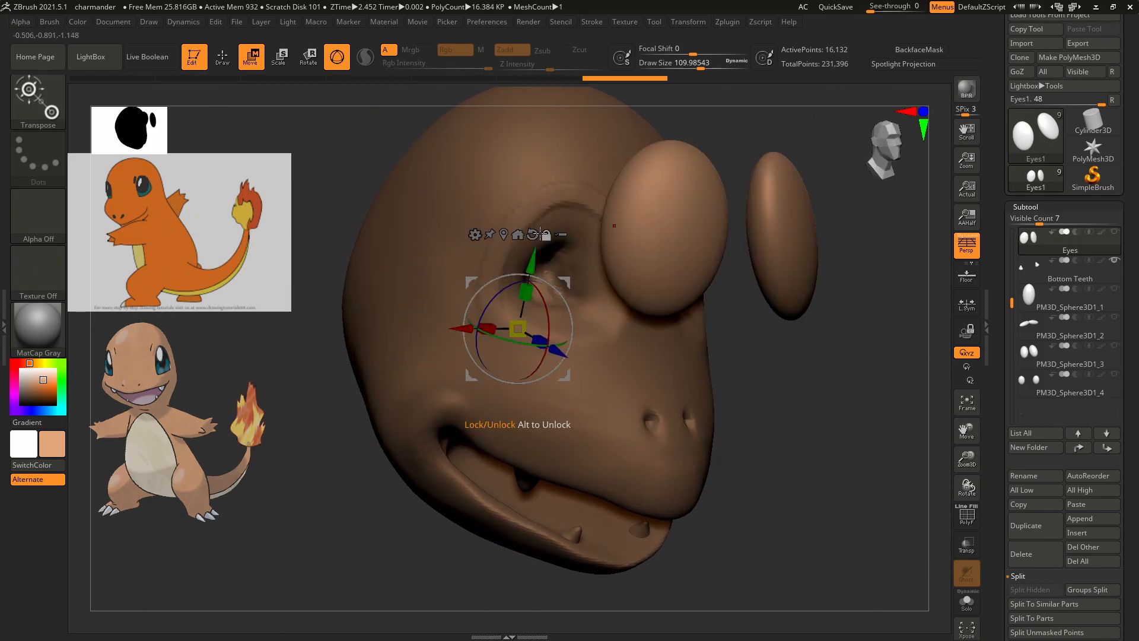
{"action": "mouse_move", "coordinate": [551, 285]}
{"action": "left_mouse_down"}
{"action": "mouse_move", "coordinate": [538, 279]}
{"action": "mouse_move", "coordinate": [547, 285]}
{"action": "left_mouse_up"}
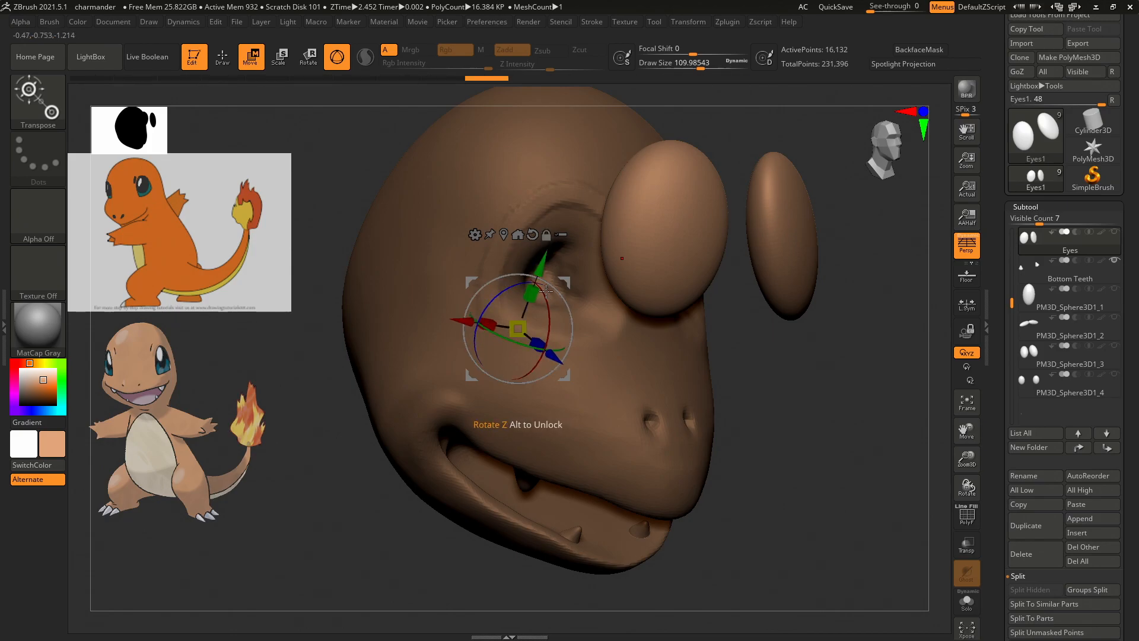
{"action": "key", "text": "ctrl+shift+z"}
{"action": "key", "text": "ctrl+shift+z"}
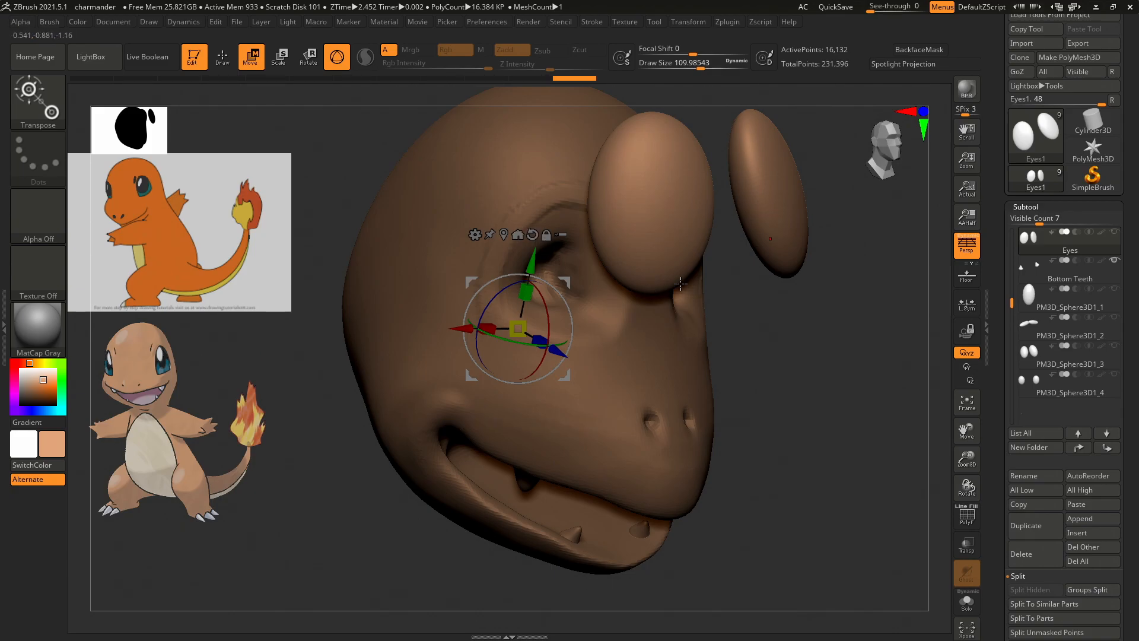
{"action": "key", "text": "ctrl+z"}
{"action": "key", "text": "ctrl+z"}
{"action": "key", "text": "ctrl+z"}
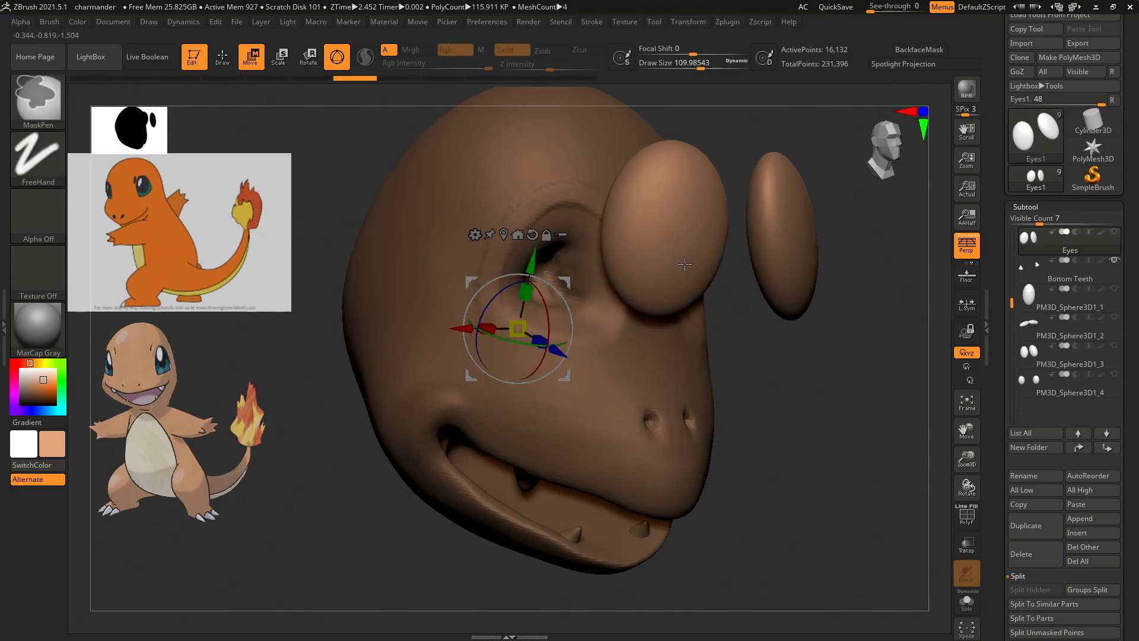
{"action": "key", "text": "ctrl+z"}
{"action": "key", "text": "ctrl+z"}
{"action": "key", "text": "ctrl+z"}
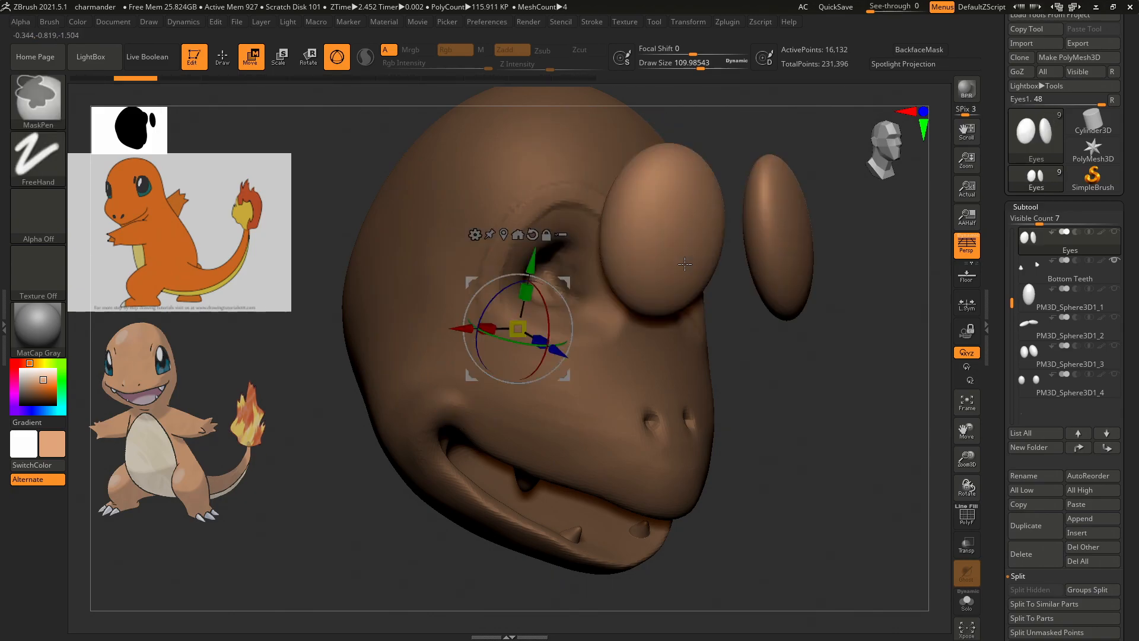
{"action": "key", "text": "ctrl+z"}
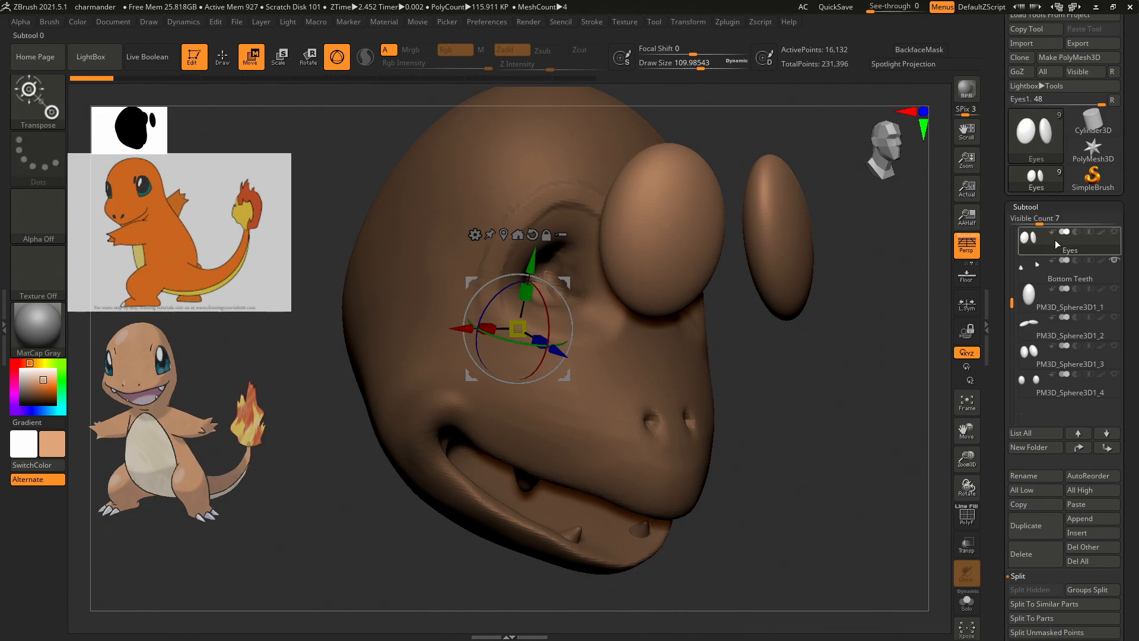
Delete the Eyes subtool and insert a new Sphere3D subtool below Bottom Teeth as a fresh eye base.
{"action": "left_click", "coordinate": [1024, 554]}
{"action": "left_click", "coordinate": [926, 575]}
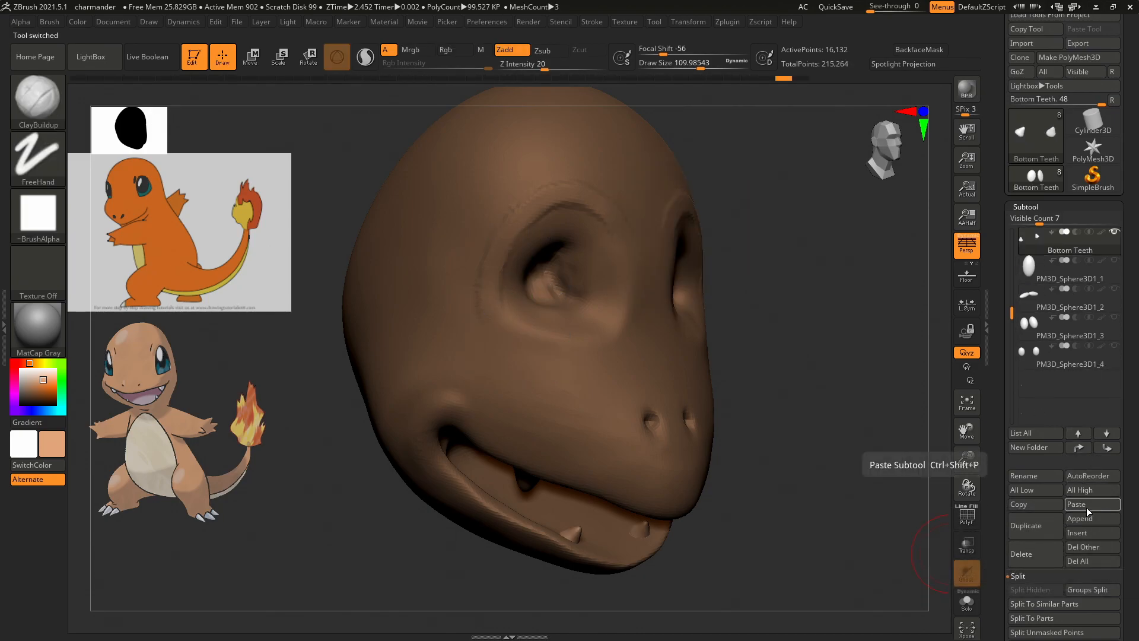
{"action": "left_click", "coordinate": [1078, 535]}
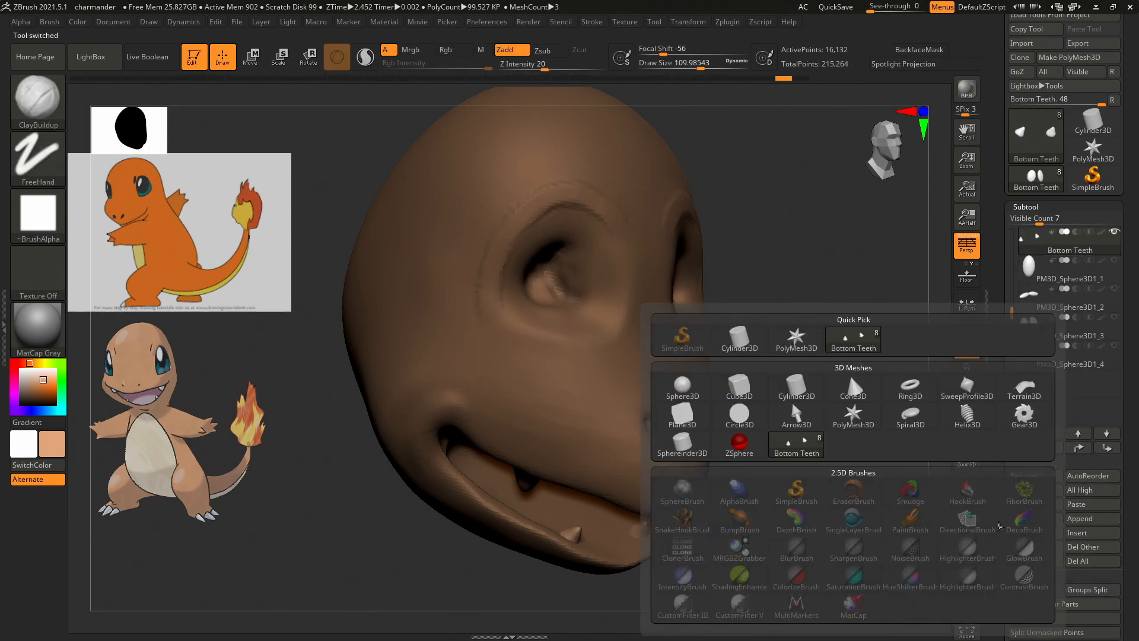
{"action": "left_click", "coordinate": [682, 386]}
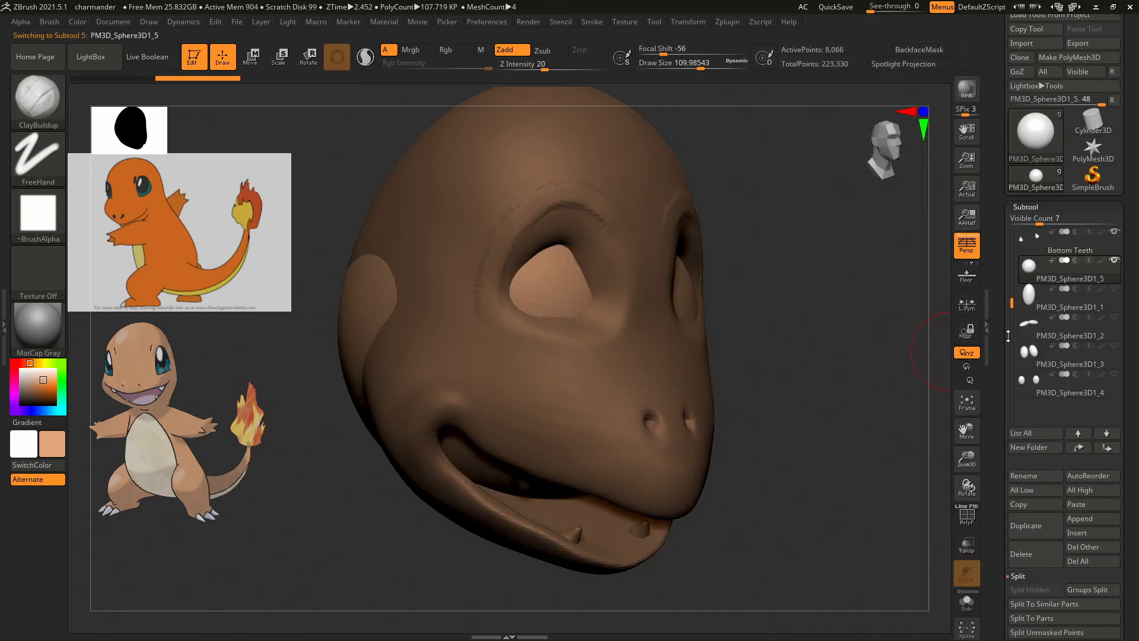
Delete the hidden leftover subtool PM3D_Sphere3D1_1.
{"action": "left_click_drag", "start_coordinate": [1001, 269], "coordinate": [1021, 254]}
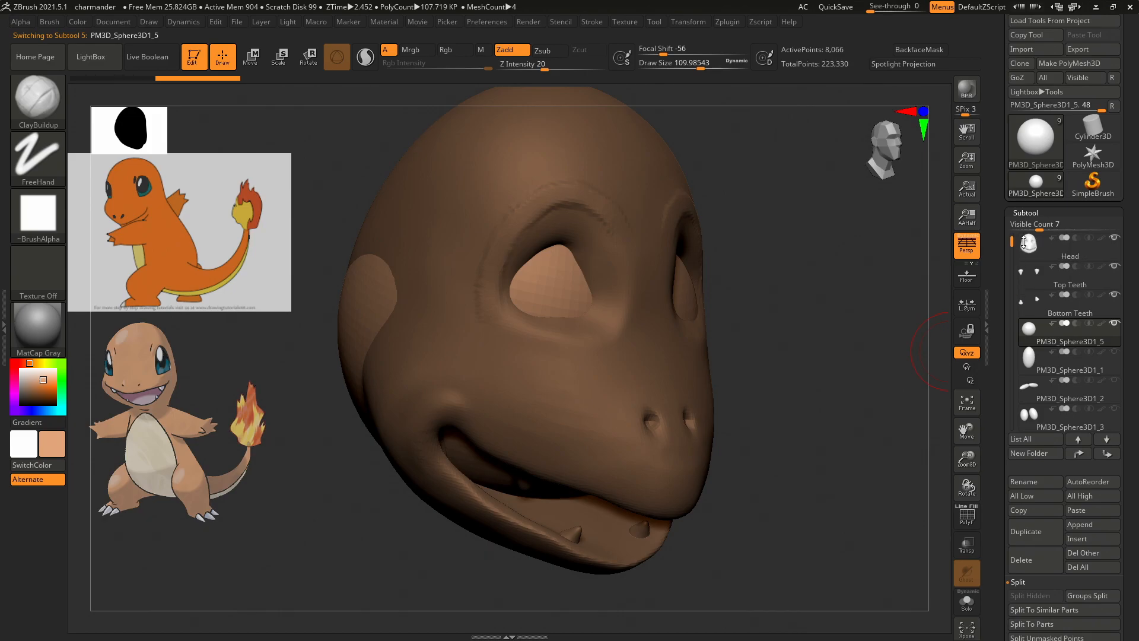
{"action": "left_click", "coordinate": [1044, 358]}
{"action": "left_click", "coordinate": [1037, 529]}
{"action": "left_click", "coordinate": [927, 582]}
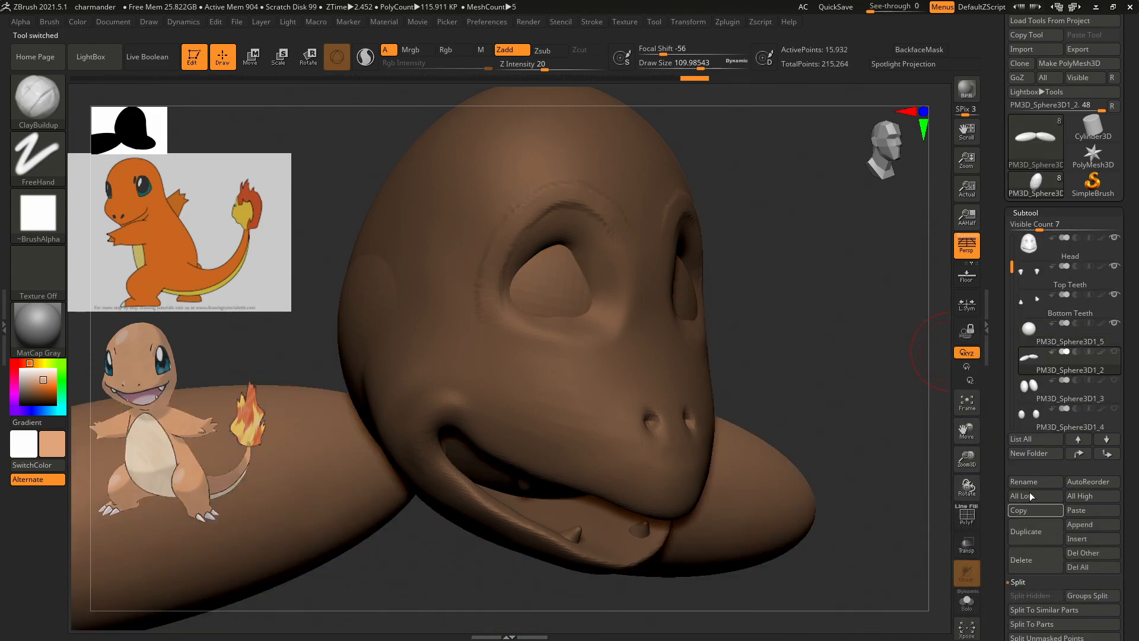
Delete the leftover sphere subtools PM3D_Sphere3D1_2, PM3D_Sphere3D1_3 and PM3D_Sphere3D1_4.
{"action": "left_click", "coordinate": [1020, 558]}
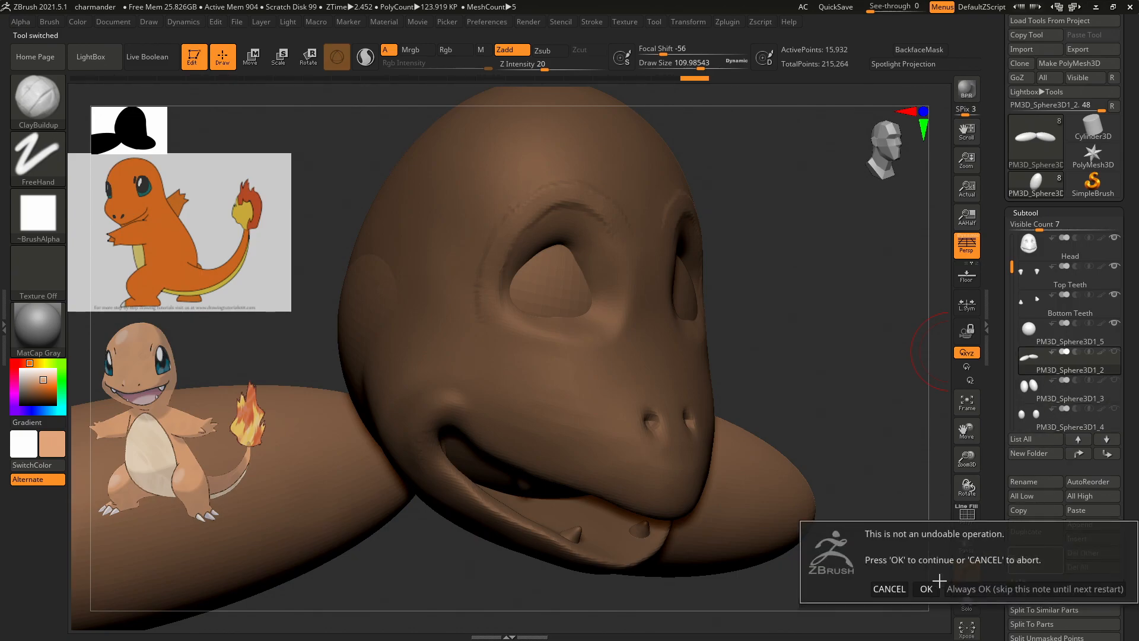
{"action": "left_click", "coordinate": [927, 589]}
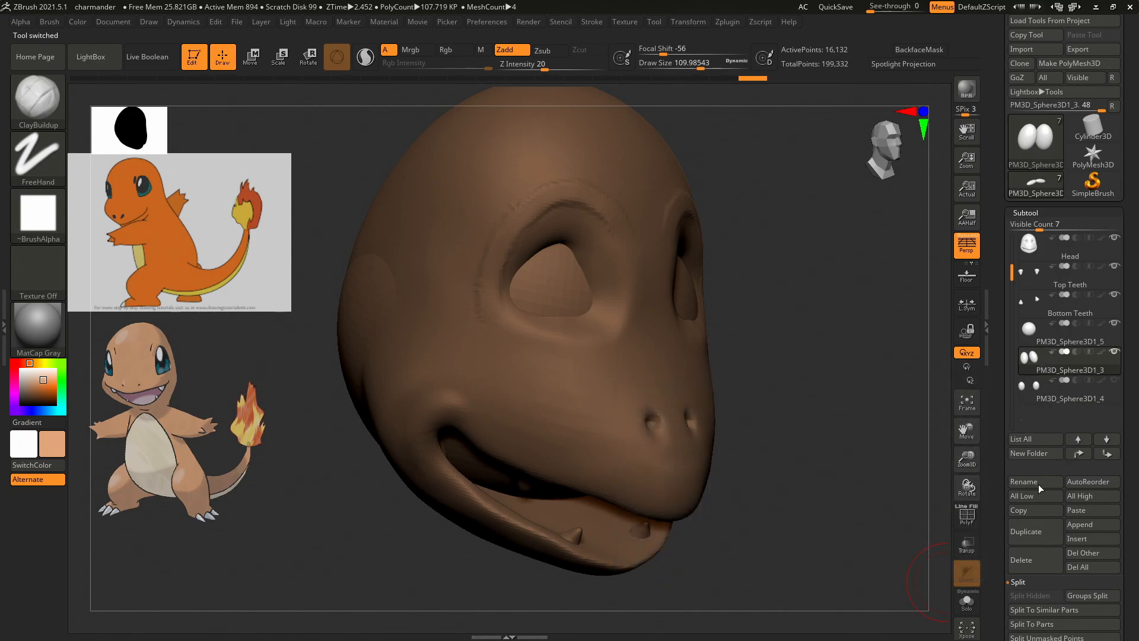
{"action": "left_click", "coordinate": [1039, 557]}
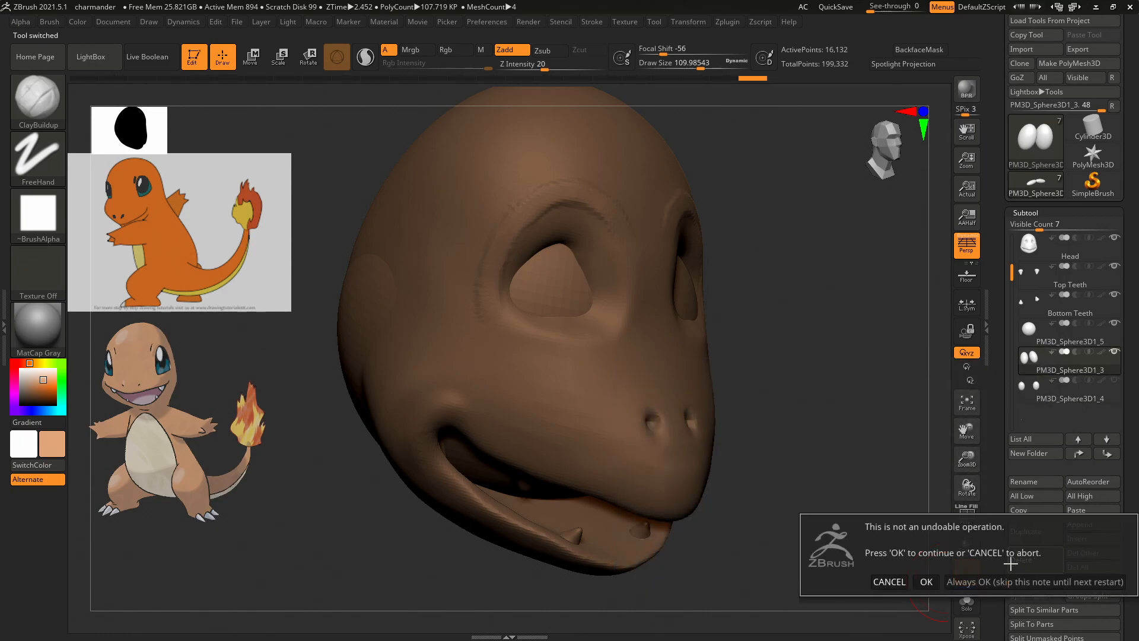
{"action": "left_click", "coordinate": [926, 581]}
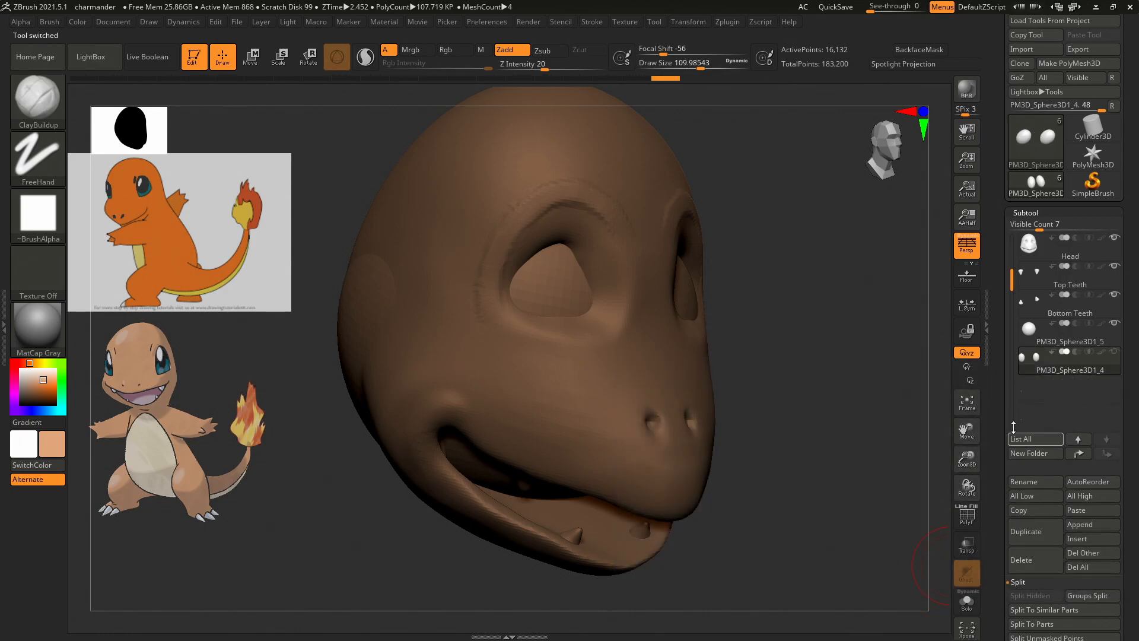
{"action": "left_click", "coordinate": [1030, 561]}
{"action": "left_click", "coordinate": [926, 582]}
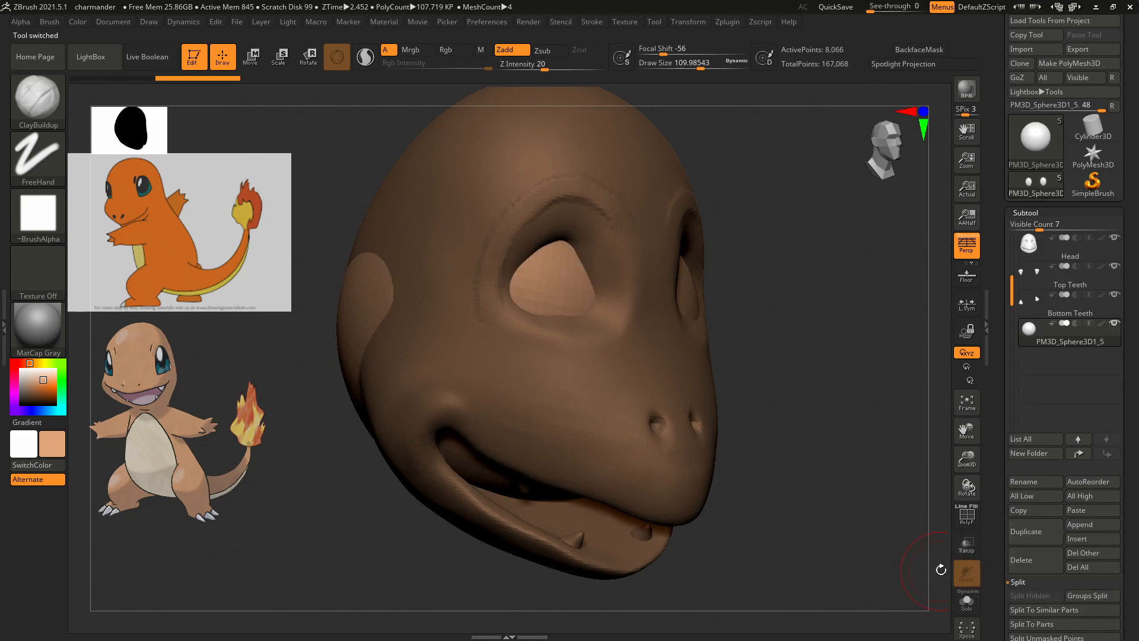
Reorder the new sphere subtool to sit directly below Head, then shrink it and move it into one eye socket.
{"action": "left_click_drag", "start_coordinate": [1045, 333], "coordinate": [1044, 276]}
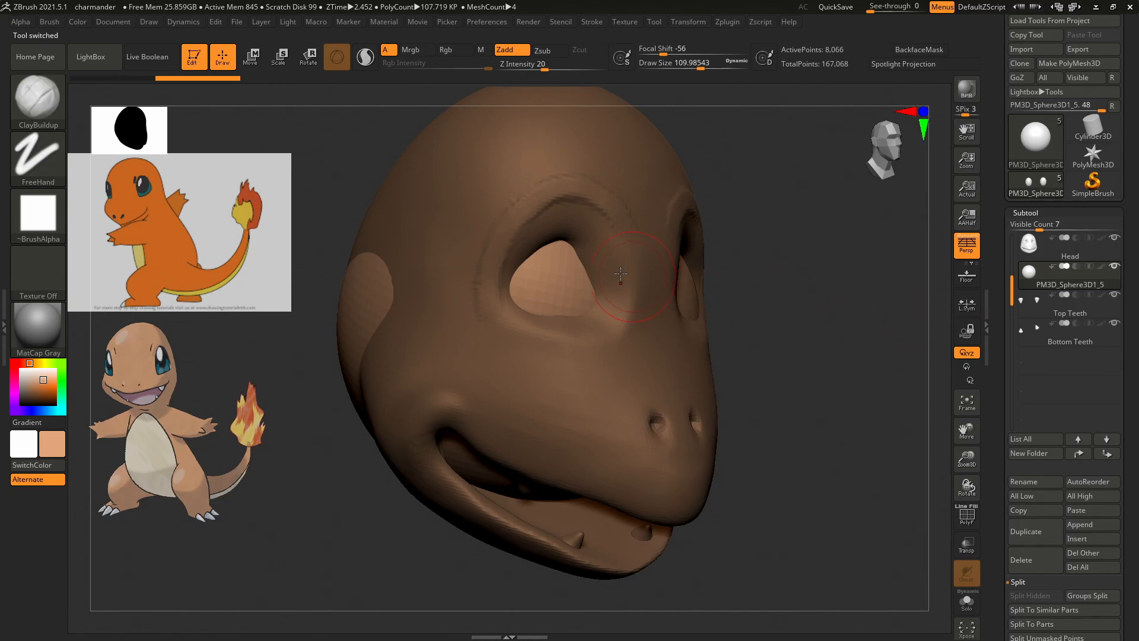
{"action": "key", "text": "w"}
{"action": "left_click_drag", "start_coordinate": [558, 351], "coordinate": [618, 373]}
{"action": "left_click_drag", "start_coordinate": [503, 350], "coordinate": [443, 350]}
{"action": "left_click_drag", "start_coordinate": [509, 276], "coordinate": [520, 218]}
{"action": "left_click_drag", "start_coordinate": [460, 291], "coordinate": [509, 270]}
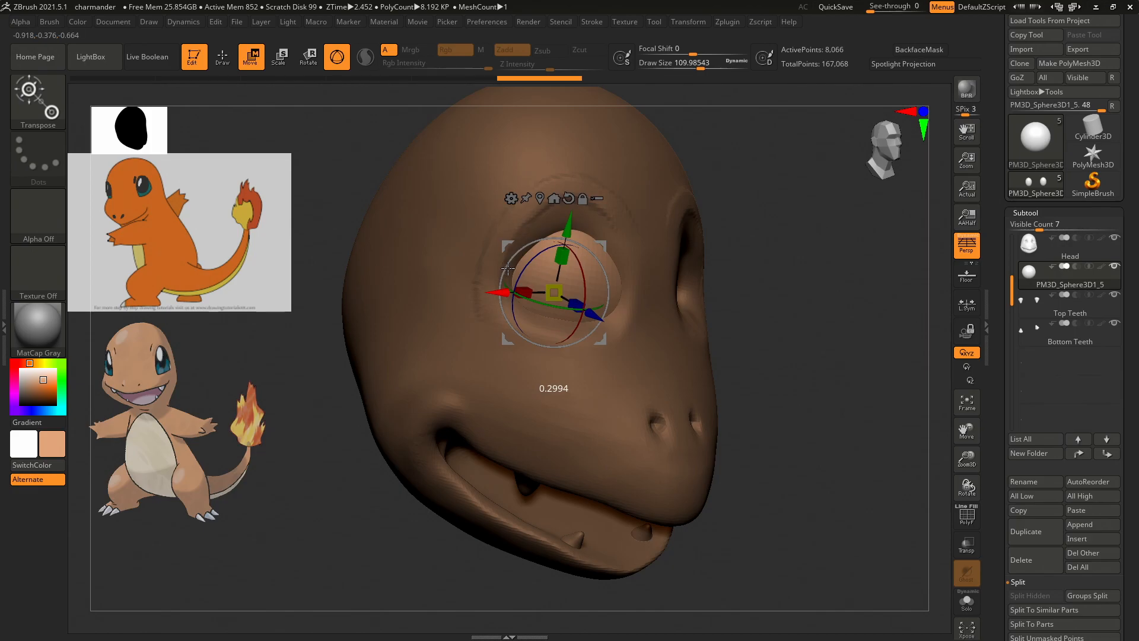
{"action": "left_click_drag", "start_coordinate": [574, 224], "coordinate": [578, 210]}
{"action": "left_click_drag", "start_coordinate": [554, 272], "coordinate": [559, 271]}
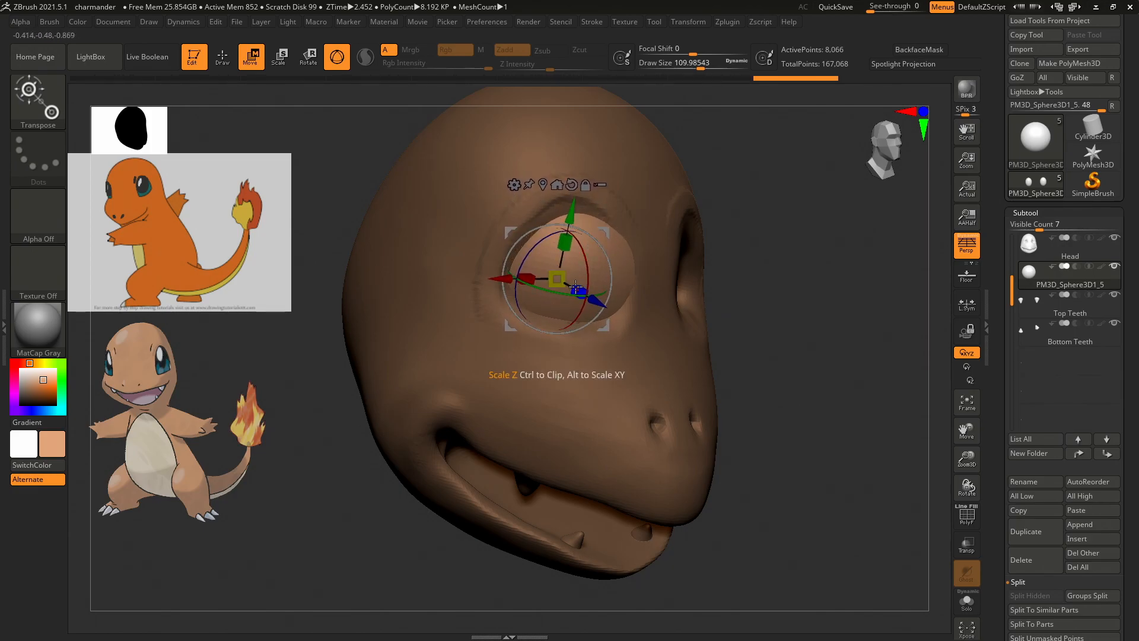
Adjust the eye sphere's depth, height and proportions along its axes so that it sits inside the socket.
{"action": "left_click_drag", "start_coordinate": [599, 304], "coordinate": [584, 296]}
{"action": "mouse_move", "coordinate": [487, 273]}
{"action": "left_mouse_down"}
{"action": "mouse_move", "coordinate": [466, 282]}
{"action": "mouse_move", "coordinate": [481, 274]}
{"action": "left_mouse_up"}
{"action": "left_click_drag", "start_coordinate": [476, 276], "coordinate": [477, 275]}
{"action": "left_click_drag", "start_coordinate": [567, 298], "coordinate": [583, 309]}
{"action": "left_click_drag", "start_coordinate": [520, 278], "coordinate": [485, 278]}
{"action": "left_click_drag", "start_coordinate": [559, 293], "coordinate": [556, 285]}
{"action": "left_click_drag", "start_coordinate": [549, 242], "coordinate": [550, 247]}
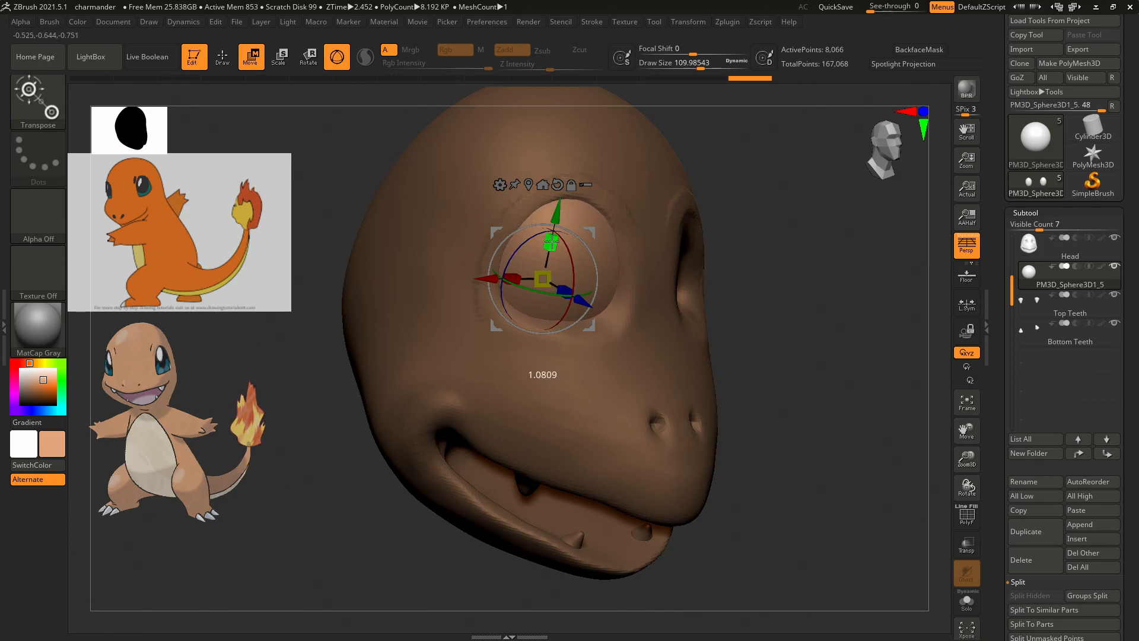
{"action": "mouse_move", "coordinate": [581, 300]}
{"action": "left_mouse_down"}
{"action": "mouse_move", "coordinate": [546, 277]}
{"action": "mouse_move", "coordinate": [573, 279]}
{"action": "left_mouse_up"}
{"action": "mouse_move", "coordinate": [758, 297]}
{"action": "left_mouse_down"}
{"action": "mouse_move", "coordinate": [769, 299]}
{"action": "mouse_move", "coordinate": [745, 294]}
{"action": "left_mouse_up"}
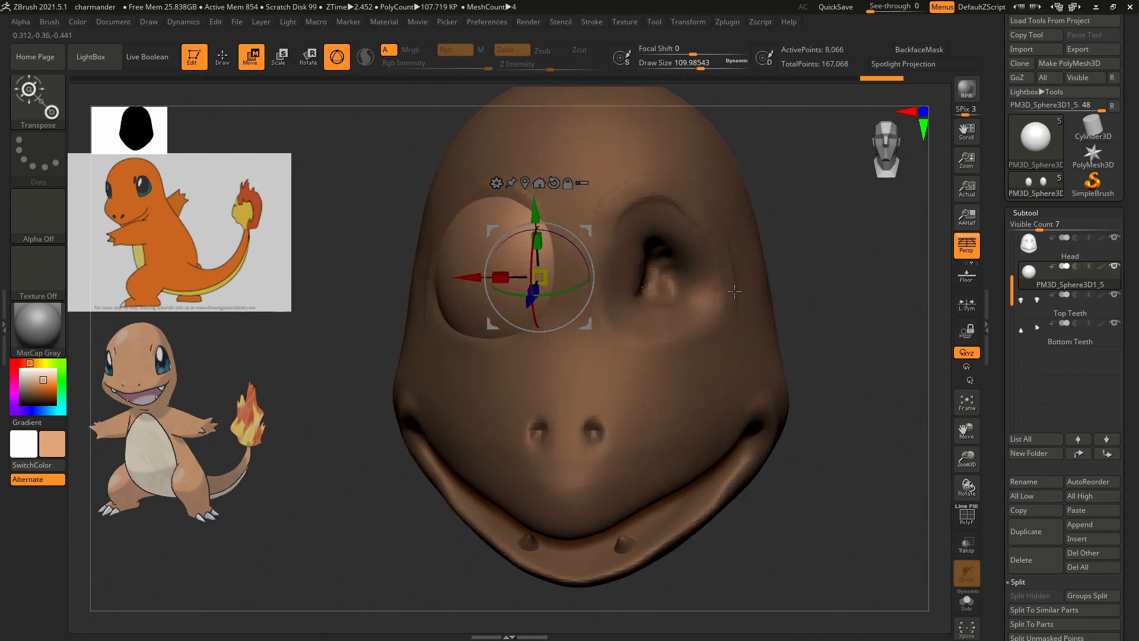
Reposition, tilt and elongate the eye sphere to follow the slant of the socket.
{"action": "left_click_drag", "start_coordinate": [547, 274], "coordinate": [530, 301]}
{"action": "left_click_drag", "start_coordinate": [792, 281], "coordinate": [816, 283]}
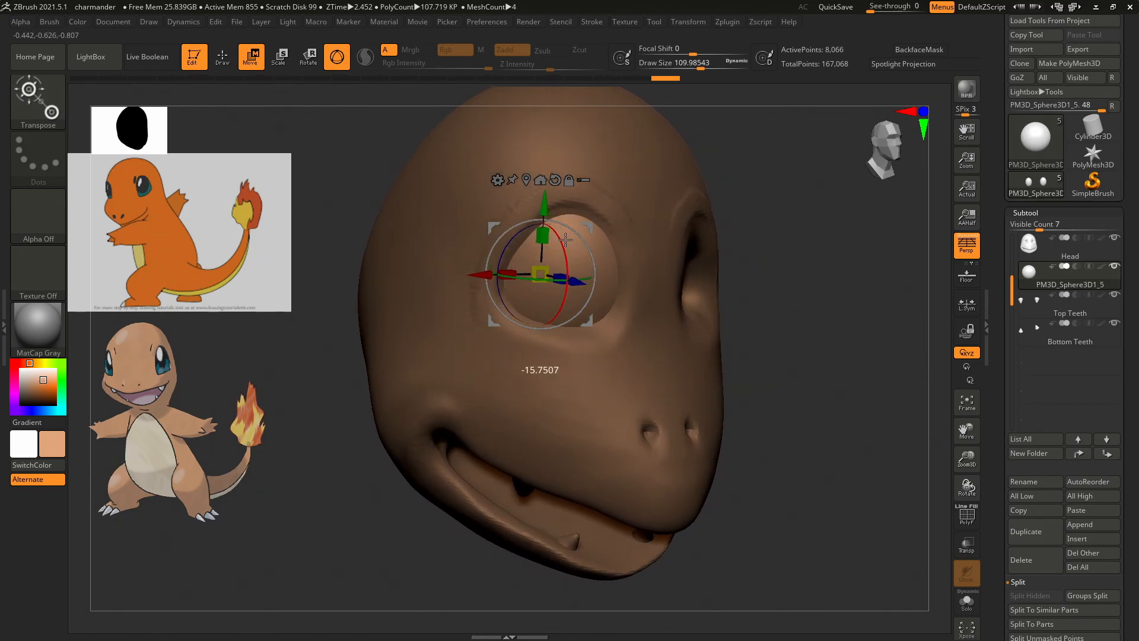
{"action": "left_click_drag", "start_coordinate": [564, 224], "coordinate": [557, 233]}
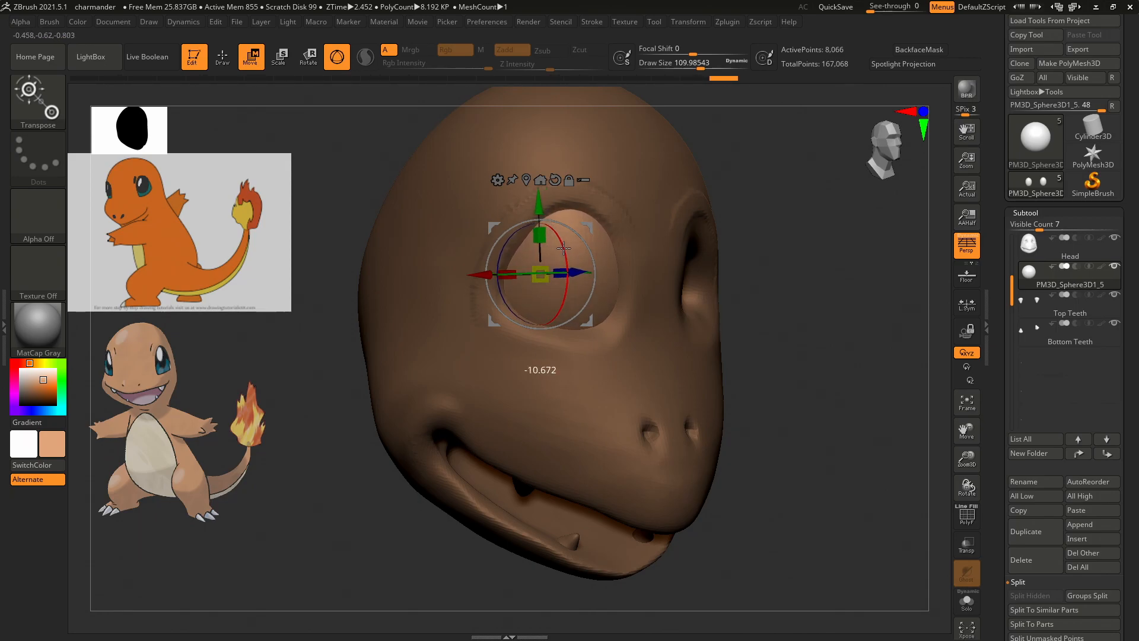
{"action": "left_click_drag", "start_coordinate": [567, 235], "coordinate": [535, 222]}
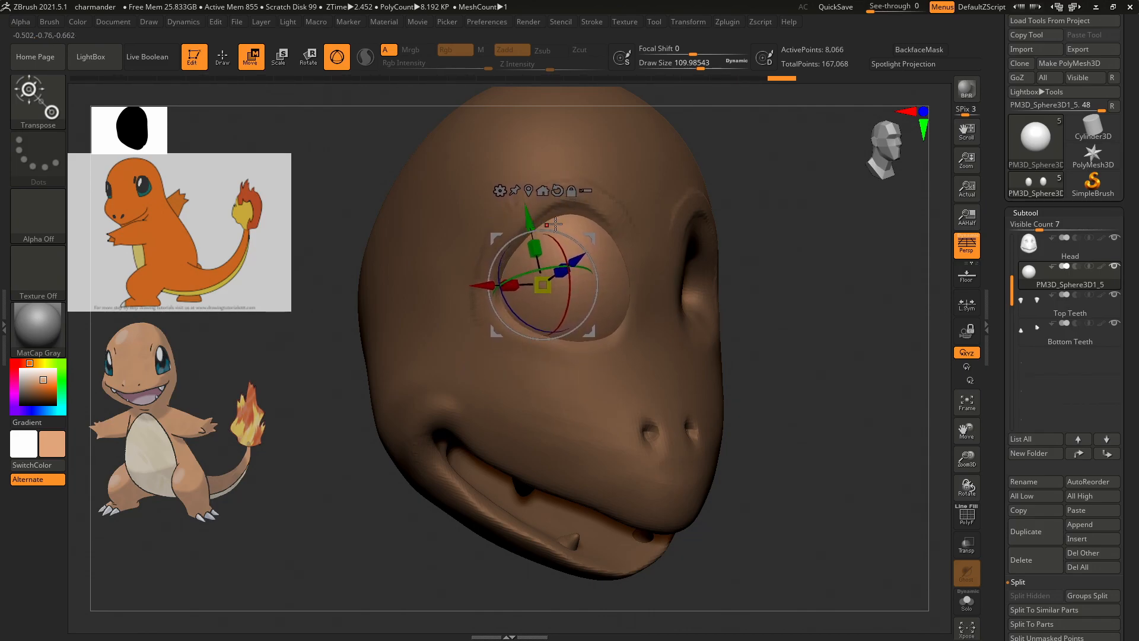
{"action": "mouse_move", "coordinate": [806, 243]}
{"action": "left_mouse_down"}
{"action": "mouse_move", "coordinate": [782, 240]}
{"action": "mouse_move", "coordinate": [808, 241]}
{"action": "mouse_move", "coordinate": [788, 242]}
{"action": "mouse_move", "coordinate": [791, 232]}
{"action": "left_mouse_up"}
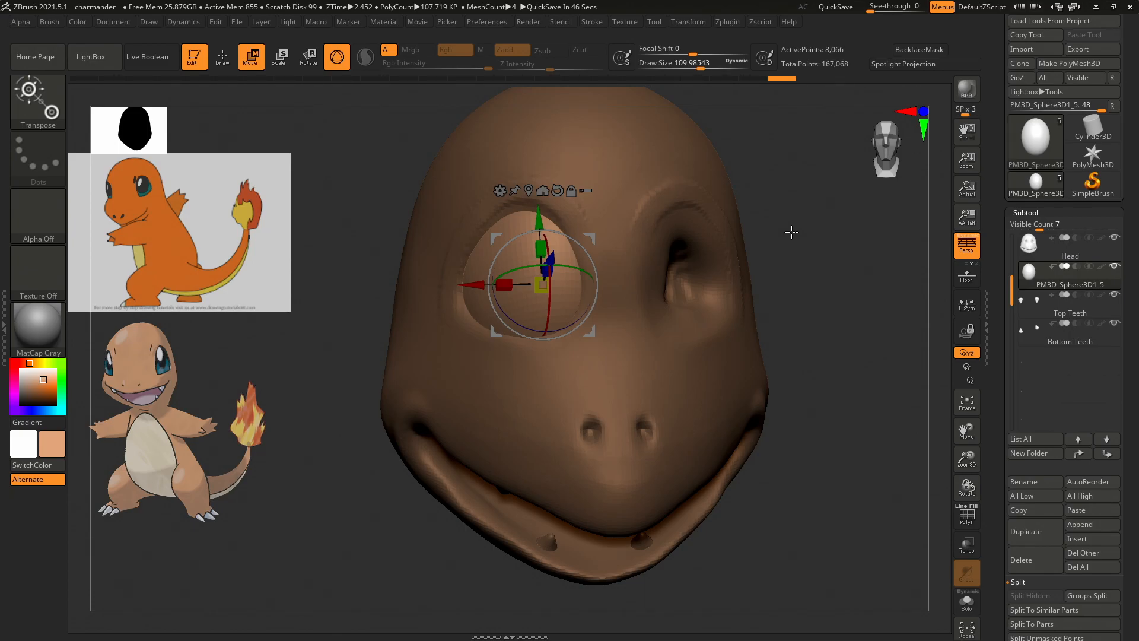
Mirror the fitted eye sphere to the opposite socket with Mirror And Weld and check both eyes.
{"action": "scroll", "coordinate": [993, 245], "scroll_direction": "down", "scroll_amount": 10}
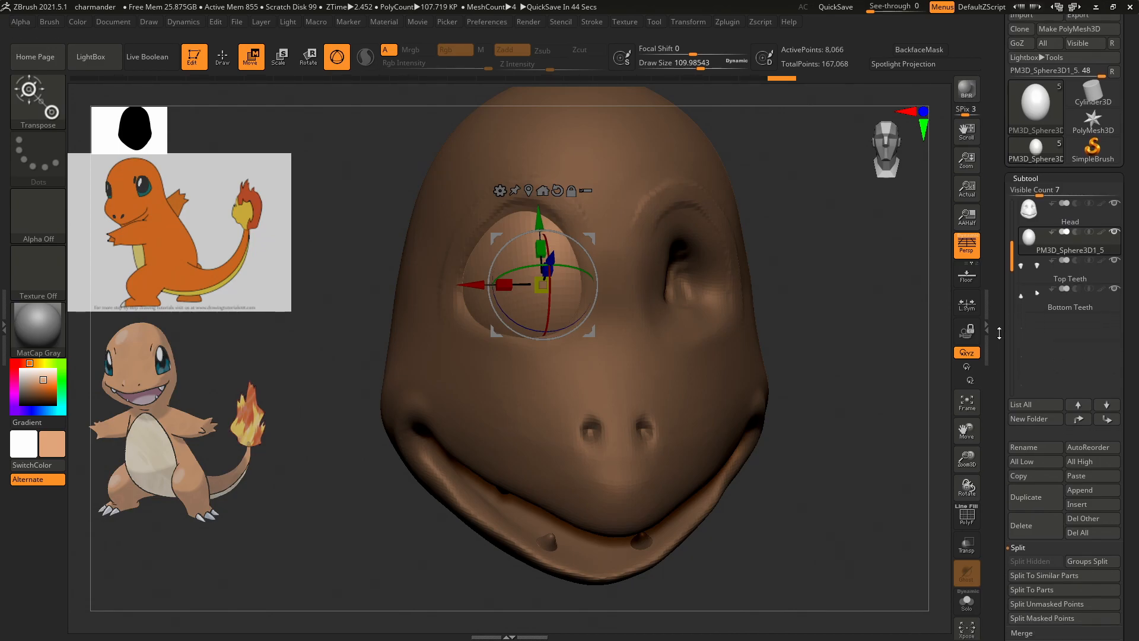
{"action": "scroll", "coordinate": [993, 245], "scroll_direction": "down", "scroll_amount": 3}
{"action": "left_click", "coordinate": [1035, 206]}
{"action": "scroll", "coordinate": [1006, 213], "scroll_direction": "up", "scroll_amount": 11}
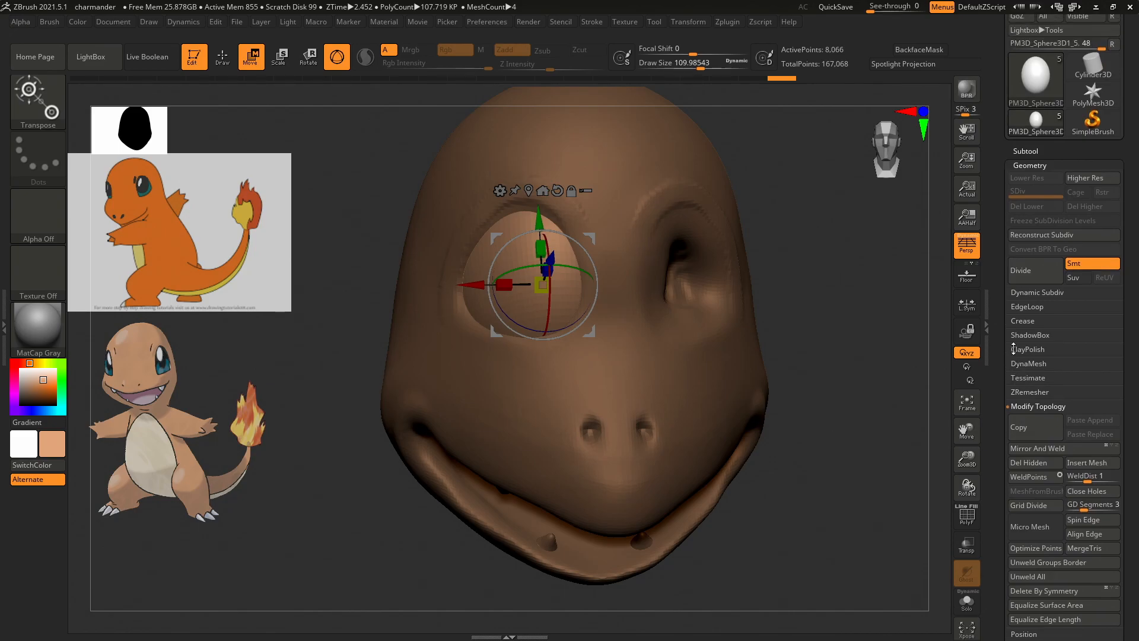
{"action": "scroll", "coordinate": [1011, 349], "scroll_direction": "down", "scroll_amount": 2}
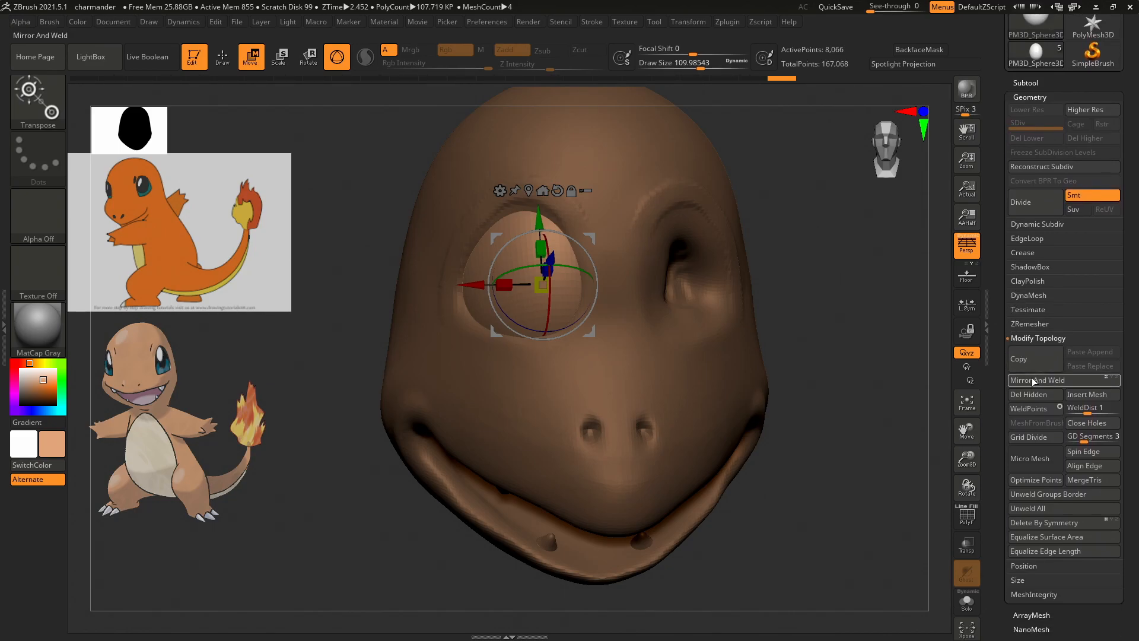
{"action": "left_click", "coordinate": [1031, 381]}
{"action": "mouse_move", "coordinate": [885, 297]}
{"action": "left_mouse_down"}
{"action": "mouse_move", "coordinate": [862, 294]}
{"action": "mouse_move", "coordinate": [846, 247]}
{"action": "left_mouse_up"}
Reduce the brush draw size to about 55 and smooth out the creases around the eye sockets on the Head subtool.
{"action": "key", "text": "q"}
{"action": "key", "text": "s"}
{"action": "left_click_drag", "start_coordinate": [573, 159], "coordinate": [576, 160]}
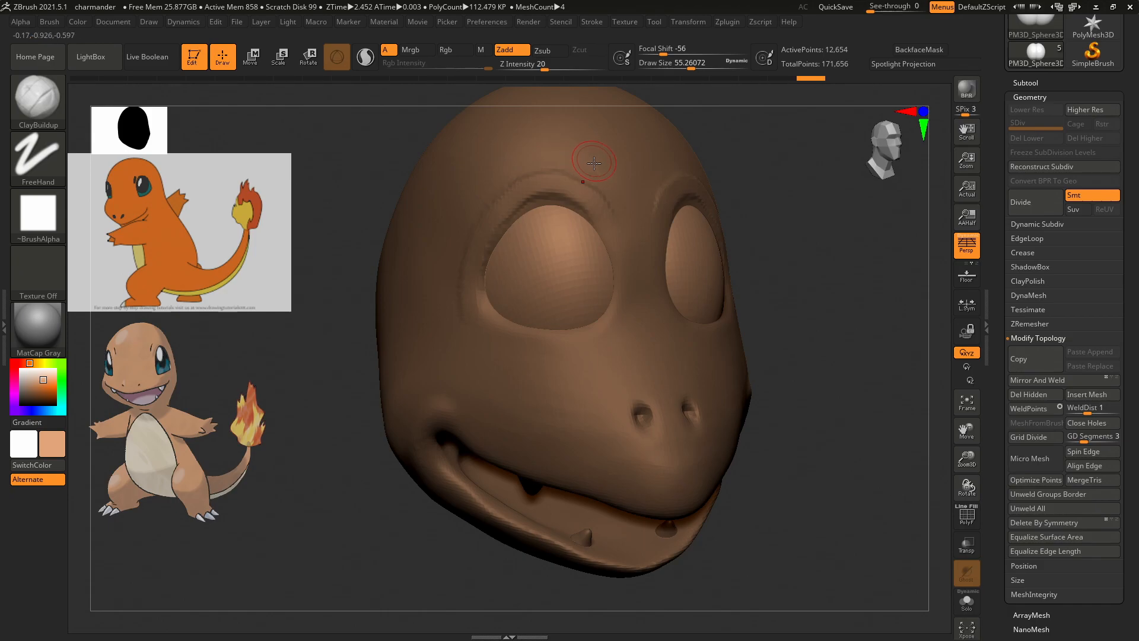
{"action": "key", "text": "shift"}
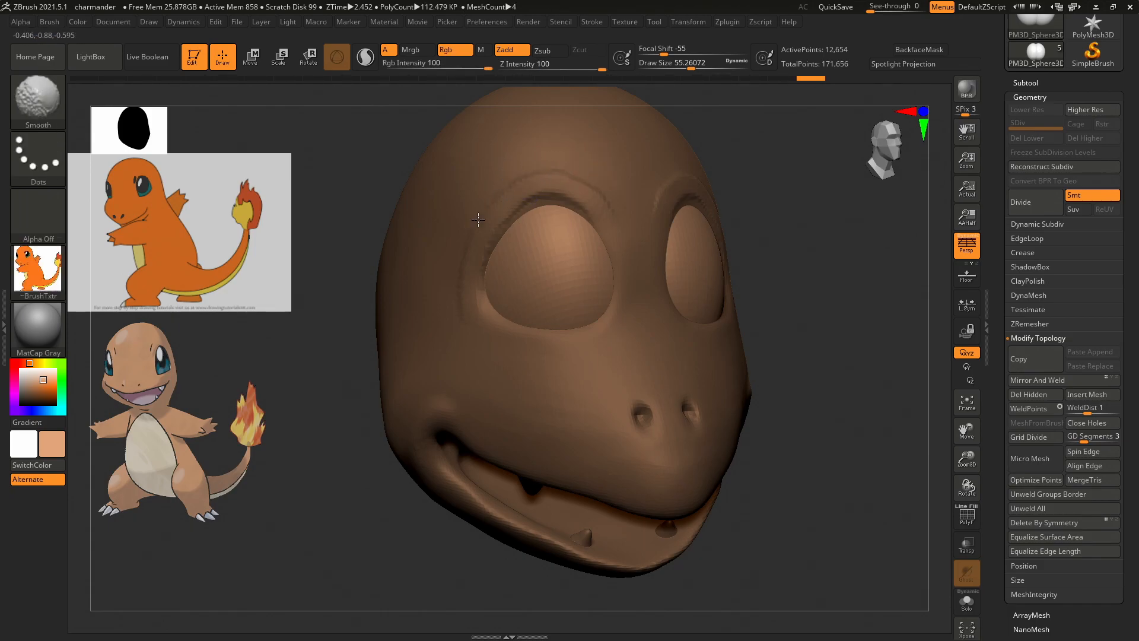
{"action": "left_click_drag", "start_coordinate": [1007, 210], "coordinate": [1006, 373]}
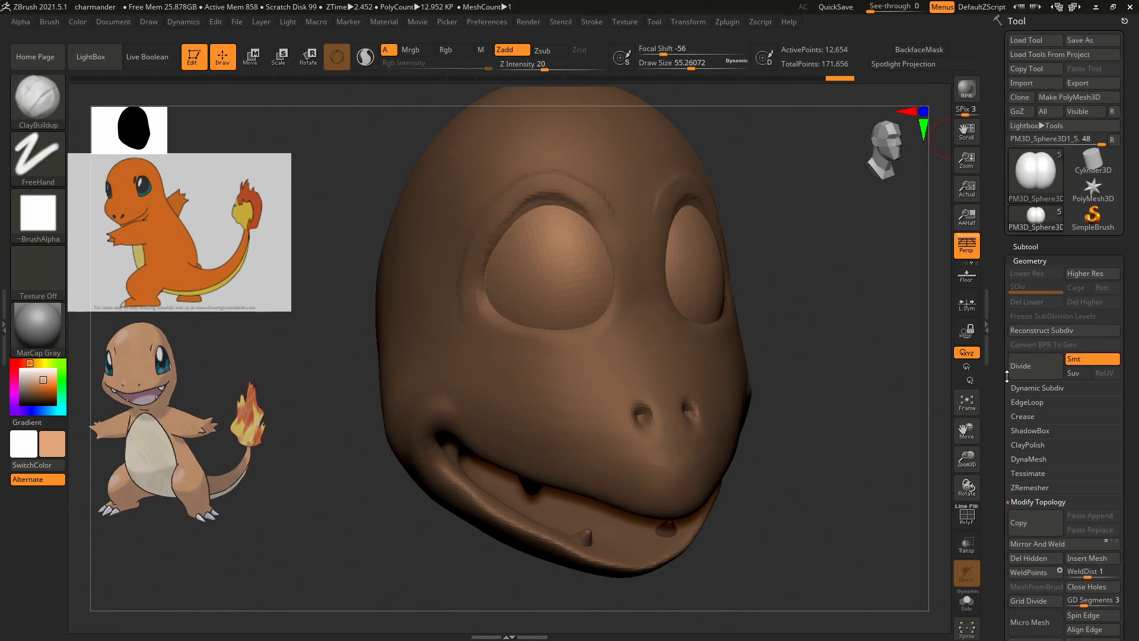
{"action": "left_click", "coordinate": [1025, 246]}
{"action": "left_click", "coordinate": [1032, 282]}
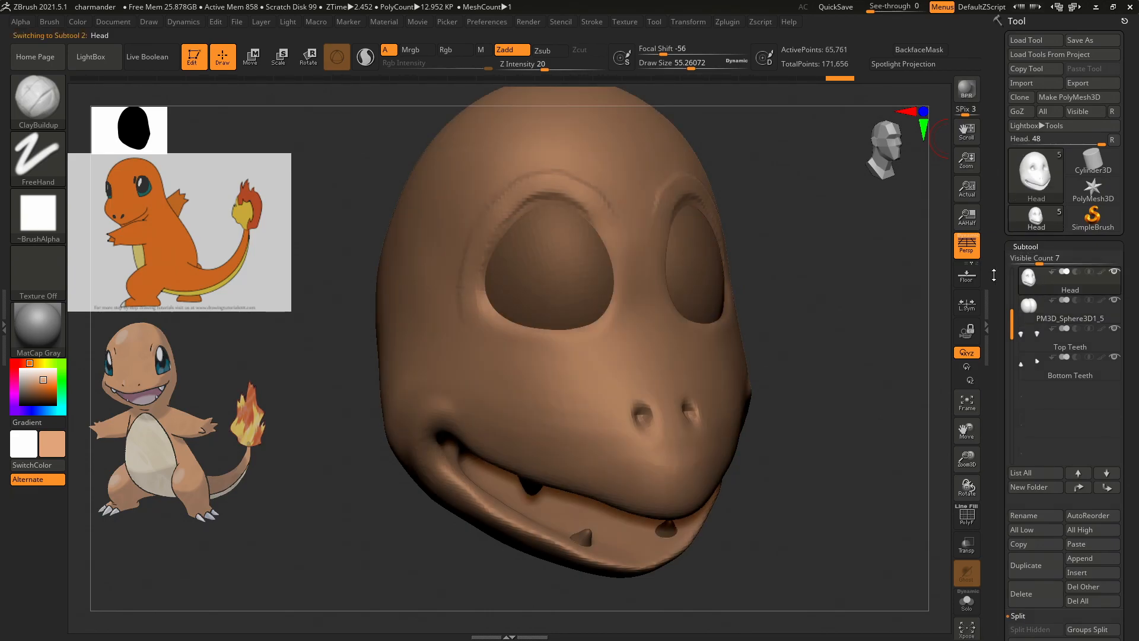
{"action": "key", "text": "shift"}
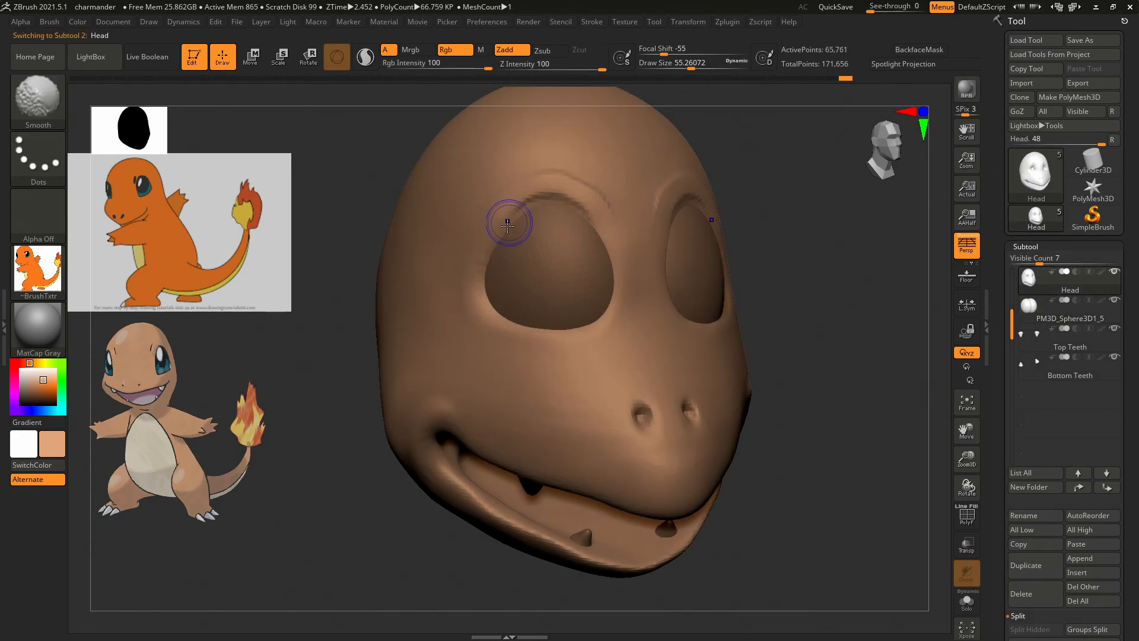
{"action": "mouse_move", "coordinate": [508, 213]}
{"action": "left_mouse_down", "text": "shift"}
{"action": "mouse_move", "coordinate": [633, 208]}
{"action": "mouse_move", "coordinate": [576, 168]}
{"action": "mouse_move", "coordinate": [538, 172]}
{"action": "left_mouse_up", "text": "shift"}
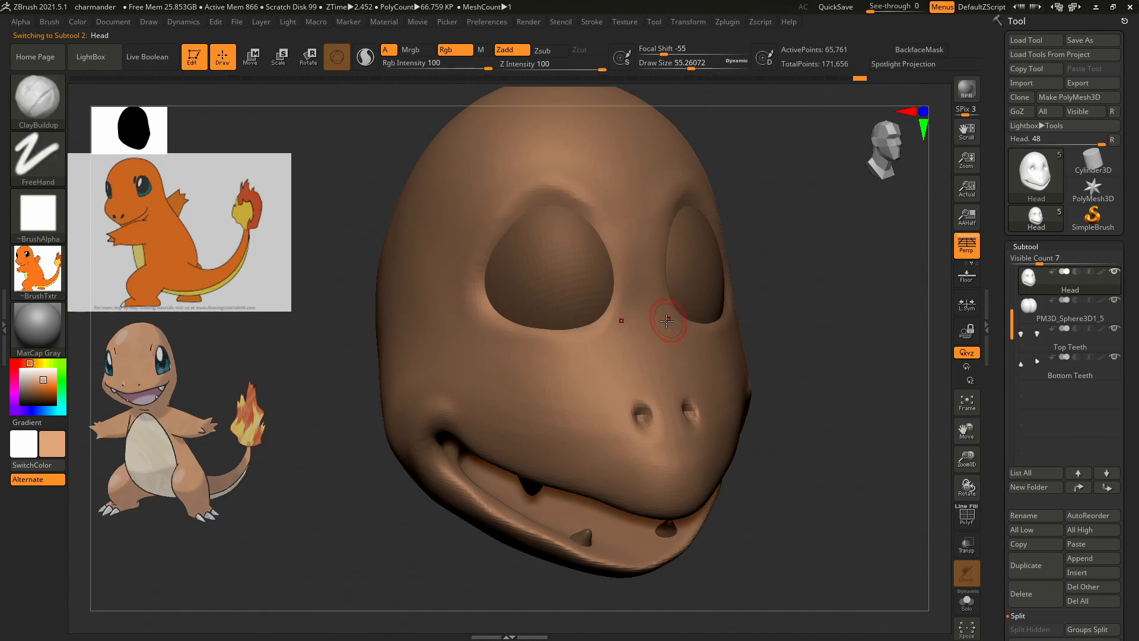
{"action": "mouse_move", "coordinate": [826, 261]}
{"action": "left_mouse_down"}
{"action": "mouse_move", "coordinate": [808, 262]}
{"action": "mouse_move", "coordinate": [822, 226]}
{"action": "left_mouse_up"}
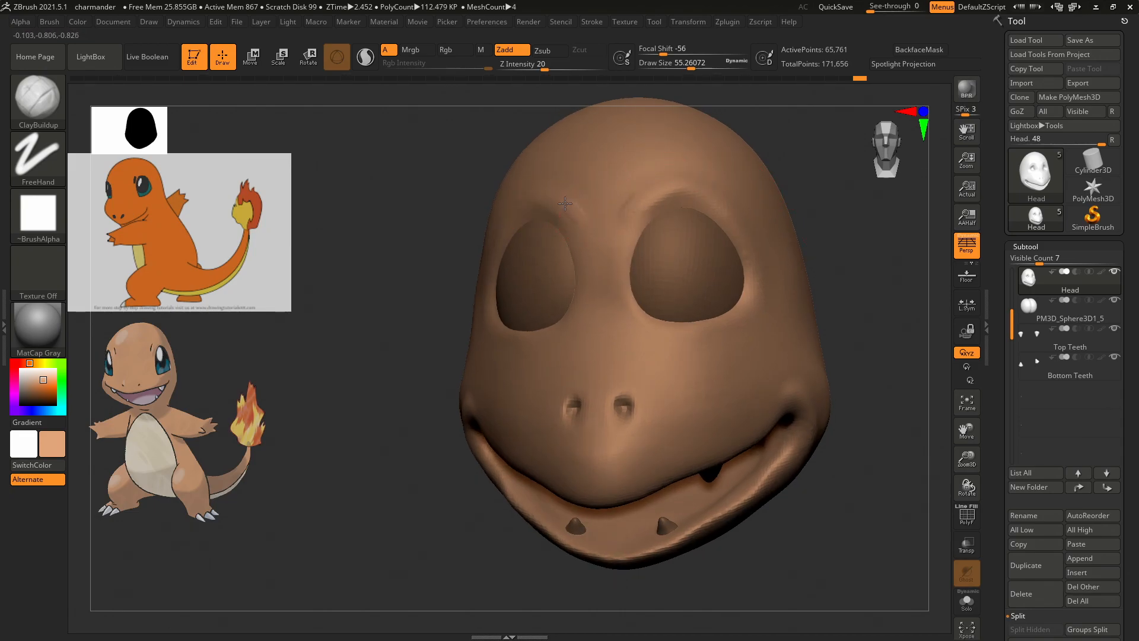
Build up a soft brow ridge above the eyes with ClayBuildup and smooth its edges.
{"action": "mouse_move", "coordinate": [538, 194]}
{"action": "left_mouse_down"}
{"action": "mouse_move", "coordinate": [572, 214]}
{"action": "mouse_move", "coordinate": [514, 208]}
{"action": "mouse_move", "coordinate": [527, 194]}
{"action": "mouse_move", "coordinate": [490, 236]}
{"action": "left_mouse_up"}
{"action": "mouse_move", "coordinate": [547, 201]}
{"action": "left_mouse_down"}
{"action": "mouse_move", "coordinate": [502, 236]}
{"action": "mouse_move", "coordinate": [517, 217]}
{"action": "mouse_move", "coordinate": [584, 209]}
{"action": "mouse_move", "coordinate": [534, 185]}
{"action": "mouse_move", "coordinate": [513, 198]}
{"action": "mouse_move", "coordinate": [522, 201]}
{"action": "mouse_move", "coordinate": [491, 241]}
{"action": "mouse_move", "coordinate": [572, 219]}
{"action": "left_mouse_up"}
{"action": "mouse_move", "coordinate": [847, 199]}
{"action": "left_mouse_down"}
{"action": "mouse_move", "coordinate": [877, 204]}
{"action": "mouse_move", "coordinate": [869, 217]}
{"action": "left_mouse_up"}
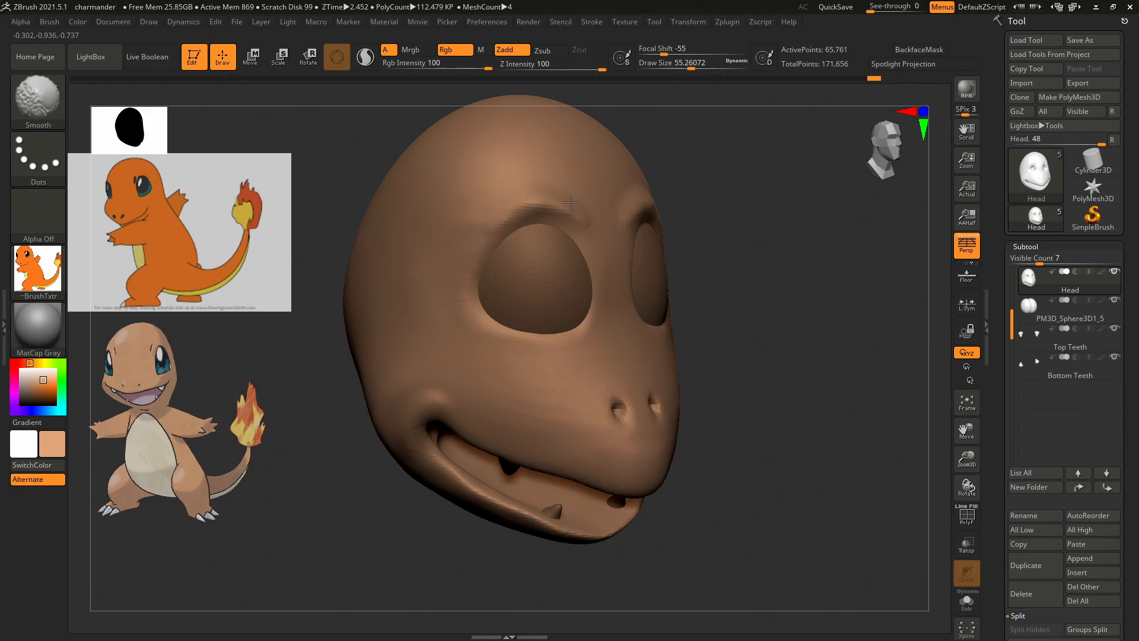
{"action": "left_click_drag", "start_coordinate": [579, 224], "coordinate": [564, 214], "text": "shift"}
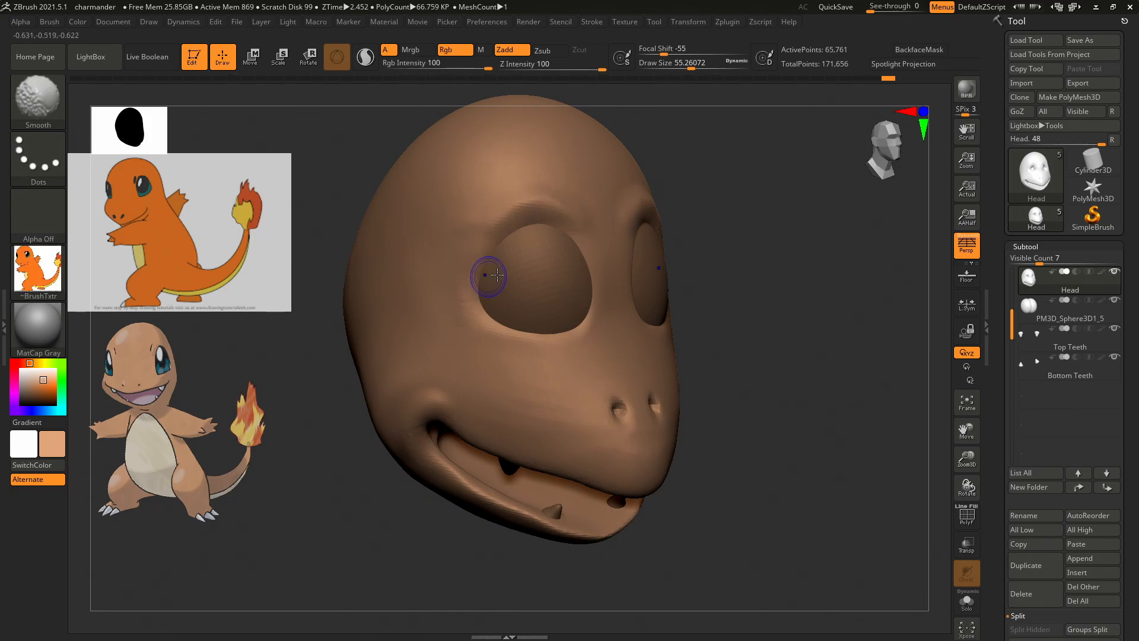
Sculpt the lower inner corners of the eye sockets against the eyes with ClayBuildup and smooth the rims.
{"action": "left_click_drag", "start_coordinate": [791, 254], "coordinate": [781, 248]}
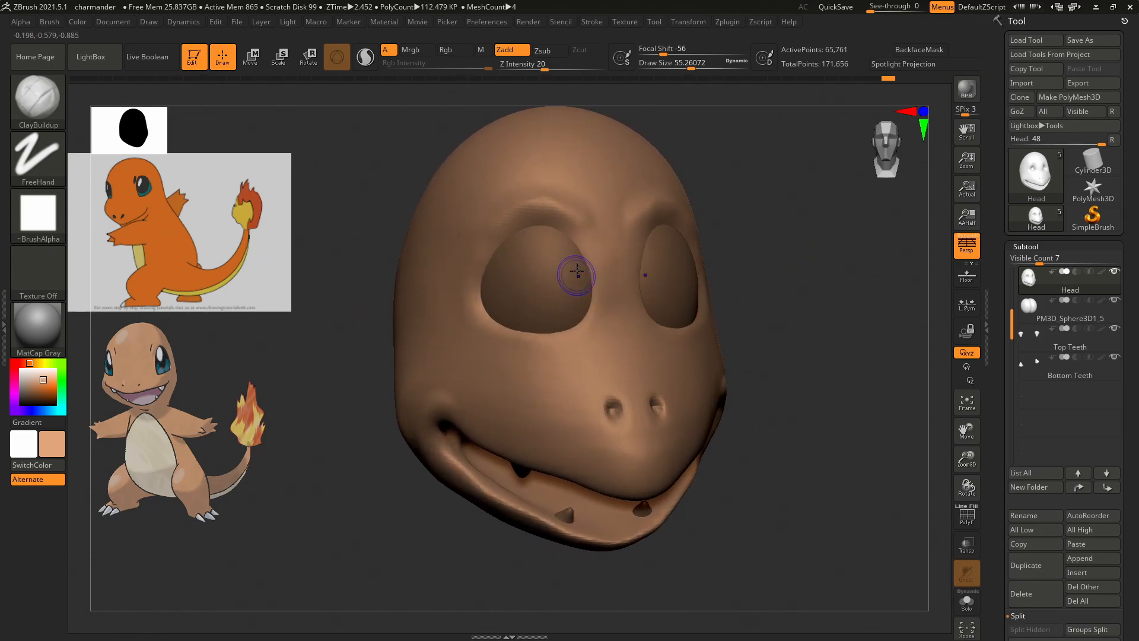
{"action": "key", "text": "shift"}
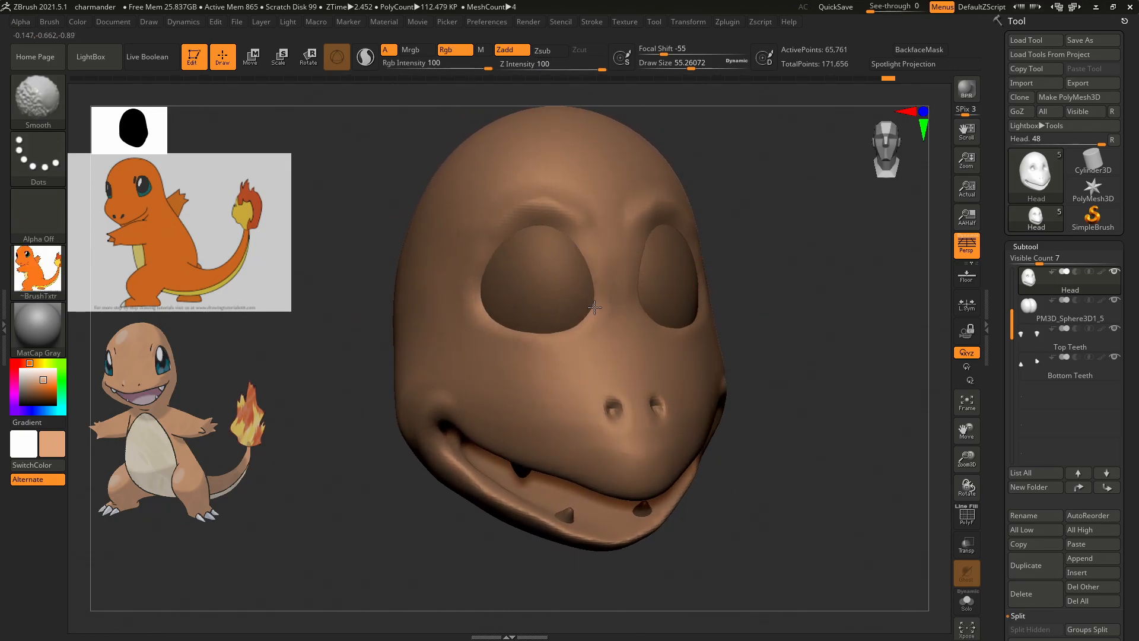
{"action": "mouse_move", "coordinate": [595, 320]}
{"action": "left_mouse_down", "text": "shift"}
{"action": "mouse_move", "coordinate": [583, 317]}
{"action": "mouse_move", "coordinate": [592, 323]}
{"action": "left_mouse_up", "text": "shift"}
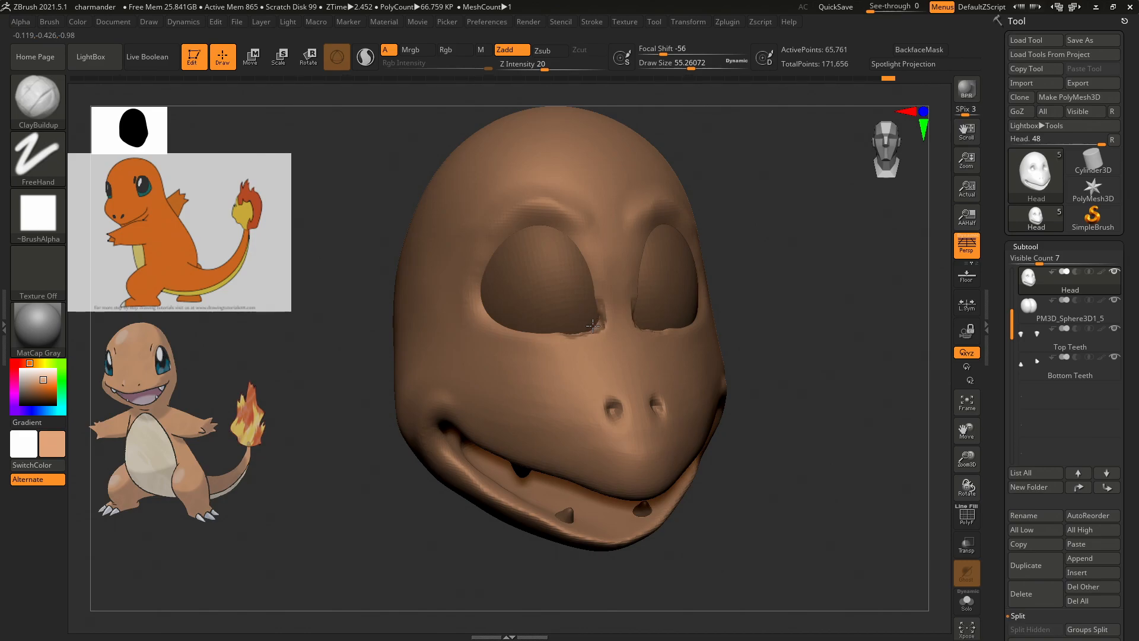
{"action": "left_click_drag", "start_coordinate": [842, 275], "coordinate": [813, 282]}
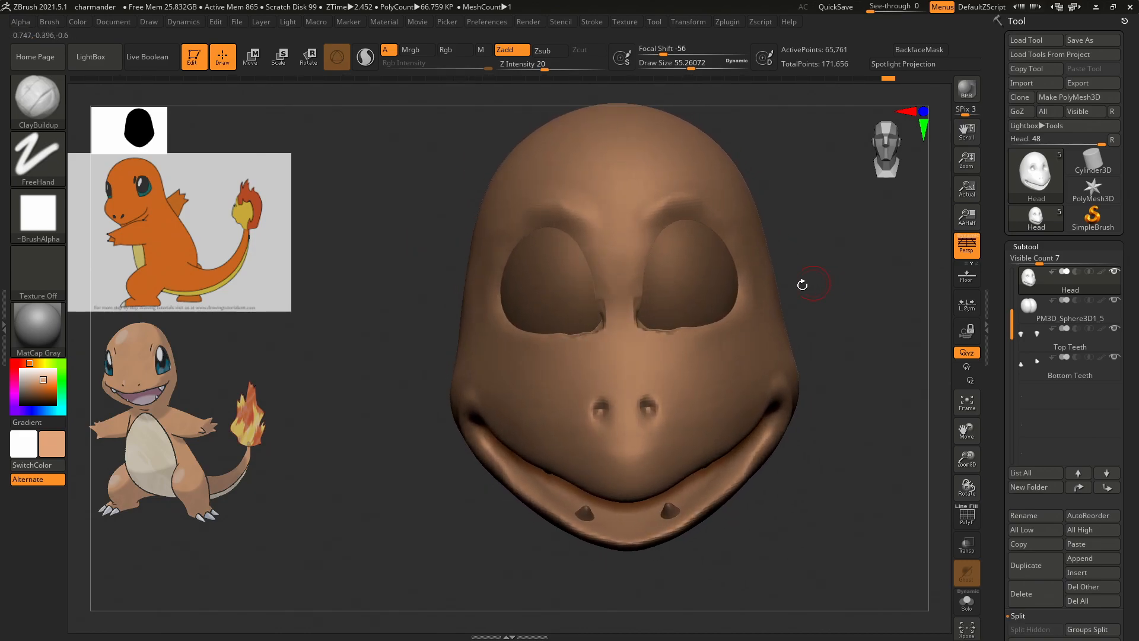
{"action": "key", "text": "shift"}
{"action": "mouse_move", "coordinate": [600, 317]}
{"action": "left_mouse_down", "text": "shift"}
{"action": "mouse_move", "coordinate": [575, 326]}
{"action": "mouse_move", "coordinate": [525, 303]}
{"action": "left_mouse_up", "text": "shift"}
Smooth away the nostrils and build up small symmetrical mounds on the snout with ClayBuildup.
{"action": "left_click_drag", "start_coordinate": [894, 253], "coordinate": [845, 221]}
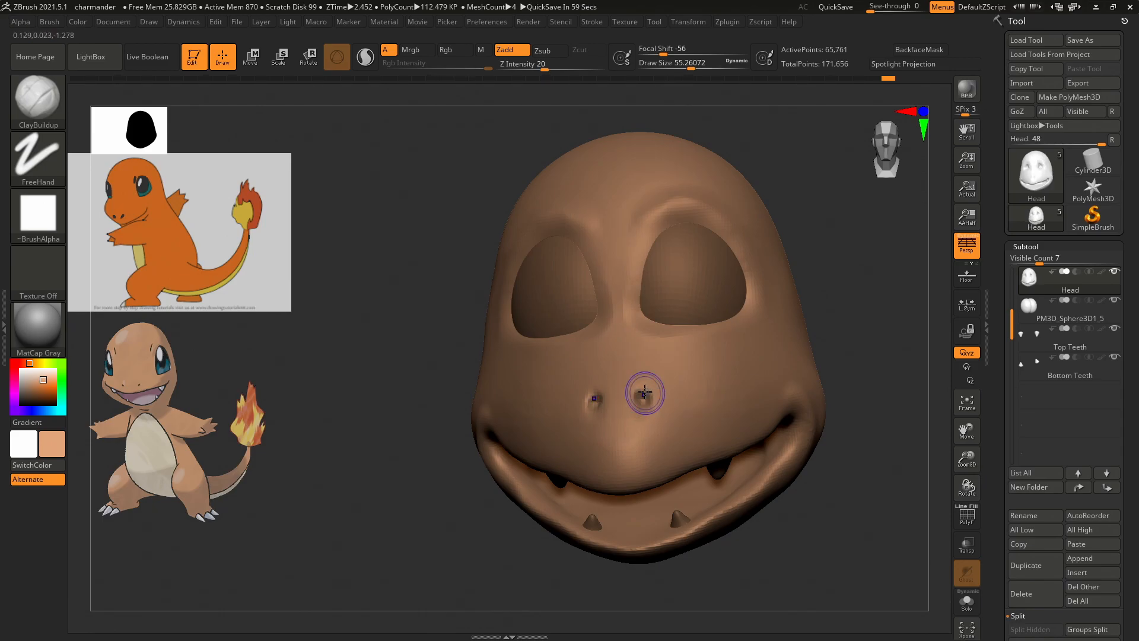
{"action": "left_click_drag", "start_coordinate": [645, 394], "coordinate": [651, 396], "text": "shift"}
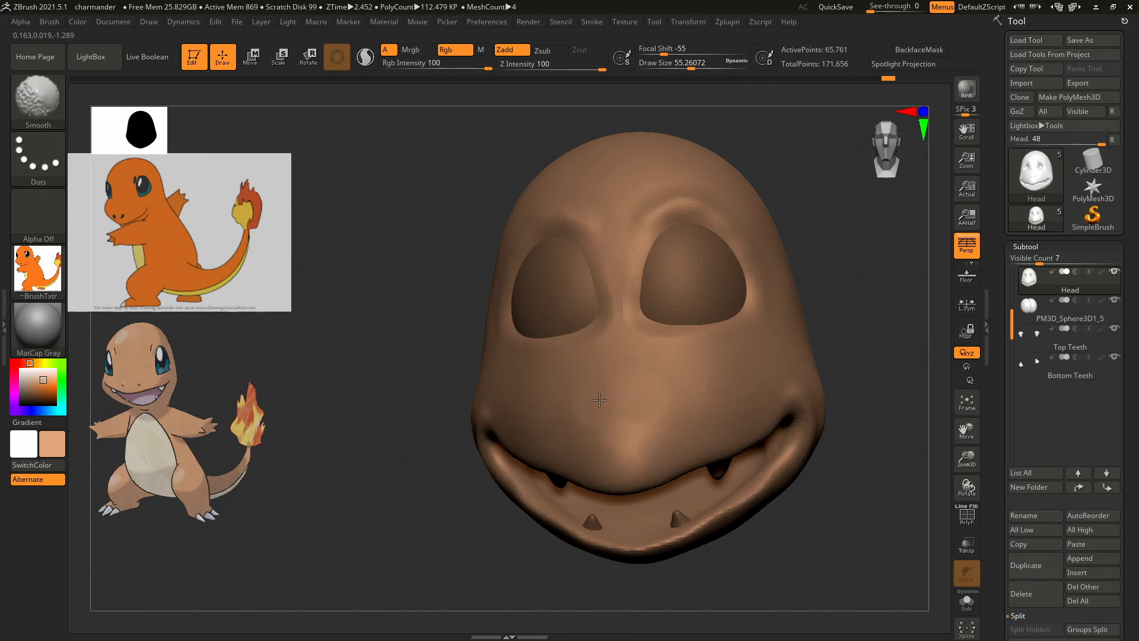
{"action": "mouse_move", "coordinate": [862, 322]}
{"action": "left_mouse_down"}
{"action": "mouse_move", "coordinate": [886, 304]}
{"action": "mouse_move", "coordinate": [866, 315]}
{"action": "left_mouse_up"}
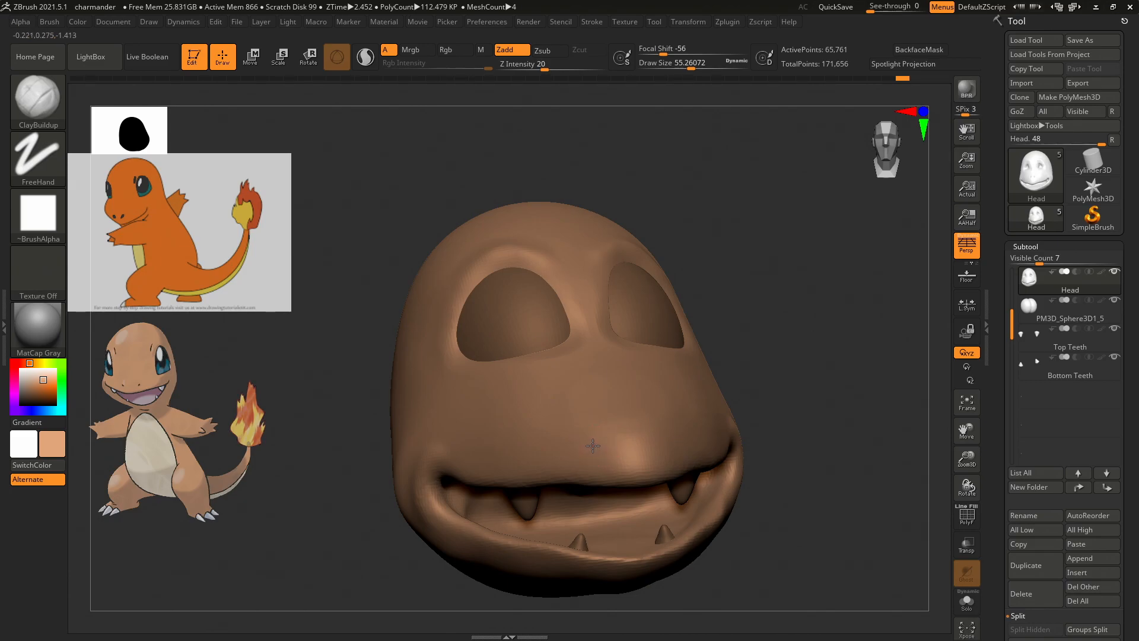
{"action": "left_click_drag", "start_coordinate": [594, 448], "coordinate": [599, 443]}
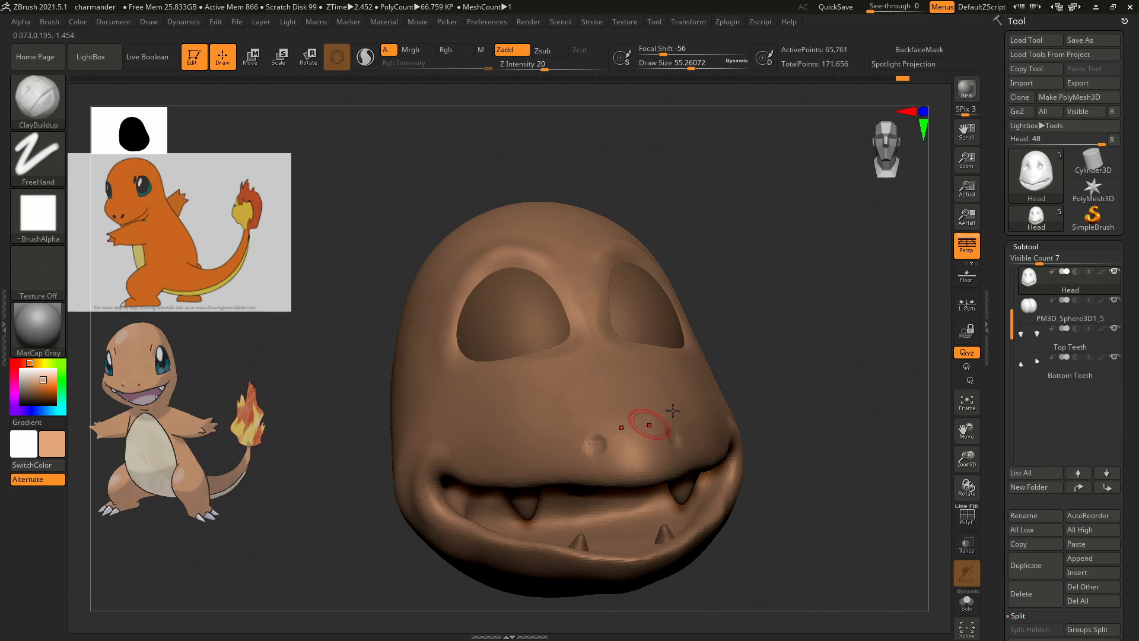
{"action": "mouse_move", "coordinate": [823, 336]}
{"action": "left_mouse_down"}
{"action": "mouse_move", "coordinate": [811, 338]}
{"action": "mouse_move", "coordinate": [834, 325]}
{"action": "left_mouse_up"}
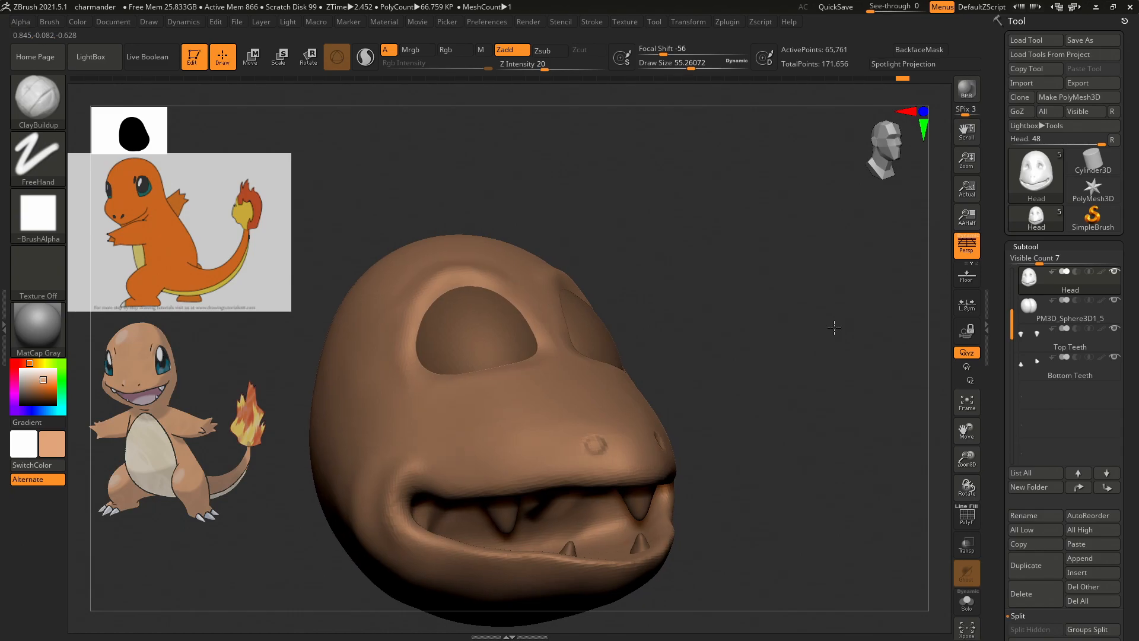
Smooth away the small snout mounds and carve symmetrical nostril holes with ClayBuildup at a draw size of about 14.
{"action": "key", "text": "shift"}
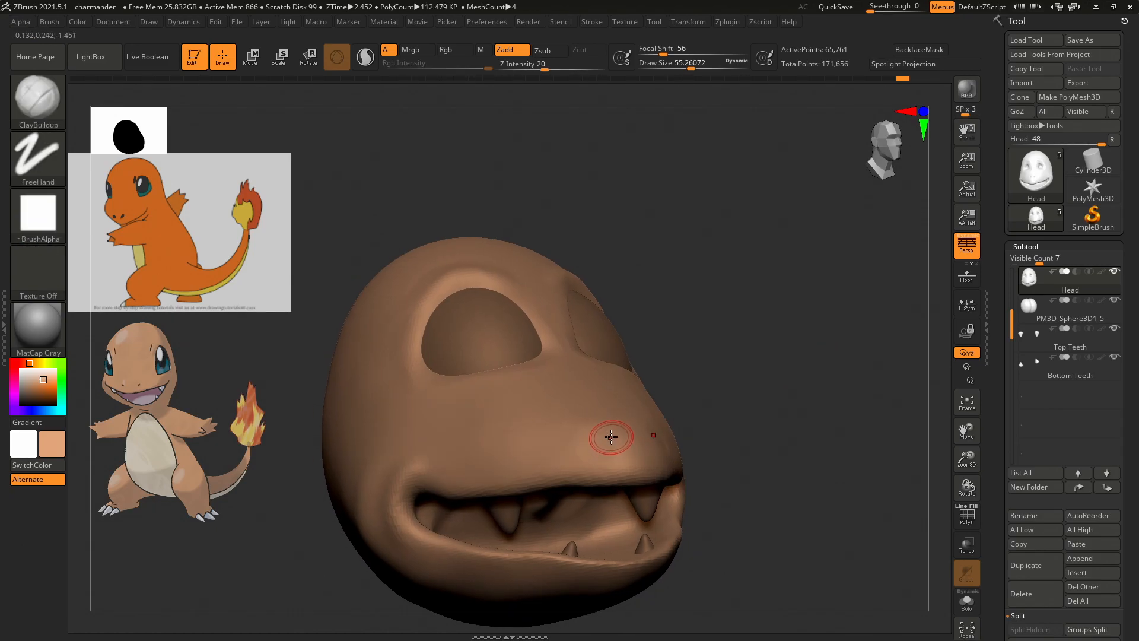
{"action": "key", "text": "s"}
{"action": "left_click_drag", "start_coordinate": [609, 428], "coordinate": [600, 428]}
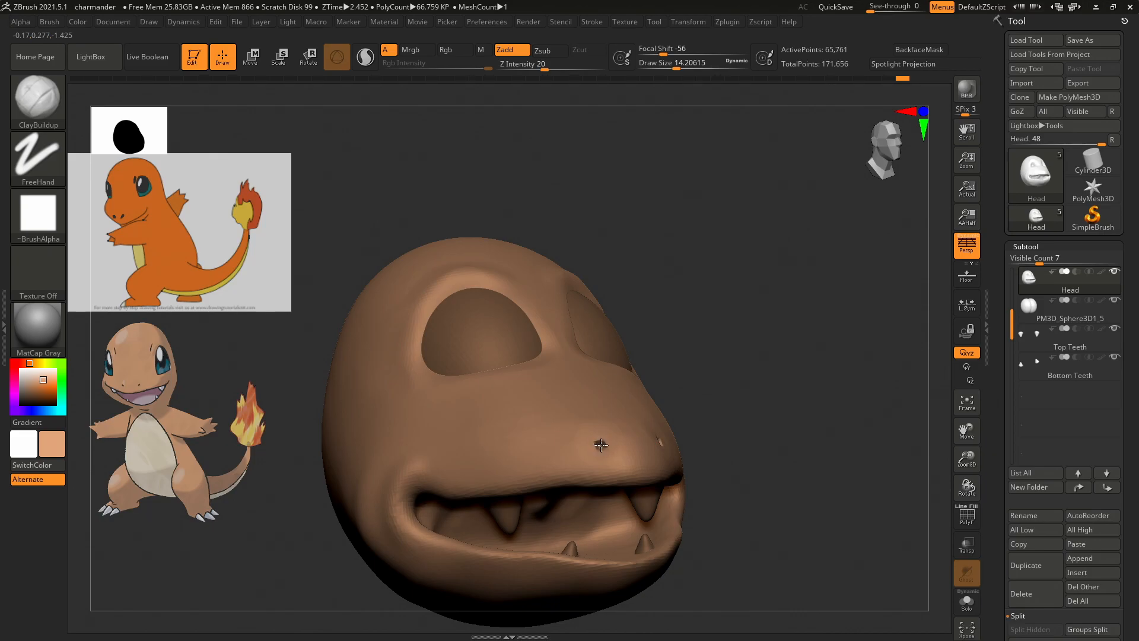
{"action": "left_click_drag", "start_coordinate": [600, 444], "coordinate": [601, 443], "text": "alt"}
{"action": "mouse_move", "coordinate": [812, 414]}
{"action": "left_mouse_down"}
{"action": "mouse_move", "coordinate": [787, 453]}
{"action": "mouse_move", "coordinate": [789, 437]}
{"action": "mouse_move", "coordinate": [839, 425]}
{"action": "mouse_move", "coordinate": [750, 422]}
{"action": "mouse_move", "coordinate": [761, 426]}
{"action": "left_mouse_up"}
Set the brush draw size to about 53 and smooth the surface around the corner of the mouth.
{"action": "key", "text": "s"}
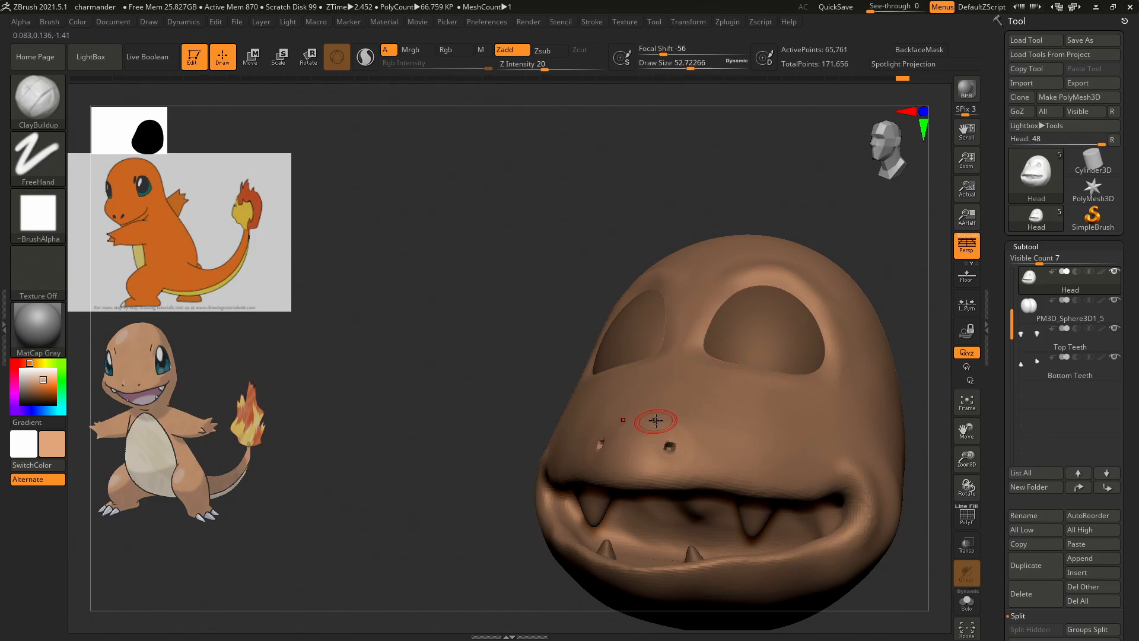
{"action": "key", "text": "shift"}
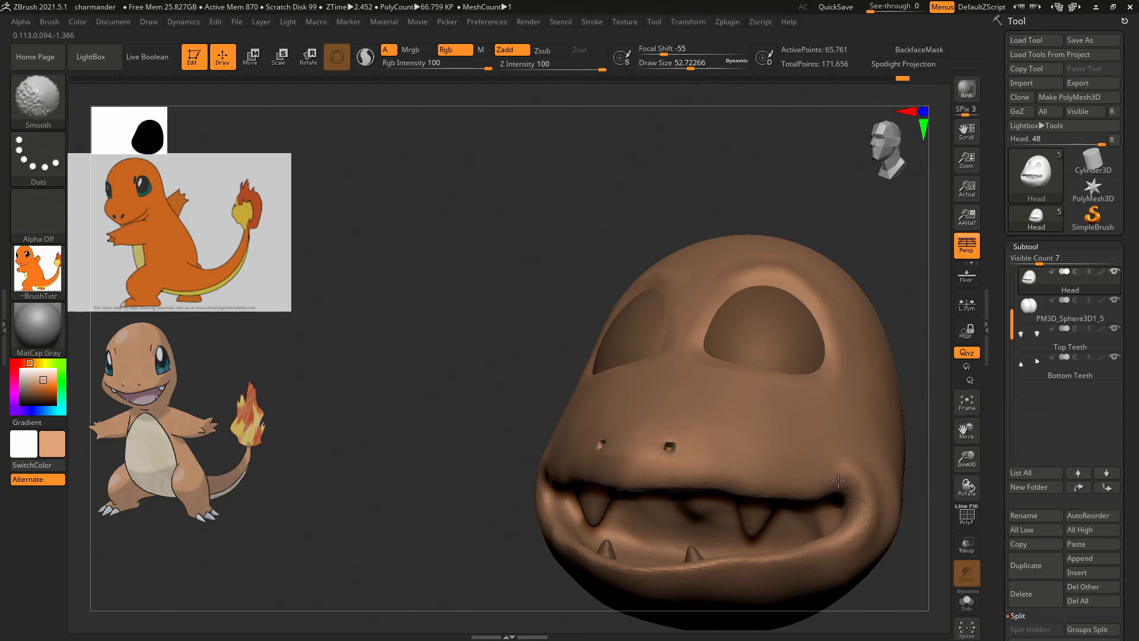
{"action": "left_click_drag", "start_coordinate": [874, 263], "coordinate": [928, 283]}
{"action": "left_click_drag", "start_coordinate": [795, 364], "coordinate": [789, 336]}
{"action": "left_click_drag", "start_coordinate": [837, 272], "coordinate": [839, 246], "text": "alt"}
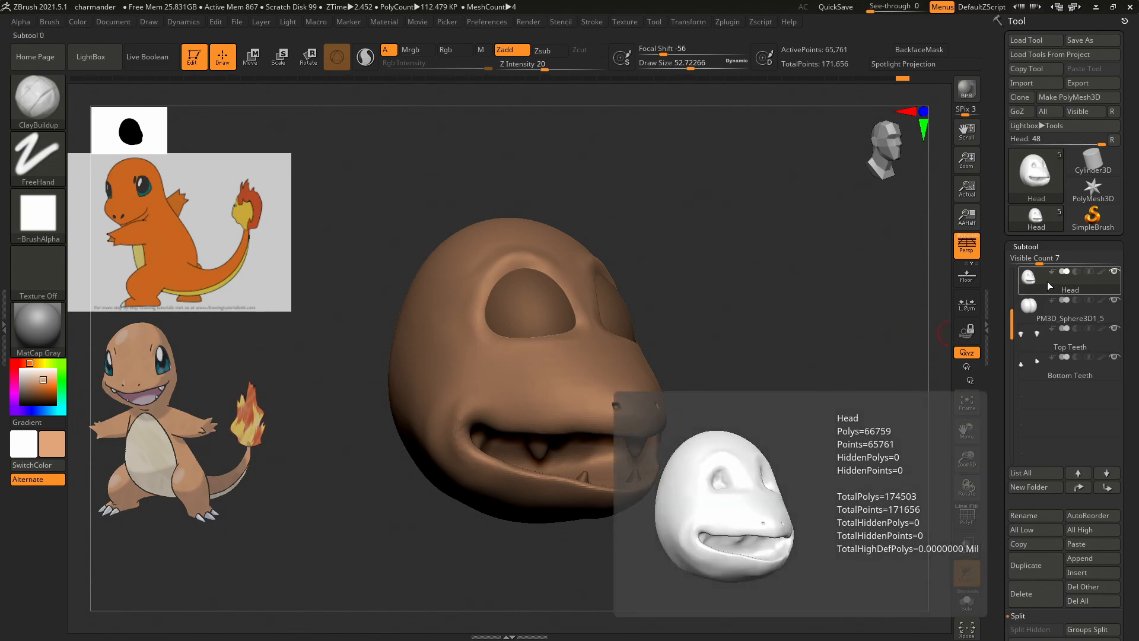
Select the PM3D_Sphere3D1_5 eye subtool and sample the teal iris colour from the lower Charmander reference with Spotlight.
{"action": "mouse_move", "coordinate": [1038, 308]}
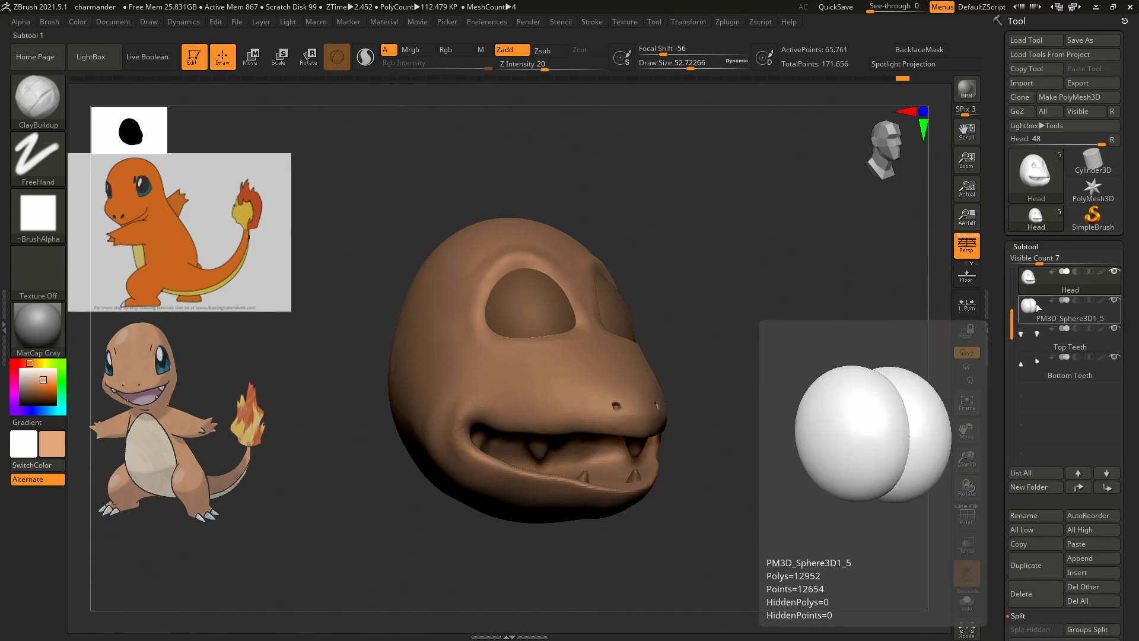
{"action": "left_click", "coordinate": [1036, 304]}
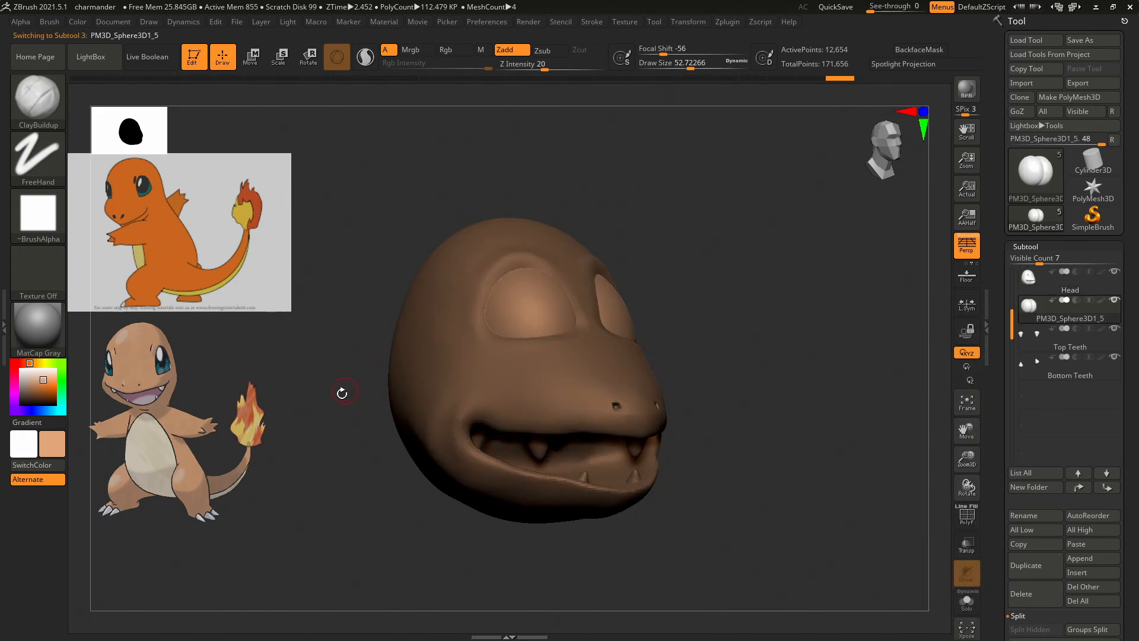
{"action": "key", "text": "shift+z"}
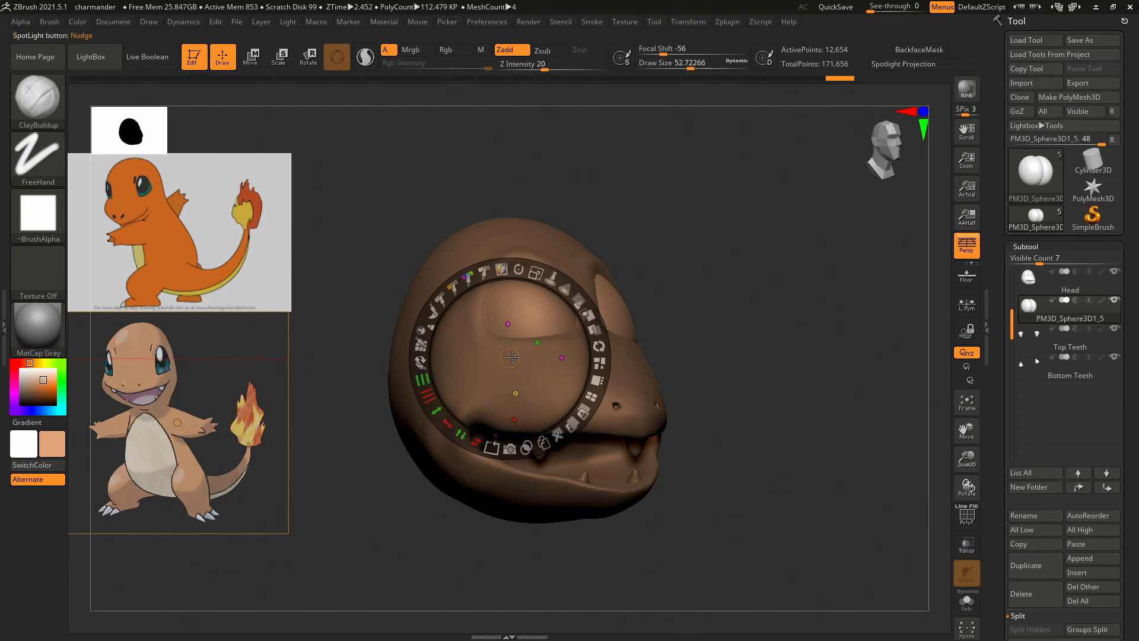
{"action": "left_click", "coordinate": [197, 422]}
{"action": "left_click_drag", "start_coordinate": [198, 423], "coordinate": [177, 424]}
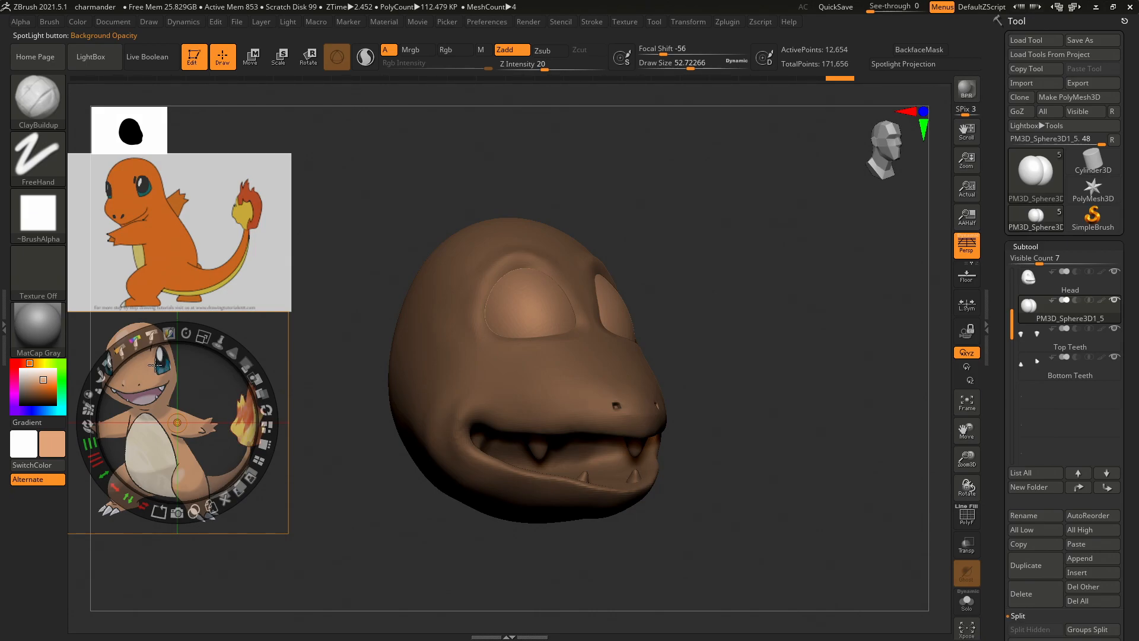
{"action": "key", "text": "c"}
{"action": "key", "text": "v"}
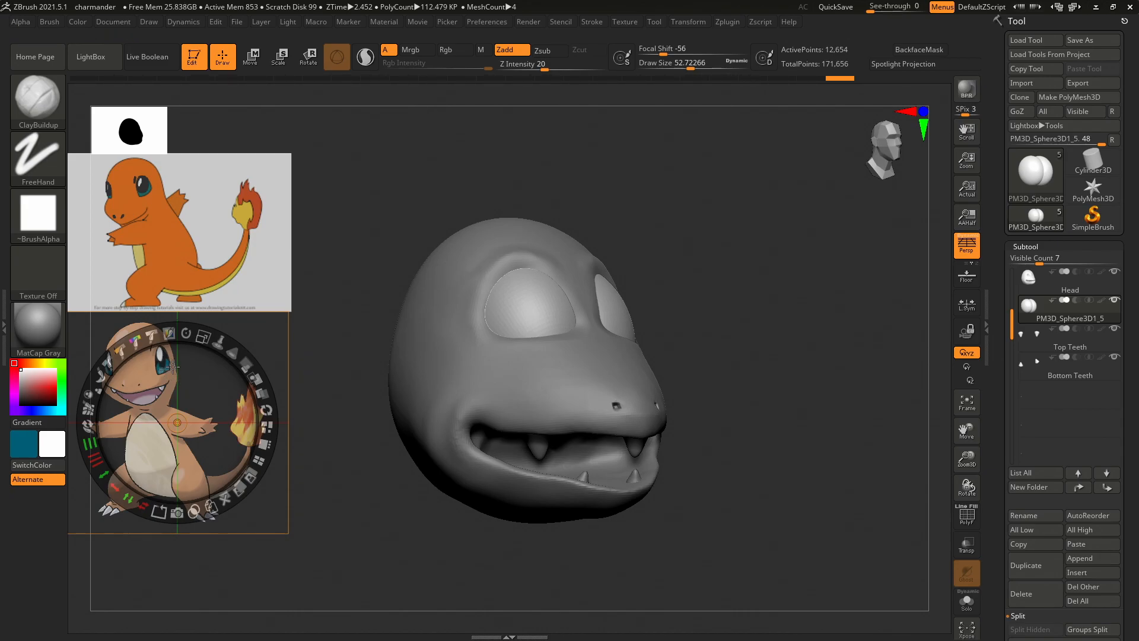
{"action": "key", "text": "v"}
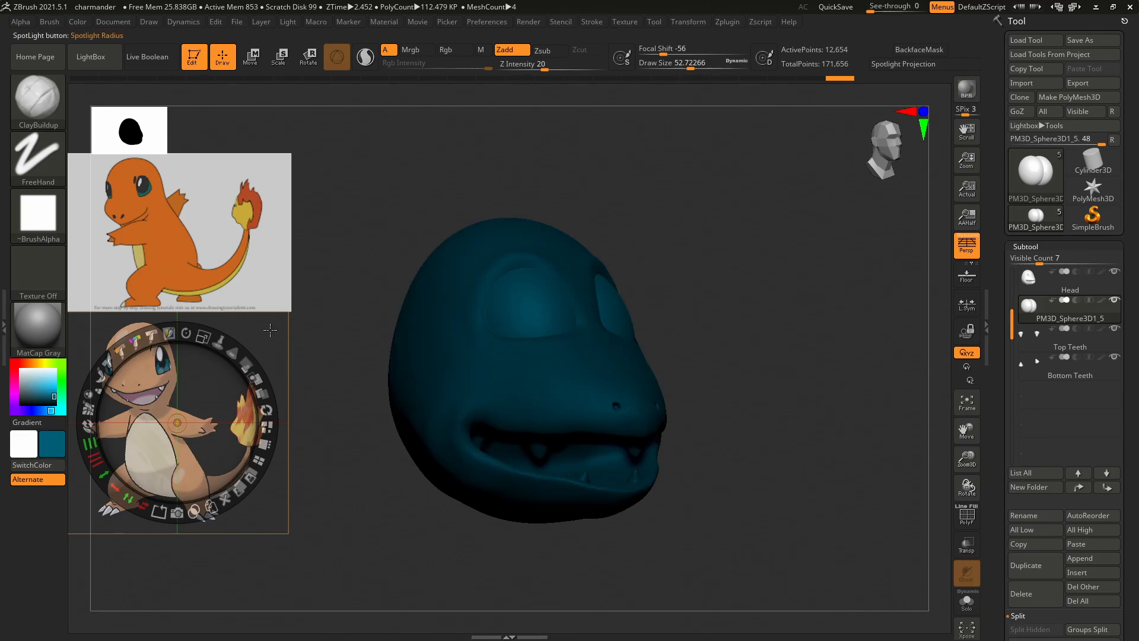
Make white the active colour and fill the eye spheres with it.
{"action": "left_click", "coordinate": [748, 240]}
{"action": "left_click_drag", "start_coordinate": [750, 234], "coordinate": [181, 398]}
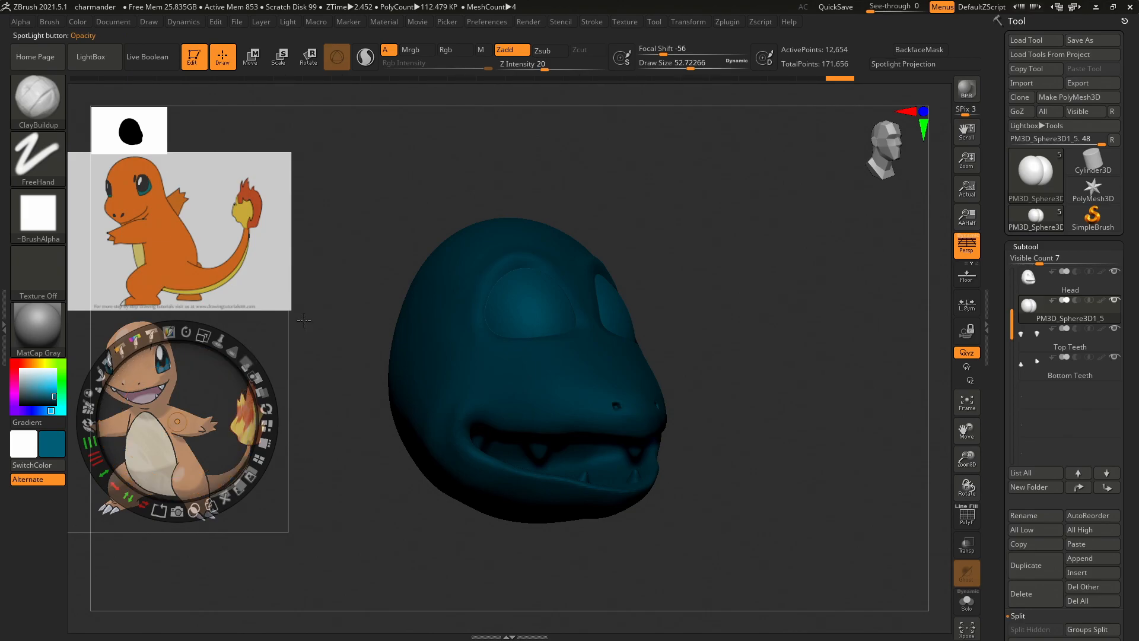
{"action": "key", "text": "v"}
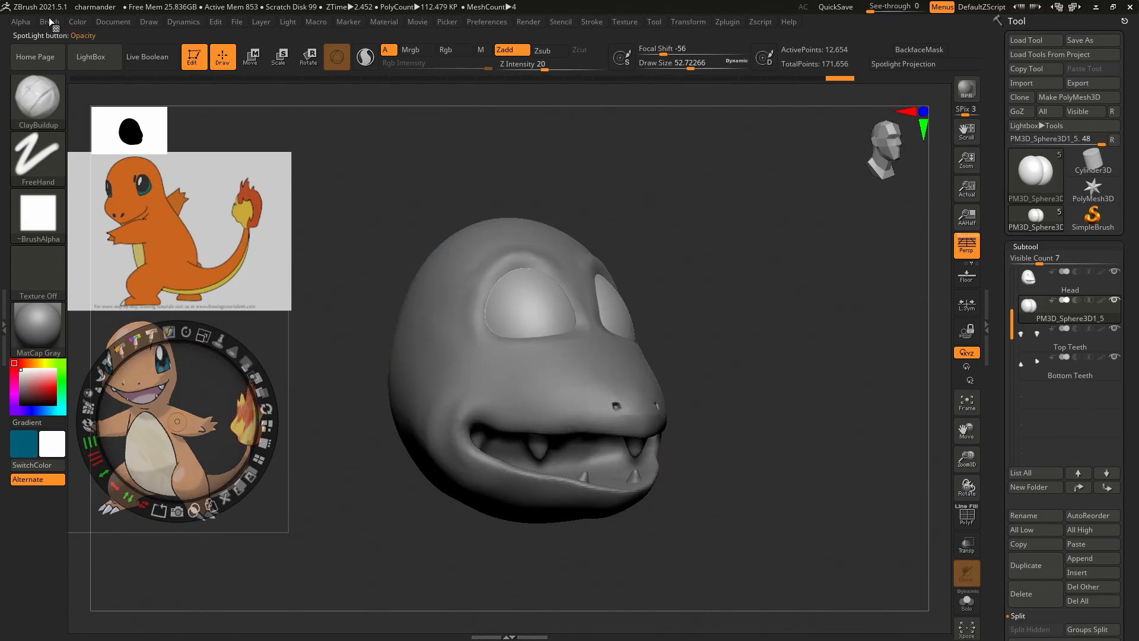
{"action": "left_click", "coordinate": [77, 21]}
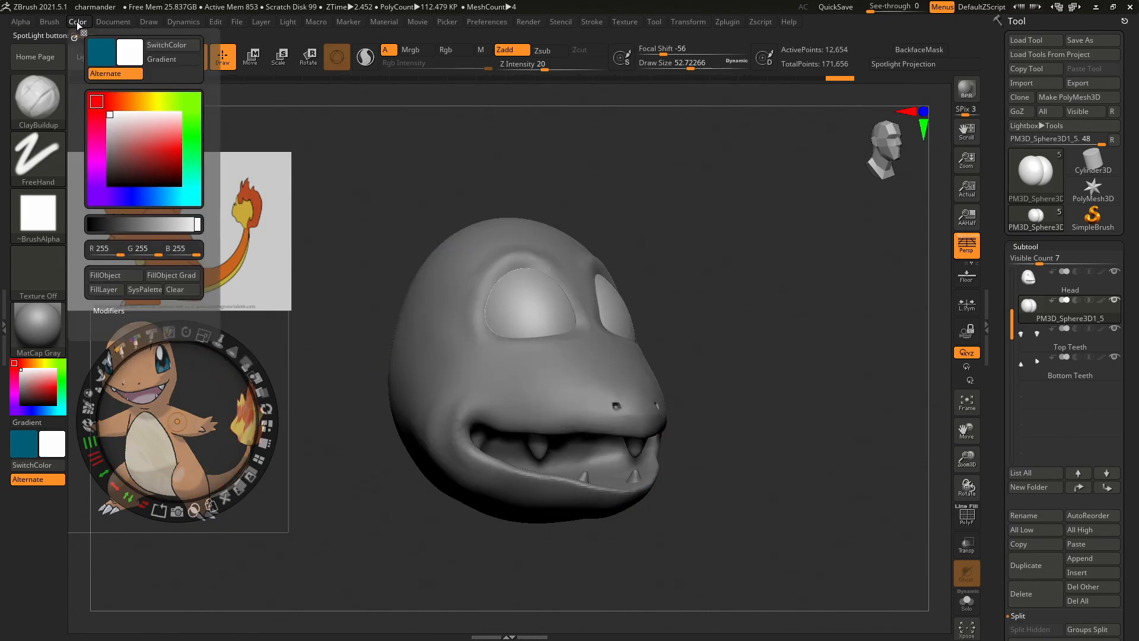
{"action": "left_click", "coordinate": [114, 276]}
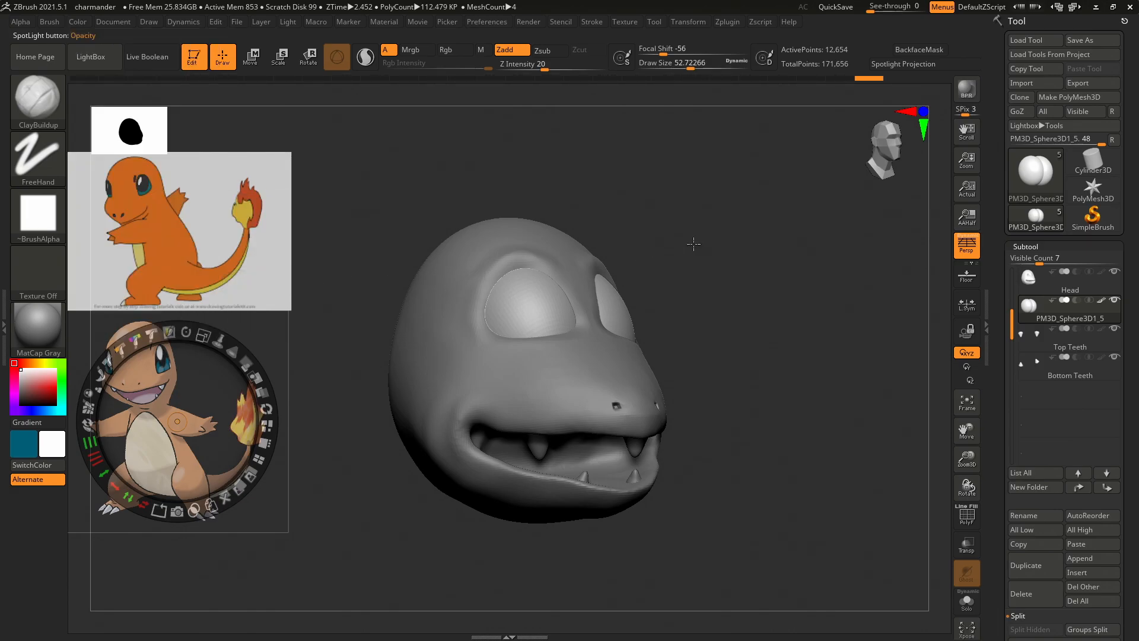
Shift the Charmander reference images slightly and leave Spotlight editing.
{"action": "left_click", "coordinate": [753, 246]}
{"action": "left_click_drag", "start_coordinate": [755, 246], "coordinate": [187, 426]}
{"action": "left_click_drag", "start_coordinate": [727, 252], "coordinate": [172, 423]}
{"action": "key", "text": "z"}
{"action": "mouse_move", "coordinate": [755, 240]}
{"action": "left_mouse_down"}
{"action": "mouse_move", "coordinate": [755, 295]}
{"action": "mouse_move", "coordinate": [783, 264]}
{"action": "left_mouse_up"}
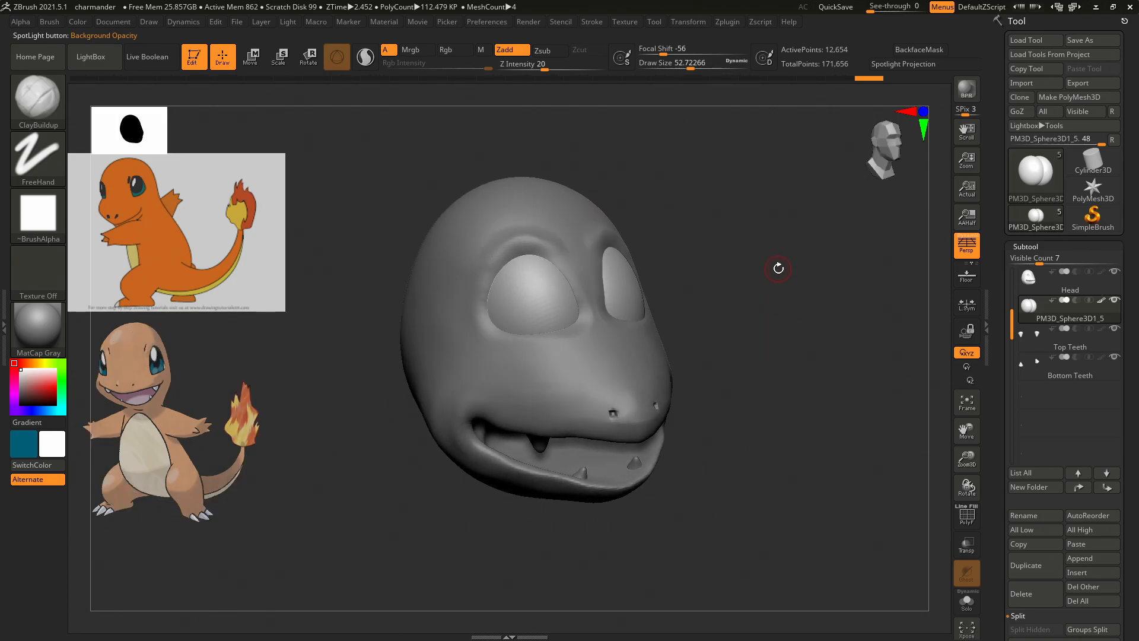
Choose the Paint brush and change the active white colour to black, keeping teal as the secondary colour.
{"action": "key", "text": "b"}
{"action": "key", "text": "p"}
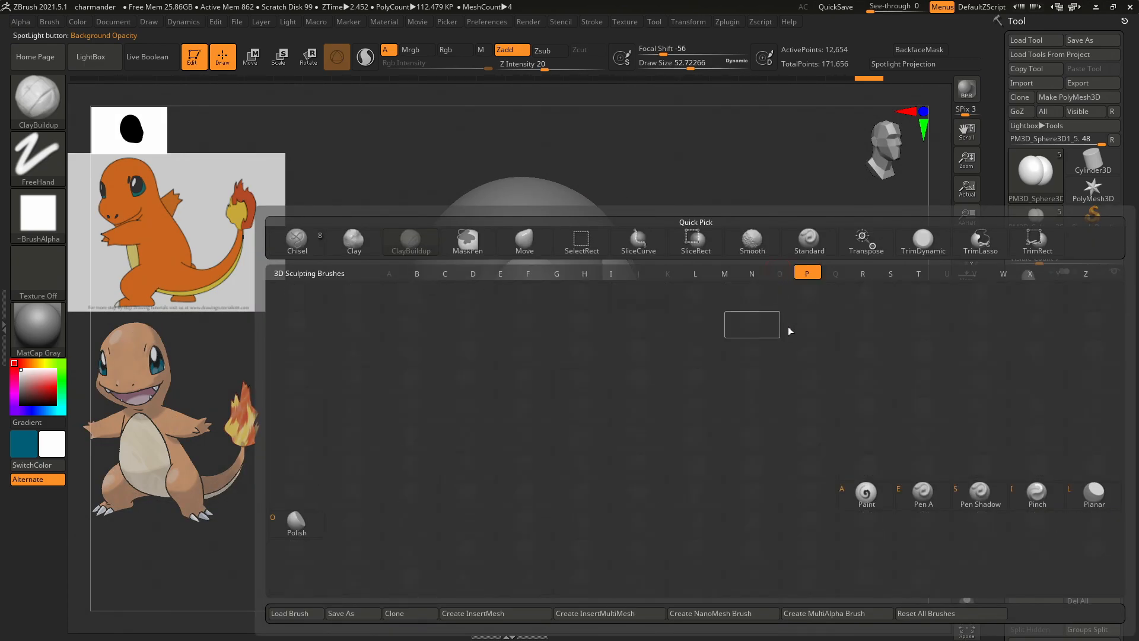
{"action": "left_click", "coordinate": [867, 487]}
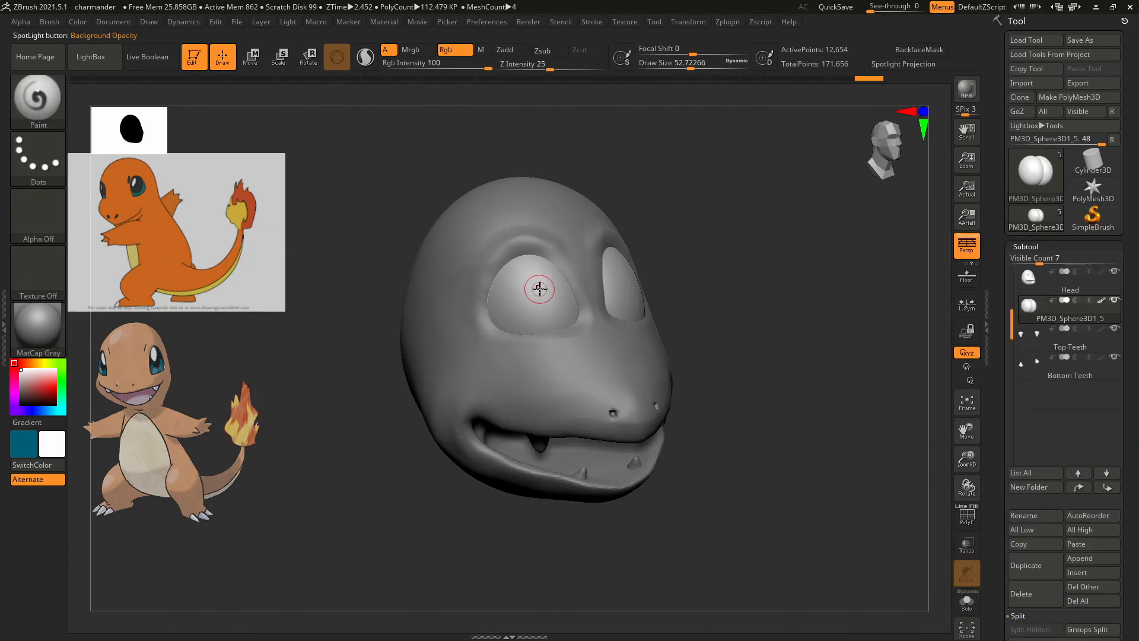
{"action": "key", "text": "v"}
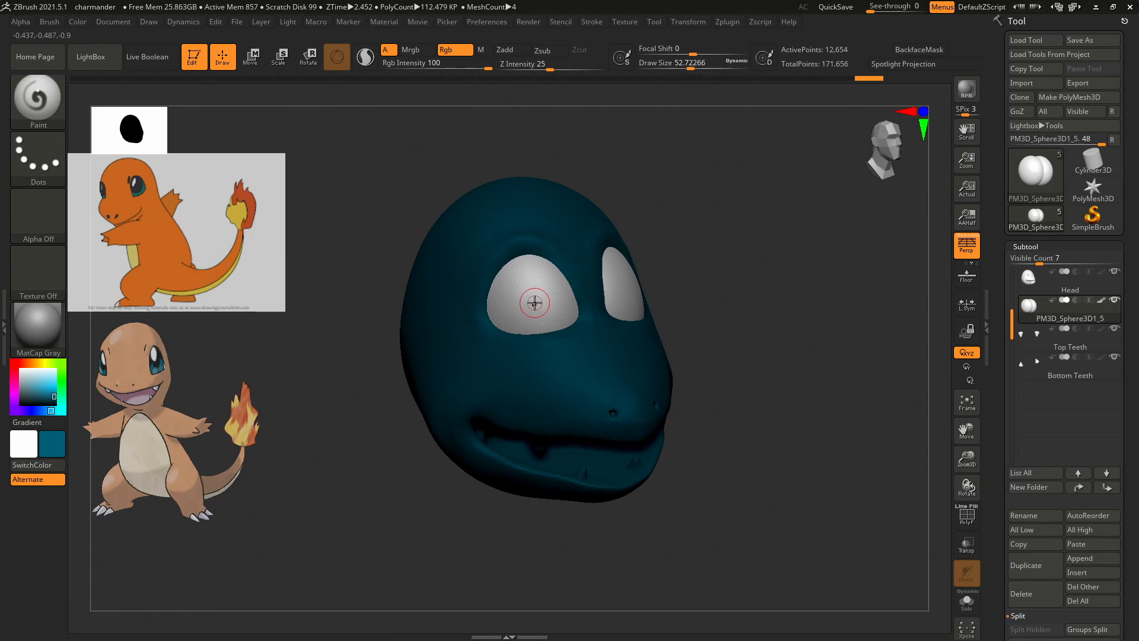
{"action": "key", "text": "v"}
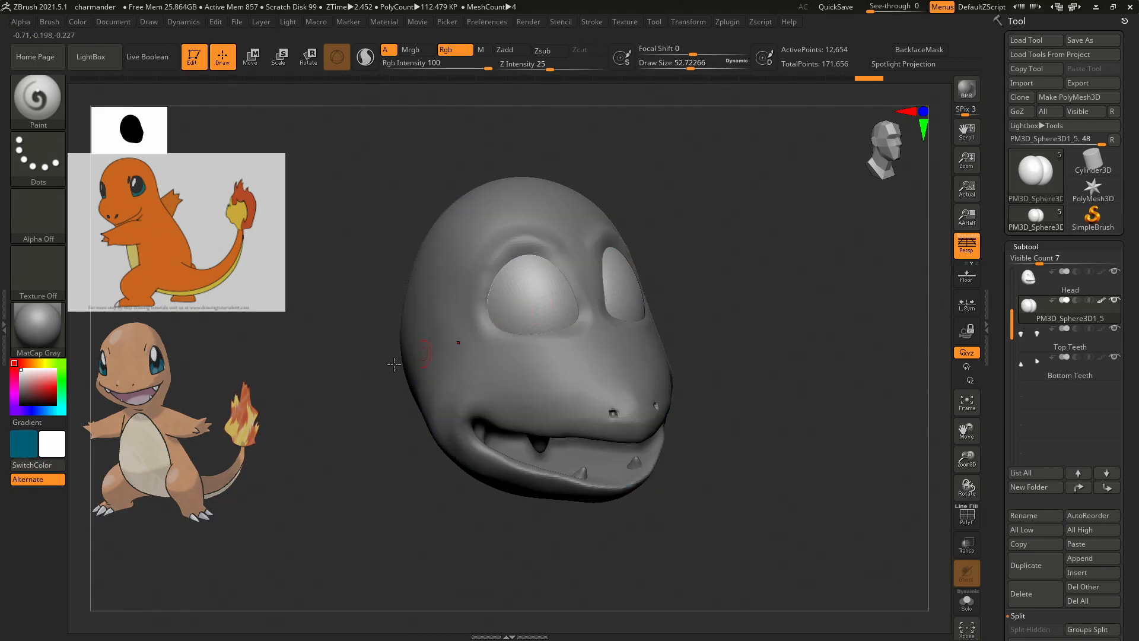
{"action": "left_click", "coordinate": [54, 449]}
{"action": "left_click", "coordinate": [36, 537]}
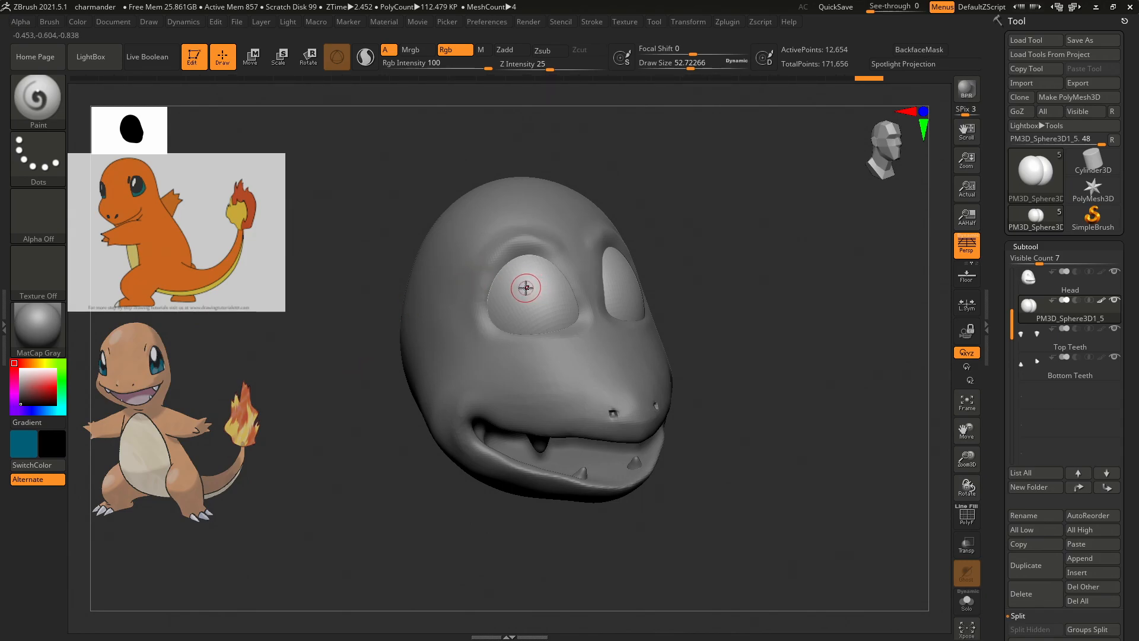
Try a black paint stroke across one eye sphere and undo it.
{"action": "mouse_move", "coordinate": [513, 287]}
{"action": "left_mouse_down"}
{"action": "mouse_move", "coordinate": [505, 299]}
{"action": "mouse_move", "coordinate": [520, 290]}
{"action": "mouse_move", "coordinate": [547, 314]}
{"action": "mouse_move", "coordinate": [557, 308]}
{"action": "left_mouse_up"}
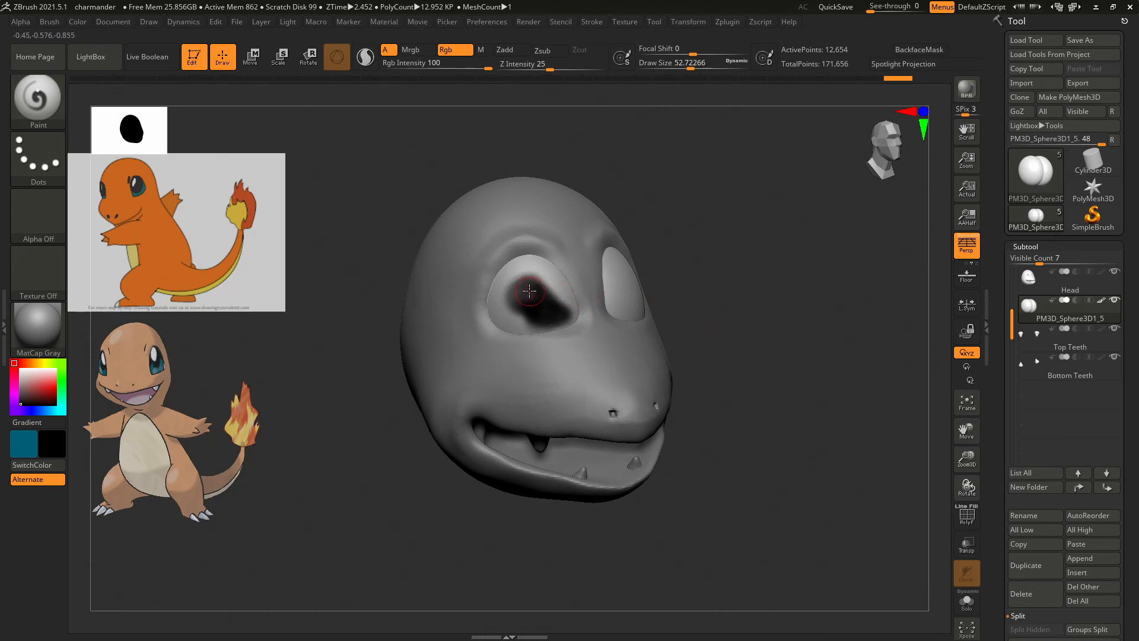
{"action": "key", "text": "ctrl"}
{"action": "key", "text": "ctrl+z"}
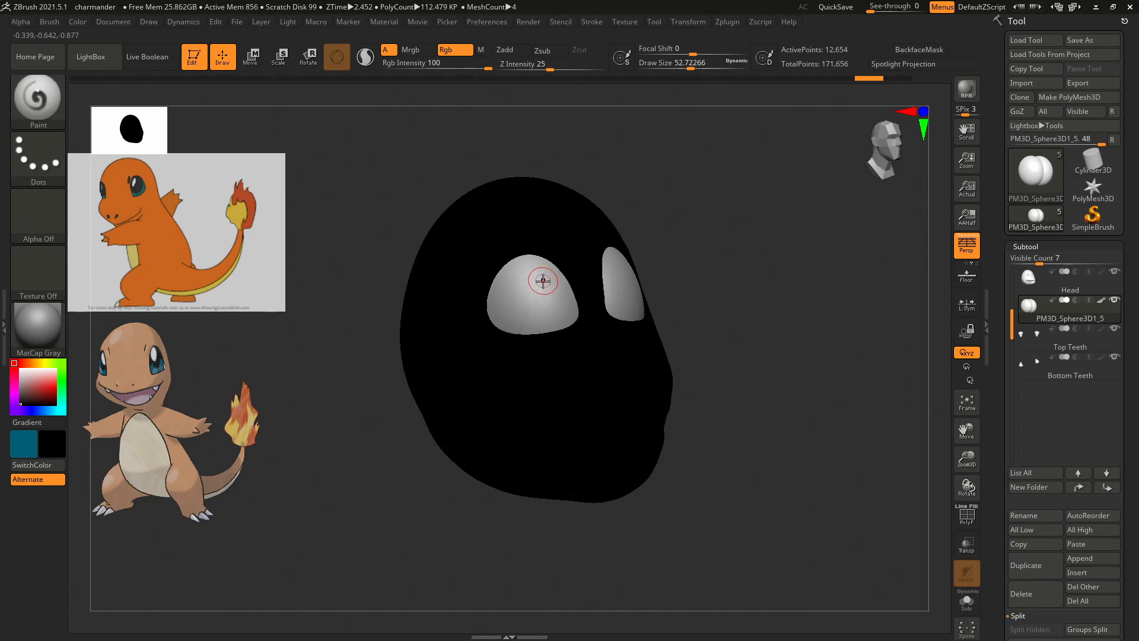
Make teal the active colour and enlarge the Paint brush draw size to about 114.
{"action": "key", "text": "v"}
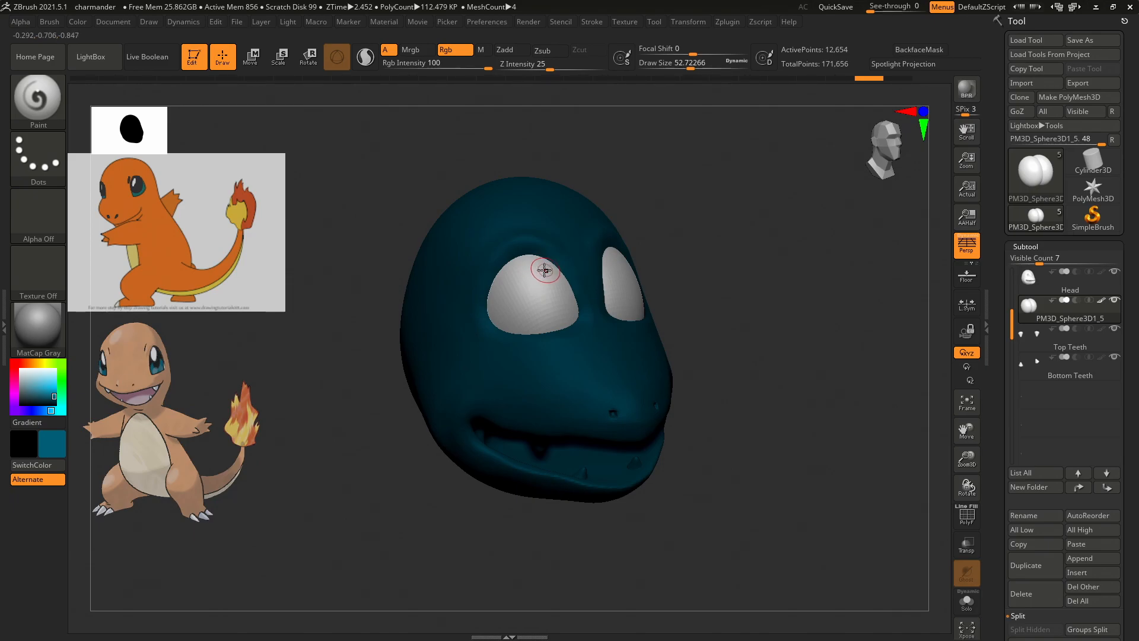
{"action": "key", "text": "s"}
{"action": "mouse_move", "coordinate": [536, 277]}
{"action": "left_mouse_down"}
{"action": "mouse_move", "coordinate": [546, 281]}
{"action": "mouse_move", "coordinate": [516, 270]}
{"action": "mouse_move", "coordinate": [514, 296]}
{"action": "mouse_move", "coordinate": [504, 279]}
{"action": "mouse_move", "coordinate": [524, 324]}
{"action": "mouse_move", "coordinate": [534, 309]}
{"action": "mouse_move", "coordinate": [509, 274]}
{"action": "mouse_move", "coordinate": [543, 314]}
{"action": "mouse_move", "coordinate": [519, 290]}
{"action": "left_mouse_up"}
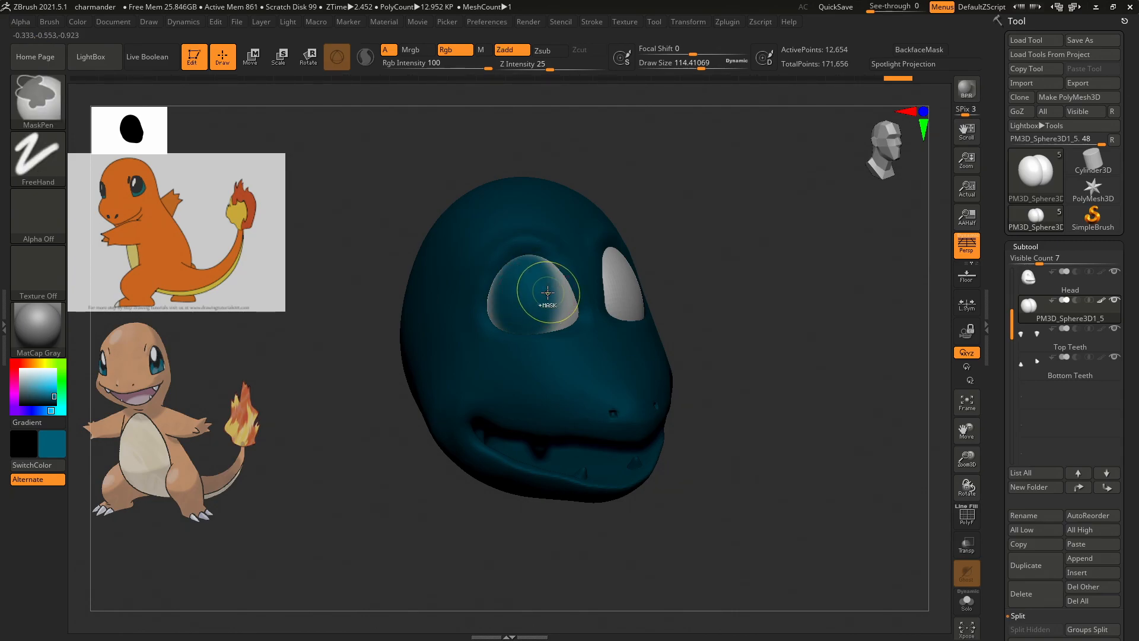
Try painting a teal iris down the middle of a single eye and undo it.
{"action": "key", "text": "ctrl+z"}
{"action": "mouse_move", "coordinate": [522, 333]}
{"action": "left_mouse_down"}
{"action": "mouse_move", "coordinate": [510, 279]}
{"action": "mouse_move", "coordinate": [551, 320]}
{"action": "mouse_move", "coordinate": [543, 265]}
{"action": "mouse_move", "coordinate": [504, 300]}
{"action": "mouse_move", "coordinate": [539, 325]}
{"action": "left_mouse_up"}
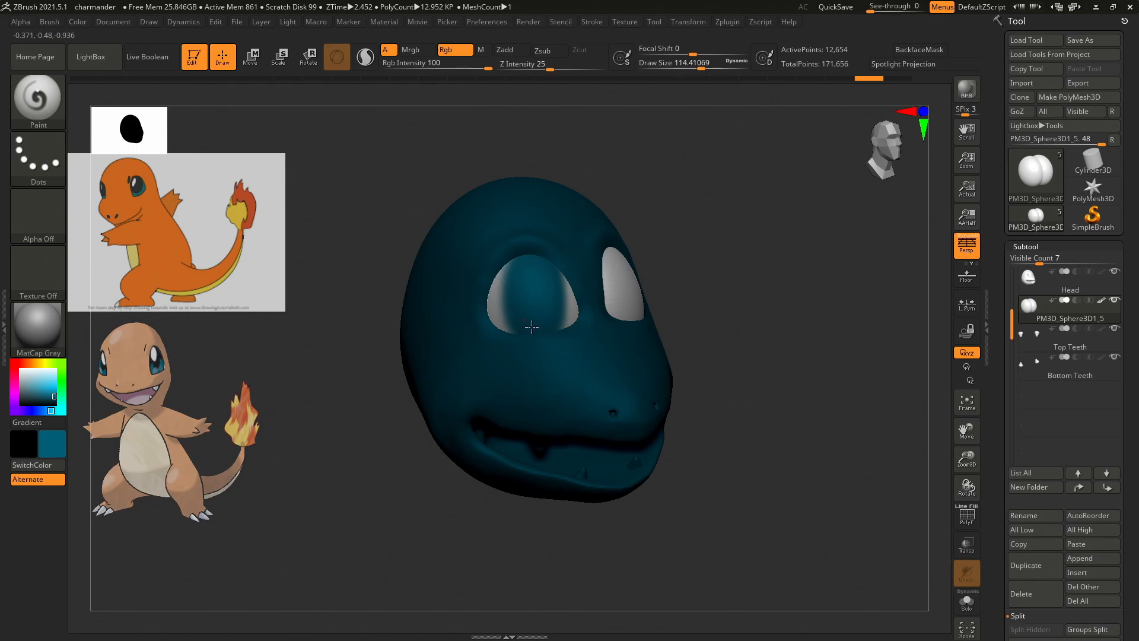
{"action": "left_click_drag", "start_coordinate": [795, 280], "coordinate": [770, 296]}
{"action": "key", "text": "ctrl+z"}
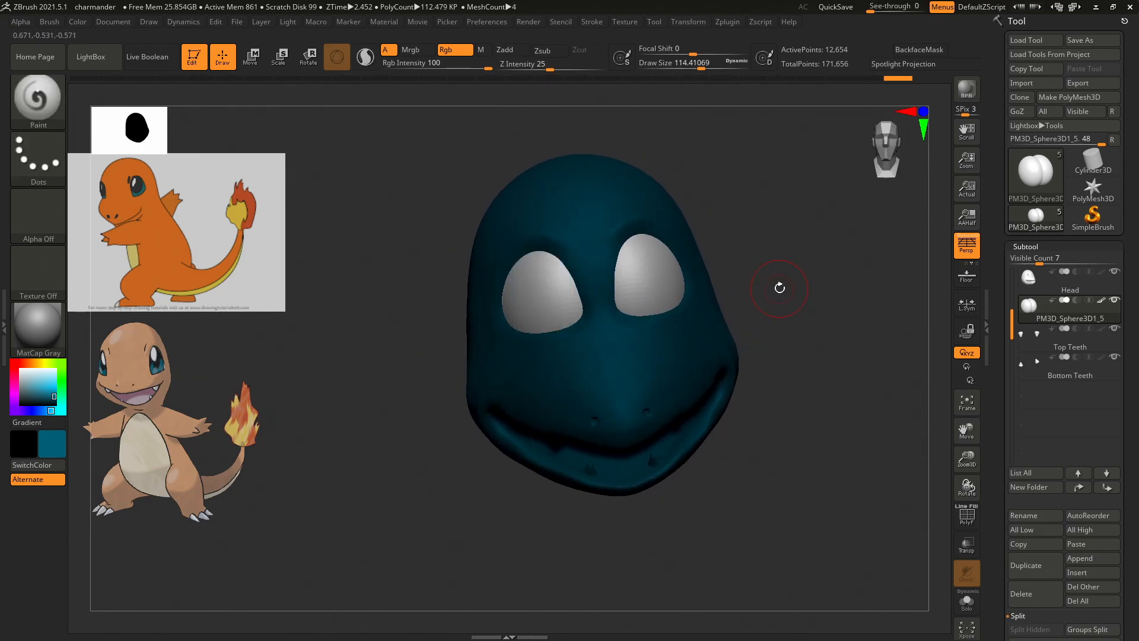
Paint large teal irises symmetrically on both eyes, leaving white along their outer edges.
{"action": "mouse_move", "coordinate": [537, 264]}
{"action": "left_mouse_down"}
{"action": "mouse_move", "coordinate": [542, 319]}
{"action": "mouse_move", "coordinate": [536, 299]}
{"action": "mouse_move", "coordinate": [552, 318]}
{"action": "mouse_move", "coordinate": [563, 271]}
{"action": "mouse_move", "coordinate": [570, 300]}
{"action": "mouse_move", "coordinate": [551, 329]}
{"action": "left_mouse_up"}
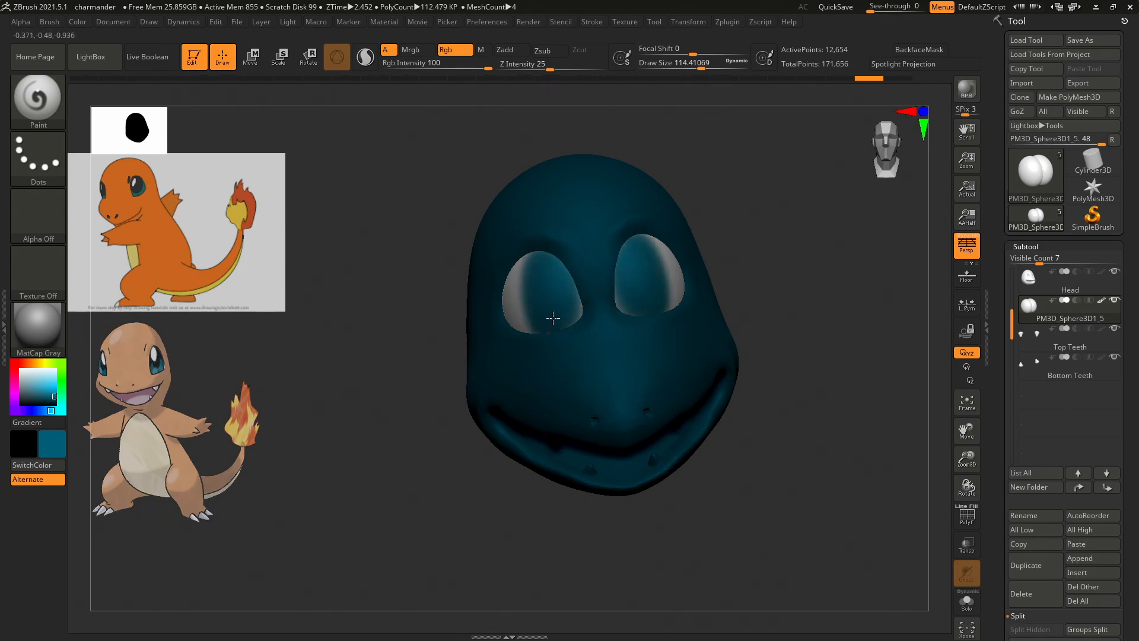
{"action": "mouse_move", "coordinate": [540, 261]}
{"action": "left_mouse_down"}
{"action": "mouse_move", "coordinate": [522, 309]}
{"action": "mouse_move", "coordinate": [537, 295]}
{"action": "mouse_move", "coordinate": [516, 287]}
{"action": "mouse_move", "coordinate": [541, 304]}
{"action": "mouse_move", "coordinate": [531, 274]}
{"action": "left_mouse_up"}
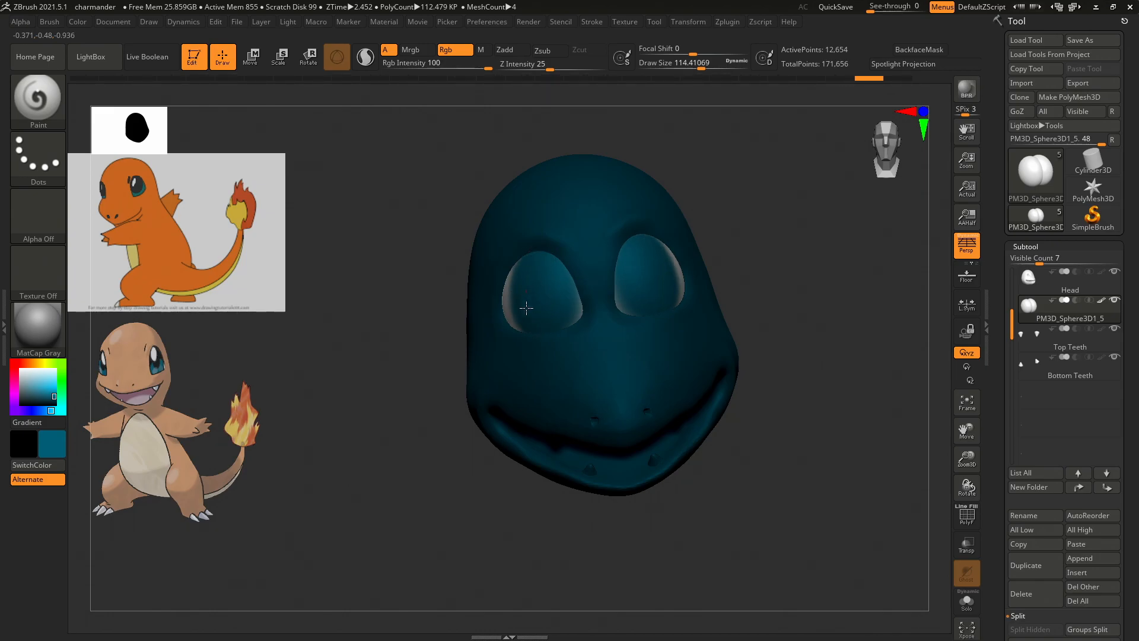
{"action": "mouse_move", "coordinate": [752, 268]}
{"action": "left_mouse_down"}
{"action": "mouse_move", "coordinate": [773, 257]}
{"action": "mouse_move", "coordinate": [758, 290]}
{"action": "left_mouse_up"}
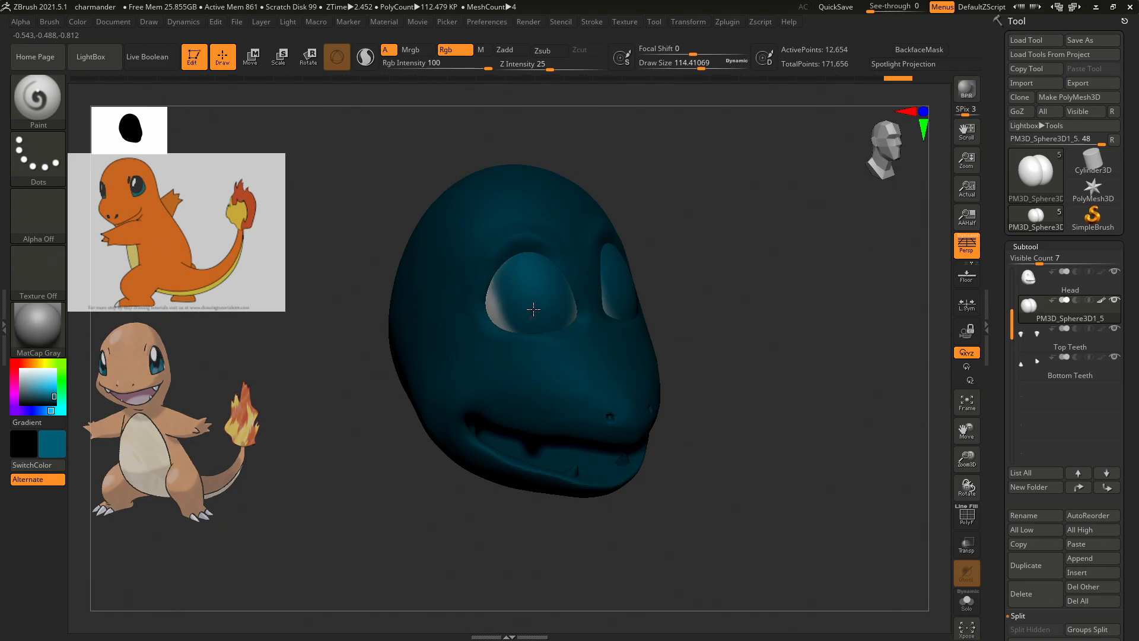
{"action": "mouse_move", "coordinate": [757, 251]}
{"action": "left_mouse_down"}
{"action": "mouse_move", "coordinate": [732, 273]}
{"action": "mouse_move", "coordinate": [751, 258]}
{"action": "left_mouse_up"}
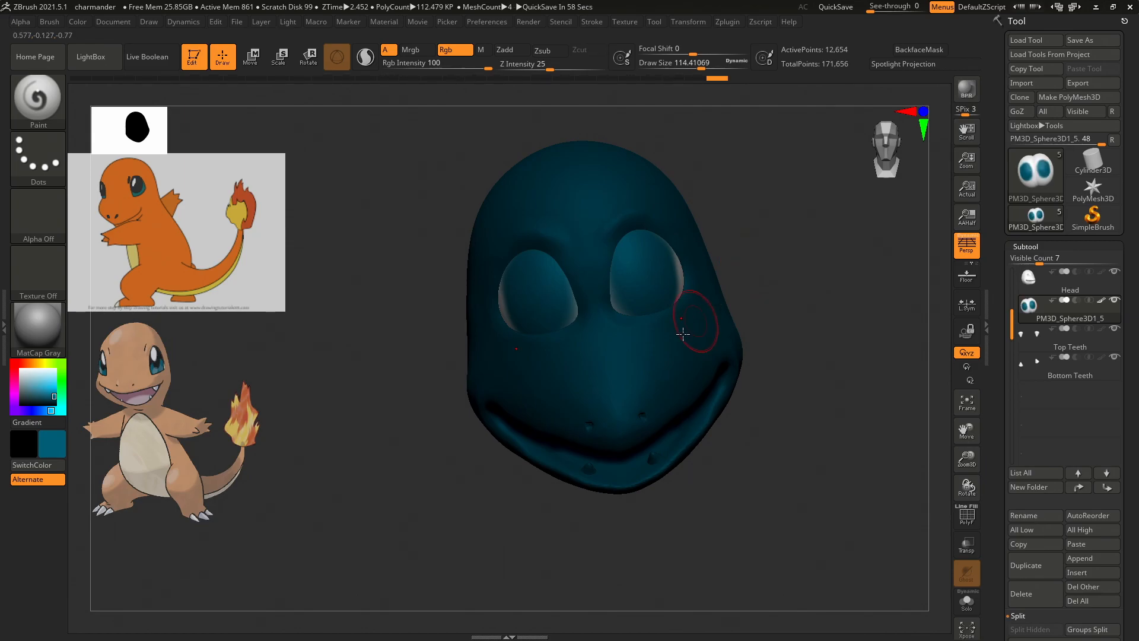
Switch to black, reduce the draw size to about 46 and paint oval pupils in the centre of both irises.
{"action": "key", "text": "v"}
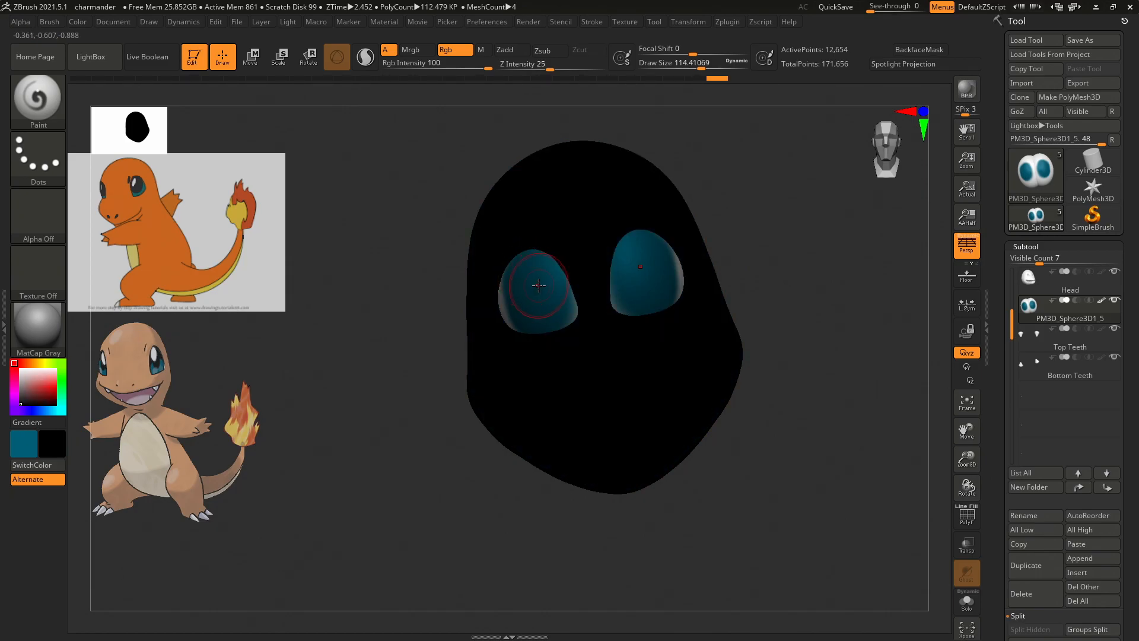
{"action": "key", "text": "s"}
{"action": "left_click_drag", "start_coordinate": [535, 285], "coordinate": [527, 284]}
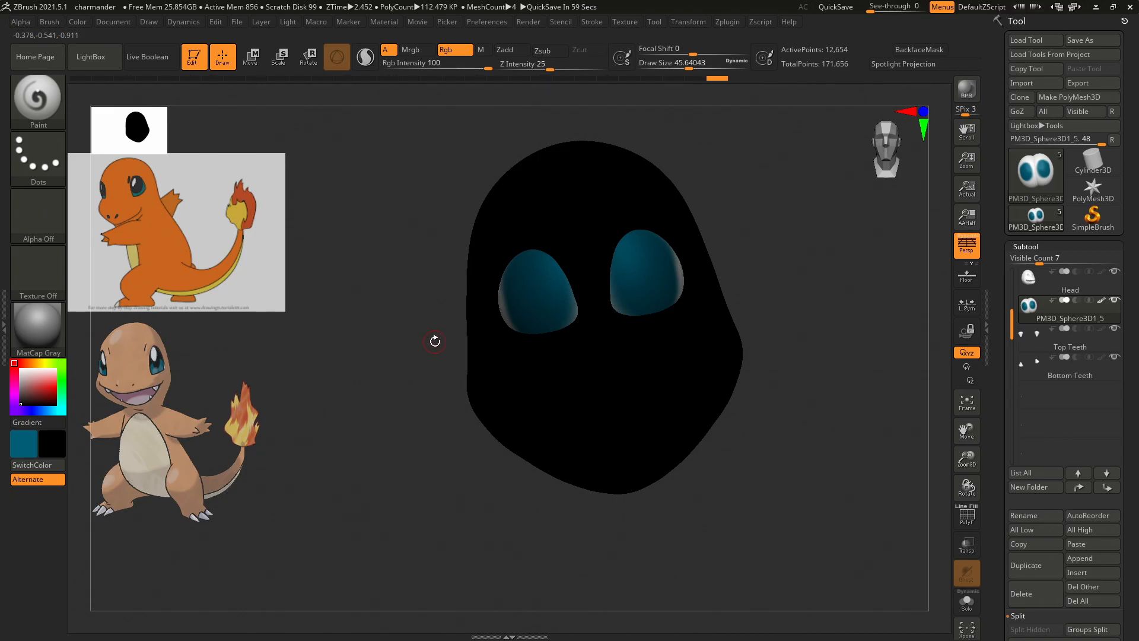
{"action": "mouse_move", "coordinate": [530, 295]}
{"action": "left_mouse_down"}
{"action": "mouse_move", "coordinate": [536, 281]}
{"action": "mouse_move", "coordinate": [533, 292]}
{"action": "left_mouse_up"}
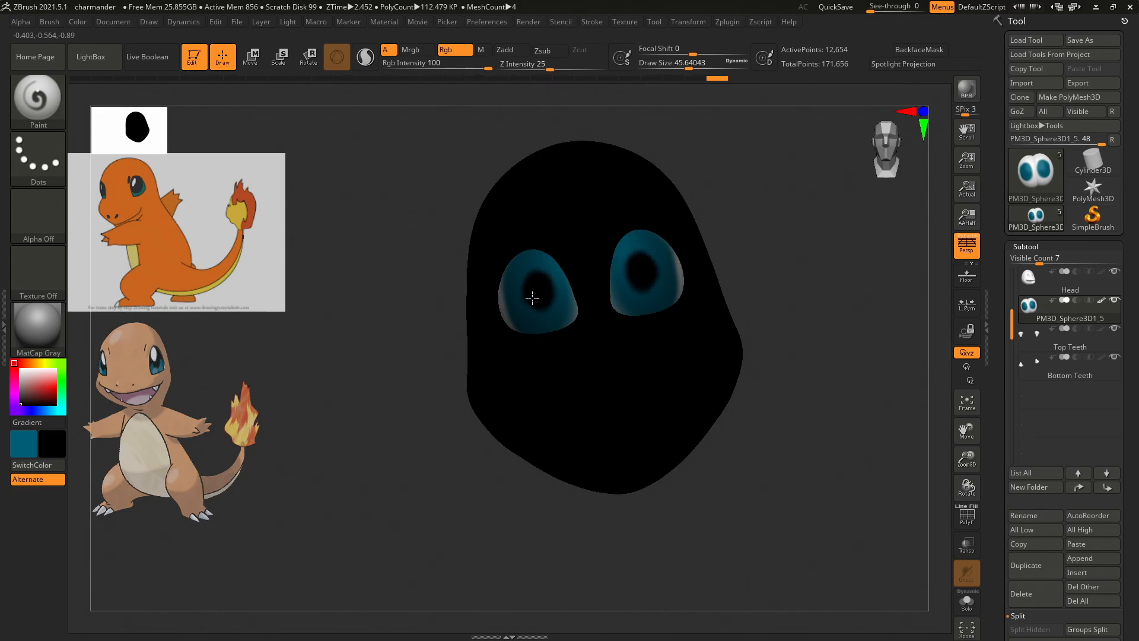
{"action": "mouse_move", "coordinate": [547, 289]}
{"action": "left_mouse_down"}
{"action": "mouse_move", "coordinate": [536, 297]}
{"action": "mouse_move", "coordinate": [530, 274]}
{"action": "mouse_move", "coordinate": [531, 291]}
{"action": "mouse_move", "coordinate": [543, 286]}
{"action": "left_mouse_up"}
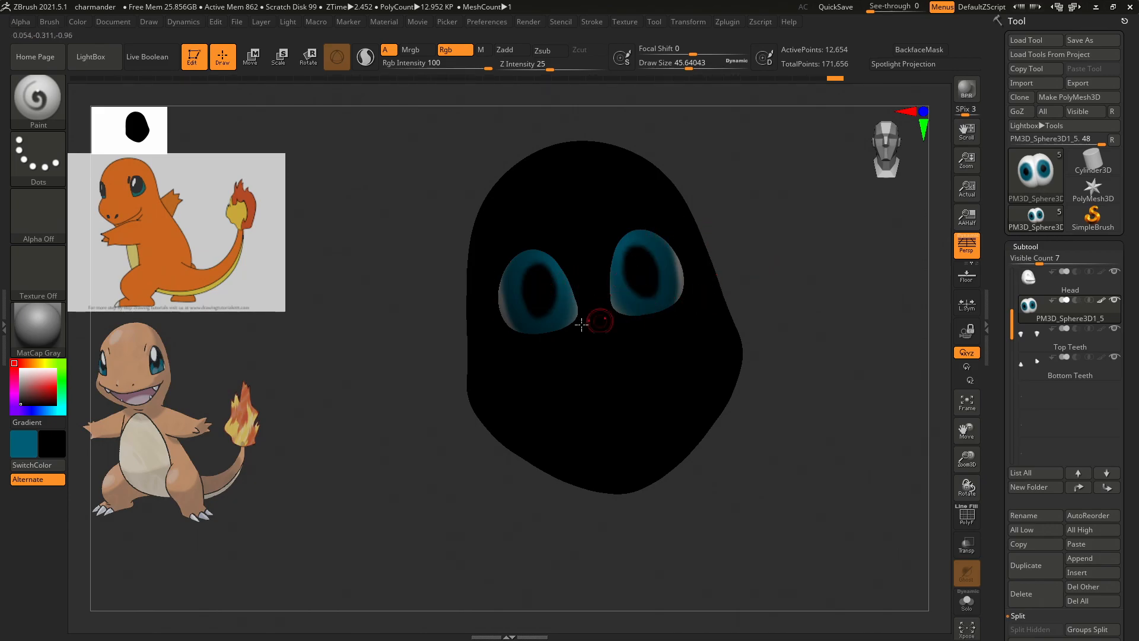
Choose white as the active colour and paint soft highlights along the upper edge of both pupils.
{"action": "key", "text": "v"}
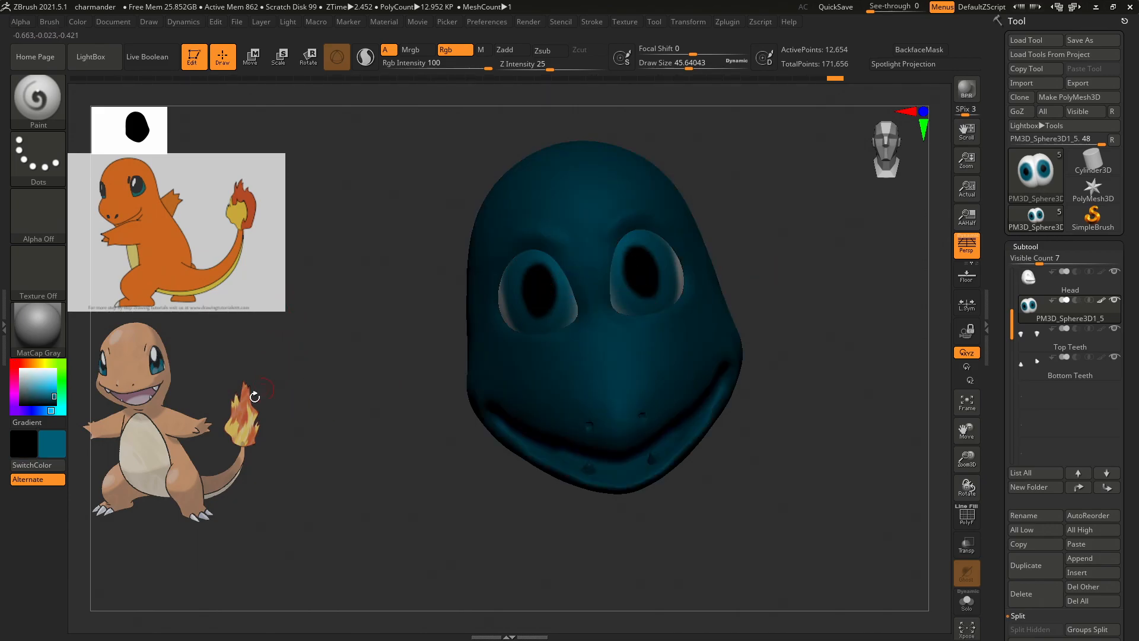
{"action": "key", "text": "v"}
{"action": "left_click", "coordinate": [58, 445]}
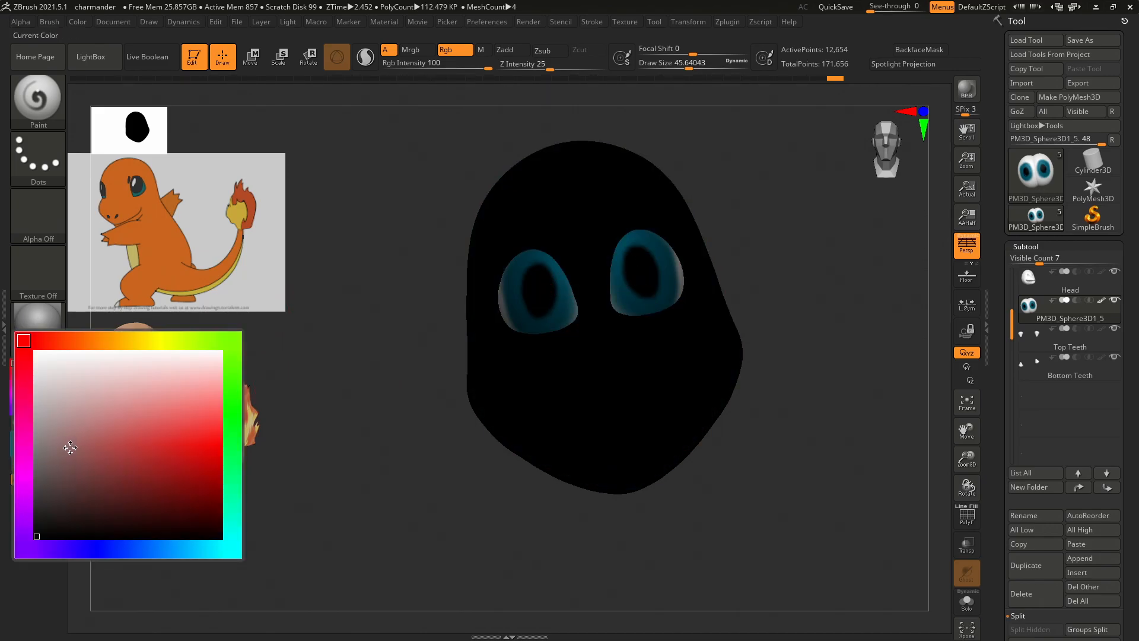
{"action": "left_click", "coordinate": [34, 352]}
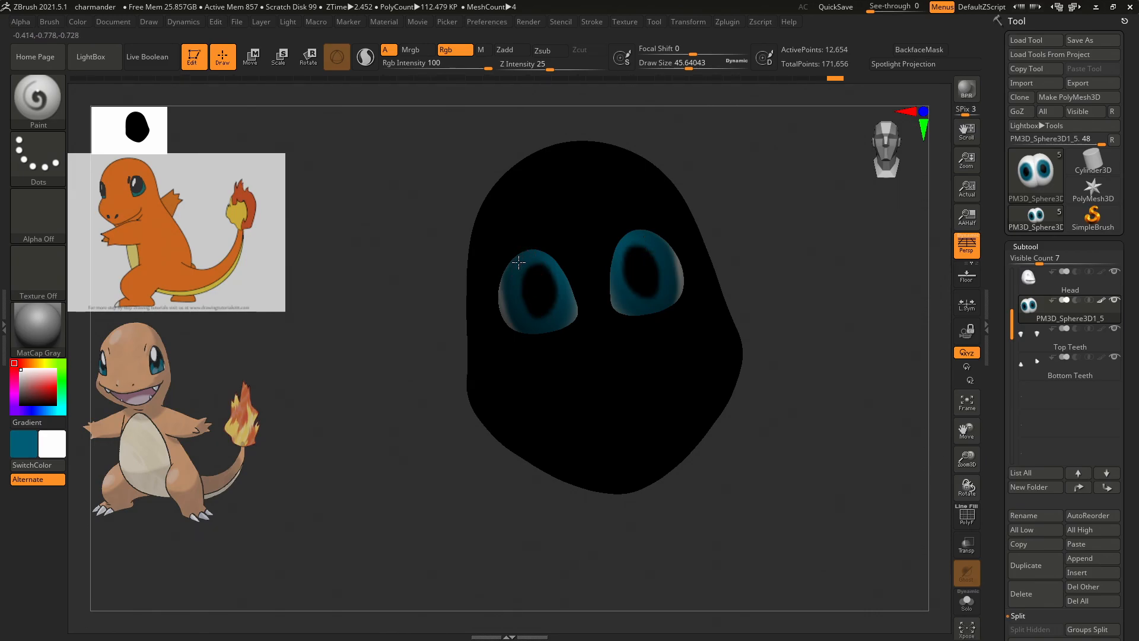
{"action": "left_click_drag", "start_coordinate": [522, 253], "coordinate": [525, 260]}
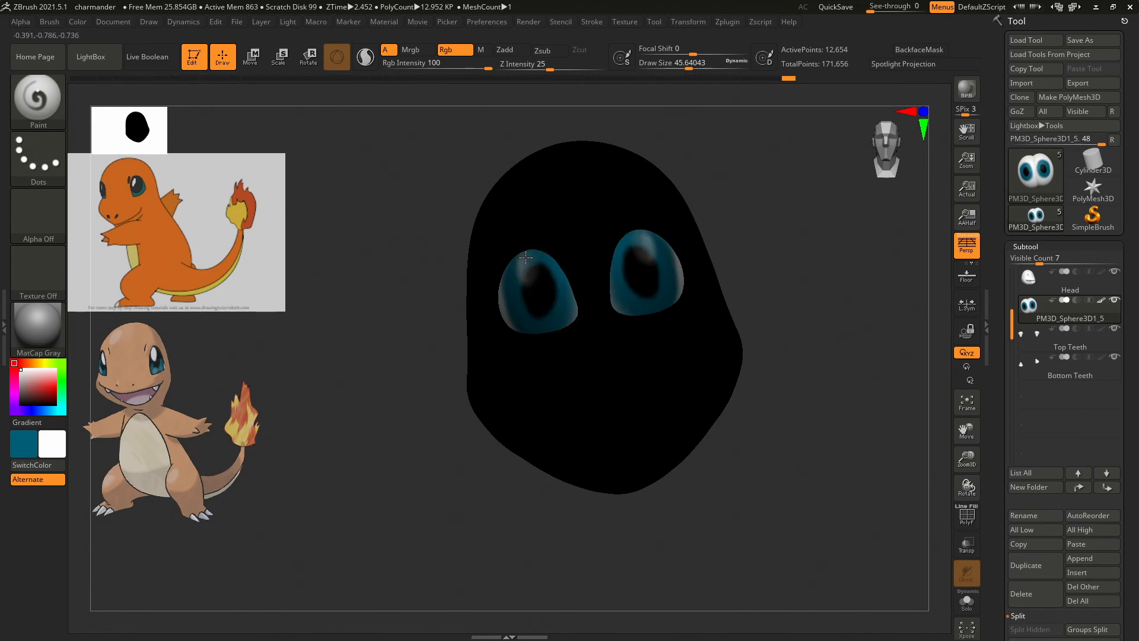
{"action": "left_click_drag", "start_coordinate": [525, 258], "coordinate": [528, 255]}
{"action": "mouse_move", "coordinate": [771, 237]}
{"action": "left_mouse_down"}
{"action": "mouse_move", "coordinate": [799, 243]}
{"action": "mouse_move", "coordinate": [794, 213]}
{"action": "mouse_move", "coordinate": [793, 234]}
{"action": "mouse_move", "coordinate": [757, 261]}
{"action": "left_mouse_up"}
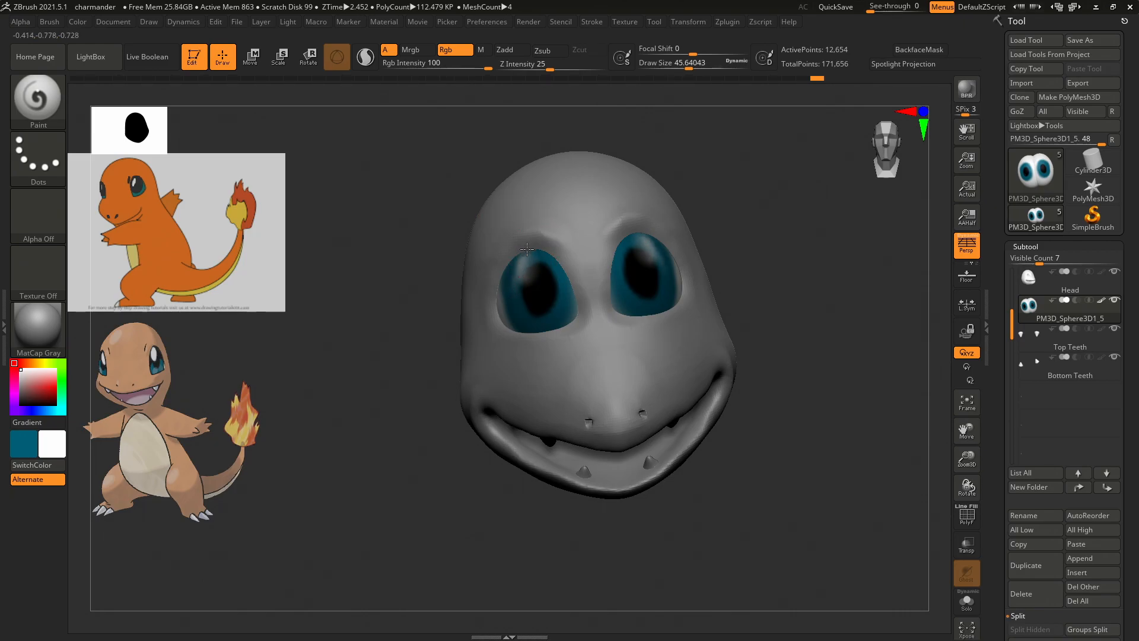
Dab a small white reflection dot in the middle of each black pupil.
{"action": "left_click_drag", "start_coordinate": [784, 237], "coordinate": [799, 224]}
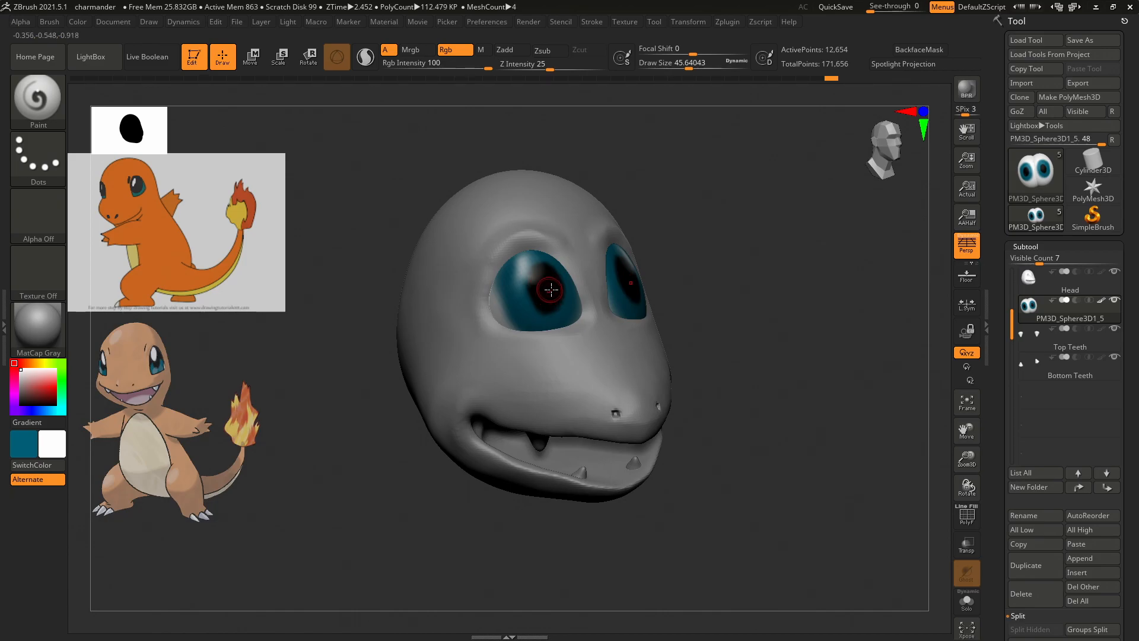
{"action": "left_click_drag", "start_coordinate": [786, 275], "coordinate": [761, 299]}
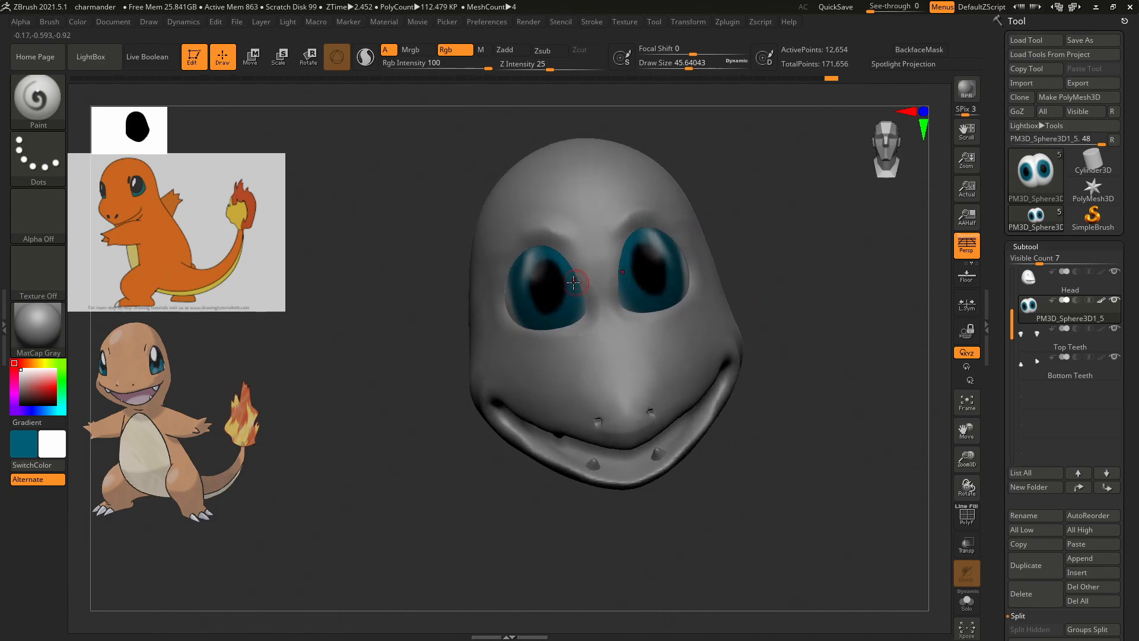
{"action": "left_click_drag", "start_coordinate": [550, 289], "coordinate": [551, 287]}
{"action": "left_click_drag", "start_coordinate": [765, 255], "coordinate": [417, 342]}
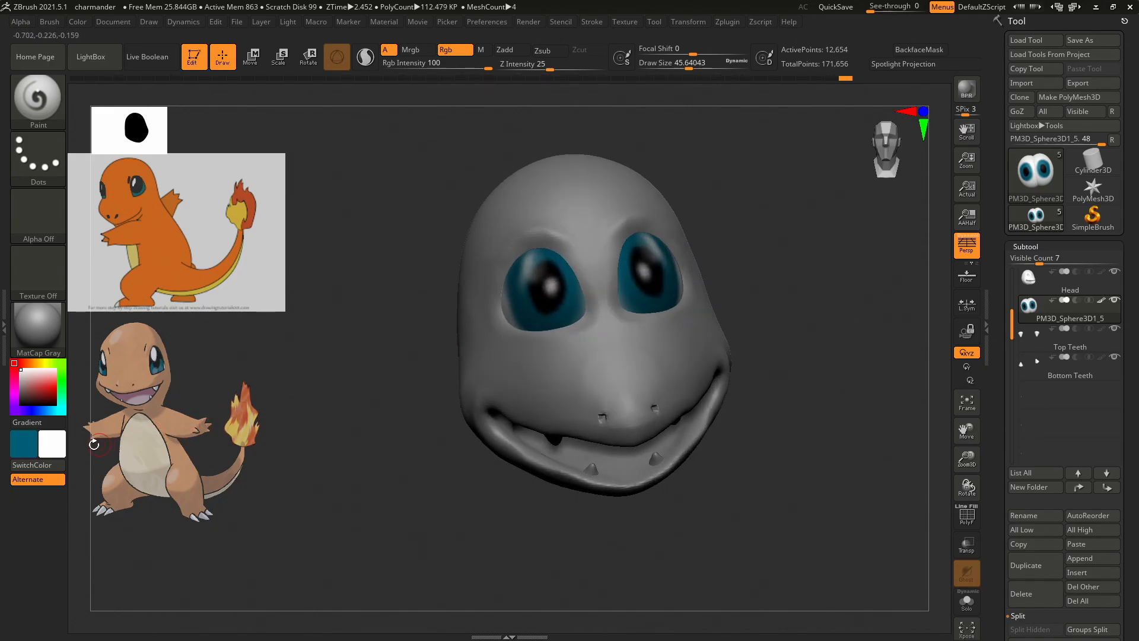
Try mid grey and then black as the active painting colour.
{"action": "left_click", "coordinate": [52, 444]}
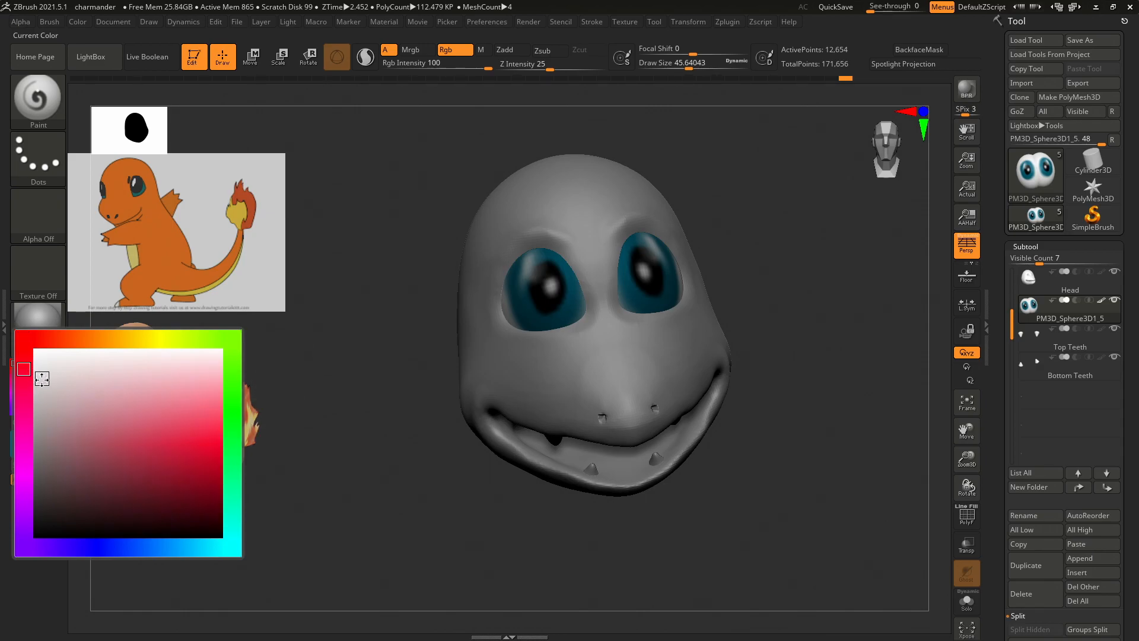
{"action": "left_click", "coordinate": [34, 455]}
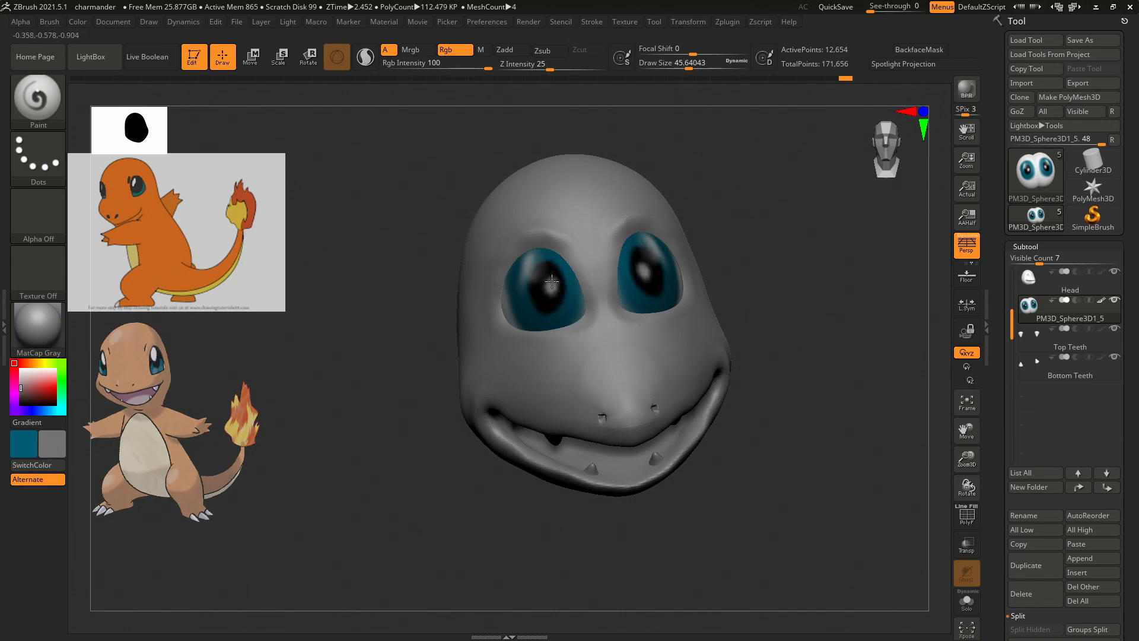
{"action": "left_click_drag", "start_coordinate": [732, 315], "coordinate": [809, 281]}
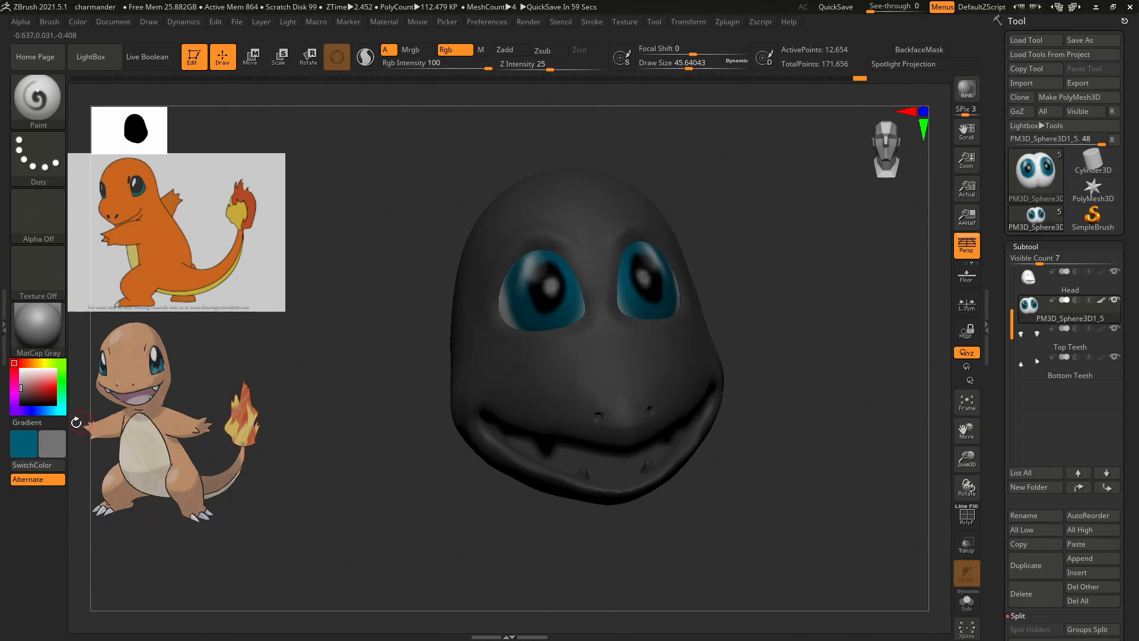
{"action": "mouse_move", "coordinate": [52, 442]}
{"action": "left_click_drag", "start_coordinate": [53, 442], "coordinate": [33, 535]}
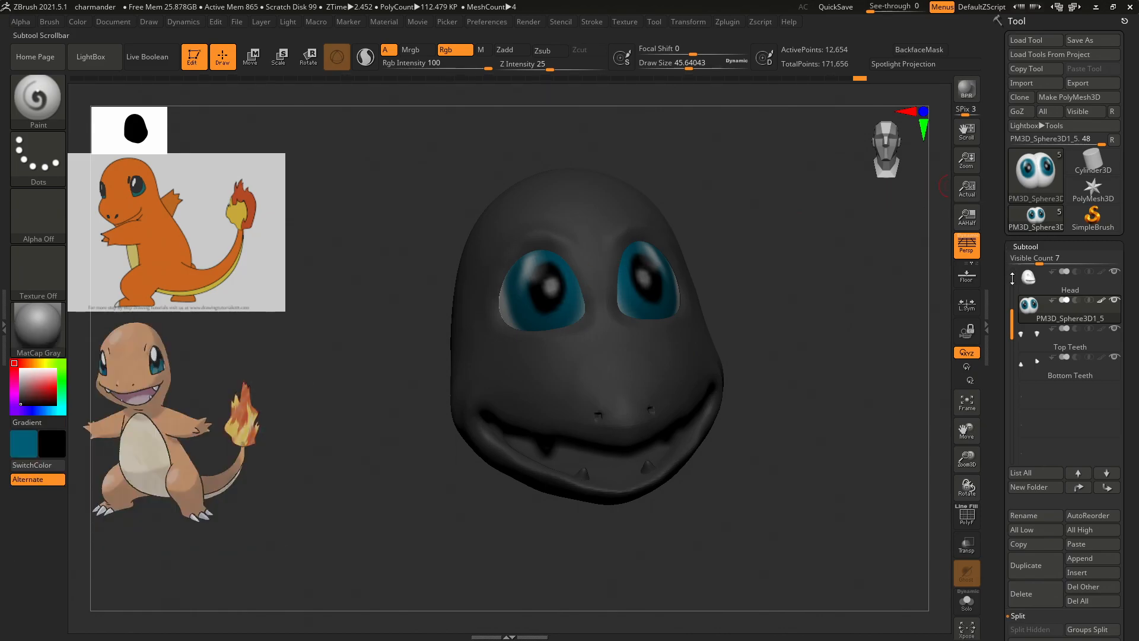
Select the Head subtool, sample the light orange skin colour from the lower Charmander reference and fill the whole head with it.
{"action": "left_click", "coordinate": [1034, 282]}
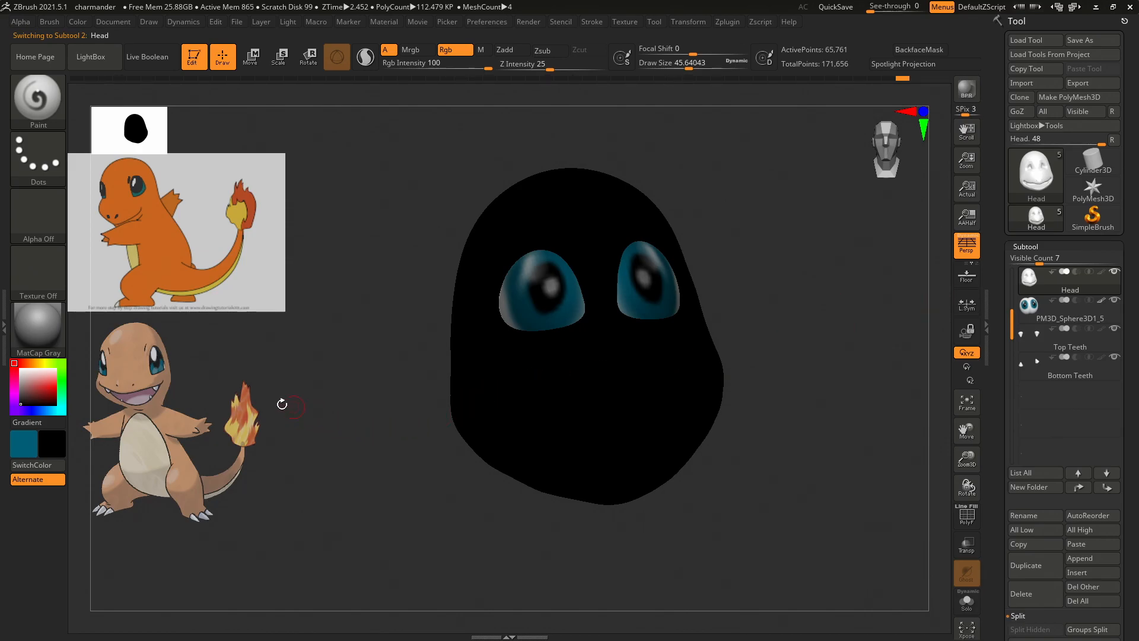
{"action": "key", "text": "c"}
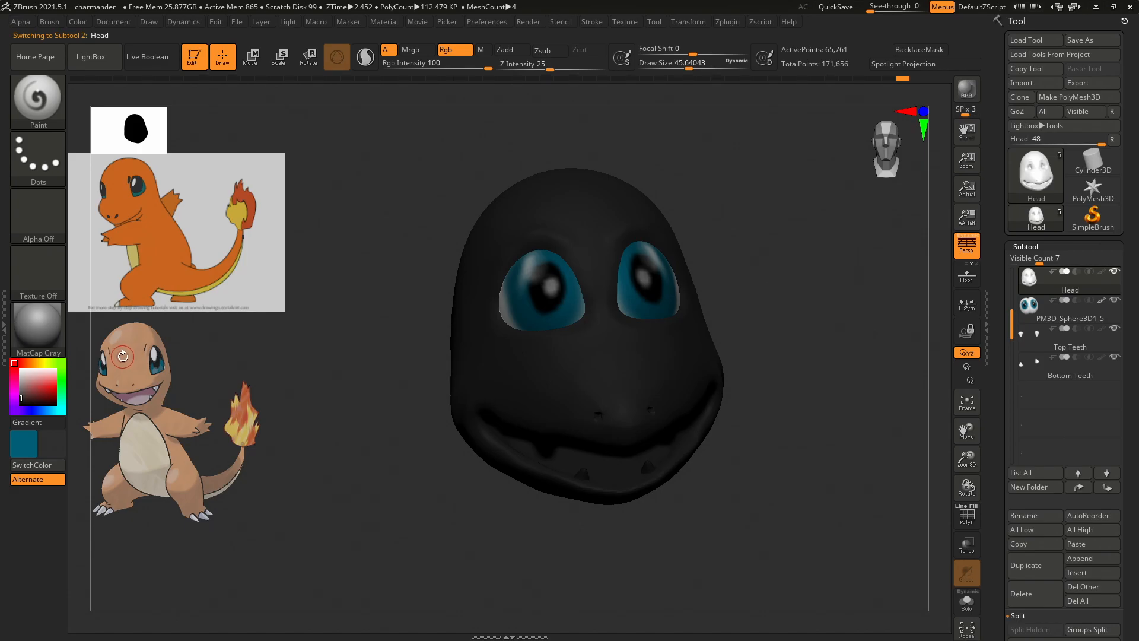
{"action": "key", "text": "shift+z"}
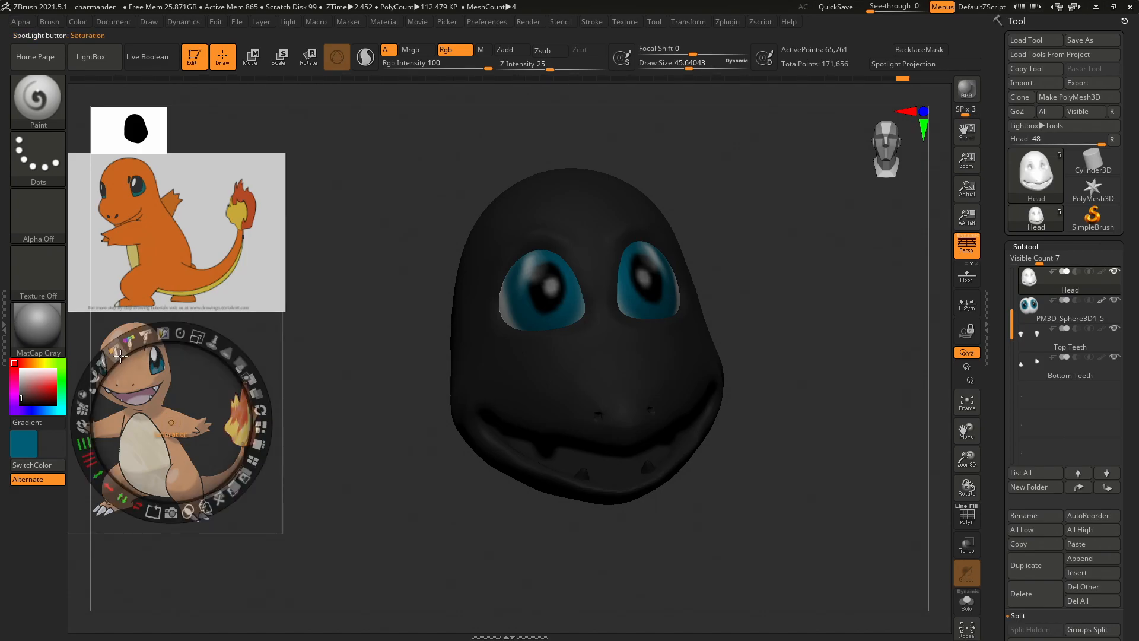
{"action": "key", "text": "c"}
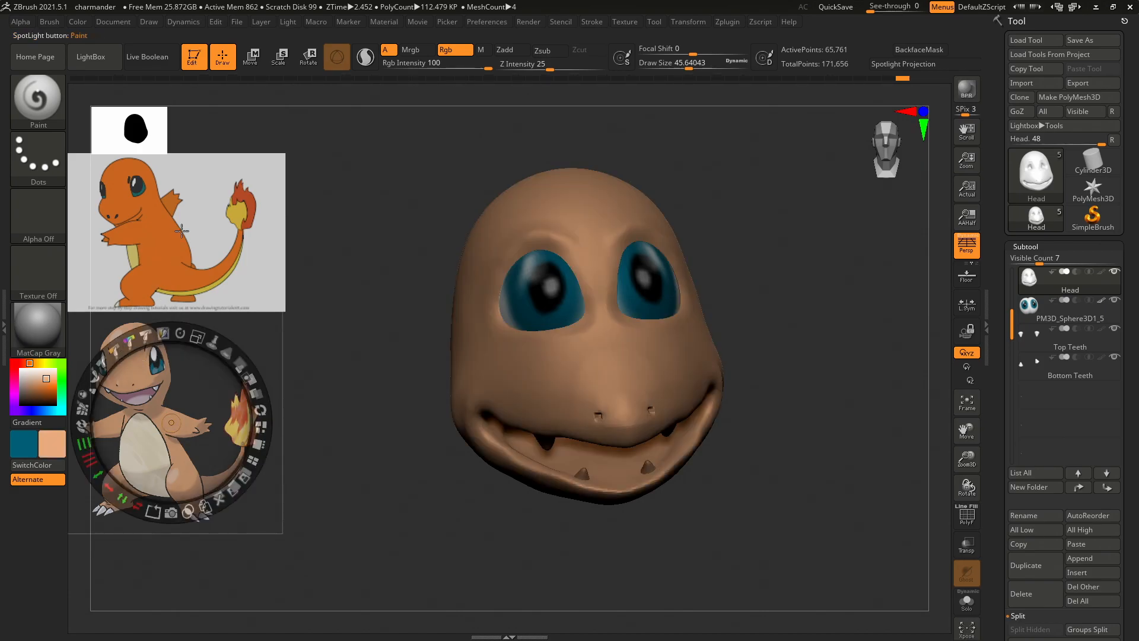
{"action": "left_click", "coordinate": [51, 24]}
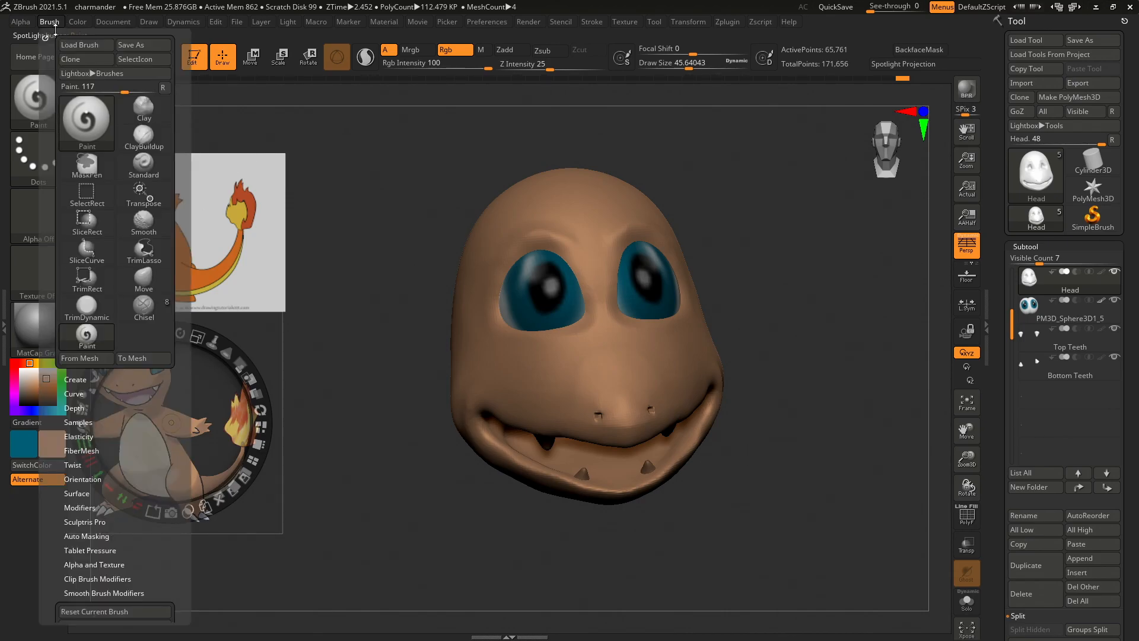
{"action": "left_click", "coordinate": [75, 23]}
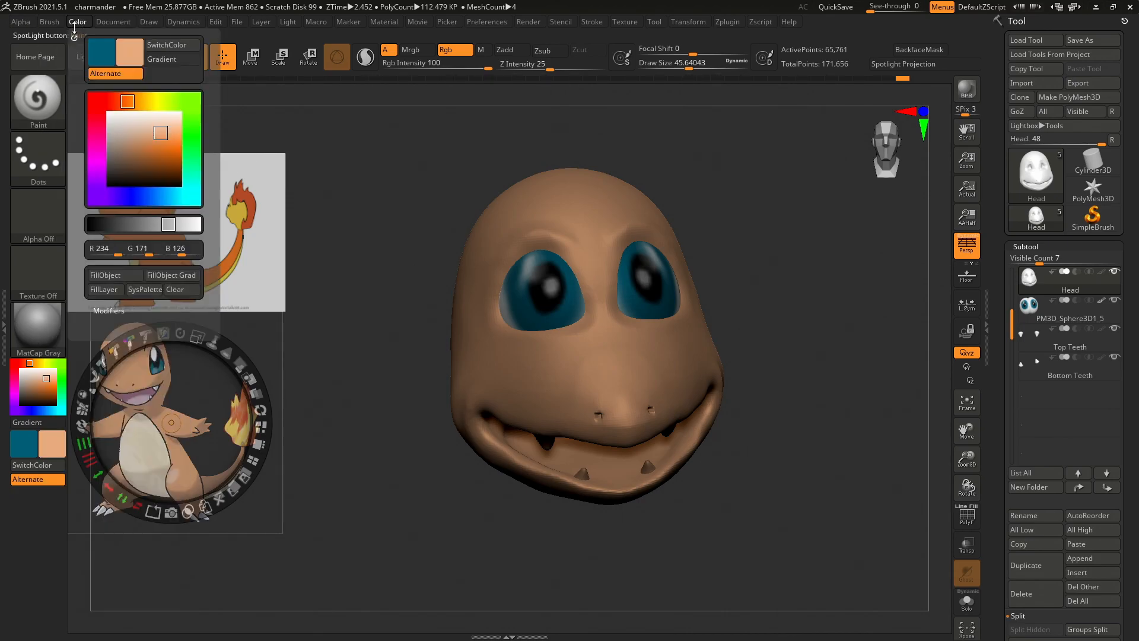
{"action": "left_click", "coordinate": [109, 276]}
Nudge the reference images slightly and leave Spotlight editing.
{"action": "left_click", "coordinate": [373, 259]}
{"action": "left_click_drag", "start_coordinate": [368, 263], "coordinate": [170, 421]}
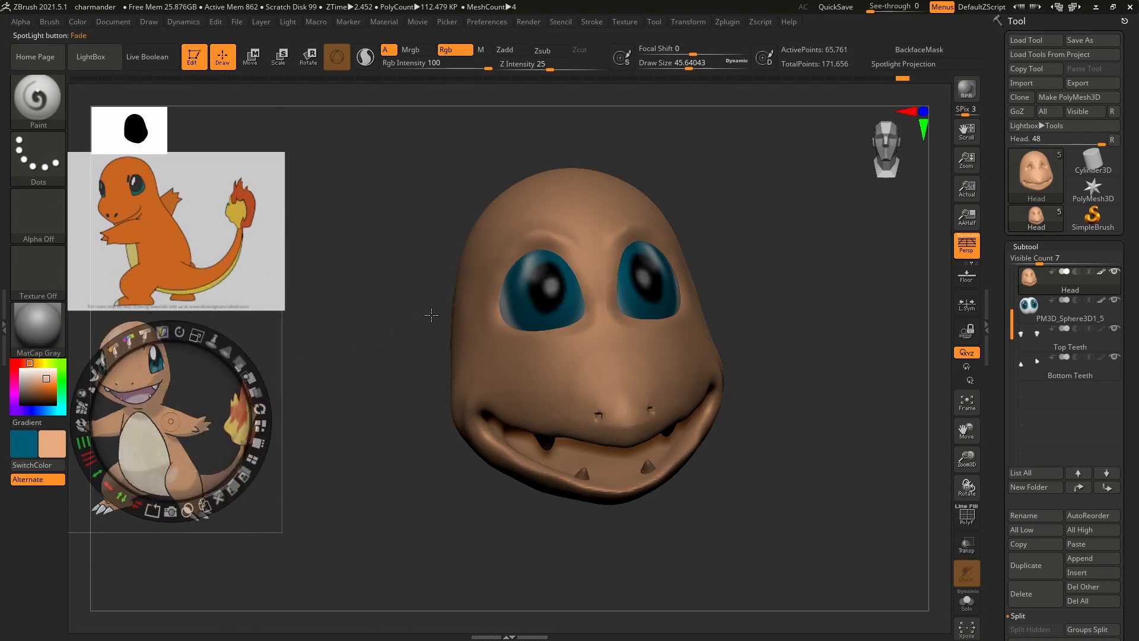
{"action": "left_click", "coordinate": [396, 299]}
{"action": "left_click_drag", "start_coordinate": [394, 302], "coordinate": [178, 419]}
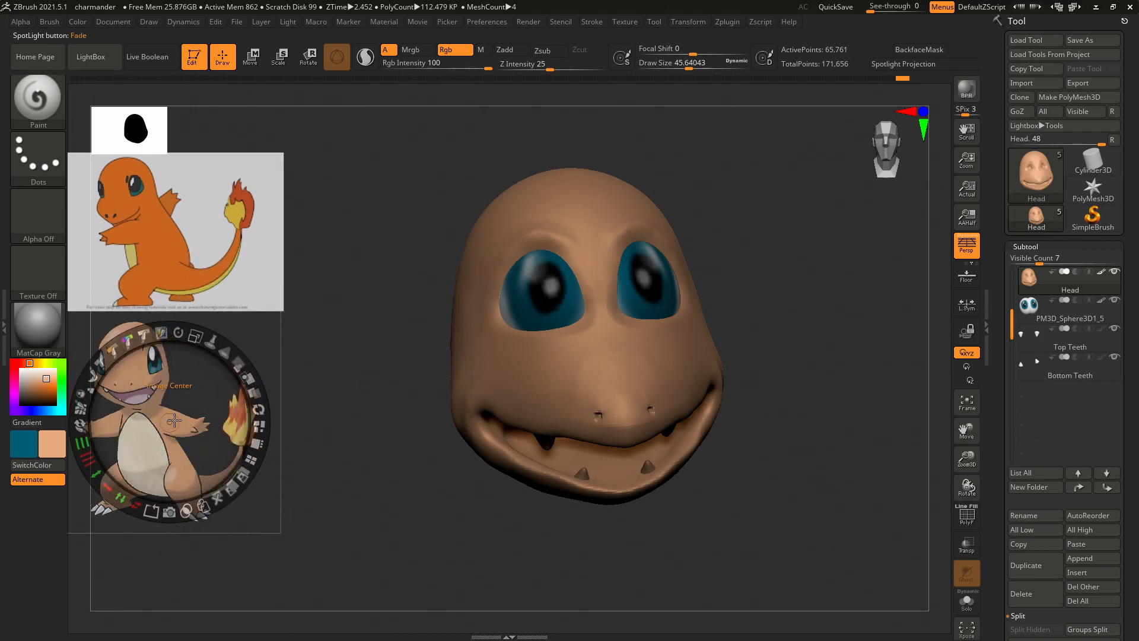
{"action": "key", "text": "z"}
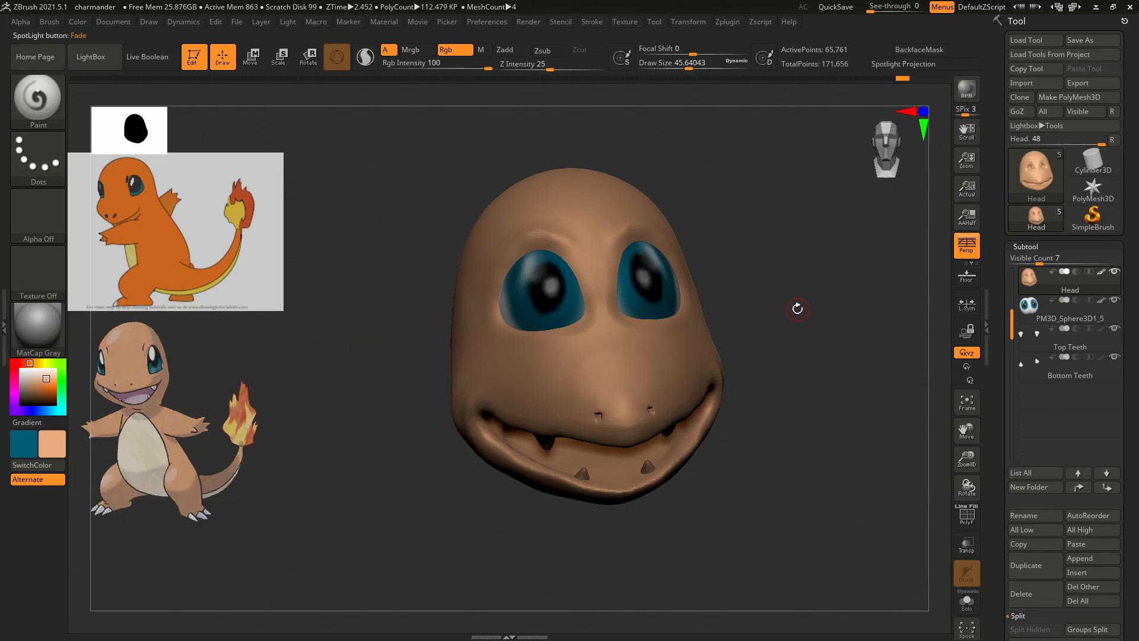
Make black the active colour, reduce the draw size to about 13 and paint the nostrils black.
{"action": "key", "text": "v"}
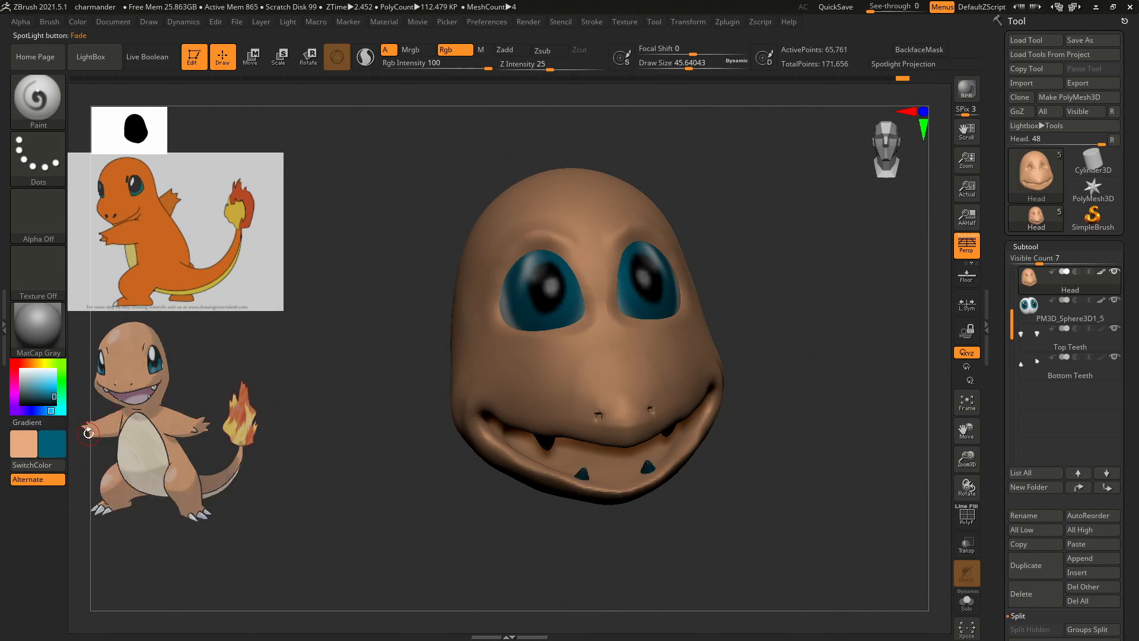
{"action": "left_click", "coordinate": [52, 443]}
{"action": "left_click", "coordinate": [33, 544]}
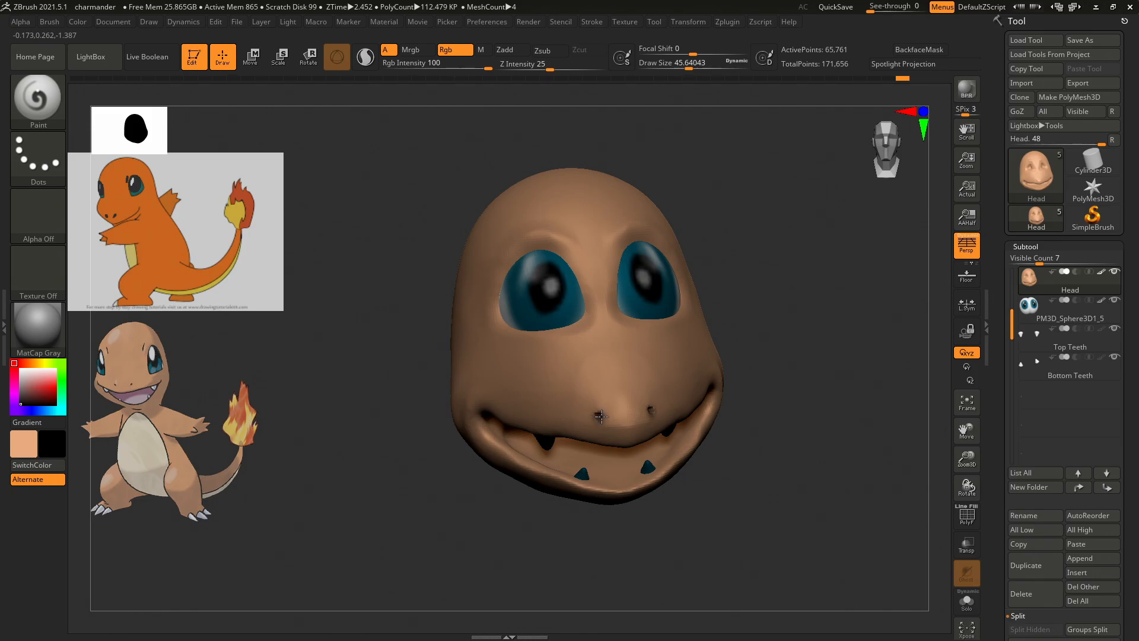
{"action": "left_click_drag", "start_coordinate": [801, 352], "coordinate": [770, 348]}
{"action": "mouse_move", "coordinate": [776, 387]}
{"action": "left_mouse_down"}
{"action": "mouse_move", "coordinate": [775, 376]}
{"action": "mouse_move", "coordinate": [752, 397]}
{"action": "mouse_move", "coordinate": [825, 289]}
{"action": "mouse_move", "coordinate": [808, 310]}
{"action": "mouse_move", "coordinate": [773, 311]}
{"action": "mouse_move", "coordinate": [813, 264]}
{"action": "mouse_move", "coordinate": [693, 409]}
{"action": "mouse_move", "coordinate": [790, 310]}
{"action": "mouse_move", "coordinate": [819, 452]}
{"action": "mouse_move", "coordinate": [861, 498]}
{"action": "left_mouse_up"}
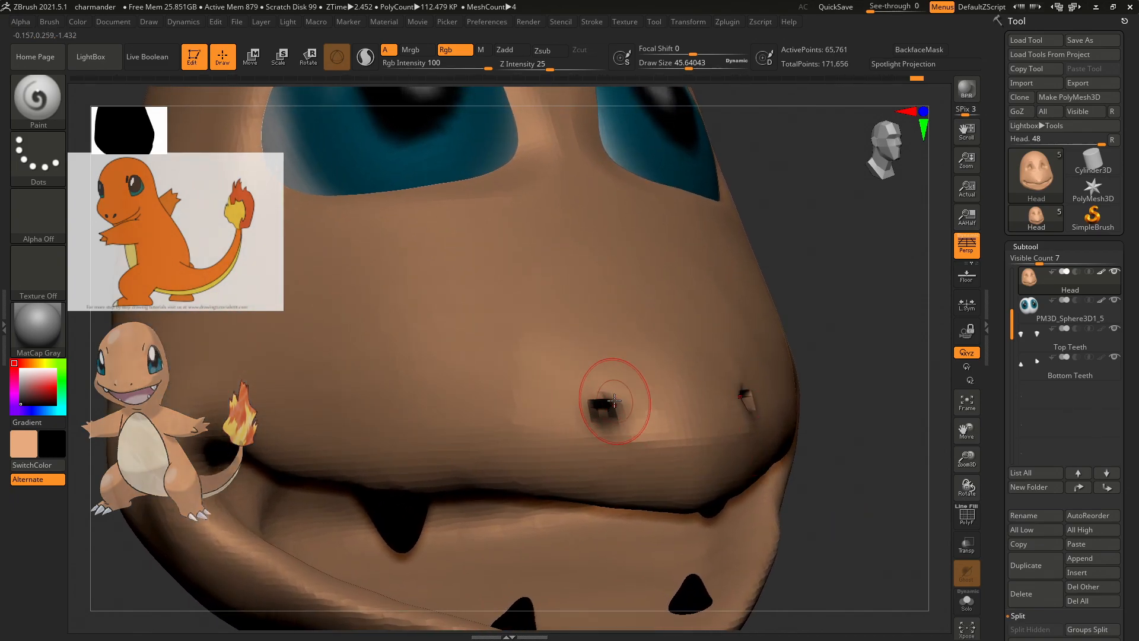
{"action": "key", "text": "s"}
{"action": "left_click_drag", "start_coordinate": [611, 382], "coordinate": [599, 384]}
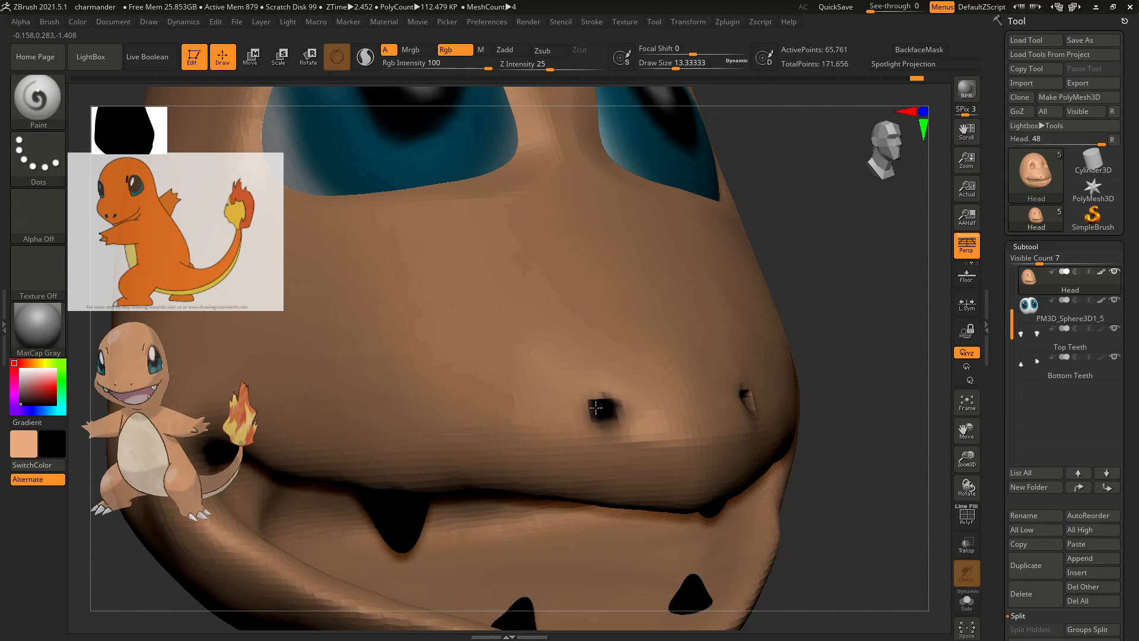
Remesh the head with DynaMesh and paint the skin colour over the black in the nostrils.
{"action": "key", "text": "v"}
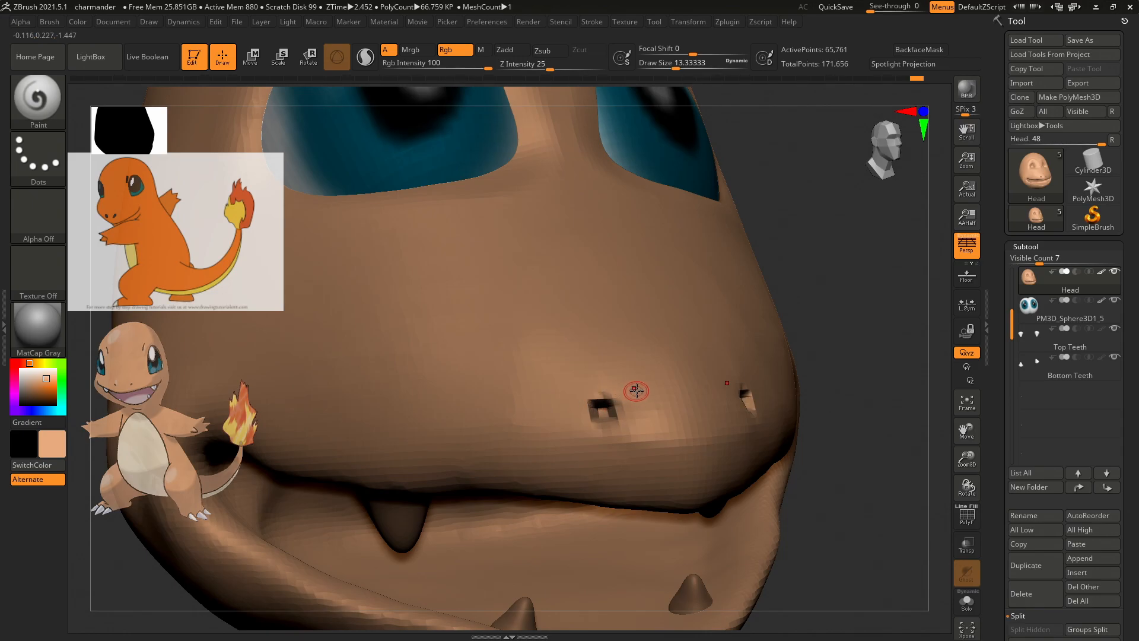
{"action": "left_click_drag", "start_coordinate": [850, 254], "coordinate": [849, 293], "text": "ctrl"}
{"action": "left_click_drag", "start_coordinate": [599, 404], "coordinate": [612, 404]}
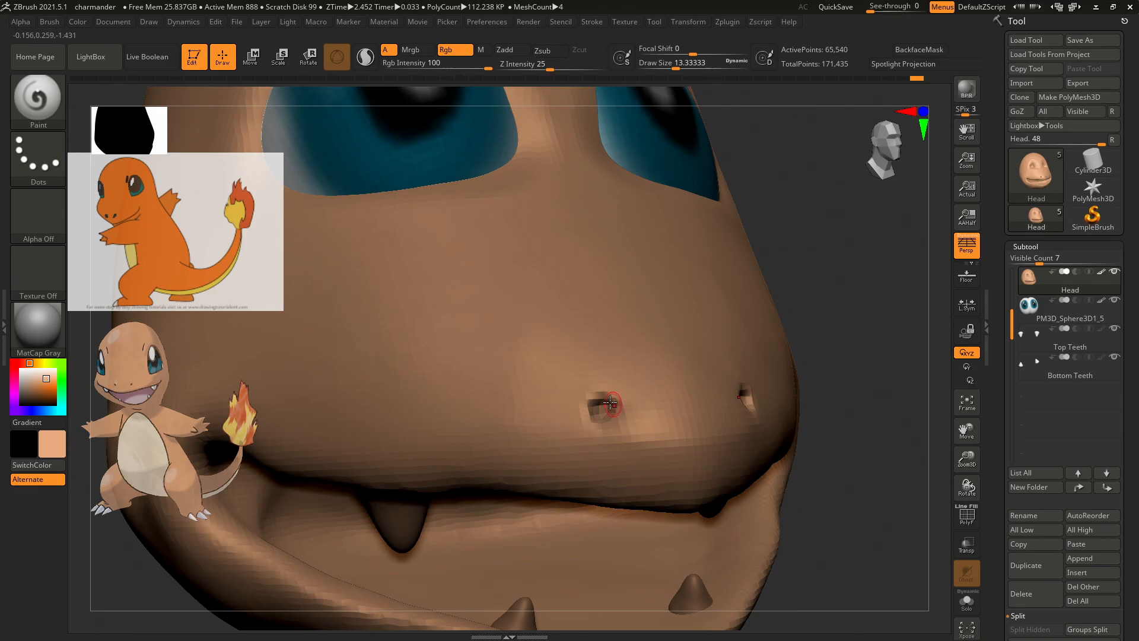
Carve both nostrils deeper into the snout with the ClayBuildup brush.
{"action": "key", "text": "b"}
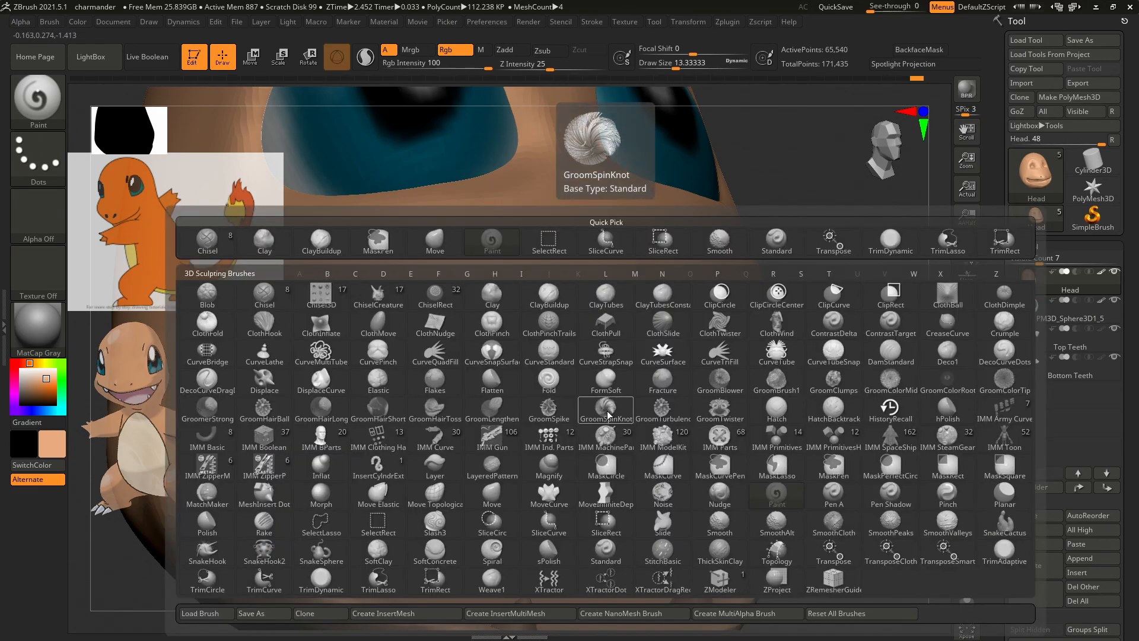
{"action": "key", "text": "c"}
{"action": "key", "text": "b"}
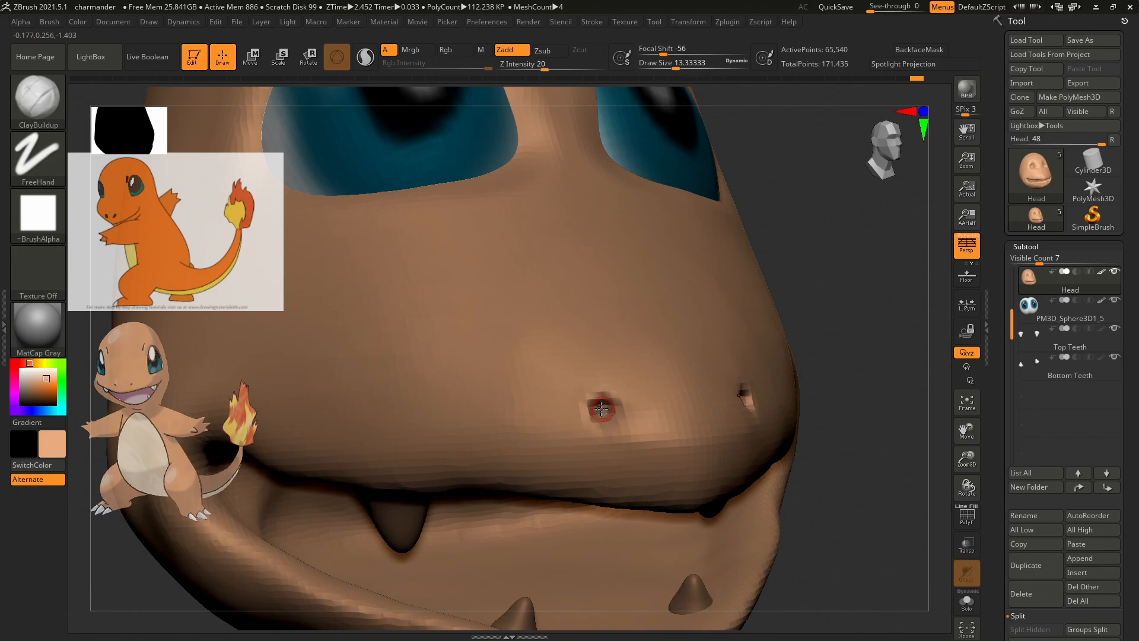
{"action": "left_click_drag", "start_coordinate": [606, 404], "coordinate": [605, 401], "text": "alt"}
{"action": "mouse_move", "coordinate": [856, 324]}
{"action": "left_mouse_down"}
{"action": "mouse_move", "coordinate": [800, 313]}
{"action": "mouse_move", "coordinate": [792, 330]}
{"action": "left_mouse_up"}
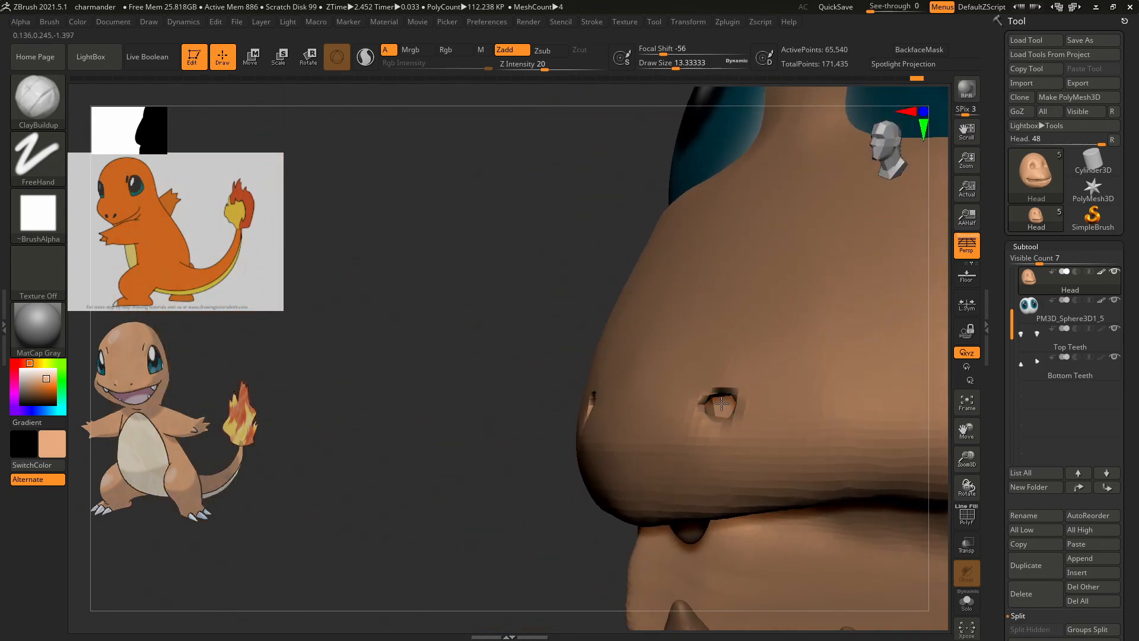
{"action": "left_click_drag", "start_coordinate": [525, 359], "coordinate": [602, 338]}
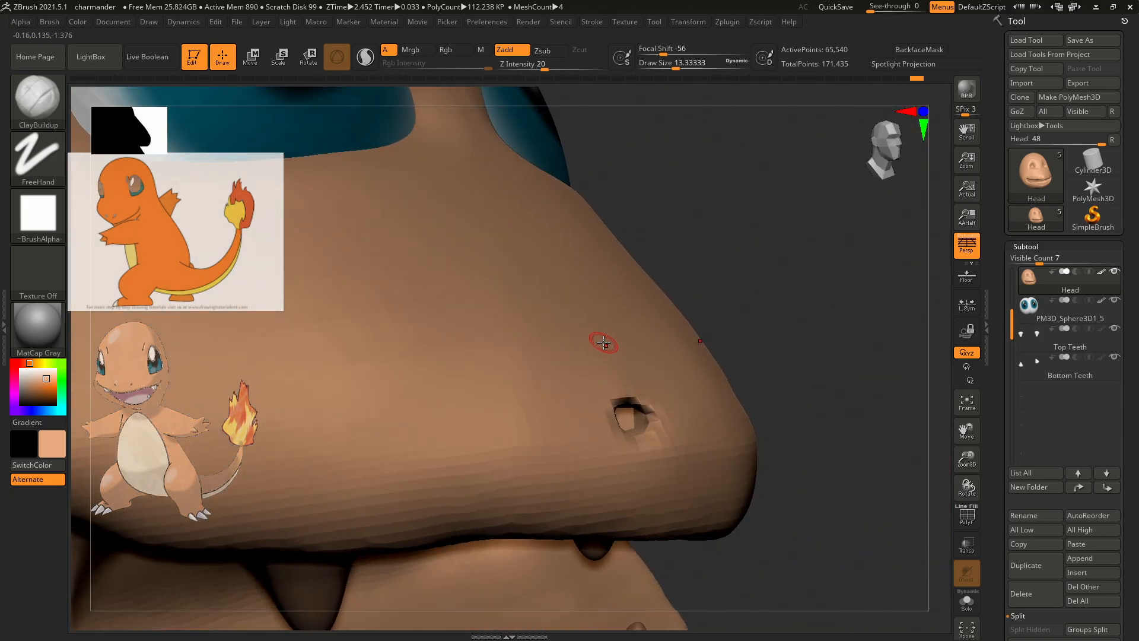
Fill the inside of both carved nostrils with solid black using the Paint brush.
{"action": "key", "text": "v"}
{"action": "key", "text": "b"}
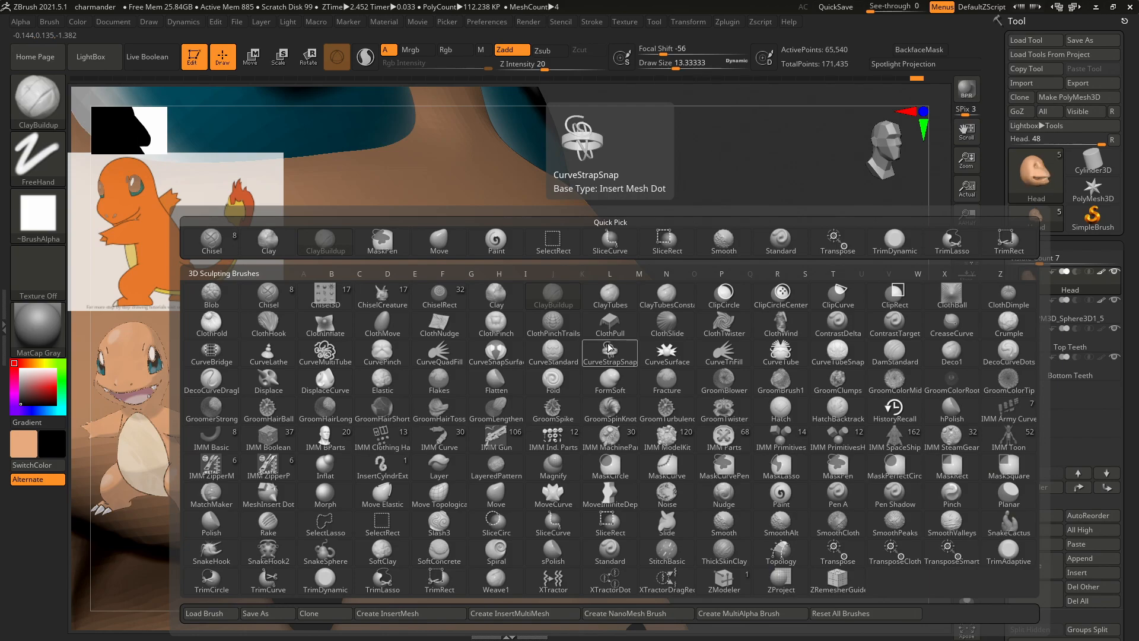
{"action": "key", "text": "p"}
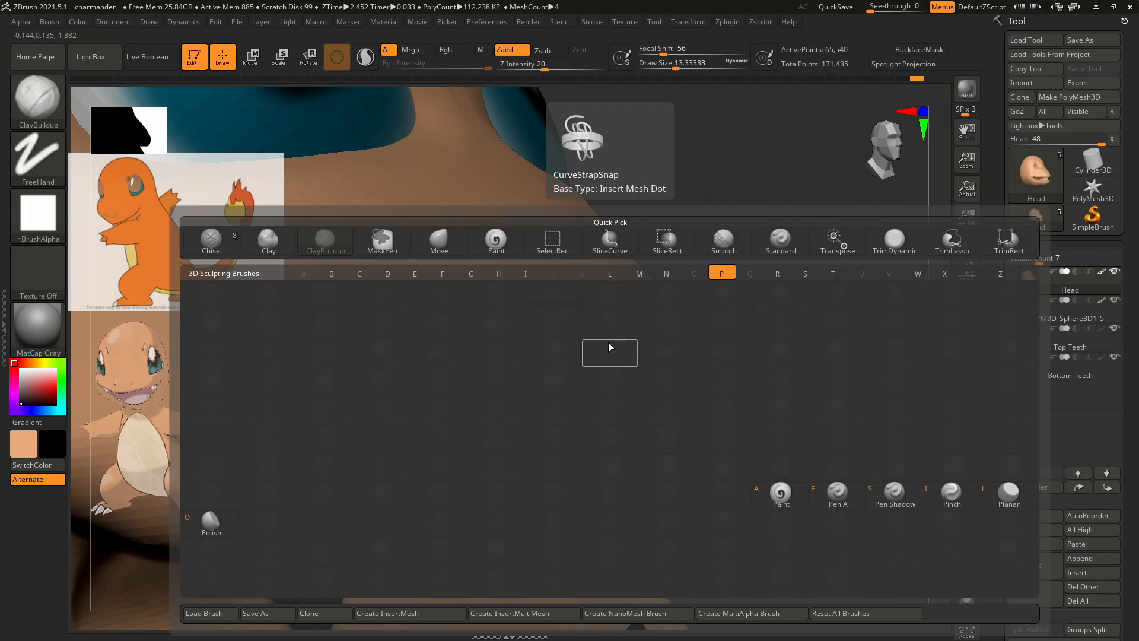
{"action": "key", "text": "a"}
{"action": "left_click_drag", "start_coordinate": [622, 412], "coordinate": [630, 422]}
{"action": "left_click_drag", "start_coordinate": [789, 351], "coordinate": [662, 372]}
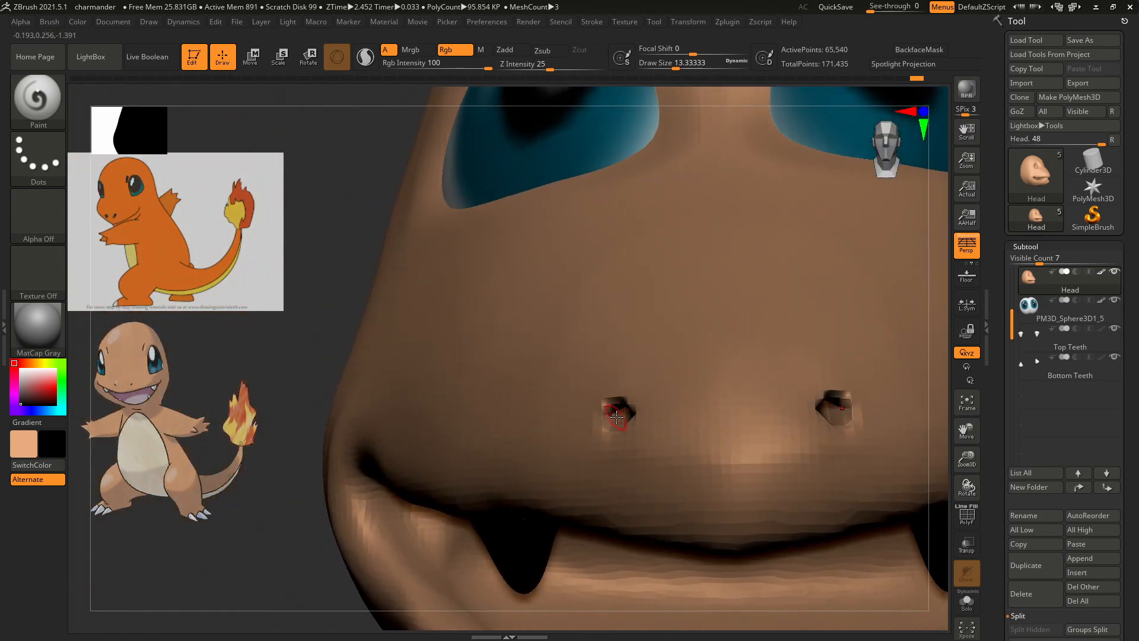
{"action": "mouse_move", "coordinate": [622, 415]}
{"action": "left_mouse_down"}
{"action": "mouse_move", "coordinate": [615, 408]}
{"action": "mouse_move", "coordinate": [611, 420]}
{"action": "left_mouse_up"}
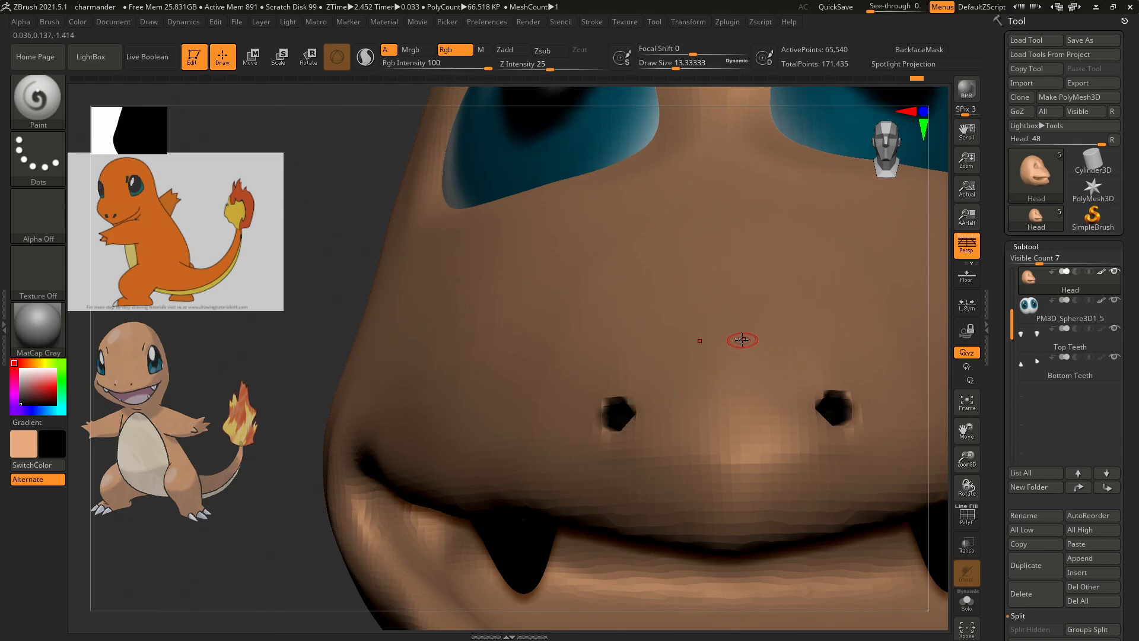
Examine the blackened nostrils up close from several angles and check how the whole face looks.
{"action": "right_click_drag", "start_coordinate": [719, 320], "coordinate": [735, 390]}
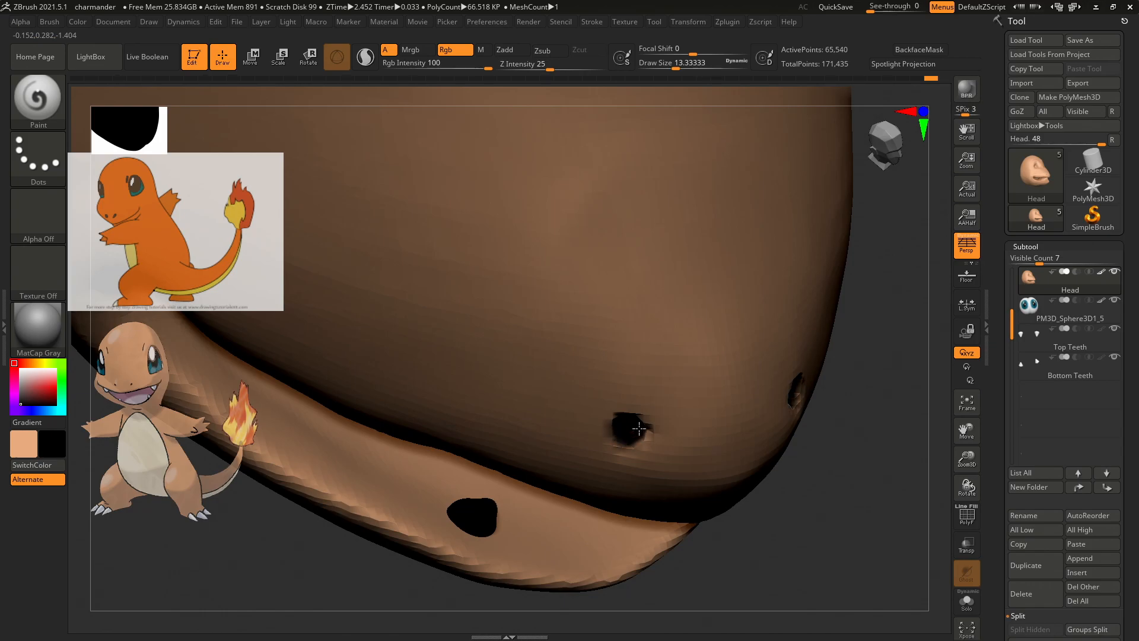
{"action": "right_click_drag", "start_coordinate": [658, 414], "coordinate": [641, 429]}
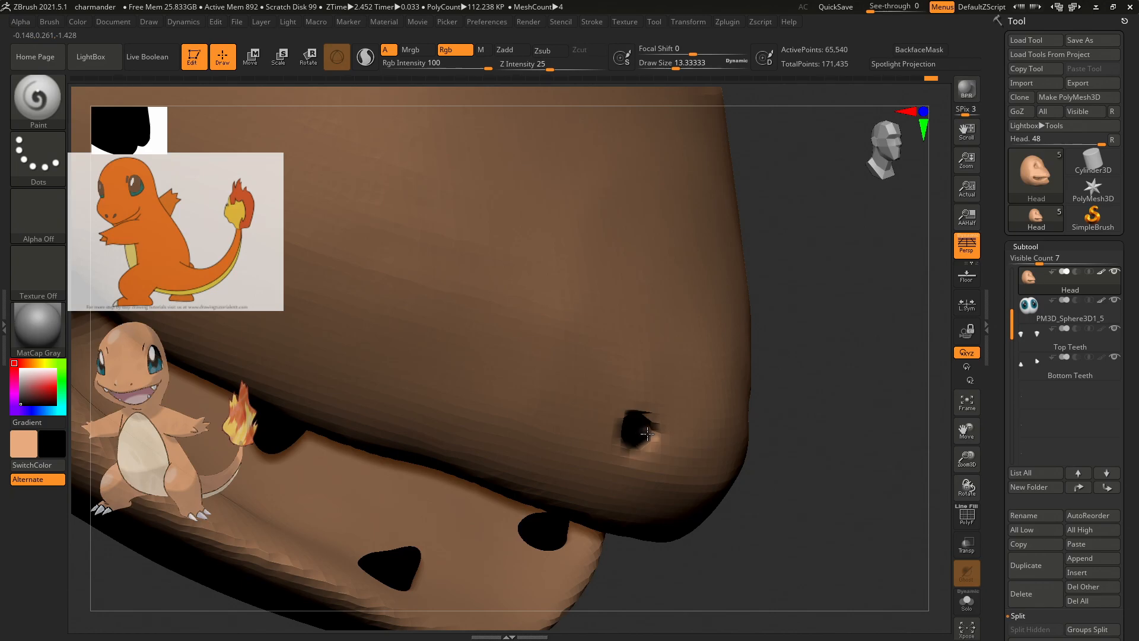
{"action": "right_click_drag", "start_coordinate": [648, 434], "coordinate": [652, 332]}
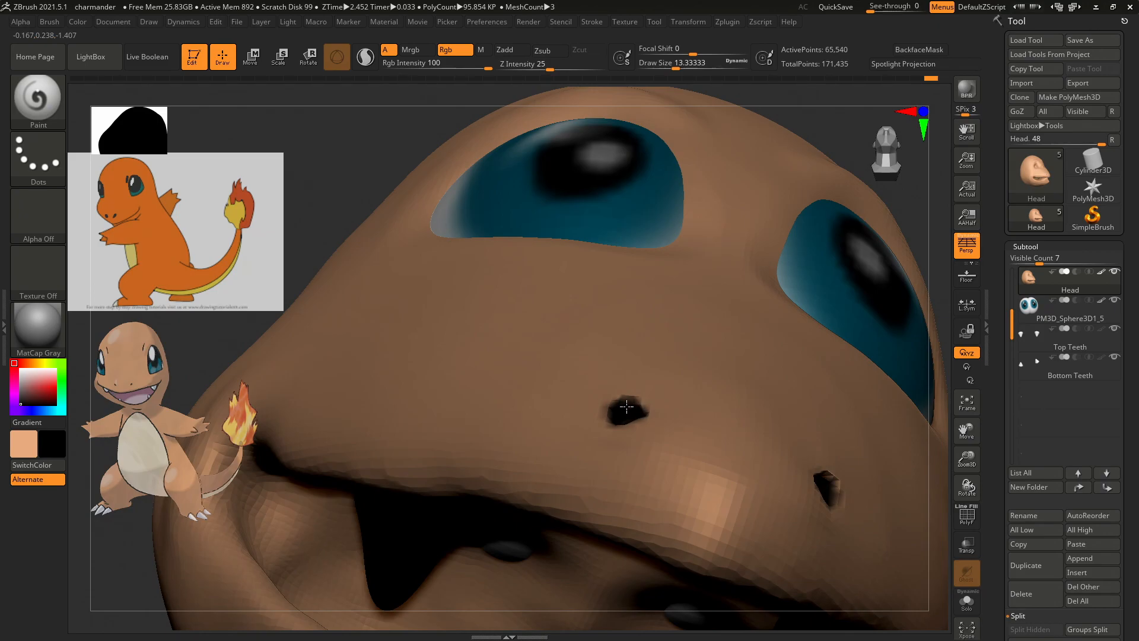
{"action": "right_click_drag", "start_coordinate": [634, 410], "coordinate": [733, 414]}
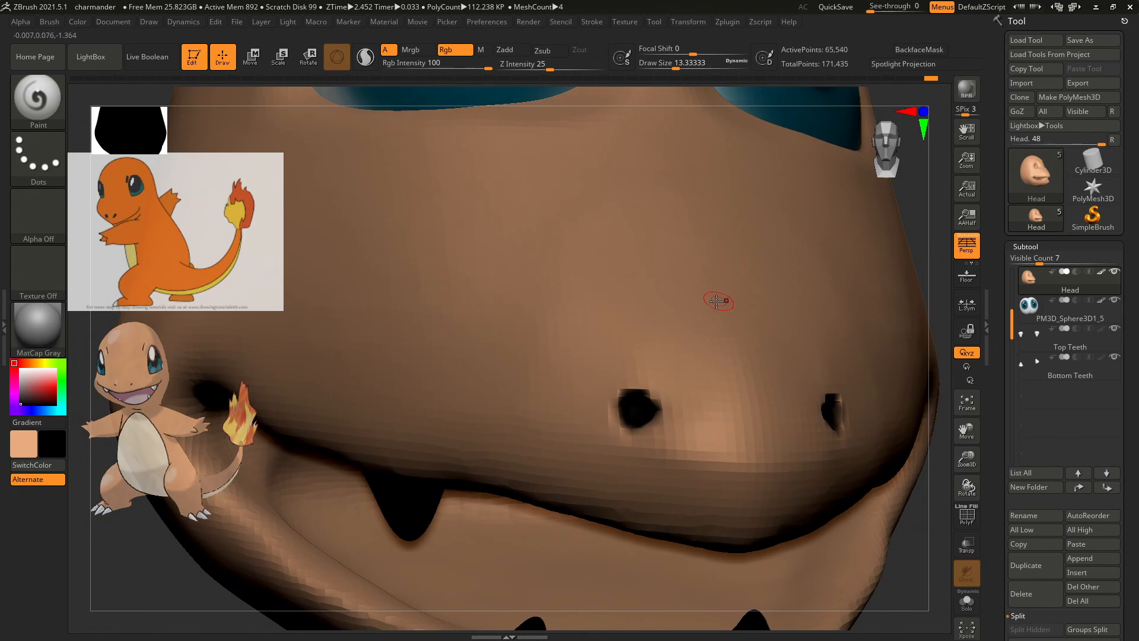
{"action": "right_click_drag", "start_coordinate": [733, 305], "coordinate": [736, 318]}
{"action": "right_click_drag", "start_coordinate": [734, 319], "coordinate": [767, 121], "text": "ctrl"}
{"action": "right_click_drag", "start_coordinate": [899, 242], "coordinate": [818, 305]}
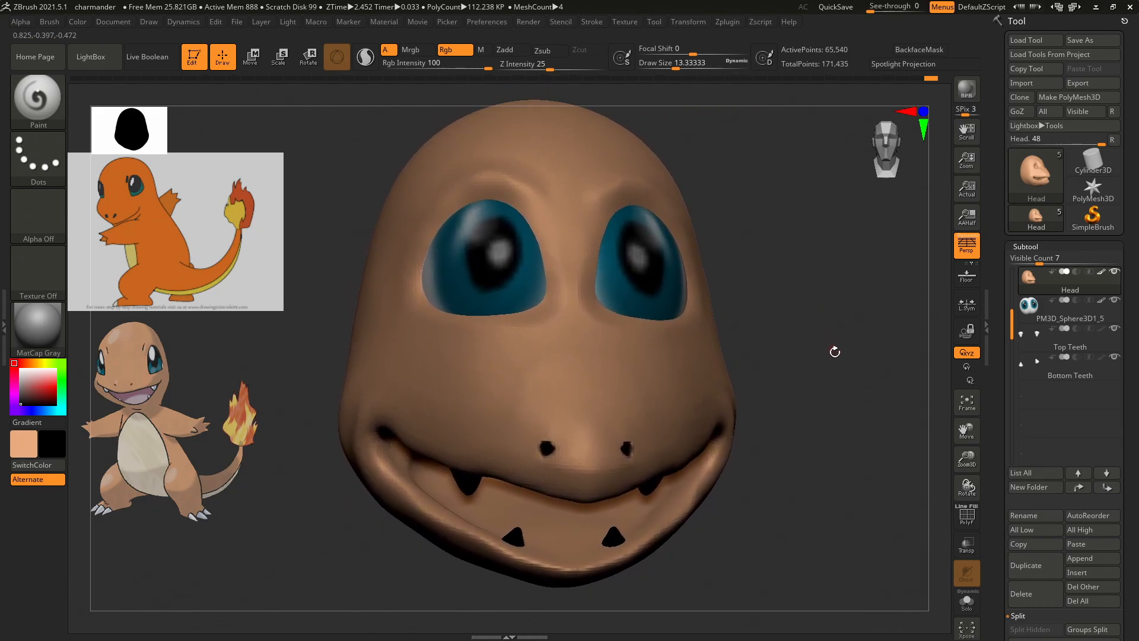
{"action": "right_click_drag", "start_coordinate": [837, 376], "coordinate": [845, 338]}
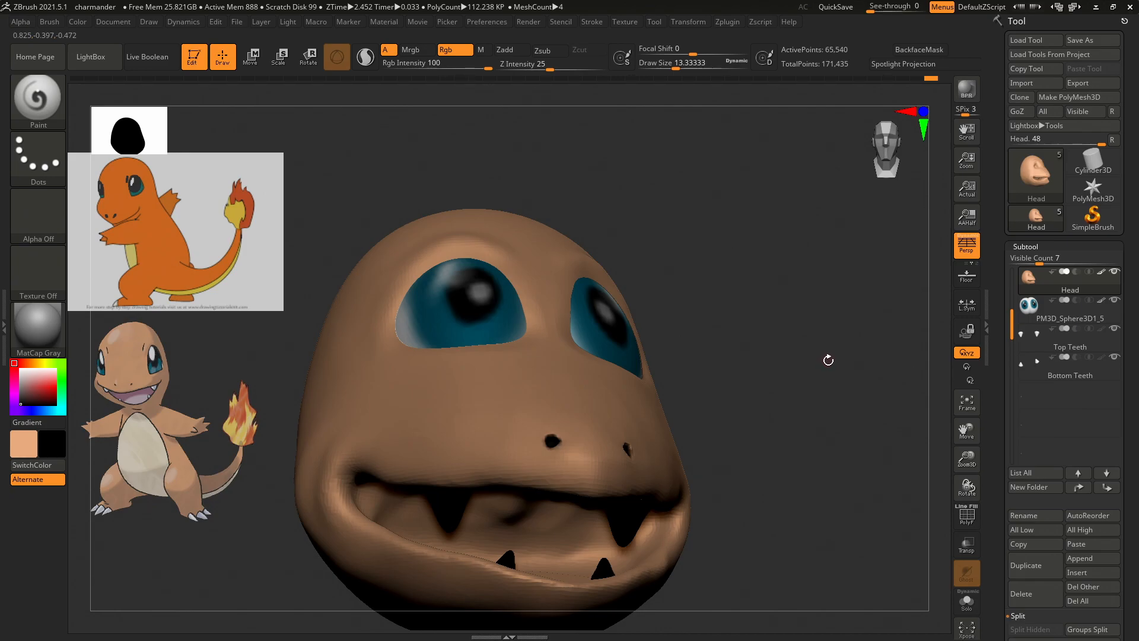
Set the active colour to white and fill the Top Teeth and Bottom Teeth subtools with it.
{"action": "left_click", "coordinate": [54, 436]}
{"action": "left_click", "coordinate": [35, 347]}
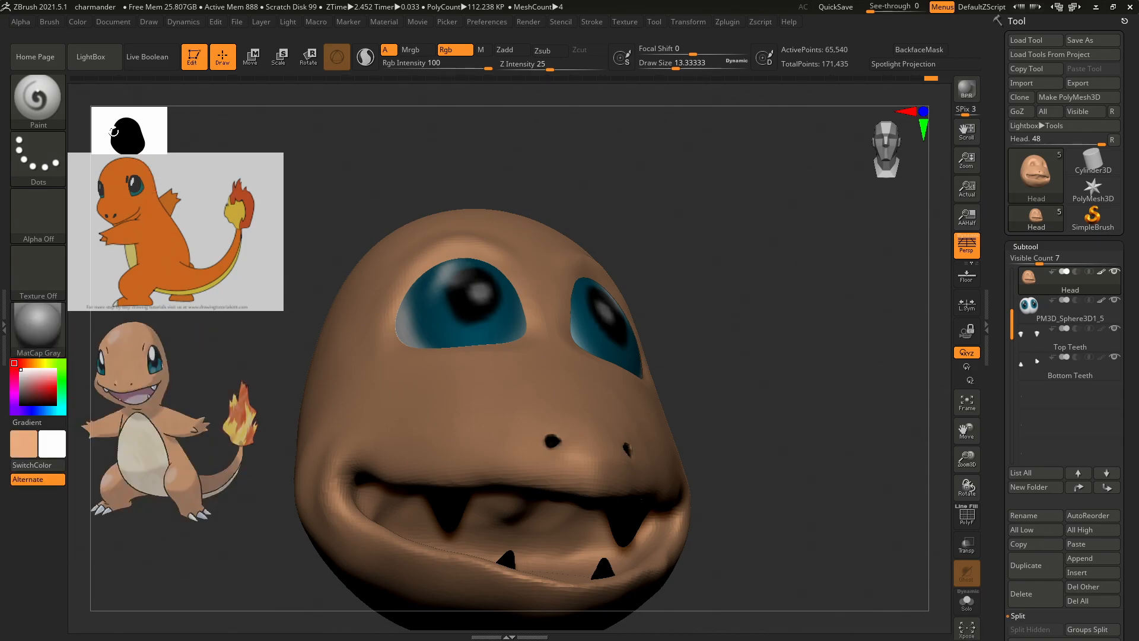
{"action": "left_click", "coordinate": [1033, 347]}
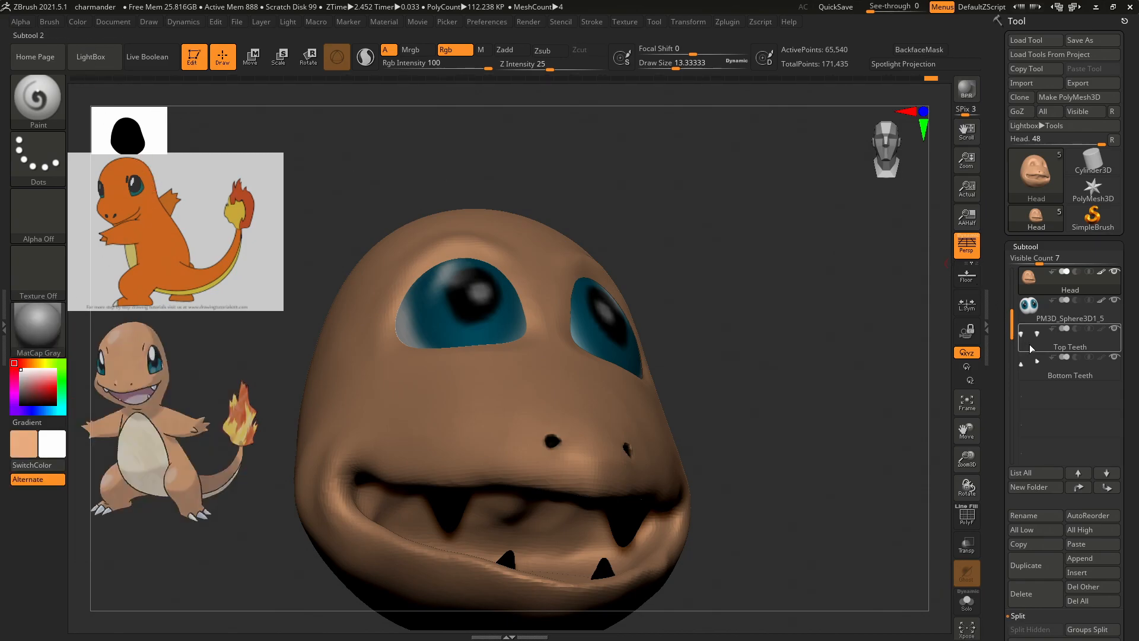
{"action": "mouse_move", "coordinate": [1030, 348]}
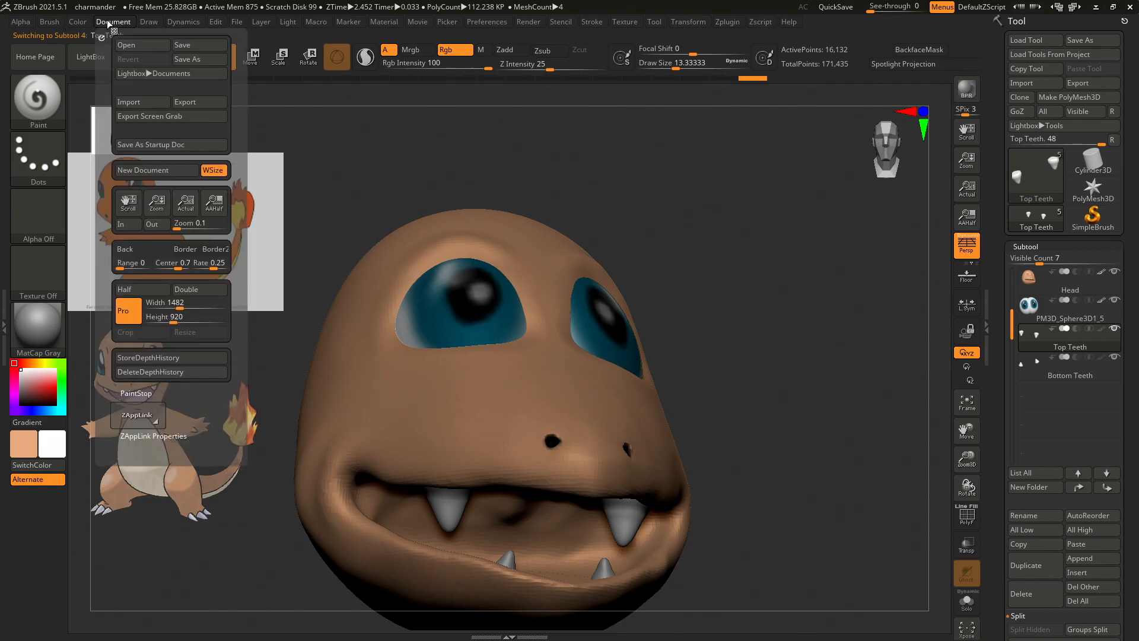
{"action": "mouse_move", "coordinate": [80, 24]}
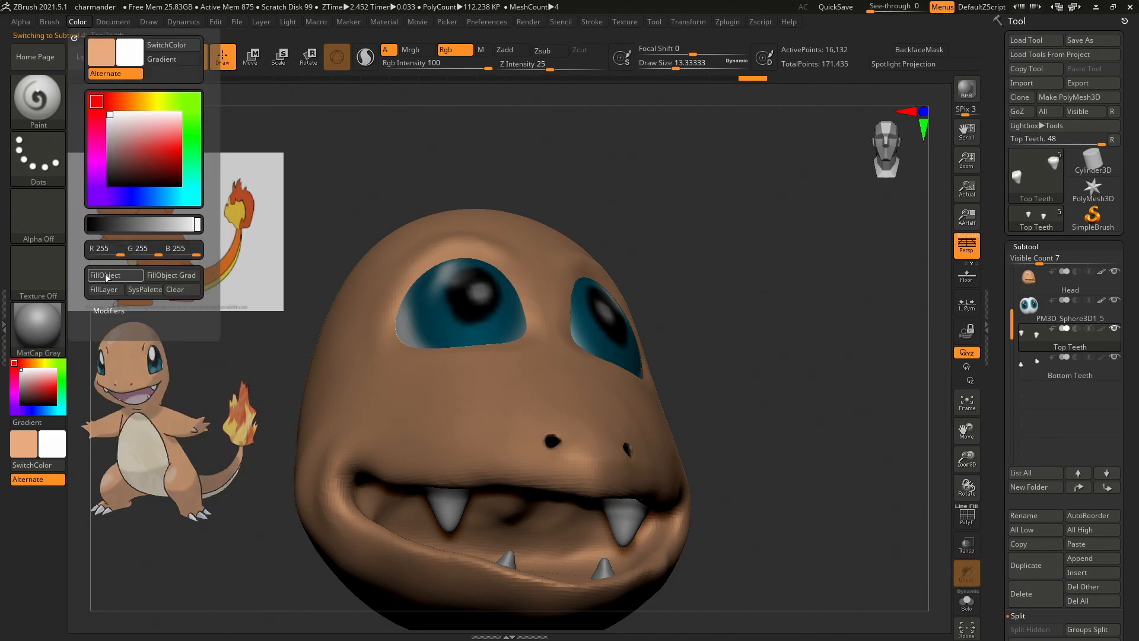
{"action": "key", "text": "Down"}
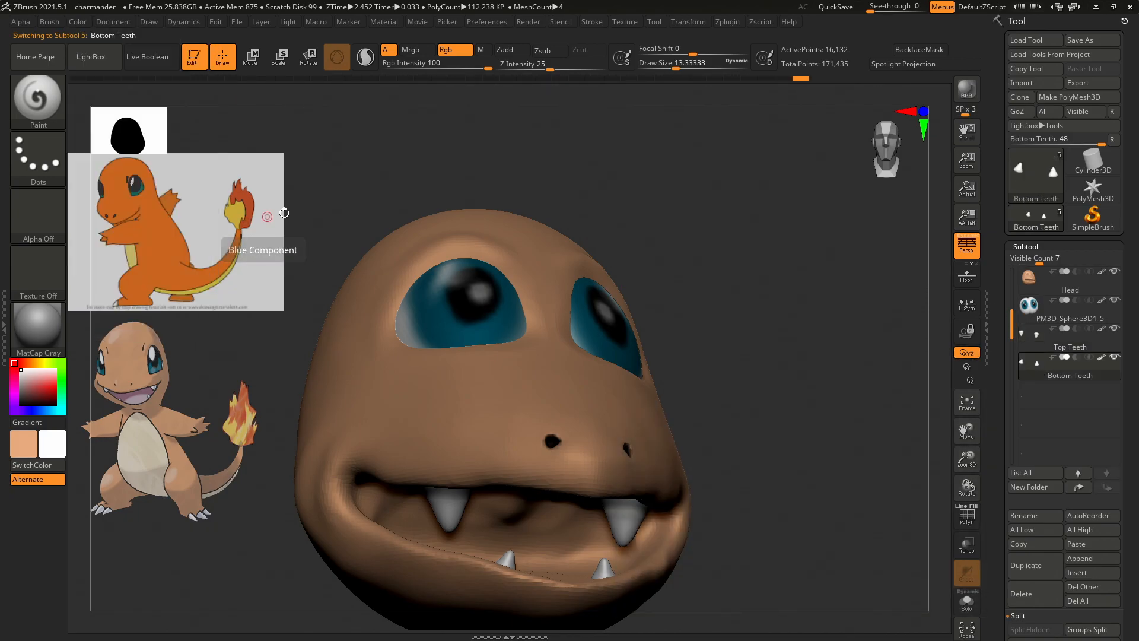
On the Head subtool, cover the two grey patches poking through the mouth interior using ClayBuildup and smooth them at a draw size of about 55.
{"action": "mouse_move", "coordinate": [765, 280]}
{"action": "left_mouse_down"}
{"action": "mouse_move", "coordinate": [775, 305]}
{"action": "mouse_move", "coordinate": [763, 275]}
{"action": "mouse_move", "coordinate": [775, 290]}
{"action": "left_mouse_up"}
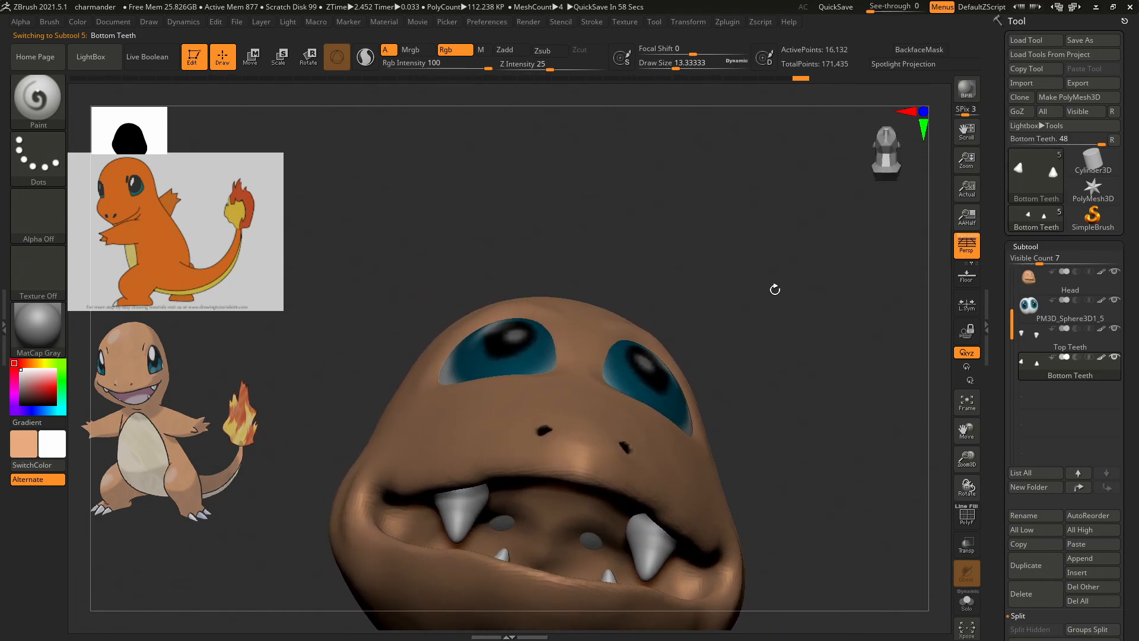
{"action": "left_click_drag", "start_coordinate": [801, 338], "coordinate": [769, 277]}
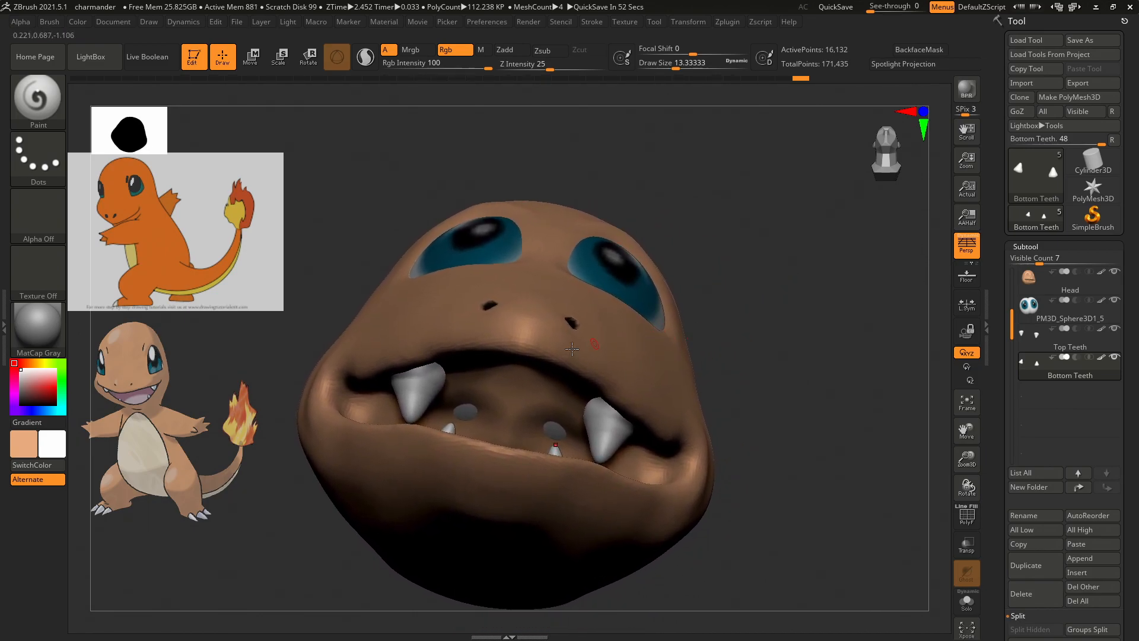
{"action": "left_click", "coordinate": [1026, 283]}
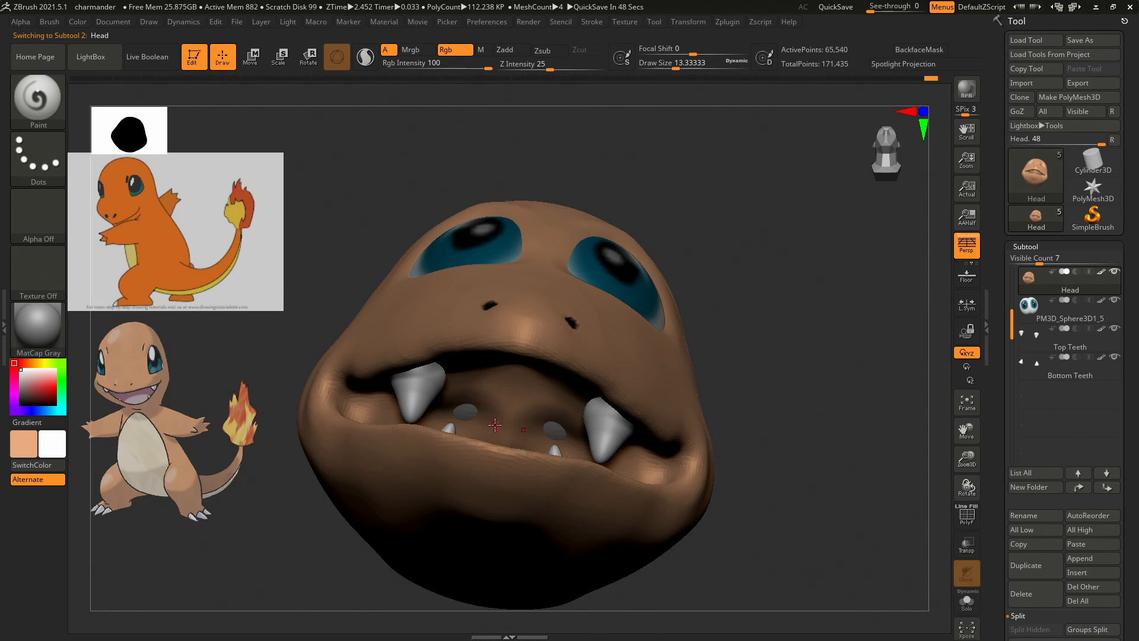
{"action": "key", "text": "b"}
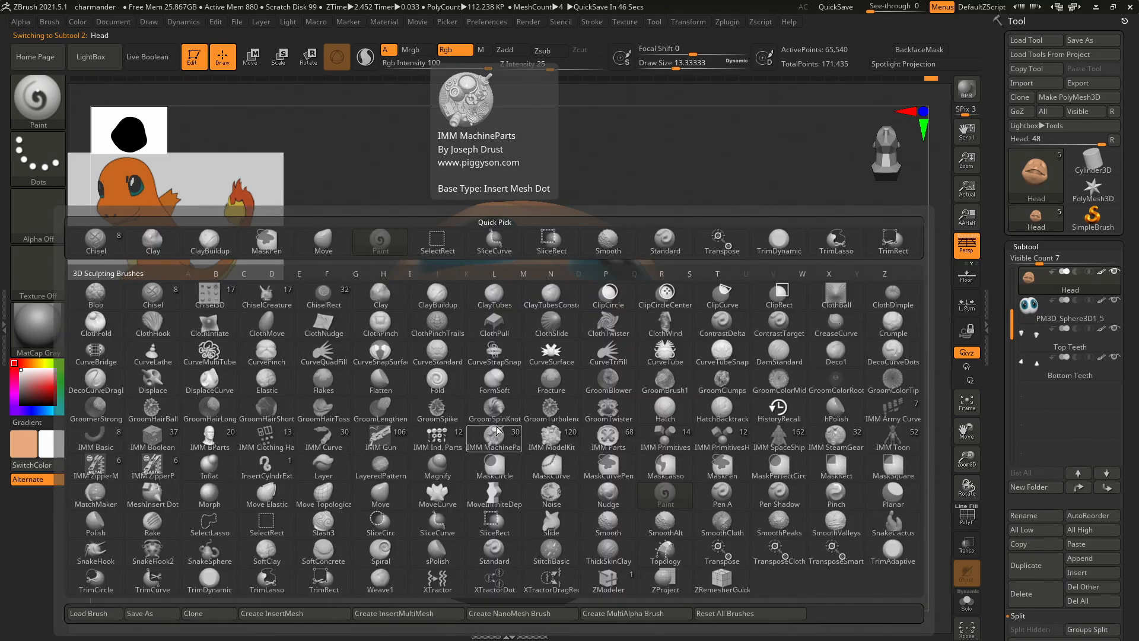
{"action": "key", "text": "m"}
{"action": "key", "text": "v"}
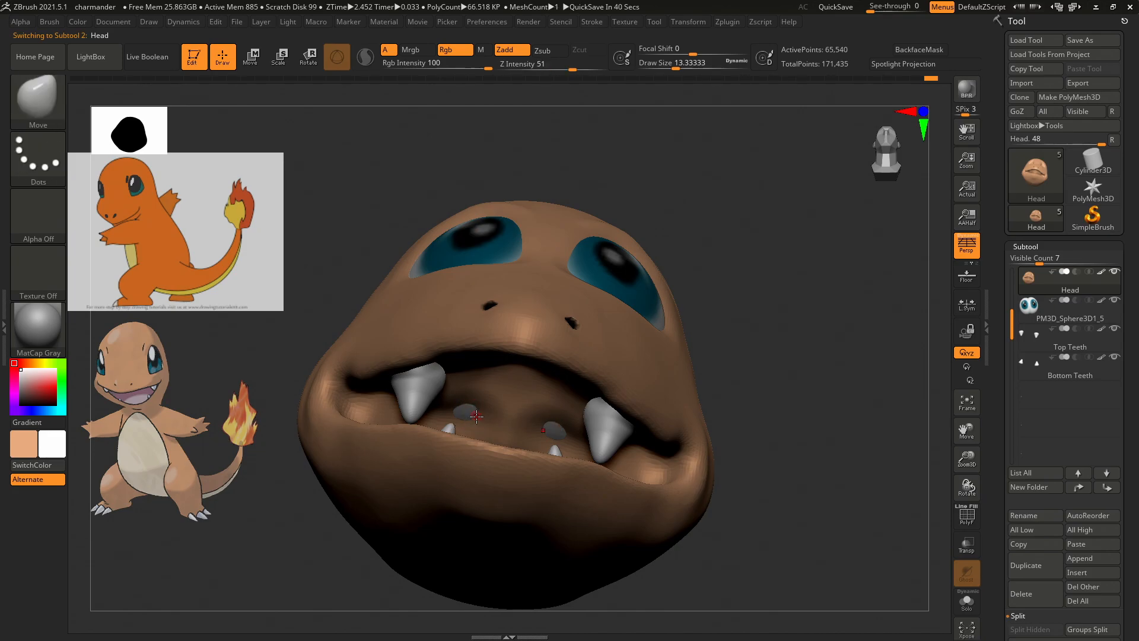
{"action": "key", "text": "b"}
{"action": "key", "text": "c"}
{"action": "key", "text": "b"}
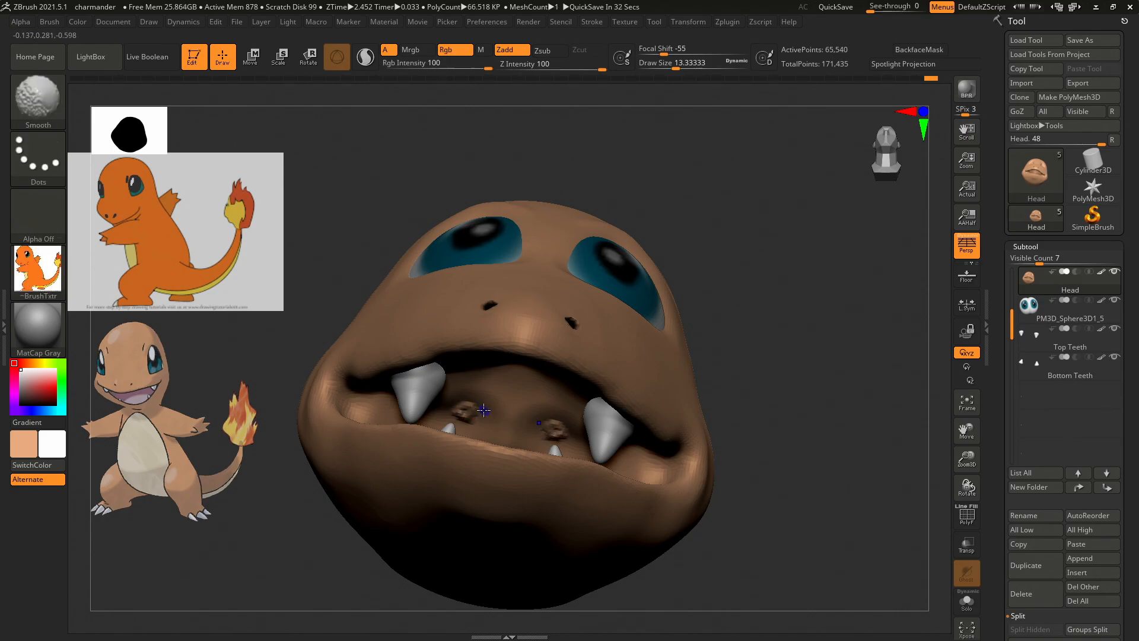
{"action": "key", "text": "s"}
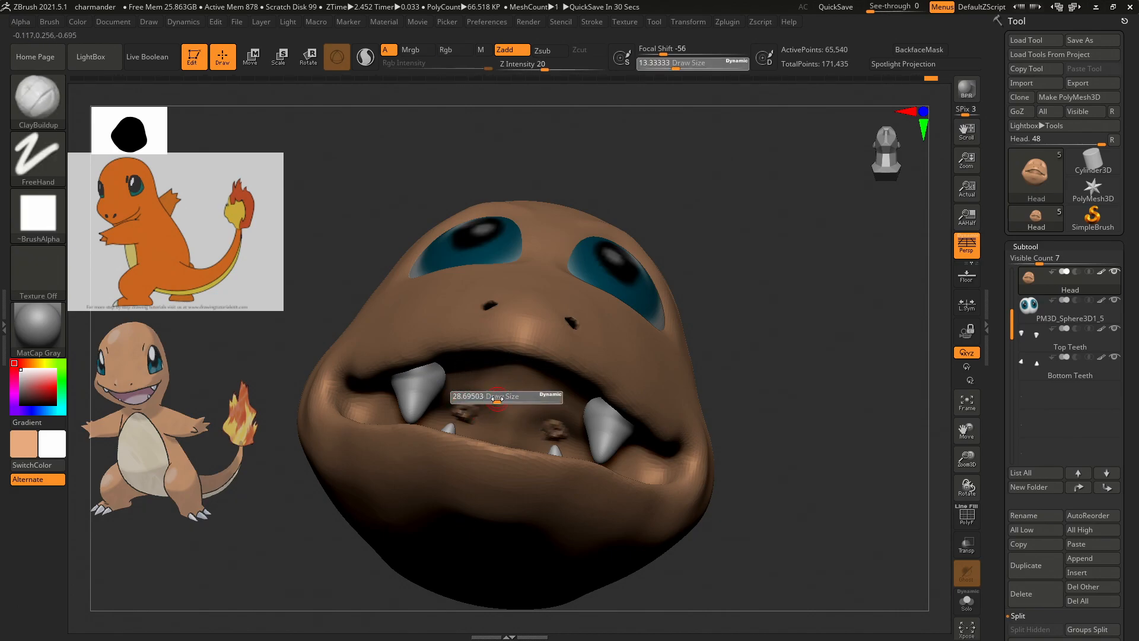
{"action": "left_click_drag", "start_coordinate": [505, 398], "coordinate": [466, 403]}
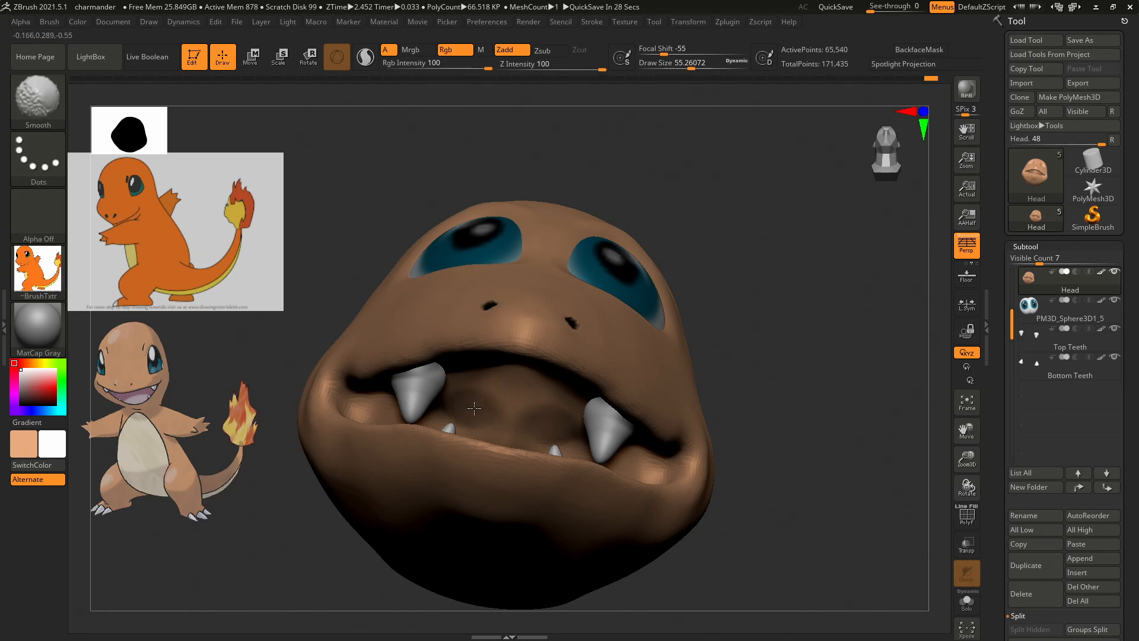
Sample the mauve mouth colour from the Charmander reference image as the active colour.
{"action": "mouse_move", "coordinate": [803, 330]}
{"action": "left_mouse_down"}
{"action": "mouse_move", "coordinate": [821, 348]}
{"action": "mouse_move", "coordinate": [840, 342]}
{"action": "mouse_move", "coordinate": [806, 330]}
{"action": "mouse_move", "coordinate": [822, 379]}
{"action": "mouse_move", "coordinate": [826, 356]}
{"action": "mouse_move", "coordinate": [801, 313]}
{"action": "mouse_move", "coordinate": [812, 305]}
{"action": "left_mouse_up"}
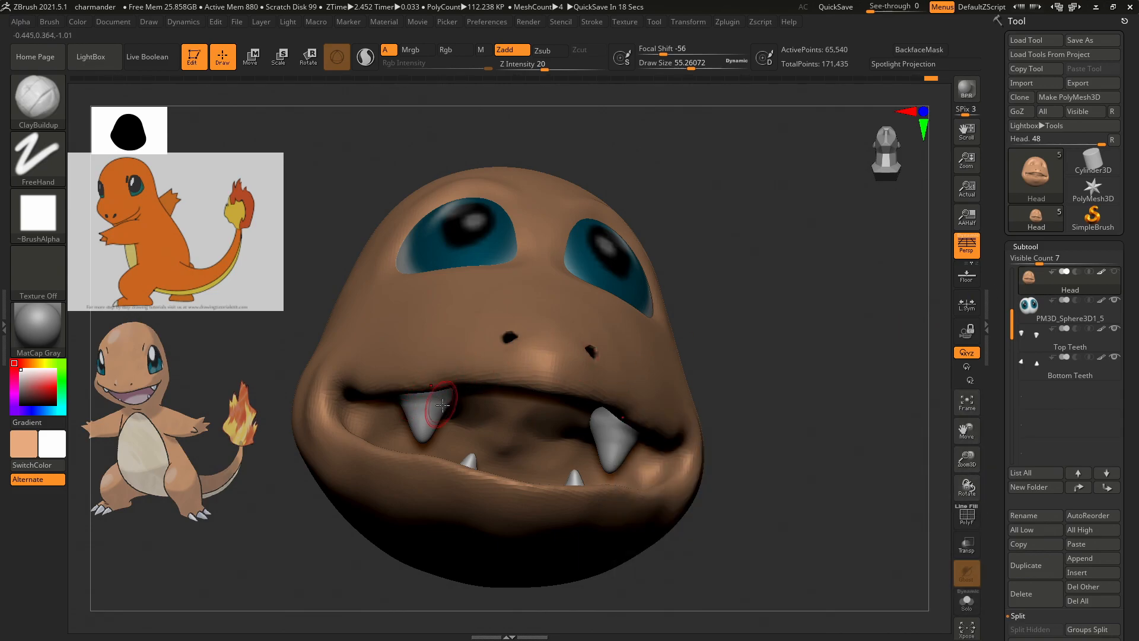
{"action": "key", "text": "v"}
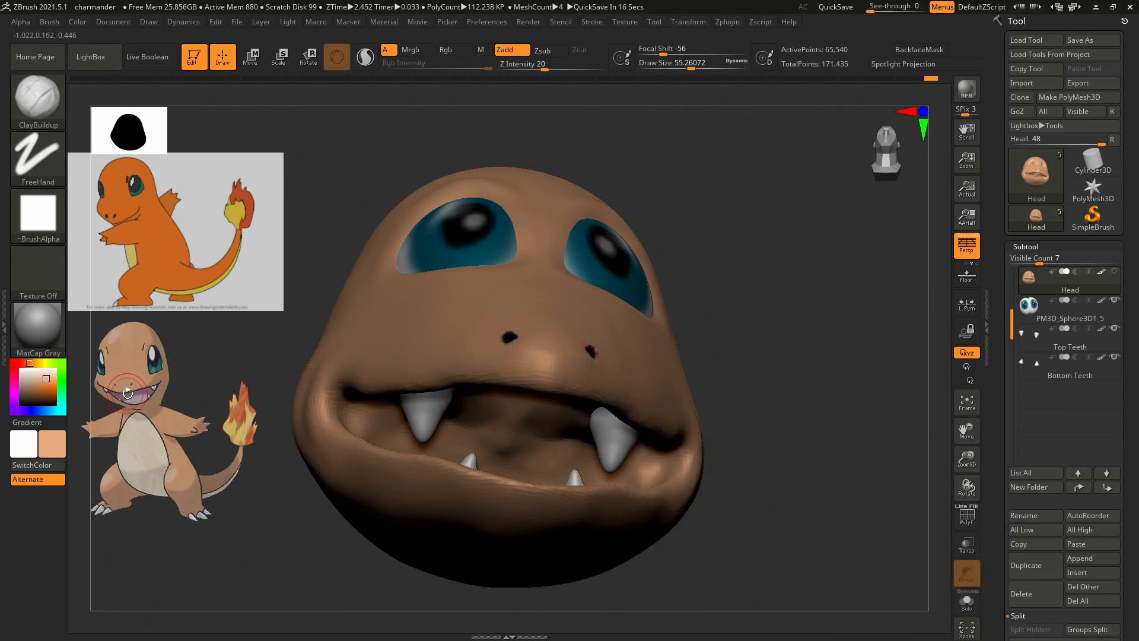
{"action": "key", "text": "shift+z"}
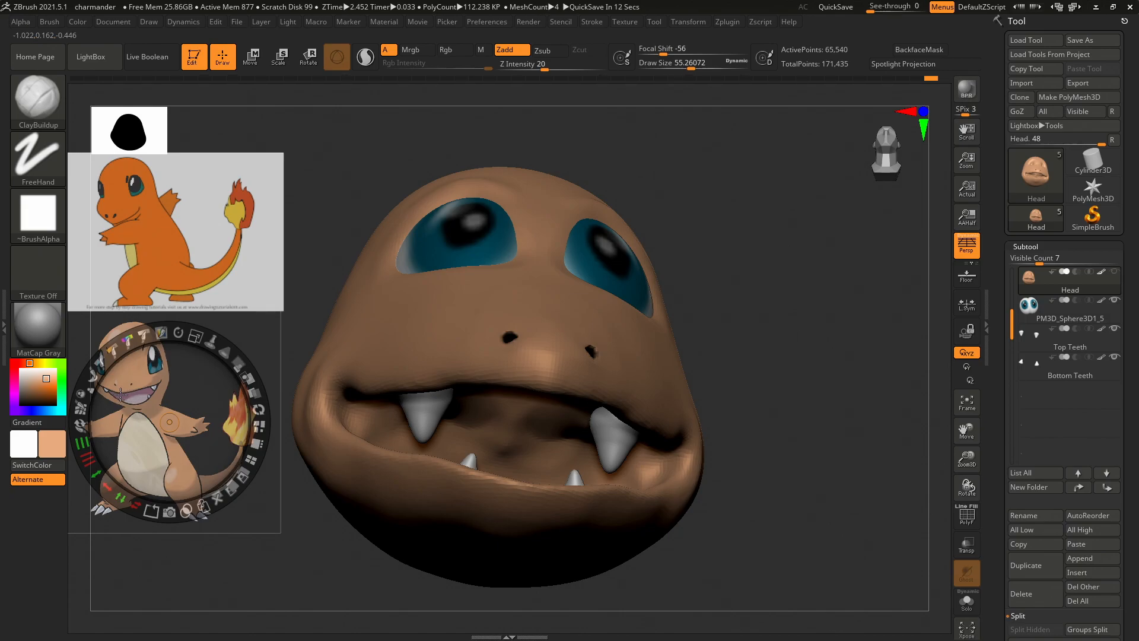
{"action": "key", "text": "c"}
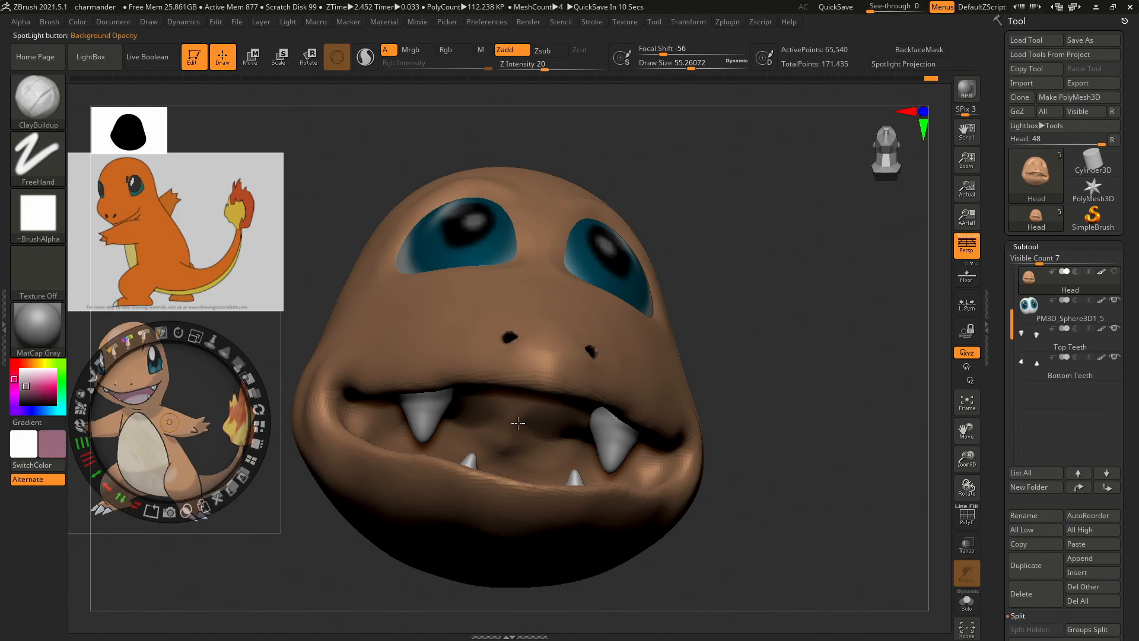
{"action": "key", "text": "z"}
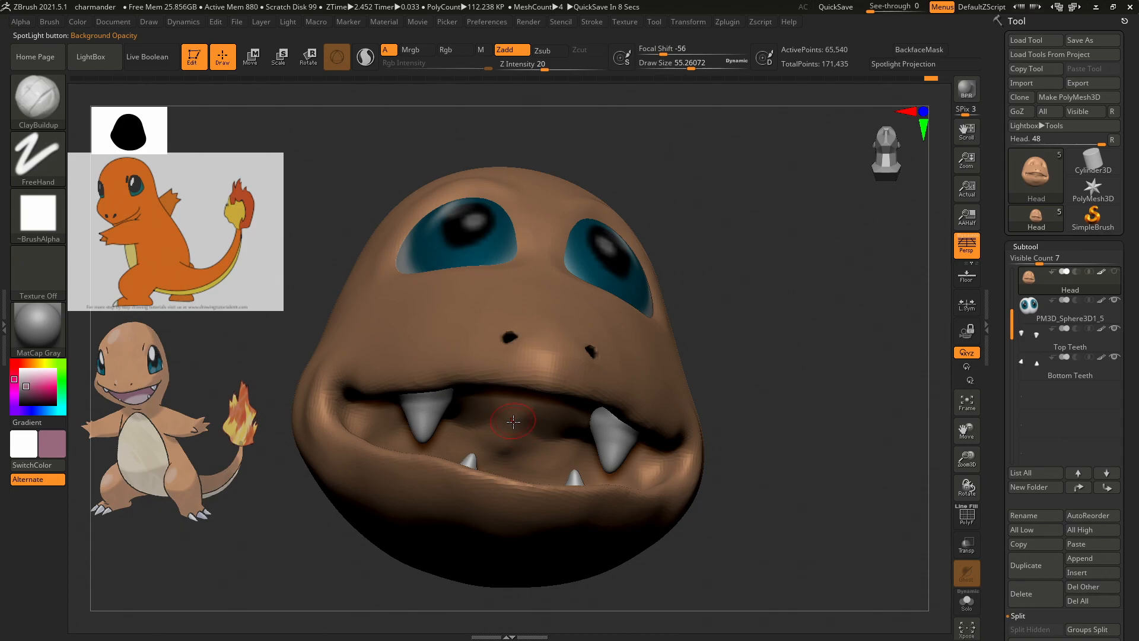
Undo the stray clay stroke and paint the inside of the mouth mauve with the Paint brush.
{"action": "mouse_move", "coordinate": [512, 415]}
{"action": "left_mouse_down"}
{"action": "mouse_move", "coordinate": [507, 435]}
{"action": "mouse_move", "coordinate": [504, 419]}
{"action": "left_mouse_up"}
{"action": "key", "text": "ctrl+z"}
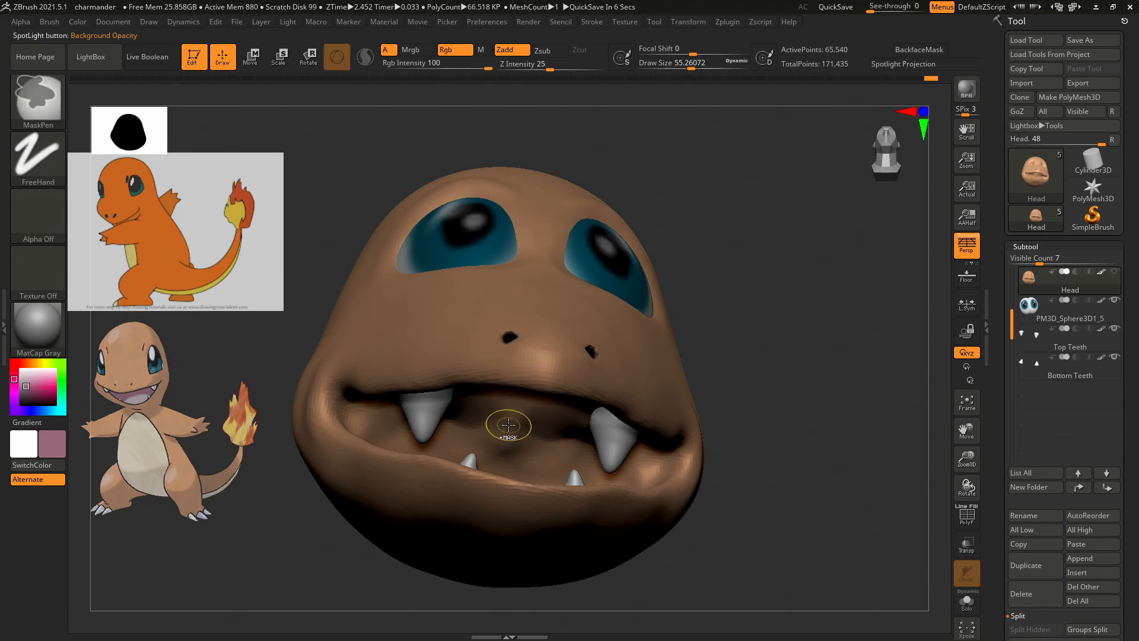
{"action": "key", "text": "b"}
{"action": "key", "text": "p"}
{"action": "key", "text": "a"}
{"action": "mouse_move", "coordinate": [508, 441]}
{"action": "left_mouse_down"}
{"action": "mouse_move", "coordinate": [528, 419]}
{"action": "mouse_move", "coordinate": [504, 457]}
{"action": "left_mouse_up"}
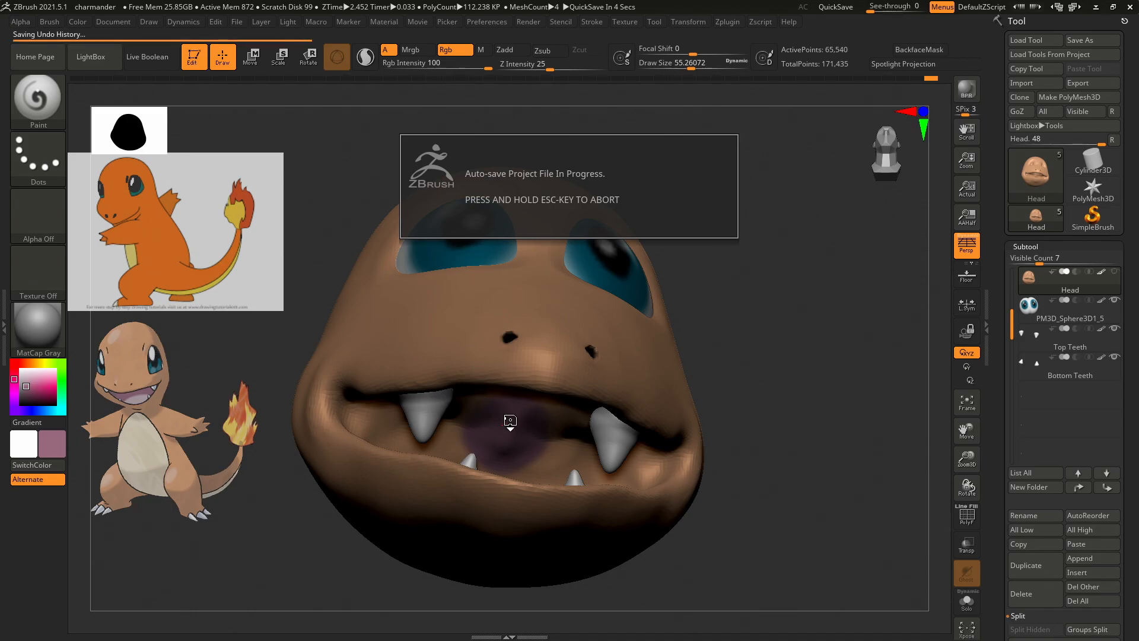
{"action": "mouse_move", "coordinate": [493, 413]}
{"action": "left_mouse_down"}
{"action": "mouse_move", "coordinate": [446, 441]}
{"action": "mouse_move", "coordinate": [455, 443]}
{"action": "left_mouse_up"}
{"action": "mouse_move", "coordinate": [385, 437]}
{"action": "left_mouse_down"}
{"action": "mouse_move", "coordinate": [364, 422]}
{"action": "mouse_move", "coordinate": [371, 411]}
{"action": "left_mouse_up"}
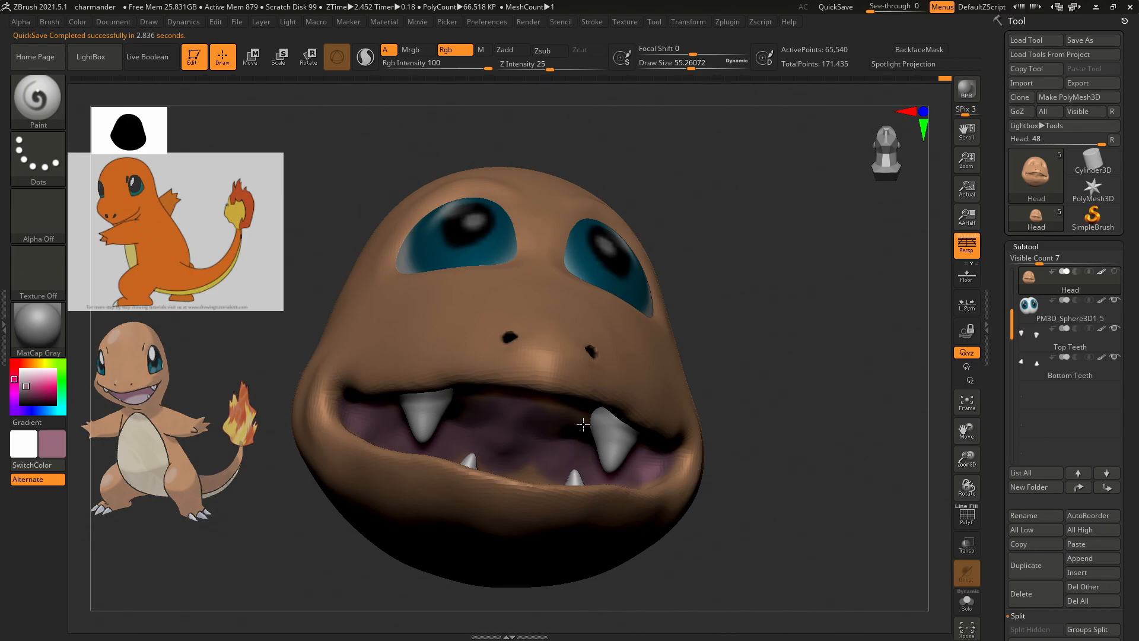
Extend the mauve paint to the mouth interior surfaces reachable from the side and from below.
{"action": "left_click_drag", "start_coordinate": [770, 360], "coordinate": [716, 351]}
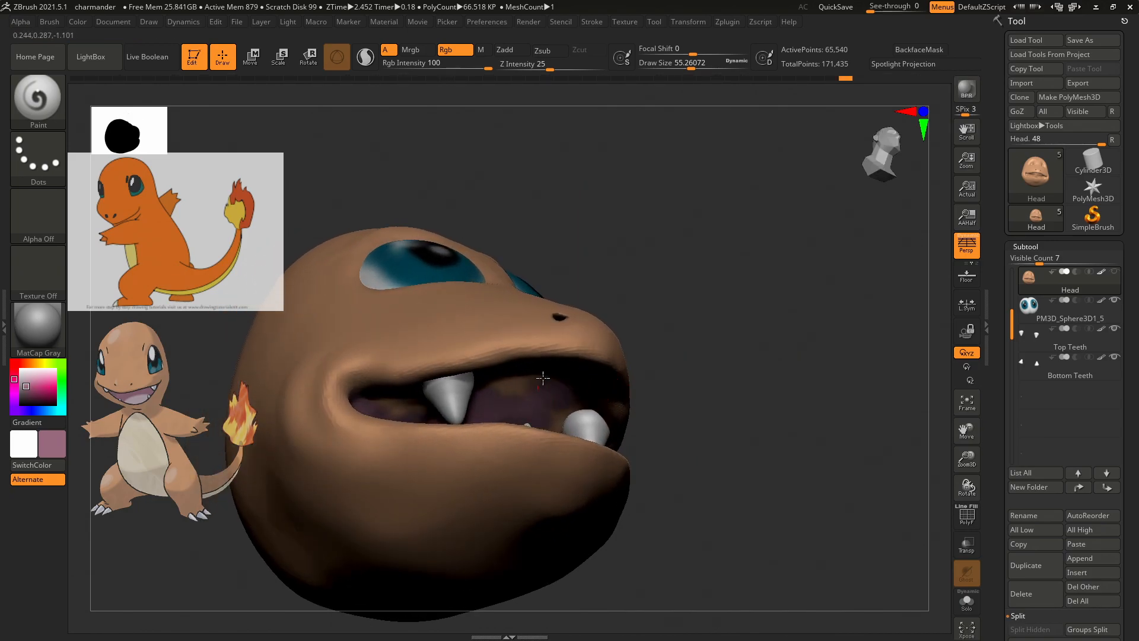
{"action": "mouse_move", "coordinate": [707, 384]}
{"action": "left_mouse_down"}
{"action": "mouse_move", "coordinate": [741, 363]}
{"action": "mouse_move", "coordinate": [598, 353]}
{"action": "left_mouse_up"}
{"action": "mouse_move", "coordinate": [742, 377]}
{"action": "left_mouse_down"}
{"action": "mouse_move", "coordinate": [708, 349]}
{"action": "mouse_move", "coordinate": [700, 274]}
{"action": "left_mouse_up"}
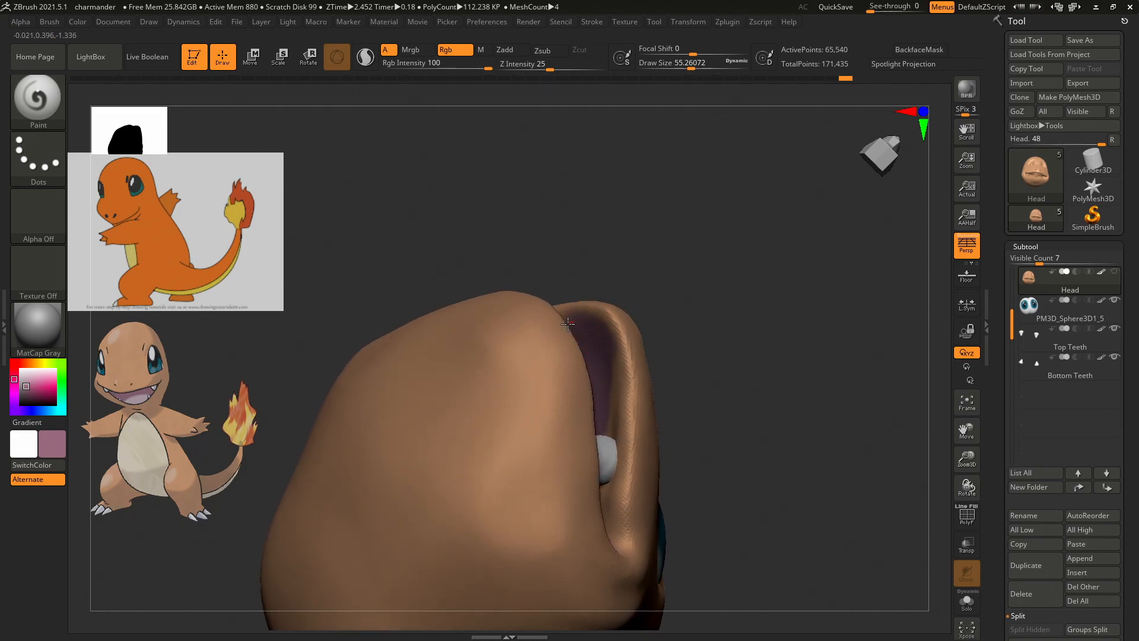
{"action": "mouse_move", "coordinate": [594, 371]}
{"action": "left_mouse_down"}
{"action": "mouse_move", "coordinate": [605, 407]}
{"action": "mouse_move", "coordinate": [605, 364]}
{"action": "left_mouse_up"}
{"action": "left_click_drag", "start_coordinate": [613, 406], "coordinate": [600, 331]}
Mask the outer skin around the mouth, covering the lips, lower jaw, mouth corners and snout with the MaskPen brush.
{"action": "left_click_drag", "start_coordinate": [787, 314], "coordinate": [759, 335]}
{"action": "mouse_move", "coordinate": [511, 309]}
{"action": "left_mouse_down", "text": "ctrl"}
{"action": "mouse_move", "coordinate": [504, 328]}
{"action": "mouse_move", "coordinate": [522, 300]}
{"action": "left_mouse_up", "text": "ctrl"}
{"action": "mouse_move", "coordinate": [493, 374]}
{"action": "left_mouse_down", "text": "ctrl"}
{"action": "mouse_move", "coordinate": [485, 448]}
{"action": "mouse_move", "coordinate": [514, 332]}
{"action": "left_mouse_up", "text": "ctrl"}
{"action": "mouse_move", "coordinate": [504, 379]}
{"action": "left_mouse_down", "text": "ctrl"}
{"action": "mouse_move", "coordinate": [491, 527]}
{"action": "mouse_move", "coordinate": [518, 564]}
{"action": "left_mouse_up", "text": "ctrl"}
{"action": "mouse_move", "coordinate": [767, 275]}
{"action": "left_mouse_down"}
{"action": "mouse_move", "coordinate": [786, 299]}
{"action": "mouse_move", "coordinate": [658, 401]}
{"action": "left_mouse_up"}
{"action": "mouse_move", "coordinate": [585, 541]}
{"action": "left_mouse_down", "text": "ctrl"}
{"action": "mouse_move", "coordinate": [609, 431]}
{"action": "mouse_move", "coordinate": [607, 410]}
{"action": "mouse_move", "coordinate": [600, 445]}
{"action": "mouse_move", "coordinate": [611, 347]}
{"action": "mouse_move", "coordinate": [598, 306]}
{"action": "left_mouse_up", "text": "ctrl"}
{"action": "left_click_drag", "start_coordinate": [607, 371], "coordinate": [600, 445], "text": "ctrl"}
{"action": "mouse_move", "coordinate": [593, 486]}
{"action": "left_mouse_down", "text": "ctrl"}
{"action": "mouse_move", "coordinate": [584, 568]}
{"action": "mouse_move", "coordinate": [552, 545]}
{"action": "mouse_move", "coordinate": [525, 499]}
{"action": "mouse_move", "coordinate": [520, 434]}
{"action": "mouse_move", "coordinate": [480, 306]}
{"action": "mouse_move", "coordinate": [519, 353]}
{"action": "mouse_move", "coordinate": [525, 383]}
{"action": "mouse_move", "coordinate": [507, 413]}
{"action": "mouse_move", "coordinate": [451, 332]}
{"action": "mouse_move", "coordinate": [415, 324]}
{"action": "mouse_move", "coordinate": [504, 516]}
{"action": "mouse_move", "coordinate": [509, 487]}
{"action": "mouse_move", "coordinate": [501, 516]}
{"action": "mouse_move", "coordinate": [513, 537]}
{"action": "mouse_move", "coordinate": [427, 341]}
{"action": "mouse_move", "coordinate": [445, 344]}
{"action": "mouse_move", "coordinate": [474, 527]}
{"action": "mouse_move", "coordinate": [415, 416]}
{"action": "mouse_move", "coordinate": [509, 555]}
{"action": "left_mouse_up", "text": "ctrl"}
{"action": "mouse_move", "coordinate": [438, 387]}
{"action": "left_mouse_down", "text": "ctrl"}
{"action": "mouse_move", "coordinate": [534, 573]}
{"action": "mouse_move", "coordinate": [570, 590]}
{"action": "mouse_move", "coordinate": [564, 582]}
{"action": "mouse_move", "coordinate": [601, 558]}
{"action": "mouse_move", "coordinate": [617, 462]}
{"action": "mouse_move", "coordinate": [622, 494]}
{"action": "left_mouse_up", "text": "ctrl"}
{"action": "left_click_drag", "start_coordinate": [629, 362], "coordinate": [625, 374], "text": "ctrl"}
{"action": "mouse_move", "coordinate": [737, 297]}
{"action": "left_mouse_down"}
{"action": "mouse_move", "coordinate": [742, 385]}
{"action": "mouse_move", "coordinate": [704, 473]}
{"action": "mouse_move", "coordinate": [503, 406]}
{"action": "left_mouse_up"}
{"action": "mouse_move", "coordinate": [529, 364]}
{"action": "left_mouse_down", "text": "ctrl"}
{"action": "mouse_move", "coordinate": [539, 452]}
{"action": "mouse_move", "coordinate": [564, 407]}
{"action": "mouse_move", "coordinate": [557, 442]}
{"action": "mouse_move", "coordinate": [621, 364]}
{"action": "mouse_move", "coordinate": [591, 448]}
{"action": "left_mouse_up", "text": "ctrl"}
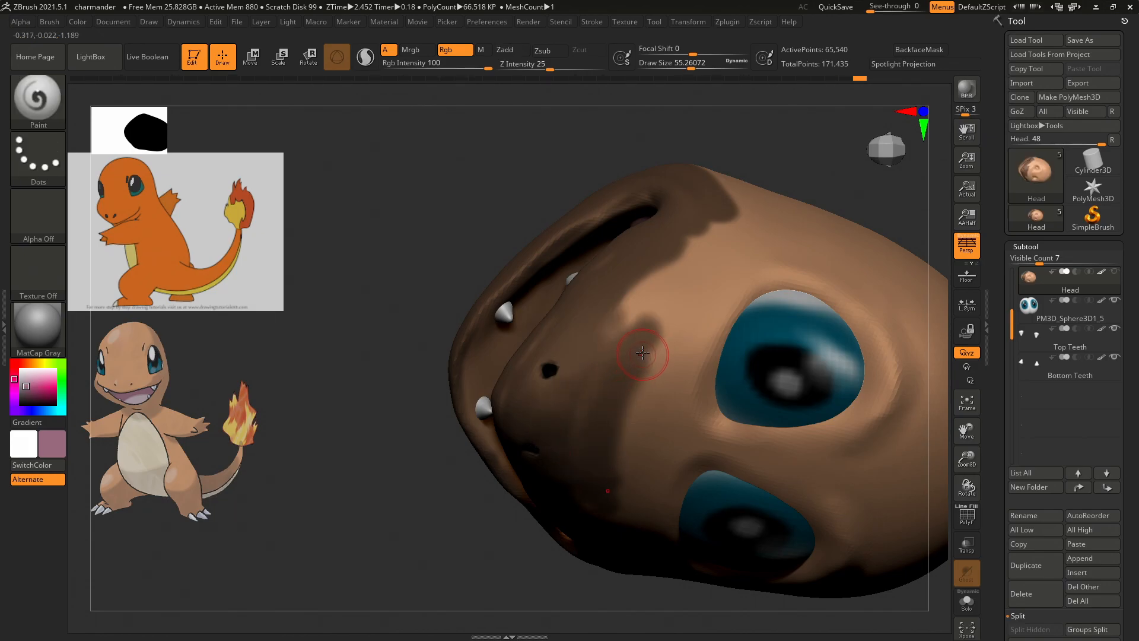
{"action": "mouse_move", "coordinate": [652, 349]}
{"action": "left_mouse_down", "text": "ctrl"}
{"action": "mouse_move", "coordinate": [609, 425]}
{"action": "mouse_move", "coordinate": [652, 291]}
{"action": "mouse_move", "coordinate": [670, 272]}
{"action": "mouse_move", "coordinate": [629, 300]}
{"action": "mouse_move", "coordinate": [614, 377]}
{"action": "mouse_move", "coordinate": [582, 440]}
{"action": "left_mouse_up", "text": "ctrl"}
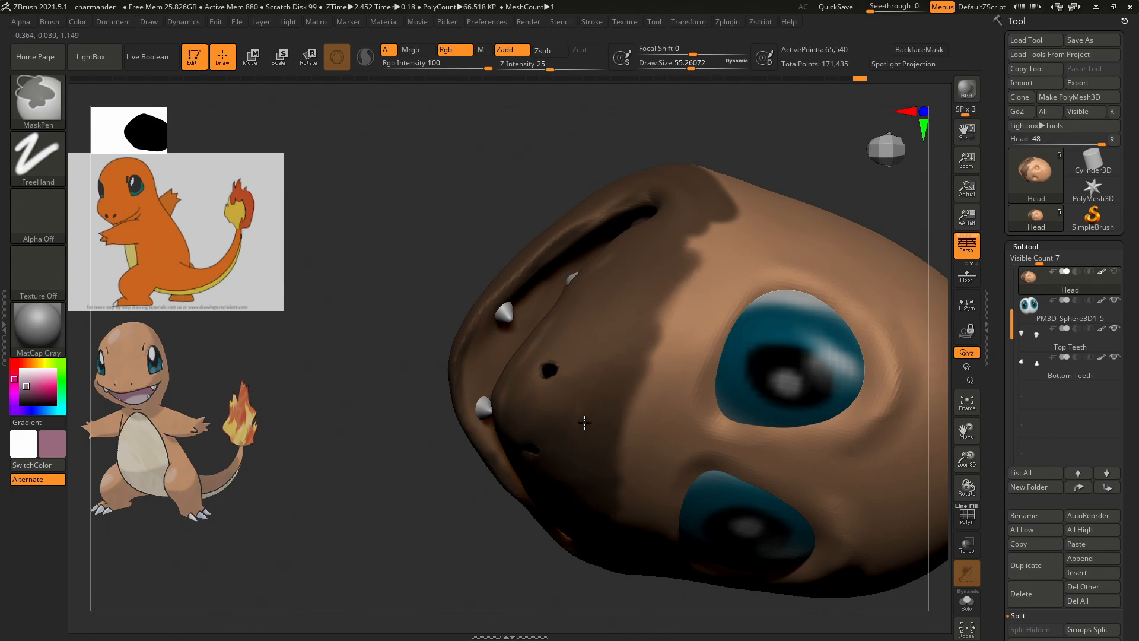
{"action": "mouse_move", "coordinate": [616, 380]}
{"action": "left_mouse_down", "text": "ctrl"}
{"action": "mouse_move", "coordinate": [626, 491]}
{"action": "mouse_move", "coordinate": [623, 421]}
{"action": "mouse_move", "coordinate": [698, 276]}
{"action": "mouse_move", "coordinate": [673, 263]}
{"action": "left_mouse_up", "text": "ctrl"}
Hide the top and bottom teeth and paint the unpainted patches behind the upper teeth mauve.
{"action": "mouse_move", "coordinate": [542, 207]}
{"action": "left_mouse_down"}
{"action": "mouse_move", "coordinate": [641, 237]}
{"action": "mouse_move", "coordinate": [571, 209]}
{"action": "mouse_move", "coordinate": [611, 144]}
{"action": "mouse_move", "coordinate": [569, 152]}
{"action": "mouse_move", "coordinate": [580, 178]}
{"action": "mouse_move", "coordinate": [597, 162]}
{"action": "mouse_move", "coordinate": [559, 209]}
{"action": "mouse_move", "coordinate": [660, 221]}
{"action": "mouse_move", "coordinate": [621, 196]}
{"action": "left_mouse_up"}
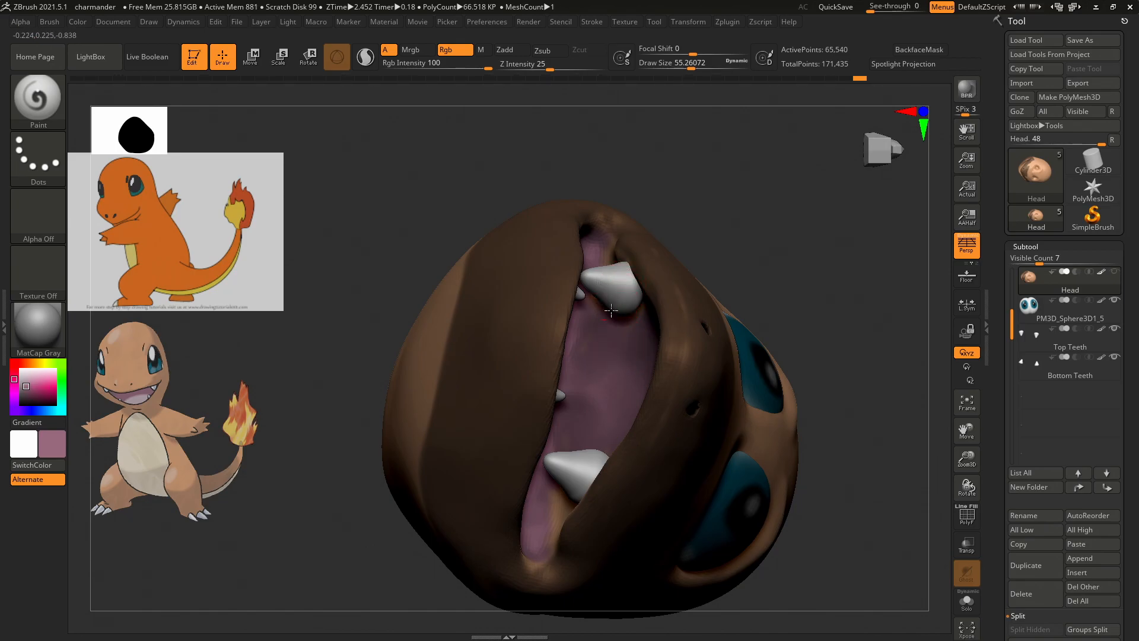
{"action": "left_click", "coordinate": [1115, 329]}
{"action": "left_click", "coordinate": [1113, 358]}
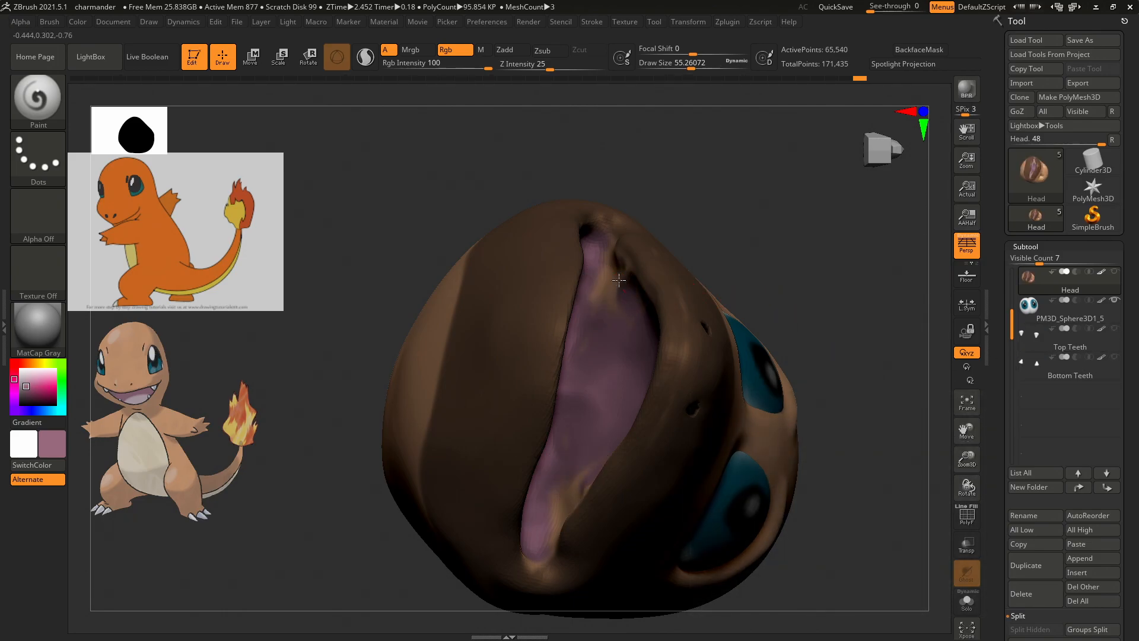
{"action": "left_click_drag", "start_coordinate": [629, 292], "coordinate": [604, 277]}
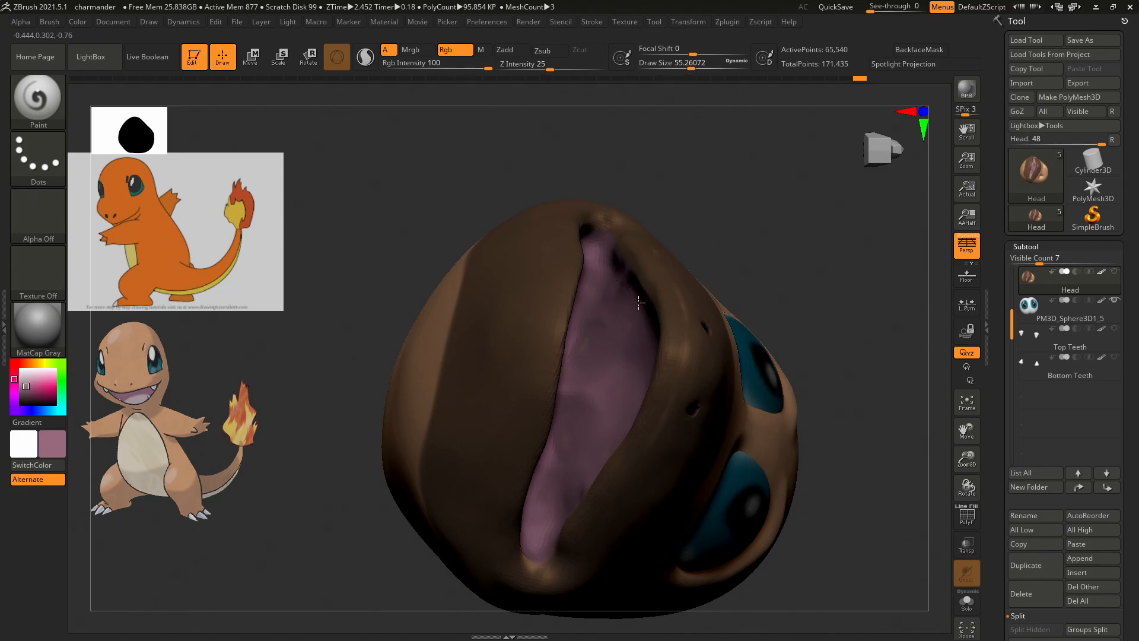
{"action": "left_click_drag", "start_coordinate": [796, 262], "coordinate": [784, 217]}
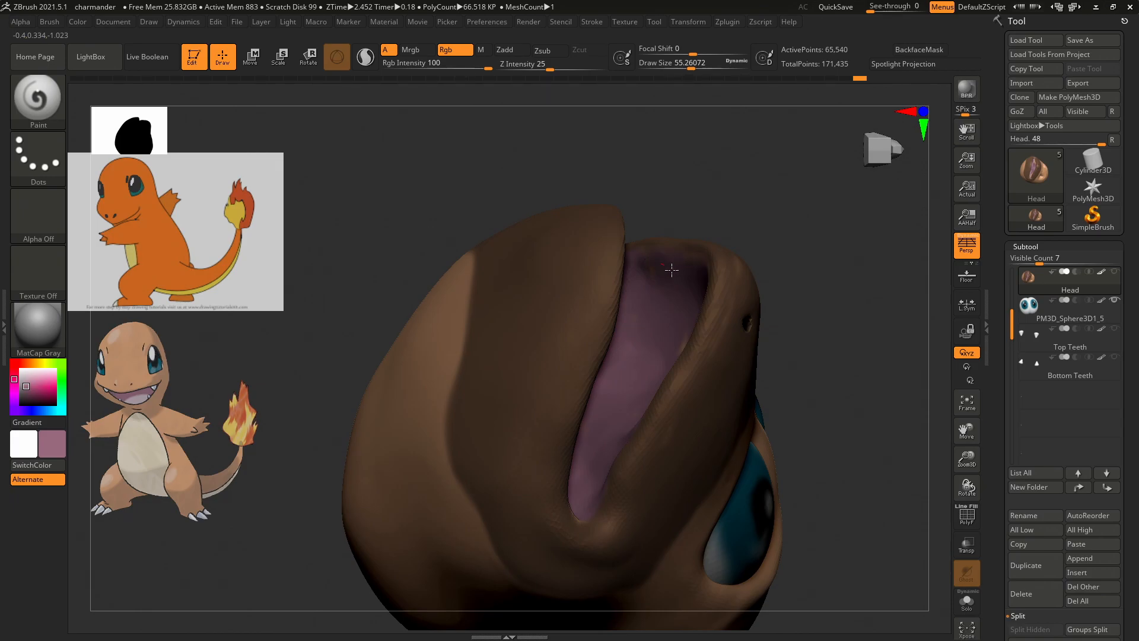
{"action": "left_click_drag", "start_coordinate": [849, 242], "coordinate": [764, 220]}
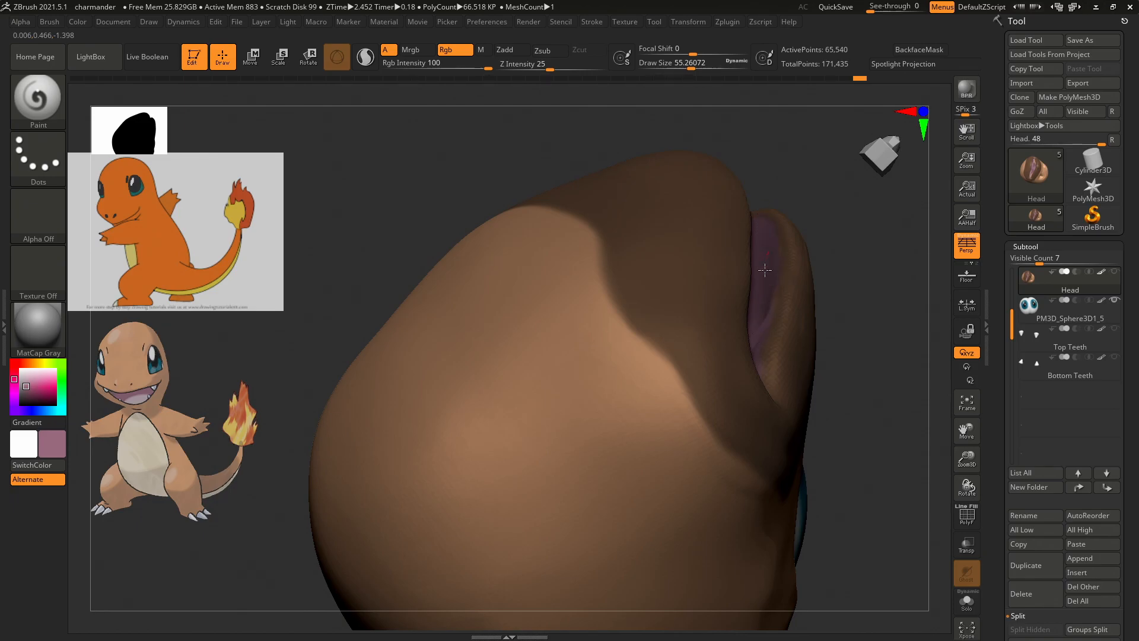
Paint the inner side of the lower jaw and the mouth corners mauve up to the masked lip.
{"action": "left_click_drag", "start_coordinate": [858, 245], "coordinate": [793, 363]}
{"action": "mouse_move", "coordinate": [676, 367]}
{"action": "left_mouse_down"}
{"action": "mouse_move", "coordinate": [679, 303]}
{"action": "mouse_move", "coordinate": [742, 204]}
{"action": "mouse_move", "coordinate": [708, 215]}
{"action": "left_mouse_up"}
{"action": "mouse_move", "coordinate": [603, 356]}
{"action": "left_mouse_down"}
{"action": "mouse_move", "coordinate": [528, 325]}
{"action": "mouse_move", "coordinate": [557, 223]}
{"action": "mouse_move", "coordinate": [578, 228]}
{"action": "left_mouse_up"}
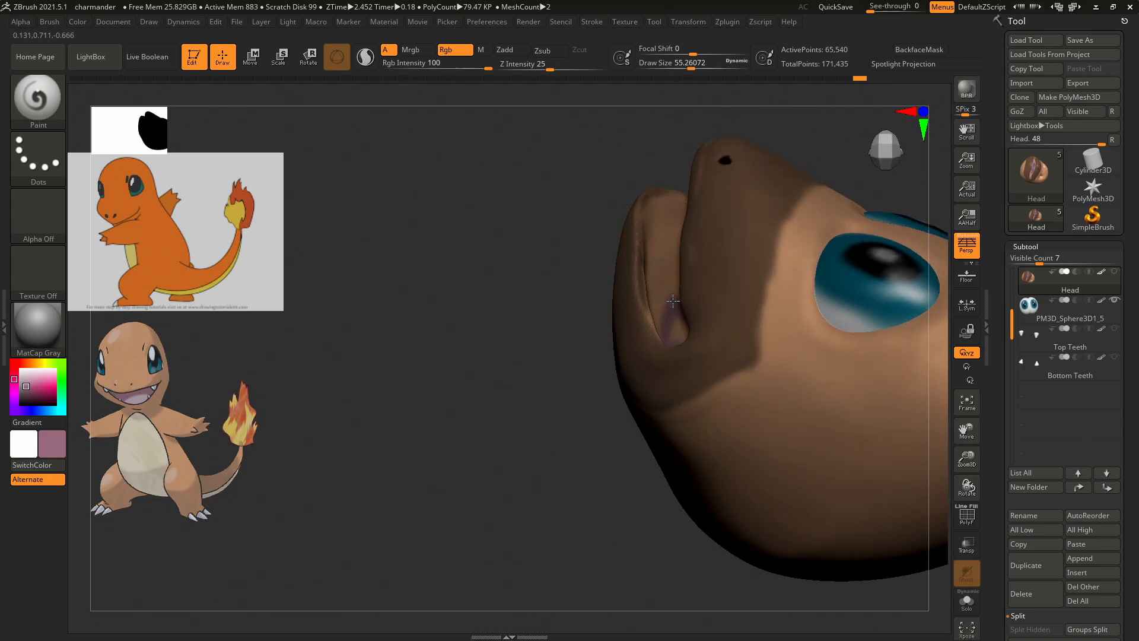
{"action": "mouse_move", "coordinate": [685, 334]}
{"action": "left_mouse_down"}
{"action": "mouse_move", "coordinate": [661, 278]}
{"action": "mouse_move", "coordinate": [665, 211]}
{"action": "left_mouse_up"}
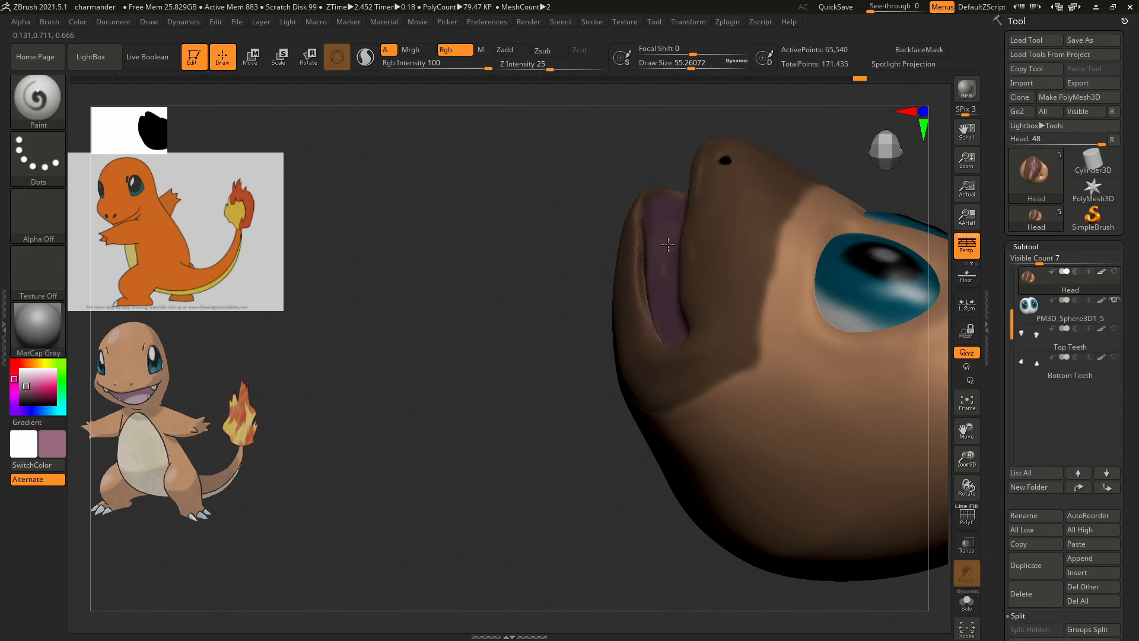
{"action": "left_click_drag", "start_coordinate": [605, 262], "coordinate": [577, 318]}
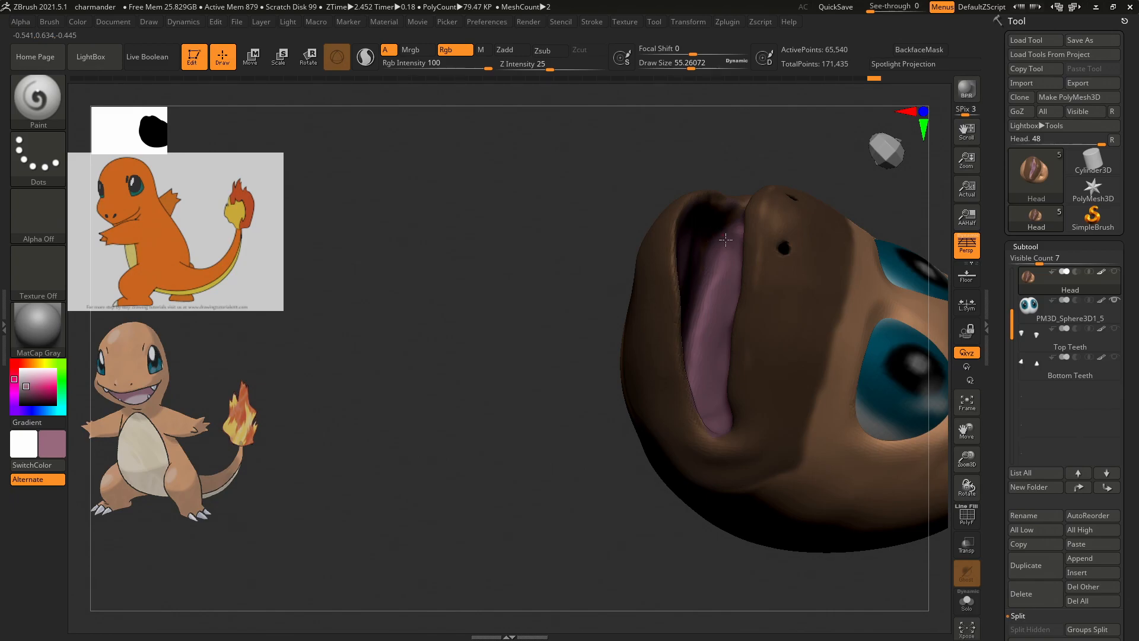
{"action": "left_click_drag", "start_coordinate": [623, 279], "coordinate": [747, 245]}
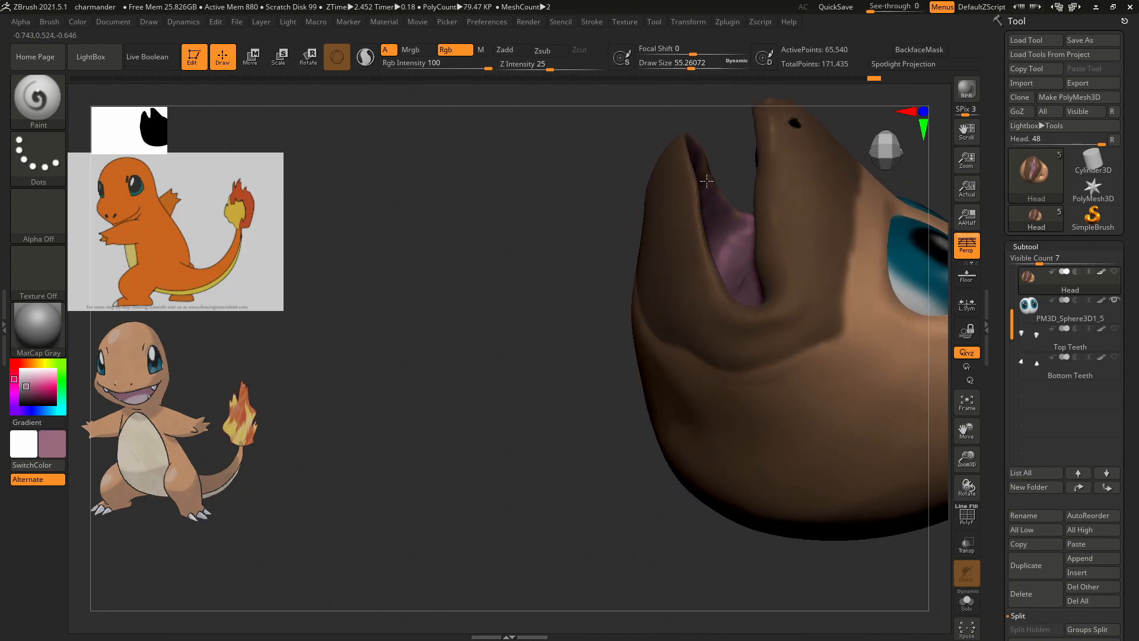
{"action": "left_click_drag", "start_coordinate": [639, 269], "coordinate": [689, 194]}
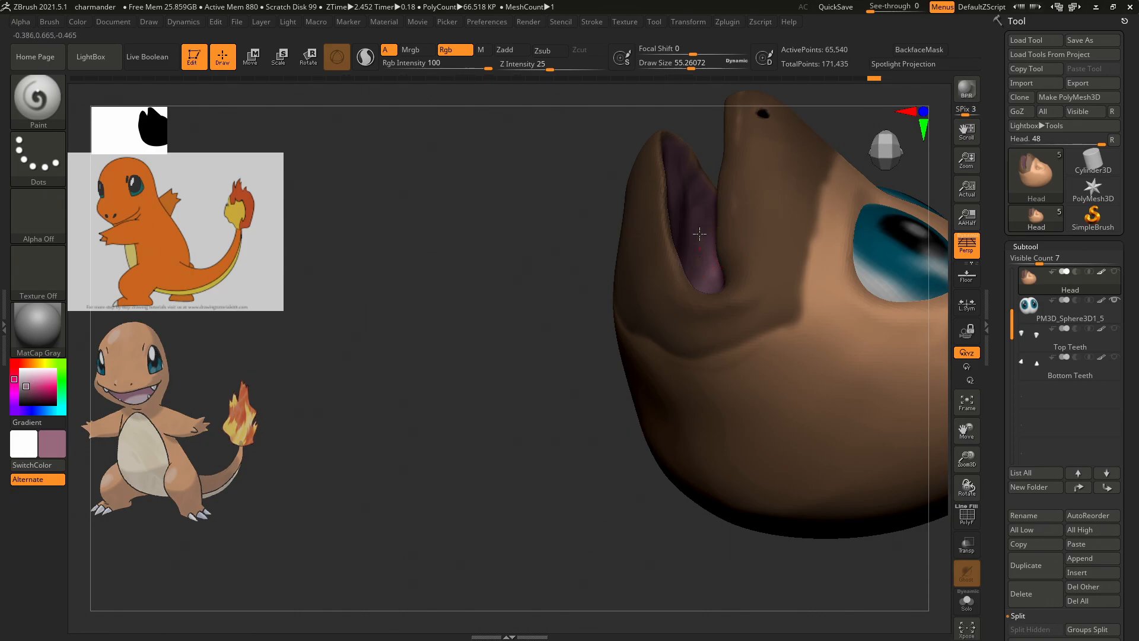
Clear the mask from the head and make the Top Teeth and Bottom Teeth subtools visible again.
{"action": "mouse_move", "coordinate": [526, 278]}
{"action": "left_mouse_down"}
{"action": "mouse_move", "coordinate": [521, 328]}
{"action": "mouse_move", "coordinate": [564, 368]}
{"action": "mouse_move", "coordinate": [525, 396]}
{"action": "mouse_move", "coordinate": [499, 364]}
{"action": "mouse_move", "coordinate": [500, 321]}
{"action": "mouse_move", "coordinate": [515, 361]}
{"action": "mouse_move", "coordinate": [508, 330]}
{"action": "mouse_move", "coordinate": [516, 272]}
{"action": "mouse_move", "coordinate": [525, 273]}
{"action": "mouse_move", "coordinate": [534, 303]}
{"action": "mouse_move", "coordinate": [516, 308]}
{"action": "mouse_move", "coordinate": [523, 292]}
{"action": "mouse_move", "coordinate": [503, 348]}
{"action": "mouse_move", "coordinate": [518, 305]}
{"action": "mouse_move", "coordinate": [539, 311]}
{"action": "mouse_move", "coordinate": [537, 420]}
{"action": "mouse_move", "coordinate": [556, 410]}
{"action": "mouse_move", "coordinate": [555, 288]}
{"action": "mouse_move", "coordinate": [564, 415]}
{"action": "mouse_move", "coordinate": [547, 321]}
{"action": "mouse_move", "coordinate": [557, 317]}
{"action": "left_mouse_up"}
{"action": "left_click_drag", "start_coordinate": [902, 138], "coordinate": [870, 169]}
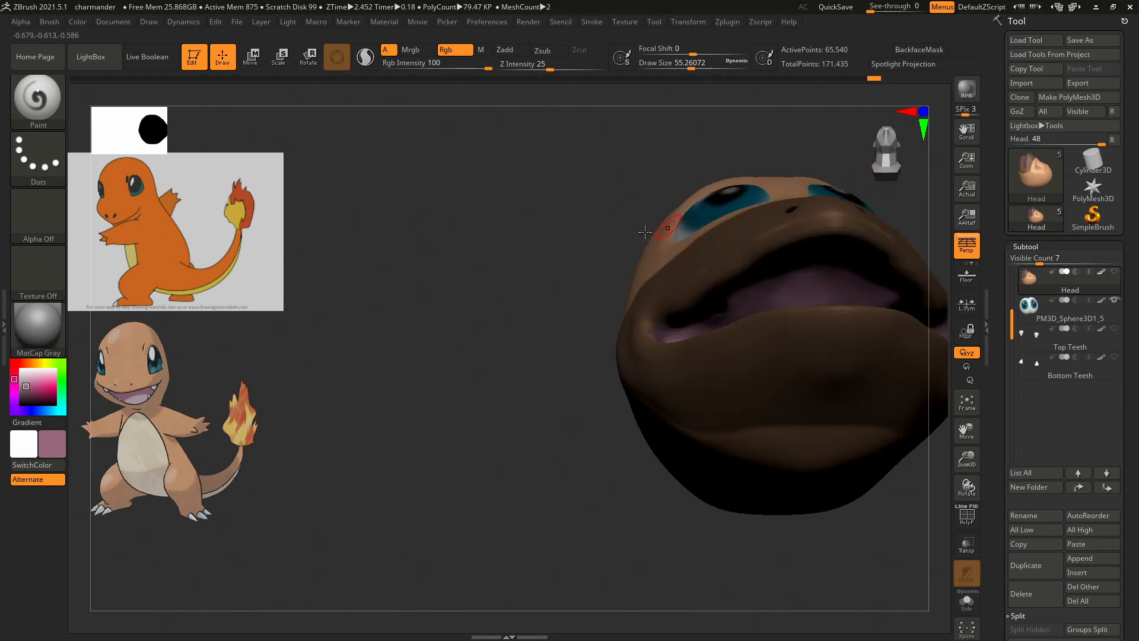
{"action": "left_click_drag", "start_coordinate": [594, 270], "coordinate": [494, 323], "text": "ctrl"}
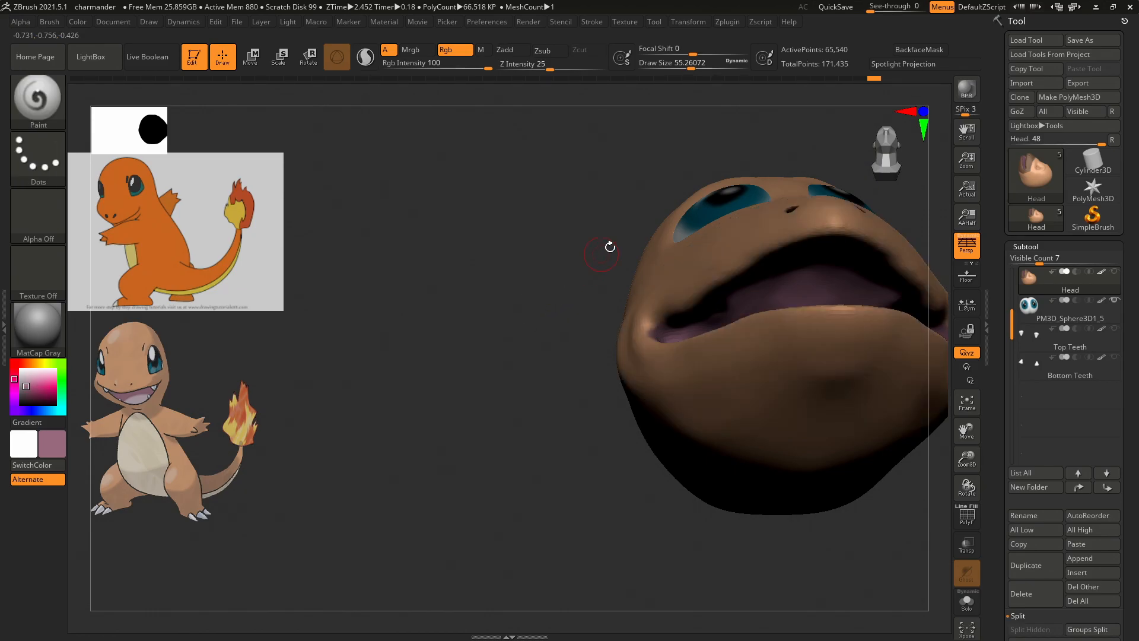
{"action": "left_click", "coordinate": [876, 152]}
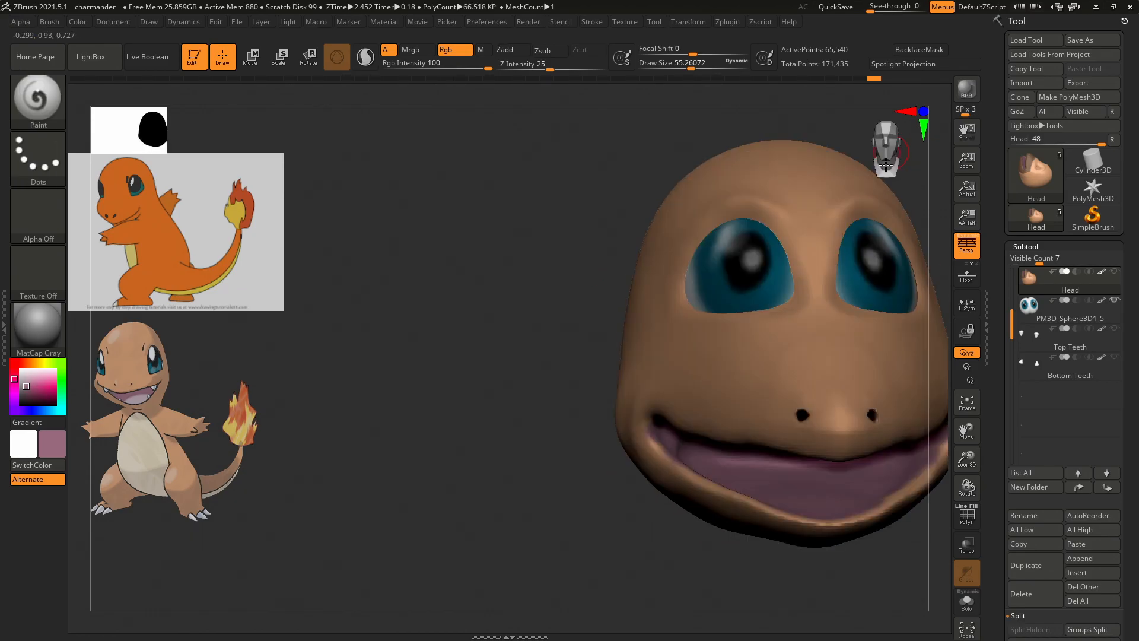
{"action": "left_click_drag", "start_coordinate": [553, 284], "coordinate": [394, 250], "text": "alt"}
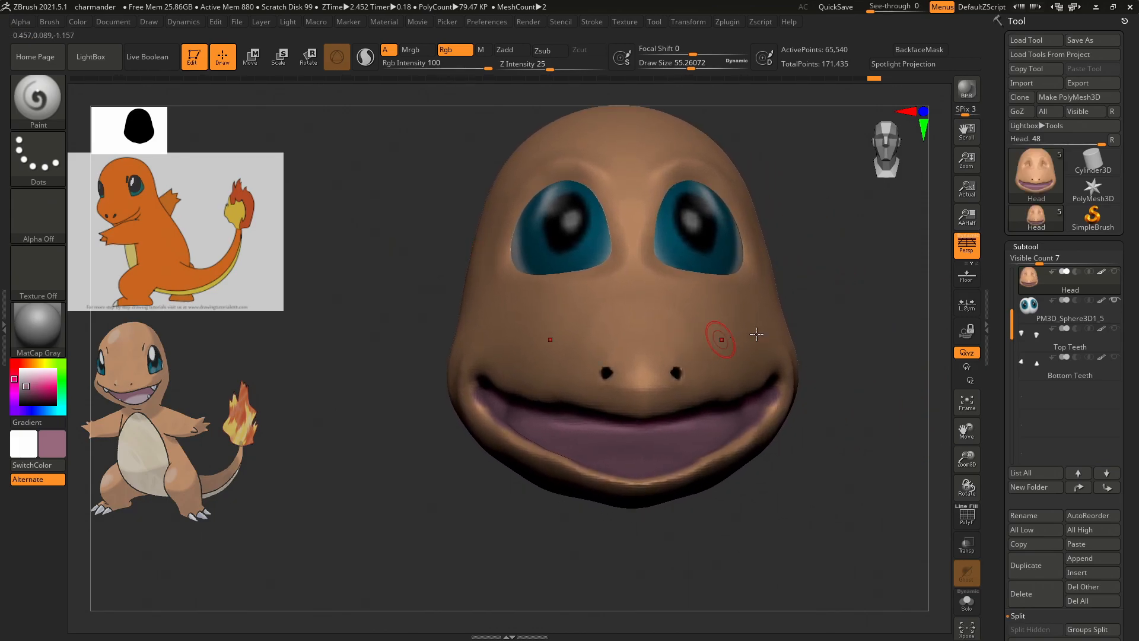
{"action": "left_click", "coordinate": [1116, 330]}
{"action": "left_click", "coordinate": [1115, 357]}
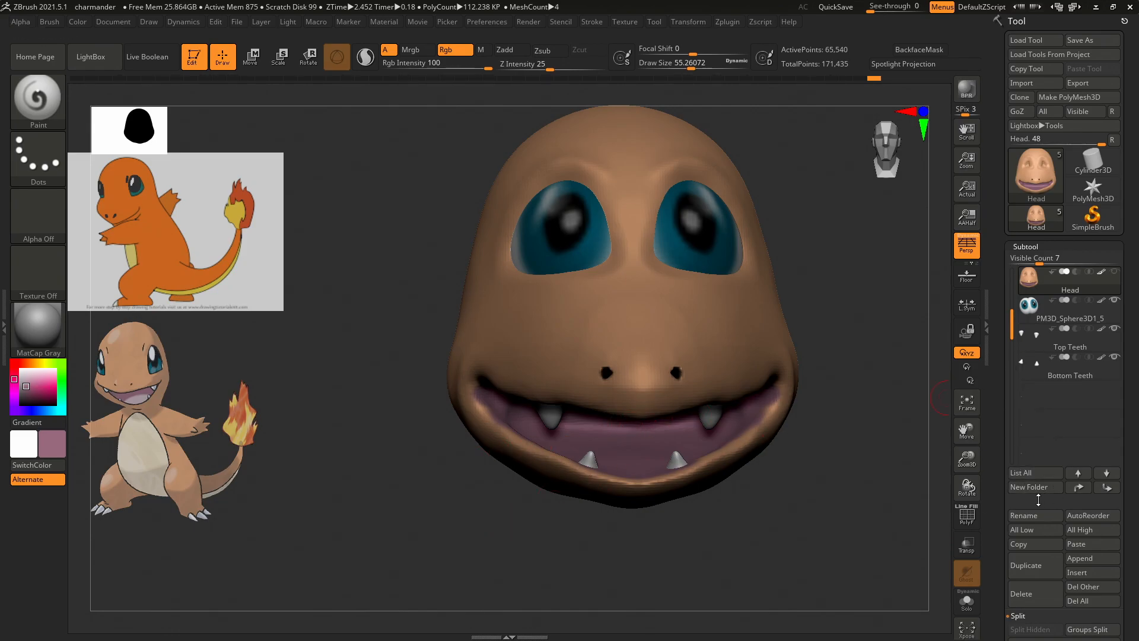
Append a Sphere3D subtool for the tongue, select it and move it down to mouth level.
{"action": "scroll", "coordinate": [998, 453], "scroll_direction": "down", "scroll_amount": 1}
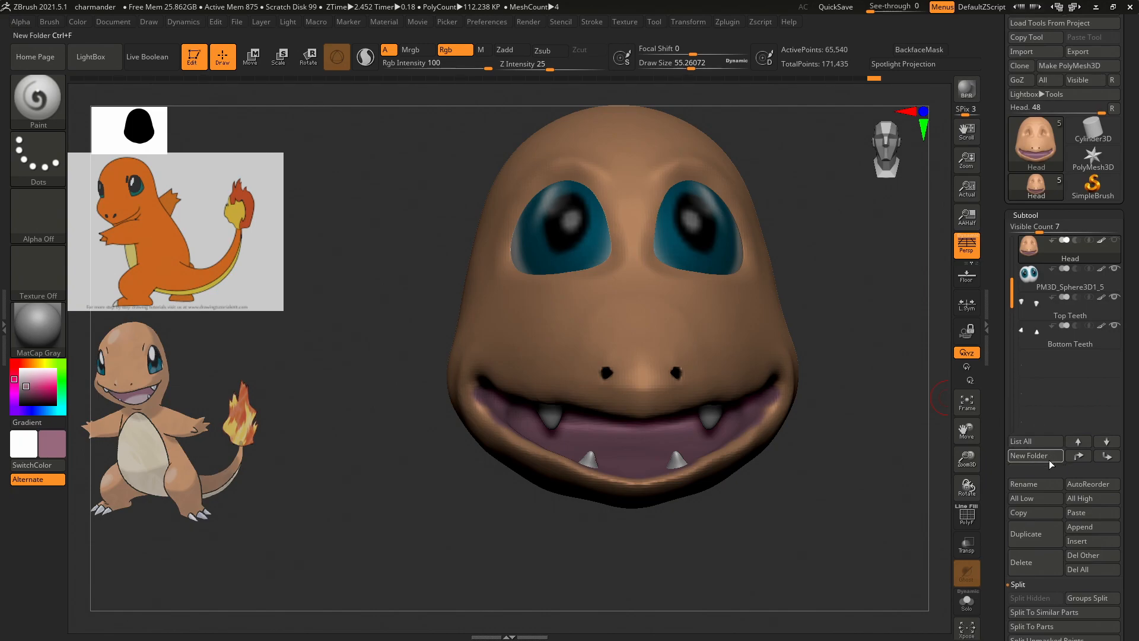
{"action": "left_click", "coordinate": [1080, 527]}
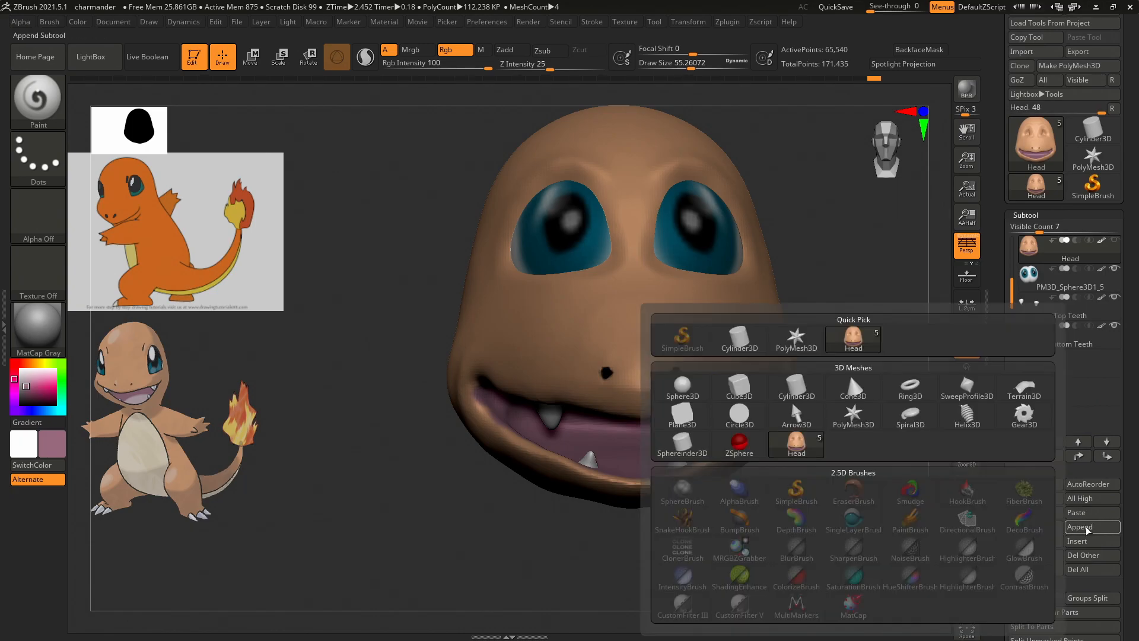
{"action": "left_click", "coordinate": [682, 384]}
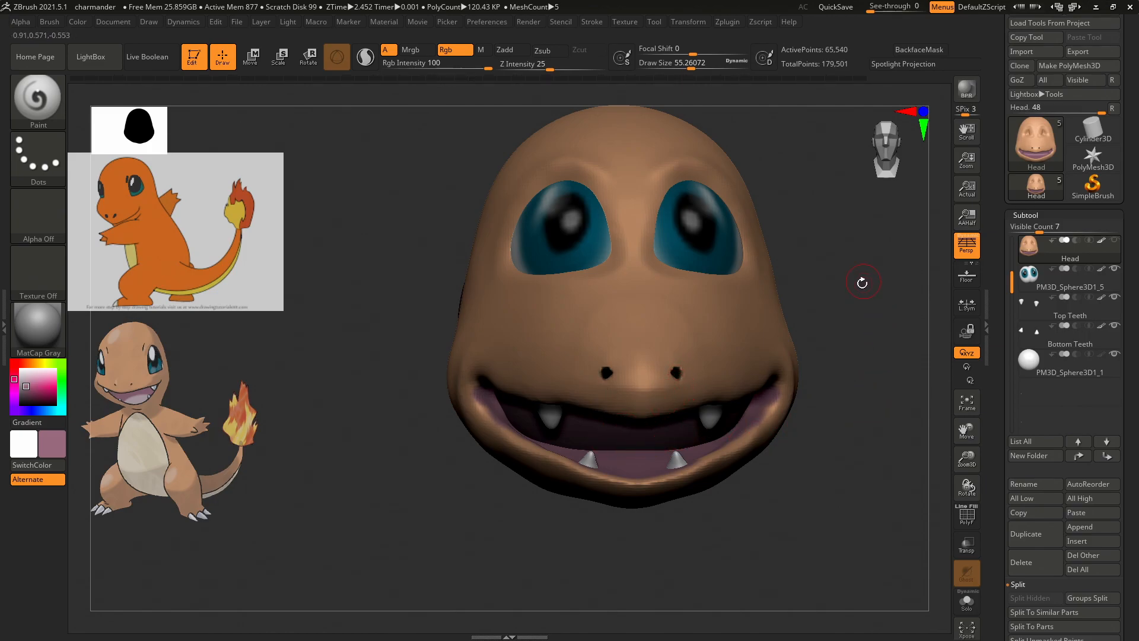
{"action": "key", "text": "w"}
{"action": "left_click_drag", "start_coordinate": [618, 270], "coordinate": [617, 258]}
{"action": "left_click", "coordinate": [1027, 369]}
{"action": "left_click_drag", "start_coordinate": [618, 255], "coordinate": [605, 361]}
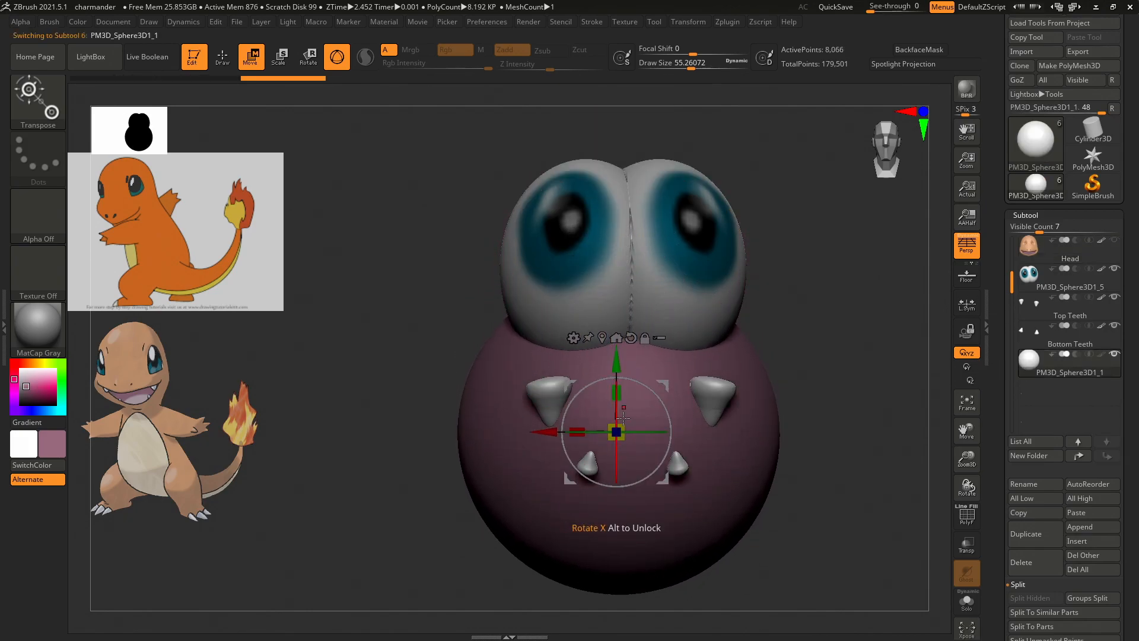
Flatten the sphere vertically into a thin disc and move it forward toward the snout.
{"action": "left_click_drag", "start_coordinate": [835, 387], "coordinate": [890, 380]}
{"action": "left_click_drag", "start_coordinate": [654, 431], "coordinate": [616, 529]}
{"action": "mouse_move", "coordinate": [824, 356]}
{"action": "left_mouse_down"}
{"action": "mouse_move", "coordinate": [788, 363]}
{"action": "mouse_move", "coordinate": [827, 359]}
{"action": "left_mouse_up"}
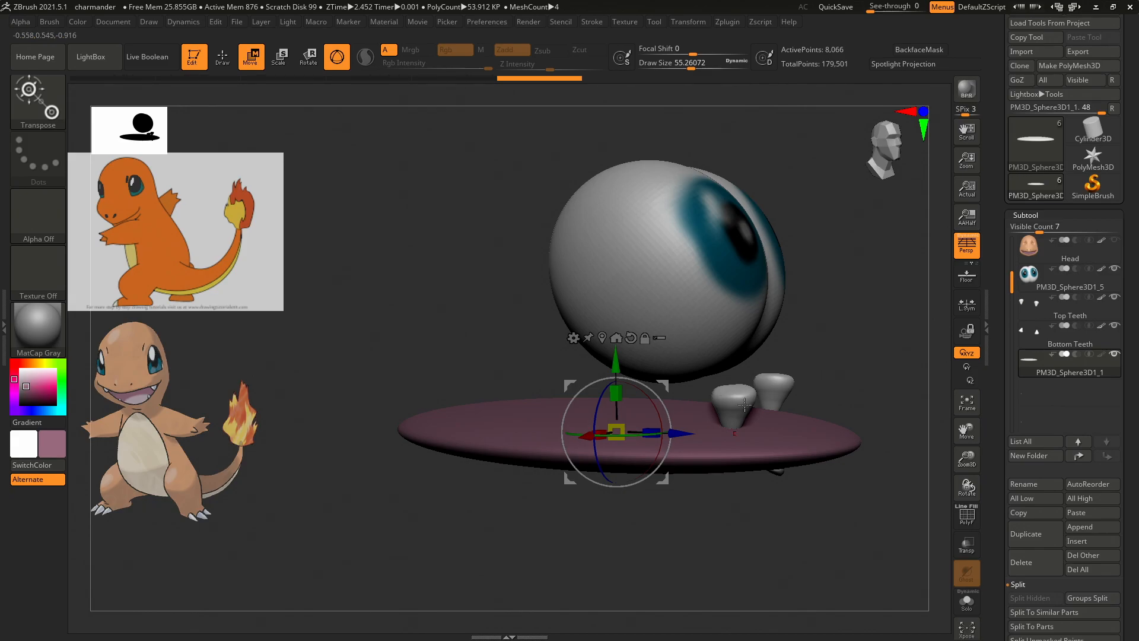
{"action": "left_click_drag", "start_coordinate": [676, 434], "coordinate": [769, 437]}
Show the head with transparency turned on and make the flattened sphere the active subtool.
{"action": "left_click", "coordinate": [1030, 260]}
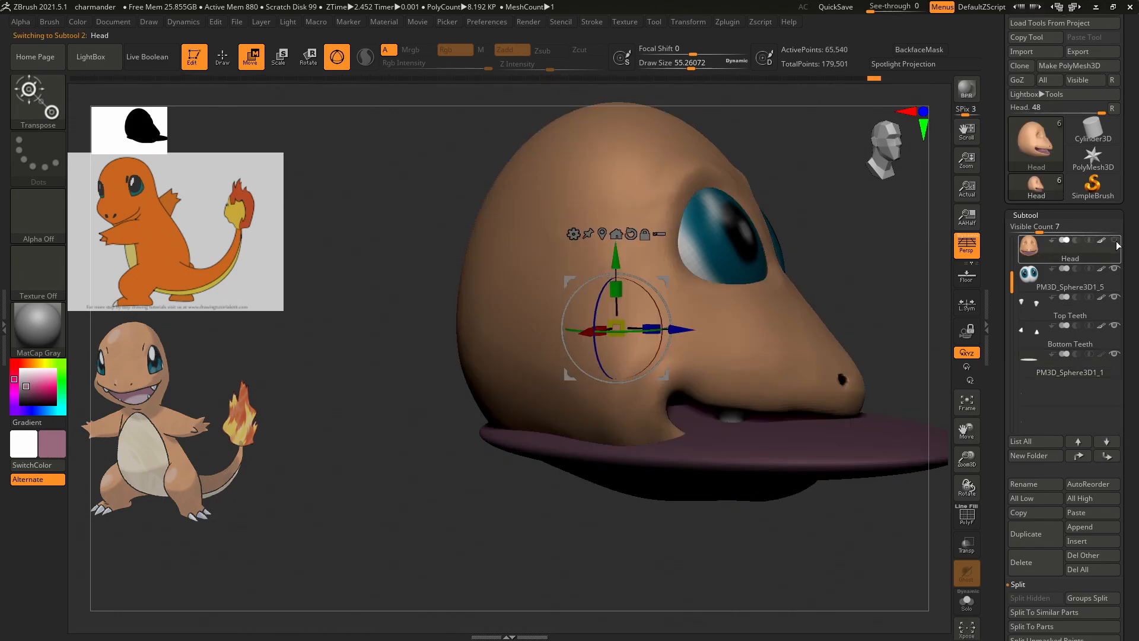
{"action": "left_click", "coordinate": [966, 545]}
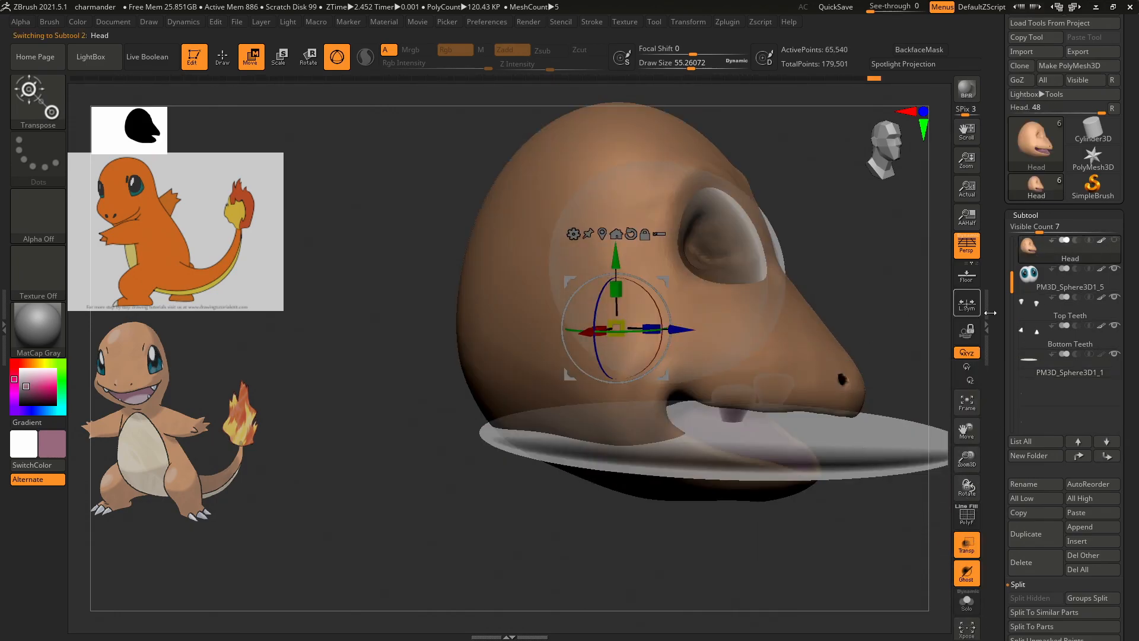
{"action": "left_click", "coordinate": [1039, 369]}
{"action": "left_click_drag", "start_coordinate": [884, 323], "coordinate": [908, 310]}
{"action": "left_click", "coordinate": [1115, 241]}
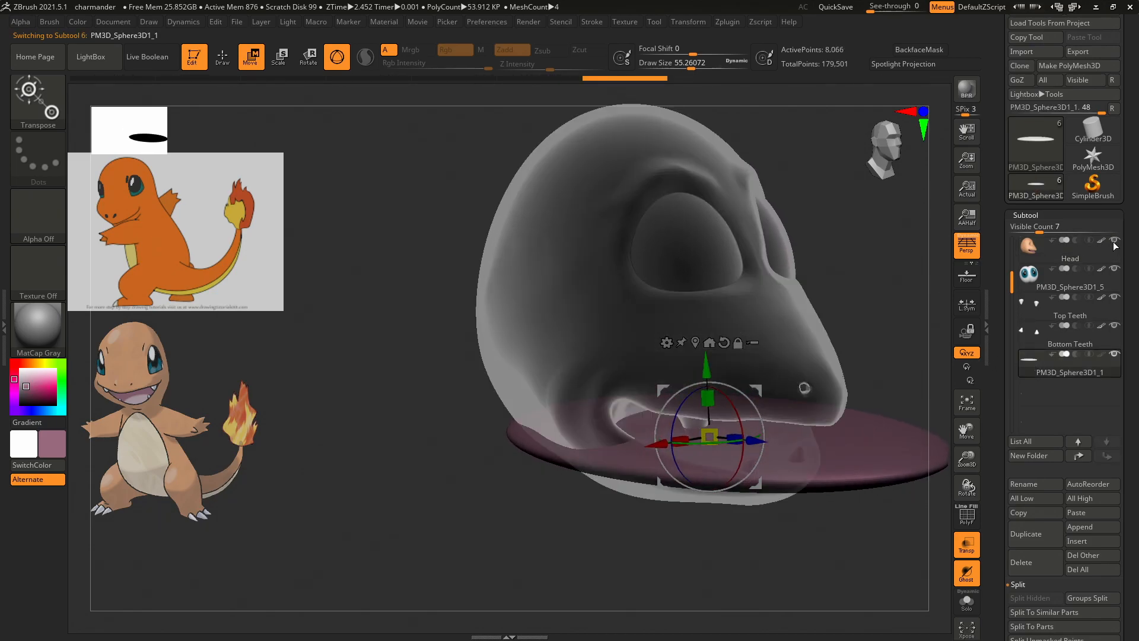
Raise the flattened sphere and scale it down to fit inside the mouth between the teeth.
{"action": "mouse_move", "coordinate": [706, 365]}
{"action": "left_mouse_down"}
{"action": "mouse_move", "coordinate": [706, 326]}
{"action": "mouse_move", "coordinate": [706, 350]}
{"action": "left_mouse_up"}
{"action": "left_click_drag", "start_coordinate": [723, 409], "coordinate": [661, 435]}
{"action": "mouse_move", "coordinate": [894, 325]}
{"action": "left_mouse_down"}
{"action": "mouse_move", "coordinate": [864, 309]}
{"action": "mouse_move", "coordinate": [895, 345]}
{"action": "left_mouse_up"}
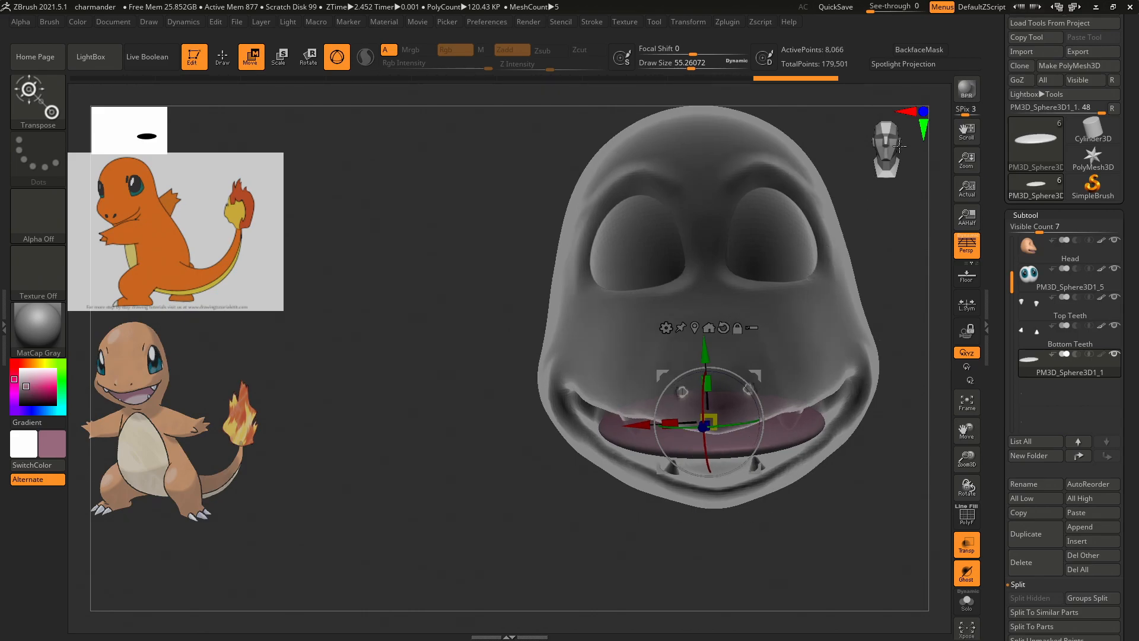
{"action": "left_click_drag", "start_coordinate": [899, 144], "coordinate": [893, 158]}
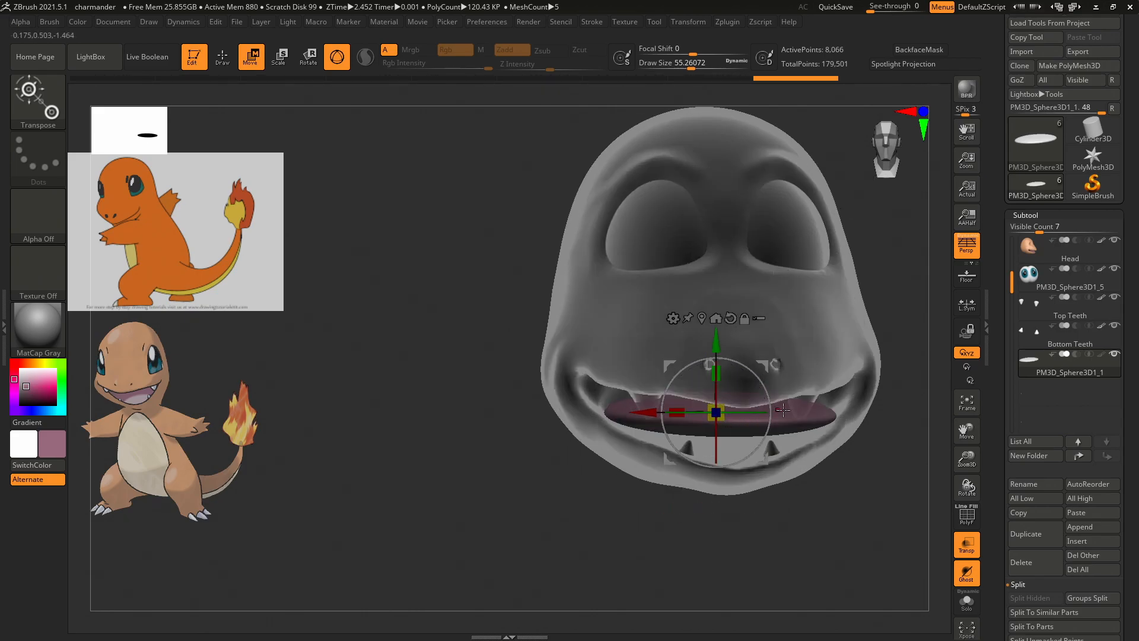
Choose the Move brush for the tongue and shift the flattened sphere back into the mouth with the gizmo.
{"action": "key", "text": "b"}
{"action": "key", "text": "m"}
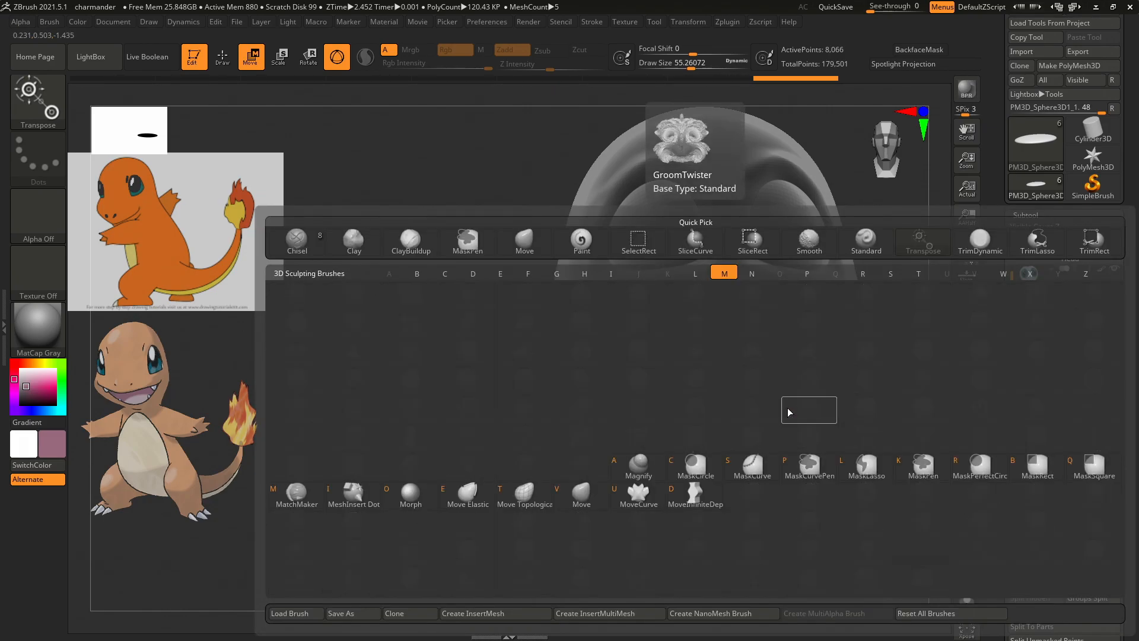
{"action": "key", "text": "v"}
{"action": "left_click_drag", "start_coordinate": [893, 294], "coordinate": [904, 320]}
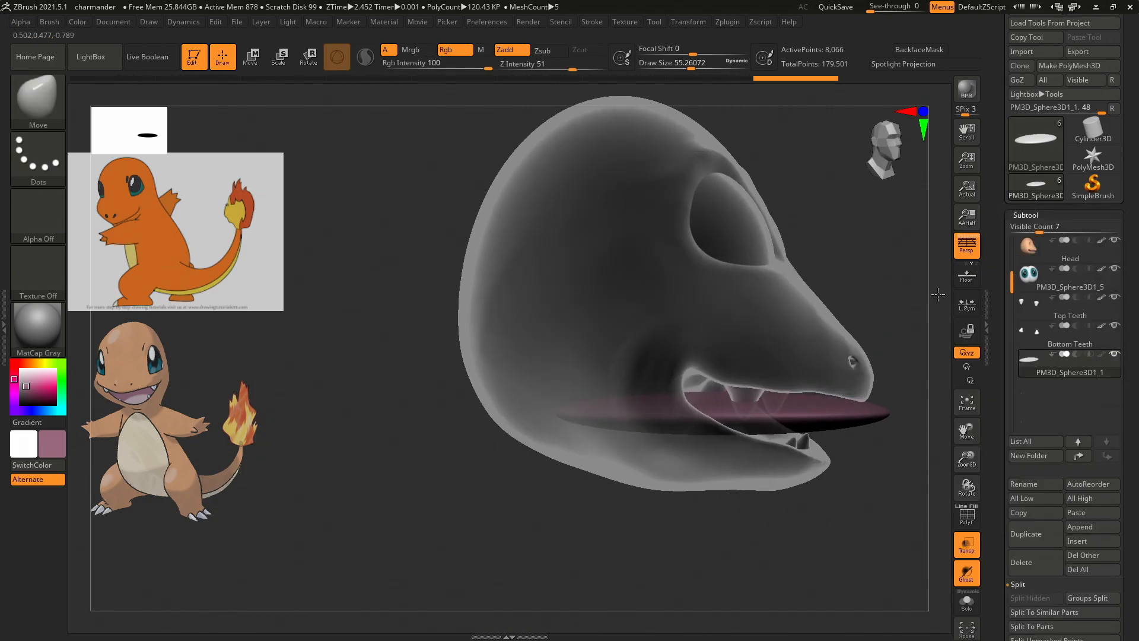
{"action": "key", "text": "w"}
{"action": "left_click_drag", "start_coordinate": [783, 414], "coordinate": [736, 412]}
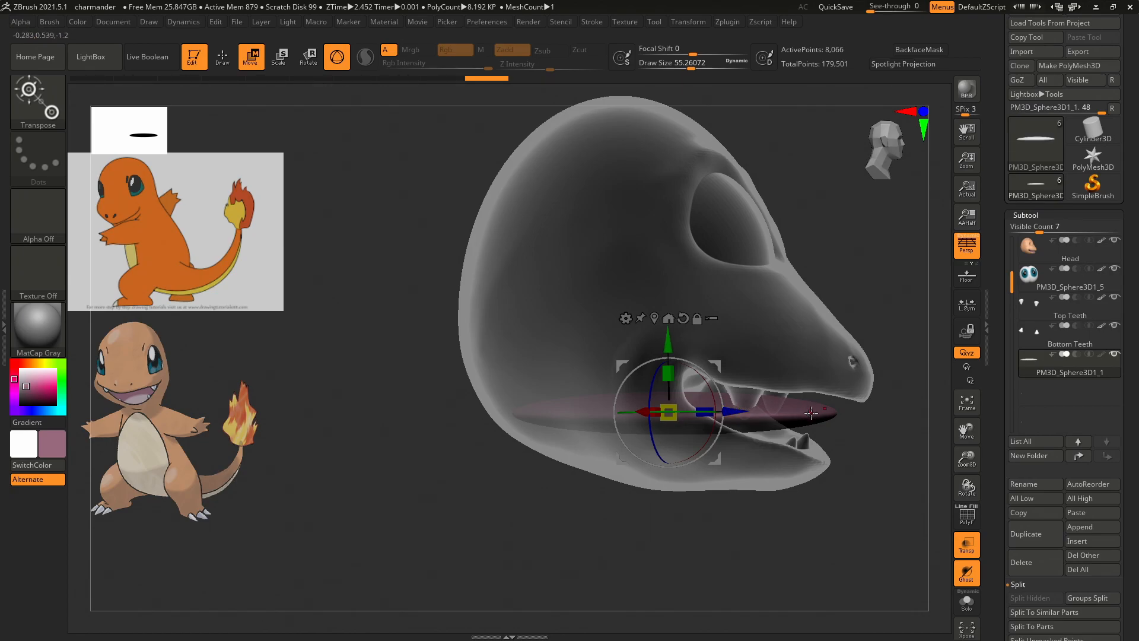
Set the Move brush draw size to about 185 and reshape the front tip of the tongue.
{"action": "key", "text": "q"}
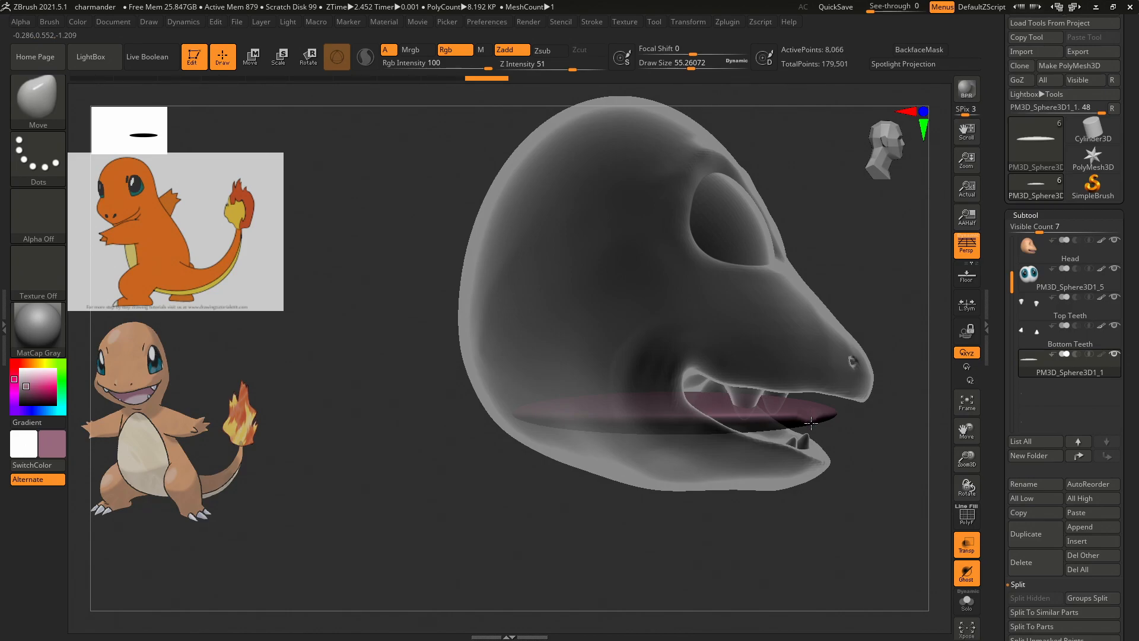
{"action": "key", "text": "ctrl"}
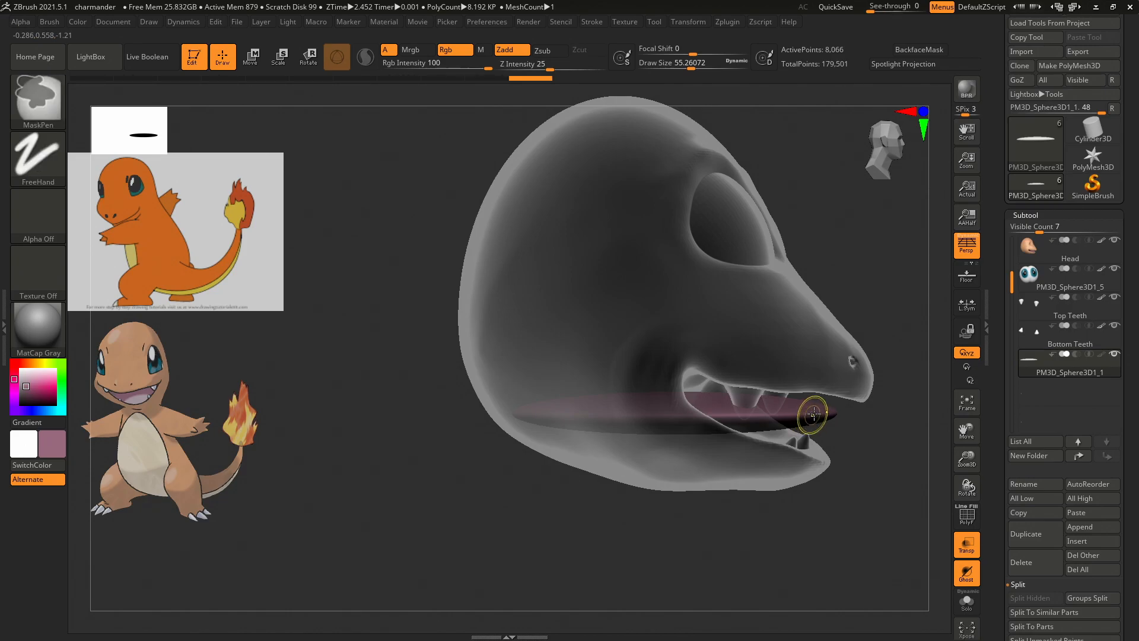
{"action": "key", "text": "s"}
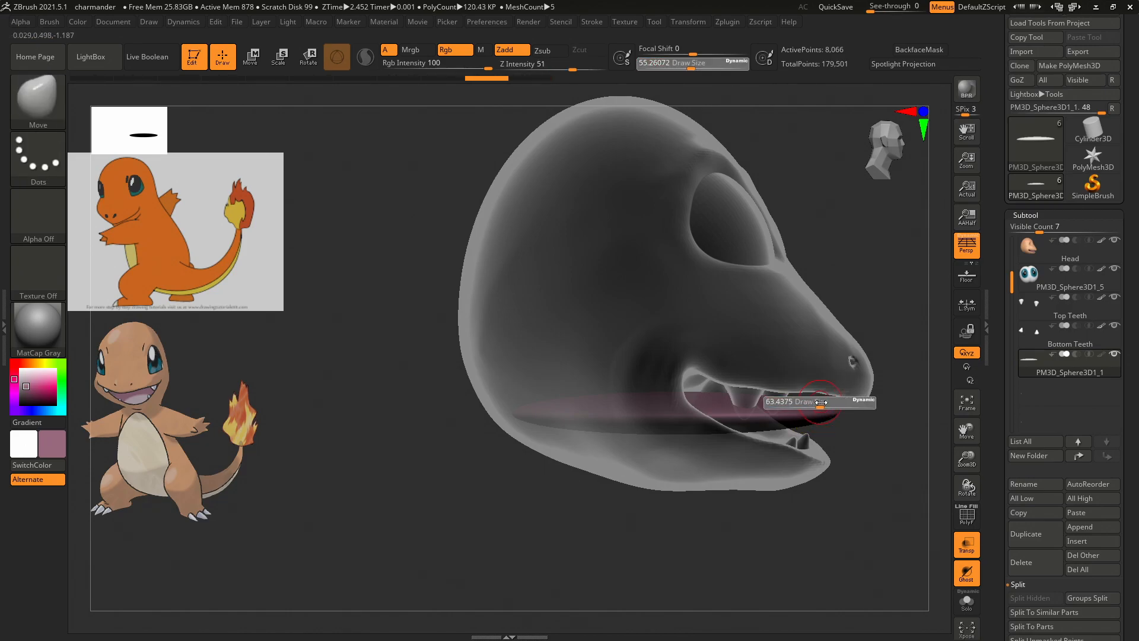
{"action": "left_click_drag", "start_coordinate": [835, 403], "coordinate": [805, 426]}
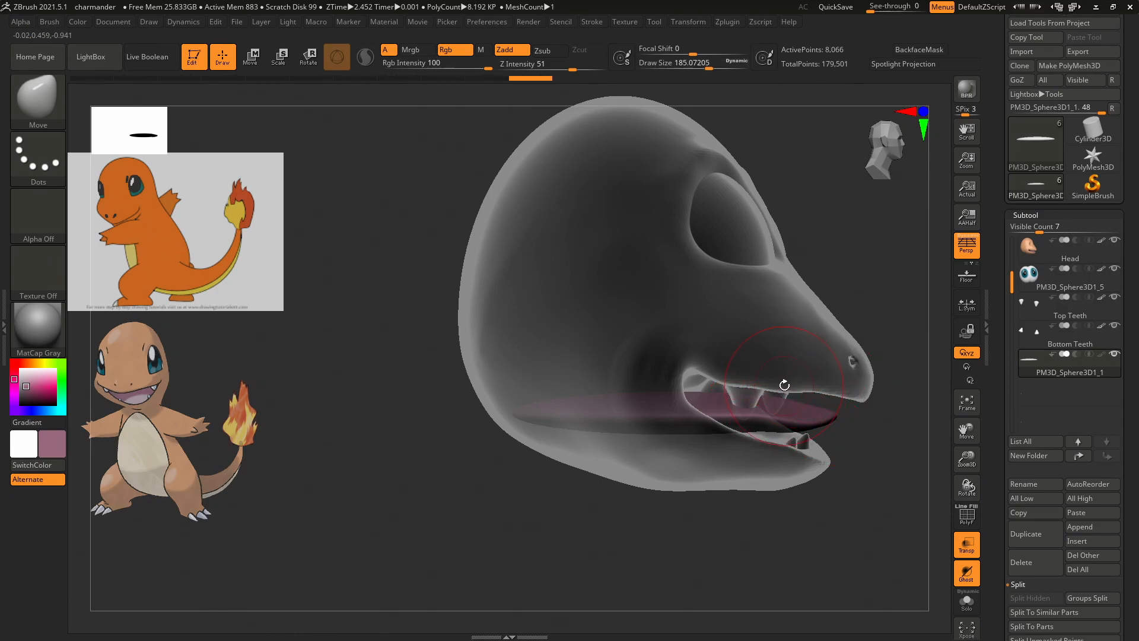
Tilt the tongue to follow the slope of the lower jaw and slide it slightly back into the mouth.
{"action": "key", "text": "w"}
{"action": "key", "text": "ctrl"}
{"action": "mouse_move", "coordinate": [738, 411]}
{"action": "left_mouse_down"}
{"action": "mouse_move", "coordinate": [752, 410]}
{"action": "mouse_move", "coordinate": [721, 402]}
{"action": "mouse_move", "coordinate": [710, 384]}
{"action": "left_mouse_up"}
{"action": "left_click_drag", "start_coordinate": [737, 425], "coordinate": [706, 421]}
{"action": "mouse_move", "coordinate": [844, 433]}
{"action": "left_mouse_down"}
{"action": "mouse_move", "coordinate": [750, 414]}
{"action": "mouse_move", "coordinate": [831, 427]}
{"action": "left_mouse_up"}
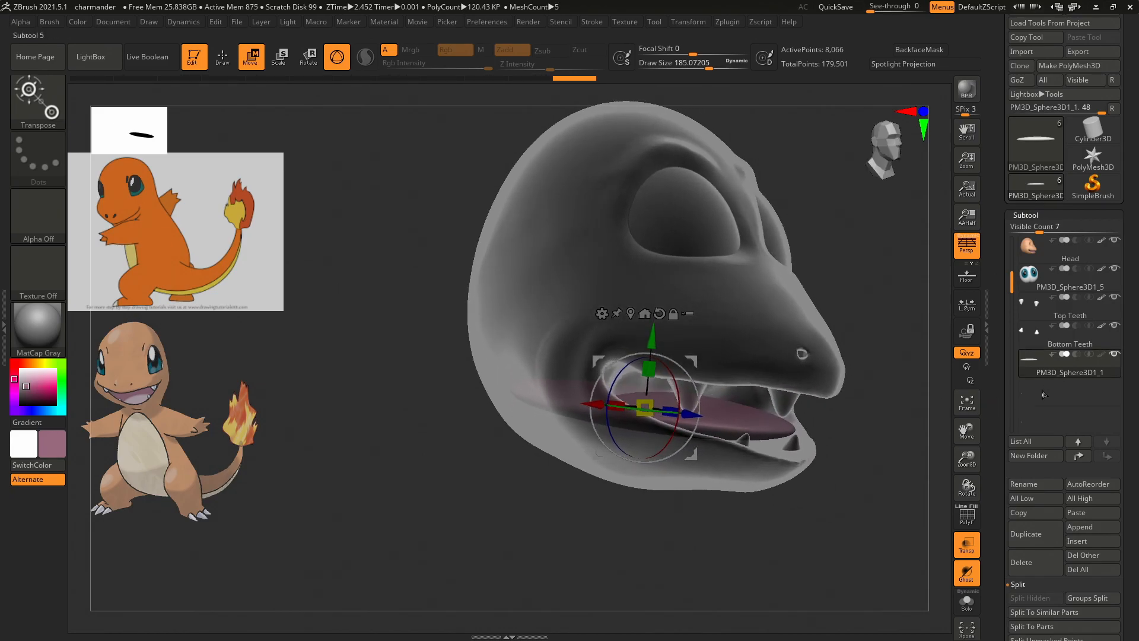
Turn off transparency, check the tongue from the front and return to the Move brush.
{"action": "left_click", "coordinate": [967, 543]}
{"action": "left_click_drag", "start_coordinate": [875, 460], "coordinate": [643, 424]}
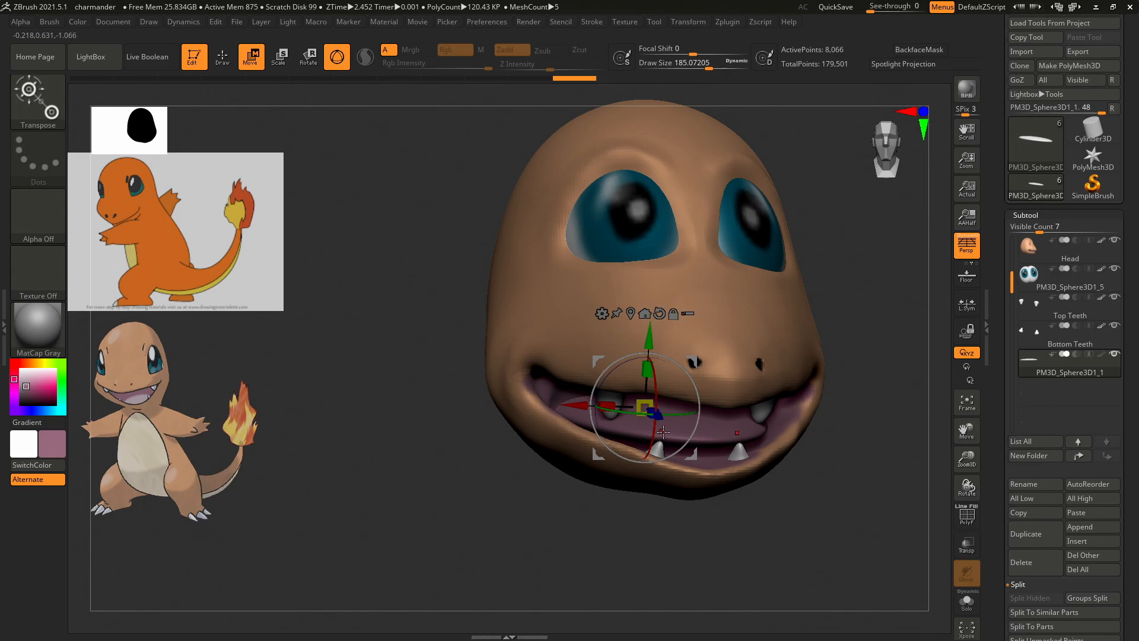
{"action": "key", "text": "q"}
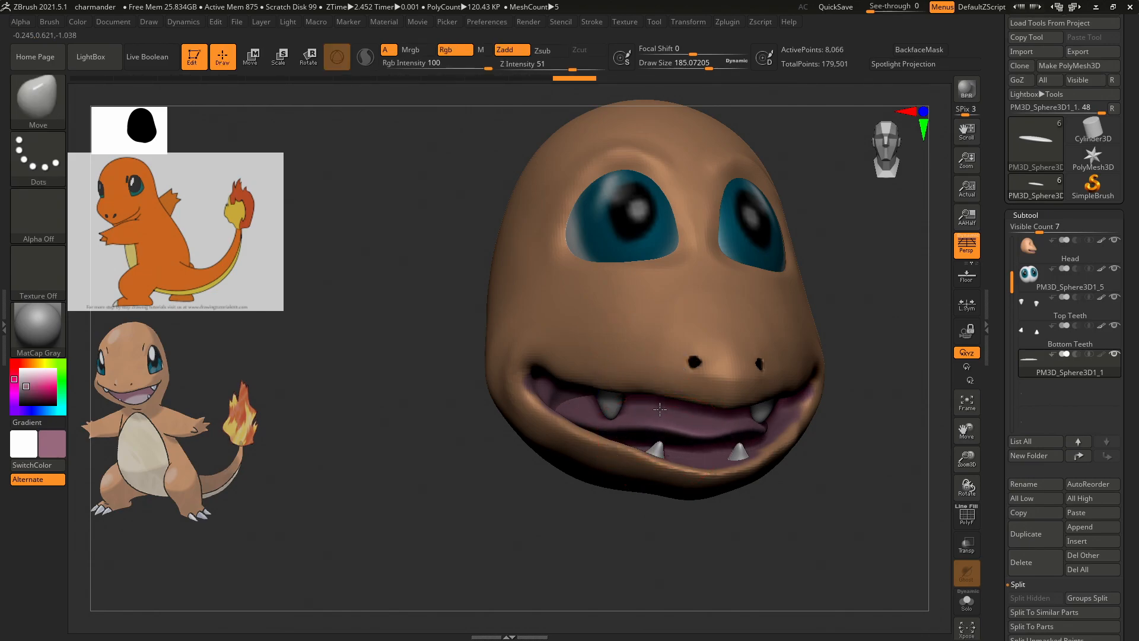
Use the Move brush to narrow the tongue by pulling its sides inward, checking it from the front and three-quarter views.
{"action": "left_click_drag", "start_coordinate": [846, 473], "coordinate": [710, 450]}
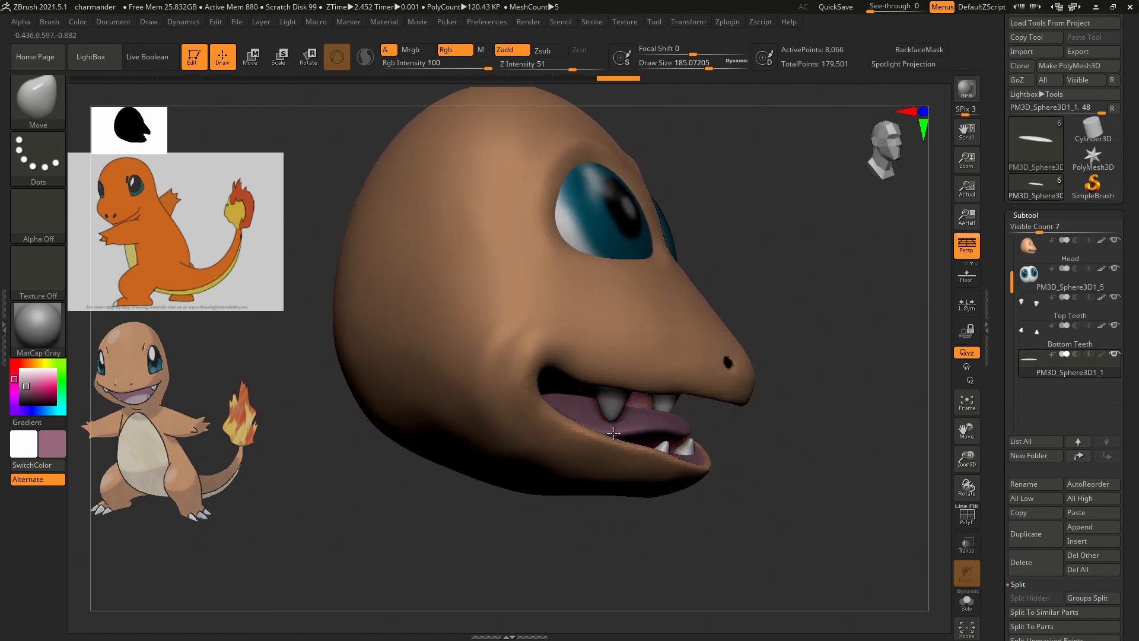
{"action": "left_click_drag", "start_coordinate": [748, 443], "coordinate": [778, 481]}
{"action": "left_click_drag", "start_coordinate": [761, 474], "coordinate": [751, 474]}
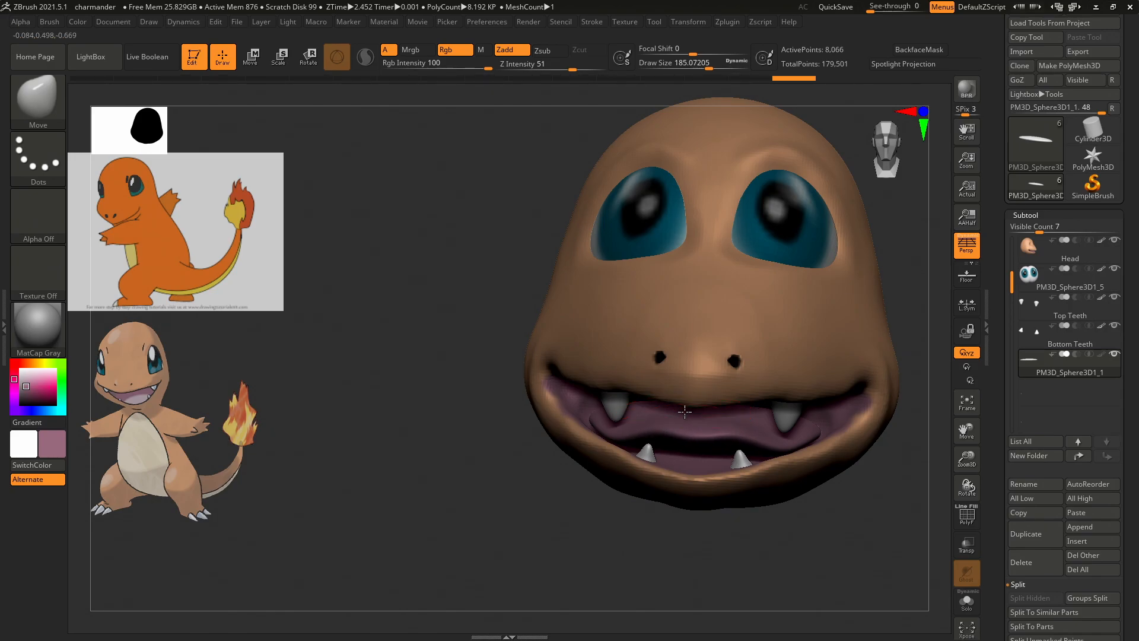
{"action": "left_click_drag", "start_coordinate": [685, 413], "coordinate": [685, 411]}
{"action": "mouse_move", "coordinate": [863, 500]}
{"action": "left_mouse_down"}
{"action": "mouse_move", "coordinate": [887, 504]}
{"action": "mouse_move", "coordinate": [872, 475]}
{"action": "left_mouse_up"}
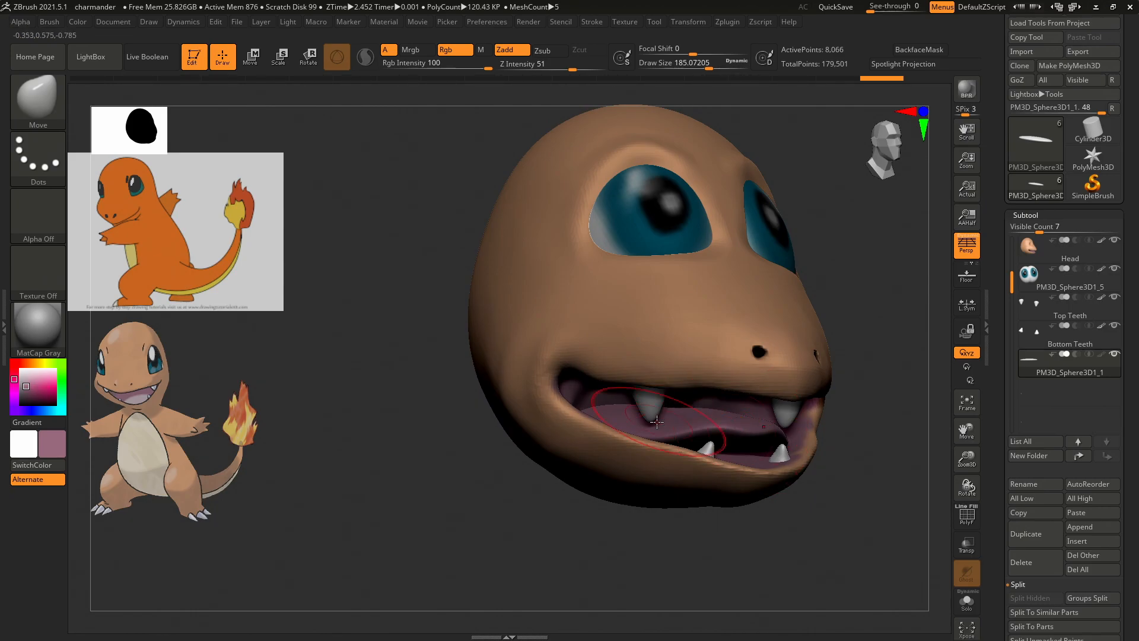
{"action": "left_click_drag", "start_coordinate": [839, 491], "coordinate": [819, 508]}
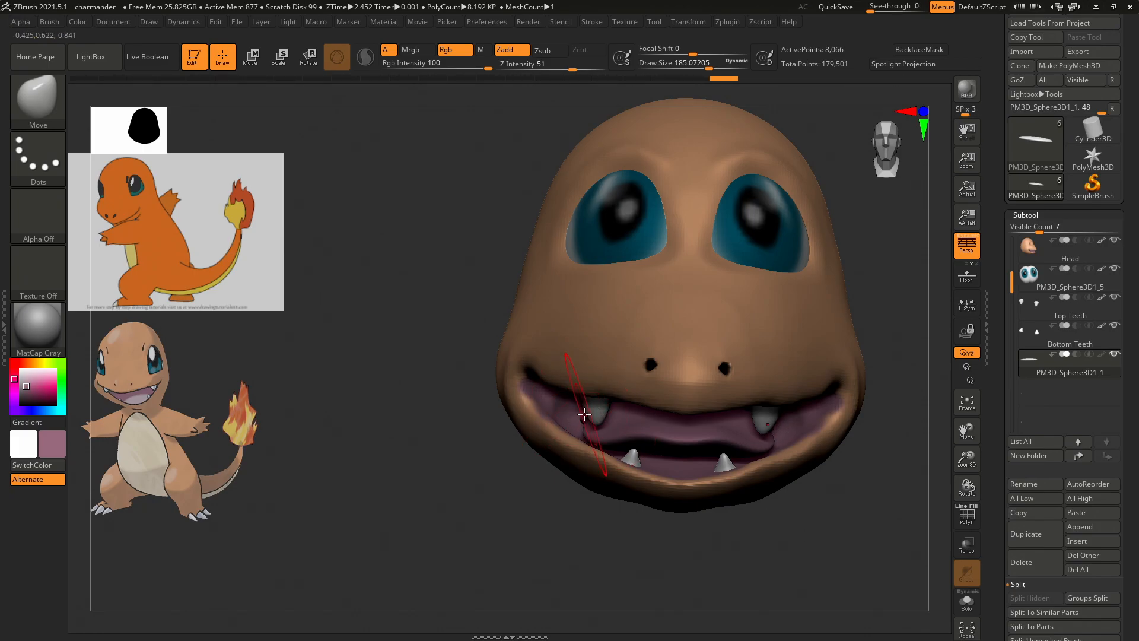
{"action": "left_click_drag", "start_coordinate": [728, 534], "coordinate": [786, 539]}
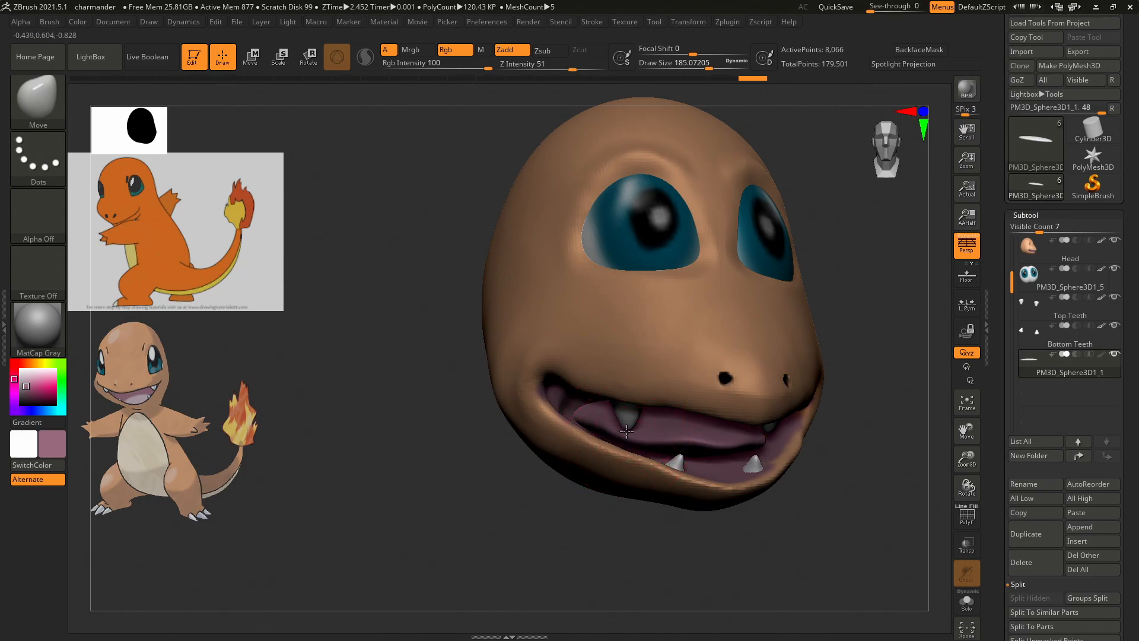
Reshape the front and middle of the tongue with the Move brush, pulling the centre down and adjusting the tip.
{"action": "left_click_drag", "start_coordinate": [856, 502], "coordinate": [801, 496]}
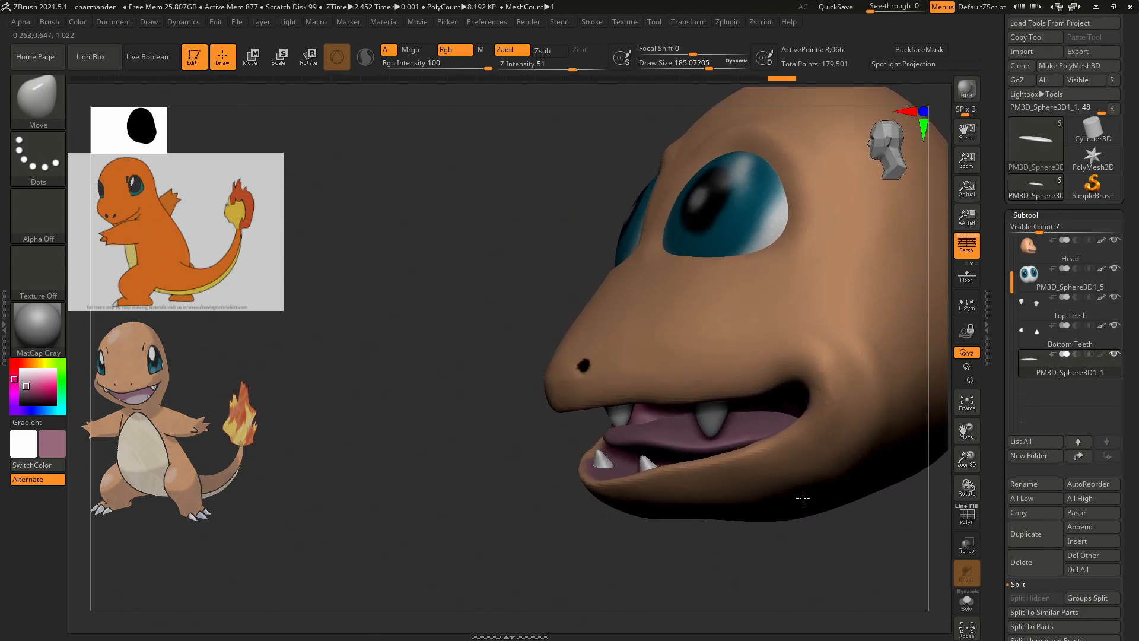
{"action": "left_click_drag", "start_coordinate": [619, 440], "coordinate": [671, 422]}
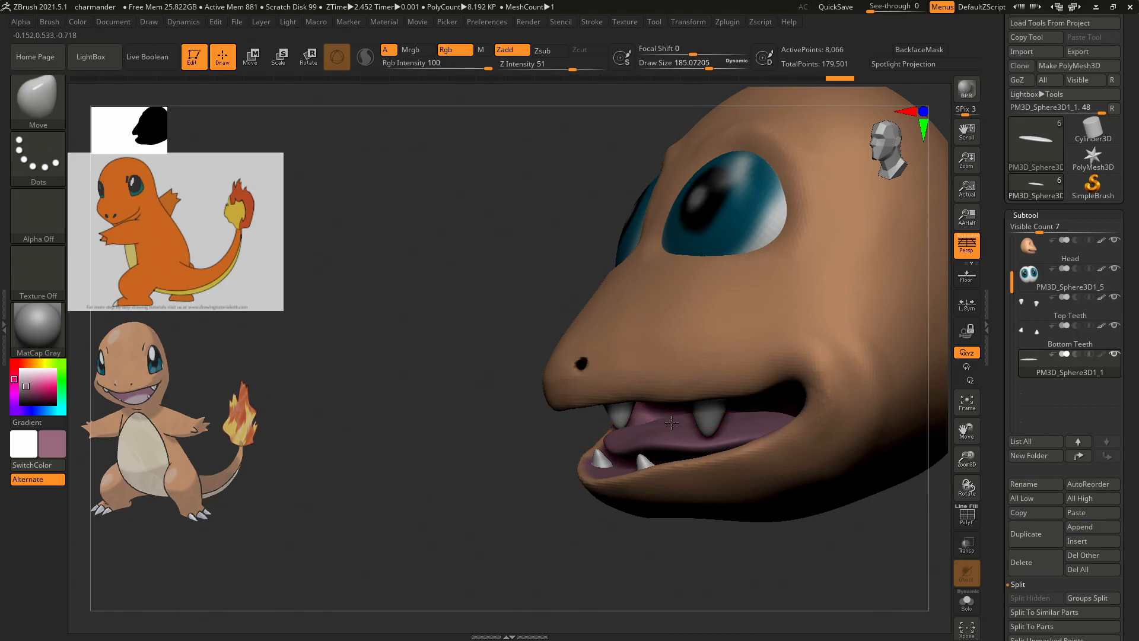
{"action": "left_click_drag", "start_coordinate": [733, 533], "coordinate": [782, 526]}
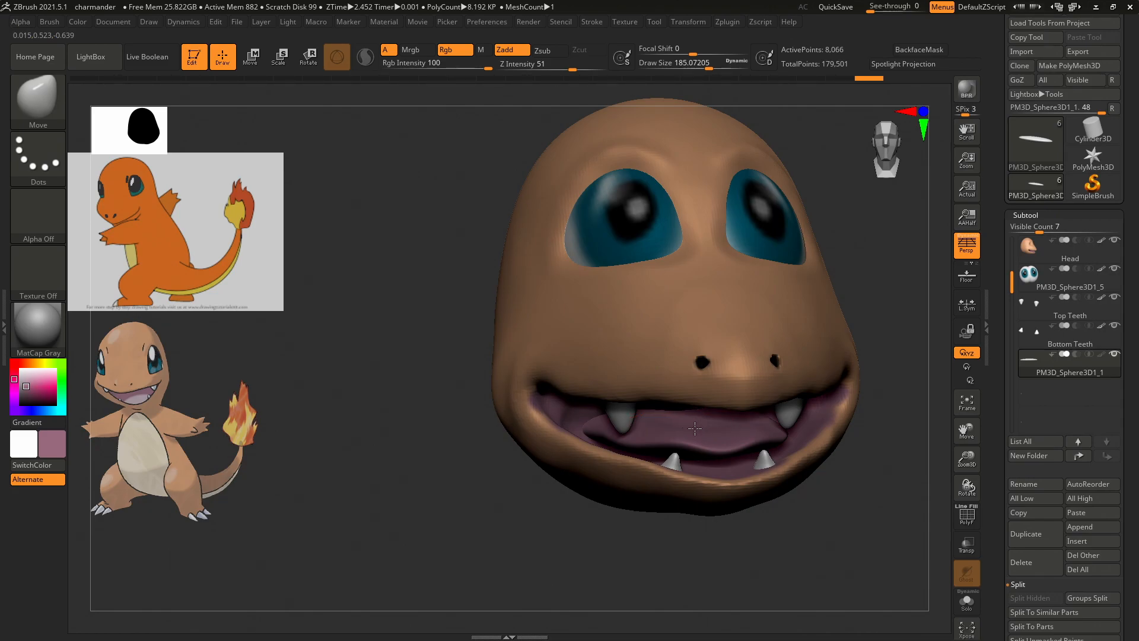
{"action": "mouse_move", "coordinate": [693, 423]}
{"action": "left_mouse_down"}
{"action": "mouse_move", "coordinate": [705, 441]}
{"action": "mouse_move", "coordinate": [735, 439]}
{"action": "mouse_move", "coordinate": [680, 435]}
{"action": "mouse_move", "coordinate": [694, 438]}
{"action": "left_mouse_up"}
{"action": "mouse_move", "coordinate": [896, 501]}
{"action": "left_mouse_down"}
{"action": "mouse_move", "coordinate": [924, 489]}
{"action": "mouse_move", "coordinate": [920, 469]}
{"action": "left_mouse_up"}
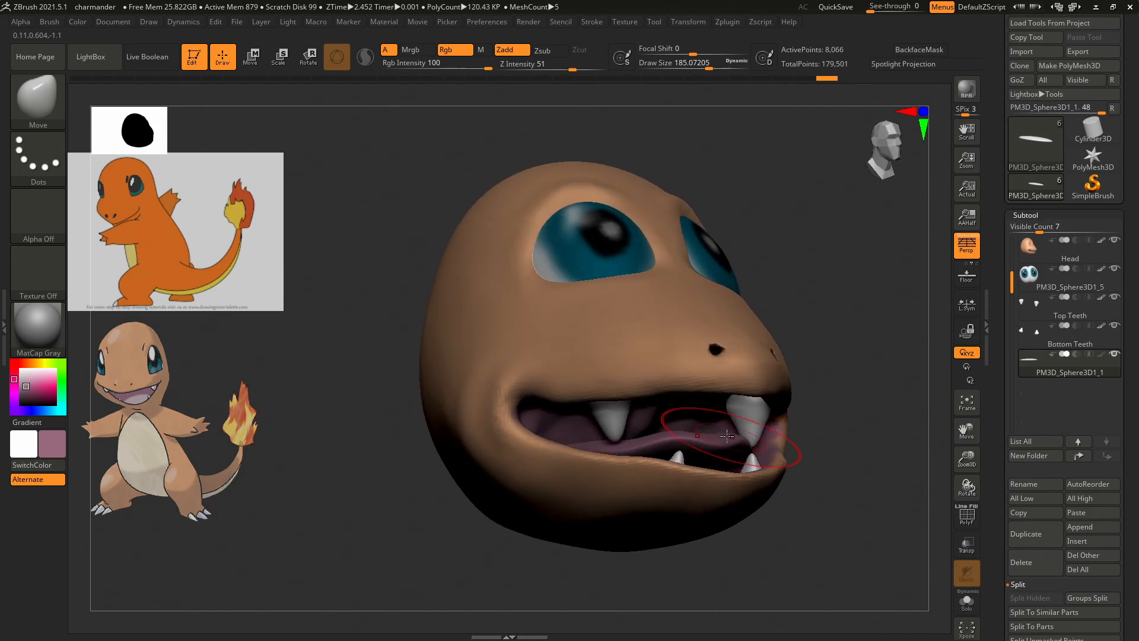
{"action": "left_click_drag", "start_coordinate": [720, 441], "coordinate": [727, 434]}
{"action": "mouse_move", "coordinate": [844, 493]}
{"action": "left_mouse_down"}
{"action": "mouse_move", "coordinate": [821, 498]}
{"action": "mouse_move", "coordinate": [769, 465]}
{"action": "mouse_move", "coordinate": [563, 477]}
{"action": "left_mouse_up"}
Sample the pale mauve tongue colour (R 200, G 181, B 191) from the Charmander reference and fill the tongue with it.
{"action": "key", "text": "shift+z"}
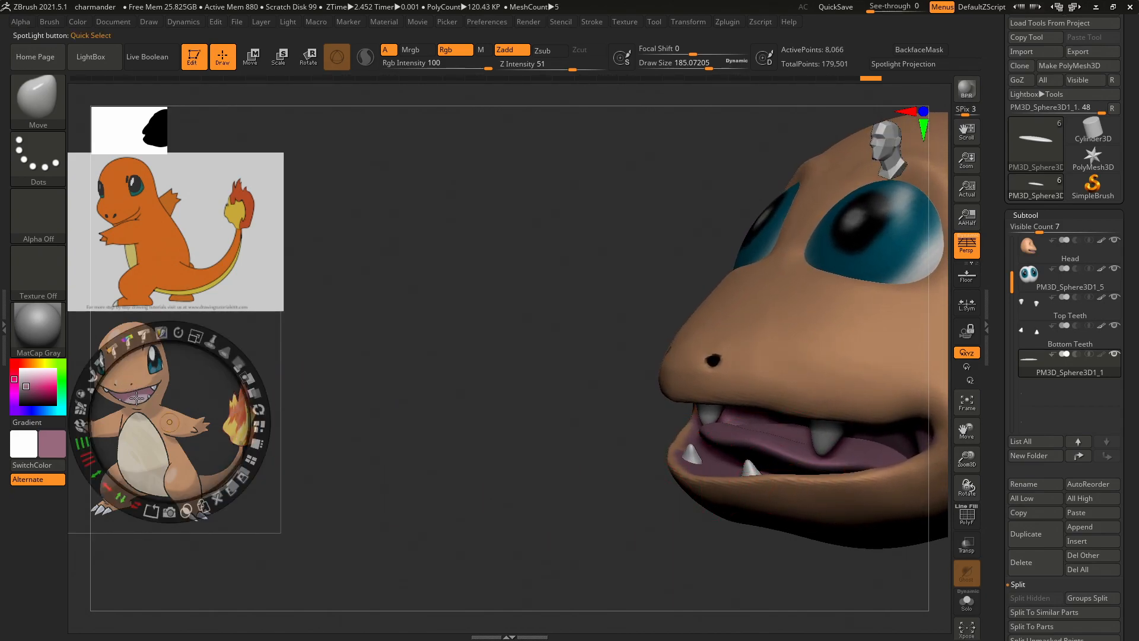
{"action": "key", "text": "c"}
{"action": "left_click", "coordinate": [489, 400]}
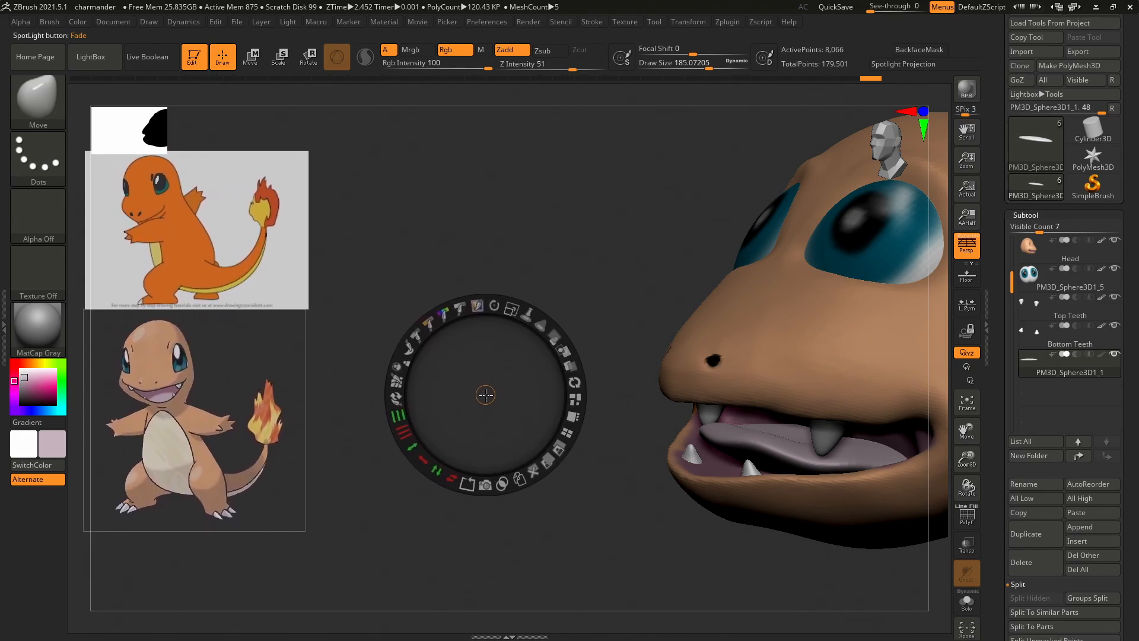
{"action": "left_click_drag", "start_coordinate": [497, 401], "coordinate": [206, 425]}
{"action": "left_click", "coordinate": [519, 385]}
{"action": "left_click_drag", "start_coordinate": [513, 381], "coordinate": [726, 383]}
{"action": "key", "text": "z"}
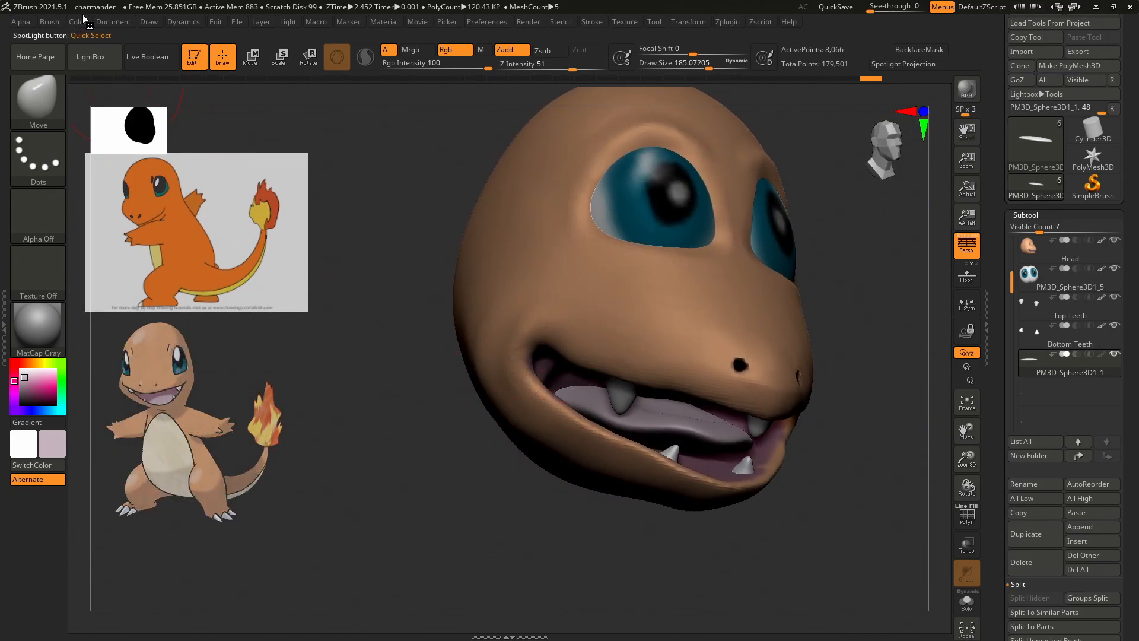
{"action": "left_click", "coordinate": [82, 21]}
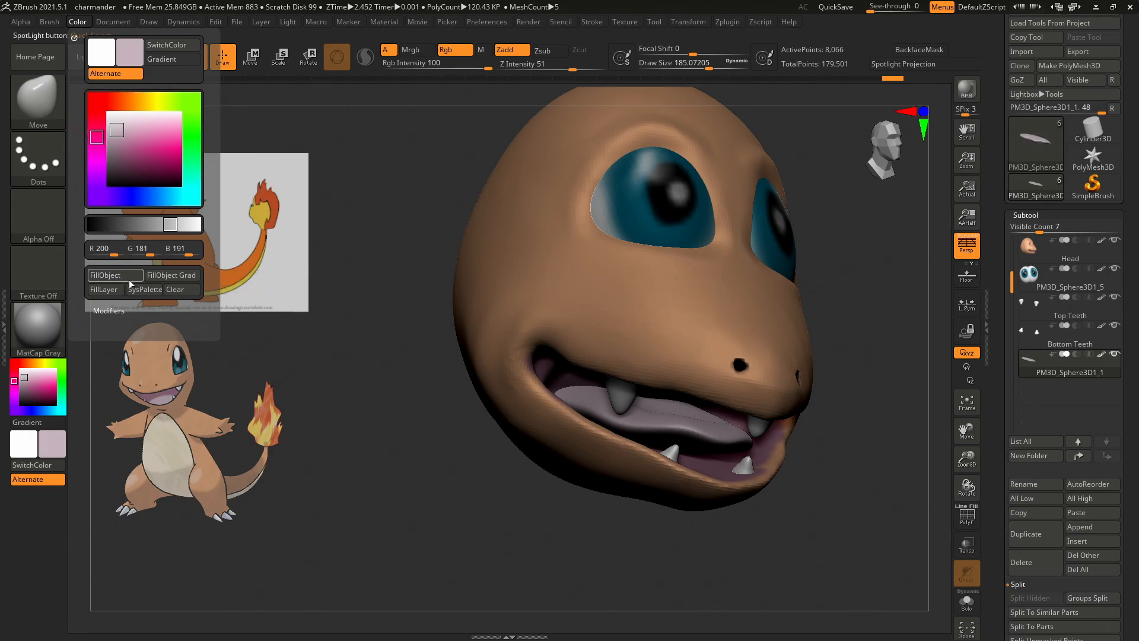
{"action": "left_click_drag", "start_coordinate": [802, 464], "coordinate": [834, 440]}
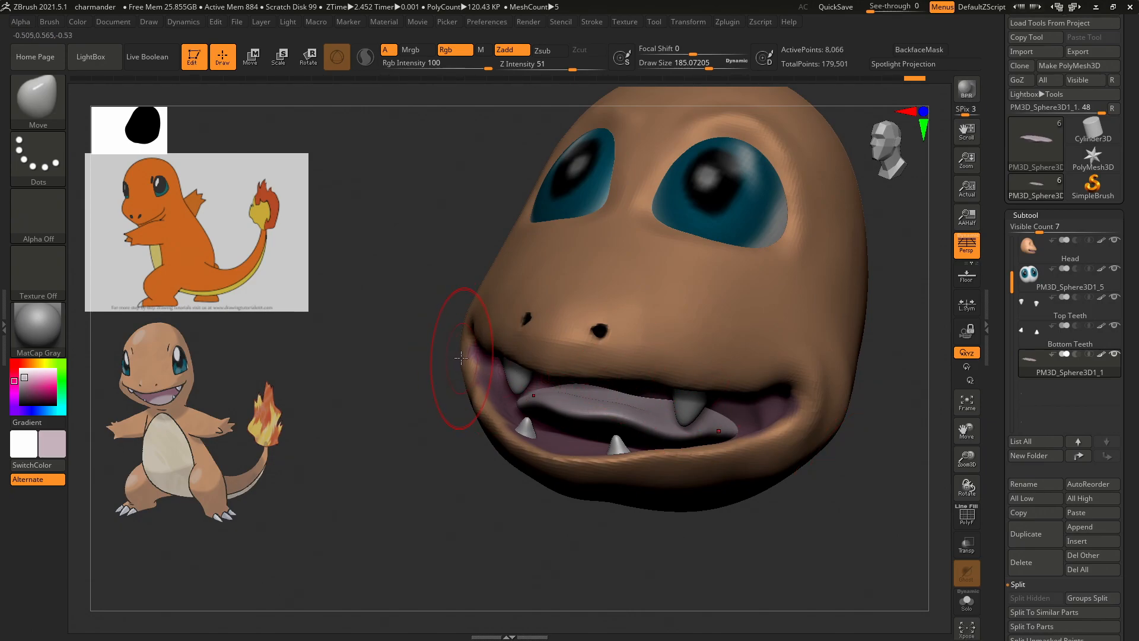
Choose the ClayBuildup brush and set its draw size to about 46.
{"action": "key", "text": "b"}
{"action": "key", "text": "c"}
{"action": "key", "text": "b"}
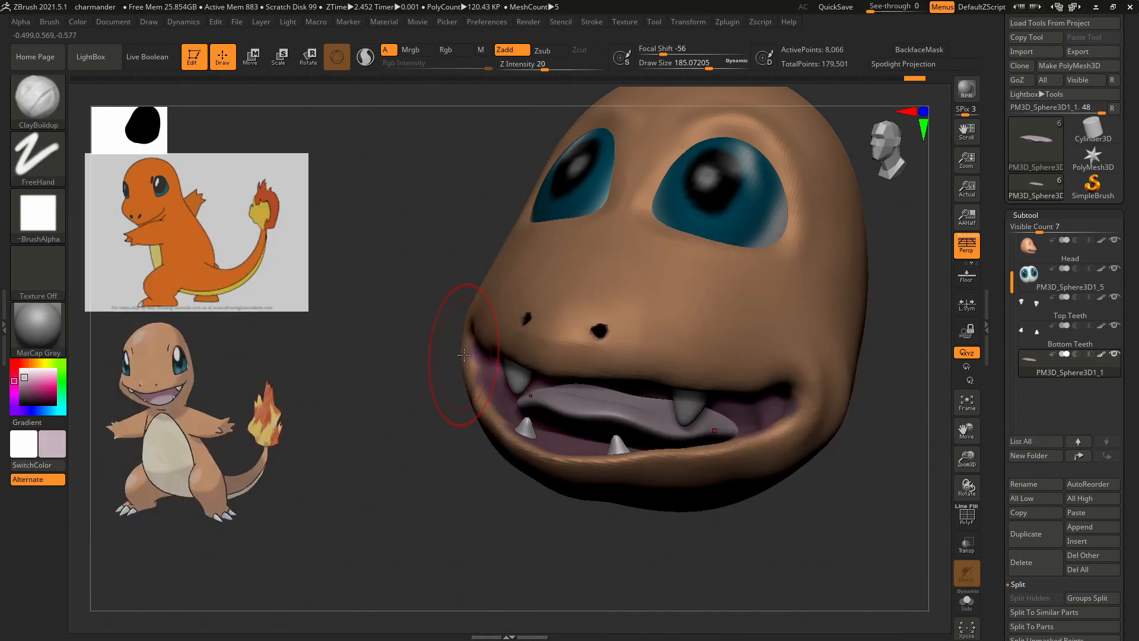
{"action": "key", "text": "s"}
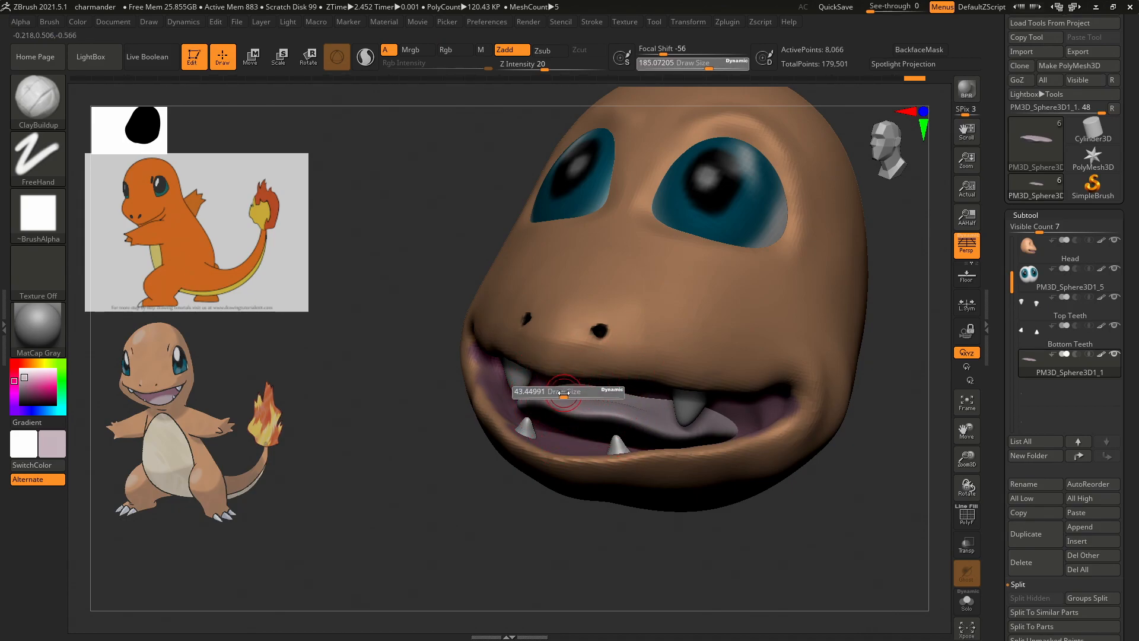
{"action": "left_click_drag", "start_coordinate": [561, 392], "coordinate": [565, 392]}
Examine the tongue inside the mouth close up from several angles and undo the last change.
{"action": "left_click_drag", "start_coordinate": [869, 467], "coordinate": [895, 497]}
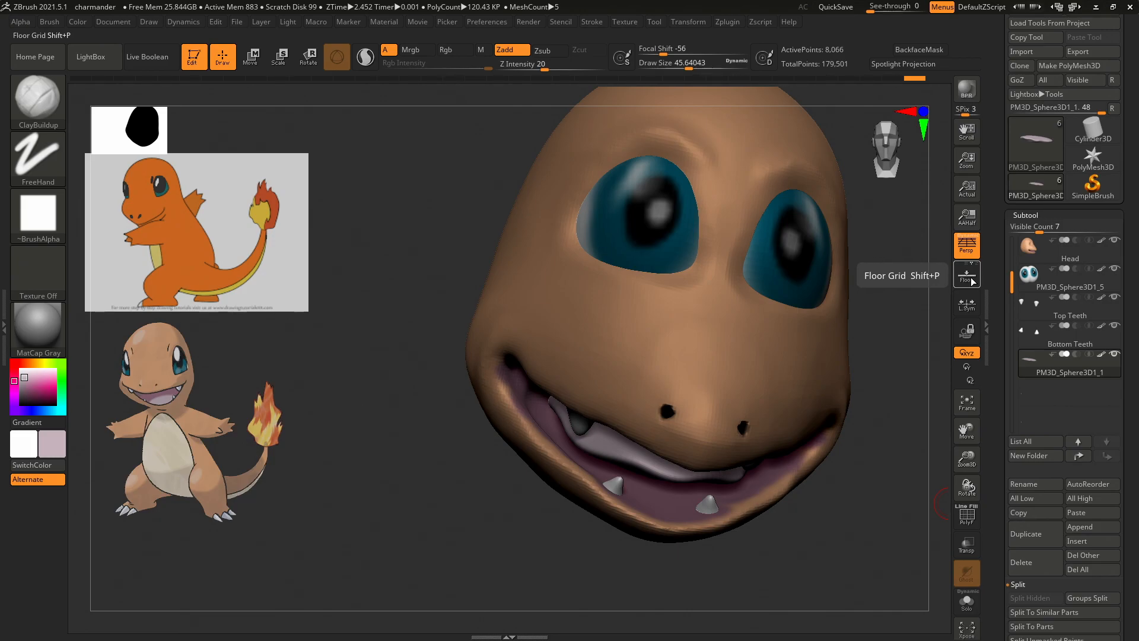
{"action": "left_click_drag", "start_coordinate": [864, 471], "coordinate": [853, 422]}
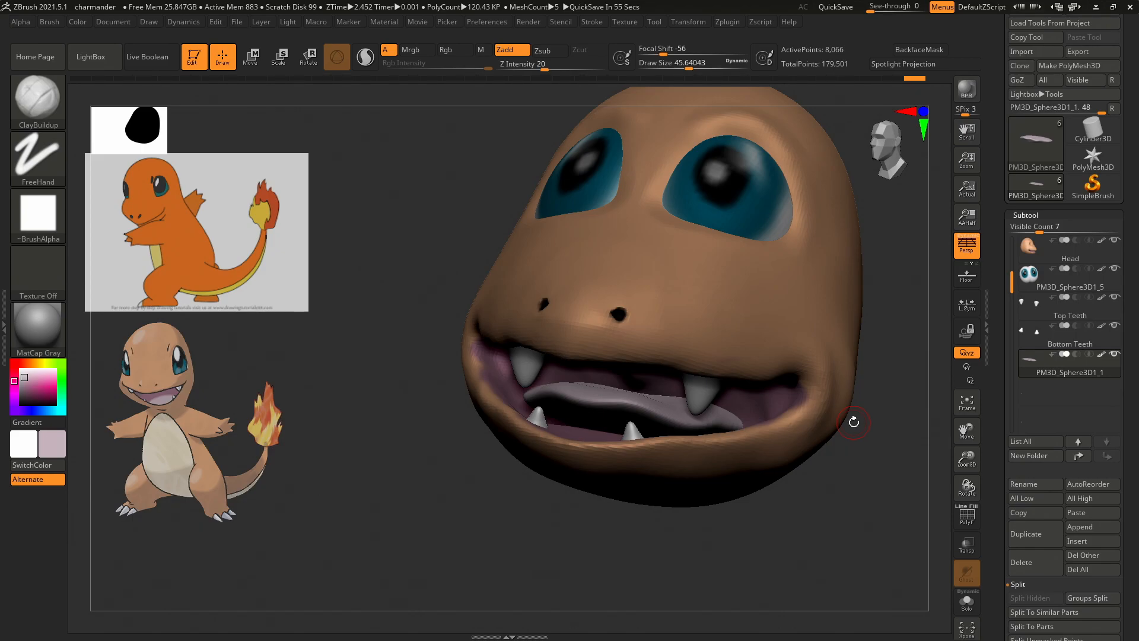
{"action": "left_click_drag", "start_coordinate": [866, 416], "coordinate": [813, 337]}
{"action": "key", "text": "f"}
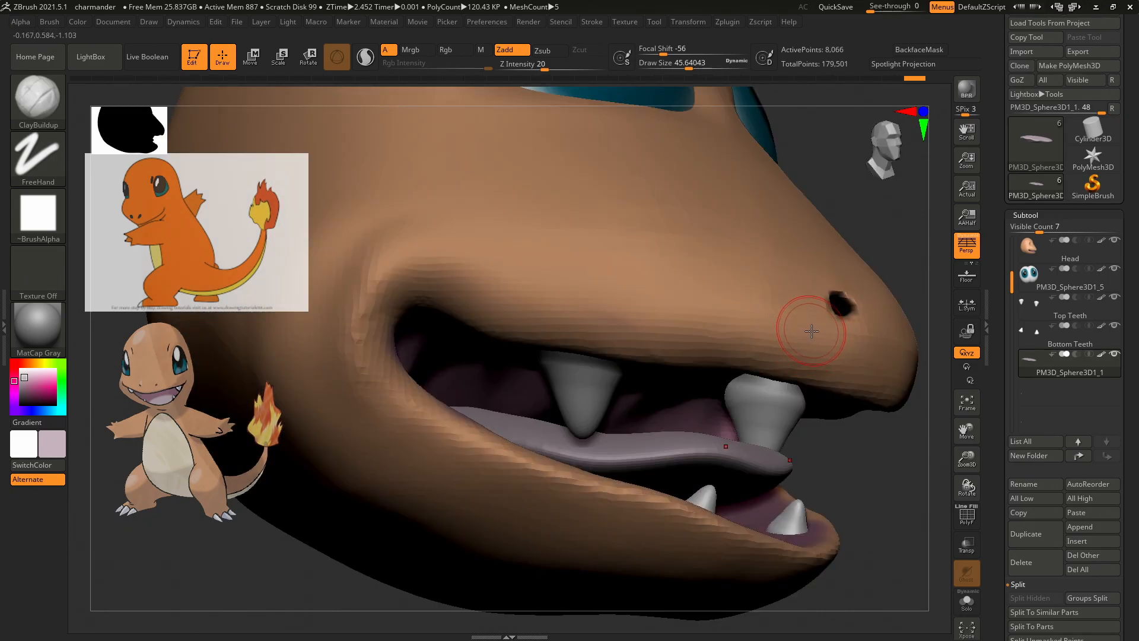
{"action": "key", "text": "ctrl+z"}
{"action": "left_click_drag", "start_coordinate": [897, 232], "coordinate": [850, 235]}
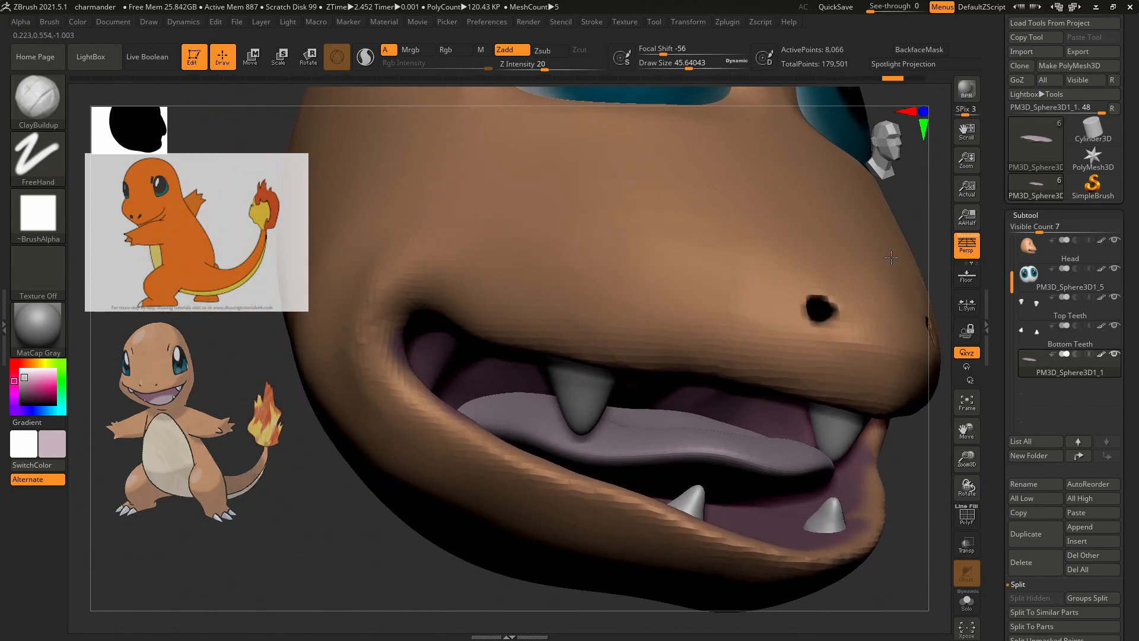
{"action": "left_click_drag", "start_coordinate": [309, 519], "coordinate": [341, 386]}
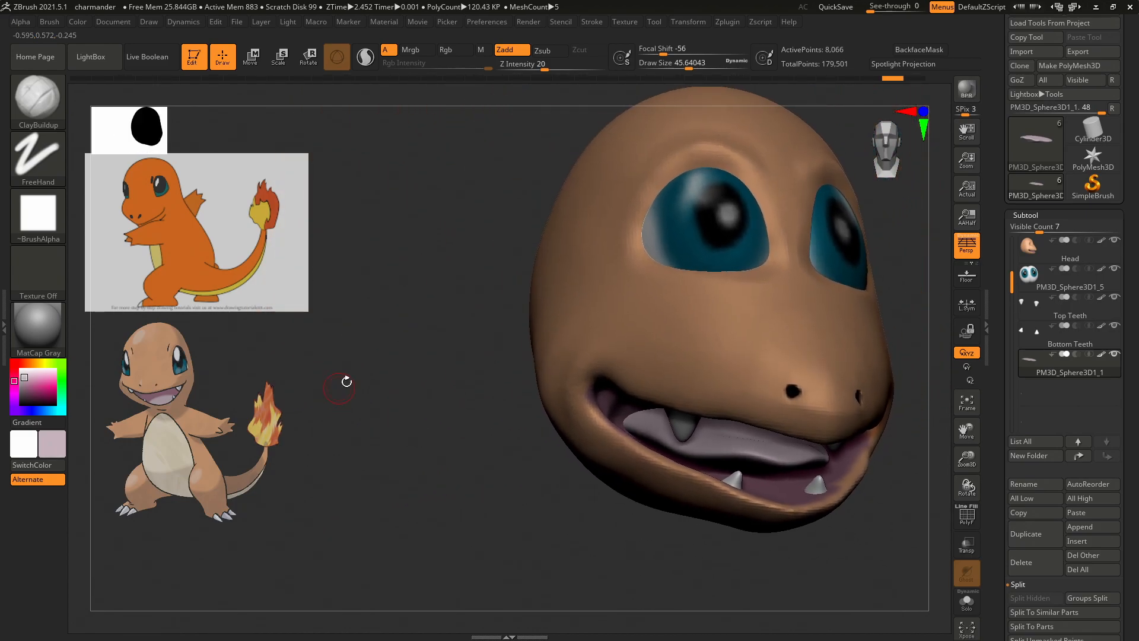
{"action": "left_click_drag", "start_coordinate": [472, 295], "coordinate": [373, 339]}
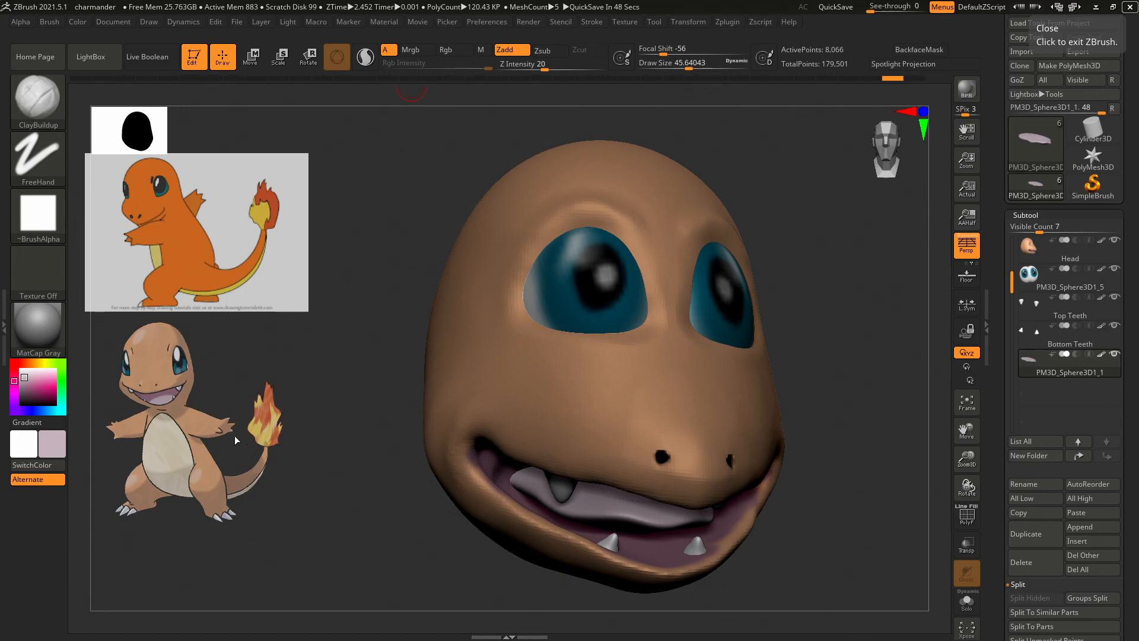
Swap the colour swatches, sample the light orange skin colour, choose the Paint brush and make the Head subtool active.
{"action": "key", "text": "z"}
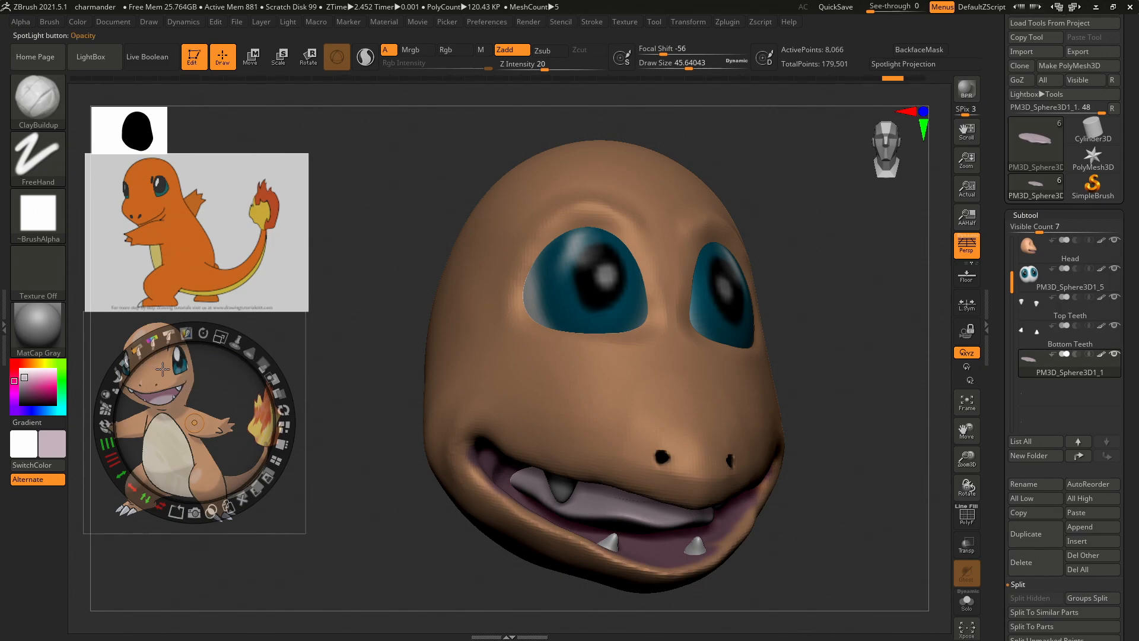
{"action": "key", "text": "z"}
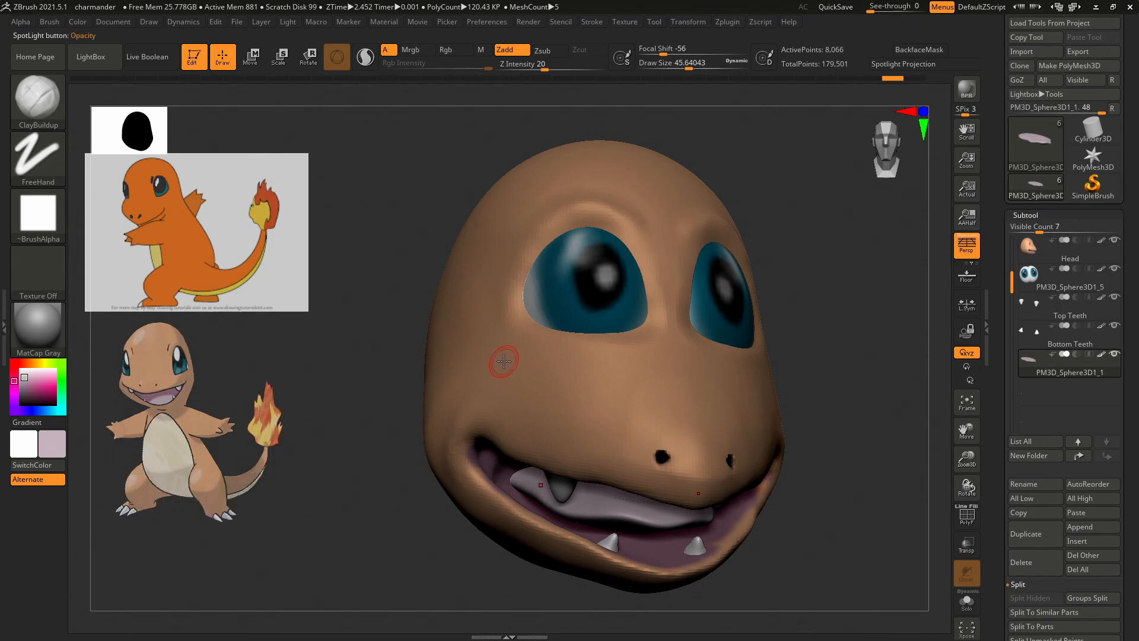
{"action": "key", "text": "v"}
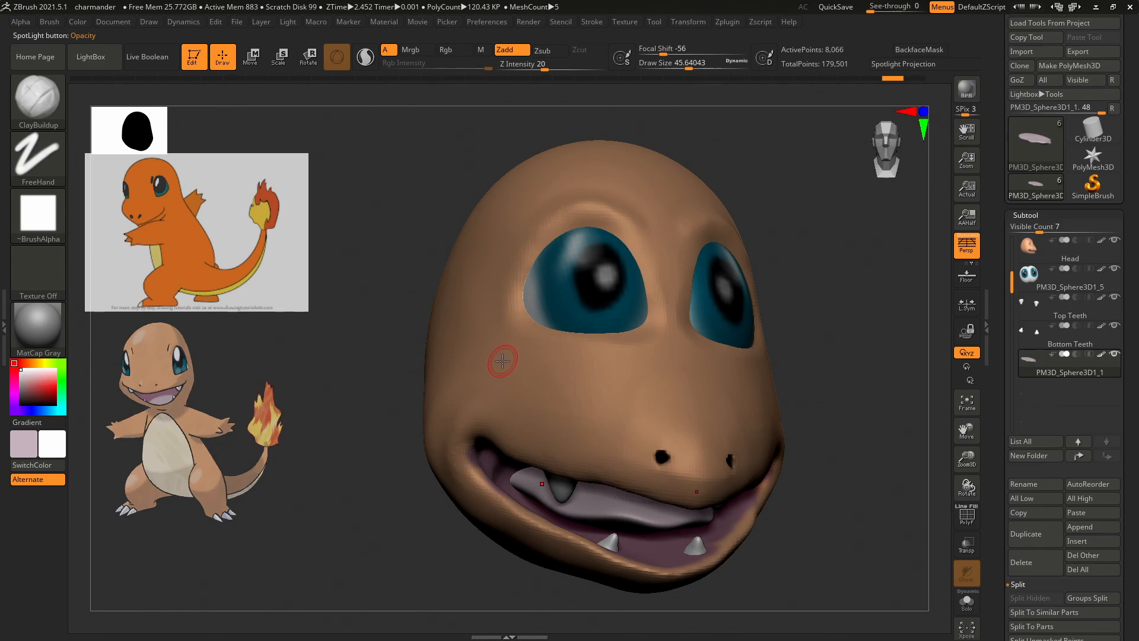
{"action": "key", "text": "c"}
{"action": "key", "text": "b"}
{"action": "key", "text": "p"}
{"action": "key", "text": "a"}
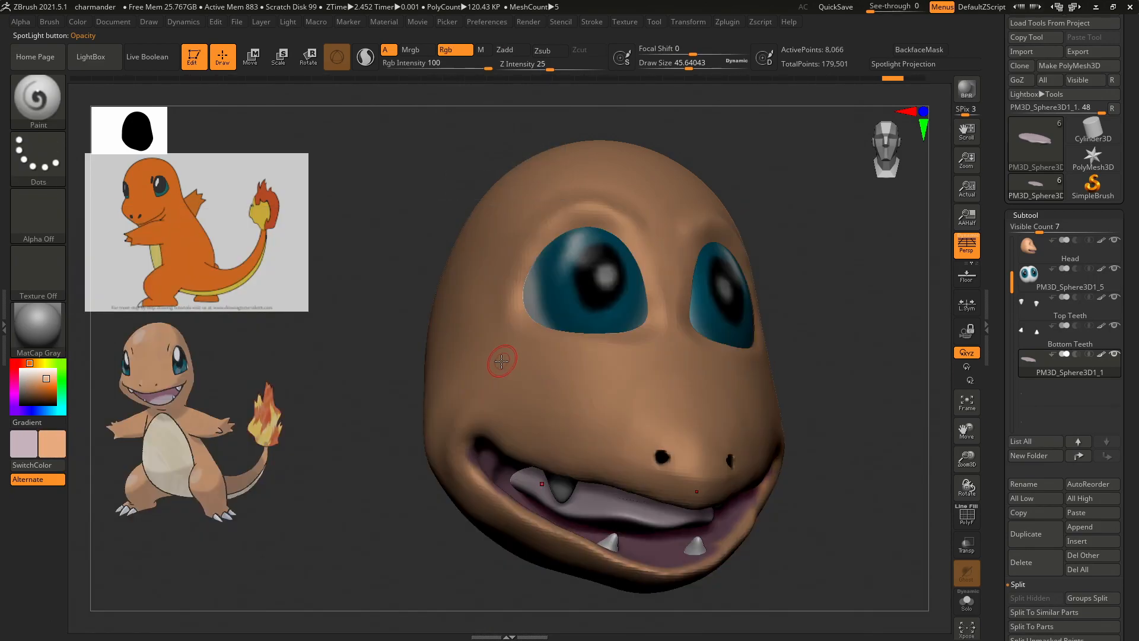
{"action": "left_click", "coordinate": [466, 450], "text": "alt"}
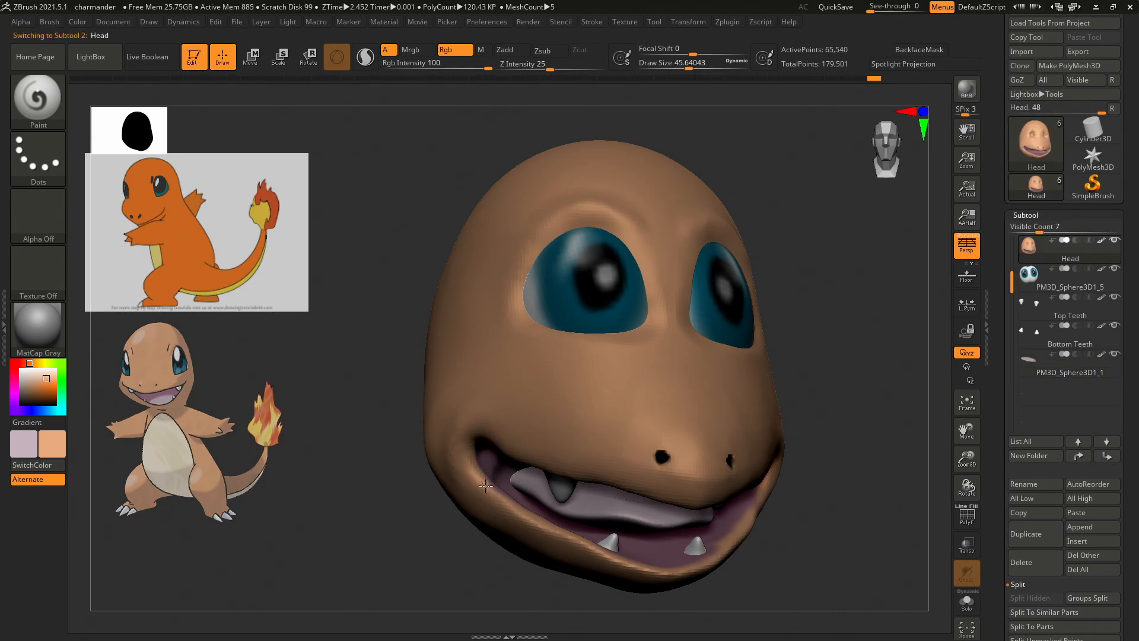
Sample the mouth's mauve, paint the inner edge of the lower lip near the chin, and switch back to the orange colour.
{"action": "mouse_move", "coordinate": [852, 477]}
{"action": "left_mouse_down"}
{"action": "mouse_move", "coordinate": [889, 456]}
{"action": "mouse_move", "coordinate": [863, 475]}
{"action": "left_mouse_up"}
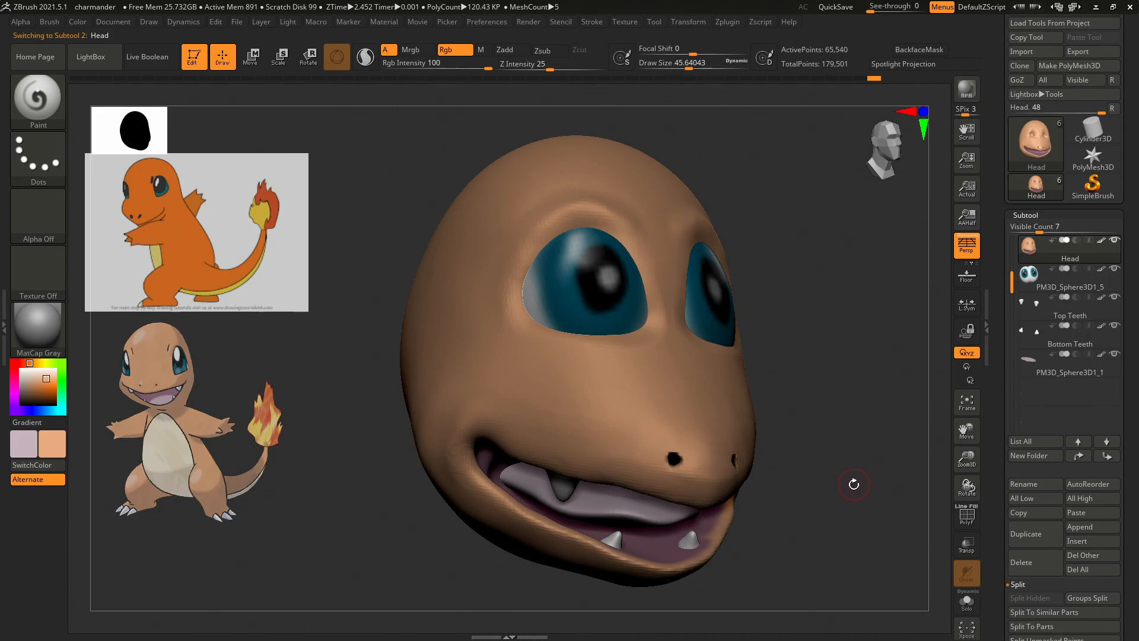
{"action": "key", "text": "v"}
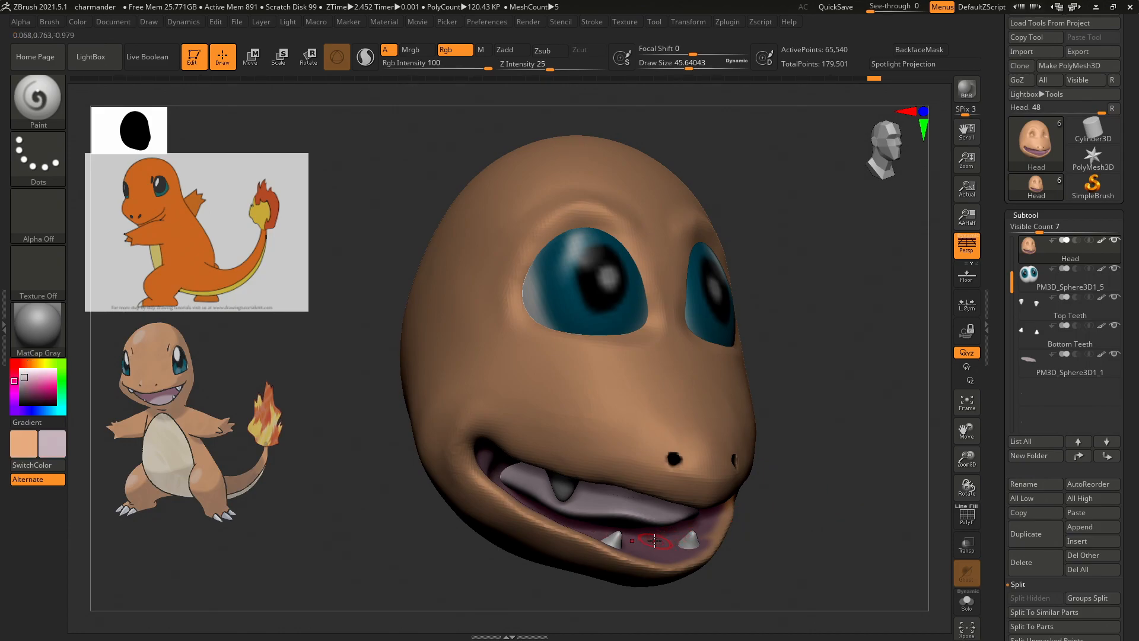
{"action": "key", "text": "c"}
{"action": "left_click_drag", "start_coordinate": [731, 519], "coordinate": [715, 525]}
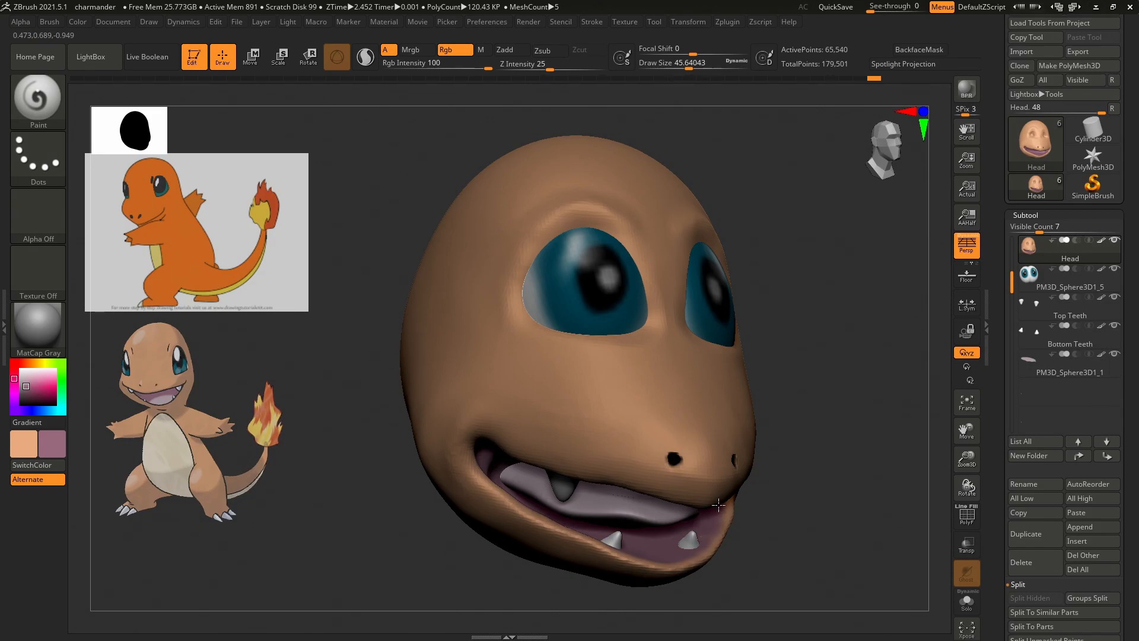
{"action": "left_click_drag", "start_coordinate": [846, 488], "coordinate": [781, 461]}
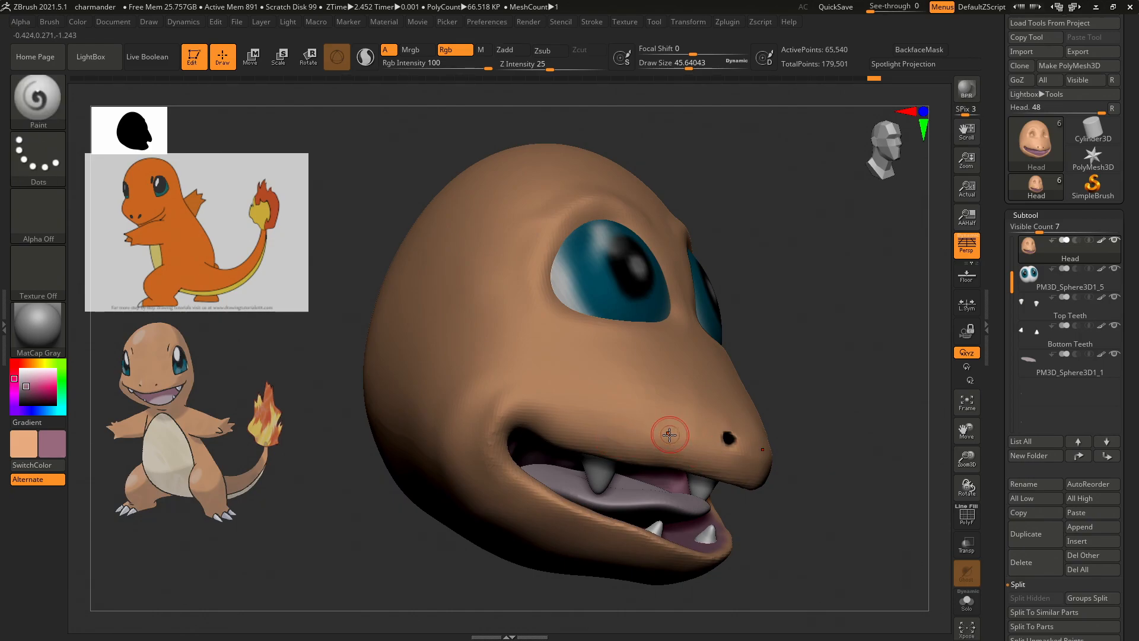
{"action": "key", "text": "v"}
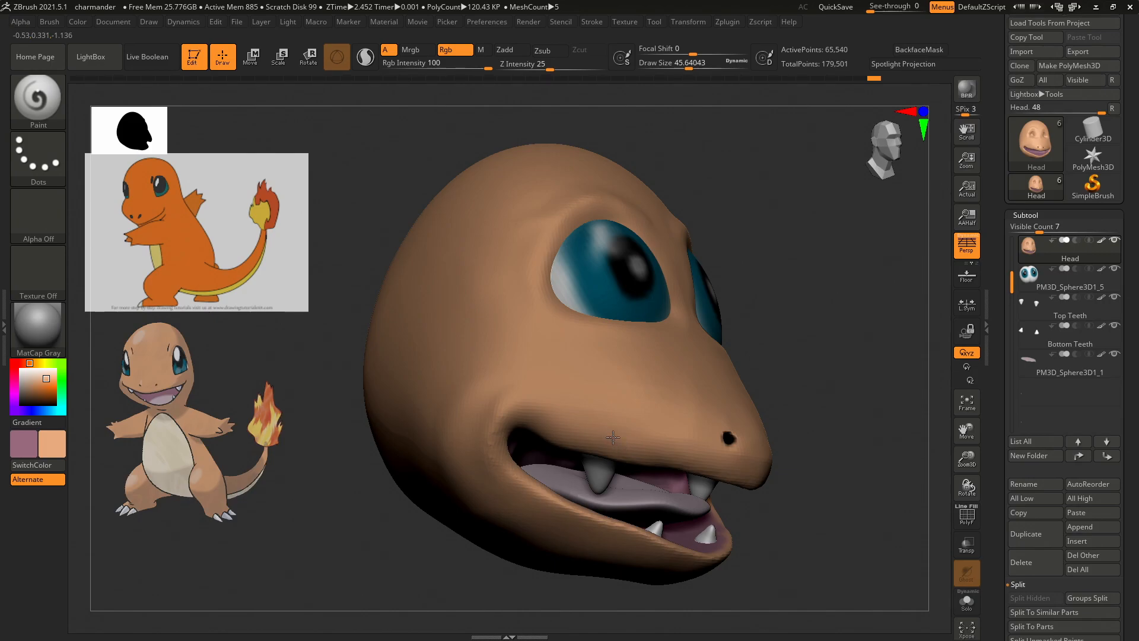
Examine the whole painted head from the front, the side and a distance against the reference images.
{"action": "left_click_drag", "start_coordinate": [875, 379], "coordinate": [575, 356]}
{"action": "left_click_drag", "start_coordinate": [799, 337], "coordinate": [825, 338]}
{"action": "left_click_drag", "start_coordinate": [549, 320], "coordinate": [438, 296]}
{"action": "left_click_drag", "start_coordinate": [764, 352], "coordinate": [823, 364]}
{"action": "left_click_drag", "start_coordinate": [815, 362], "coordinate": [736, 416]}
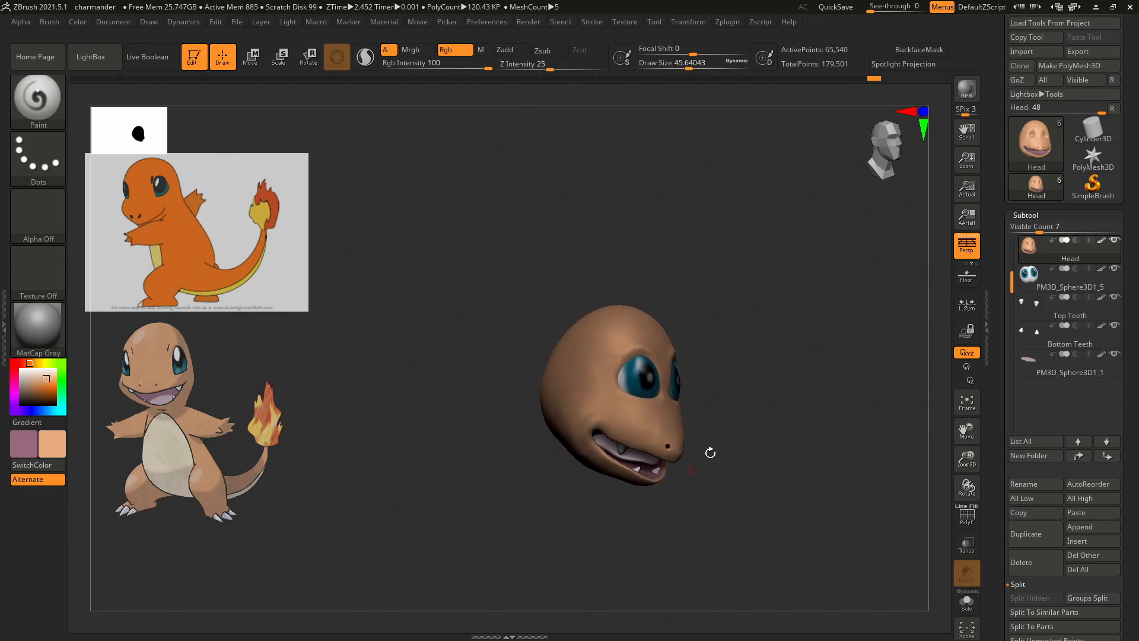
{"action": "left_click_drag", "start_coordinate": [778, 381], "coordinate": [661, 498]}
{"action": "left_click_drag", "start_coordinate": [759, 344], "coordinate": [728, 271]}
{"action": "left_click", "coordinate": [885, 149]}
{"action": "left_click_drag", "start_coordinate": [846, 326], "coordinate": [892, 371]}
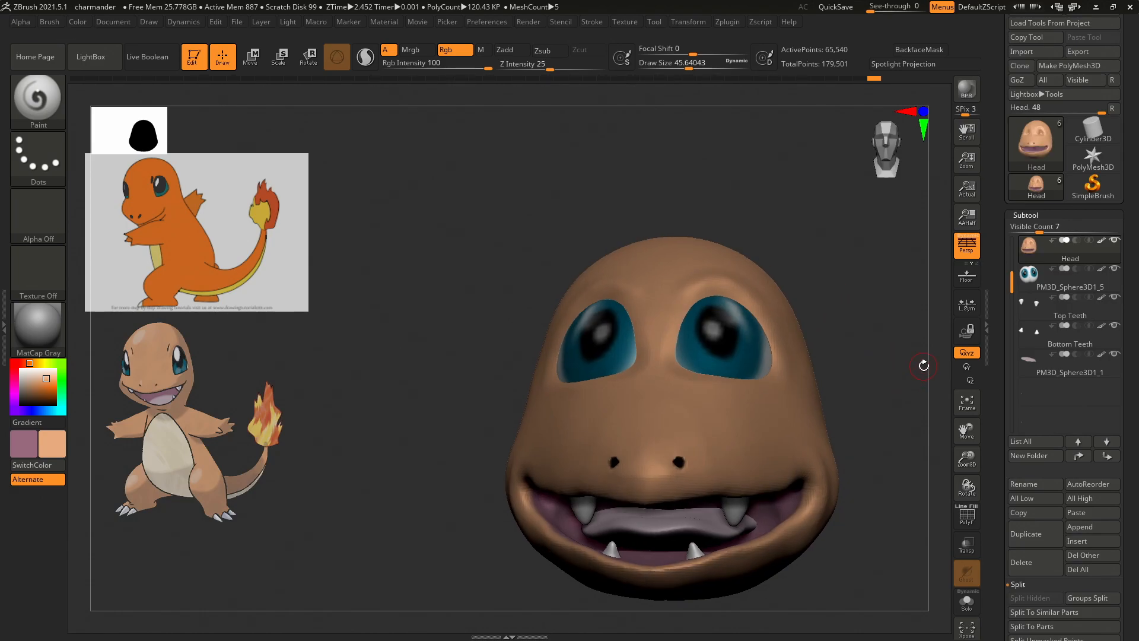
{"action": "left_click_drag", "start_coordinate": [847, 252], "coordinate": [554, 305]}
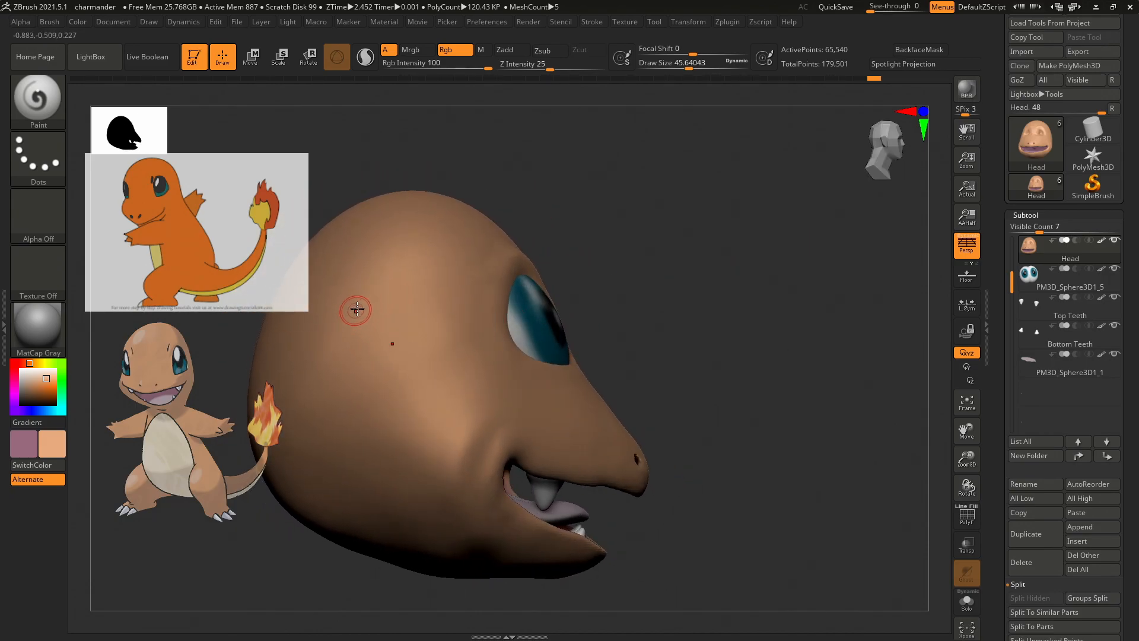
Save the project as charmander.ZPR in the charmander folder, replacing the existing file.
{"action": "key", "text": "shift"}
{"action": "mouse_move", "coordinate": [349, 309]}
{"action": "left_mouse_down", "text": "shift"}
{"action": "mouse_move", "coordinate": [342, 320]}
{"action": "mouse_move", "coordinate": [371, 307]}
{"action": "left_mouse_up", "text": "shift"}
{"action": "mouse_move", "coordinate": [755, 192]}
{"action": "left_mouse_down"}
{"action": "mouse_move", "coordinate": [708, 253]}
{"action": "mouse_move", "coordinate": [597, 265]}
{"action": "mouse_move", "coordinate": [540, 233]}
{"action": "mouse_move", "coordinate": [571, 254]}
{"action": "mouse_move", "coordinate": [635, 209]}
{"action": "mouse_move", "coordinate": [664, 244]}
{"action": "mouse_move", "coordinate": [663, 269]}
{"action": "mouse_move", "coordinate": [773, 271]}
{"action": "mouse_move", "coordinate": [656, 223]}
{"action": "mouse_move", "coordinate": [650, 238]}
{"action": "mouse_move", "coordinate": [886, 167]}
{"action": "mouse_move", "coordinate": [869, 161]}
{"action": "left_mouse_up"}
{"action": "left_click_drag", "start_coordinate": [720, 216], "coordinate": [769, 290]}
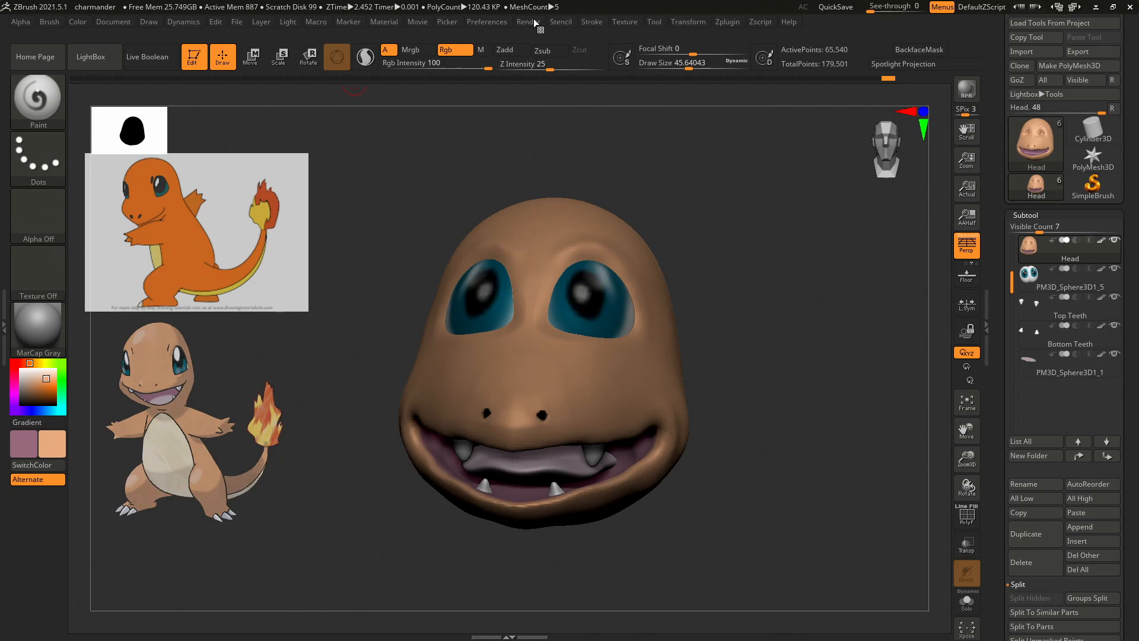
{"action": "left_click", "coordinate": [237, 24]}
{"action": "left_click", "coordinate": [329, 45]}
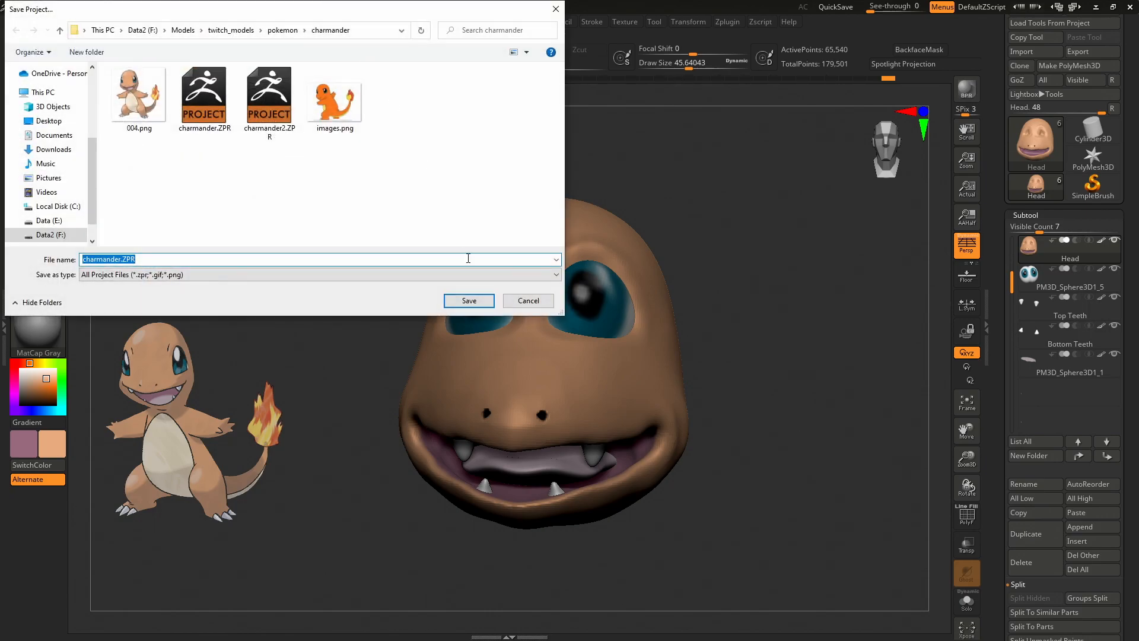
{"action": "left_click", "coordinate": [469, 301]}
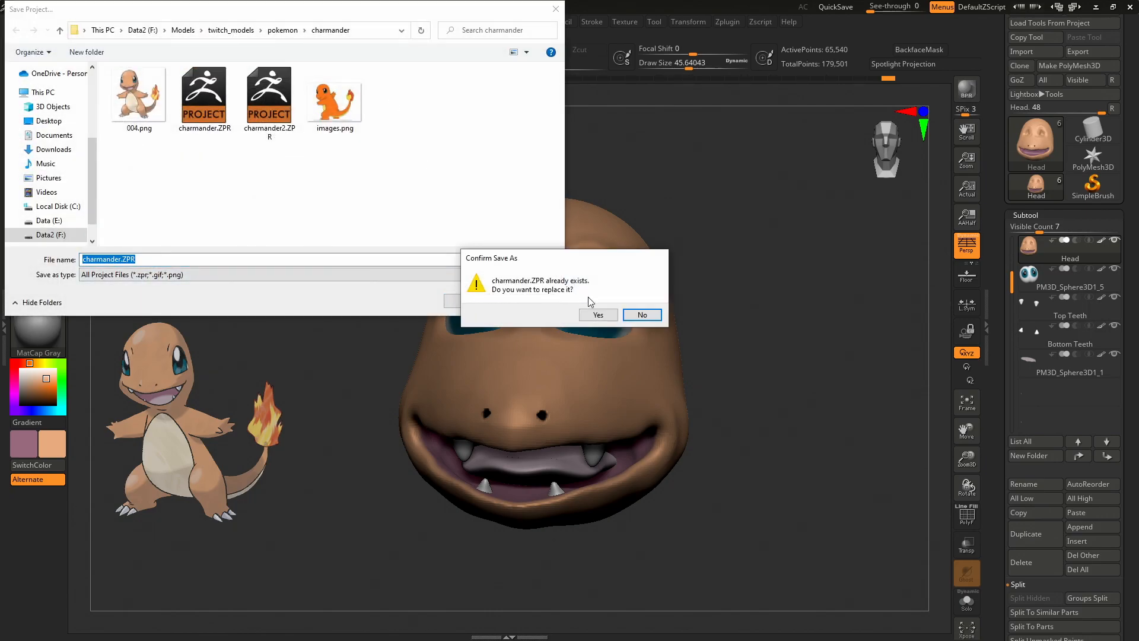
{"action": "left_click", "coordinate": [595, 313]}
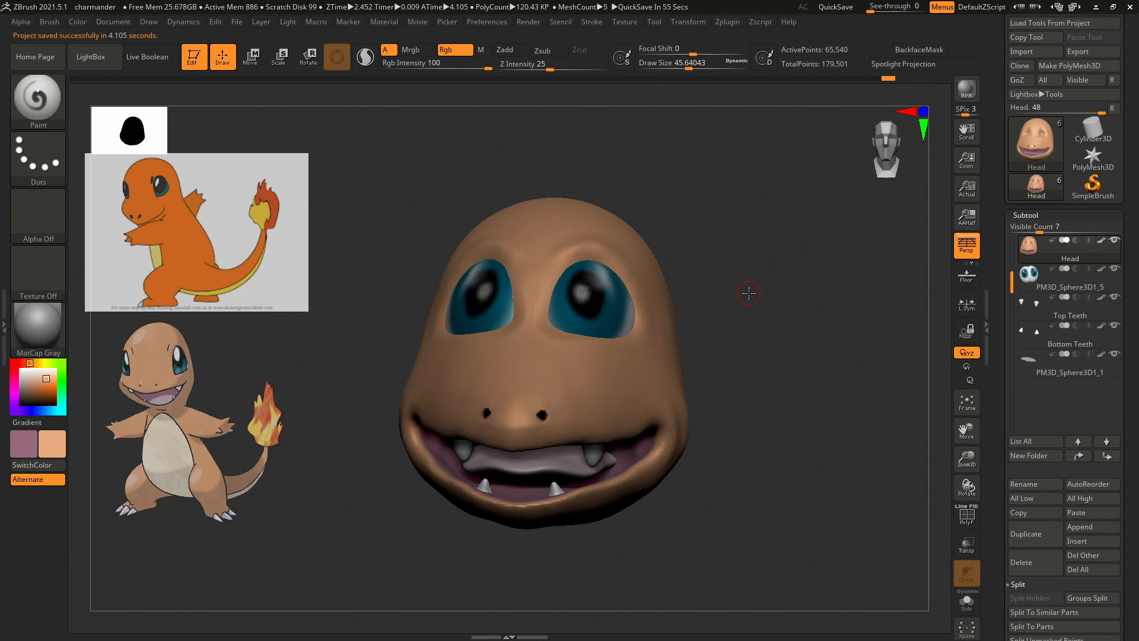
Switch to Chrome, return from the Charmander page to the Pokédex list and sort it by Highest Number (First).
{"action": "key", "text": "alt+Tab"}
{"action": "key", "text": "alt+Tab"}
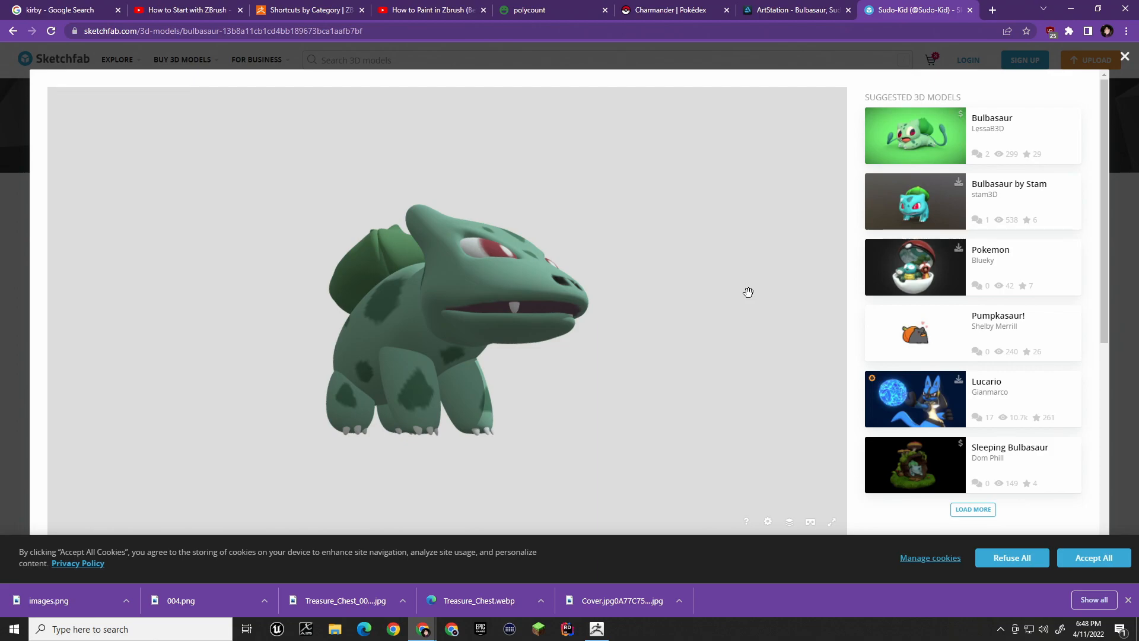
{"action": "key", "text": "ctrl+shift+Tab"}
{"action": "key", "text": "ctrl+shift+Tab"}
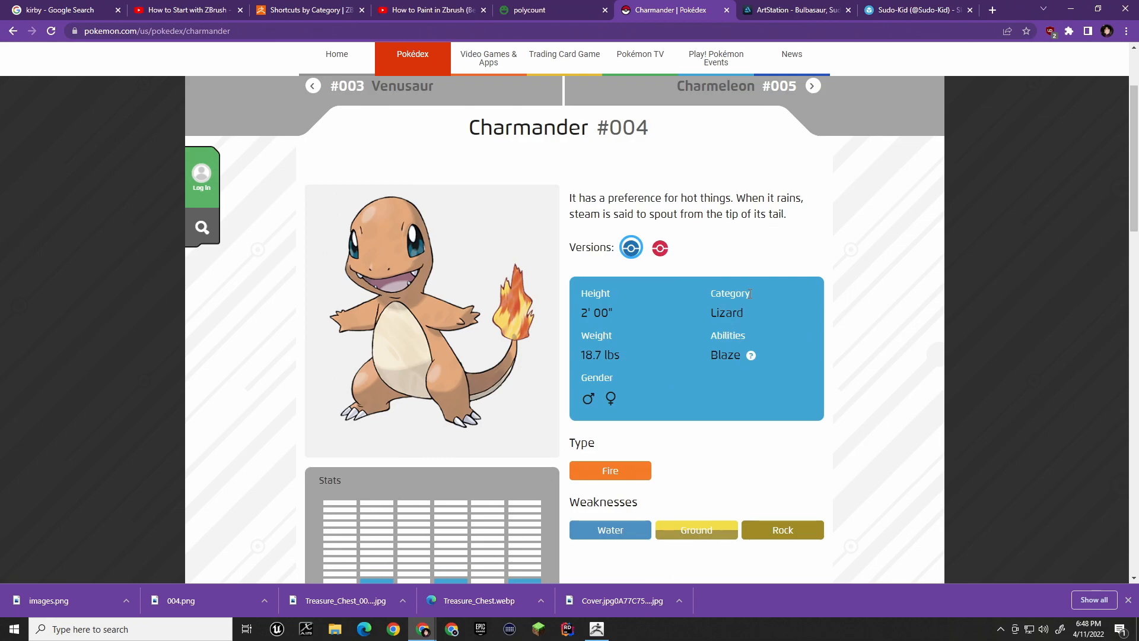
{"action": "left_click", "coordinate": [13, 30]}
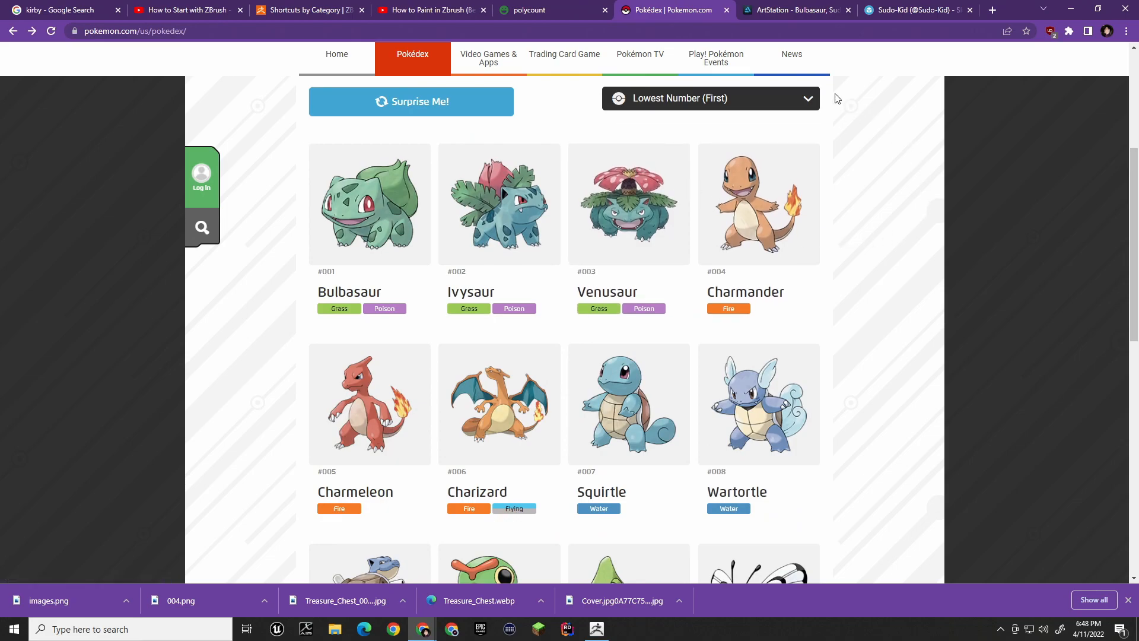
{"action": "left_click", "coordinate": [808, 98]}
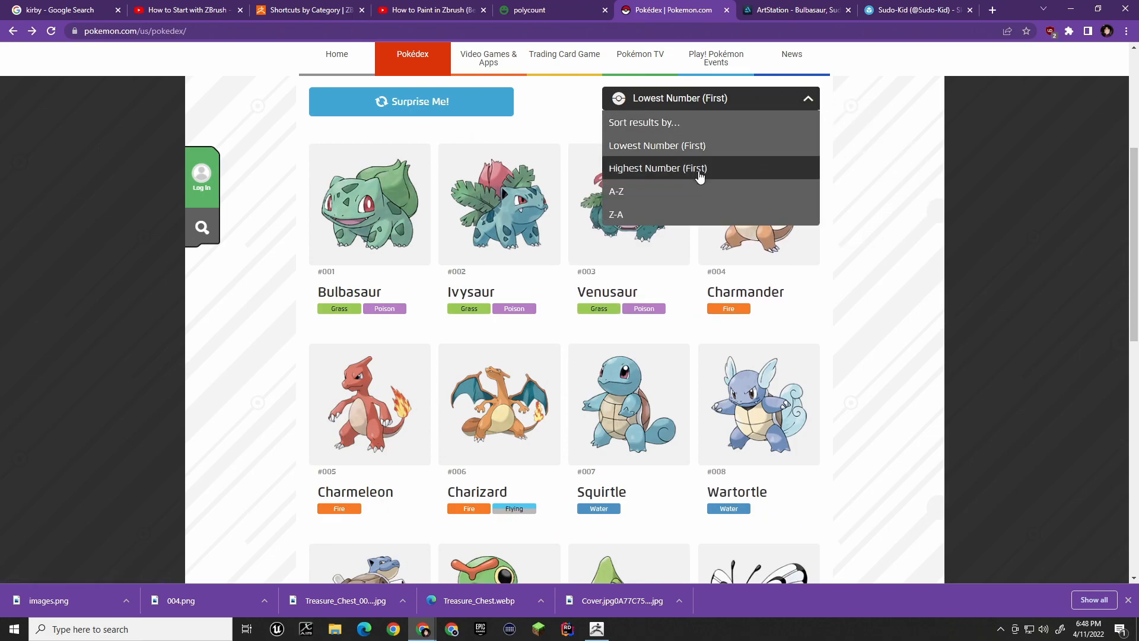
{"action": "left_click", "coordinate": [771, 168]}
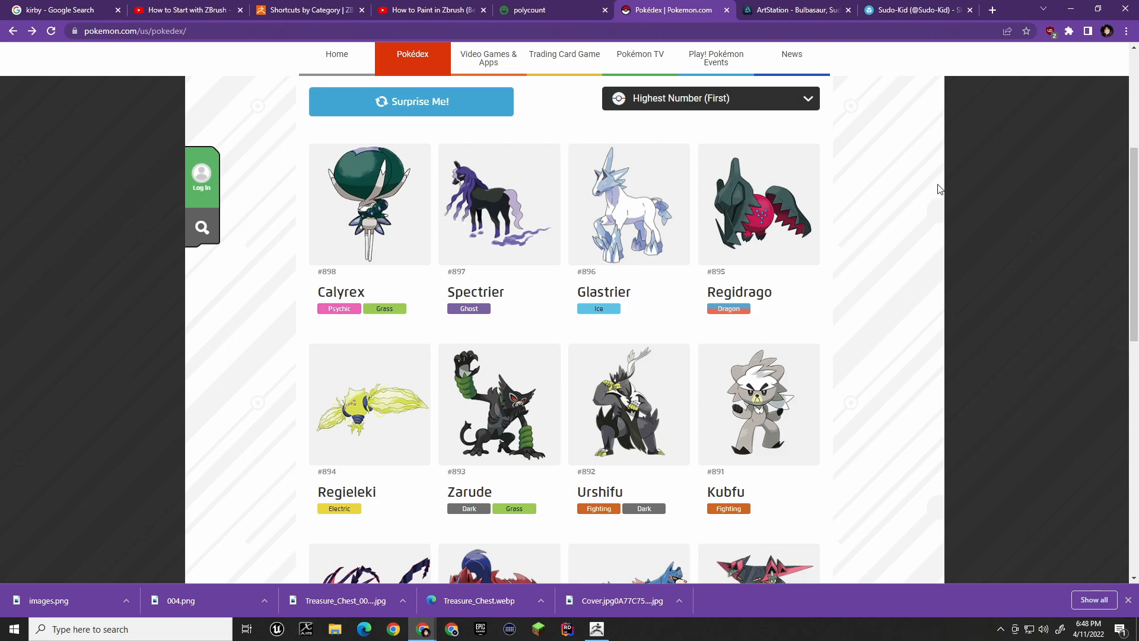
Sort the Pokédex by Lowest Number (First) and look through the Pokémon from Bulbasaur to Butterfree.
{"action": "left_click", "coordinate": [808, 99]}
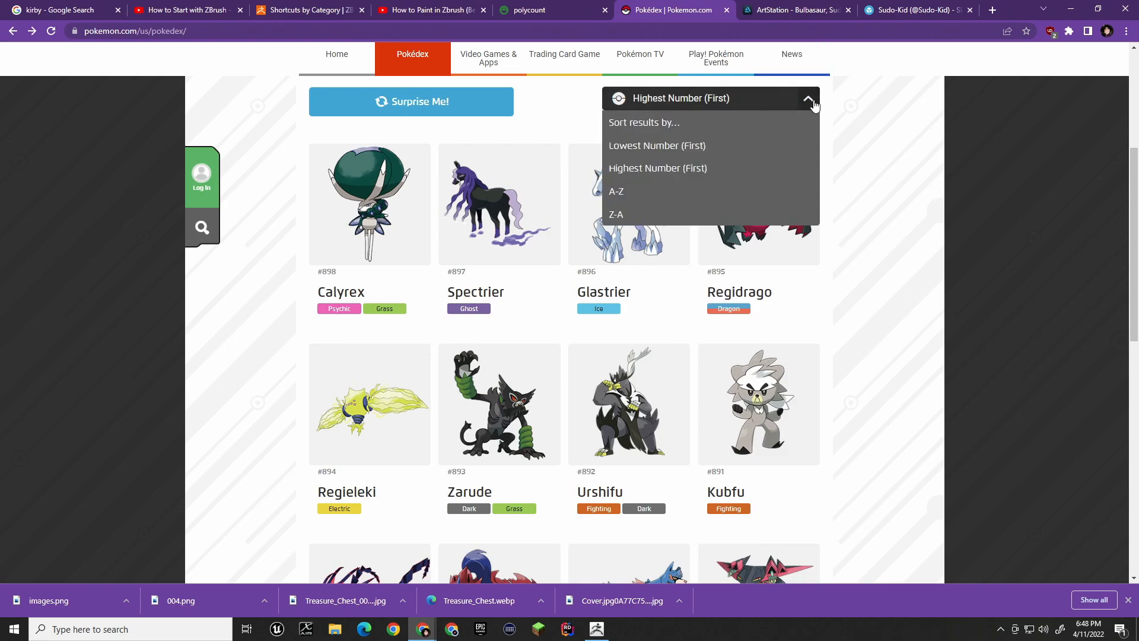
{"action": "left_click", "coordinate": [720, 145]}
{"action": "scroll", "coordinate": [874, 196], "scroll_direction": "down", "scroll_amount": 10}
{"action": "scroll", "coordinate": [884, 219], "scroll_direction": "up", "scroll_amount": 3}
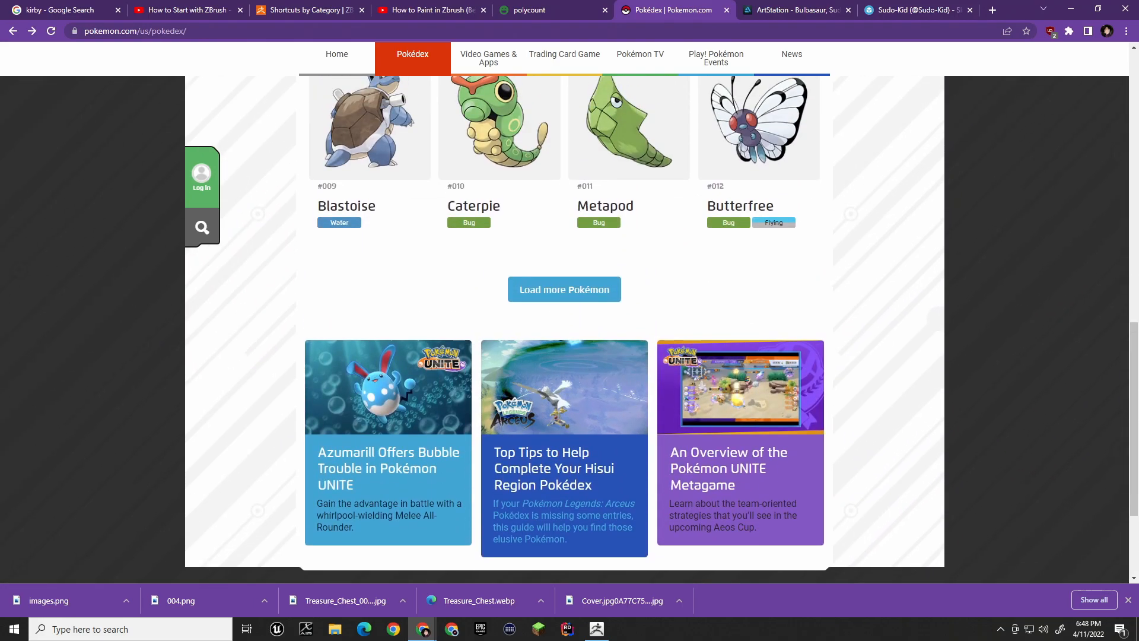
{"action": "scroll", "coordinate": [881, 157], "scroll_direction": "up", "scroll_amount": 10}
{"action": "scroll", "coordinate": [881, 156], "scroll_direction": "down", "scroll_amount": 5}
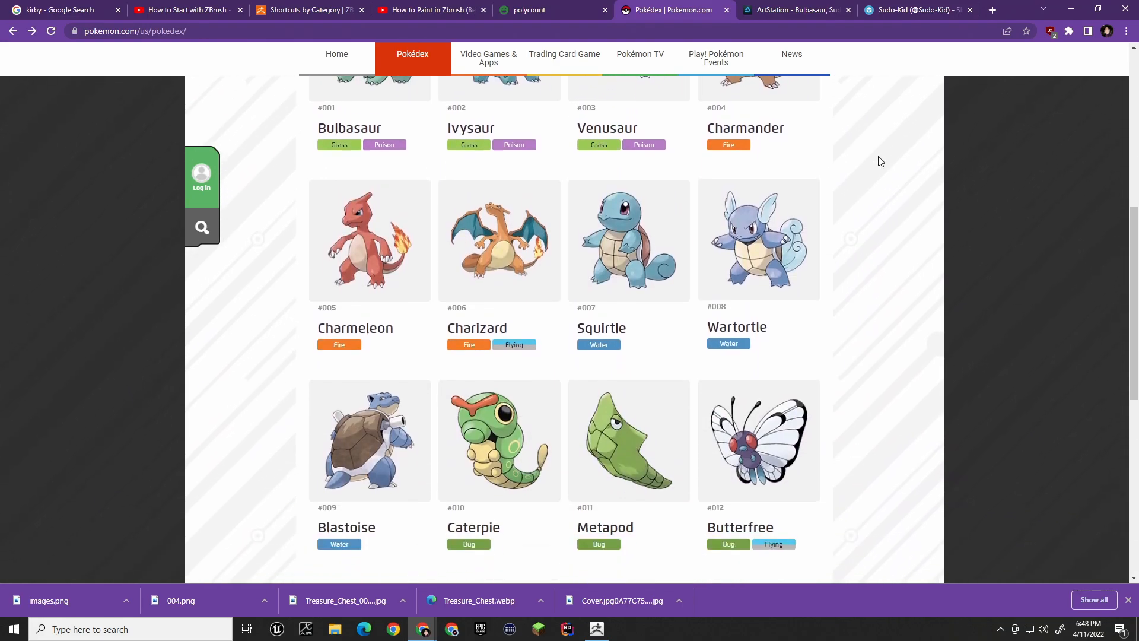
{"action": "scroll", "coordinate": [877, 181], "scroll_direction": "down", "scroll_amount": 1}
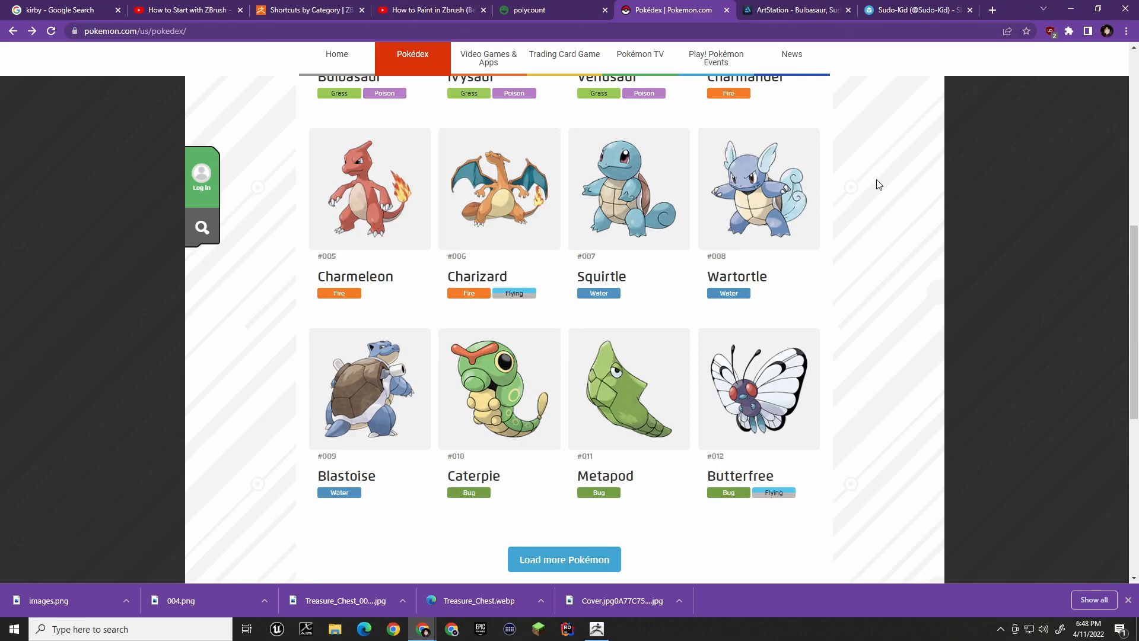
{"action": "scroll", "coordinate": [859, 322], "scroll_direction": "up", "scroll_amount": 3}
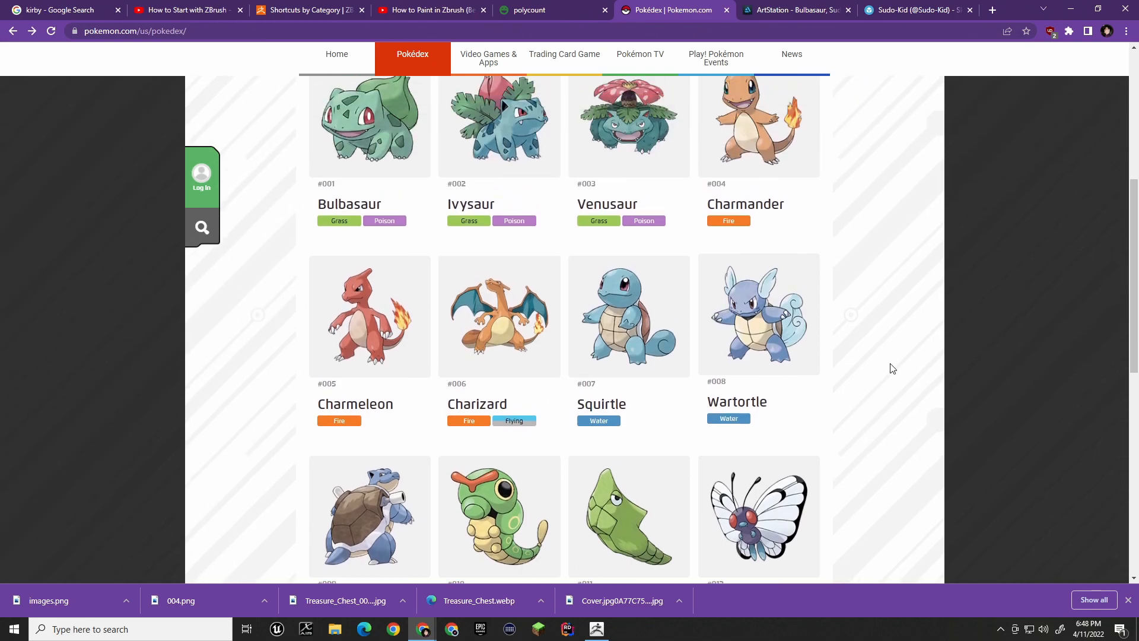
{"action": "scroll", "coordinate": [569, 330], "scroll_direction": "down", "scroll_amount": 1}
{"action": "scroll", "coordinate": [900, 334], "scroll_direction": "down", "scroll_amount": 3}
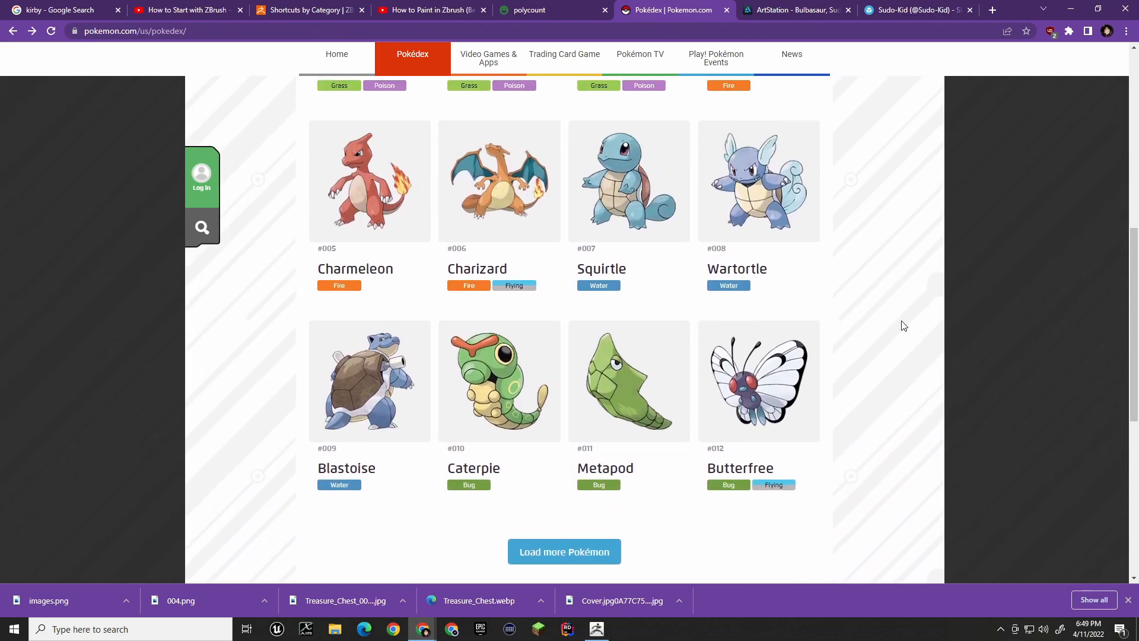
{"action": "scroll", "coordinate": [900, 334], "scroll_direction": "up", "scroll_amount": 7}
{"action": "scroll", "coordinate": [897, 287], "scroll_direction": "down", "scroll_amount": 4}
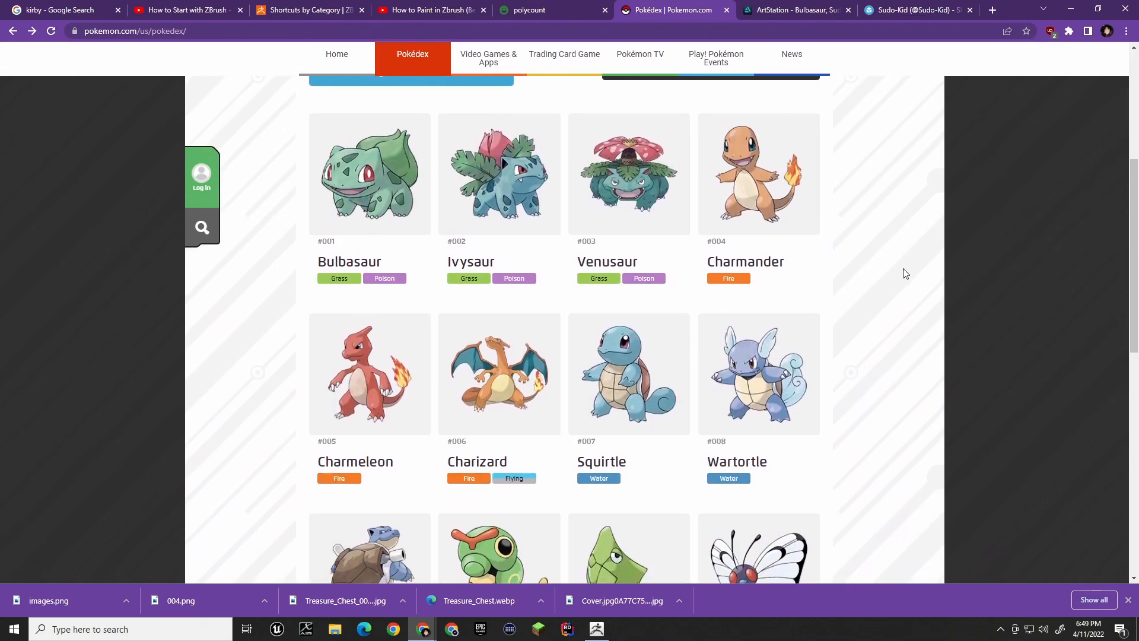
{"action": "scroll", "coordinate": [904, 264], "scroll_direction": "down", "scroll_amount": 1}
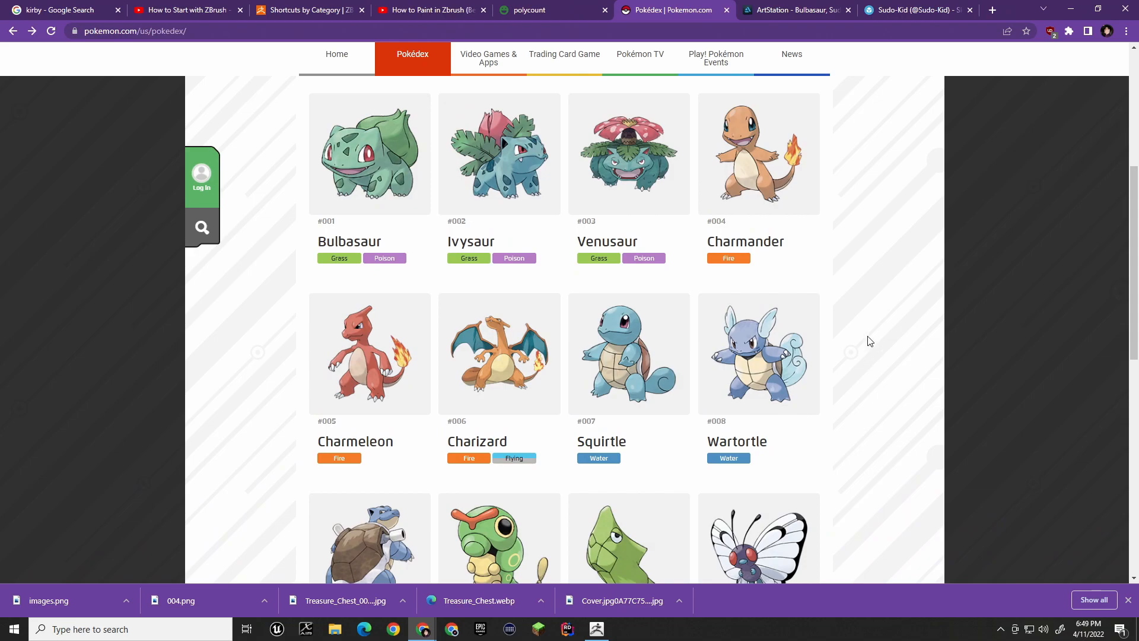
{"action": "scroll", "coordinate": [870, 341], "scroll_direction": "down", "scroll_amount": 2}
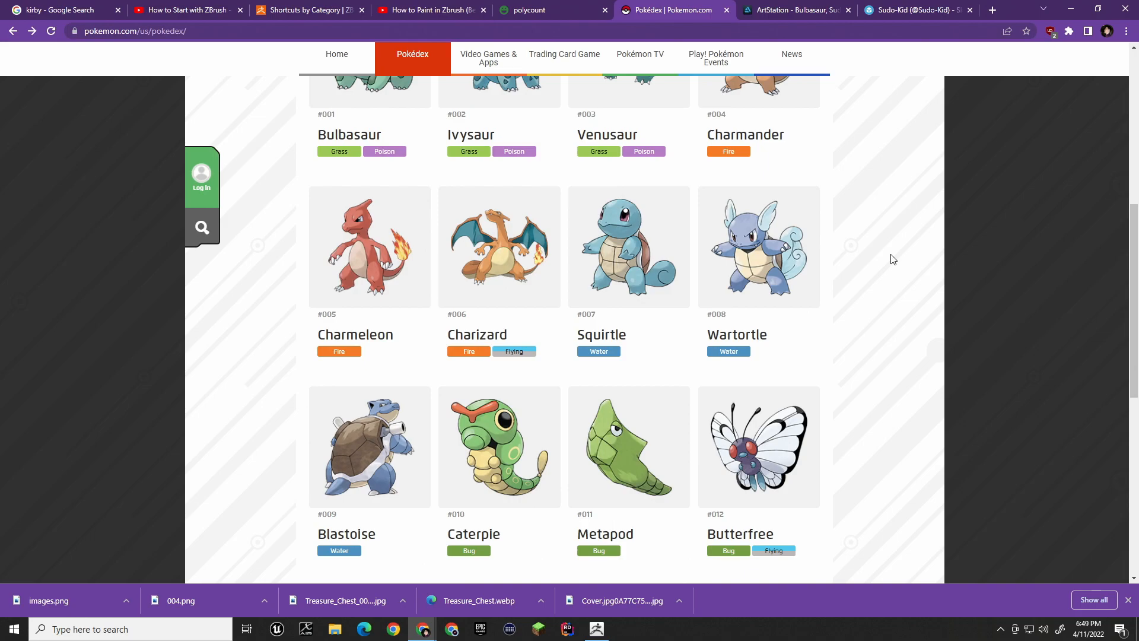
Open twitch.tv in a new tab, view its Browse categories and close the tab.
{"action": "left_click", "coordinate": [992, 10]}
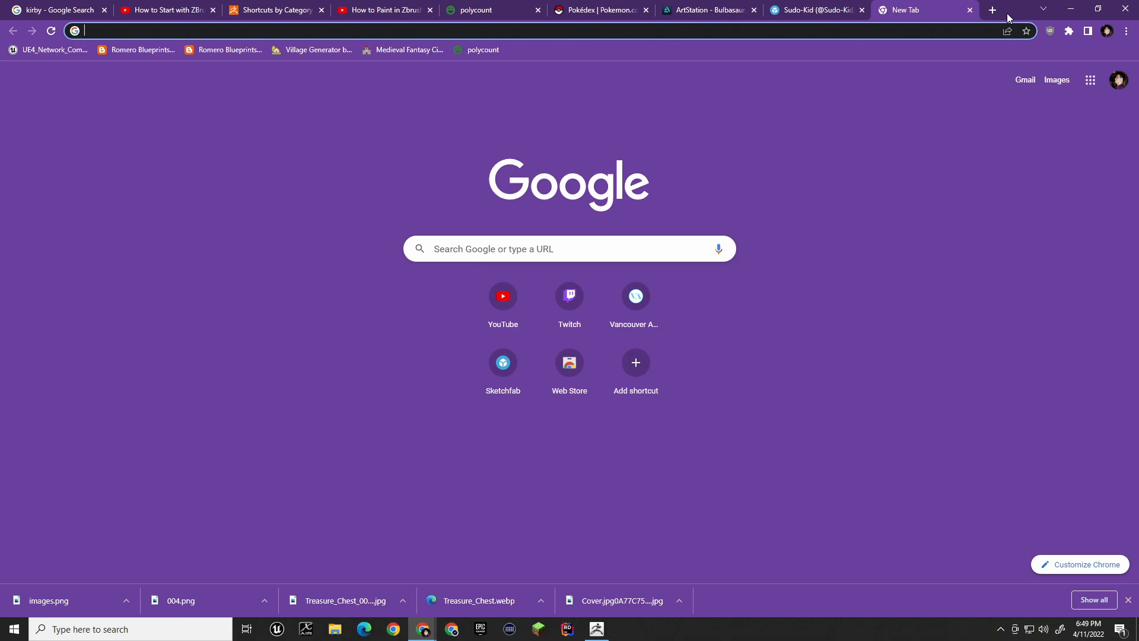
{"action": "type", "text": "twit"}
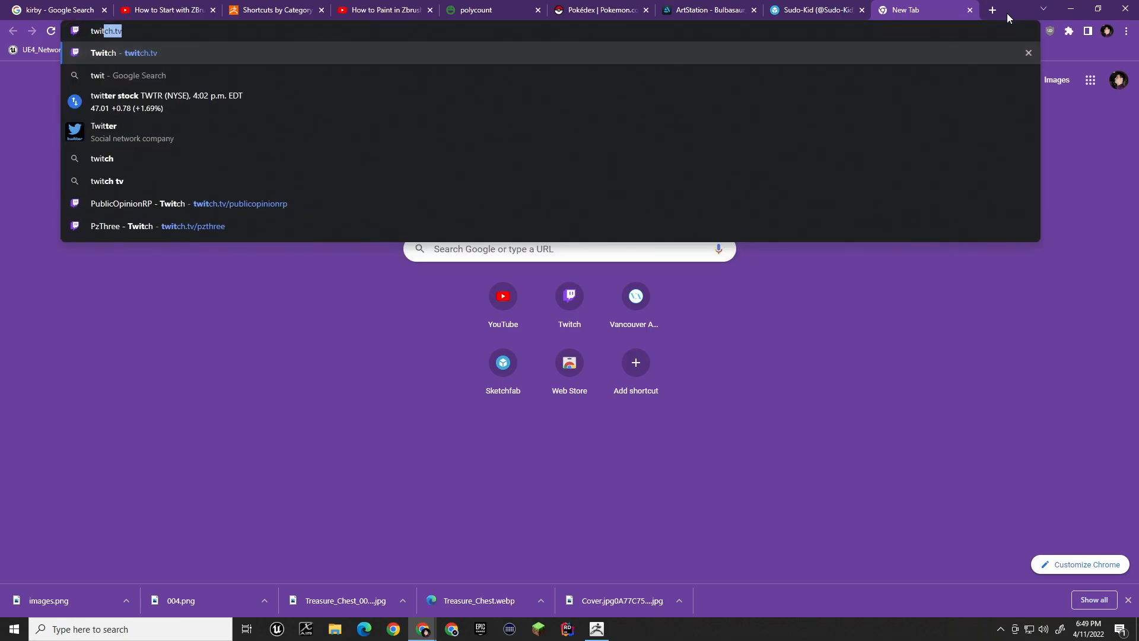
{"action": "type", "text": "ch.t"}
{"action": "key", "text": "Return"}
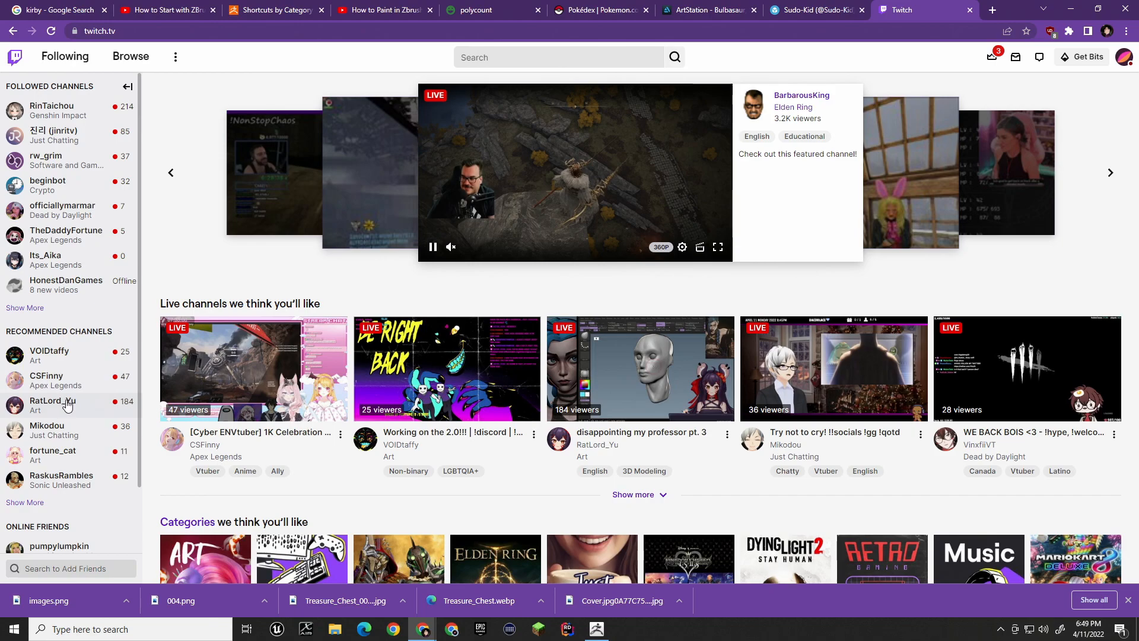
{"action": "left_click", "coordinate": [130, 57]}
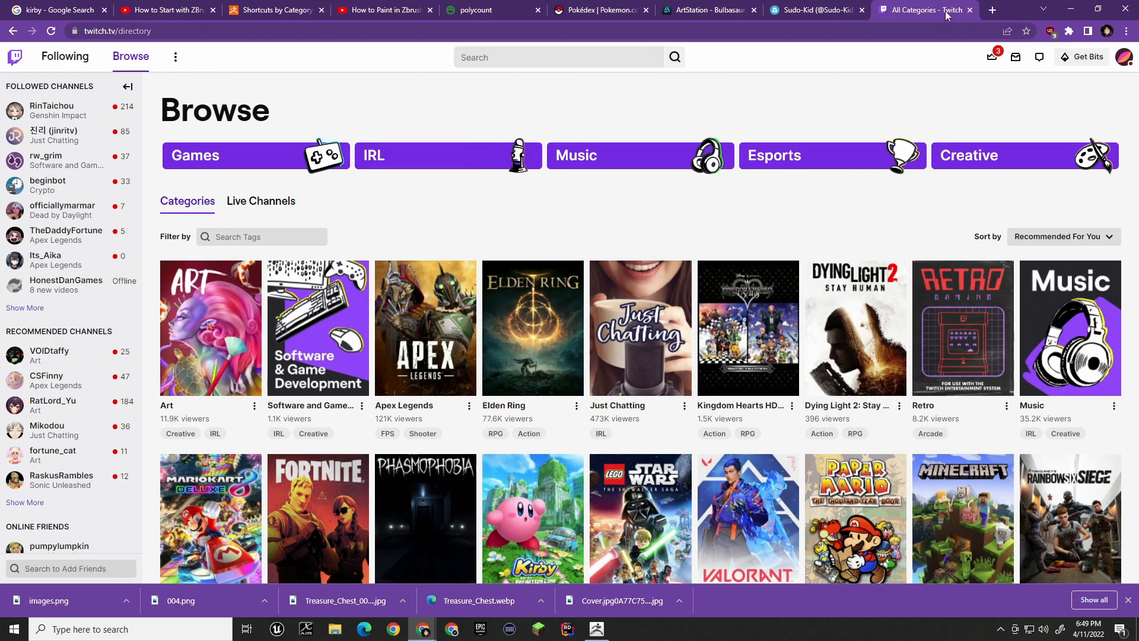
{"action": "left_click", "coordinate": [969, 10]}
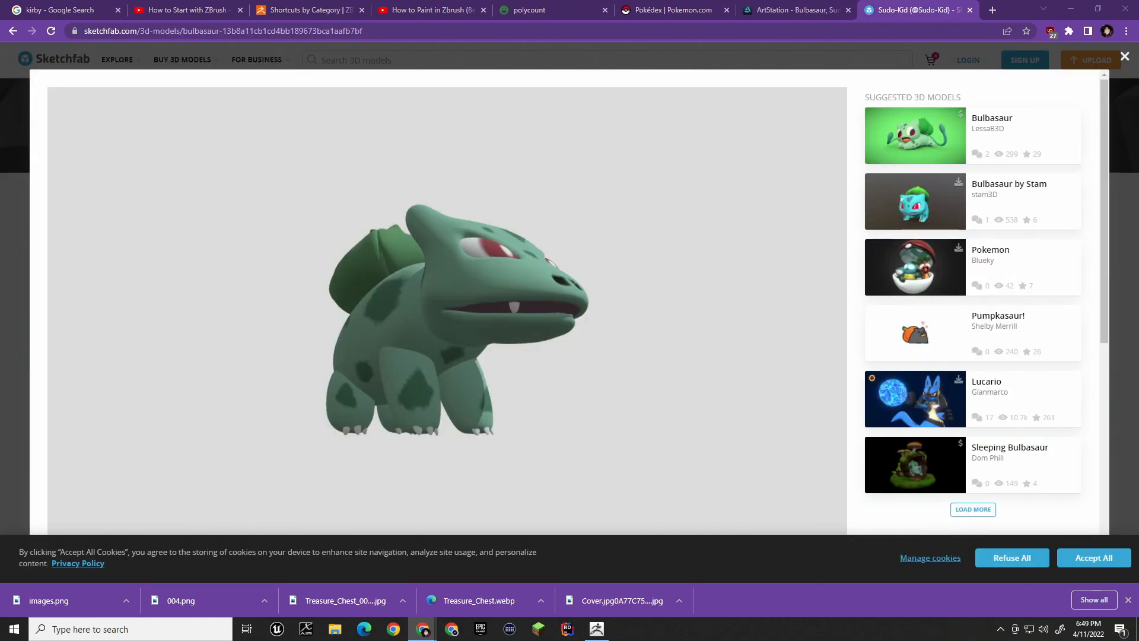
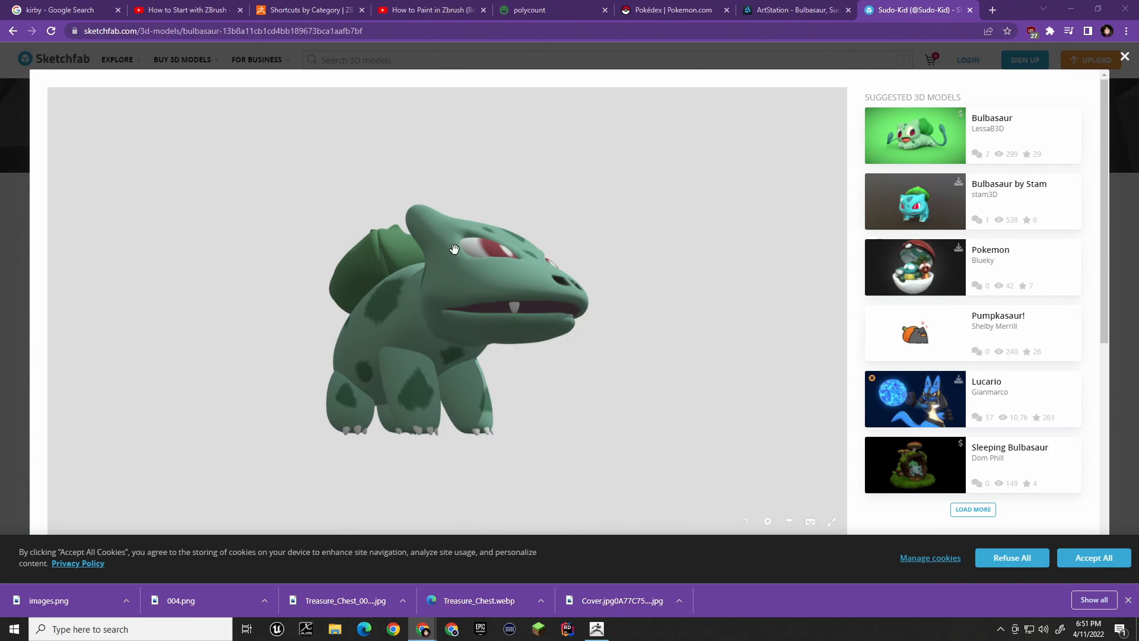
Switch back to ZBrush and examine the painted Charmander head from the front and three-quarter side.
{"action": "key", "text": "alt+Tab"}
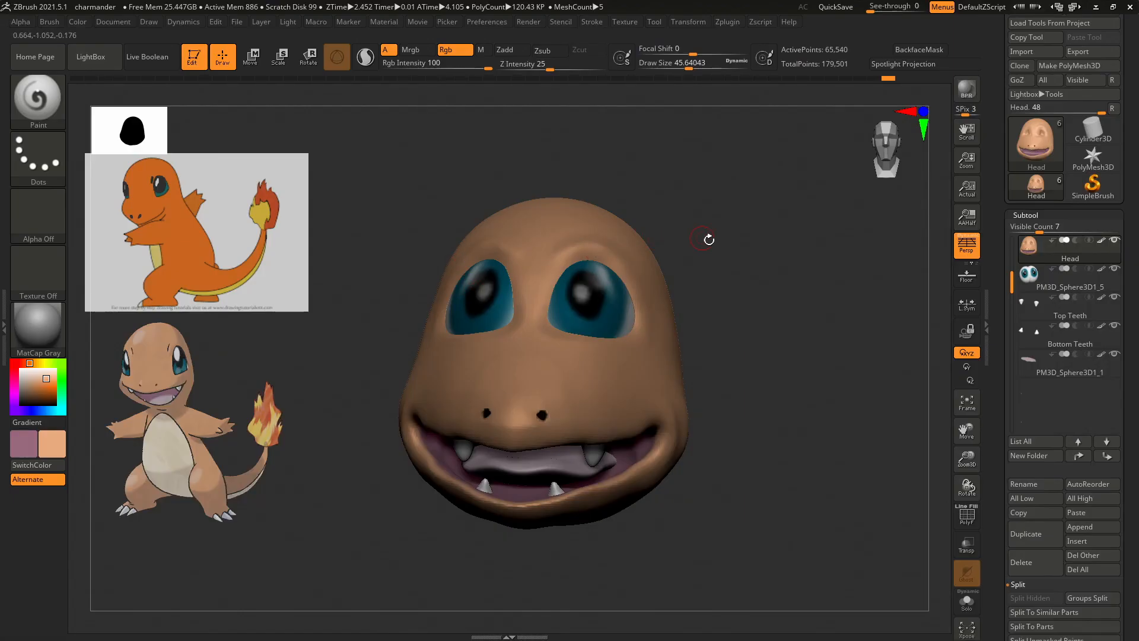
{"action": "left_click_drag", "start_coordinate": [747, 247], "coordinate": [746, 272]}
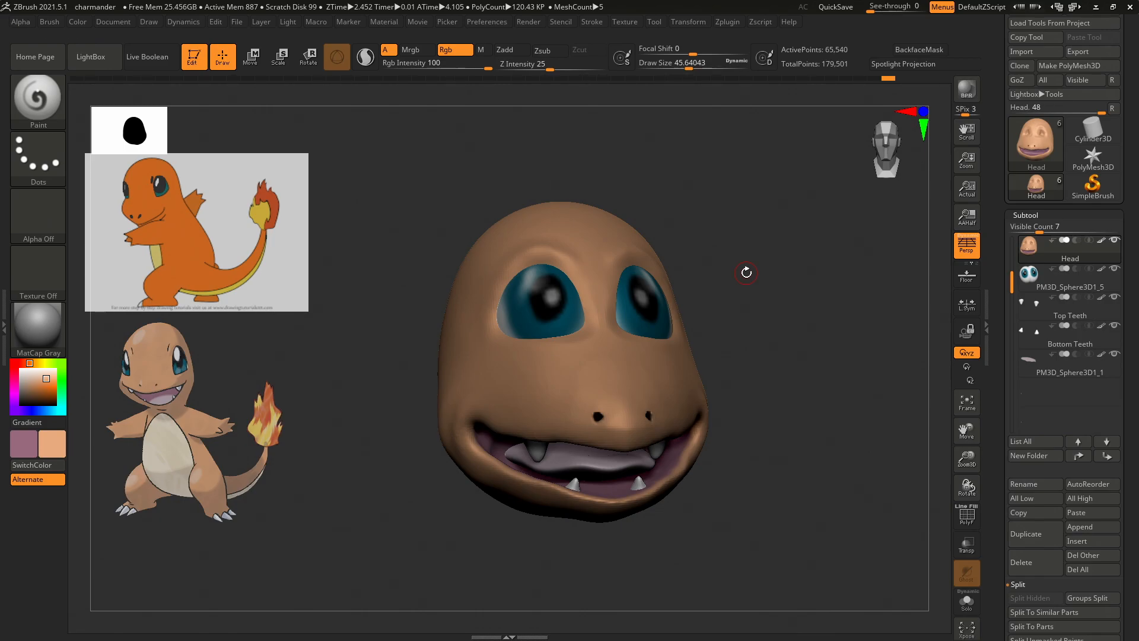
{"action": "mouse_move", "coordinate": [778, 274]}
{"action": "left_mouse_down", "text": "shift"}
{"action": "mouse_move", "coordinate": [775, 300]}
{"action": "mouse_move", "coordinate": [789, 305]}
{"action": "mouse_move", "coordinate": [791, 285]}
{"action": "mouse_move", "coordinate": [790, 318]}
{"action": "mouse_move", "coordinate": [767, 297]}
{"action": "mouse_move", "coordinate": [776, 254]}
{"action": "mouse_move", "coordinate": [818, 302]}
{"action": "mouse_move", "coordinate": [783, 272]}
{"action": "mouse_move", "coordinate": [795, 267]}
{"action": "left_mouse_up", "text": "shift"}
Switch to Chrome and view the Sketchfab Bulbasaur model from behind.
{"action": "key", "text": "alt+Tab"}
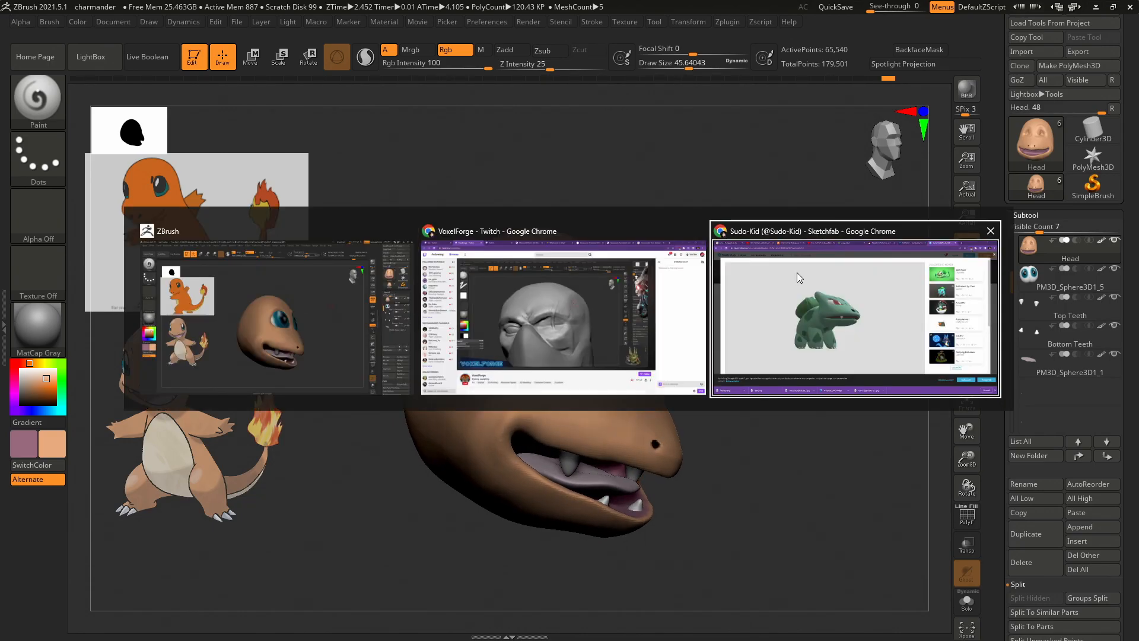
{"action": "left_click", "coordinate": [796, 272]}
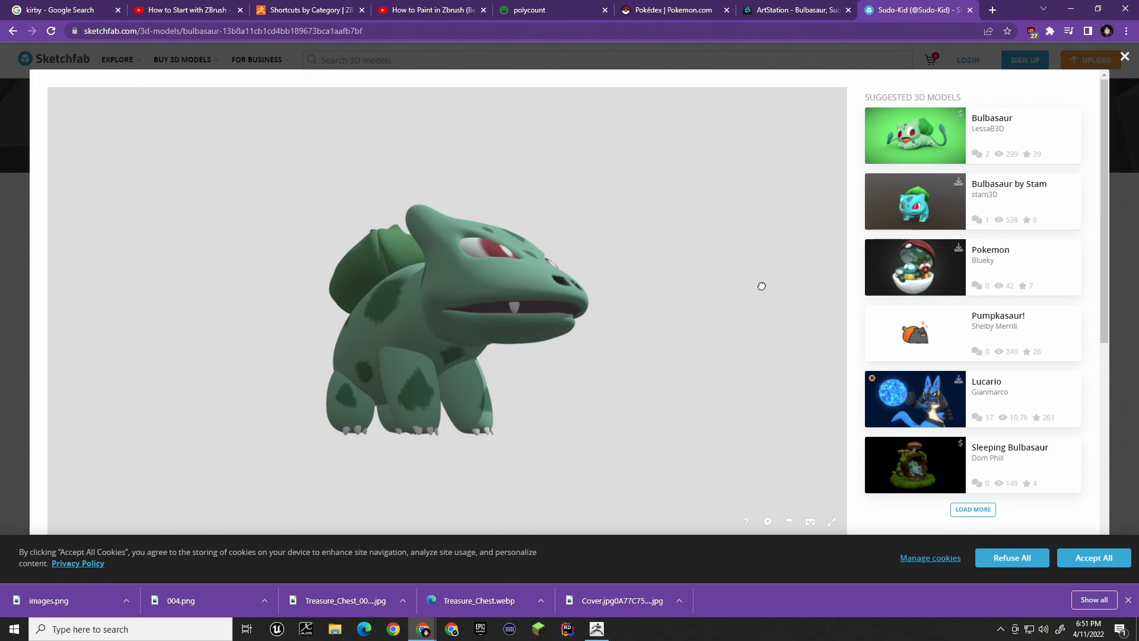
{"action": "left_click_drag", "start_coordinate": [331, 350], "coordinate": [690, 365]}
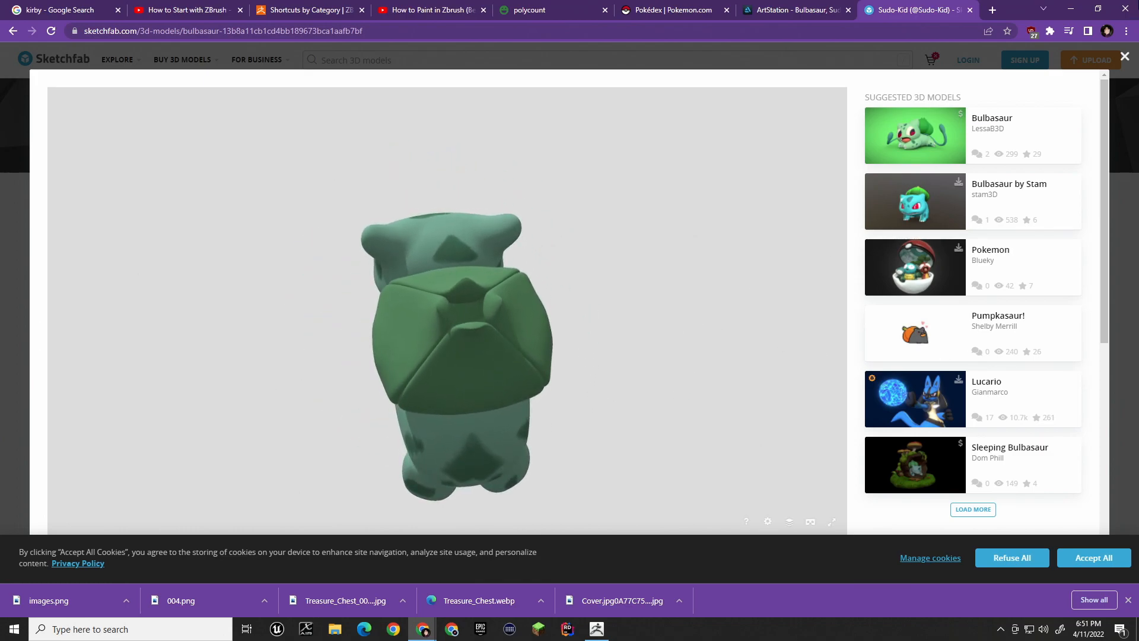
Examine the Bulbasaur 3D model on its ArtStation page from several angles and distances.
{"action": "left_click", "coordinate": [762, 11]}
{"action": "scroll", "coordinate": [532, 277], "scroll_direction": "up", "scroll_amount": 5}
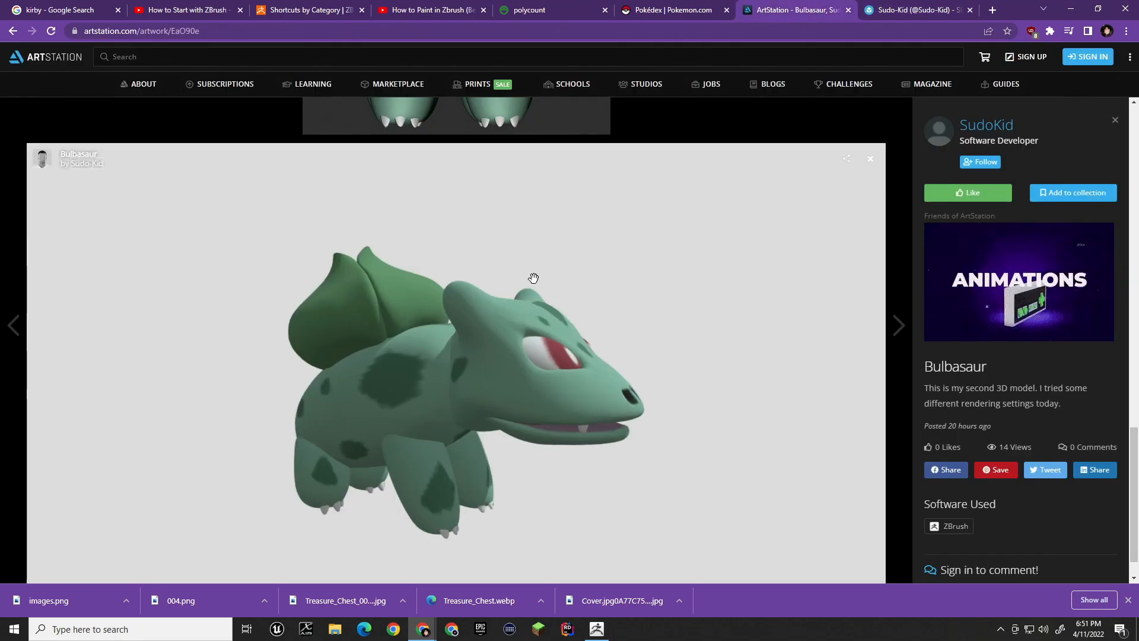
{"action": "scroll", "coordinate": [526, 292], "scroll_direction": "down", "scroll_amount": 4}
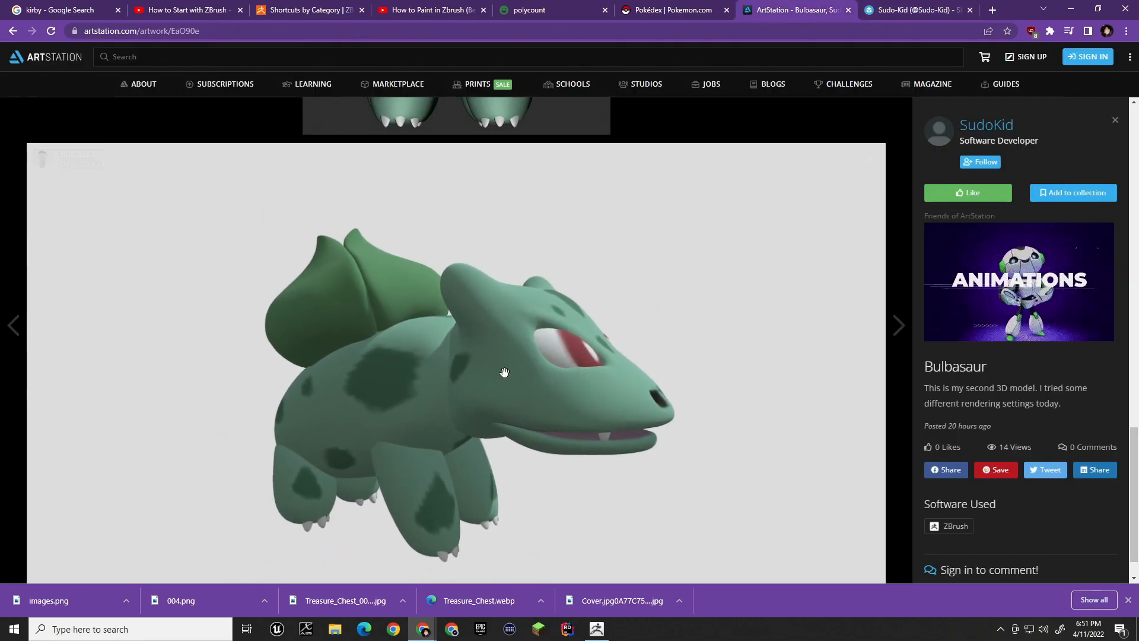
{"action": "left_click_drag", "start_coordinate": [503, 374], "coordinate": [525, 403]}
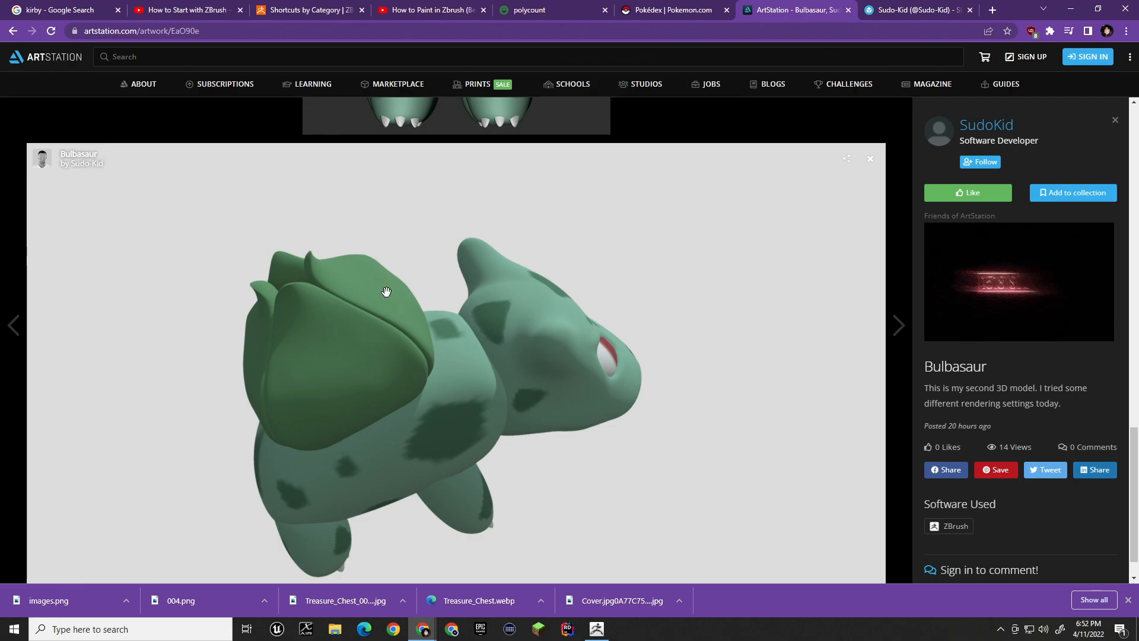
{"action": "left_click_drag", "start_coordinate": [401, 222], "coordinate": [496, 303]}
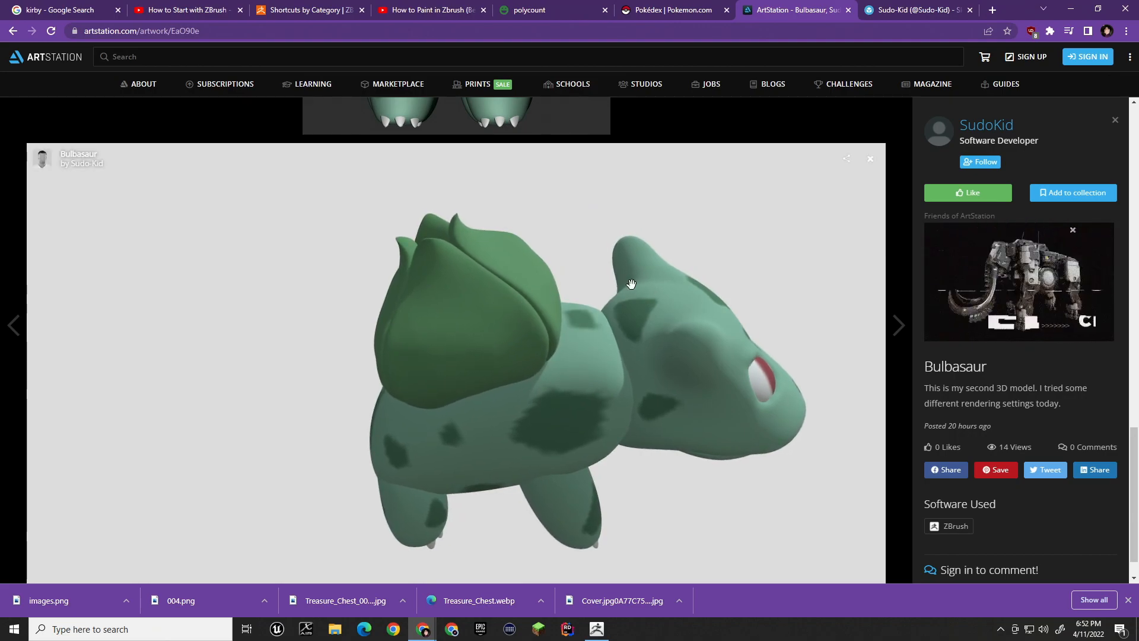
{"action": "left_click_drag", "start_coordinate": [738, 278], "coordinate": [567, 282]}
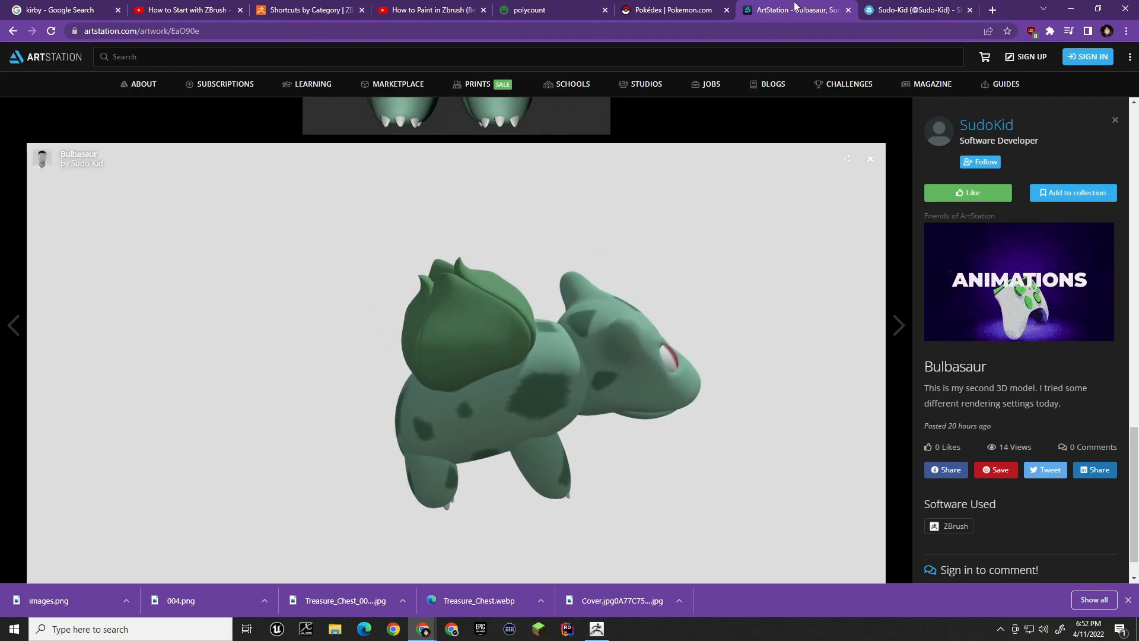
{"action": "scroll", "coordinate": [299, 286], "scroll_direction": "up", "scroll_amount": 5}
{"action": "scroll", "coordinate": [298, 286], "scroll_direction": "down", "scroll_amount": 5}
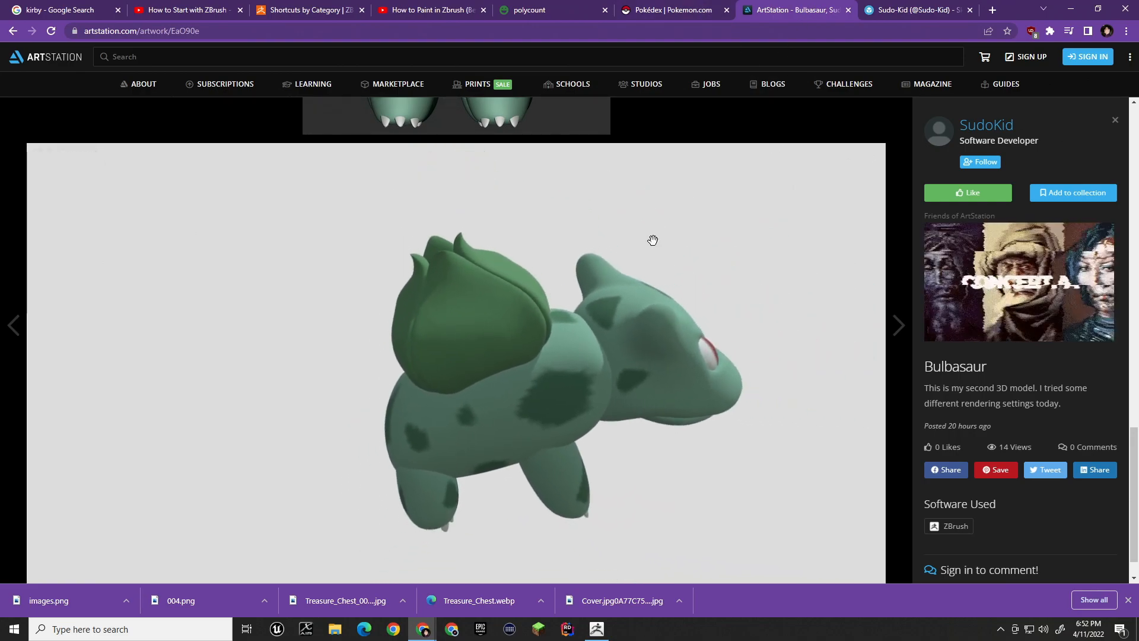
Open the Twitch channel of the artist who streams Lucario sculpting in a new tab.
{"action": "left_click", "coordinate": [991, 11]}
{"action": "left_click_drag", "start_coordinate": [944, 5], "coordinate": [1138, 7]}
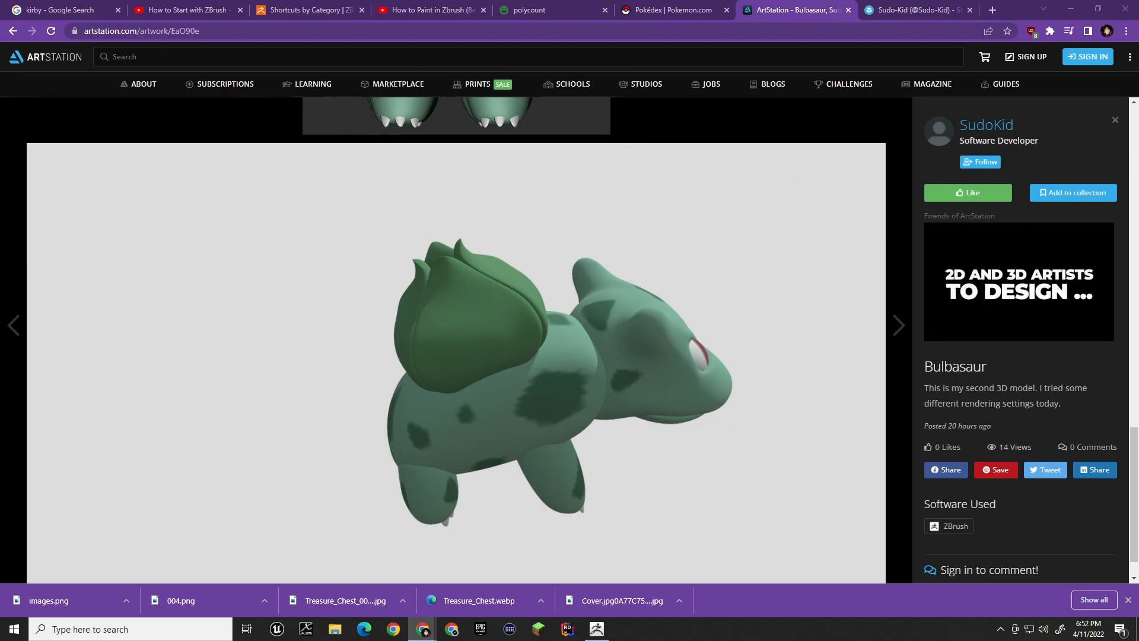
{"action": "left_click_drag", "start_coordinate": [959, 1], "coordinate": [951, 1]}
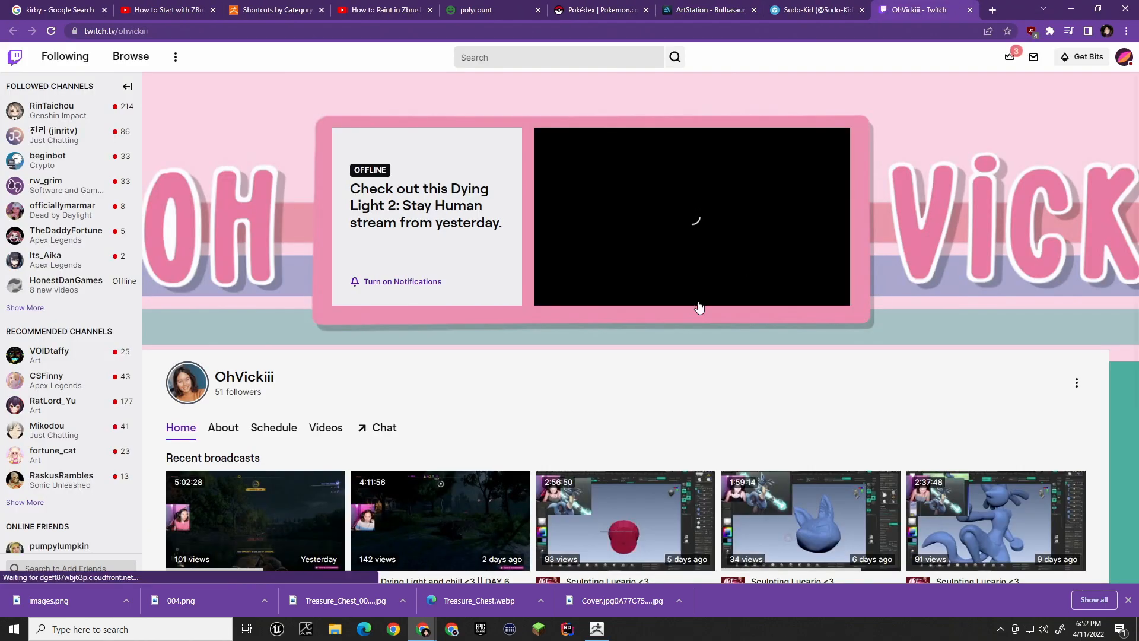
View the channel's nine-day-old "Sculpting Lucario <3" broadcast in a separate tab and close that tab.
{"action": "scroll", "coordinate": [550, 386], "scroll_direction": "down", "scroll_amount": 3}
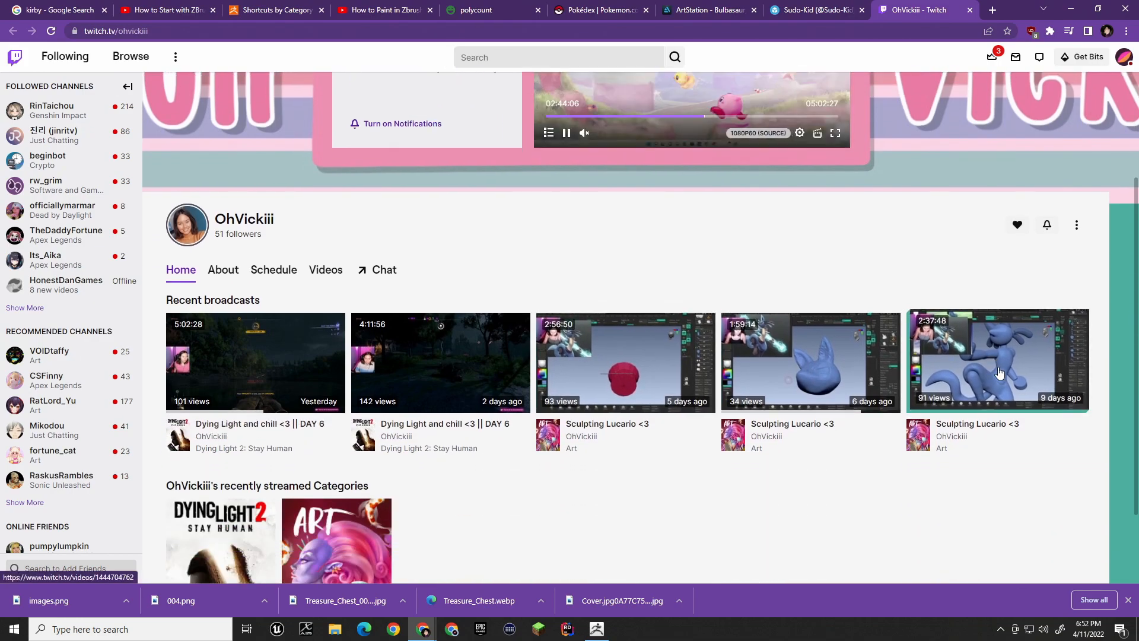
{"action": "middle_click", "coordinate": [999, 376]}
{"action": "key", "text": "ctrl+Tab"}
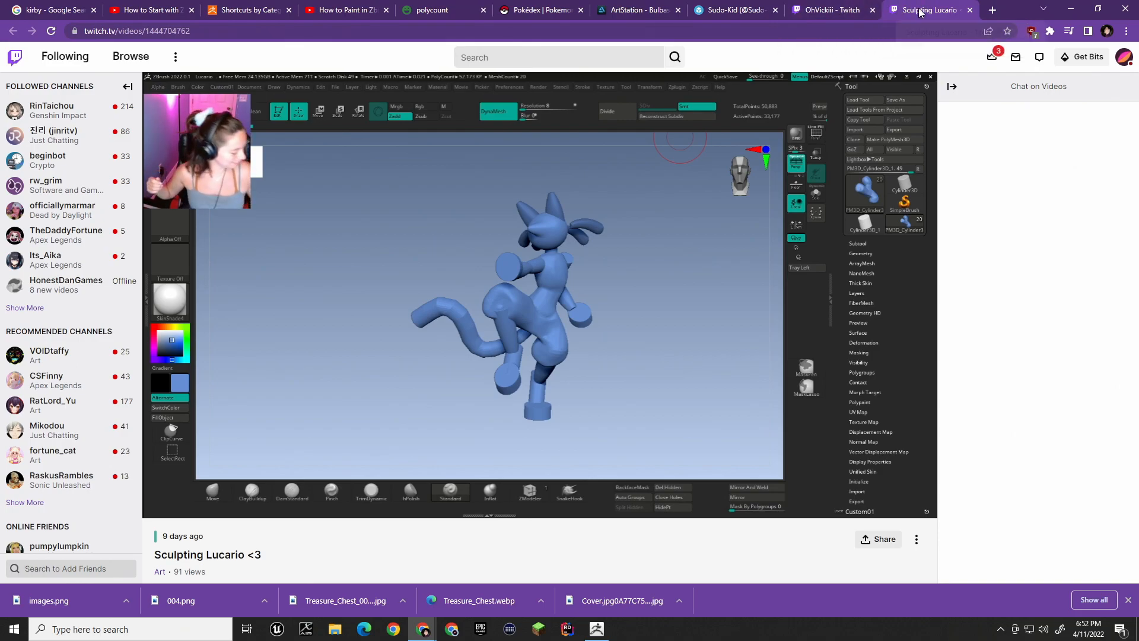
{"action": "left_click", "coordinate": [970, 10]}
Read through the Twitch channel's About page, including its bio, games and gear sections.
{"action": "scroll", "coordinate": [613, 471], "scroll_direction": "down", "scroll_amount": 2}
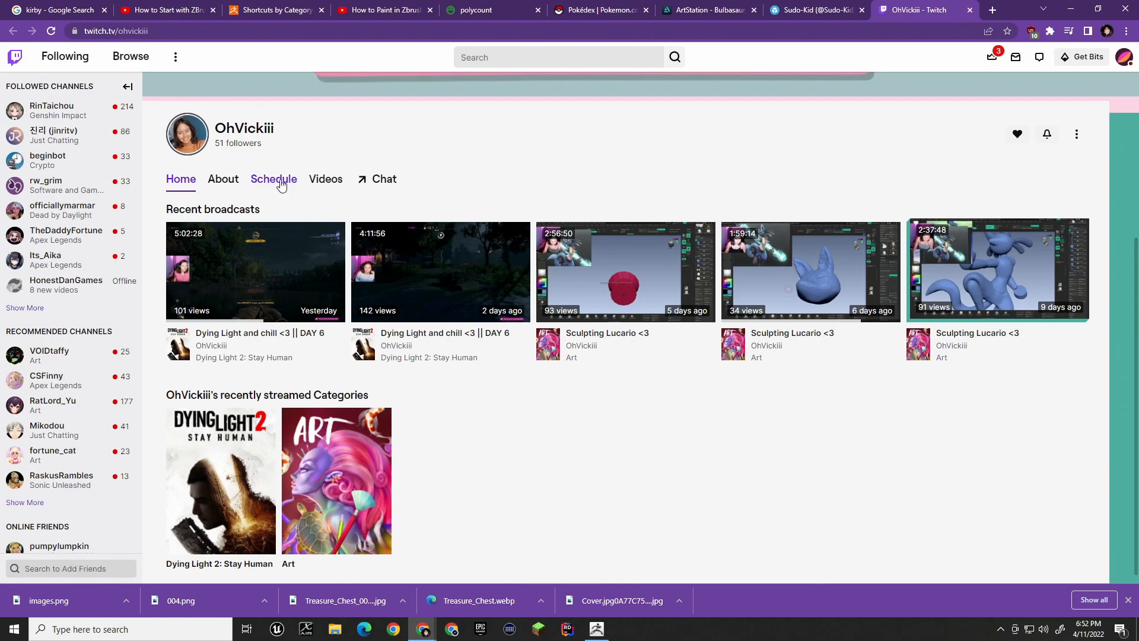
{"action": "left_click", "coordinate": [232, 182]}
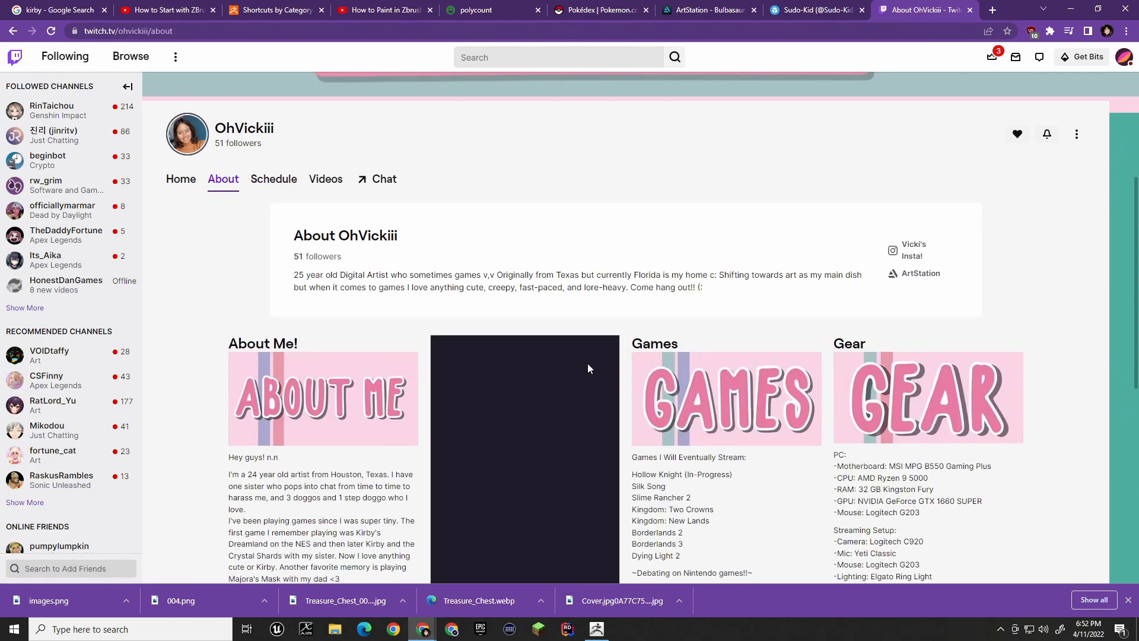
{"action": "scroll", "coordinate": [587, 363], "scroll_direction": "down", "scroll_amount": 5}
{"action": "scroll", "coordinate": [559, 386], "scroll_direction": "down", "scroll_amount": 2}
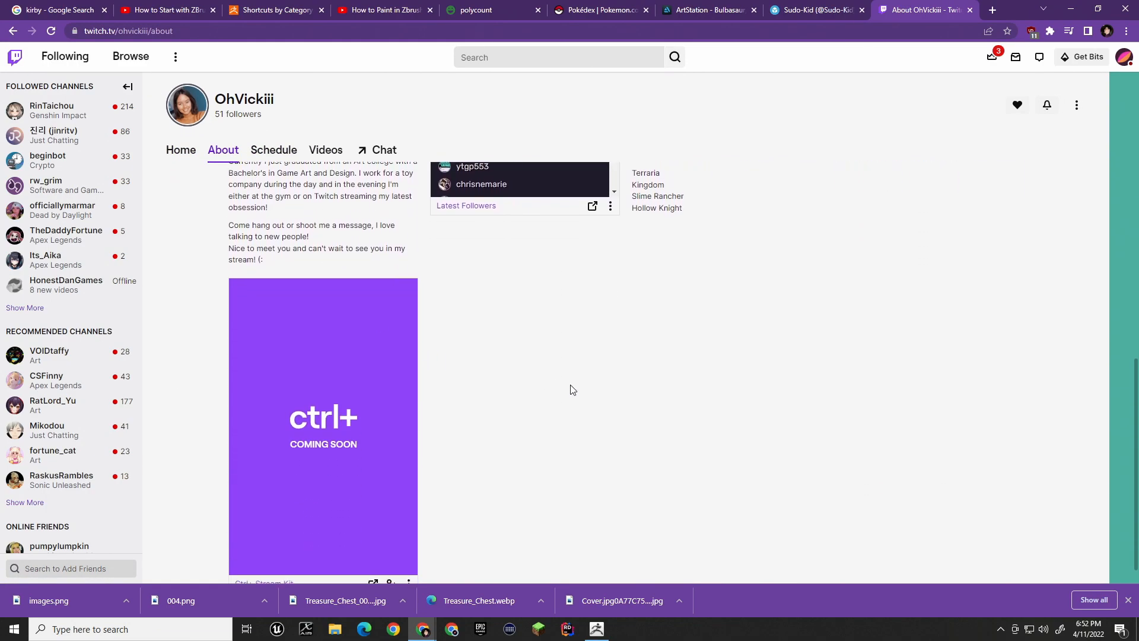
{"action": "scroll", "coordinate": [739, 425], "scroll_direction": "up", "scroll_amount": 8}
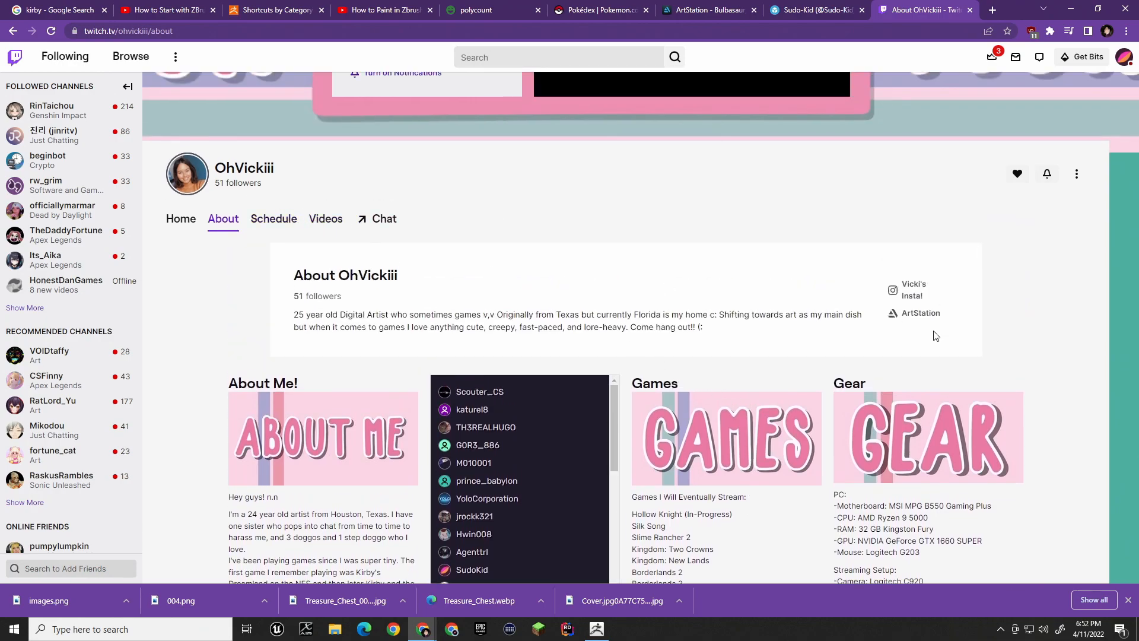
Open the streamer's linked ArtStation portfolio in a new tab and view the Kirby MIKE FanArt renders.
{"action": "middle_click", "coordinate": [919, 313]}
{"action": "left_click", "coordinate": [923, 11]}
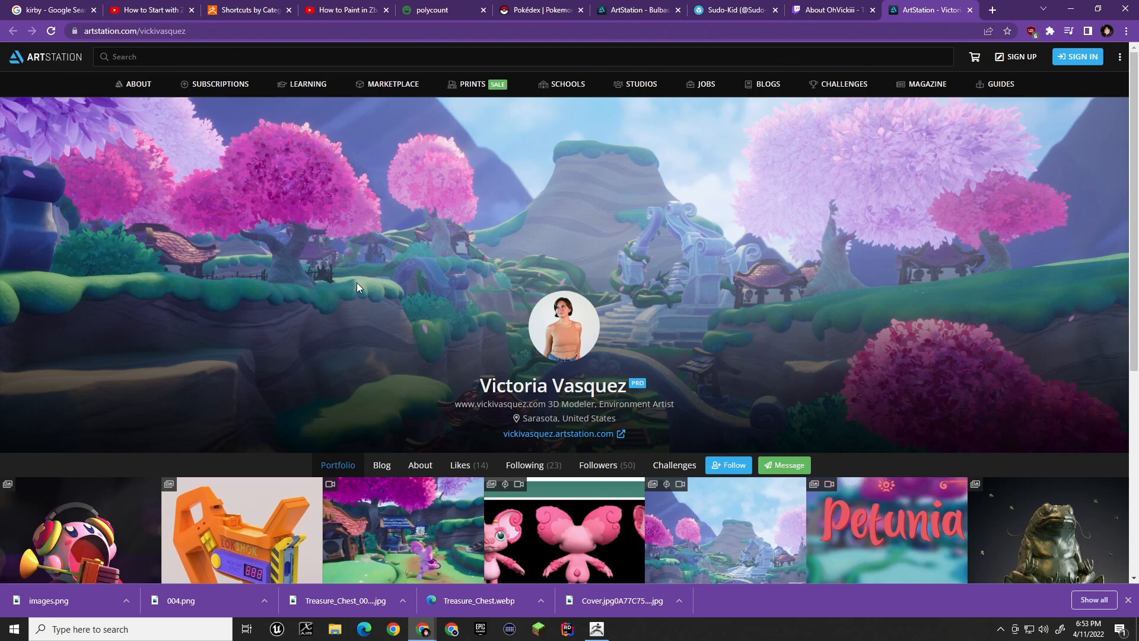
{"action": "scroll", "coordinate": [357, 284], "scroll_direction": "down", "scroll_amount": 4}
{"action": "left_click", "coordinate": [82, 309]}
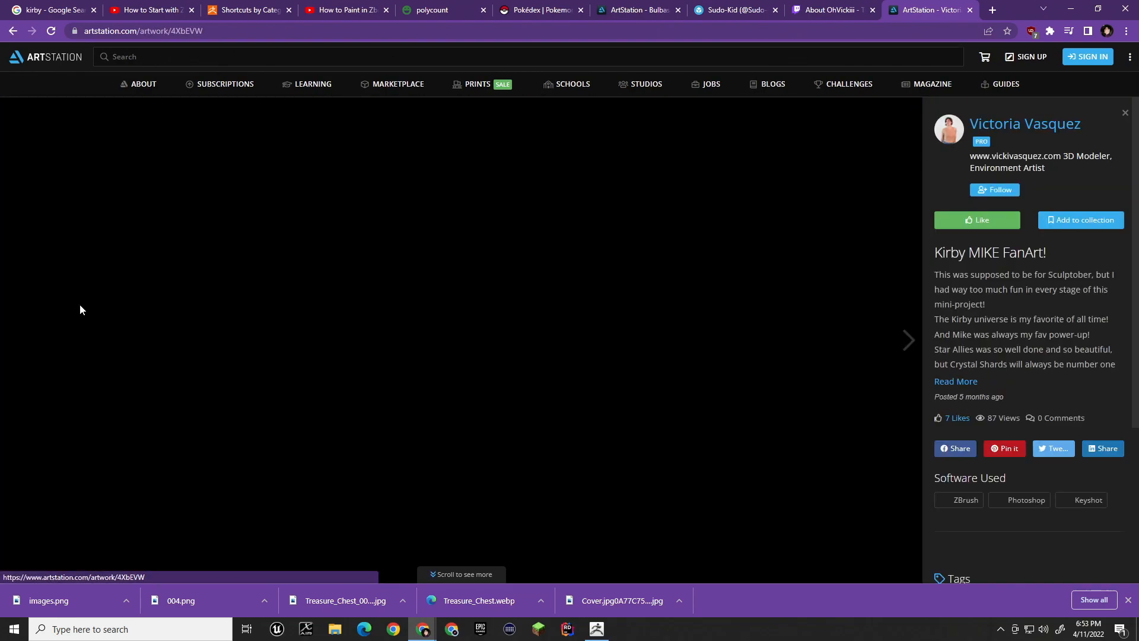
{"action": "scroll", "coordinate": [579, 363], "scroll_direction": "down", "scroll_amount": 6}
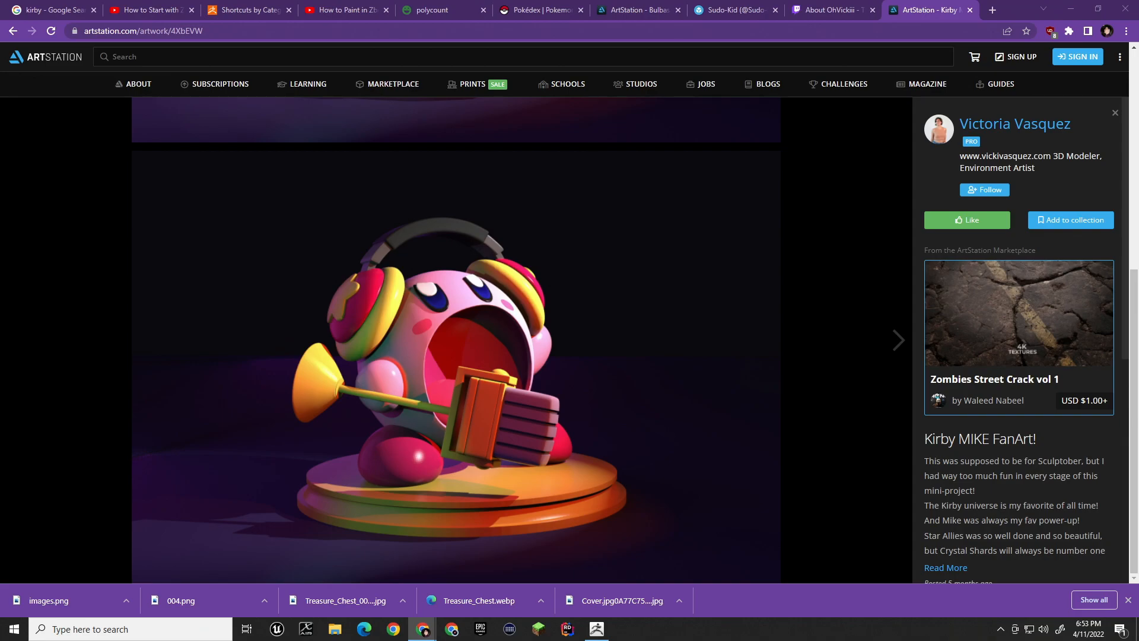
Return to the artist's ArtStation portfolio, select its web address, and switch back to the Twitch About page.
{"action": "left_click", "coordinate": [12, 29]}
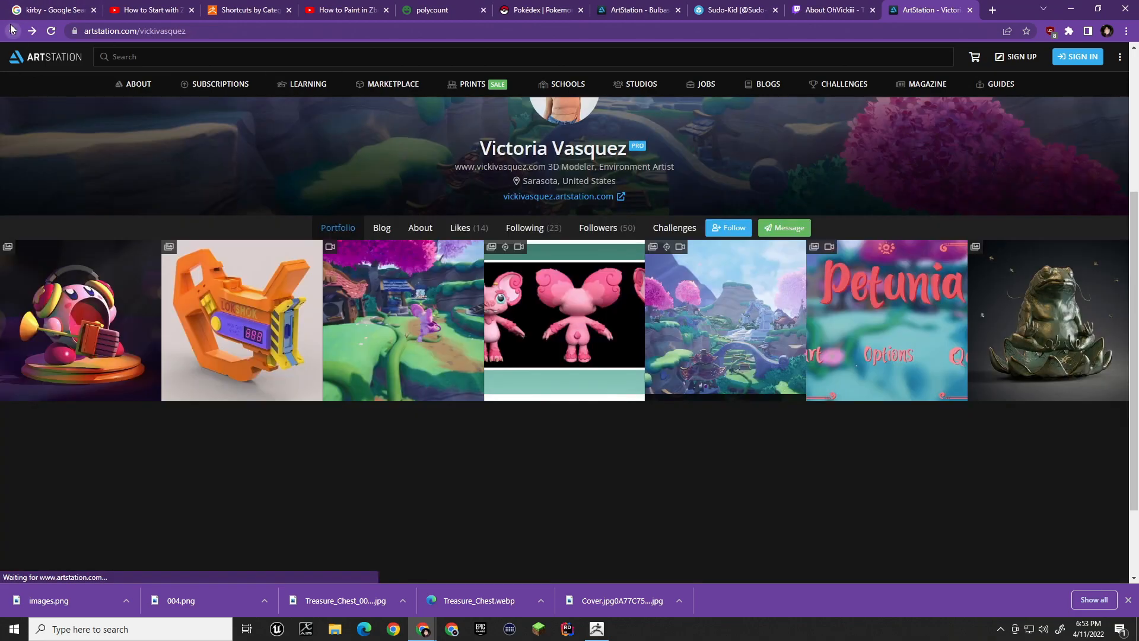
{"action": "left_click", "coordinate": [198, 32]}
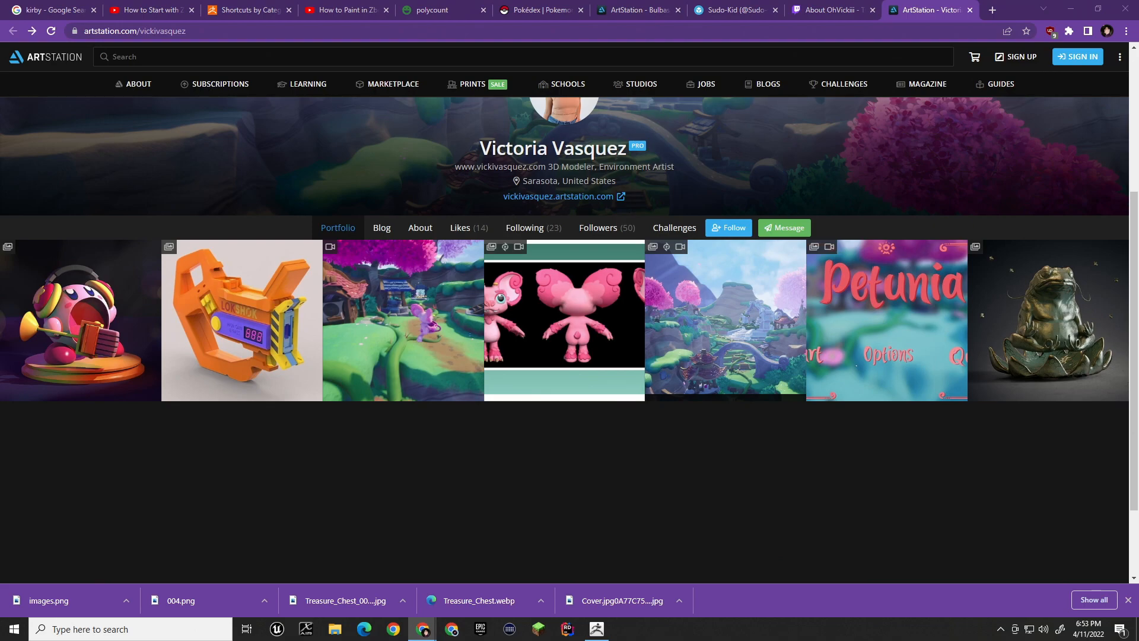
{"action": "left_click", "coordinate": [834, 10]}
{"action": "key", "text": "ctrl+a"}
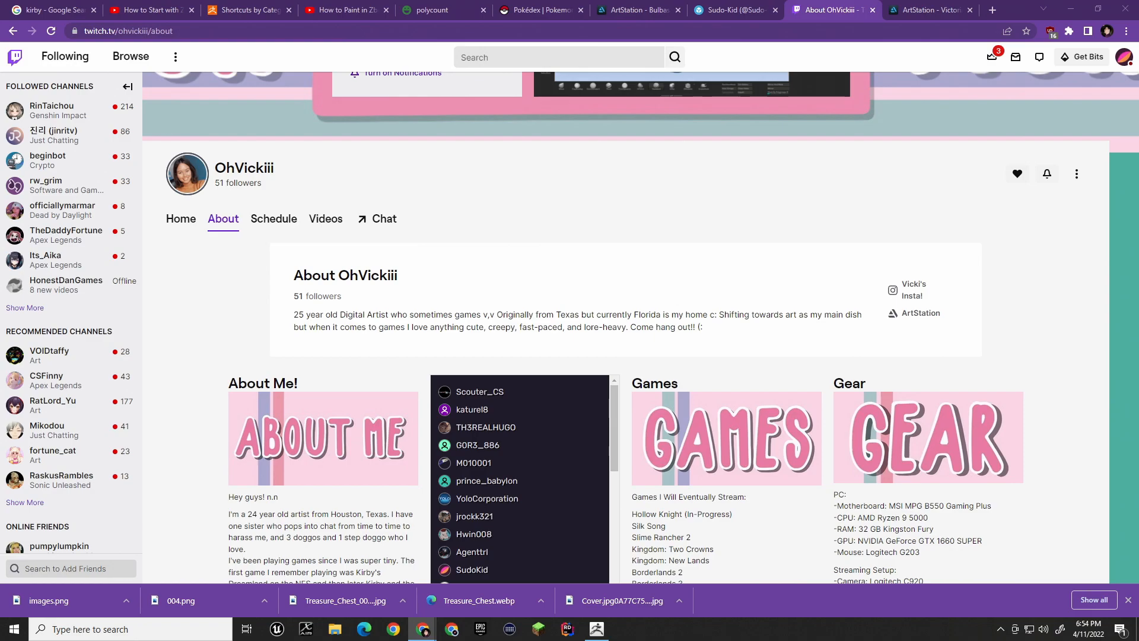
Open the live kittyn ZBrush stream on Twitch in a new tab and watch it with the sound on.
{"action": "left_click_drag", "start_coordinate": [845, 2], "coordinate": [879, 6]}
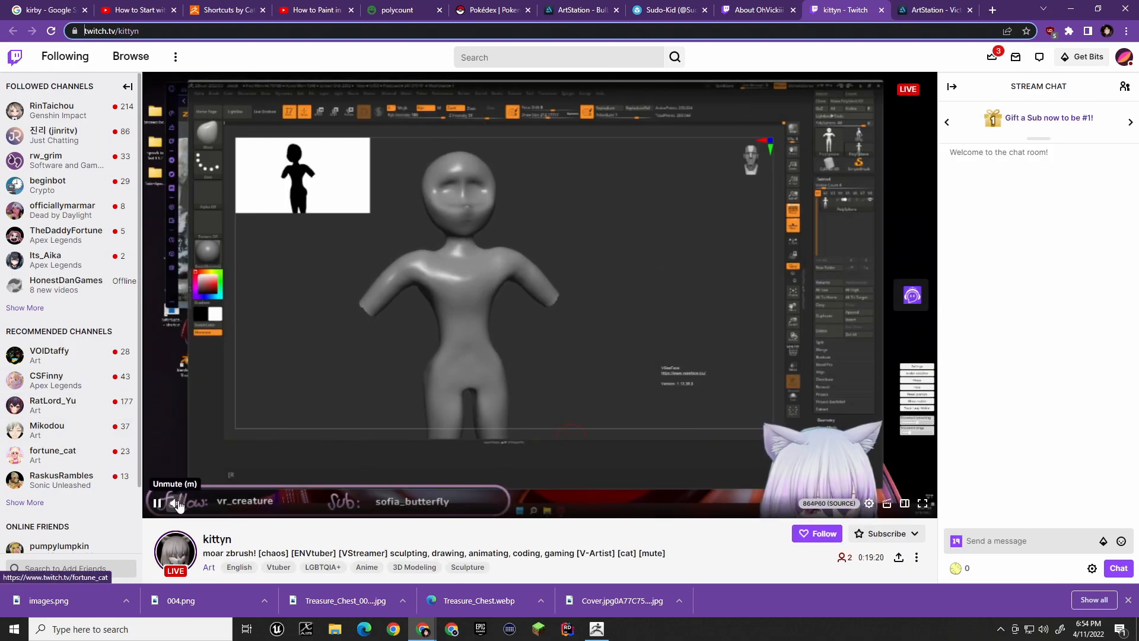
{"action": "left_click", "coordinate": [175, 503]}
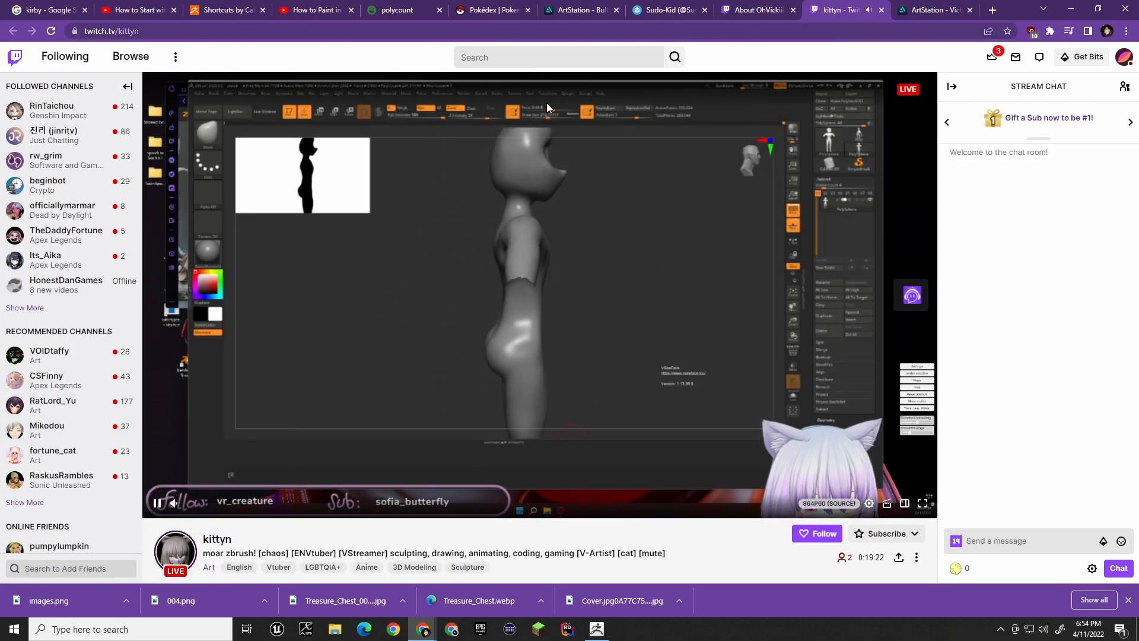
{"action": "double_click", "coordinate": [136, 29]}
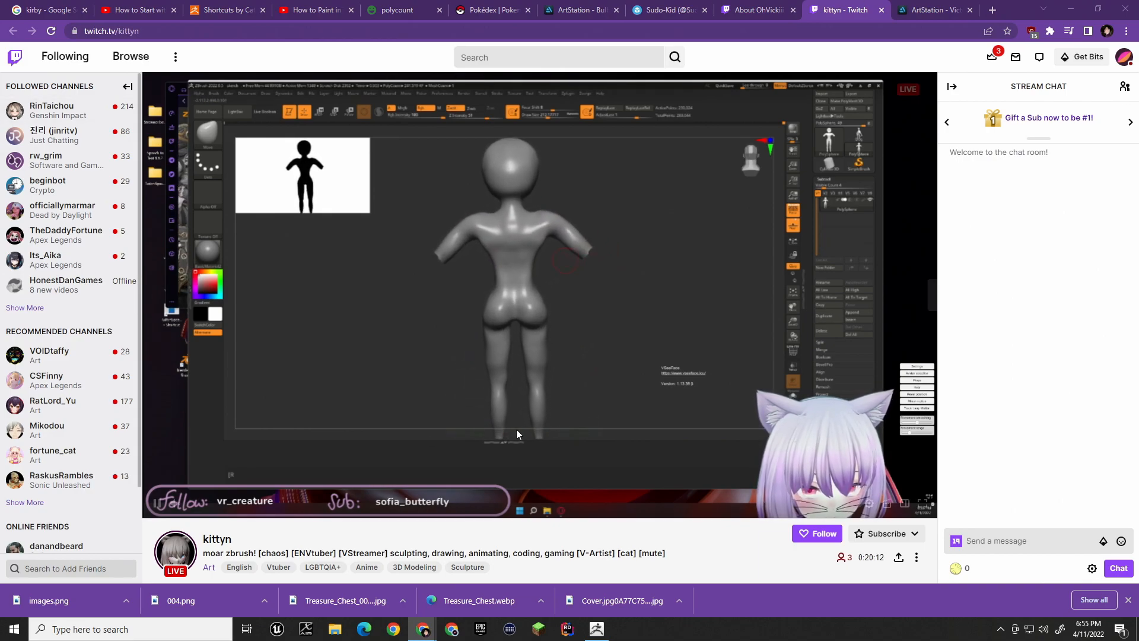
{"action": "left_click", "coordinate": [174, 503]}
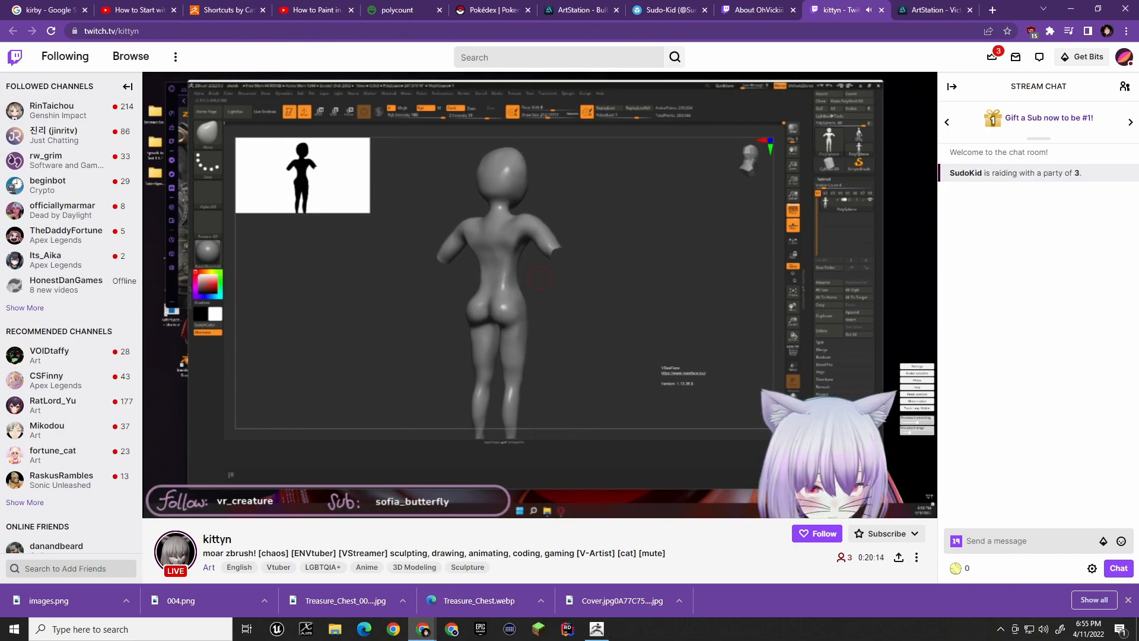